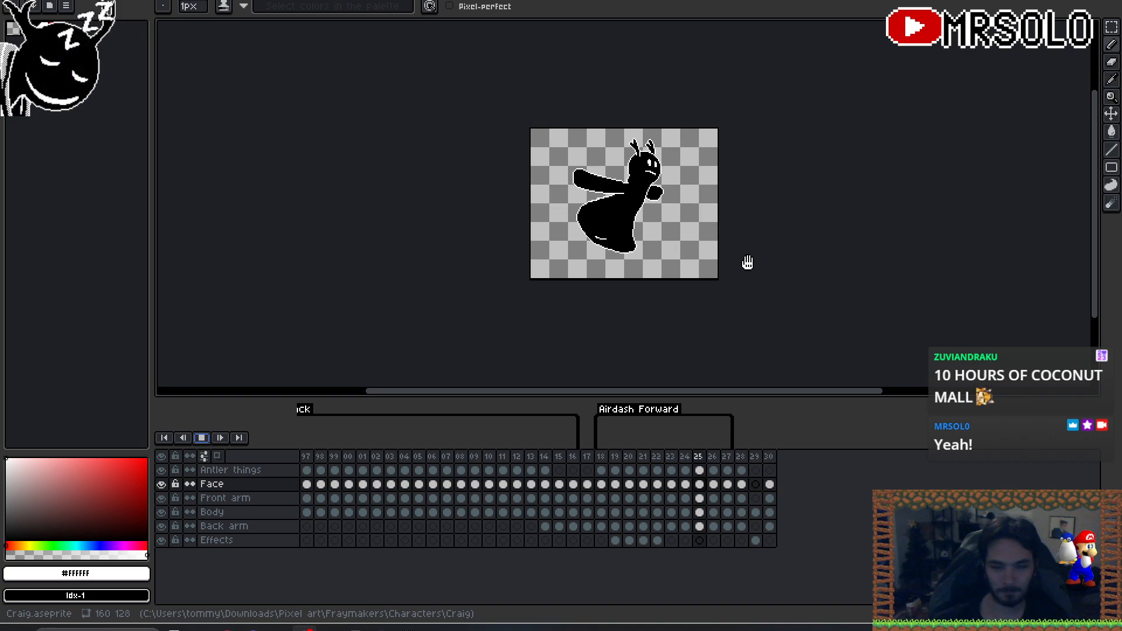
scroll(764, 268, "up", 2)
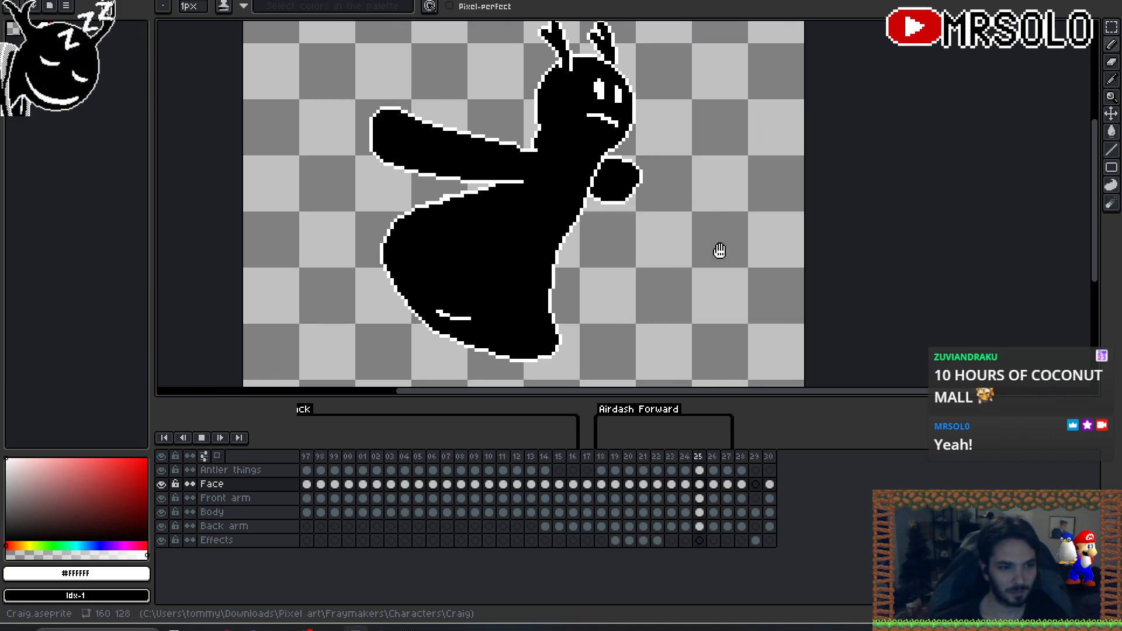
scroll(720, 250, "down", 1)
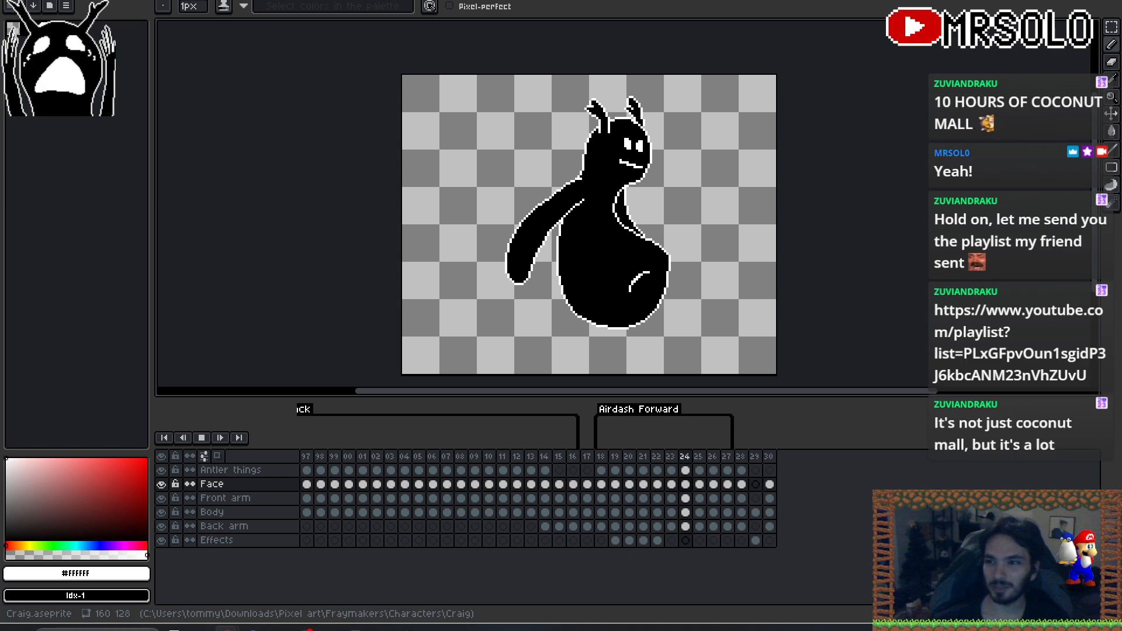
- Bring over the browser with the COCONUT MALL playlist on YouTube and look through its whole video list
left_click_drag(1121, 141, 786, 1)
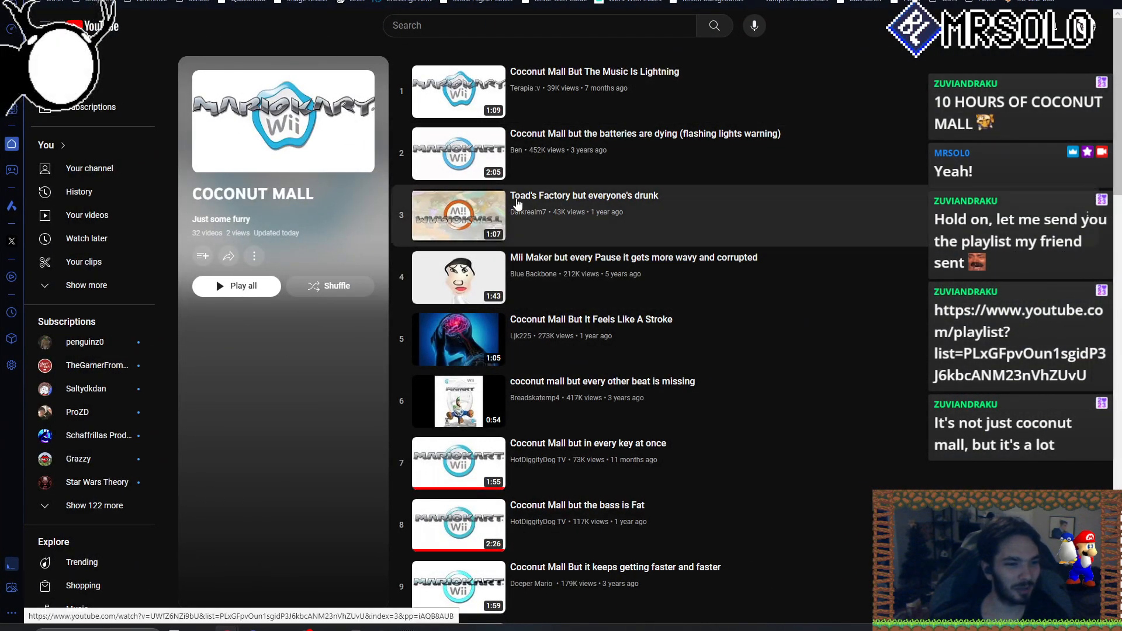
scroll(854, 293, "down", 3)
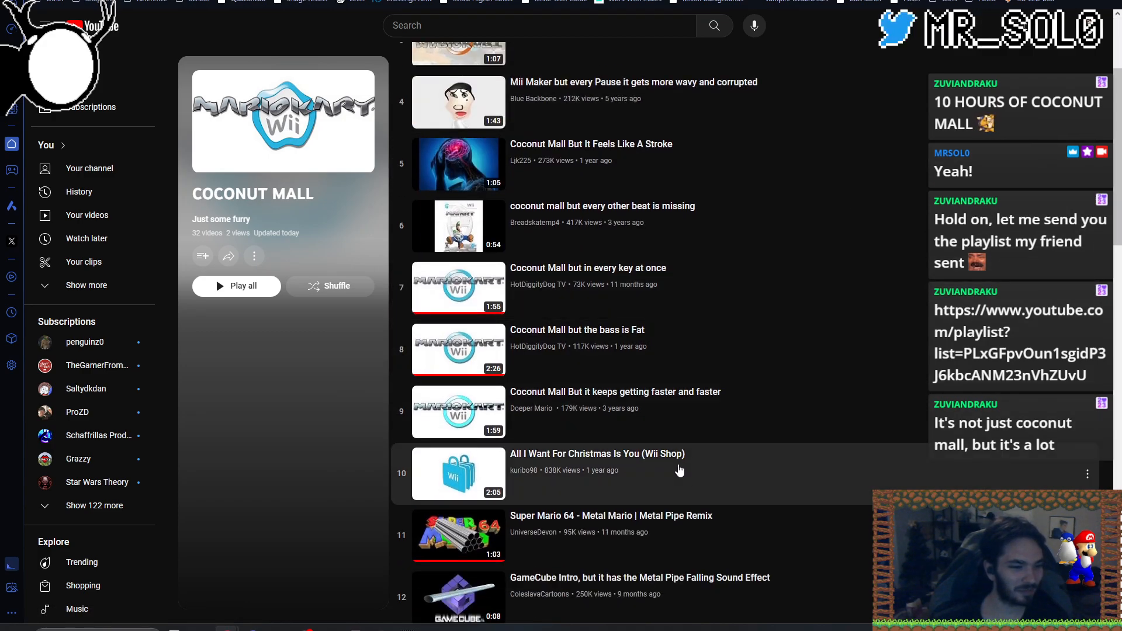
scroll(821, 464, "down", 2)
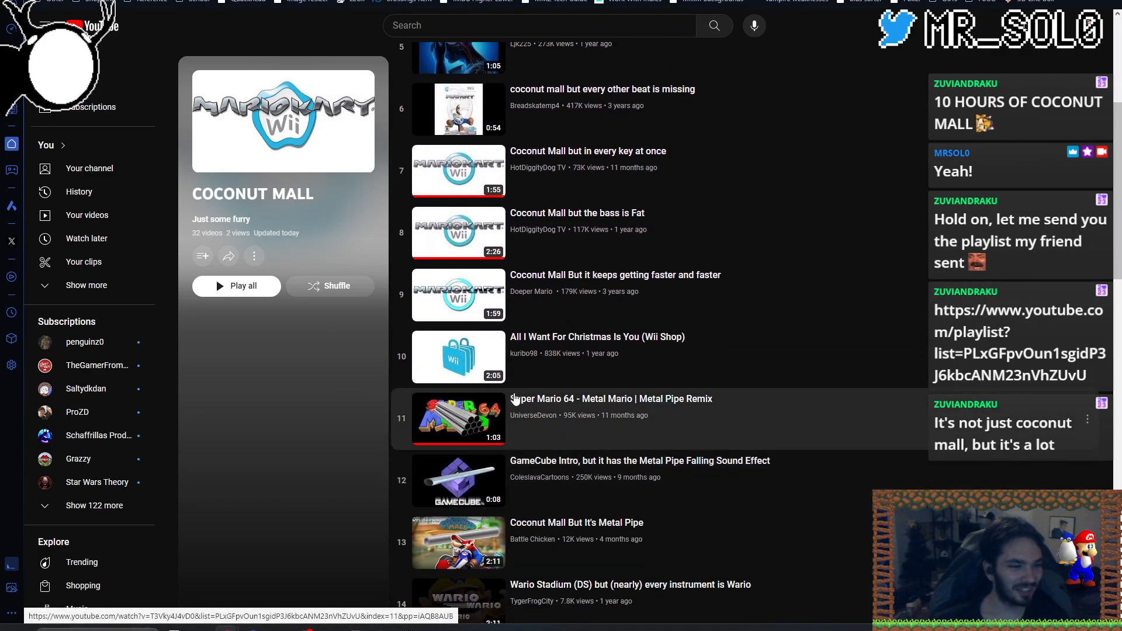
scroll(801, 415, "down", 2)
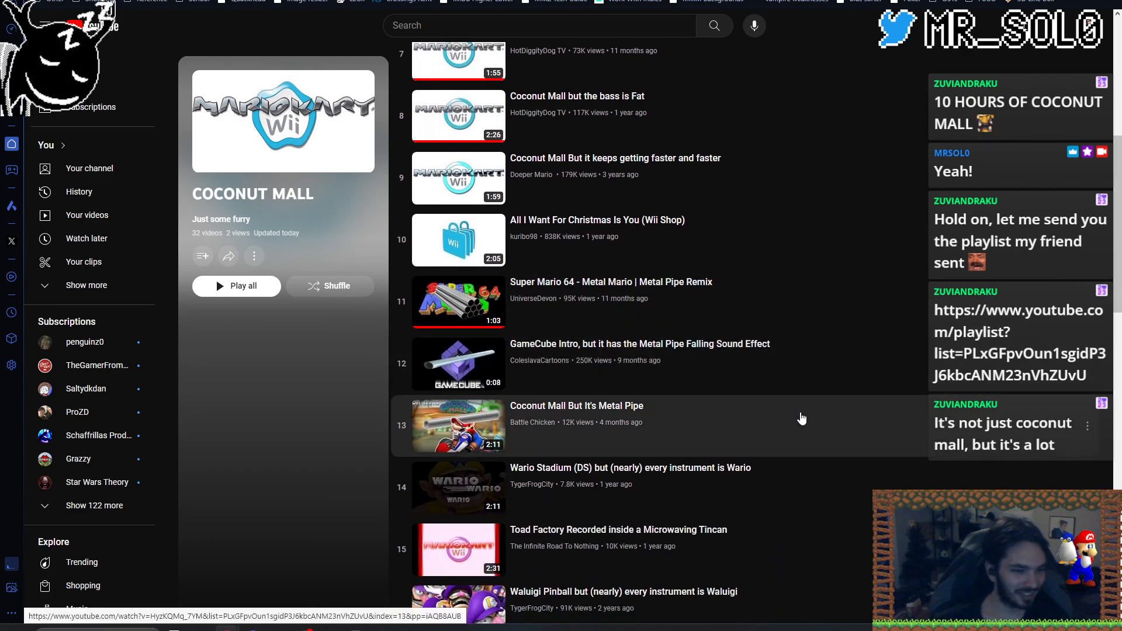
scroll(801, 416, "down", 4)
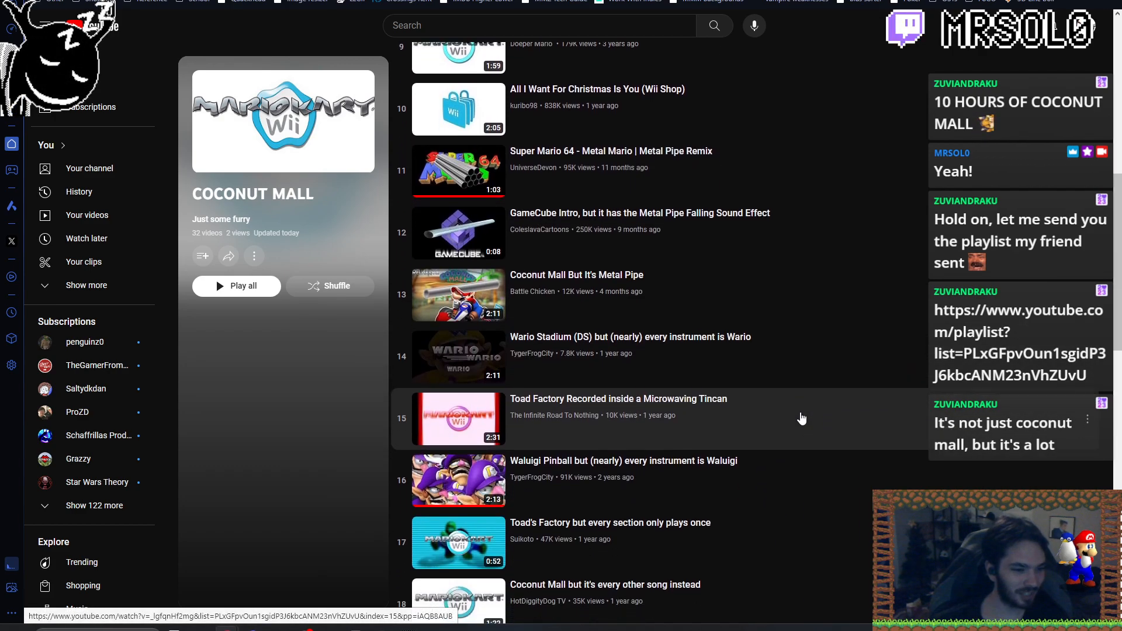
scroll(801, 419, "down", 2)
scroll(802, 419, "down", 5)
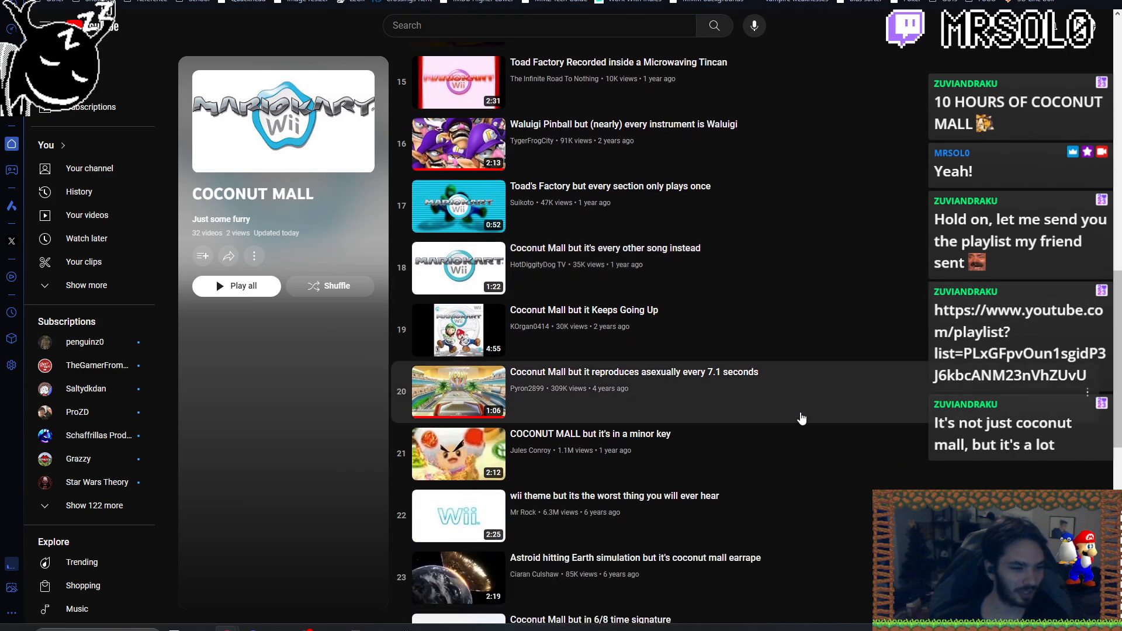
scroll(801, 417, "down", 2)
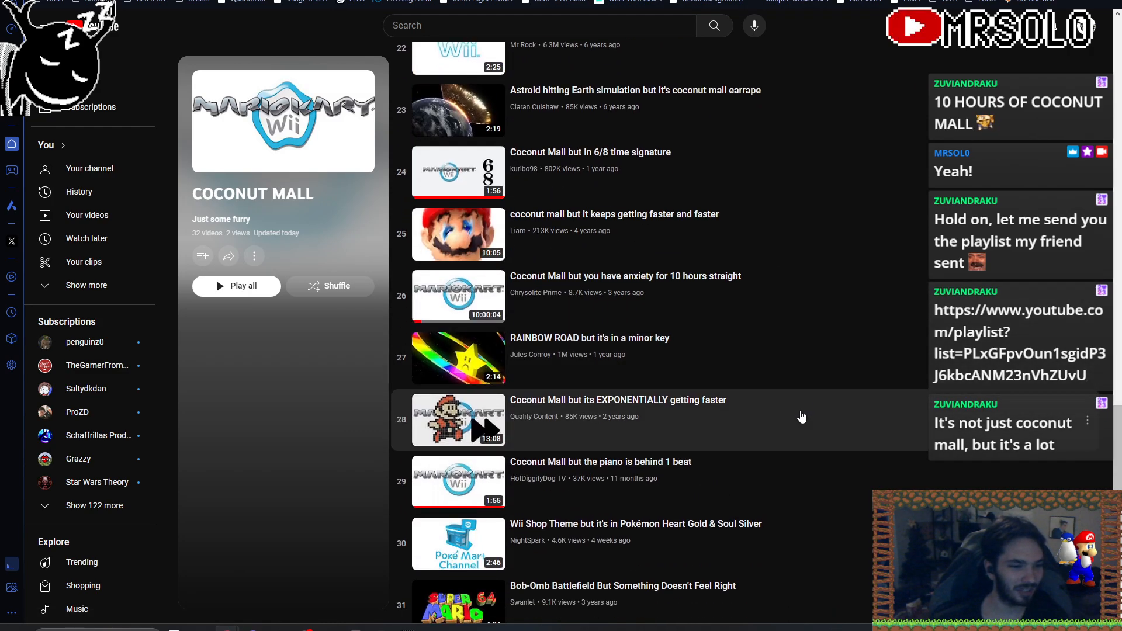
scroll(802, 417, "down", 2)
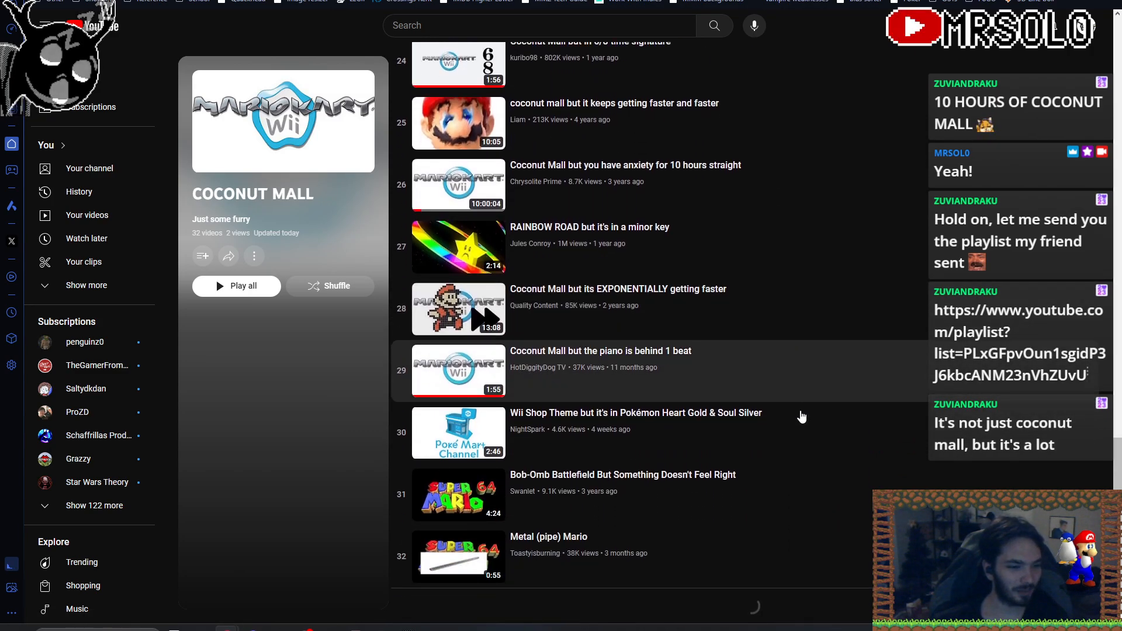
scroll(801, 417, "up", 20)
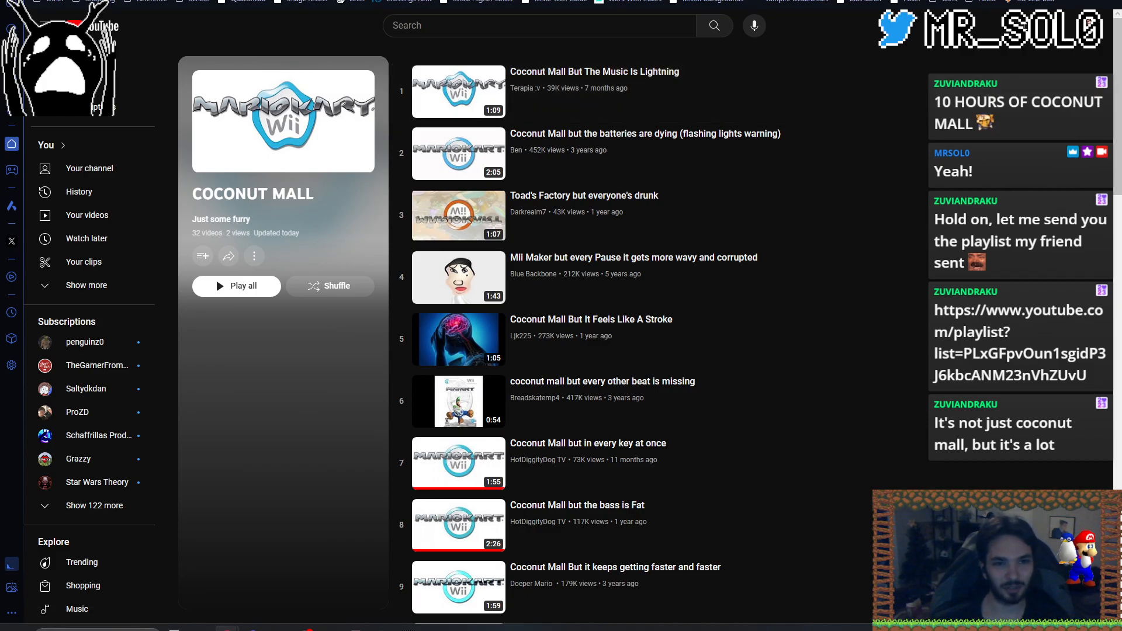
- Back in Aseprite, stop playback, move frame 317 to just after the Airdash Forward frames, and preview the tagged animation
key("alt+Tab")
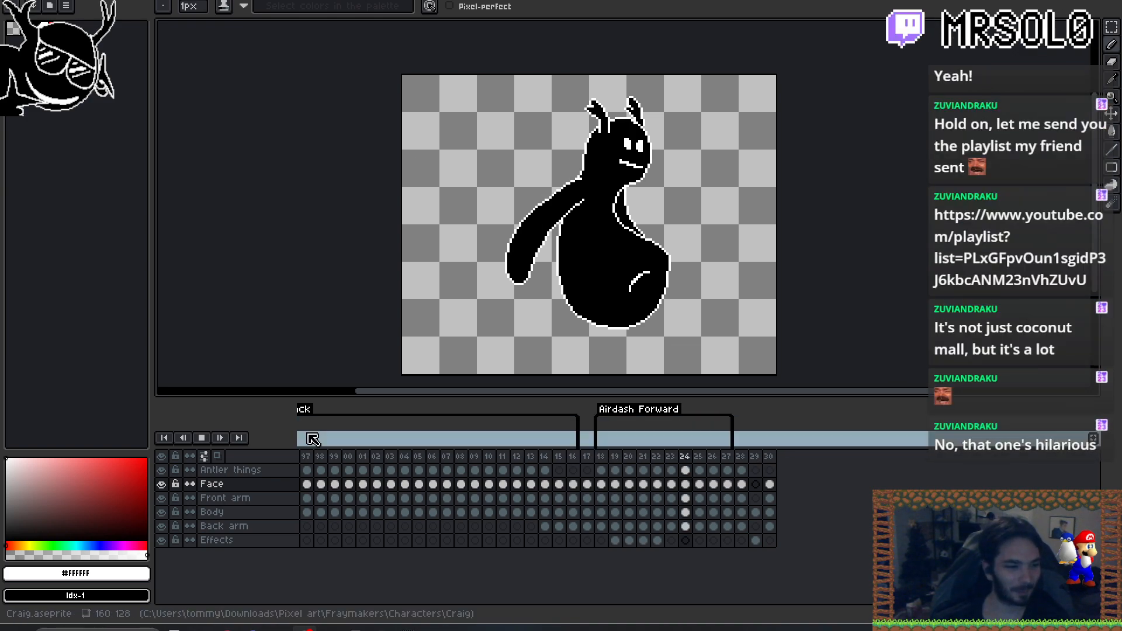
left_click(202, 437)
left_click(586, 455)
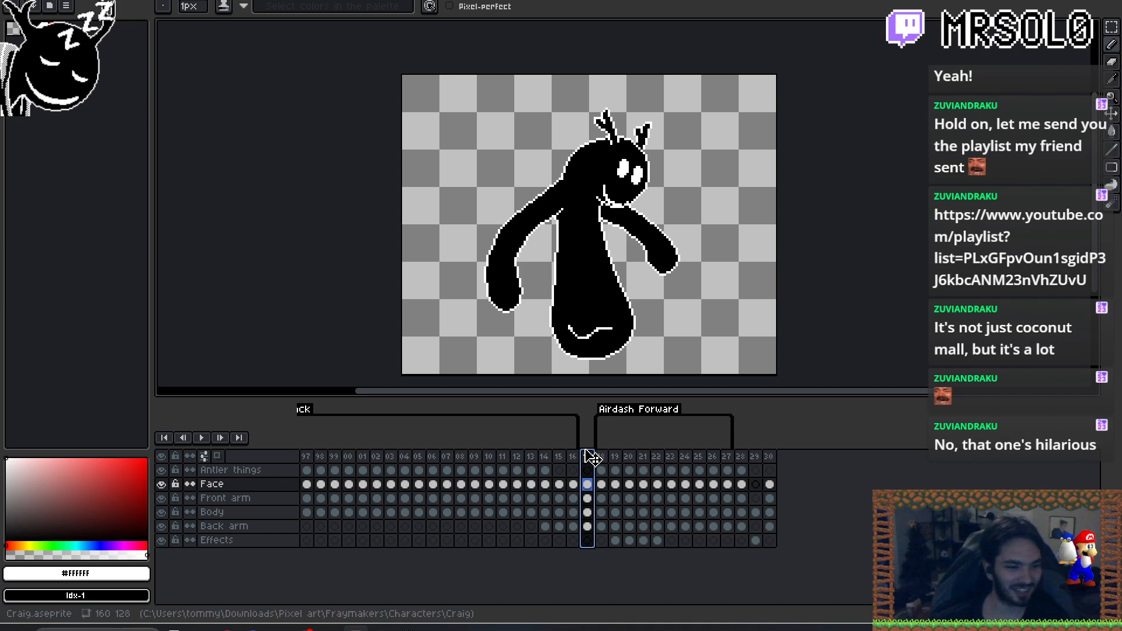
left_click_drag(741, 466, 740, 465)
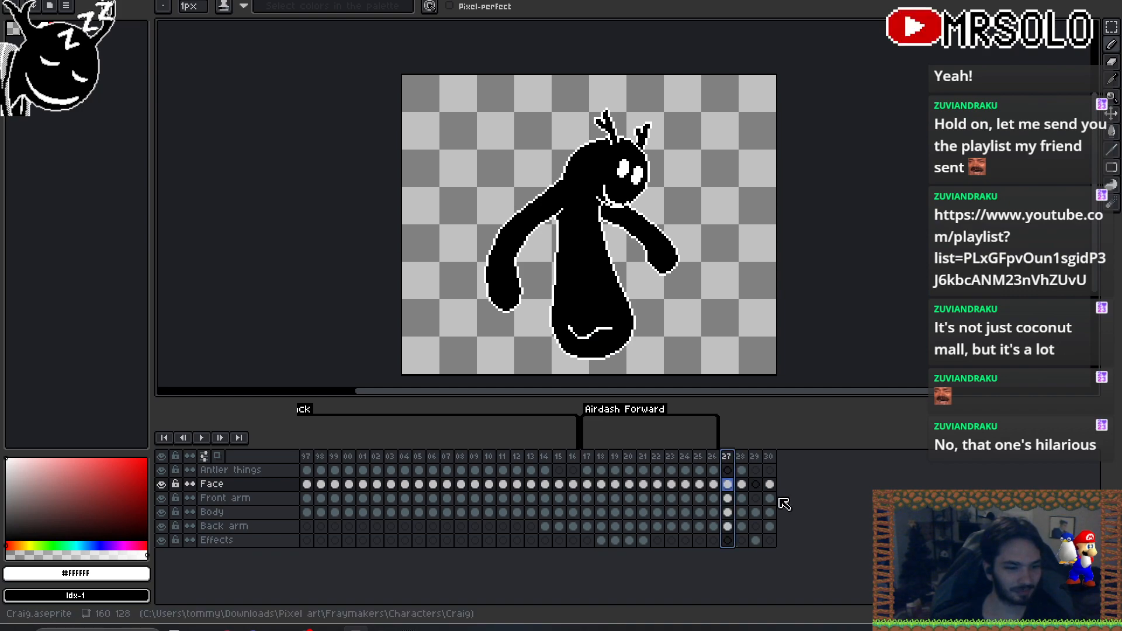
key("ctrl+z")
left_click(206, 439)
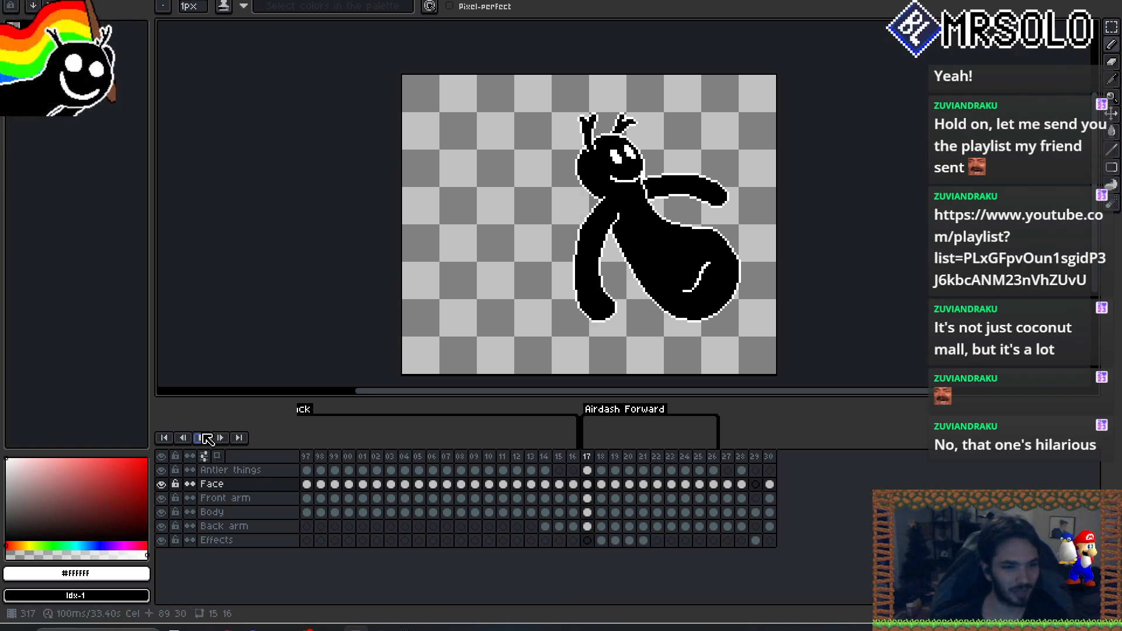
left_click(206, 439)
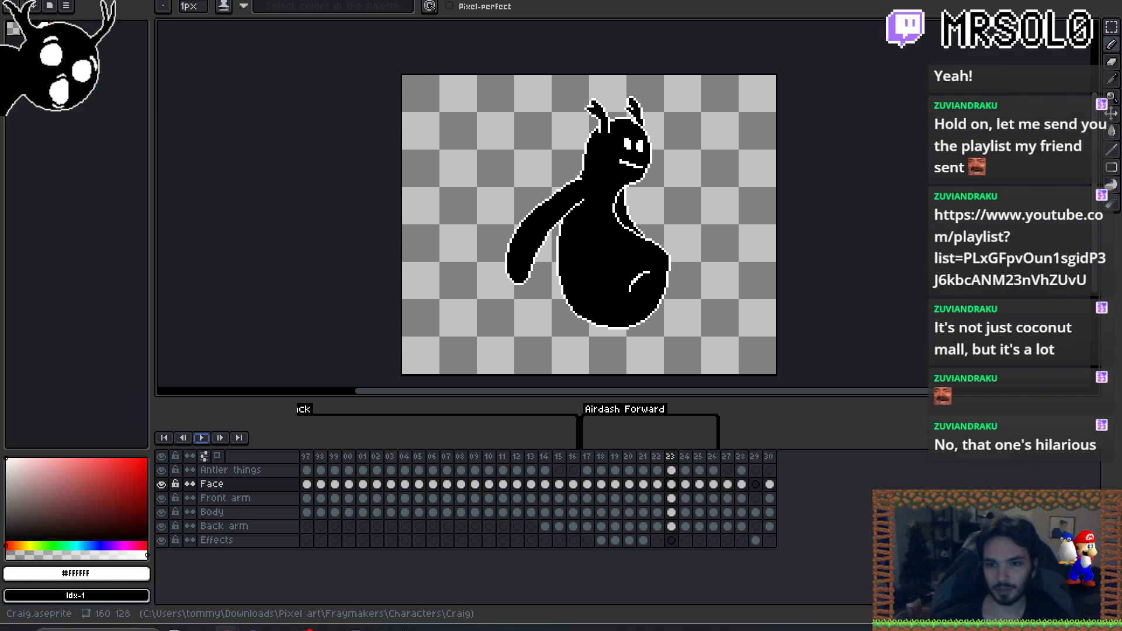
- Bring the browser with the COCONUT MALL playlist over the canvas, widen its window, and move it off the screen
left_click_drag(1121, 5, 664, 0)
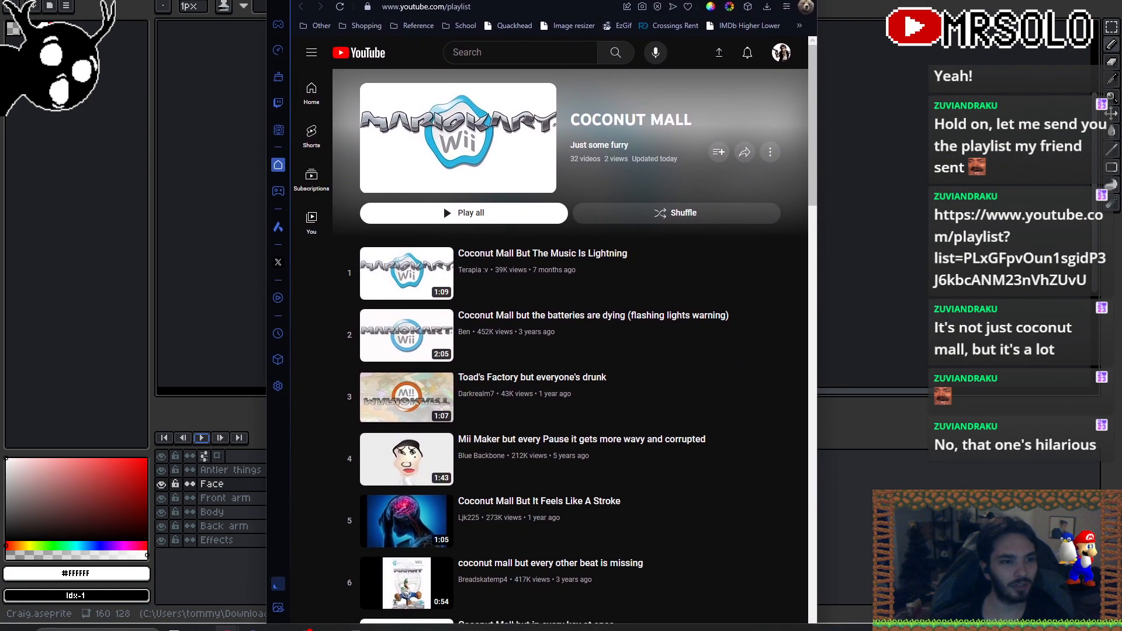
left_click_drag(816, 194, 966, 186)
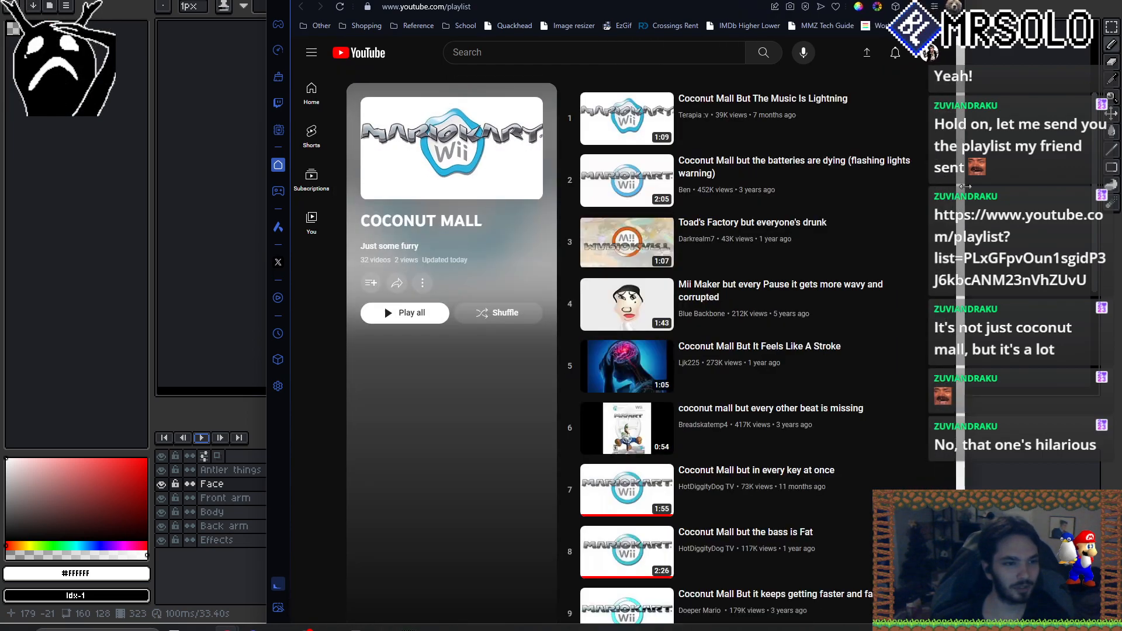
left_click_drag(643, 1, 1121, 41)
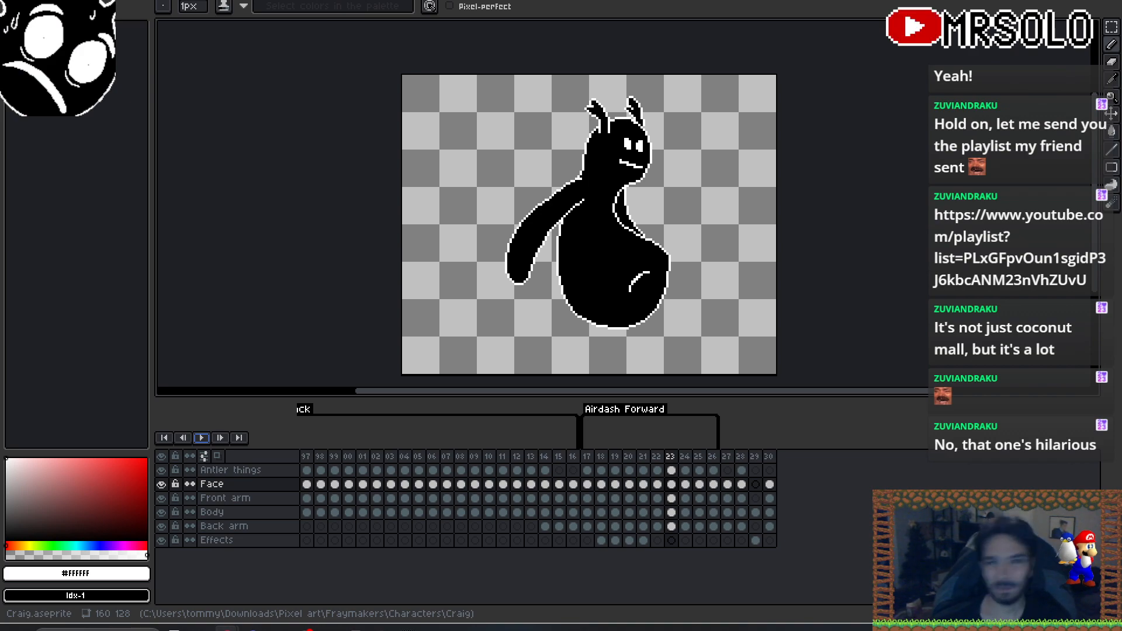
- Bring the browser back over the canvas and look at the page of the video "Coconut Mall But The Music Is Lightning"
left_click_drag(1121, 11, 725, 0)
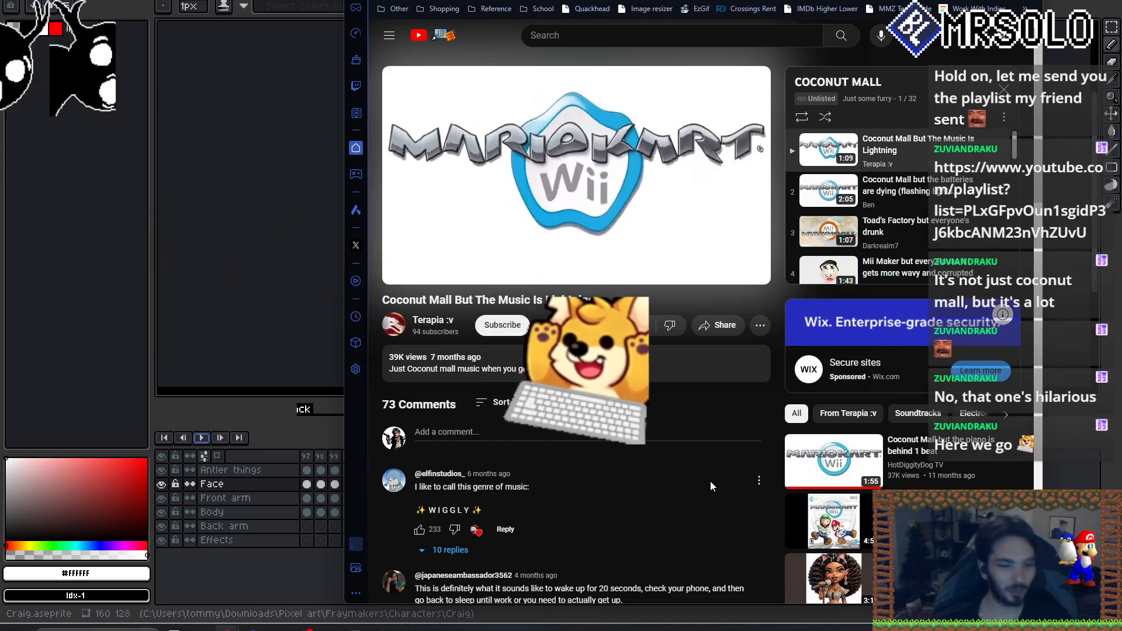
scroll(681, 444, "down", 1)
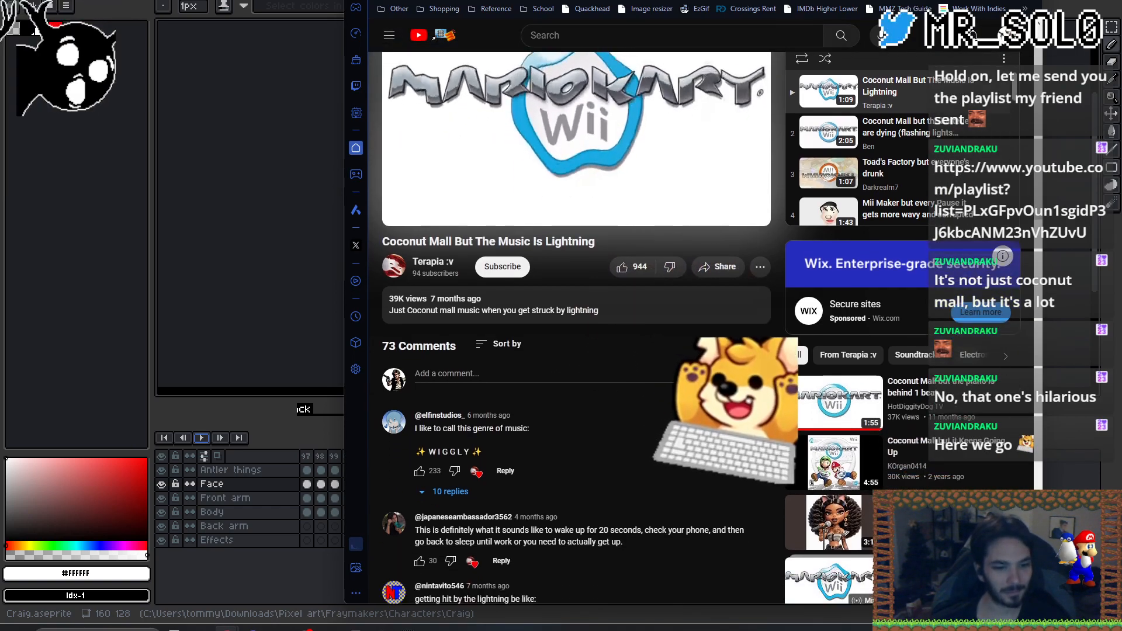
scroll(678, 433, "up", 1)
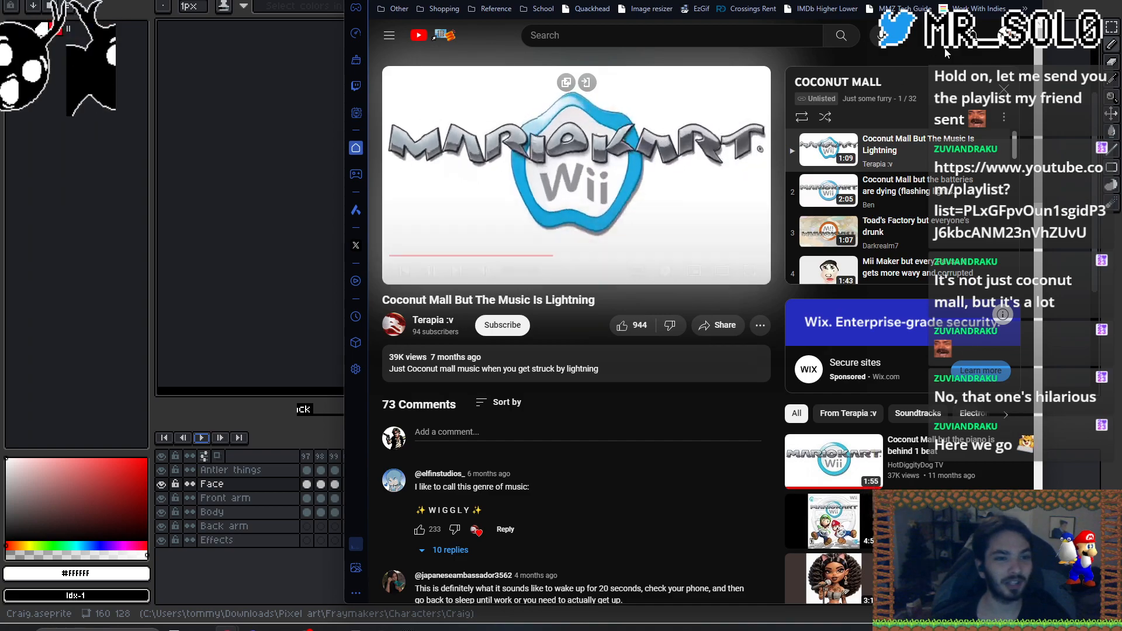
- Switch back to Aseprite and save the Craig.aseprite sprite file
key("alt+Tab")
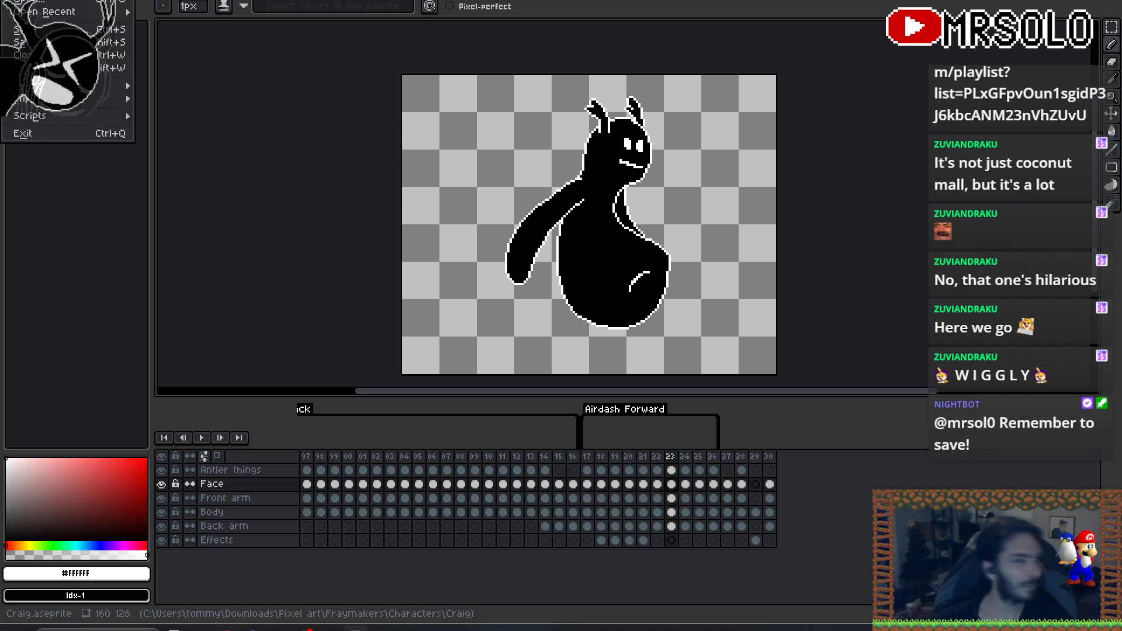
left_click(108, 29)
- Step back through the Airdash Forward animation from frame 327 to frame 317 and compare its first two frames
left_click_drag(581, 245, 519, 221)
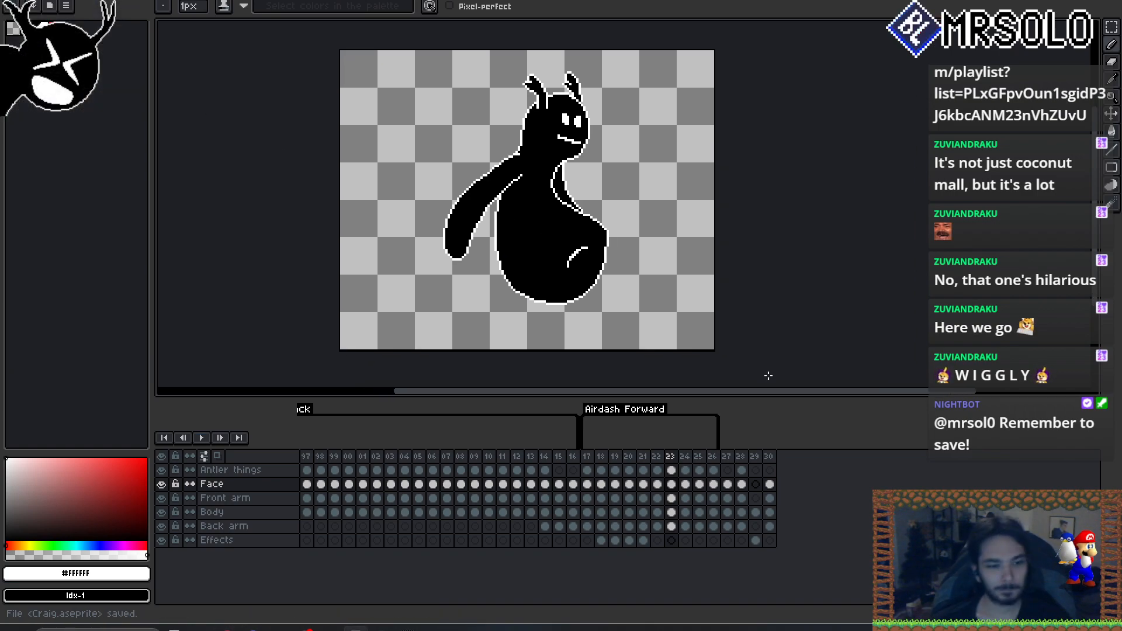
left_click(715, 459)
left_click(726, 459)
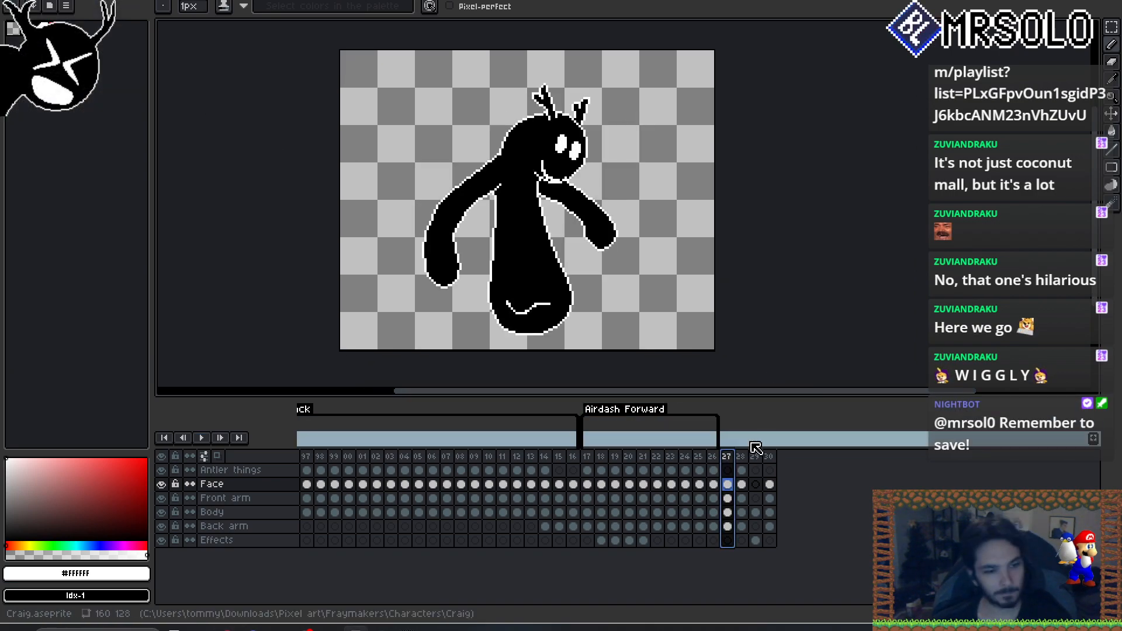
key("Left")
key("Left")
key("Left")
key("Left")
key("Left")
key("Left")
key("Left")
key("Left")
key("Left")
key("Left")
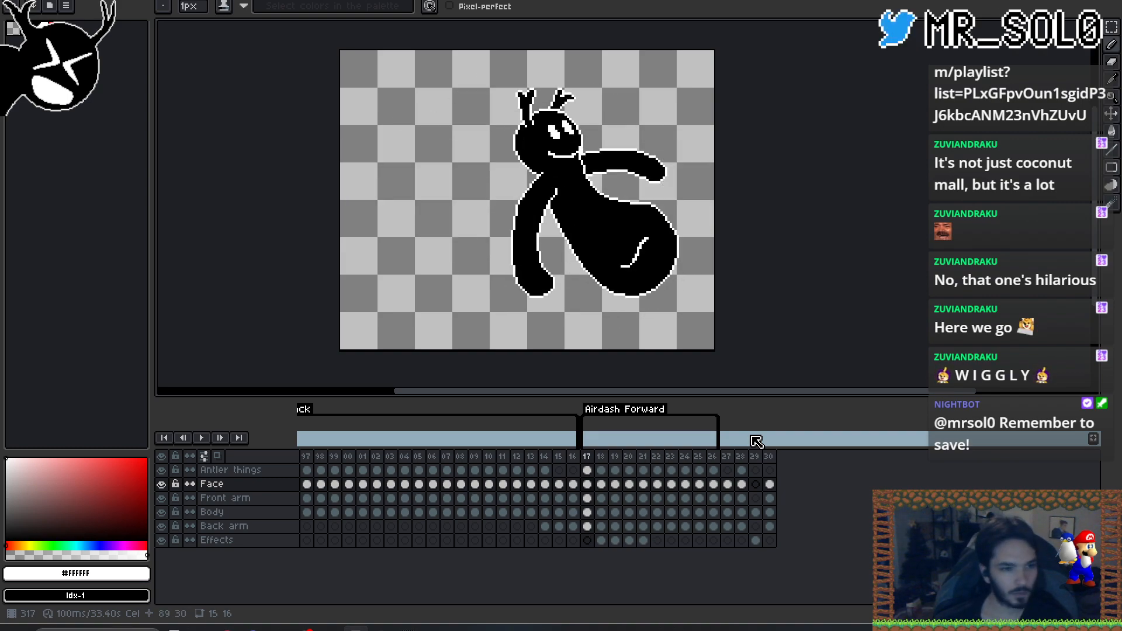
key("Right")
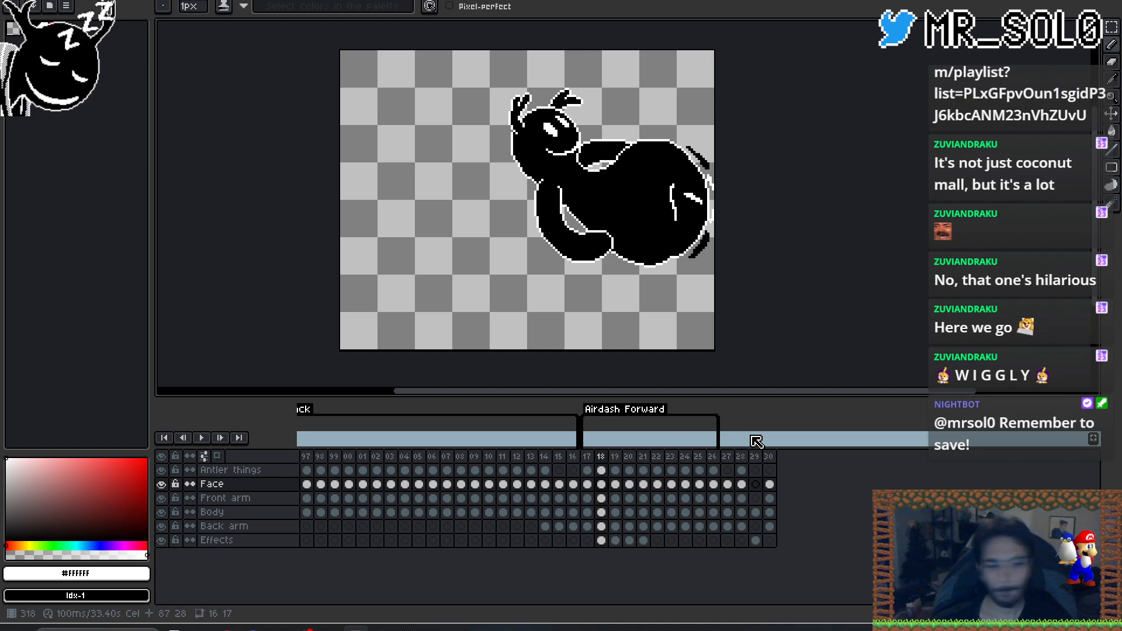
key("Left")
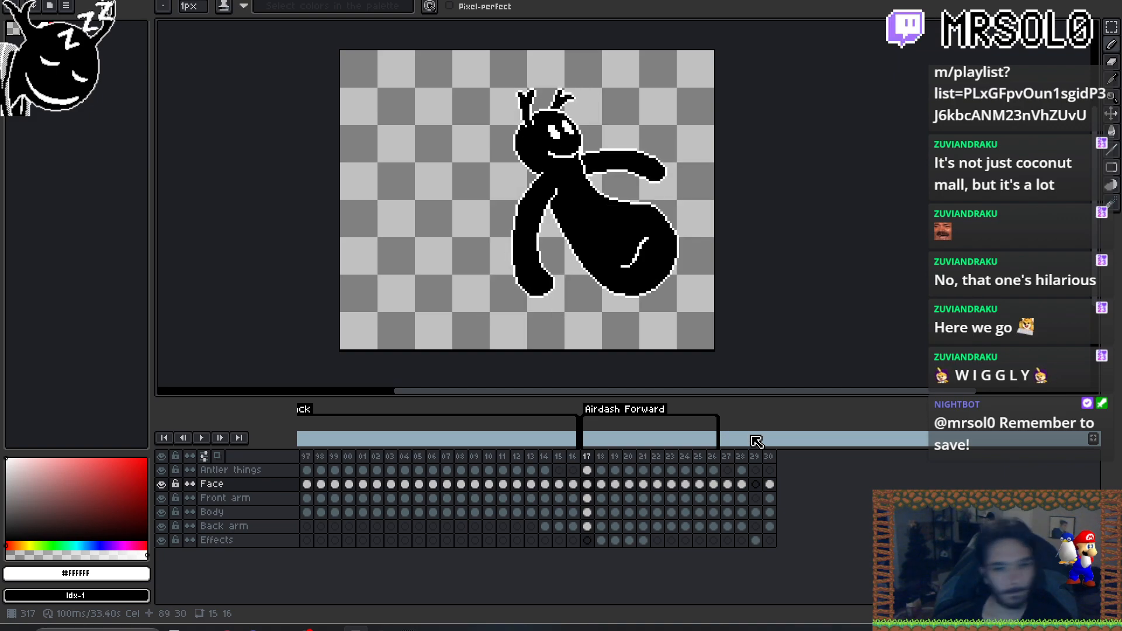
key("Right")
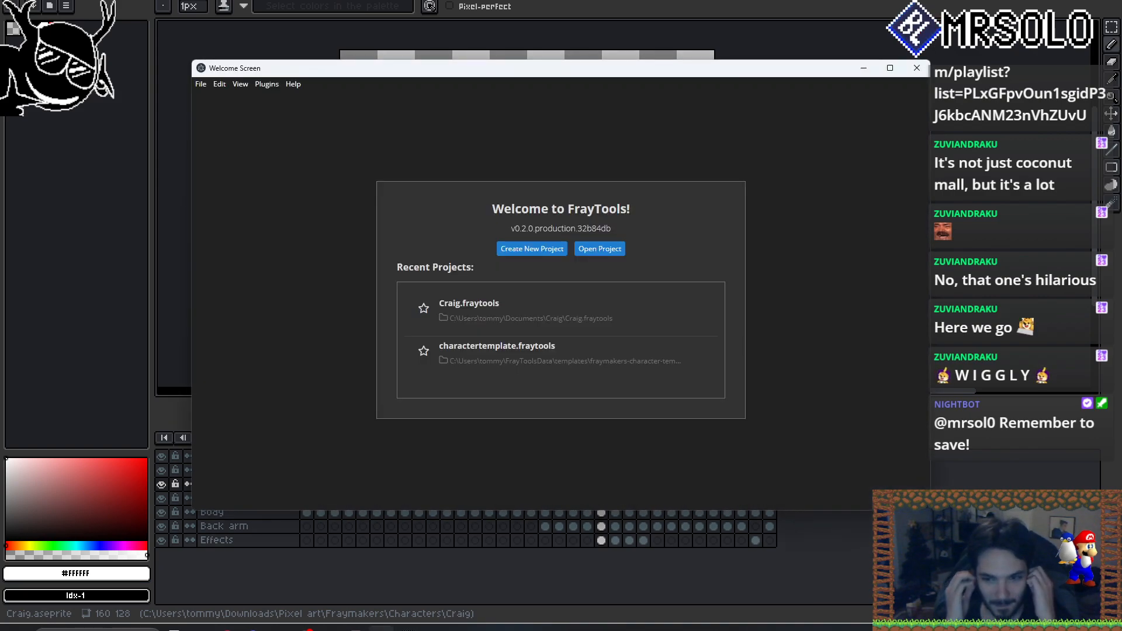
- In FrayTools, open the recent project Craig.fraytools and its character.entity from the entities folder
left_click(489, 311)
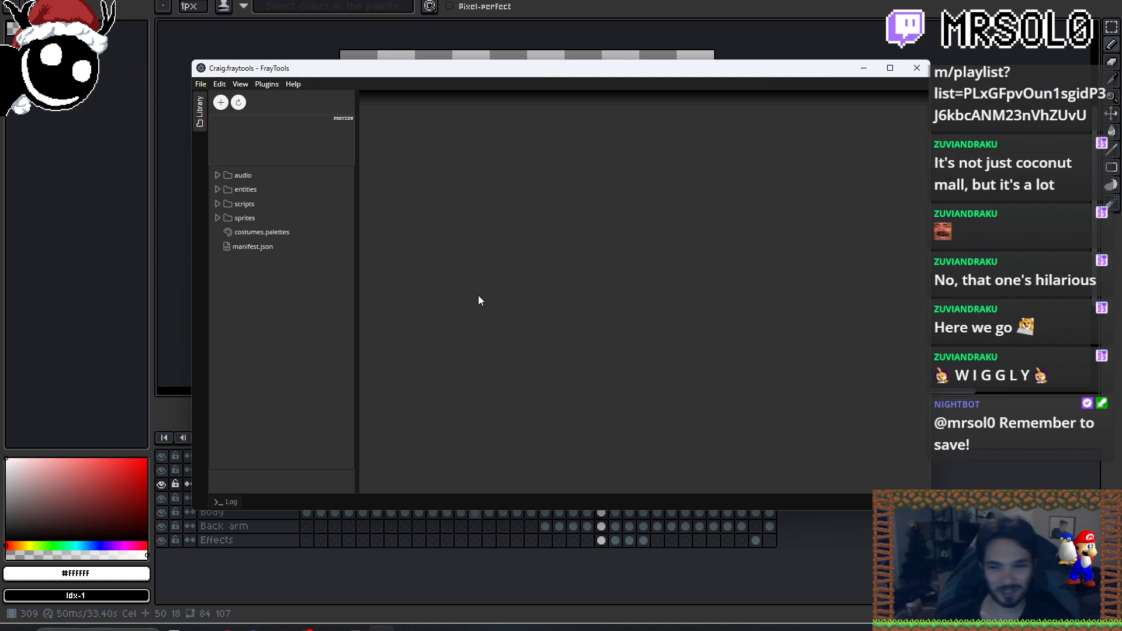
left_click(218, 190)
left_click(245, 206)
double_click(245, 208)
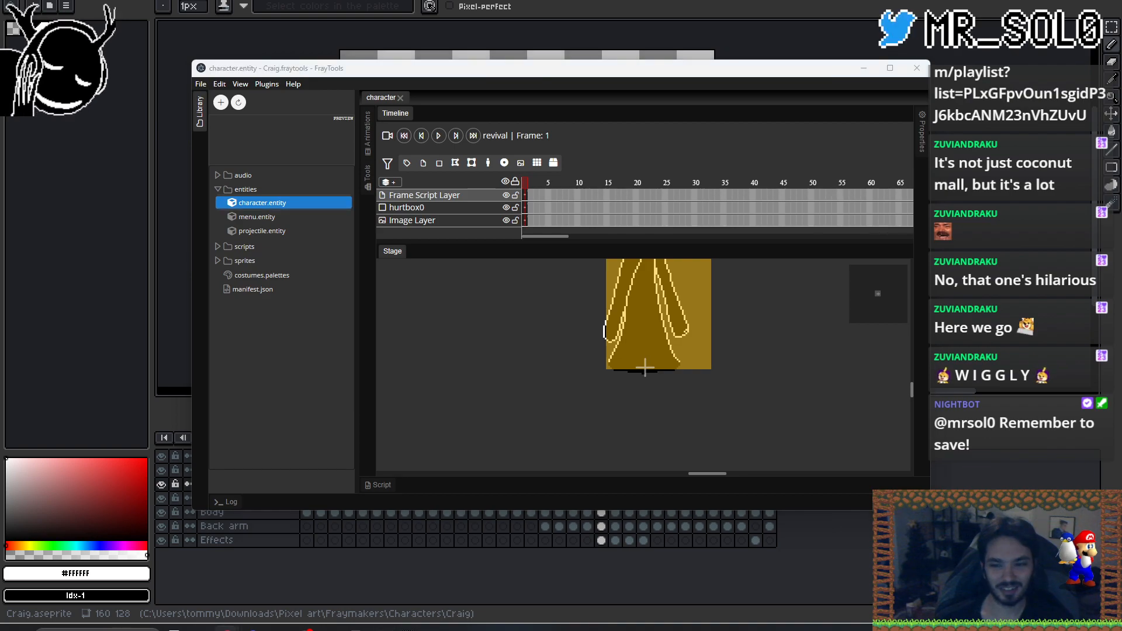
- Bring the floating Mario Kart Wii video player onto this screen and shift the FrayTools window slightly away from it
left_click_drag(527, 273, 152, 227)
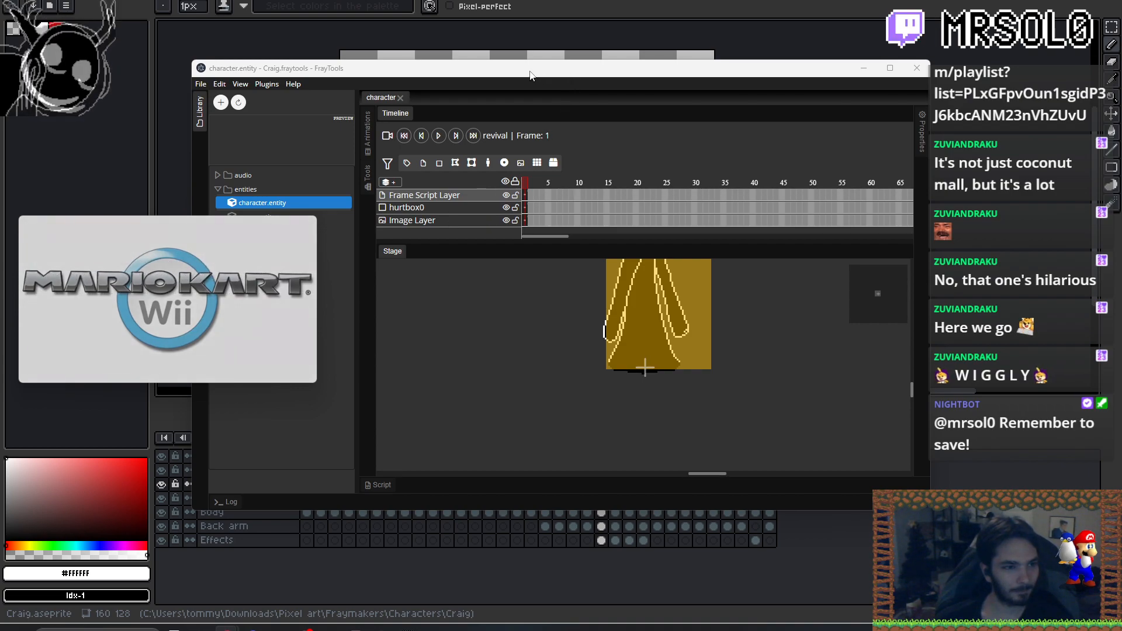
left_click_drag(532, 75, 572, 63)
- Show the character's animation list, find the airdash animations and play back airdash_forward_up
left_click(409, 136)
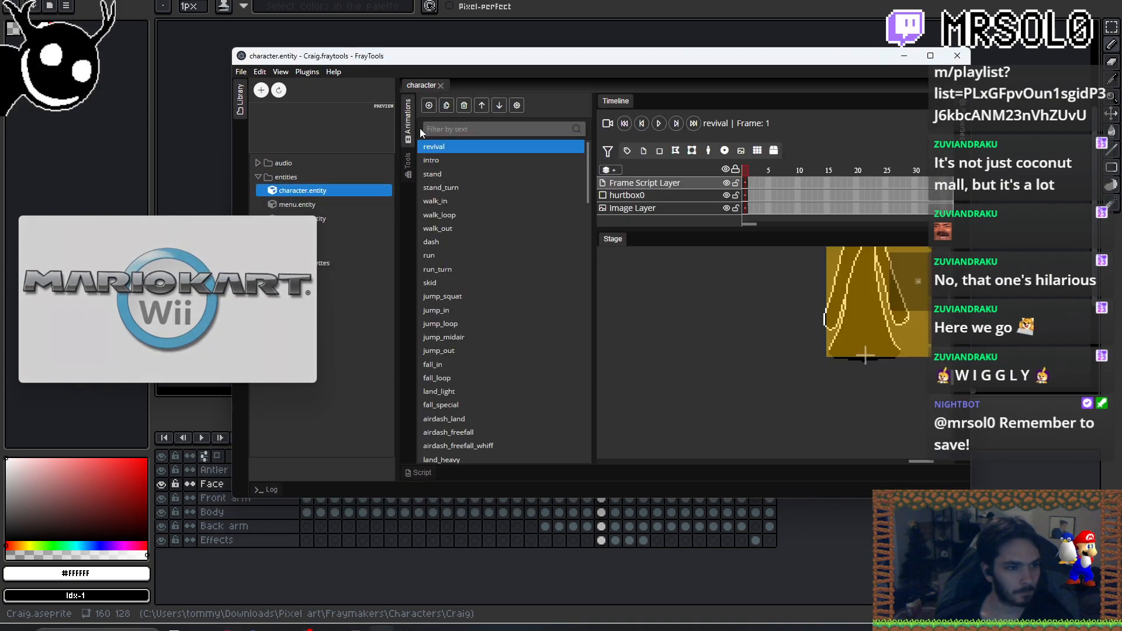
scroll(507, 329, "down", 3)
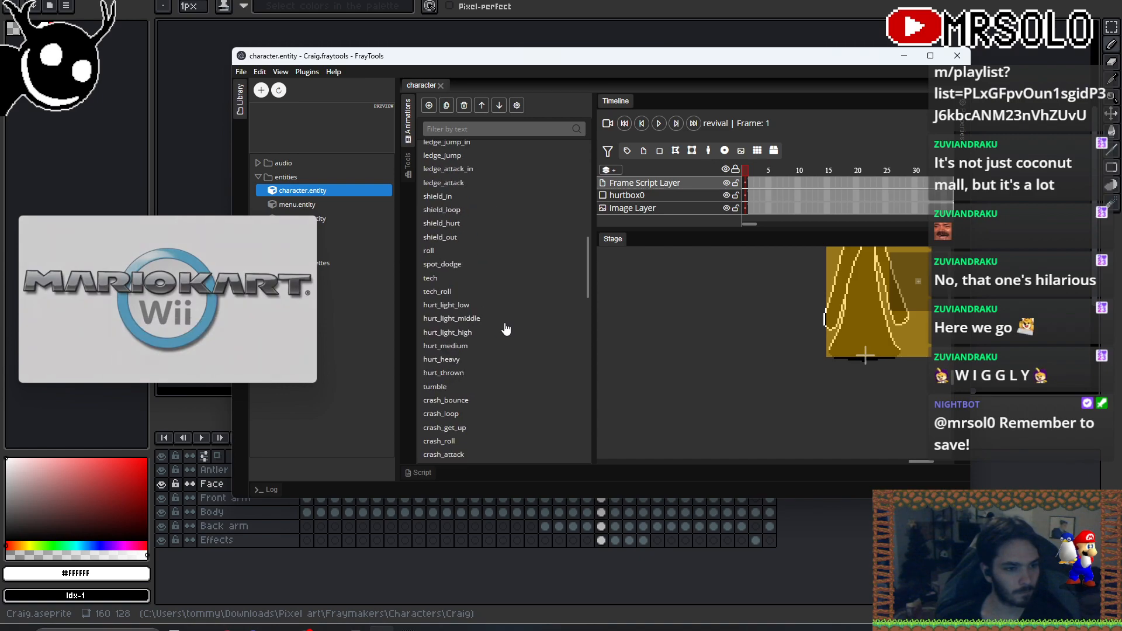
scroll(480, 321, "down", 3)
scroll(469, 314, "down", 6)
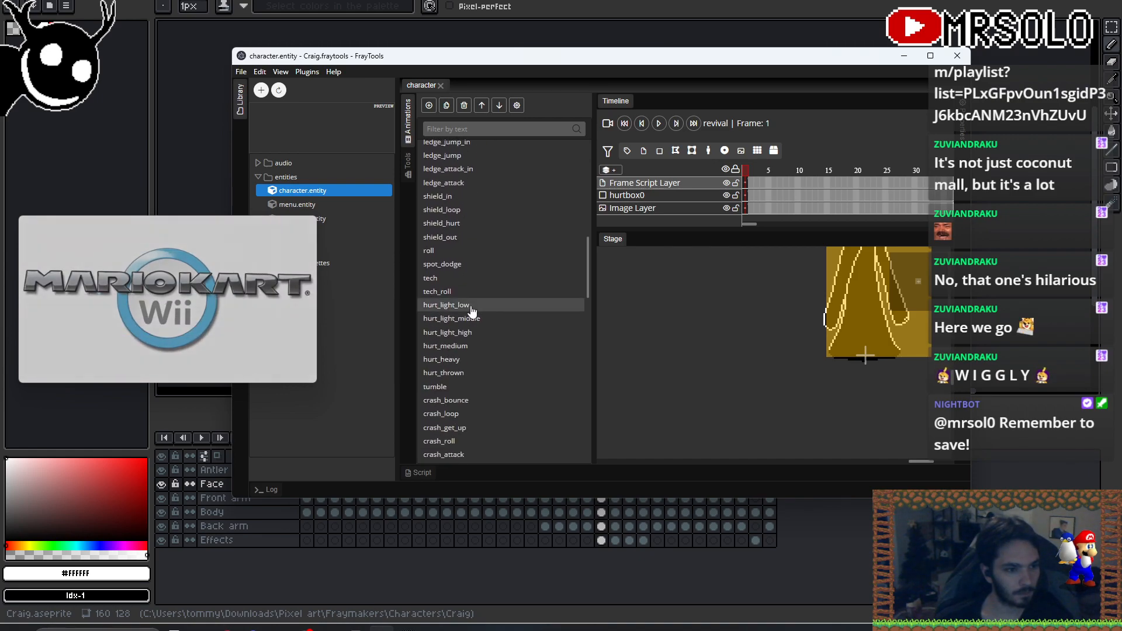
left_click(444, 275)
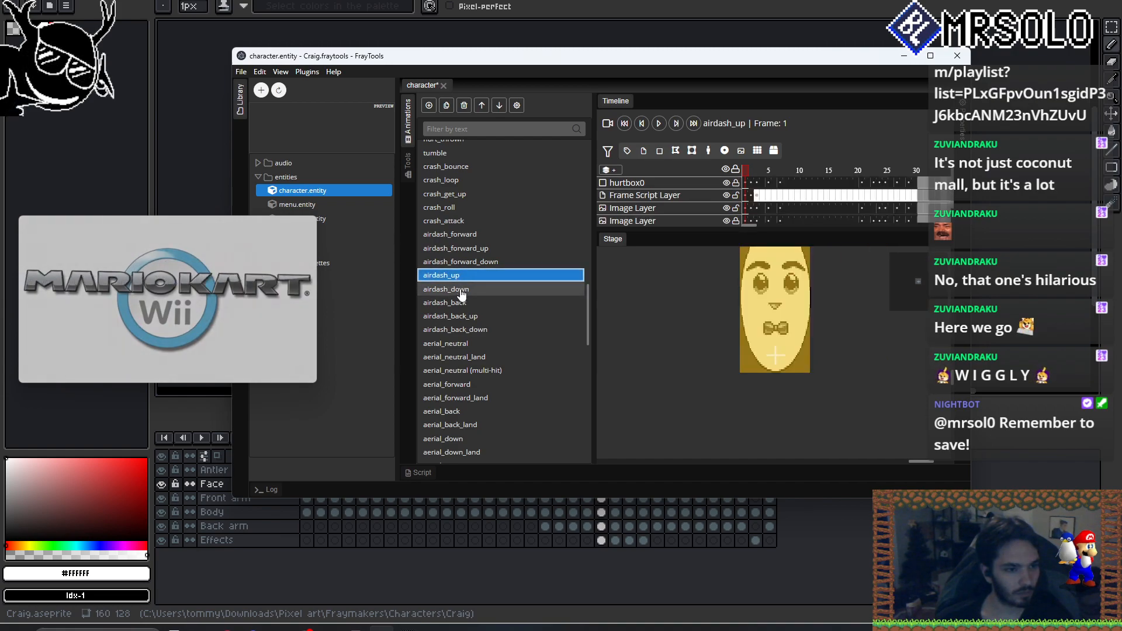
left_click(471, 237)
left_click(472, 251)
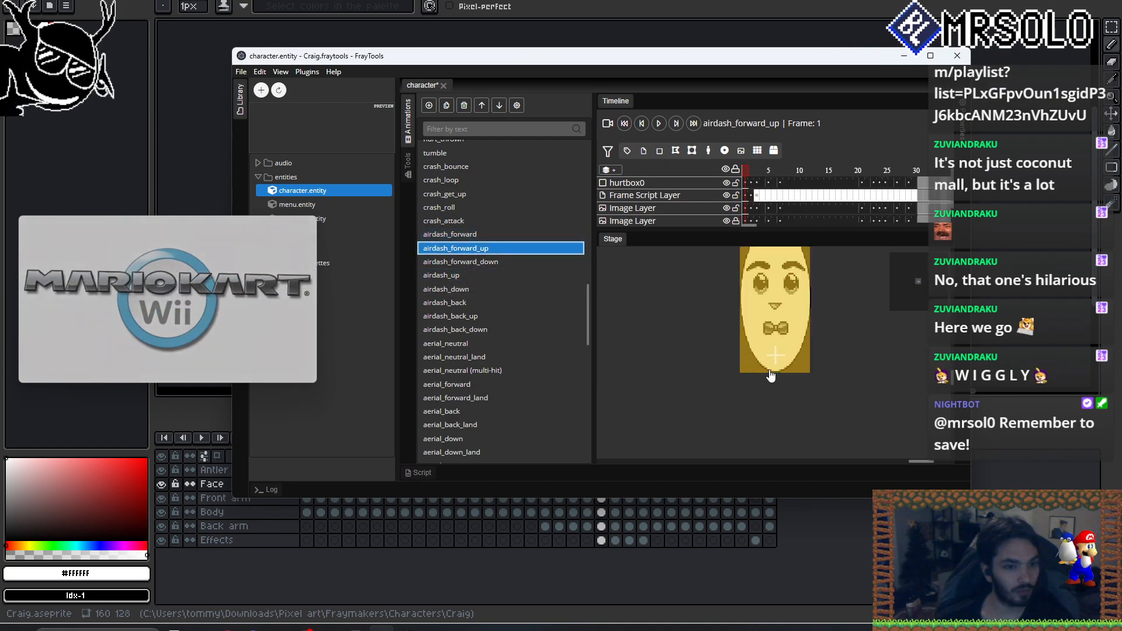
left_click(659, 124)
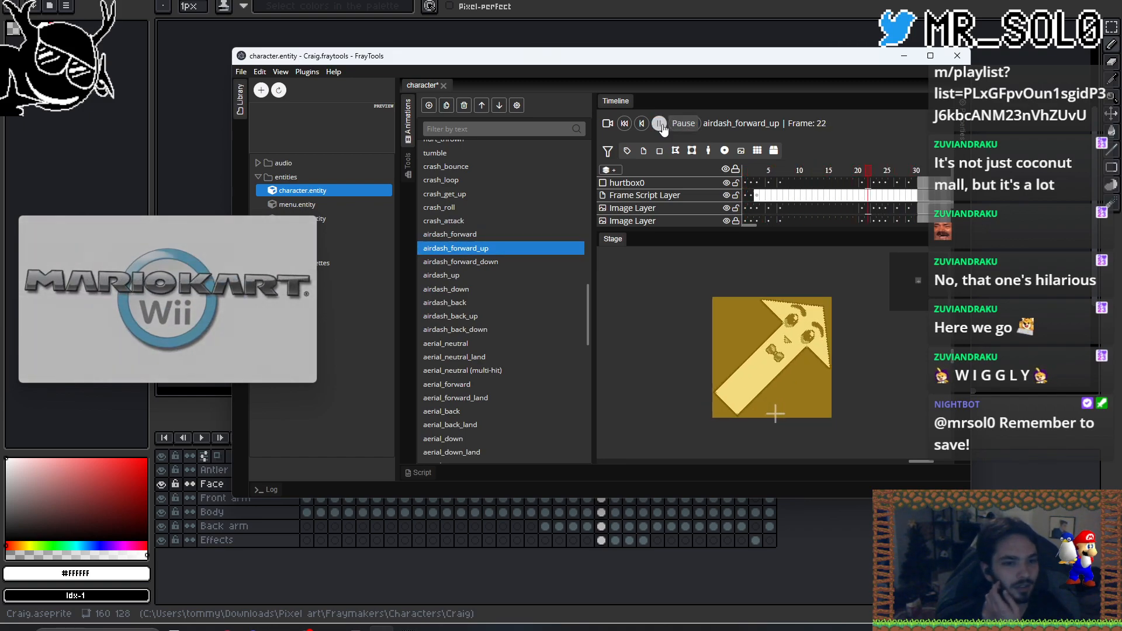
left_click(661, 124)
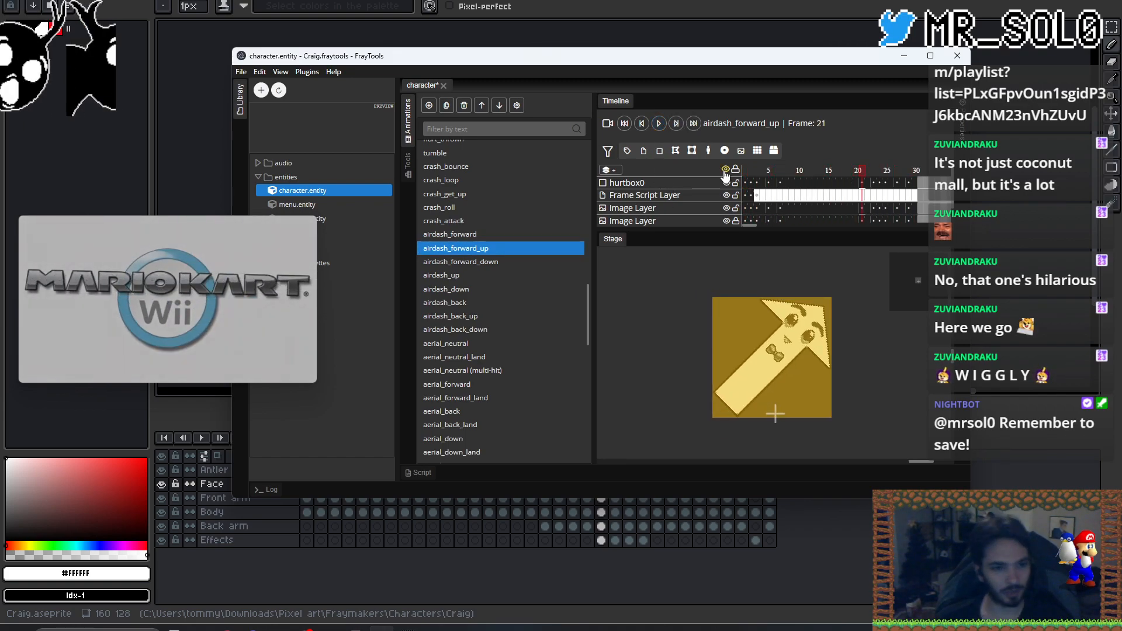
- Play back airdash_forward_down and look through the remaining airdash animations from airdash_up to airdash_back_down
key("Down")
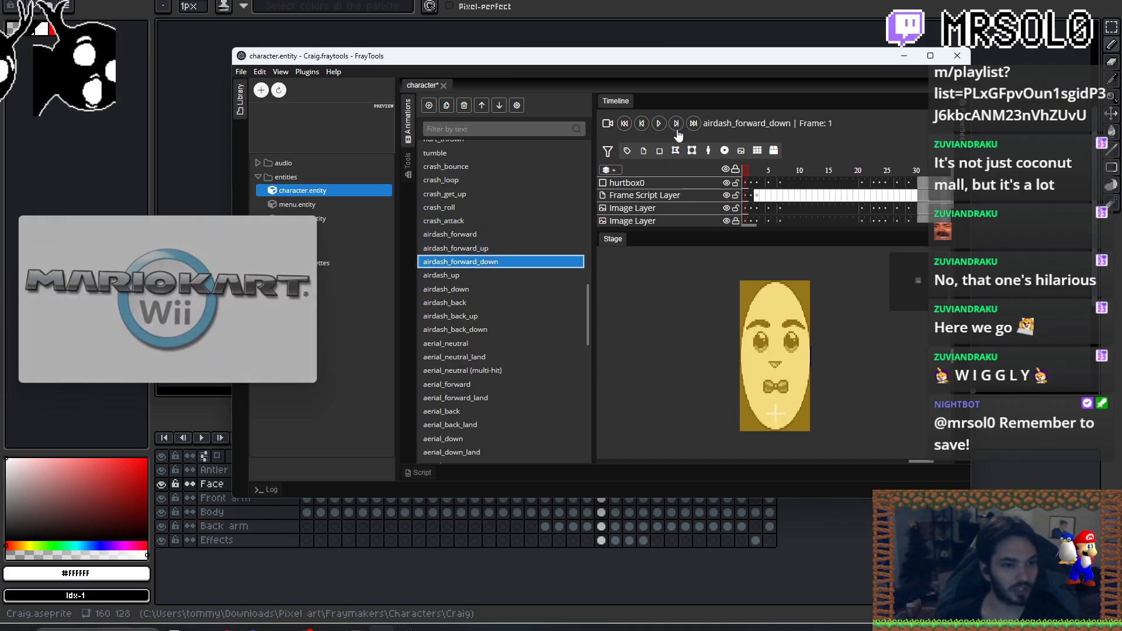
left_click(659, 123)
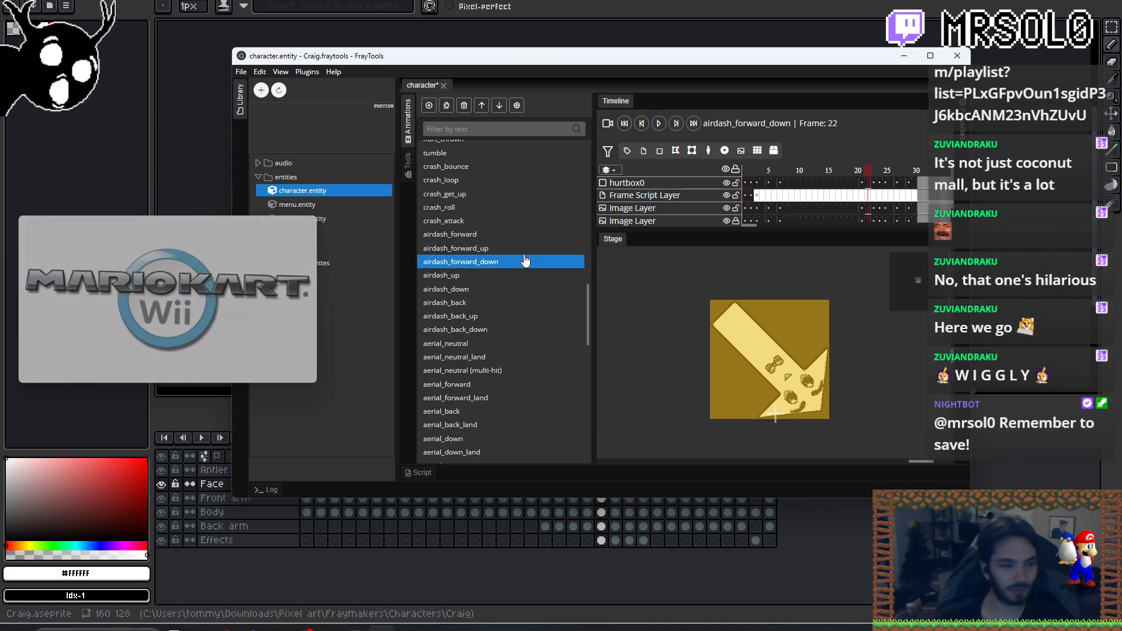
left_click(469, 279)
left_click(469, 290)
left_click(469, 303)
left_click(468, 317)
left_click(463, 330)
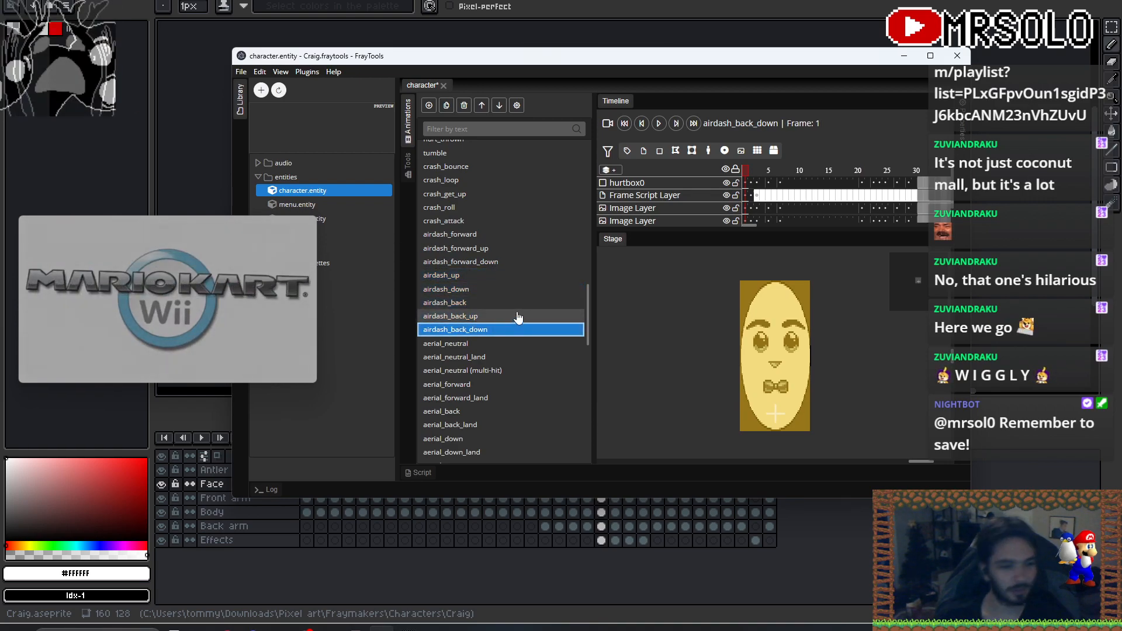
- Play back the aerial_neutral animation and return to airdash_forward
left_click(479, 344)
left_click(657, 124)
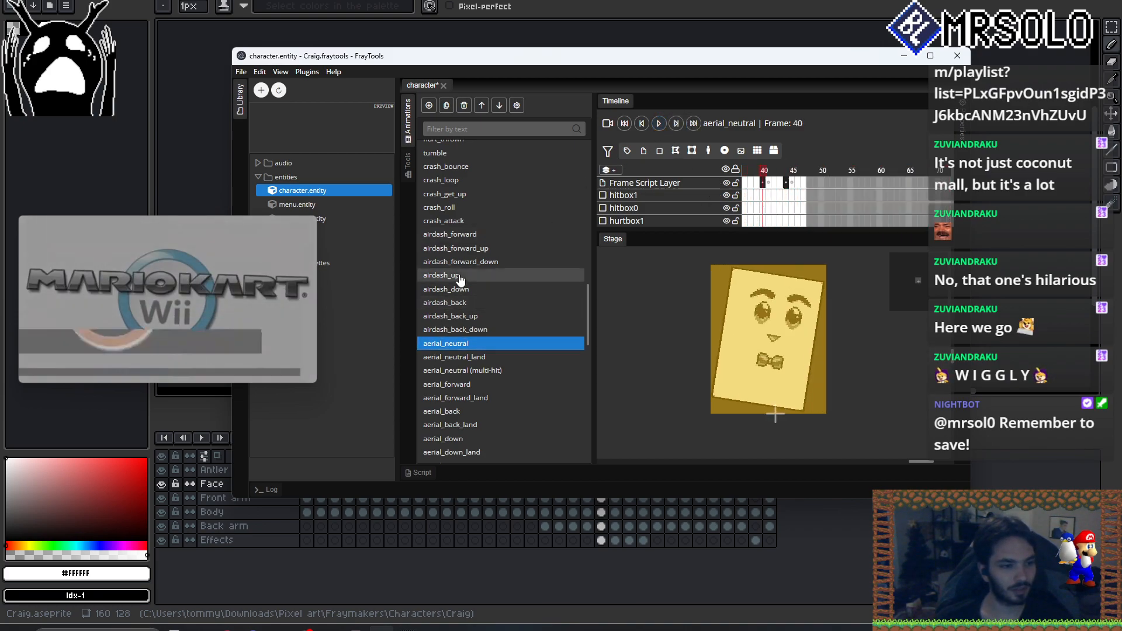
left_click(467, 234)
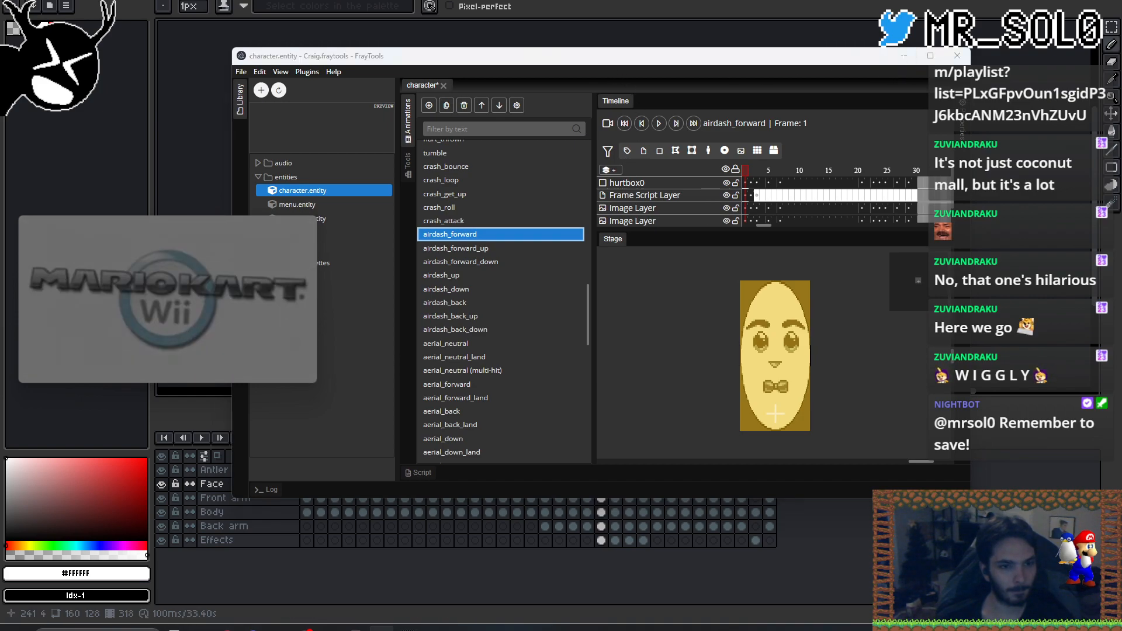
- Switch back to Aseprite and step back and forth through Airdash Forward frames 317 to 326 to examine the motion
left_click(904, 57)
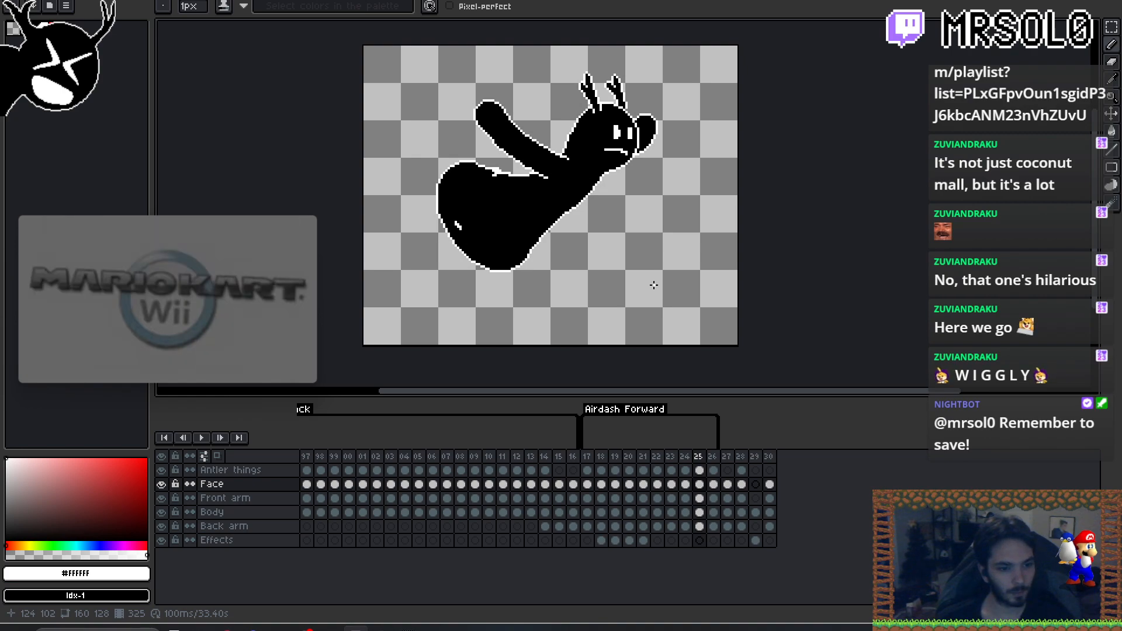
key("Right")
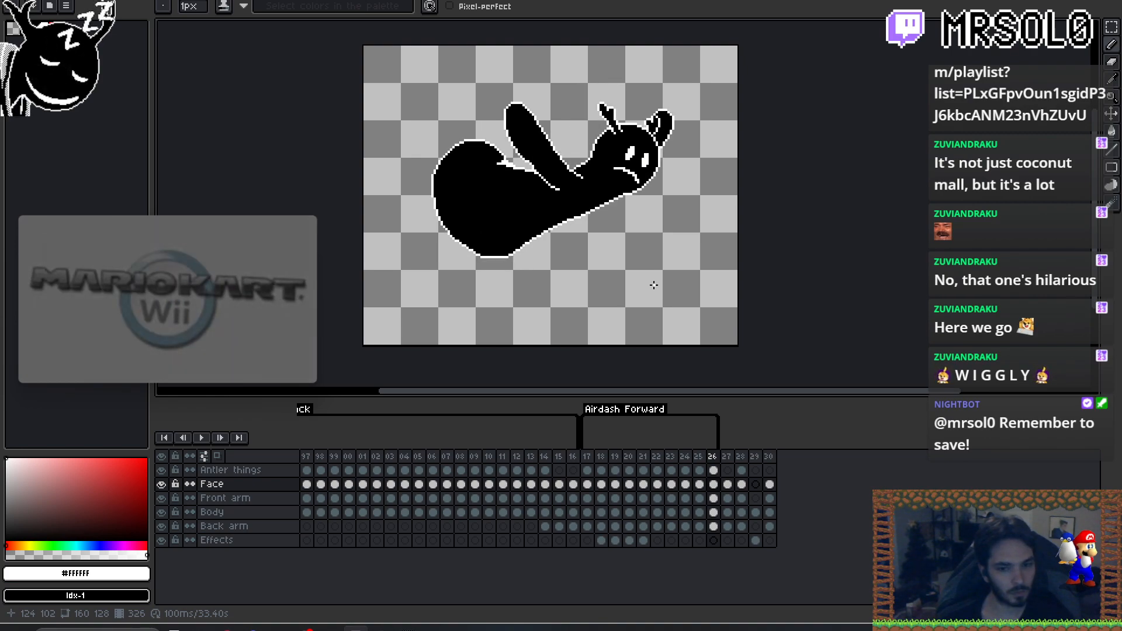
key("Left")
key("Left")
key("Left")
key("Left")
key("Left")
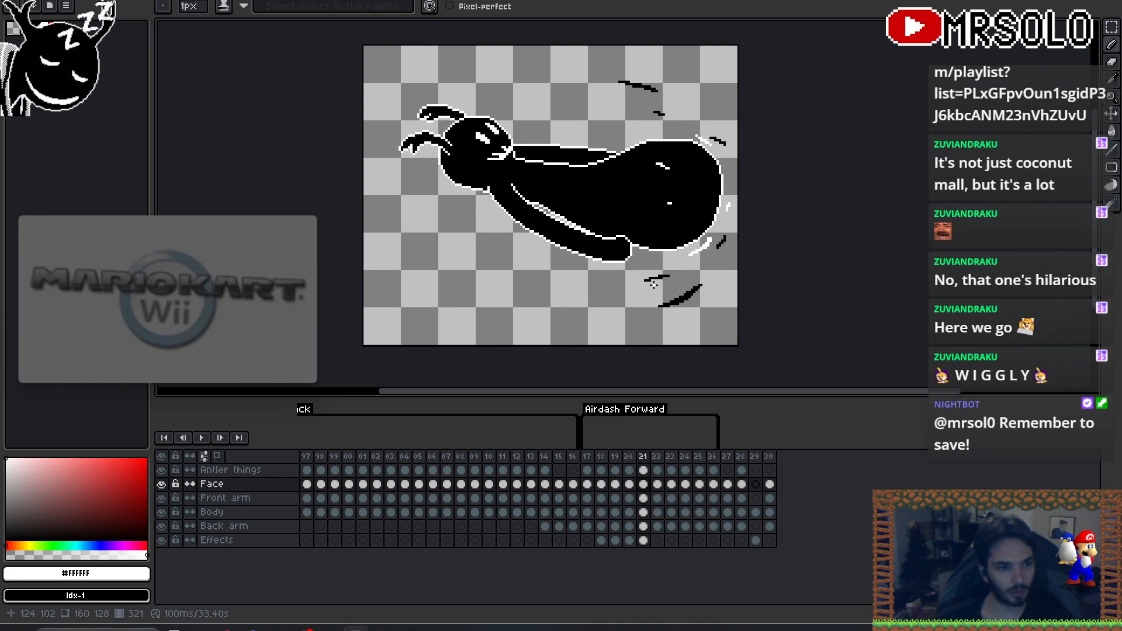
key("Right")
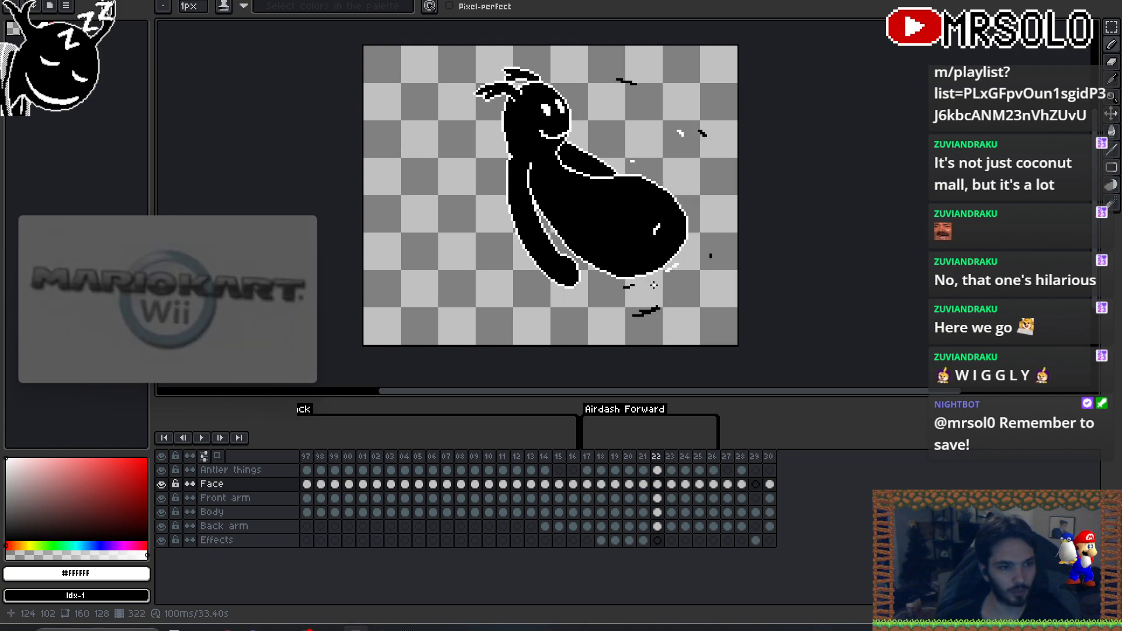
key("Left")
key("Left")
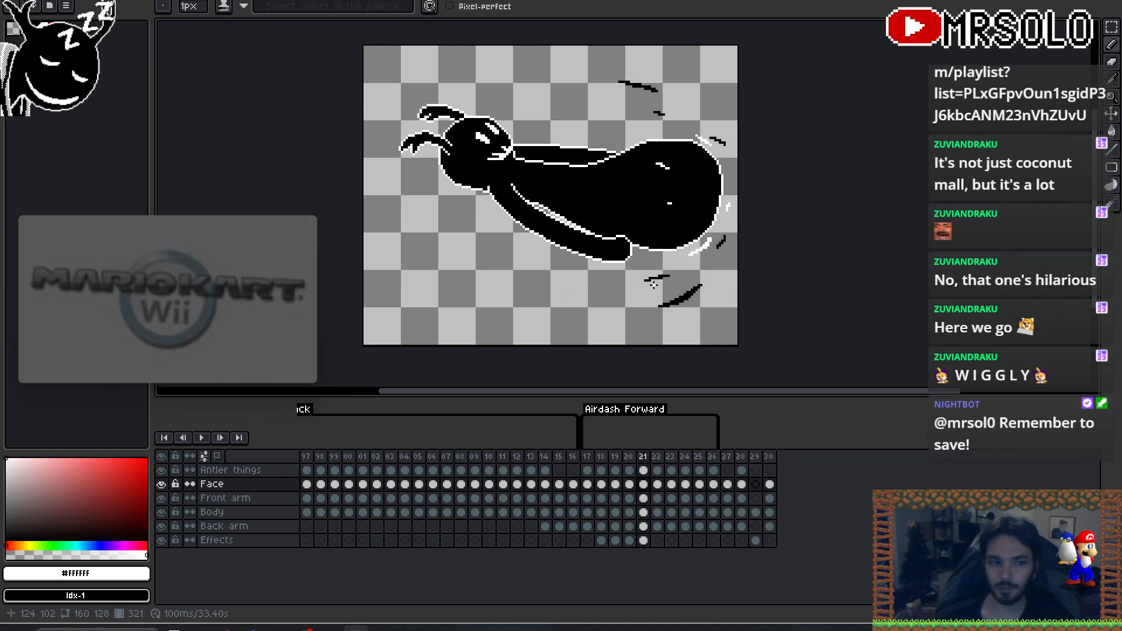
key("Right")
key("Right")
key("Right")
key("Right")
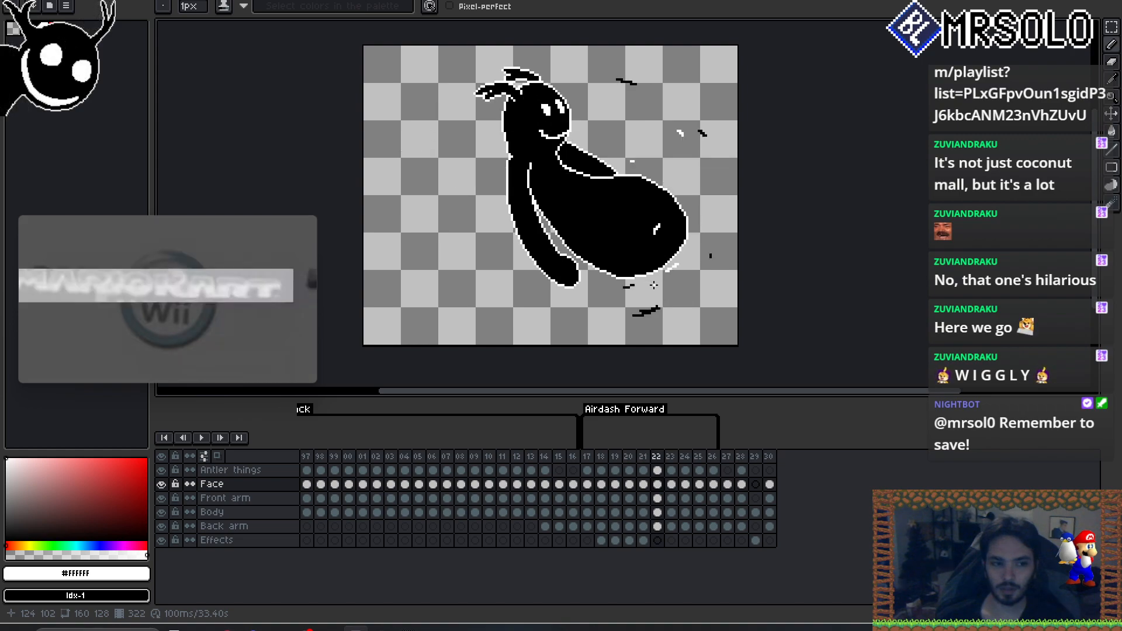
key("Right")
key("Right")
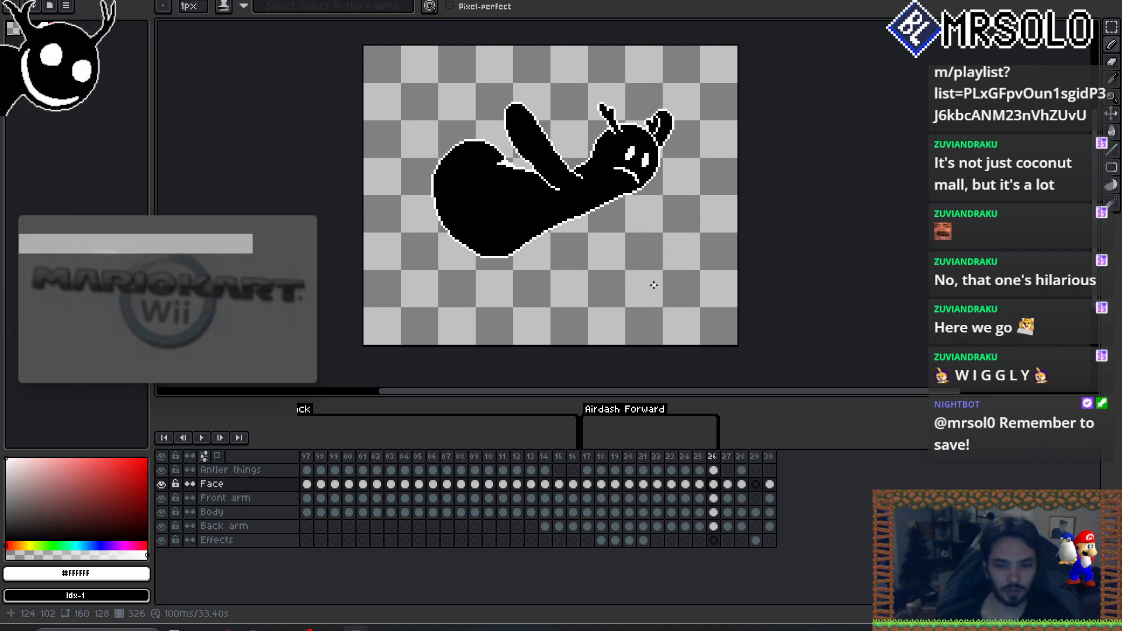
key("Left")
key("Left")
key("Left")
key("Left")
key("Left")
key("Left")
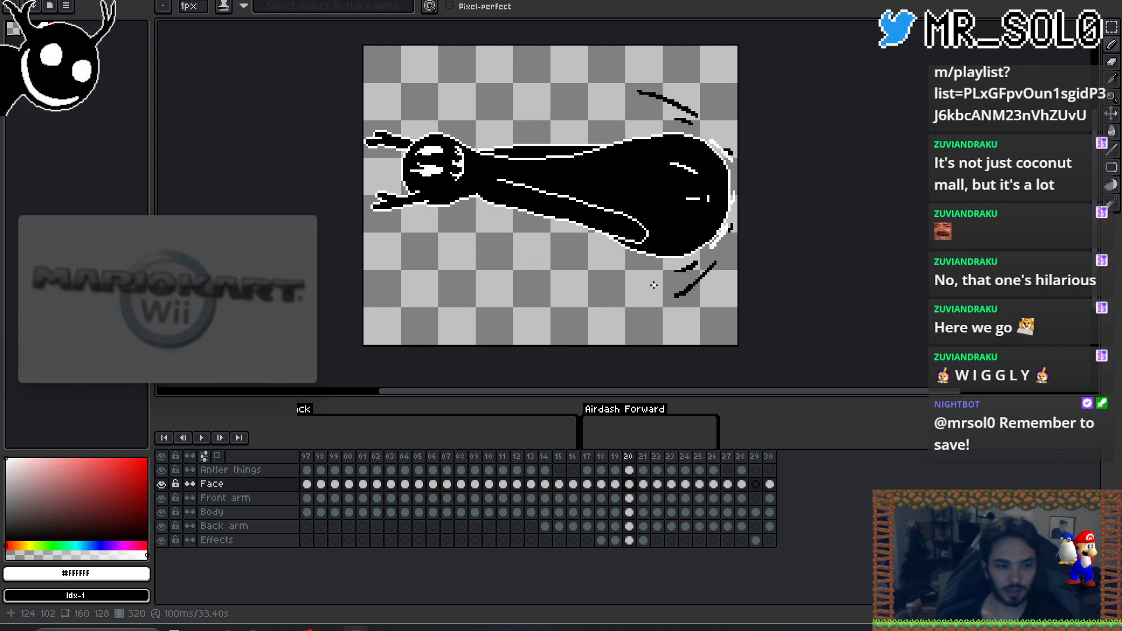
key("Left")
key("Right")
key("Right")
key("Left")
key("Right")
key("Right")
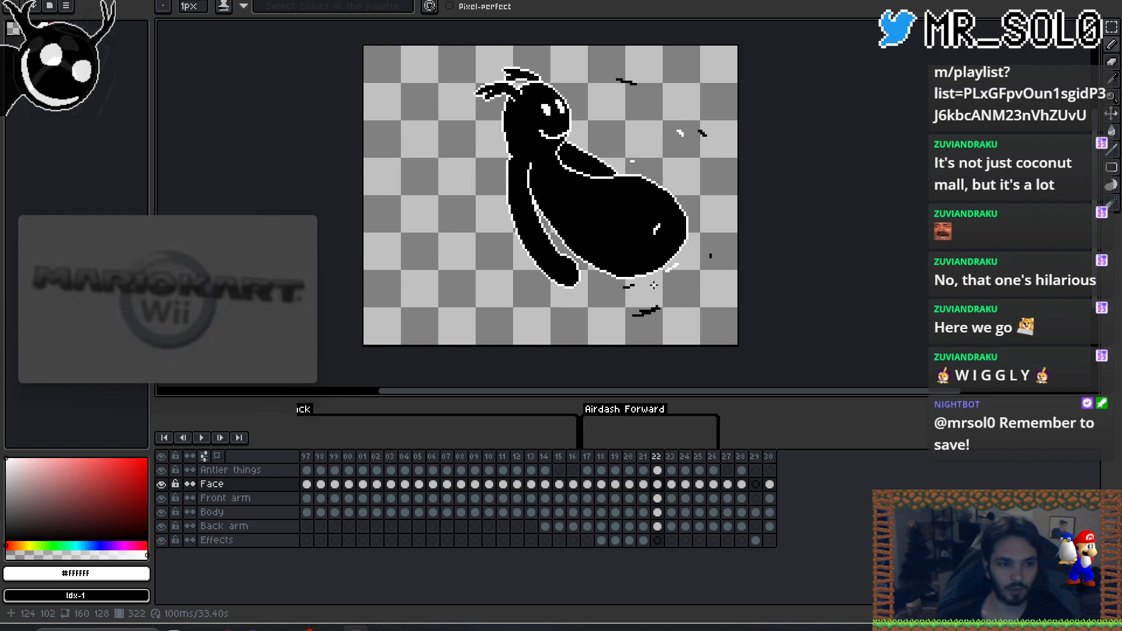
key("Left")
key("Right")
key("Left")
key("Left")
key("Left")
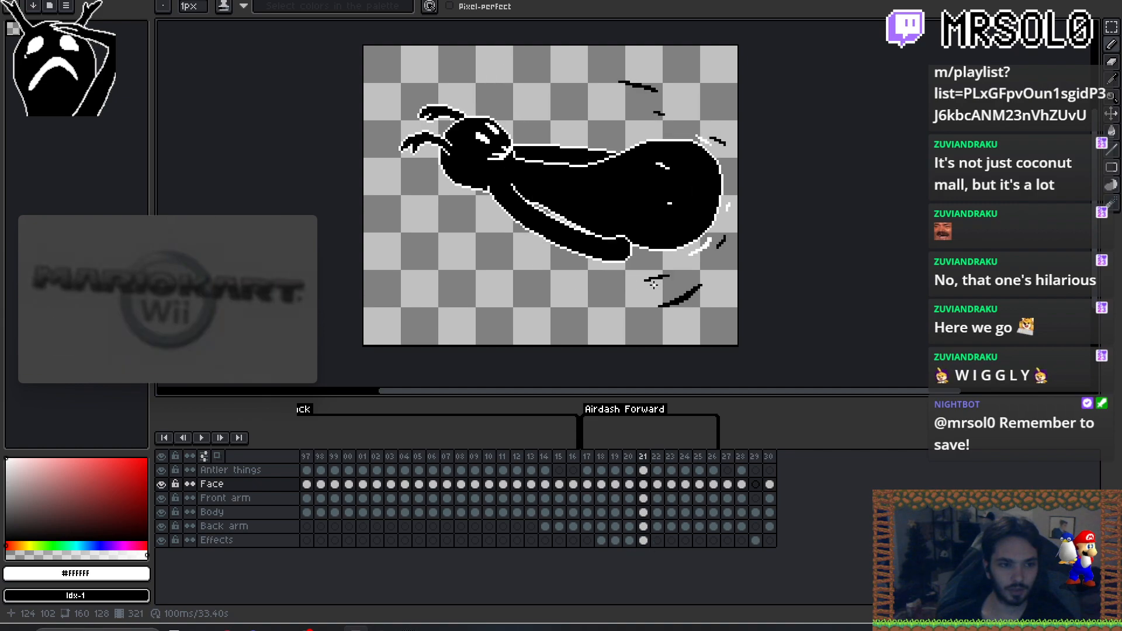
key("Left")
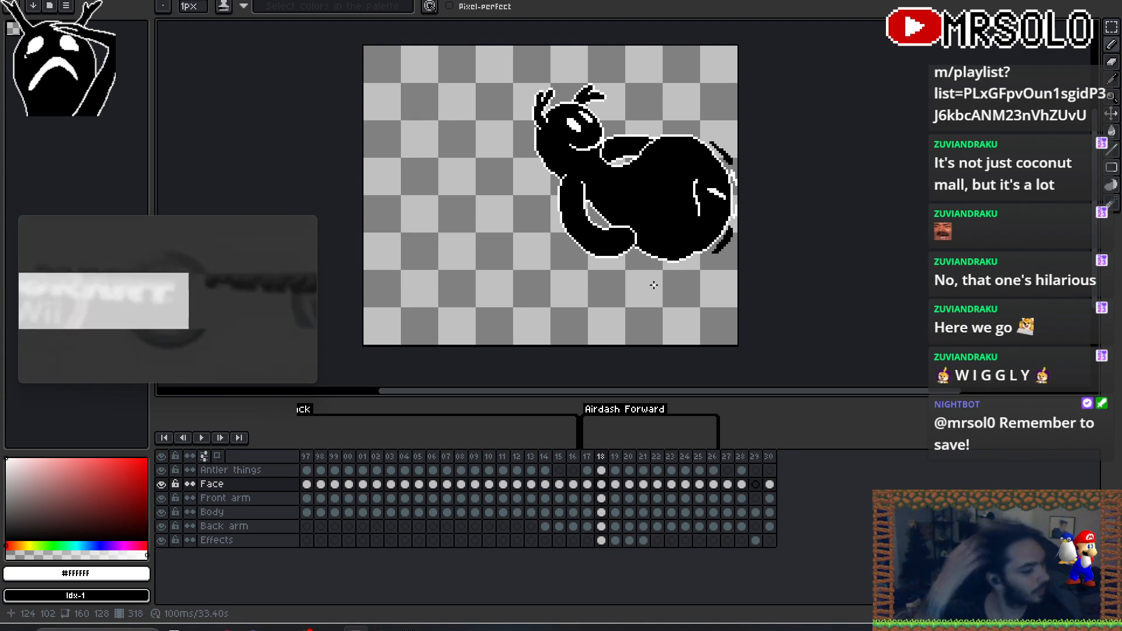
key("Left")
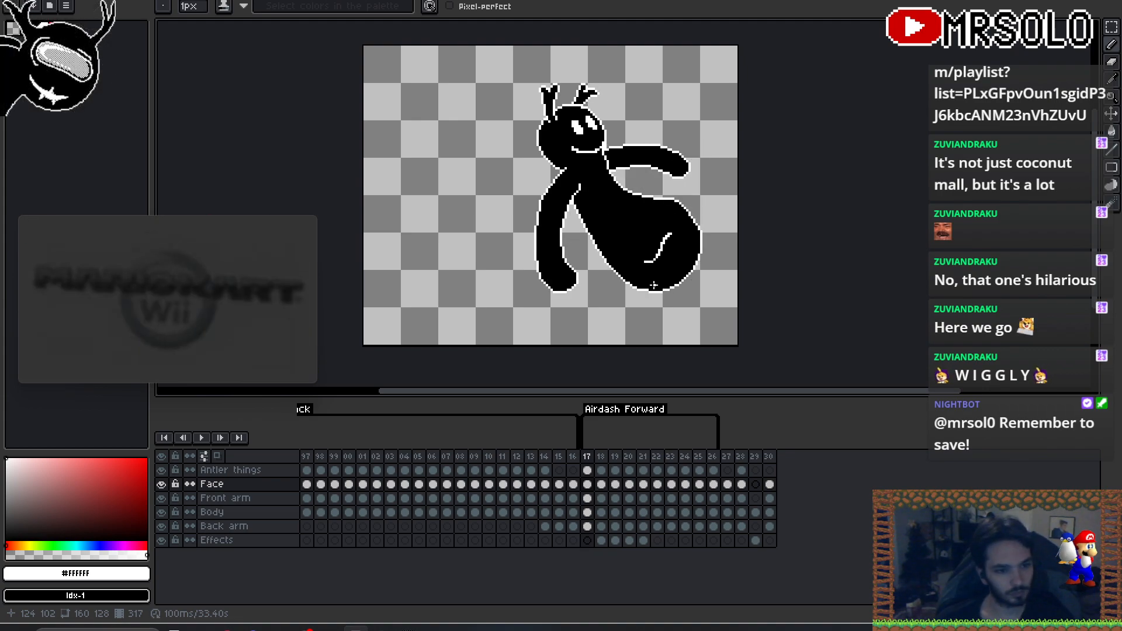
- Copy the first Airdash Forward frame, 317, and paste it in as frame 328
left_click(588, 457)
left_click(744, 460)
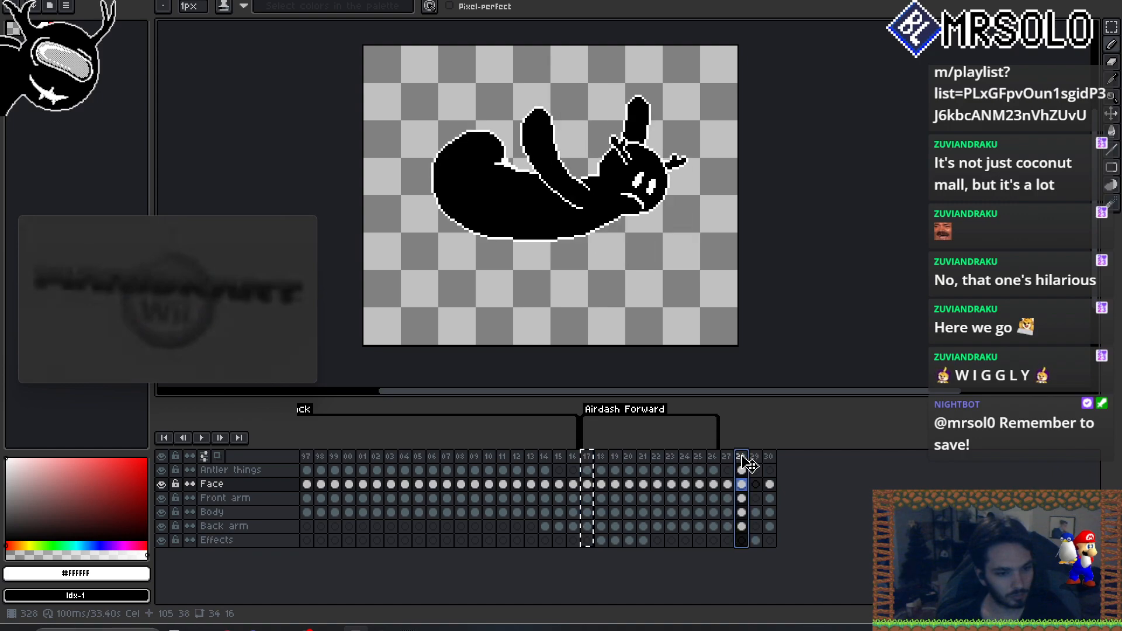
key("ctrl+v")
- Compare the pasted frame 328 with its neighbouring frames 327 and 329
left_click(730, 459)
key("Right")
key("Right")
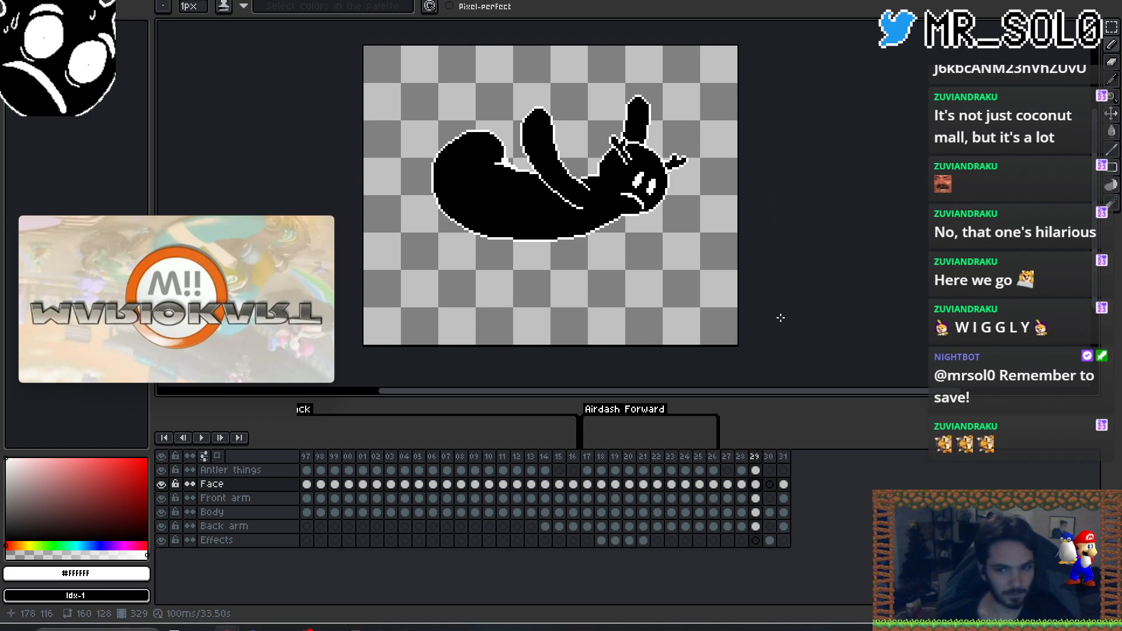
left_click_drag(781, 318, 788, 318)
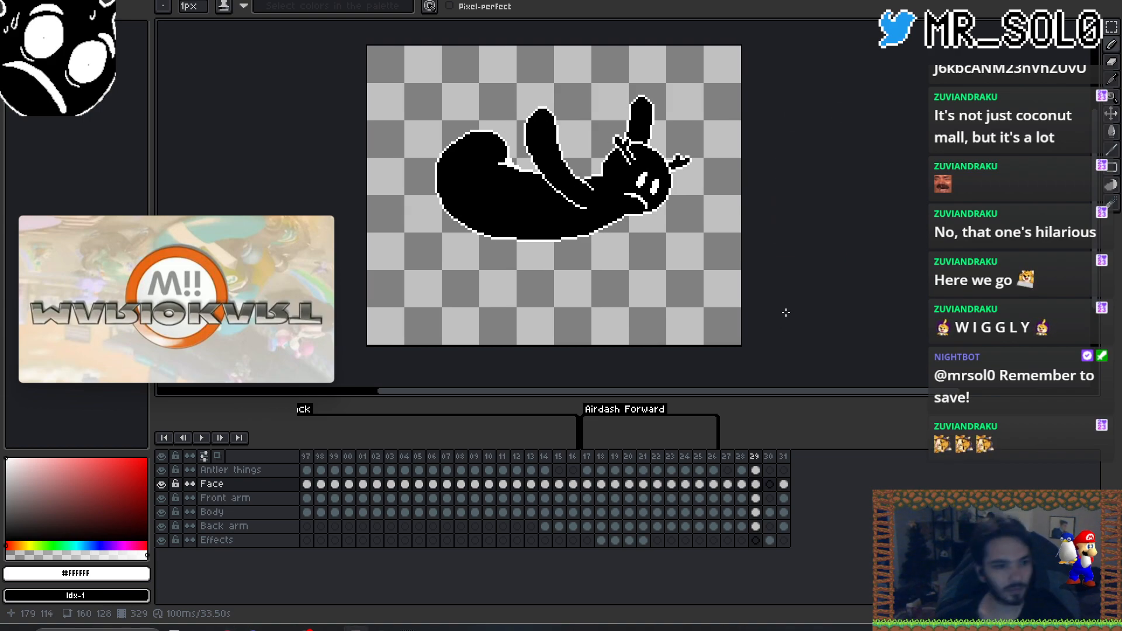
key("Left")
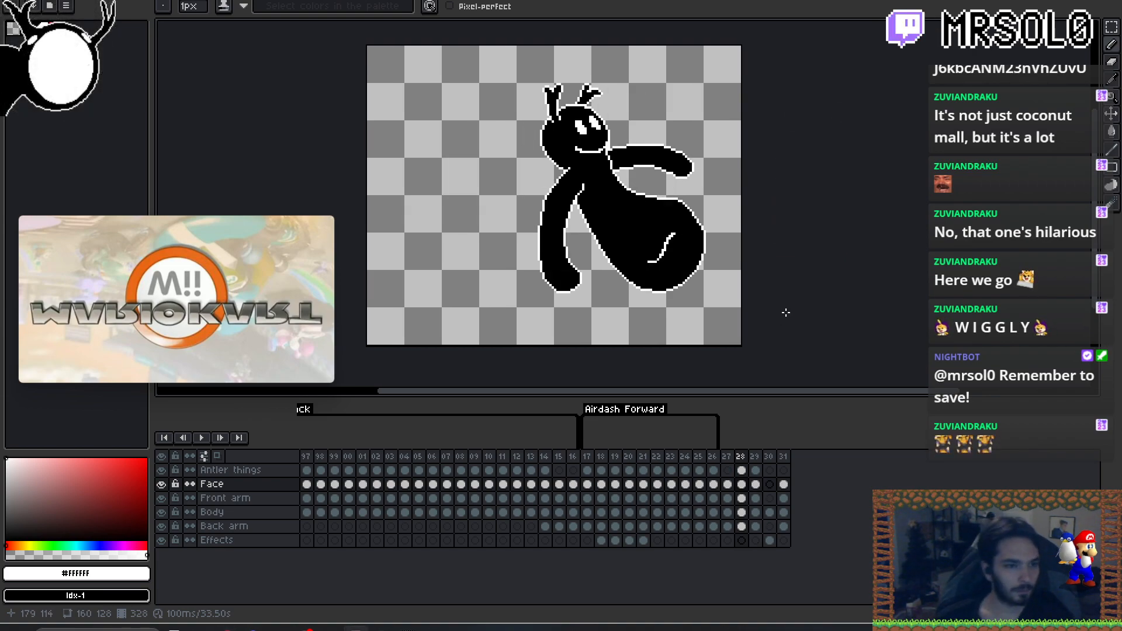
key("Left")
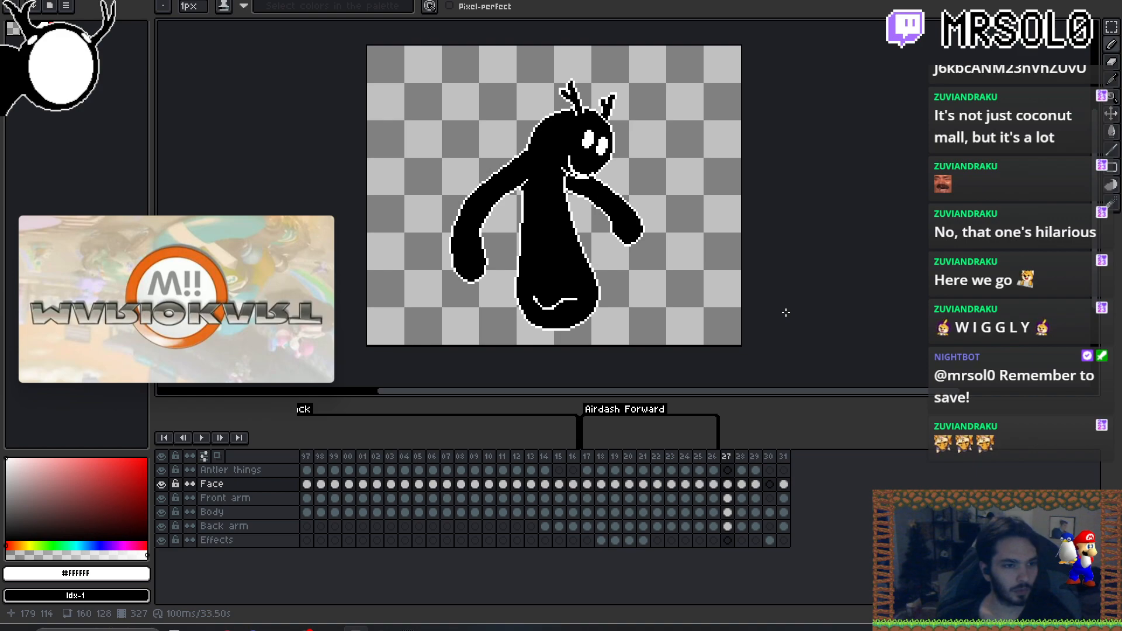
- Insert an empty frame after frame 328, turn on onion skinning and make the Body layer active
left_click(742, 467)
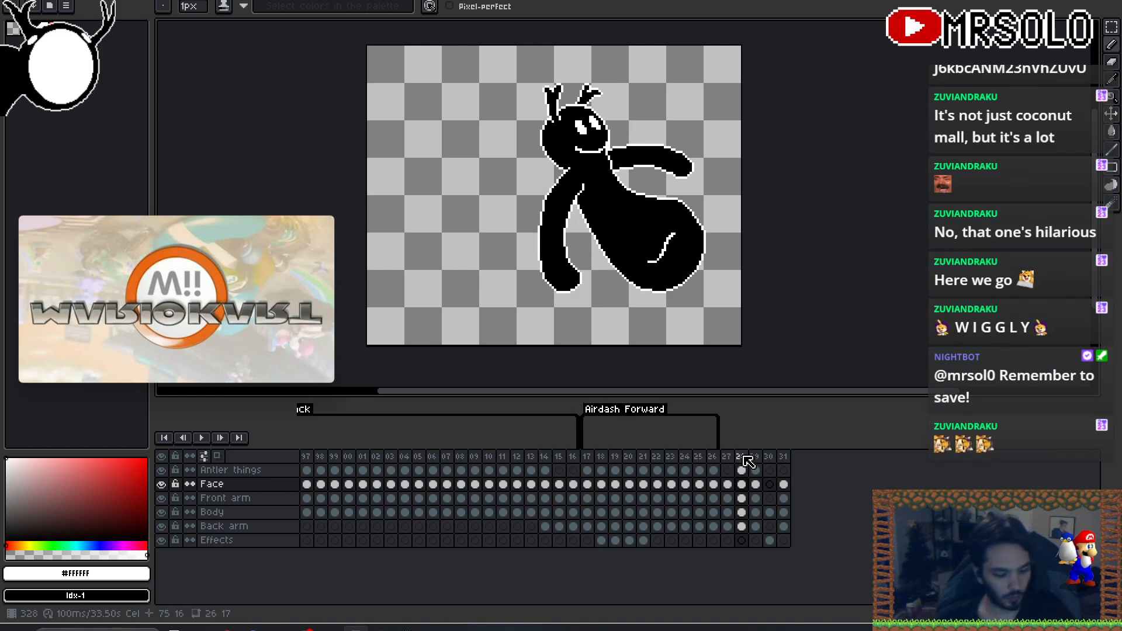
key("alt+b")
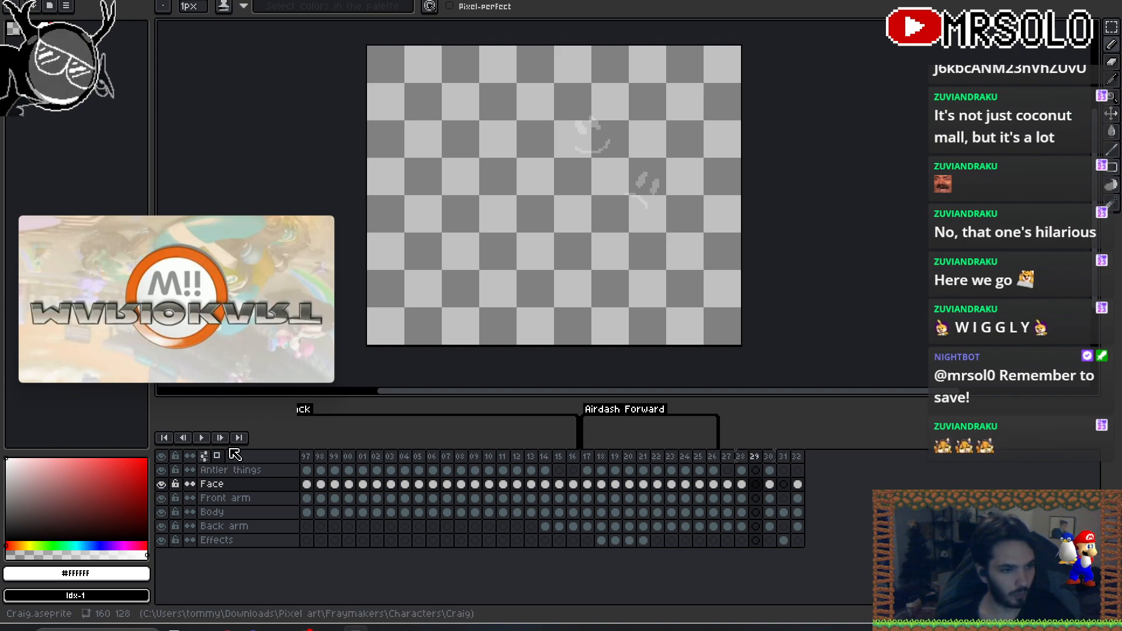
key("alt+Down")
key("alt+Down")
mouse_move(284, 354)
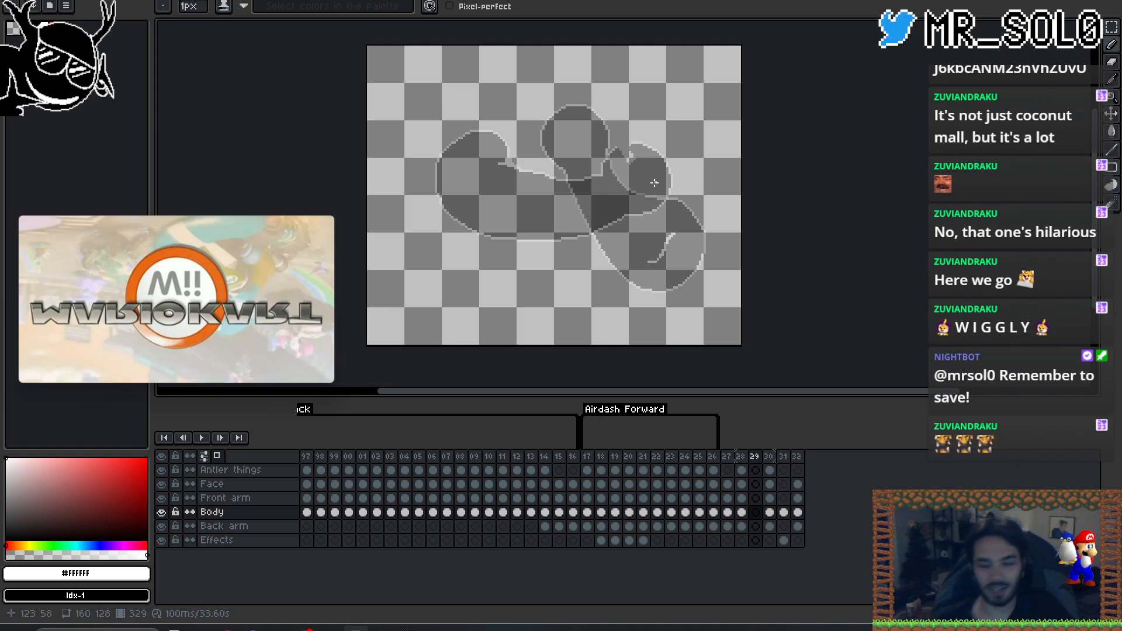
- On the Body layer of frame 329, paint a round head and a thick slanted body mass beside it with a 24 px black brush
left_click_drag(657, 189, 672, 186)
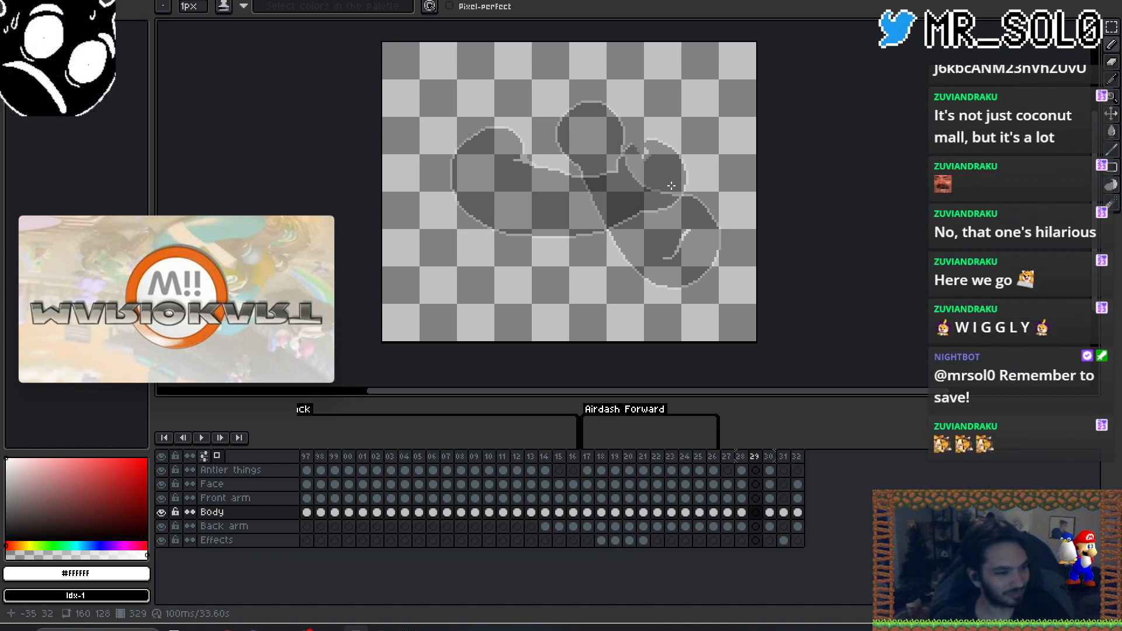
key("x")
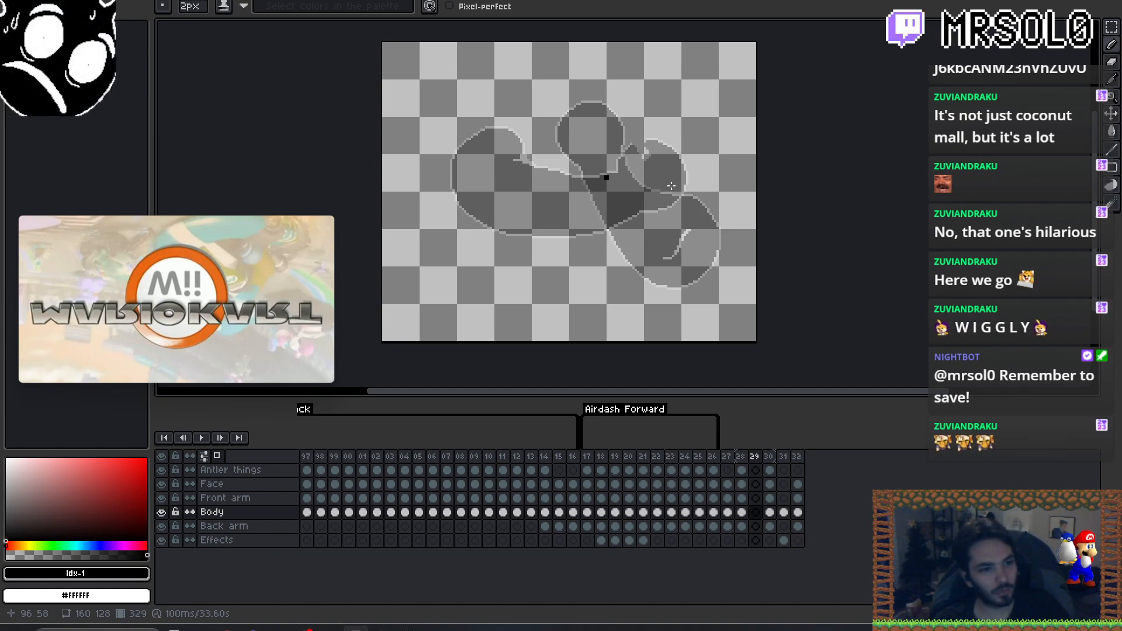
scroll(596, 136, "up", 4)
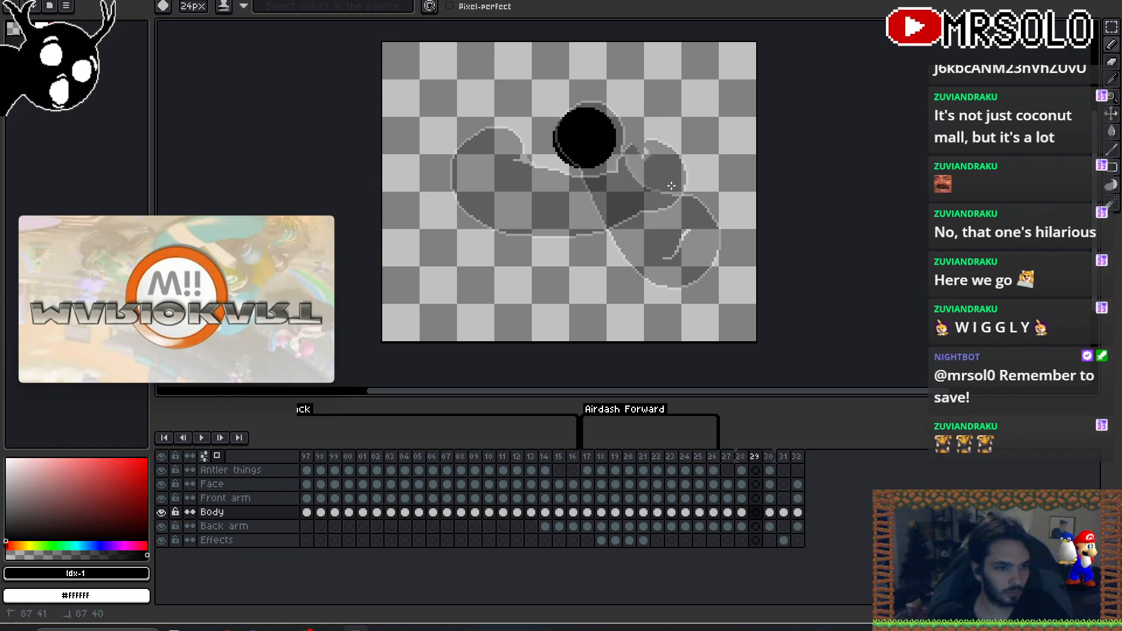
left_click(586, 137)
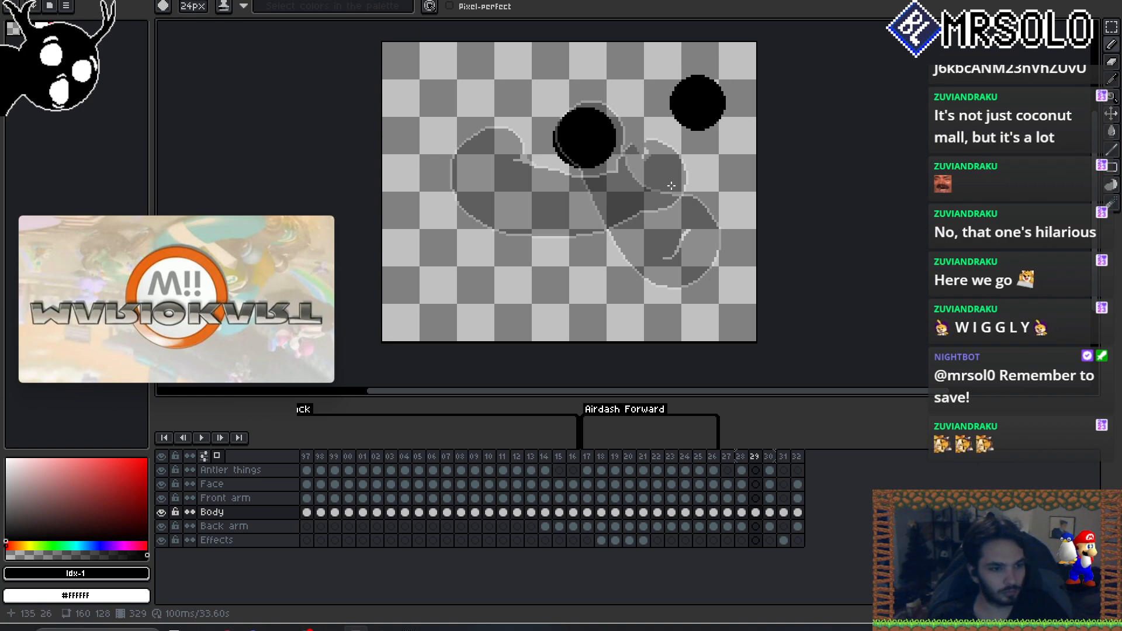
mouse_move(699, 112)
left_mouse_down()
mouse_move(691, 150)
mouse_move(673, 170)
mouse_move(646, 170)
mouse_move(660, 167)
left_mouse_up()
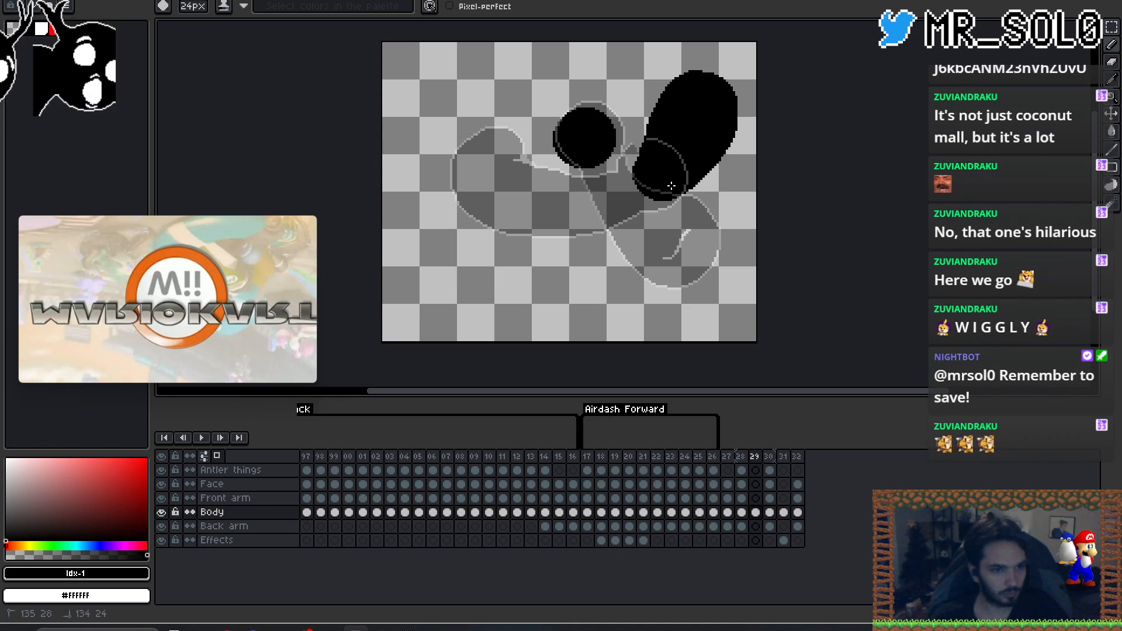
- Join the head to the body mass with a curved neck using a 10 px black brush and save the sprite
key("minus")
key("minus")
key("minus")
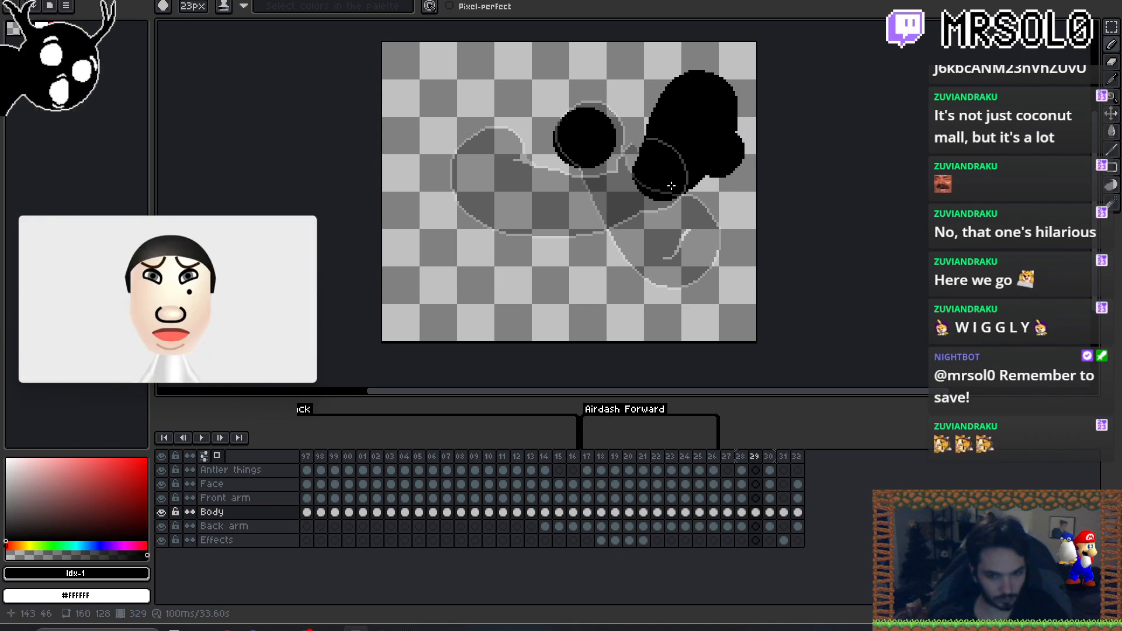
key("minus")
key("minus")
key("minus")
key("minus")
key("minus")
key("minus")
key("minus")
key("minus")
key("minus")
key("minus")
key("minus")
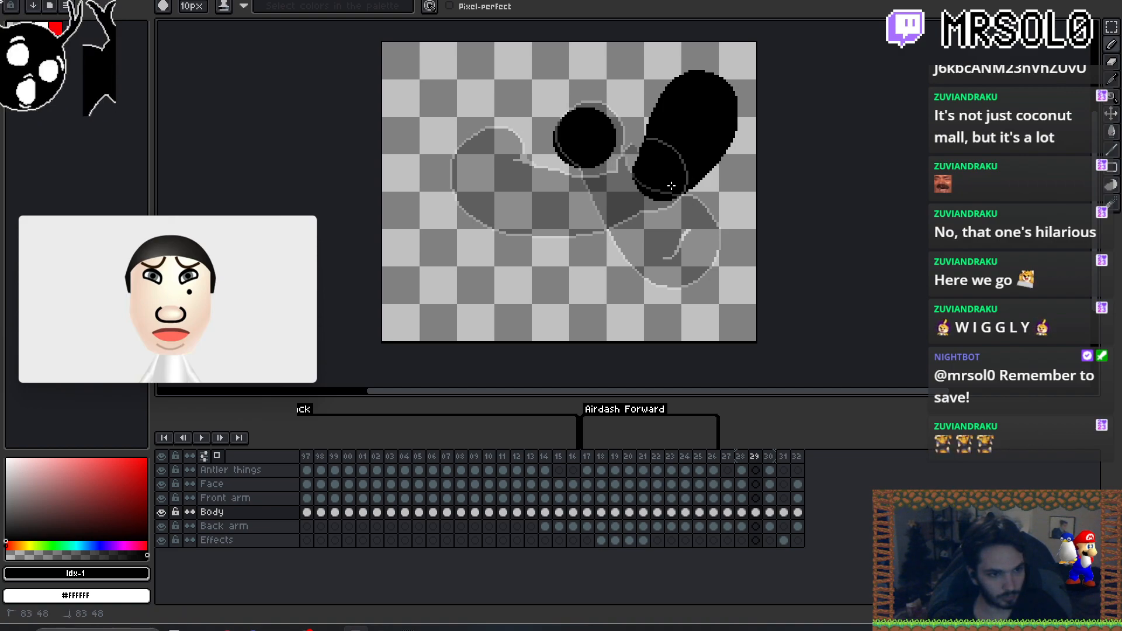
left_click_drag(589, 170, 633, 192)
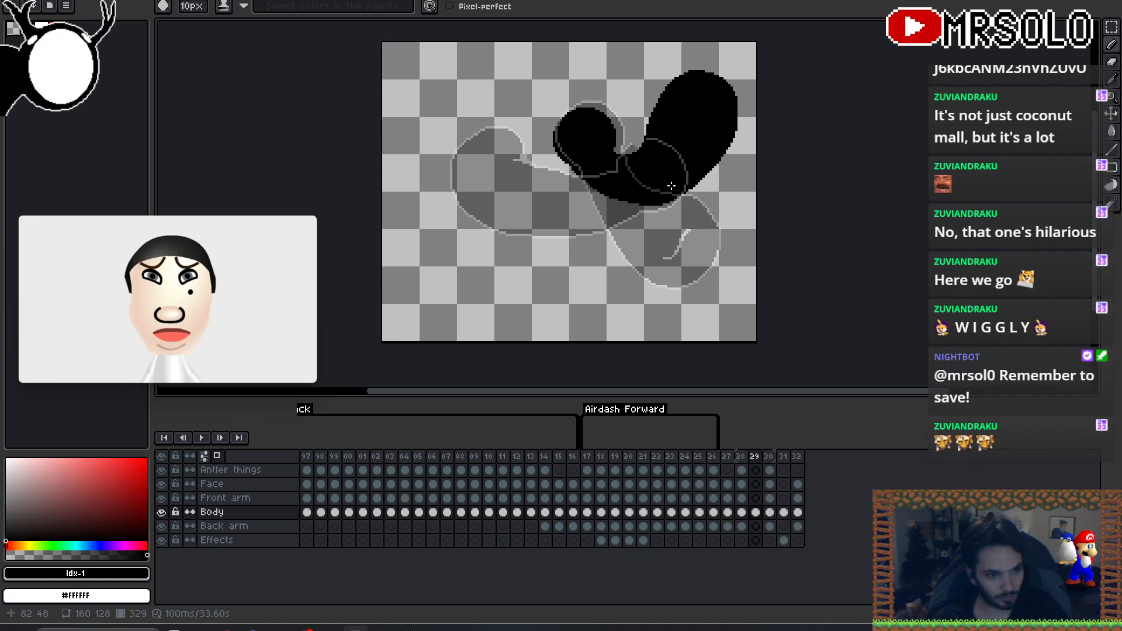
key("ctrl+s")
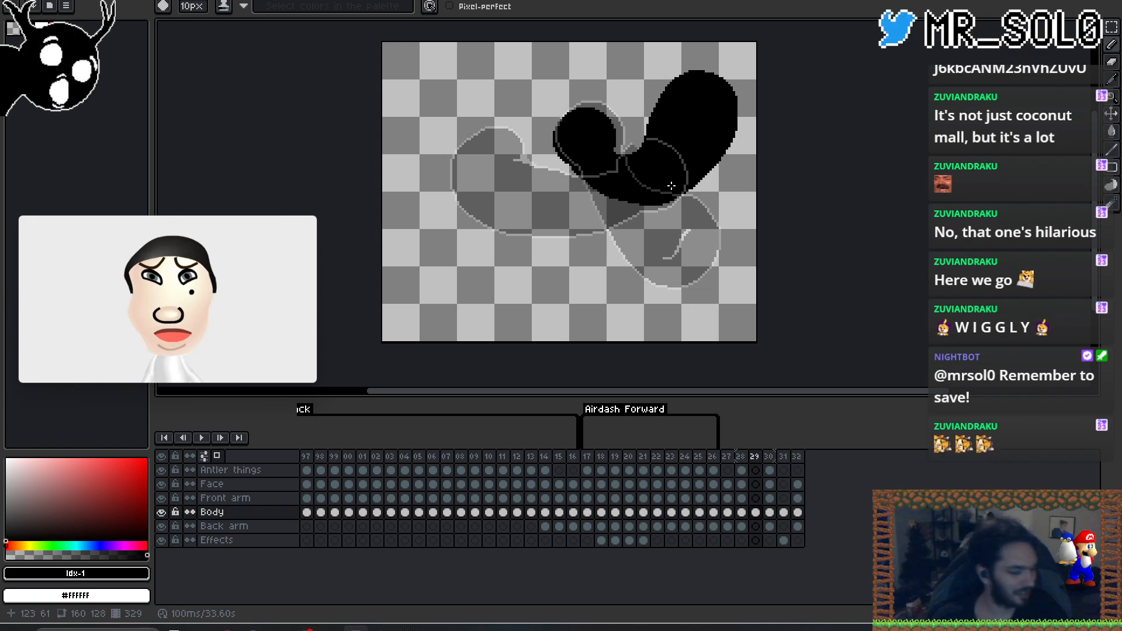
- Flip between frames 328 and 329 to examine how the new body silhouette follows the previous pose
key("Left")
key("Right")
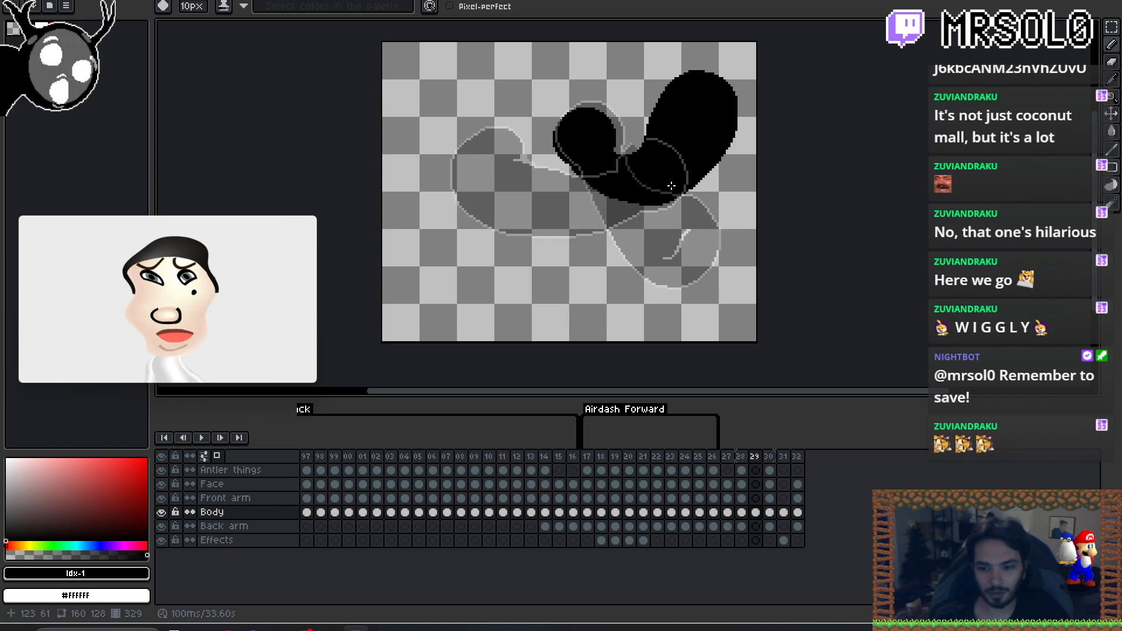
key("Left")
key("Right")
key("Left")
key("Right")
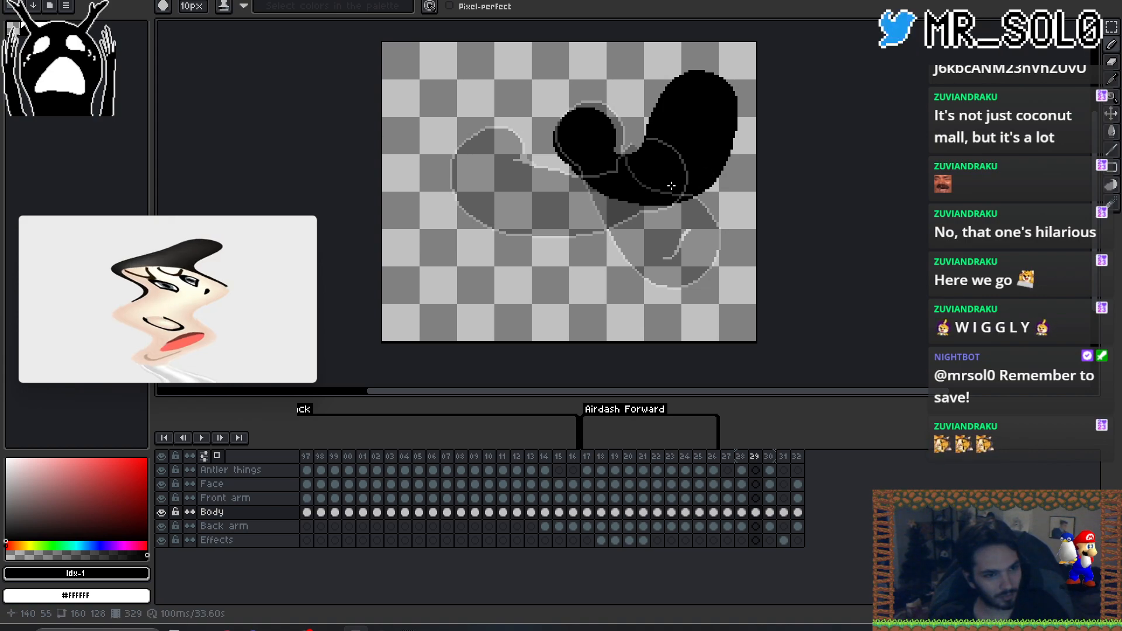
key("ctrl+z")
key("Left")
key("Right")
key("Left")
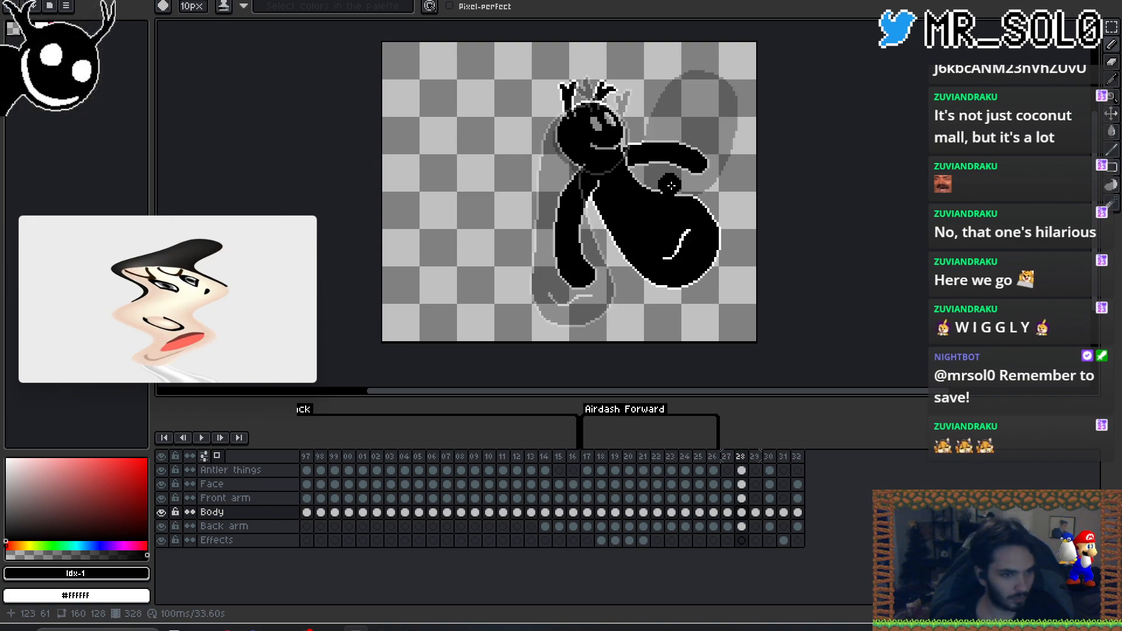
key("Right")
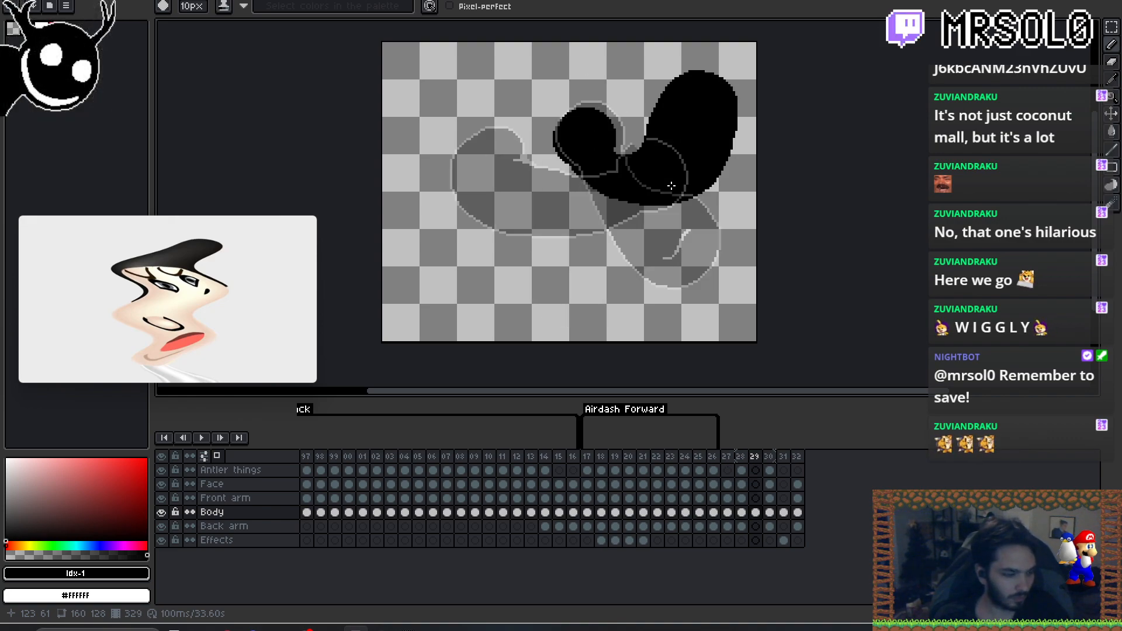
key("Left")
key("Right")
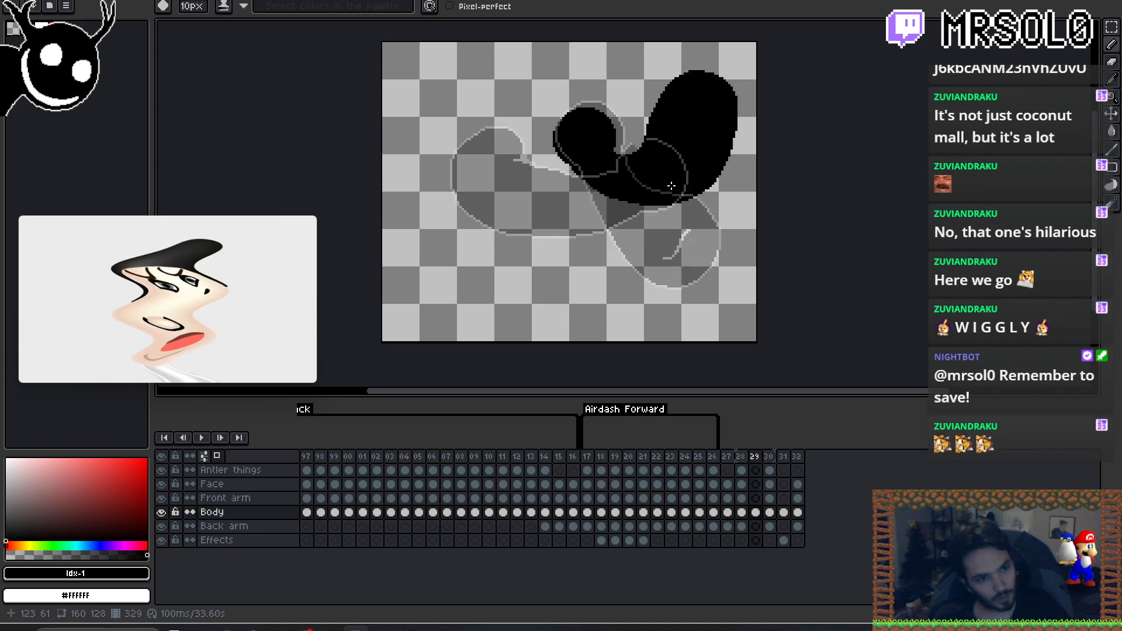
key("Left")
key("Right")
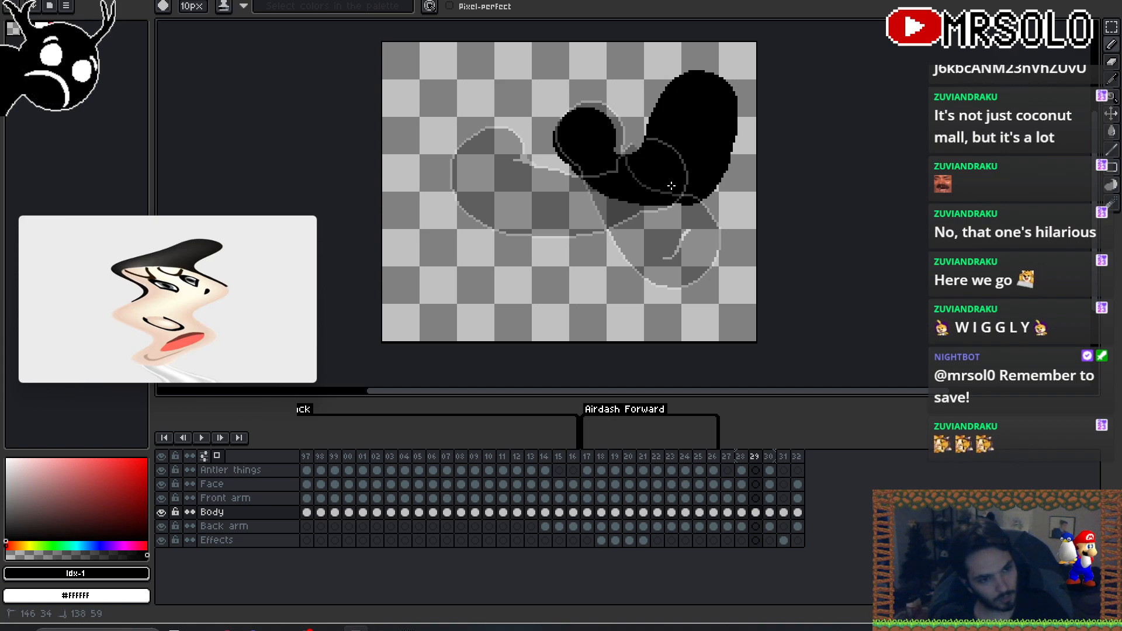
key("Left")
key("Right")
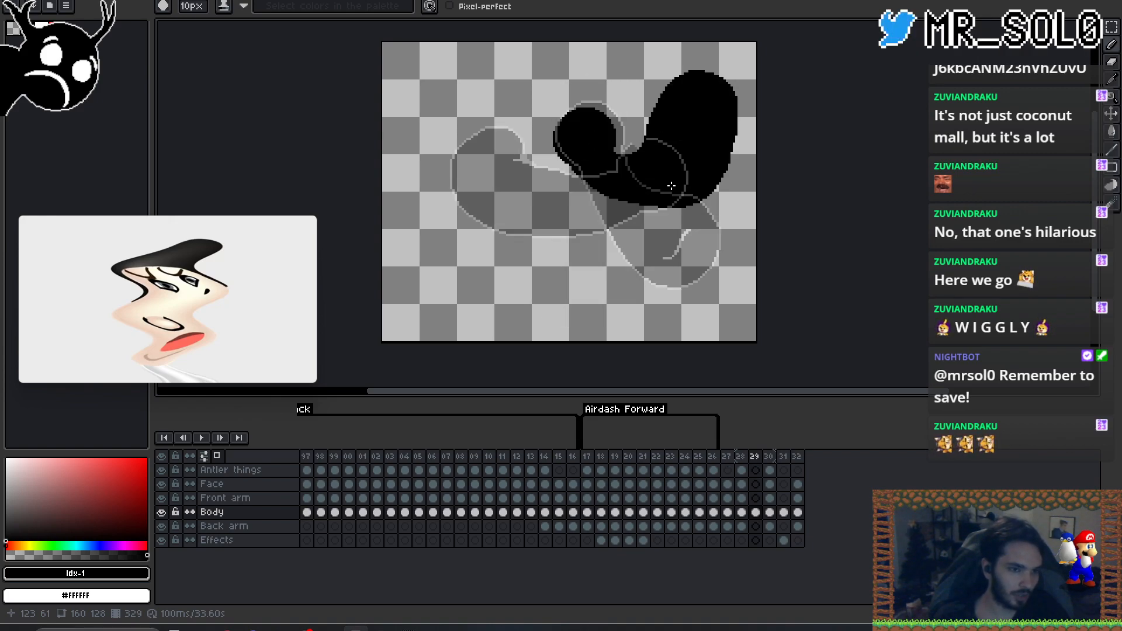
- Erase the head in frame 329, extend the neck leftward and round the body's outer edge with a 10 px brush
key("e")
mouse_move(568, 136)
left_mouse_down()
mouse_move(586, 126)
mouse_move(609, 156)
mouse_move(647, 160)
left_mouse_up()
key("b")
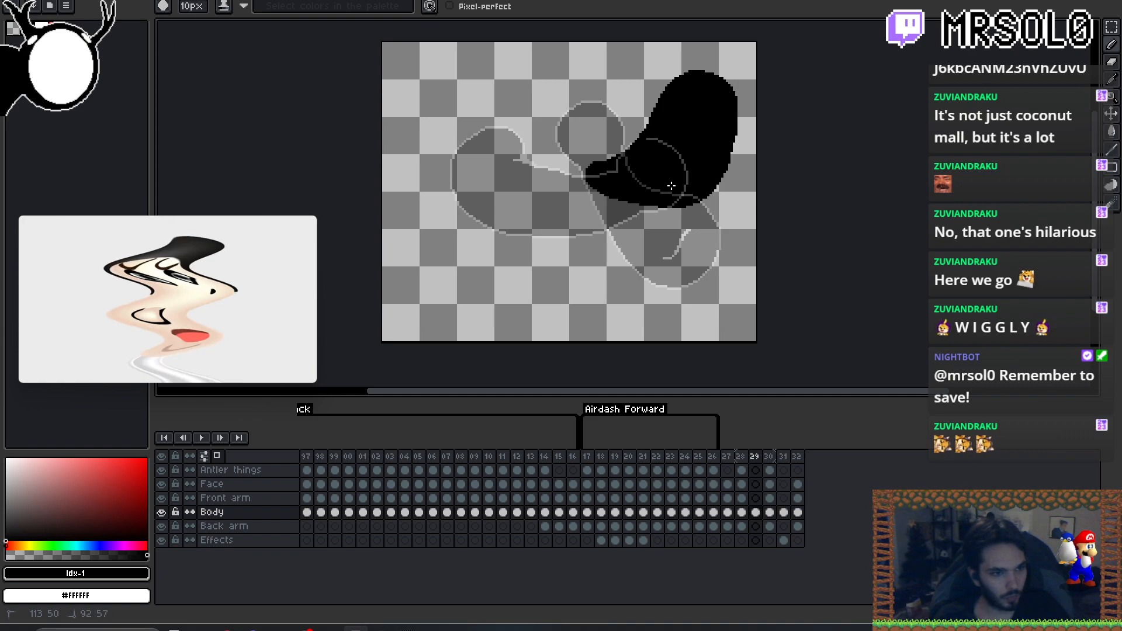
mouse_move(607, 175)
left_mouse_down()
mouse_move(577, 185)
mouse_move(647, 193)
mouse_move(636, 200)
left_mouse_up()
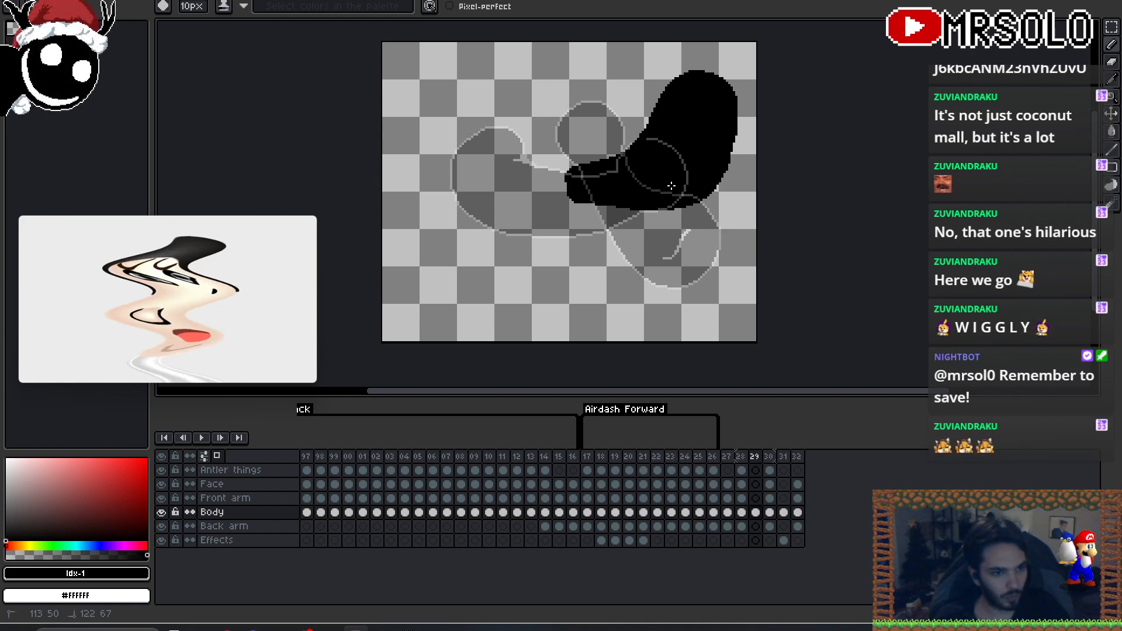
left_click_drag(736, 155, 739, 128)
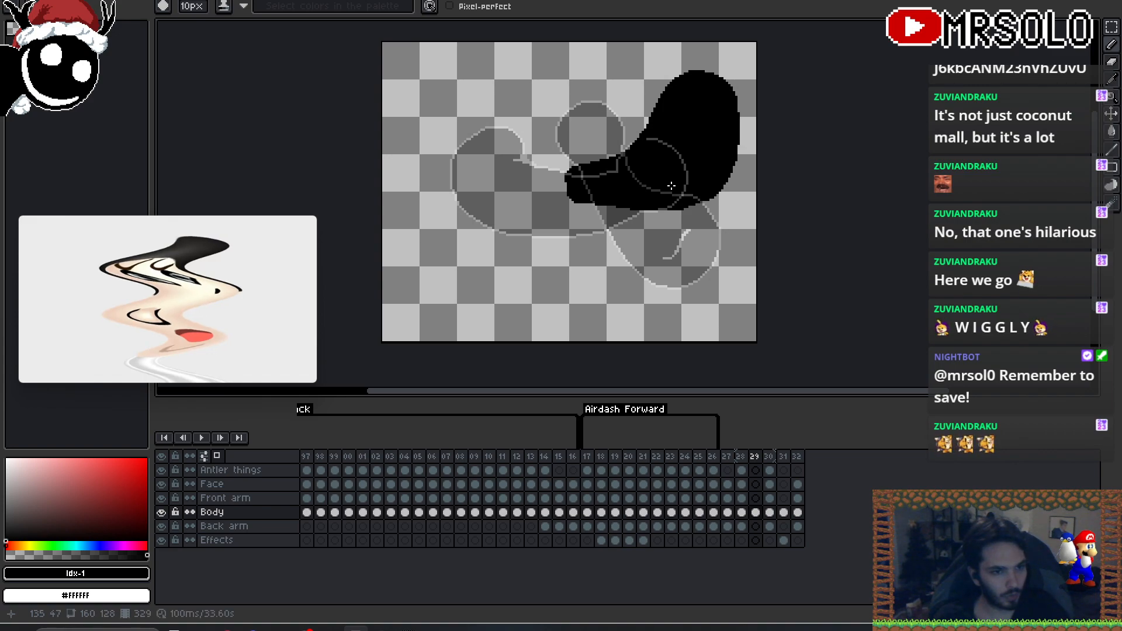
- Paint a new round head at the left end of the neck with a 24 px brush and smooth the neck with 8 px
key("plus")
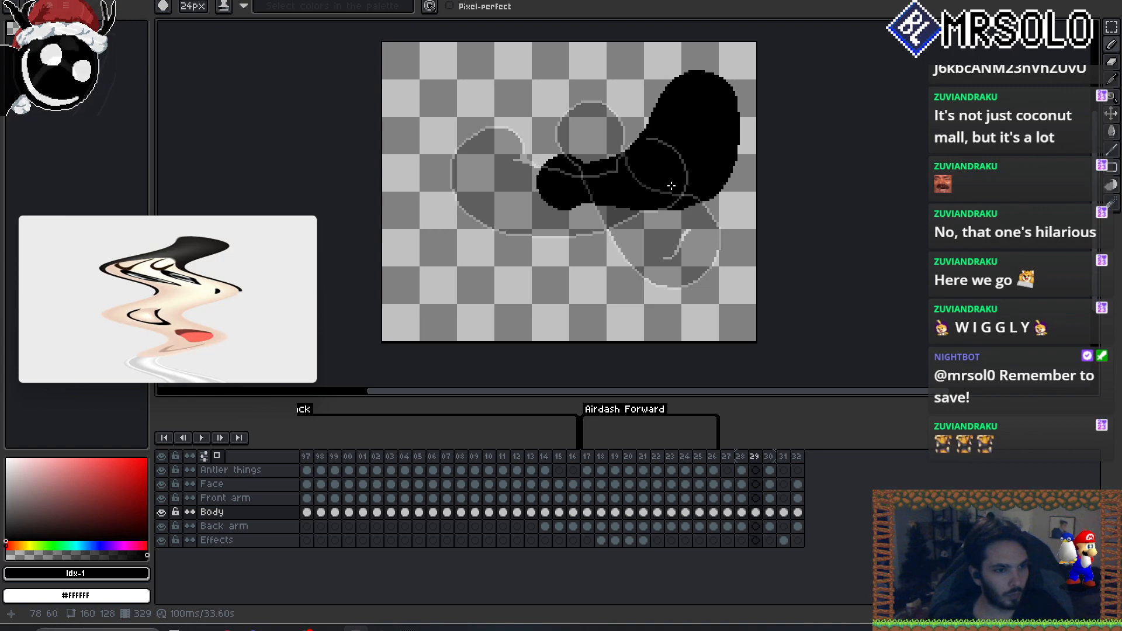
left_click_drag(555, 181, 558, 188)
key("minus")
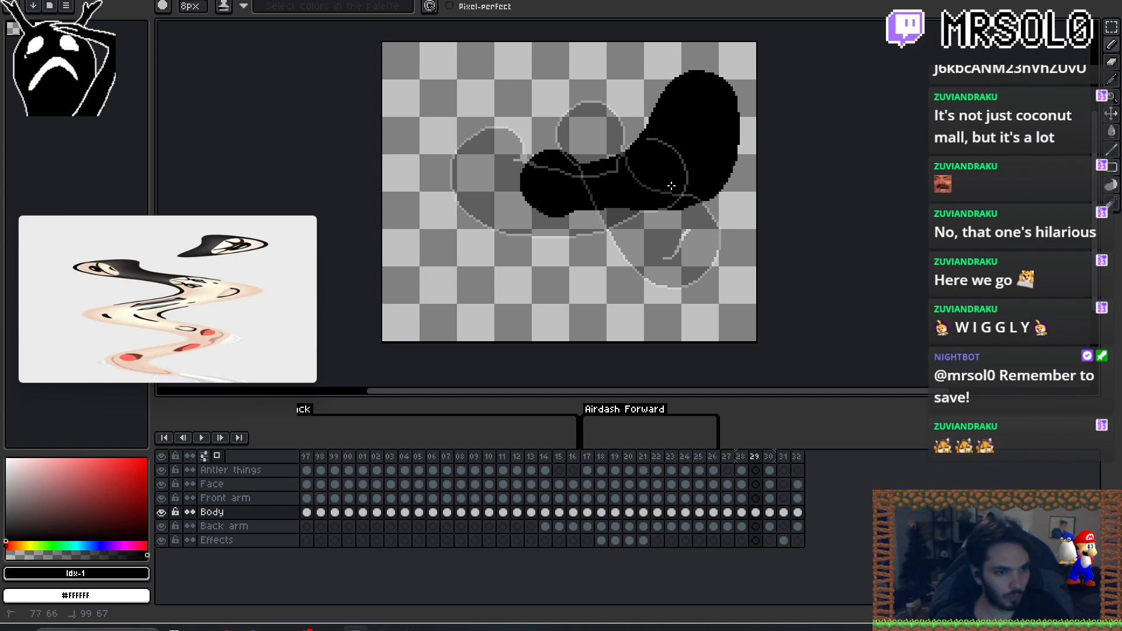
- Reduce the brush to 1 px and compare the reshaped body in frame 329 with frame 328
key("minus")
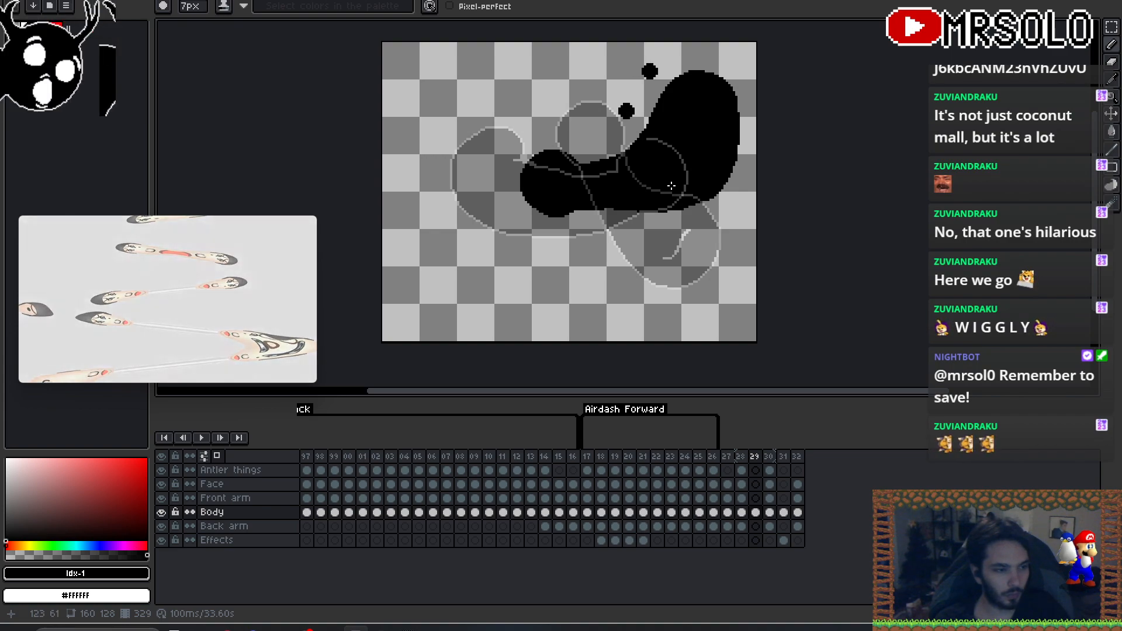
key("minus")
key("minus")
key("minus")
key("minus")
key("minus")
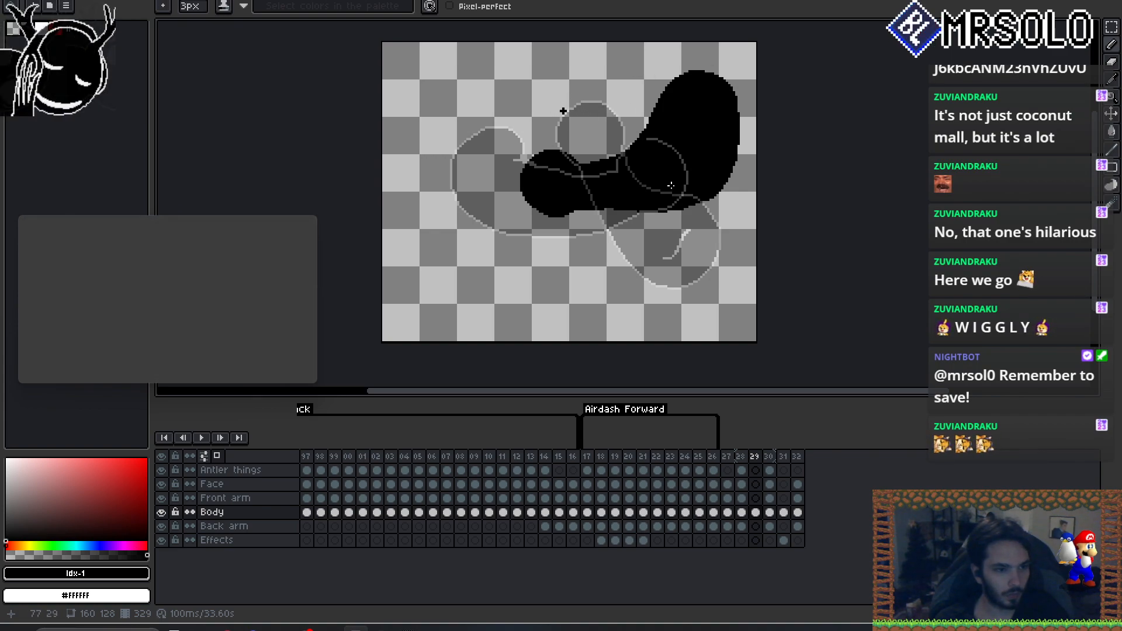
key("minus")
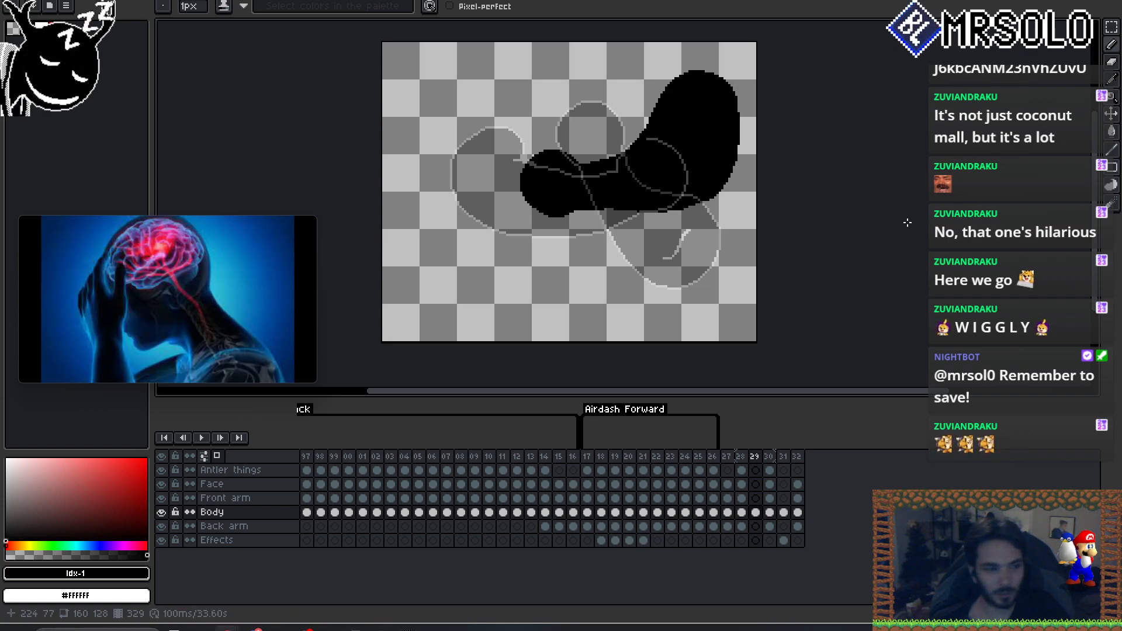
left_click_drag(907, 222, 911, 223)
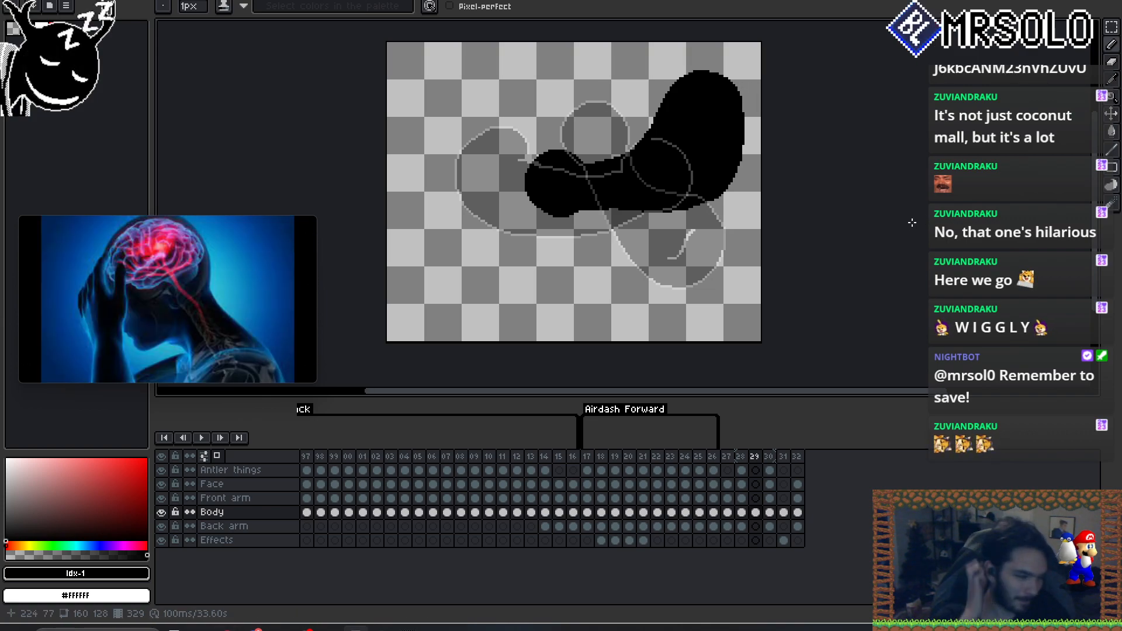
left_click_drag(778, 211, 803, 205)
key("Left")
key("Right")
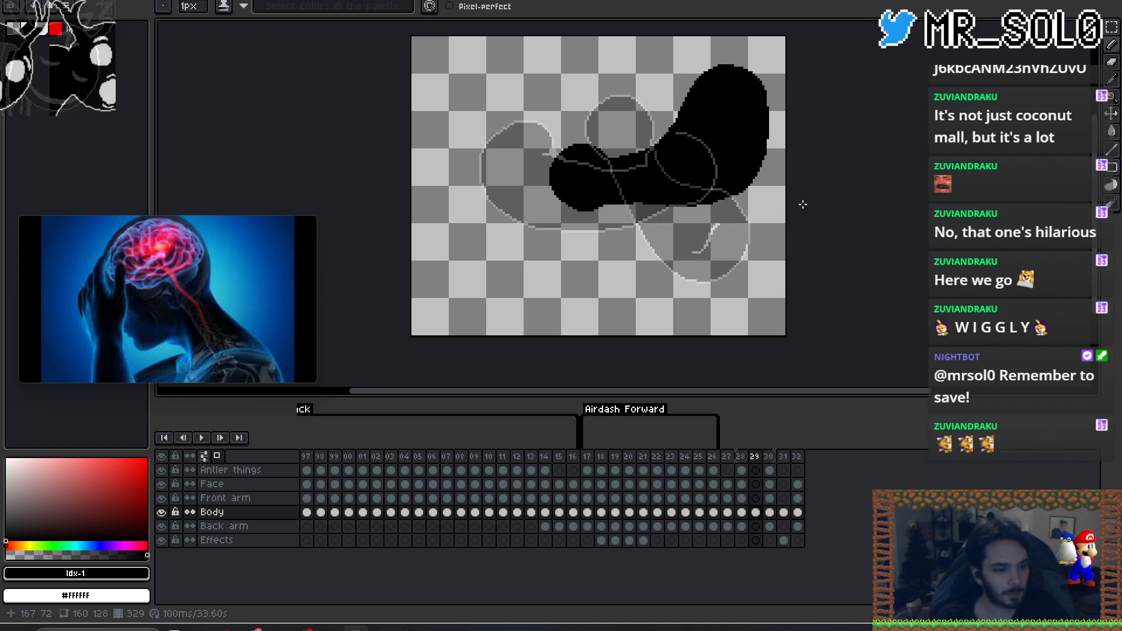
- Insert an empty frame after frame 329 and paint a round black head in the canvas's lower-left area with a 26 px brush
key("ctrl+alt+n")
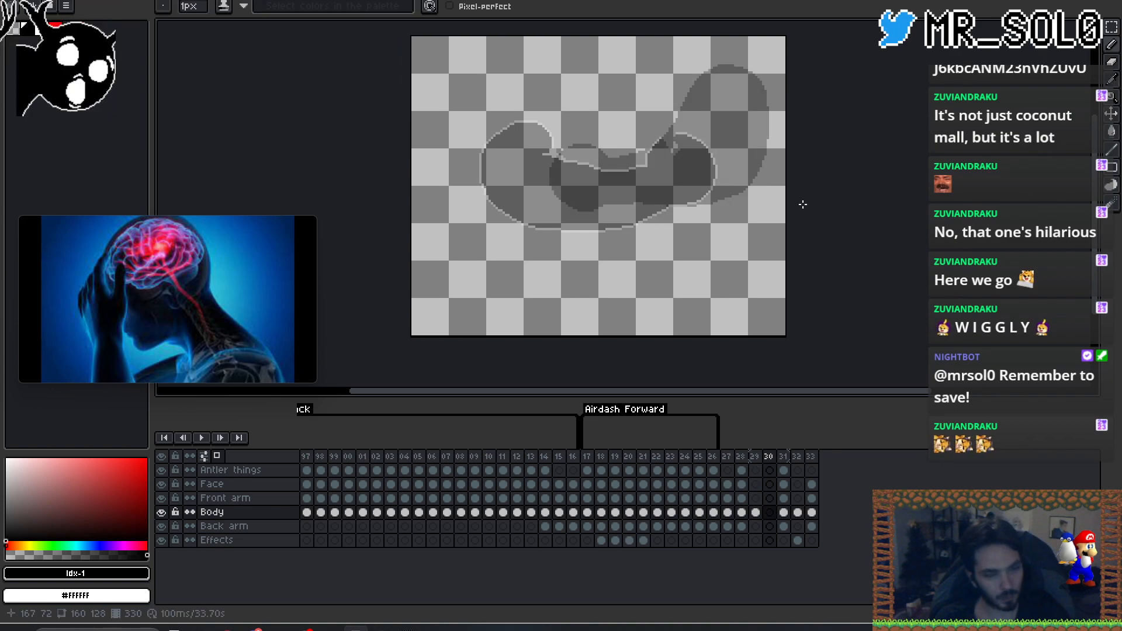
key("plus")
key("plus")
key("plus")
key("plus")
key("plus")
key("plus")
key("plus")
key("plus")
key("plus")
key("plus")
key("plus")
key("plus")
key("plus")
key("plus")
key("plus")
key("plus")
key("plus")
key("plus")
key("plus")
key("plus")
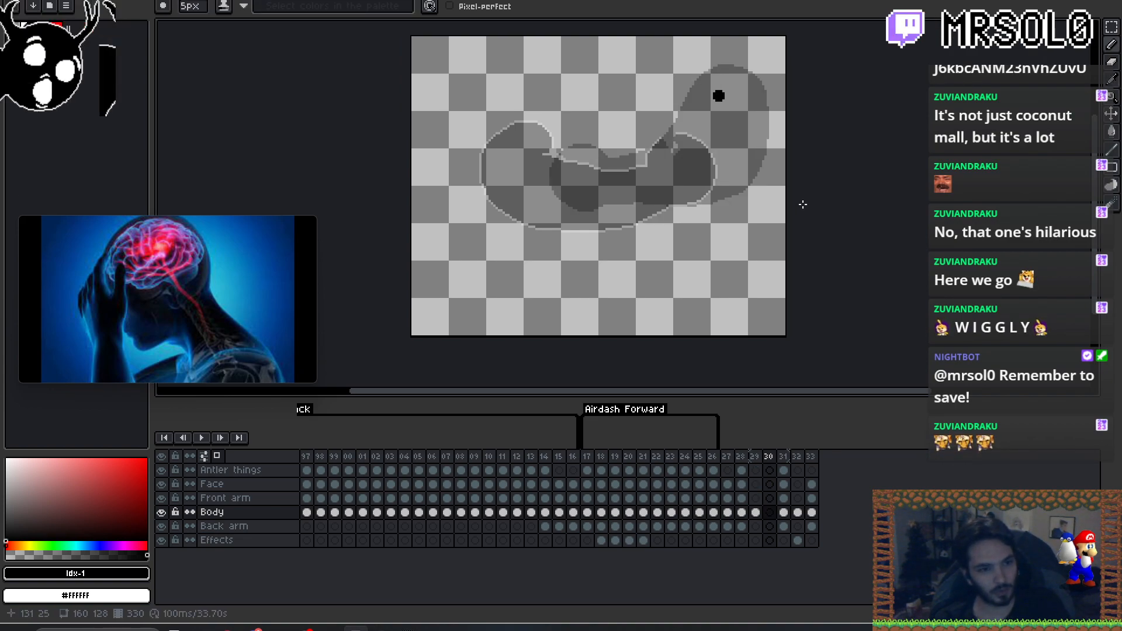
key("minus")
key("minus")
key("minus")
key("minus")
key("minus")
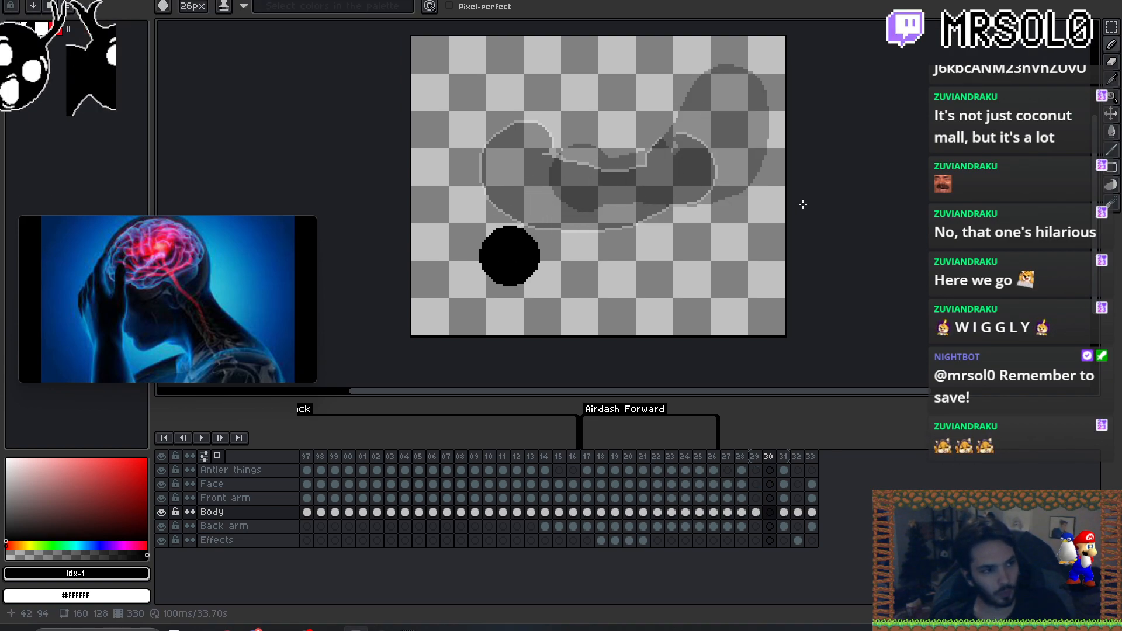
mouse_move(499, 267)
left_mouse_down()
mouse_move(505, 259)
mouse_move(497, 266)
left_mouse_up()
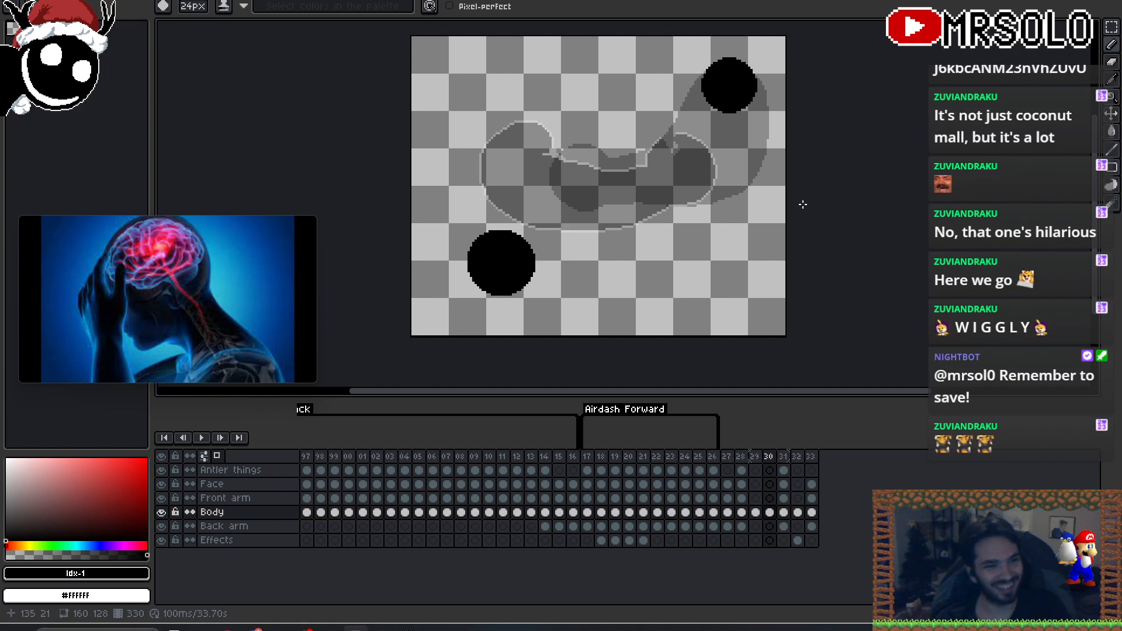
- Paint a large rounded black body in frame 330 with a 24 px brush, tapering from the canvas's upper-right area toward its middle
left_click_drag(725, 92, 710, 121)
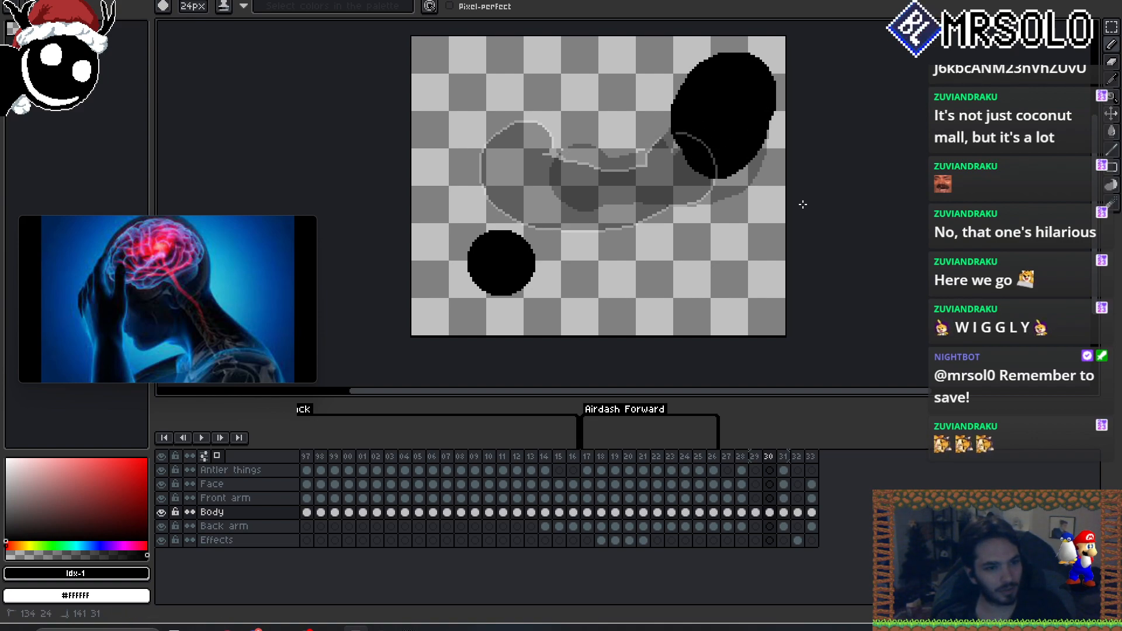
left_click_drag(696, 156, 697, 175)
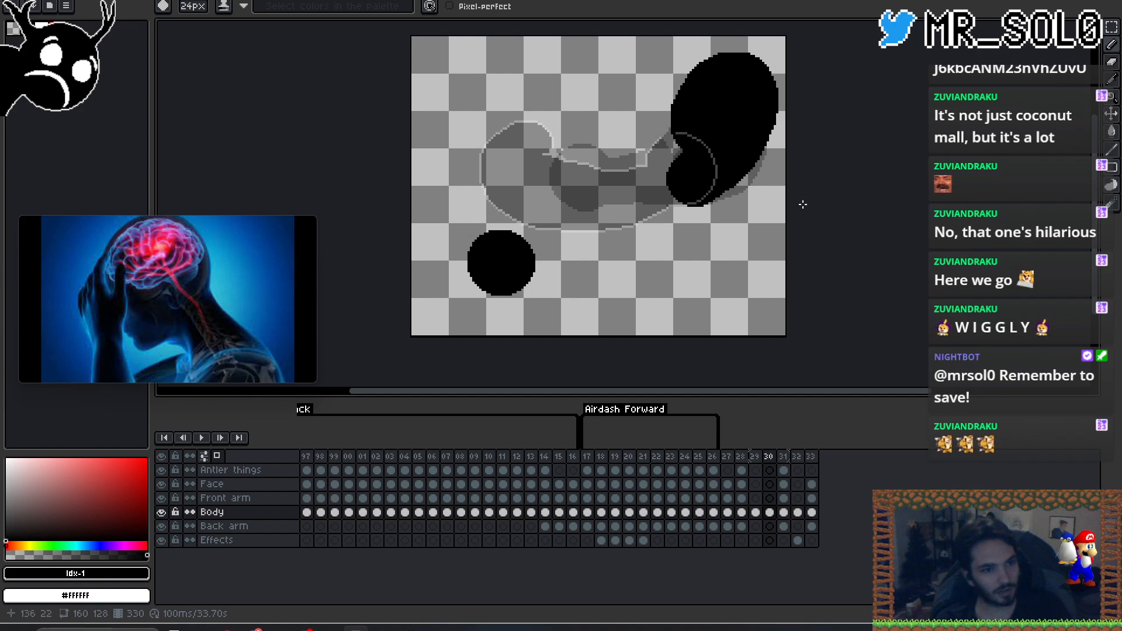
left_click_drag(731, 82, 719, 84)
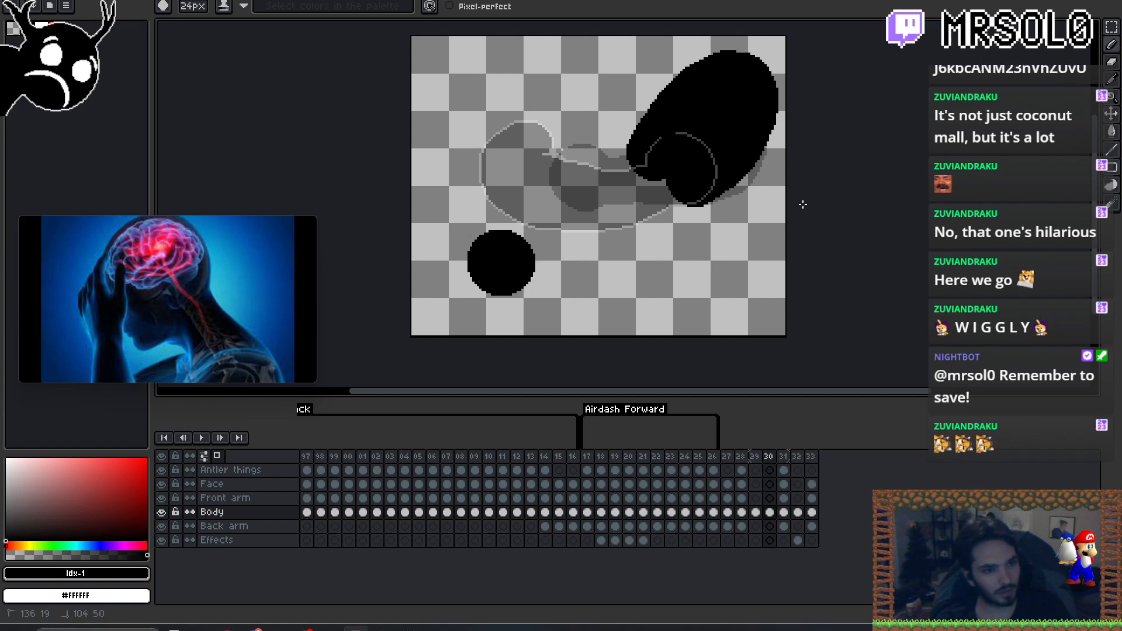
left_click_drag(645, 147, 616, 183)
mouse_move(688, 178)
left_mouse_down()
mouse_move(673, 187)
mouse_move(686, 182)
mouse_move(681, 116)
left_mouse_up()
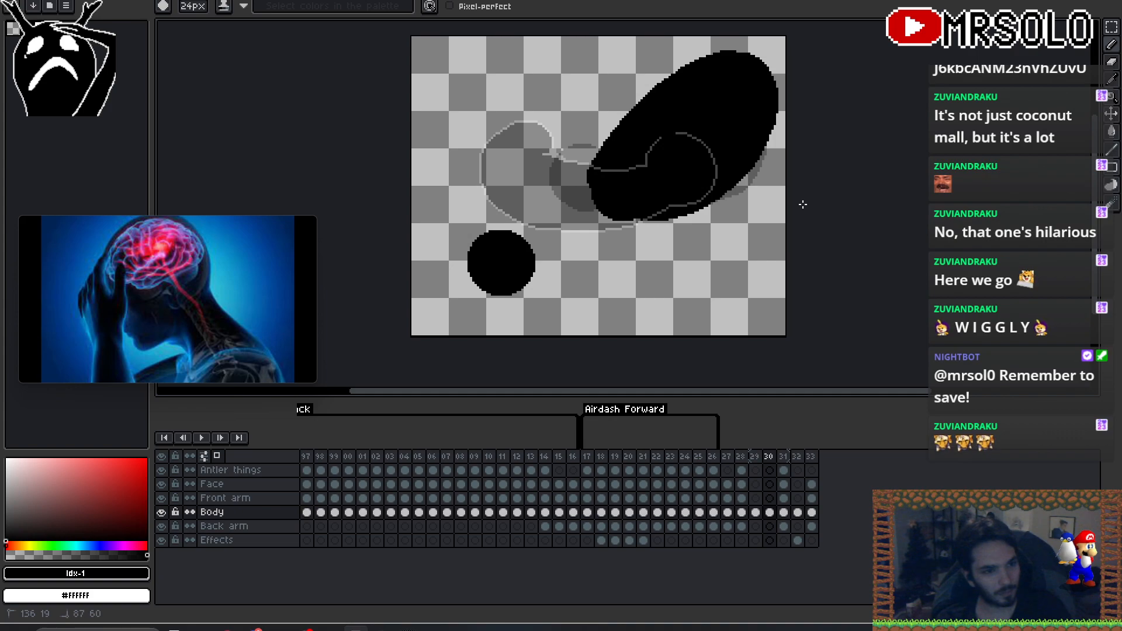
left_click_drag(609, 169, 589, 198)
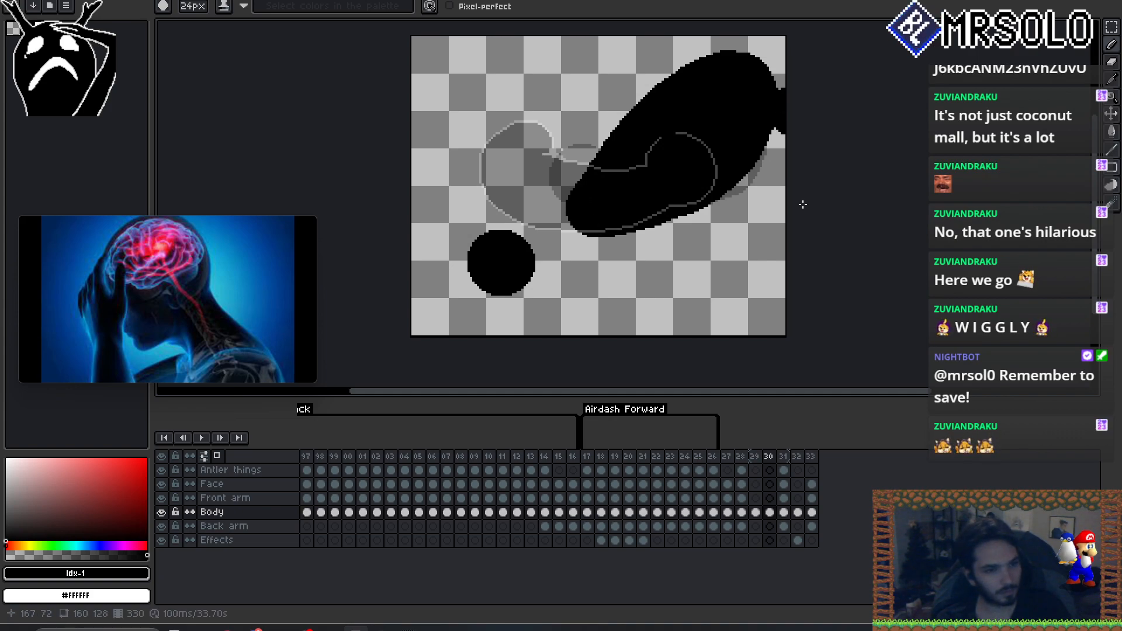
- Save the sprite and paint a neck joining the body to the round head in frame 330 with a 12 px brush
key("ctrl+s")
key("minus")
key("minus")
key("minus")
key("minus")
key("minus")
key("minus")
key("minus")
key("minus")
key("minus")
left_click_drag(529, 237, 564, 217)
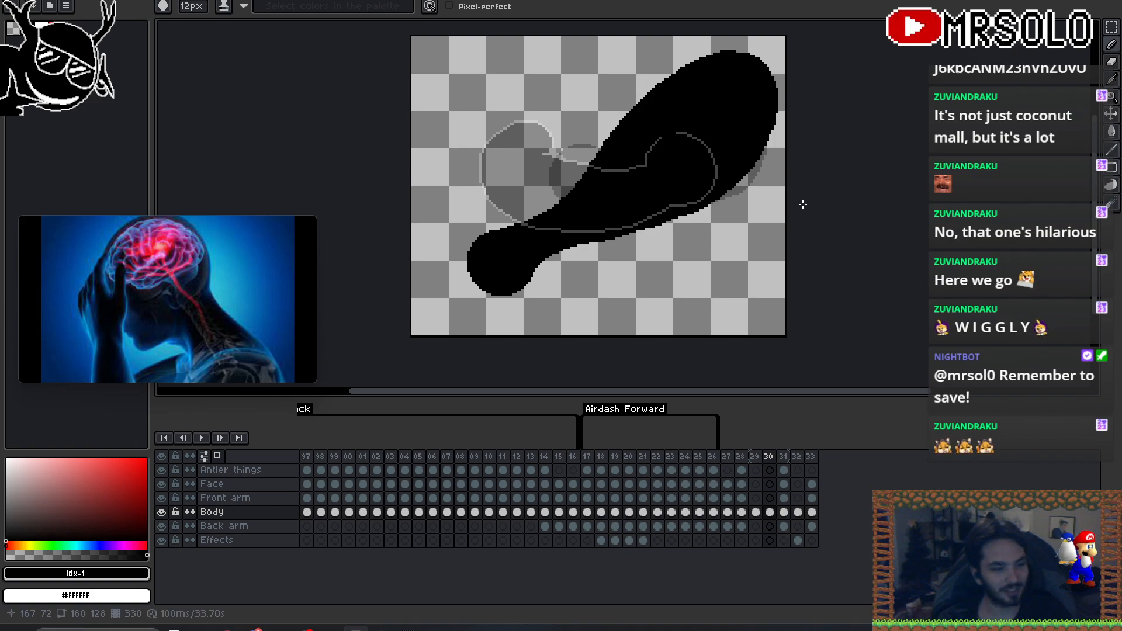
left_click(660, 80)
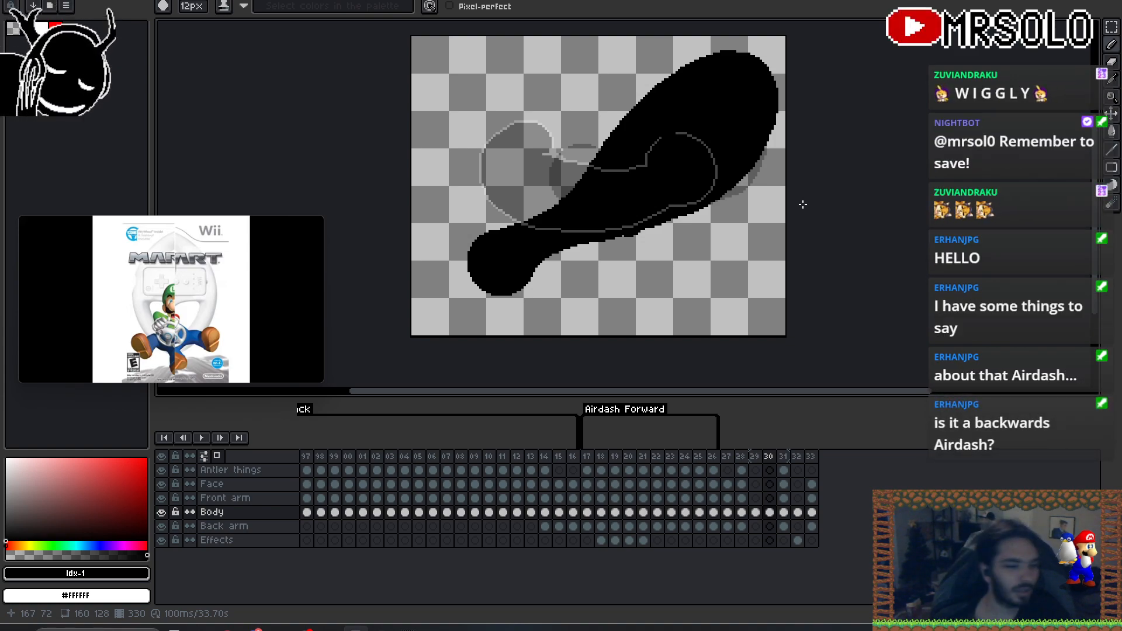
key("ctrl+z")
- Flip between frames 328, 329 and 330 to compare the body poses
left_click_drag(786, 201, 713, 201)
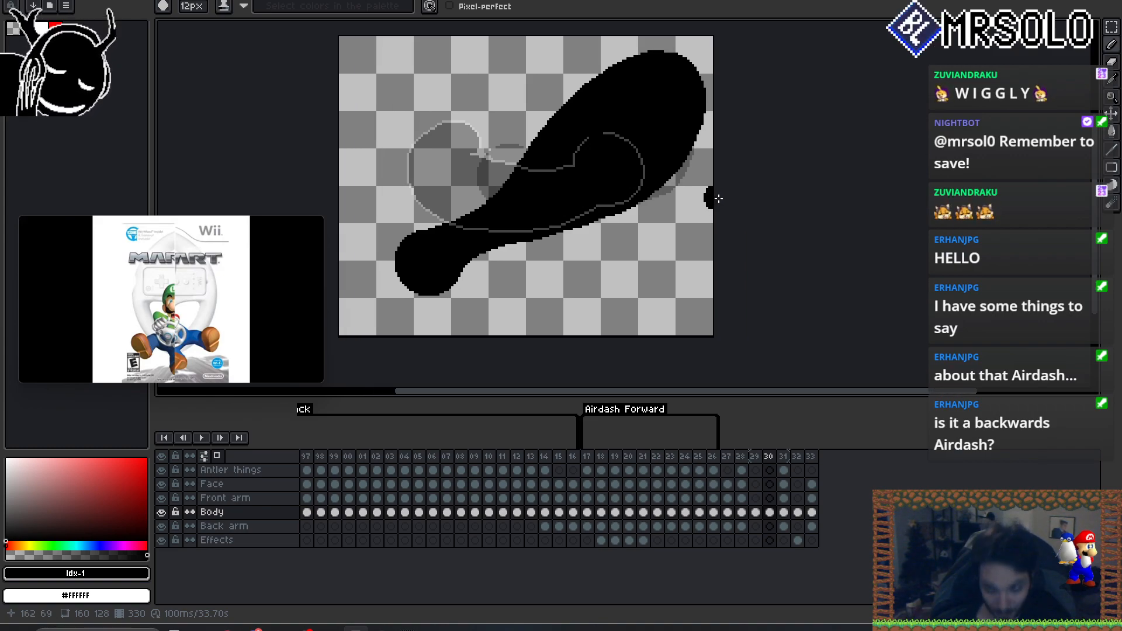
key("comma")
key("comma")
key("period")
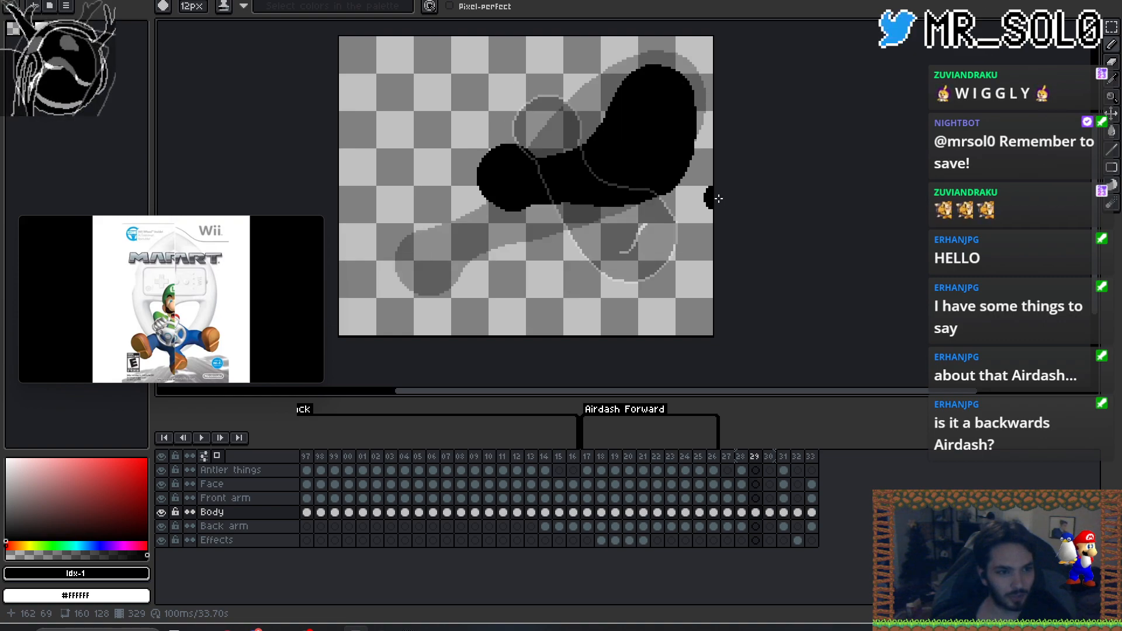
key("period")
key("comma")
key("comma")
key("period")
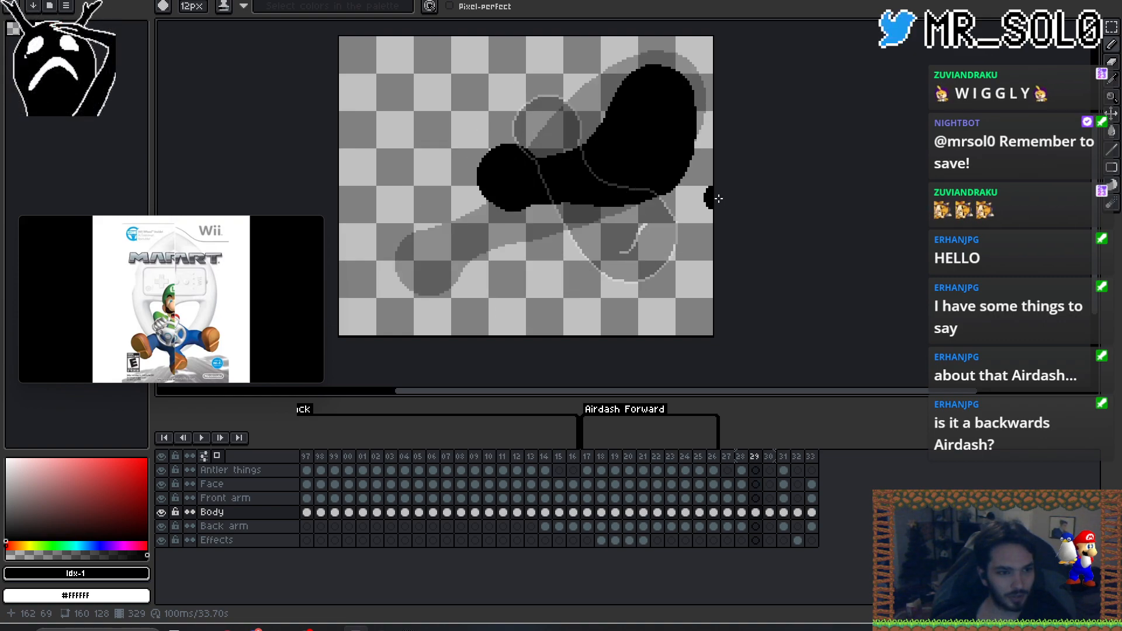
key("period")
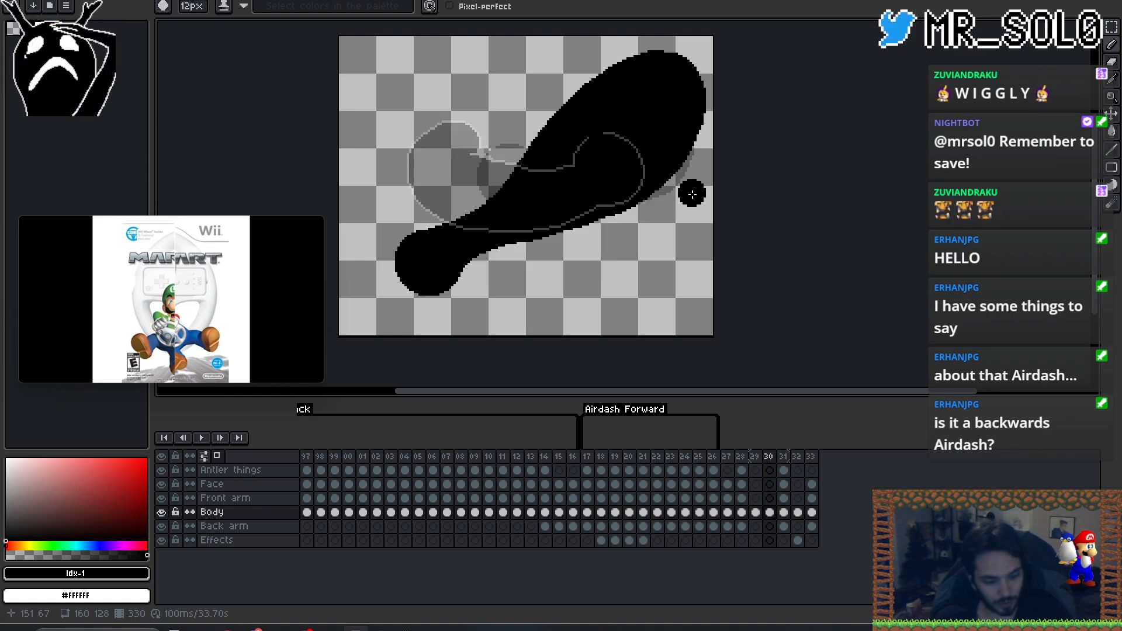
- Thin the neck and lower body in frame 330 by erasing along both edges with a 13 px eraser
key("e")
left_click_drag(527, 262, 677, 197)
mouse_move(492, 210)
left_mouse_down()
mouse_move(467, 181)
mouse_move(542, 129)
left_mouse_up()
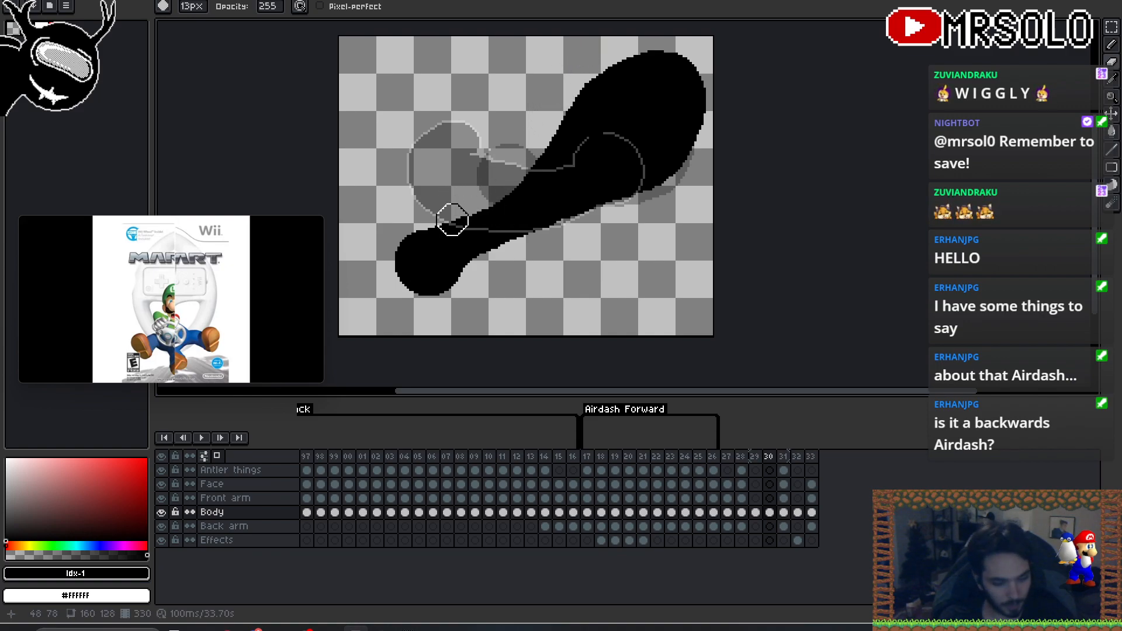
- Select the head and adjoining neck in frame 330, move them up and right toward the body, and deselect
key("m")
mouse_move(365, 324)
left_mouse_down()
mouse_move(417, 259)
mouse_move(529, 190)
left_mouse_up()
left_click_drag(462, 246, 497, 224)
key("Left")
key("Left")
key("Down")
mouse_move(693, 194)
left_mouse_down()
mouse_move(699, 203)
mouse_move(692, 186)
mouse_move(700, 203)
left_mouse_up()
left_click(626, 245)
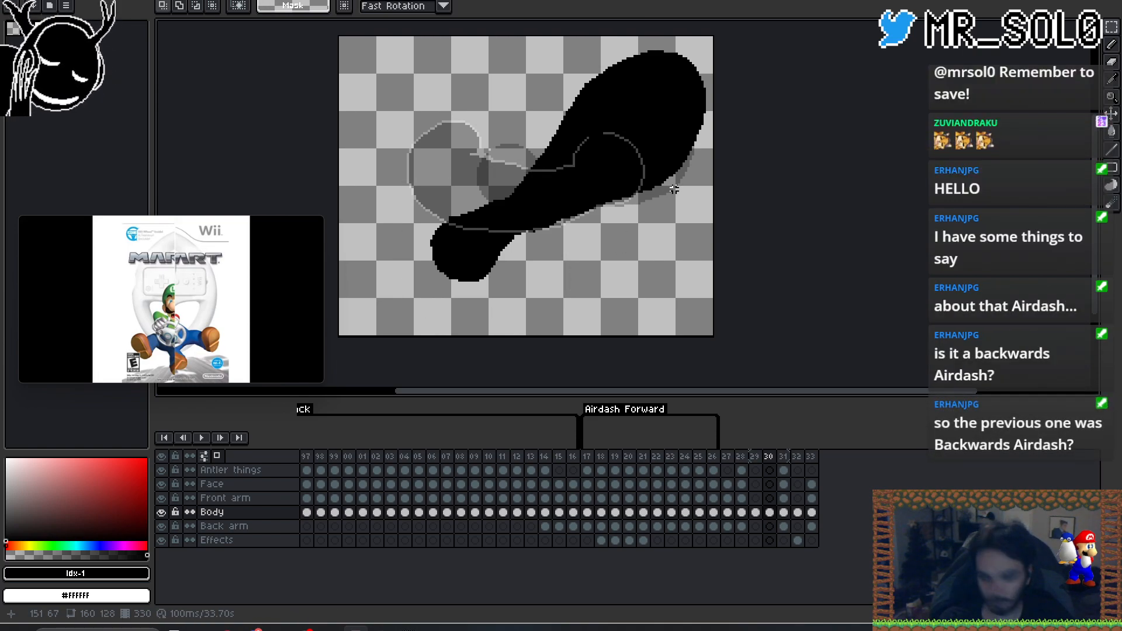
- Step back through the frames to 317 and play the Airdash Forward animation
key("b")
key("comma")
key("comma")
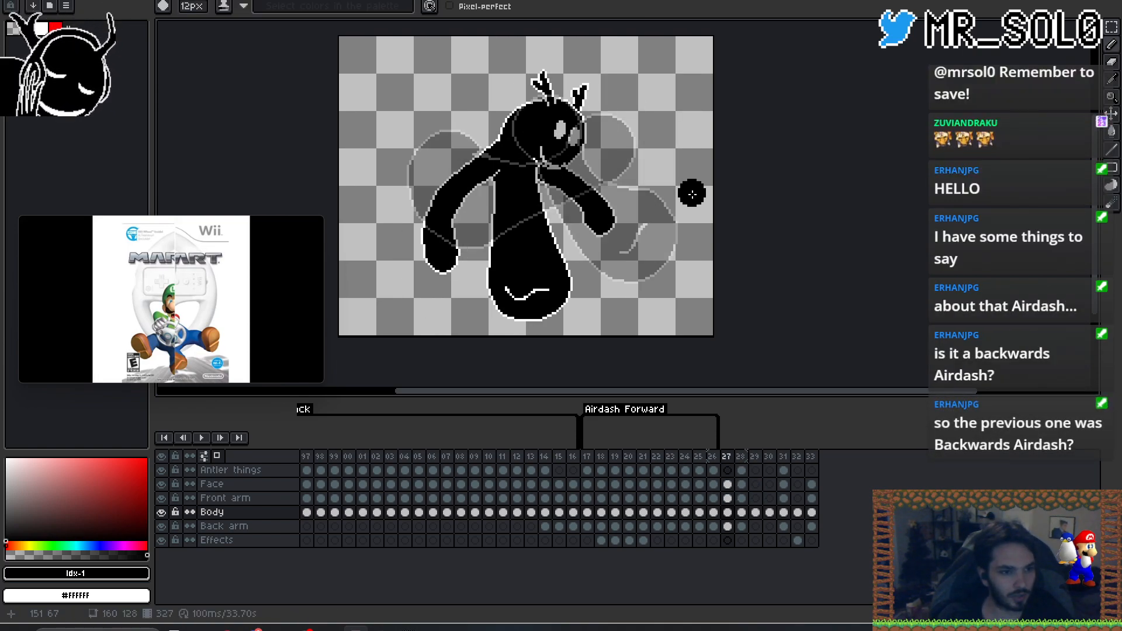
key("period")
key("comma")
key("comma")
key("comma")
key("comma")
key("comma")
key("comma")
key("comma")
key("comma")
key("comma")
key("comma")
key("comma")
key("comma")
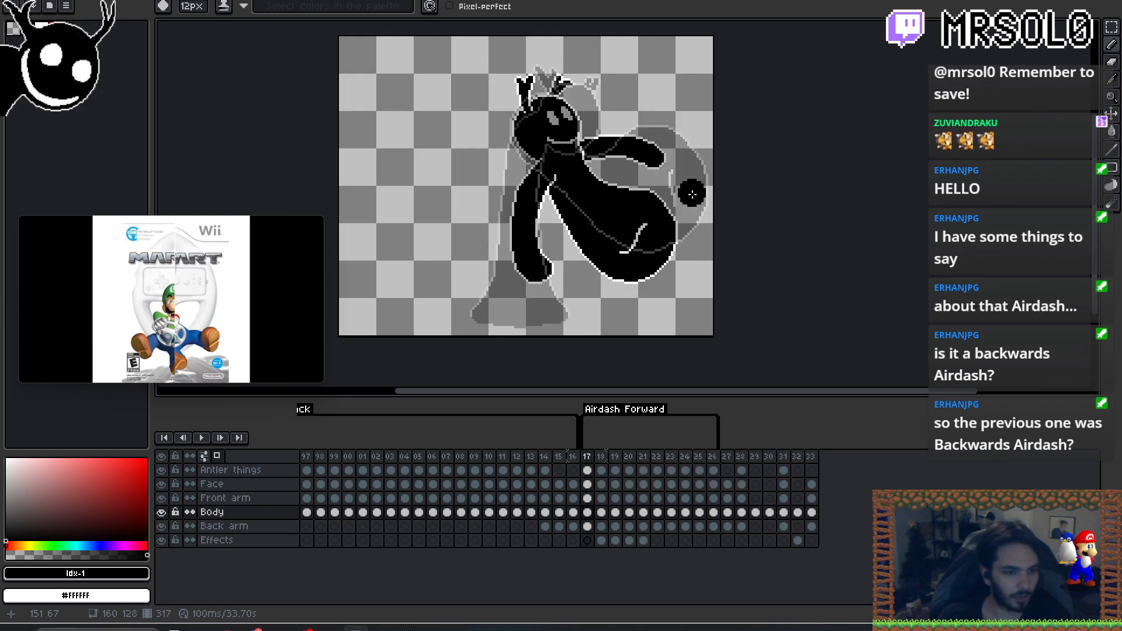
left_click(202, 439)
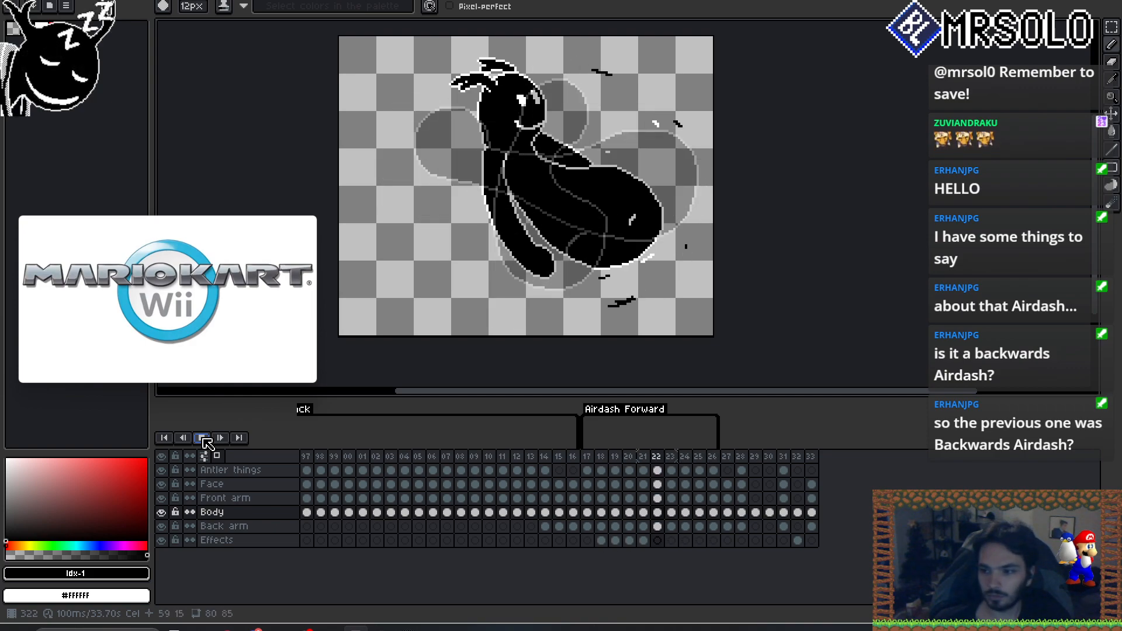
left_click(204, 439)
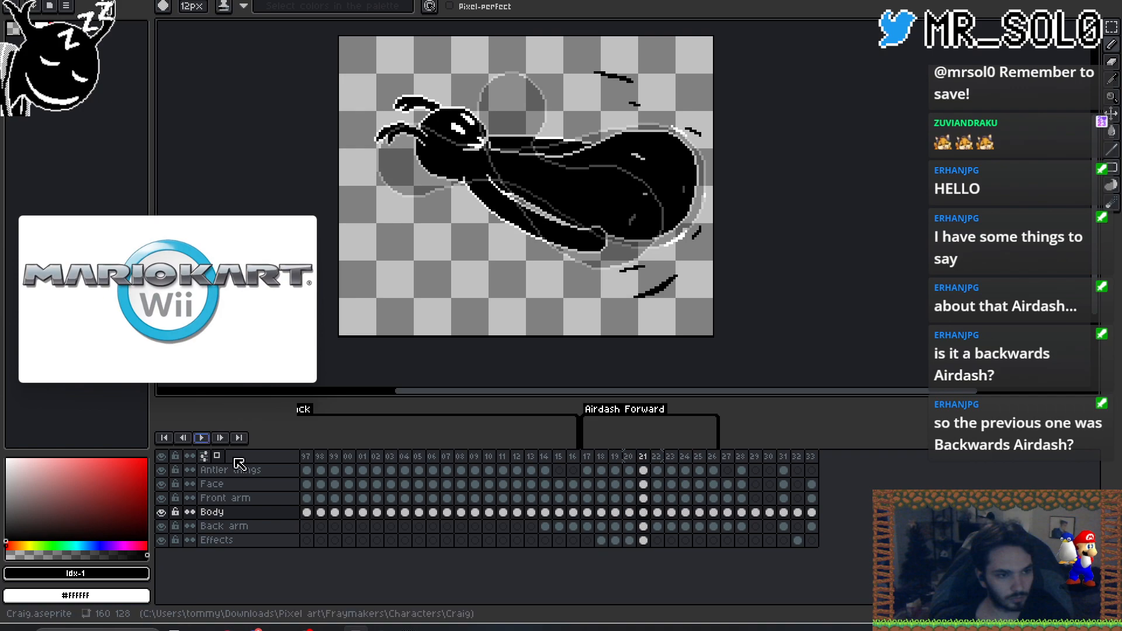
- Switch to FrayTools and preview the airdash_forward animation of character.entity
left_click(383, 629)
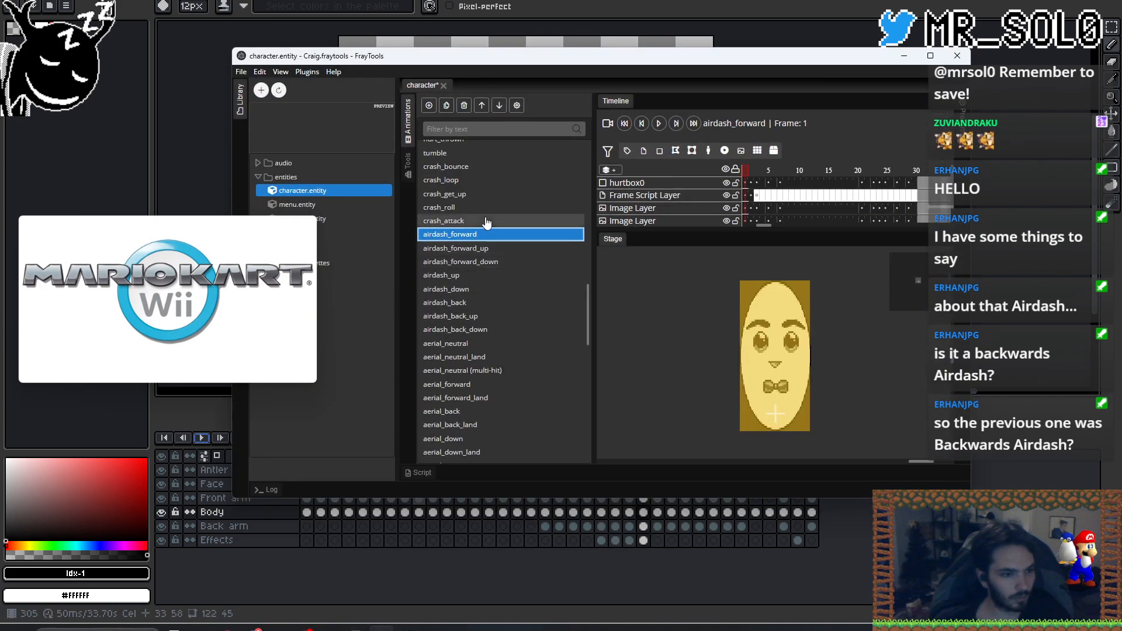
left_click(659, 124)
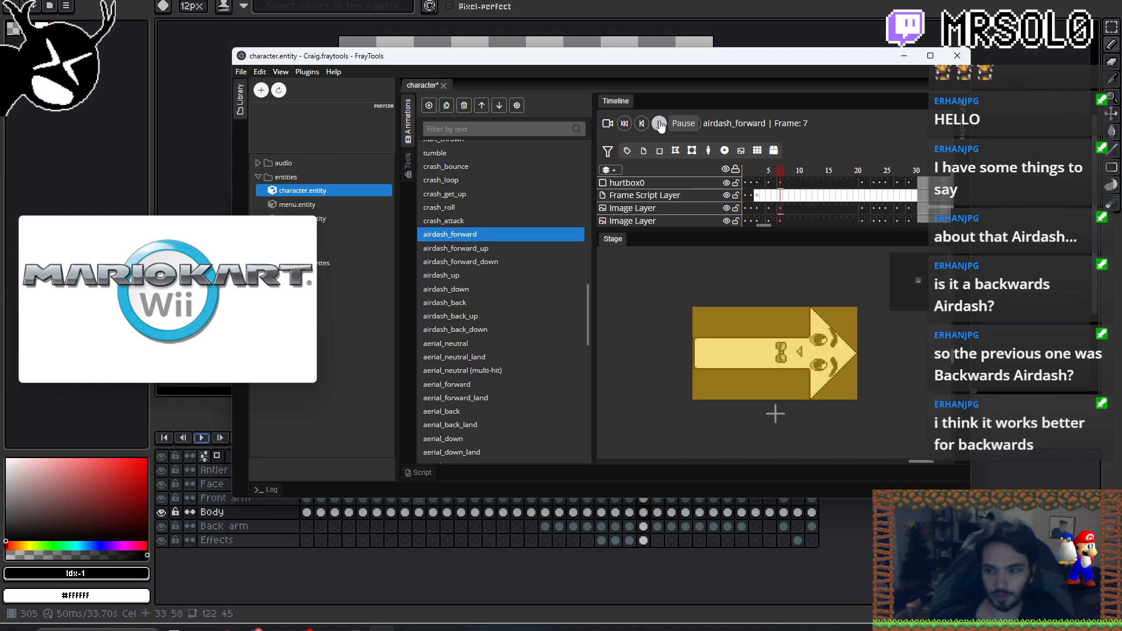
left_click(660, 126)
- Switch back to Aseprite and replay the Airdash Forward animation twice
mouse_move(305, 630)
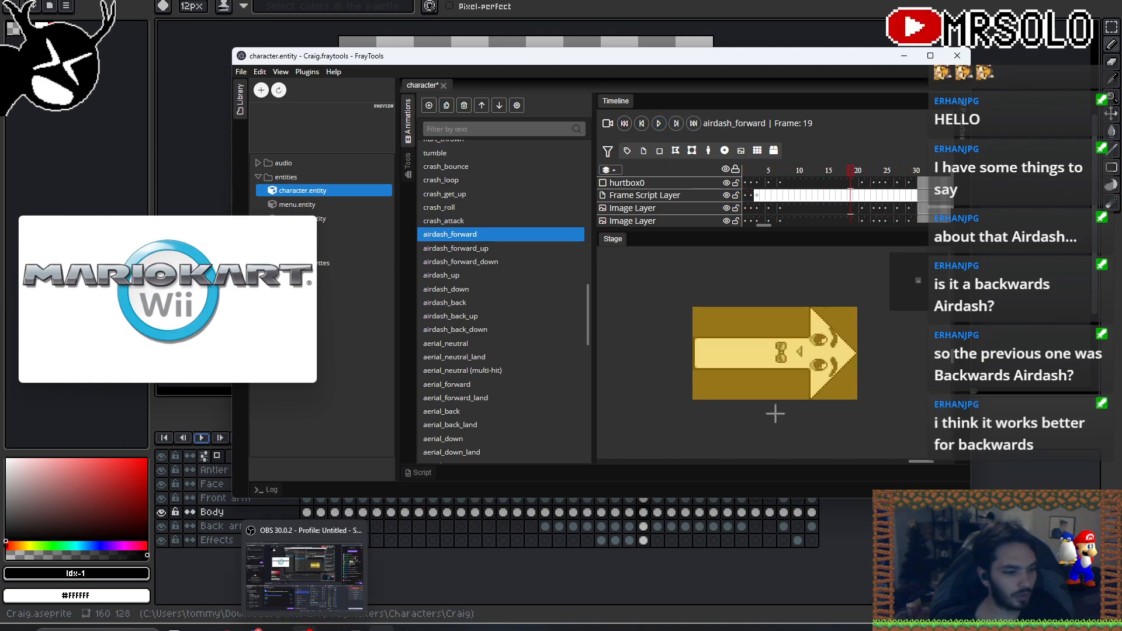
left_click(409, 570)
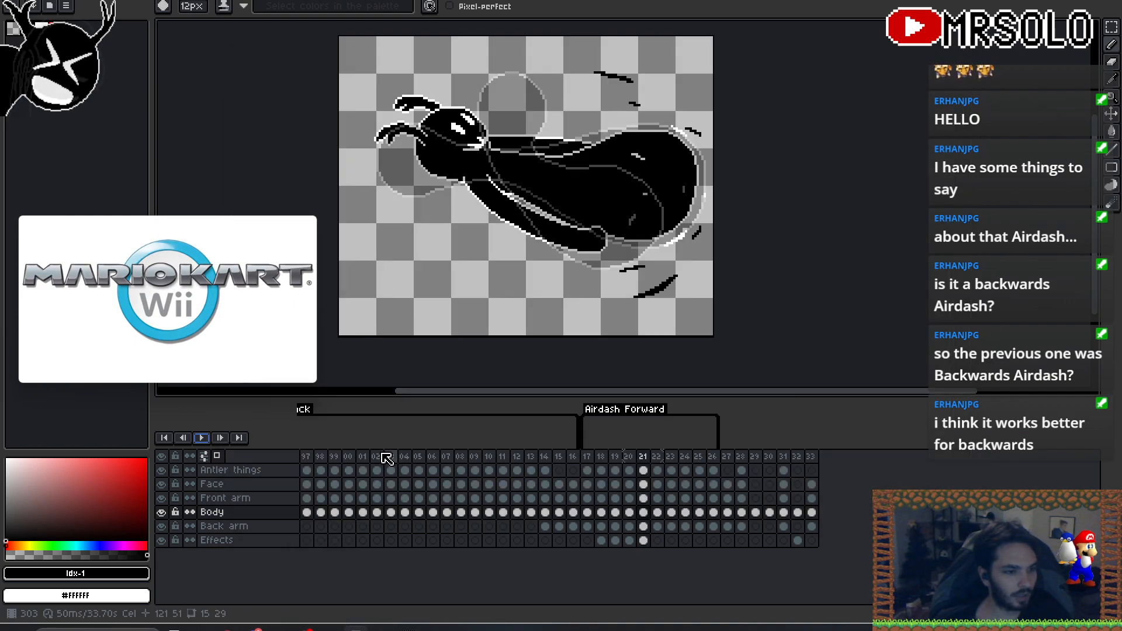
left_click(202, 440)
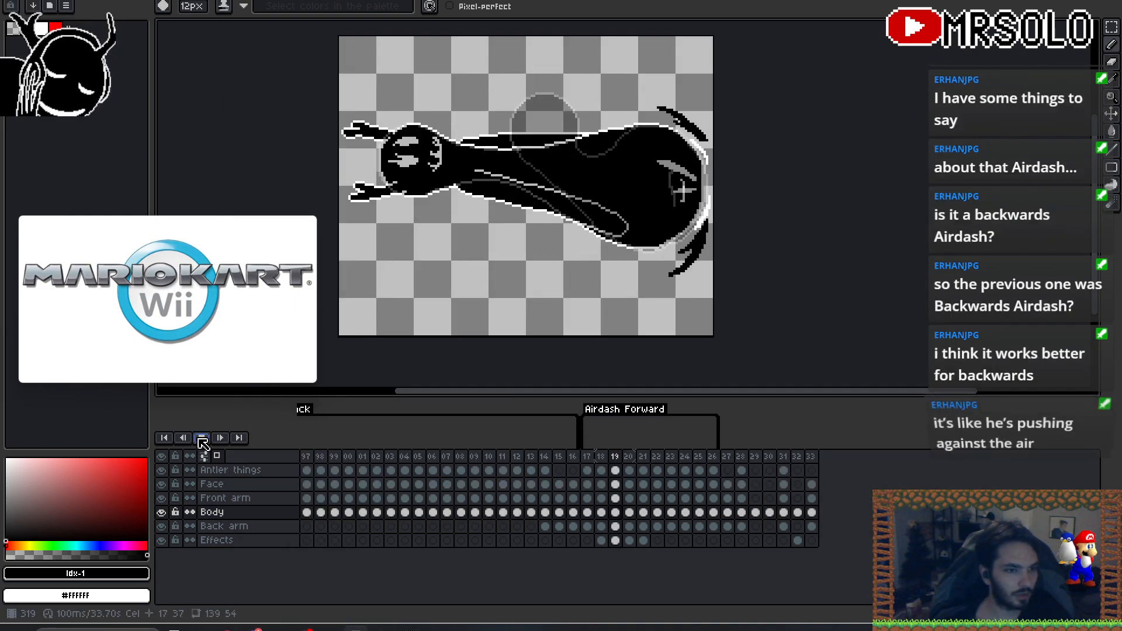
left_click(202, 442)
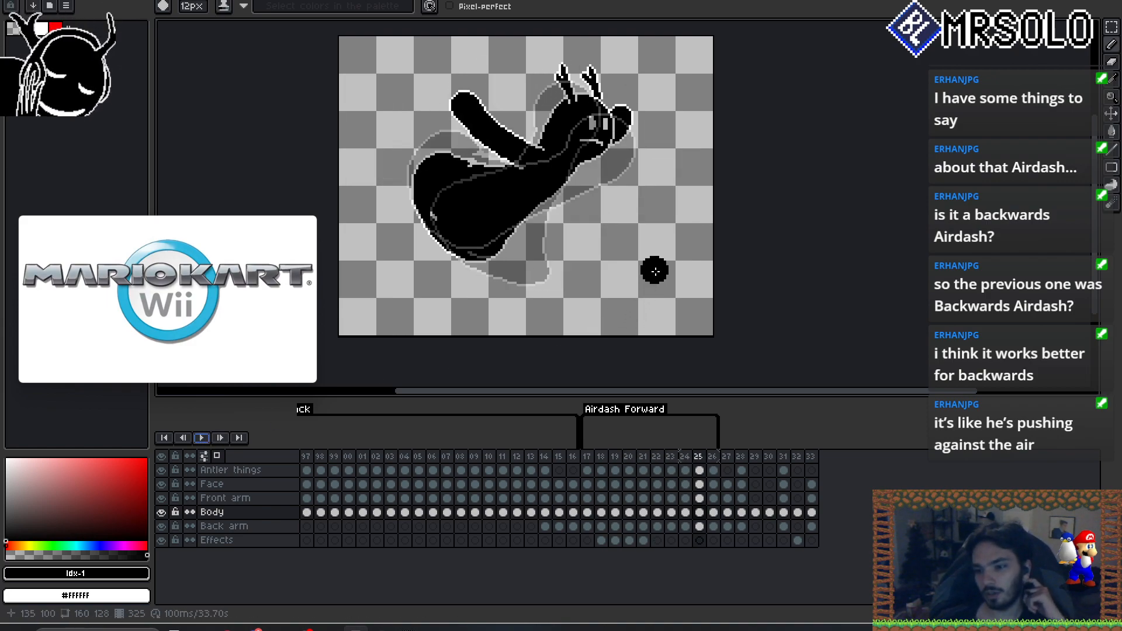
left_click(202, 442)
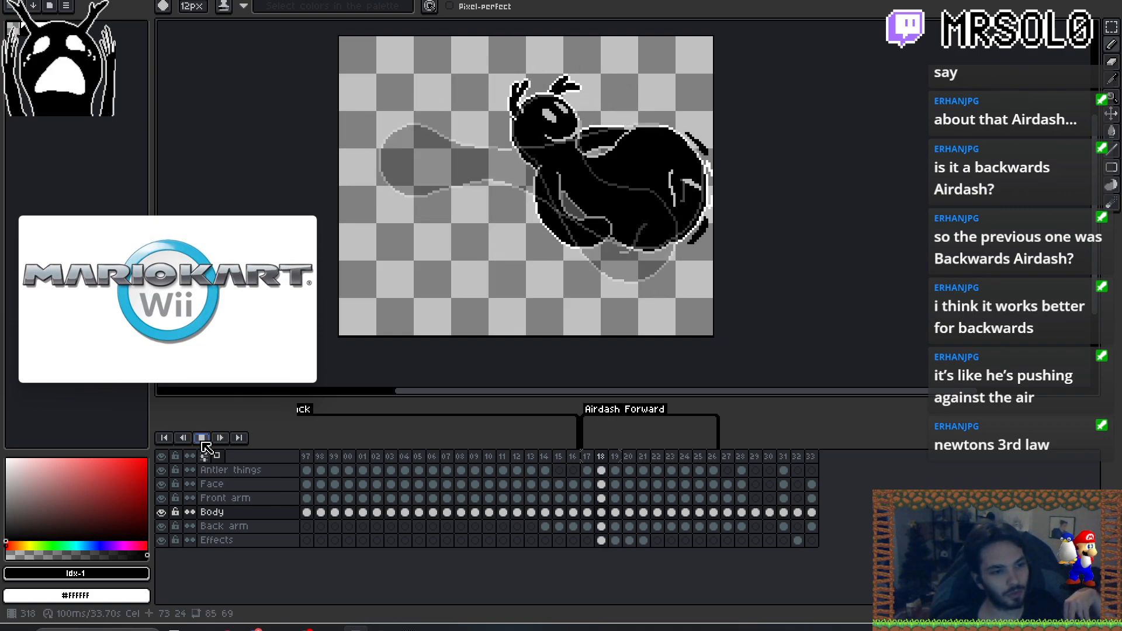
left_click(203, 441)
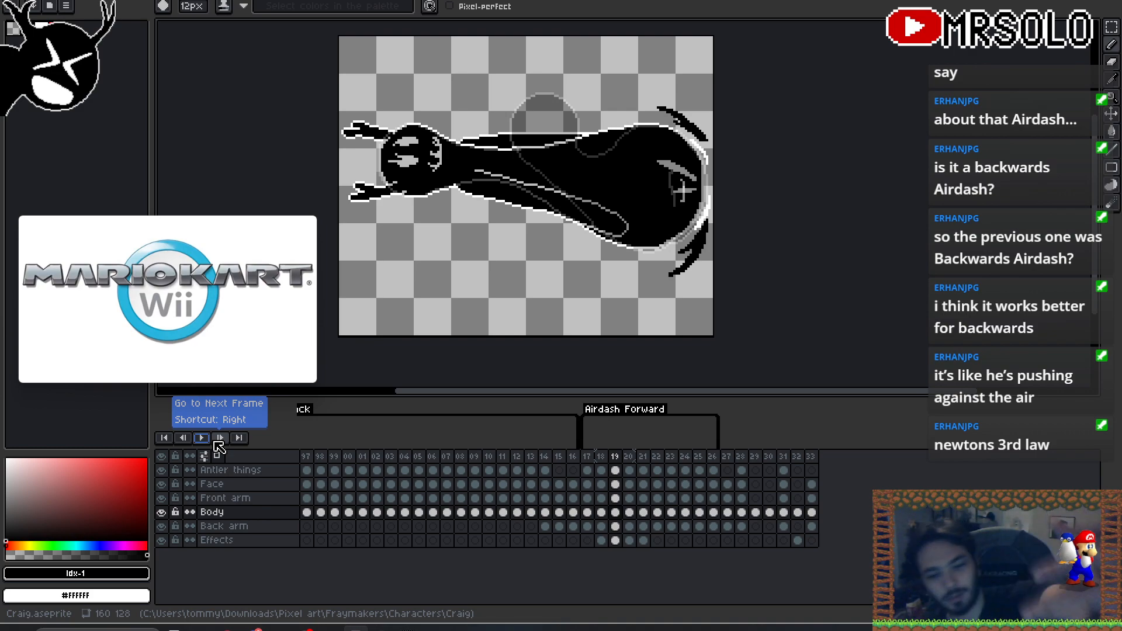
- Review the poses from frame 327 through frame 330
left_click(728, 456)
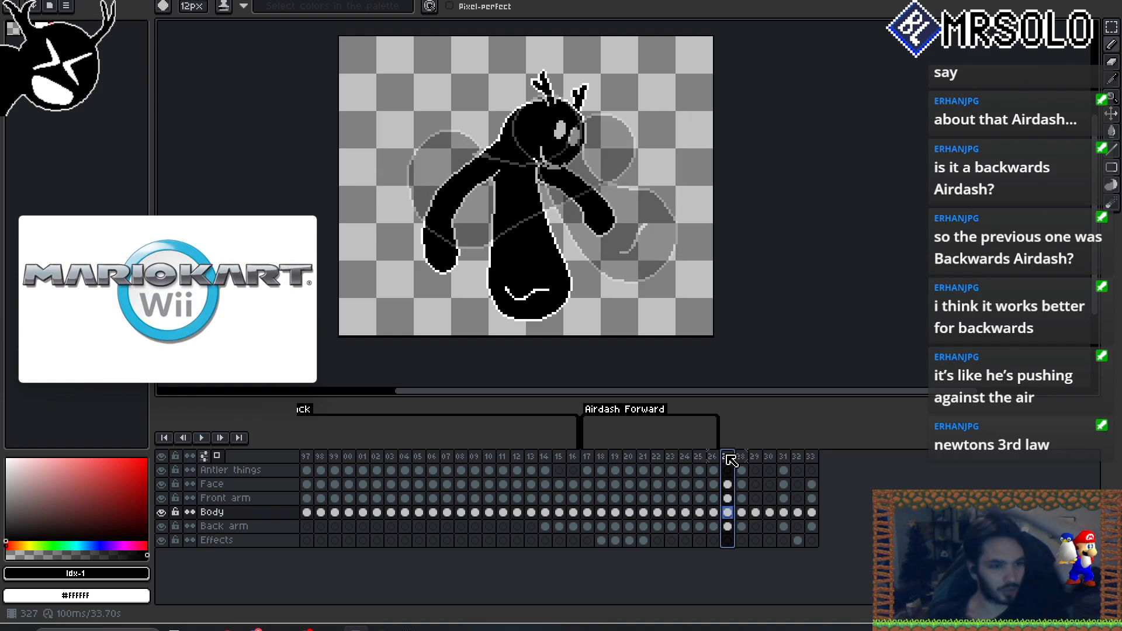
key("Right")
key("Right")
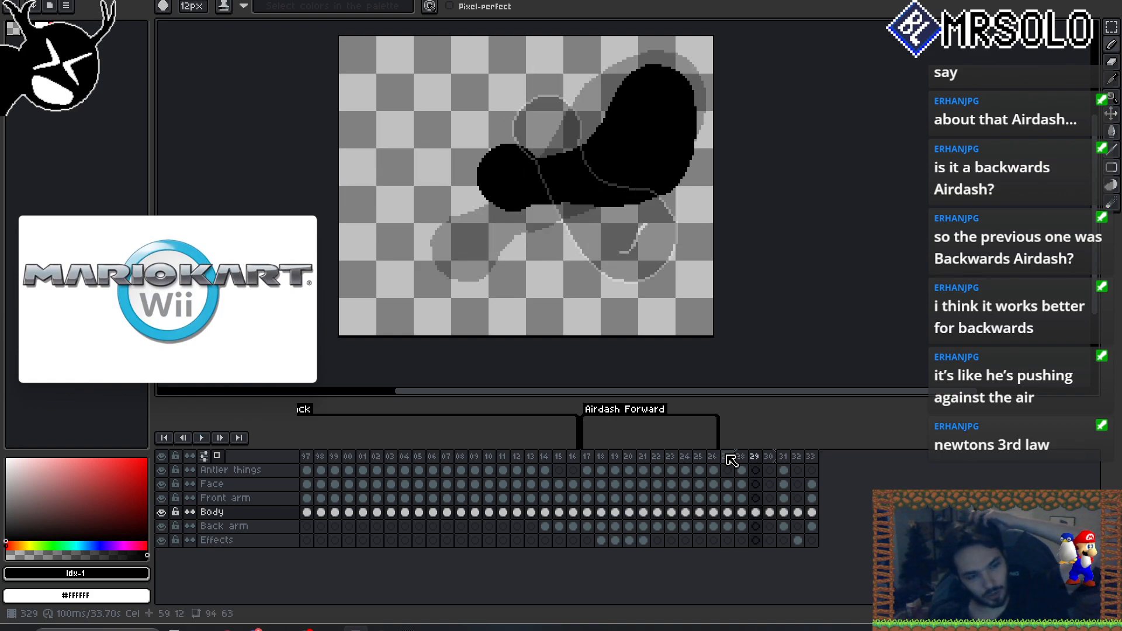
key("Right")
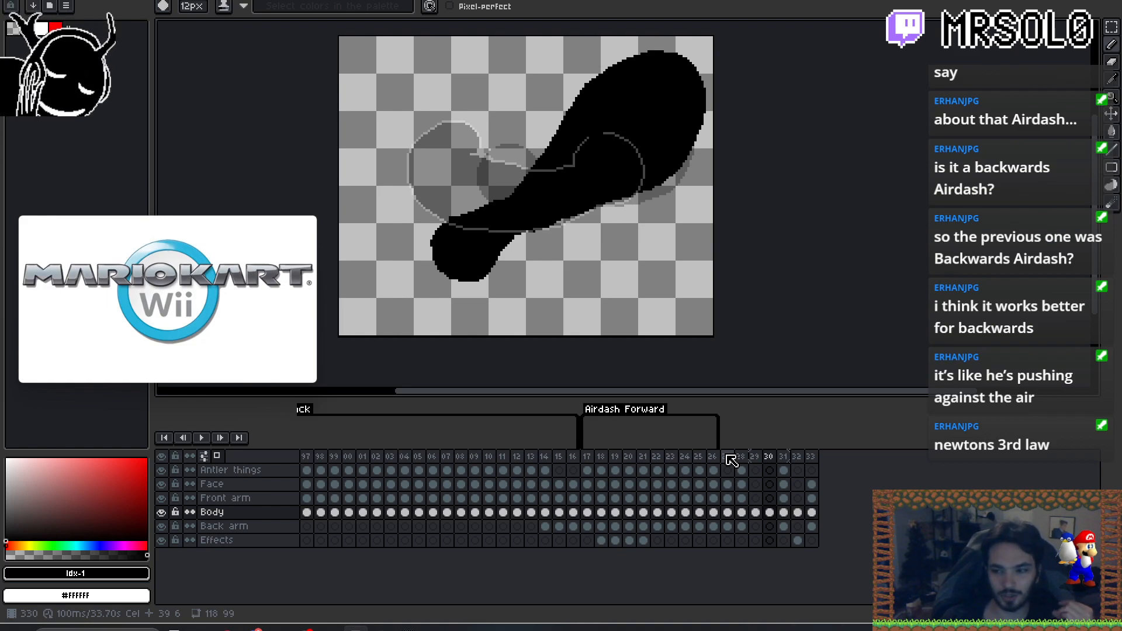
- Go back frame by frame from 330 to 317 and play the airdash sequence again
key("Left")
key("Left")
key("Left")
key("Left")
key("Left")
key("Left")
key("Left")
key("Left")
key("Left")
key("Left")
key("Left")
key("Left")
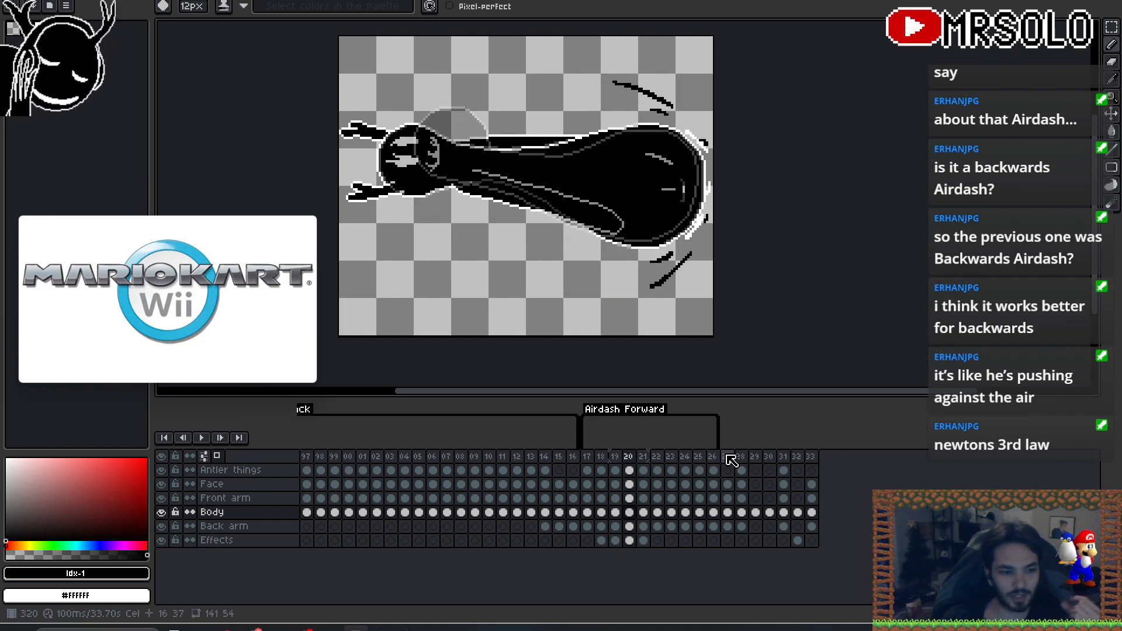
key("Left")
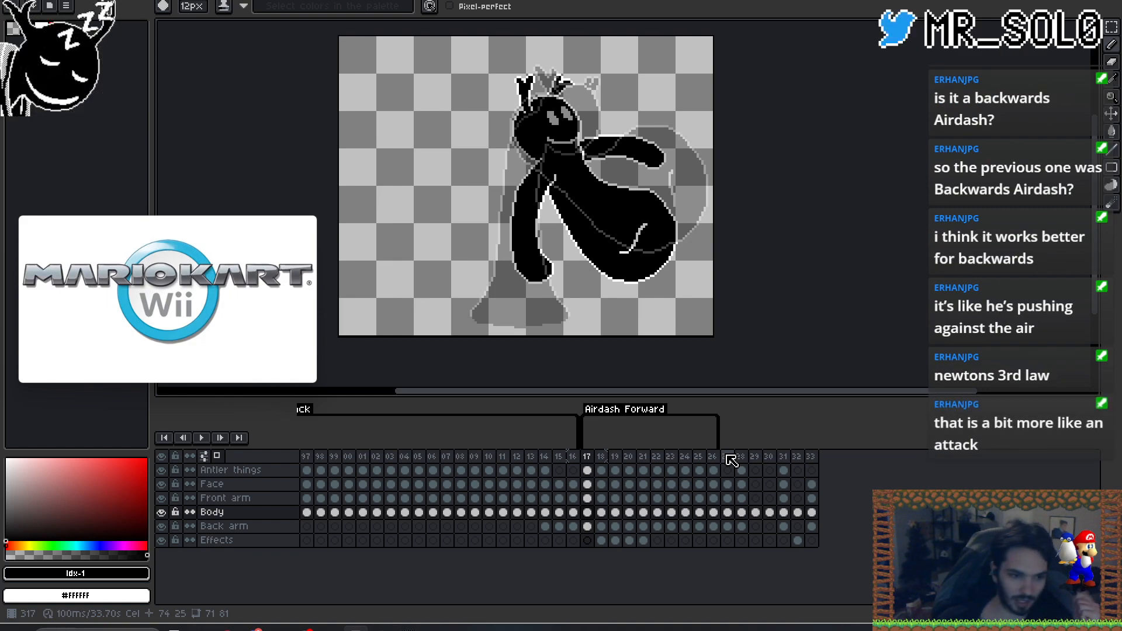
left_click(202, 440)
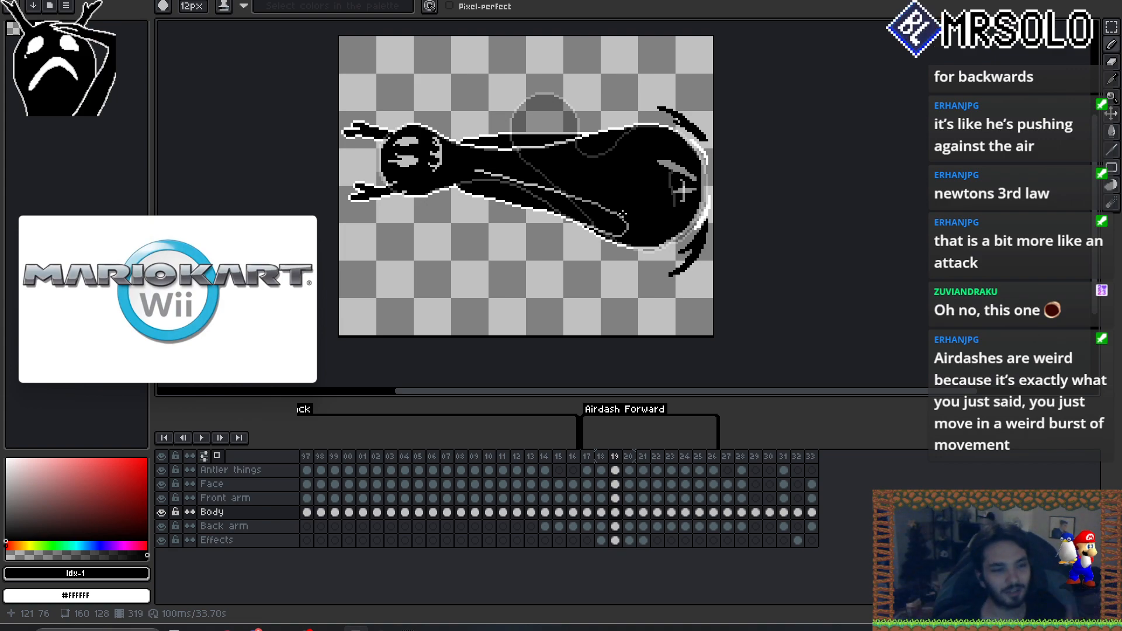
mouse_move(512, 281)
left_mouse_down()
mouse_move(525, 279)
mouse_move(470, 292)
mouse_move(508, 248)
left_mouse_up()
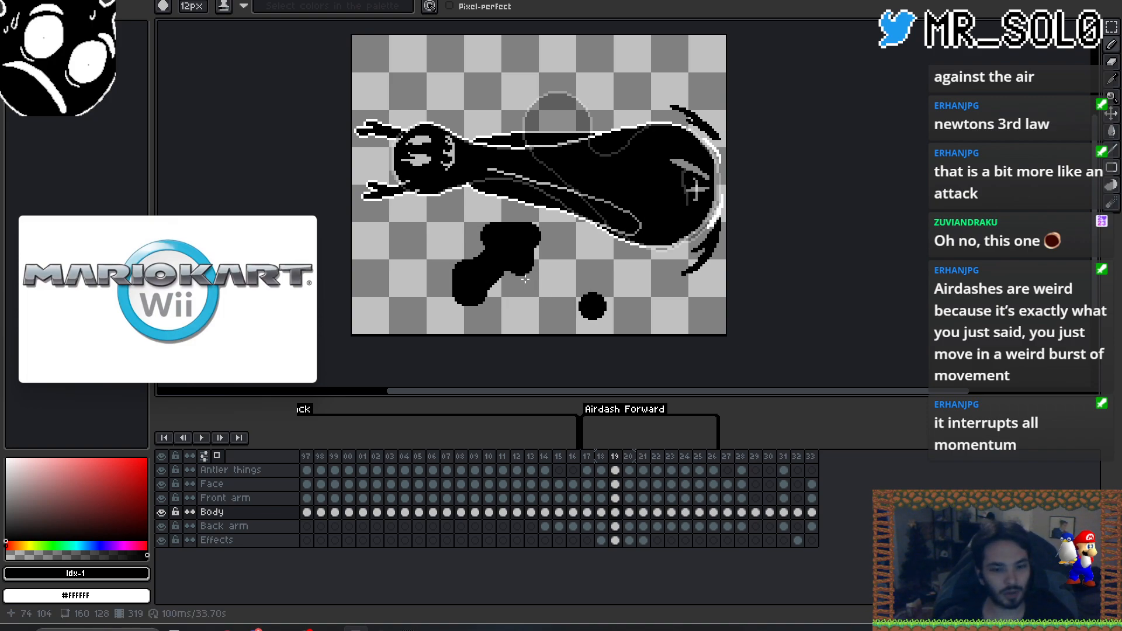
key("ctrl+z")
key("ctrl+z")
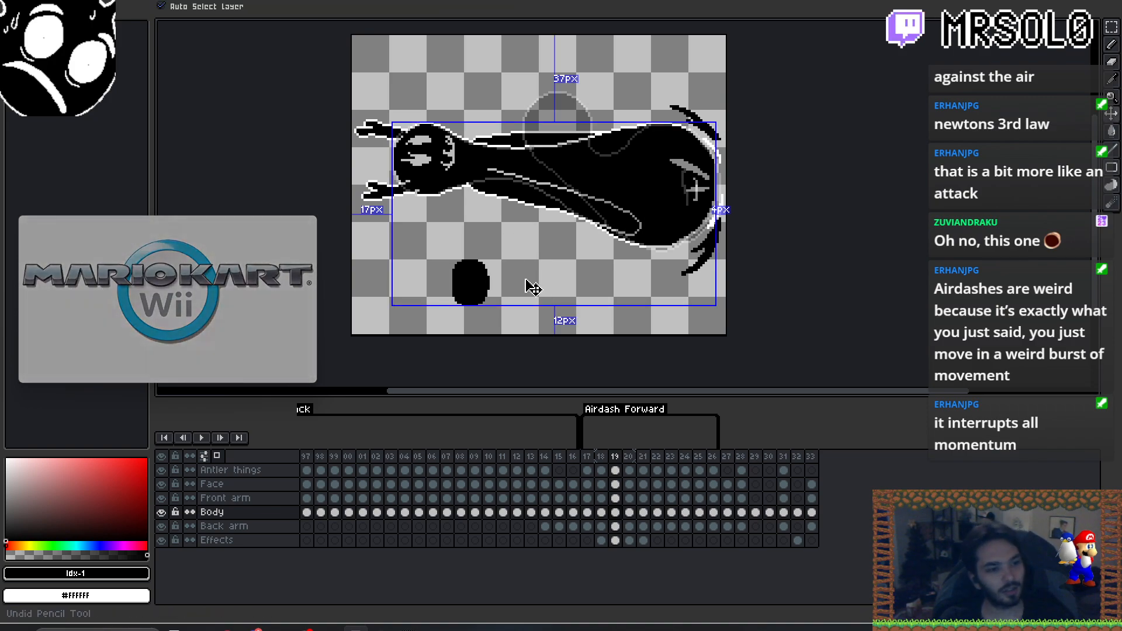
key("ctrl+z")
- Sketch a small downward arrow and a small upward arrow below the neck in frame 319 with a 1 px brush
left_click_drag(458, 249, 460, 285)
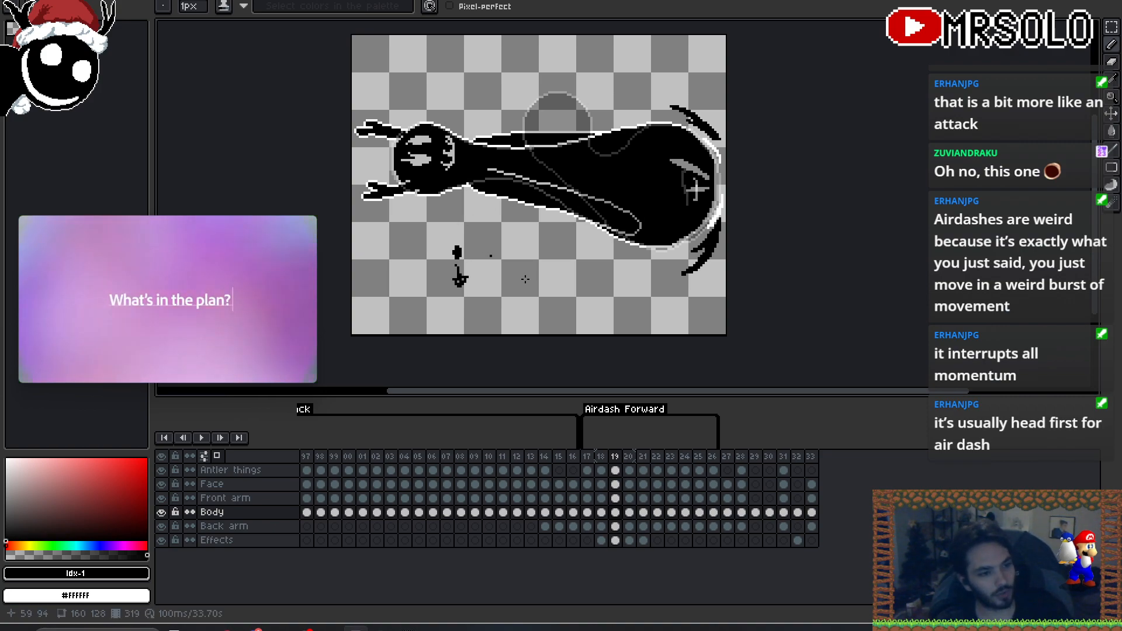
left_click_drag(518, 267, 522, 233)
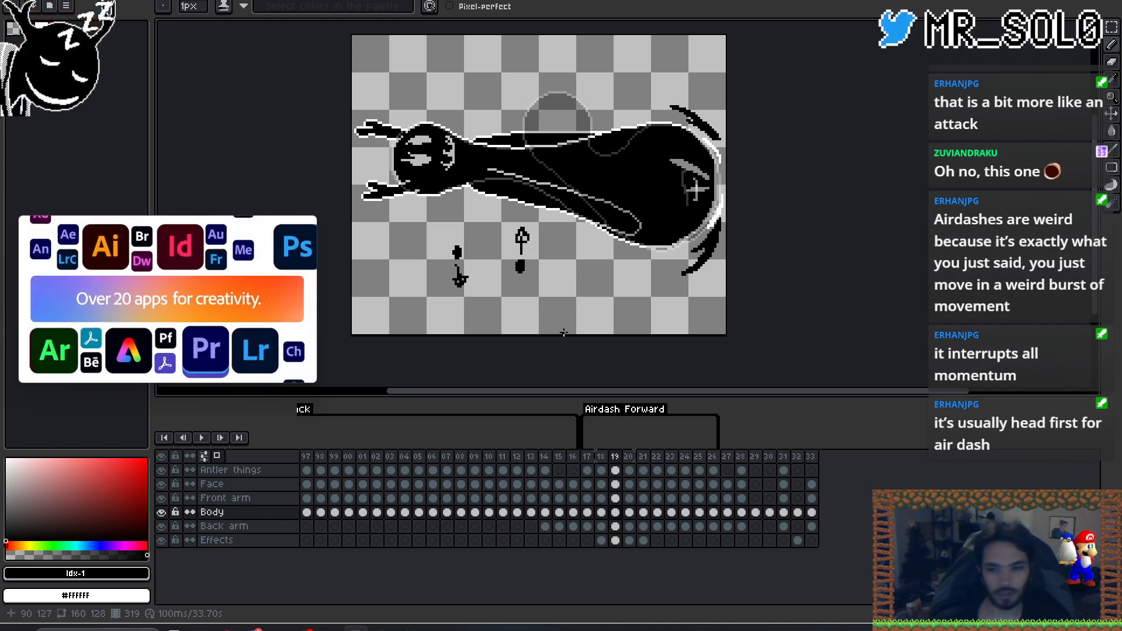
- Undo the two arrow sketches below the neck in frame 319
key("ctrl")
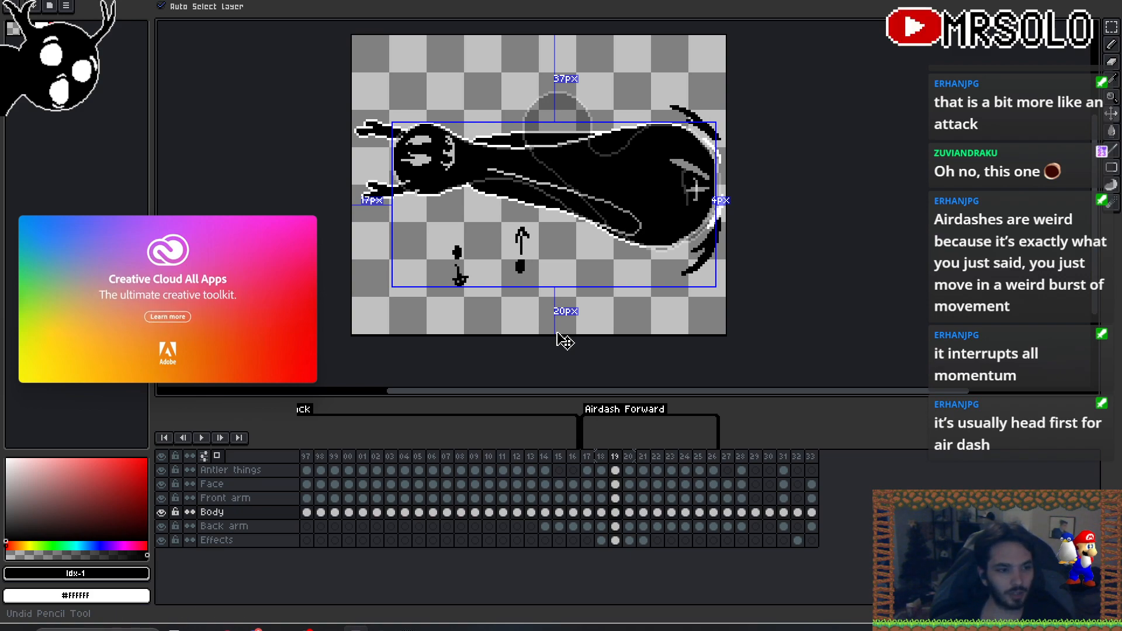
key("ctrl+z")
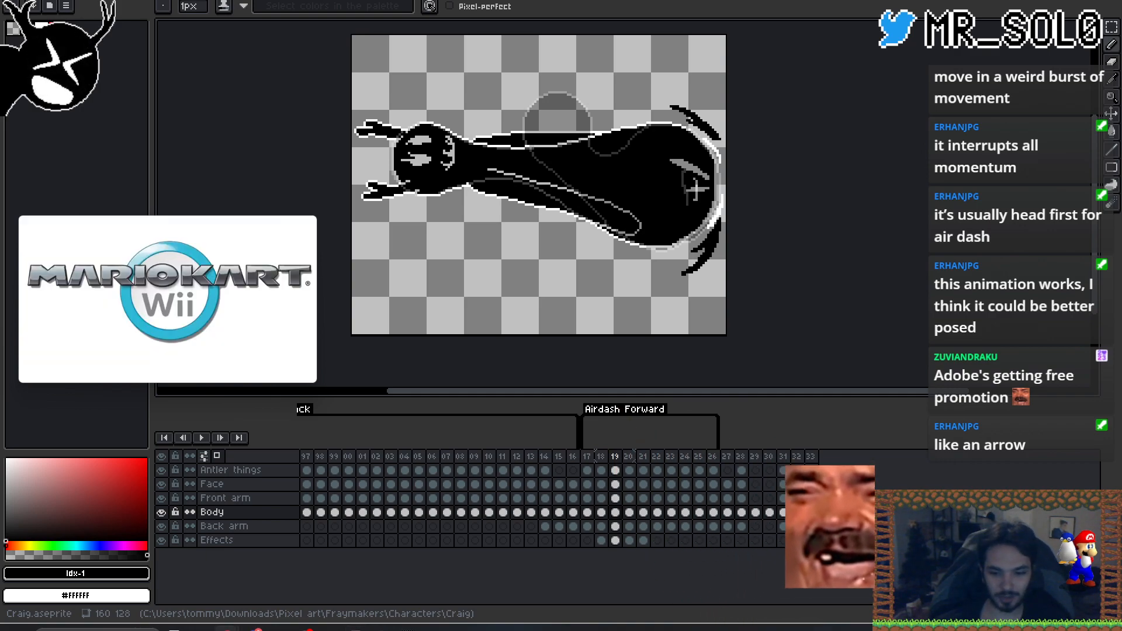
- Switch to FrayTools, play the airdash_forward animation and pause it at the arrow pose
key("alt+Tab")
left_click(661, 124)
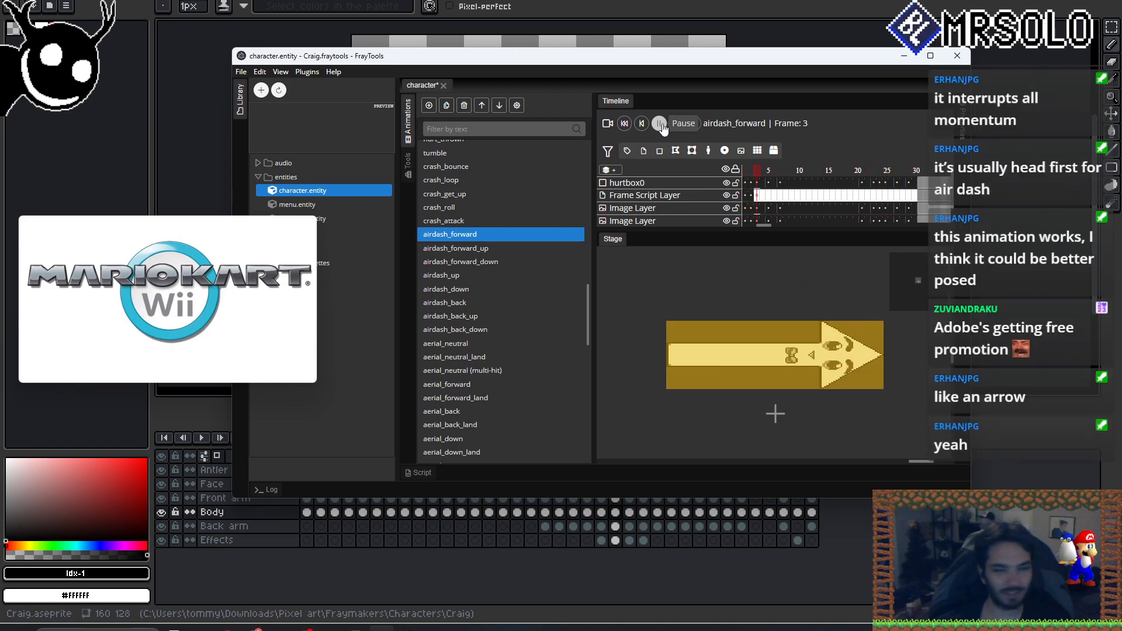
mouse_move(197, 275)
left_click(659, 123)
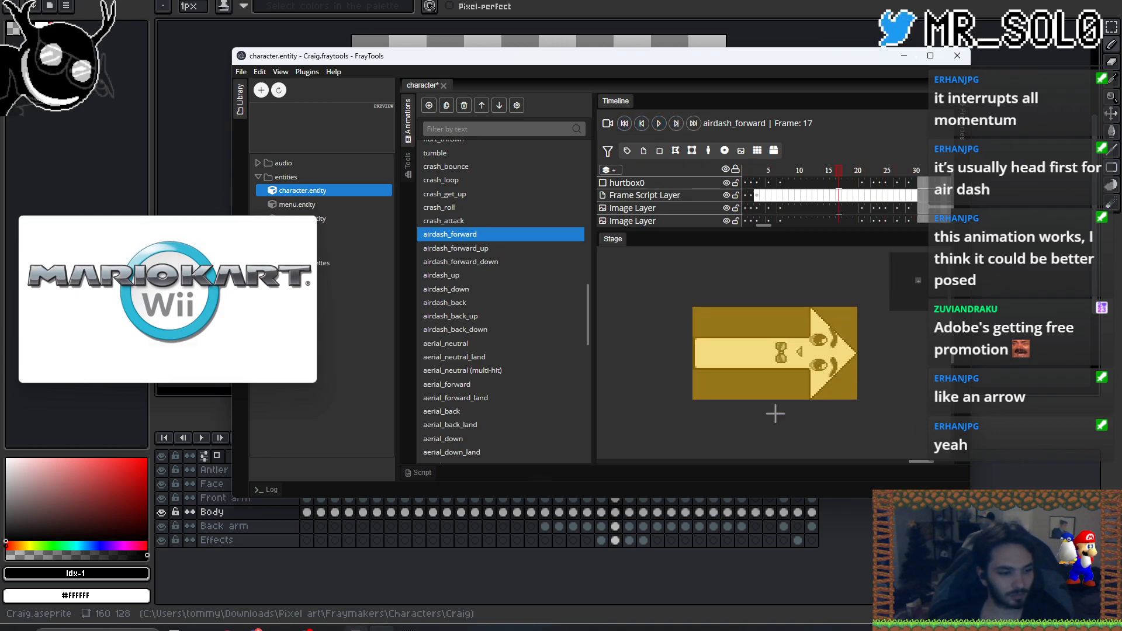
- Play the airdash_forward_up animation, then scrub through its opening frames and return to frame 1
mouse_move(356, 629)
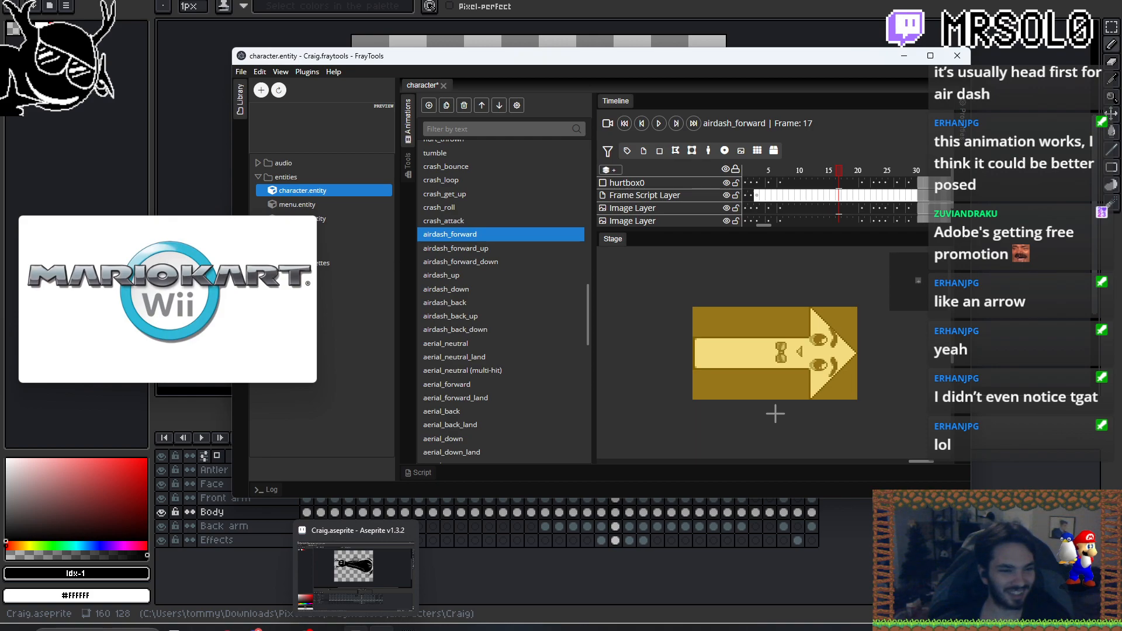
key("Down")
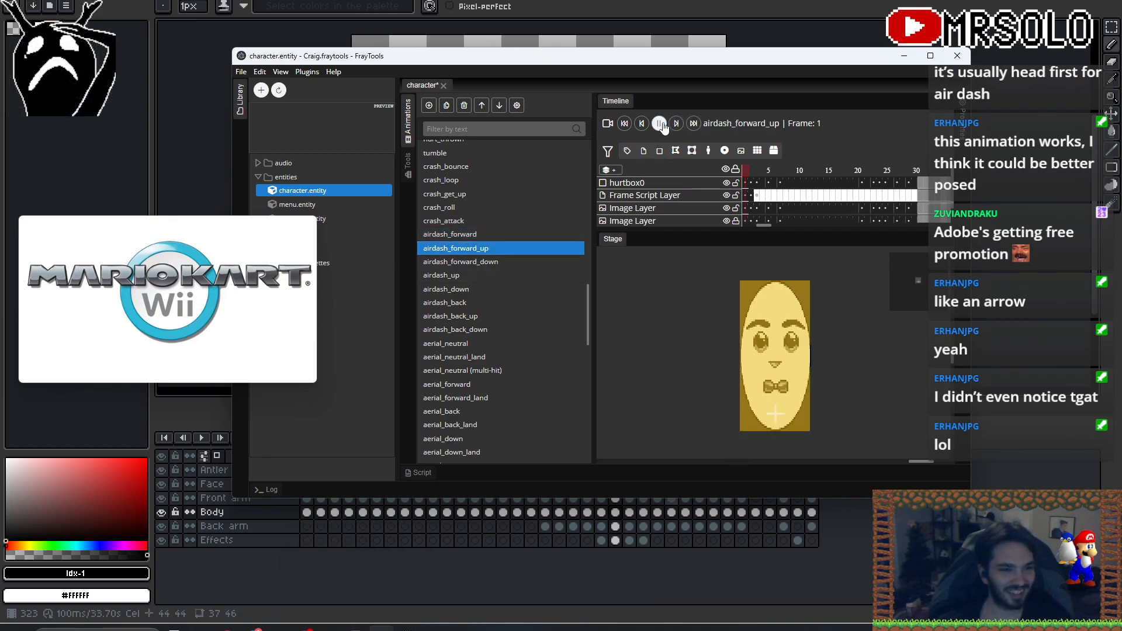
left_click(662, 125)
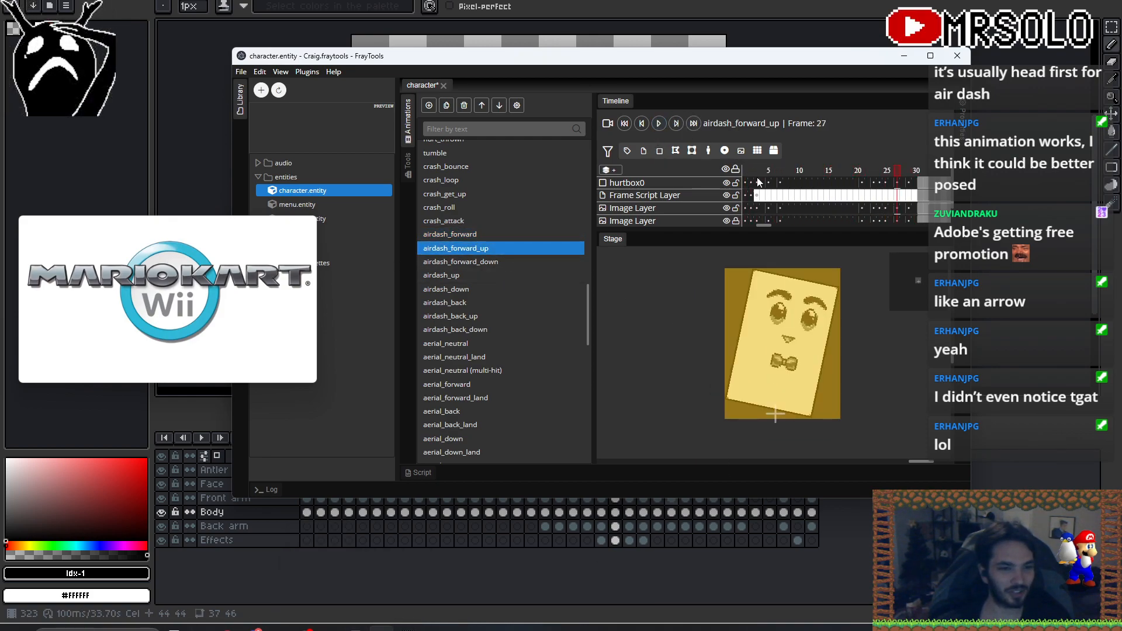
left_click_drag(745, 171, 772, 163)
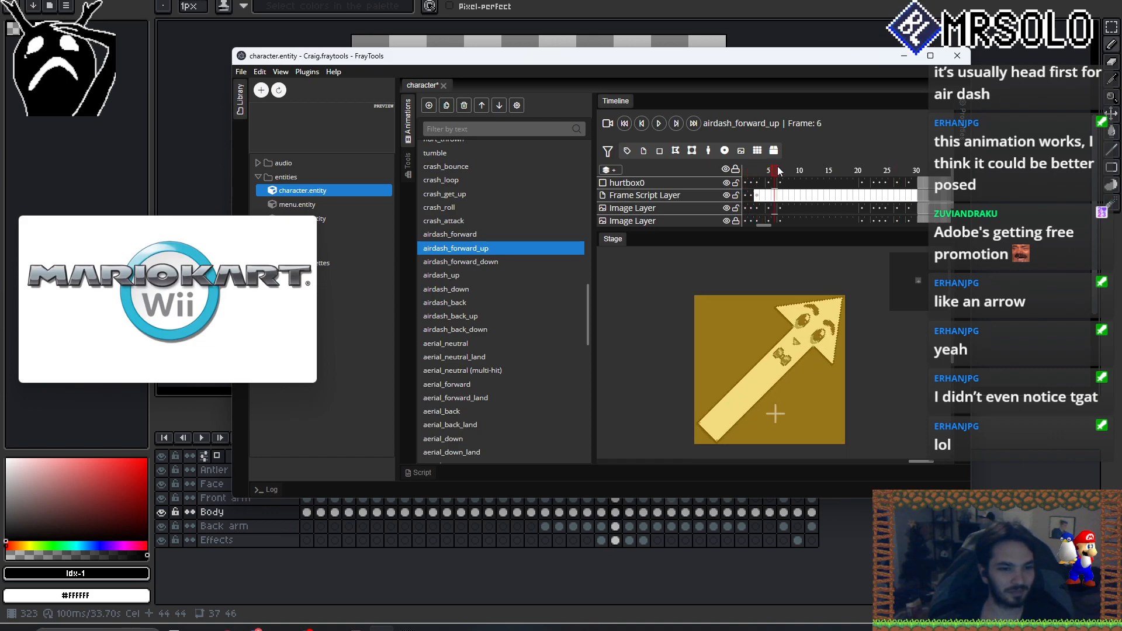
left_click_drag(788, 163, 610, 170)
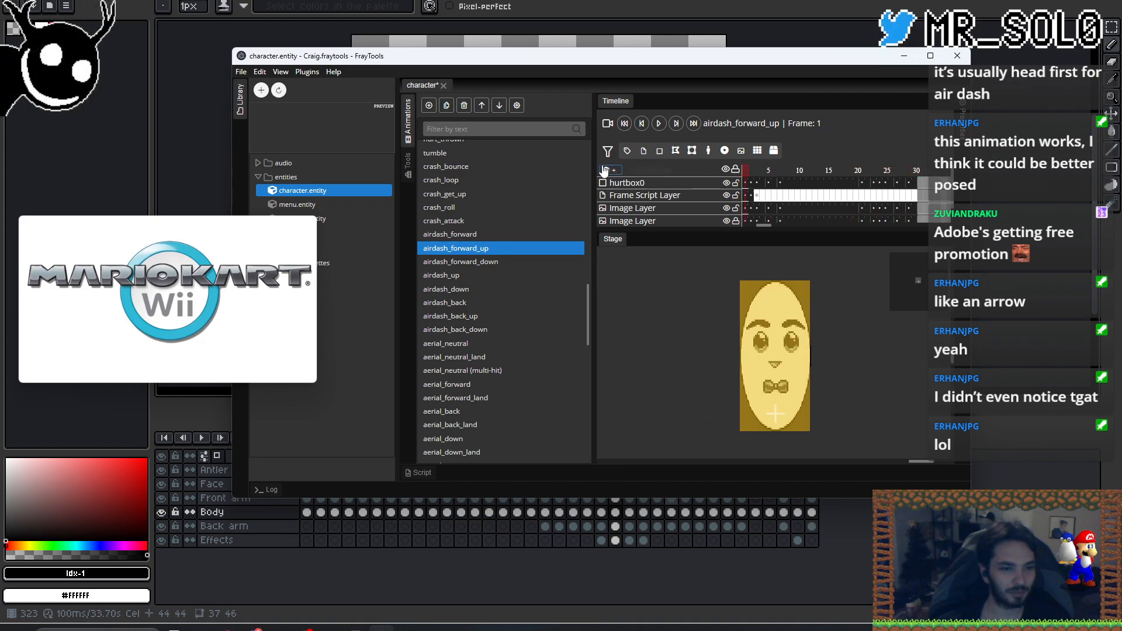
- Play and pause the airdash_forward_down and airdash_up animations to examine their arrow poses
key("Down")
left_click(660, 124)
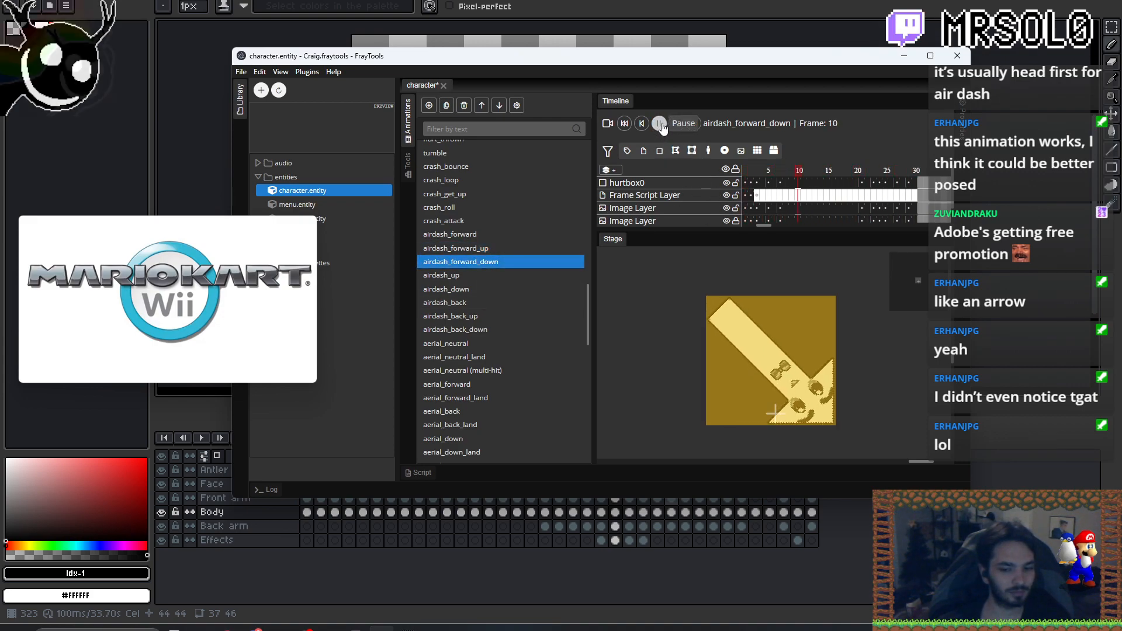
left_click(659, 124)
key("Down")
left_click(659, 123)
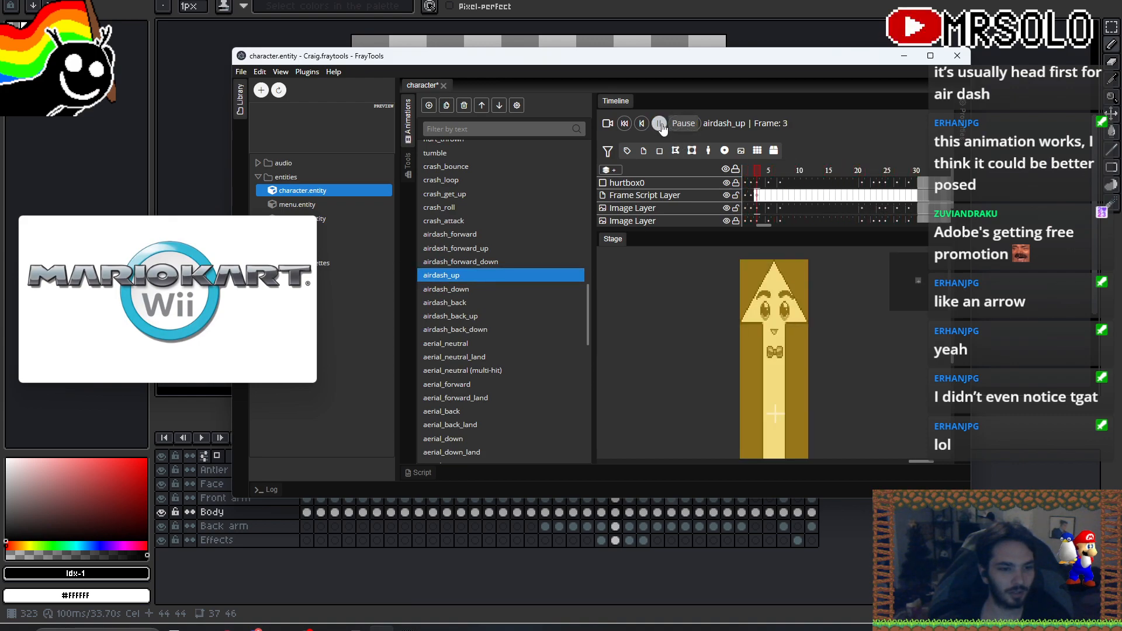
left_click(659, 124)
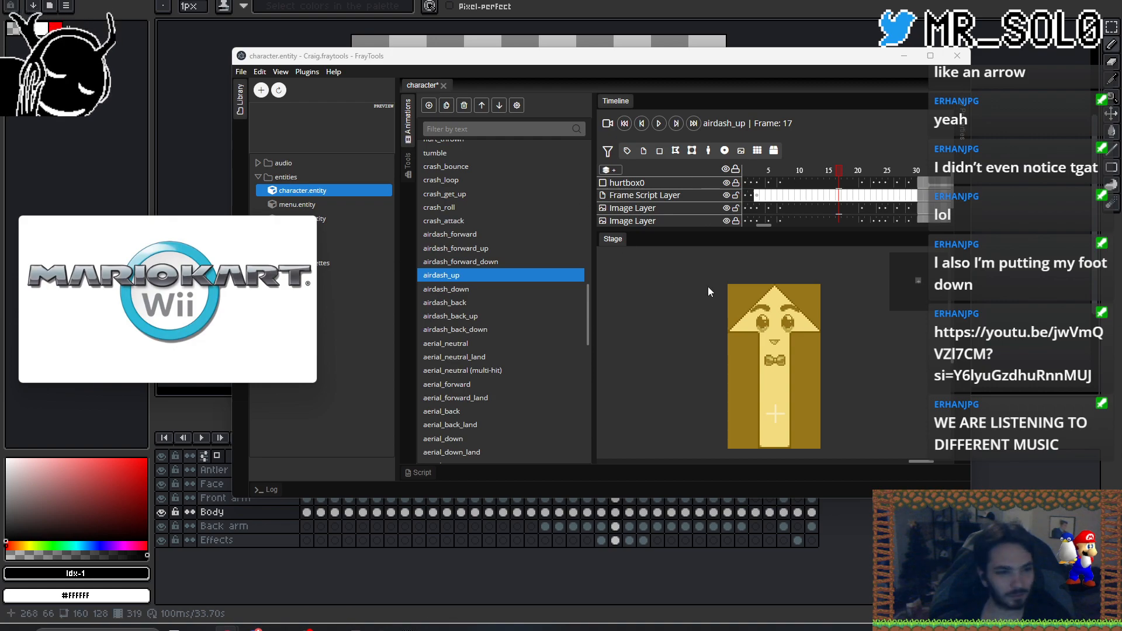
- Switch back to Aseprite, play the Airdash Forward animation and stop it
left_click(905, 57)
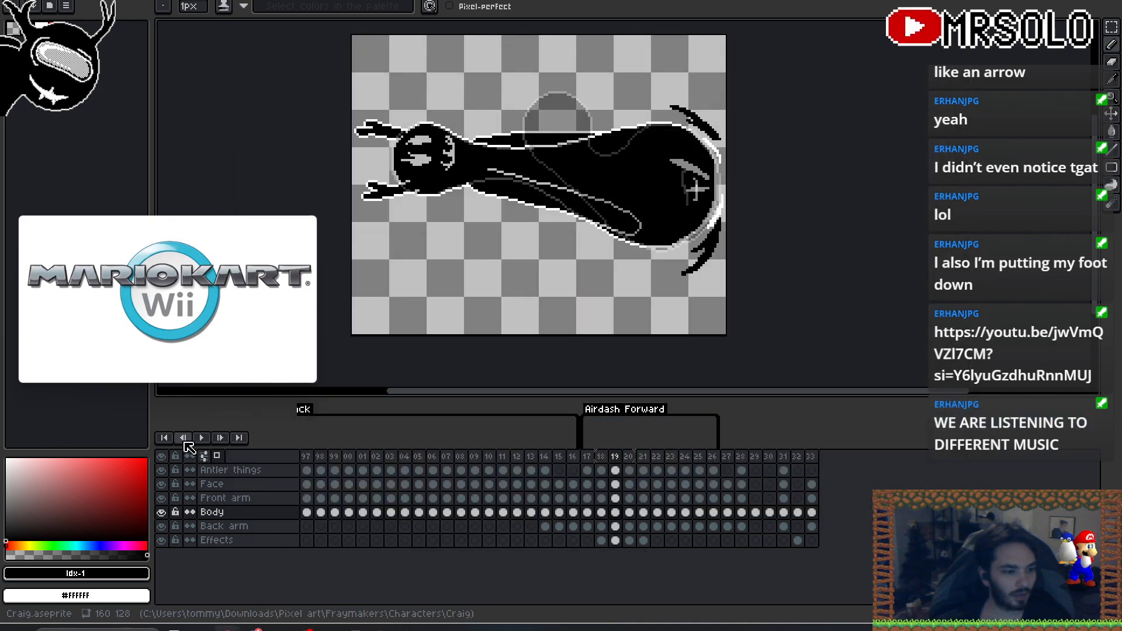
left_click(204, 440)
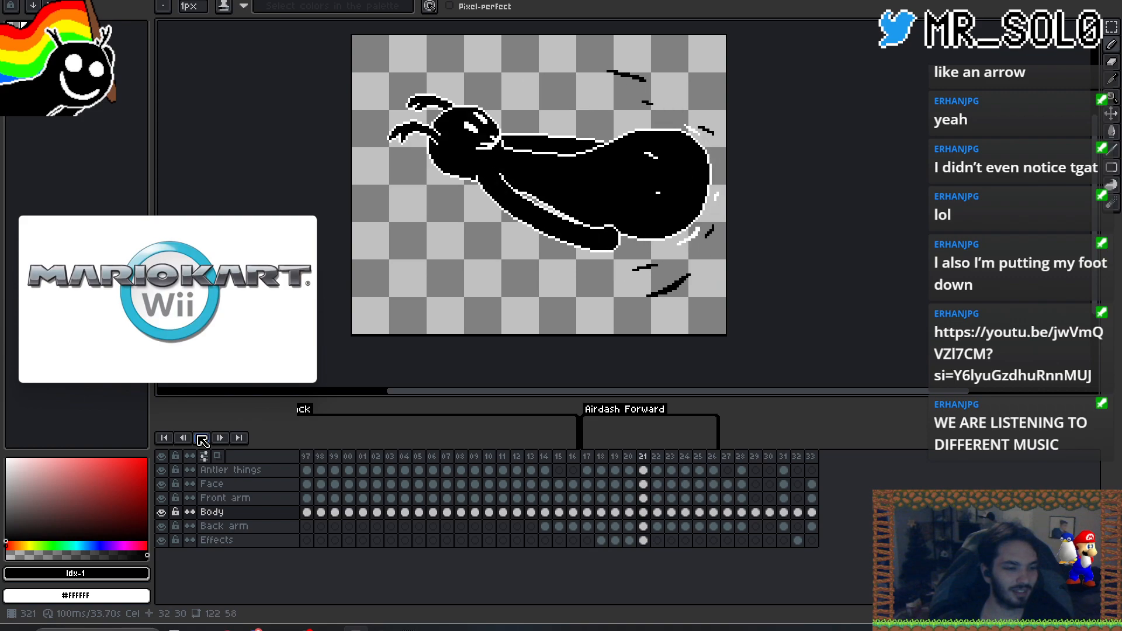
left_click(202, 438)
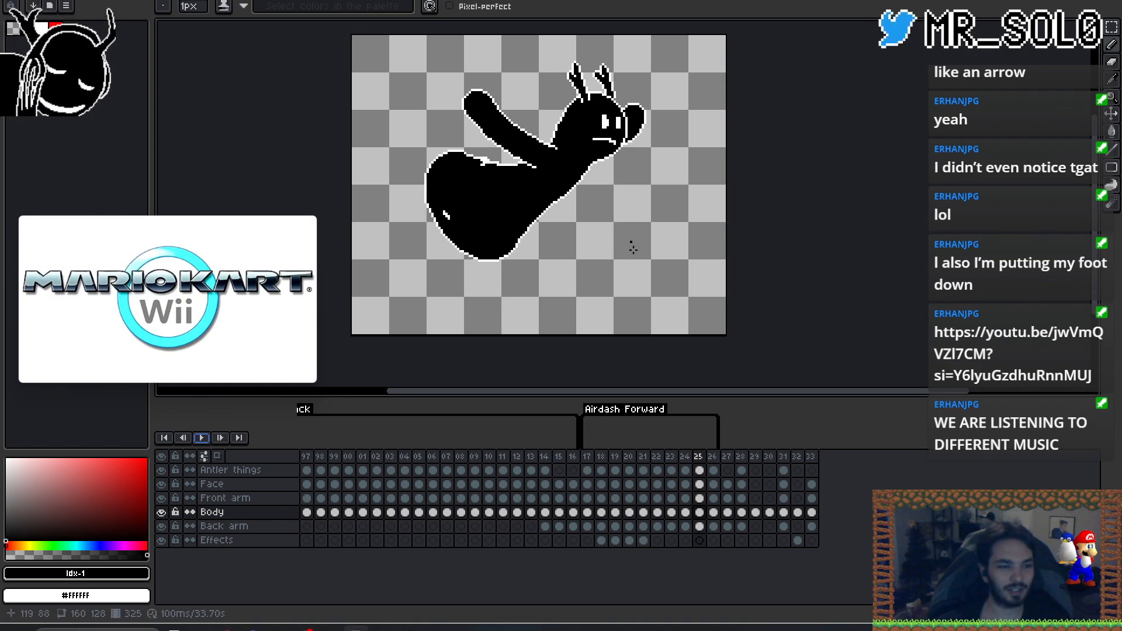
- Review the Airdash Forward poses one by one from frame 317 to frame 321
left_click(591, 460)
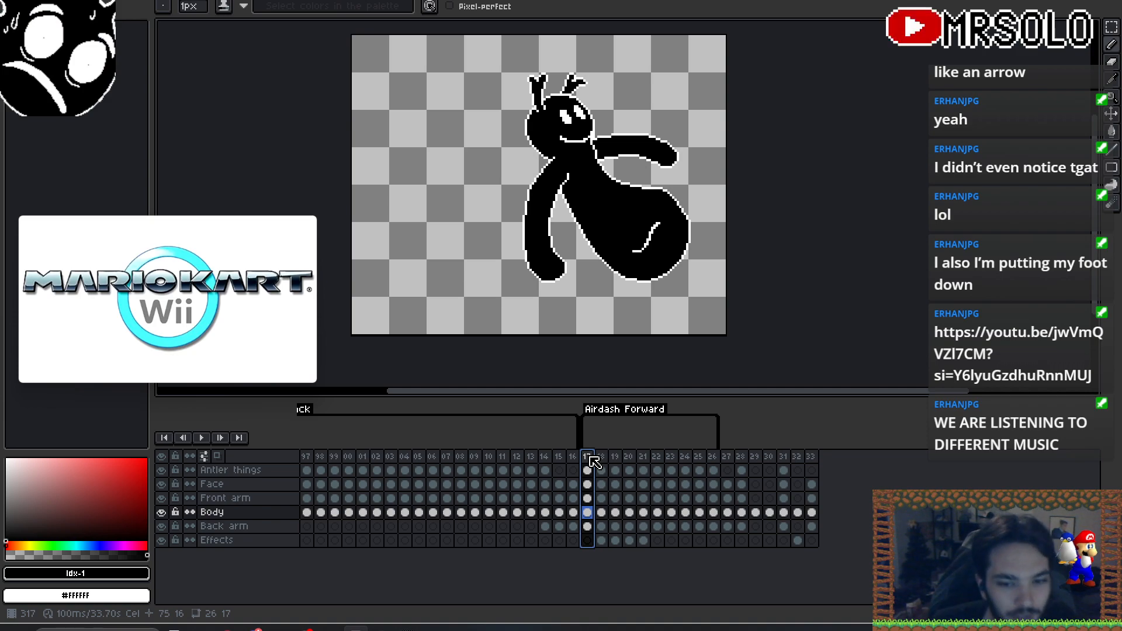
key("Right")
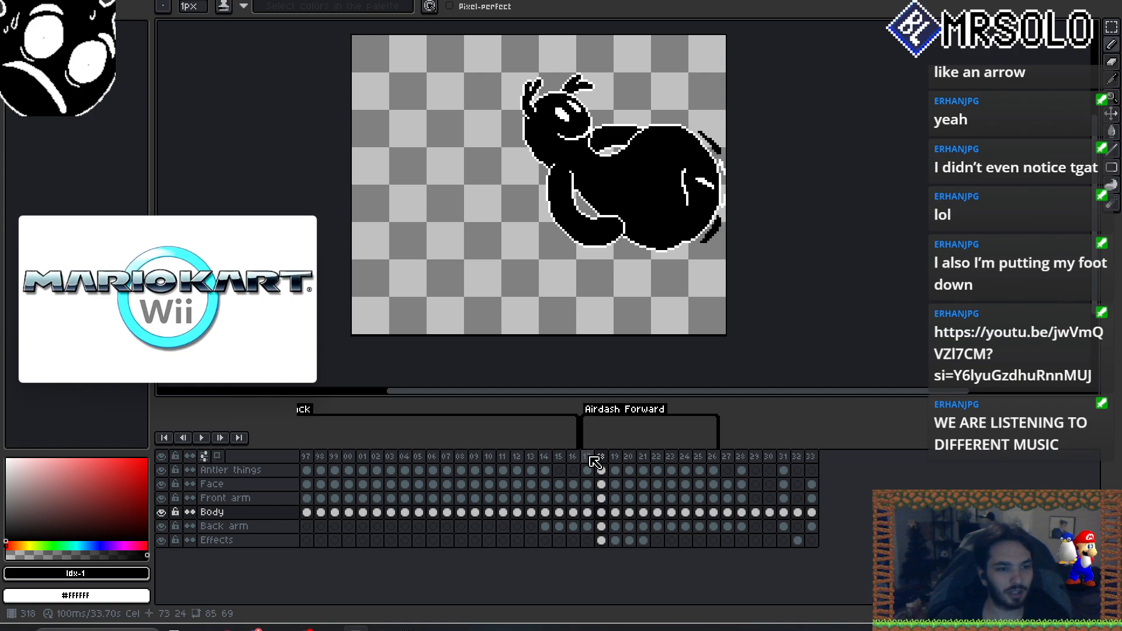
key("Right")
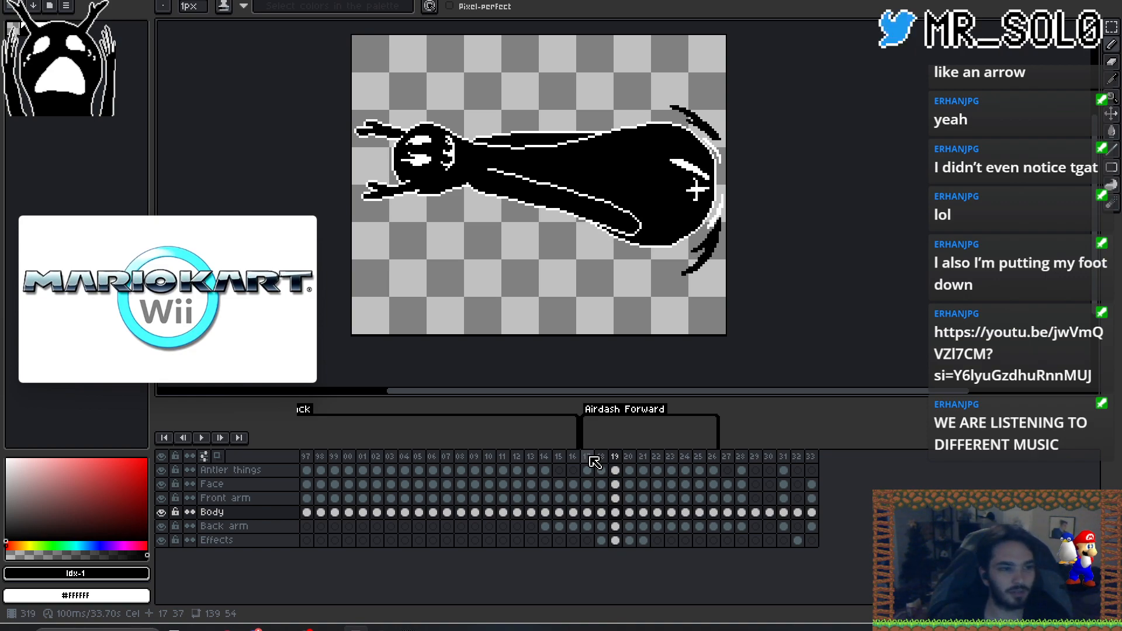
key("Right")
key("Right")
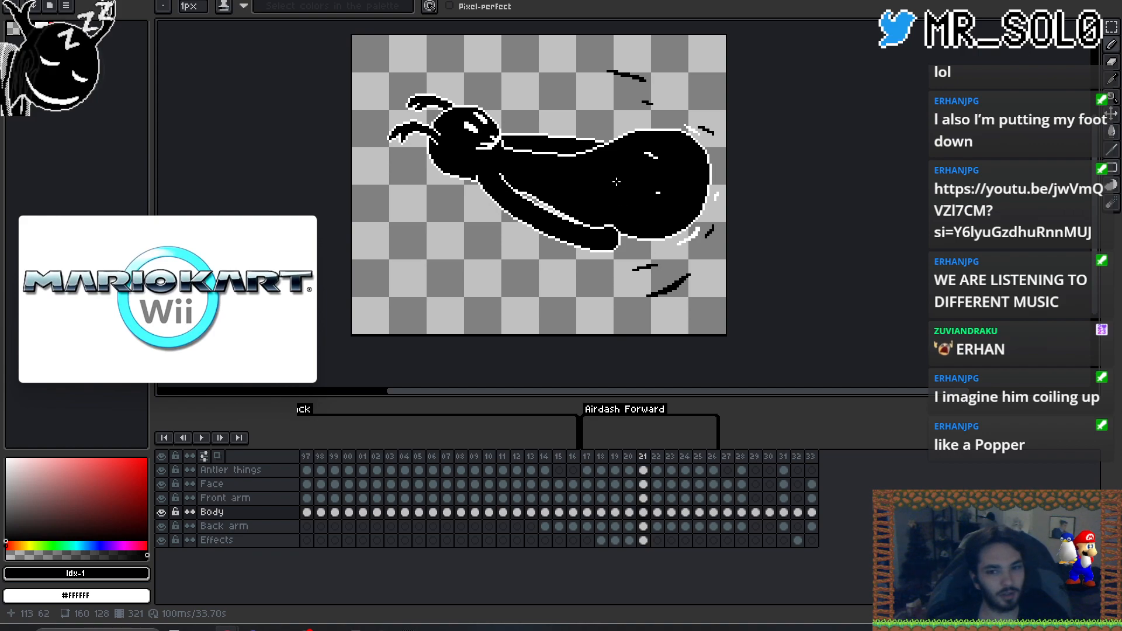
- Go back from frame 321 to frame 316, then advance to the coiled pose in frame 318
key("Left")
key("Left")
key("Left")
key("Left")
key("Left")
key("Right")
key("Right")
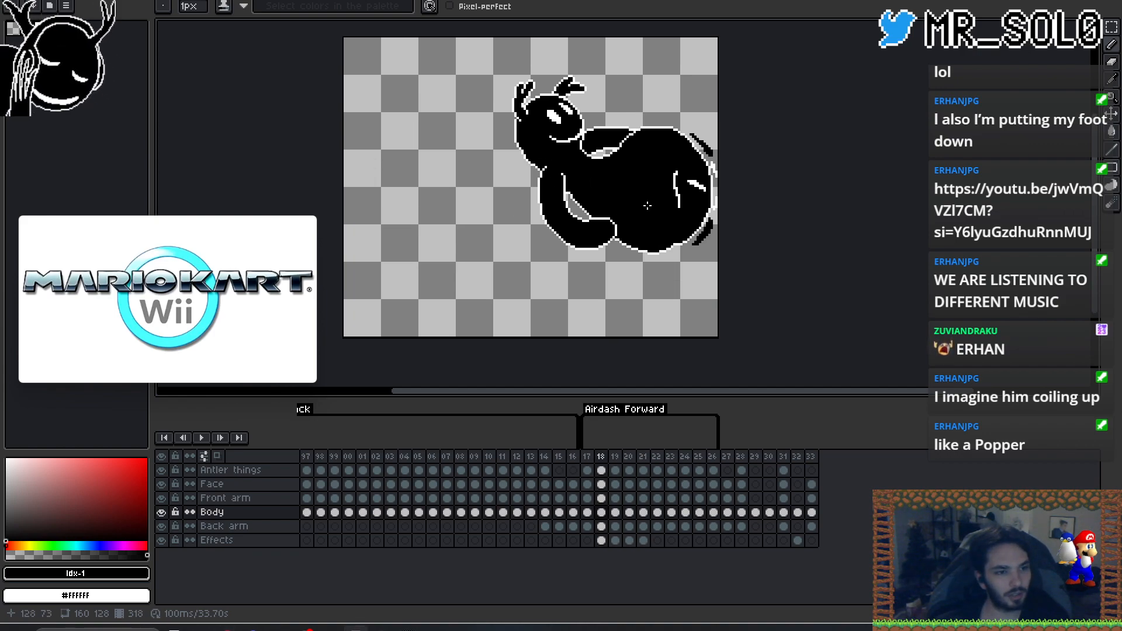
- Flip back and forth between frames 317, 318 and 319 to compare the coiled and stretched poses
key("Right")
key("Left")
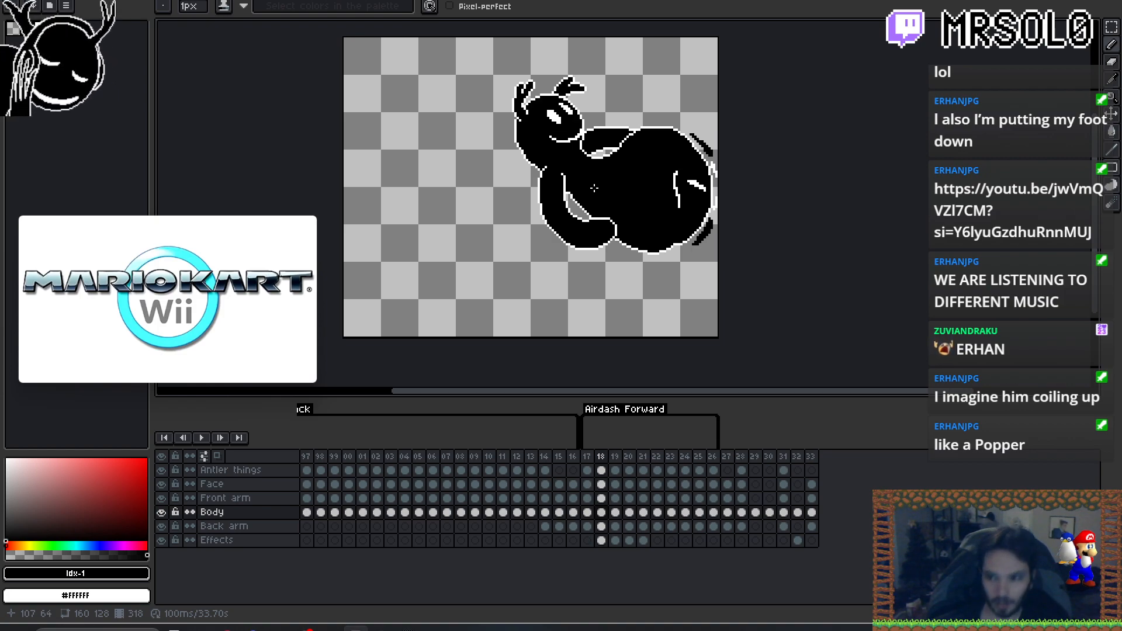
key("Left")
key("Right")
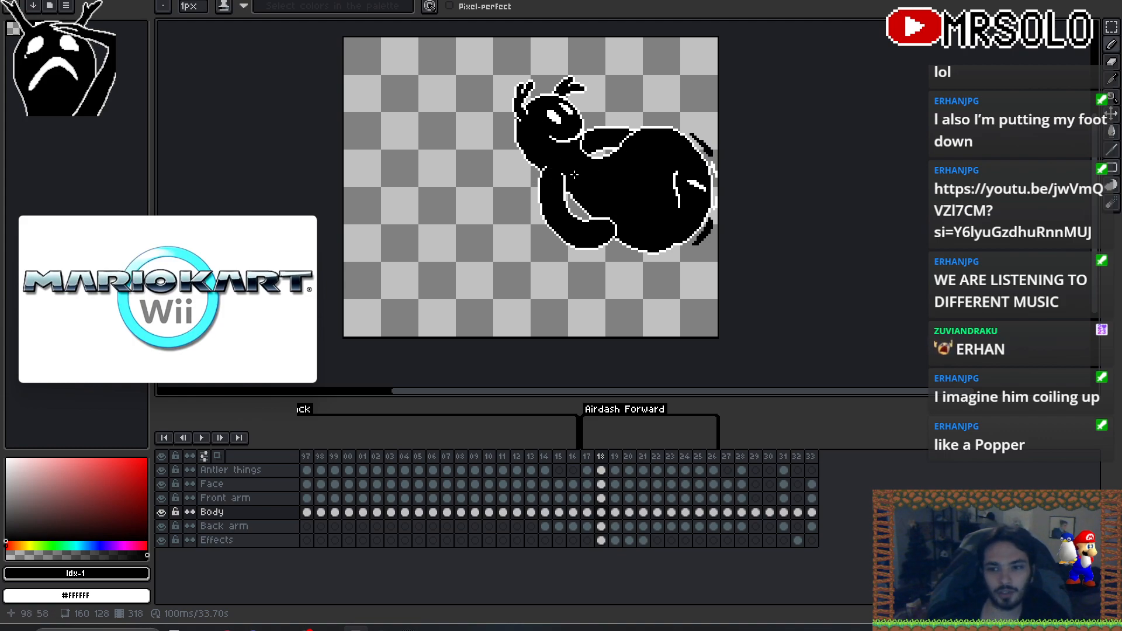
key("Right")
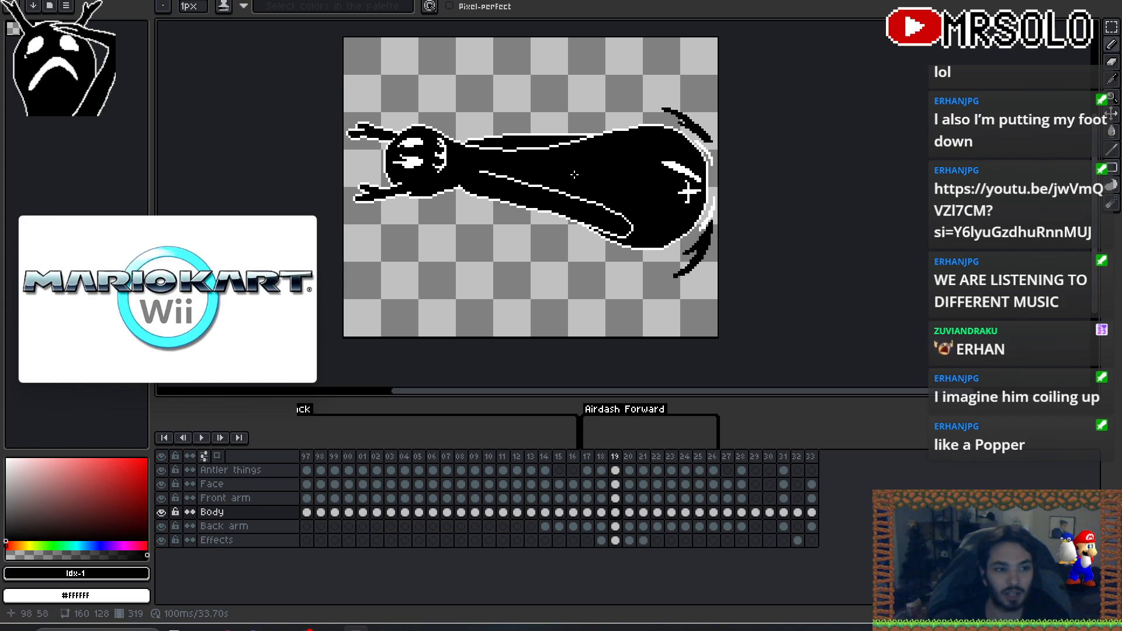
key("Left")
key("Right")
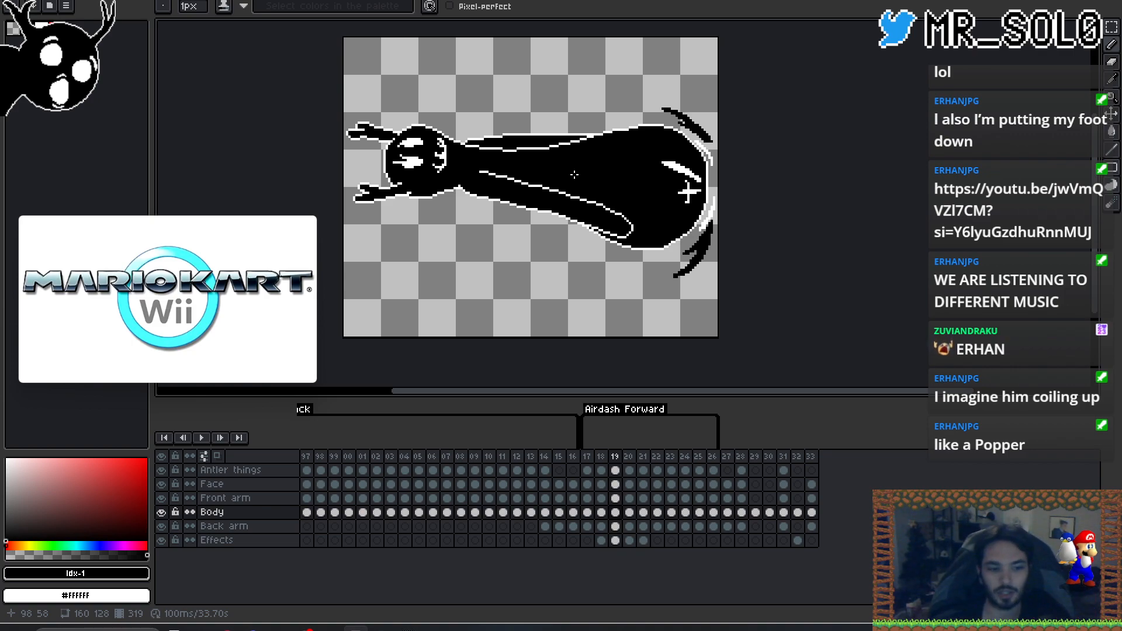
- Step back from frame 319 to the start of the airdash and forward again to frame 319
key("comma")
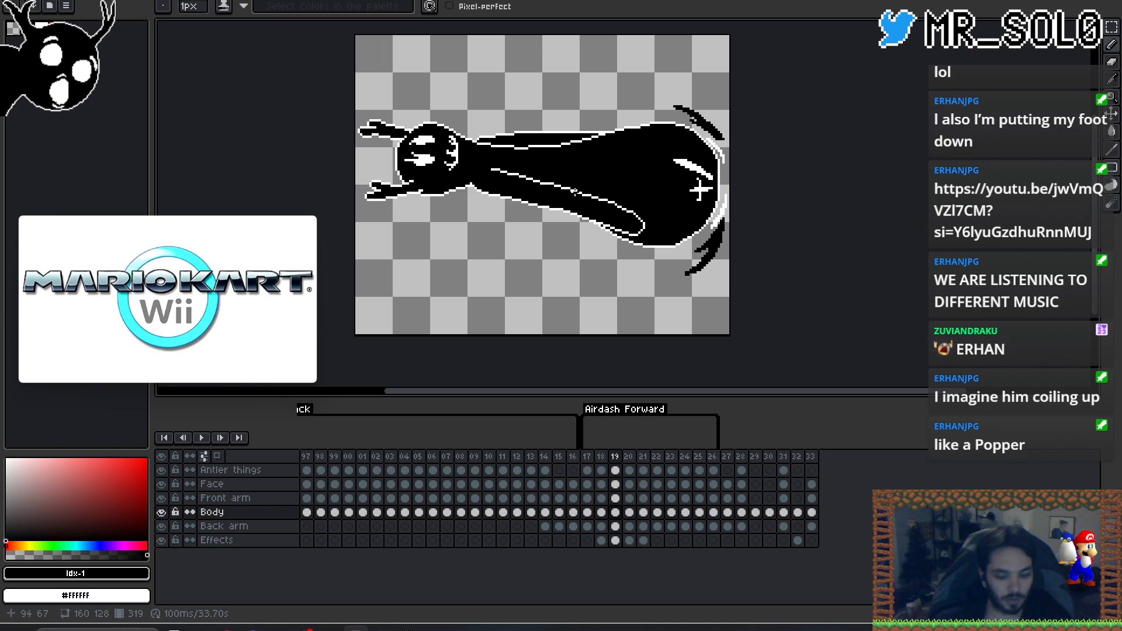
key("comma")
key("comma")
key("period")
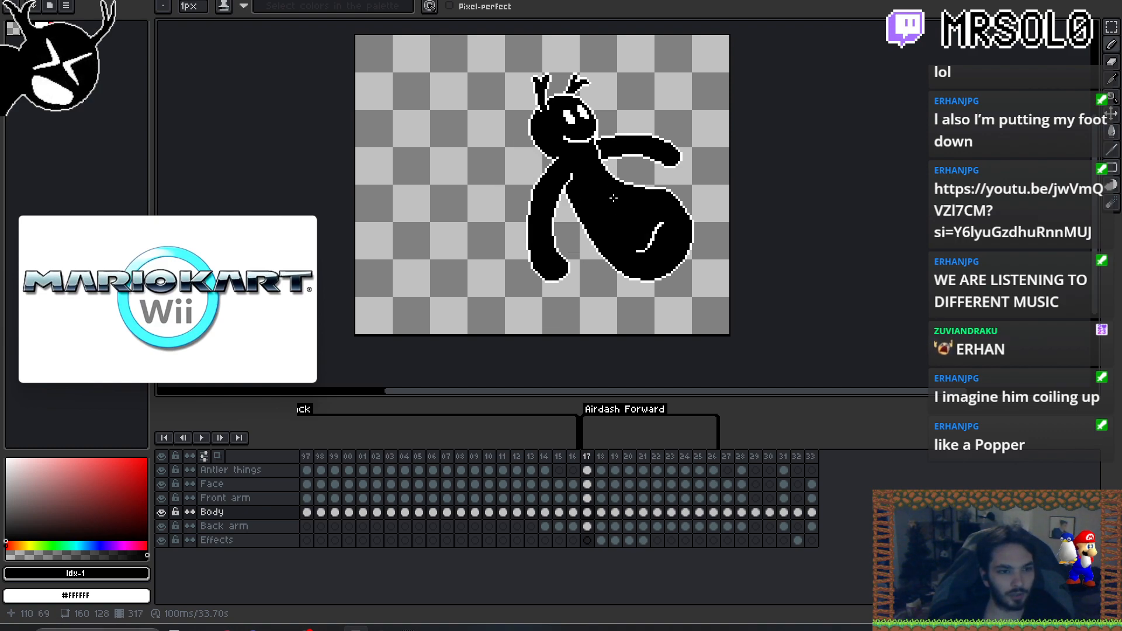
key("period")
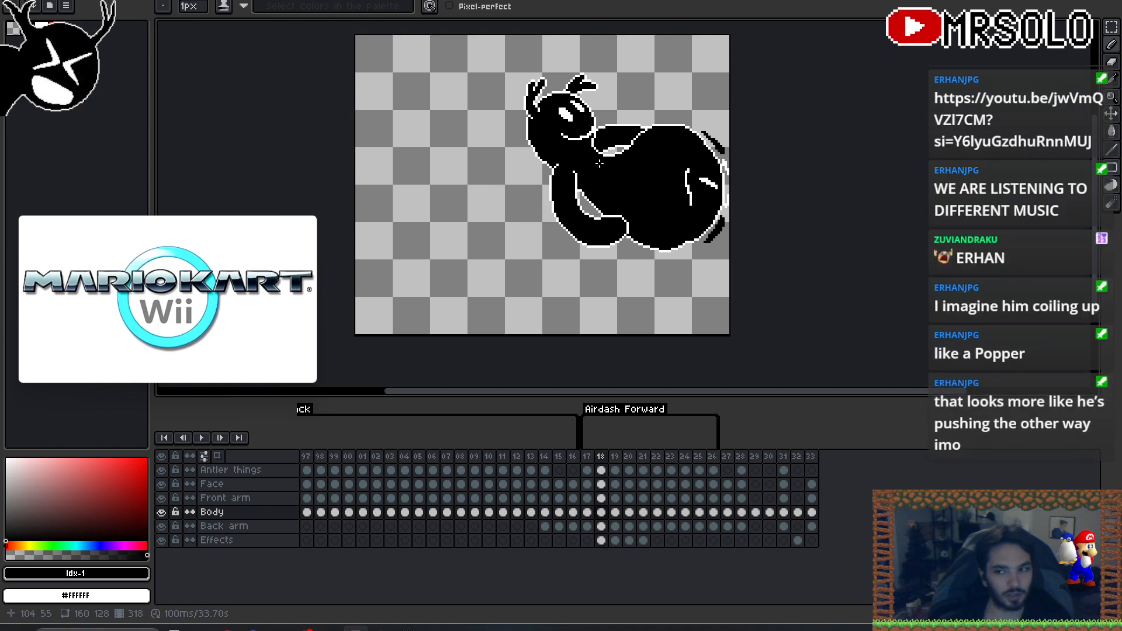
key("period")
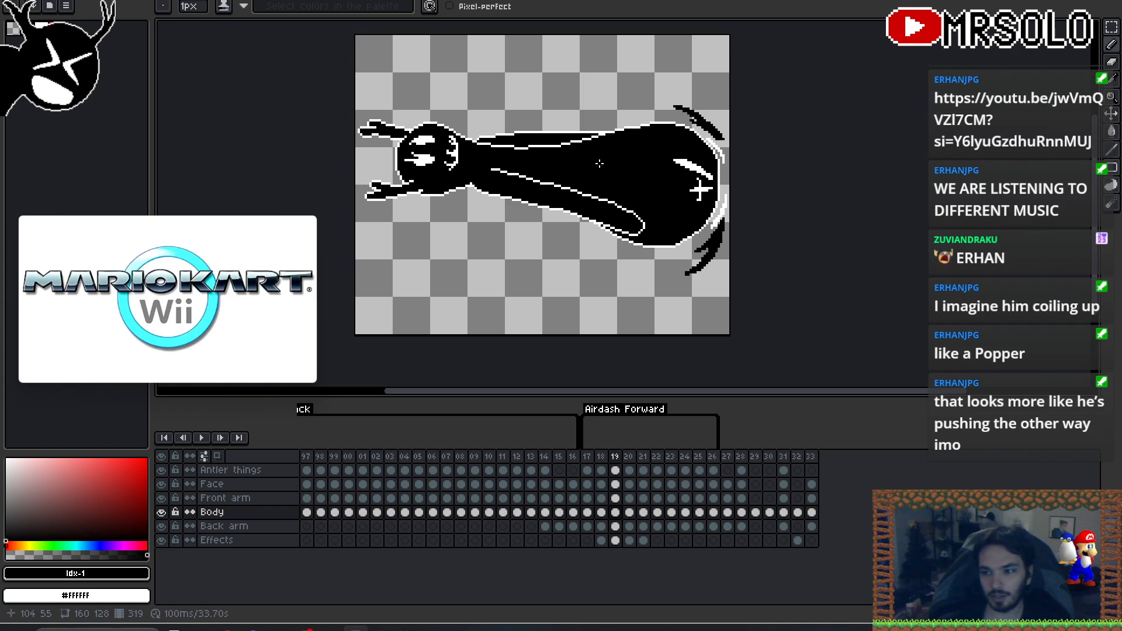
scroll(700, 190, "down", 2)
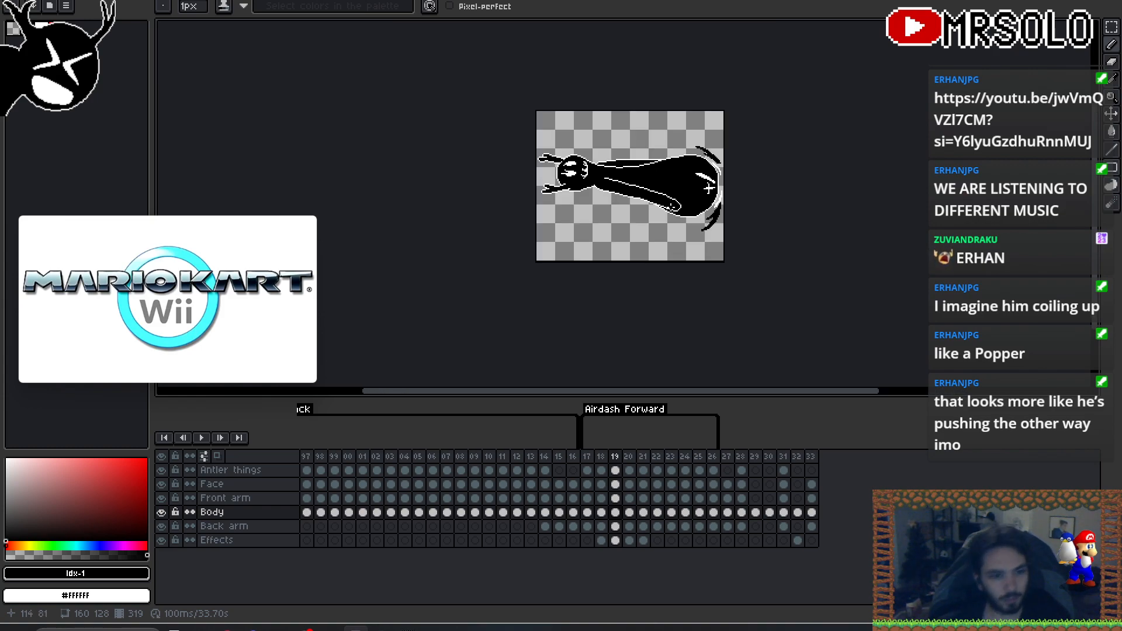
key("ctrl+alt+c")
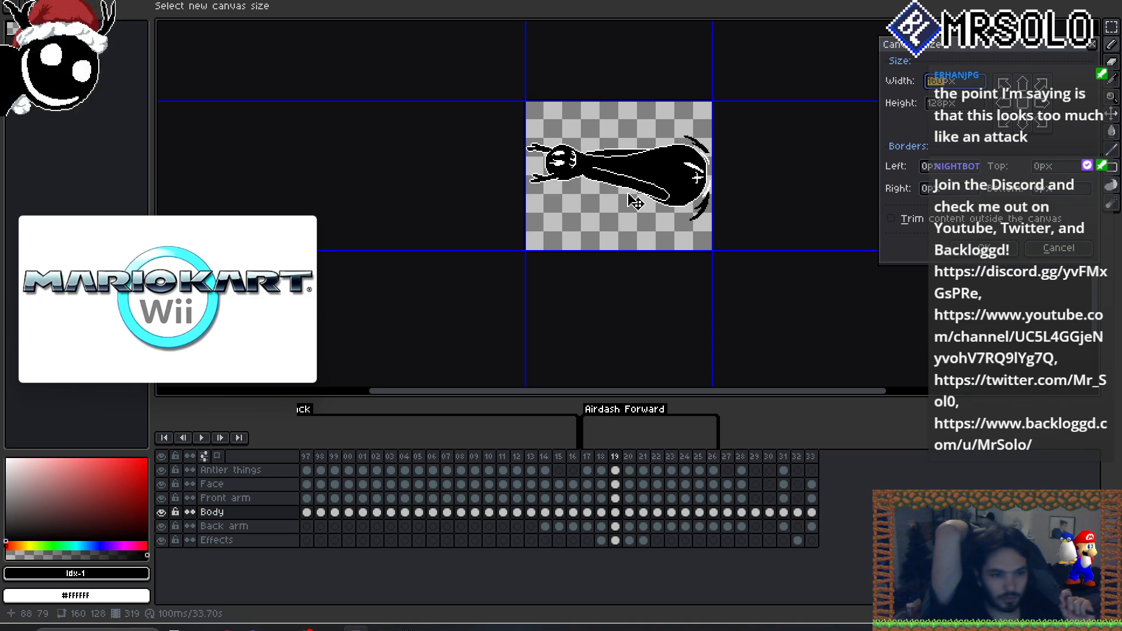
left_click(1059, 248)
scroll(596, 181, "up", 2)
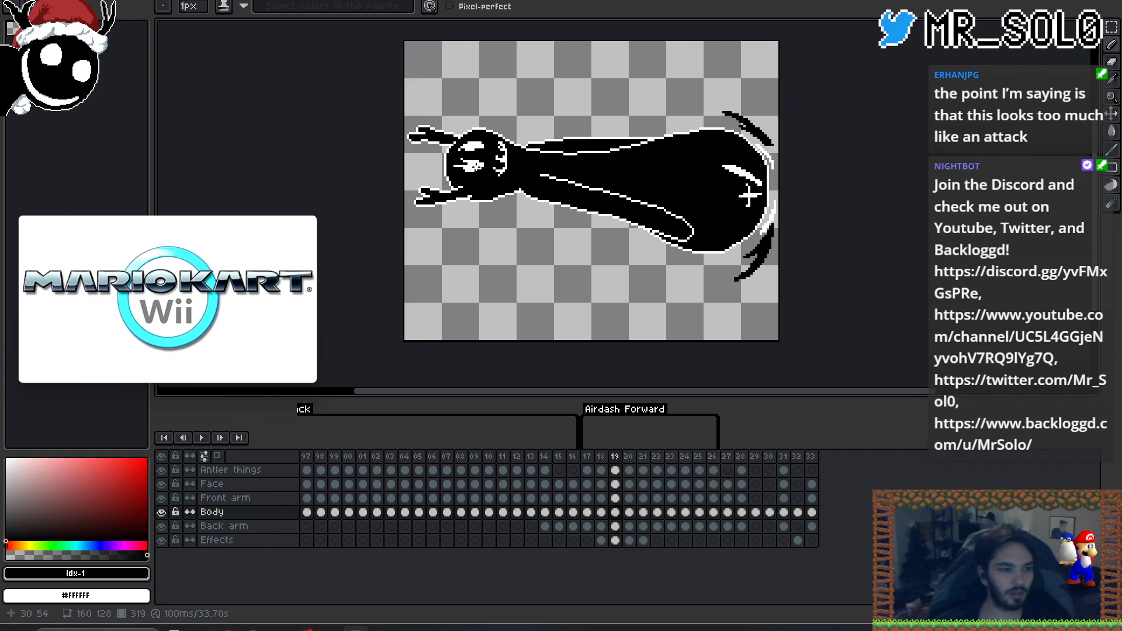
- Compare the standing, coiled and stretched poses across frames 317 to 319, ending on frame 318
key("Left")
key("Left")
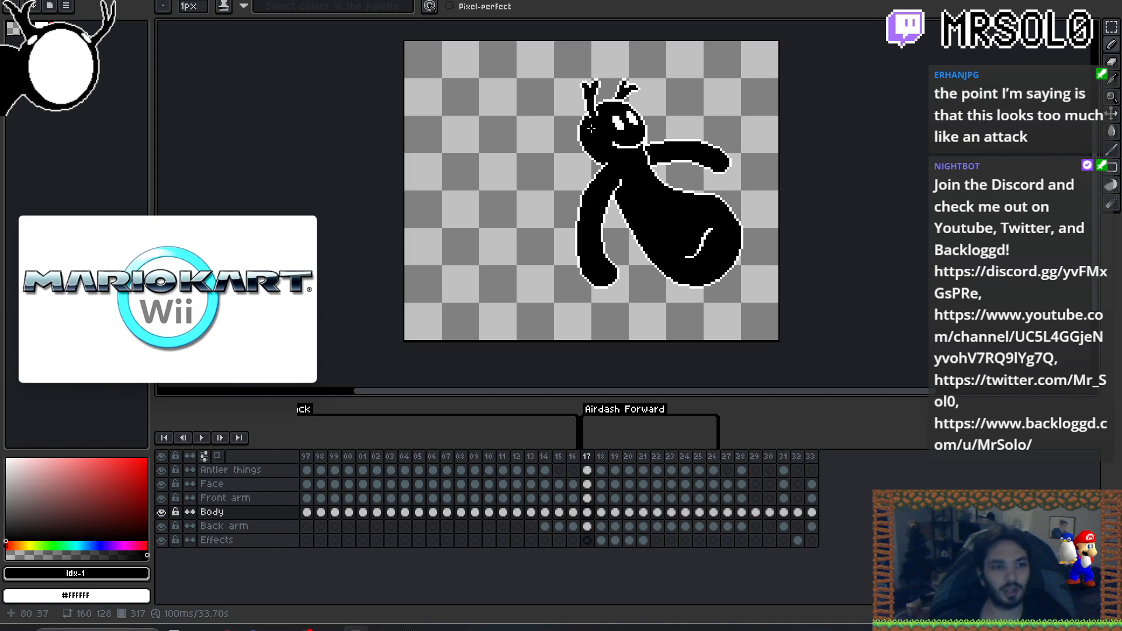
key("Right")
key("Right")
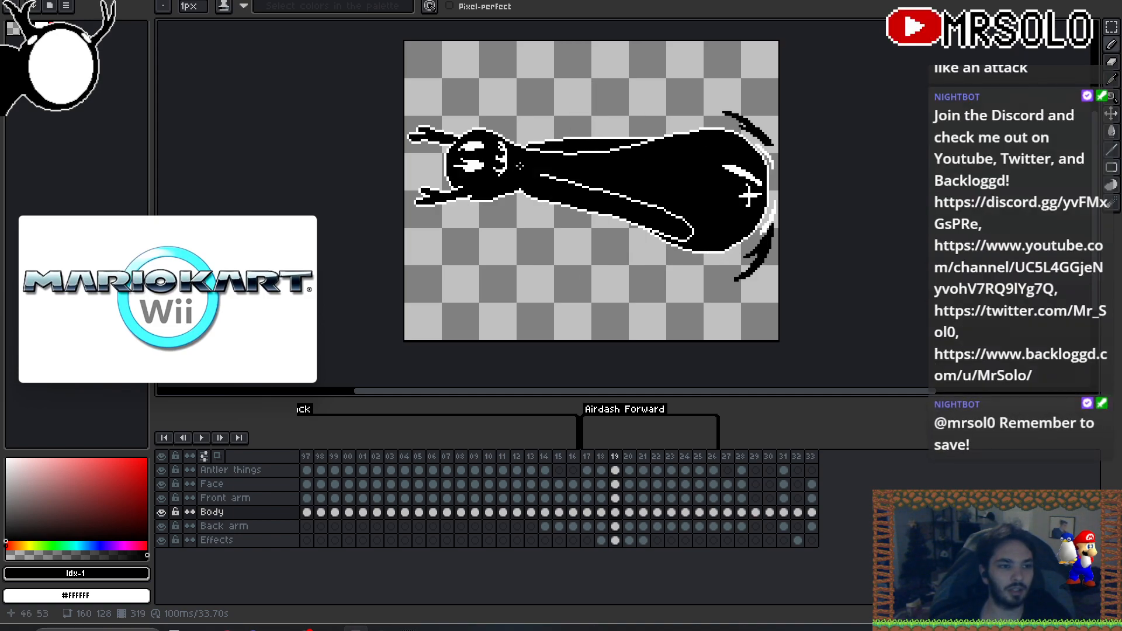
key("Left")
key("Right")
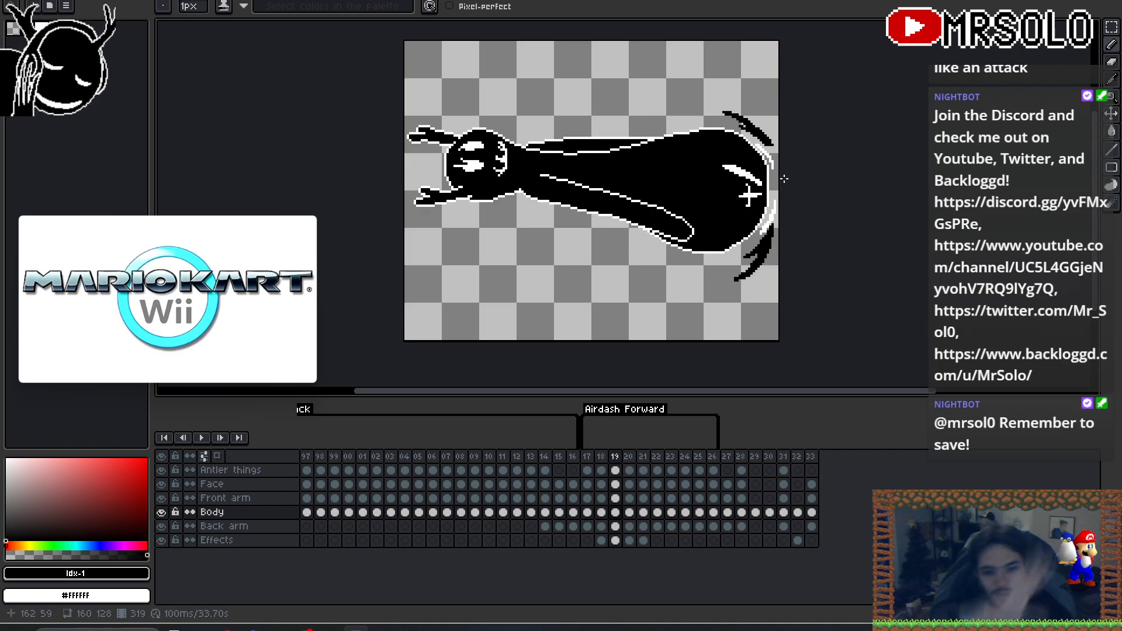
key("Left")
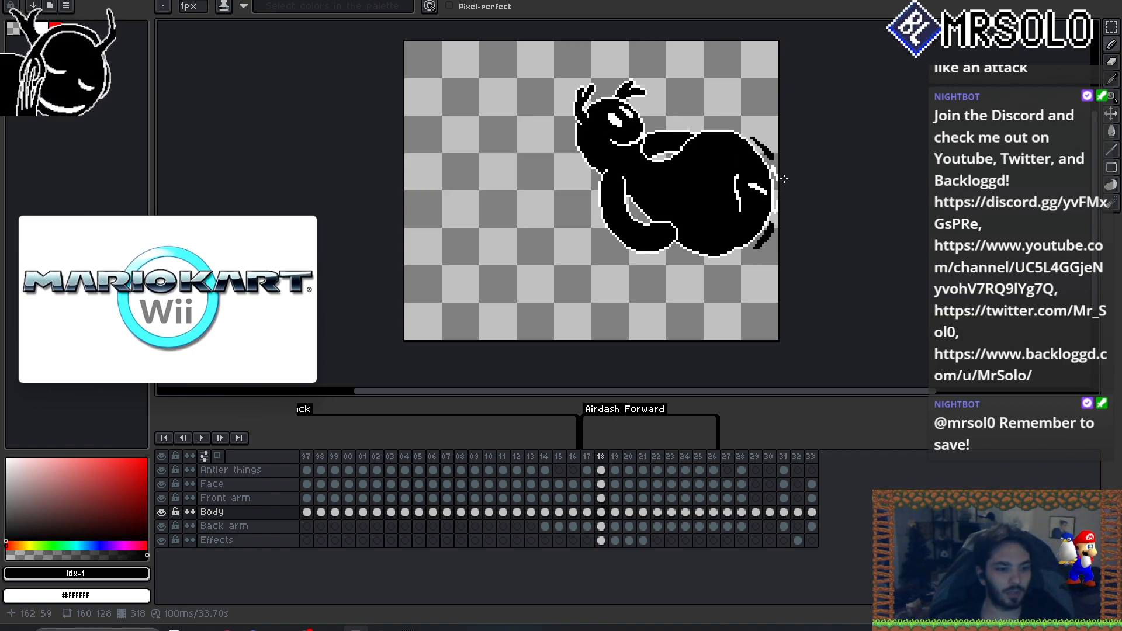
- Play the Airdash Forward poses frame by frame from the coiled pose in frame 318 through to frame 322
key("Left")
key("Right")
key("Right")
key("Right")
key("Right")
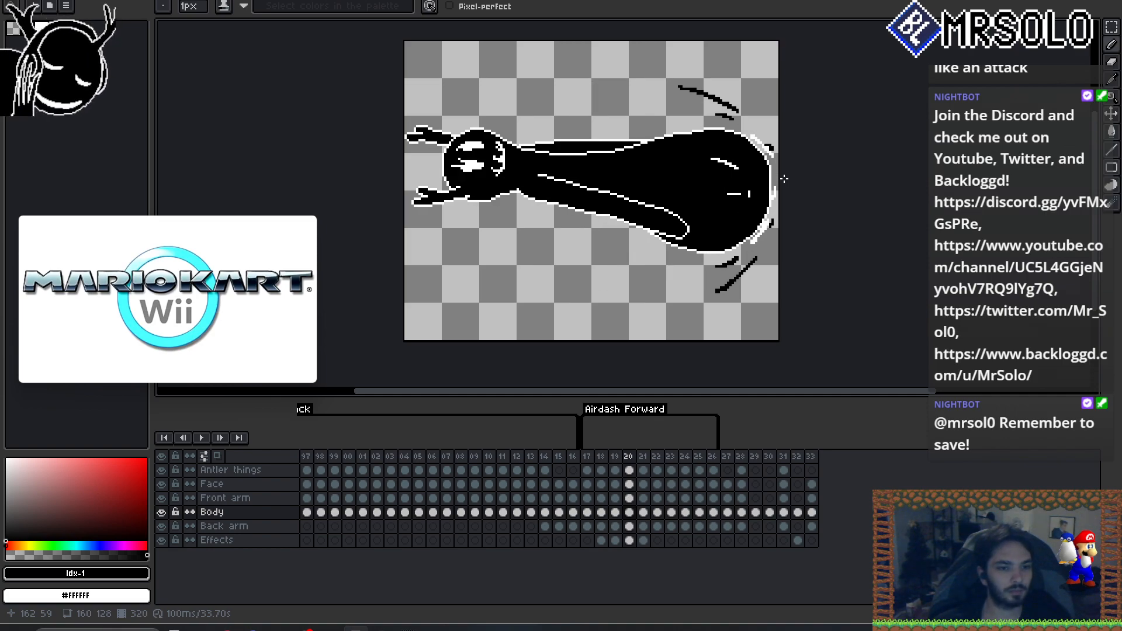
key("Right")
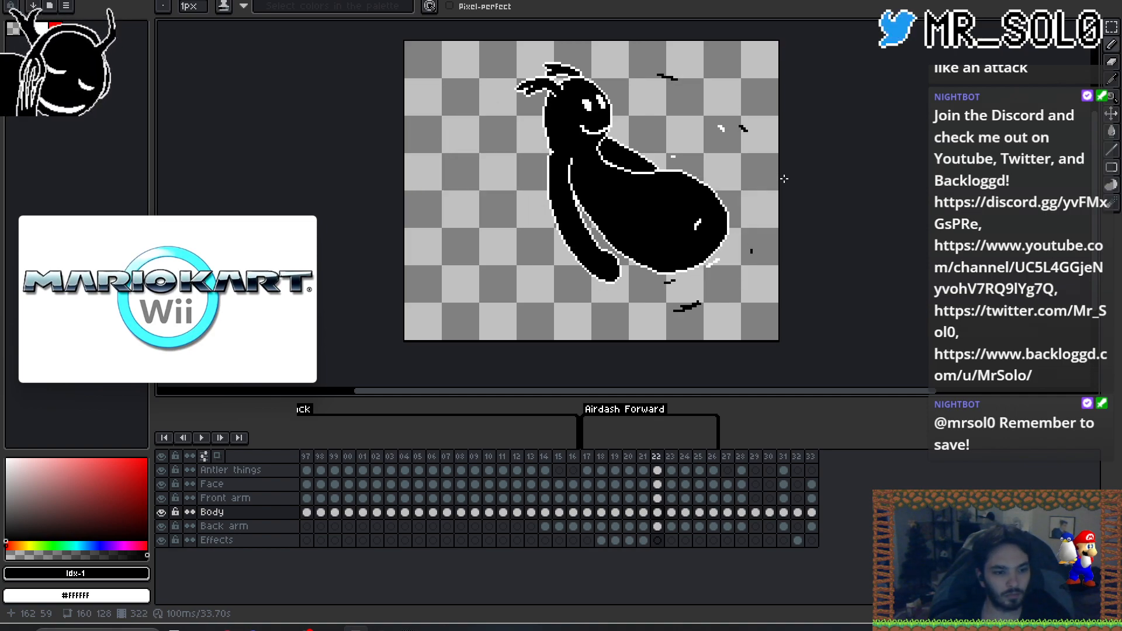
- Review the earlier animations backwards from frame 322 through the crash, hurt, tech, roll and shield poses to frame 145
key("Left")
key("Left")
key("Left")
key("Left")
key("Left")
key("Left")
key("Left")
key("Left")
key("Left")
key("Left")
key("Left")
key("Left")
key("Left")
key("Left")
key("Left")
key("Left")
key("Left")
key("Left")
key("Left")
key("Left")
key("Left")
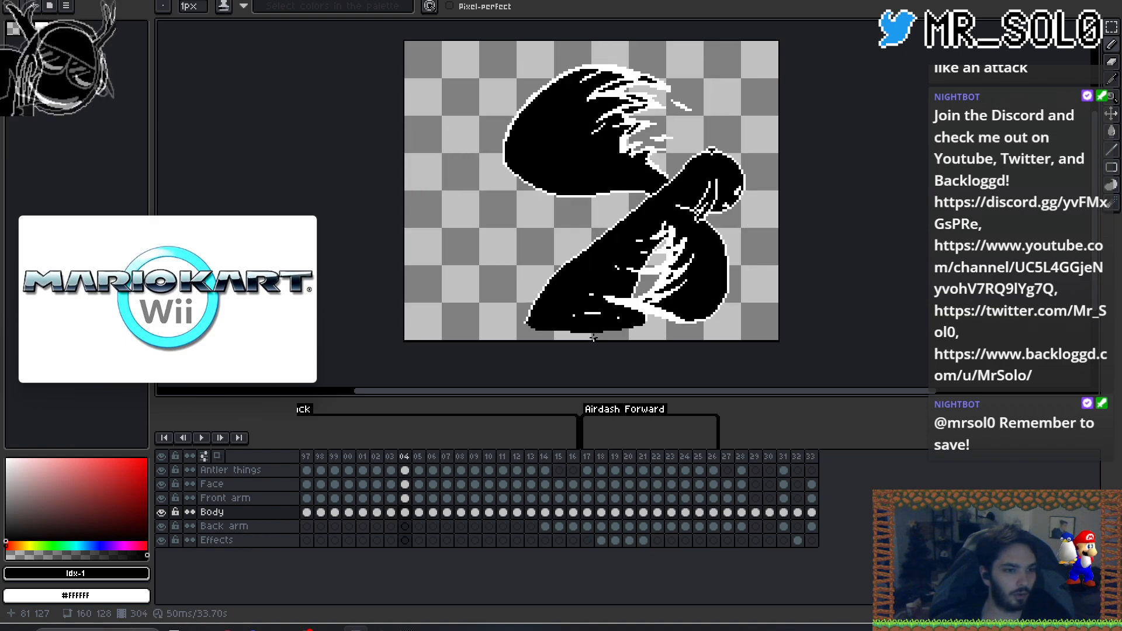
key("Left")
key("Left")
key("Left")
key("Left")
key("Left")
key("Left")
key("Left")
key("Left")
key("Left")
key("Left")
key("Left")
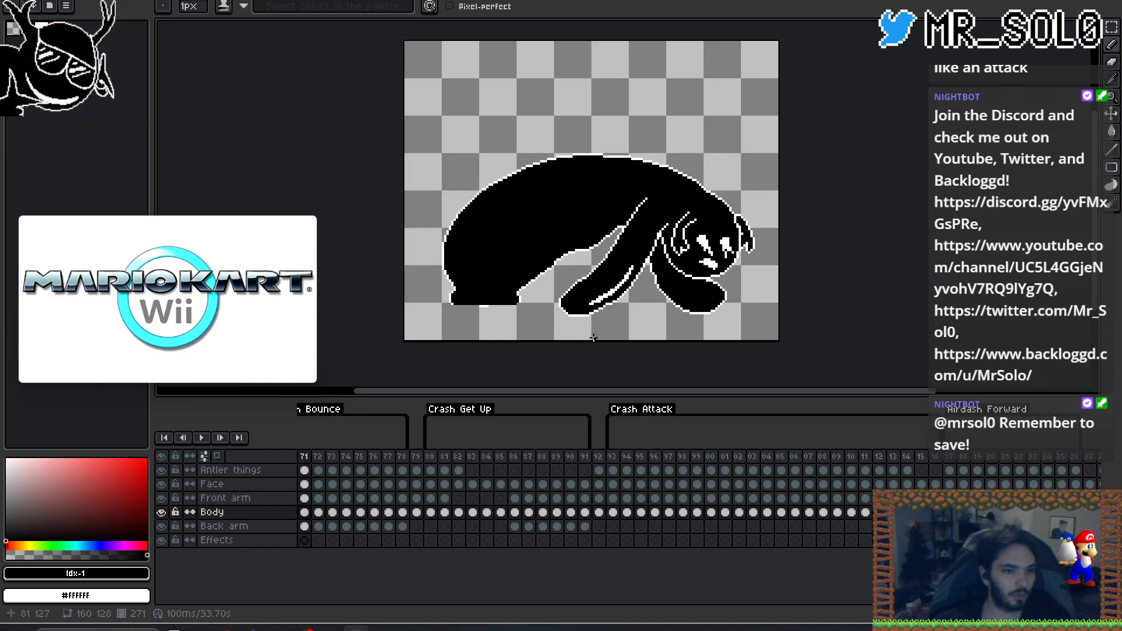
key("Left")
key("Left")
key("Left")
key("Left")
key("Left")
key("Left")
key("Left")
key("Left")
key("Left")
key("Left")
key("Left")
key("Left")
key("Left")
key("Left")
key("Left")
key("Left")
key("Left")
key("Left")
key("Left")
key("Left")
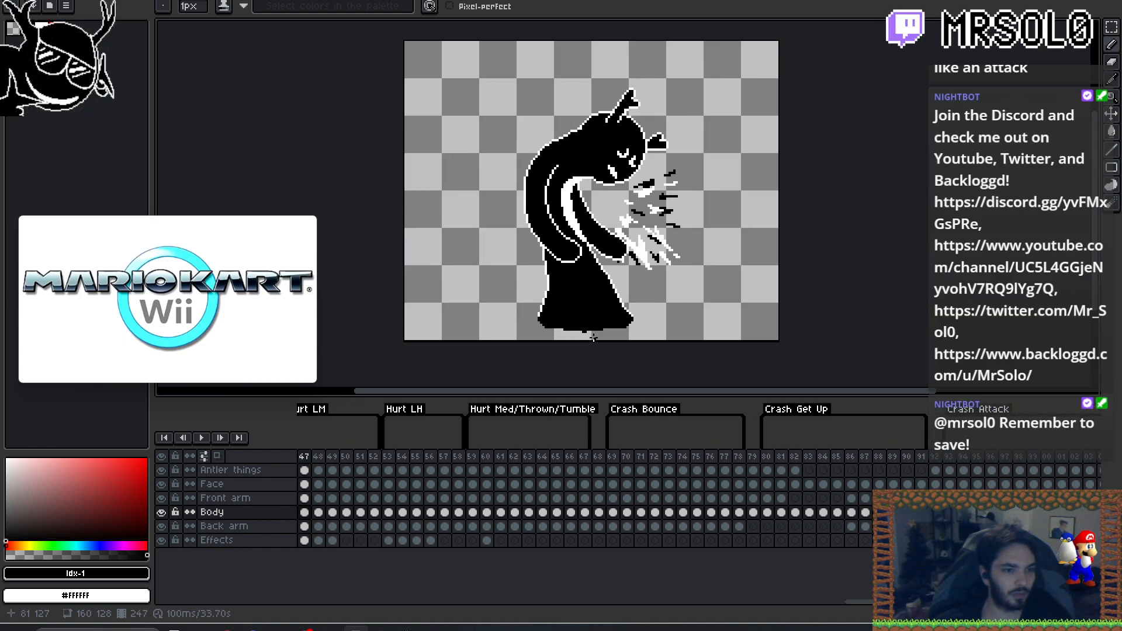
key("Left")
key("Left")
key("Left")
key("Left")
key("Left")
key("Left")
key("Left")
key("Left")
key("Left")
key("Left")
key("Left")
key("Left")
key("Left")
key("Left")
key("Left")
key("Left")
key("Left")
key("Left")
key("Left")
key("Left")
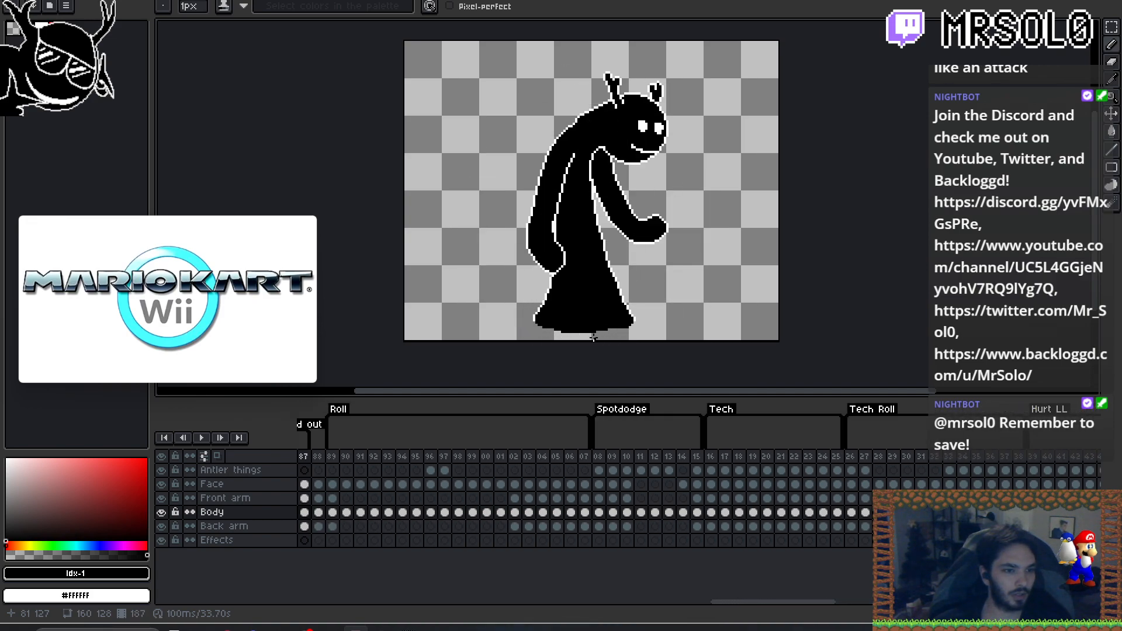
key("Left")
key("Left")
key("Left")
key("Left")
key("Left")
key("Left")
key("Left")
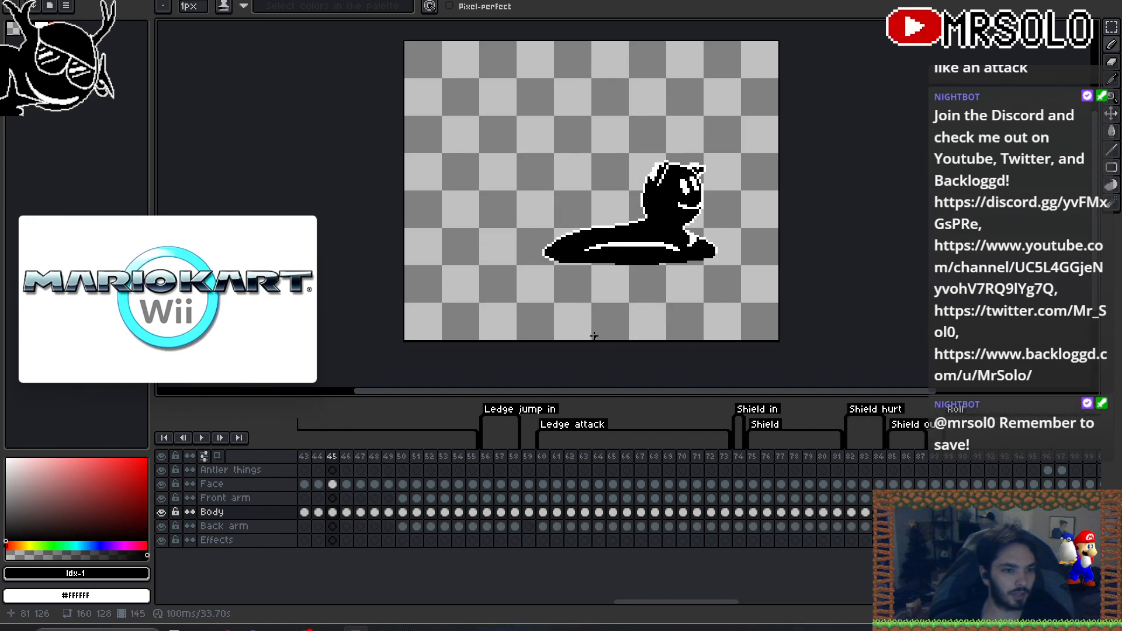
- Review the character's animations forward from frame 145 through the ledge, shield, roll, tech and hurt poses to the crash poses
key("Right")
key("Right")
key("Right")
key("Right")
key("Right")
key("Right")
key("Right")
key("Right")
key("Right")
key("Right")
key("Right")
key("Right")
key("Right")
key("Right")
key("Right")
key("Right")
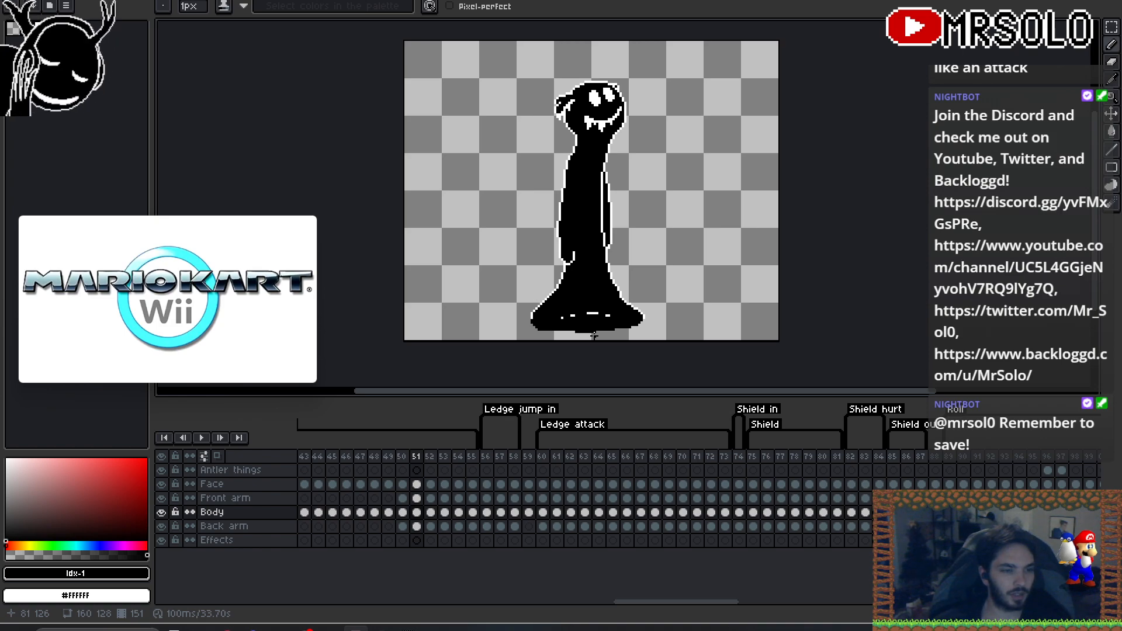
key("Right")
key("Right")
key("Right")
key("Right")
key("Right")
key("Right")
key("Right")
key("Right")
key("Right")
key("Right")
key("Right")
key("Right")
key("Right")
key("Right")
key("Right")
key("Right")
key("Right")
key("Right")
key("Right")
key("Right")
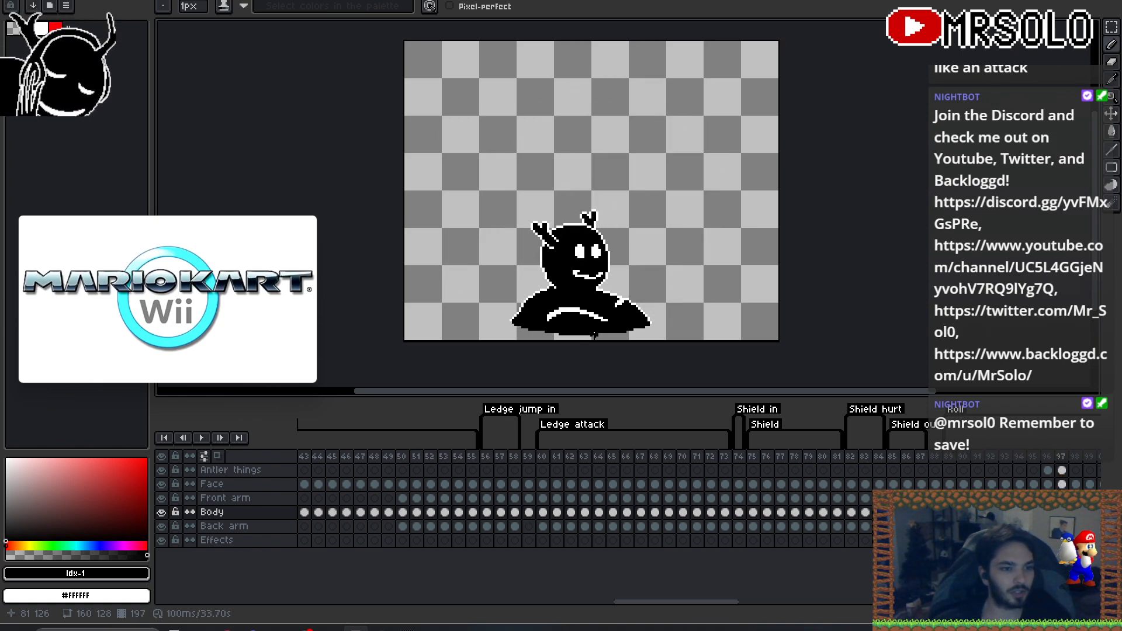
key("Right")
key("Right")
key("Right")
key("Right")
key("Right")
key("Right")
key("Right")
key("Right")
key("Right")
key("Right")
key("Right")
key("Right")
key("Right")
key("Right")
key("Right")
key("Right")
key("Right")
key("Right")
key("Right")
key("Right")
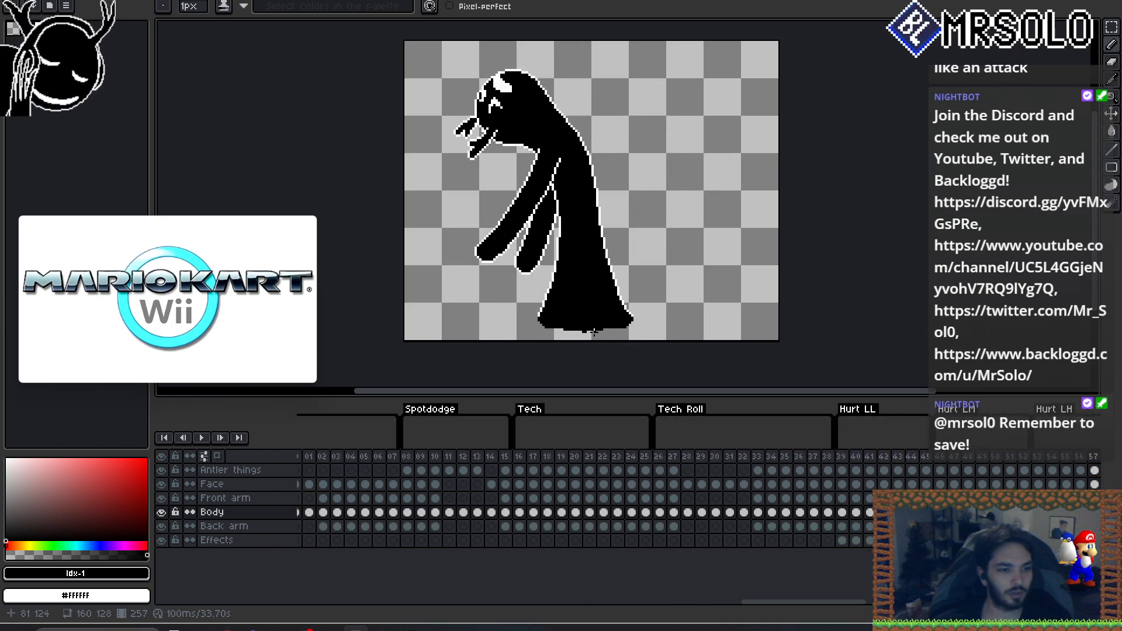
key("Right")
key("Right")
key("Right")
key("Right")
key("Right")
key("Right")
key("Right")
key("Right")
- Review the crash and tumble poses backwards, ending on frame 259 at the start of Hurt Med/Thrown/Tumble
key("Left")
key("Left")
key("Left")
key("Left")
key("Left")
key("Left")
key("Left")
key("Left")
key("Left")
key("Left")
key("Left")
key("Left")
key("Left")
key("Left")
key("Left")
key("Left")
key("Left")
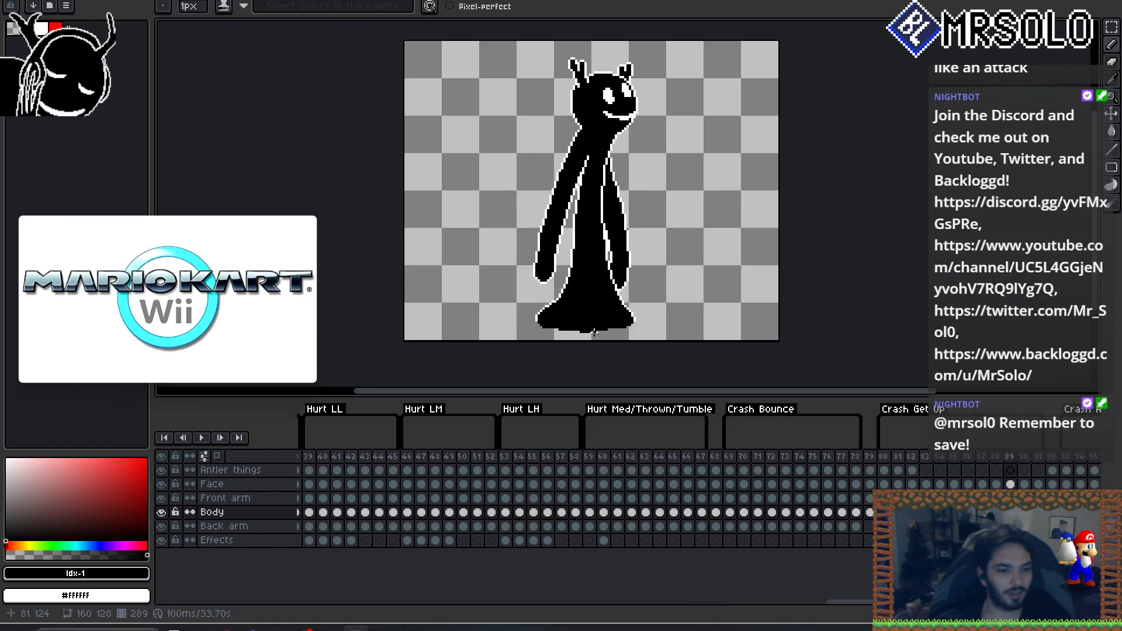
key("Left")
key("Left")
key("Left")
key("Left")
key("Left")
key("Left")
key("Left")
key("Left")
key("Left")
key("Left")
key("Left")
key("Left")
key("Left")
key("Left")
key("Left")
key("Left")
key("Left")
key("Left")
key("Left")
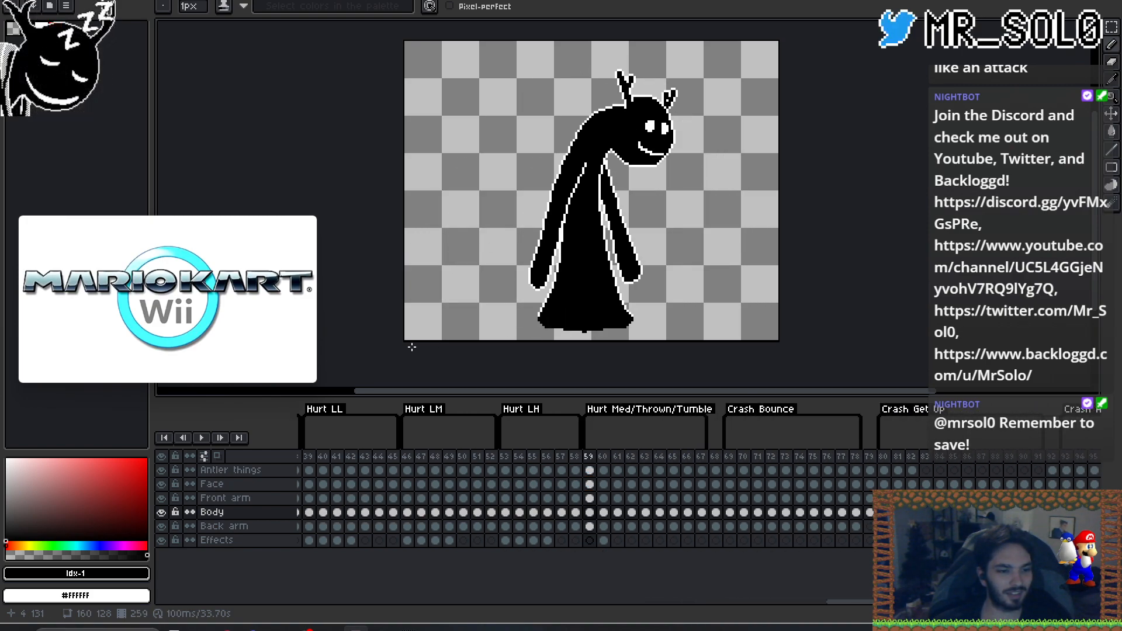
- Play the Hurt Med/Thrown/Tumble animation from frame 259 and compare its first two frames
left_click(205, 438)
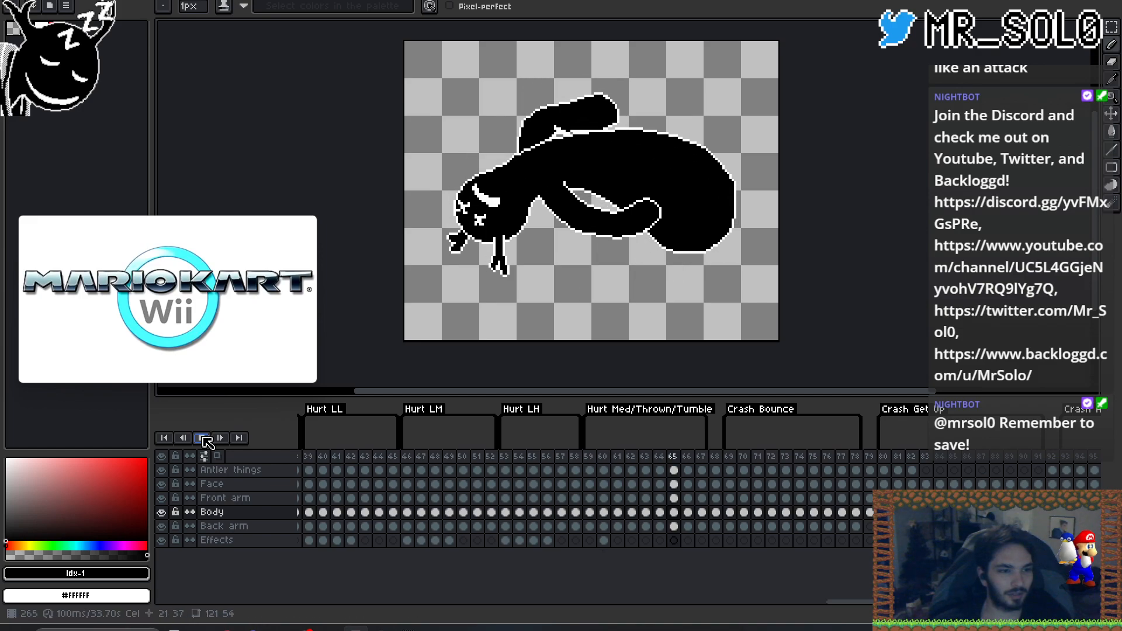
left_click(204, 438)
key("Right")
key("Left")
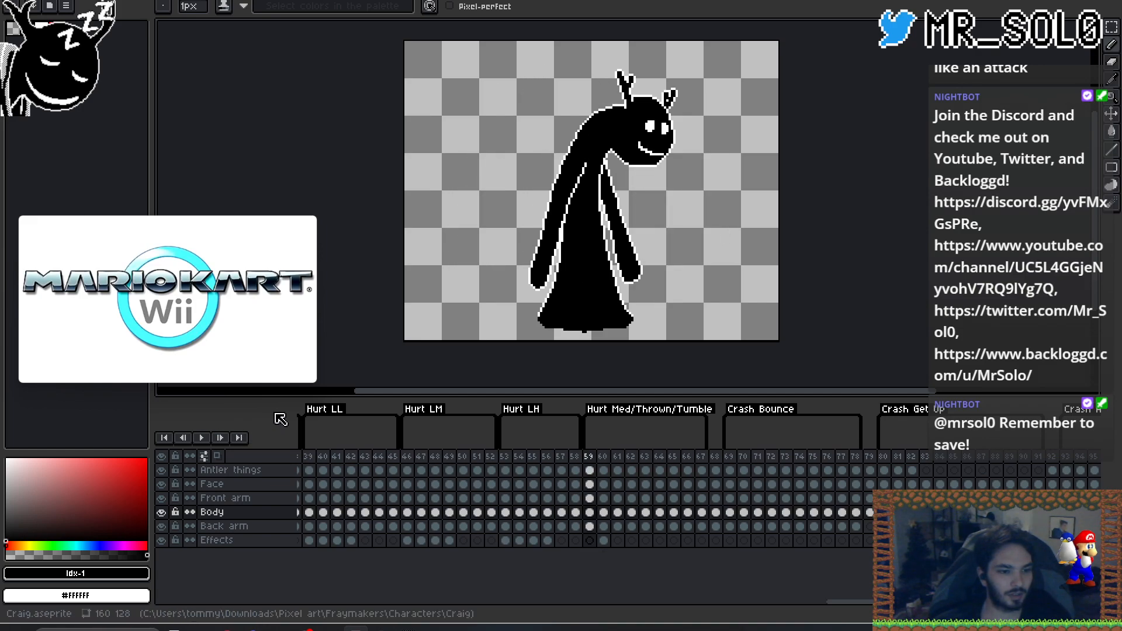
key("Right")
key("Left")
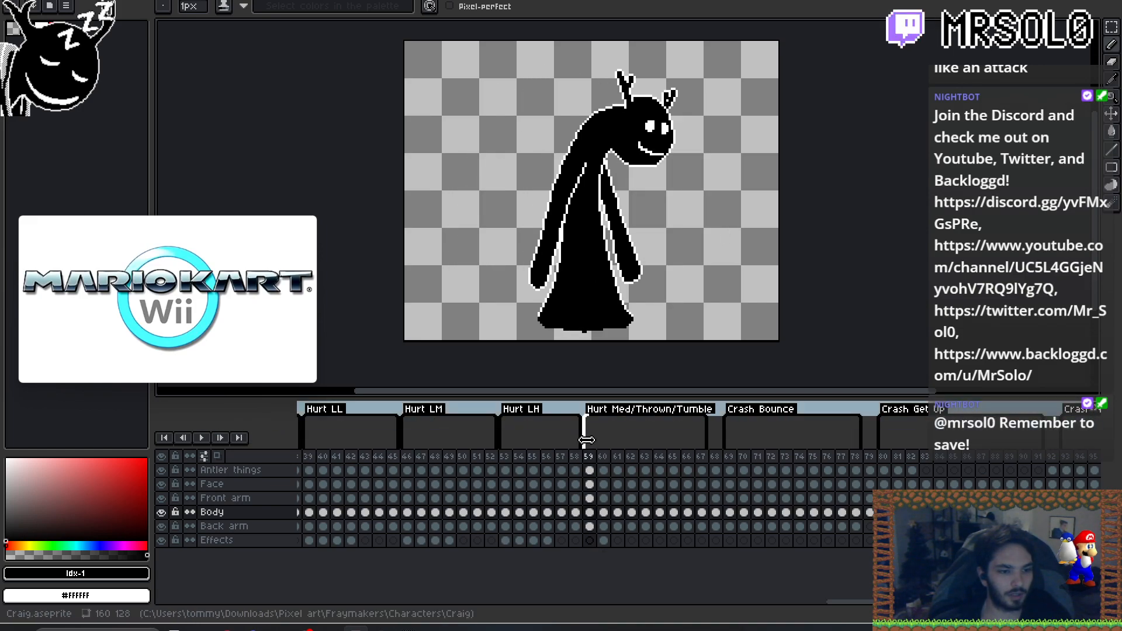
- Try starting the Hurt Med/Thrown/Tumble tag at frame 260 and play the animation with that range
left_click_drag(589, 443, 606, 444)
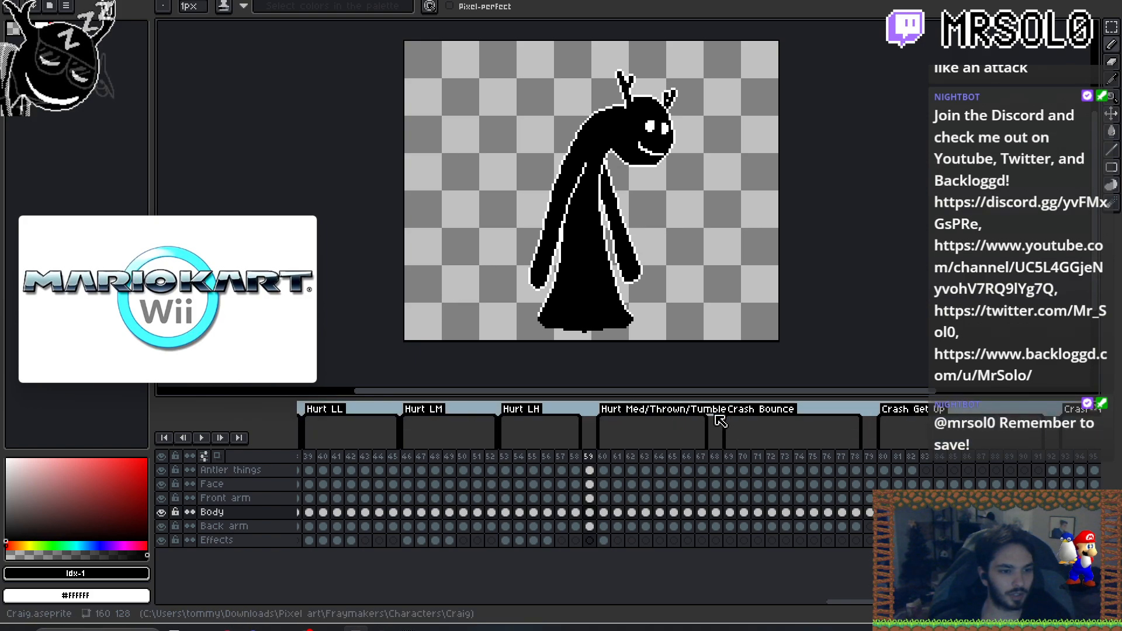
key("Right")
key("Right")
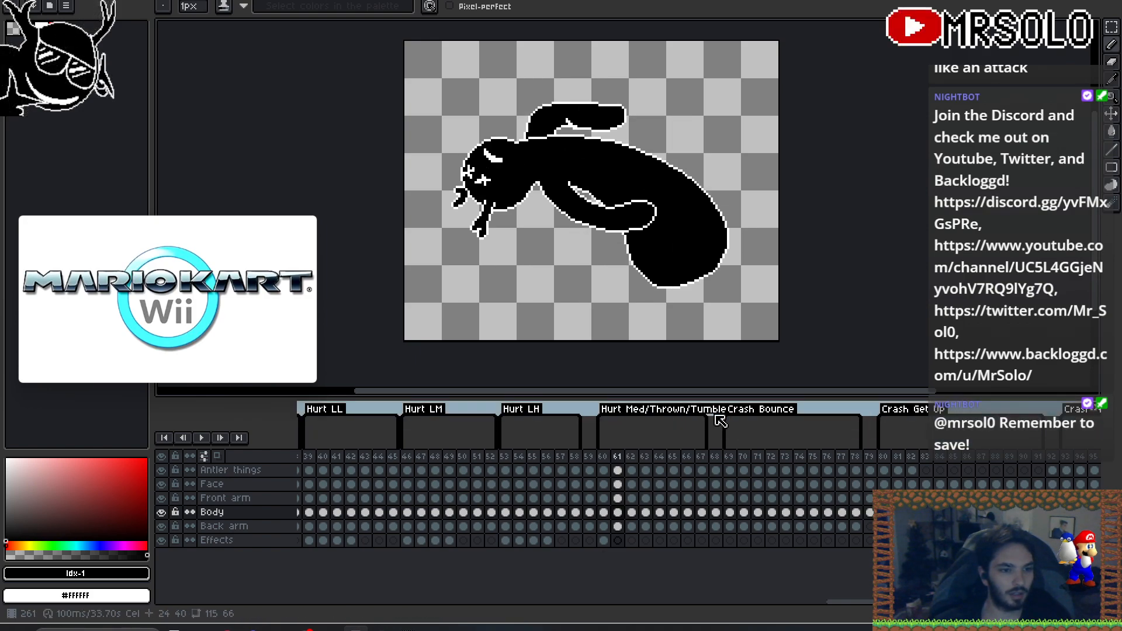
key("Right")
left_click(206, 440)
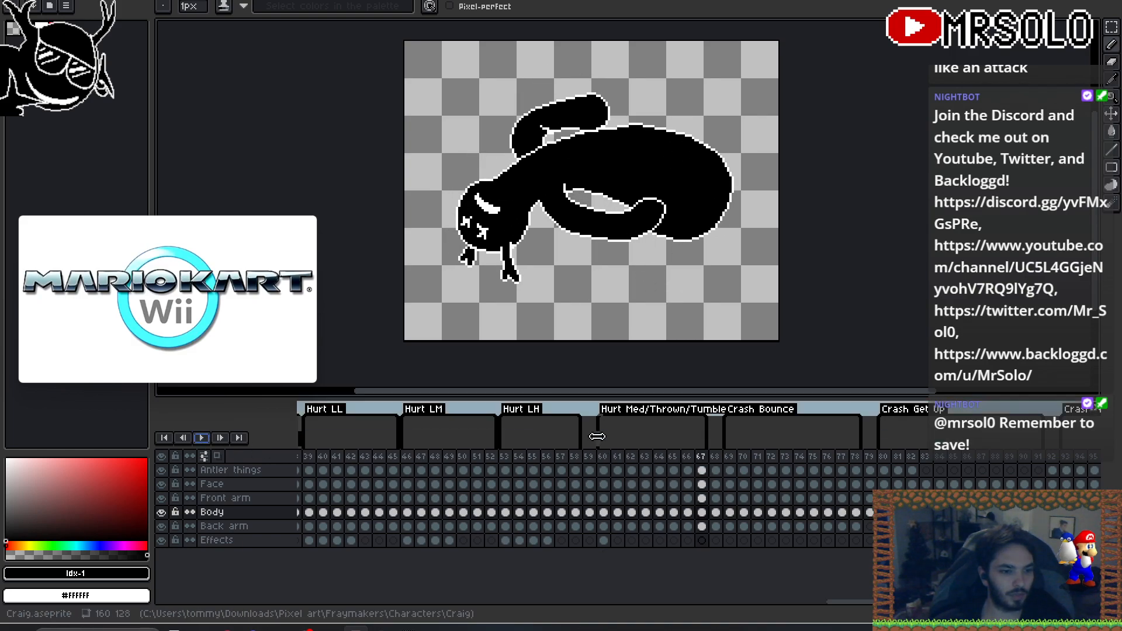
- Replay the tumble animation from frame 259's tag range and examine the poses in frames 267 and 268
left_click(203, 440)
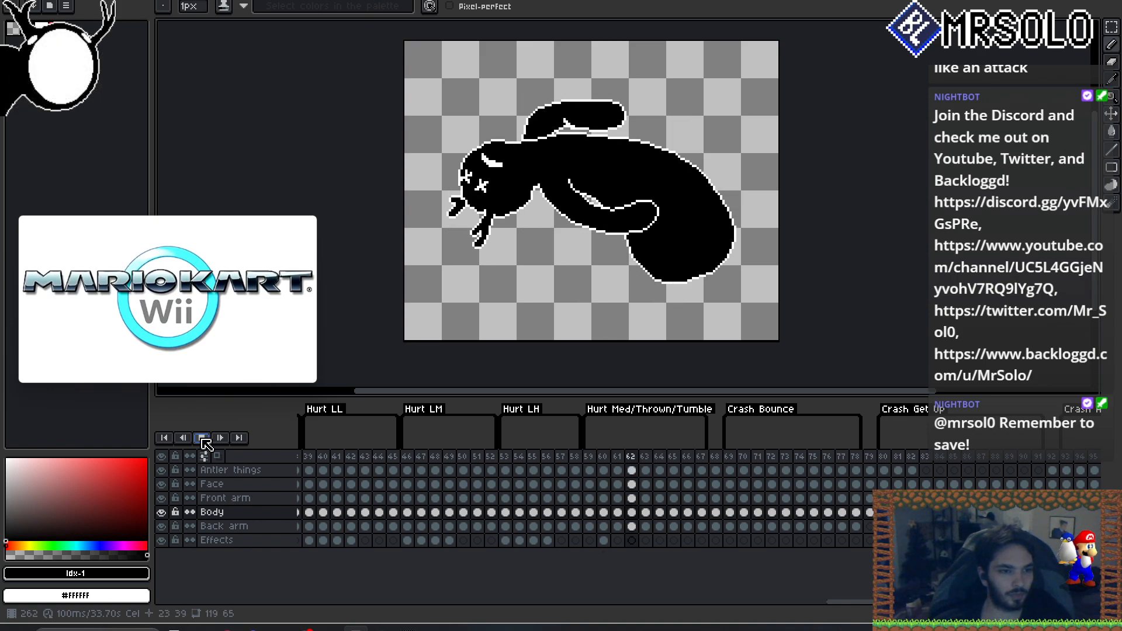
left_click(716, 458)
left_click(704, 457)
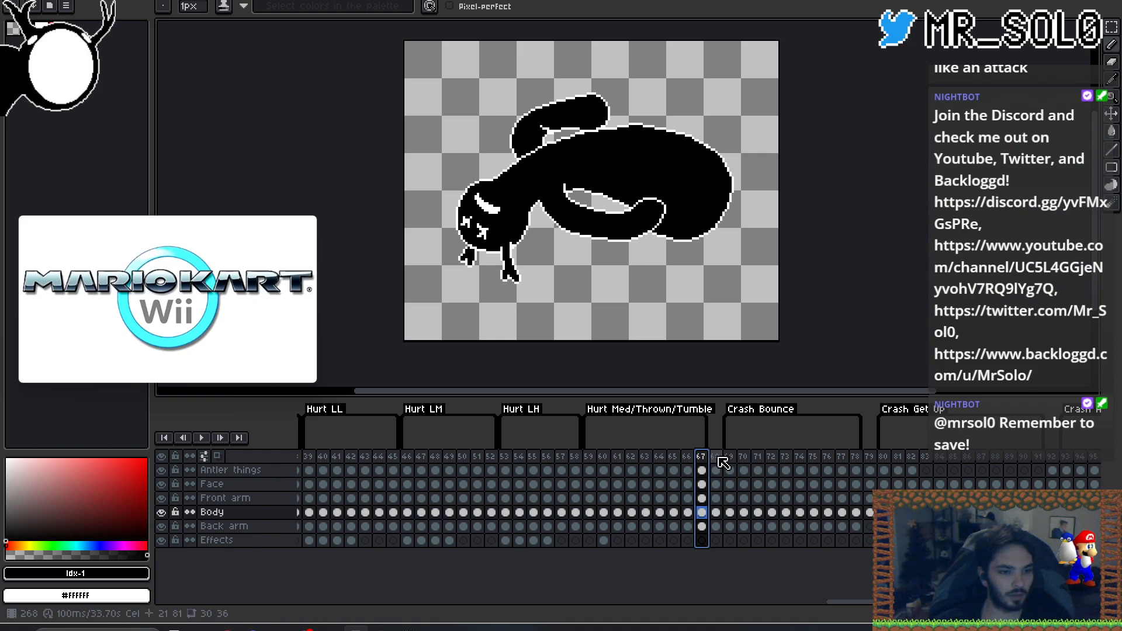
left_click(720, 461)
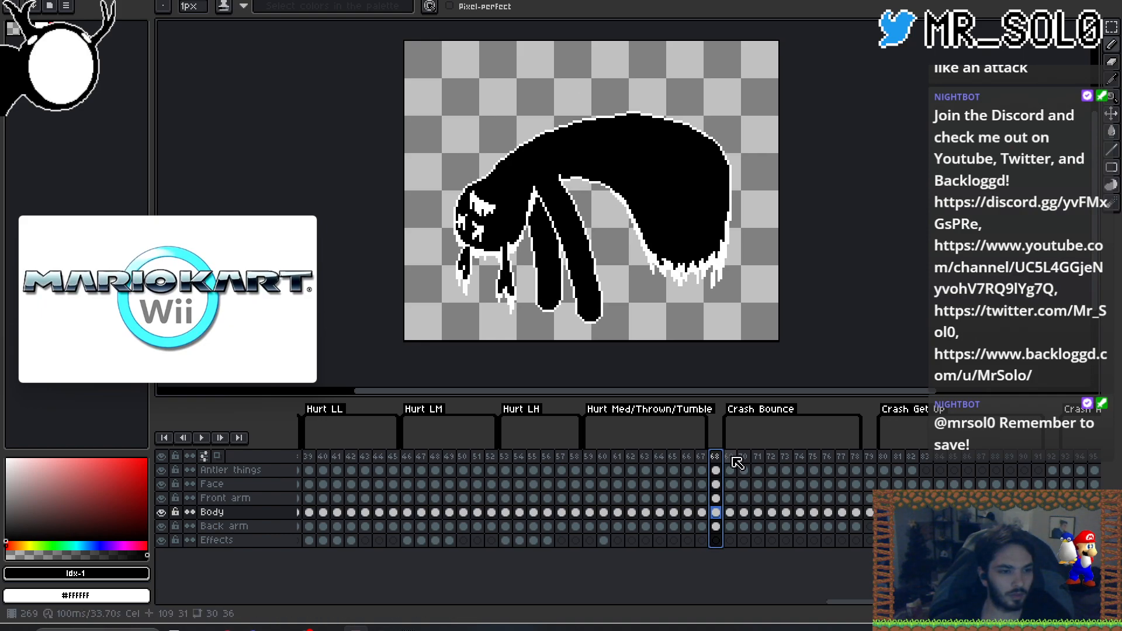
- Play the Crash Bounce animation from frame 269 and the Crash Get Up animation from frame 280
left_click(729, 459)
left_click(202, 439)
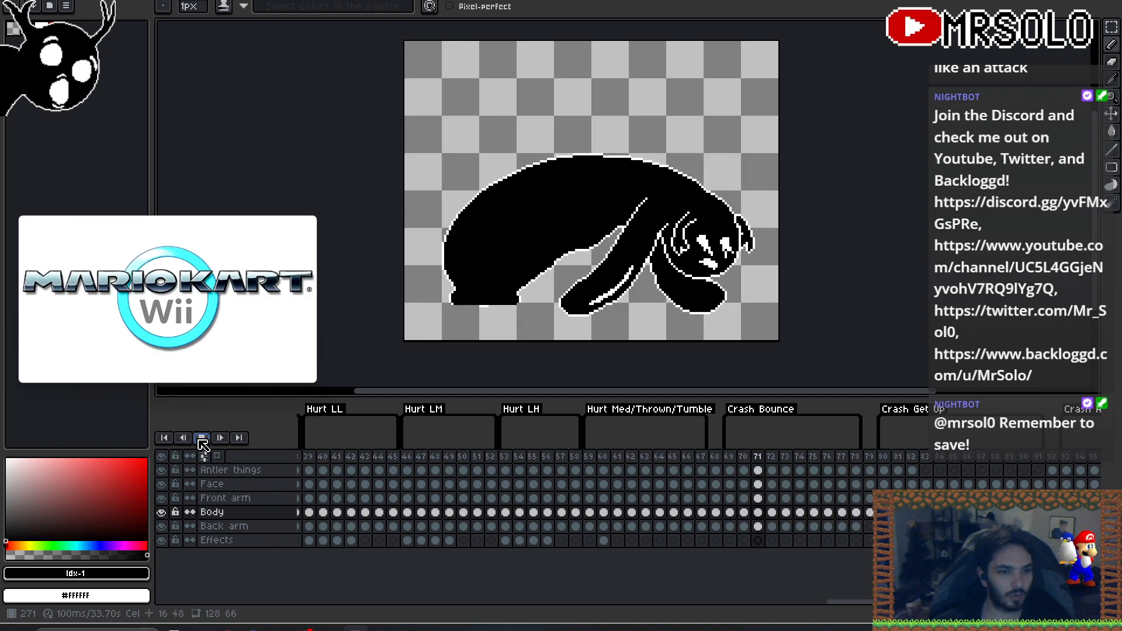
left_click(202, 440)
left_click(883, 457)
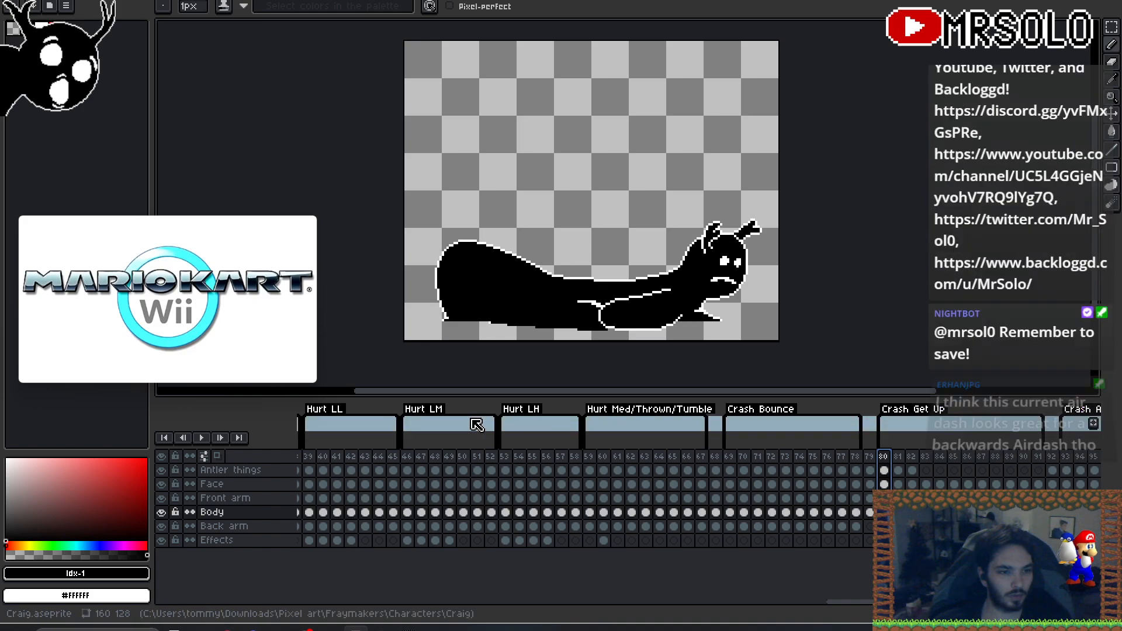
left_click(205, 439)
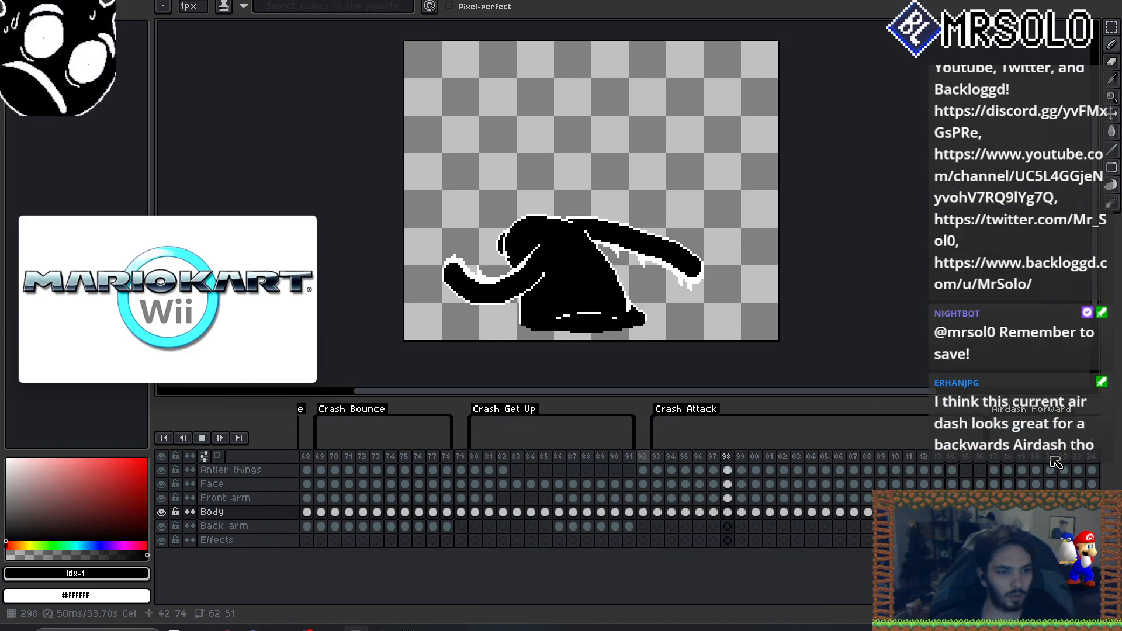
left_click(202, 439)
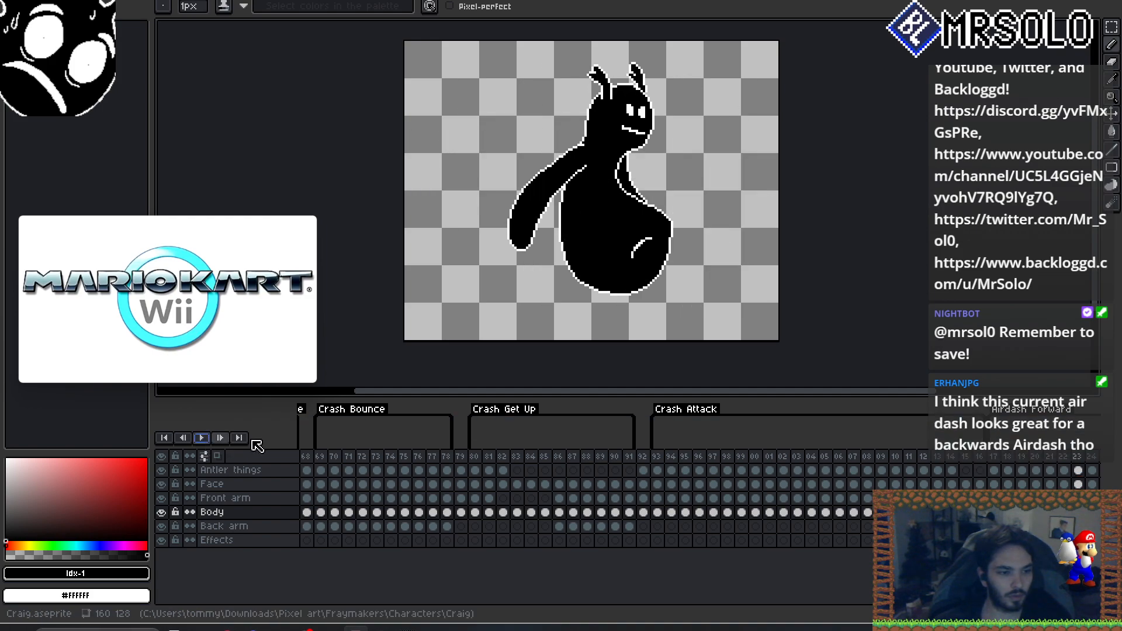
- Play the Crash Attack animation from frame 293 and replay it from the same frame
left_click(643, 458)
left_click(658, 458)
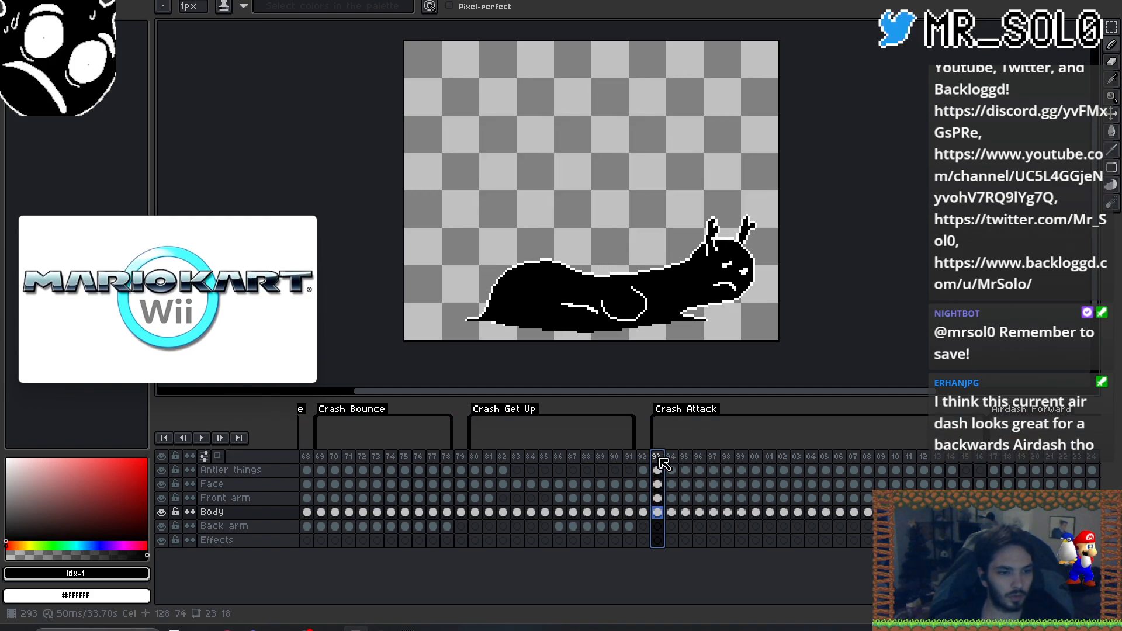
left_click(202, 439)
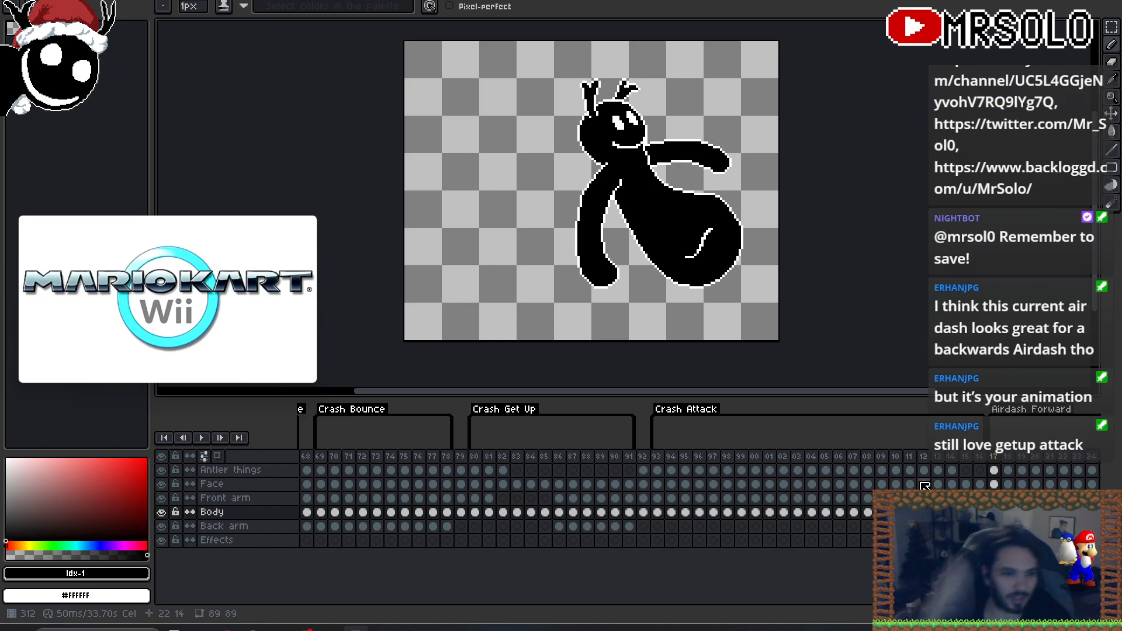
left_click(657, 460)
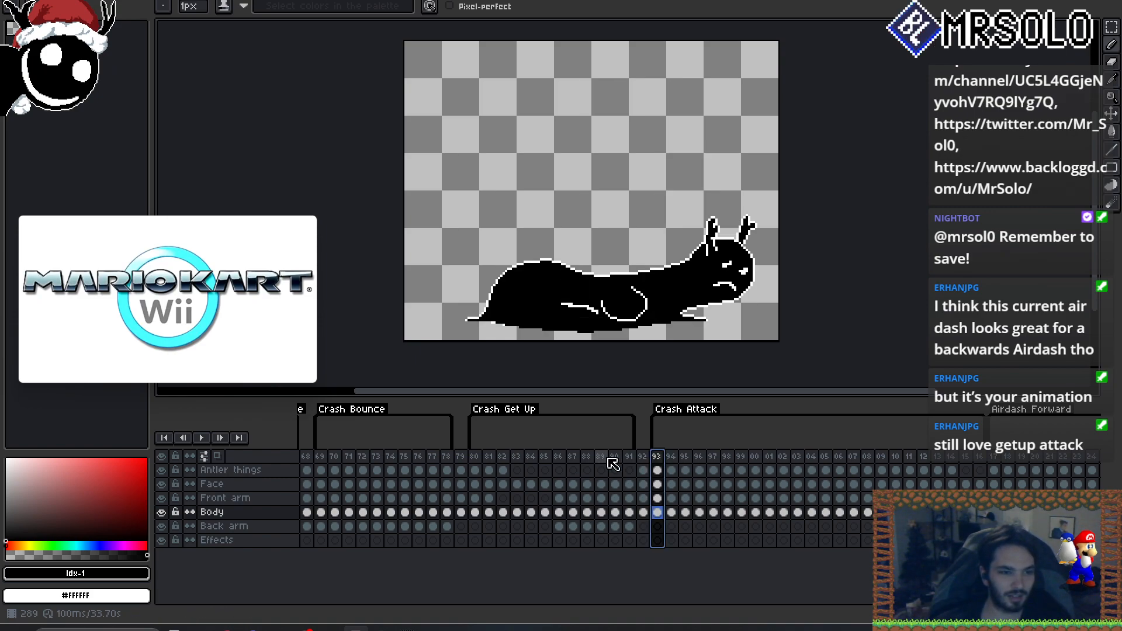
left_click(202, 440)
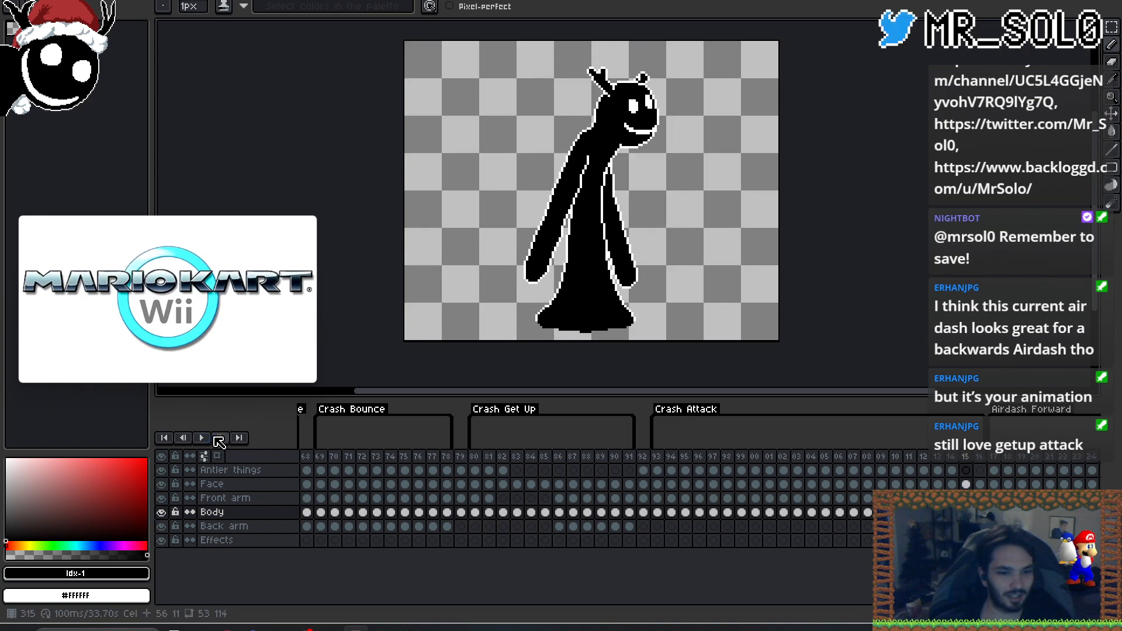
- Go to the stretched Airdash Forward pose in frame 320 and check the Body and Antler things layers by briefly hiding each
left_click_drag(935, 601, 1037, 600)
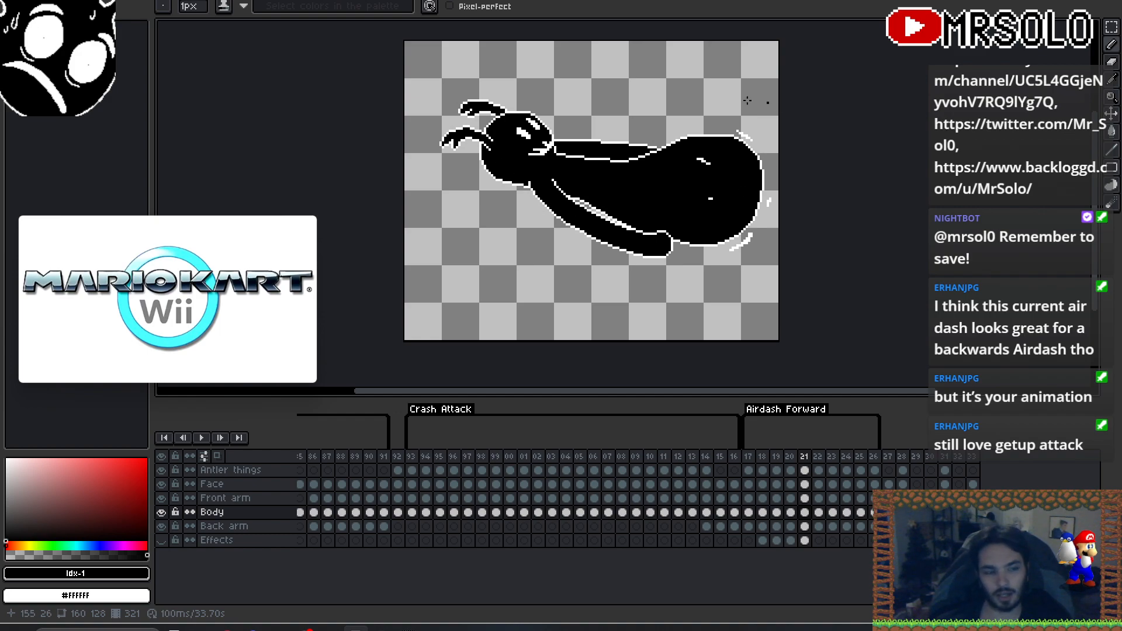
key("Left")
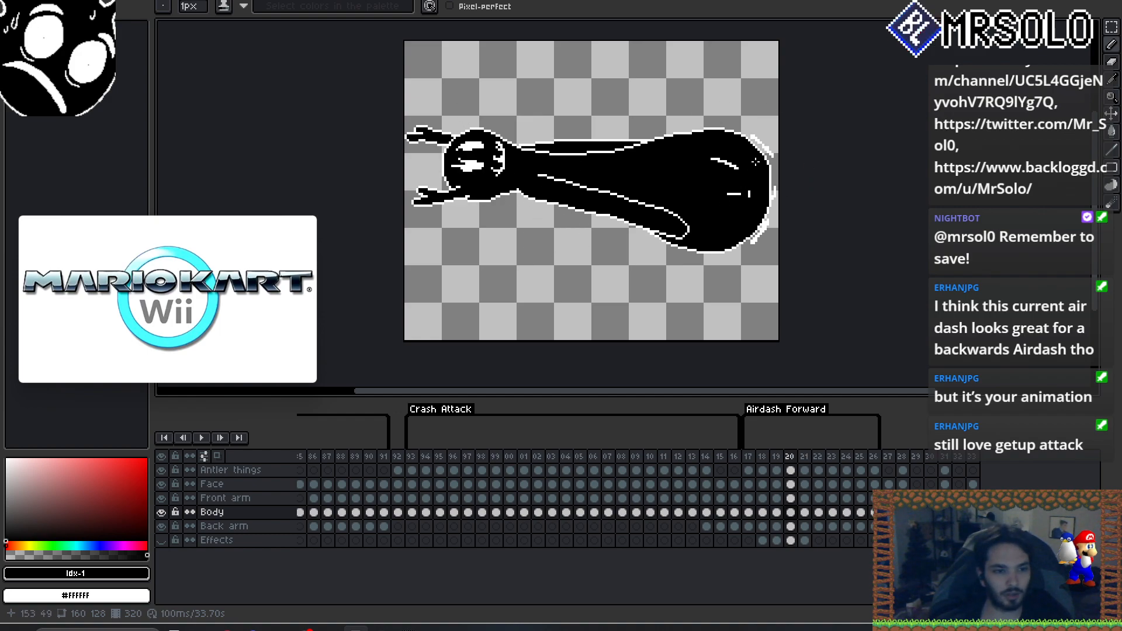
left_click(162, 512)
left_click(162, 512)
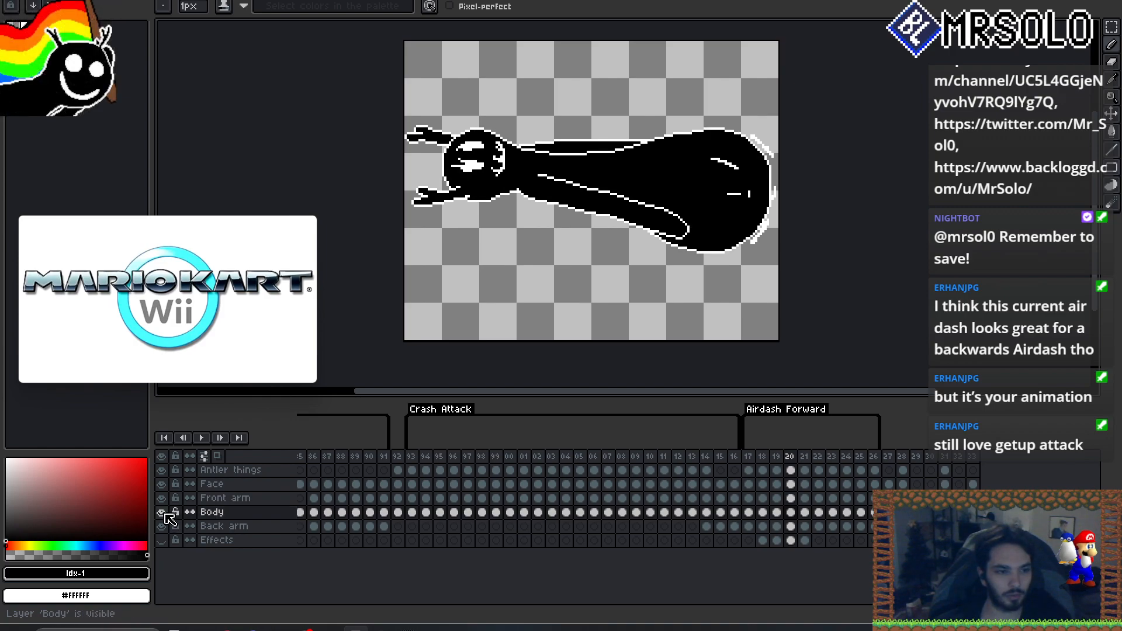
left_click(162, 471)
left_click(163, 470)
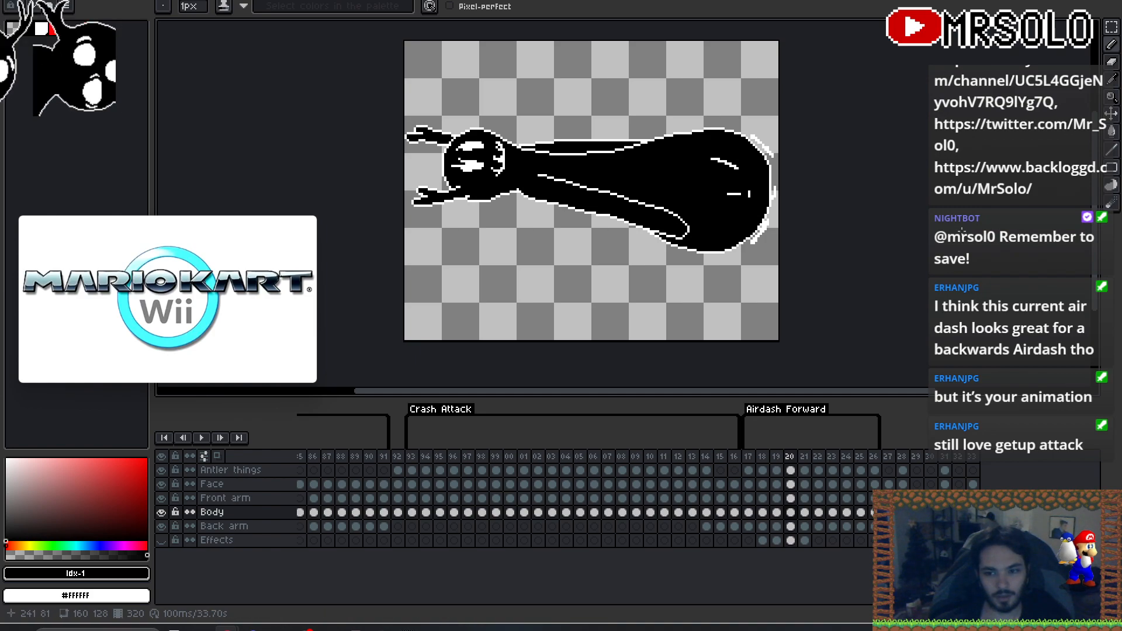
- Compare the coiled and stretched Airdash Forward poses across frames 318 to 320, ending on frame 319
left_click_drag(935, 229, 942, 228)
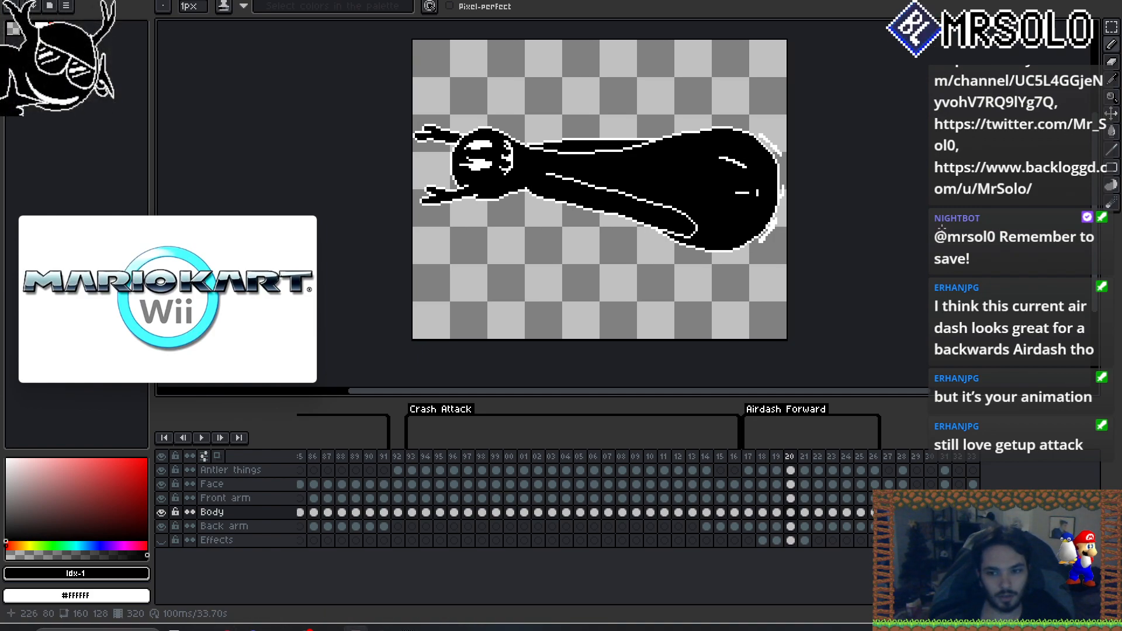
key("Left")
key("Left")
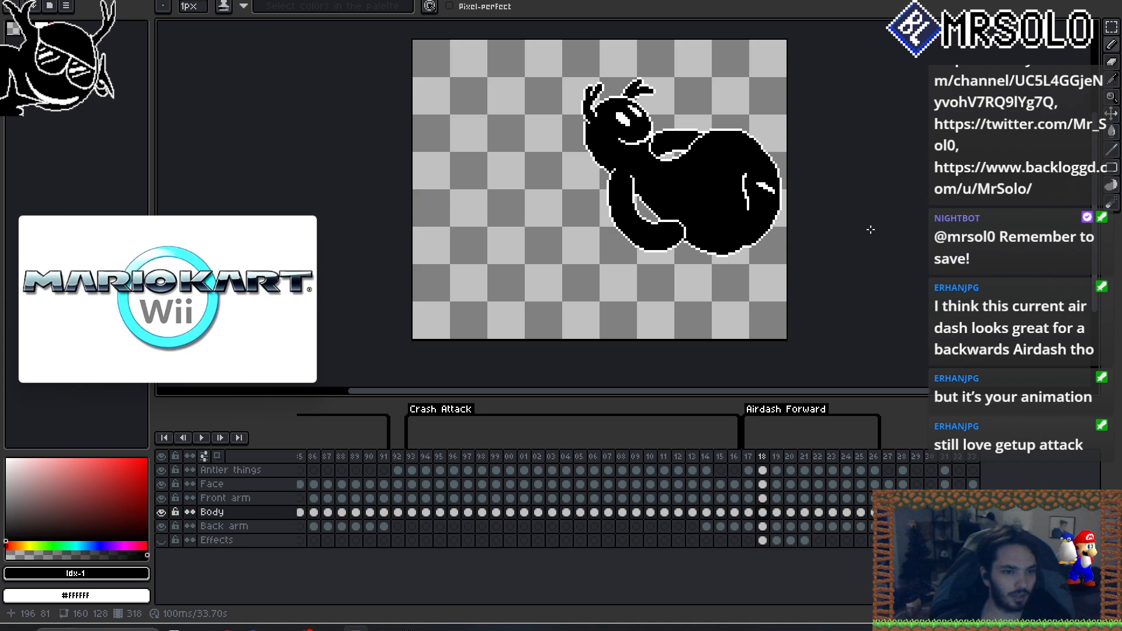
key("Right")
key("Right")
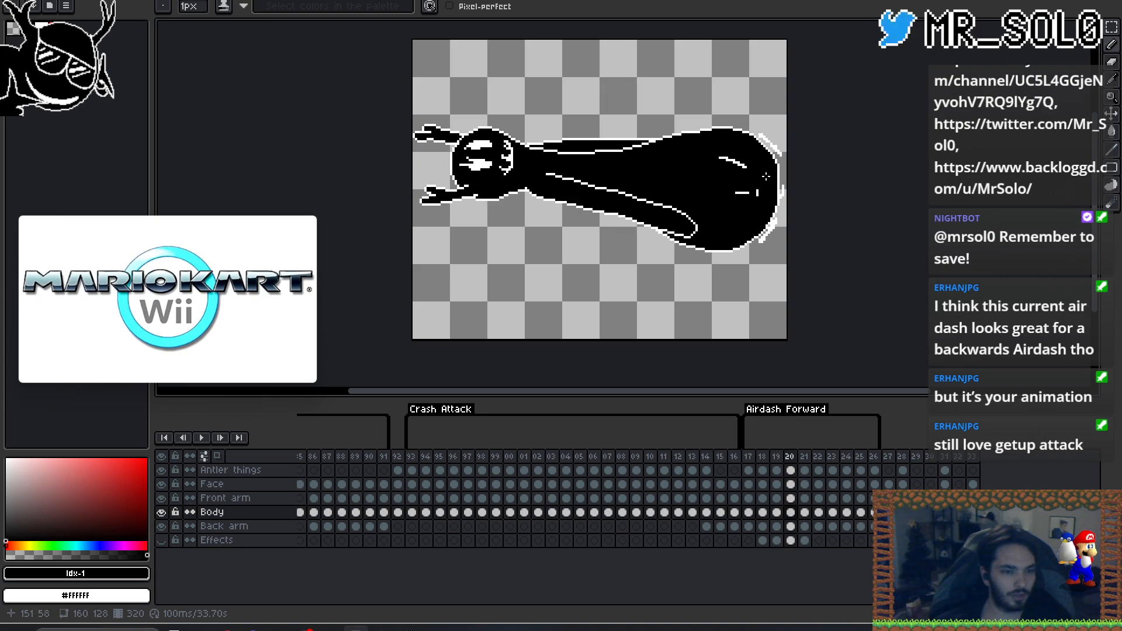
key("Left")
key("Left")
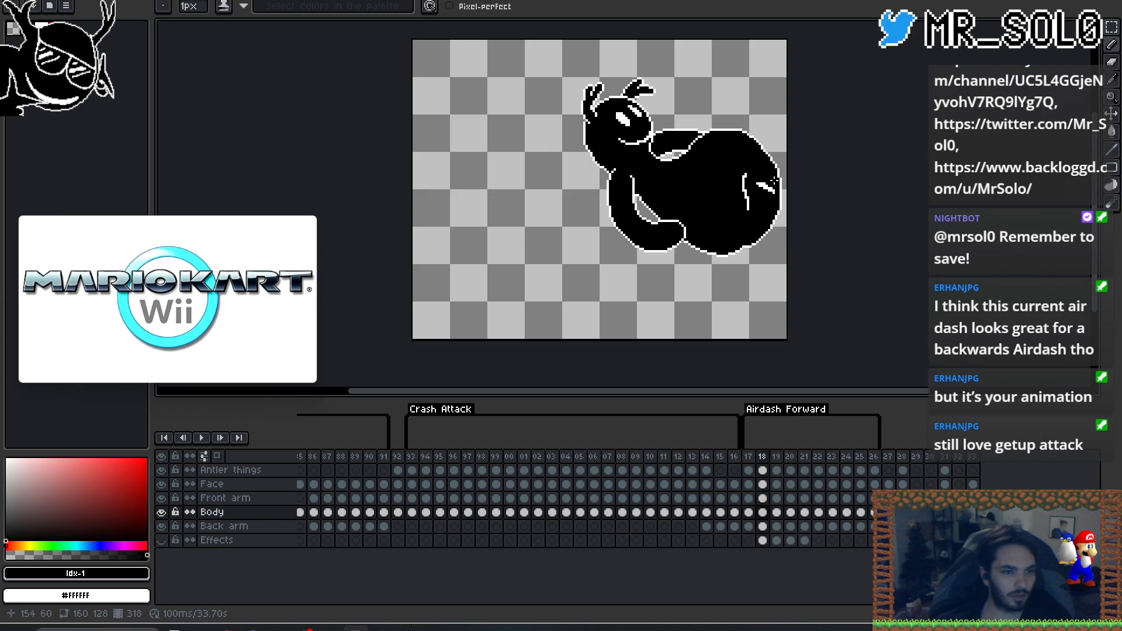
key("Right")
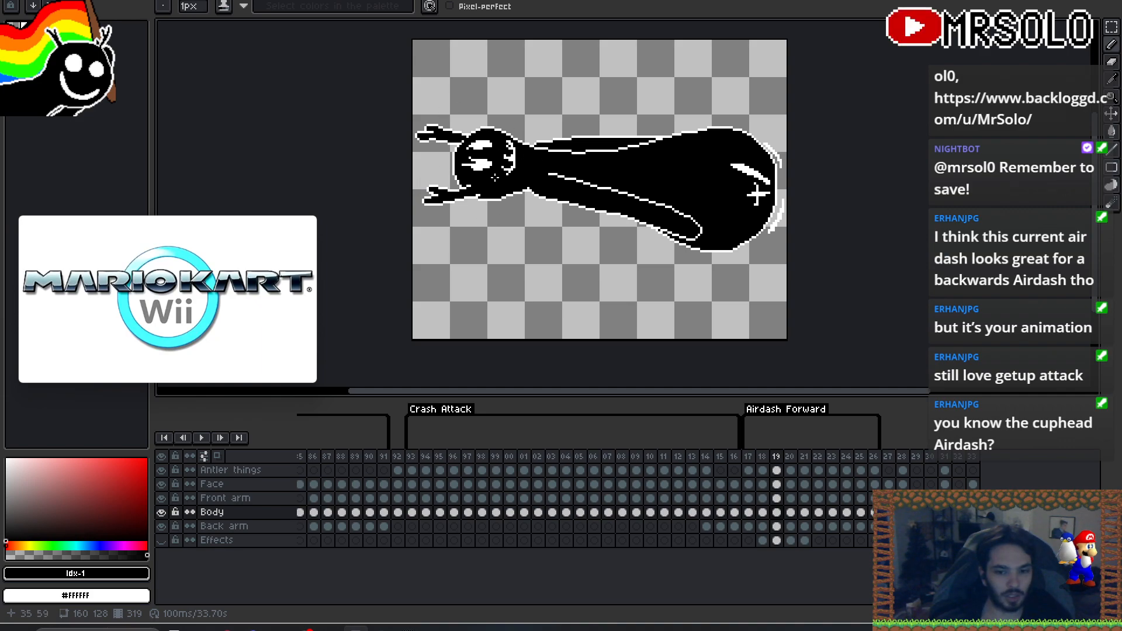
- Step through the remaining Airdash Forward poses from frame 319 to frame 326 and play the whole animation
key("period")
key("period")
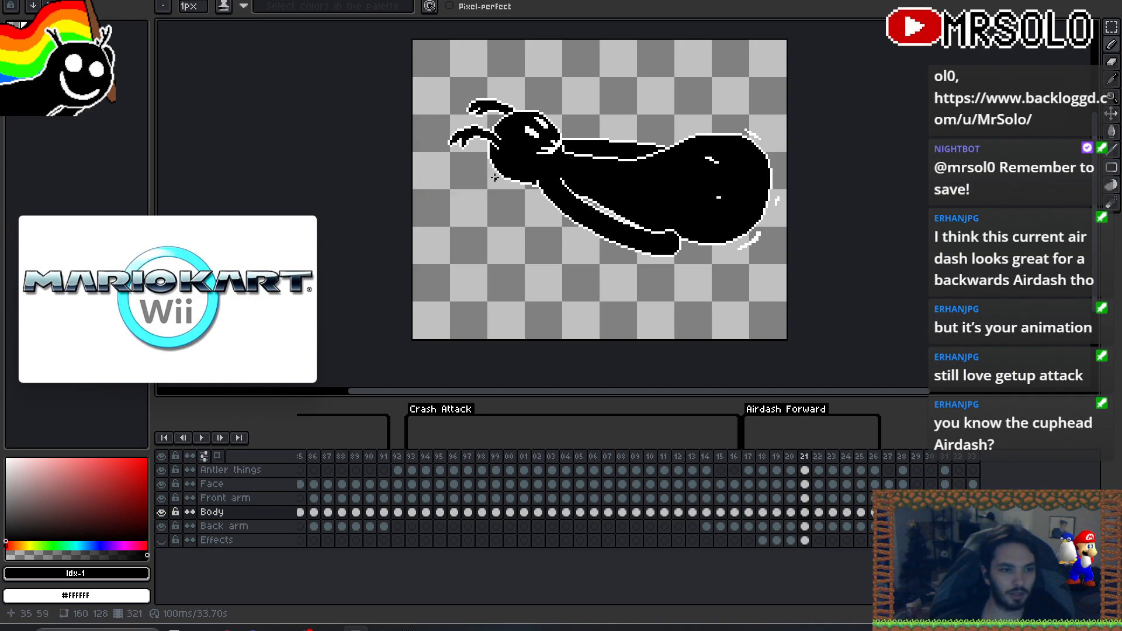
key("period")
key("period")
key("period")
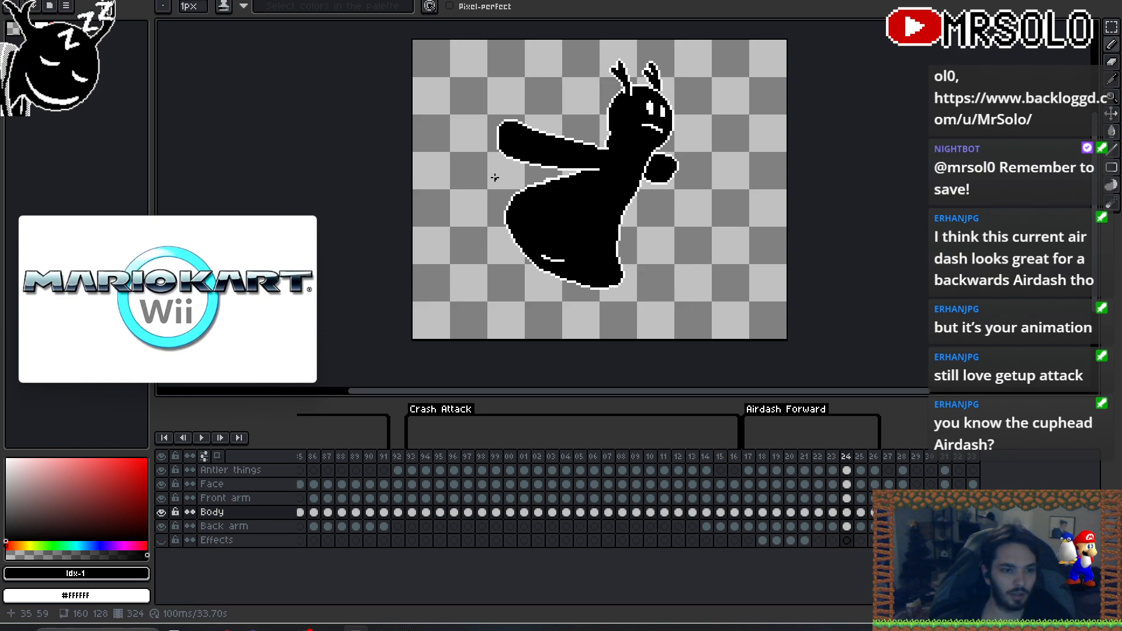
key("period")
key("period")
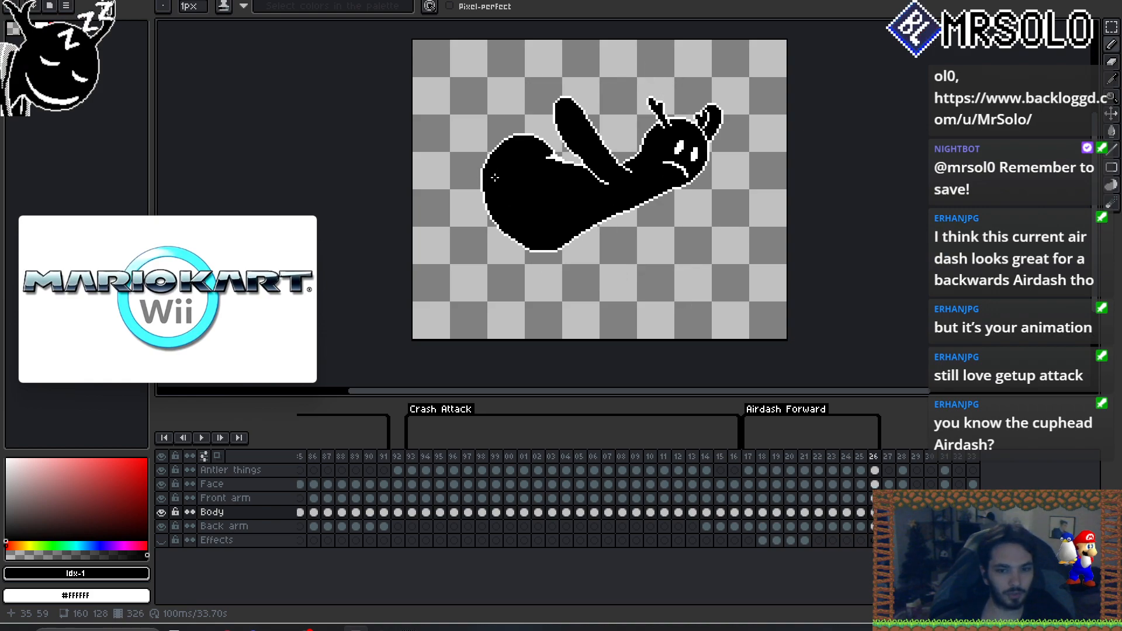
key("Return")
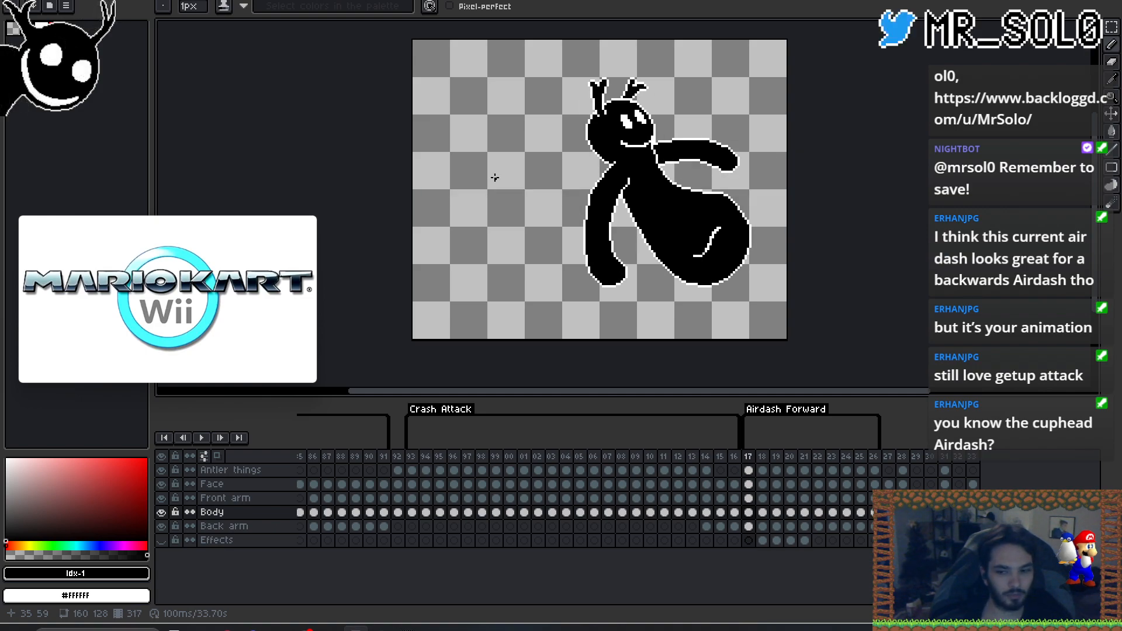
- Replay the Airdash Forward animation several times, stopping on frame 326
key("Return")
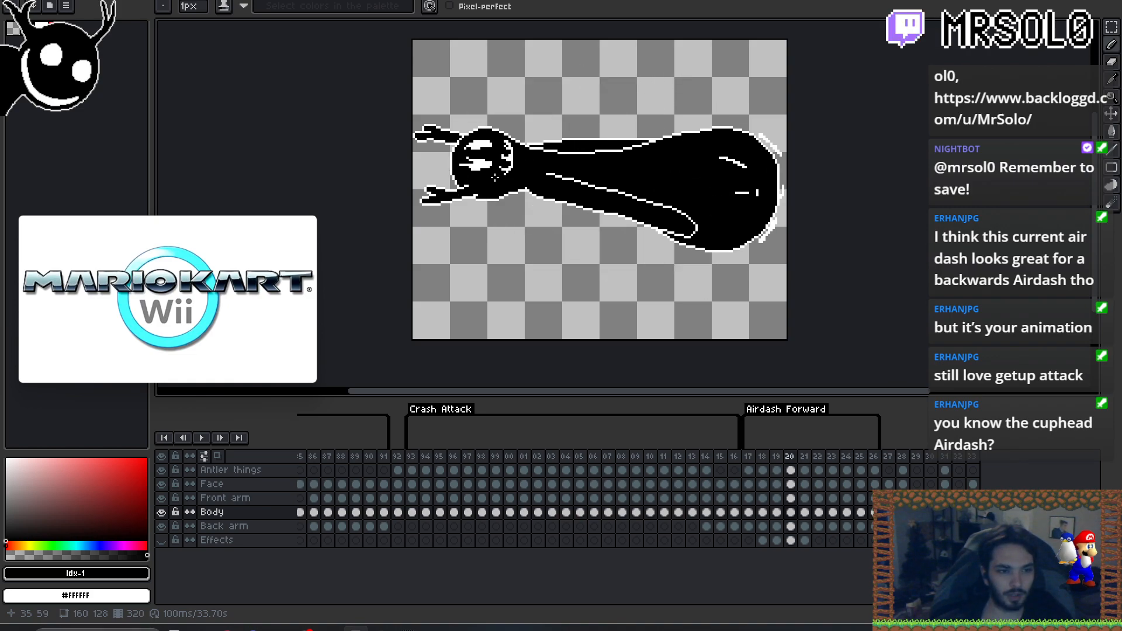
key("Return")
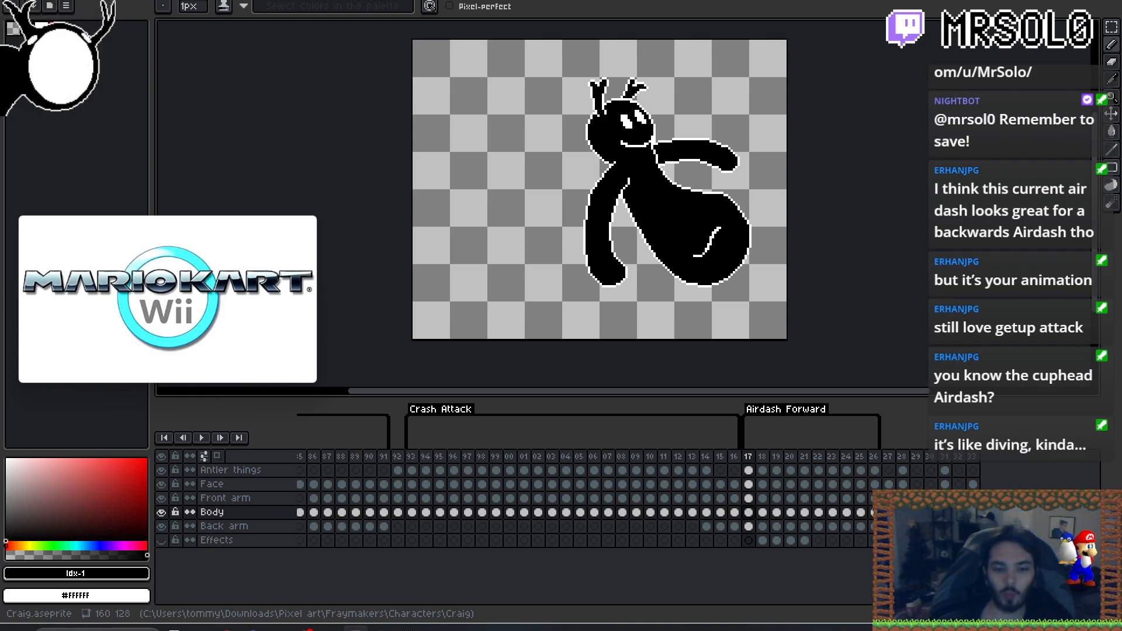
left_click(205, 439)
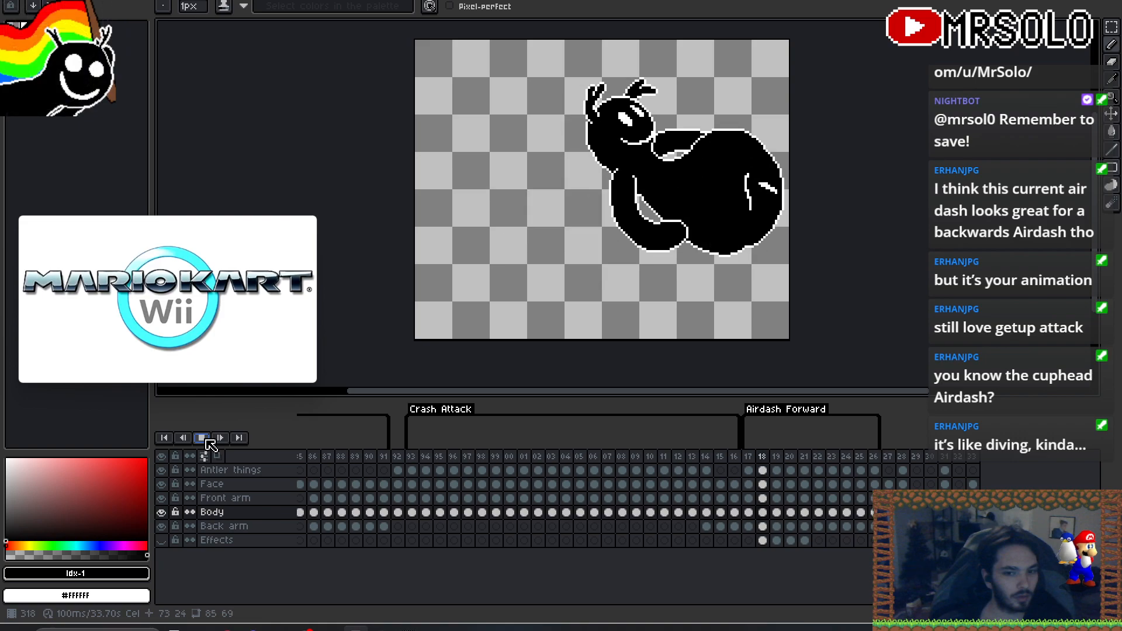
left_click(204, 439)
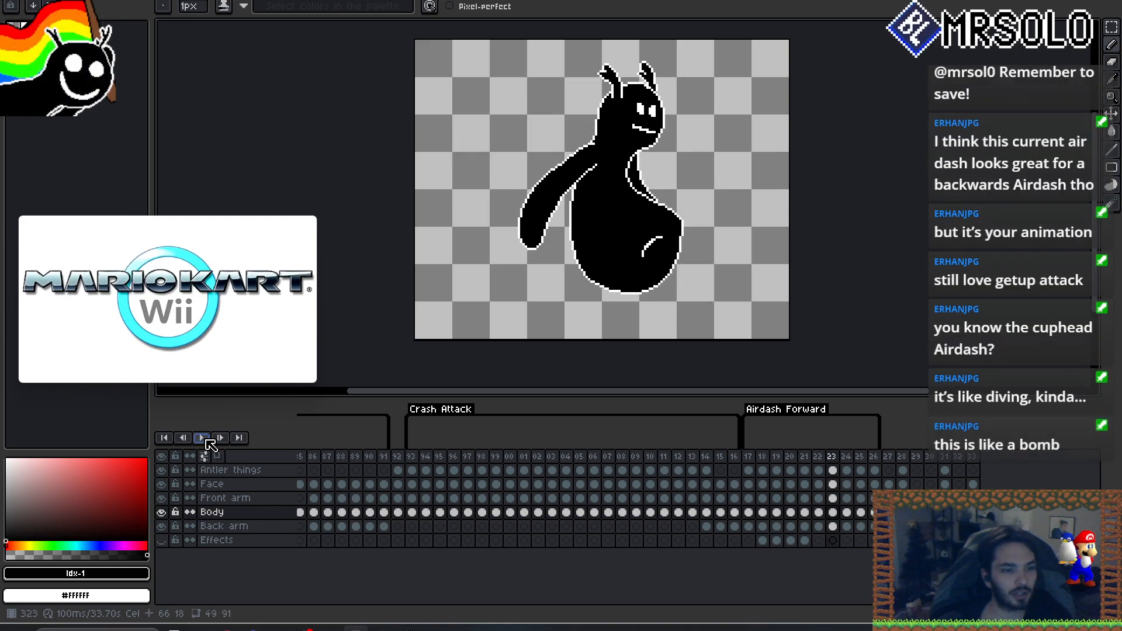
left_click(204, 439)
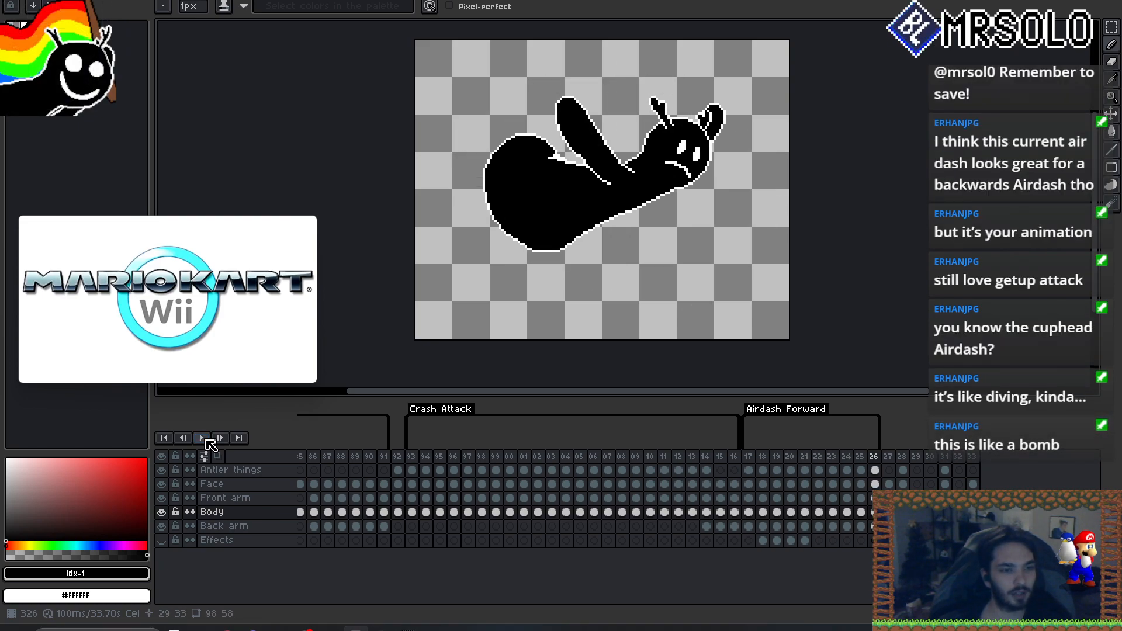
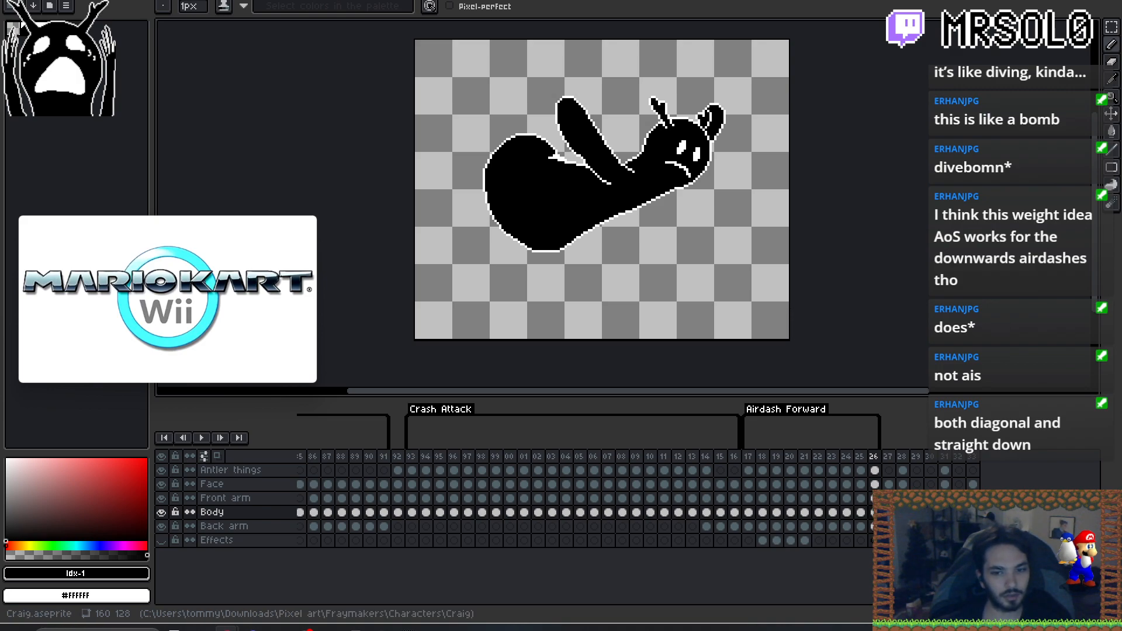
- Compare the pose in frame 328 with the rough body silhouettes in frames 329 and 330, ending on frame 327
key("Right")
key("Right")
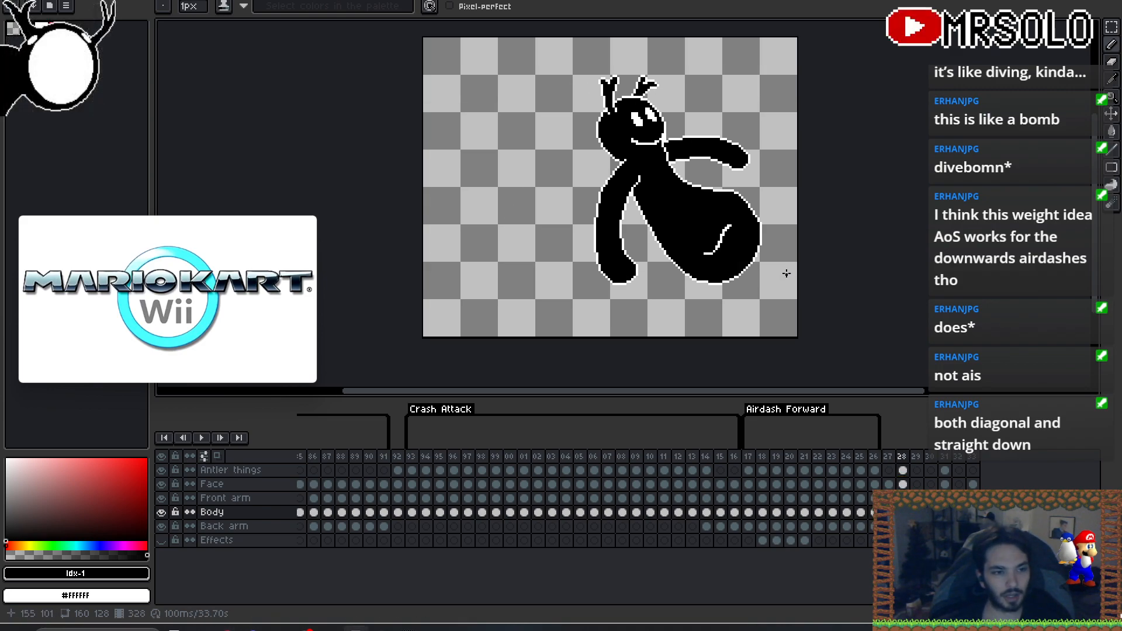
key("Right")
key("Right")
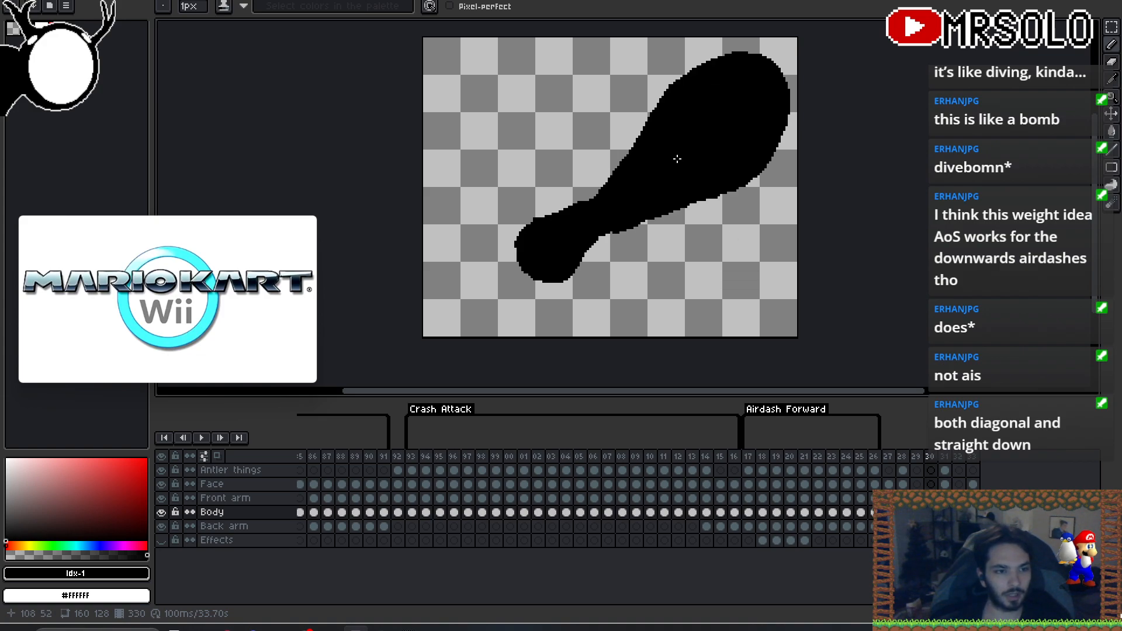
key("Left")
key("Left")
key("Right")
key("Right")
key("Left")
key("Left")
key("Right")
key("Right")
key("Left")
key("Left")
key("Right")
key("Right")
key("Left")
key("Left")
key("Right")
key("Right")
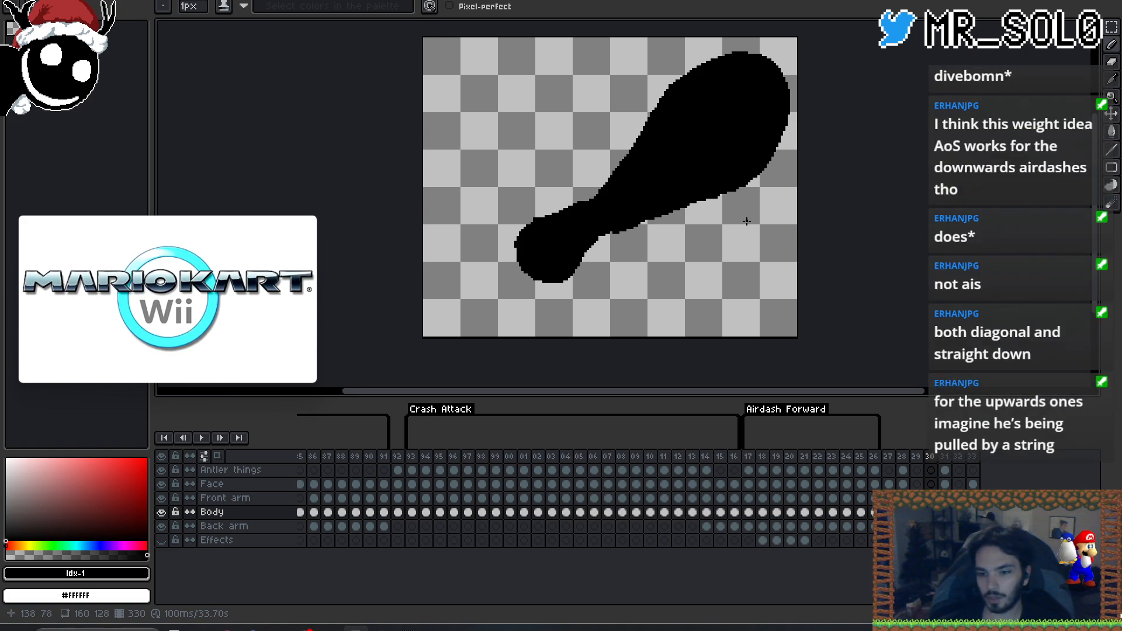
key("Left")
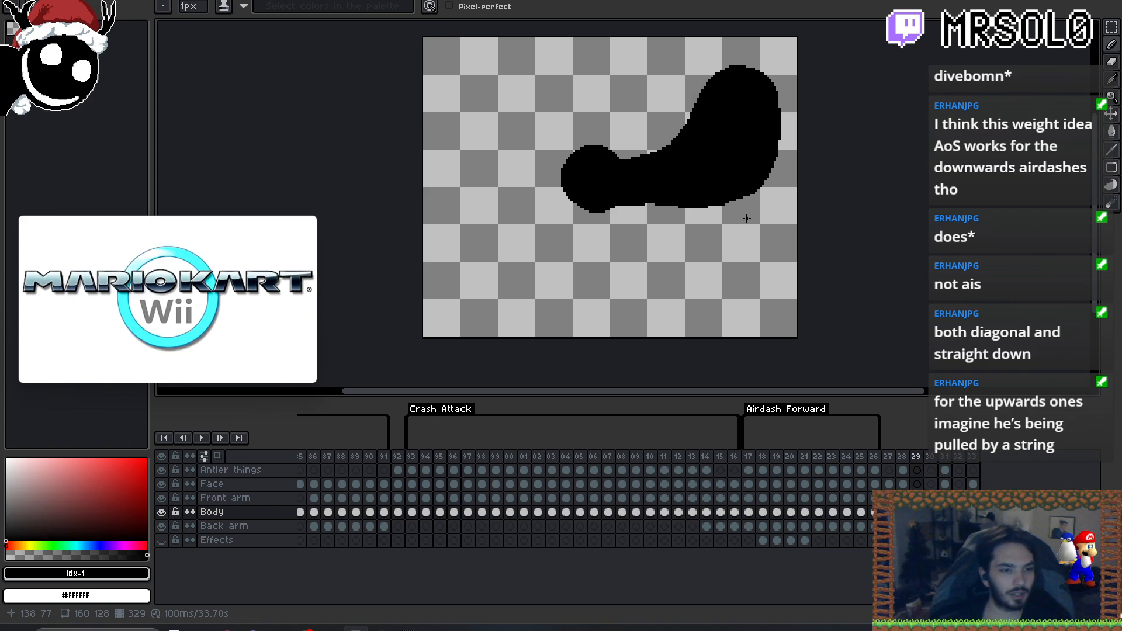
key("Left")
key("Left")
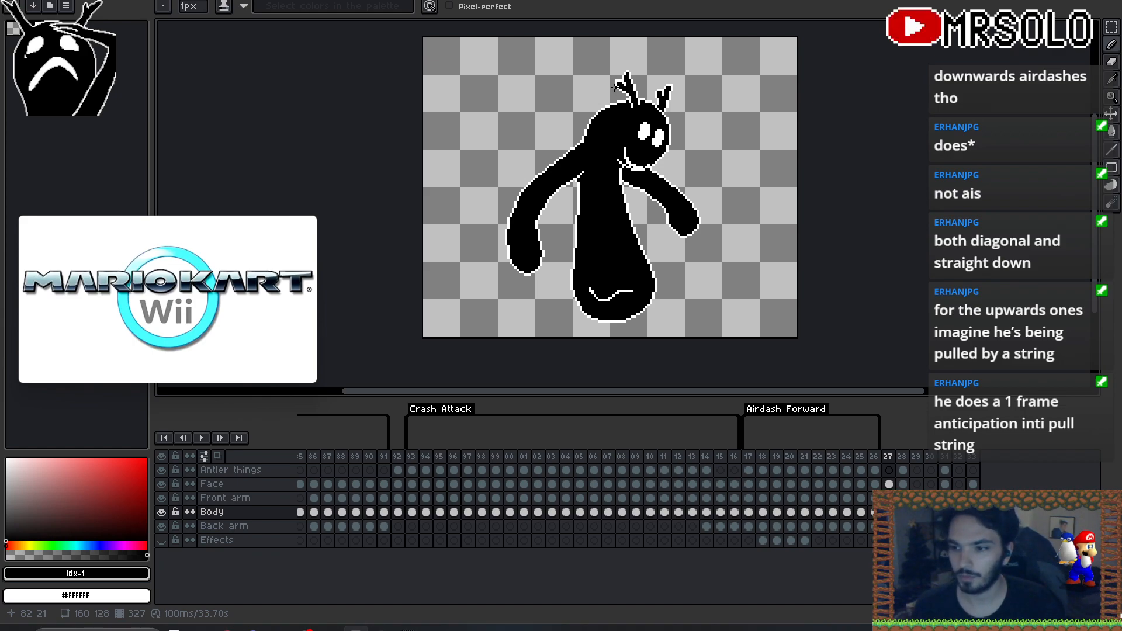
- Move all the character layers in frame 328 left and slightly down, checking the placement against the pose in frame 327
key("Left")
key("Right")
key("Right")
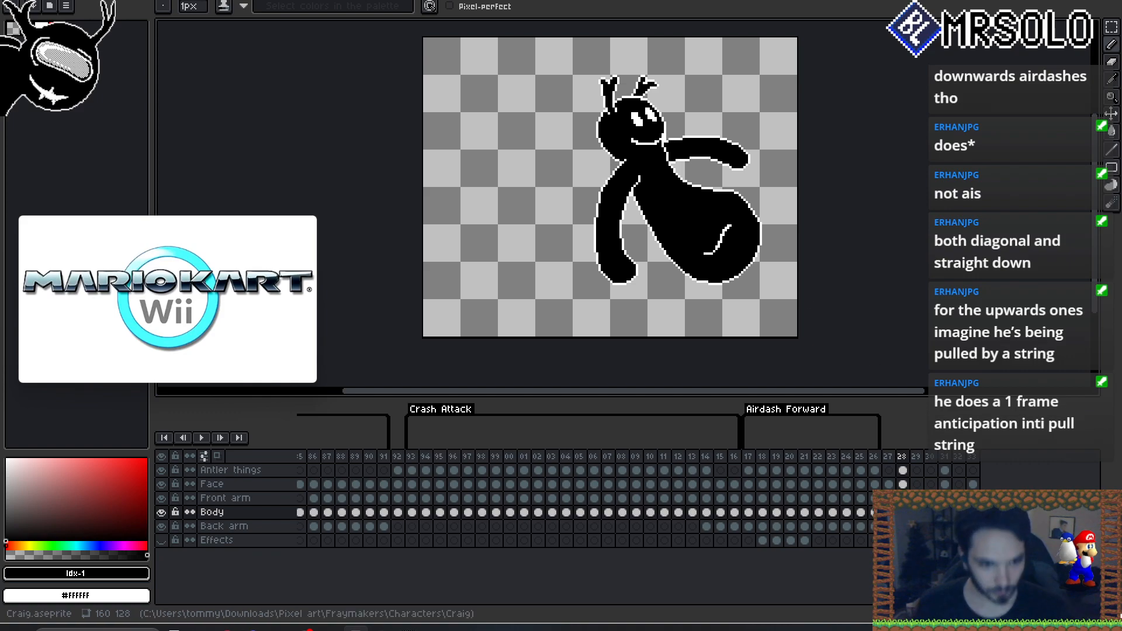
left_click_drag(903, 526, 903, 471)
key("v")
left_click_drag(688, 301, 656, 305)
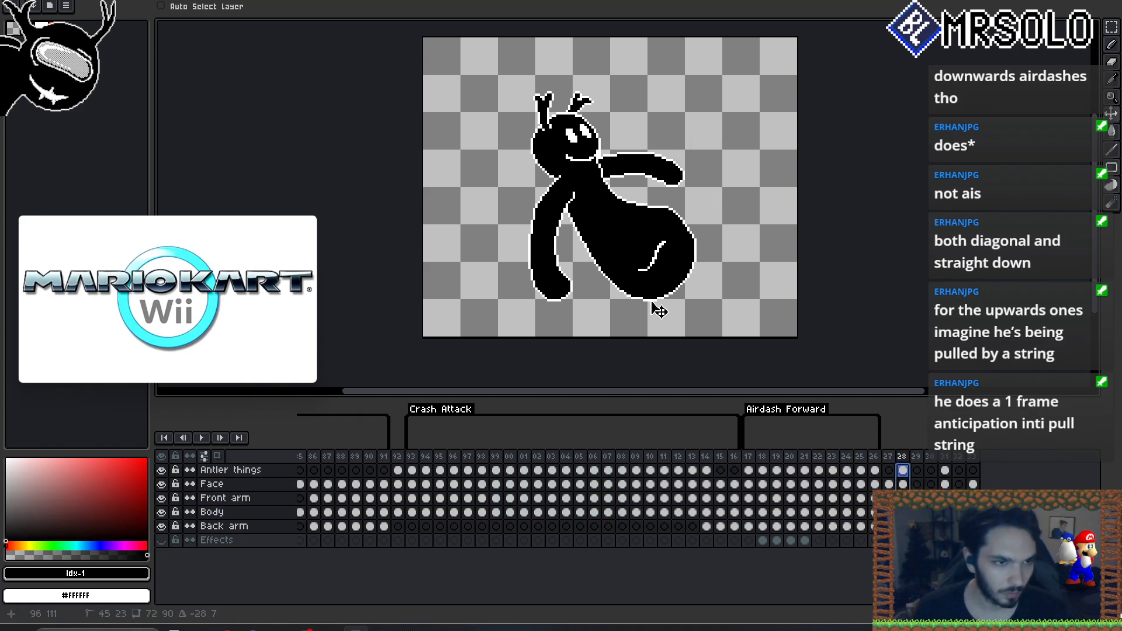
key("Left")
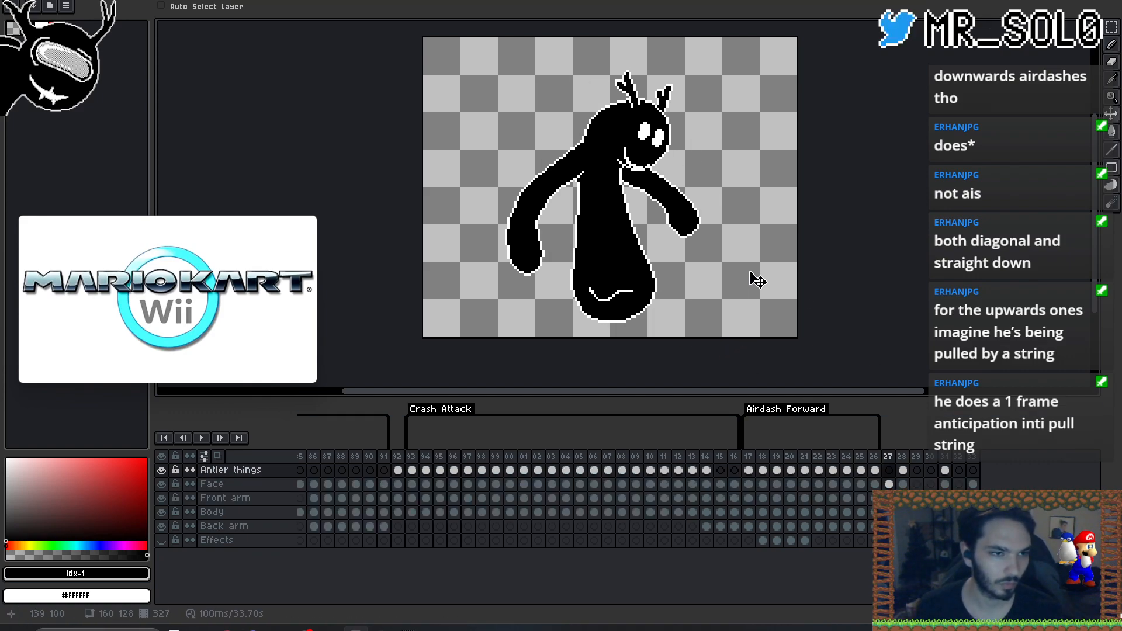
key("Right")
key("Left")
key("Right")
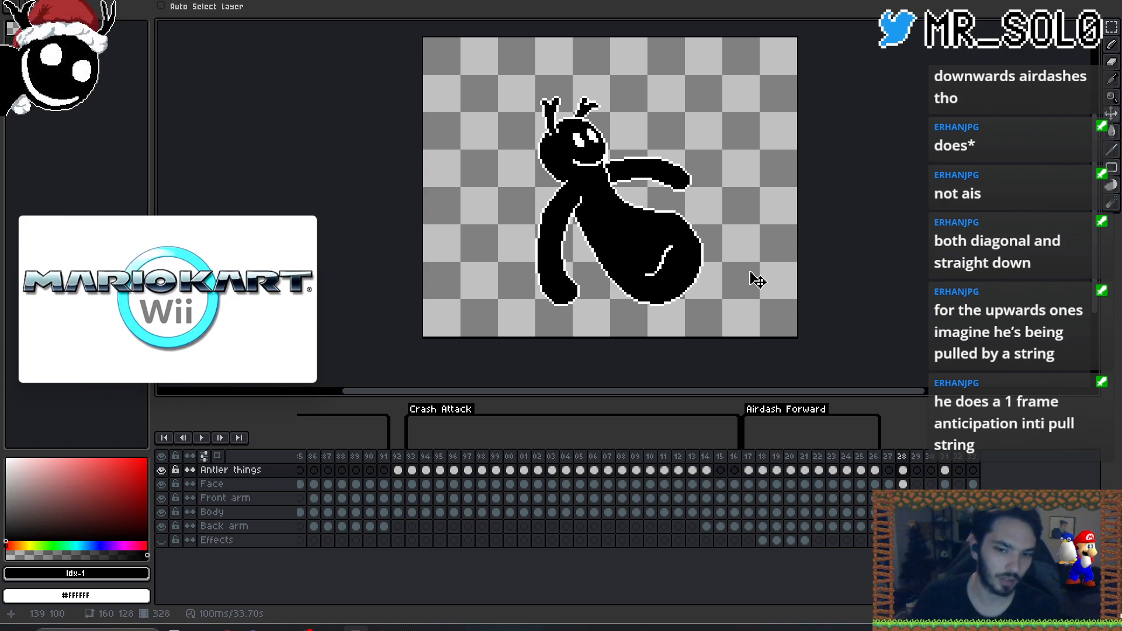
- Nudge the whole character in frame 328 slightly right and up, comparing it with frame 327
left_click(903, 484)
left_click_drag(904, 475, 904, 471)
left_click_drag(725, 318, 743, 303)
key("Left")
key("Right")
key("Left")
key("Right")
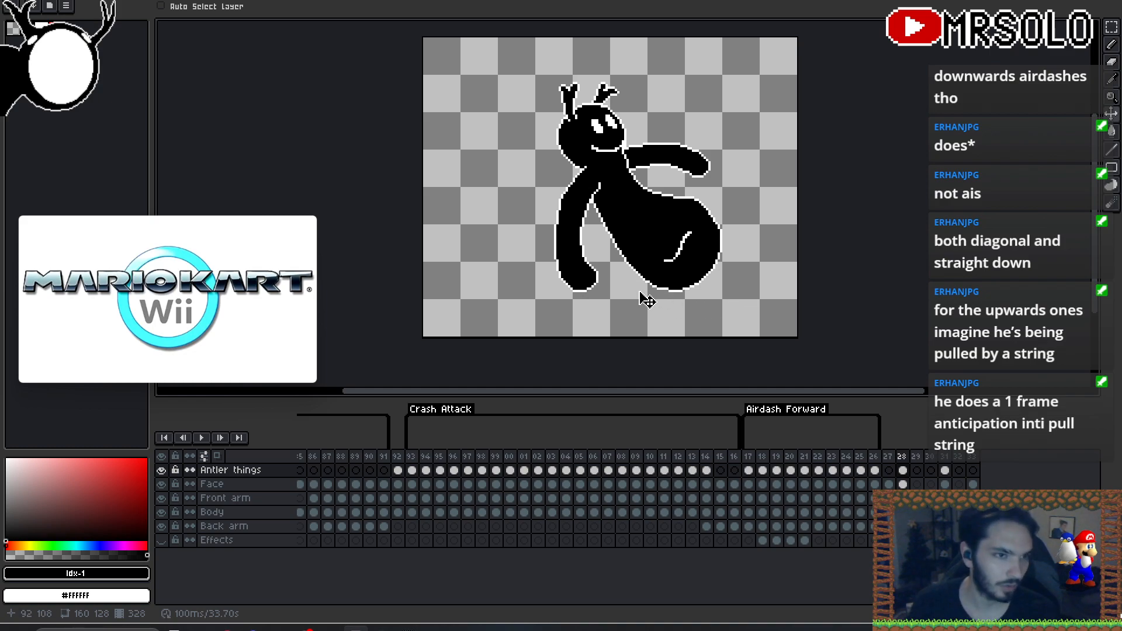
- Try the frame 329 Body silhouette in different horizontal and vertical flips and at a new place on the canvas
key("Right")
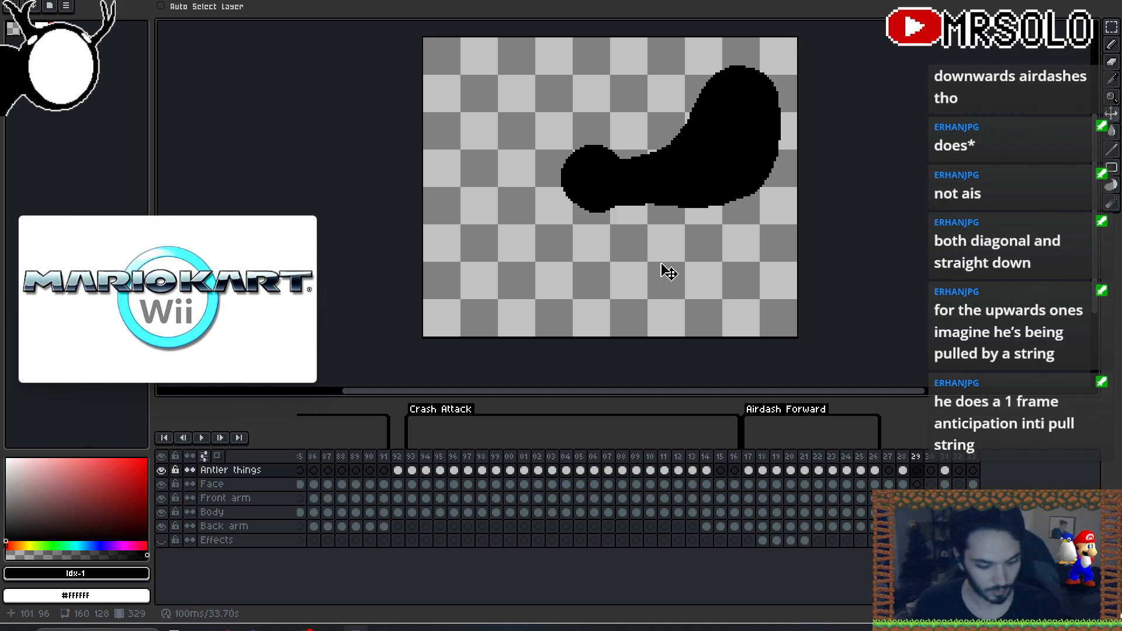
left_click(668, 271)
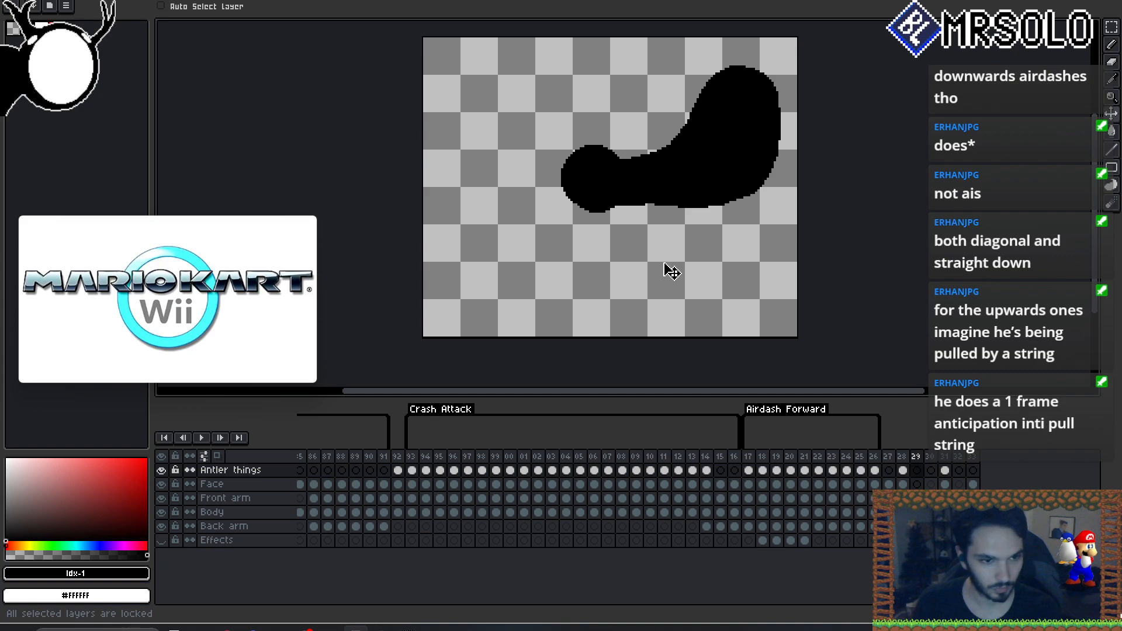
left_click(916, 513)
key("shift+v")
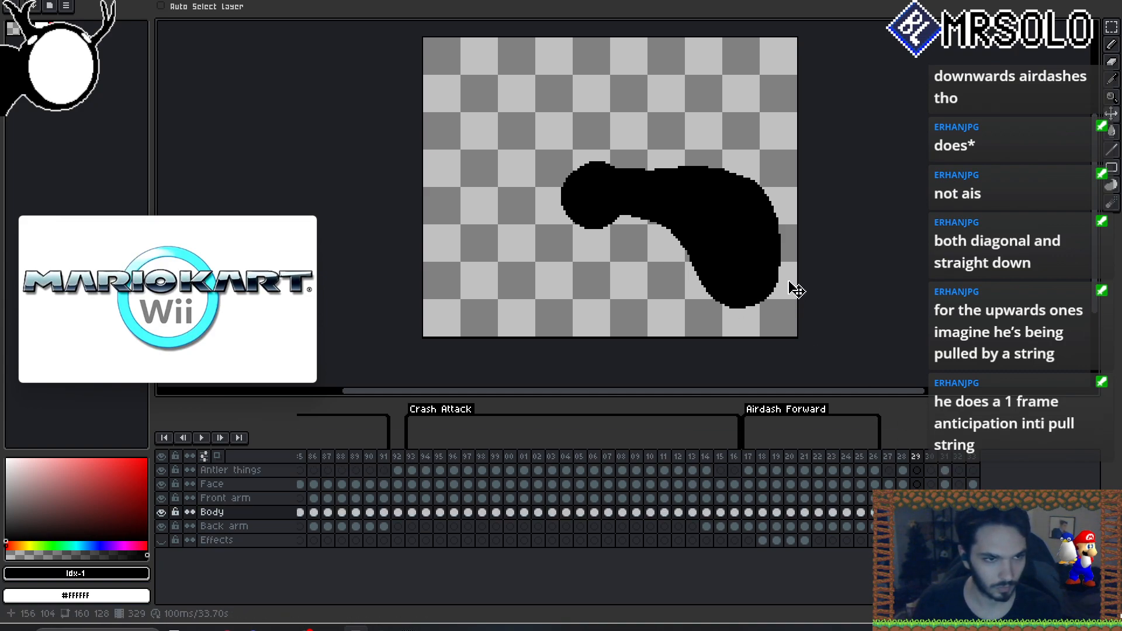
key("shift+h")
left_click_drag(689, 283, 793, 228)
key("shift+v")
key("shift+h")
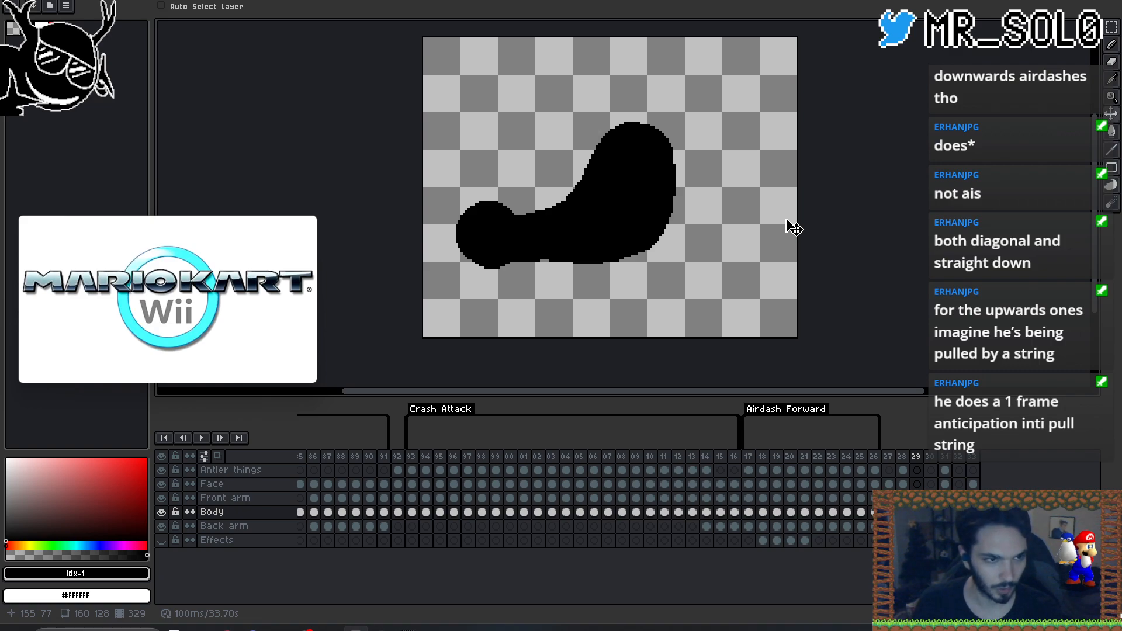
key("shift+v")
key("shift+h")
key("shift+v")
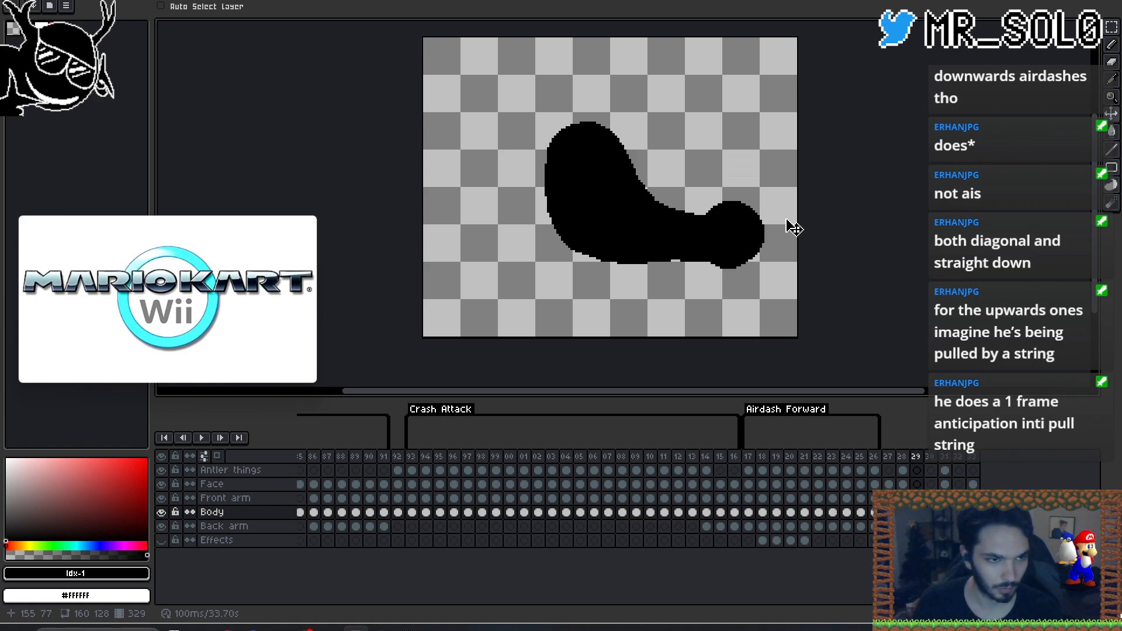
key("shift+h")
key("shift+v")
key("shift+h")
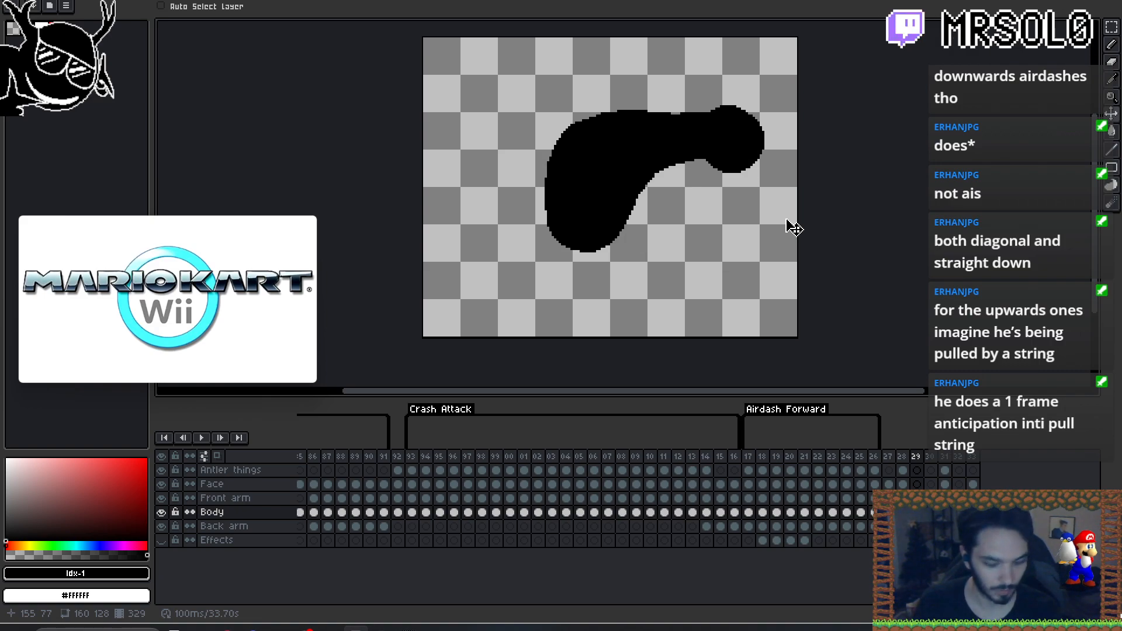
- Try the frame 329 Body silhouette upright by rotating it 90°, flipping it horizontally and moving it up and right
key("m")
left_click_drag(796, 331, 519, 345)
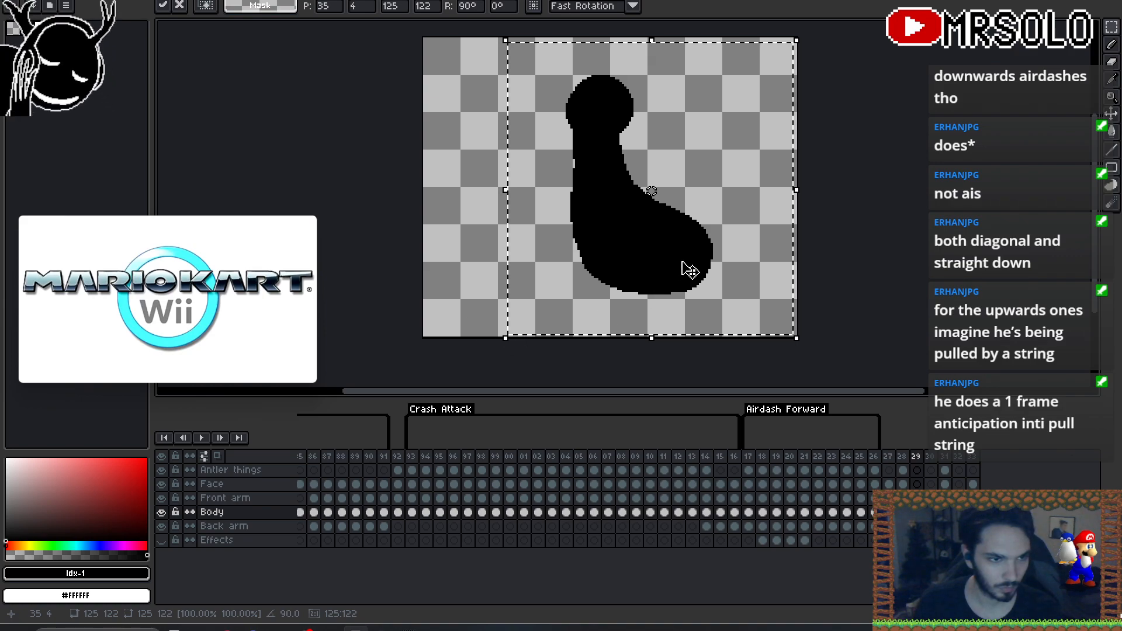
key("Return")
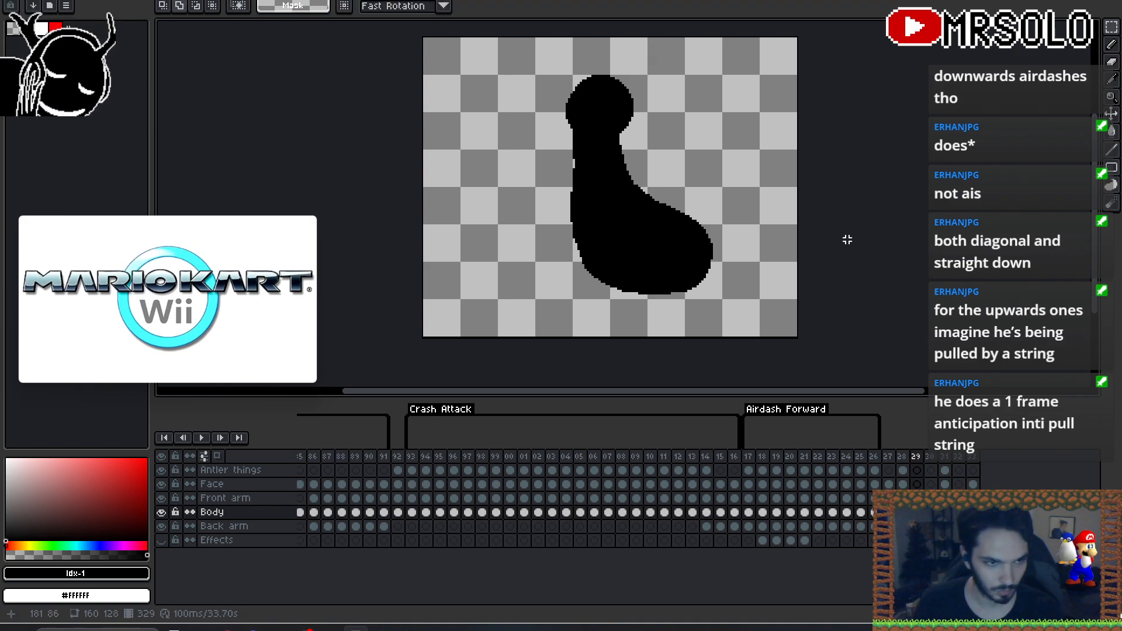
key("shift+h")
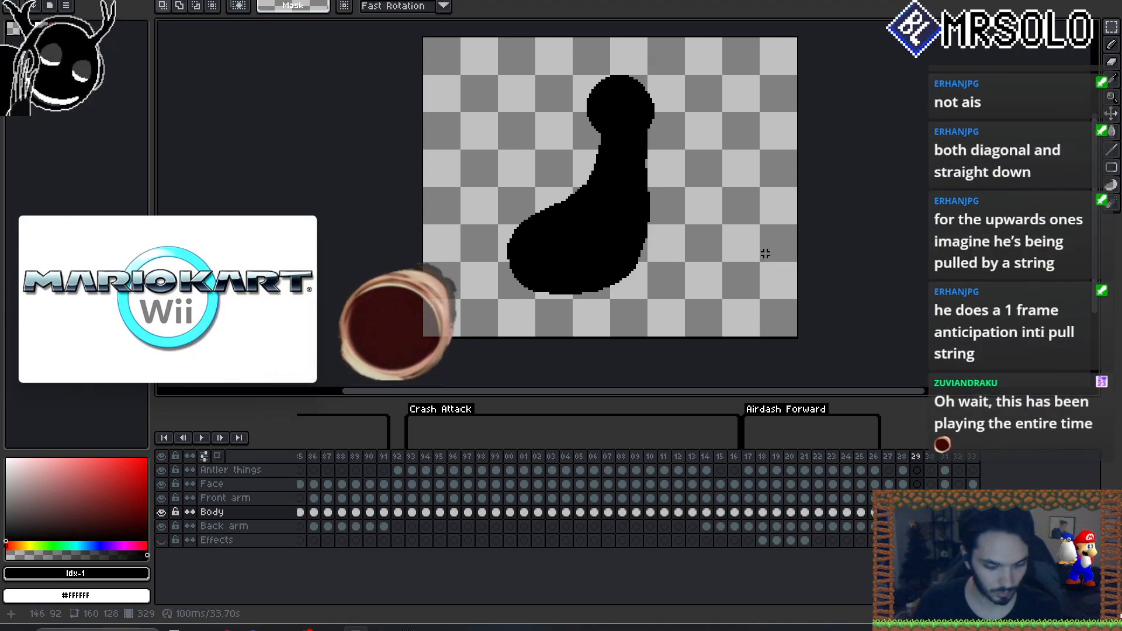
key("v")
left_click_drag(717, 270, 797, 246)
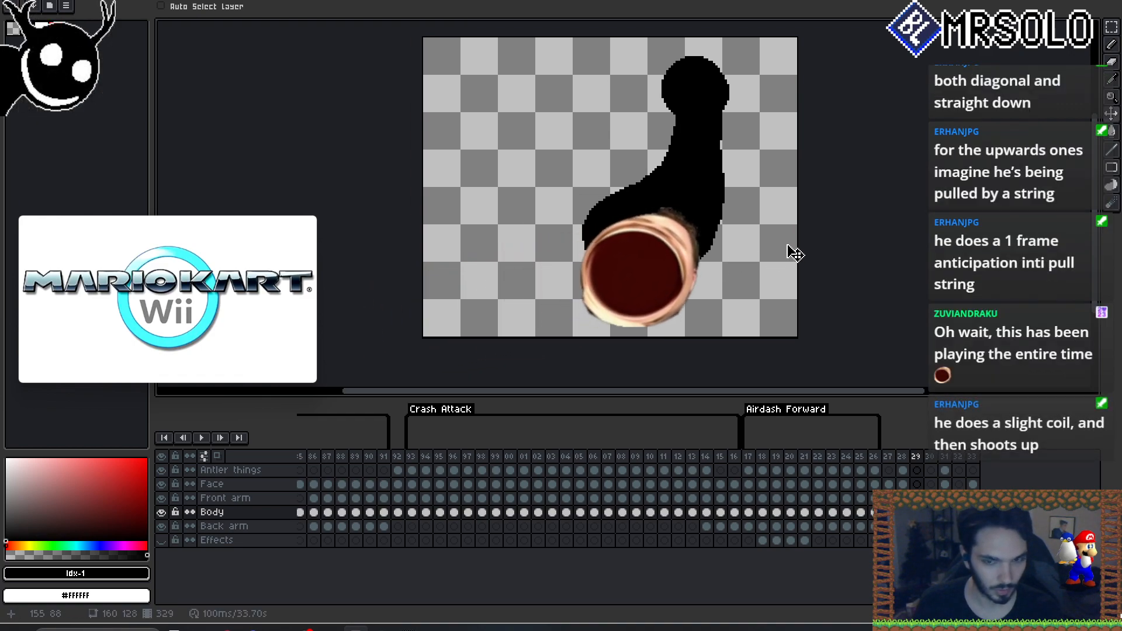
key("shift+h")
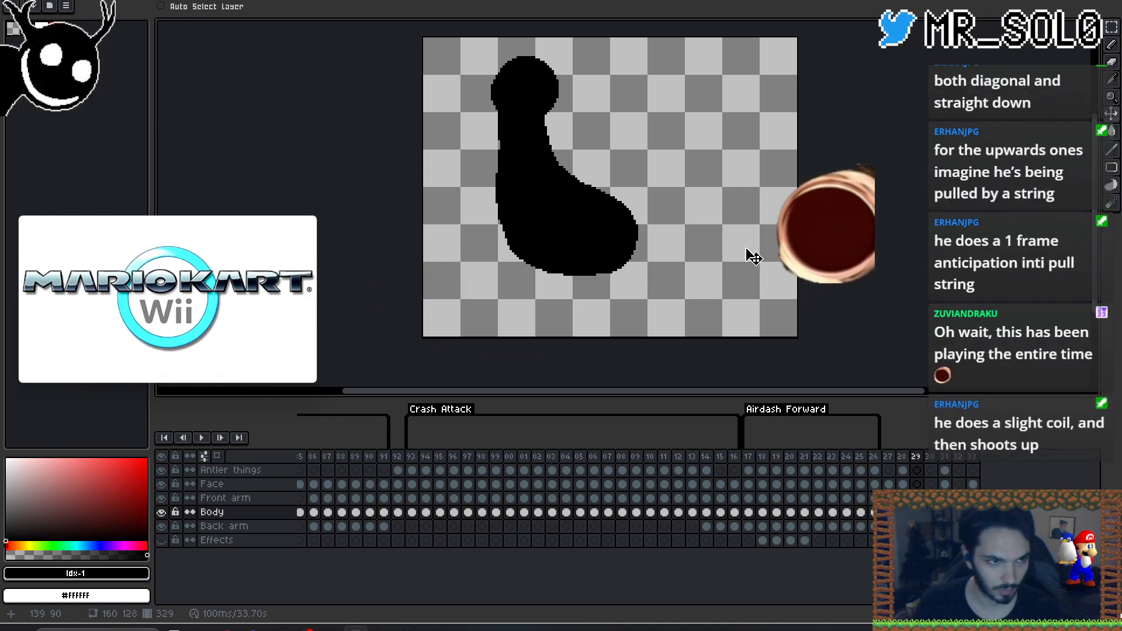
key("shift+h")
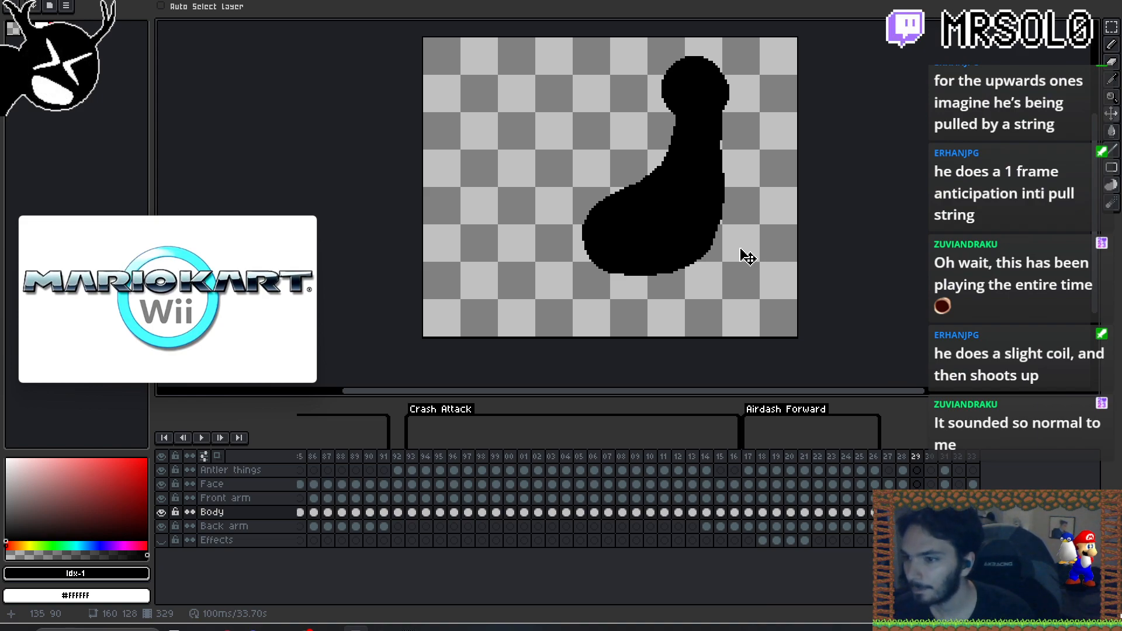
- Clear the Body silhouette from frame 329, and briefly clear and restore the one in frame 330
key("Delete")
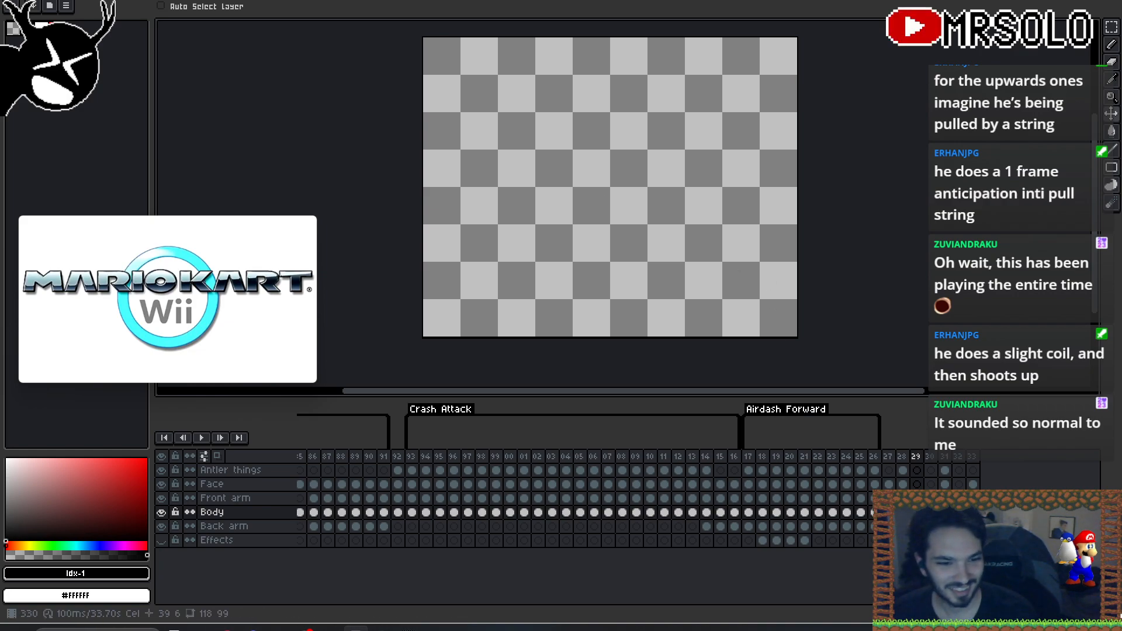
left_click(931, 513)
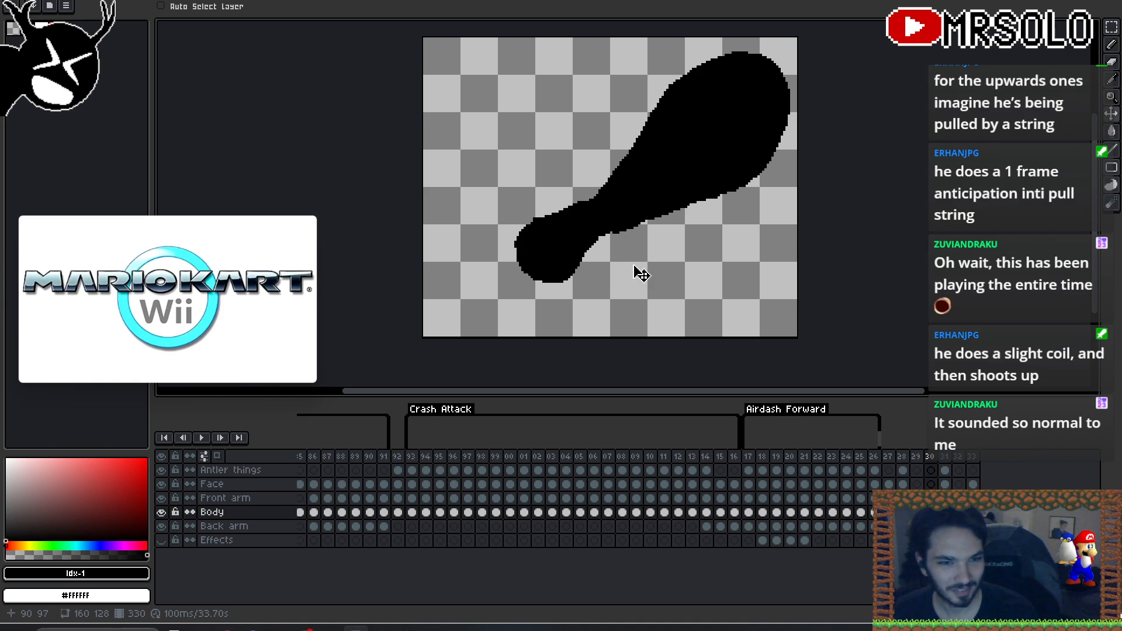
key("Delete")
key("ctrl+z")
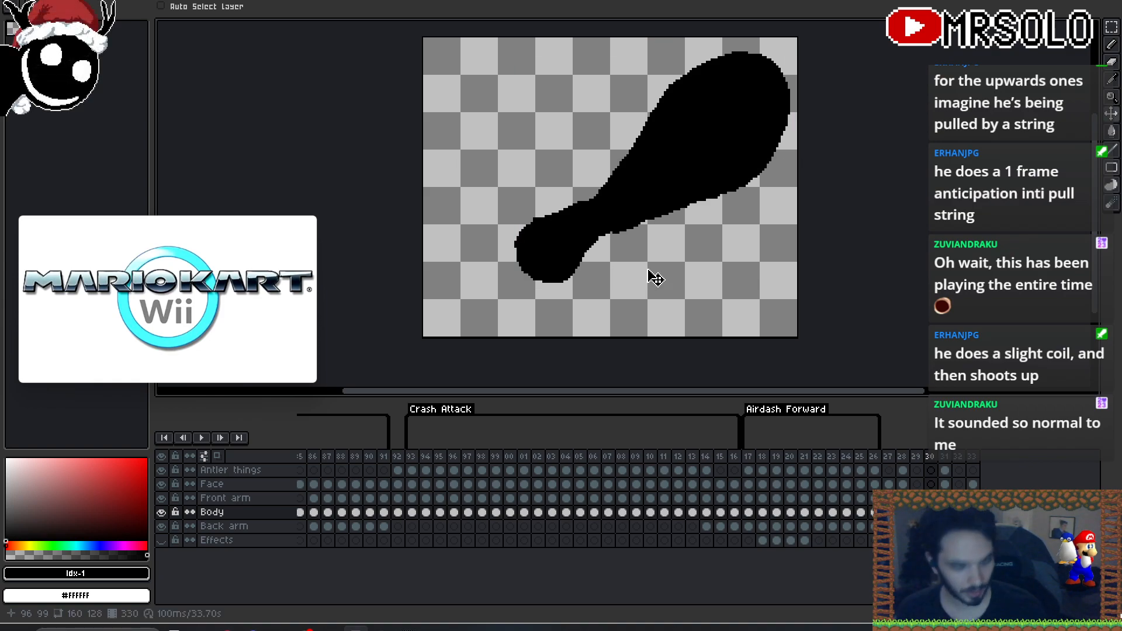
- Flip the frame 330 Body silhouette so its head points up and right, rotate it about 7.8° and reposition it on the canvas
left_click_drag(654, 278, 722, 239)
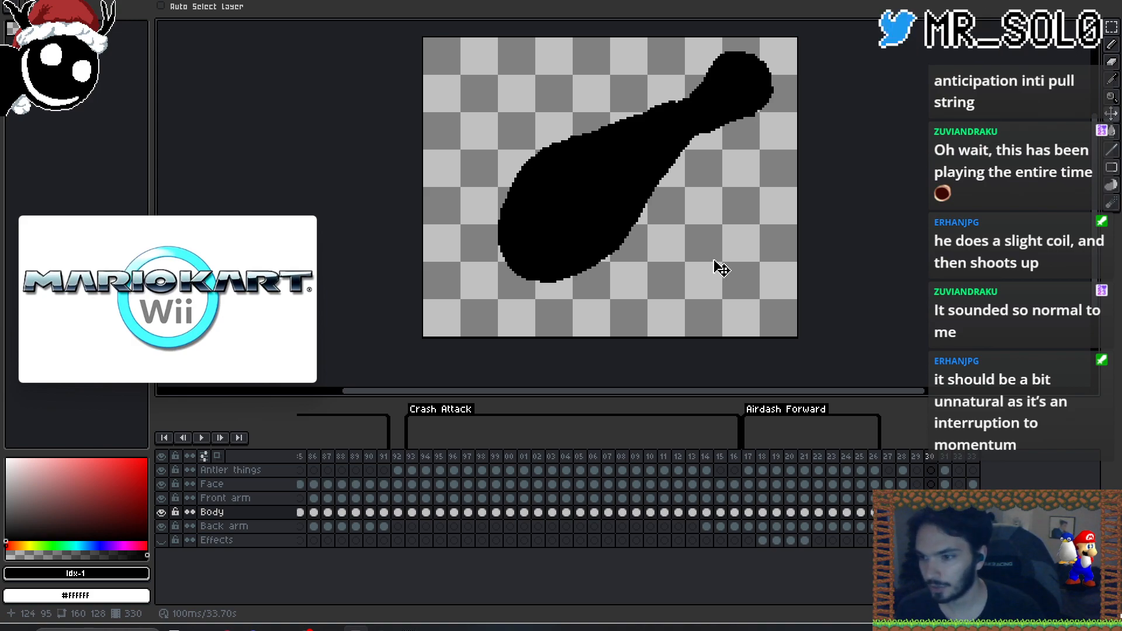
key("ctrl+t")
left_click_drag(783, 294, 809, 288)
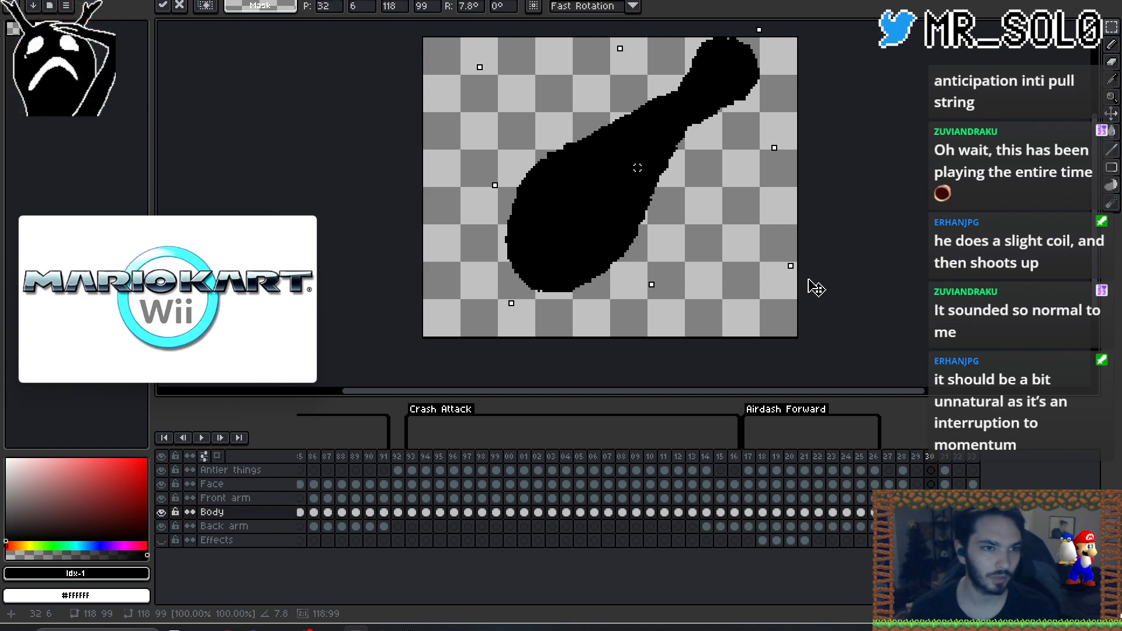
left_click_drag(700, 226, 715, 238)
key("Return")
- Apply the rotated frame 330 Body silhouette and trim its lower right side and bottom with a 13 px eraser
key("e")
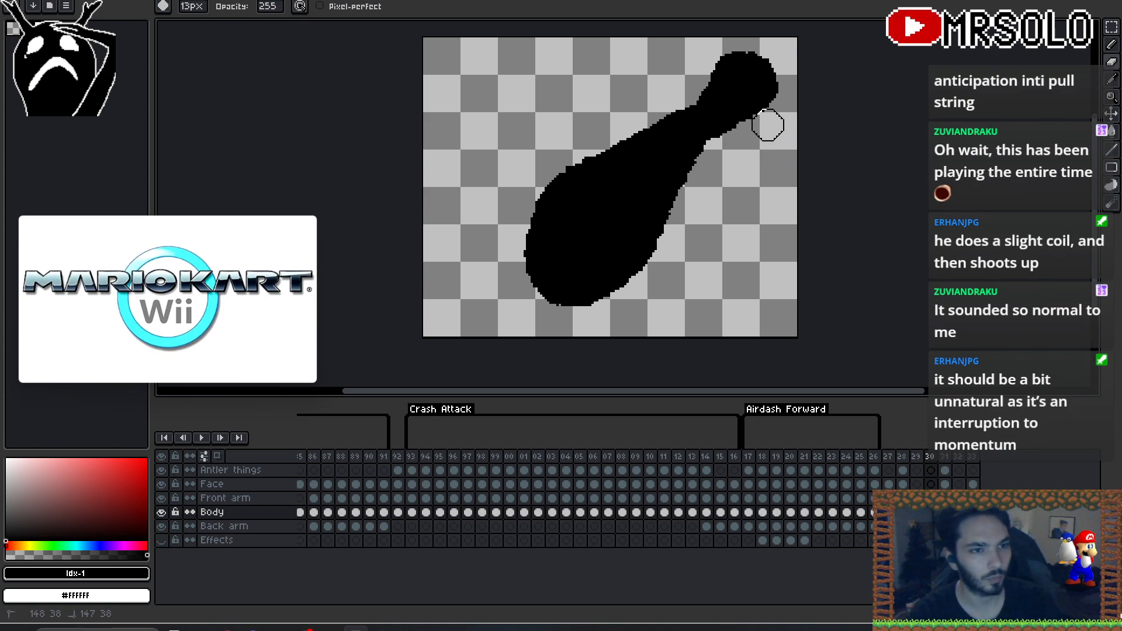
mouse_move(719, 151)
left_mouse_down()
mouse_move(653, 278)
mouse_move(674, 238)
mouse_move(608, 313)
mouse_move(616, 308)
mouse_move(524, 310)
mouse_move(587, 310)
mouse_move(578, 363)
left_mouse_up()
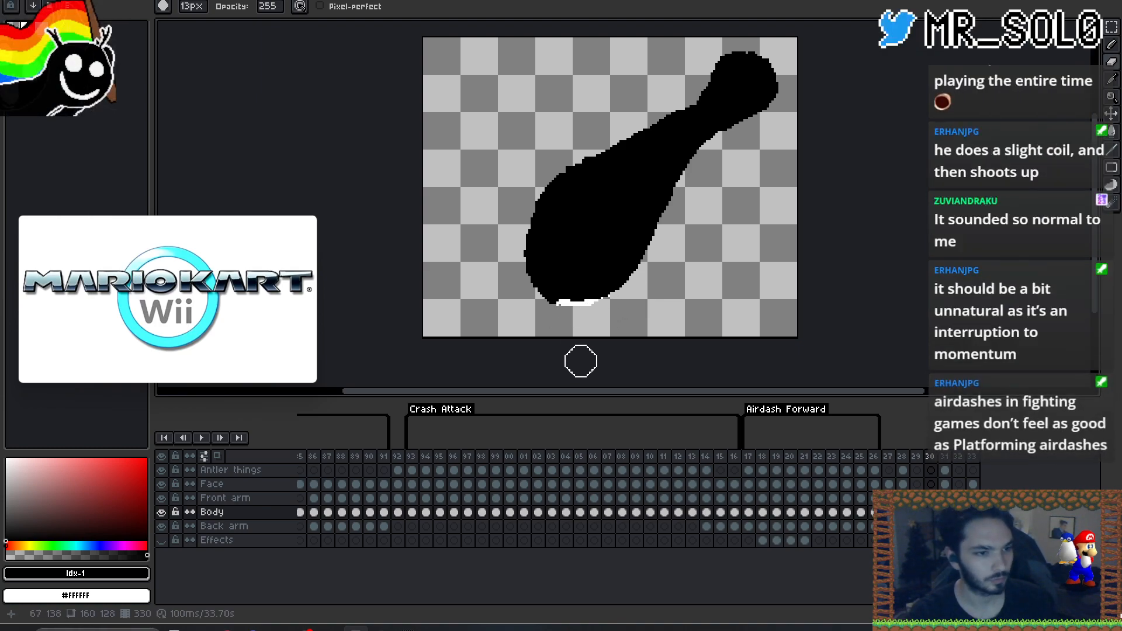
mouse_move(619, 303)
left_mouse_down()
mouse_move(571, 312)
mouse_move(531, 288)
left_mouse_up()
key("b")
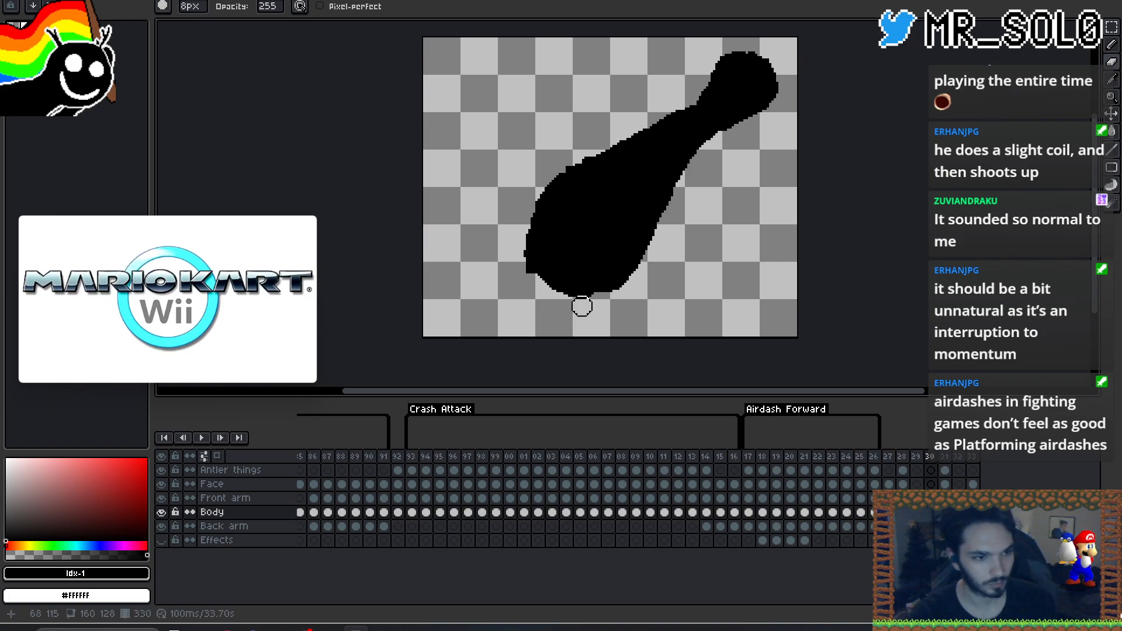
- Round off the bottom of the frame 330 Body silhouette and trim its lower left edge with a 4 px eraser
key("minus")
key("minus")
key("minus")
key("minus")
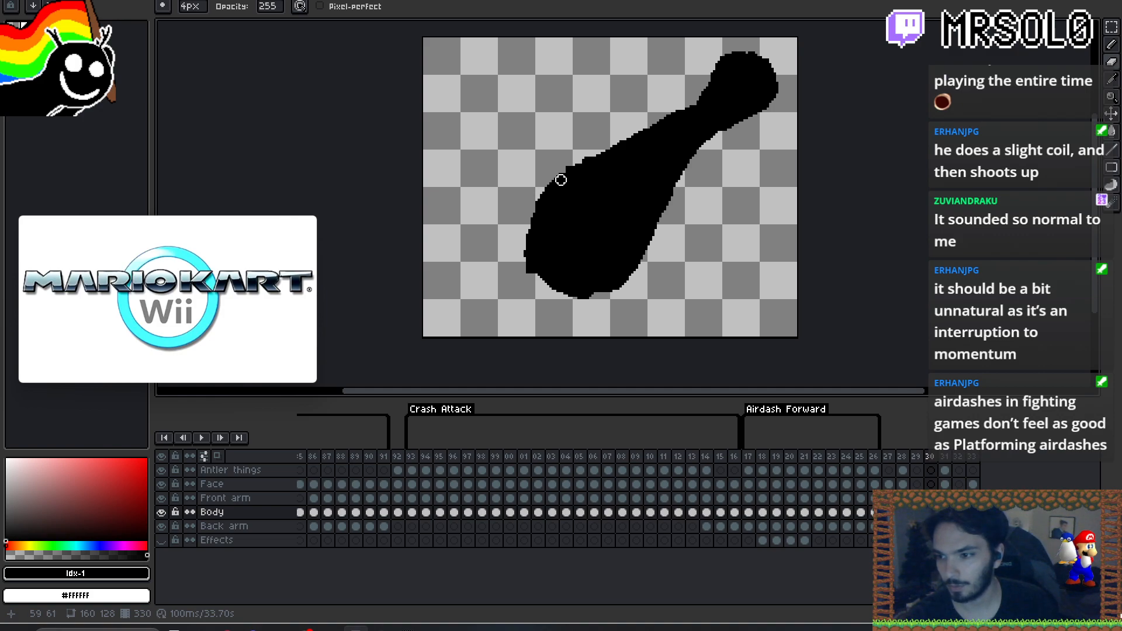
key("b")
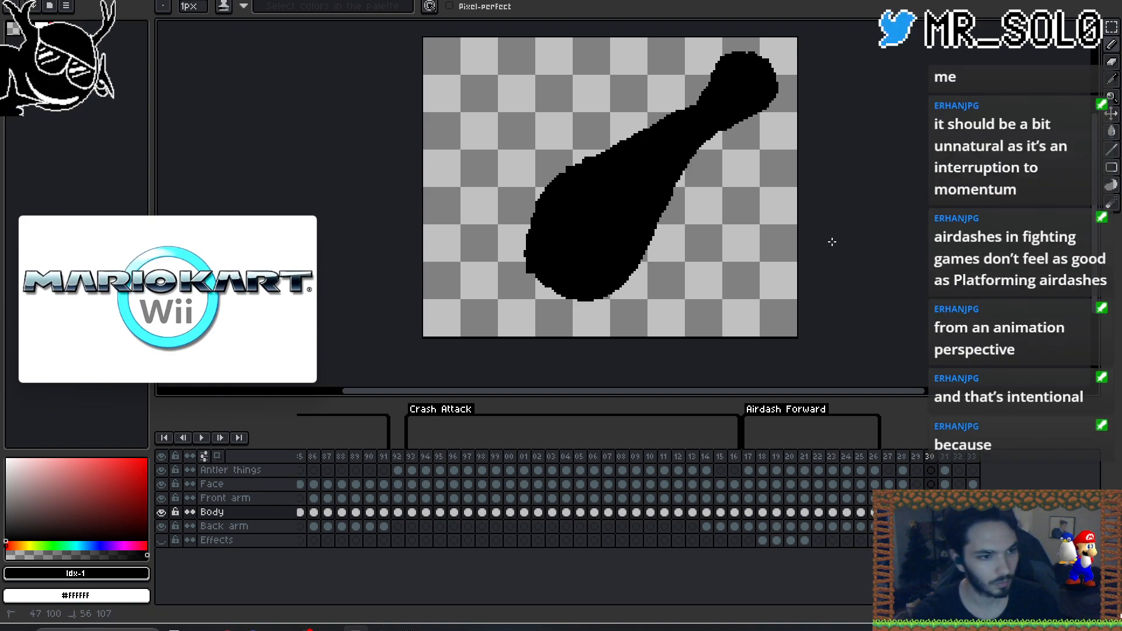
key("e")
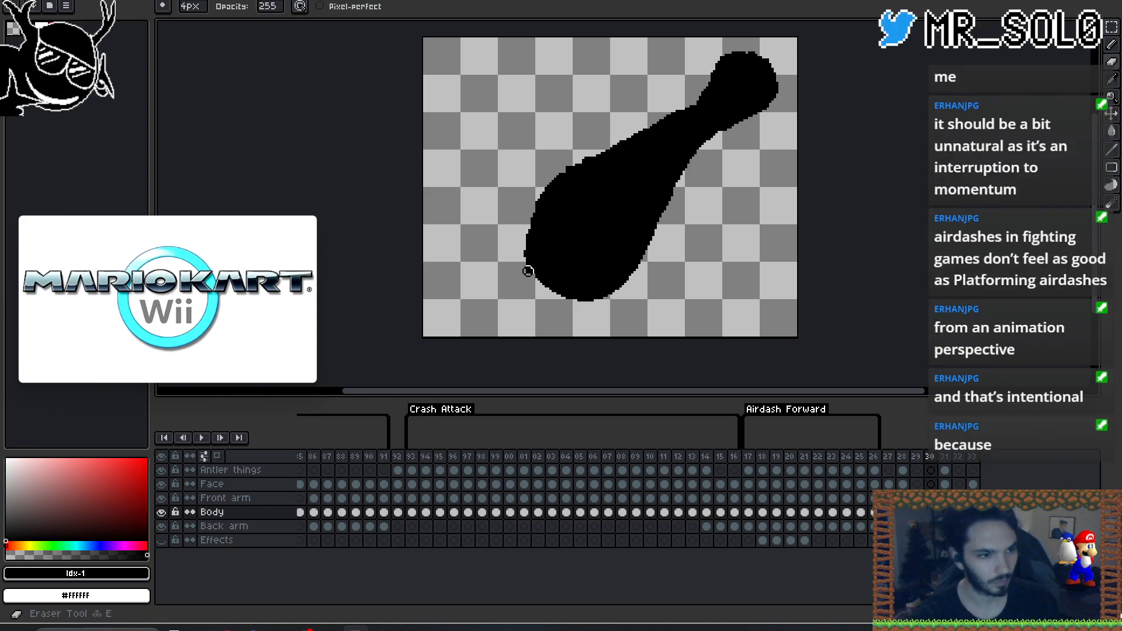
mouse_move(528, 278)
left_mouse_down()
mouse_move(526, 243)
mouse_move(525, 292)
mouse_move(527, 185)
mouse_move(523, 246)
mouse_move(534, 219)
left_mouse_up()
- Smooth the upper left contour of the frame 330 Body silhouette up to the neck with a 1 px eraser
key("minus")
key("minus")
key("minus")
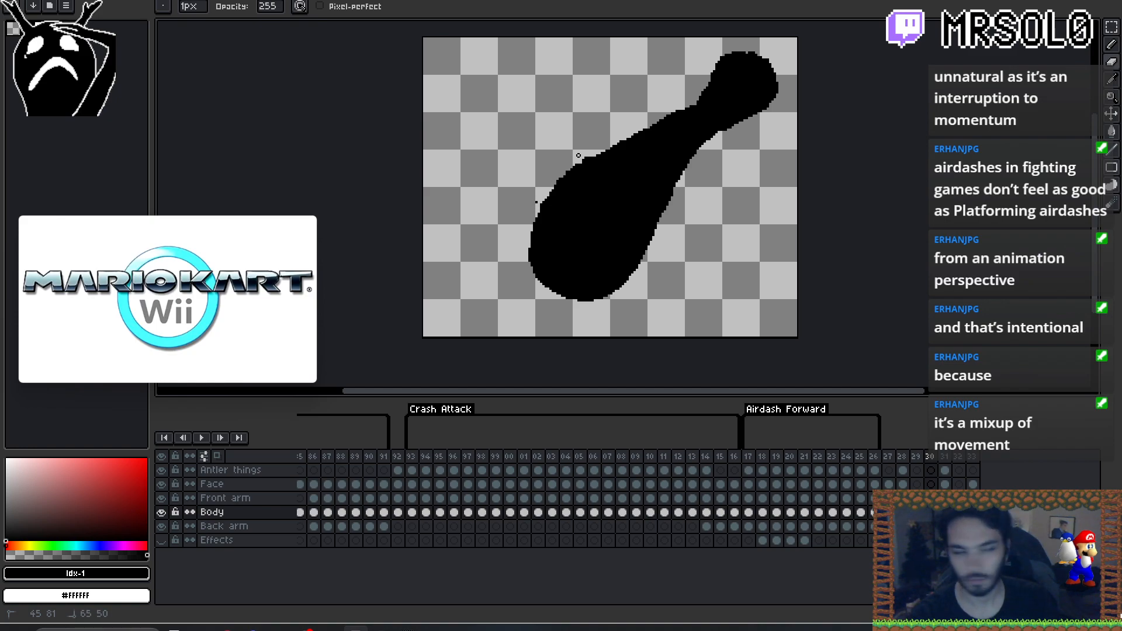
left_click_drag(530, 216, 546, 193)
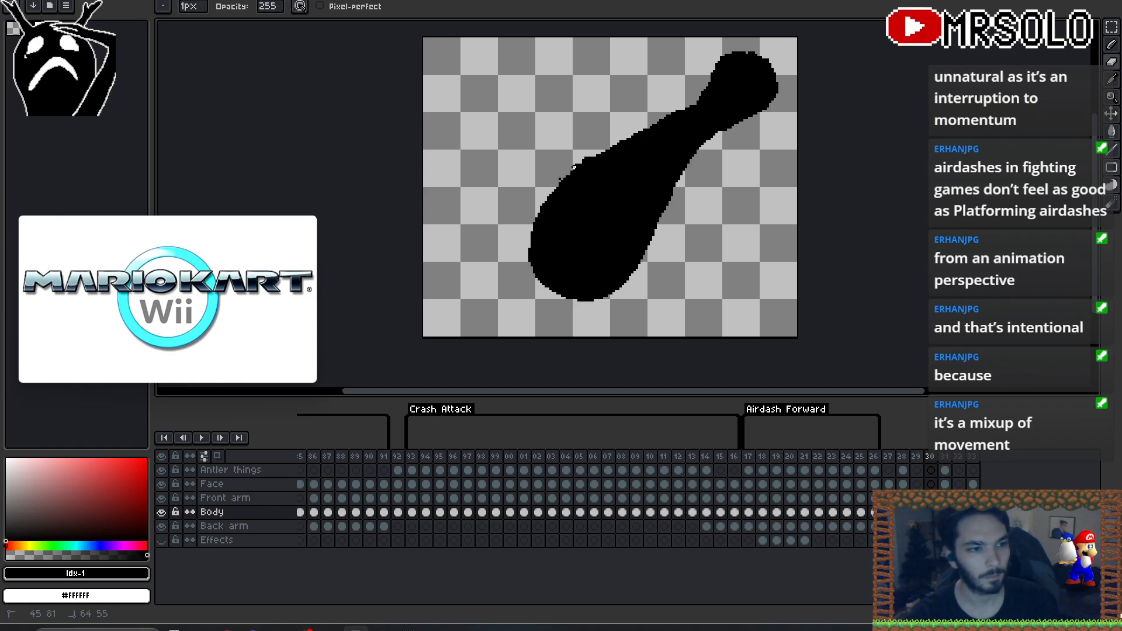
left_click_drag(619, 143, 621, 146)
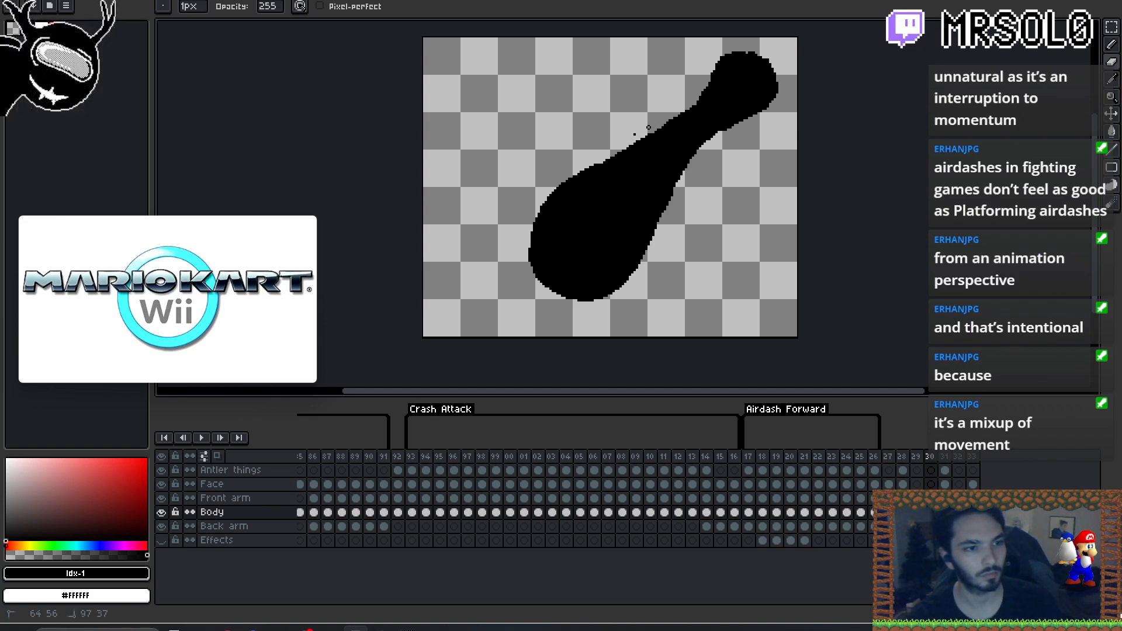
mouse_move(635, 132)
left_mouse_down()
mouse_move(674, 113)
mouse_move(656, 117)
left_mouse_up()
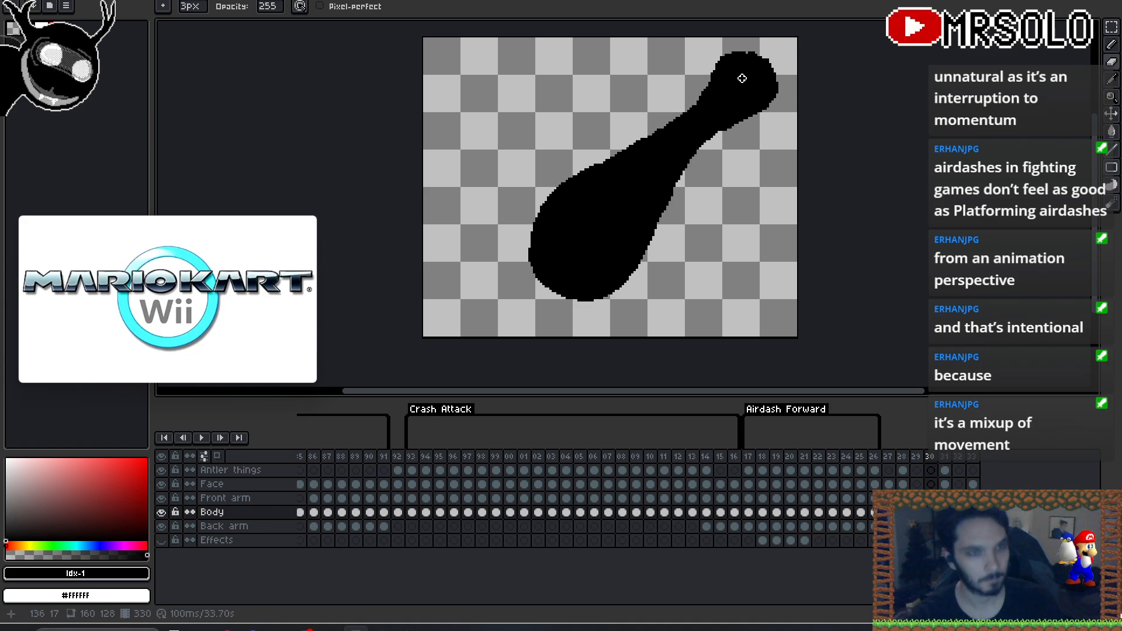
- Refine the head and neck outline of the frame 330 Body silhouette with a 1 px pencil and a 3 px eraser
key("b")
left_click_drag(726, 64, 719, 71)
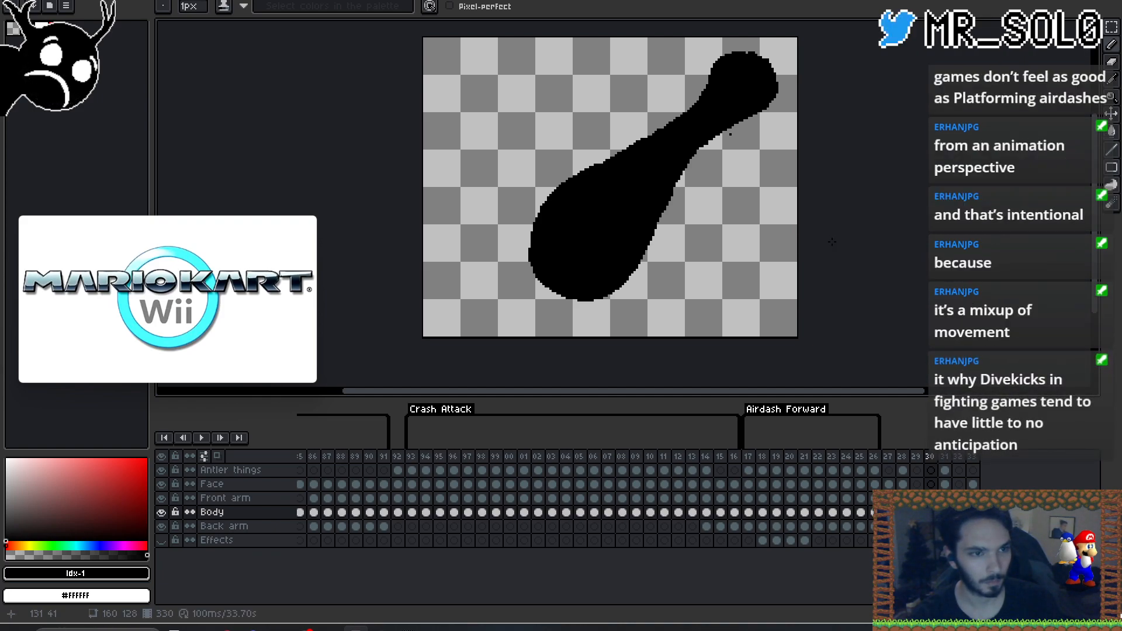
key("b")
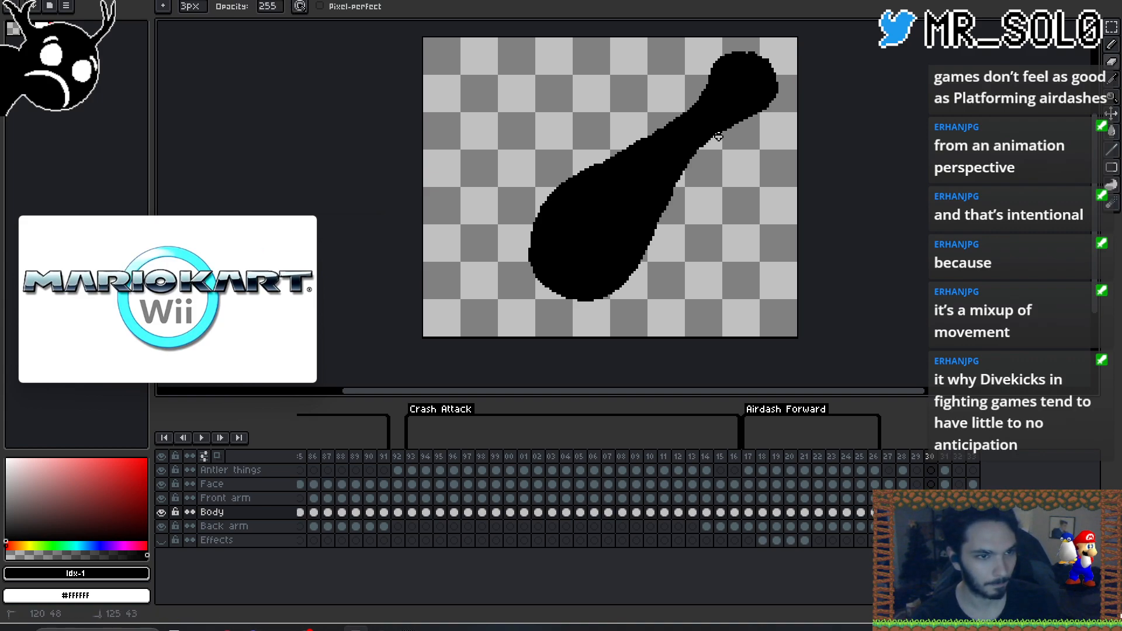
left_click_drag(717, 136, 741, 122)
key("b")
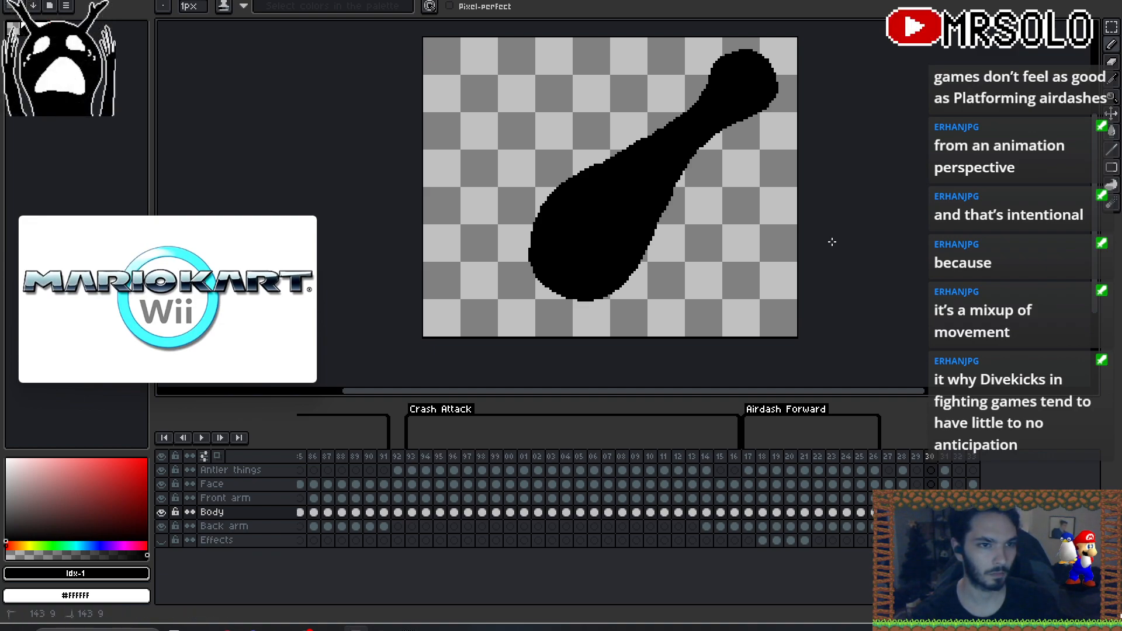
key("e")
mouse_move(766, 53)
left_mouse_down()
mouse_move(777, 88)
mouse_move(768, 51)
mouse_move(780, 74)
mouse_move(772, 111)
mouse_move(776, 86)
left_mouse_up()
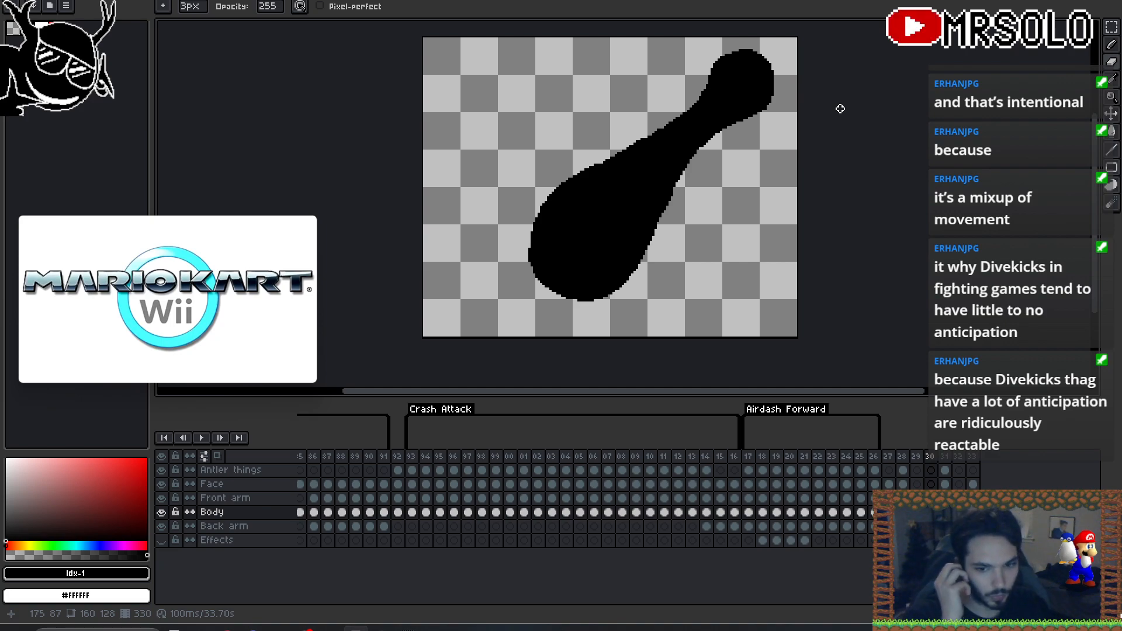
- Go to the empty Body cel in frame 329 and turn on onion skinning to show the neighbouring poses
mouse_move(715, 227)
left_mouse_down()
mouse_move(734, 232)
mouse_move(725, 225)
left_mouse_up()
key("Left")
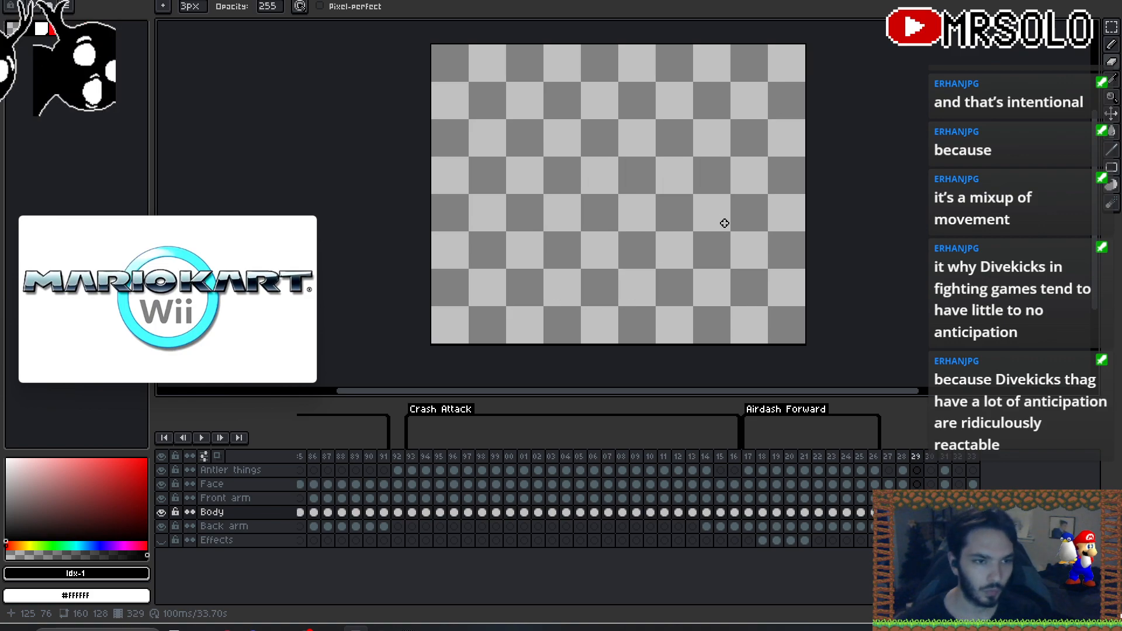
key("Left")
key("Right")
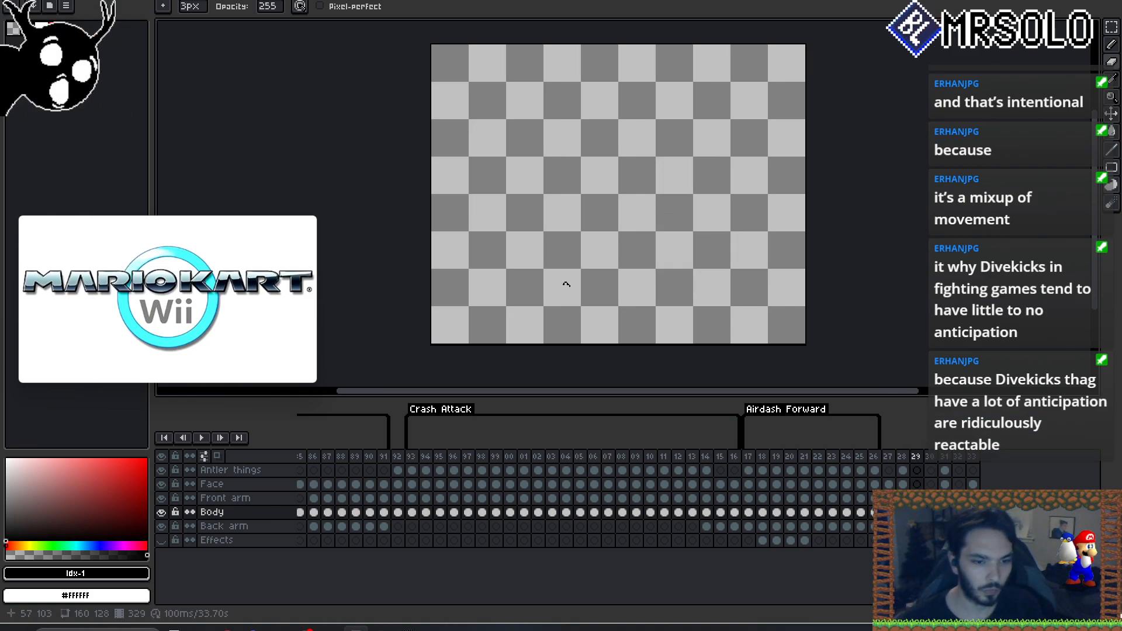
left_click(217, 456)
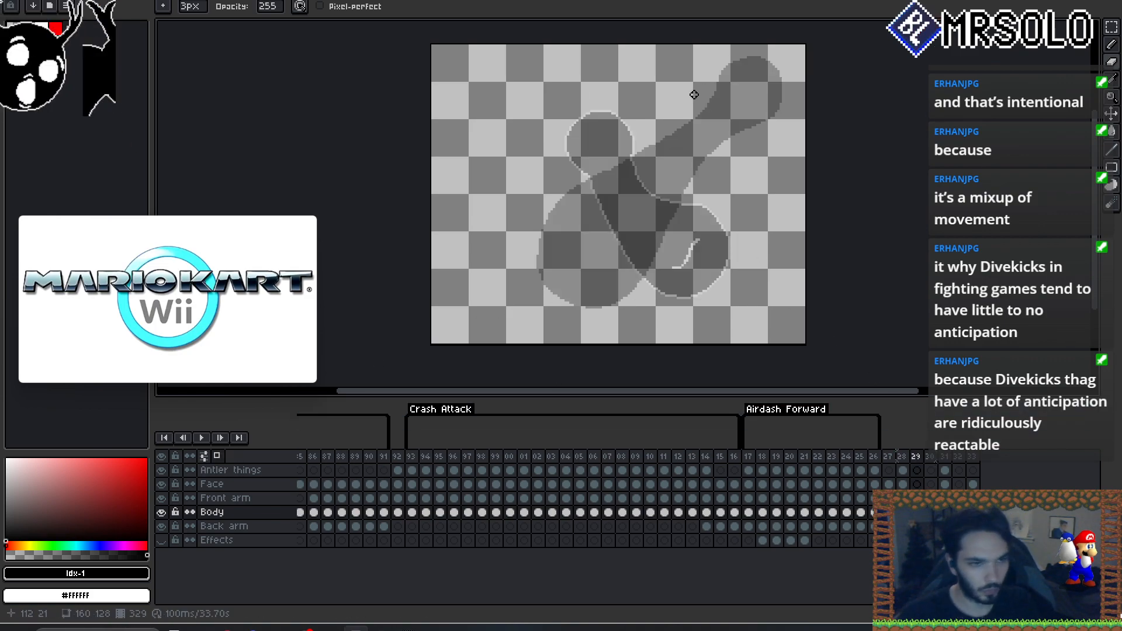
- Paint a round head and the start of the neck between the onion-skinned poses in frame 329, using 24 px and 13 px brushes
key("b")
key("plus")
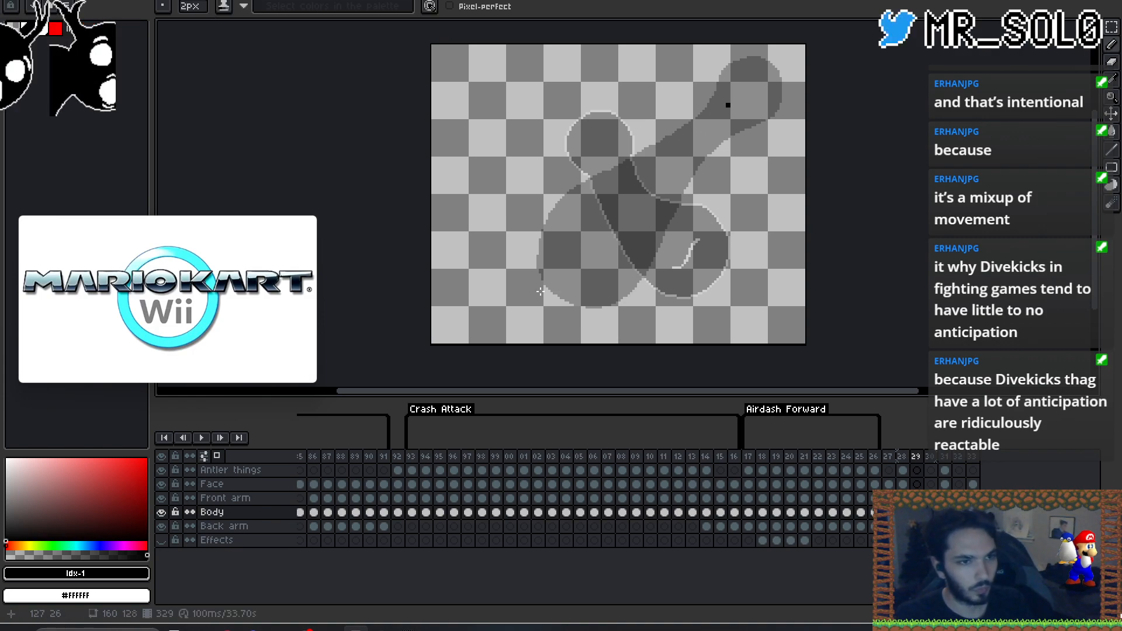
key("plus")
key("plus")
key("plus")
key("plus")
key("plus")
key("plus")
key("plus")
key("plus")
key("plus")
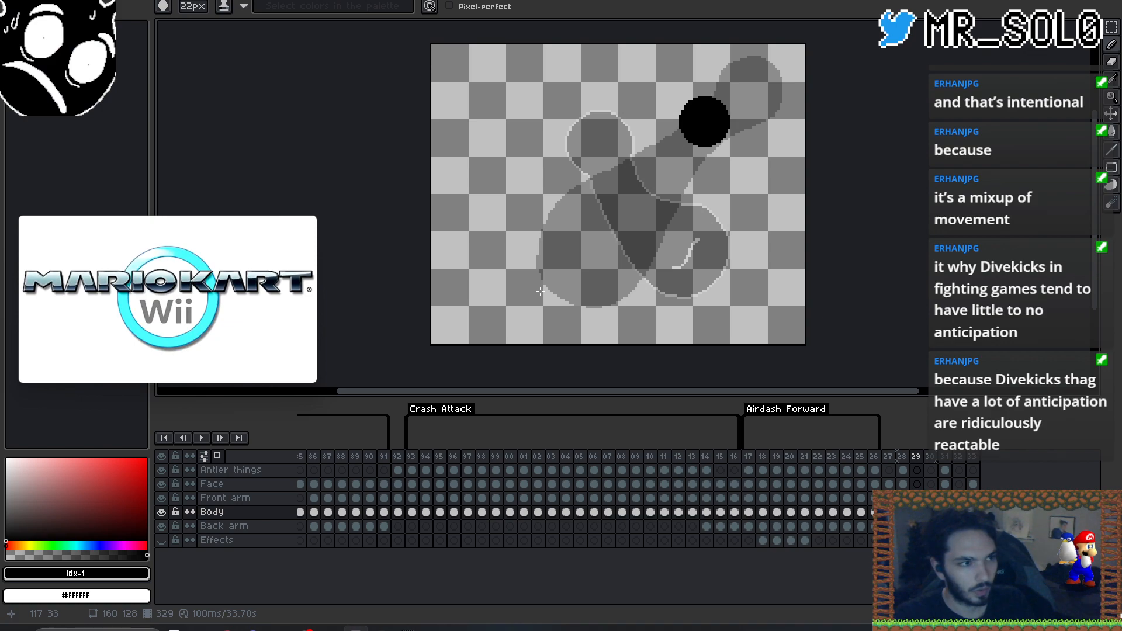
key("plus")
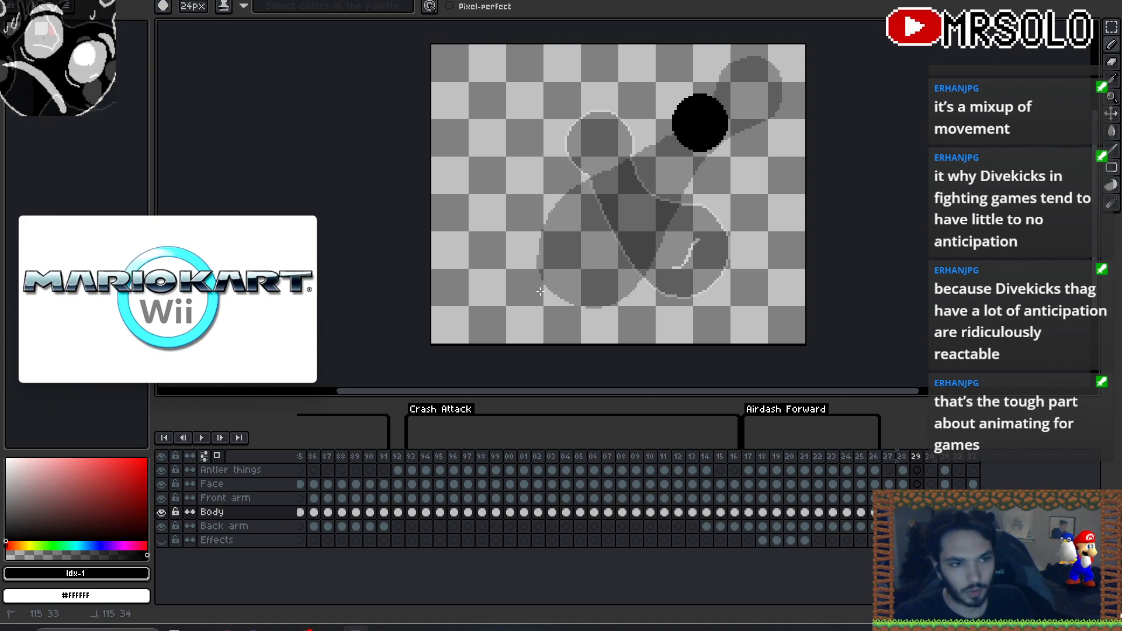
key("minus")
key("minus")
key("minus")
key("minus")
key("minus")
key("minus")
key("minus")
key("minus")
key("minus")
key("minus")
key("minus")
mouse_move(689, 117)
left_mouse_down()
mouse_move(668, 144)
mouse_move(694, 134)
mouse_move(662, 167)
mouse_move(720, 104)
left_mouse_up()
key("ctrl+z")
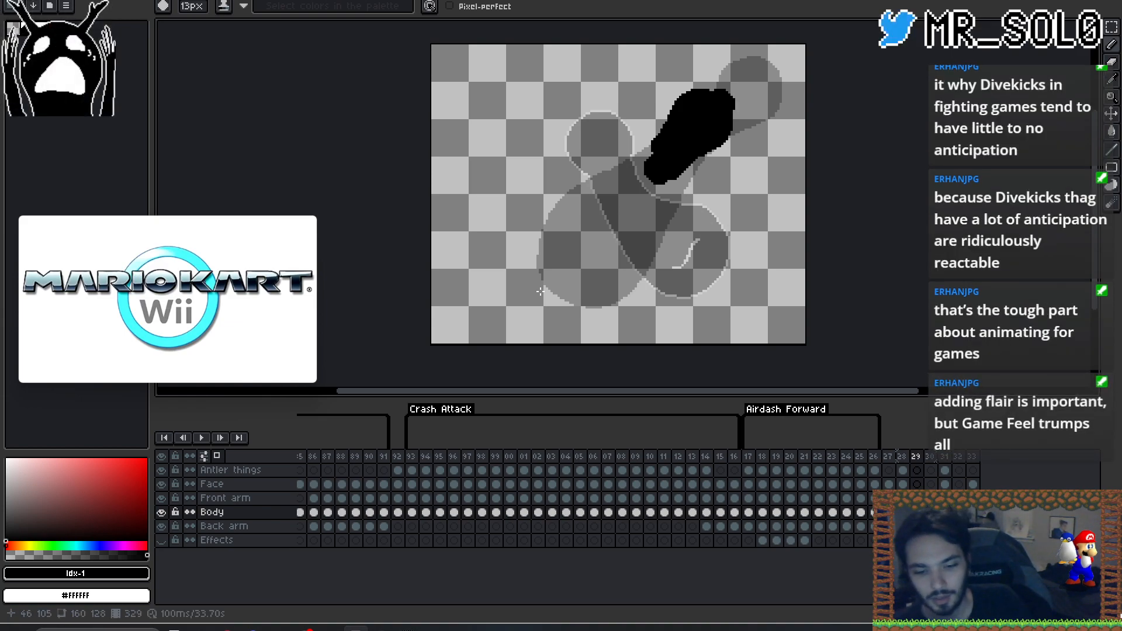
- Outline and fill the curved body below the head in frame 329 in black with the 13 px brush
left_click_drag(671, 158, 666, 188)
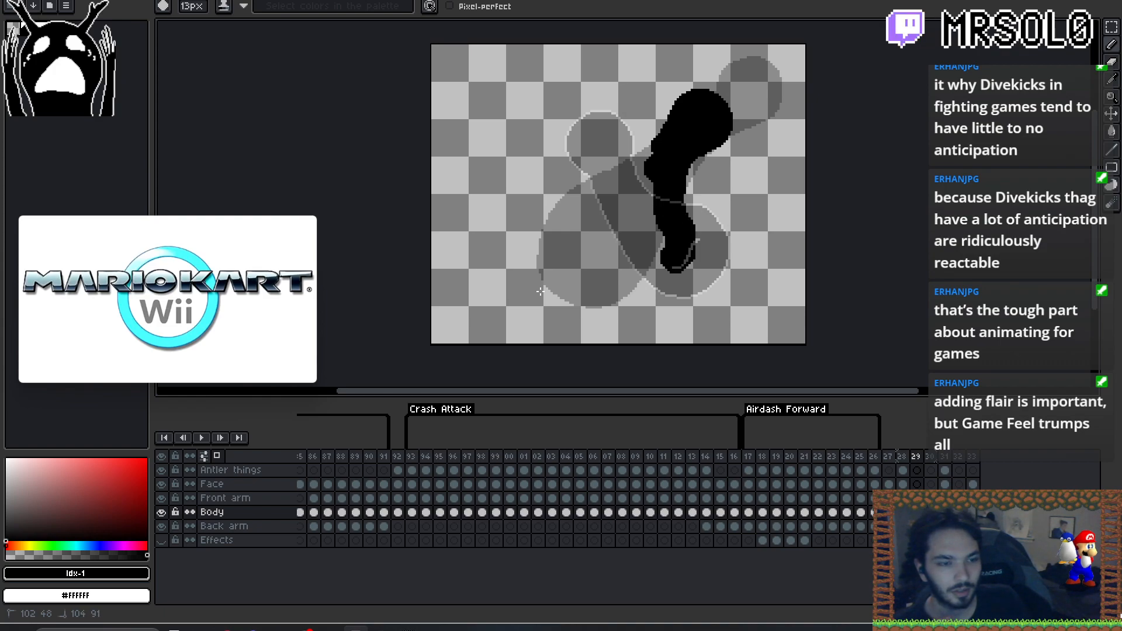
left_click_drag(682, 258, 621, 289)
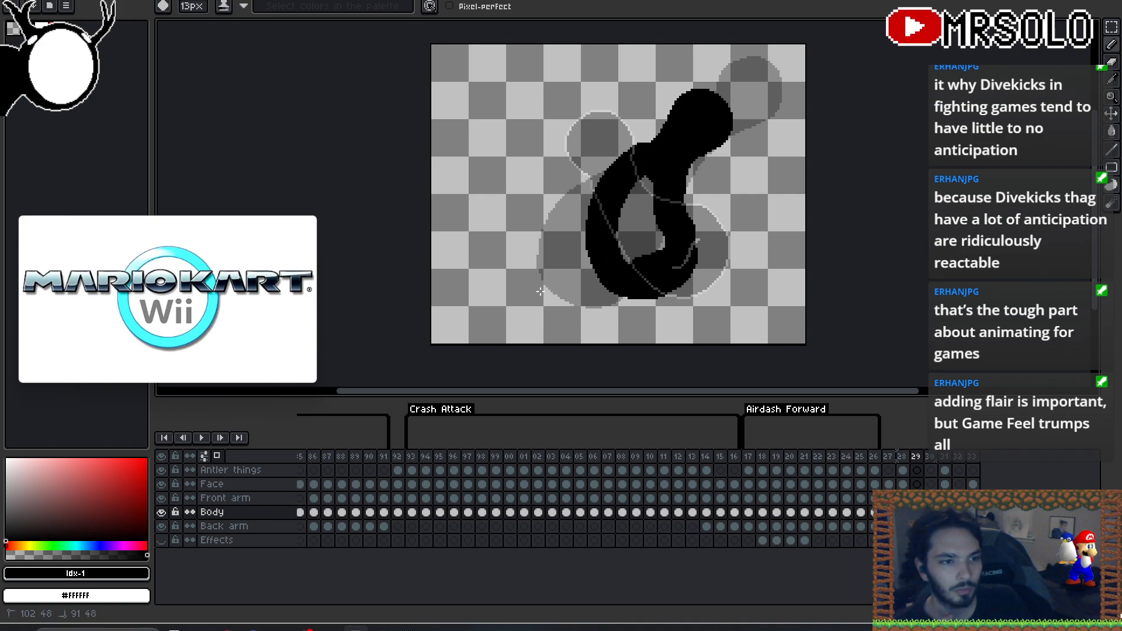
left_click_drag(667, 145, 624, 263)
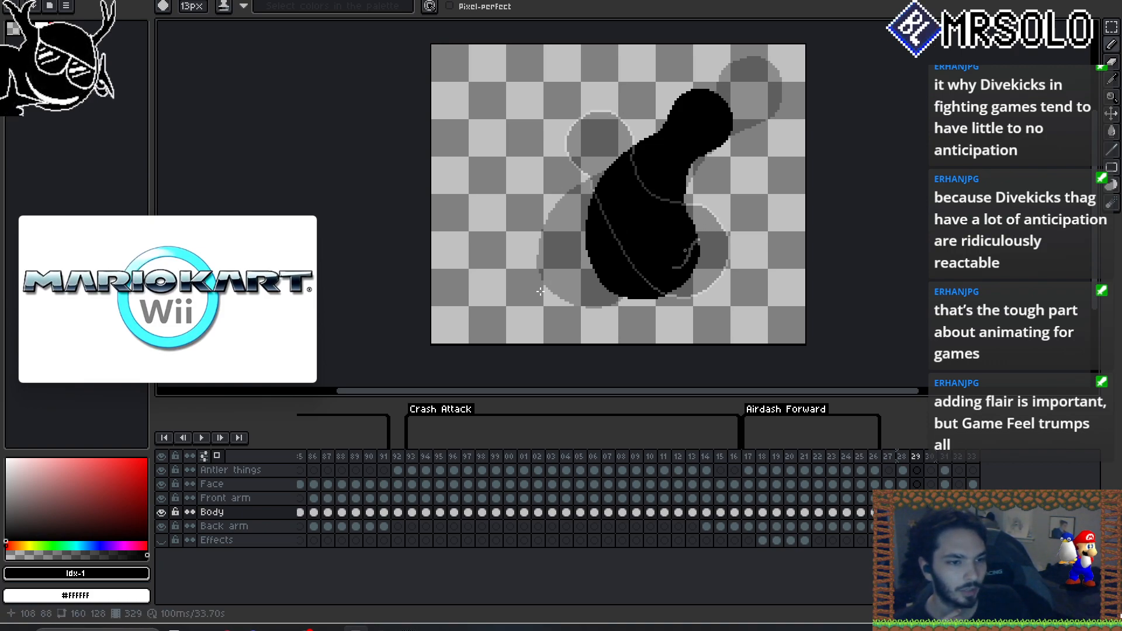
left_click_drag(691, 292, 678, 281)
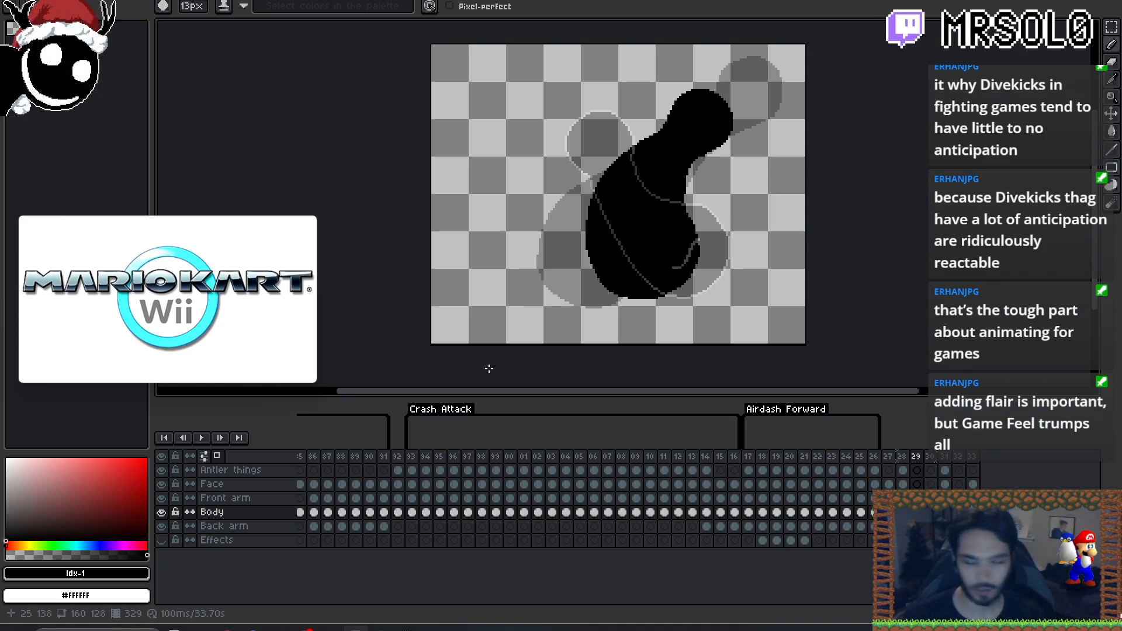
- Turn off onion skinning and play back the animation around frame 329 to check the new pose
left_click(219, 457)
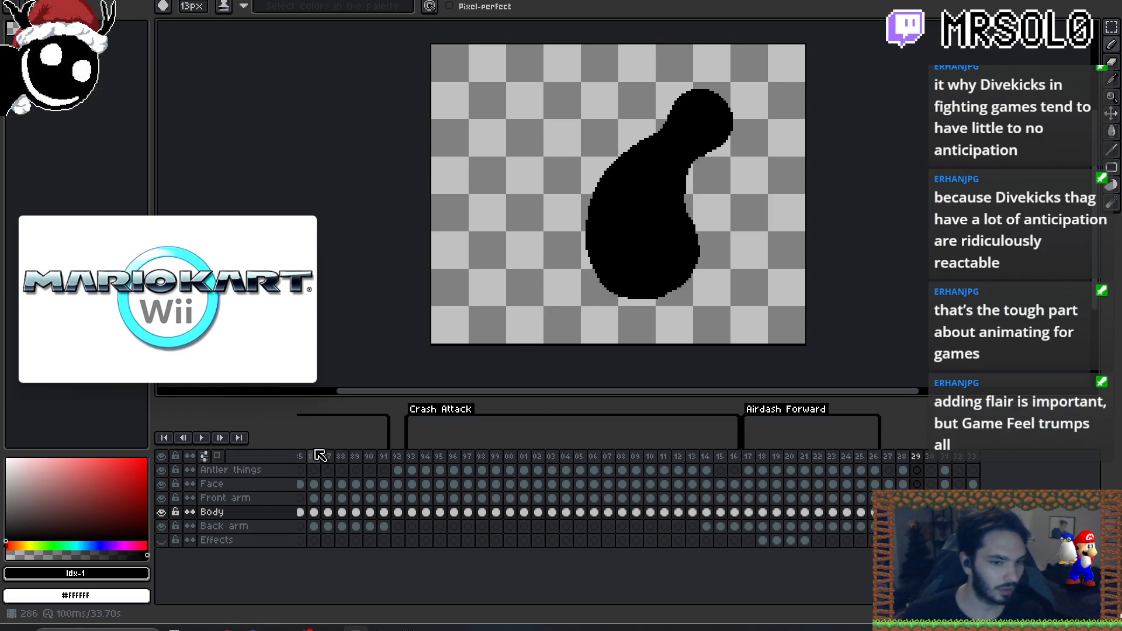
key("Left")
key("Left")
left_click(203, 439)
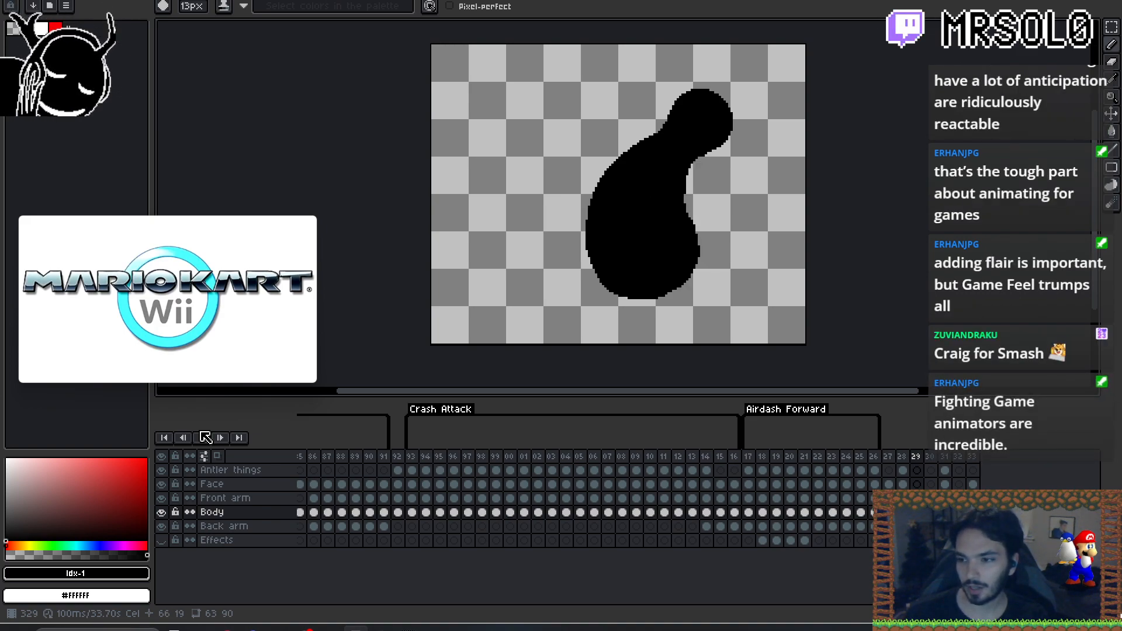
- Widen the lower right and bottom of the frame 329 Body silhouette into a fuller, rounder bulge
left_click_drag(646, 296, 639, 295)
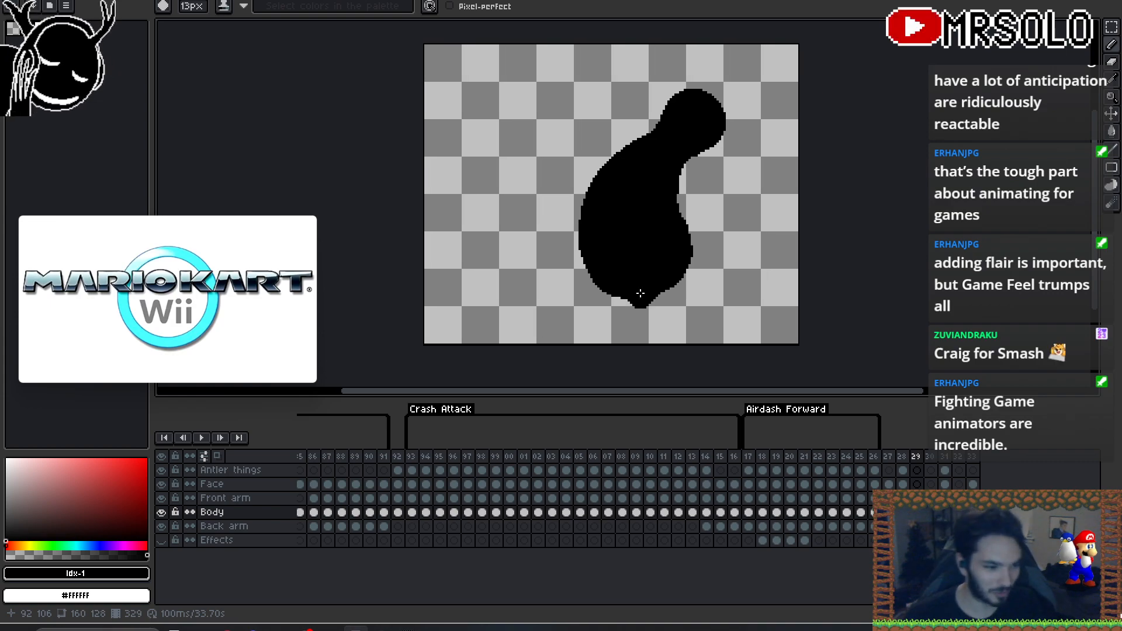
left_click_drag(667, 197, 671, 204)
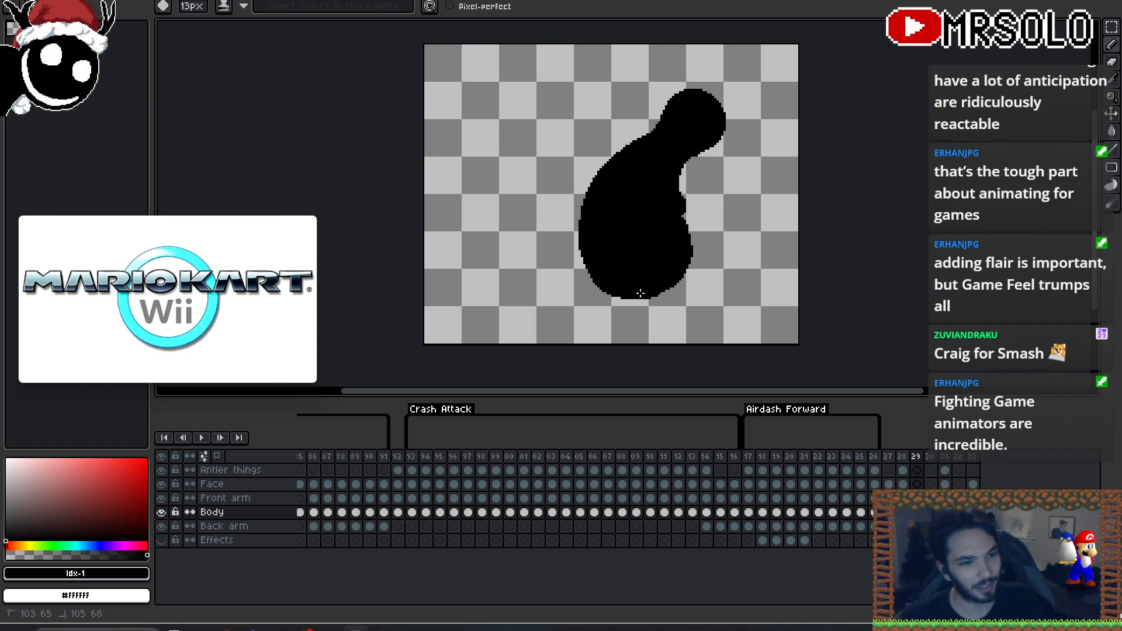
mouse_move(680, 274)
left_mouse_down()
mouse_move(649, 291)
mouse_move(678, 279)
left_mouse_up()
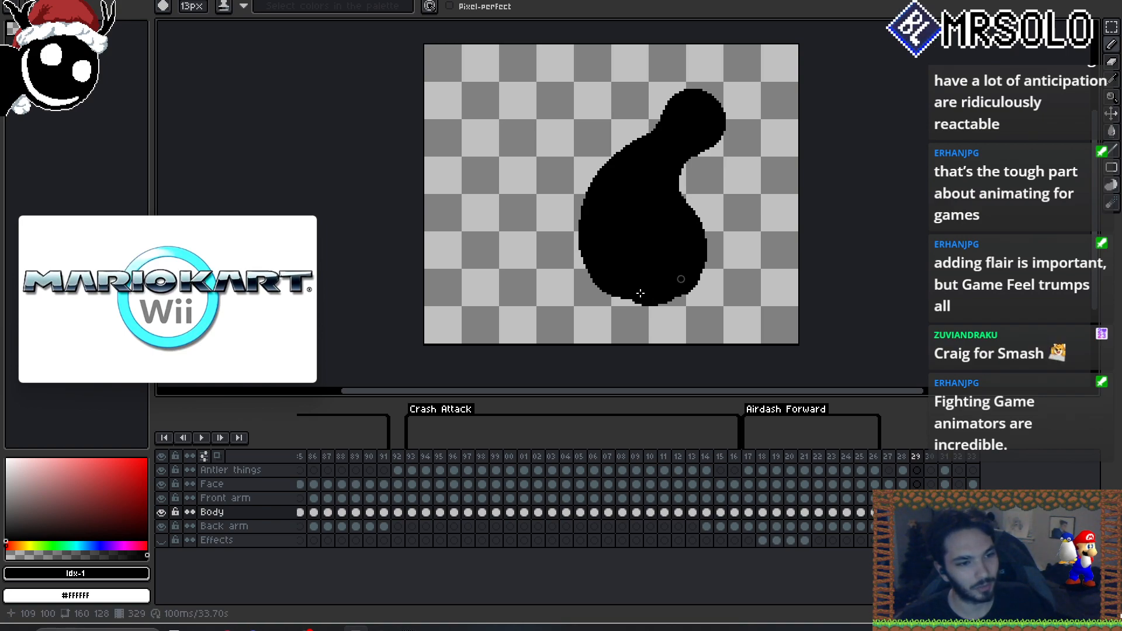
left_click_drag(596, 252, 606, 279)
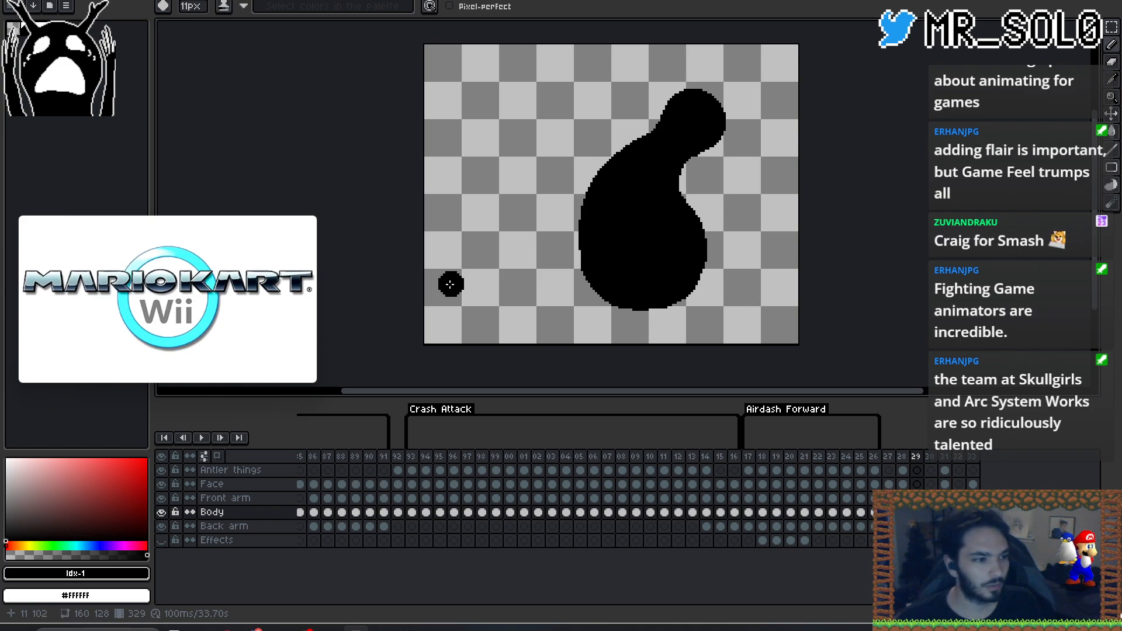
mouse_move(307, 239)
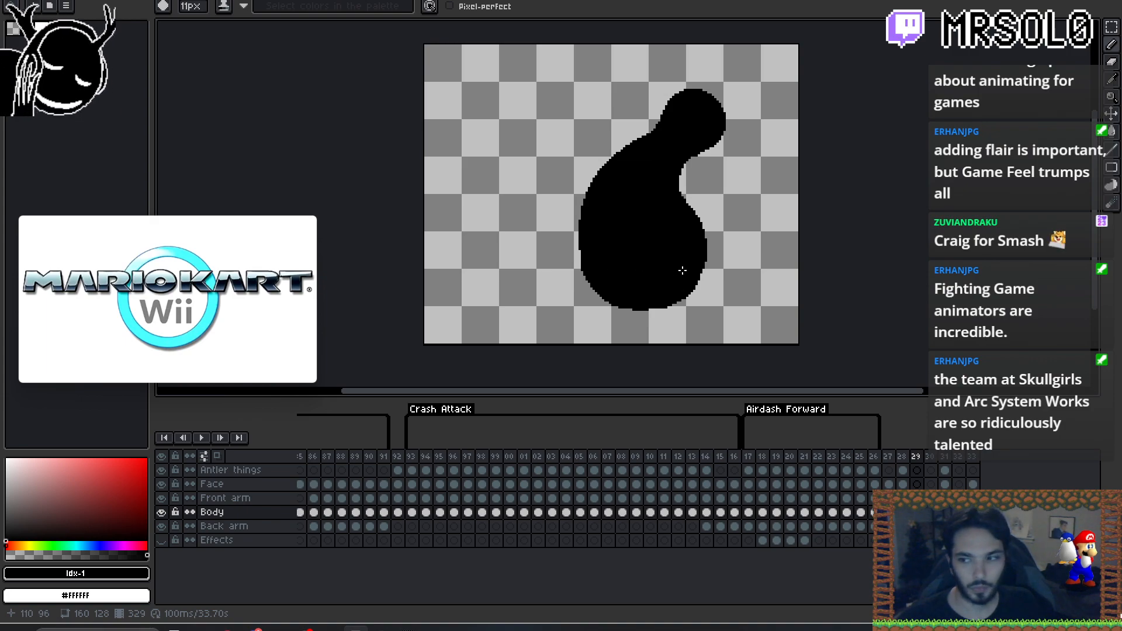
left_click_drag(721, 270, 708, 265)
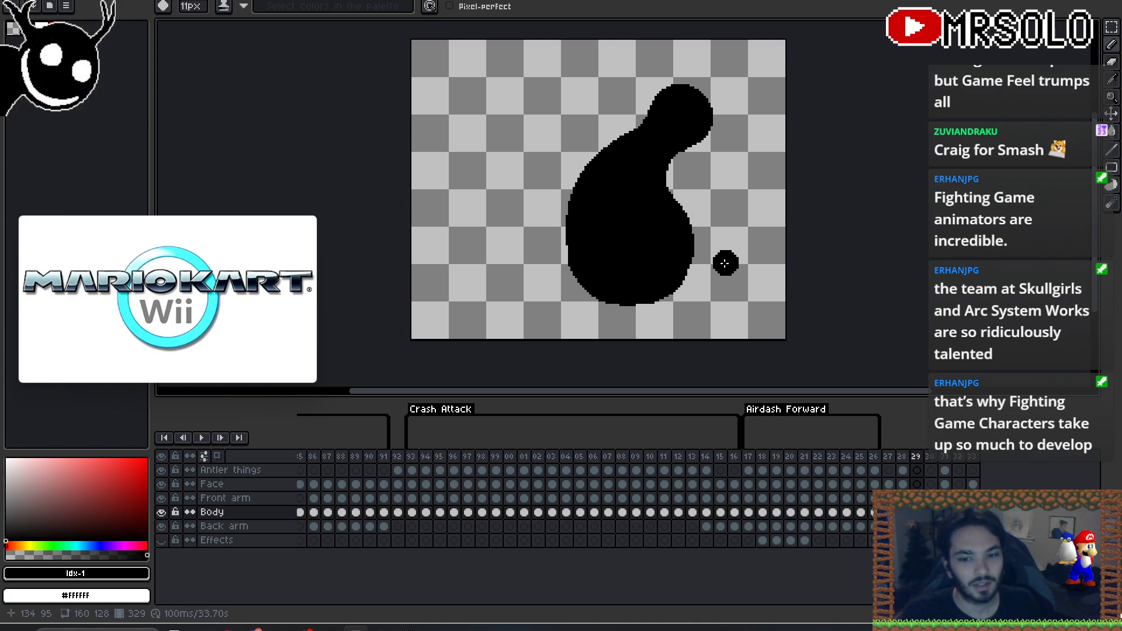
- Flip back and forth between frames 328 and 329 to compare the two Body poses
key("Left")
key("Right")
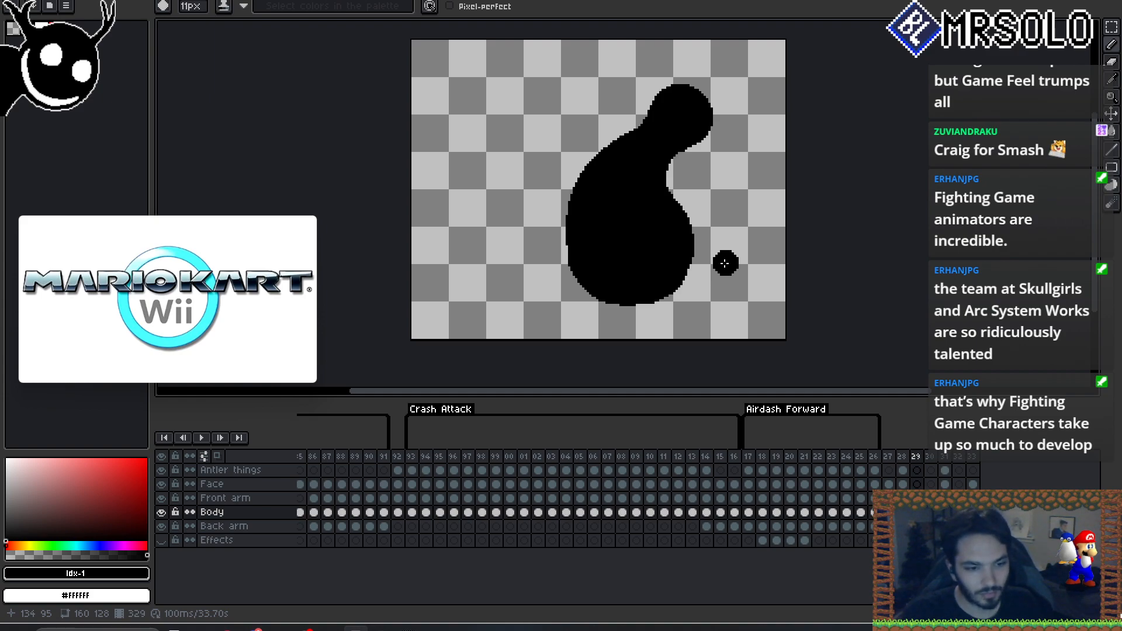
key("Left")
key("Right")
key("Left")
key("Right")
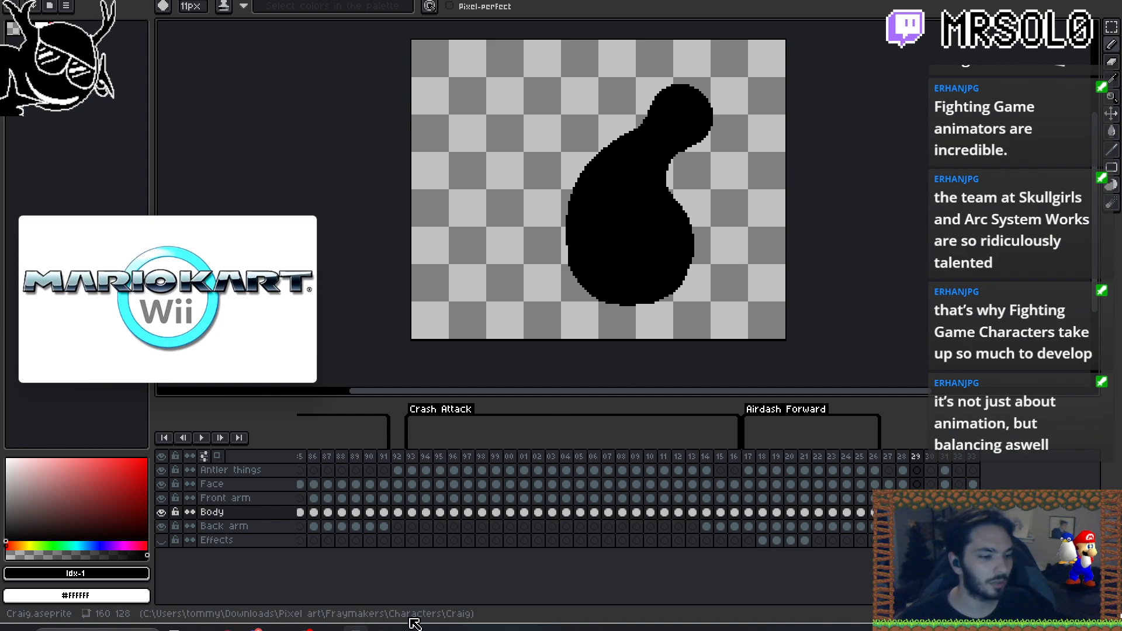
- Switch to FrayTools, look through the character's animation list and view shield_loop, shield_hurt and shield_out, and return to Aseprite
left_click(382, 629)
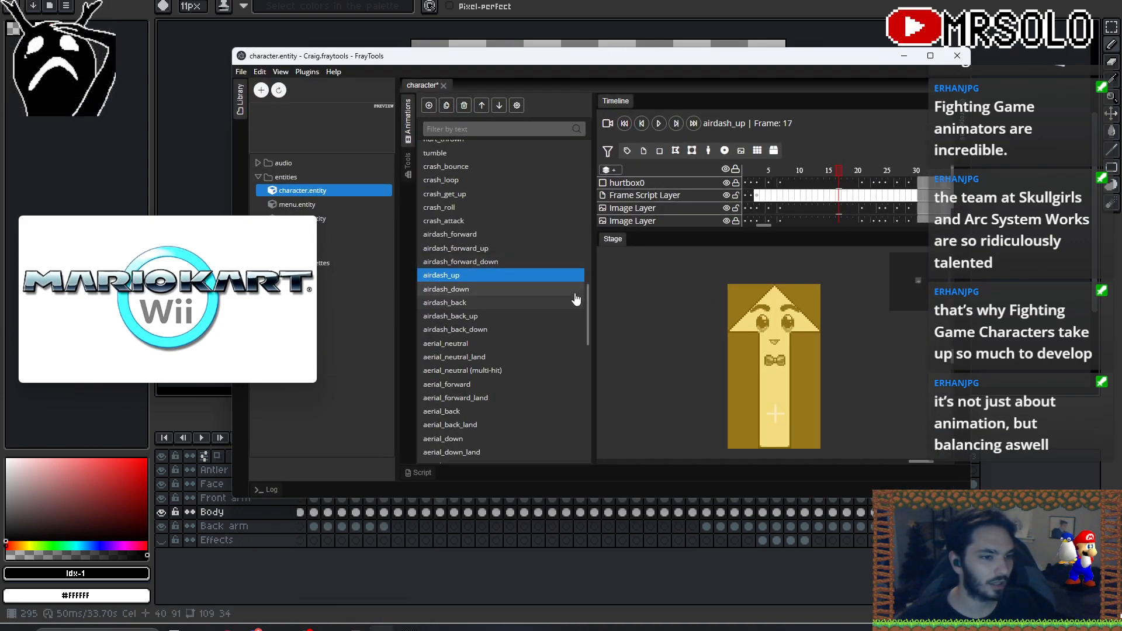
scroll(579, 304, "down", 6)
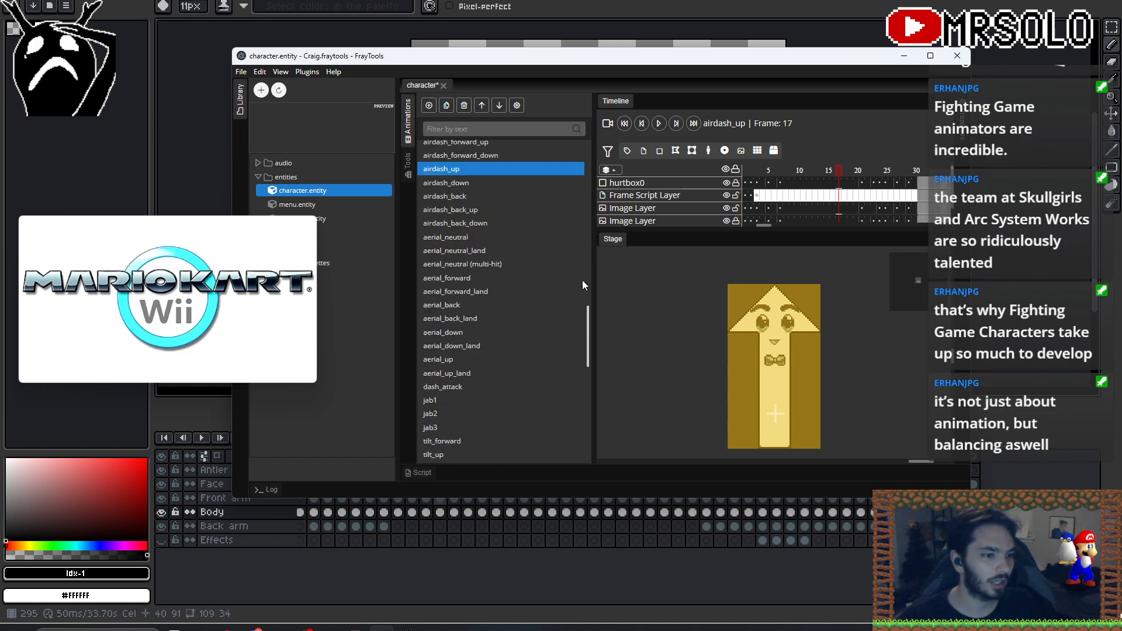
scroll(576, 335, "up", 10)
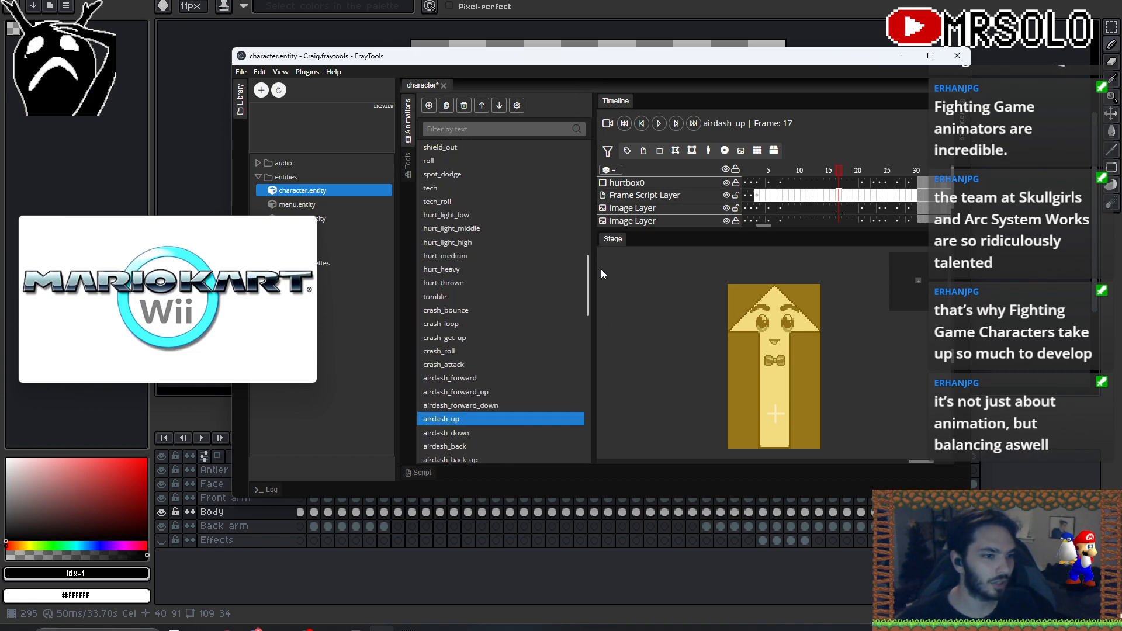
scroll(584, 281, "down", 3)
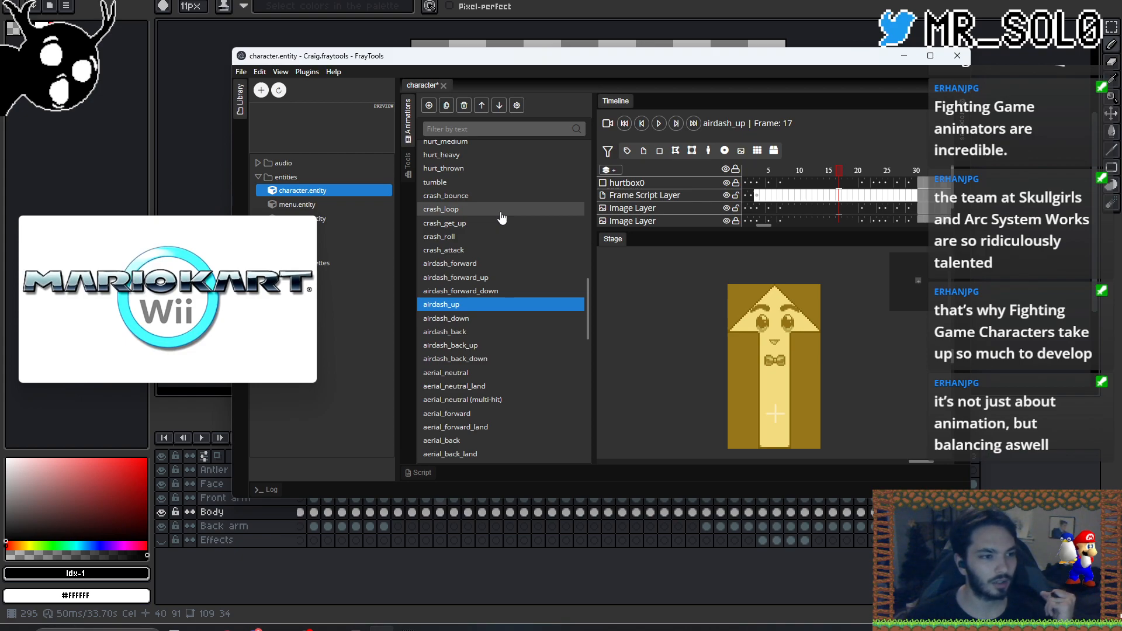
left_click_drag(586, 312, 582, 260)
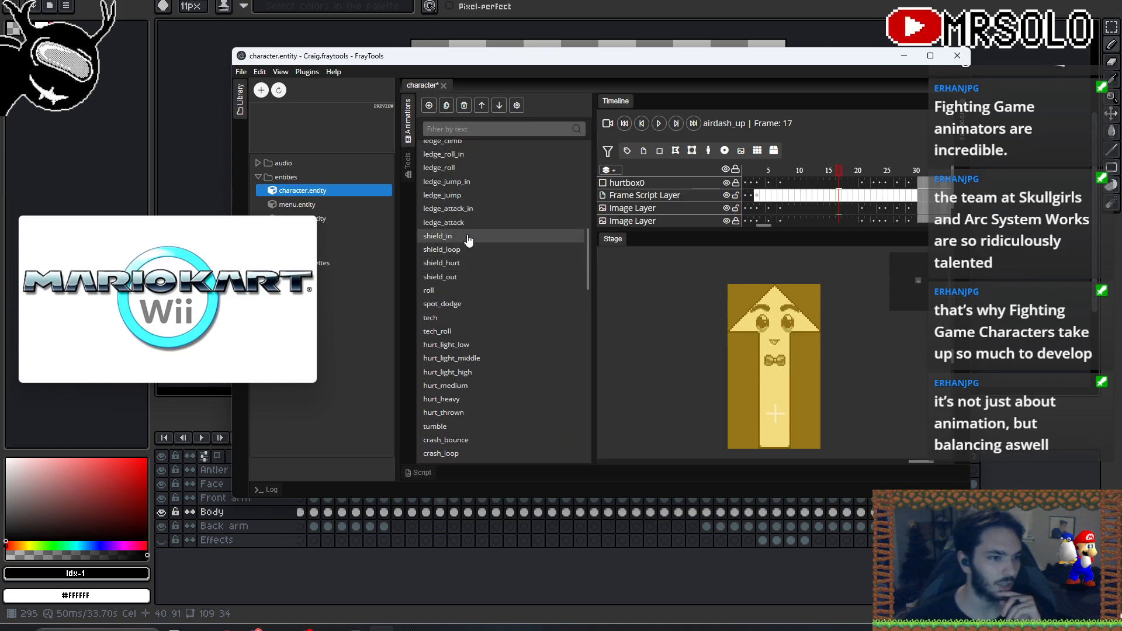
left_click(467, 236)
left_click(466, 250)
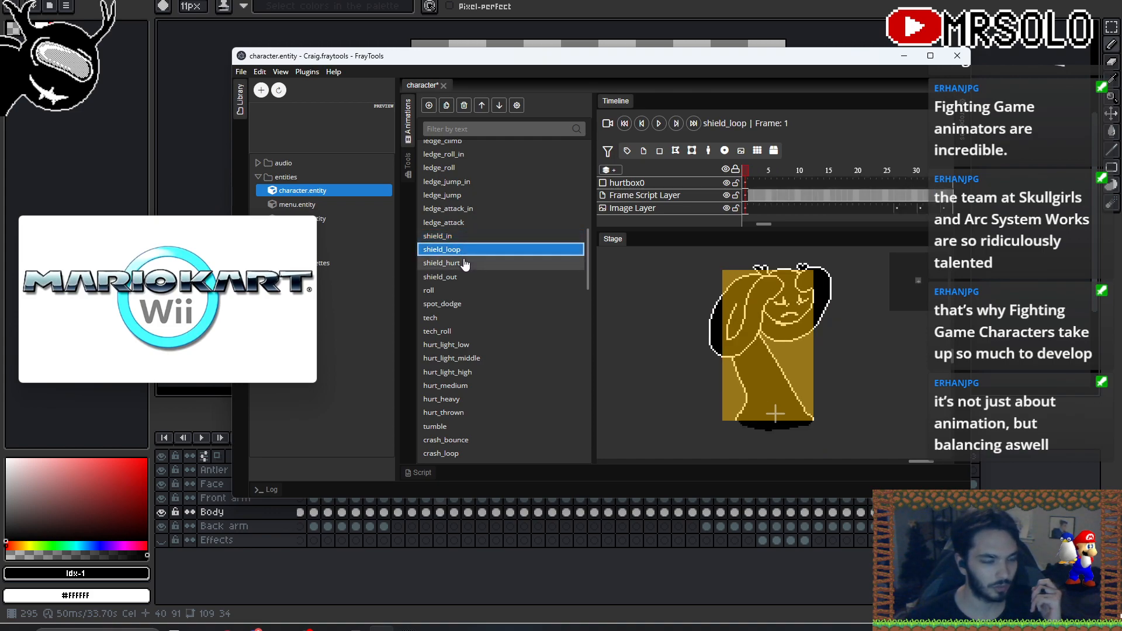
left_click(465, 264)
left_click(465, 278)
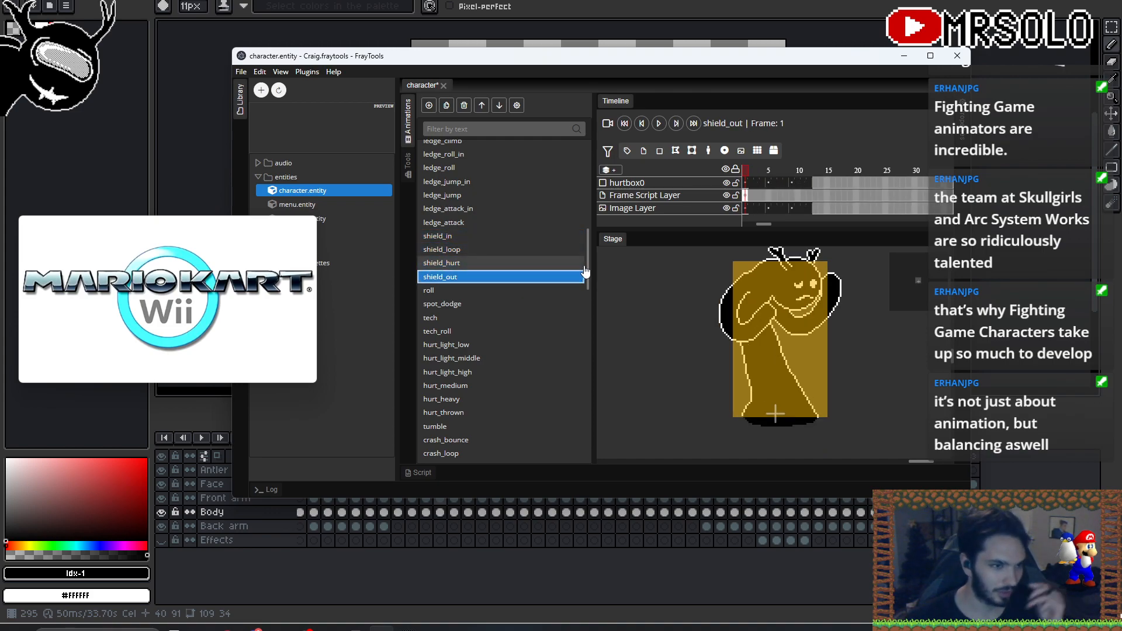
left_click_drag(589, 261, 586, 173)
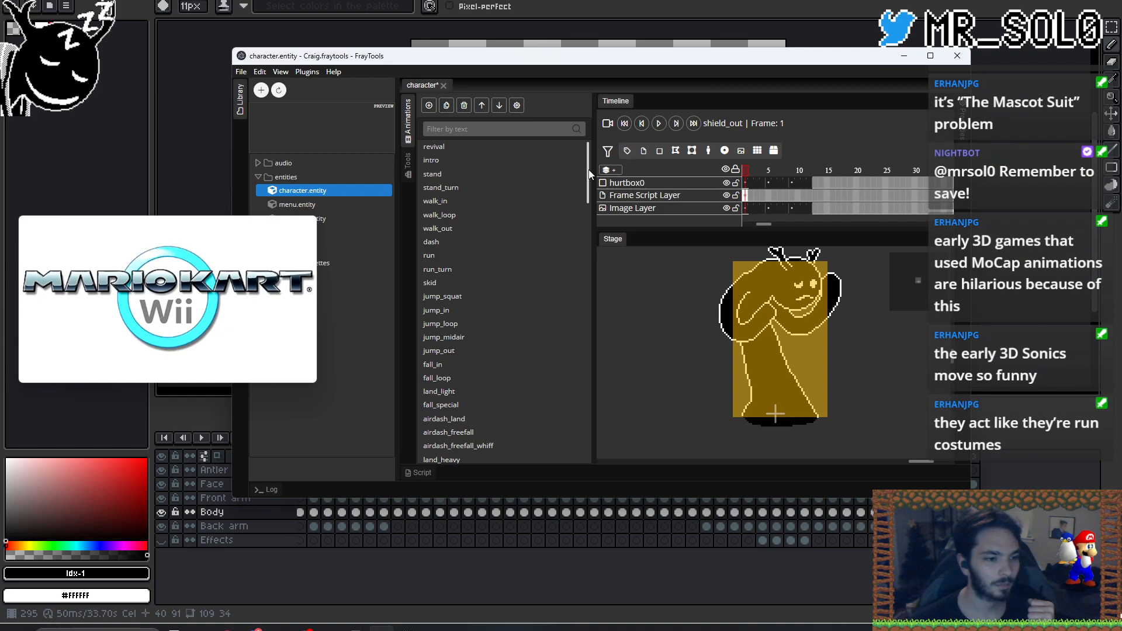
left_click(902, 59)
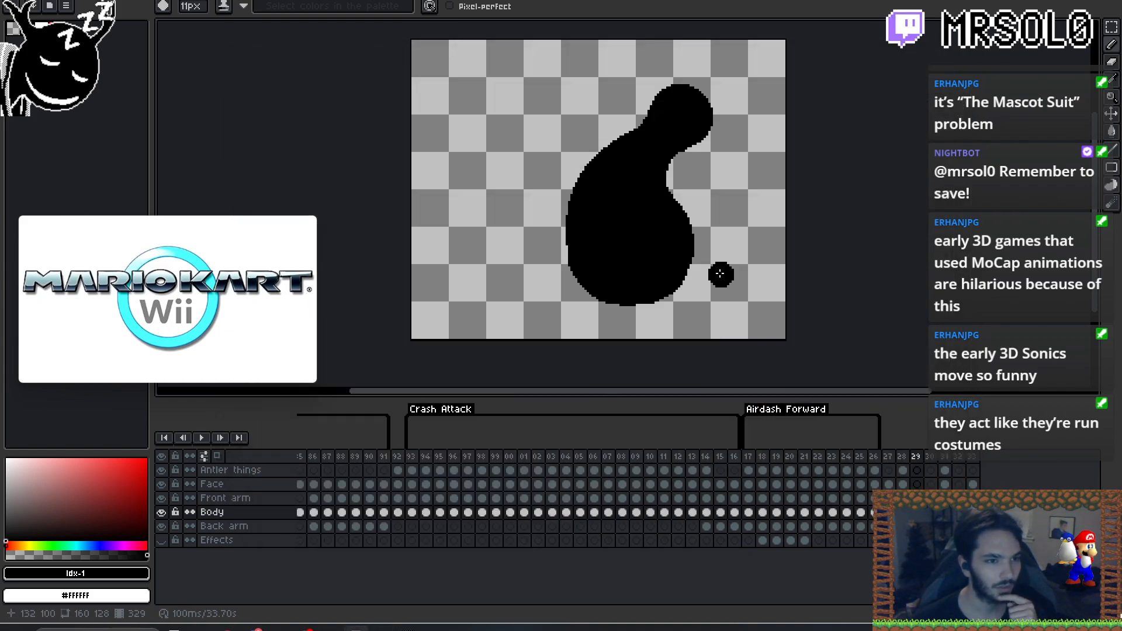
- Push out and round the lower right side of the frame 329 Body silhouette with the 11 px brush, comparing it with the neighbouring frames
left_click_drag(751, 263, 736, 266)
key("Left")
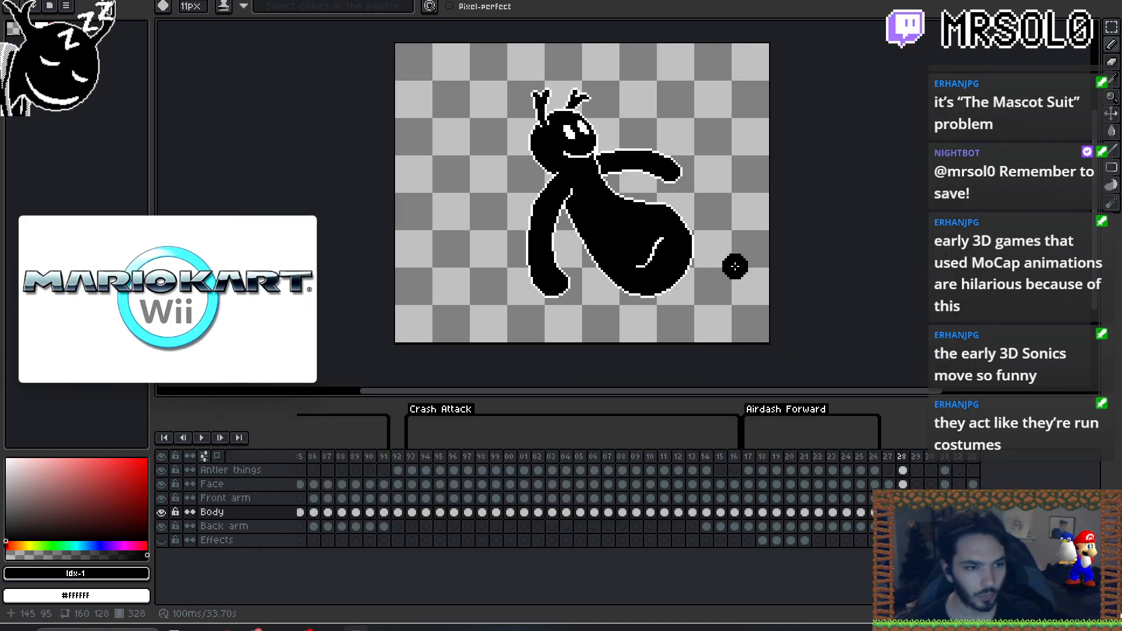
key("Right")
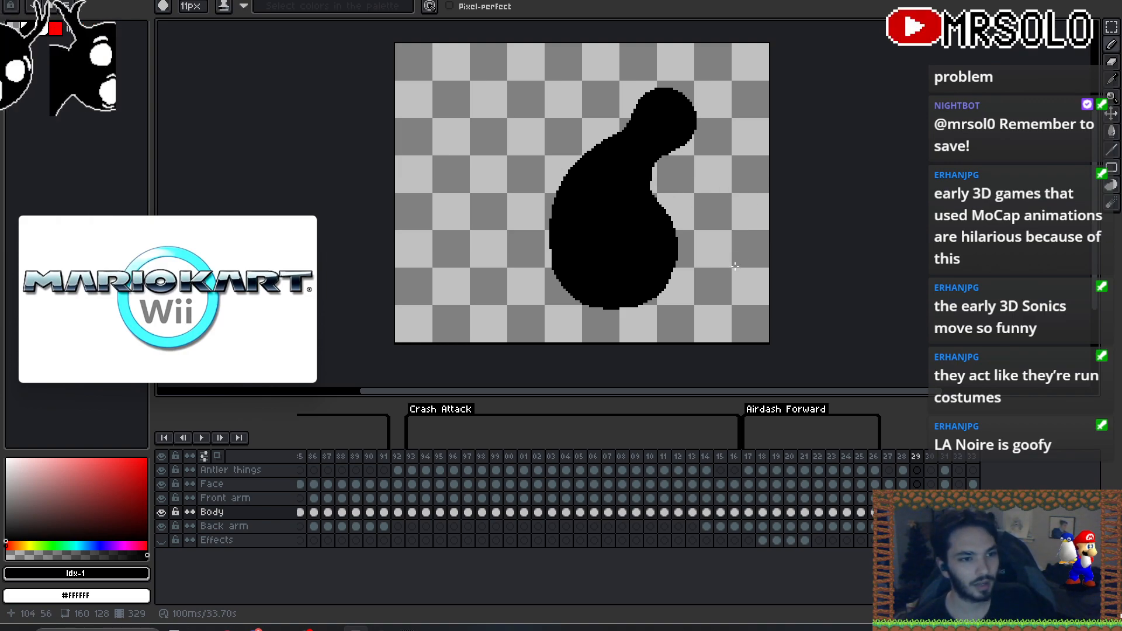
left_click_drag(640, 189, 667, 228)
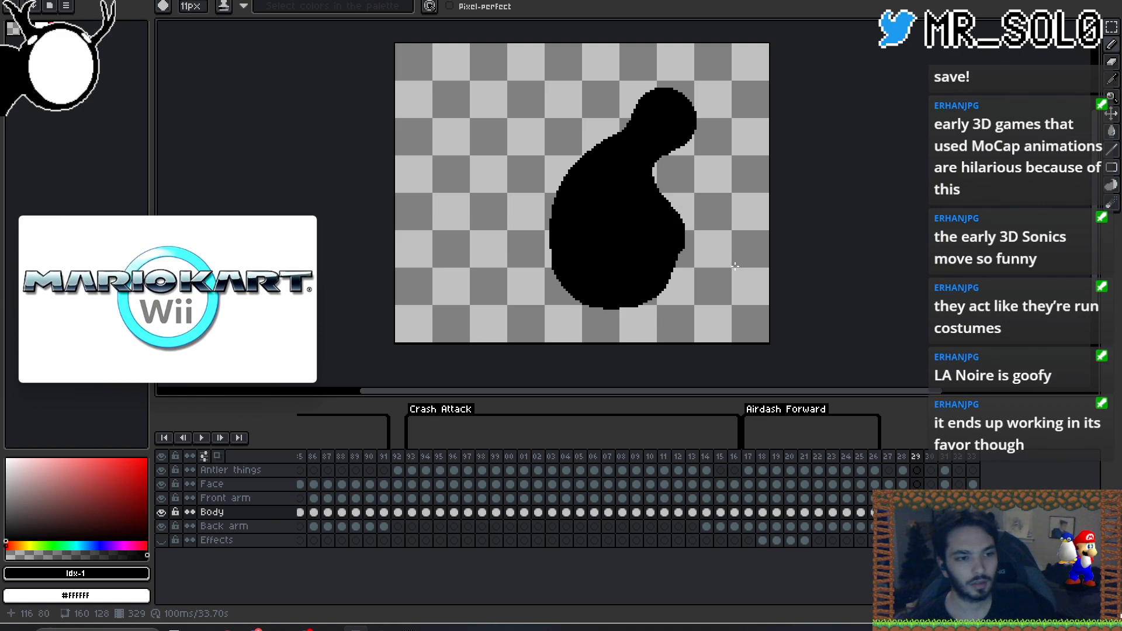
left_click_drag(667, 231, 675, 244)
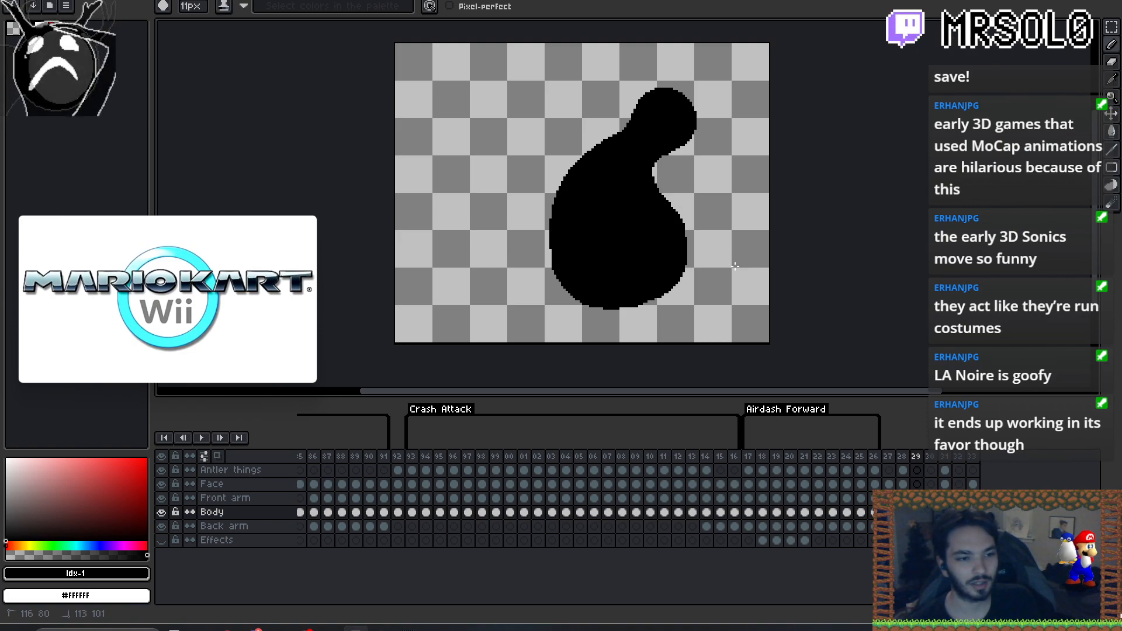
left_click(709, 203)
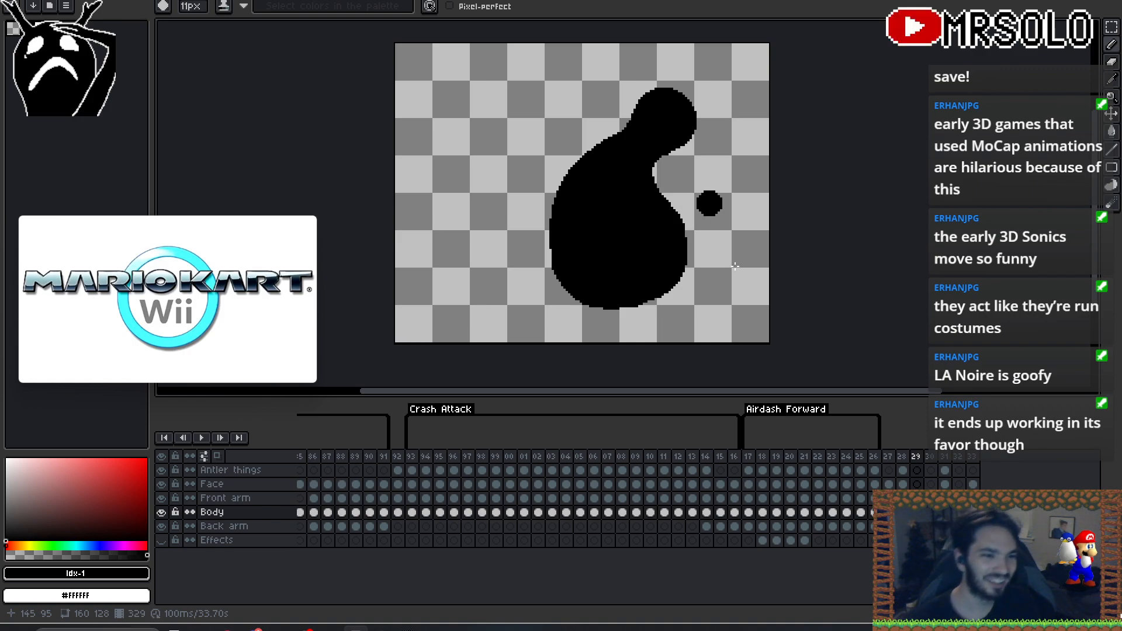
key("Left")
key("Right")
key("Right")
key("Left")
- Slim the left side and lower-left curve of the frame 329 Body with the 3 px eraser and smooth the edge with the 11 px brush
key("e")
mouse_move(551, 192)
left_mouse_down()
mouse_move(582, 154)
mouse_move(555, 210)
left_mouse_up()
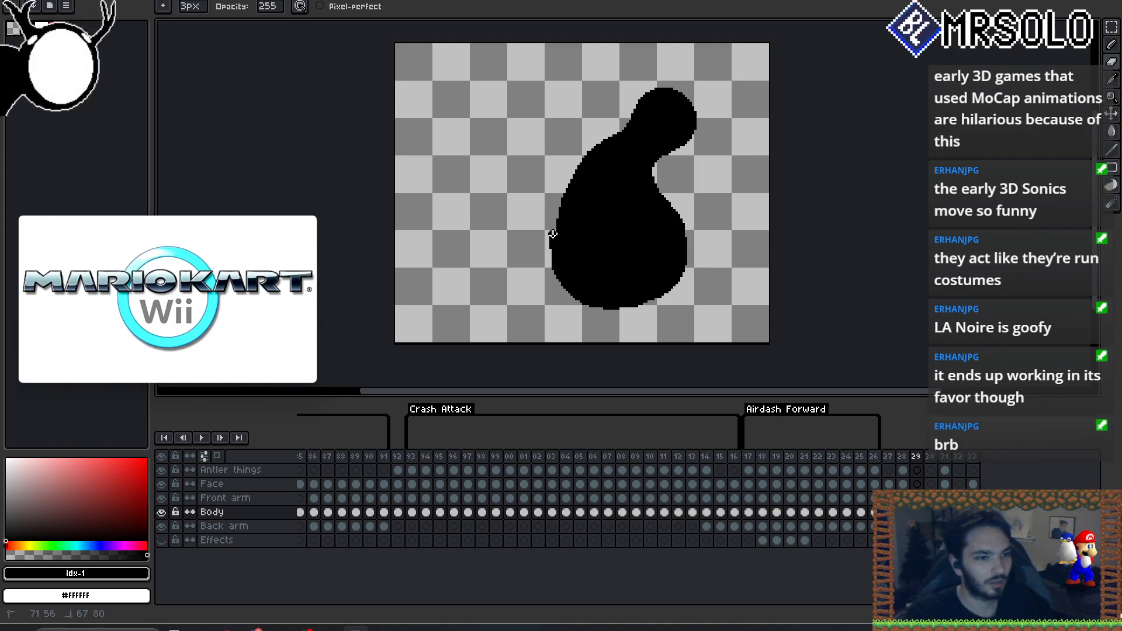
left_click_drag(558, 259, 553, 254)
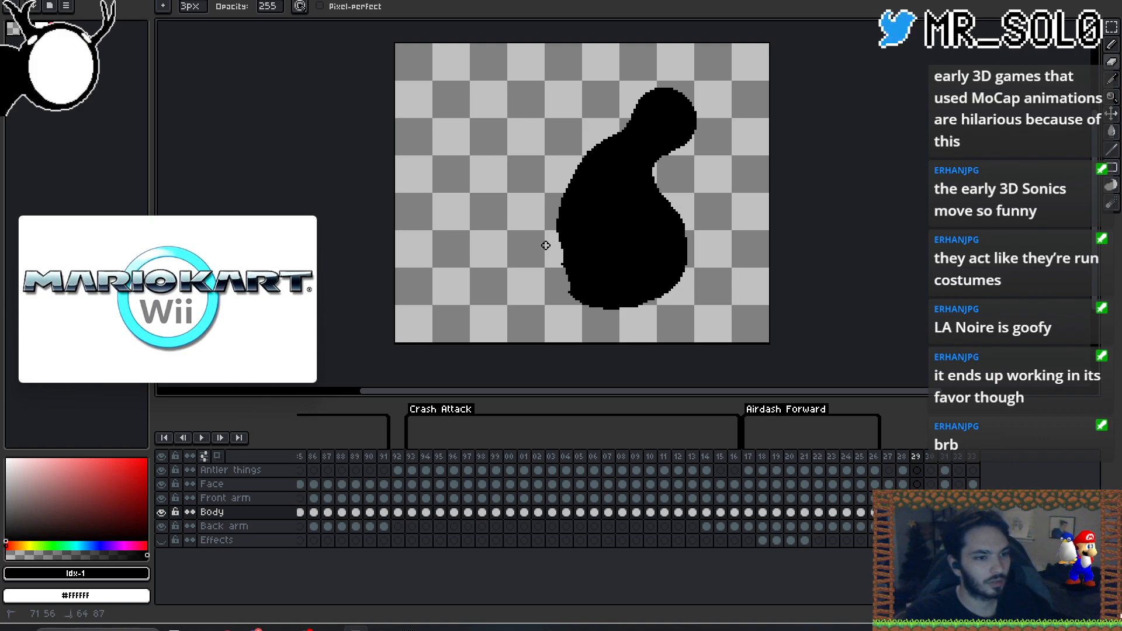
left_click_drag(585, 299, 600, 302)
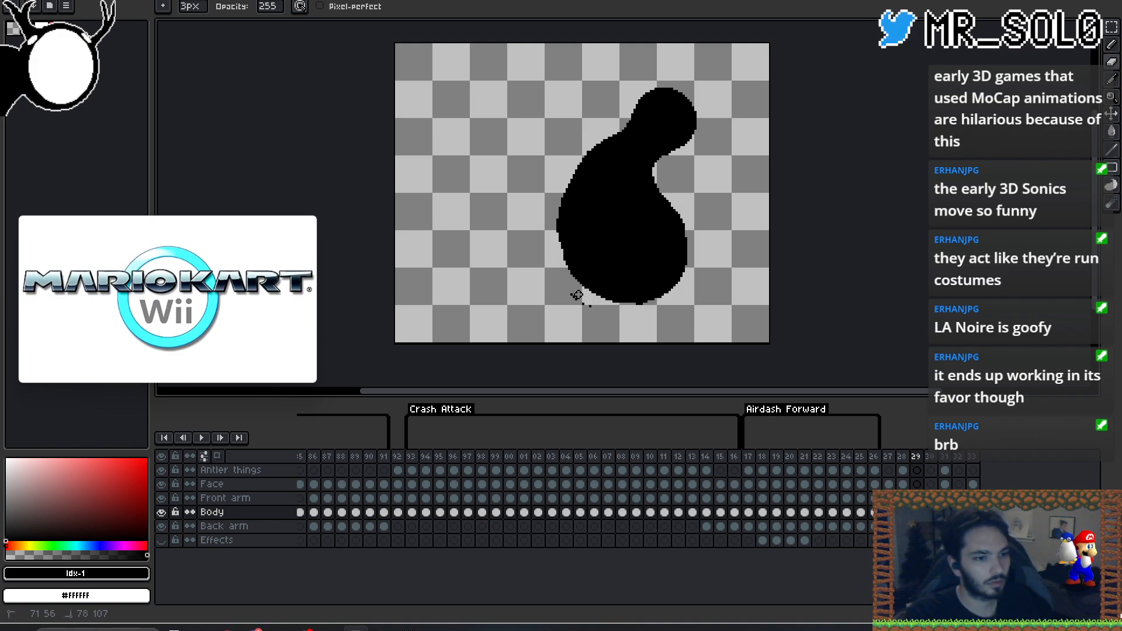
key("b")
left_click_drag(581, 268, 591, 276)
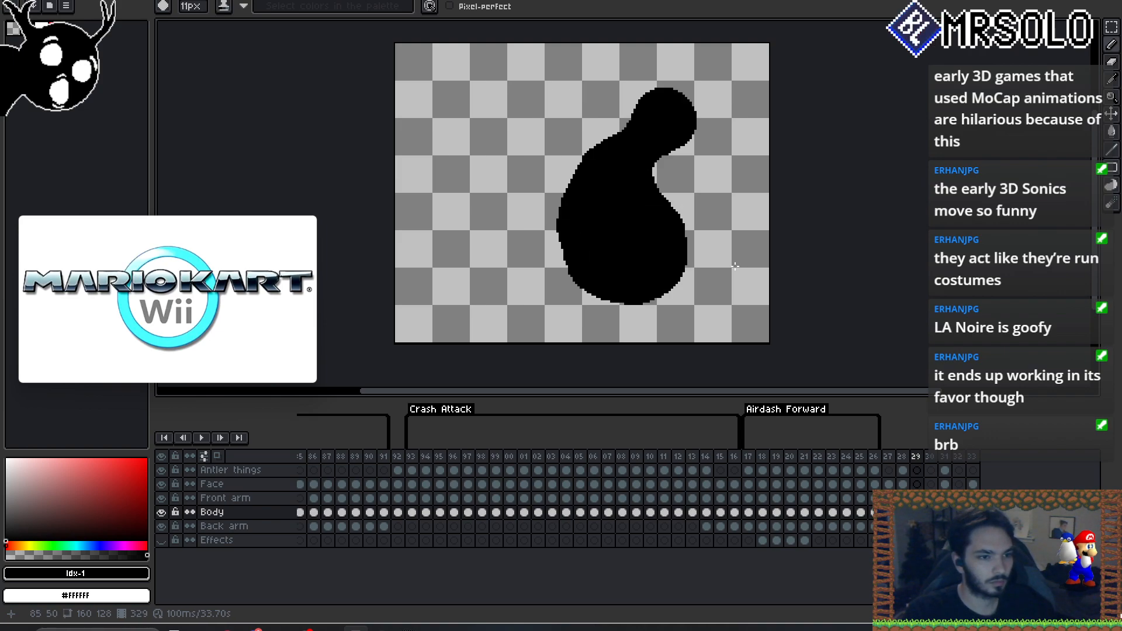
- Flip repeatedly between frames 328 and 329 to check the reshaped Body against the previous pose
key("Left")
key("Right")
key("Left")
key("Right")
key("Left")
key("Right")
key("Left")
key("Right")
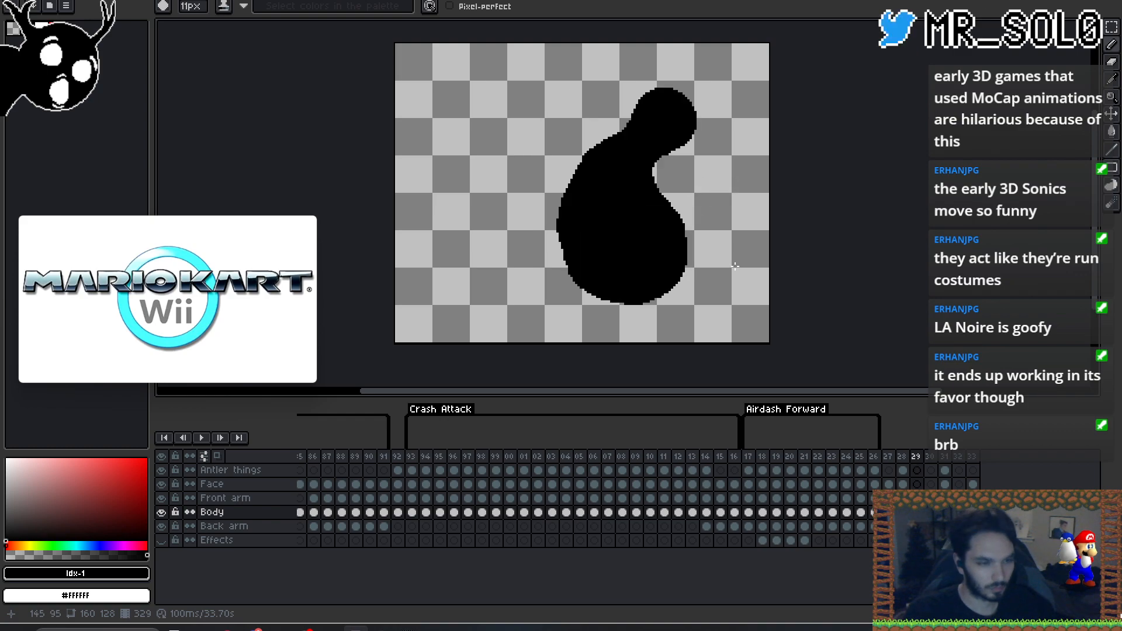
key("Left")
key("Right")
- Move the frame 329 Body 3 pixels up and 1 pixel right, checking the motion against frame 328
key("v")
key("Up")
key("Up")
key("Up")
key("Right")
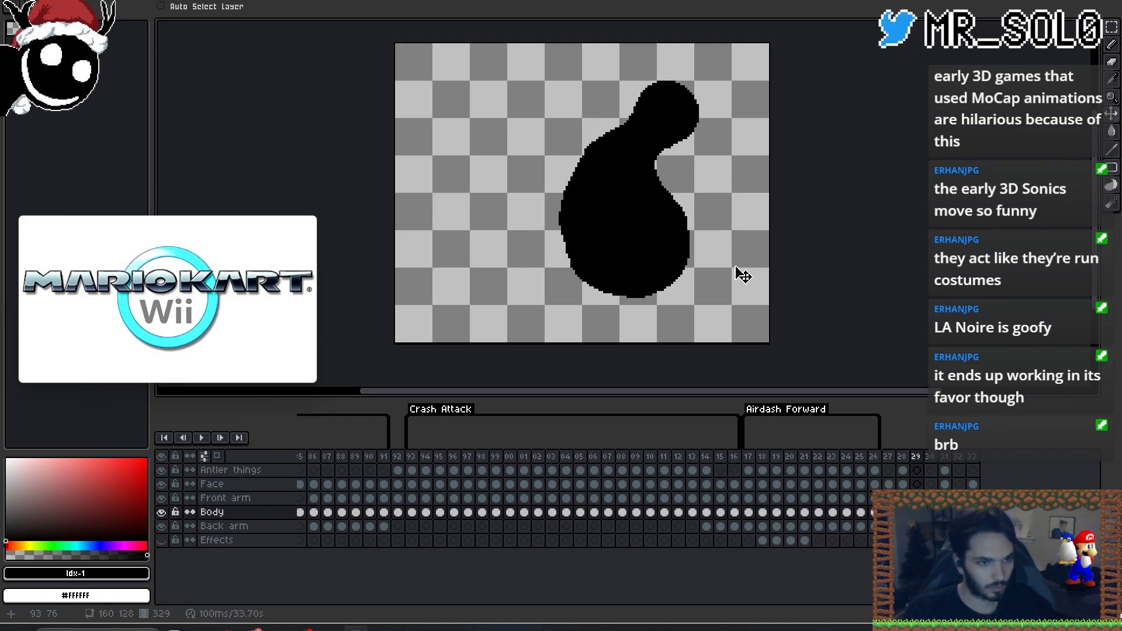
key("comma")
key("period")
key("comma")
key("period")
- Nudge the frame 329 Body about 5 more pixels up and 4 more to the right, comparing against frame 328
key("Right")
key("Right")
key("Up")
key("Up")
key("comma")
key("period")
key("comma")
key("period")
key("Right")
key("Up")
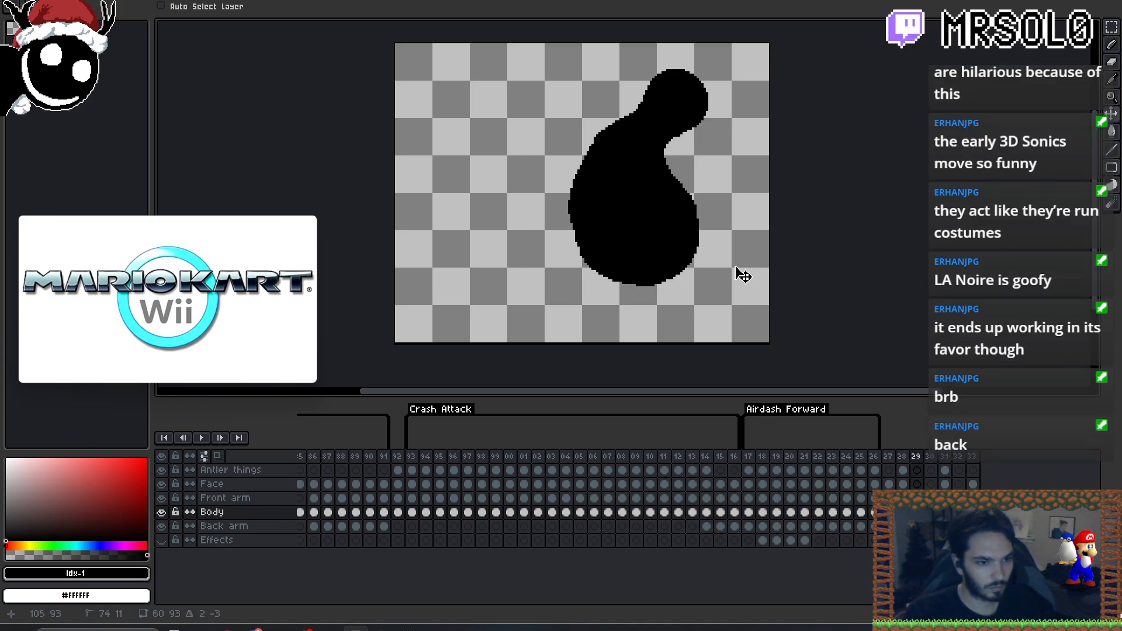
- Step back and forth through frames 328 to 330 to examine how the moved Body silhouette flows into the stretched pose
key("comma")
key("period")
key("comma")
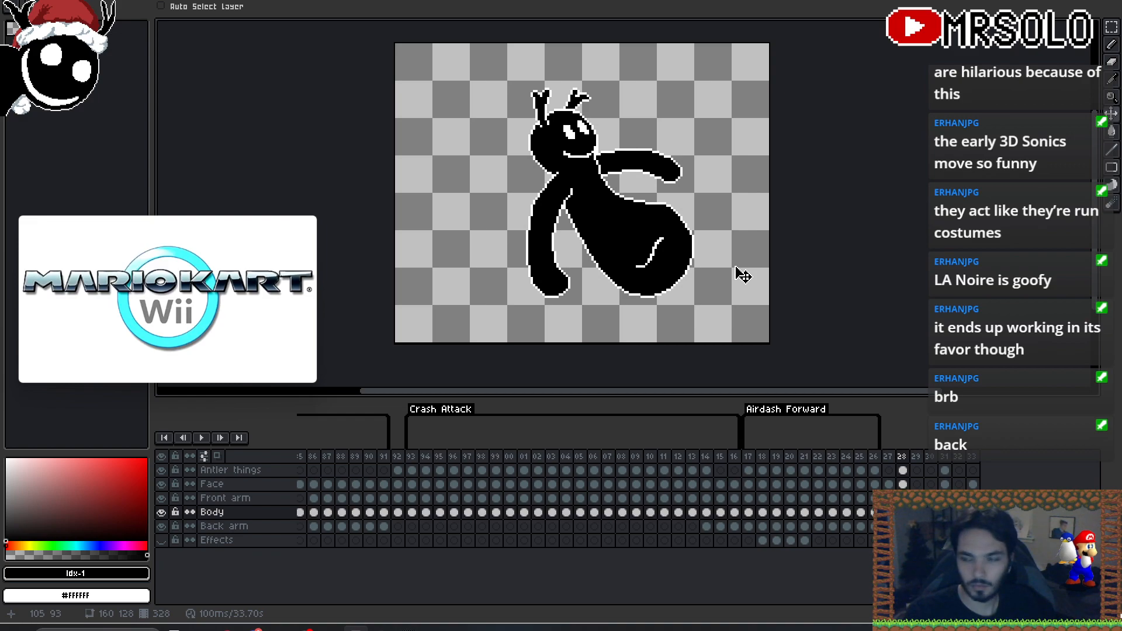
key("period")
key("period")
key("comma")
key("comma")
key("period")
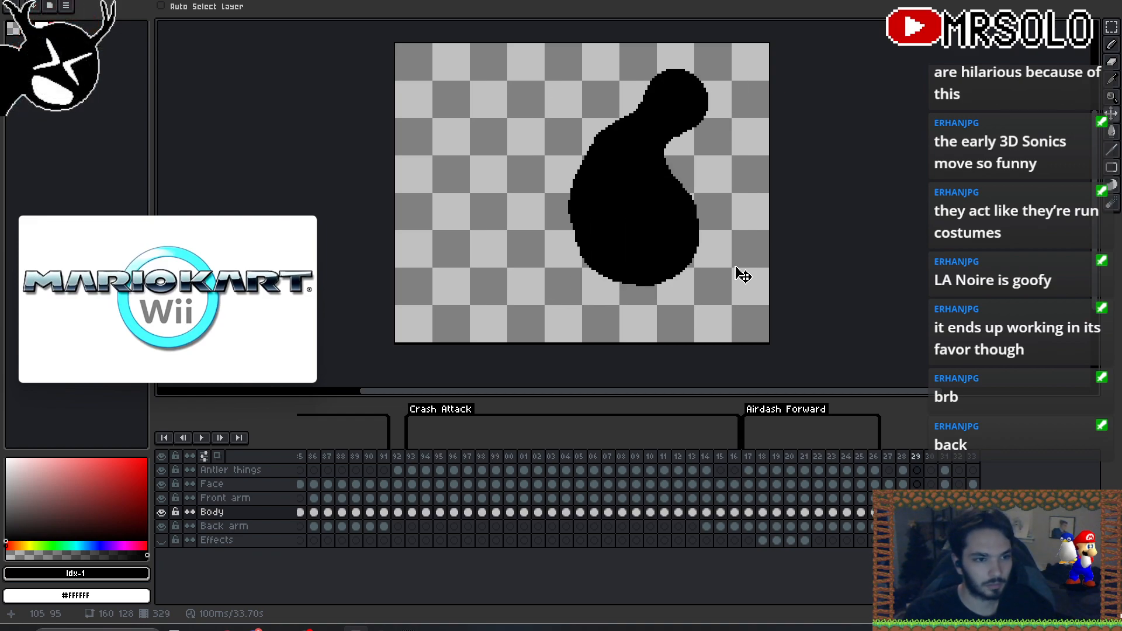
key("period")
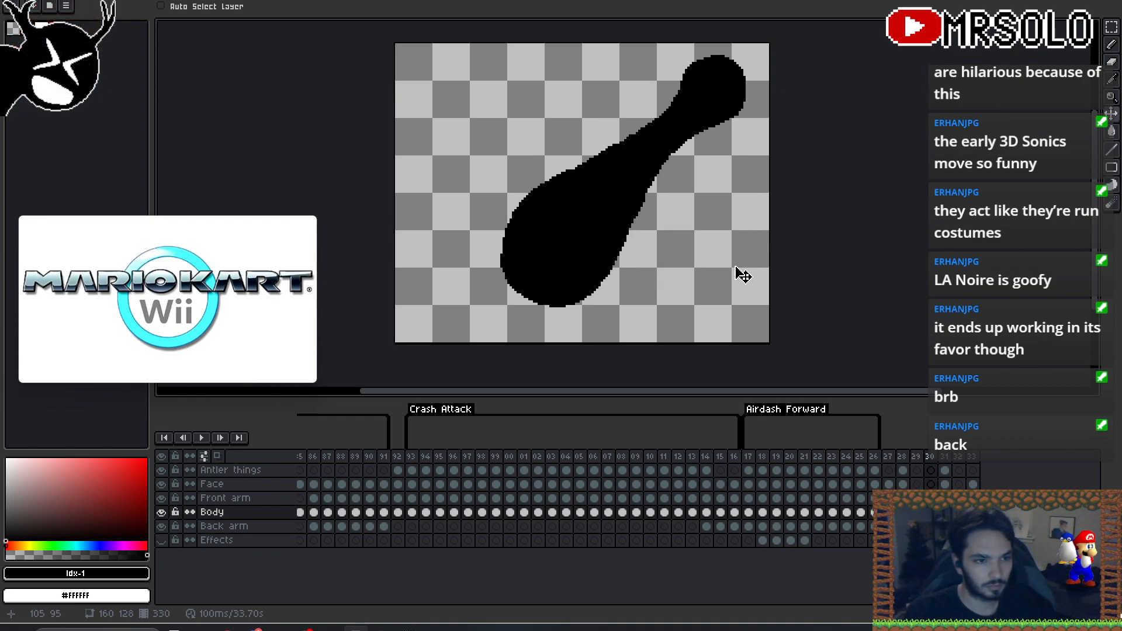
key("comma")
key("comma")
key("period")
key("period")
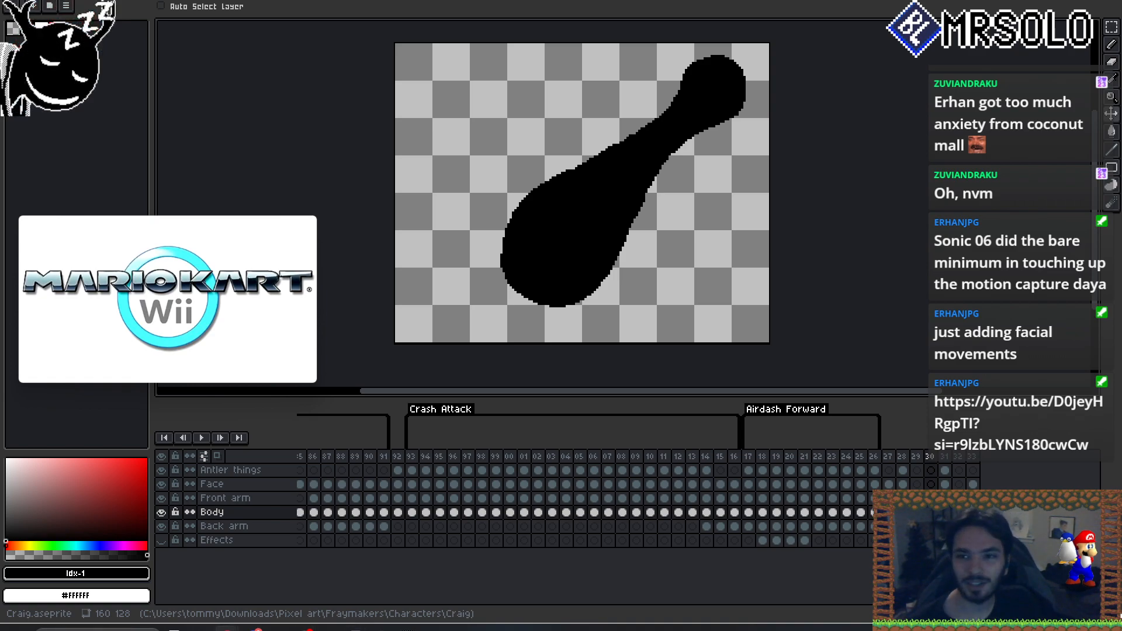
- Bring the browser over the canvas and watch the Sonic 06 cutscenes video in full screen on YouTube
left_click_drag(1121, 5, 924, 1)
left_click(732, 292)
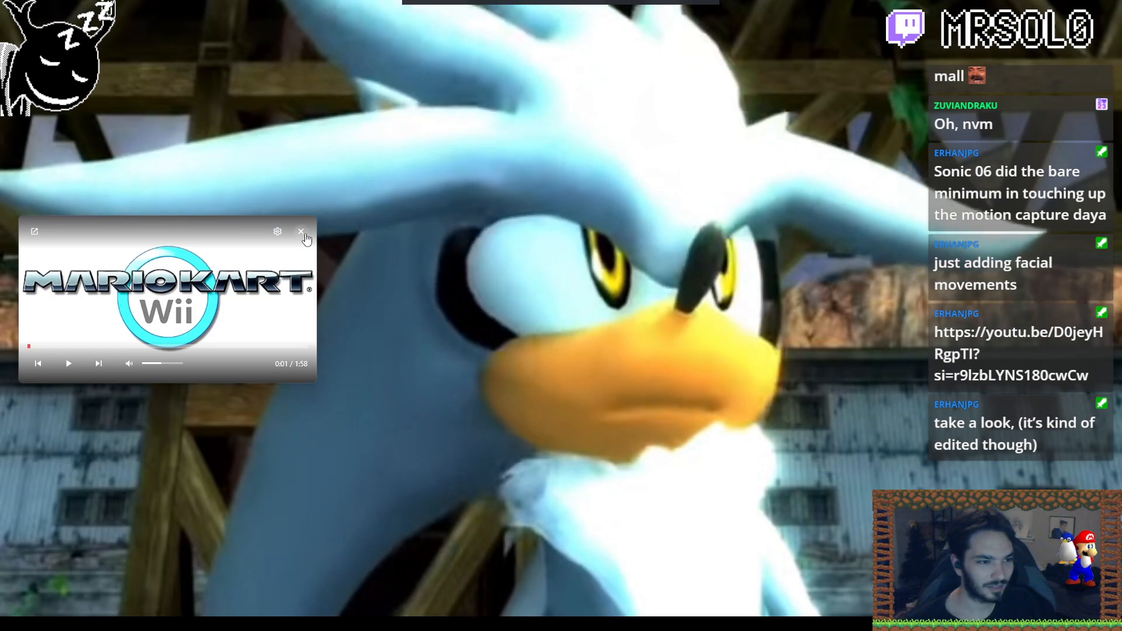
left_click(304, 234)
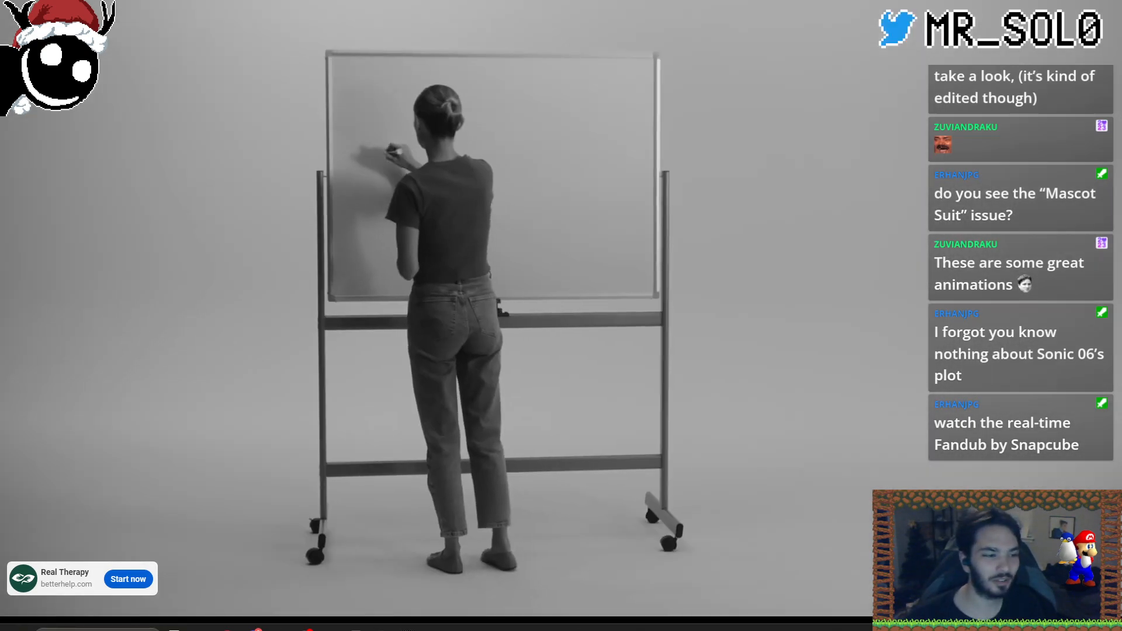
left_click(1076, 577)
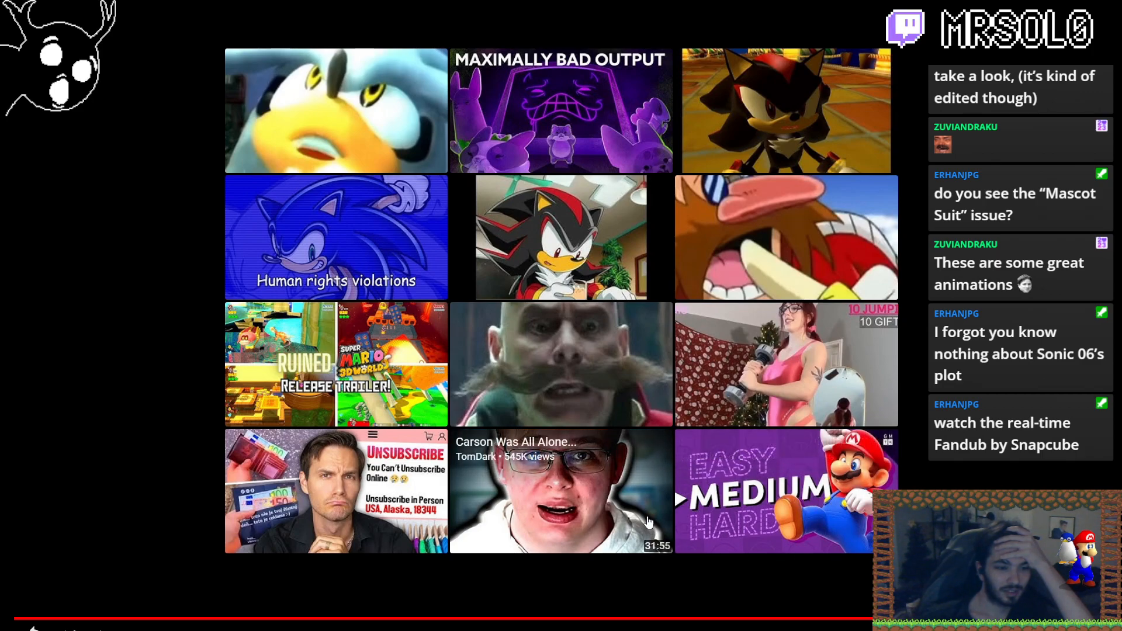
key("Escape")
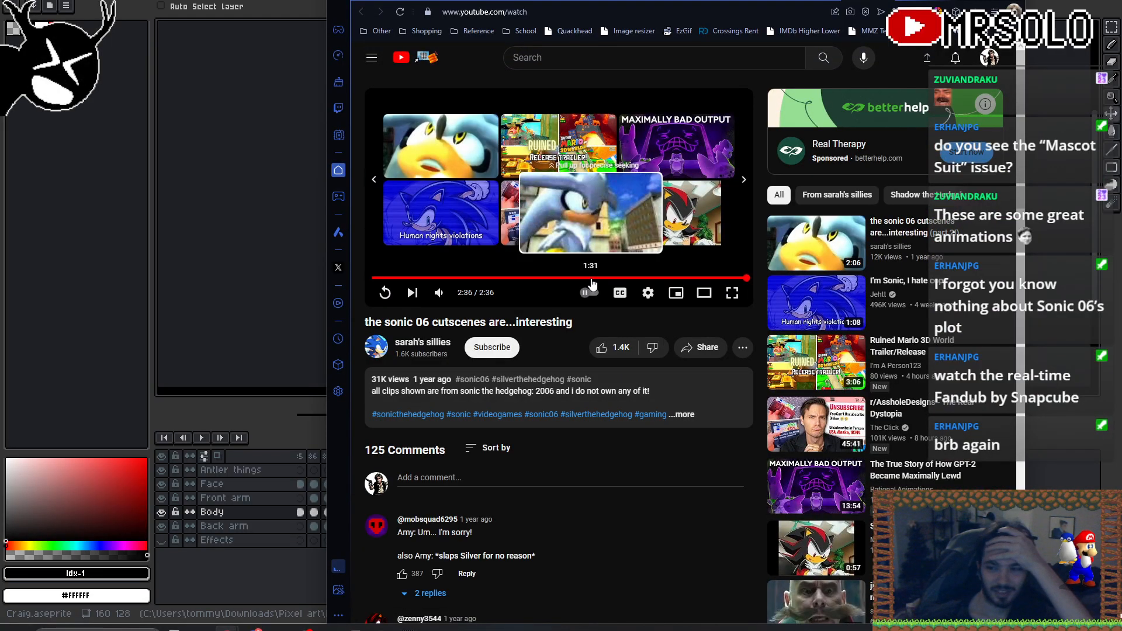
- Read through the comments below the Sonic 06 video and move the browser off the canvas to return to Aseprite
scroll(591, 283, "down", 4)
scroll(591, 279, "down", 2)
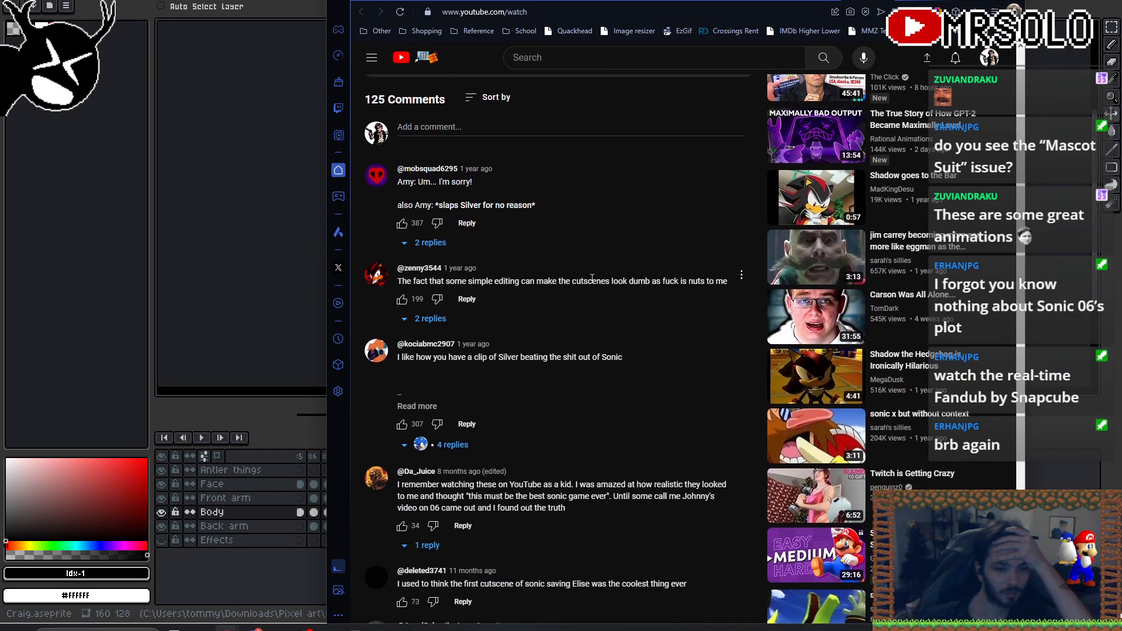
scroll(591, 281, "down", 4)
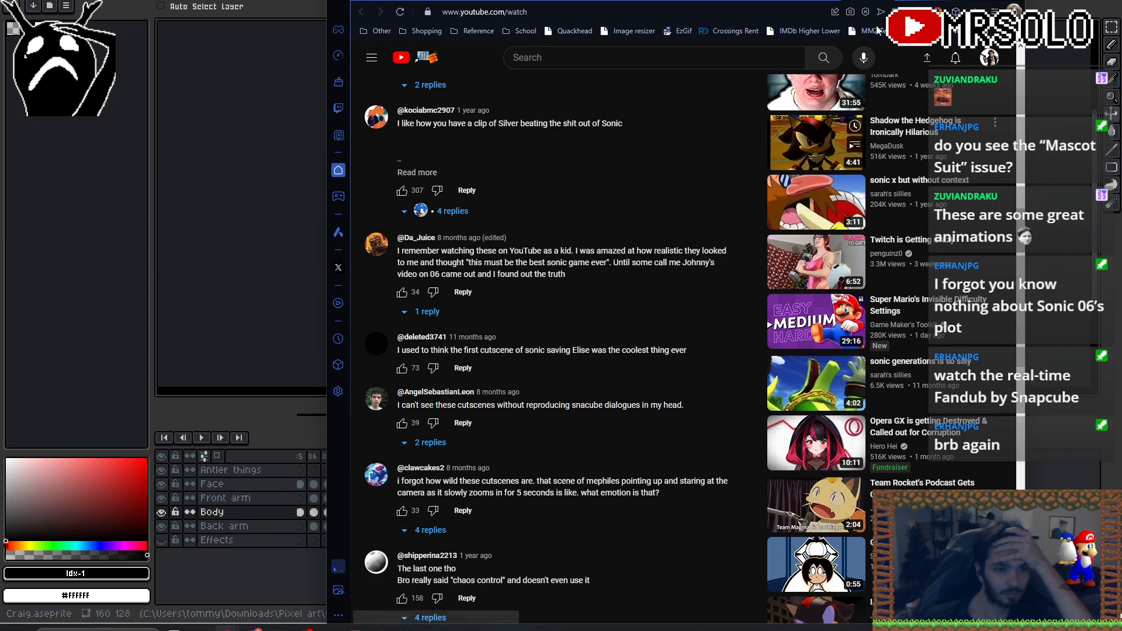
left_click_drag(862, 0, 1121, 47)
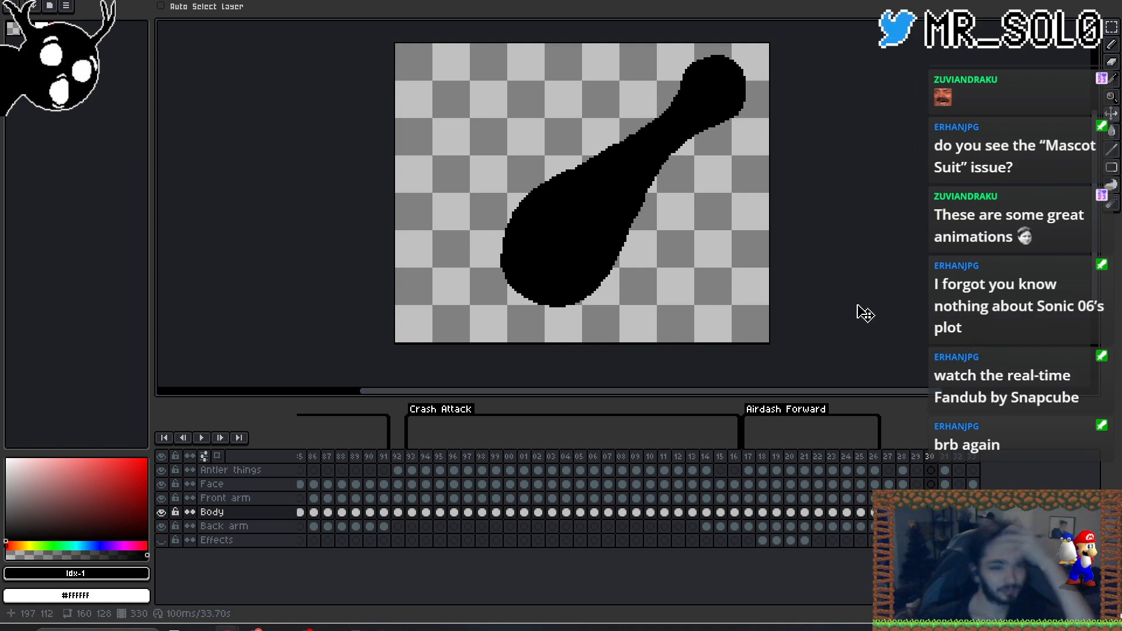
- Step back to frame 328 and forward to frame 330 to review the sequence of Body poses
left_click_drag(680, 264, 696, 264)
key("Left")
key("Left")
key("Left")
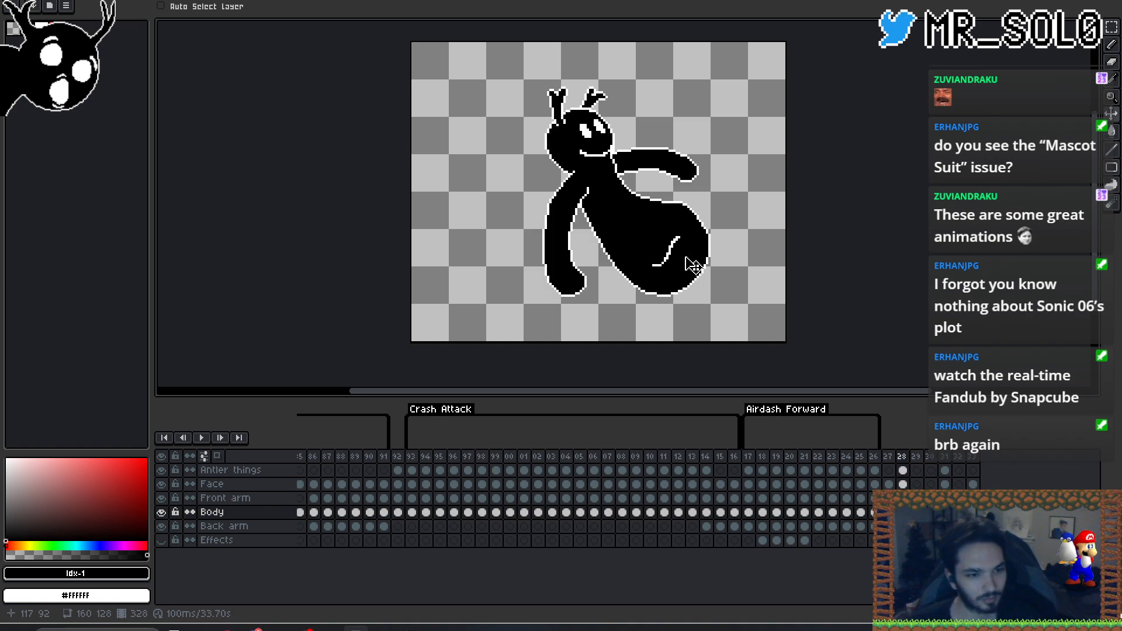
key("Right")
key("Right")
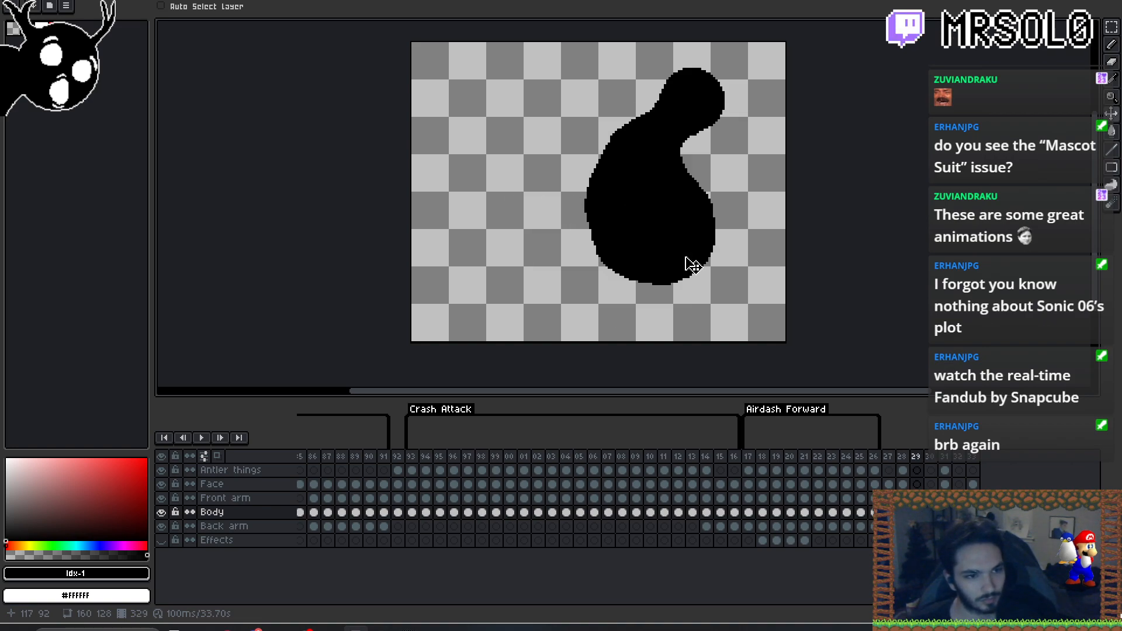
key("Right")
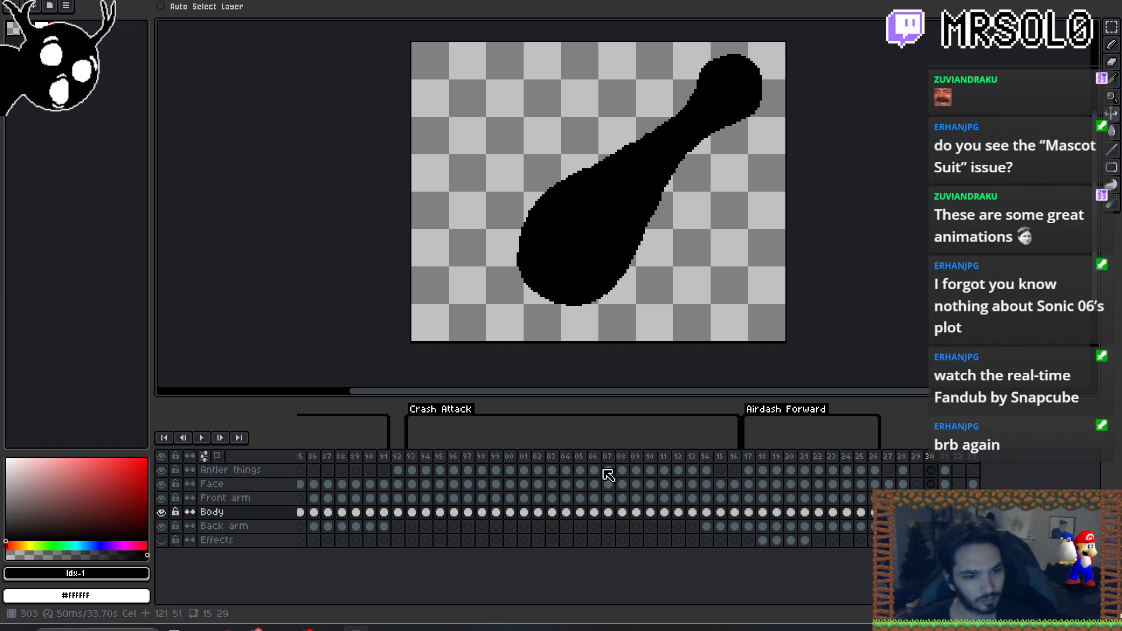
- Duplicate frame 330 as new frame 331 to continue the stretched airdash pose
left_click(946, 457)
left_click(932, 458)
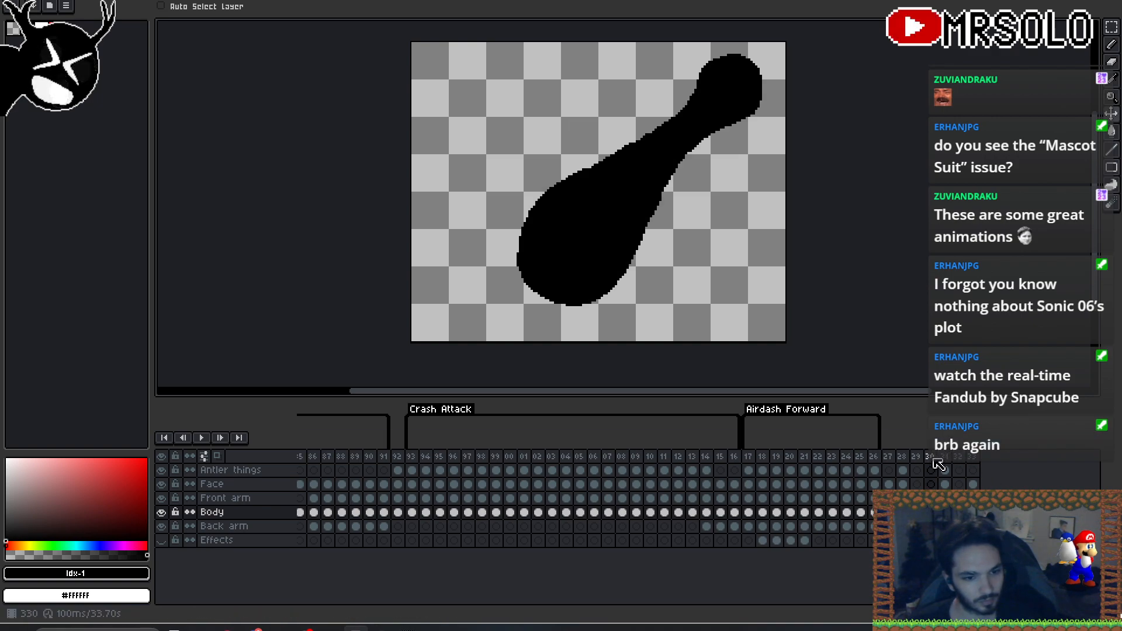
left_click_drag(932, 457, 896, 459)
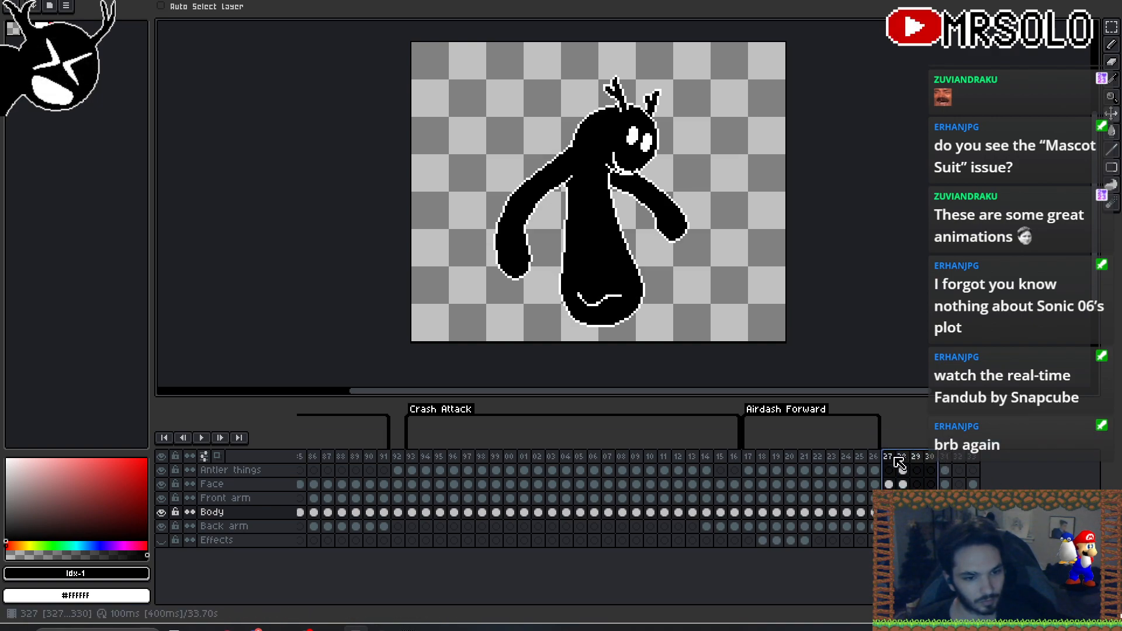
left_click(932, 459)
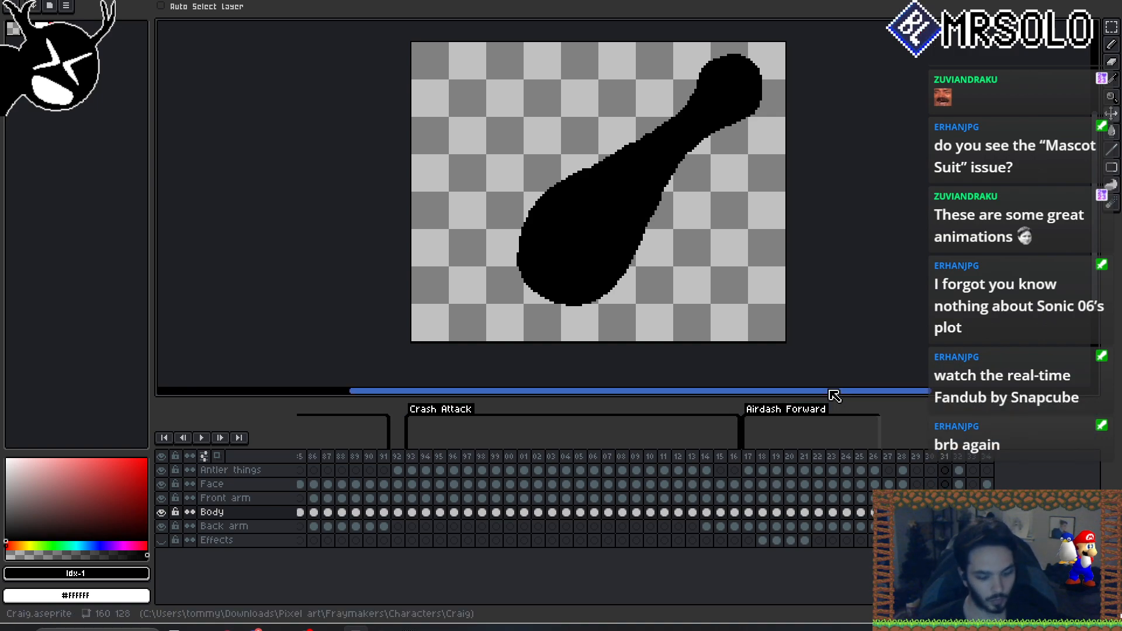
- In frame 331, shift the Body's head one pixel up and right, and its lower bulb one pixel left and down
key("m")
left_click_drag(773, 53, 678, 150)
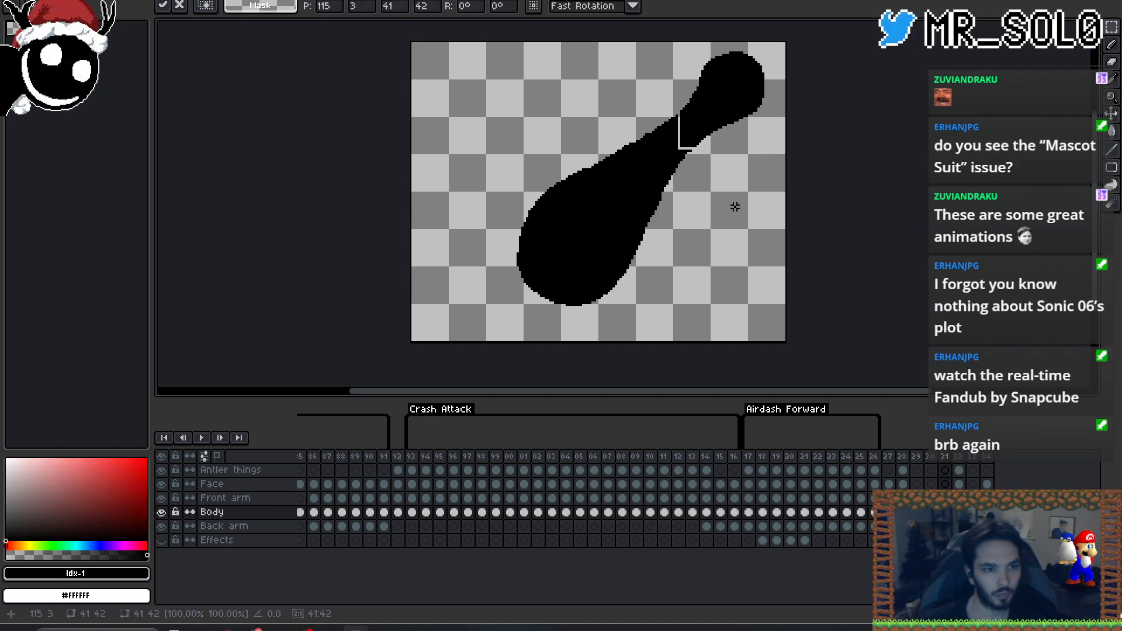
left_click_drag(477, 338, 638, 190)
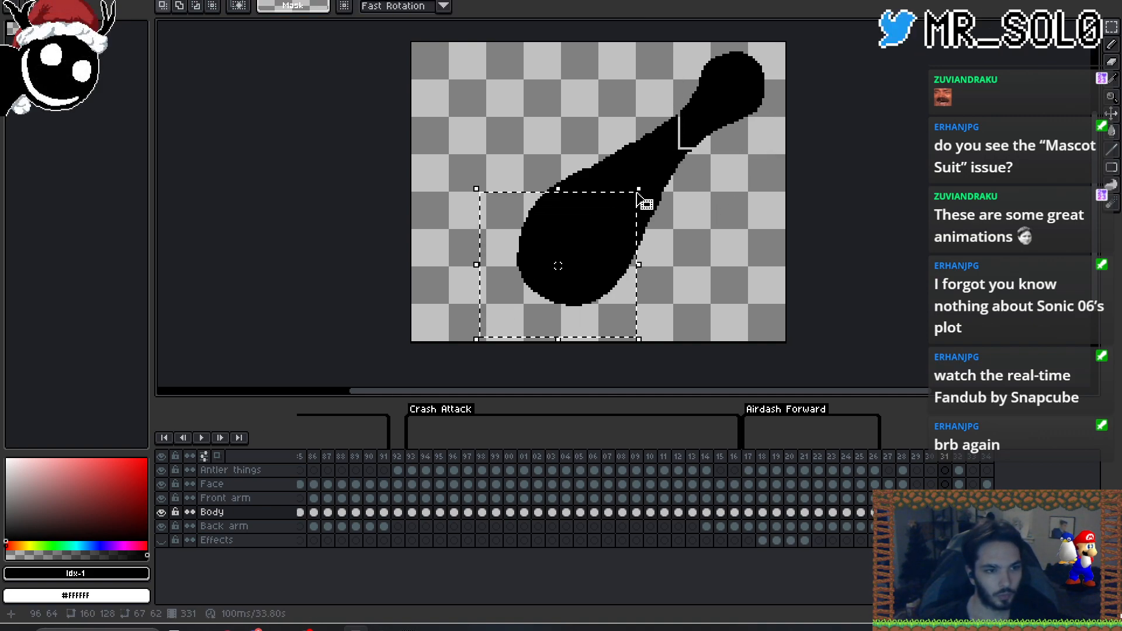
key("Left")
key("Down")
left_click(714, 208)
- Fill the gaps left by the moved head and lower bulb in frame 331 with the 11 px pencil
scroll(683, 237, "up", 2)
left_click_drag(684, 237, 709, 236)
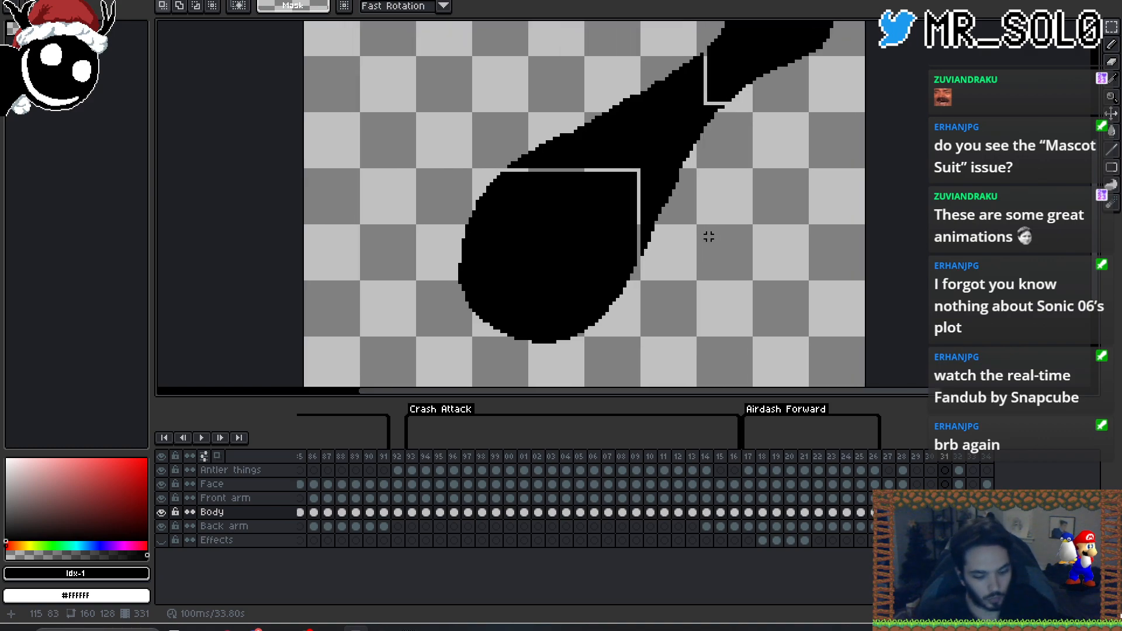
key("b")
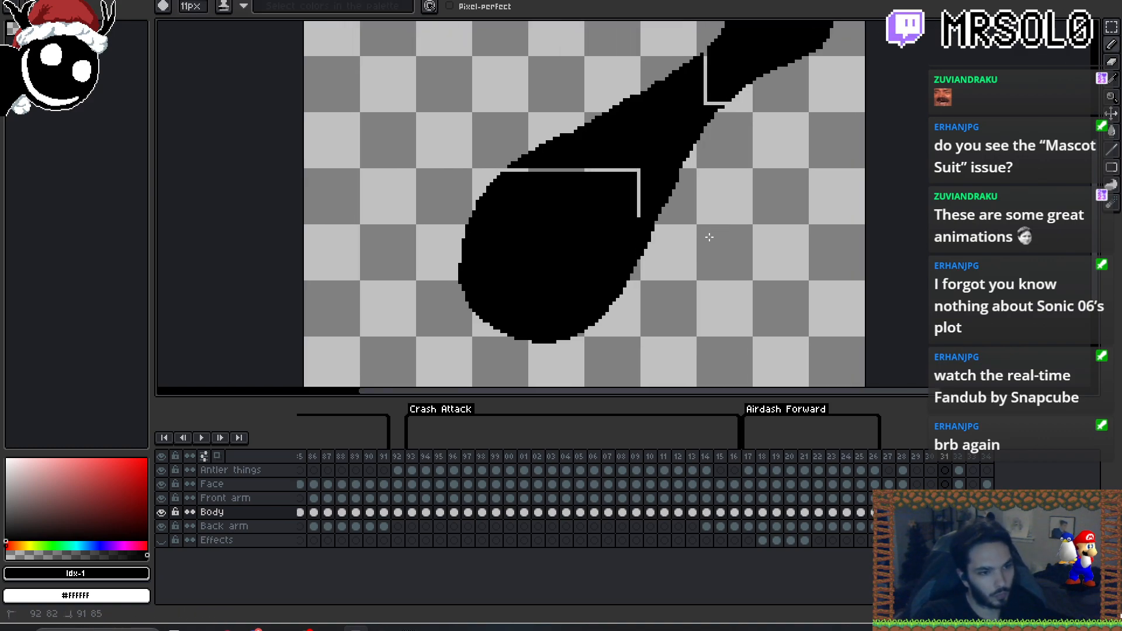
left_click_drag(516, 195, 516, 188)
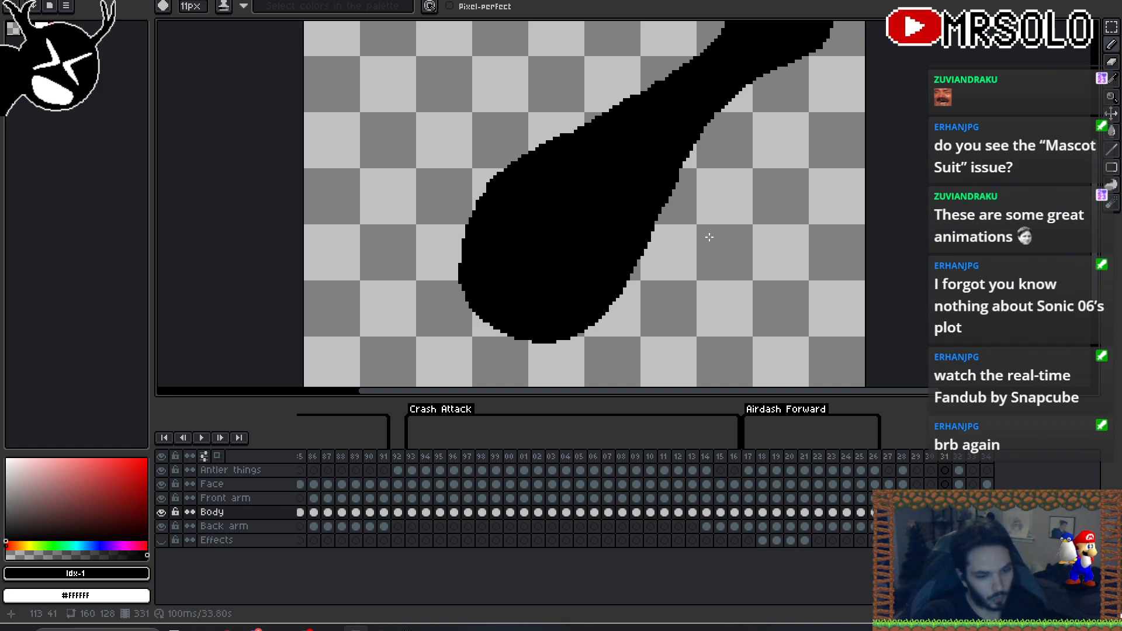
- Reduce the eraser and the pencil to 1 px for cleaning up the Body edges in frames 330 and 331
key("e")
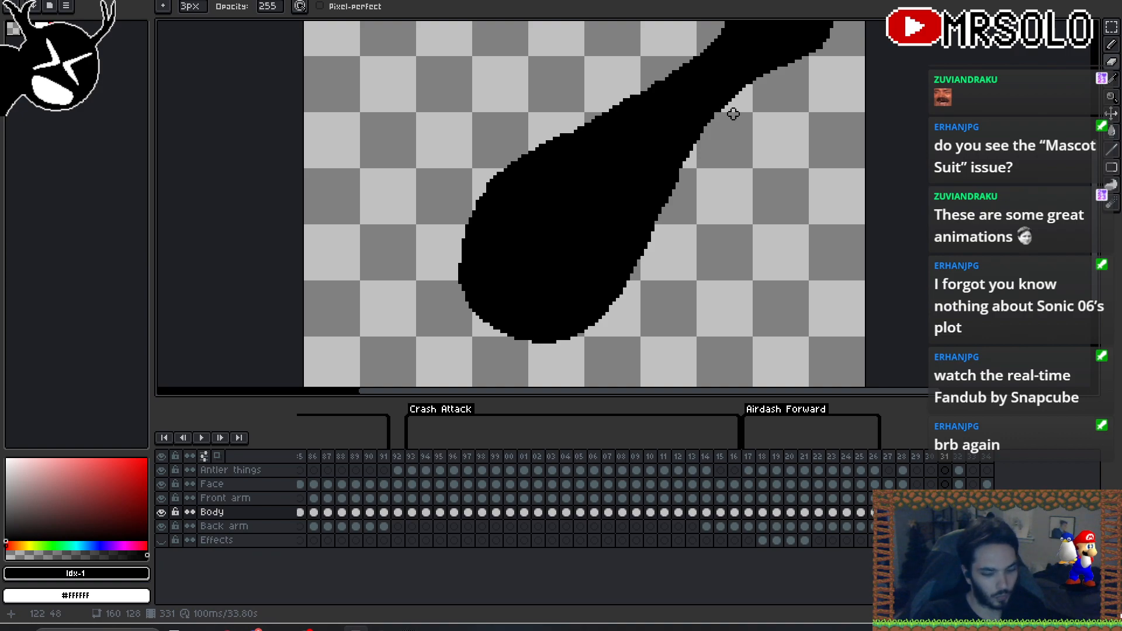
key("minus")
key("minus")
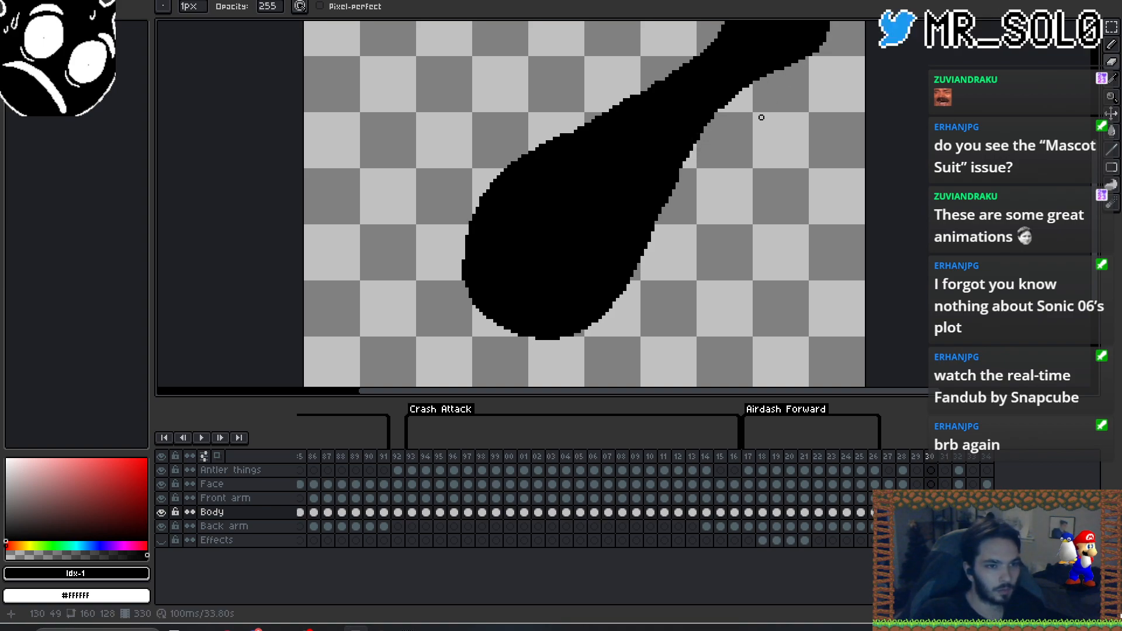
key("comma")
key("b")
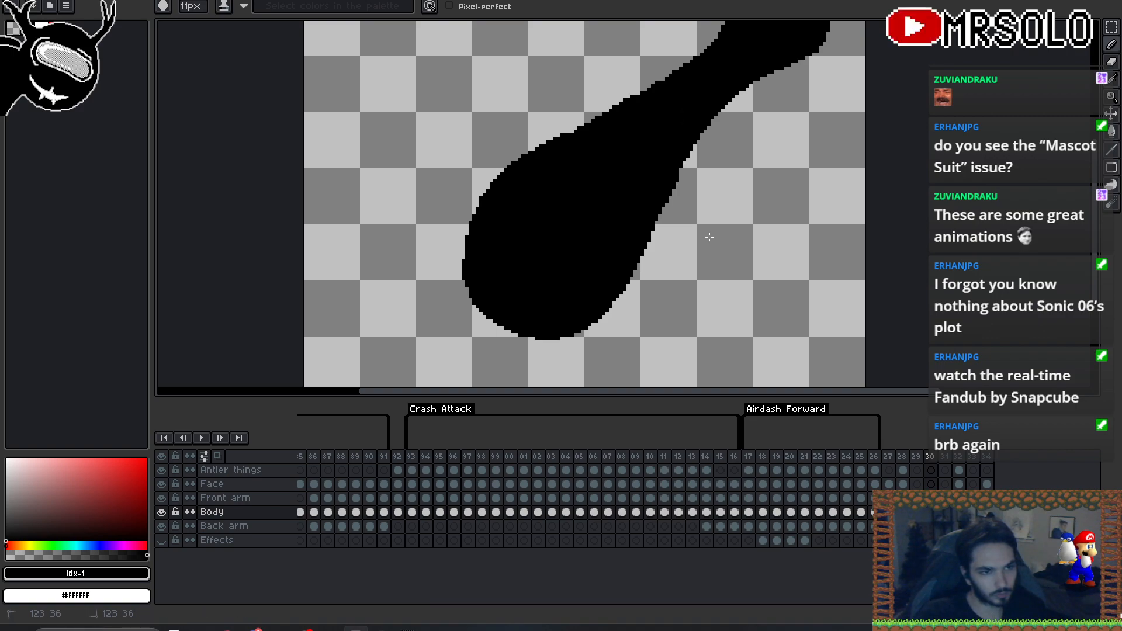
key("b")
key("minus")
key("minus")
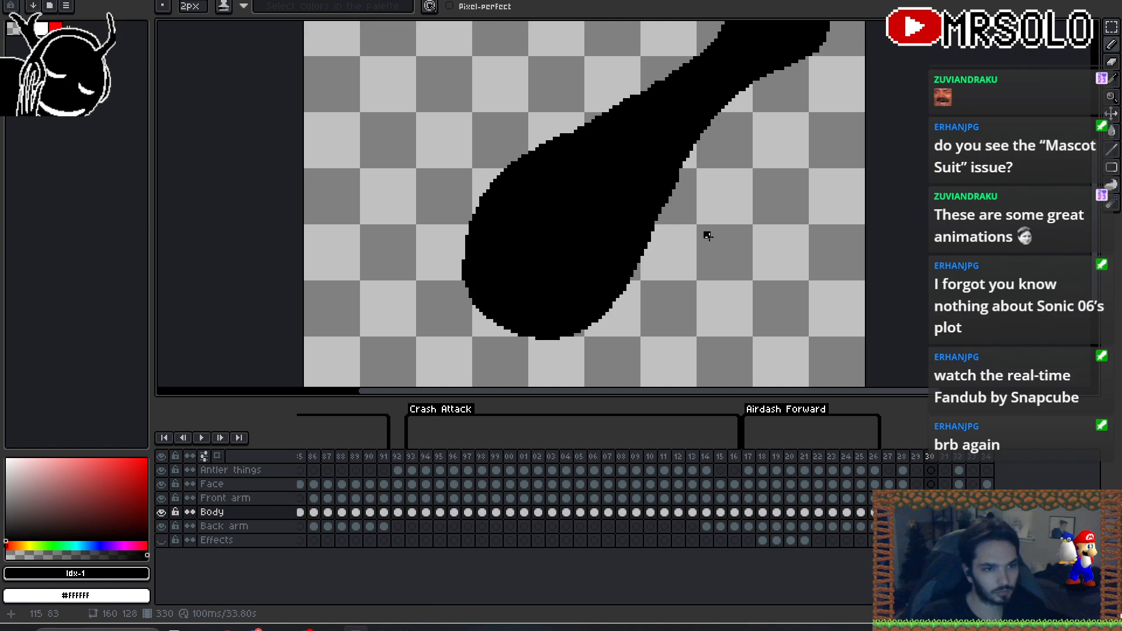
key("minus")
- Trim the underside of the neck and torso in frame 331 with the 1 px eraser, checking against frame 330
key("Right")
key("Left")
key("Right")
key("Left")
key("Right")
key("e")
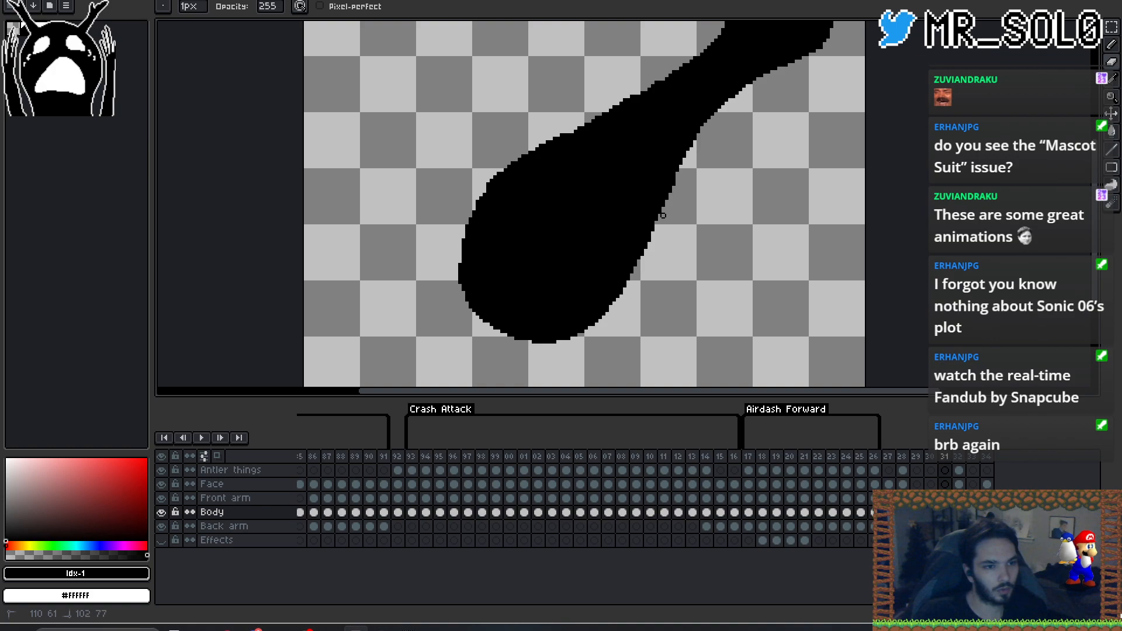
key("Left")
key("Right")
key("Left")
key("Right")
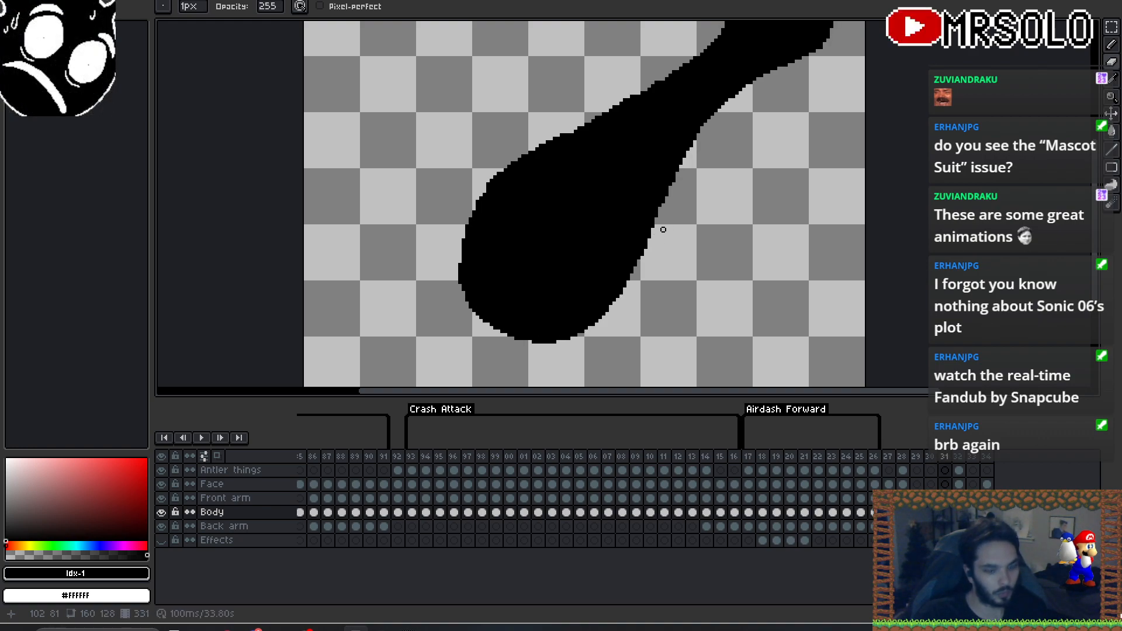
- Flip repeatedly between frames 330 and 331 to examine how the Body silhouette's edges shift
key("b")
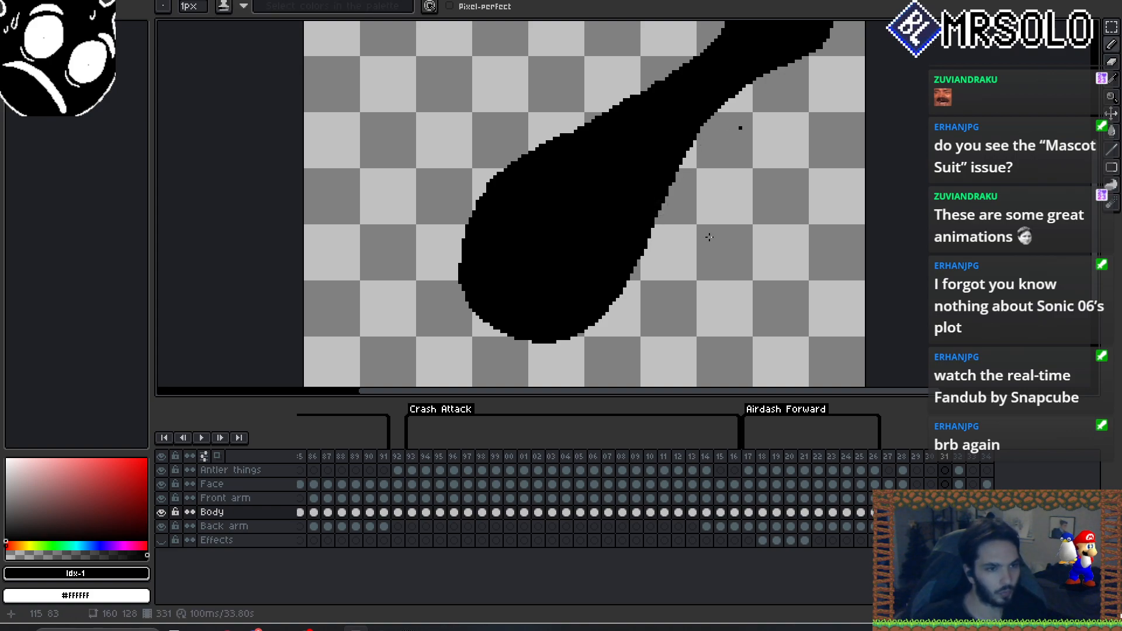
key("comma")
key("period")
key("comma")
key("period")
key("comma")
key("period")
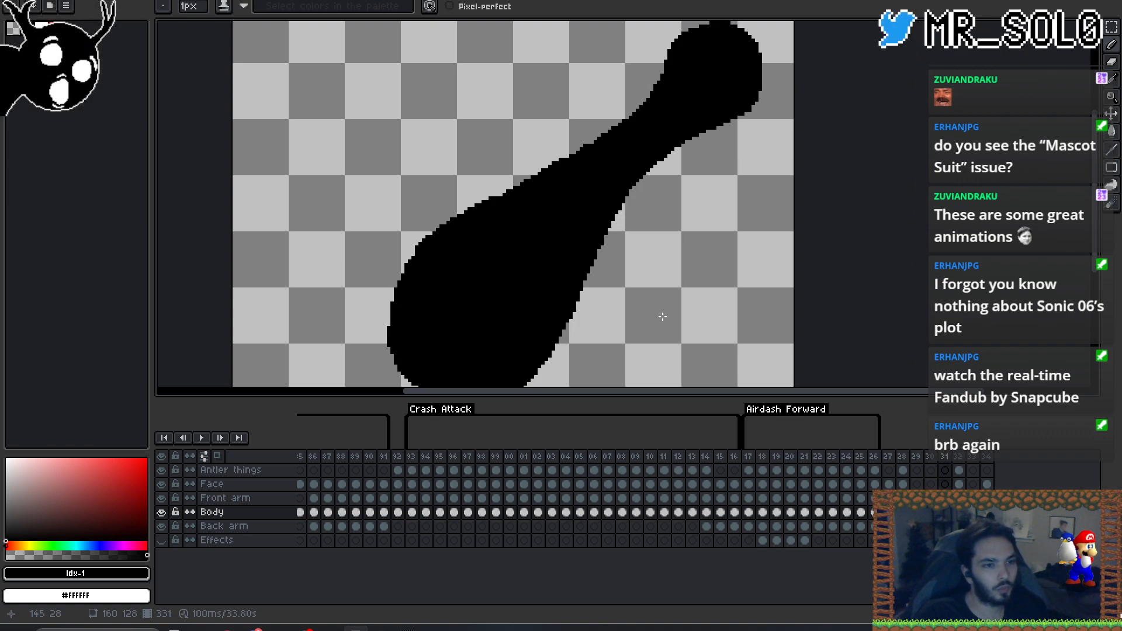
key("comma")
key("period")
key("comma")
key("period")
key("comma")
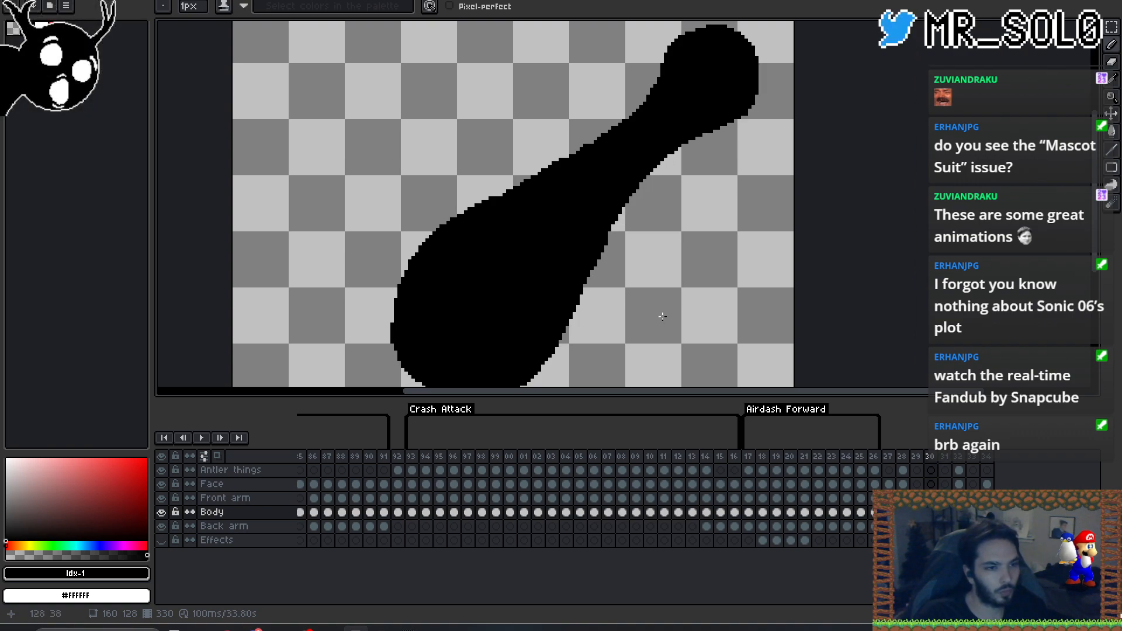
key("Left")
key("Right")
key("Right")
key("Left")
key("Right")
key("Left")
key("Right")
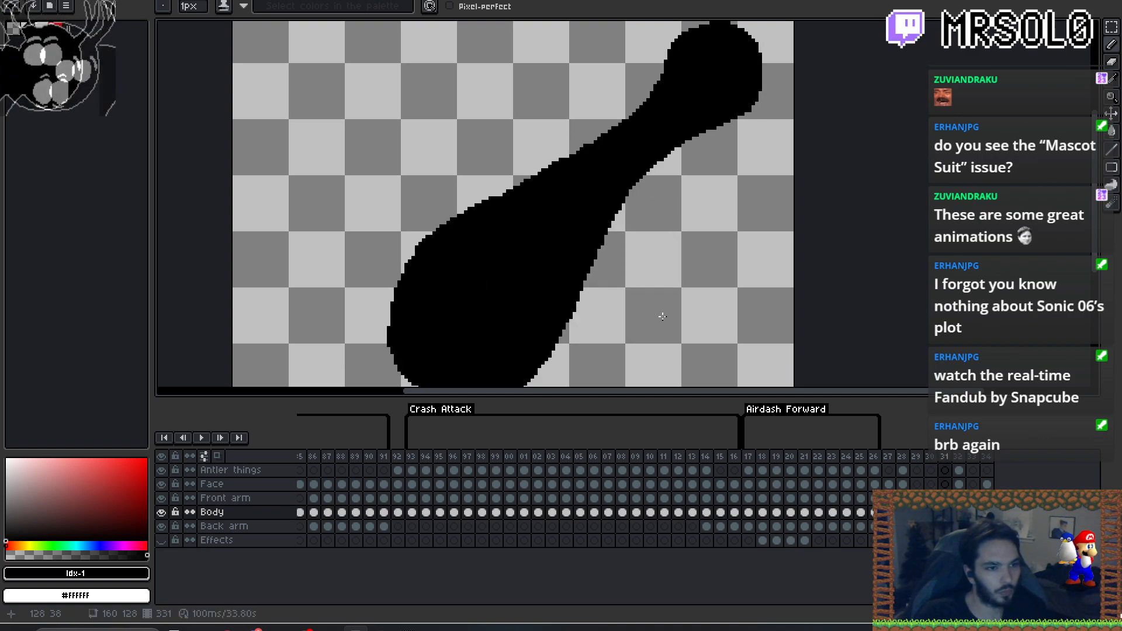
key("Left")
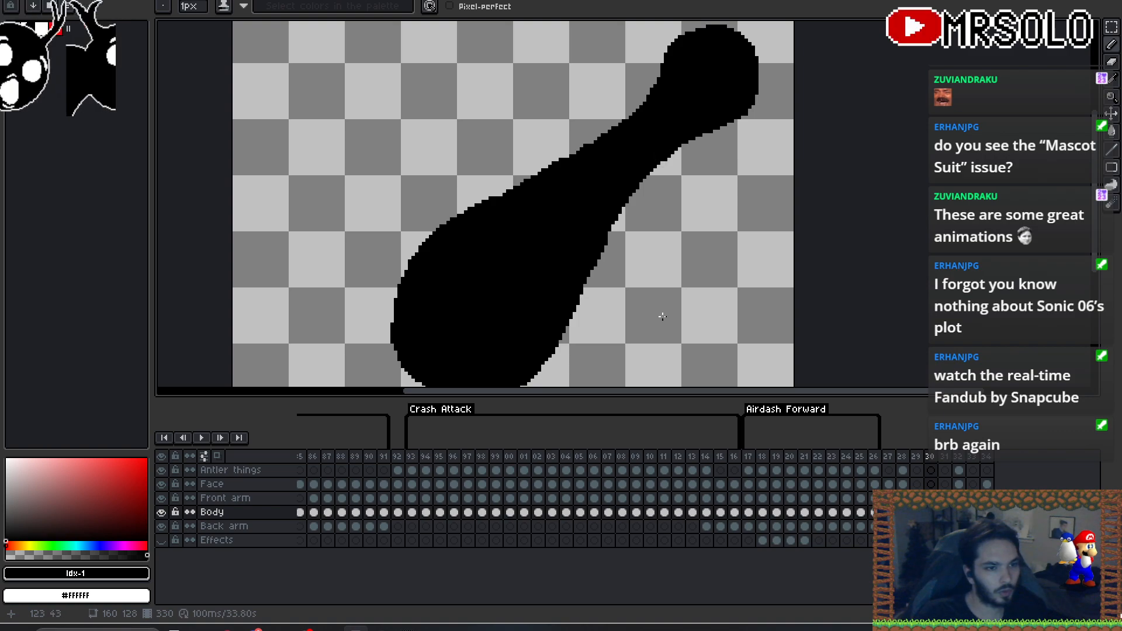
key("Right")
key("Left")
key("Right")
key("Left")
key("Right")
key("Left")
key("Right")
key("Left")
key("Right")
key("Left")
key("Right")
key("Left")
key("Right")
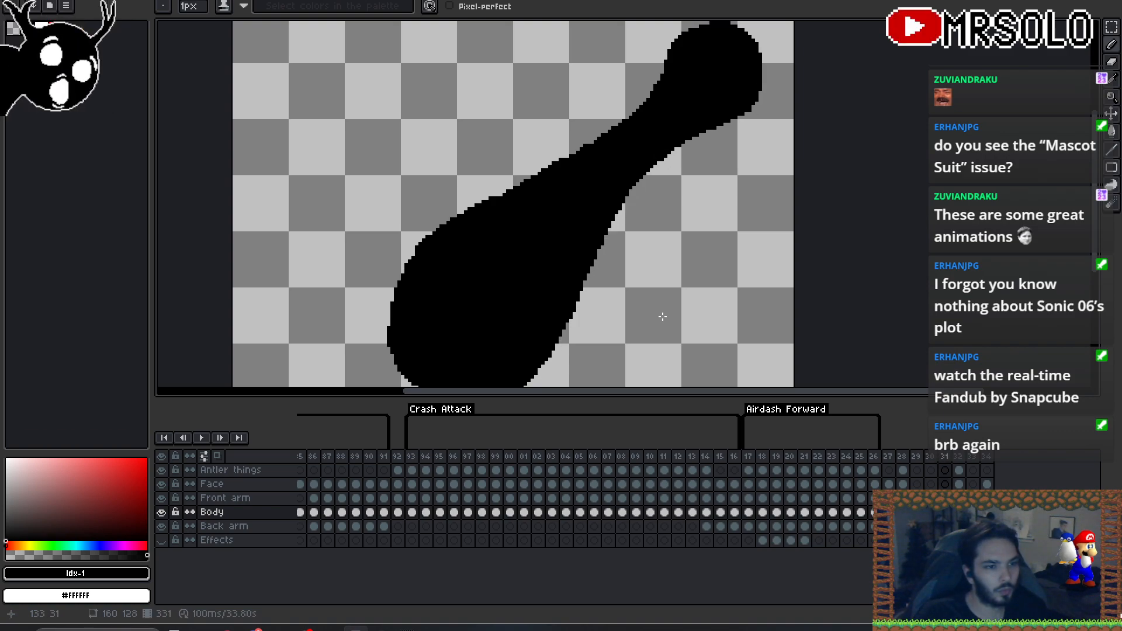
- Round out the upper contour of the lower bulb in frame 331 with the 1 px pencil, comparing it with frame 330
key("Left")
key("Right")
key("Left")
key("Right")
key("Left")
key("Right")
key("Left")
key("Right")
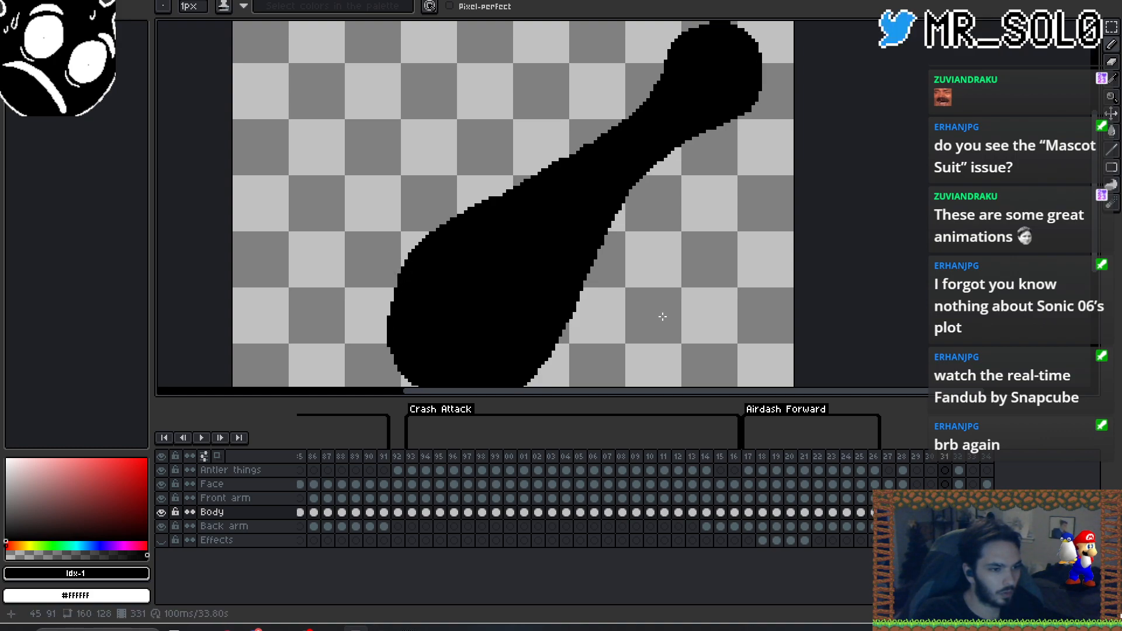
key("Left")
key("Right")
key("Left")
key("Right")
key("Left")
key("Right")
key("Left")
key("Right")
- Smooth the bulb's upper edge in frame 331 with the 1 px eraser, checking it against frame 330
key("e")
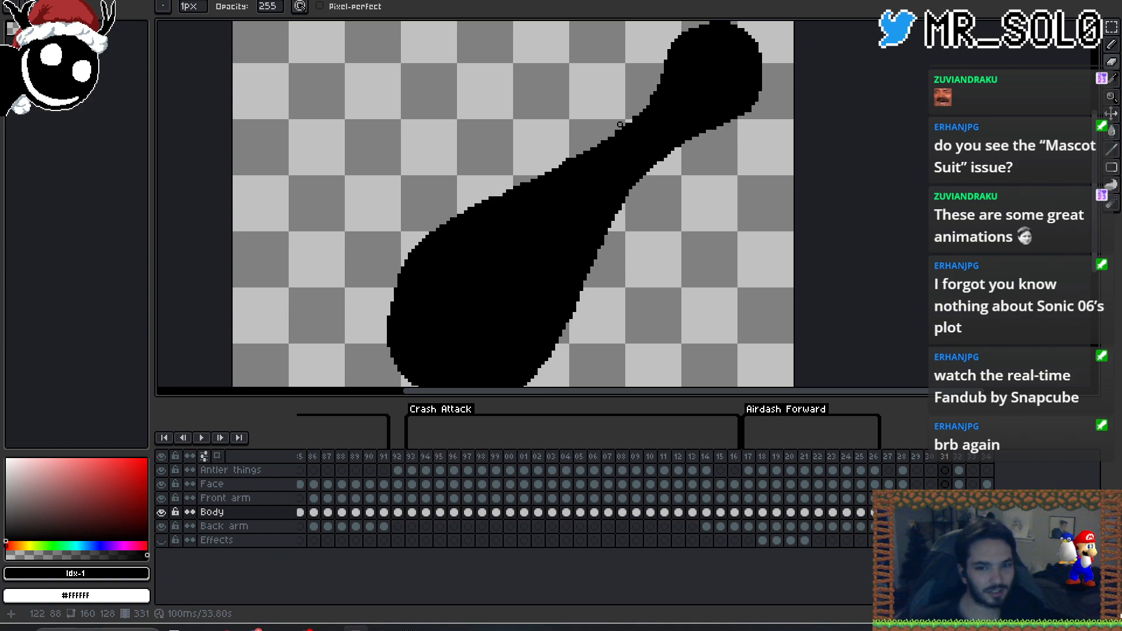
left_click(438, 226)
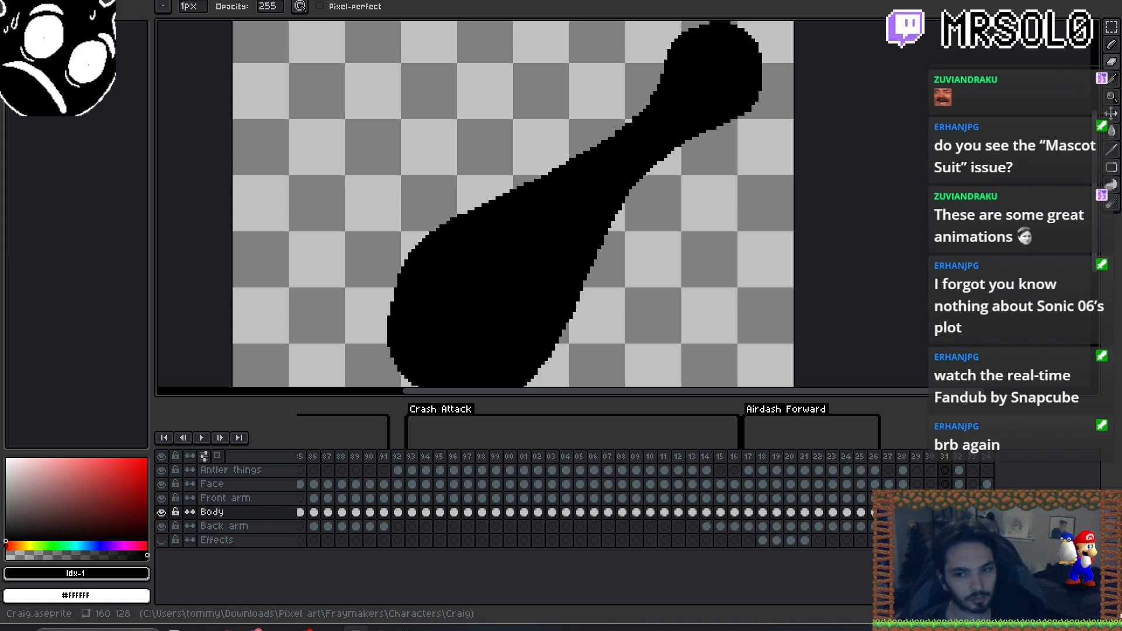
left_click_drag(728, 234, 744, 225)
key("Left")
key("b")
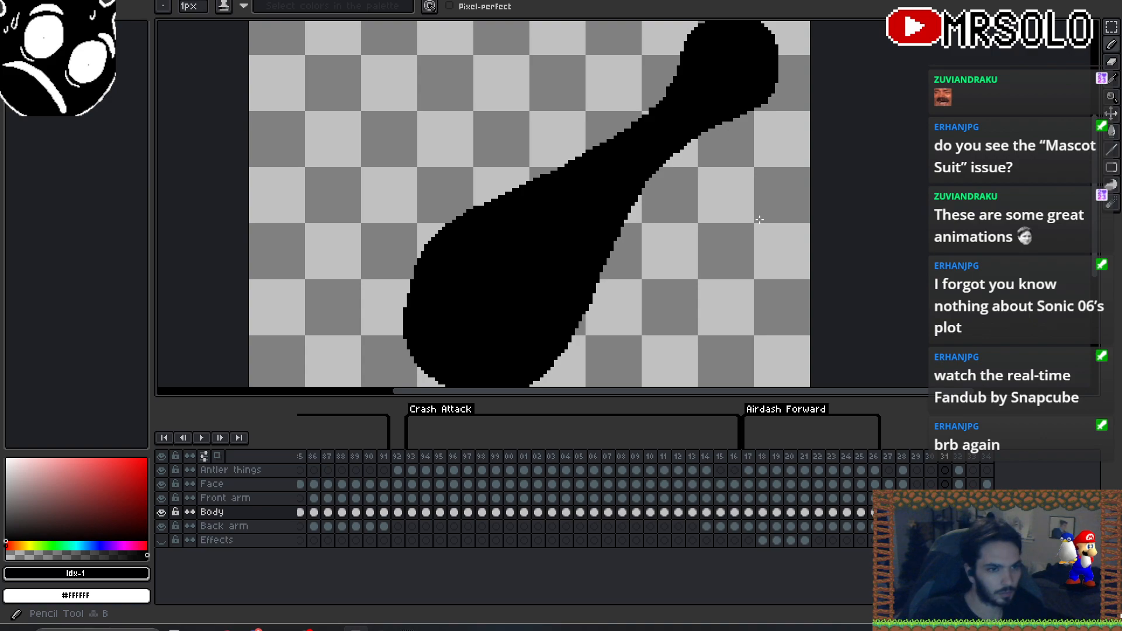
key("Right")
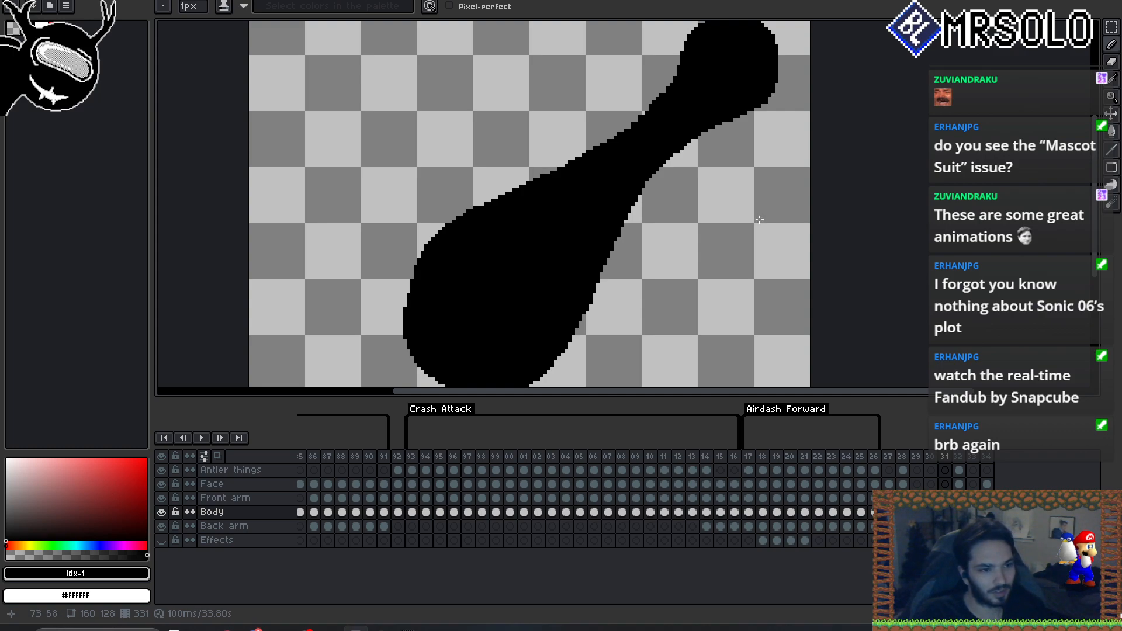
key("Left")
key("Right")
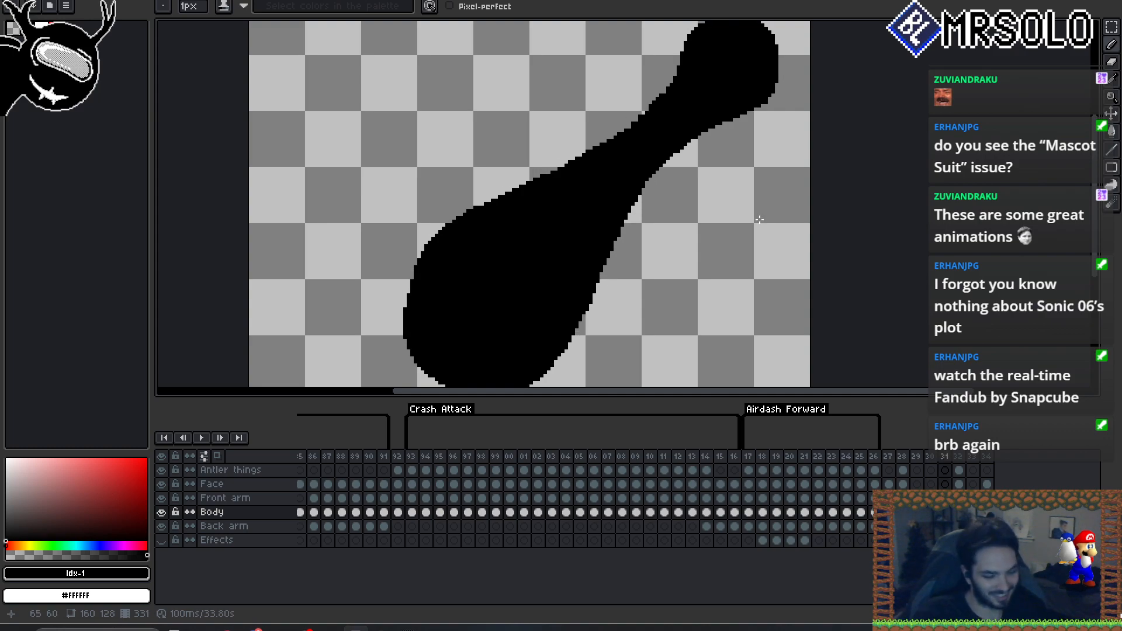
key("e")
left_click_drag(475, 209, 465, 211)
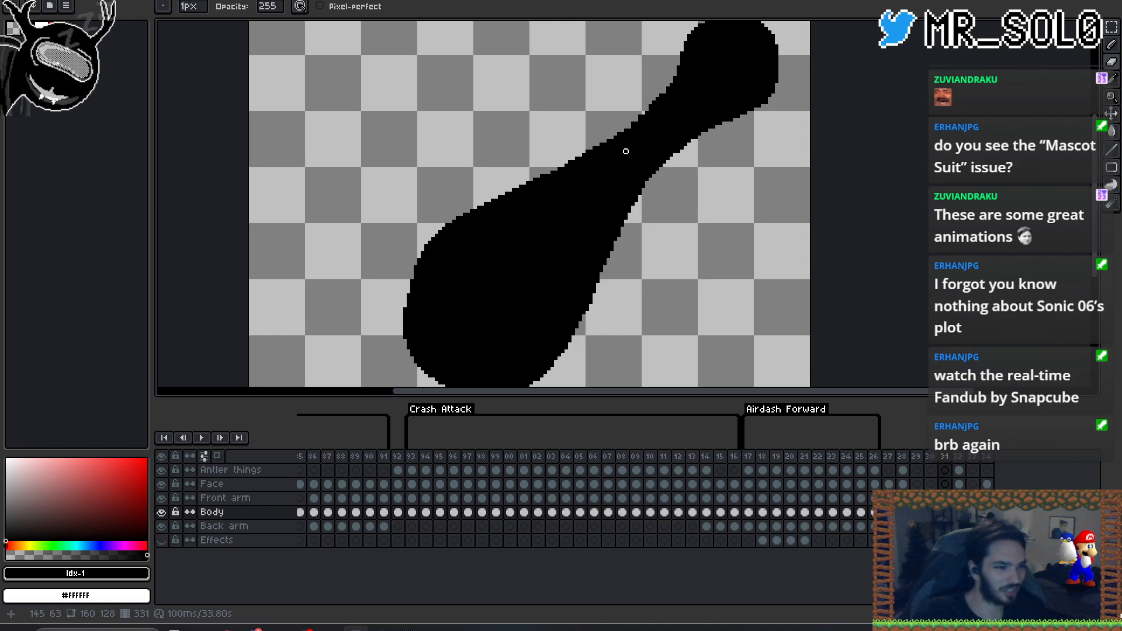
- Add pixels along the torso's upper edge in frame 330 with the 1 px pencil, comparing it with the neighbouring frames
key("Left")
key("b")
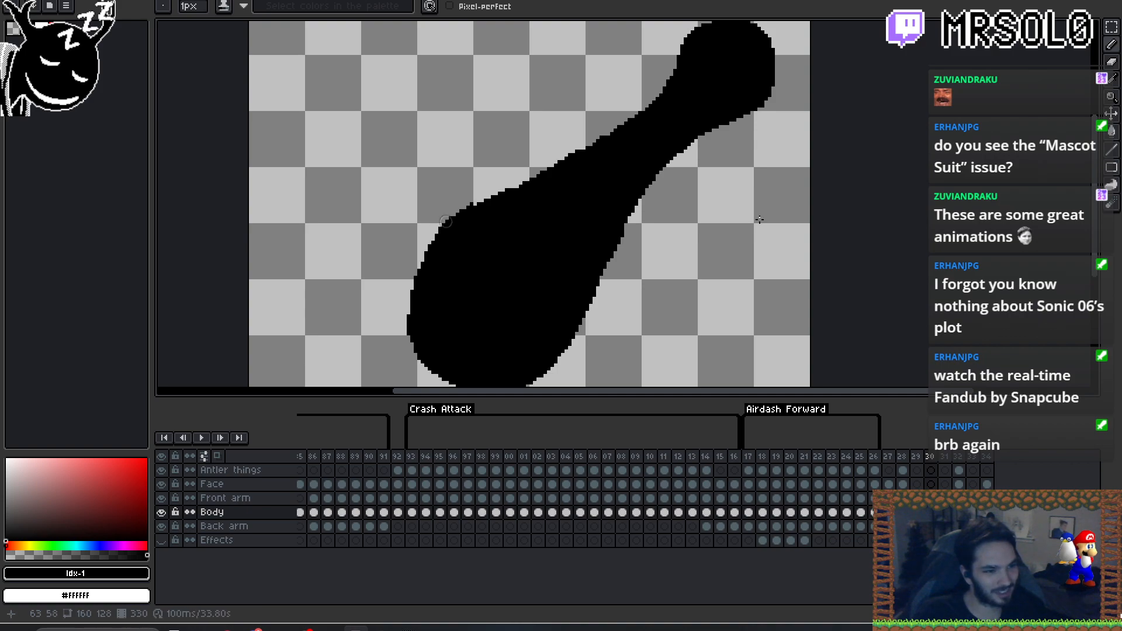
key("Left")
key("Right")
key("Right")
key("Left")
key("Right")
key("Left")
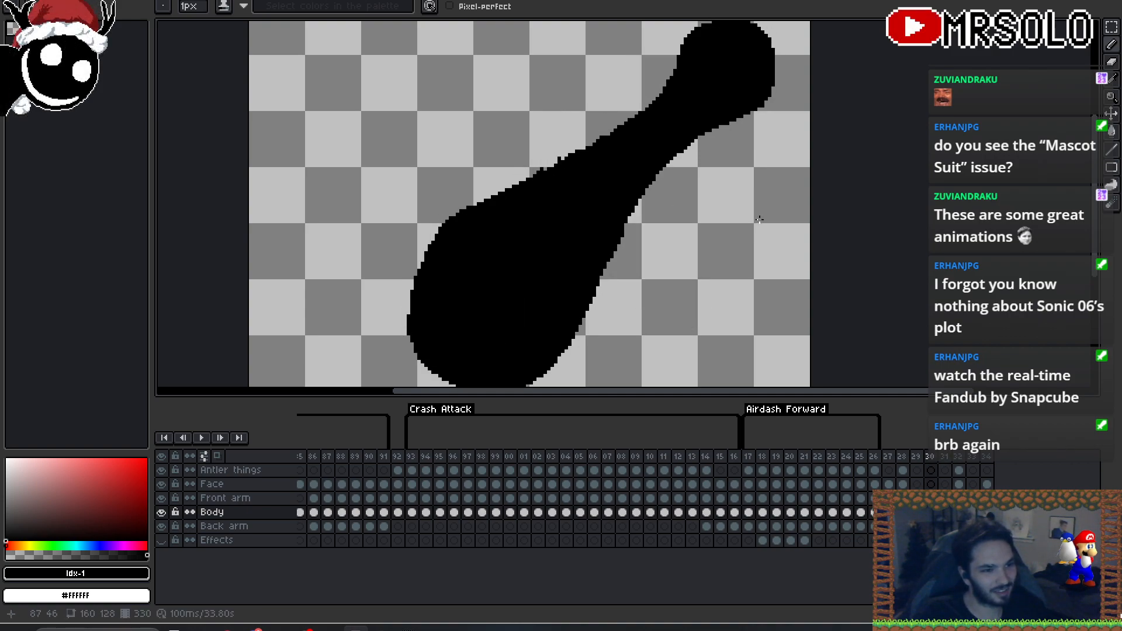
- Erase the rough bumps along the torso's upper edge in frame 330 and undo the last pencil stroke
key("e")
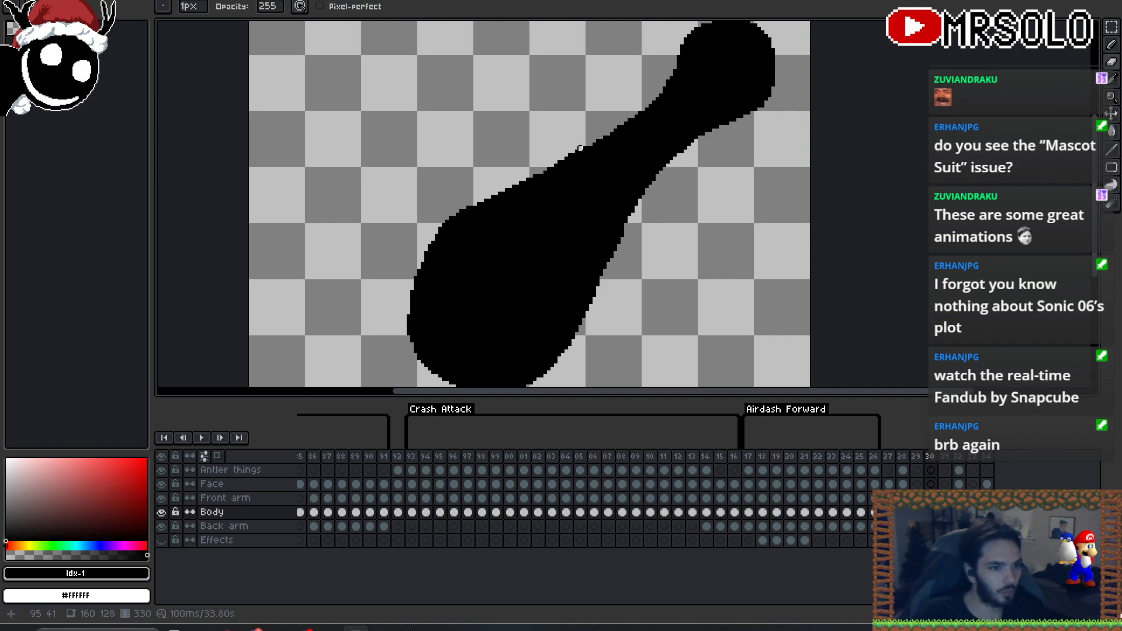
left_click_drag(541, 169, 478, 208)
key("b")
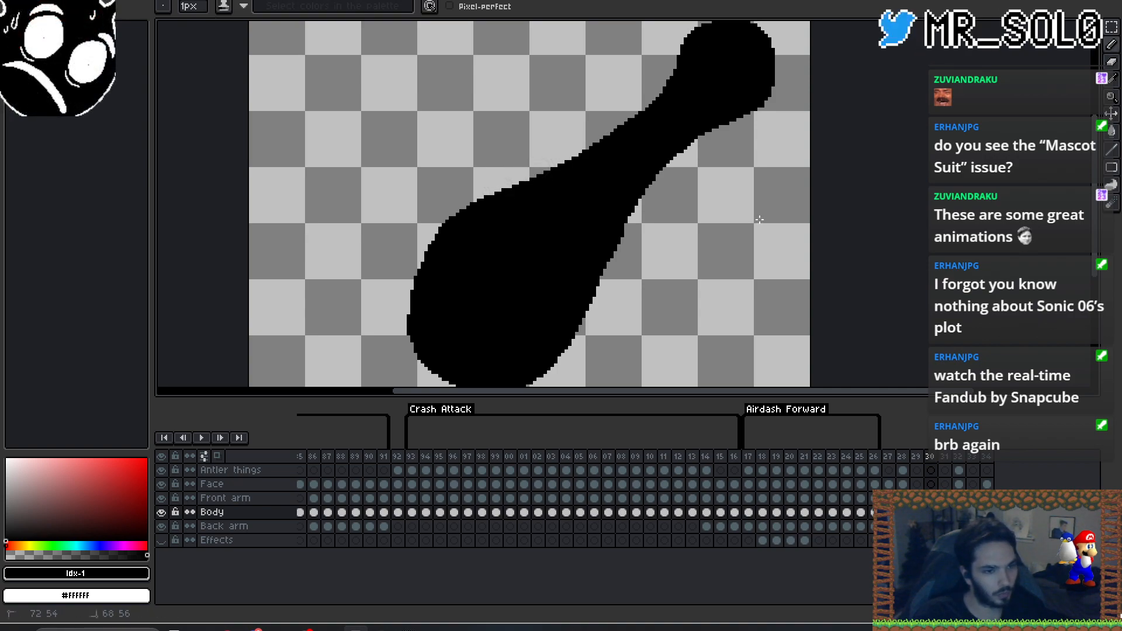
key("ctrl+z")
- Trim the upper edge of the neck in frame 331 with the 1 px eraser, comparing it with the preceding frames
key("Left")
key("Right")
key("Right")
key("Left")
key("Right")
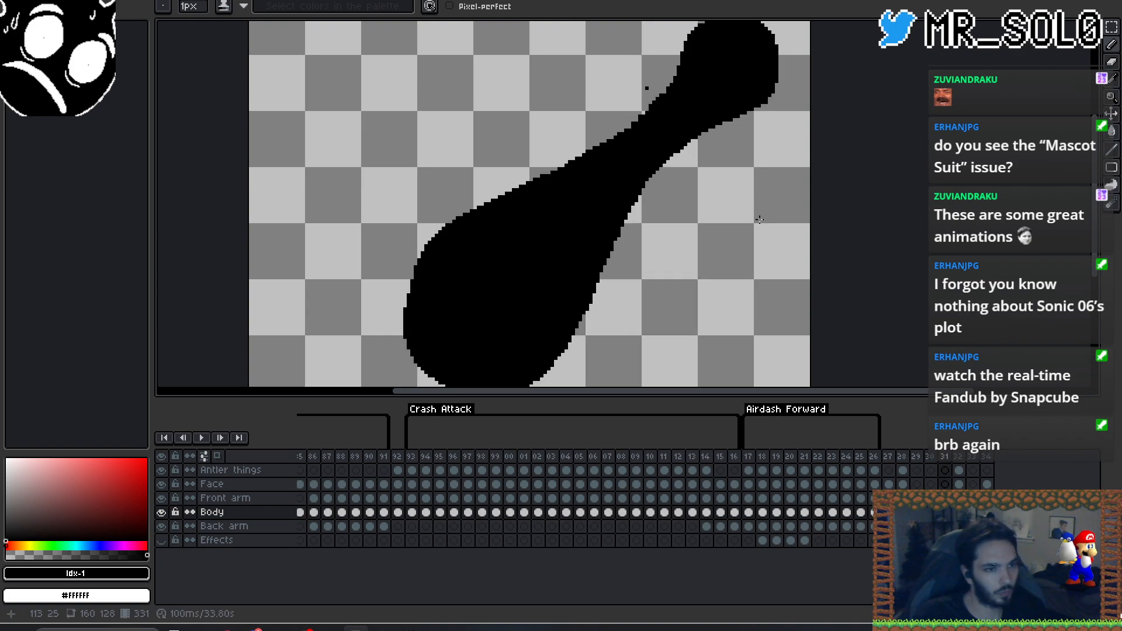
key("e")
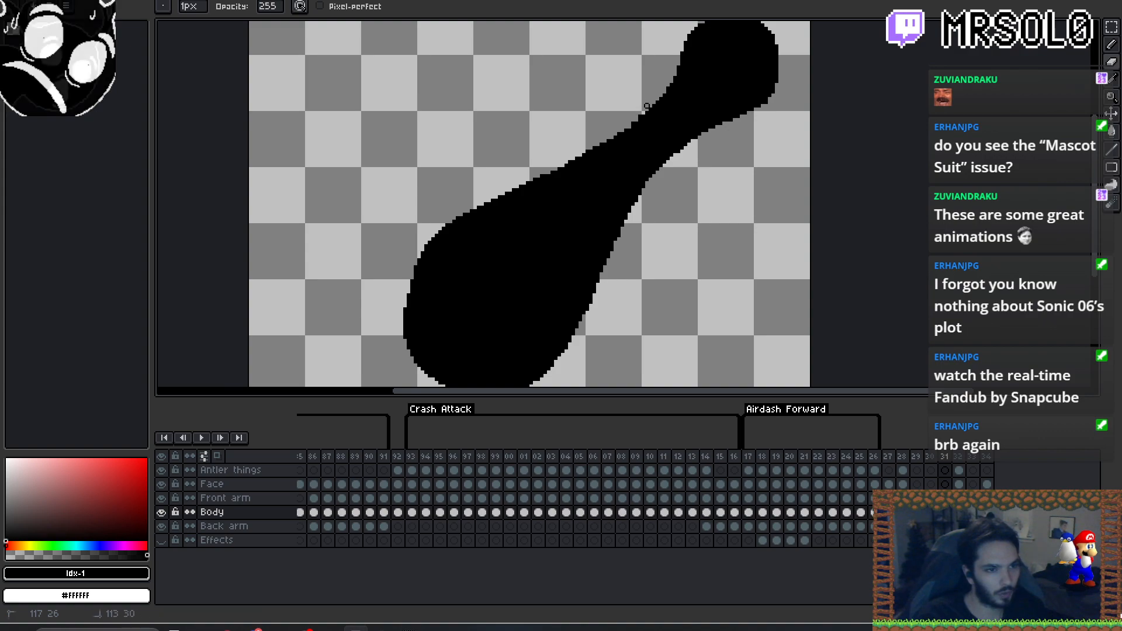
key("Left")
key("Left")
key("Right")
key("Left")
key("Right")
key("Left")
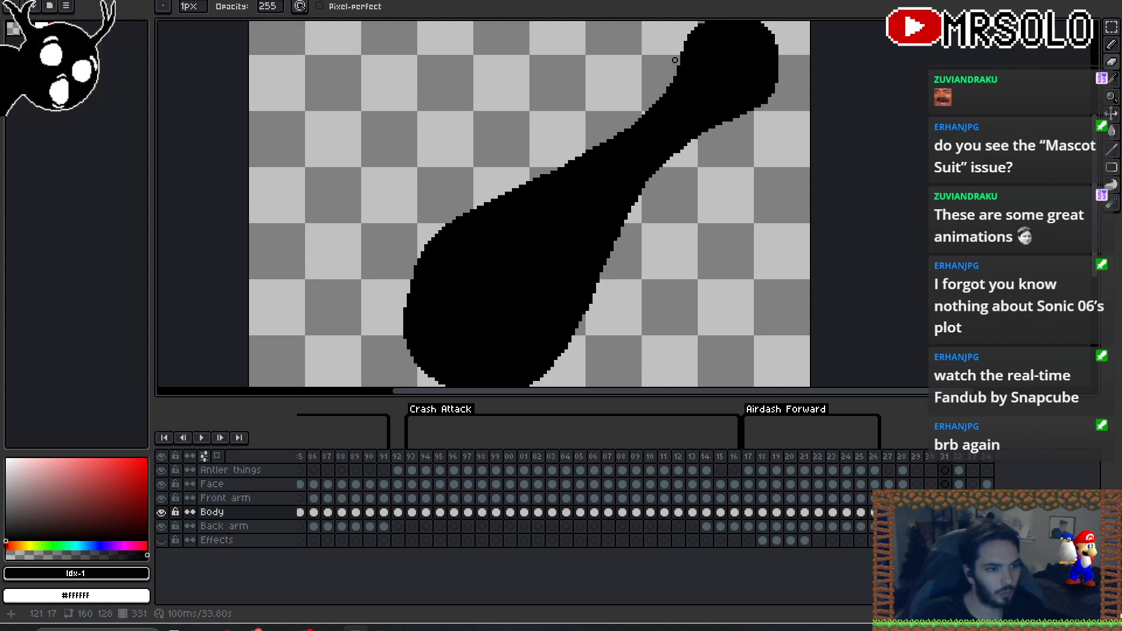
- Flip between frames 330 and 331 to examine the trimmed neck and torso contours in motion
key("Right")
key("Left")
key("Right")
key("Left")
key("Right")
key("Left")
key("Right")
key("Left")
key("Right")
key("Right")
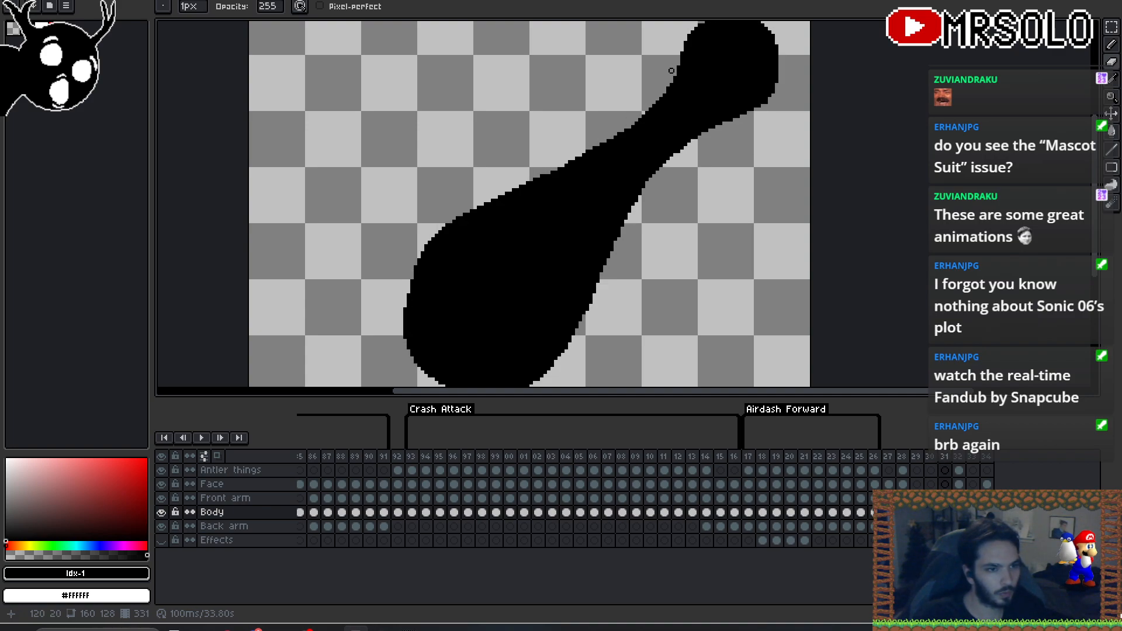
- Step back from frame 331 to frame 318 to examine the rough silhouettes and the finished Airdash Forward poses
scroll(732, 199, "down", 2)
key("Left")
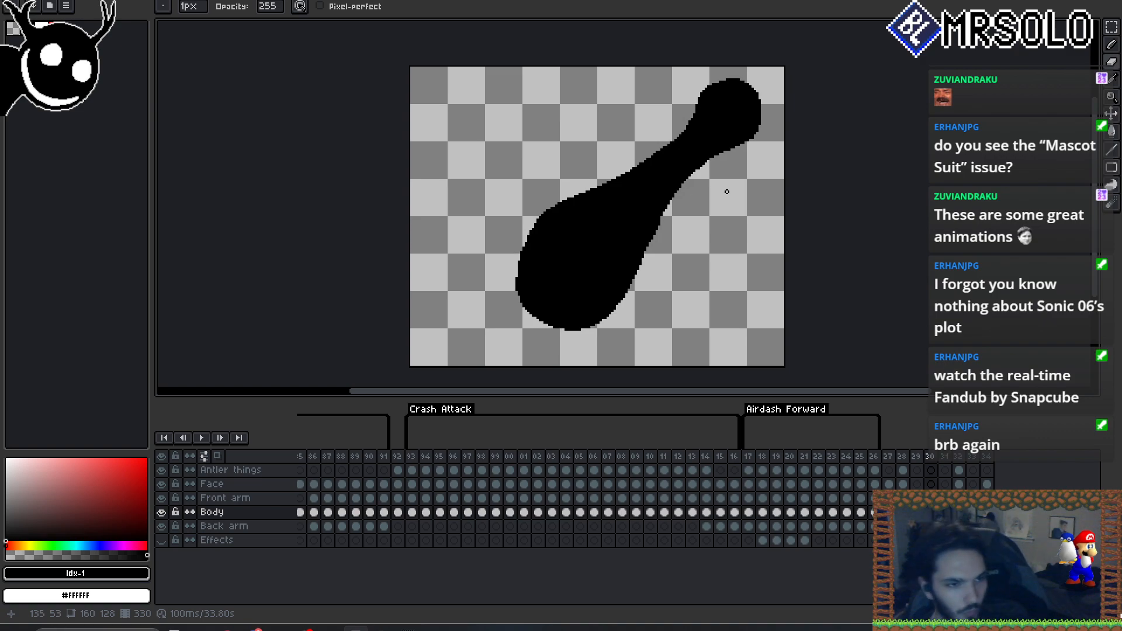
key("Right")
key("Left")
key("Left")
key("Left")
key("Left")
key("Left")
key("Left")
key("Left")
key("Left")
key("Left")
key("Left")
key("Left")
key("Left")
key("Right")
key("Left")
key("Left")
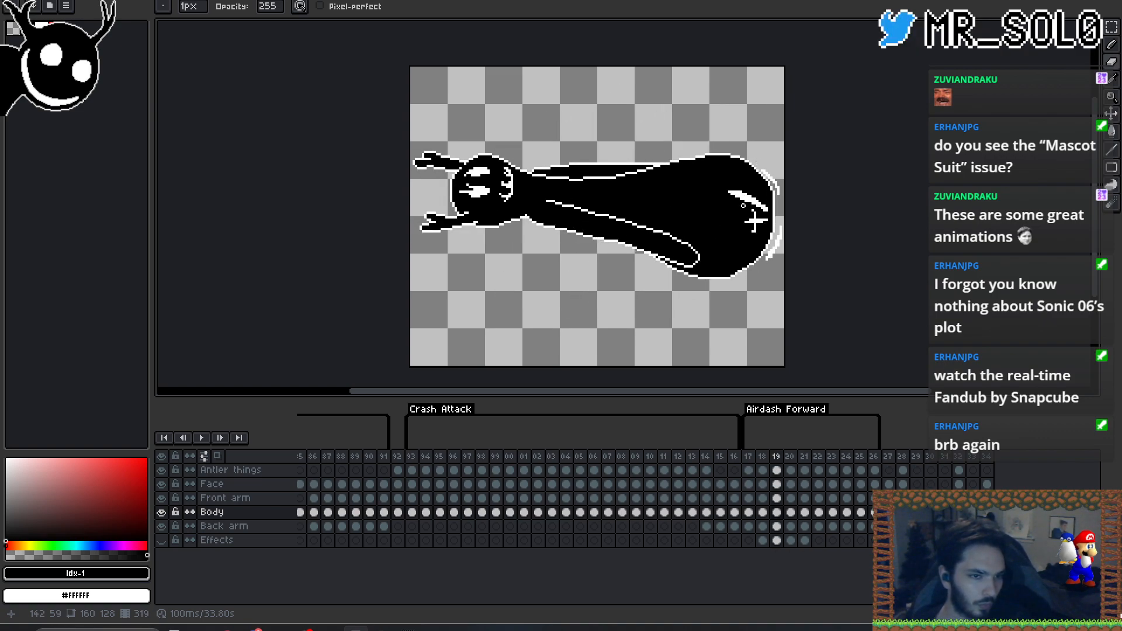
key("Right")
key("Left")
key("Left")
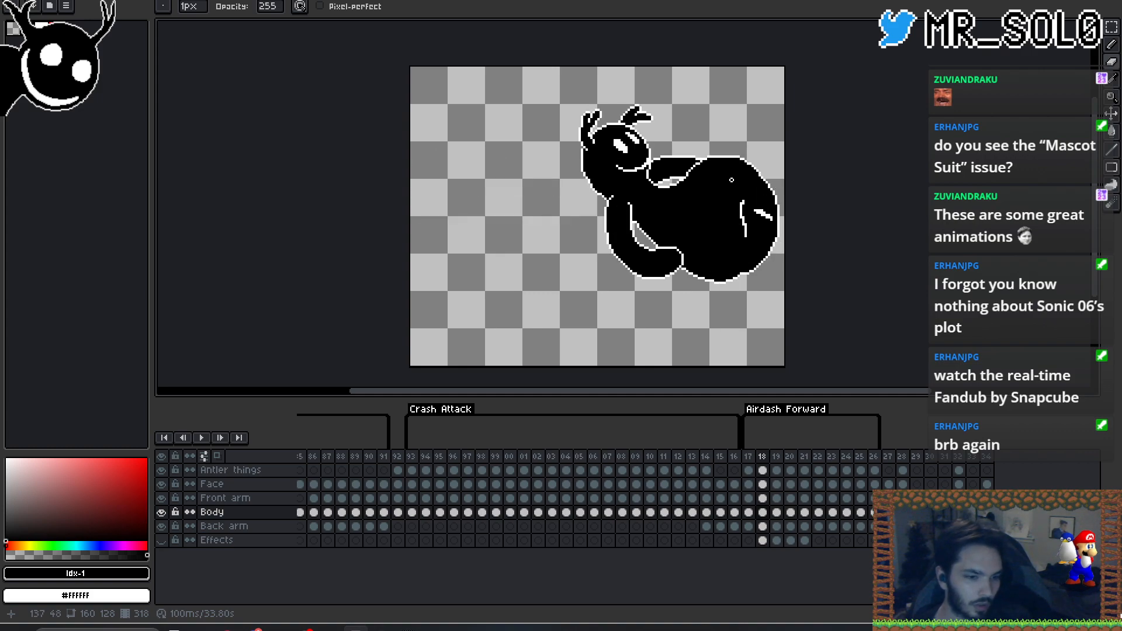
- Step forward from frame 318 to frame 329 to examine how the body stretches and recovers through Airdash Forward
key("Right")
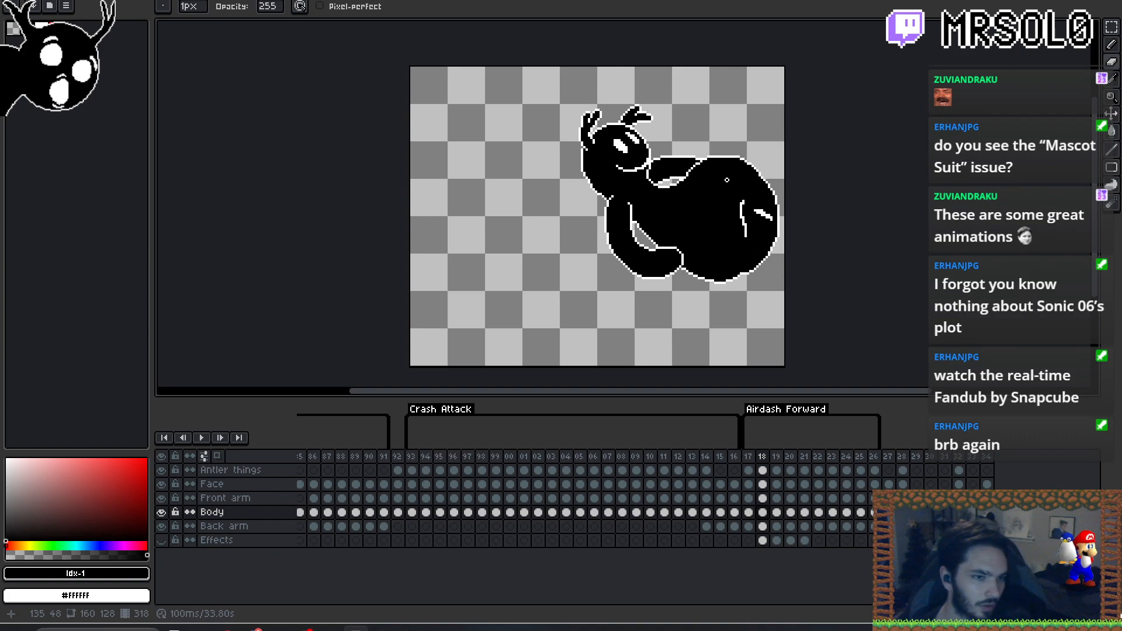
key("Right")
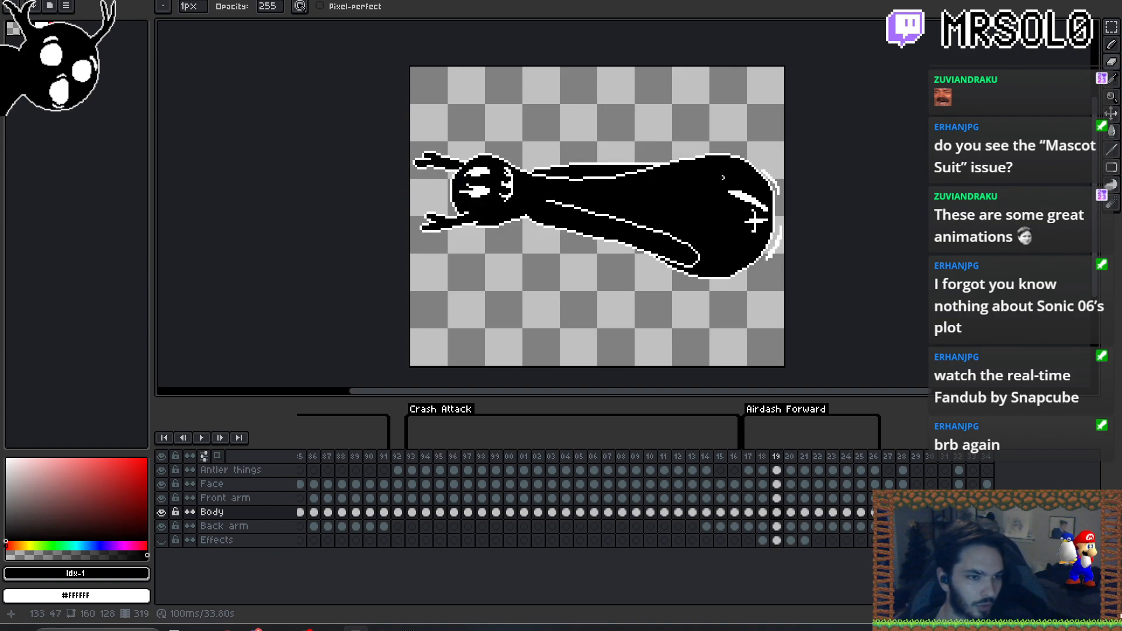
key("Right")
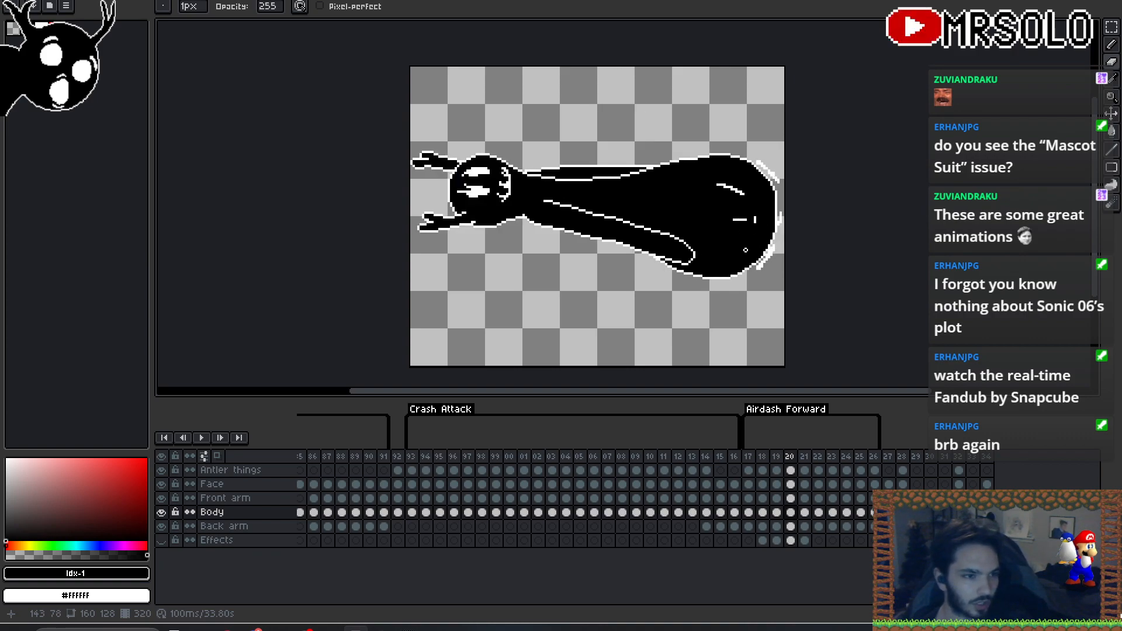
key("Right")
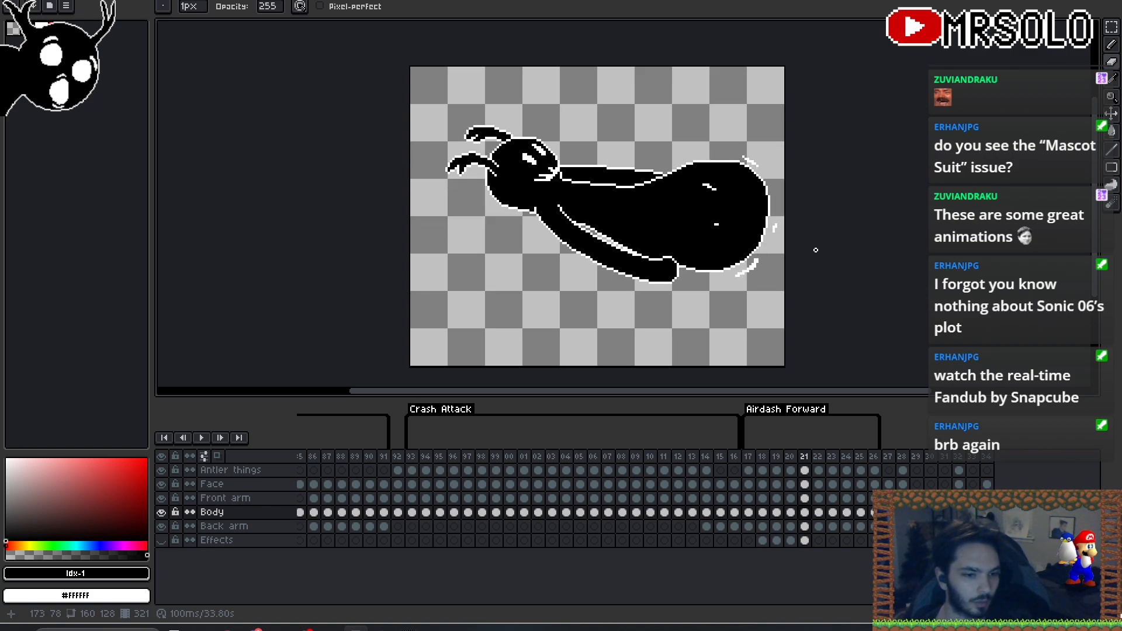
key("Right")
key("Right")
key("Right")
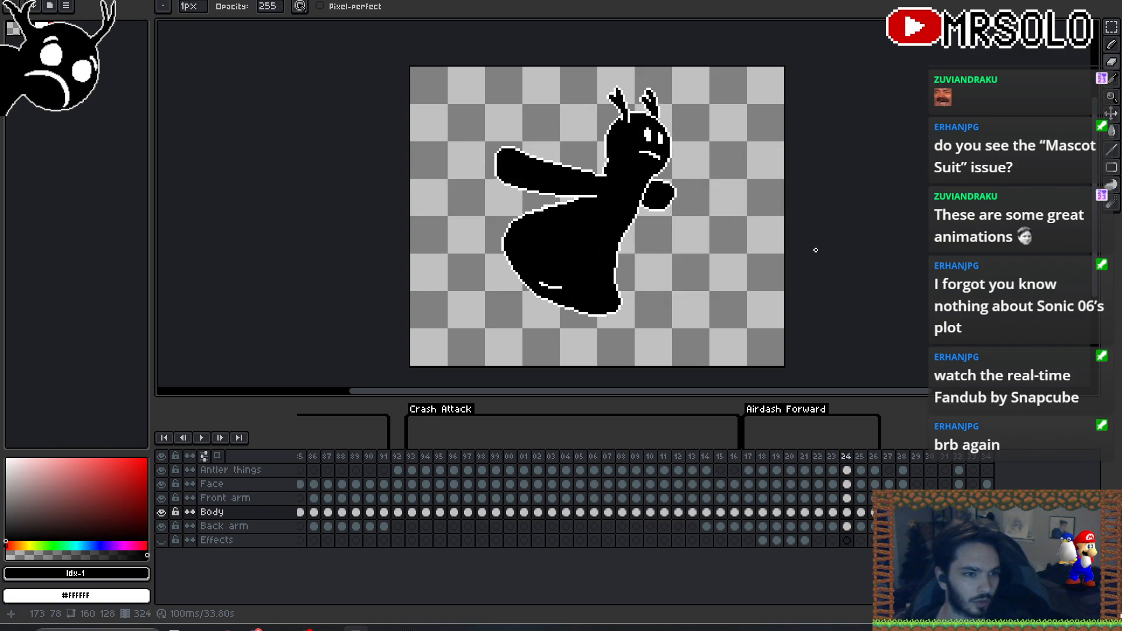
key("Right")
key("Right")
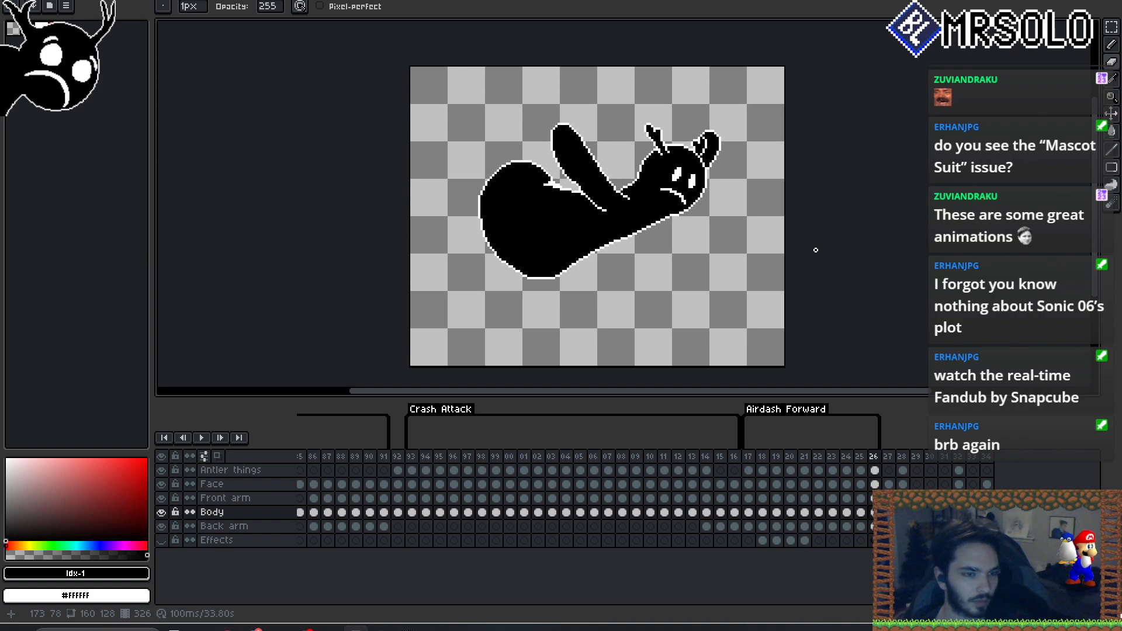
key("Right")
key("Right")
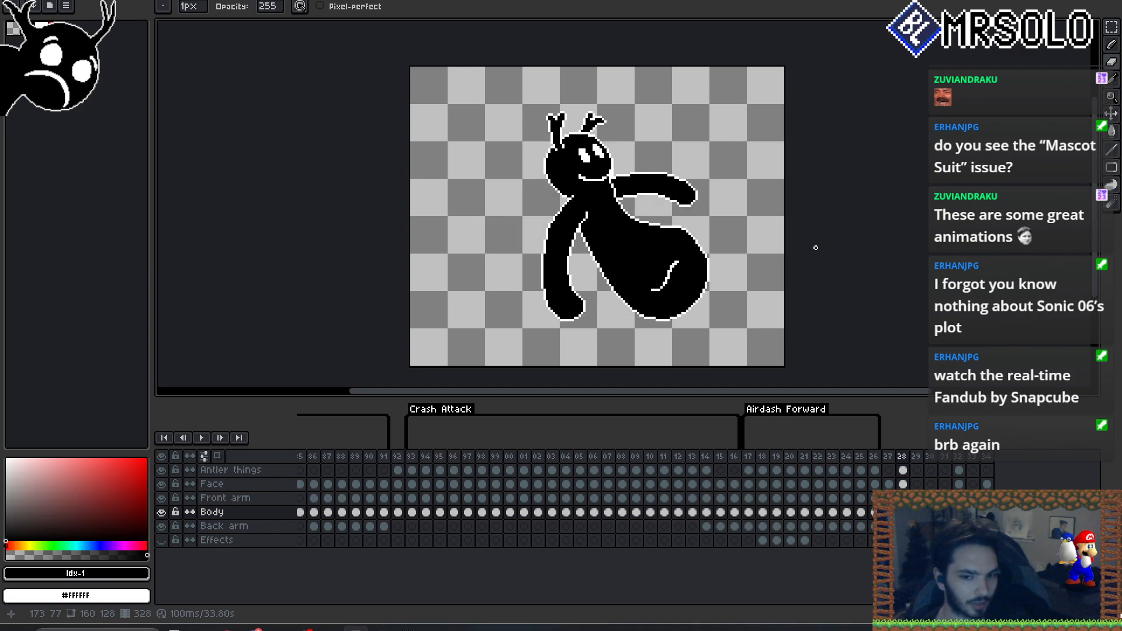
key("Left")
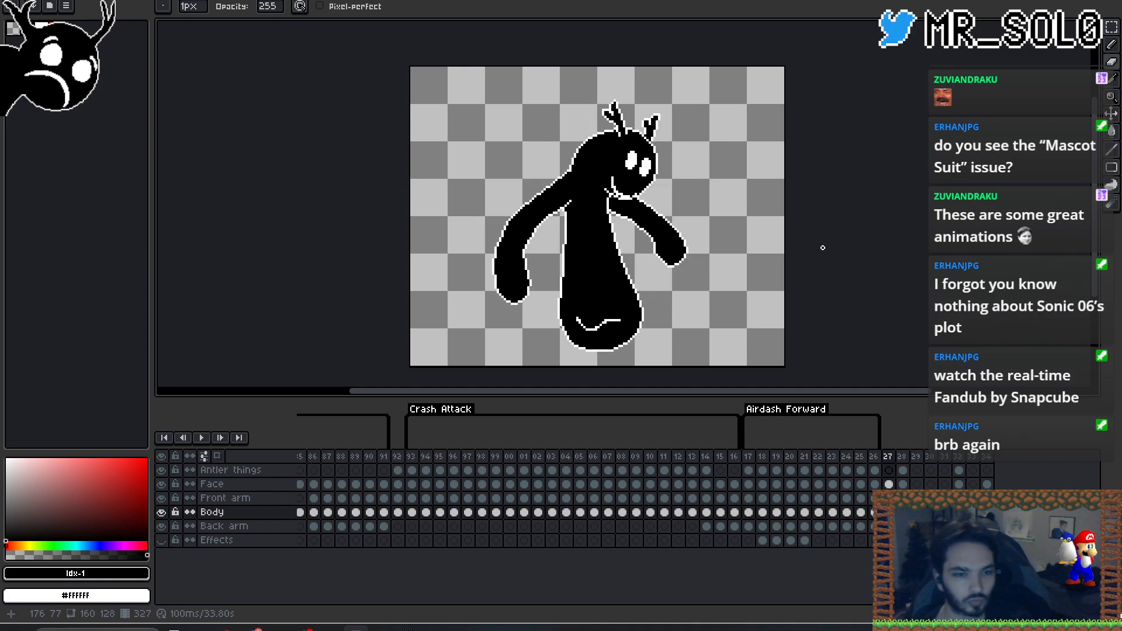
key("Right")
key("Left")
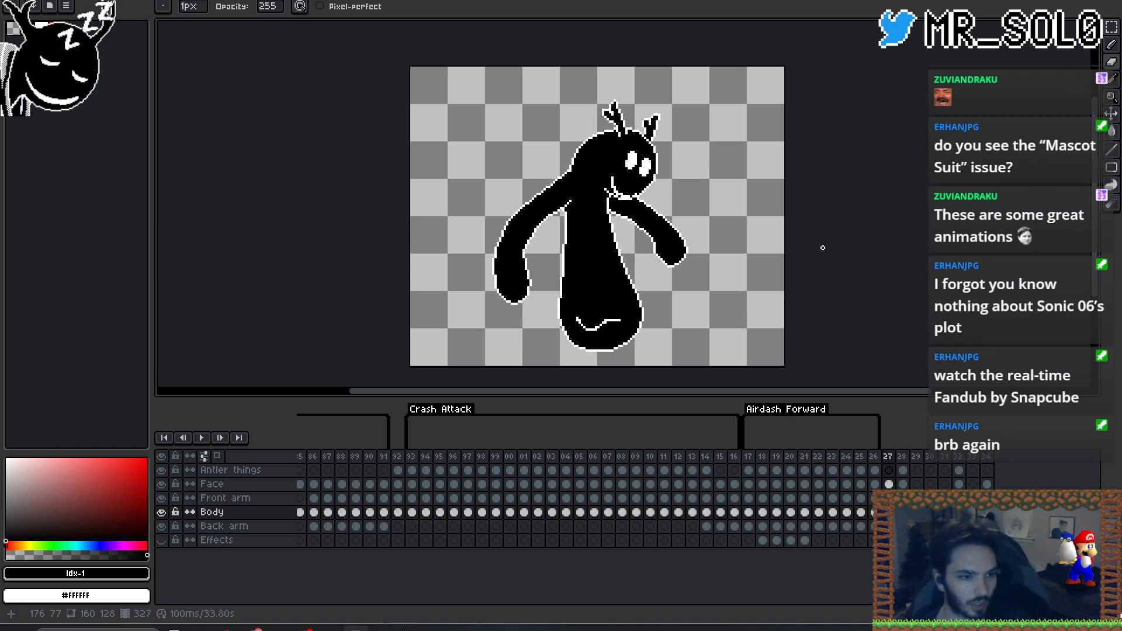
key("Right")
key("Right")
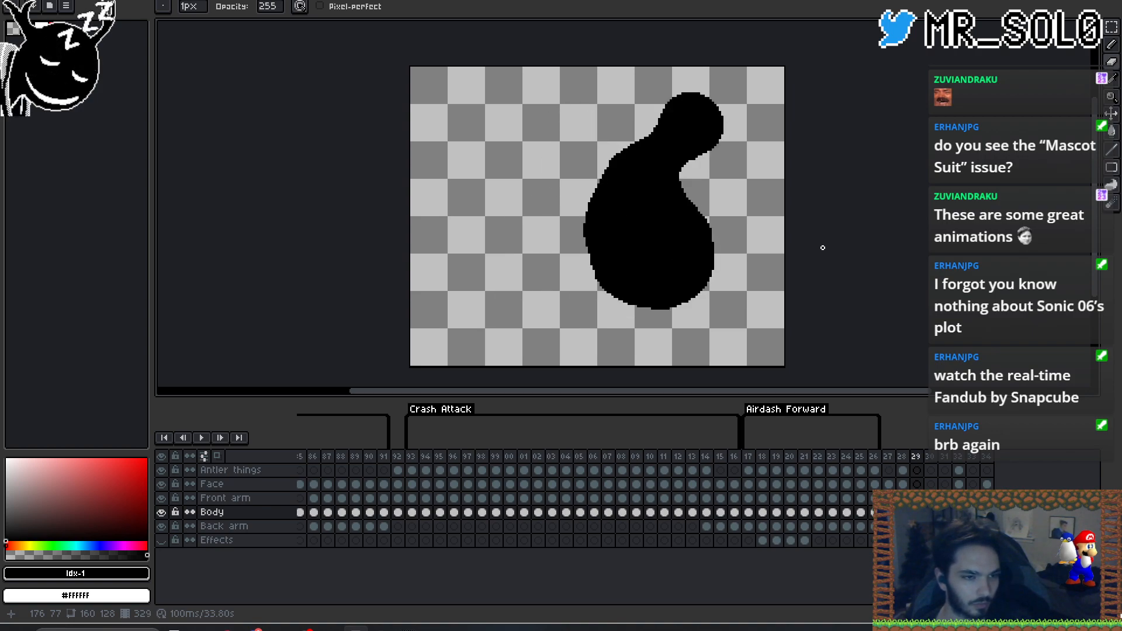
- Insert an empty frame 332 after the rough silhouettes and turn on onion skinning with the pencil active
key("Return")
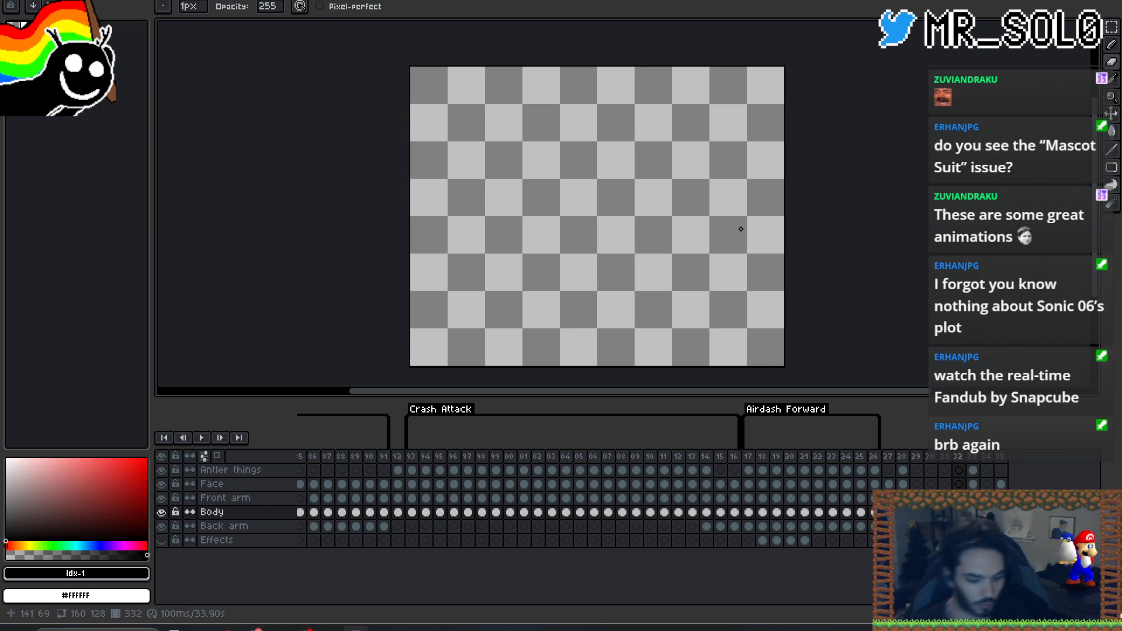
key("b")
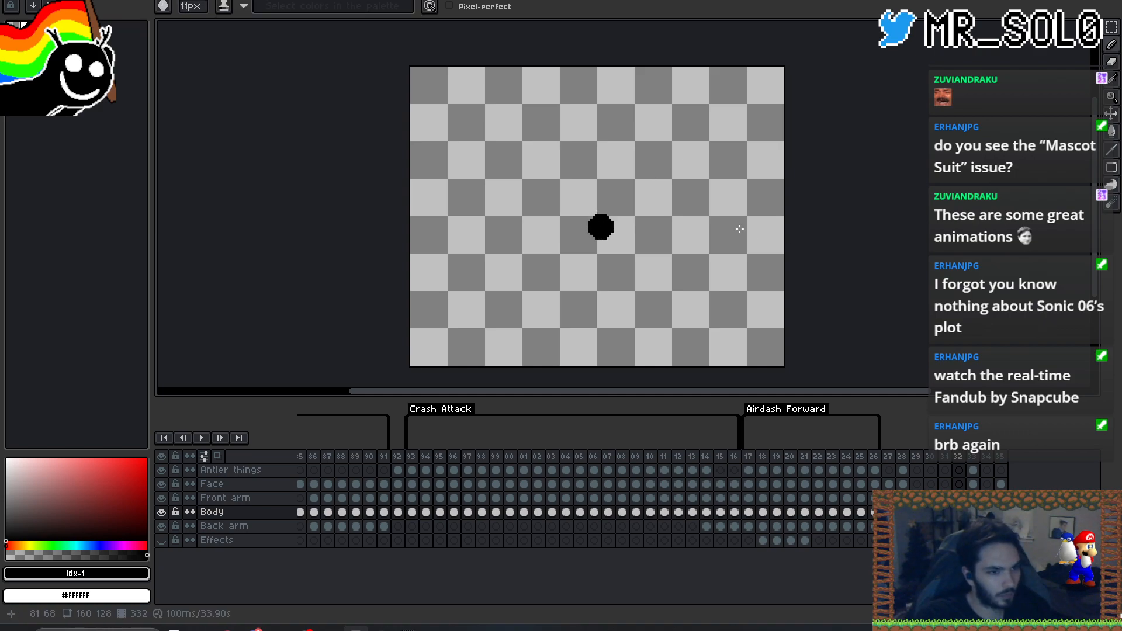
left_click(217, 456)
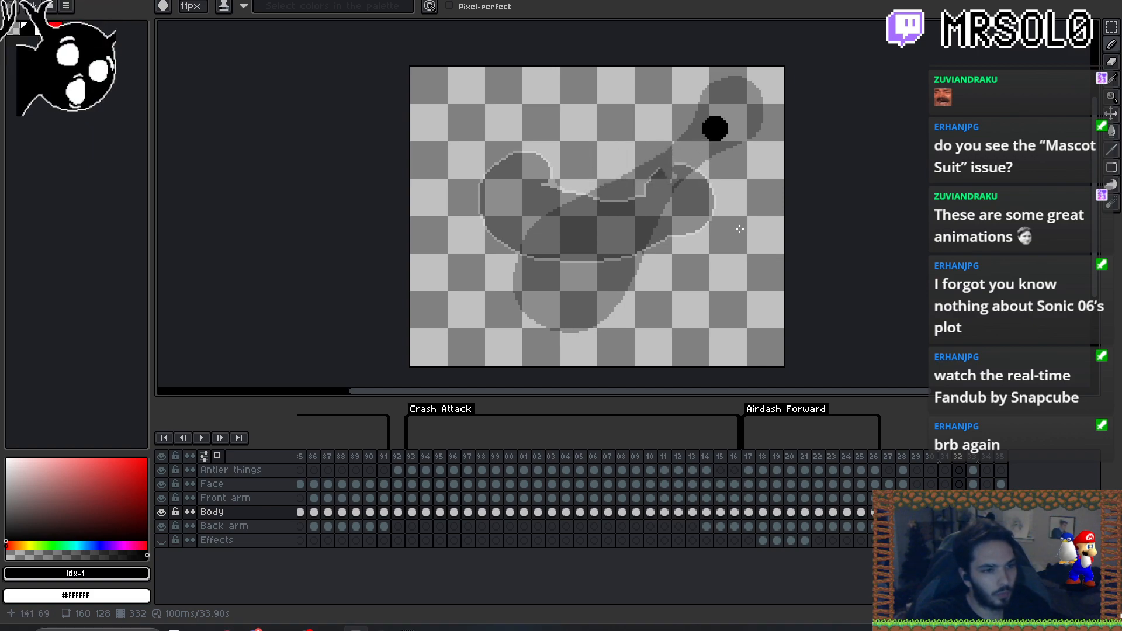
- Enlarge the pencil to 24 px and draw a round head in frame 332, slightly below the previous frame's head
key("plus")
key("plus")
key("plus")
key("plus")
key("plus")
key("plus")
key("plus")
key("plus")
key("plus")
key("plus")
key("plus")
key("plus")
key("plus")
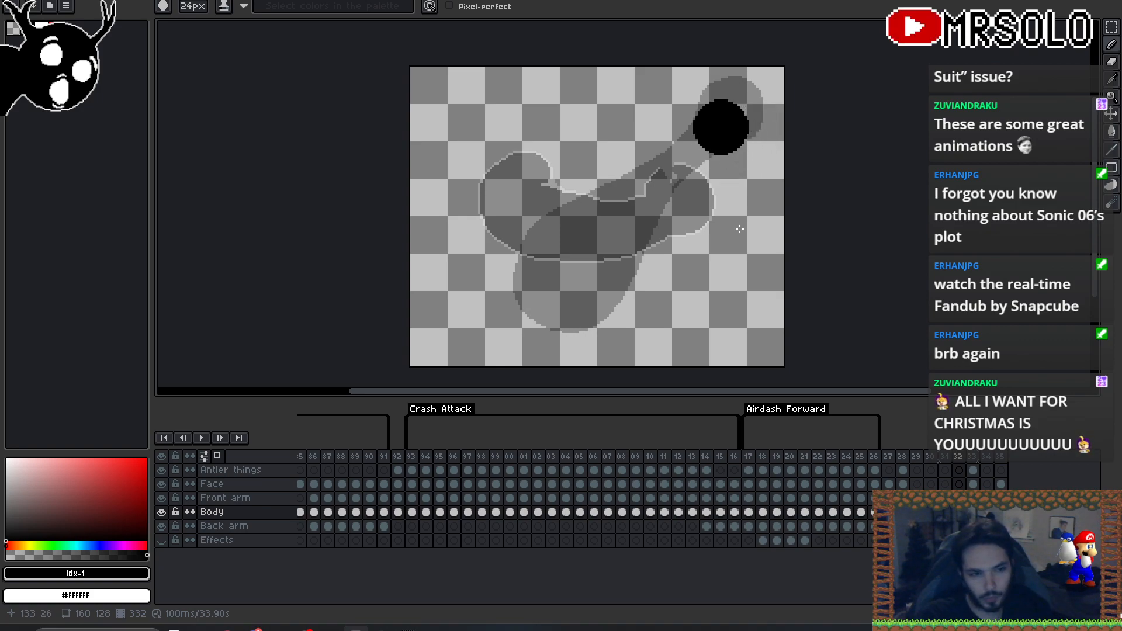
left_click_drag(724, 135, 728, 130)
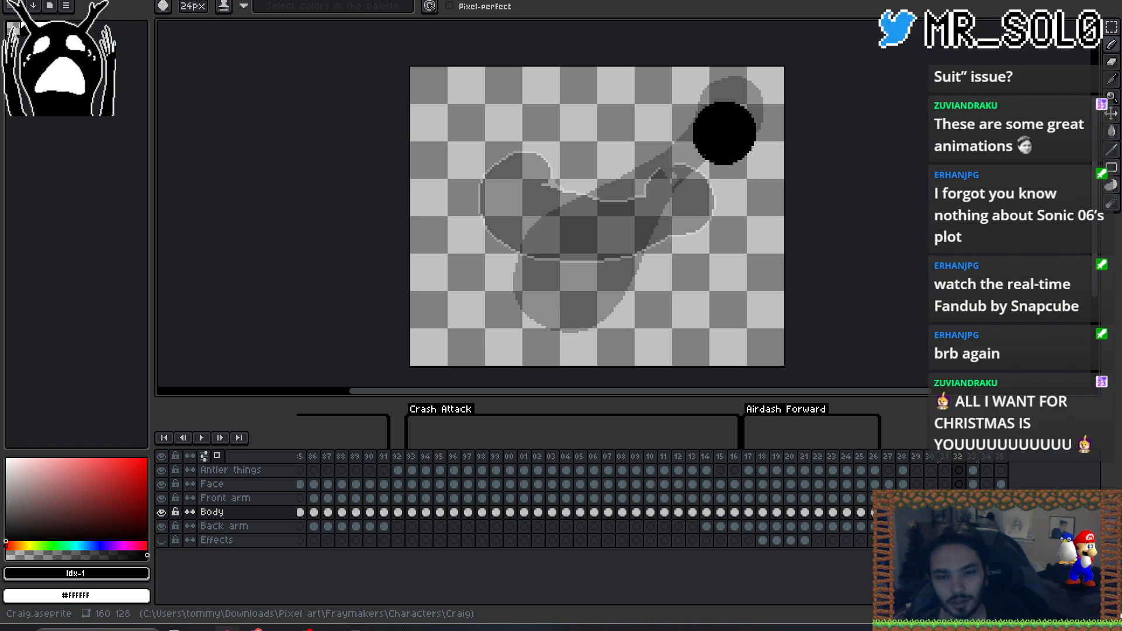
- Block in the slanted body mass in frame 332 with the 24 px pencil, using the onion-skinned silhouettes as reference
left_click_drag(925, 296, 934, 289)
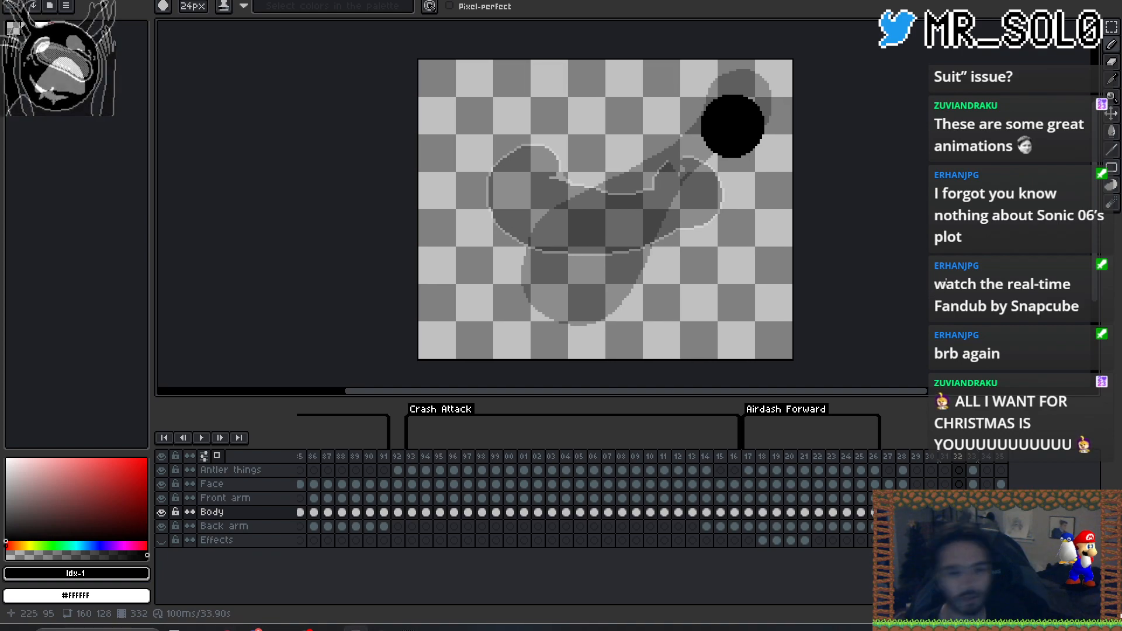
key("Left")
key("Right")
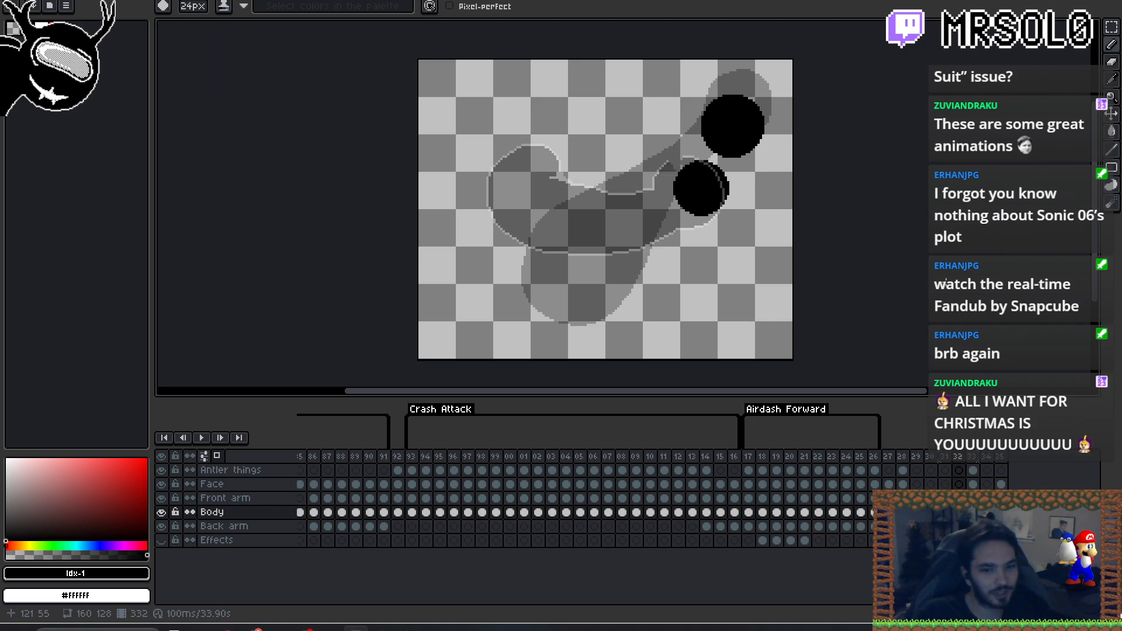
mouse_move(667, 197)
left_mouse_down()
mouse_move(602, 234)
mouse_move(510, 249)
mouse_move(637, 175)
mouse_move(564, 188)
left_mouse_up()
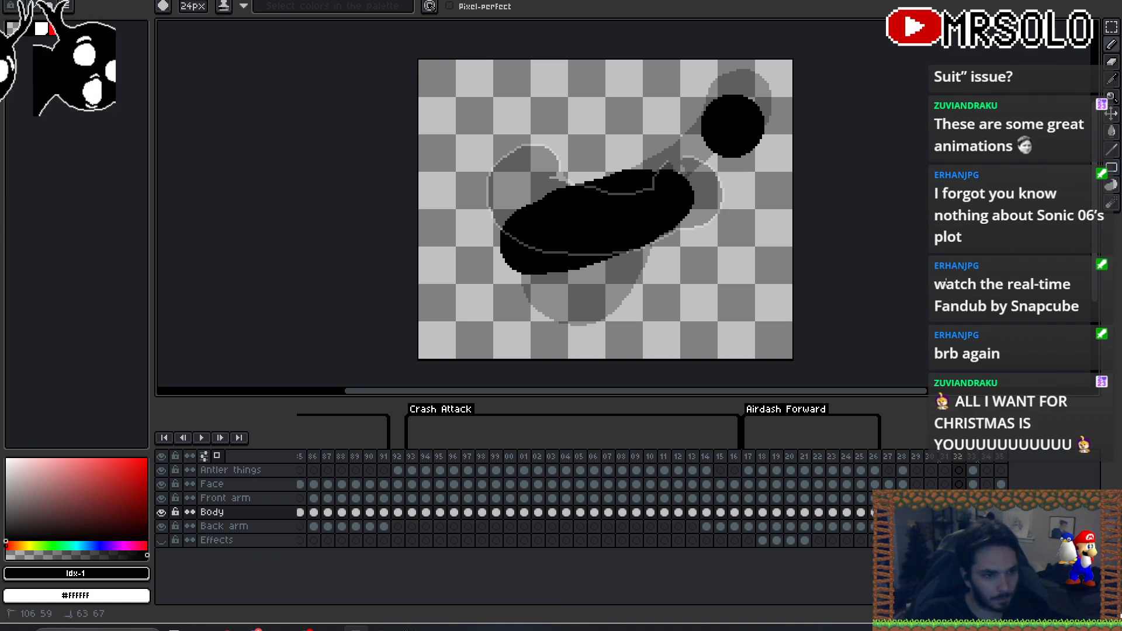
mouse_move(500, 225)
left_mouse_down()
mouse_move(498, 257)
mouse_move(558, 287)
mouse_move(560, 261)
mouse_move(596, 241)
left_mouse_up()
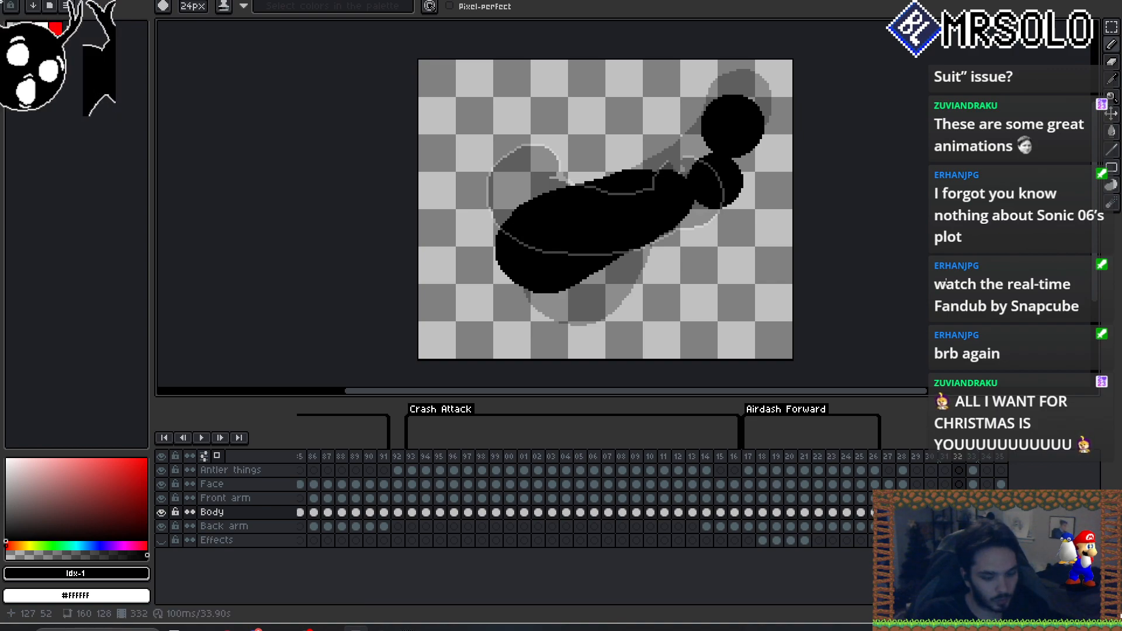
- Reduce the pencil to 9 px and draw the neck in frame 332, joining the torso to the head
key("minus")
key("minus")
key("minus")
key("minus")
key("minus")
key("minus")
key("minus")
key("minus")
key("minus")
key("minus")
key("minus")
key("minus")
key("minus")
key("minus")
left_click_drag(636, 183, 695, 160)
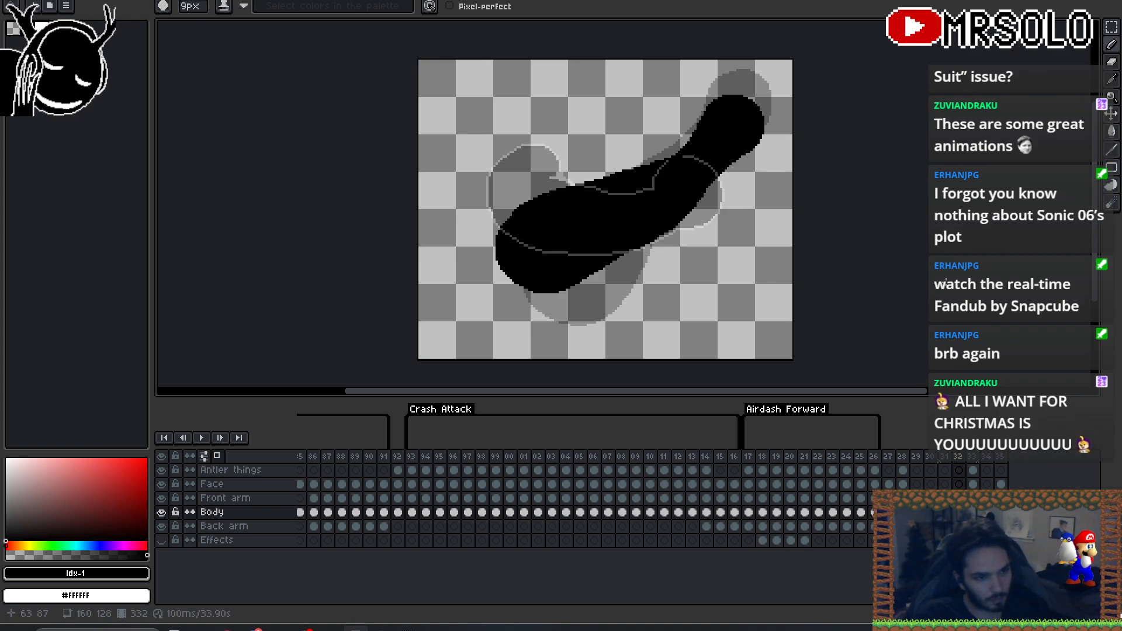
- Fill out the lower edge of the body in frame 332 with the 9 px pencil, comparing it with the previous frame
mouse_move(511, 262)
left_mouse_down()
mouse_move(534, 287)
mouse_move(560, 287)
mouse_move(617, 263)
left_mouse_up()
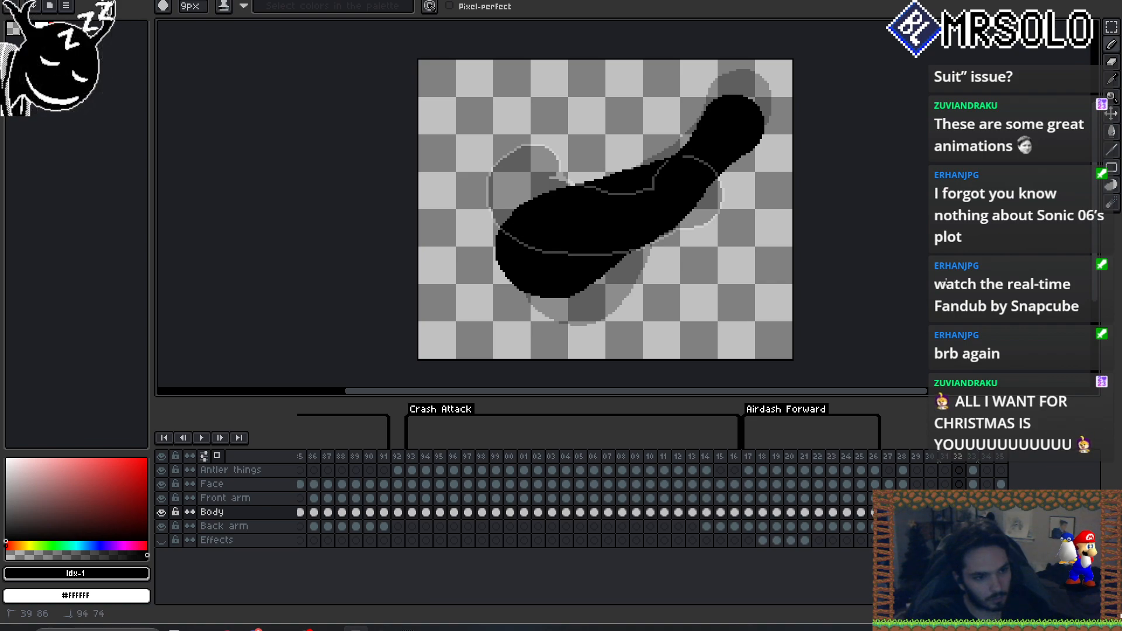
key("Left")
key("Right")
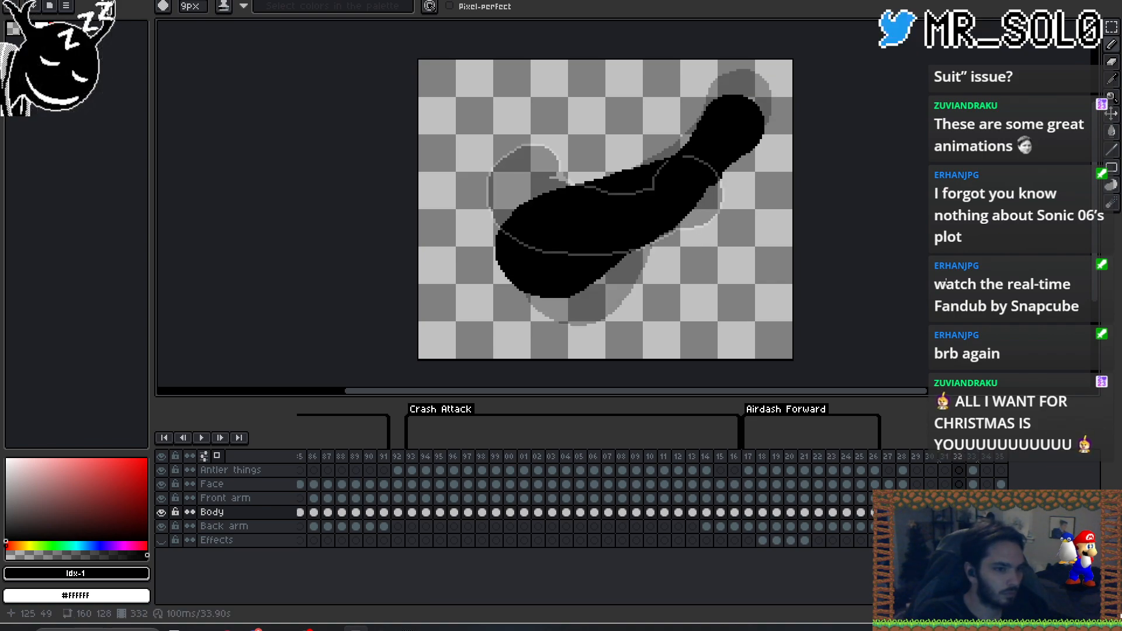
left_click(511, 262)
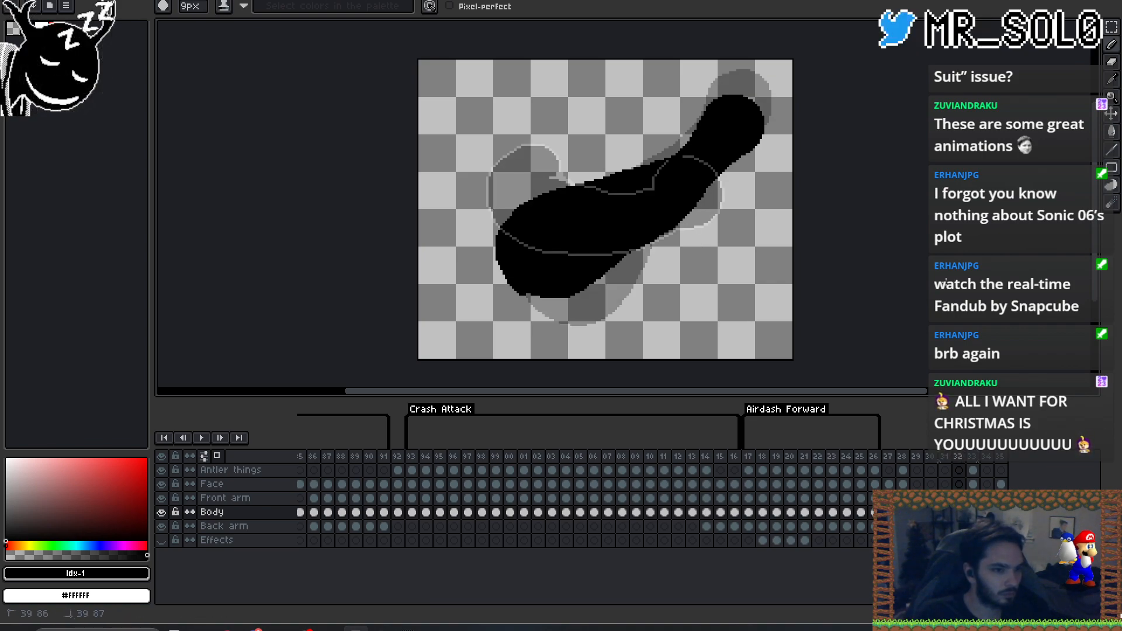
- Extend the body's thick lower end downward in black with the 9 px pencil on frame 332 of the Body layer
mouse_move(522, 289)
left_mouse_down()
mouse_move(542, 303)
mouse_move(593, 266)
left_mouse_up()
key("Left")
key("Right")
left_click(569, 295)
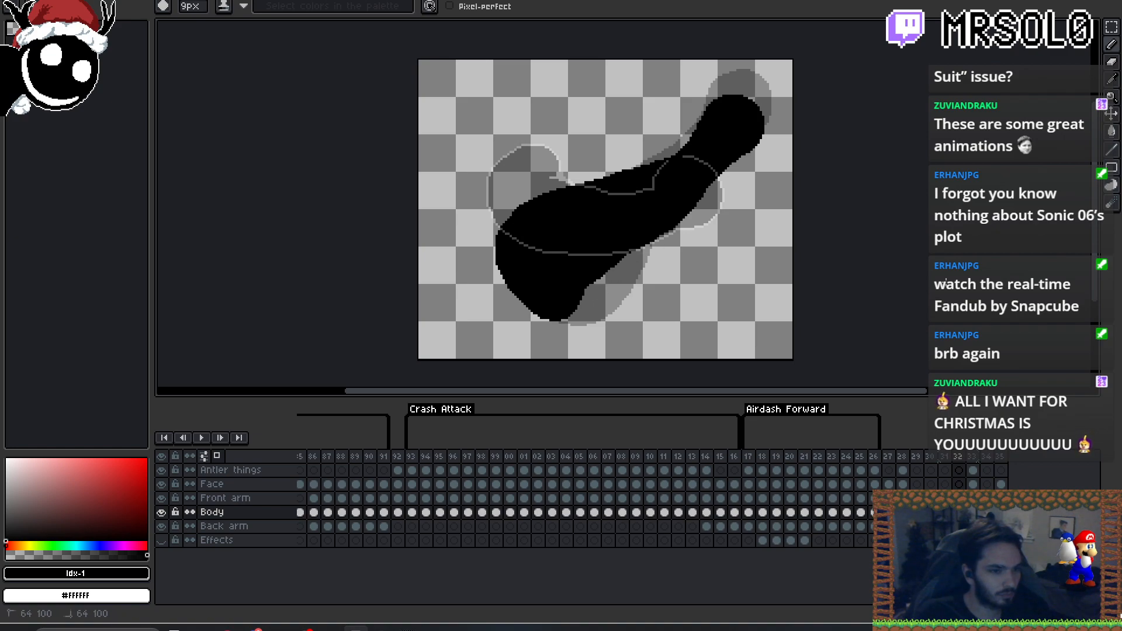
key("Left")
key("Right")
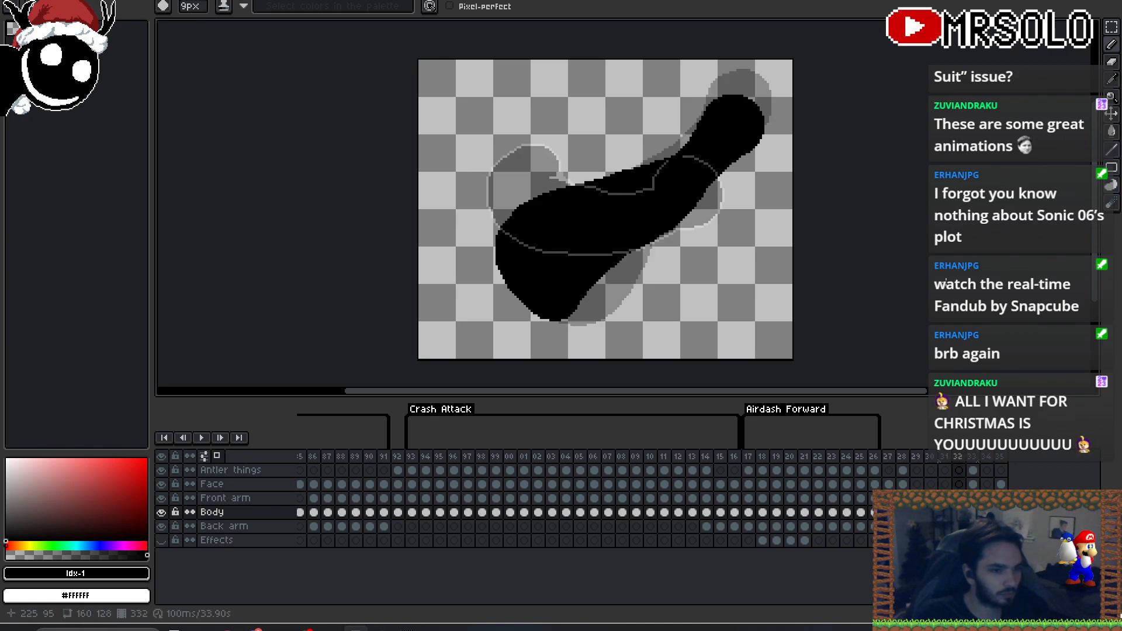
- Flip between frame 332 and its neighbouring frames to examine how the body shape moves
key("Right")
key("Left")
key("Left")
key("Right")
key("Right")
key("Left")
key("Left")
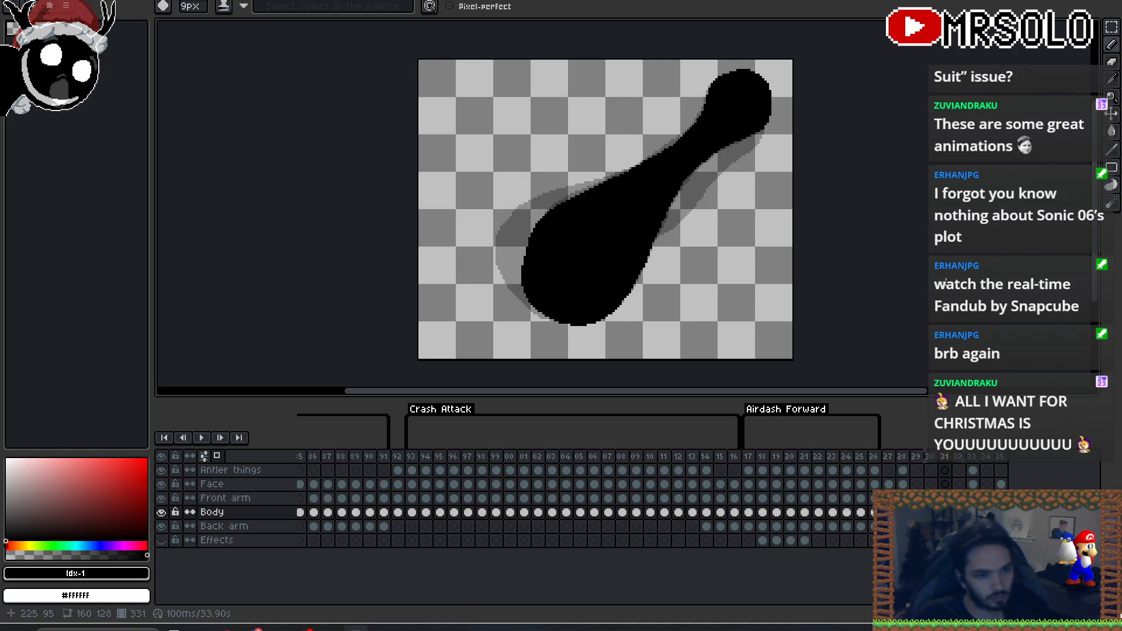
key("Right")
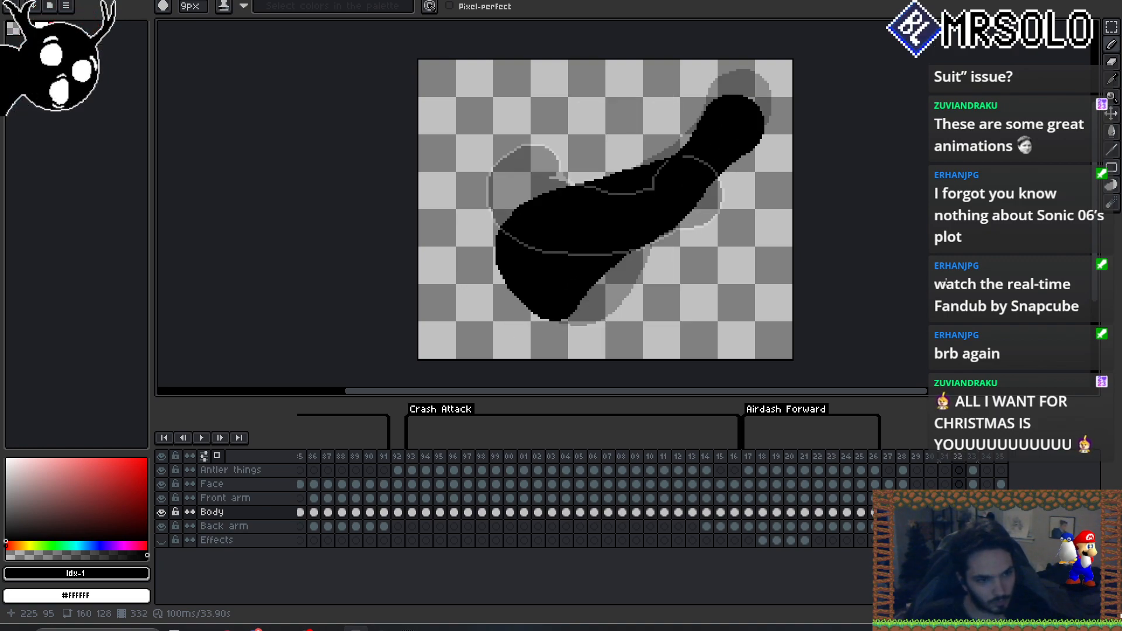
- Select the round head on frame 332, move it 3 px down and 3 px to the left, and deselect it
key("m")
mouse_move(769, 75)
left_mouse_down()
mouse_move(708, 185)
mouse_move(700, 159)
left_mouse_up()
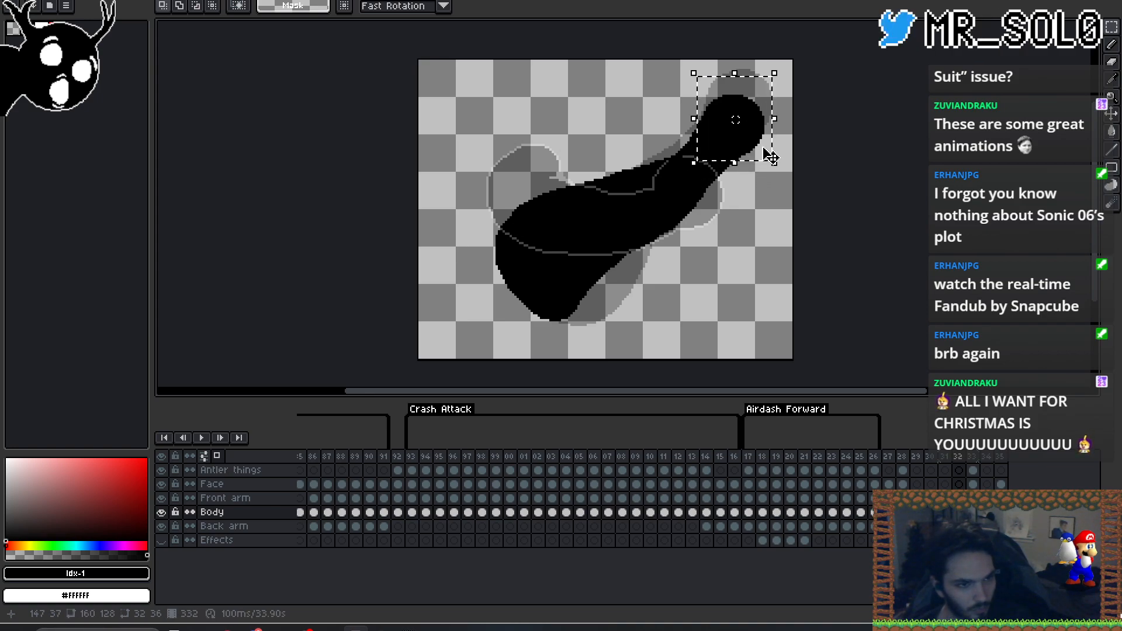
key("Down")
key("Left")
key("Down")
key("Left")
key("Down")
key("Left")
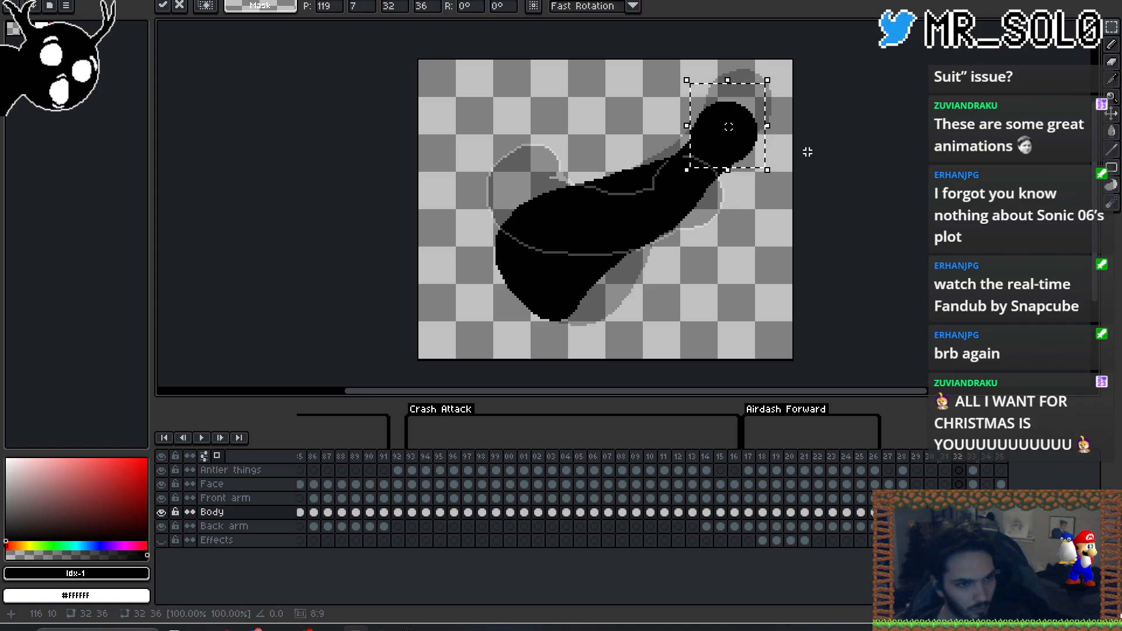
key("ctrl+d")
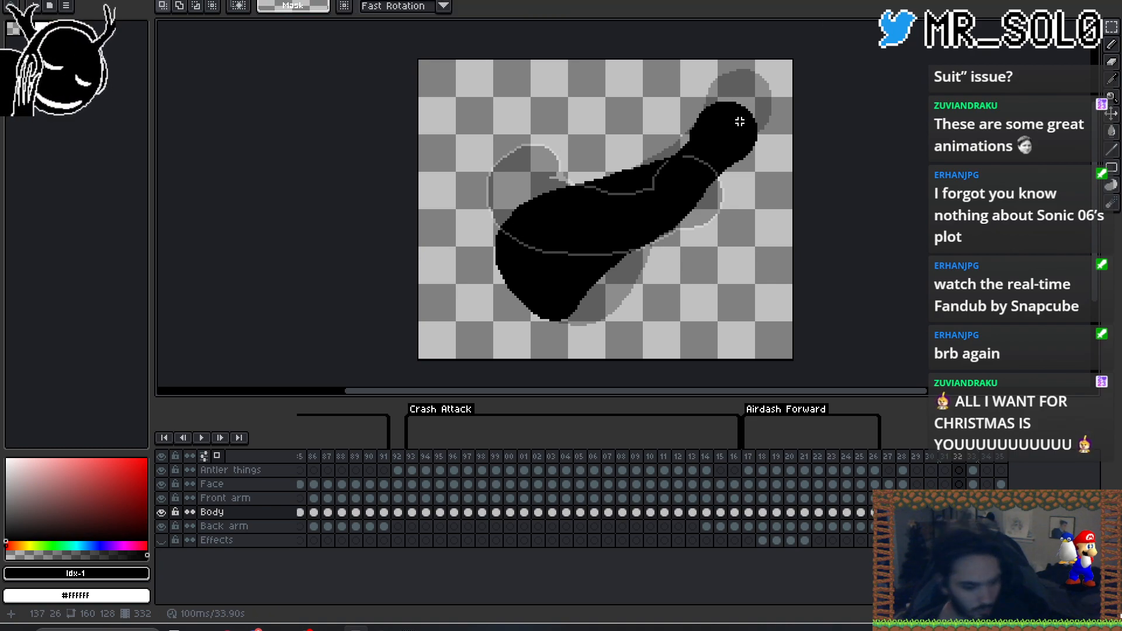
- Thicken the underside of the neck below the head with the 9 px pencil, checking it against the previous frame
key("e")
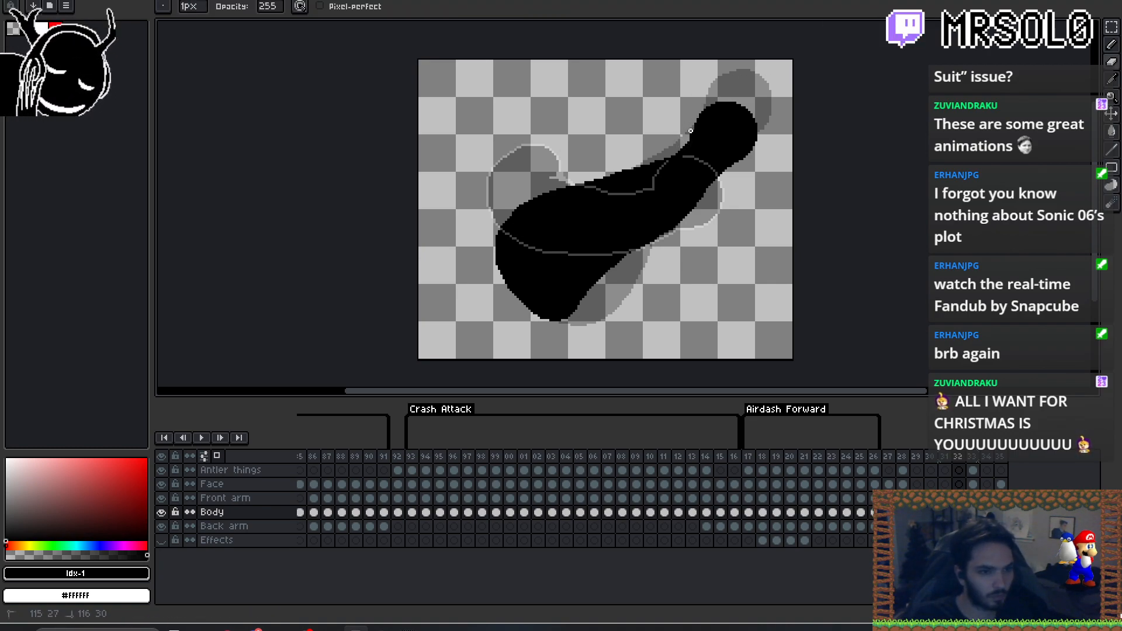
key("b")
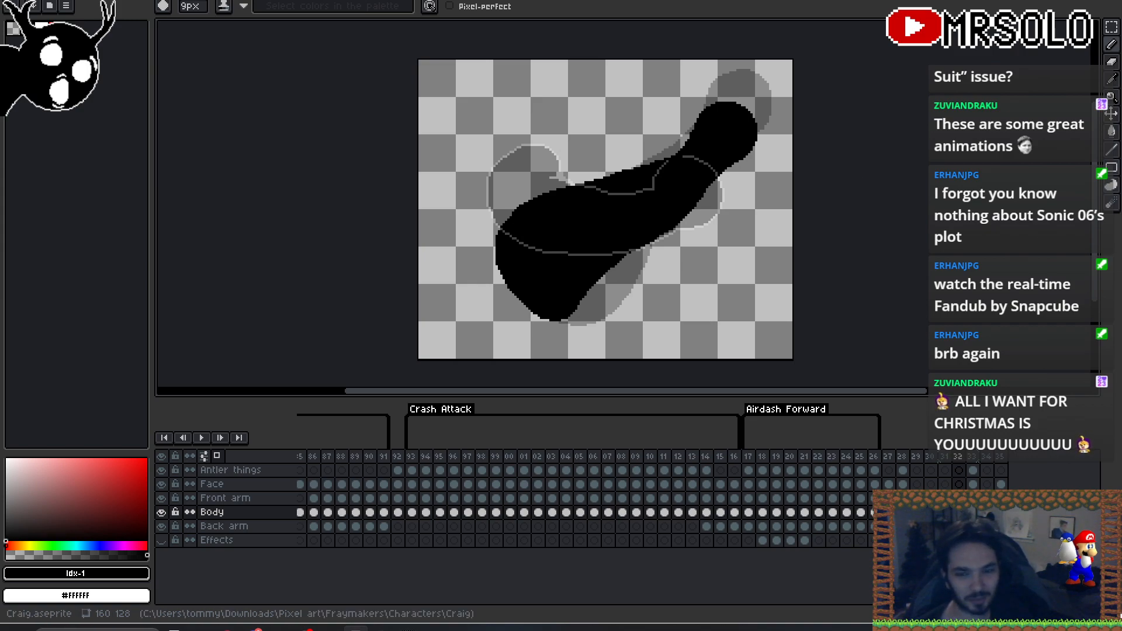
mouse_move(747, 247)
left_mouse_down()
mouse_move(756, 268)
mouse_move(764, 251)
left_mouse_up()
left_click(777, 130)
key("Left")
key("Right")
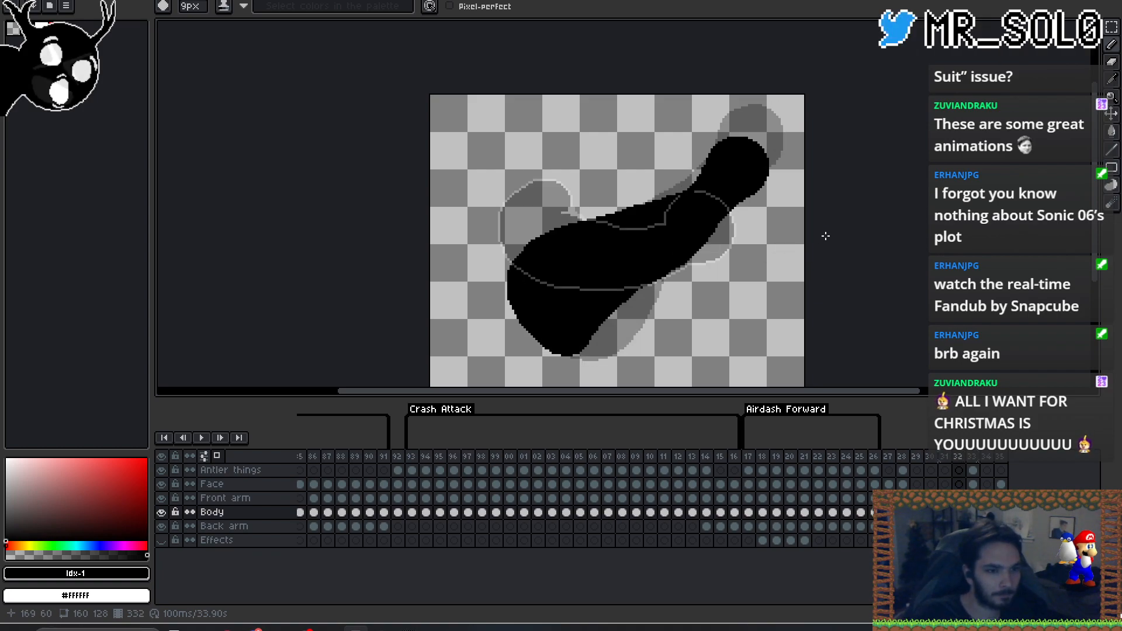
left_click_drag(726, 196, 712, 222)
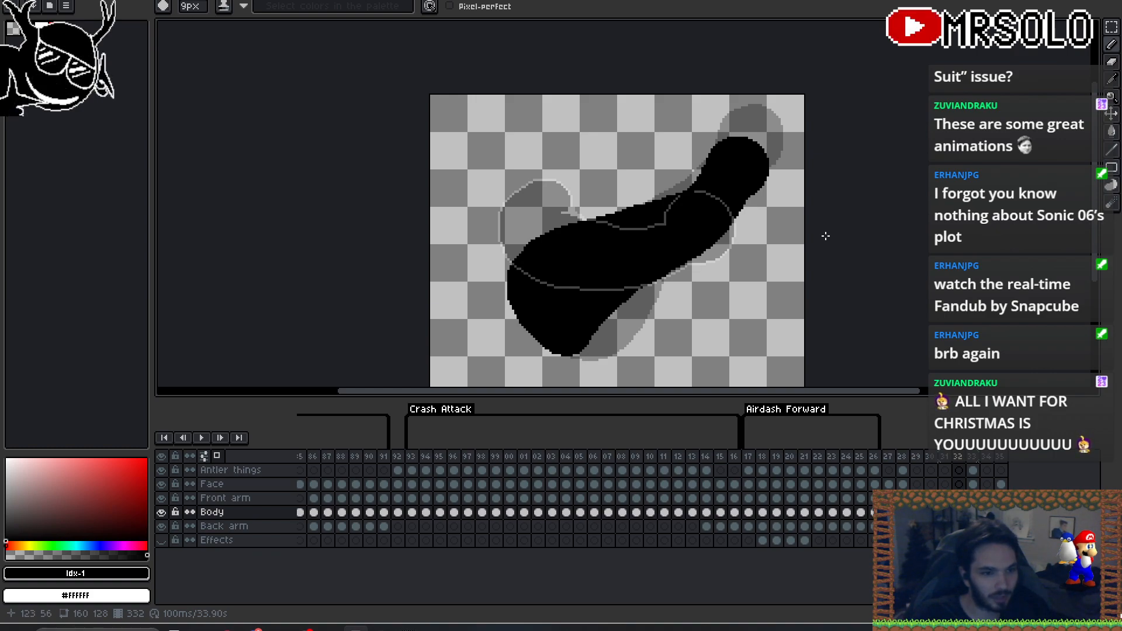
- Trim the body's upper edge near the neck with the 1 px eraser and fill in its underside with the 9 px pencil
key("b")
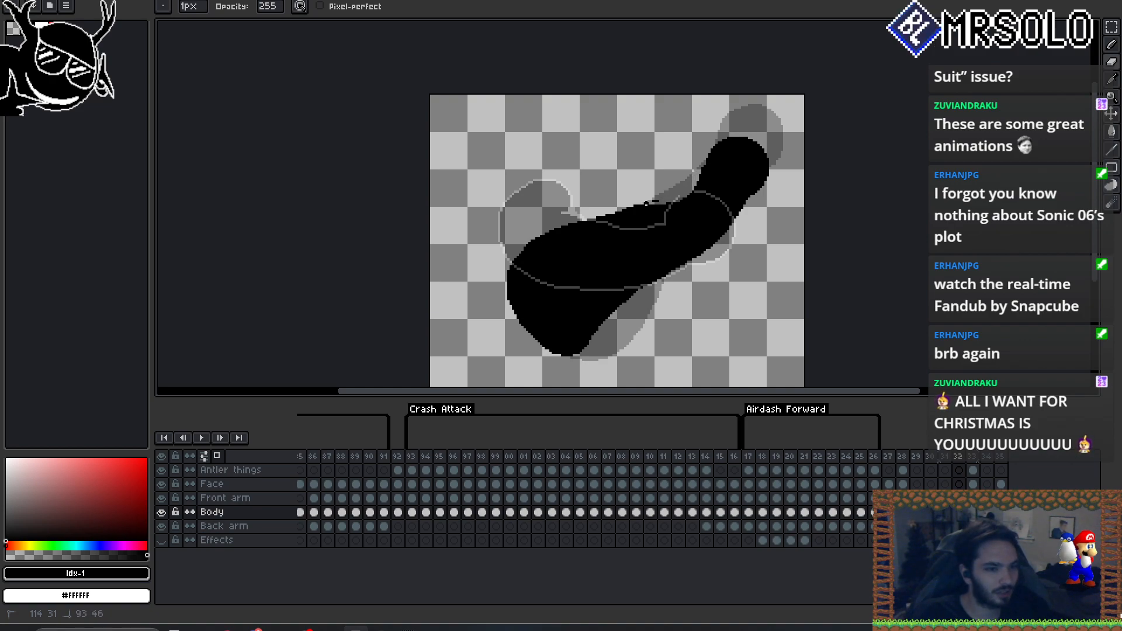
key("Left")
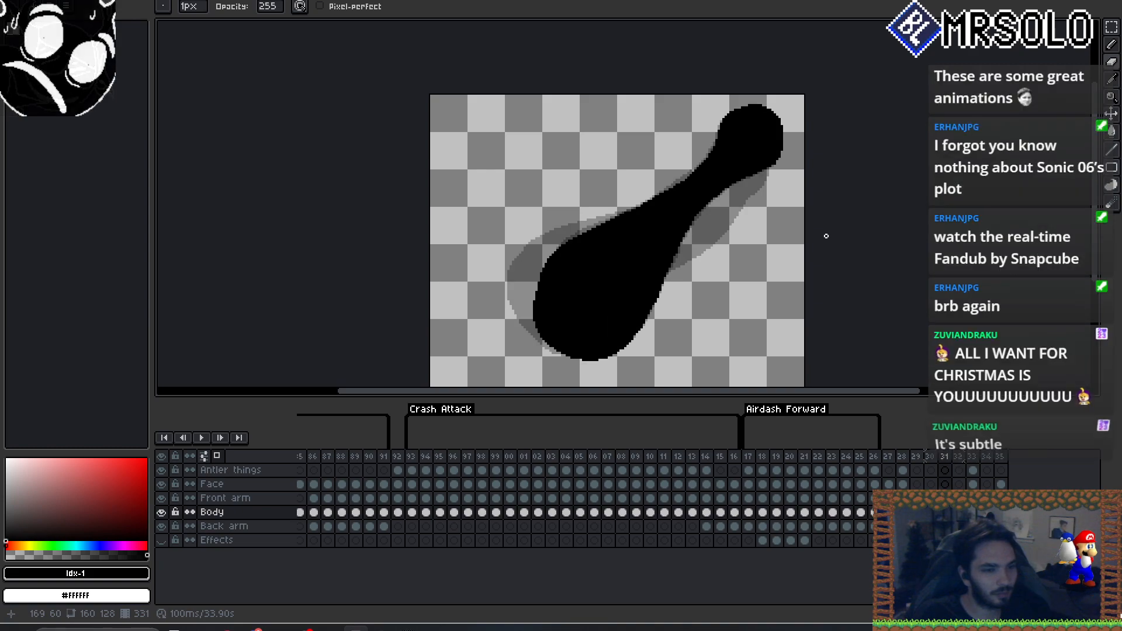
key("Right")
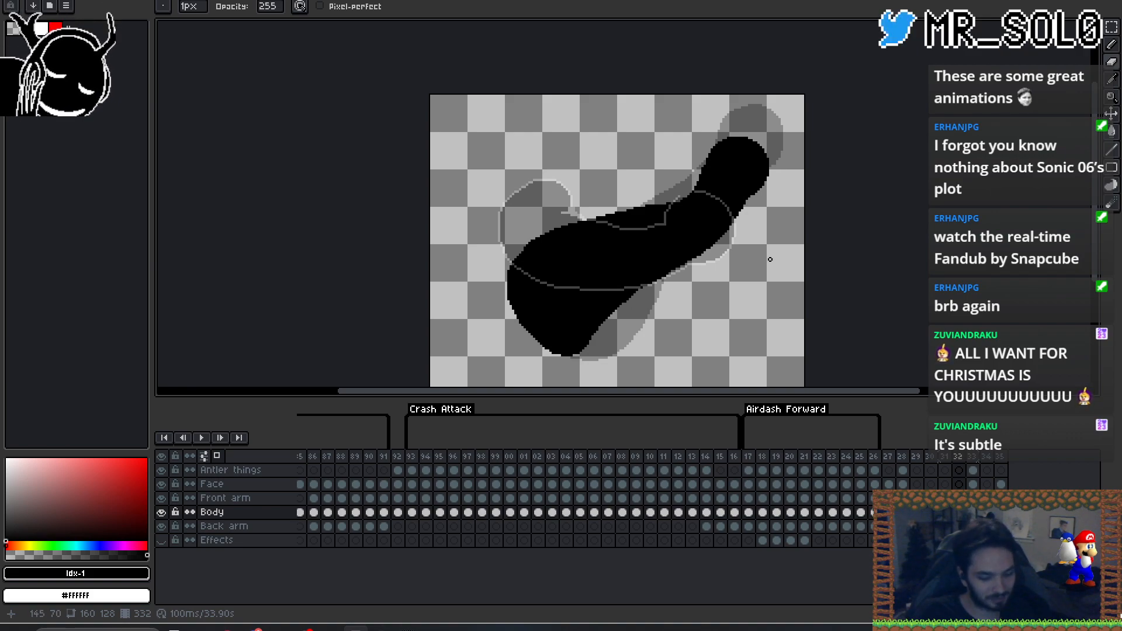
key("e")
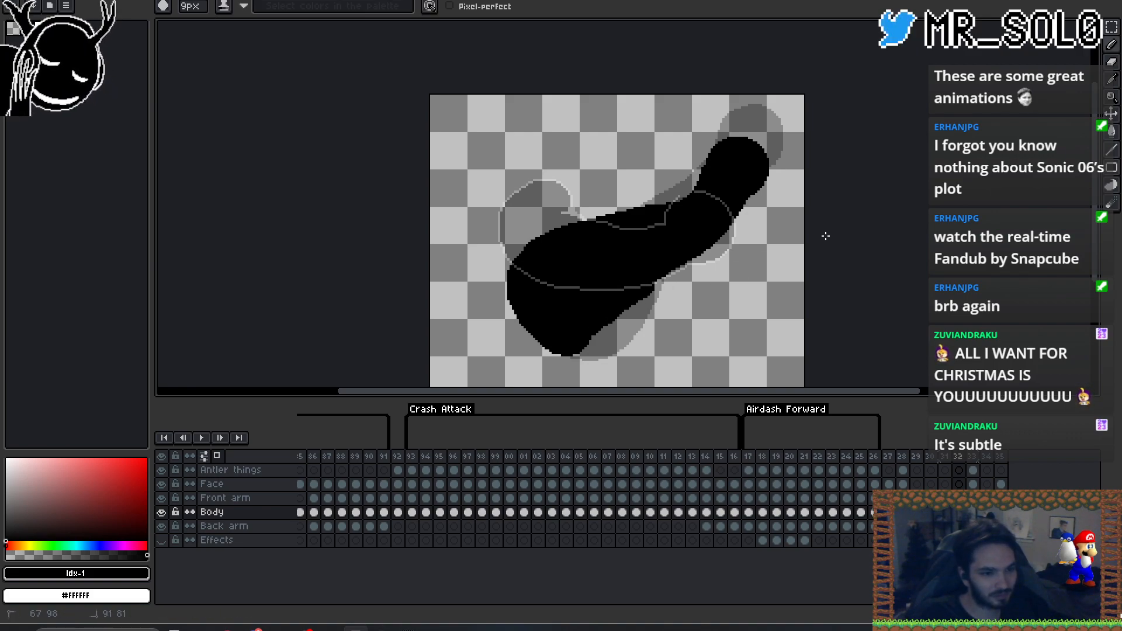
- Shave the left side and upper edge of the body with the eraser enlarged to 4 px
key("b")
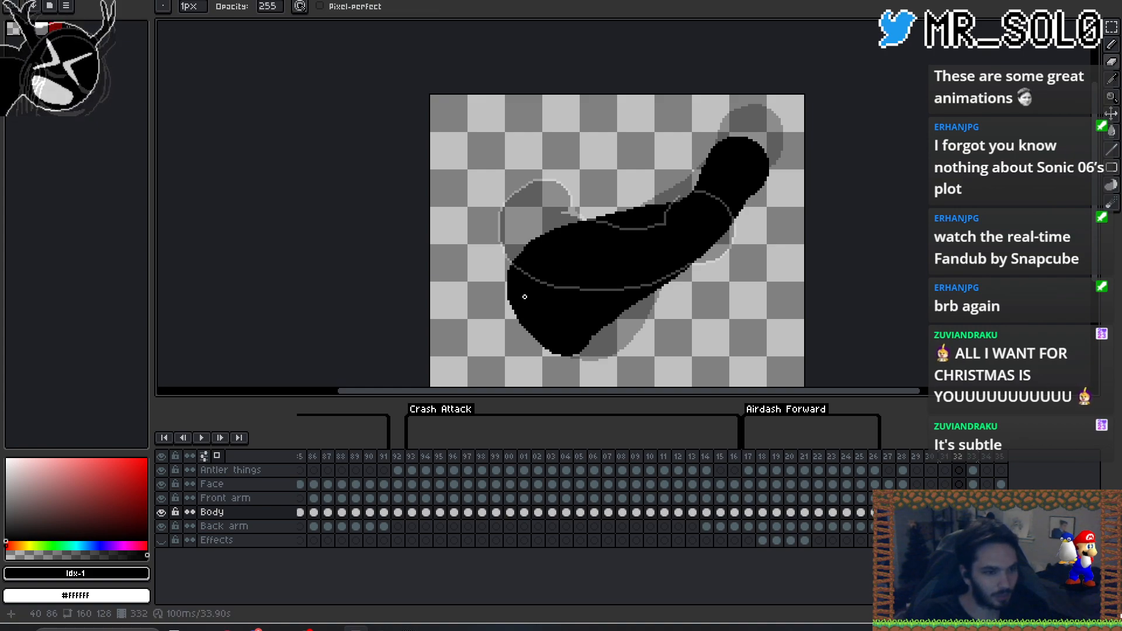
key("plus")
key("plus")
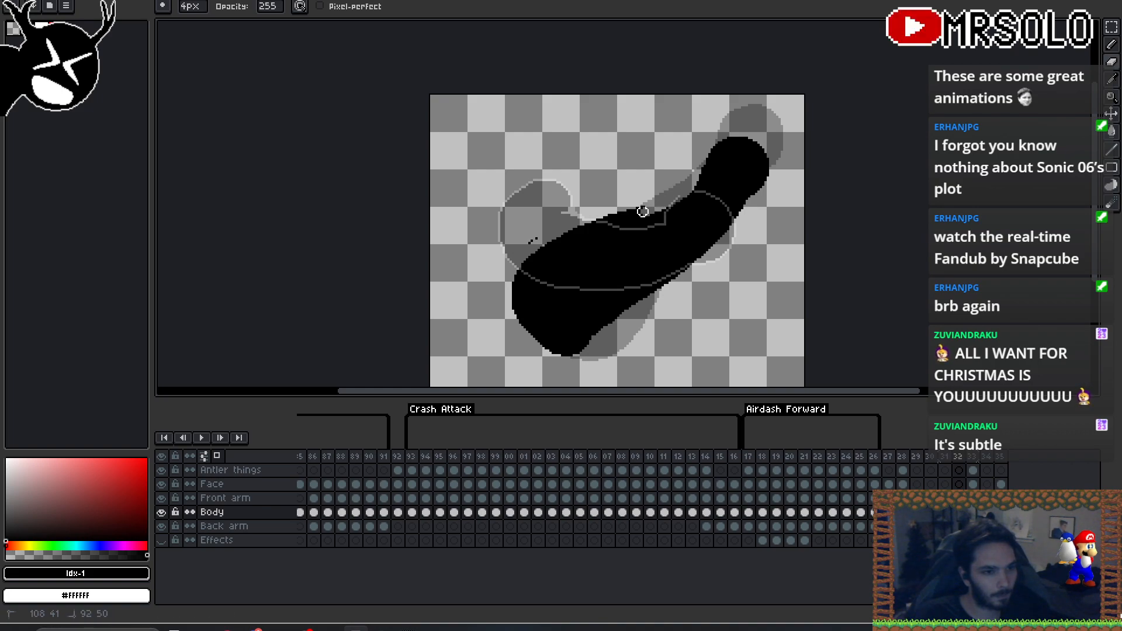
key("Left")
key("Right")
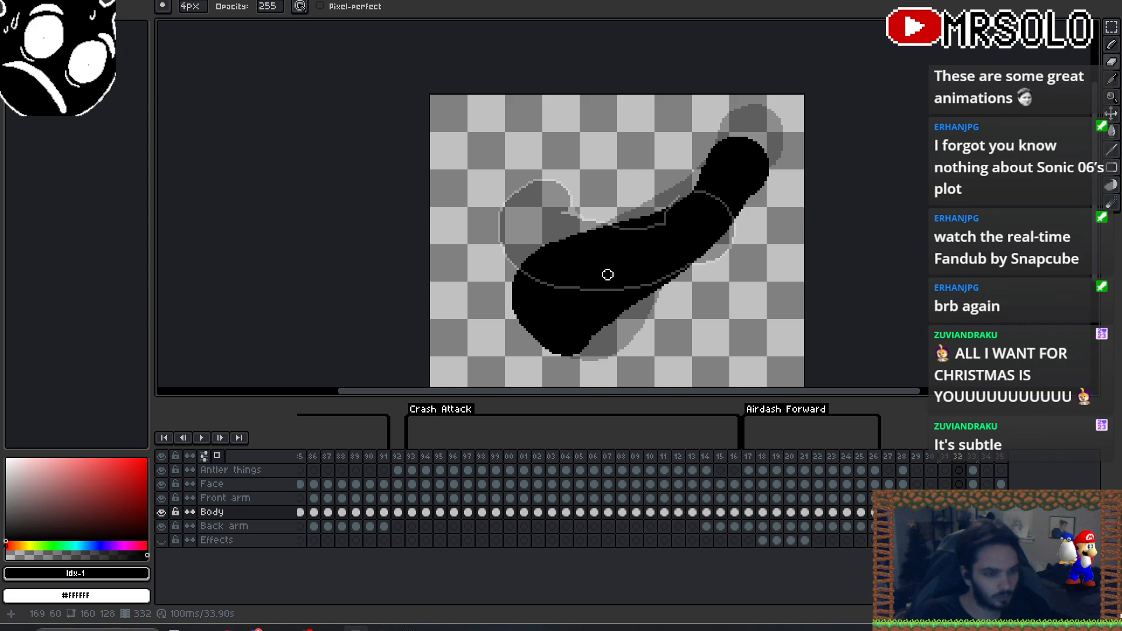
- Round out the body's lower tip with the 6 px pencil and trim the neck's upper side with the 4 px eraser
key("b")
left_click(604, 318)
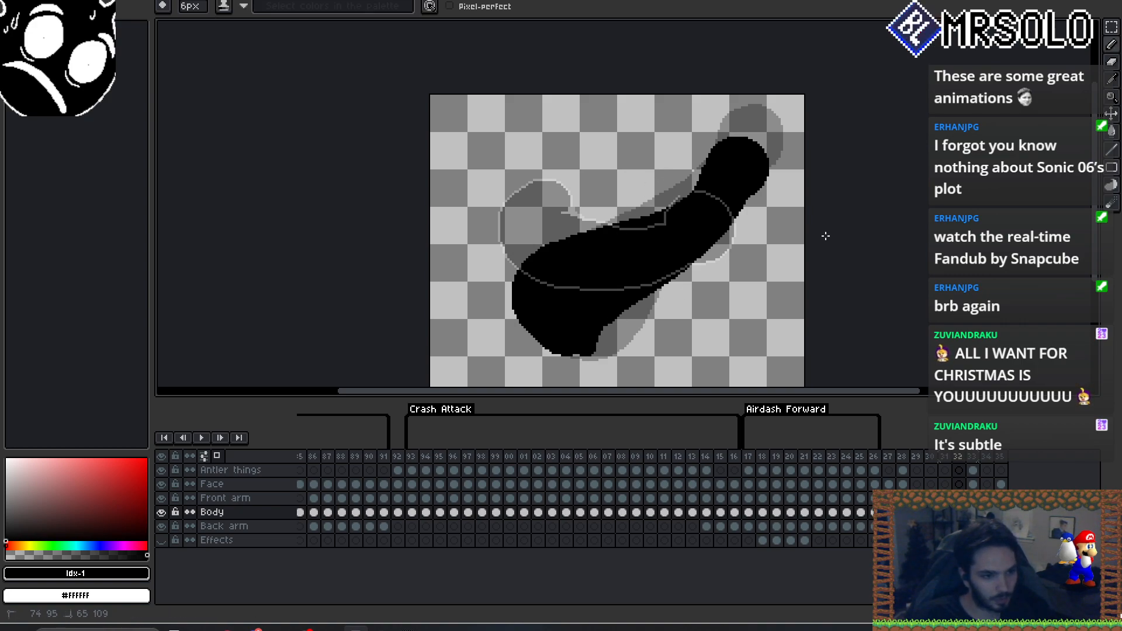
key("Left")
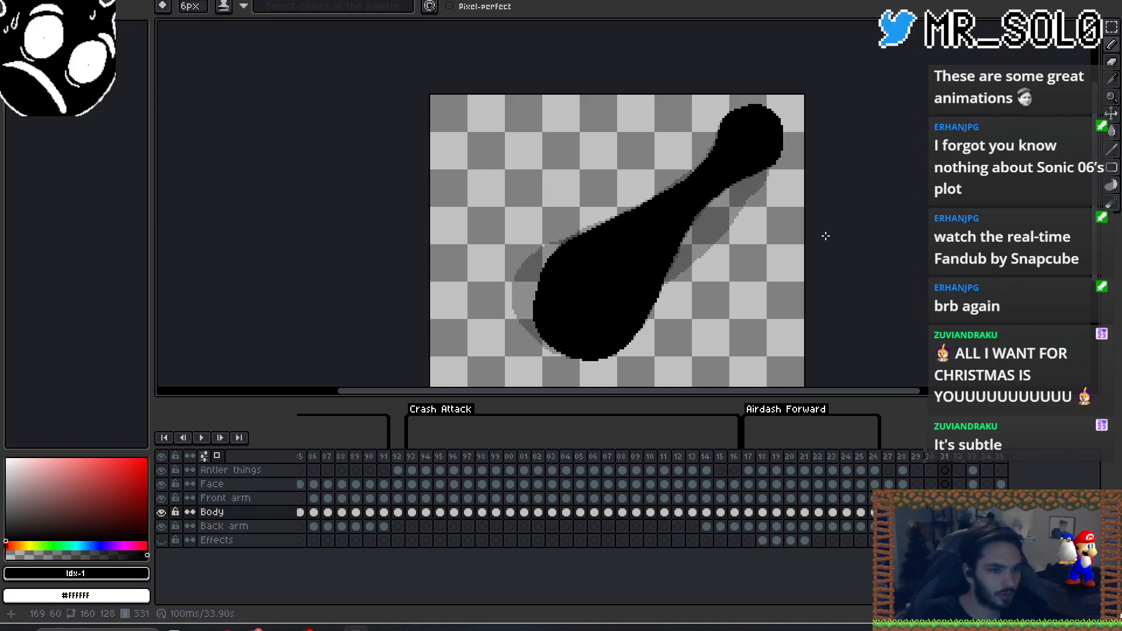
key("Right")
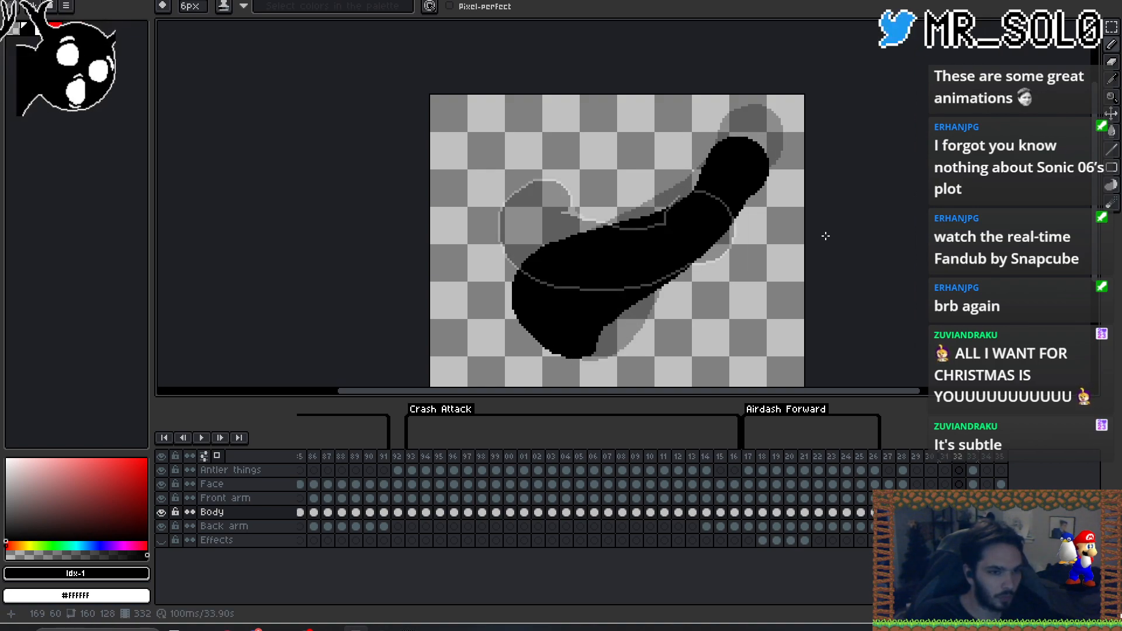
key("e")
left_click_drag(698, 170, 701, 172)
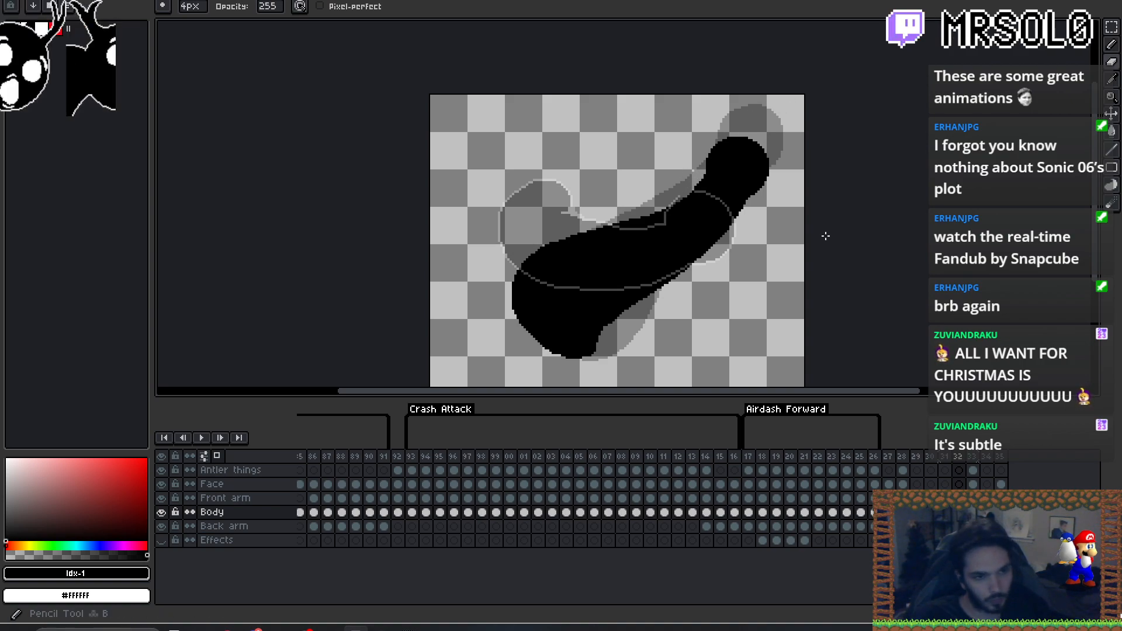
- Enlarge the pencil to 24 px and paint over the head to make it slightly bigger and rounder
key("b")
key("plus")
key("plus")
key("plus")
key("plus")
key("plus")
key("plus")
key("plus")
key("plus")
key("plus")
key("plus")
key("plus")
key("plus")
key("plus")
key("plus")
key("plus")
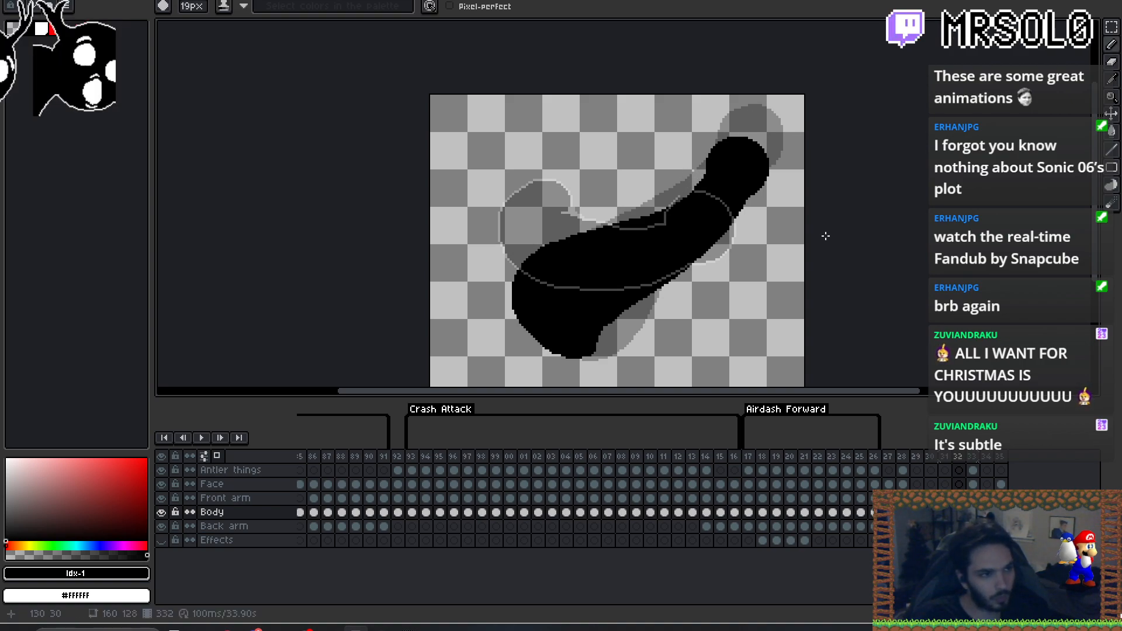
key("plus")
key("plus")
key("plus")
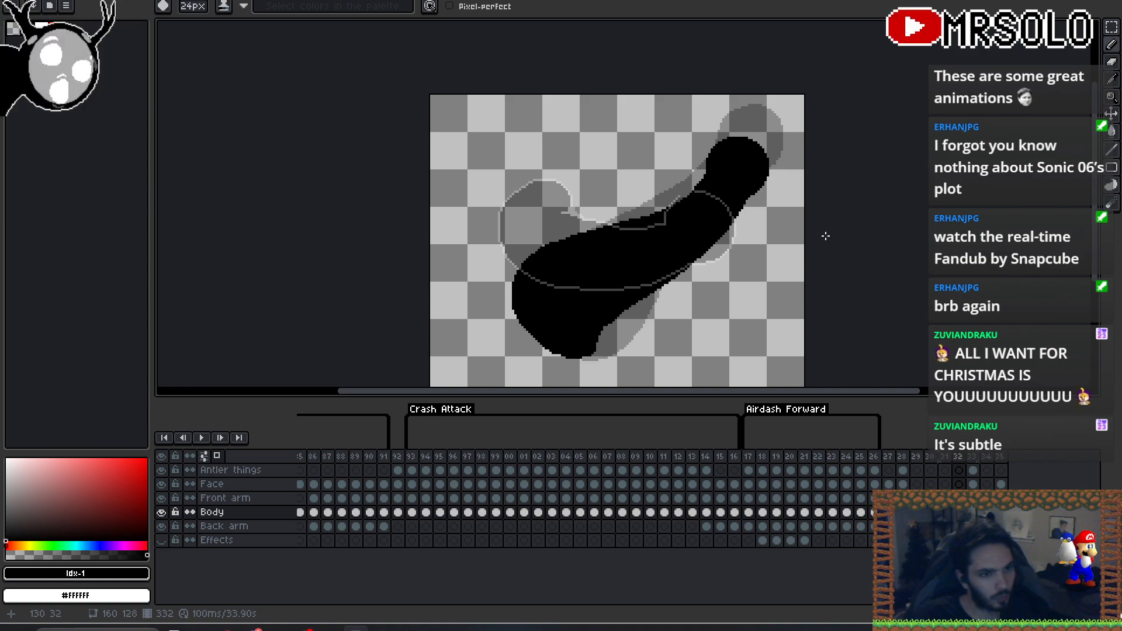
left_click_drag(740, 168, 742, 178)
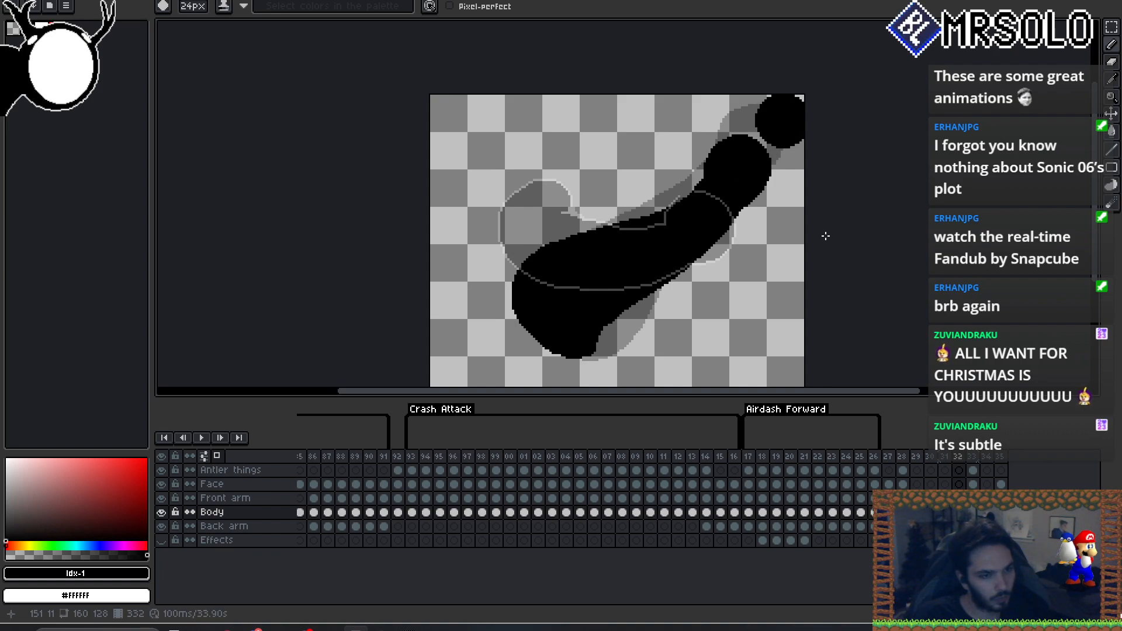
key("Left")
key("Right")
- Clean up the upper edge where the neck meets the body with the eraser, comparing it with the previous frame
key("e")
left_click_drag(692, 181, 660, 200)
key("Left")
key("Right")
key("b")
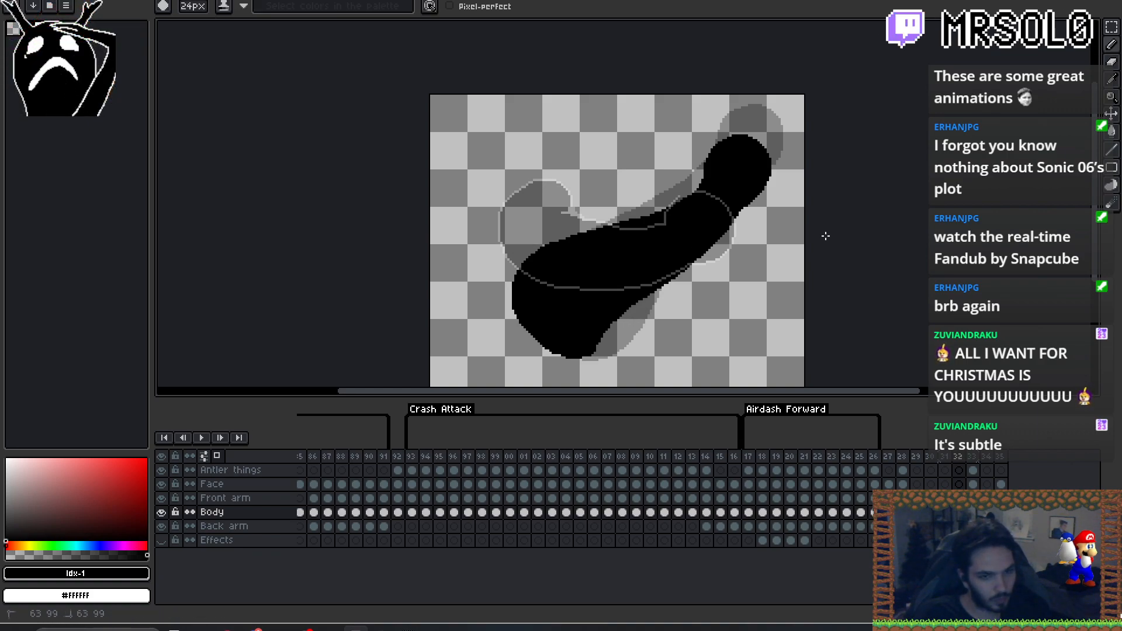
key("Left")
key("Right")
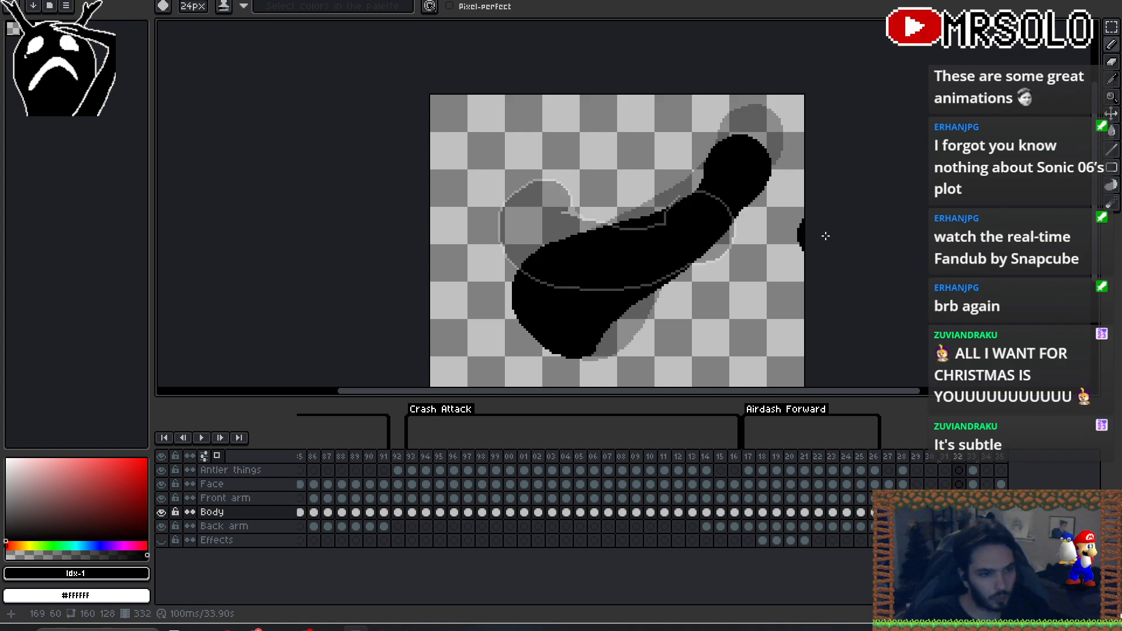
- Insert an empty frame after frame 332 and block in the body's thick end and round head with the 24 px pencil
key("alt+b")
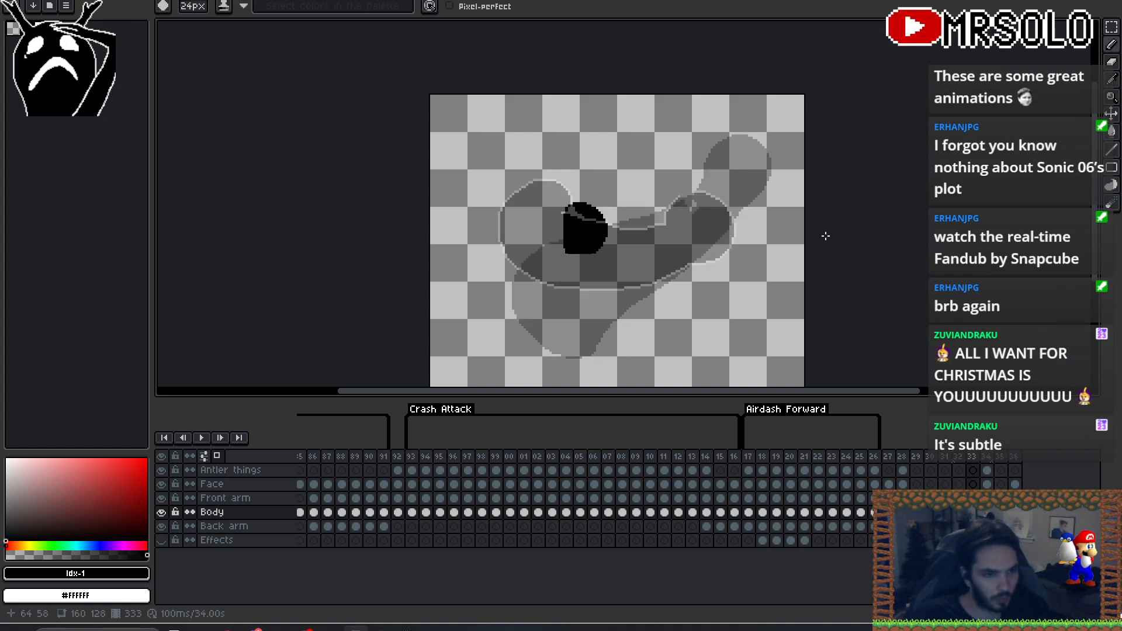
mouse_move(527, 281)
left_mouse_down()
mouse_move(529, 254)
mouse_move(611, 260)
left_mouse_up()
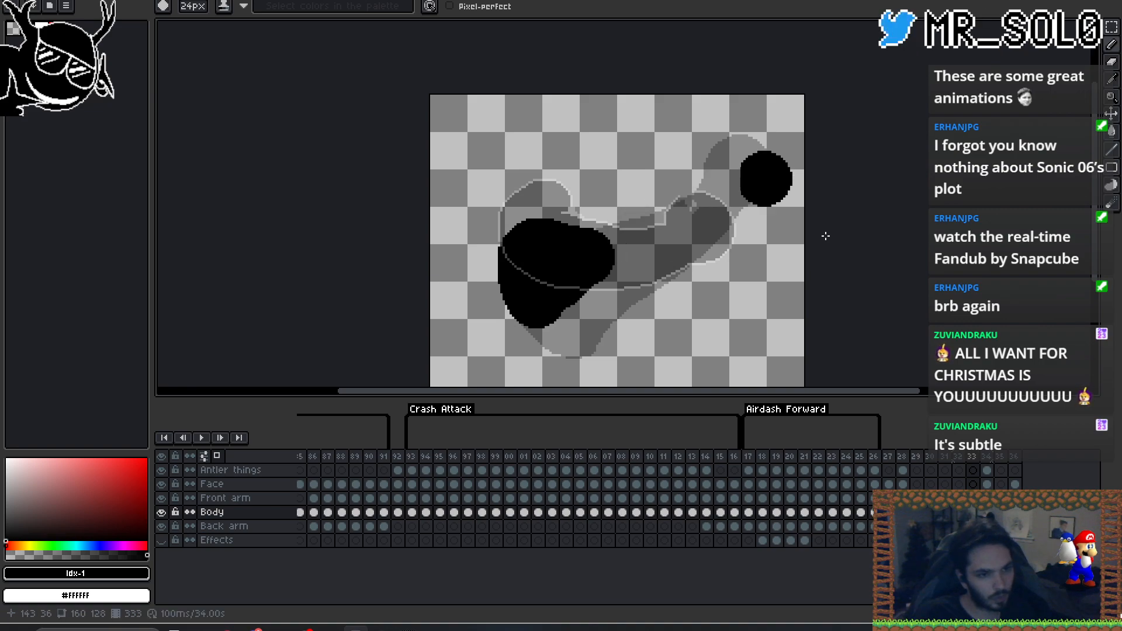
left_click_drag(723, 199, 725, 193)
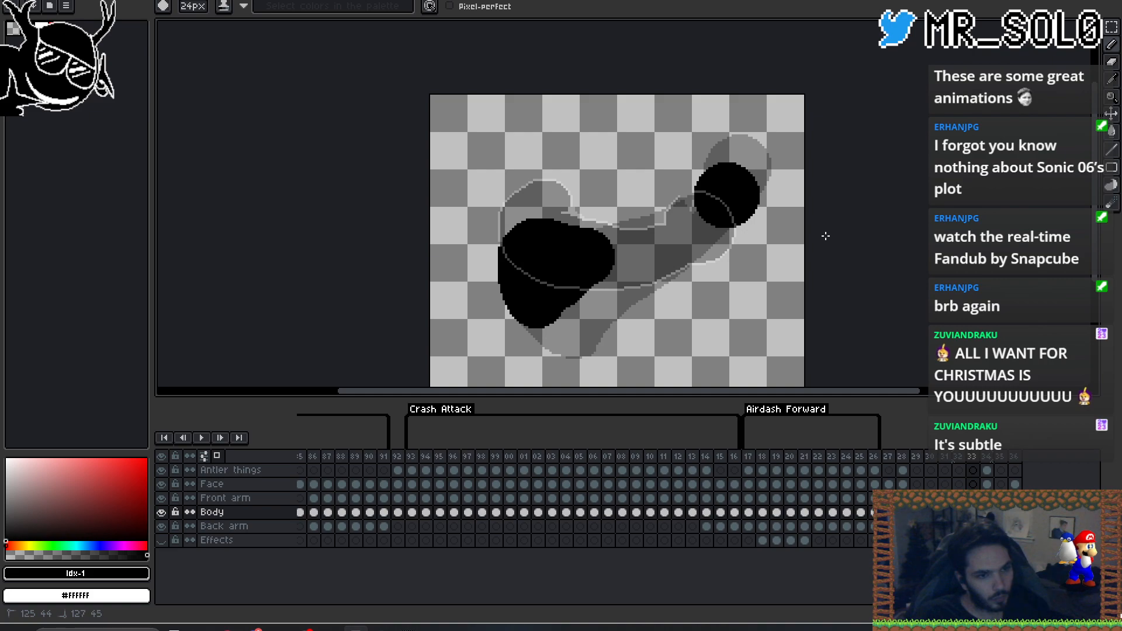
- Reduce the pencil to 12 px and paint the neck that joins the head to the body on frame 333
key("minus")
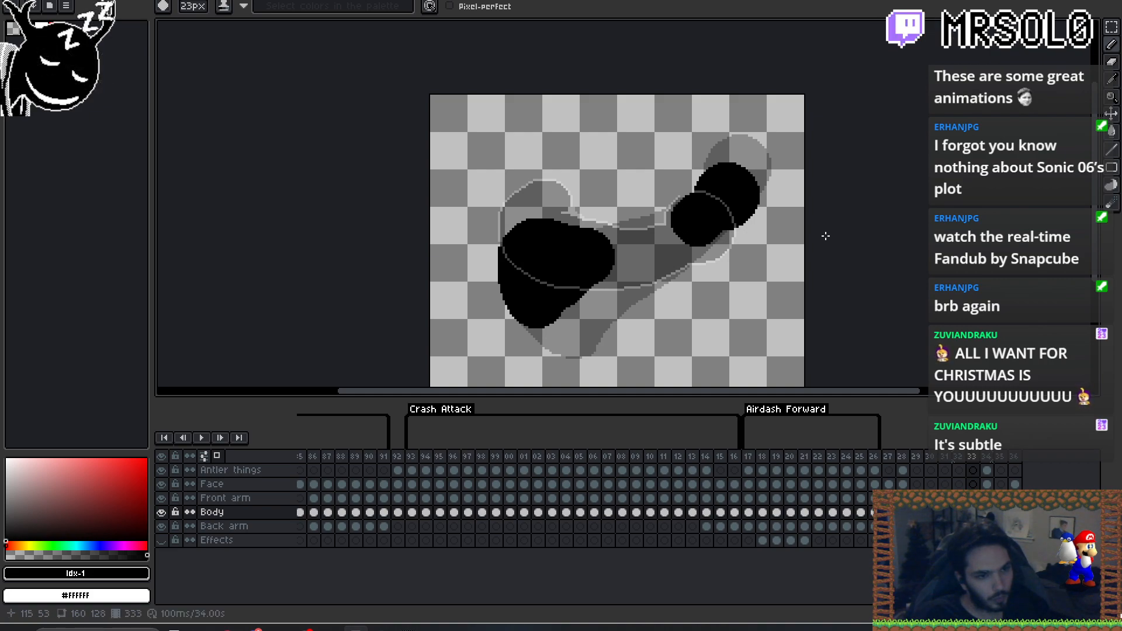
key("minus")
key("minus")
key("minus")
key("minus")
key("minus")
key("minus")
key("minus")
key("minus")
key("minus")
key("minus")
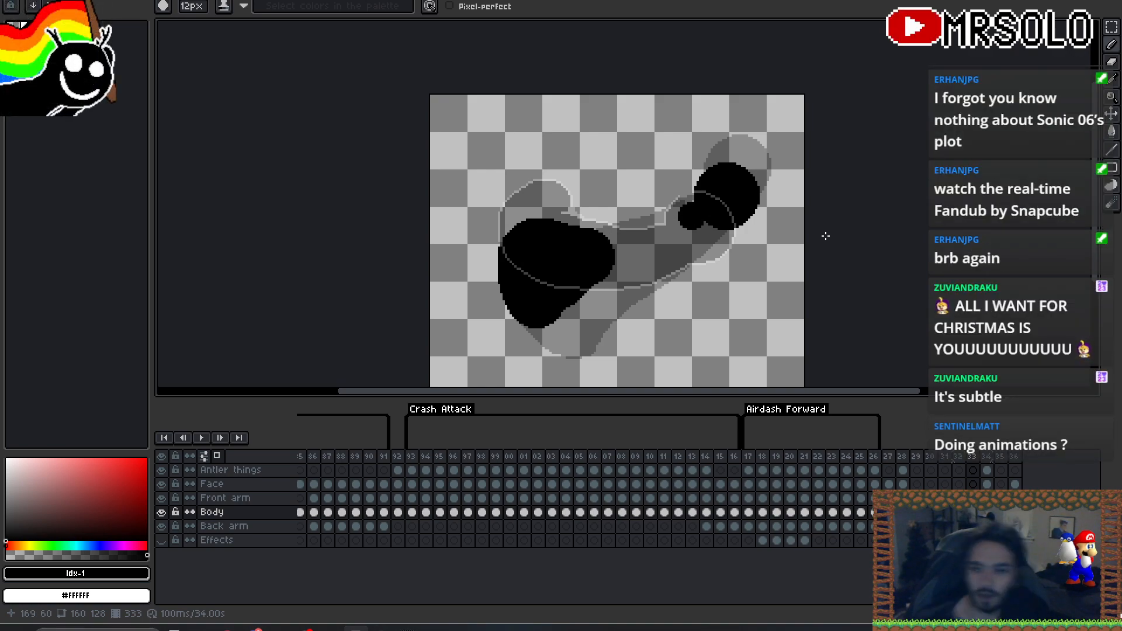
key("ctrl+z")
mouse_move(679, 332)
left_mouse_down()
mouse_move(707, 318)
mouse_move(716, 328)
left_mouse_up()
left_click_drag(656, 294, 675, 287)
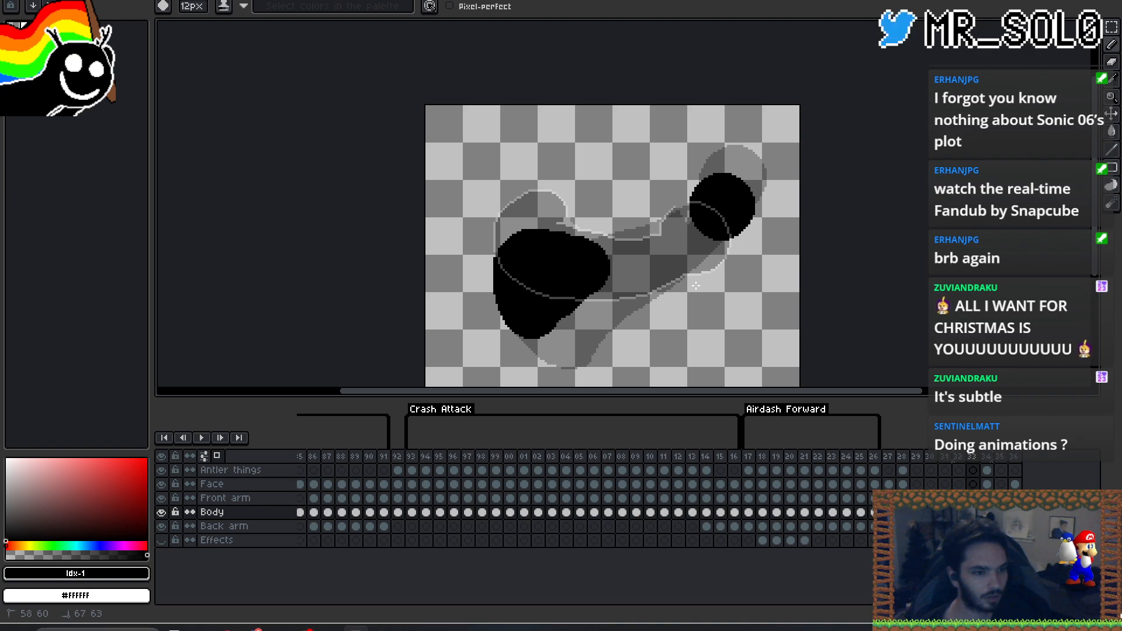
left_click_drag(635, 251, 669, 237)
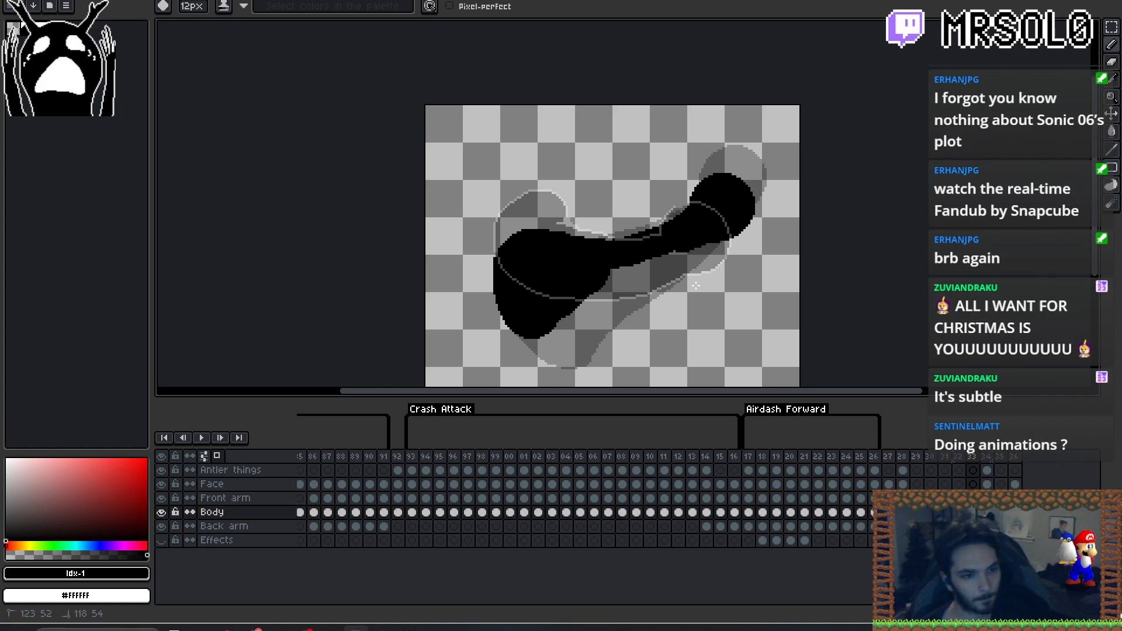
left_click_drag(673, 250, 631, 279)
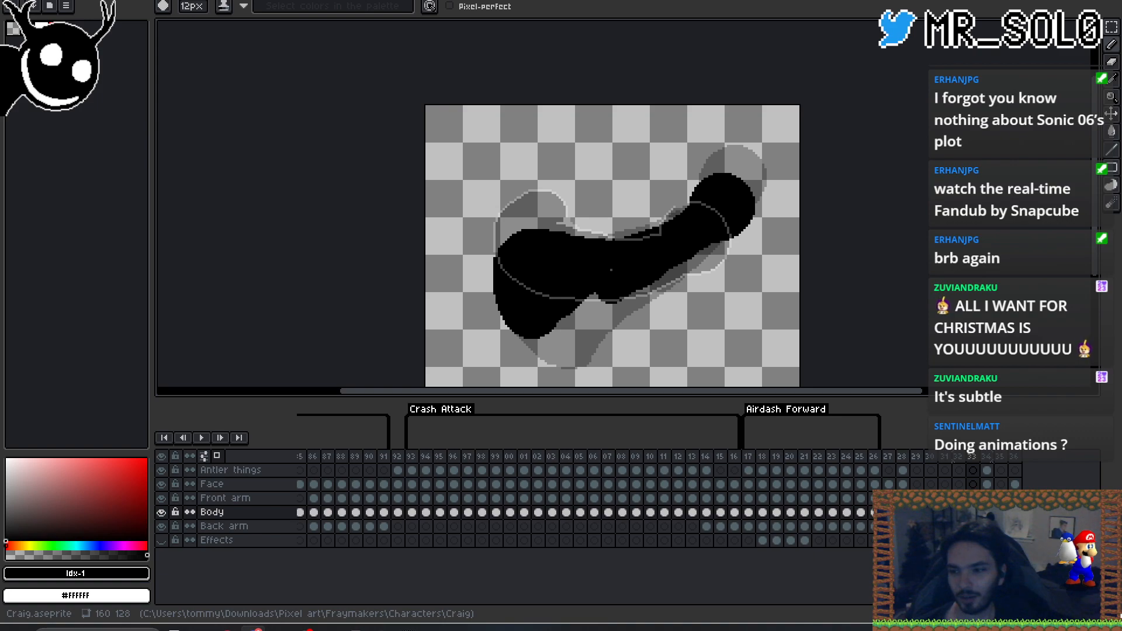
- Bring up Discord and look through the "craig" search results for reference sprites of the character's shape, then put the window away
left_click_drag(1121, 117, 782, 32)
scroll(846, 257, "down", 3)
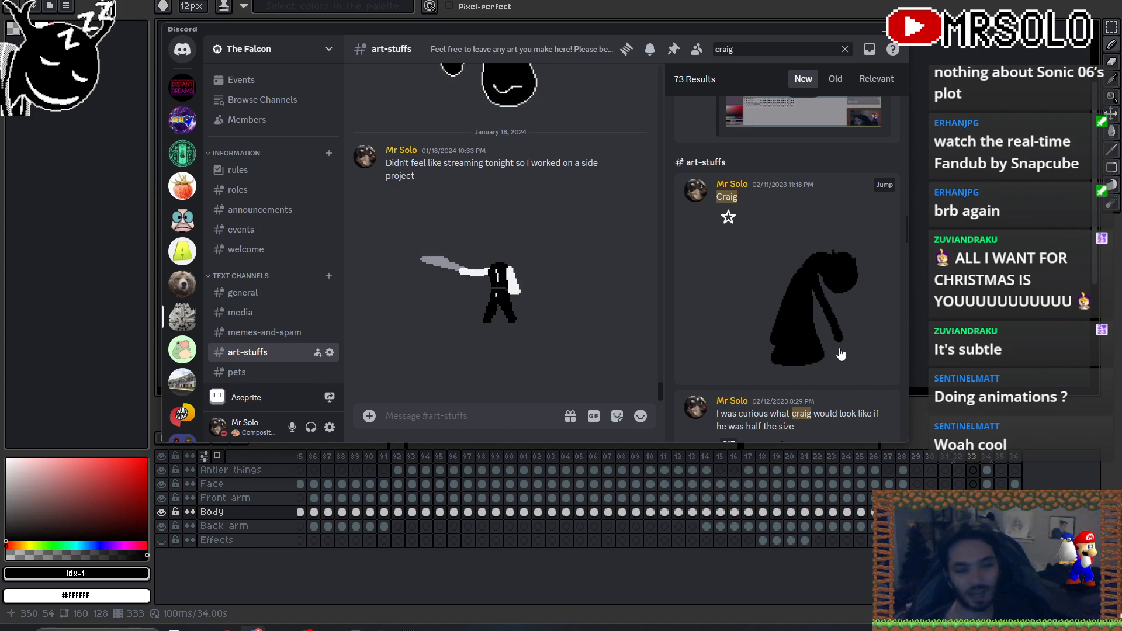
scroll(841, 354, "down", 4)
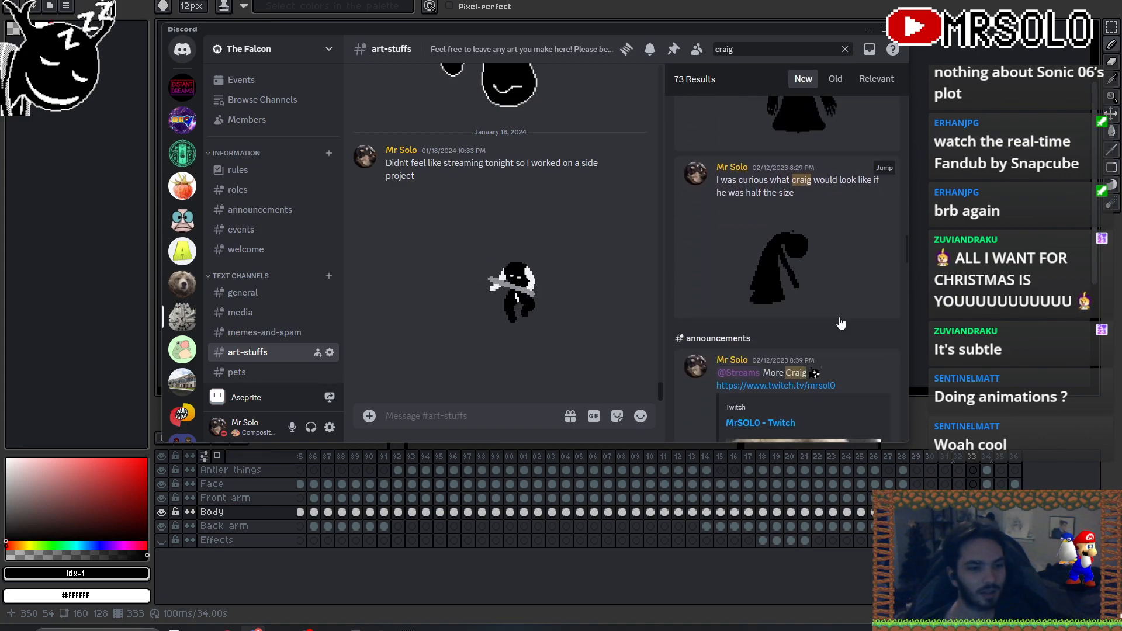
scroll(841, 323, "up", 1)
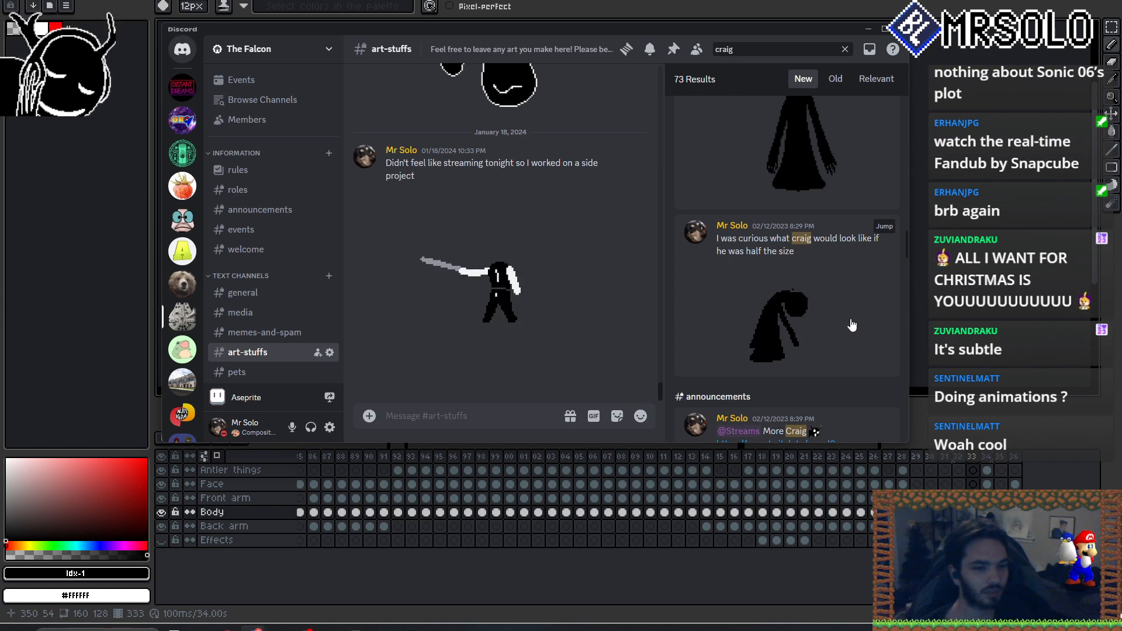
scroll(858, 320, "up", 3)
scroll(826, 279, "down", 3)
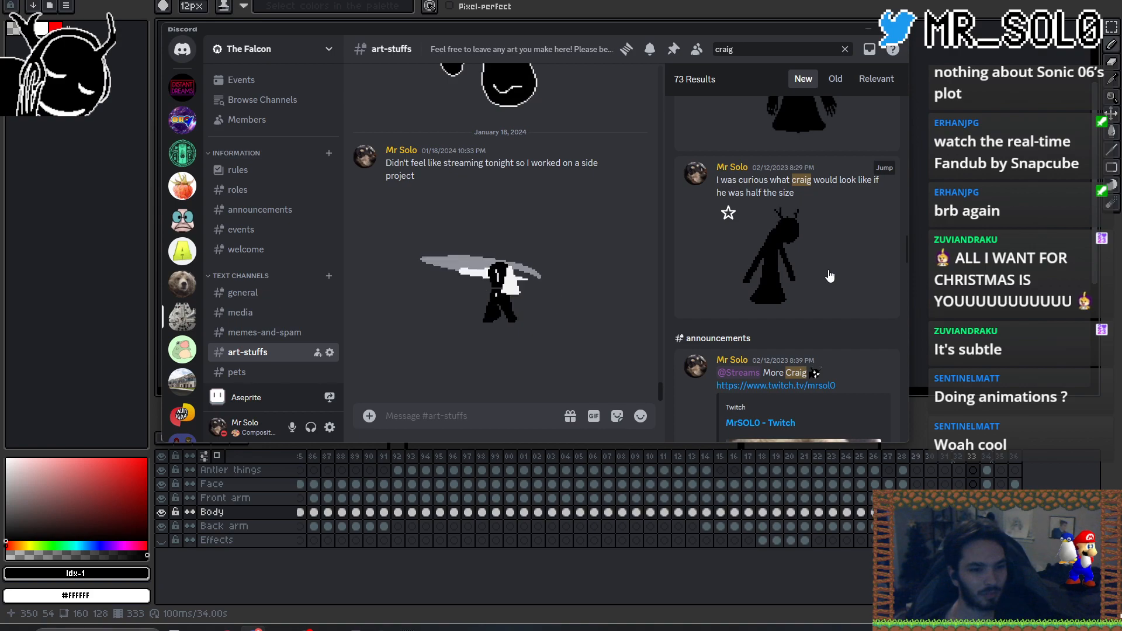
scroll(830, 252, "down", 2)
scroll(835, 249, "down", 5)
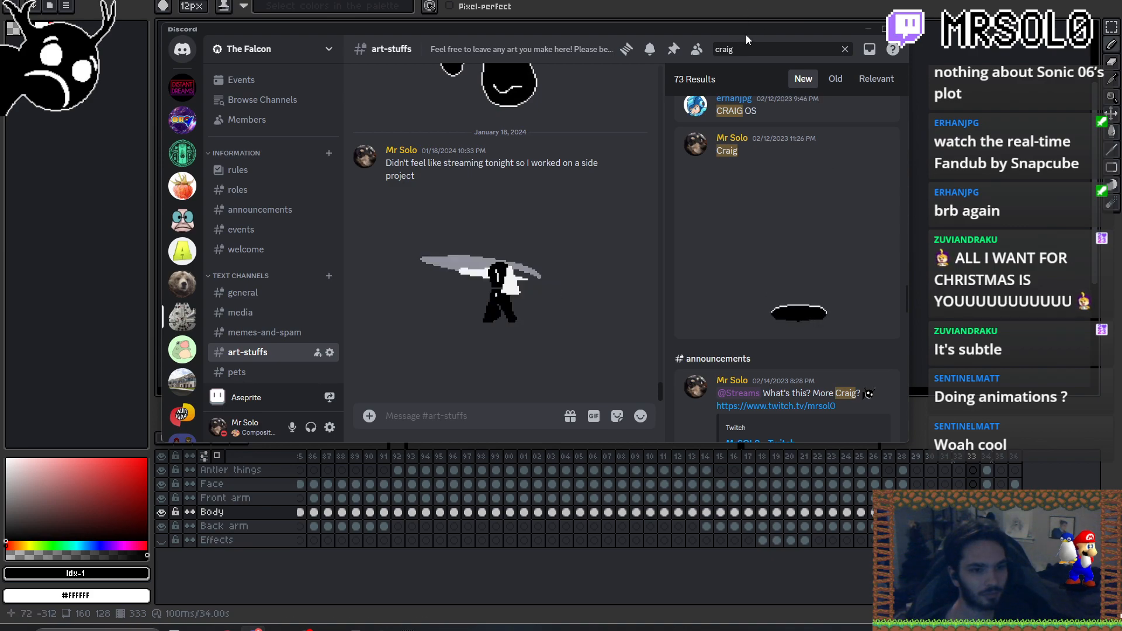
scroll(839, 221, "down", 2)
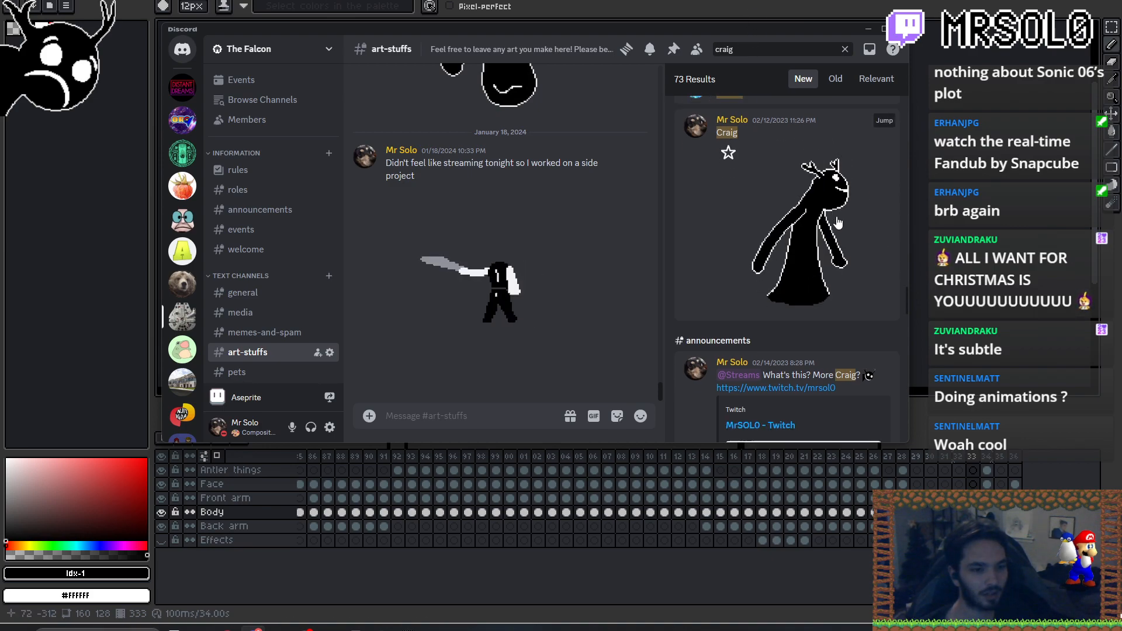
scroll(840, 221, "up", 3)
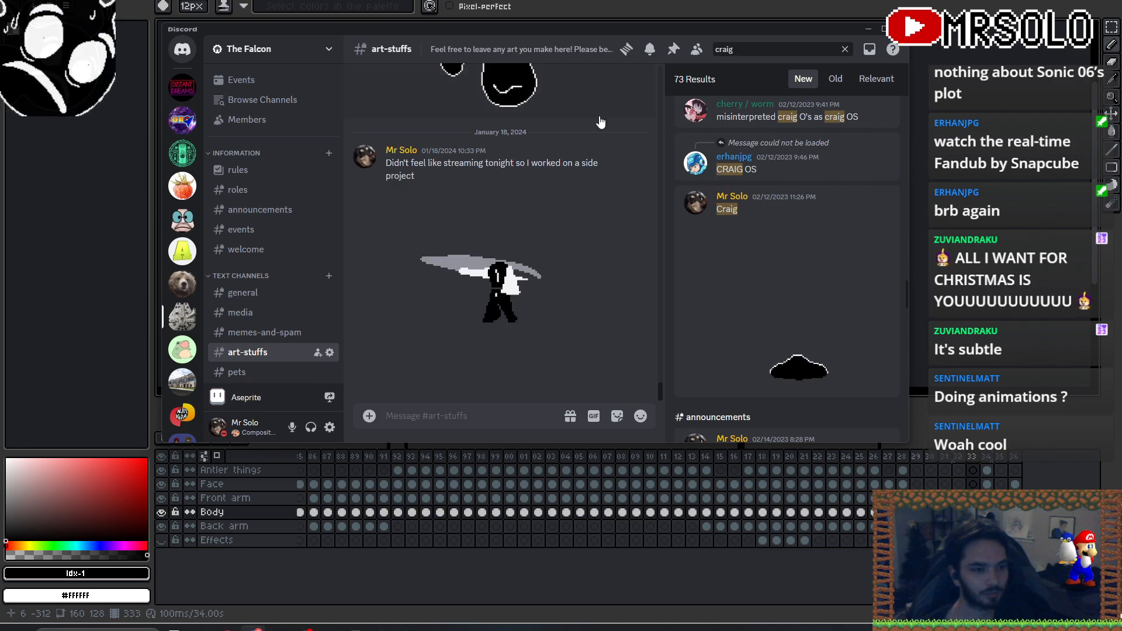
left_click_drag(613, 30, 1121, 114)
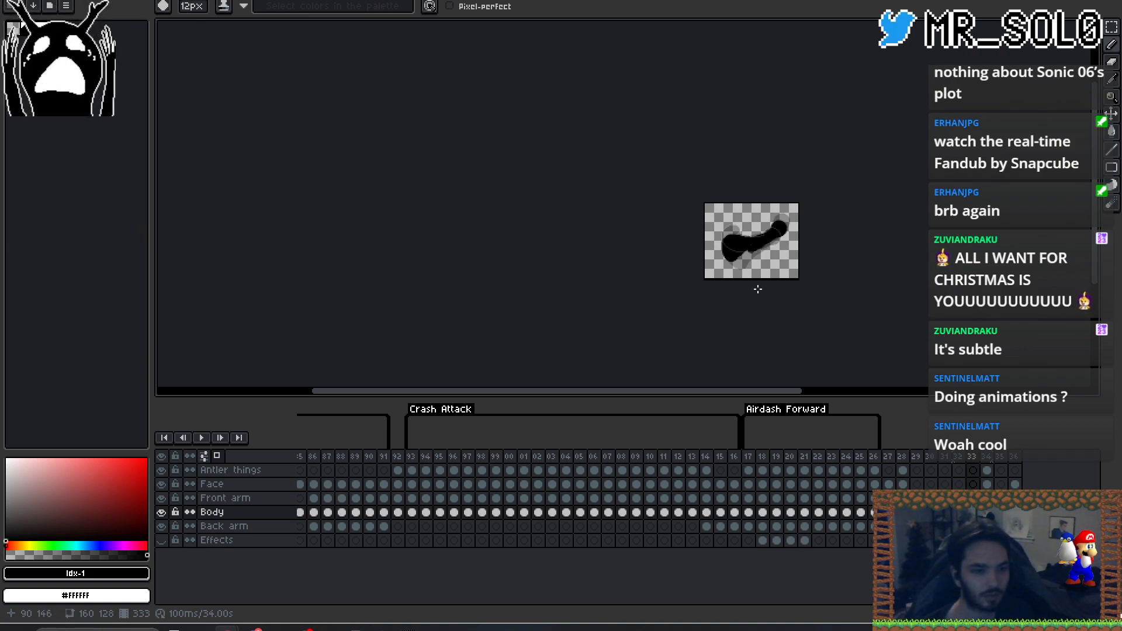
- Extend the body's thick end downward on frame 333 and fill the notch so its underside curves smoothly into the neck
scroll(758, 289, "up", 4)
scroll(789, 238, "up", 1)
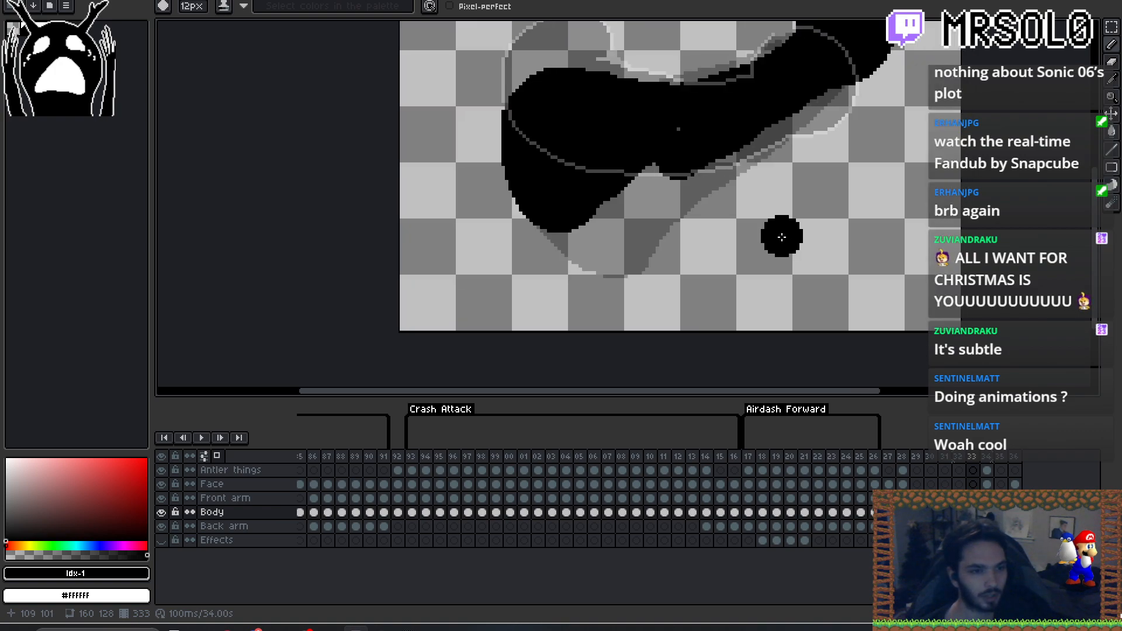
left_click_drag(675, 136, 633, 184)
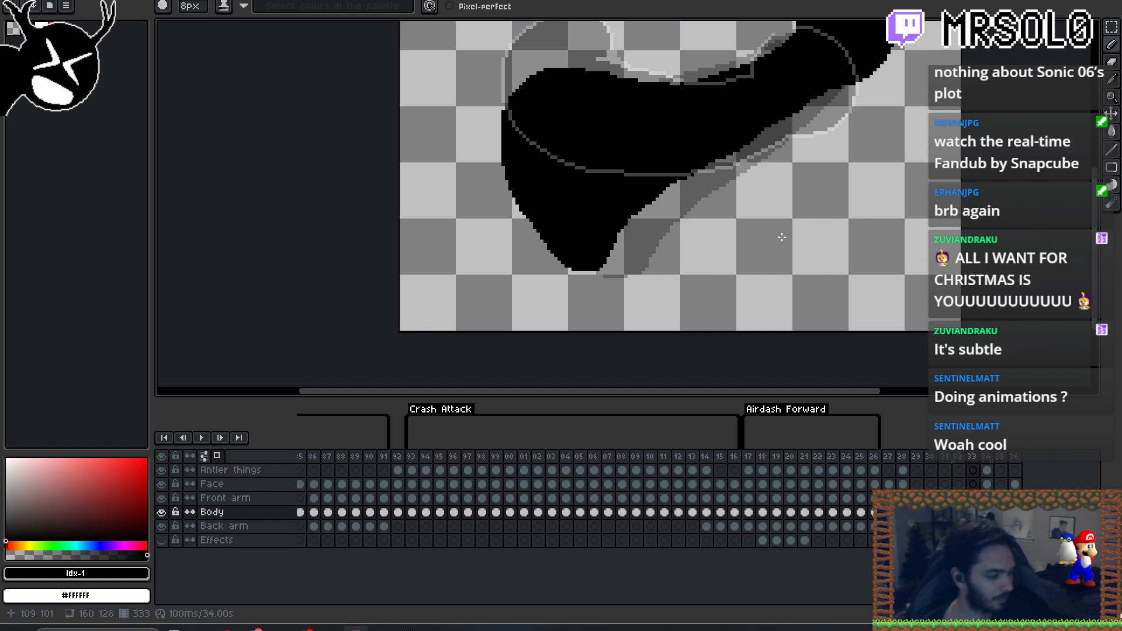
scroll(759, 269, "down", 2)
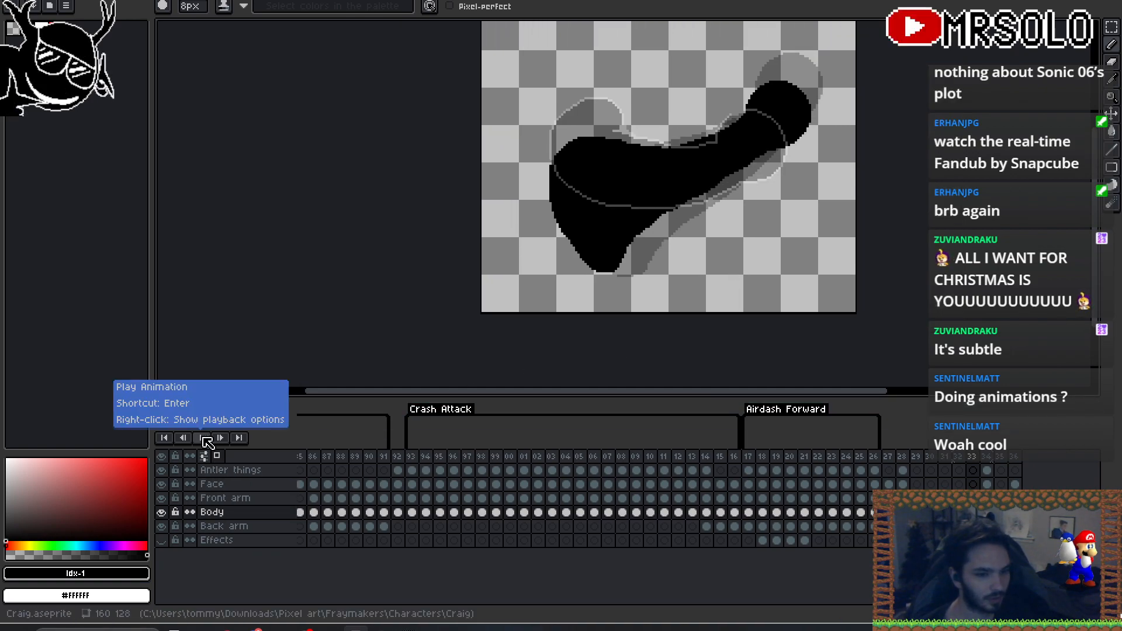
- Add a tag named "Airdash Forward Up" covering frames 327 to 334, with forward animation direction
left_click(986, 468)
left_click_drag(983, 464, 890, 459)
right_click(891, 460)
left_click(921, 555)
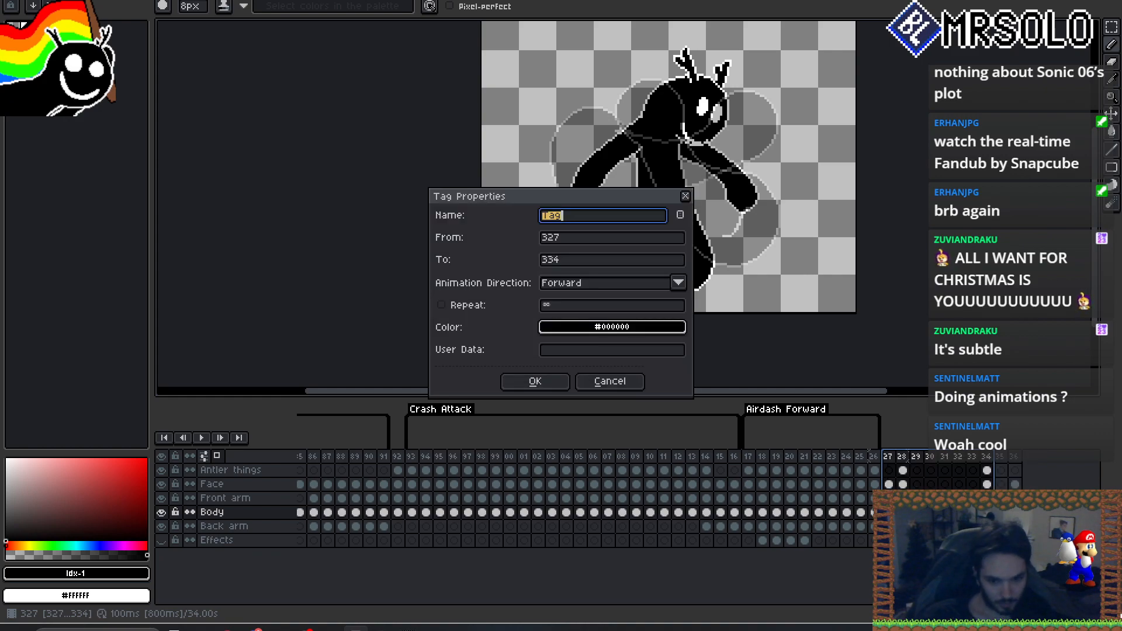
type("Up")
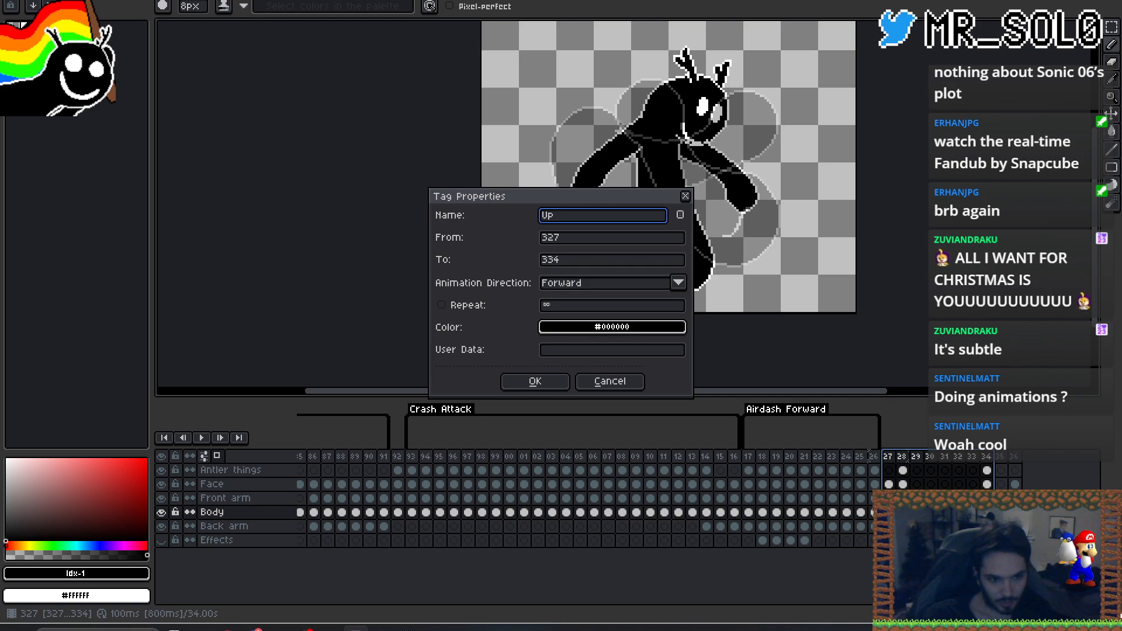
type("Airdash Forward")
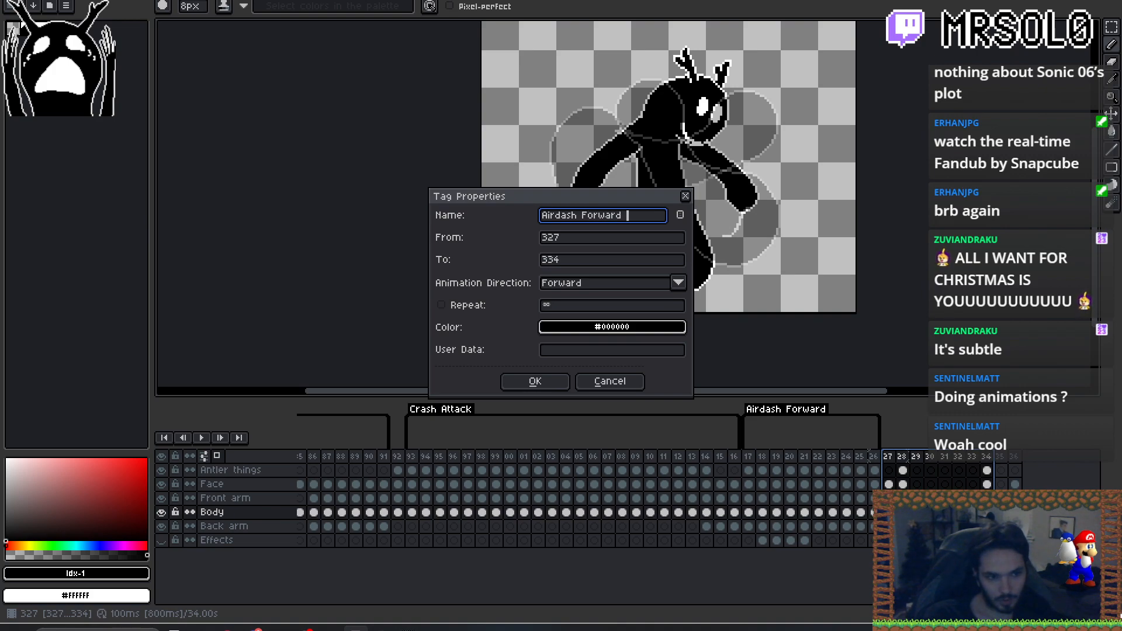
key("Return")
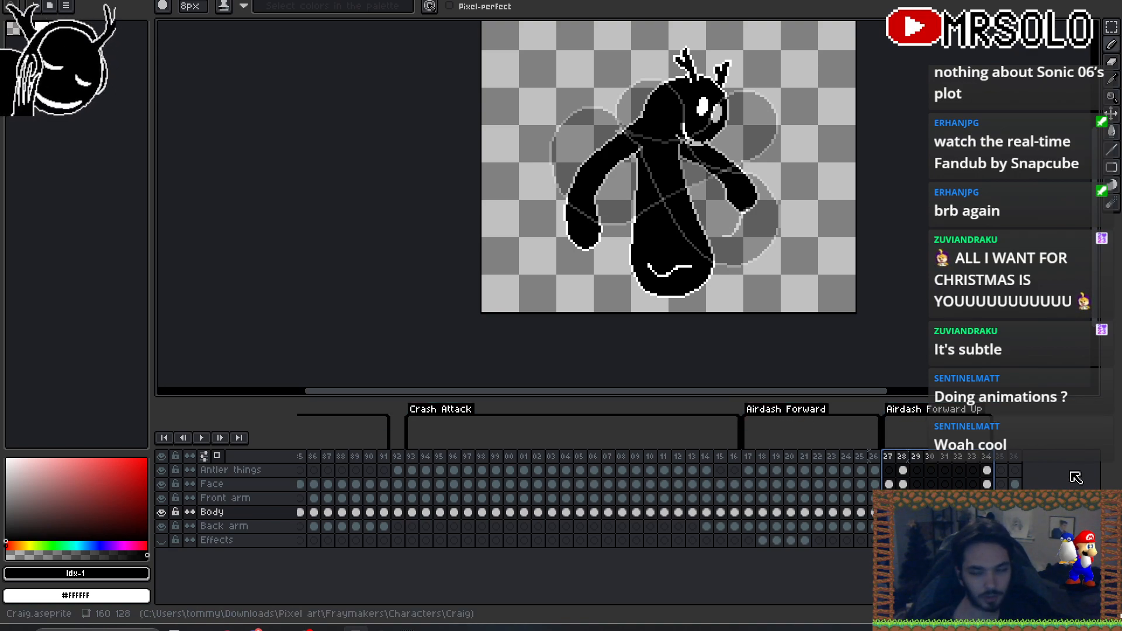
- Play the Airdash Forward animation from frame 317 with onion skinning off and the Effects layer visible
left_click(755, 467)
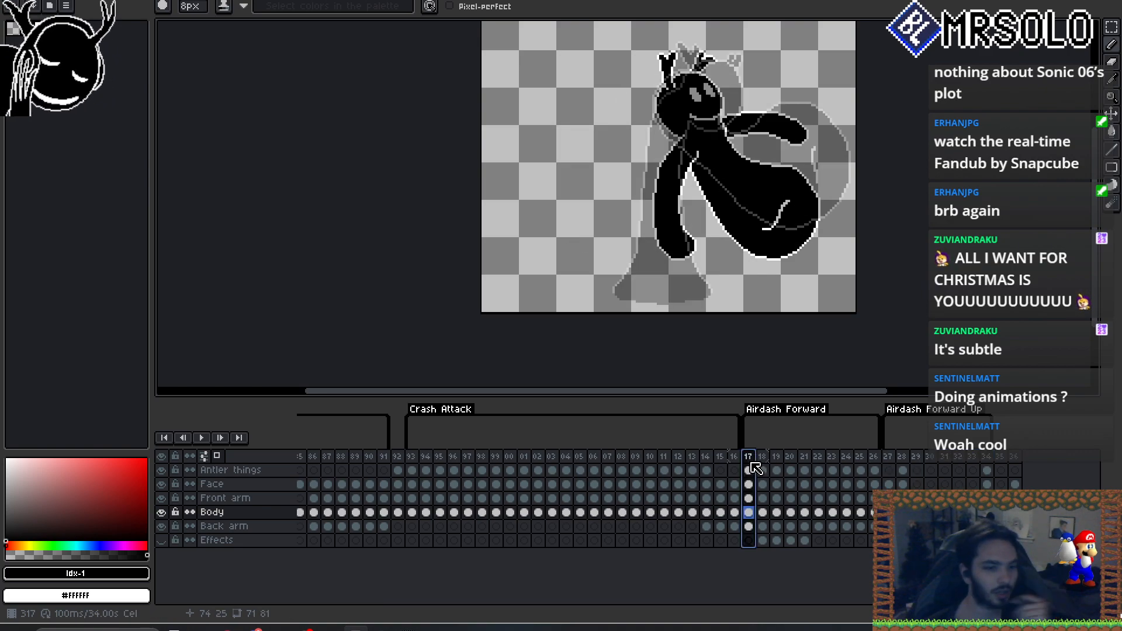
left_click(203, 440)
left_click(218, 456)
left_click_drag(694, 274, 610, 321)
left_click(162, 540)
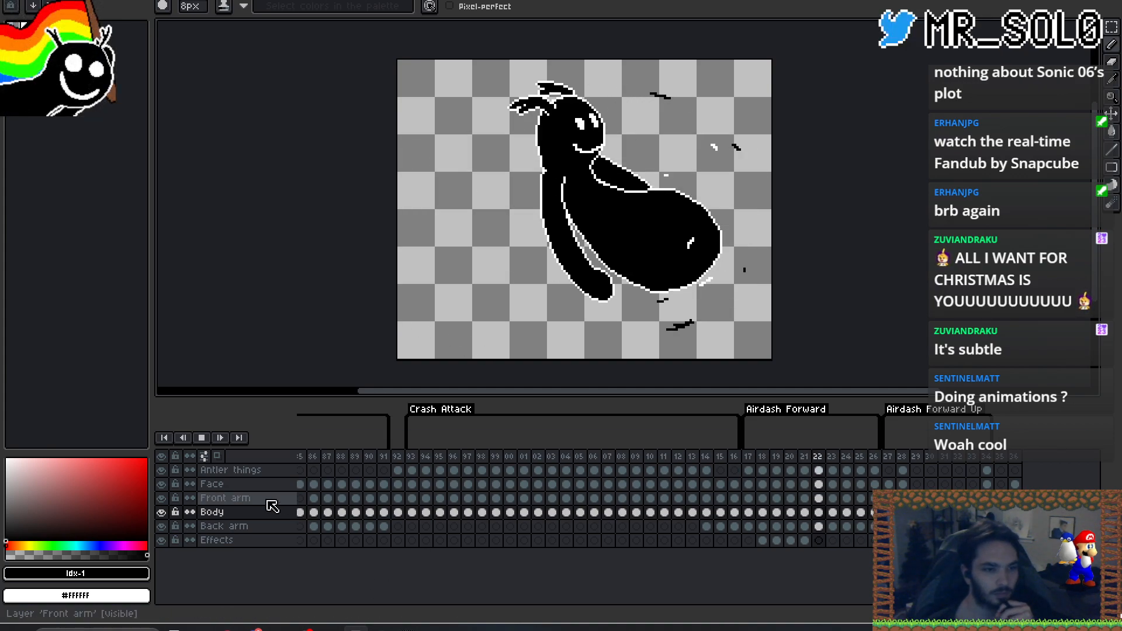
left_click(201, 438)
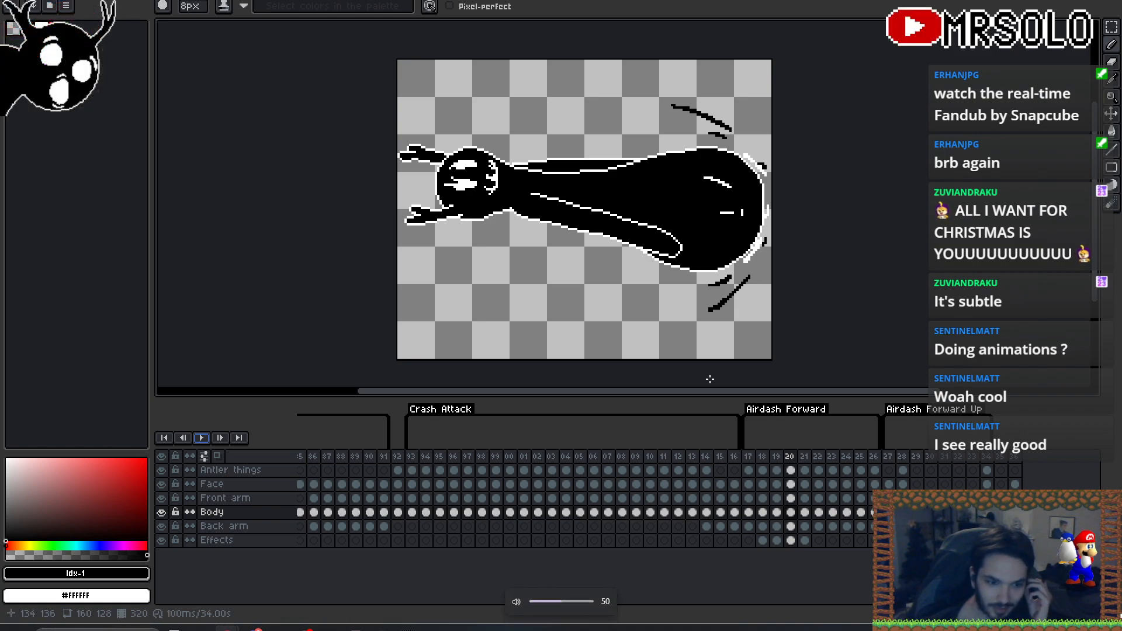
- Play the new Airdash Forward Up animation from frame 327 to check the motion of the body silhouette
left_click(902, 457)
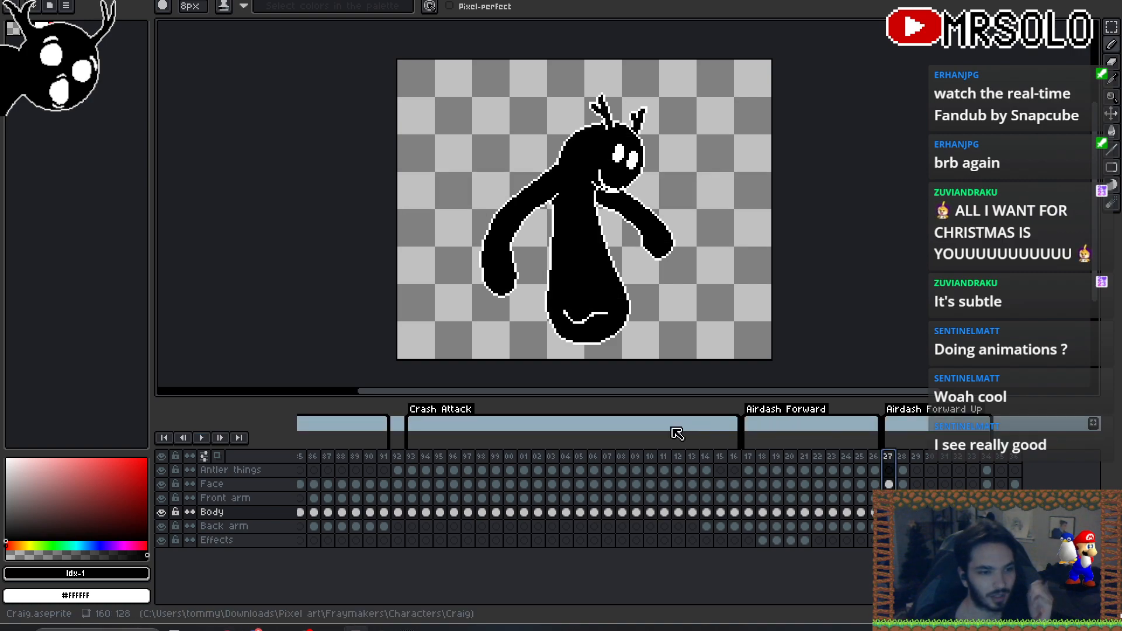
left_click(201, 439)
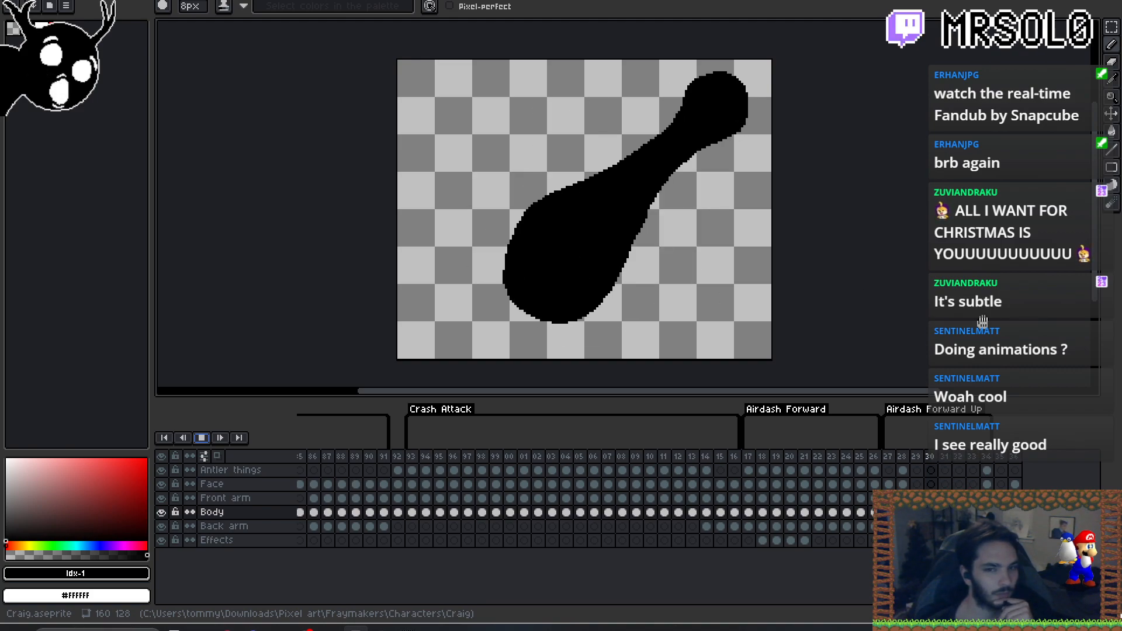
mouse_move(1121, 1)
left_mouse_down()
mouse_move(878, 2)
mouse_move(1121, 1)
left_mouse_up()
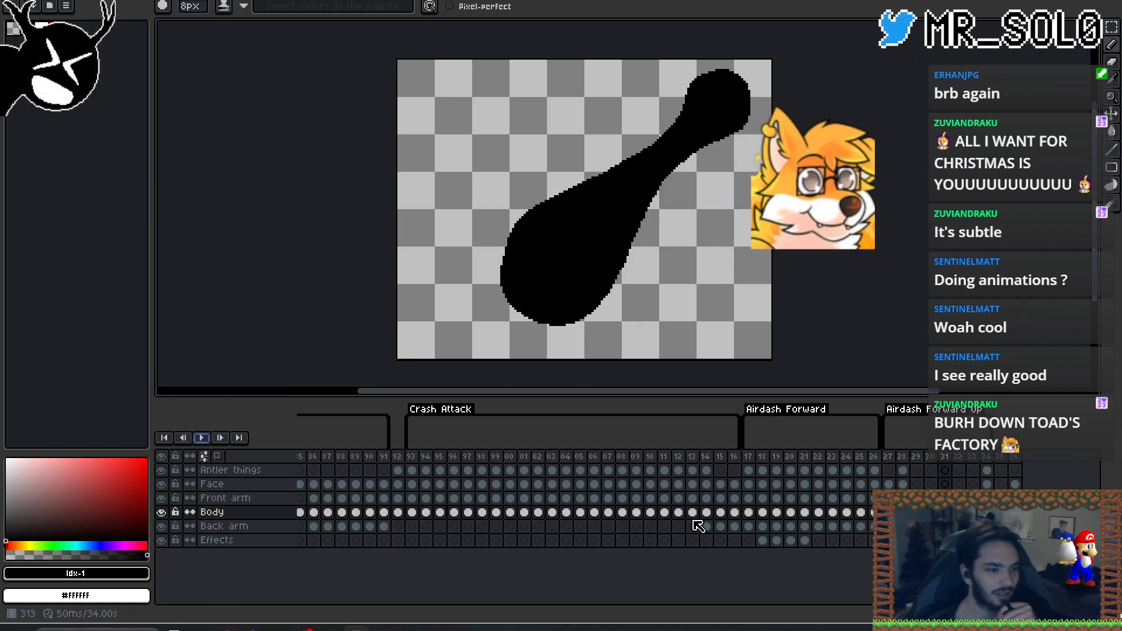
- Review the Crash Bounce animation from frame 269, both in playback and through its individual frames
left_click_drag(987, 601, 881, 603)
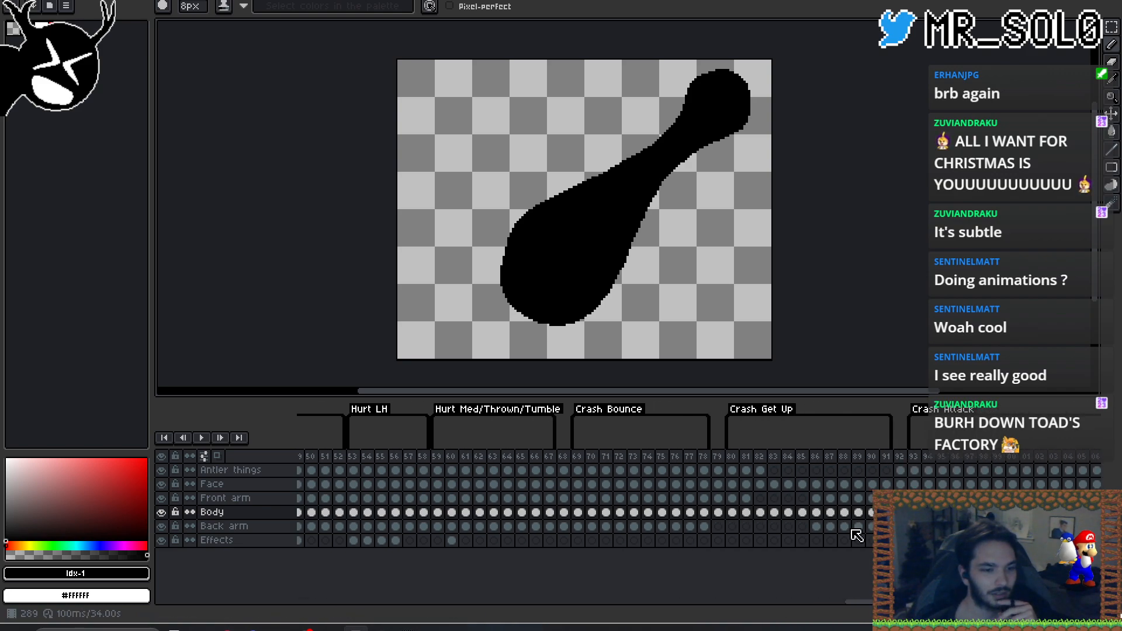
left_click(578, 457)
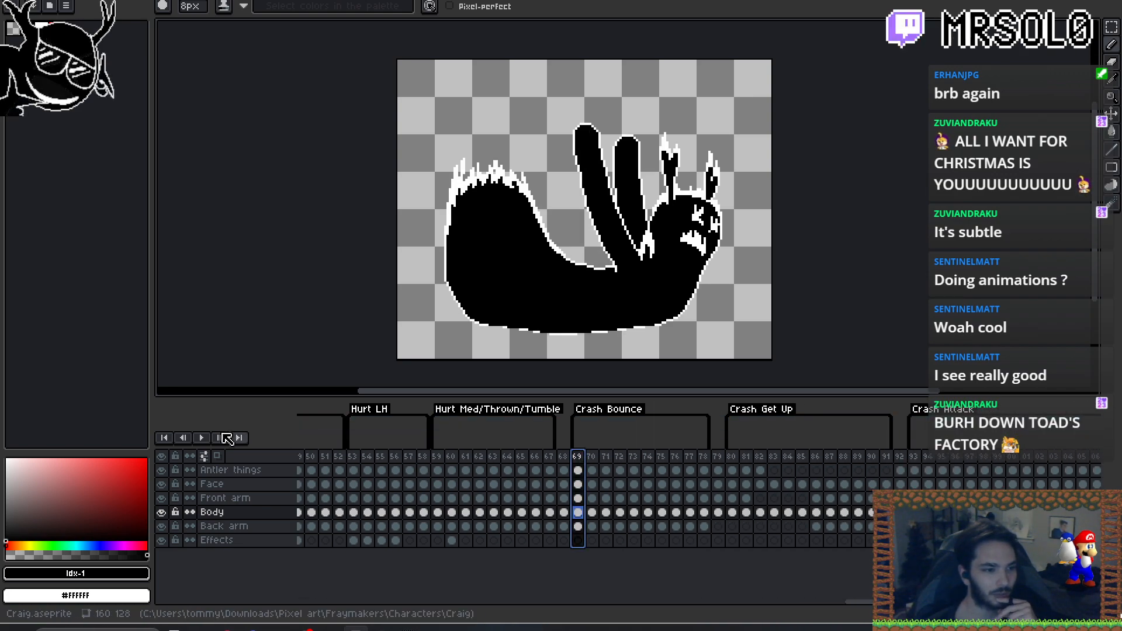
left_click(203, 439)
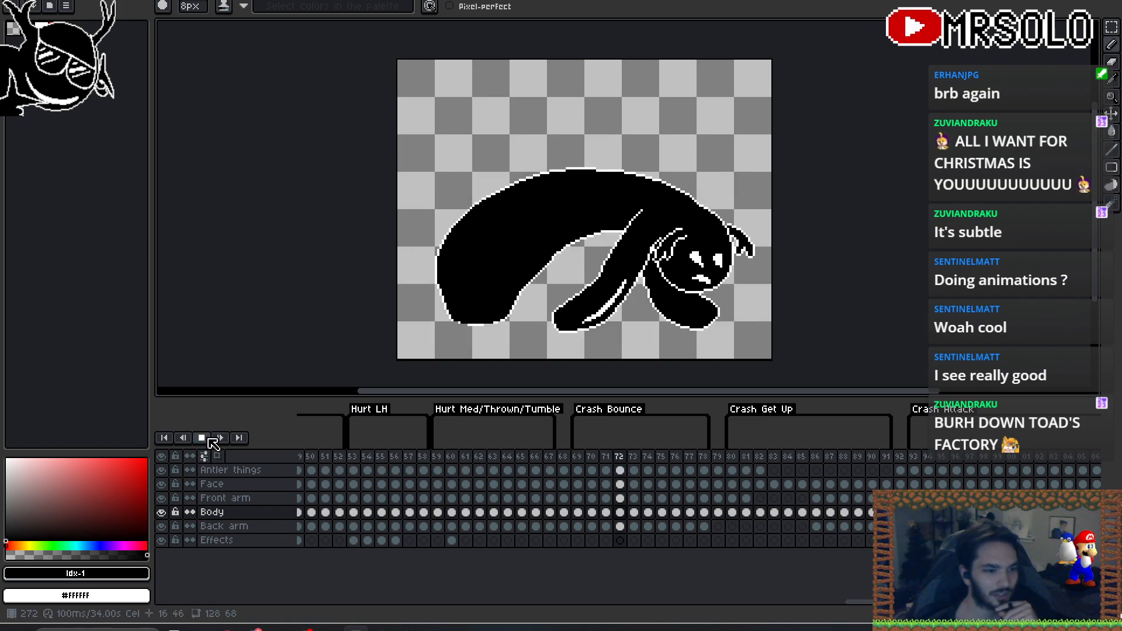
left_click_drag(580, 459, 608, 462)
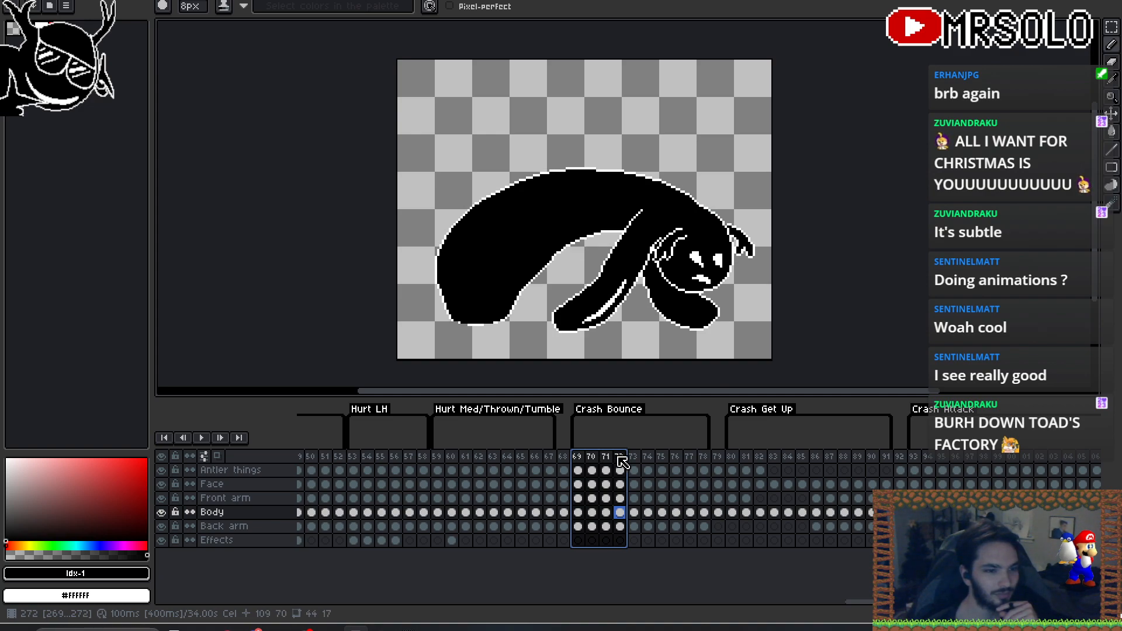
left_click(634, 458)
left_click(678, 459)
left_click(690, 459)
left_click(704, 459)
left_click(202, 439)
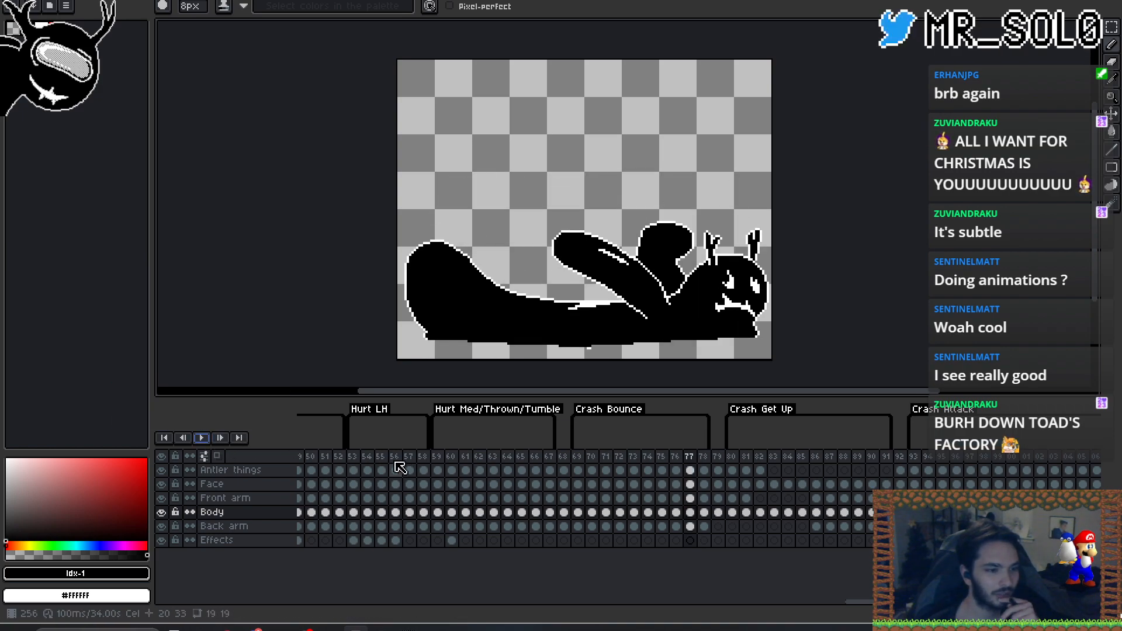
- Play the Hurt Med/Thrown/Tumble animation to study its body motion
left_click(437, 459)
left_click(201, 439)
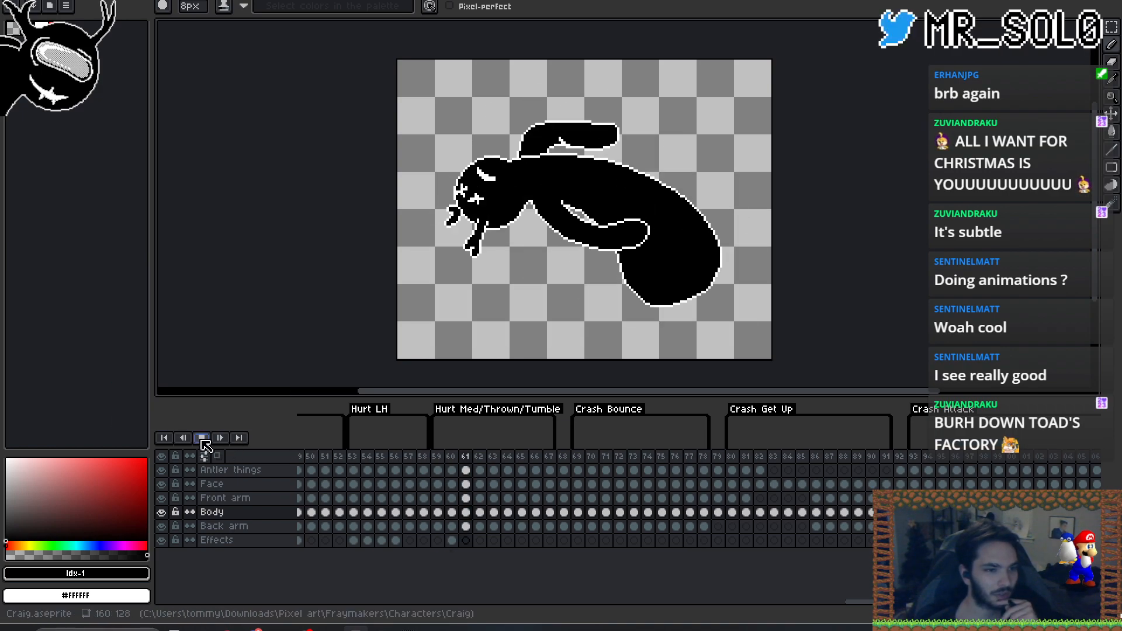
left_click(201, 440)
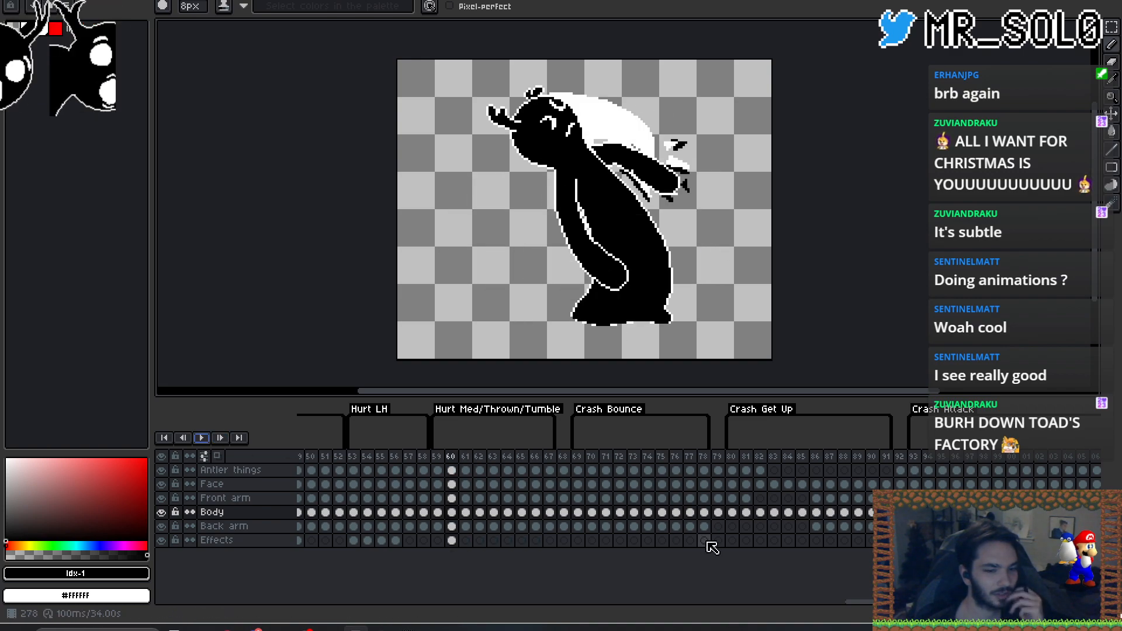
- Find the Roll tag earlier in the timeline and play its animation from frame 189
left_click_drag(913, 602, 735, 592)
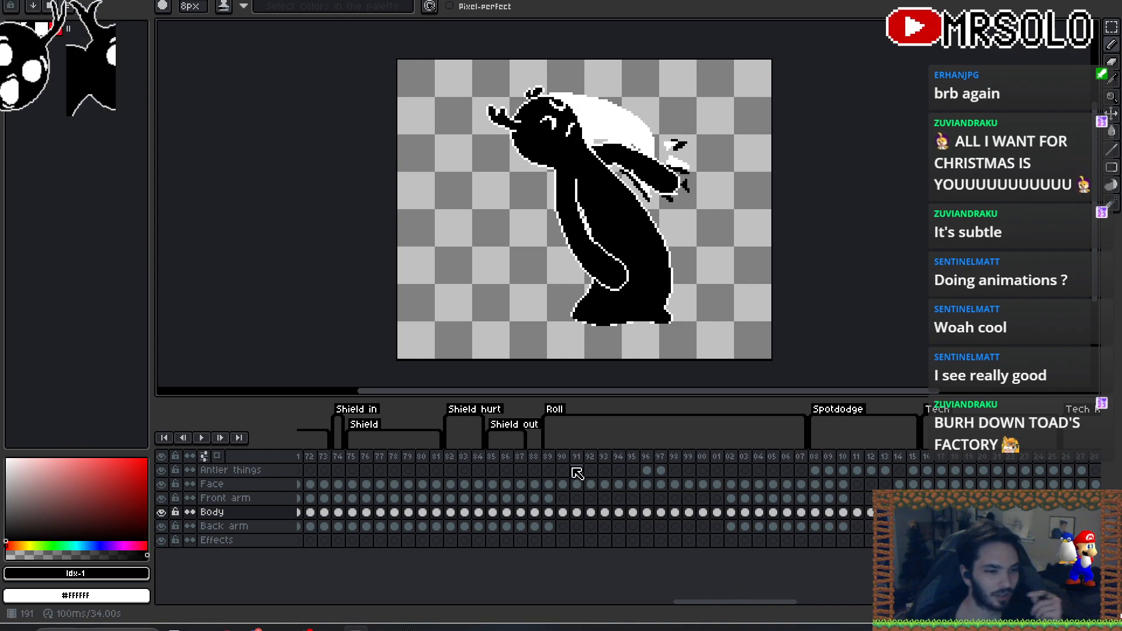
left_click(549, 457)
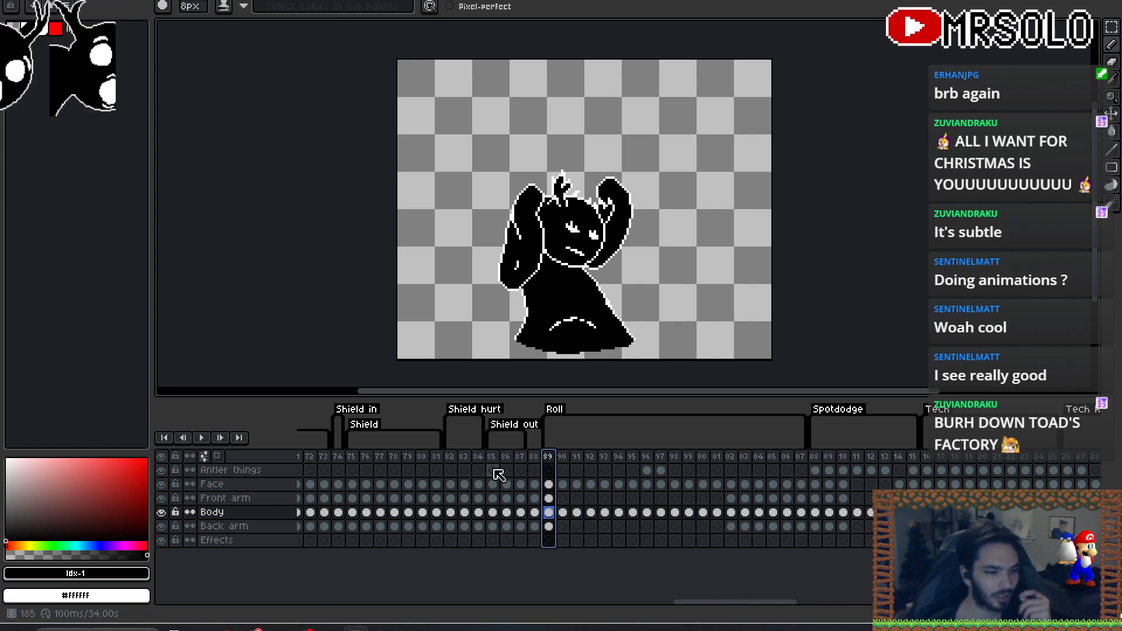
left_click(201, 438)
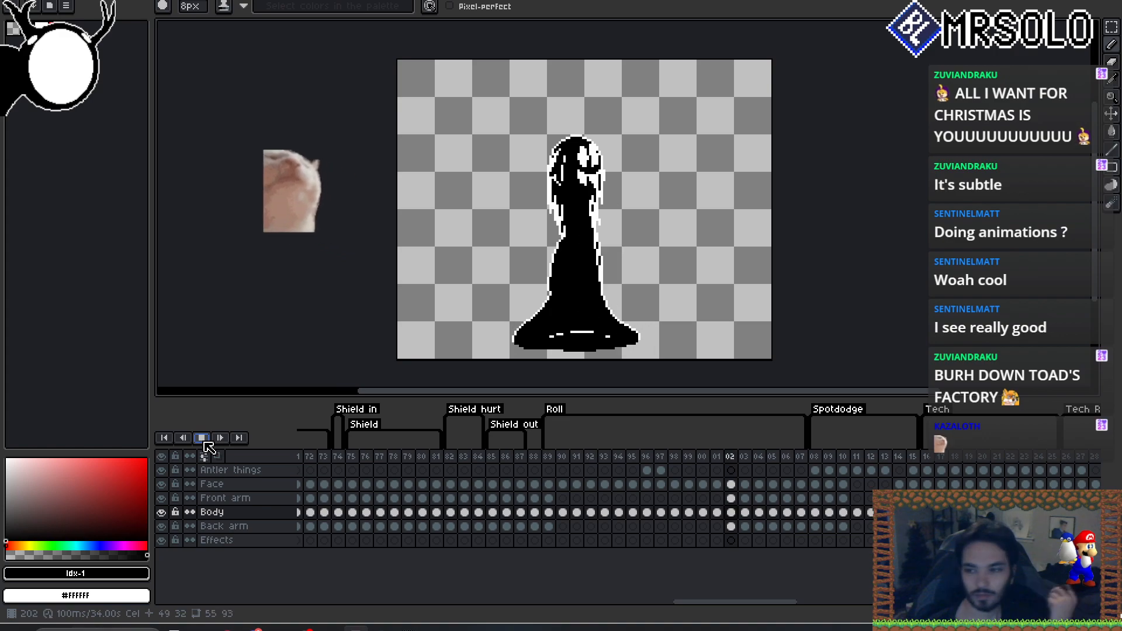
left_click(203, 439)
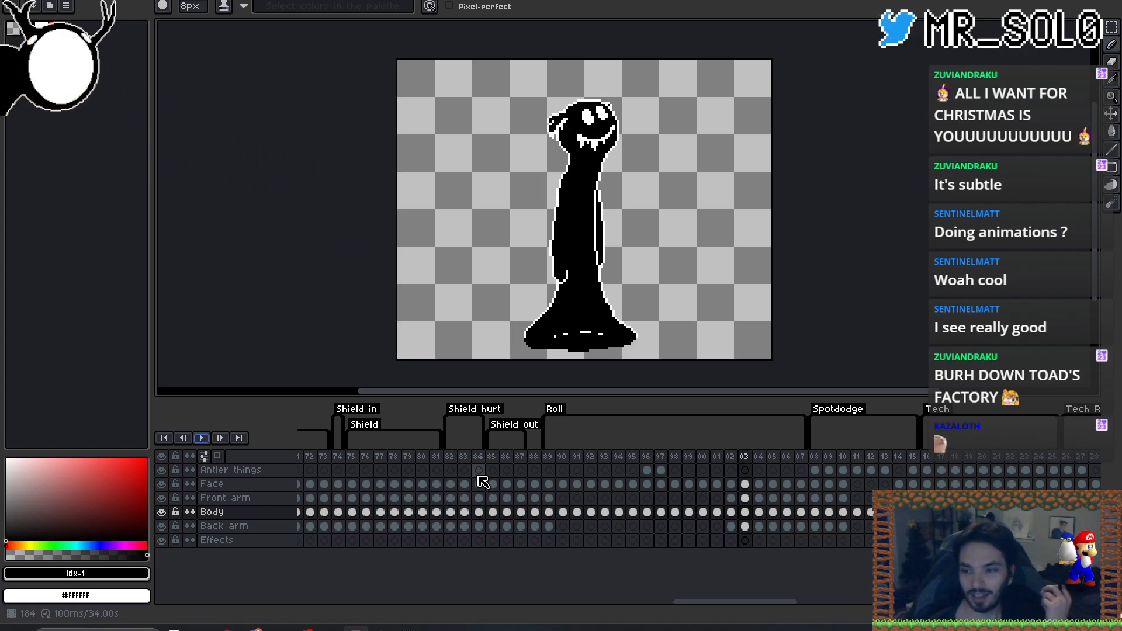
- Return to the Airdash Forward Up tag near the timeline's end and replay it from its first frame
left_click_drag(733, 602, 1035, 603)
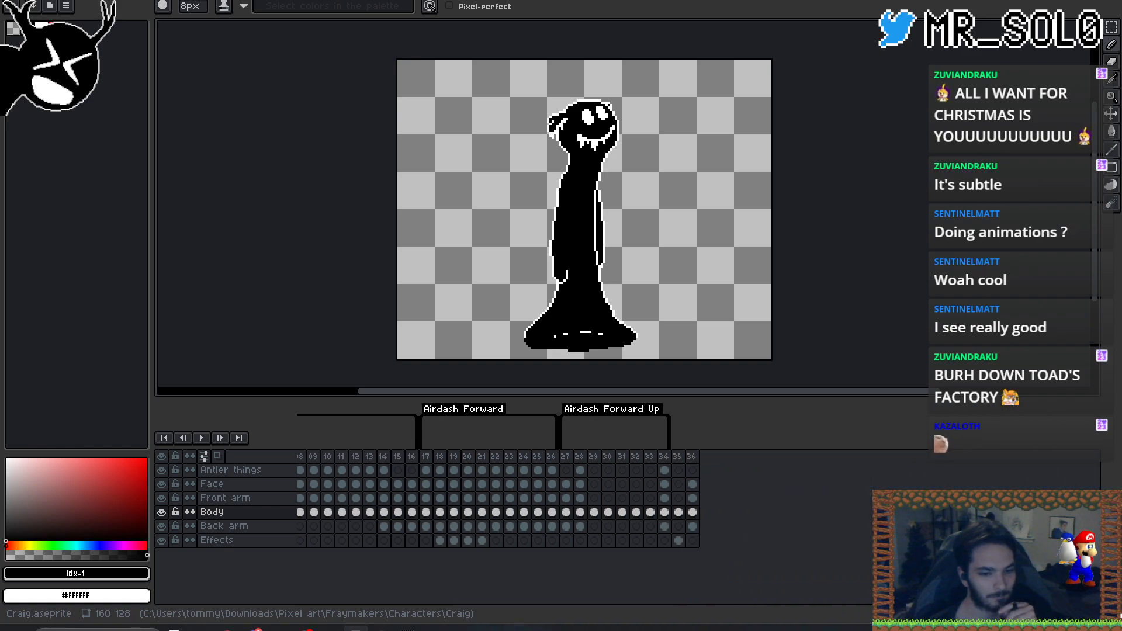
left_click(567, 459)
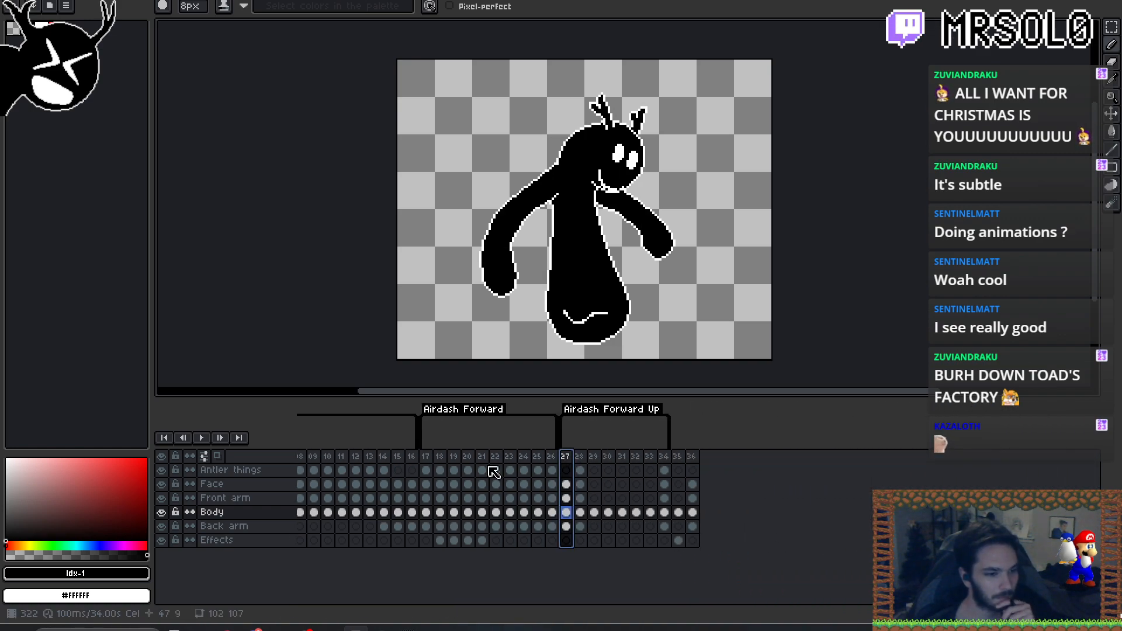
left_click(203, 439)
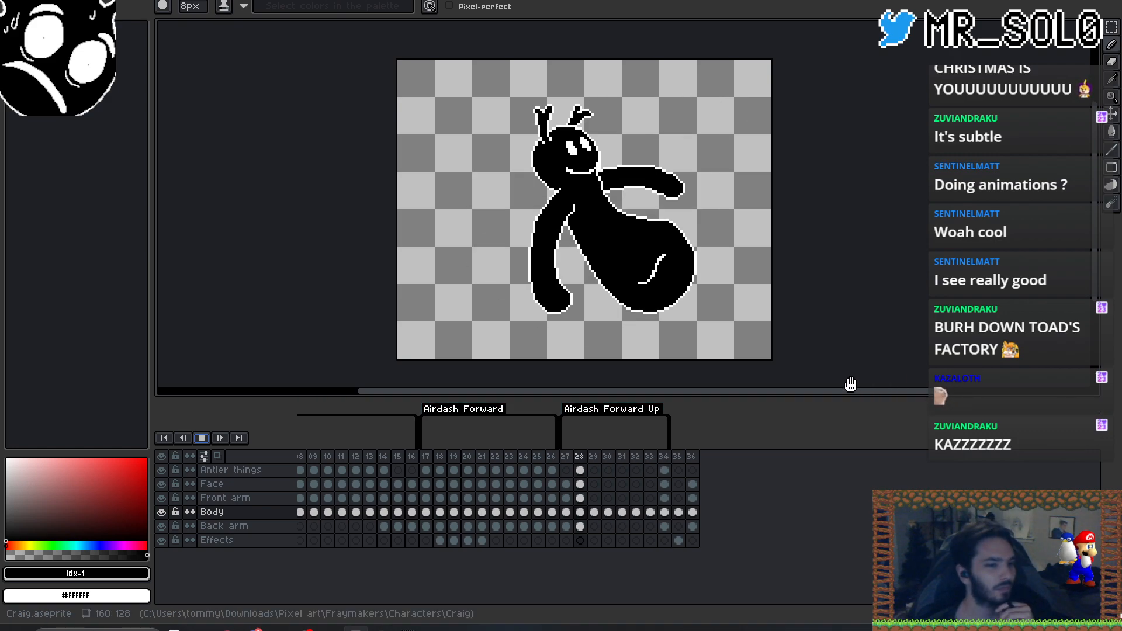
- Replay the Airdash Forward Up animation from its first frame, 327
left_click(204, 439)
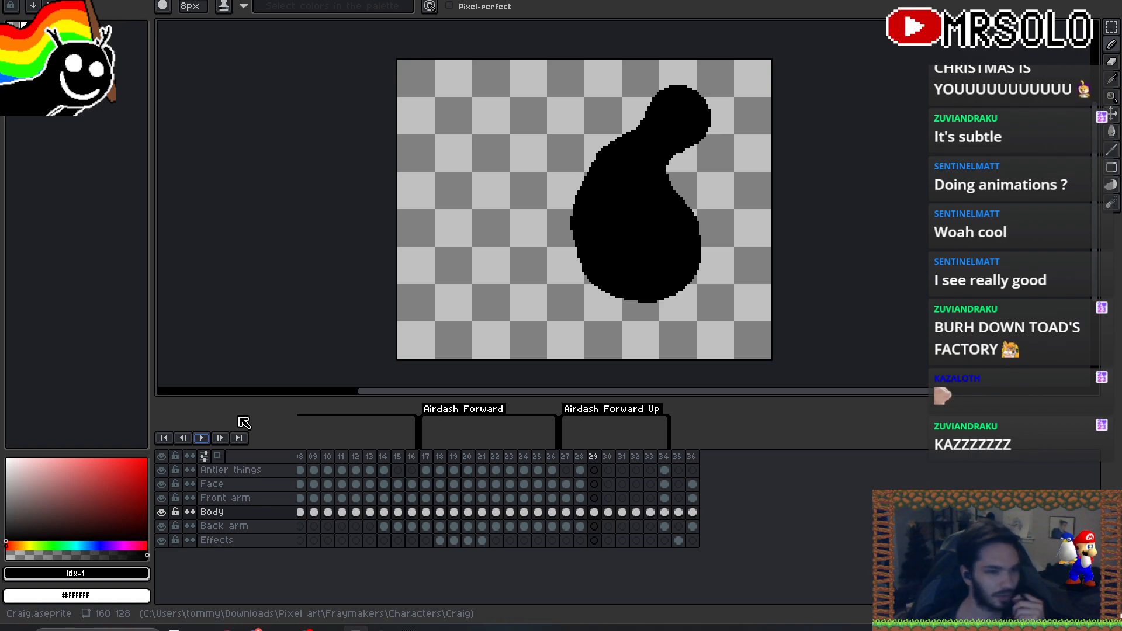
left_click(566, 456)
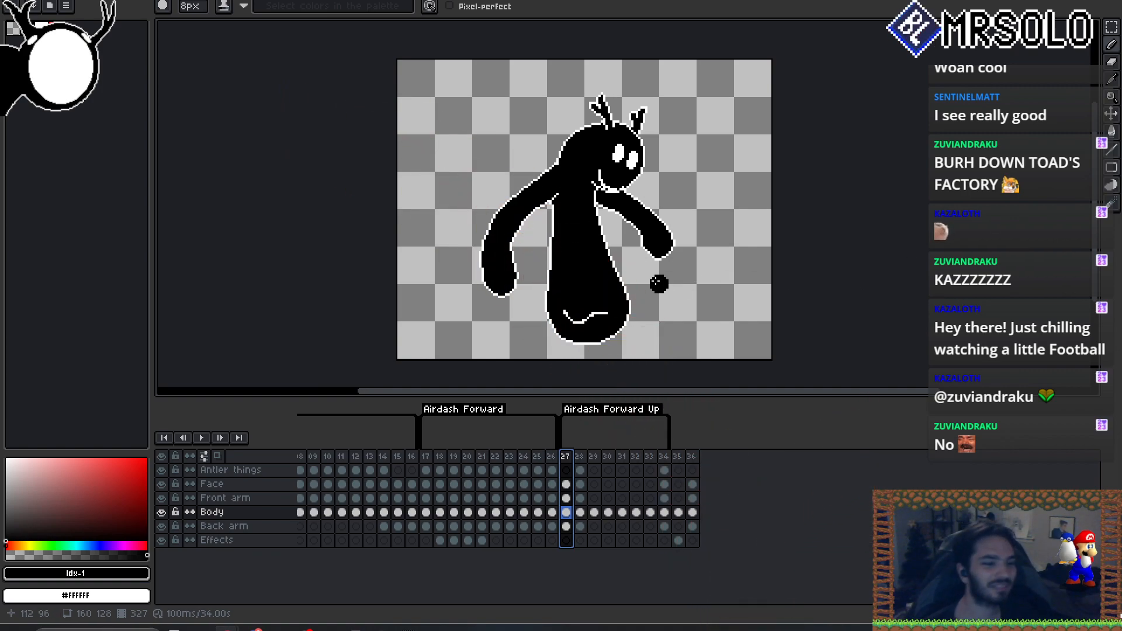
left_click(201, 438)
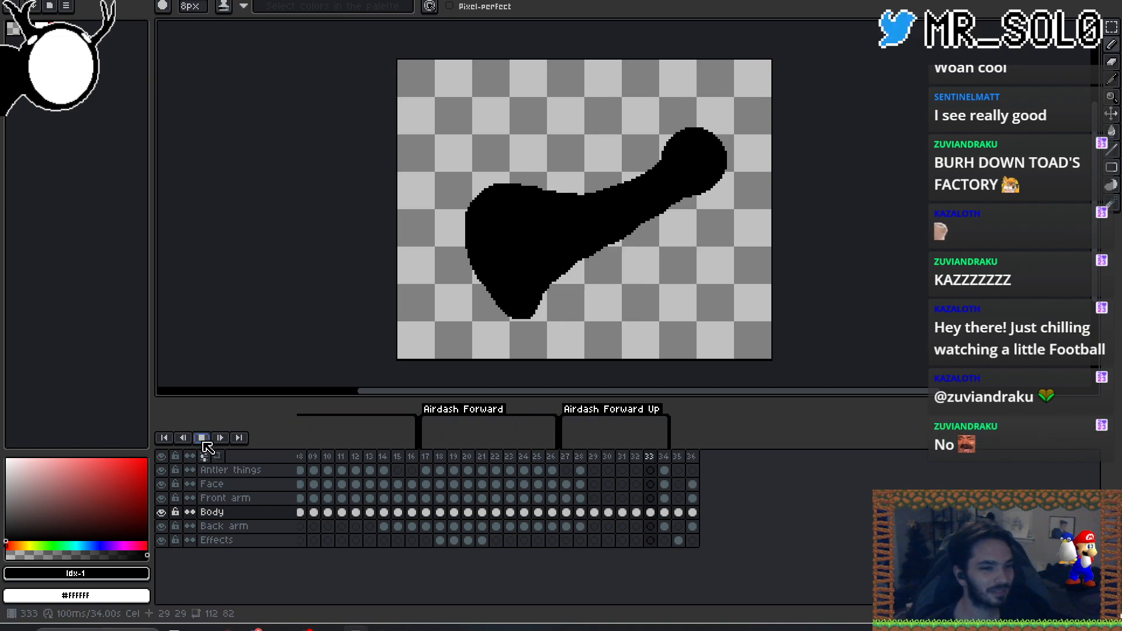
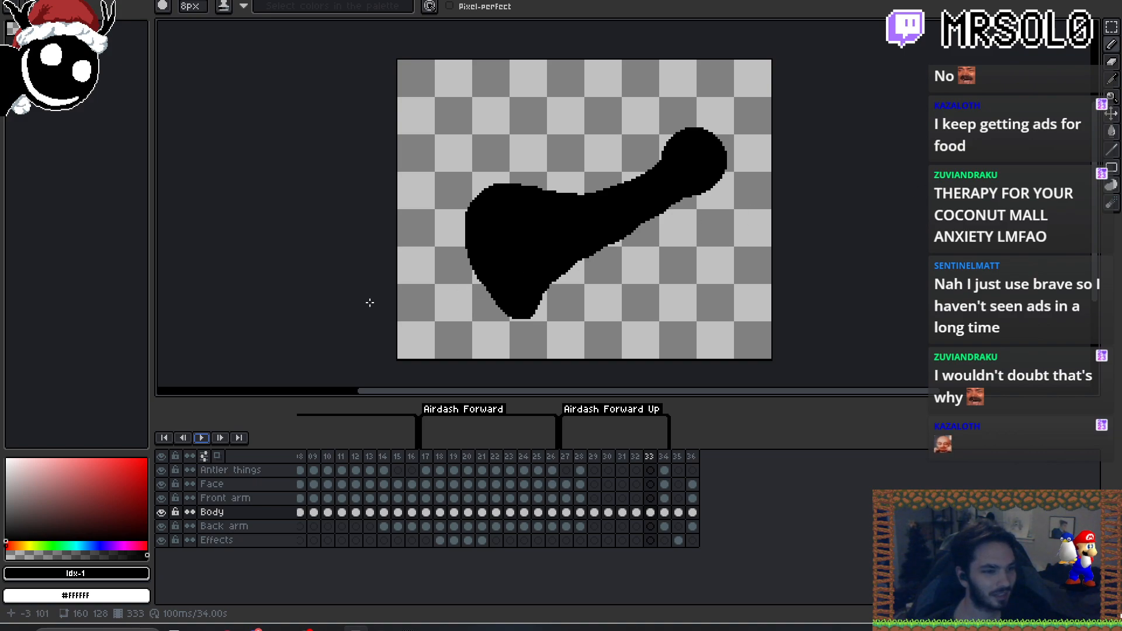
- Inspect the lower tip of the body silhouette in frame 333 and compare the pose with frame 332
scroll(497, 280, "up", 3)
left_click_drag(544, 319, 526, 246)
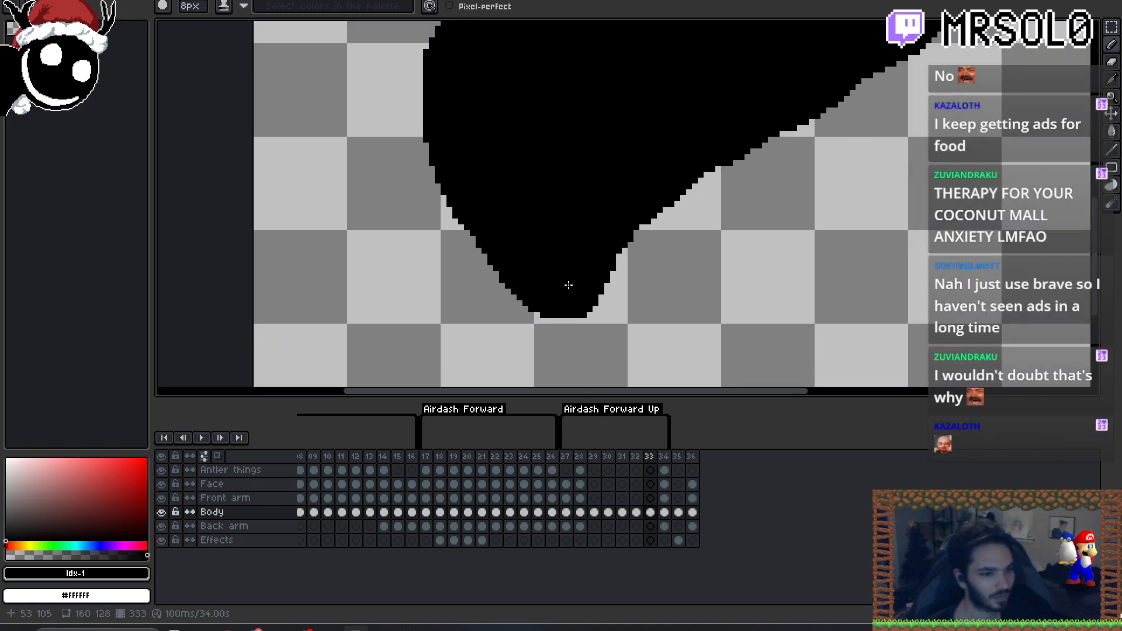
scroll(569, 298, "down", 3)
left_click_drag(624, 265, 556, 283)
key("Left")
key("Right")
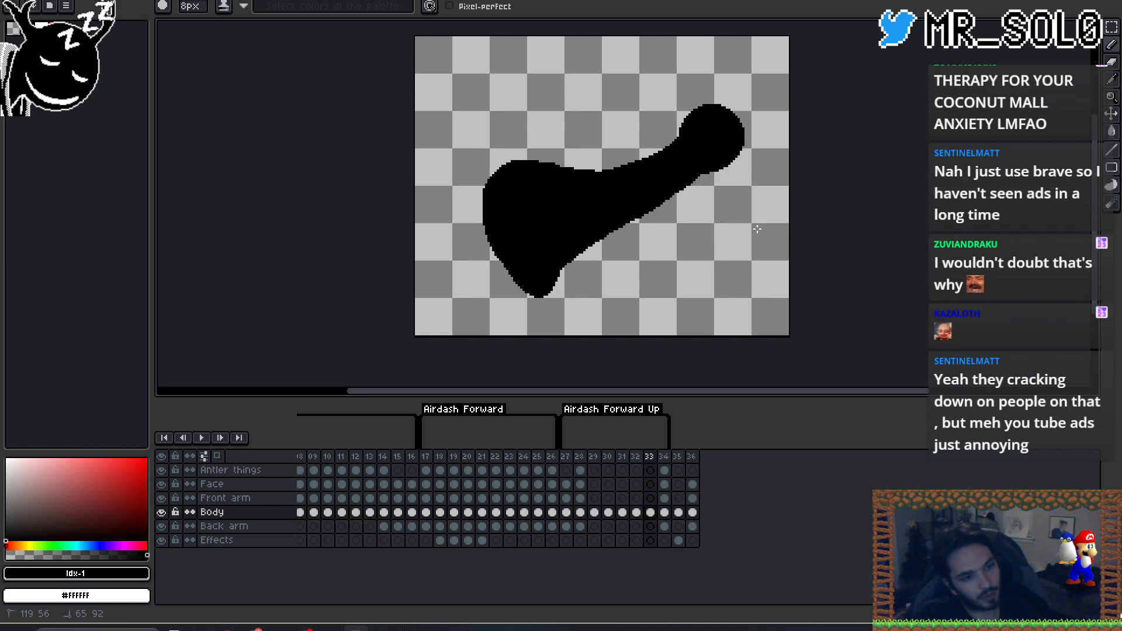
key("Left")
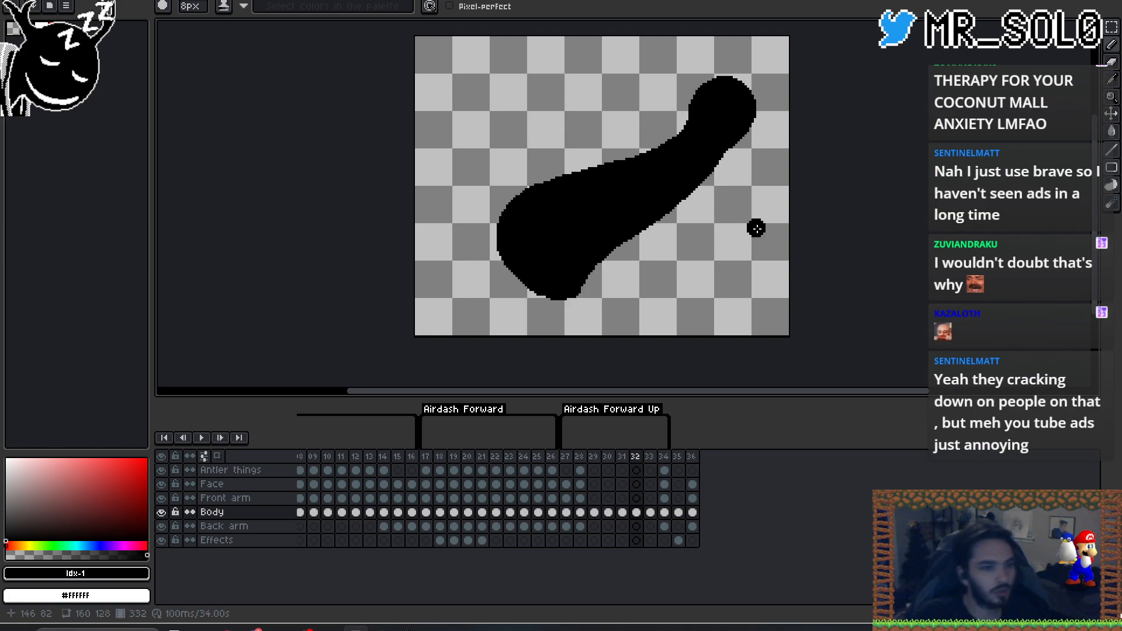
key("Right")
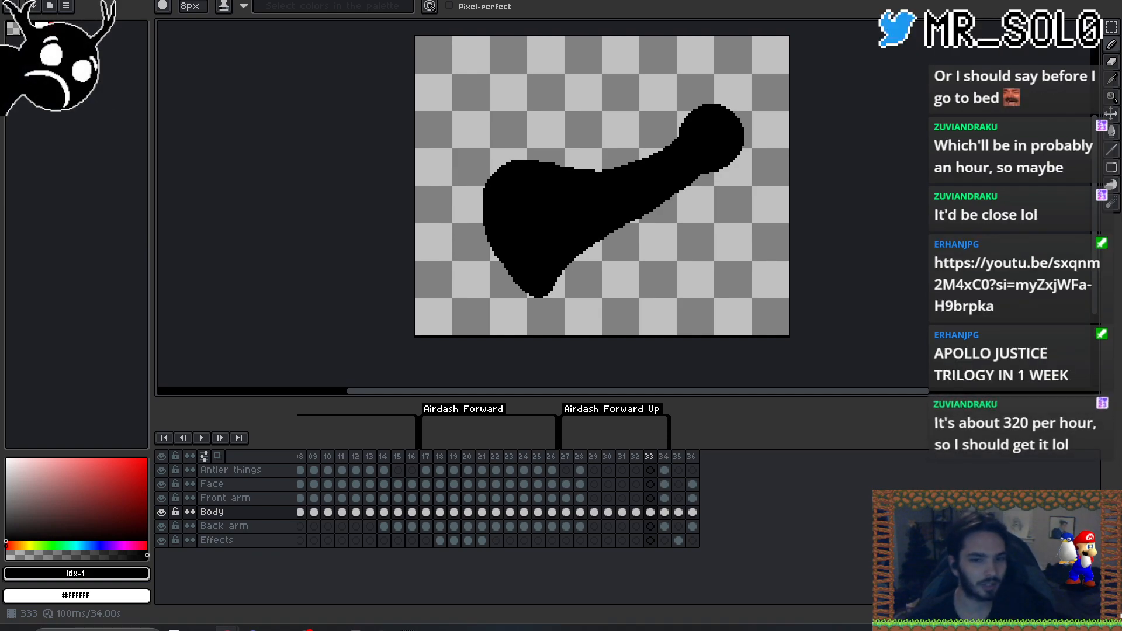
left_click_drag(802, 230, 830, 229)
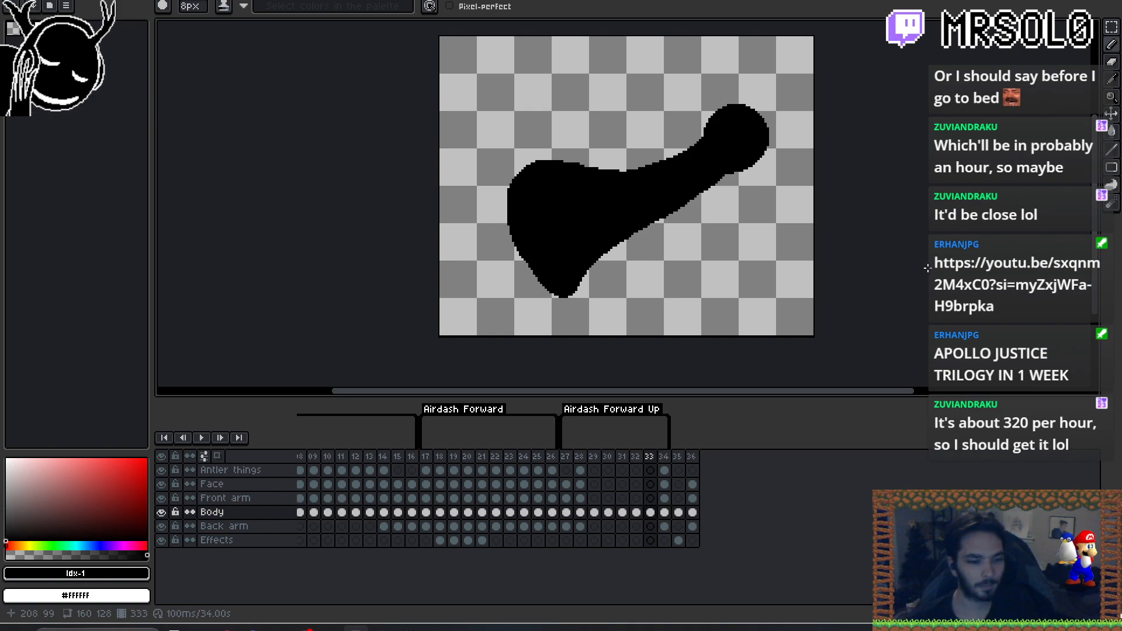
left_click_drag(926, 267, 938, 267)
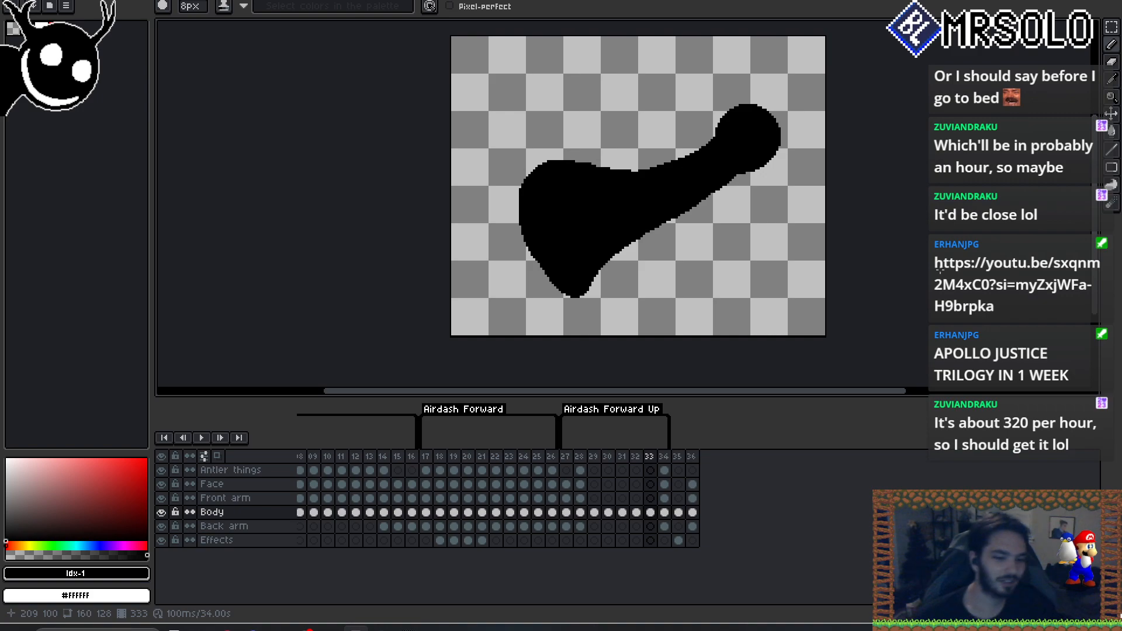
scroll(918, 289, "left", 2)
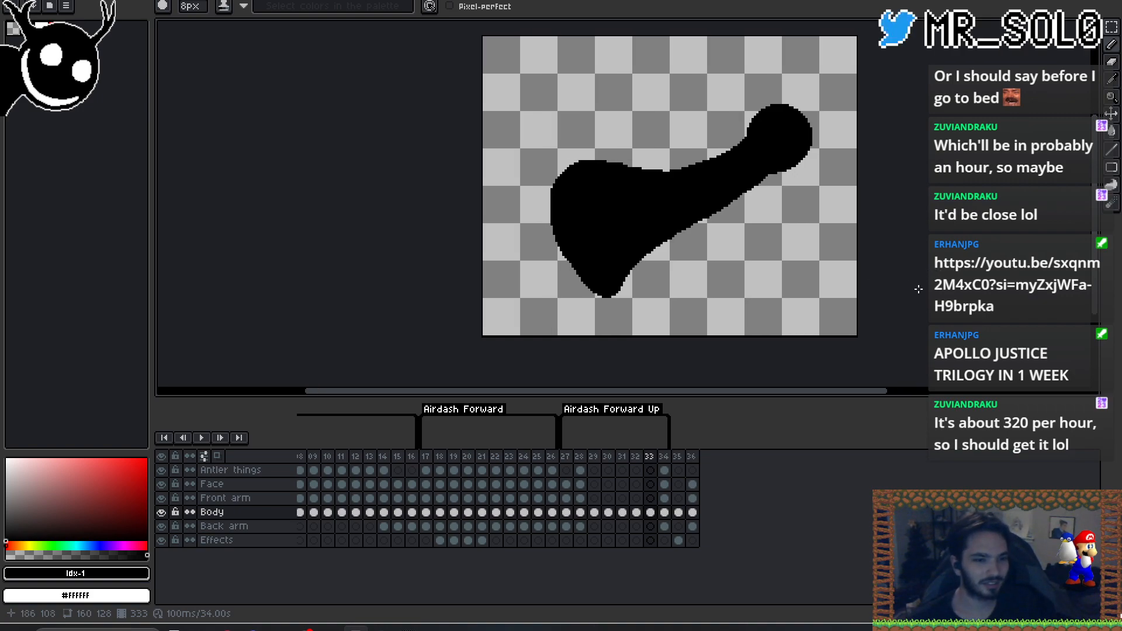
left_click_drag(876, 269, 832, 288)
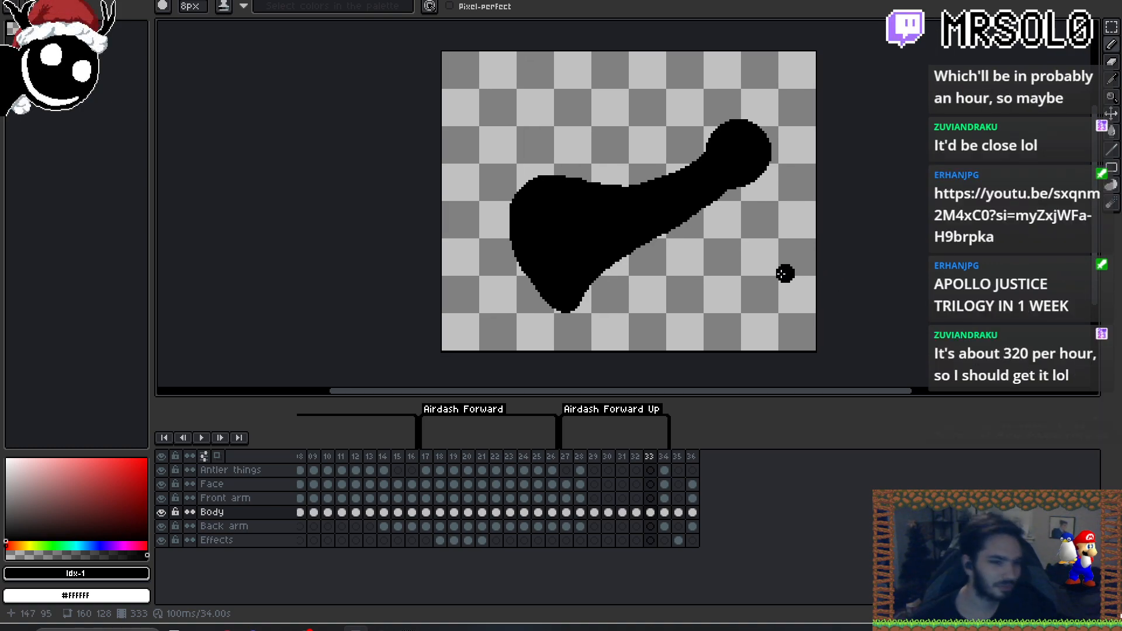
left_click_drag(554, 391, 548, 393)
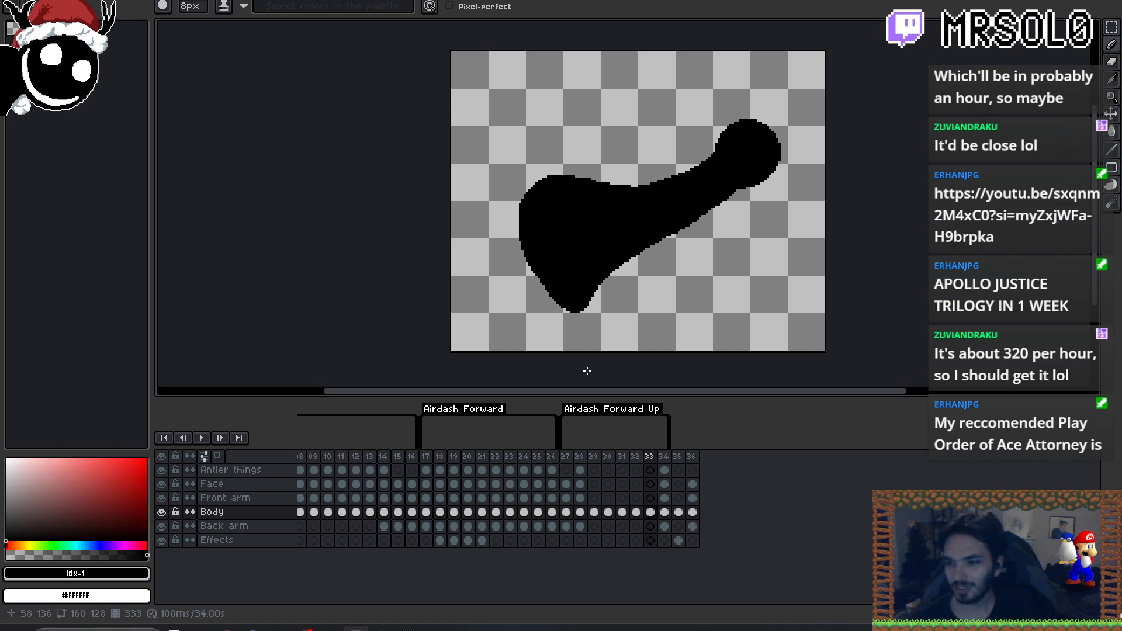
- Play the Airdash Forward Up animation again and stop it to judge the body's motion so far
left_click(201, 438)
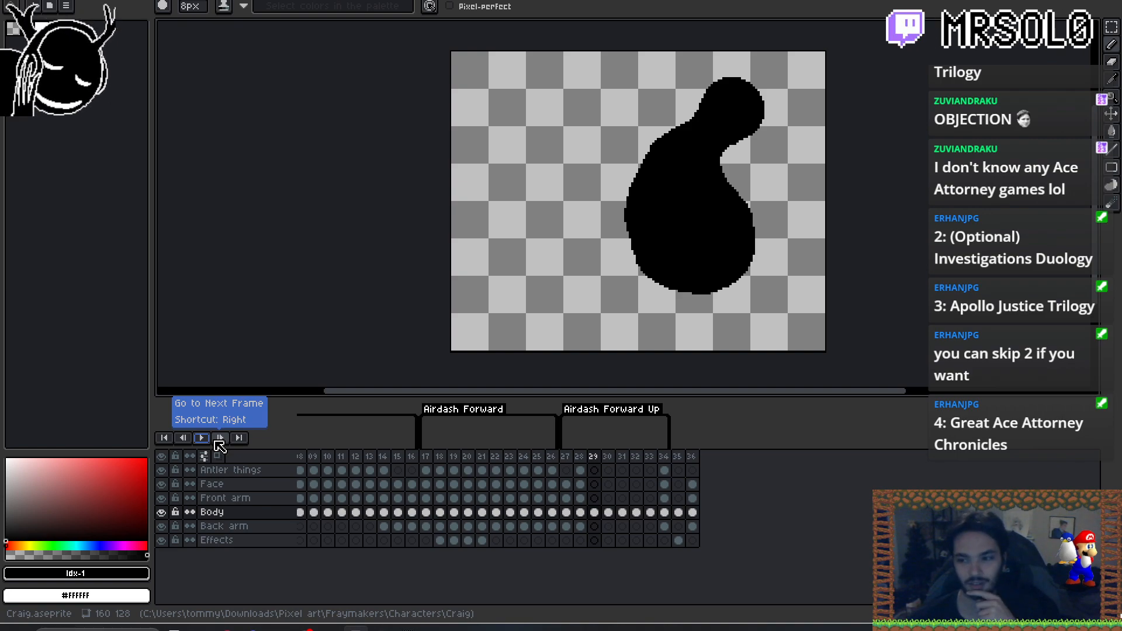
left_click(204, 439)
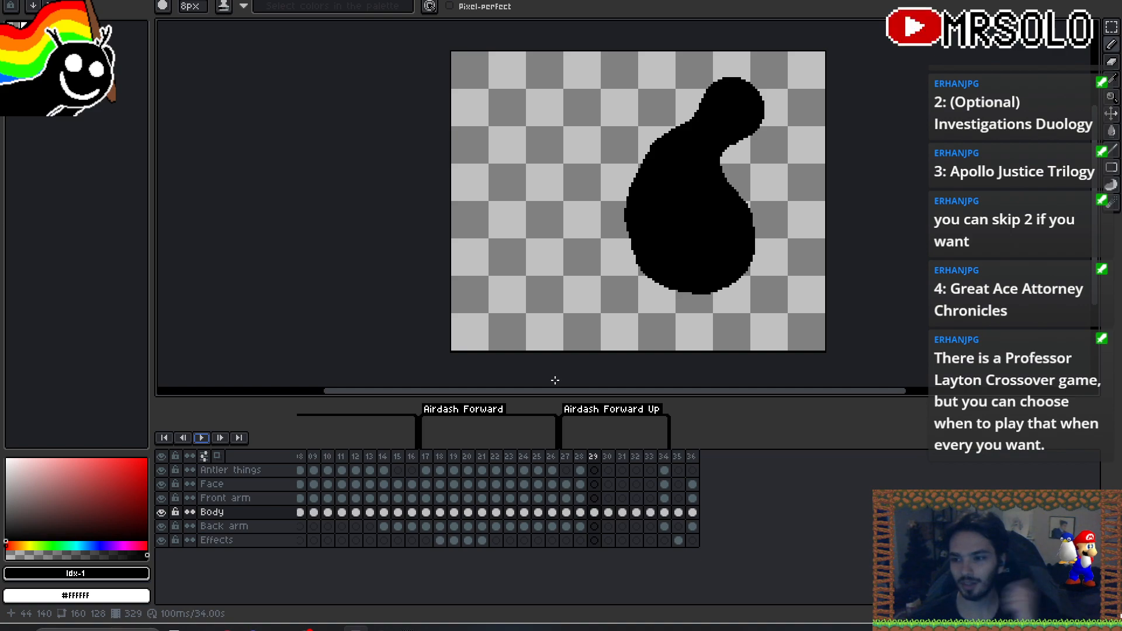
mouse_move(630, 367)
left_mouse_down()
mouse_move(682, 370)
mouse_move(647, 372)
left_mouse_up()
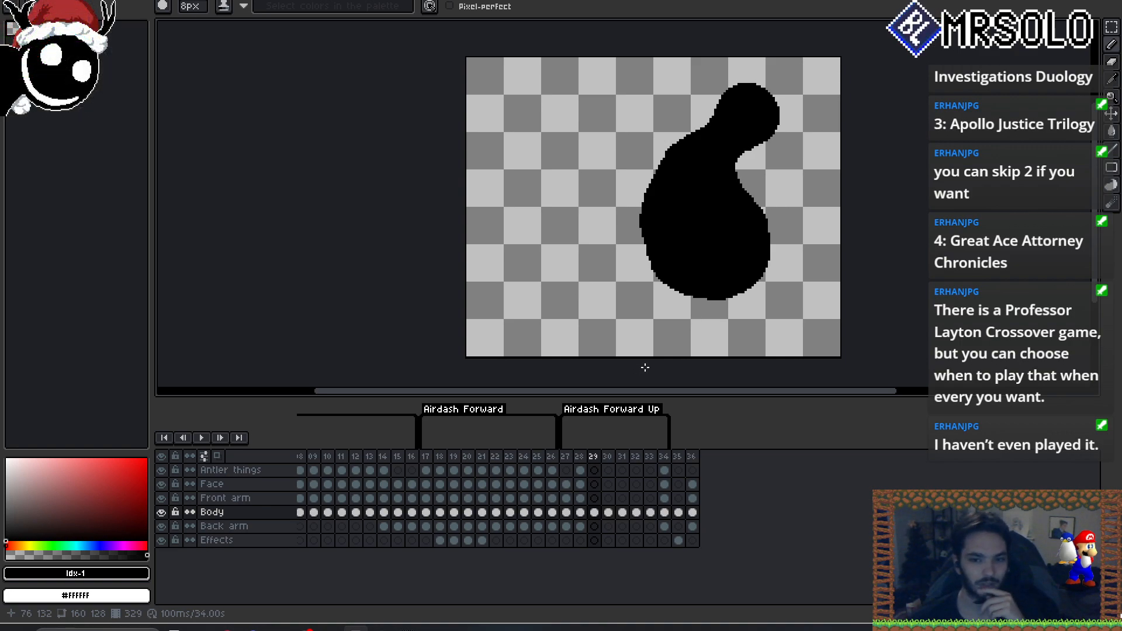
mouse_move(701, 361)
left_mouse_down()
mouse_move(731, 361)
mouse_move(669, 353)
left_mouse_up()
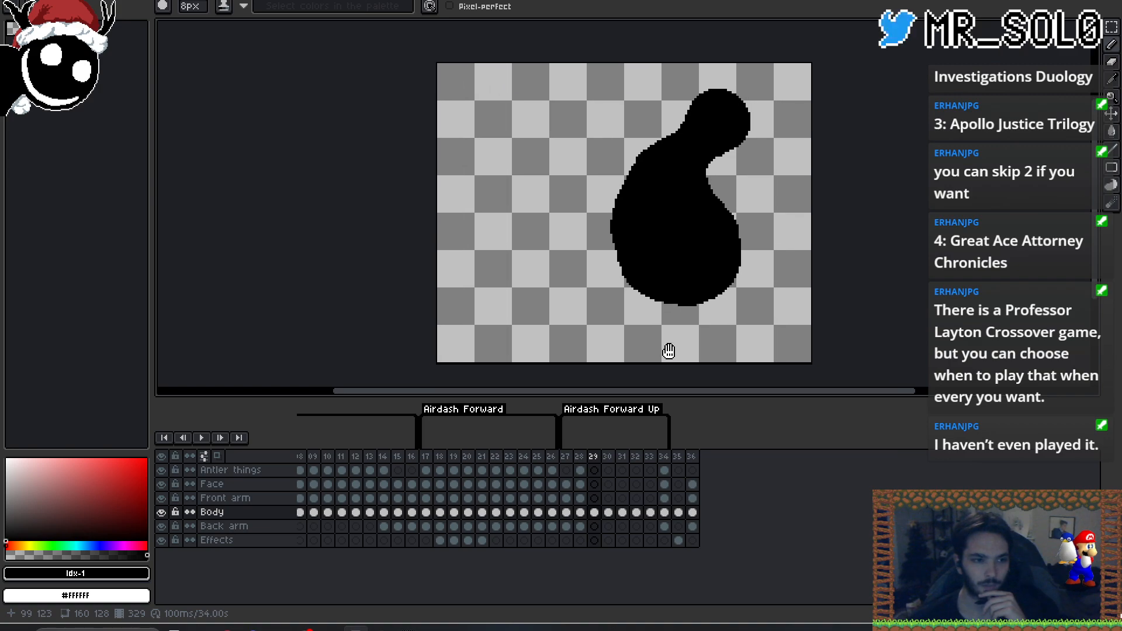
left_click(204, 439)
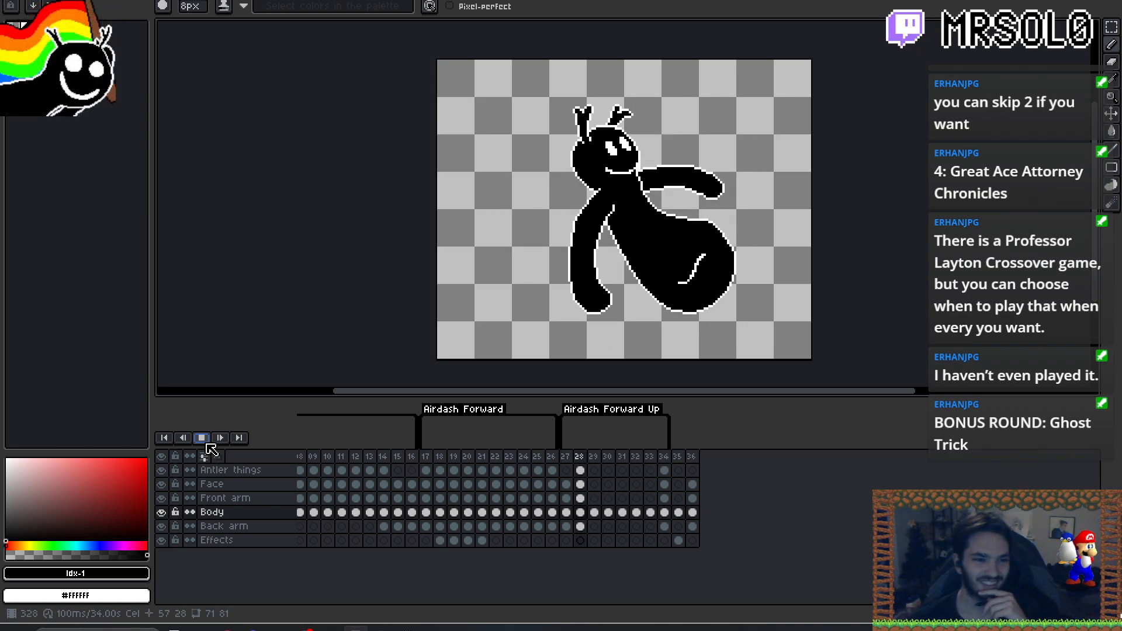
left_click(201, 439)
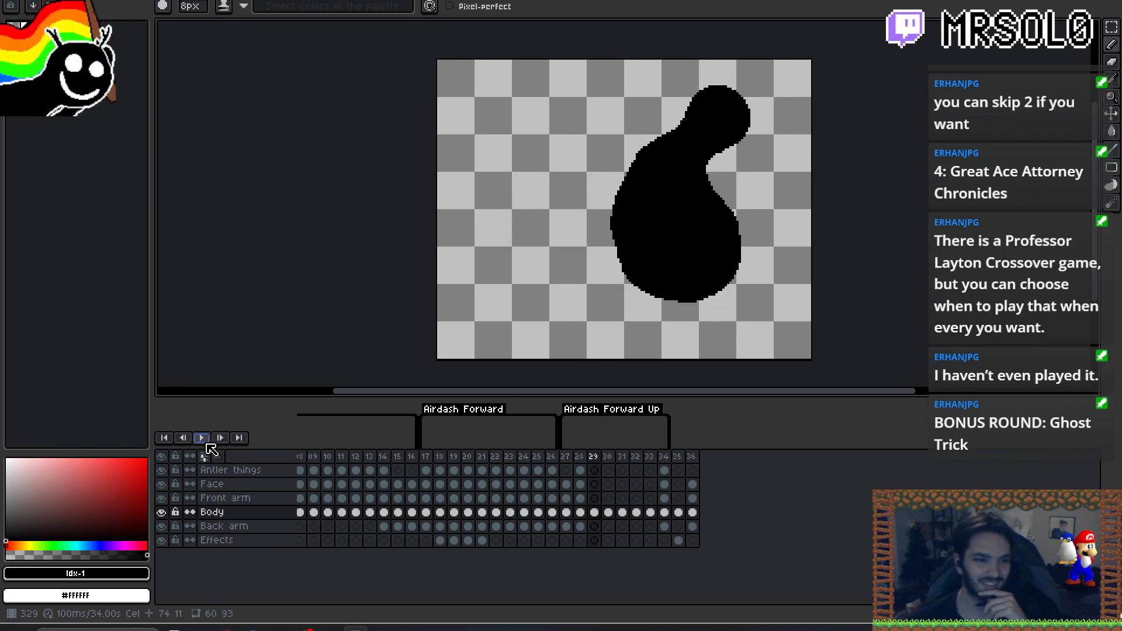
- Add an empty frame after frame 333 and turn on onion skinning to show the neighbouring poses
left_click(649, 456)
key("Left")
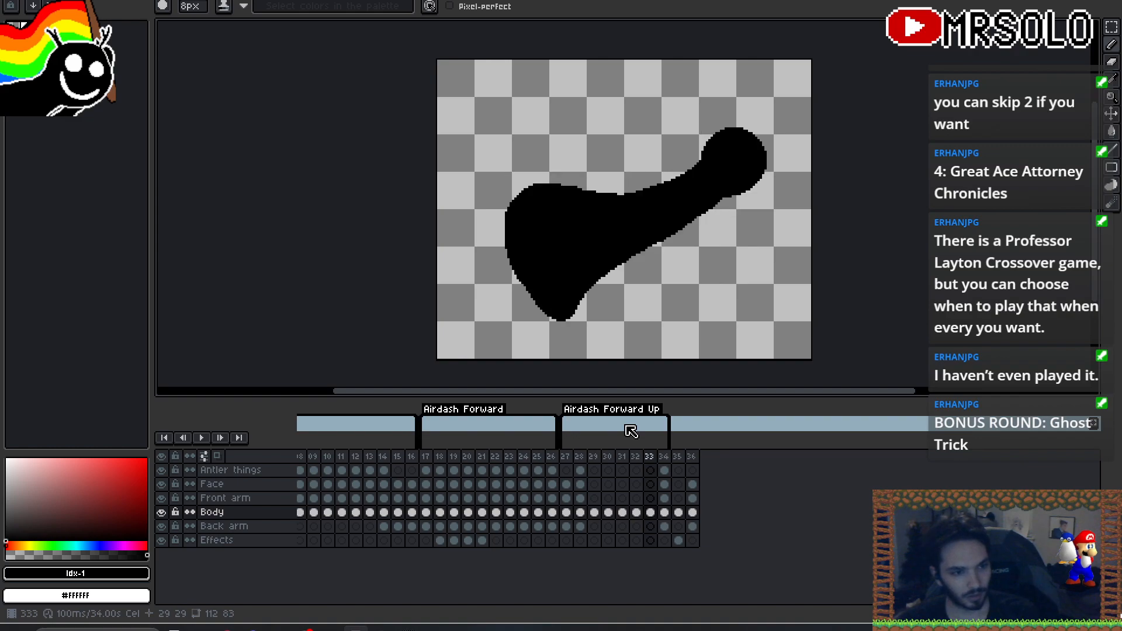
key("alt+b")
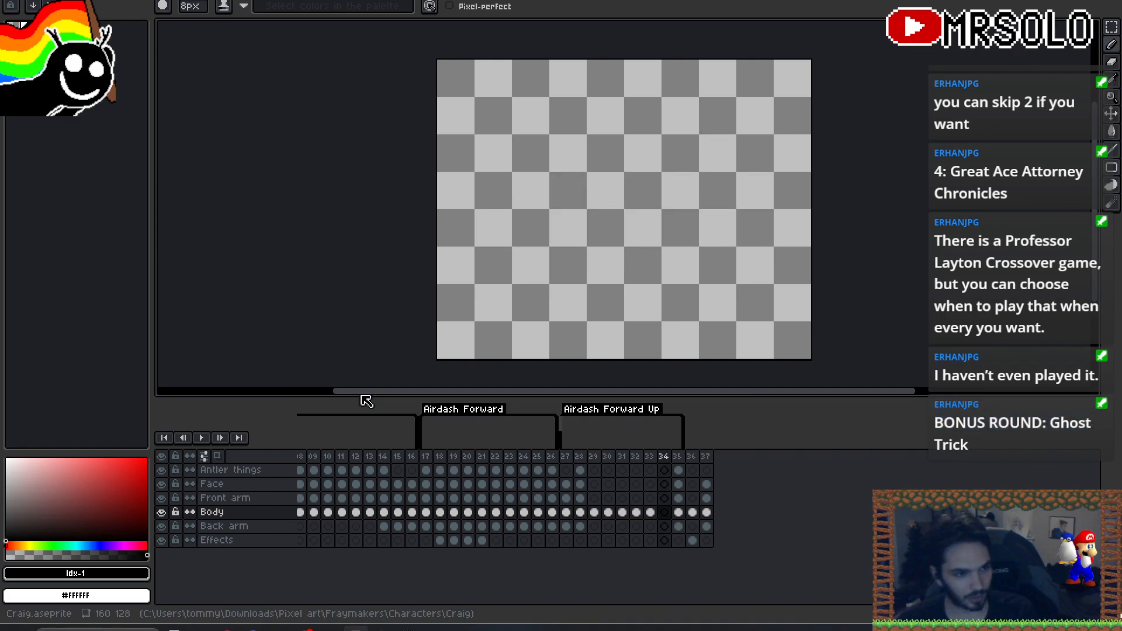
left_click(217, 456)
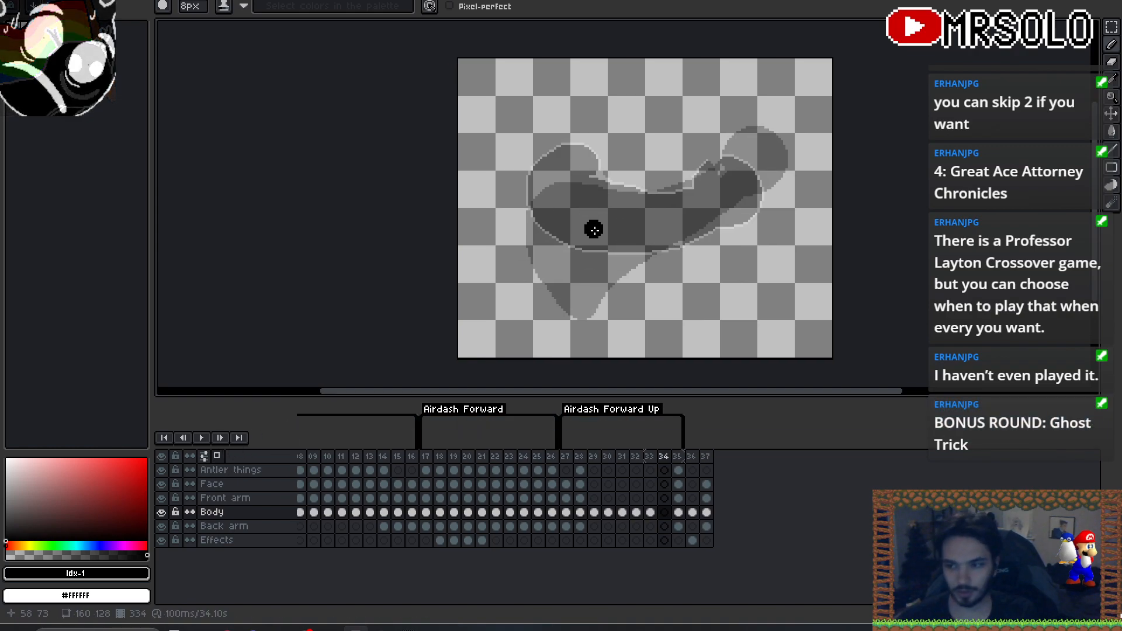
- Outline the body in frame 334 with the 8px pencil, shaping it between the two onion-skinned neighbouring poses
scroll(643, 264, "up", 1)
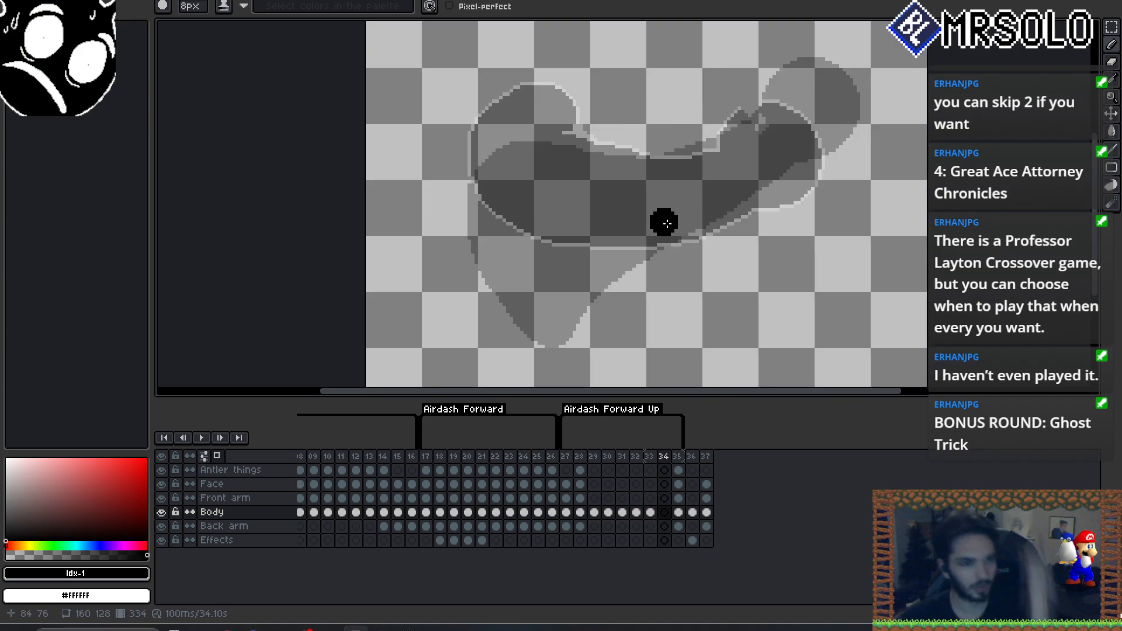
left_click_drag(676, 222, 708, 219)
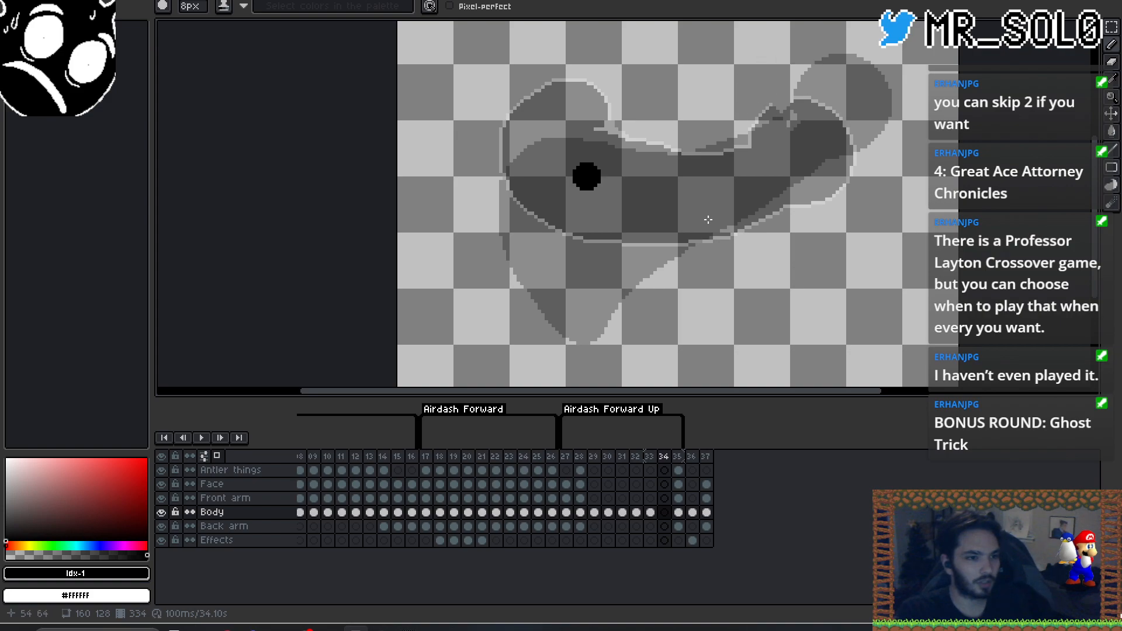
mouse_move(501, 162)
left_mouse_down()
mouse_move(529, 130)
mouse_move(519, 114)
mouse_move(547, 106)
mouse_move(592, 140)
mouse_move(692, 177)
left_mouse_up()
key("Left")
key("Right")
left_click_drag(676, 175, 784, 144)
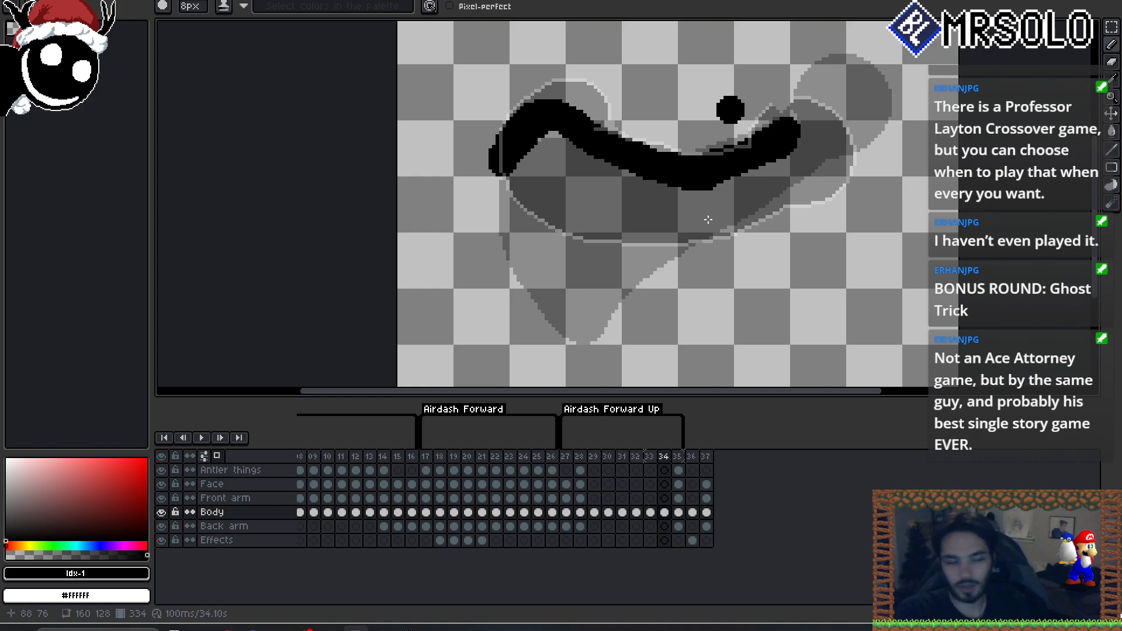
mouse_move(509, 160)
left_mouse_down()
mouse_move(506, 235)
mouse_move(549, 301)
mouse_move(649, 235)
mouse_move(741, 209)
left_mouse_up()
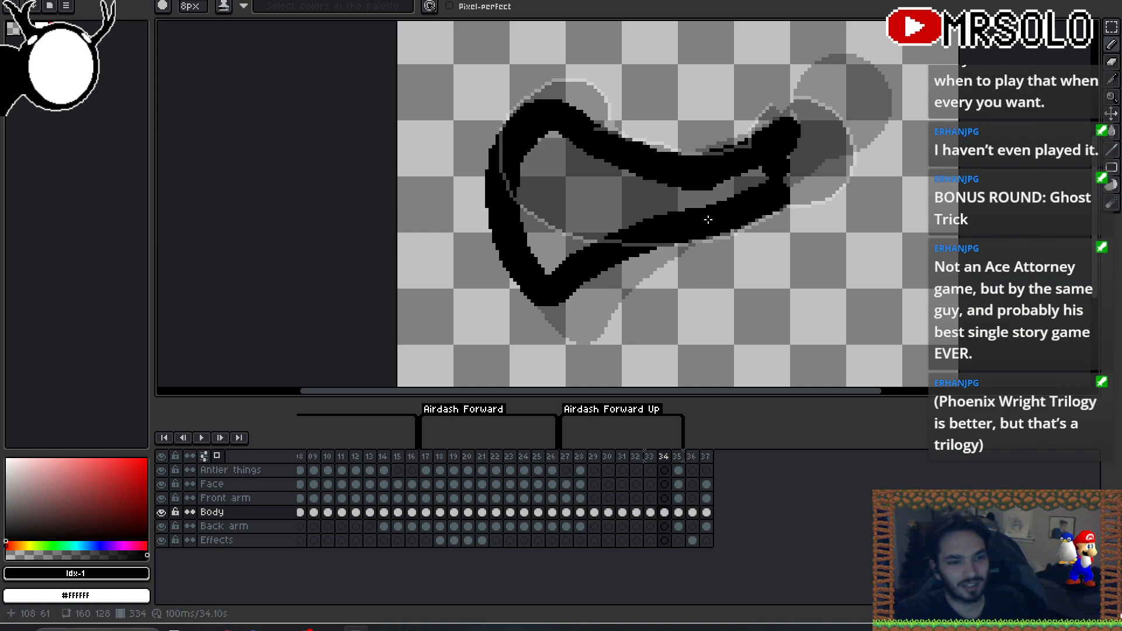
left_click_drag(784, 186, 802, 176)
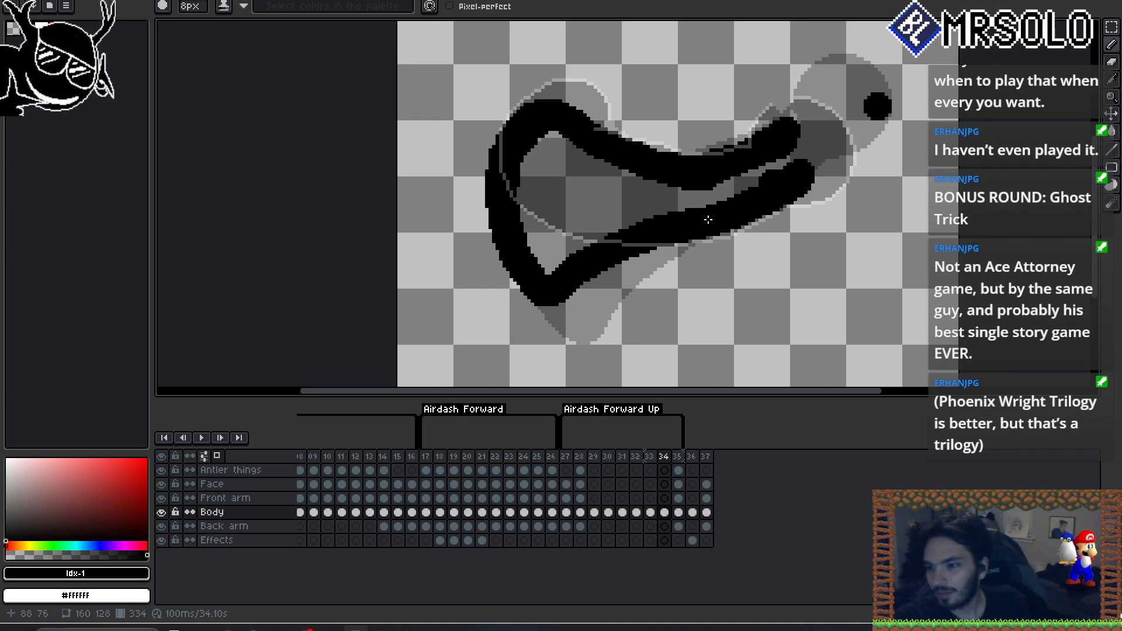
- Enlarge the pencil to 24px and paint the round head at the open end of the body outline in frame 334
key("plus")
key("plus")
key("plus")
key("plus")
key("plus")
key("plus")
key("plus")
key("plus")
key("plus")
key("plus")
key("plus")
key("plus")
key("plus")
key("plus")
key("plus")
key("plus")
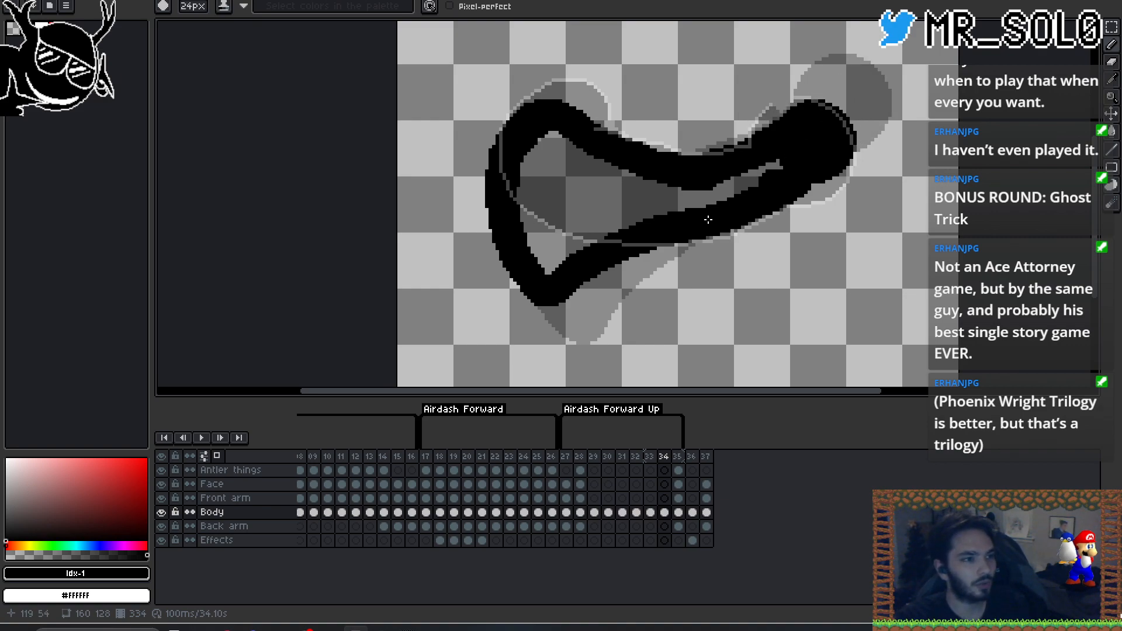
mouse_move(802, 154)
left_mouse_down()
mouse_move(820, 138)
mouse_move(756, 131)
mouse_move(685, 149)
mouse_move(752, 133)
mouse_move(712, 141)
left_mouse_up()
key("ctrl+z")
- Clean up the body's upper edge with the 4px eraser and fill the outline's interior black with the 24px pencil
key("e")
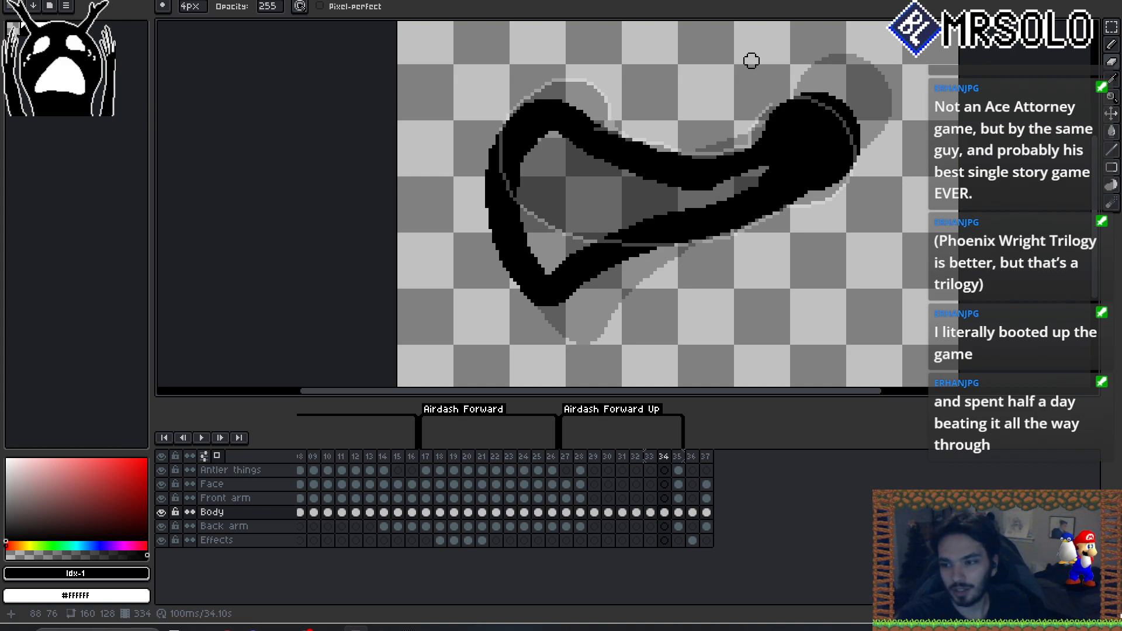
left_click_drag(559, 94, 696, 151)
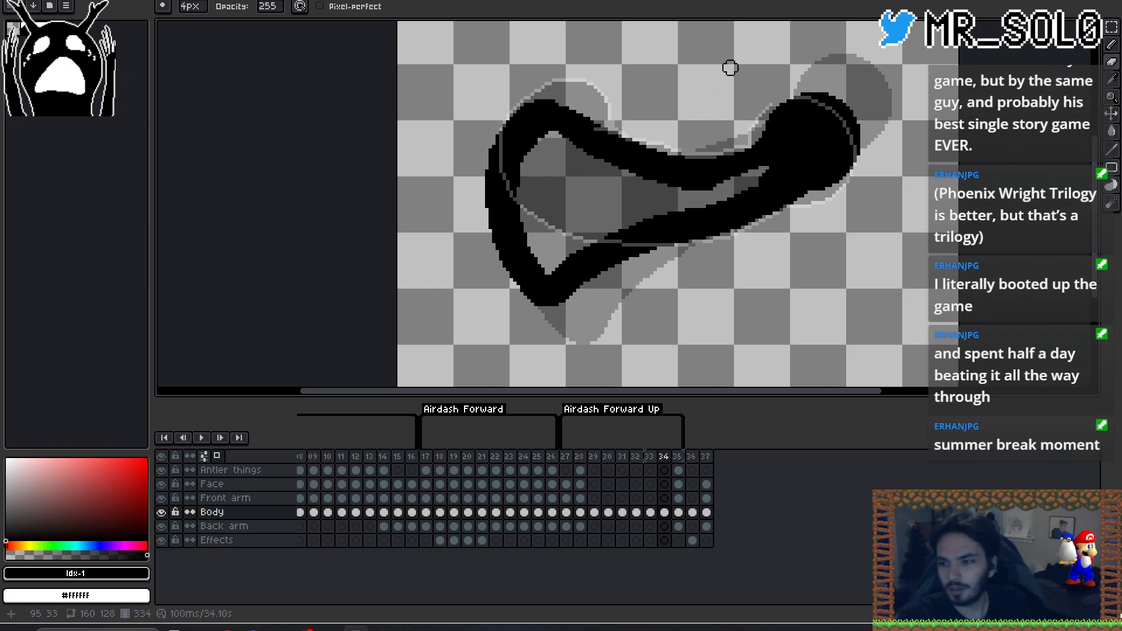
key("b")
mouse_move(557, 164)
left_mouse_down()
mouse_move(557, 234)
mouse_move(595, 202)
mouse_move(679, 193)
left_mouse_up()
key("ctrl+z")
mouse_move(547, 174)
left_mouse_down()
mouse_move(555, 226)
mouse_move(582, 206)
mouse_move(730, 193)
left_mouse_up()
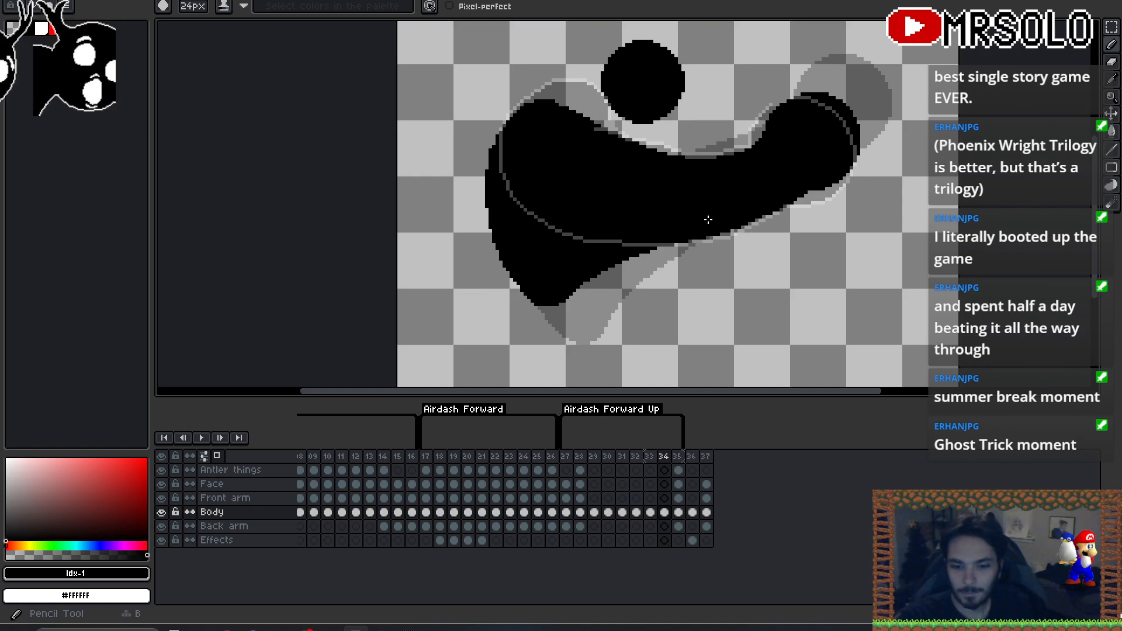
- Shrink the pencil to 1px and extend the body's lower tip into a sharper point in frame 334
key("minus")
key("minus")
key("minus")
key("minus")
key("minus")
key("minus")
key("minus")
key("minus")
key("minus")
key("minus")
key("minus")
key("minus")
key("minus")
key("minus")
key("minus")
key("minus")
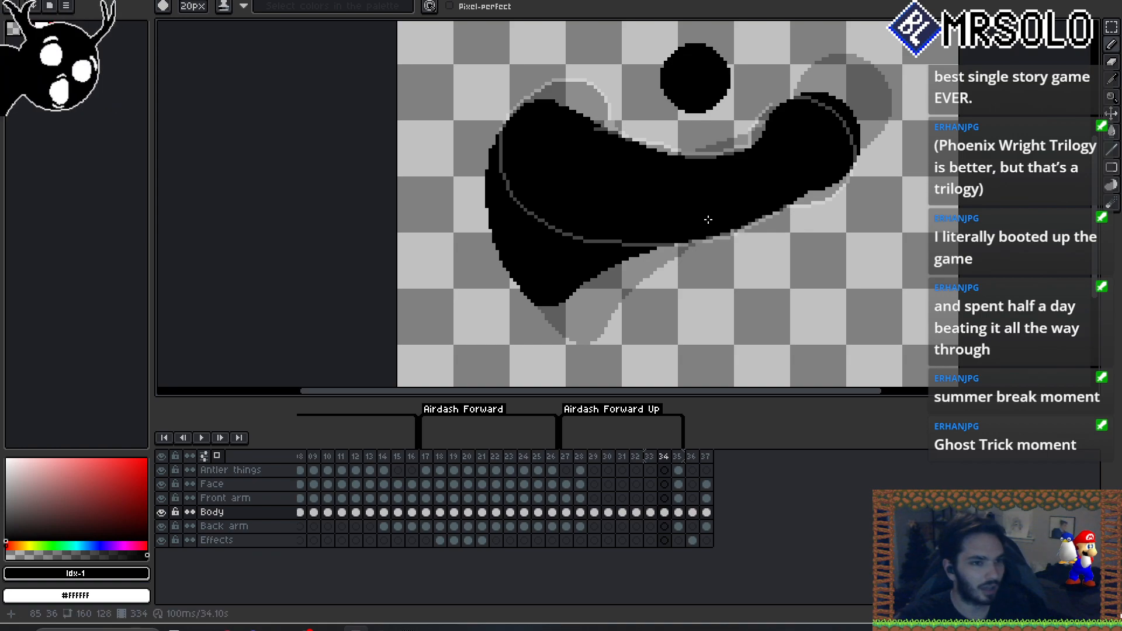
key("minus")
key("minus")
key("minus")
key("minus")
key("minus")
key("minus")
key("minus")
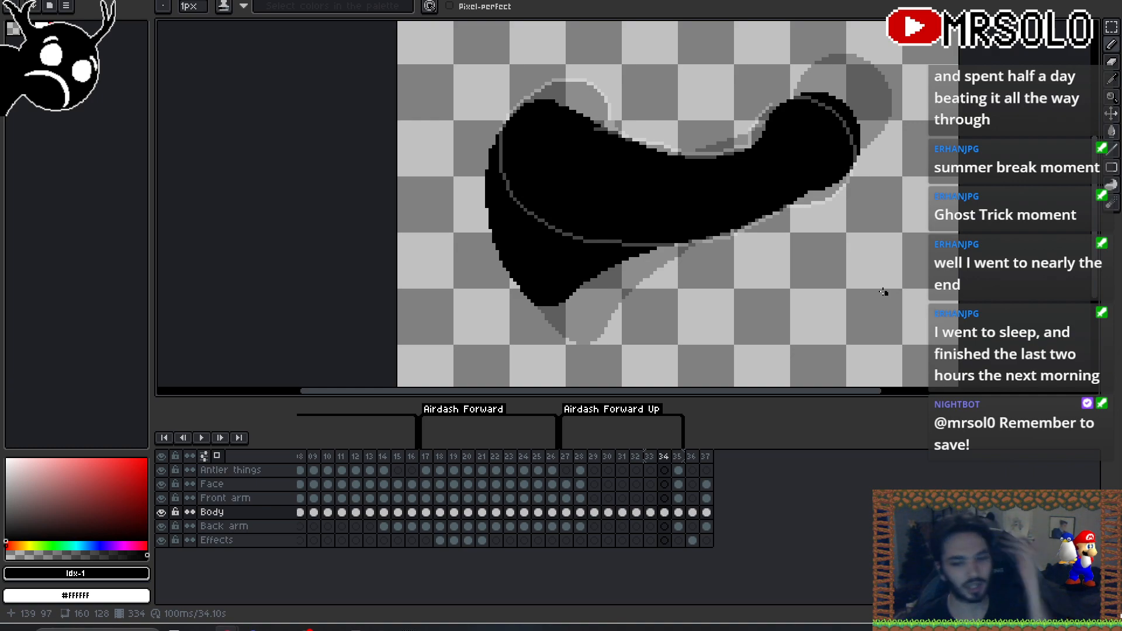
left_click_drag(860, 263, 888, 255)
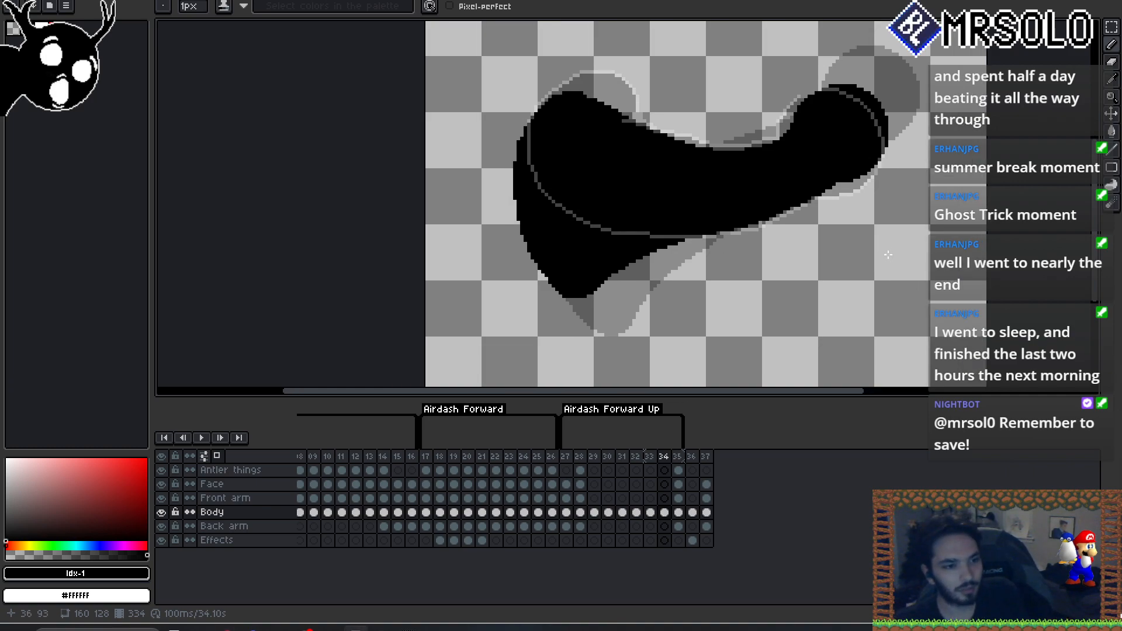
left_click_drag(584, 303, 600, 289)
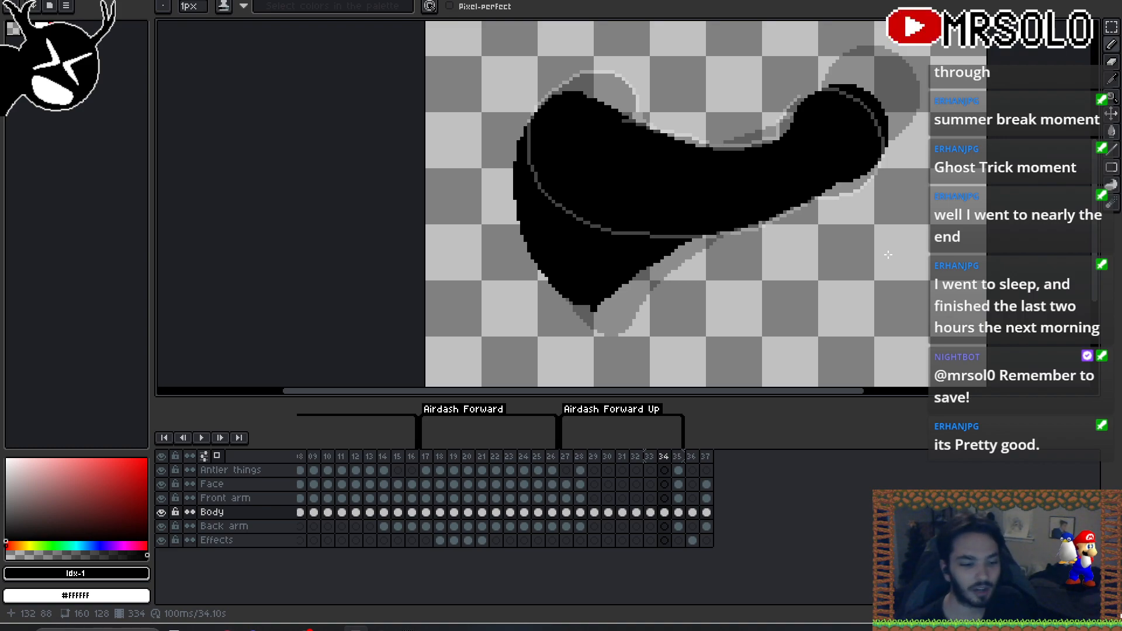
mouse_move(543, 271)
left_mouse_down()
mouse_move(583, 314)
mouse_move(606, 296)
mouse_move(579, 308)
left_mouse_up()
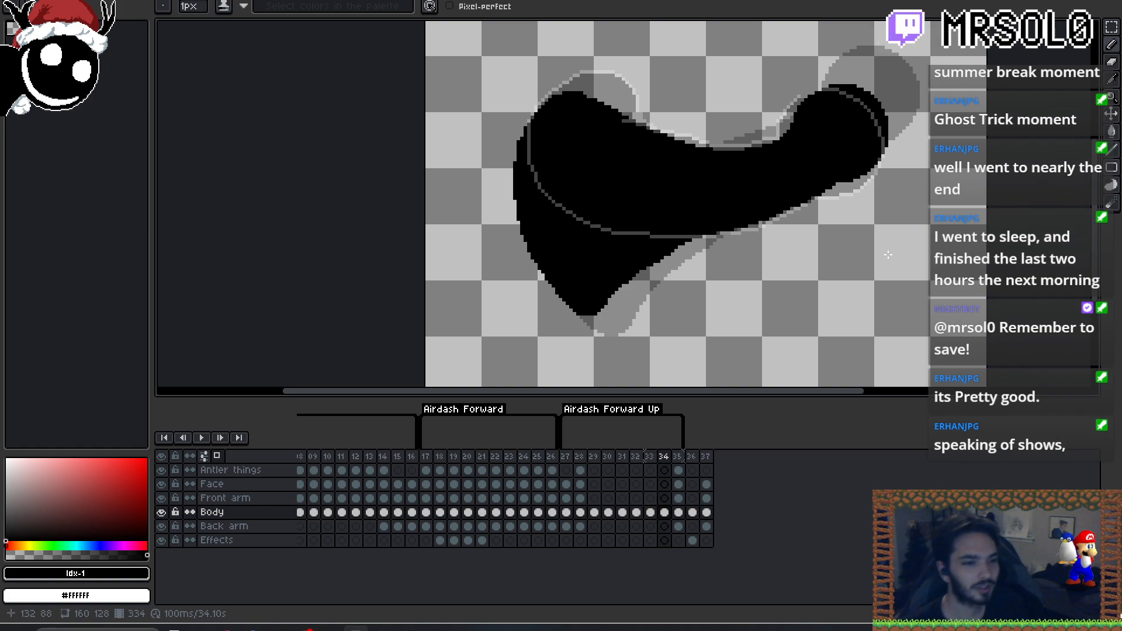
- Flip between frames 333 and 334 to compare the body's poses
scroll(887, 255, "down", 2)
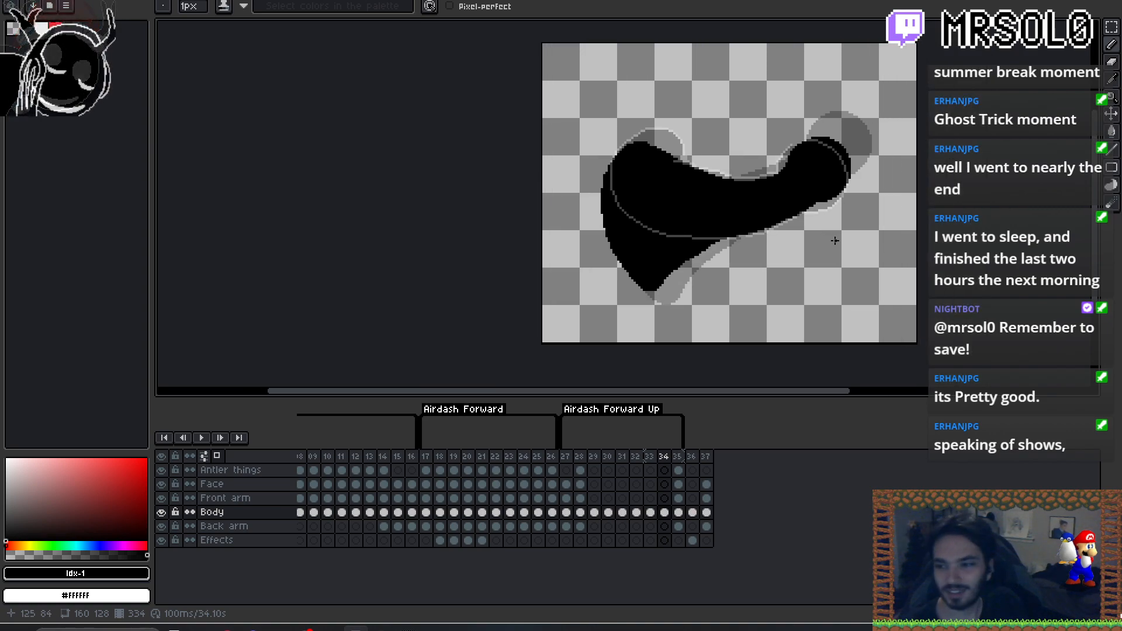
key("Left")
key("Right")
key("Left")
key("Right")
key("Left")
key("Right")
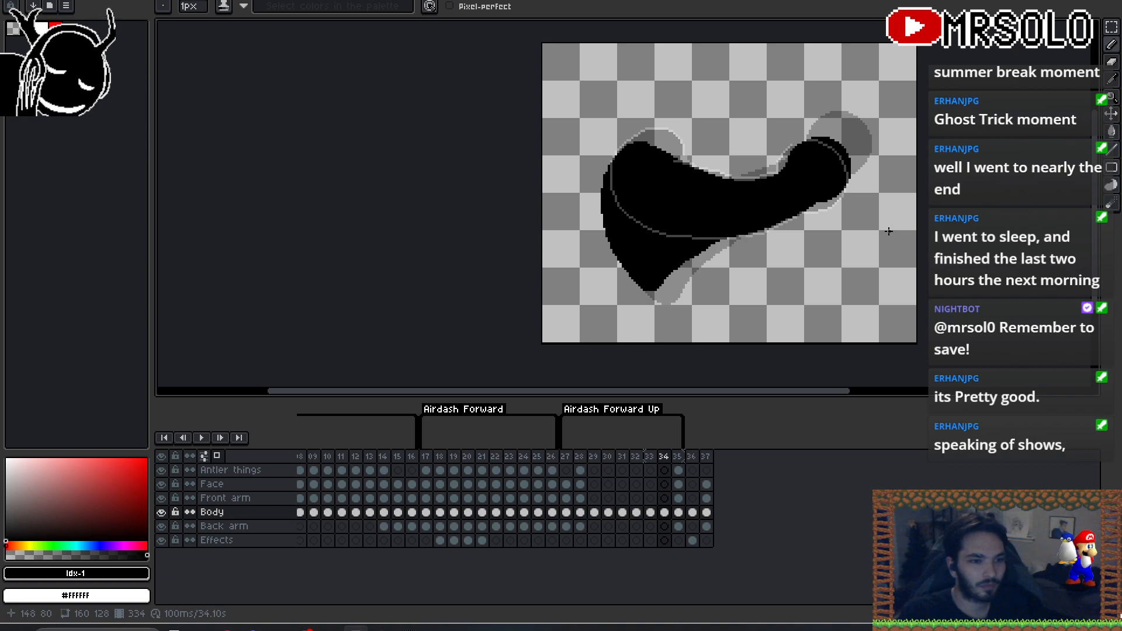
key("Left")
key("Right")
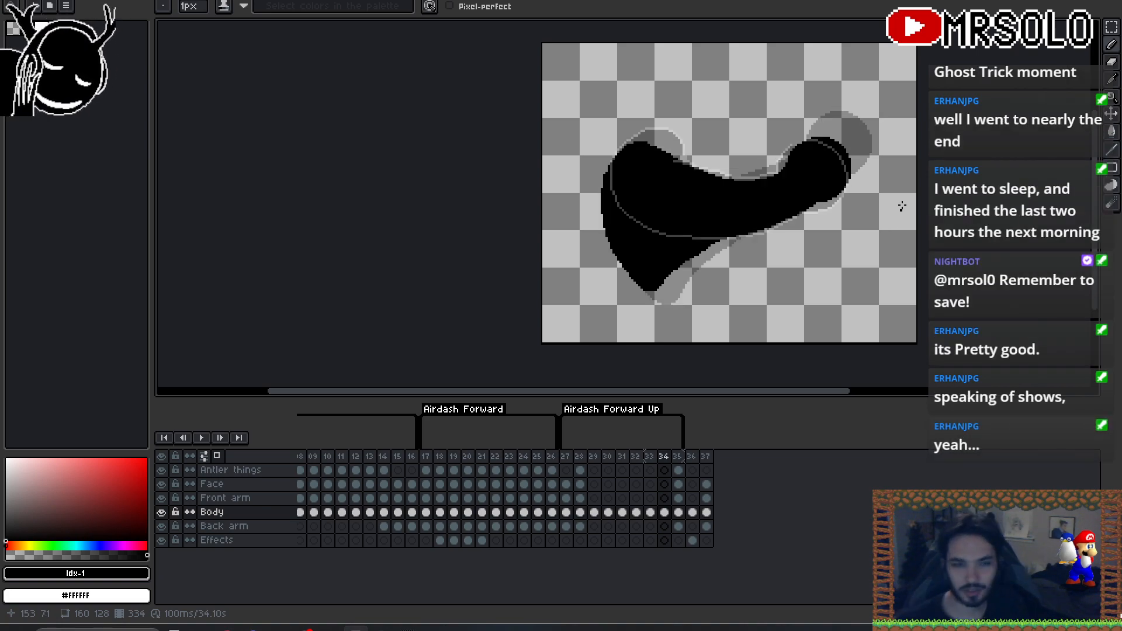
- Trim the body's curved upper edge with the 4px eraser and round out the rear hump with the 1px pencil
scroll(736, 168, "up", 1)
left_click_drag(760, 173, 783, 192)
key("e")
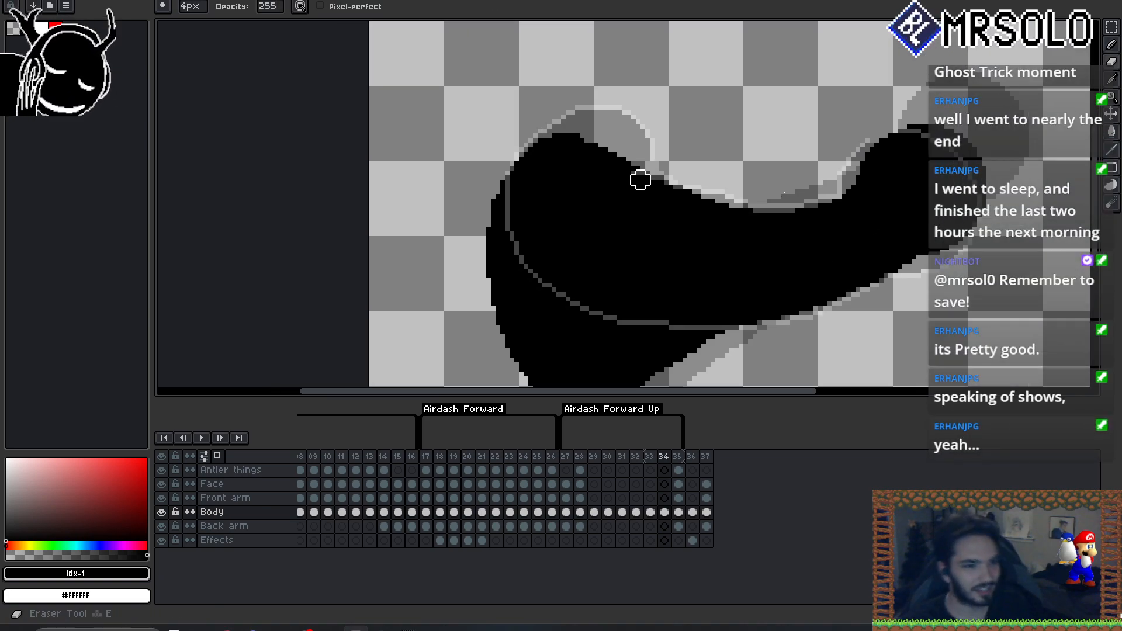
left_click_drag(643, 166, 663, 180)
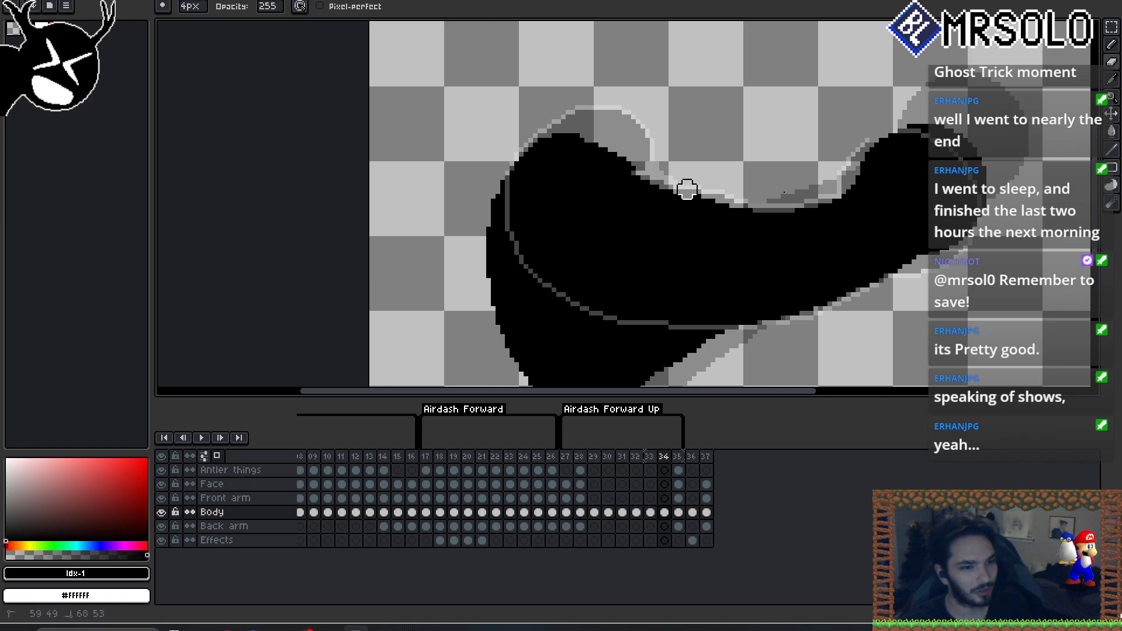
left_click_drag(738, 203, 764, 202)
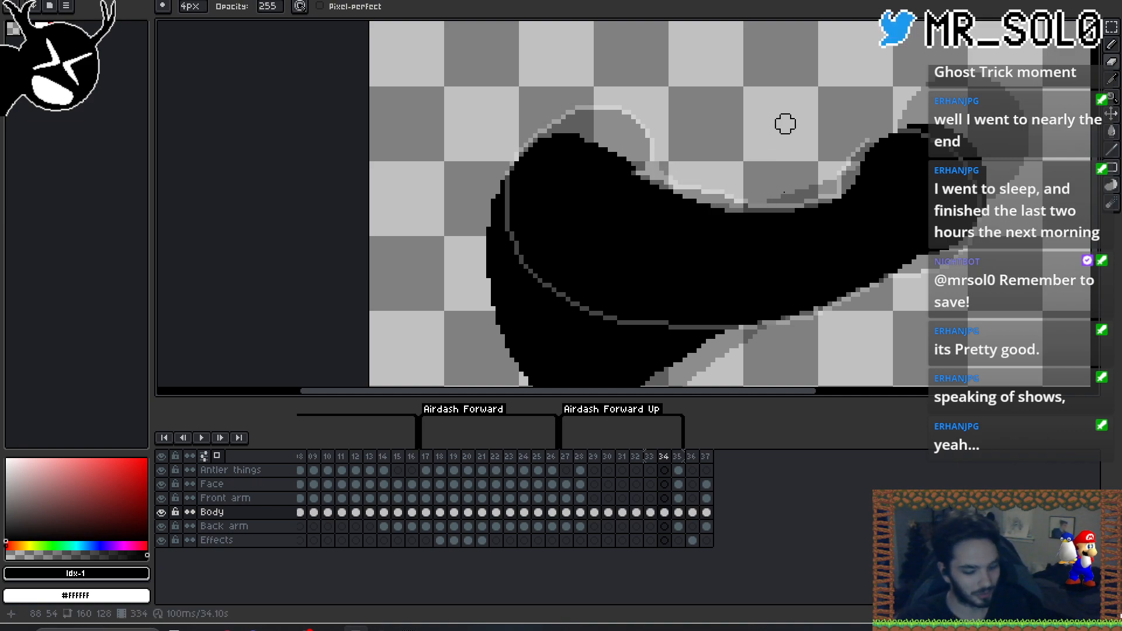
key("b")
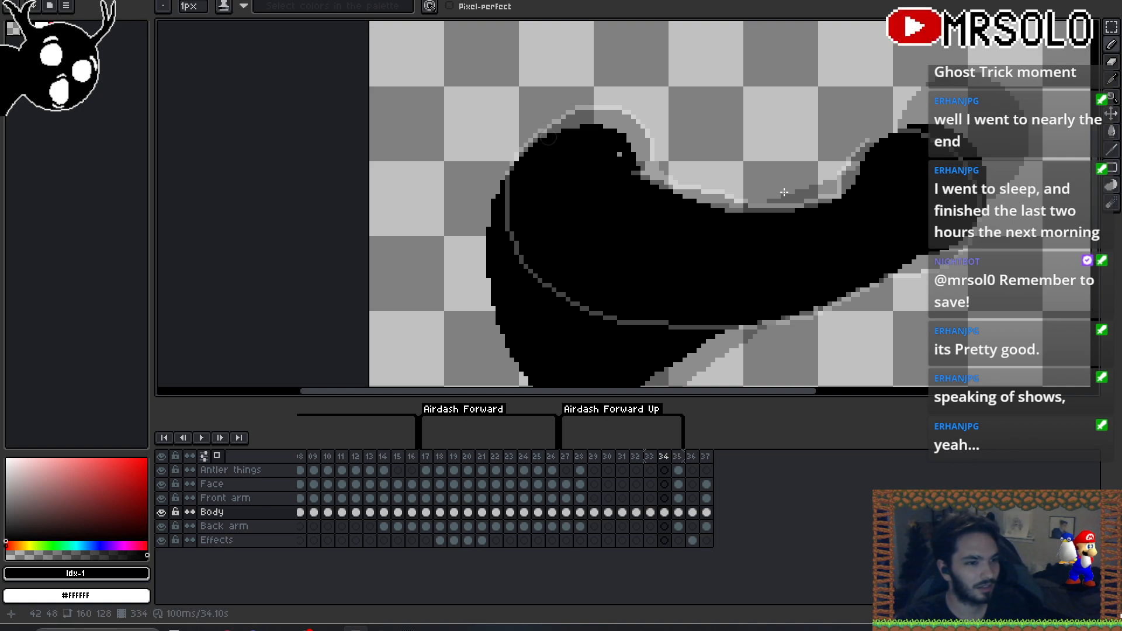
- Step back and forth through frames 332 to 335 to check how the body's motion leads into the final pose
key("Left")
key("Right")
key("Left")
key("Right")
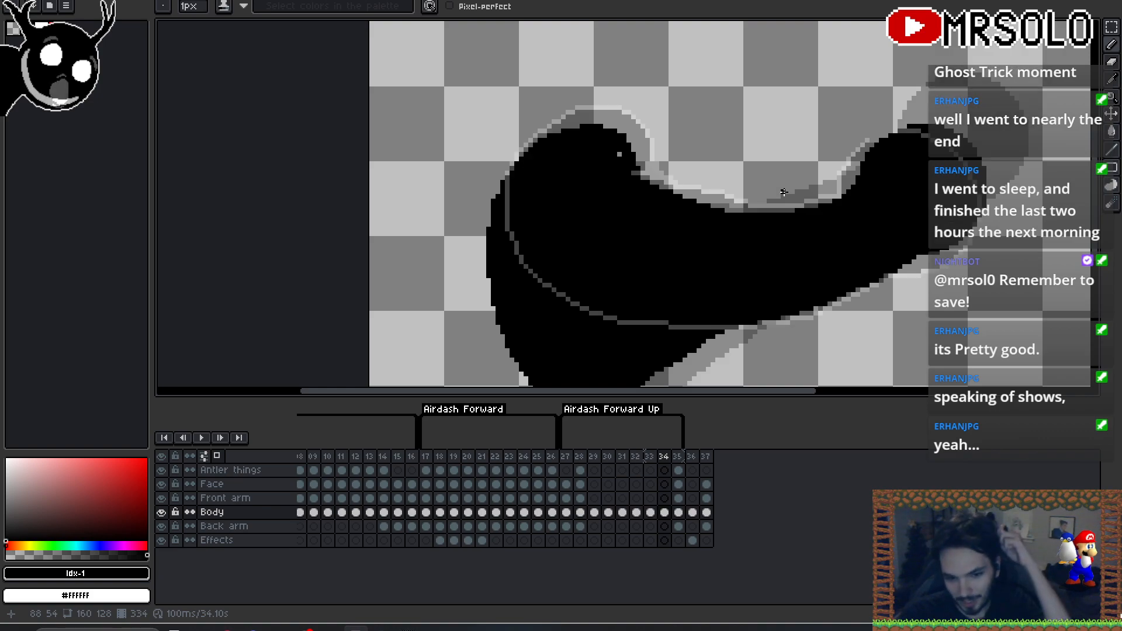
key("Left")
key("Right")
key("Right")
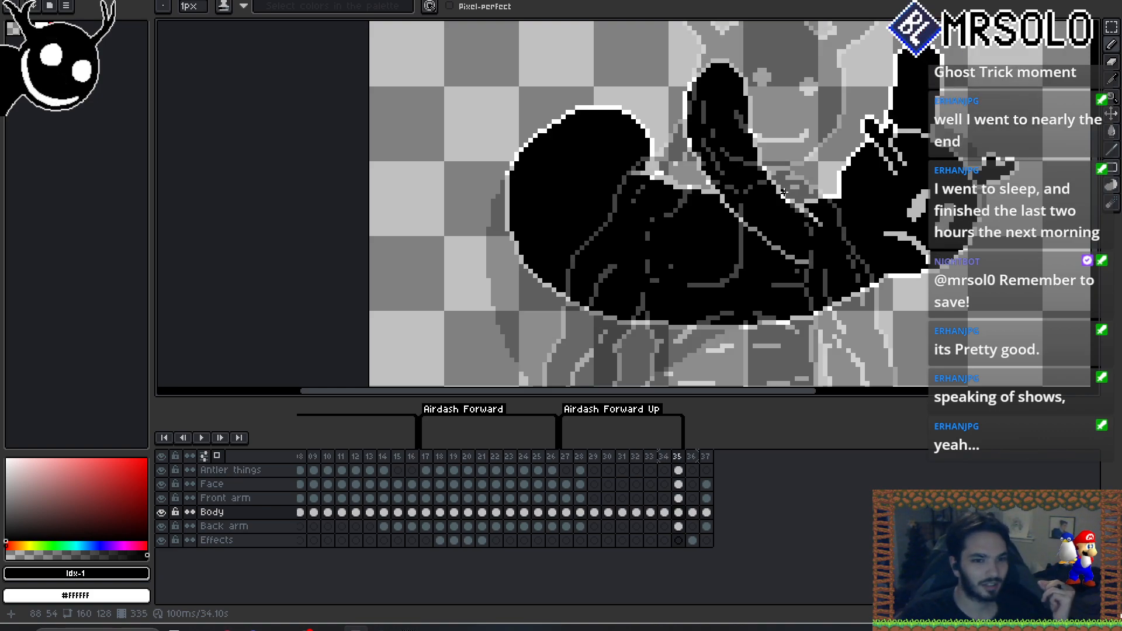
key("Left")
key("Left")
key("Right")
key("Right")
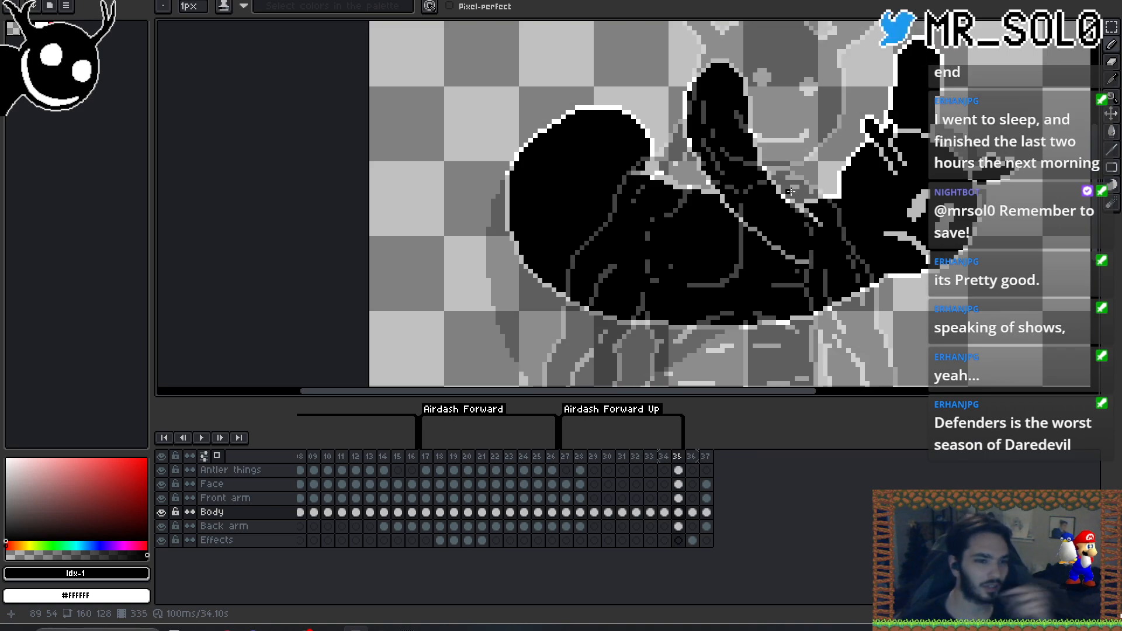
scroll(780, 191, "down", 3)
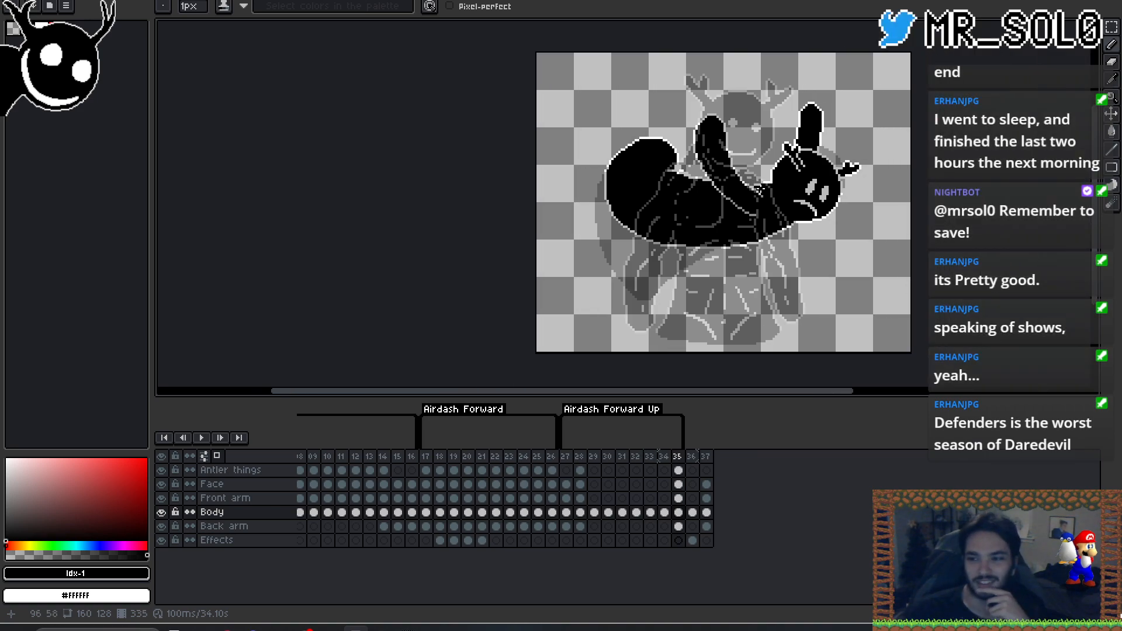
key("Left")
key("Left")
key("Left")
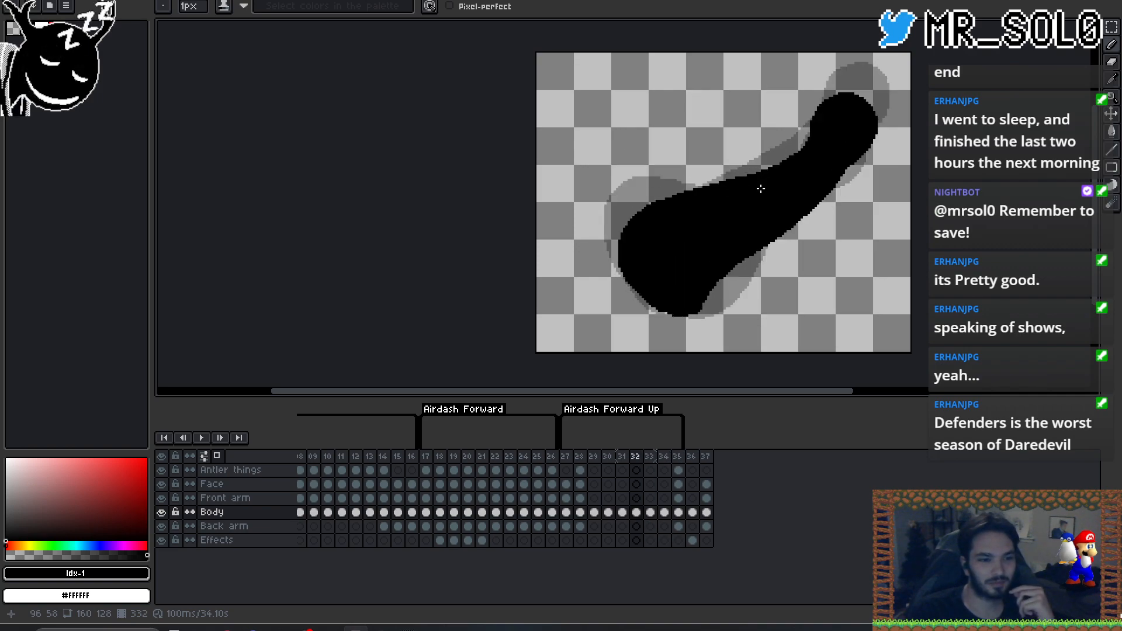
key("Right")
key("Down")
key("Right")
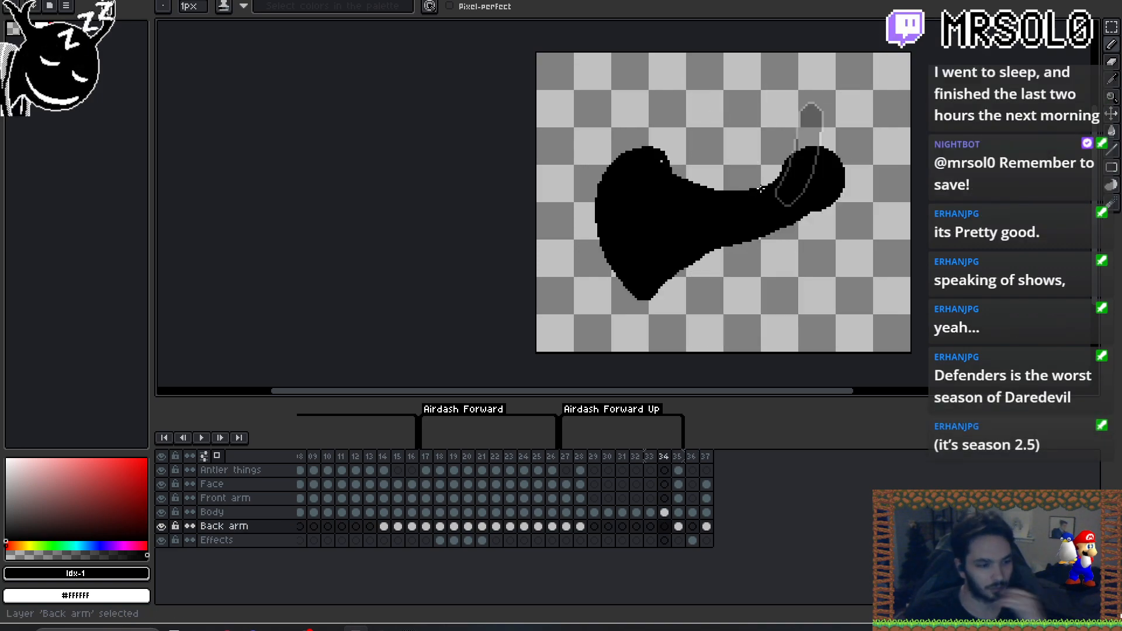
key("Left")
key("Right")
key("Right")
key("Left")
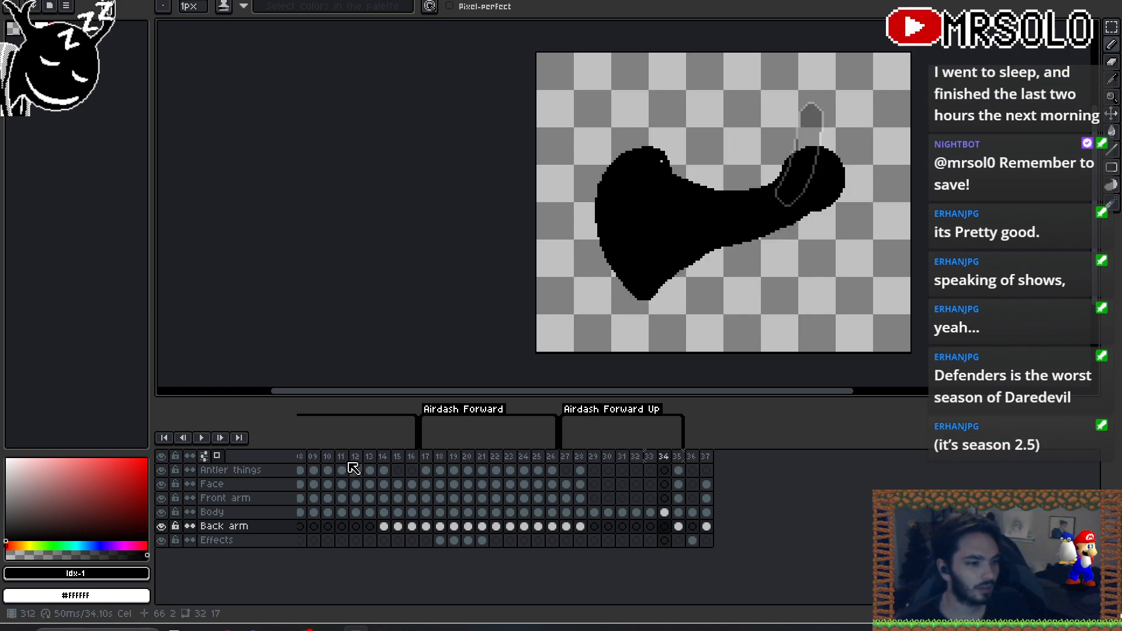
- Return to the Body layer in frame 334 and trim the body's lower tip and underside with the 4px eraser
left_click_drag(755, 250, 732, 252)
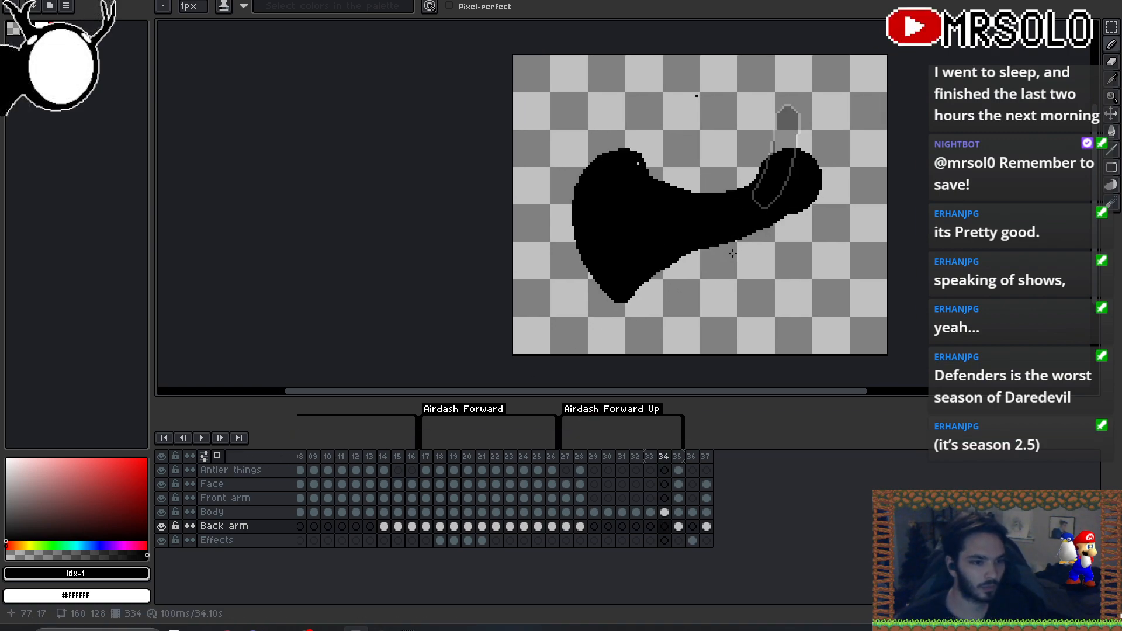
key("alt+Up")
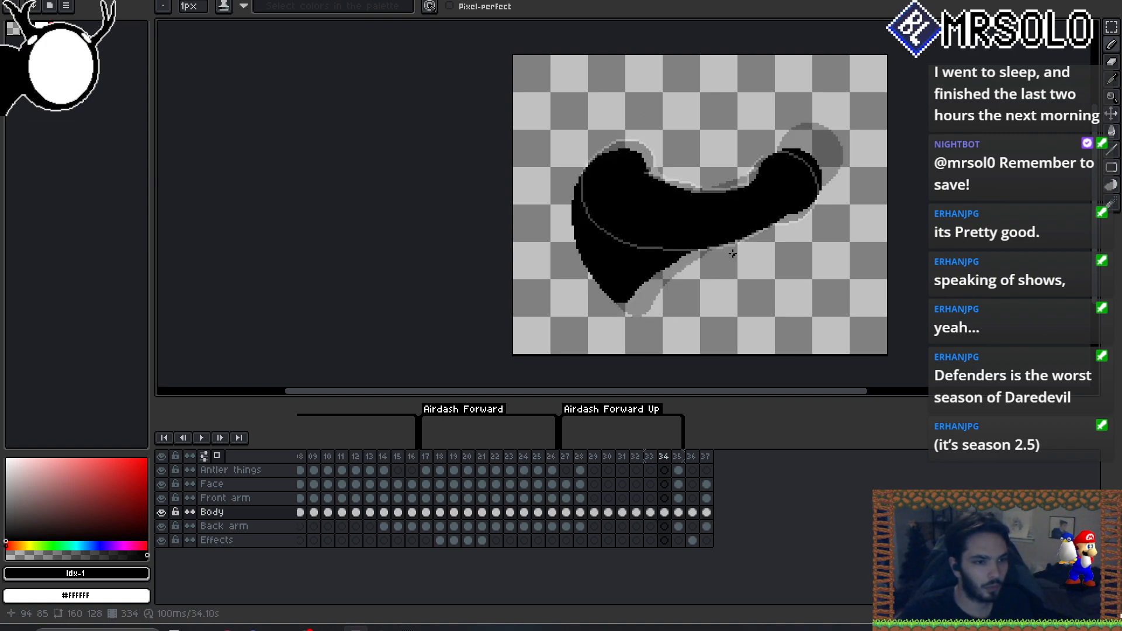
key("Left")
key("Right")
key("Right")
key("Left")
key("b")
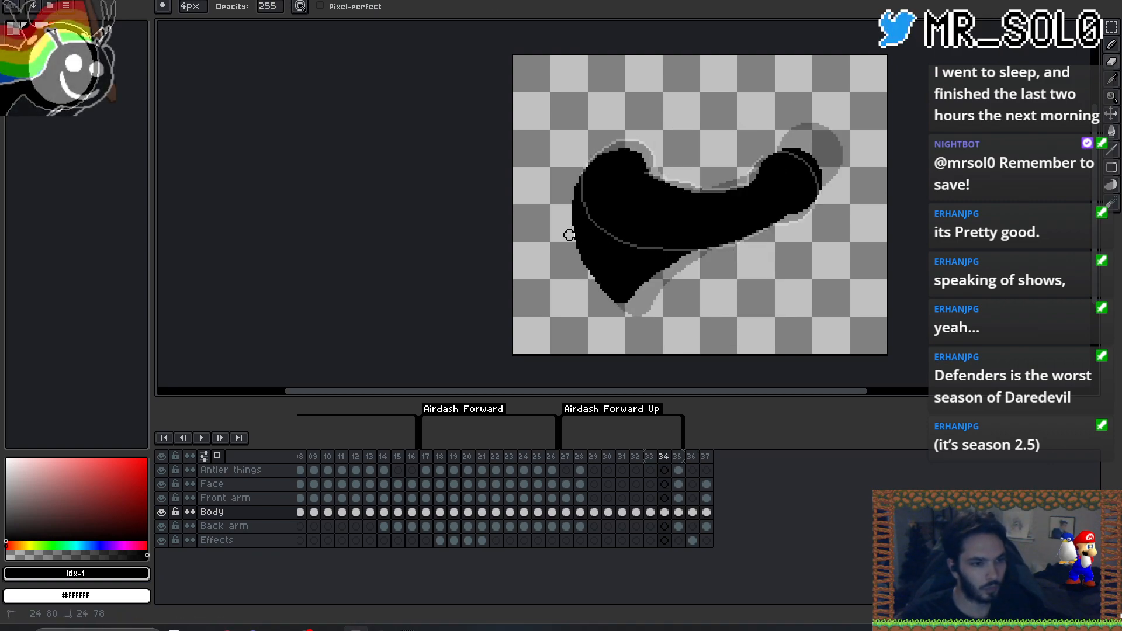
mouse_move(590, 276)
left_mouse_down()
mouse_move(625, 295)
mouse_move(675, 267)
left_mouse_up()
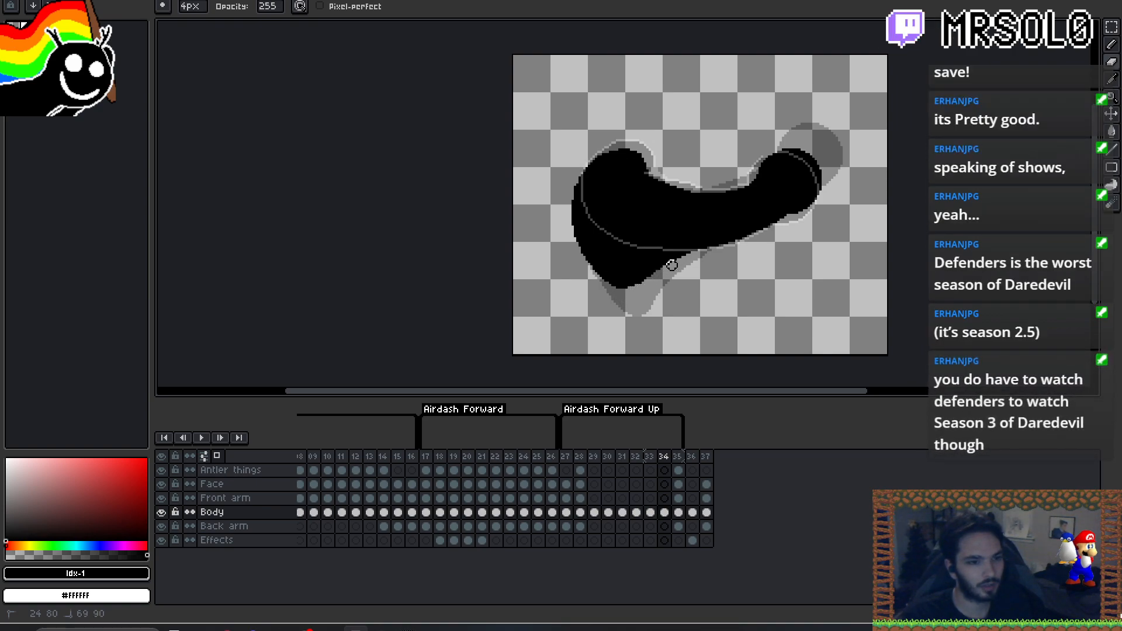
left_click_drag(691, 256, 708, 251)
- Compare the trimmed body in frame 334 with the preceding frames 333 and 332
key("Left")
key("Right")
key("Left")
key("Left")
key("Right")
key("Right")
key("Left")
key("Left")
key("Right")
key("Right")
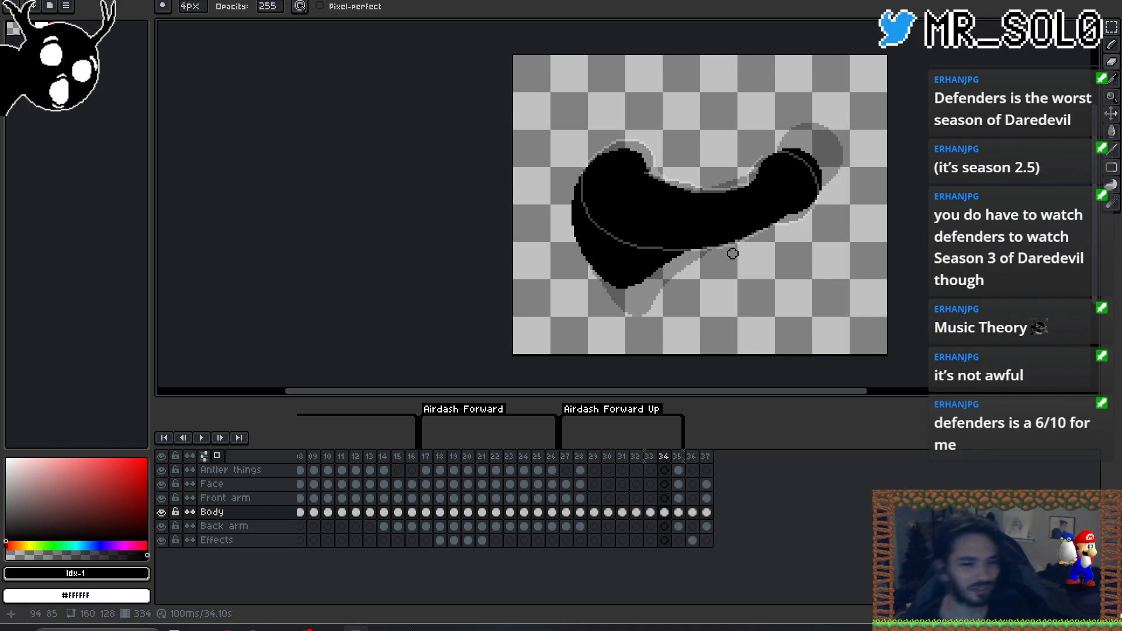
- Compare frame 334 with frames 333 and 335, and play the animation to check the motion
left_click_drag(732, 296, 748, 292)
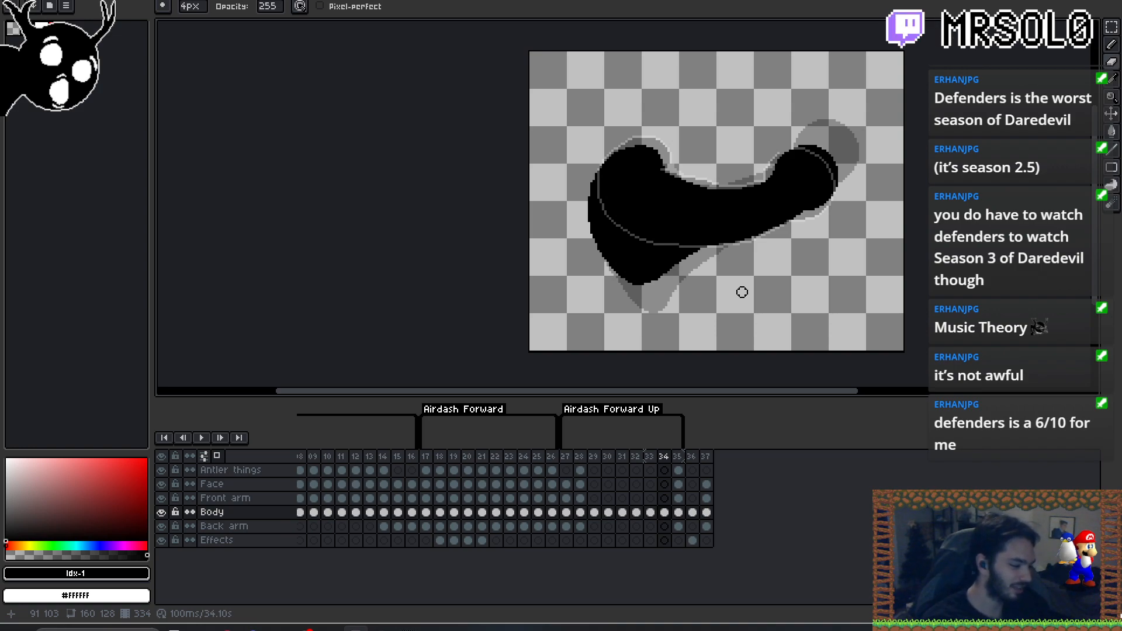
key("Left")
key("Right")
key("Right")
key("Left")
key("Left")
key("Right")
key("Right")
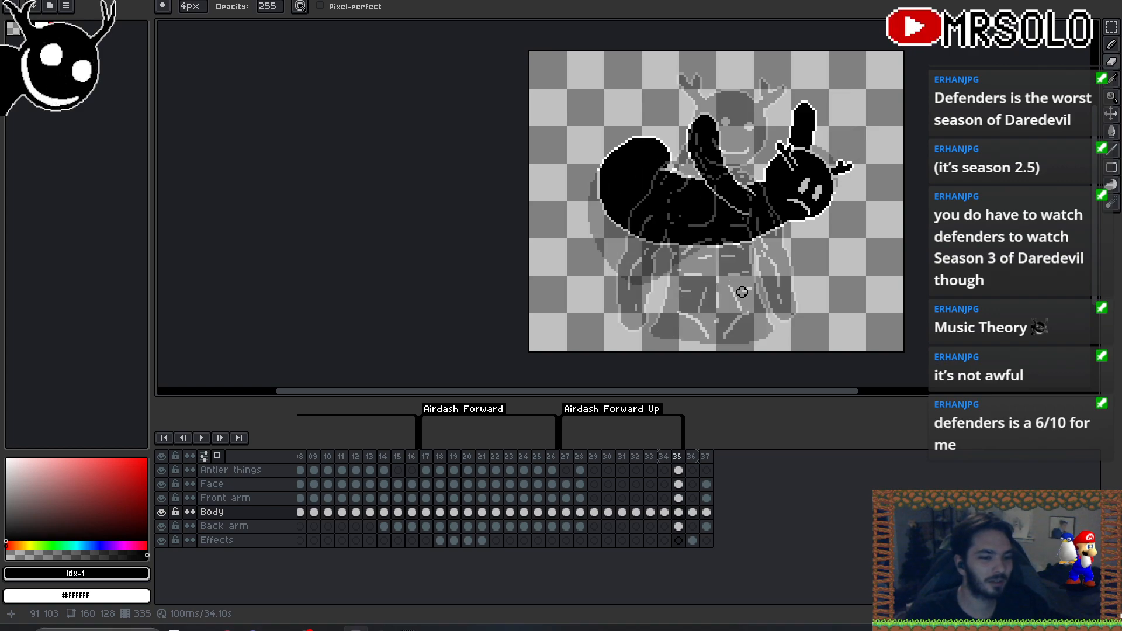
left_click(201, 437)
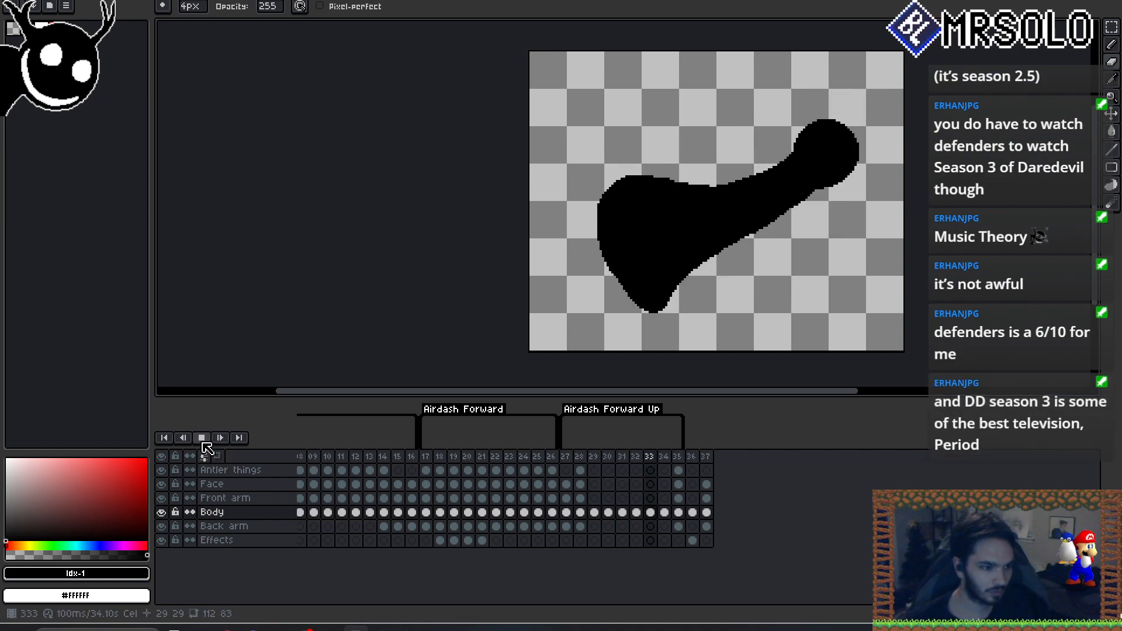
left_click(201, 437)
- Insert an empty frame after frame 334 and show its neighbouring poses with onion skinning
left_click_drag(726, 279, 673, 260)
key("alt+b")
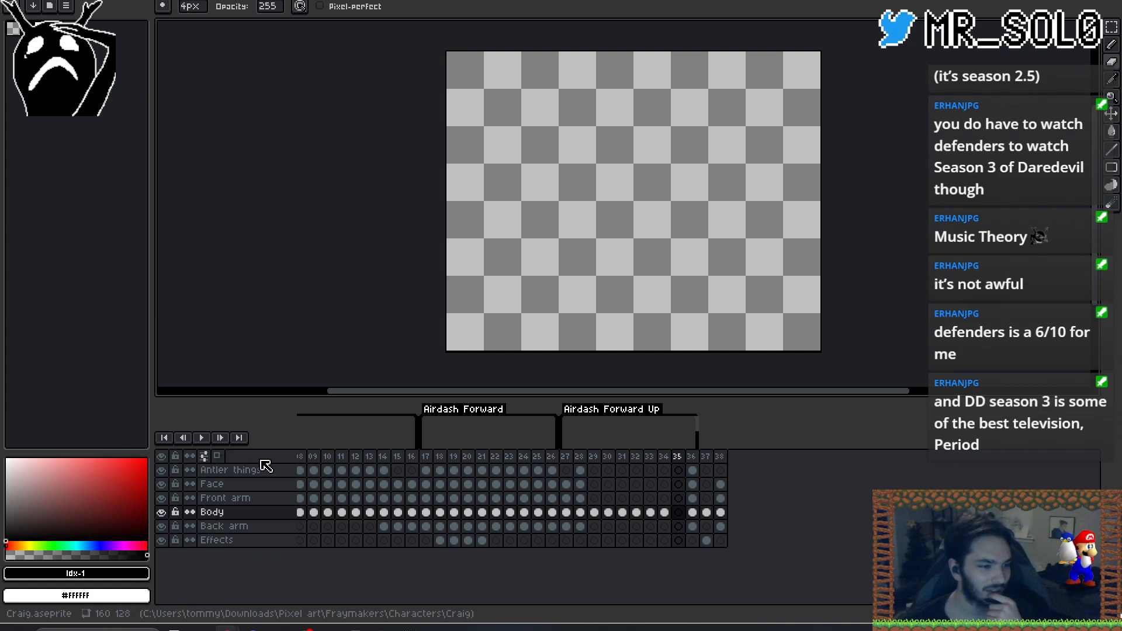
left_click(217, 456)
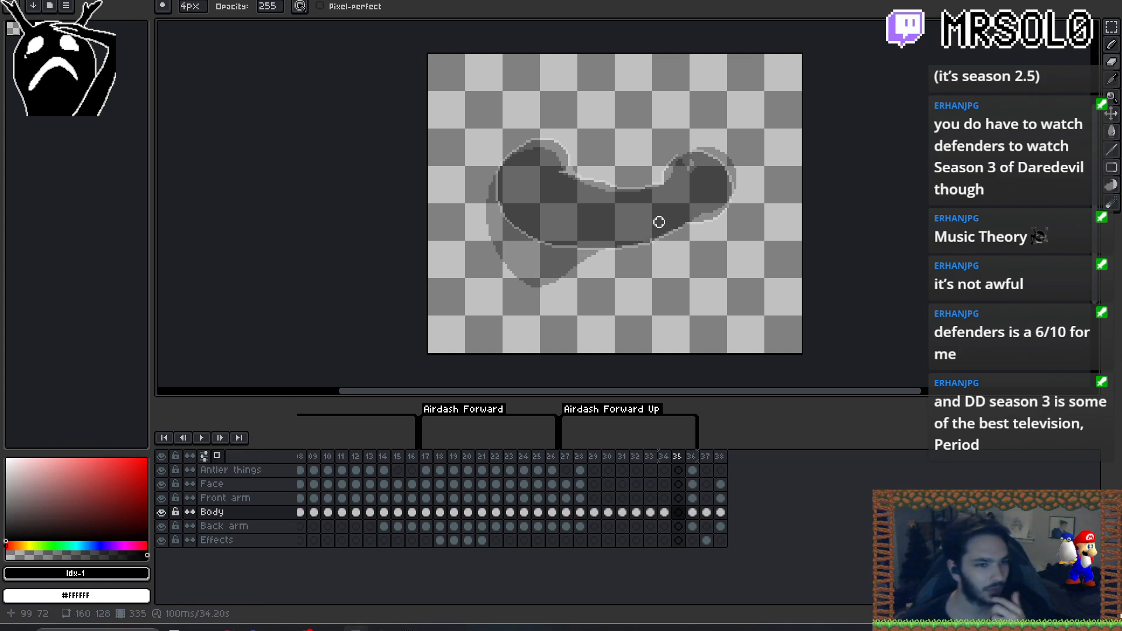
- Enlarge the pencil to 24px and paint the round head between the two onion-skinned heads in frame 335
scroll(658, 220, "up", 1)
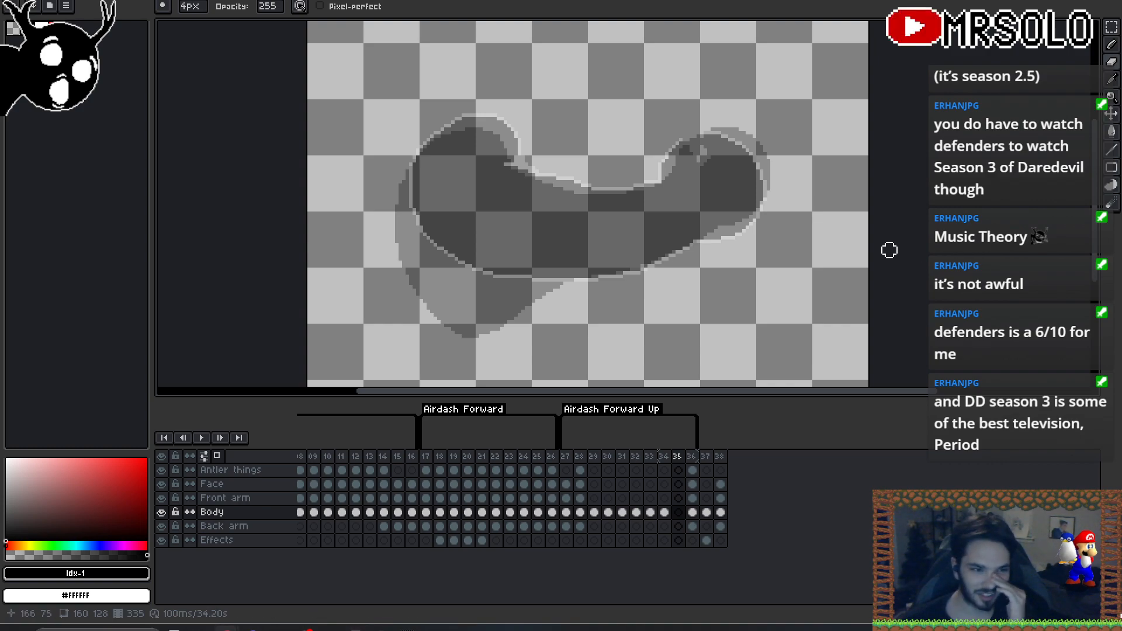
left_click_drag(748, 231, 777, 236)
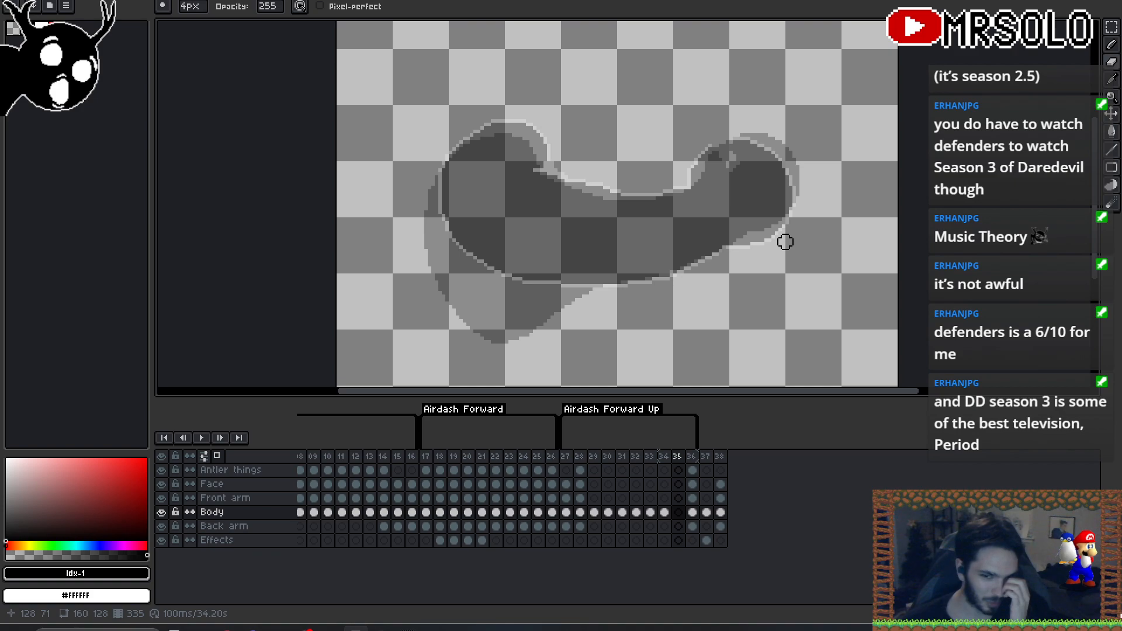
scroll(804, 243, "up", 1)
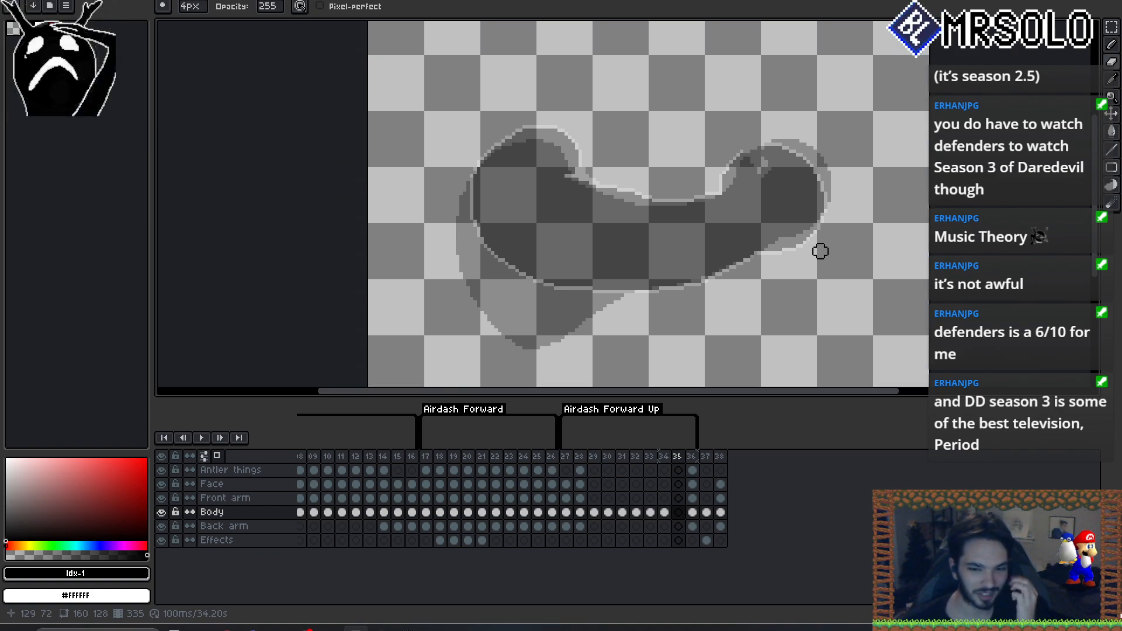
key("b")
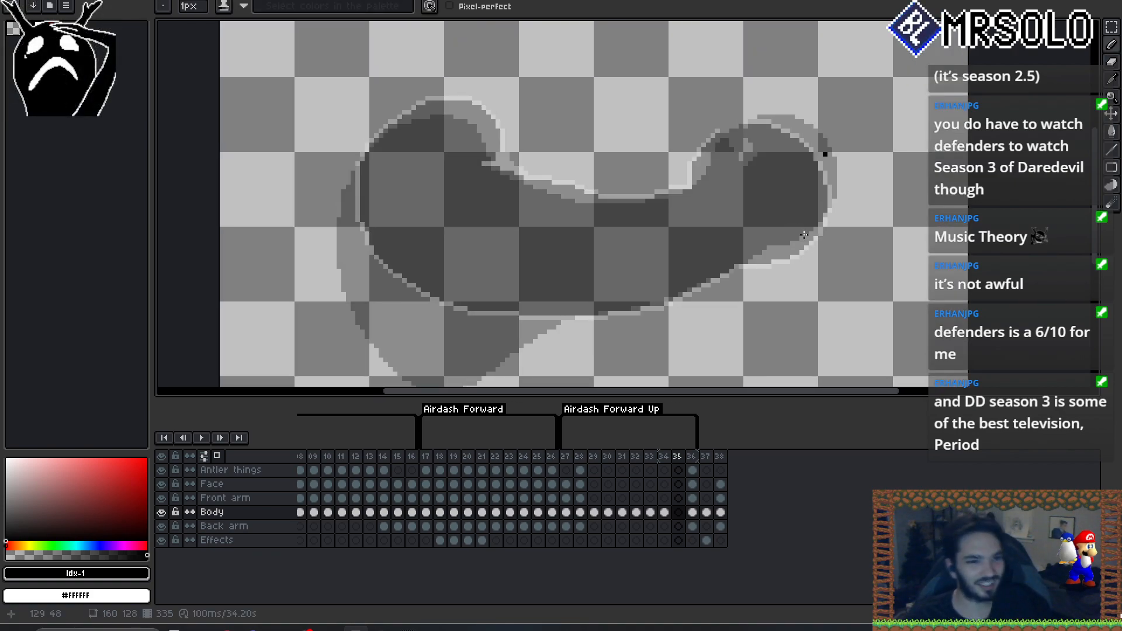
key("plus")
key("plus")
key("plus")
key("plus")
key("plus")
key("plus")
key("plus")
key("plus")
key("plus")
key("plus")
key("plus")
key("plus")
key("plus")
key("plus")
key("plus")
key("plus")
key("plus")
key("plus")
key("plus")
key("plus")
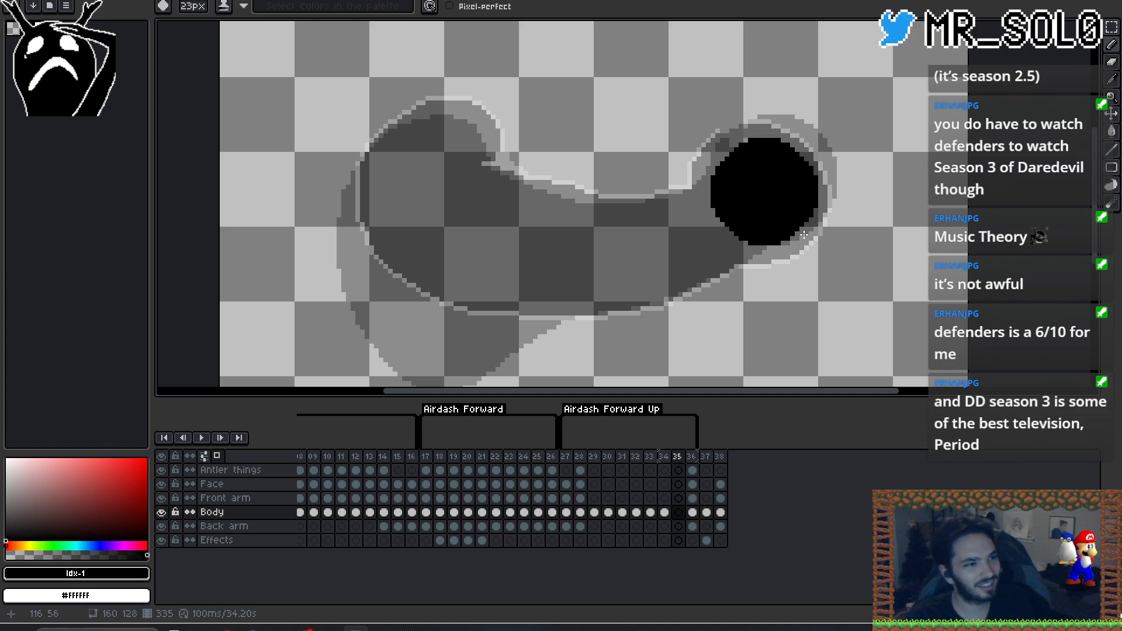
left_click_drag(763, 186, 774, 188)
left_click_drag(805, 235, 804, 235)
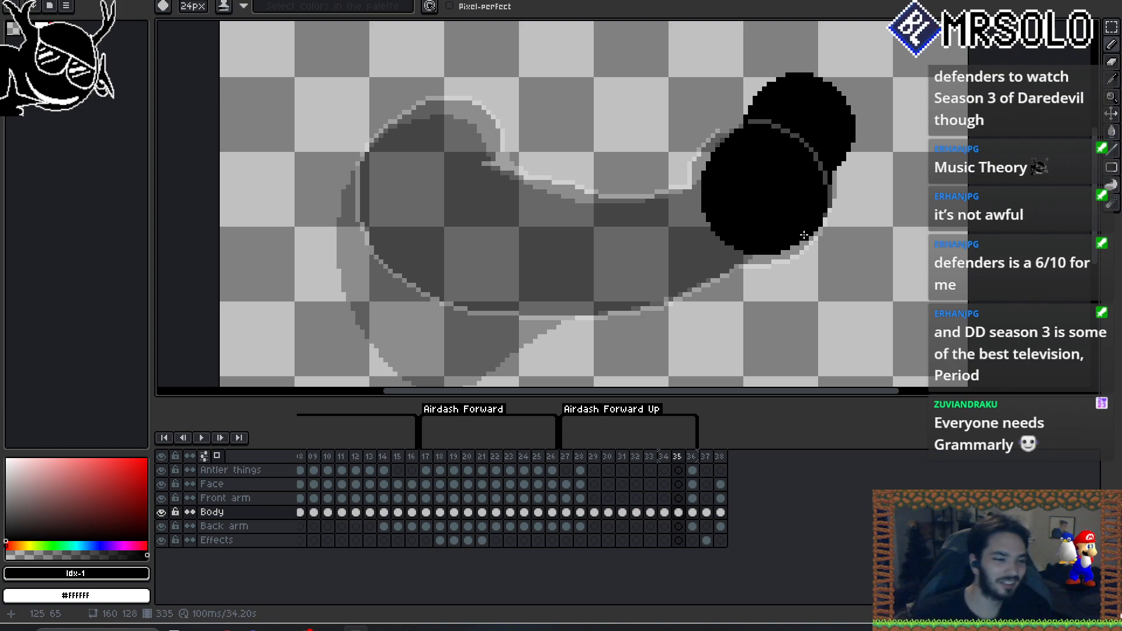
- Compare frame 335 with frame 334, shrink the pencil to 5px, and paint the upper body contour from the rear hump towards the head
key("Left")
key("Right")
key("Left")
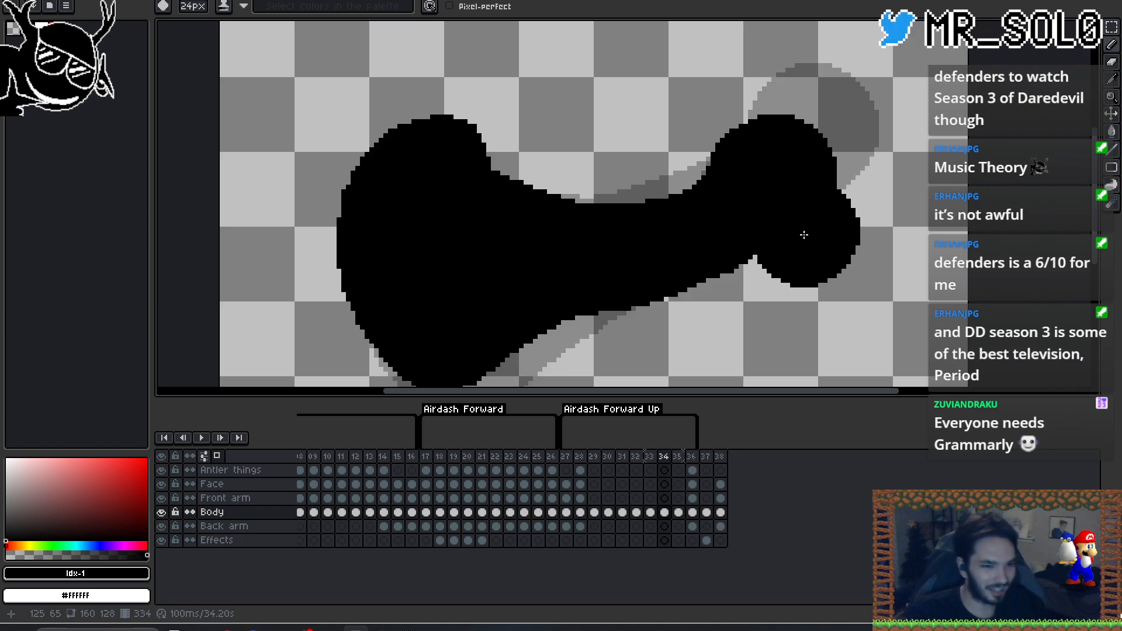
key("Right")
key("minus")
key("minus")
key("minus")
key("minus")
key("minus")
key("minus")
key("minus")
key("minus")
key("minus")
key("minus")
key("minus")
key("minus")
key("minus")
key("minus")
key("minus")
key("minus")
key("minus")
key("minus")
key("minus")
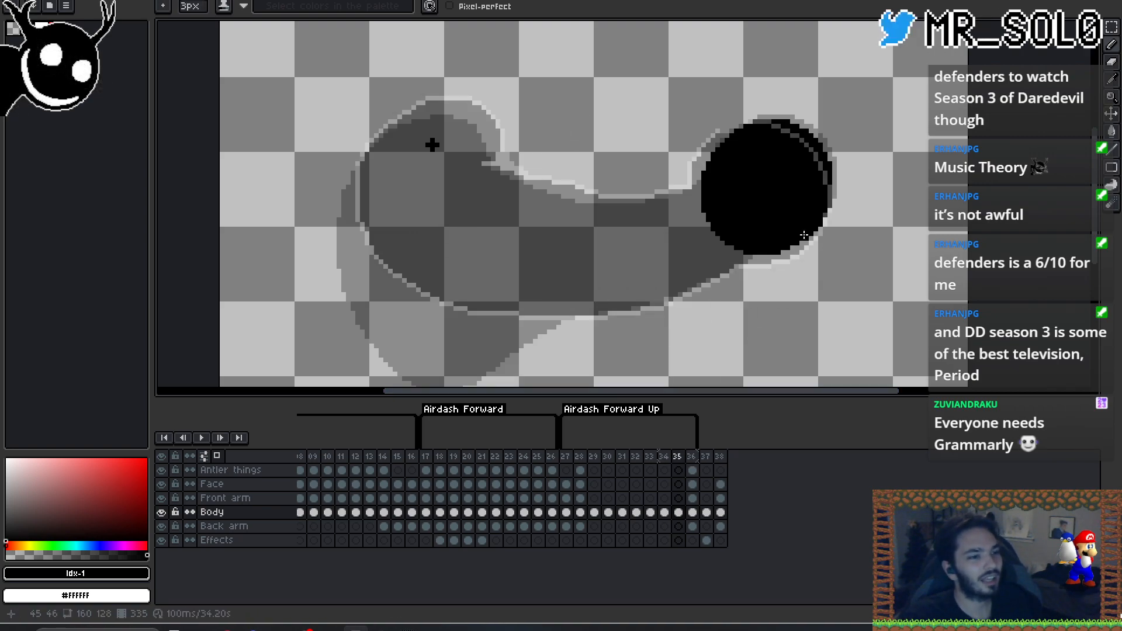
mouse_move(400, 139)
left_mouse_down()
mouse_move(458, 115)
mouse_move(482, 129)
mouse_move(500, 177)
mouse_move(517, 186)
mouse_move(595, 213)
mouse_move(657, 215)
left_mouse_up()
key("e")
mouse_move(598, 180)
left_mouse_down()
mouse_move(638, 187)
mouse_move(614, 192)
mouse_move(647, 210)
mouse_move(666, 206)
left_mouse_up()
key("b")
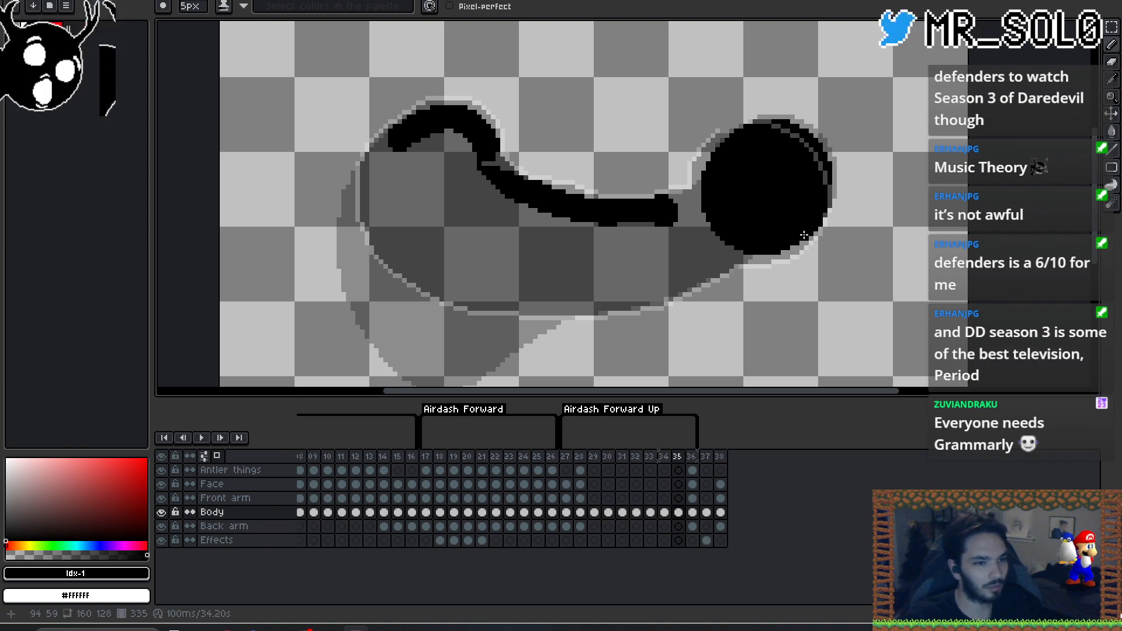
- Compare the new upper contour in frame 335 with the neighbouring frames
key("Left")
key("Left")
key("Right")
key("Right")
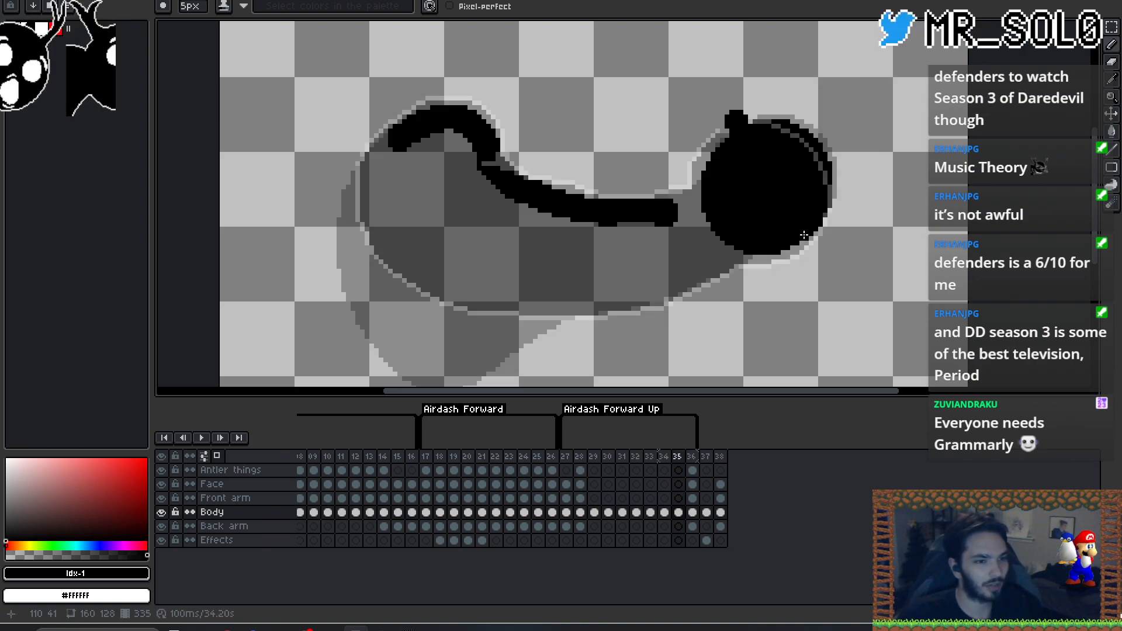
key("Left")
key("Right")
key("Right")
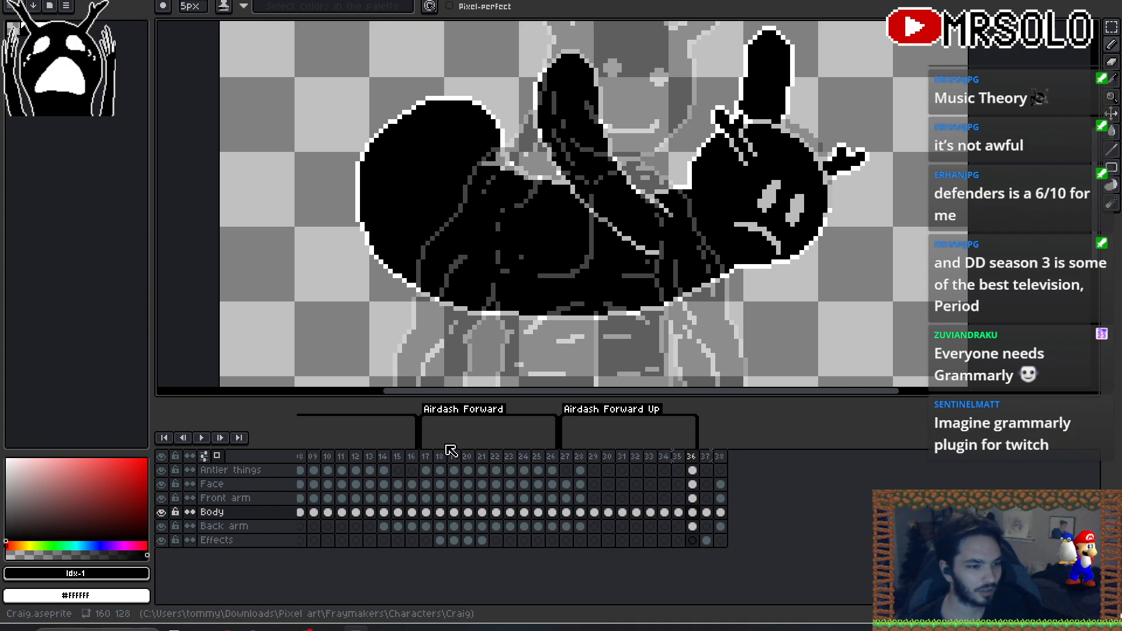
- Turn on looping through tag frames in the onion skin settings
left_click(203, 458)
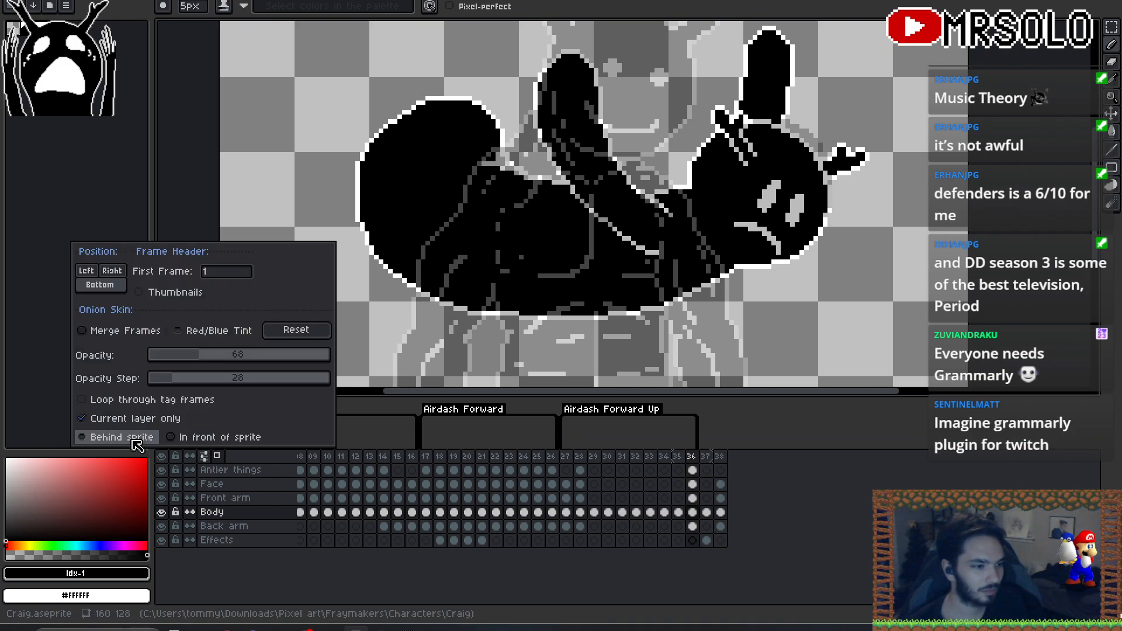
left_click(148, 403)
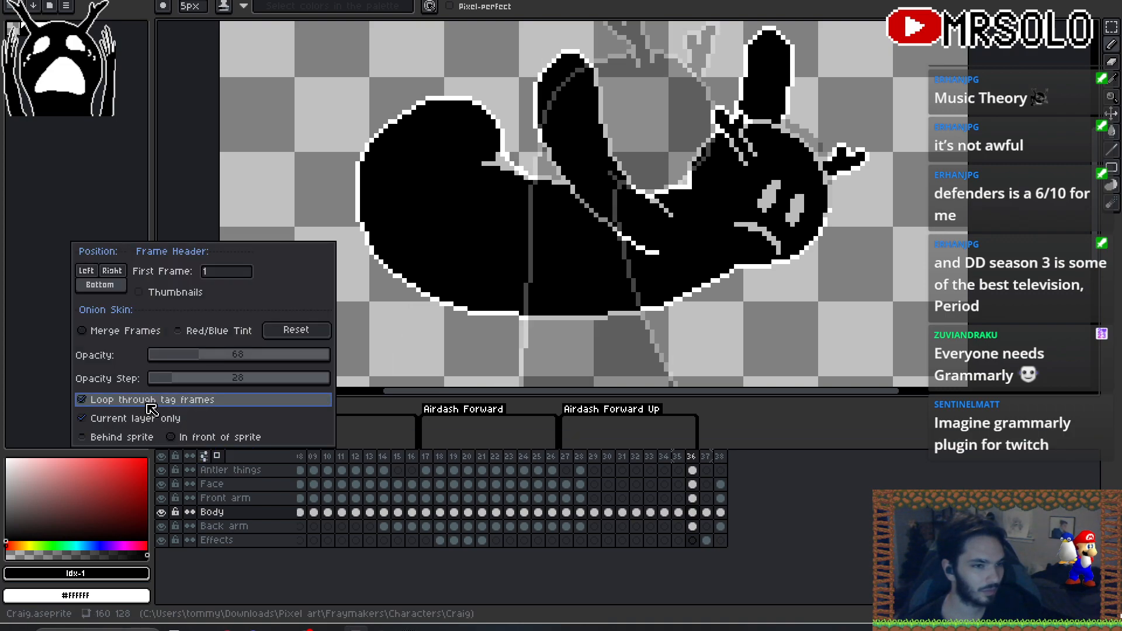
left_click(786, 469)
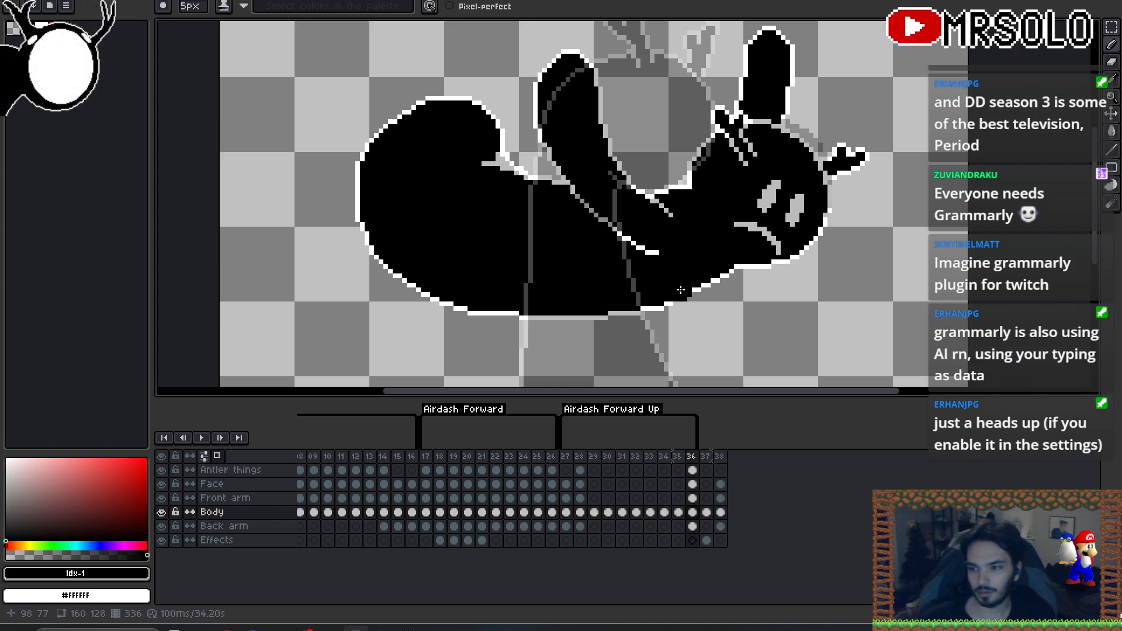
- Return to frame 335 and paint the upper contour's connection to the head, rounding the notch where back and head meet
left_click_drag(731, 249, 805, 244)
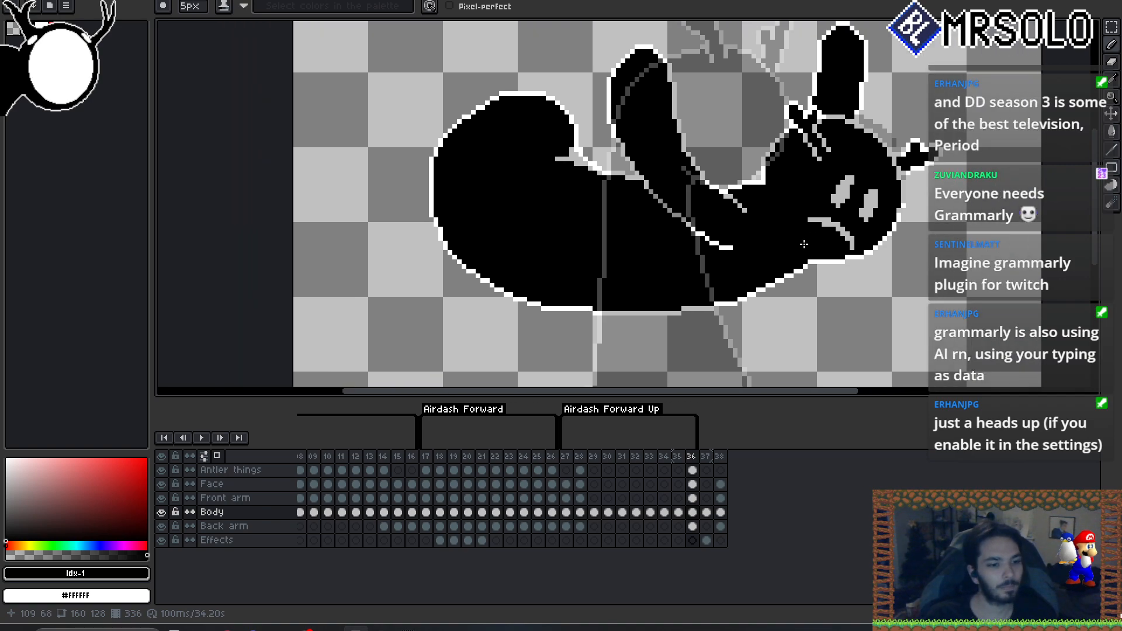
key("comma")
left_click(803, 244)
mouse_move(759, 201)
left_mouse_down()
mouse_move(771, 206)
mouse_move(773, 187)
left_mouse_up()
left_click(754, 197)
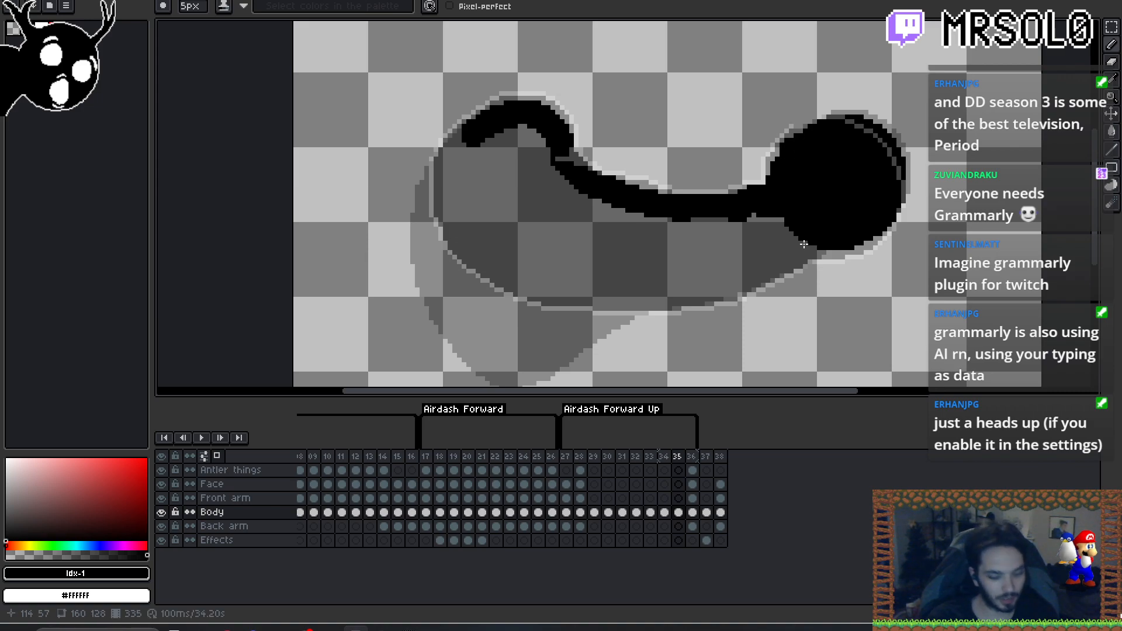
- Paint the underside of the head and thicken the neck towards the body with the 5px pencil
key("b")
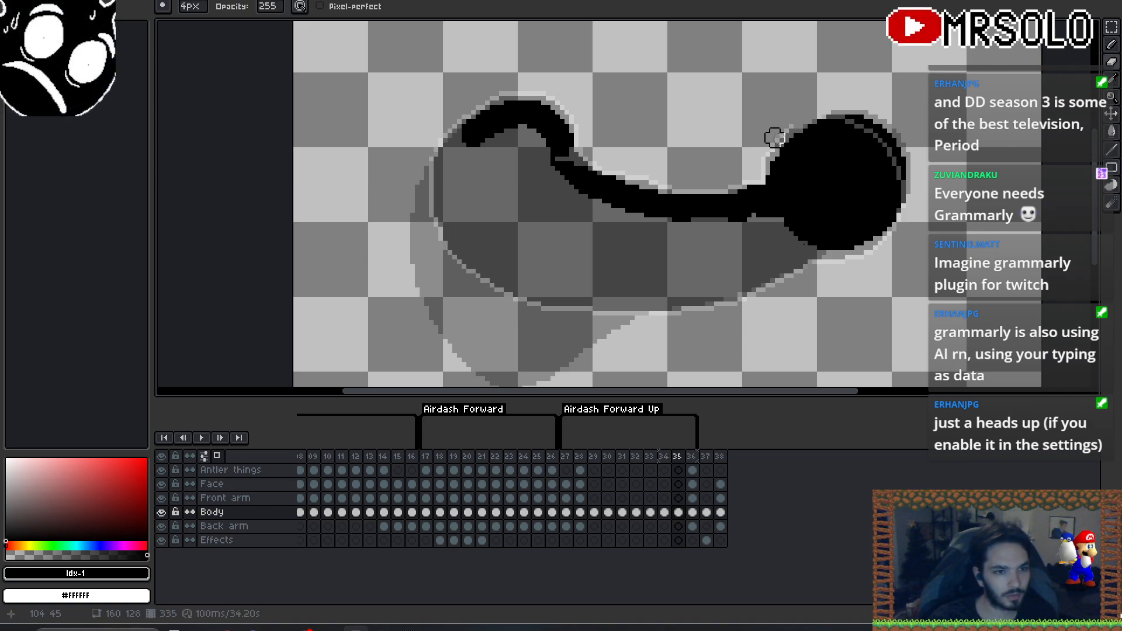
key("b")
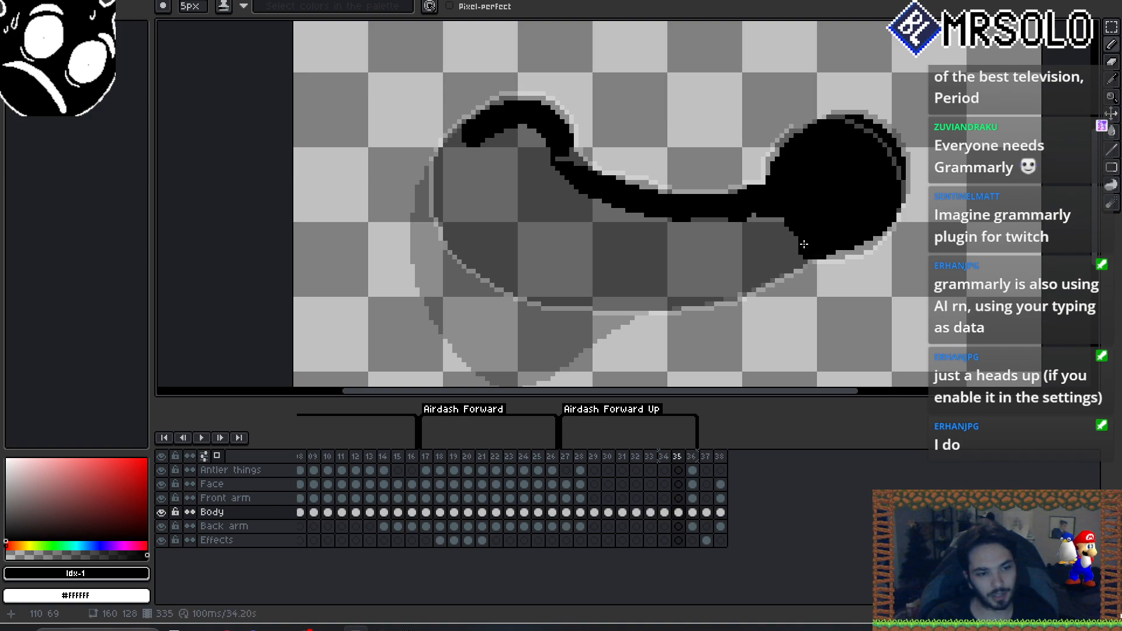
left_click(804, 245, "shift")
mouse_move(782, 257)
left_mouse_down()
mouse_move(761, 260)
mouse_move(791, 220)
mouse_move(721, 251)
left_mouse_up()
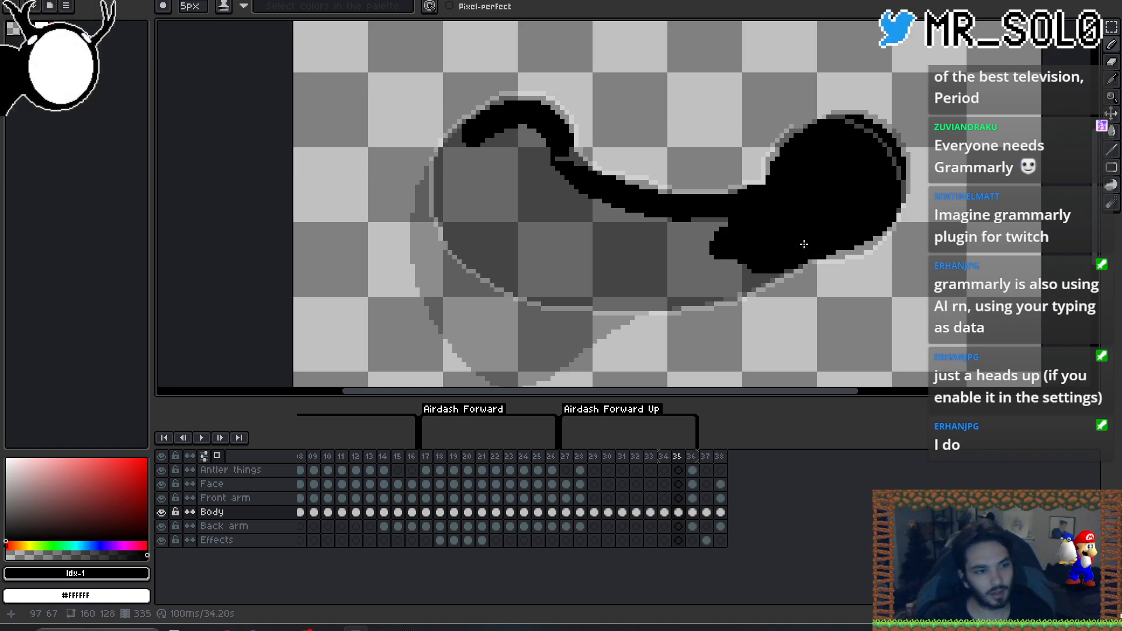
- Paint the rear hump solid black and outline the rear edge down to the lowest point between the onion-skinned poses
mouse_move(556, 172)
left_mouse_down()
mouse_move(511, 158)
mouse_move(505, 170)
mouse_move(485, 156)
left_mouse_up()
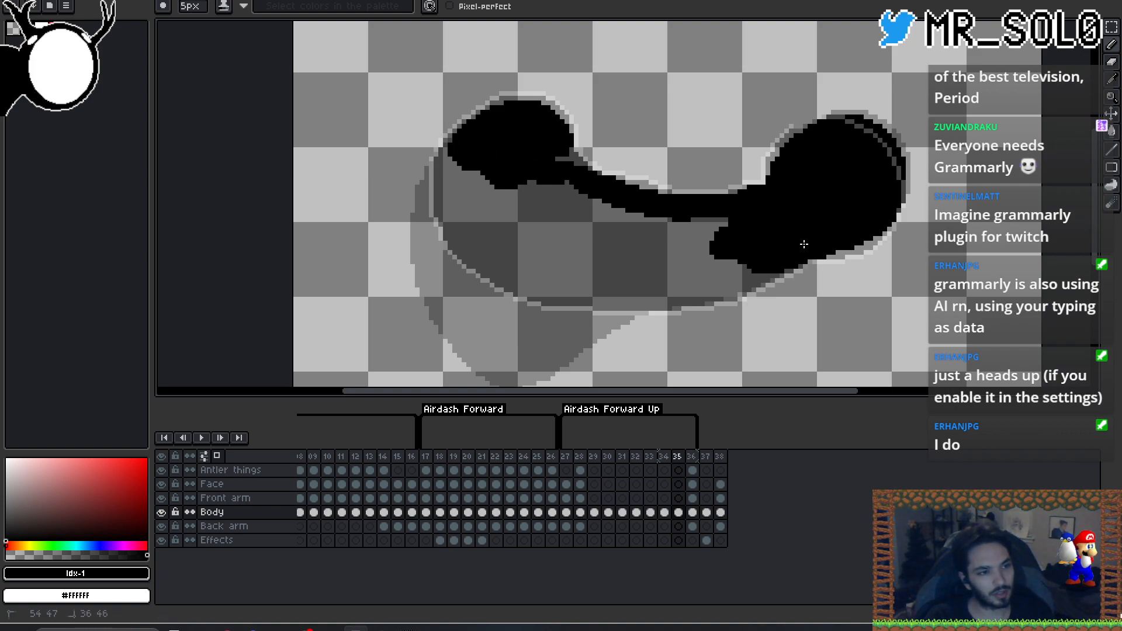
left_click(455, 145)
left_click_drag(455, 154, 450, 164)
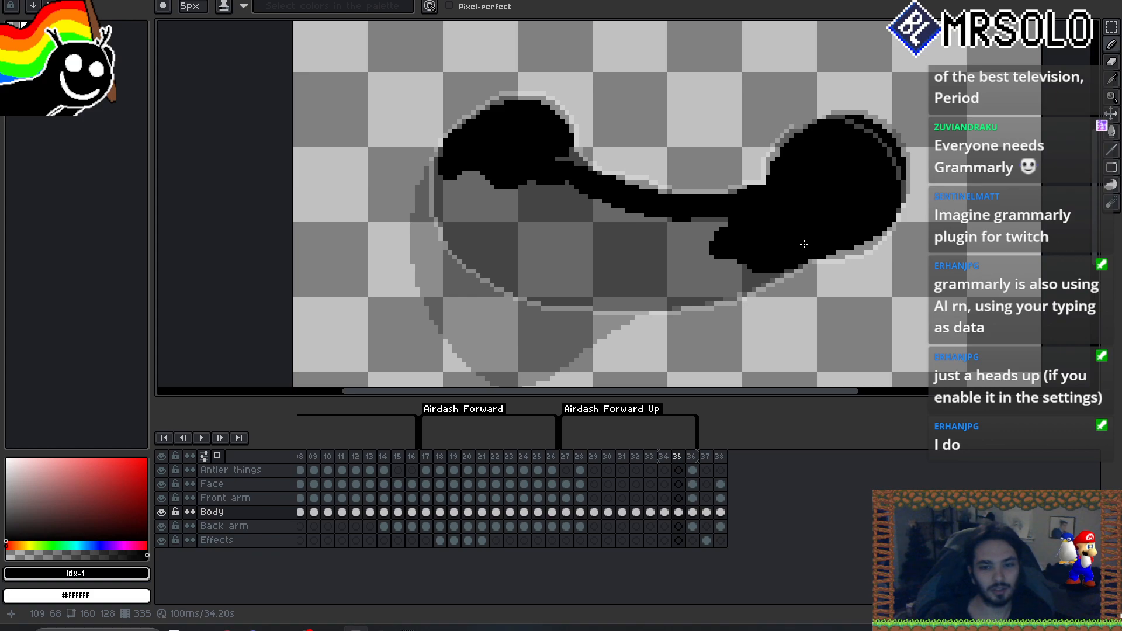
mouse_move(459, 169)
left_mouse_down()
mouse_move(436, 170)
mouse_move(435, 203)
left_mouse_up()
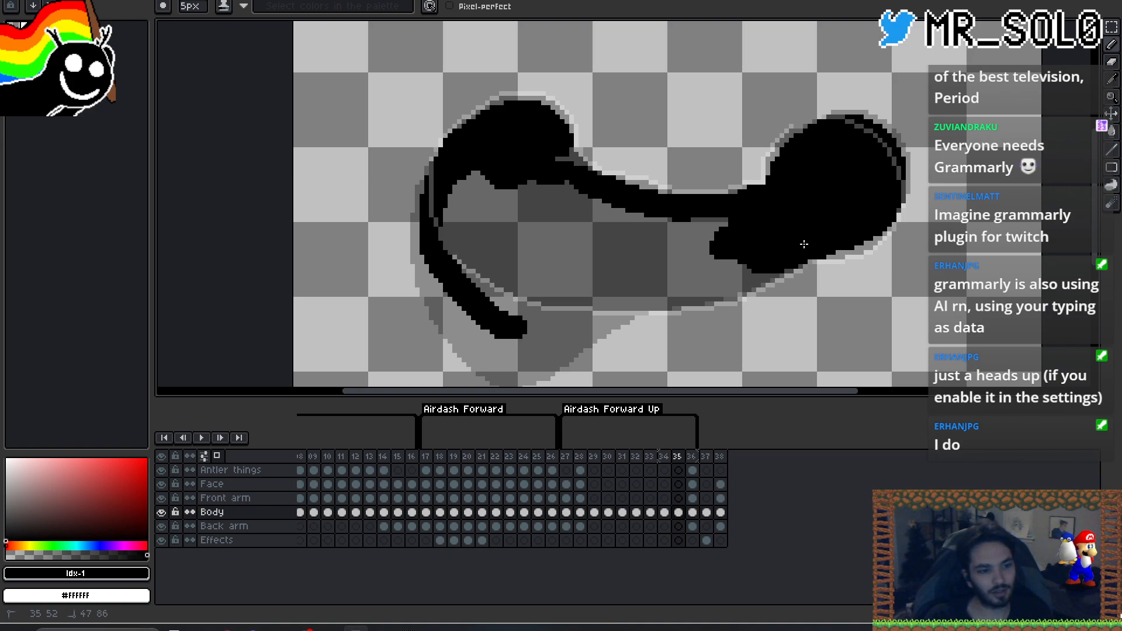
- Close the silhouette with a lower contour from the rear to the neck, and fill the interior black with the Paint Bucket
mouse_move(570, 314)
left_mouse_down()
mouse_move(658, 296)
mouse_move(722, 261)
left_mouse_up()
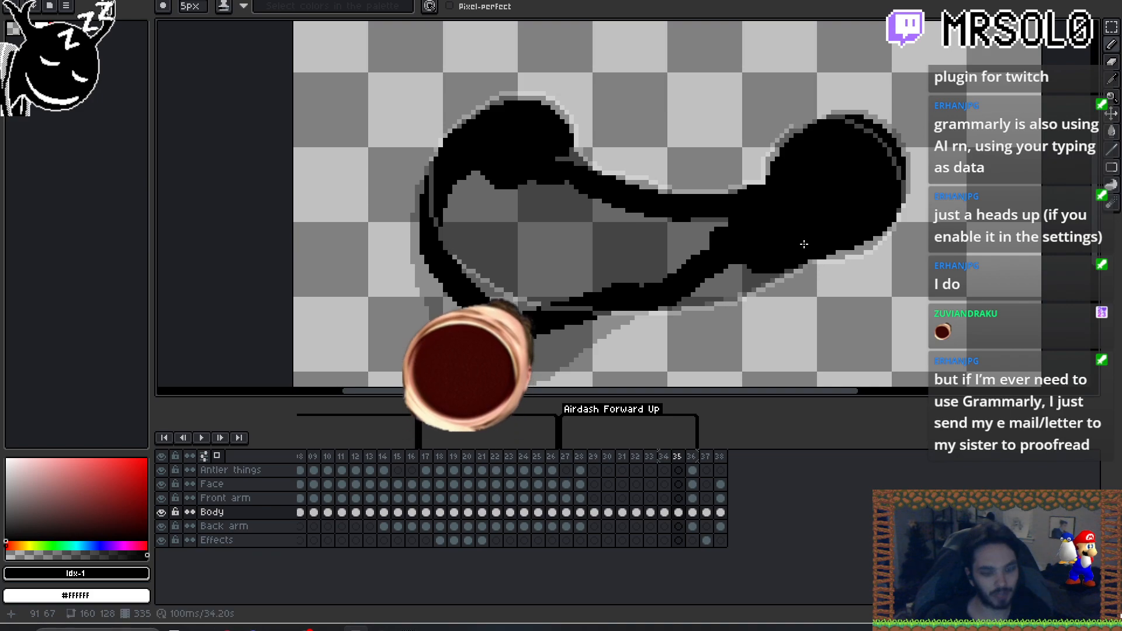
key("g")
left_click(804, 245)
key("b")
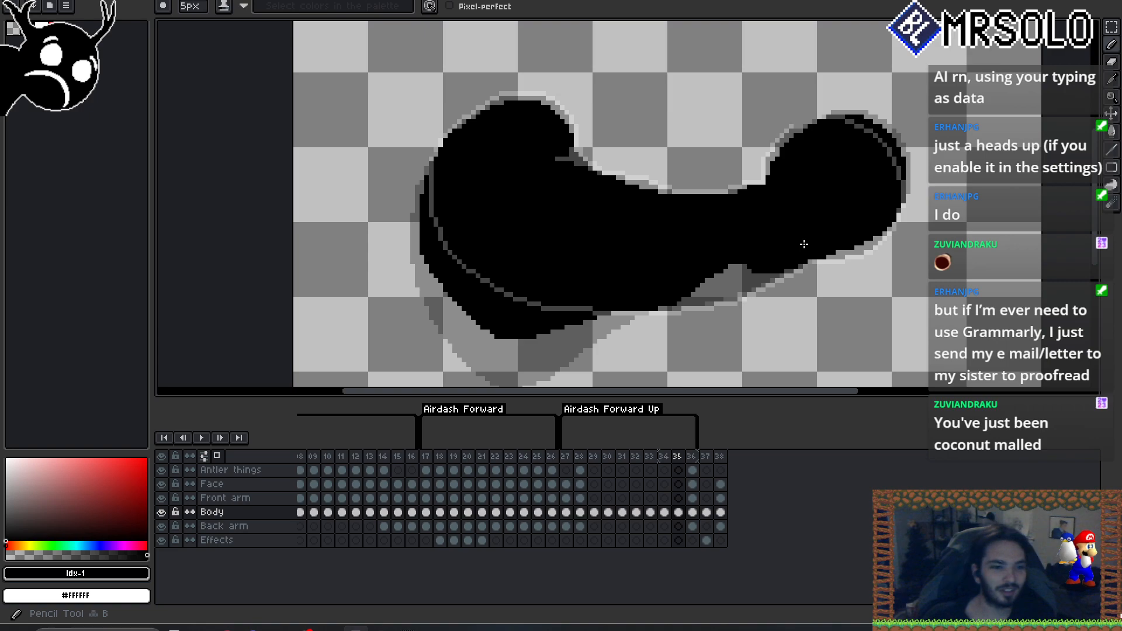
- Reduce the pencil to 1px and fill out the underside between belly and neck along the onion-skinned outline
scroll(805, 245, "up", 2)
key("minus")
key("minus")
key("minus")
key("minus")
left_click_drag(707, 243, 742, 237)
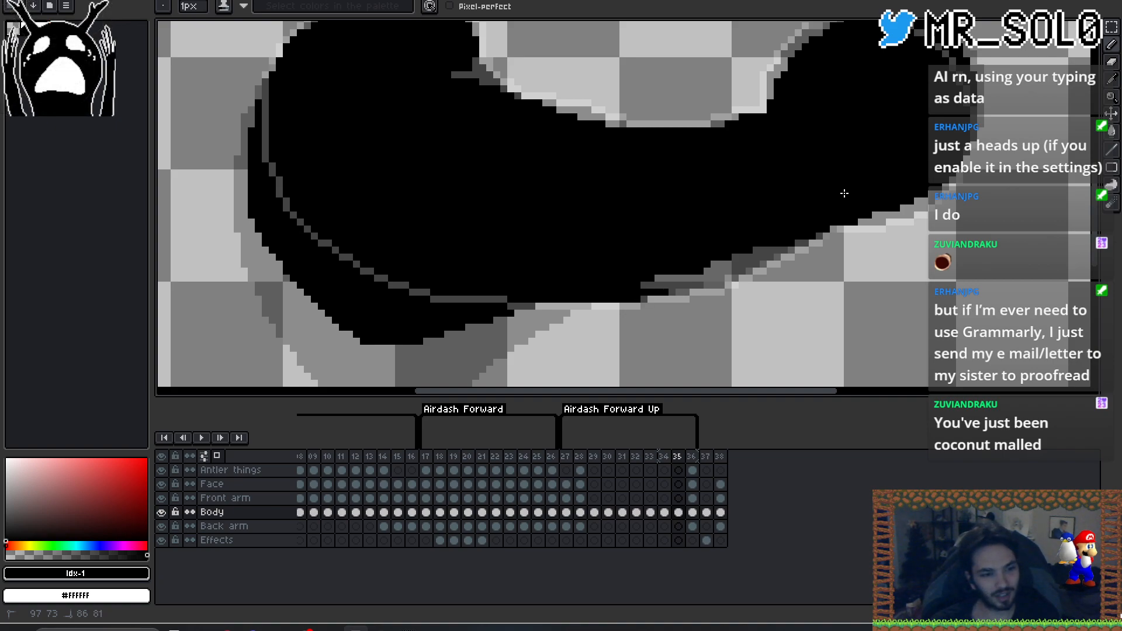
key("e")
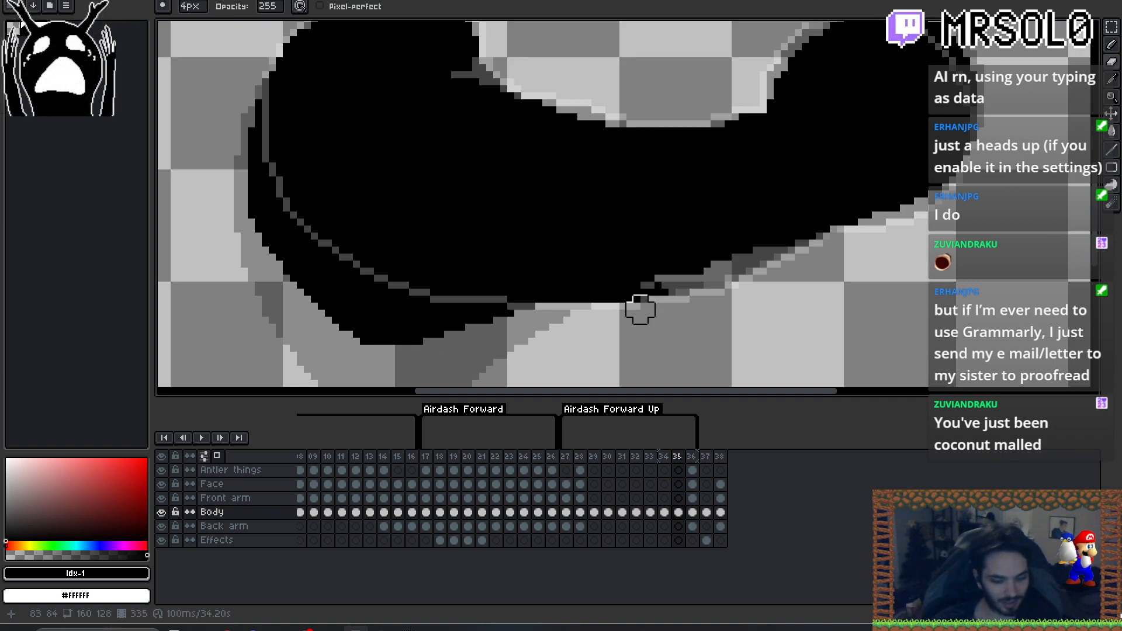
mouse_move(637, 299)
left_mouse_down()
mouse_move(665, 299)
mouse_move(679, 292)
mouse_move(666, 278)
mouse_move(707, 271)
left_mouse_up()
key("b")
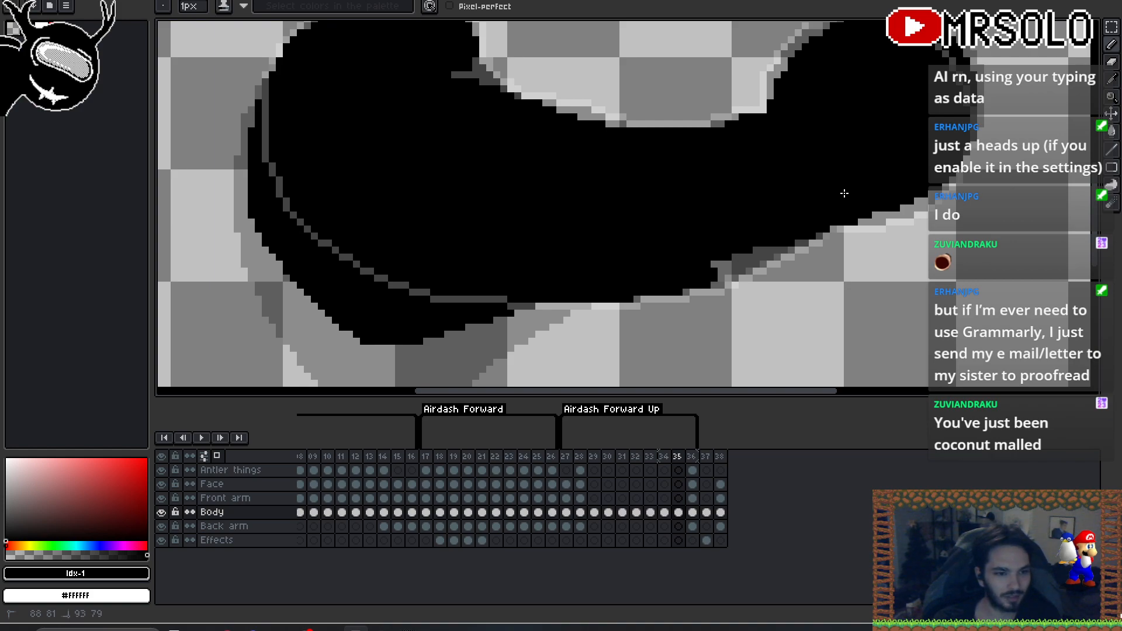
left_click_drag(749, 270, 729, 263)
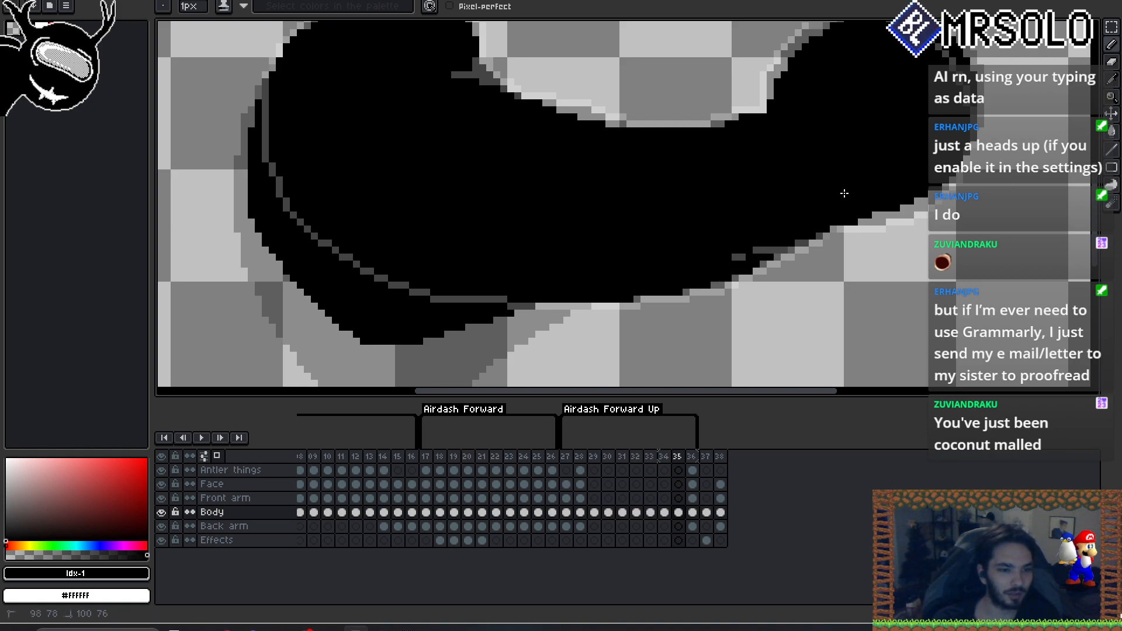
left_click(756, 257)
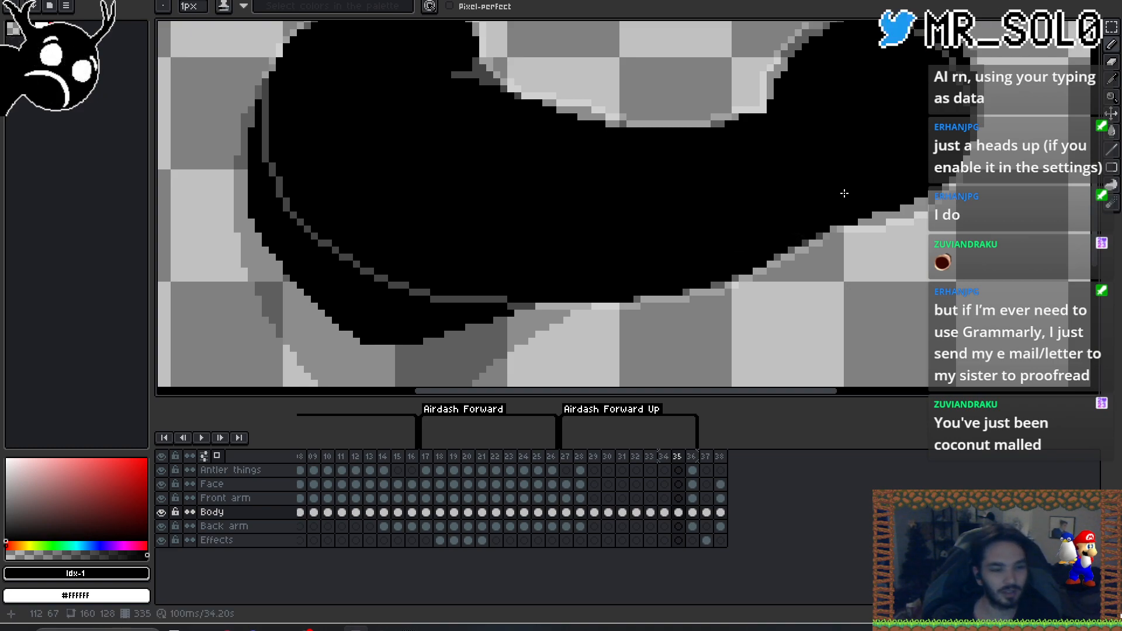
- Extend the lower rear bulge downward between the onion-skinned poses with the 1px pencil and fill the gaps inside it
scroll(699, 205, "down", 1)
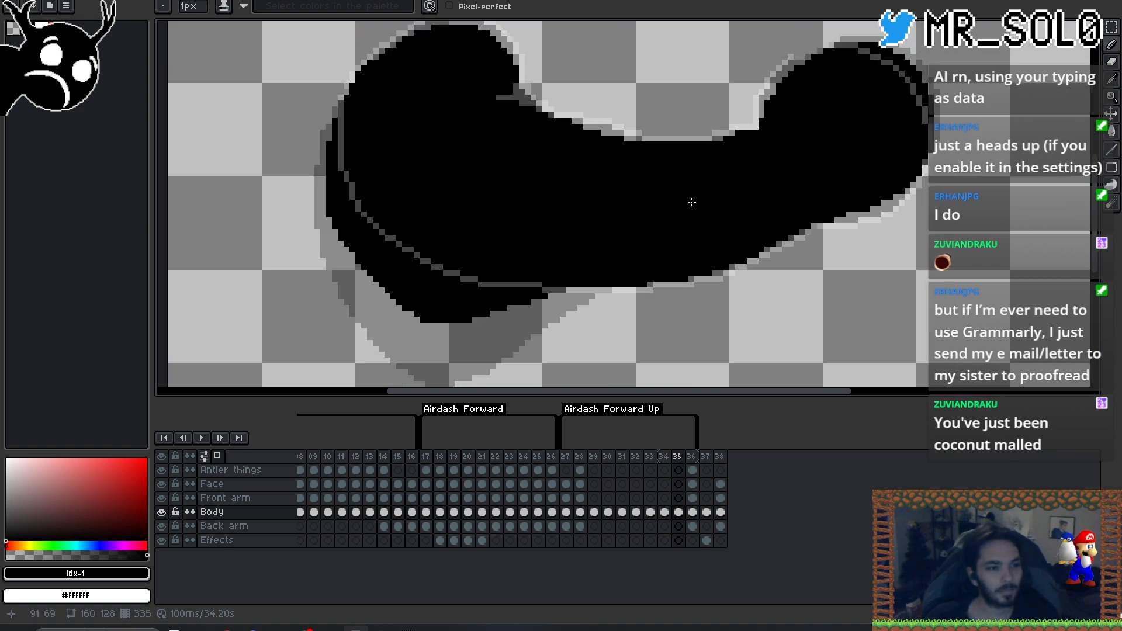
scroll(684, 266, "down", 1)
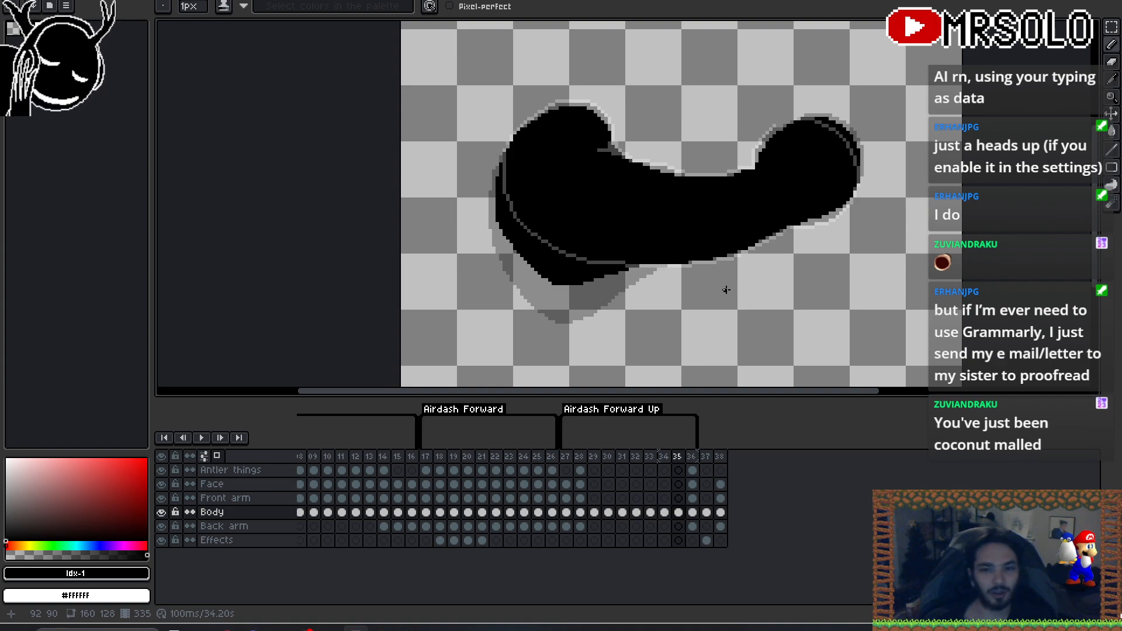
scroll(725, 290, "up", 2)
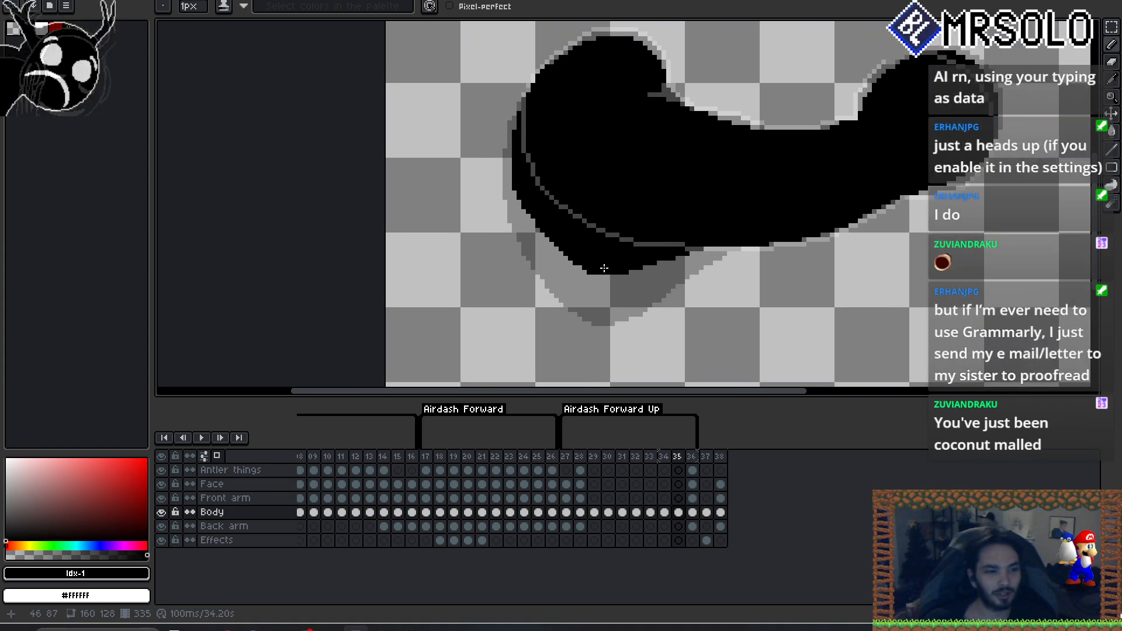
left_click_drag(671, 261, 684, 256)
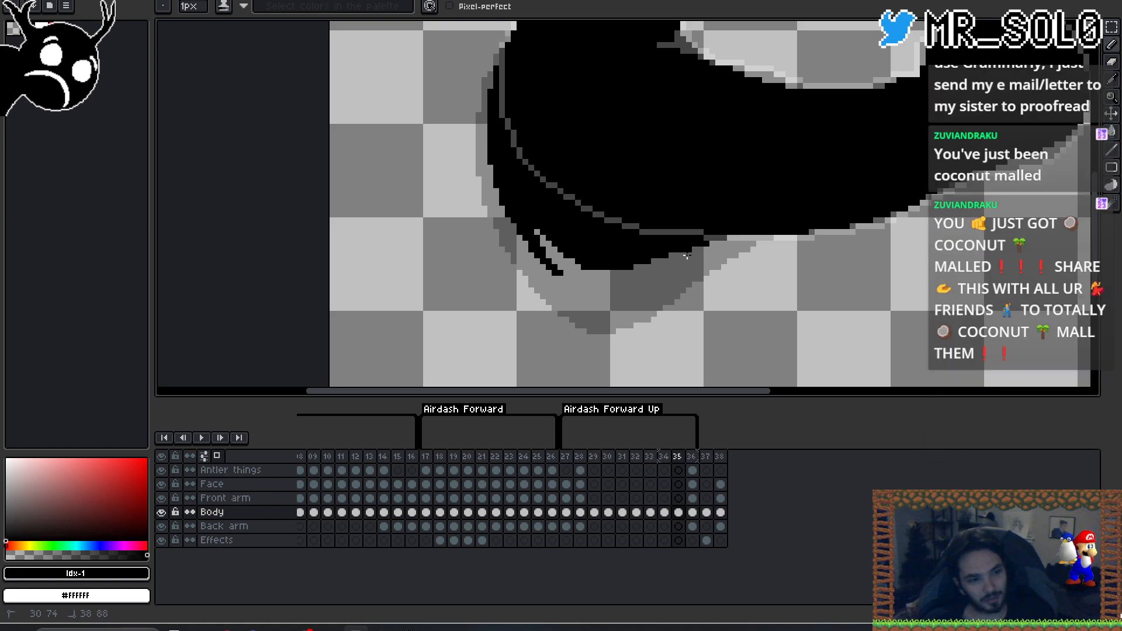
left_click_drag(566, 285, 608, 297)
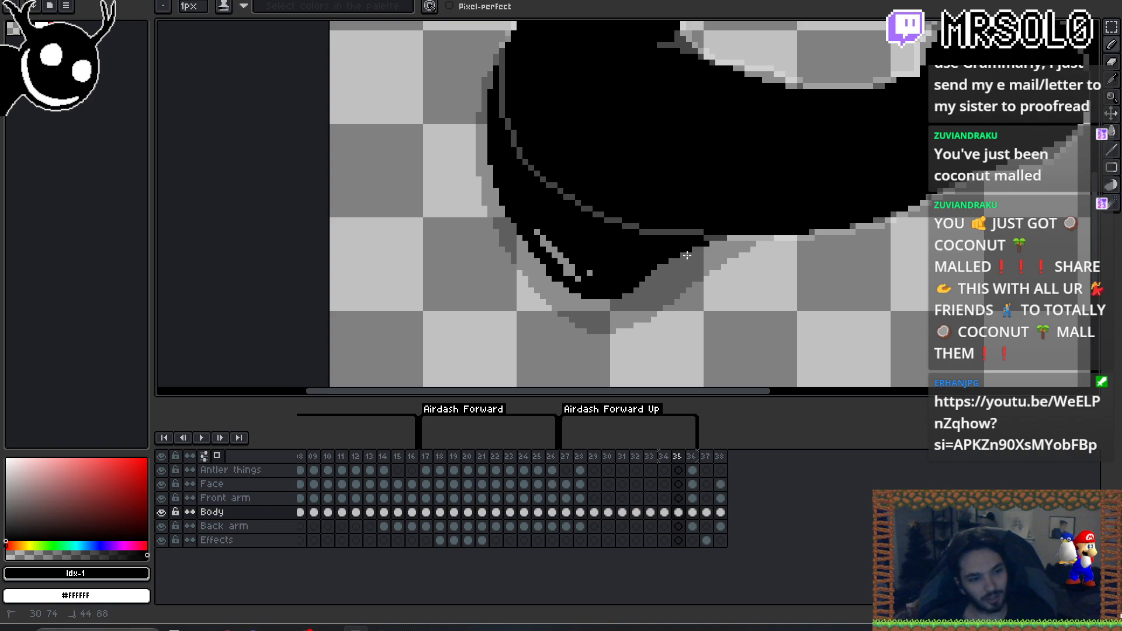
left_click_drag(537, 237, 579, 278)
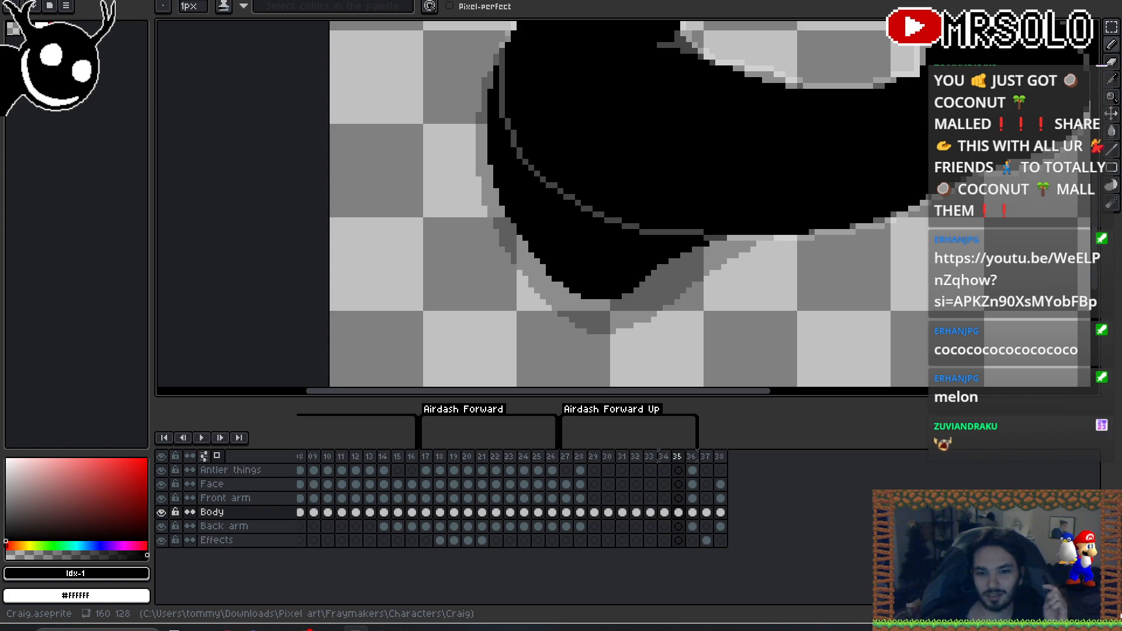
- Switch to YouTube in the browser, skip the ad on "Coconut Mall but in 6/8 time signature", and return to Aseprite
left_click_drag(1121, 14, 904, 4)
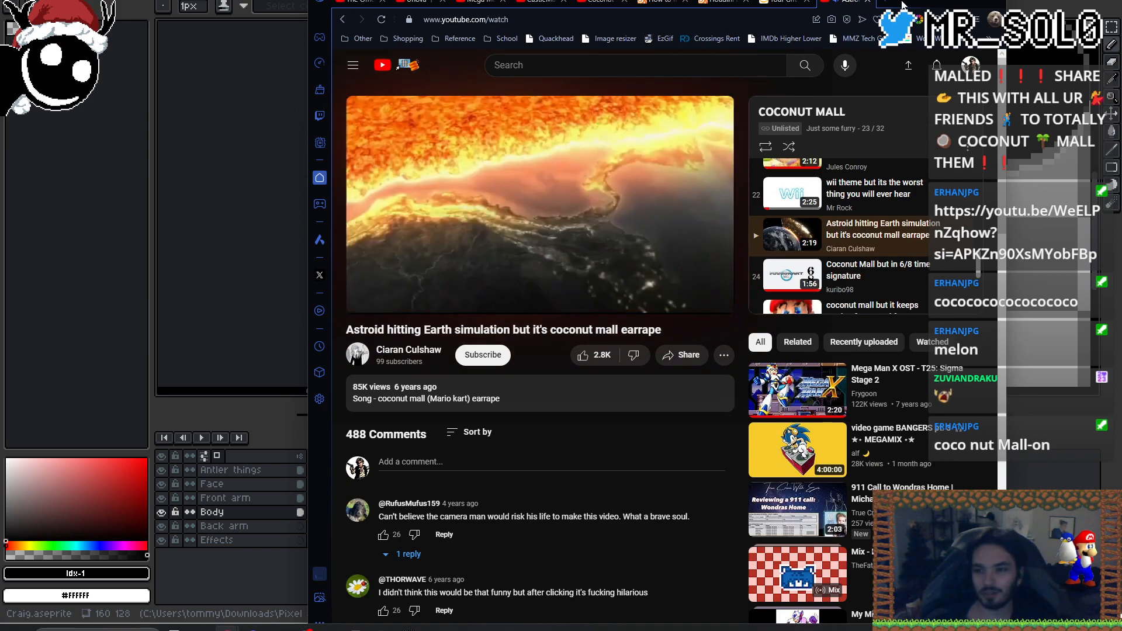
left_click_drag(902, 3, 902, 0)
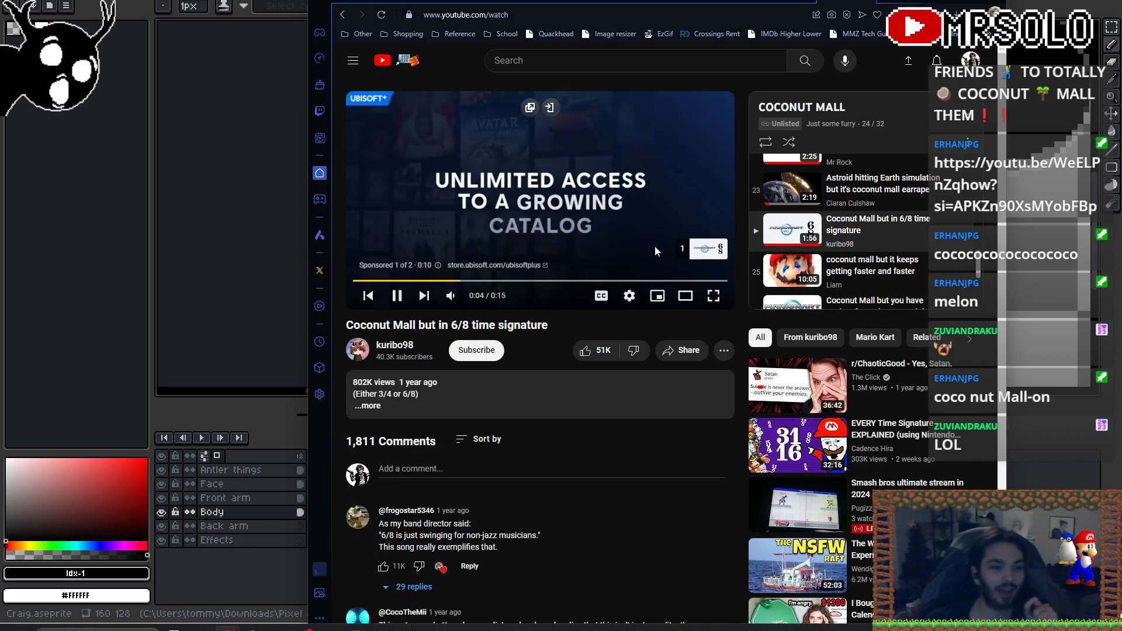
left_click(696, 250)
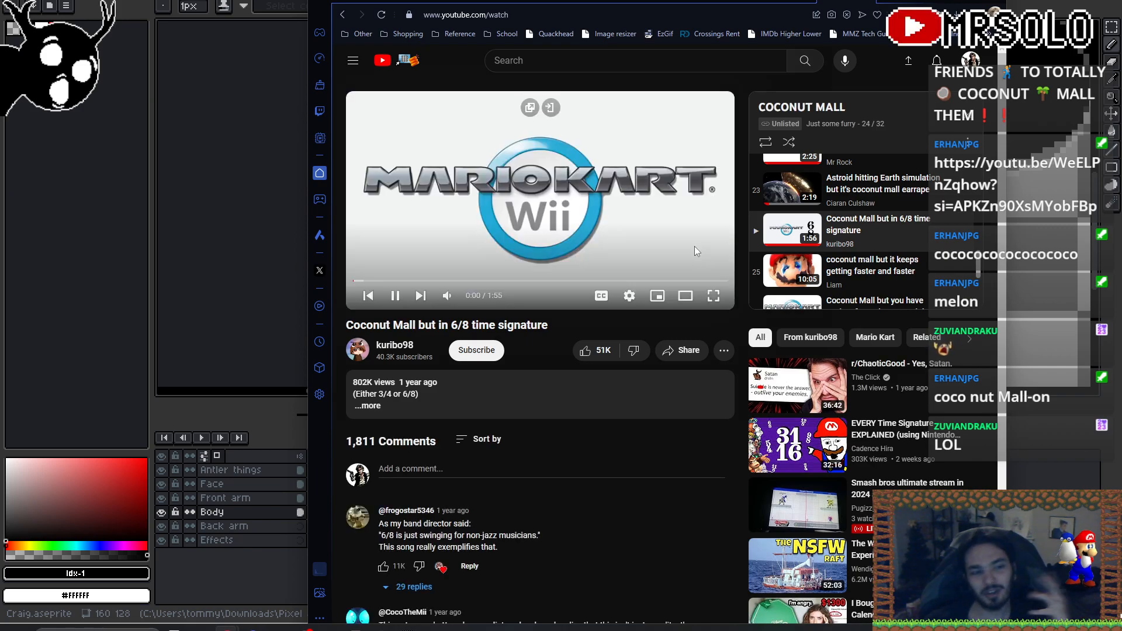
left_click(694, 246)
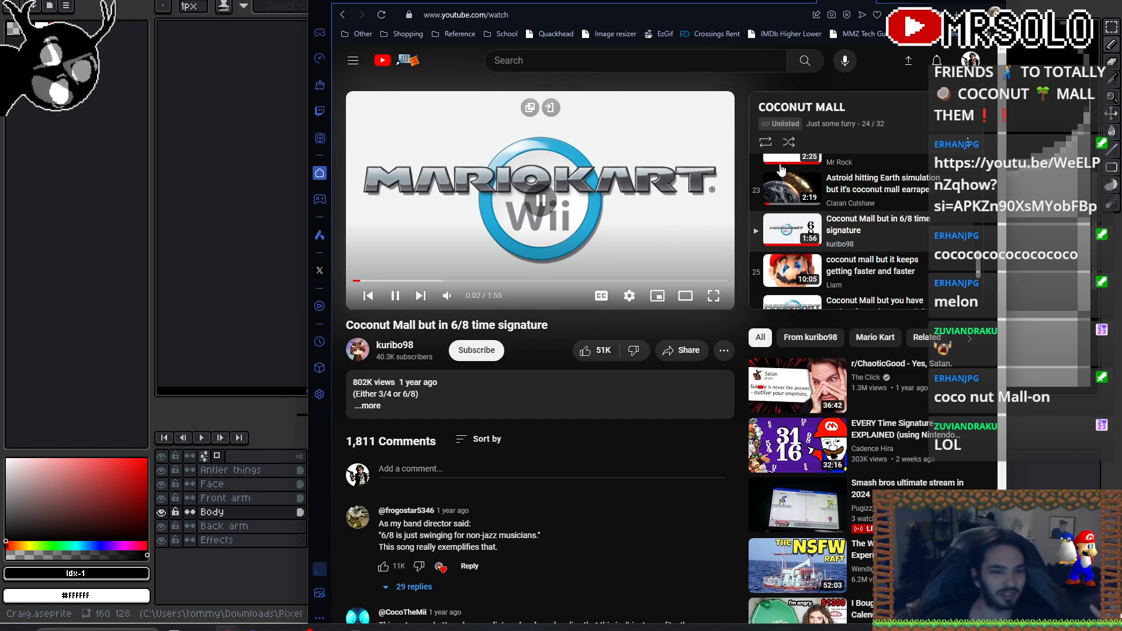
key("alt+Tab")
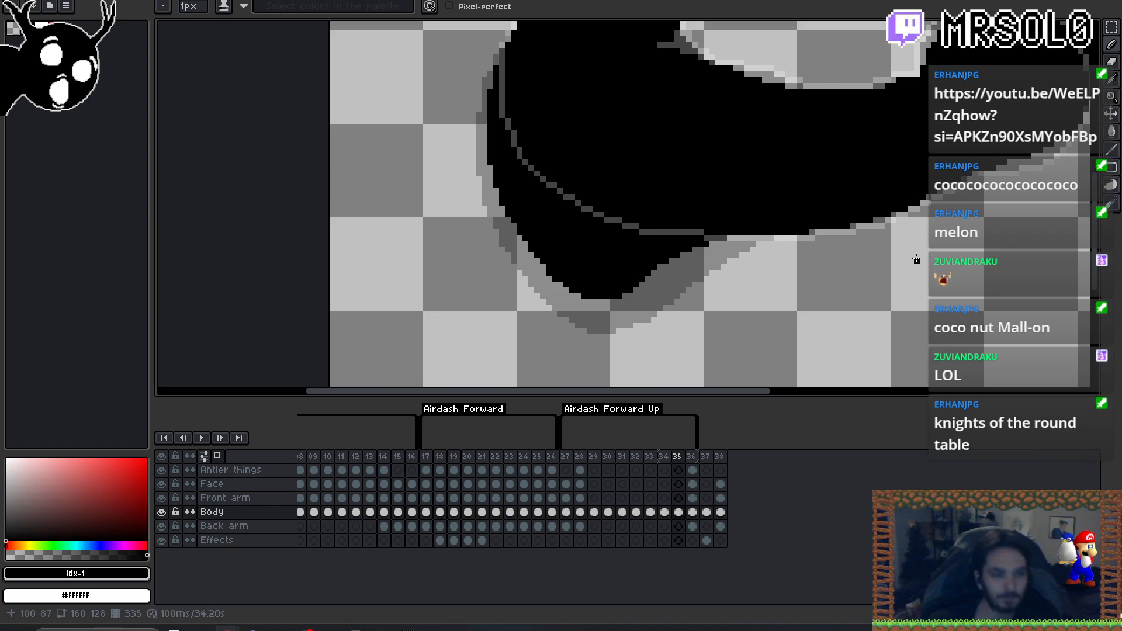
- Compare the body silhouettes on frames 334 to 336 by flipping back and forth between them
scroll(619, 234, "down", 3)
key("Left")
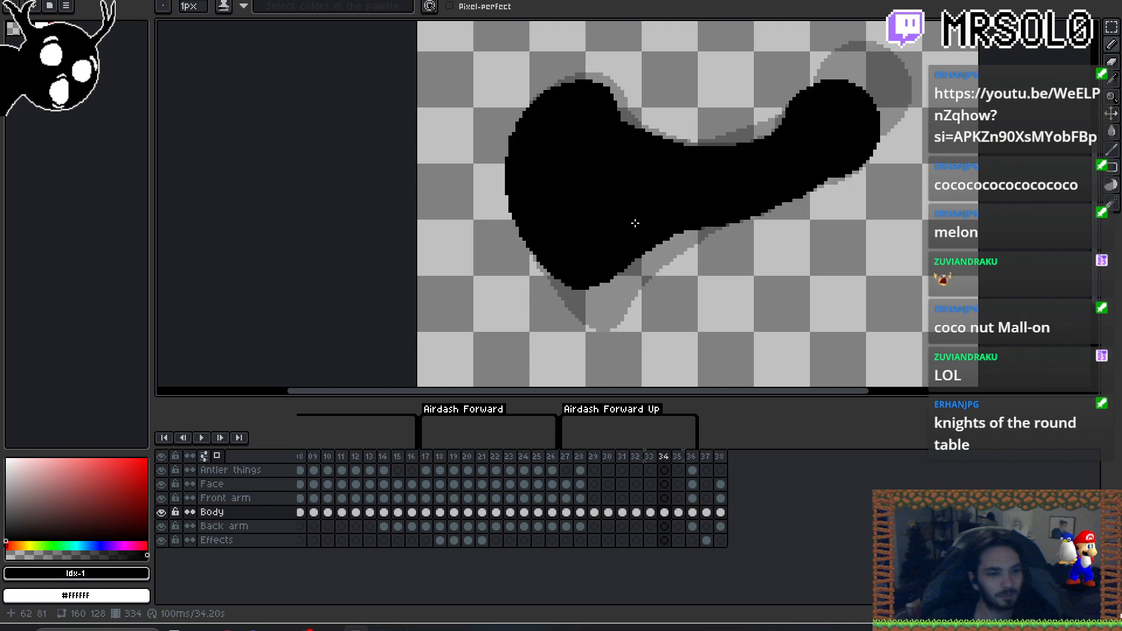
key("Right")
key("Right")
key("Left")
key("Left")
key("Right")
key("Right")
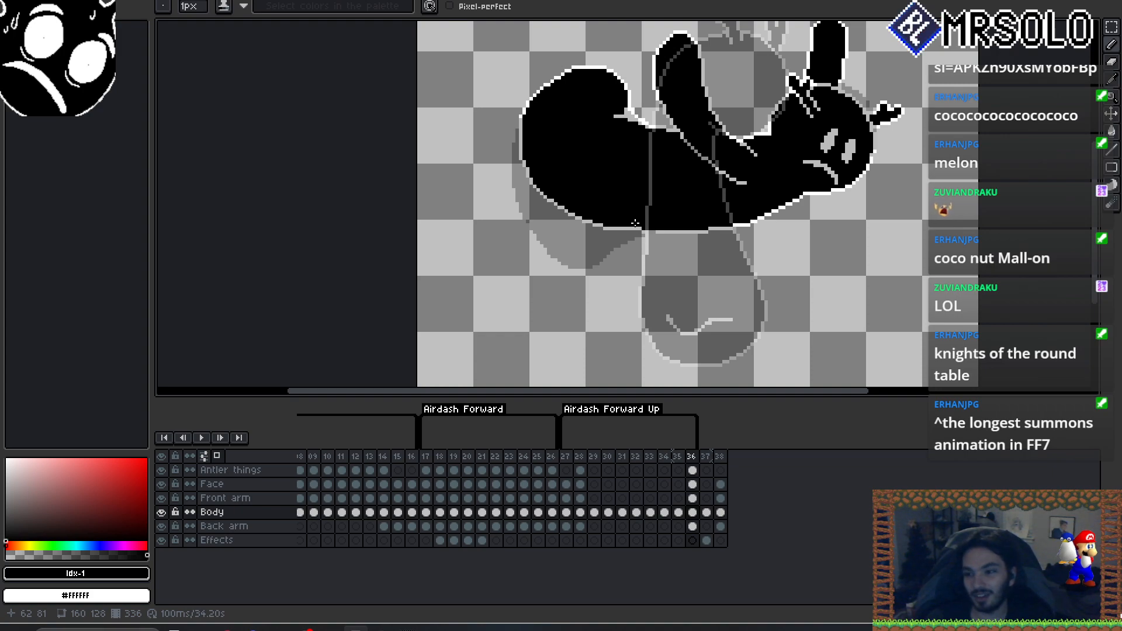
key("Left")
key("Right")
key("Left")
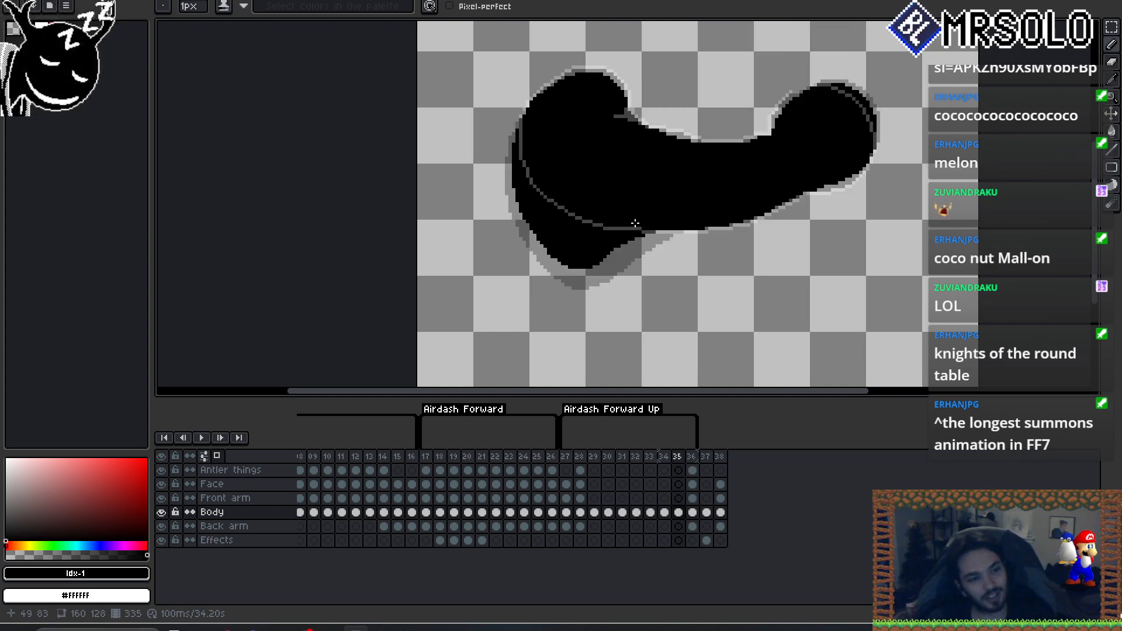
key("Right")
key("Left")
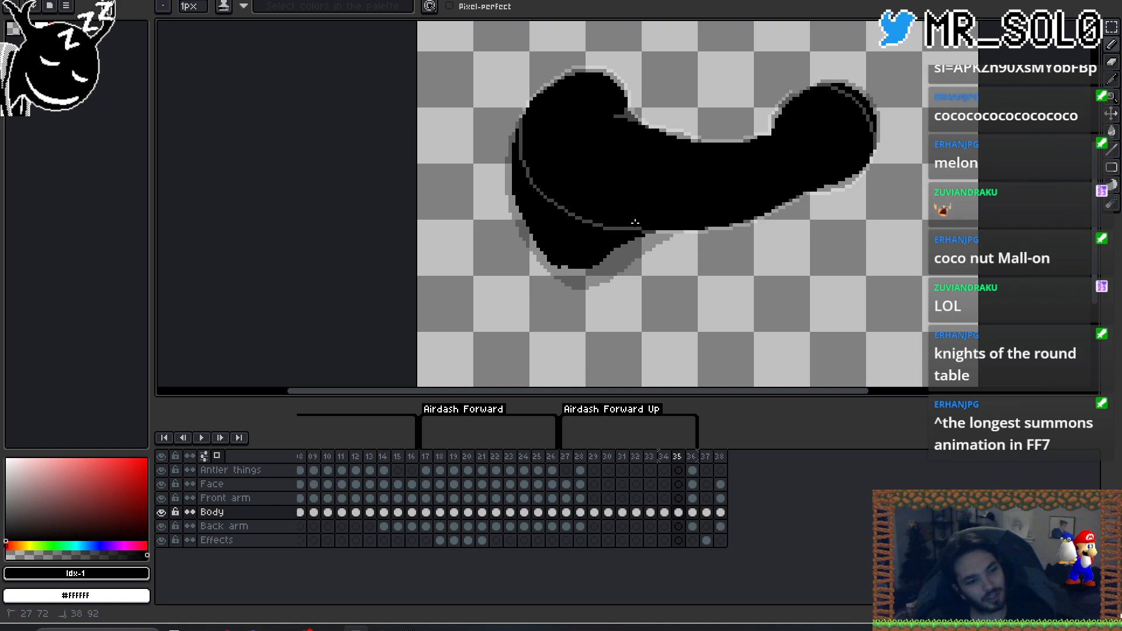
- Trim the lower tip of the rear bulge on frame 335 and compare the silhouette with frames 333 and 334
mouse_move(563, 270)
left_mouse_down()
mouse_move(596, 269)
mouse_move(573, 274)
left_mouse_up()
key("ctrl+z")
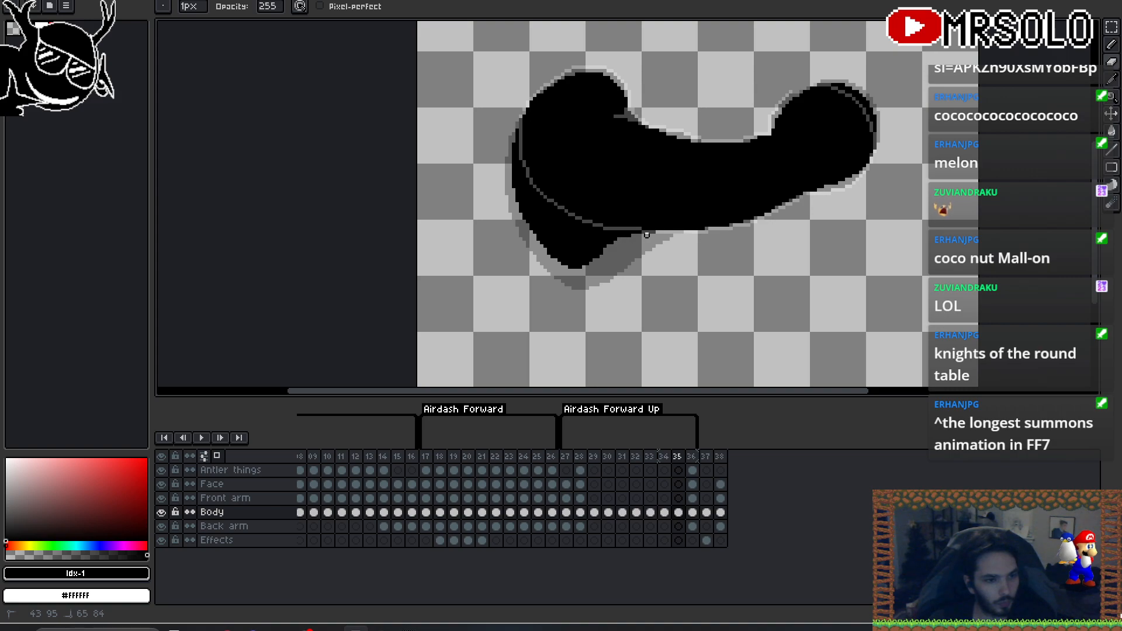
key("Left")
key("Right")
key("Left")
key("Right")
key("Left")
key("Left")
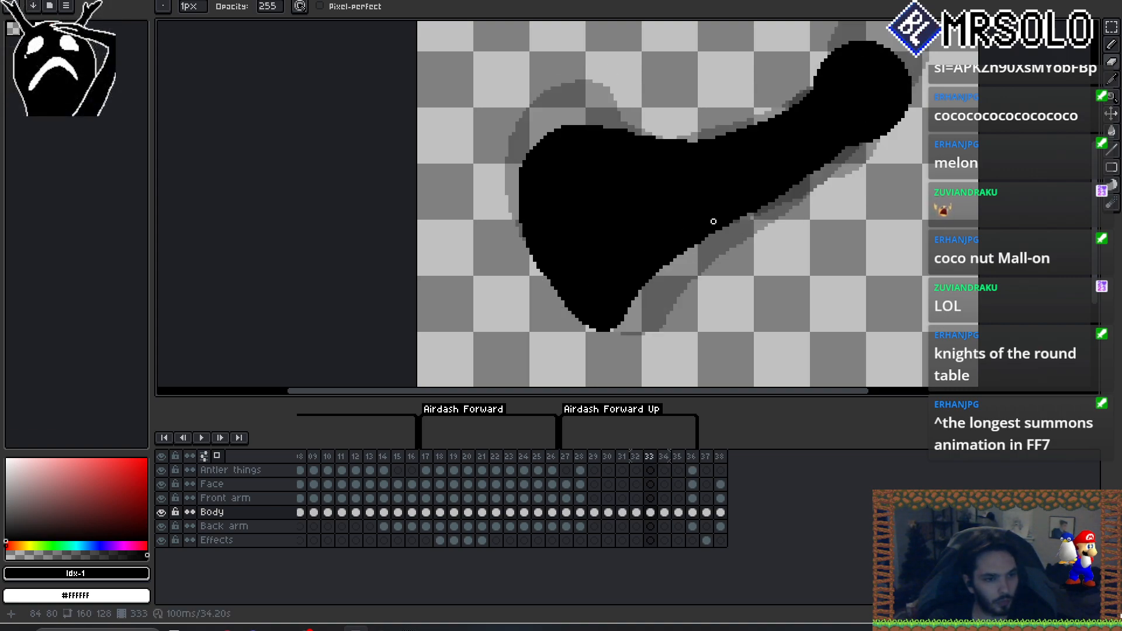
key("Right")
key("Right")
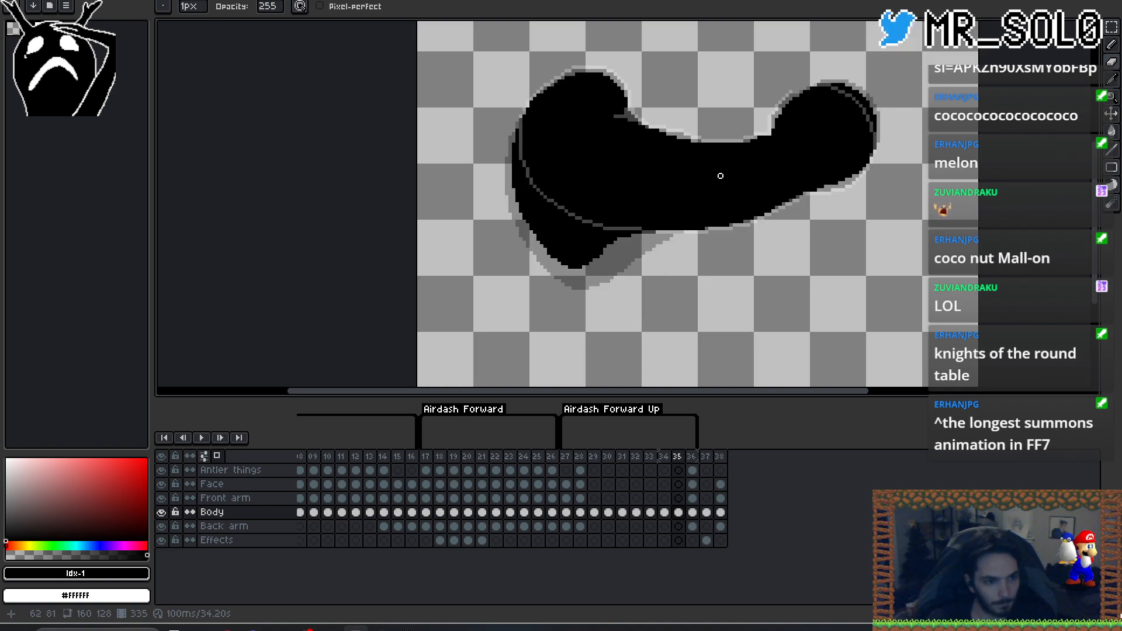
- Insert a new empty frame after frame 335 and select its Body layer cel
key("alt+n")
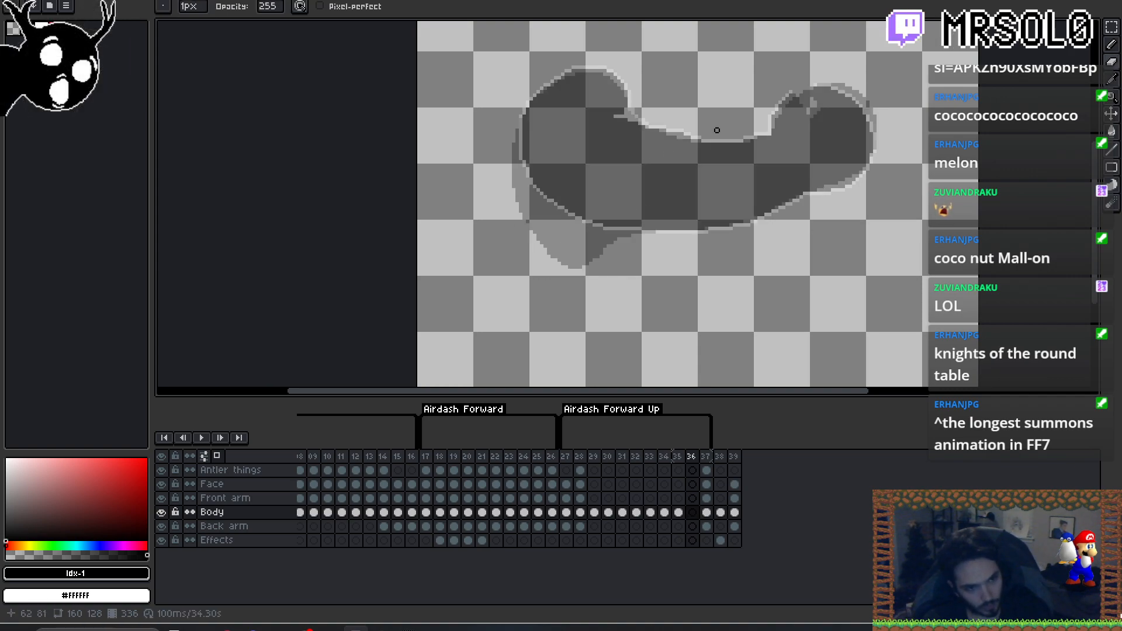
key("period")
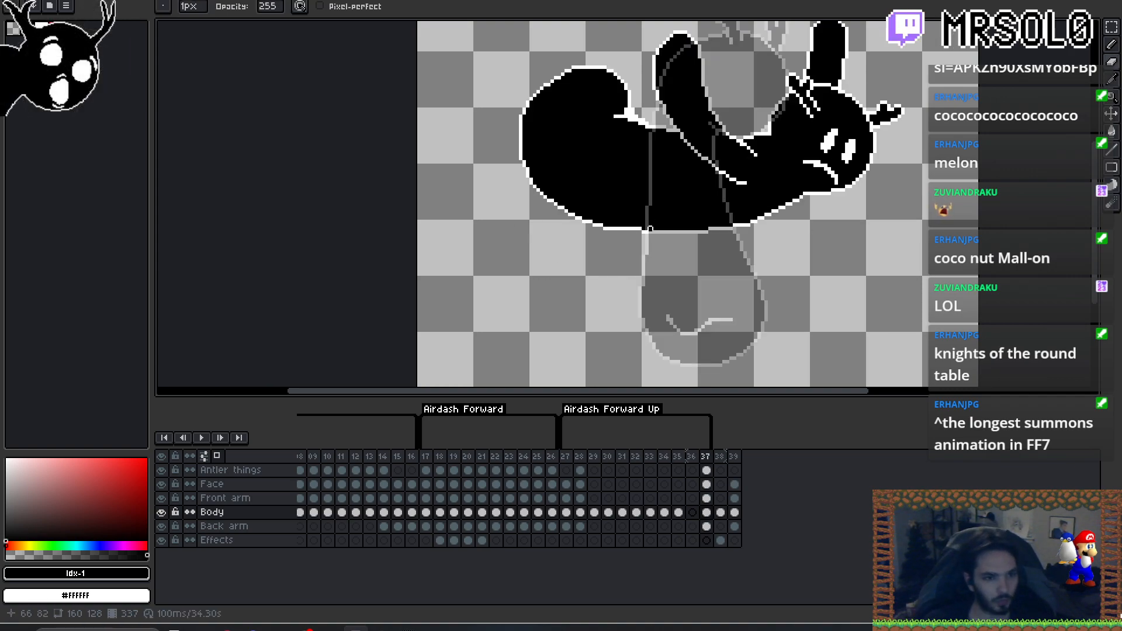
left_click(693, 512)
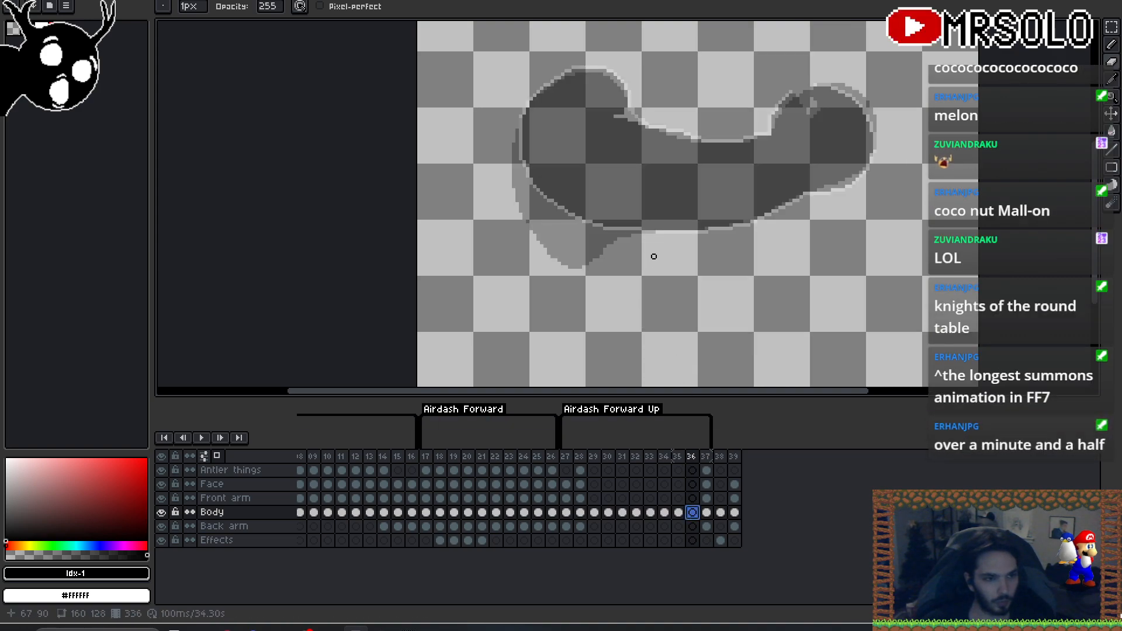
- Trace the rounded top of the rear in black with the 1px pencil, just inside the onion-skinned white outline
scroll(640, 150, "up", 5)
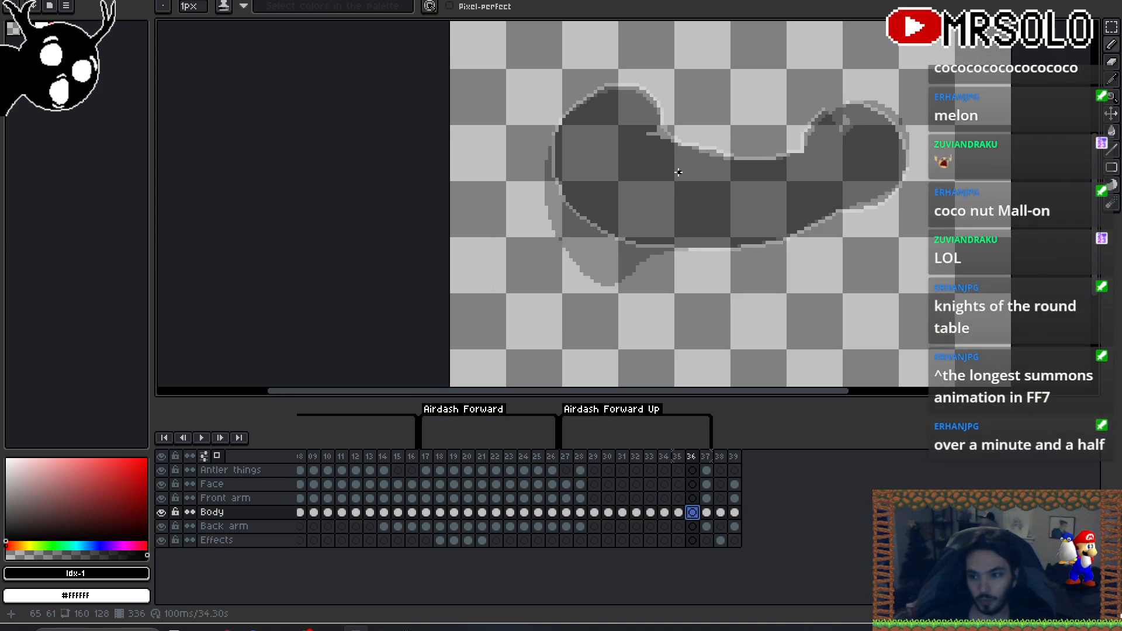
left_click(716, 102)
left_click_drag(713, 126, 719, 193)
left_click(721, 180)
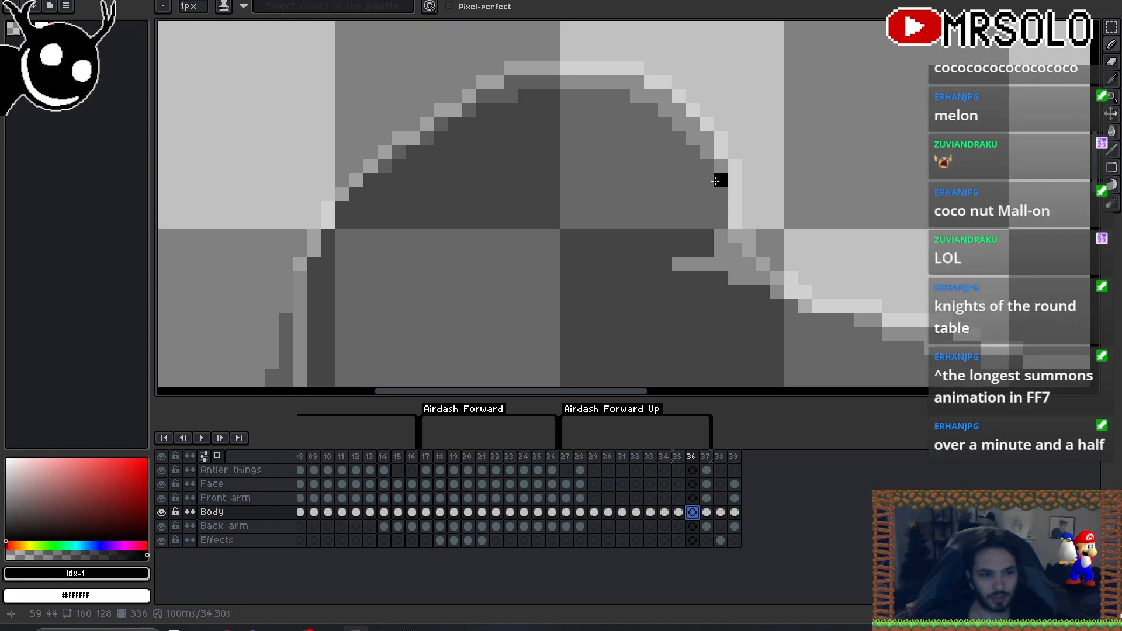
left_click(707, 151)
mouse_move(700, 141)
left_mouse_down()
mouse_move(679, 110)
mouse_move(691, 128)
left_mouse_up()
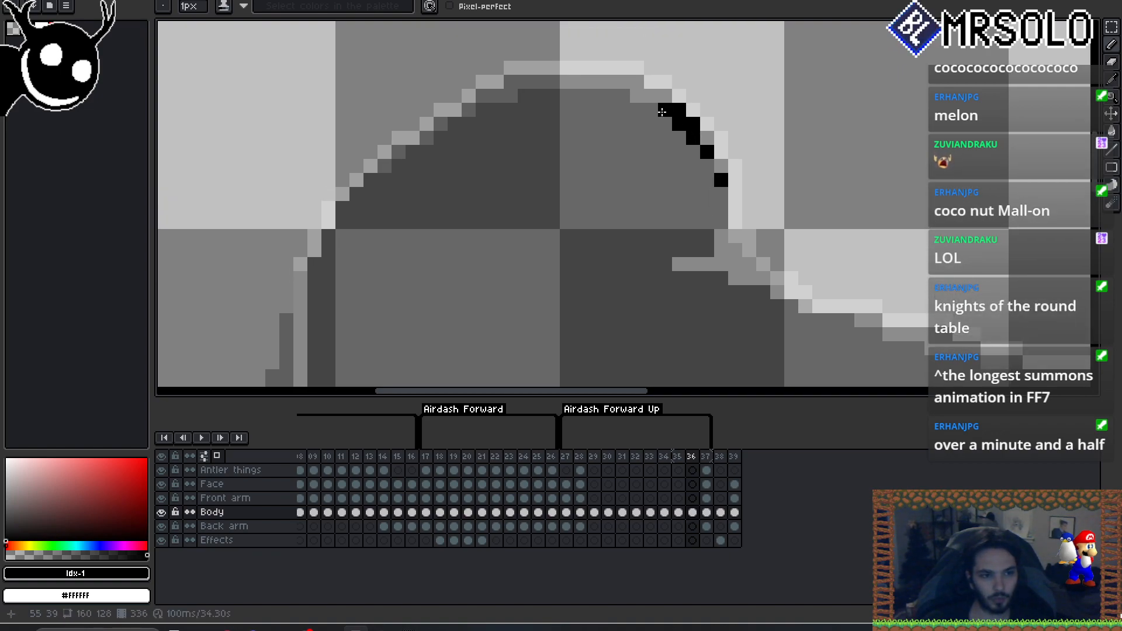
mouse_move(652, 96)
left_mouse_down()
mouse_move(622, 84)
mouse_move(516, 83)
mouse_move(515, 97)
mouse_move(442, 125)
mouse_move(457, 123)
mouse_move(372, 181)
left_mouse_up()
left_click_drag(453, 179, 561, 159)
left_click(463, 174)
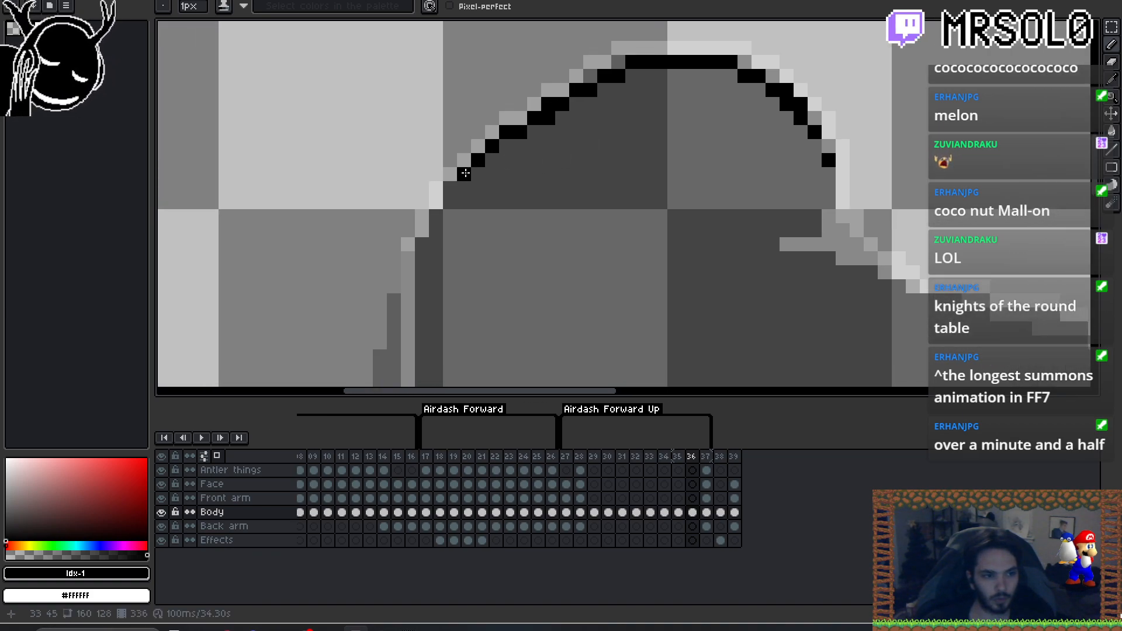
left_click(464, 160)
left_click(446, 175)
left_click(436, 188)
key("ctrl+z")
left_click(437, 205)
left_click(422, 233)
left_click_drag(421, 234, 478, 148)
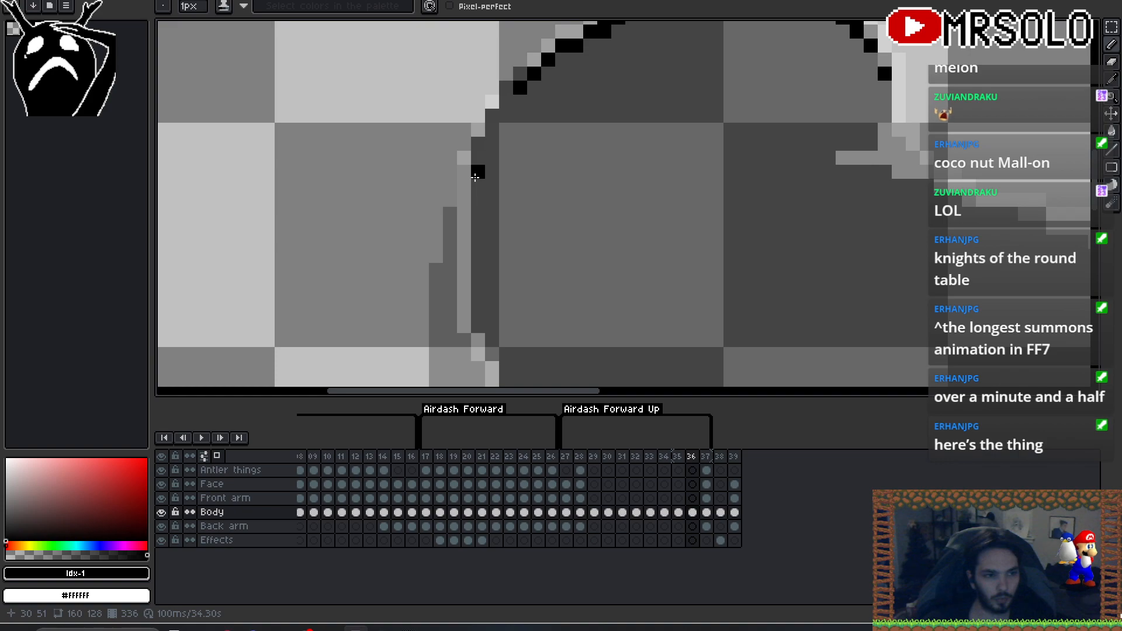
- Draw the back edge of the rear downward and curve it into a shallow lower bulge between the onion-skinned poses
left_click_drag(466, 301, 501, 423)
mouse_move(485, 137)
left_mouse_down()
mouse_move(485, 260)
mouse_move(514, 349)
mouse_move(515, 181)
left_mouse_up()
left_click_drag(516, 49, 515, 165)
left_click_drag(528, 52, 528, 242)
left_click_drag(515, 199, 514, 215)
mouse_move(590, 200)
left_mouse_down()
mouse_move(533, 155)
mouse_move(486, 170)
mouse_move(485, 225)
left_mouse_up()
left_click_drag(501, 178, 500, 252)
mouse_move(528, 210)
left_mouse_down()
mouse_move(528, 277)
mouse_move(474, 173)
mouse_move(517, 218)
mouse_move(564, 225)
mouse_move(738, 136)
mouse_move(790, 124)
mouse_move(784, 142)
mouse_move(686, 167)
left_mouse_up()
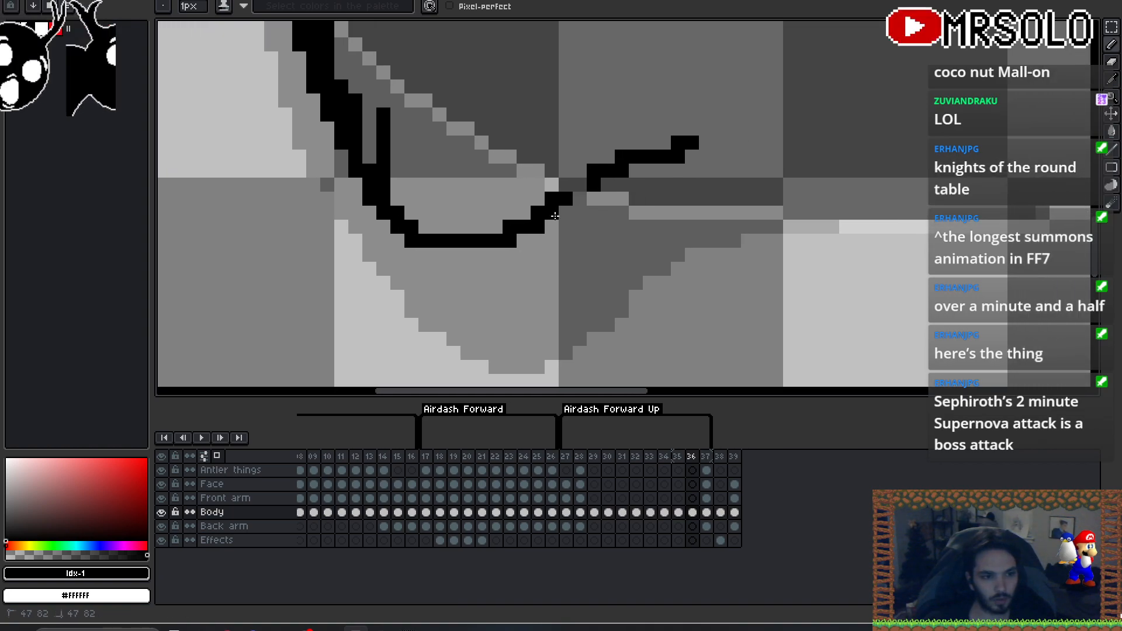
- Connect the lower bulge to the belly line and thicken the bottom of its curve
left_click_drag(554, 213, 693, 203)
left_click_drag(622, 212, 609, 213)
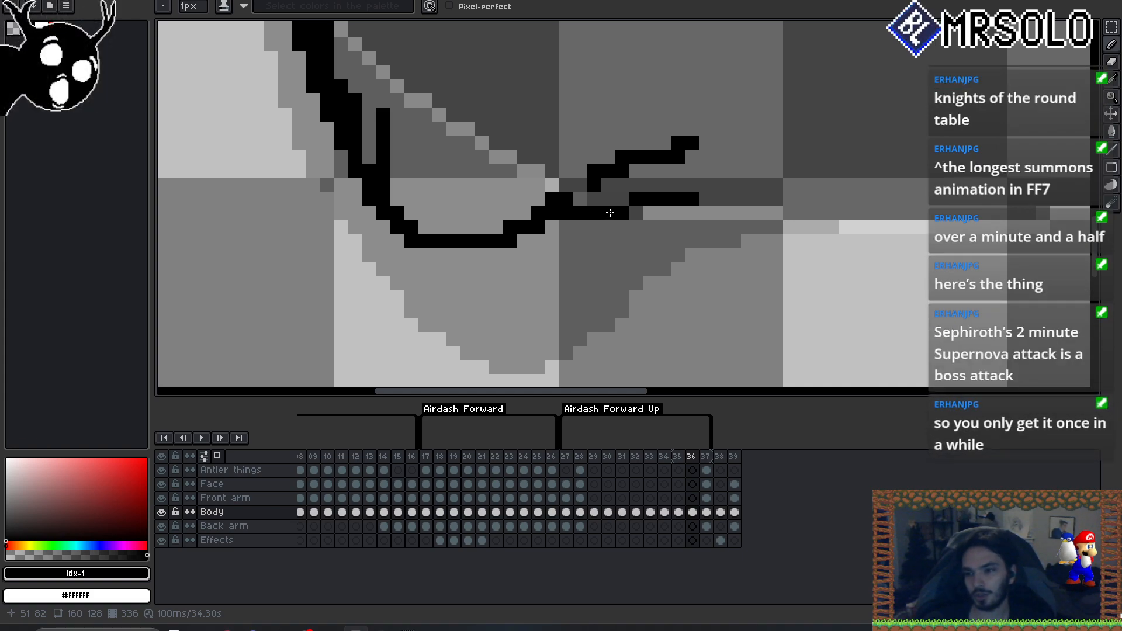
left_click_drag(610, 212, 522, 240)
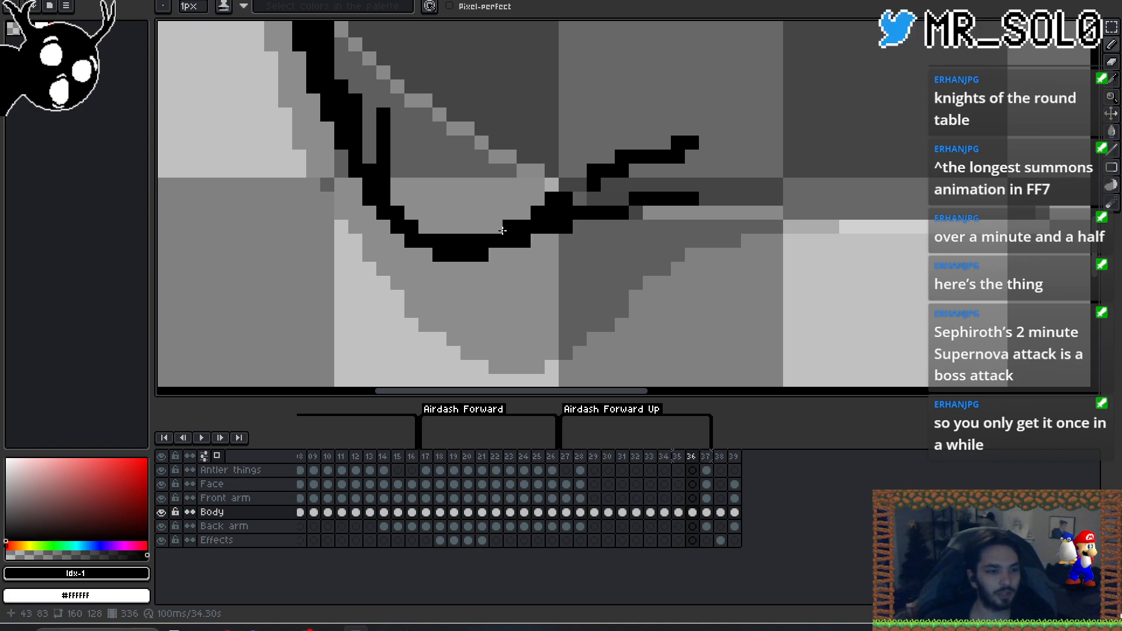
mouse_move(692, 203)
left_mouse_down()
mouse_move(437, 249)
mouse_move(526, 223)
mouse_move(609, 220)
mouse_move(731, 240)
mouse_move(890, 239)
mouse_move(397, 331)
left_mouse_up()
scroll(543, 227, "down", 3)
scroll(442, 259, "up", 4)
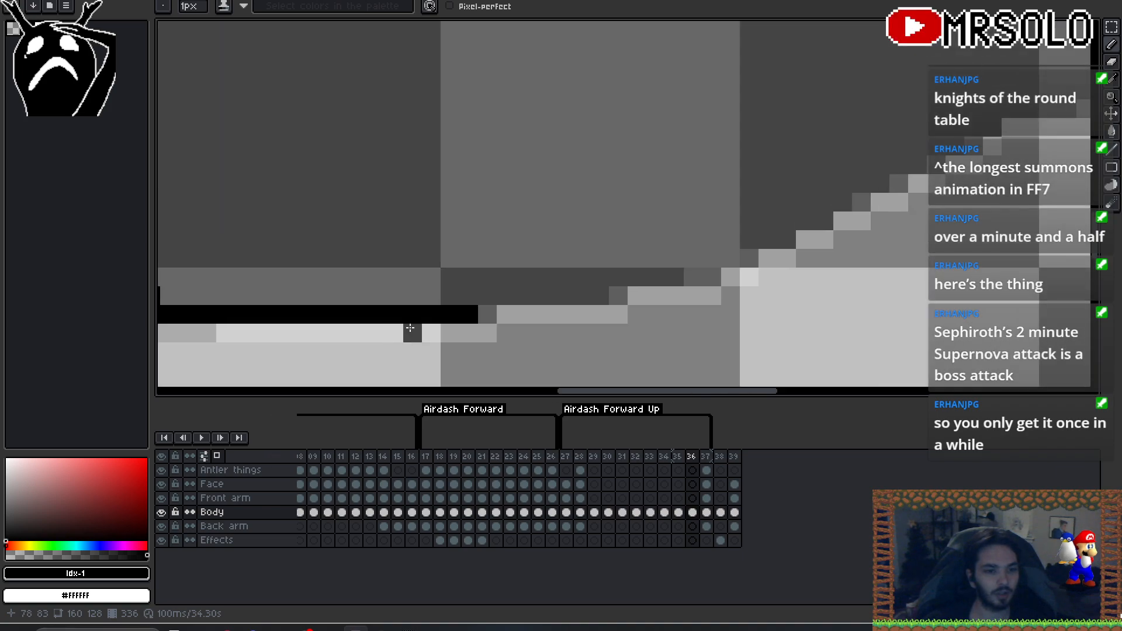
- Check frame 337's outline and trace the belly's underside forward on frame 336 with thick stepped rows of black
key("Right")
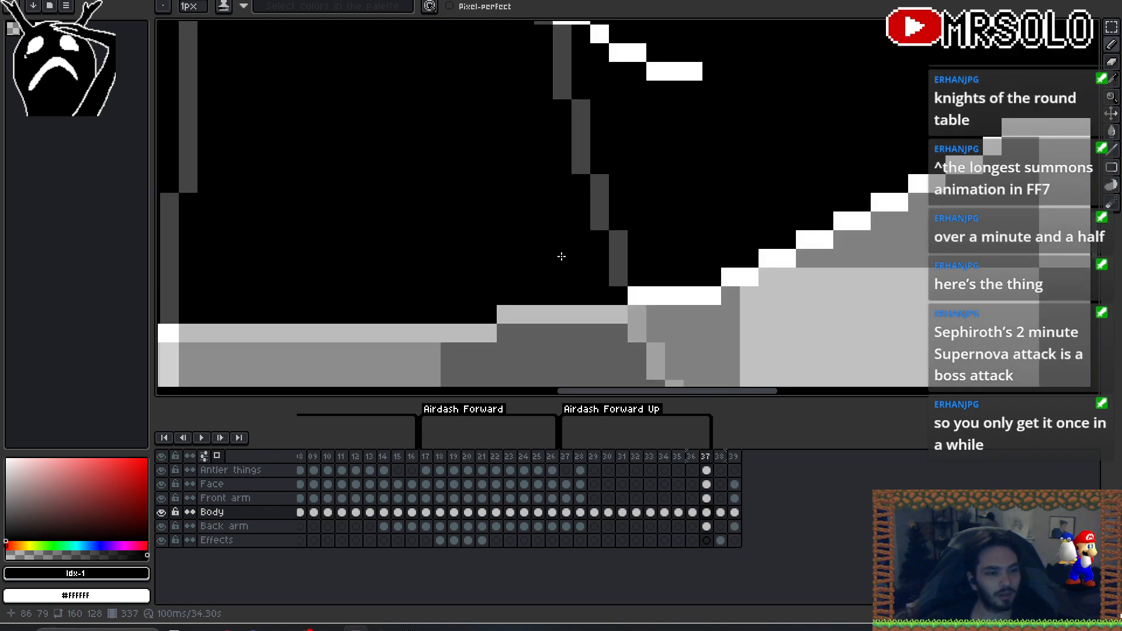
key("Left")
left_click(489, 312)
left_click_drag(602, 298, 353, 295)
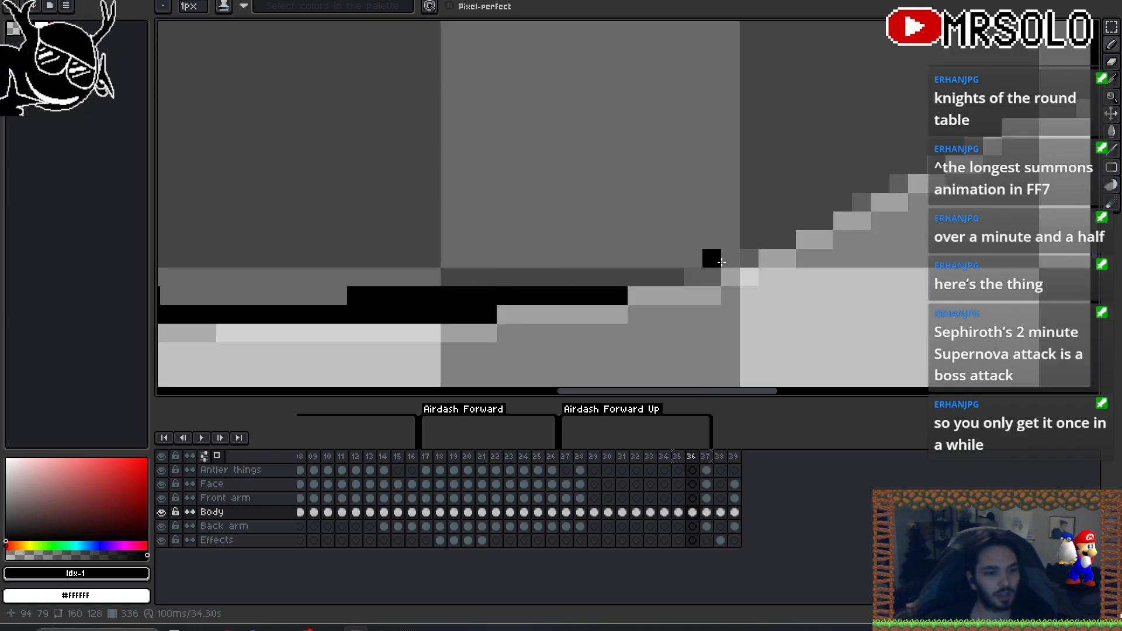
left_click_drag(712, 276, 432, 278)
left_click_drag(748, 257, 579, 258)
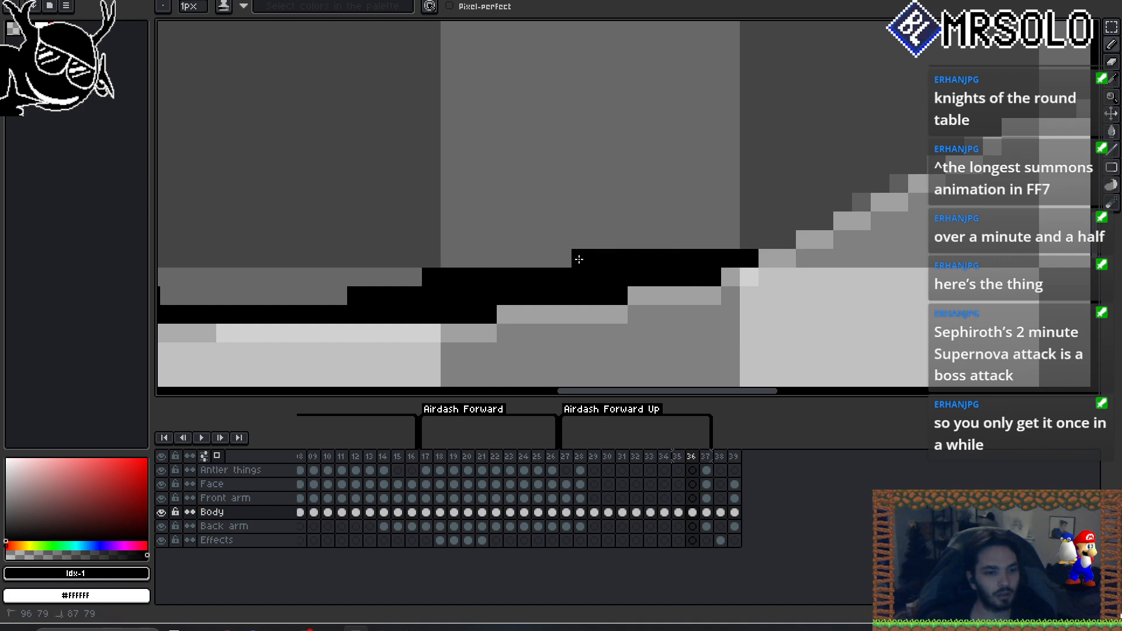
- Continue the black underside contour up the slope from the belly to the neck, following the onion-skinned outline
left_click_drag(787, 239, 647, 238)
left_click_drag(819, 221, 729, 221)
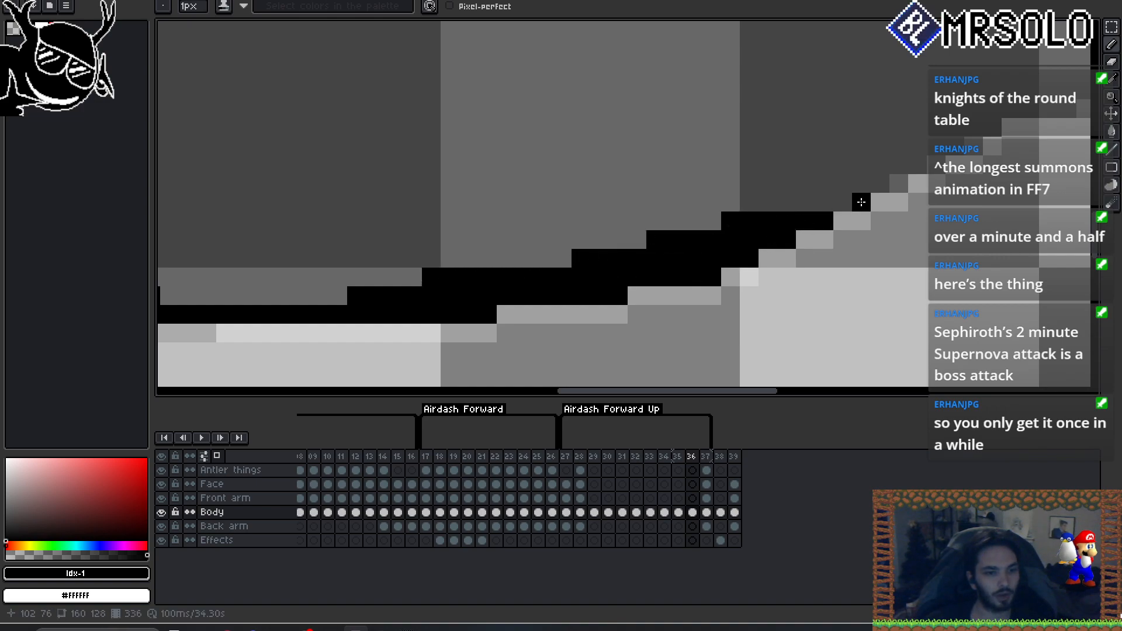
left_click_drag(861, 202, 770, 203)
left_click_drag(909, 181, 809, 181)
left_click(917, 163)
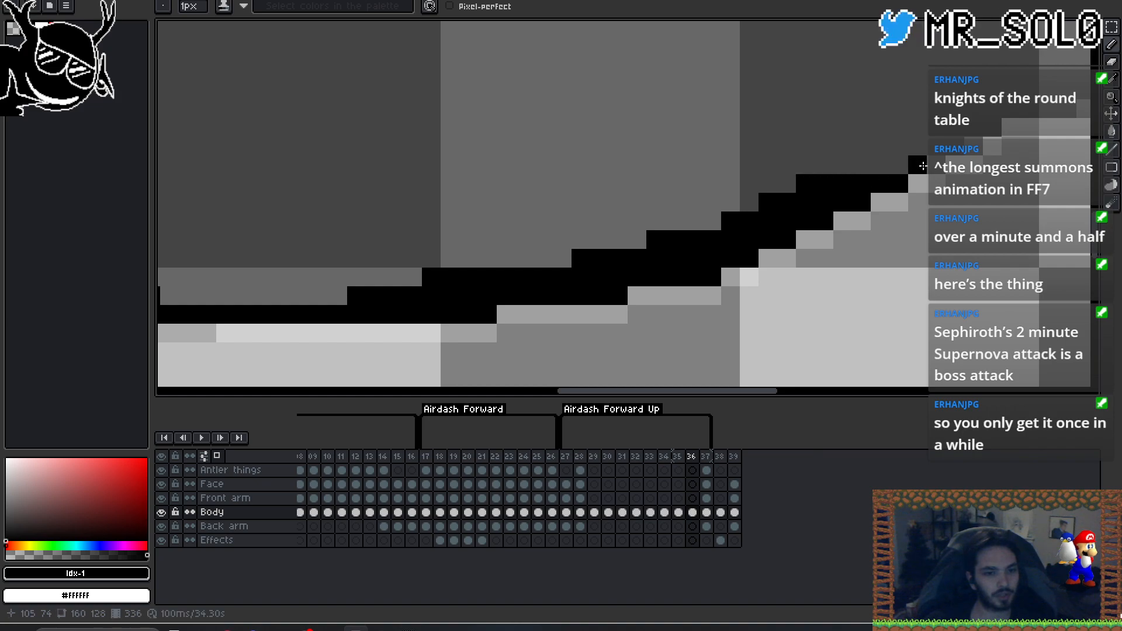
left_click_drag(917, 163, 876, 164)
mouse_move(970, 145)
left_mouse_down()
mouse_move(910, 146)
mouse_move(878, 181)
mouse_move(817, 184)
mouse_move(837, 174)
mouse_move(803, 173)
left_mouse_up()
left_click_drag(893, 179, 721, 257)
- Extend the contour along the underside of the head up to its front edge, checking it against the neighbouring frames
left_click_drag(819, 231, 667, 231)
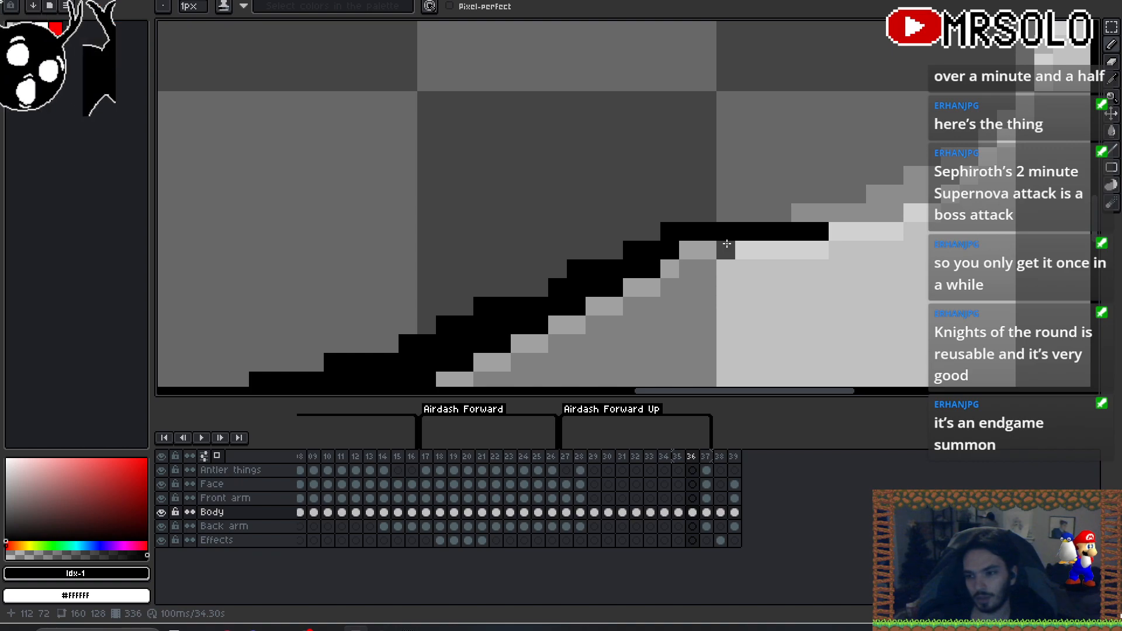
mouse_move(876, 222)
left_mouse_down()
mouse_move(794, 267)
mouse_move(807, 253)
mouse_move(667, 253)
left_mouse_up()
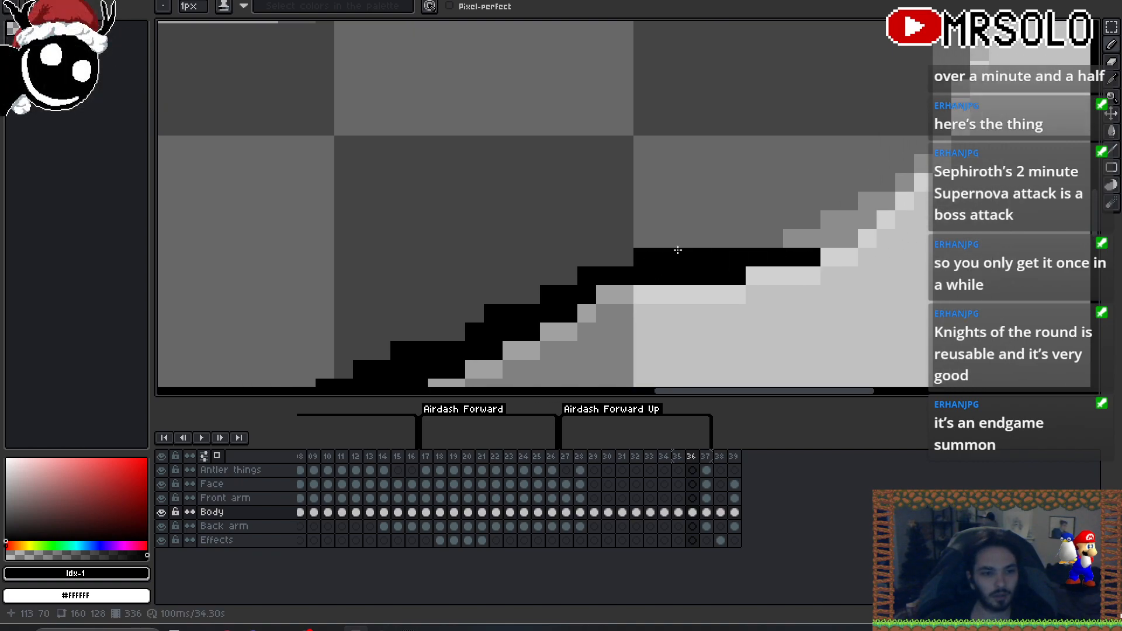
left_click_drag(851, 236, 735, 238)
left_click_drag(862, 221, 773, 220)
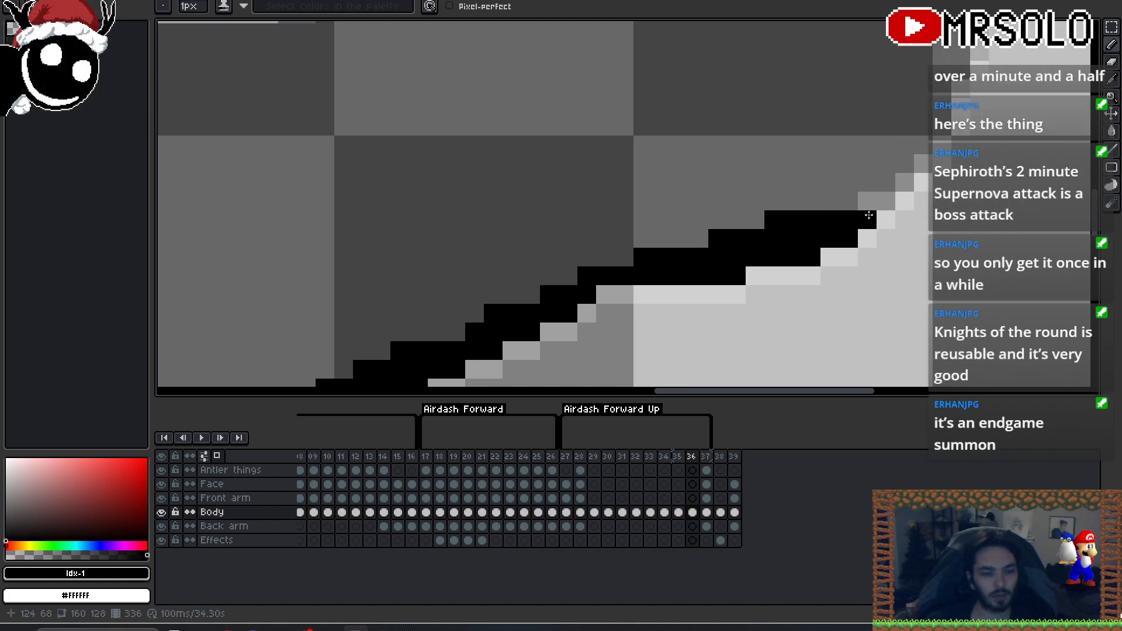
left_click_drag(882, 200, 810, 201)
left_click_drag(902, 182, 866, 181)
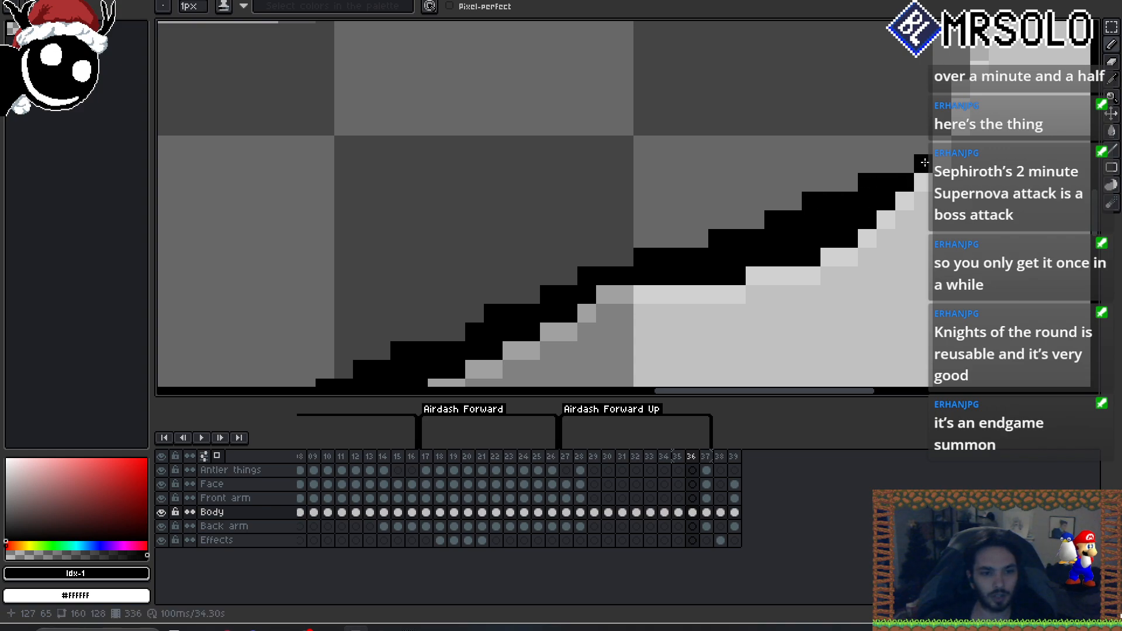
key("Left")
key("Right")
key("Right")
key("Left")
left_click_drag(925, 163, 859, 163)
scroll(856, 296, "down", 3)
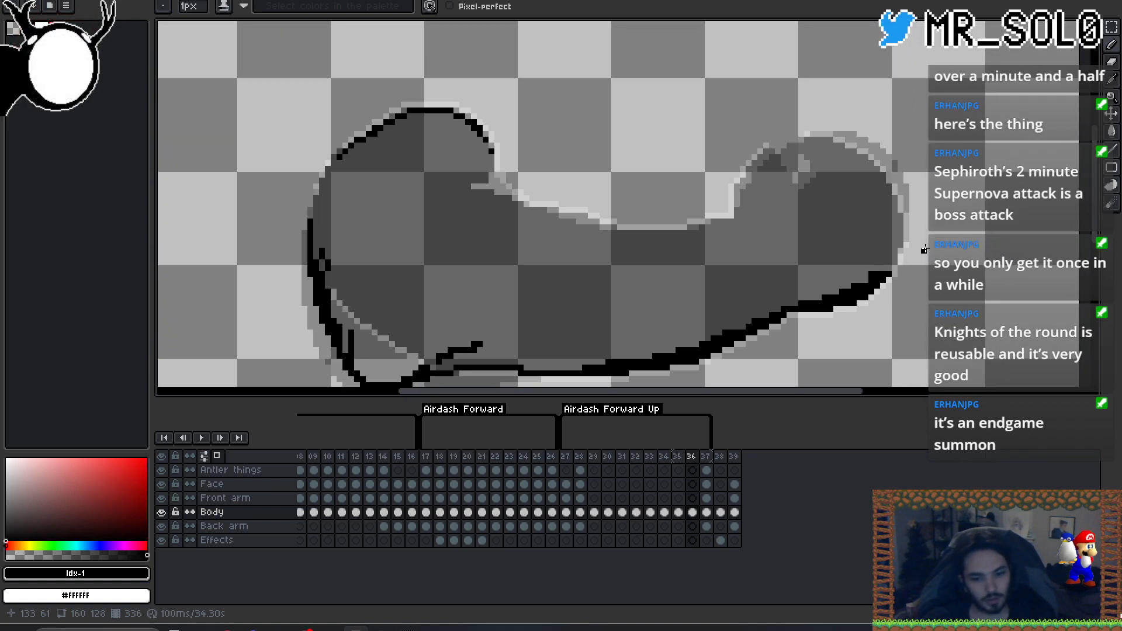
- Enlarge the pencil to 24px and block in the round head in black over the onion-skinned head
key("b")
key("plus")
key("plus")
key("plus")
key("plus")
key("plus")
key("plus")
key("plus")
key("plus")
key("plus")
key("plus")
key("plus")
key("plus")
key("plus")
key("plus")
key("plus")
key("plus")
key("plus")
key("plus")
key("plus")
key("plus")
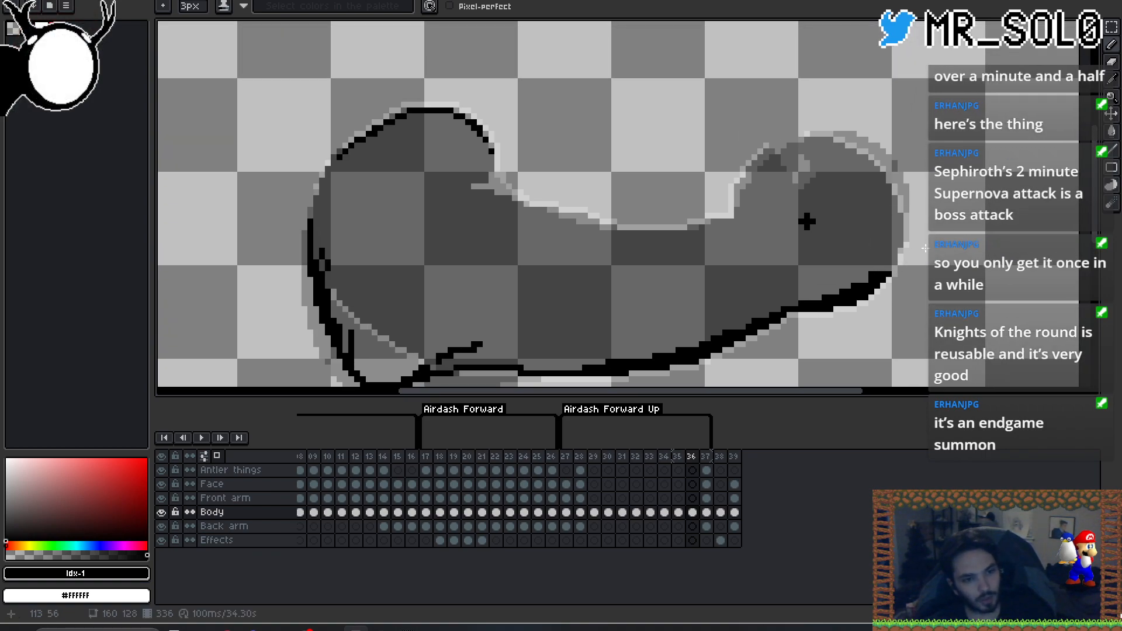
key("minus")
key("minus")
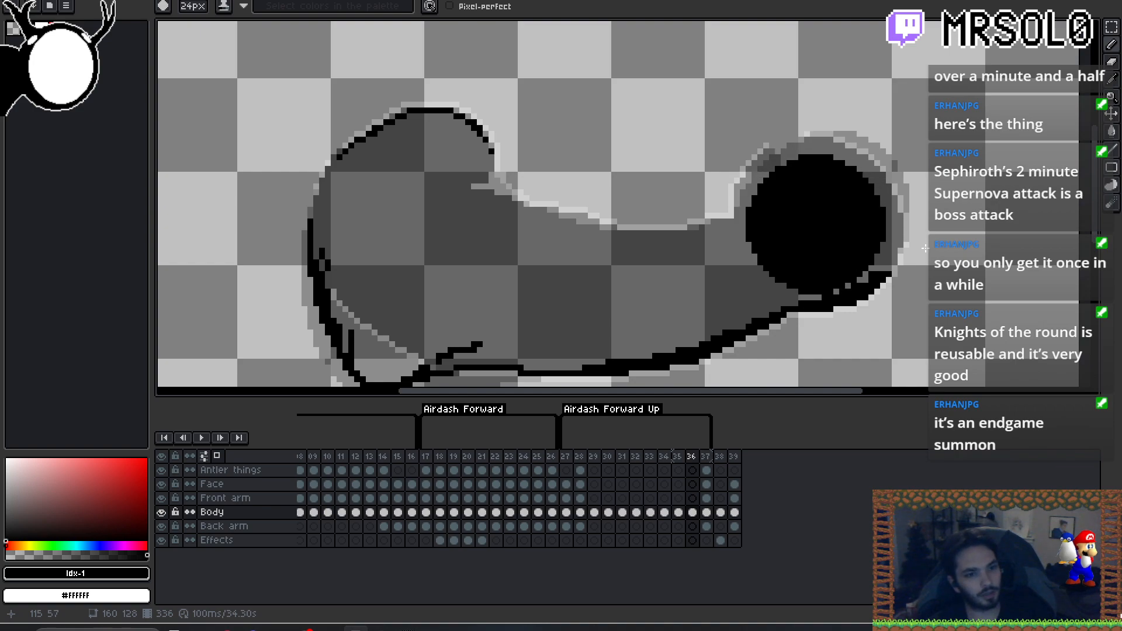
left_click_drag(822, 218, 822, 223)
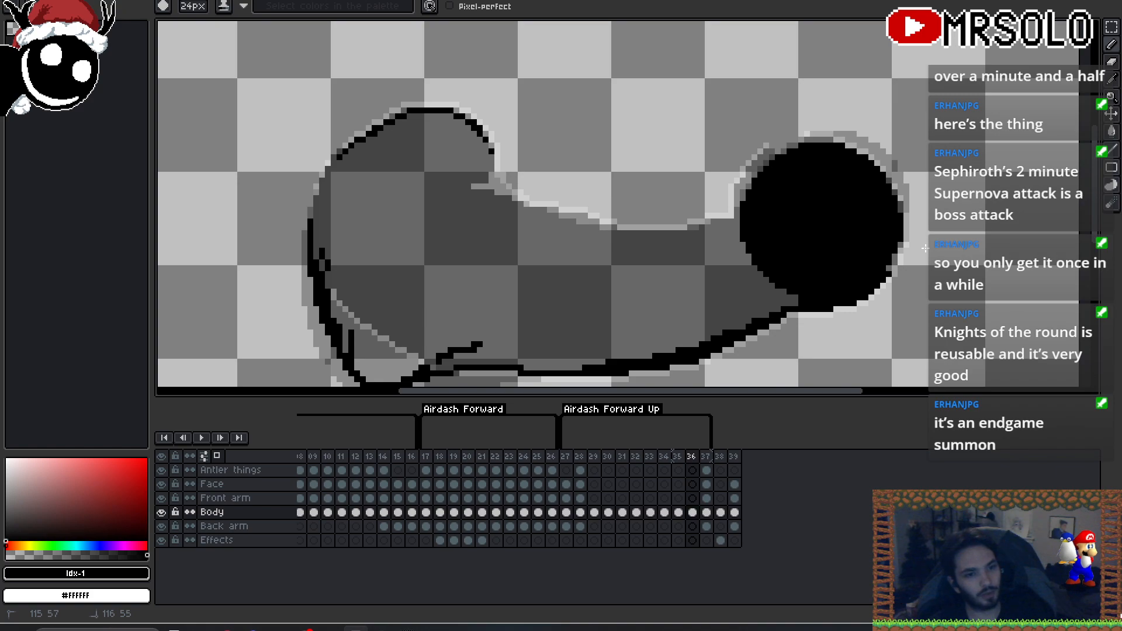
left_click_drag(821, 225, 828, 218)
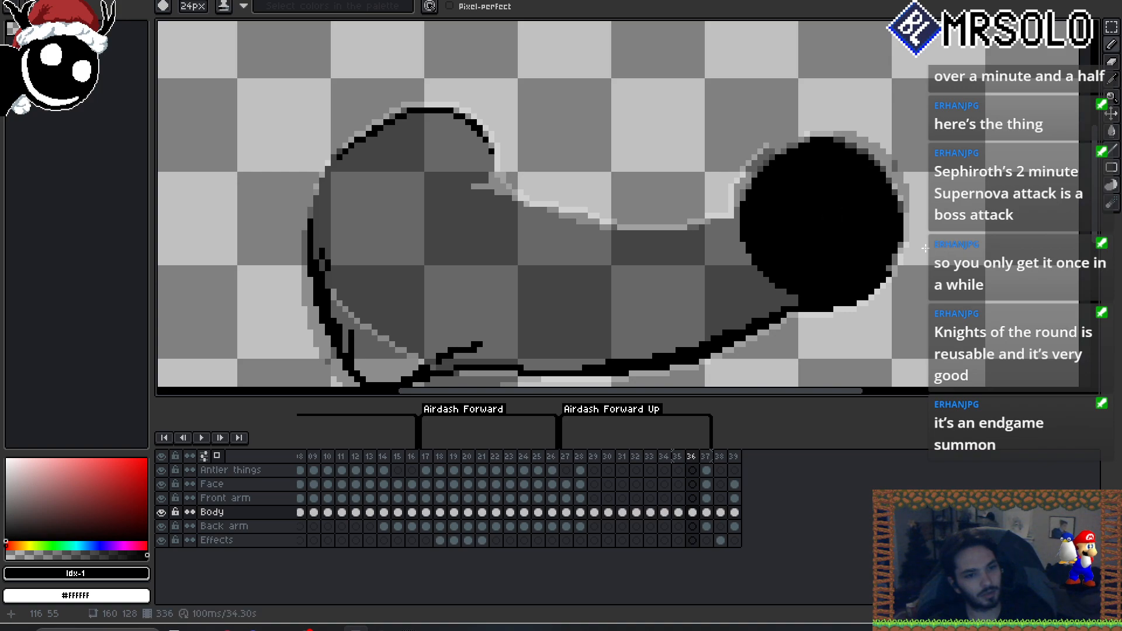
left_click(820, 213)
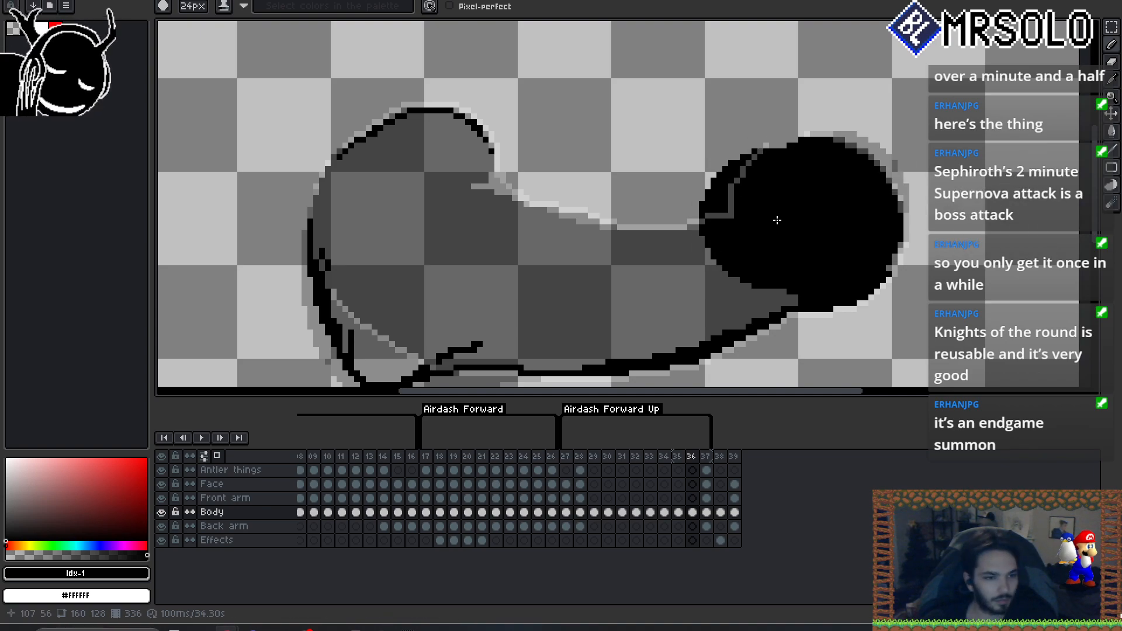
left_click_drag(792, 222, 819, 198)
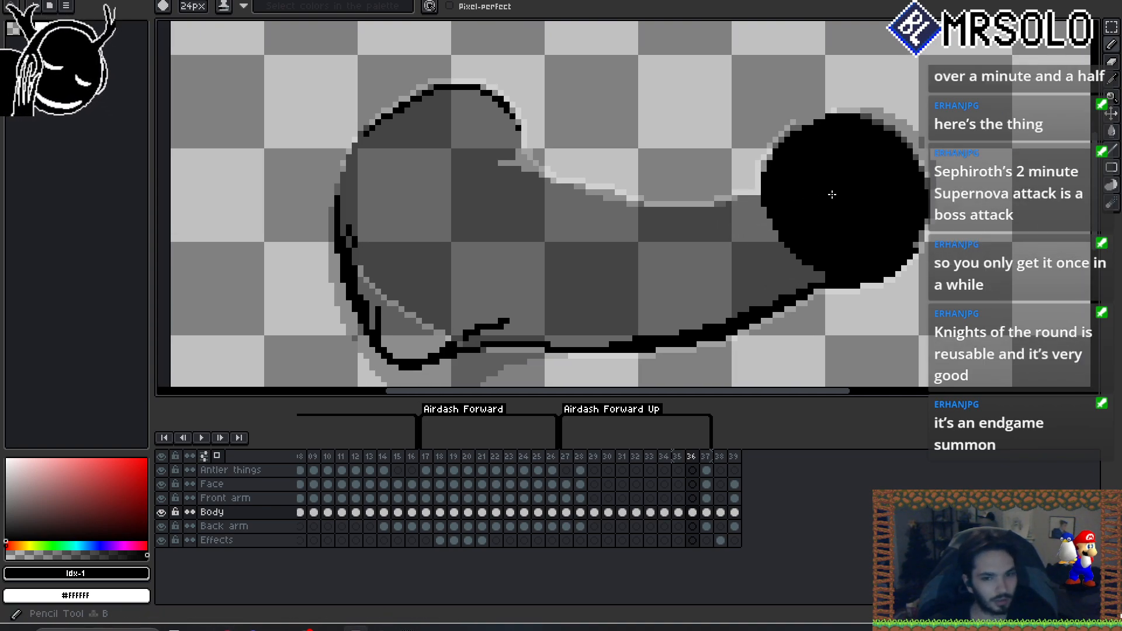
- Reduce the pencil to 1px and draw black strokes along the rear's back edge, joining it to the top curve of the outline
left_click_drag(590, 208, 636, 171)
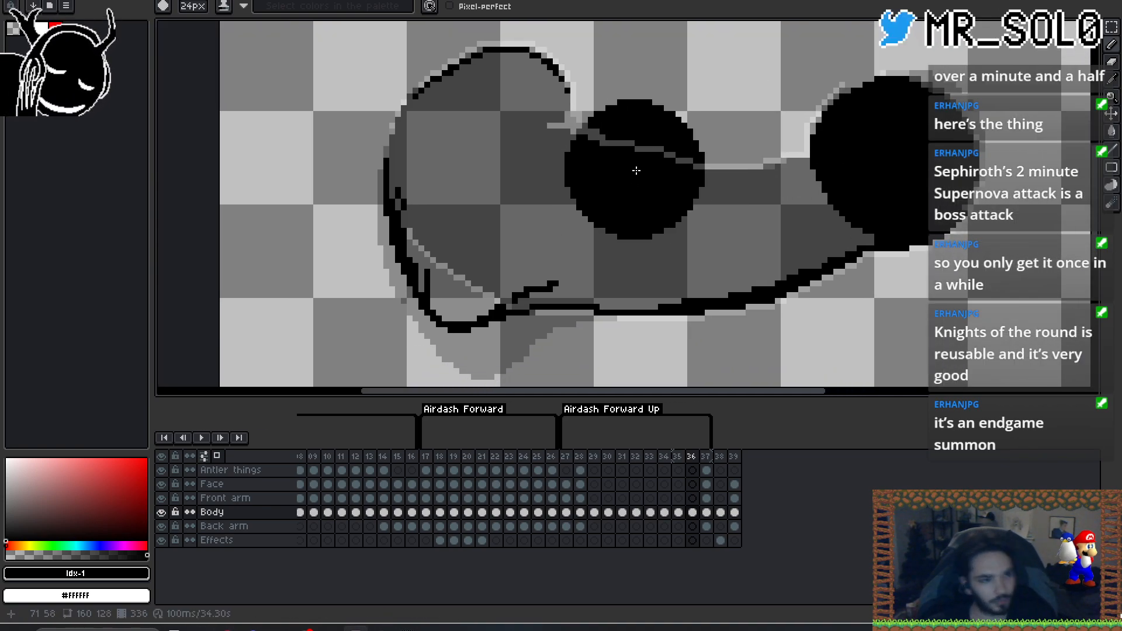
key("minus")
key("minus")
key("minus")
key("minus")
key("minus")
key("minus")
key("minus")
key("minus")
key("minus")
key("minus")
key("minus")
key("minus")
key("minus")
key("minus")
key("minus")
key("minus")
key("minus")
key("minus")
key("minus")
key("minus")
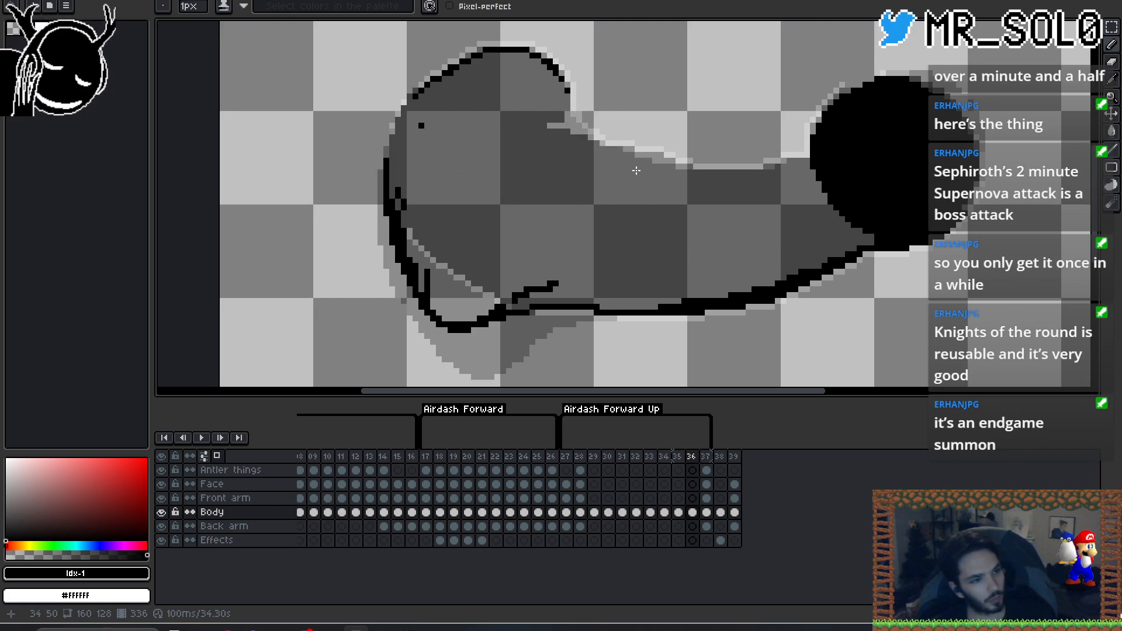
left_click_drag(430, 112, 401, 157)
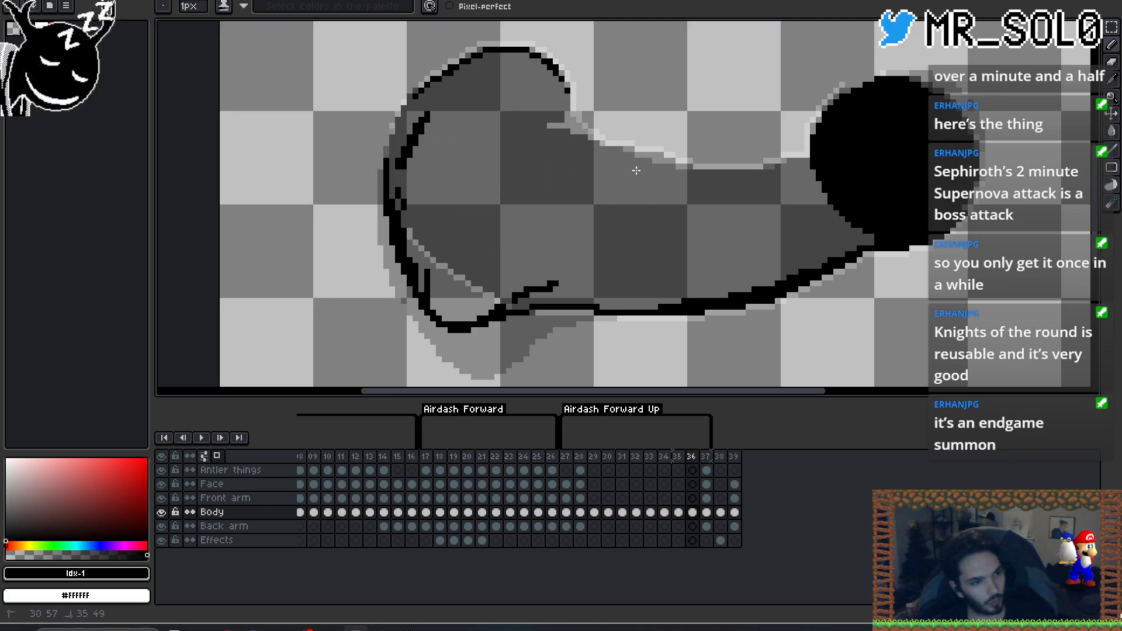
left_click_drag(428, 119, 422, 102)
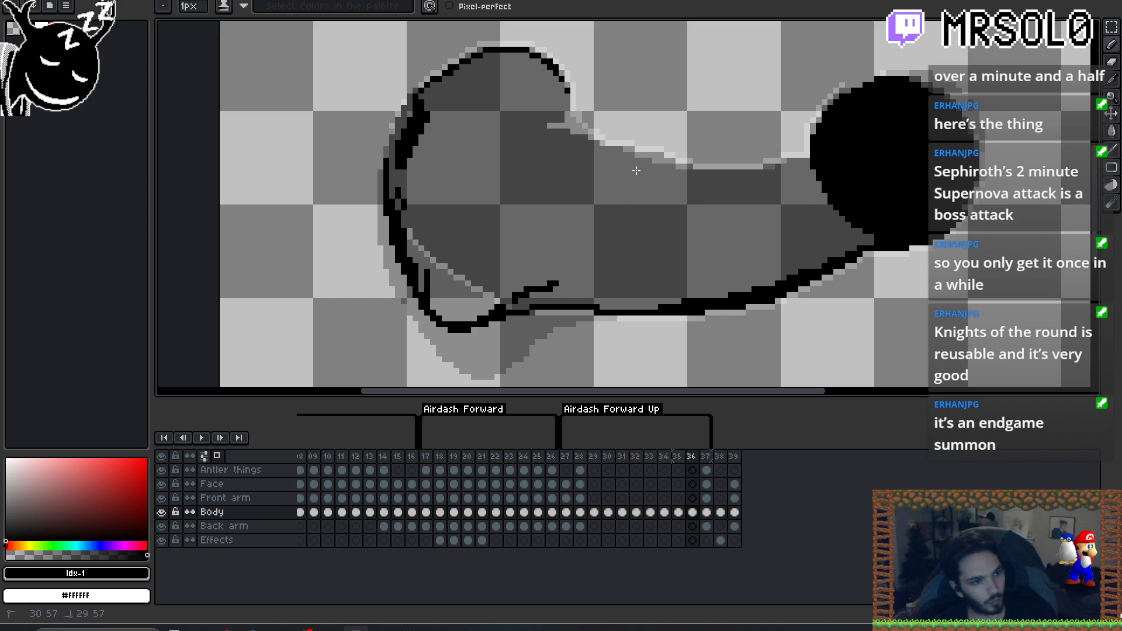
key("g")
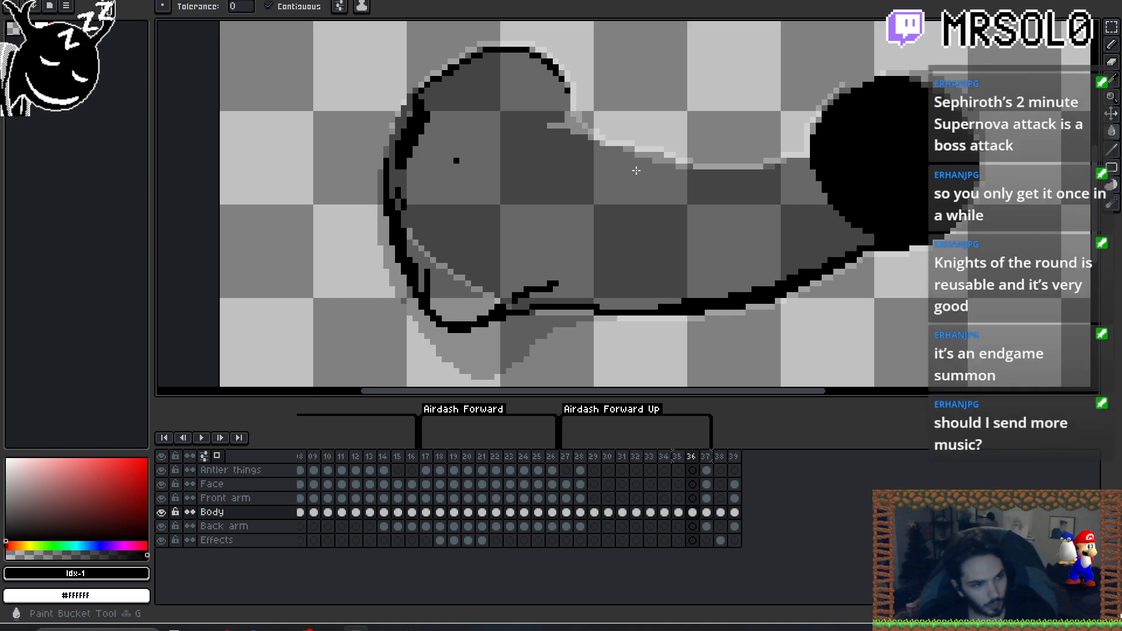
left_click(636, 170)
key("ctrl+z")
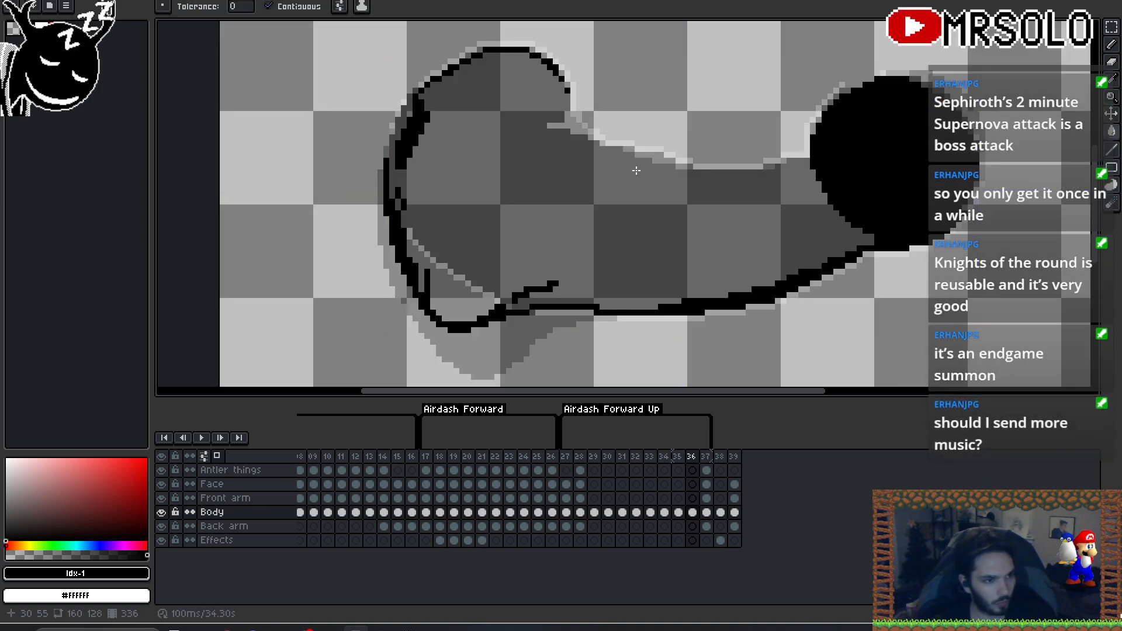
key("b")
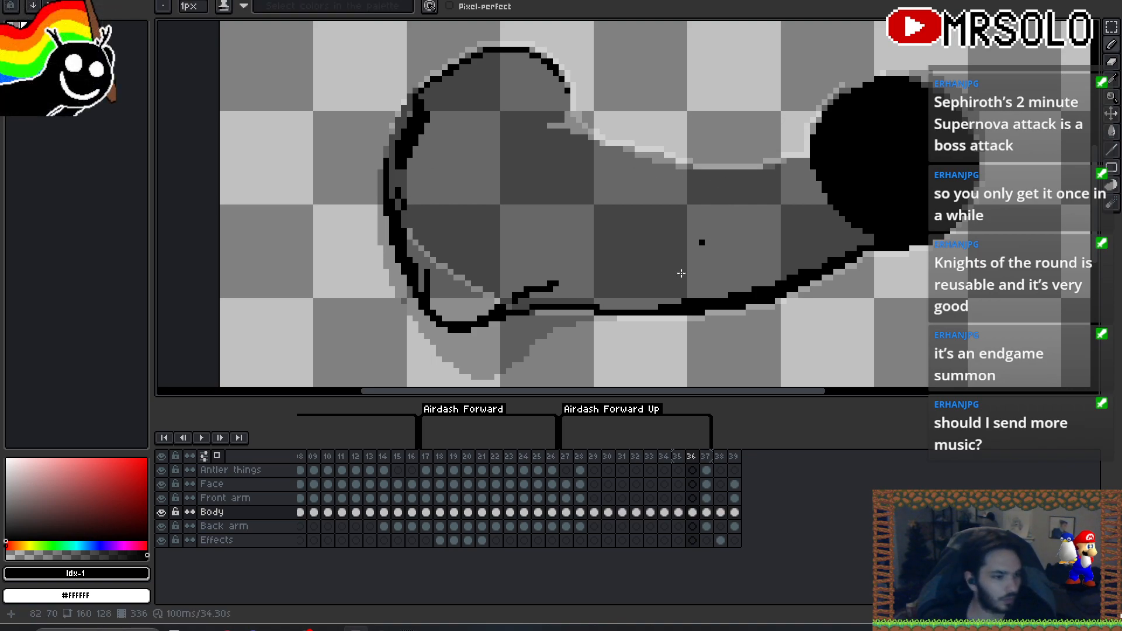
left_click(221, 458)
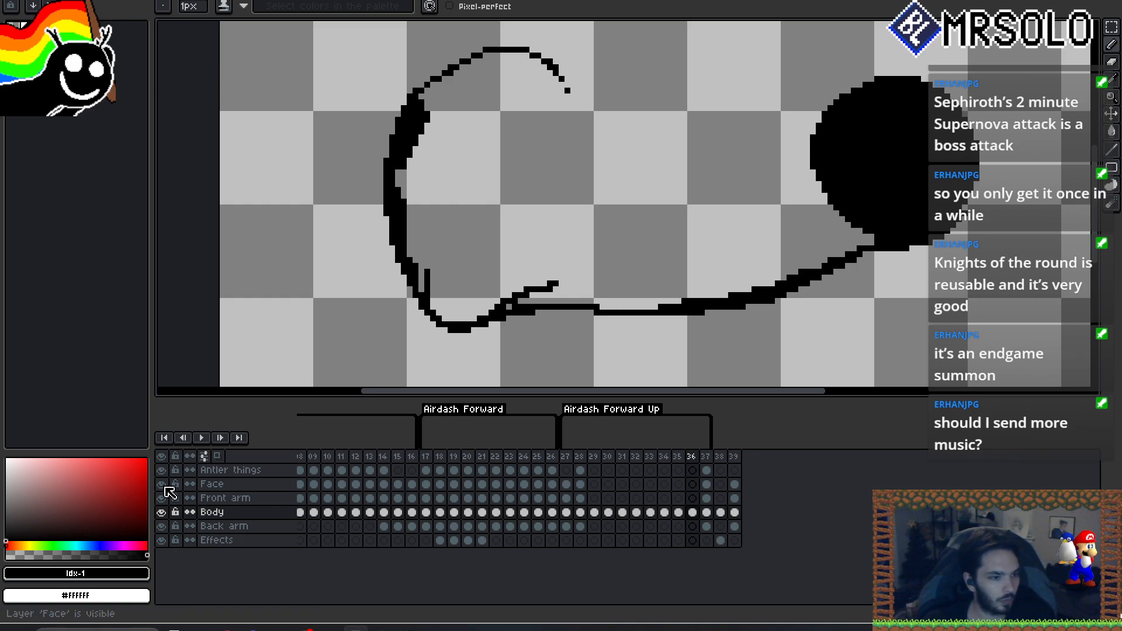
left_click(219, 458)
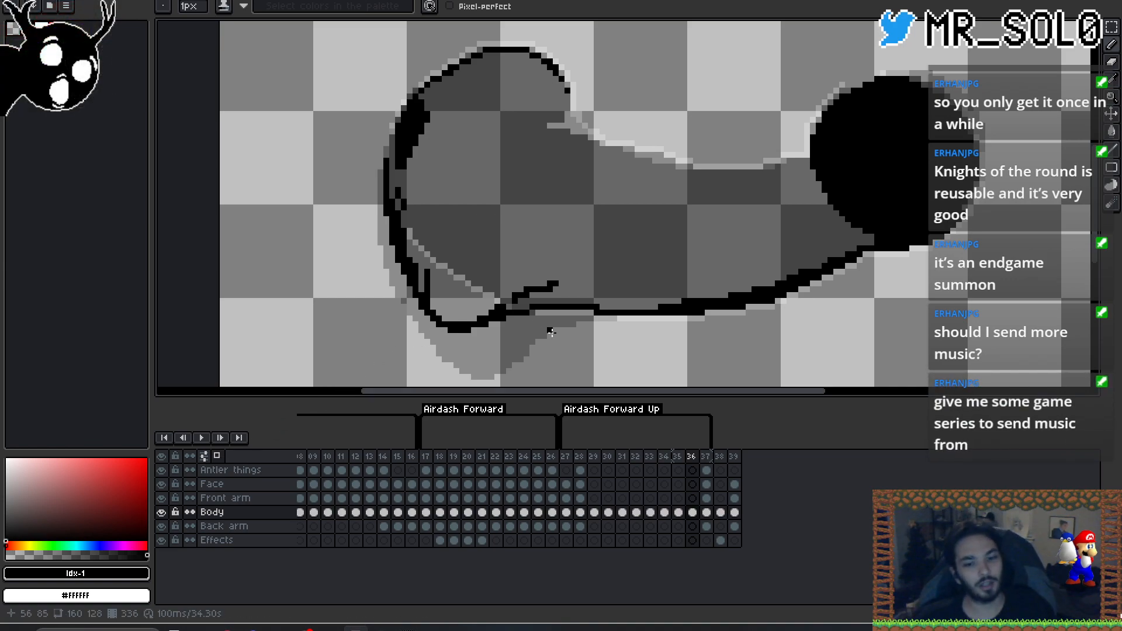
- Trace the upper contour of the neck and back in black from the head toward the rear, following the onion-skinned outline
scroll(606, 281, "up", 3)
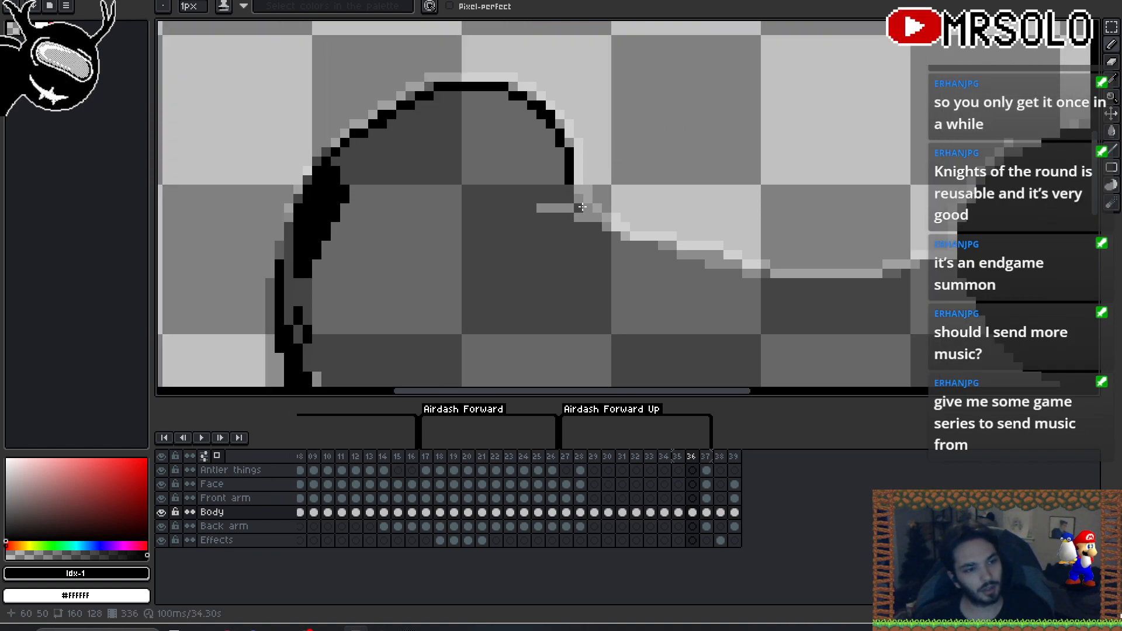
scroll(825, 261, "up", 2)
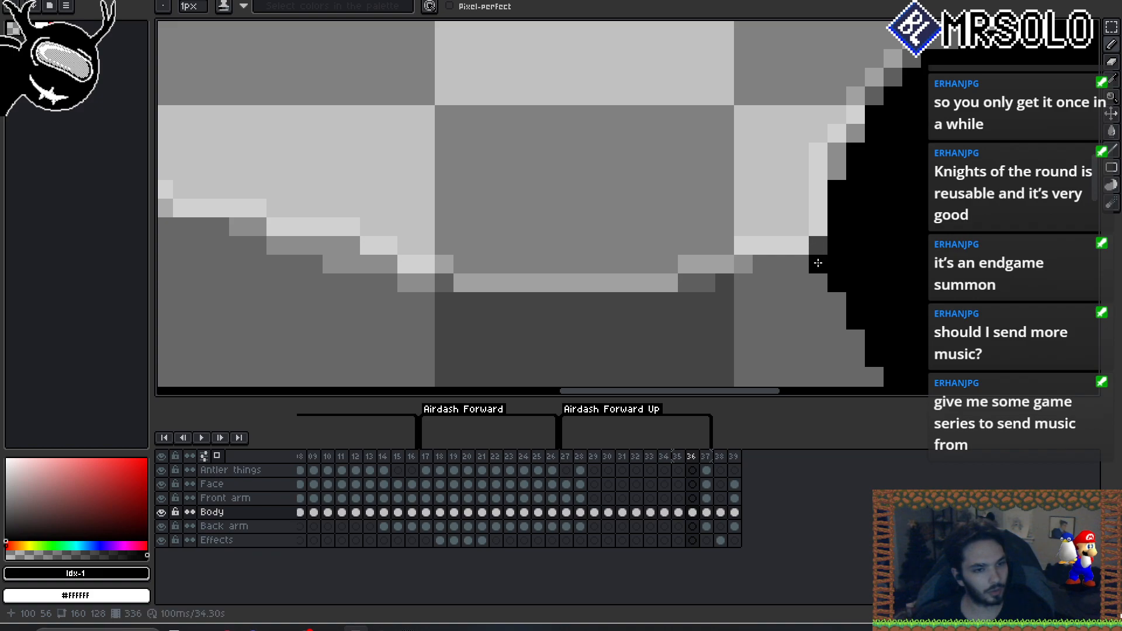
mouse_move(754, 266)
left_mouse_down()
mouse_move(813, 274)
mouse_move(723, 280)
left_mouse_up()
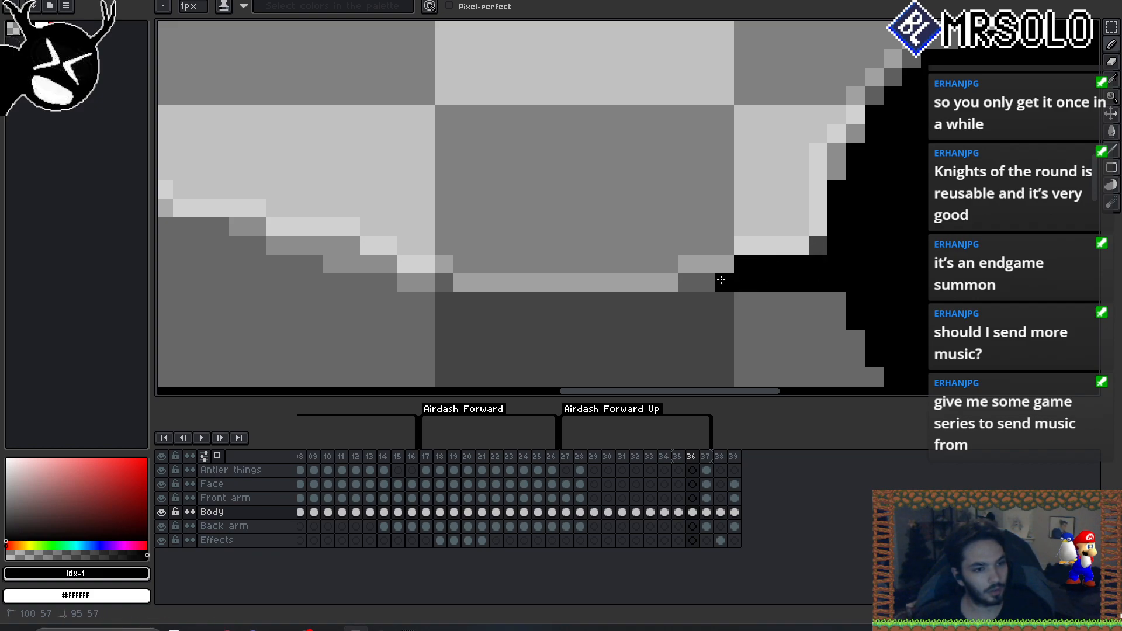
left_click_drag(822, 297, 674, 299)
mouse_move(603, 305)
left_mouse_down()
mouse_move(429, 306)
mouse_move(422, 287)
mouse_move(370, 286)
left_mouse_up()
left_click_drag(392, 285, 582, 275)
- Continue the black contour up the slope to the raised rear and start blocking in the notch where they meet
left_click_drag(426, 227, 355, 222)
mouse_move(312, 189)
left_mouse_down()
mouse_move(266, 185)
mouse_move(275, 162)
mouse_move(240, 162)
mouse_move(293, 161)
mouse_move(605, 245)
mouse_move(697, 286)
mouse_move(561, 244)
mouse_move(543, 224)
mouse_move(467, 225)
left_mouse_up()
mouse_move(413, 225)
left_mouse_down()
mouse_move(469, 210)
mouse_move(438, 202)
left_mouse_up()
left_click_drag(524, 183, 427, 187)
scroll(561, 193, "down", 2)
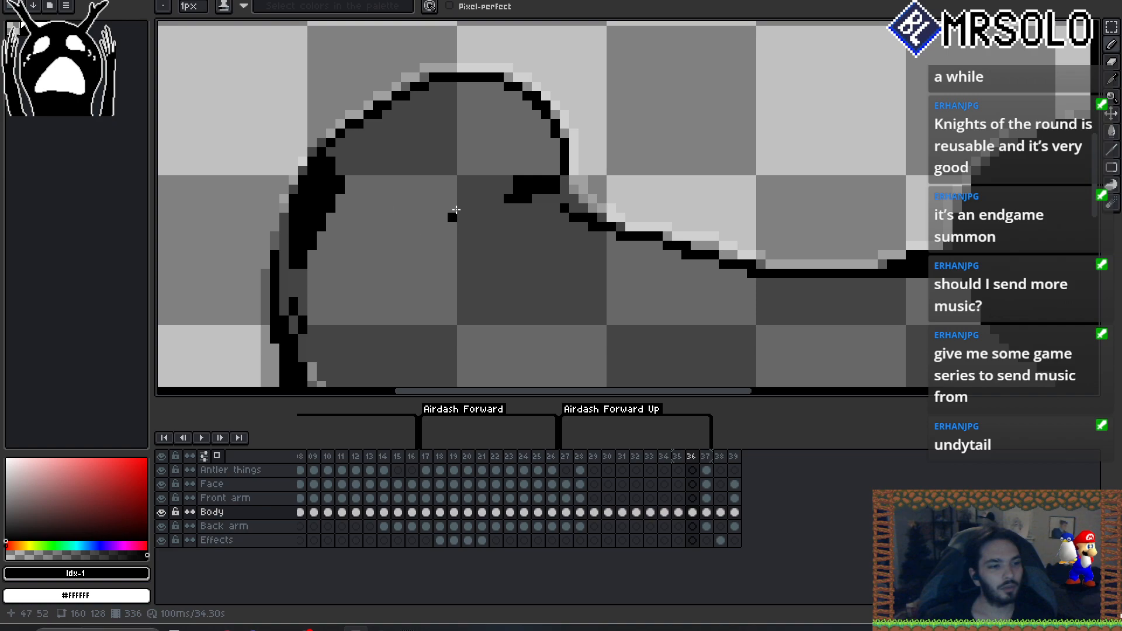
left_click_drag(455, 216, 504, 195)
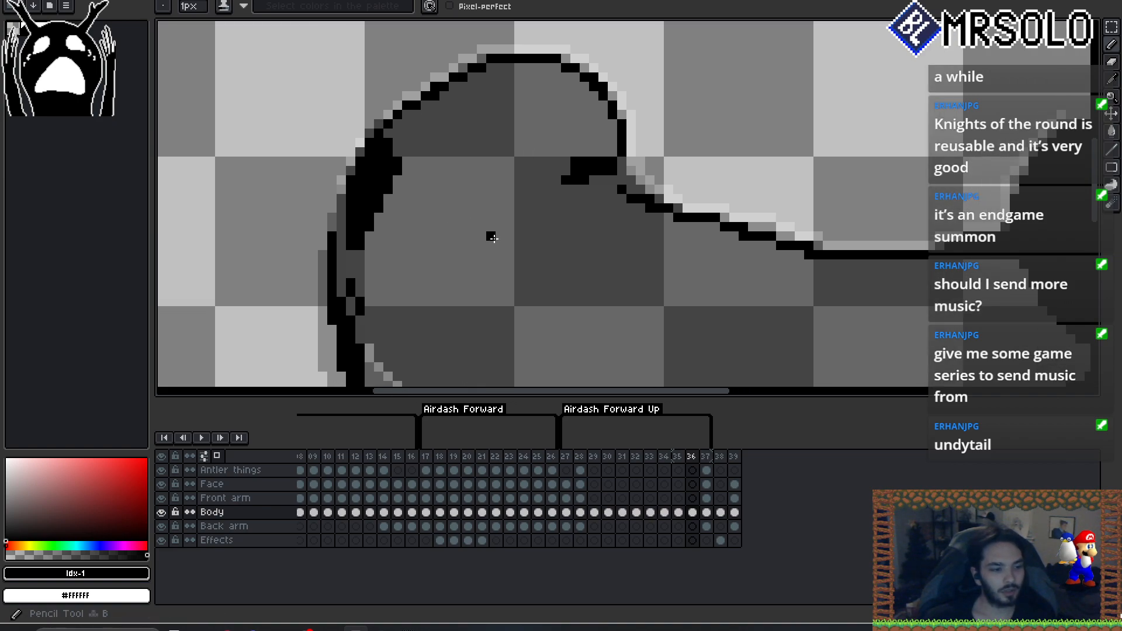
left_click_drag(534, 310, 465, 194)
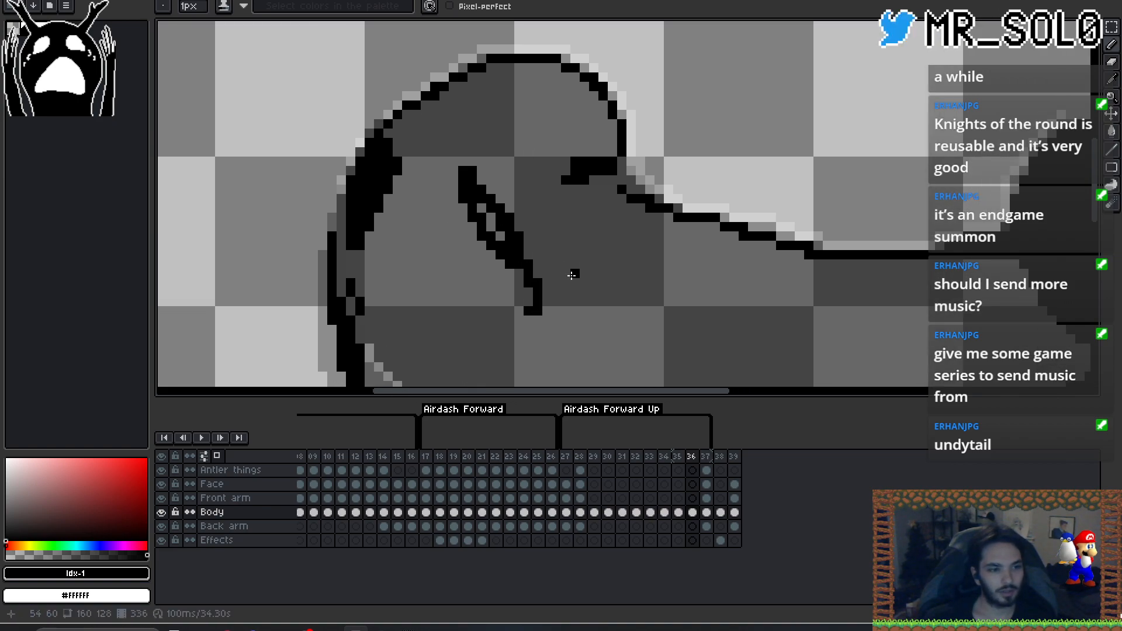
key("ctrl+z")
- Close the remaining outline gap at the notch between the raised rear and the back with black pixels
scroll(594, 192, "up", 4)
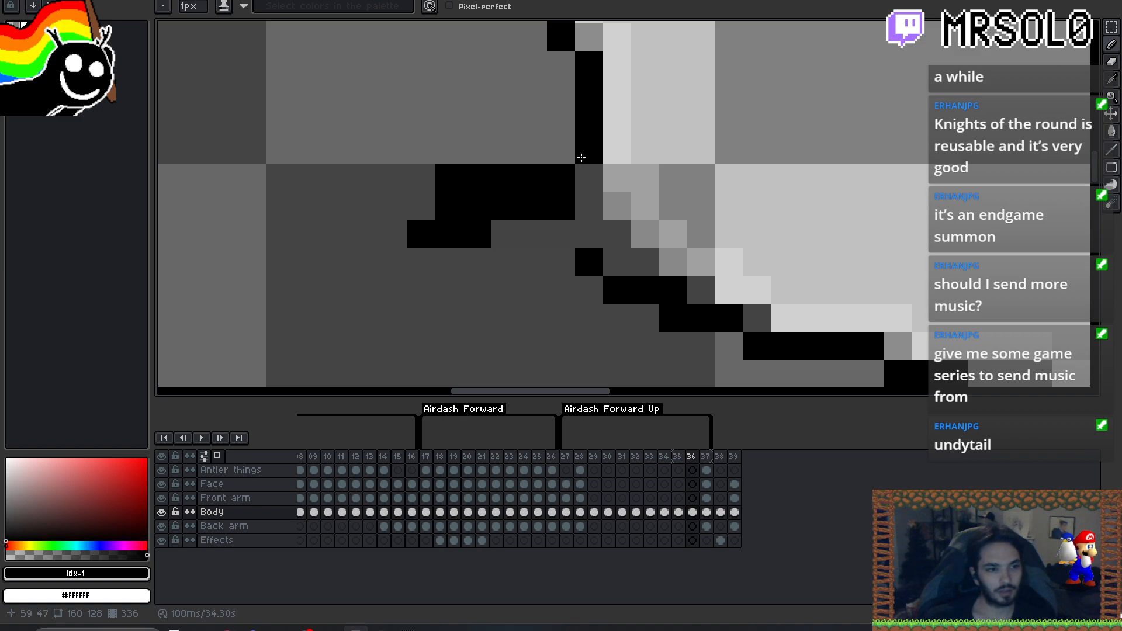
left_click(612, 179)
mouse_move(561, 150)
left_mouse_down()
mouse_move(377, 162)
mouse_move(421, 181)
mouse_move(400, 206)
mouse_move(426, 261)
mouse_move(458, 250)
mouse_move(357, 167)
mouse_move(335, 233)
mouse_move(458, 206)
left_mouse_up()
scroll(468, 217, "down", 8)
scroll(541, 238, "up", 1)
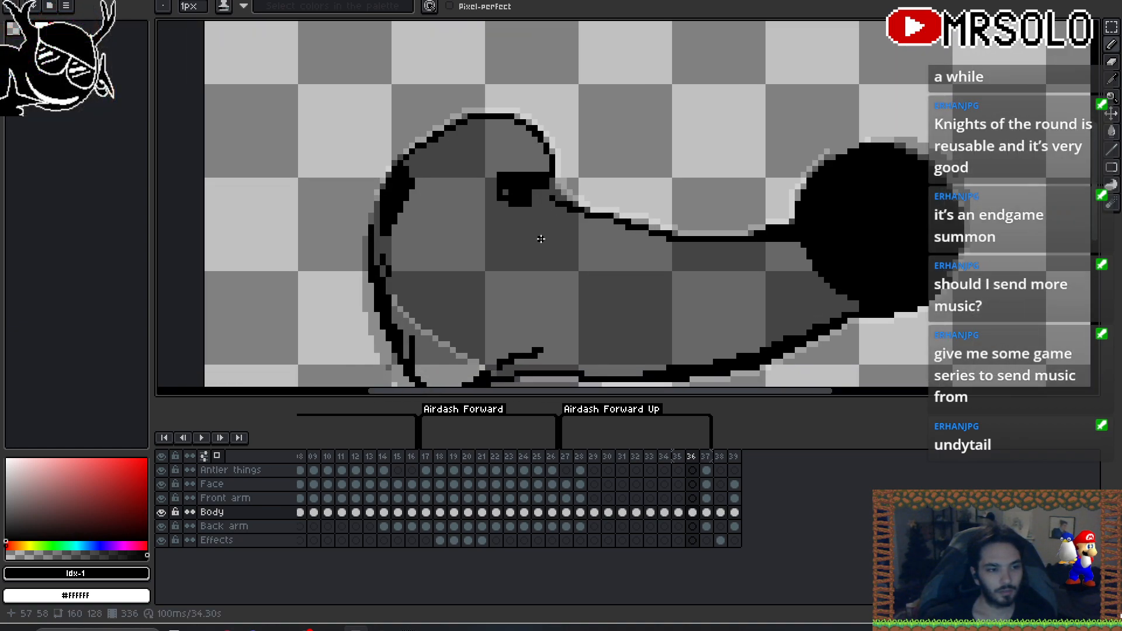
- Flood-fill the body outline with black, cover the leftover unfilled pixel, and turn off onion skinning
key("g")
left_click(538, 246)
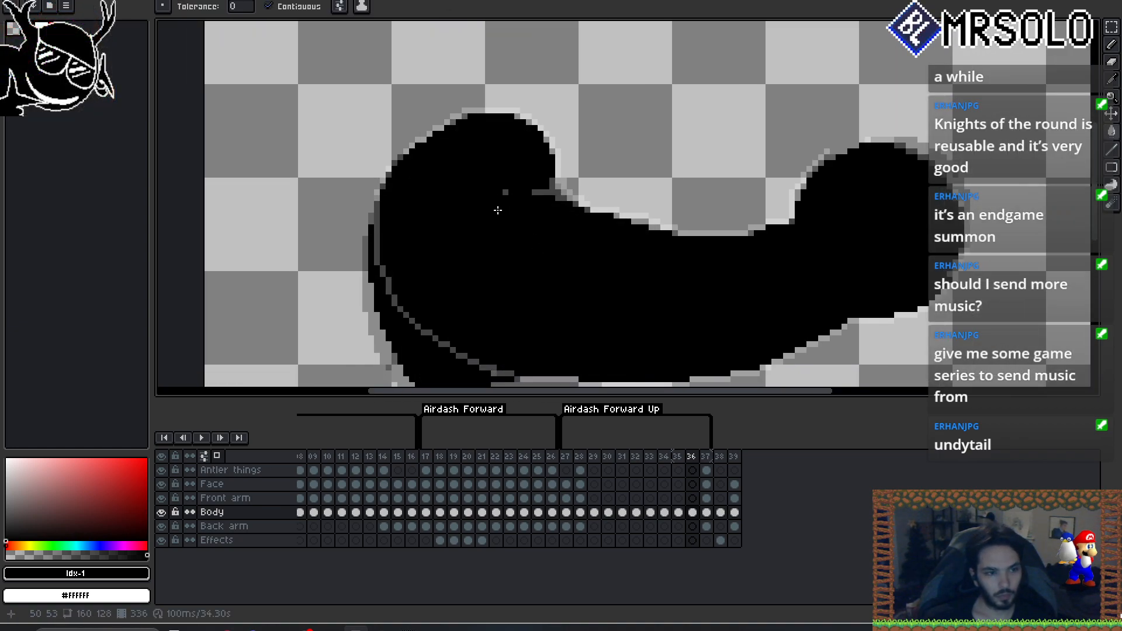
key("b")
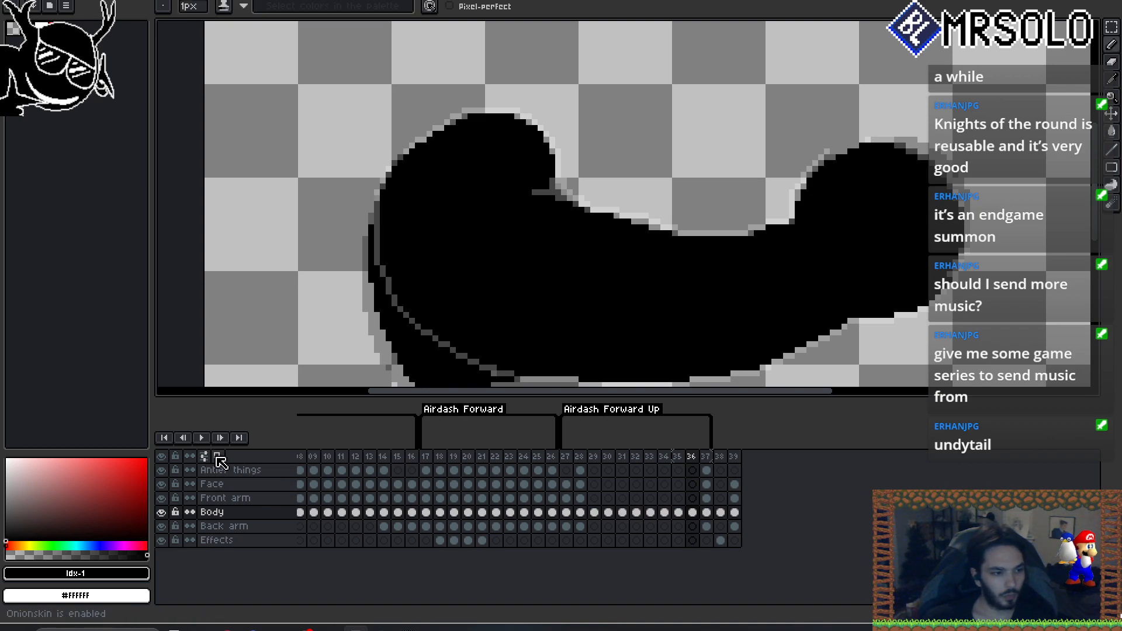
left_click(217, 456)
scroll(538, 238, "down", 1)
scroll(503, 350, "up", 1)
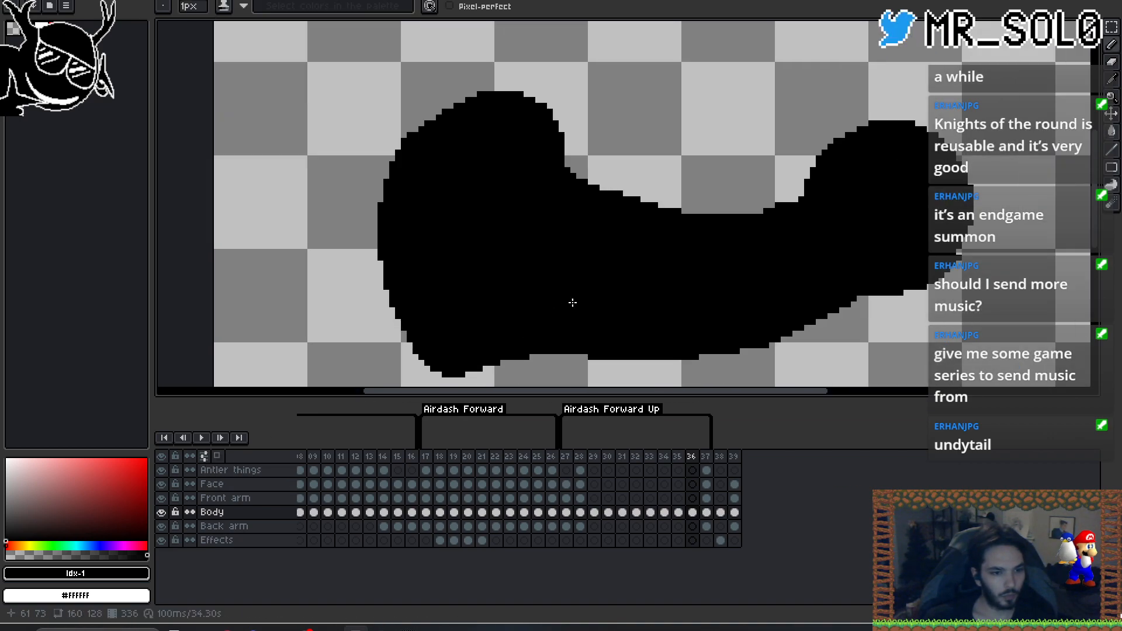
- Play back the Airdash Forward Up animation to review the new frame's silhouette, and save the file
left_click_drag(650, 263, 645, 210)
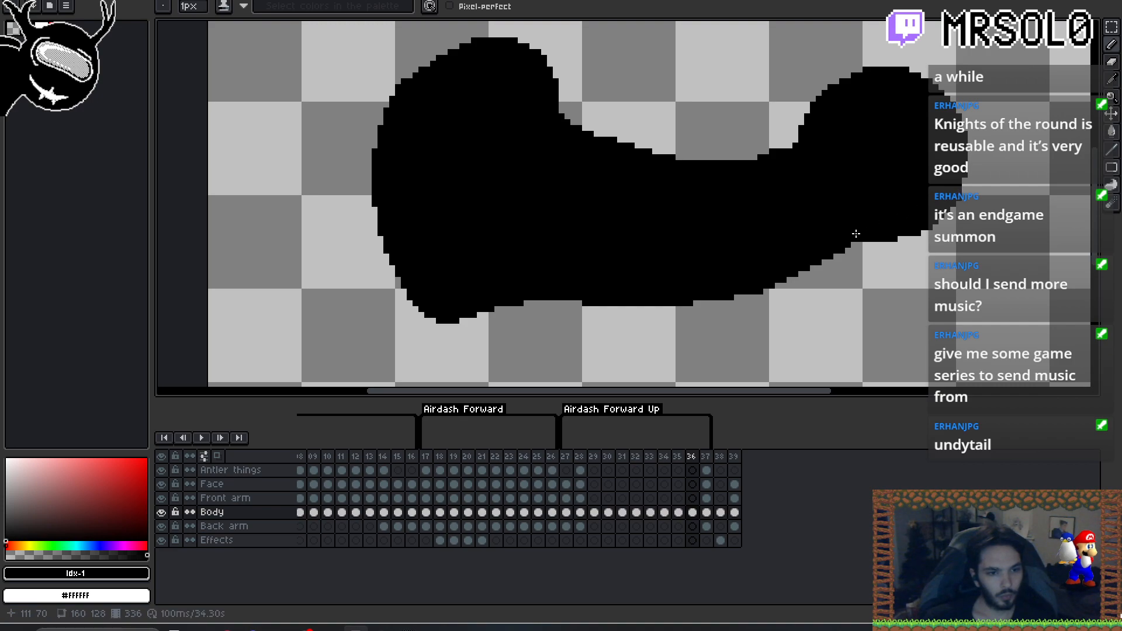
scroll(867, 235, "down", 2)
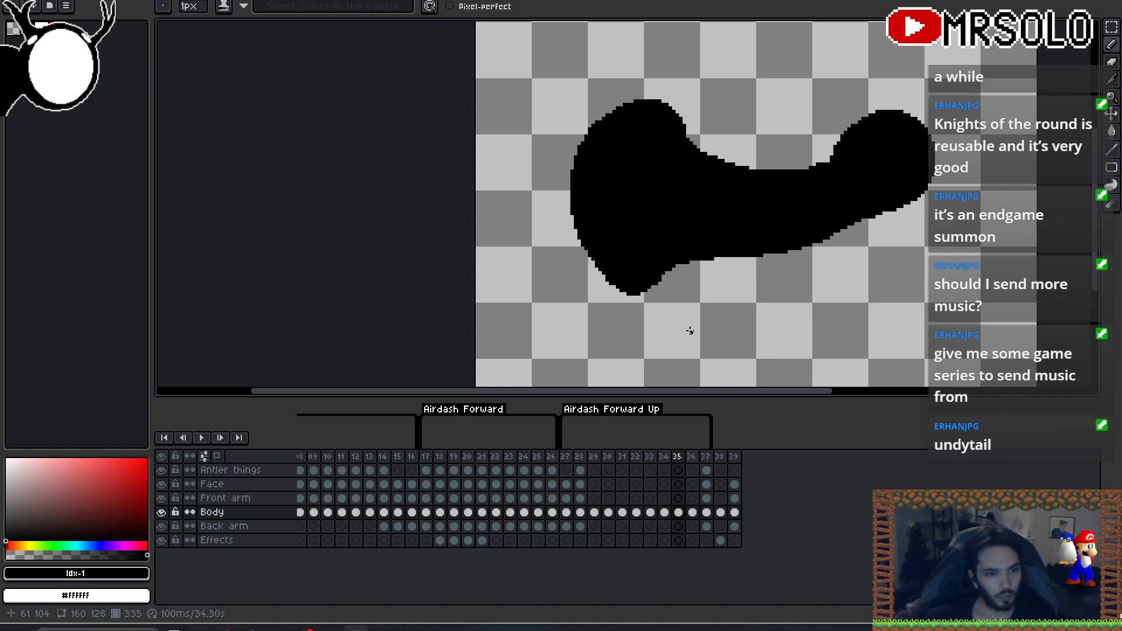
left_click(202, 437)
scroll(676, 284, "down", 4)
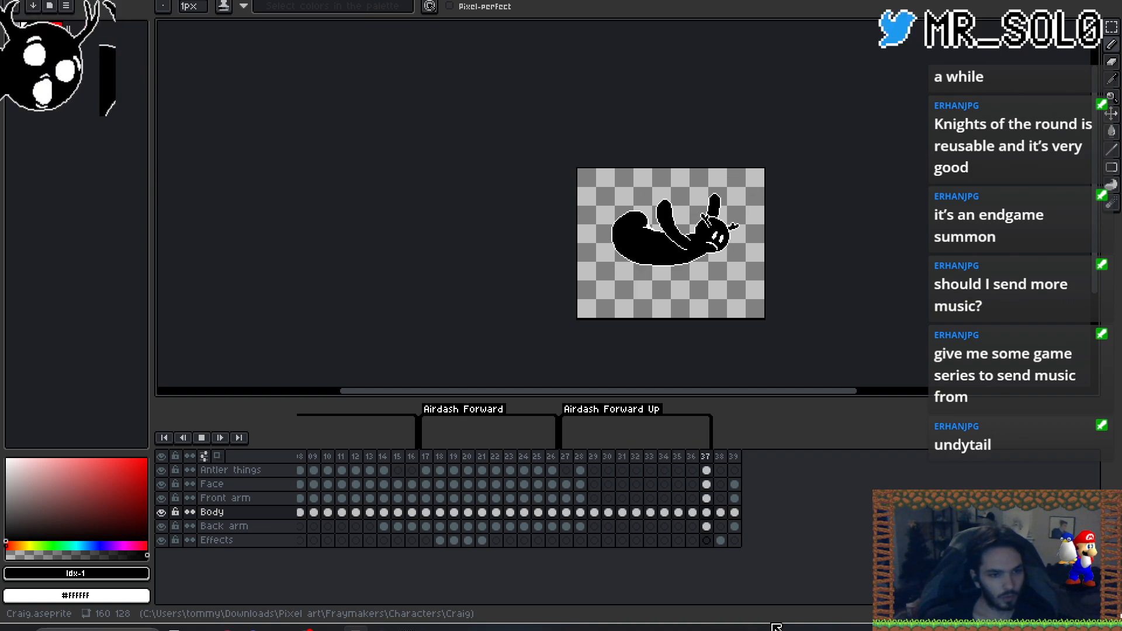
scroll(691, 334, "up", 2)
left_click_drag(731, 298, 671, 341)
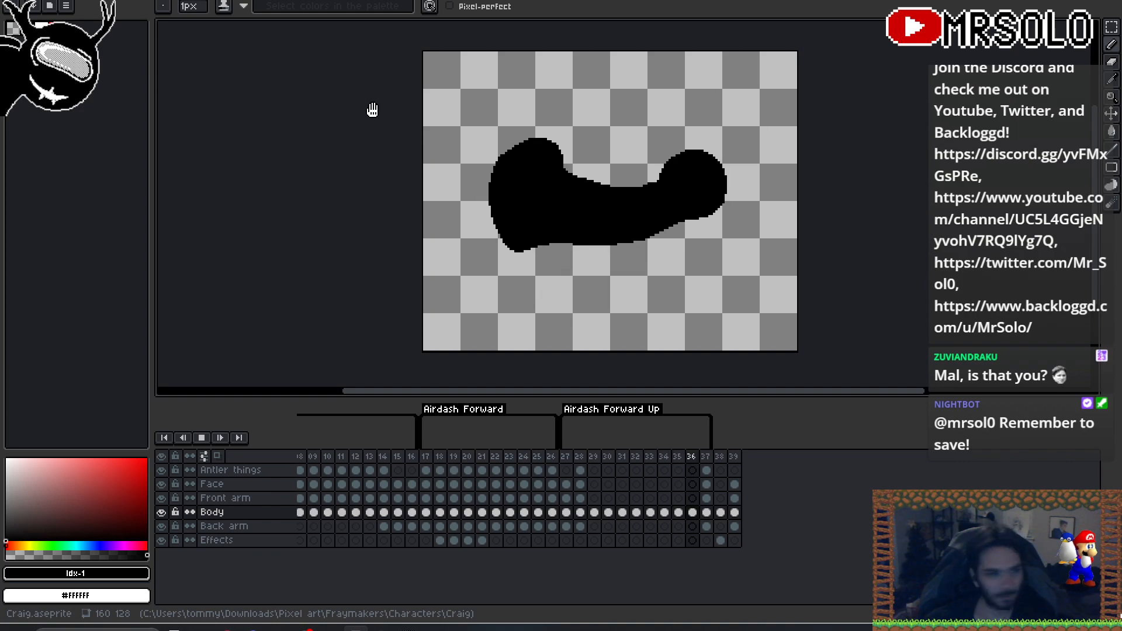
left_click(12, 2)
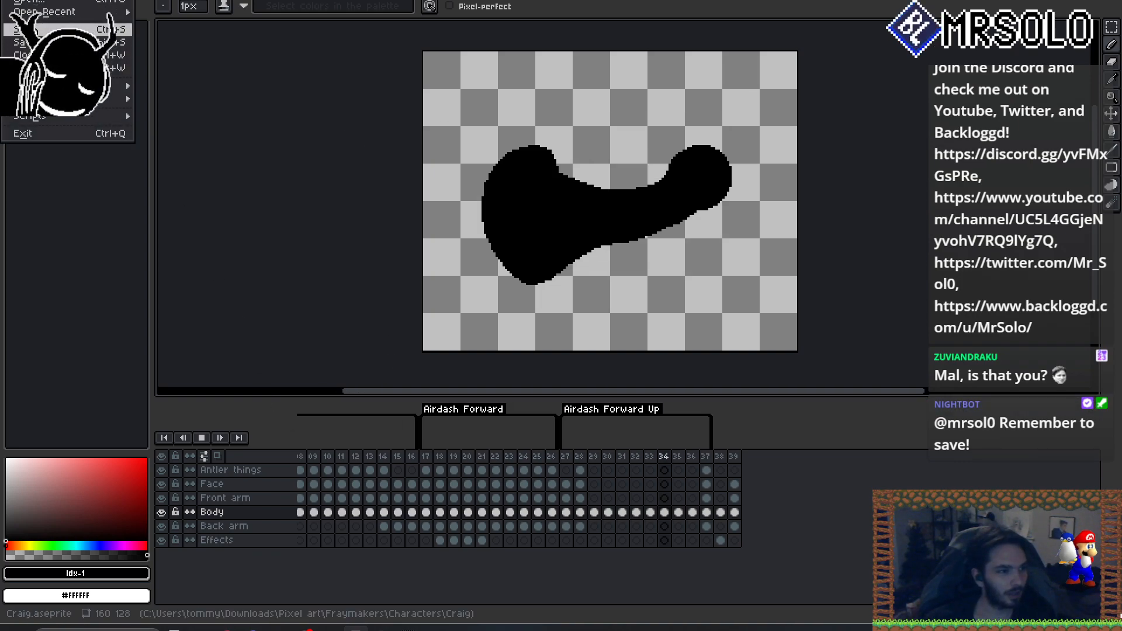
left_click(58, 29)
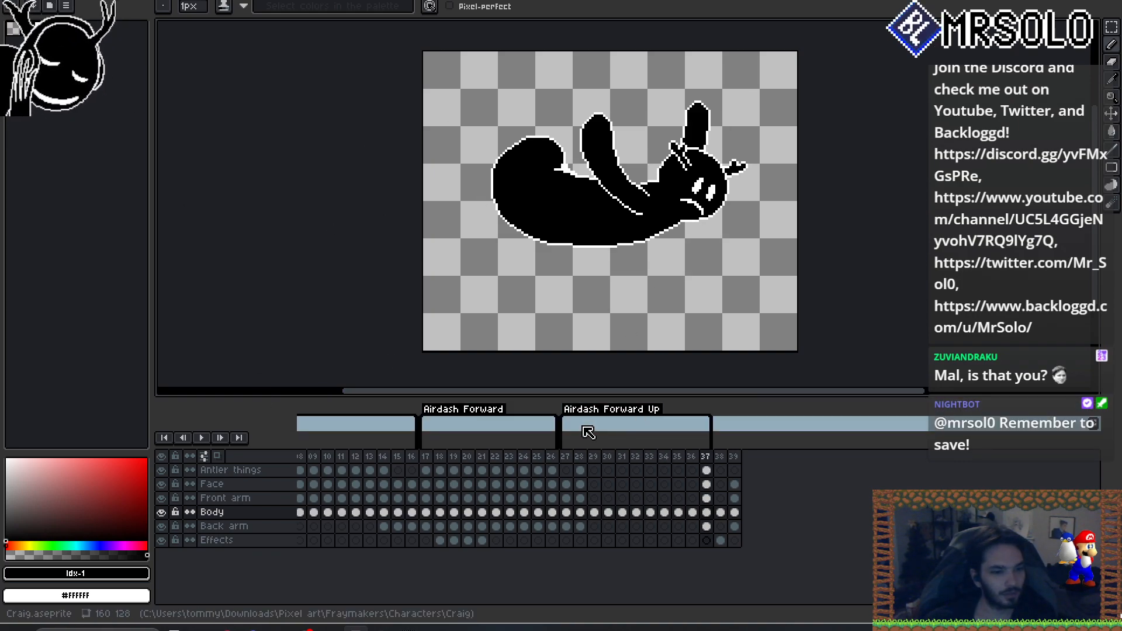
- Step through frames 332 to 337 to examine how the body silhouette moves from frame to frame
key("Left")
key("Left")
key("Left")
key("Left")
key("Left")
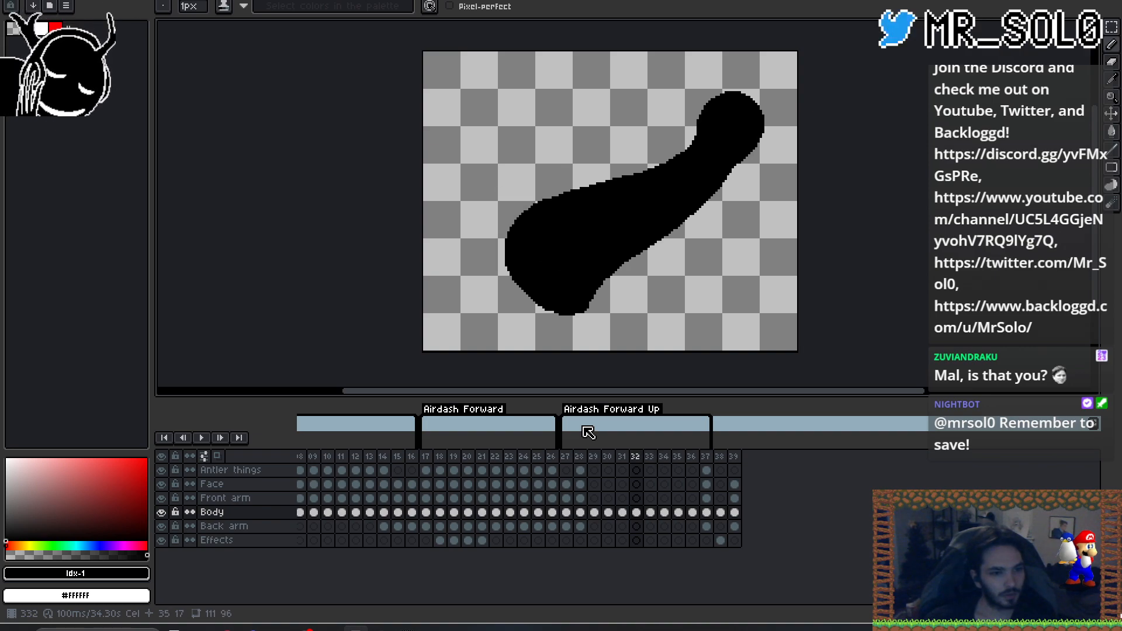
key("Right")
key("Right")
key("Right")
key("Right")
key("Left")
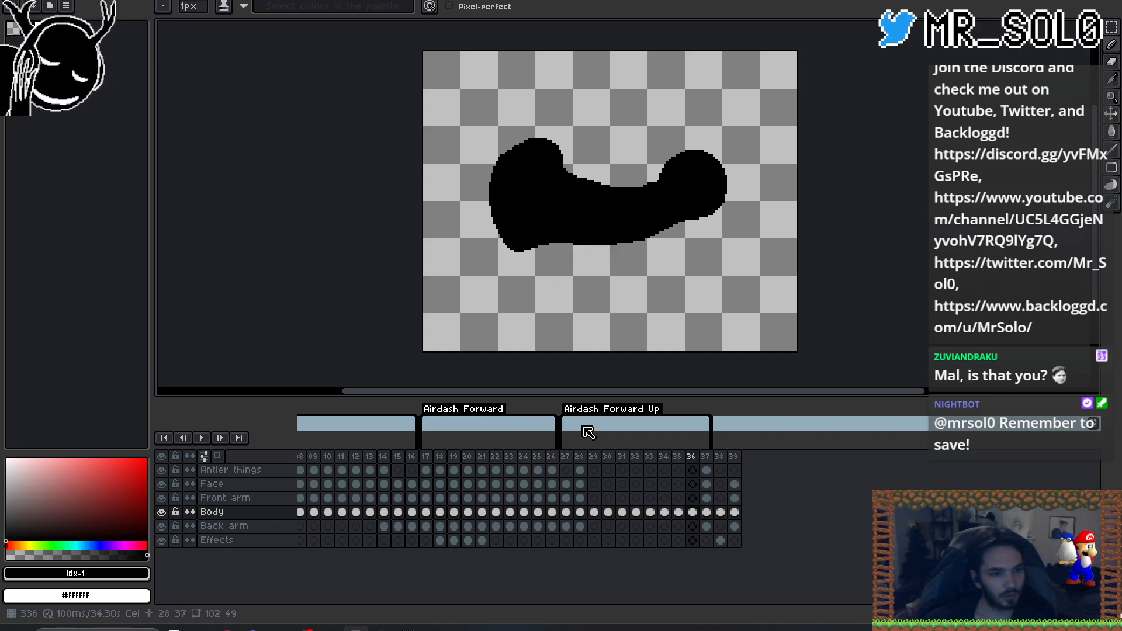
key("Right")
- Add single black pixels to soften the notch between the raised rear and the back on frame 336
scroll(563, 196, "up", 3)
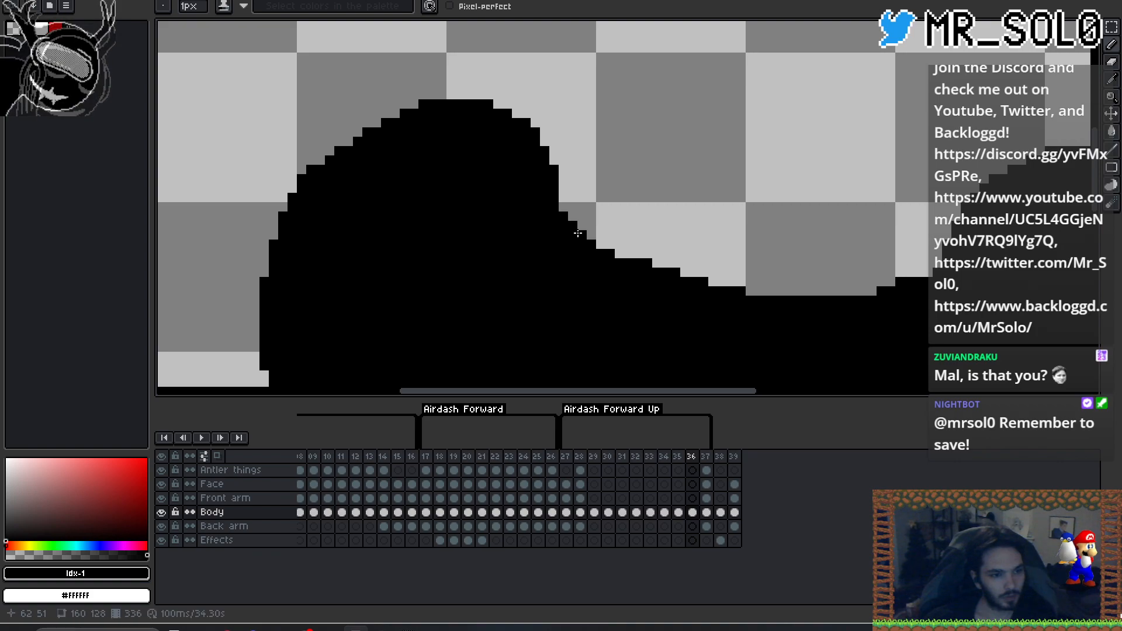
left_click(582, 235)
key("Left")
key("Right")
left_click(563, 199)
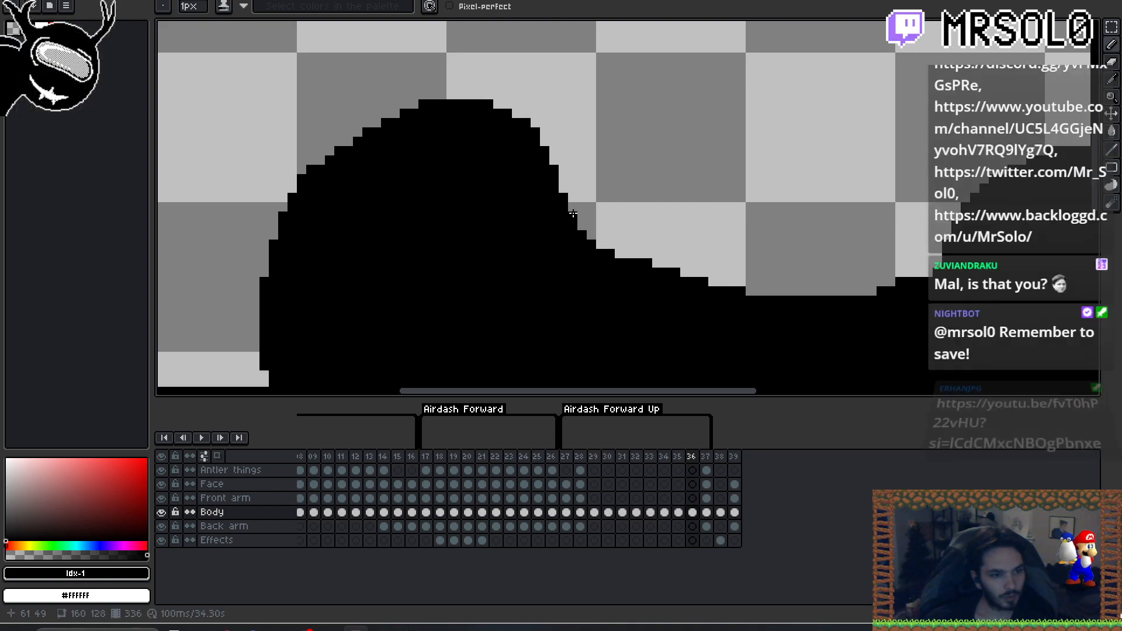
- Flip between frames 335, 336 and 337 to compare the notch between the raised rear and the back
key("Right")
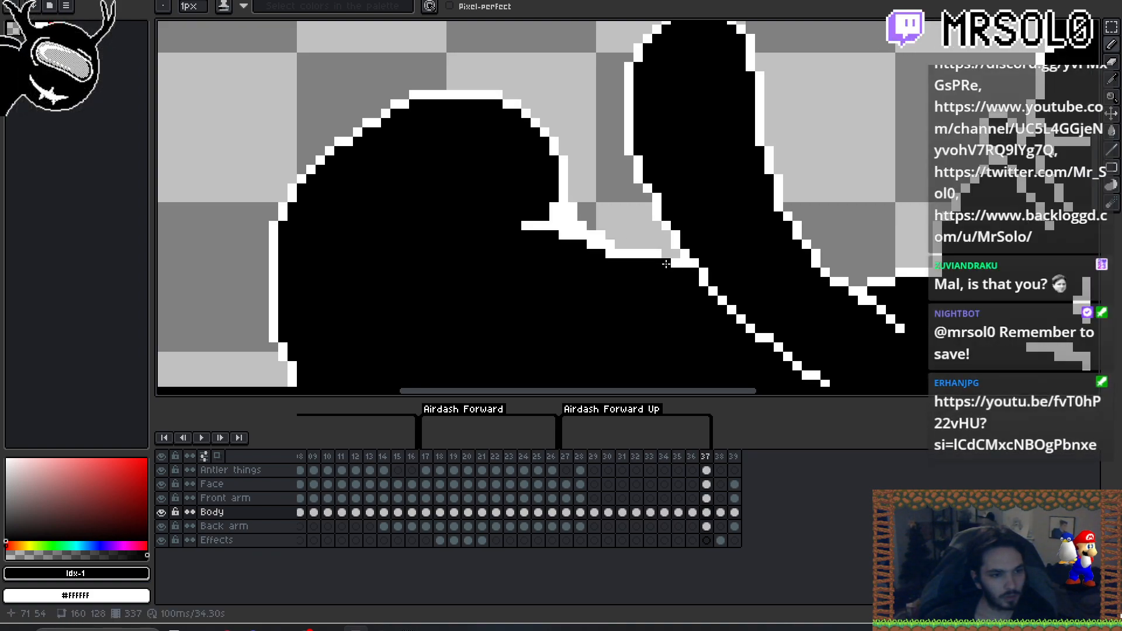
key("Left")
key("Left")
key("Right")
key("Right")
key("Left")
key("Left")
key("Right")
key("Right")
key("Left")
key("Right")
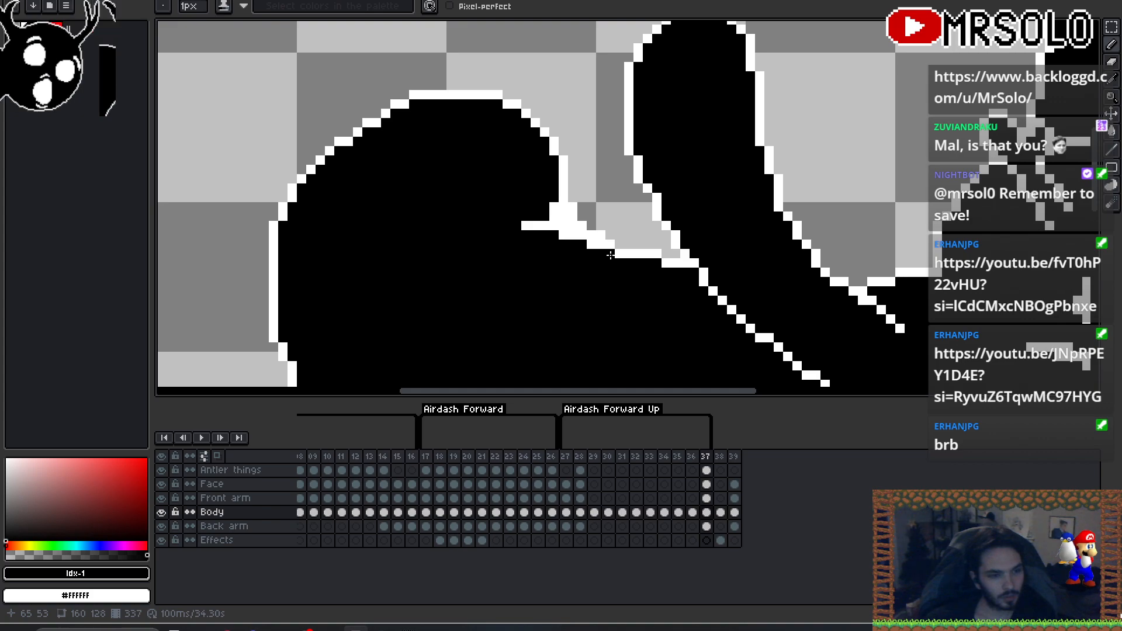
- Add black pixels along the slope from the raised rear to the back on frame 336, checking against frame 337
key("Left")
key("Right")
key("Left")
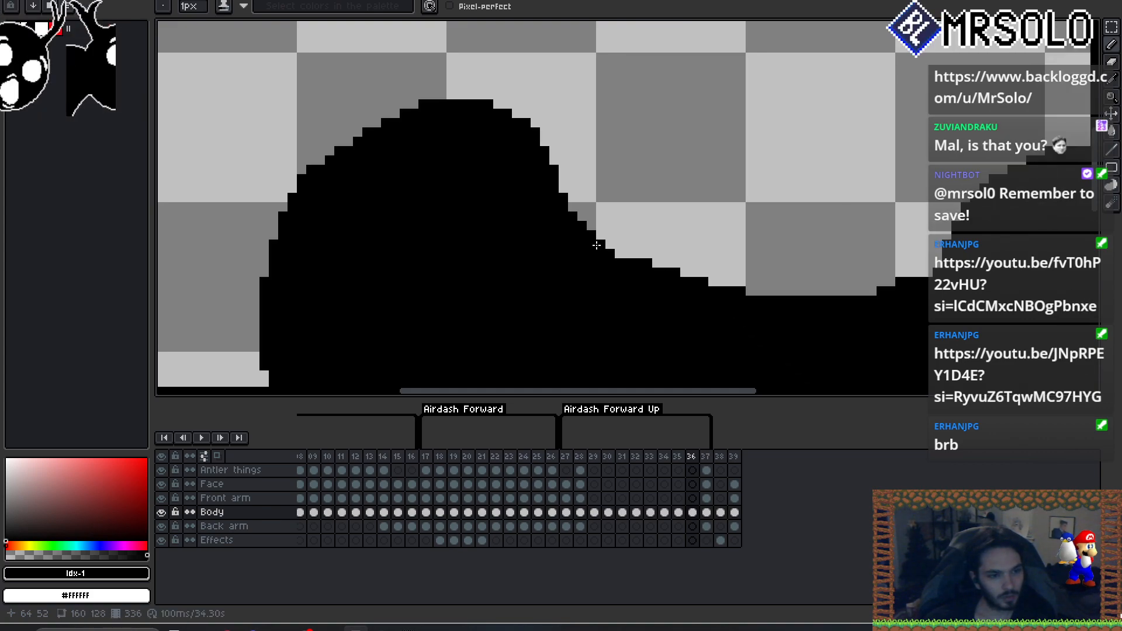
key("Right")
key("Left")
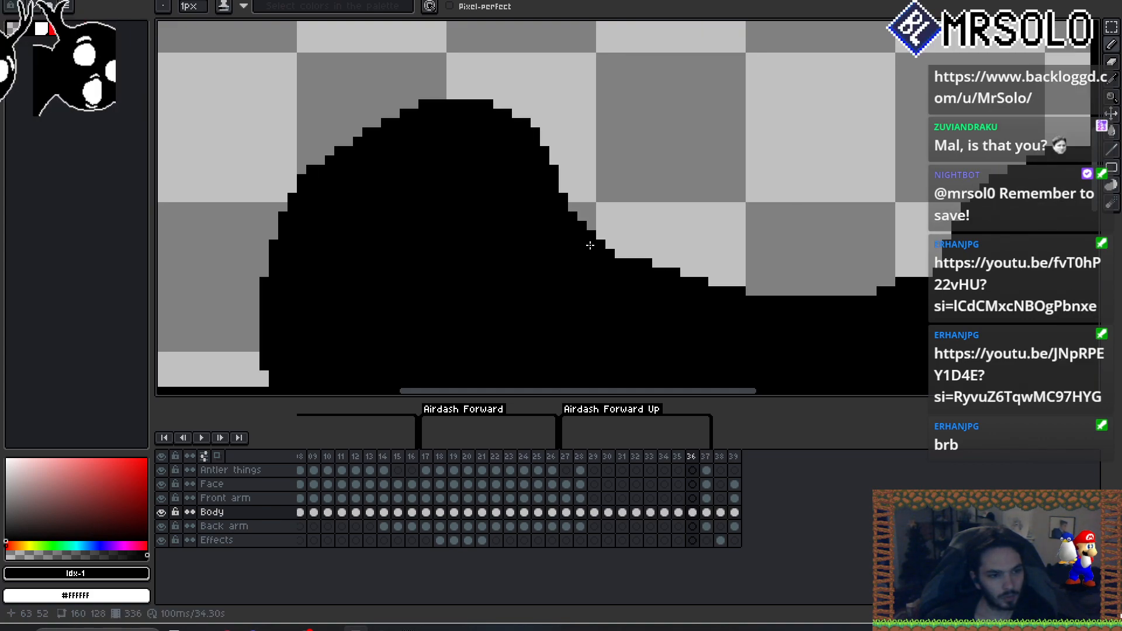
- Erase the protruding pixels on the slope below the raised rear on frame 336, checking against the neighbouring frames
key("e")
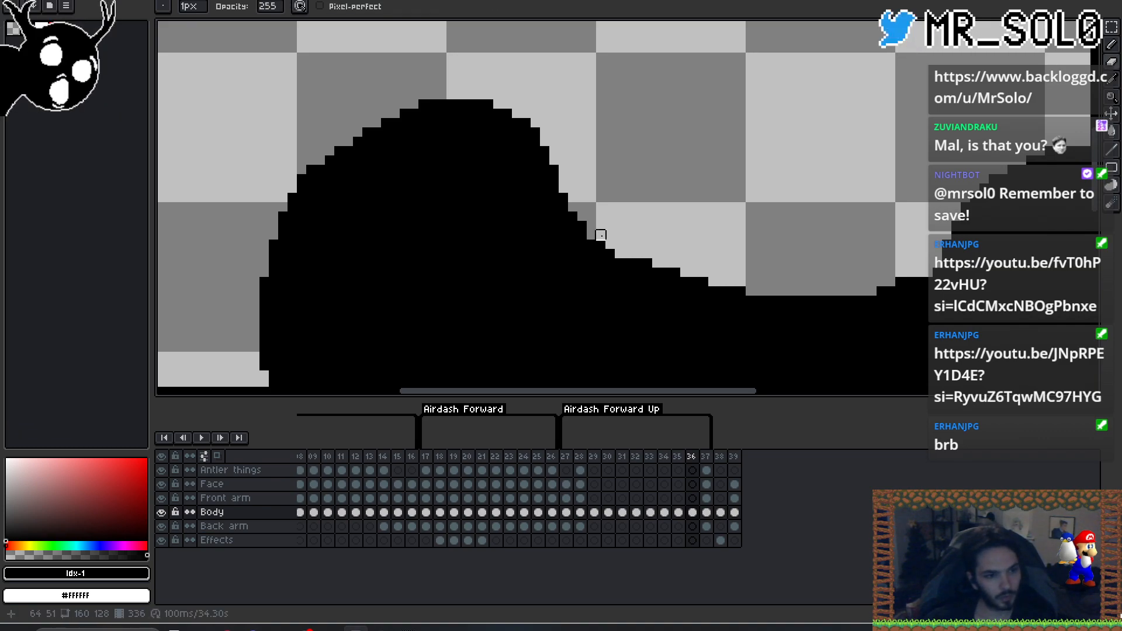
key("Right")
key("Left")
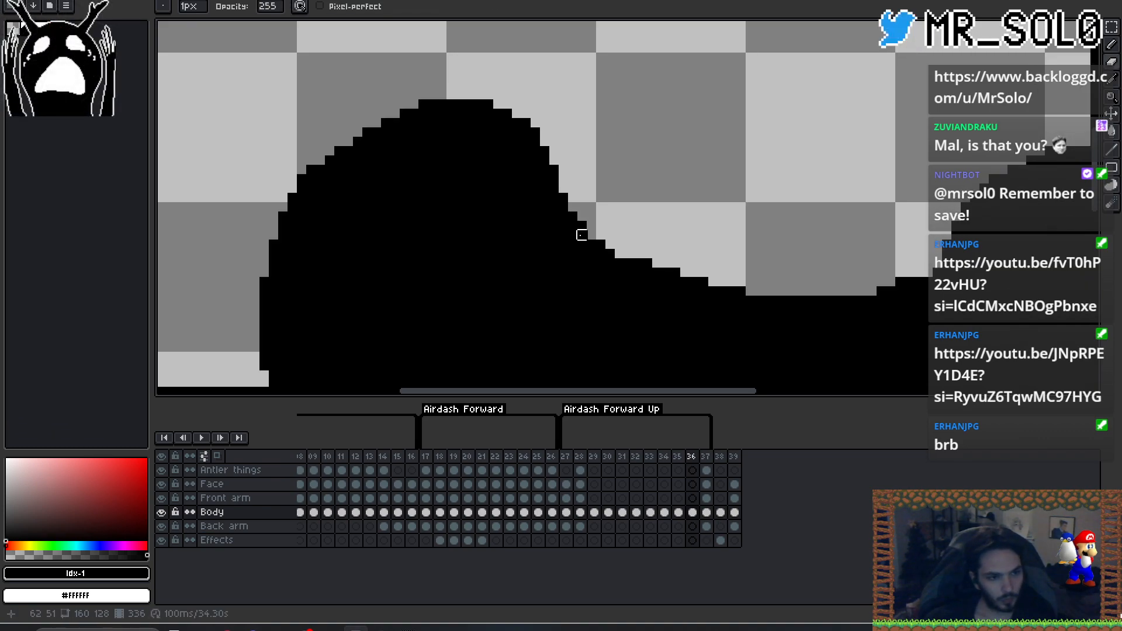
key("Right")
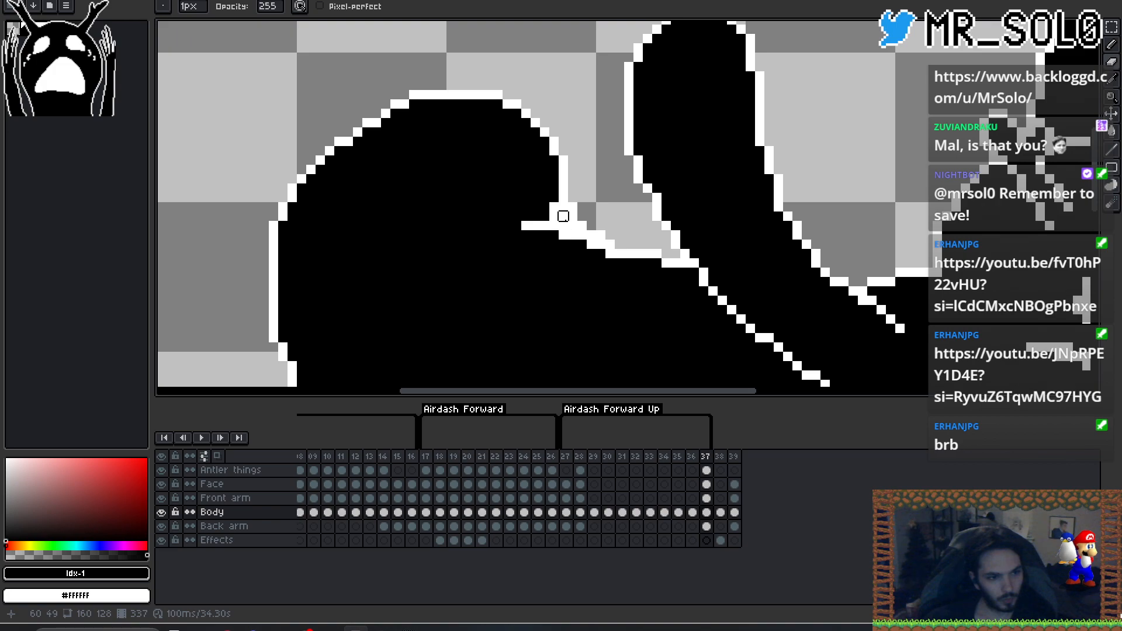
key("Left")
key("Right")
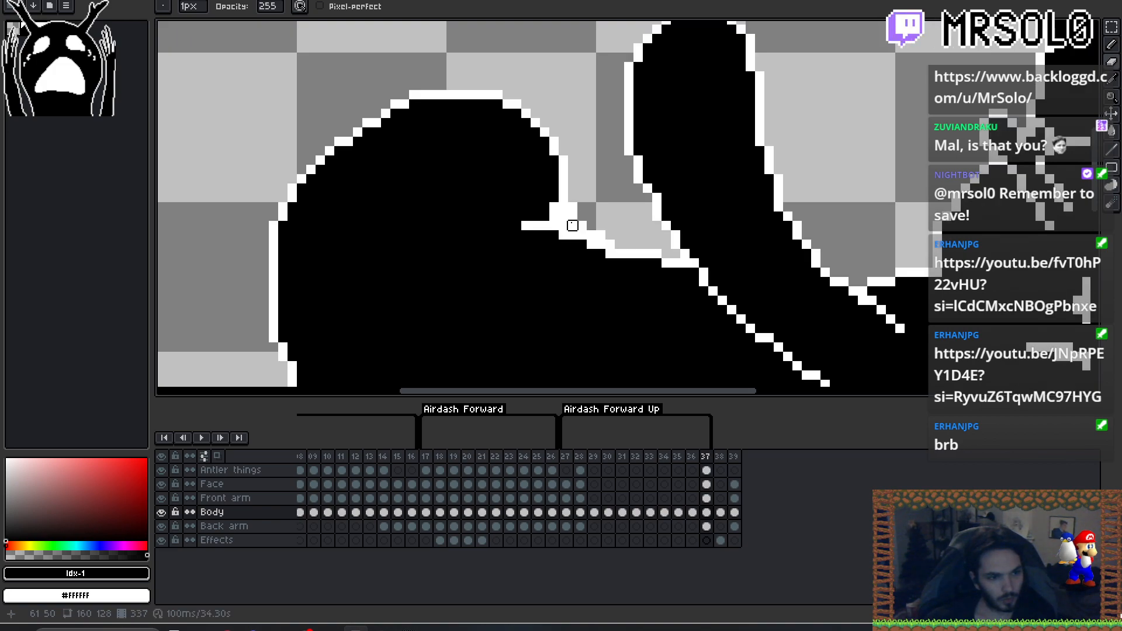
key("Right")
key("Left")
key("Left")
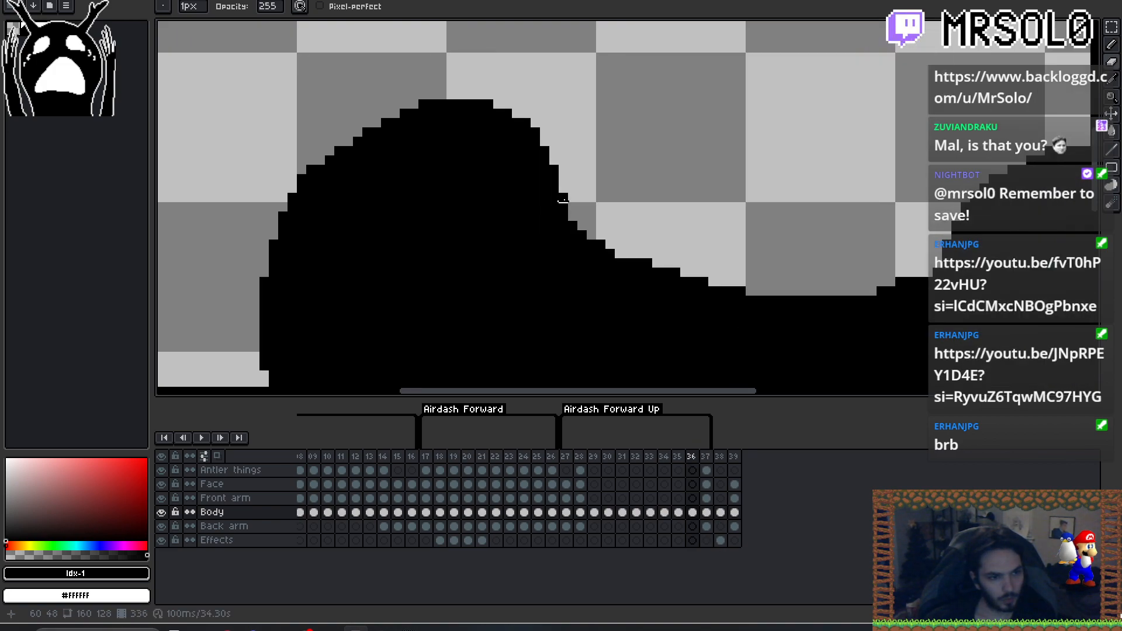
key("Left")
key("Right")
key("Left")
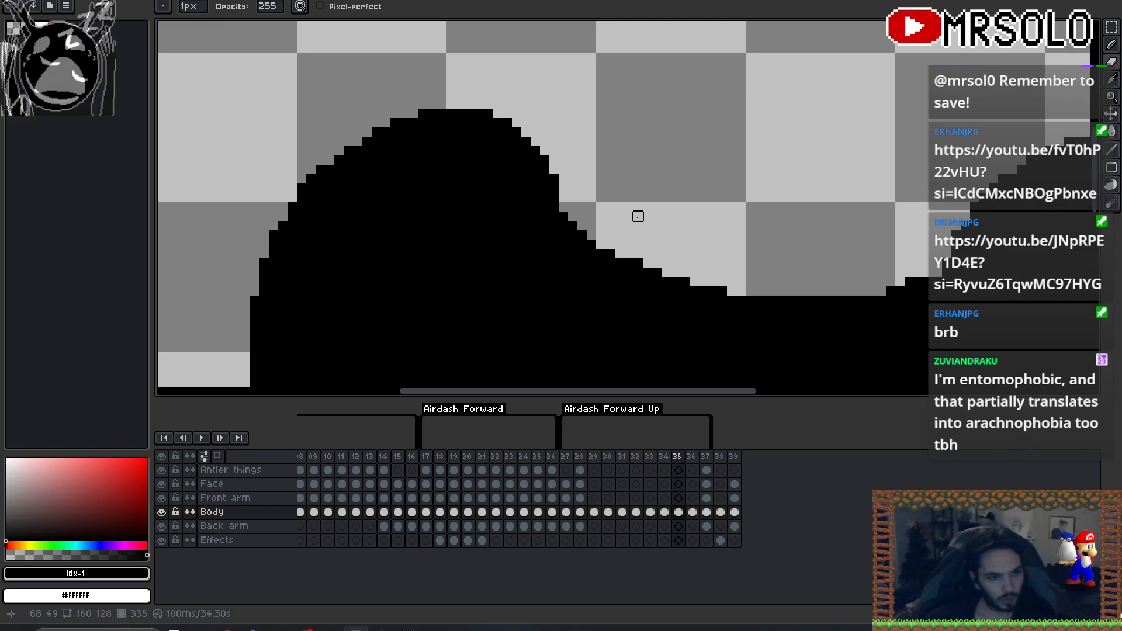
- Flip between frames 335 and 336 to examine how the trimmed slope behind the raised rear moves
key("Right")
key("Left")
key("Left")
key("Right")
key("Right")
key("Left")
key("Right")
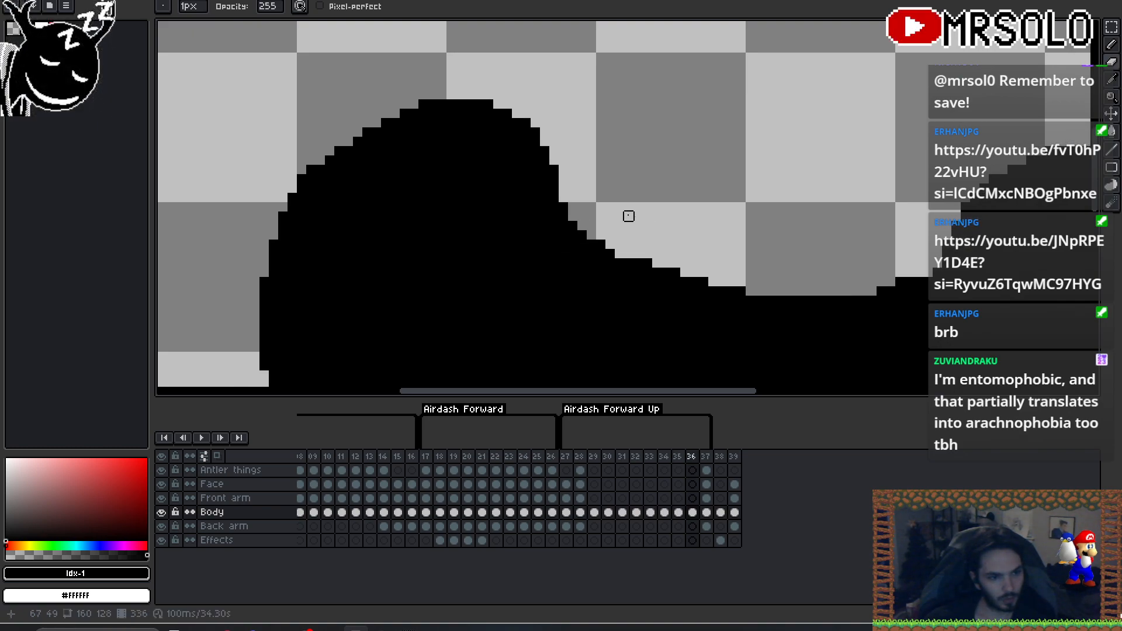
key("Left")
key("Right")
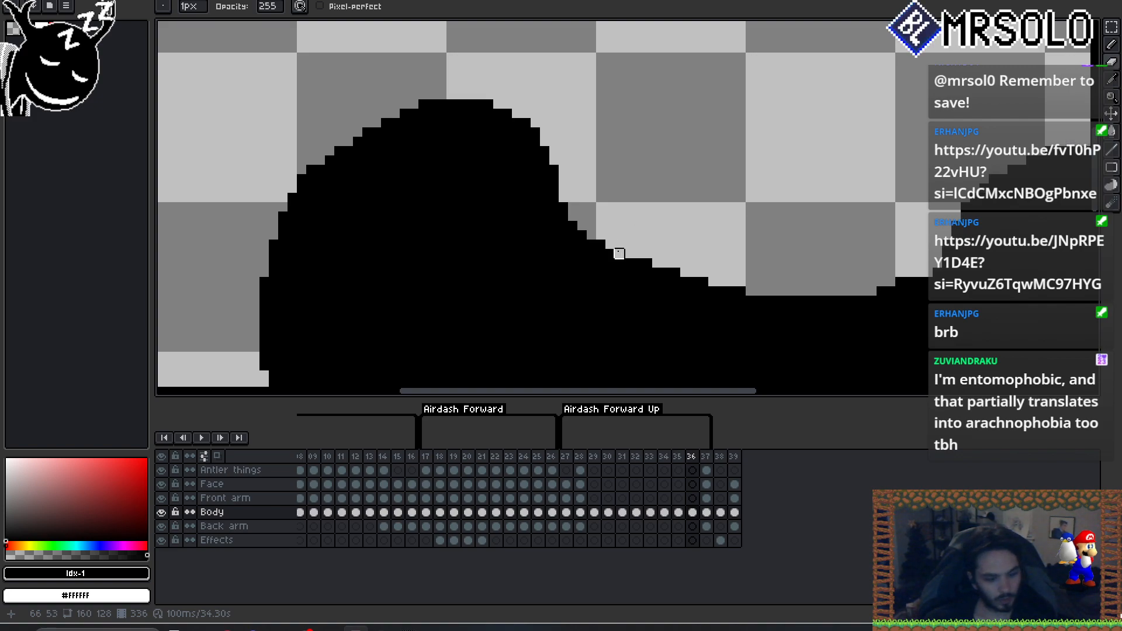
- Add a black pixel at the foot of the rear slope on frame 336 and compare the whole silhouette with frame 335
key("Right")
key("Left")
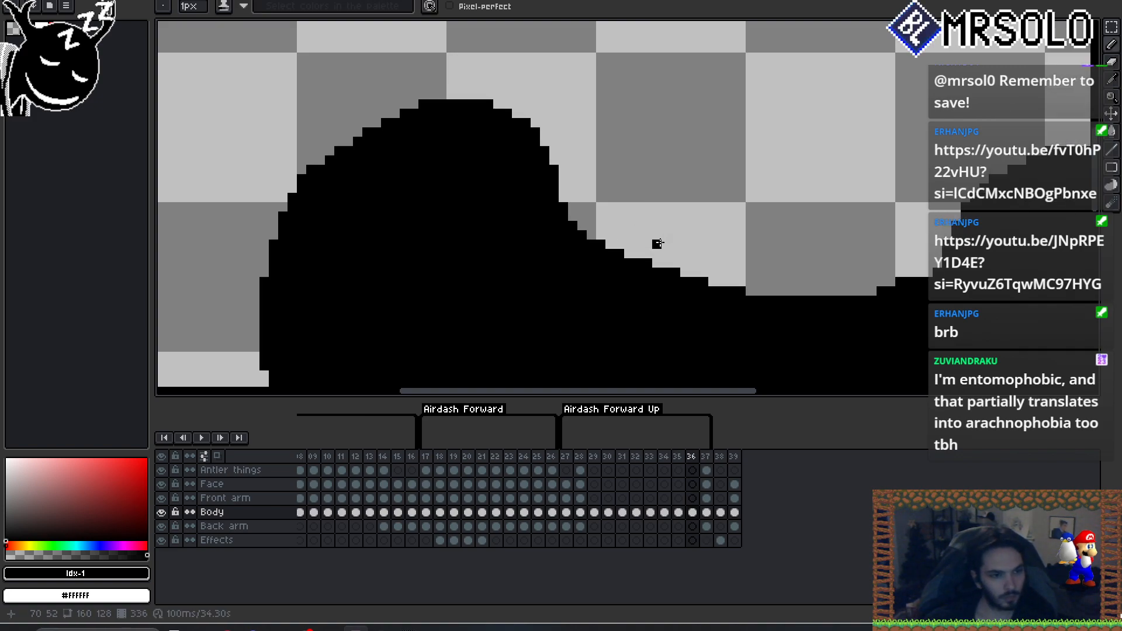
key("Right")
key("Left")
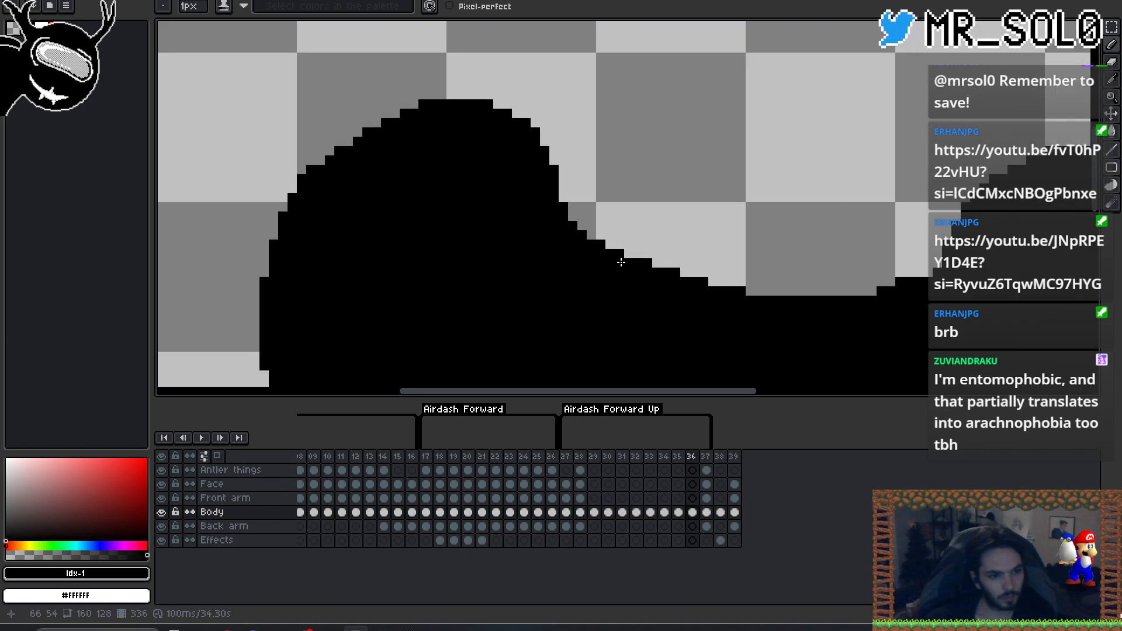
key("Right")
key("Left")
scroll(624, 179, "down", 1)
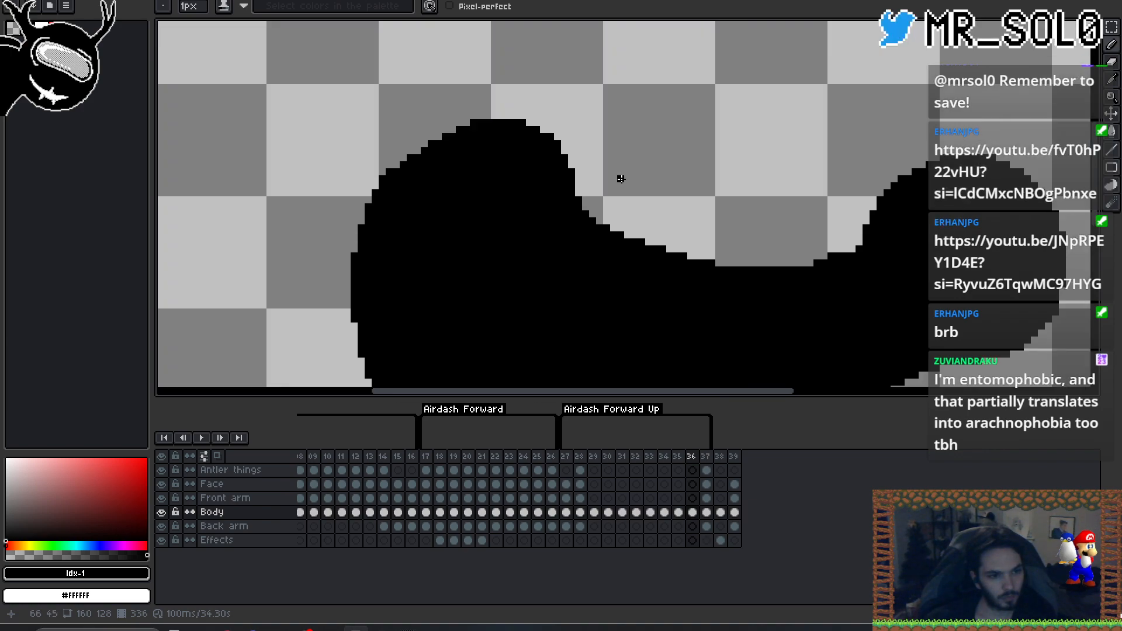
key("Left")
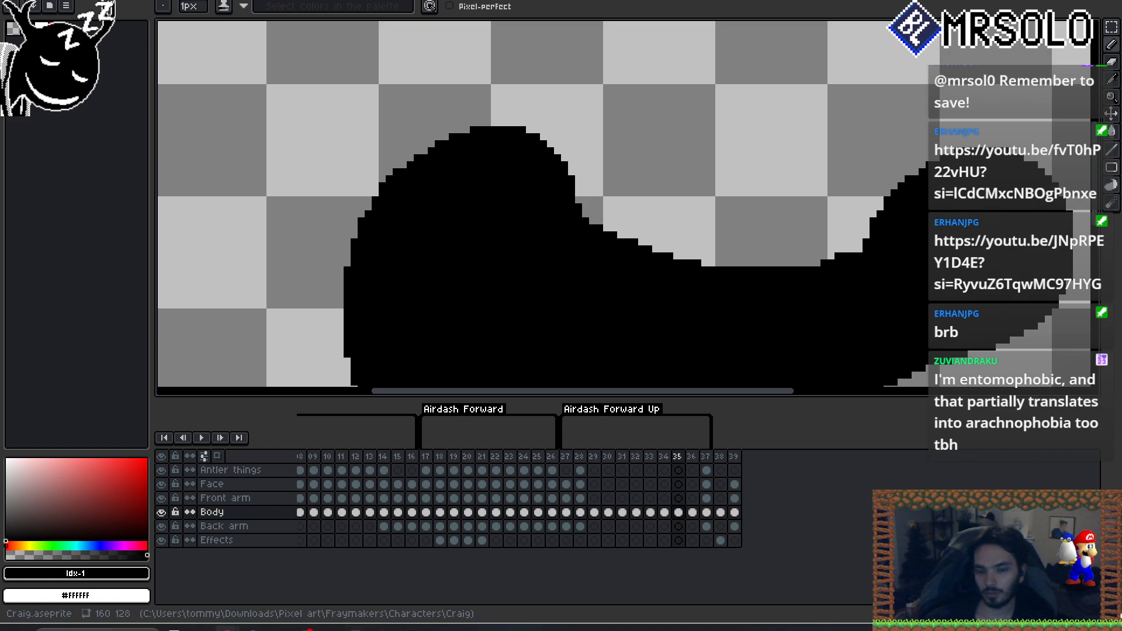
scroll(770, 270, "down", 3)
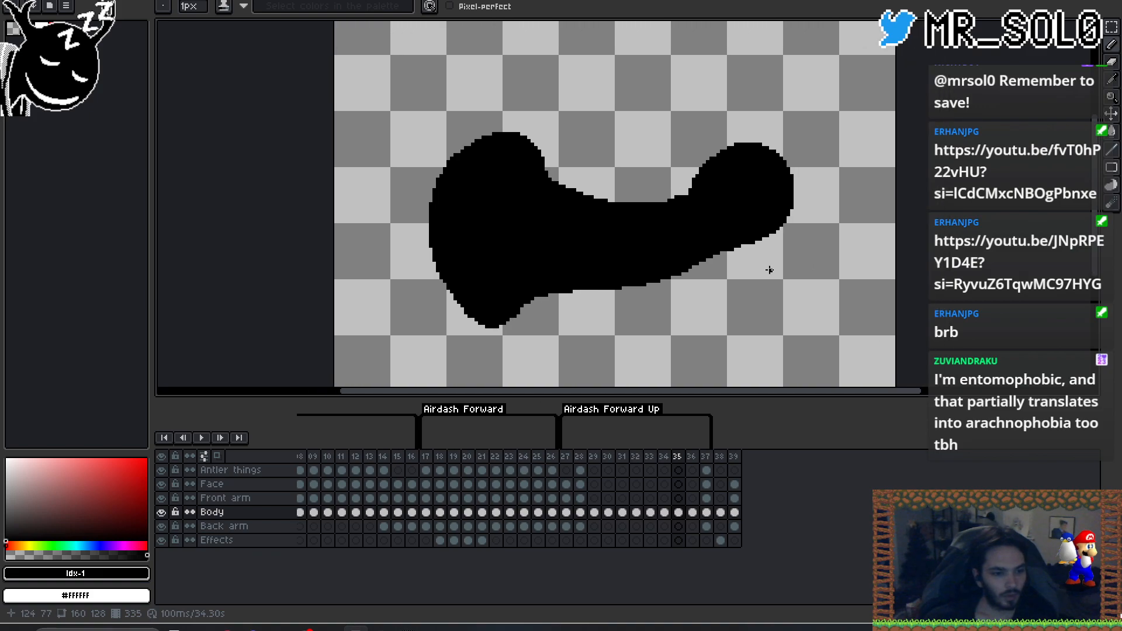
key("Right")
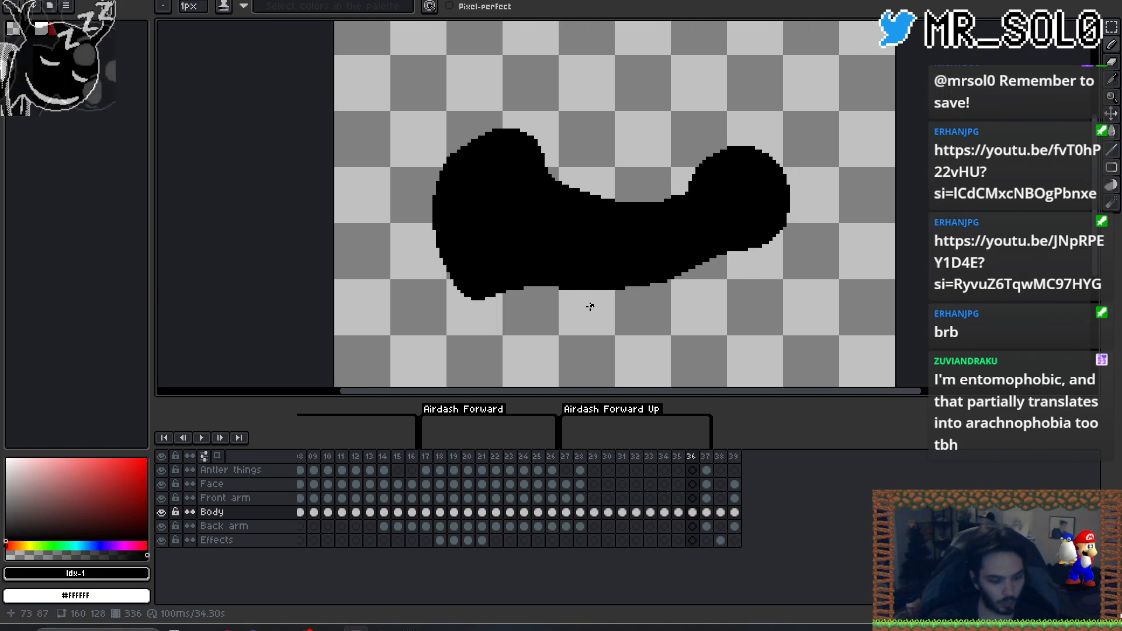
- Switch the drawing colour to white and apply a white outline around the body silhouette on each frame from 335 back to 329
key("x")
key("Left")
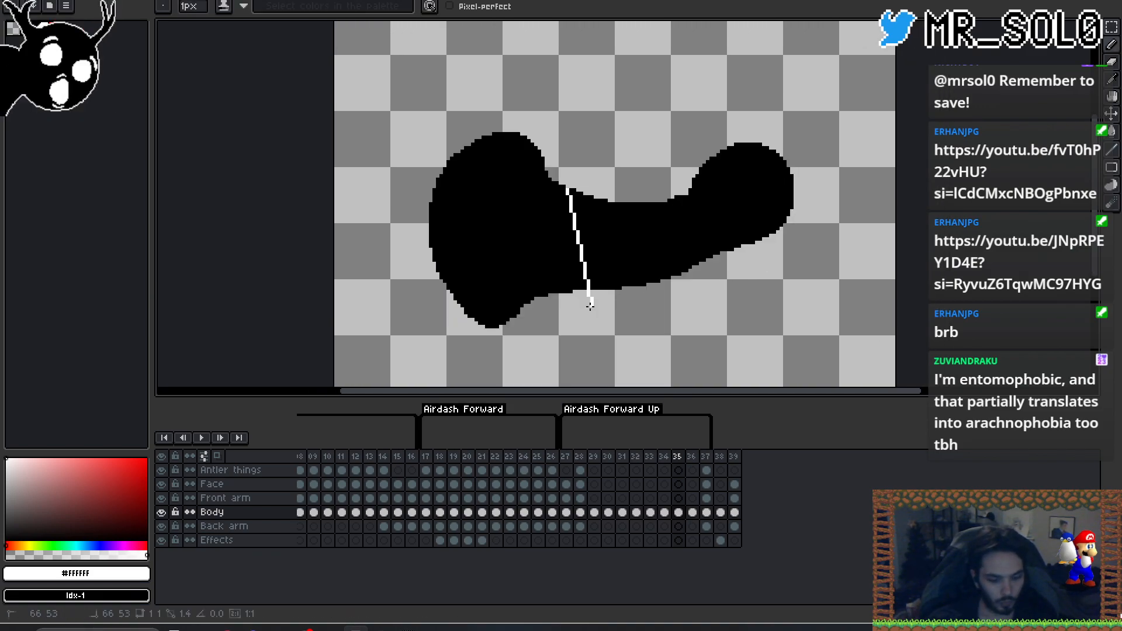
key("shift+o")
key("Return")
key("Left")
key("shift+o")
key("Return")
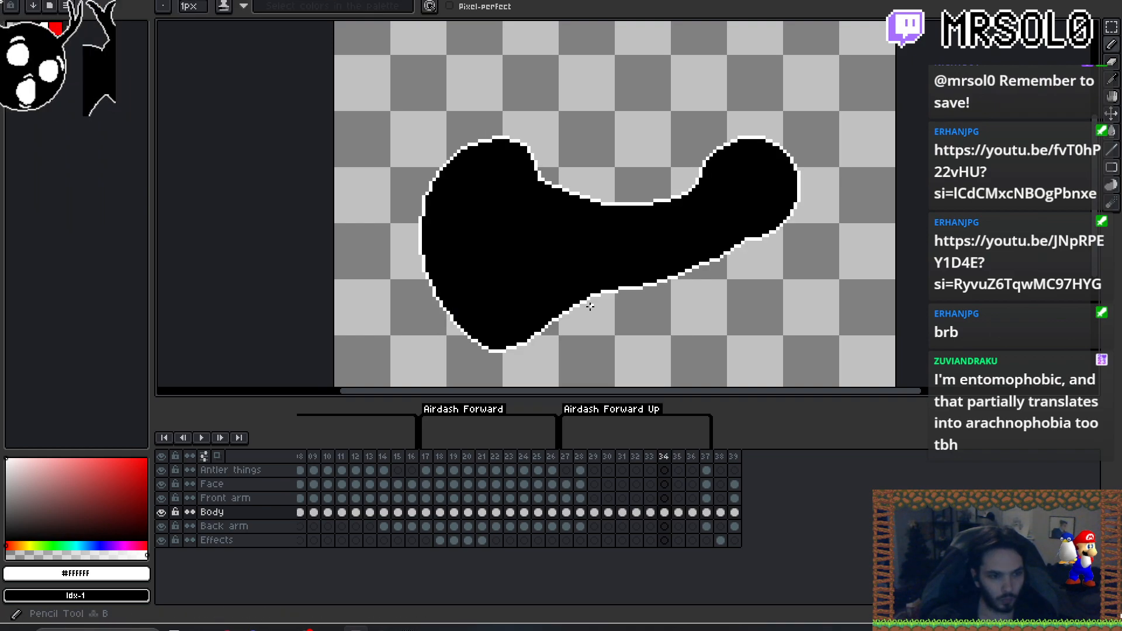
key("Left")
key("shift+o")
key("Return")
key("Left")
key("shift+o")
key("Return")
key("Left")
key("shift+o")
key("Return")
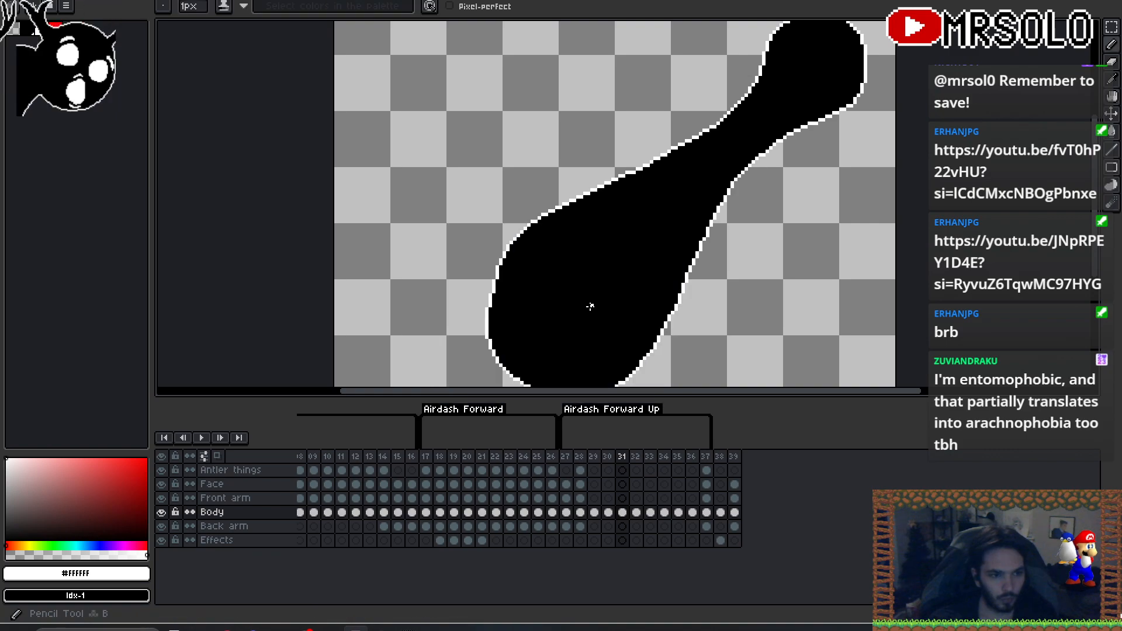
key("Left")
key("shift+o")
key("Return")
key("Left")
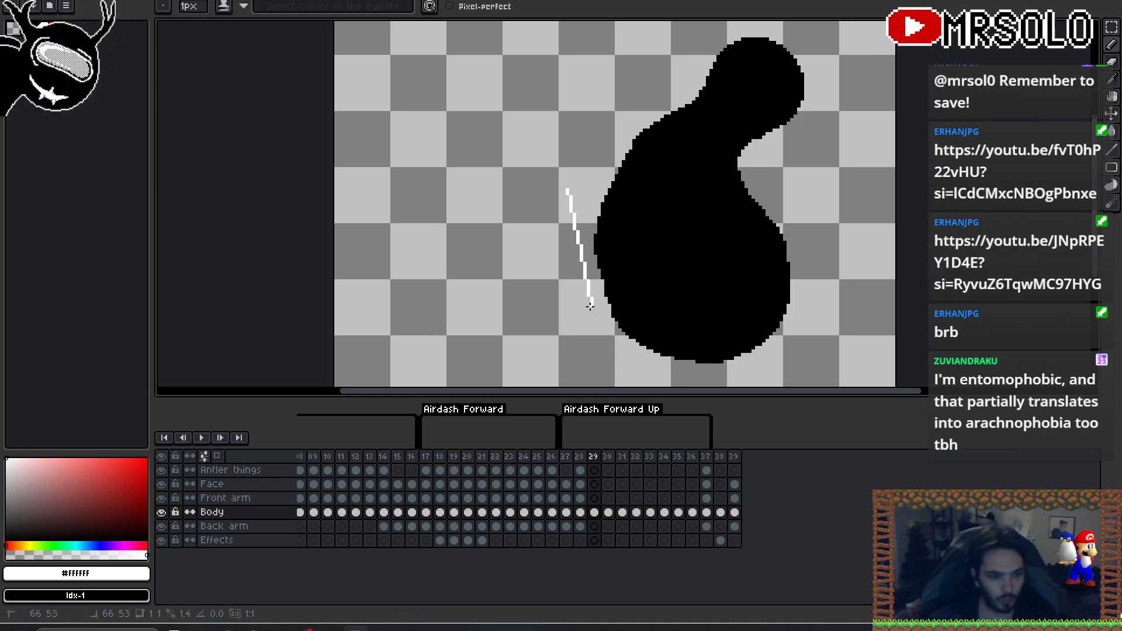
key("shift+o")
key("Return")
- Draw the short white crease line inside the rounded rear on frame 329, using frame 328 as reference
key("Left")
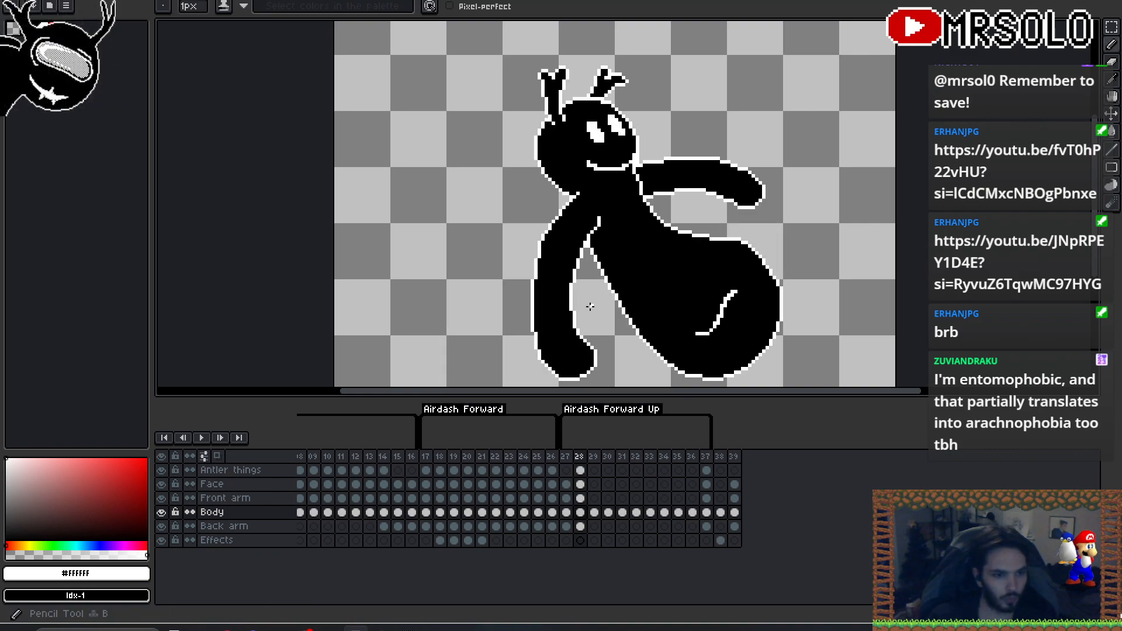
left_click_drag(626, 254, 604, 233)
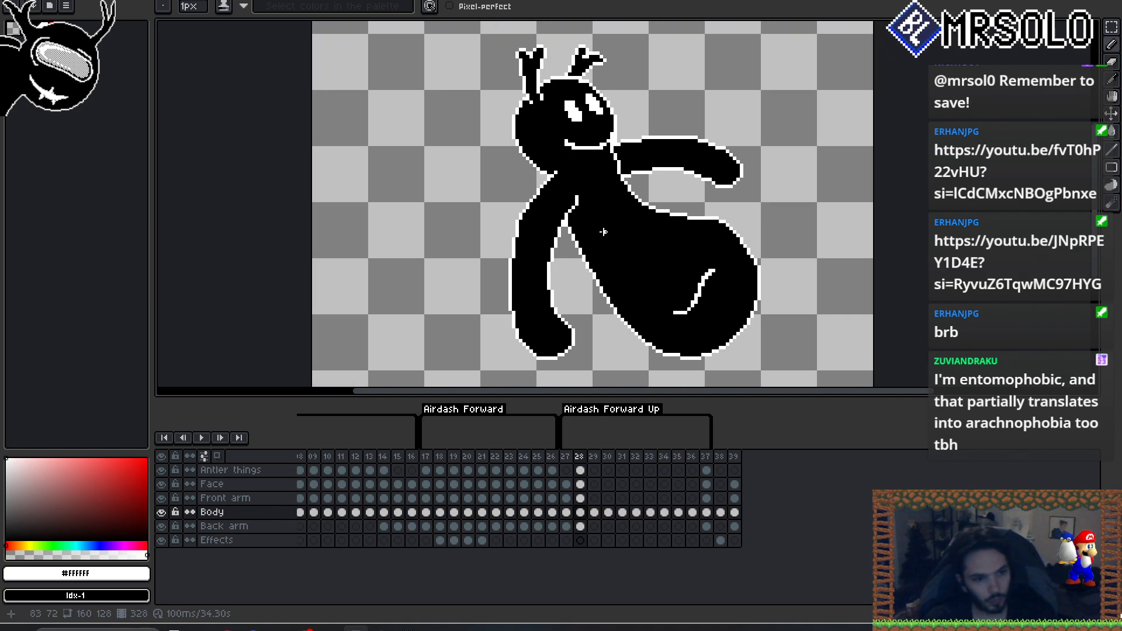
key("Right")
key("Left")
key("Right")
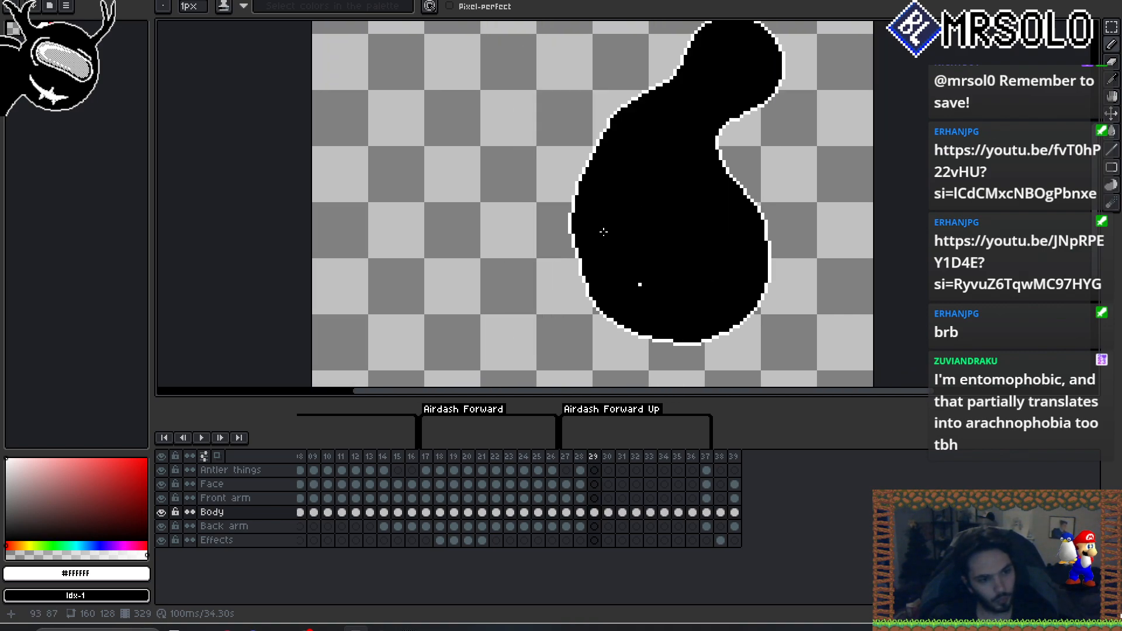
left_click_drag(694, 281, 707, 277)
key("Left")
key("Right")
- Draw the curved white crease line inside the rounded rear on frames 330 and 331, following the preceding frames
key("Right")
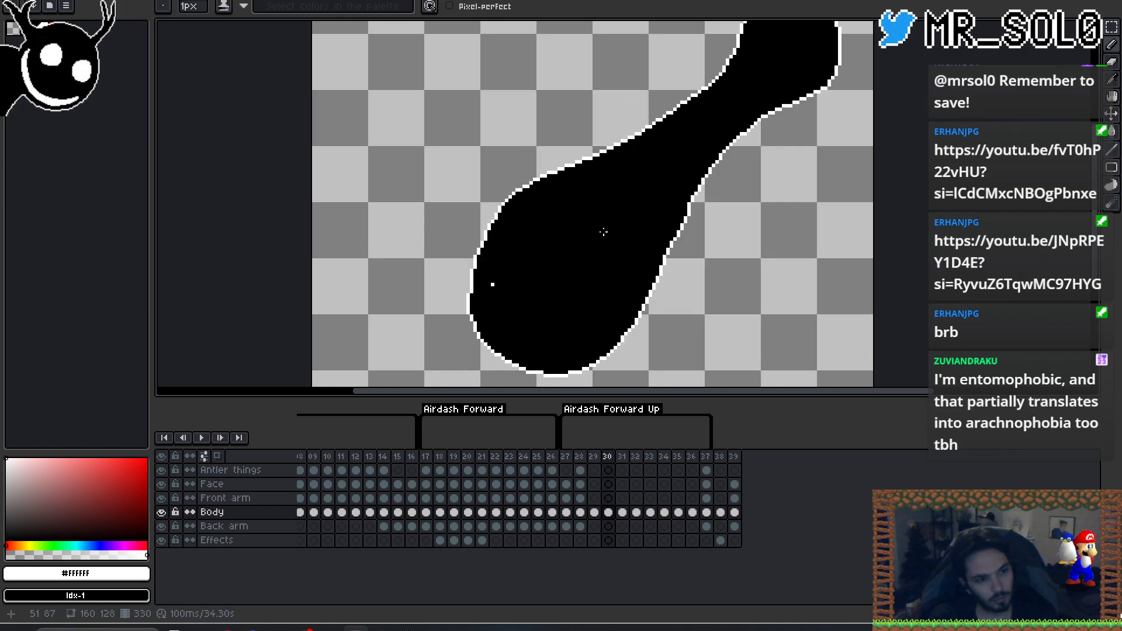
key("Left")
key("Right")
key("Right")
key("Left")
key("Right")
key("Left")
key("Right")
- Draw the white crease line inside the rear on frame 332 and lengthen the lower end of the one on frame 331
key("Right")
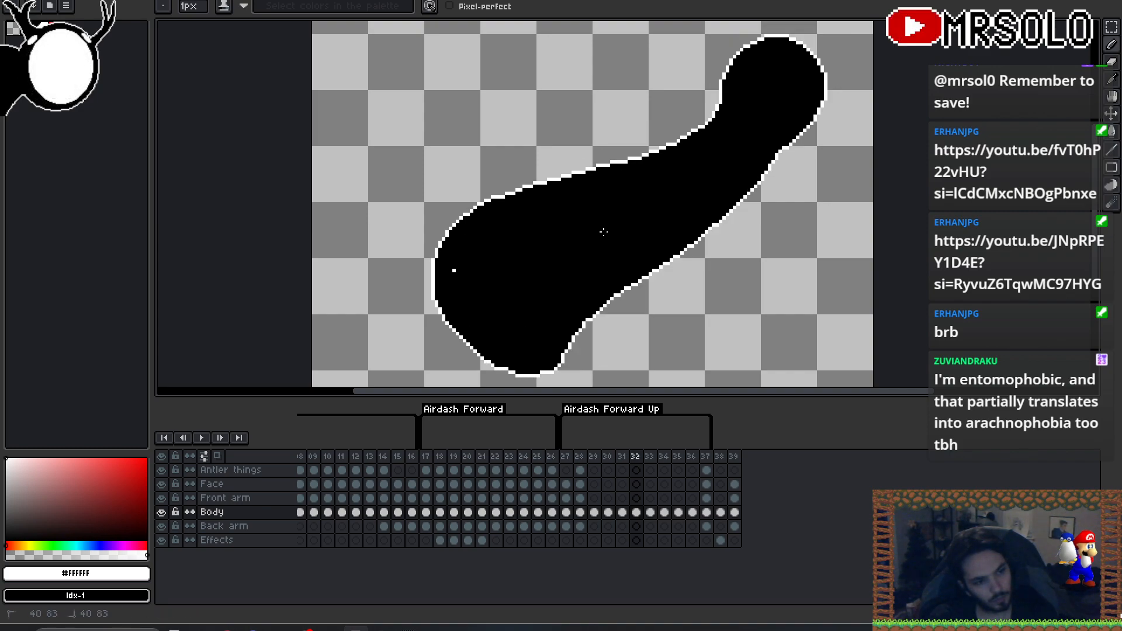
key("Left")
key("Right")
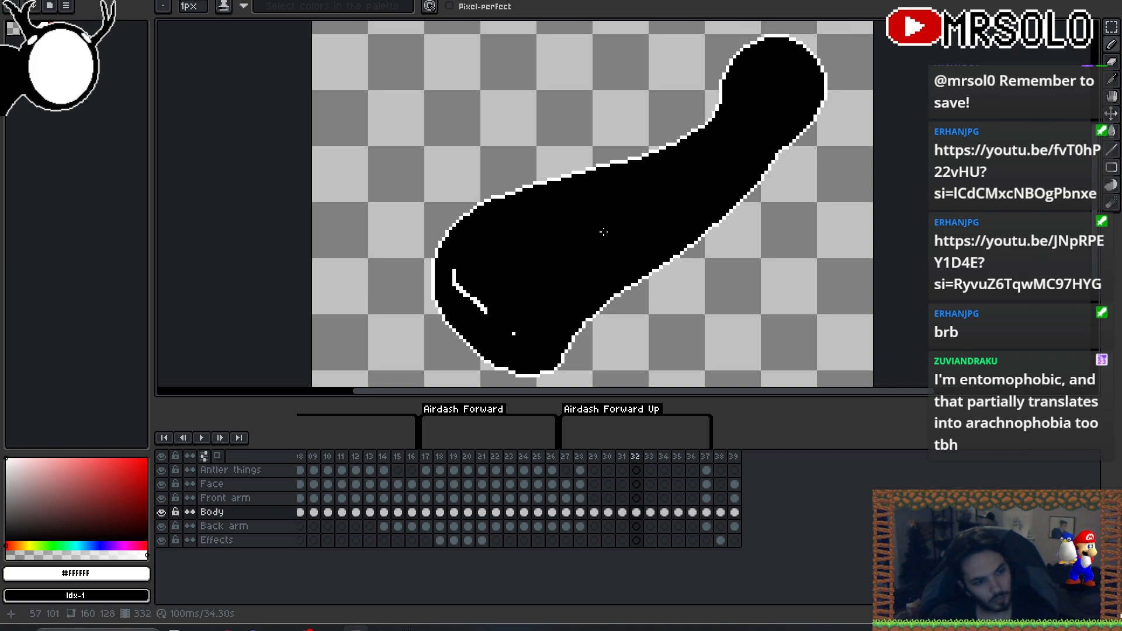
key("Left")
key("Right")
key("Left")
key("Right")
key("Left")
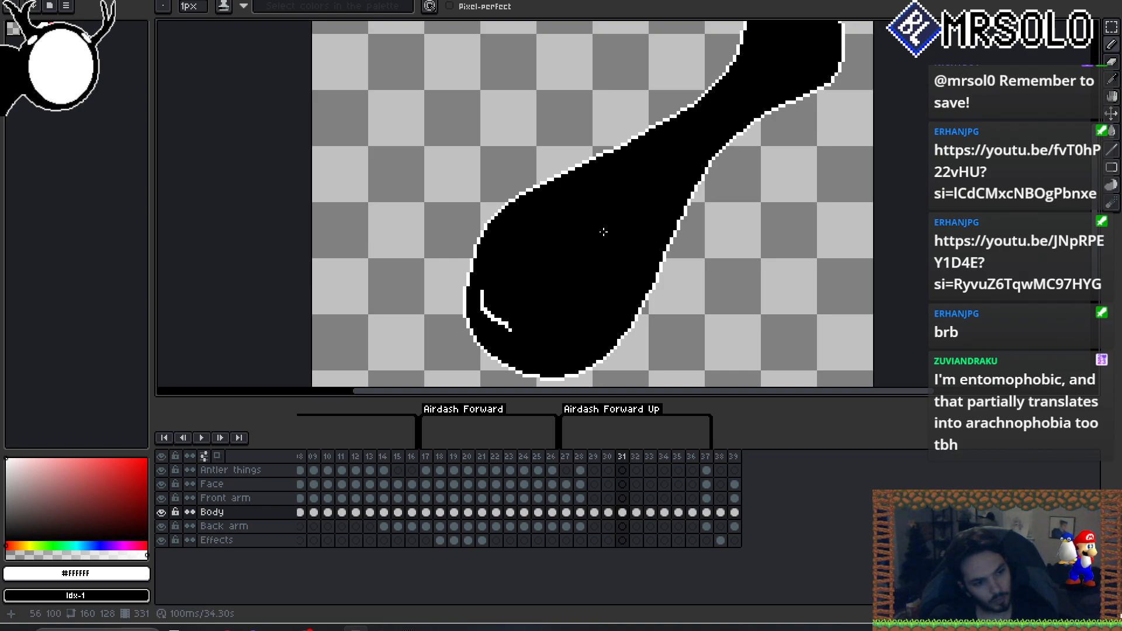
left_click_drag(510, 330, 517, 338)
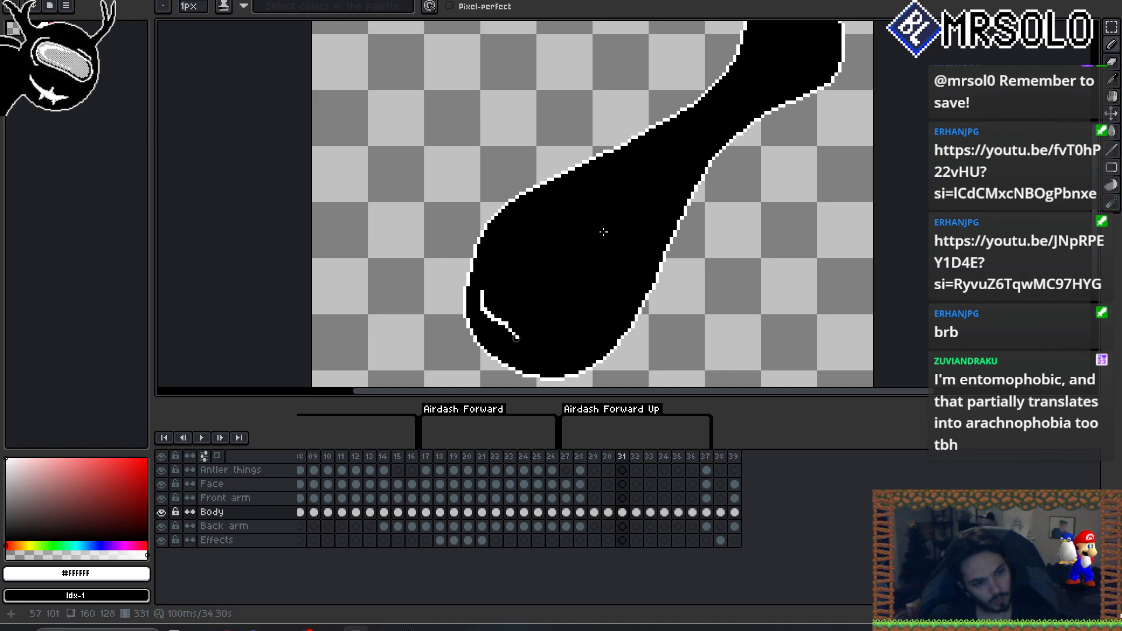
- Step back and forth through frames 329 to 332 to examine how the white crease line moves with the rear
key("Left")
key("Right")
key("Left")
key("Left")
key("Right")
key("Right")
key("Left")
key("Left")
key("Right")
key("Right")
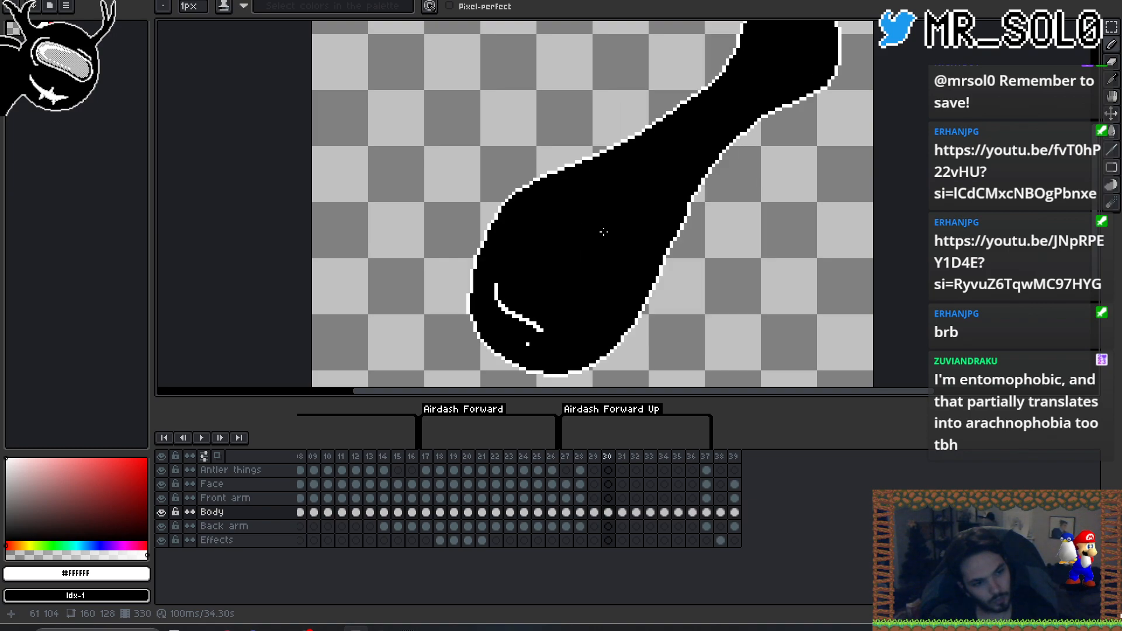
key("Left")
key("Left")
key("Right")
key("Right")
key("Right")
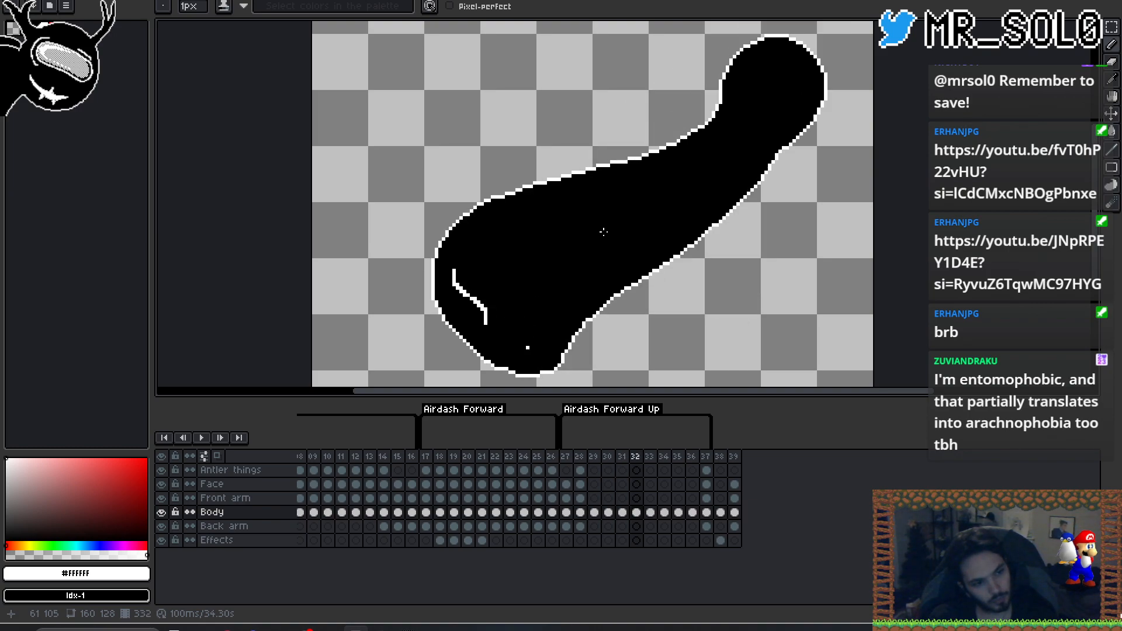
key("Left")
key("Right")
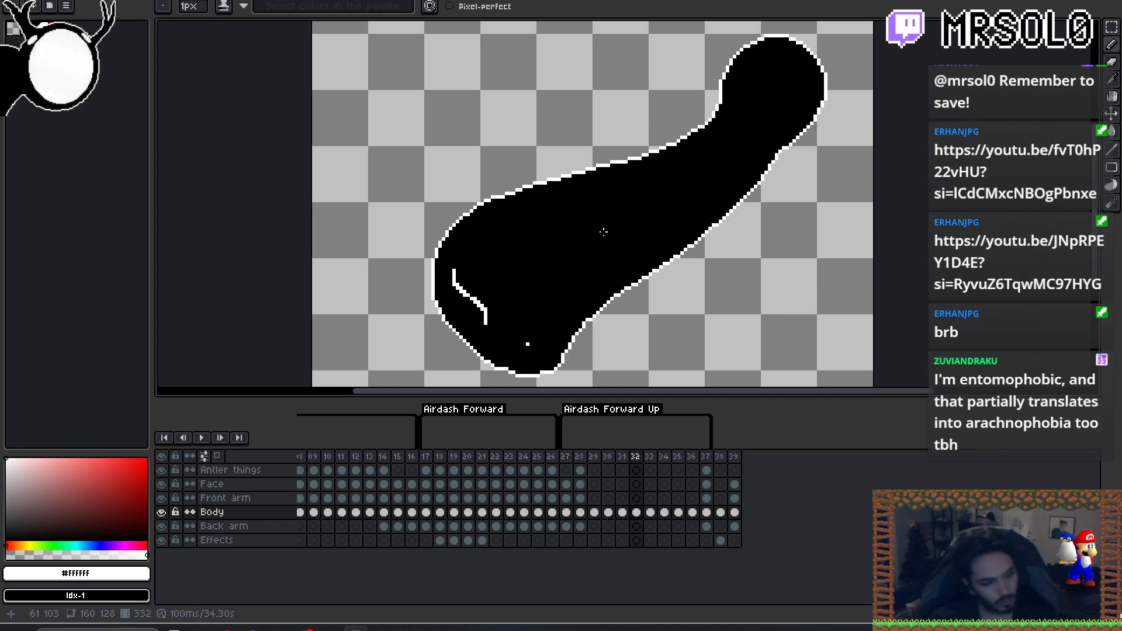
- Draw the curved white crease line inside the rear on frame 333 and extend its lower end, checking against the preceding frames
key("Left")
key("Right")
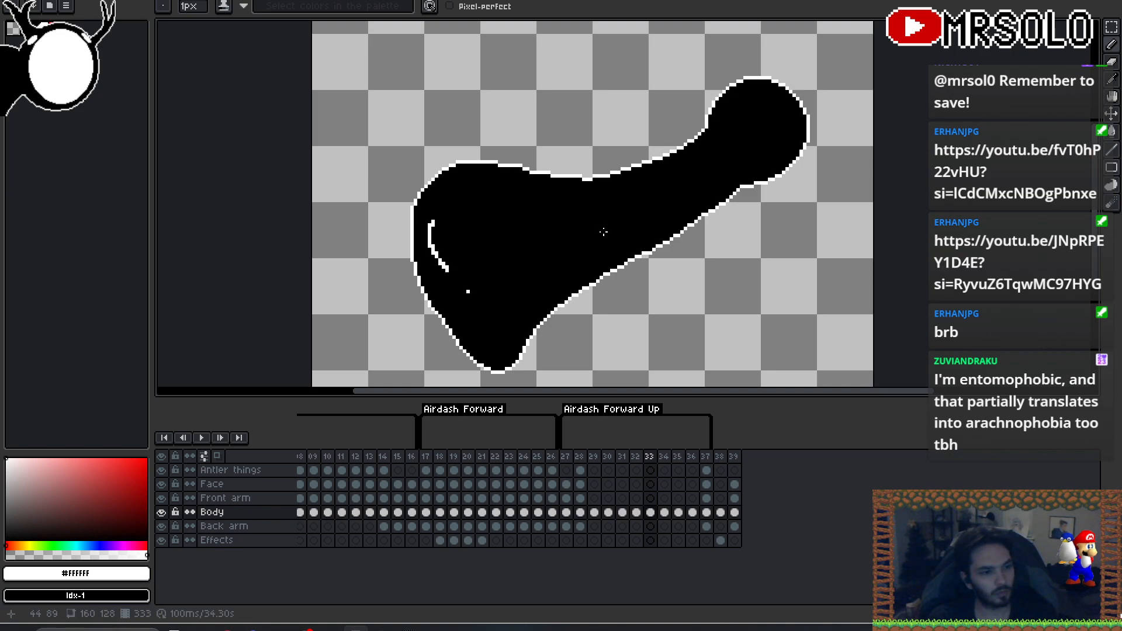
left_click_drag(437, 257, 449, 272)
key("Left")
key("Right")
key("Left")
key("Left")
key("Right")
key("Right")
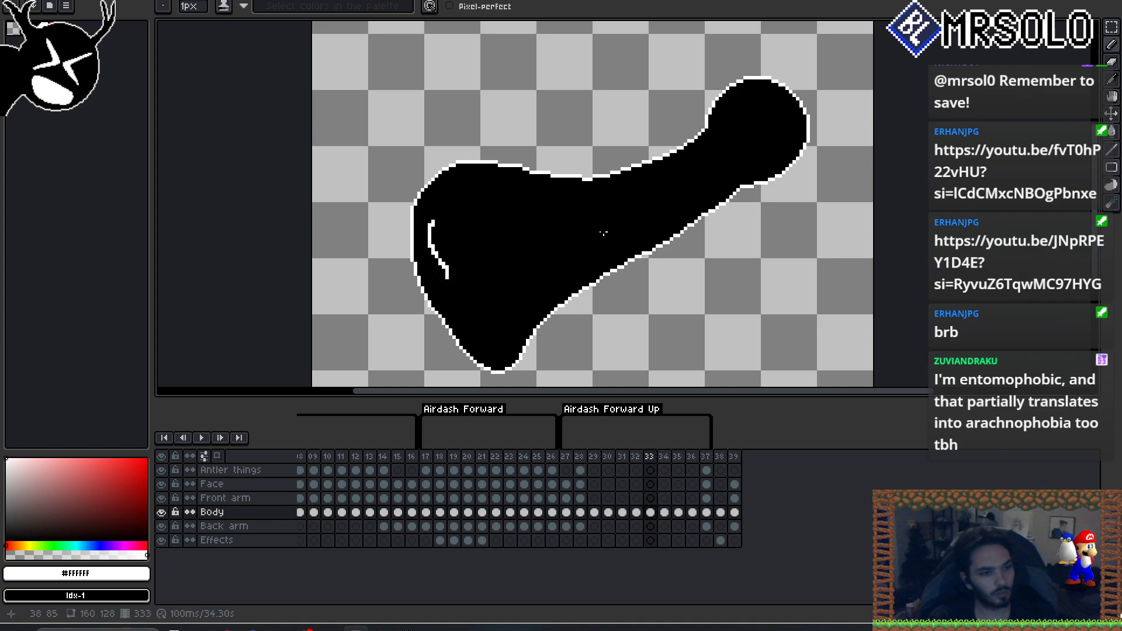
- Draw the curved white crease line inside the rear on frame 334 and lengthen the lower end of the one on frame 333
key("Left")
key("Right")
key("Left")
key("Right")
key("Right")
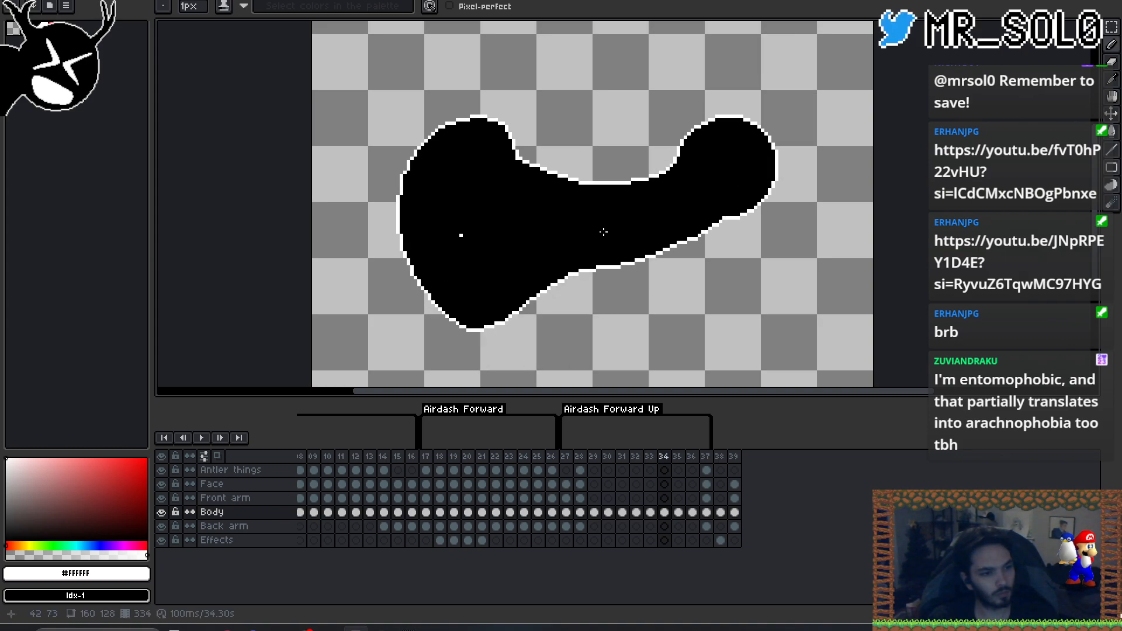
left_click_drag(415, 190, 412, 236)
key("Left")
key("Right")
key("Left")
key("Left")
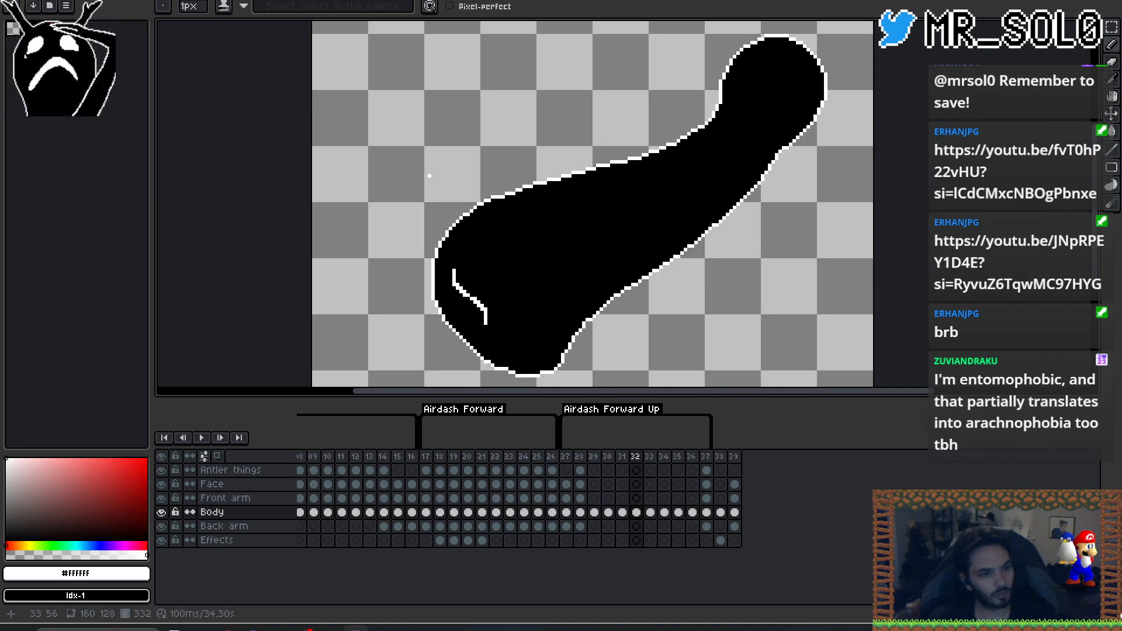
key("Right")
key("Right")
key("Left")
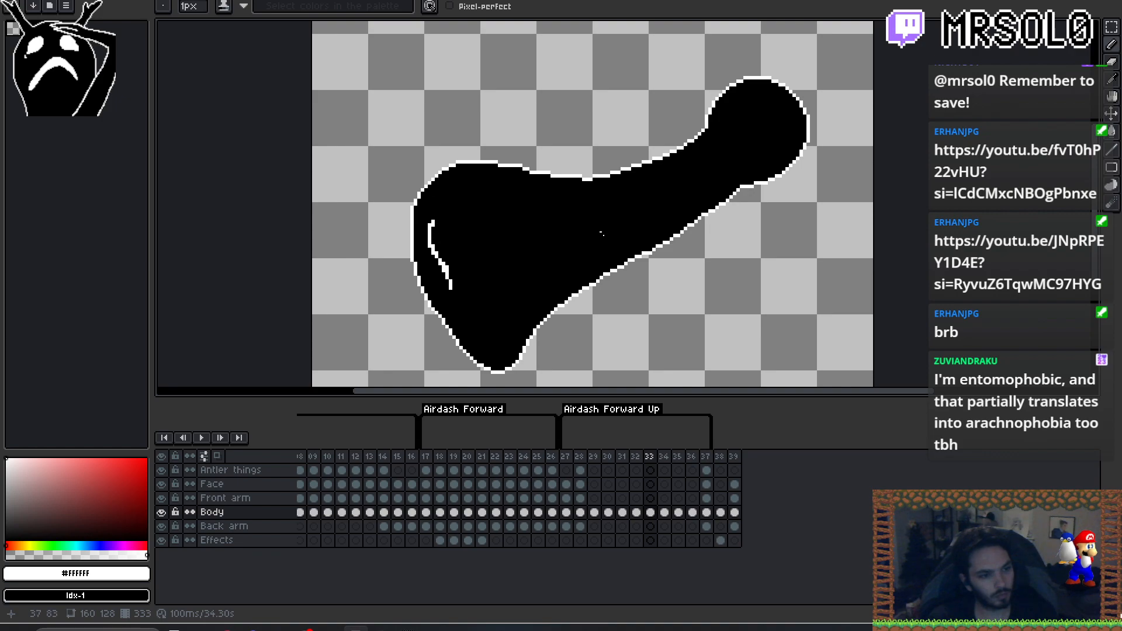
- Trim the lower ends of the crease lines on frames 333 and 330 in black
key("x")
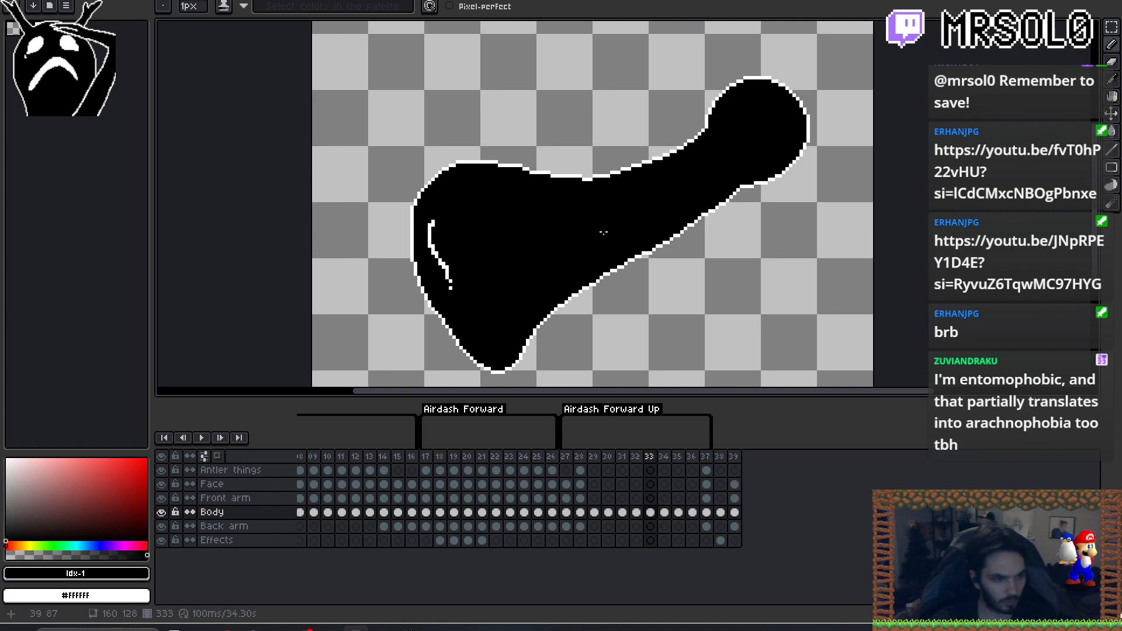
key("Left")
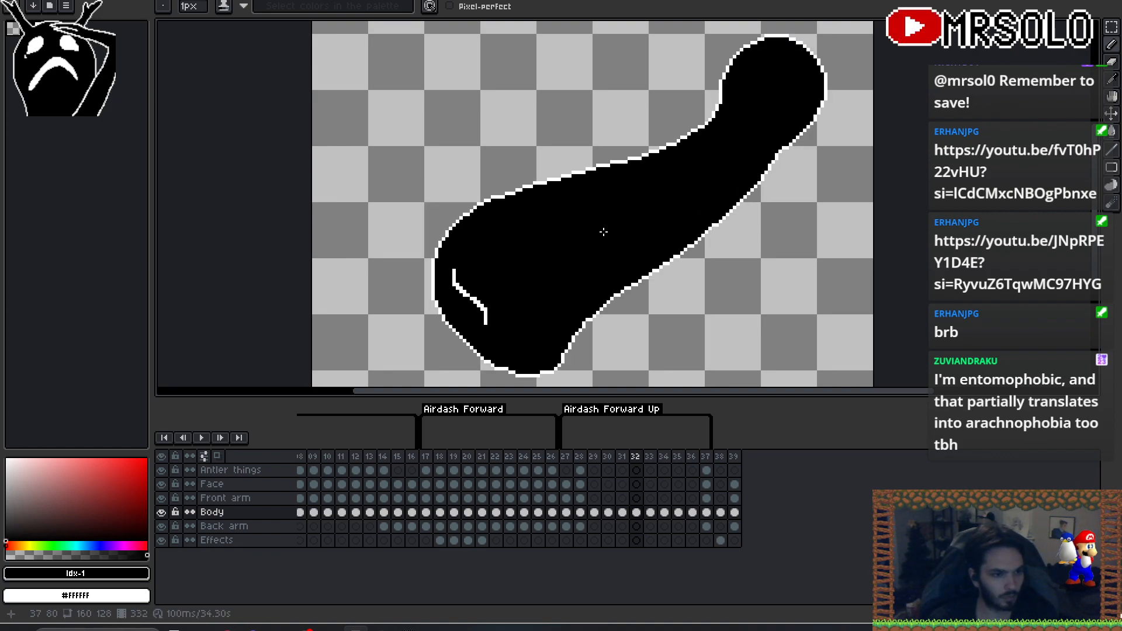
key("Left")
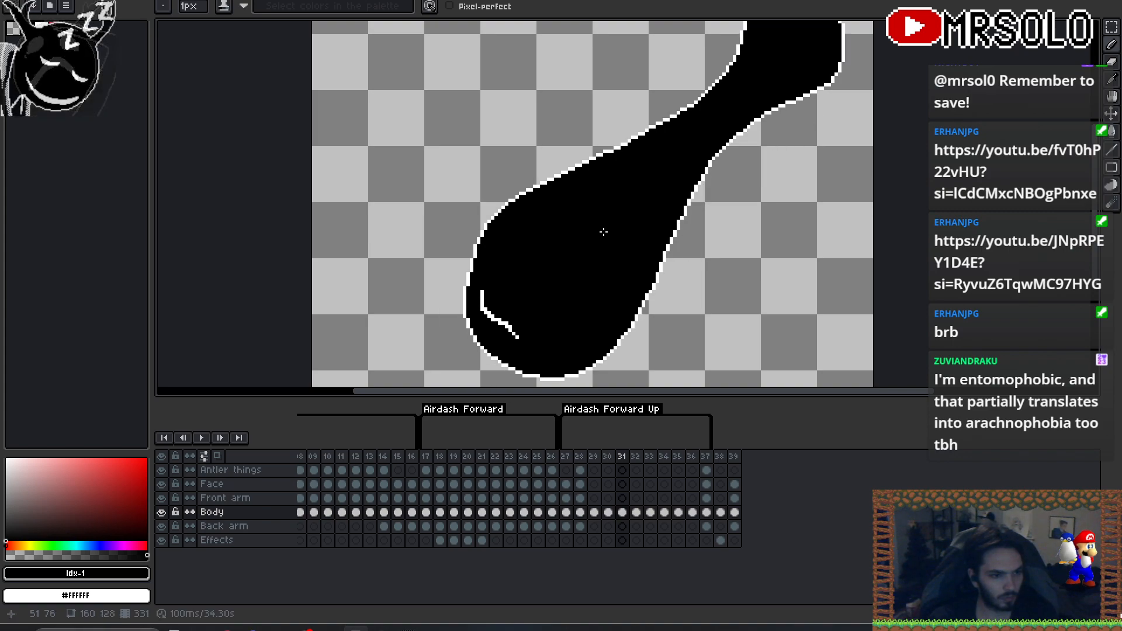
key("Left")
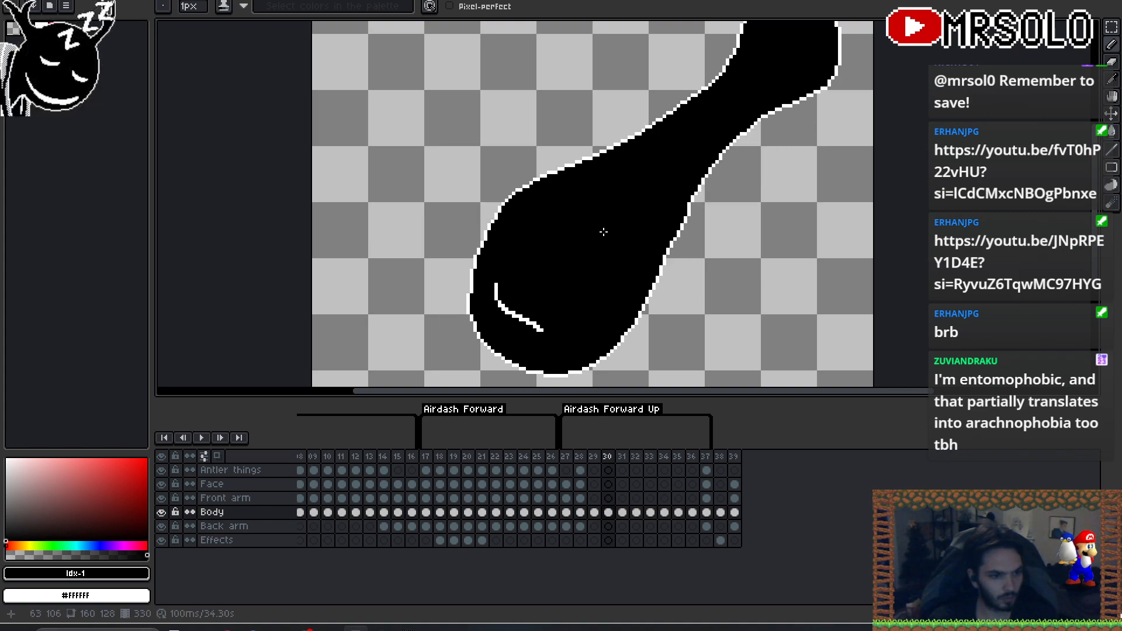
key("Right")
key("Left")
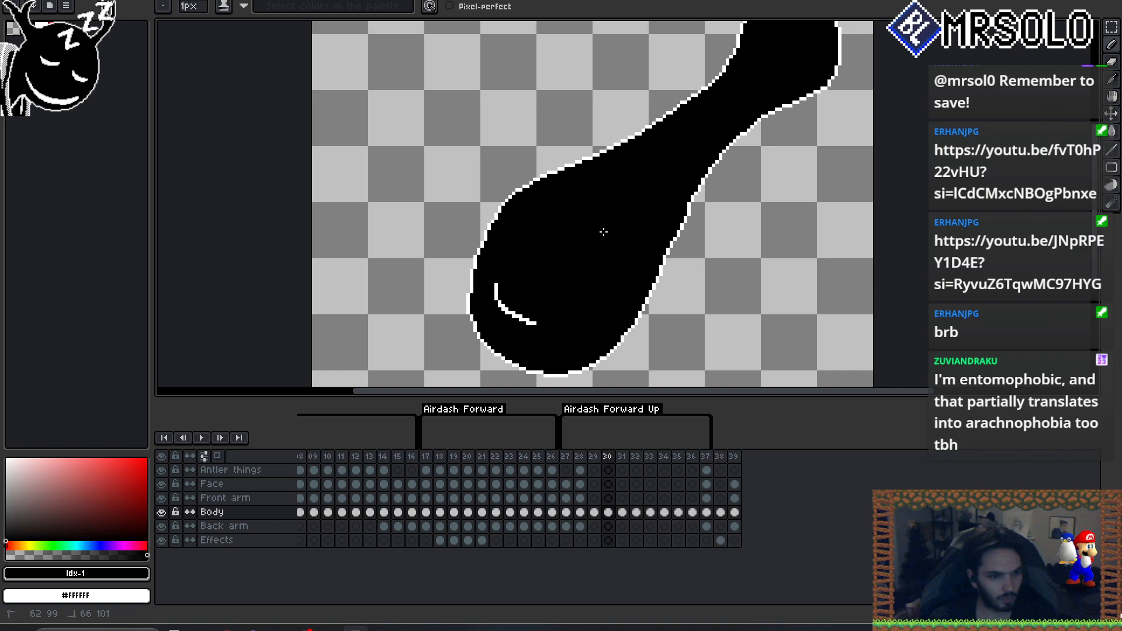
- Step back and forth through frames 329 to 332 to examine how the crease line moves with the rear
key("Left")
key("Right")
key("Right")
key("Left")
key("Right")
key("Left")
key("Right")
key("Left")
key("Right")
key("Right")
key("Left")
key("Right")
- Trim both ends of the crease line on frame 333 in black, comparing it with frame 332
key("Right")
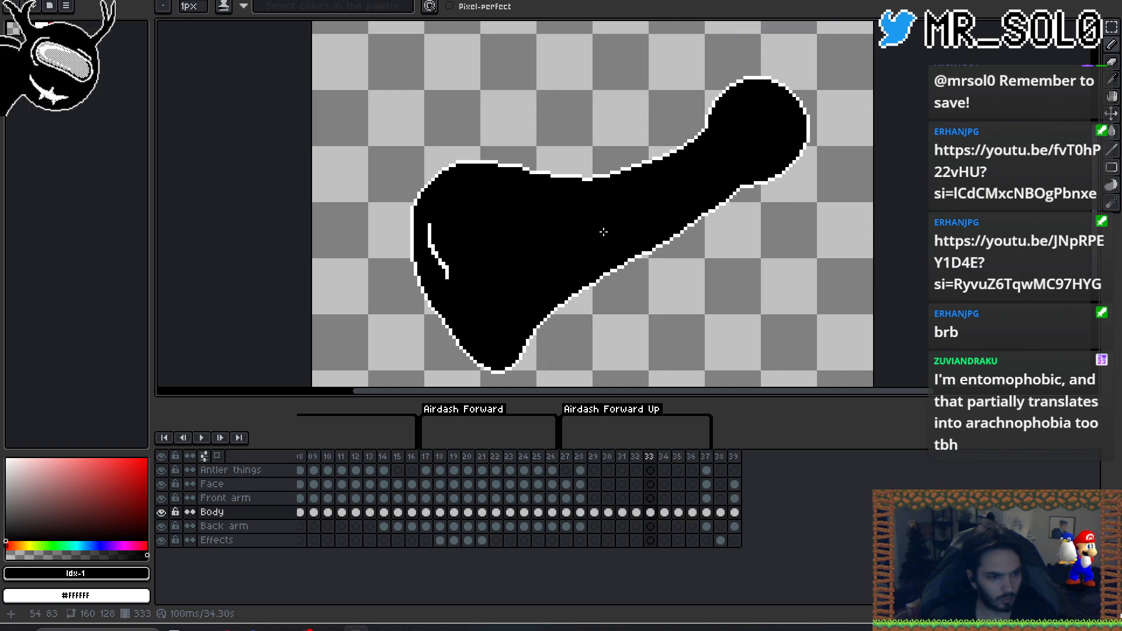
key("Left")
key("Right")
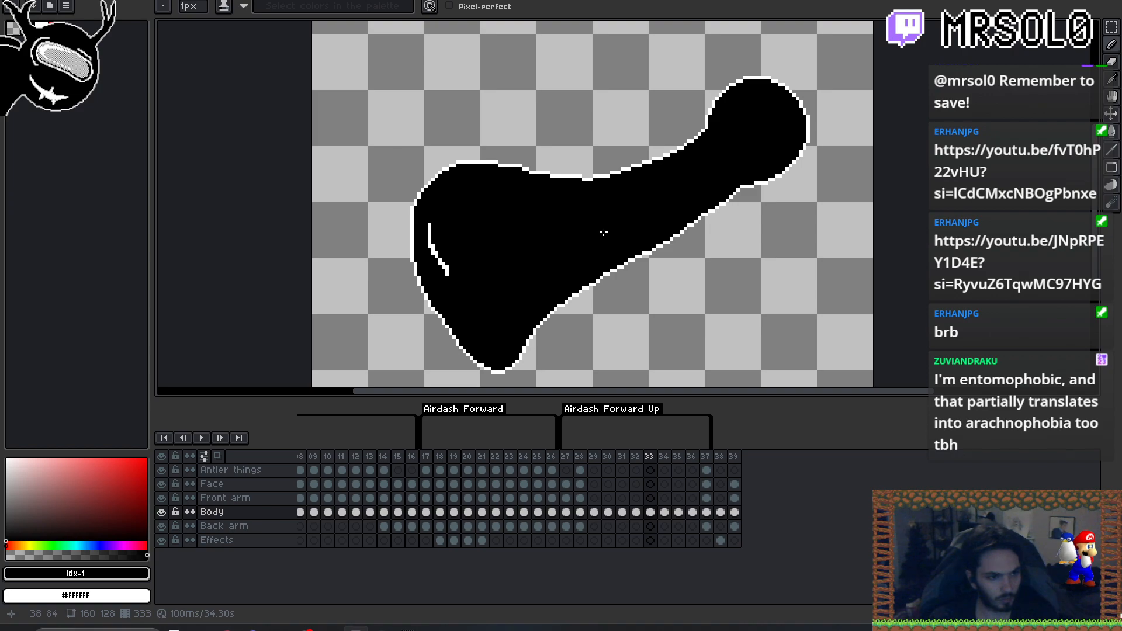
key("Left")
key("Right")
key("Left")
key("Right")
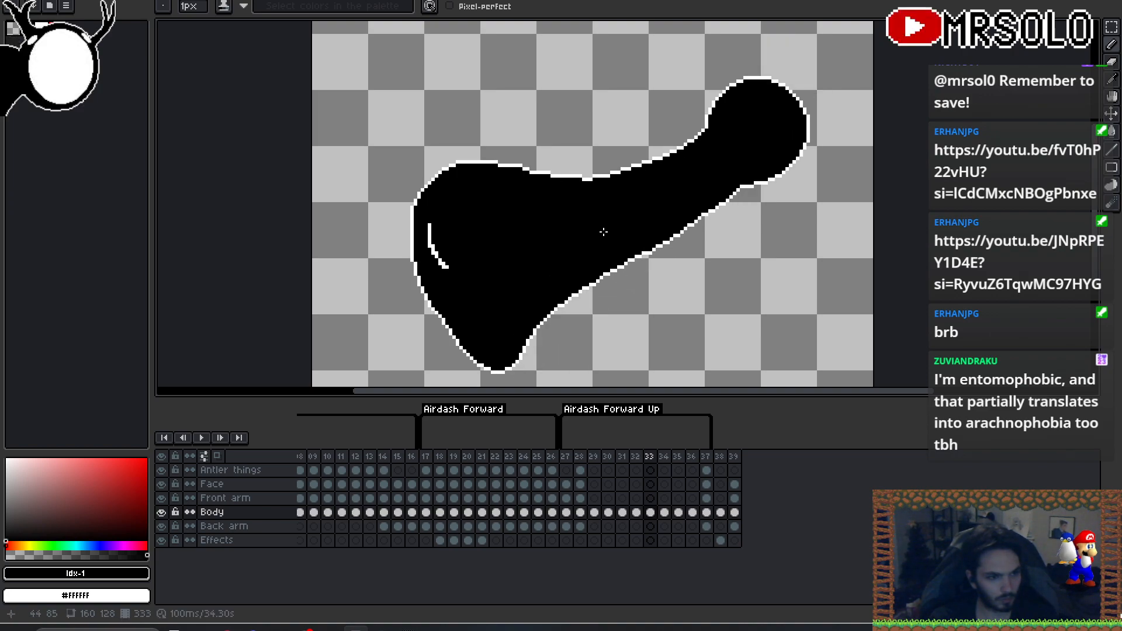
- Draw a short white crease line inside the rear on frame 335, following frames 333 and 334
key("Right")
key("Left")
key("Right")
key("Right")
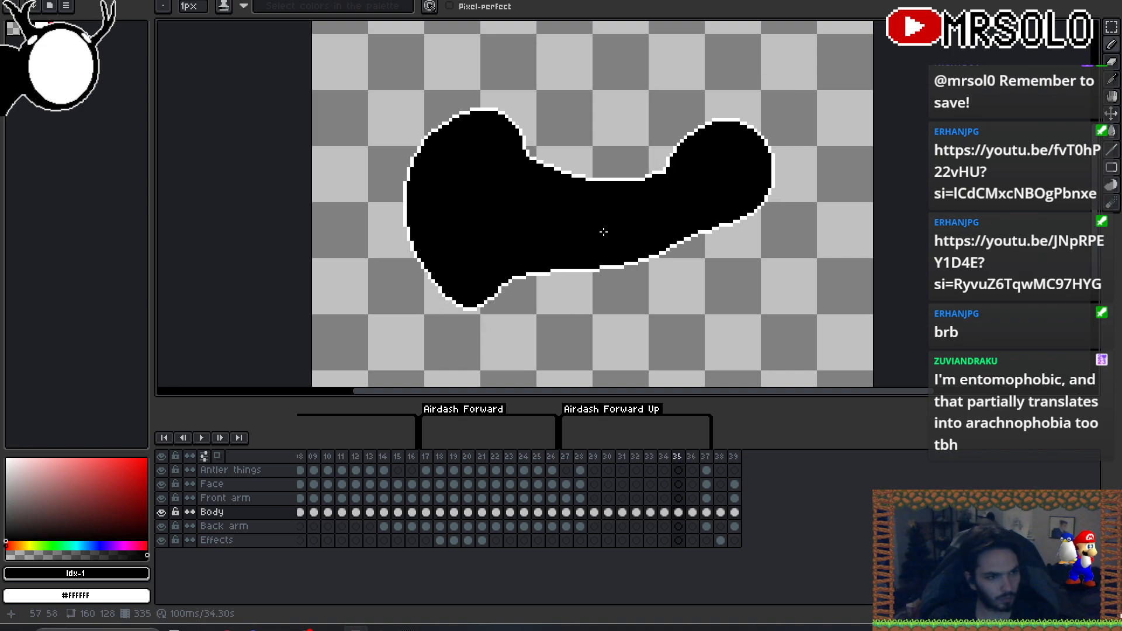
key("x")
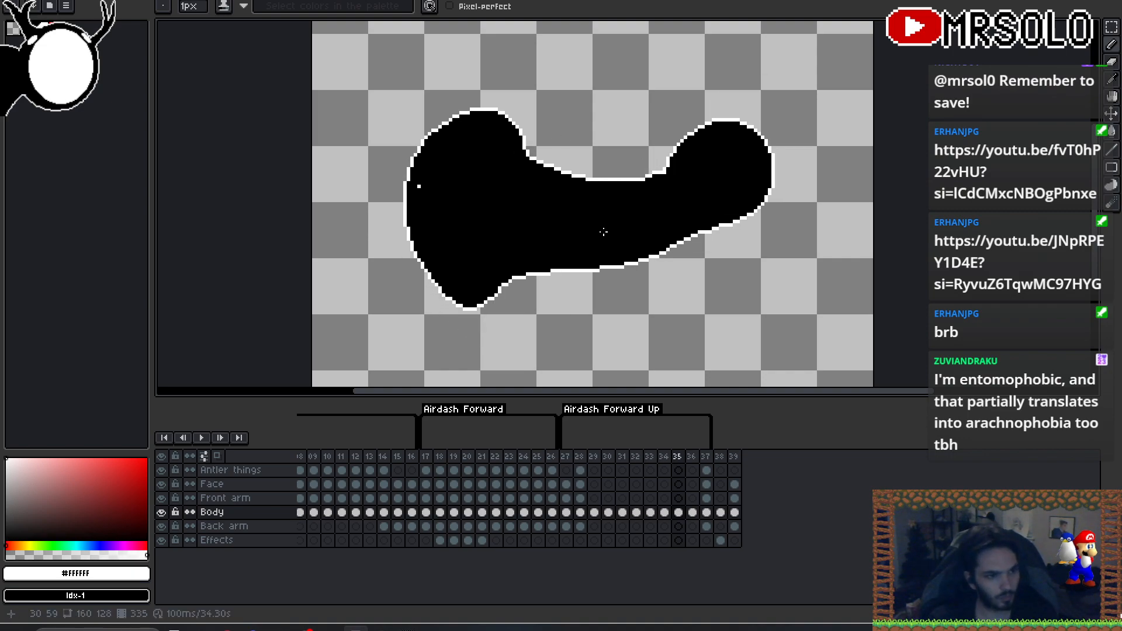
left_click_drag(422, 188, 419, 200)
key("Left")
key("Right")
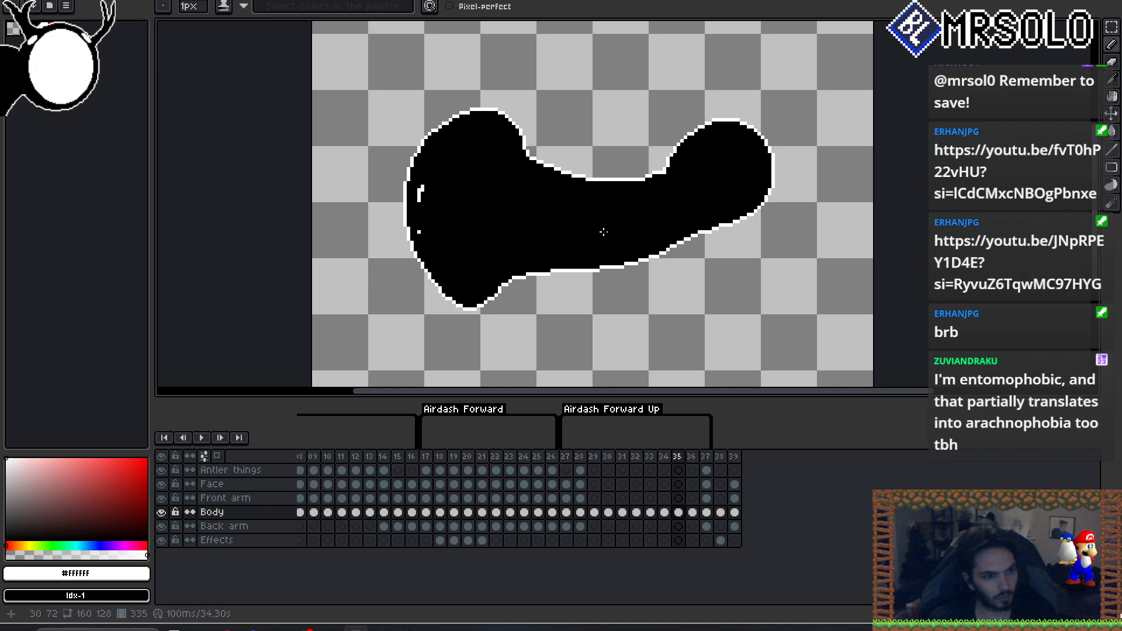
- Extend the upper end of the crease line on frame 335 in white, checking it against frame 334
left_click(423, 183)
key("Left")
key("Right")
key("Left")
key("Right")
key("Left")
key("Right")
- Try a short white crease line inside the rear on frame 336, comparing it with frame 335
key("Right")
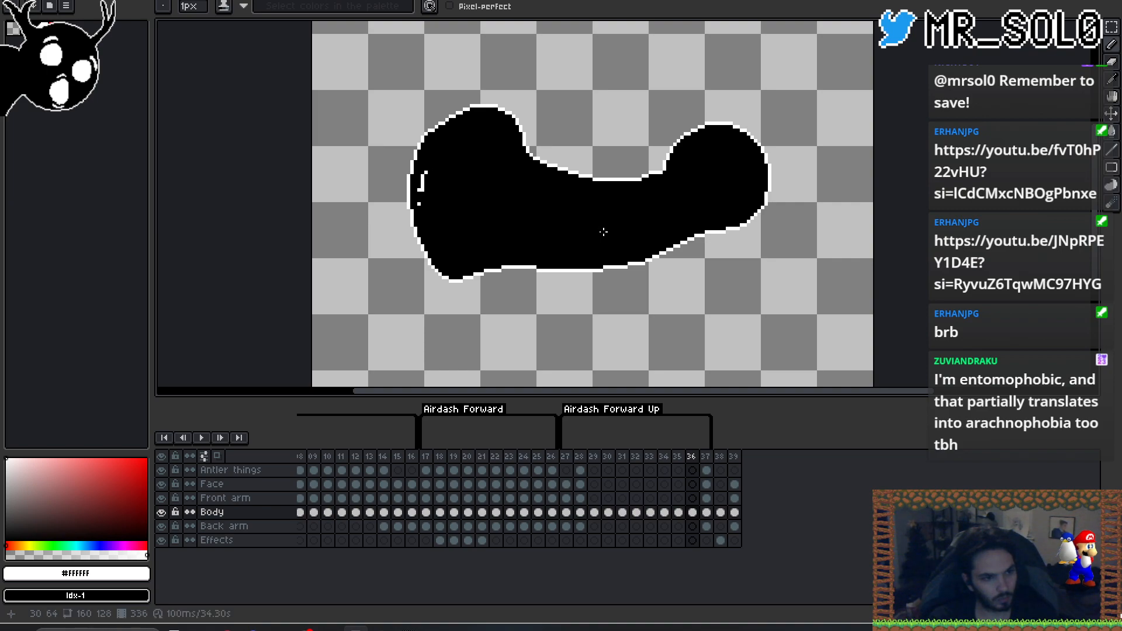
key("Left")
key("Right")
key("Left")
key("Right")
key("Left")
key("Right")
key("Left")
key("Right")
- Thin out the crease line on frame 336 with black pixels, flipping to frame 335 for comparison
key("x")
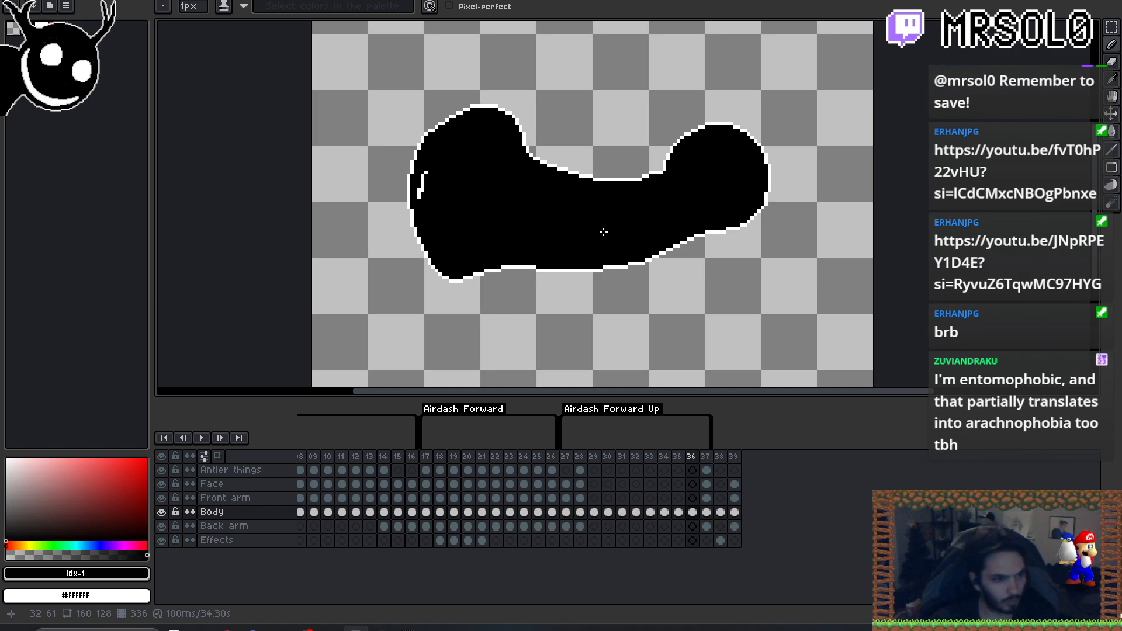
key("Left")
key("Right")
key("Left")
key("Right")
key("Left")
key("Right")
key("Left")
key("Right")
key("Left")
key("Right")
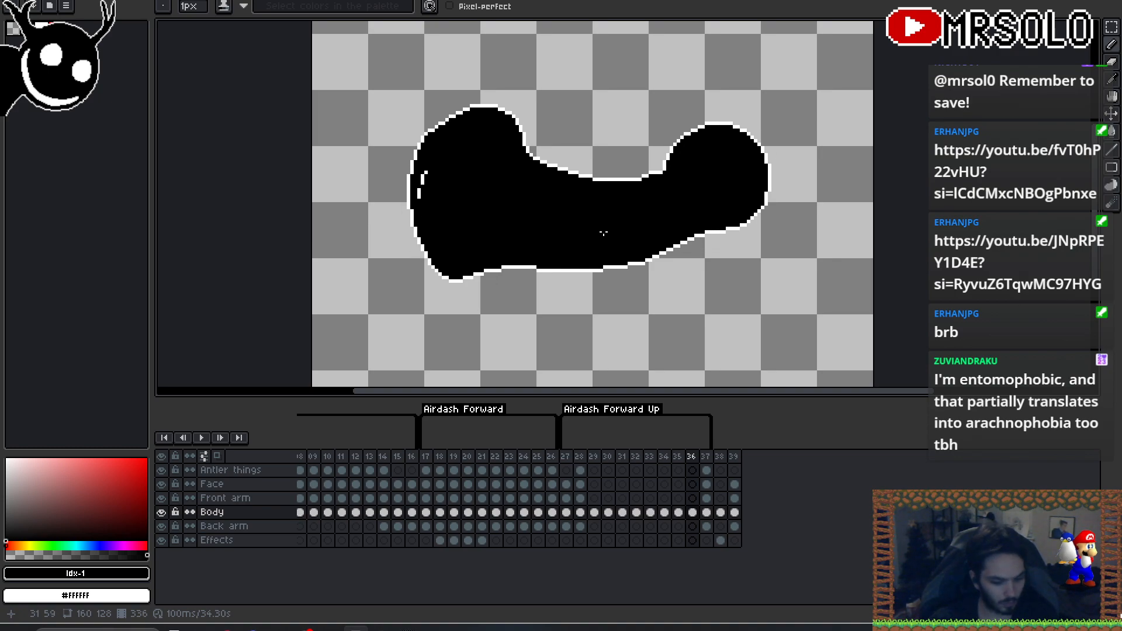
- Reconnect the crease line on frame 336 with white pixels, checking its shape against frame 335
key("x")
key("Left")
key("Right")
key("Left")
key("Right")
key("Left")
key("Right")
key("Left")
key("Right")
- Trim the top of the crease line on frame 336 in black, comparing it with frames 335 and 337
key("x")
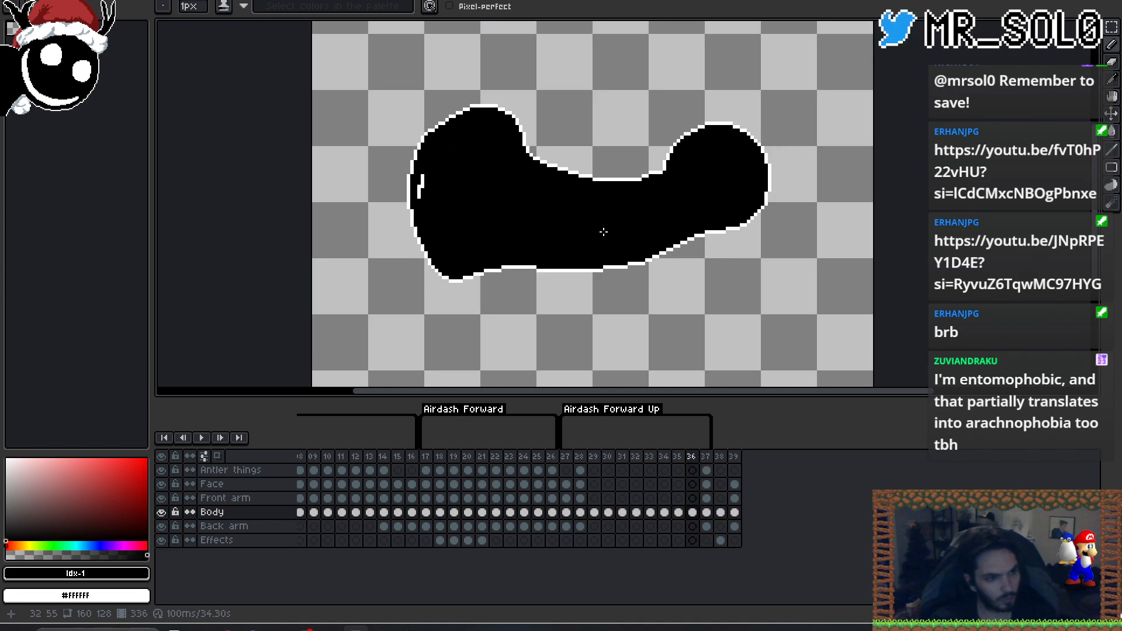
key("Left")
key("Right")
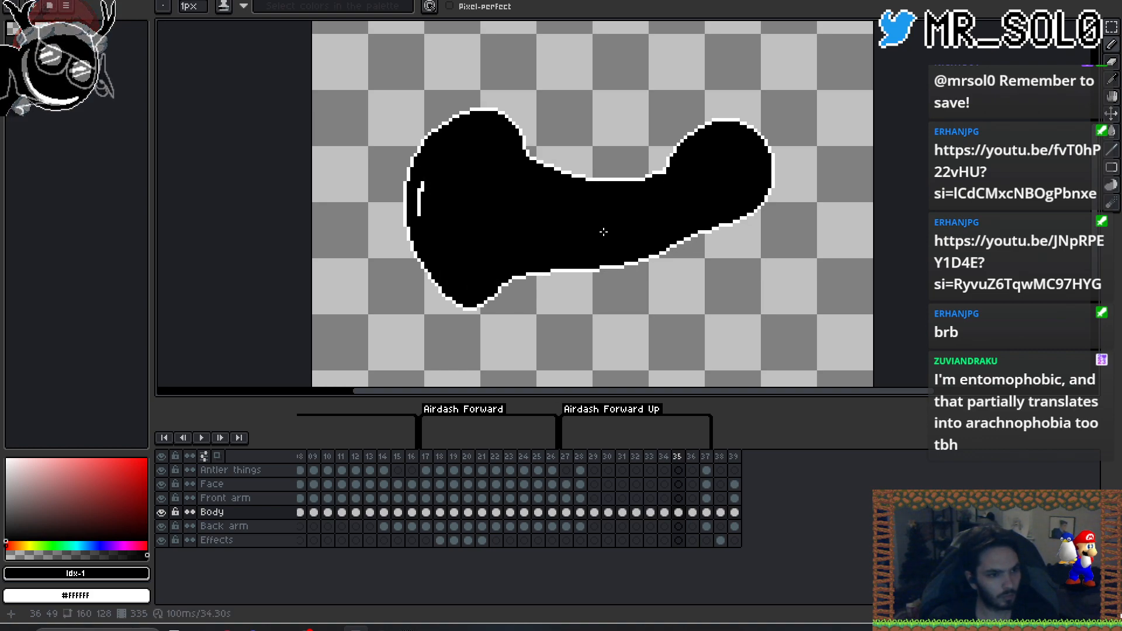
key("Right")
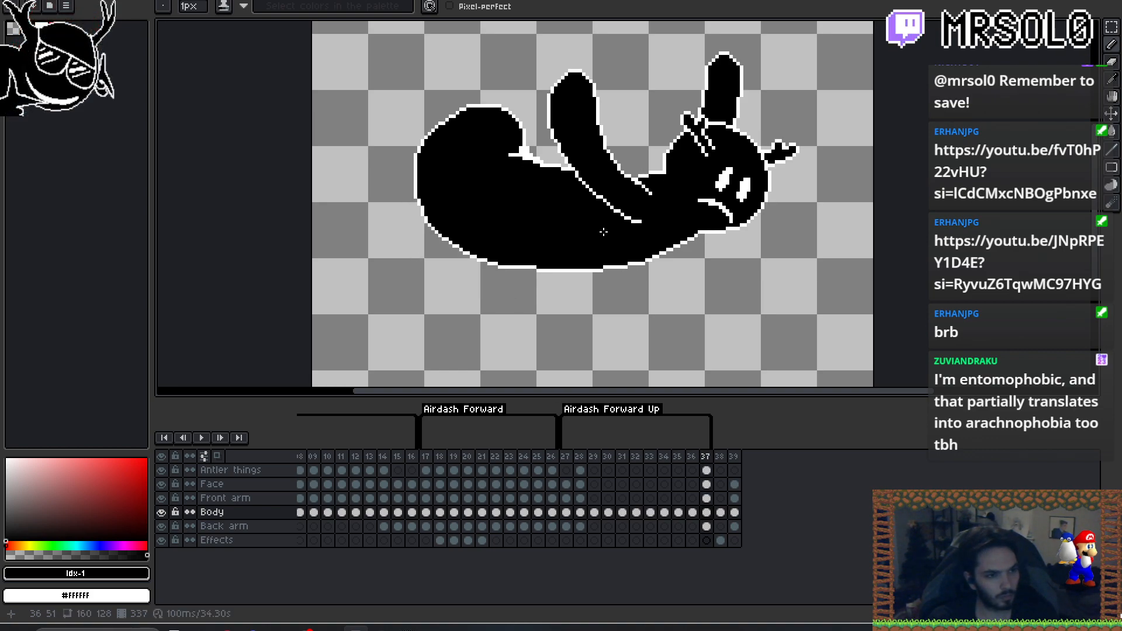
key("Left")
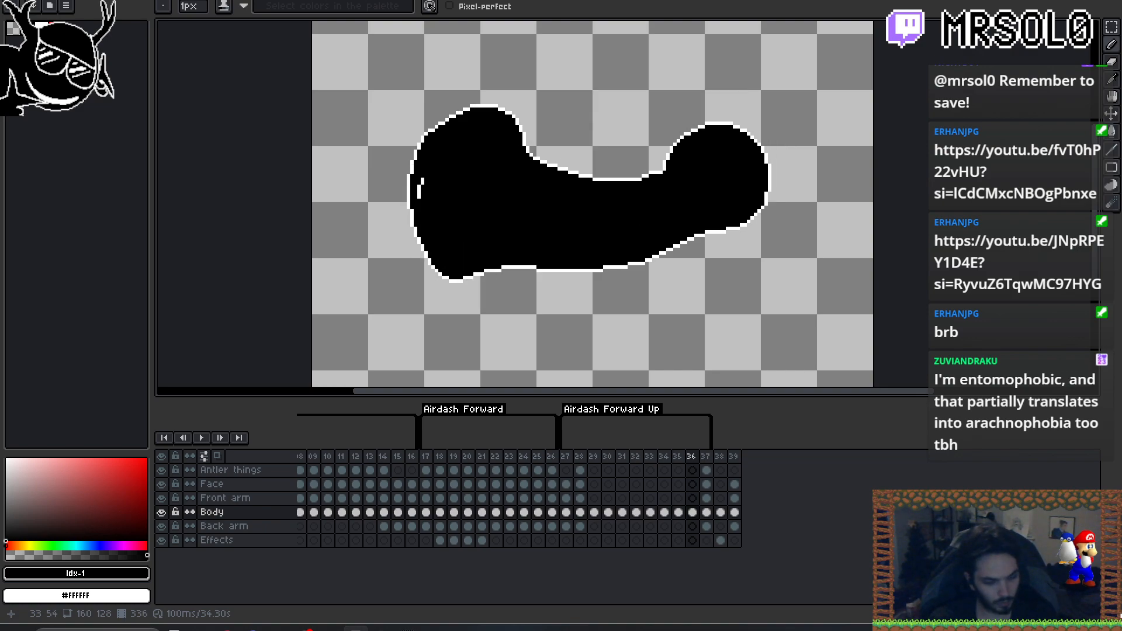
- Try reworking the crease area on frame 336 by pasting copied pixels and filling beside the line in black
key("ctrl+v")
left_click(478, 213)
key("b")
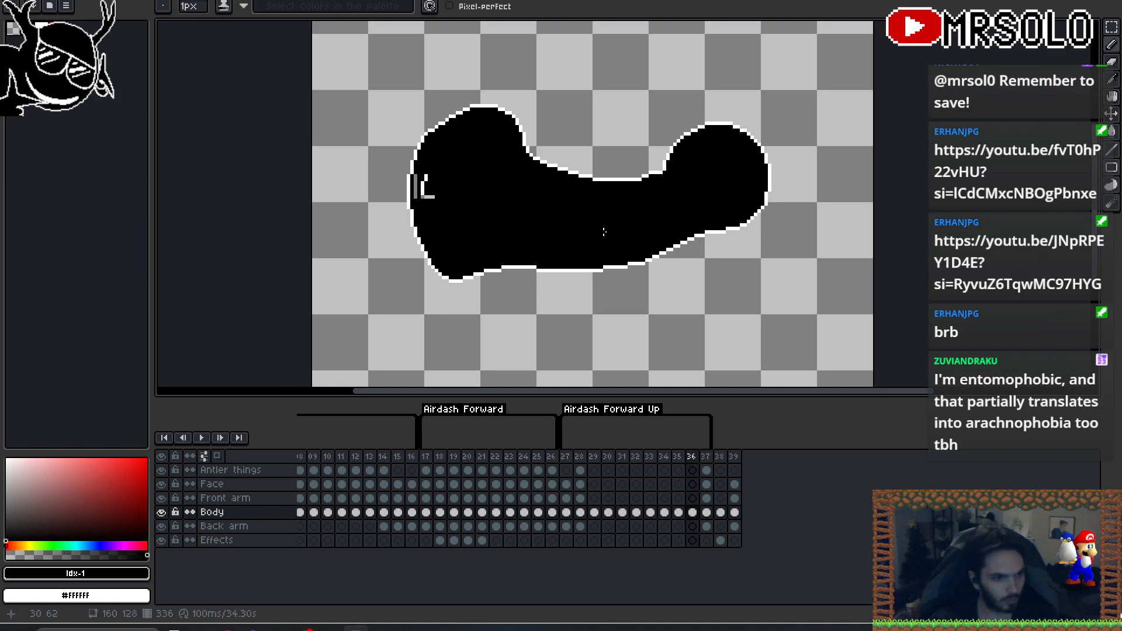
key("g")
left_click(419, 197)
key("Left")
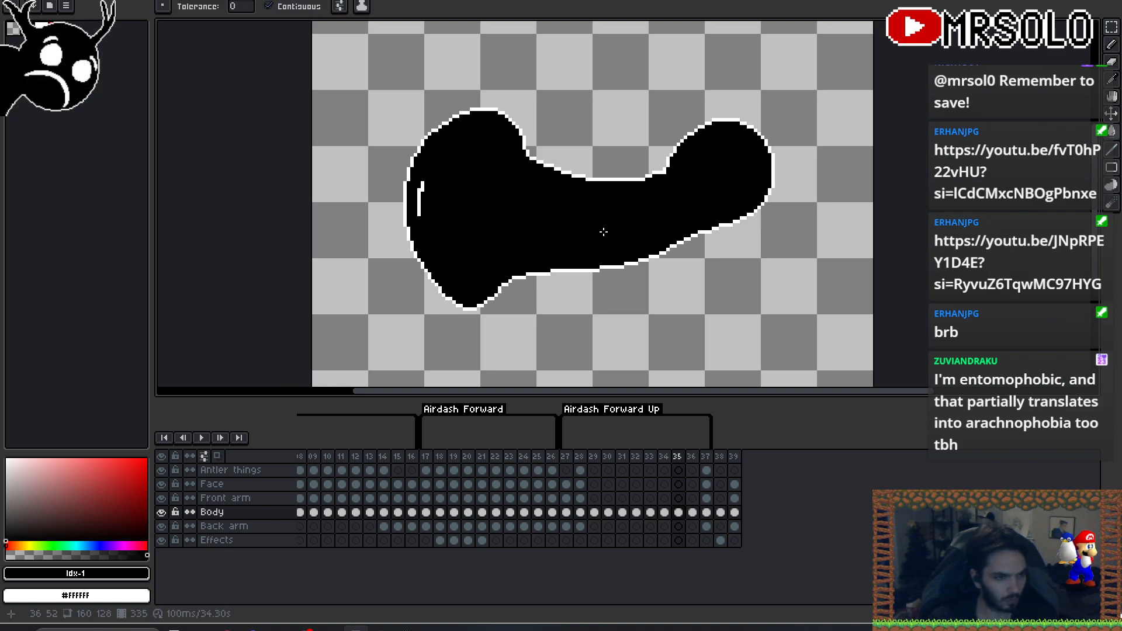
- Step back and forth through frames 334 to 337 to examine how the crease line shrinks
key("Right")
key("Left")
key("Left")
key("Right")
key("Right")
key("Left")
key("Left")
key("Right")
key("Right")
key("Right")
- Try a small white crease mark inside the rear on frame 337, compare it with the neighbouring frames, and undo it
key("b")
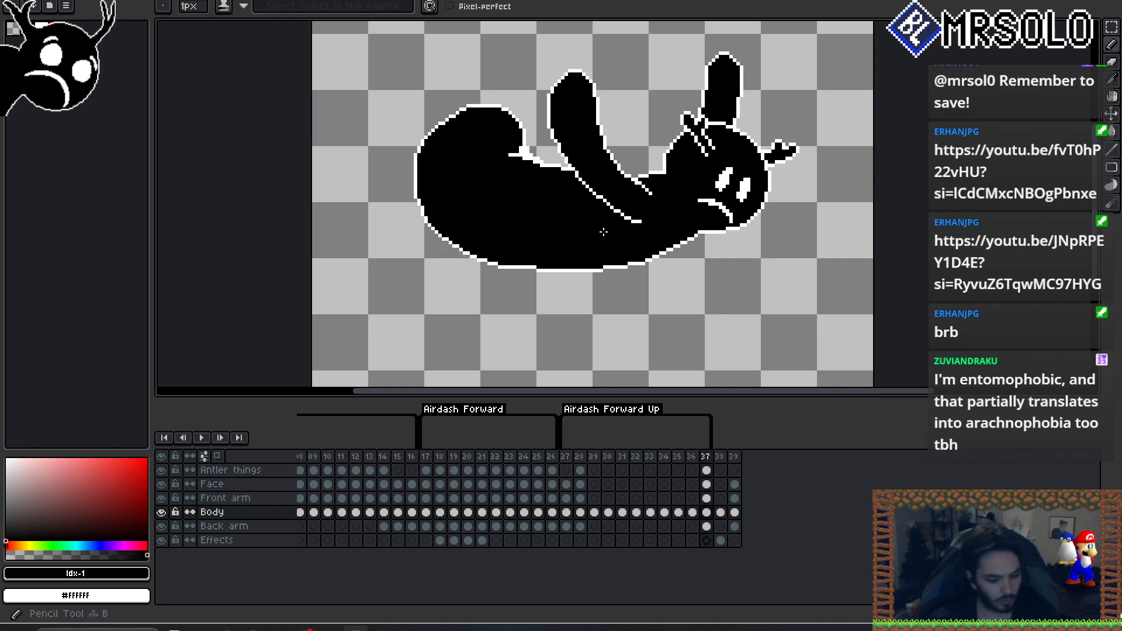
key("x")
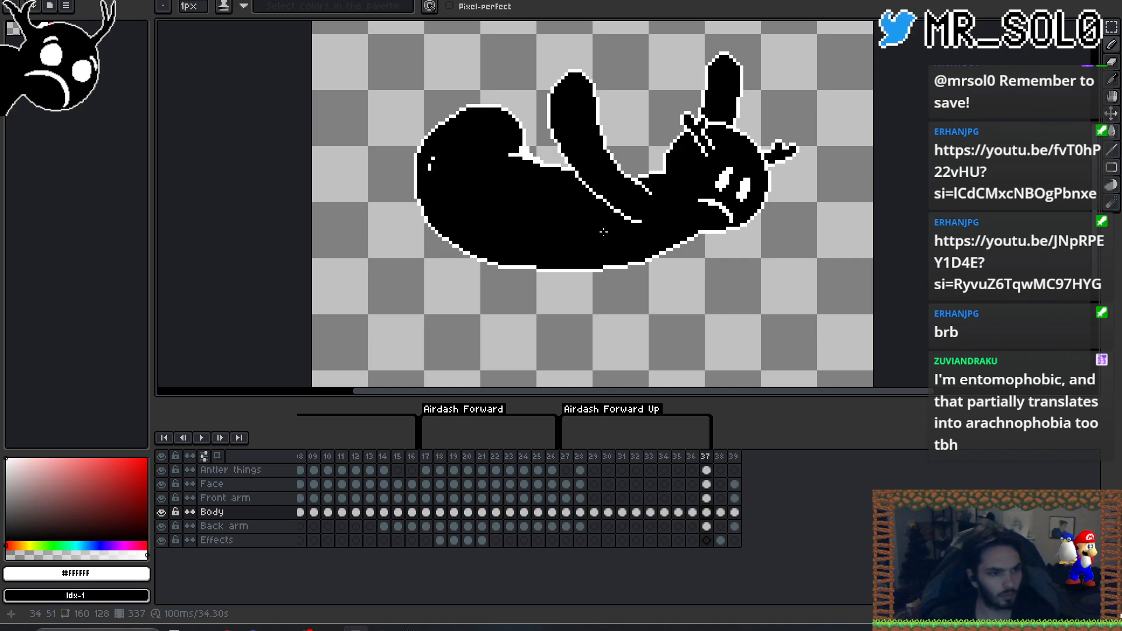
key("Left")
key("Right")
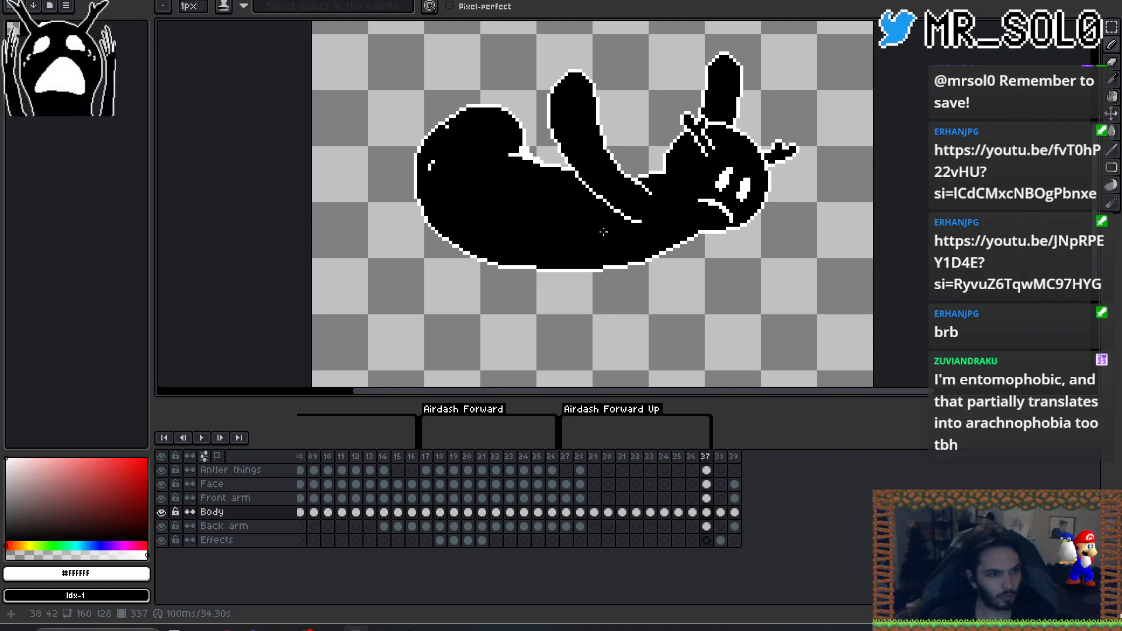
key("Right")
key("Left")
key("Left")
key("Left")
key("Right")
key("Right")
key("ctrl+z")
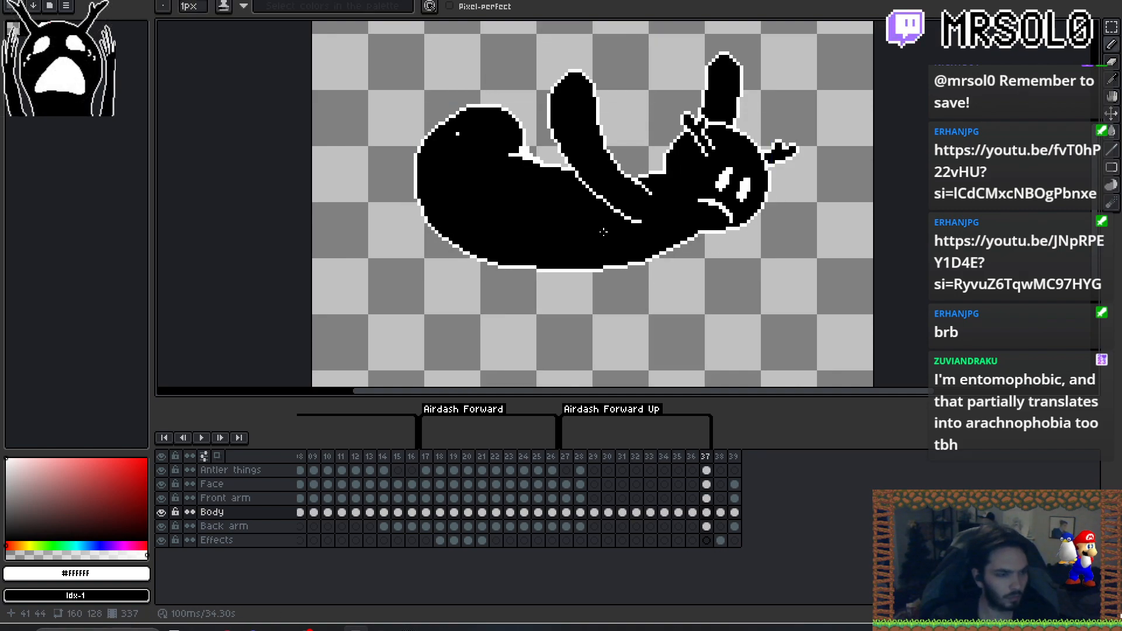
key("Left")
key("Left")
key("Right")
key("Right")
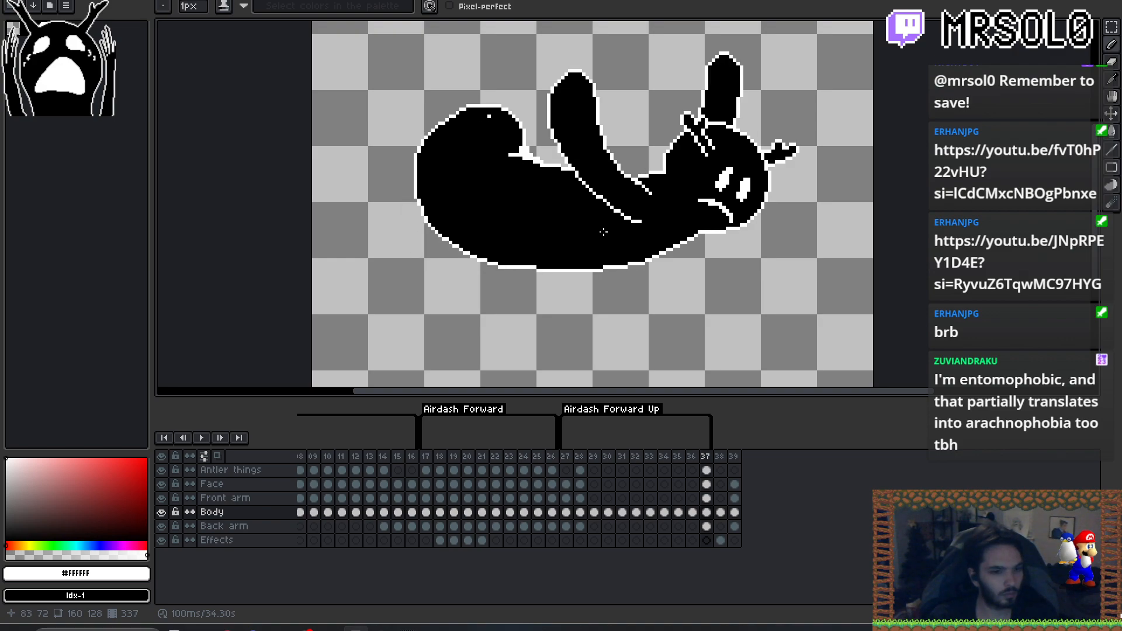
- Play the Airdash Forward Up animation, then step through its frames from 328 to review the crease line's motion
scroll(668, 270, "down", 1)
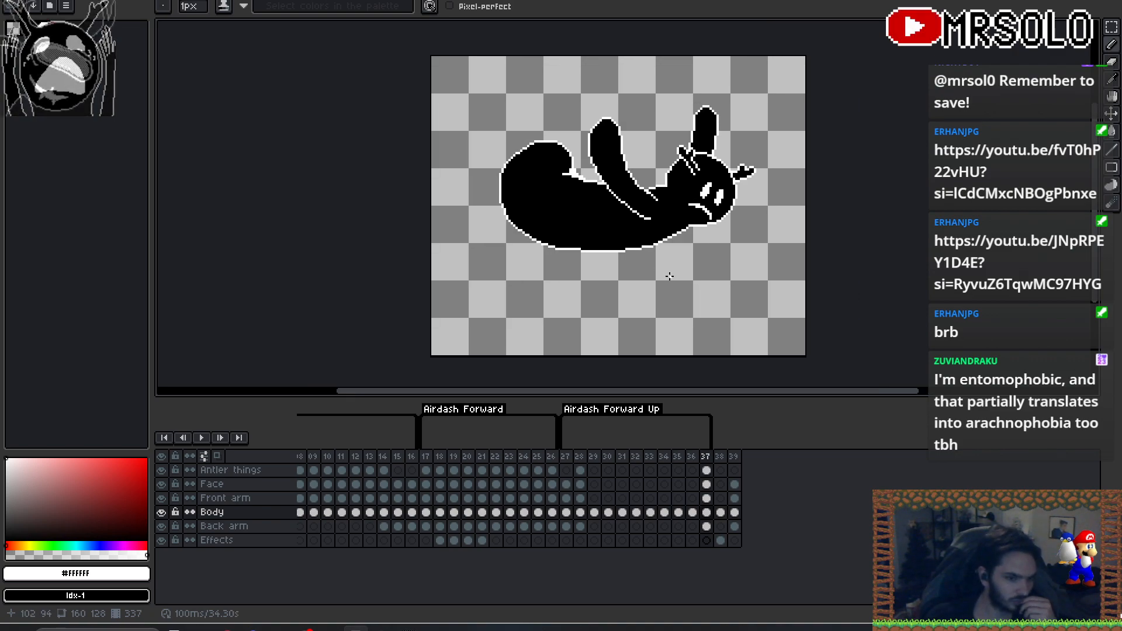
left_click(207, 438)
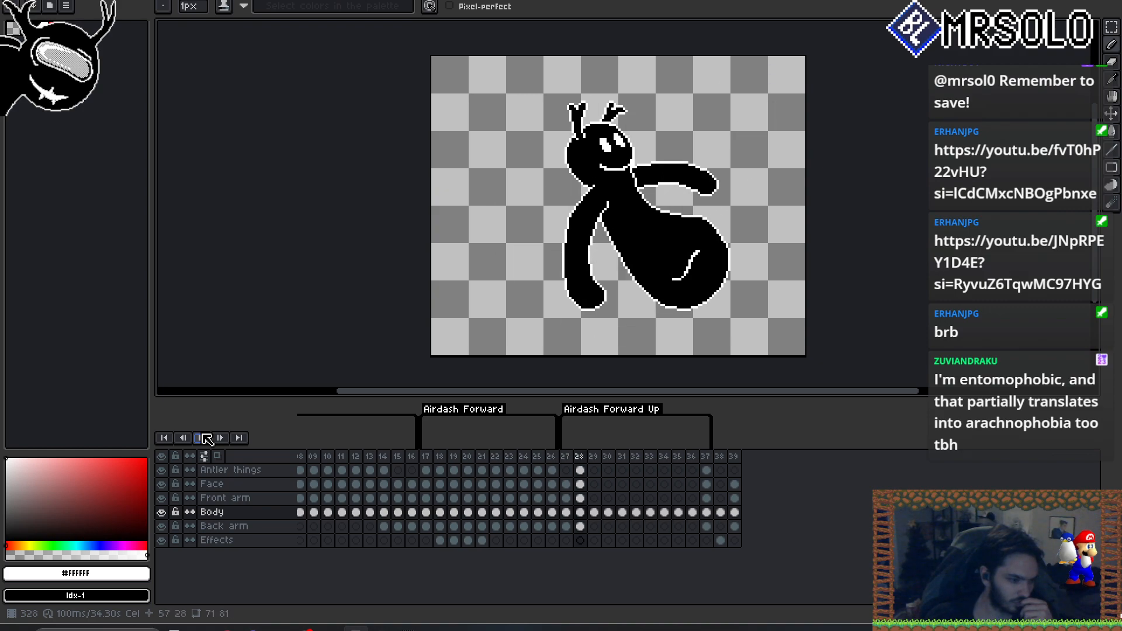
key("Right")
key("Right")
key("Right")
key("Right")
key("Right")
key("Right")
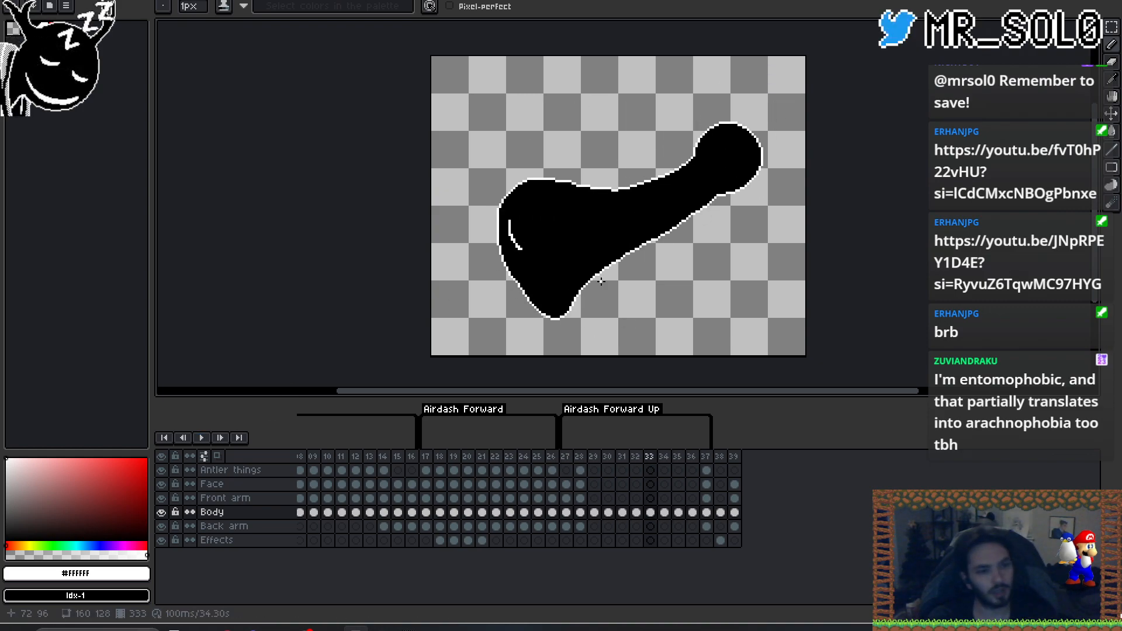
key("Left")
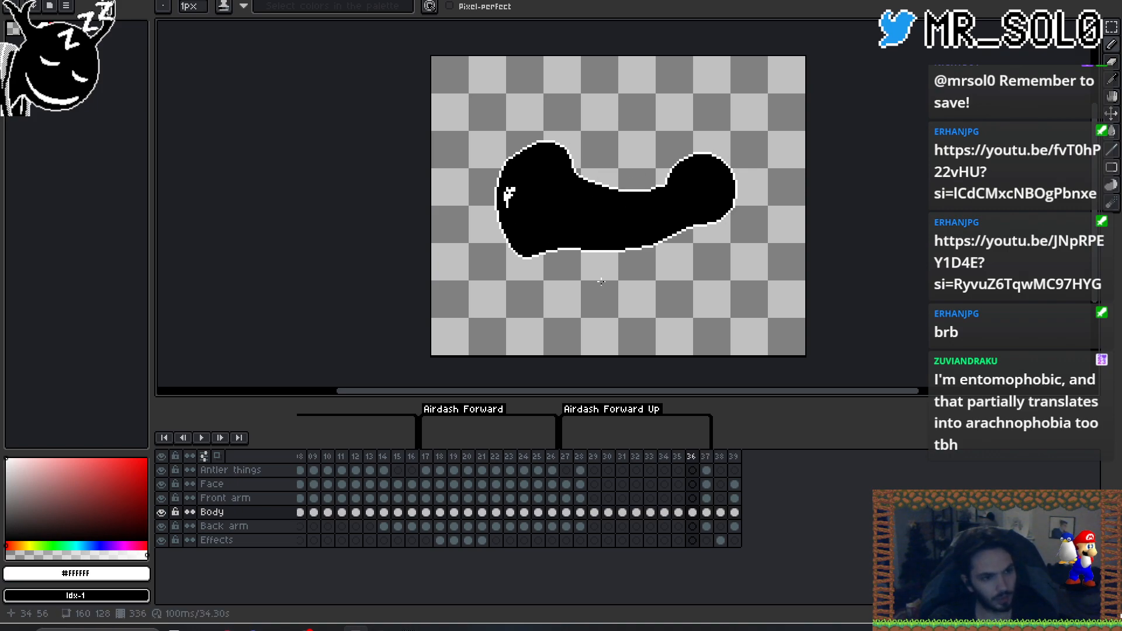
- Erase the crease marks inside the rear on frame 336 in black, comparing the result with frames 334 and 335
key("x")
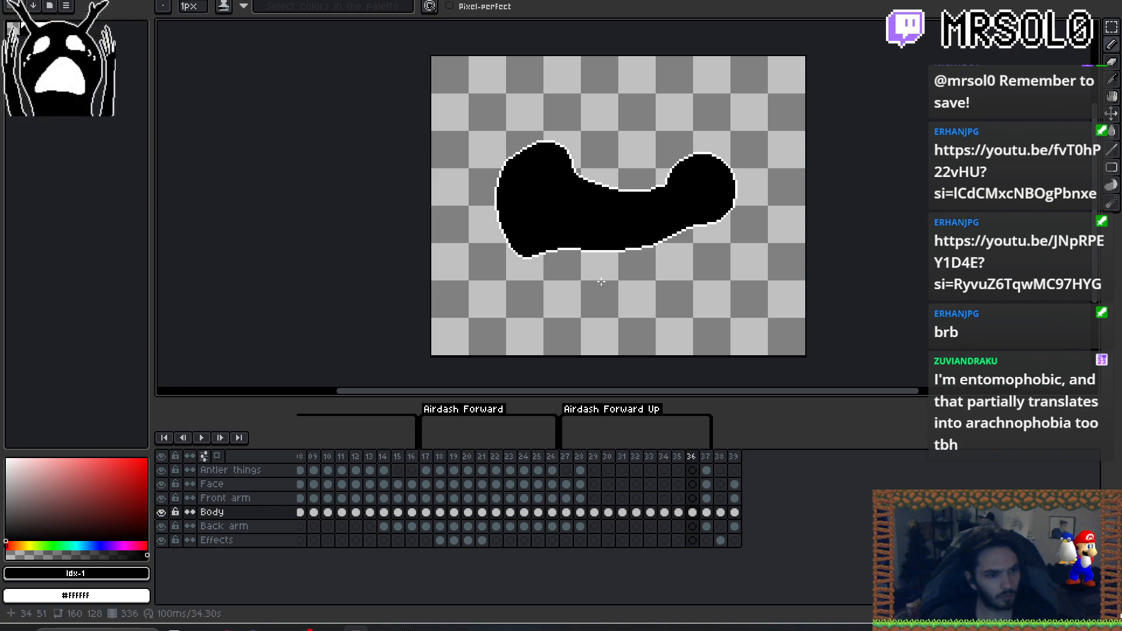
key("Left")
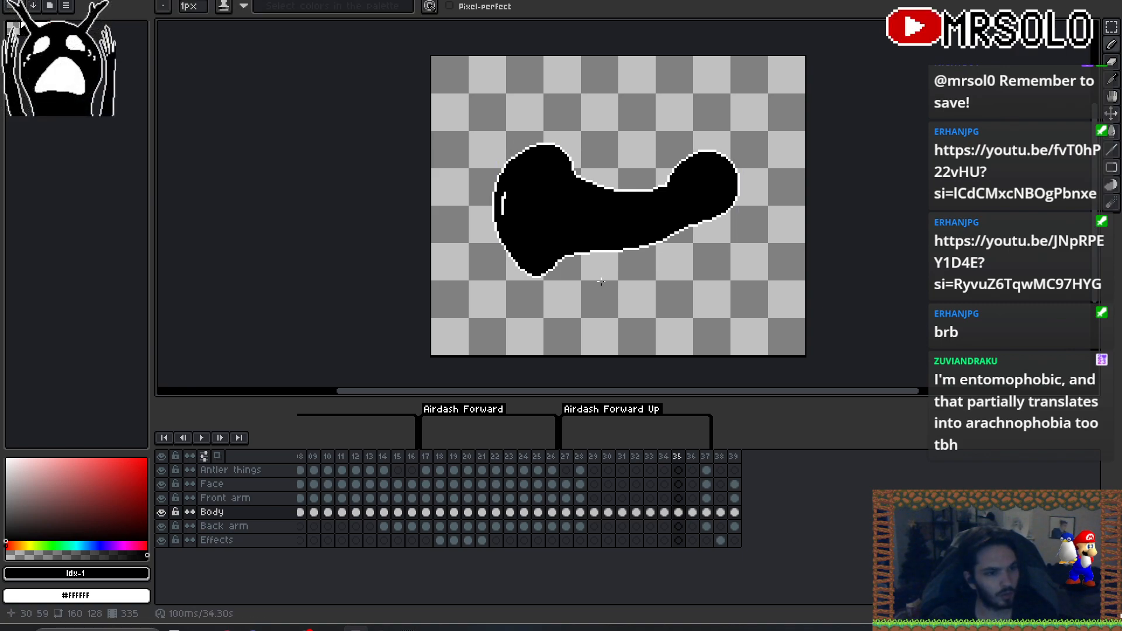
key("Left")
key("Right")
key("Right")
key("Left")
key("Left")
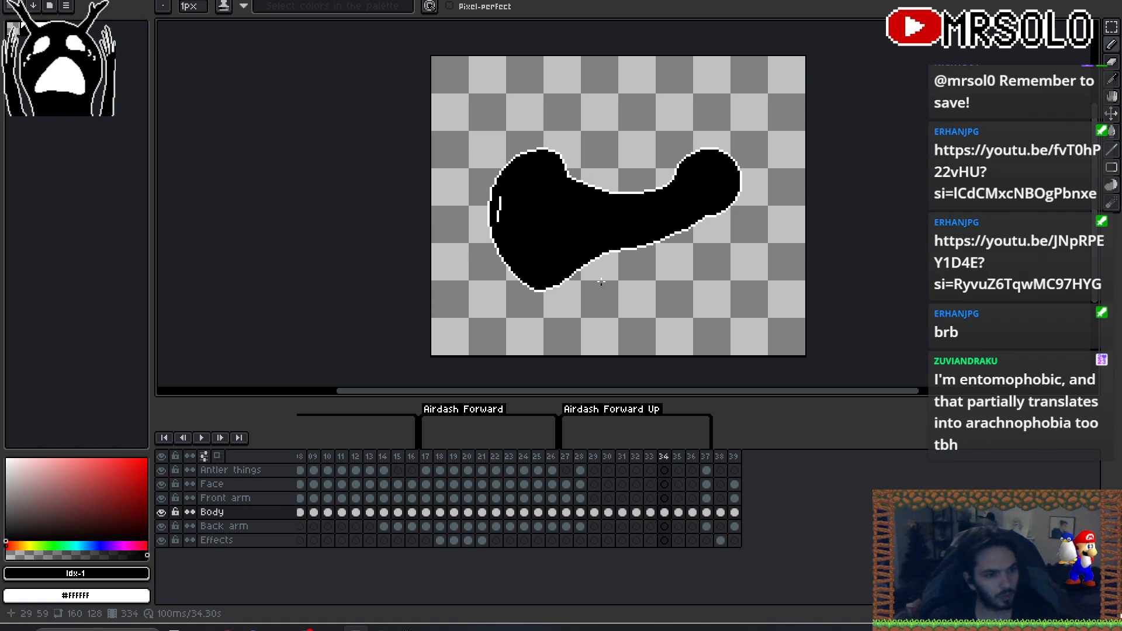
- Step back and forth through frames 332 to 336 to compare how the crease line inside the rear shrinks
key("Left")
key("Right")
key("Right")
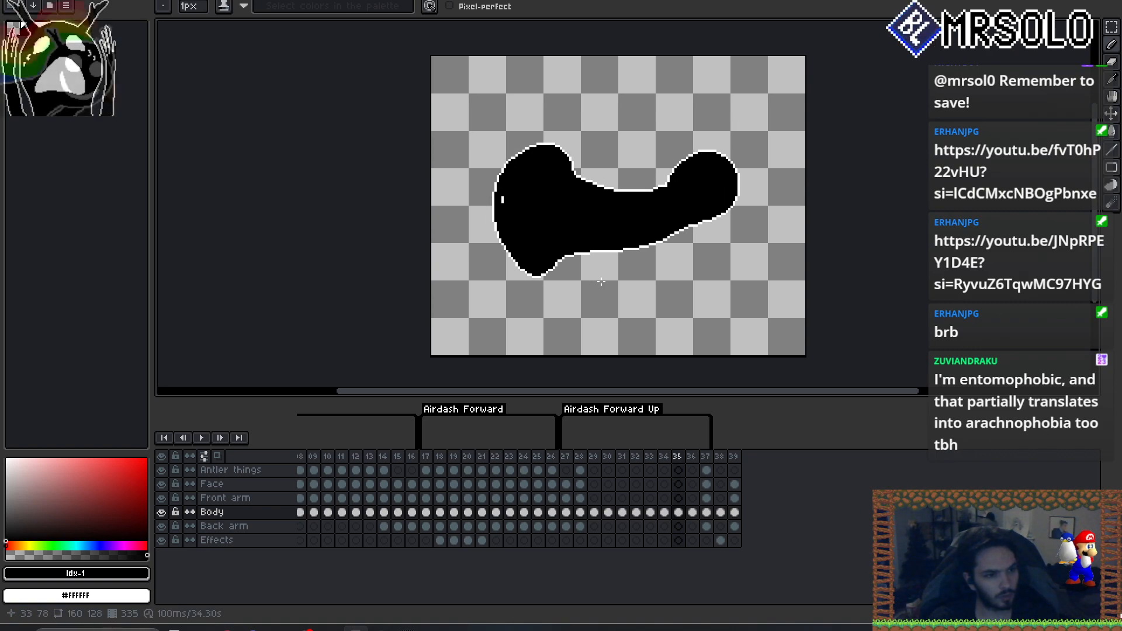
key("Right")
key("Left")
key("Left")
key("Left")
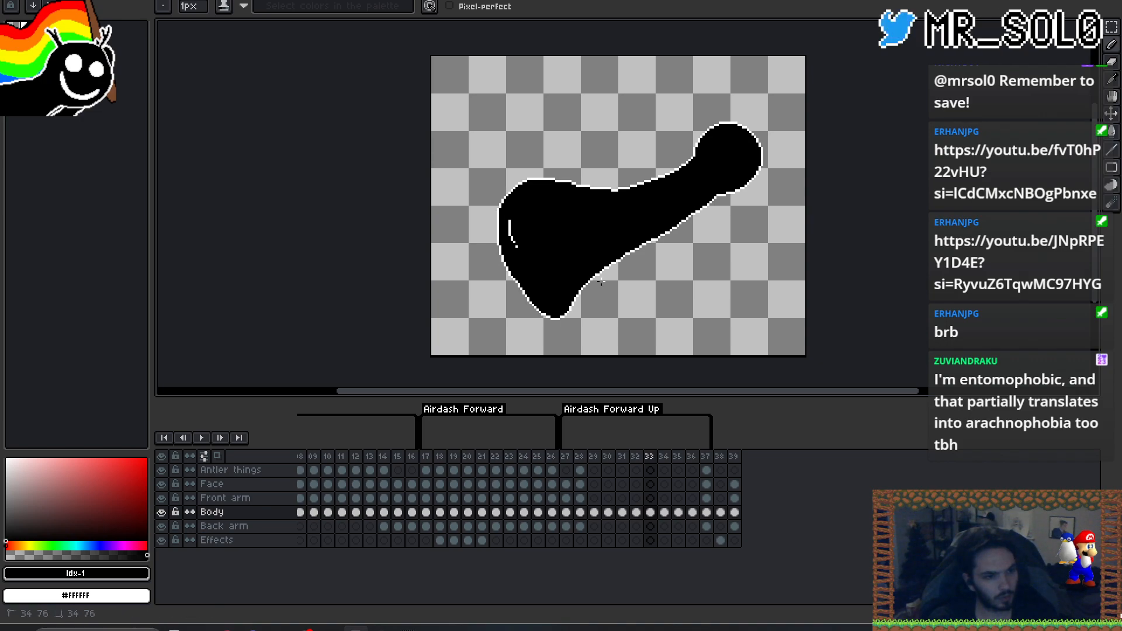
key("Right")
key("Left")
key("Right")
key("Left")
key("Left")
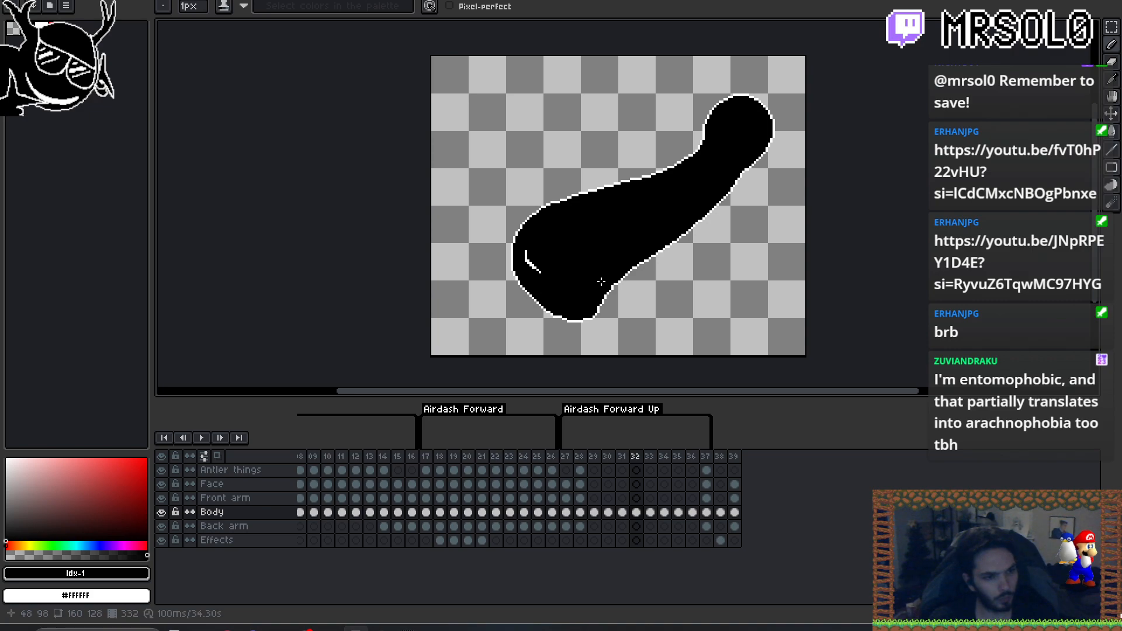
- Step back and forth through frames 329 to 333 to examine how the crease line curves around the rear
key("Left")
key("Right")
key("Right")
key("Left")
key("Left")
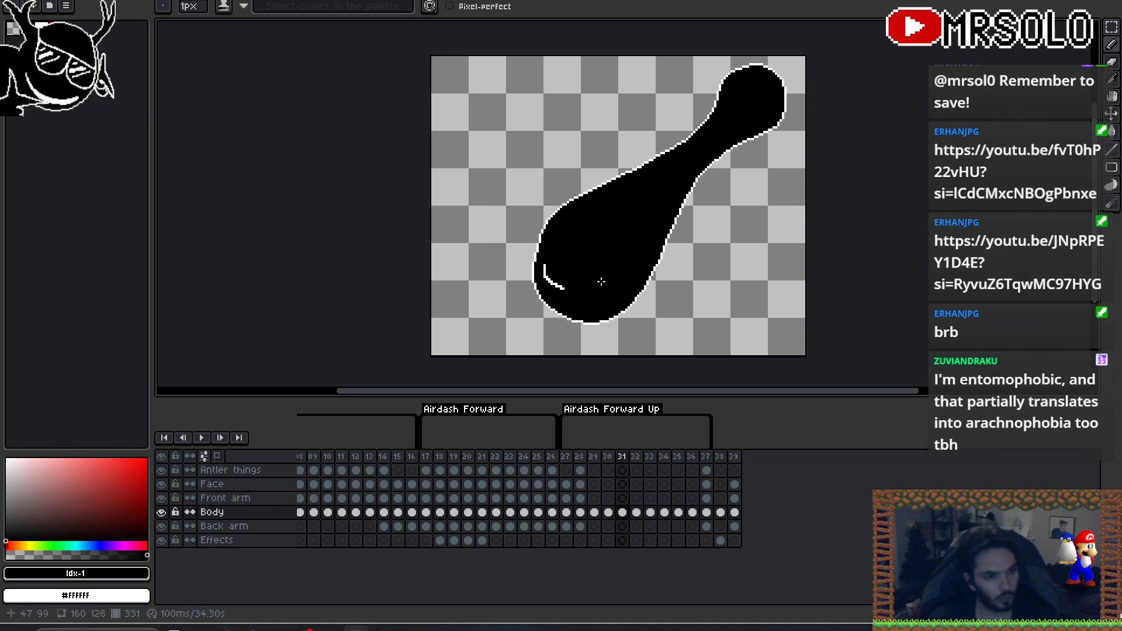
key("Right")
key("Right")
key("Left")
key("Left")
key("Left")
key("Left")
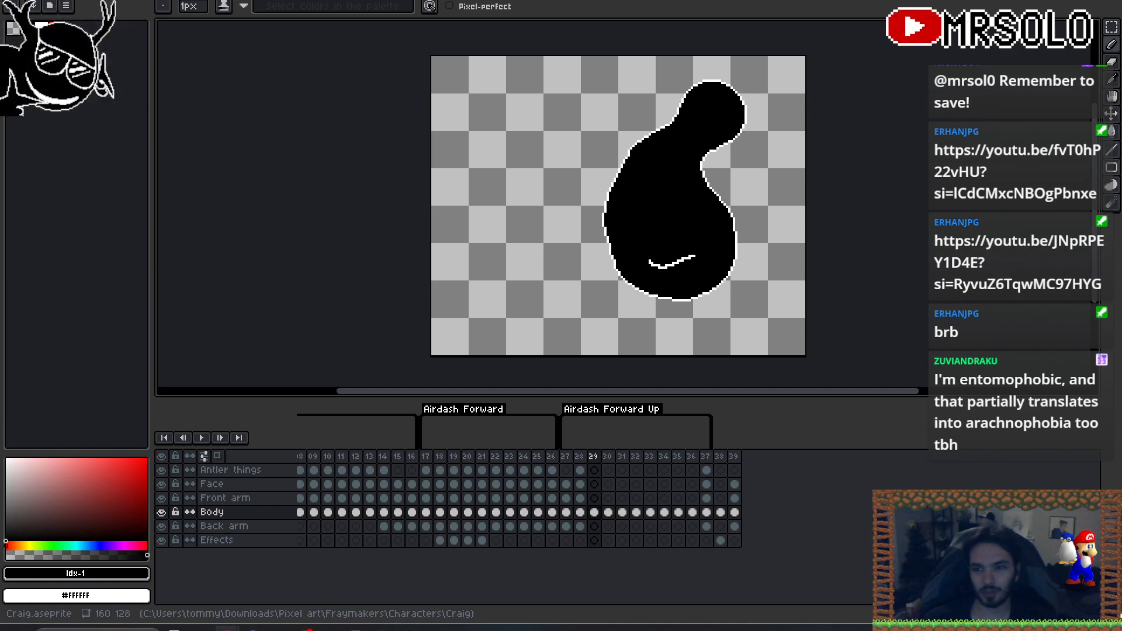
- Play the Airdash Forward Up animation, then step from frame 330 to frame 337 to review the body's motion
left_click_drag(772, 276, 723, 270)
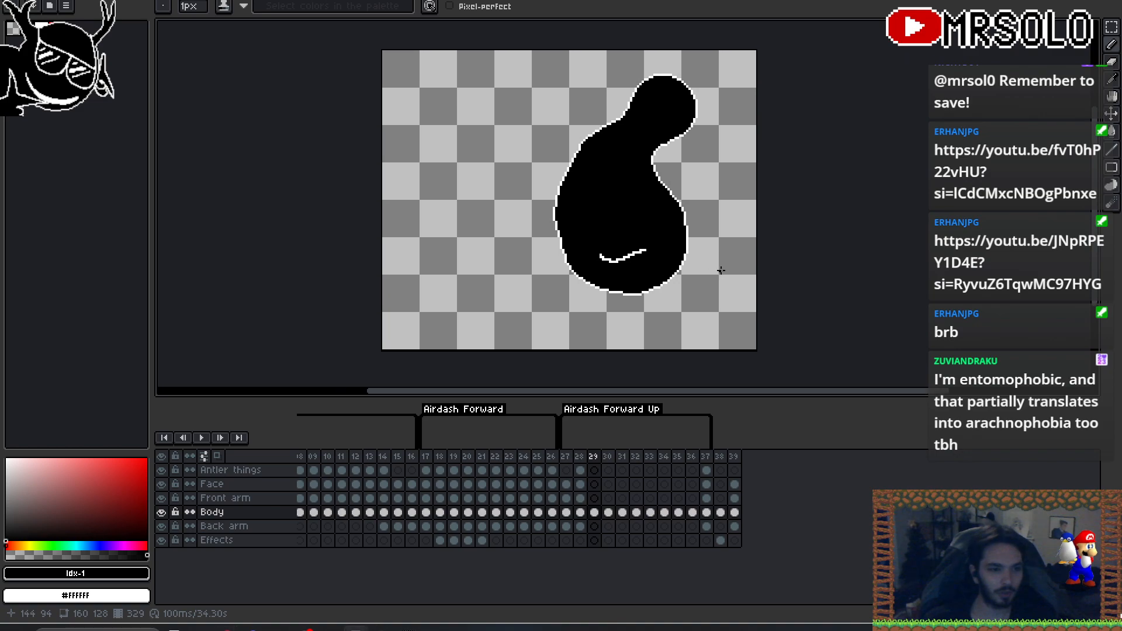
left_click(202, 439)
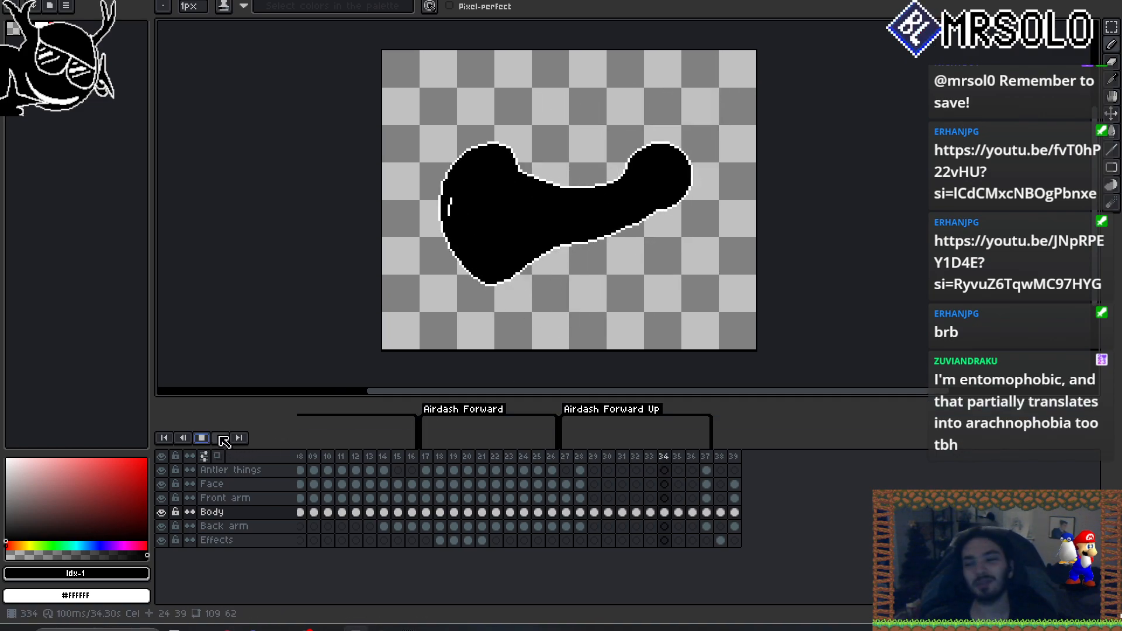
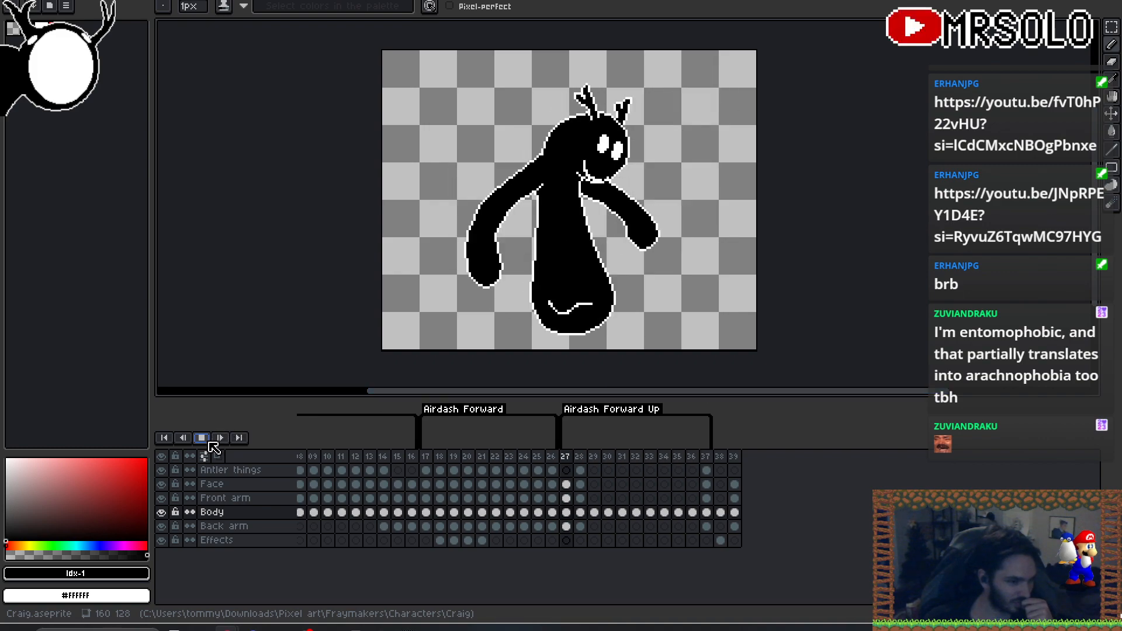
scroll(600, 262, "up", 2)
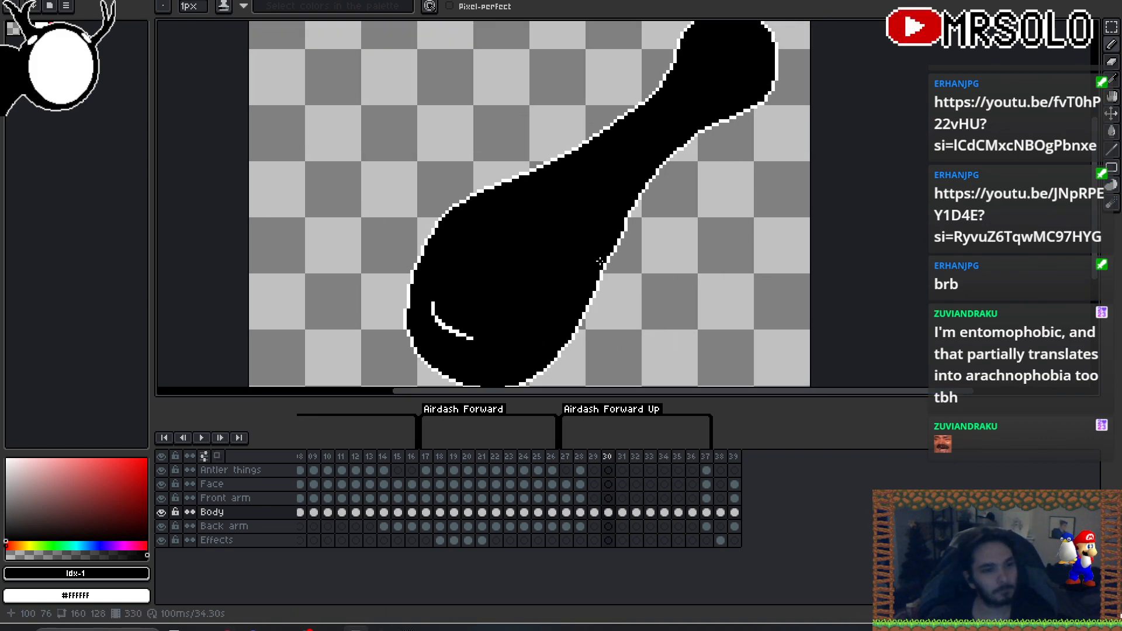
key("Right")
key("Right")
key("Right")
key("Right")
key("Right")
key("Right")
key("Right")
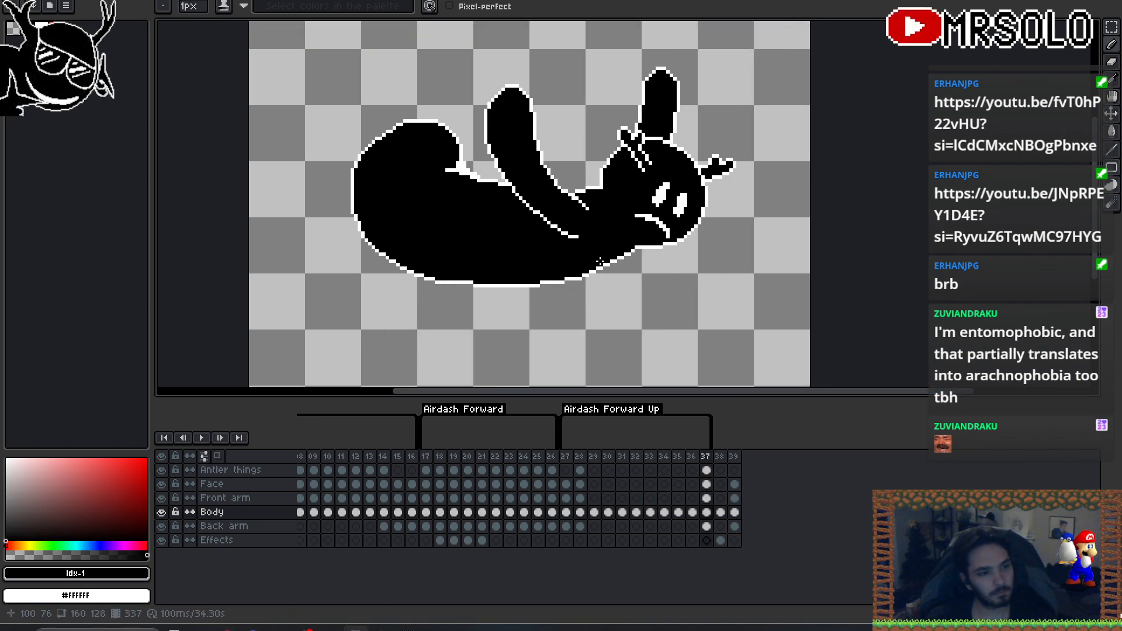
- Draw a short white notch crease where the rear bulge meets the back on frame 336, using frame 337 as reference
scroll(510, 193, "up", 2)
key("x")
scroll(485, 174, "up", 1)
left_click_drag(485, 174, 567, 208)
key("Left")
key("Right")
key("Left")
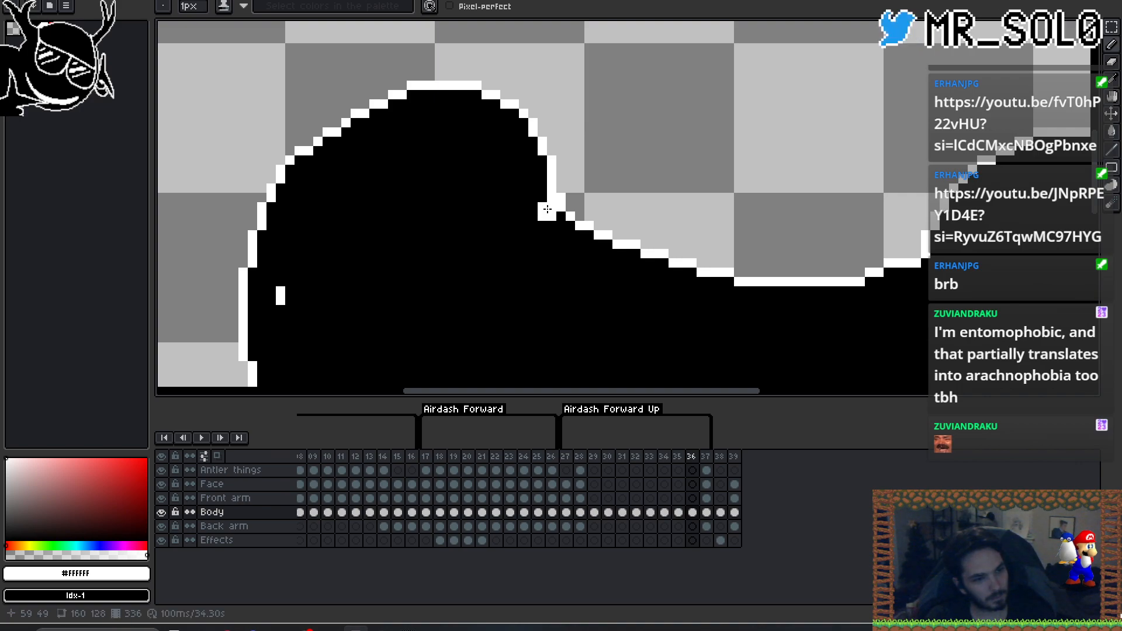
key("Left")
key("Right")
key("Right")
key("Left")
left_click_drag(561, 217, 561, 225)
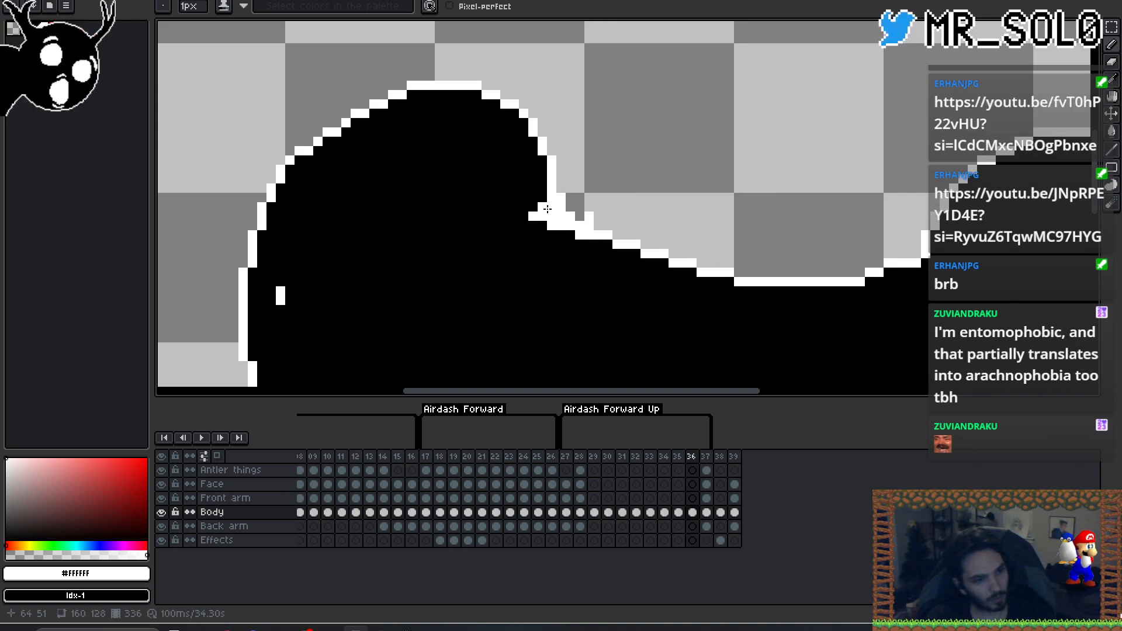
key("Right")
key("Left")
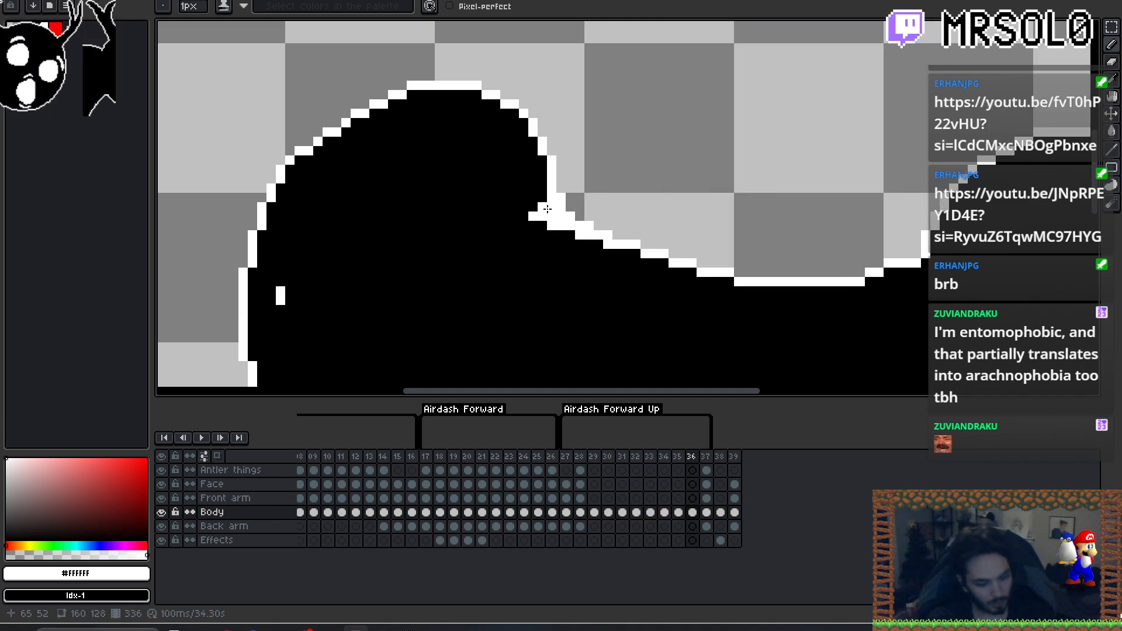
- Clean up the outline beside the notch on frame 336 in black, comparing it with frame 337
key("x")
key("Right")
key("Left")
key("Right")
key("Left")
key("Right")
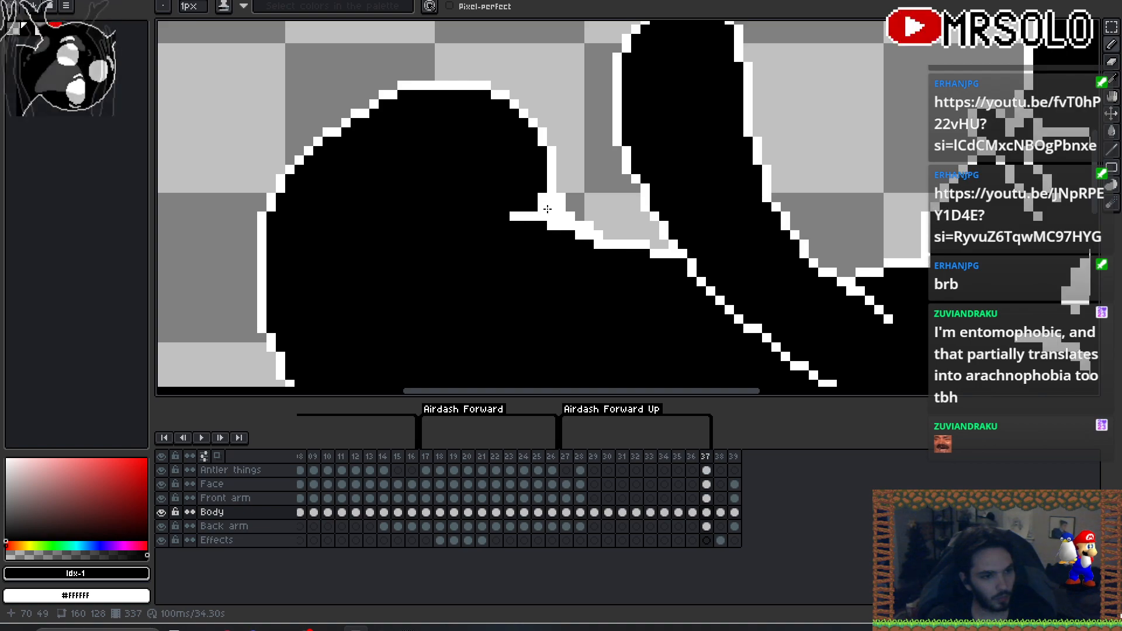
key("Right")
key("Left")
key("Left")
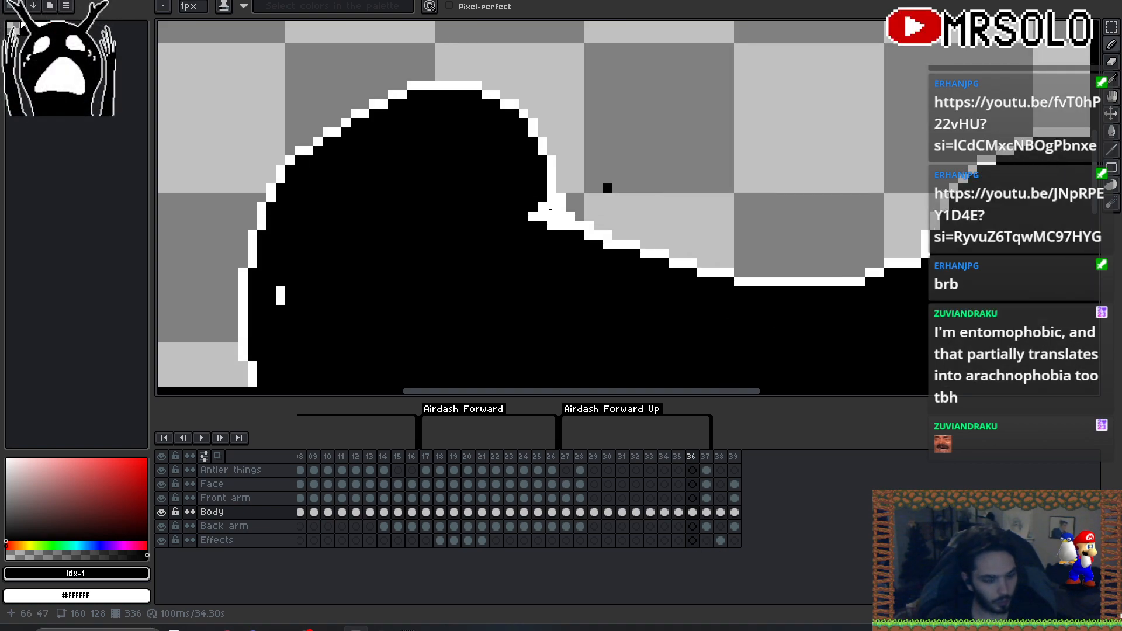
key("e")
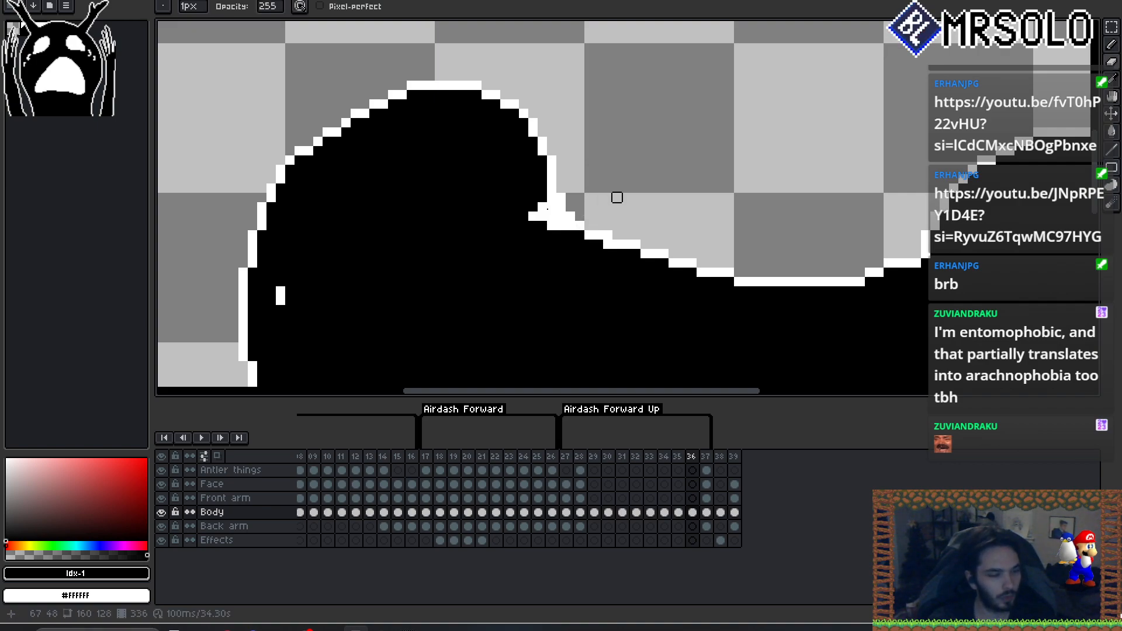
- Extend the notch crease slightly further inward in white on frame 336, comparing it with frames 335 and 337
key("b")
key("x")
key("Right")
key("Left")
key("Right")
key("Left")
key("Right")
key("Left")
key("Right")
key("Left")
key("Right")
key("Left")
key("Right")
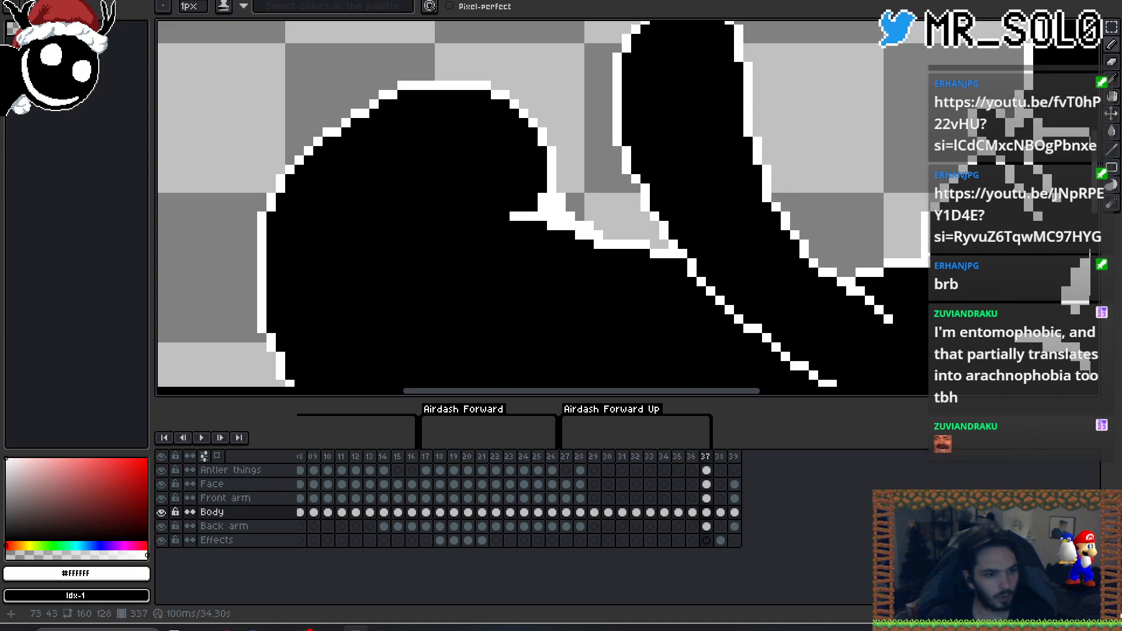
key("Left")
key("Right")
key("Left")
key("Right")
key("Left")
key("Right")
key("Left")
key("Left")
key("Right")
key("Left")
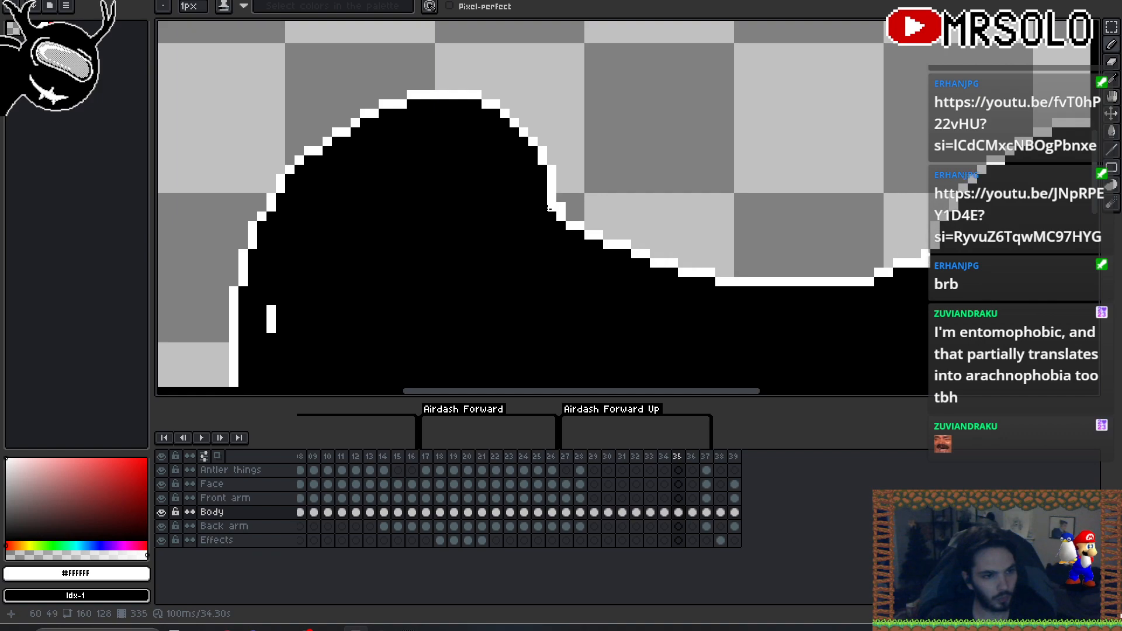
key("Right")
key("Left")
key("Right")
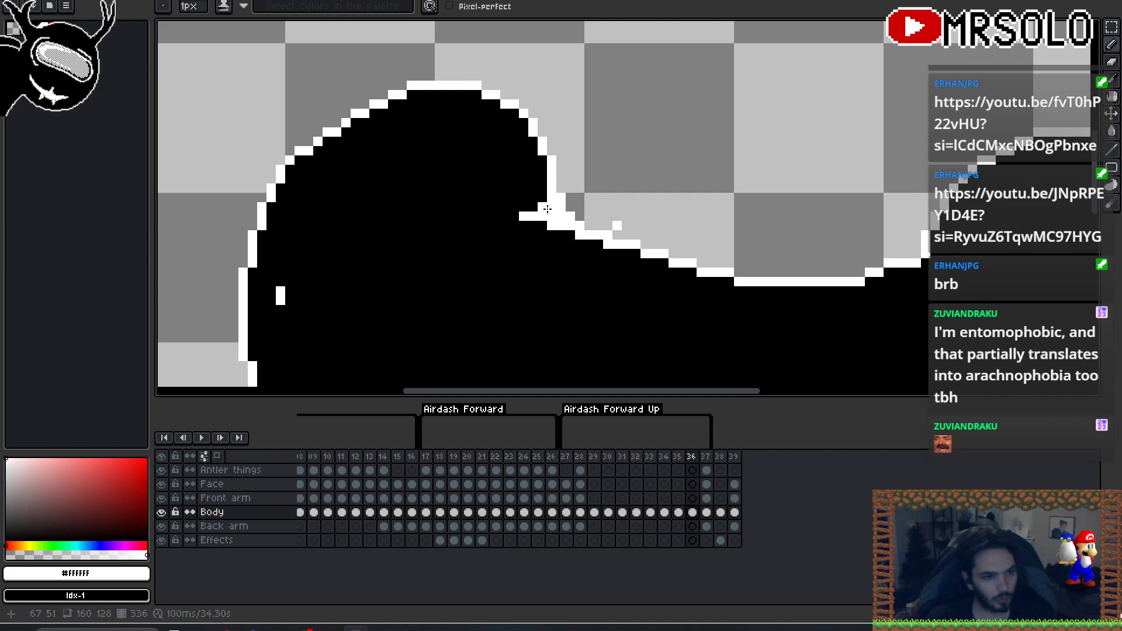
- Step back and forth through frames 335 to 337 to check how the notch crease grows
key("Left")
key("Right")
key("Left")
key("Right")
key("Left")
key("Right")
key("Left")
key("Right")
key("Right")
key("Left")
key("Right")
key("Left")
key("Right")
key("Left")
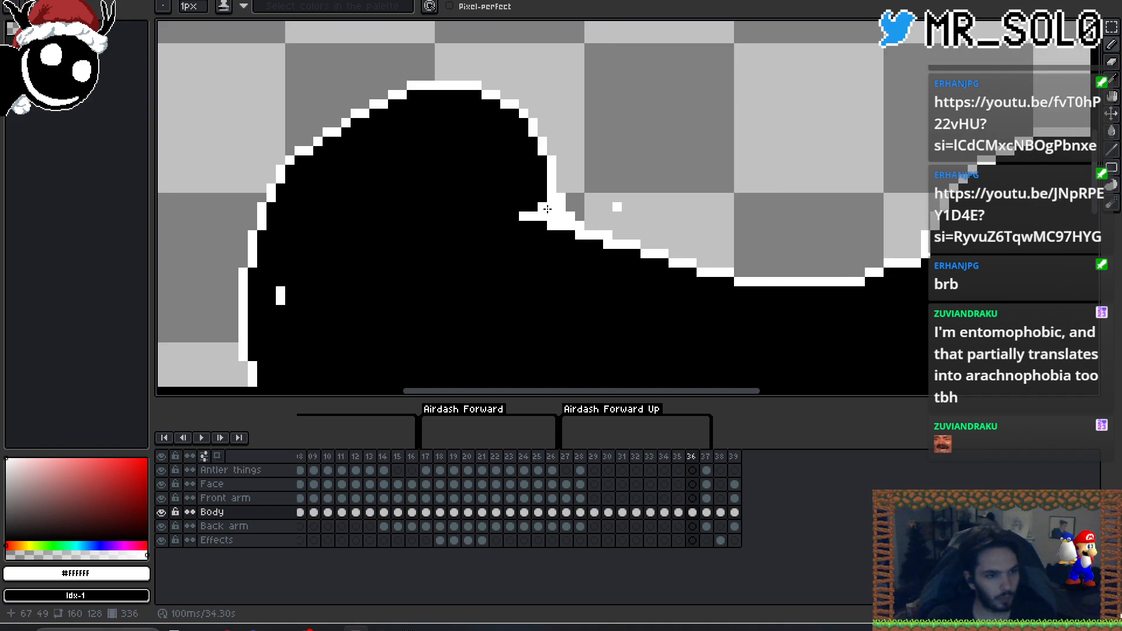
key("Left")
key("Right")
key("Right")
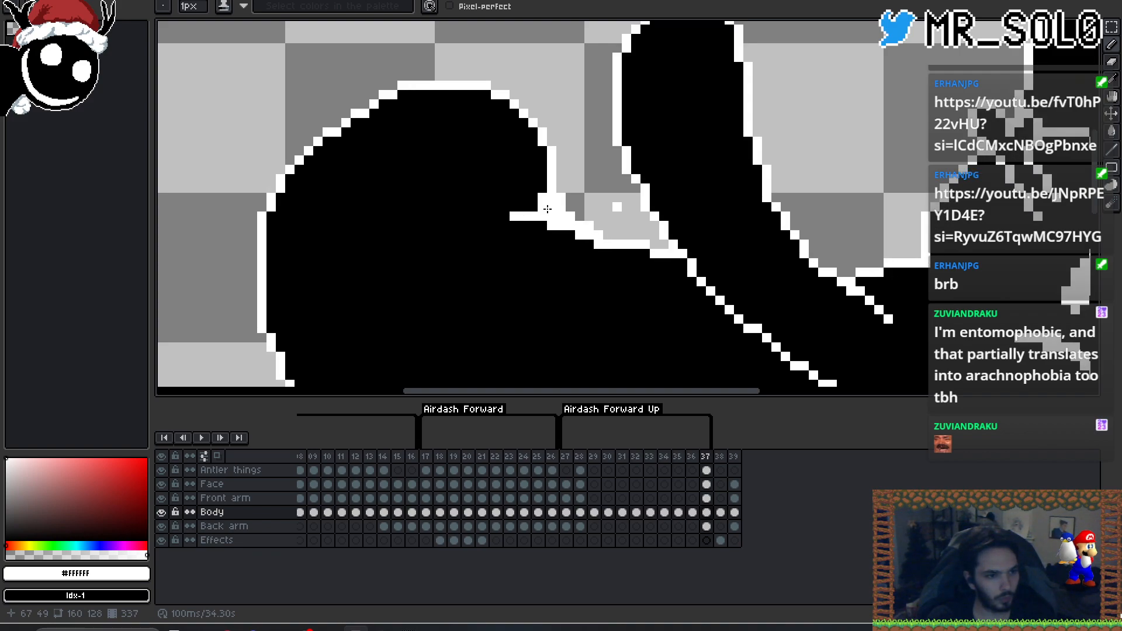
- Add a small white notch where the rear bulge meets the back on frame 335, comparing it with frames 334 and 336
key("Left")
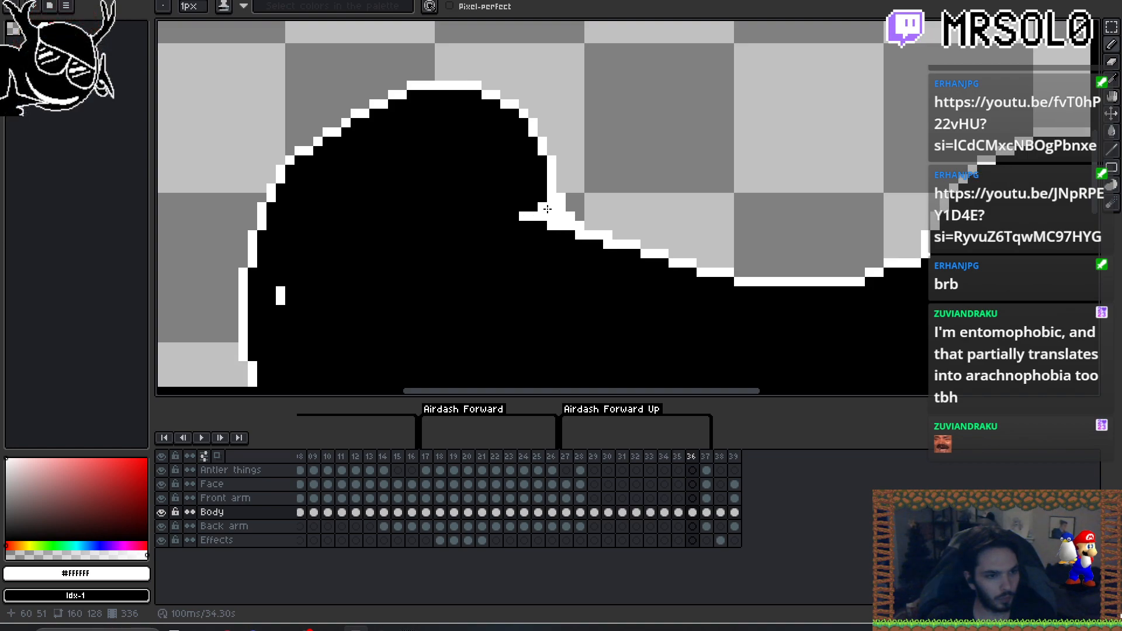
key("Right")
key("Left")
key("Left")
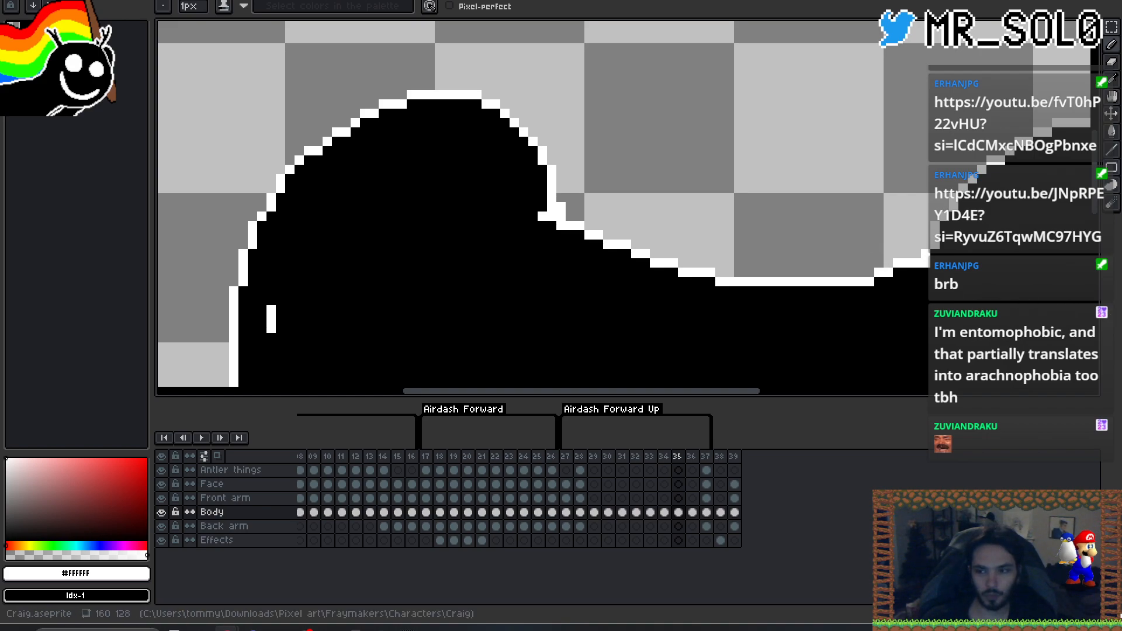
left_click_drag(699, 281, 646, 258)
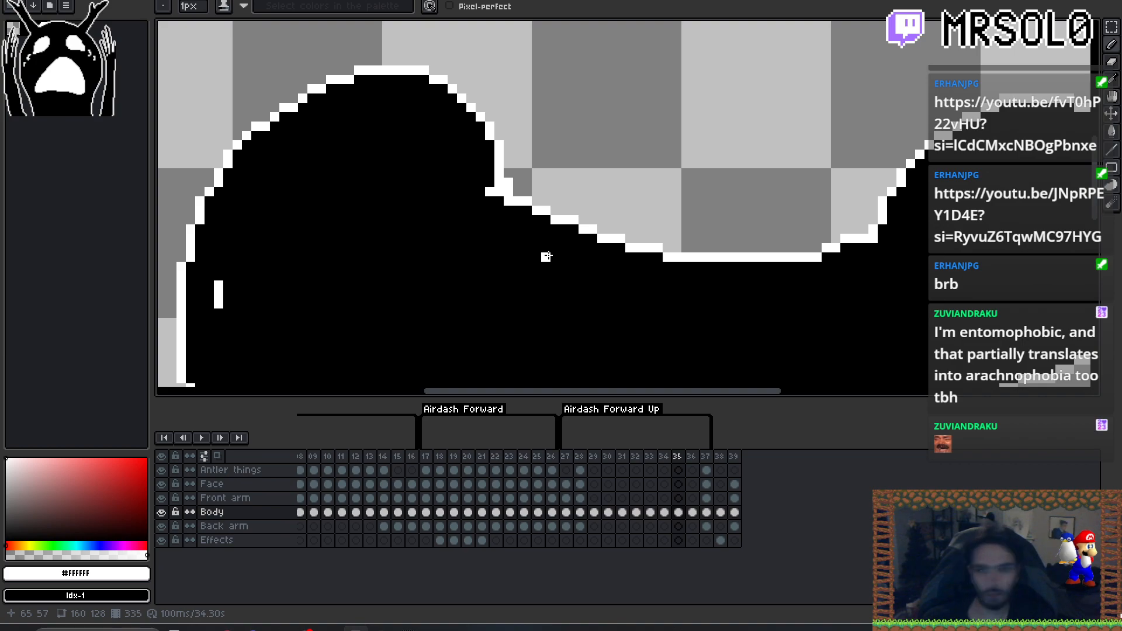
scroll(574, 247, "down", 2)
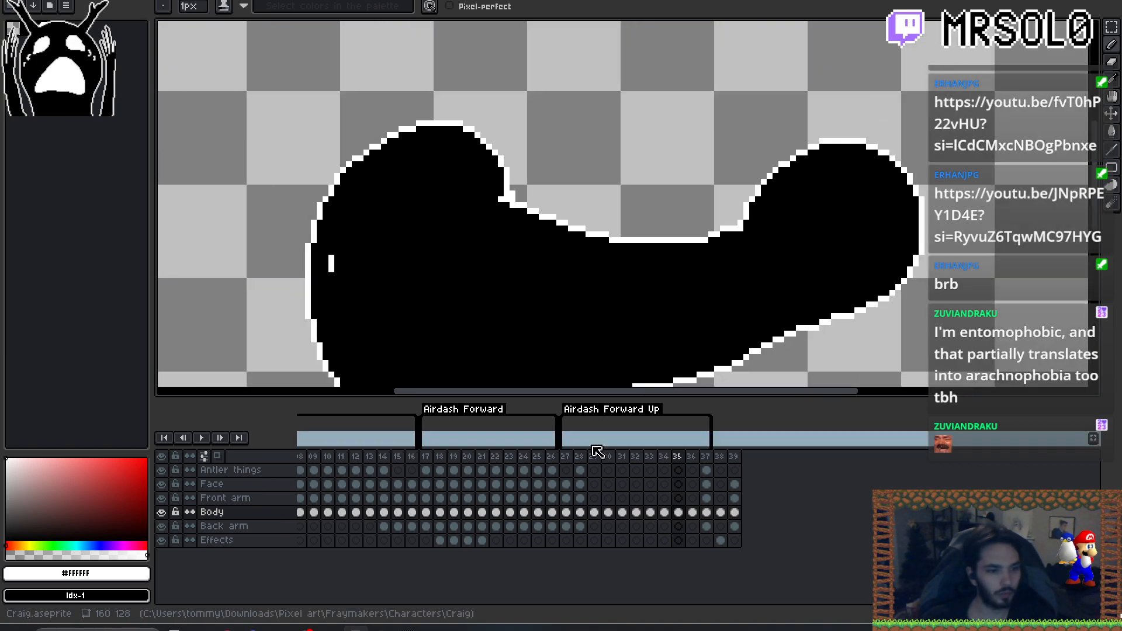
key("Left")
key("Right")
key("Left")
key("Right")
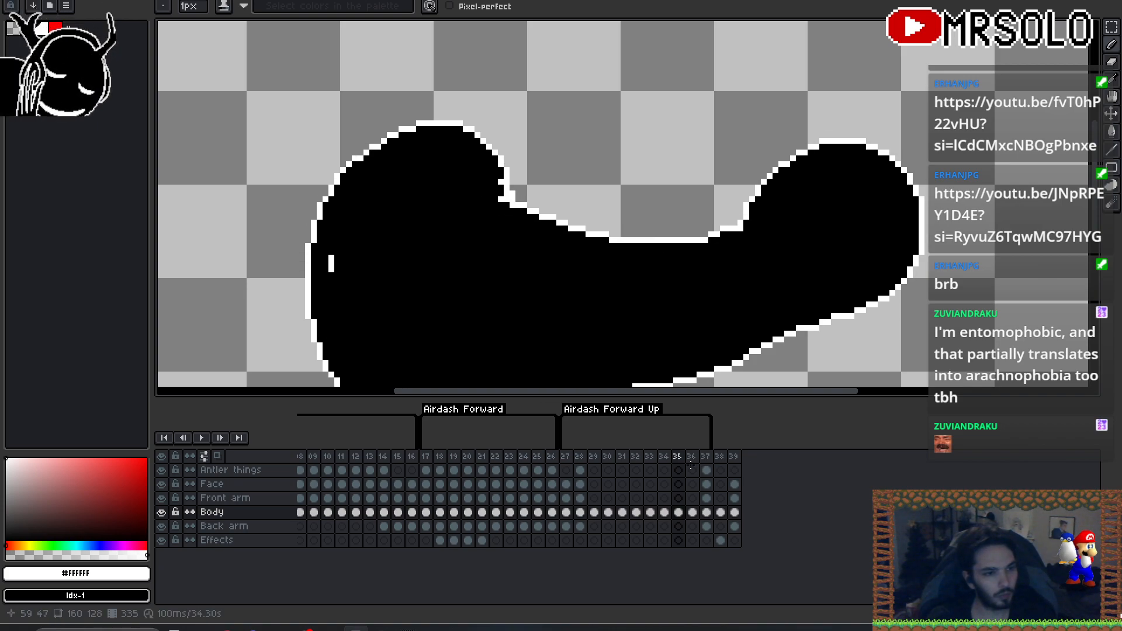
- Step through frames 336 to 338 to examine how the notch leads into the full pose on frame 337
key("Right")
key("Right")
key("Right")
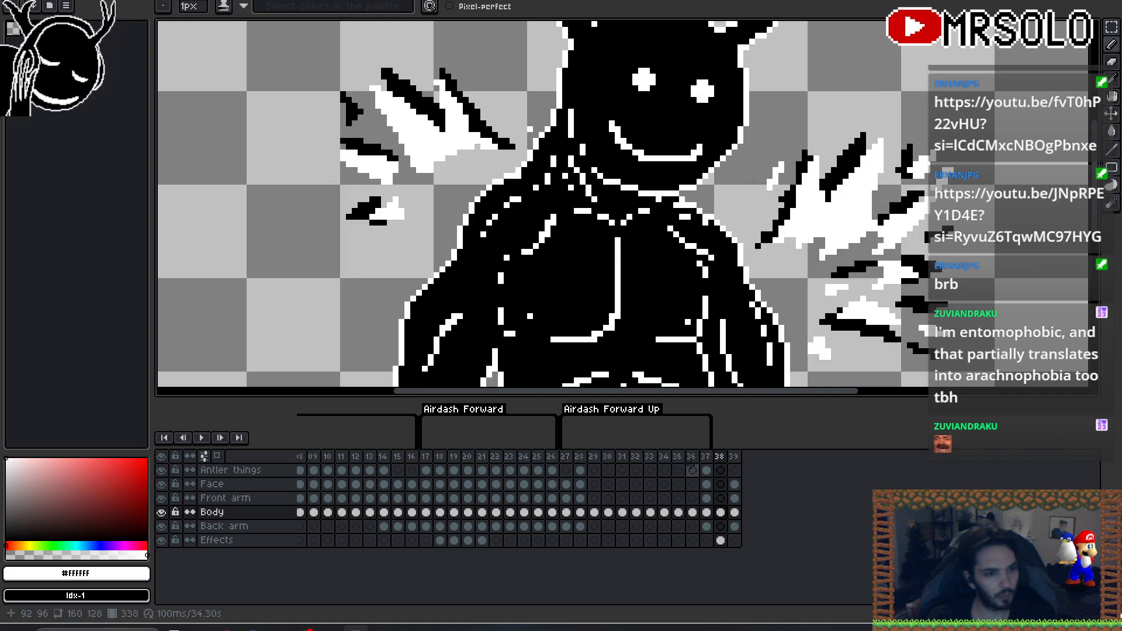
key("Left")
key("Left")
key("Right")
key("Left")
key("Right")
key("Left")
key("Right")
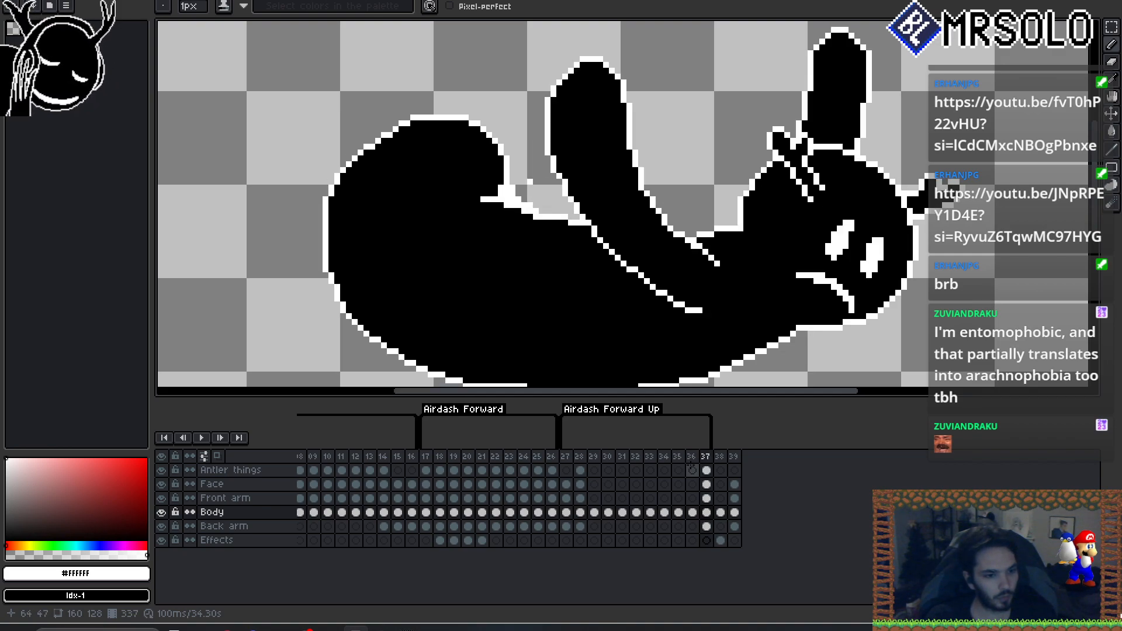
key("Left")
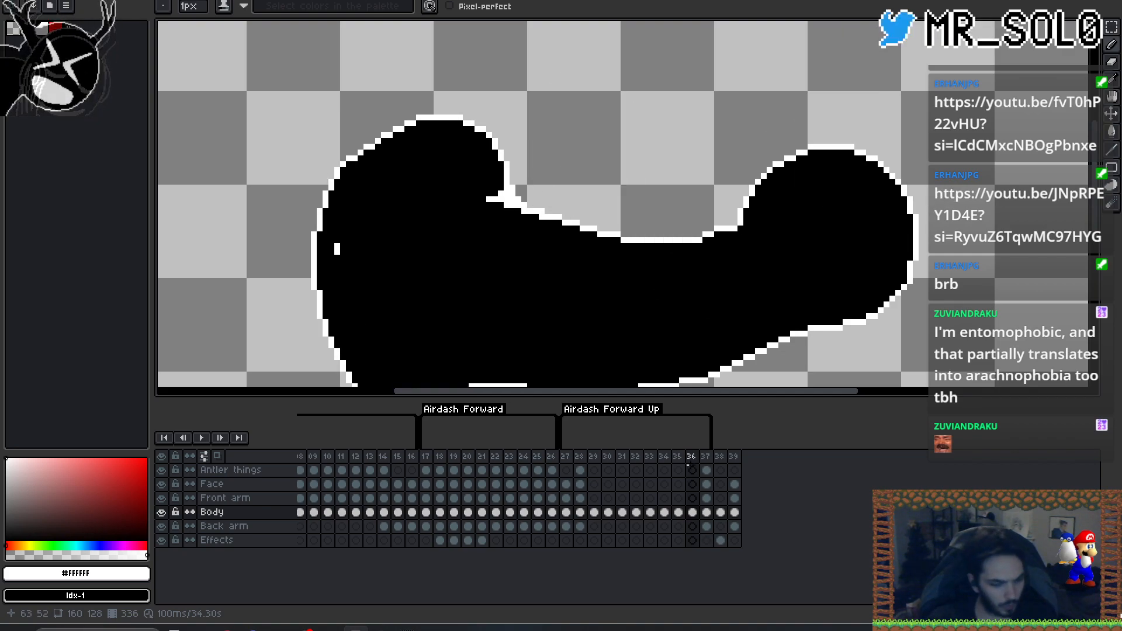
- Compare the notch and the surrounding outline on frame 336 with frames 335 and 337
key("x")
key("Left")
key("Right")
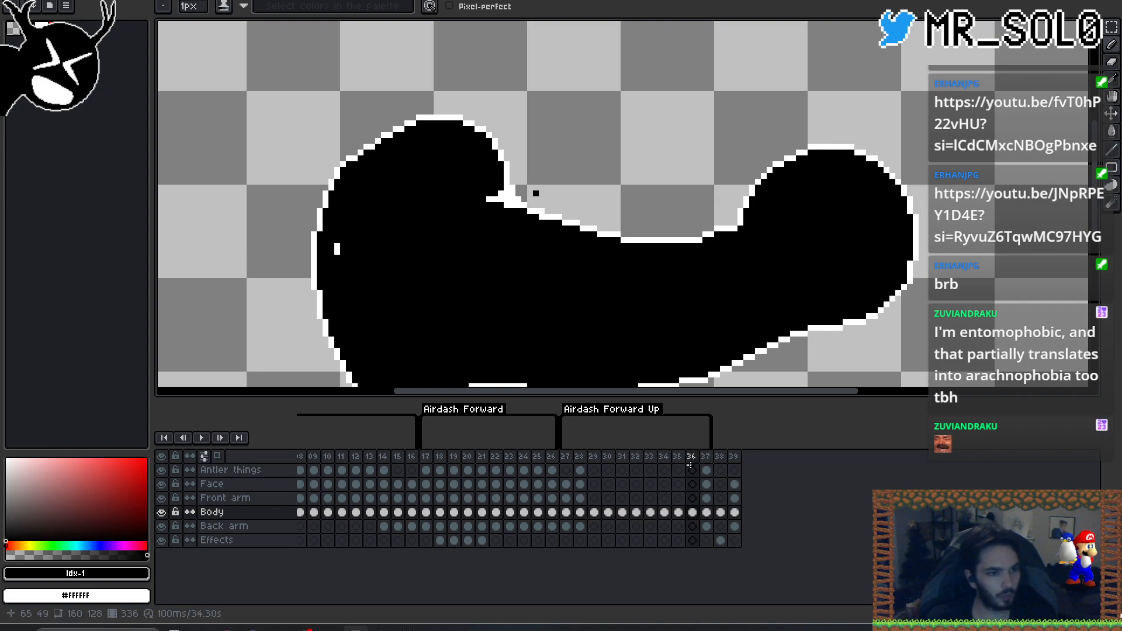
key("Left")
key("Right")
key("Right")
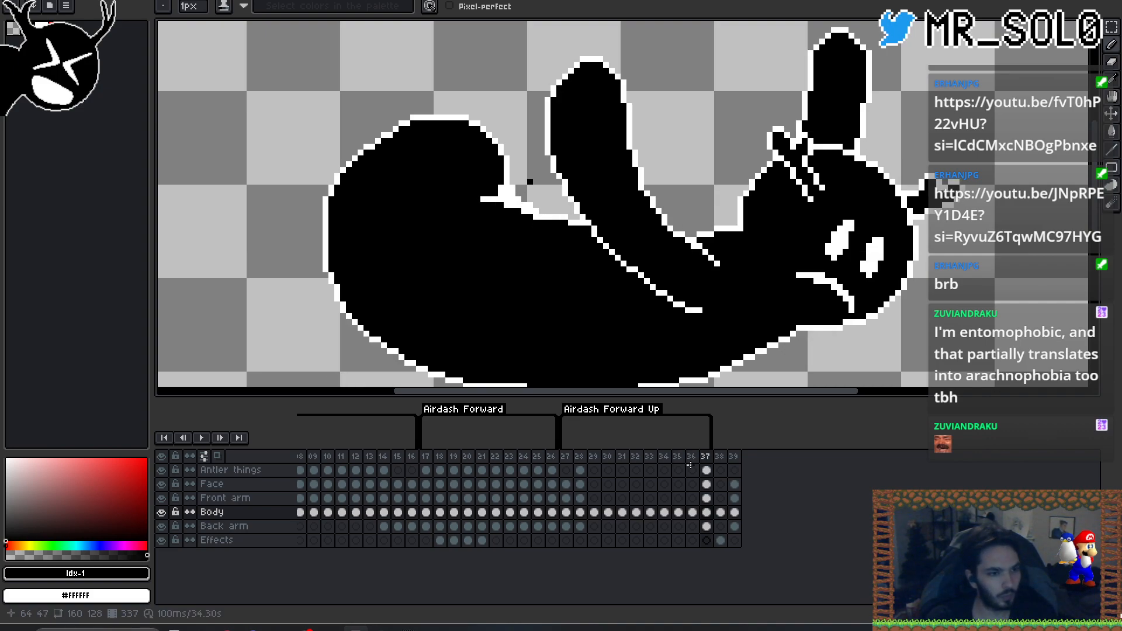
key("Left")
key("Right")
key("Left")
key("Right")
key("Left")
key("Right")
key("Left")
key("Right")
key("Left")
key("x")
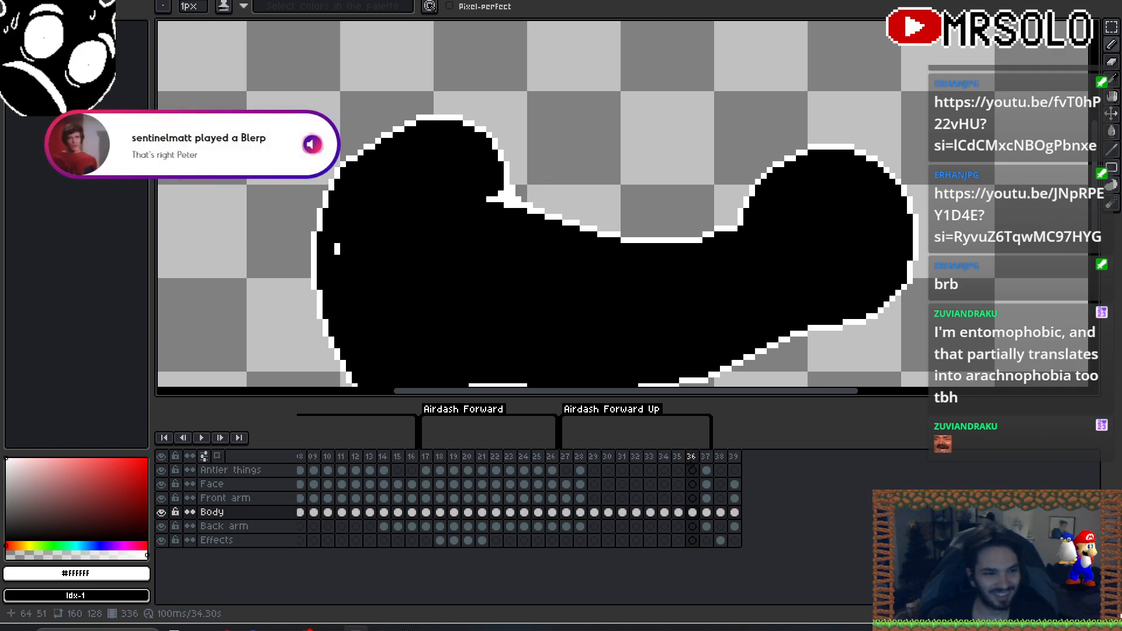
key("Left")
key("Right")
key("Left")
key("Right")
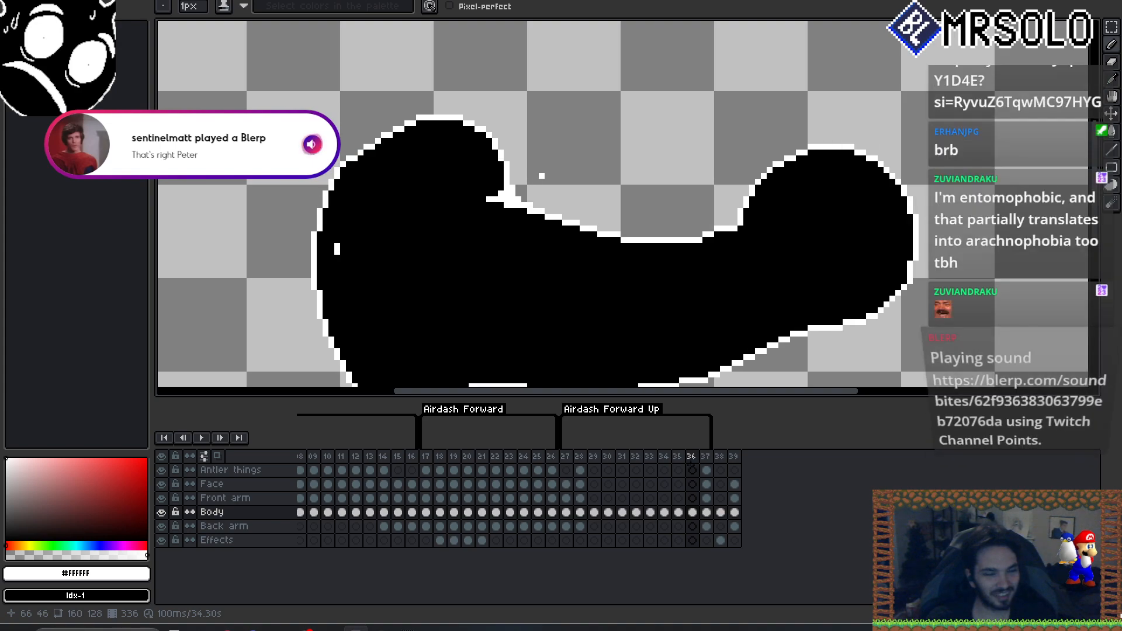
key("Left")
key("Right")
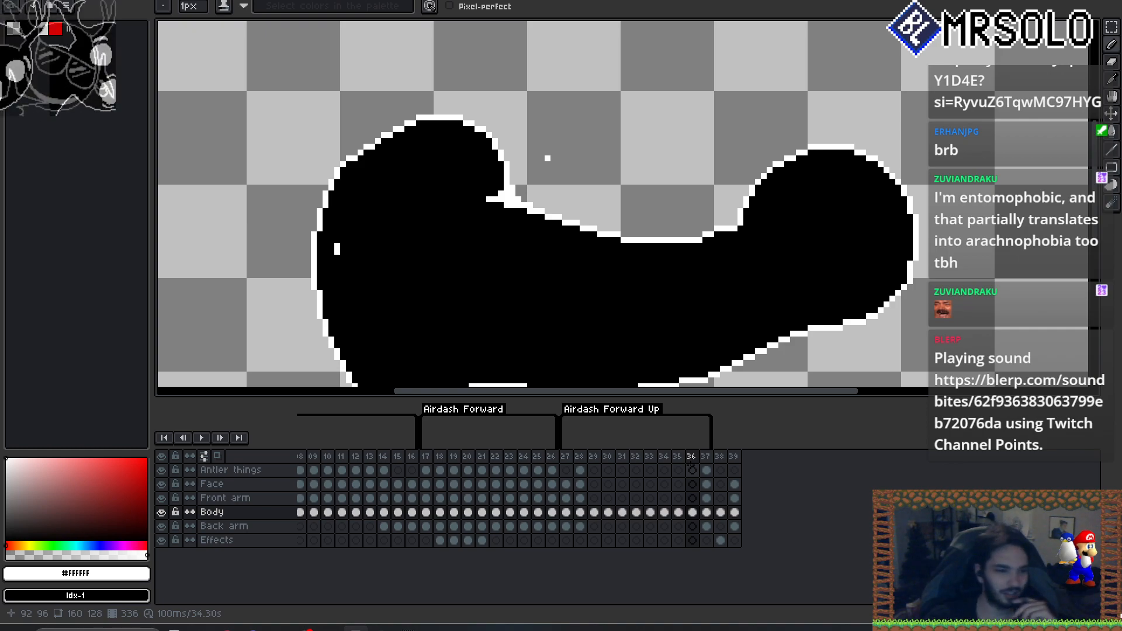
- Play the Airdash Forward Up animation with the whole canvas in view to review the notch and crease motion
left_click(201, 438)
scroll(422, 223, "down", 3)
left_click_drag(581, 312, 705, 280)
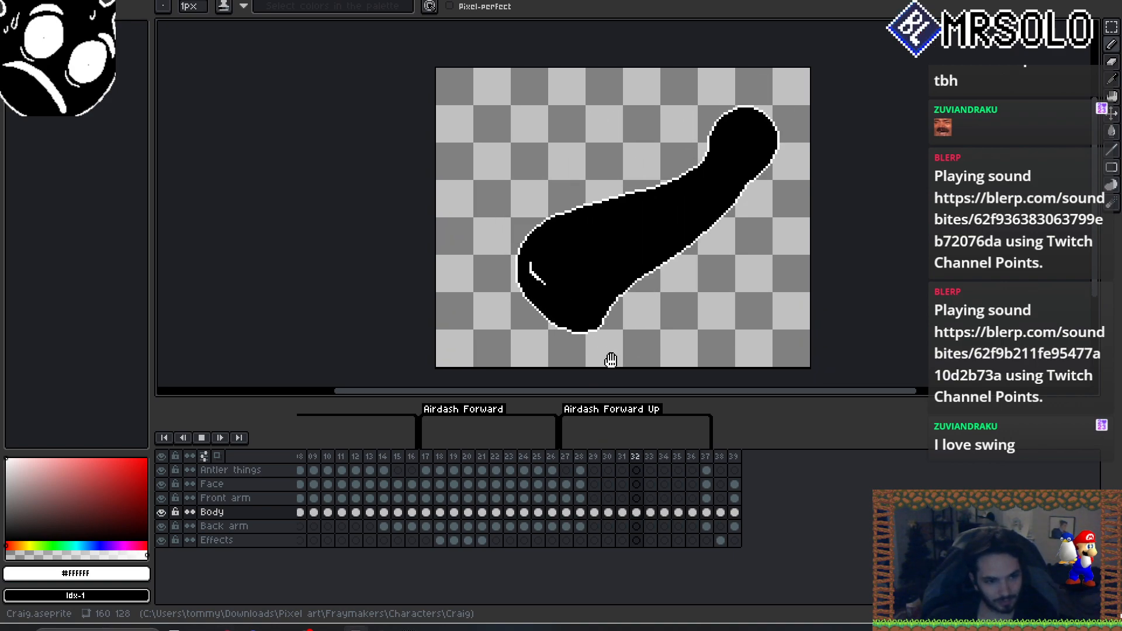
- Stop the animation playback and make frame 329 of the Front arm layer active
left_click(201, 438)
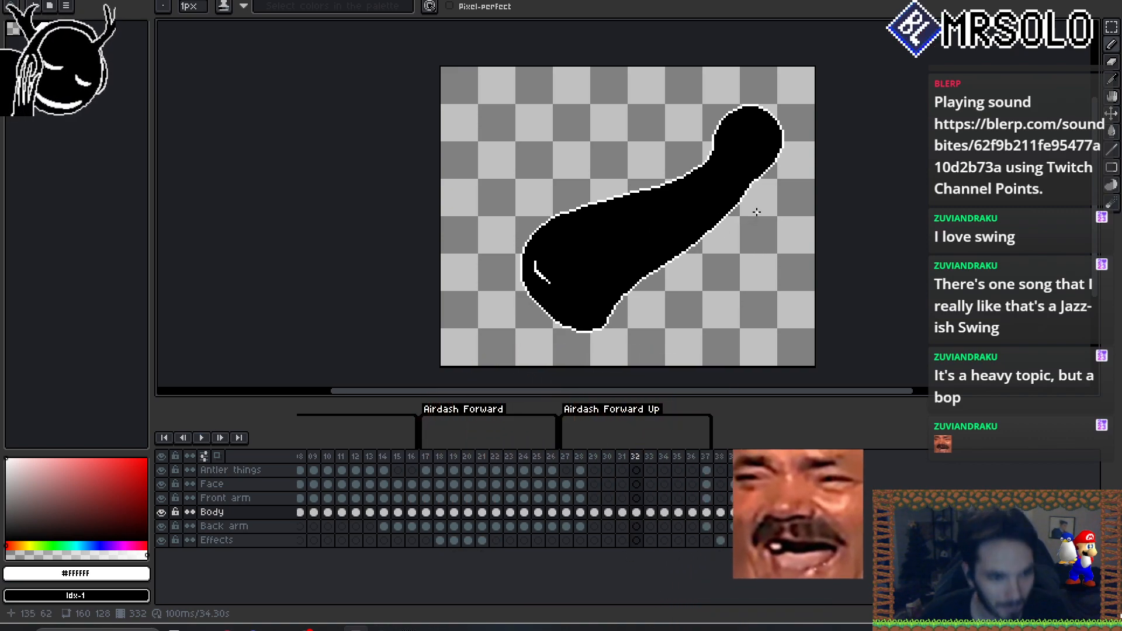
scroll(736, 209, "up", 1)
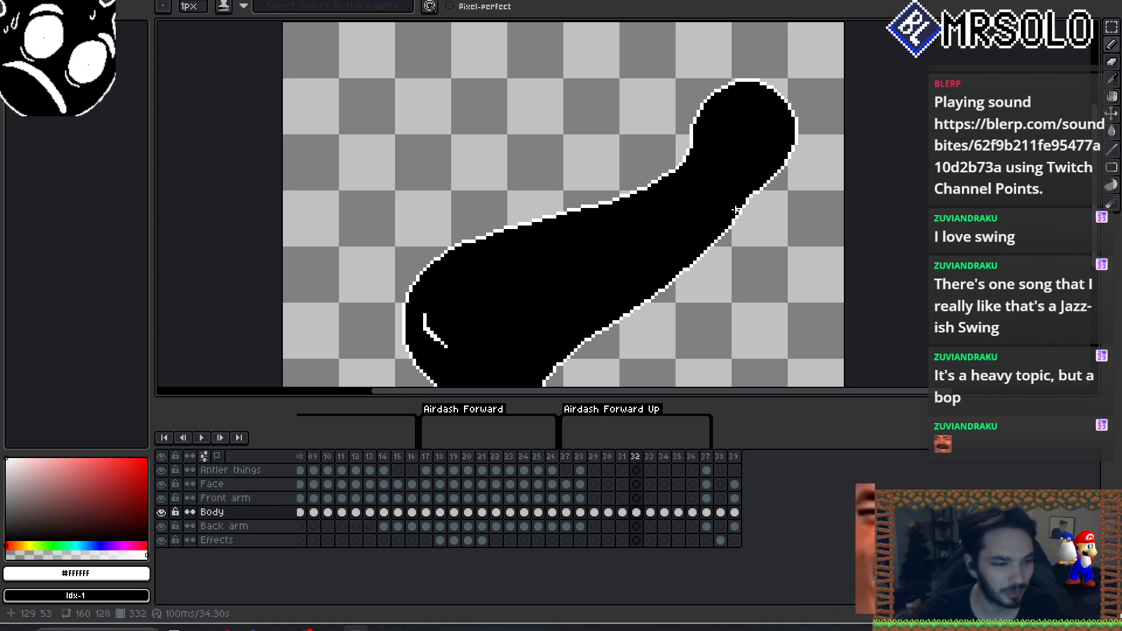
key("Left")
key("Up")
key("Up")
key("Left")
key("Left")
key("Left")
key("Right")
key("Down")
key("Left")
key("Right")
- Enlarge the brush to 8 px and keep white as the foreground colour for the arm sketch
key("x")
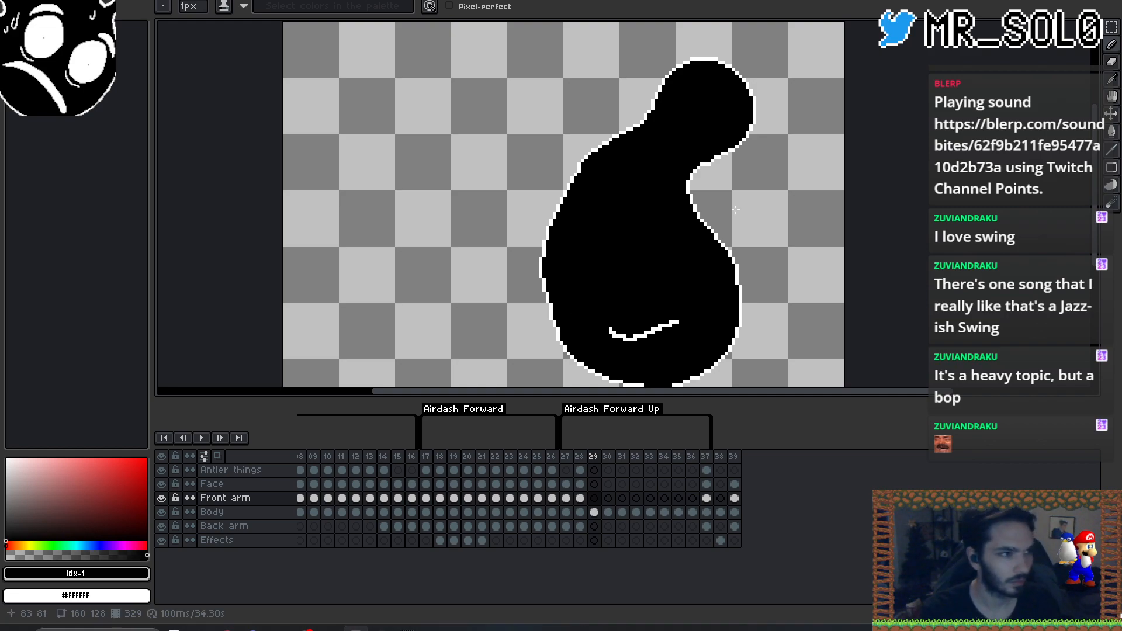
key("plus")
key("plus")
key("plus")
key("plus")
key("plus")
key("plus")
key("plus")
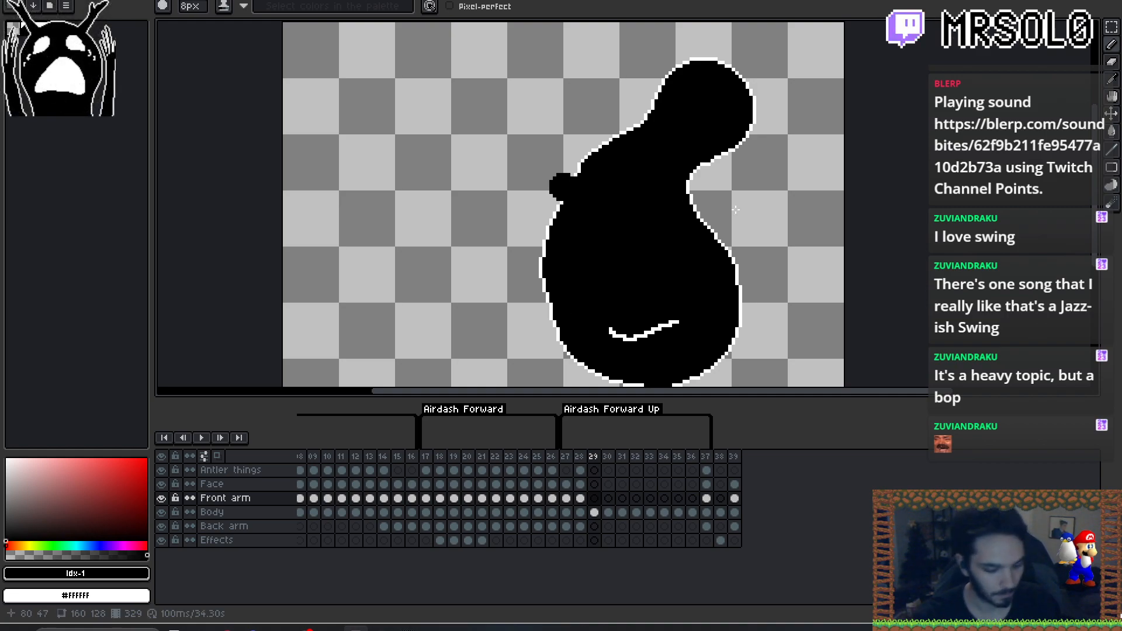
key("x")
scroll(719, 199, "down", 1)
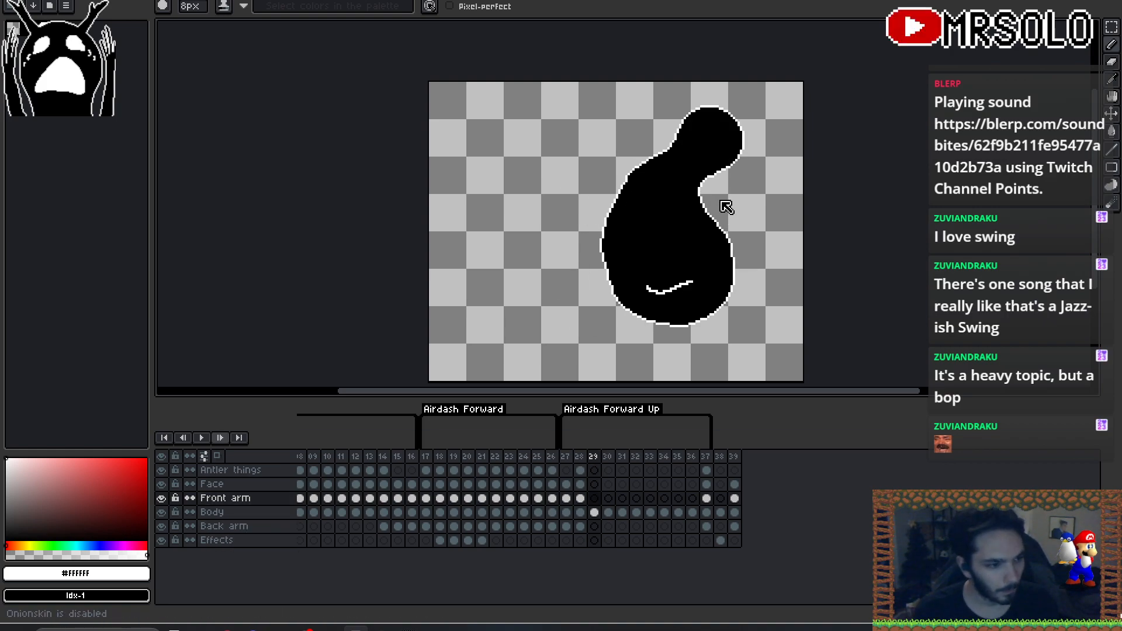
- Enable onion skinning and sketch the front arm on frame 329 as a white curve arching from the neck down behind the back
left_click(217, 455)
key("Left")
key("Right")
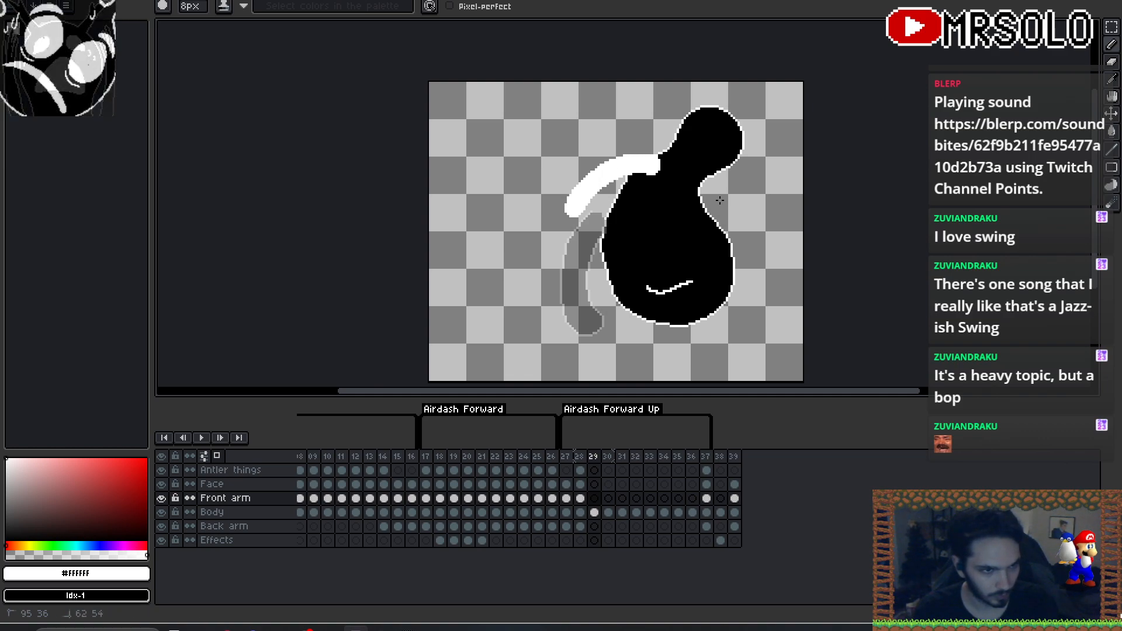
key("Left")
key("Right")
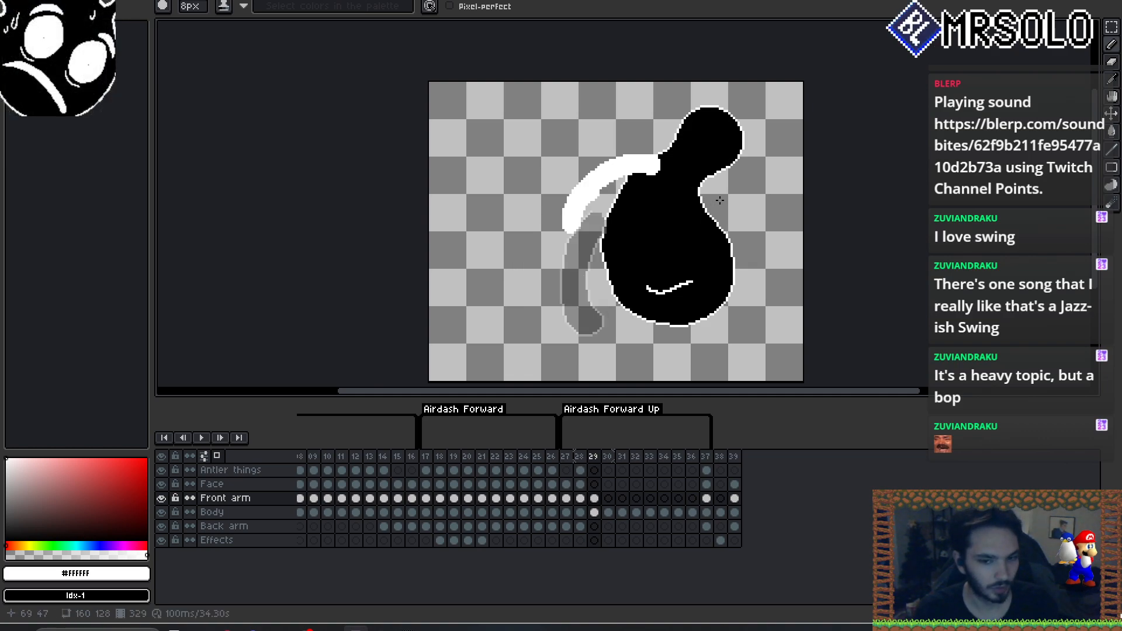
key("ctrl+z")
left_click_drag(654, 164, 597, 185)
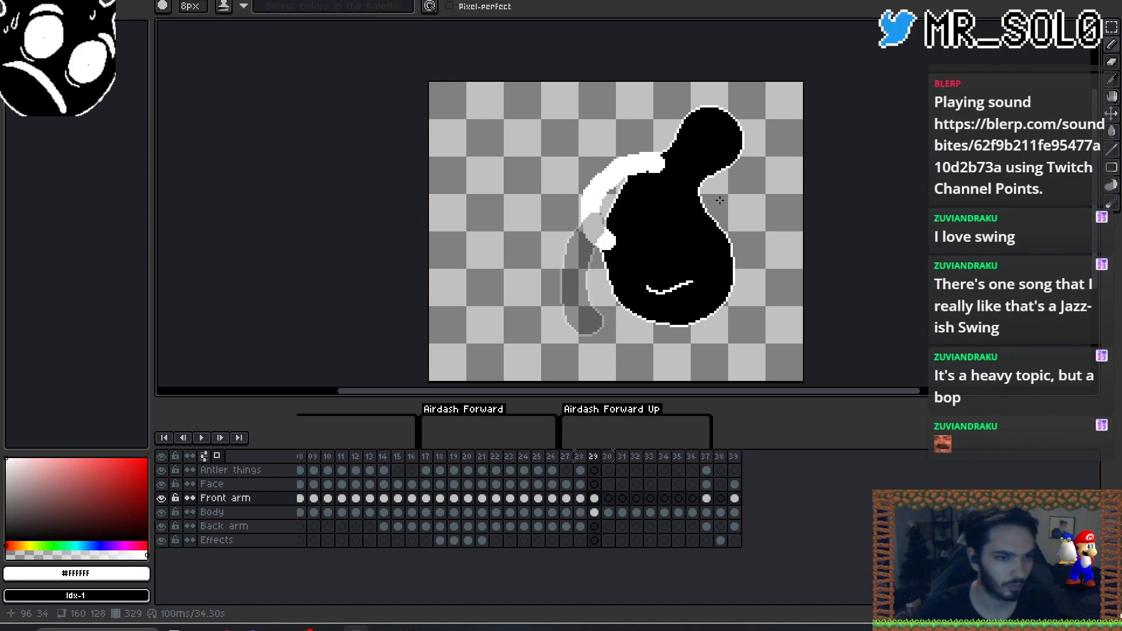
key("Left")
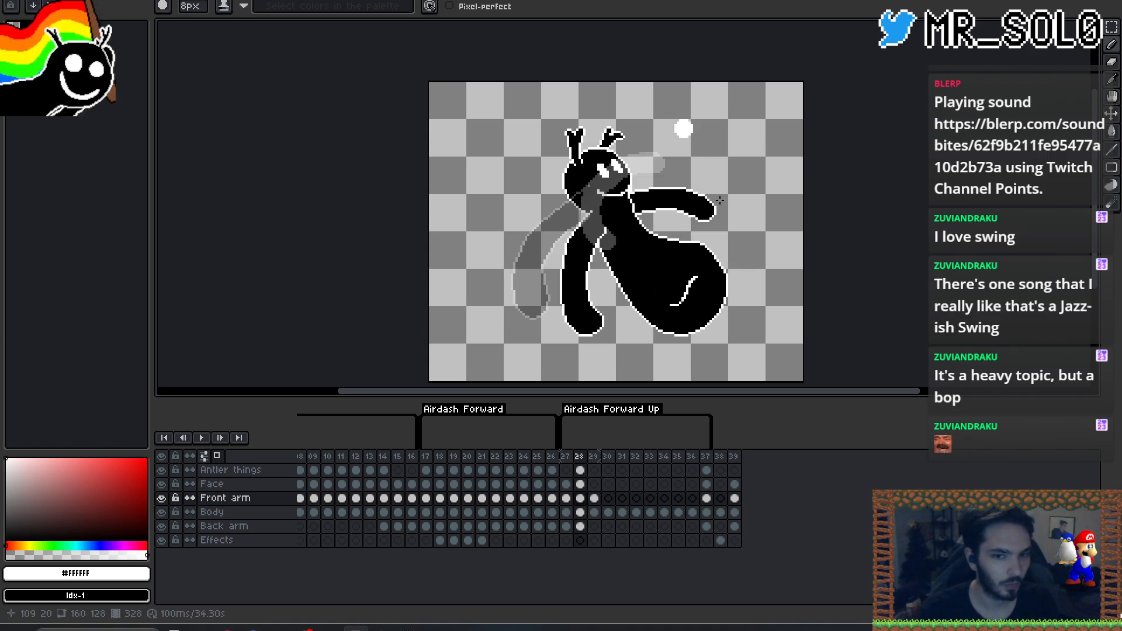
key("Right")
- Sketch the front arm on frame 330 as a long, slightly bent white stroke trailing back from the neck, comparing it with frame 329
key("Right")
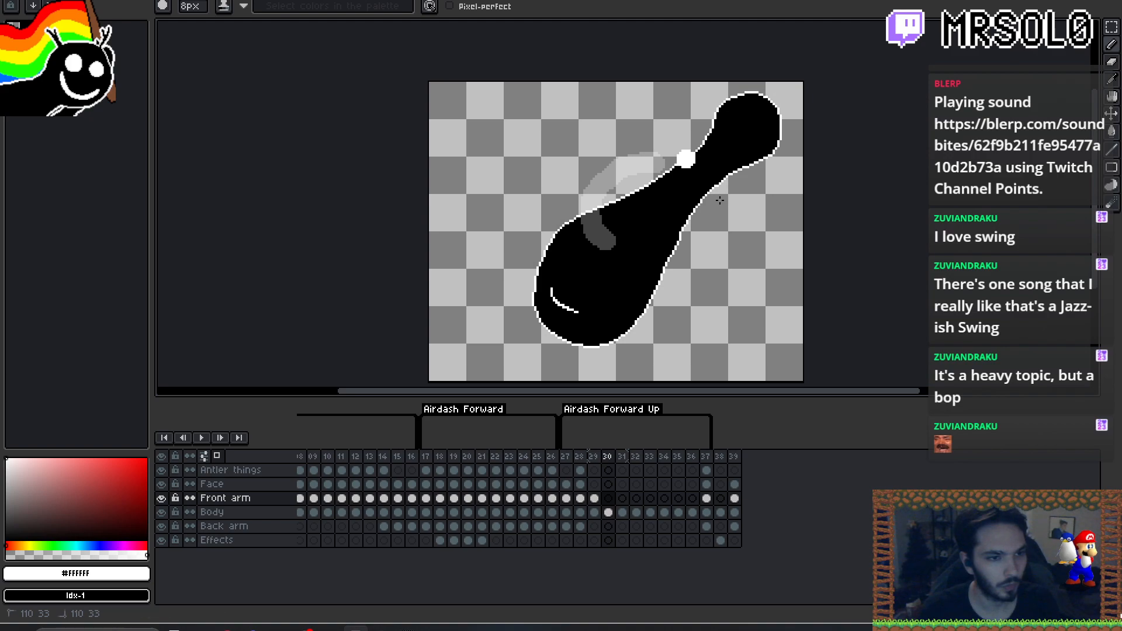
left_click_drag(597, 182, 560, 198)
key("Left")
key("Right")
key("Left")
key("Right")
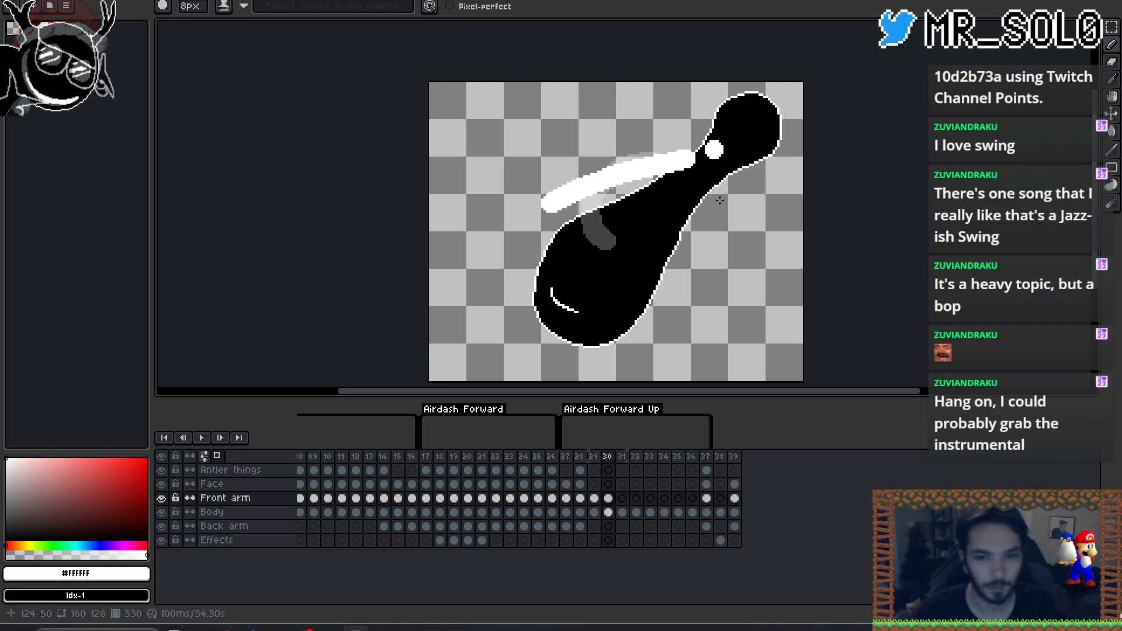
- Sketch the front arm on frame 331 as a nearly straight white stroke above the back, just below the onion-skinned arm of frame 330
key("Right")
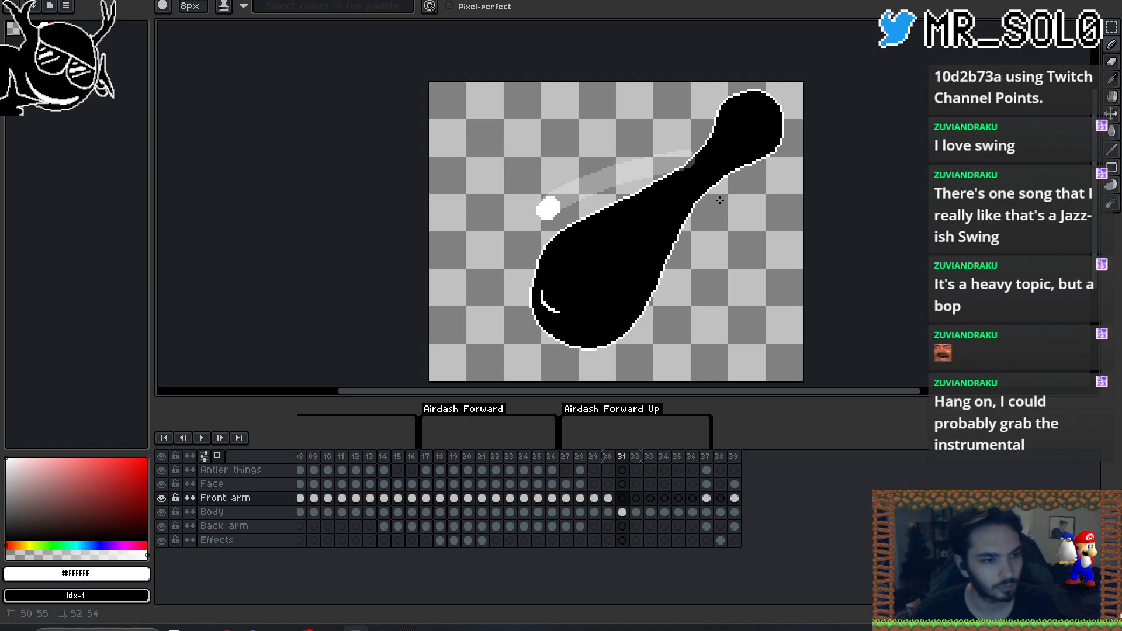
left_click_drag(548, 209, 572, 200)
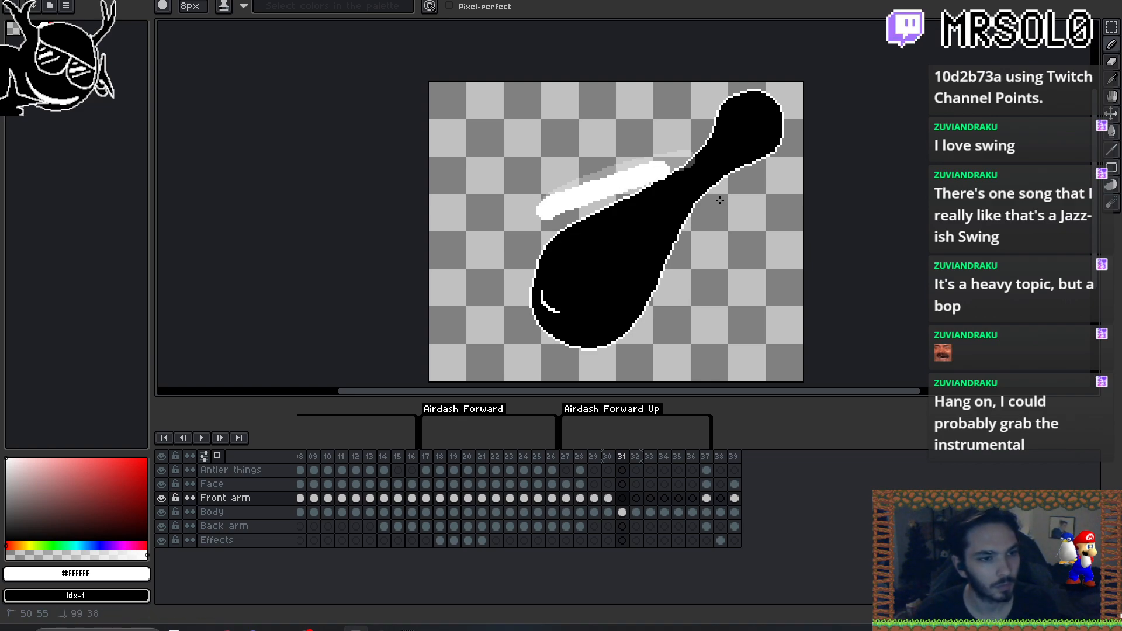
key("Left")
key("Right")
left_click_drag(566, 200, 575, 196)
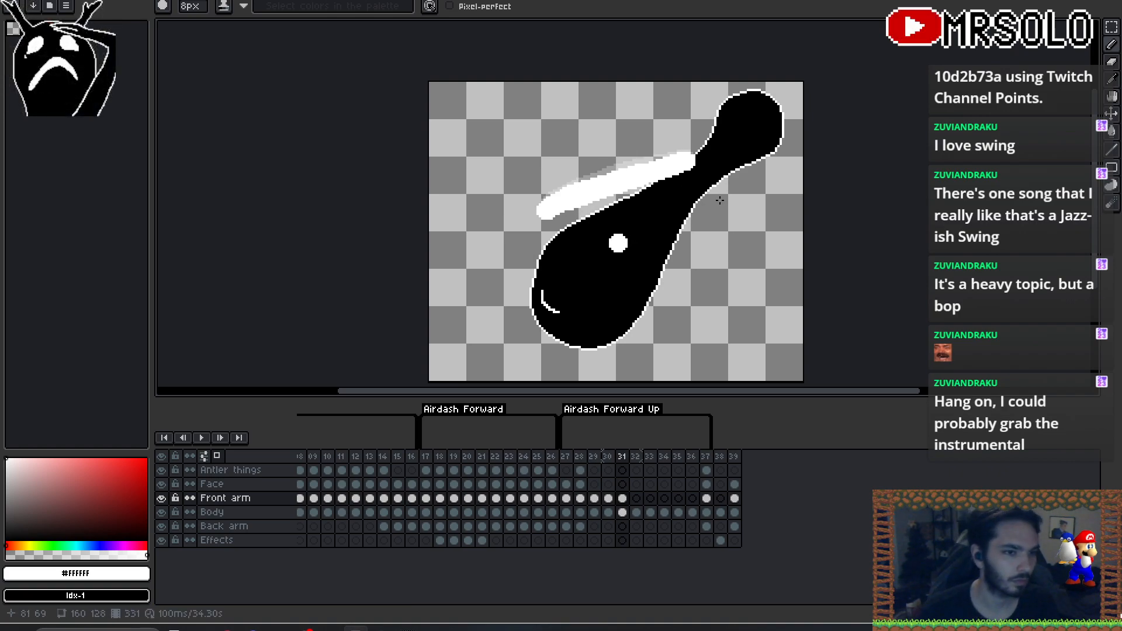
- Undo the last touch-ups and rework the middle of frame 331's front arm, reducing the brush to 7 px
key("ctrl+z")
key("ctrl+z")
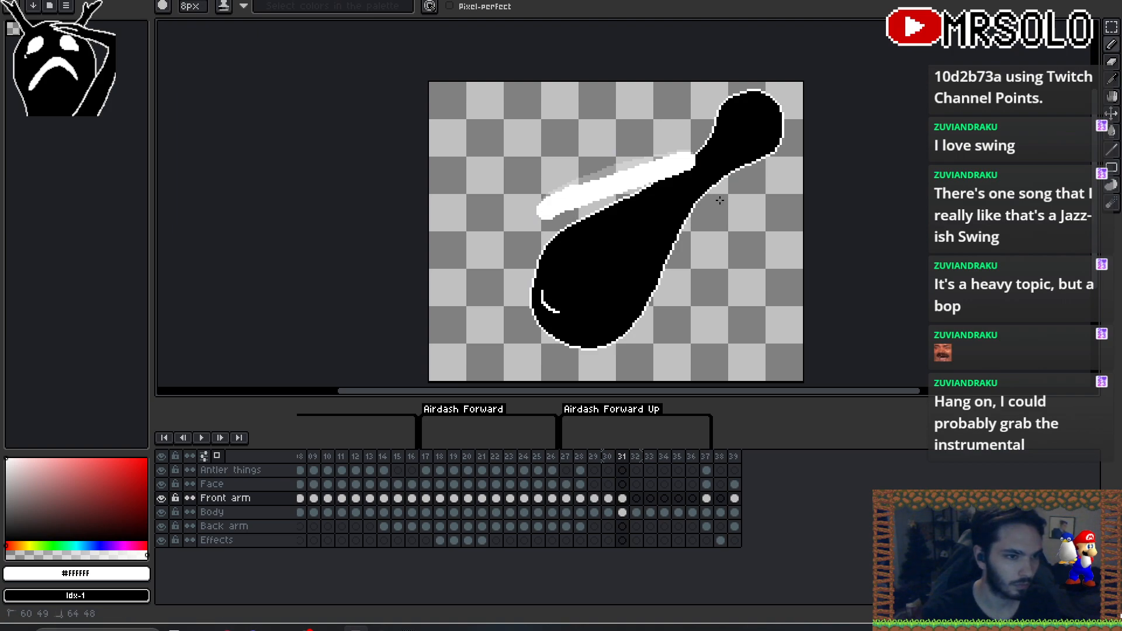
left_click_drag(577, 194, 598, 188)
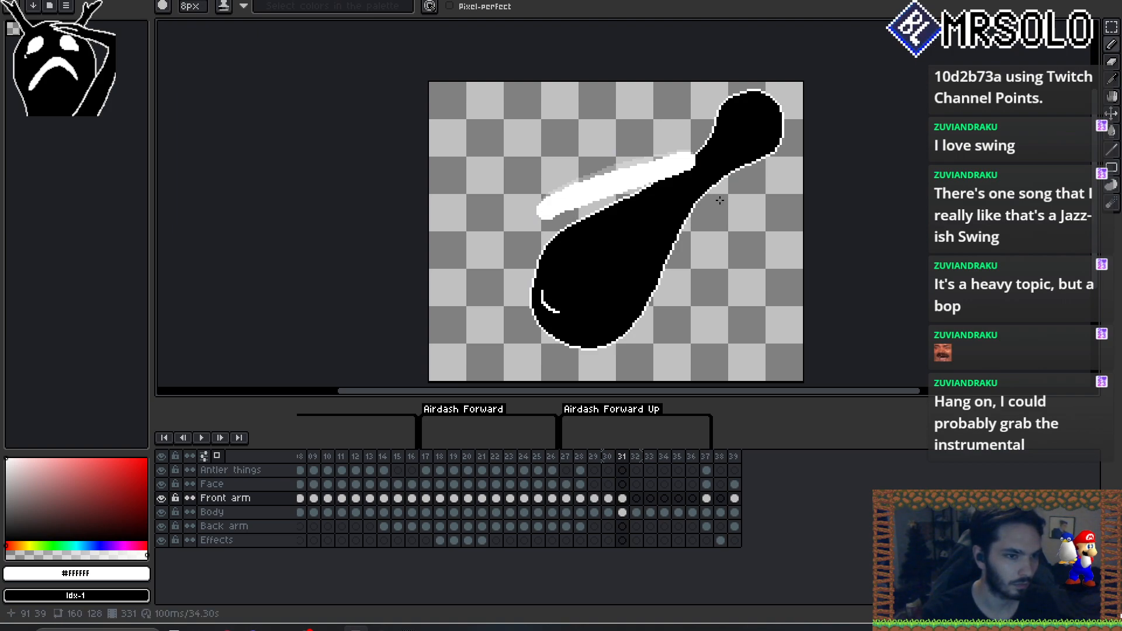
key("minus")
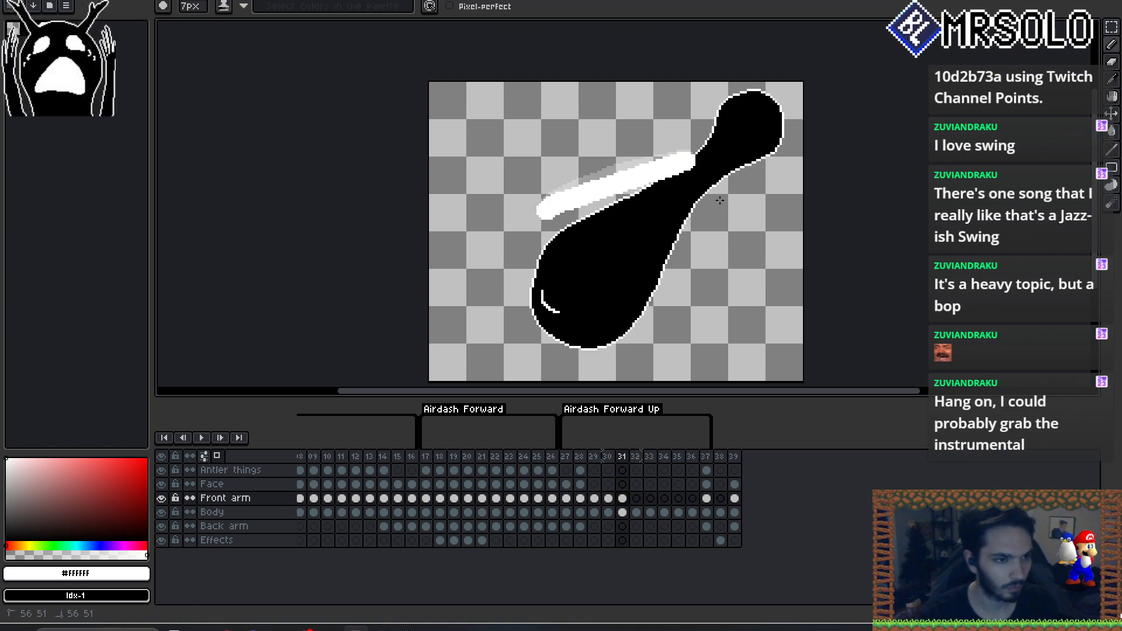
left_click_drag(604, 183, 620, 179)
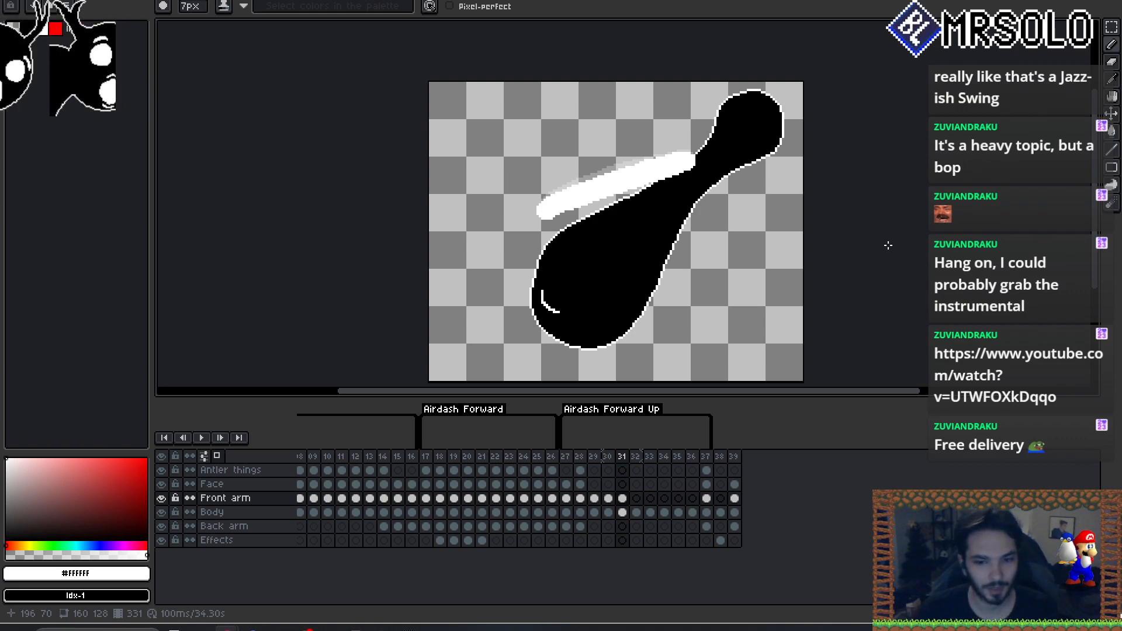
- Flip repeatedly between frames 330 and 331, checking back to frame 329, to compare the front arm's motion
scroll(877, 253, "left", 2)
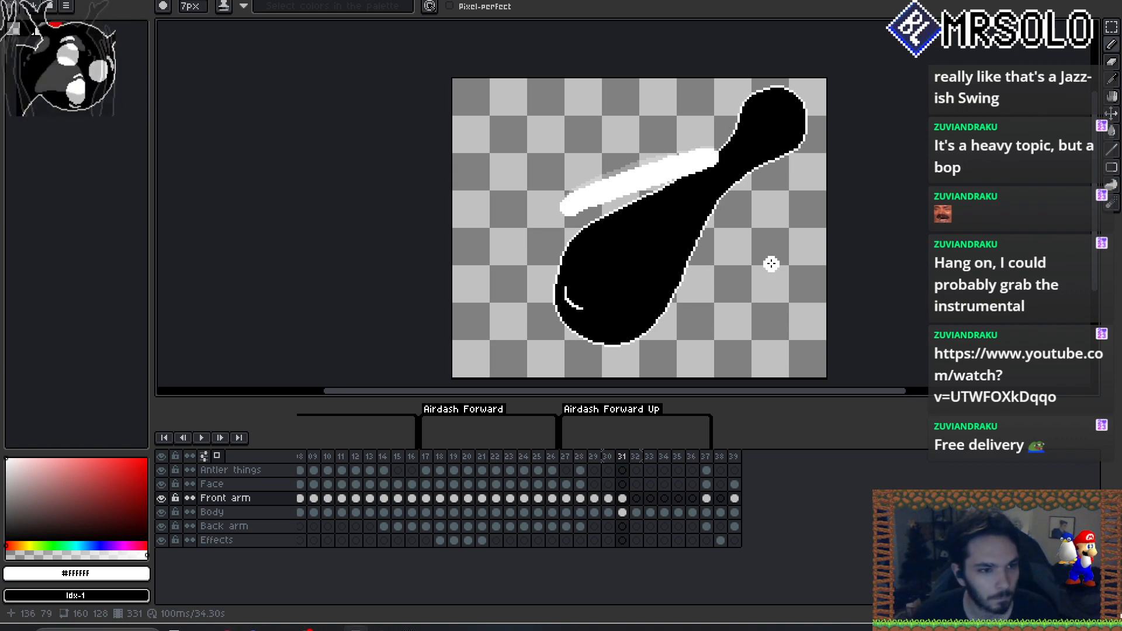
key("Right")
key("Left")
key("Left")
key("Right")
key("Left")
key("Right")
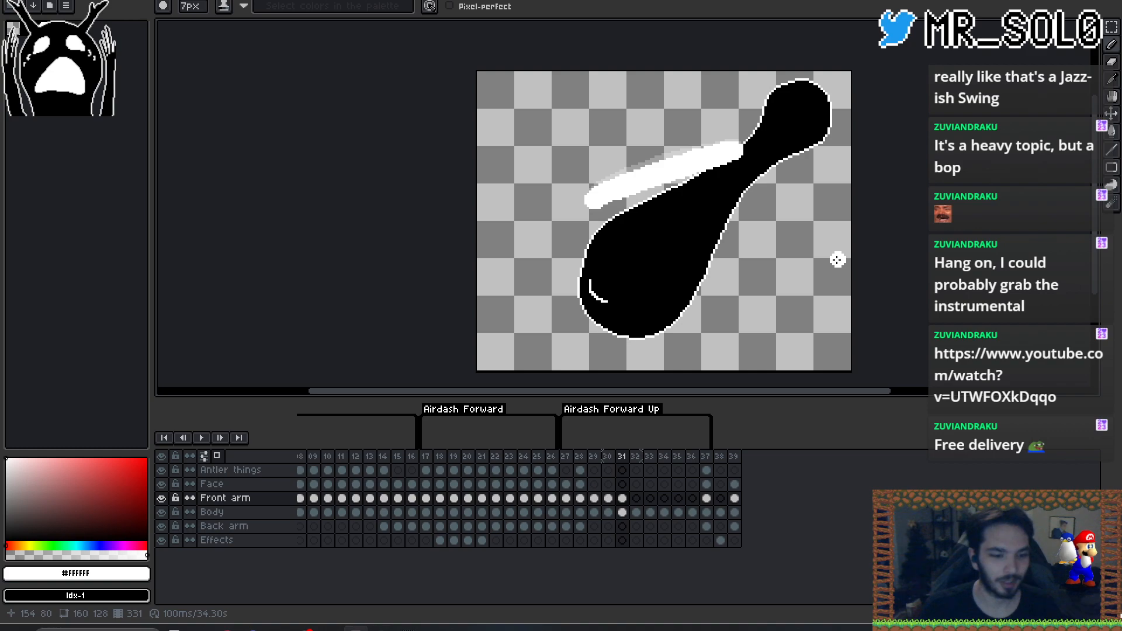
key("Left")
key("Right")
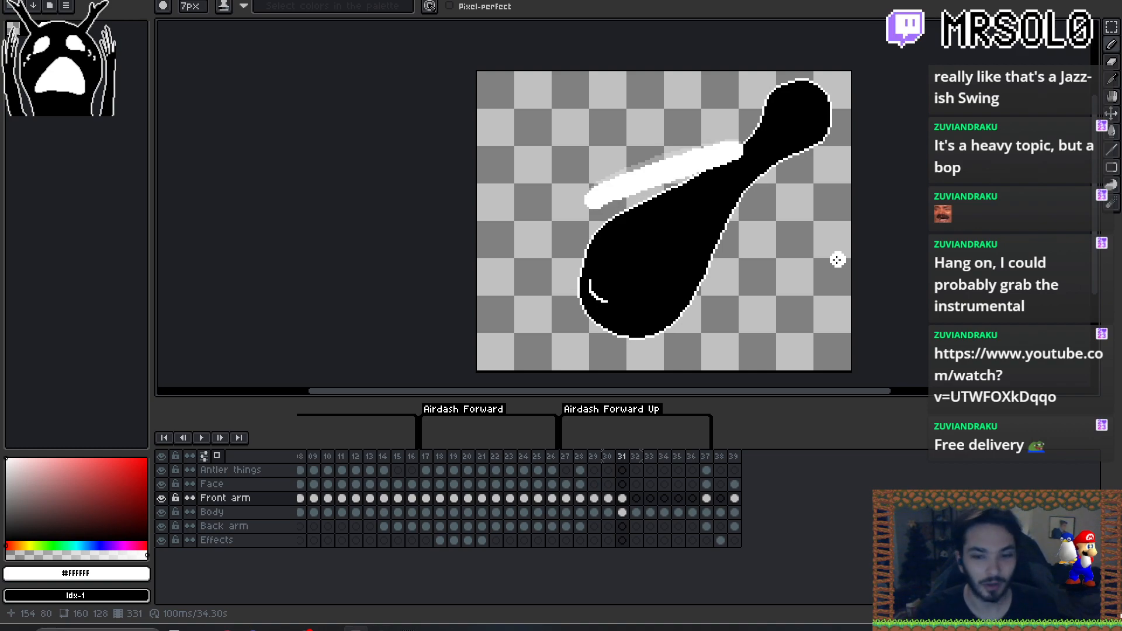
key("Left")
key("Right")
key("Left")
key("Right")
key("Left")
key("Right")
key("Left")
key("Left")
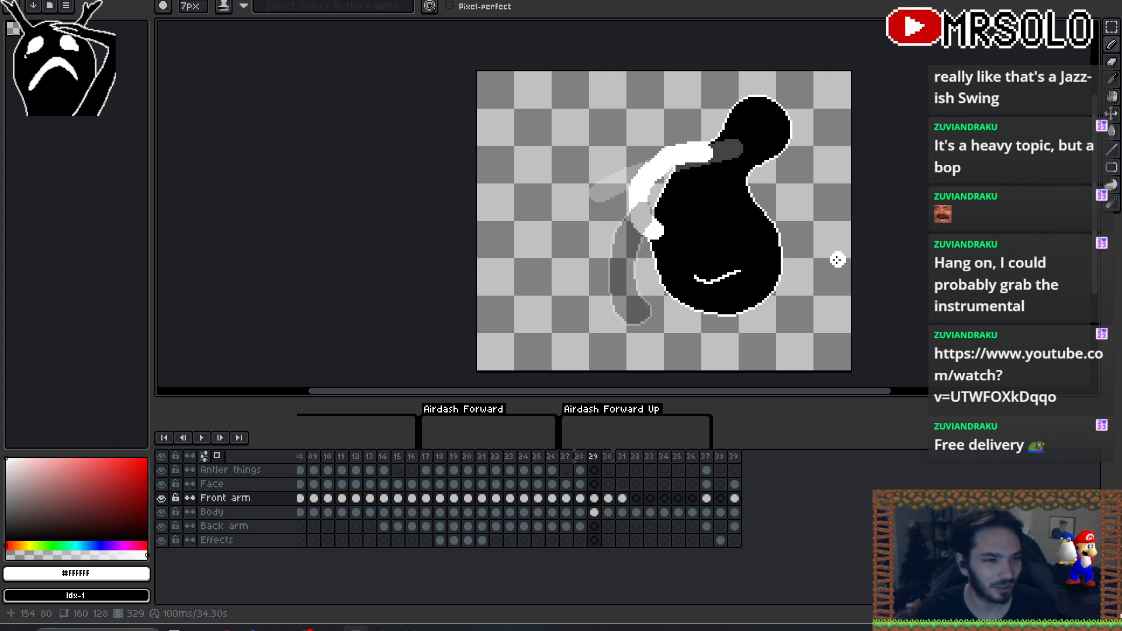
- Step through frames 330 to 336 to examine how the front arm should travel towards the final raised pose
key("Right")
key("Right")
key("Right")
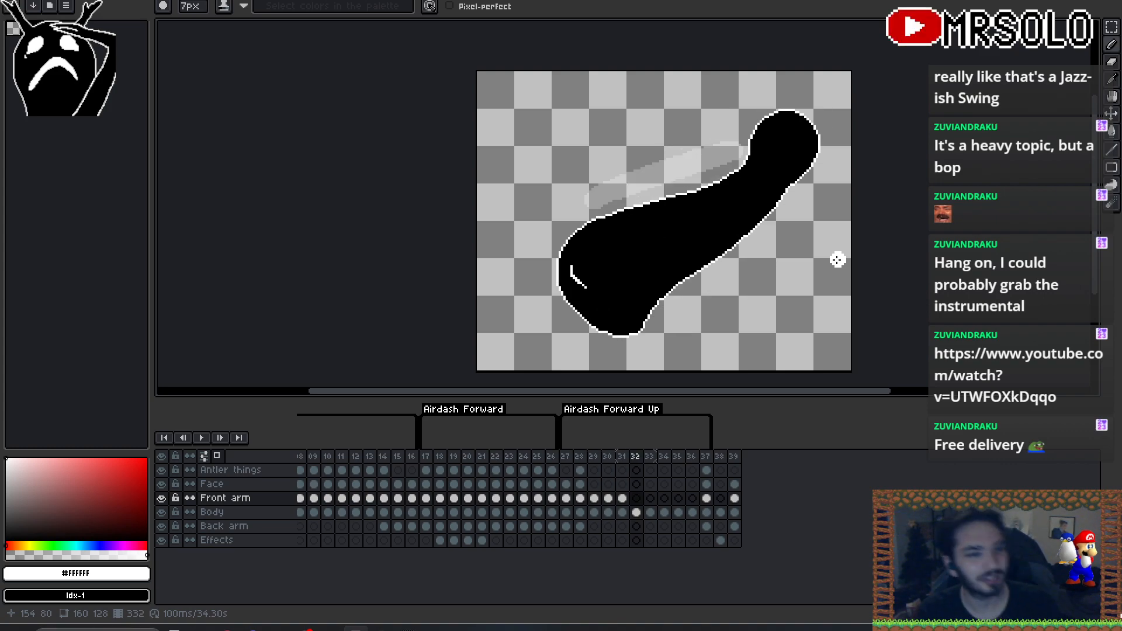
key("Left")
key("Right")
key("Right")
key("Left")
key("Right")
key("Right")
key("Right")
key("Right")
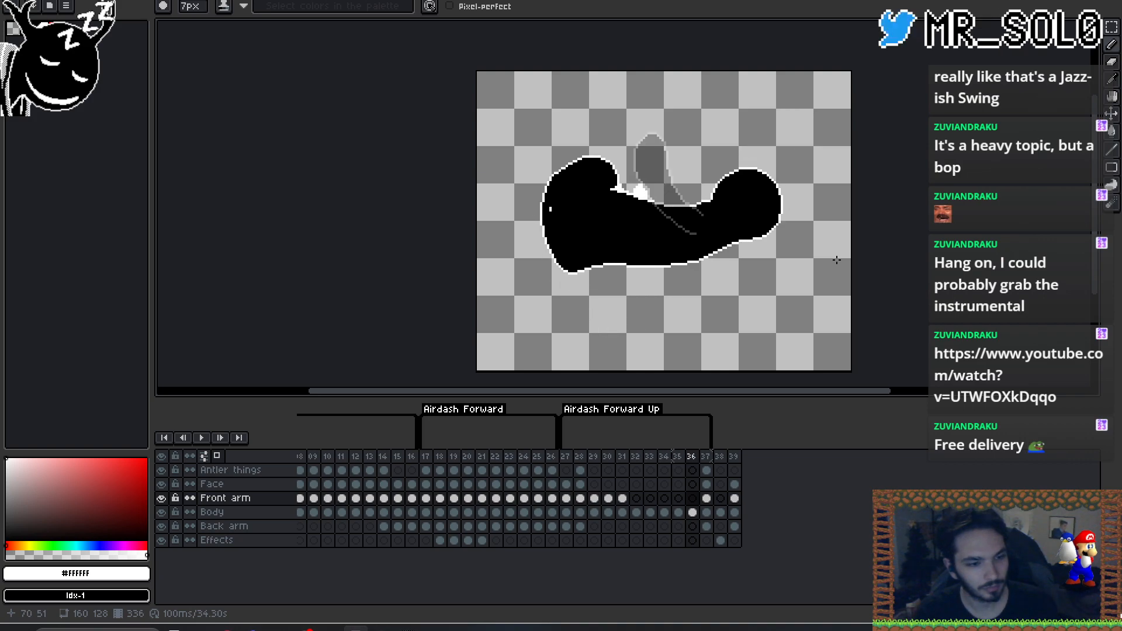
- Set the brush to 9 px and paint the raised front arm on frame 336 in white, using the arm on frame 337 as guide
key("Right")
key("plus")
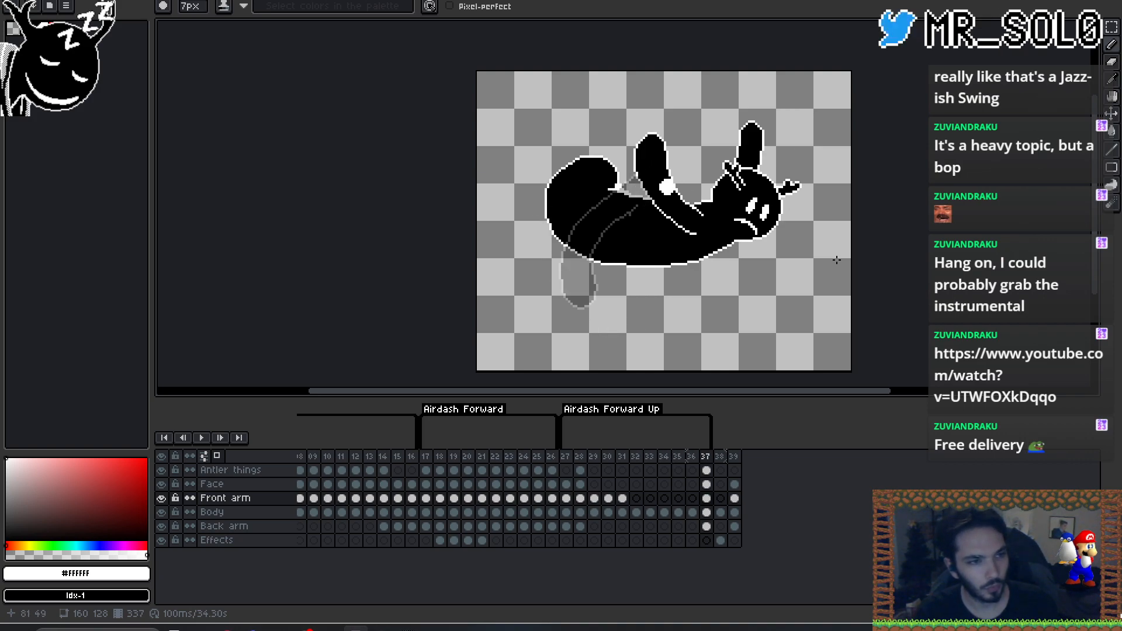
key("plus")
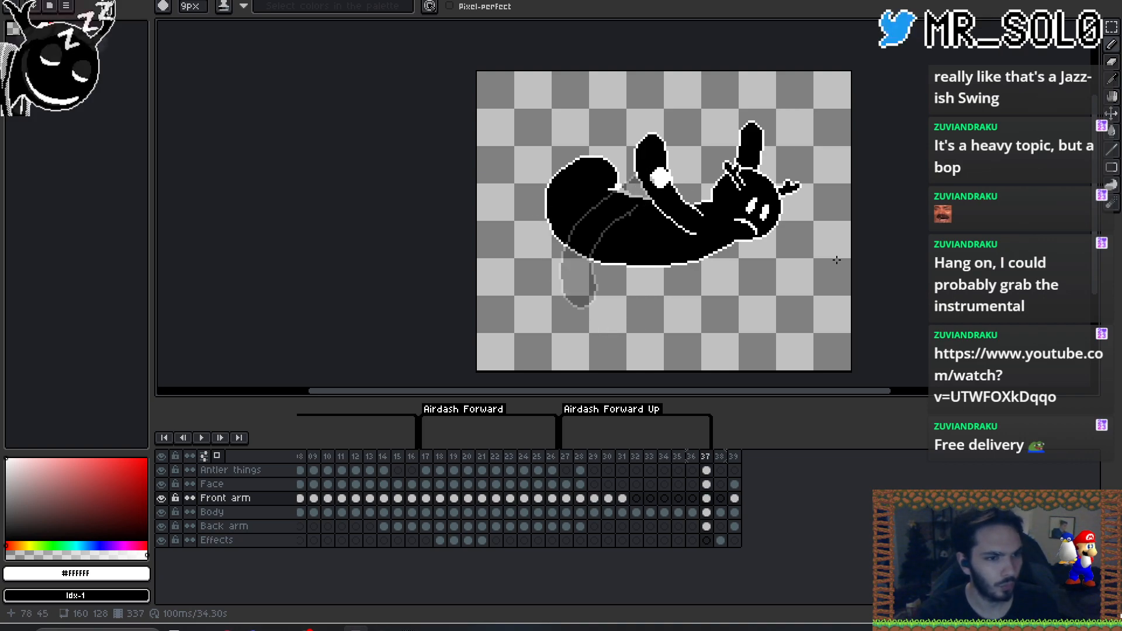
key("Left")
key("Right")
key("Left")
mouse_move(695, 222)
left_mouse_down()
mouse_move(675, 205)
mouse_move(651, 144)
mouse_move(668, 195)
left_mouse_up()
left_click_drag(653, 148, 693, 220)
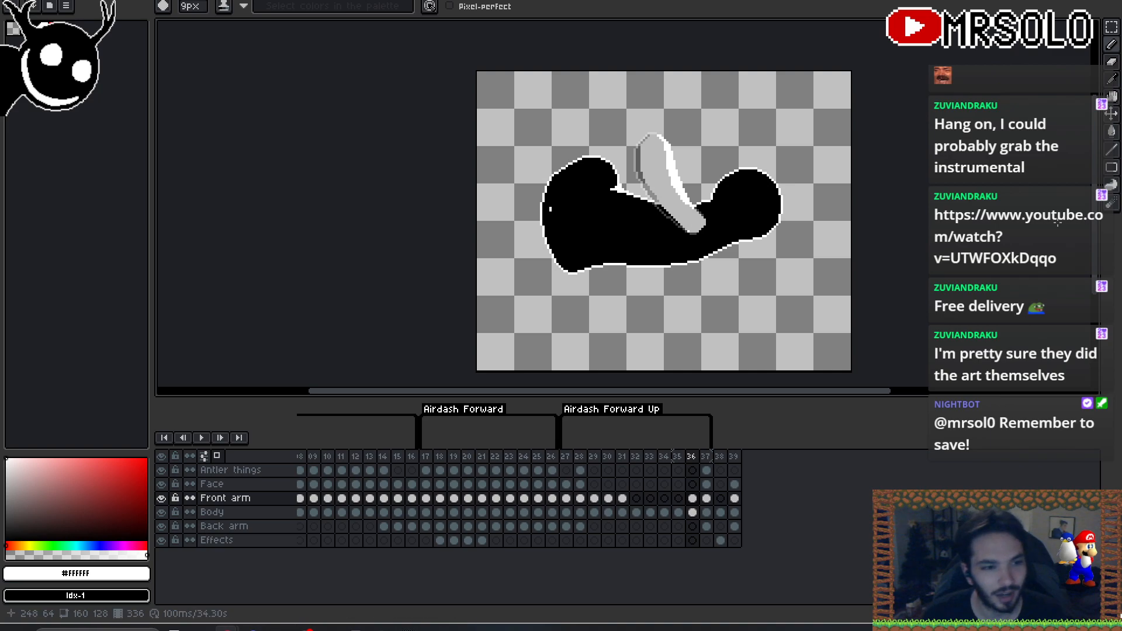
- Paint the front arm on frame 335 as a straighter raised white stroke, comparing it with frames 334 and 336
left_click_drag(678, 231, 689, 241)
key("Left")
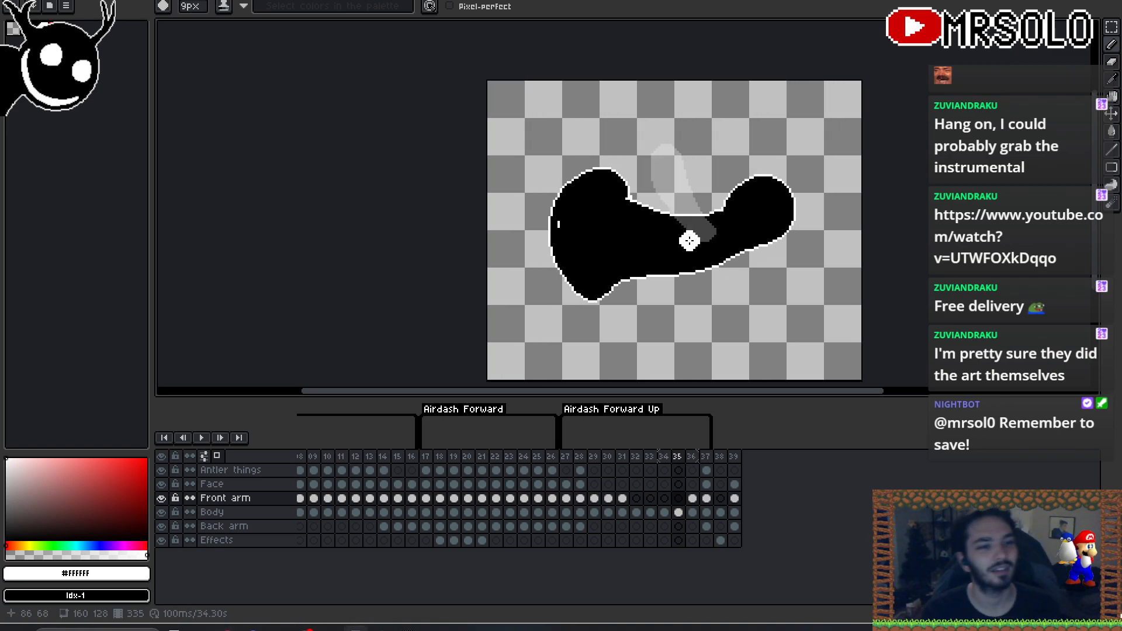
key("Right")
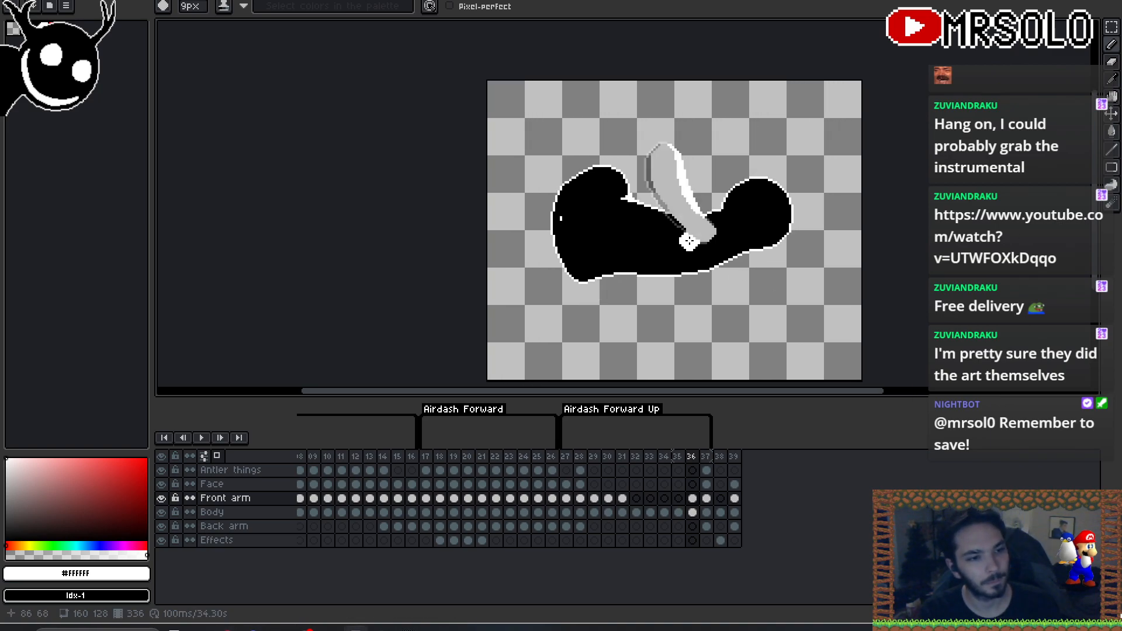
key("Left")
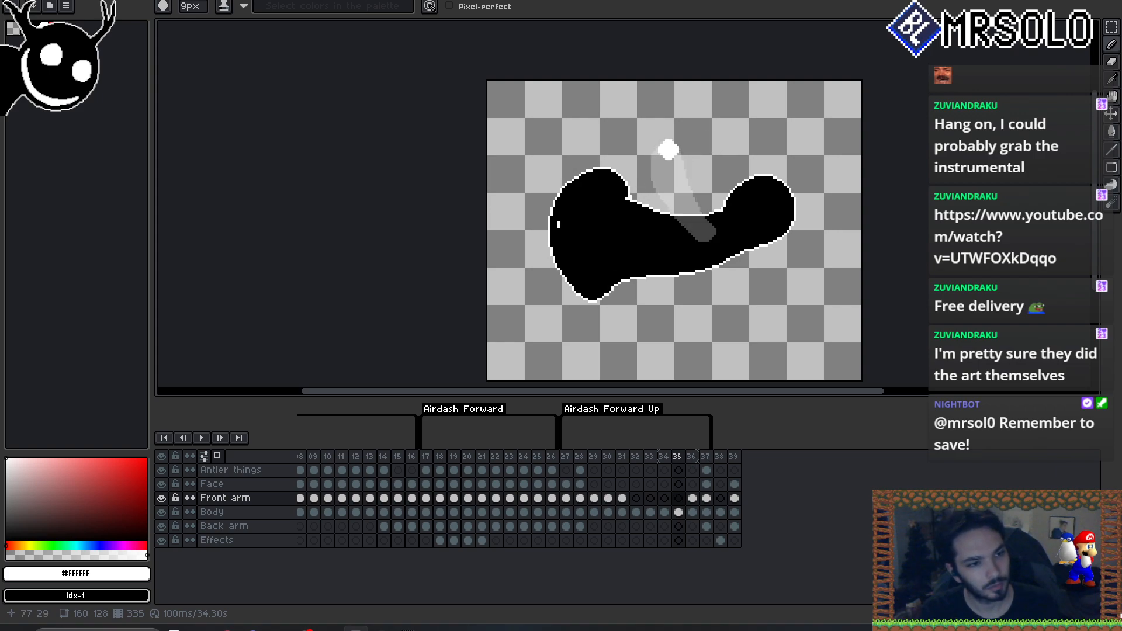
mouse_move(666, 153)
left_mouse_down()
mouse_move(709, 231)
mouse_move(668, 154)
left_mouse_up()
key("Left")
key("Right")
key("Left")
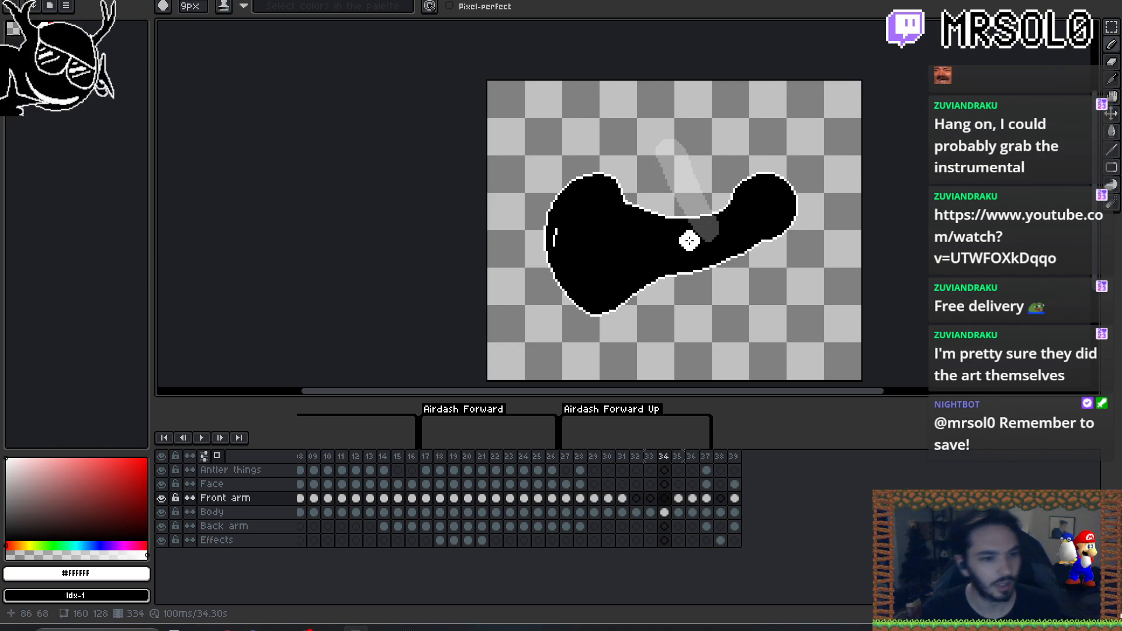
- Trim the edge of the white front arm on frame 35 with the 1 px eraser
key("Right")
key("e")
left_click(697, 236)
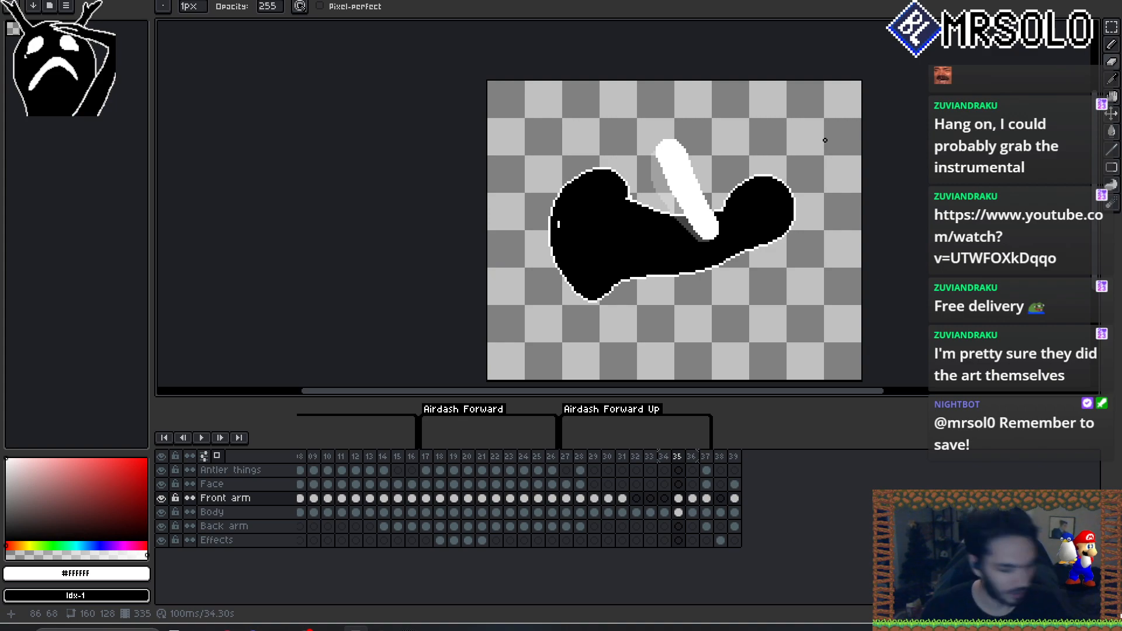
key("Right")
key("Left")
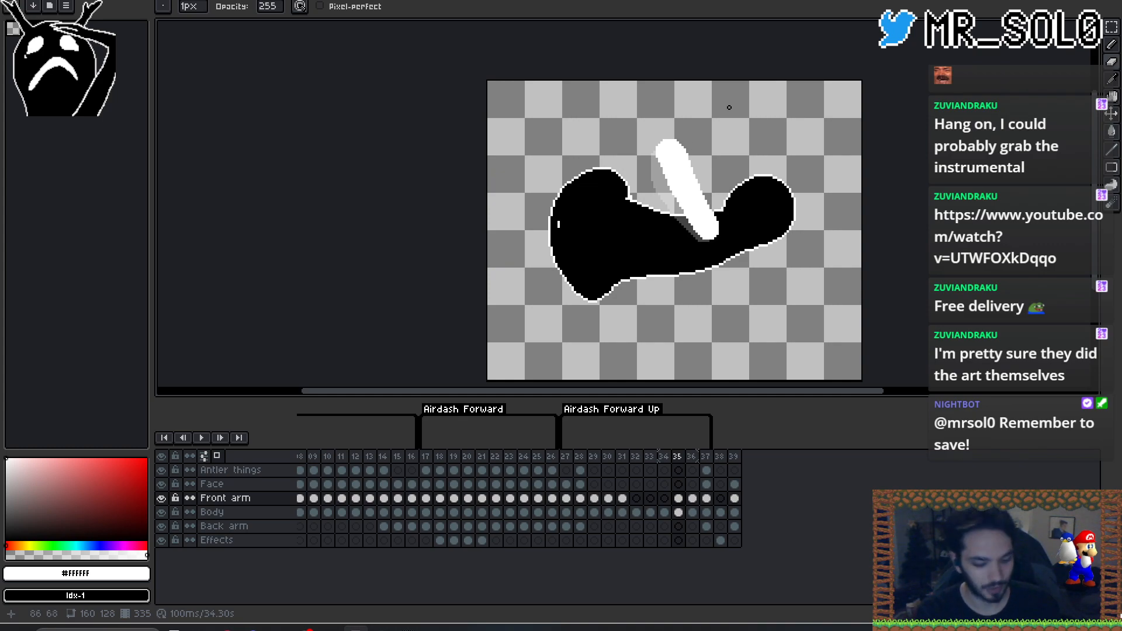
- Smooth and thicken the white front arm on frame 35 with the 9 px brush
key("e")
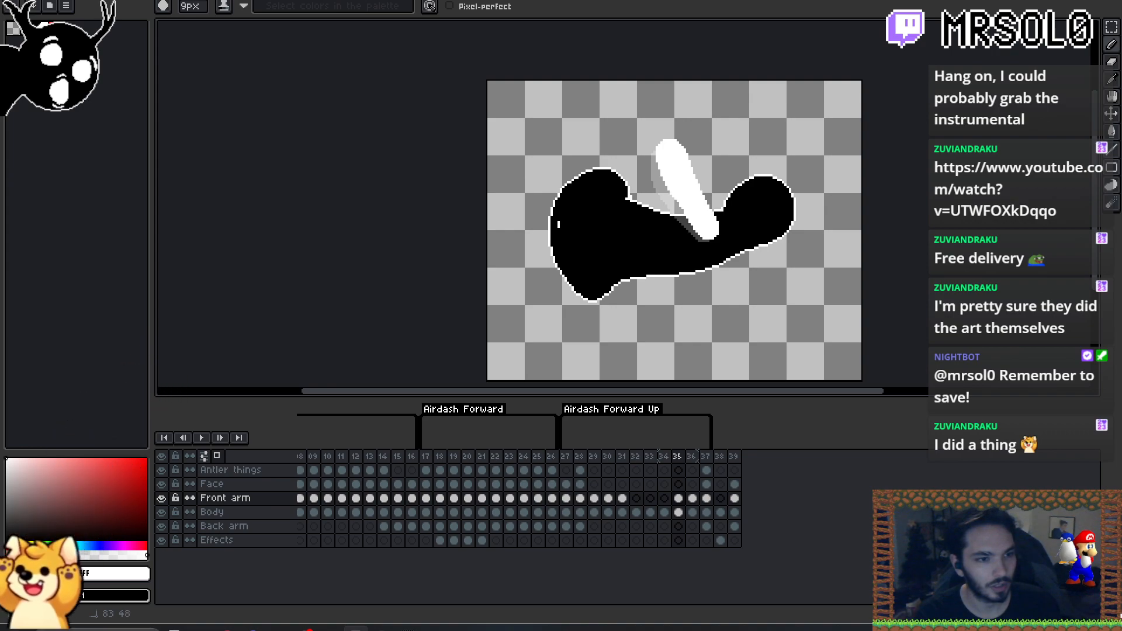
left_click(726, 245)
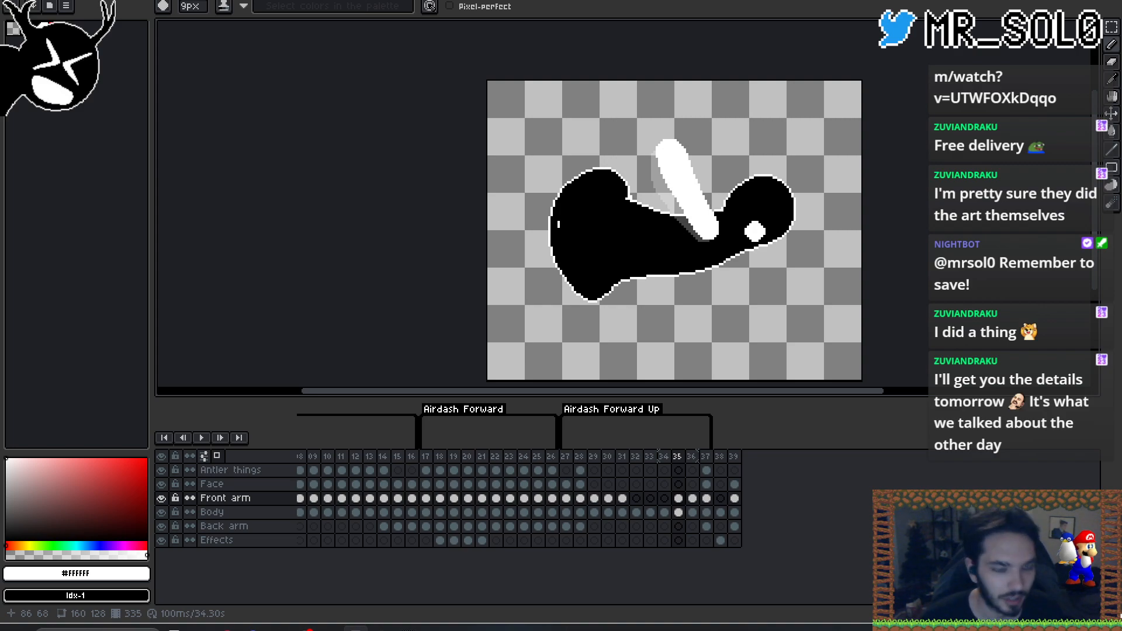
scroll(742, 211, "up", 2)
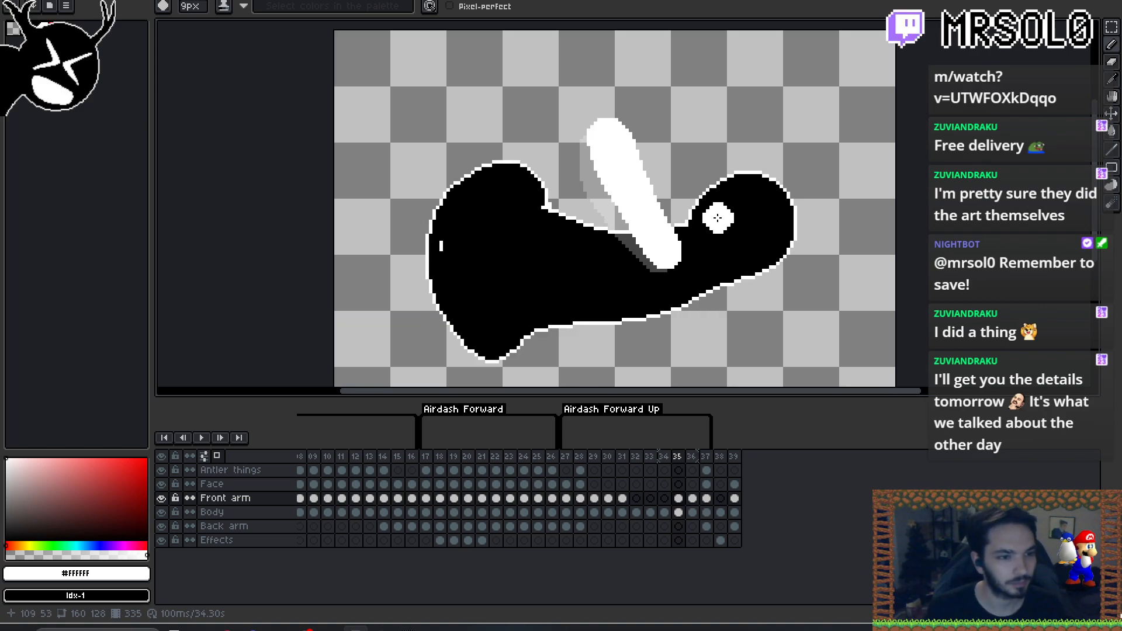
left_click_drag(603, 151, 606, 155)
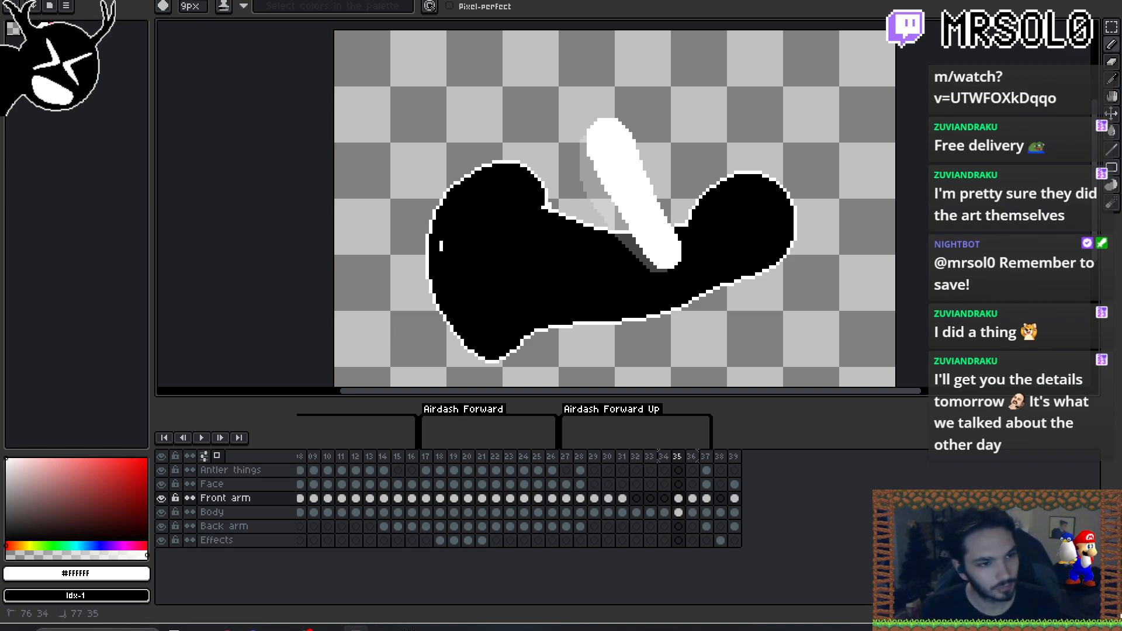
left_click_drag(621, 193, 666, 253)
- Compare the front arm's pose across frames 34 to 37, with and without onion skinning
key("Left")
key("Right")
key("Right")
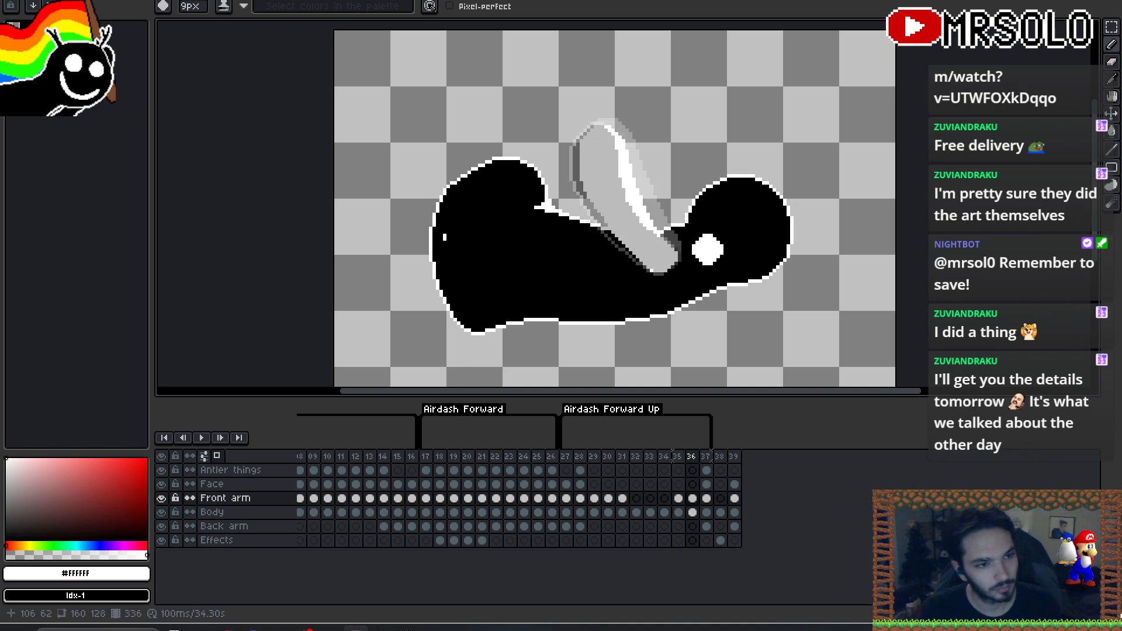
key("Left")
key("Left")
key("Right")
key("Right")
key("Right")
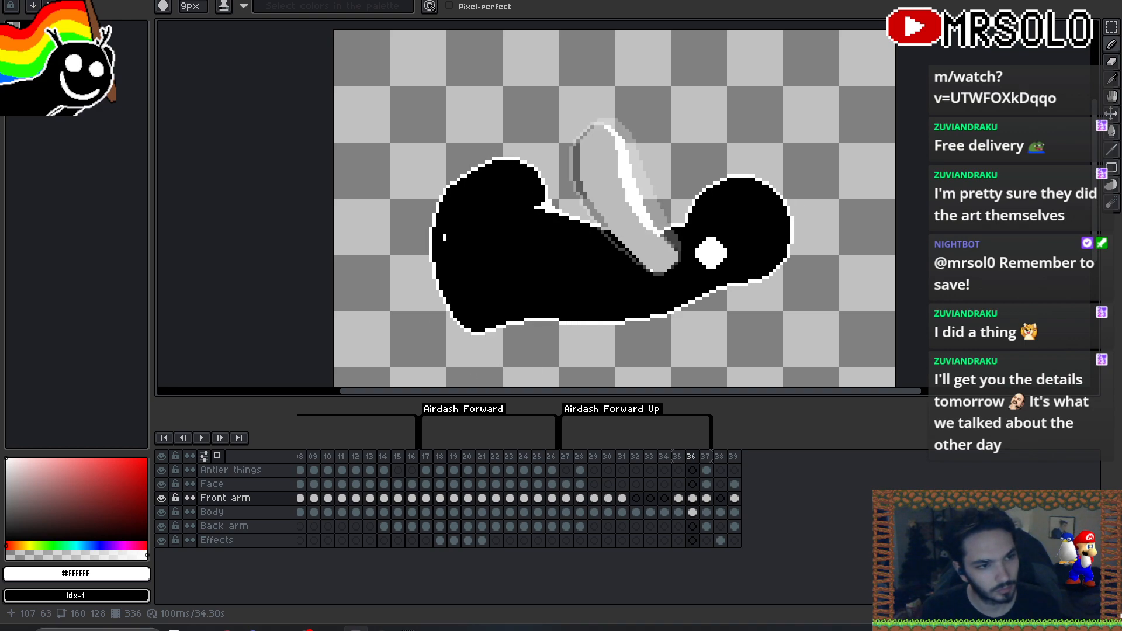
key("Left")
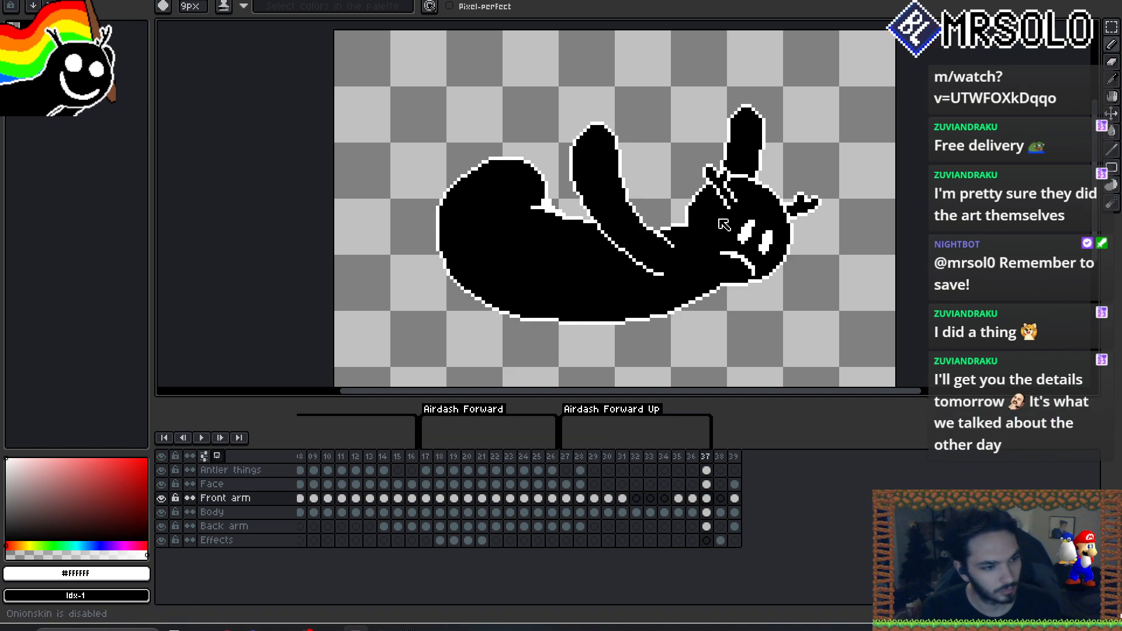
key("Left")
key("Right")
key("Right")
key("Left")
key("Left")
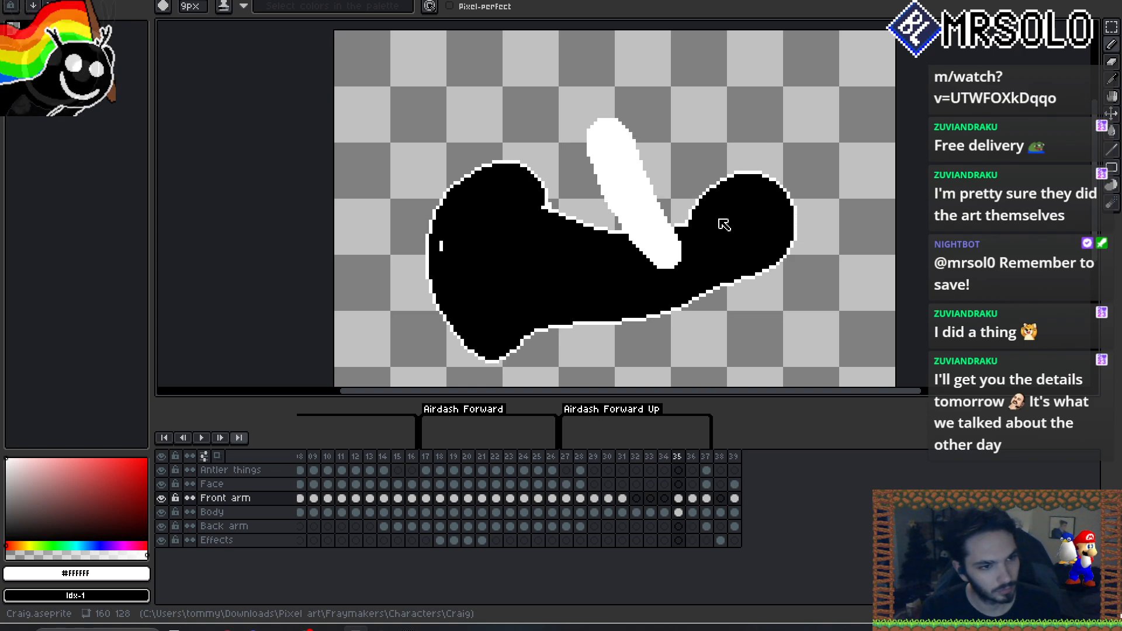
- Draw the front arm on frame 32 as a 9 px white stroke running from the neck out to the upper left
key("Left")
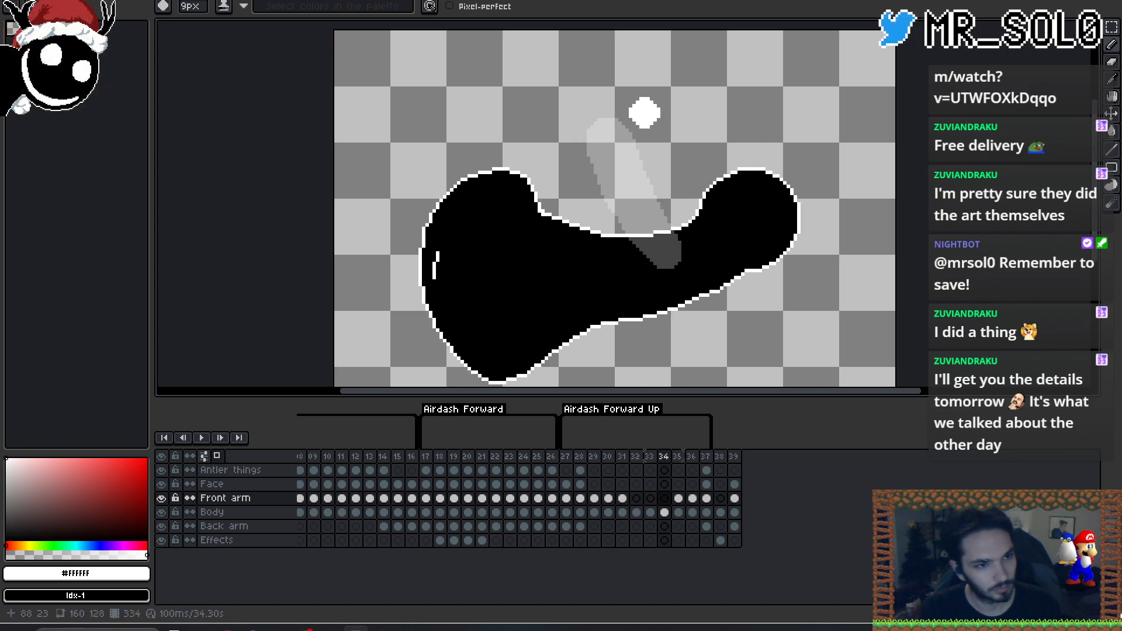
key("Left")
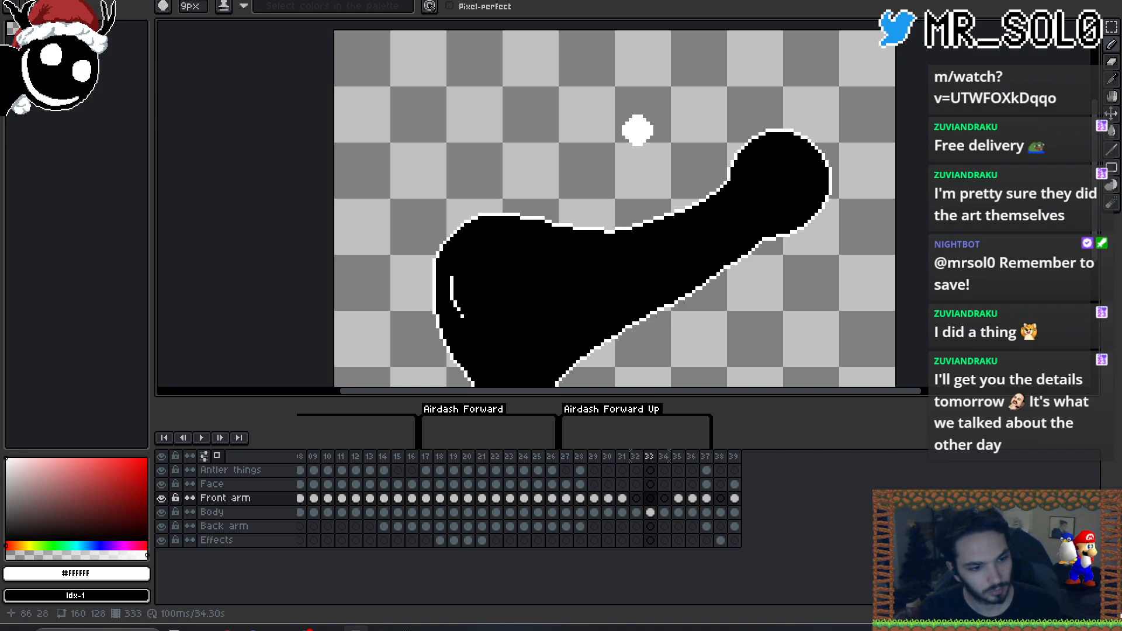
key("Right")
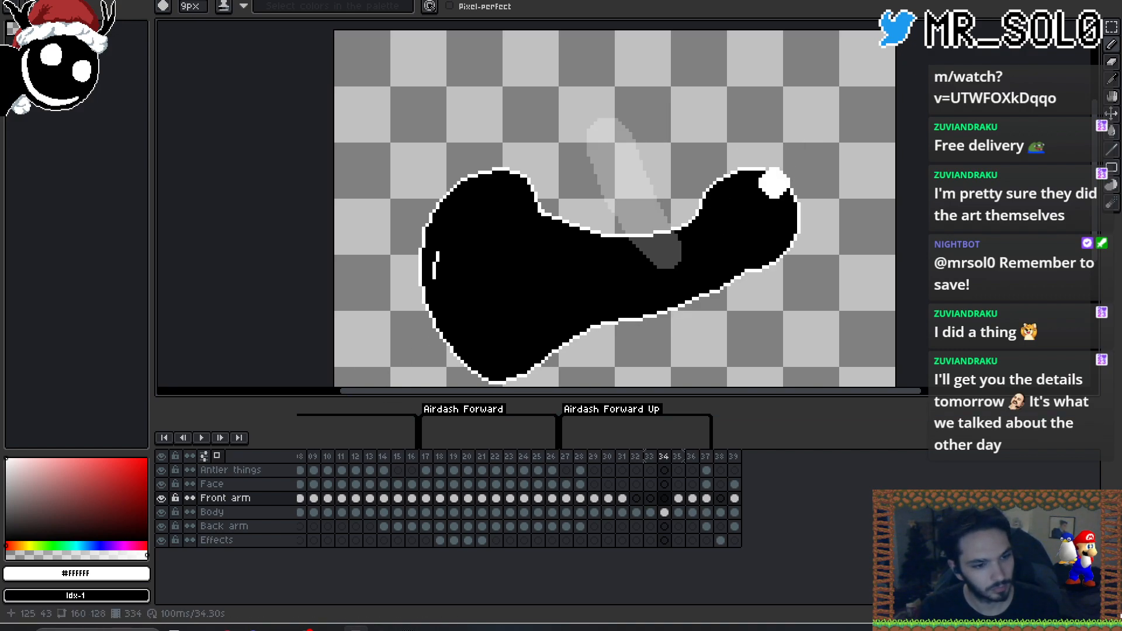
key("Left")
key("Left")
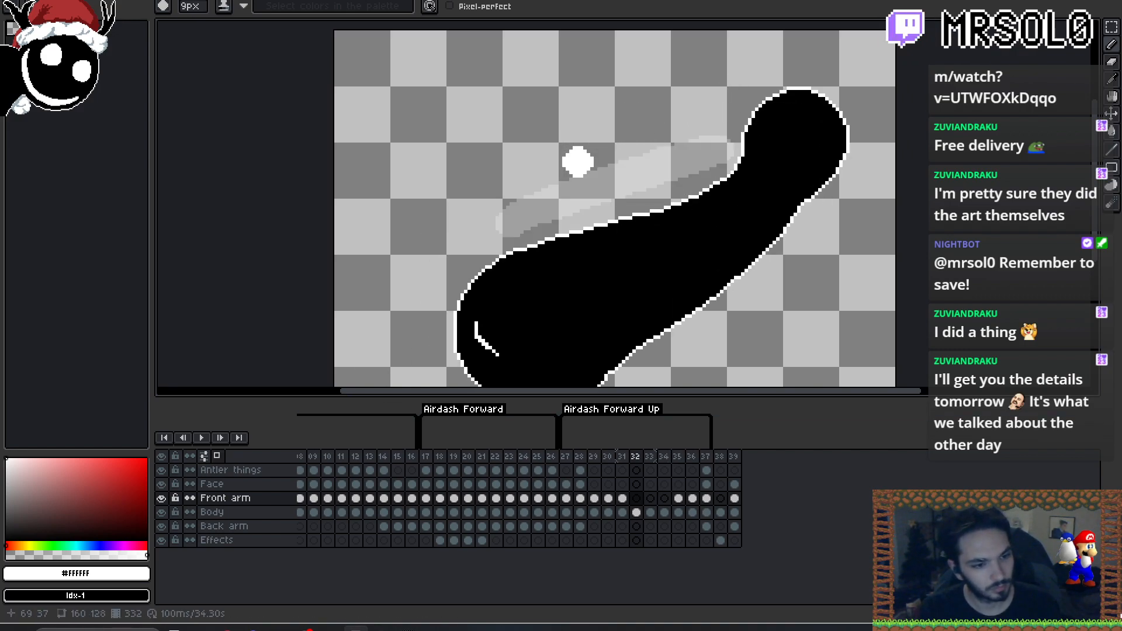
key("Right")
key("Left")
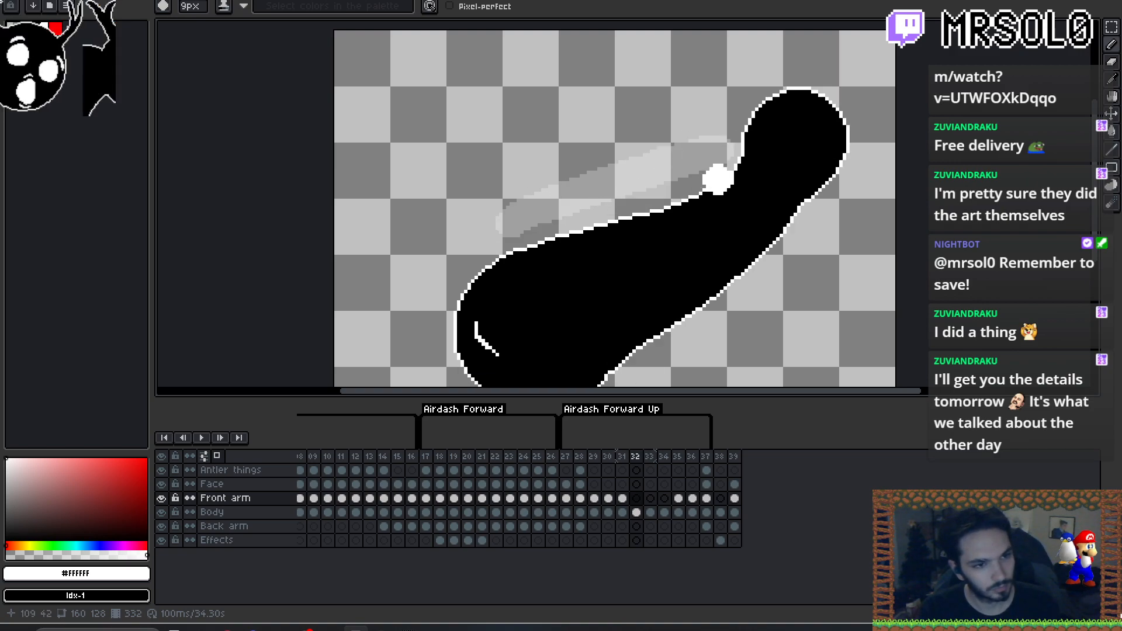
mouse_move(725, 179)
left_mouse_down()
mouse_move(666, 181)
mouse_move(549, 154)
left_mouse_up()
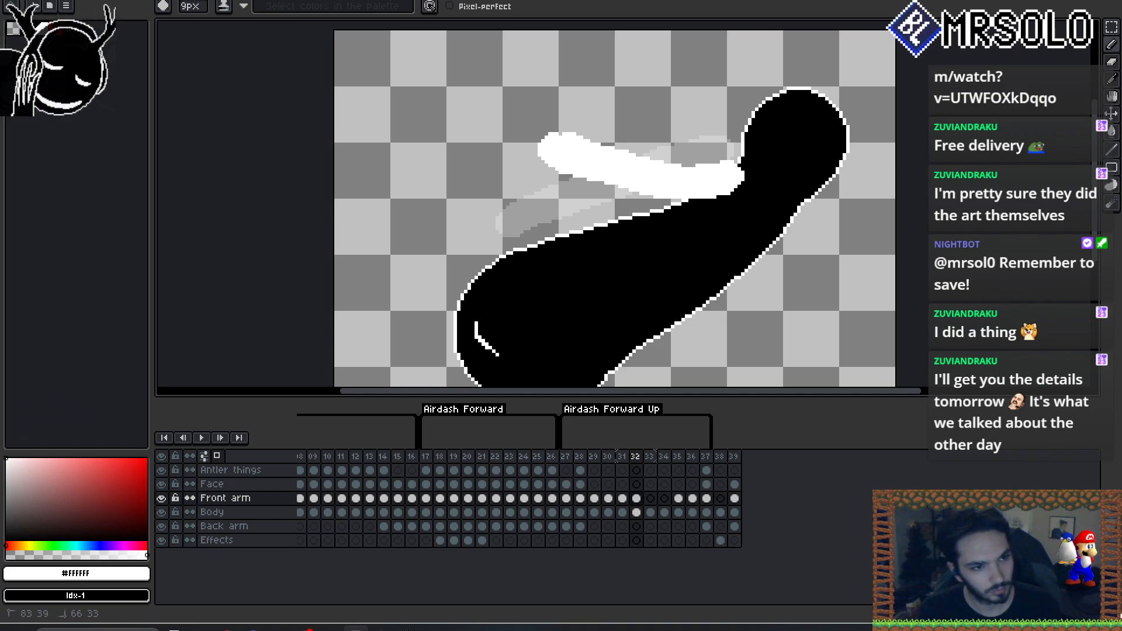
- Draw the front arm on frame 33 as a white curve rising from the neck, higher than on frame 32
key("Right")
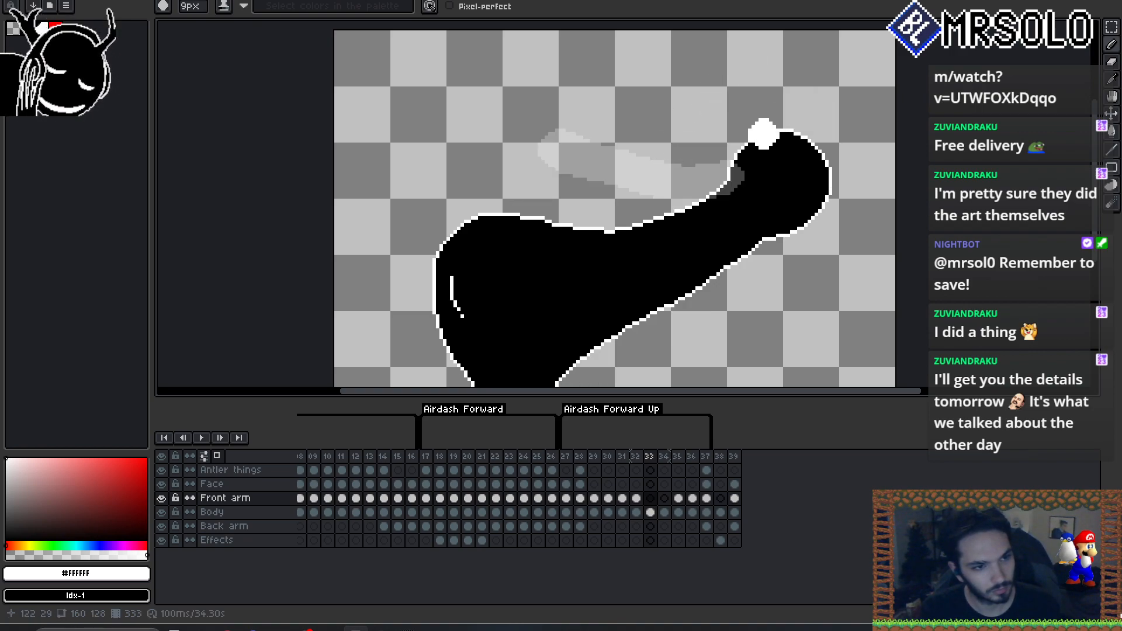
mouse_move(699, 200)
left_mouse_down()
mouse_move(591, 146)
mouse_move(560, 112)
mouse_move(570, 102)
left_mouse_up()
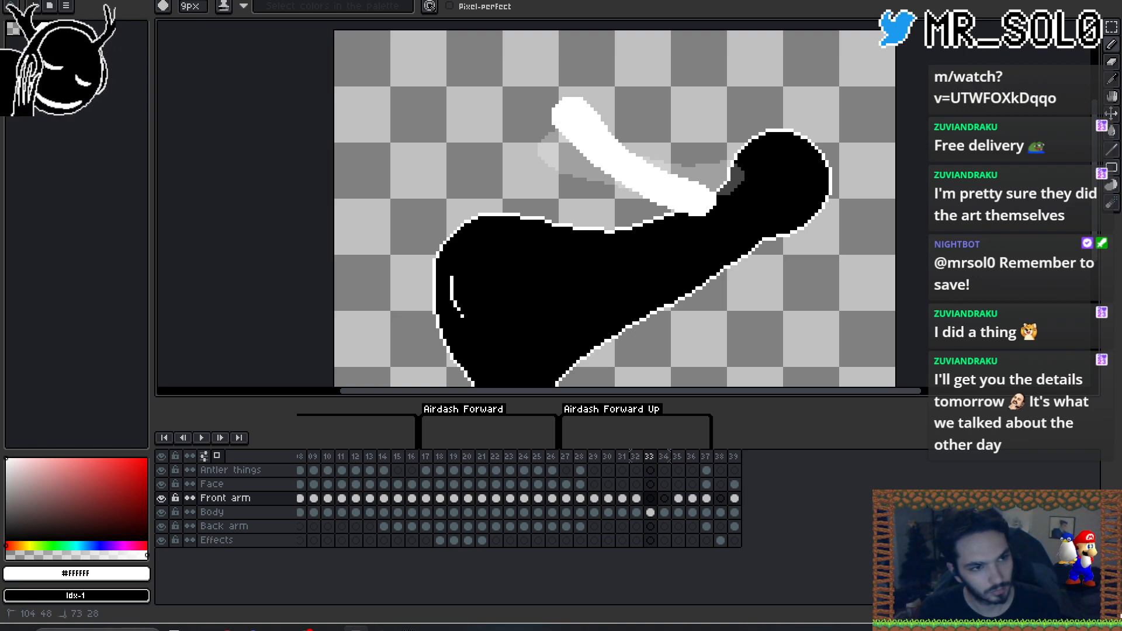
key("Left")
key("Right")
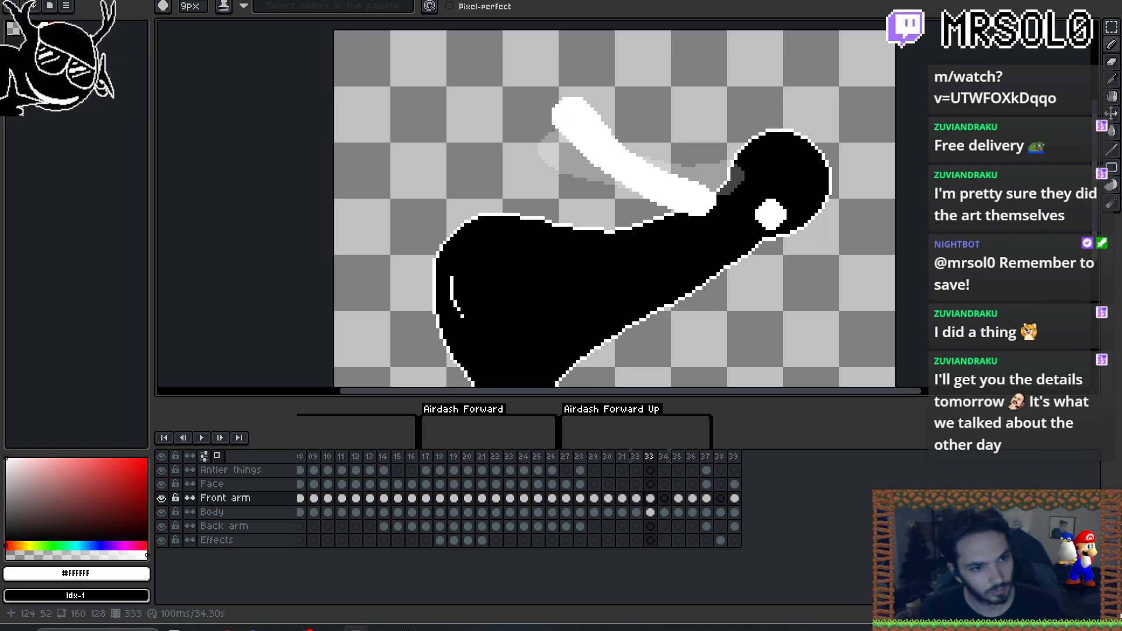
- Draw the front arm on frame 34 as a thick white stroke, posed between the arms of frames 33 and 35
key("Right")
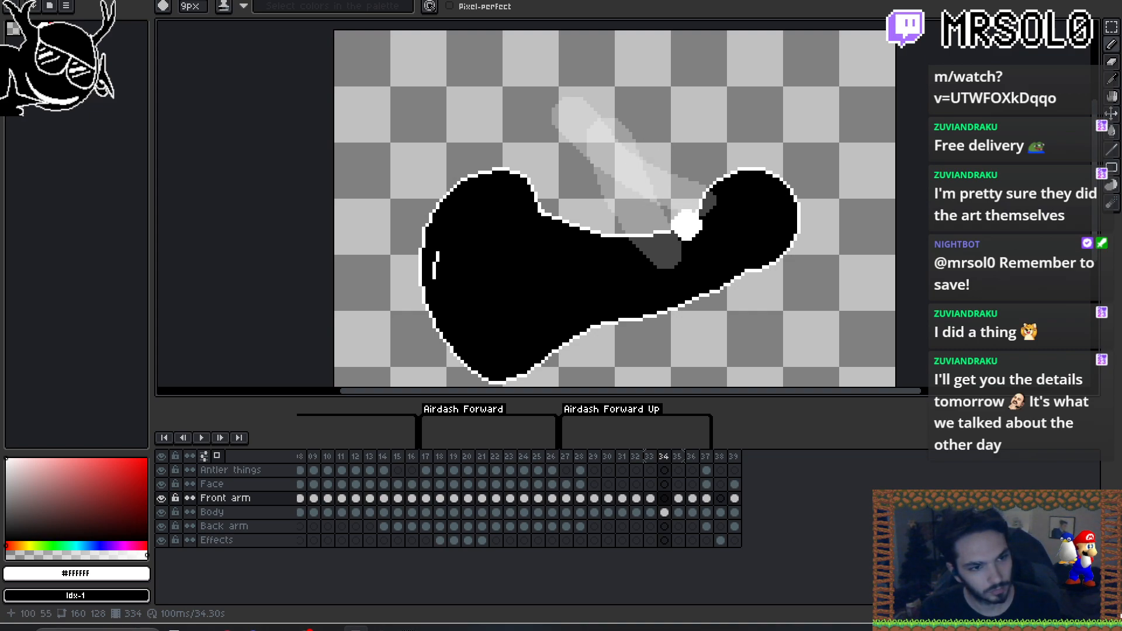
left_click_drag(678, 237, 591, 111)
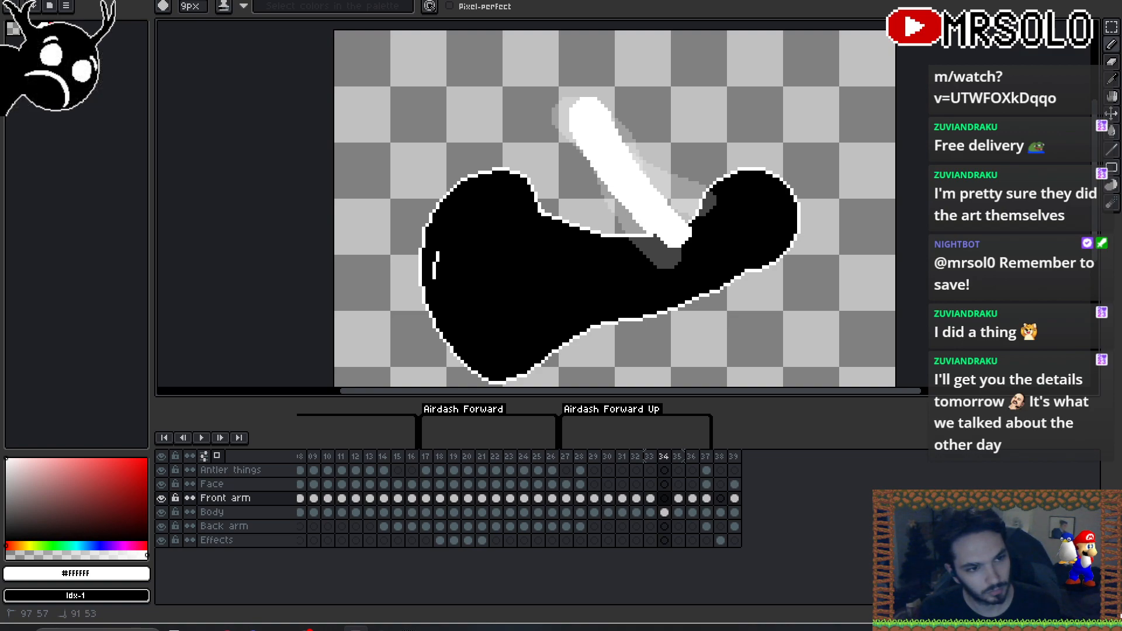
left_click_drag(656, 218, 602, 151)
key("Left")
key("Right")
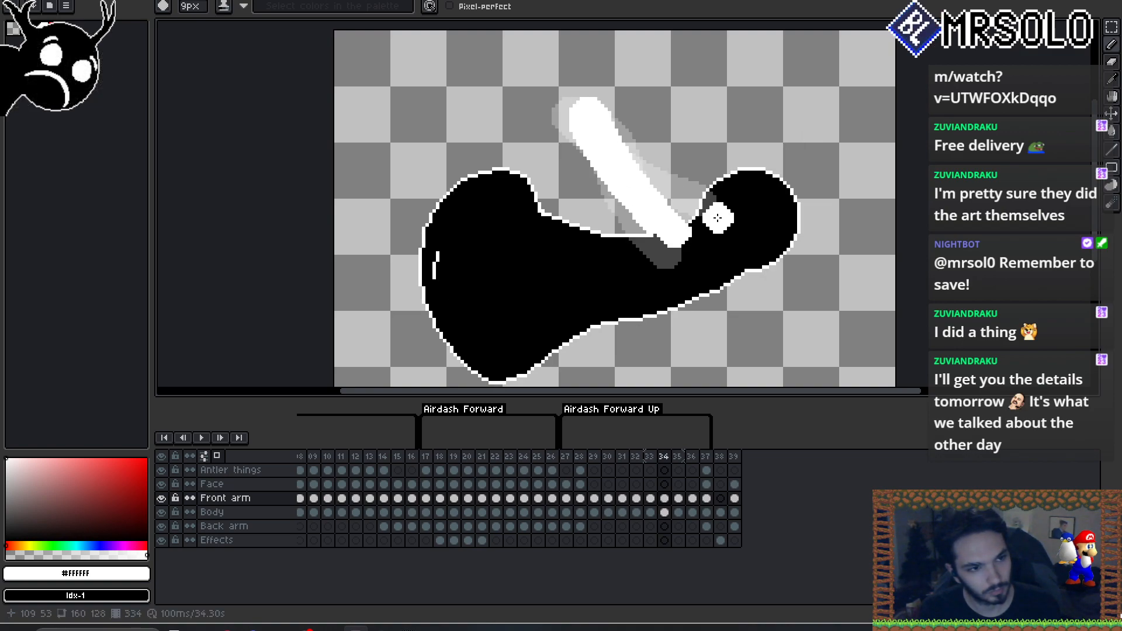
- Trim the tip of the front arm on frame 34 with the 1 px eraser and compare it with neighbouring frames
key("e")
mouse_move(571, 131)
left_mouse_down()
mouse_move(574, 108)
mouse_move(607, 114)
left_mouse_up()
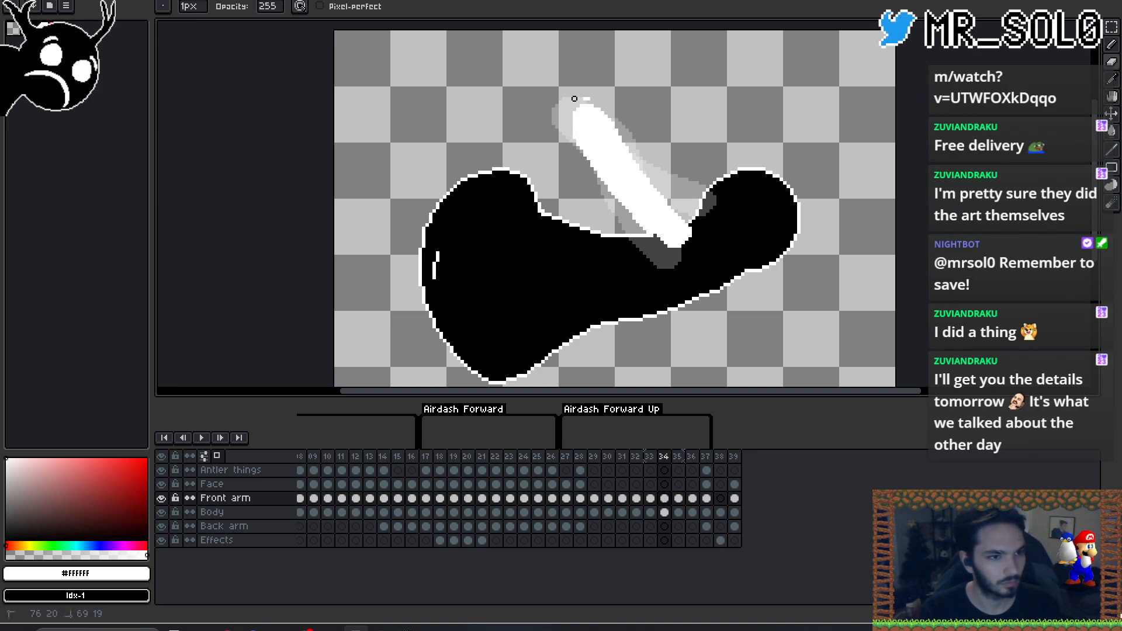
key("Left")
key("Right")
key("Right")
key("Left")
key("Left")
key("Right")
key("Right")
key("Left")
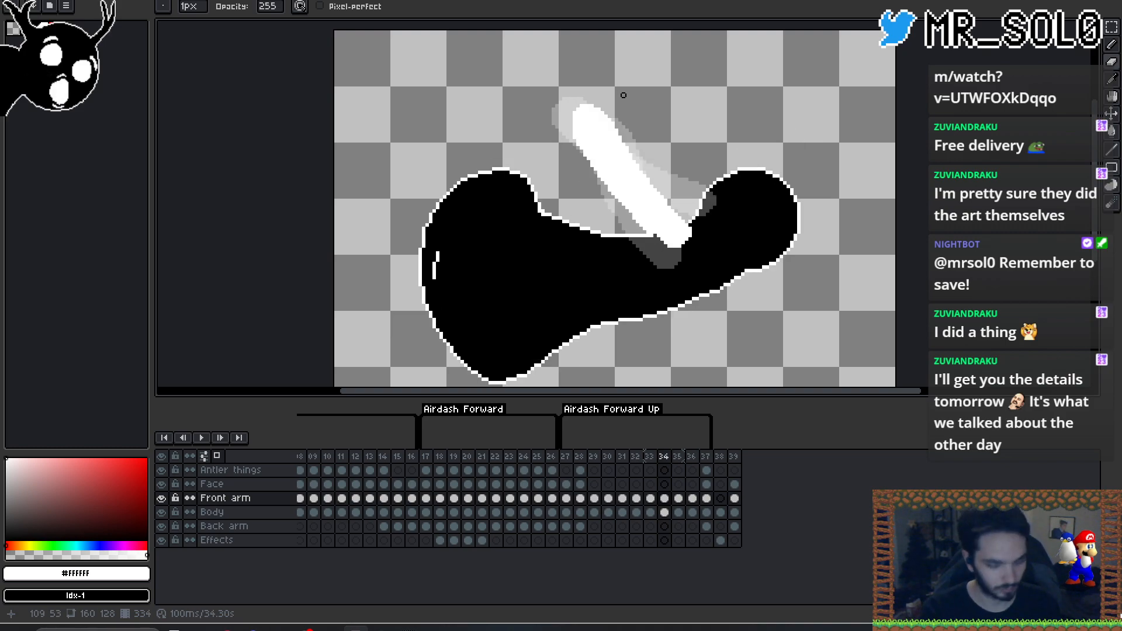
- Fill out the upper end of the front arm on frame 34 with the 9 px white brush
key("e")
left_click(585, 120)
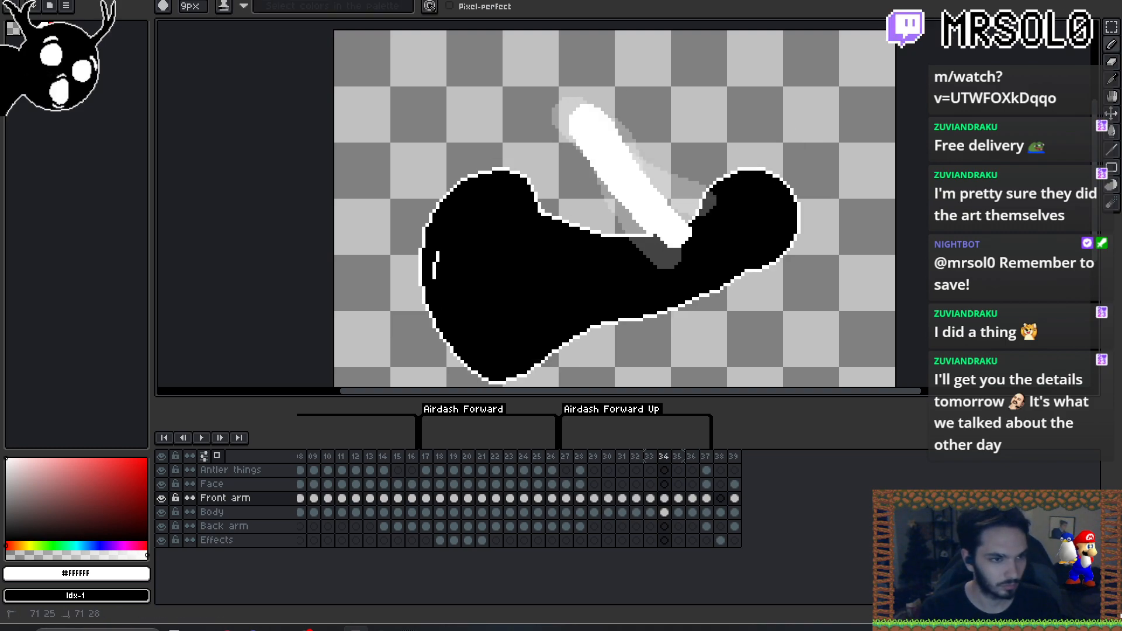
mouse_move(598, 155)
left_mouse_down()
mouse_move(613, 151)
mouse_move(606, 137)
left_mouse_up()
left_click(595, 124)
- Compare the front arm's movement across frames 33 to 35
key("Left")
key("Right")
key("Right")
key("Left")
key("Left")
key("Right")
key("Right")
key("Left")
key("Left")
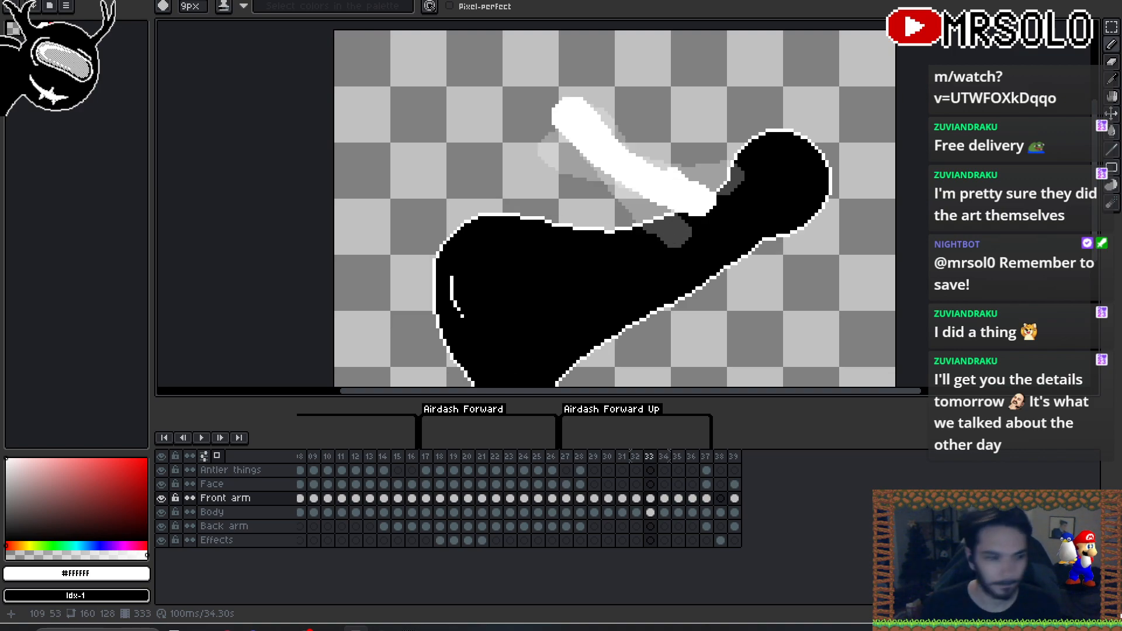
- Turn off onion skinning and compare the front arm on frames 32 and 33
left_click(218, 456)
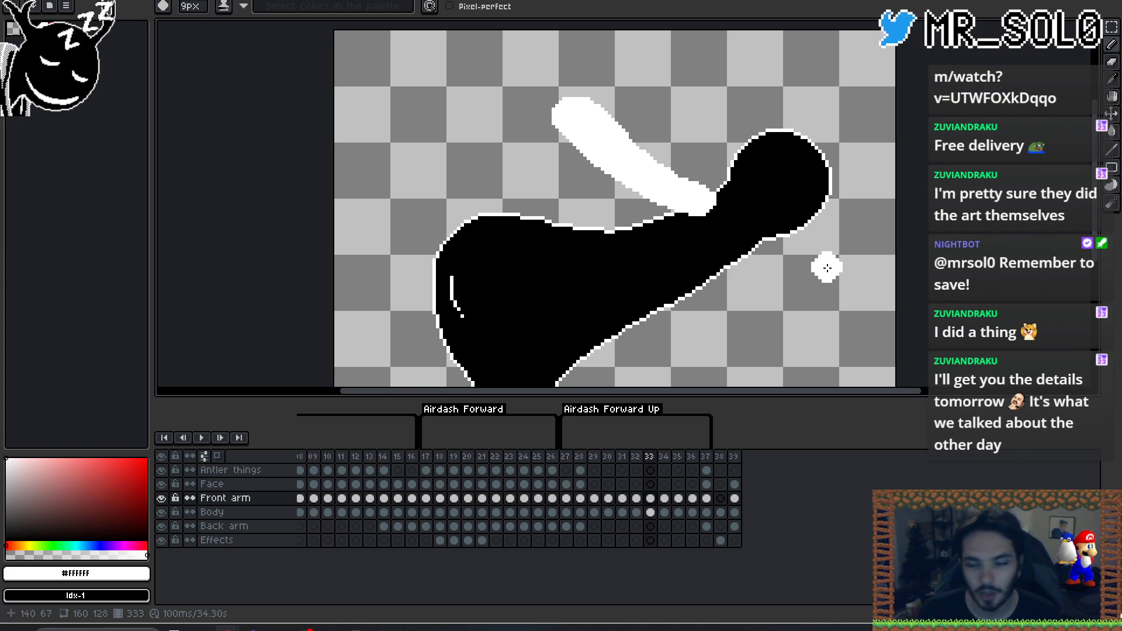
left_click_drag(809, 280, 825, 269)
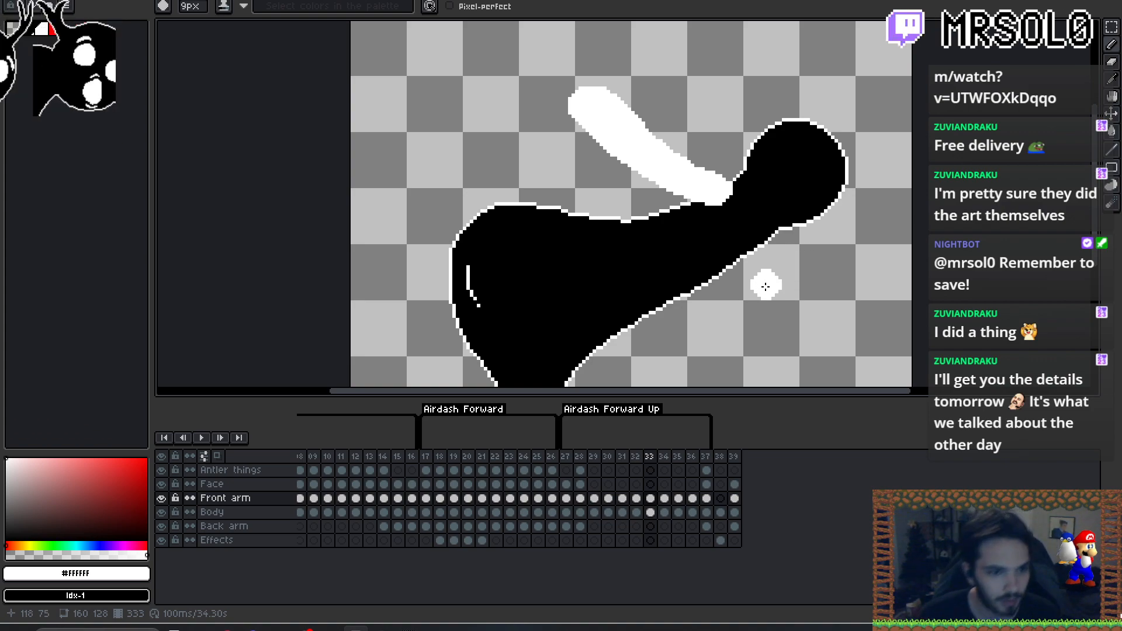
left_click_drag(783, 288, 821, 285)
key("Left")
key("Right")
key("Left")
key("Right")
key("Left")
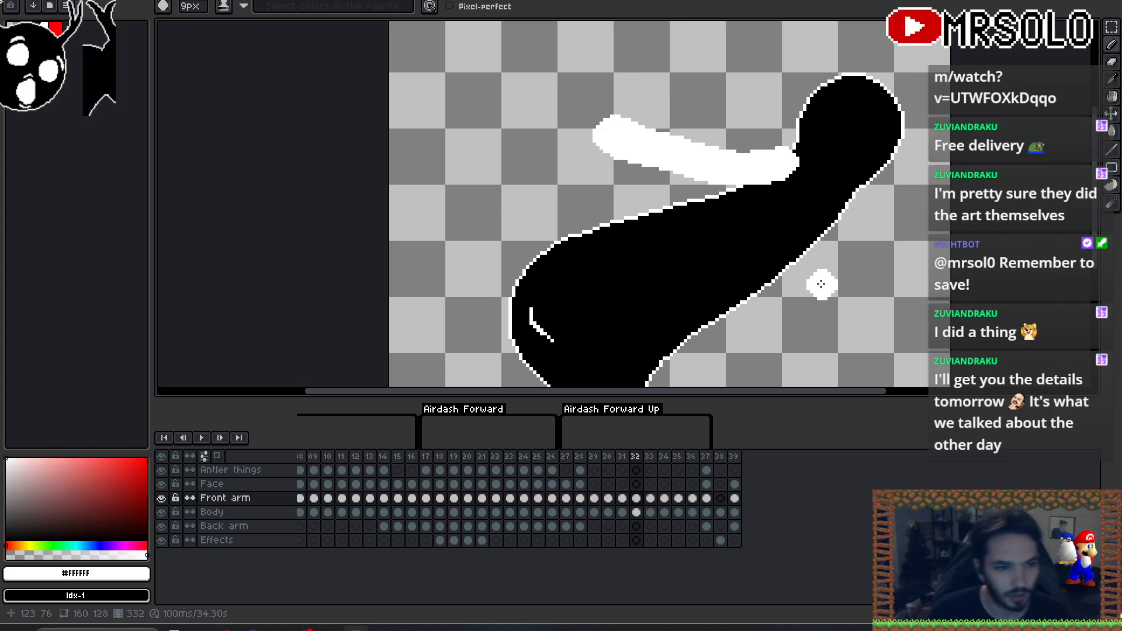
- Move the front arm on frame 32 down 2 px and compare it with the preceding frames
key("v")
left_click_drag(811, 267, 820, 284)
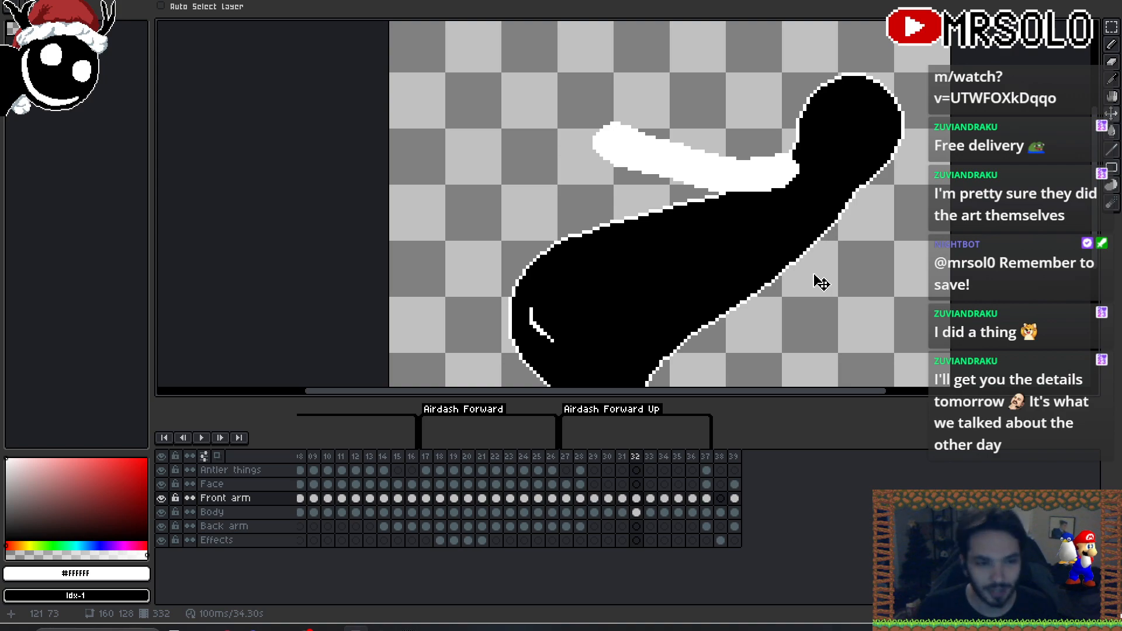
left_click_drag(814, 275, 767, 270)
key("Left")
key("Left")
key("Right")
key("Right")
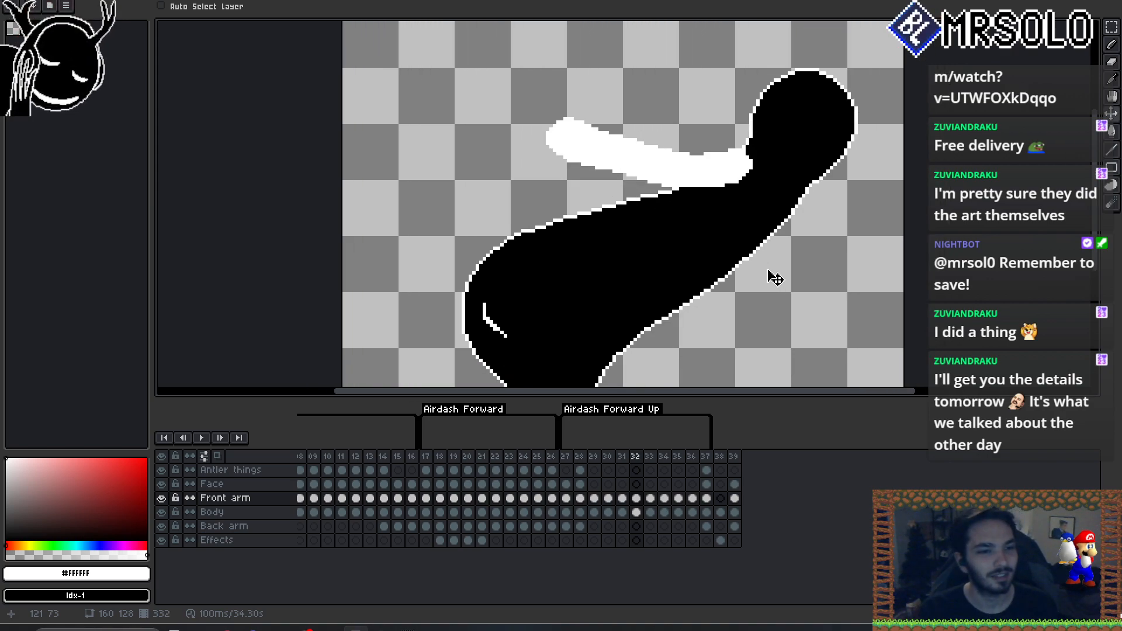
- Move the front arm on frame 30 right by 2 px and compare it with frames 29 and 31
key("Left")
mouse_move(770, 263)
left_mouse_down()
mouse_move(789, 257)
mouse_move(772, 256)
left_mouse_up()
key("Left")
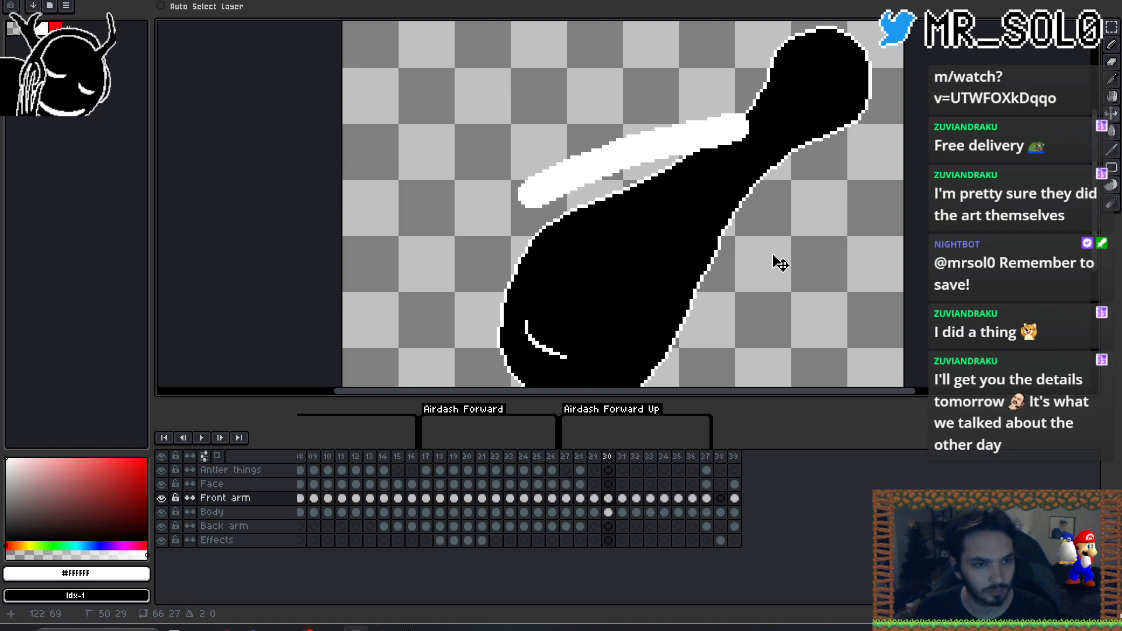
key("Left")
key("Right")
key("Right")
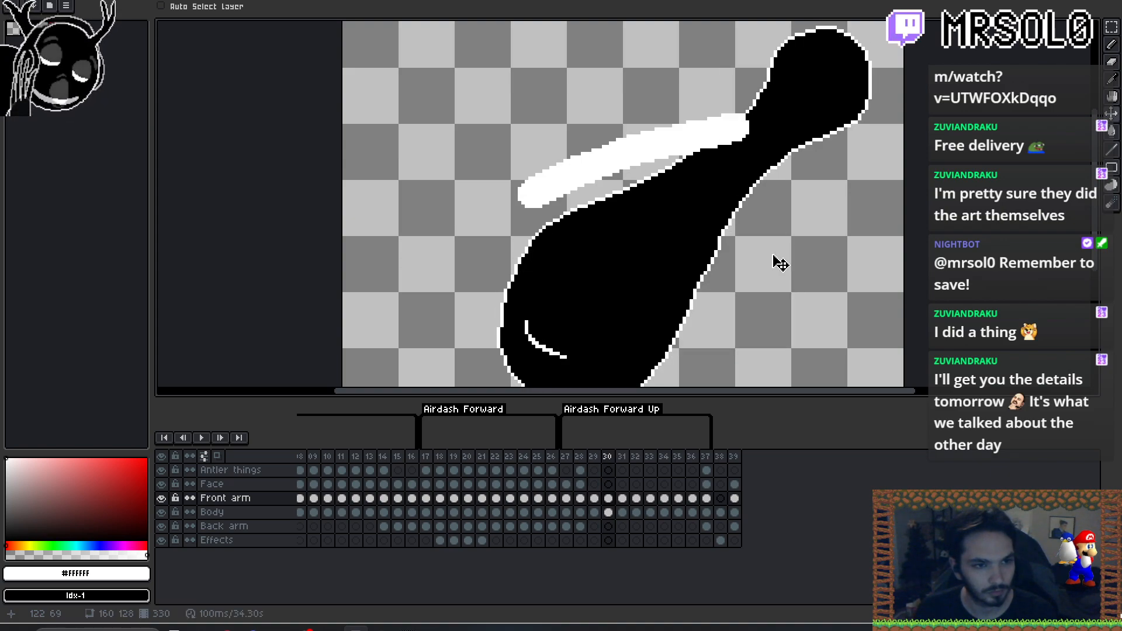
key("Left")
key("Left")
key("Right")
key("Right")
- Try to nudge the front arm on frame 30 by one pixel and check it against the neighbouring frames
left_click_drag(776, 267, 776, 265)
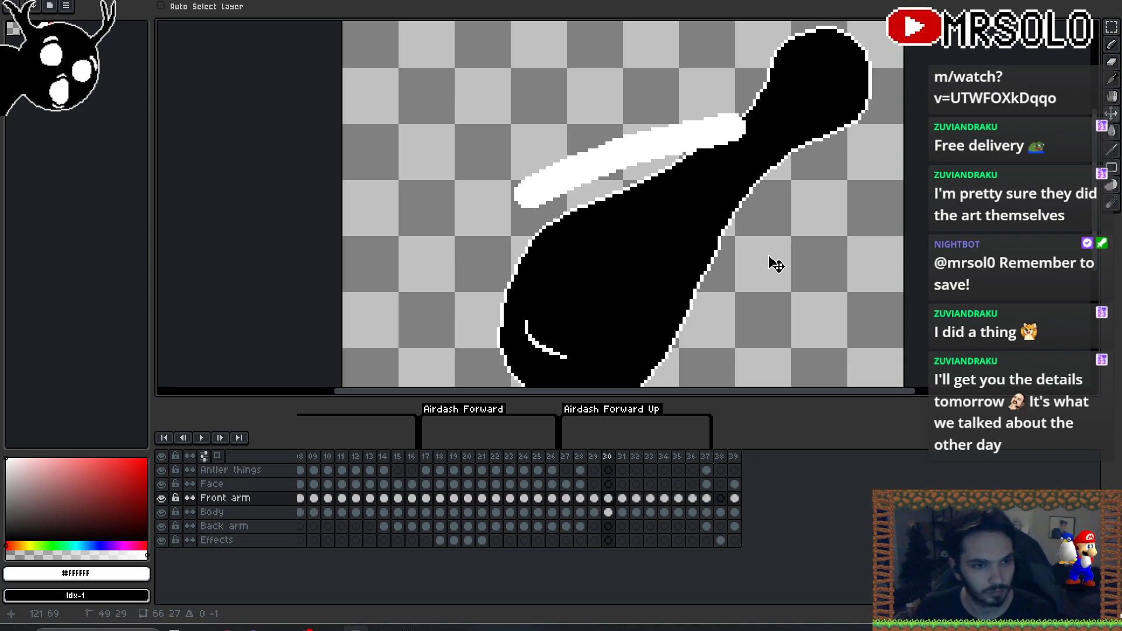
key("Left")
key("Right")
key("Right")
key("Left")
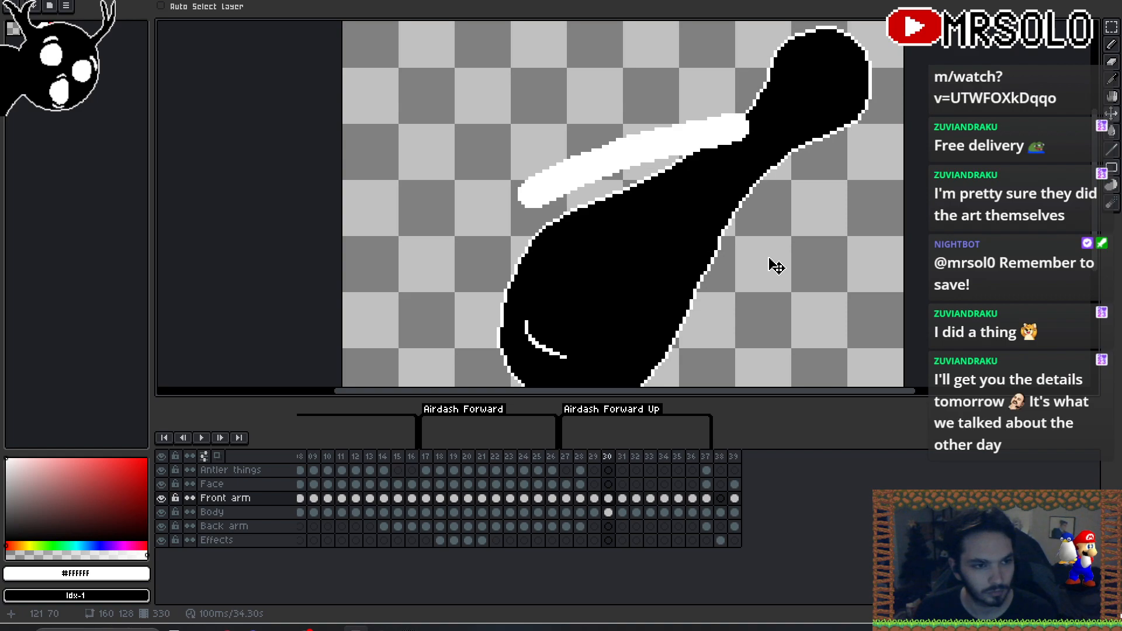
- Move the front arm on frame 32 left and down by 1 px and compare it with frame 30
key("Right")
key("Right")
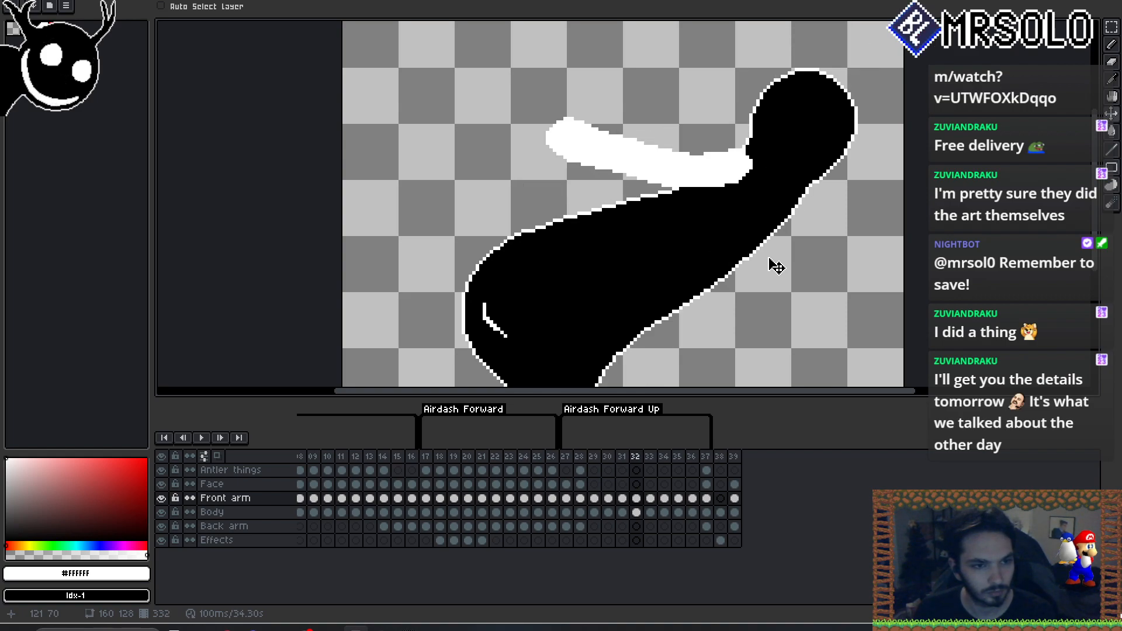
key("Left")
key("Left")
key("Right")
key("Right")
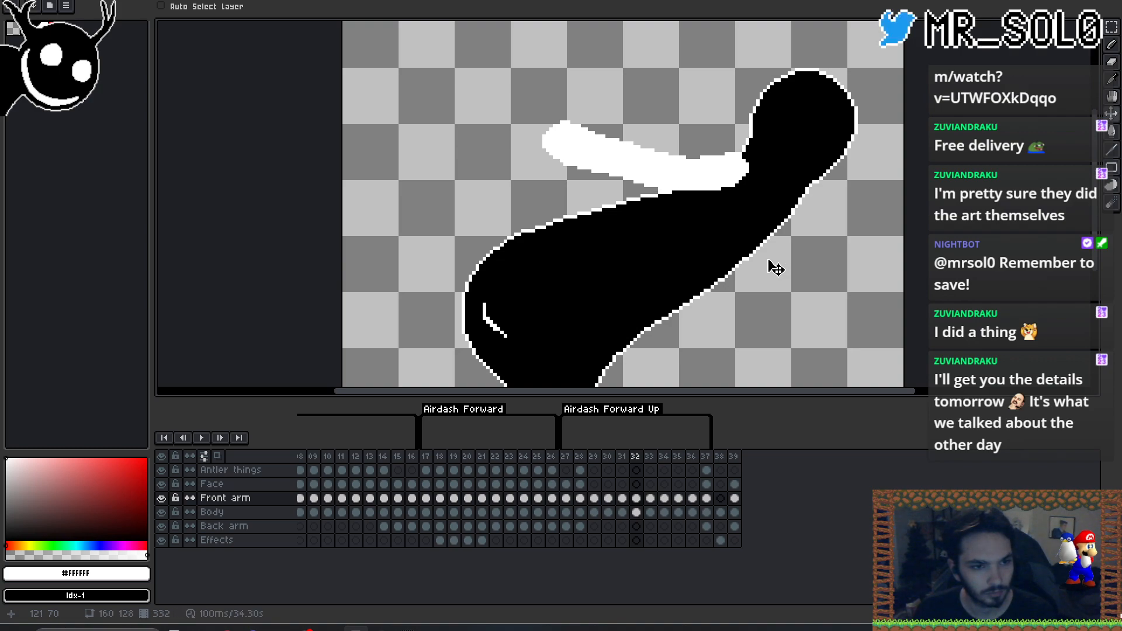
- Nudge the front arm on frames 34 to 36, moving it left 1 px on frame 34 and up 2 px on frame 36
key("Right")
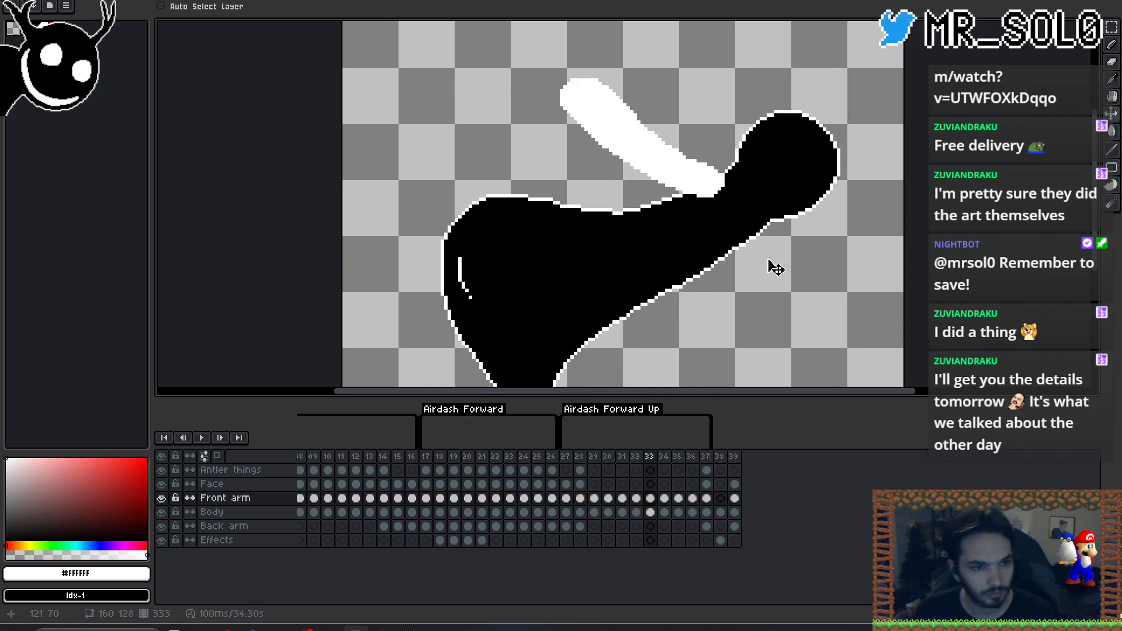
key("Right")
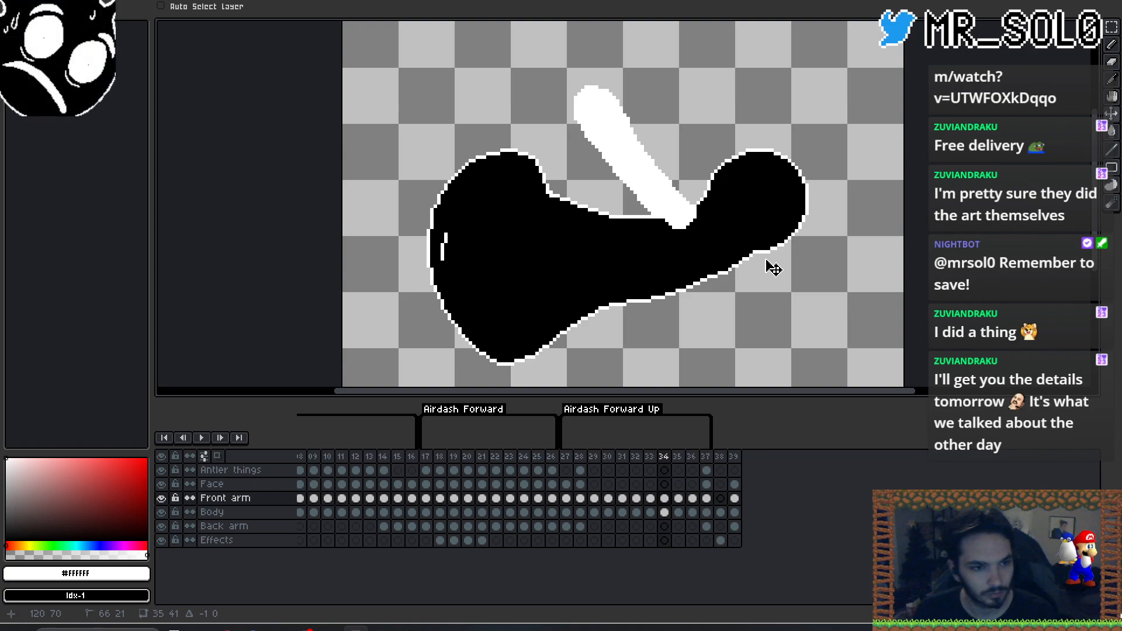
key("Right")
mouse_move(754, 264)
left_mouse_down()
mouse_move(755, 253)
mouse_move(752, 272)
left_mouse_up()
key("Left")
key("Right")
key("Right")
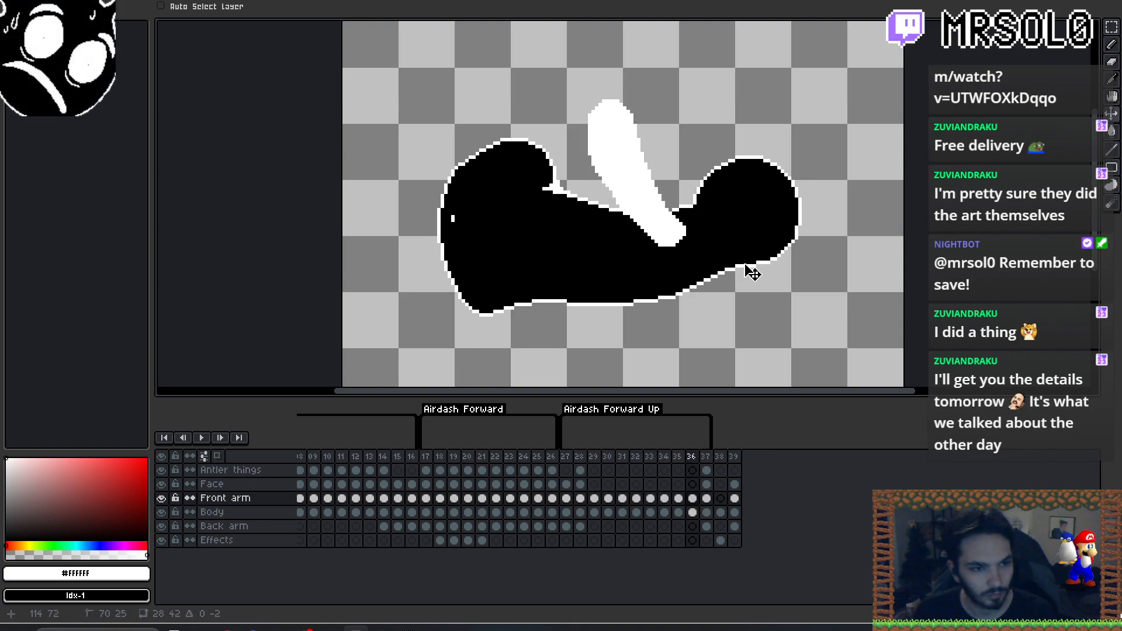
key("Right")
key("Left")
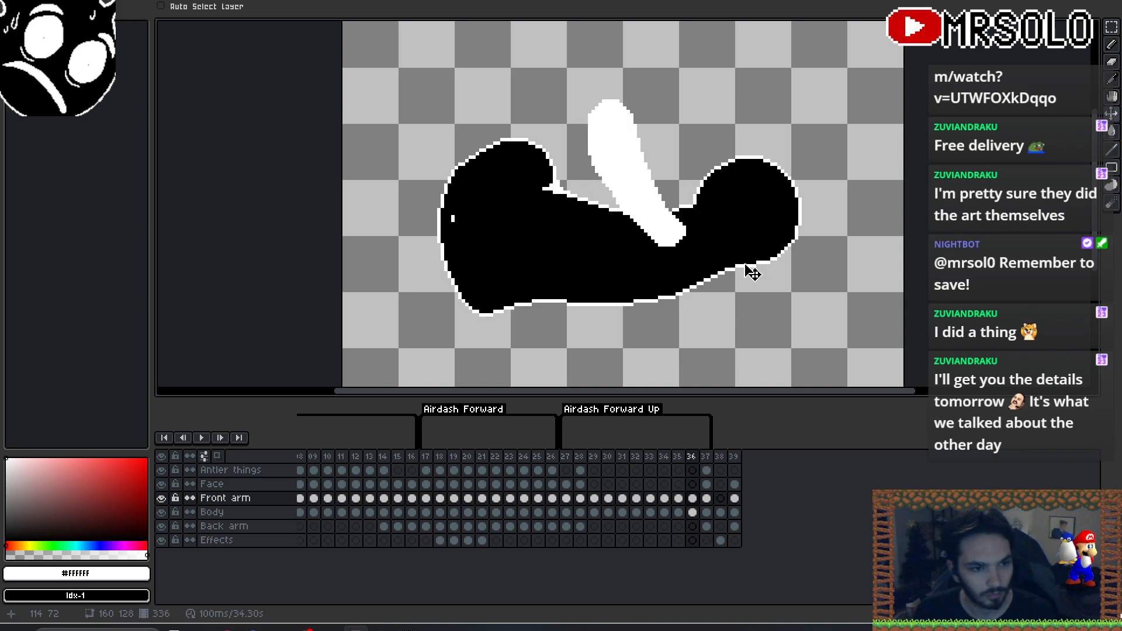
- Adjust the front arm's position on frame 35 and compare it with the adjacent frames
key("Left")
left_click_drag(752, 273, 749, 276)
key("Right")
key("Left")
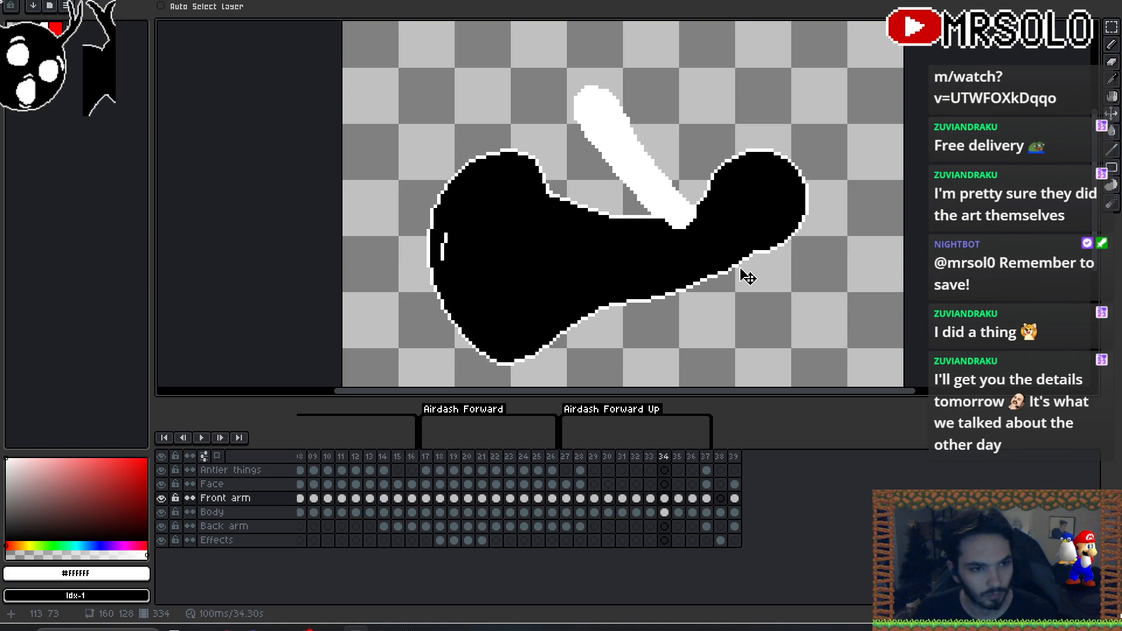
- Flip back and forth through frames 33 to 36 to examine the continuity of the front arm's motion
key("Right")
key("Left")
key("Right")
key("Left")
key("Left")
key("Right")
key("Left")
key("Right")
key("Right")
key("Left")
key("Left")
key("Right")
key("Left")
key("Right")
key("Right")
key("Left")
key("Left")
key("Right")
key("Left")
key("Left")
key("Left")
key("Left")
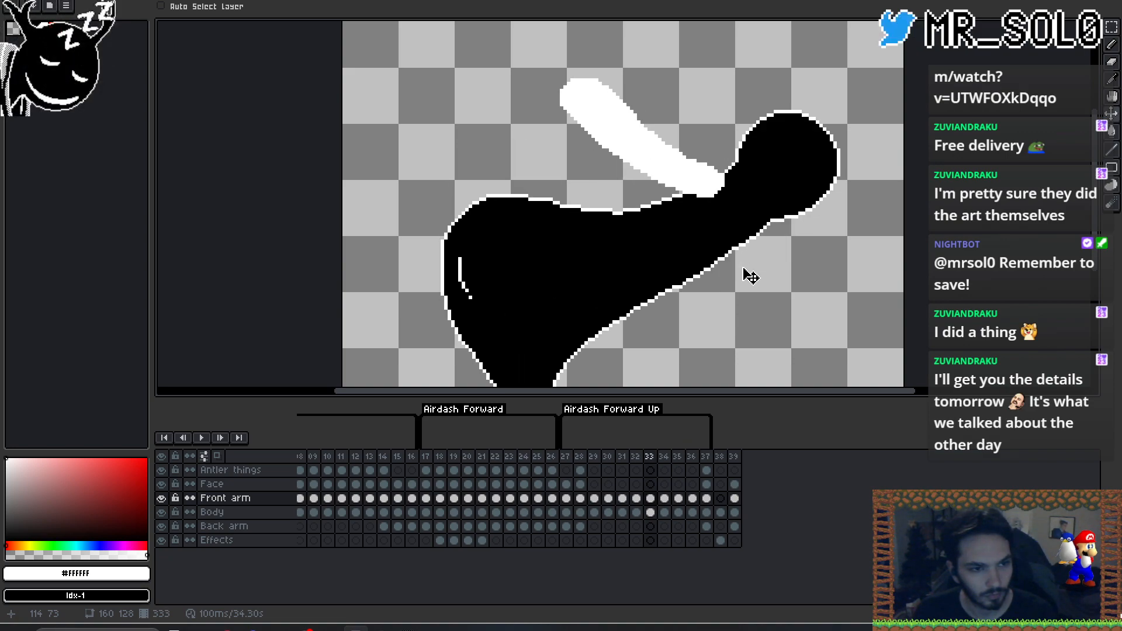
- Play the Airdash Forward Up animation from its first frame to review the front arm's motion, and stop the playback
scroll(709, 298, "down", 1)
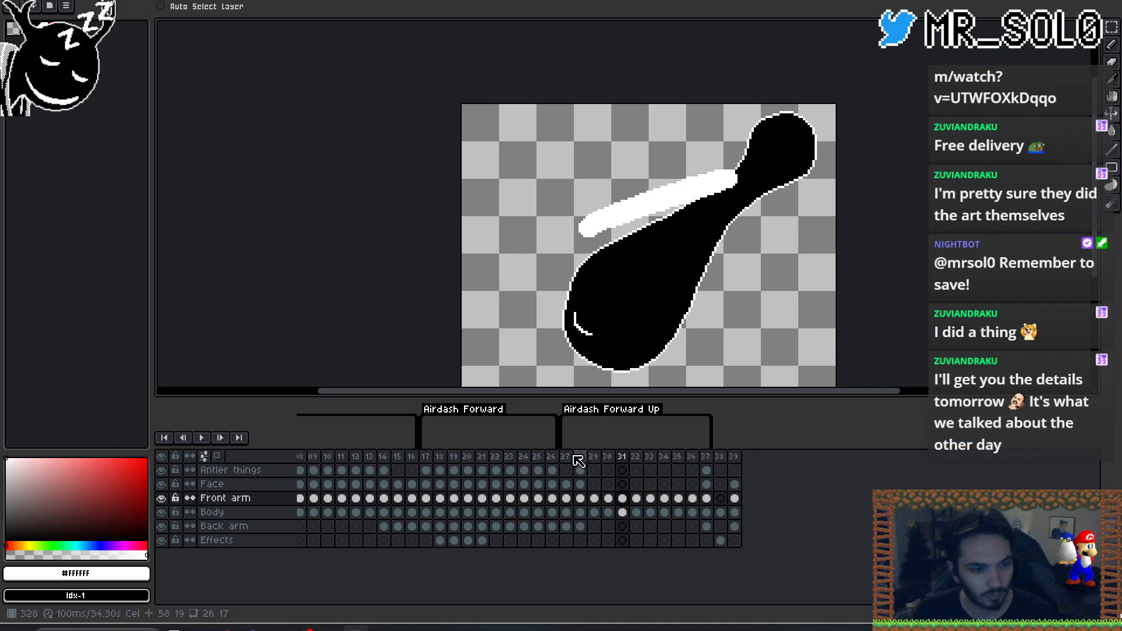
left_click(566, 457)
left_click(204, 439)
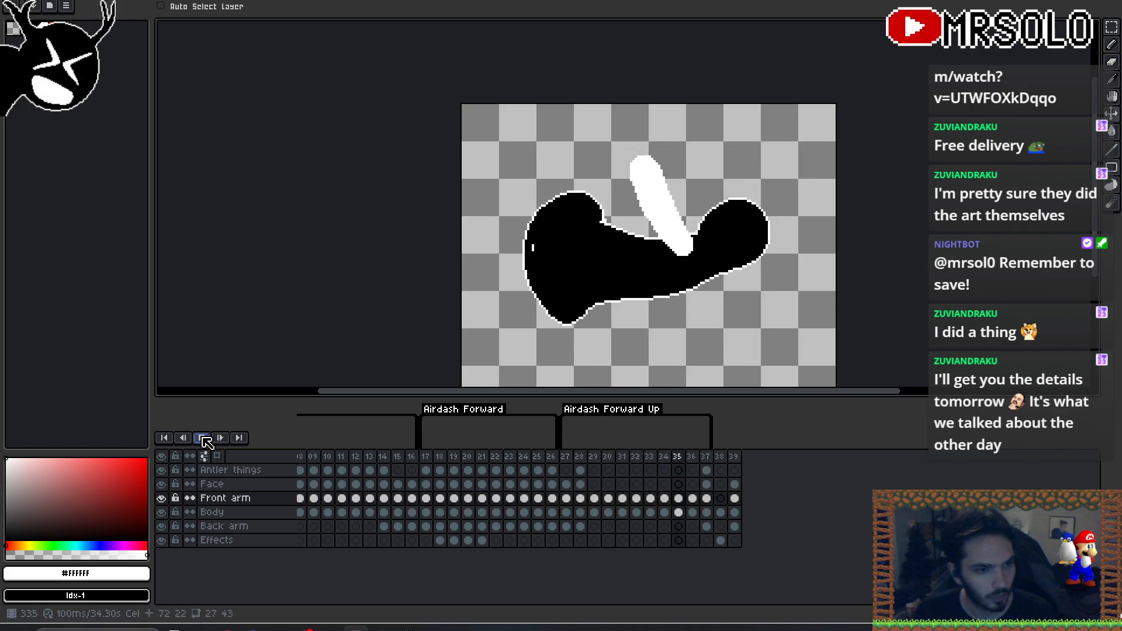
left_click(204, 438)
- Thicken the outer end and lower edge of the front arm on frame 32 with the white 9 px brush
key("Left")
key("Left")
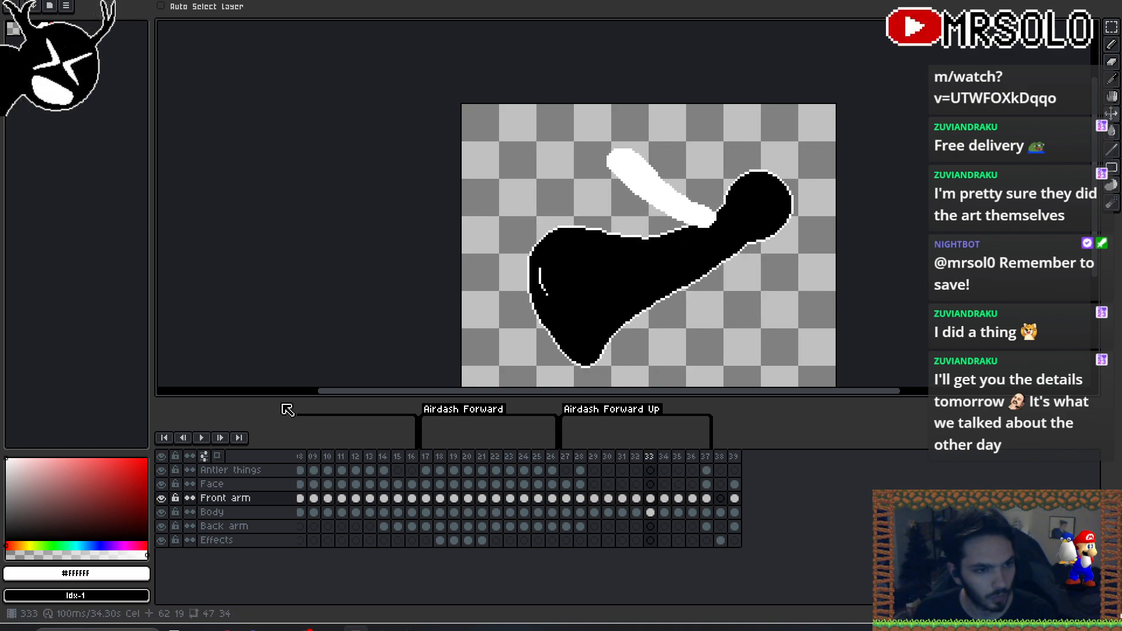
scroll(570, 219, "up", 2)
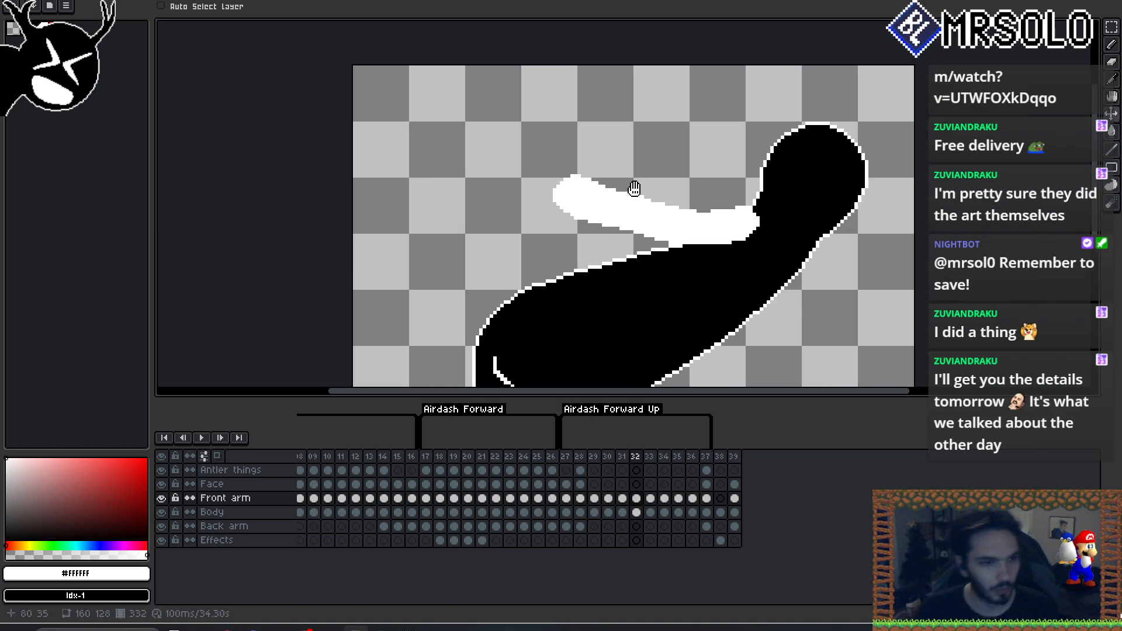
key("b")
key("Left")
key("Right")
mouse_move(567, 216)
left_mouse_down()
mouse_move(535, 215)
mouse_move(538, 201)
mouse_move(552, 216)
mouse_move(574, 205)
mouse_move(661, 233)
left_mouse_up()
left_click(554, 215)
key("Left")
key("Right")
- Thicken the front arm on frame 31 with the white brush and compare it with frames 30 and 32
key("Left")
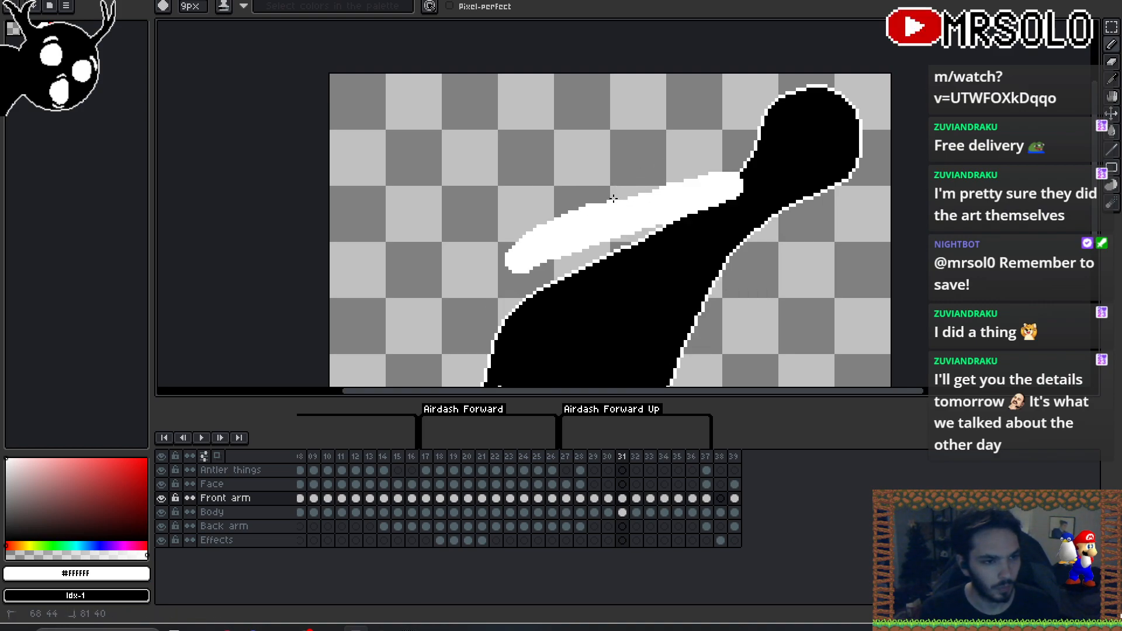
key("Left")
key("Right")
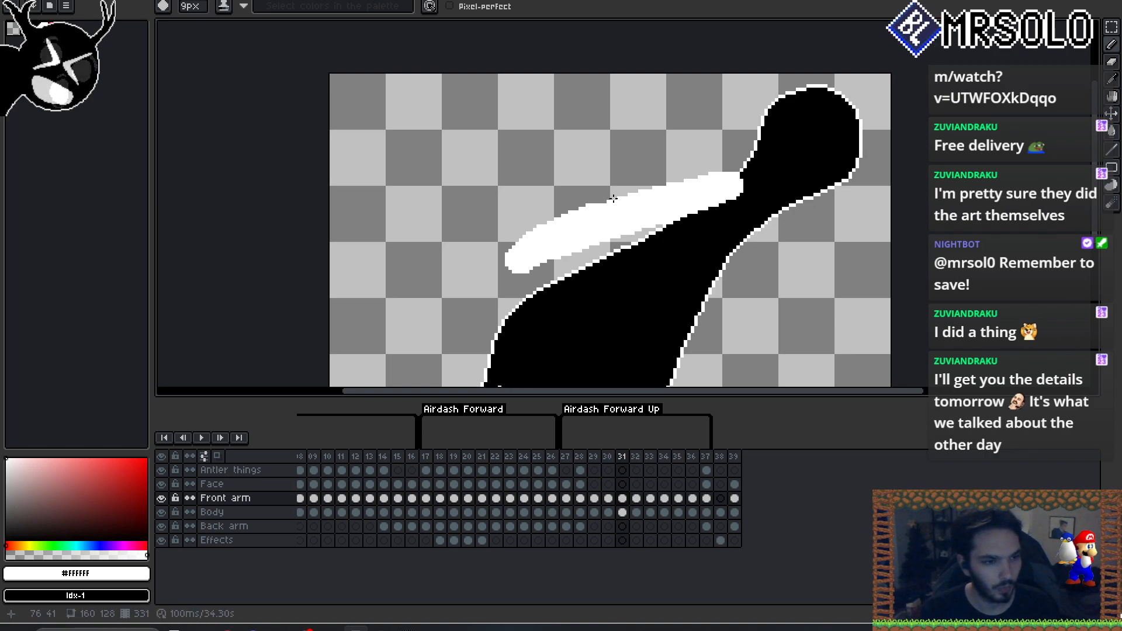
key("Left")
key("Right")
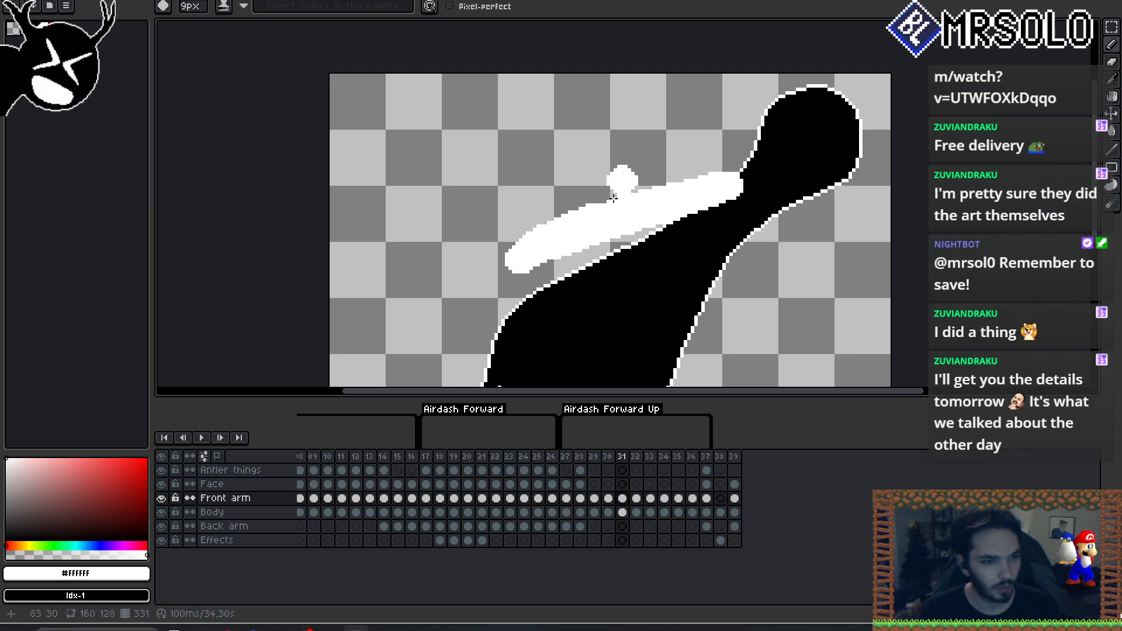
key("Right")
key("Left")
key("Left")
key("Right")
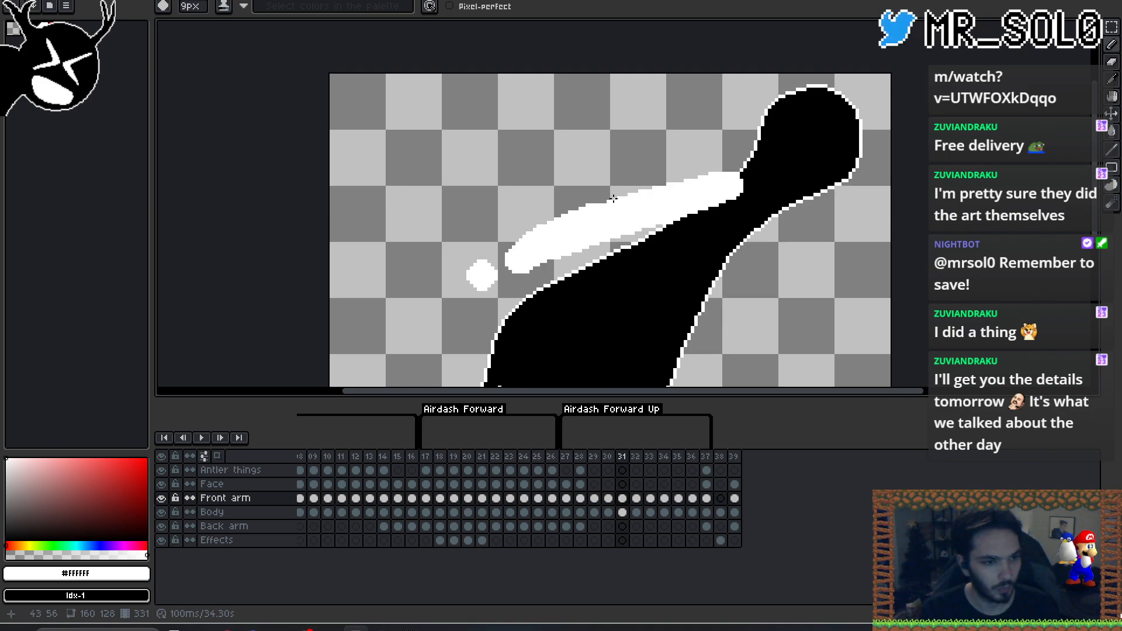
- Step through frames 32 to 37 to examine how the front arm leads into the finished pose
key("Right")
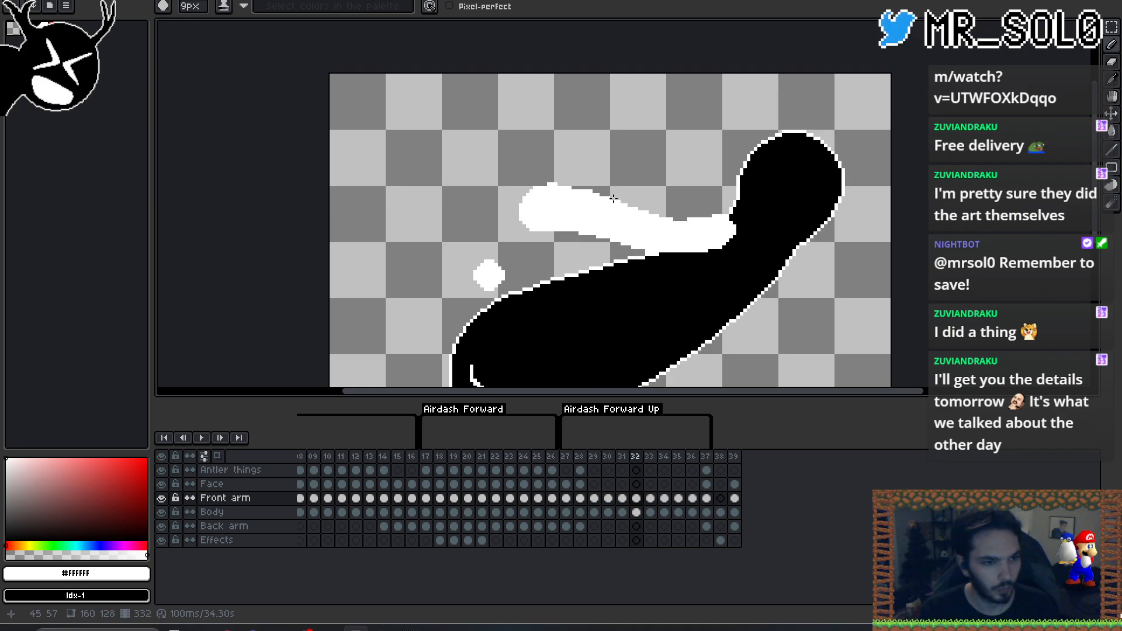
key("Right")
key("Right")
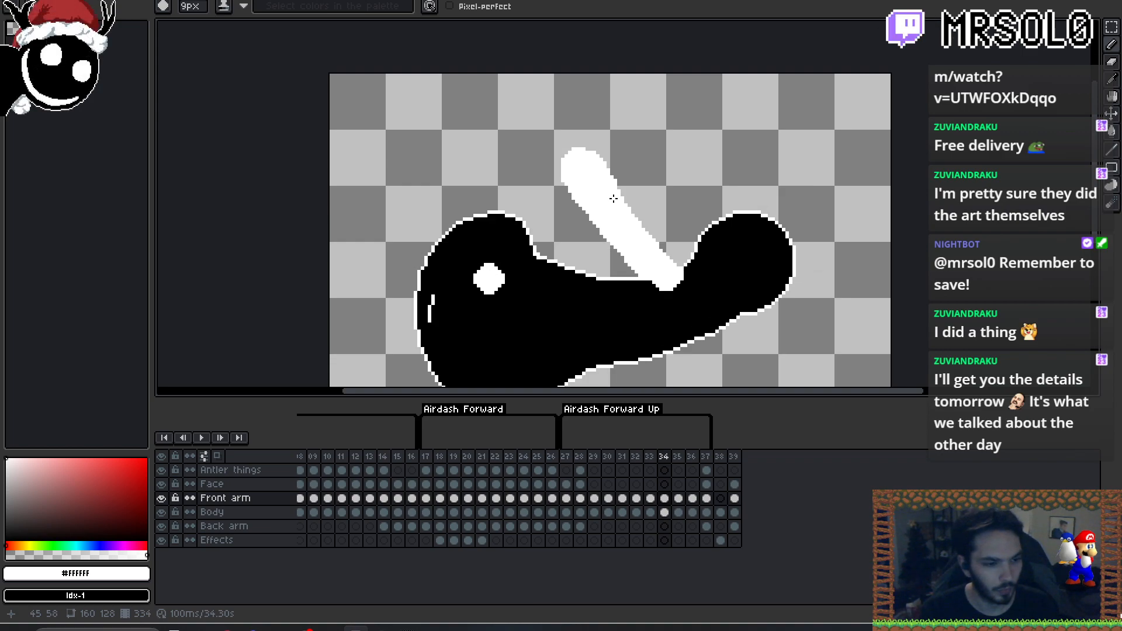
key("Right")
key("Right")
key("Right")
key("Left")
key("Right")
left_click_drag(582, 333, 567, 279)
- Turn on onion skinning and rough out the back arm on frame 29 of the Back arm layer as a curved white 9 px stroke
left_click(708, 526)
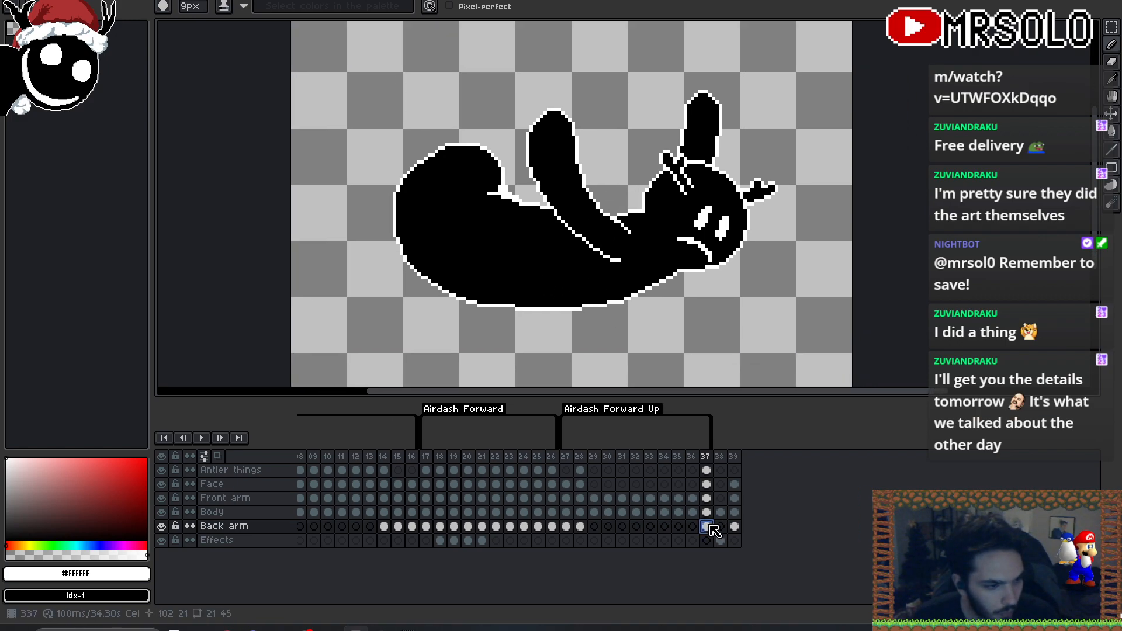
left_click(692, 527)
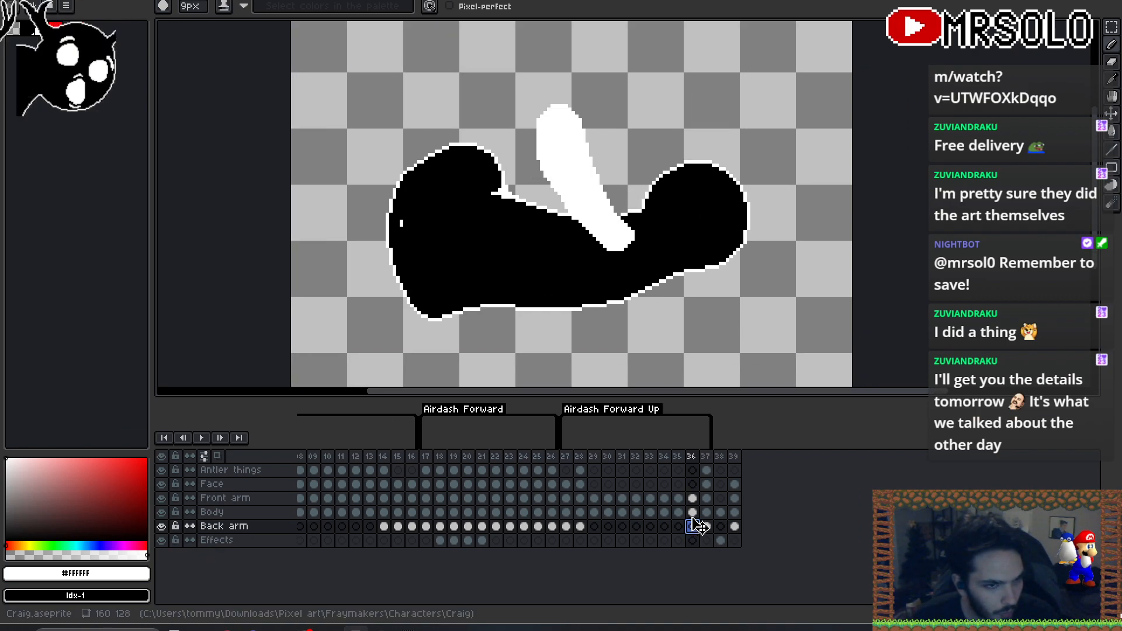
left_click_drag(696, 305, 689, 317)
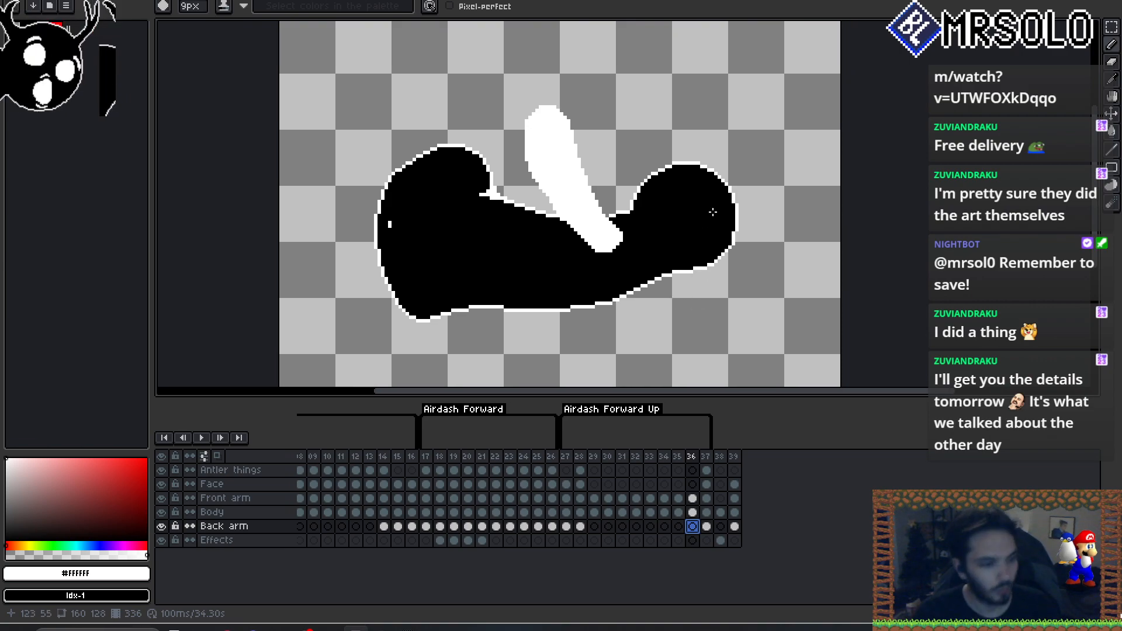
key("F3")
key("Return")
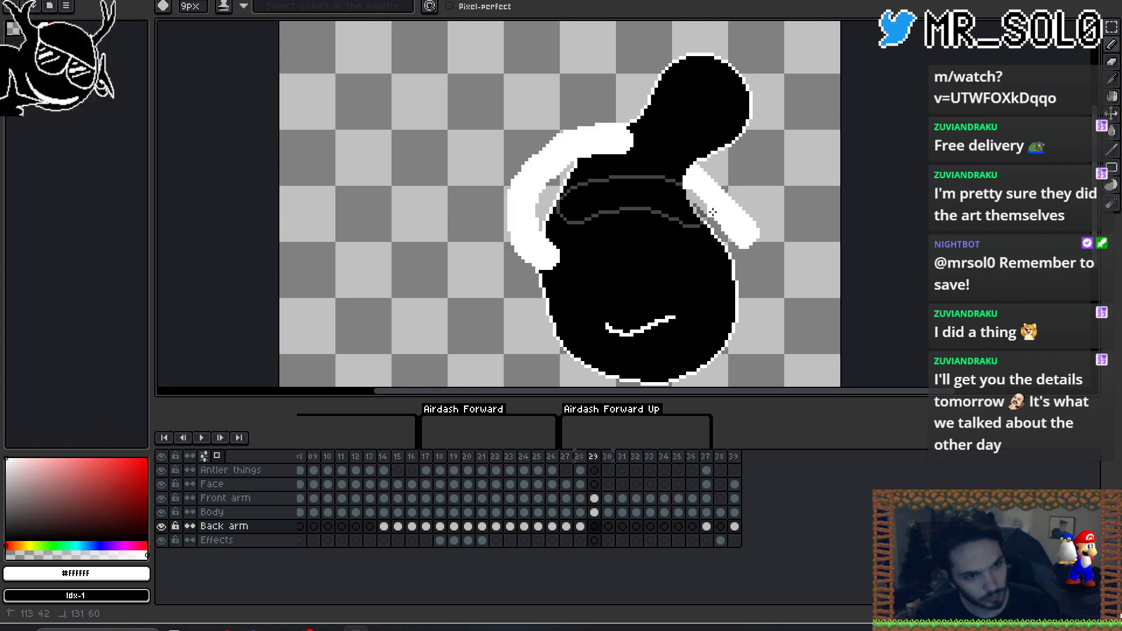
left_click_drag(741, 230, 758, 261)
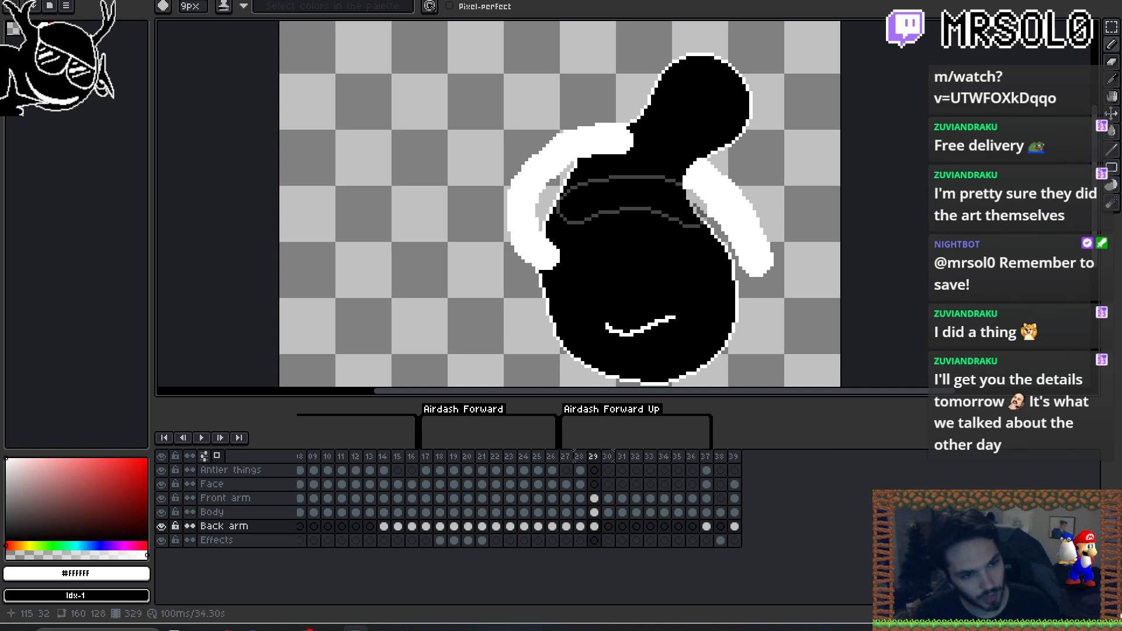
key("ctrl+z")
mouse_move(693, 171)
left_mouse_down()
mouse_move(750, 211)
mouse_move(765, 263)
mouse_move(770, 193)
left_mouse_up()
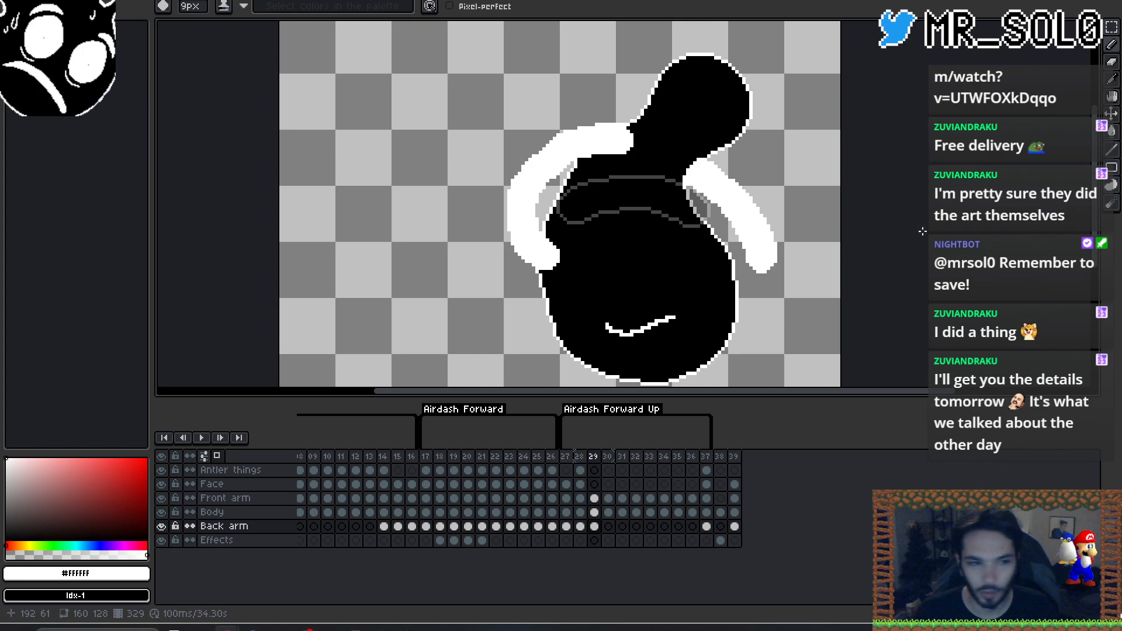
- Rough out the back arm on frames 30 and 31 as white strokes trailing down along the body's edge, comparing the two frames
left_click_drag(869, 233, 883, 210)
key("Right")
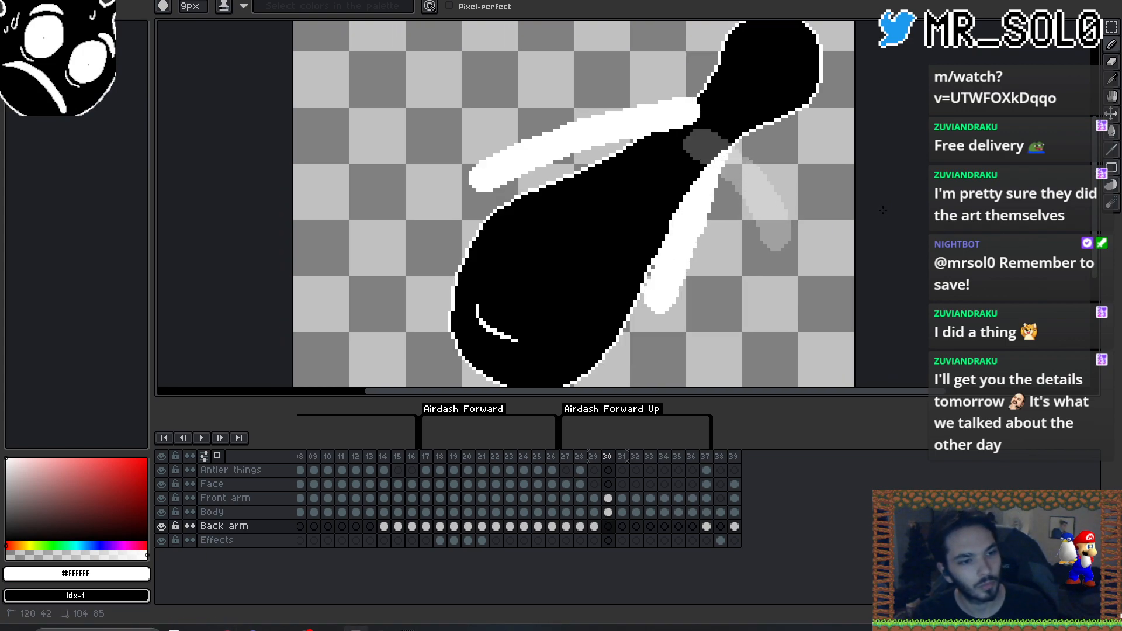
key("Right")
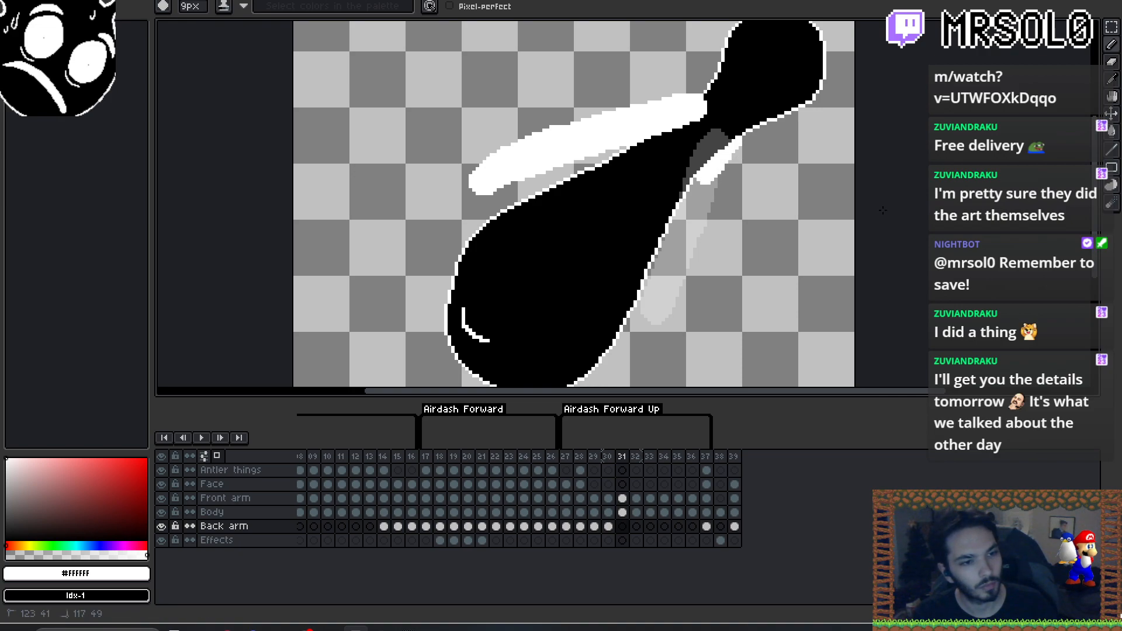
key("Left")
key("Right")
key("Left")
key("Right")
key("Left")
key("Right")
key("Left")
key("Right")
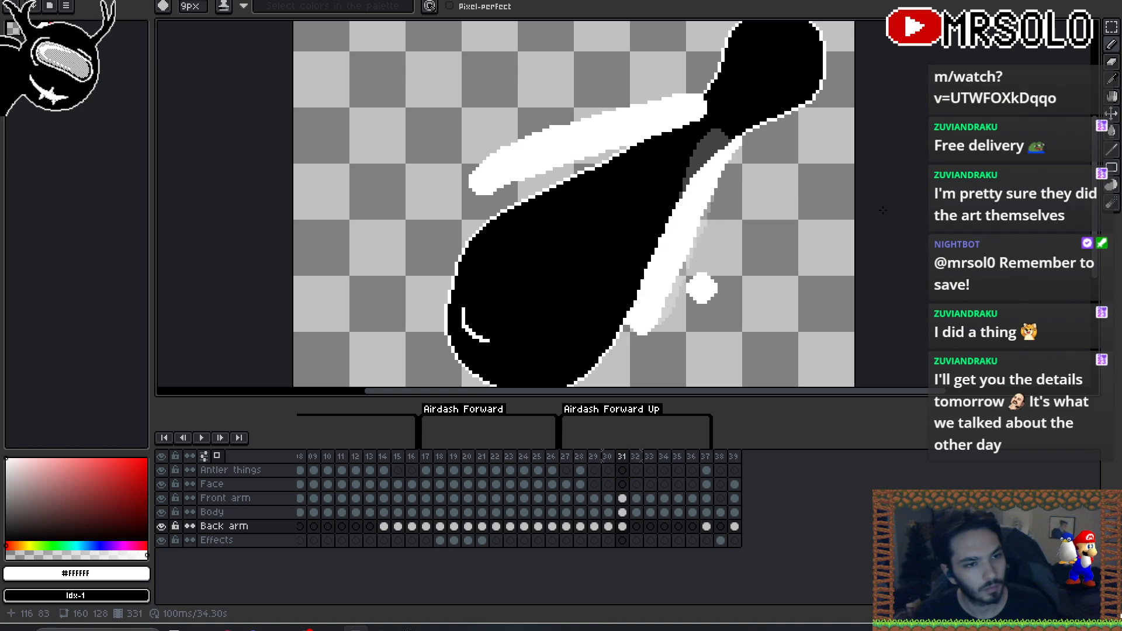
- Leave the back arm empty on frame 32 and rough it out on frame 33 as a raised white stroke beside the head
key("Right")
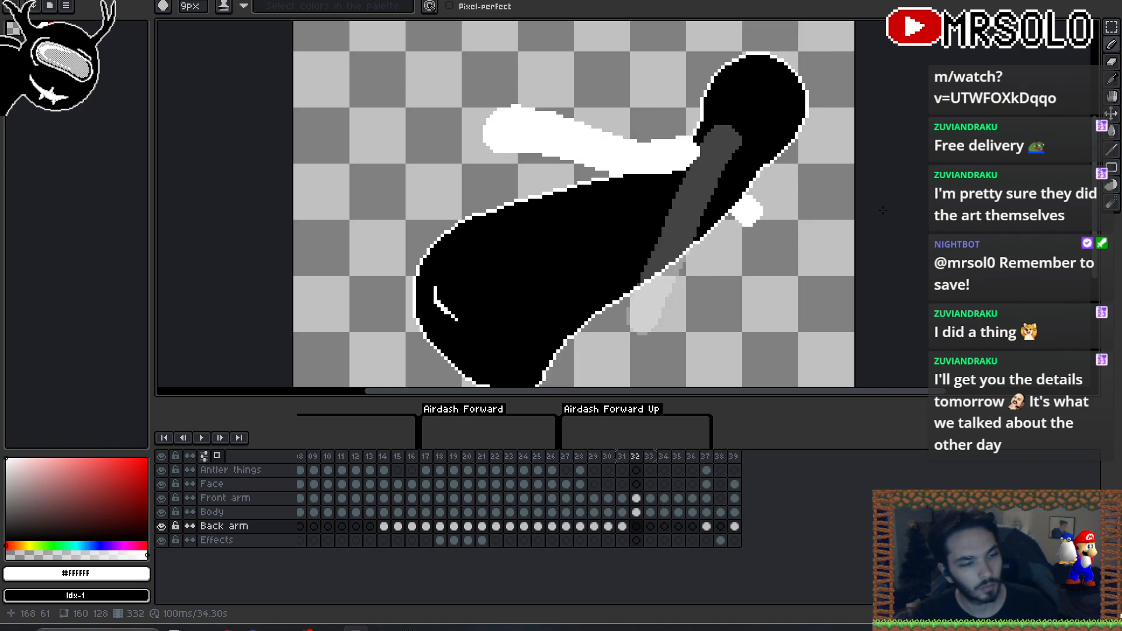
key("Left")
key("Right")
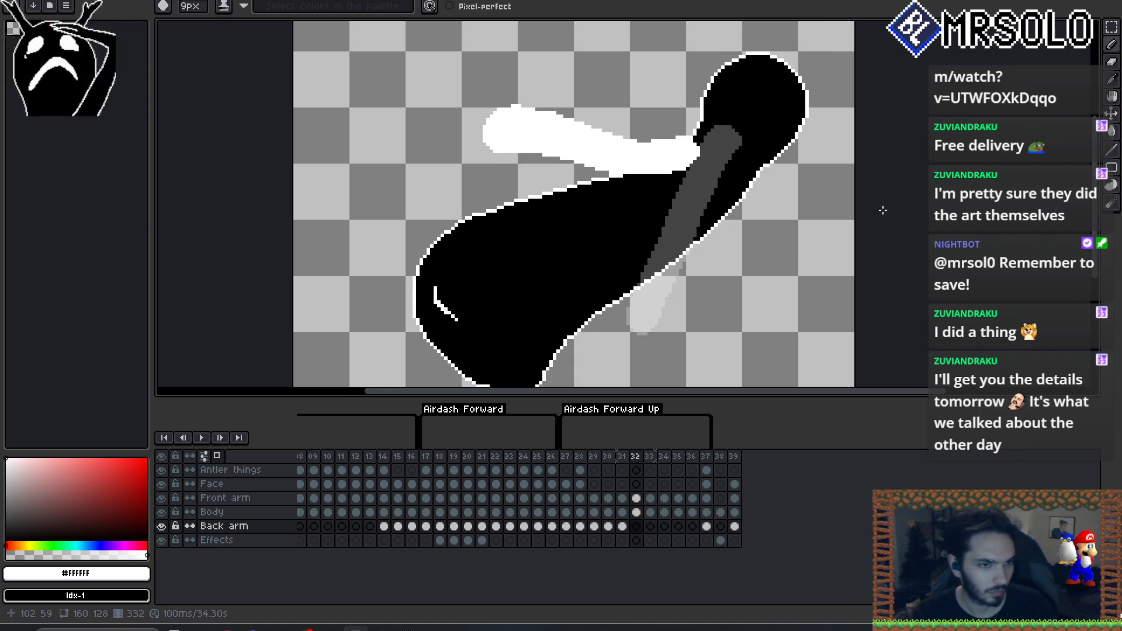
key("Right")
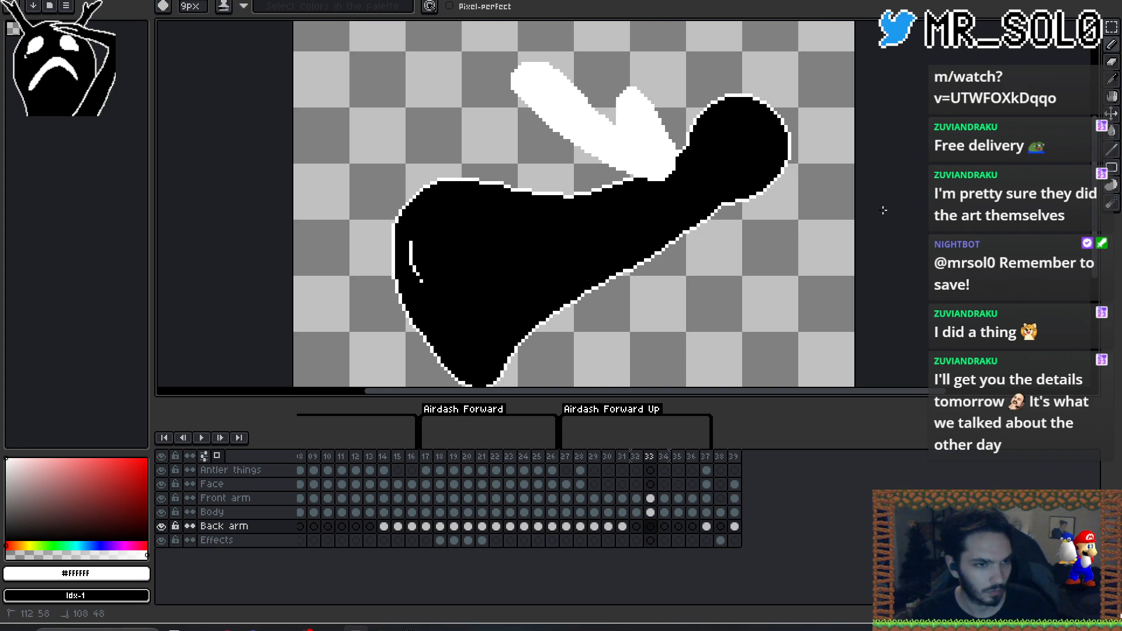
- Paint the back arm on frame 34 as a raised white stroke behind the head and thicken its tip
key("Right")
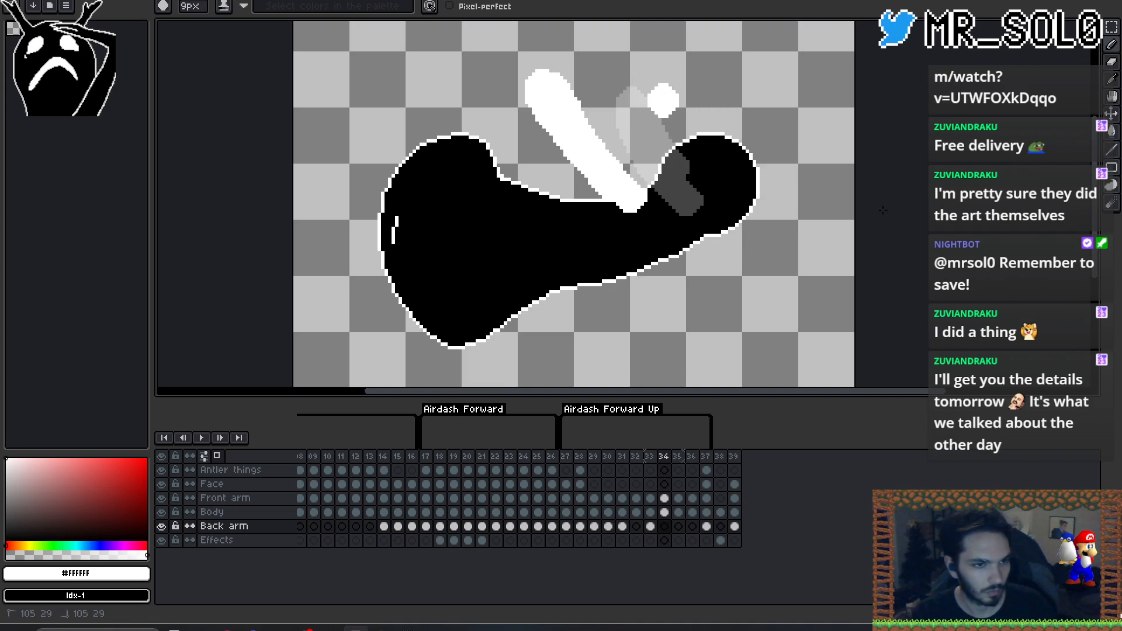
left_click_drag(664, 94, 671, 163)
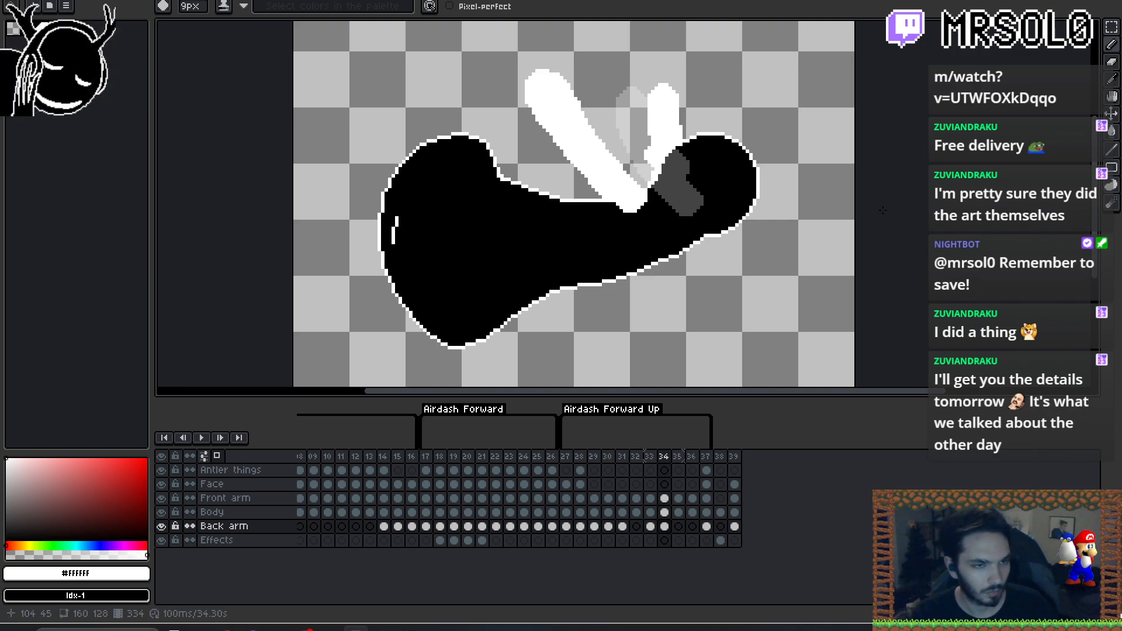
left_click_drag(667, 98, 671, 105)
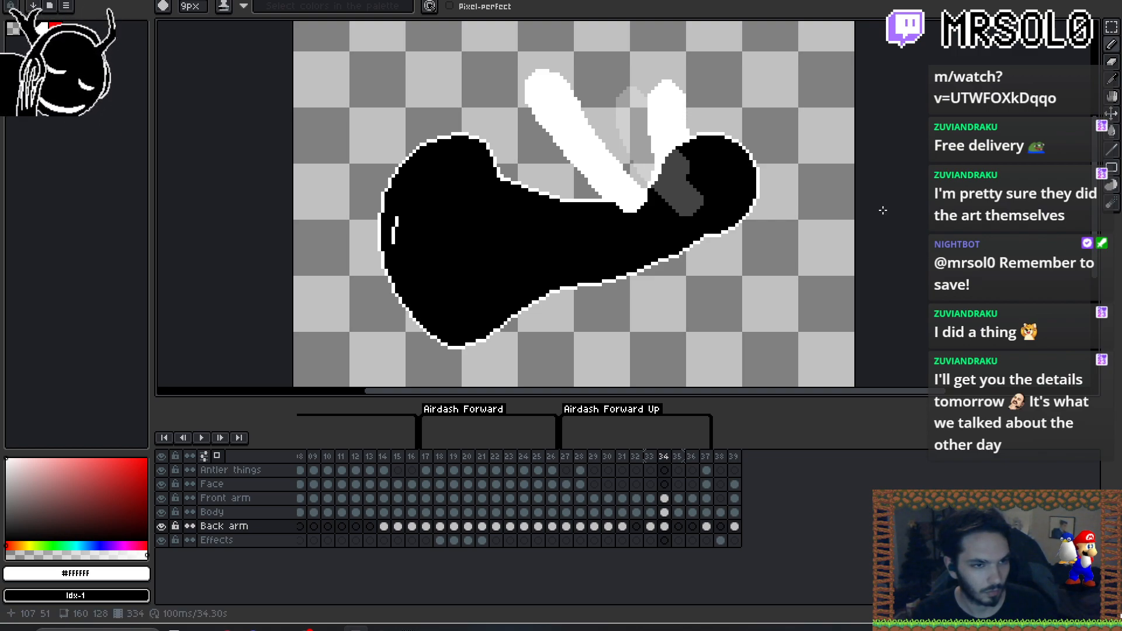
- Rough out the back arm on frame 36 as a raised white stroke rising behind the head
key("Right")
left_click(687, 101)
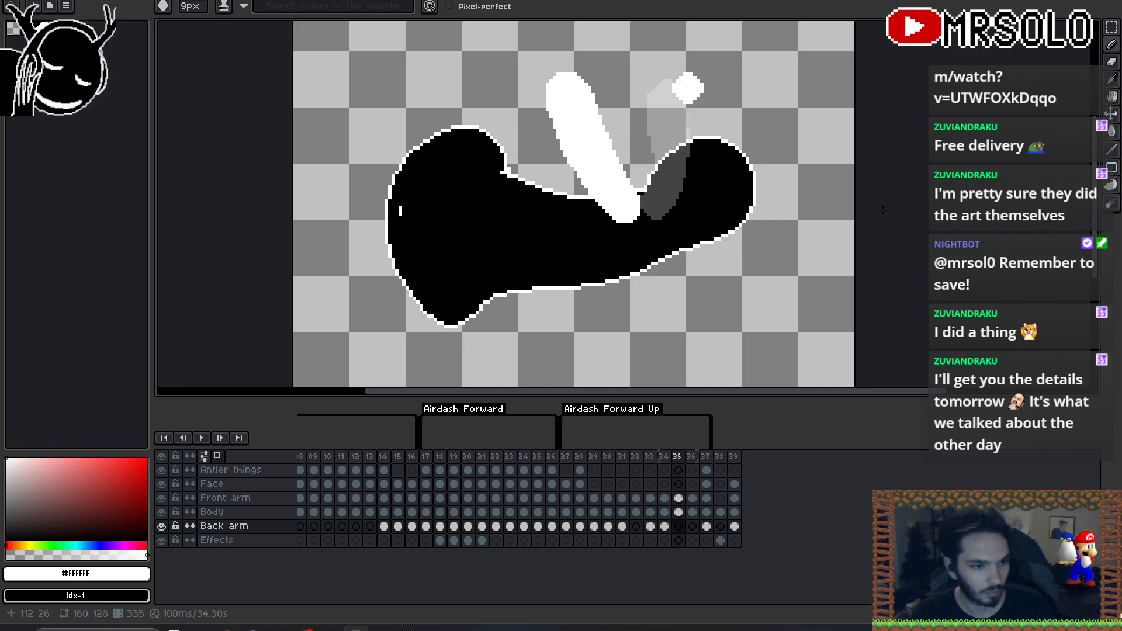
key("Right")
key("Right")
key("Left")
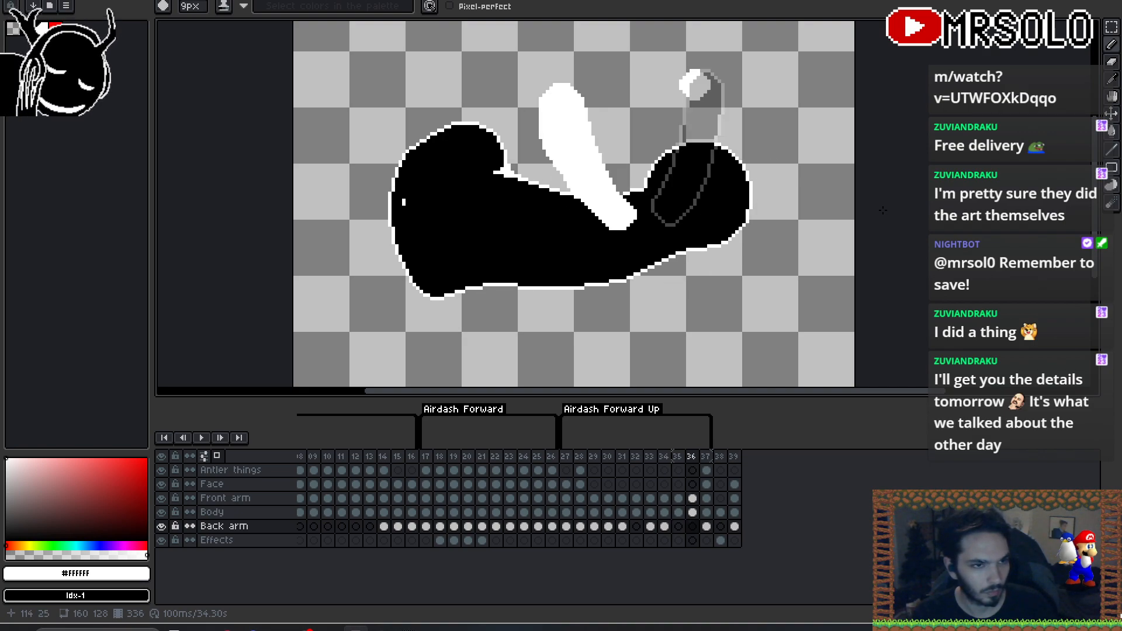
left_click_drag(695, 88, 692, 148)
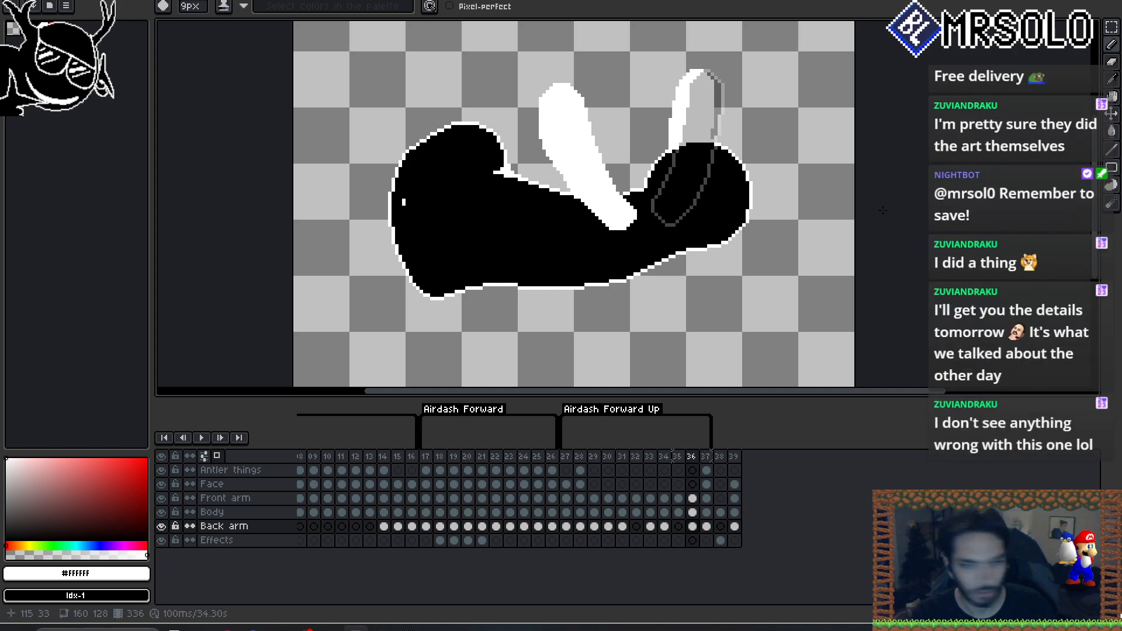
left_click(730, 88)
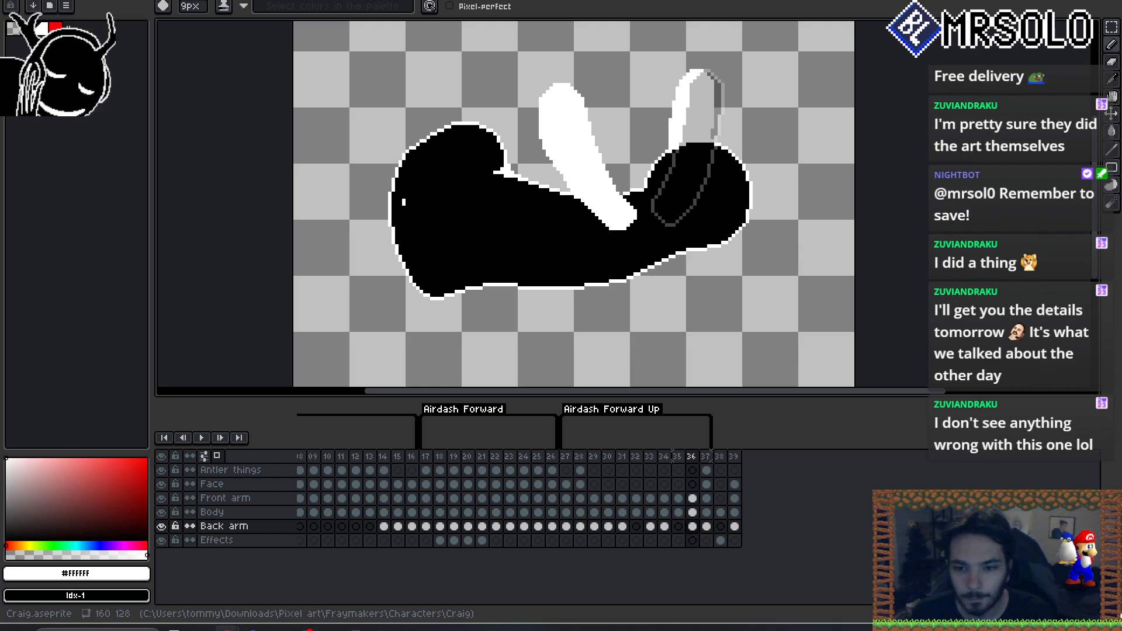
- Rough out the back arm on frame 35 as a raised white stroke between its positions on frames 34 and 36
left_click_drag(678, 253, 691, 242)
key("Left")
key("Left")
key("Left")
key("Left")
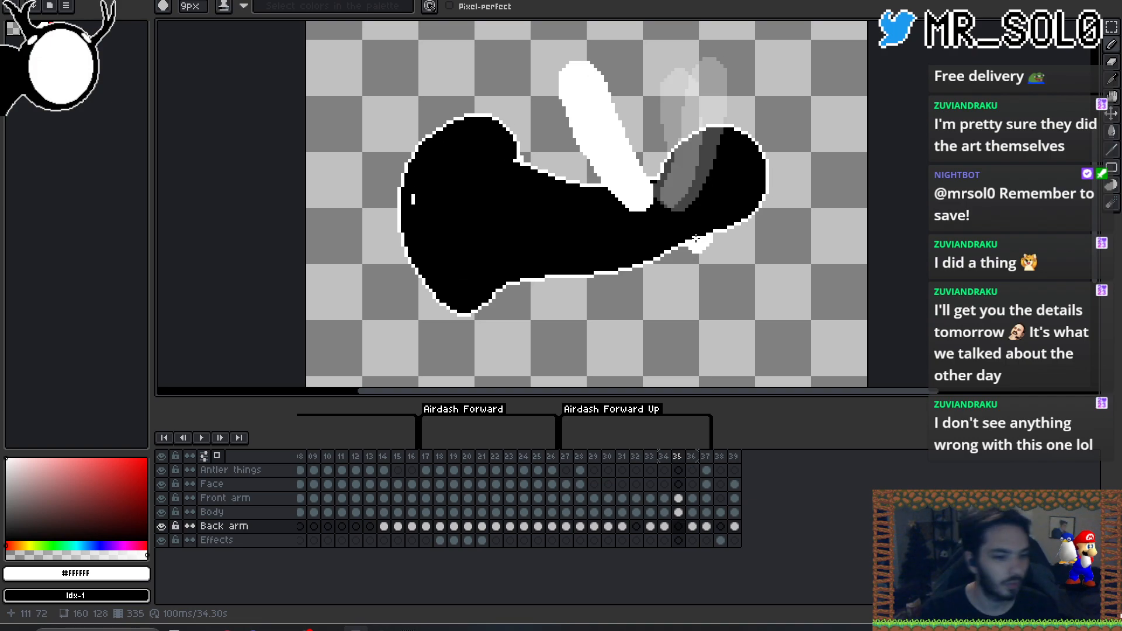
key("Right")
key("Right")
key("Right")
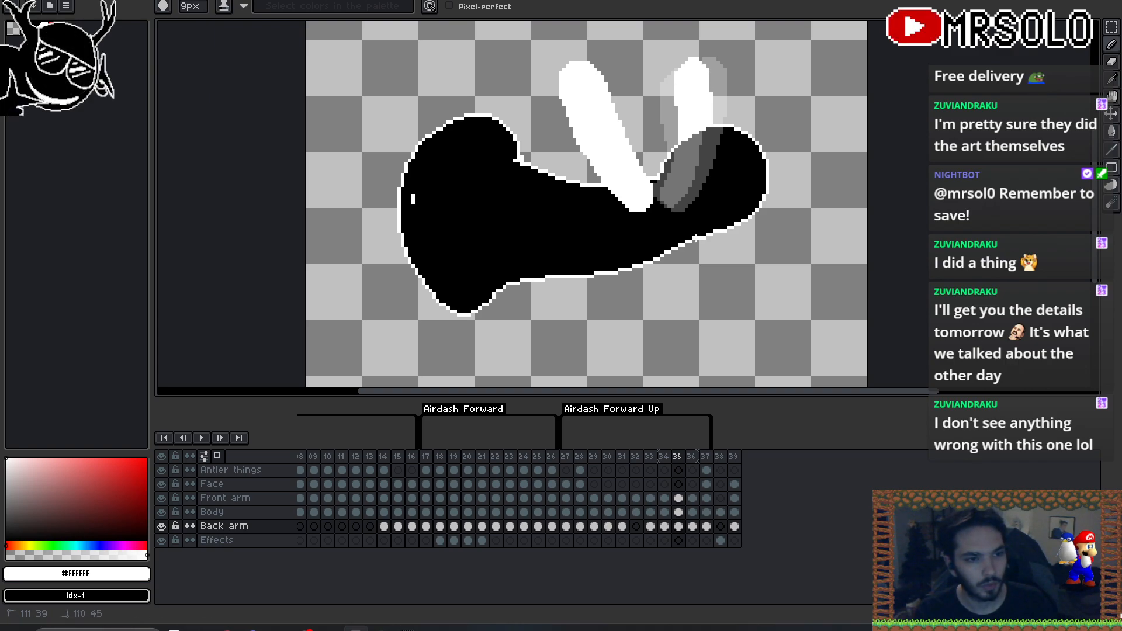
key("Left")
key("Right")
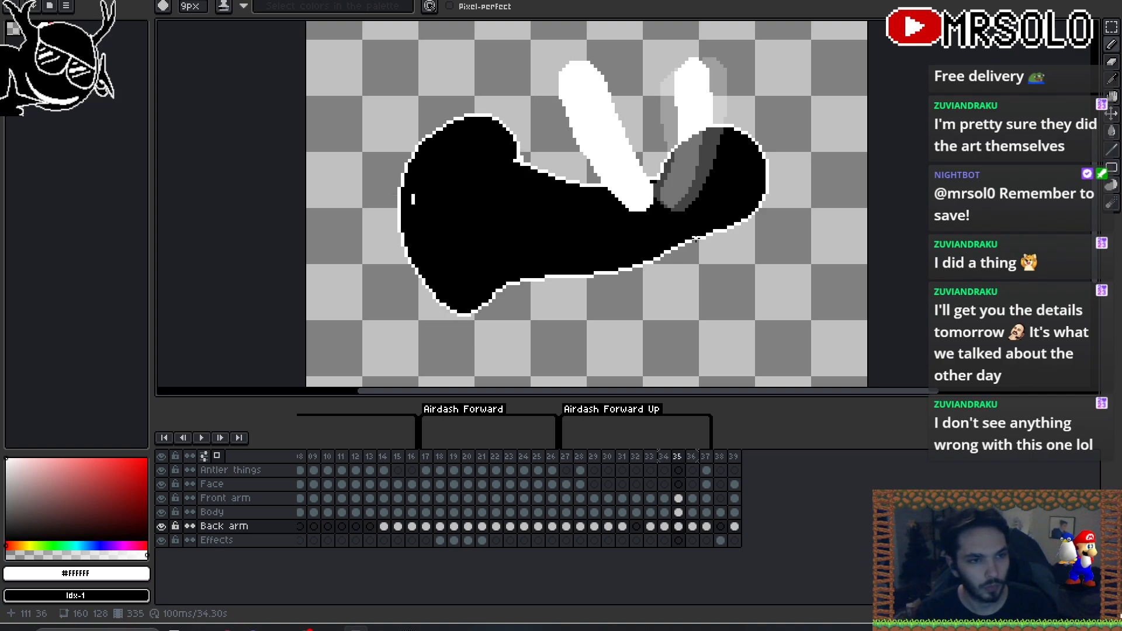
- Reduce the brush to 4 px and compare the back arm's position across frames 34 to 37
key("minus")
key("minus")
key("minus")
key("minus")
key("minus")
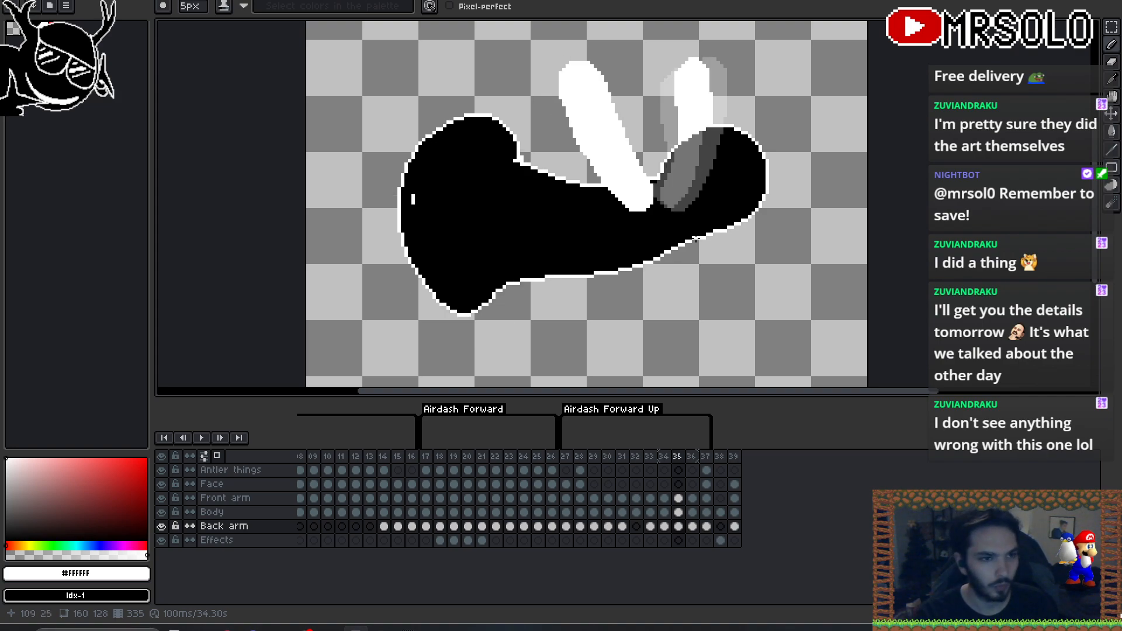
key("Left")
key("Right")
key("Left")
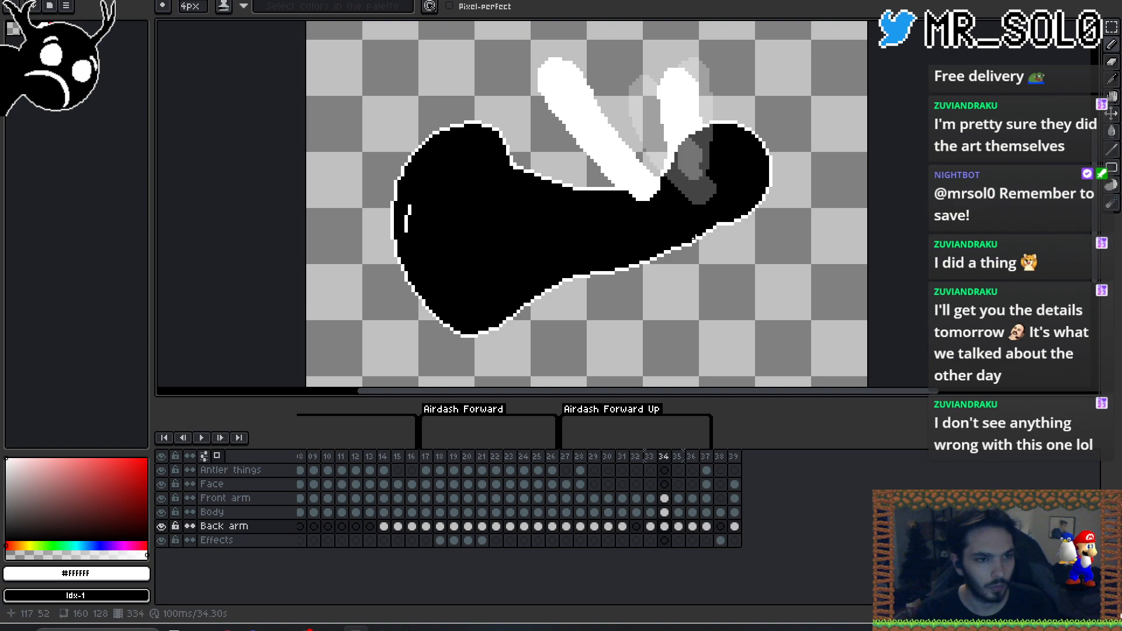
key("Right")
key("Right")
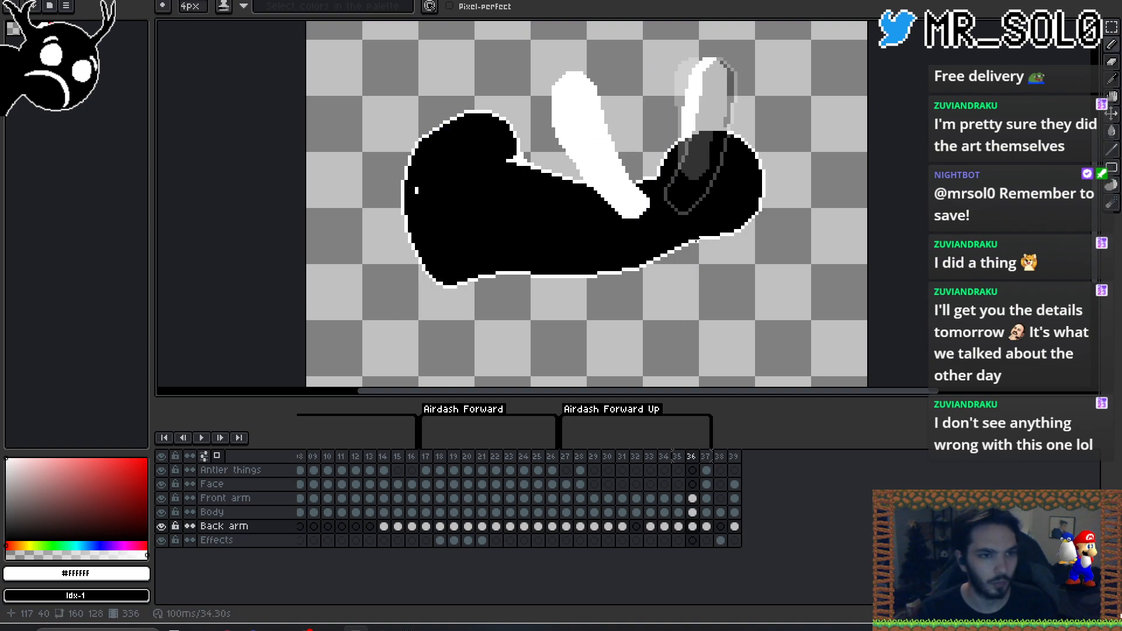
key("Left")
key("Left")
key("Right")
key("Right")
key("Right")
key("Left")
key("Left")
key("Right")
key("Right")
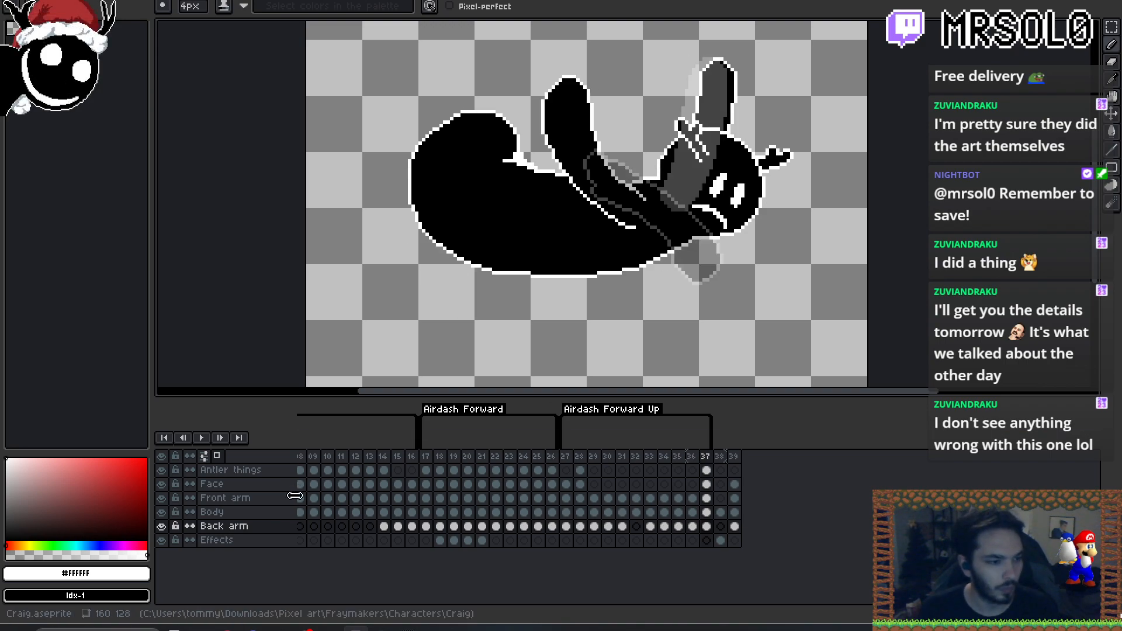
- Turn off onion skinning and play back the Airdash Forward Up animation to review both arms
left_click(205, 455)
scroll(608, 234, "down", 2)
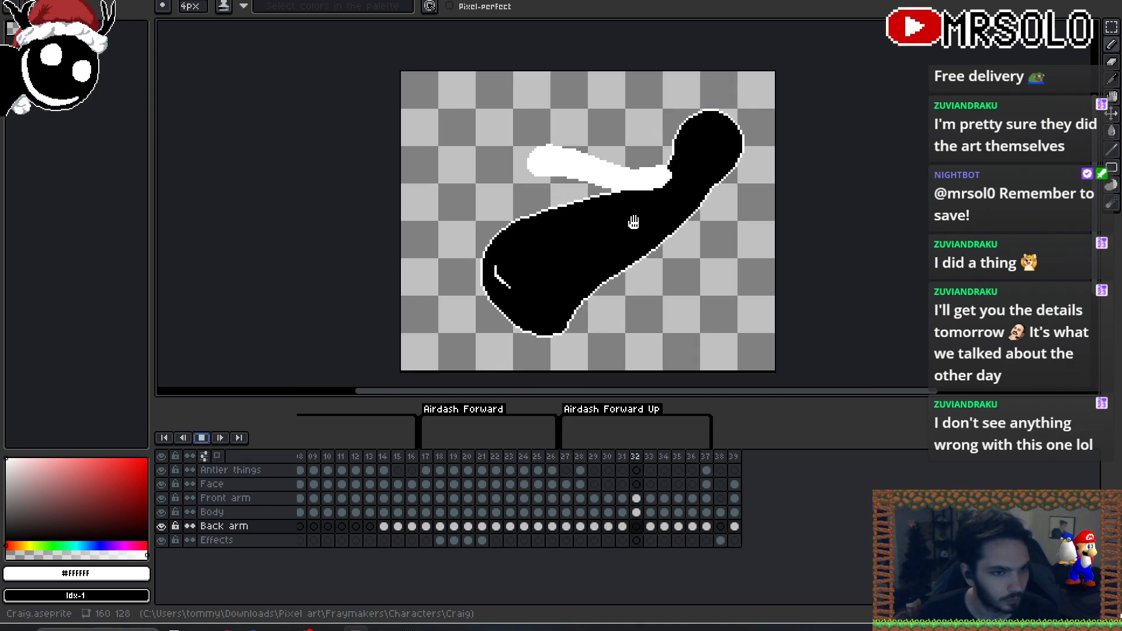
left_click_drag(626, 222, 605, 208)
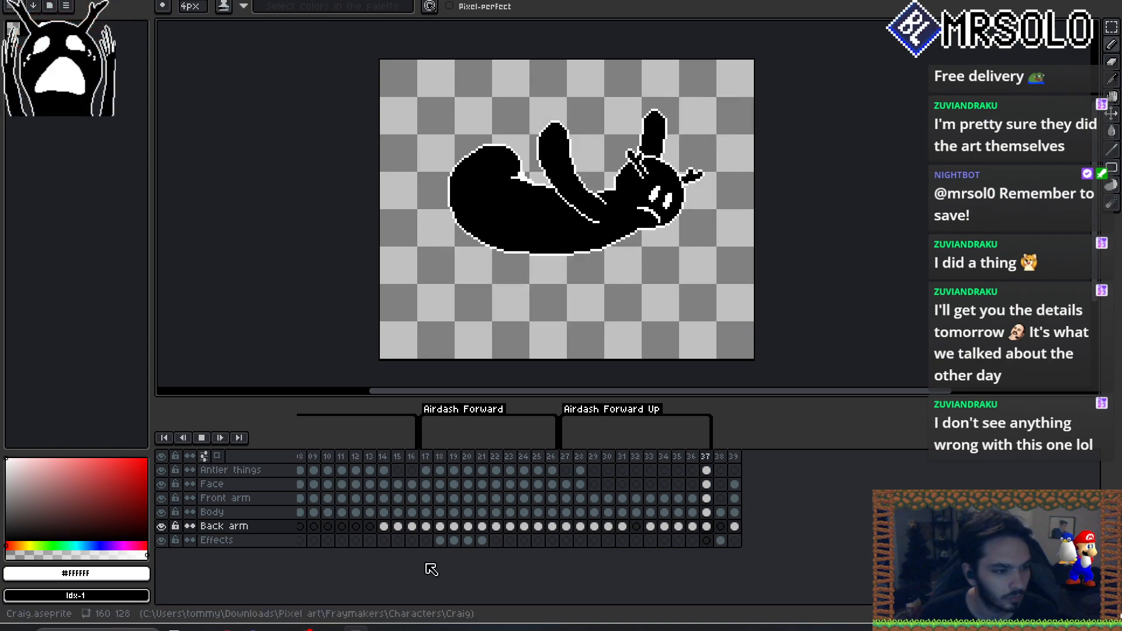
key("Return")
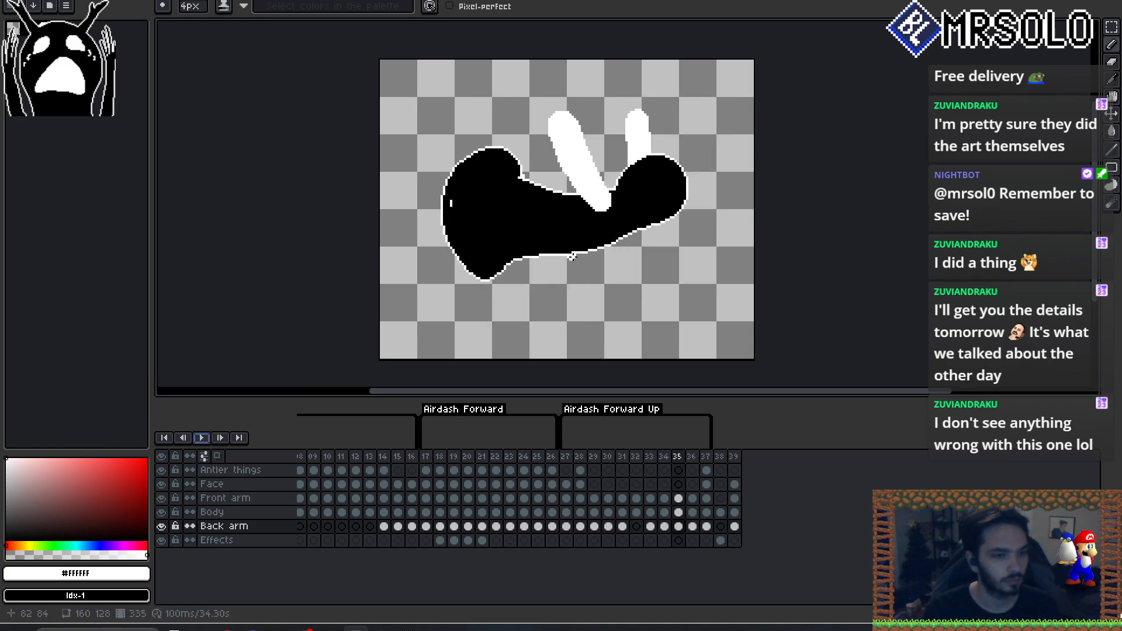
- Thicken the front arm's tip on frame 31 of the Front arm layer in white, comparing it with the neighbouring frames
key("Left")
key("Left")
key("Left")
key("Left")
key("Left")
key("Right")
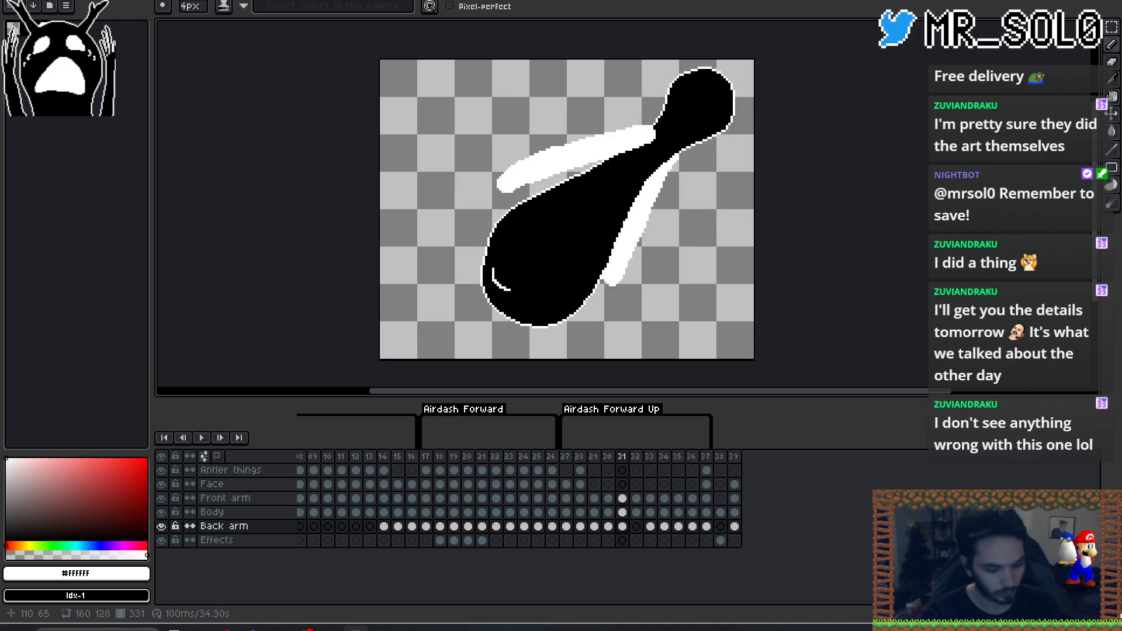
key("e")
key("Up")
key("Up")
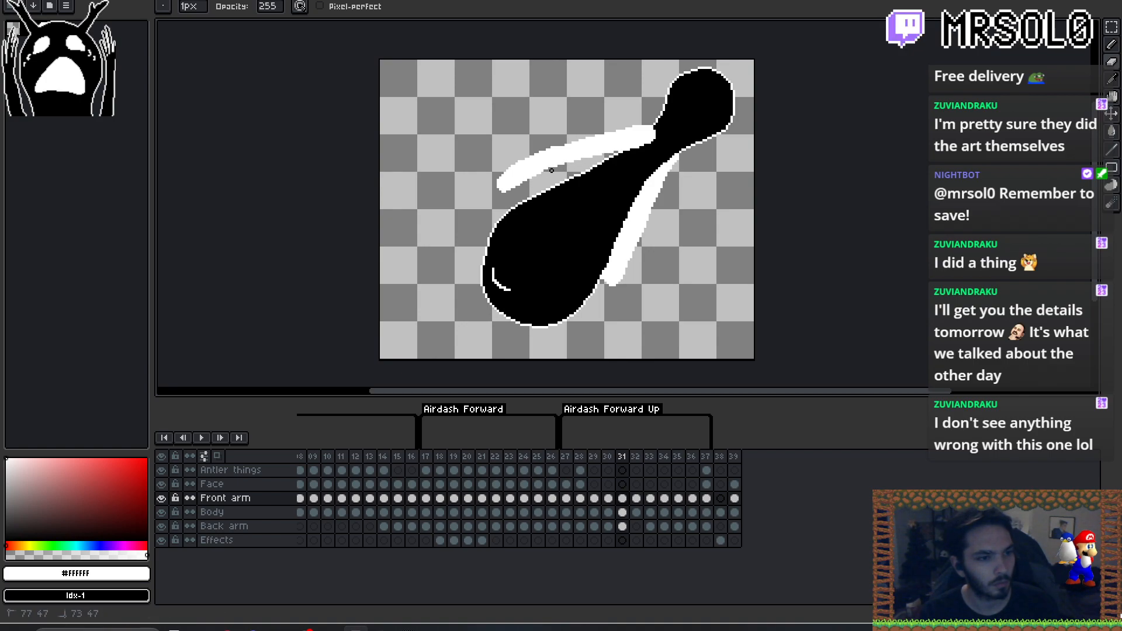
key("b")
left_click(500, 187)
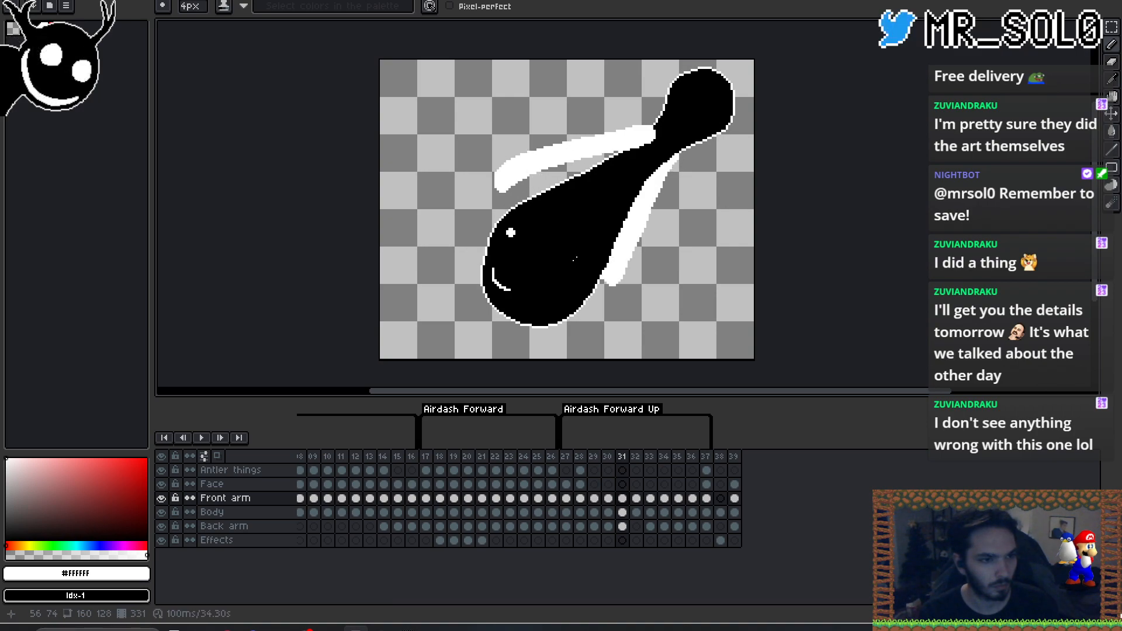
key("Left")
key("Right")
key("Right")
key("Left")
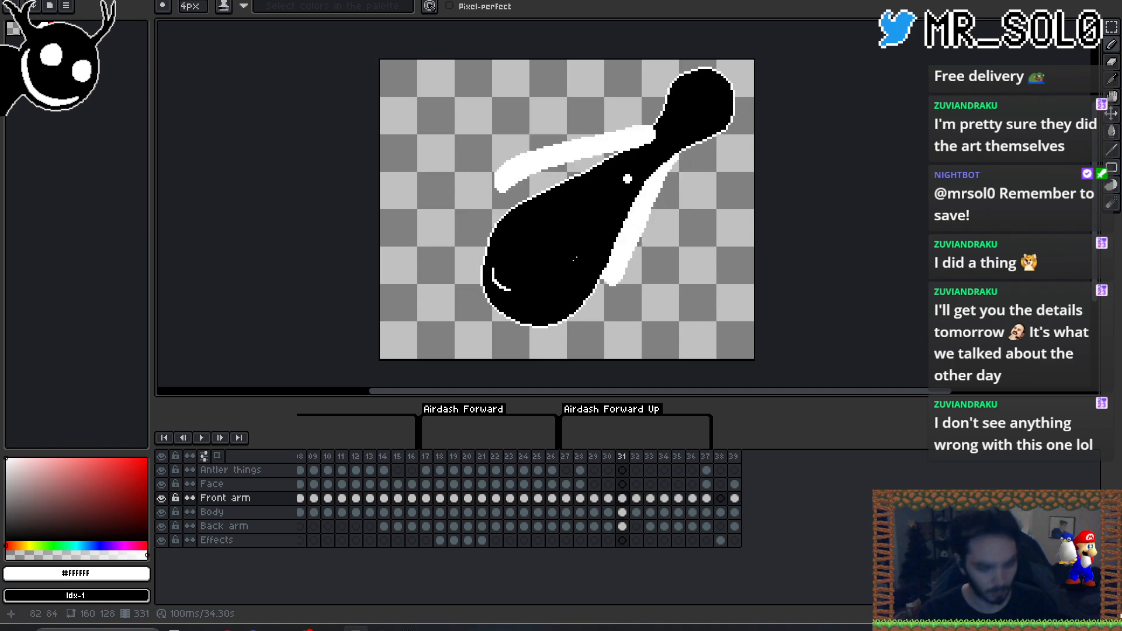
- Scale the front arm on frame 31 down slightly to 67 × 28 px
key("m")
key("ctrl+t")
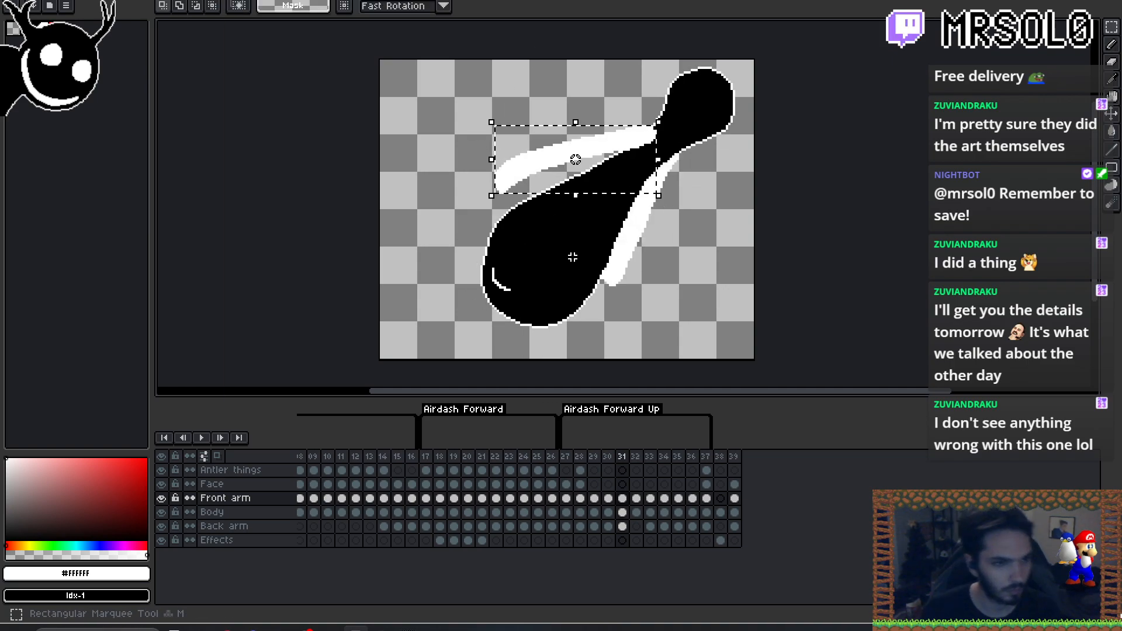
left_click_drag(492, 159, 502, 168)
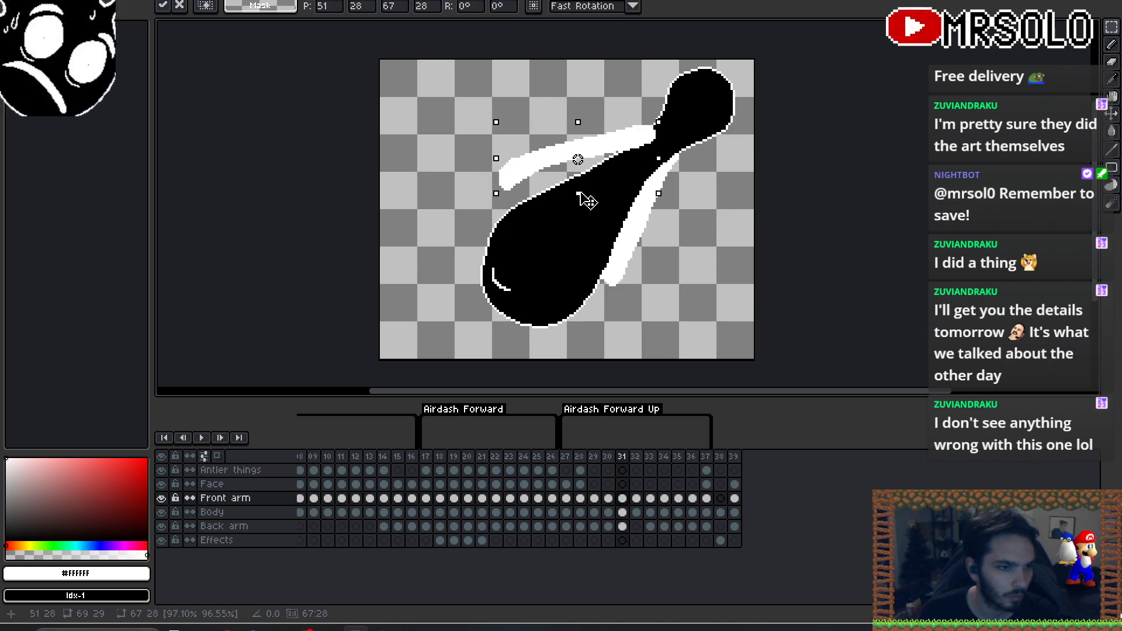
key("Return")
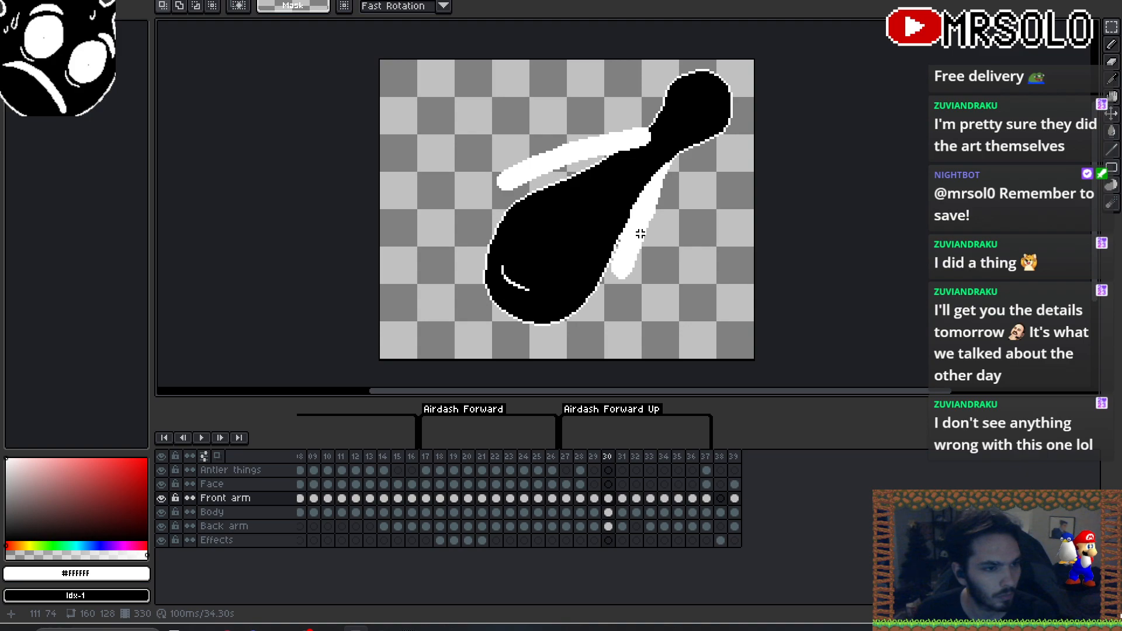
- Compare the front arm on frames 30 to 32 and touch up its upper edge near the hand on frame 31 in white
key("b")
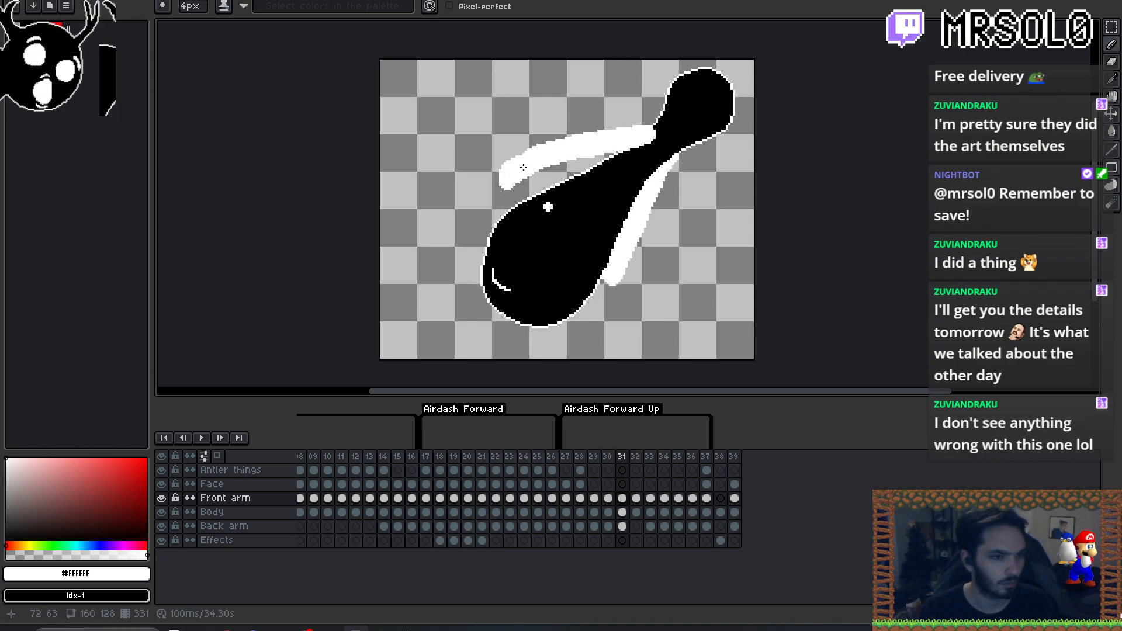
key("comma")
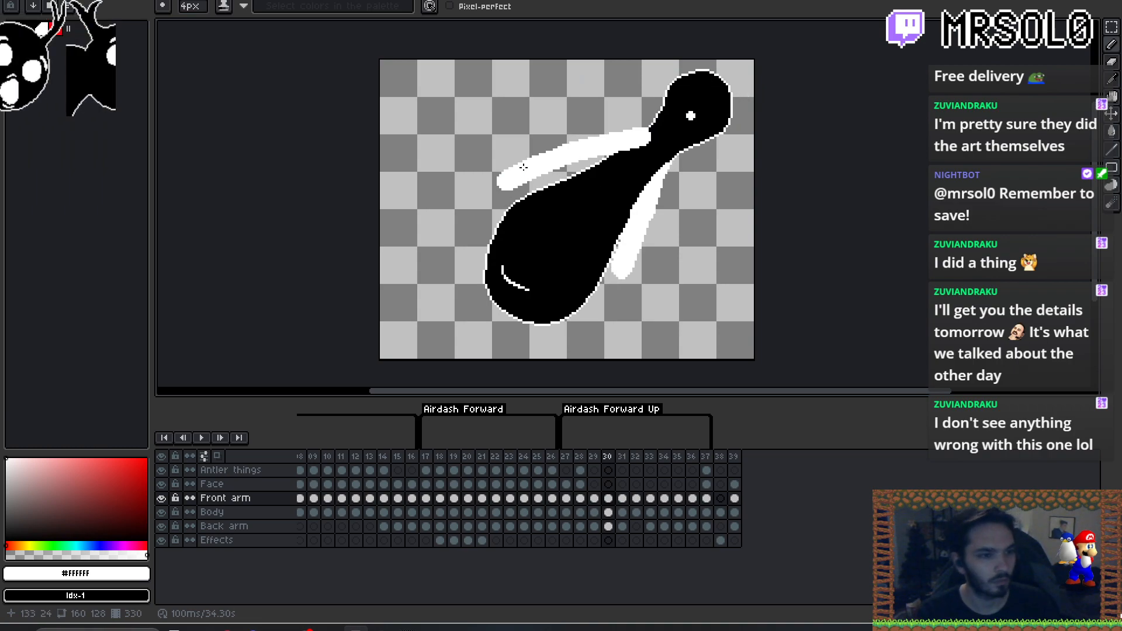
key("period")
key("period")
key("comma")
key("comma")
key("period")
key("period")
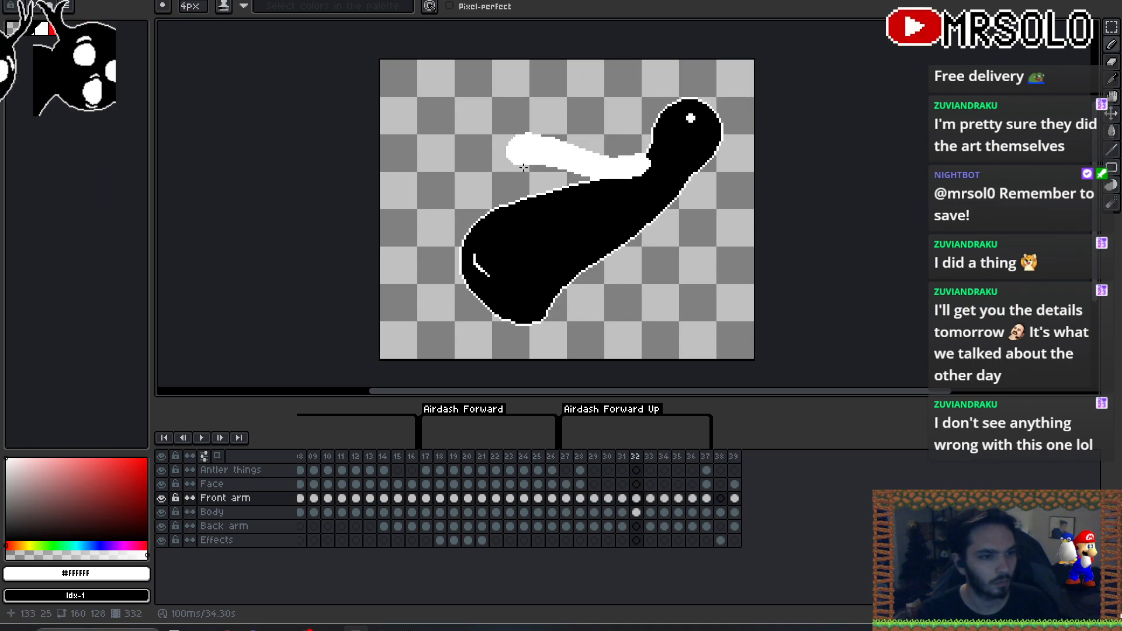
key("comma")
left_click_drag(521, 160, 539, 151)
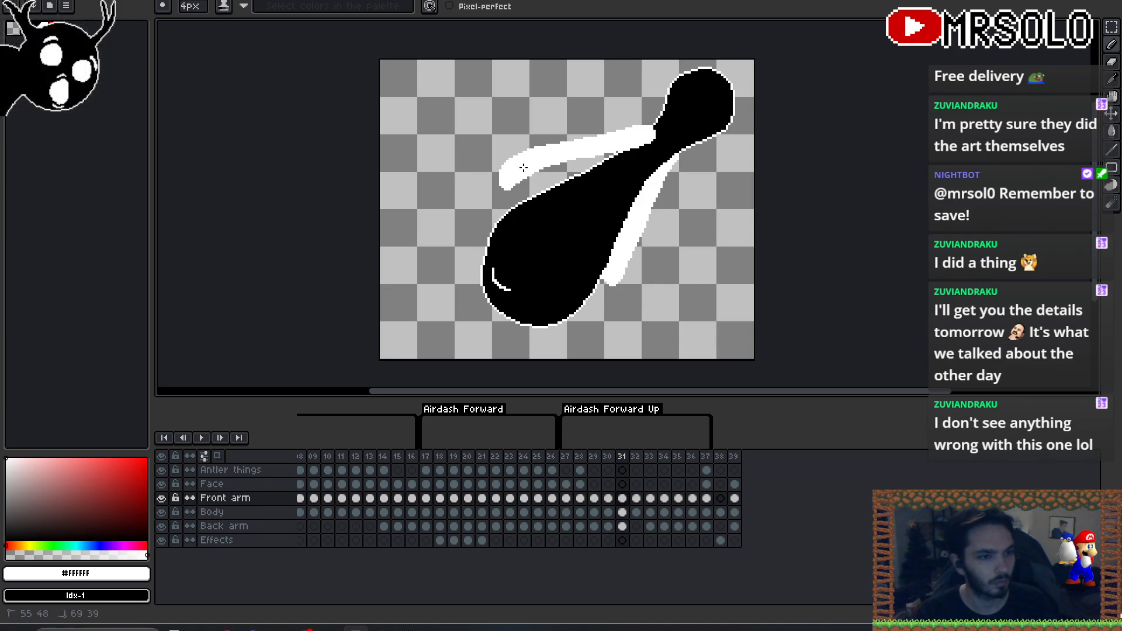
- Trim the front arm's tip on frame 31 with the 1 px eraser, checking against frame 30 and in playback
key("comma")
key("period")
key("comma")
key("period")
key("comma")
key("period")
key("comma")
key("period")
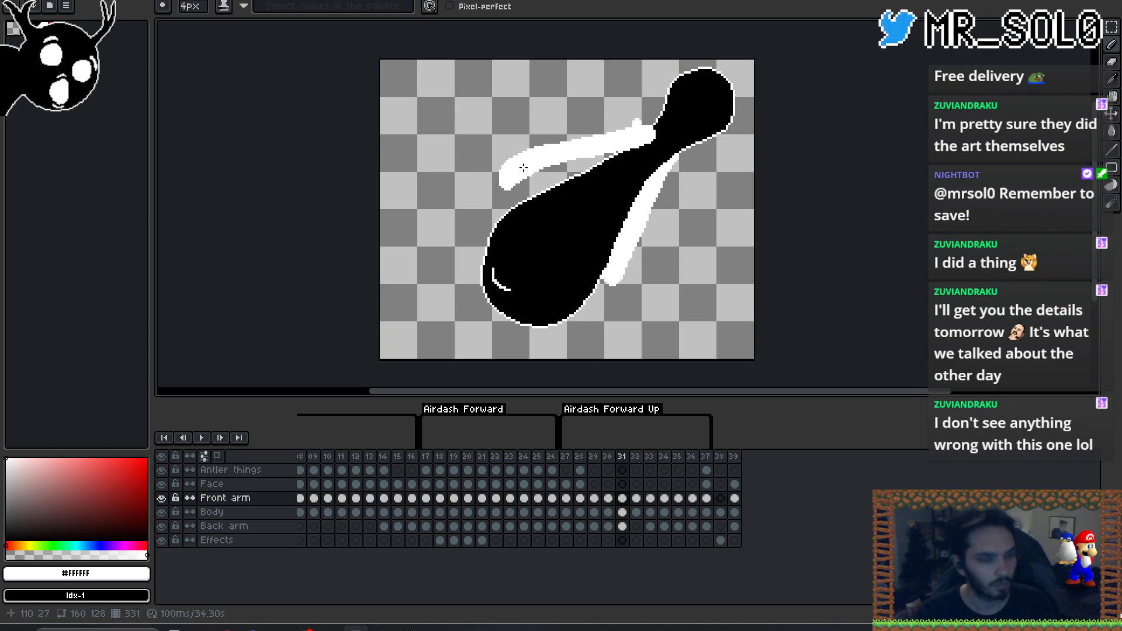
key("e")
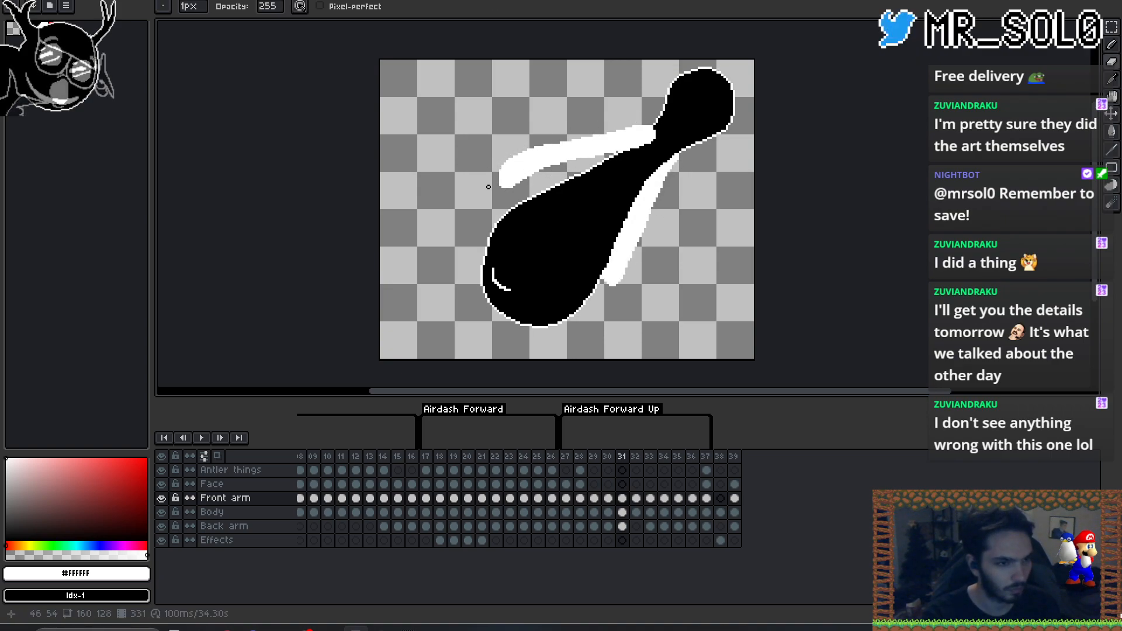
key("comma")
key("period")
key("comma")
key("period")
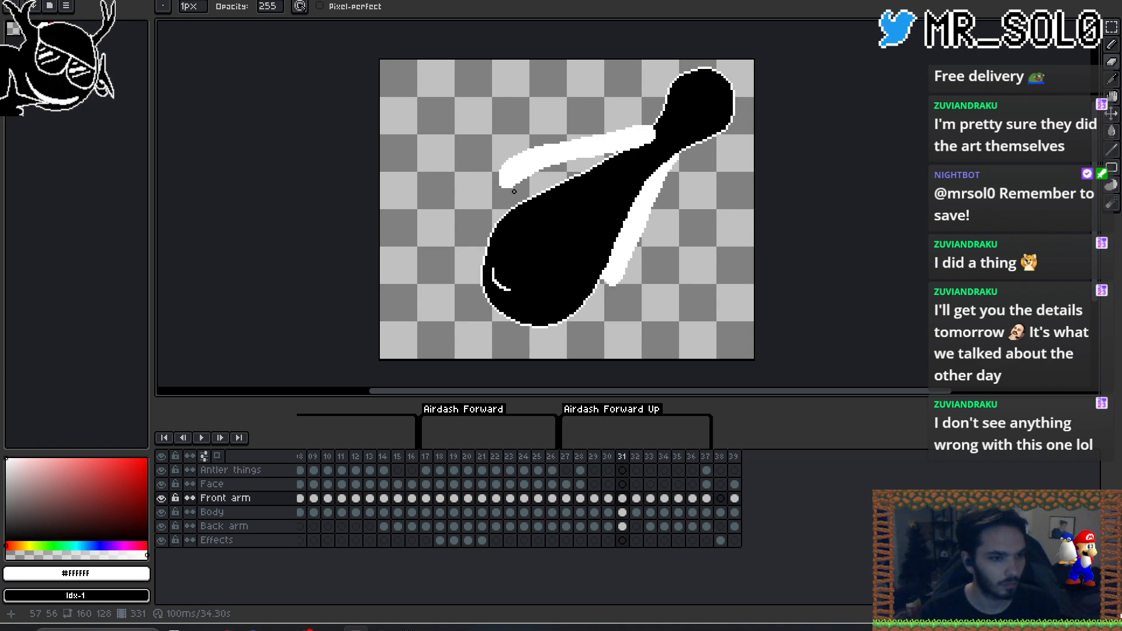
key("Return")
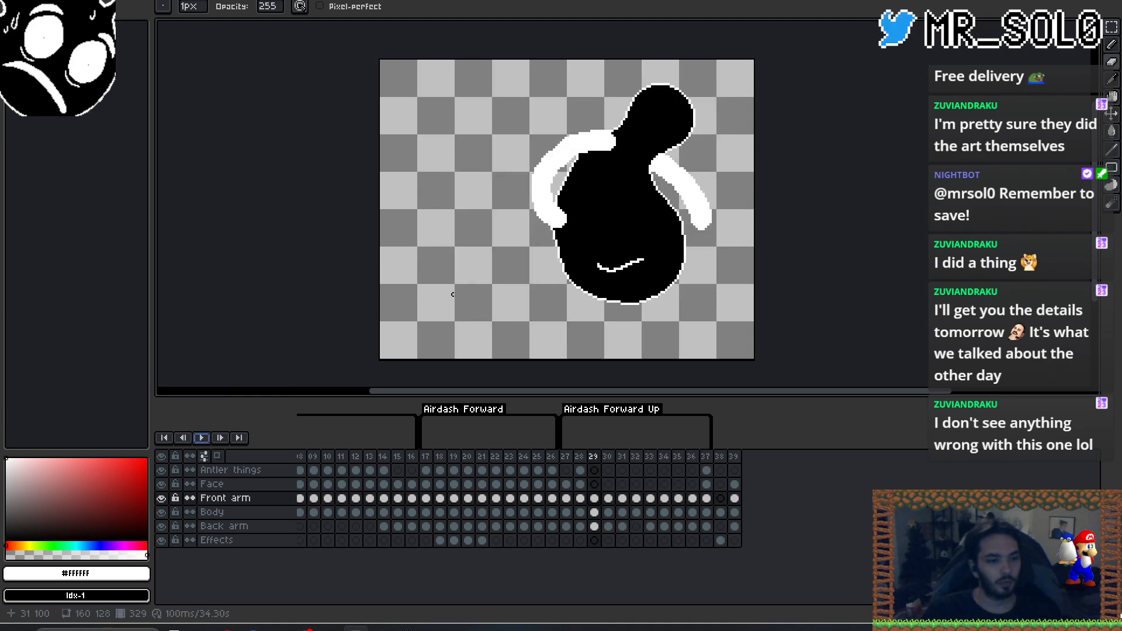
- Invert the front arm on frames 29 to 36 to black and add a white outline around it
scroll(666, 255, "up", 2)
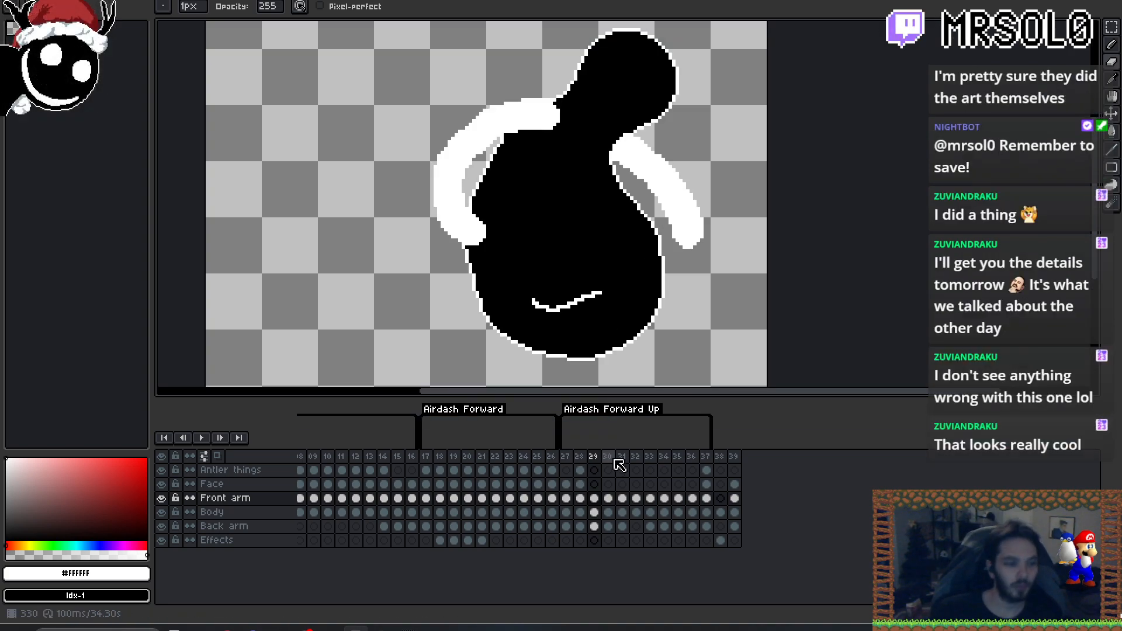
left_click_drag(593, 502, 691, 497)
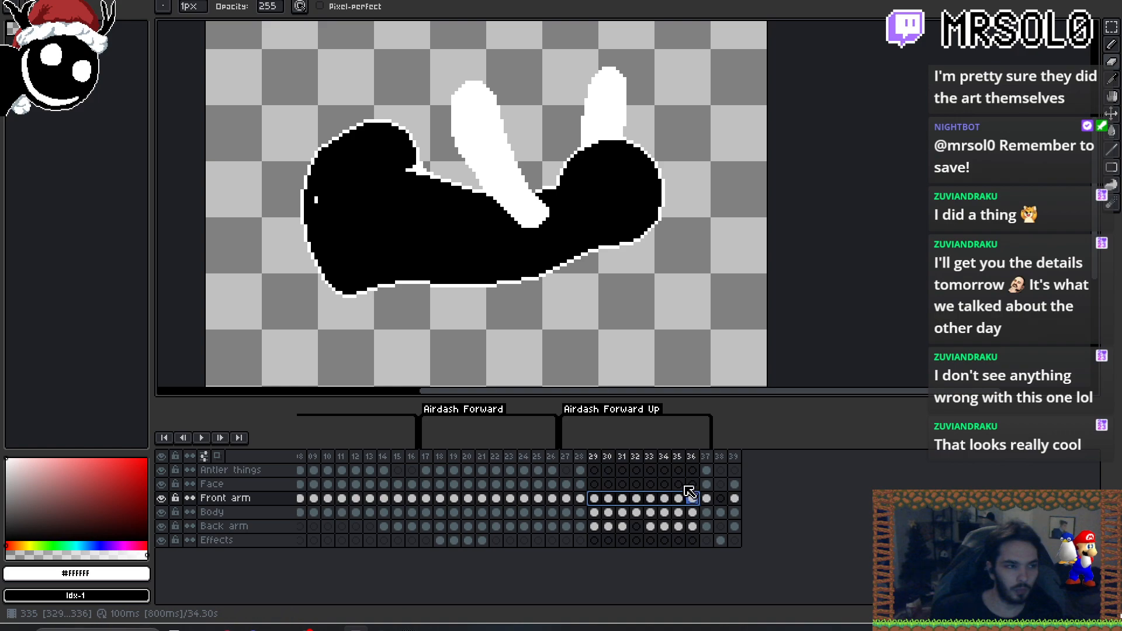
key("ctrl+i")
key("Return")
key("shift+o")
key("Return")
- Recolor the back arm on frames 29 to 36 from white to black and add a white outline around it
left_click_drag(594, 527, 692, 528)
key("shift+r")
key("Return")
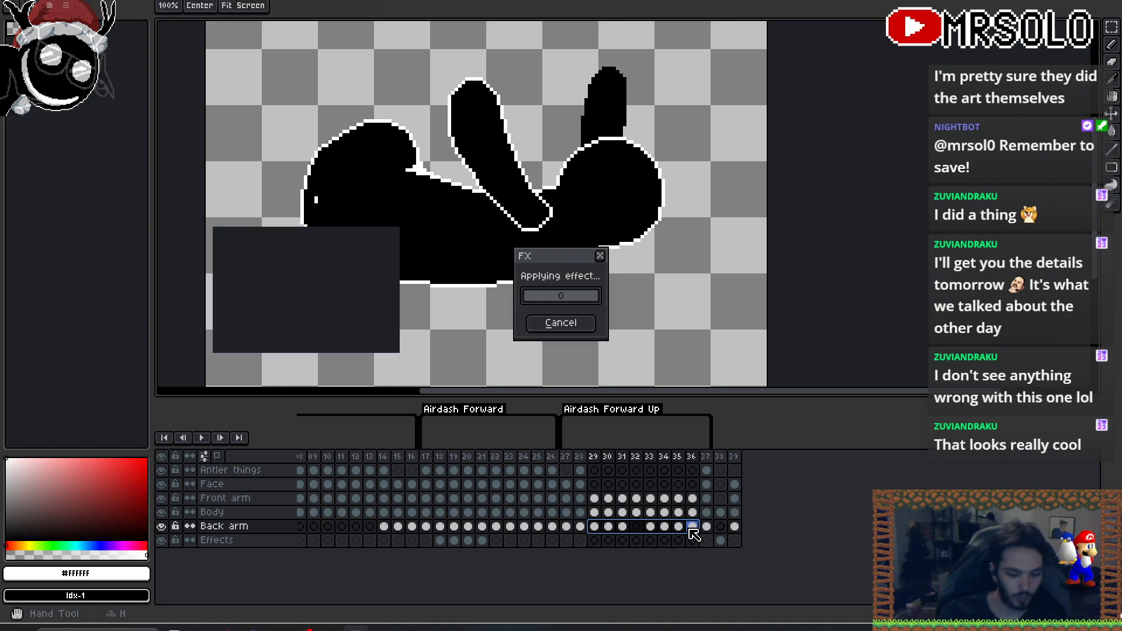
key("shift+o")
key("Return")
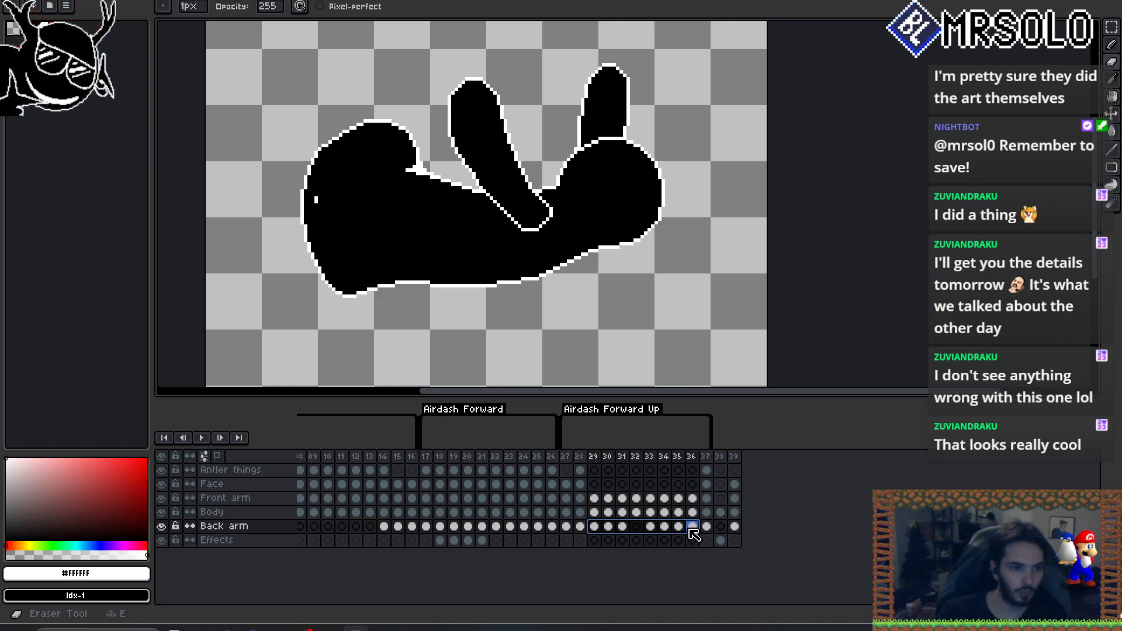
- Paint out the front arm's shoulder outline on frames 29 and 30 with the 4 px black Pencil to blend it into the body
left_click(594, 500)
scroll(559, 93, "up", 2)
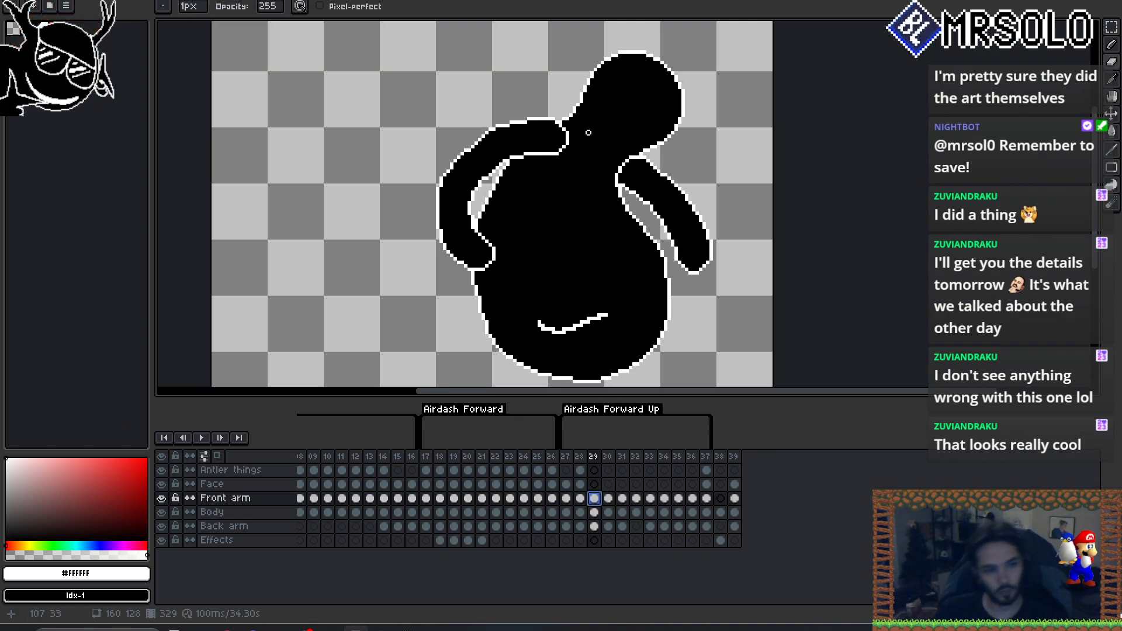
key("b")
key("x")
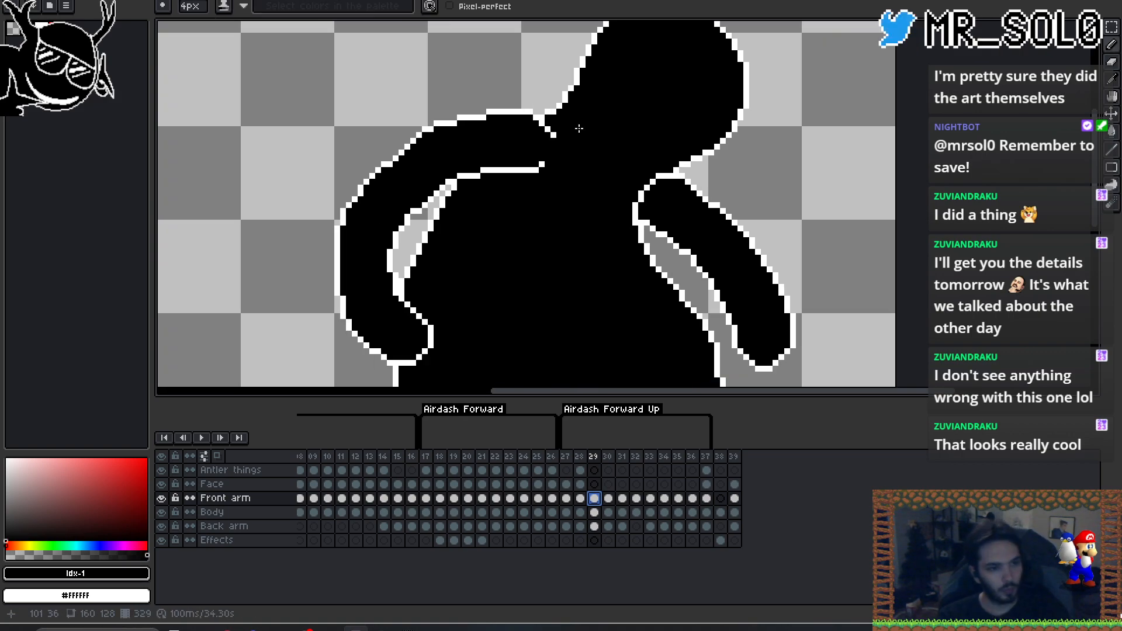
key("period")
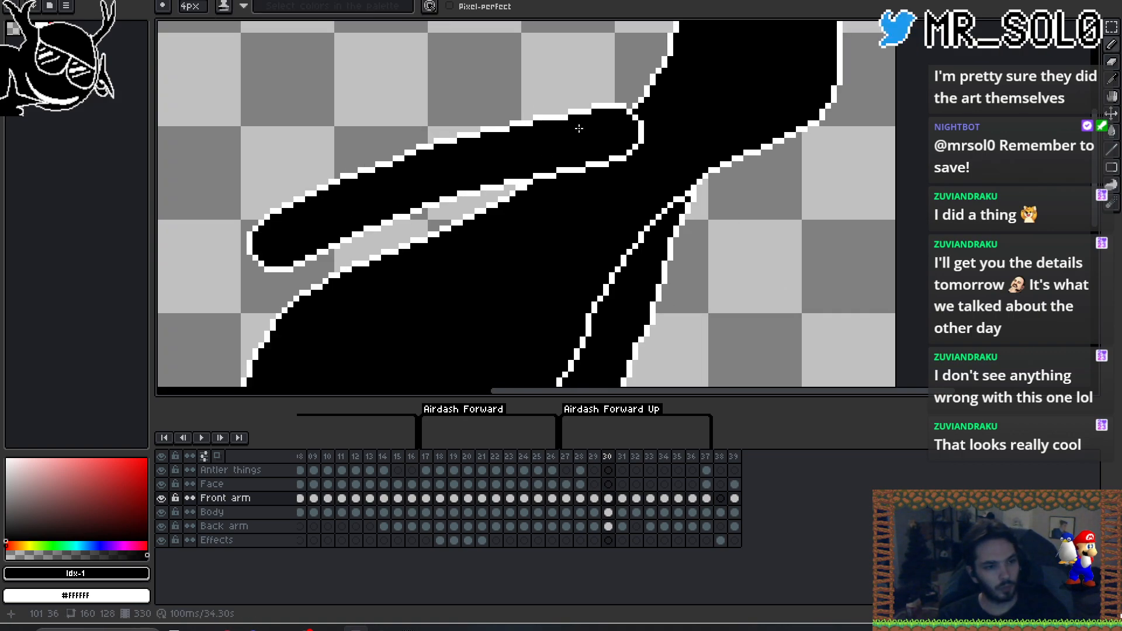
left_click_drag(642, 129, 647, 141)
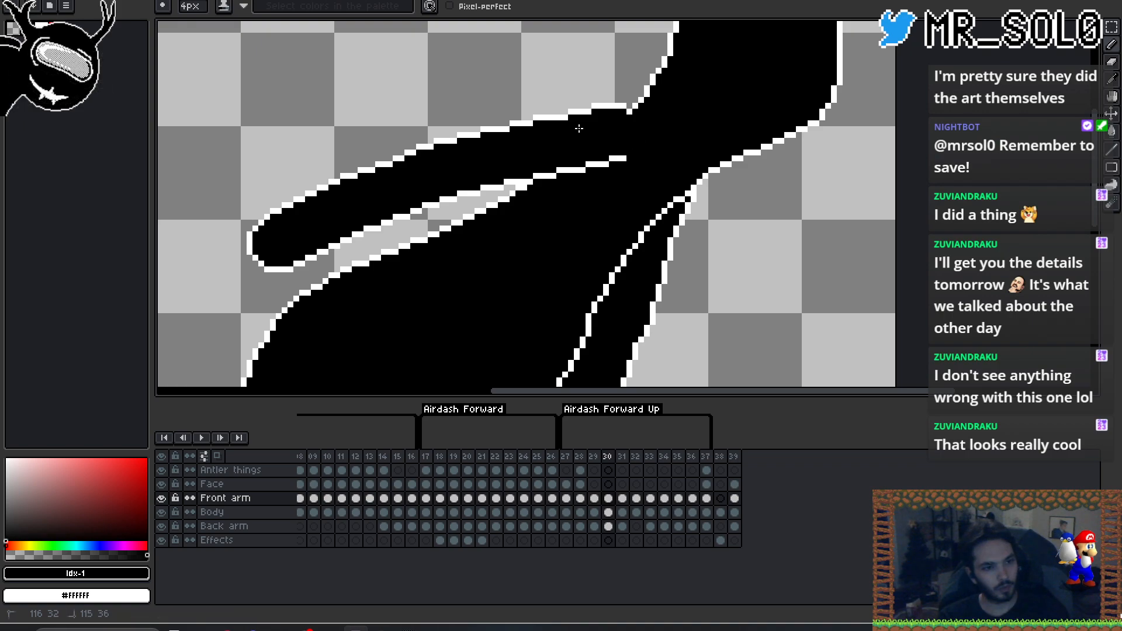
key("comma")
- Paint out the front arm's shoulder outline on frame 31 in black and shorten its lower line on frame 30, comparing the two frames
key("period")
key("period")
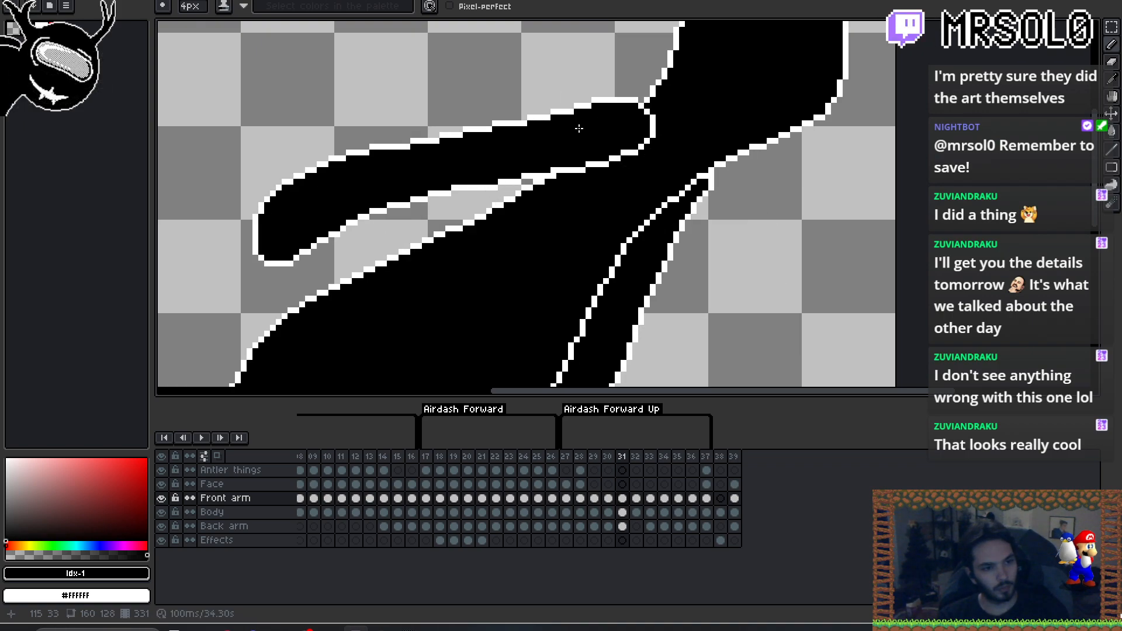
key("comma")
key("period")
key("comma")
key("period")
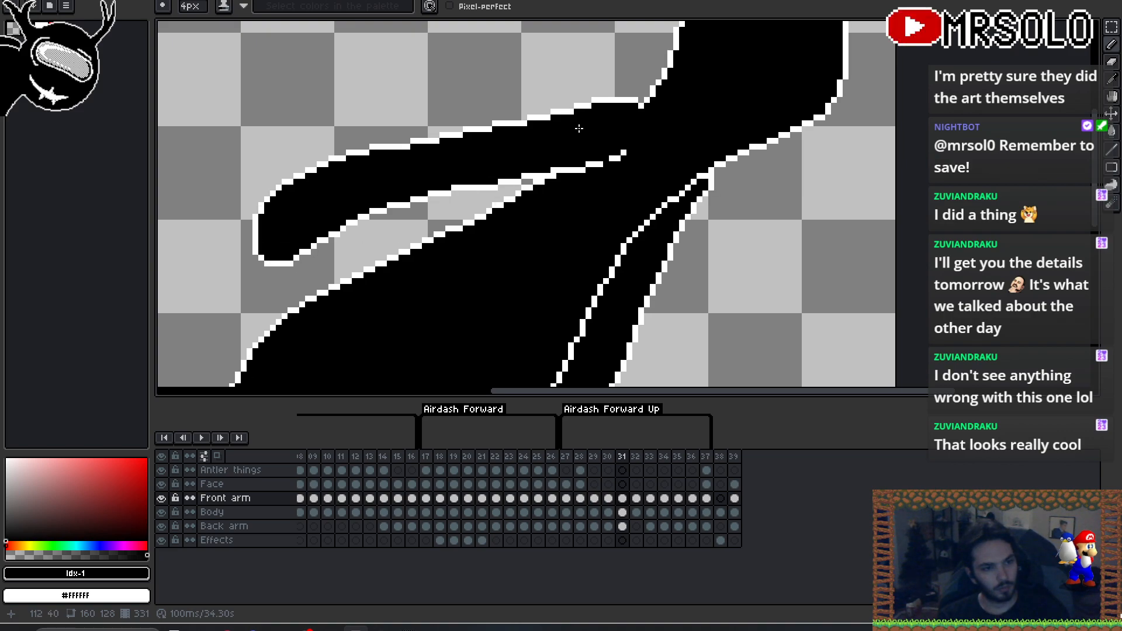
key("comma")
key("period")
key("comma")
key("period")
key("comma")
key("period")
key("comma")
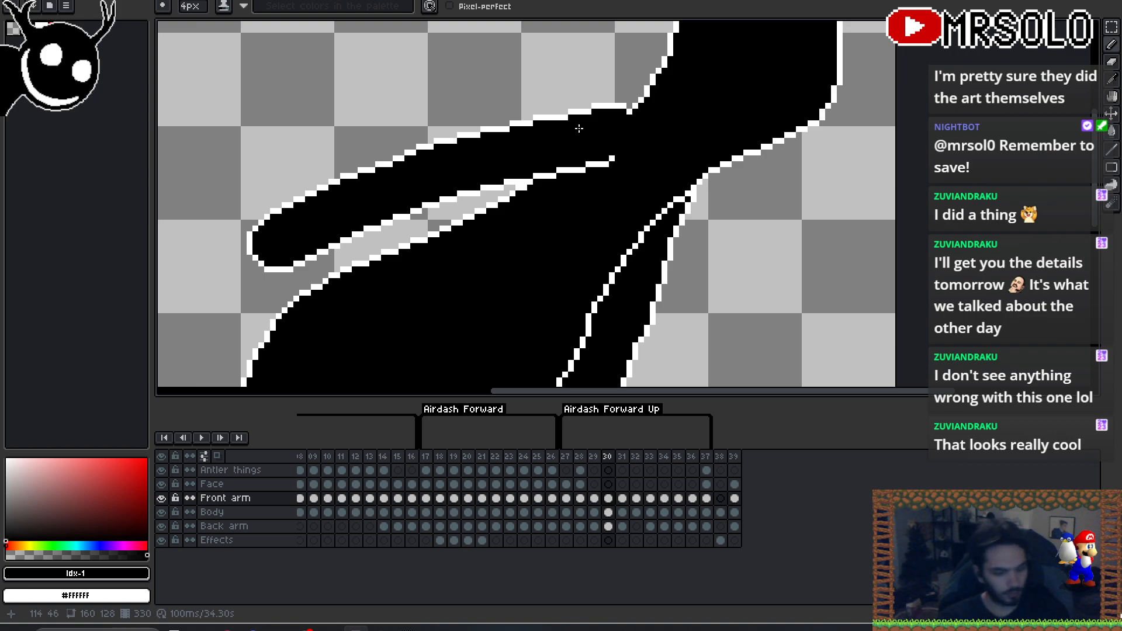
key("period")
key("comma")
key("period")
key("comma")
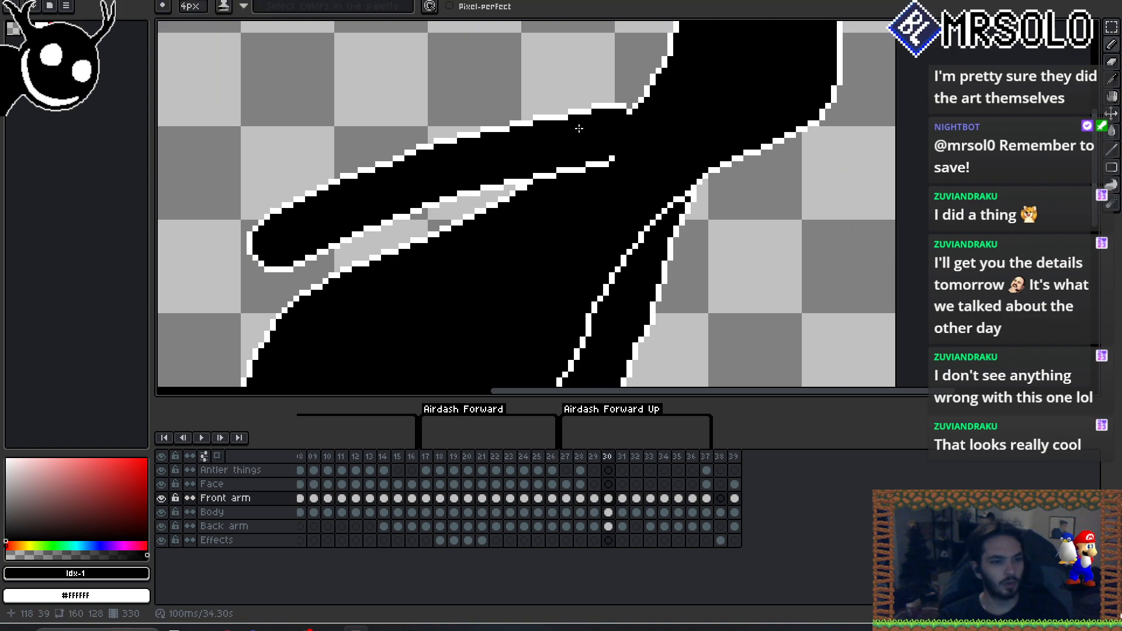
key("period")
- Blend the front arm's shoulder into the body on frames 32 and 33 by painting over its end outline in black
key("period")
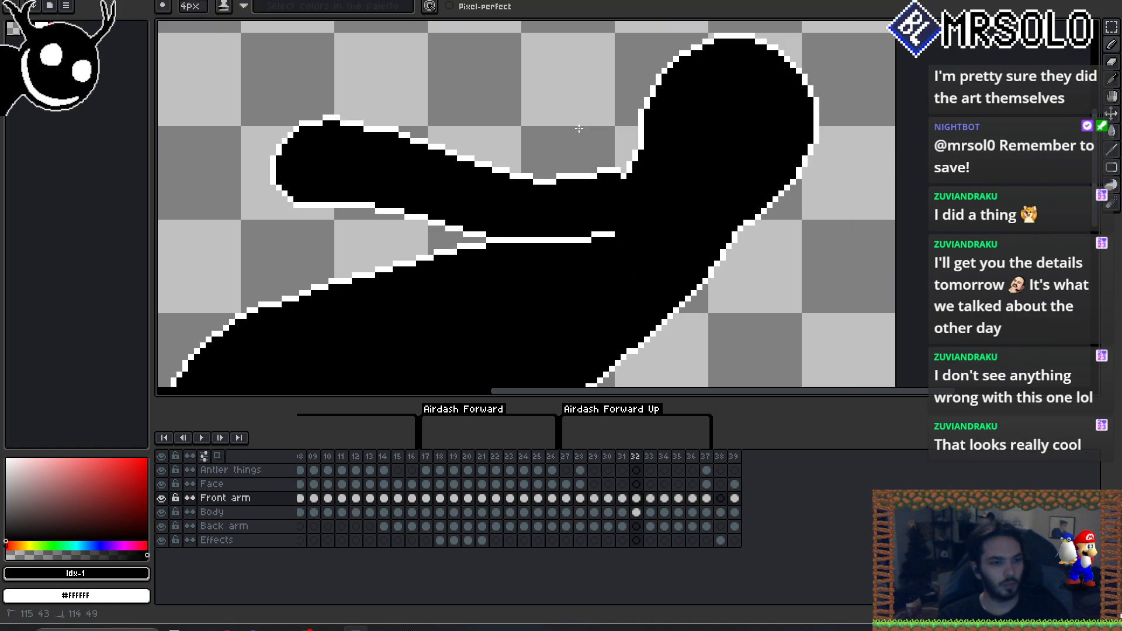
key("period")
key("comma")
key("period")
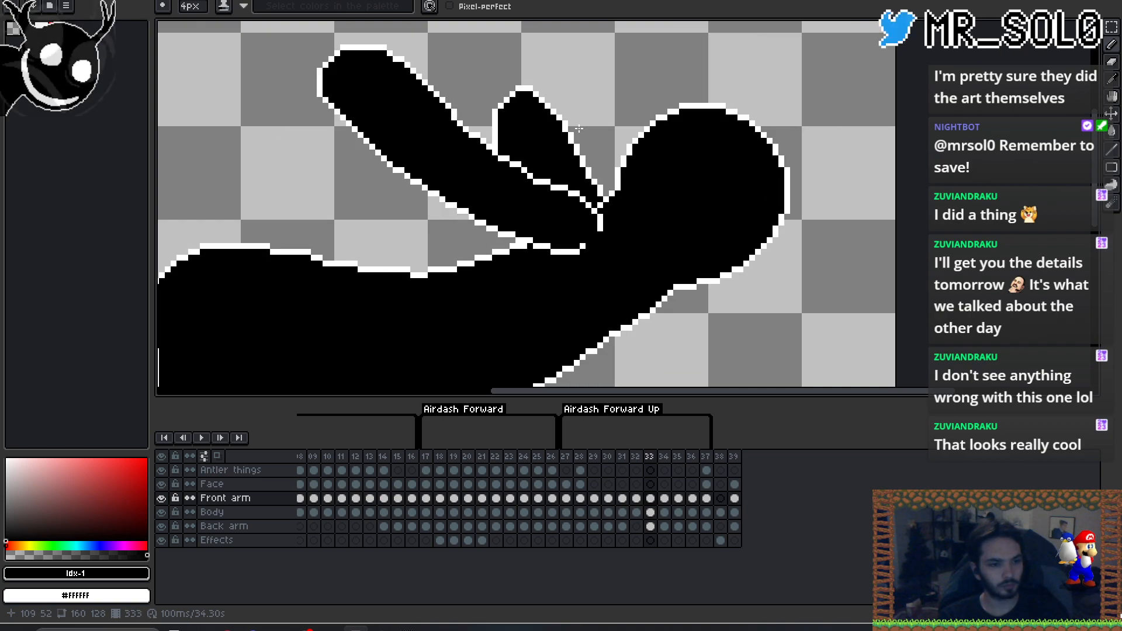
left_click_drag(606, 229, 589, 252)
key("comma")
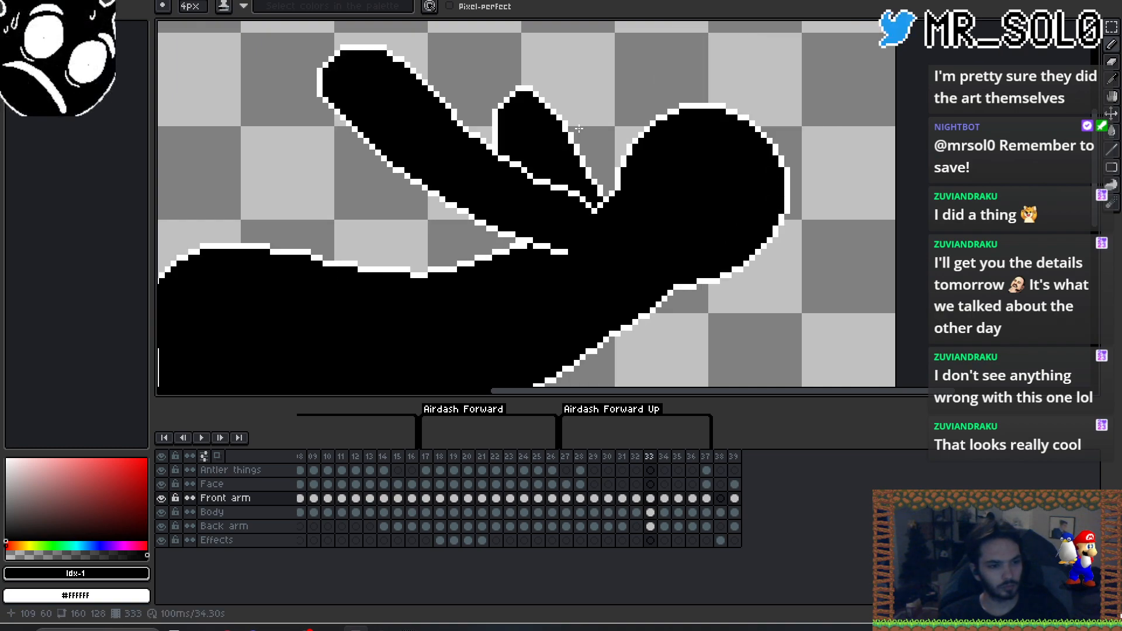
key("period")
- Paint out the rounded shoulder end of the front arm on frames 34 to 36 in black, keeping short lines along the arm's edges
key("period")
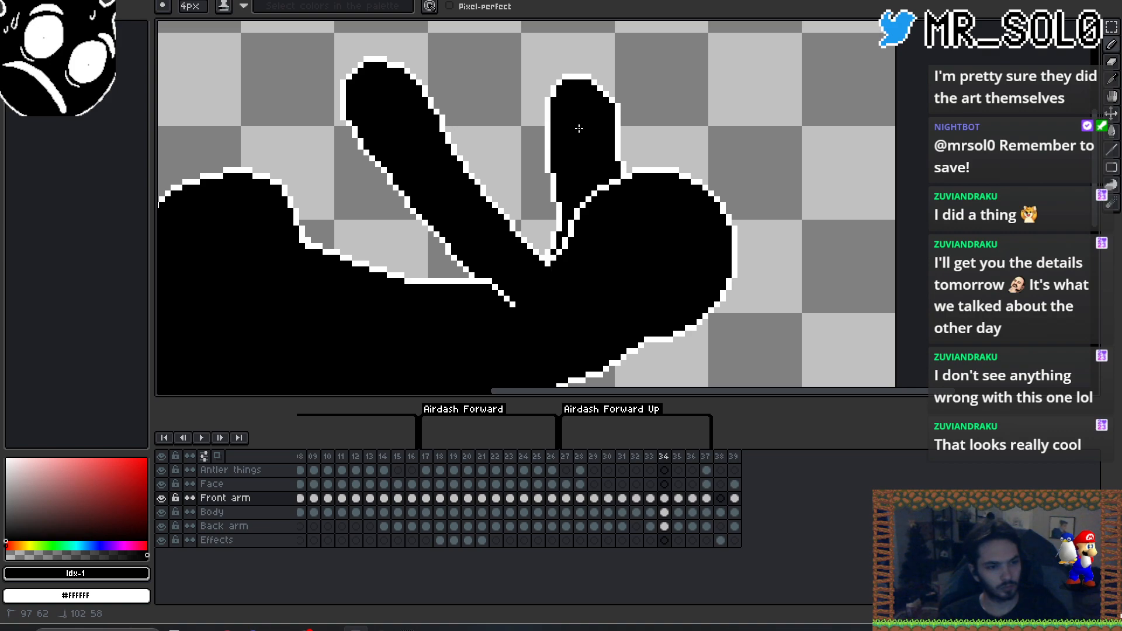
key("comma")
key("period")
key("period")
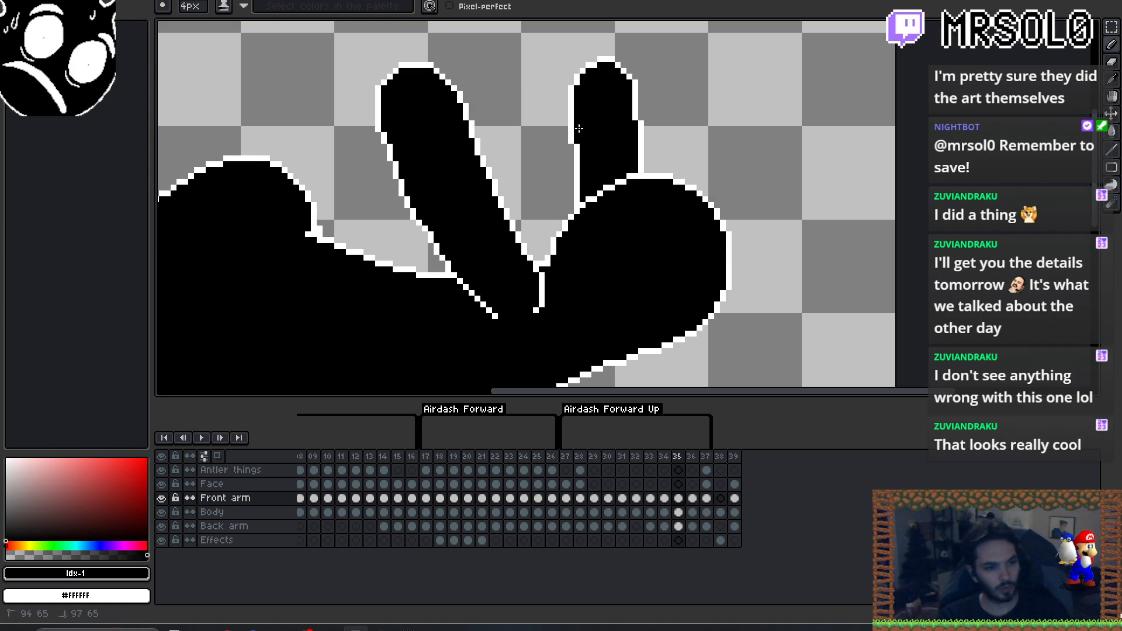
key("period")
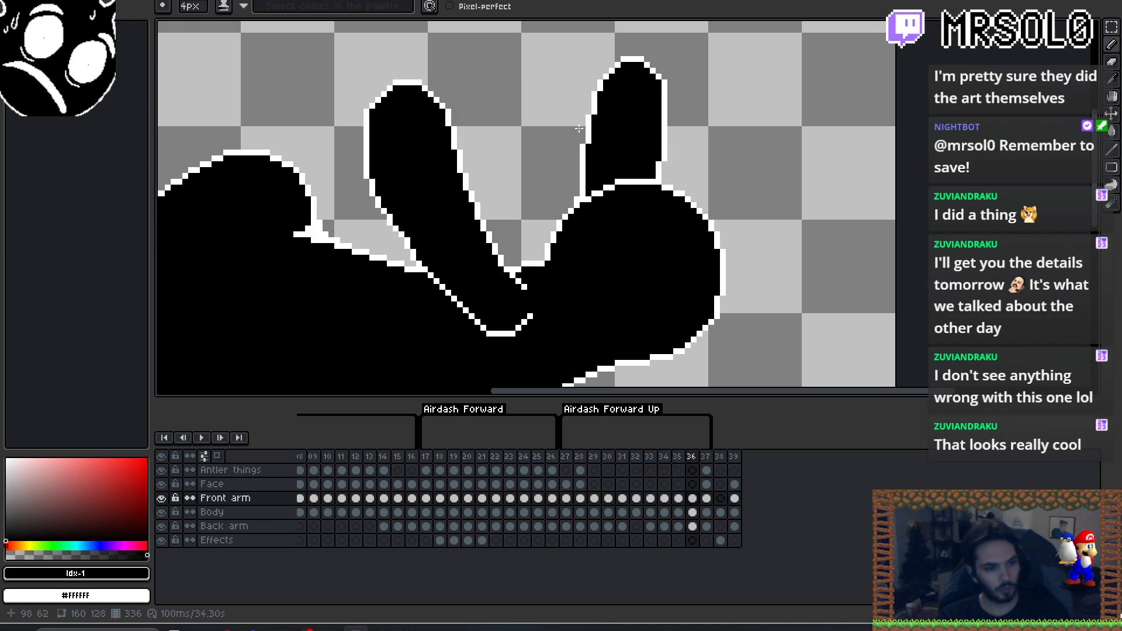
left_click_drag(530, 322, 507, 333)
key("comma")
key("period")
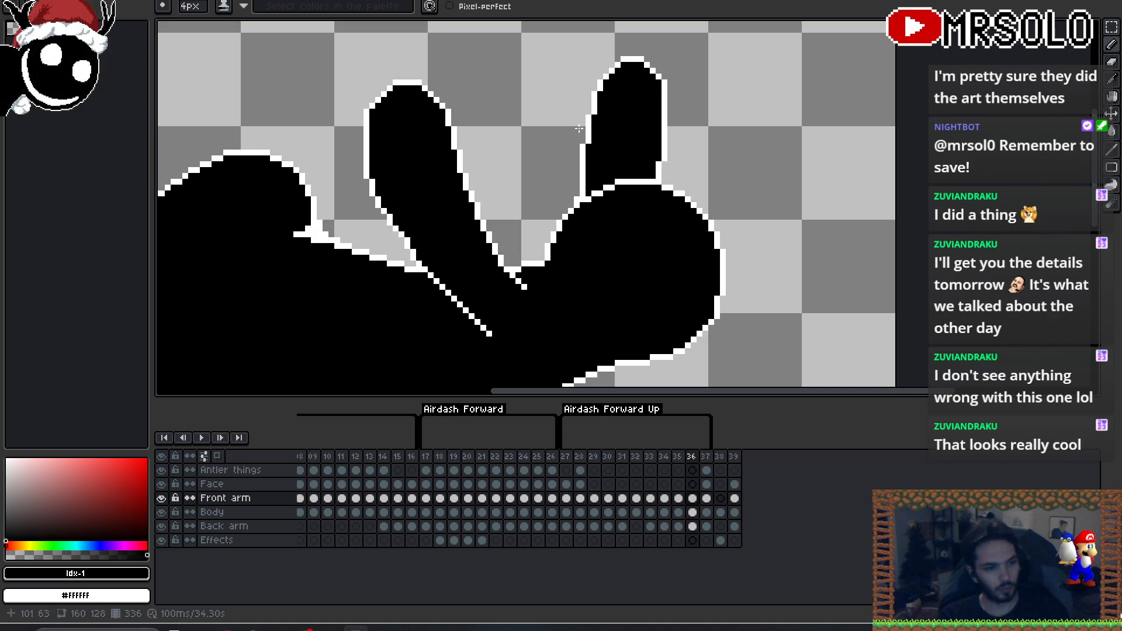
- Compare the blended front arm on frame 36 with frame 37 and review the whole animation in playback
key("period")
key("comma")
key("period")
key("comma")
key("period")
key("comma")
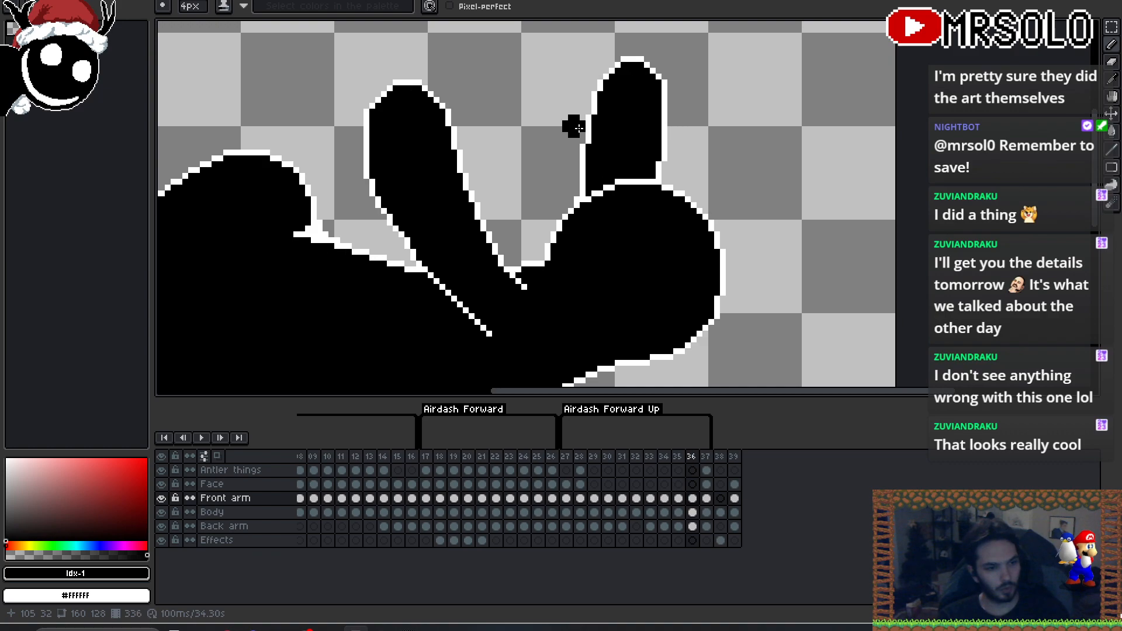
key("period")
key("comma")
key("period")
key("comma")
key("period")
key("comma")
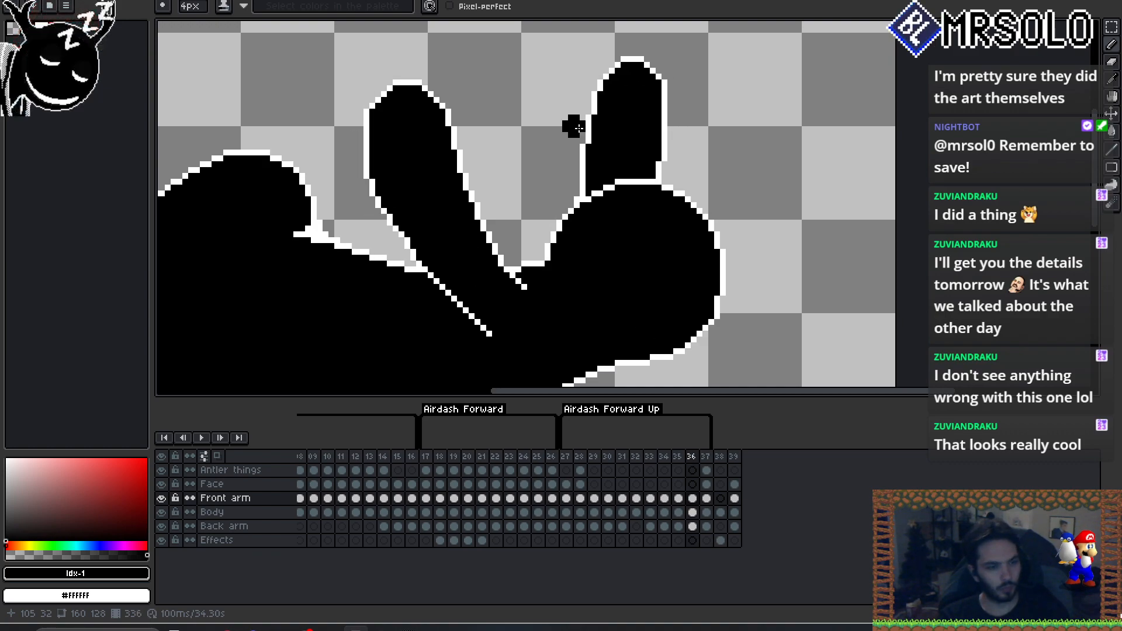
scroll(603, 299, "down", 4)
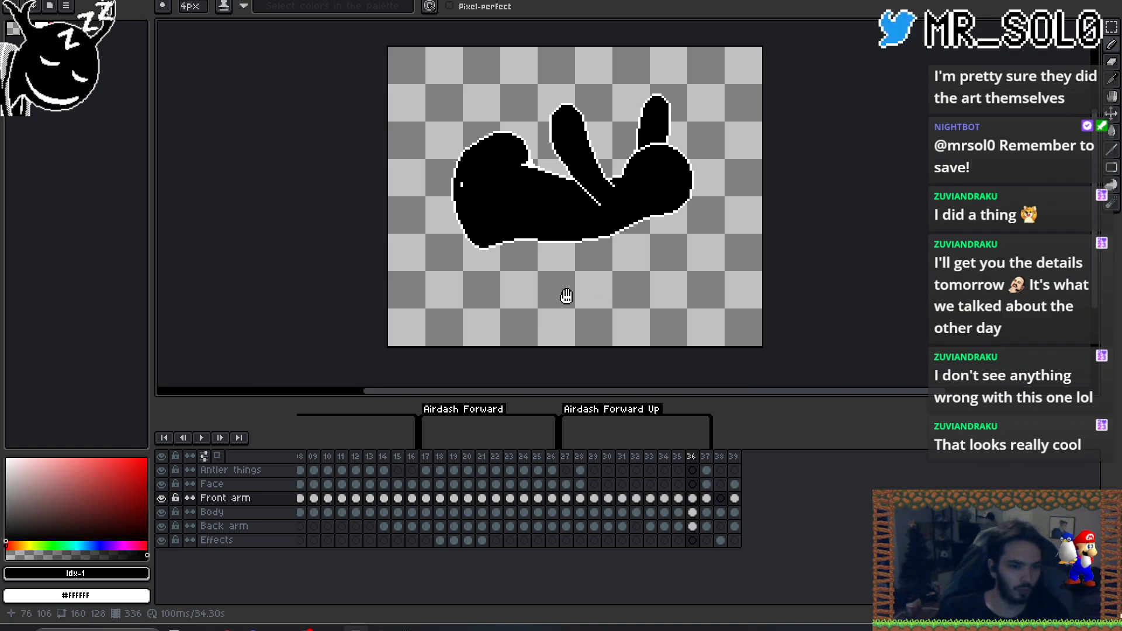
left_click_drag(566, 296, 572, 312)
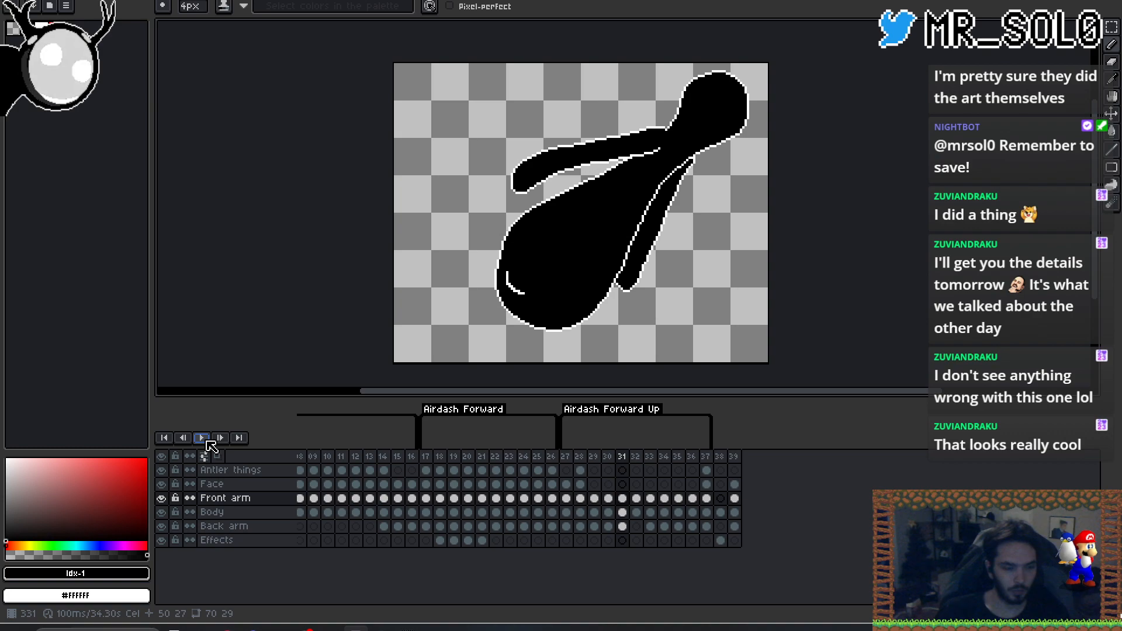
left_click(208, 442)
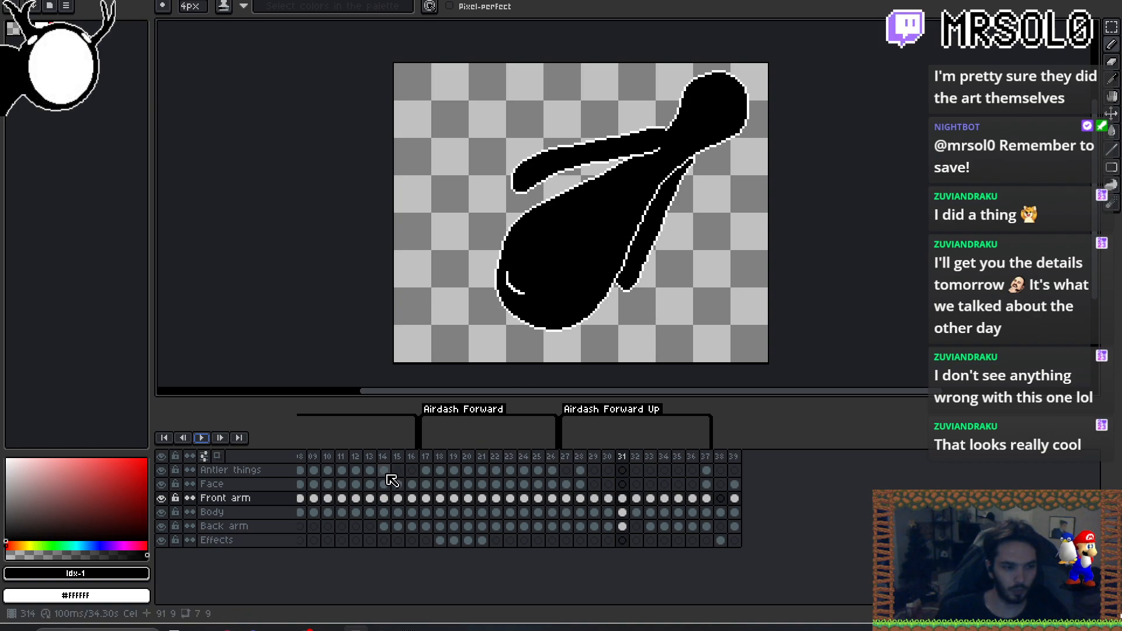
- Examine the antlers on frame 22 and on frames 27 to 29 of the Antler things layer
left_click(580, 472)
left_click(496, 471)
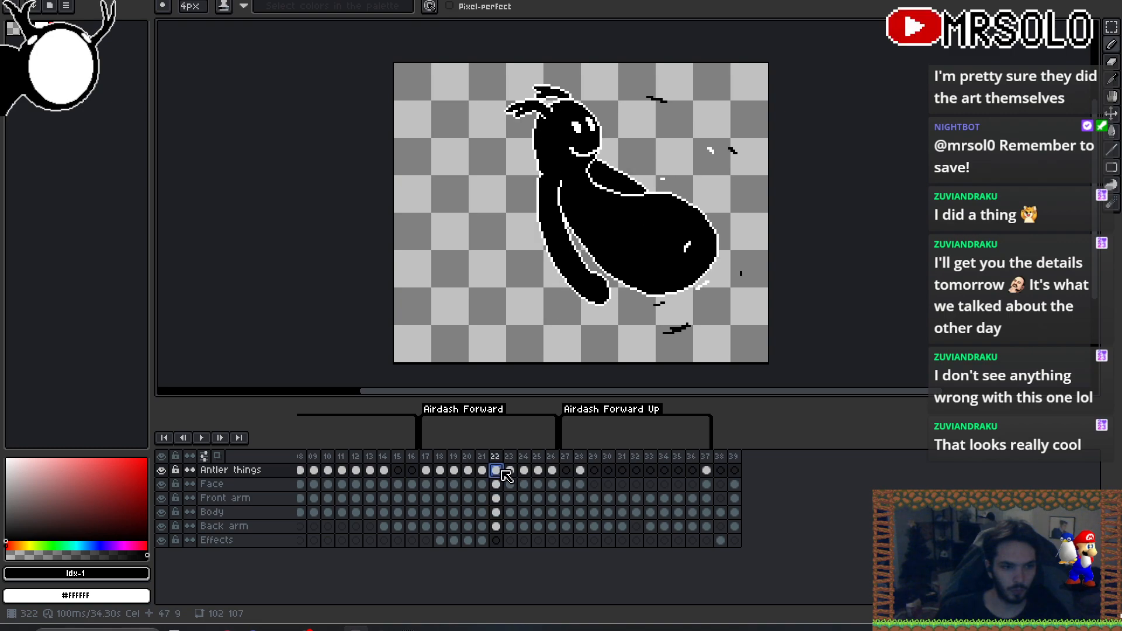
left_click(581, 472)
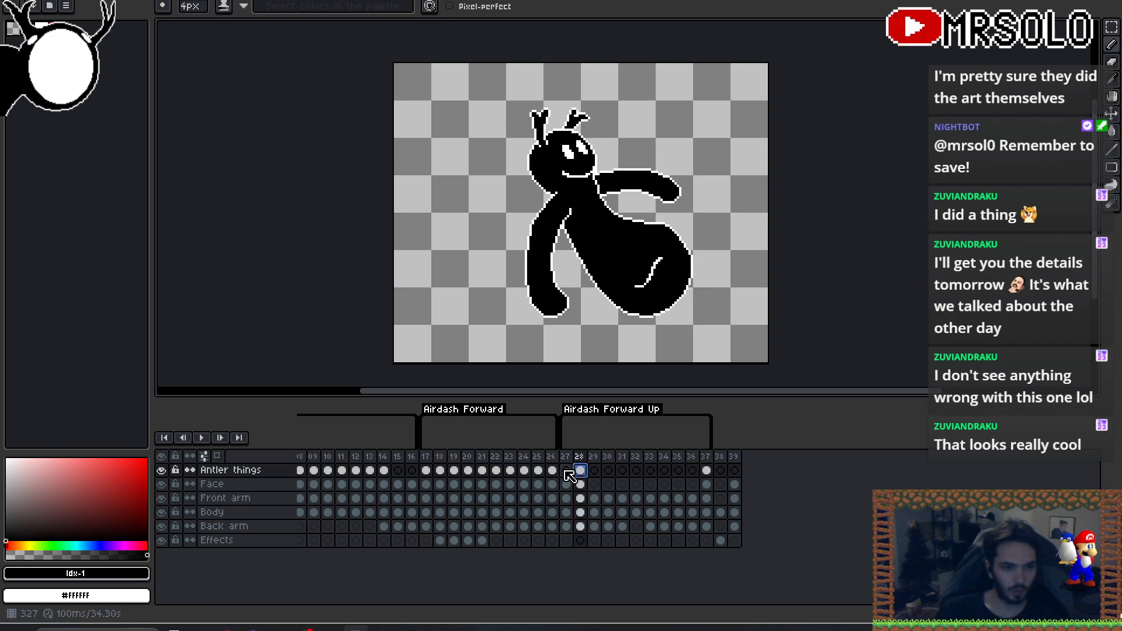
left_click(568, 472)
left_click(580, 471)
left_click(595, 471)
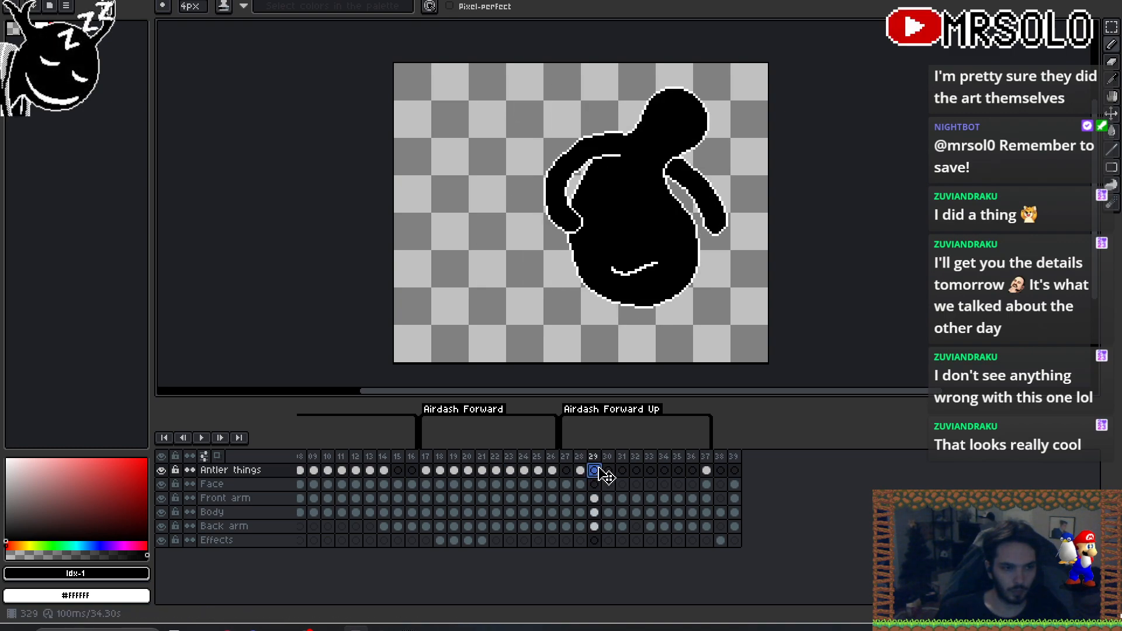
left_click(581, 471)
left_click(594, 471)
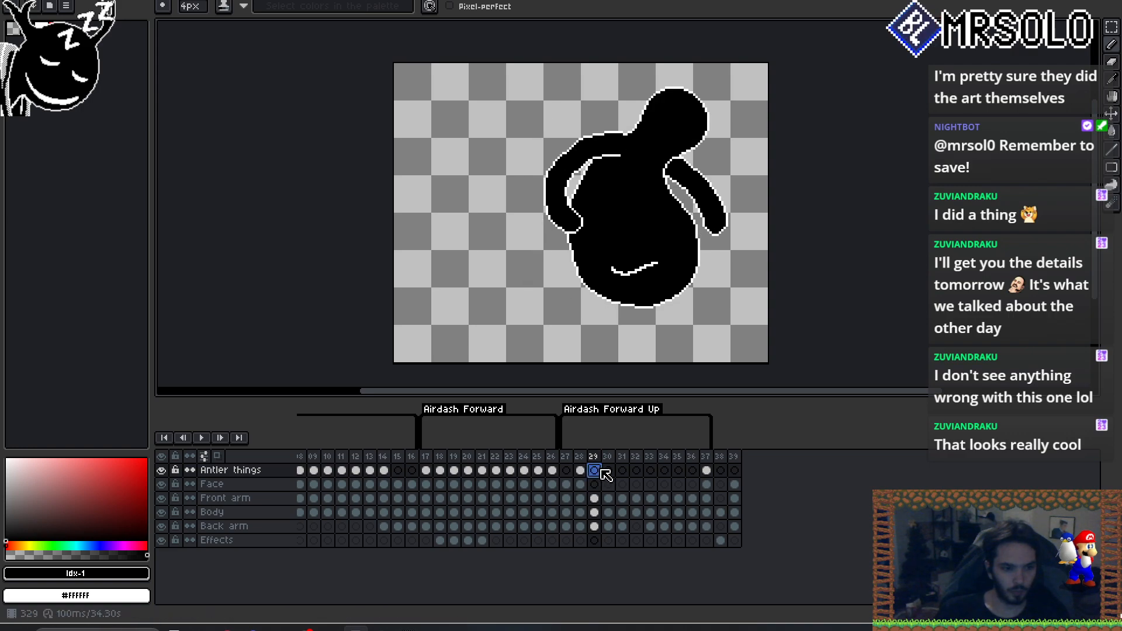
- Draw the near eye on frame 29 of the Face layer with the 1 px white Pencil, using frame 28 as reference
left_click(596, 485)
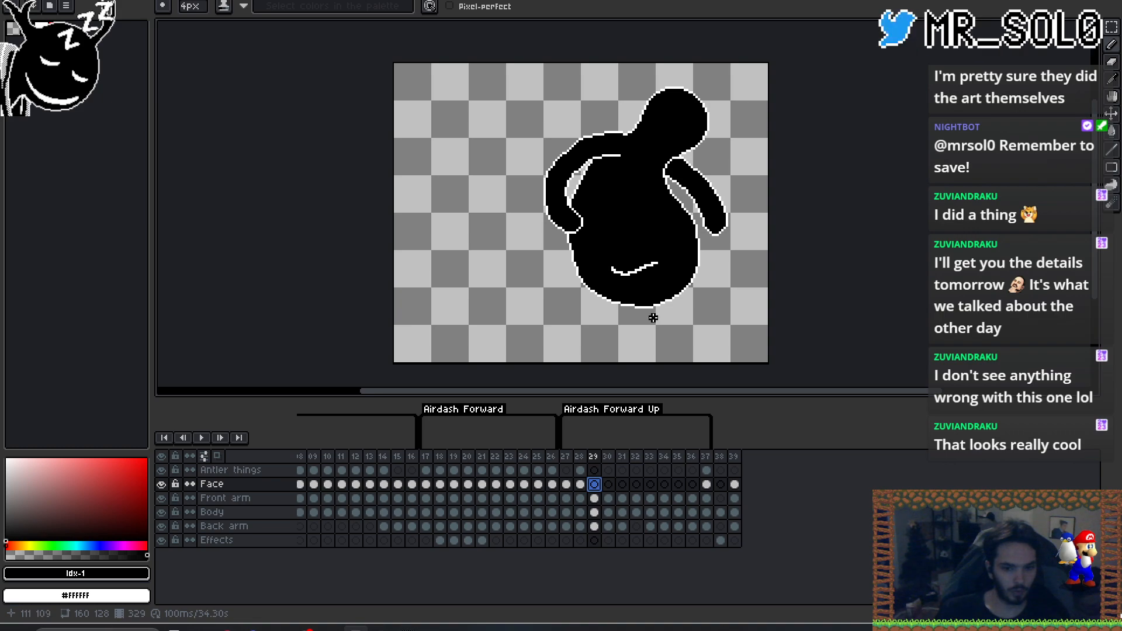
scroll(653, 323, "up", 3)
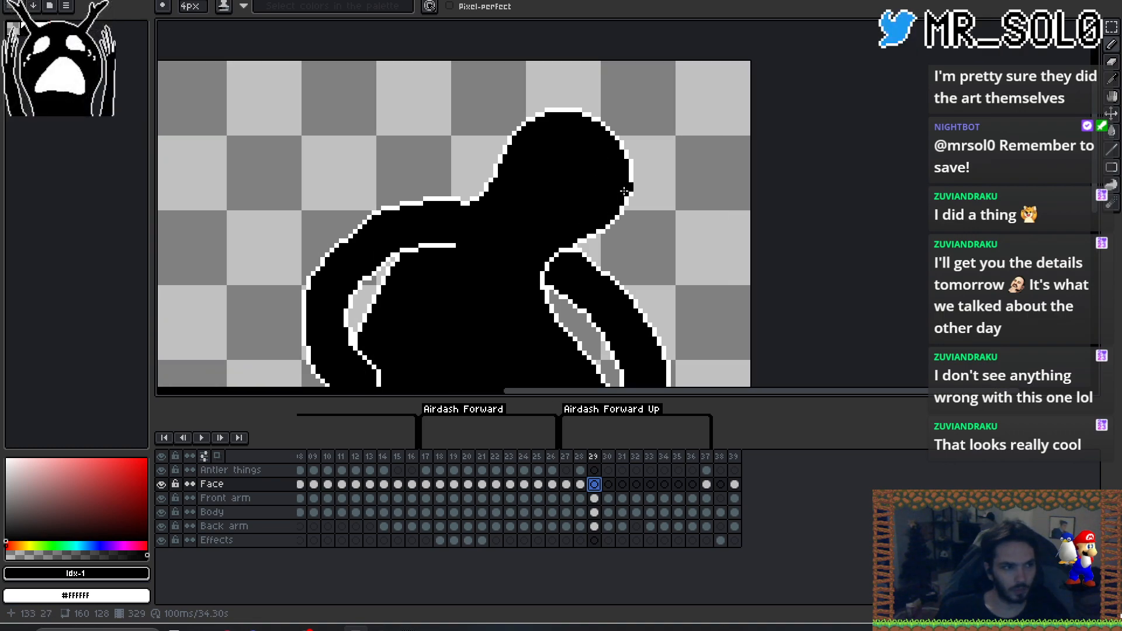
key("x")
key("minus")
key("minus")
key("minus")
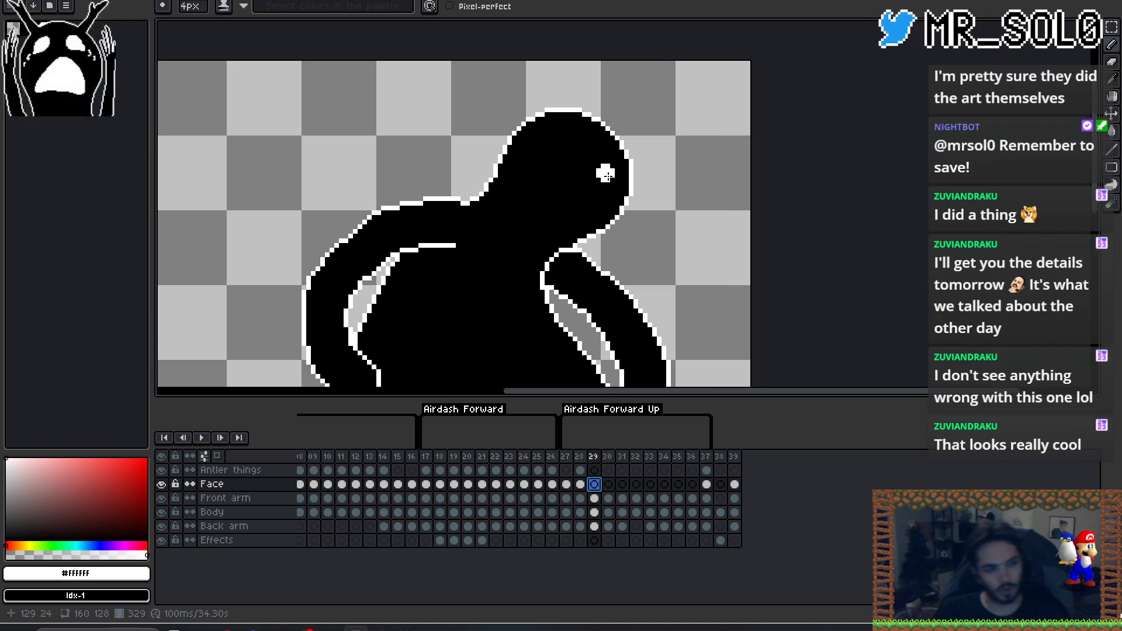
key("Left")
key("Right")
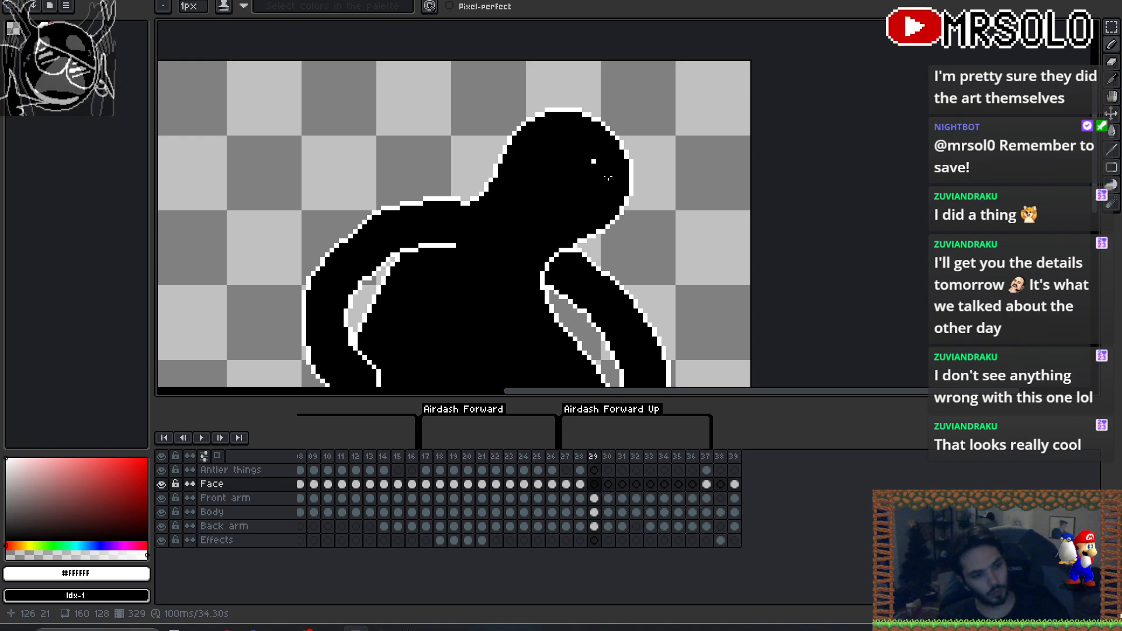
key("Left")
key("Right")
left_click_drag(589, 156, 585, 166)
key("ctrl+z")
left_click_drag(580, 154, 580, 162)
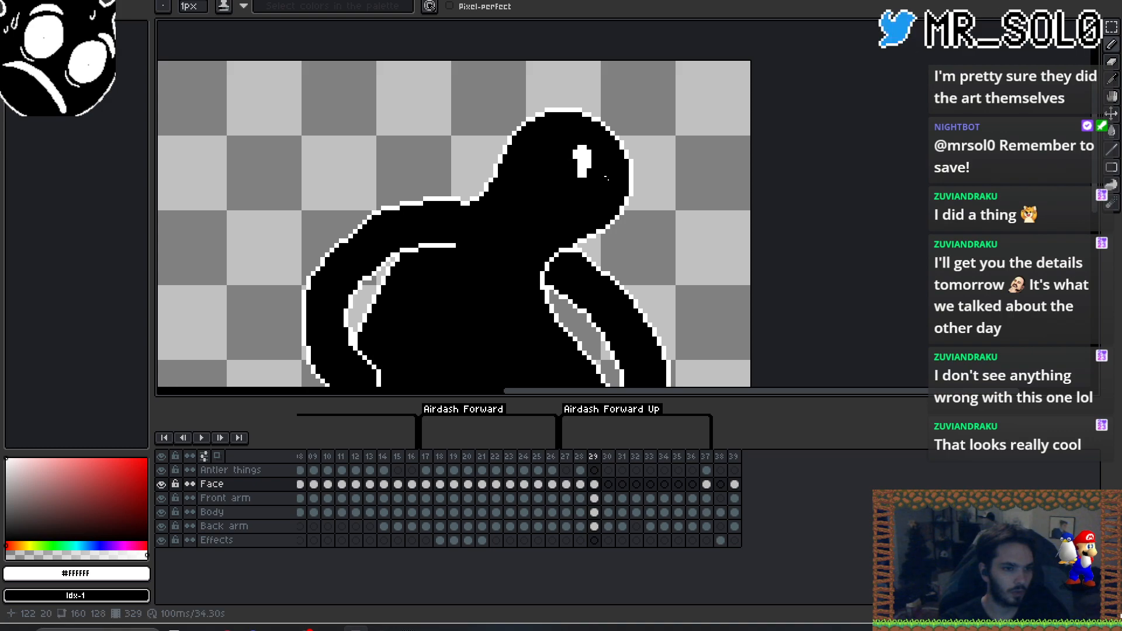
- Add the narrower far eye and a curved smile in white to the face on frame 29, checking against frame 28
left_click_drag(612, 157, 612, 166)
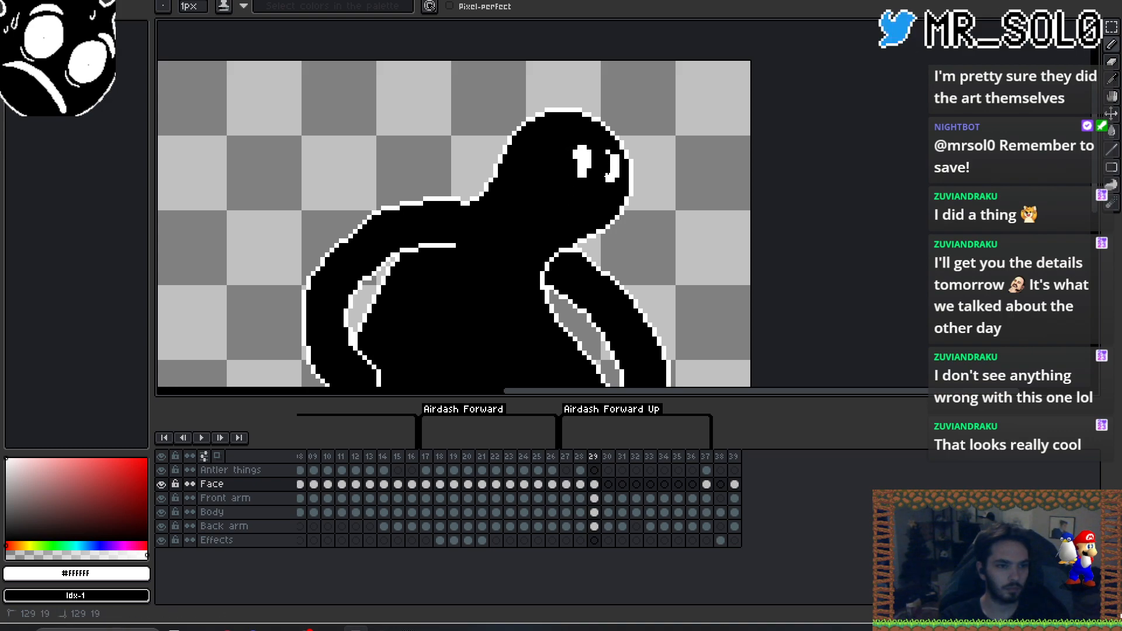
key("Left")
key("Right")
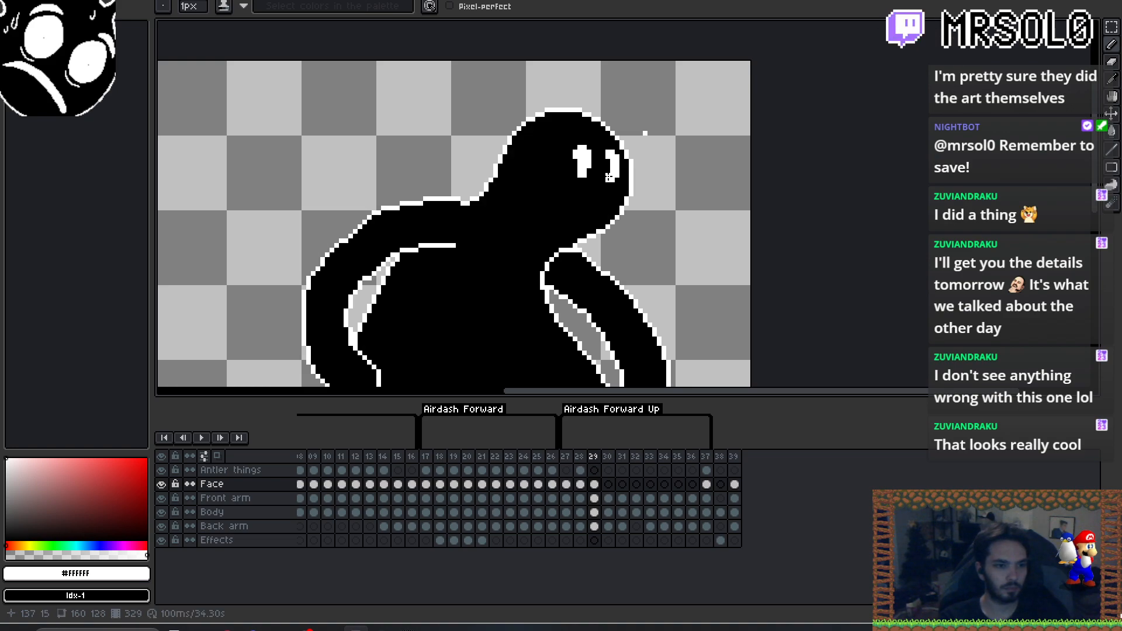
left_click_drag(561, 188, 589, 221)
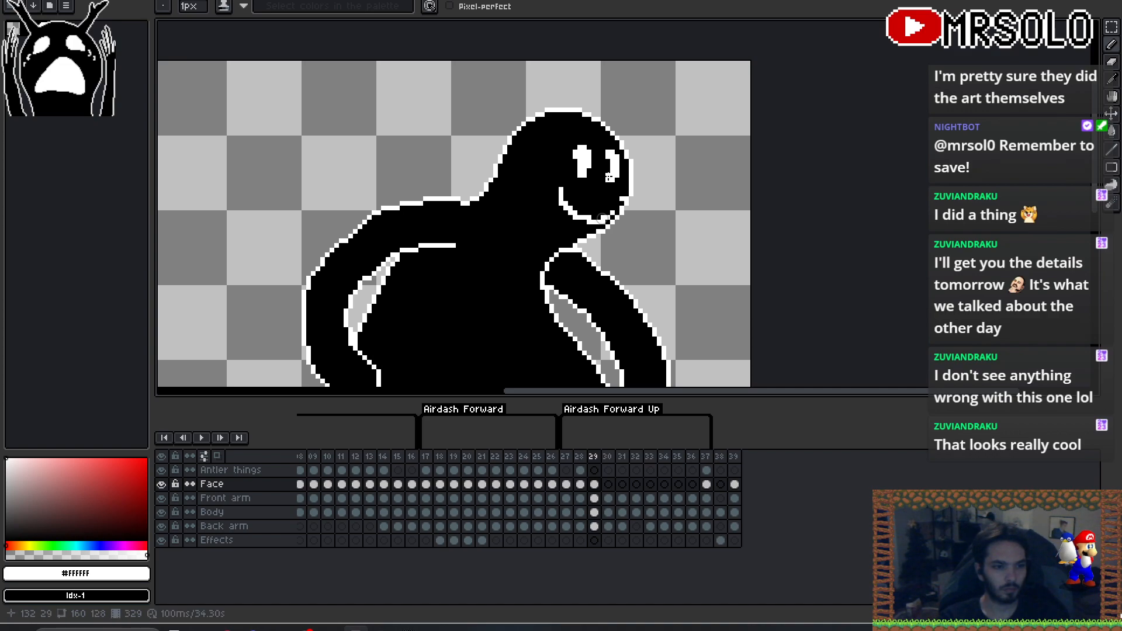
key("Left")
key("Right")
- Draw both eyes in white on the head on frame 30 of the Face layer, comparing their placement with frame 29
key("Right")
left_click_drag(655, 120, 685, 134)
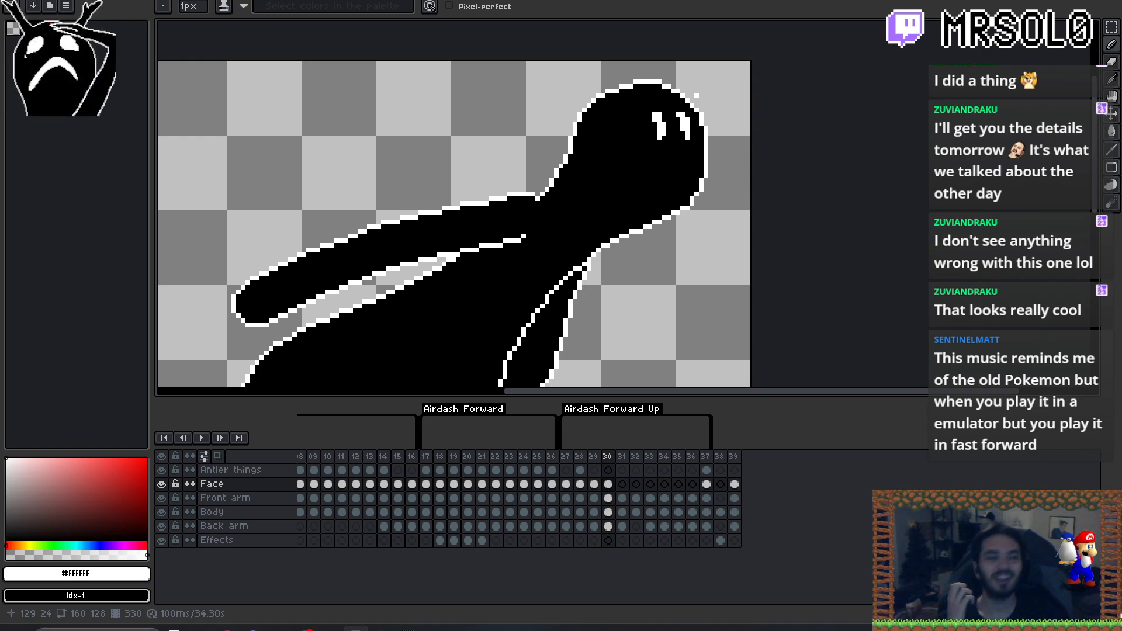
key("Left")
key("Right")
key("Left")
key("Right")
key("Left")
key("Right")
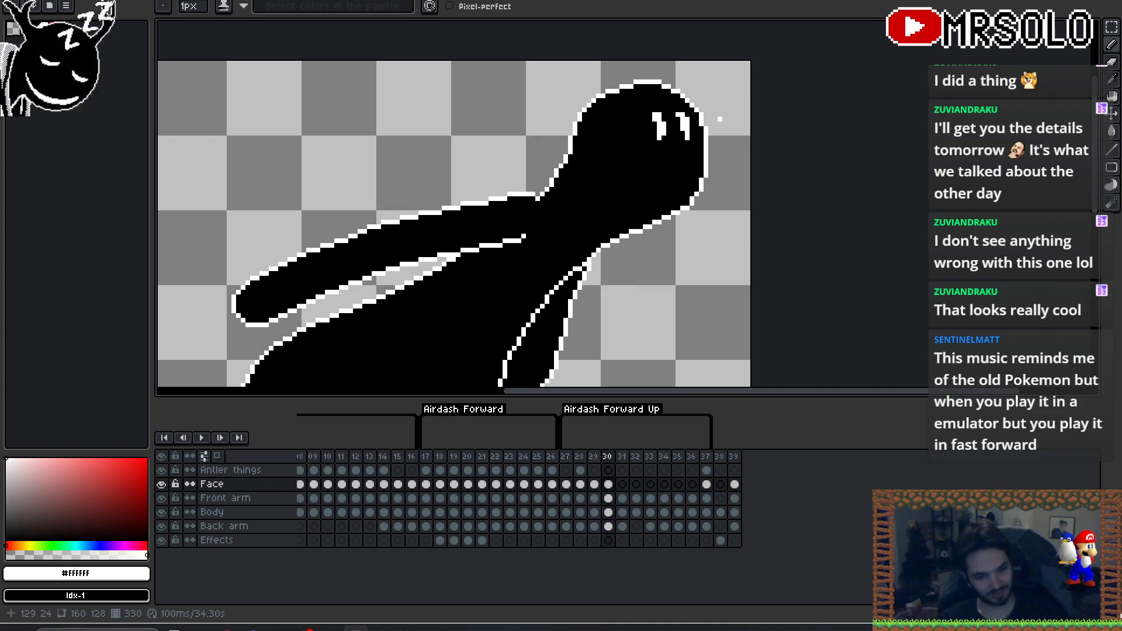
key("Left")
key("Right")
left_click(641, 157)
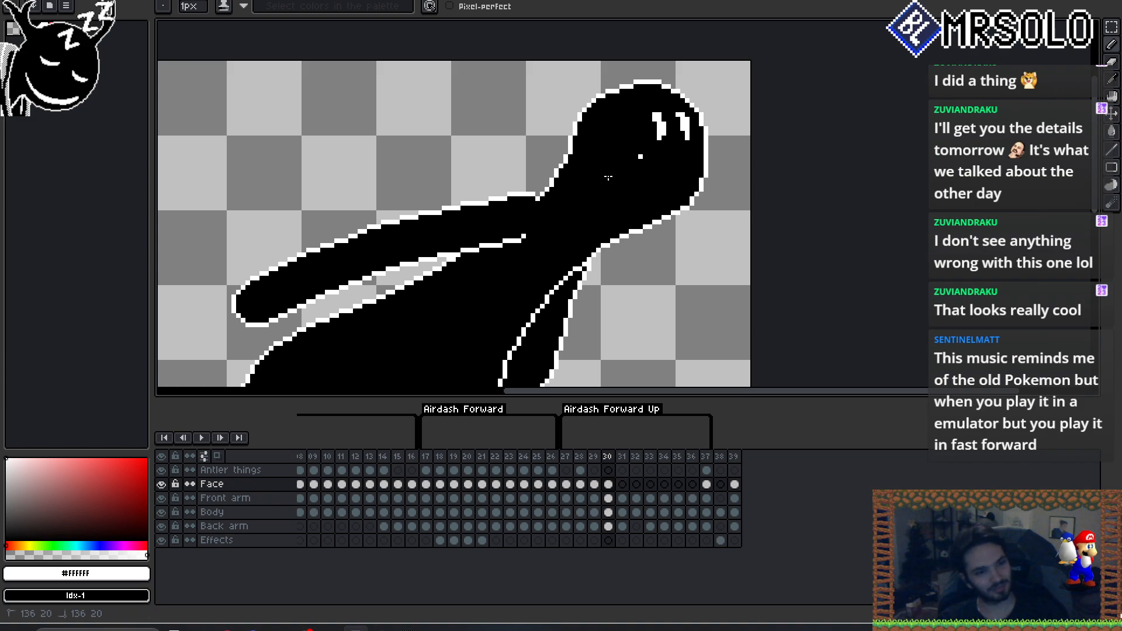
left_click_drag(692, 185, 706, 171)
key("ctrl+z")
key("ctrl+z")
key("ctrl+z")
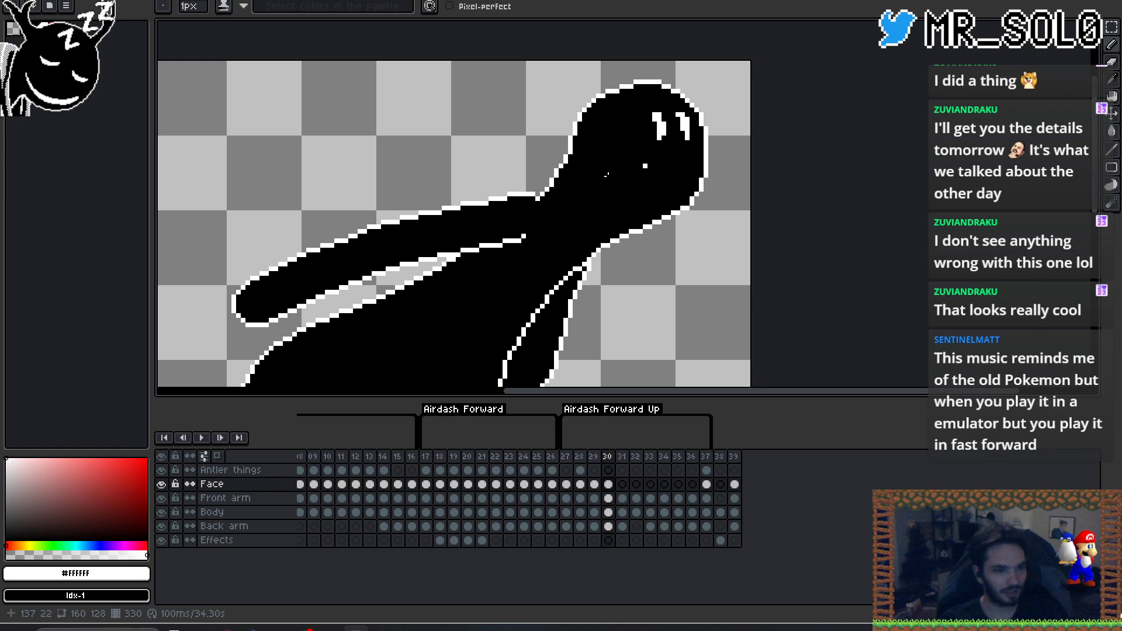
- Draw a curved white smile reaching the head's edge on frame 30 of the Face layer, comparing it with frame 29
left_click_drag(635, 160, 664, 184)
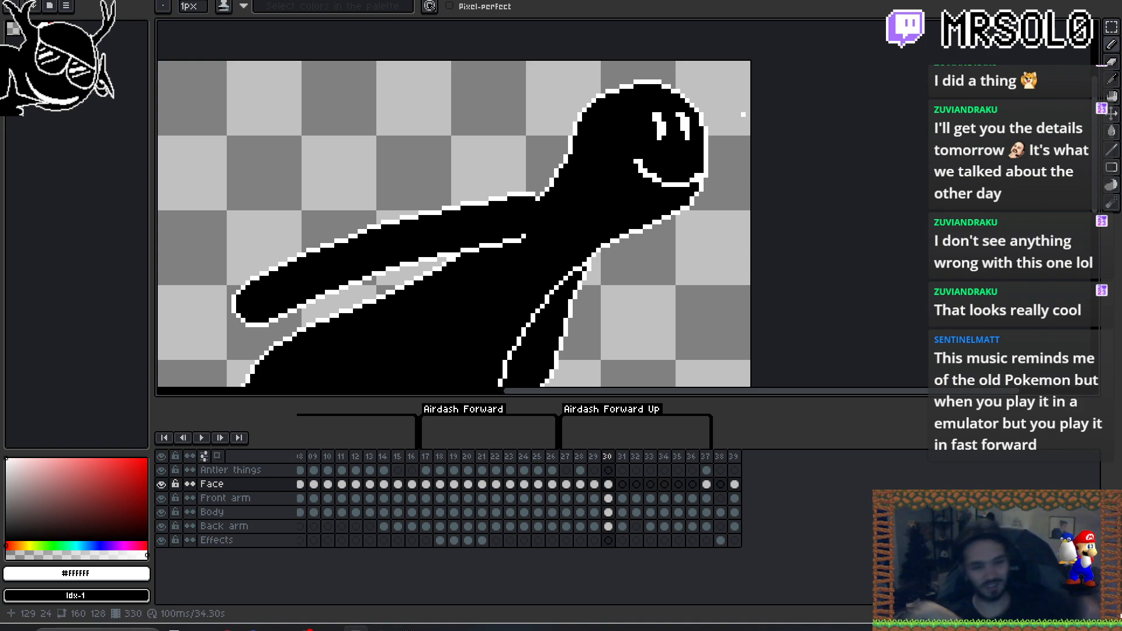
key("Left")
key("Right")
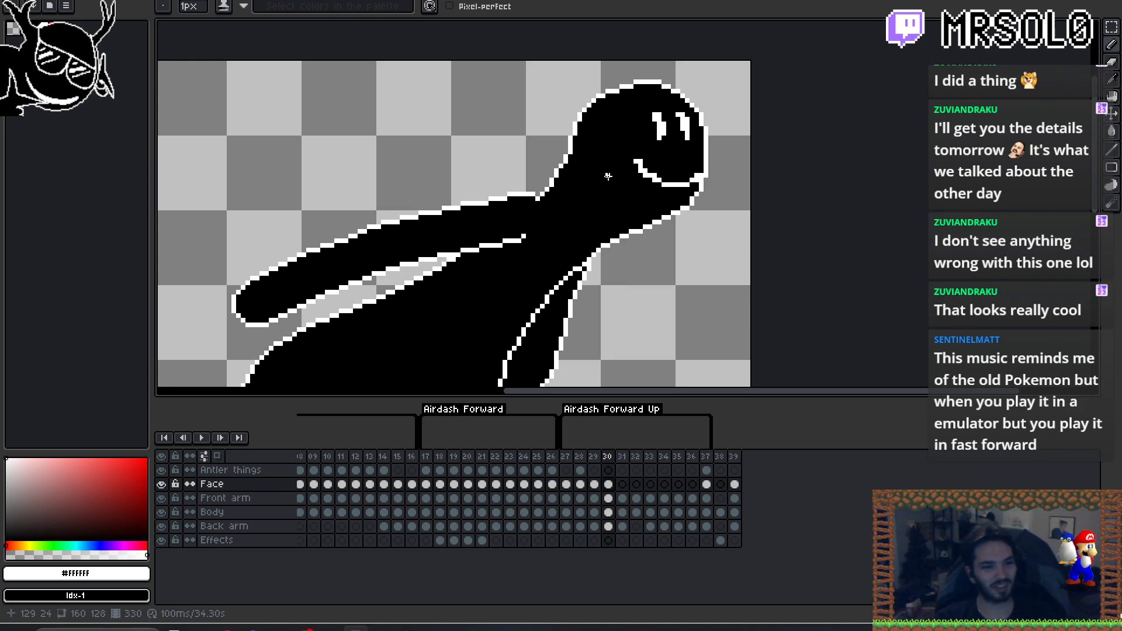
key("Left")
key("Right")
key("Left")
key("Right")
key("Left")
key("Right")
- Draw the near eye in white on the head on frame 31 of the Face layer, using frame 30 as reference
key("Right")
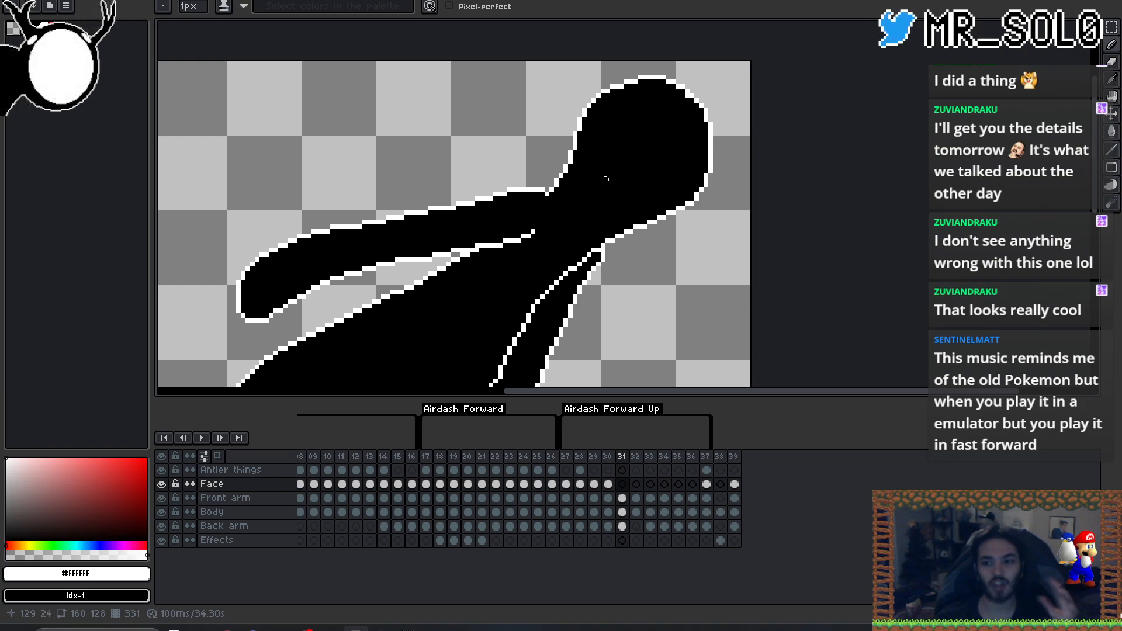
key("Left")
key("Right")
key("Left")
key("Right")
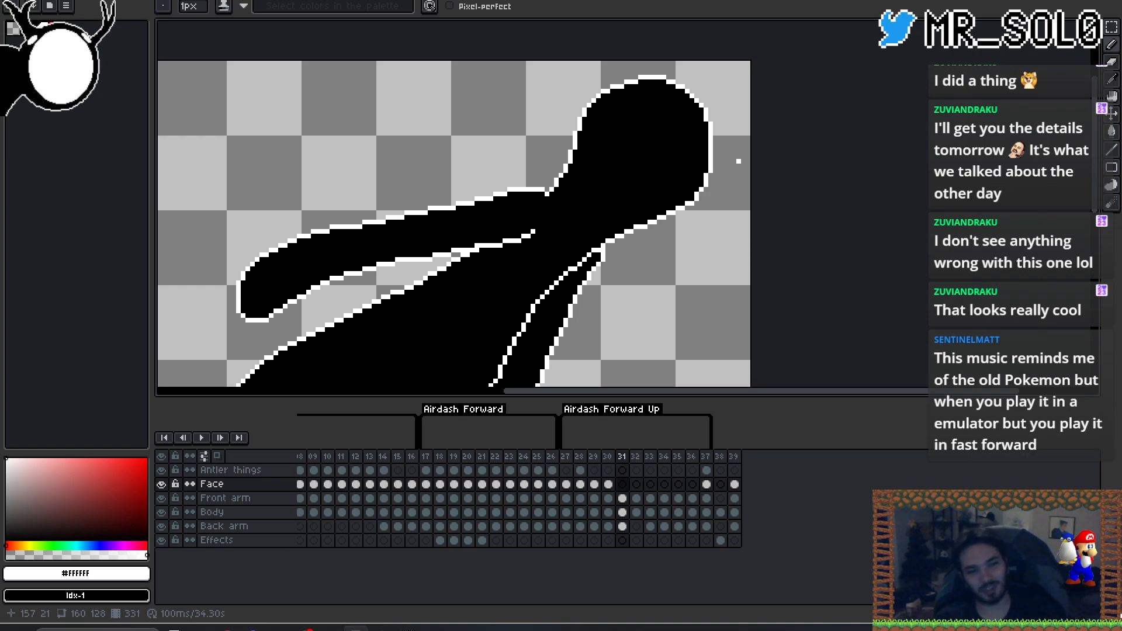
key("Left")
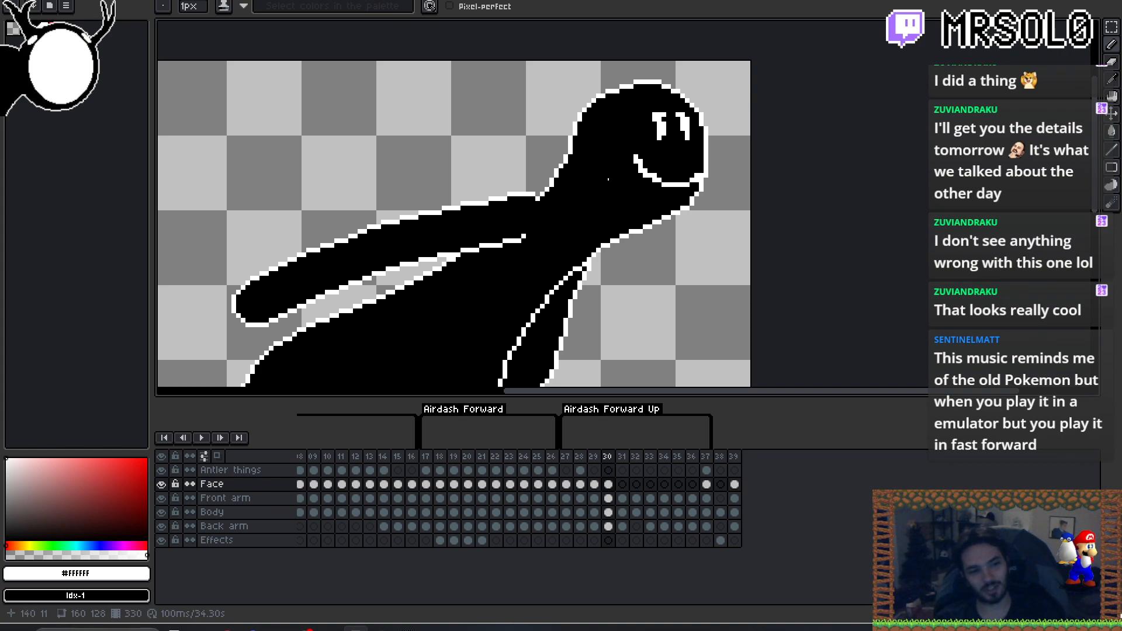
key("Right")
mouse_move(669, 123)
left_mouse_down()
mouse_move(664, 111)
mouse_move(664, 122)
left_mouse_up()
key("Left")
key("Right")
key("Left")
key("Right")
key("Left")
key("Right")
key("Left")
key("Right")
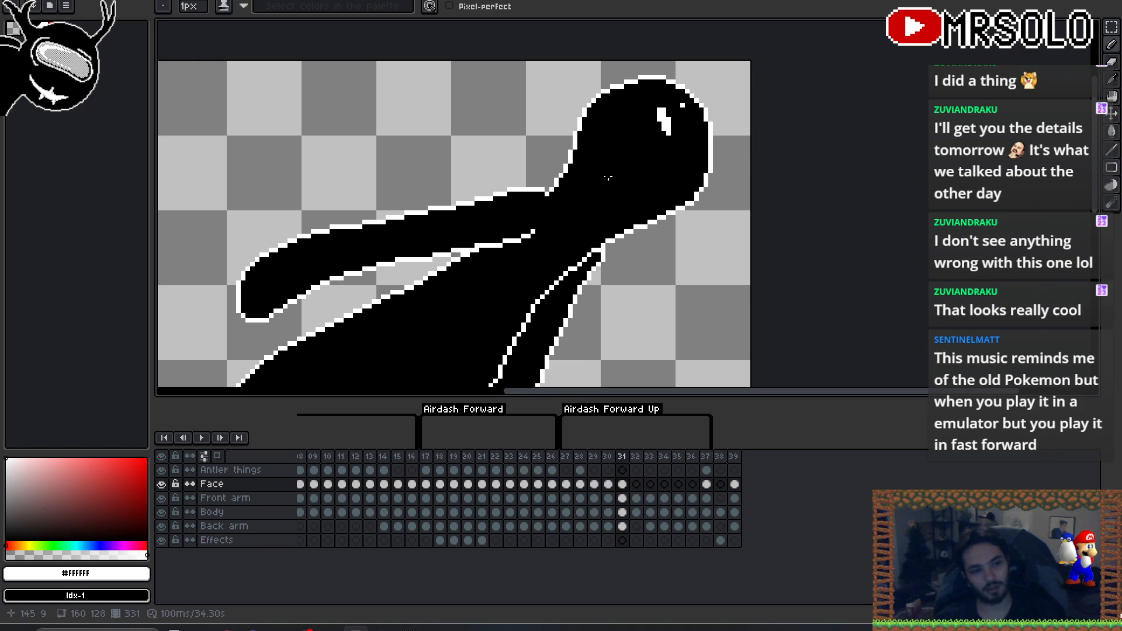
- Draw the far eye in white on frame 31 and refine its slanted shape, checking its placement against frame 30
left_click_drag(683, 108, 692, 117)
key("Left")
key("Right")
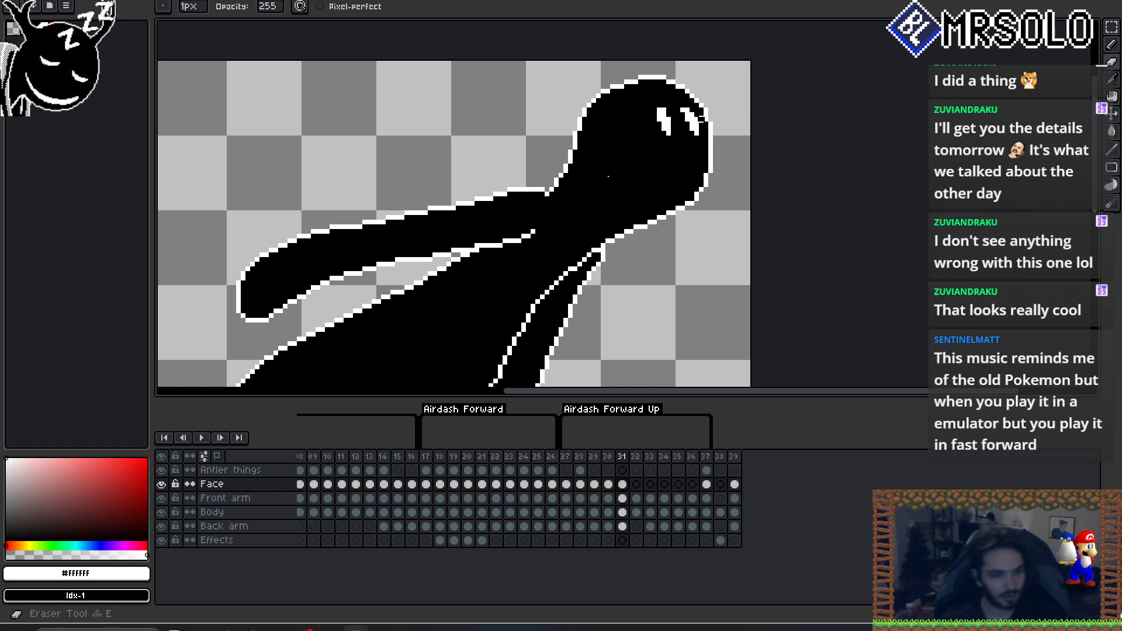
key("b")
left_click_drag(687, 124, 692, 134)
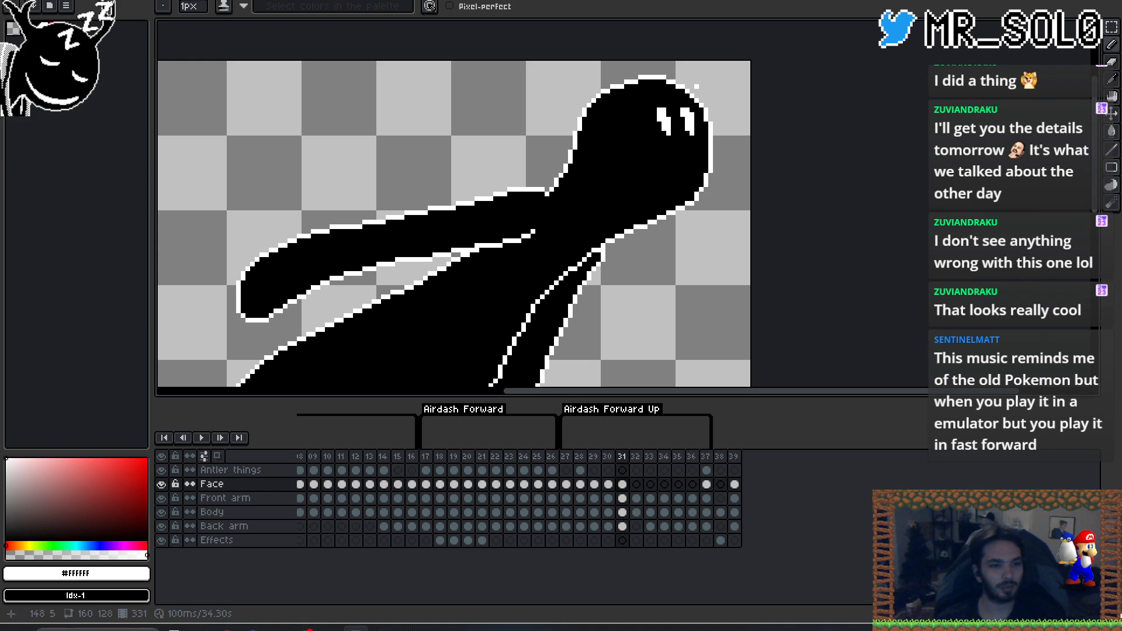
key("Left")
key("Right")
key("Left")
key("Right")
key("Left")
key("Right")
- Copy the smile from frame 30 onto frame 31 of the Face layer and shift it slightly up and right to fit the head
key("Left")
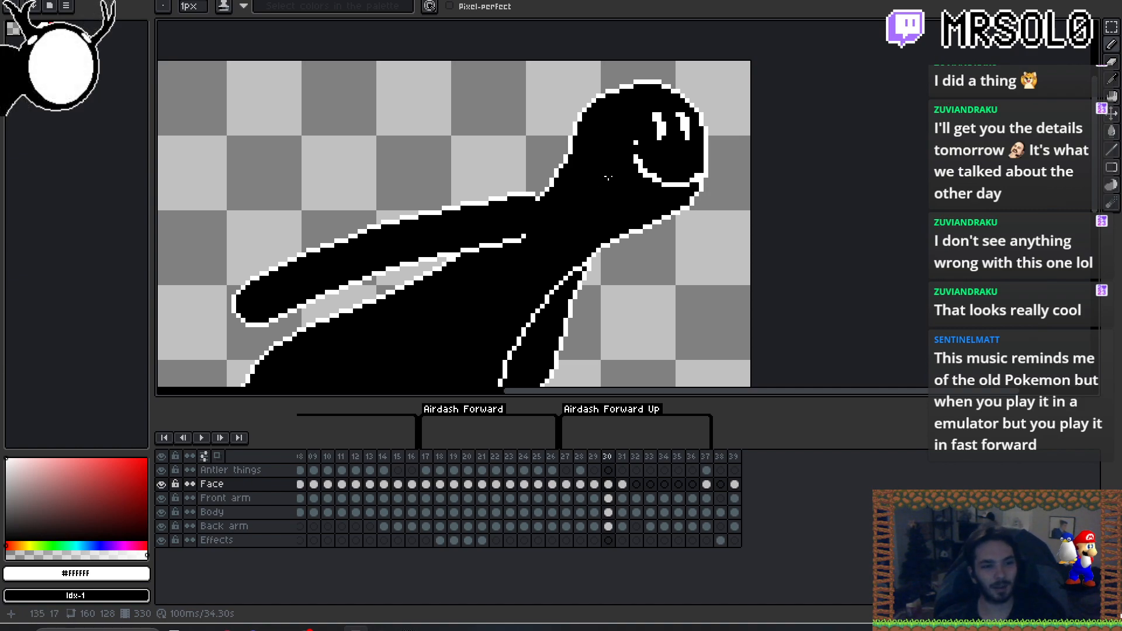
key("Right")
key("Left")
key("Right")
key("Left")
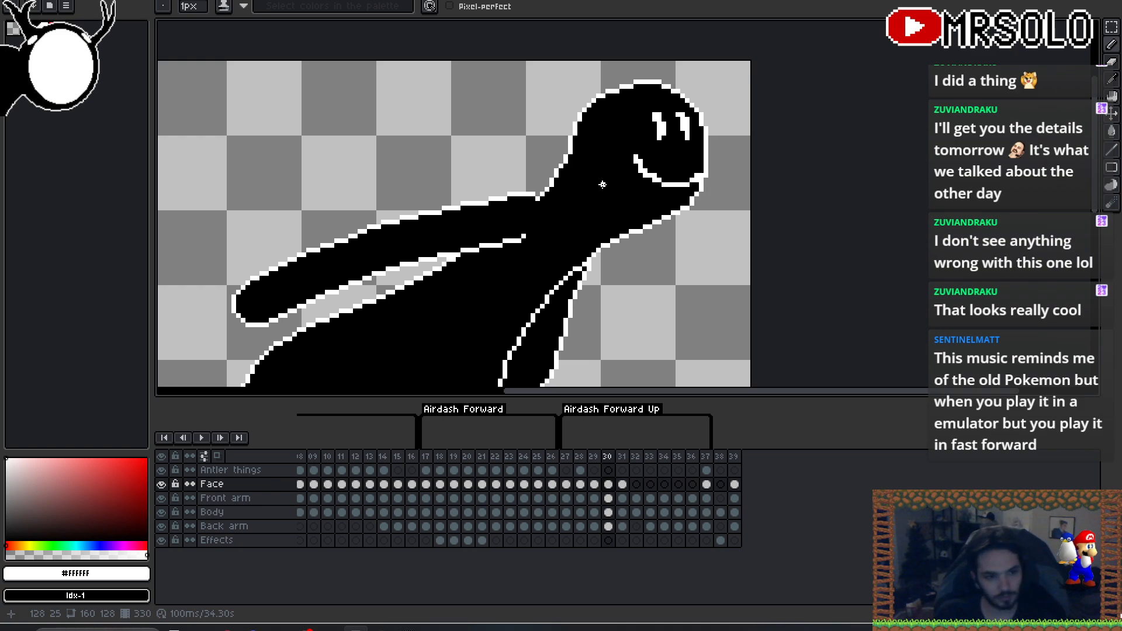
key("m")
left_click_drag(626, 146, 731, 195)
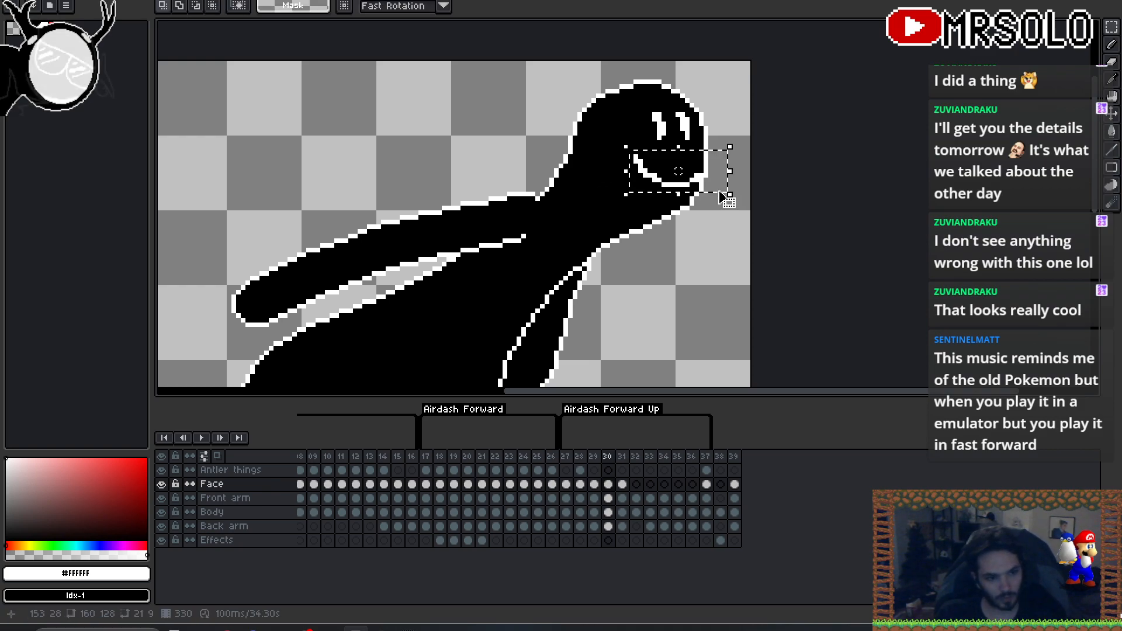
key("Right")
key("ctrl+v")
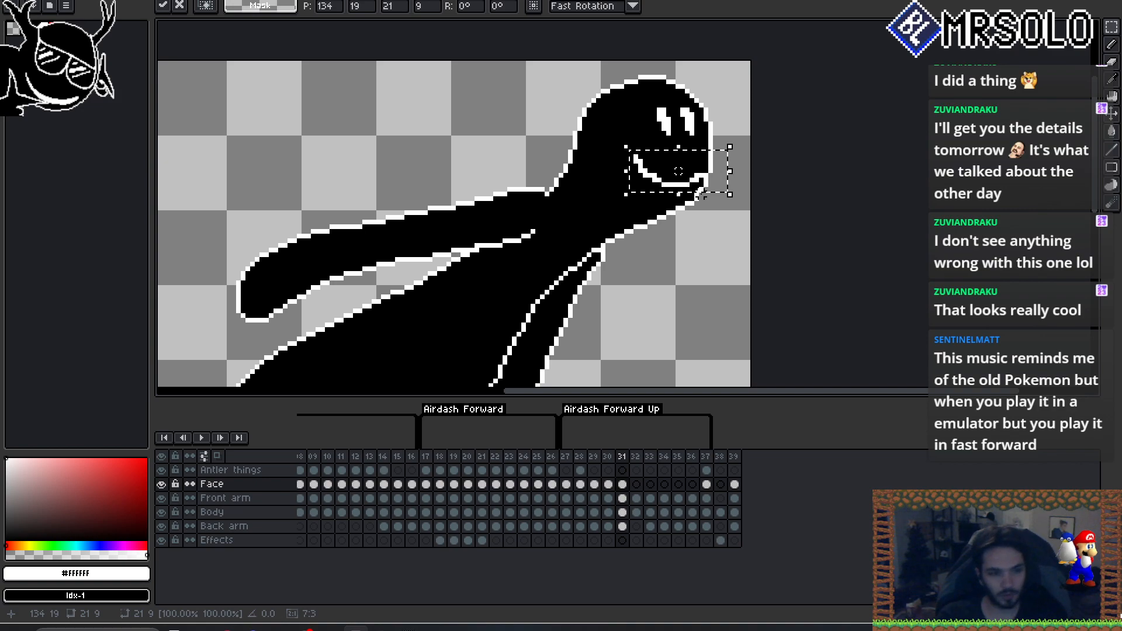
left_click(715, 269)
key("Left")
key("Right")
key("Left")
key("Right")
key("Left")
key("Right")
key("Left")
key("Right")
key("Left")
key("Right")
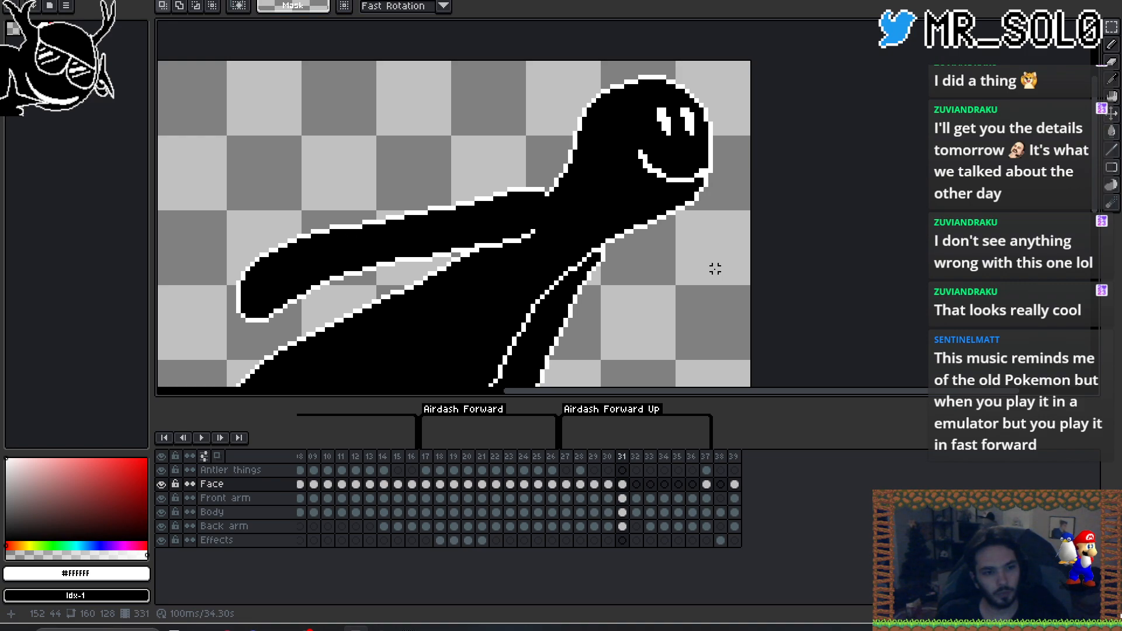
- Turn on onion skinning and draw both eyes in white on the head on frame 32 of the Face layer with the Pencil
key("Right")
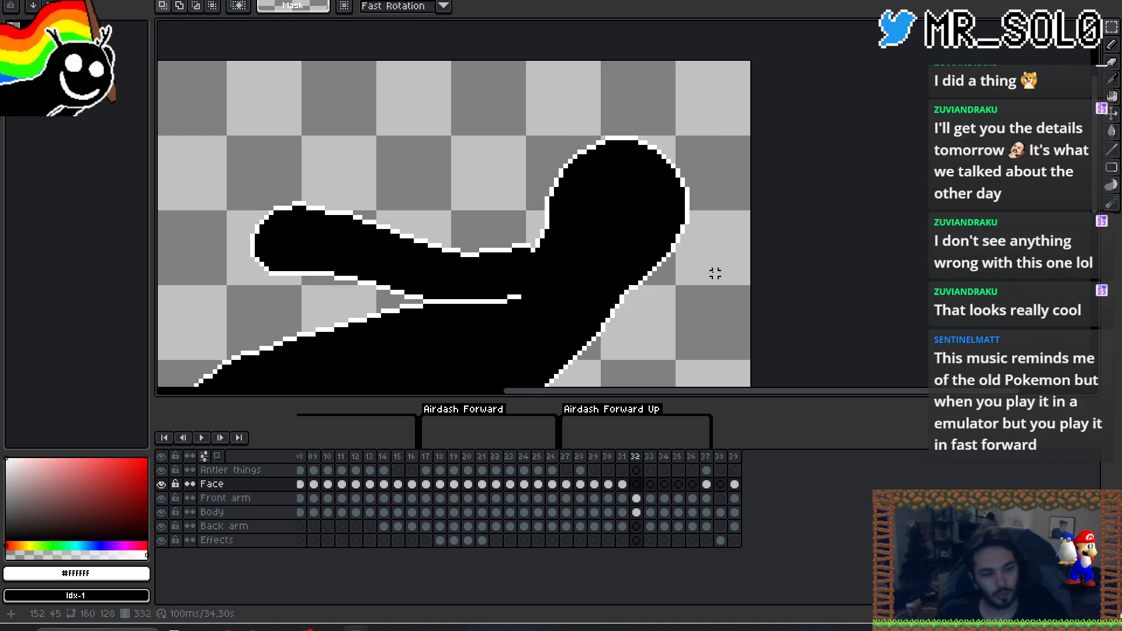
scroll(706, 264, "down", 2)
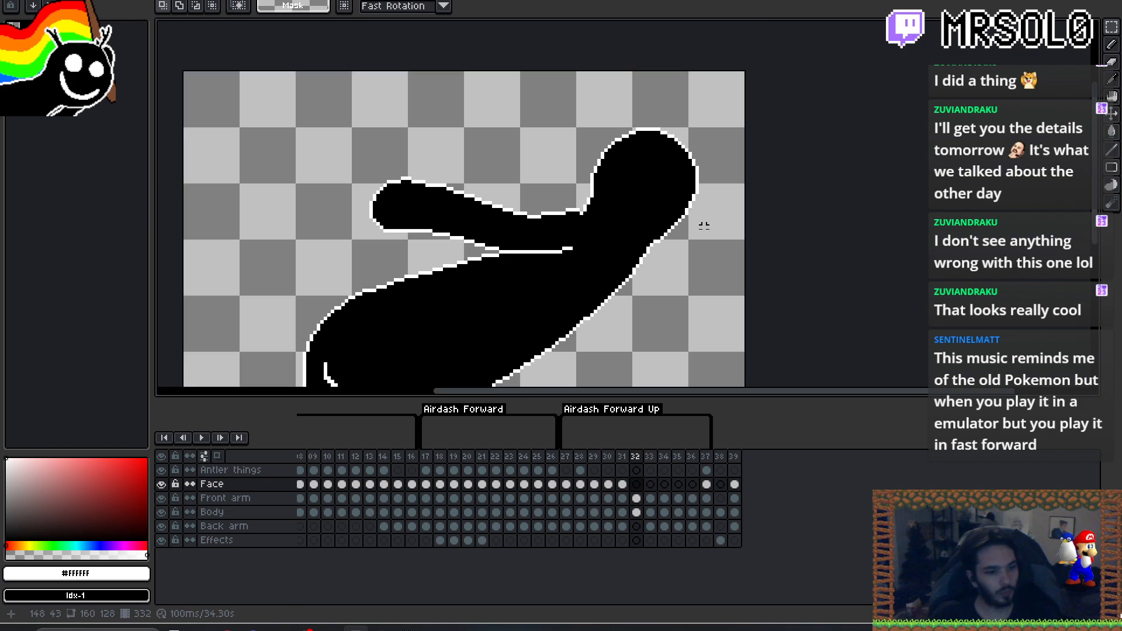
key("b")
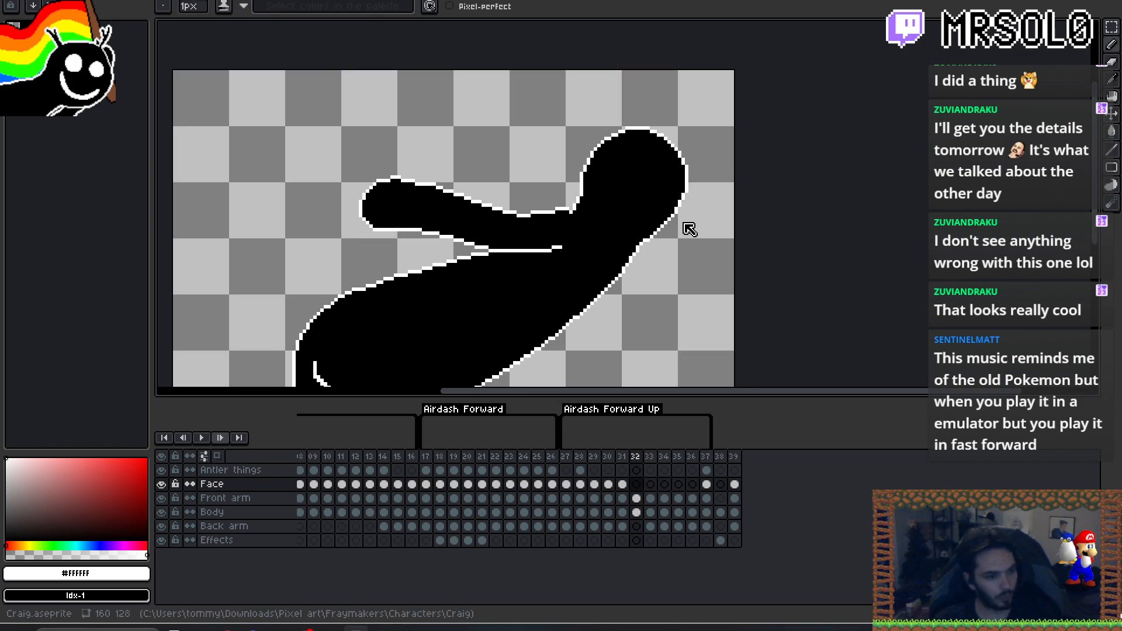
key("F3")
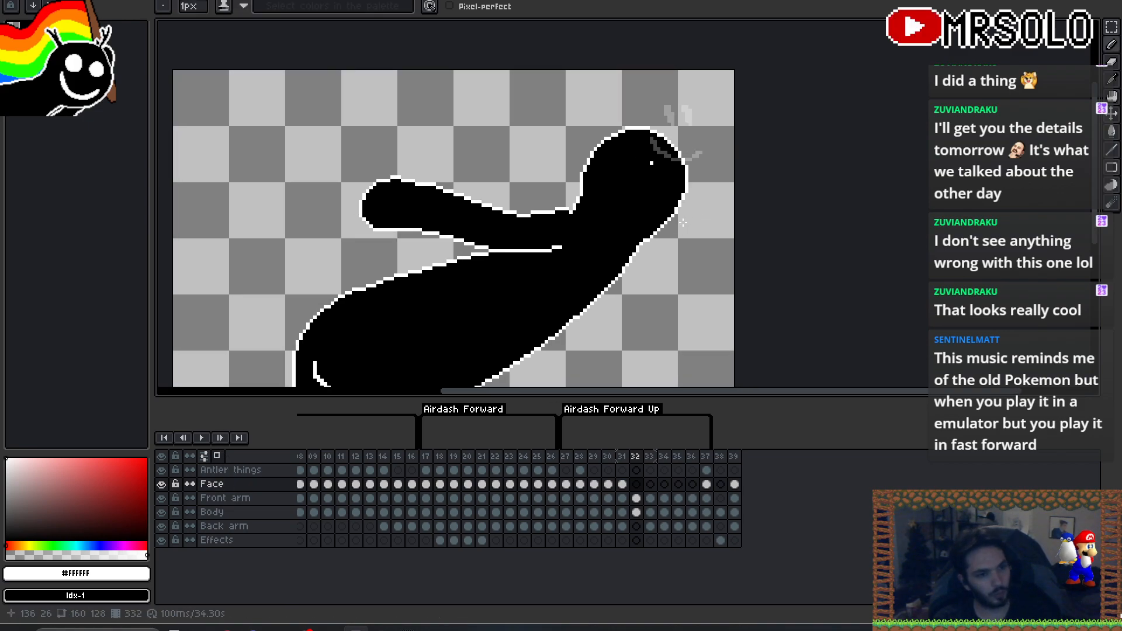
mouse_move(652, 174)
left_mouse_down()
mouse_move(650, 164)
mouse_move(673, 174)
left_mouse_up()
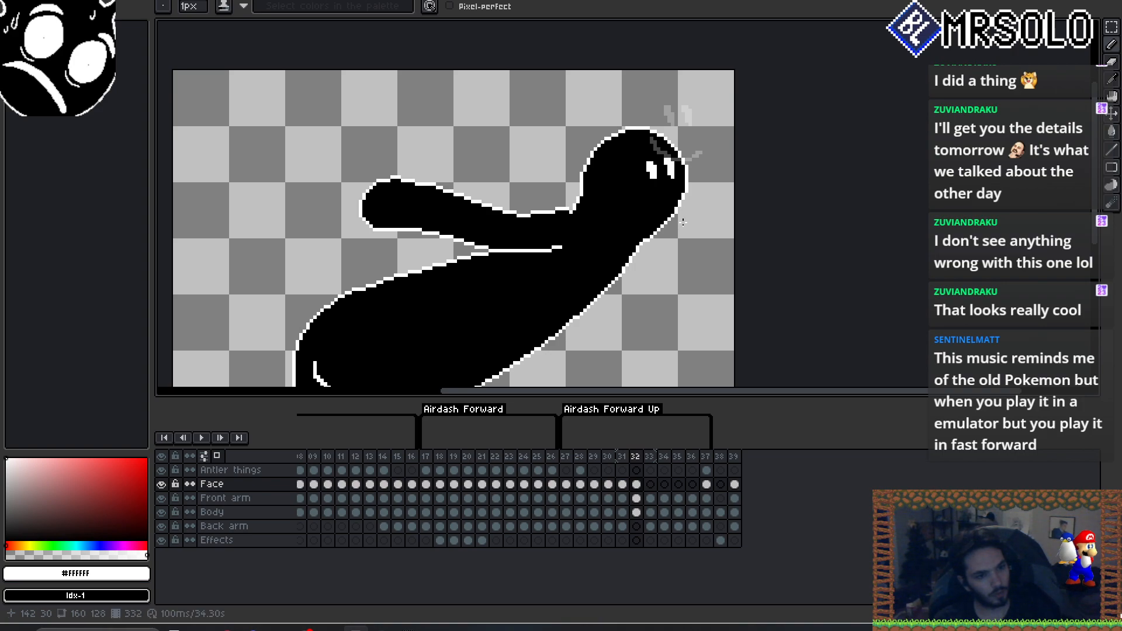
- Draw a curved white smile below the eyes on frame 32, checking it against the neighbouring frames
mouse_move(634, 195)
left_mouse_down()
mouse_move(653, 208)
mouse_move(680, 204)
left_mouse_up()
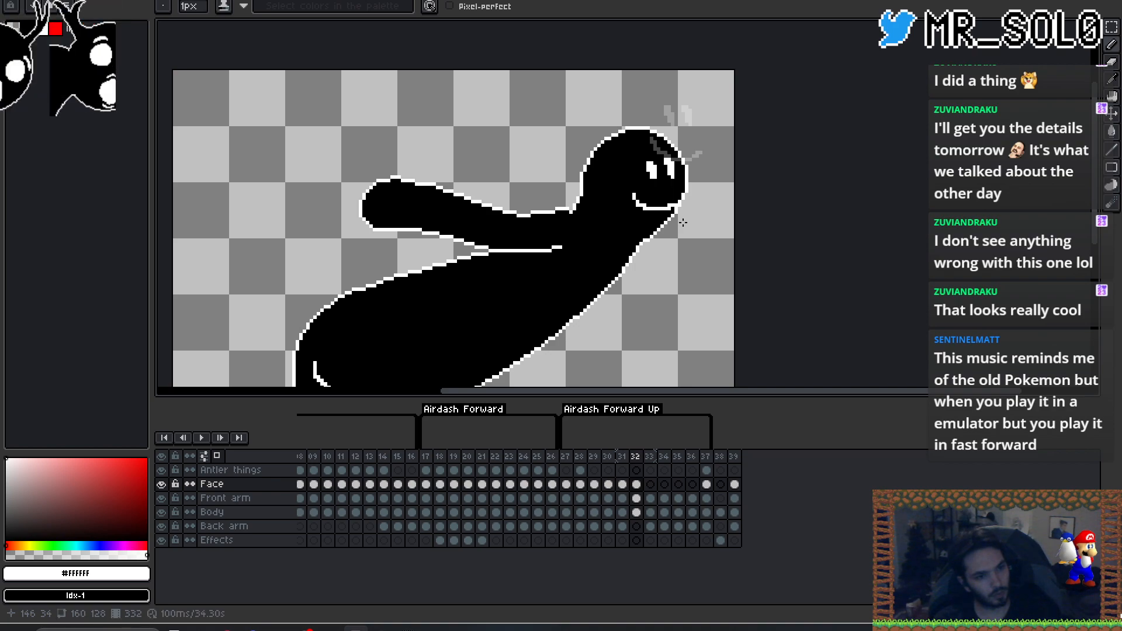
key("Left")
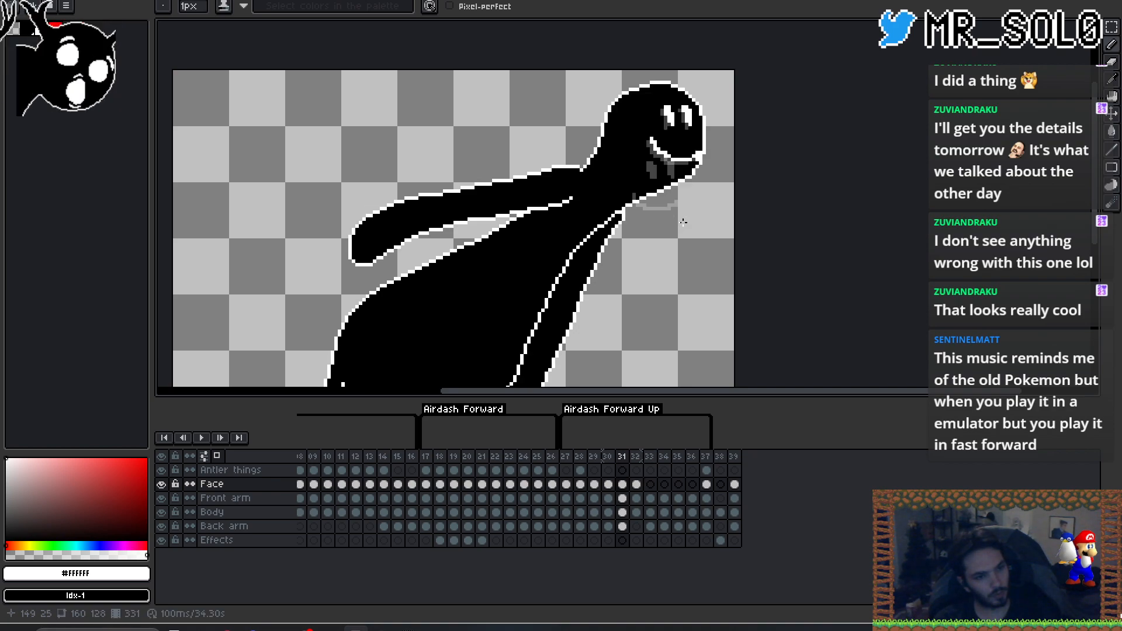
key("Right")
key("Right")
key("Left")
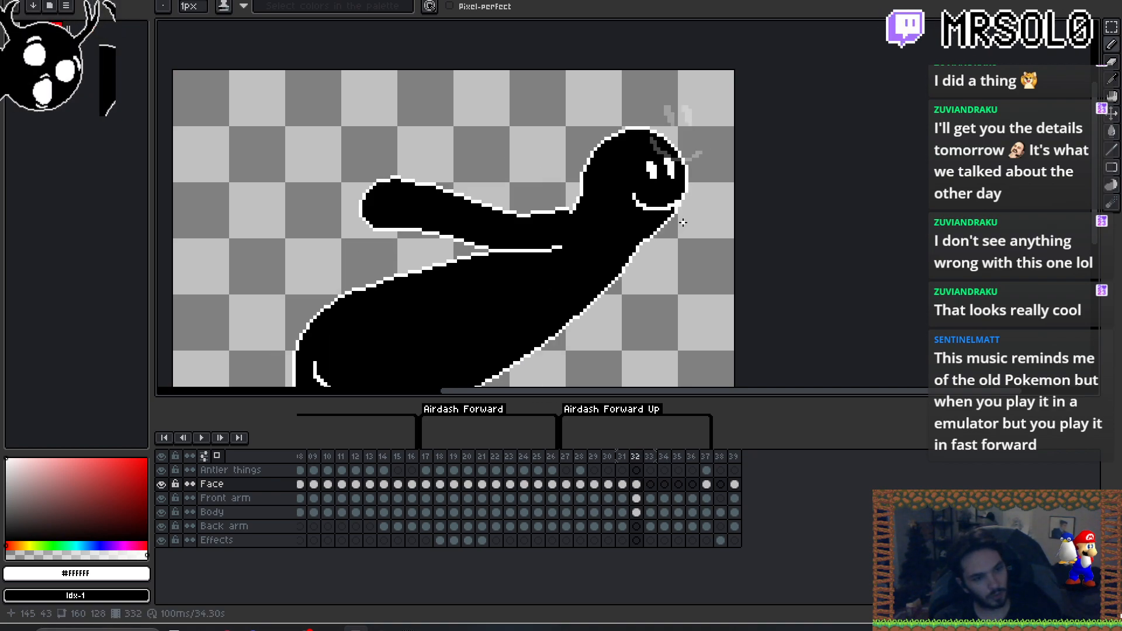
- Draw both eyes and a curved smile in white low on the head on frame 33 of the Face layer
key("Right")
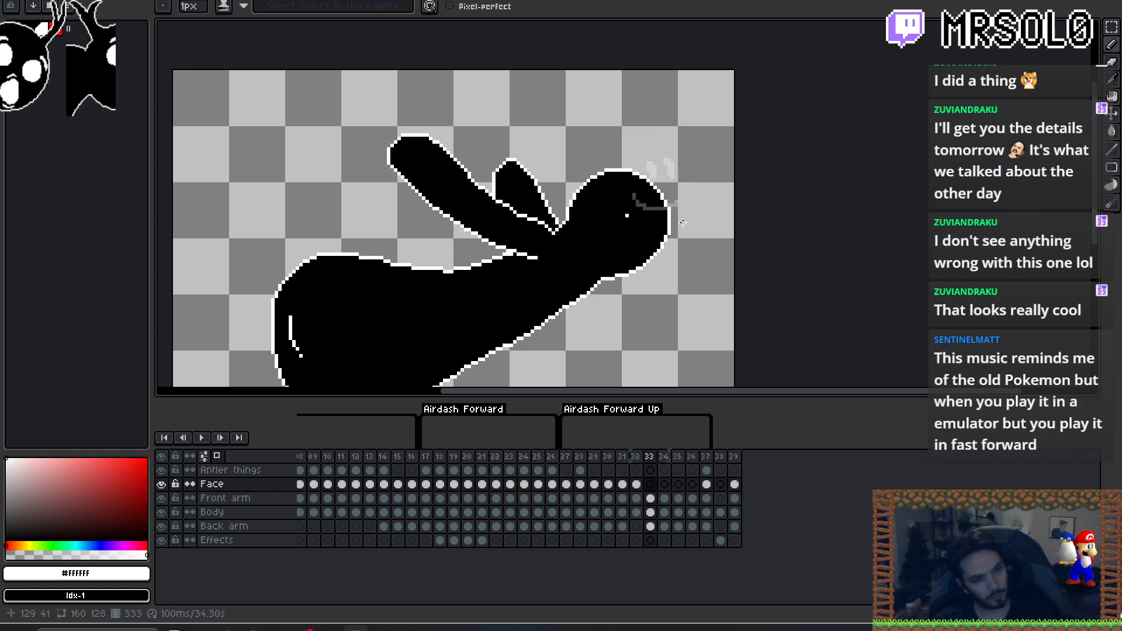
left_click_drag(631, 216, 638, 219)
left_click(652, 223)
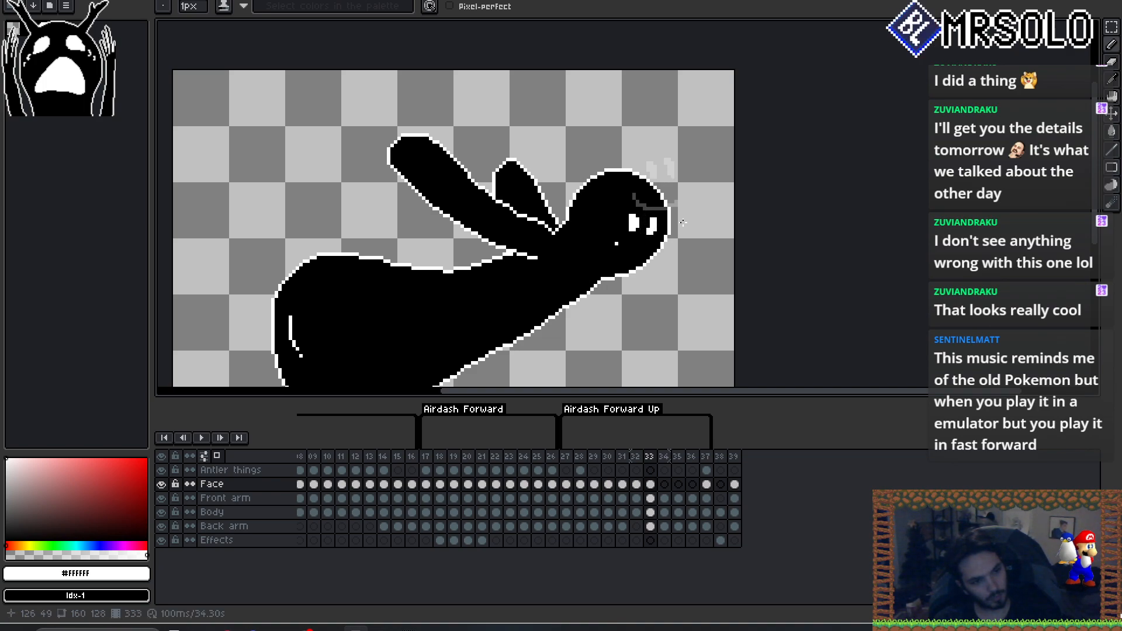
left_click_drag(609, 237, 617, 254)
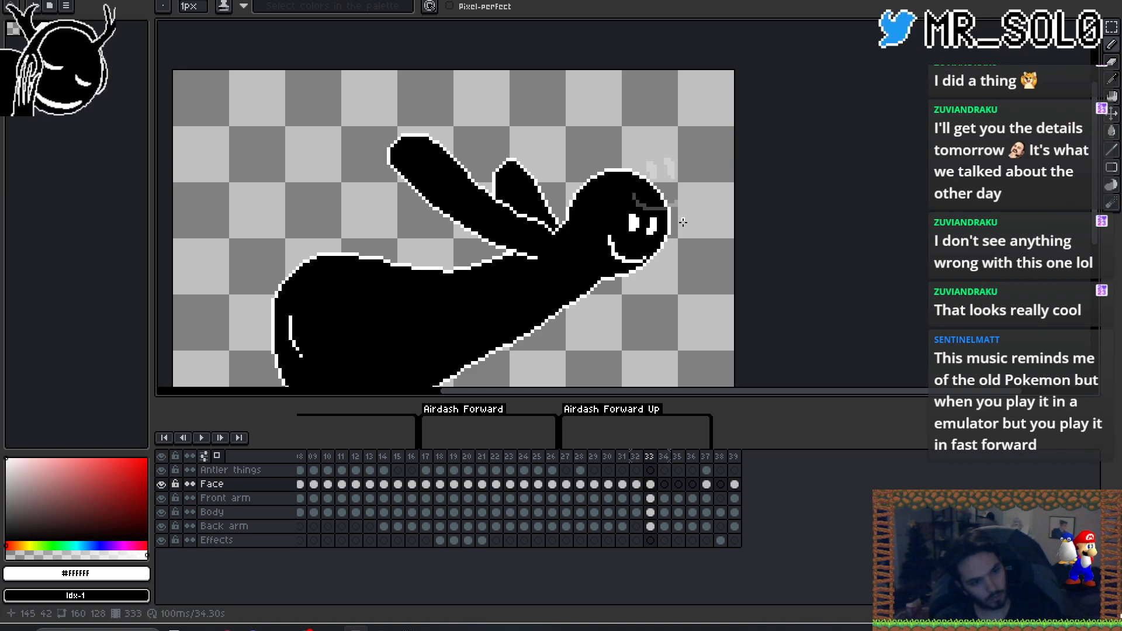
key("Left")
key("Right")
- Draw the frown and both slanted eyes in white on frame 36 of the Face layer, using frame 37's onion skin as a guide
key("Right")
key("Right")
key("Right")
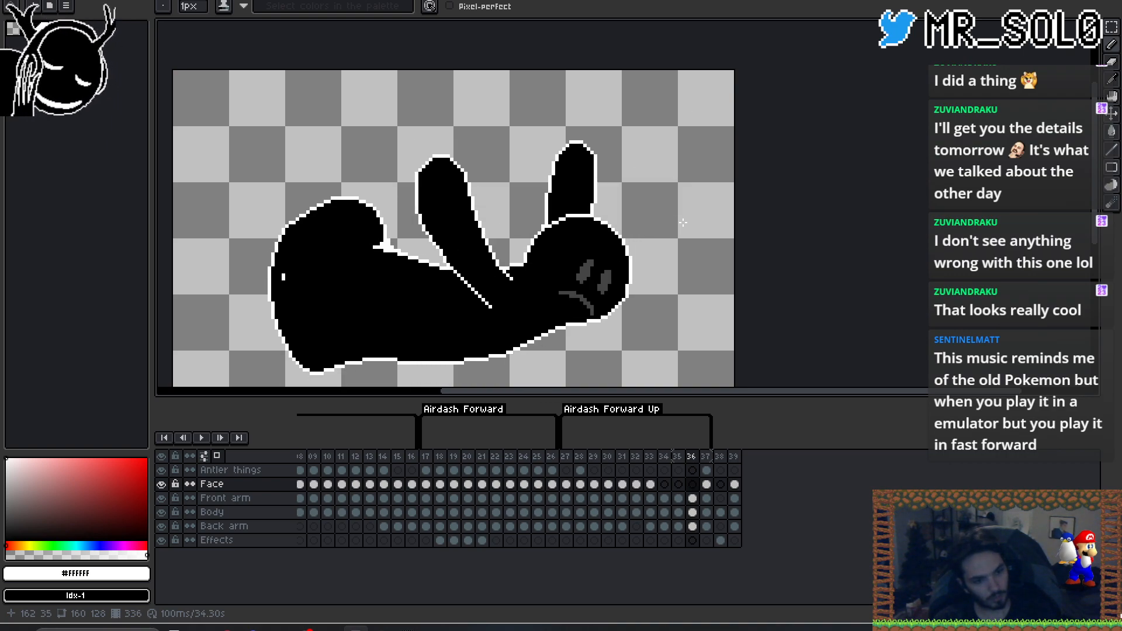
key("Right")
key("Left")
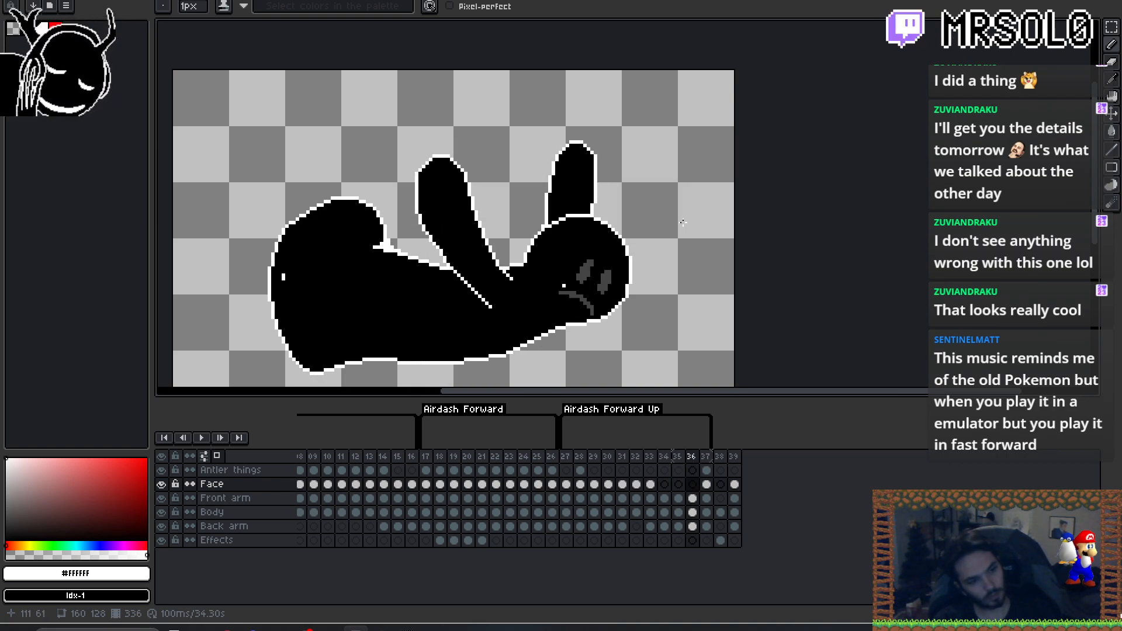
left_click_drag(591, 303, 595, 308)
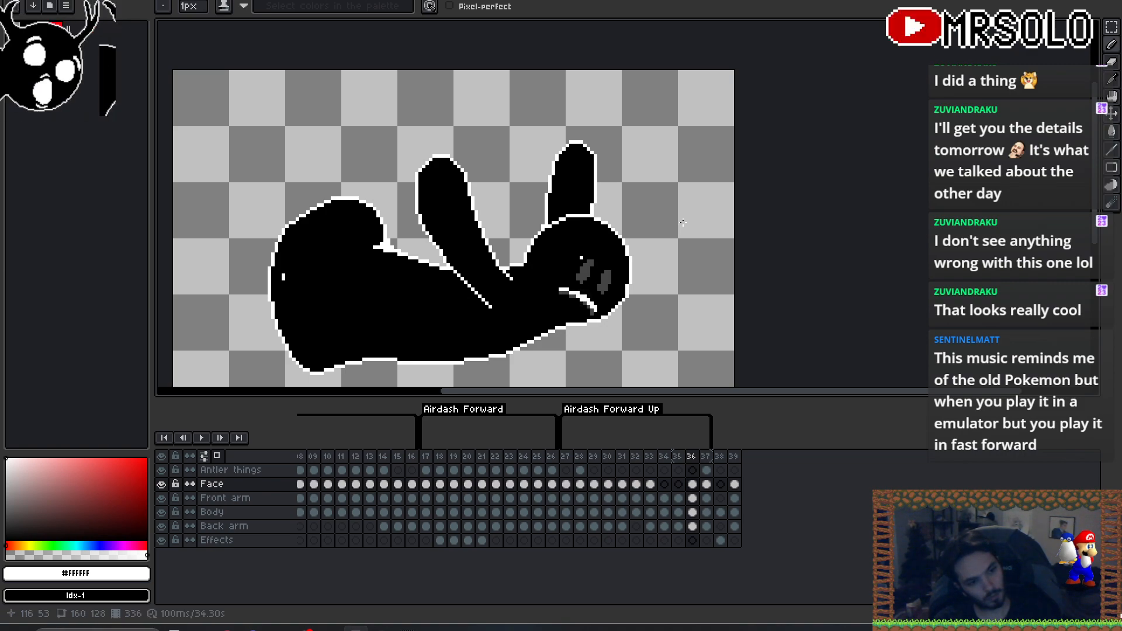
left_click_drag(584, 263, 585, 275)
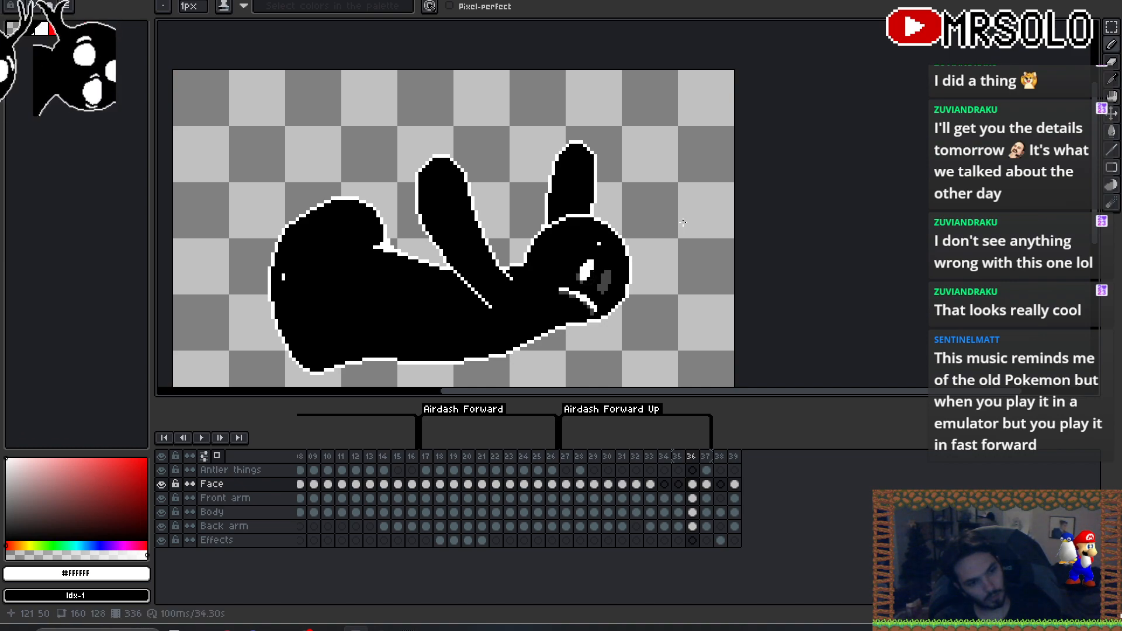
mouse_move(606, 272)
left_mouse_down()
mouse_move(606, 282)
mouse_move(609, 272)
left_mouse_up()
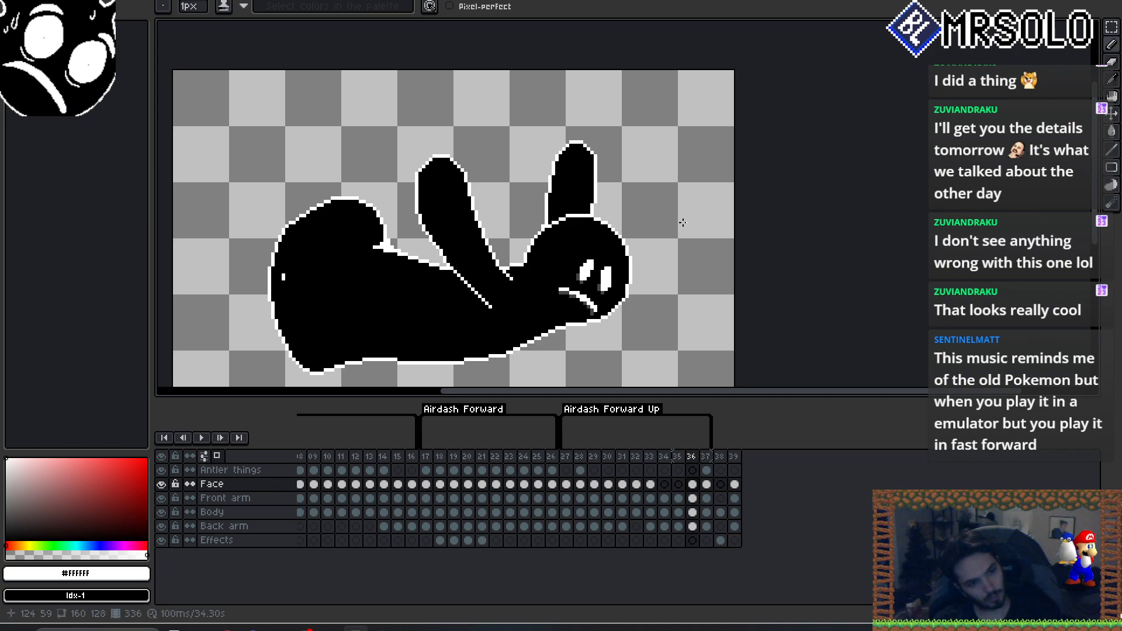
- Compare the placement and shape of the eyes and frown between frames 36 and 37
key("Right")
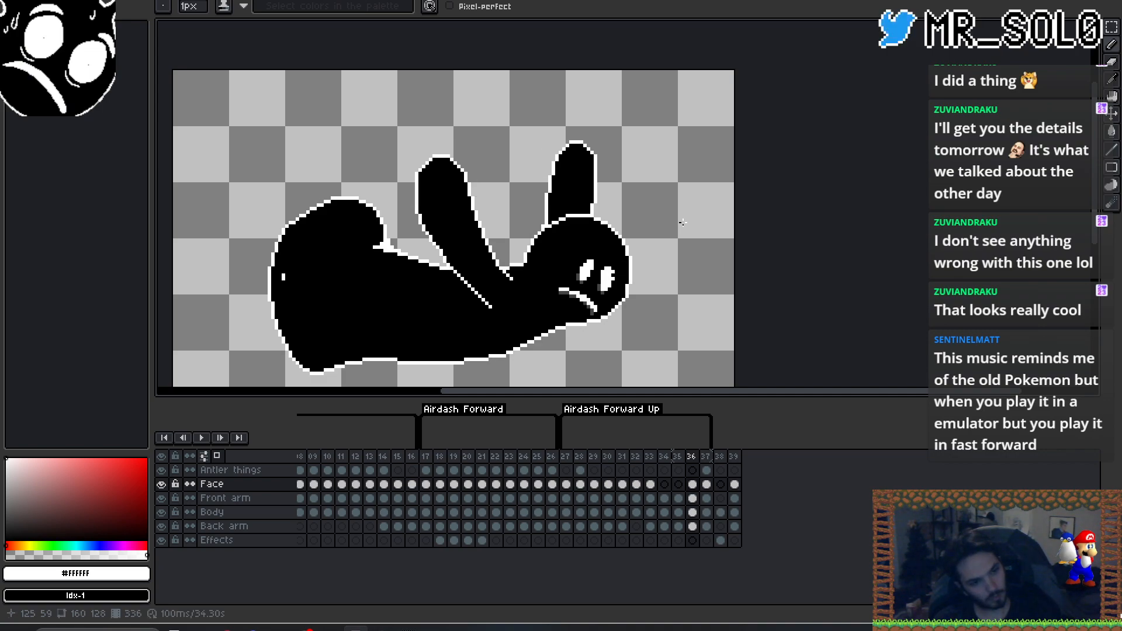
key("Left")
key("Right")
key("Left")
key("Right")
key("Left")
key("Right")
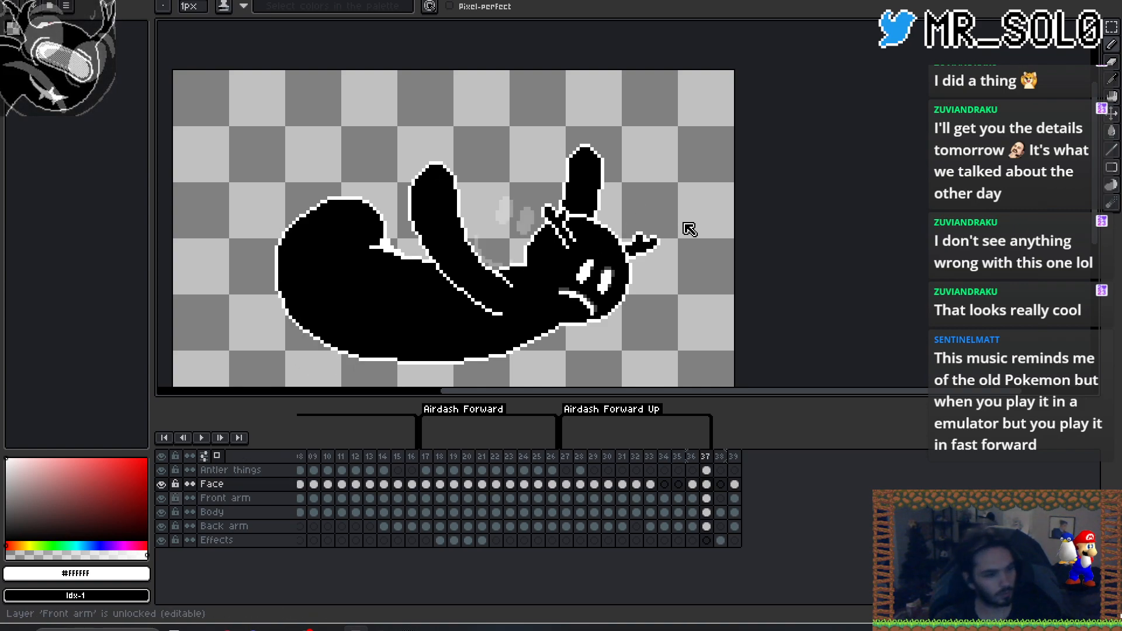
key("Left")
key("Right")
key("Left")
key("Right")
key("Left")
key("Right")
key("Left")
key("Right")
key("Left")
key("Right")
key("Left")
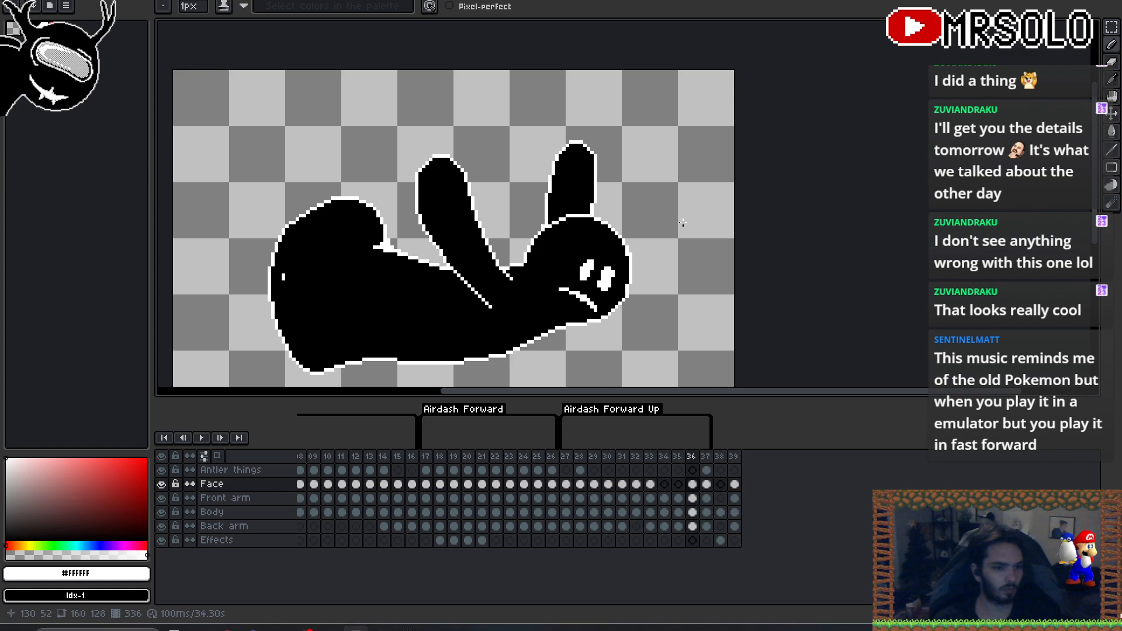
key("Right")
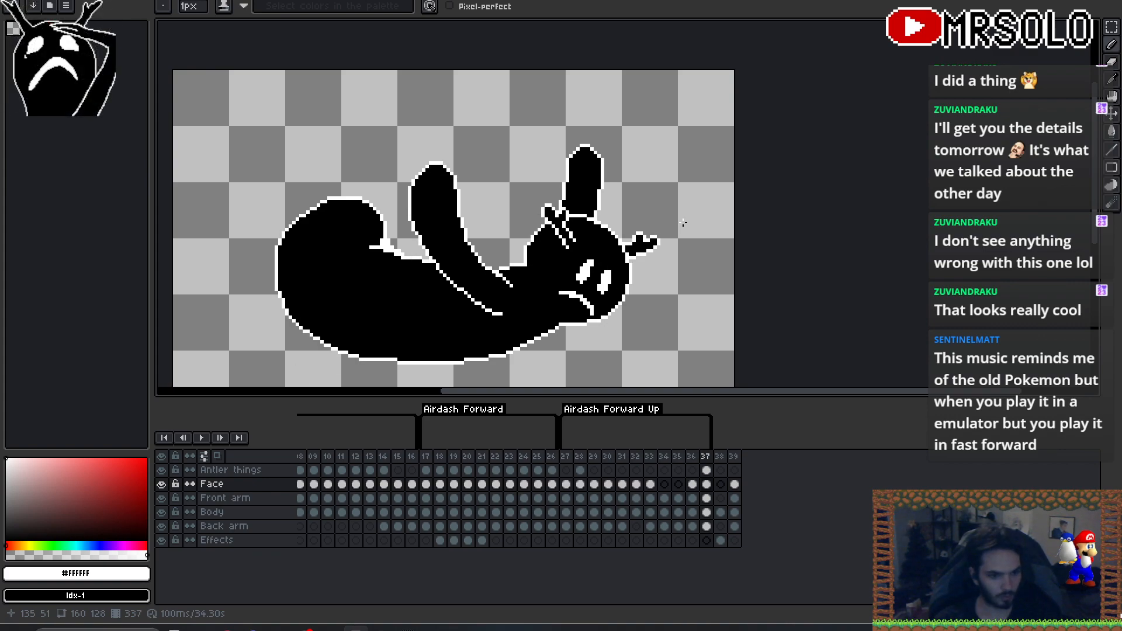
- Select both eyes on frame 36 of the Face layer and nudge them slightly, comparing their placement with frame 37
key("Left")
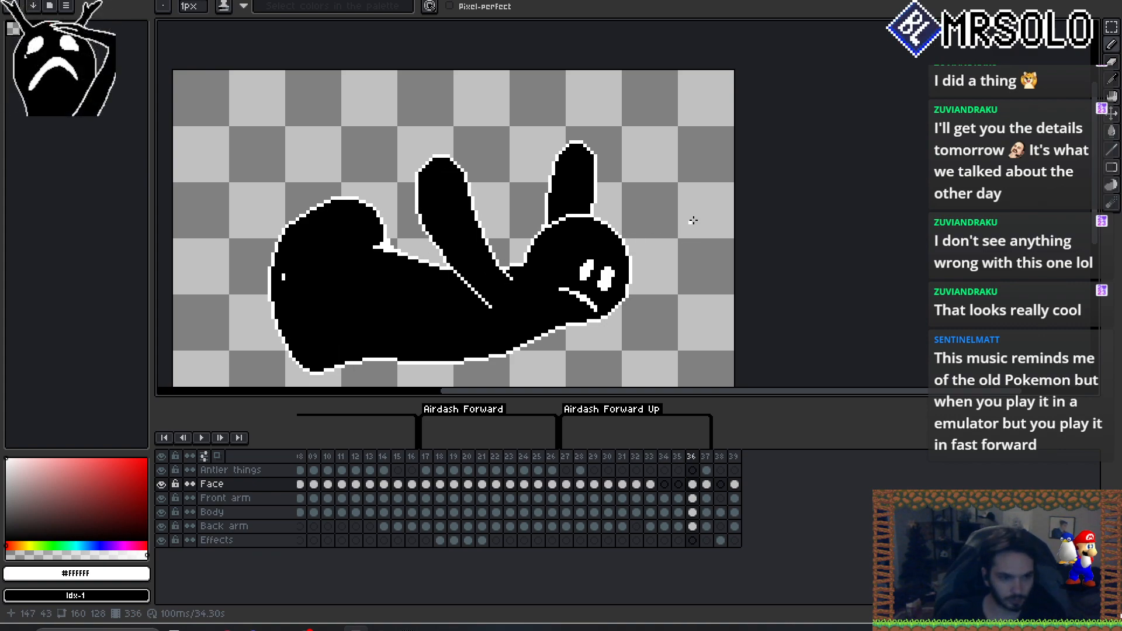
scroll(636, 298, "up", 3)
key("q")
mouse_move(588, 292)
left_mouse_down()
mouse_move(531, 262)
mouse_move(511, 207)
mouse_move(608, 246)
mouse_move(588, 250)
mouse_move(587, 284)
mouse_move(558, 291)
mouse_move(522, 269)
mouse_move(504, 236)
mouse_move(581, 226)
left_mouse_up()
key("ctrl+d")
key("Right")
key("Left")
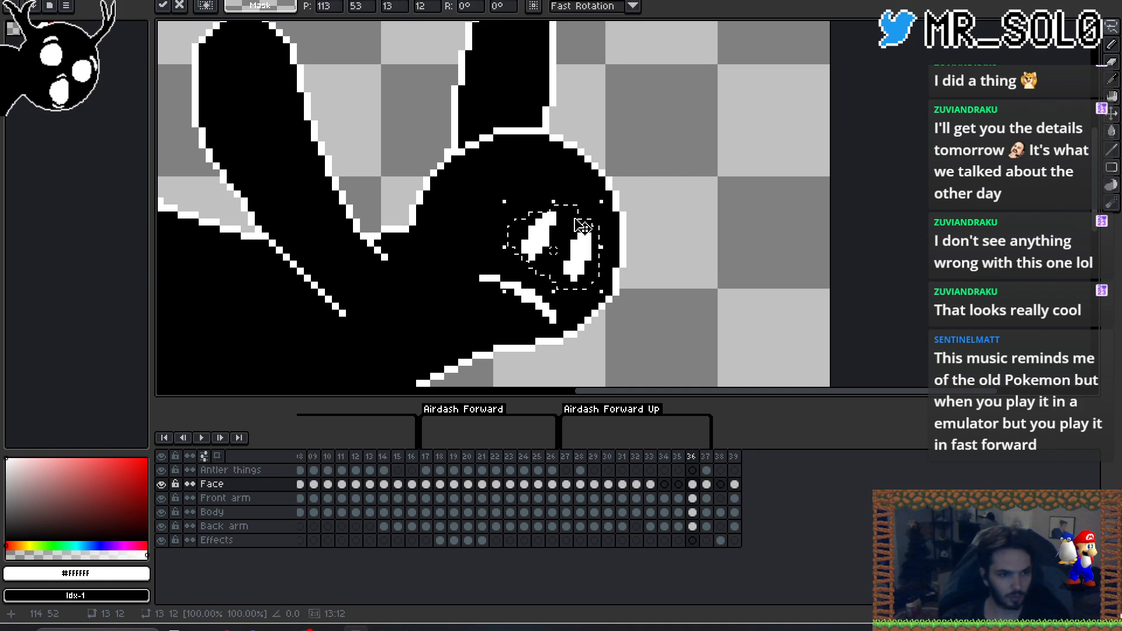
key("ctrl+d")
key("Right")
key("Left")
key("Right")
key("Left")
key("Right")
key("Left")
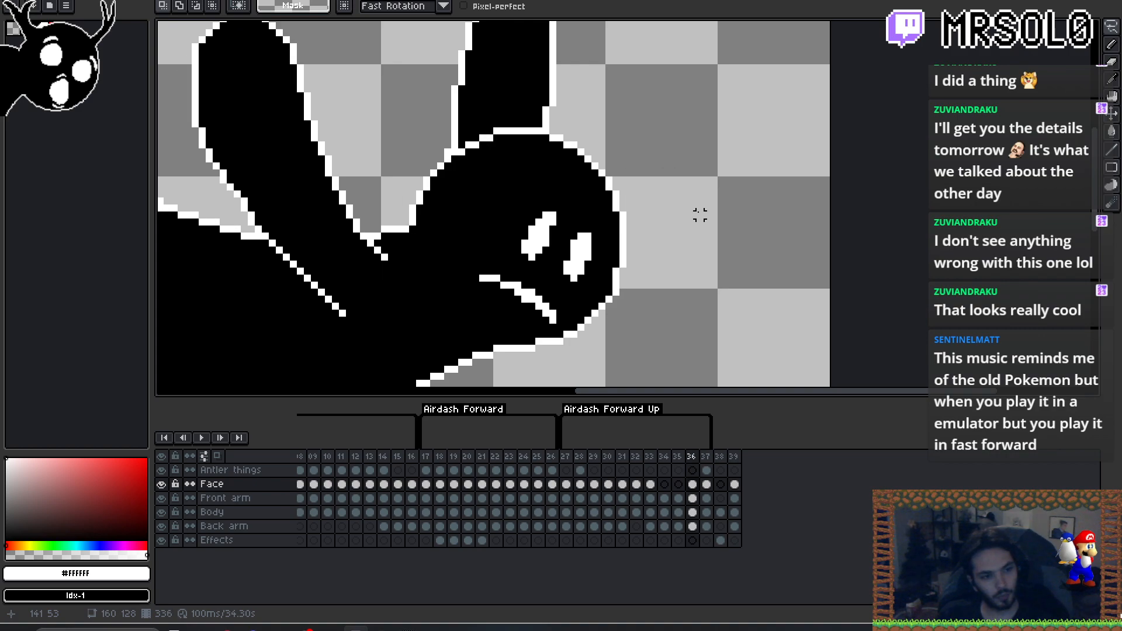
- Turn on onion skinning and draw both slanted eyes in white on frame 35, offset up and to the right of frame 36's eyes
key("Left")
key("b")
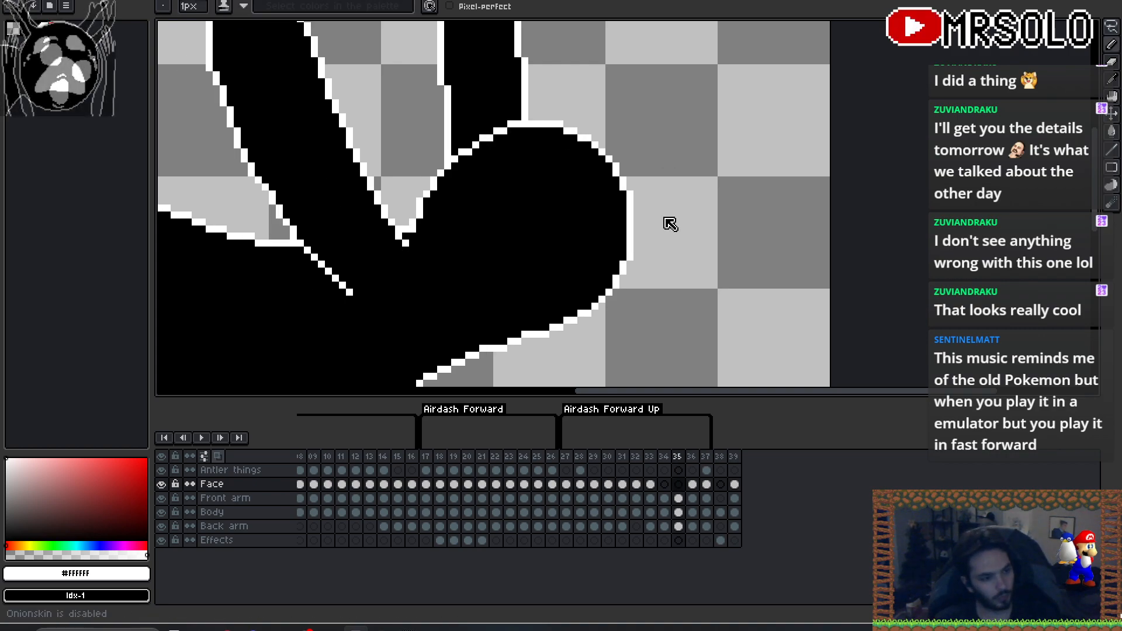
key("F3")
key("Right")
key("Right")
key("Left")
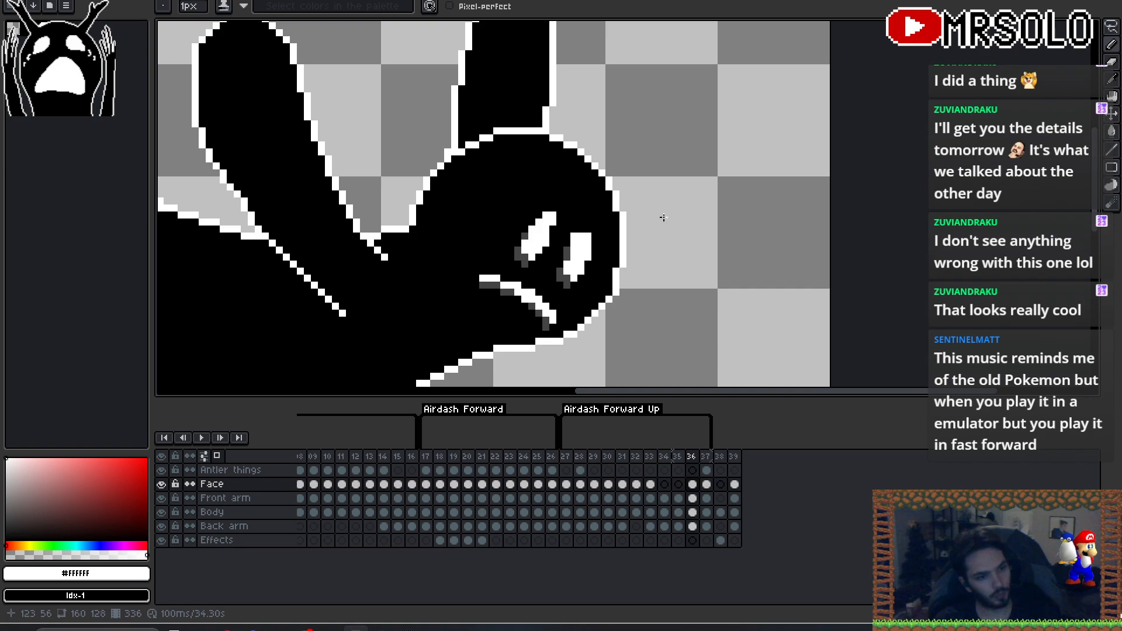
key("Left")
left_click_drag(560, 201, 539, 244)
left_click(551, 203)
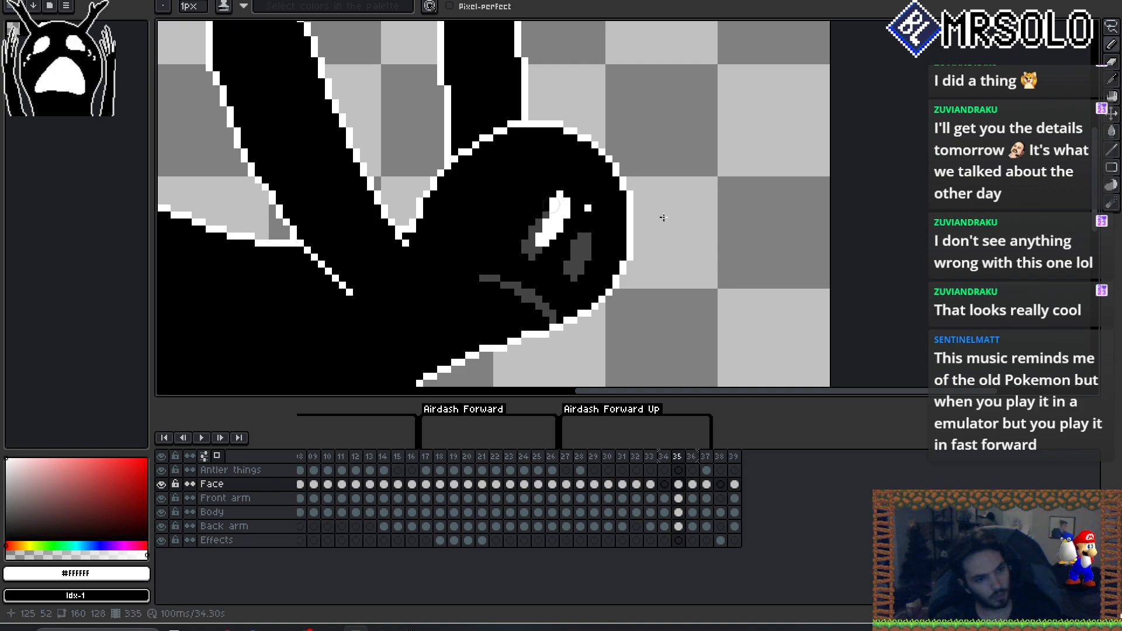
mouse_move(595, 208)
left_mouse_down()
mouse_move(588, 250)
mouse_move(602, 237)
mouse_move(595, 229)
mouse_move(574, 250)
mouse_move(581, 236)
left_mouse_up()
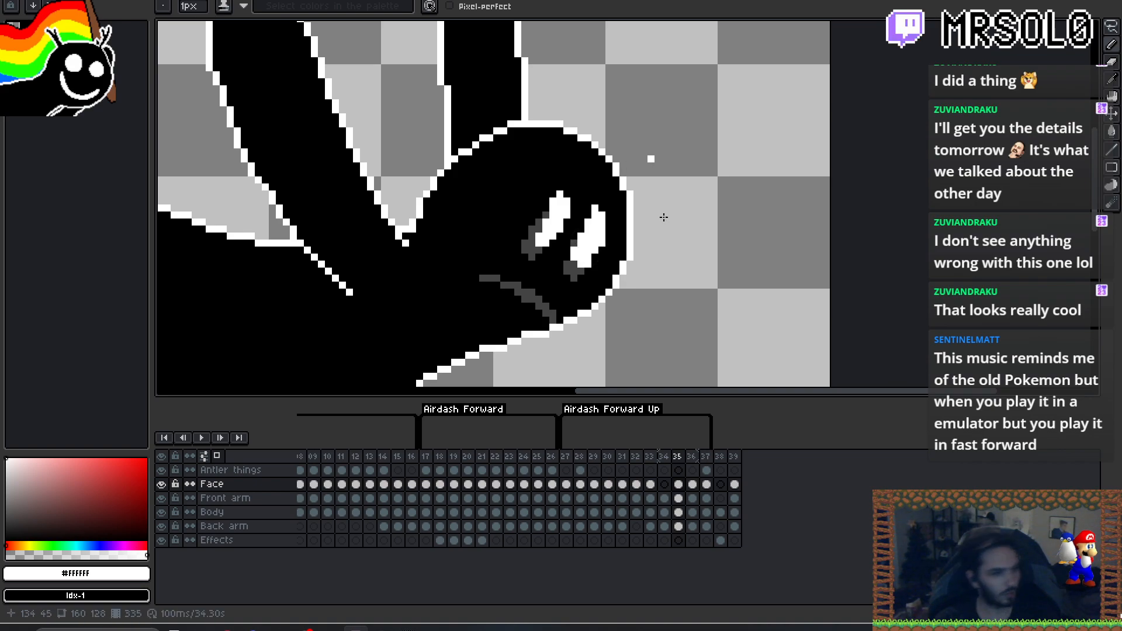
- Erase the excess pixels along the edge of the right-hand eye on frame 35 to slim it
key("e")
left_click_drag(567, 250, 574, 250)
left_click(580, 237)
left_click(587, 222)
left_click(595, 208)
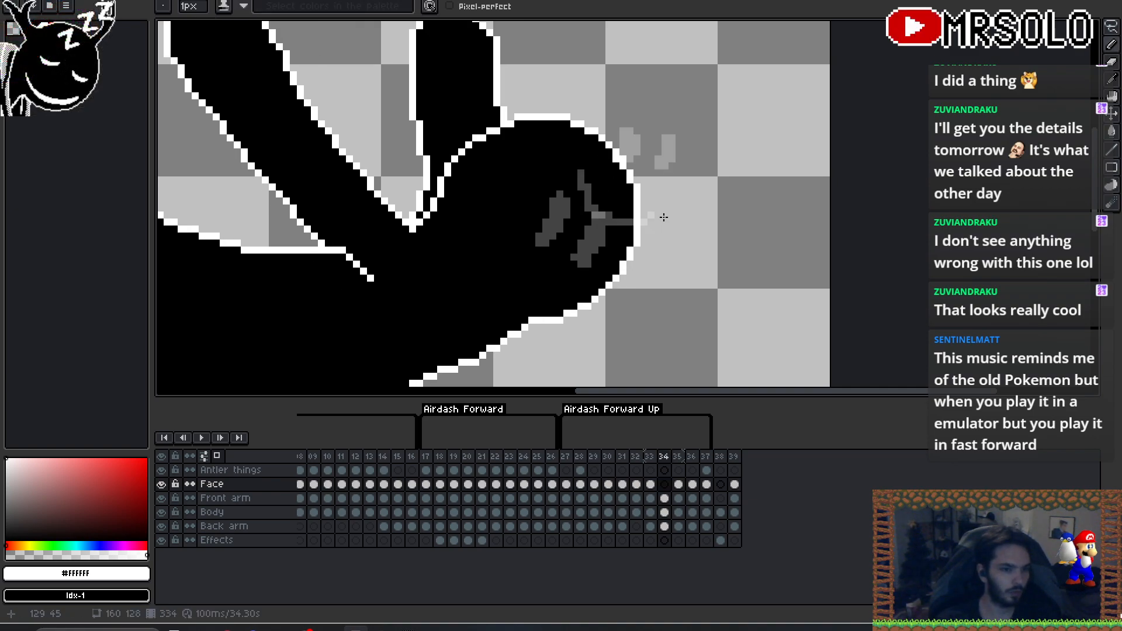
- Compare the placement of the eyes across frames 34 to 37
key("Right")
key("Left")
key("Right")
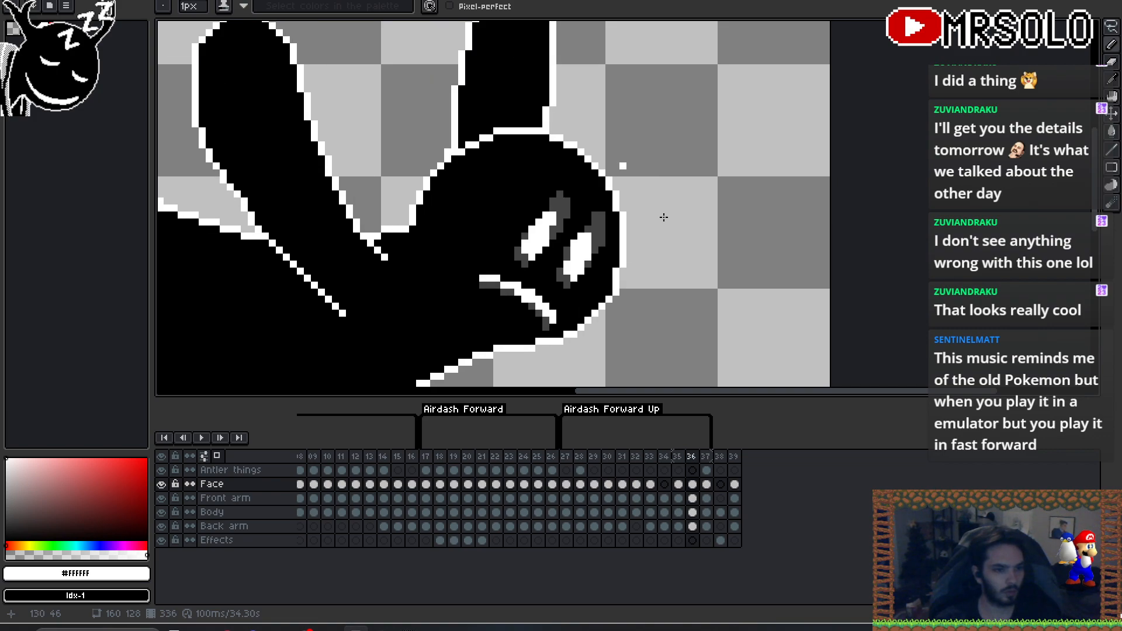
key("Left")
key("Right")
key("Right")
key("Left")
key("Right")
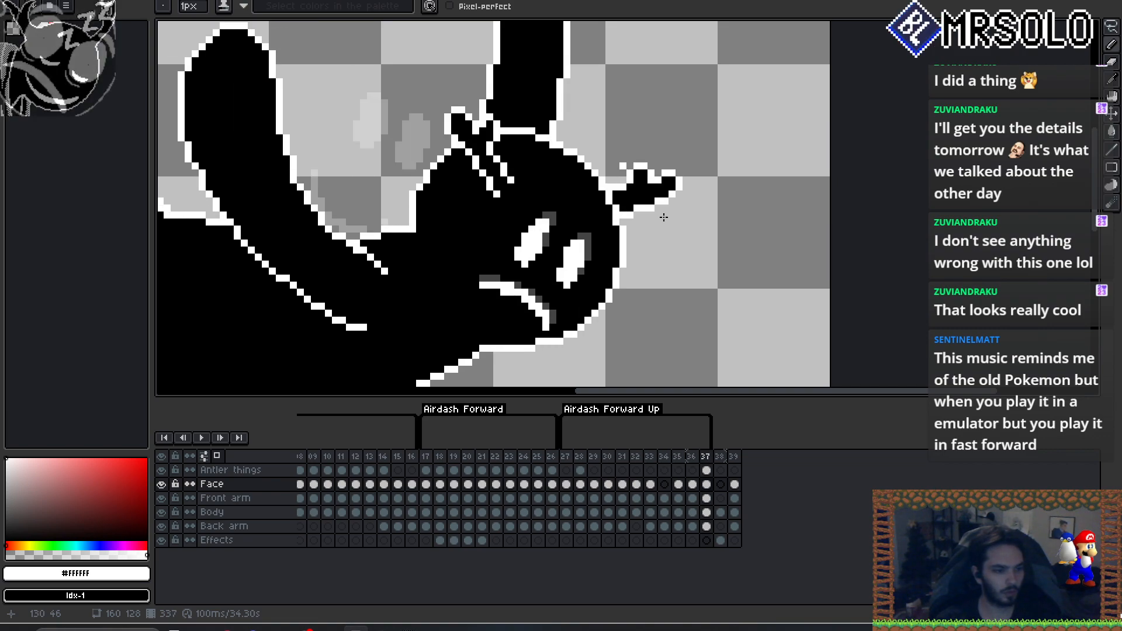
- Draw both slanted eyes in white on frame 34 of the Face layer, above and to the right of frame 35's onion-skinned eyes
key("Left")
key("Left")
key("Left")
key("Left")
key("Right")
mouse_move(581, 187)
left_mouse_down()
mouse_move(574, 201)
mouse_move(574, 180)
mouse_move(560, 218)
mouse_move(606, 210)
mouse_move(596, 223)
left_mouse_up()
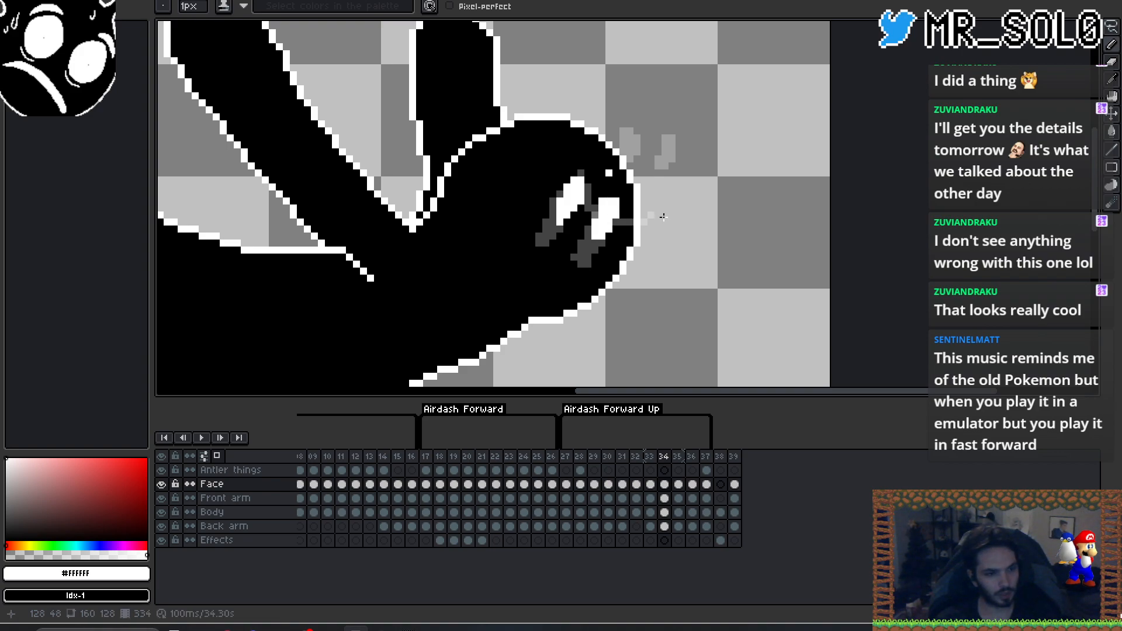
- Flip through frames 33 to 38 to examine how the eyes shift from frame to frame
key("Right")
key("Left")
key("Right")
key("Right")
key("Right")
key("Right")
key("Left")
key("Left")
key("Left")
key("Left")
key("Right")
key("Right")
key("Right")
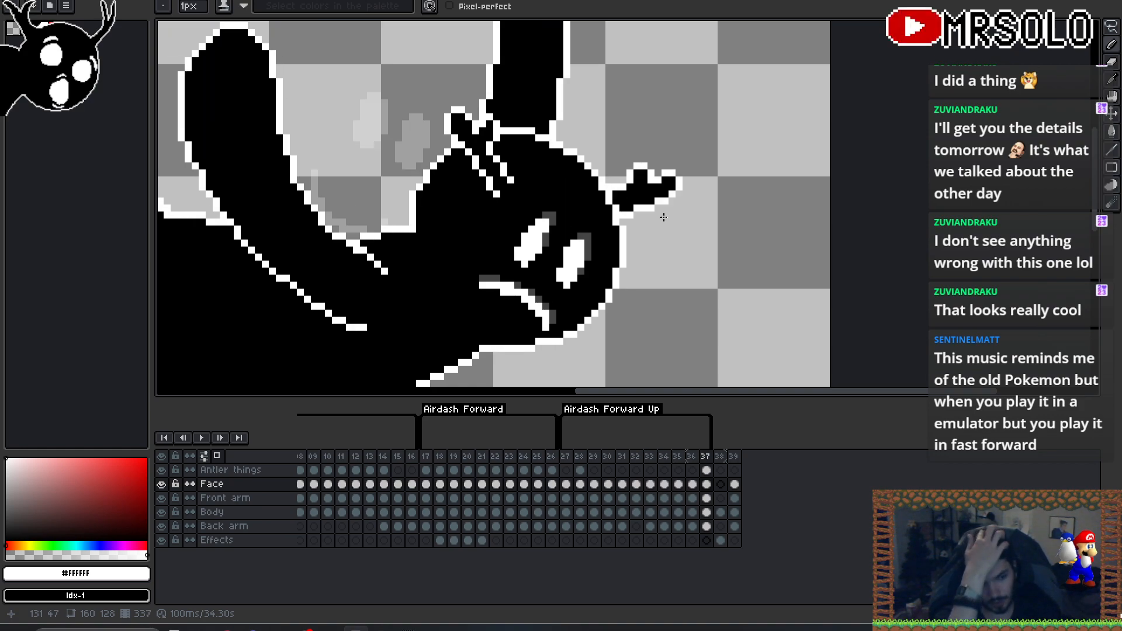
key("Right")
- Draw a curved white frown below the eyes on frame 35, just above frame 36's onion-skinned mouth
key("Left")
key("Left")
key("Left")
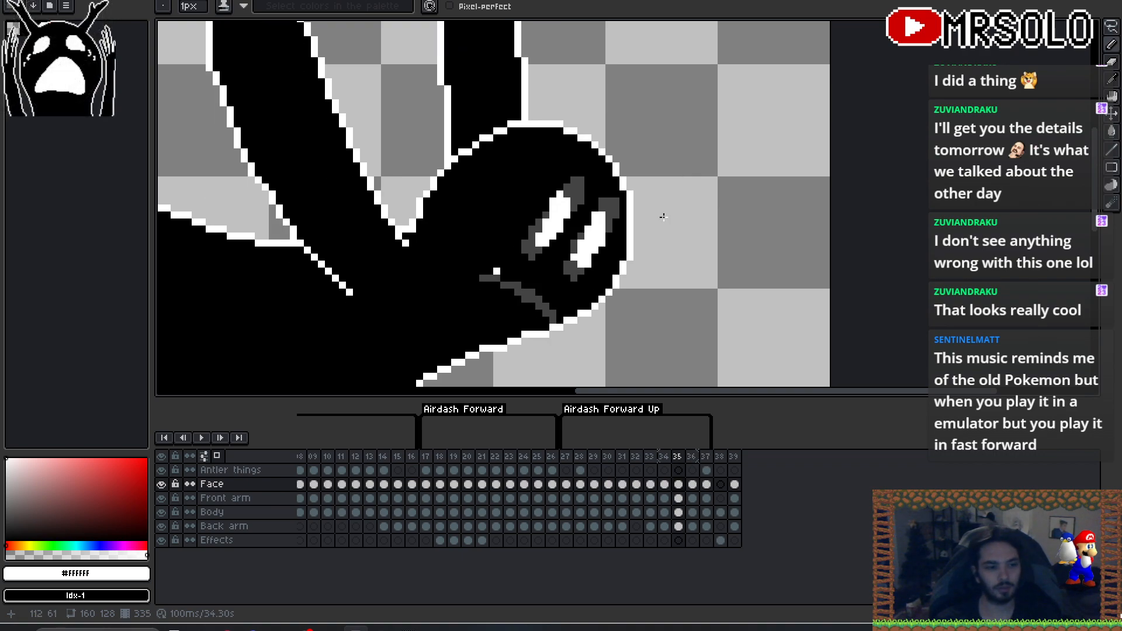
left_click(663, 217)
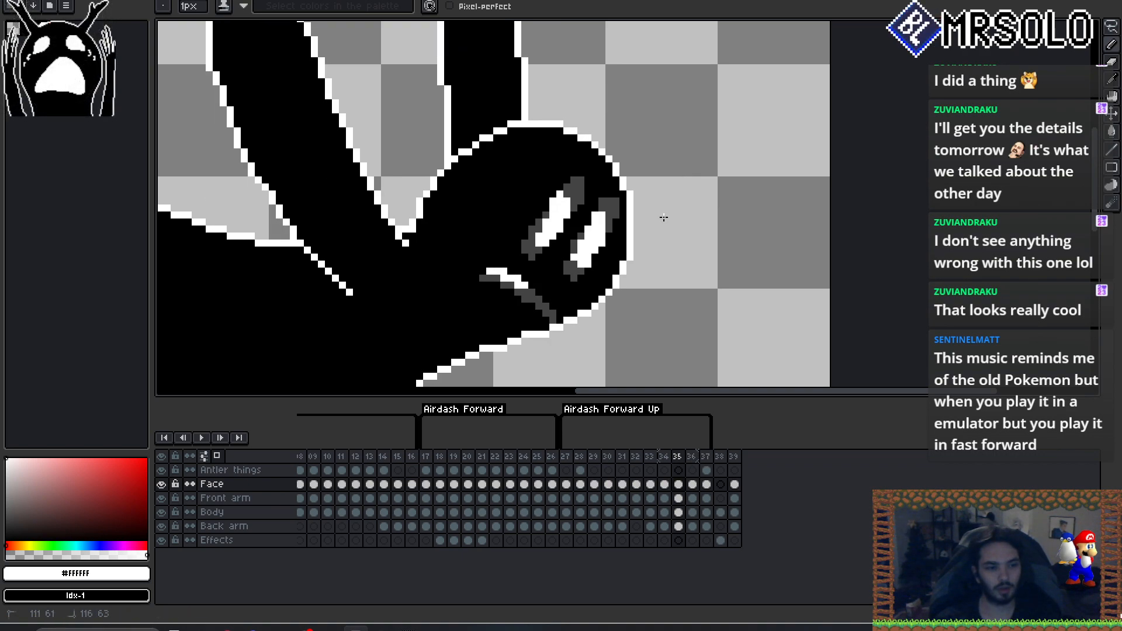
left_click_drag(539, 292, 553, 307)
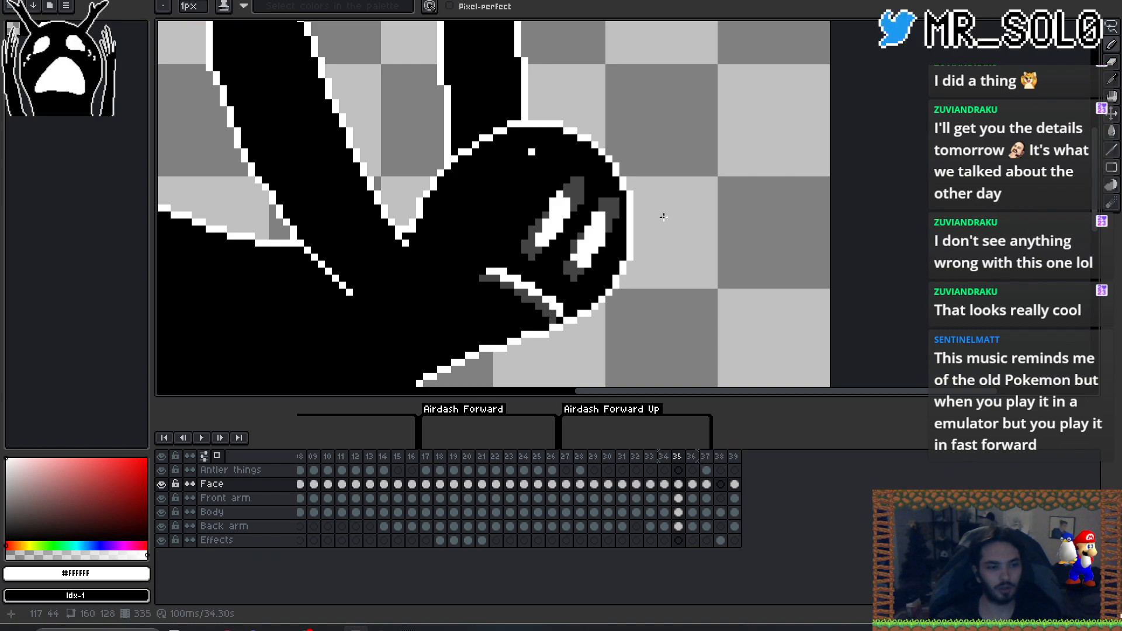
- Draw a nearly straight, diagonal white mouth below the eyes on frame 34, checking it against frame 33
key("Left")
left_click_drag(504, 244, 575, 292)
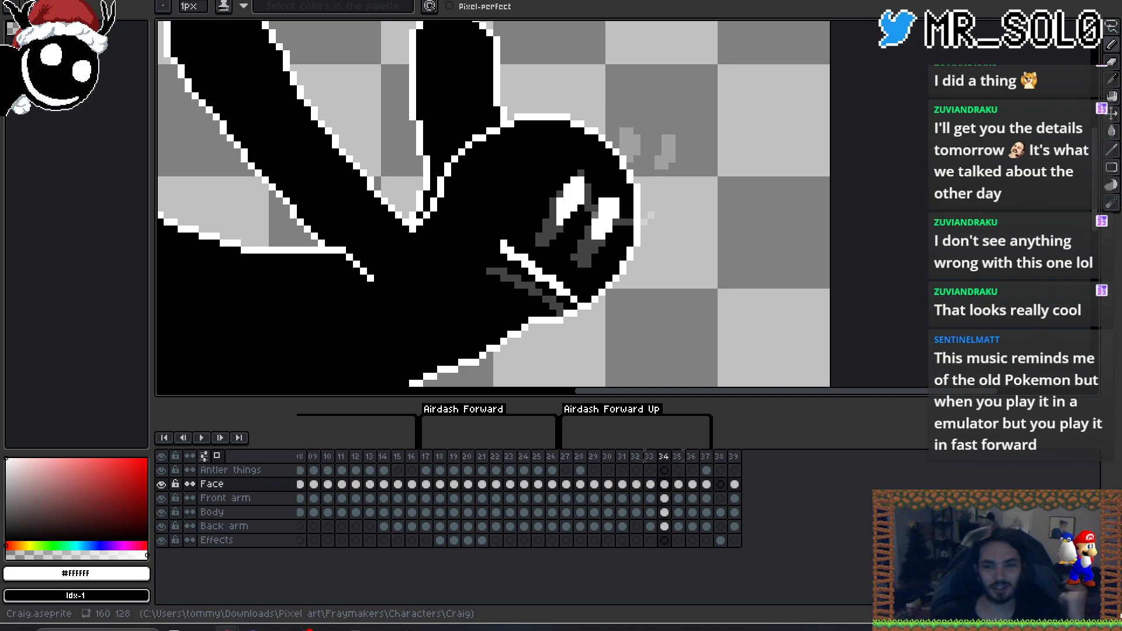
left_click_drag(646, 201, 672, 182)
key("Left")
key("Right")
key("Left")
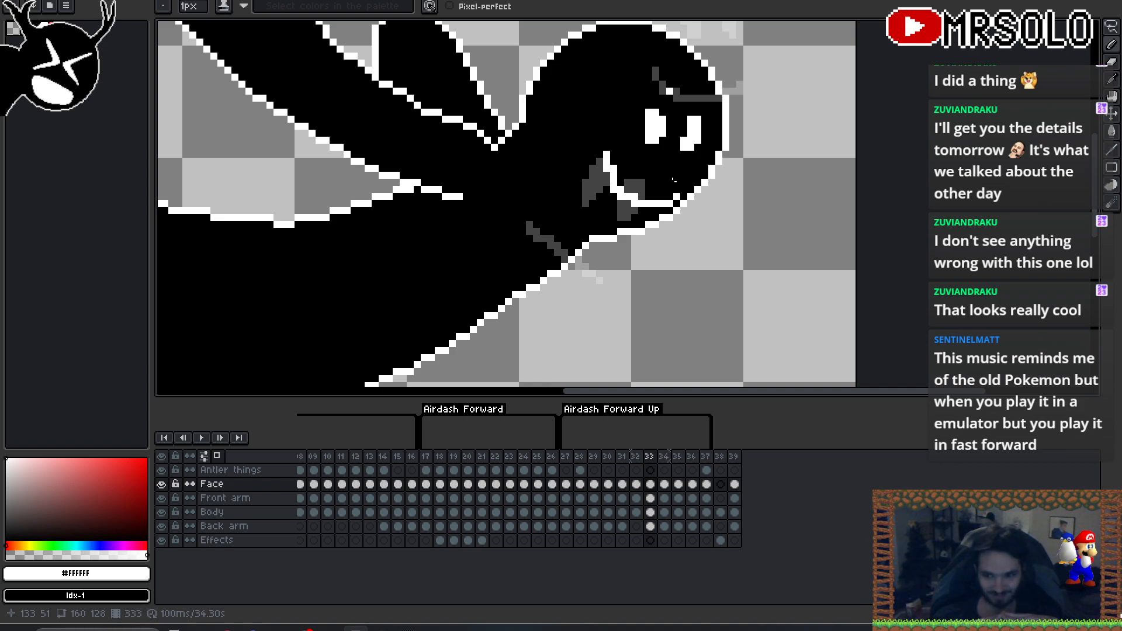
- Fill the gap in the front arm's white outline beside the neck on frame 32 of the Front arm layer, checking it against frame 31
key("Left")
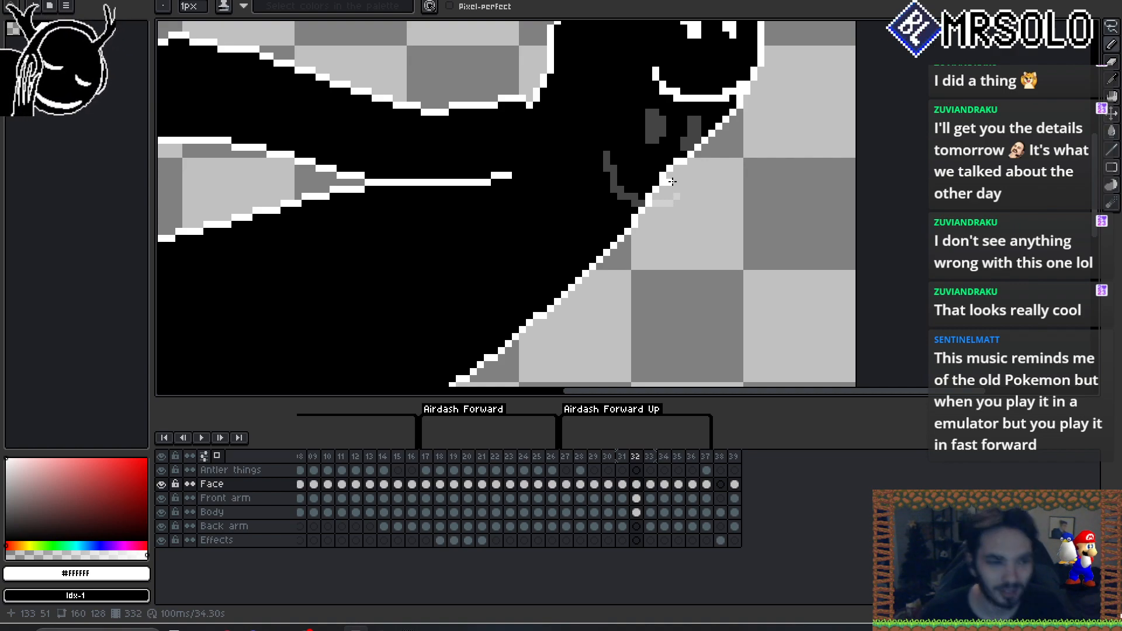
scroll(508, 189, "down", 2)
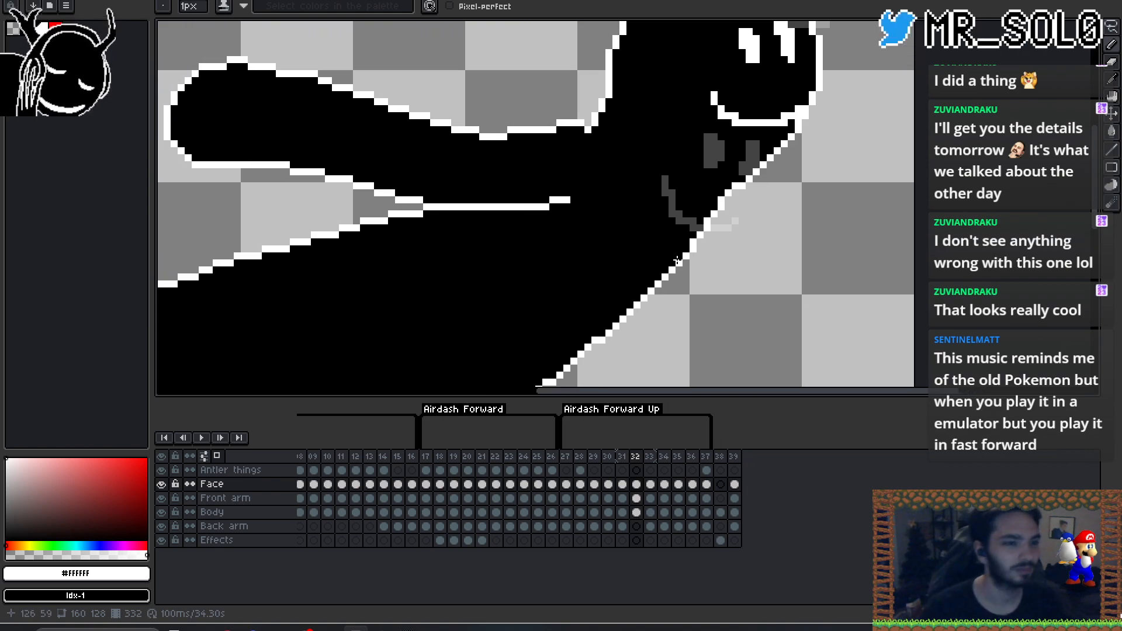
scroll(657, 235, "up", 2)
scroll(658, 235, "down", 2)
scroll(521, 220, "up", 4)
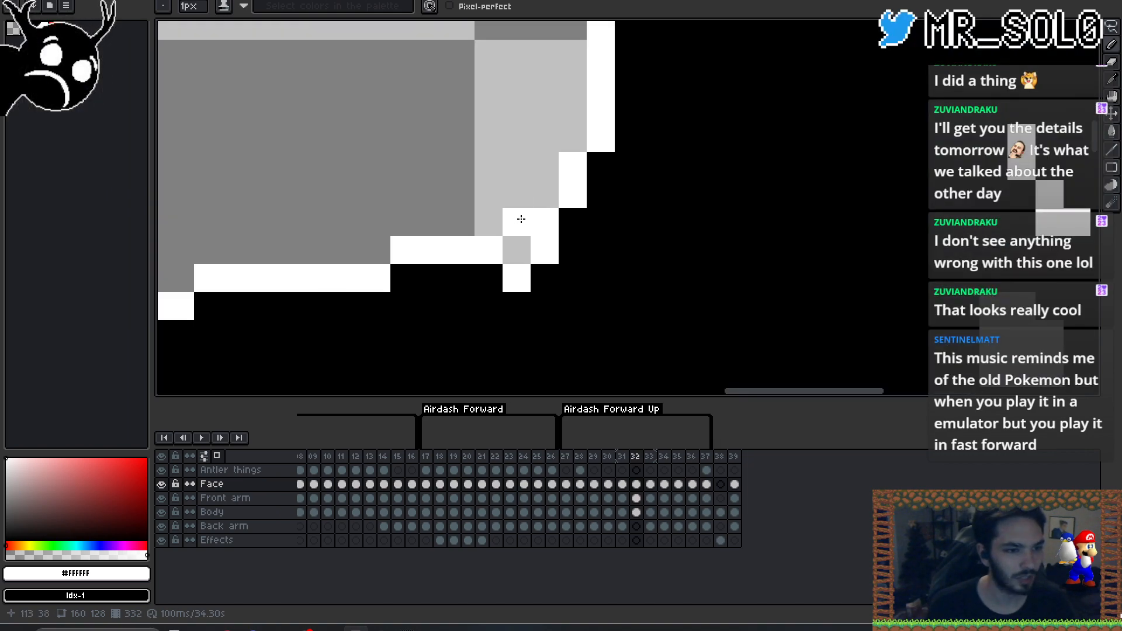
key("Down")
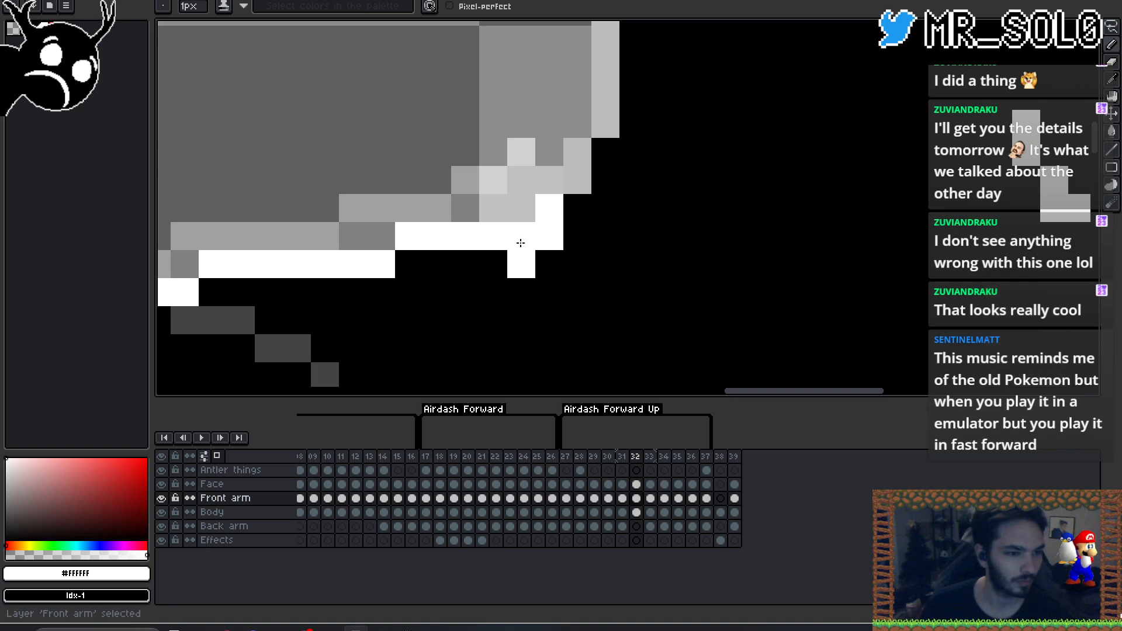
key("Left")
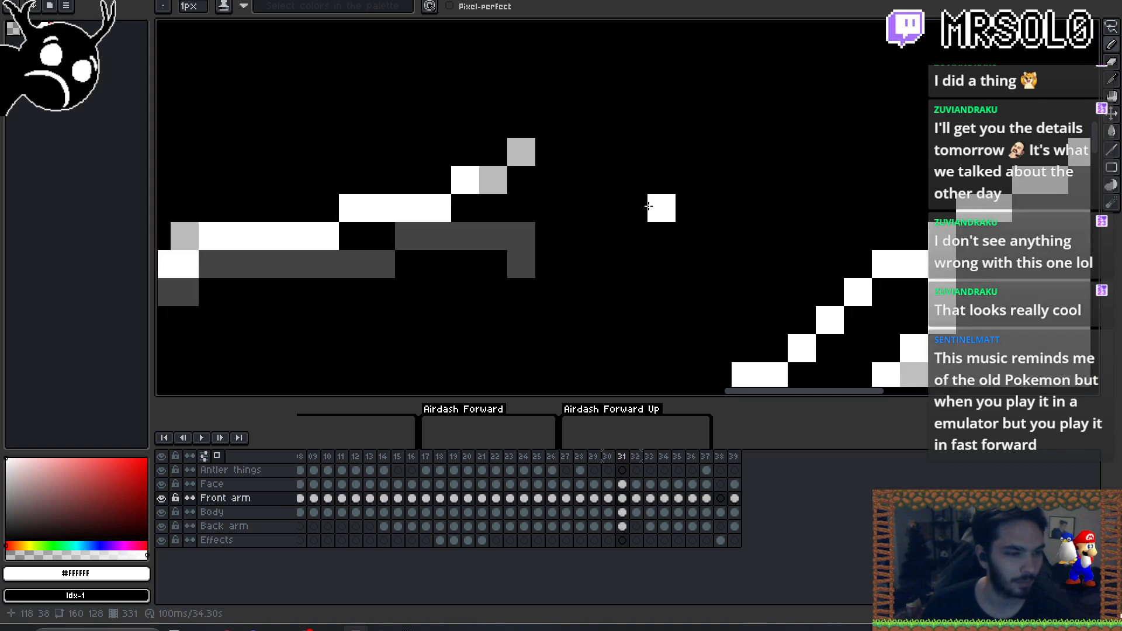
scroll(585, 199, "down", 3)
scroll(592, 184, "up", 2)
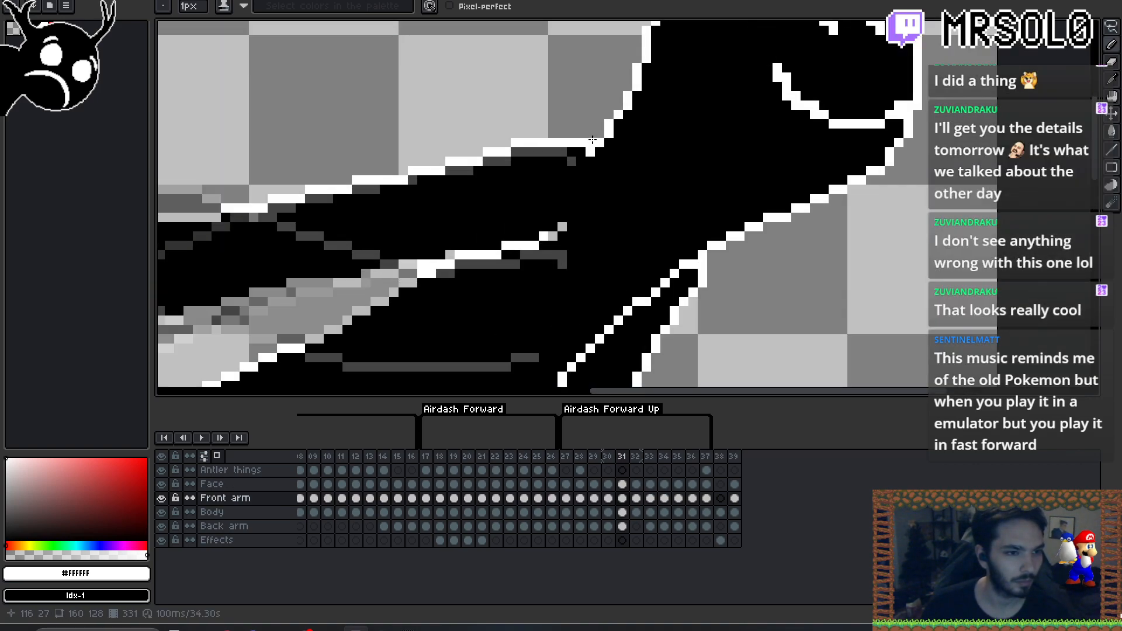
key("Right")
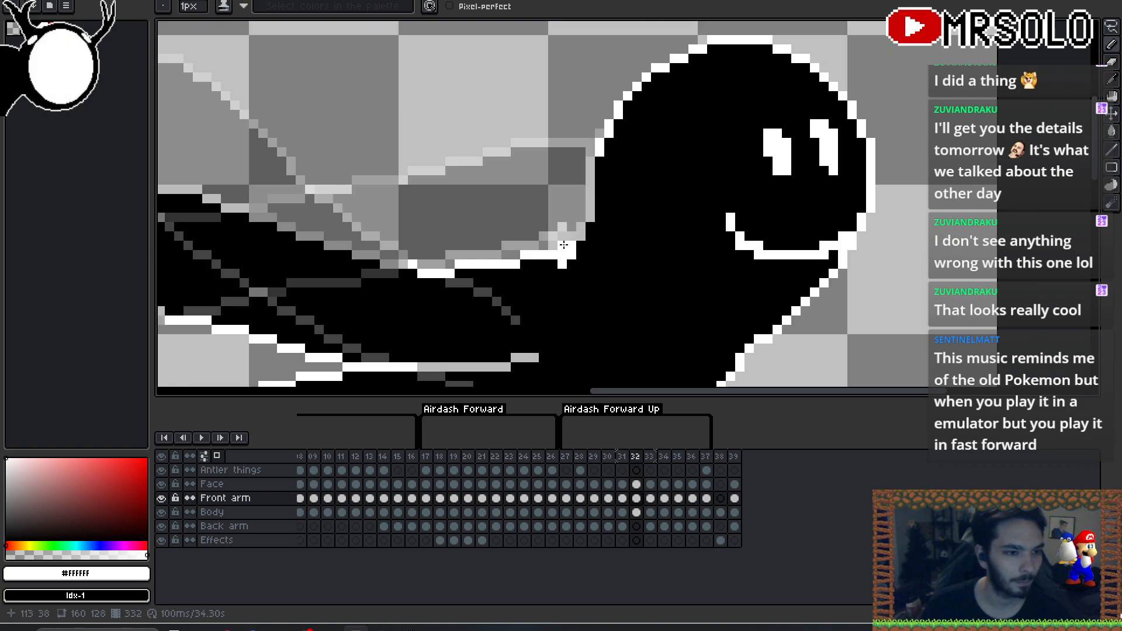
- Add white pixels to the front arm's outline where it meets the neck on frame 33
key("Right")
left_click_drag(638, 235, 687, 201)
left_click(564, 277)
left_click(554, 268)
key("Left")
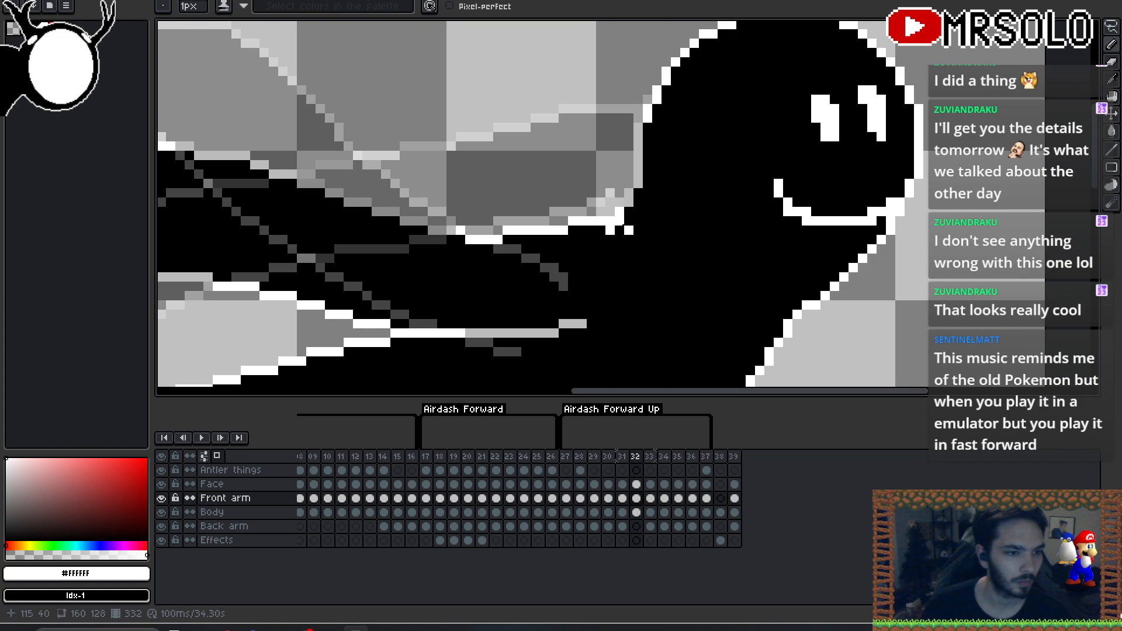
- Fill the white outline where the front arm meets the neck on frames 31 and 30
key("Left")
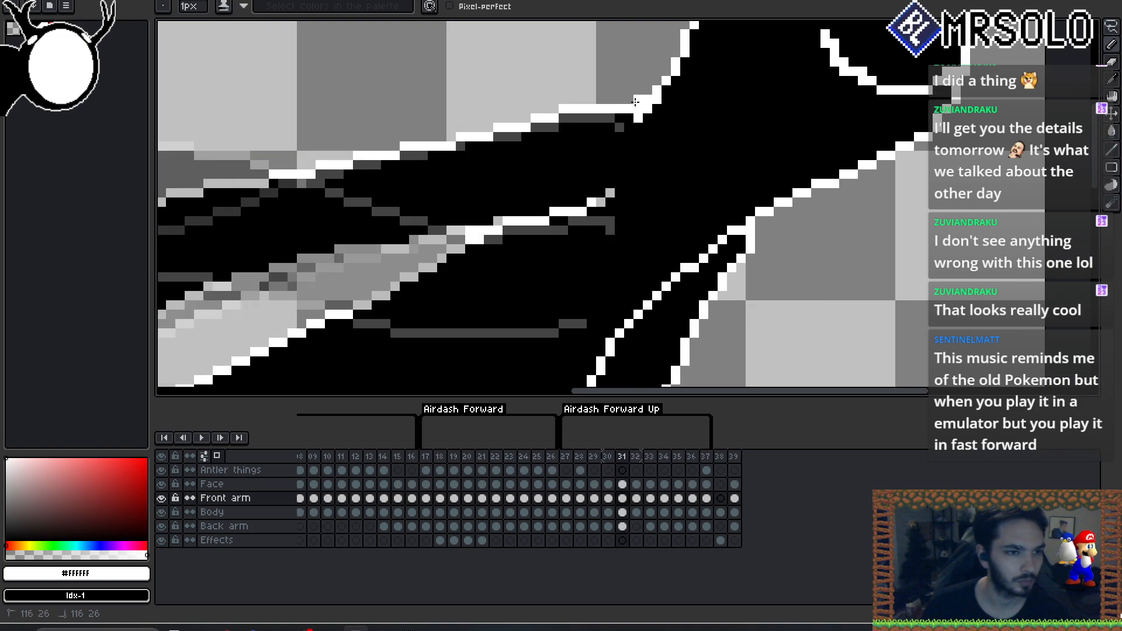
key("Left")
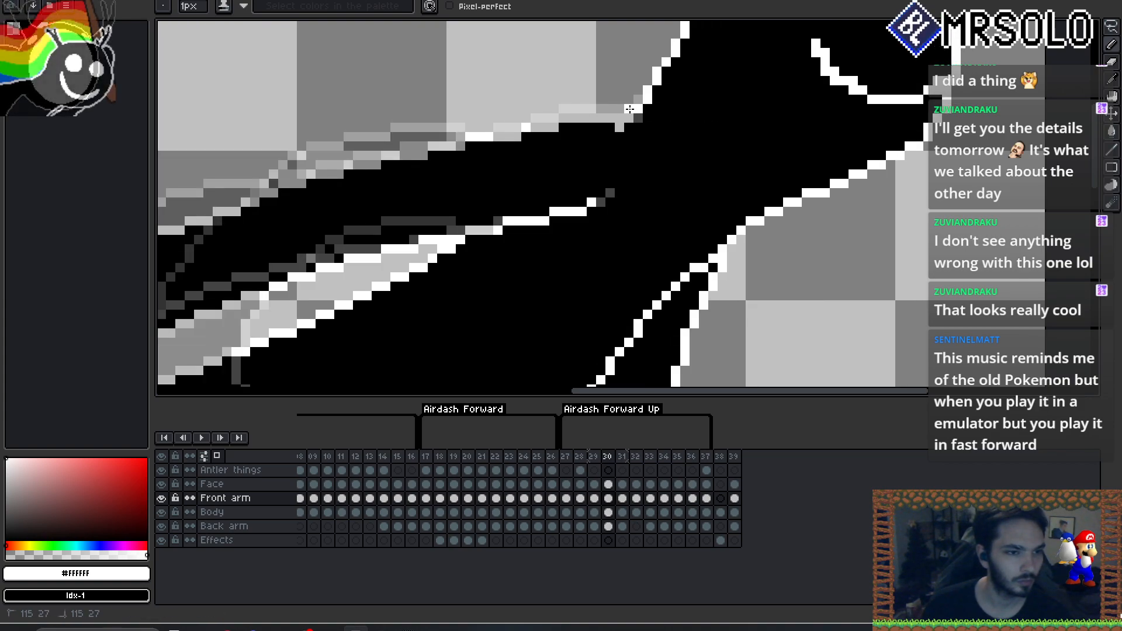
key("Left")
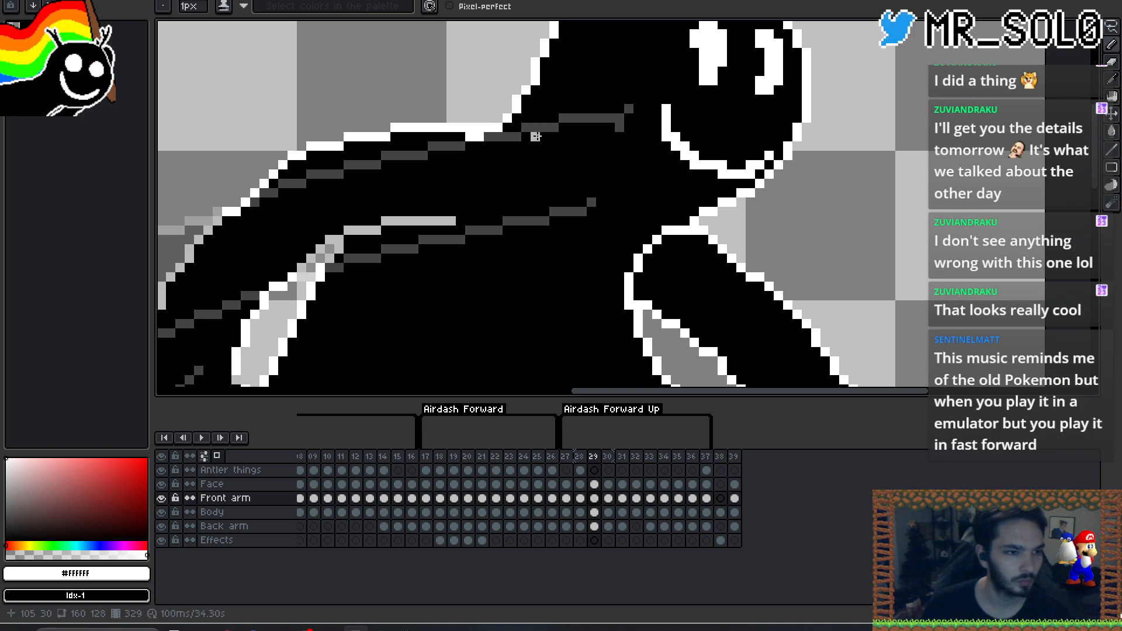
- Turn off onion skinning and check the arm outlines and faces across frames 27 to 36
key("Left")
left_click_drag(560, 230, 591, 116)
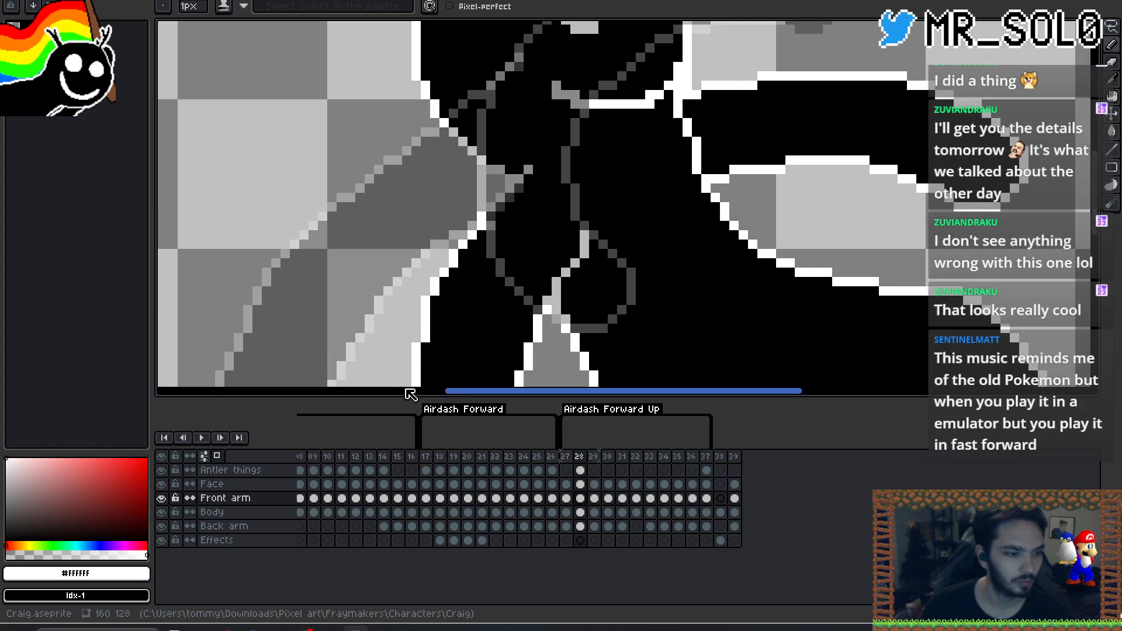
left_click(217, 456)
scroll(631, 175, "down", 1)
key("Left")
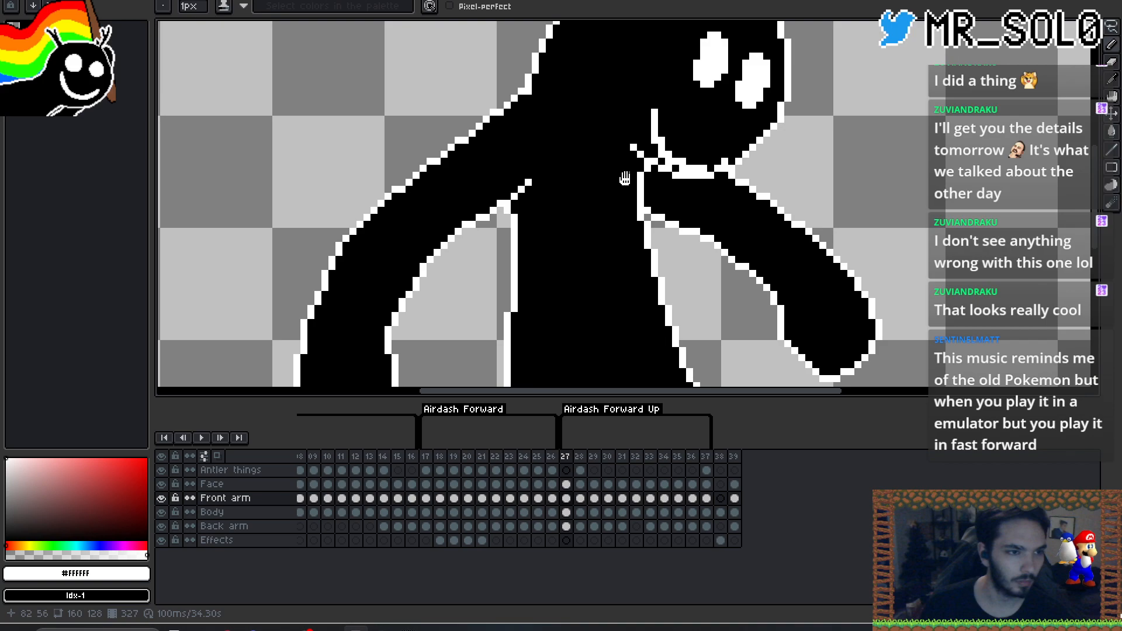
left_click_drag(634, 173, 688, 205)
key("Left")
key("Right")
key("Right")
key("Right")
key("Right")
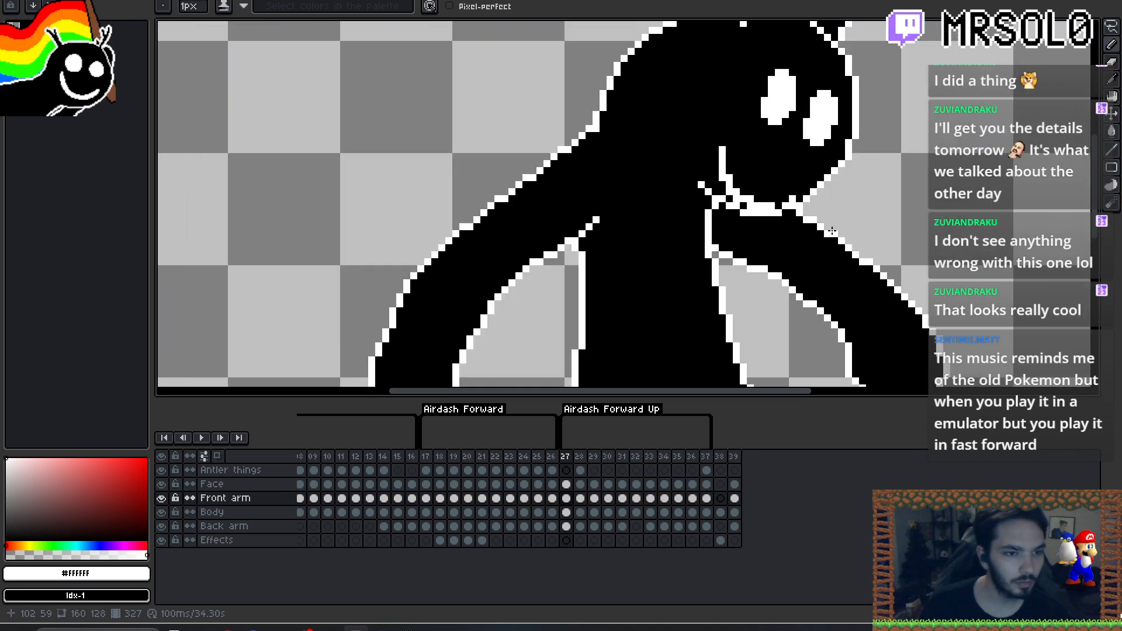
left_click_drag(833, 206, 744, 286)
key("Left")
left_click_drag(799, 203, 713, 257)
scroll(733, 156, "down", 3)
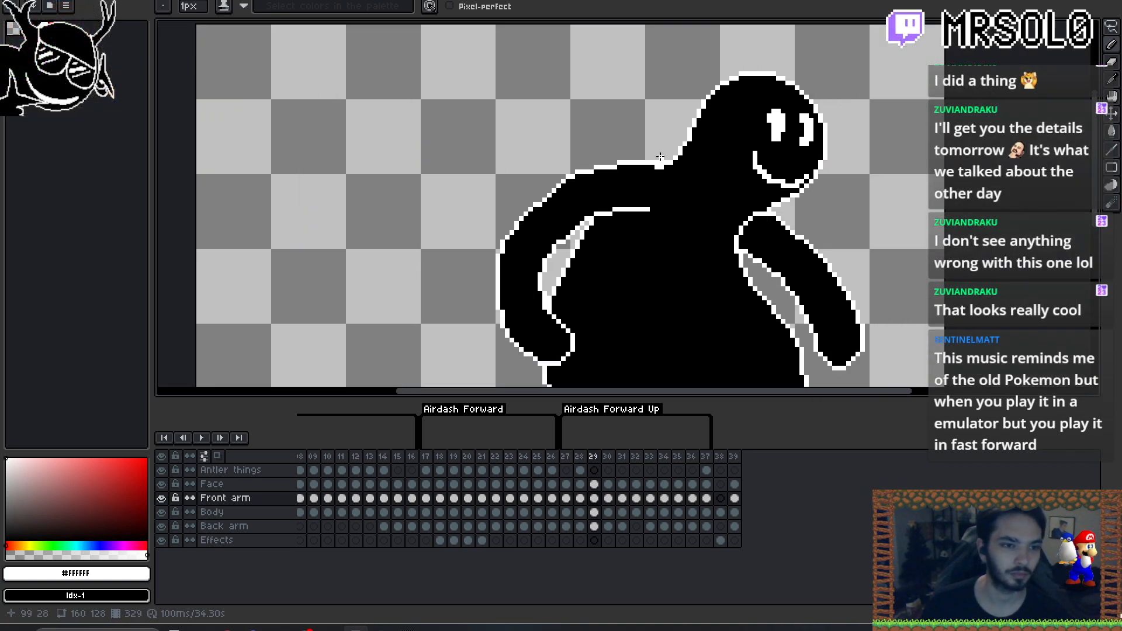
key("Right")
key("Right")
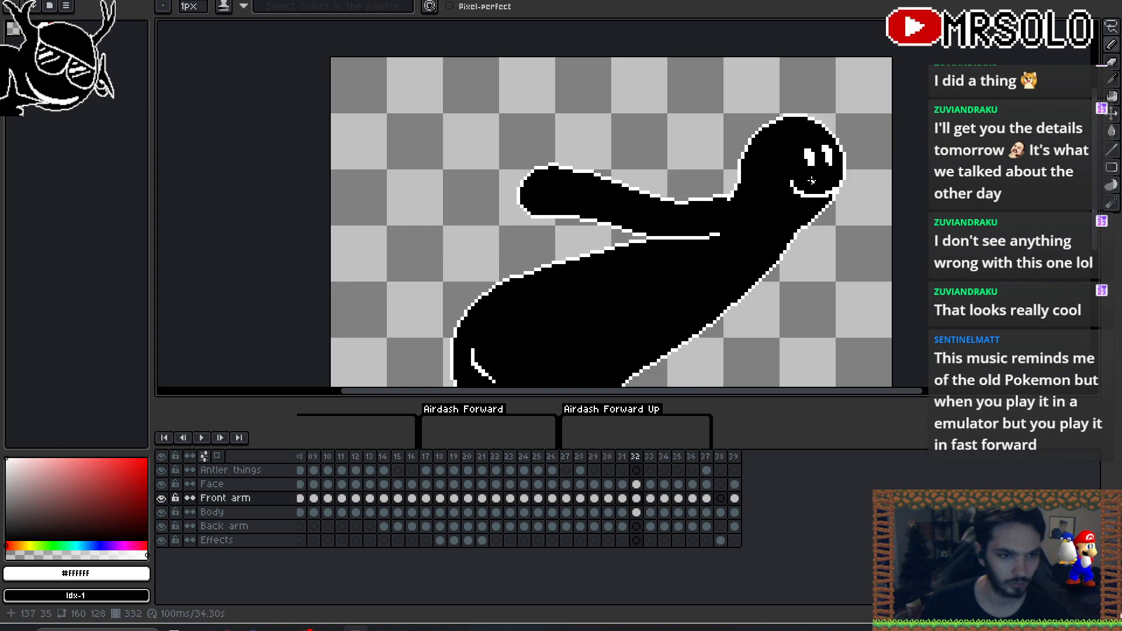
key("Right")
key("Right")
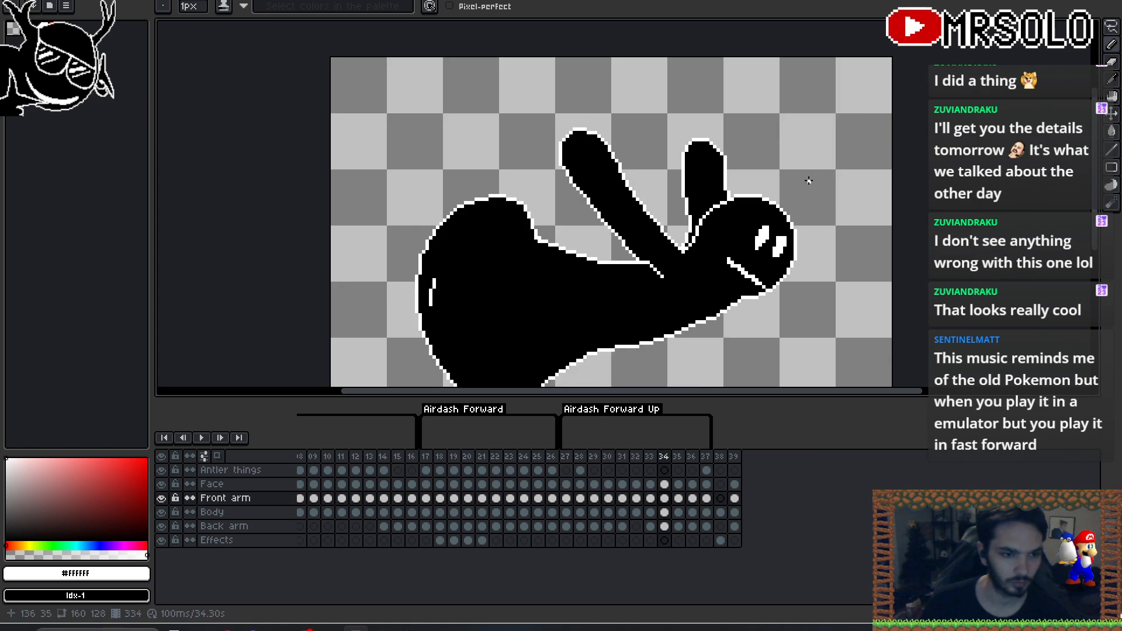
key("Right")
key("Right")
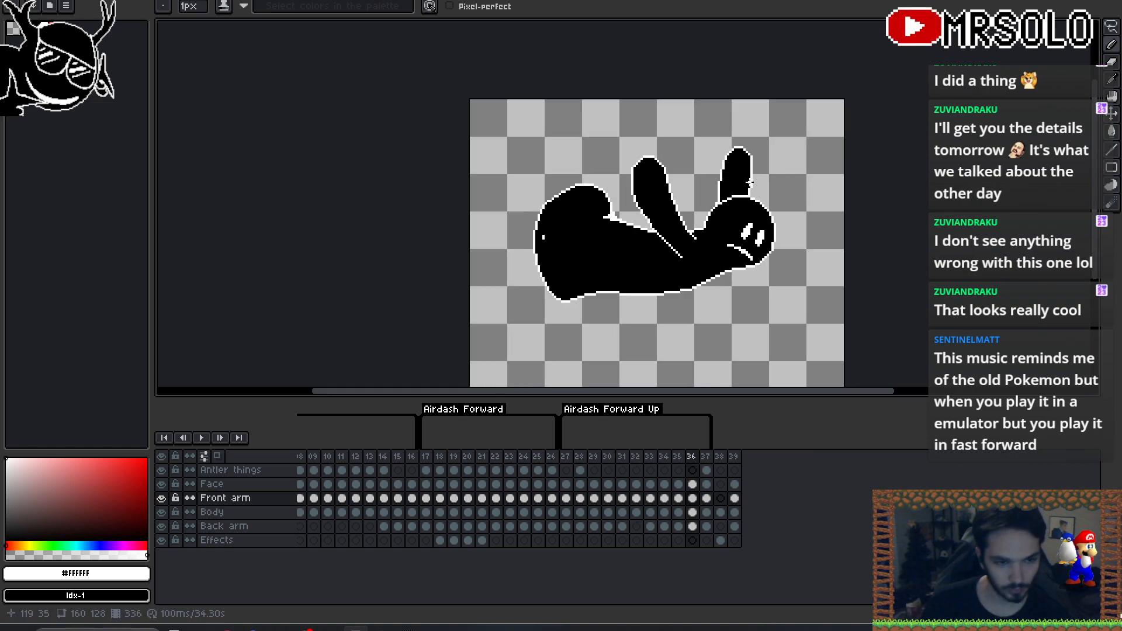
- Step back and forth through frames 34 to 37 to compare the mouth and the arm outlines
scroll(808, 181, "down", 1)
key("Left")
key("Right")
key("Right")
key("Left")
key("Left")
key("Right")
key("Right")
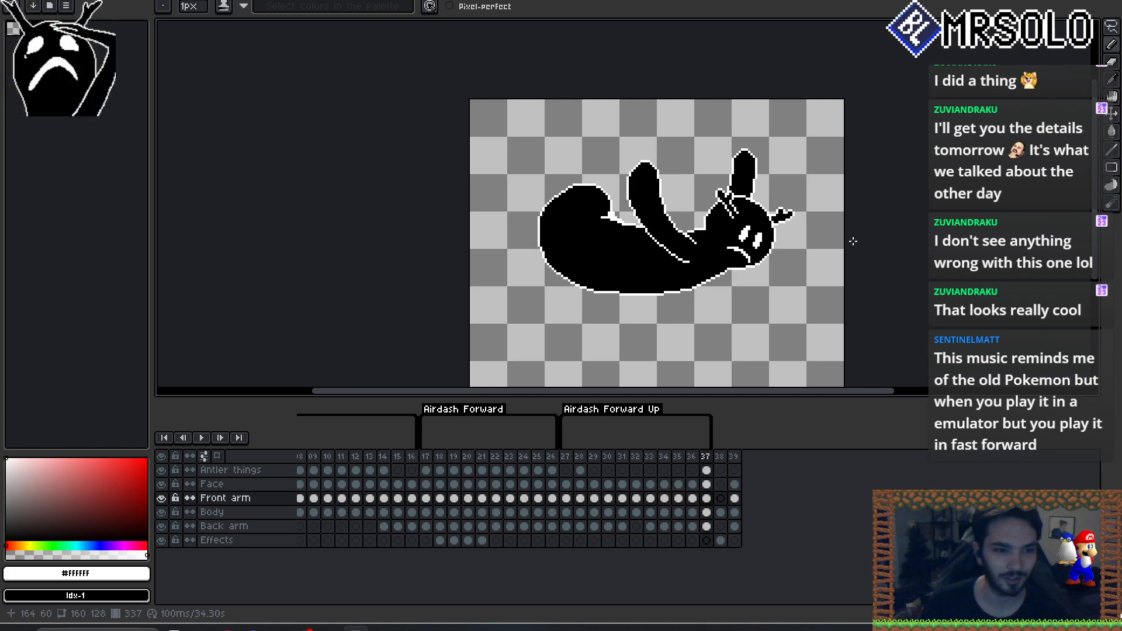
key("Left")
key("Left")
key("Left")
key("Left")
key("Right")
key("Right")
key("Left")
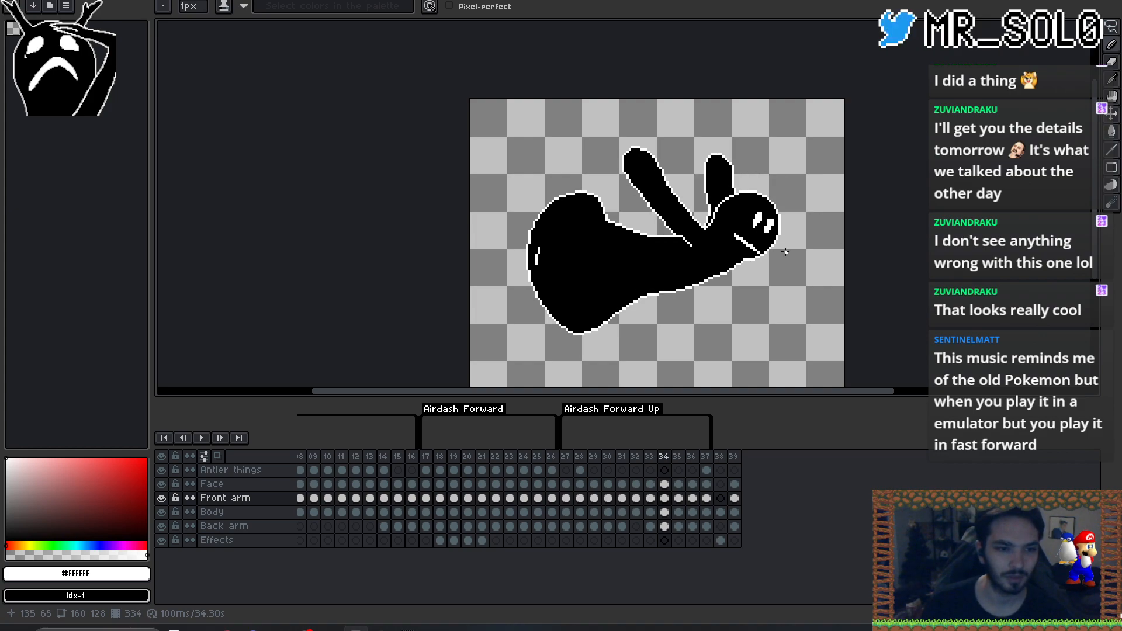
scroll(785, 251, "up", 2)
key("q")
mouse_move(690, 183)
left_mouse_down()
mouse_move(757, 275)
mouse_move(620, 240)
left_mouse_up()
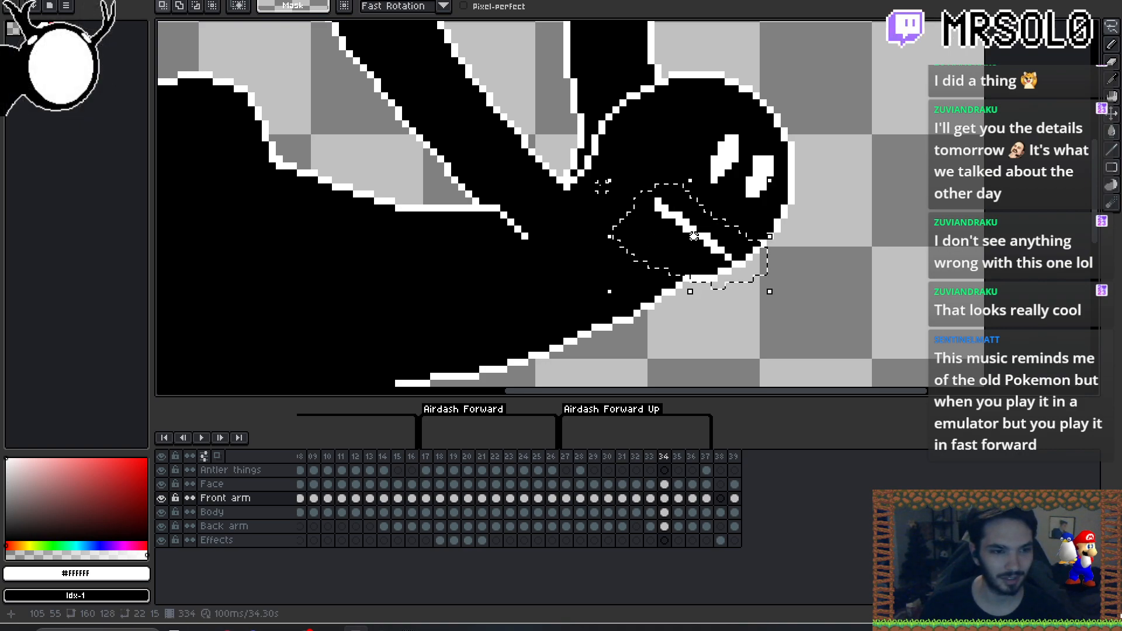
left_click(618, 188)
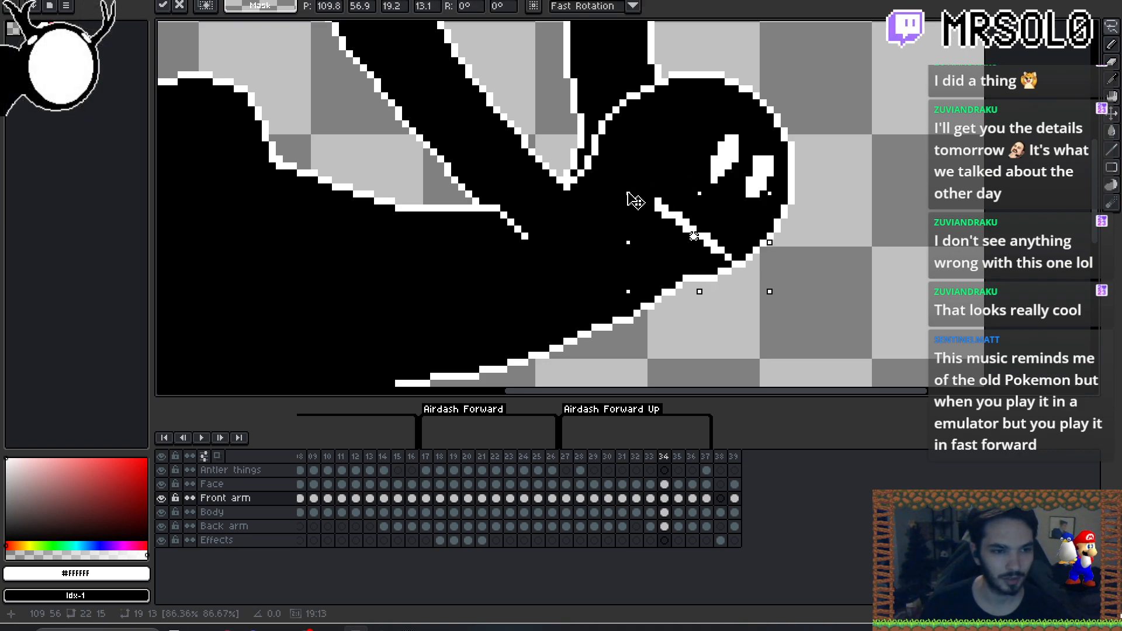
key("Return")
key("ctrl+d")
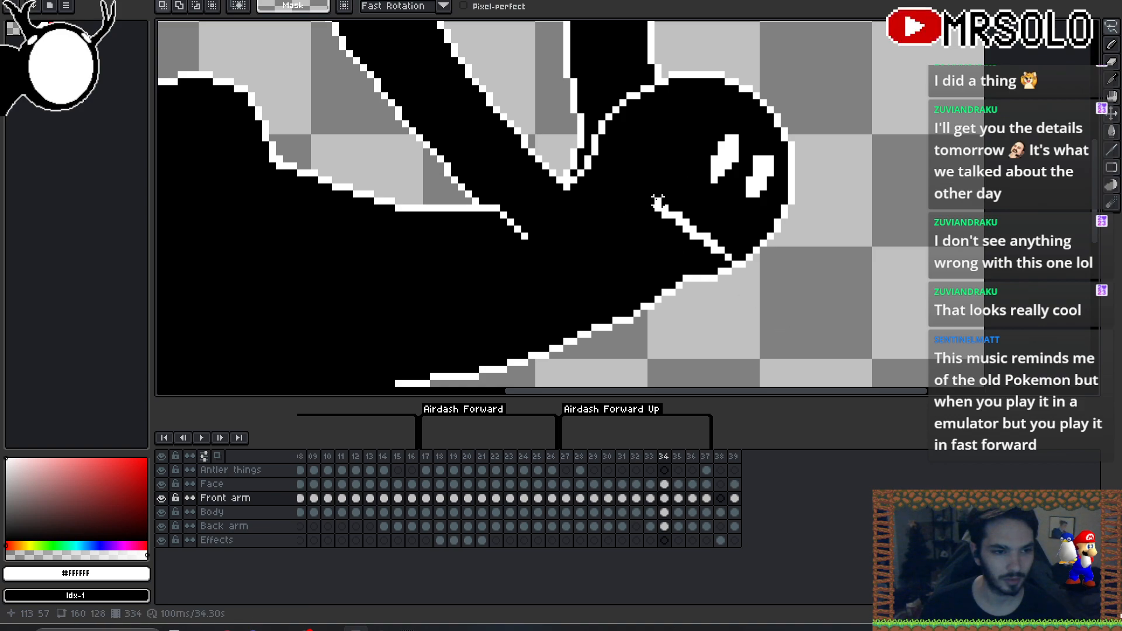
- Shrink the mouth line on frame 34 of the Face layer slightly and shift it toward the front edge of the face
left_click(664, 484)
mouse_move(664, 202)
left_mouse_down()
mouse_move(730, 248)
mouse_move(726, 260)
mouse_move(683, 243)
mouse_move(646, 194)
mouse_move(657, 203)
left_mouse_up()
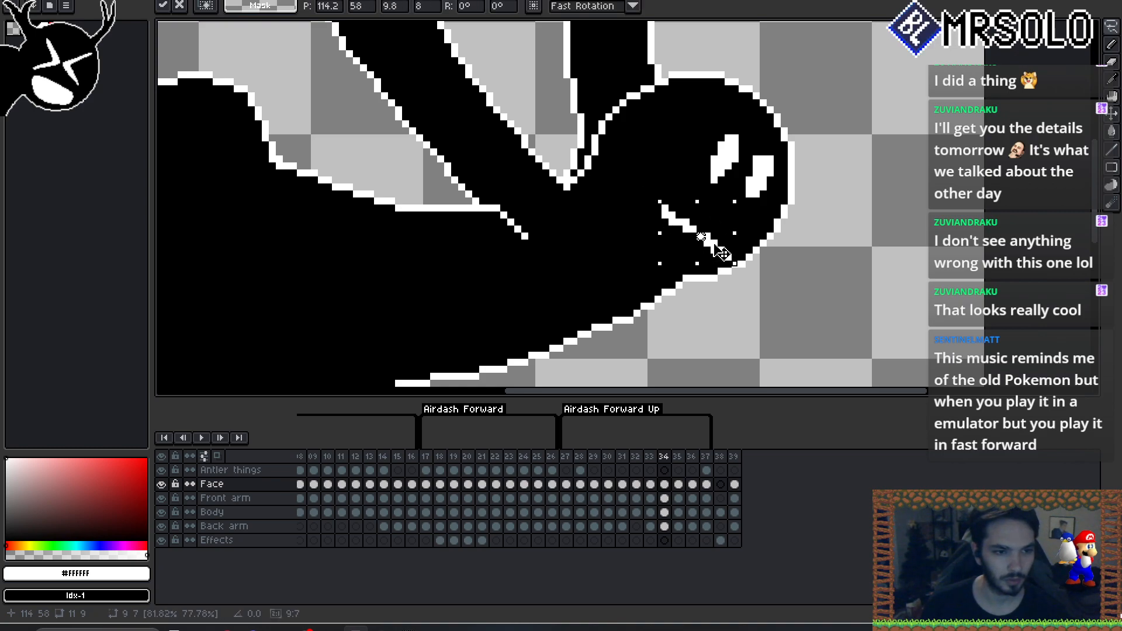
left_click(826, 229)
- Compare the mouth on frame 34 with the neighbouring frames
key("Left")
key("Right")
key("Right")
key("Left")
key("Left")
key("Right")
key("Right")
key("Left")
key("Left")
key("Right")
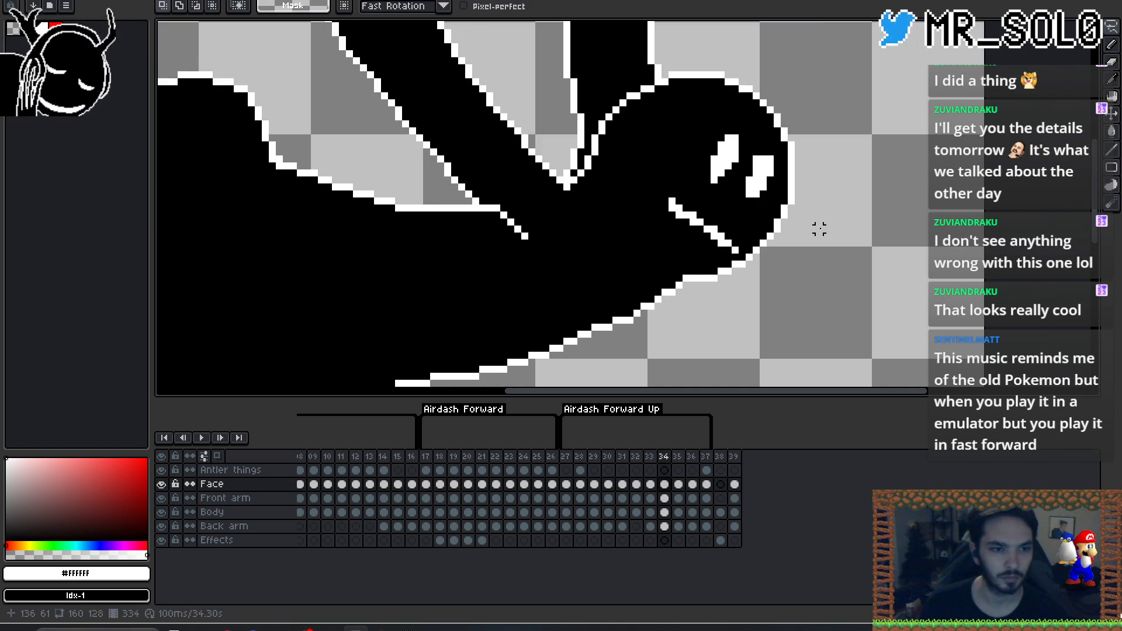
- Play the Airdash Forward Up animation to review the corrected faces in motion
key("Right")
scroll(820, 228, "down", 2)
key("Return")
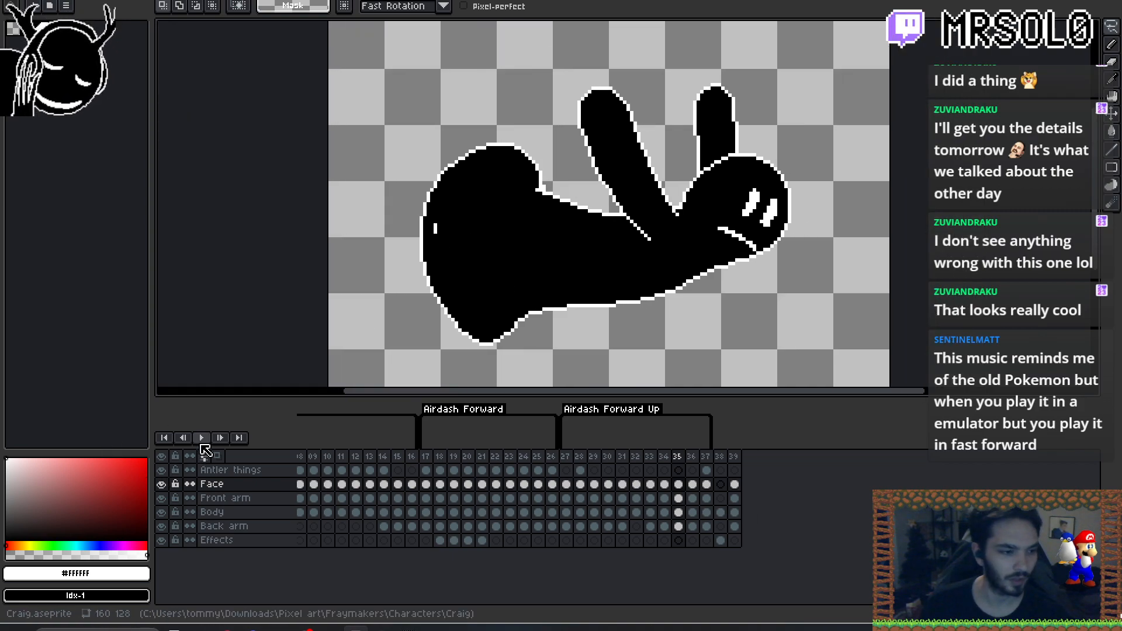
scroll(768, 267, "down", 2)
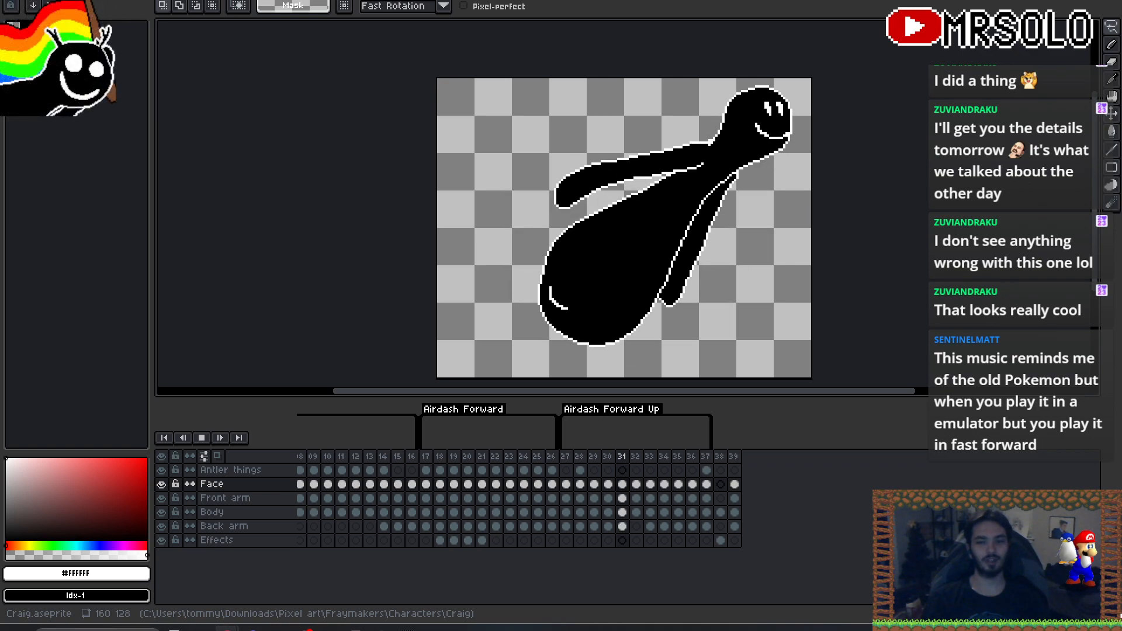
left_click_drag(1121, 4, 604, 0)
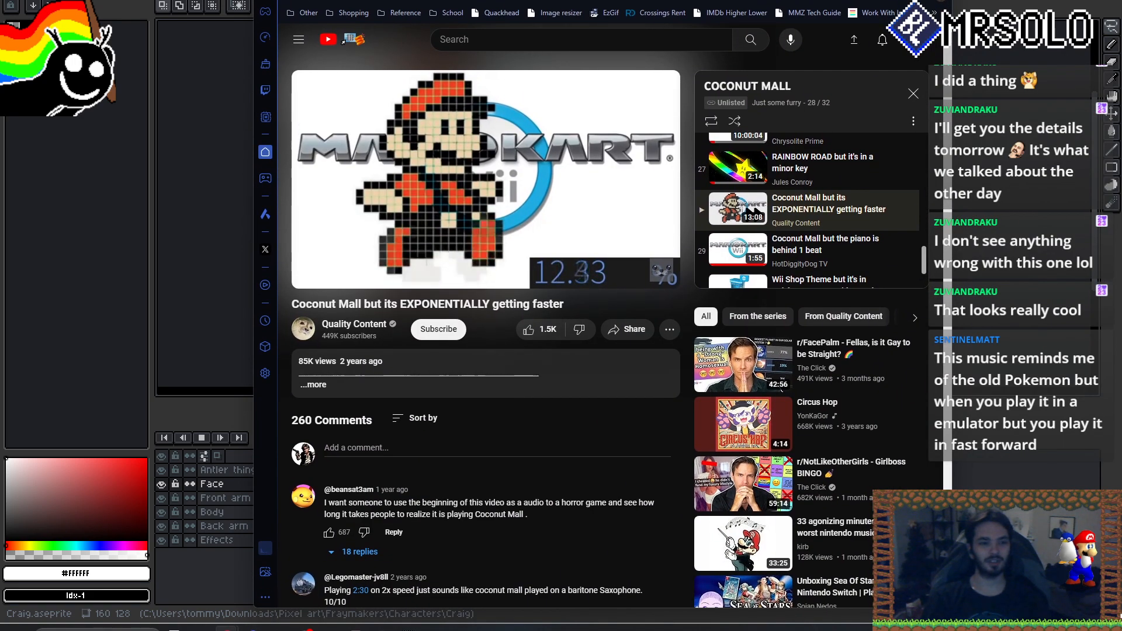
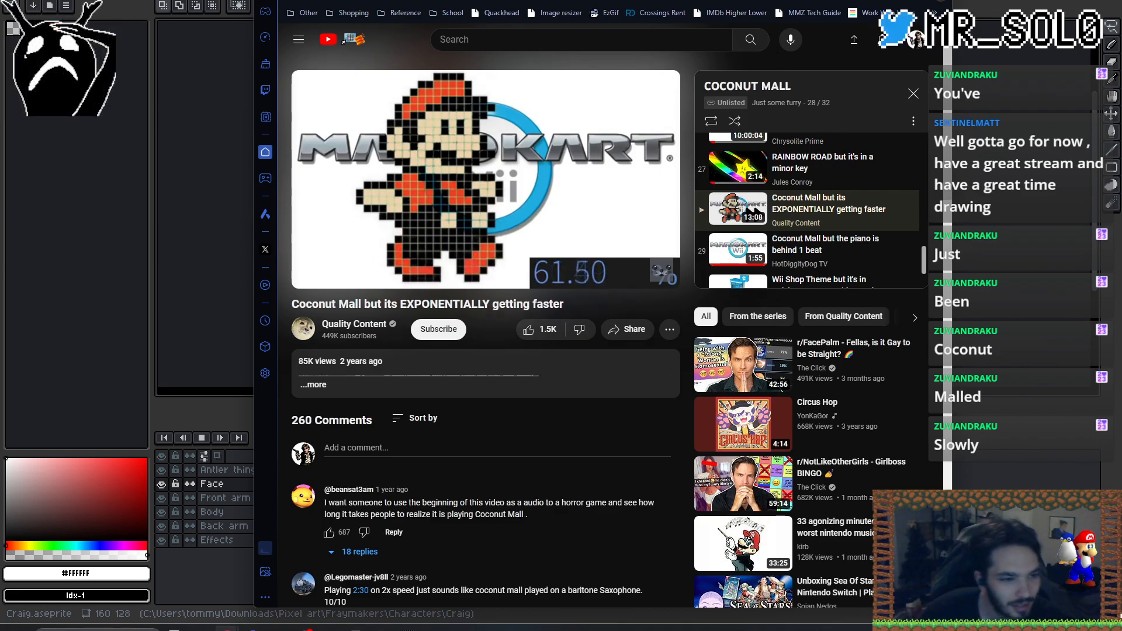
mouse_move(559, 164)
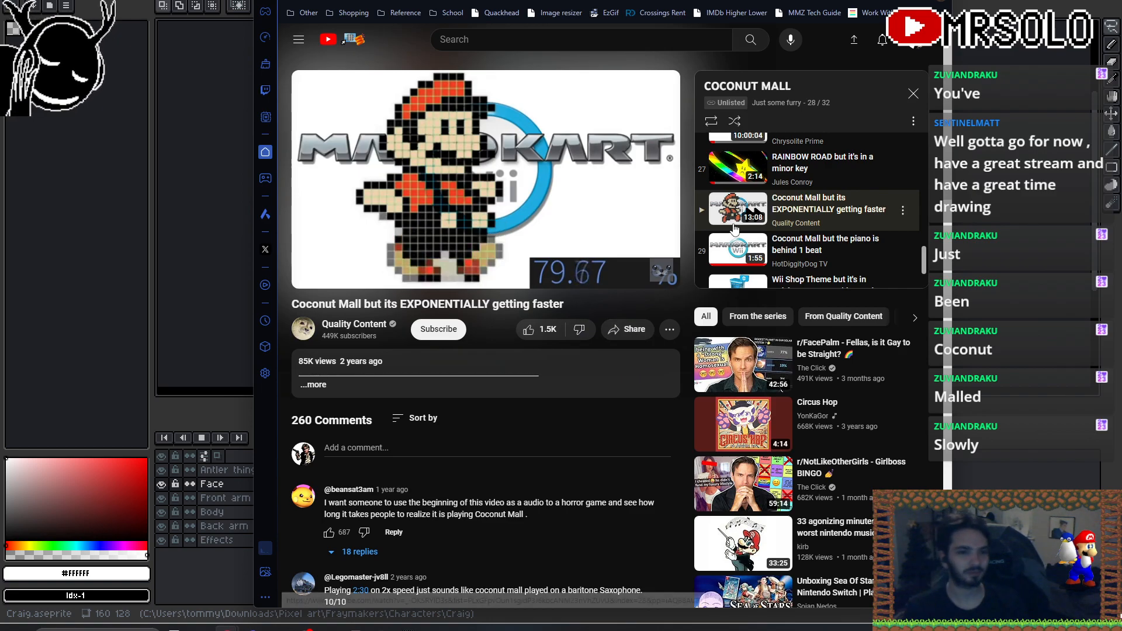
left_click_drag(614, 1, 1121, 10)
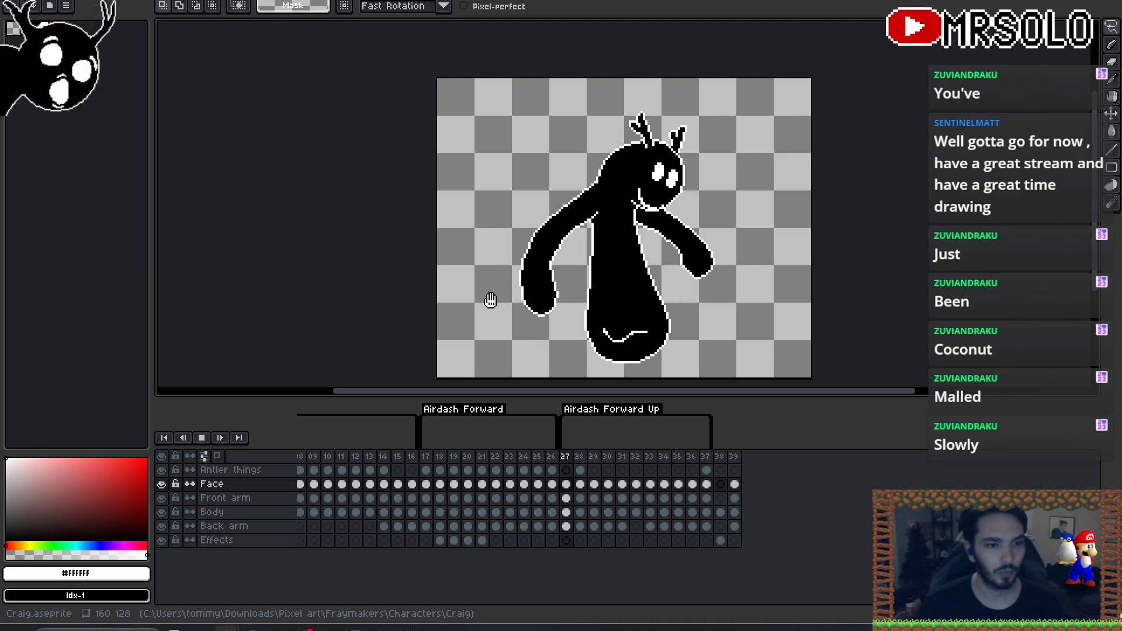
- Stop the playback, go to frame 29 of the Antler things layer and turn on onion skinning, comparing with frame 28
left_click(202, 438)
left_click(566, 469)
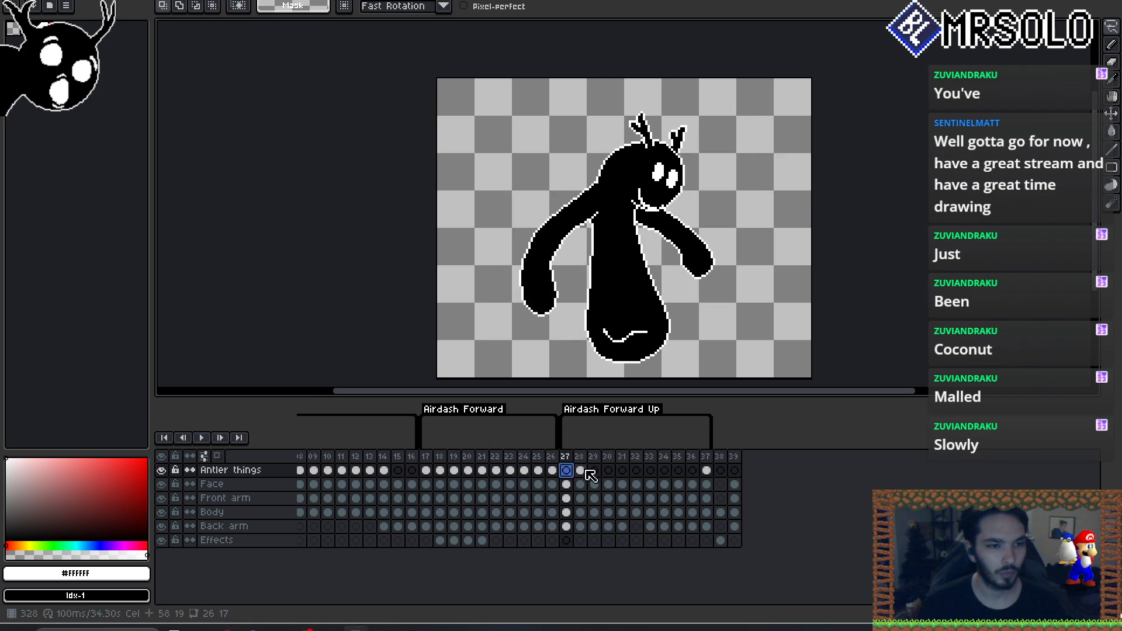
left_click(580, 469)
left_click(595, 471)
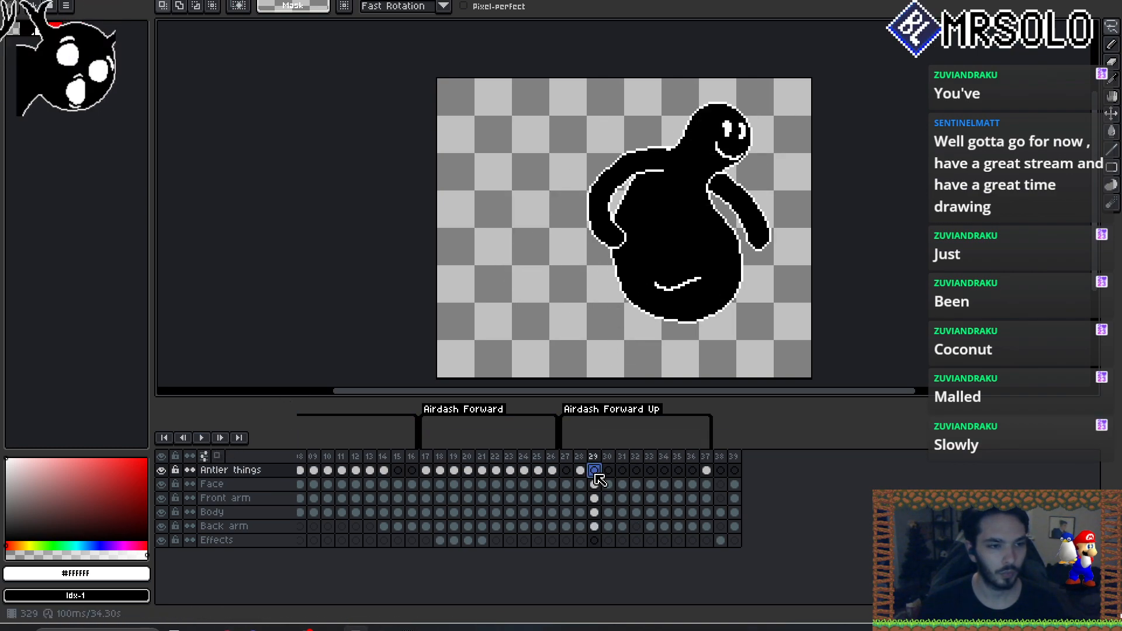
left_click_drag(668, 269, 612, 297)
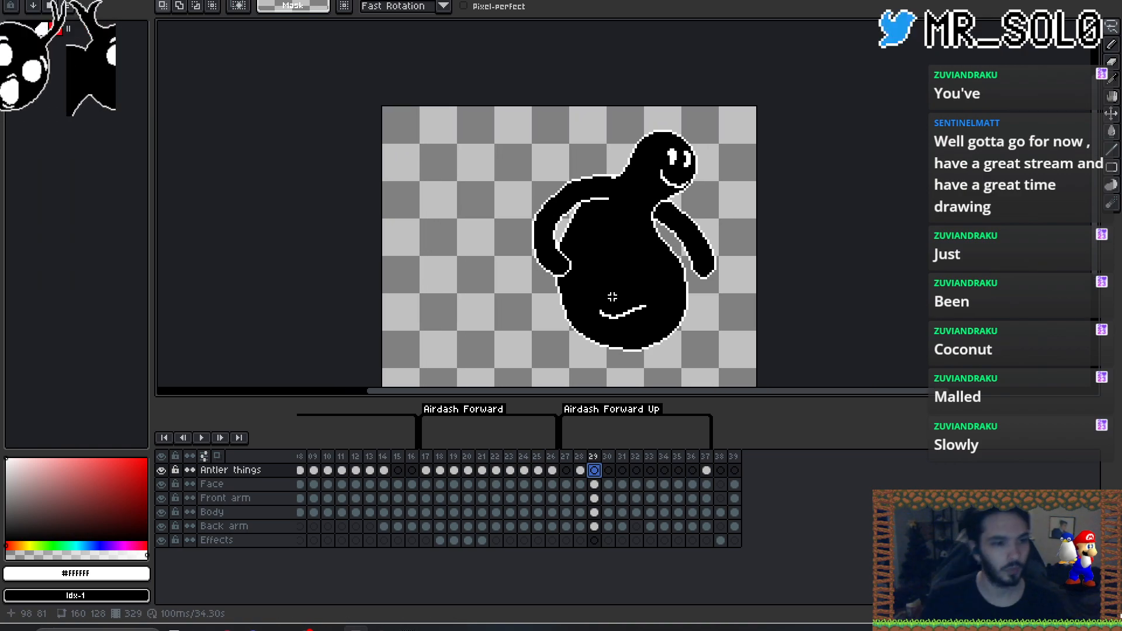
left_click_drag(606, 300, 671, 256)
key("Left")
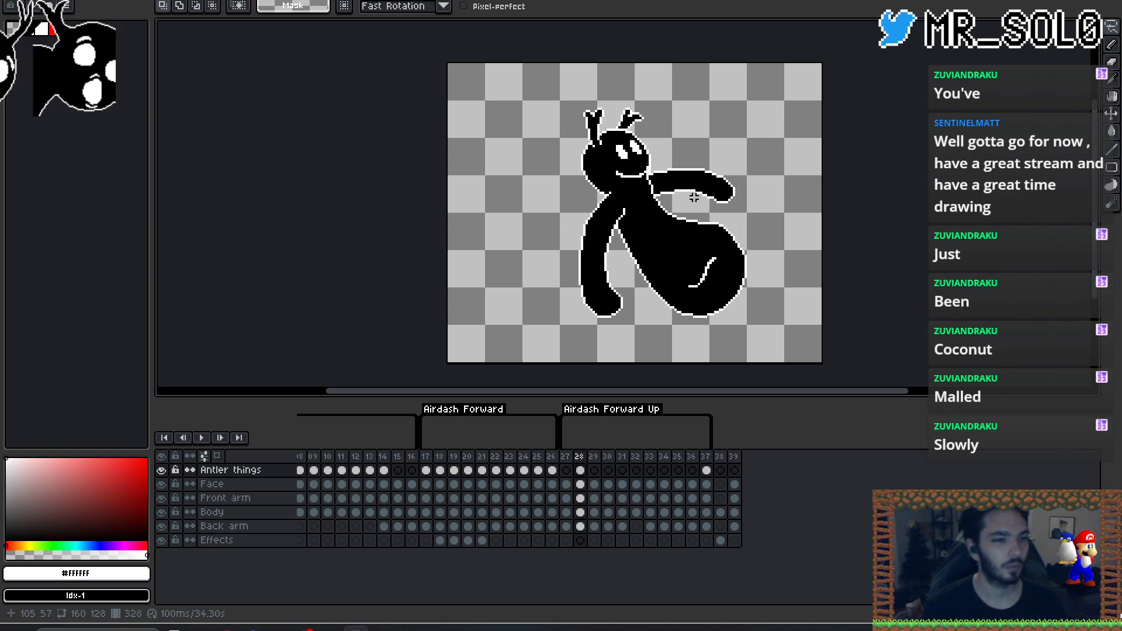
key("Right")
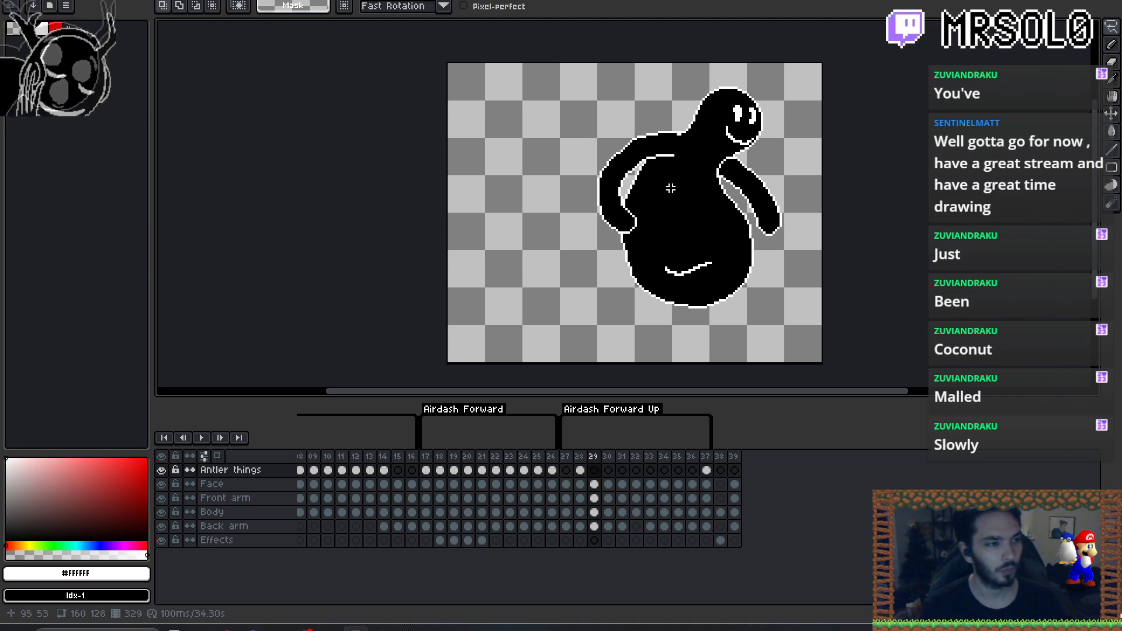
key("F3")
key("F3")
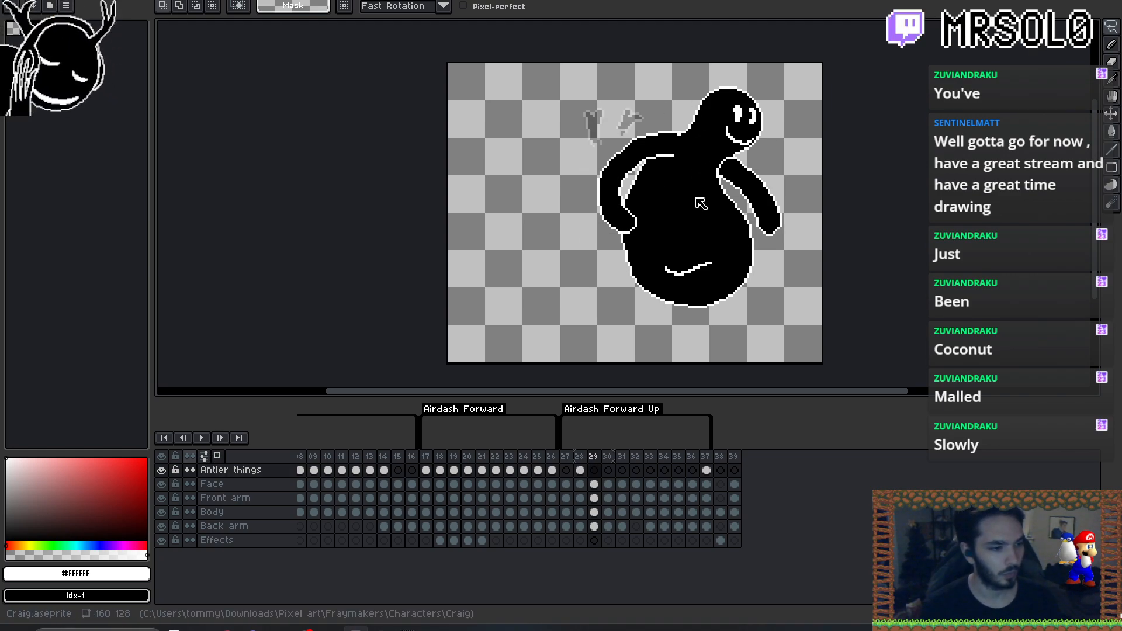
- Draw a curved, forked black antler on the back of the head on frame 29 with the 1px Pencil
key("b")
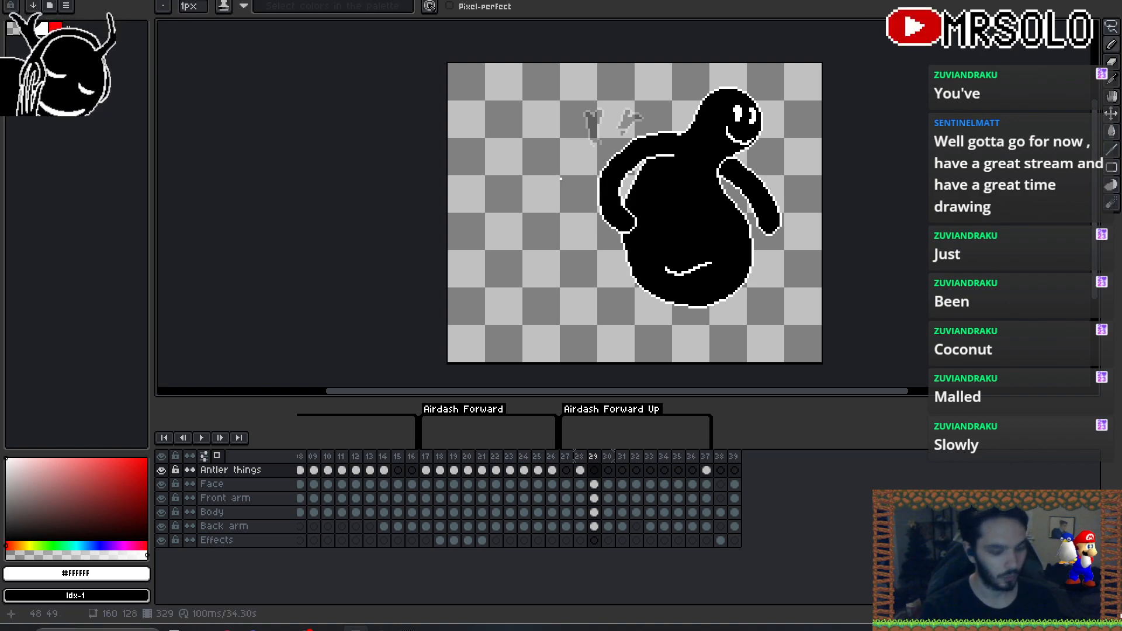
key("x")
key("Left")
key("Right")
left_click_drag(720, 92, 720, 92)
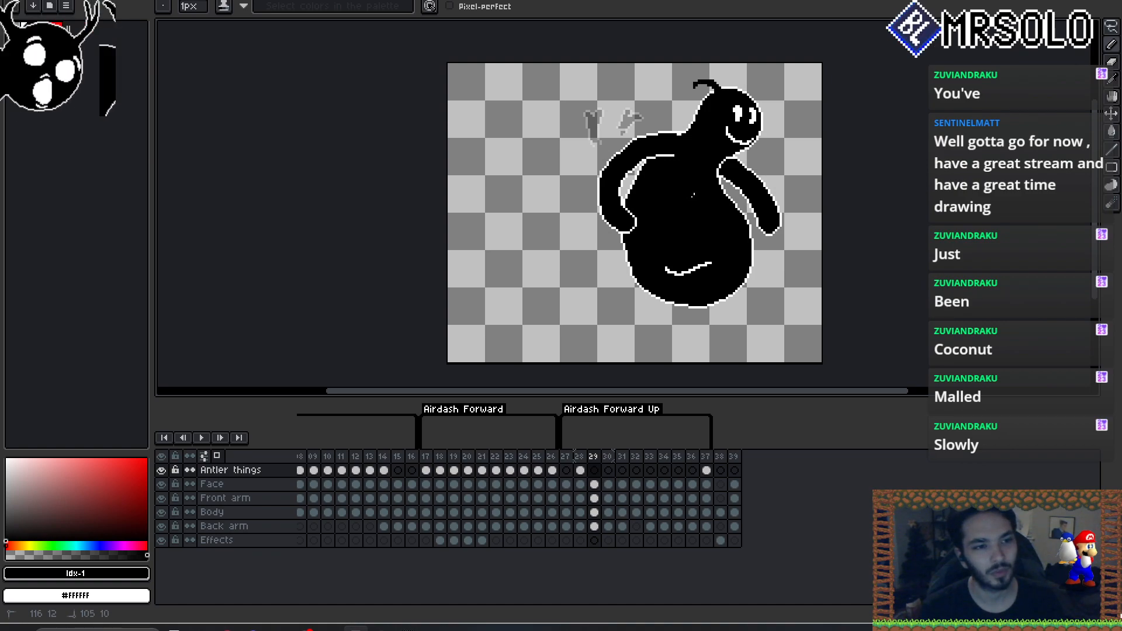
left_click_drag(690, 80, 704, 80)
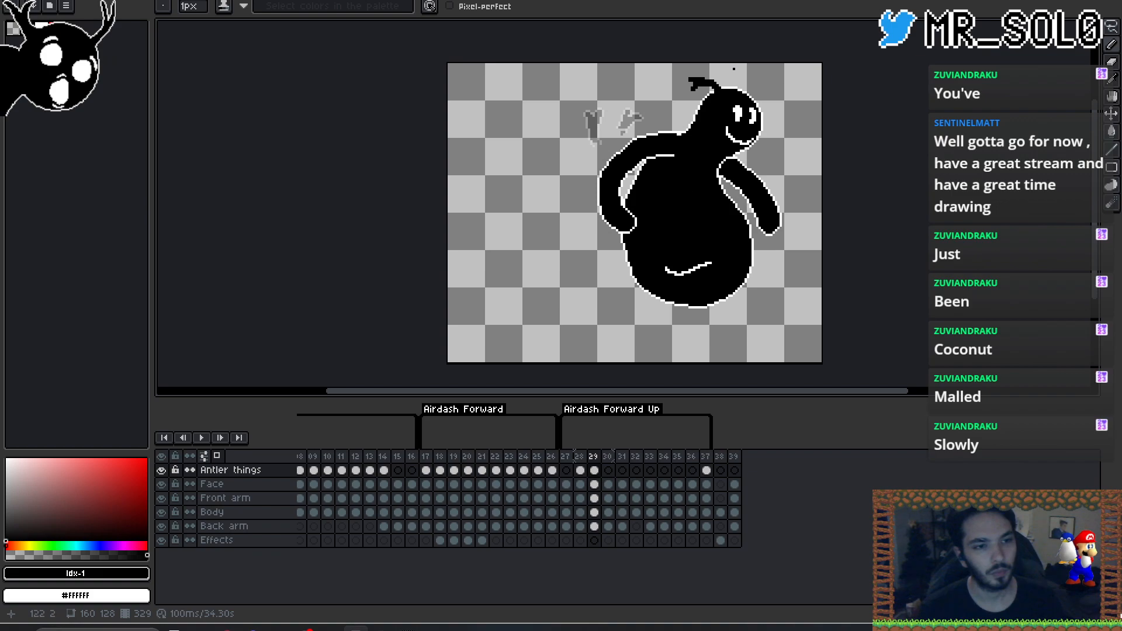
- Draw the second black antler on the front of the head on frame 29, curving outward with a forked tip
left_click_drag(748, 94, 748, 92)
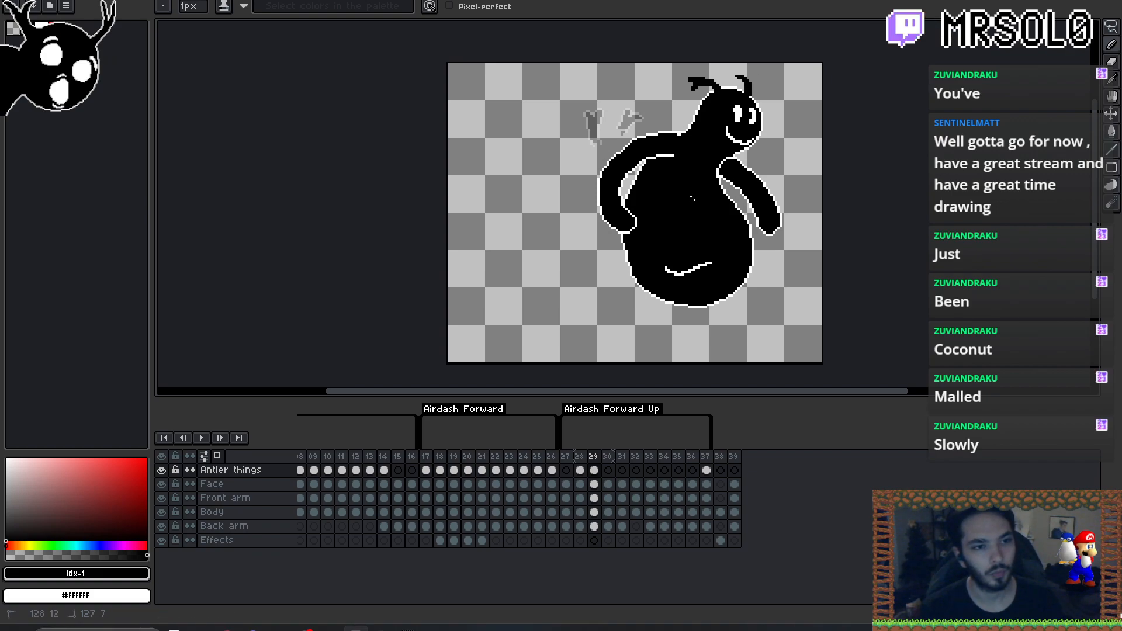
key("ctrl+z")
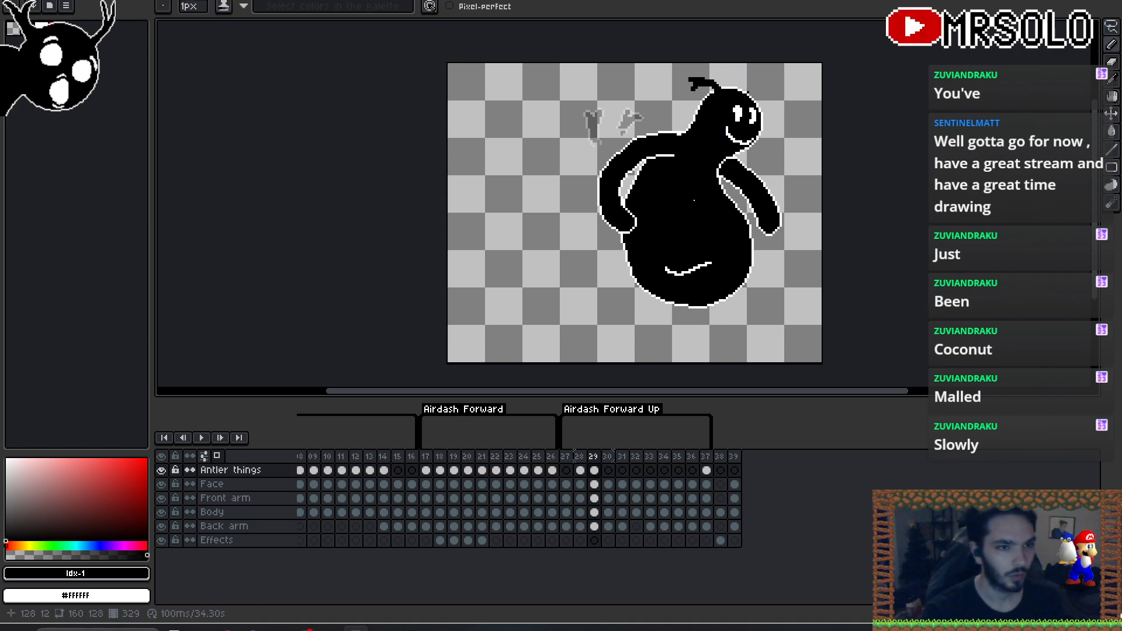
mouse_move(754, 85)
left_mouse_down()
mouse_move(772, 85)
mouse_move(762, 89)
left_mouse_up()
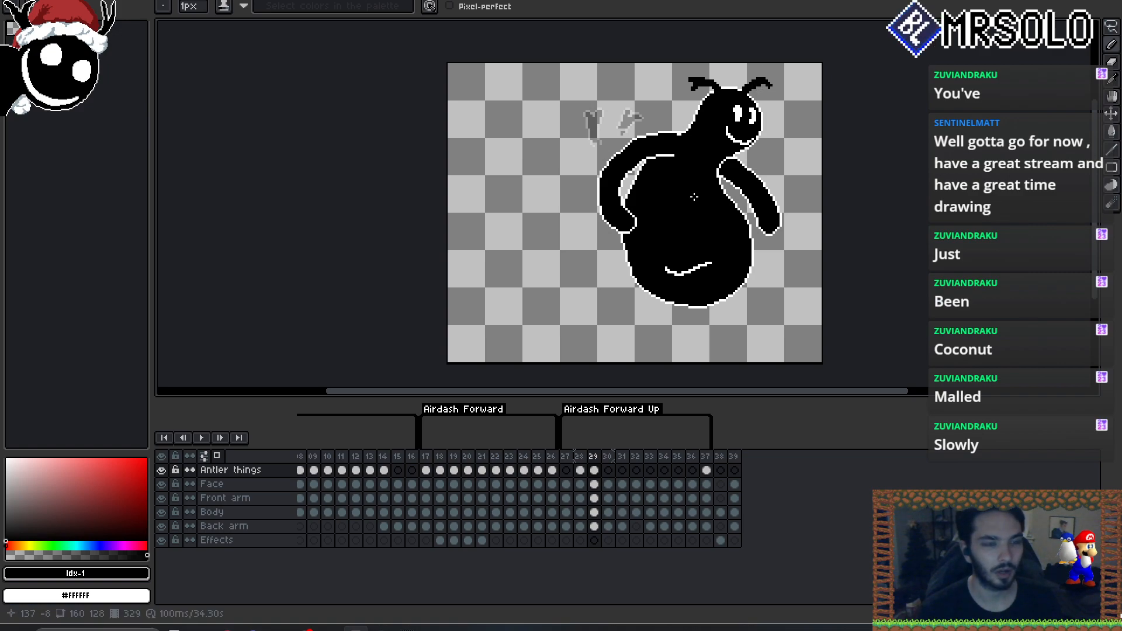
key("ctrl+z")
key("ctrl+z")
key("ctrl+z")
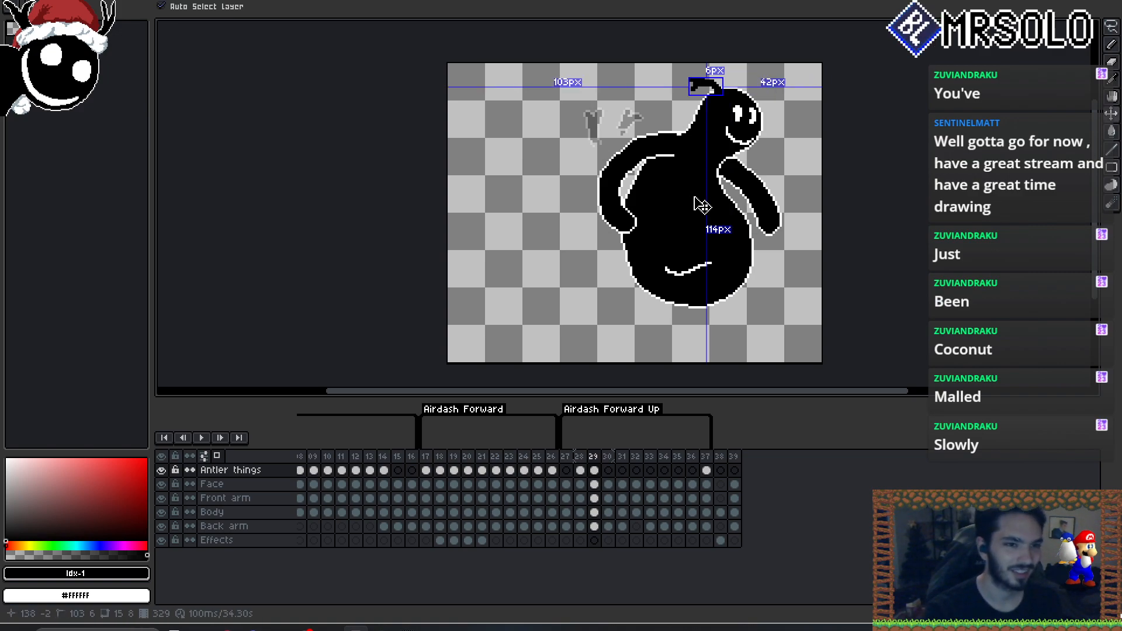
key("ctrl+y")
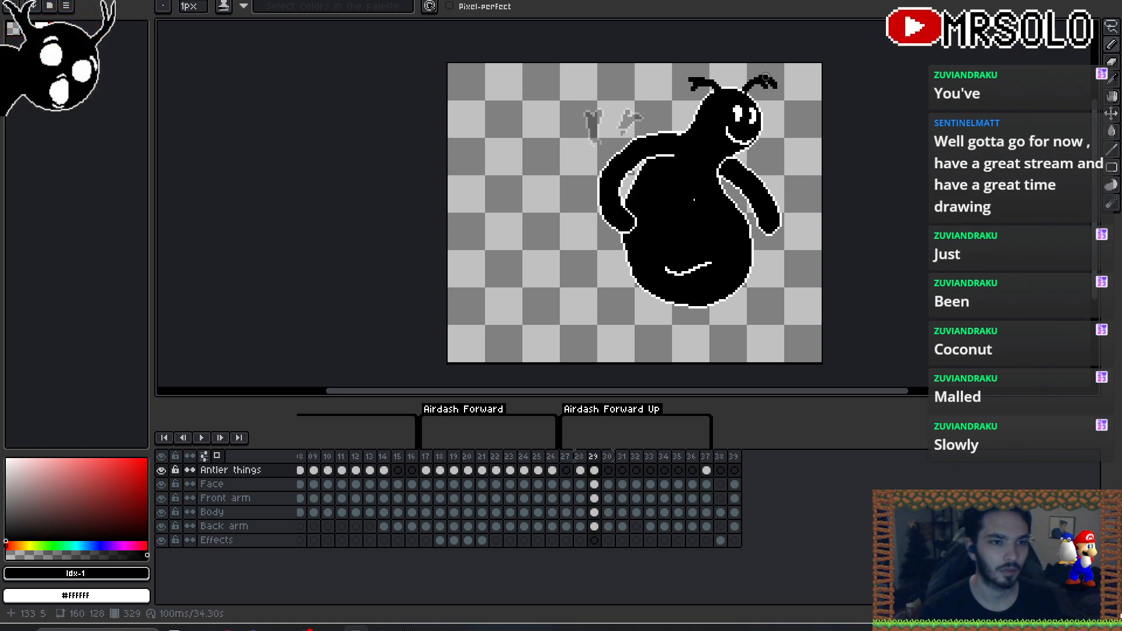
key("Right")
key("Left")
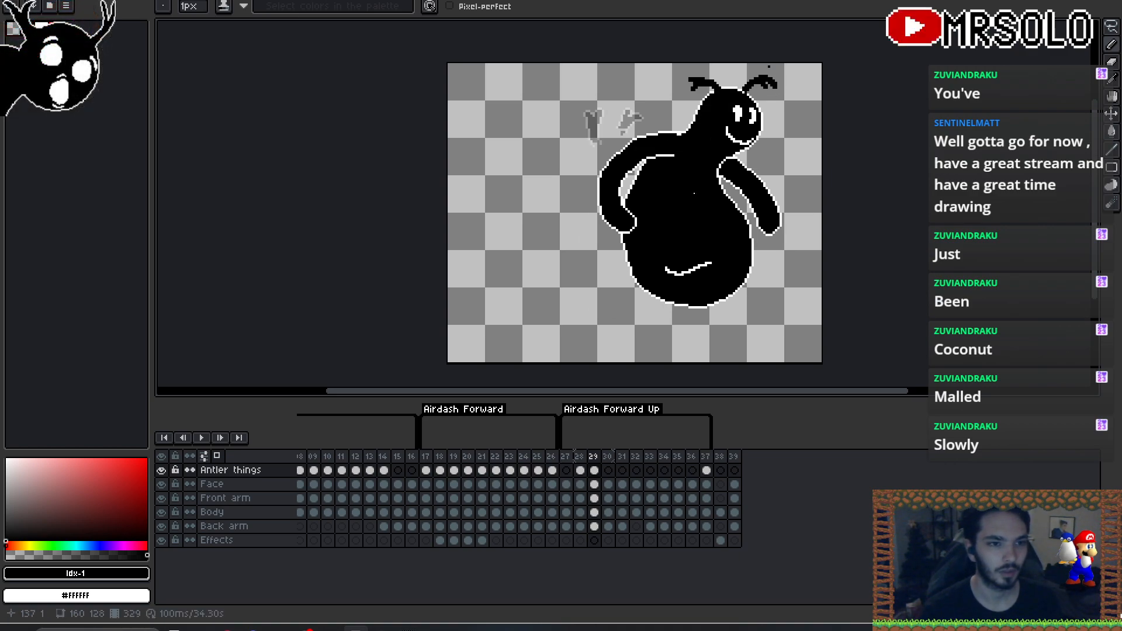
- Clean up the shape of the front antler on frame 29 and check it against frame 30
key("m")
left_click_drag(790, 71, 735, 102)
key("ctrl+d")
key("b")
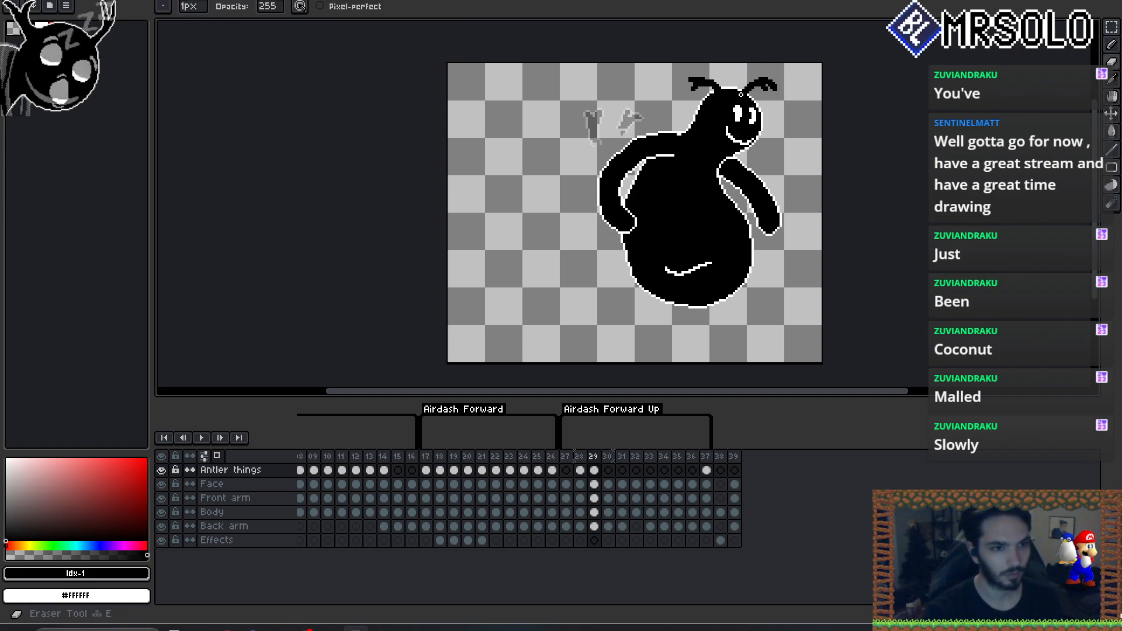
key("Right")
key("Left")
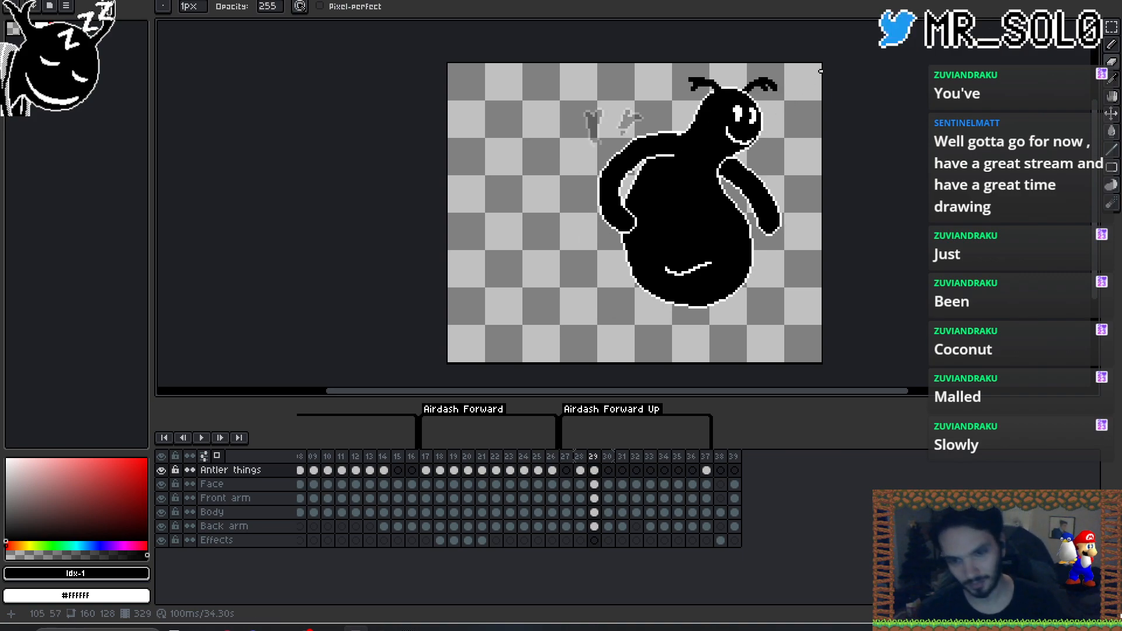
- Add black pixels to the tip of the rear antler on frame 29 and compare it with frame 28
key("b")
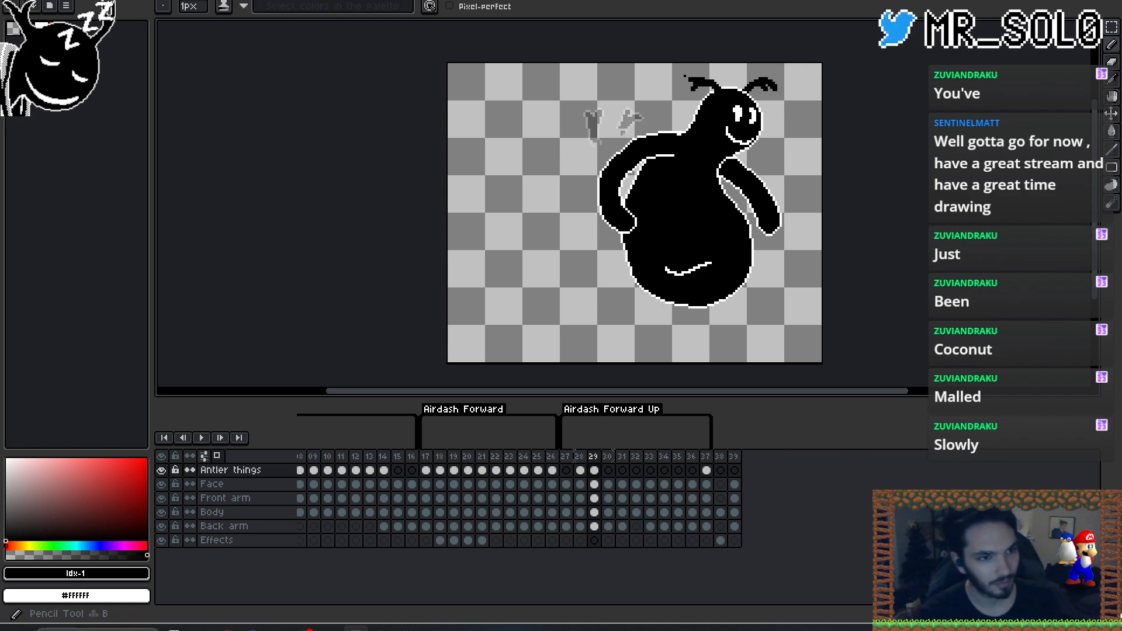
left_click(687, 80)
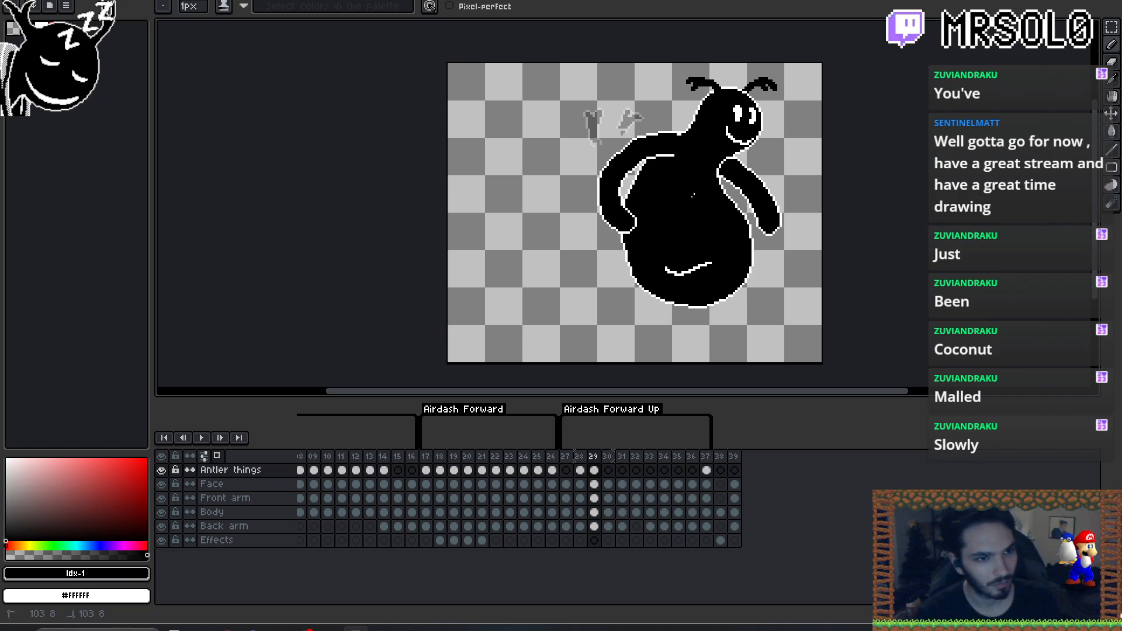
key("Left")
key("Right")
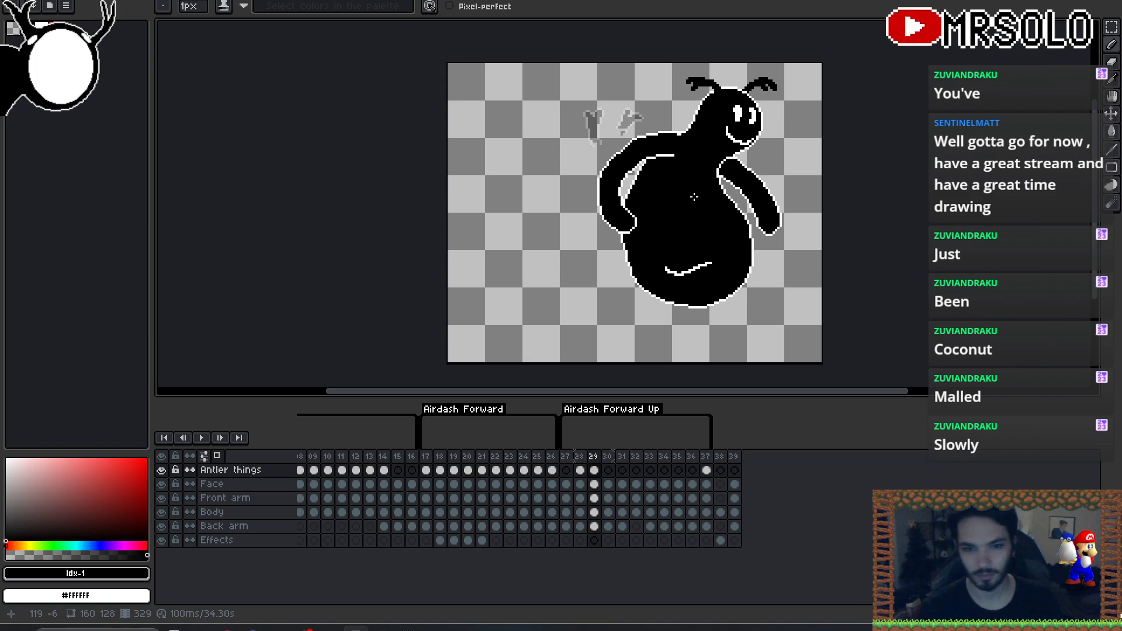
- Draw the rear antler in black on frame 30, sweeping backward from the top of the head
key("Right")
key("Left")
key("Right")
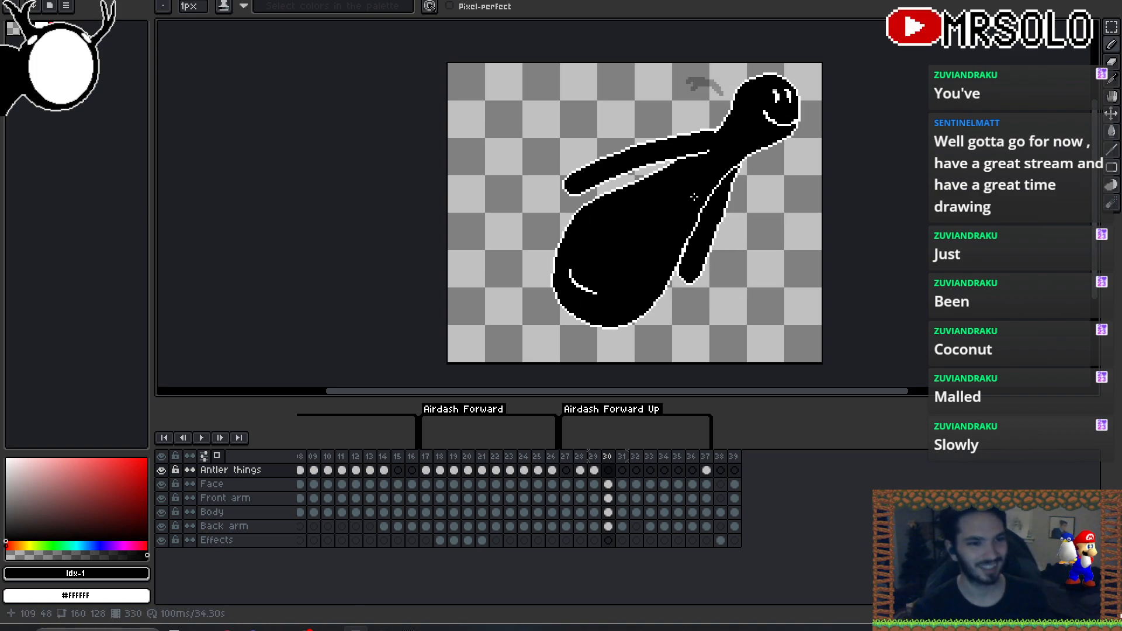
left_click_drag(730, 80, 722, 85)
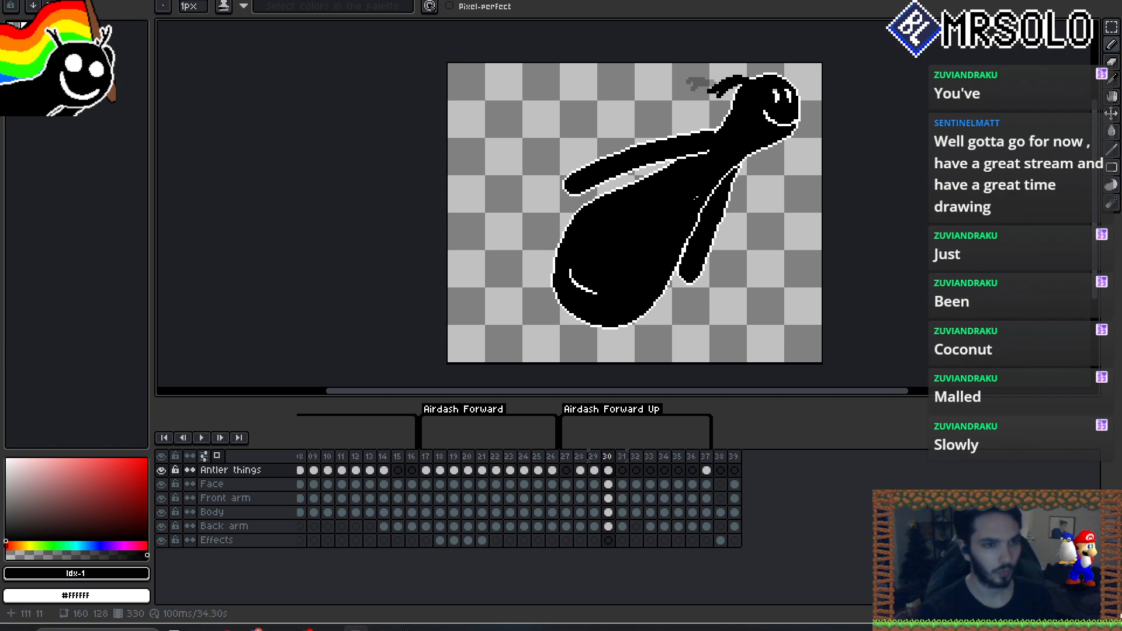
- Touch up the rear antler on frame 30 and compare it with frame 29
key("e")
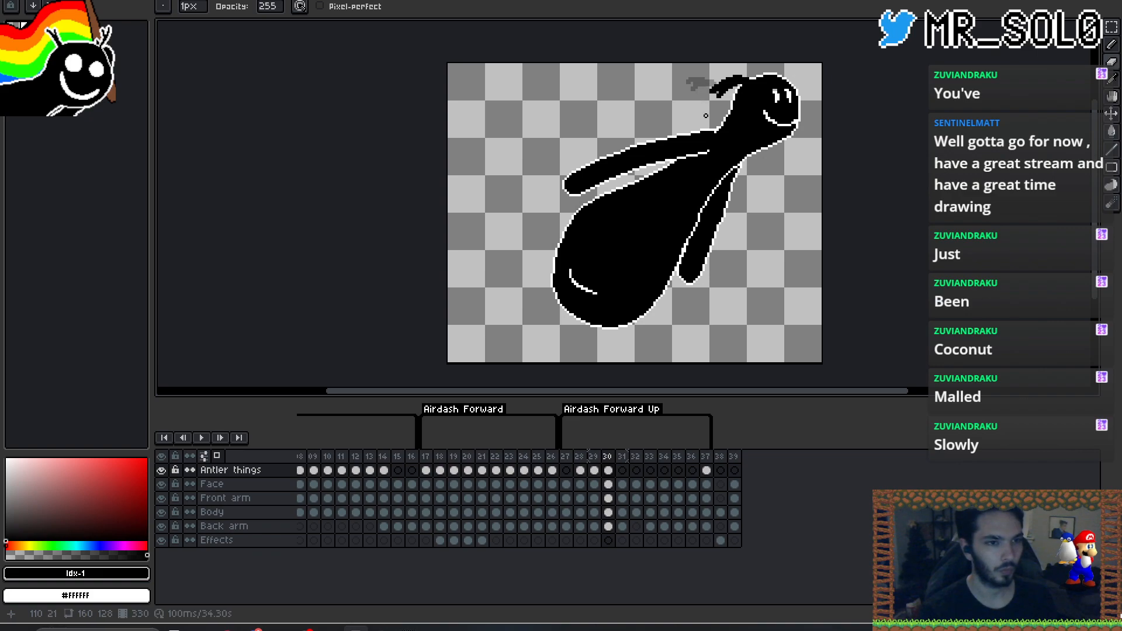
key("b")
key("Left")
key("Right")
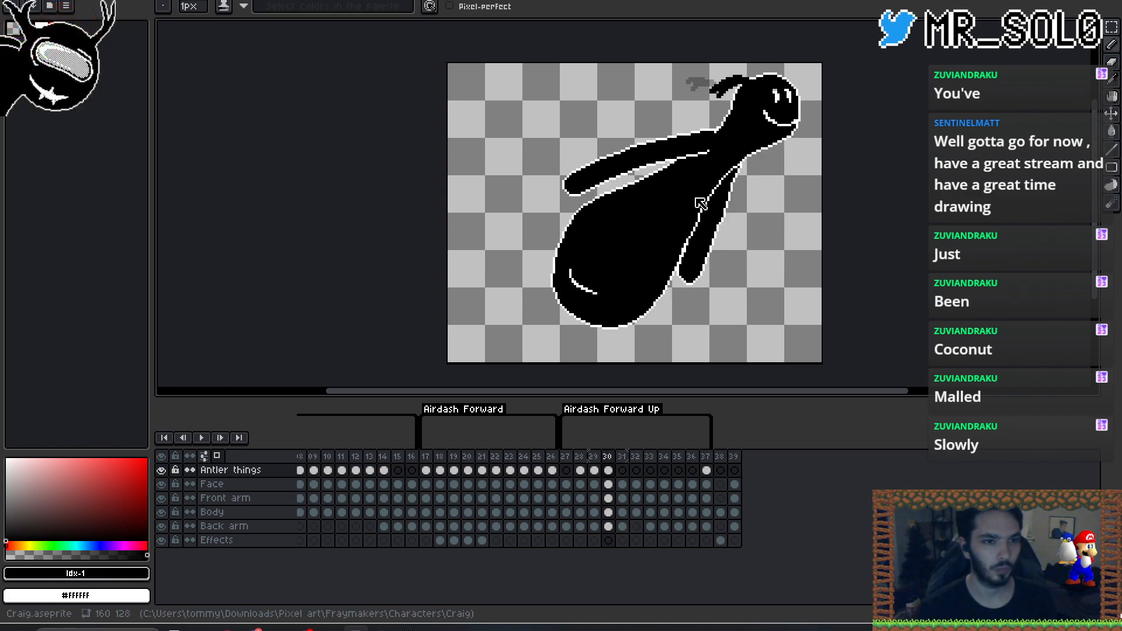
key("Left")
key("Right")
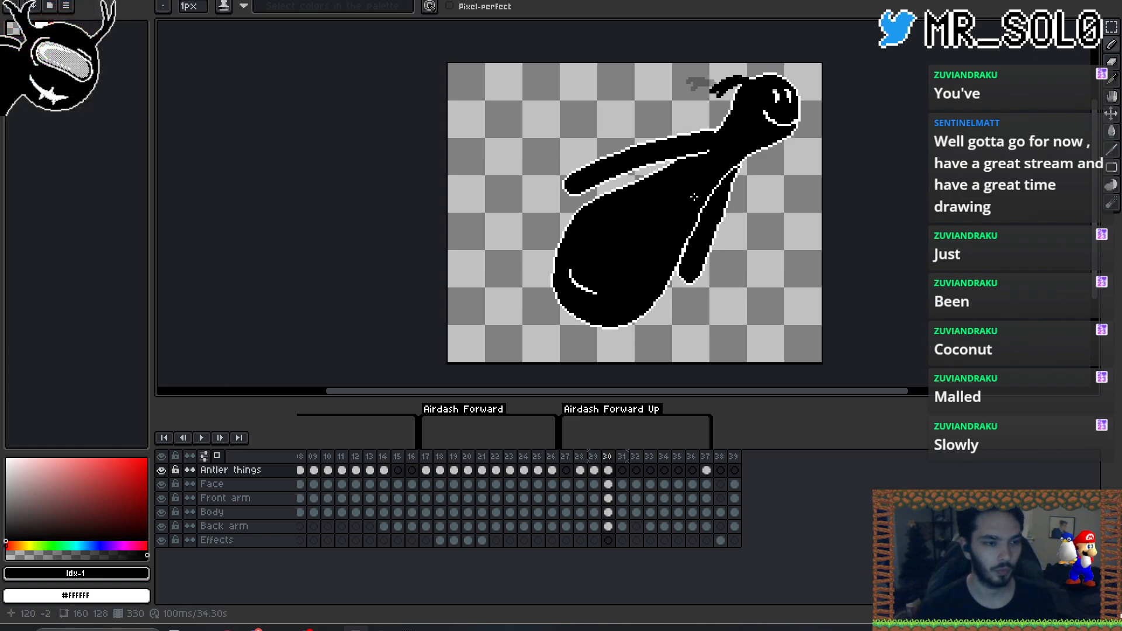
- Draw the rear antler in black on frame 31, sweeping backward from the head, and erase stray pixels below its tip
key("Right")
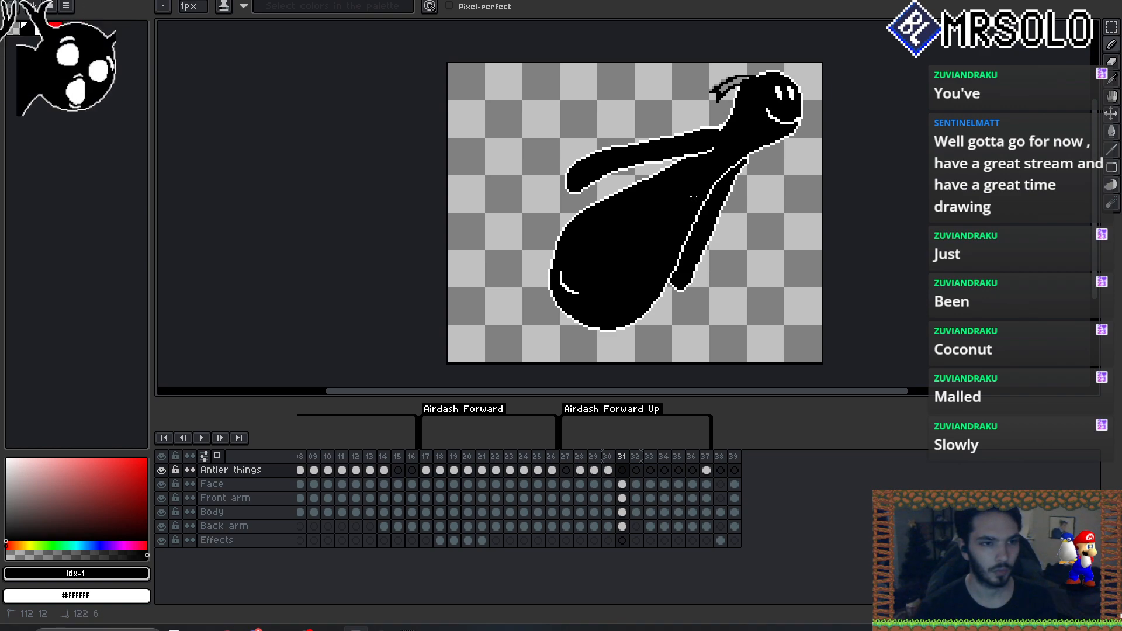
left_click_drag(735, 83, 729, 86)
left_click(713, 95)
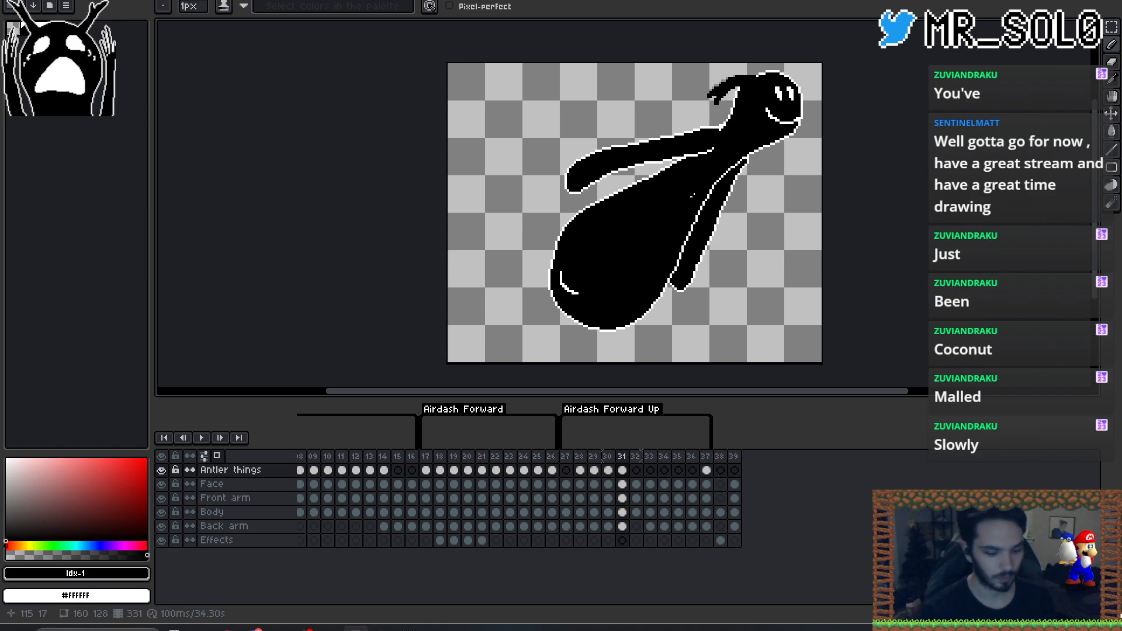
key("e")
left_click_drag(713, 106, 717, 102)
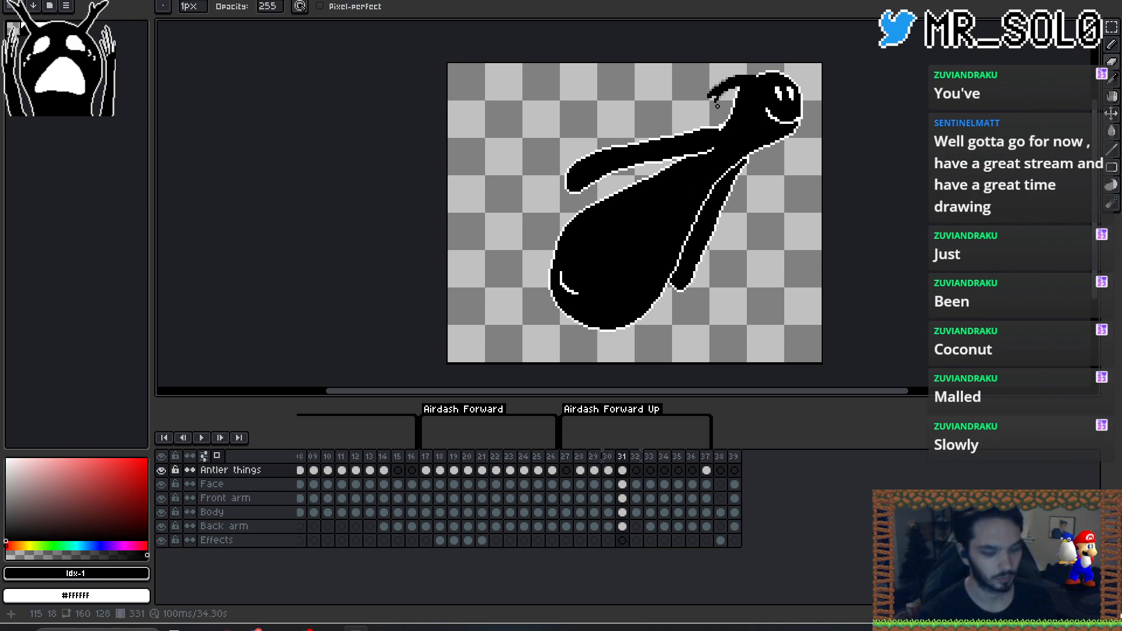
key("b")
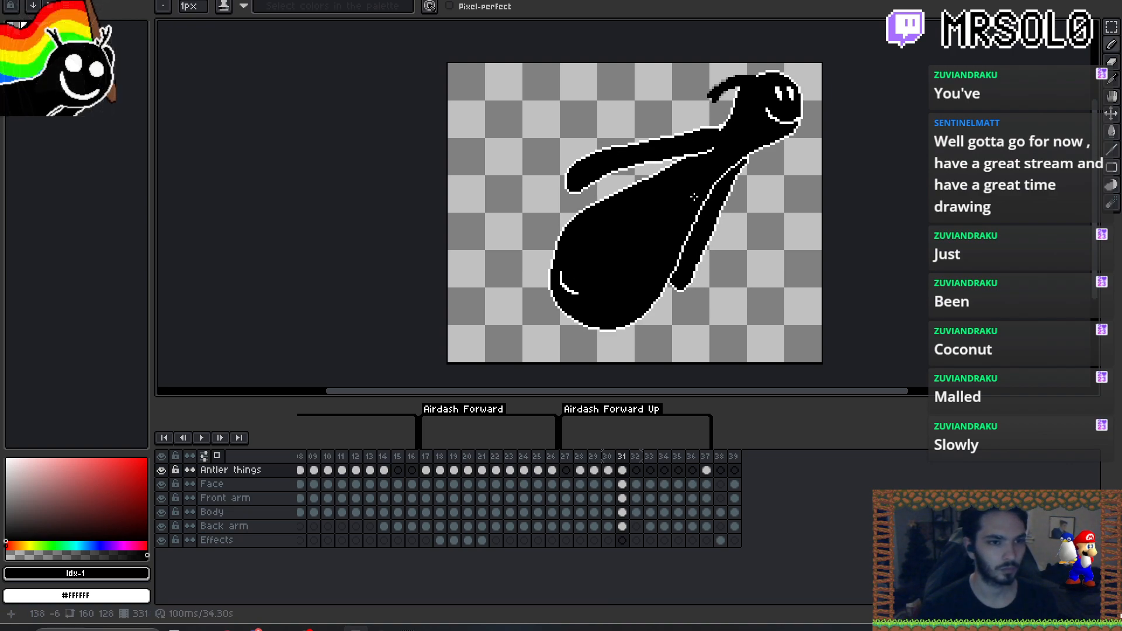
key("e")
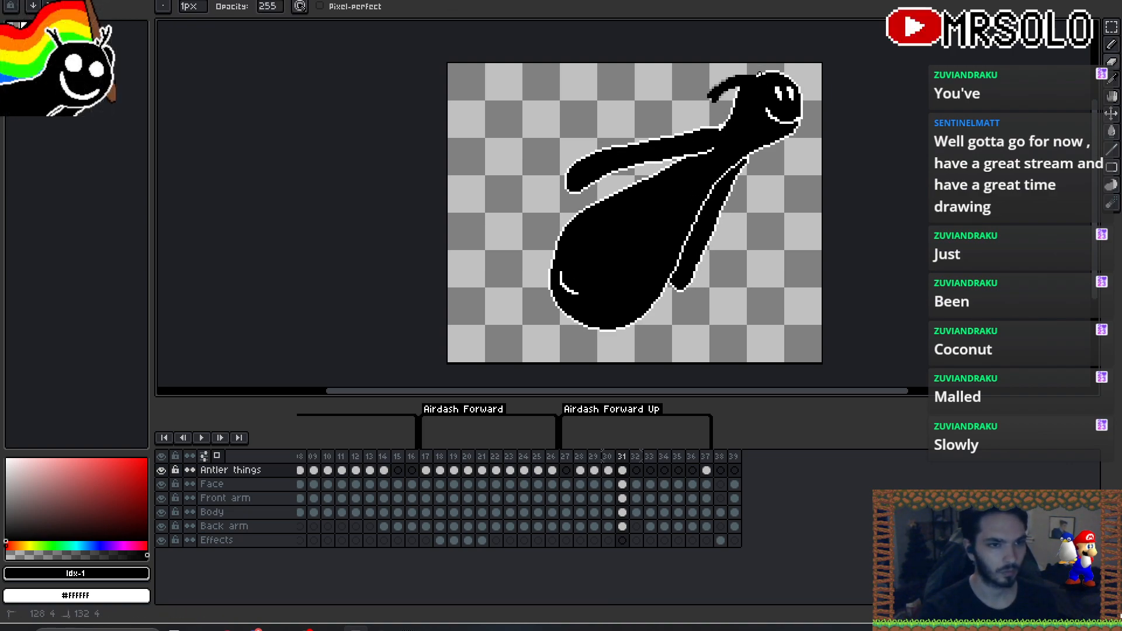
- Trim the underside of the rear antler near its base on frame 31, checking it against frame 30
key("Left")
key("Right")
key("Left")
key("Right")
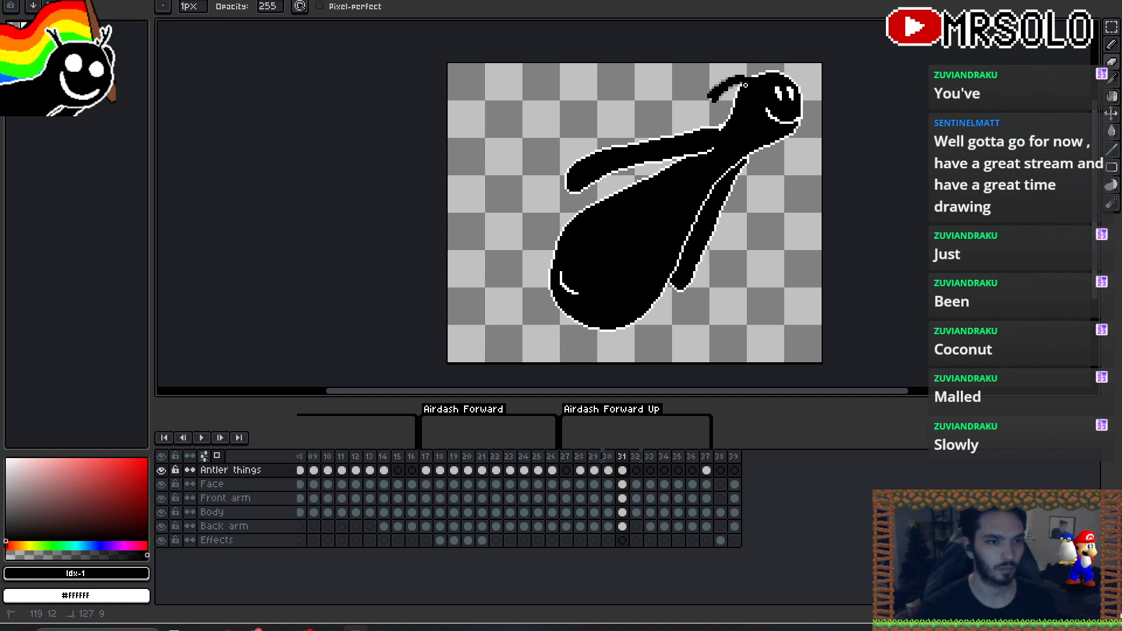
key("Left")
key("Right")
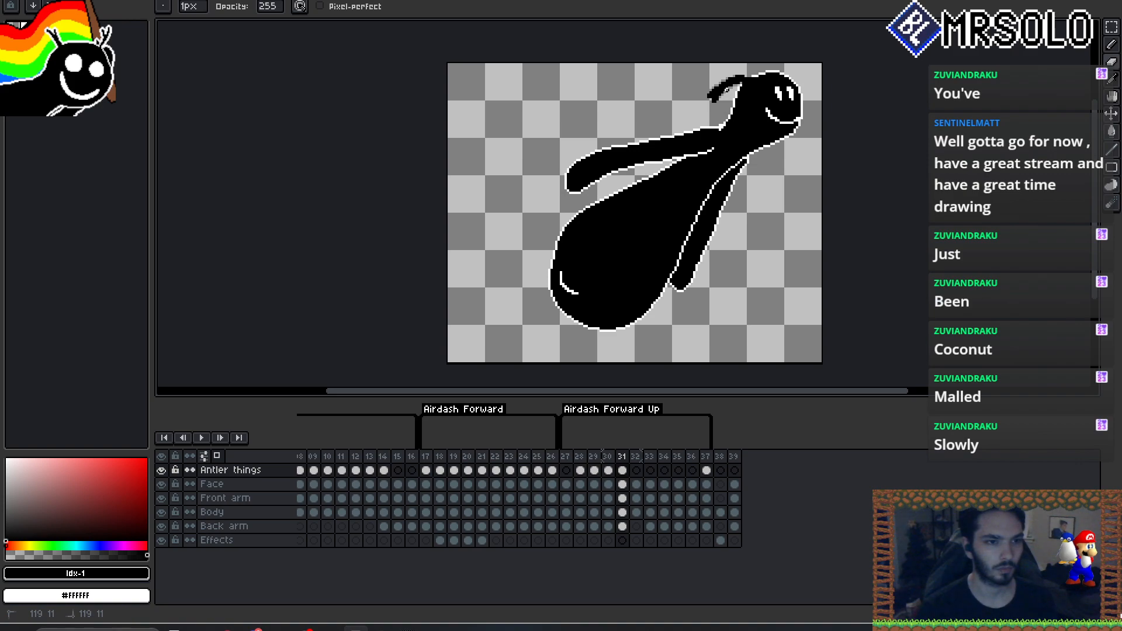
key("Left")
key("Right")
key("Left")
key("Right")
key("Left")
key("Right")
key("b")
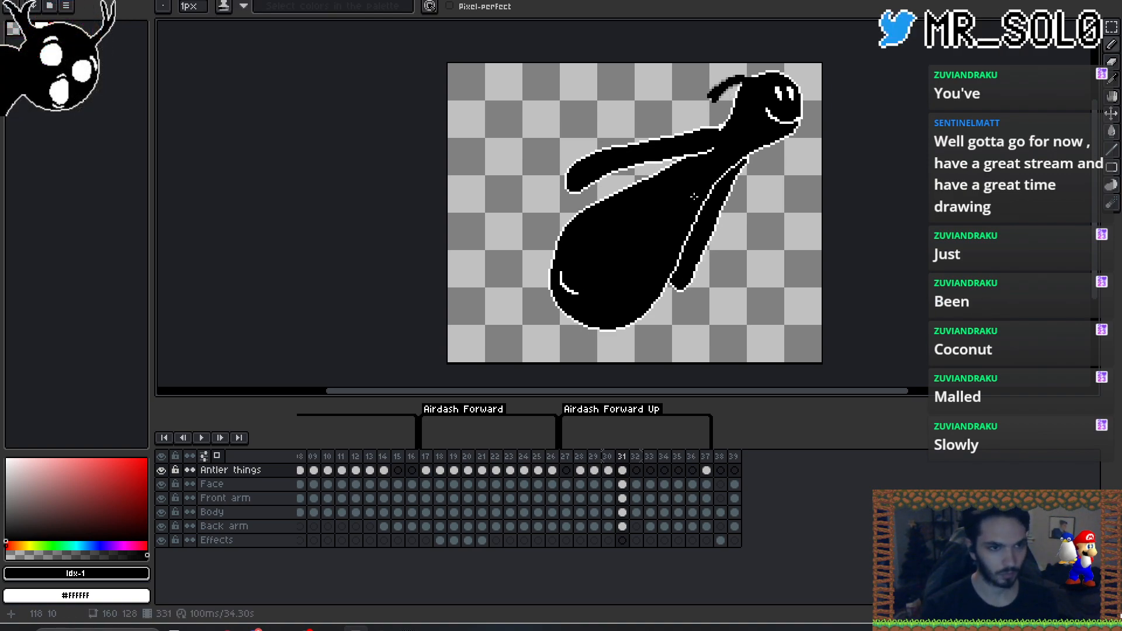
- Compare the rear antler's shape and thickness between frames 30 and 31
key("Left")
key("Right")
key("Left")
key("Right")
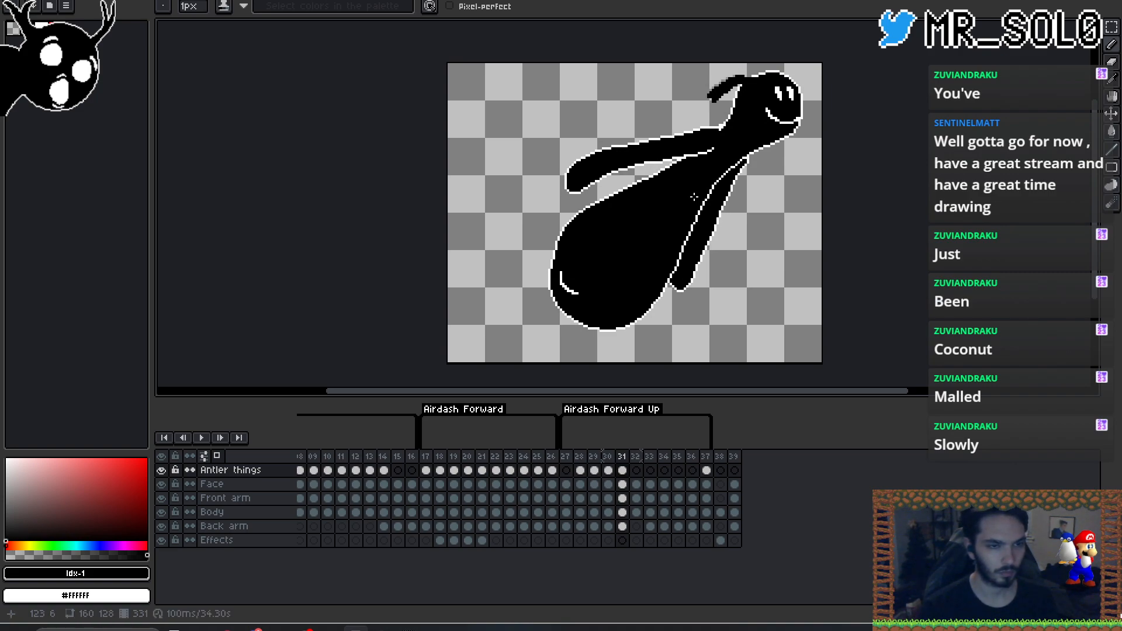
key("Left")
key("Right")
key("Left")
key("Right")
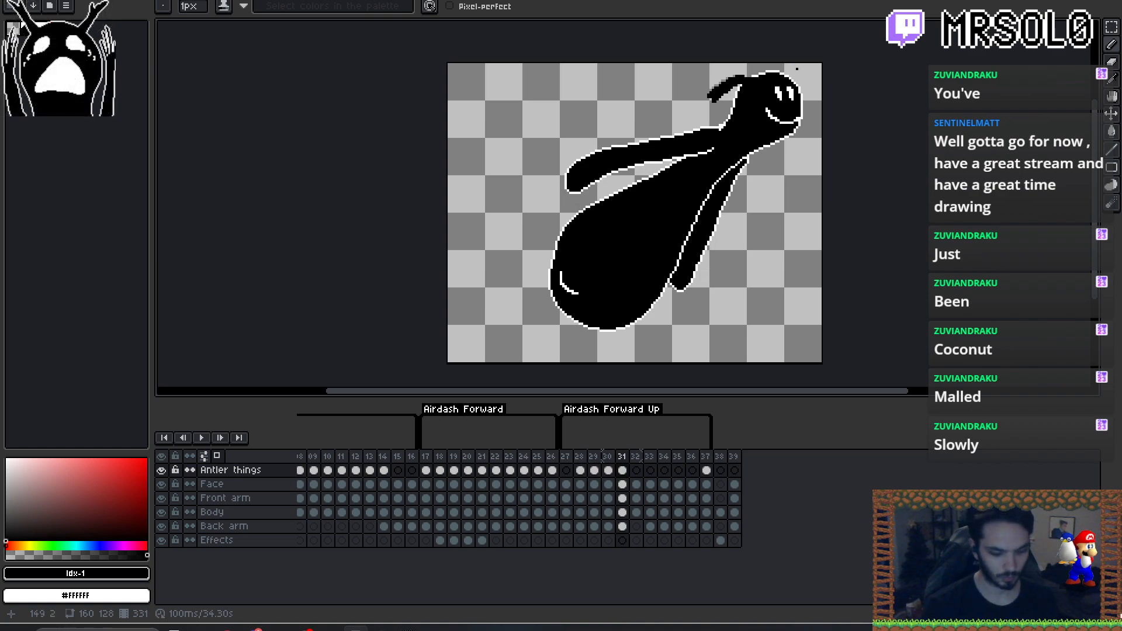
- Reshape the rear antler's tip on frame 31 into a small fork and check it against frame 30
key("b")
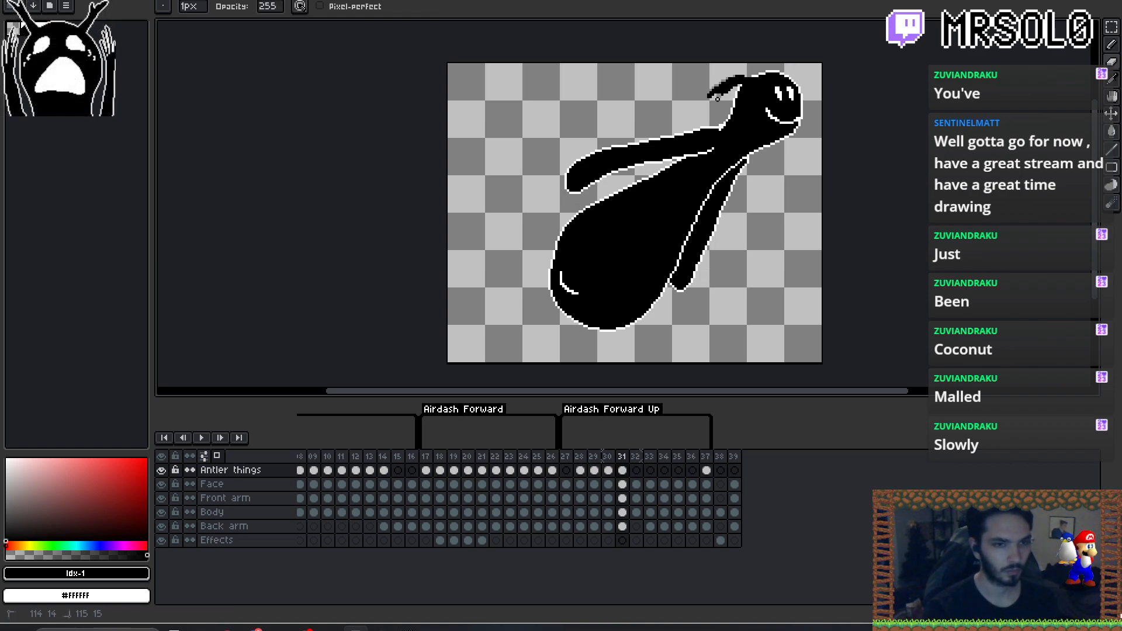
key("b")
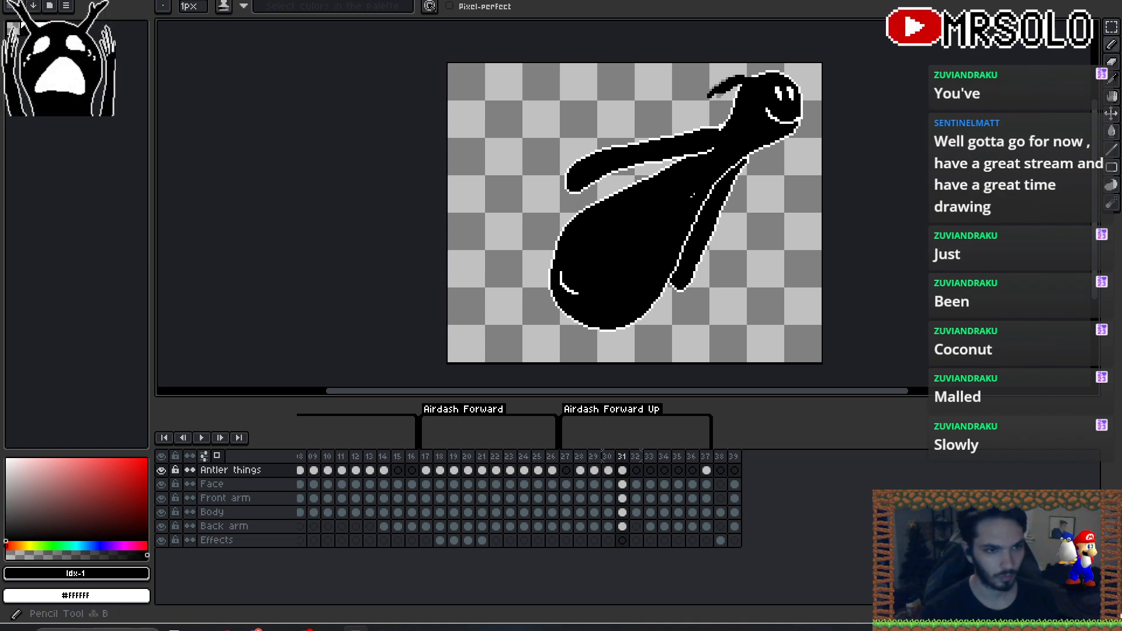
key("Left")
key("Right")
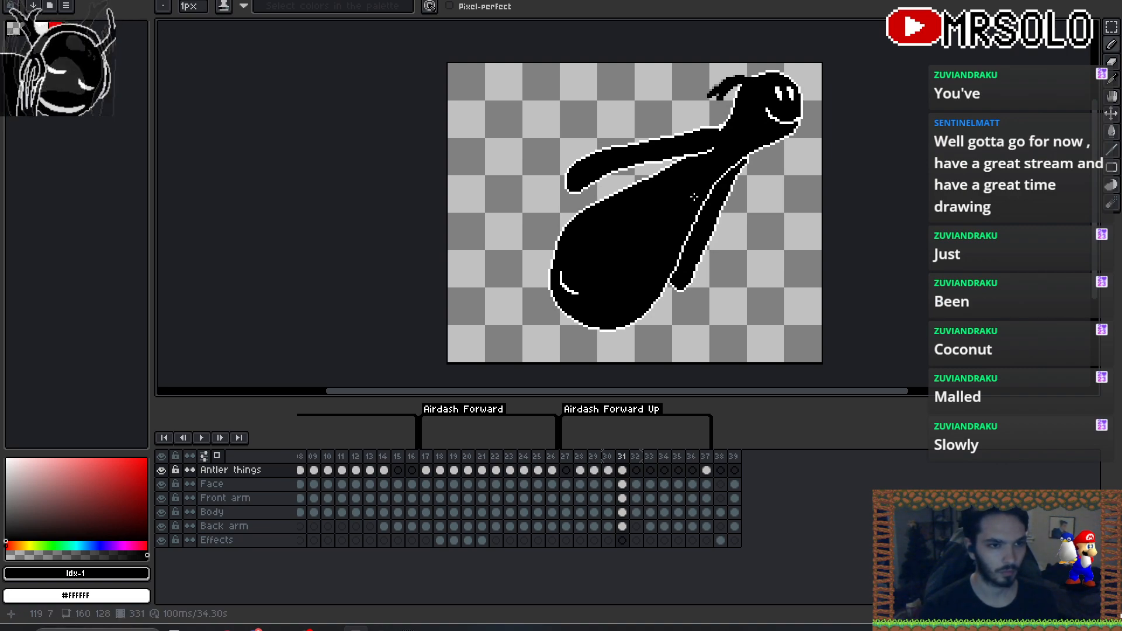
key("Left")
key("Right")
key("Left")
key("Right")
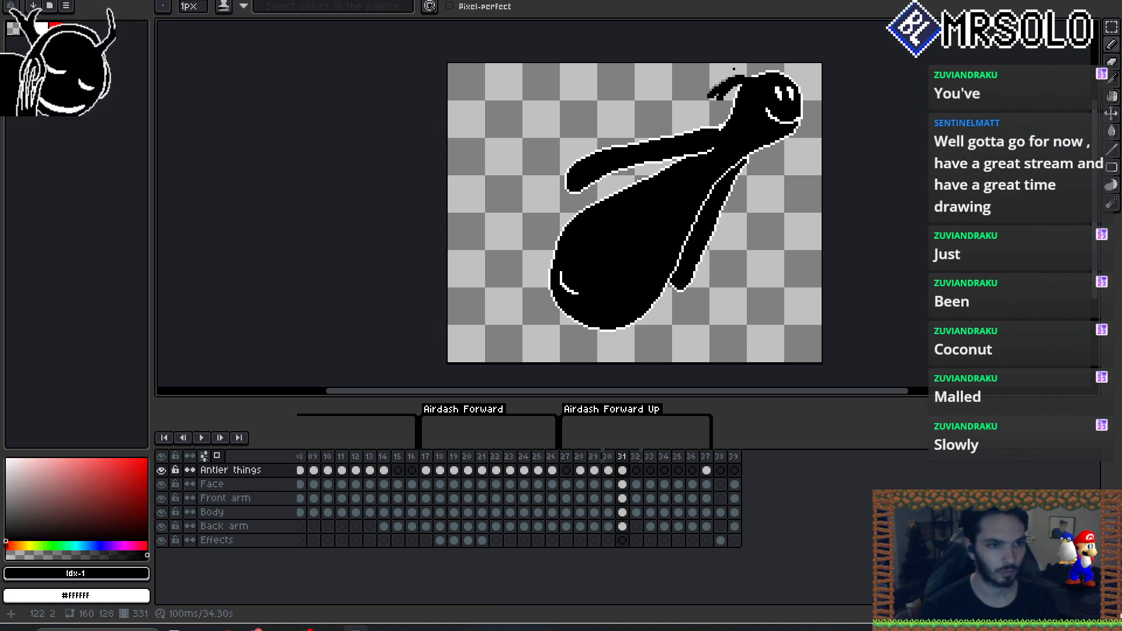
- Flip repeatedly between frames 30 and 31 to examine how the head and antler move
key("Left")
key("Right")
key("Left")
key("Right")
key("Left")
key("Right")
key("Left")
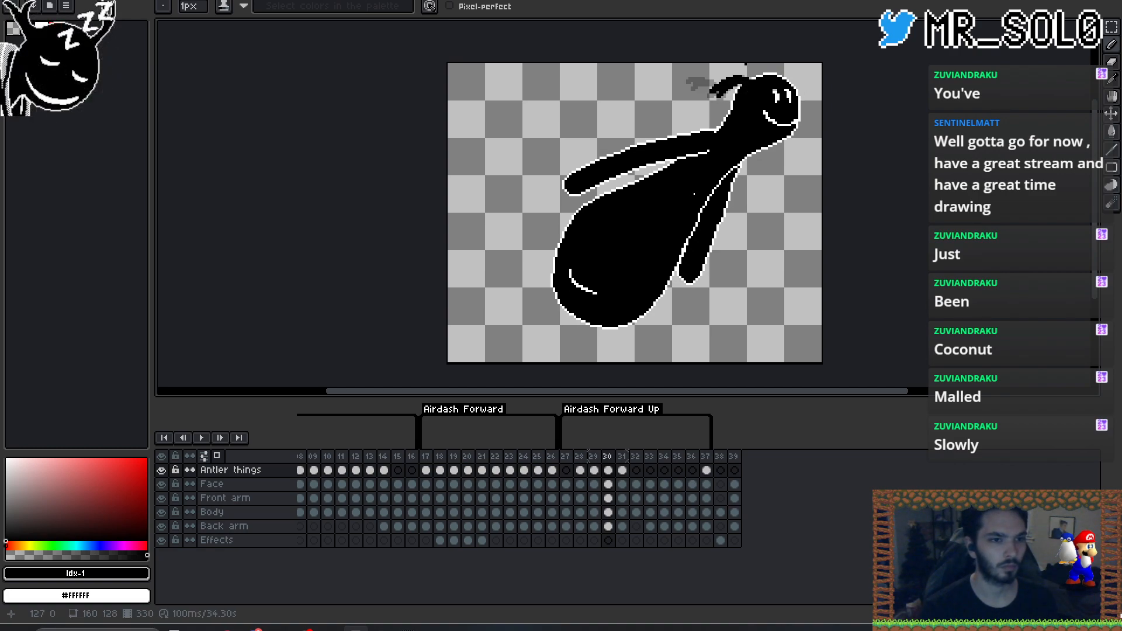
key("Right")
key("Left")
key("Right")
key("Left")
key("Right")
key("Left")
key("Right")
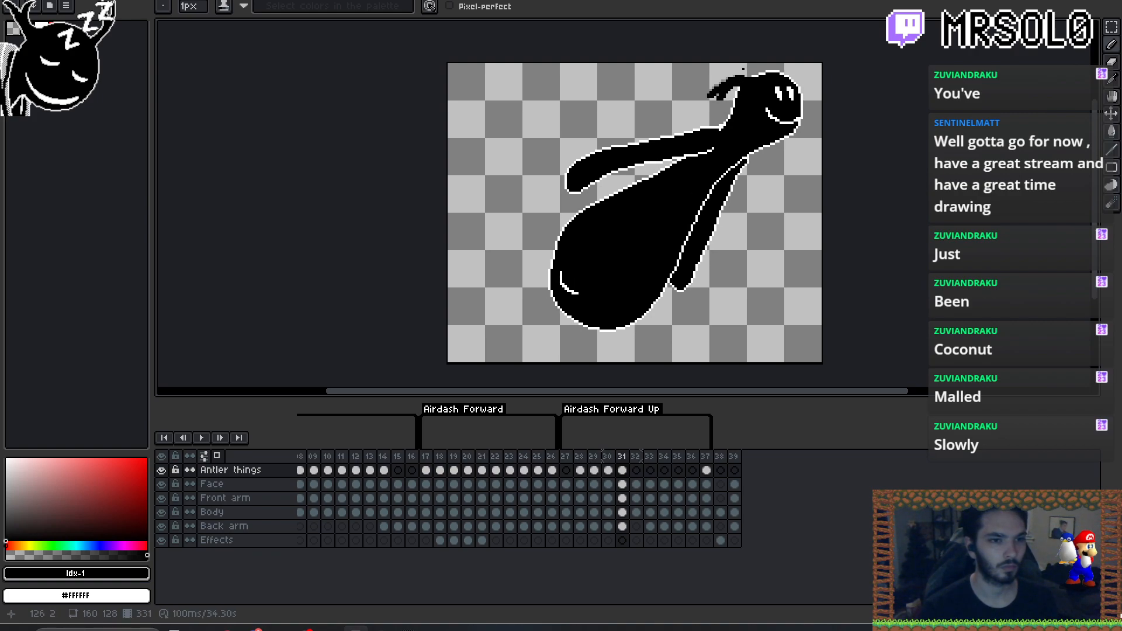
key("Left")
key("Right")
key("Left")
key("Right")
key("Left")
key("Right")
key("Left")
key("Right")
key("Left")
key("Right")
key("Left")
key("Right")
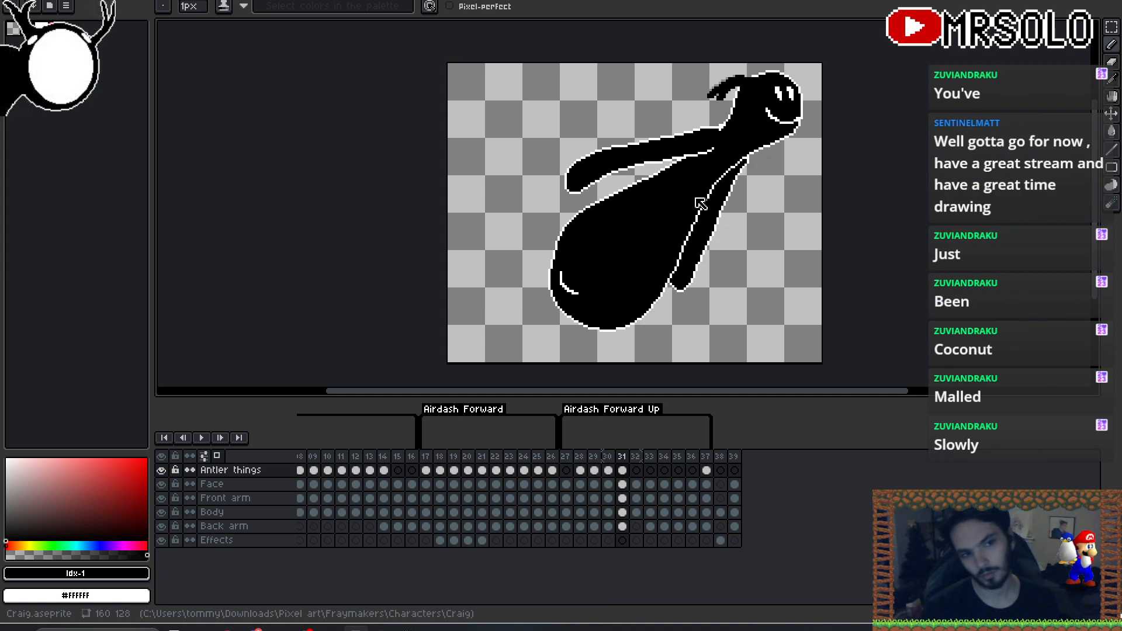
key("Left")
key("Right")
- Draw the rear antler in black on frame 32, pointing backward from the top of the head, and check the neighbouring frames
key("Right")
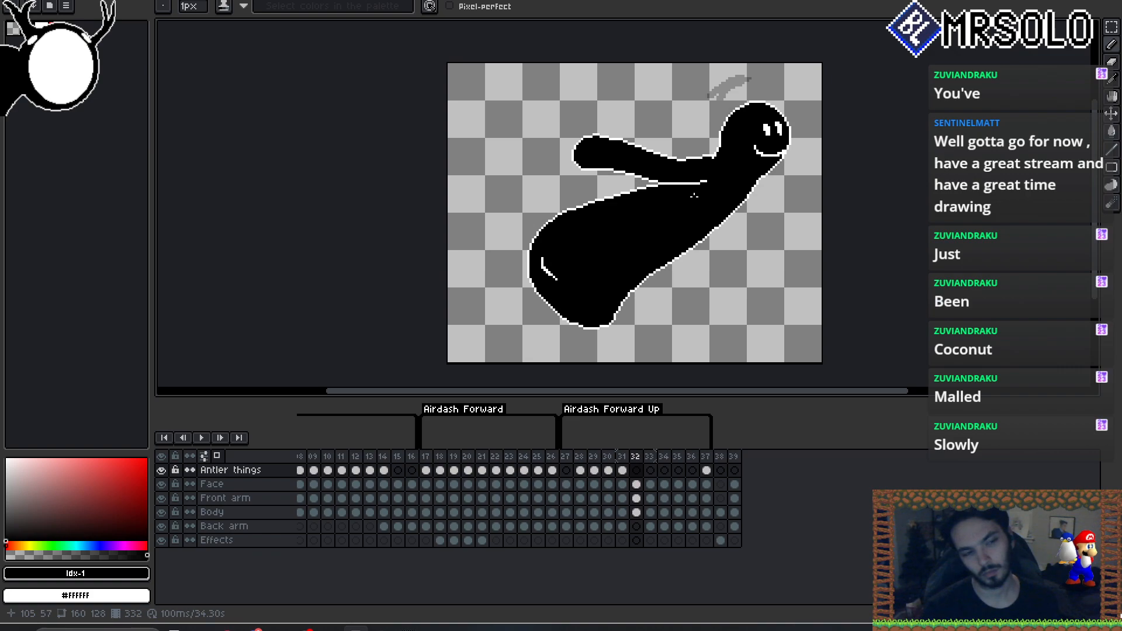
key("Left")
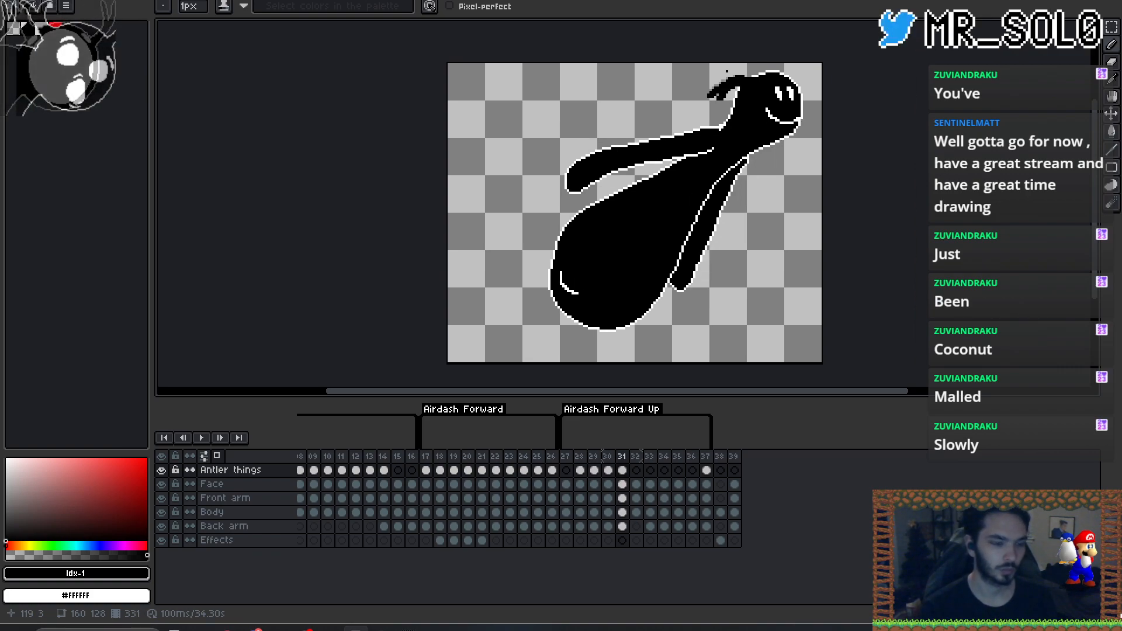
key("Right")
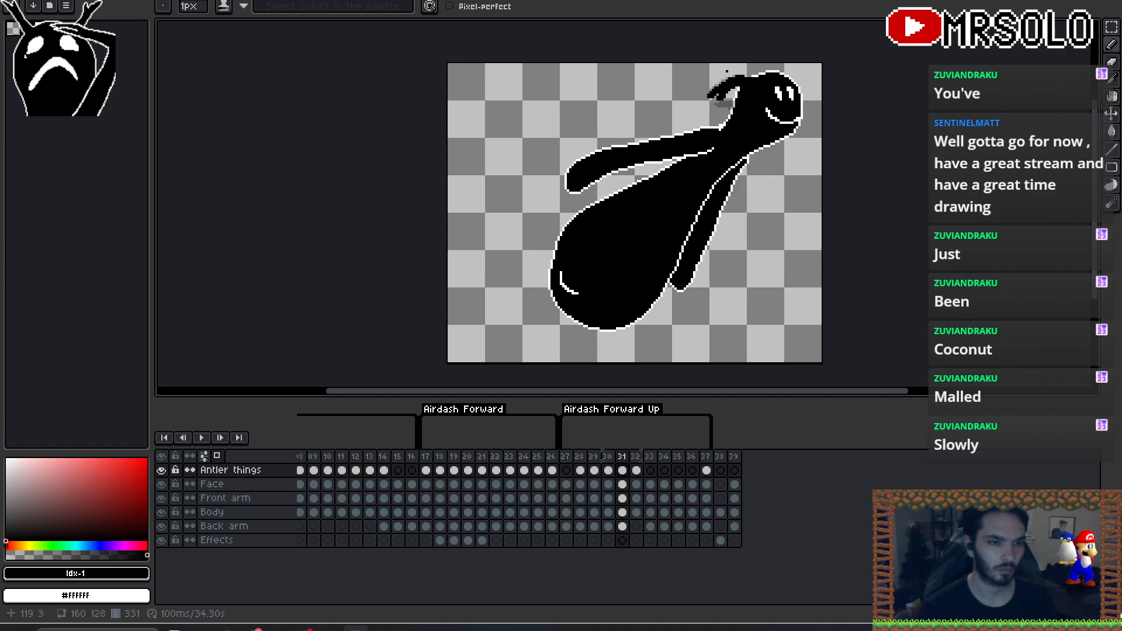
key("Right")
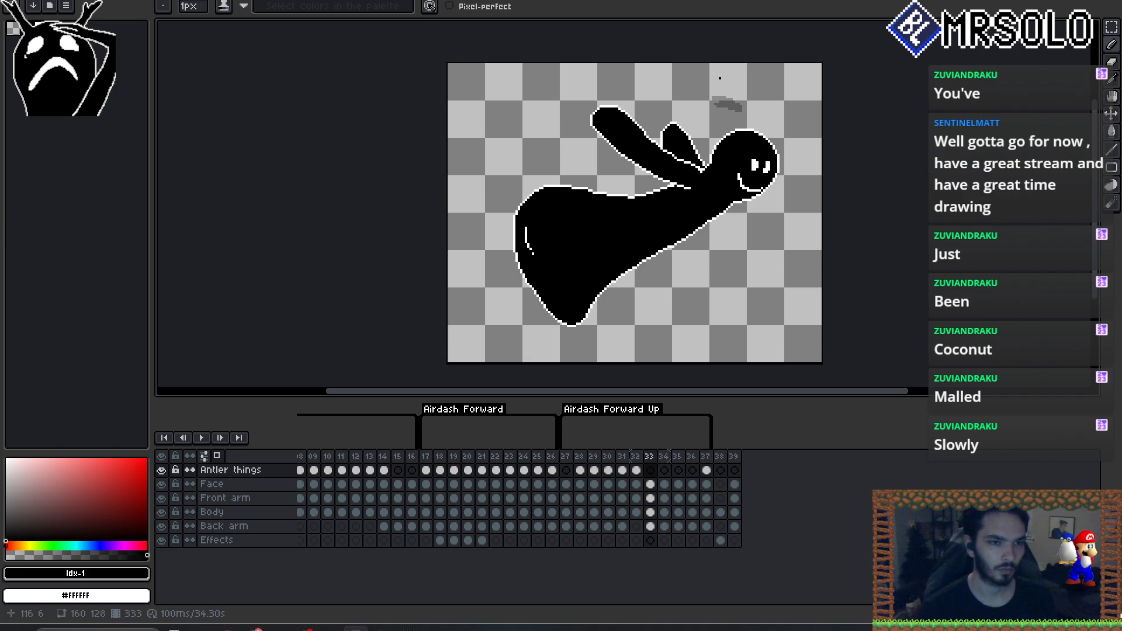
key("Left")
key("Left")
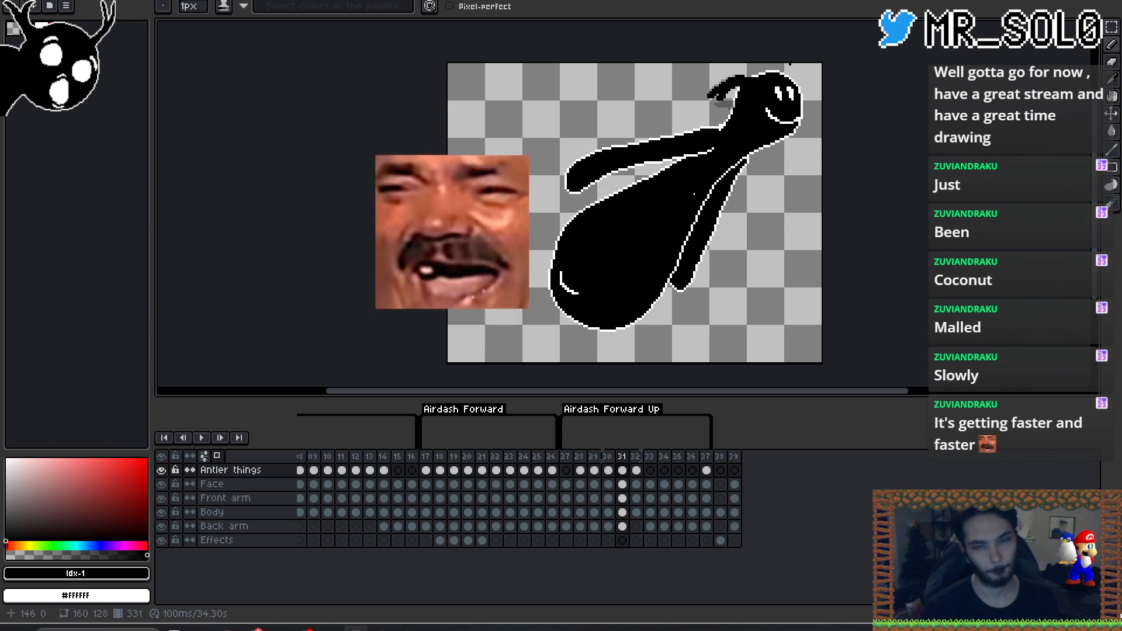
- Refine the tip of the rear antler on frame 32 and compare its motion with frame 31
key("Right")
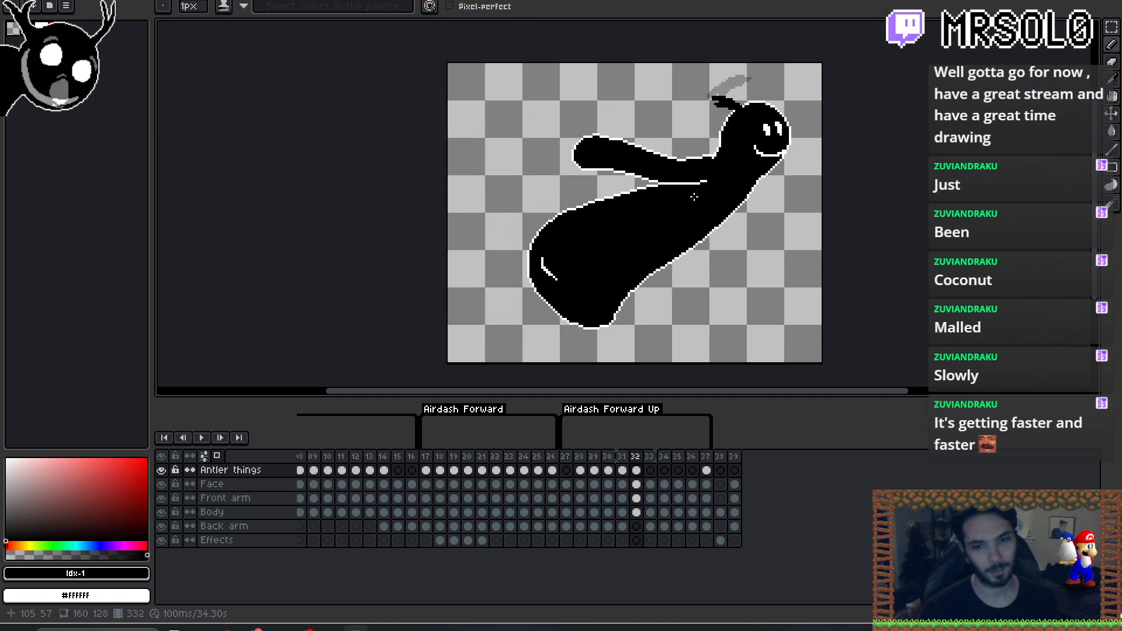
key("Left")
key("Right")
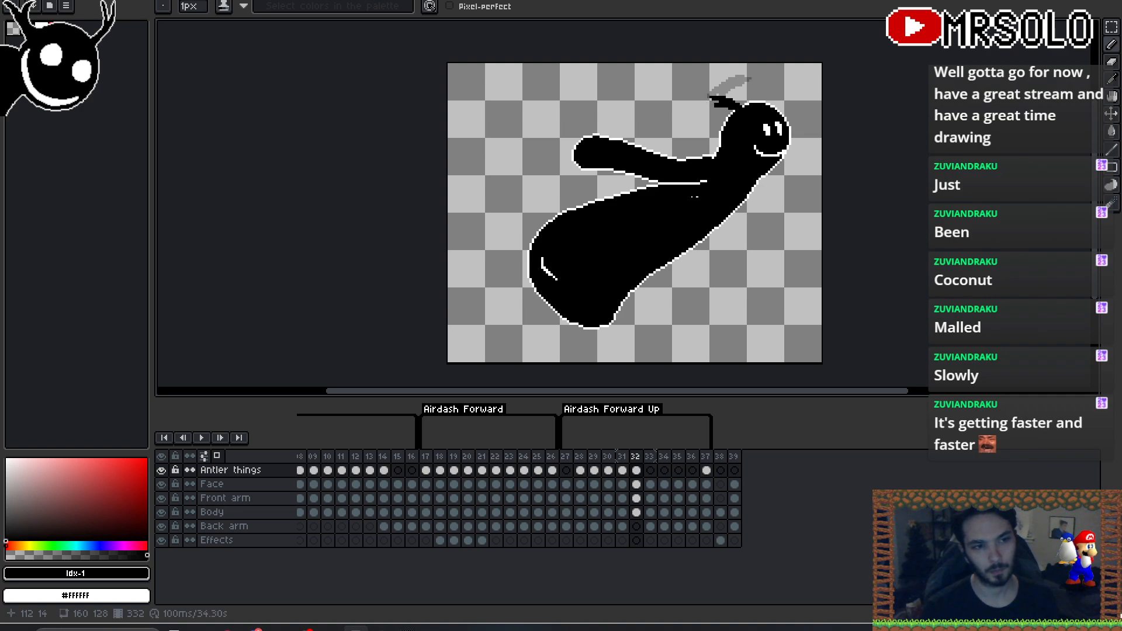
key("Left")
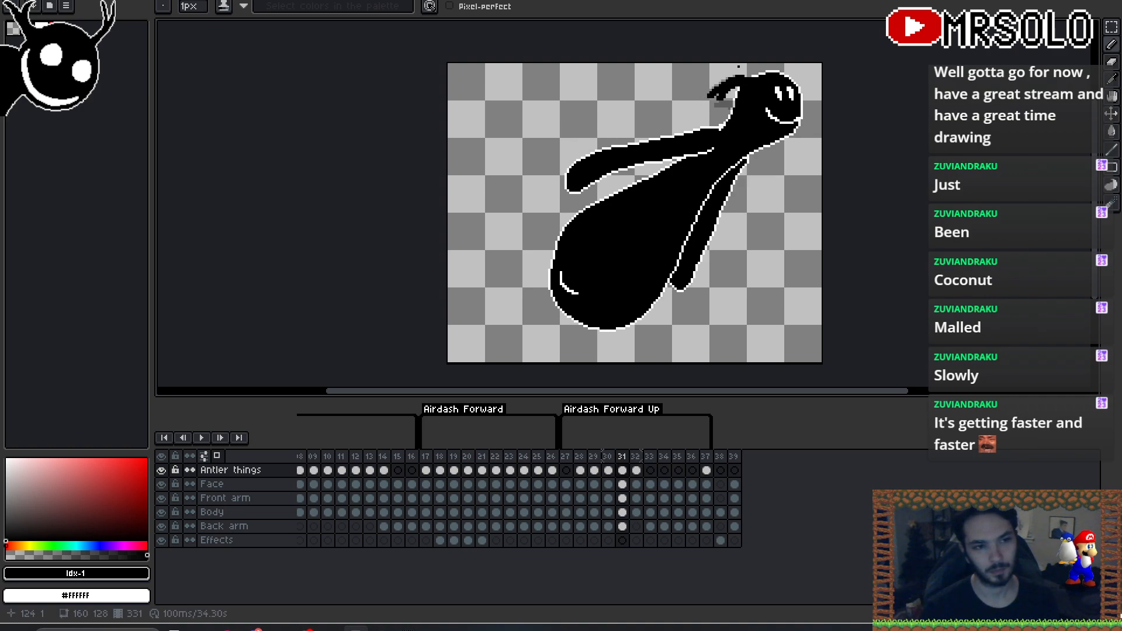
key("Right")
key("Left")
key("Right")
key("Left")
key("Right")
key("Left")
key("Right")
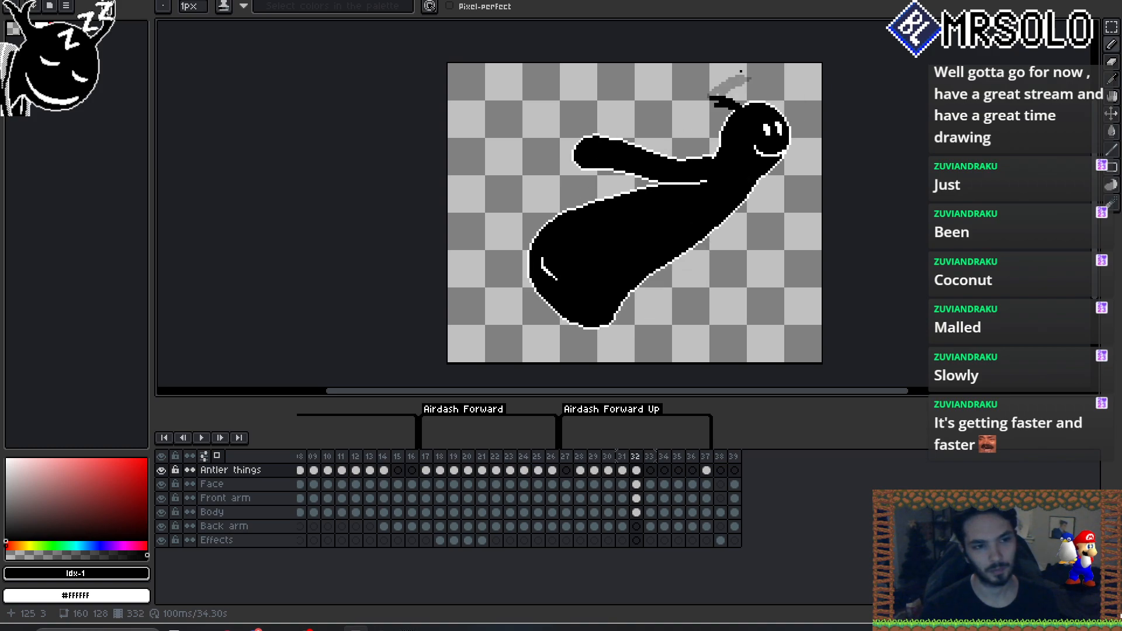
- Draw the short front antler with a forked tip in black on top of the head on frame 32
key("Right")
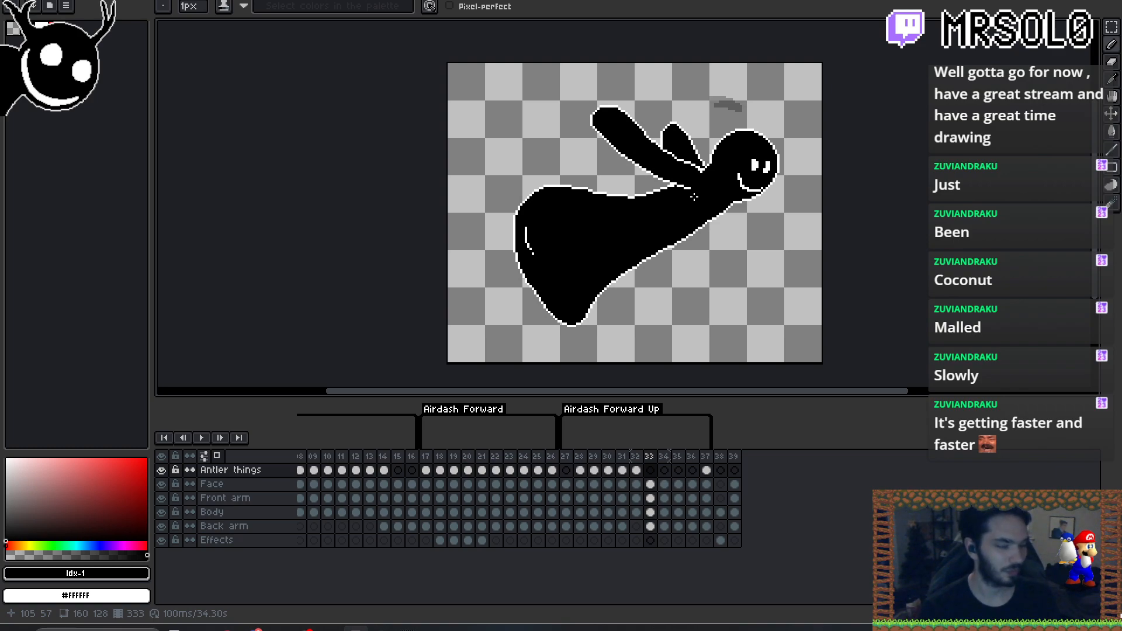
key("Left")
key("Right")
key("Left")
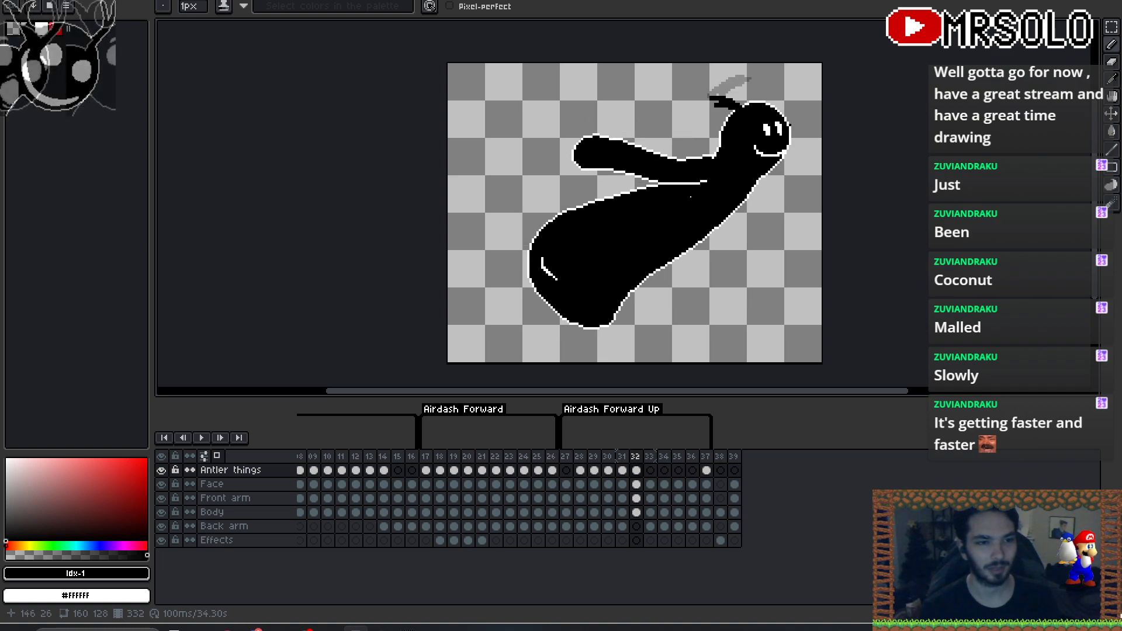
mouse_move(769, 102)
left_mouse_down()
mouse_move(785, 97)
mouse_move(776, 102)
left_mouse_up()
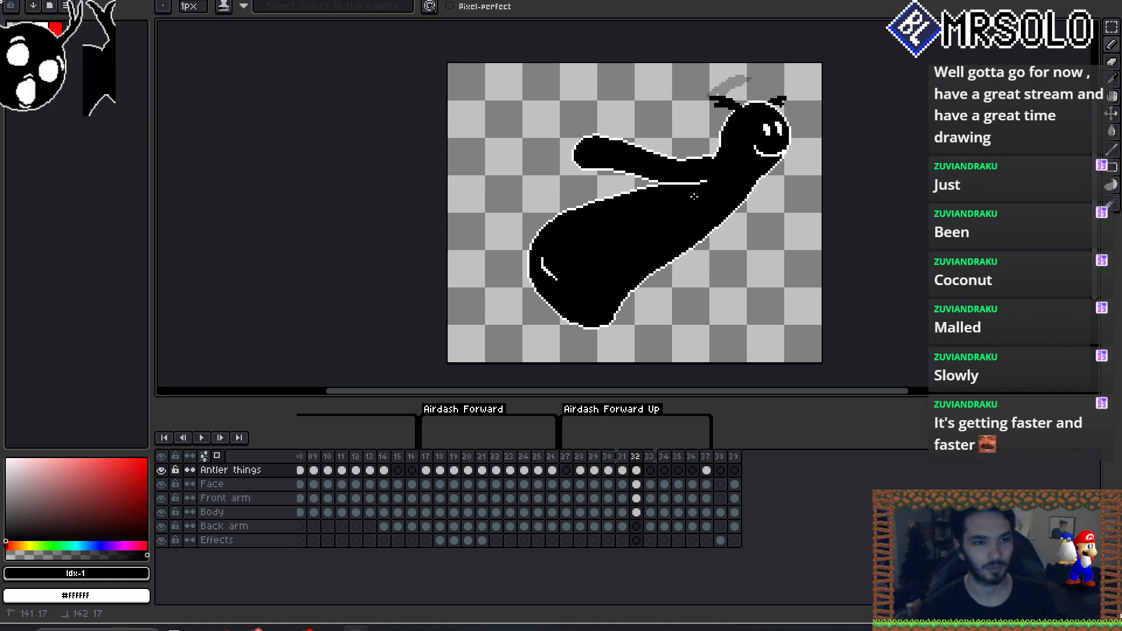
key("Left")
key("Right")
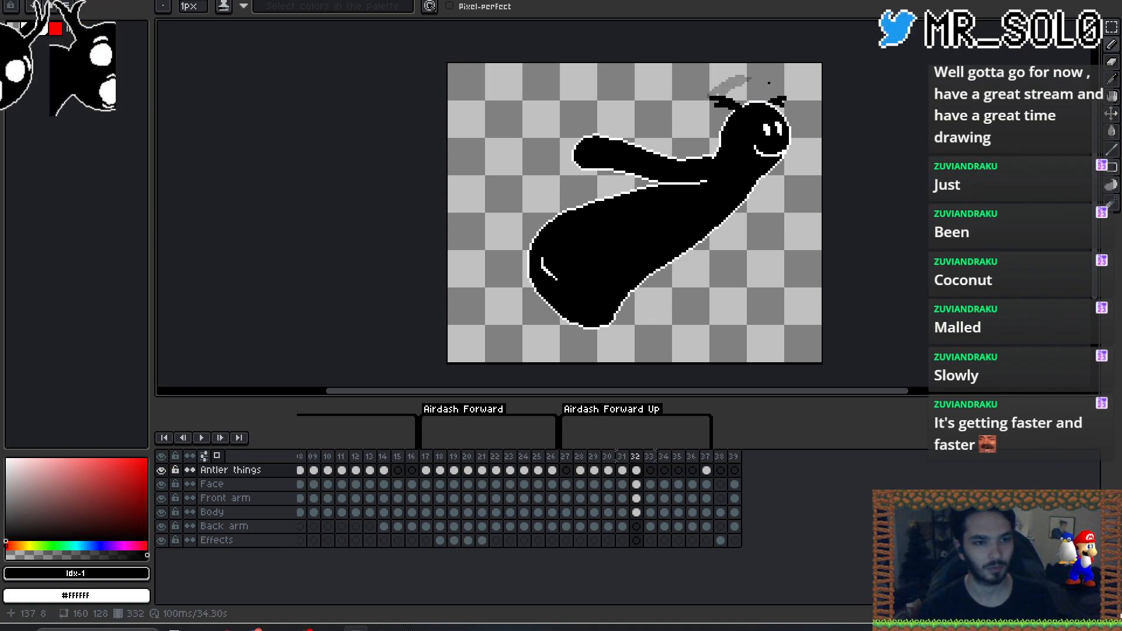
- Draw the rear antler with a forked tip in black on frame 33 and compare its motion with frame 32
key("Right")
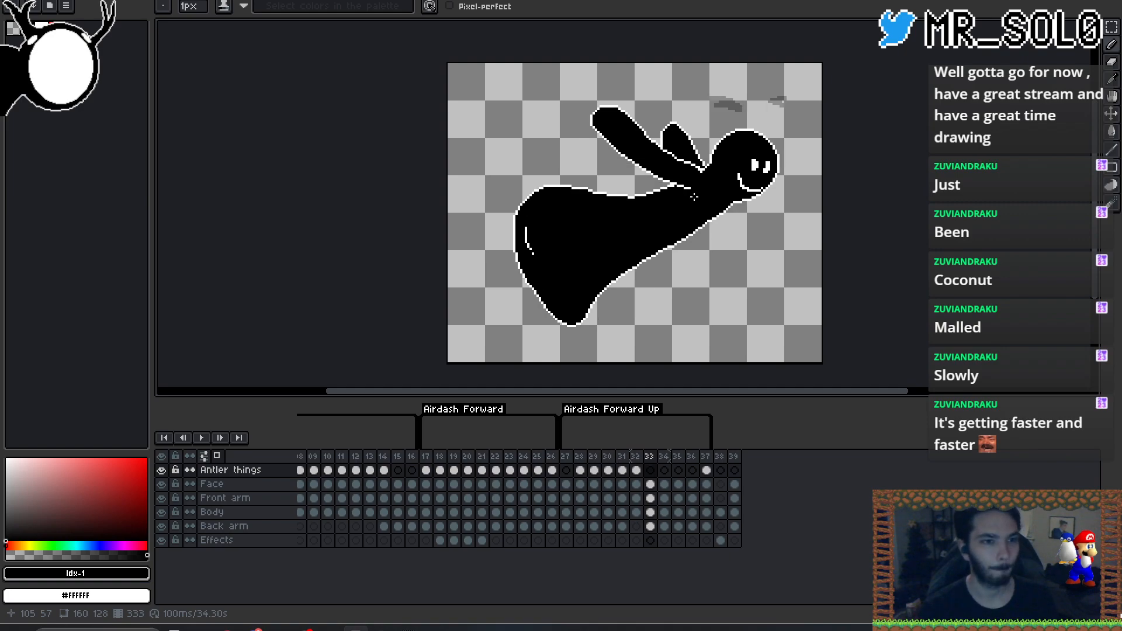
key("Right")
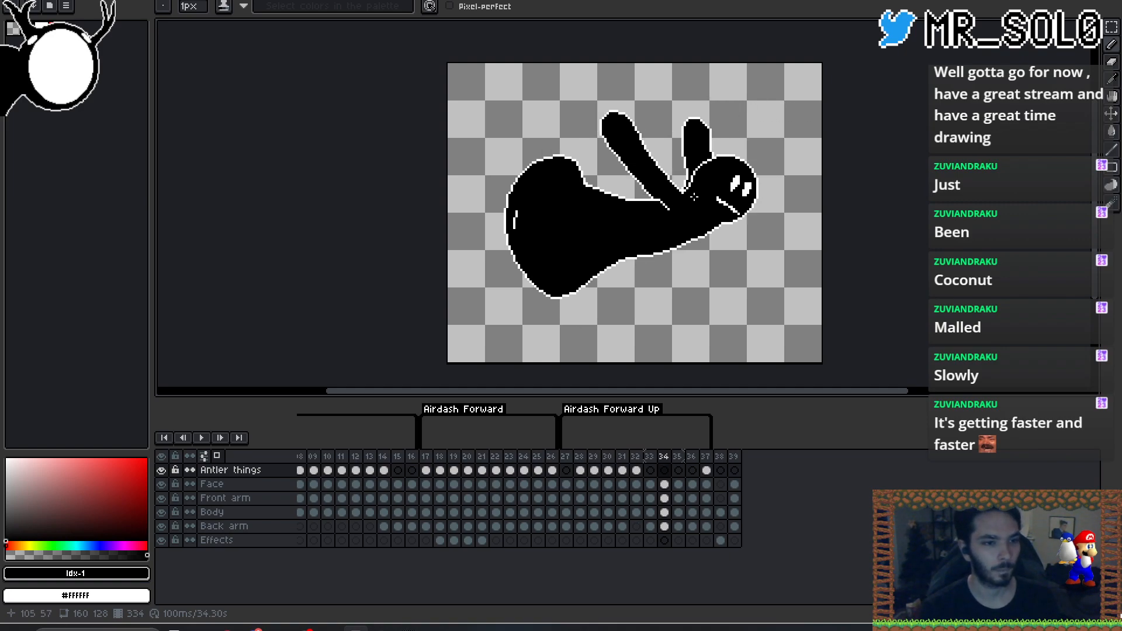
key("Left")
key("Left")
key("Right")
left_click_drag(722, 120, 731, 133)
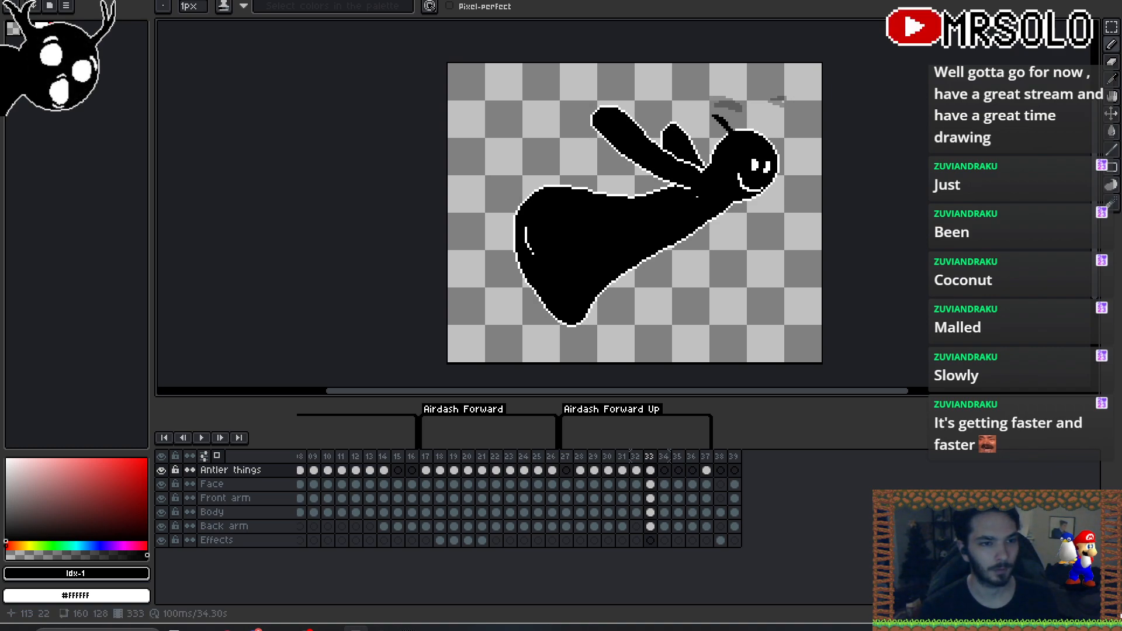
left_click(720, 124)
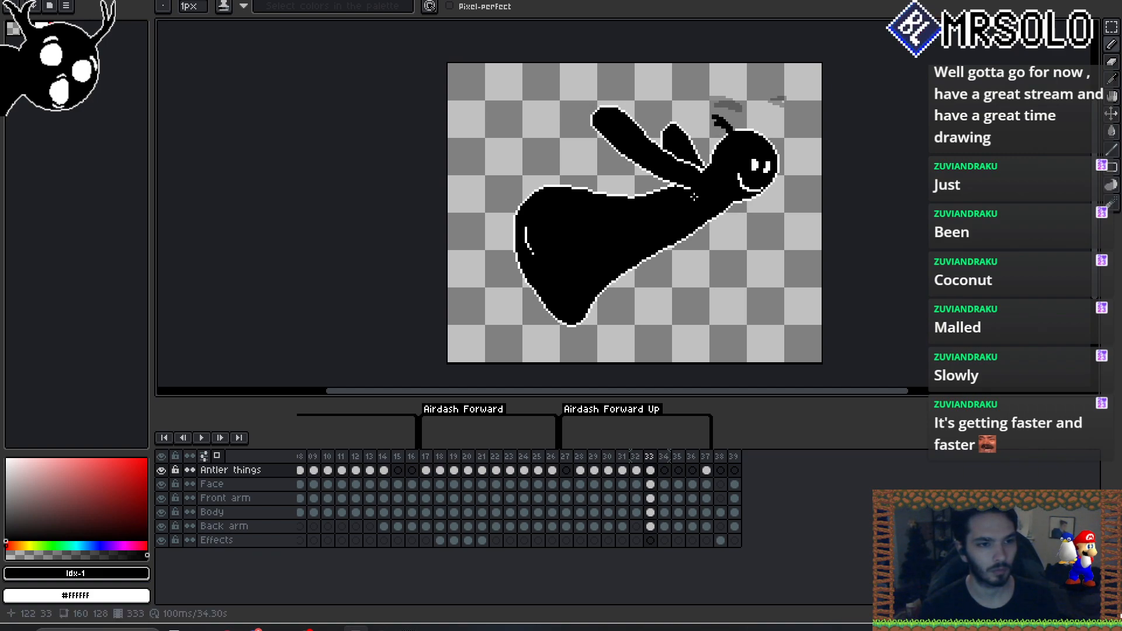
key("Left")
key("Right")
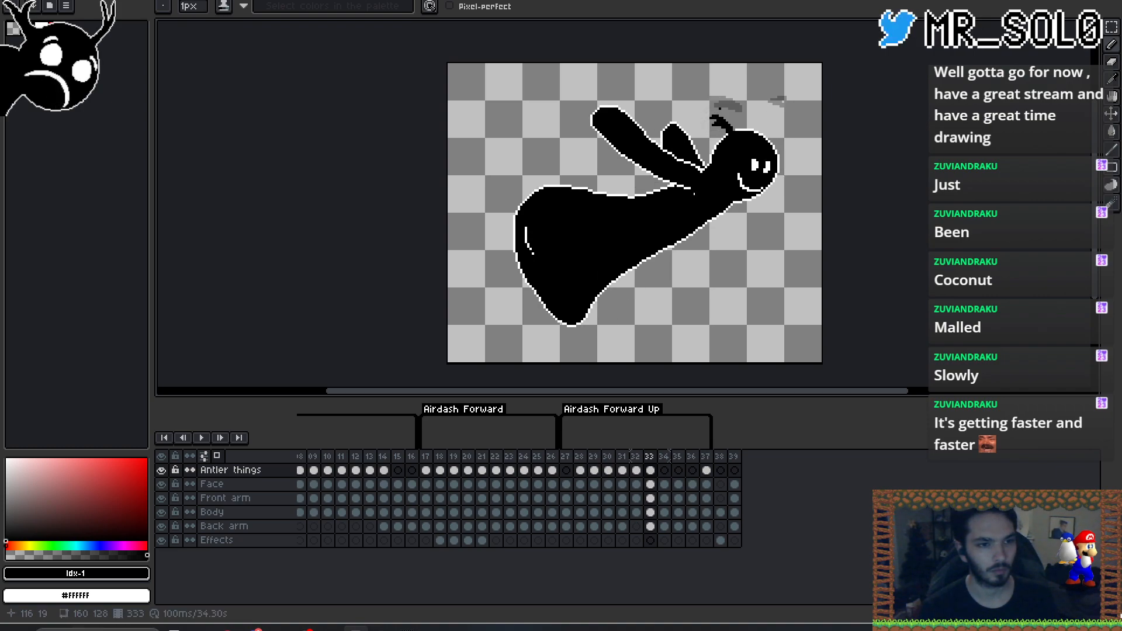
key("Left")
key("Right")
key("Left")
key("Right")
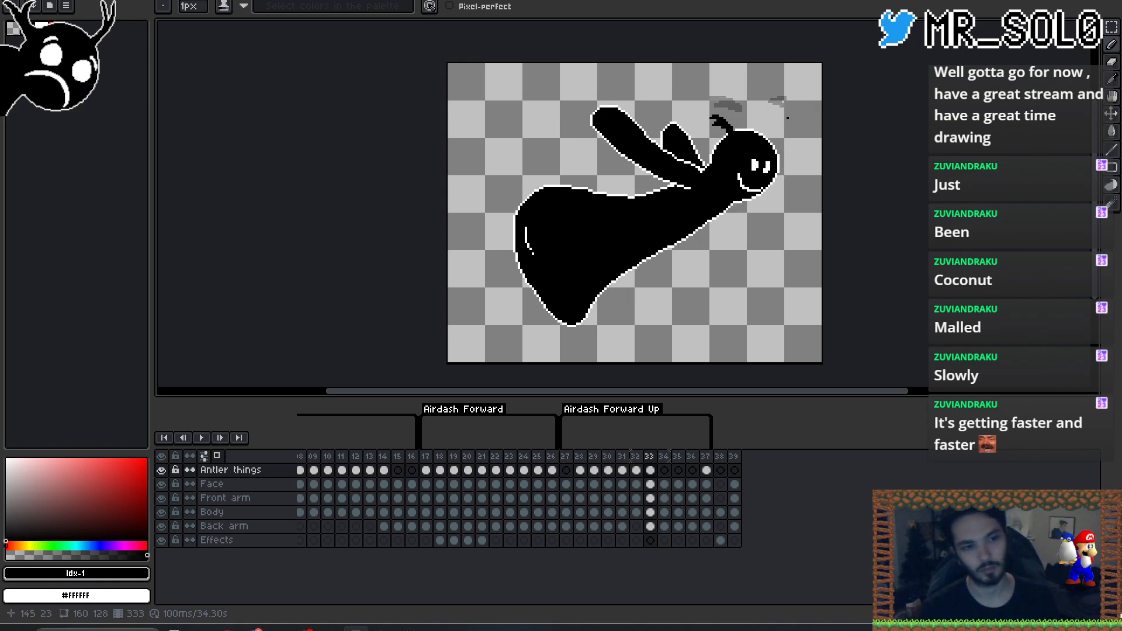
- Draw the short forked front antler in black on top of the head on frame 33 and compare it with frame 32
key("Left")
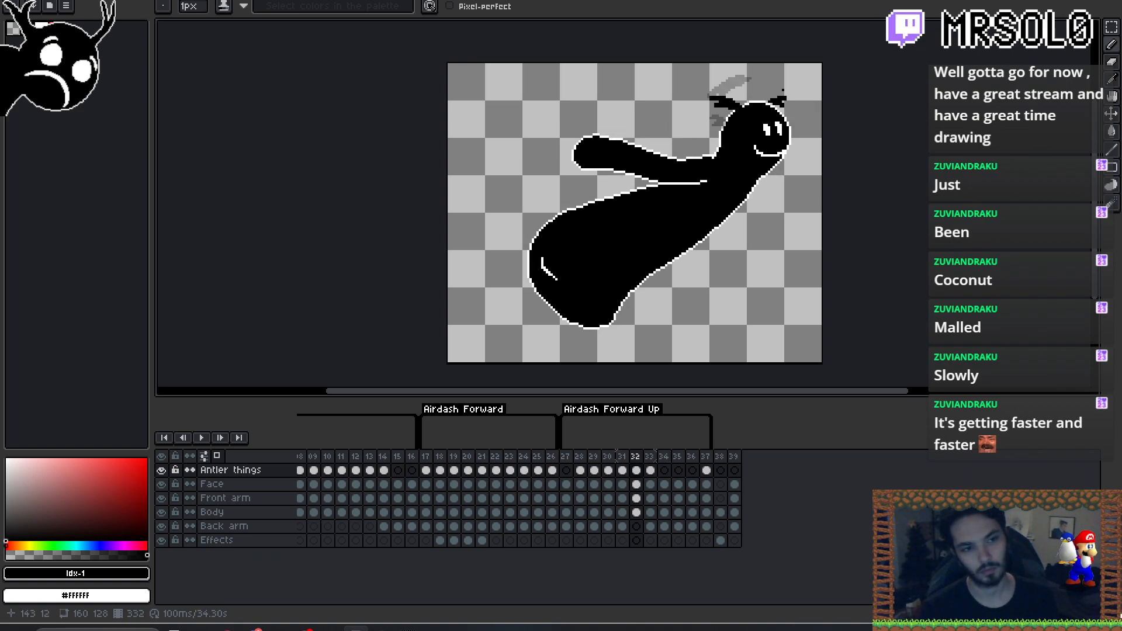
key("Right")
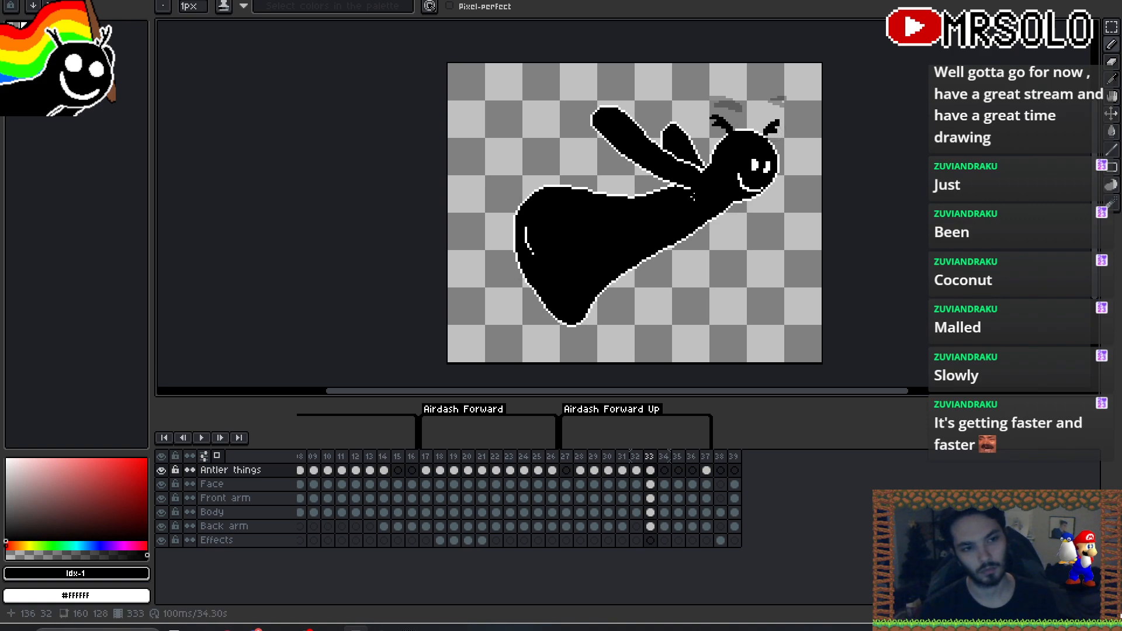
left_click(769, 135)
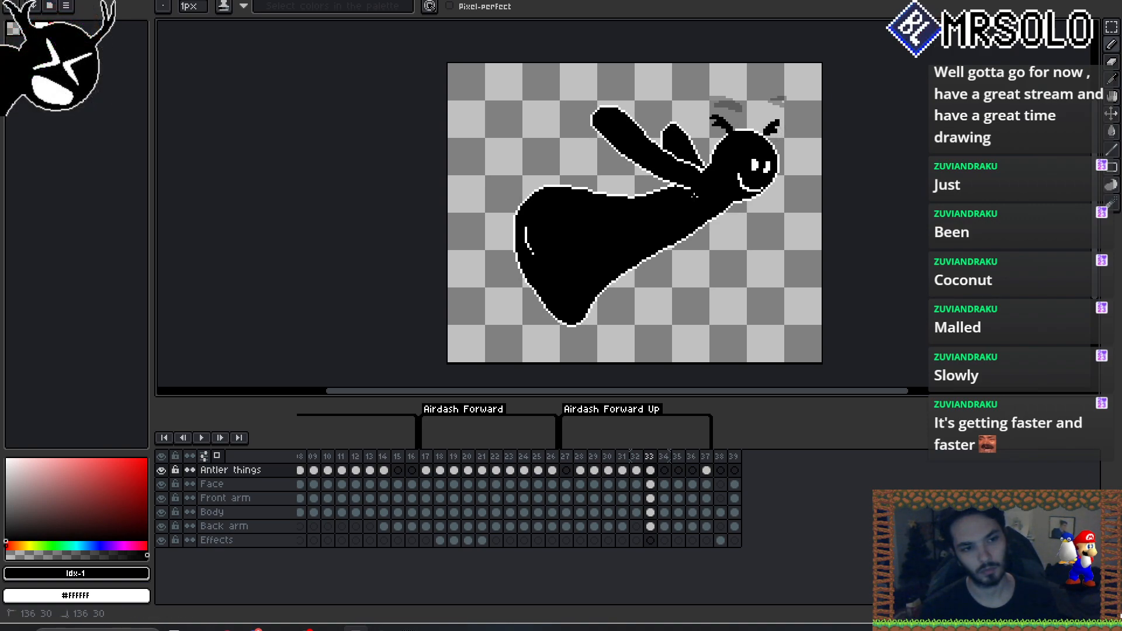
key("Left")
key("Right")
key("Left")
key("Right")
key("Left")
key("Right")
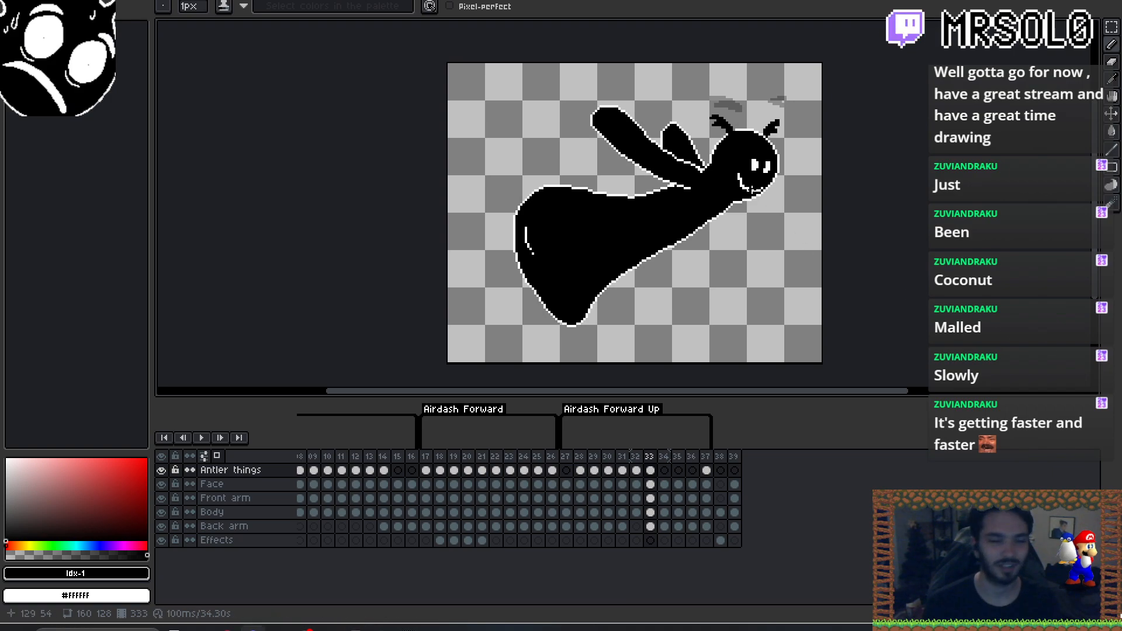
- Draw the thickened stem of the front antler in black on frame 34, slanting forward and up from the head
left_click_drag(750, 189, 798, 194)
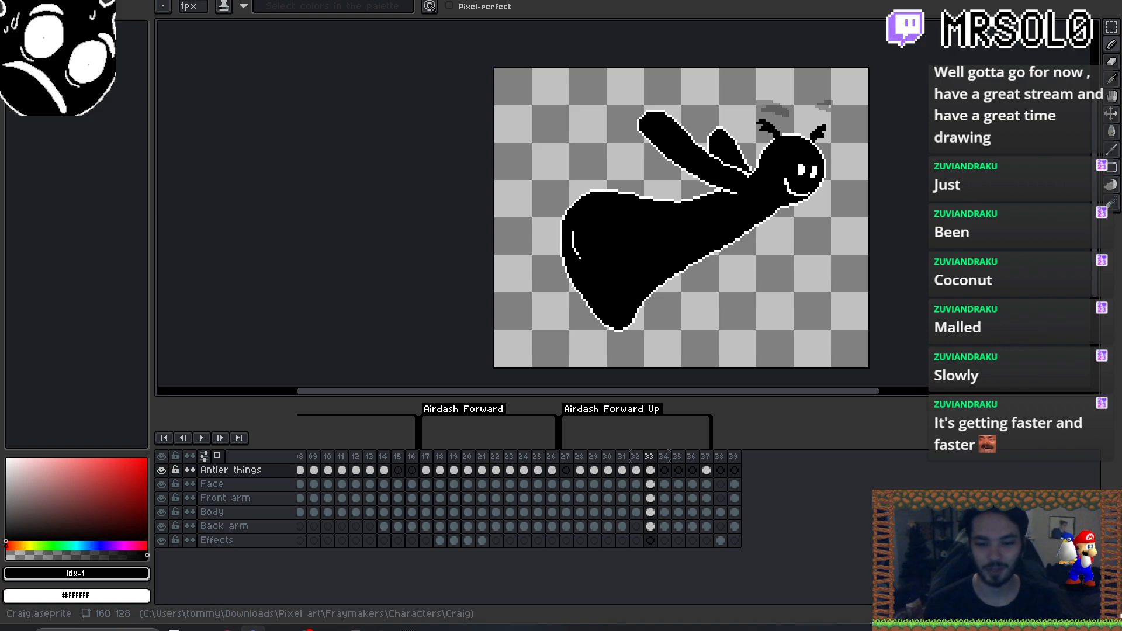
left_click_drag(840, 234, 805, 214)
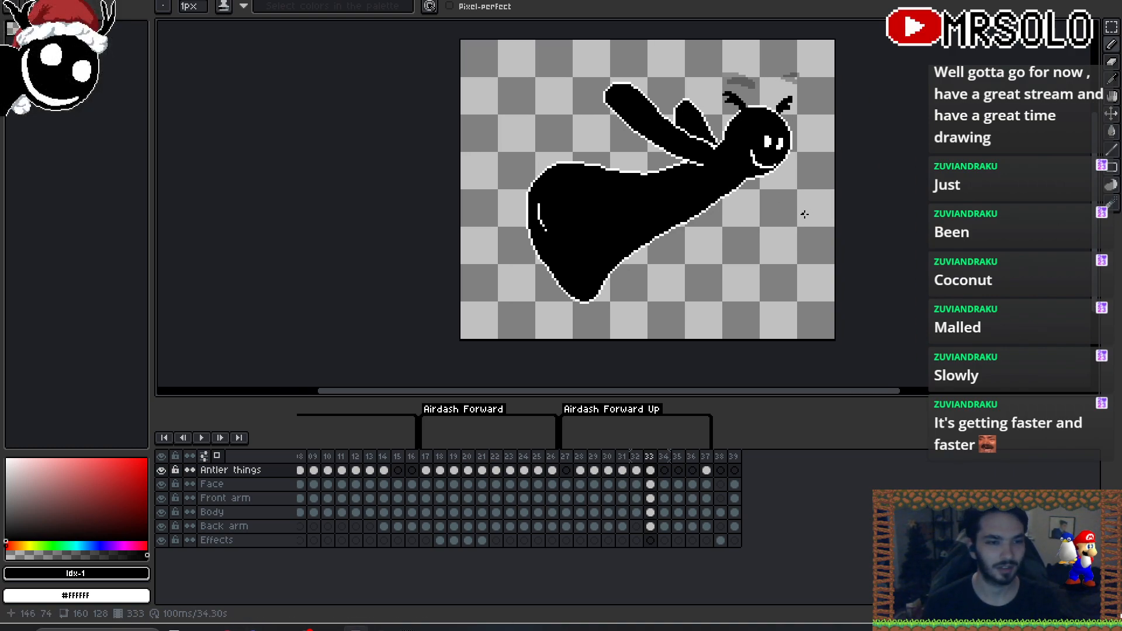
key("Left")
key("Right")
key("Right")
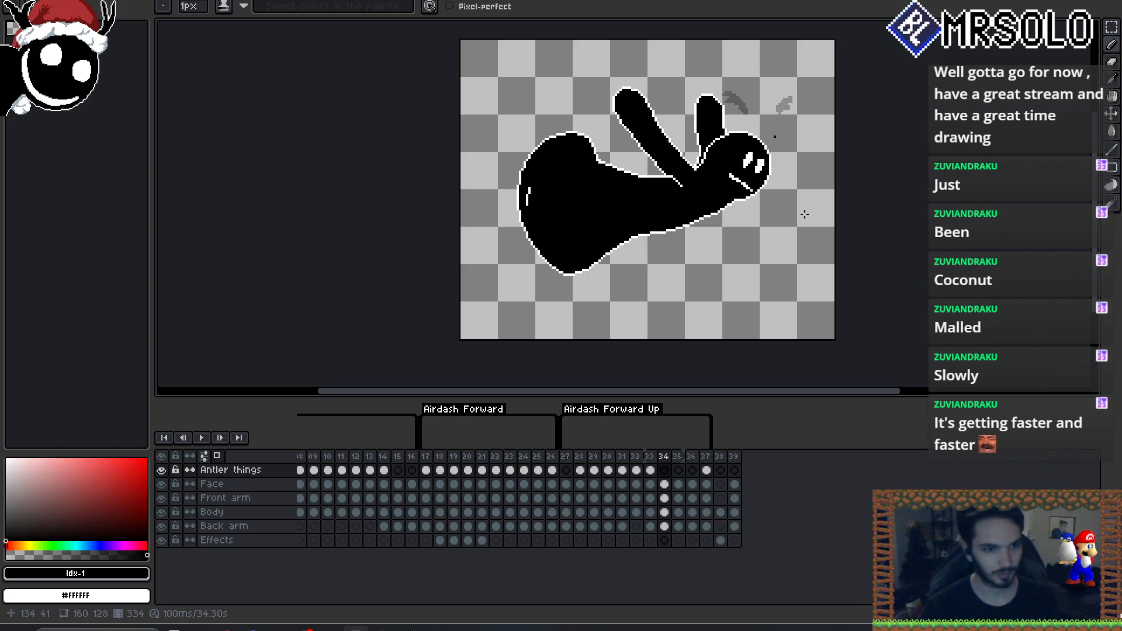
left_click_drag(765, 141, 777, 128)
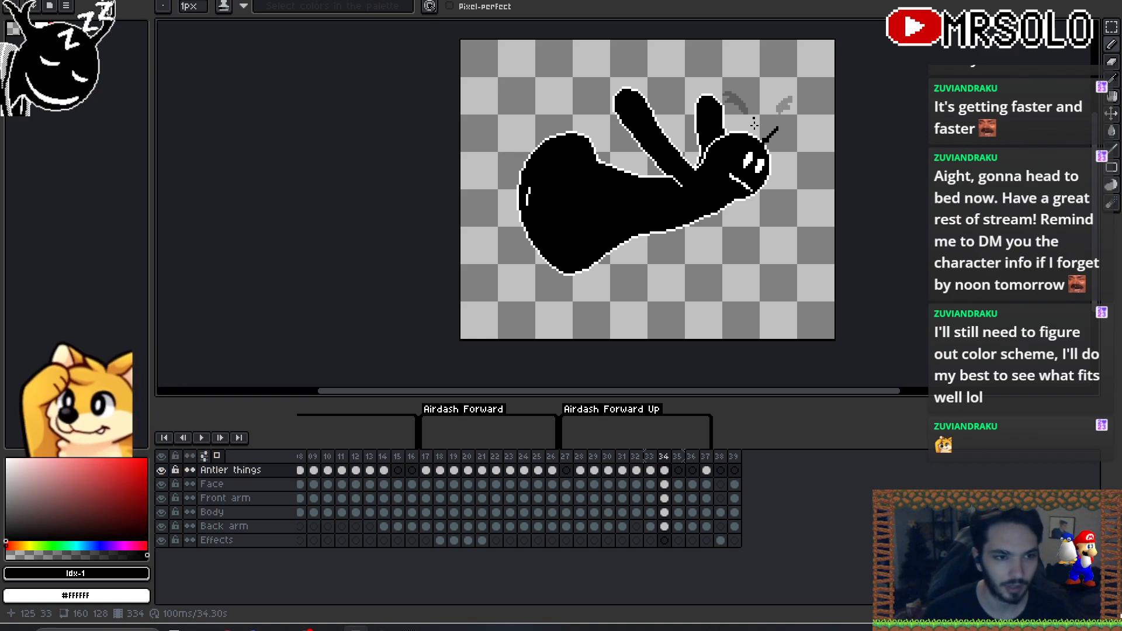
scroll(754, 117, "up", 4)
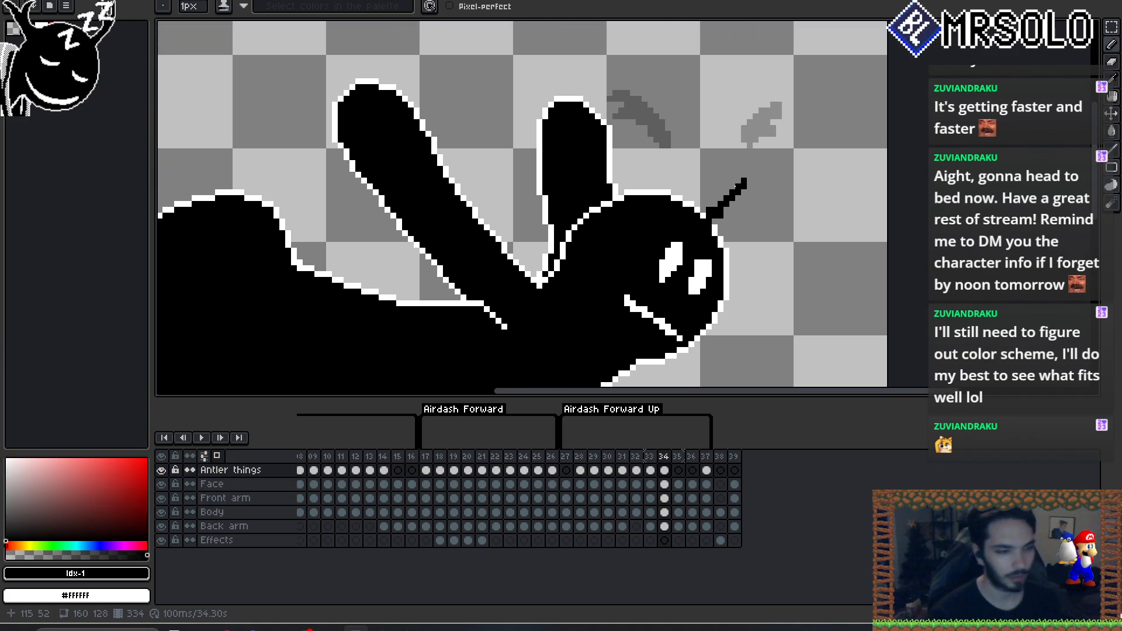
key("e")
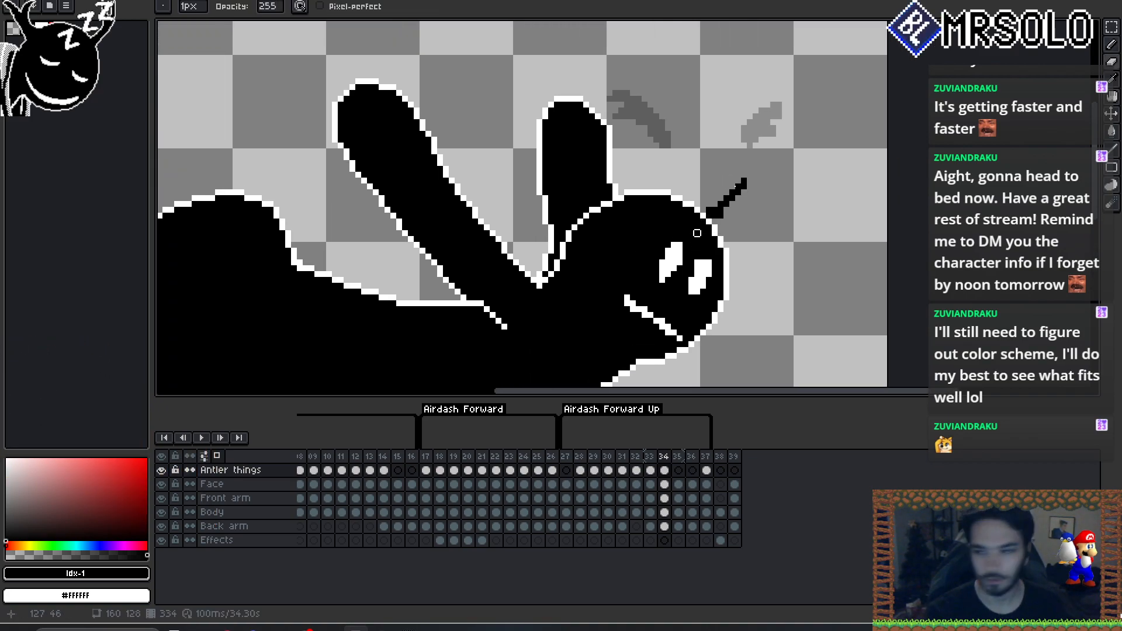
key("b")
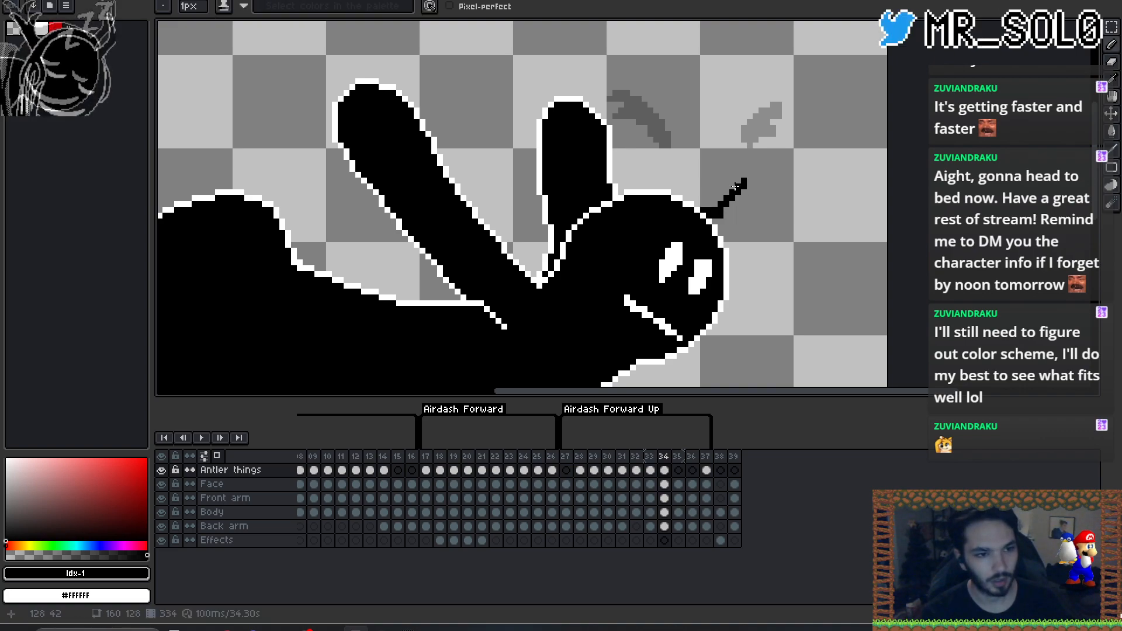
mouse_move(709, 210)
left_mouse_down()
mouse_move(744, 184)
mouse_move(721, 209)
left_mouse_up()
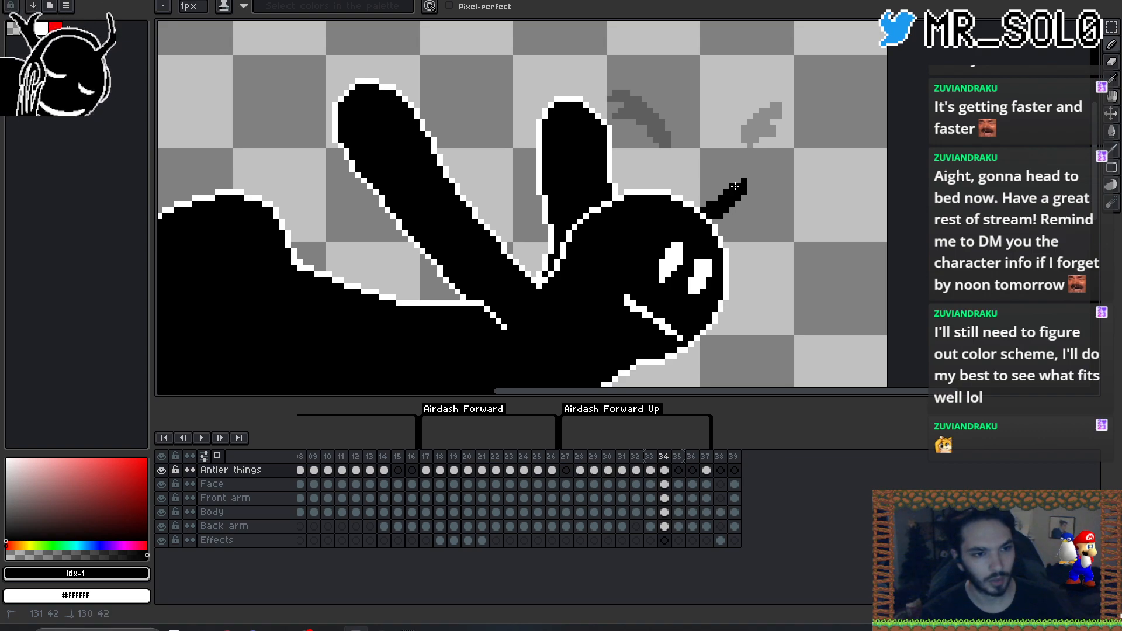
key("comma")
key("period")
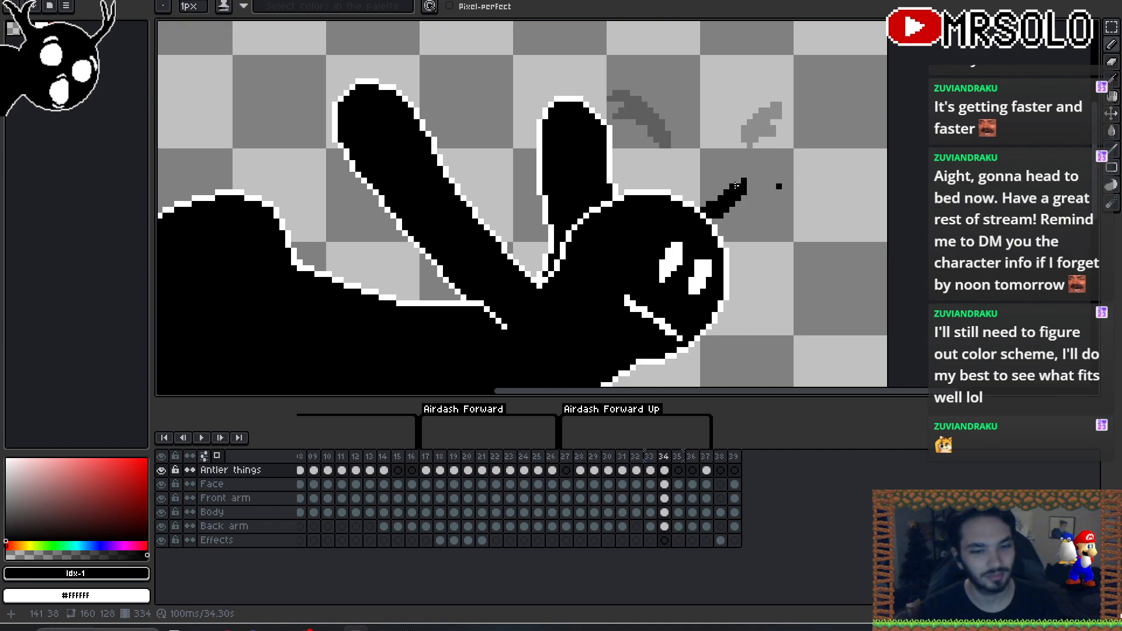
- Lengthen the front antler on frame 34, give it a forked tip, and compare its motion with frame 33
left_click_drag(733, 187, 749, 174)
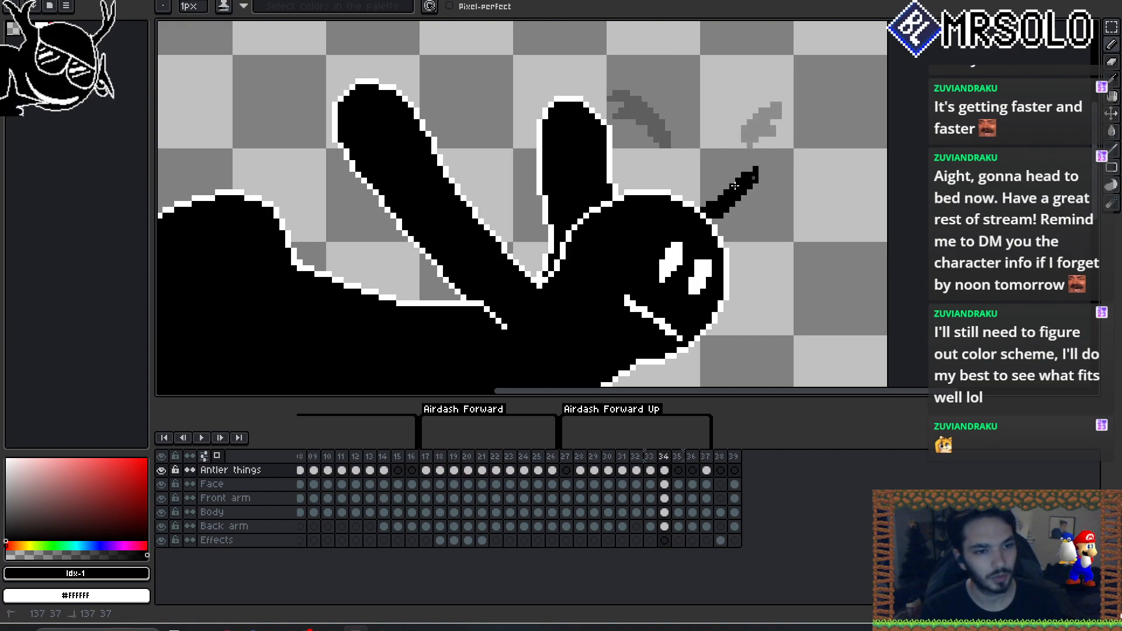
key("Left")
key("Right")
left_click(736, 185)
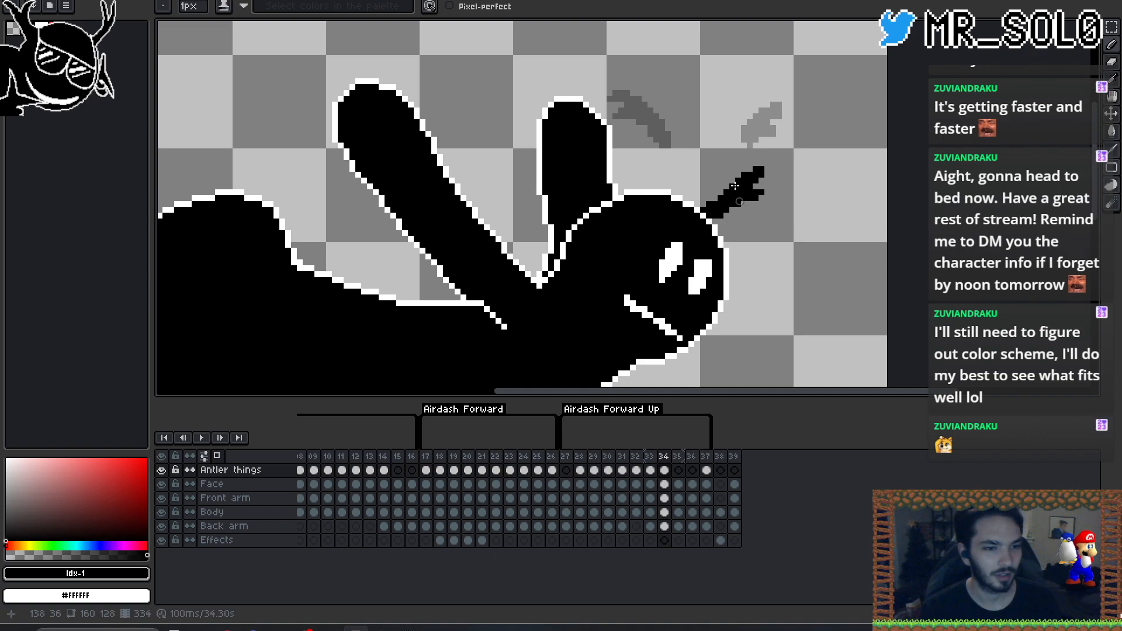
key("Left")
key("Right")
key("Left")
key("Right")
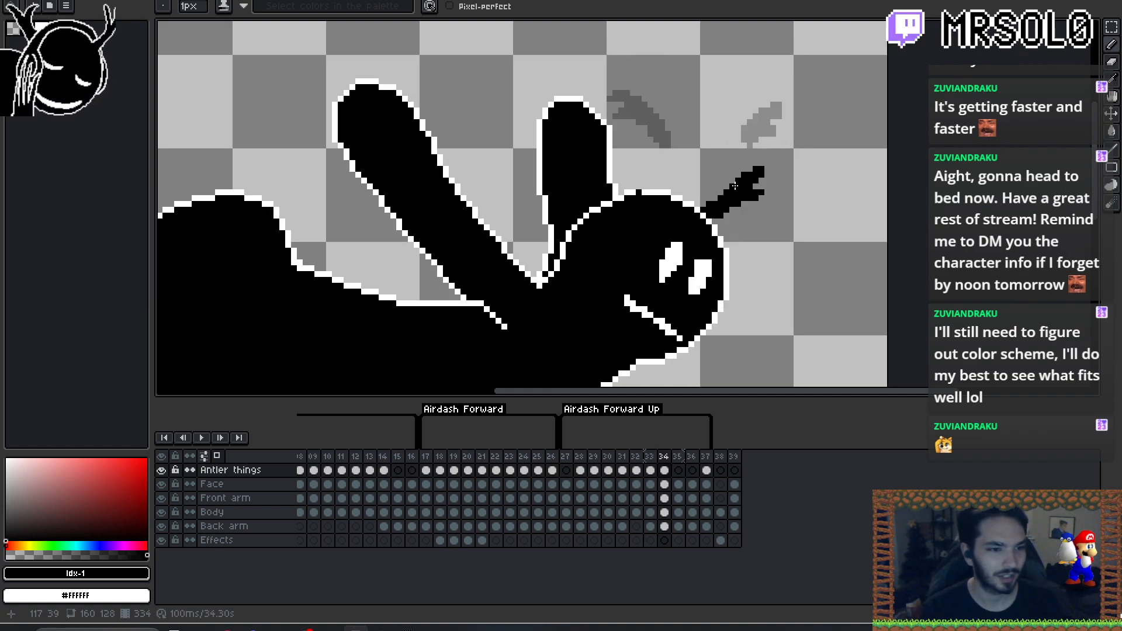
key("Left")
key("Right")
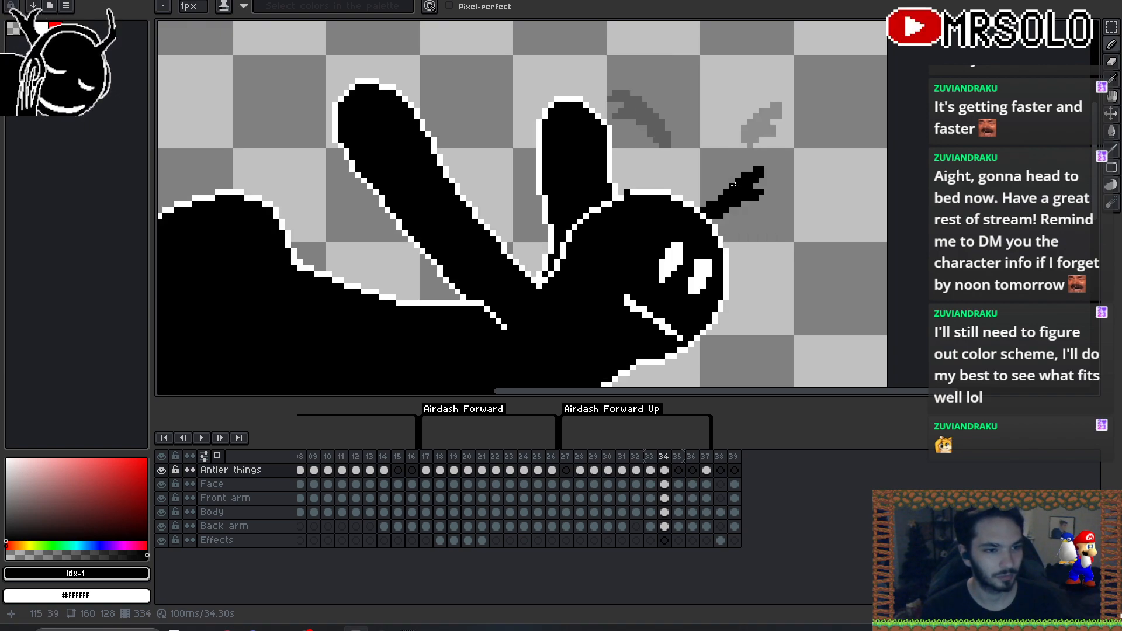
- Draw the upright forked rear antler in black on frame 34, between the raised arm and the front antler
mouse_move(633, 163)
left_mouse_down()
mouse_move(622, 198)
mouse_move(615, 169)
mouse_move(644, 140)
left_mouse_up()
key("Left")
key("Right")
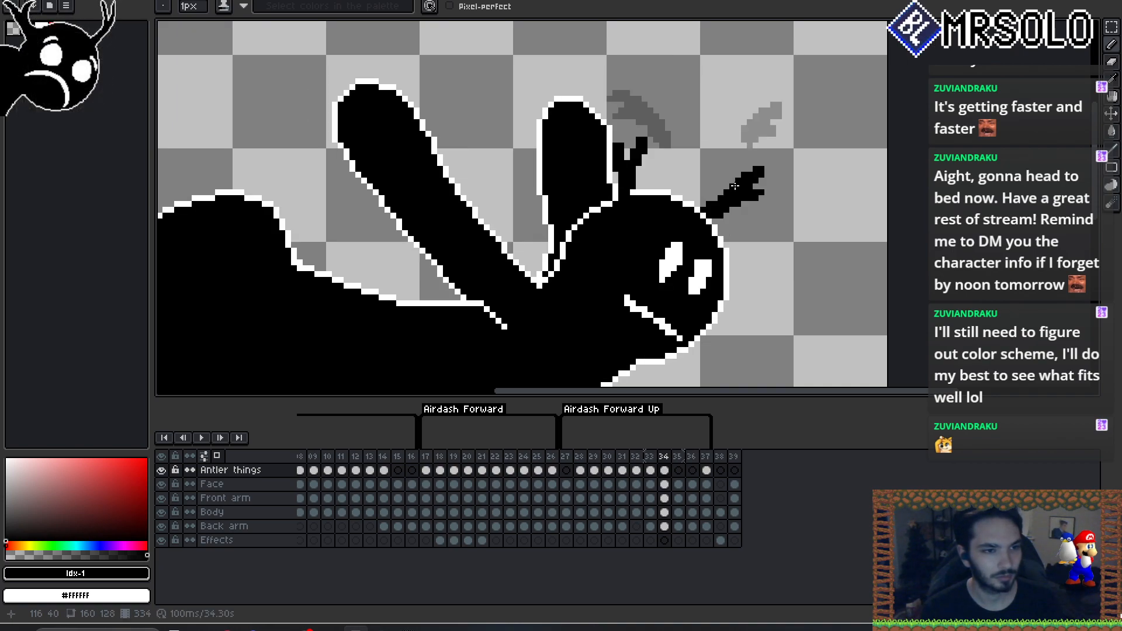
- Switch the drawing colour to white and flip through the frames around frame 35 to examine the antler motion
key("Right")
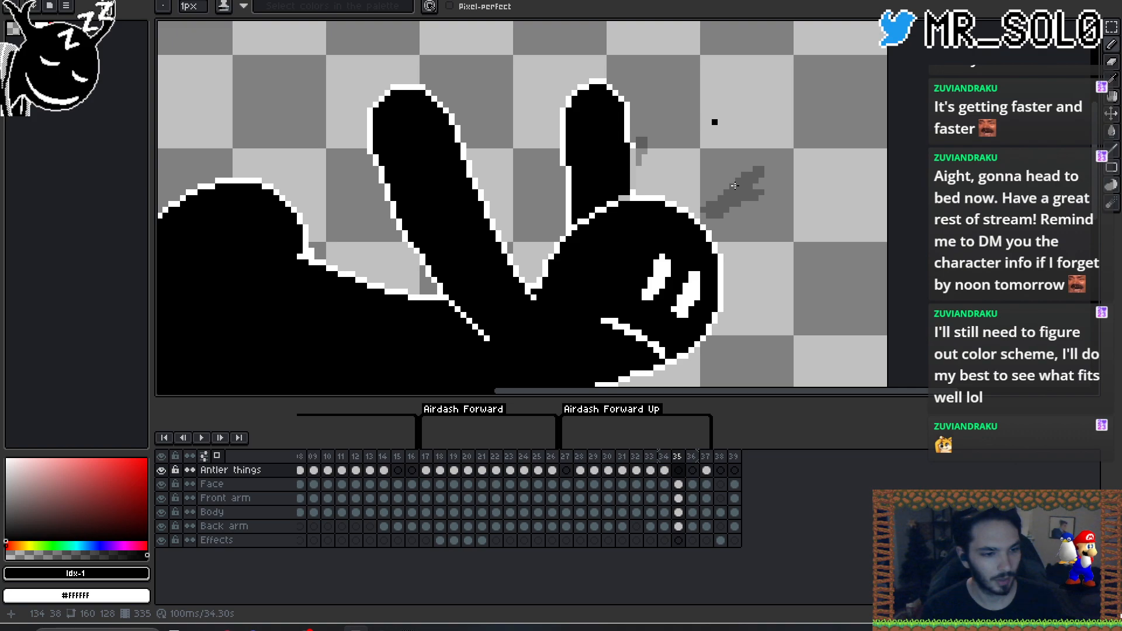
key("Left")
key("Right")
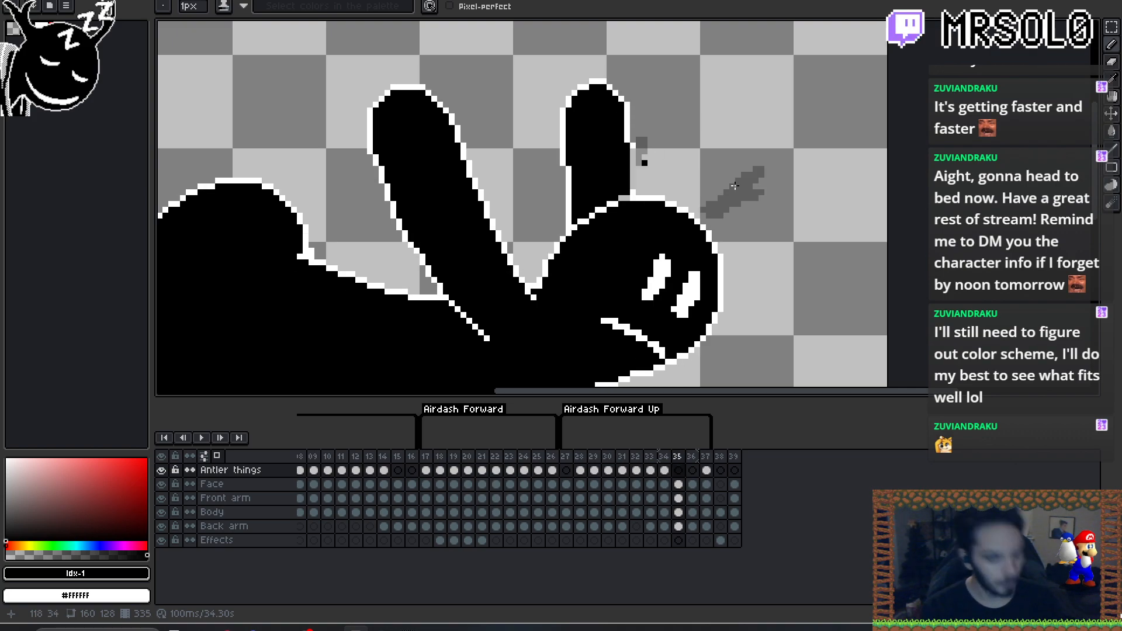
key("x")
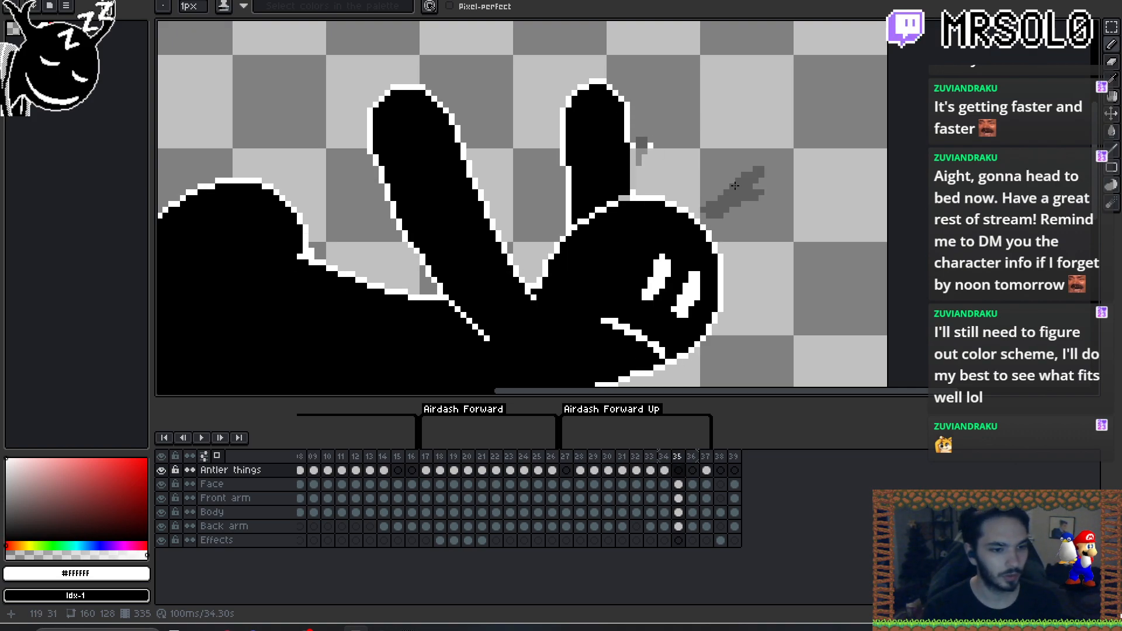
key("Right")
key("Right")
key("Left")
key("Left")
key("Left")
key("Left")
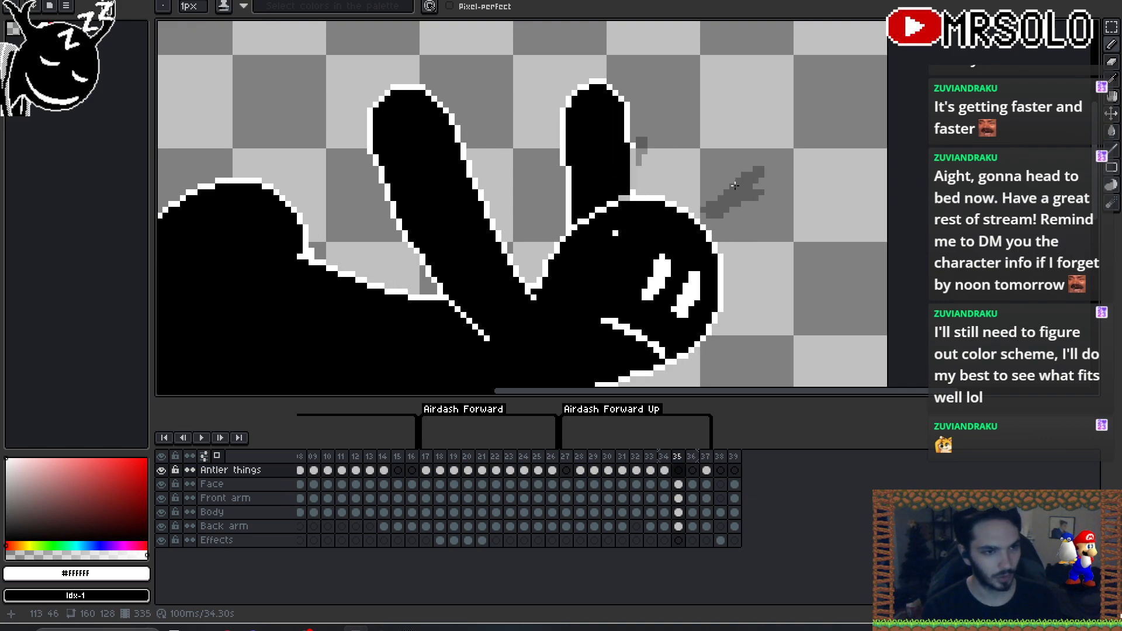
key("Right")
key("Right")
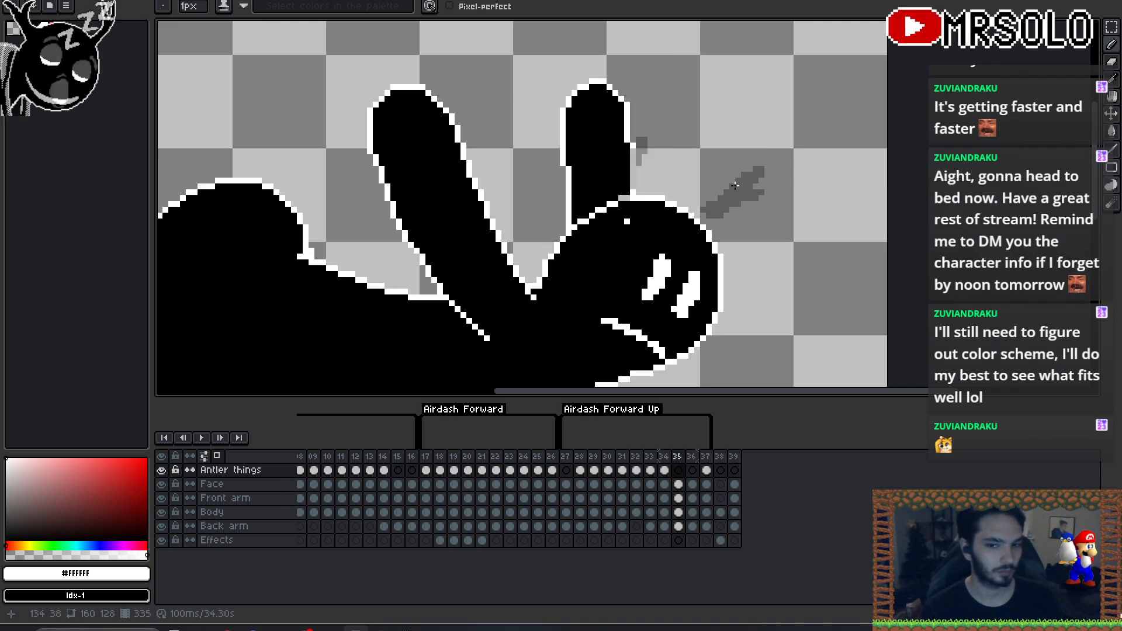
- Draw the forked rear antler in white over the head and raised arm on frame 36, and compare it with the neighbouring frames
key("Right")
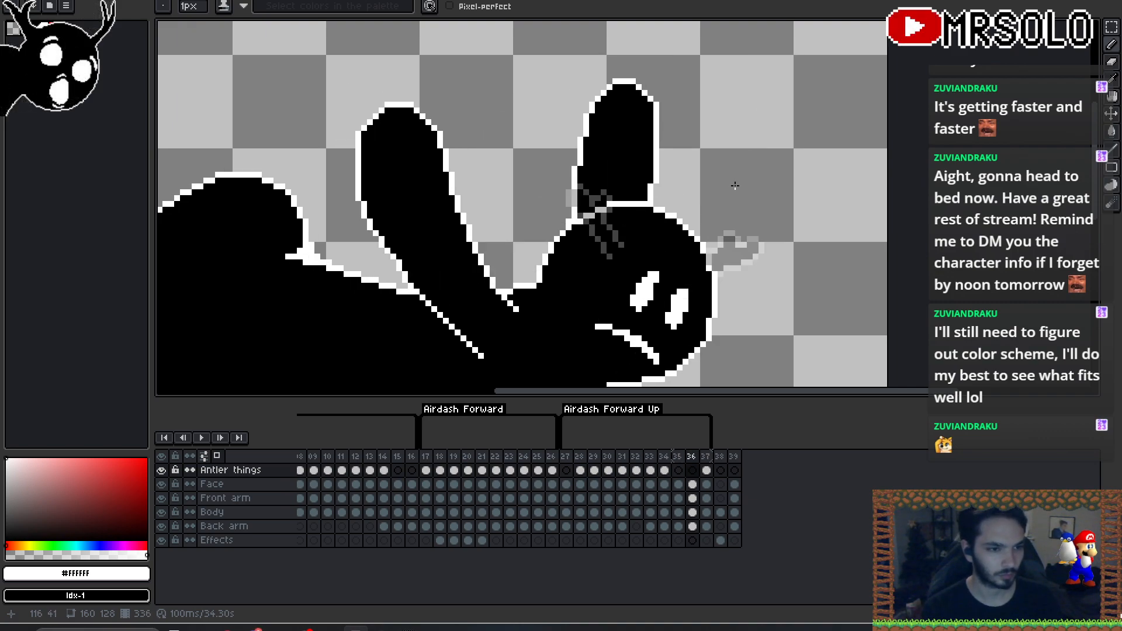
left_click_drag(621, 242, 621, 208)
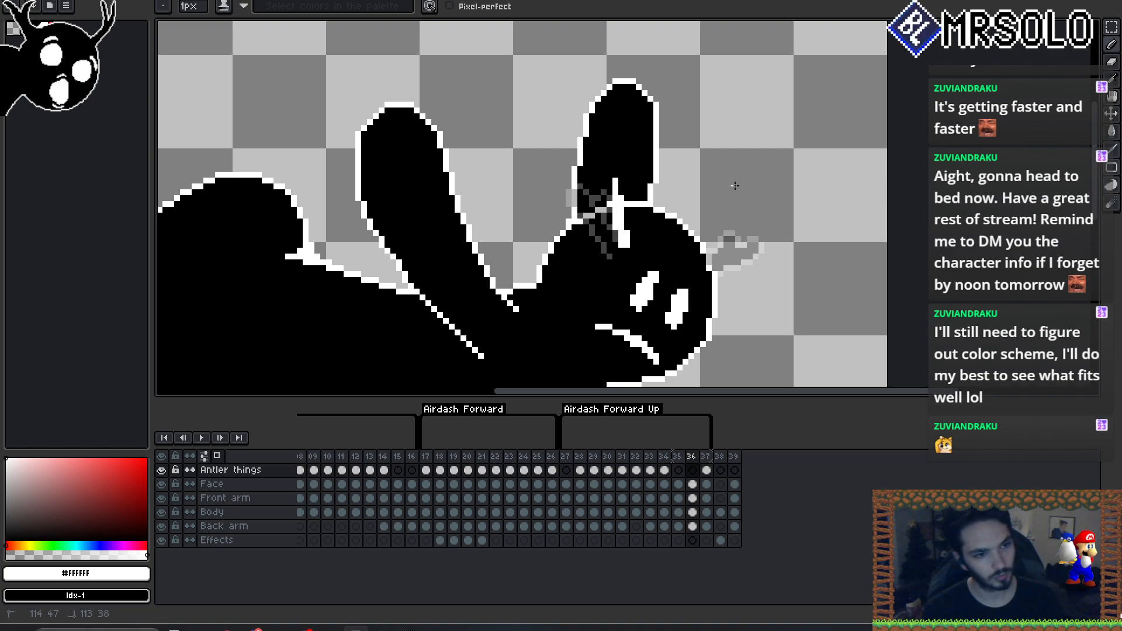
left_click_drag(633, 193, 621, 204)
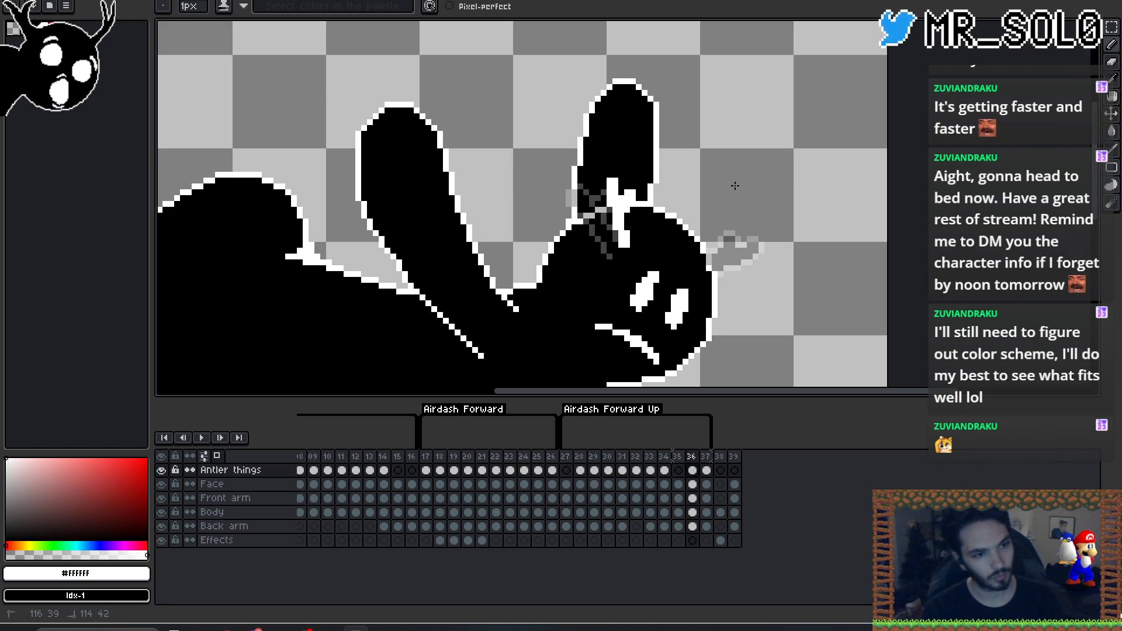
key("Left")
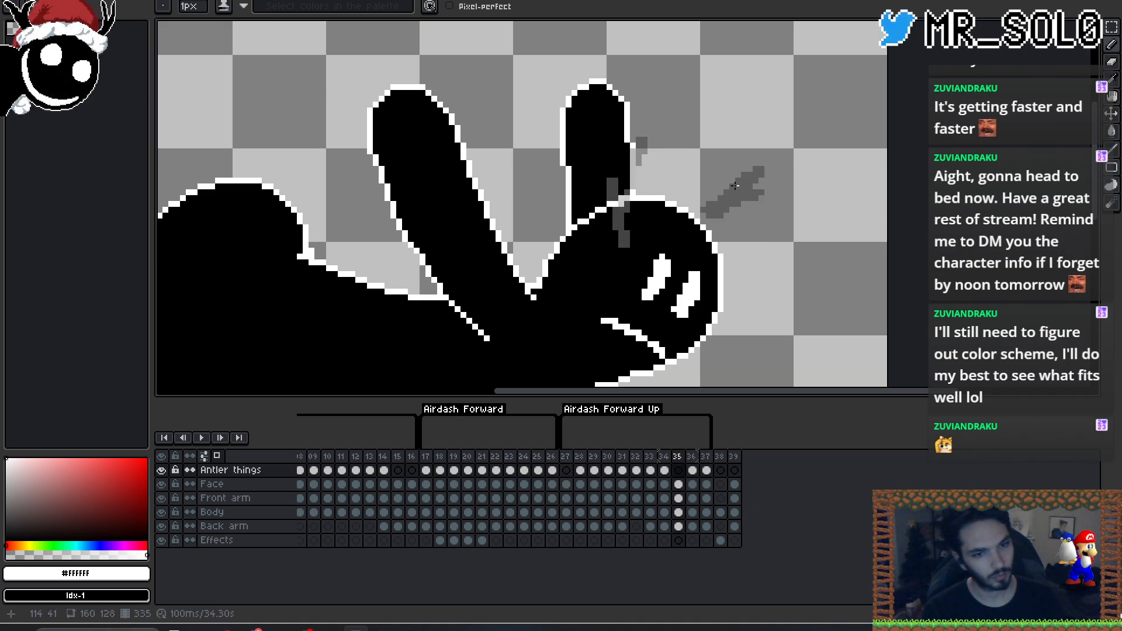
key("Right")
key("Right")
key("Left")
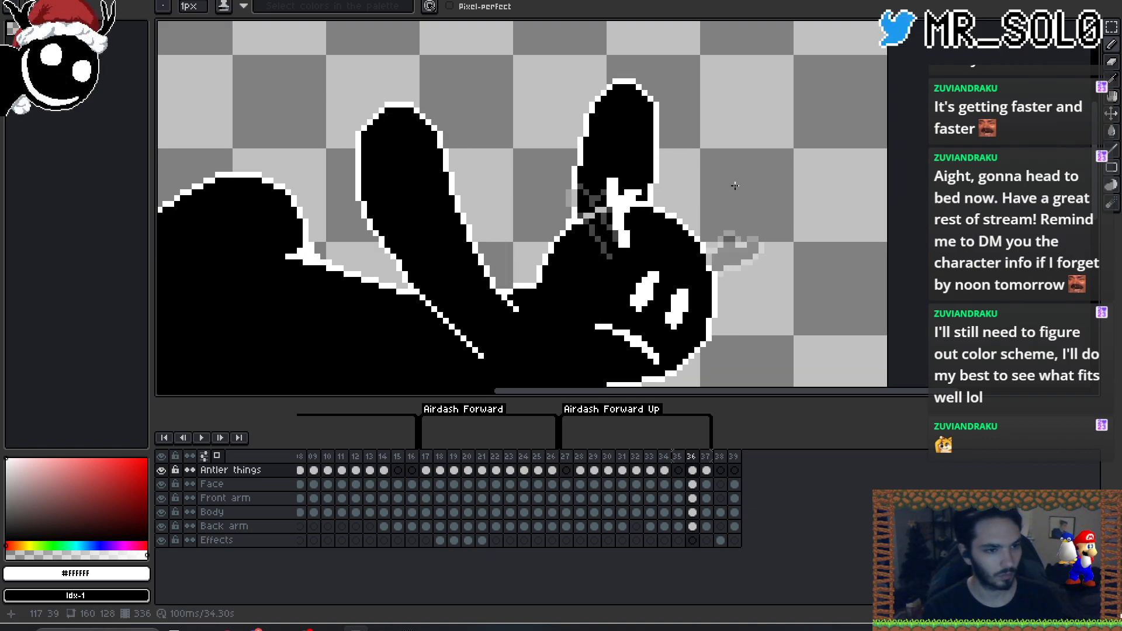
key("Right")
key("Left")
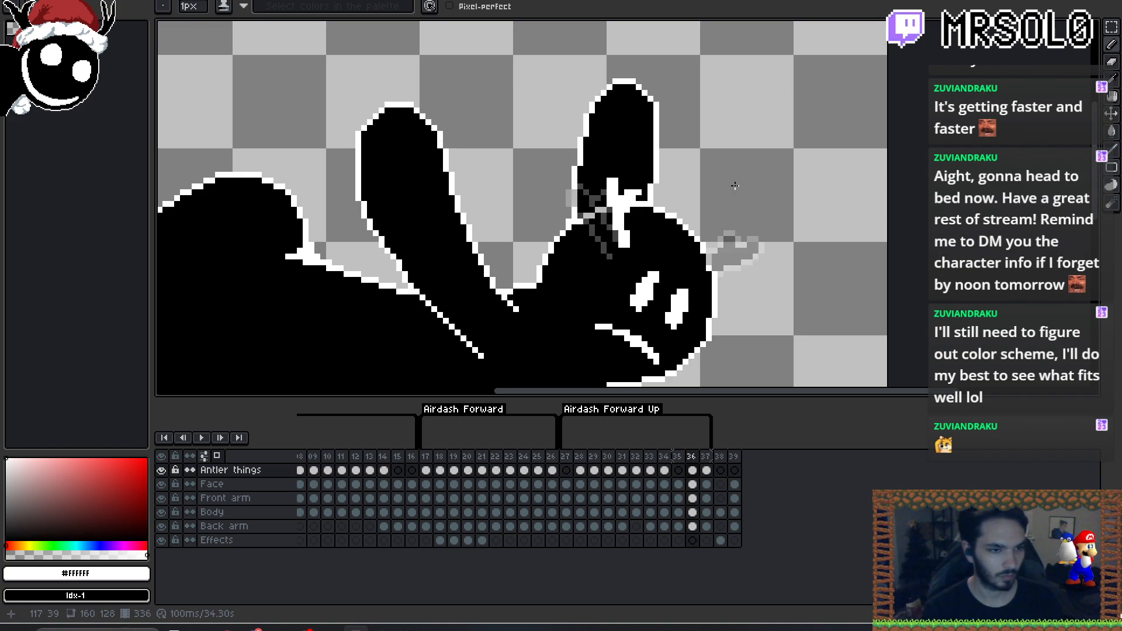
- Draw the small forked front antler in white at the head's front edge on frame 36, and compare it with the neighbouring frames
key("Left")
key("Left")
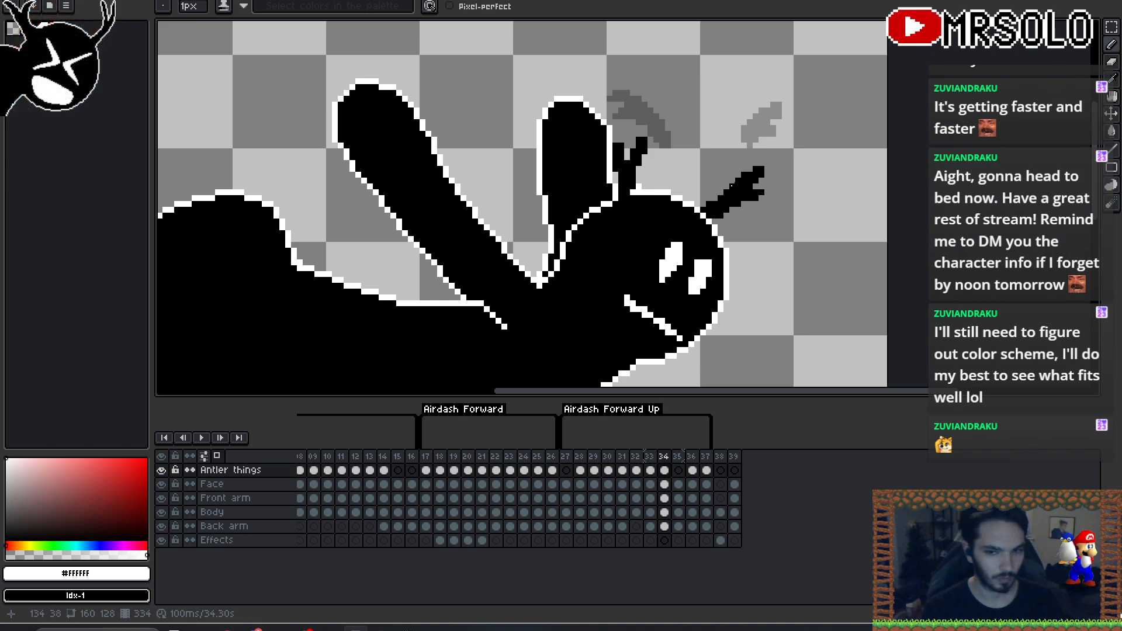
key("v")
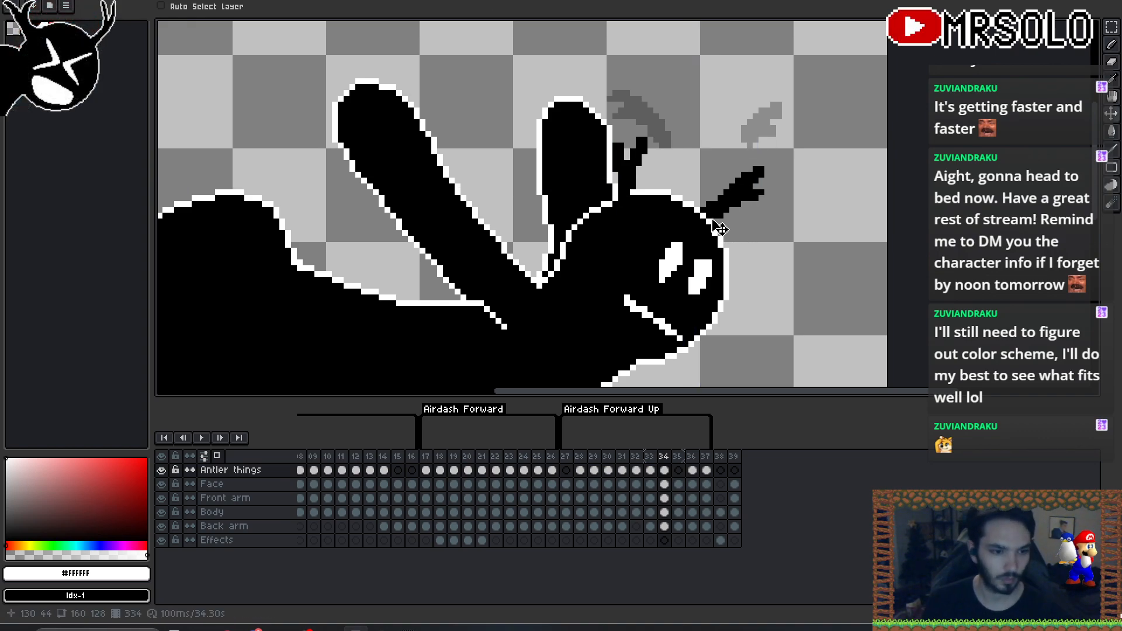
key("Right")
key("Right")
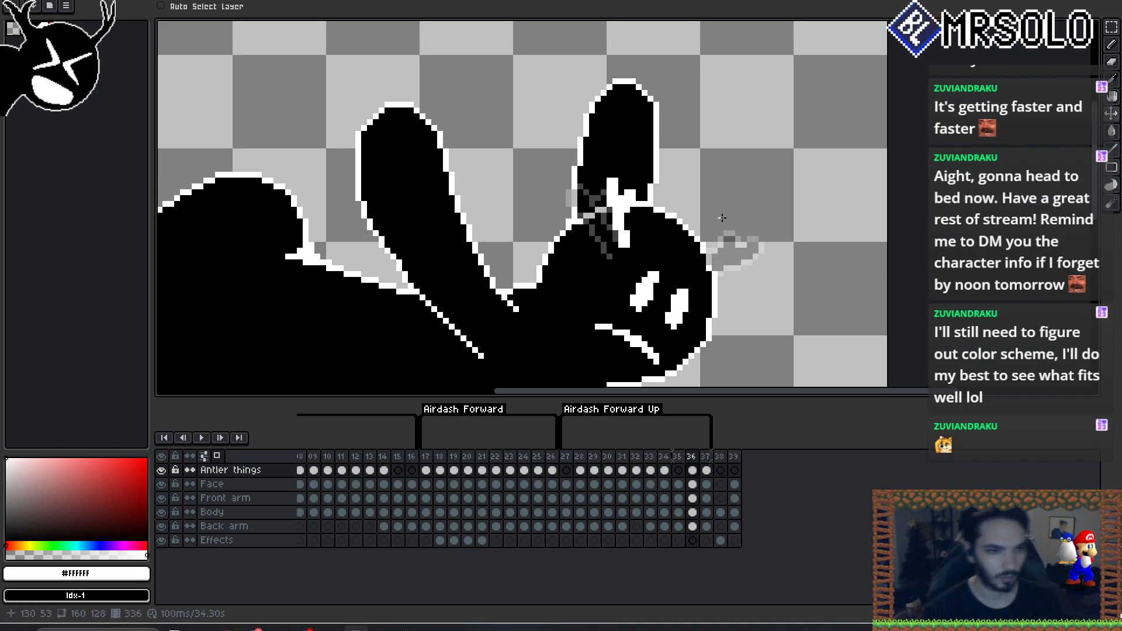
key("b")
left_click_drag(715, 263, 756, 239)
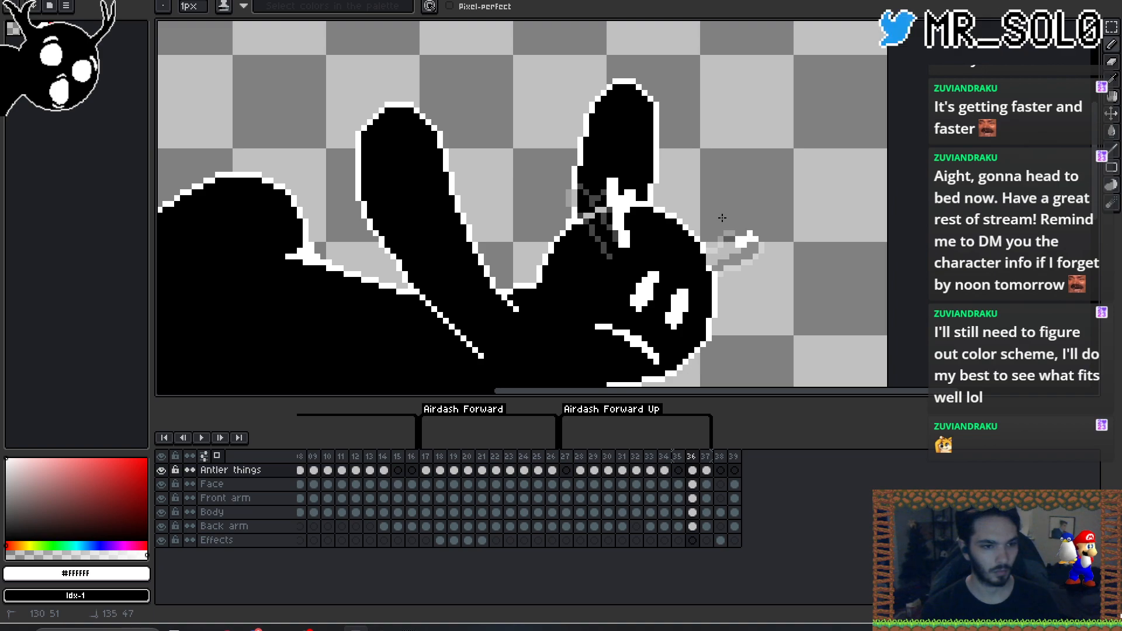
left_click(723, 219)
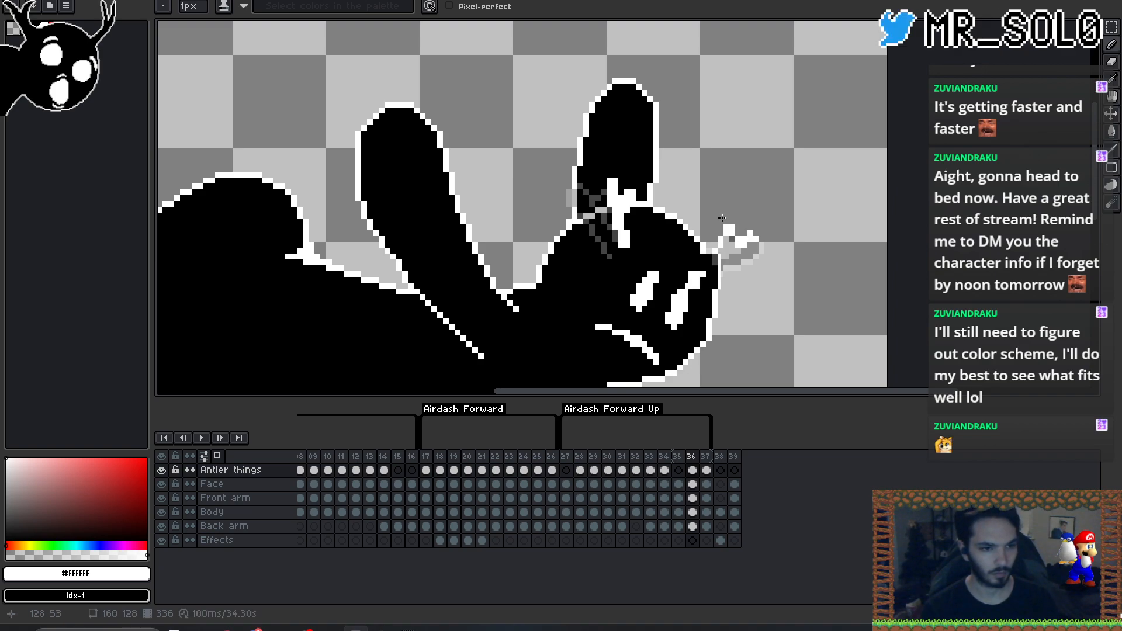
key("Left")
key("Right")
key("Right")
key("Left")
key("Right")
key("Left")
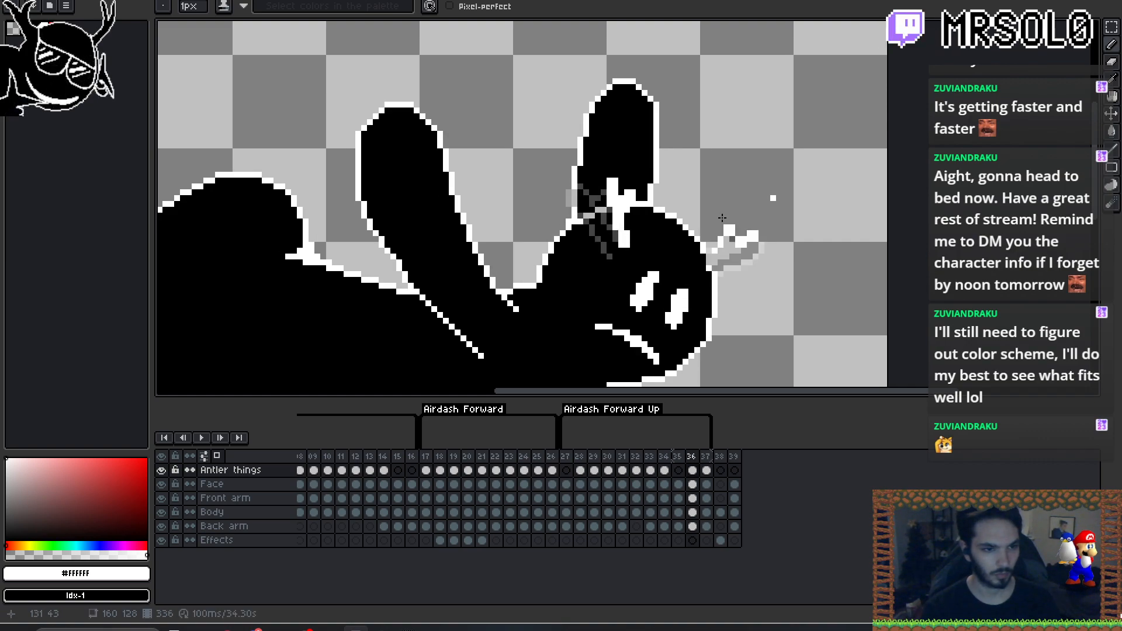
- Shift the rear antler slightly left on frame 36, touch up its prongs in white, and compare it with frames 35 and 37
key("m")
left_click_drag(604, 168, 645, 256)
key("ctrl+d")
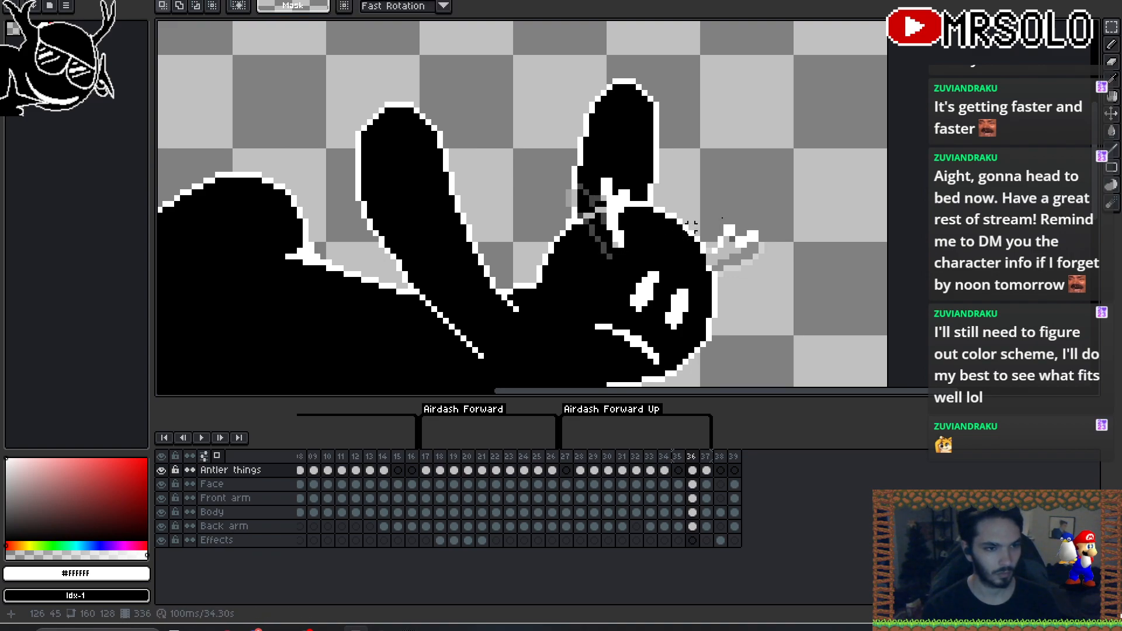
key("b")
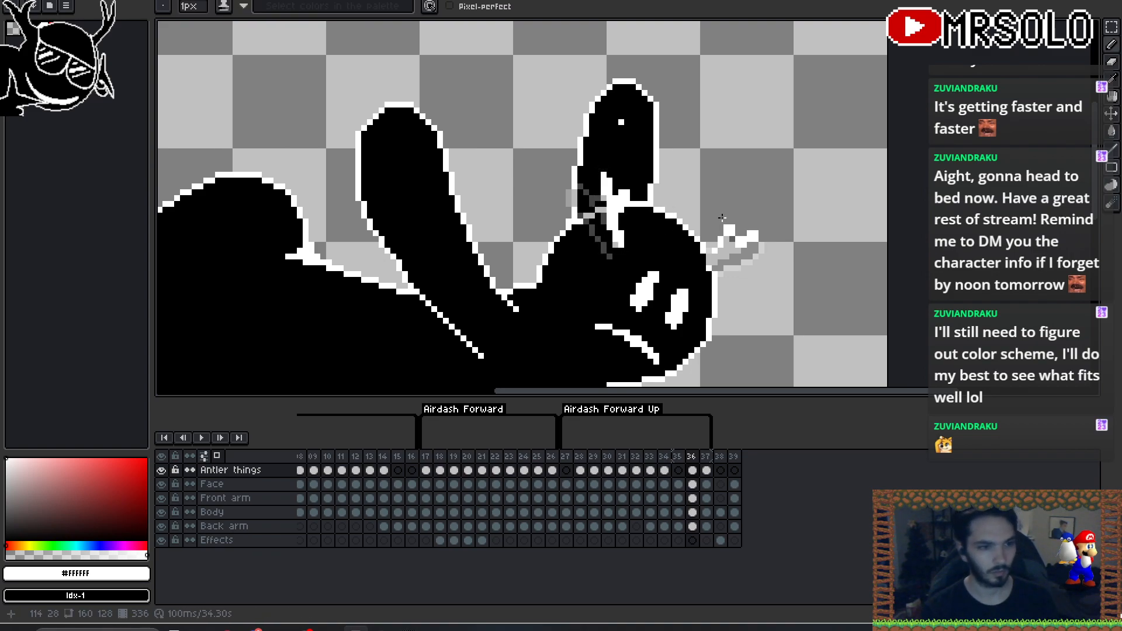
left_click(645, 169)
key("Left")
key("Right")
key("Left")
key("Right")
key("Right")
key("Left")
key("Left")
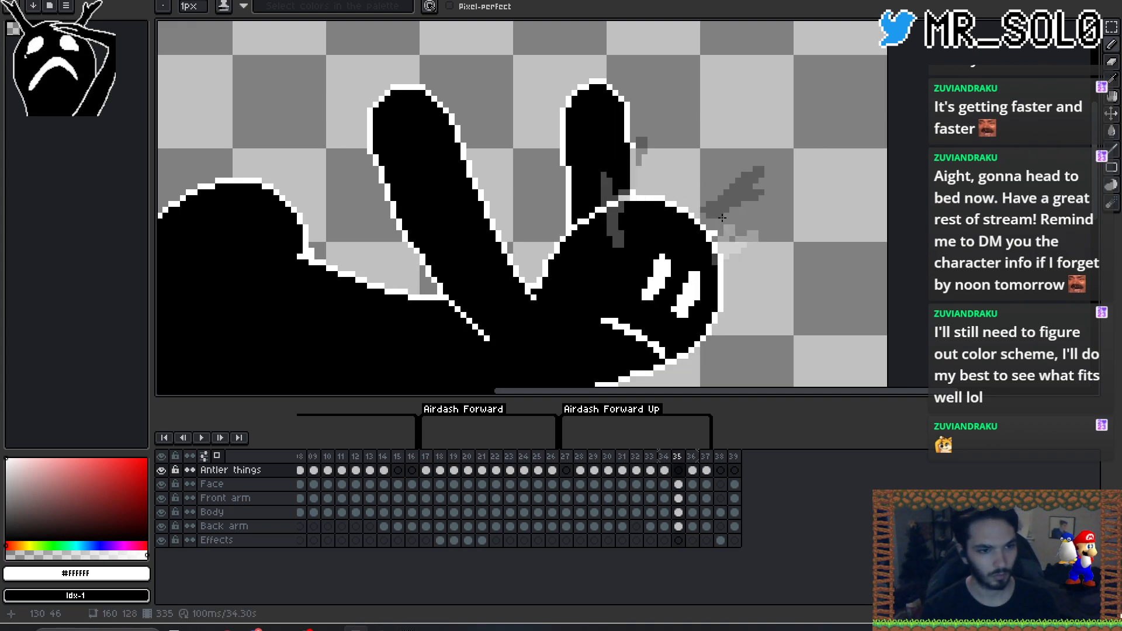
- Draw the forked front antler in white on frame 35, between its positions on frames 34 and 36, and check the motion
left_click(723, 217)
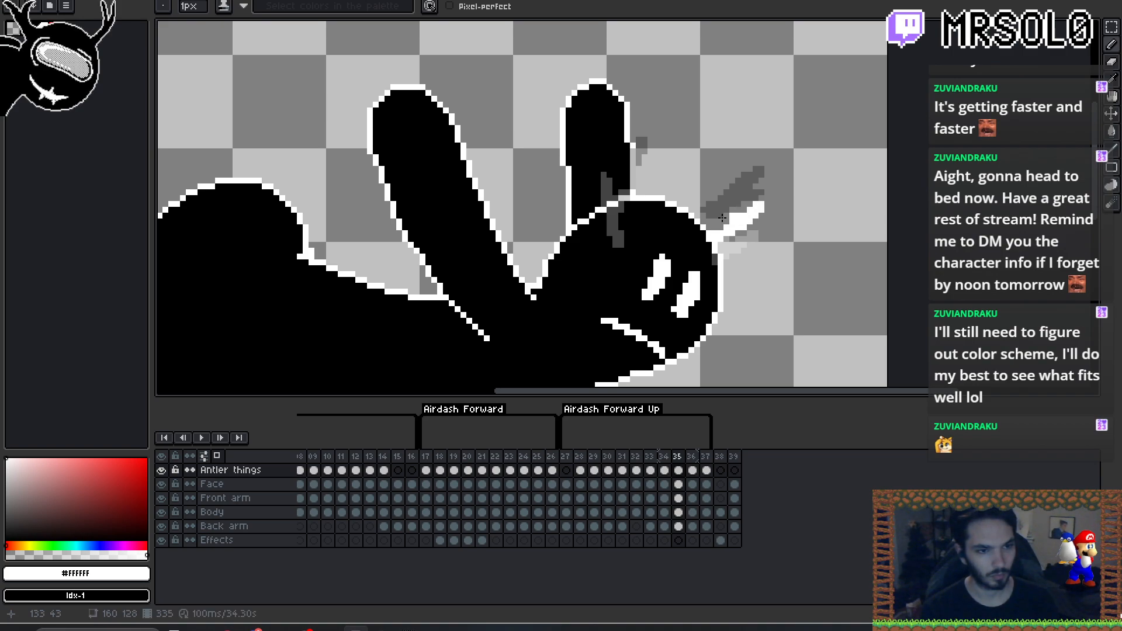
left_click(723, 217)
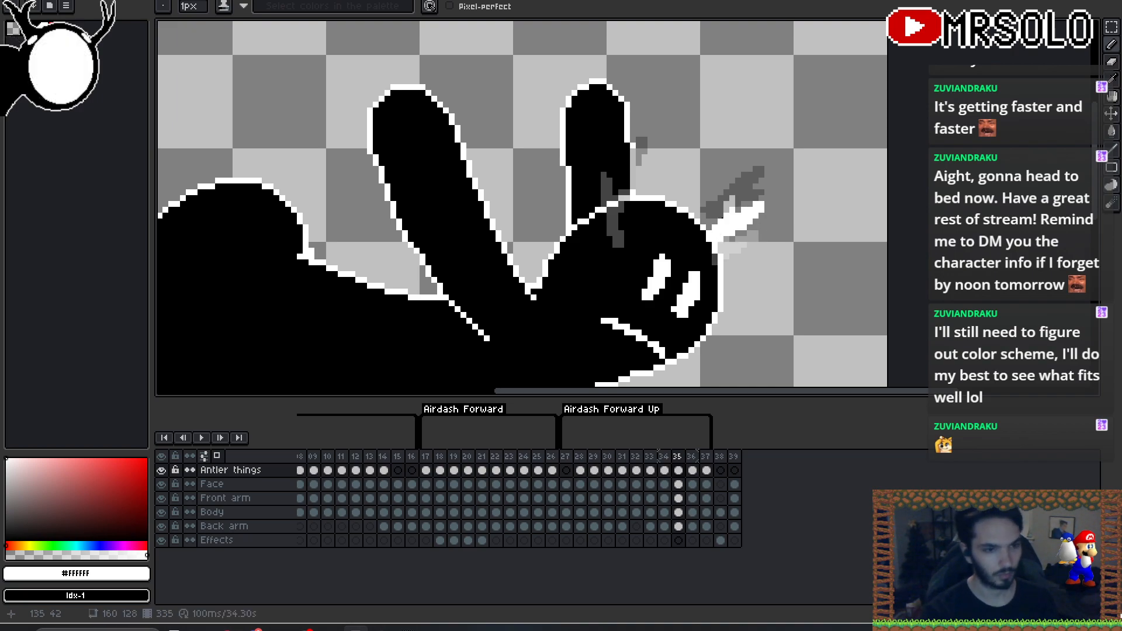
key("e")
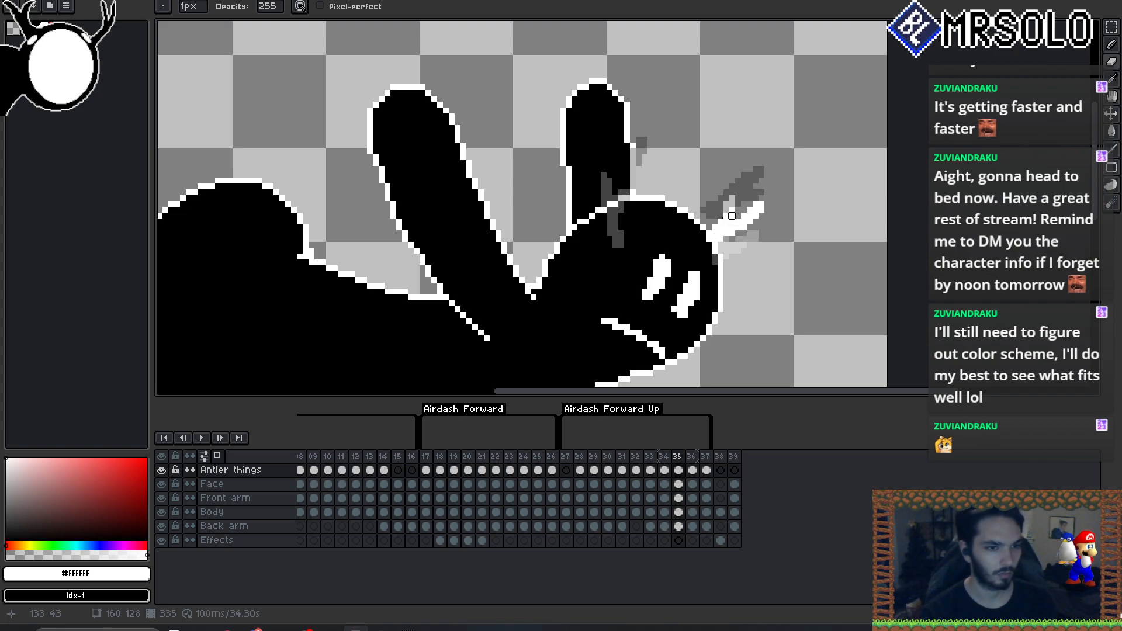
key("b")
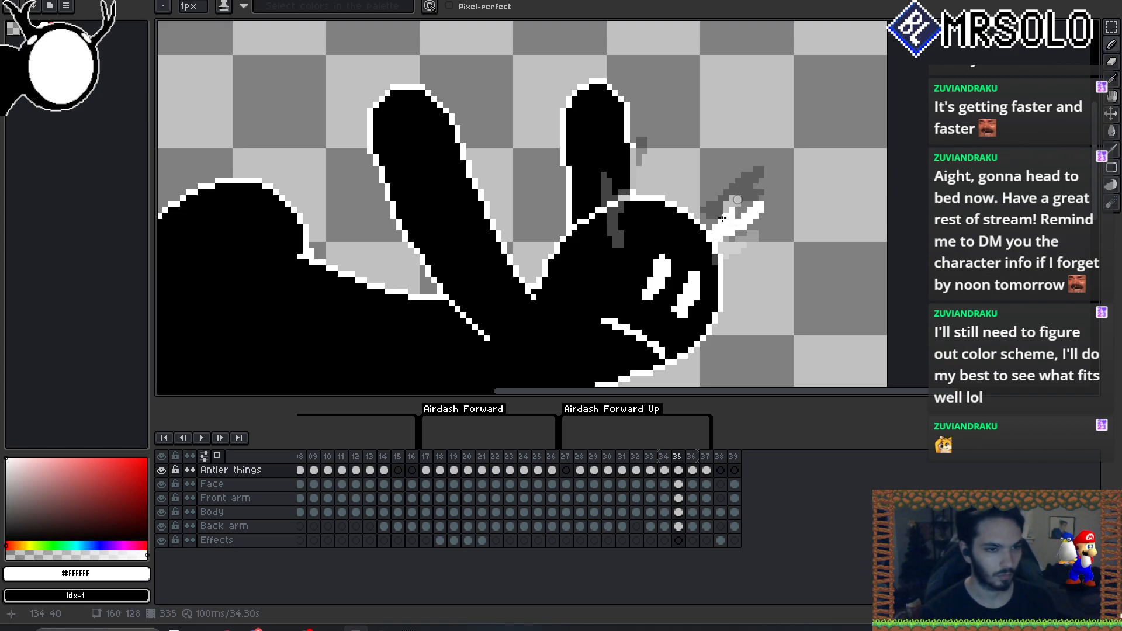
key("e")
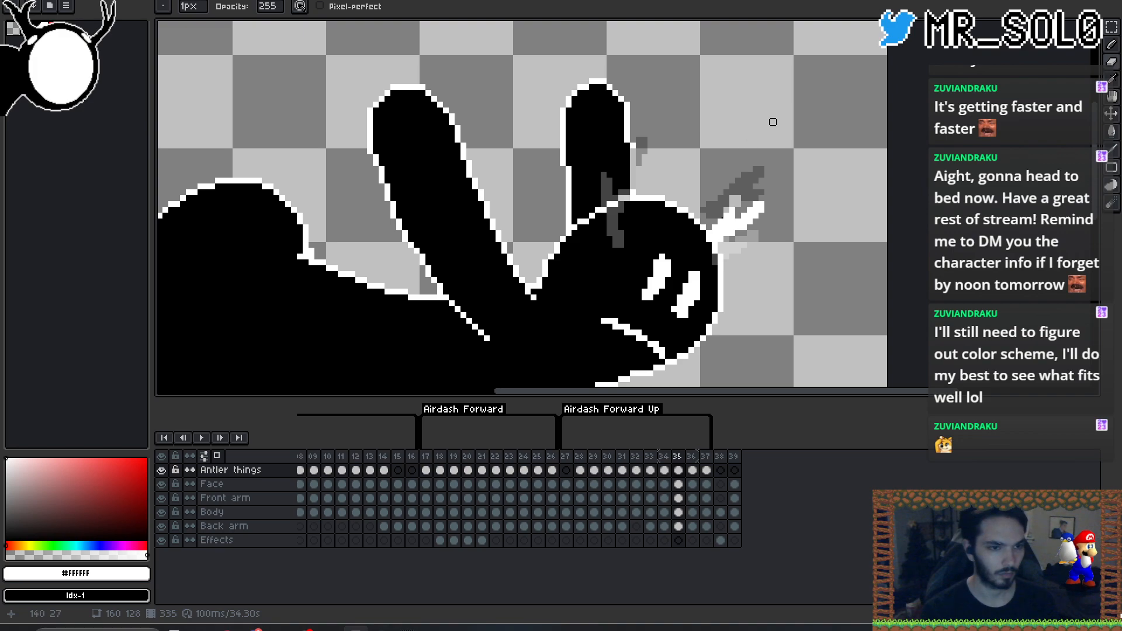
key("b")
key("comma")
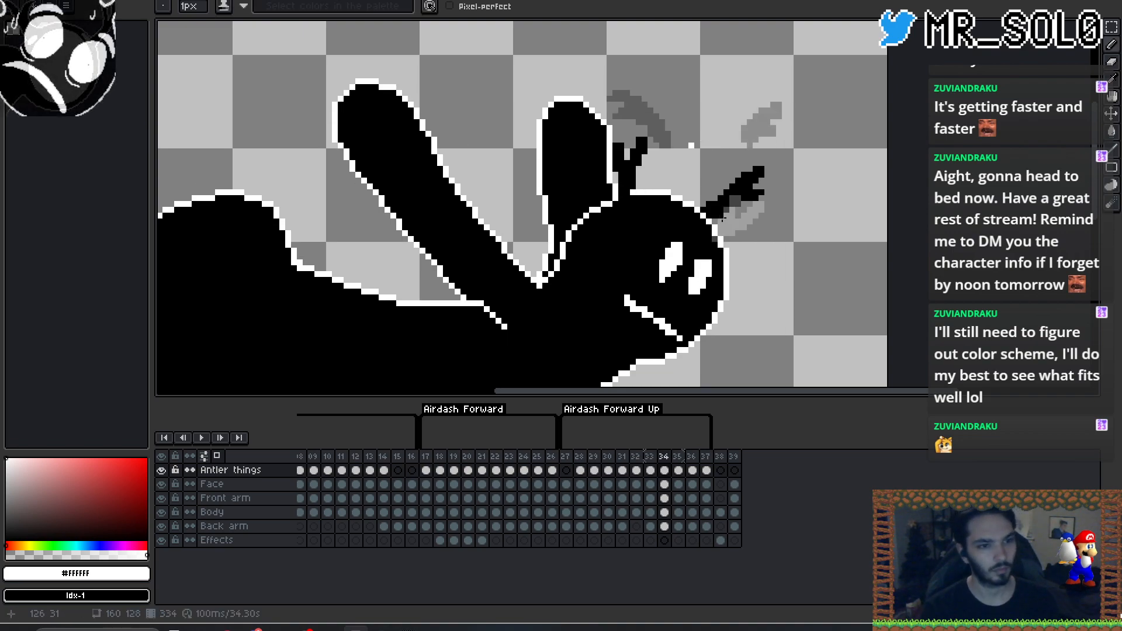
key("period")
key("period")
key("comma")
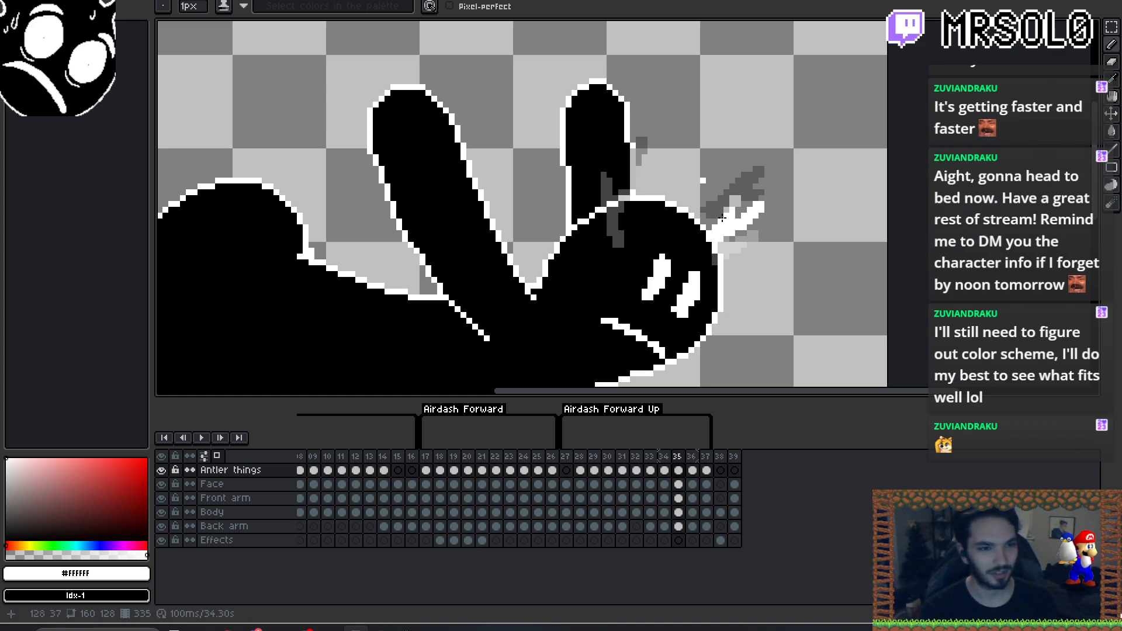
- Draw the forked rear antler in white on frame 35, rising from the head beside the raised back arm
key("Right")
key("Right")
key("Left")
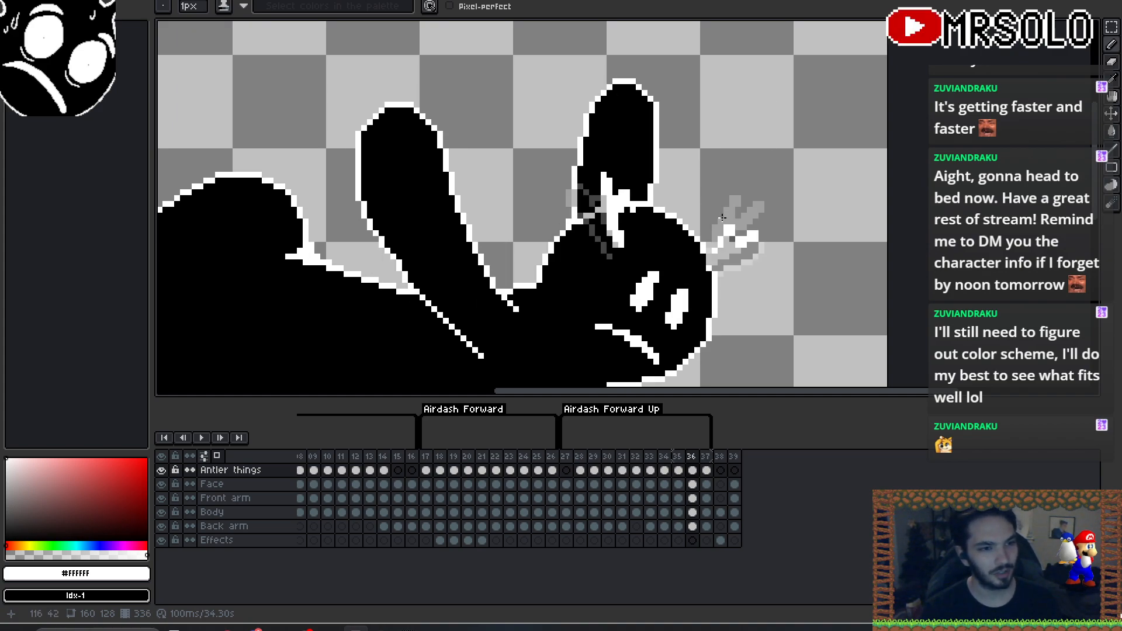
key("Left")
left_click_drag(633, 227, 627, 199)
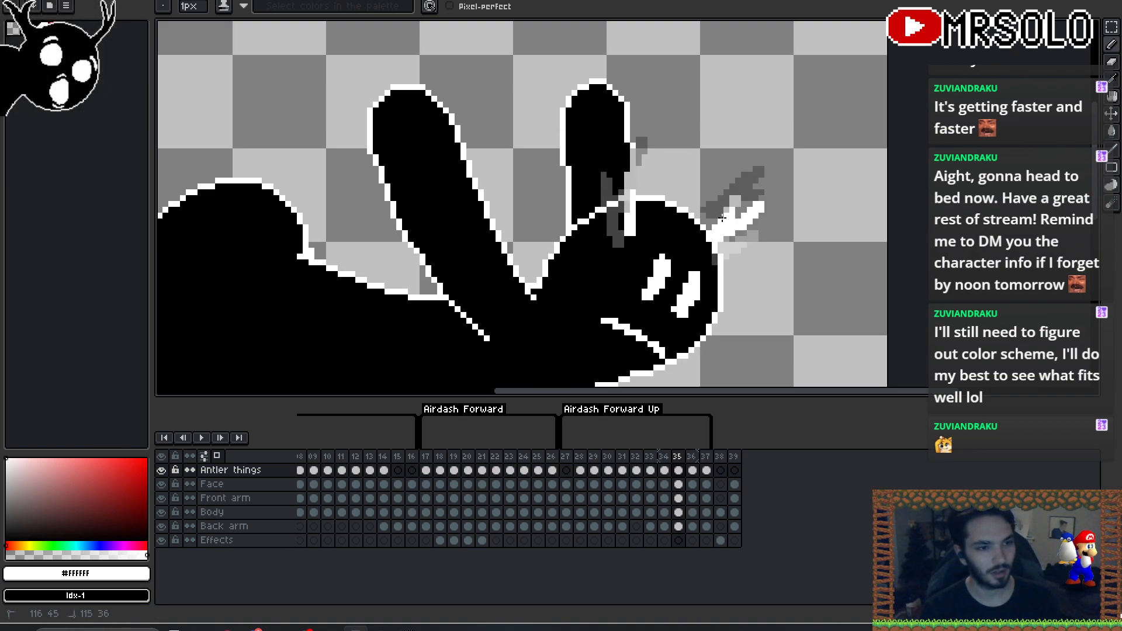
left_click(644, 180, "shift")
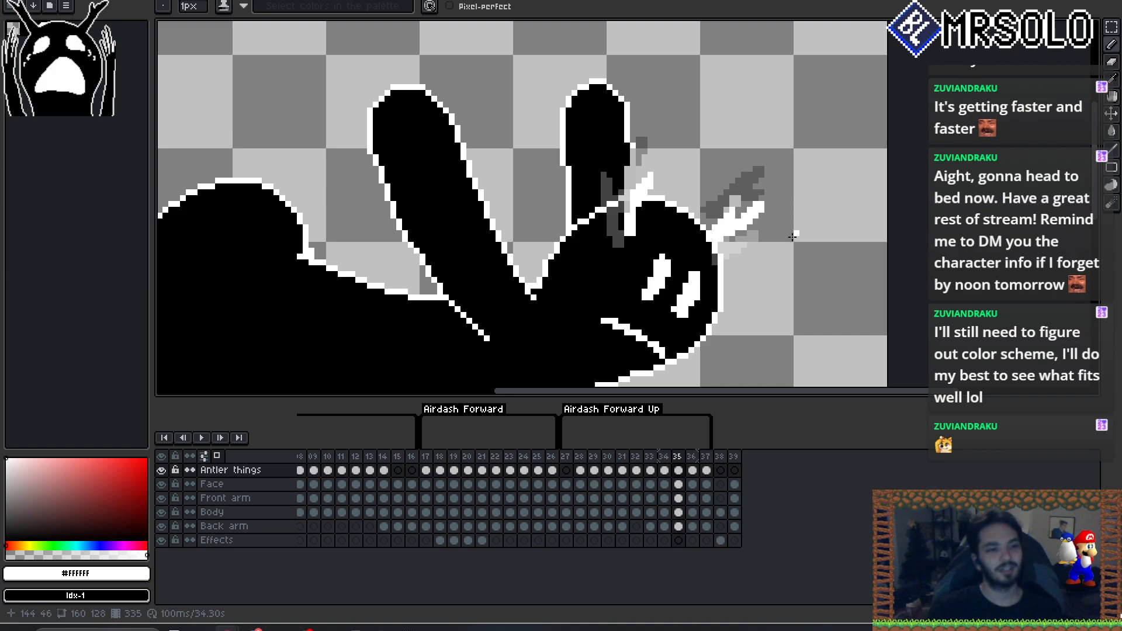
left_click_drag(815, 205, 794, 217)
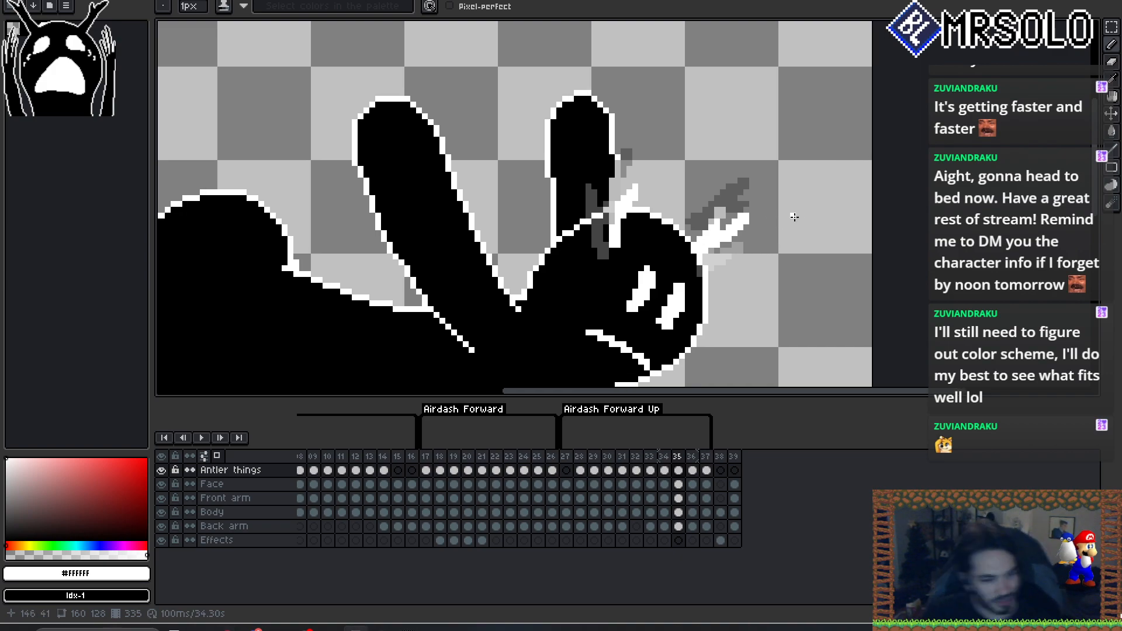
left_click_drag(633, 214, 644, 200)
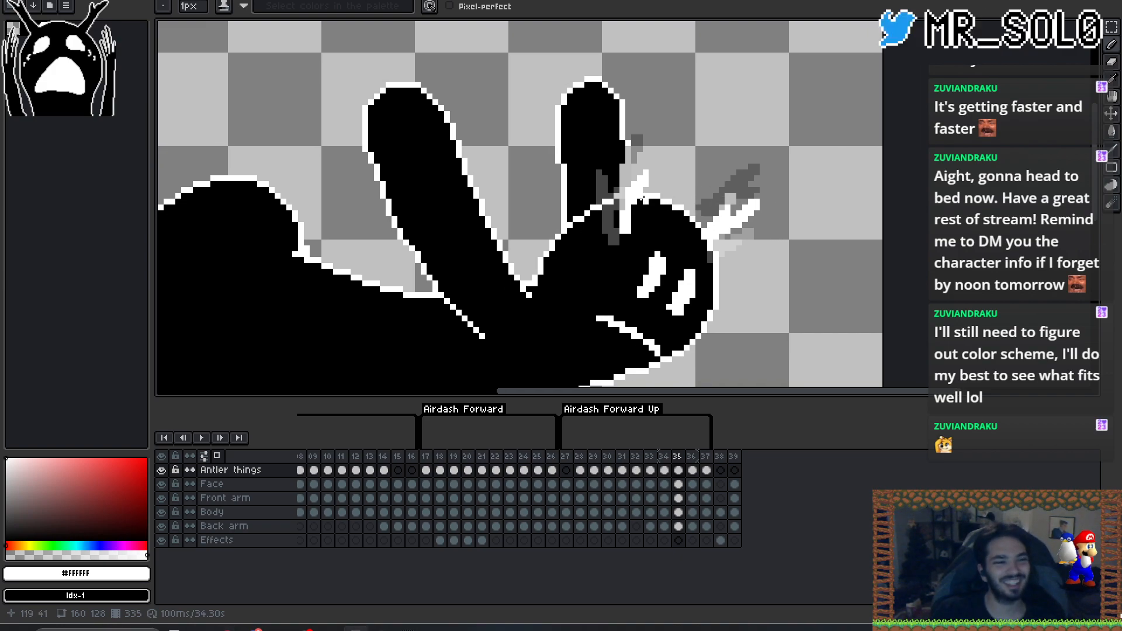
- Recolour the antlers on frame 35 black and give them a white #FFFFFF outline
key("x")
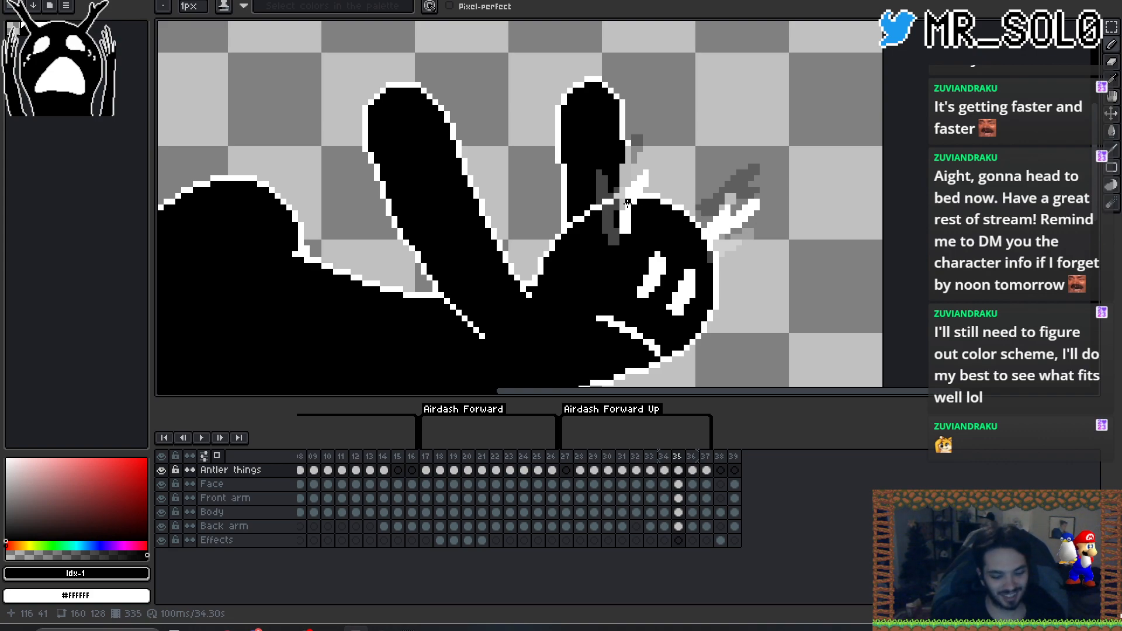
key("g")
key("b")
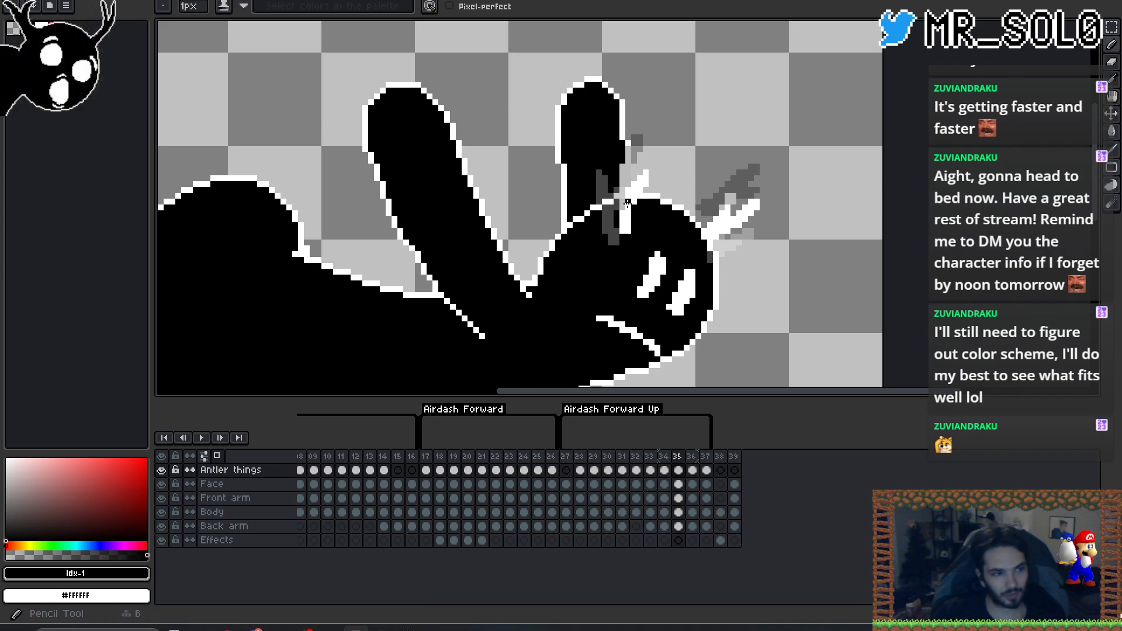
key("x")
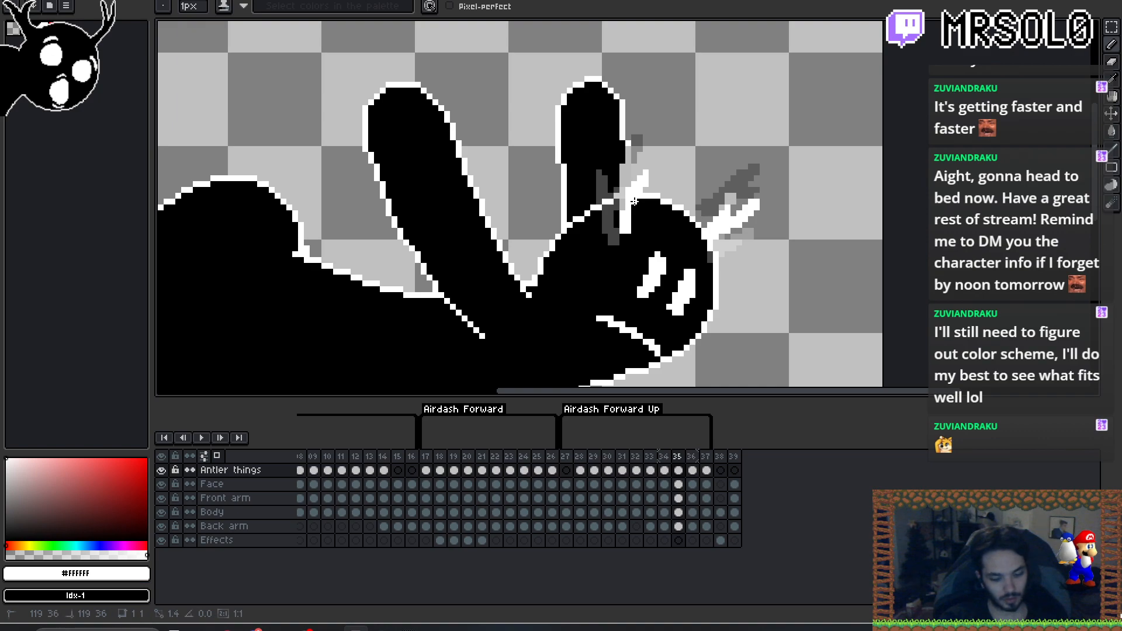
key("shift+o")
key("Return")
- Add a white outline around the black antlers on frames 34 and 33
key("Left")
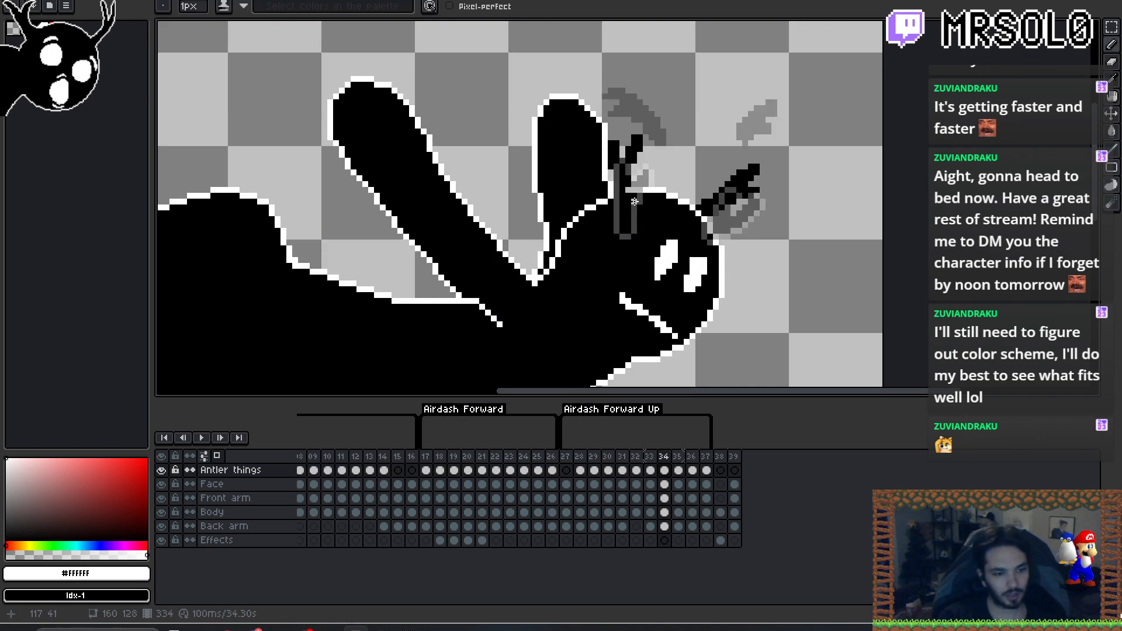
key("shift+r")
key("Escape")
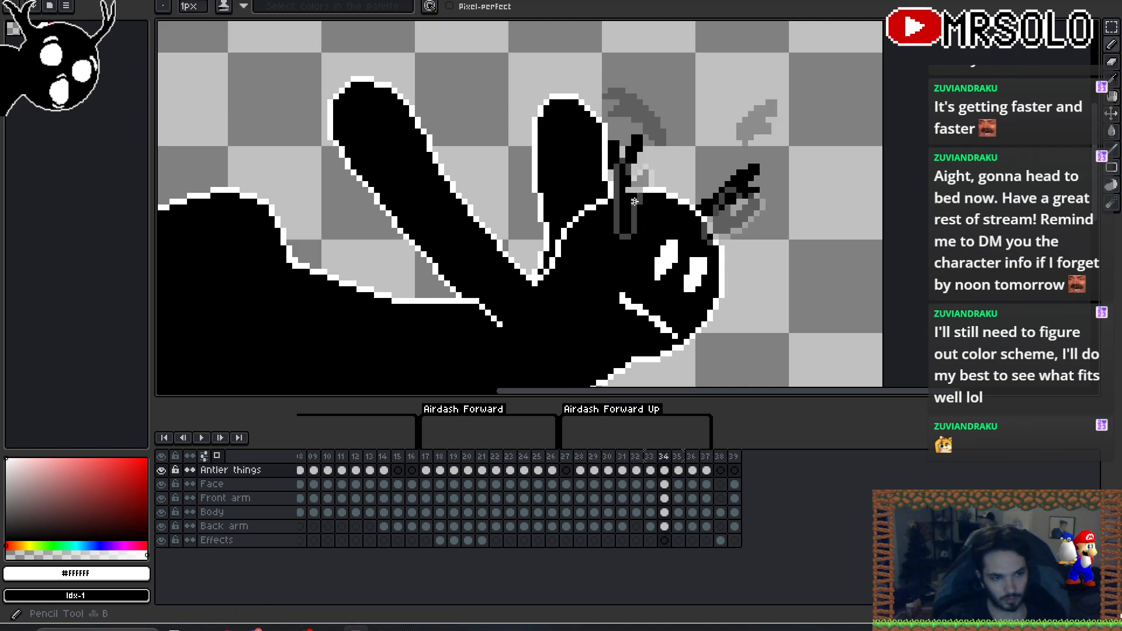
key("shift+o")
key("Return")
key("Left")
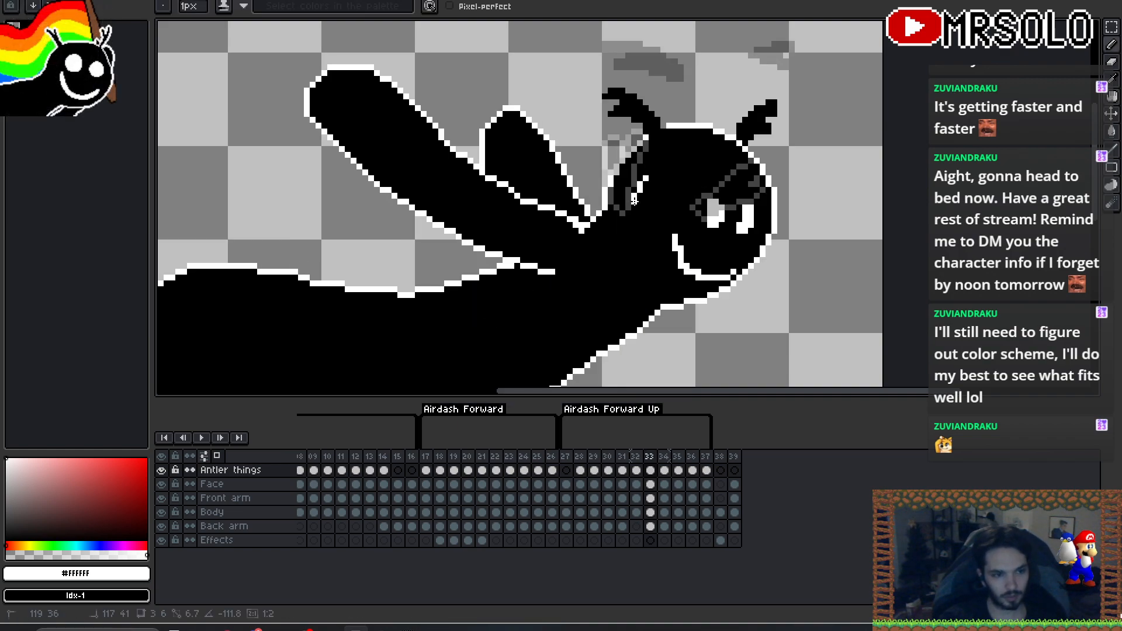
key("shift+o")
key("Return")
- Add the same white outline to the antlers on frames 32, 31, 30 and 29
key("Left")
key("shift+o")
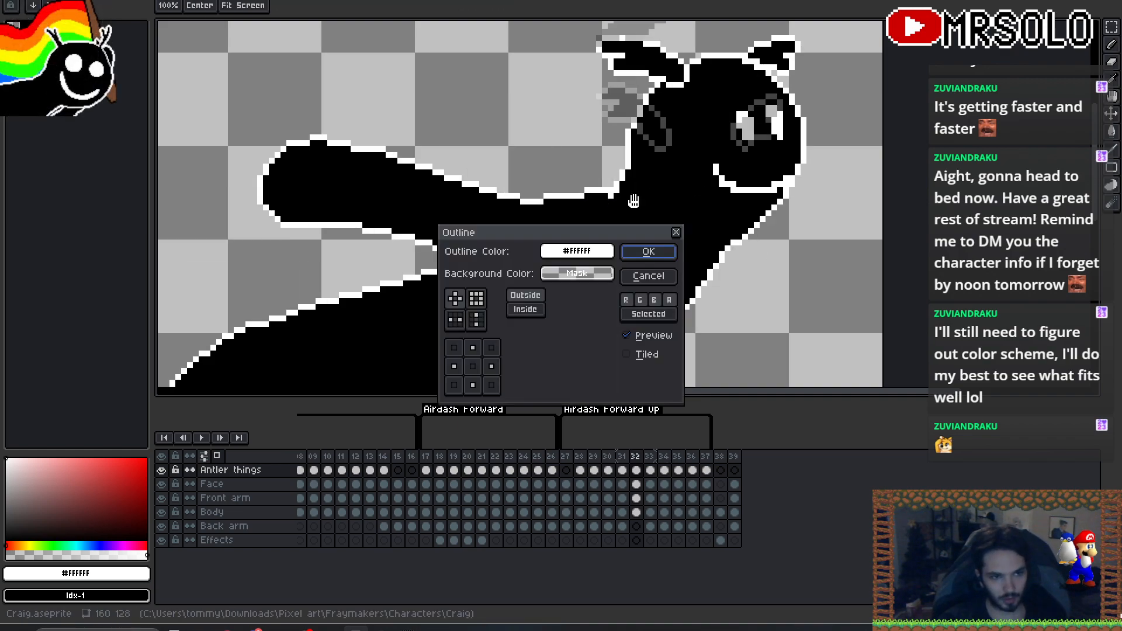
key("Return")
key("Left")
key("shift+o")
key("Return")
key("Left")
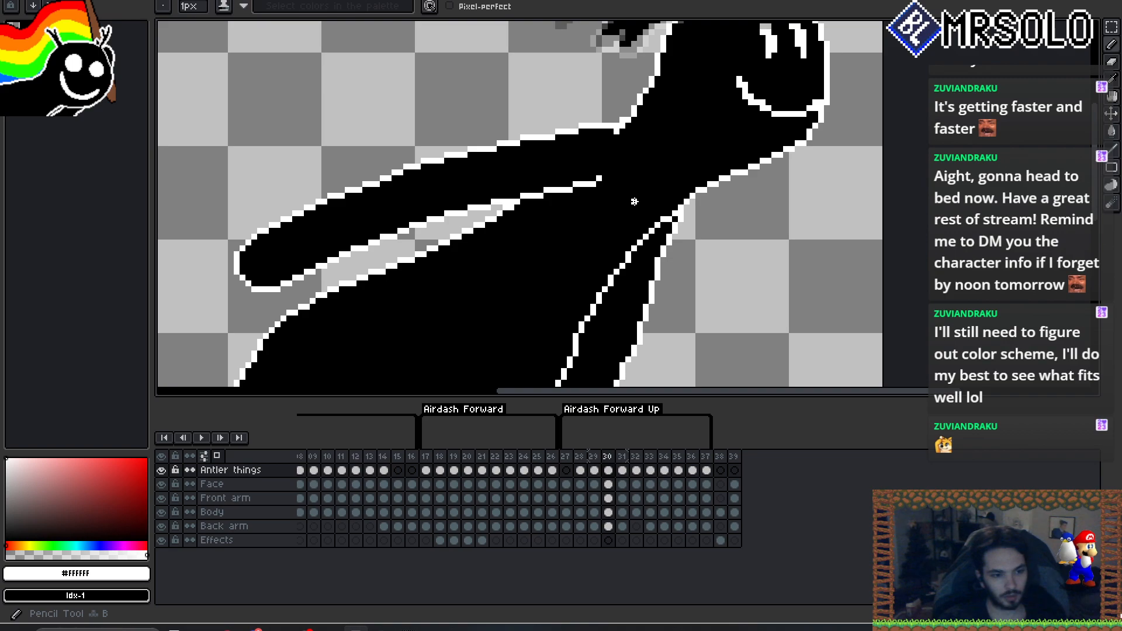
key("shift+o")
key("Return")
key("Left")
key("shift+o")
key("Return")
- Nudge the rear antler slightly left on frame 35 and compare its position with frame 34
key("Right")
key("Right")
key("Right")
key("Right")
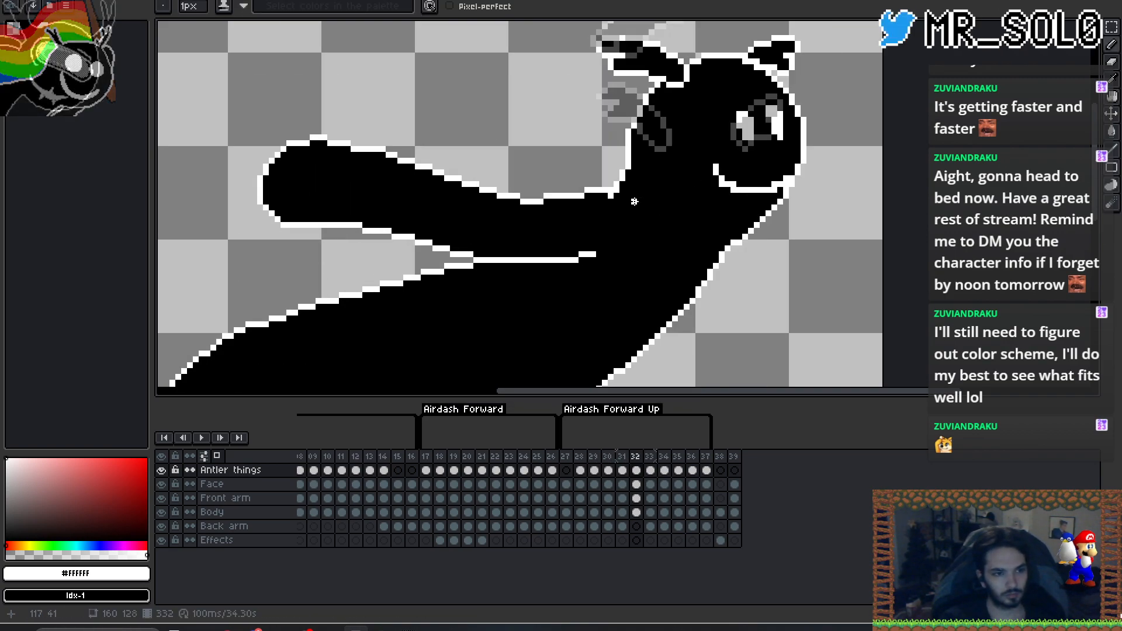
key("Right")
key("Right")
key("Left")
key("Right")
key("m")
left_click_drag(594, 144, 663, 247)
key("ctrl+d")
key("Left")
key("Right")
key("Left")
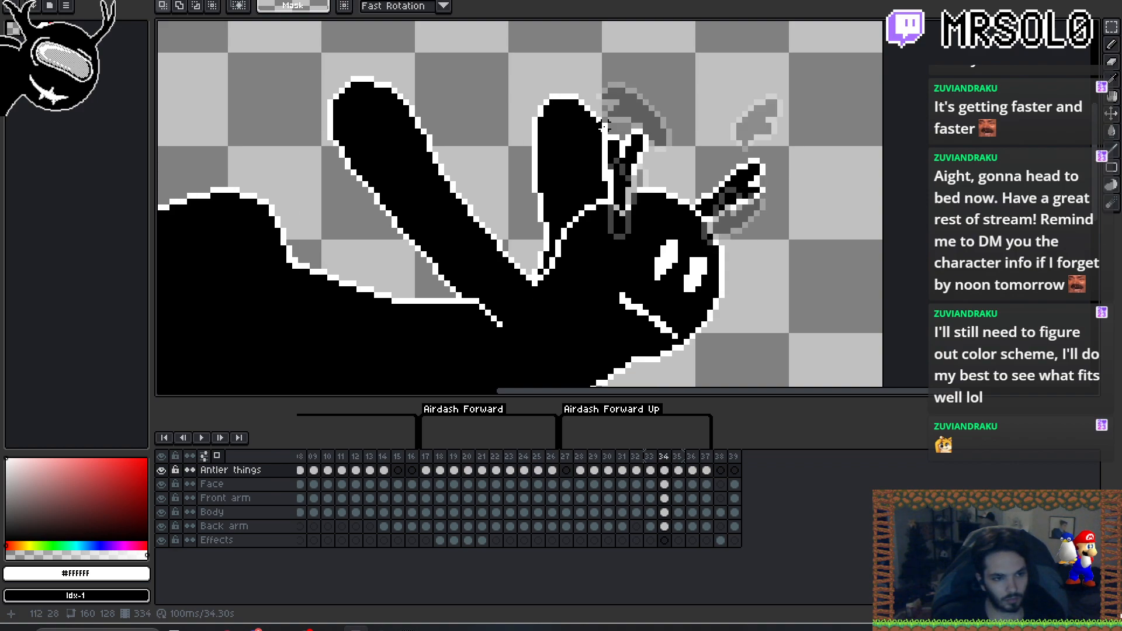
- Move the rear antler on frame 35 up one pixel and check it against frames 34 and 36
key("Right")
left_click_drag(602, 142, 659, 250)
key("Up")
key("ctrl+d")
key("Left")
key("Right")
key("Right")
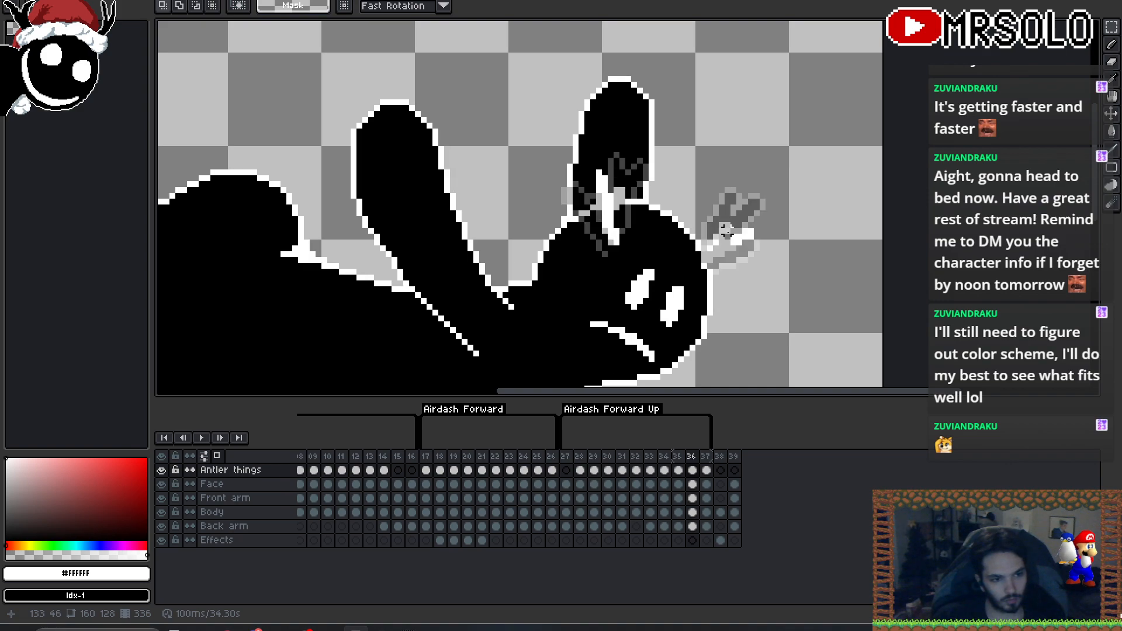
key("Left")
key("Right")
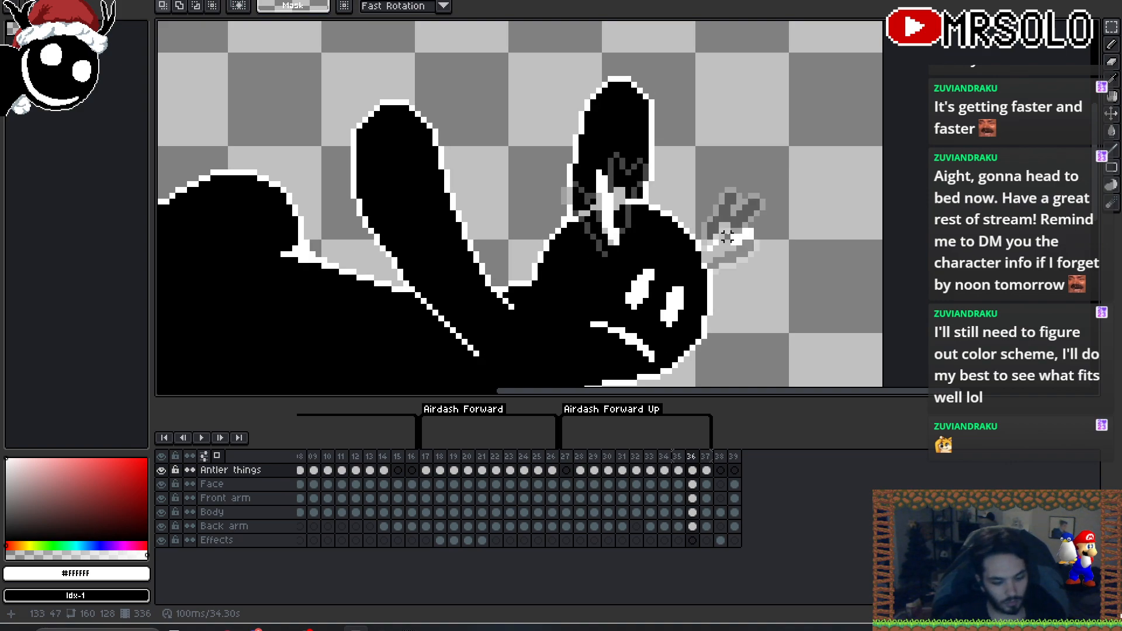
- Replace the white of the antlers on frame 36 with black and add a white outline around them
key("shift+r")
key("Return")
key("shift+o")
key("Return")
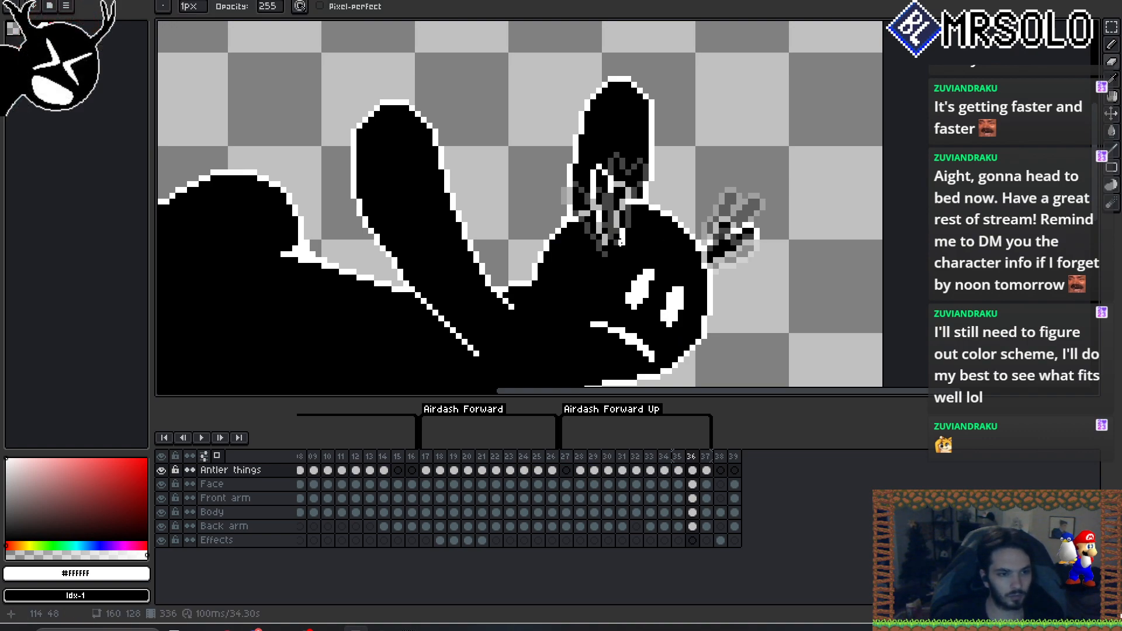
key("Left")
key("Left")
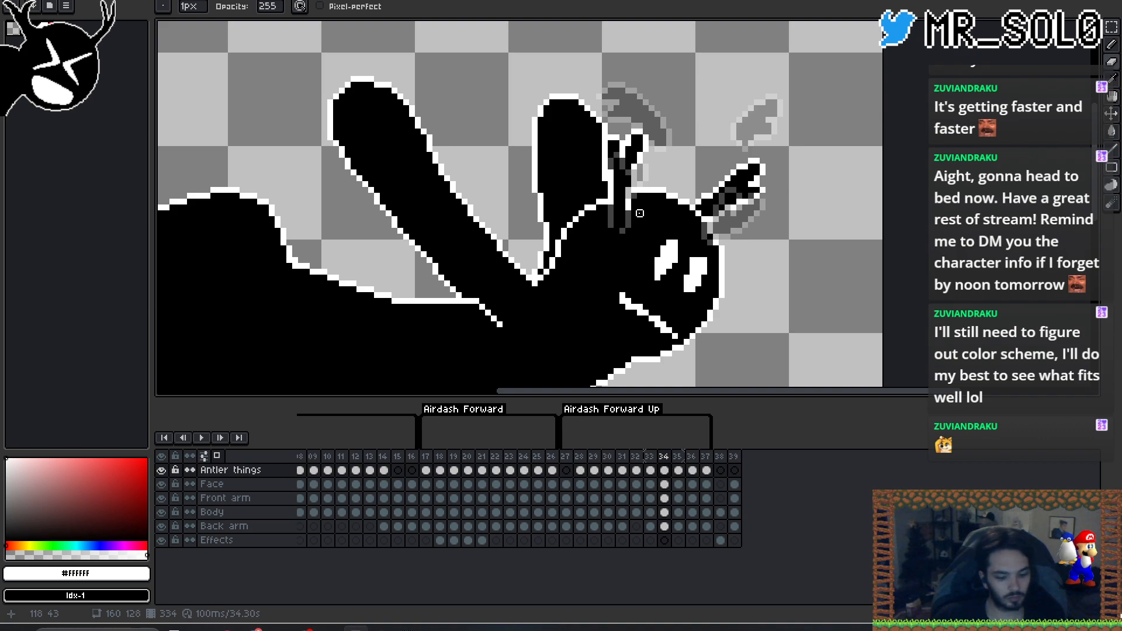
- Flip back and forth through frames 32 to 37 to examine how the outlined antlers join the head
key("b")
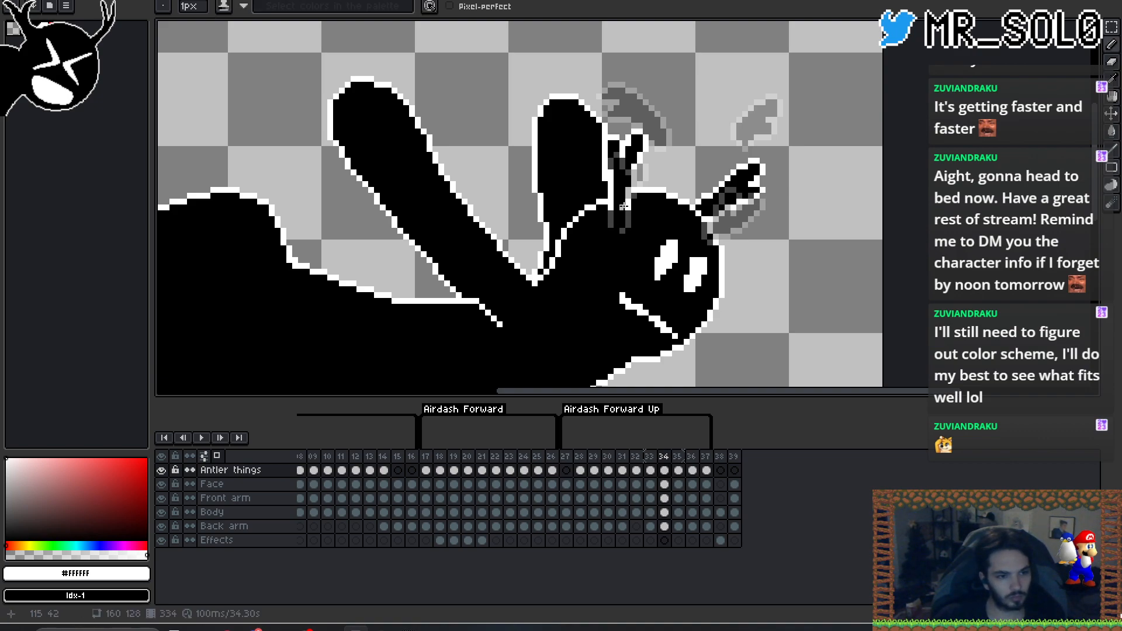
key("Left")
key("Right")
key("Right")
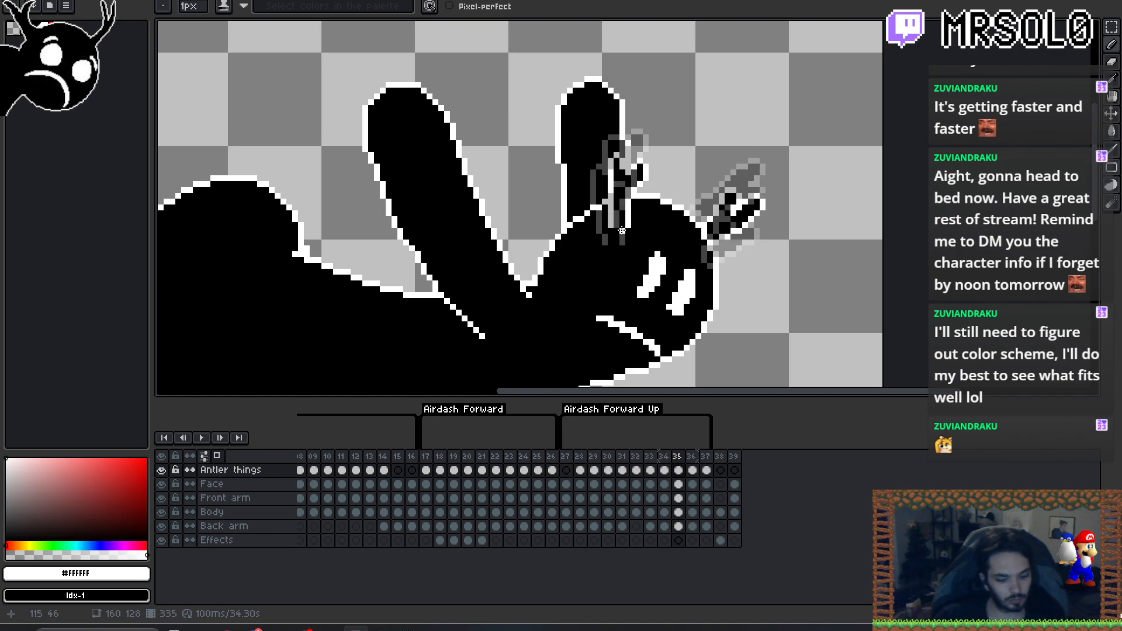
key("e")
key("Right")
key("Left")
key("Right")
key("Right")
key("Left")
key("Left")
key("Left")
key("Right")
key("Right")
key("Left")
key("Left")
key("Left")
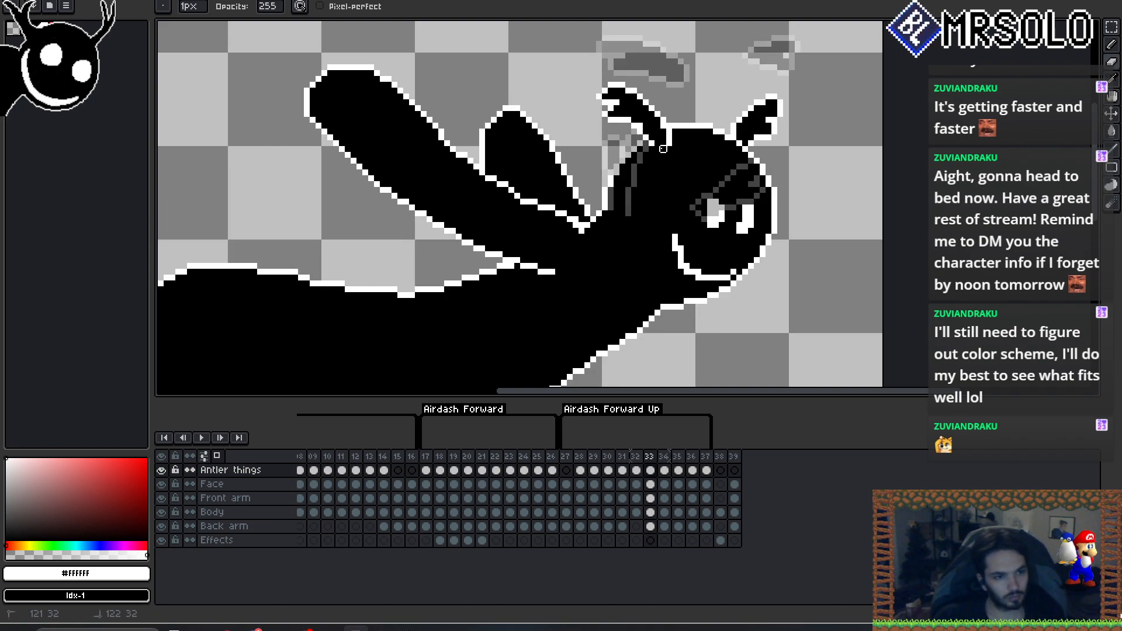
key("Left")
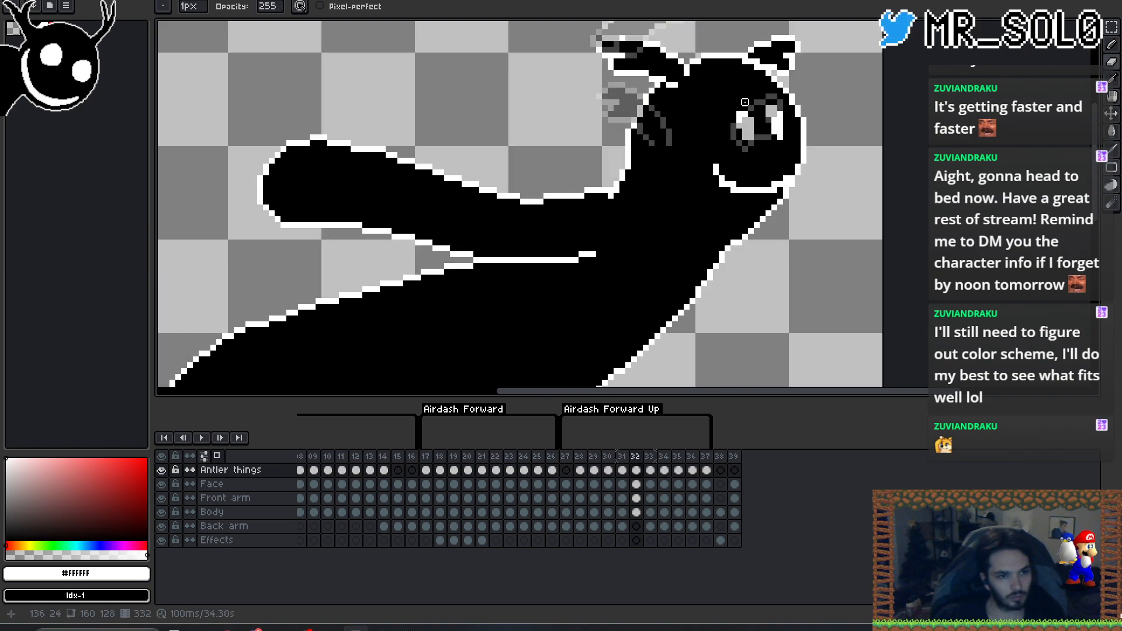
- Fill the gap pixels at the base of the rear antler on frame 31 with black so it merges into the head
left_click_drag(687, 73, 616, 153)
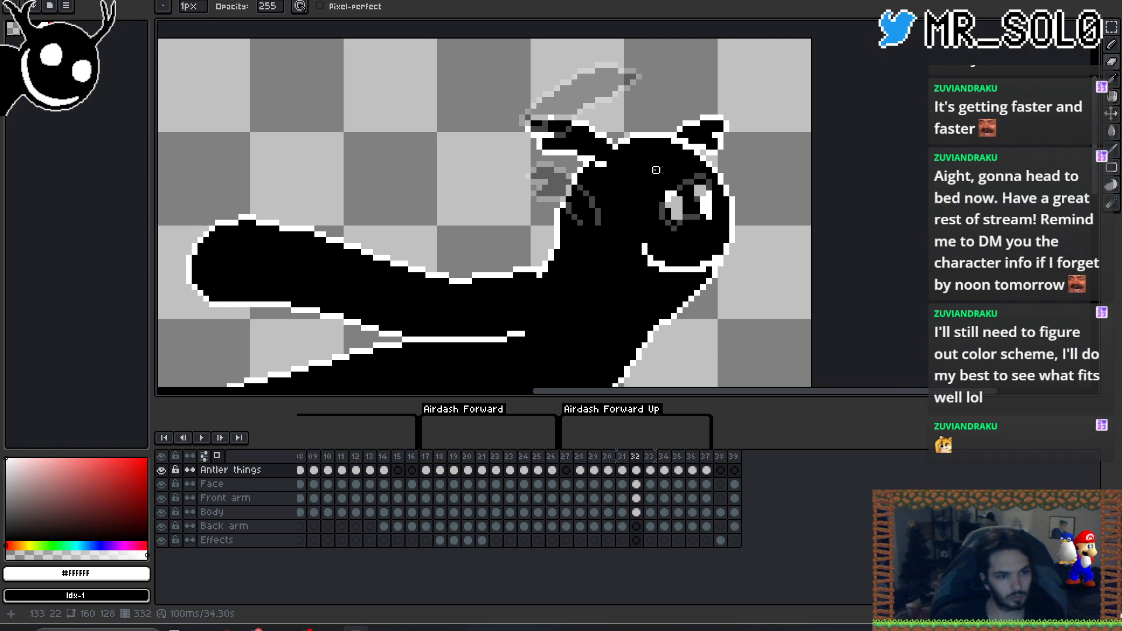
key("b")
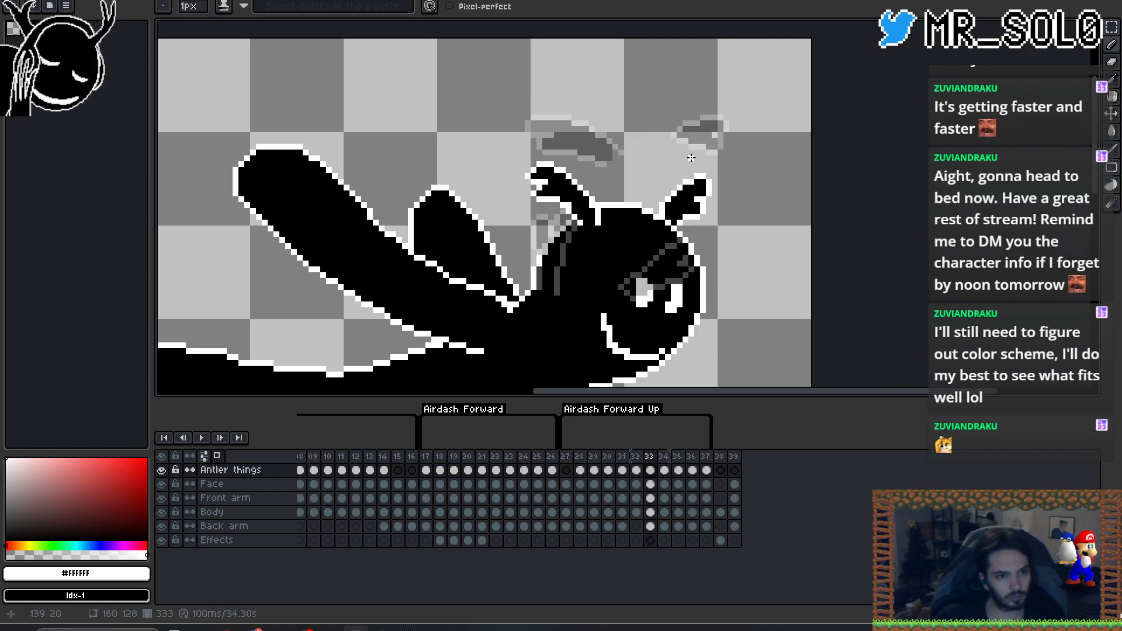
key("Right")
key("Left")
key("Left")
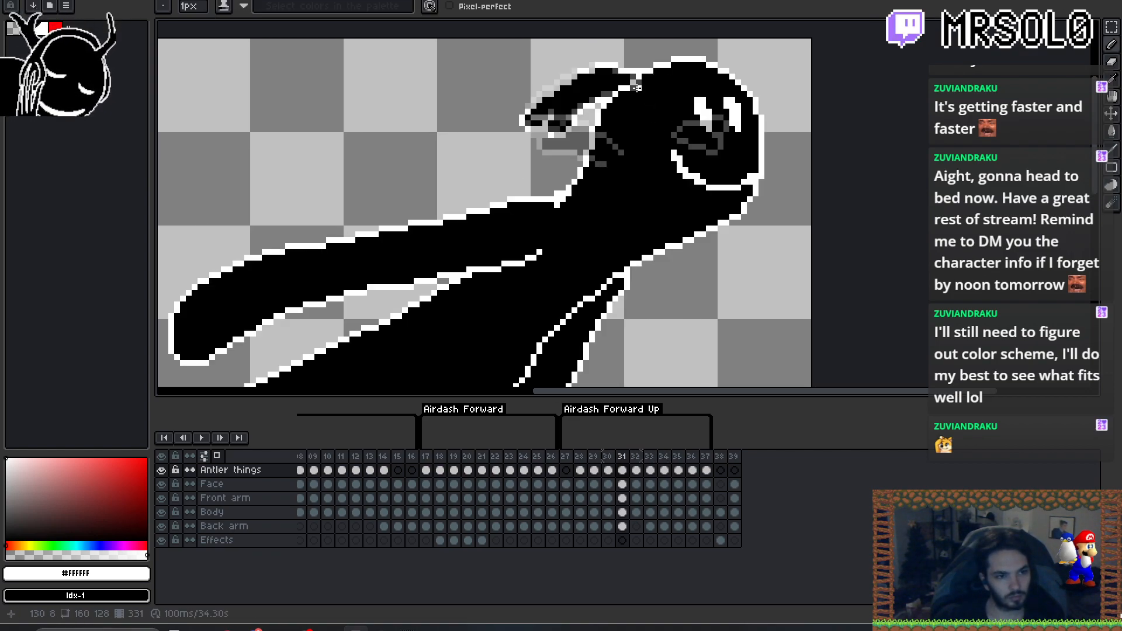
key("e")
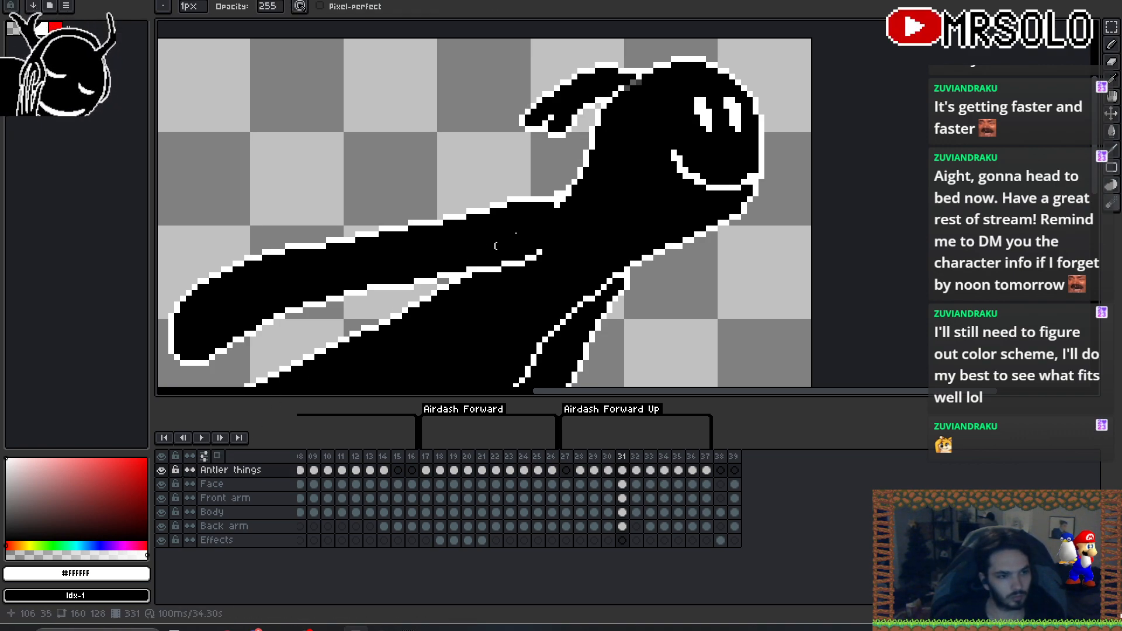
scroll(559, 123, "up", 3)
left_click_drag(558, 123, 544, 161)
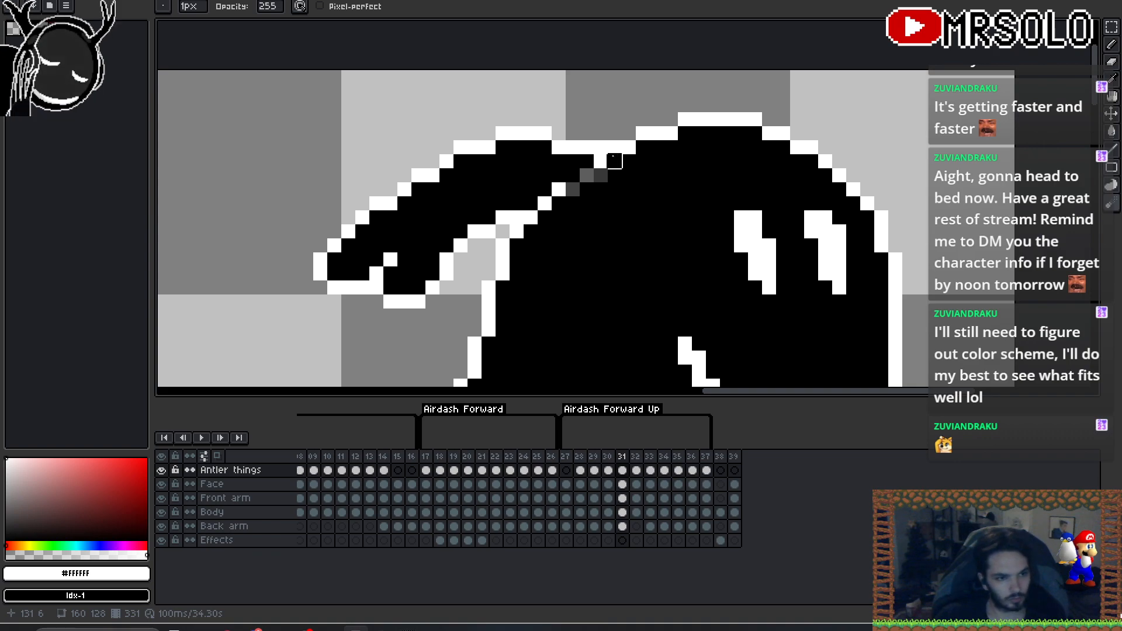
key("b")
key("x")
left_click(572, 187)
left_click_drag(586, 177, 602, 176)
scroll(660, 184, "down", 3)
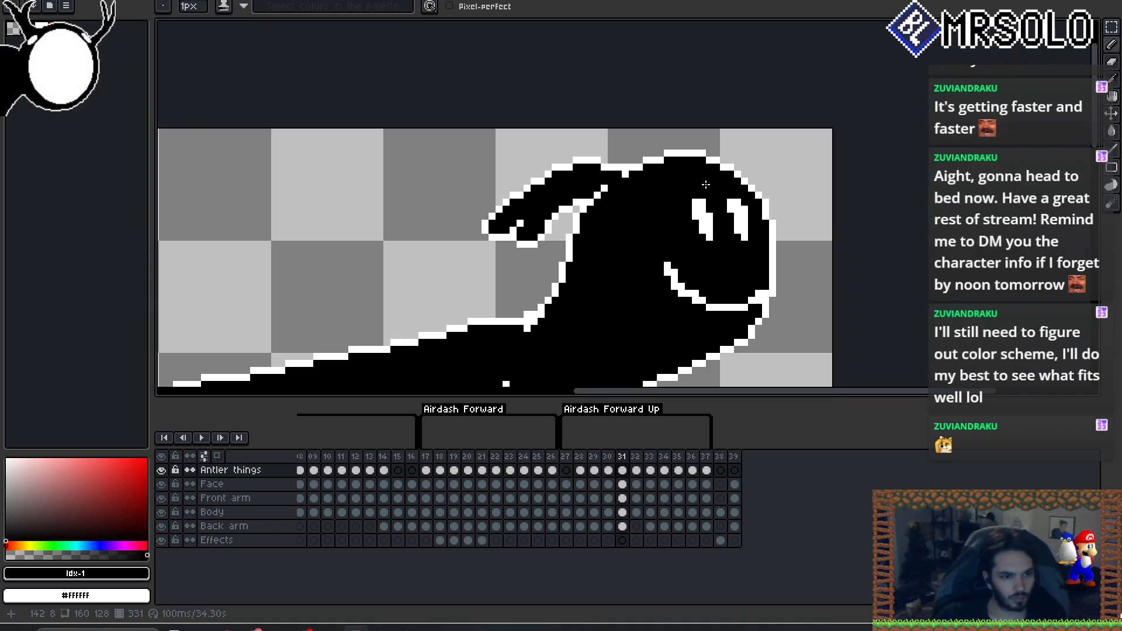
- Paint the stray white pixels at the rear antler's base on frame 30 black, and check frames 29 and 28
key("Left")
scroll(664, 183, "up", 2)
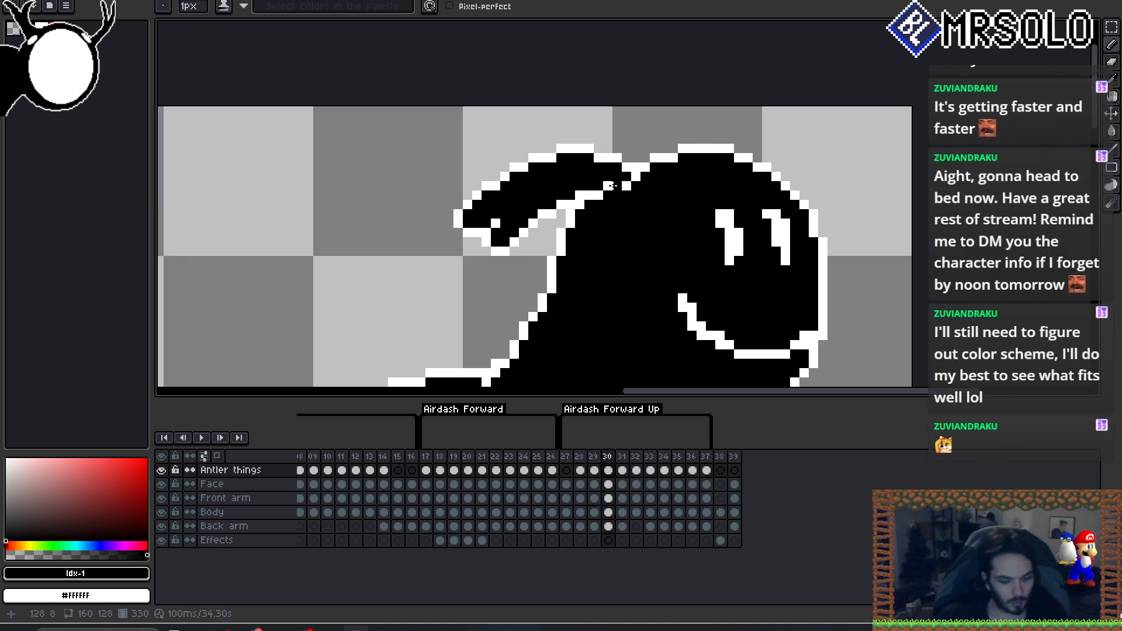
left_click(626, 186)
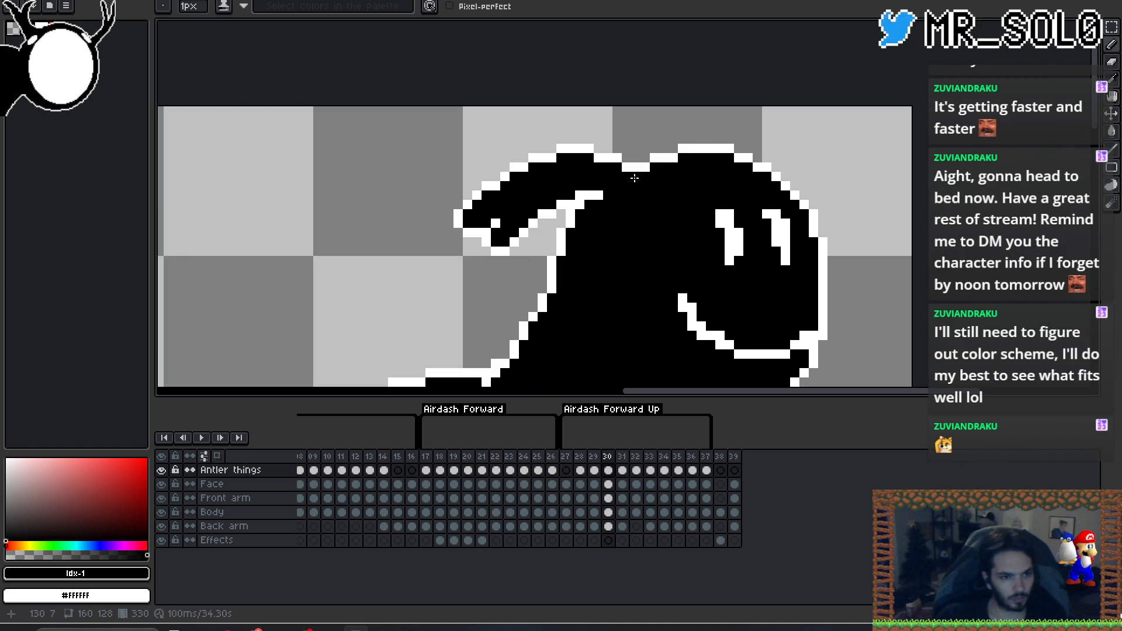
key("Left")
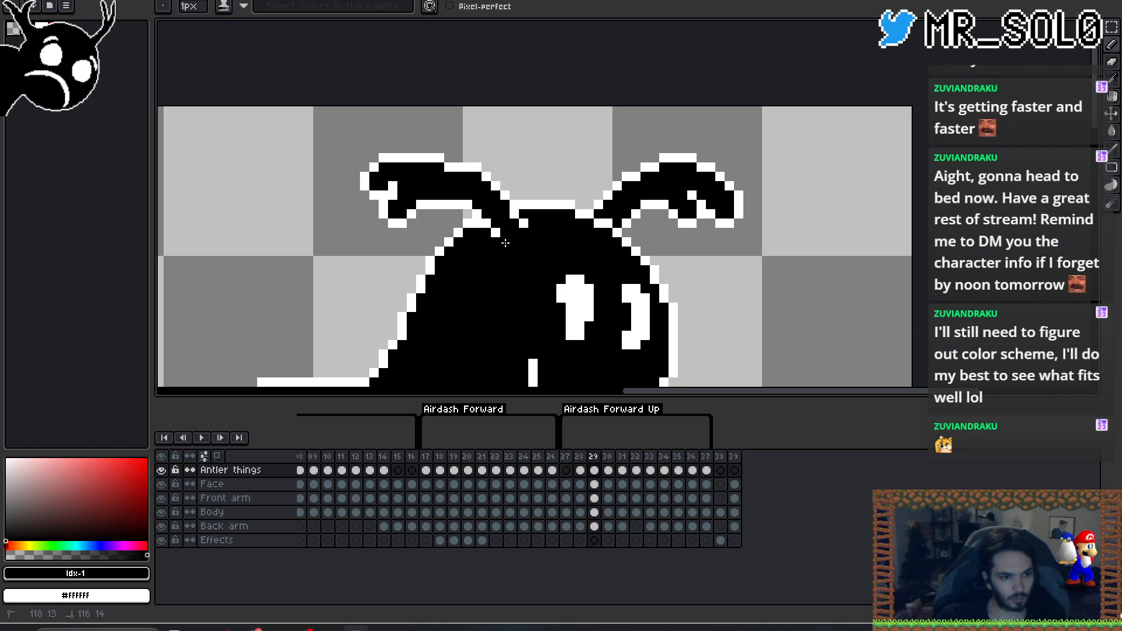
scroll(505, 242, "down", 3)
key("Left")
scroll(566, 238, "up", 3)
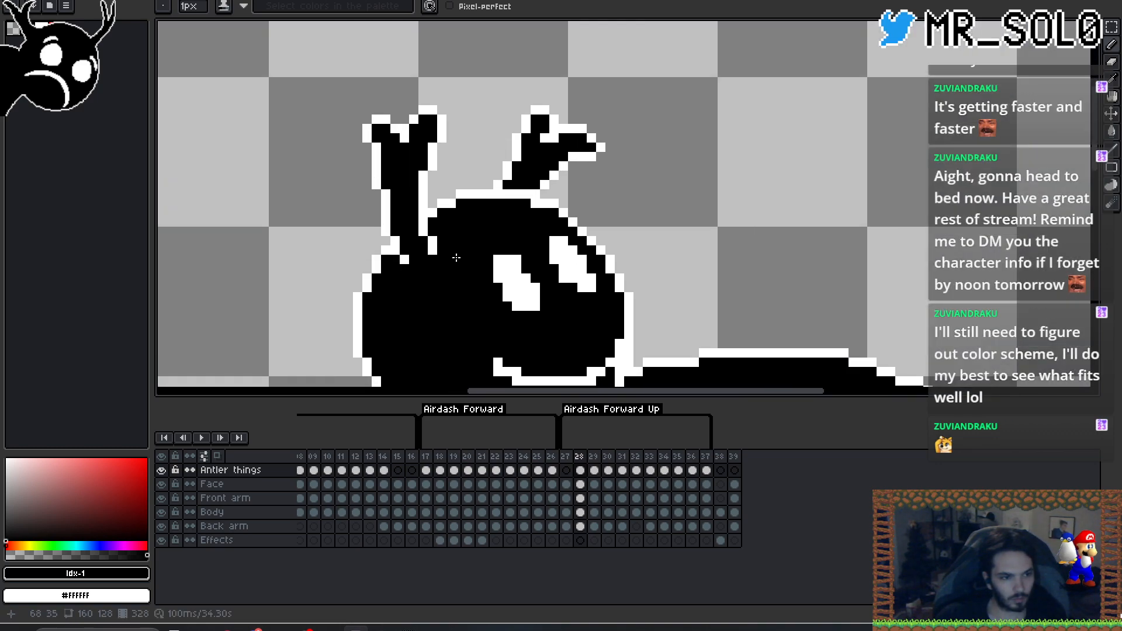
- Play back the Airdash Forward Up animation with the whole sprite in view to review the antlers' motion
key("Right")
key("Right")
scroll(601, 183, "down", 4)
scroll(613, 187, "up", 2)
key("Return")
scroll(620, 186, "down", 1)
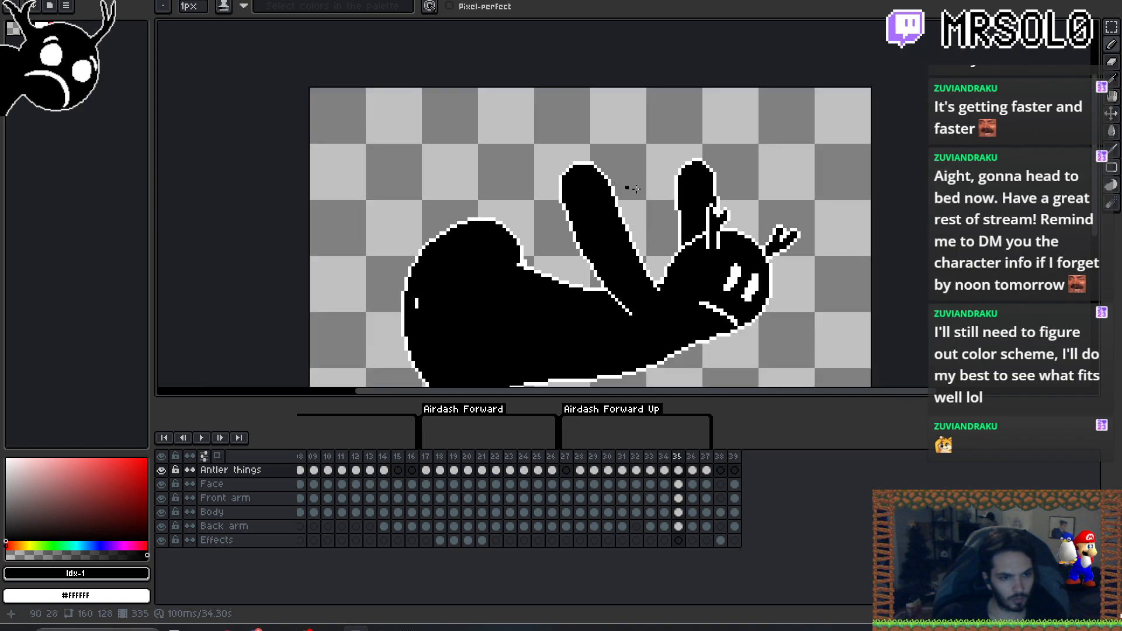
scroll(672, 281, "down", 2)
key("Return")
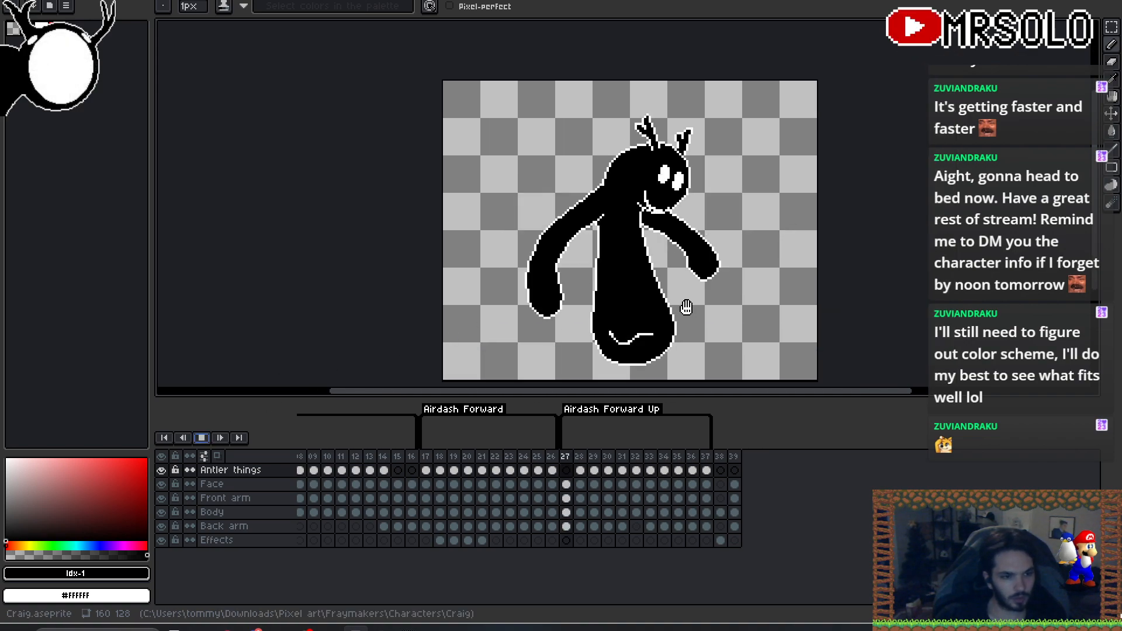
left_click_drag(673, 307, 667, 291)
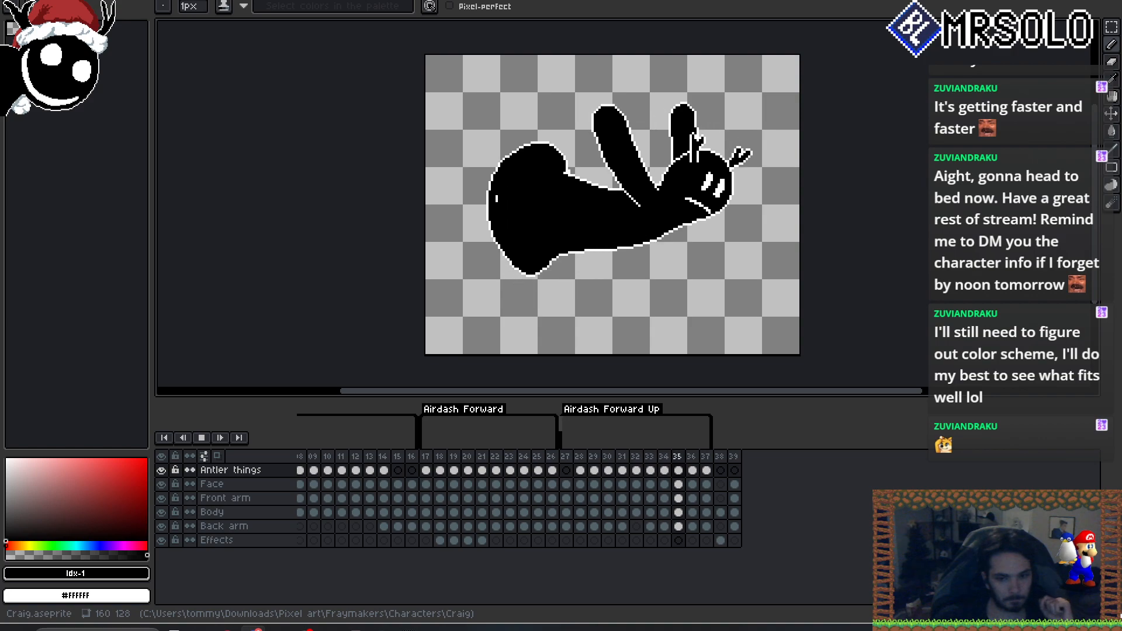
left_click(201, 439)
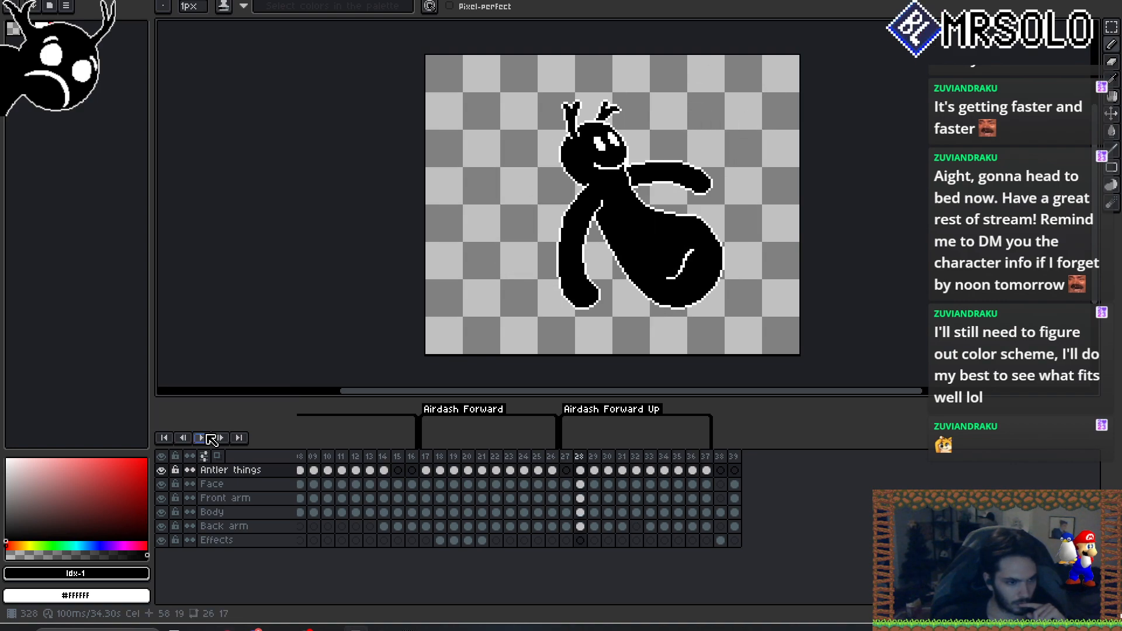
- Step through frames 18 to 22 of Airdash Forward to examine the motion lines on the Effects layer
left_click(581, 541)
left_click(440, 540)
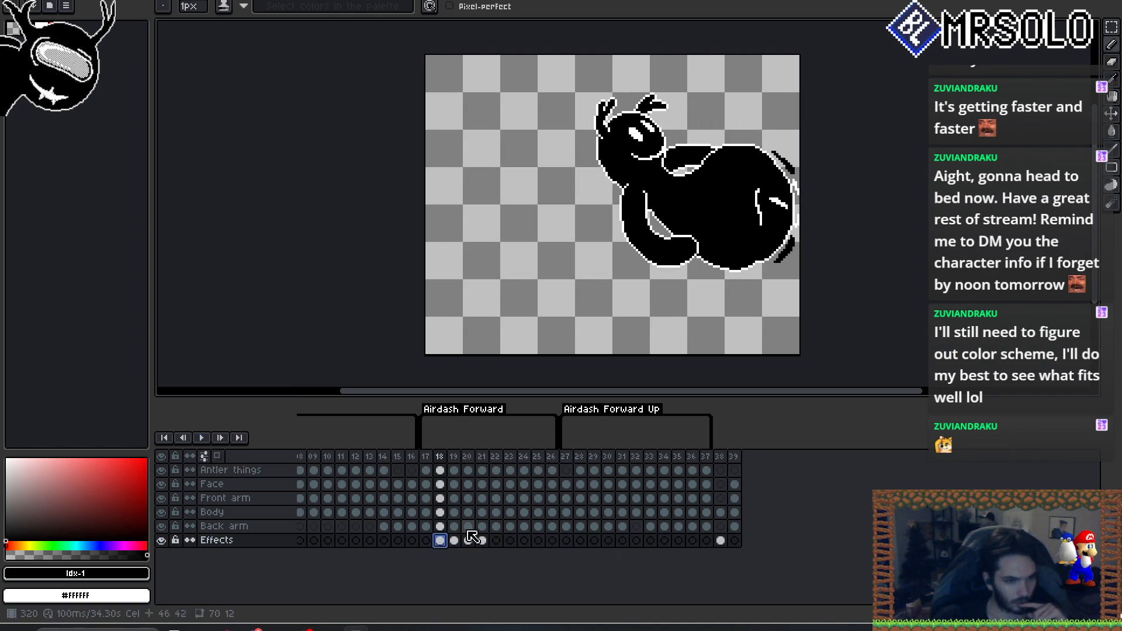
key("Right")
key("Right")
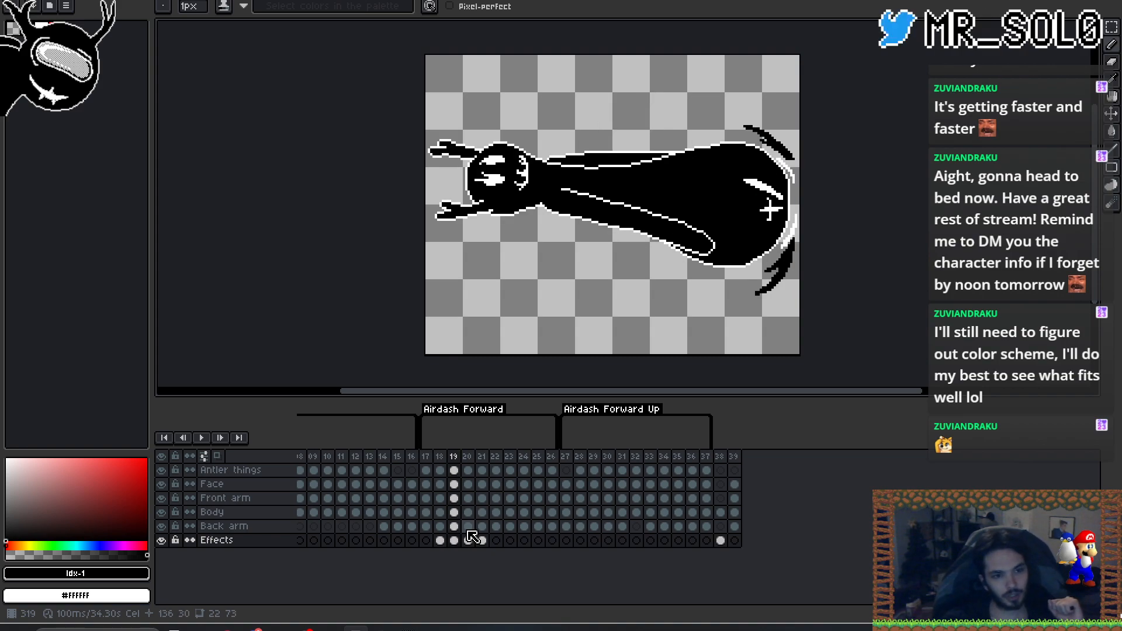
key("Right")
key("Right")
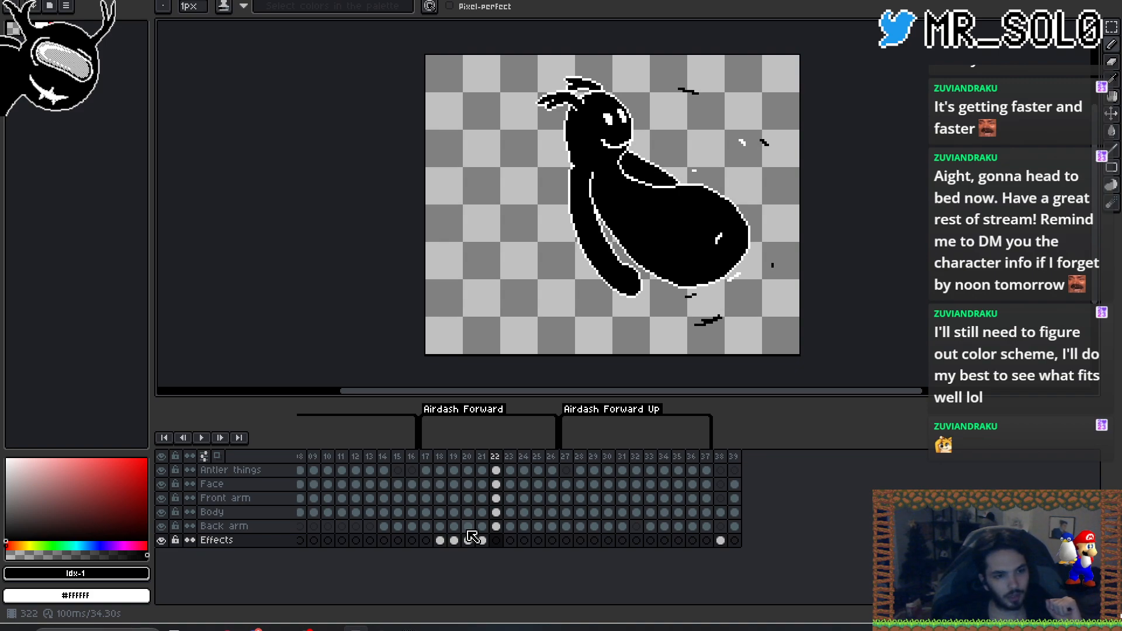
key("Right")
key("Left")
key("Left")
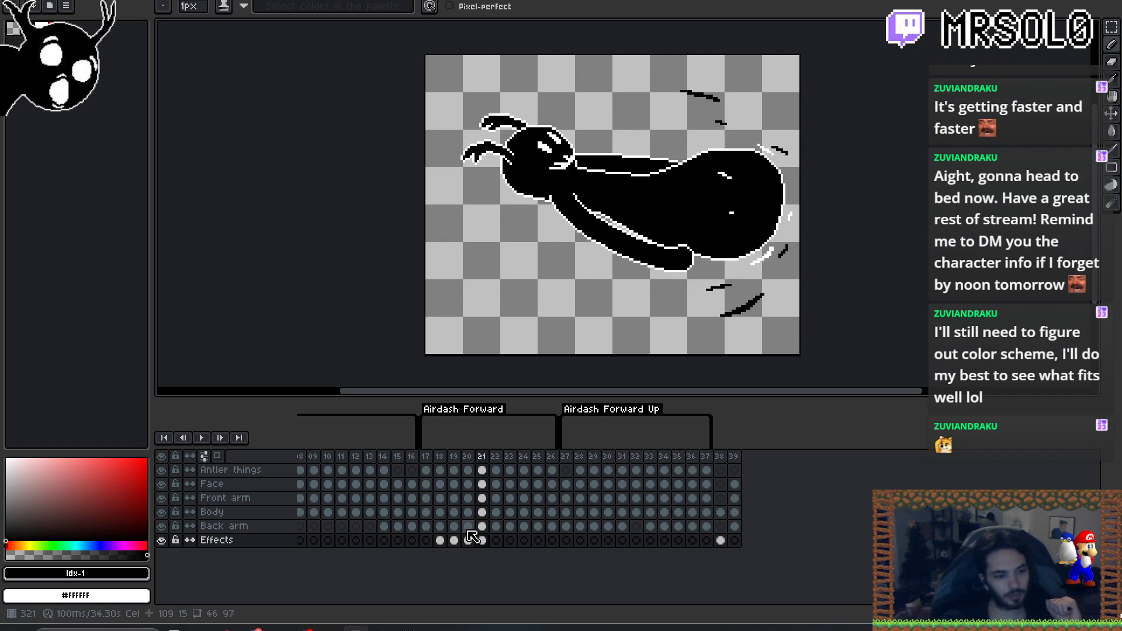
key("Left")
key("Left")
key("Right")
key("Right")
key("Right")
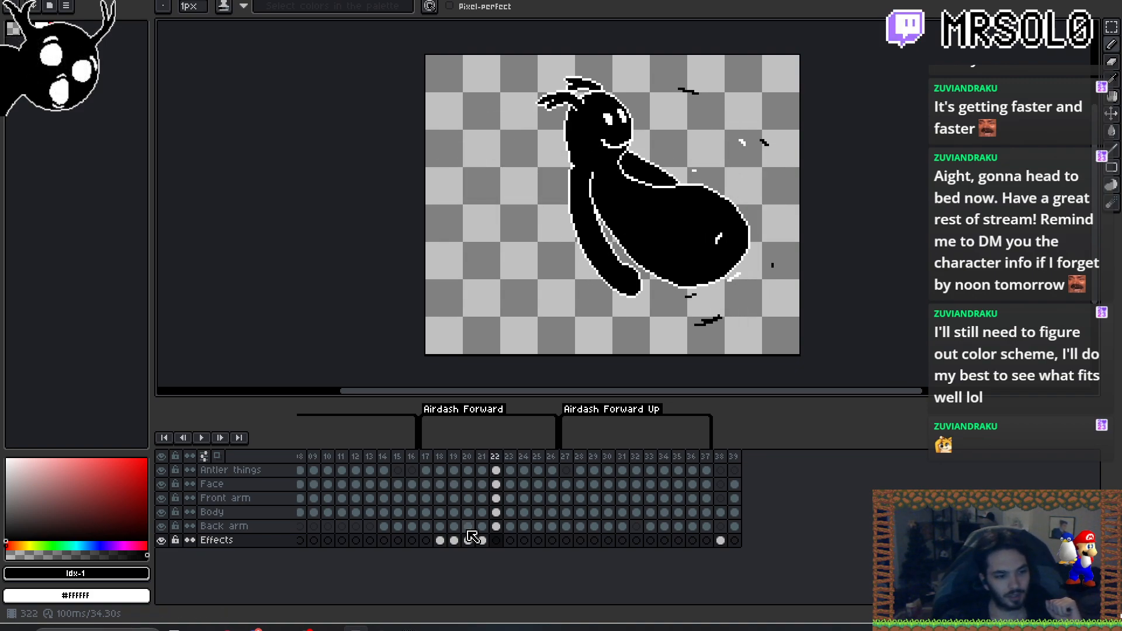
- Cut the motion lines around the body out of the Antler things layer on frame 22 and place them on the Effects layer
left_click(498, 469)
key("m")
left_click_drag(807, 66, 648, 368)
key("Delete")
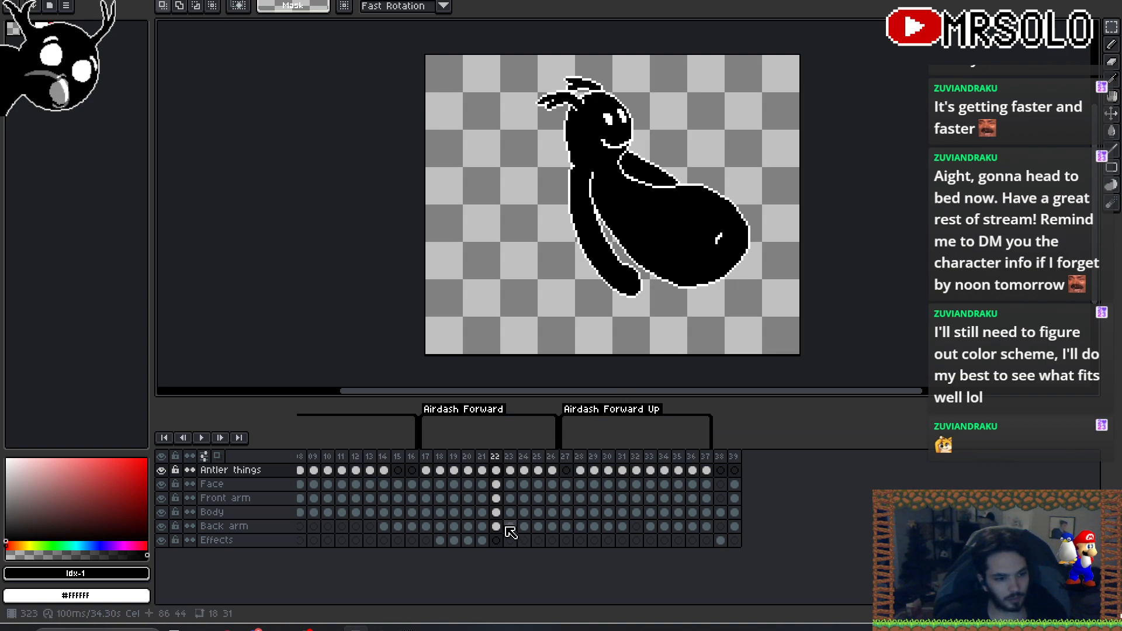
key("ctrl+shift+d")
left_click(483, 470)
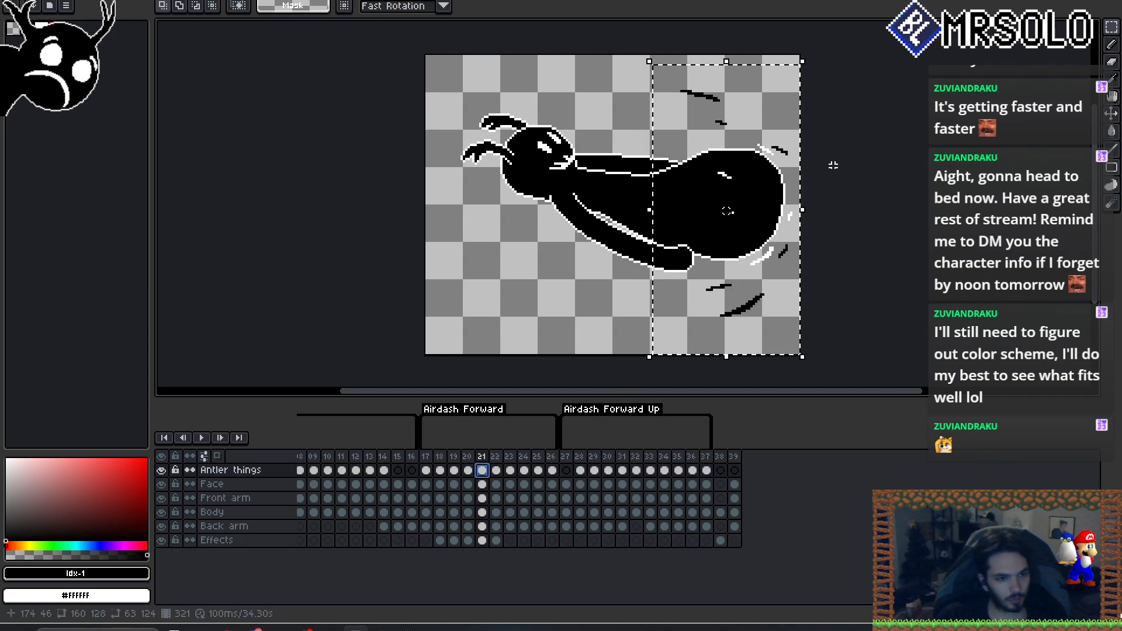
- Undo the last paste, paste the cut motion lines into frame 22 of the Effects layer again, and compare with frame 21
key("ctrl+z")
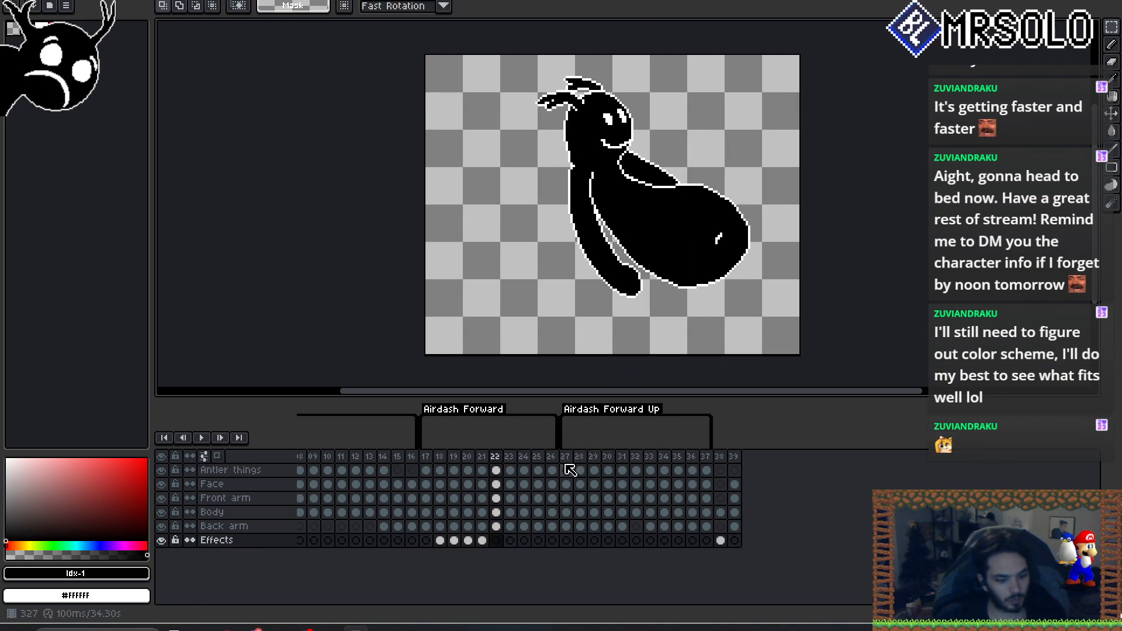
key("ctrl+v")
left_click(497, 470)
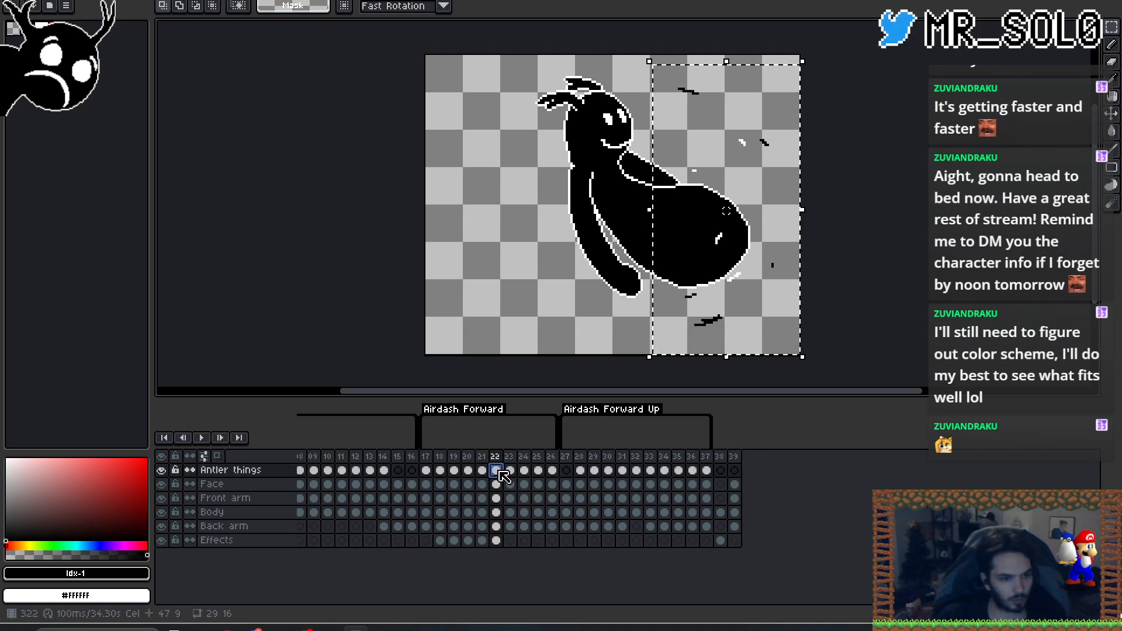
left_click(483, 470)
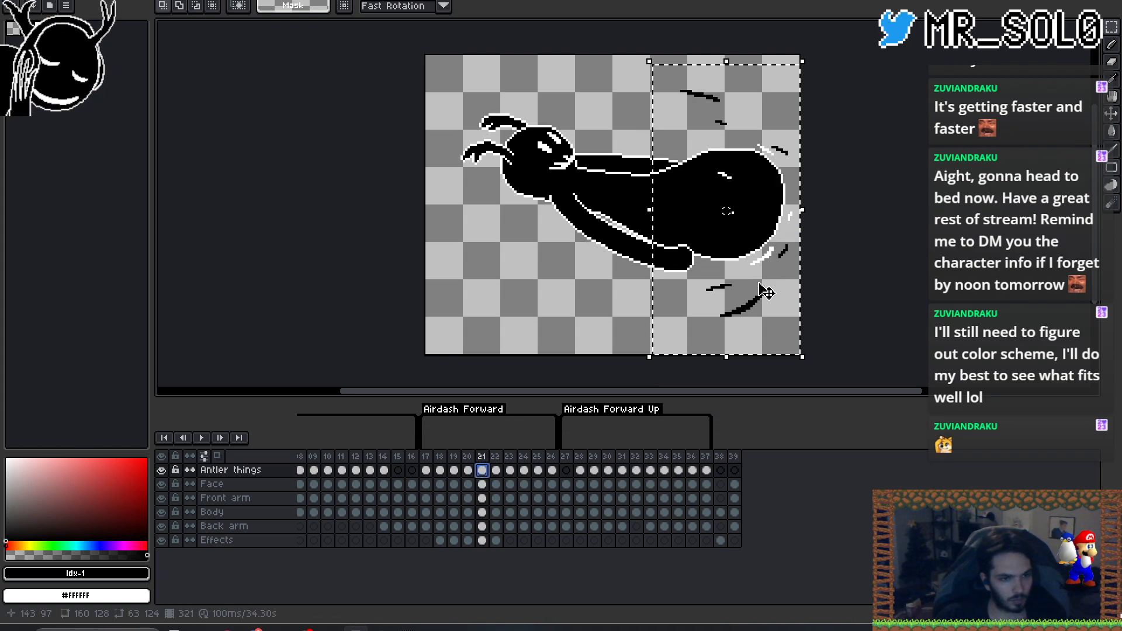
- Try to transfer the white motion lines from the Antler things layer to the Effects layer in frames 21, 20 and 19
left_click(750, 331)
key("ctrl+x")
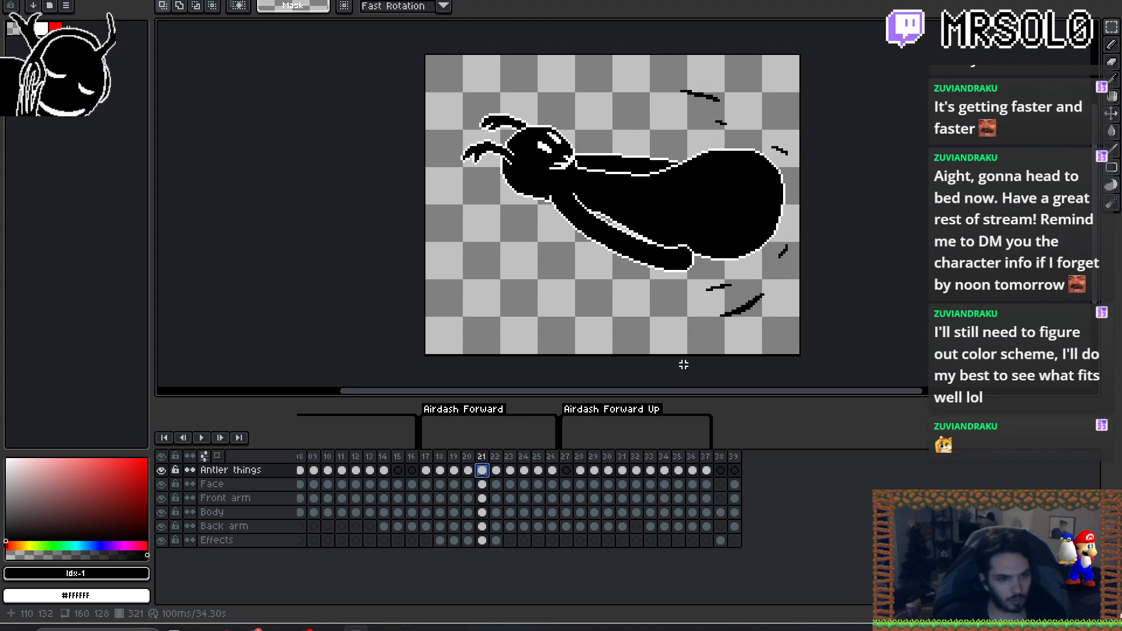
left_click(483, 540)
key("ctrl+v")
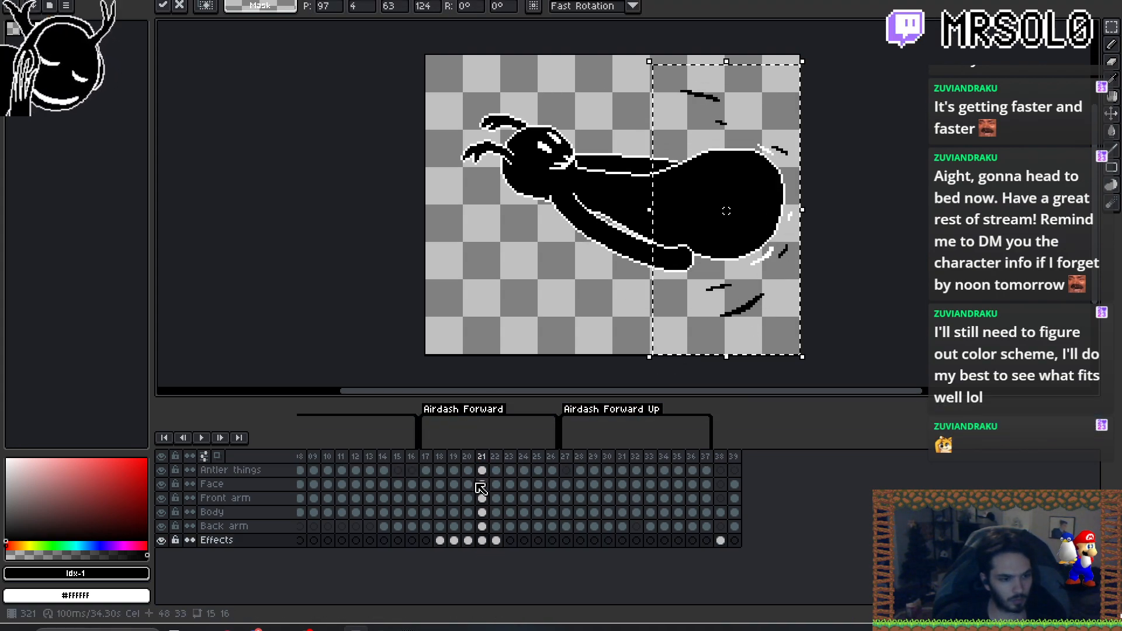
left_click(468, 470)
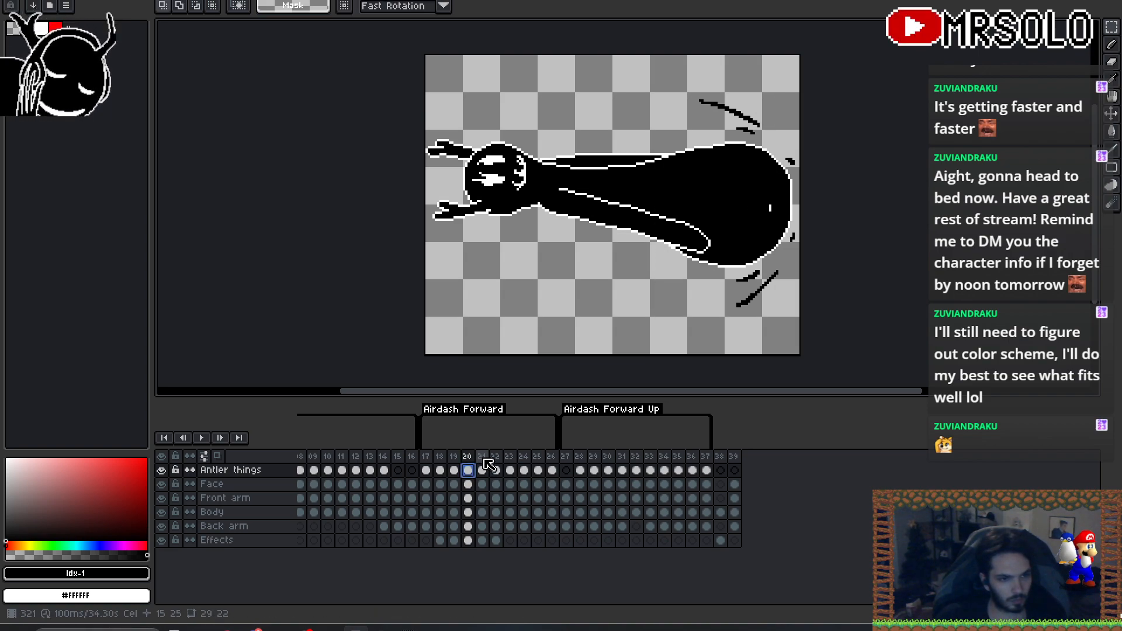
left_click(469, 541)
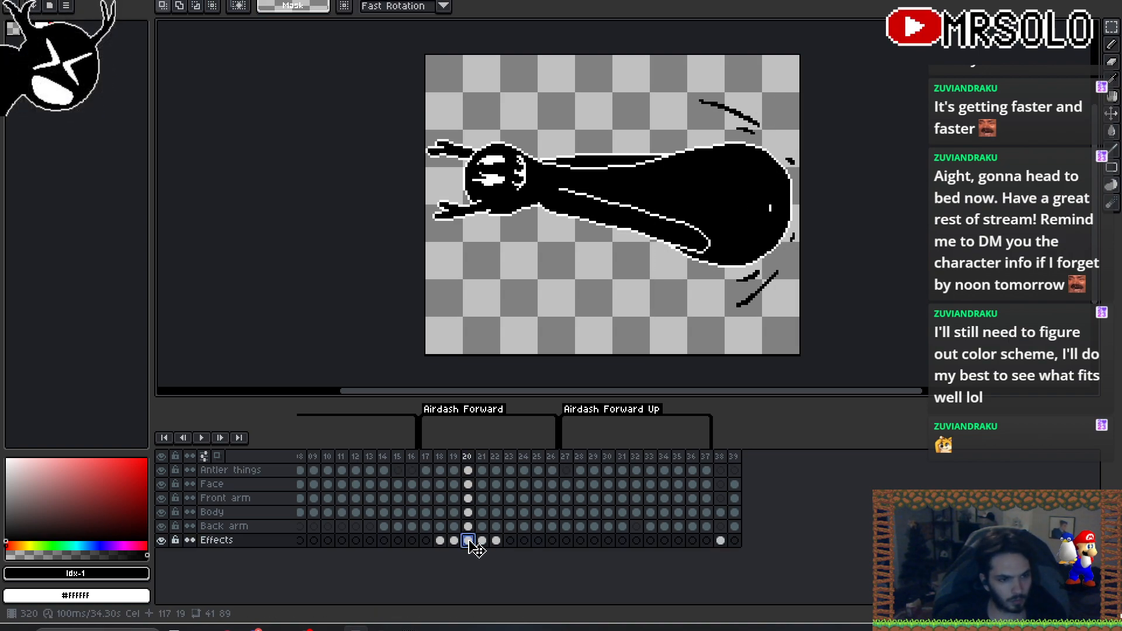
key("ctrl+v")
left_click(460, 471)
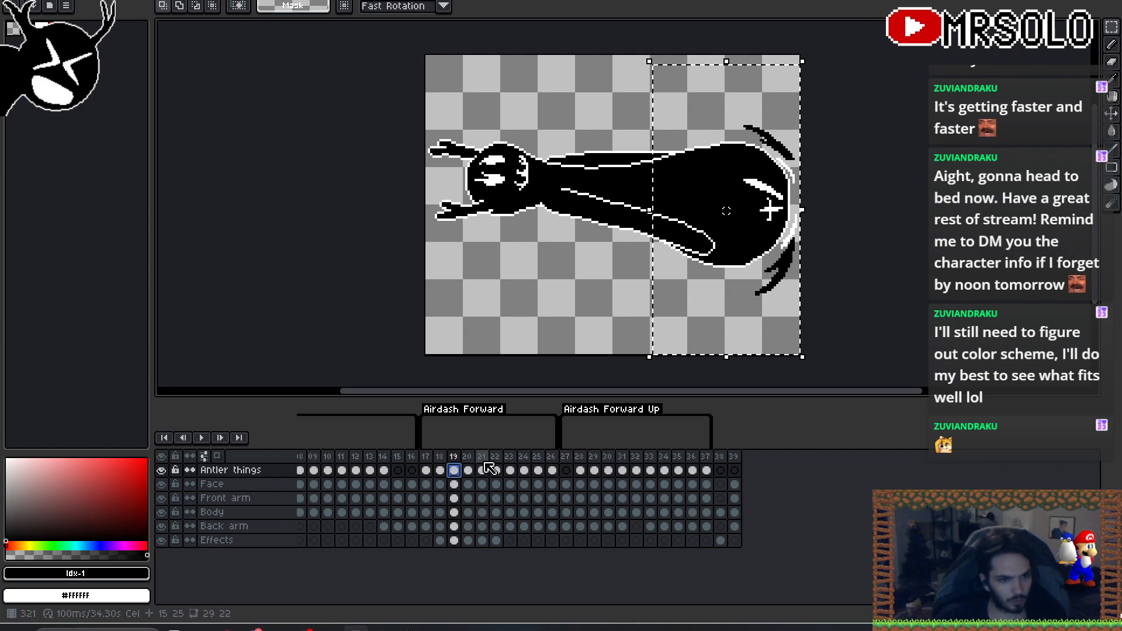
left_click(457, 542)
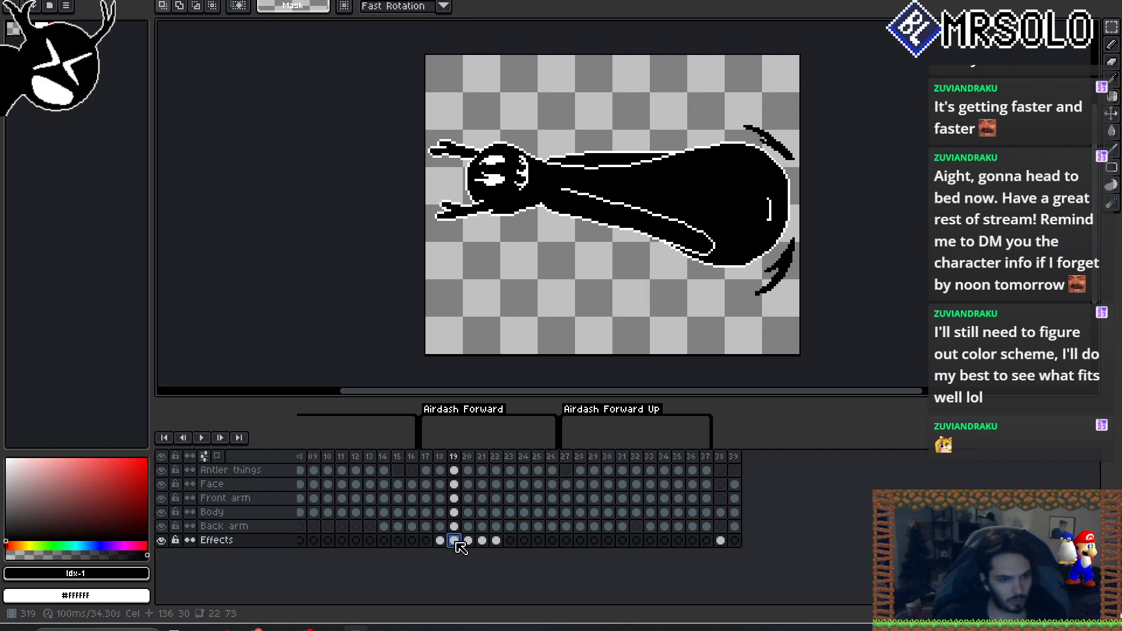
key("ctrl+v")
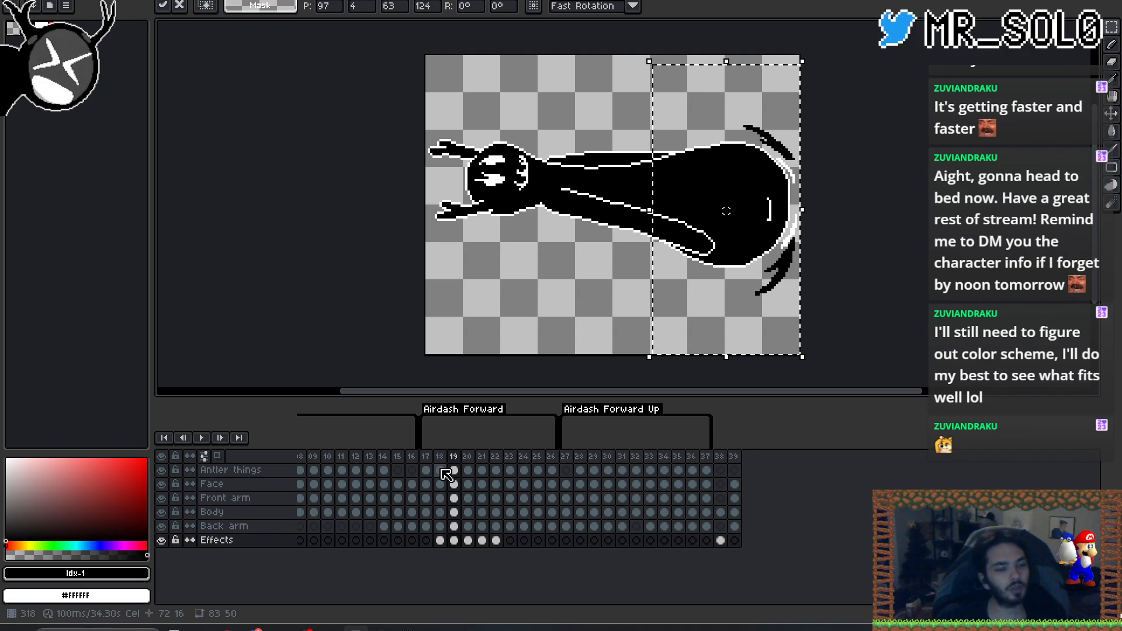
left_click(822, 211)
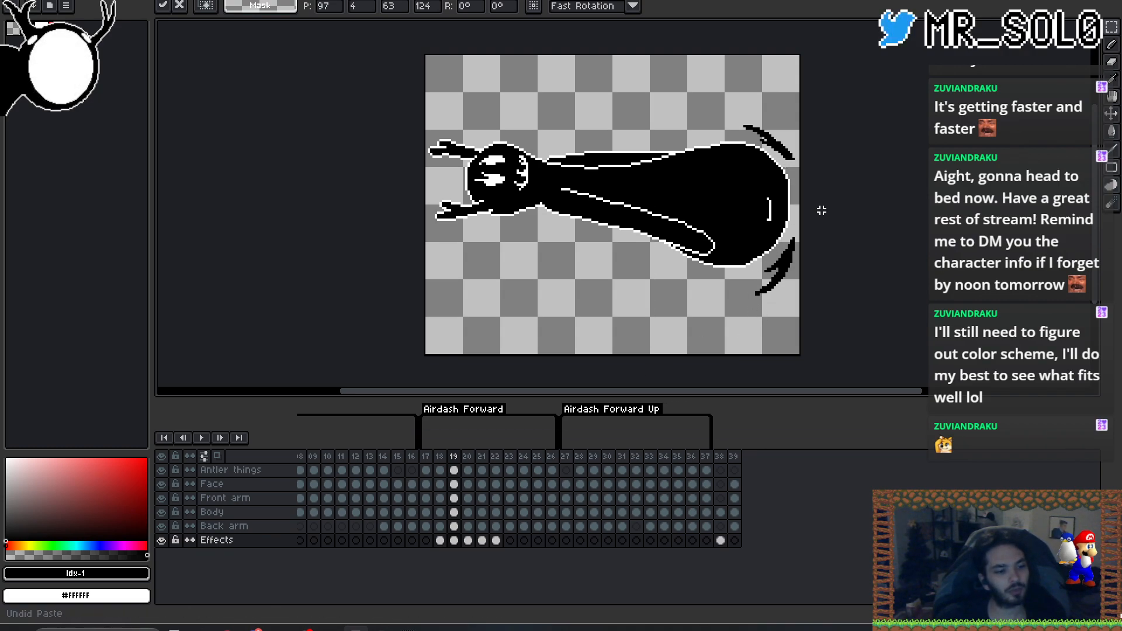
- Undo the transfers of the white motion lines back through frame 22 and clear the selection
key("ctrl+z")
key("ctrl+z")
key("ctrl+z")
key("ctrl+z")
key("ctrl+z")
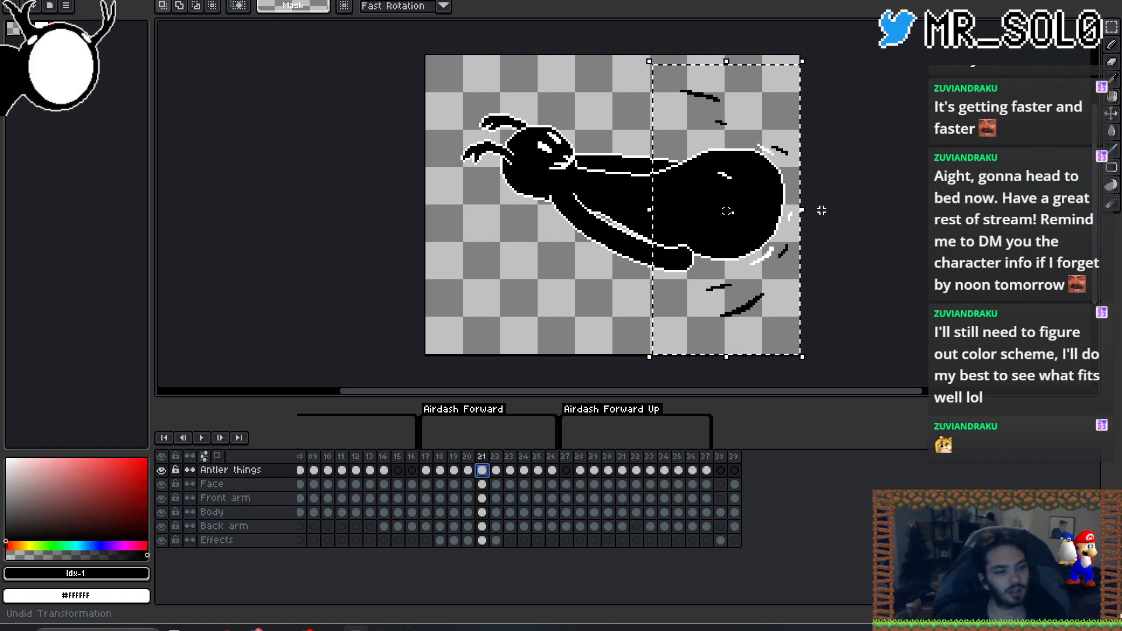
key("ctrl+z")
key("ctrl+z")
key("ctrl+z")
key("ctrl+z")
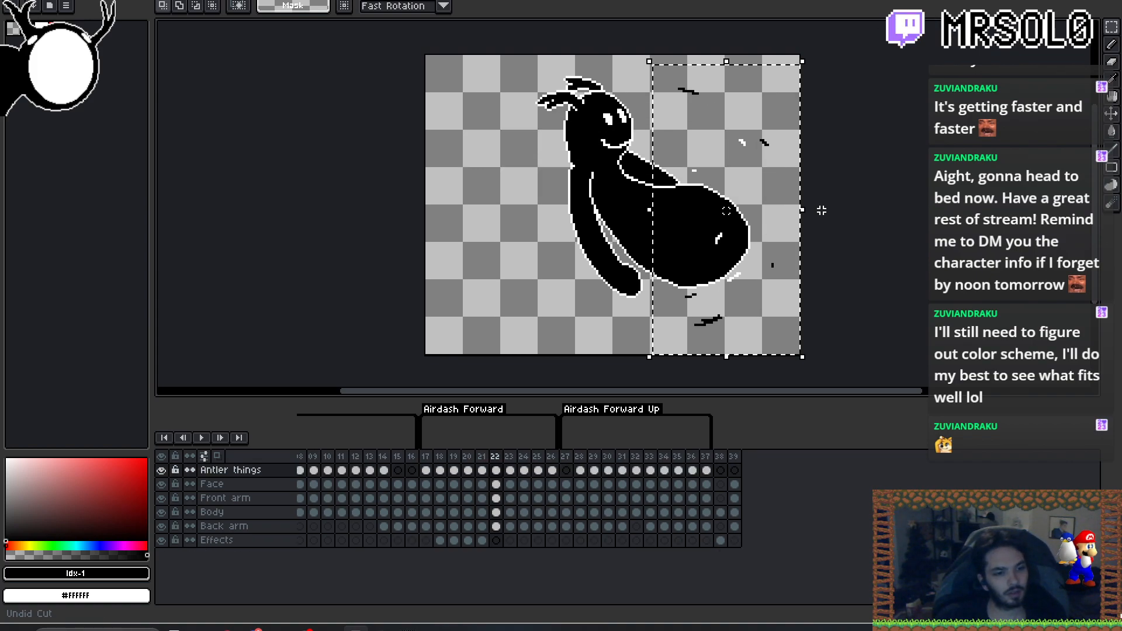
left_click(823, 211)
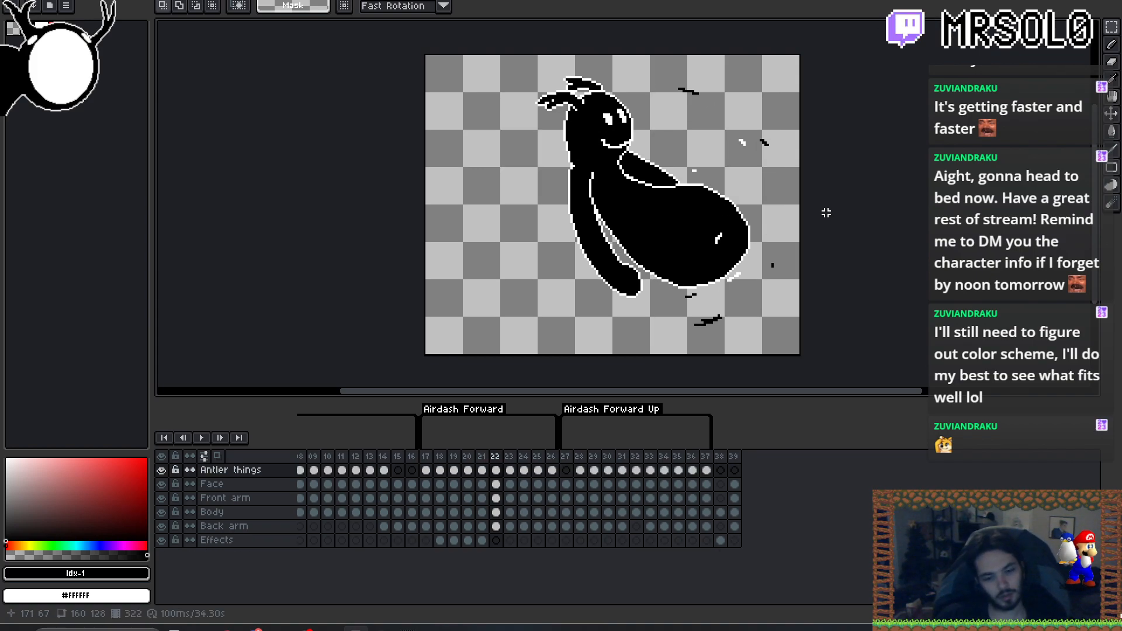
- Examine the motion lines in the Airdash Forward frames, continuing through the poses up to frame 29
key("Left")
key("Left")
key("Left")
key("Left")
key("Right")
key("Right")
key("Right")
key("Right")
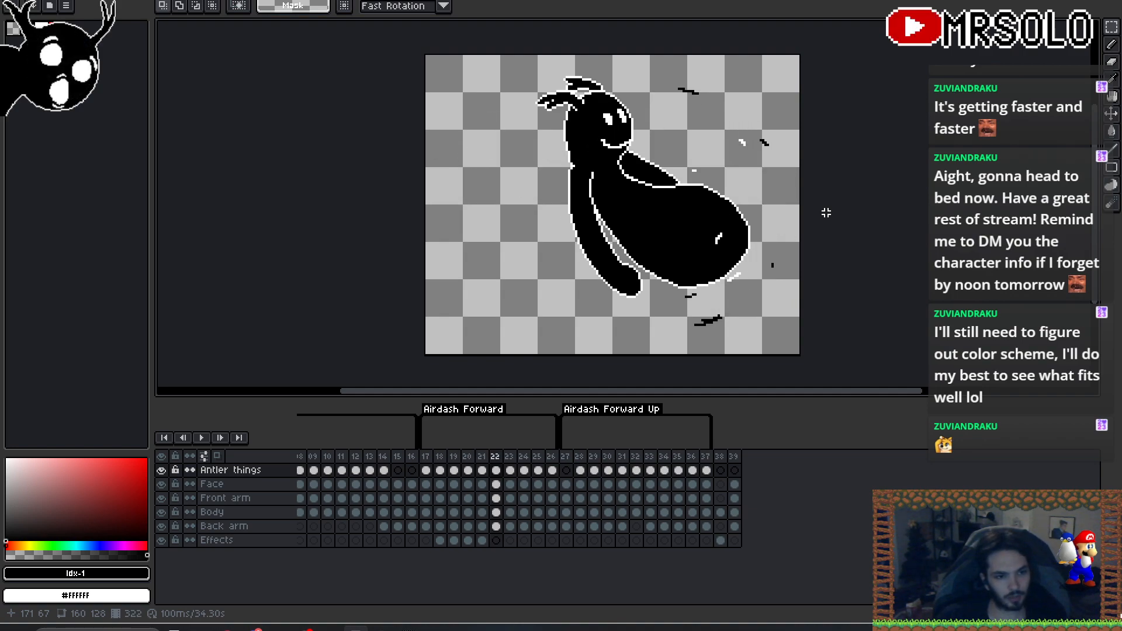
key("Right")
key("Right")
key("Right")
key("Right")
key("Right")
key("Right")
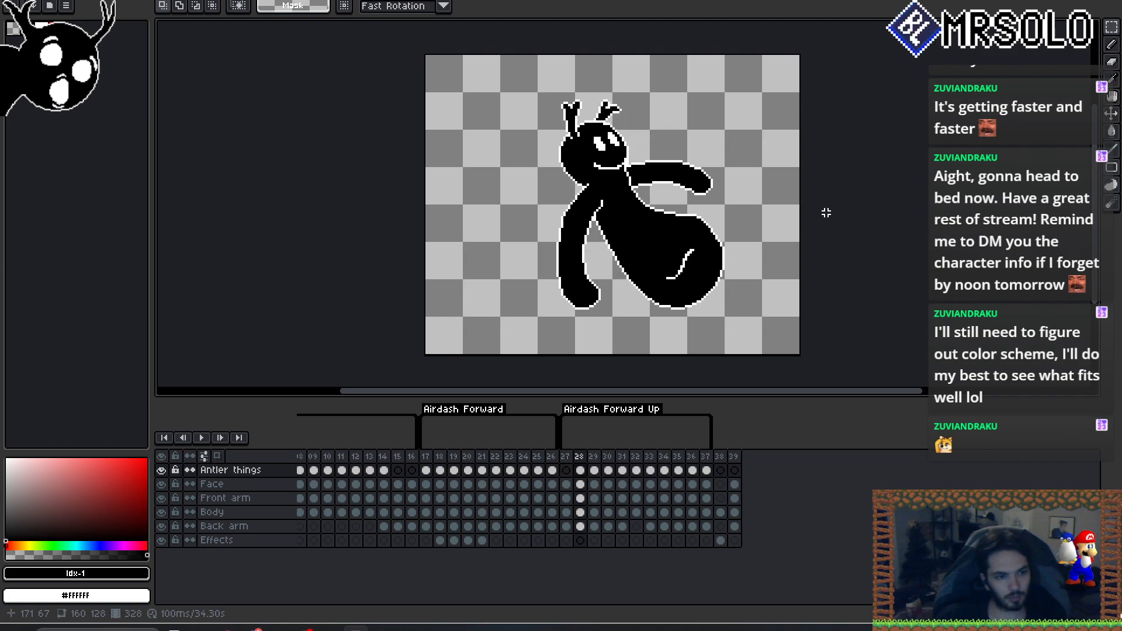
key("Right")
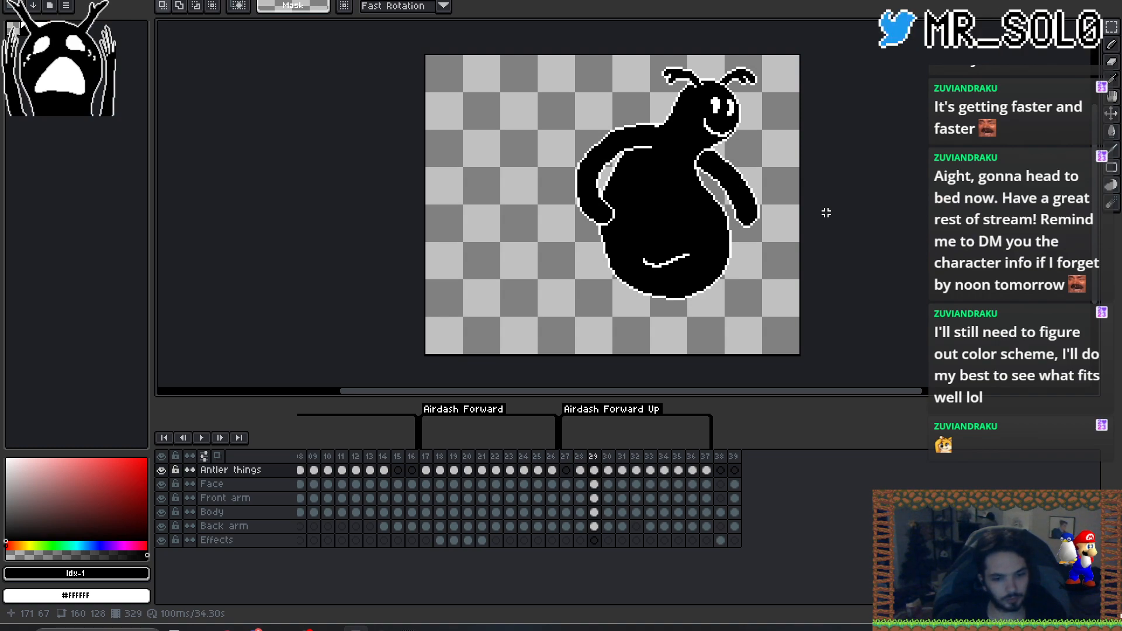
- Draw a curved white motion line beside the face on the Effects layer of frame 29 with the 1 px Pencil
left_click_drag(812, 261, 794, 266)
key("Down")
key("Down")
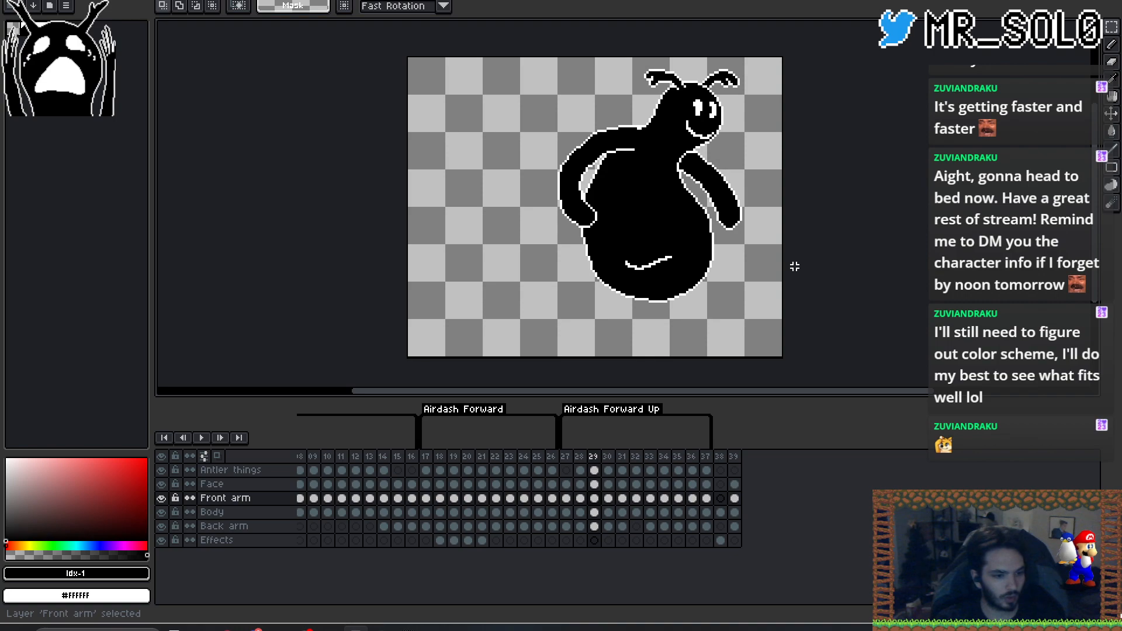
key("Down")
key("Down")
key("Down")
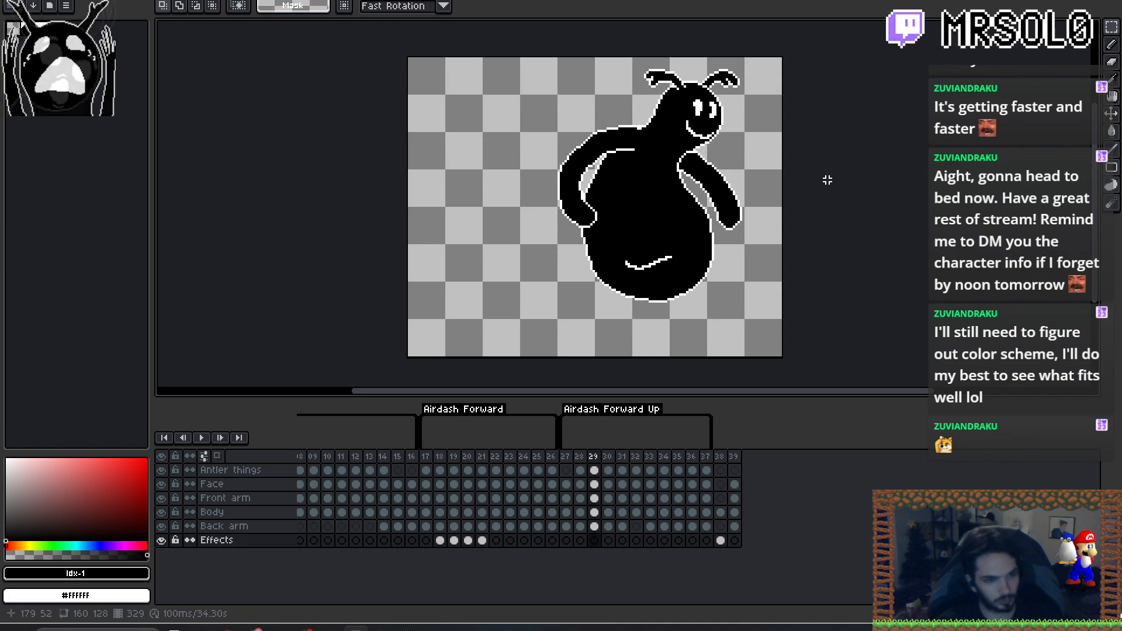
key("b")
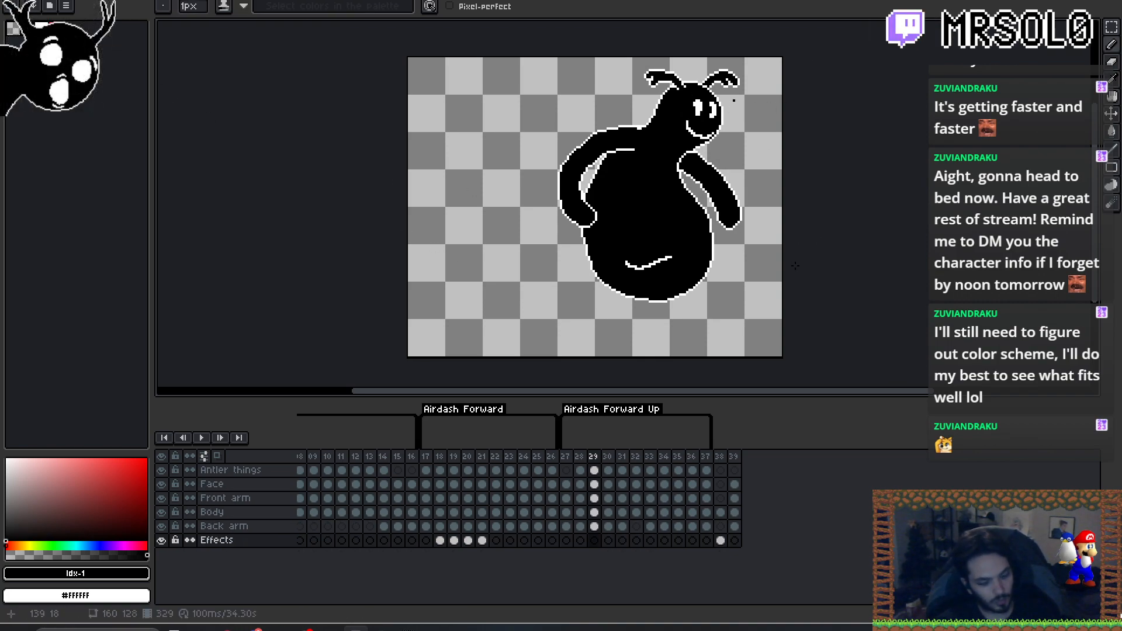
key("x")
left_click_drag(734, 100, 736, 105)
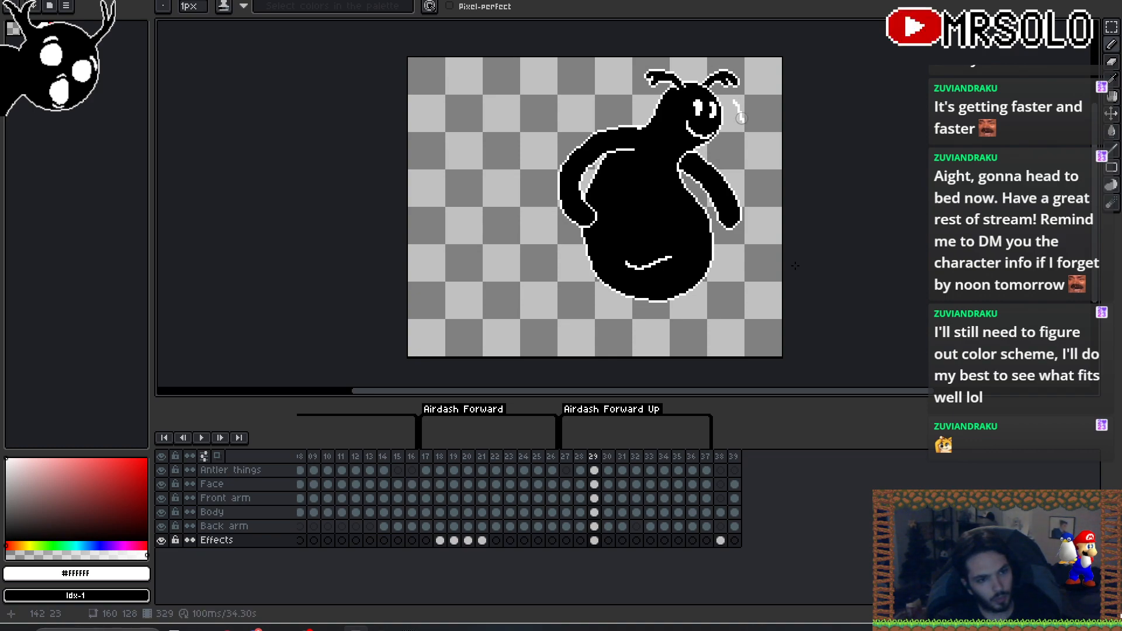
left_click_drag(741, 119, 743, 121)
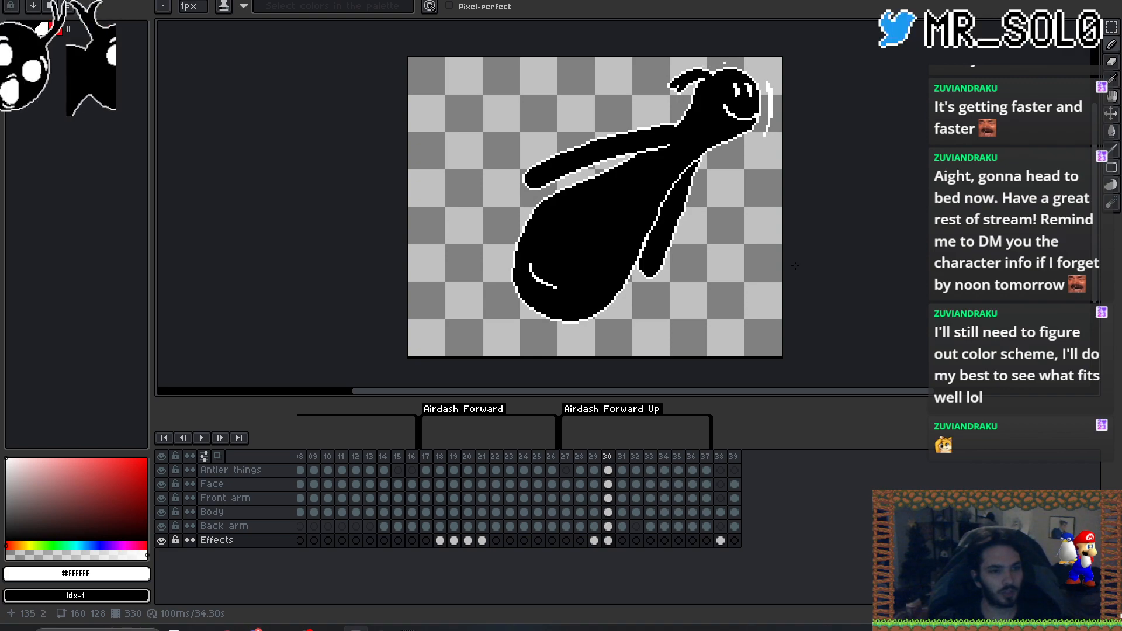
- Undo the last motion-line strokes around the head in frame 30 and compare the frame with frame 29
key("ctrl+z")
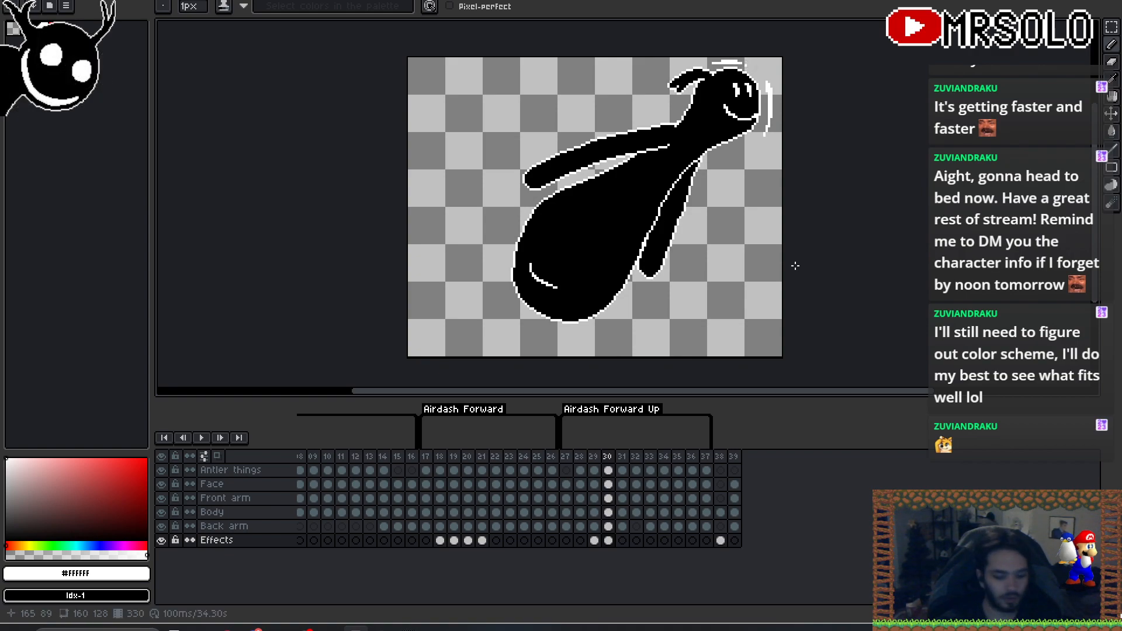
key("ctrl+z")
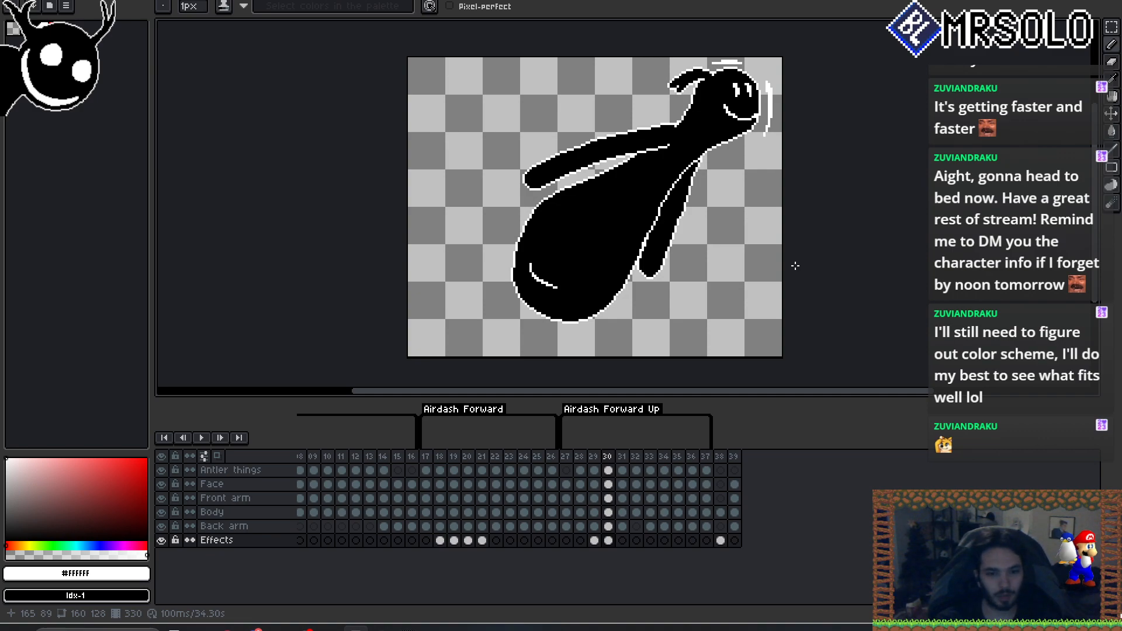
key("Left")
key("Right")
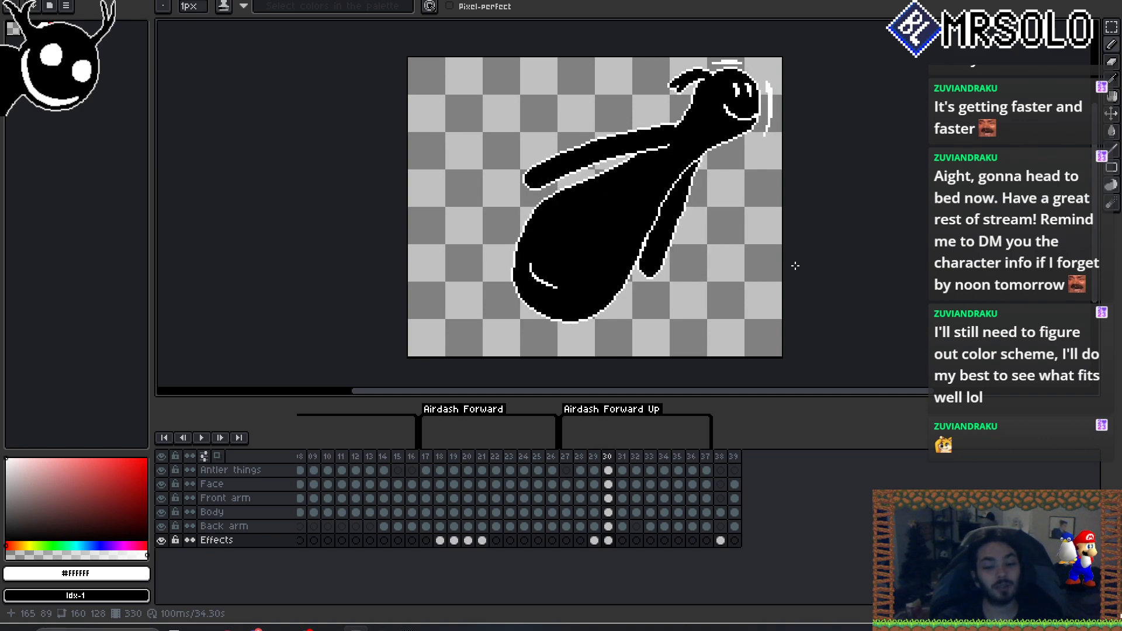
key("Left")
key("Right")
key("Left")
key("Right")
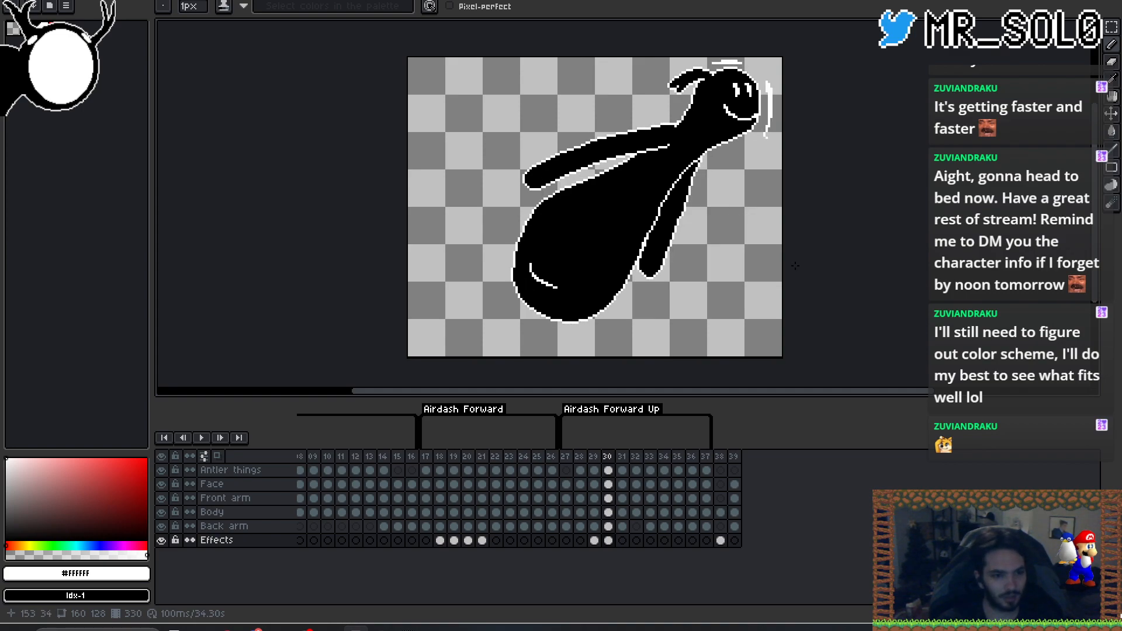
- Move the white motion line beside the face in frame 30 down about 14 pixels and compare the neighbouring frames
key("m")
left_click_drag(770, 158, 785, 153)
left_click(806, 146)
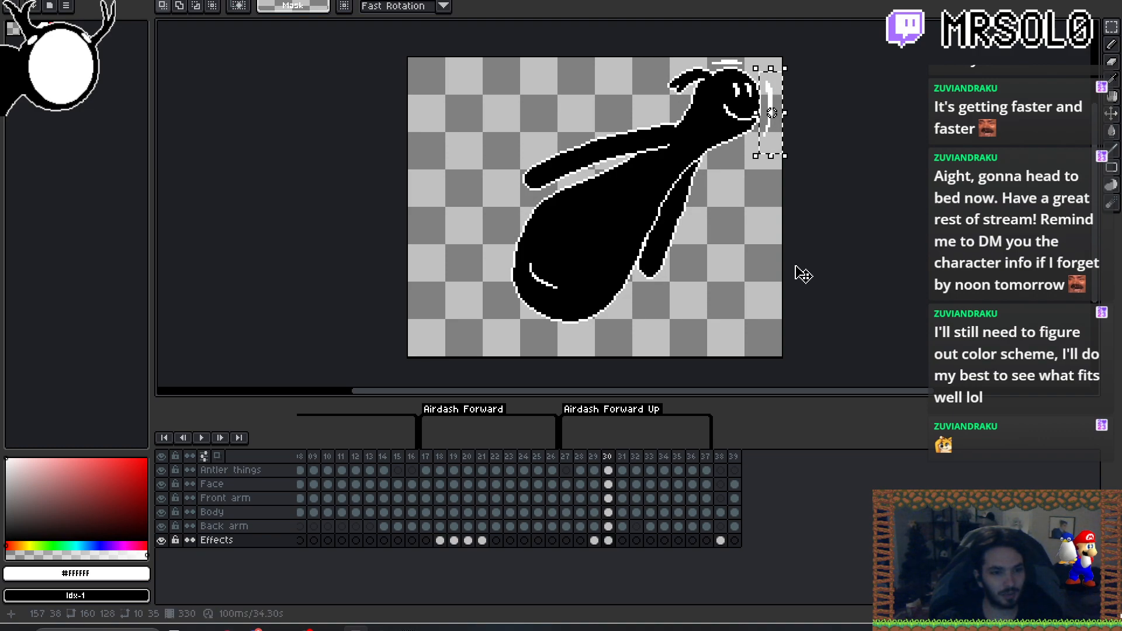
key("Down")
key("Down")
key("Down")
key("Down")
key("Down")
key("Down")
key("Down")
key("Down")
key("Down")
key("Down")
key("Down")
key("Down")
key("Left")
key("Left")
key("Left")
key("Left")
key("Left")
key("Right")
key("Right")
key("Right")
key("Right")
key("Right")
key("Down")
key("Down")
key("Return")
key("Left")
key("Right")
key("Left")
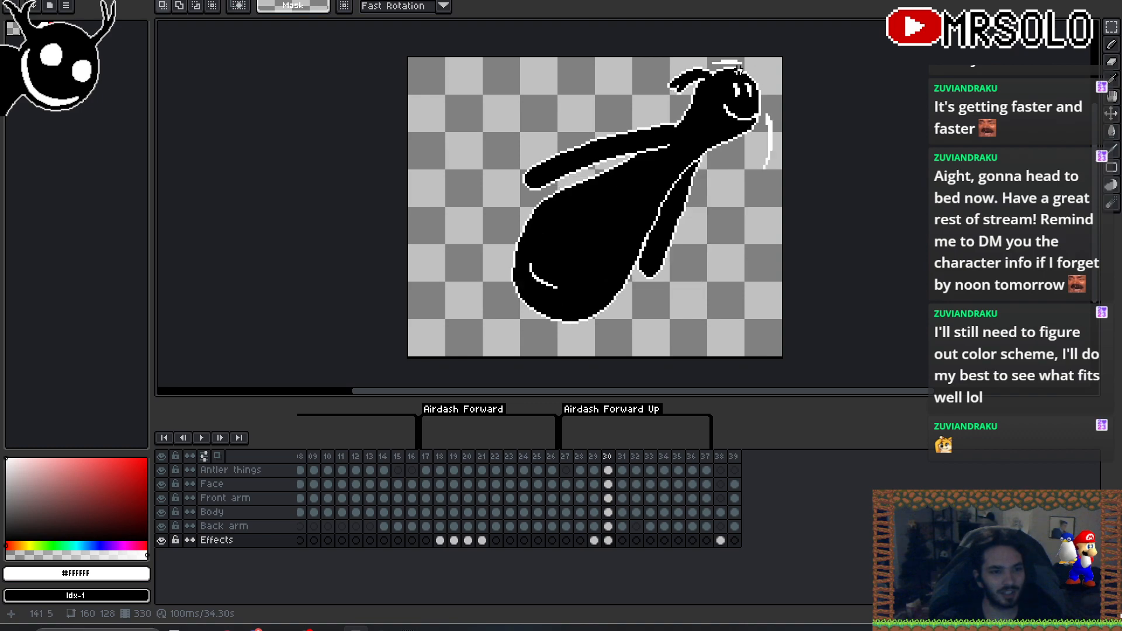
- Reposition the white motion line above the head in frame 30 farther back over the antlers
left_click_drag(697, 49, 757, 72)
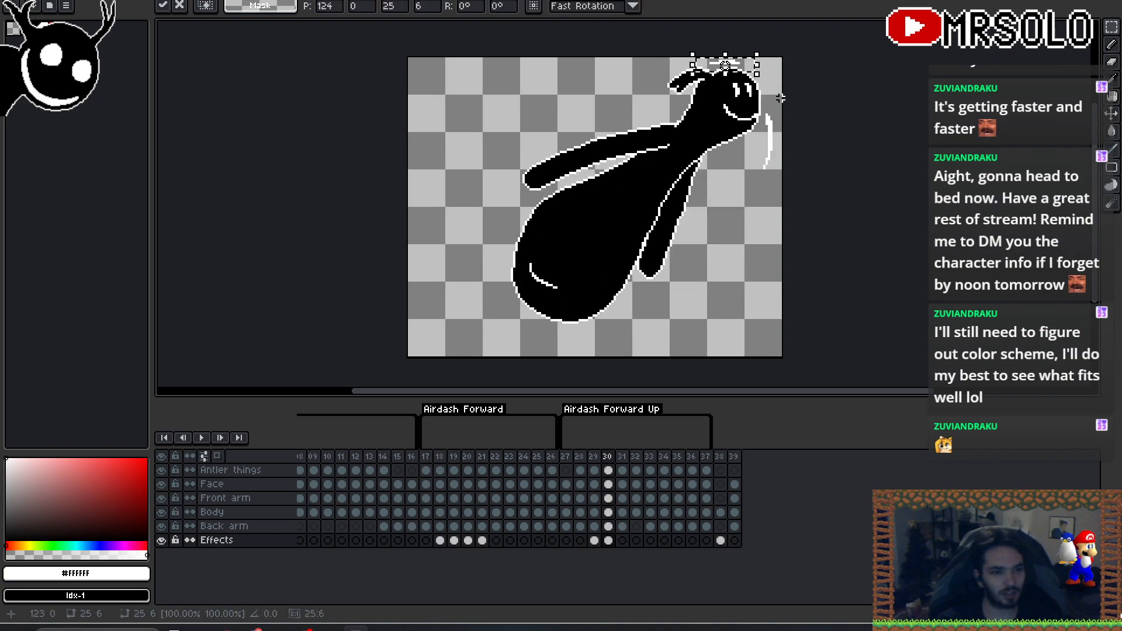
key("Return")
key("Return")
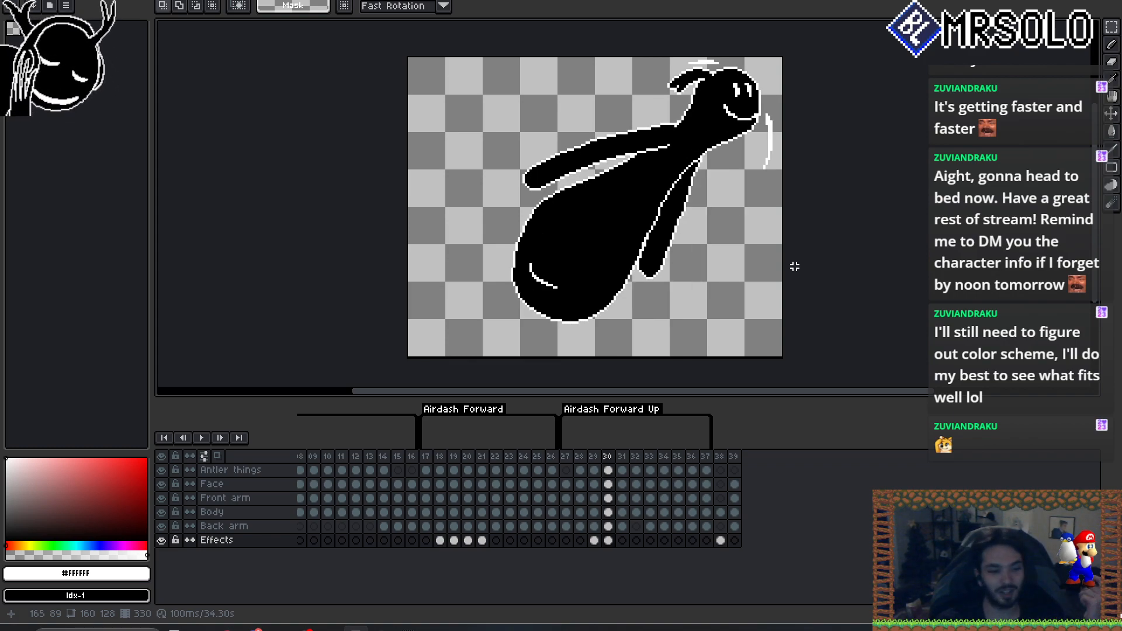
key("Return")
- Turn on onion skinning and compare frames 29 to 31 with the Pencil ready
key("b")
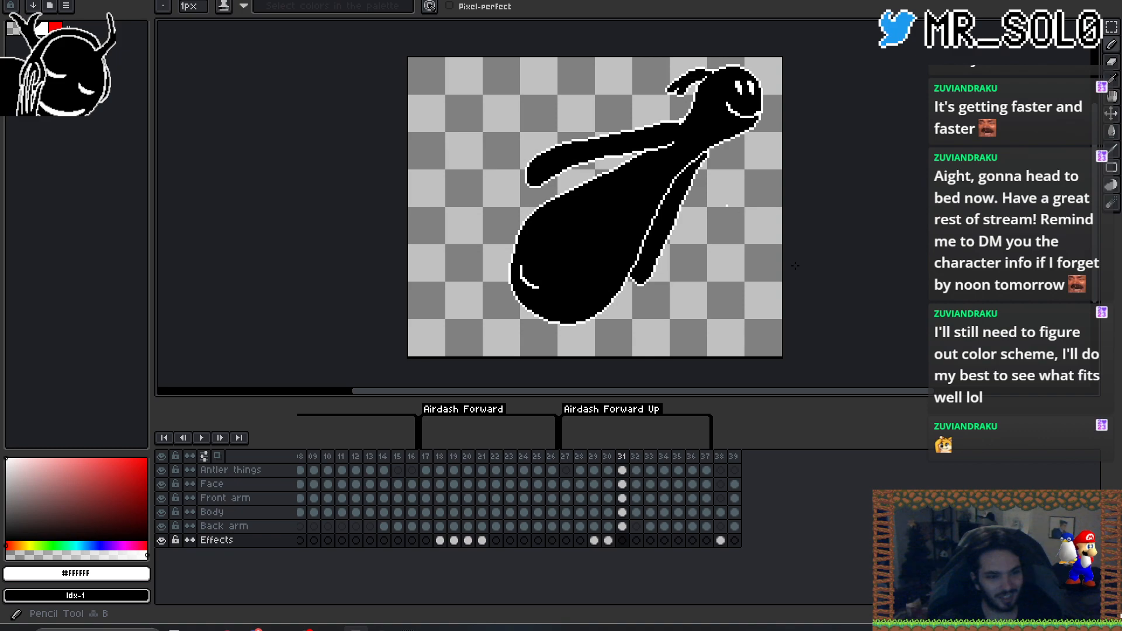
key("Left")
key("Right")
left_click(217, 455)
key("Left")
key("Left")
key("Right")
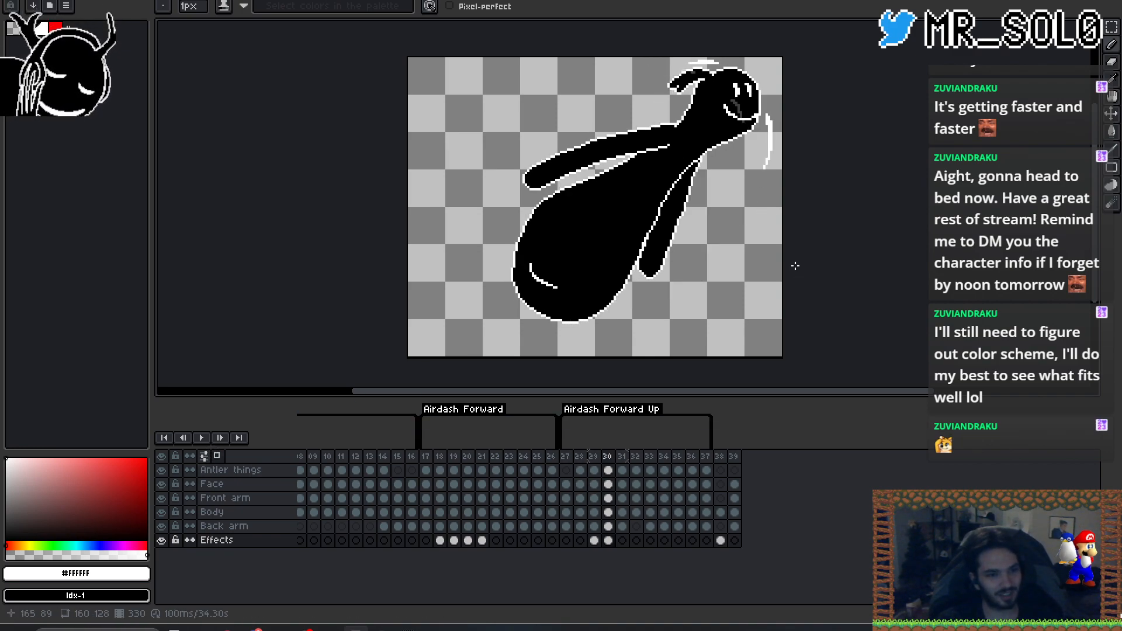
- Draw curved white motion lines below the face and behind the antlers in frame 31, and compare with frames 29 and 30
key("Right")
mouse_move(765, 164)
left_mouse_down()
mouse_move(747, 184)
mouse_move(765, 166)
left_mouse_up()
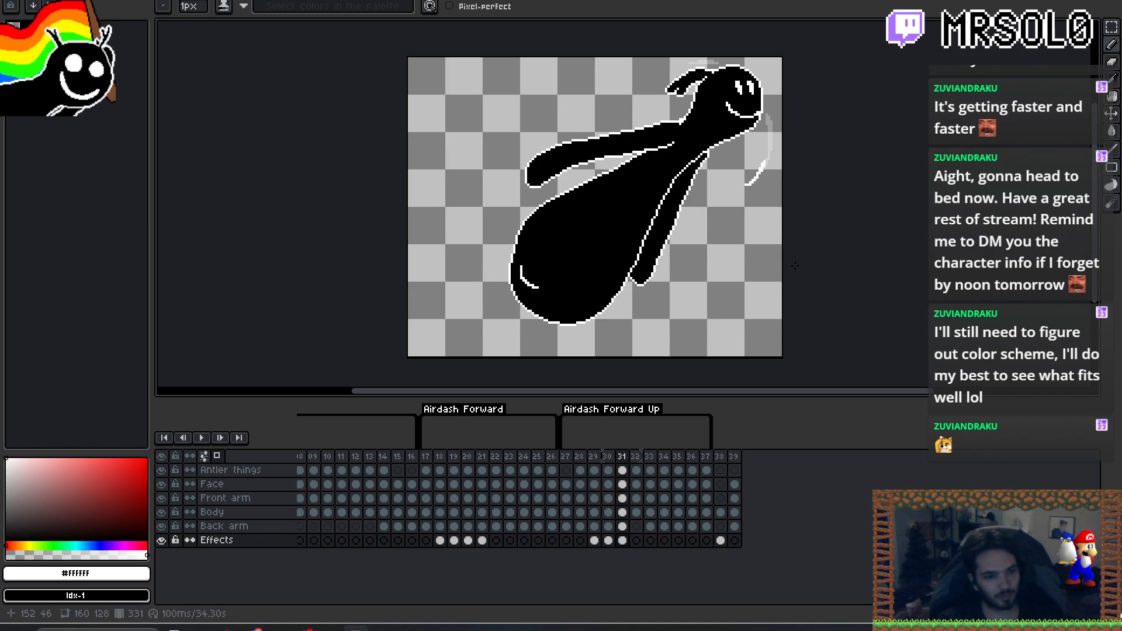
left_click_drag(680, 62, 649, 78)
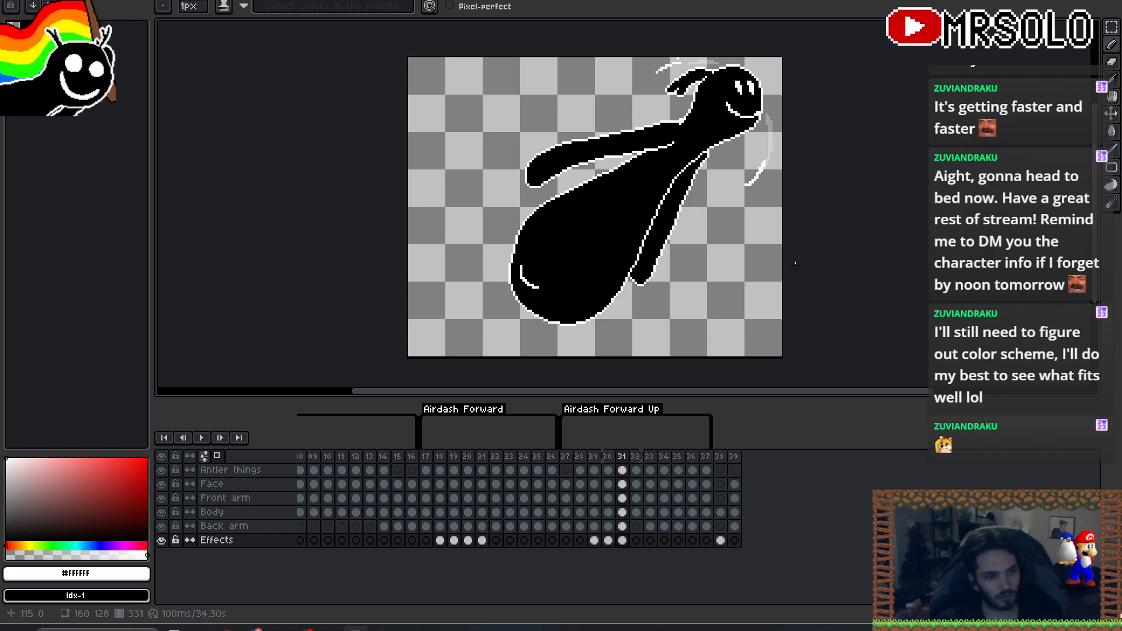
key("Return")
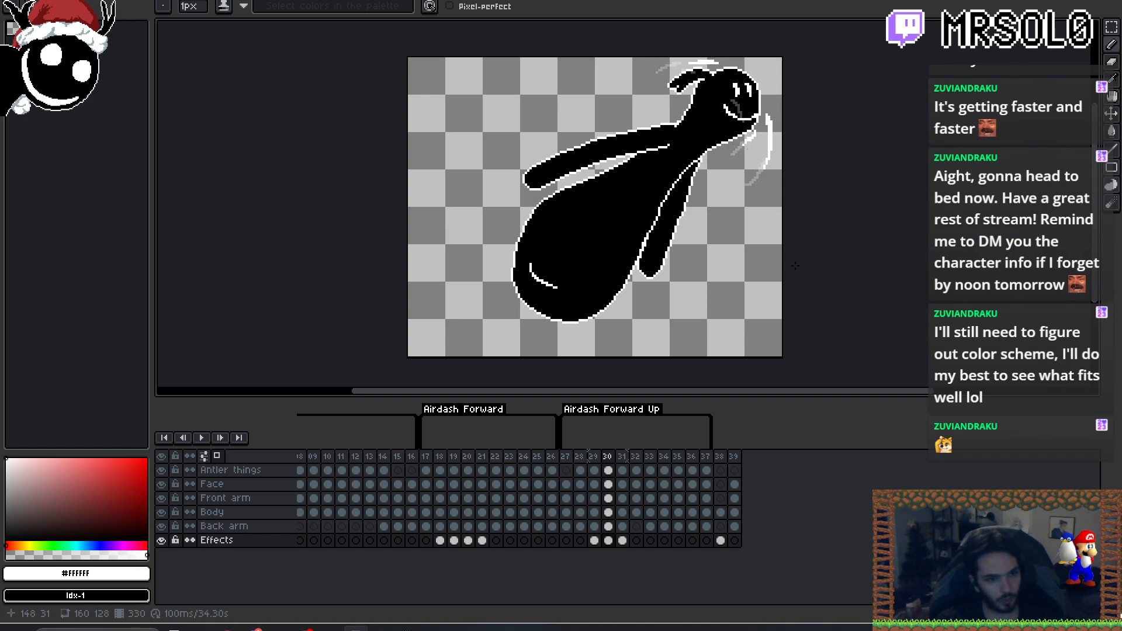
key("Left")
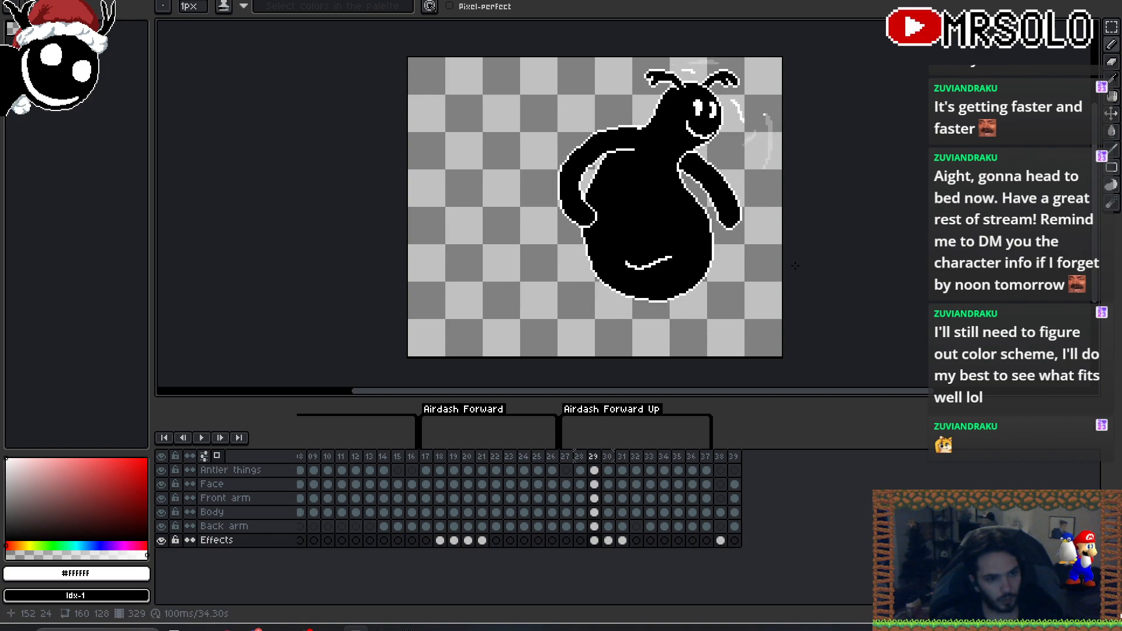
key("Right")
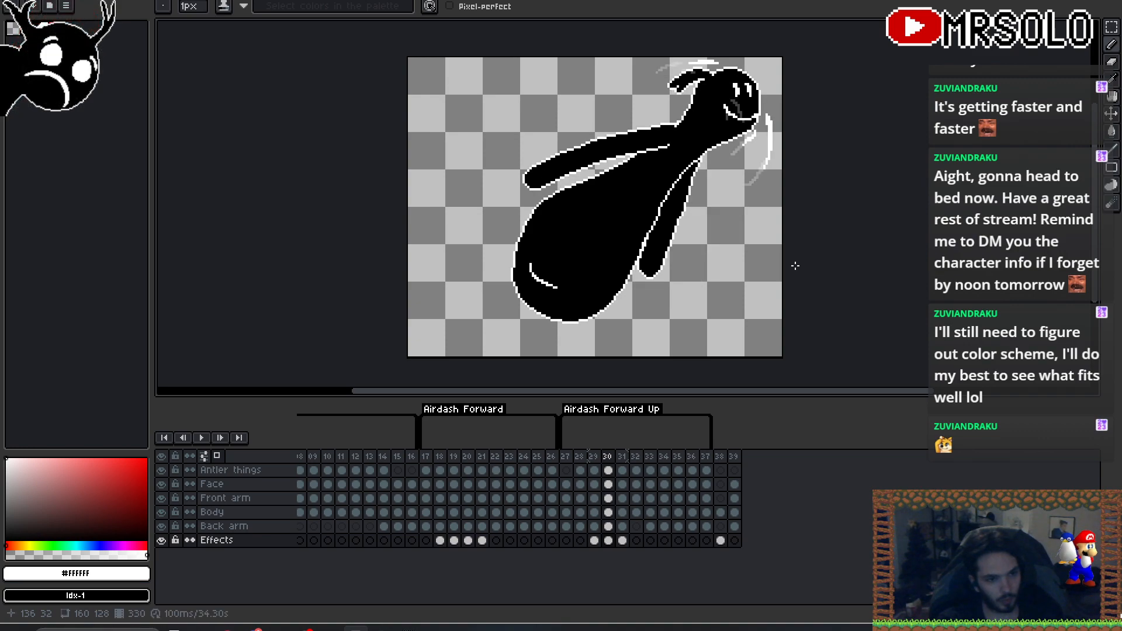
key("Right")
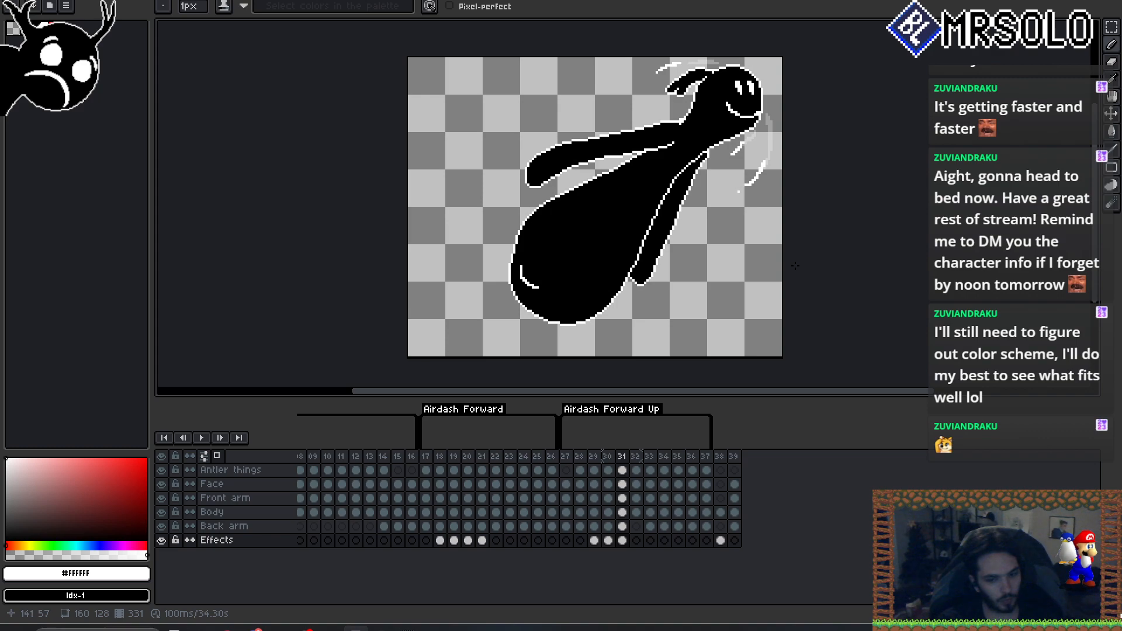
- Draw white motion lines below the face, beside the face and behind the antlers in frame 32
key("Right")
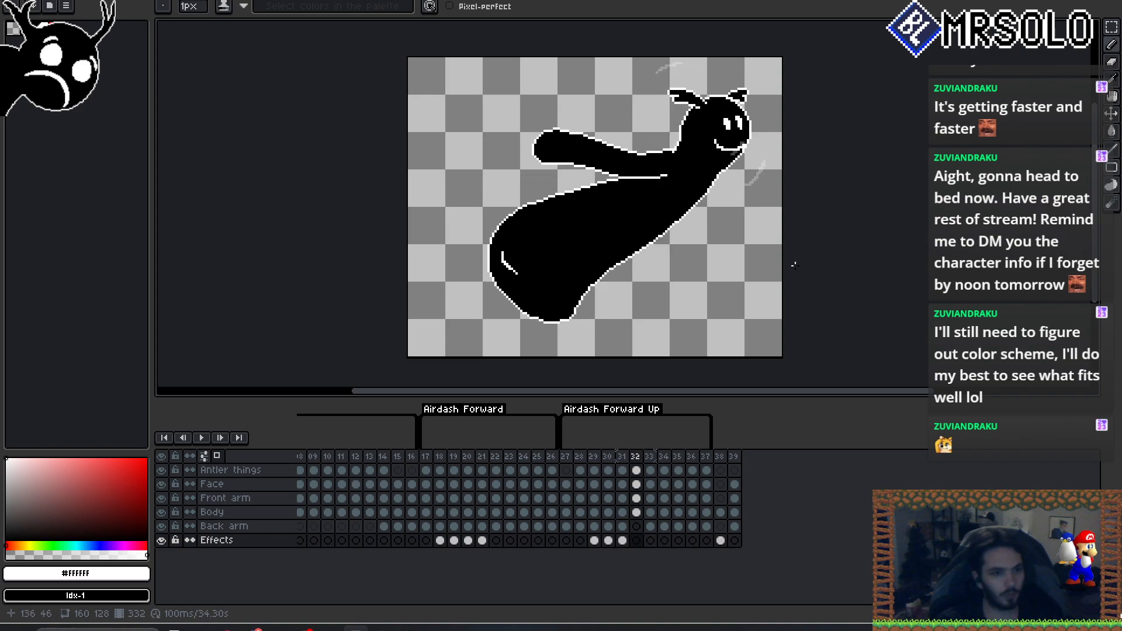
left_click_drag(738, 193, 707, 218)
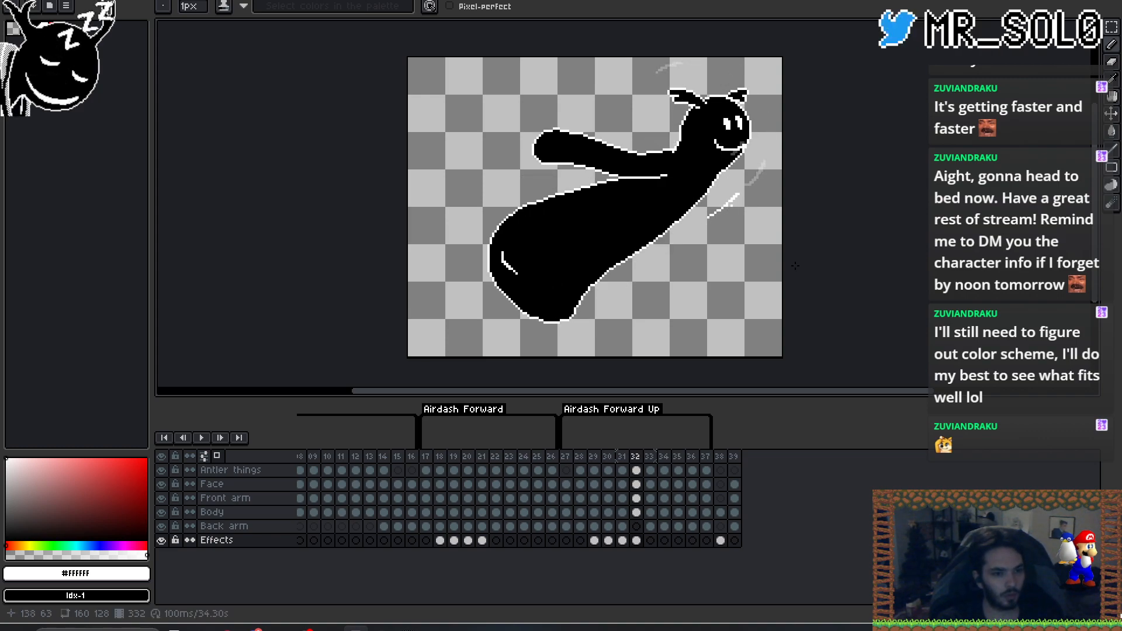
key("Left")
key("Right")
left_click_drag(754, 107, 759, 125)
left_click_drag(639, 77, 614, 91)
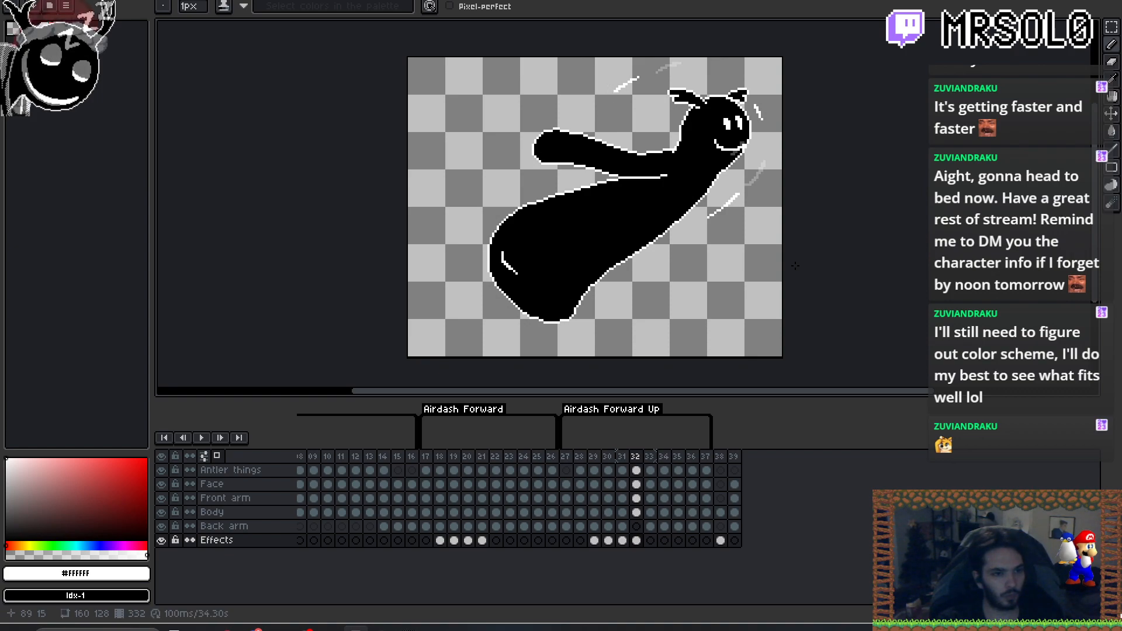
left_click_drag(633, 79, 621, 87)
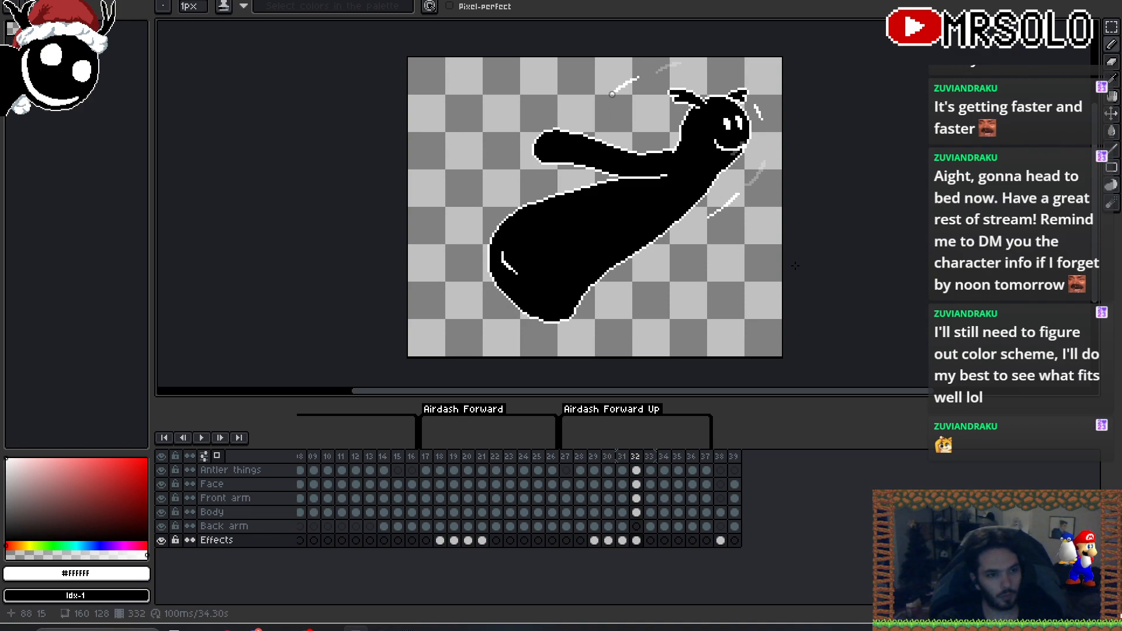
- Compare the placement of the white motion lines across frames 29 to 31 with onion skinning on
key("Left")
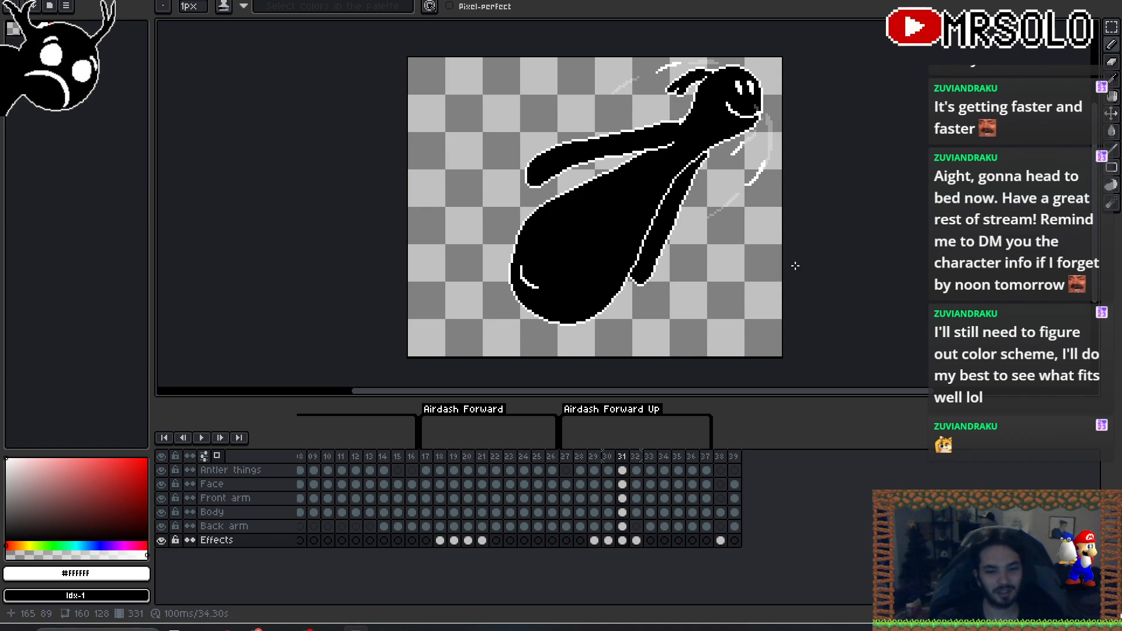
key("Left")
key("Right")
key("Left")
key("Right")
key("Left")
key("Right")
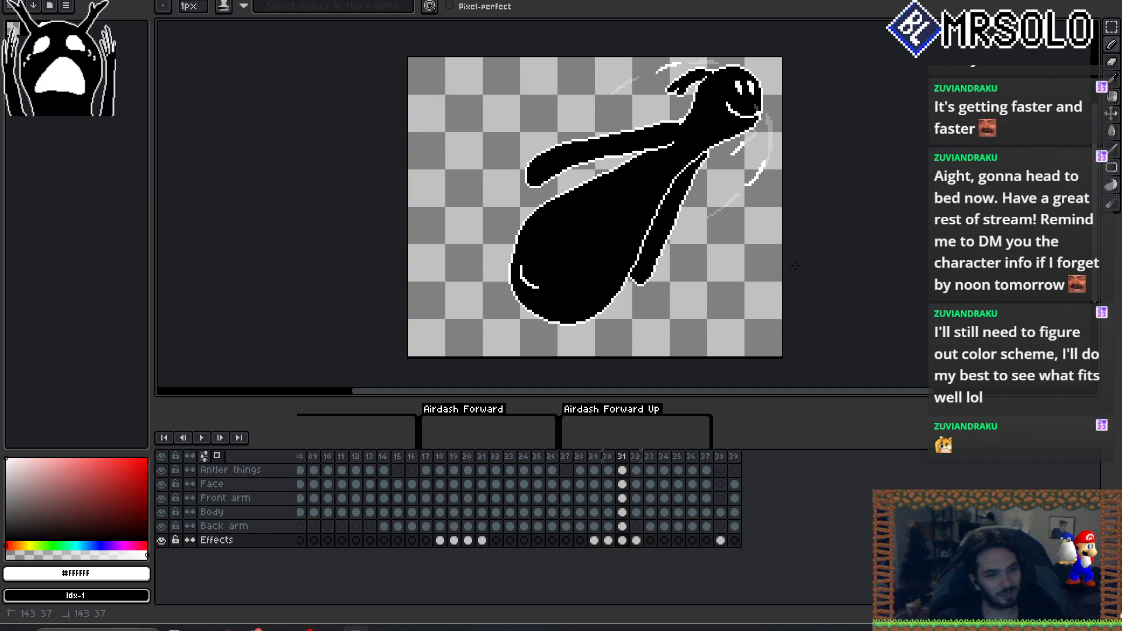
key("e")
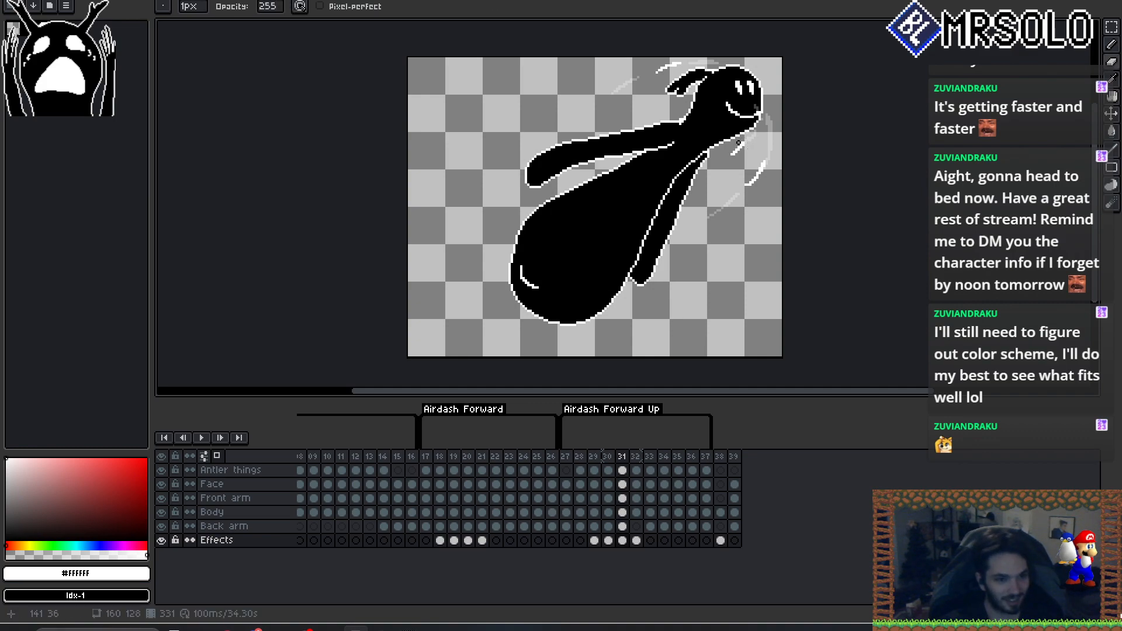
key("b")
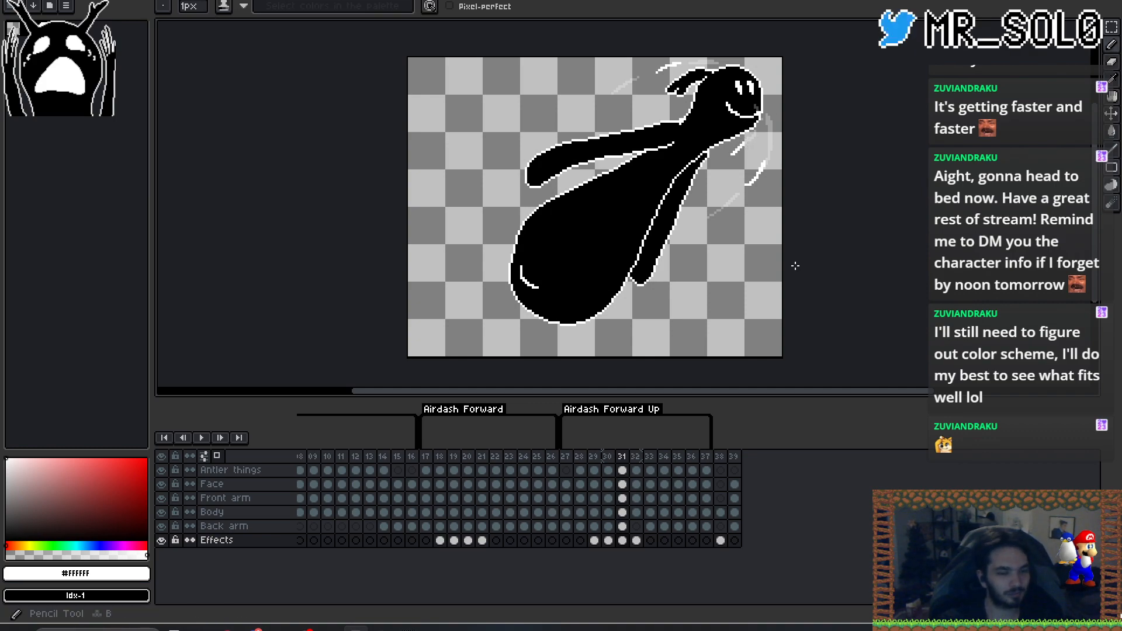
key("Left")
key("Right")
key("Left")
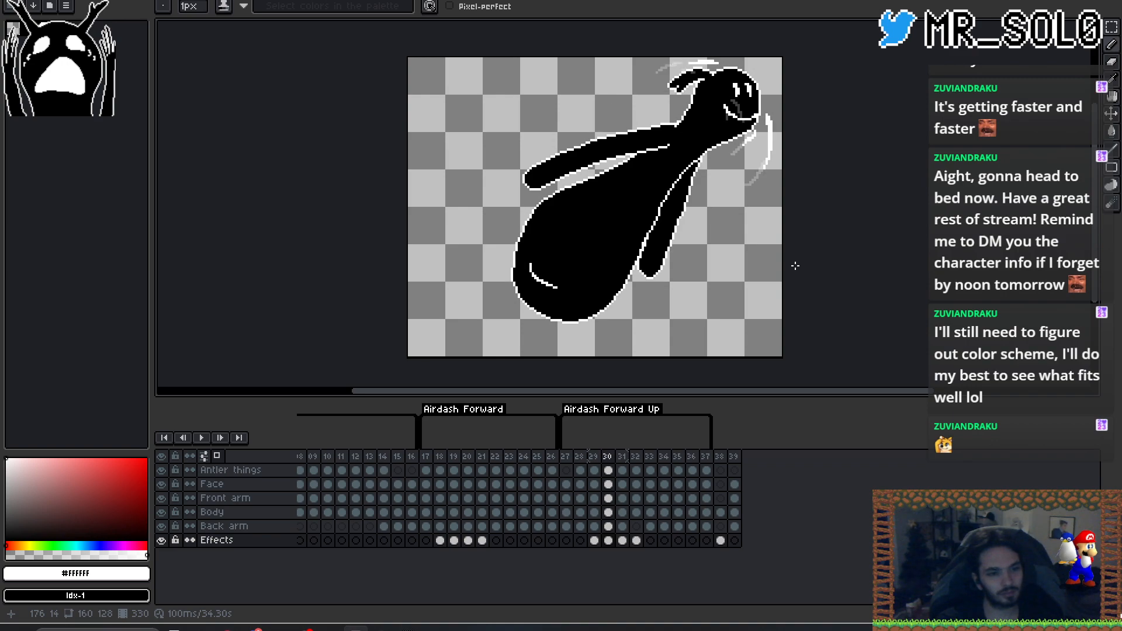
key("Right")
key("Left")
key("Left")
key("Right")
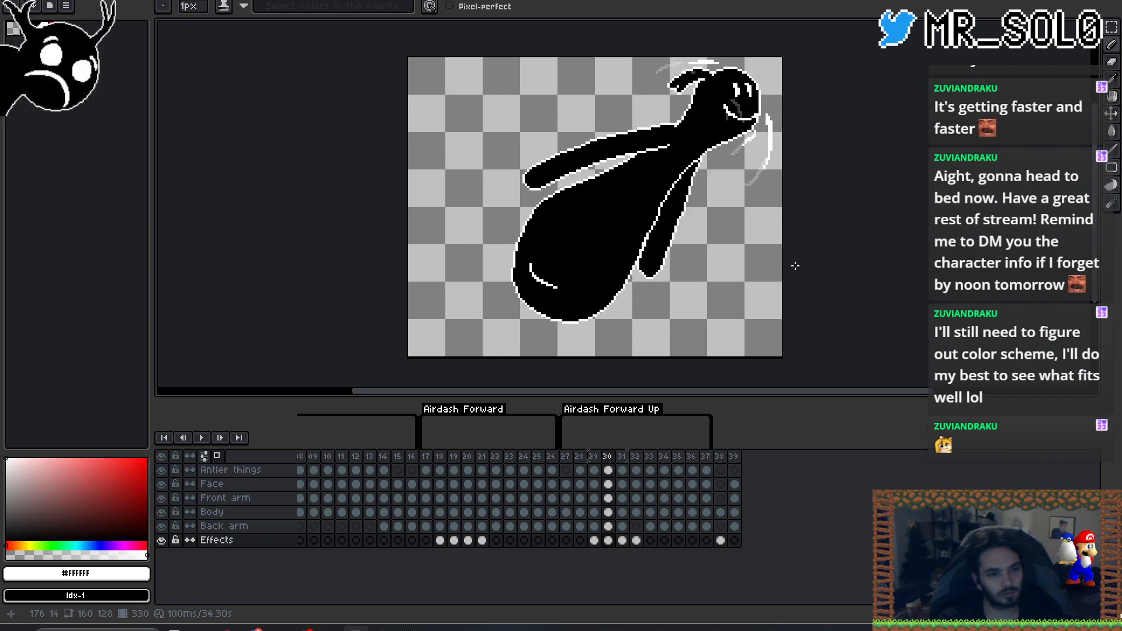
- Add a short white motion mark beside the face in frame 31, checking it against frames 29 and 30
key("Left")
key("Right")
key("Left")
key("Right")
key("Left")
key("Right")
key("Right")
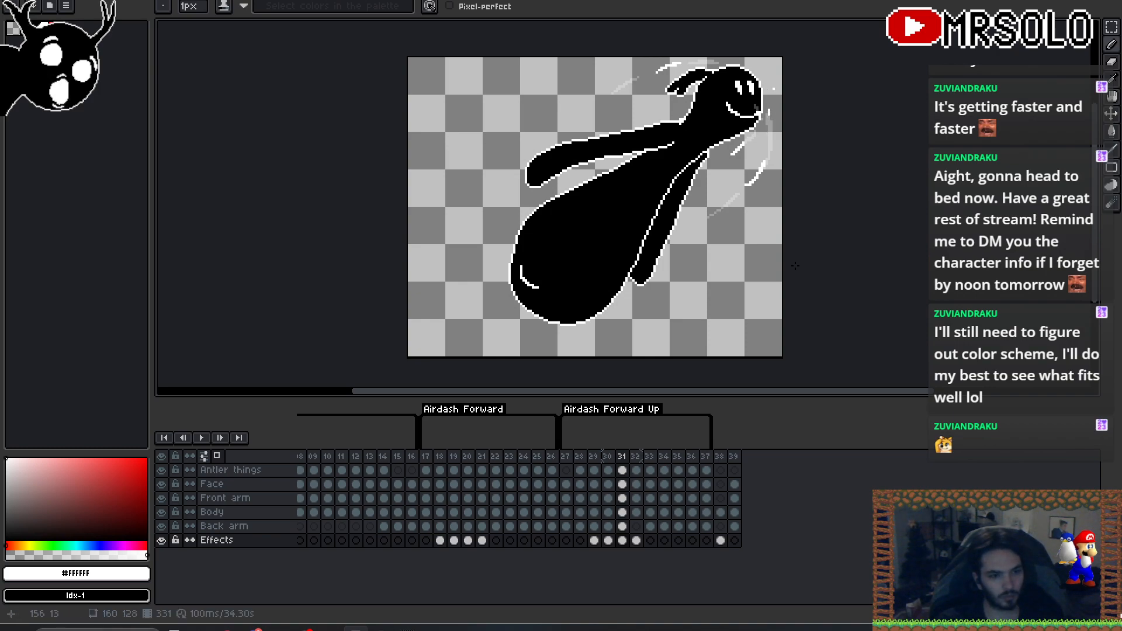
- Reposition the white motion line beside the face in frame 32 lower and farther out from the head
key("Right")
key("Left")
key("Right")
key("Left")
key("Right")
key("m")
left_click_drag(749, 117, 774, 153)
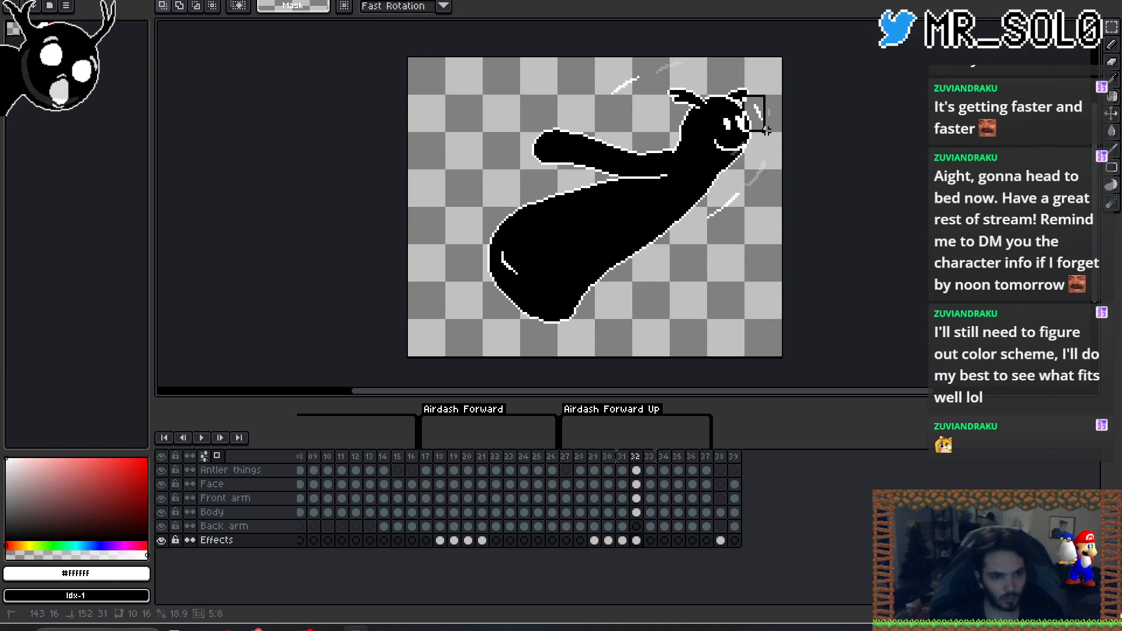
key("ctrl+t")
key("Up")
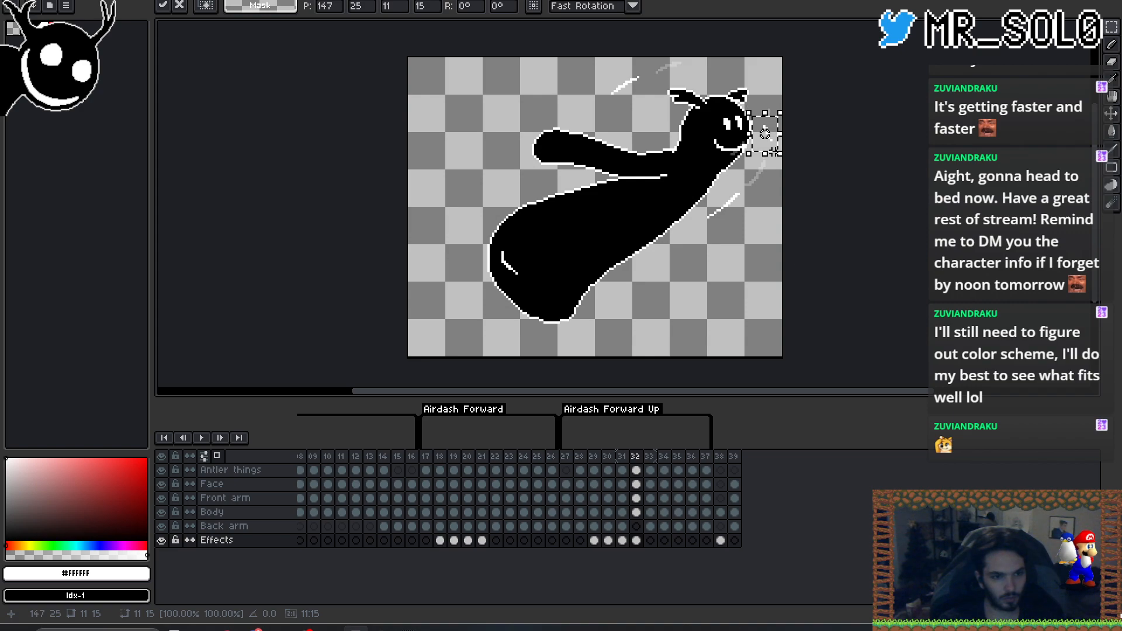
left_click_drag(795, 266, 801, 272)
left_click(788, 186)
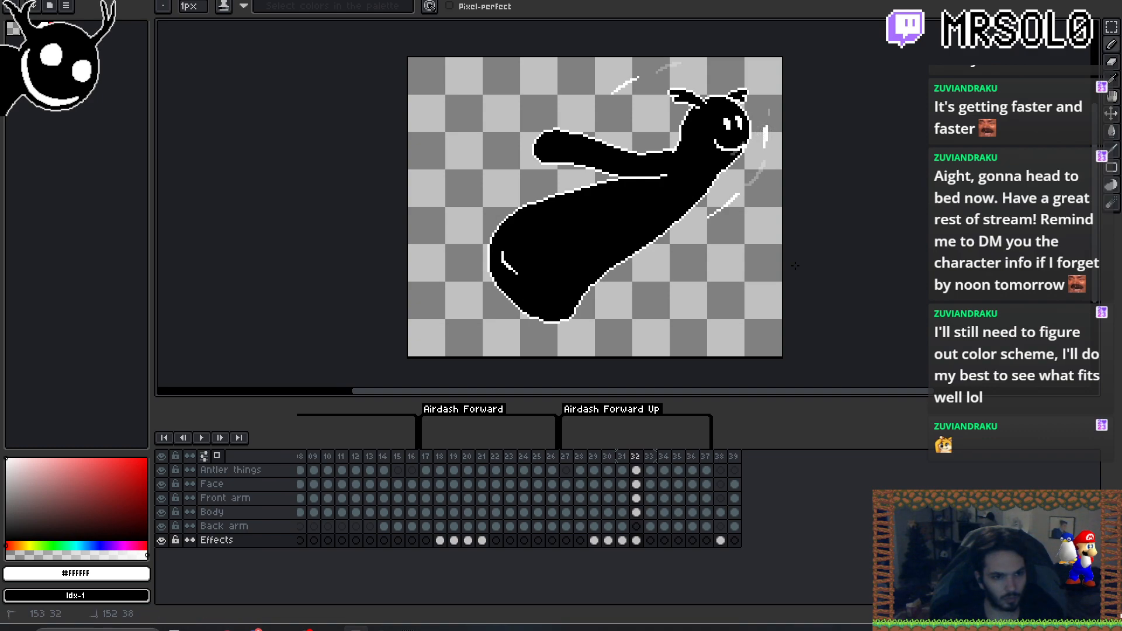
key("e")
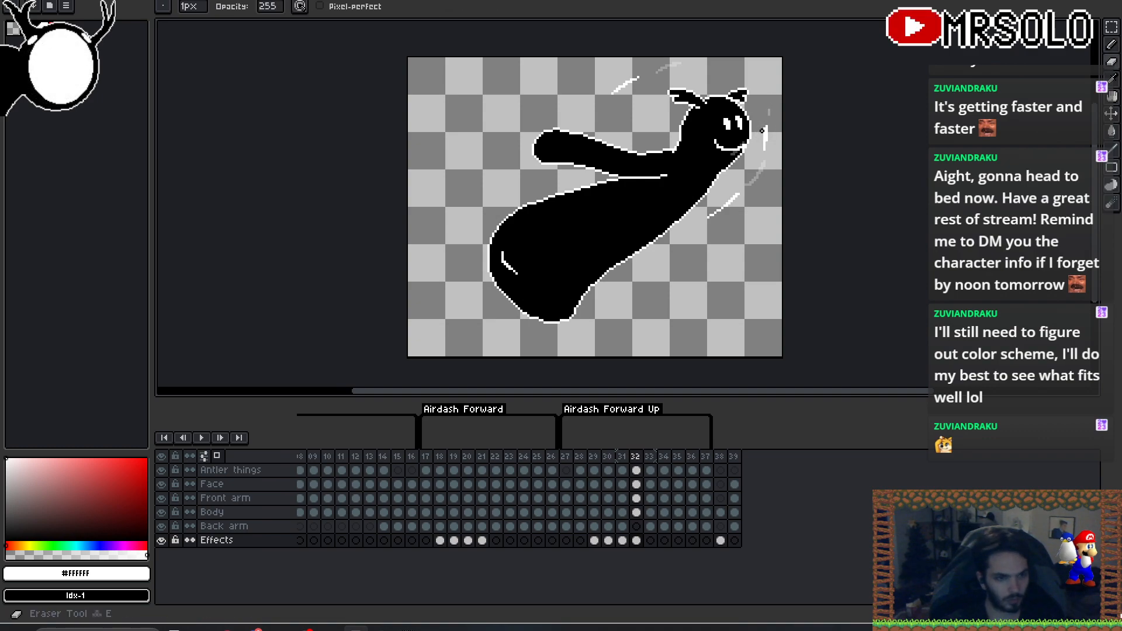
key("b")
- Draw short white motion lines by the raised arm, beside the face and below the neck in frame 33
key("Left")
key("Right")
key("Right")
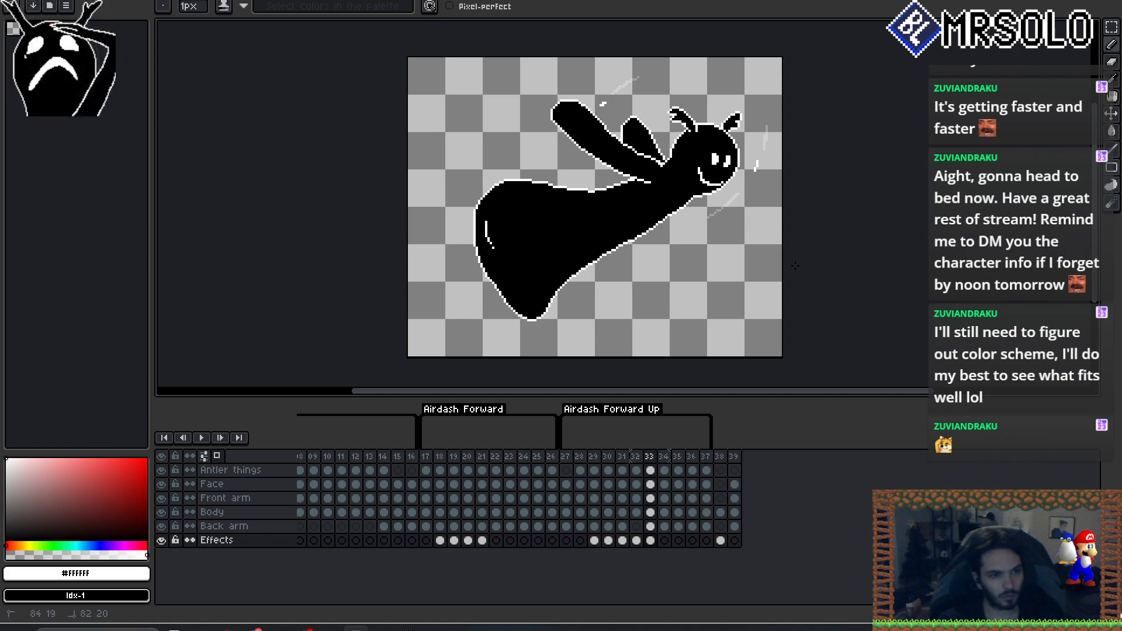
key("Left")
key("Right")
key("Left")
key("Right")
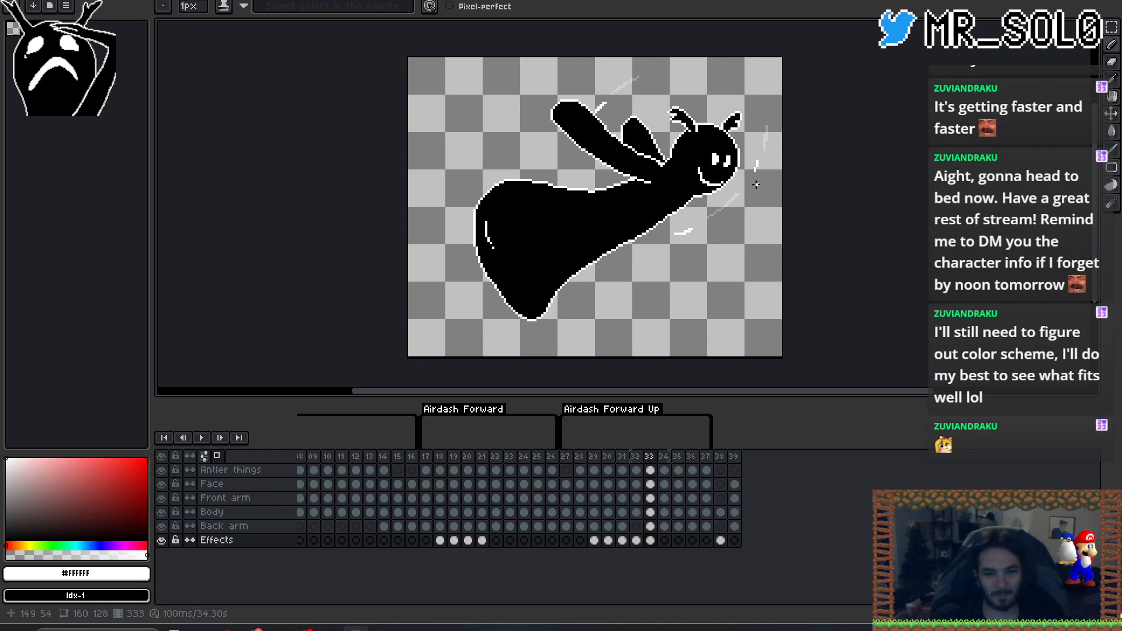
- Add a short white motion line along the underside of the neck in frame 32, checking frames 30 and 31
key("Left")
key("Left")
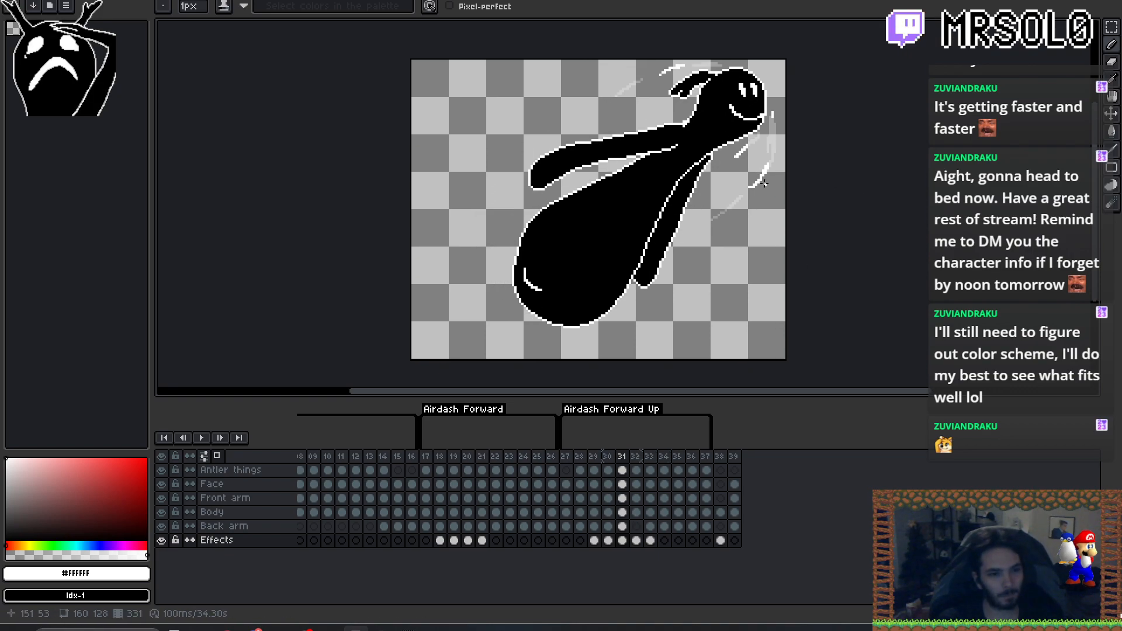
key("Left")
key("Right")
key("Right")
key("Left")
key("Right")
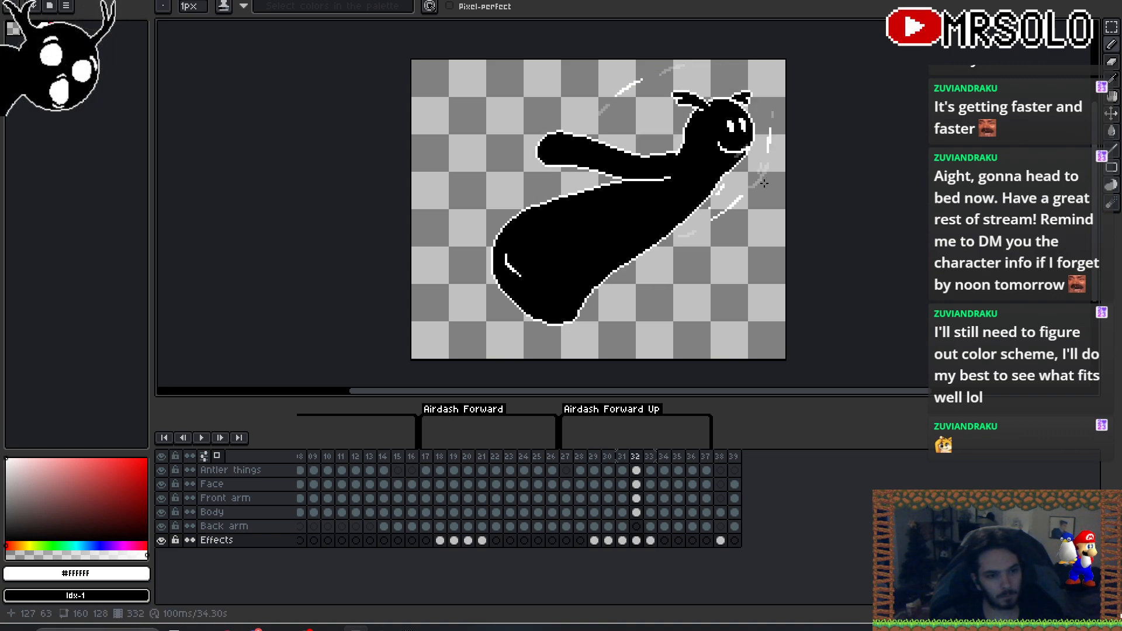
- Compare how the white motion lines progress through frames 30 to 33
key("Left")
key("Right")
key("Right")
key("Left")
key("Left")
key("Left")
key("Right")
key("Right")
key("Right")
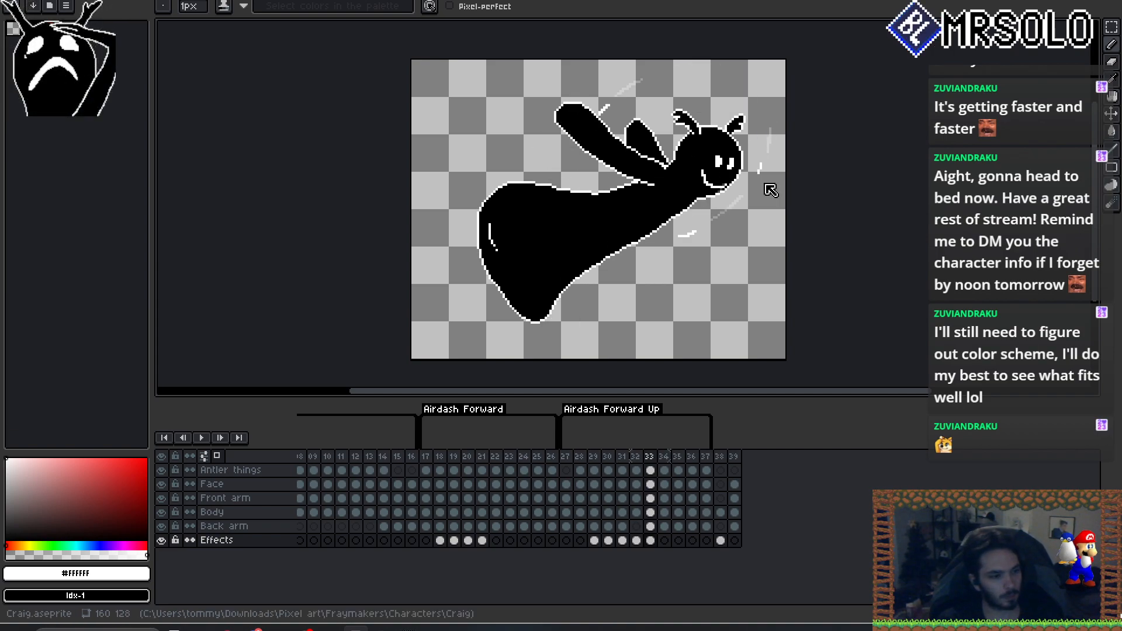
- Swap the drawing colour to black and draw black motion lines above and beside the head in frame 29
key("Left")
key("x")
key("Left")
key("Left")
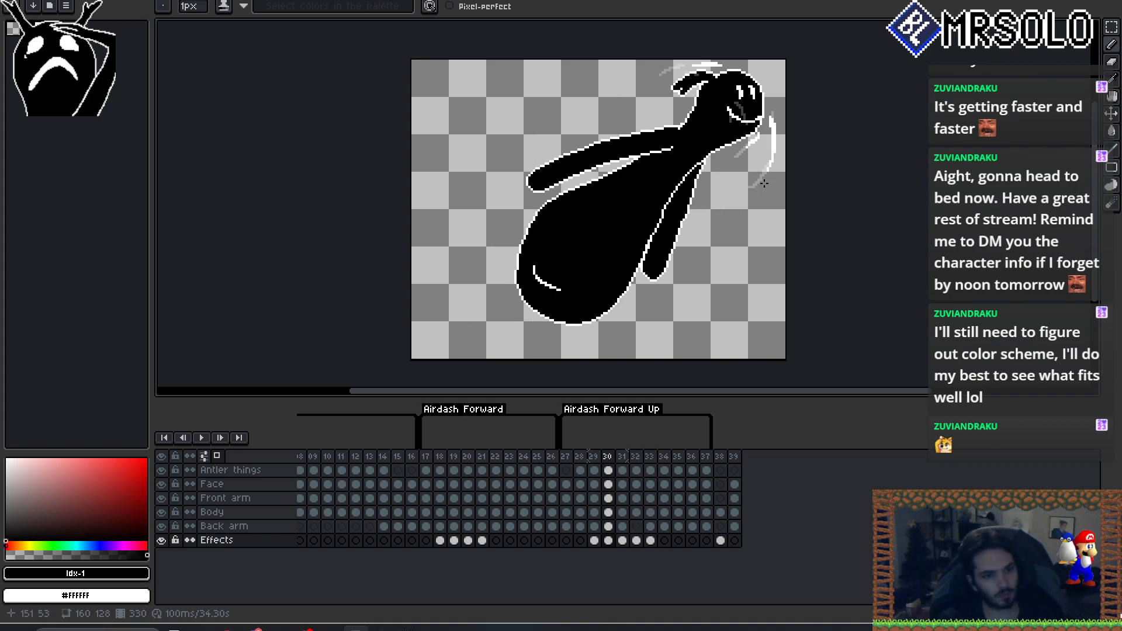
key("Left")
key("Left")
key("Right")
left_click_drag(726, 96, 730, 108)
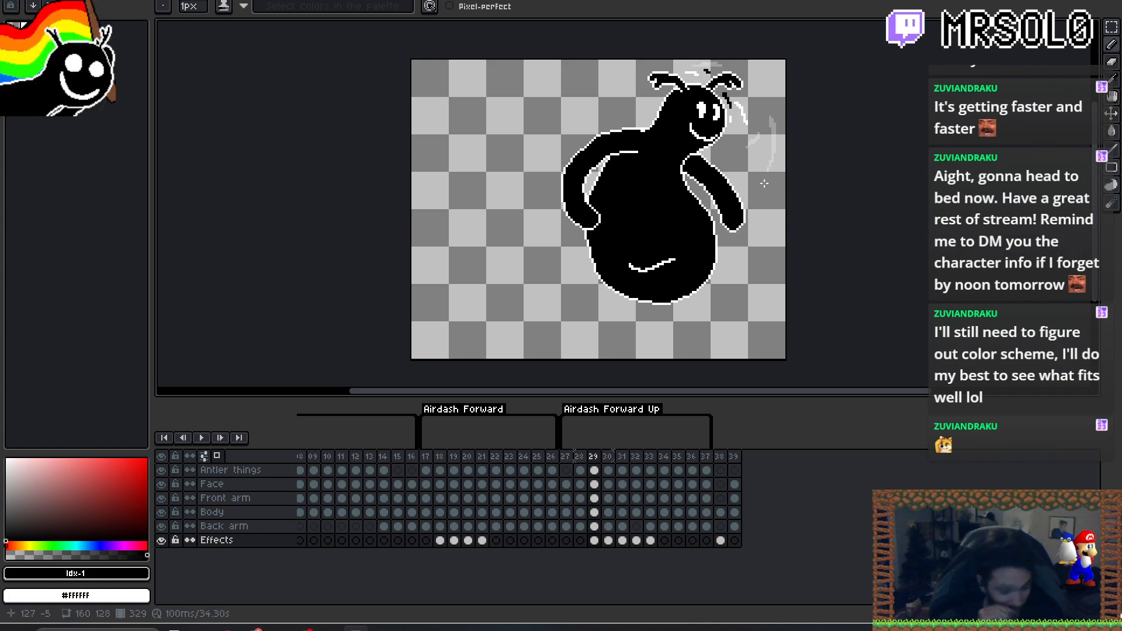
- Draw a black motion line beside the face in frame 30, inside the white one
key("Right")
key("Left")
key("Left")
key("Right")
key("Right")
left_click_drag(765, 128, 761, 153)
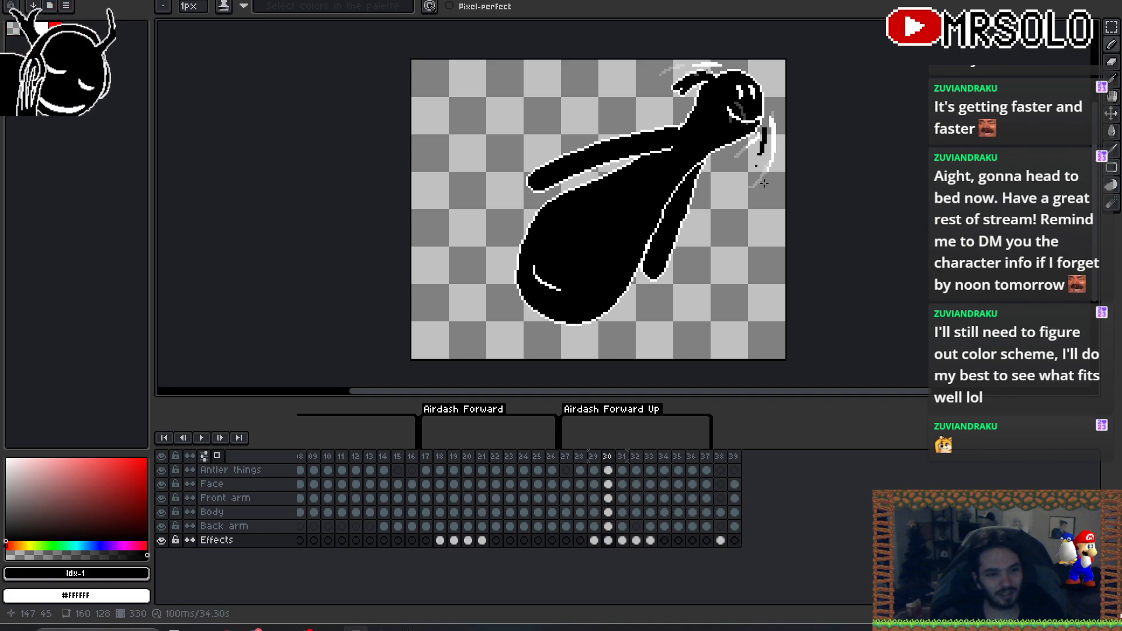
- Draw a short black motion line above the head in frame 30 and check it against frame 29
key("Left")
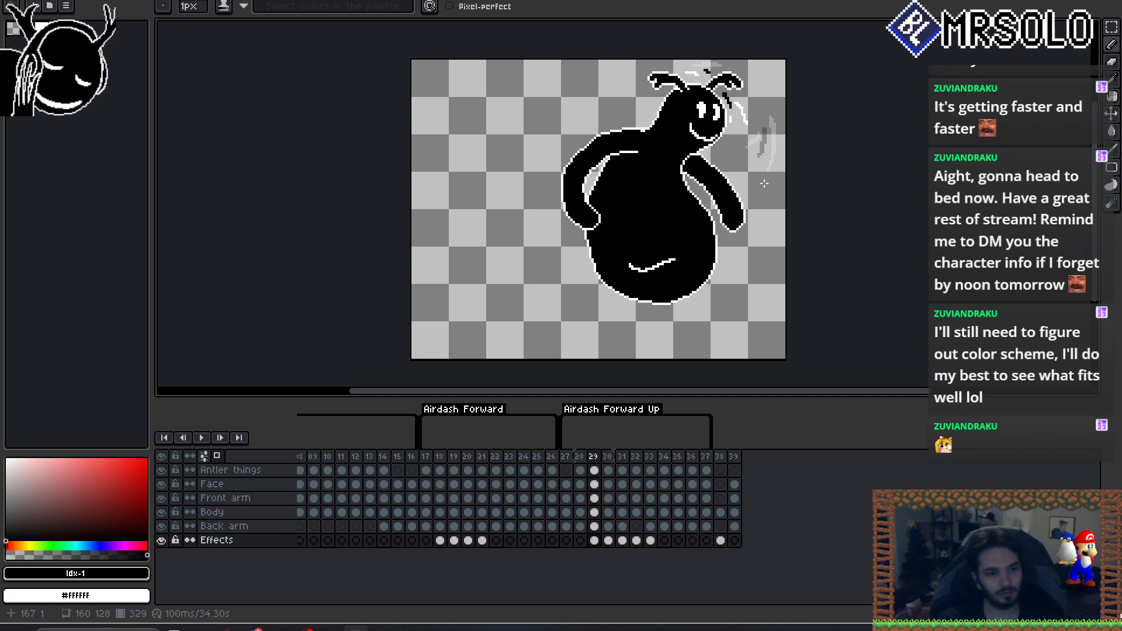
key("Right")
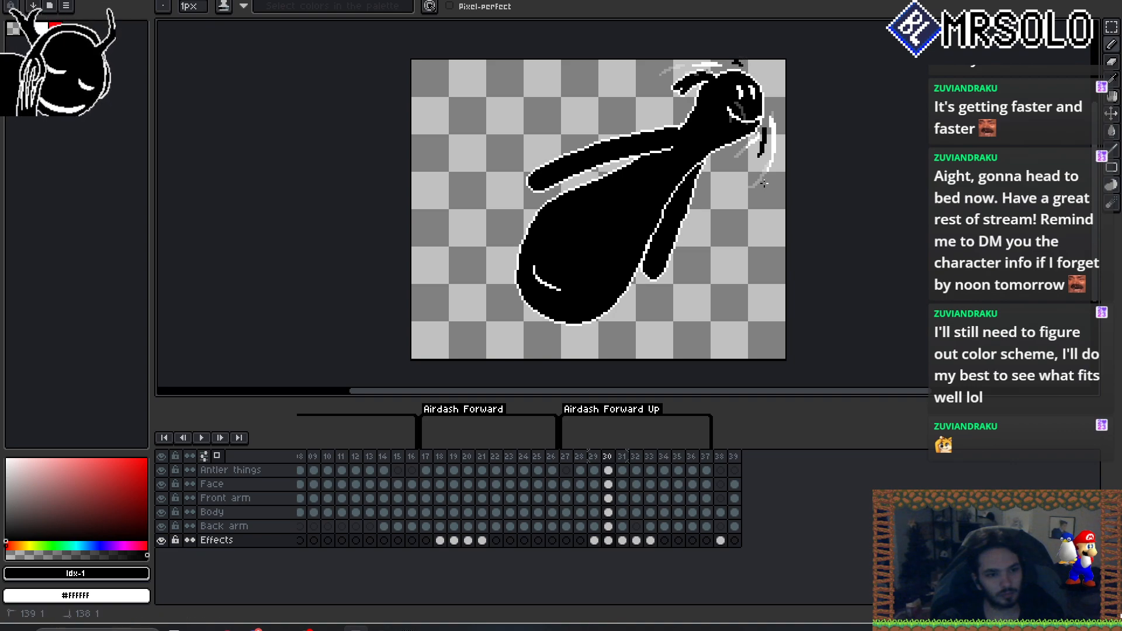
key("v")
key("b")
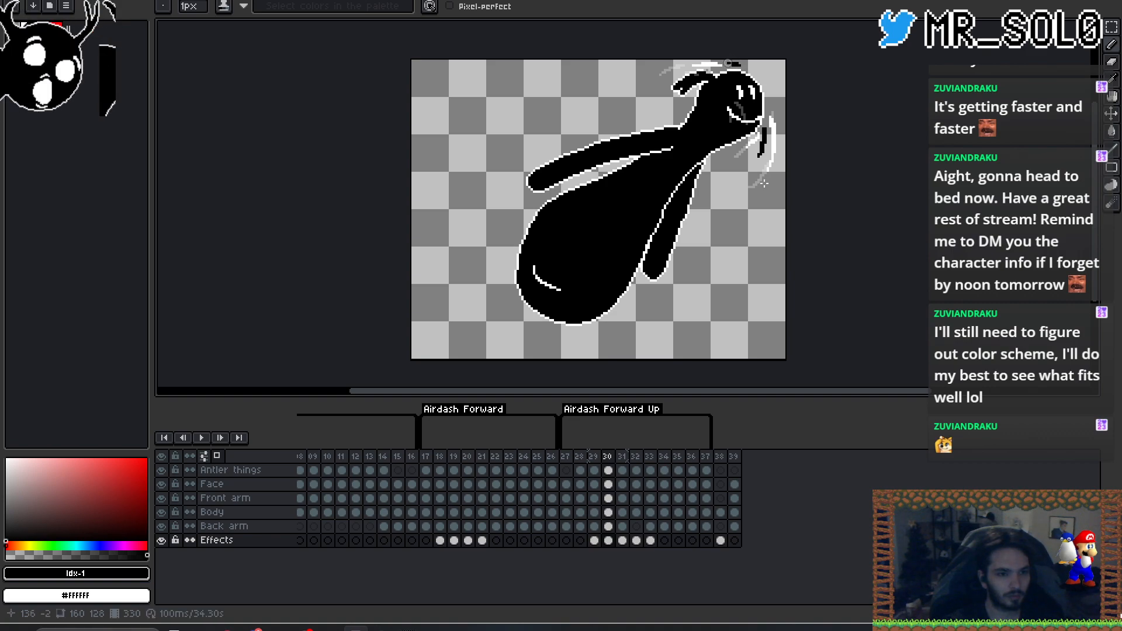
key("Left")
key("Right")
key("Left")
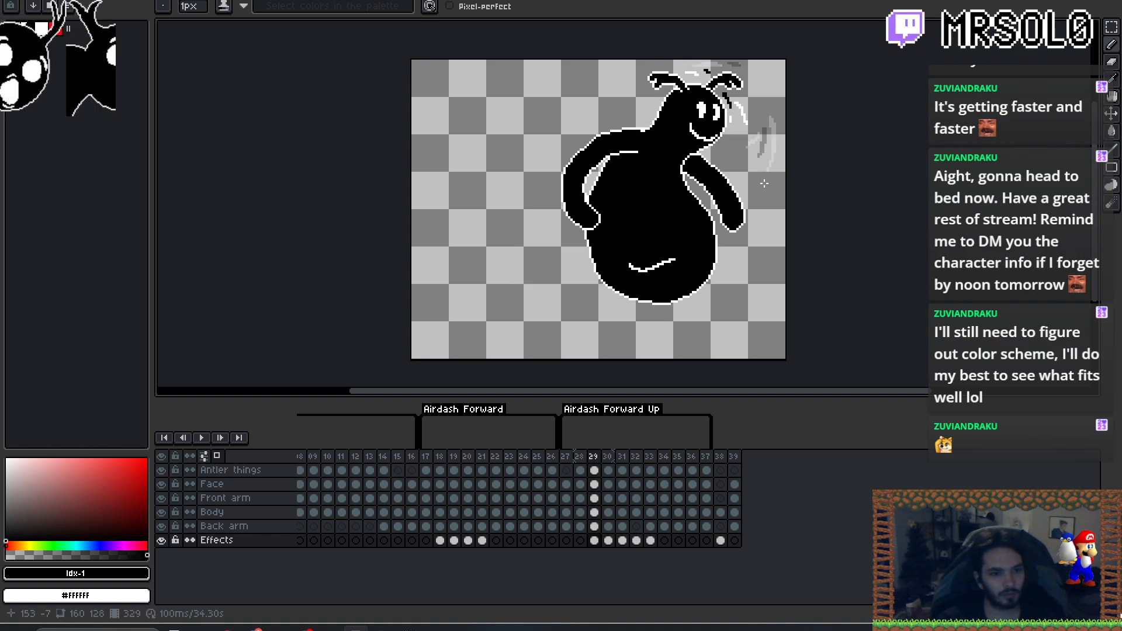
key("Right")
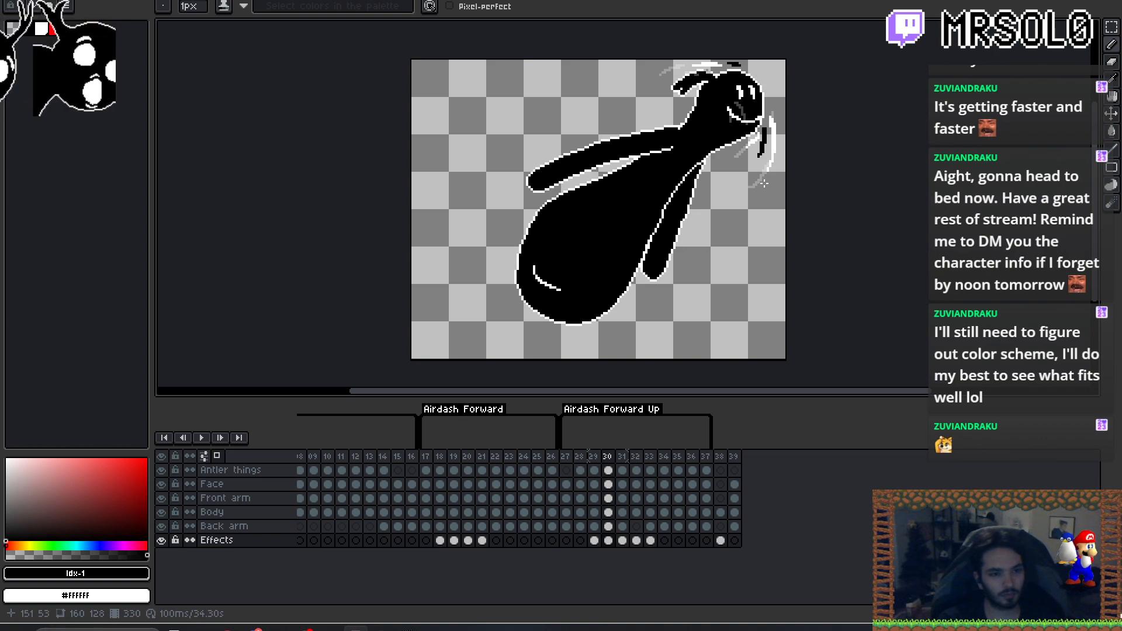
- Draw black motion lines below the face and above the antlers in frame 31, checking frame 30
key("Right")
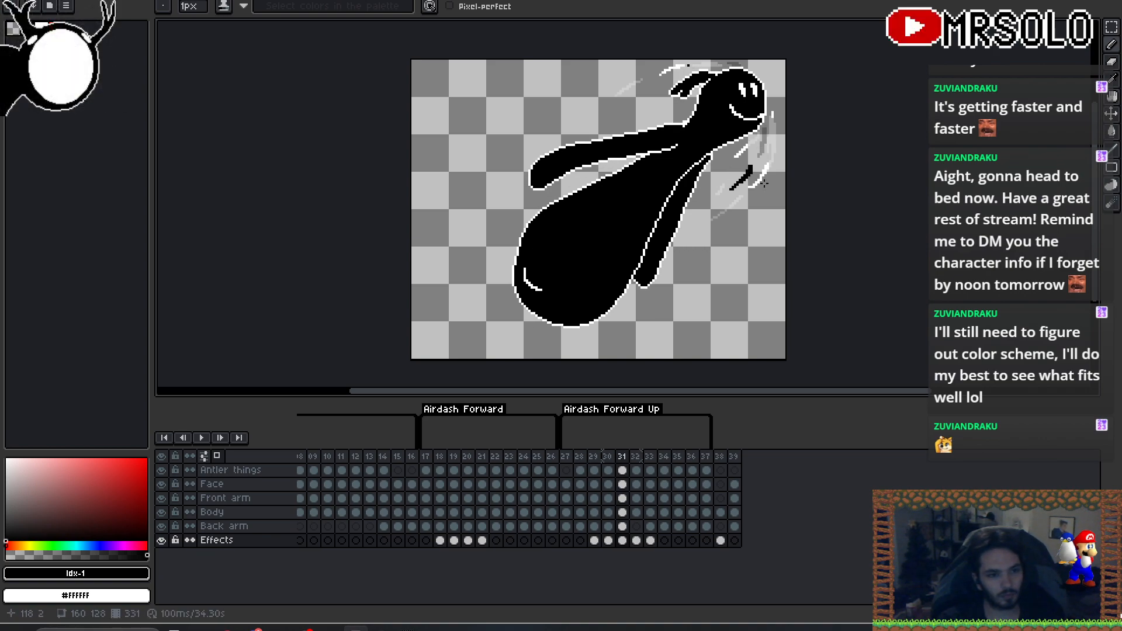
key("Left")
key("Left")
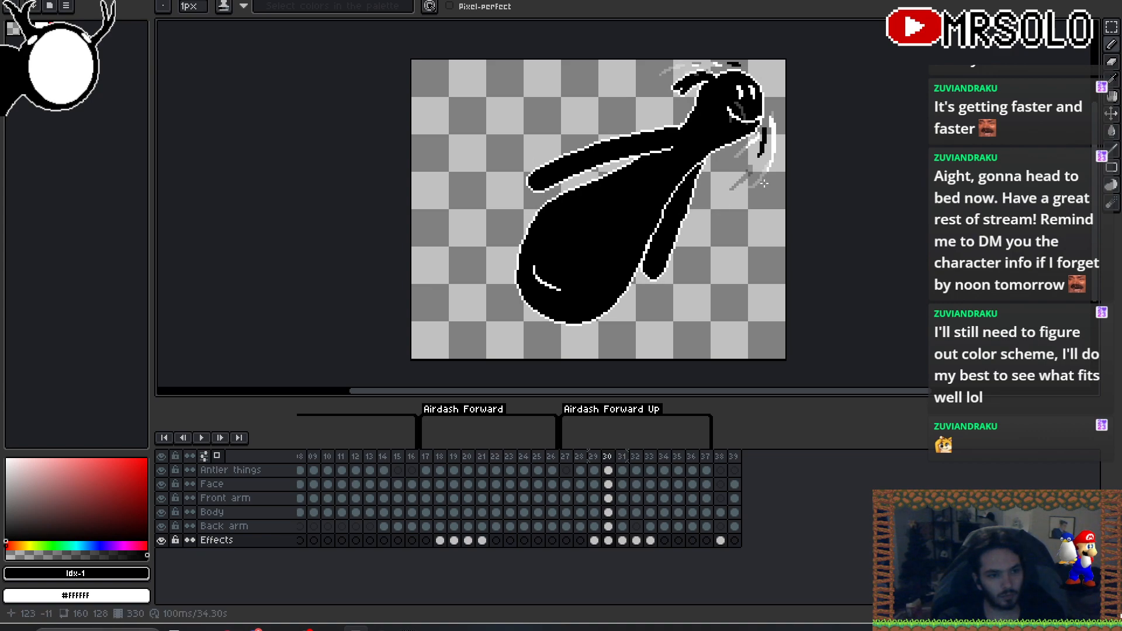
key("Right")
key("Right")
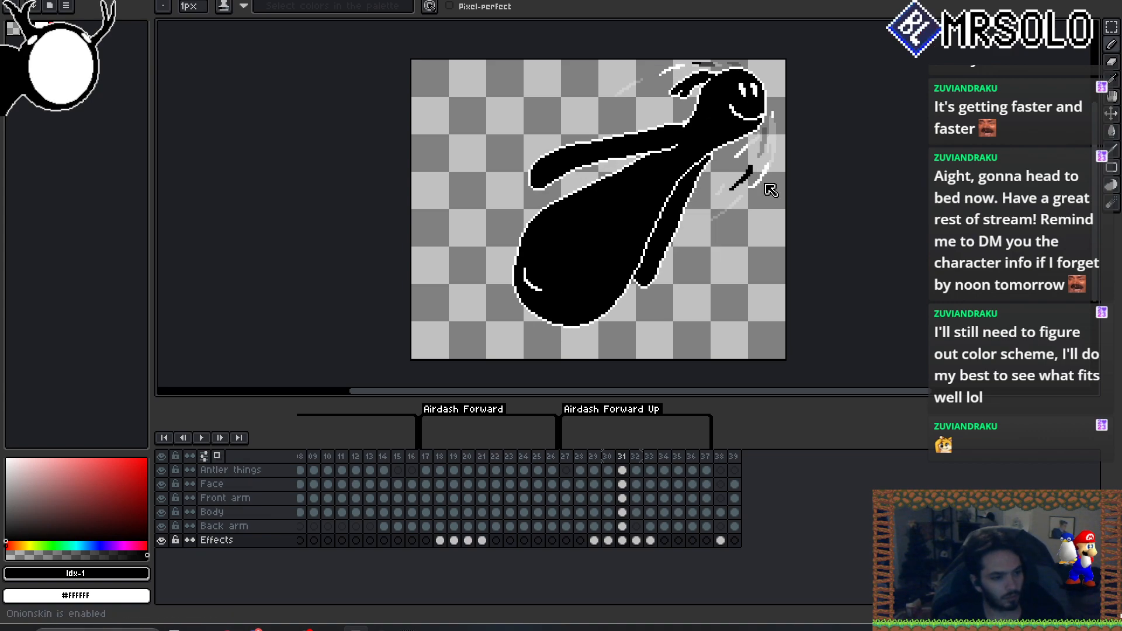
- Turn off onion skinning and compare the black and white motion lines in frames 30 and 31
key("Left")
key("Left")
key("Right")
key("Right")
key("Left")
key("Right")
key("Left")
key("Right")
key("Left")
key("Right")
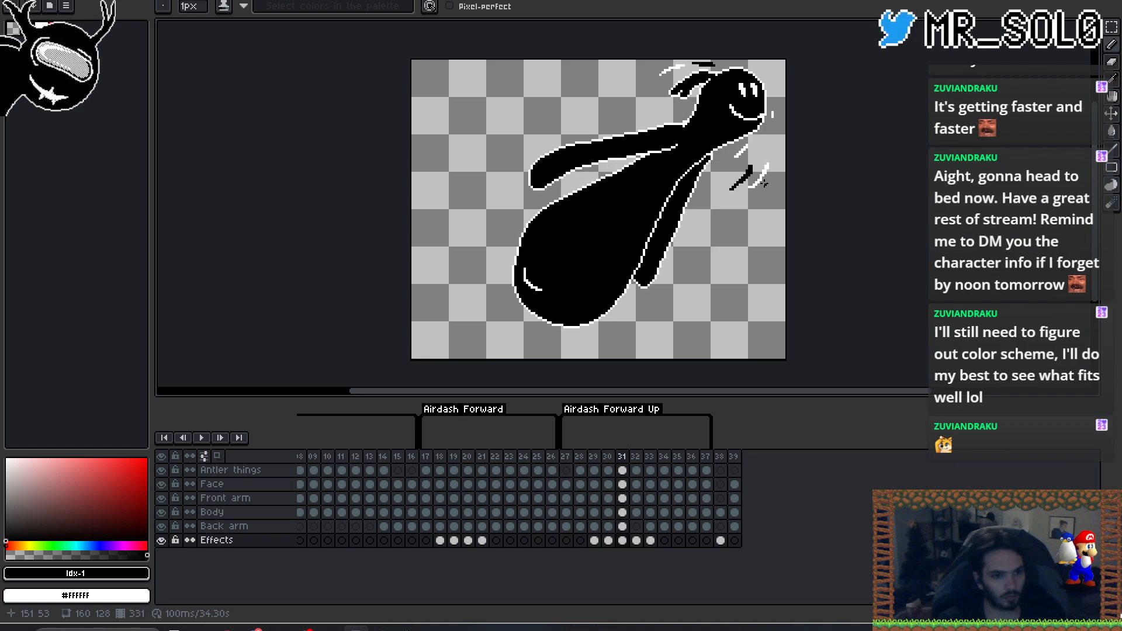
key("Left")
key("Right")
key("Left")
key("Right")
key("Left")
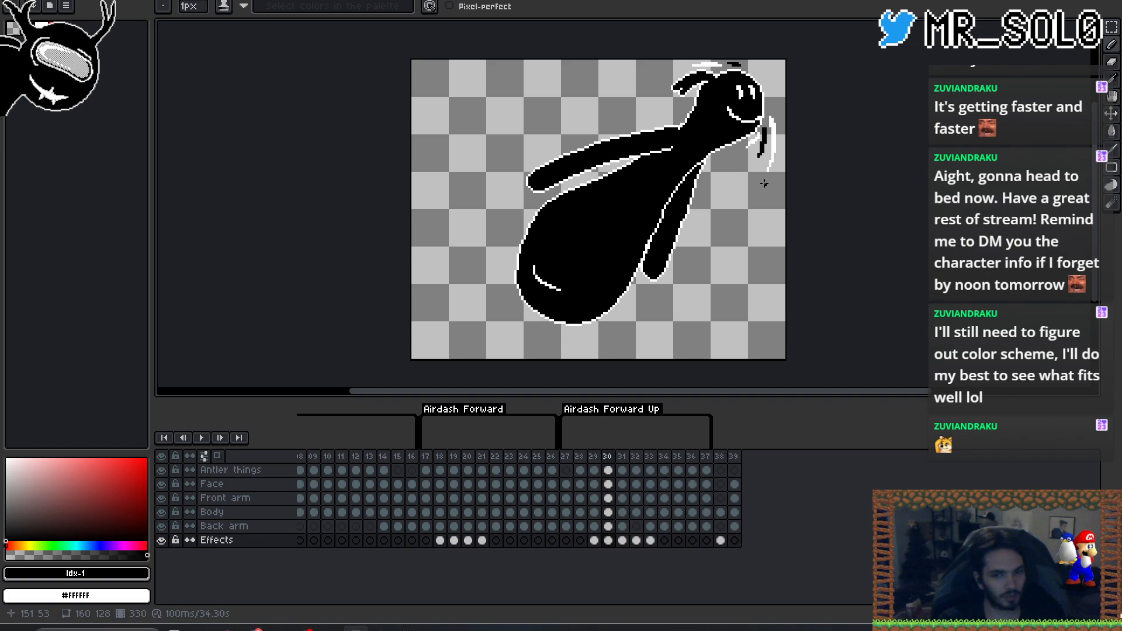
- Draw a short black motion line beside the head in frame 31 and check it against frame 30
key("Right")
key("Left")
key("Right")
key("Left")
key("Right")
key("Left")
key("Right")
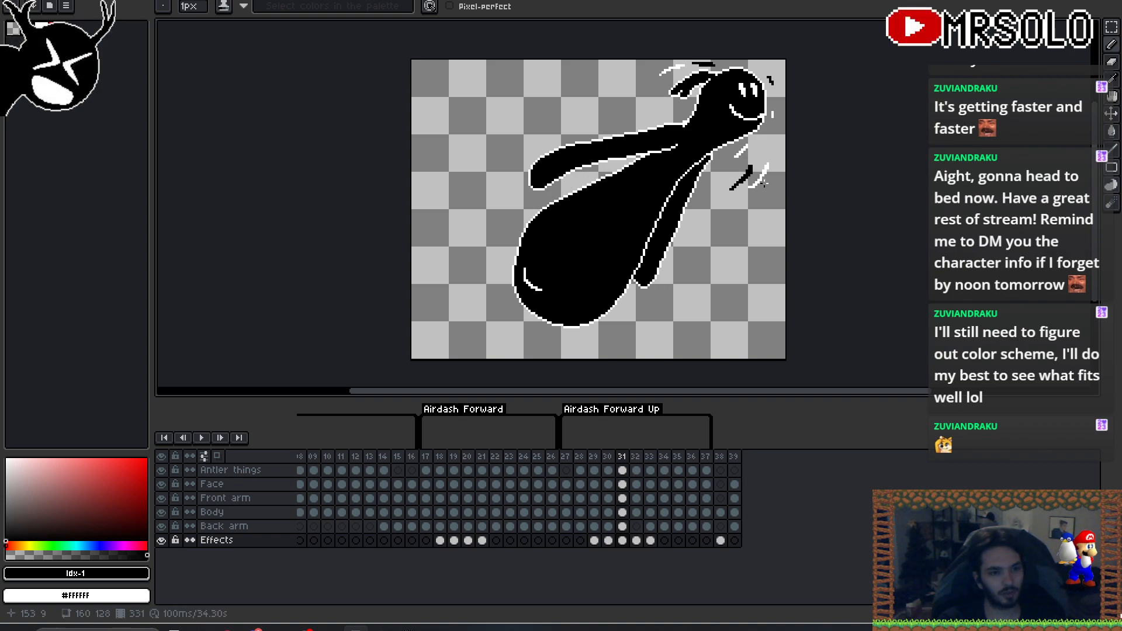
- Draw a black motion line in front of the face in frame 32, undoing the first attempt and placing it closer to the head
key("Right")
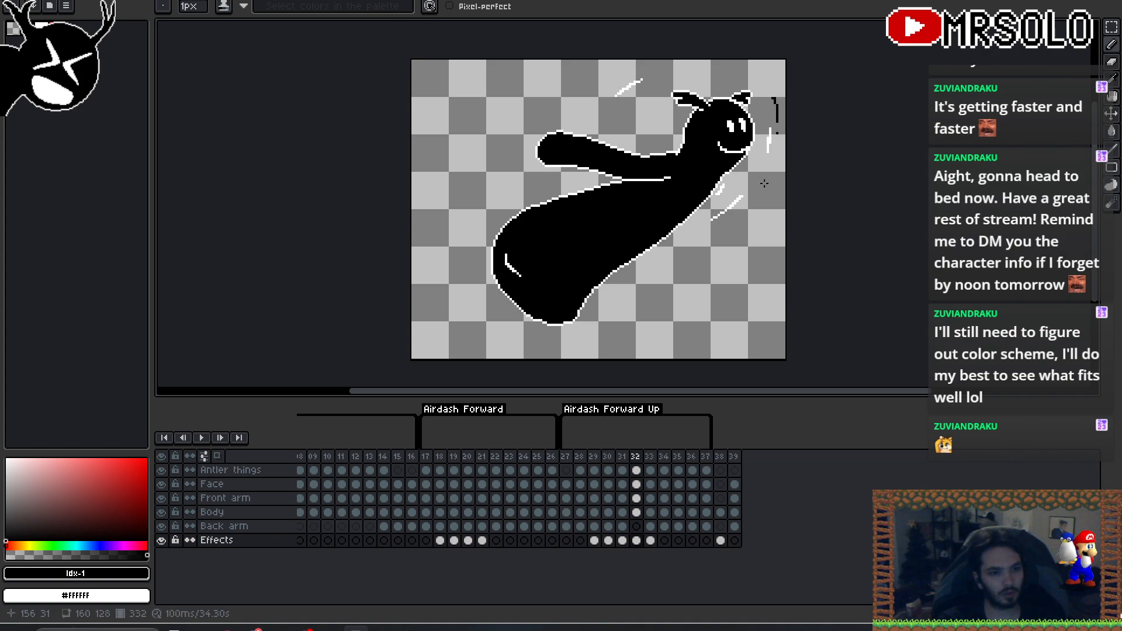
key("ctrl+z")
key("Left")
key("Right")
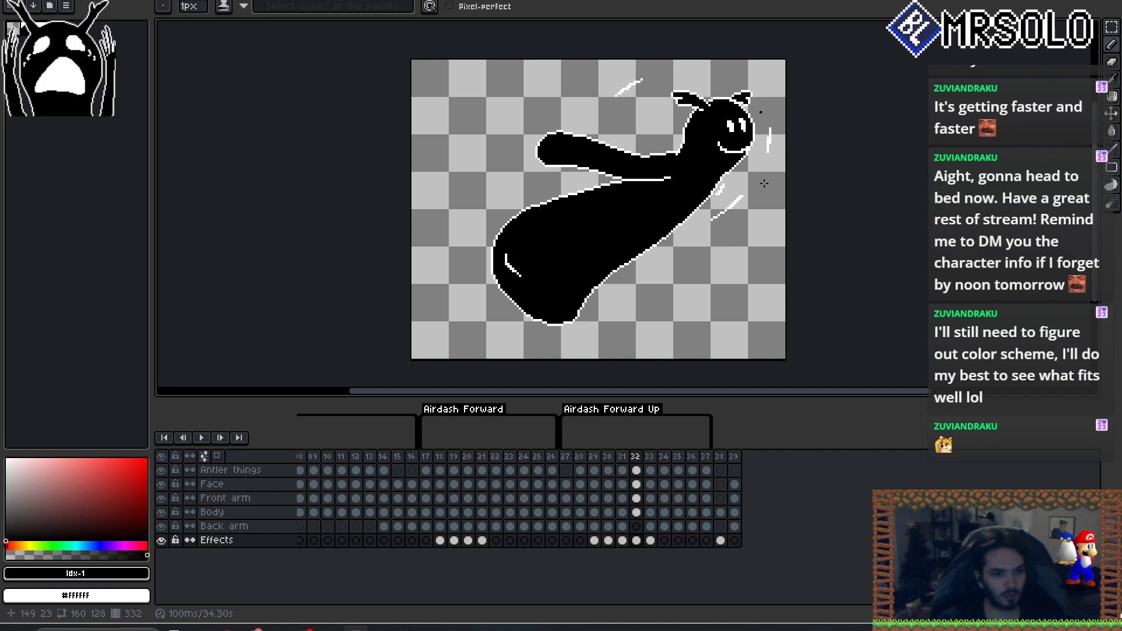
left_click_drag(761, 123, 761, 130)
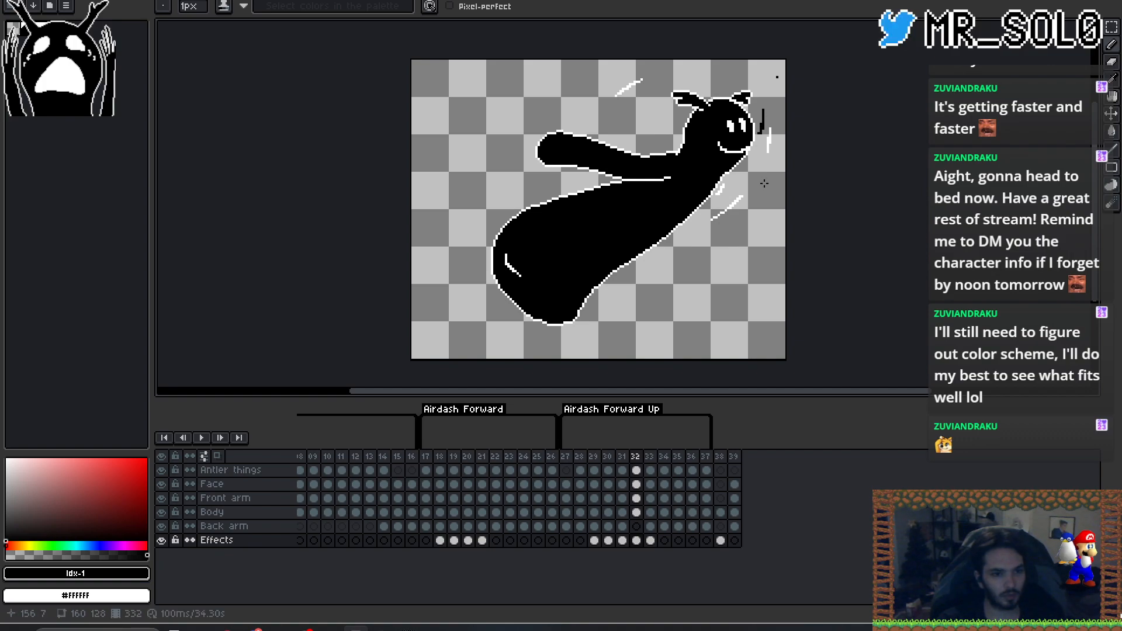
- Draw a black motion line above the antlers in frame 32, beside the white one, checking it against frame 31
key("Left")
key("Right")
key("Left")
key("Right")
key("Left")
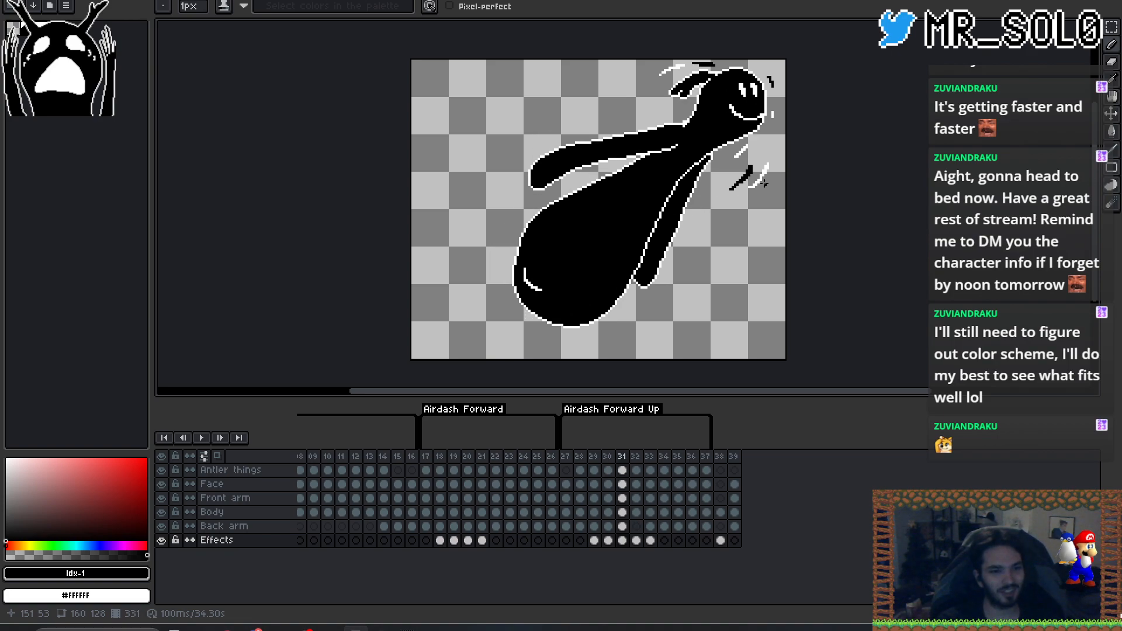
key("Right")
key("Left")
key("Right")
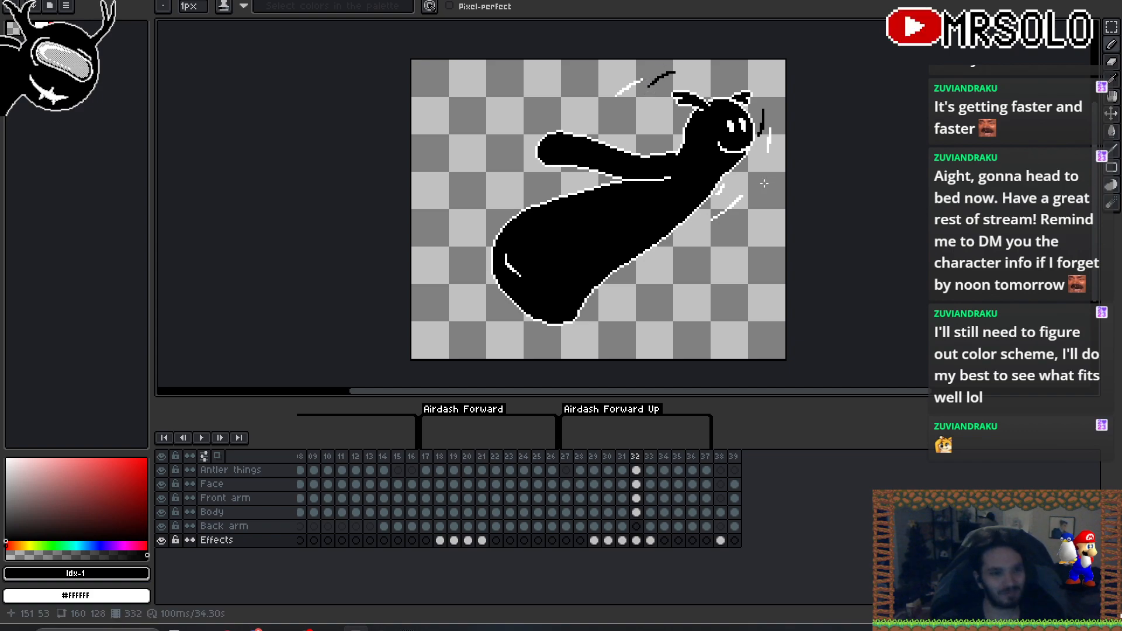
- Draw a black motion line below the neck in frame 32, between the body and the white line
key("Left")
key("Right")
key("Left")
key("Right")
key("Left")
key("Right")
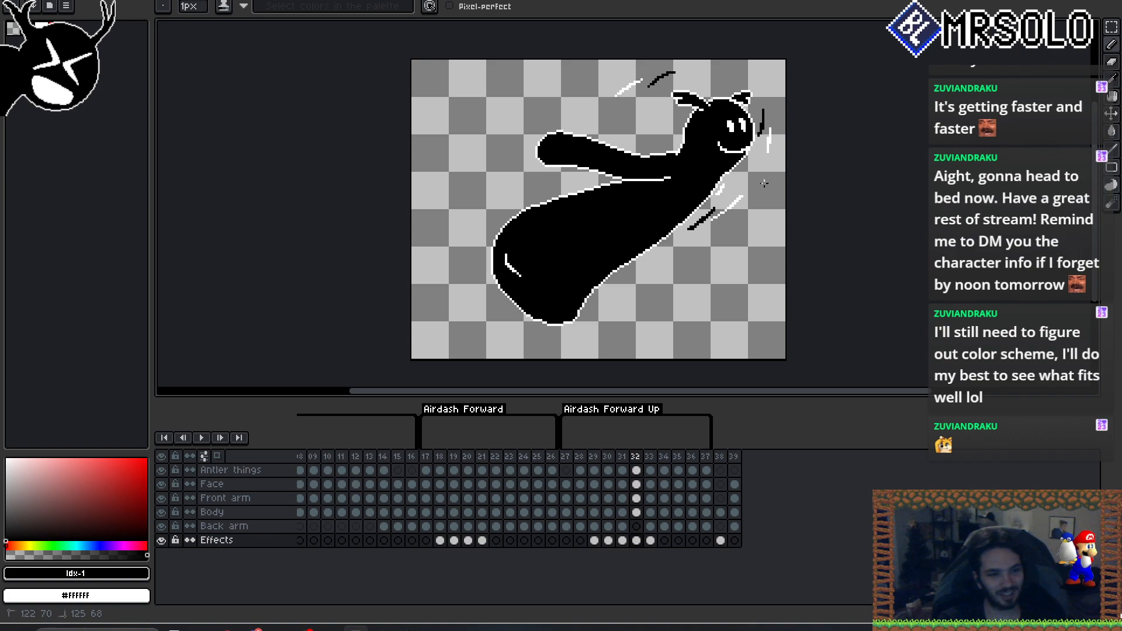
- Step back and forth through frames 30 to 32 to examine how the black motion lines follow the movement
key("Left")
key("Right")
key("Left")
key("Right")
key("Left")
key("Right")
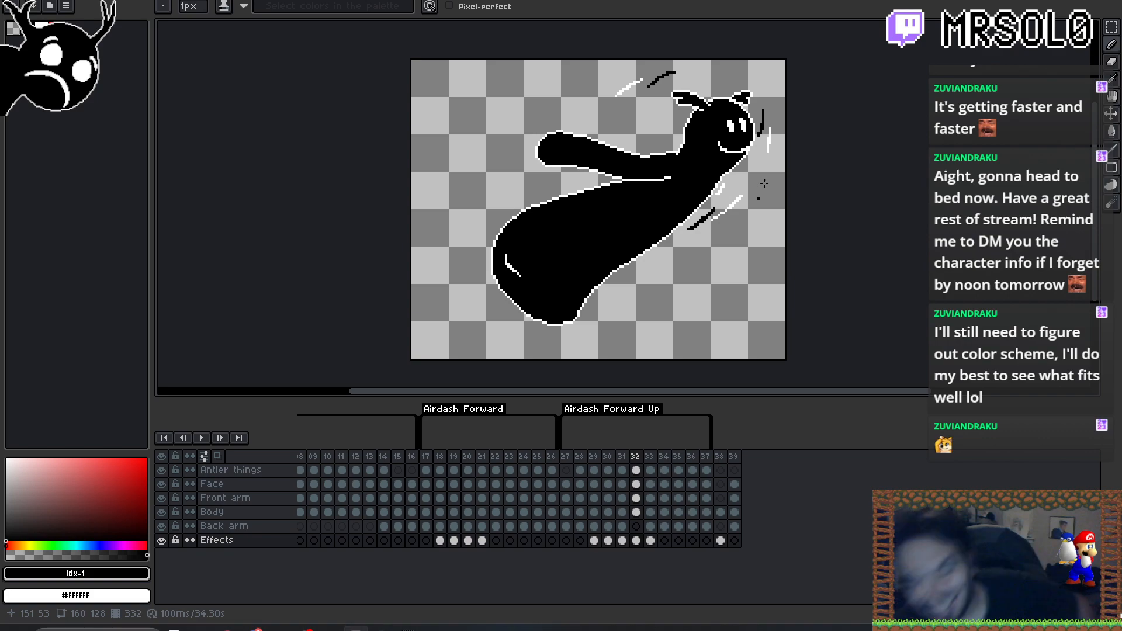
key("Left")
key("Left")
key("Left")
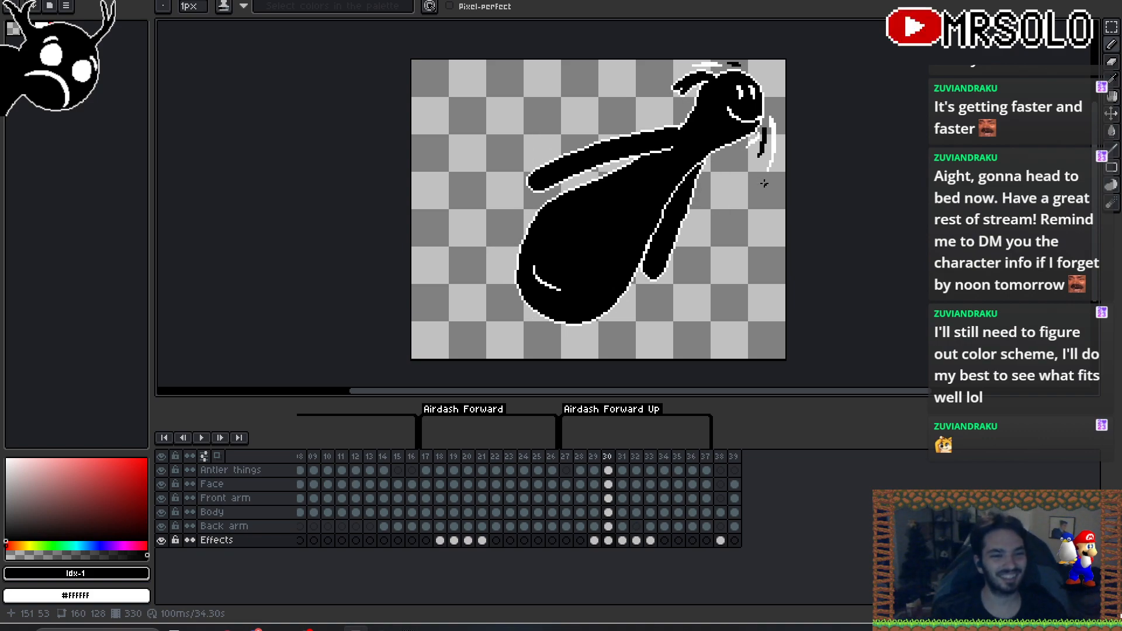
key("Right")
key("Right")
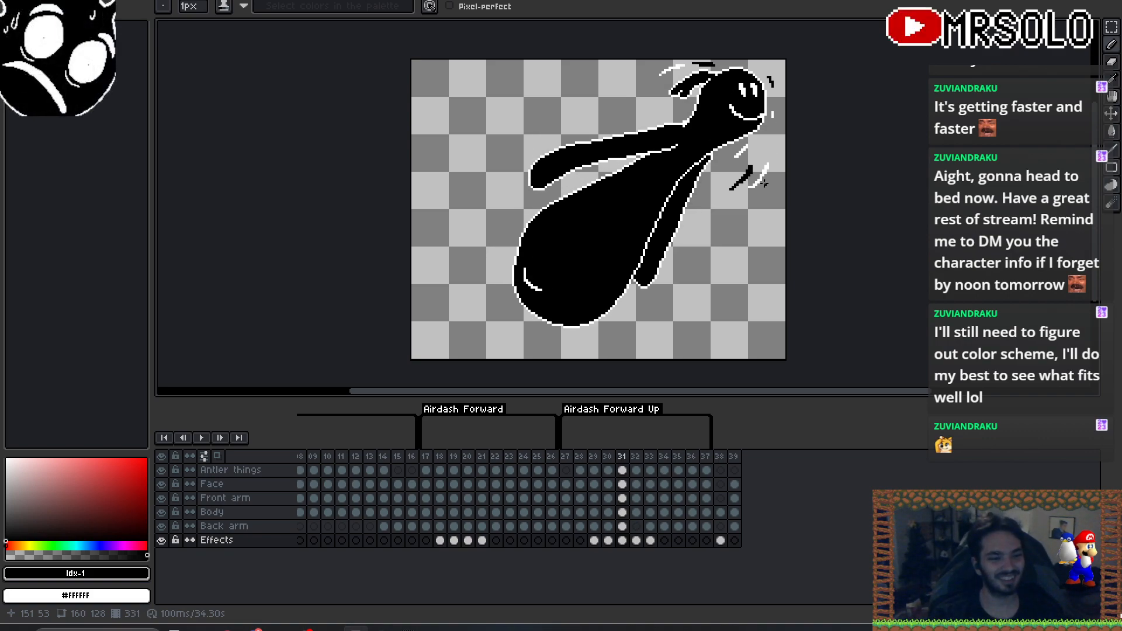
- Draw a short black motion line above the arms in frame 33, beside the white one, checking it against frame 32
key("Right")
key("Right")
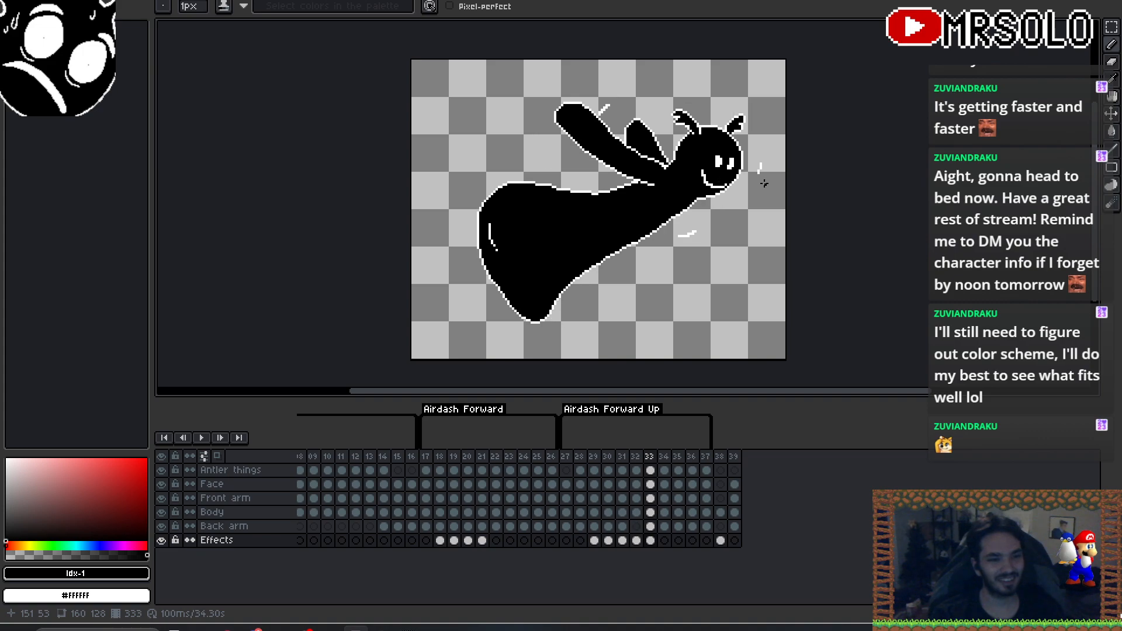
key("Left")
key("Right")
key("Left")
key("Right")
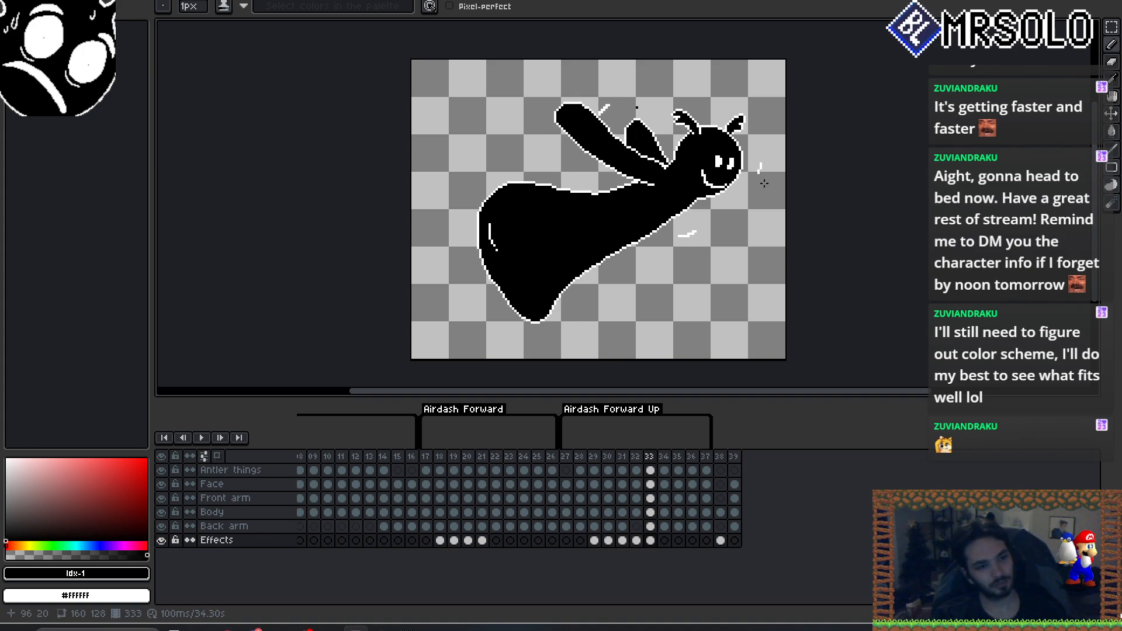
key("Left")
key("Right")
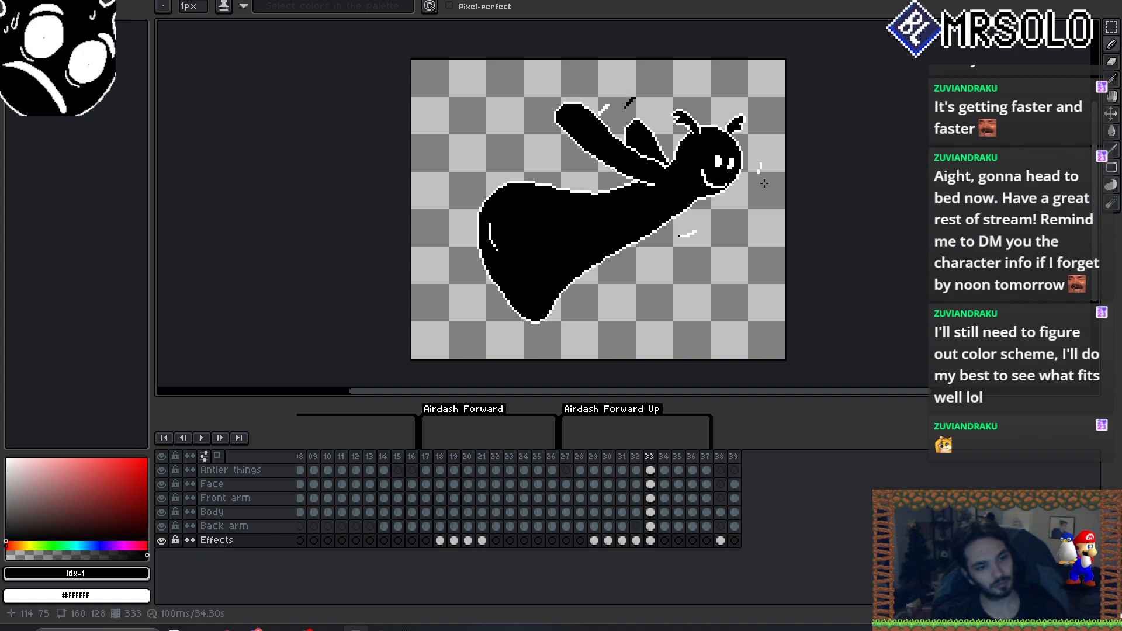
- Draw short black motion lines below the body and in front of the face in frame 33, comparing with frame 32
key("Left")
key("Right")
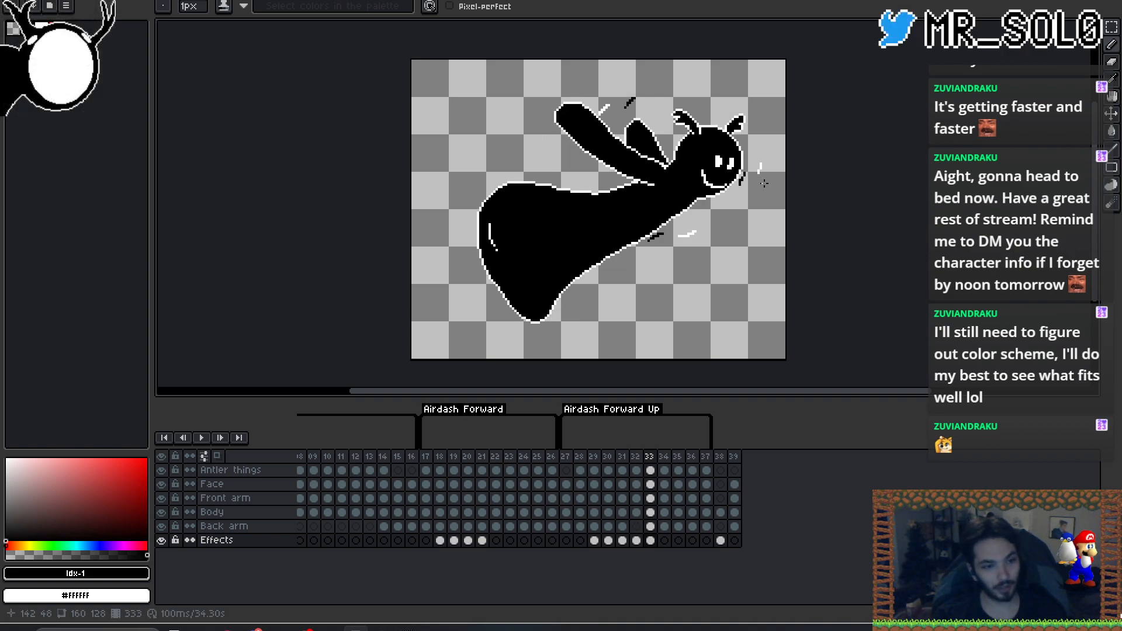
key("Left")
key("Right")
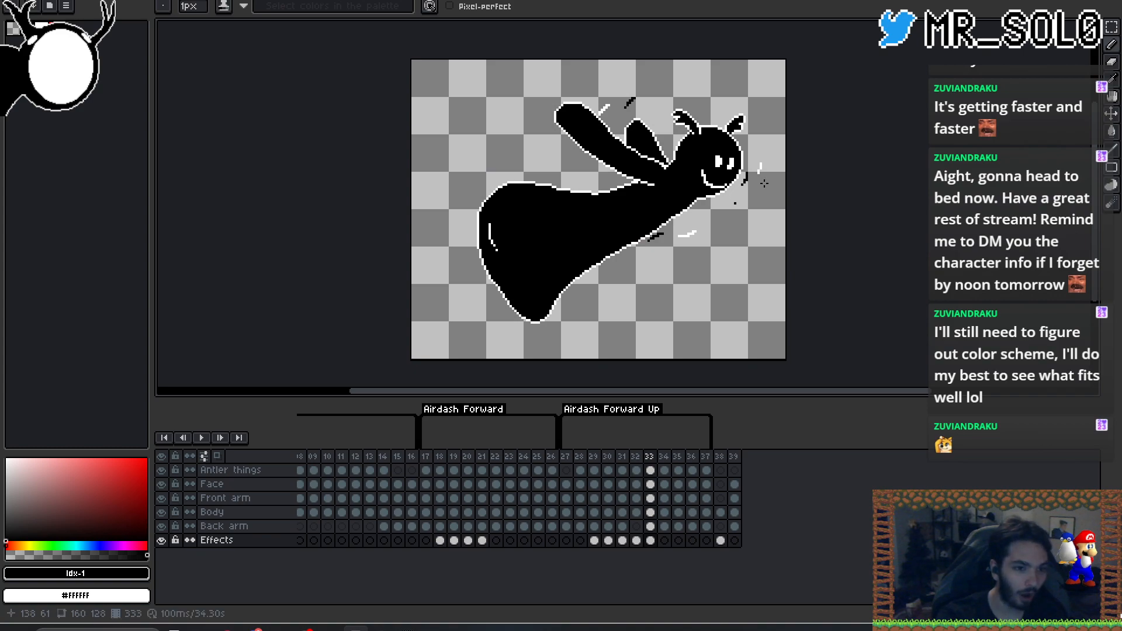
key("Left")
key("Right")
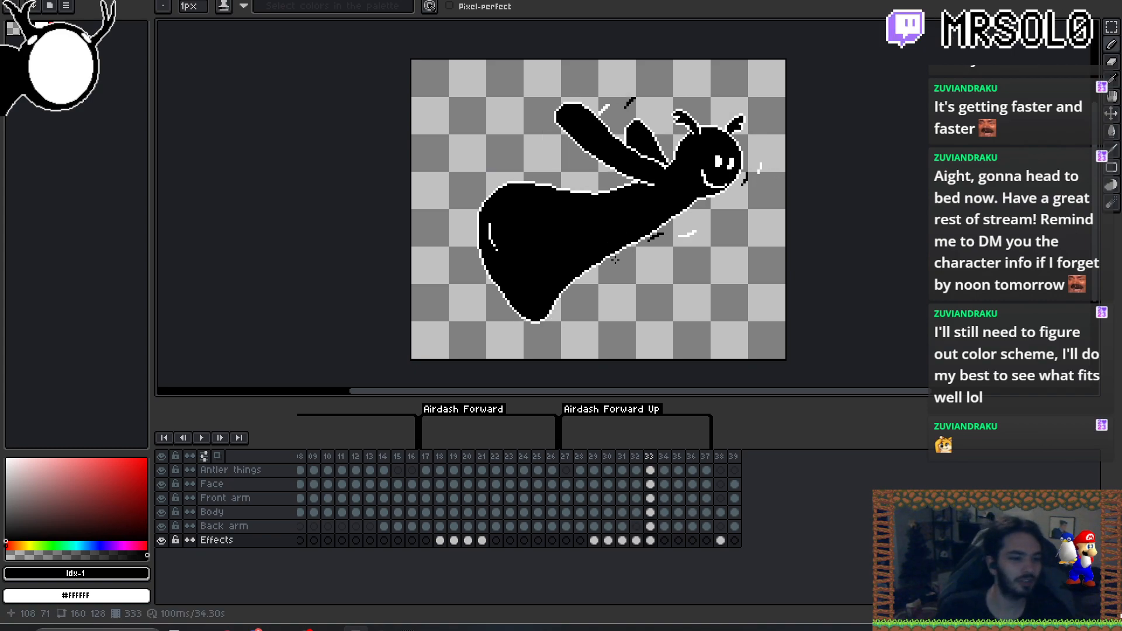
- Play the Airdash Forward Up animation from frame 27 to review the motion lines, and stop the playback
left_click(566, 467)
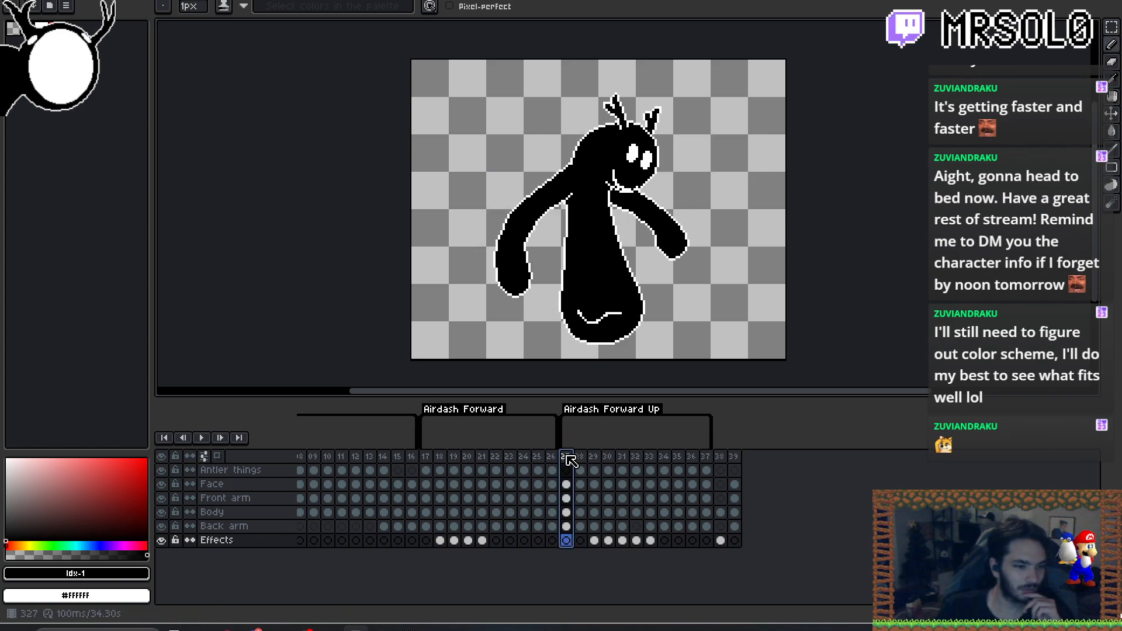
left_click(202, 438)
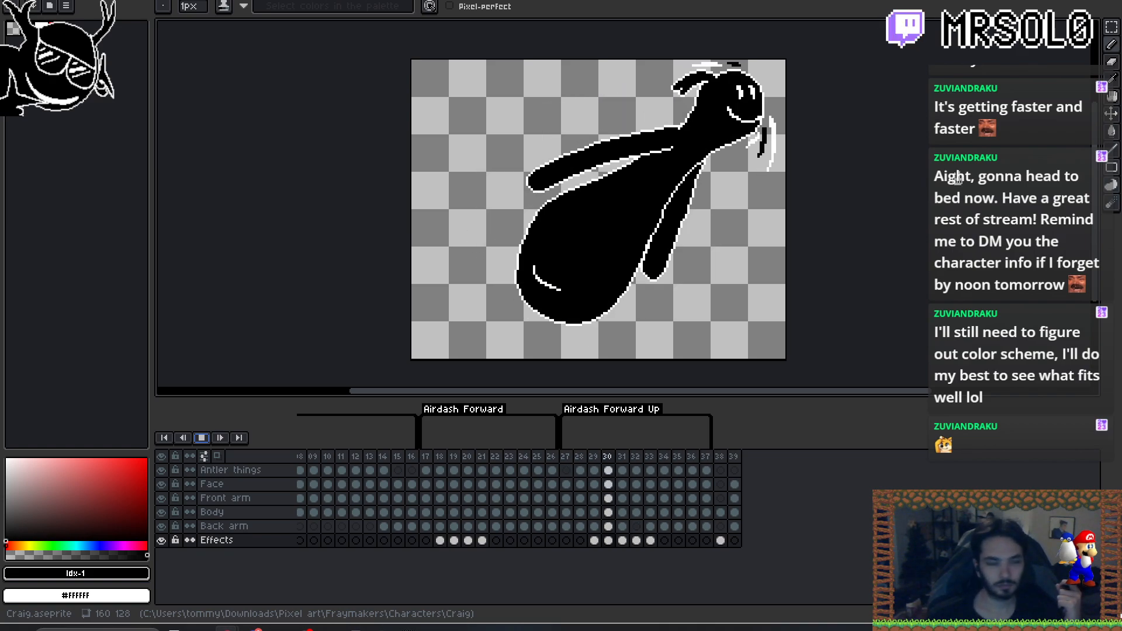
left_click_drag(691, 257, 702, 253)
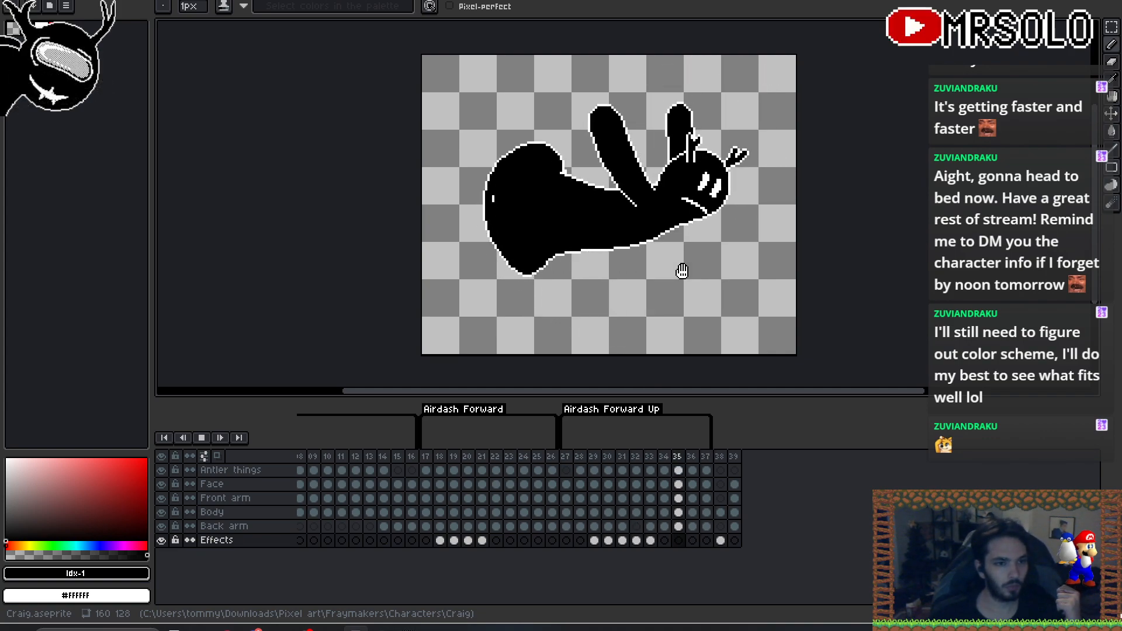
left_click(202, 439)
- On the Antler things layer, draw white lines on the back of the head and neck in frames 31 and 32
left_click(607, 470)
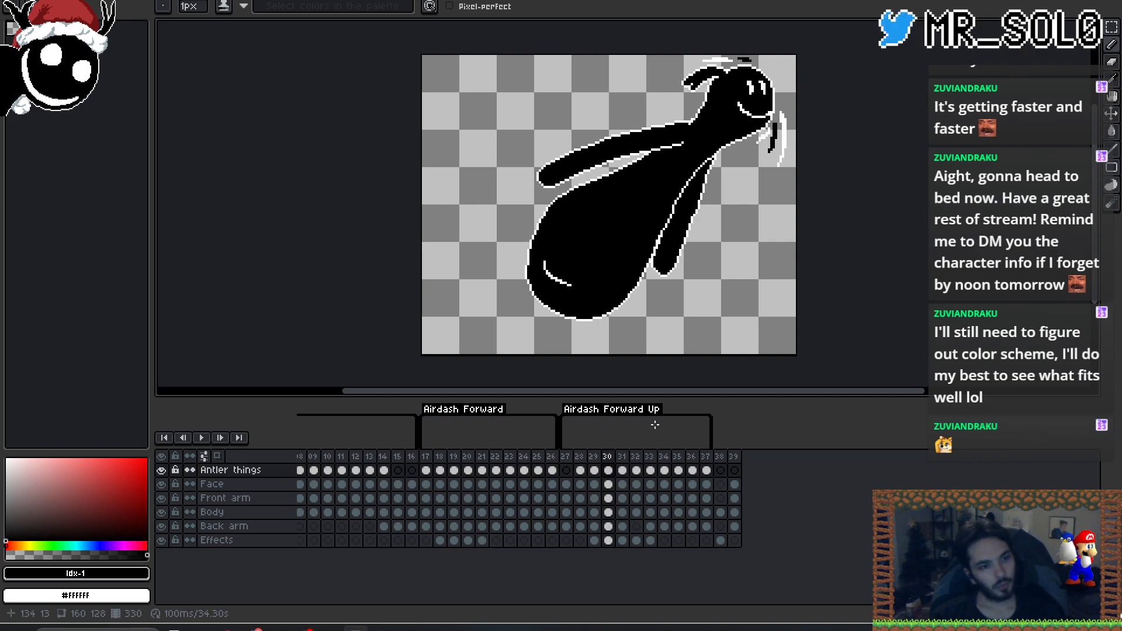
key("x")
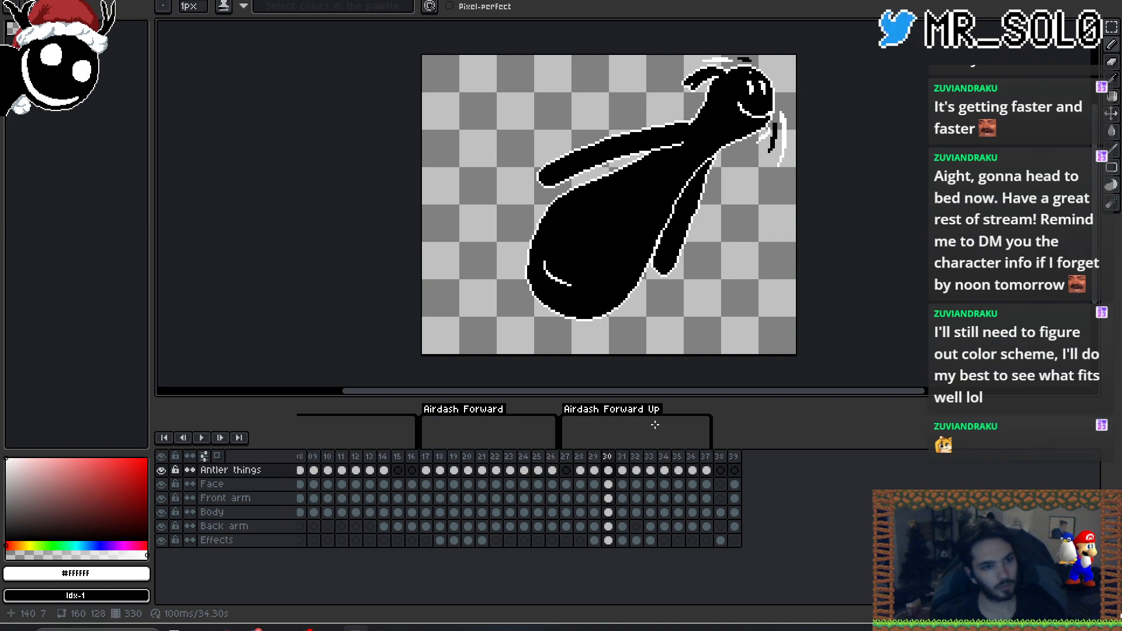
key("Right")
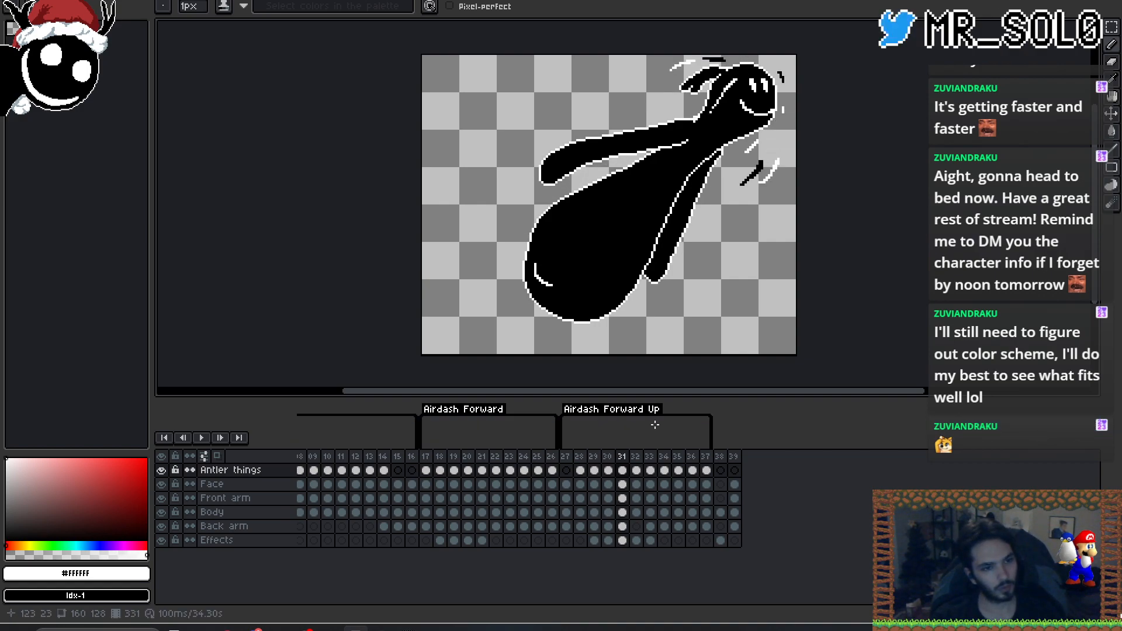
key("Right")
left_click_drag(704, 134, 697, 150)
key("Left")
key("Right")
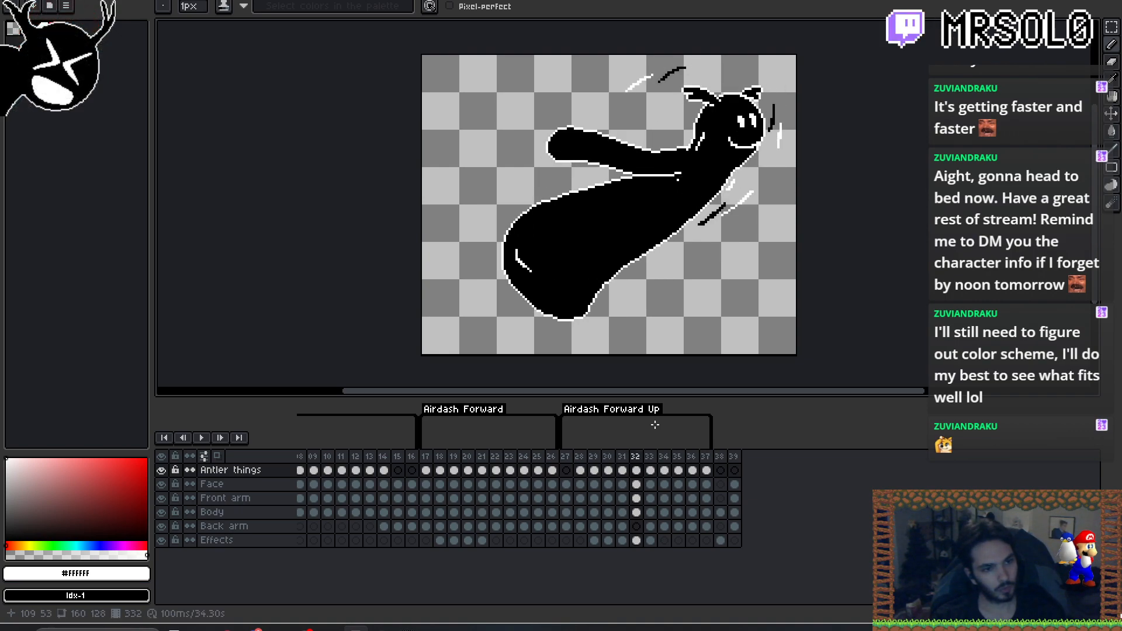
- Draw short white lines at the base of the neck in frames 33 and 34, and play the animation to check them
key("Right")
left_click_drag(680, 176, 674, 185)
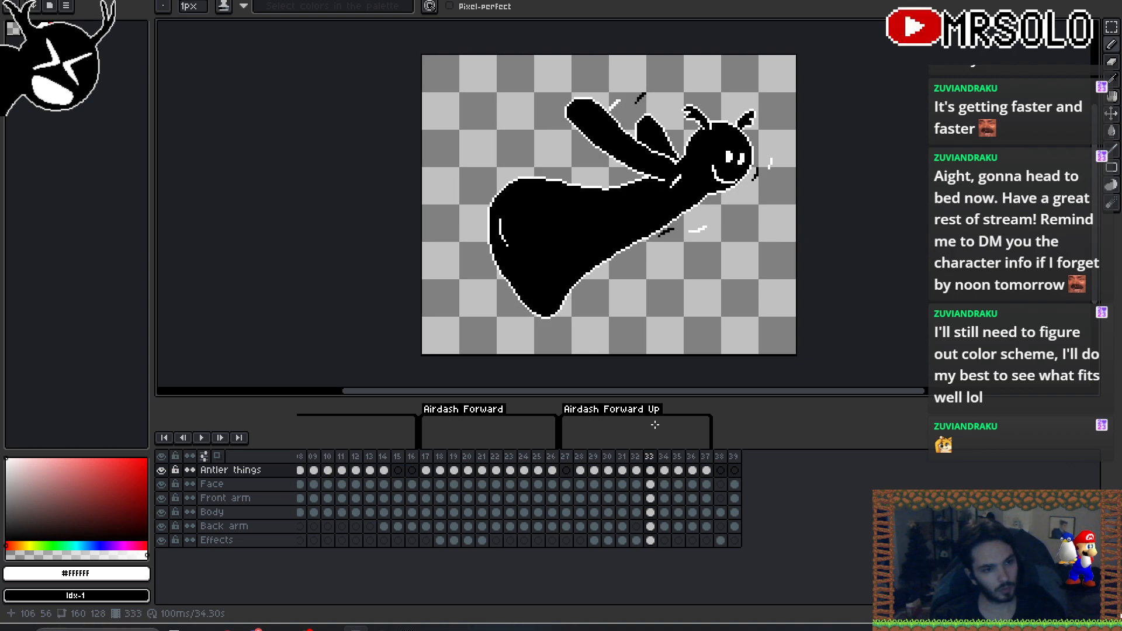
key("Right")
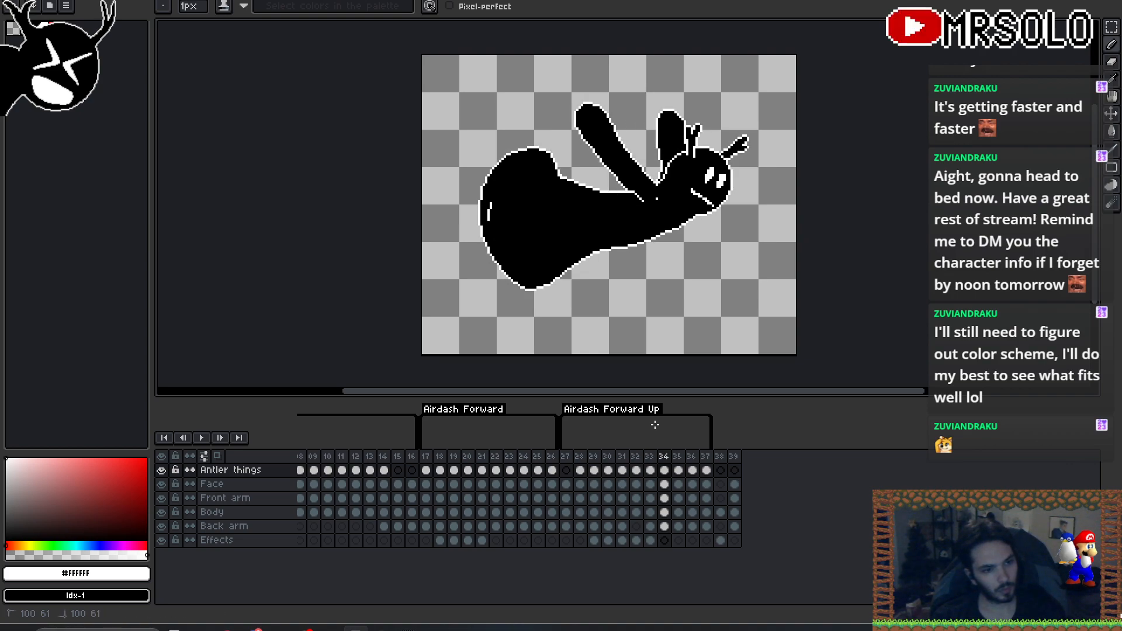
key("Left")
key("Right")
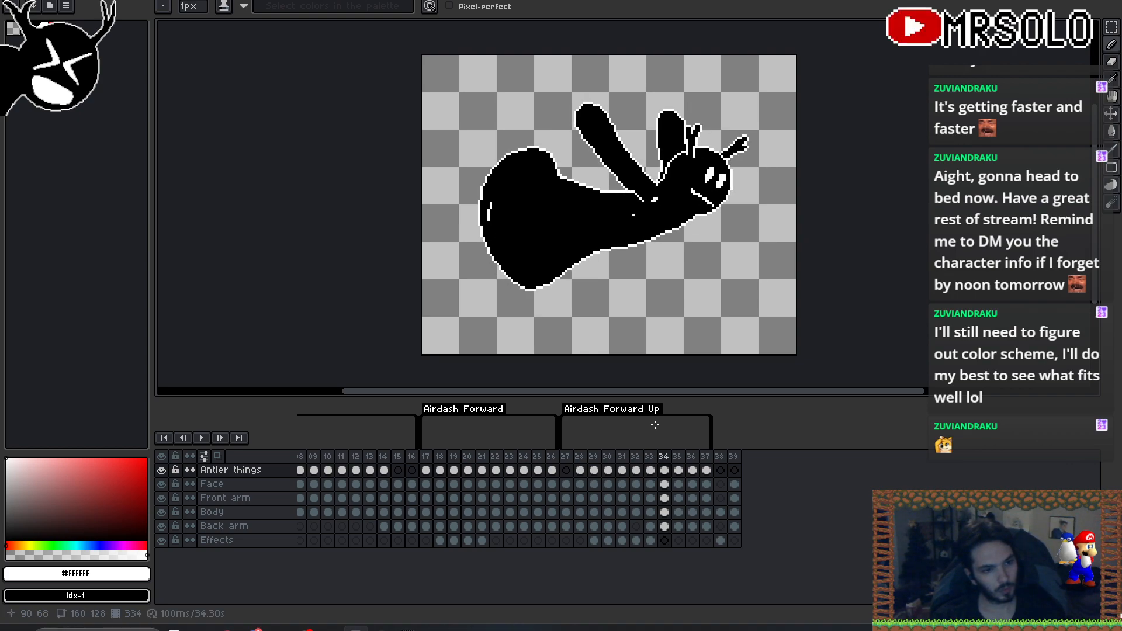
key("Left")
key("Right")
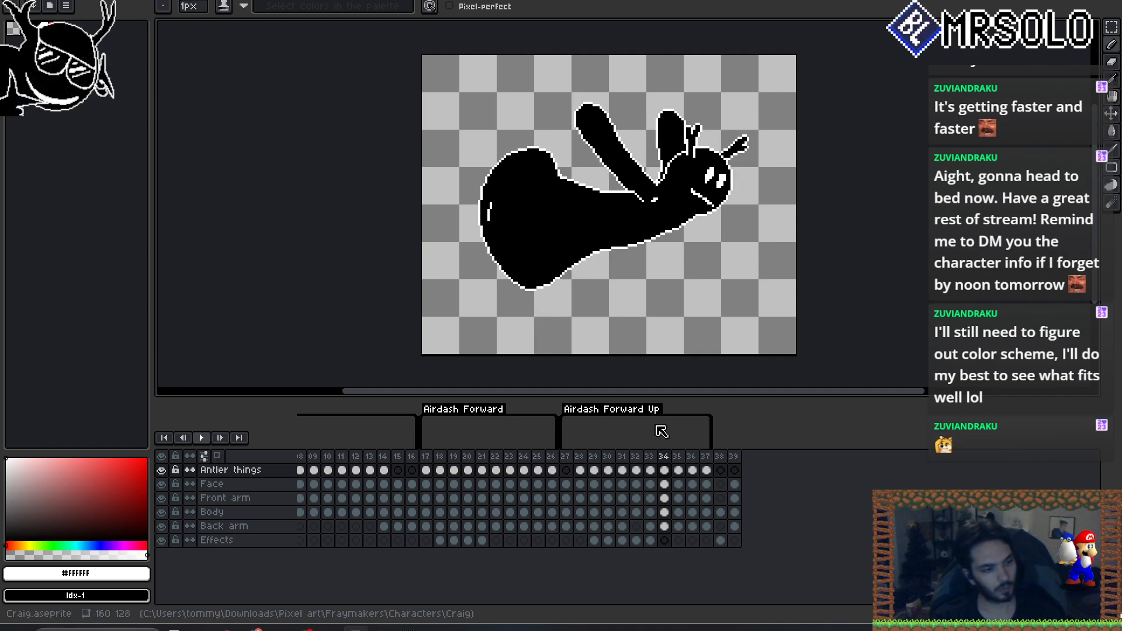
key("Return")
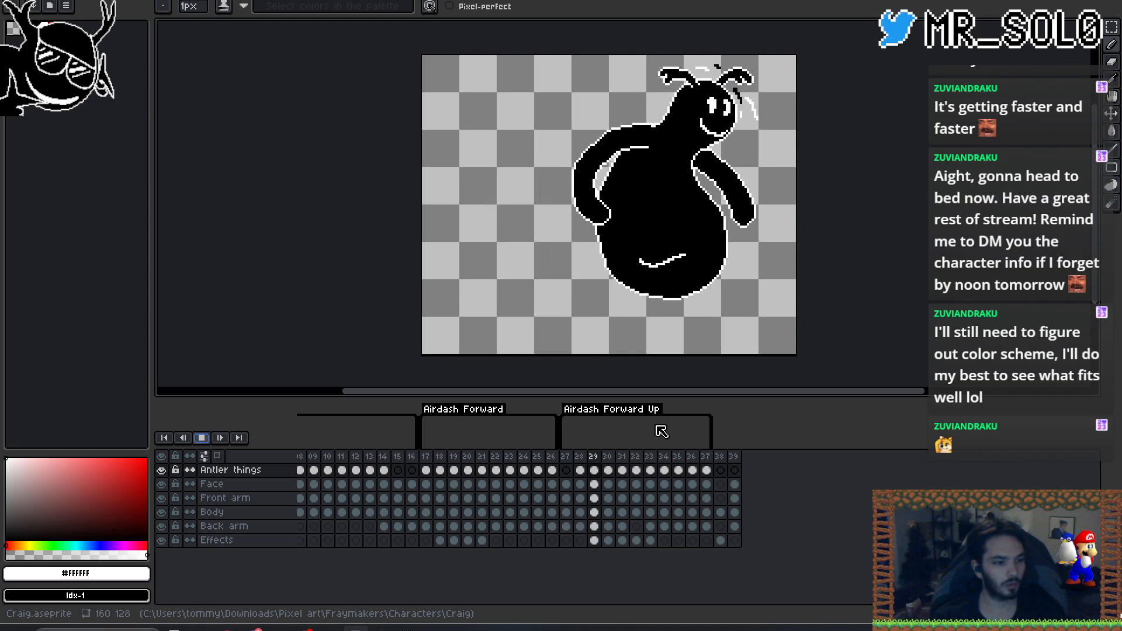
key("Return")
- Draw white lines over the face in frames 31 and 30 on the Antler things layer, comparing the two frames
key("Right")
key("Left")
key("Right")
key("Right")
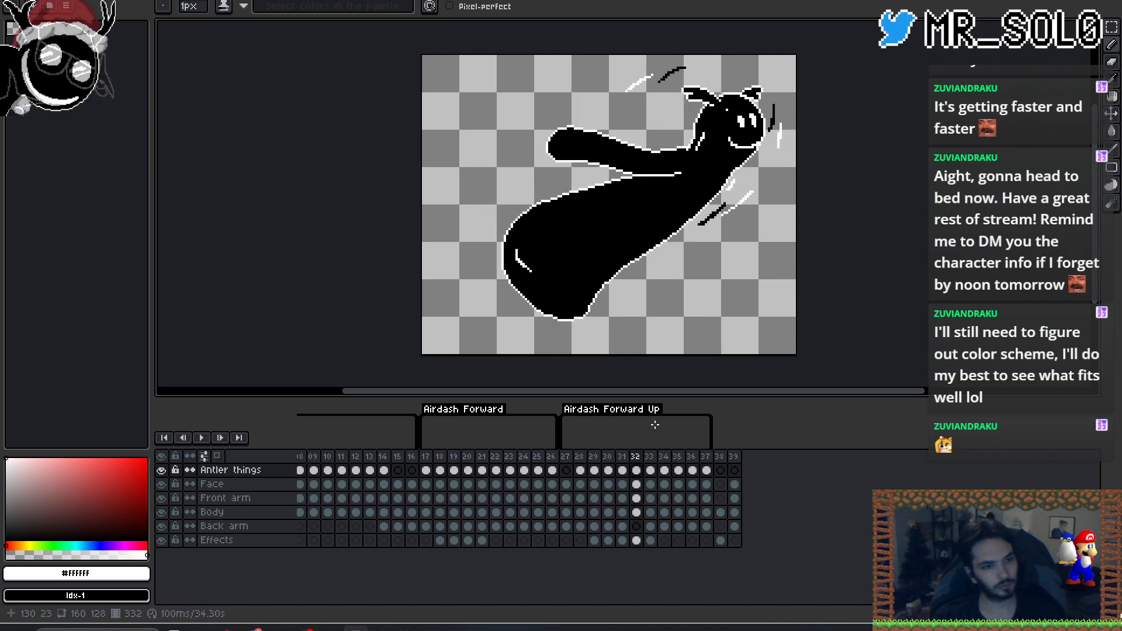
key("Left")
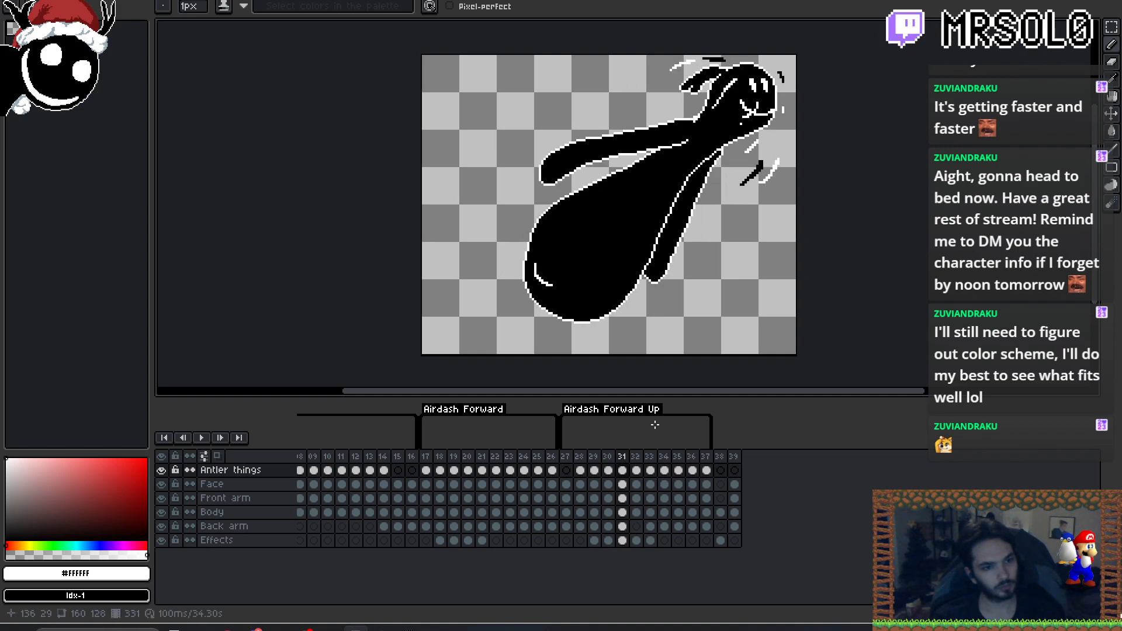
key("Left")
key("Right")
key("Left")
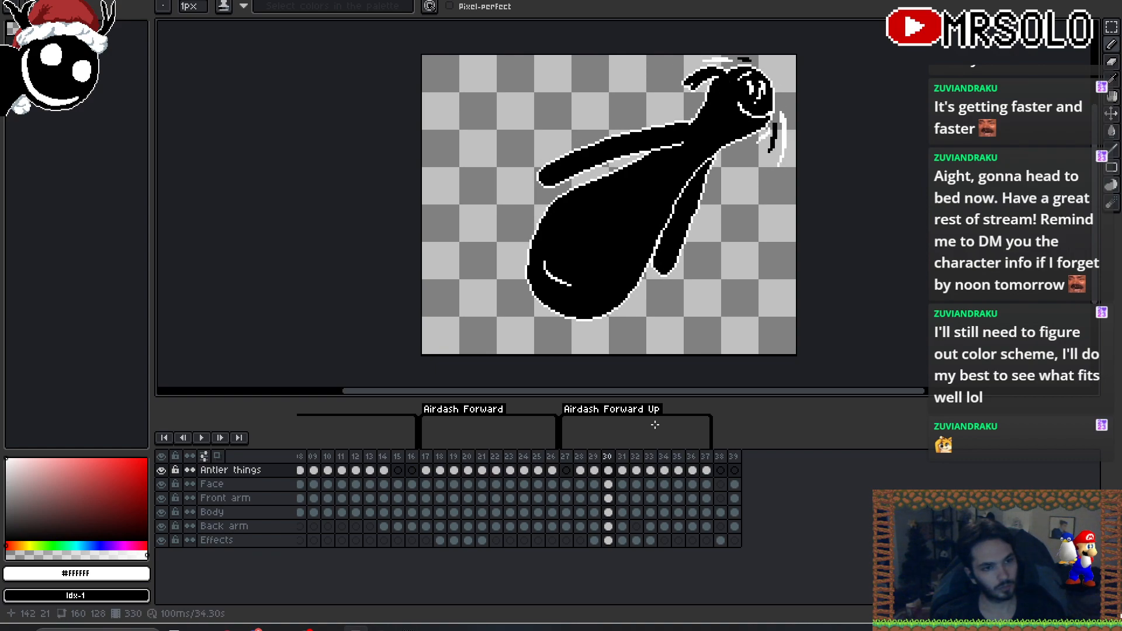
- Draw a white line on the neck below the face in frames 32 and 33, undoing and redrawing the one in frame 33
key("Right")
key("Right")
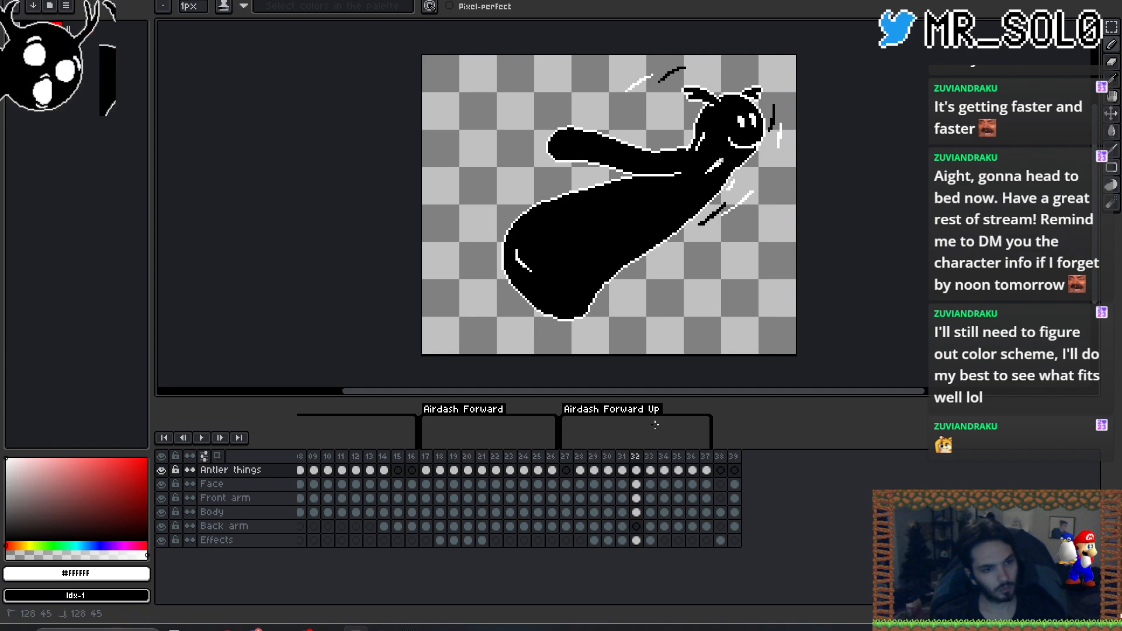
key("Right")
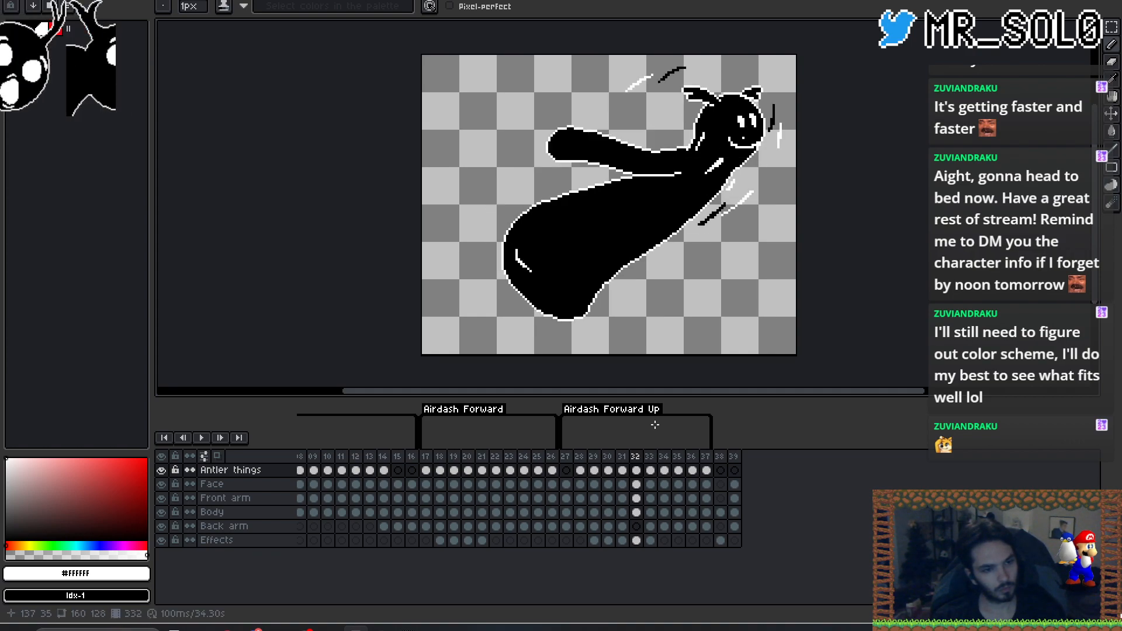
key("Left")
key("Right")
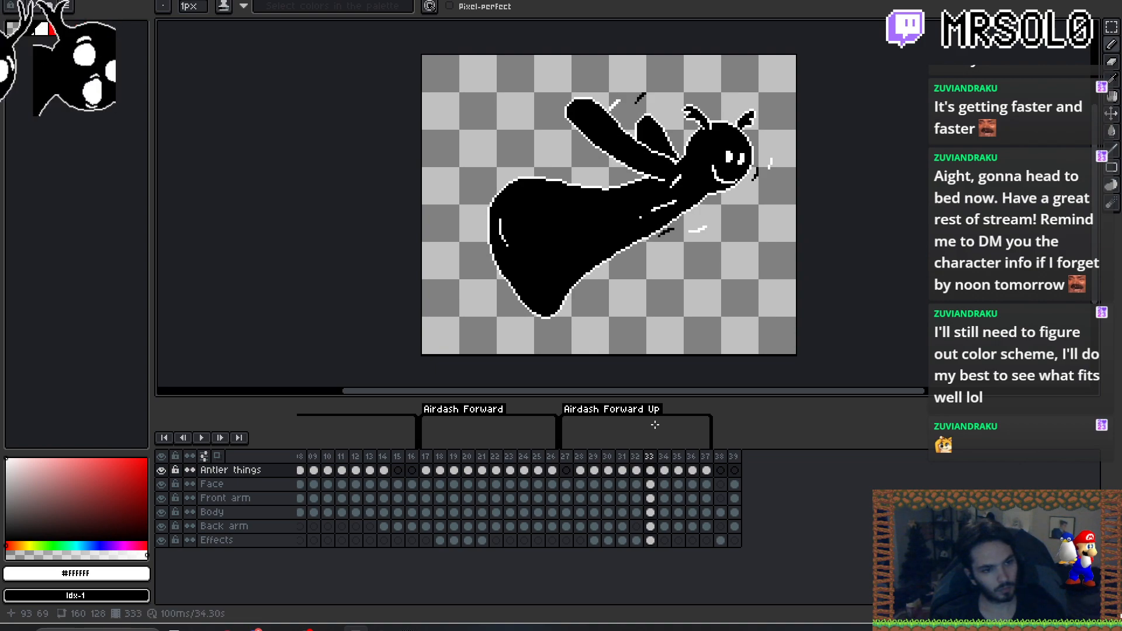
key("ctrl+z")
left_click_drag(680, 201, 658, 211)
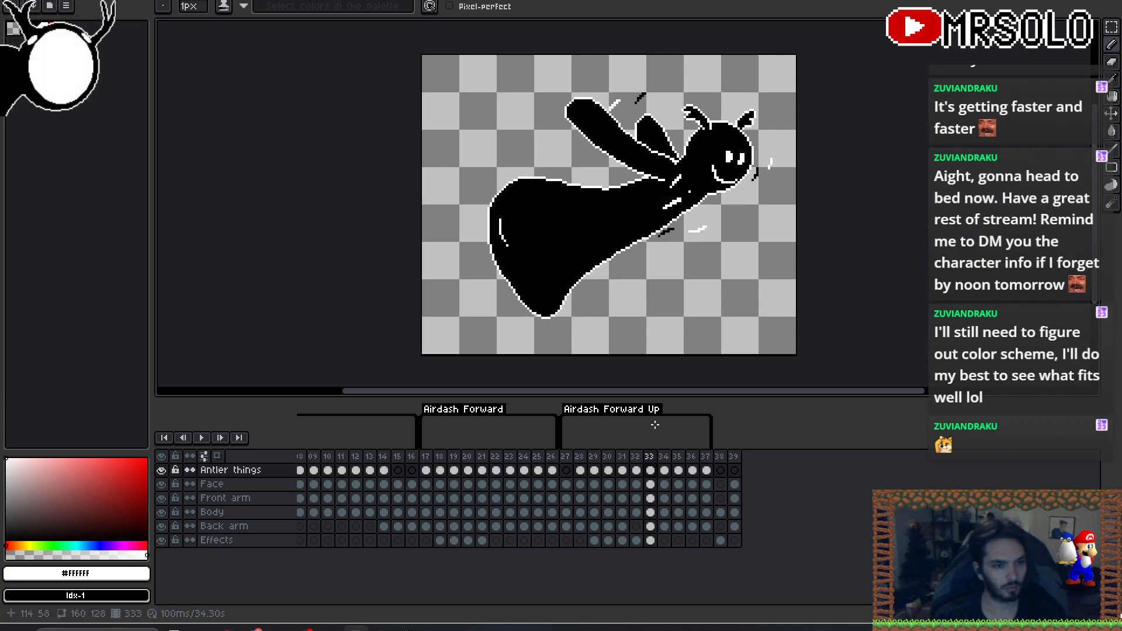
- Undo and redraw the white line on the neck in frame 33, checking it against frame 32
key("Left")
key("Right")
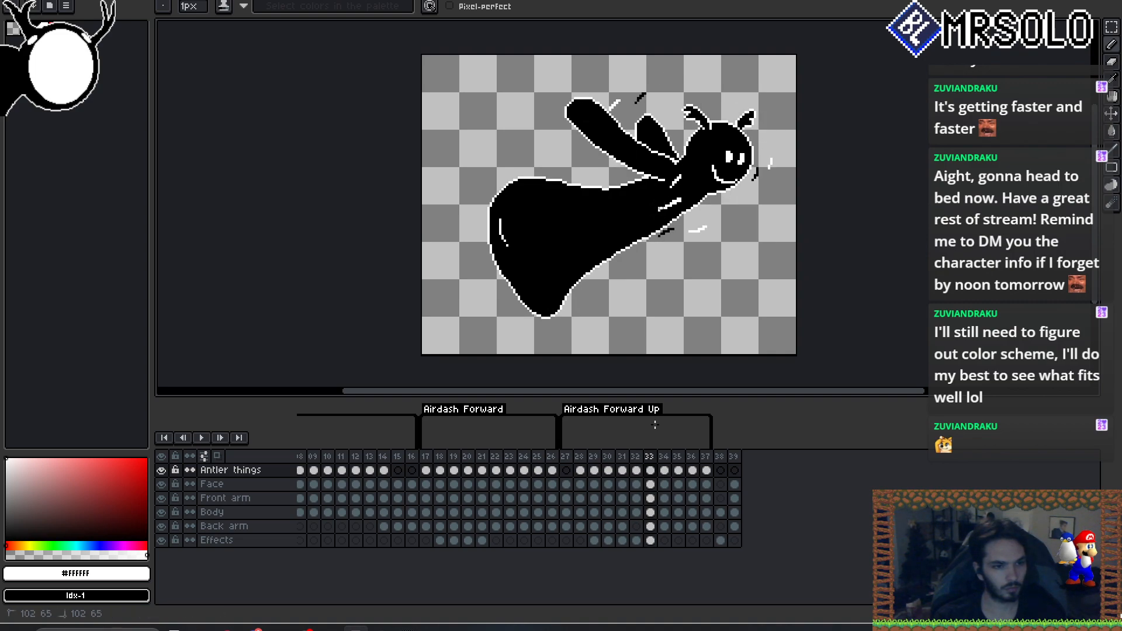
key("ctrl+z")
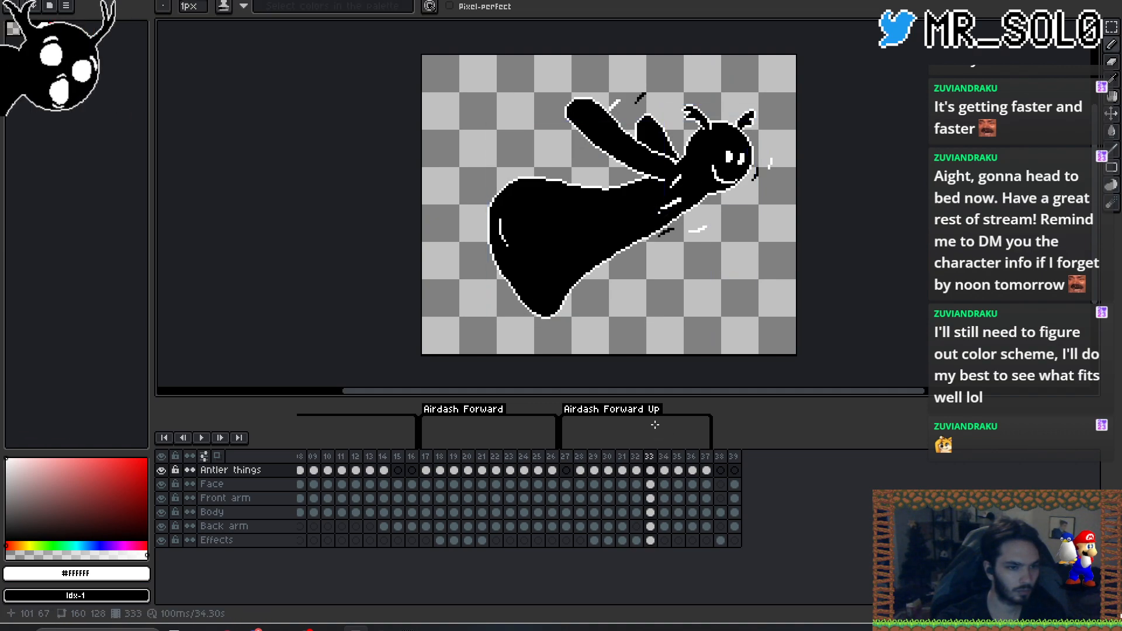
key("Left")
key("Right")
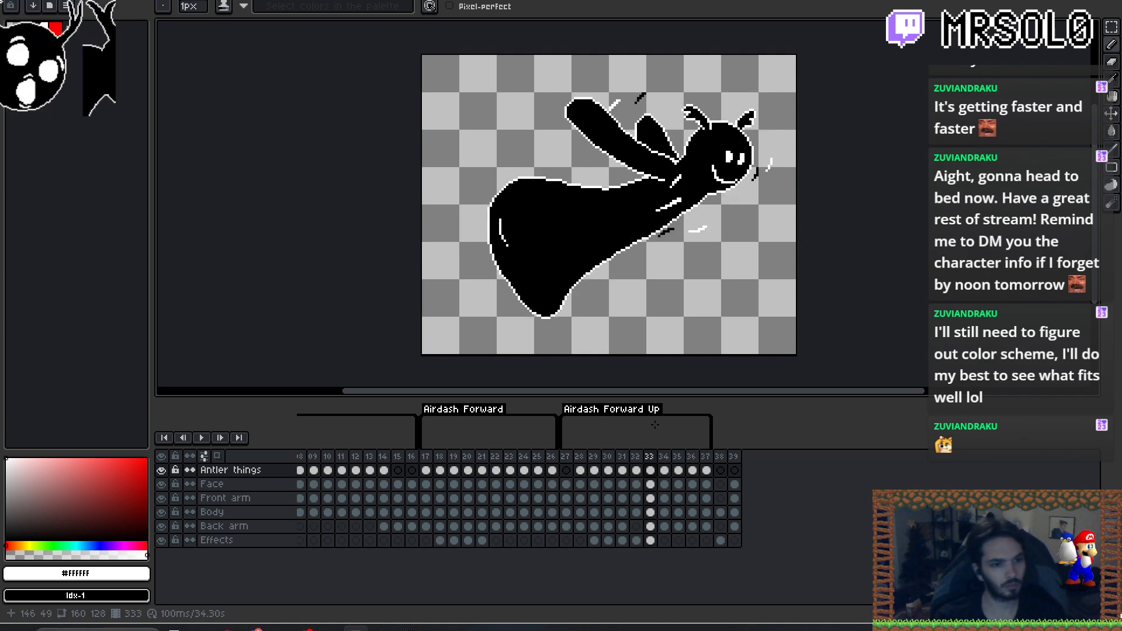
- Try short white lines on the back of the head in frames 33 and 34, flipping between neighbouring frames to compare
key("Left")
key("Left")
key("Right")
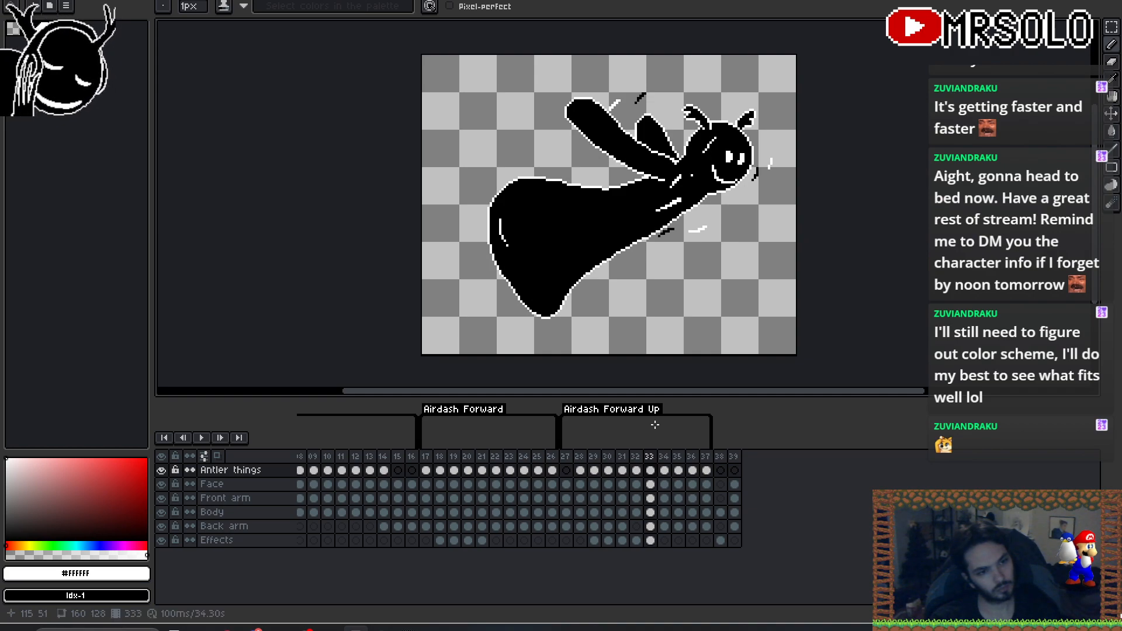
key("ctrl")
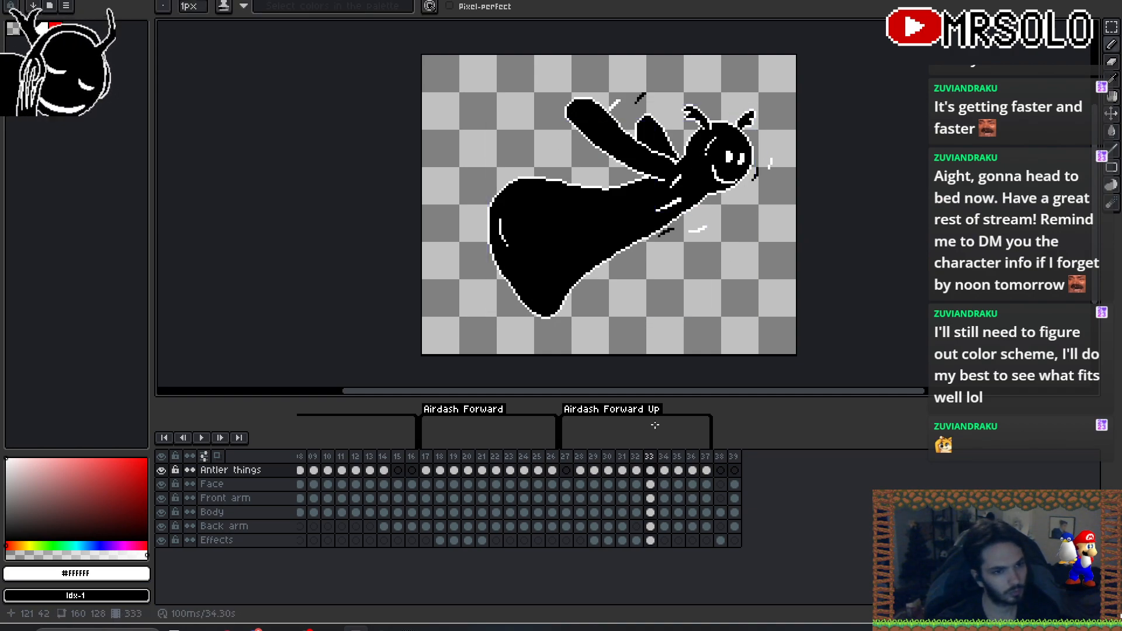
key("Left")
key("Right")
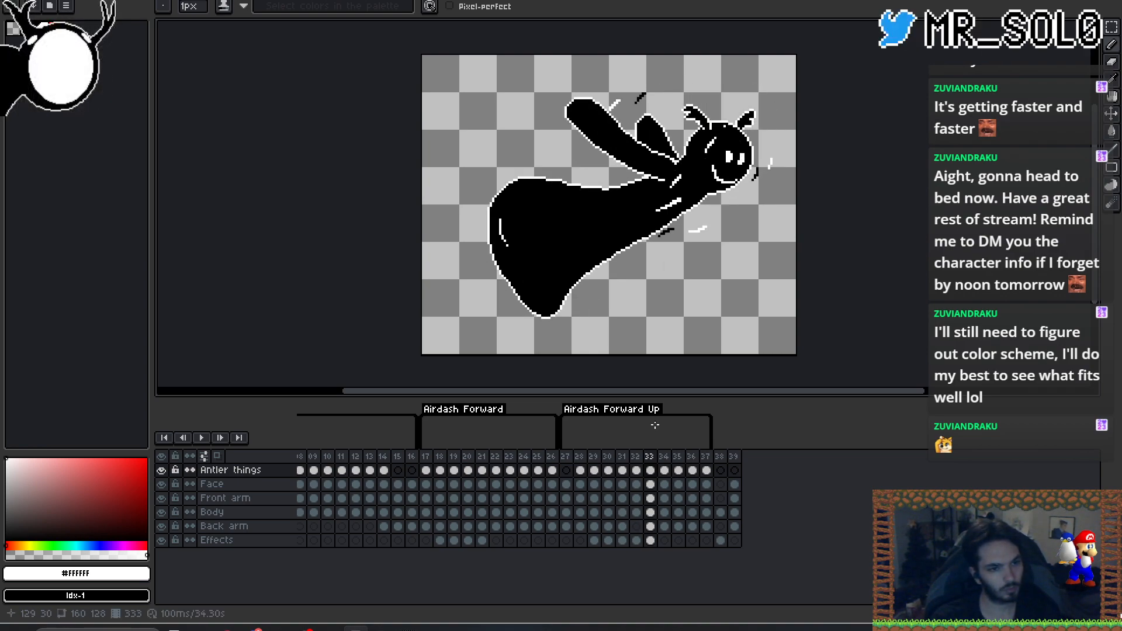
key("Right")
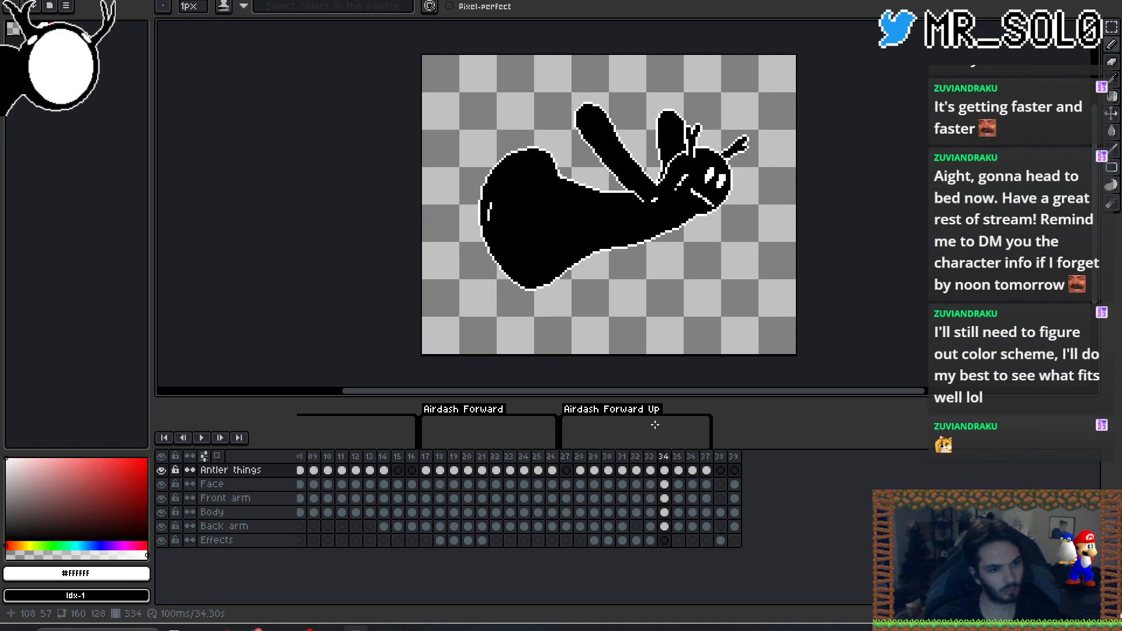
key("Left")
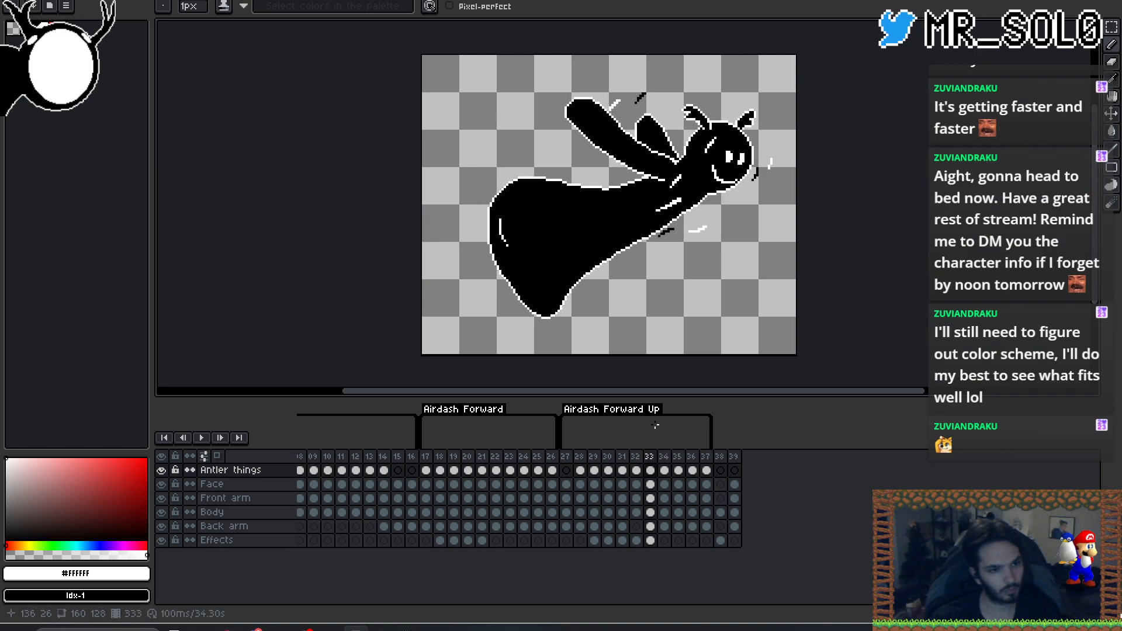
key("Right")
key("Left")
- Try a short white line on the neck in frame 34, comparing its placement with frames 32 and 33
key("Right")
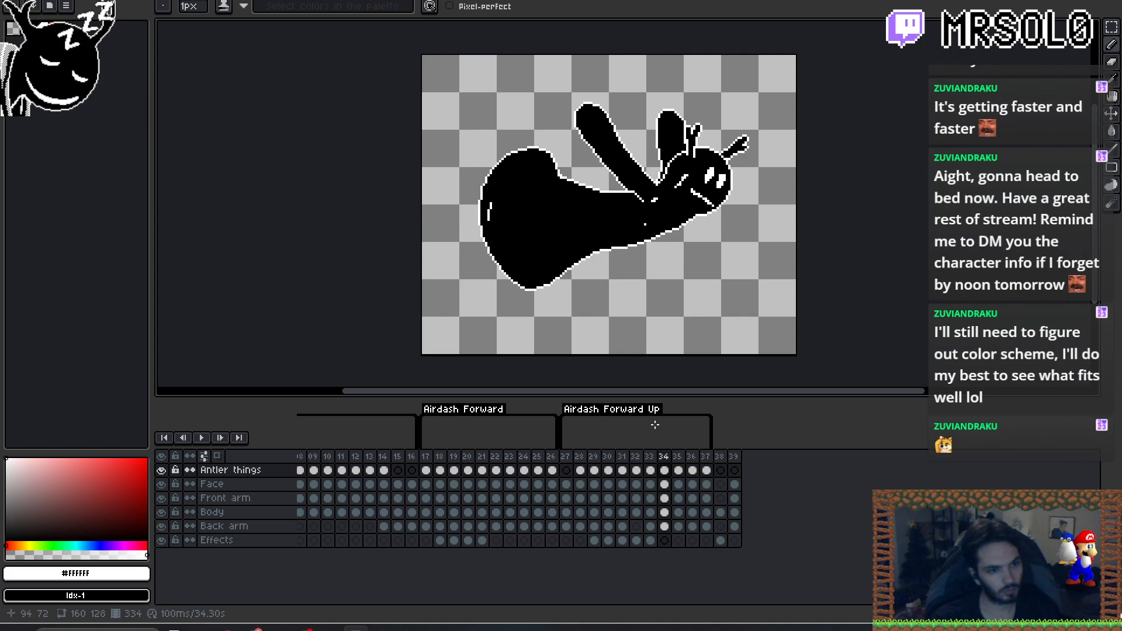
key("Left")
key("Right")
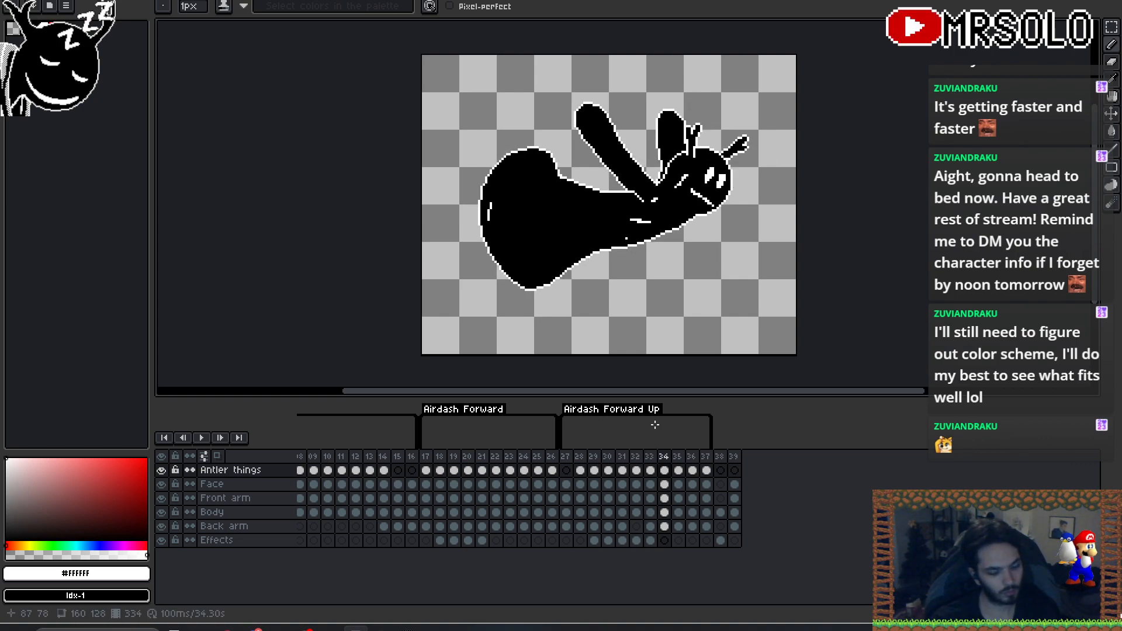
key("ctrl+z")
key("Left")
key("Right")
key("Left")
key("Left")
key("Right")
key("Right")
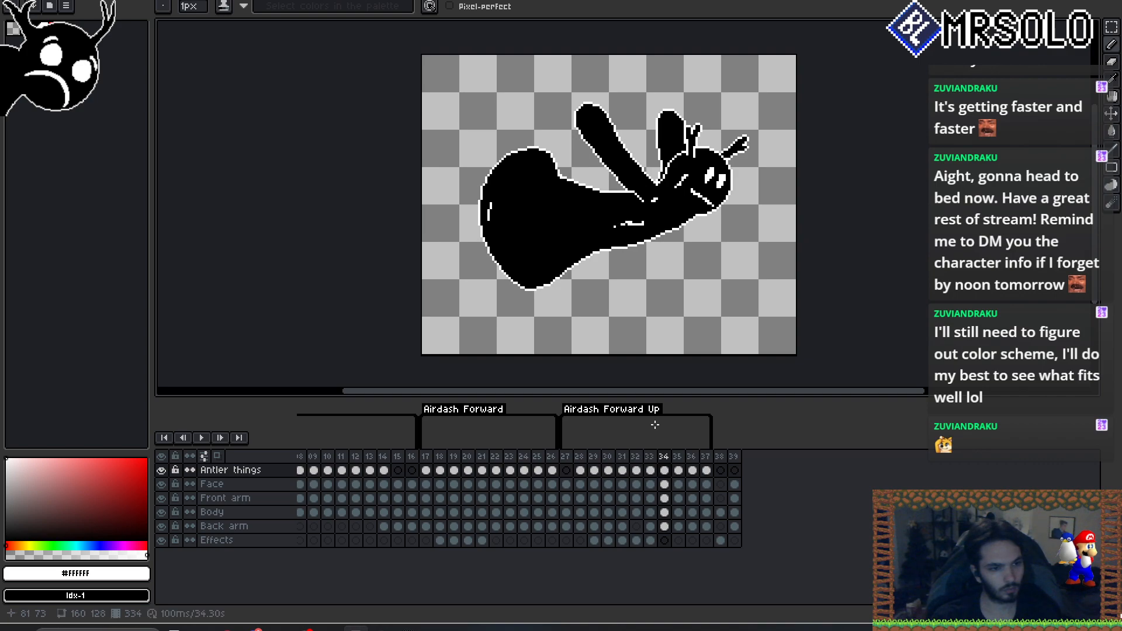
- Undo the neck line in frame 34 and try a slightly curved white line in its place
key("ctrl+z")
key("ctrl+z")
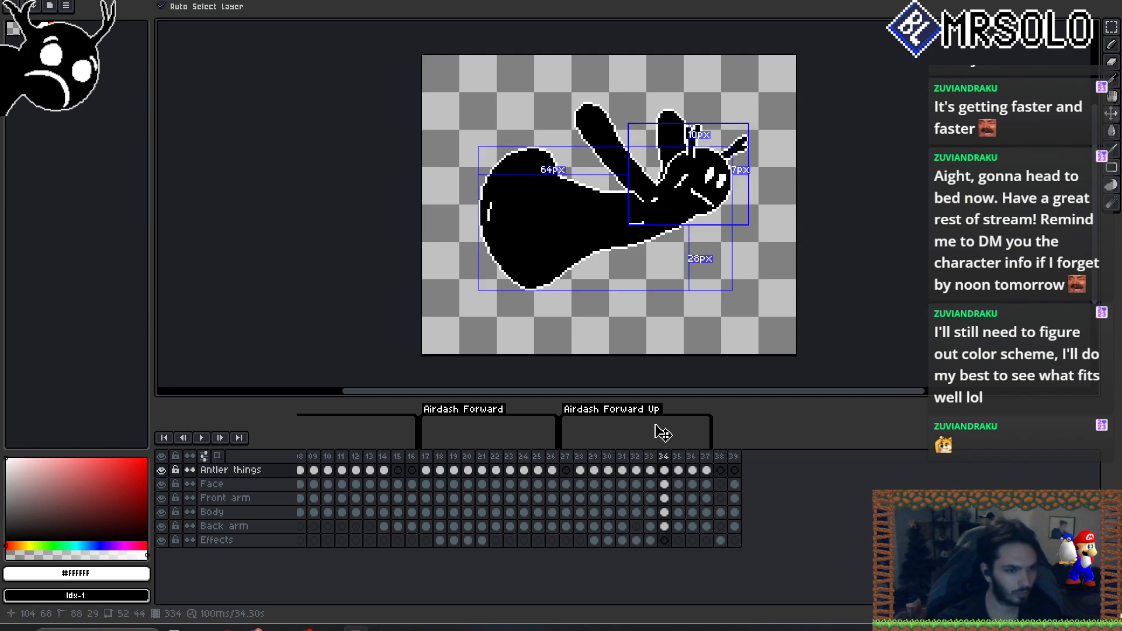
key("ctrl+y")
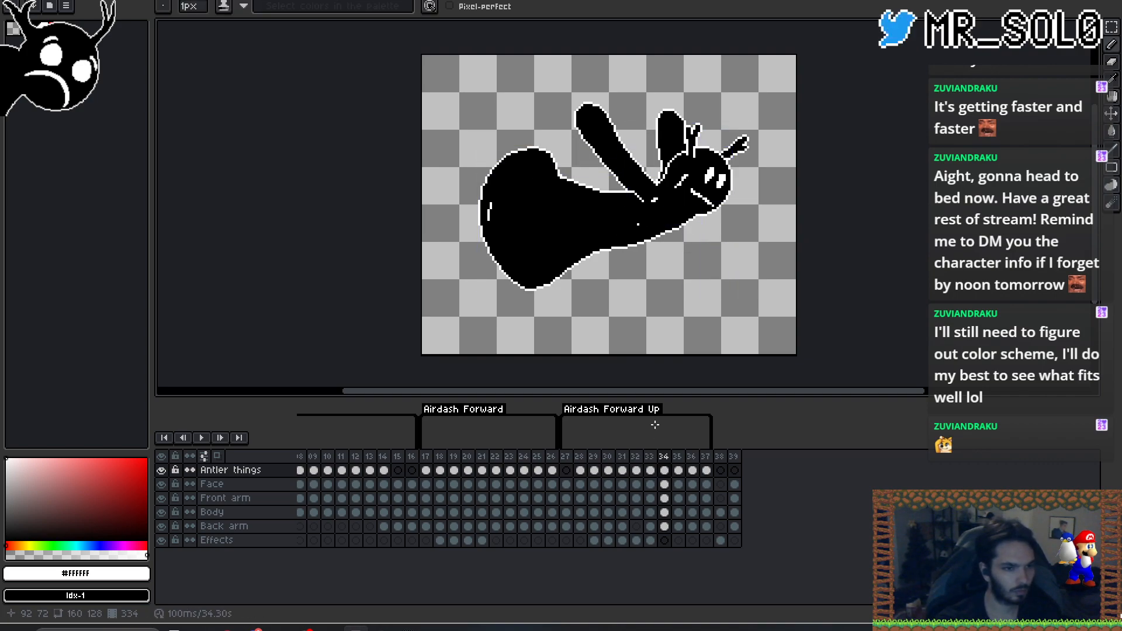
left_click_drag(627, 222, 619, 220)
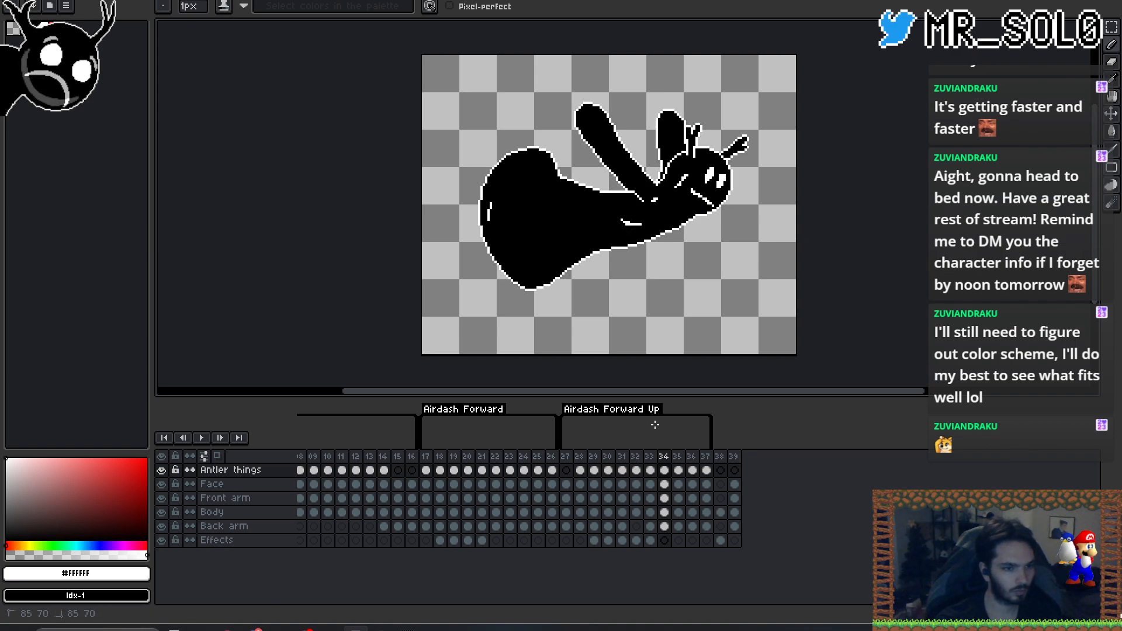
key("Left")
key("Right")
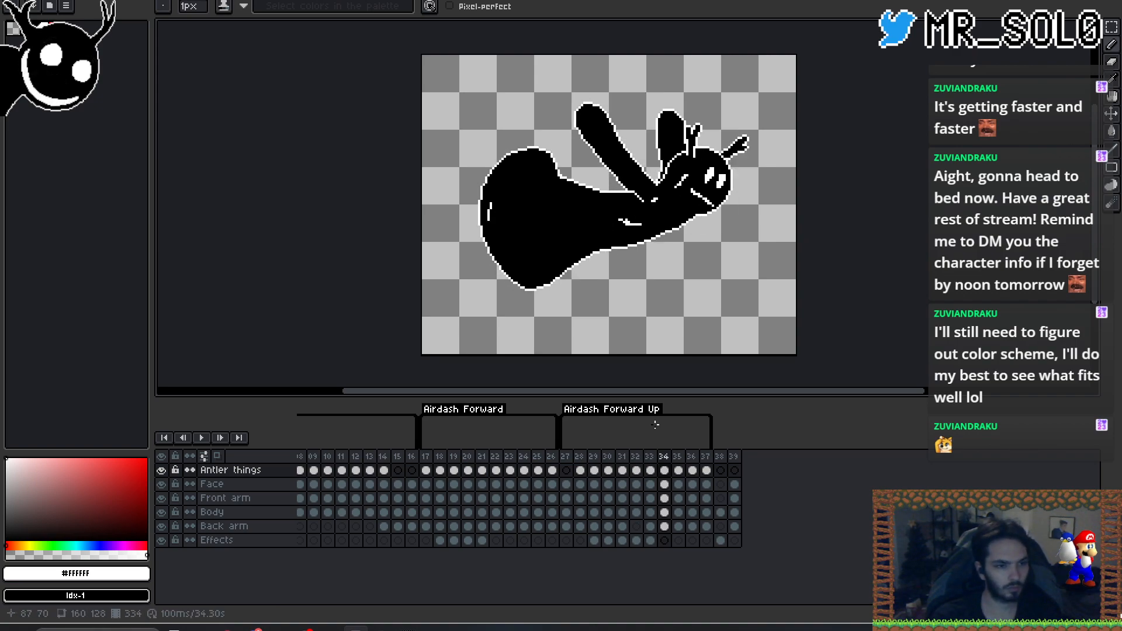
- Compare the neck line across frames 32 to 35 and undo it in frame 34
key("Left")
key("Right")
key("Left")
key("Left")
key("Right")
key("Right")
key("Left")
key("Right")
key("Right")
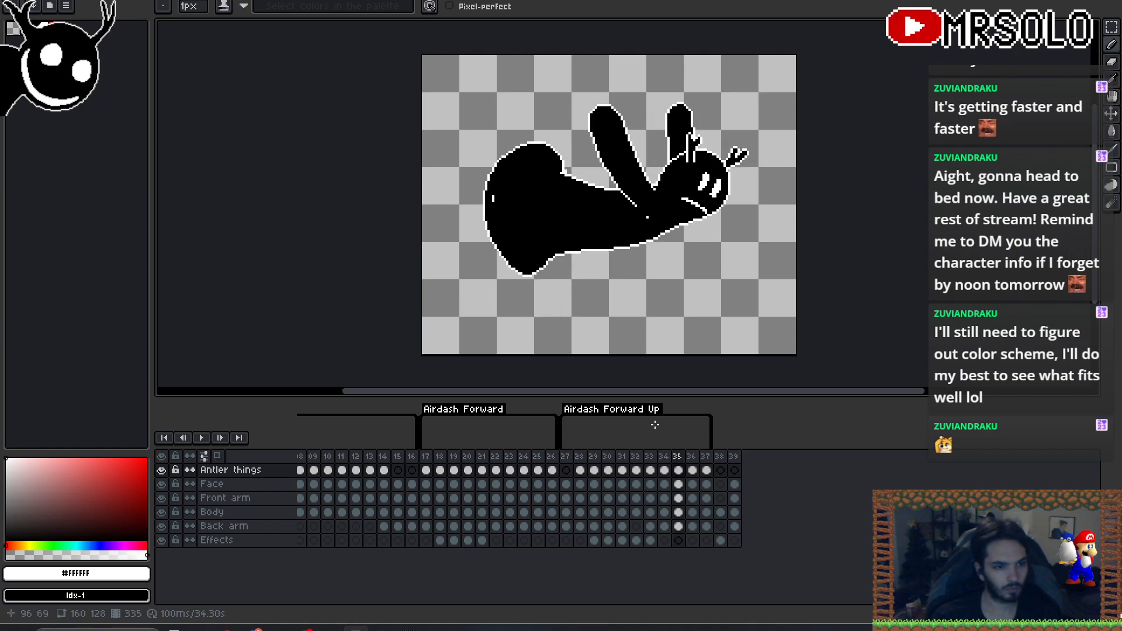
key("Left")
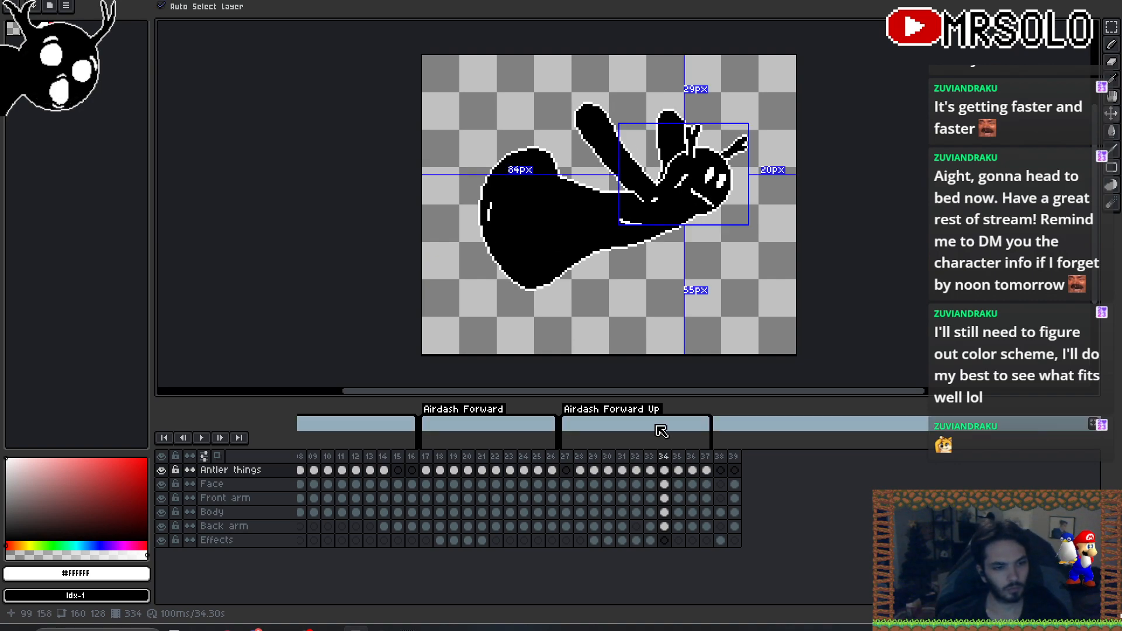
key("ctrl+z")
- Erase the white lines on the back of the head in frames 33 and 34
key("Left")
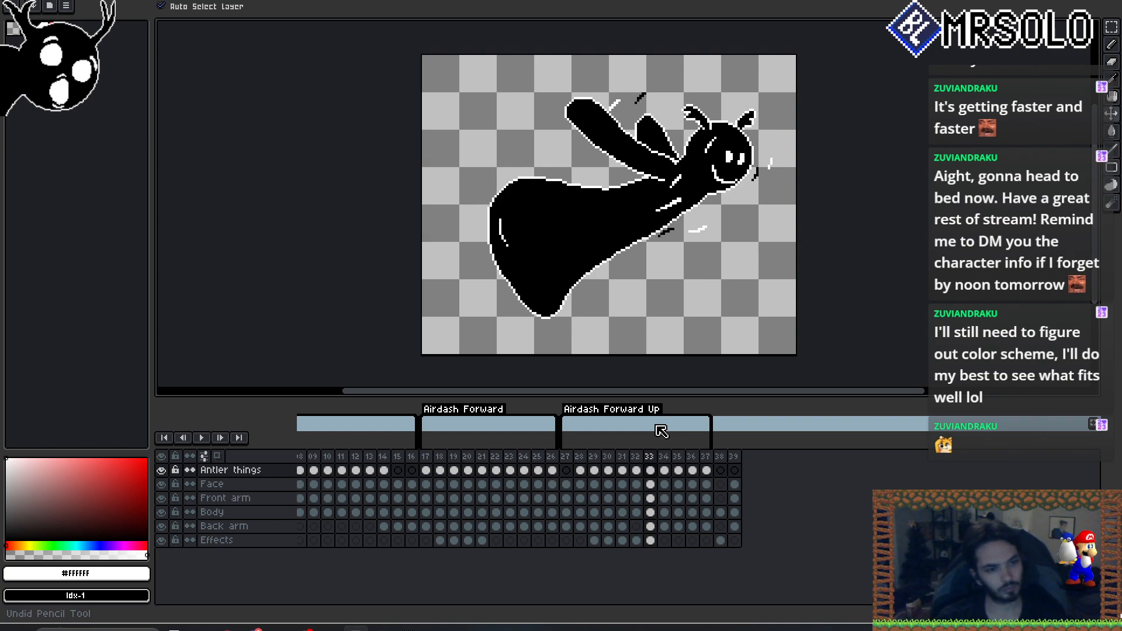
key("b")
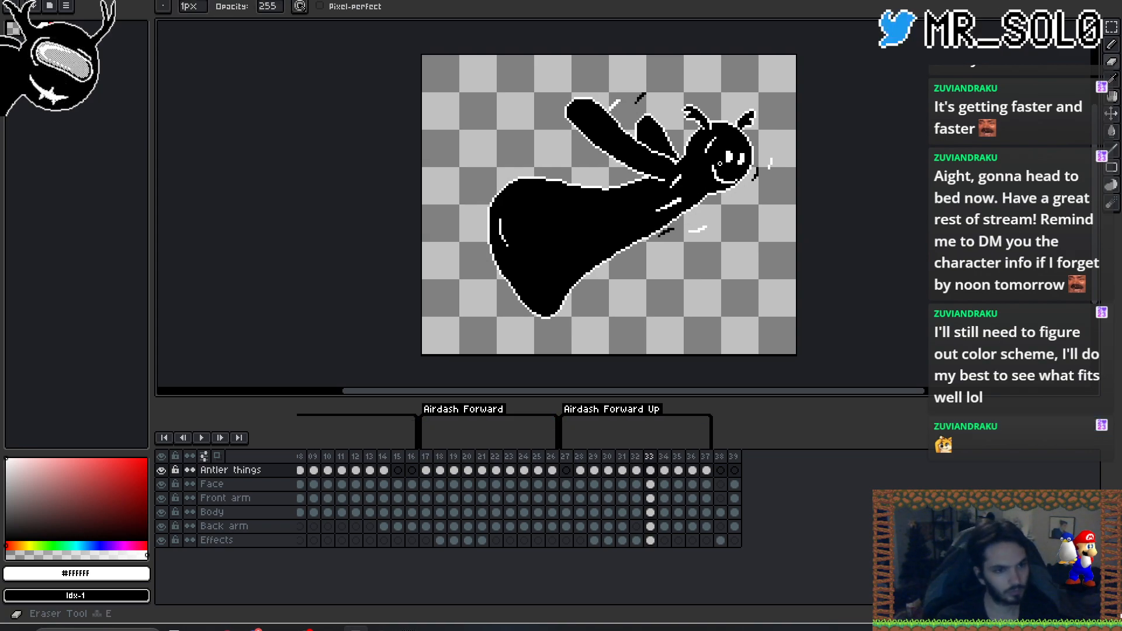
key("Right")
key("Left")
key("Right")
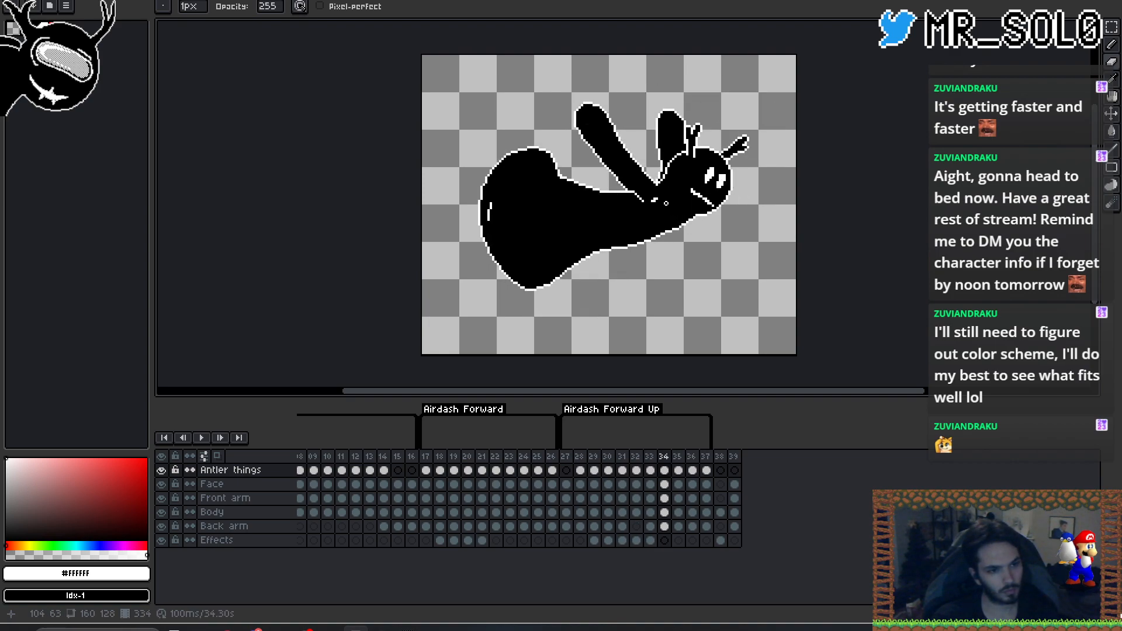
key("Left")
key("Right")
- Try a shorter white line on the head in frame 34, erase it, and compare the neighbouring frames
key("b")
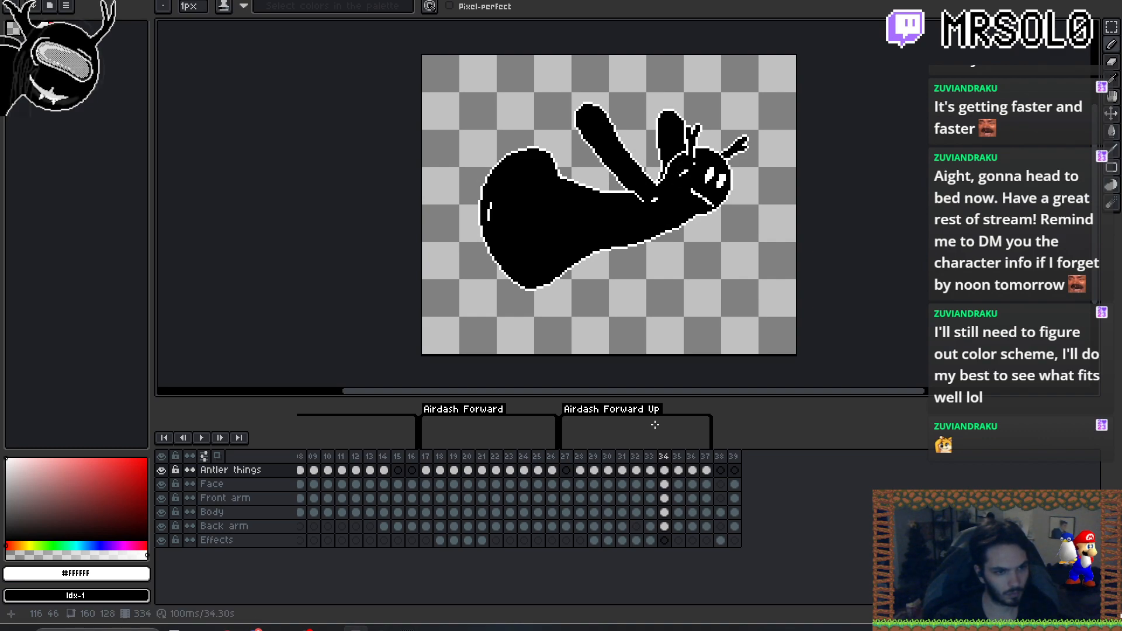
key("e")
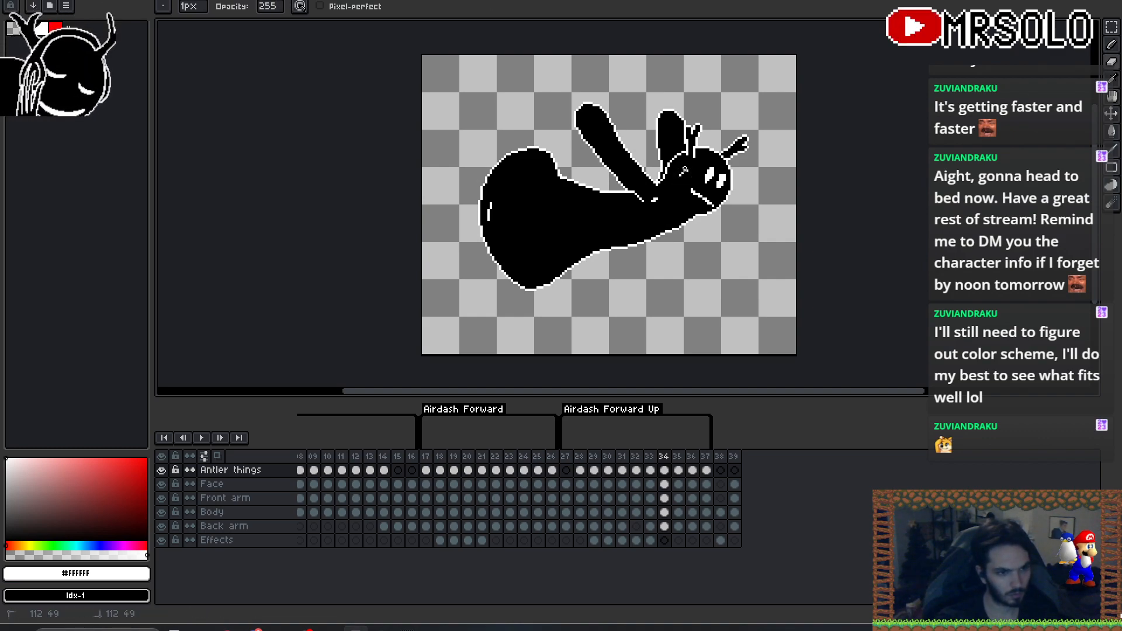
key("Left")
key("Right")
key("Left")
key("Left")
key("Right")
key("Right")
key("Right")
key("Left")
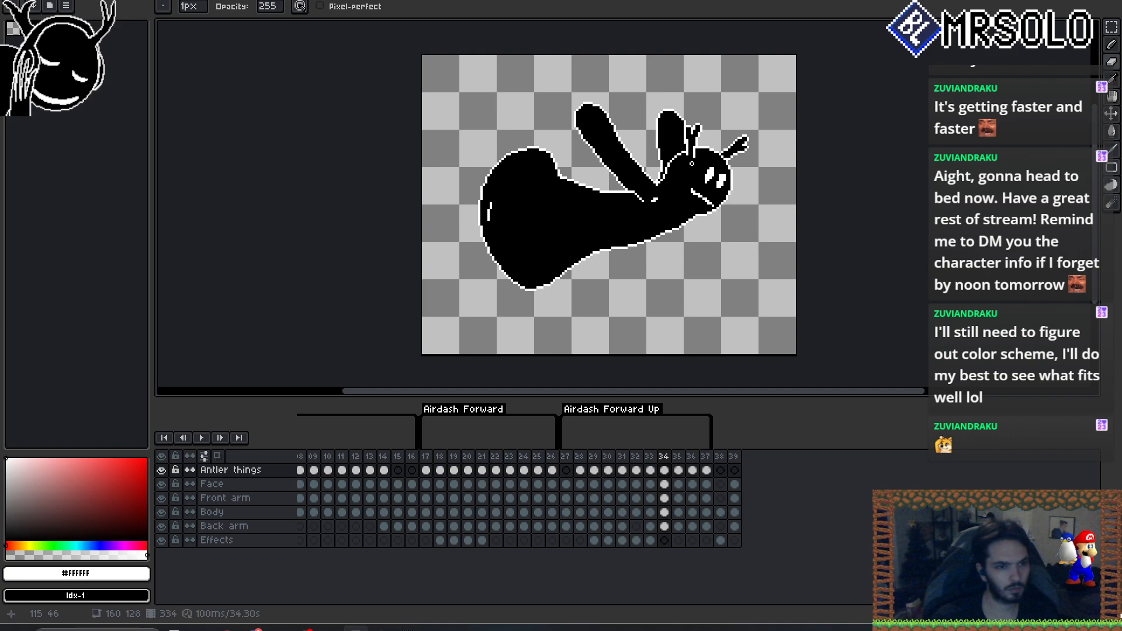
- Erase the white line on the head in frame 32 and trim the line at the base of the neck in frame 33
key("Left")
key("Left")
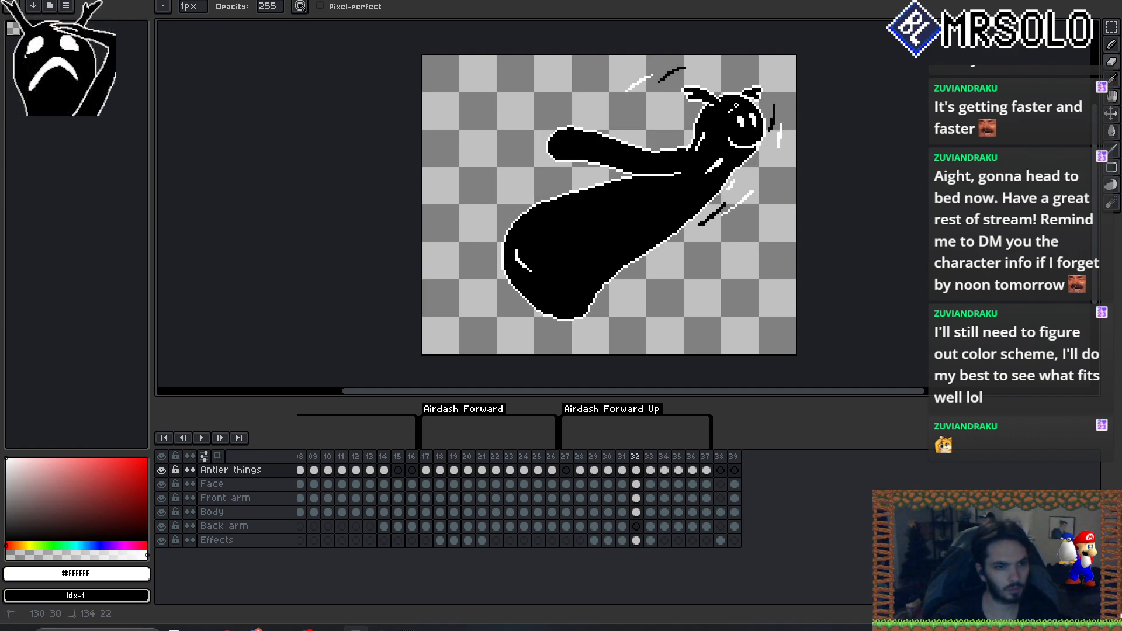
key("Left")
key("Left")
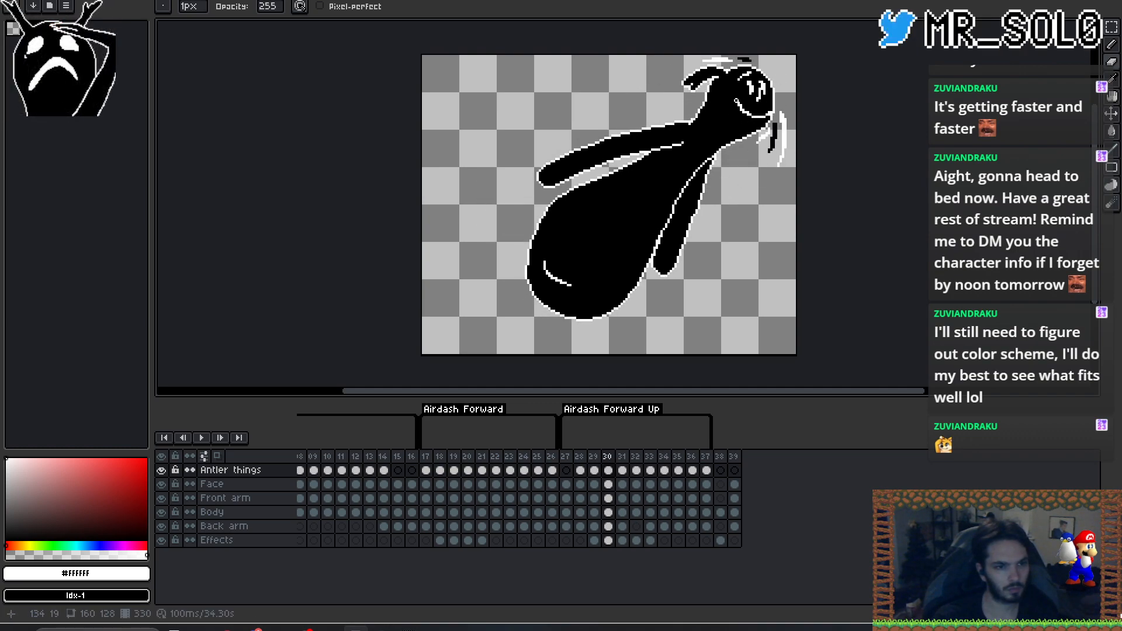
key("Right")
key("Right")
key("Right")
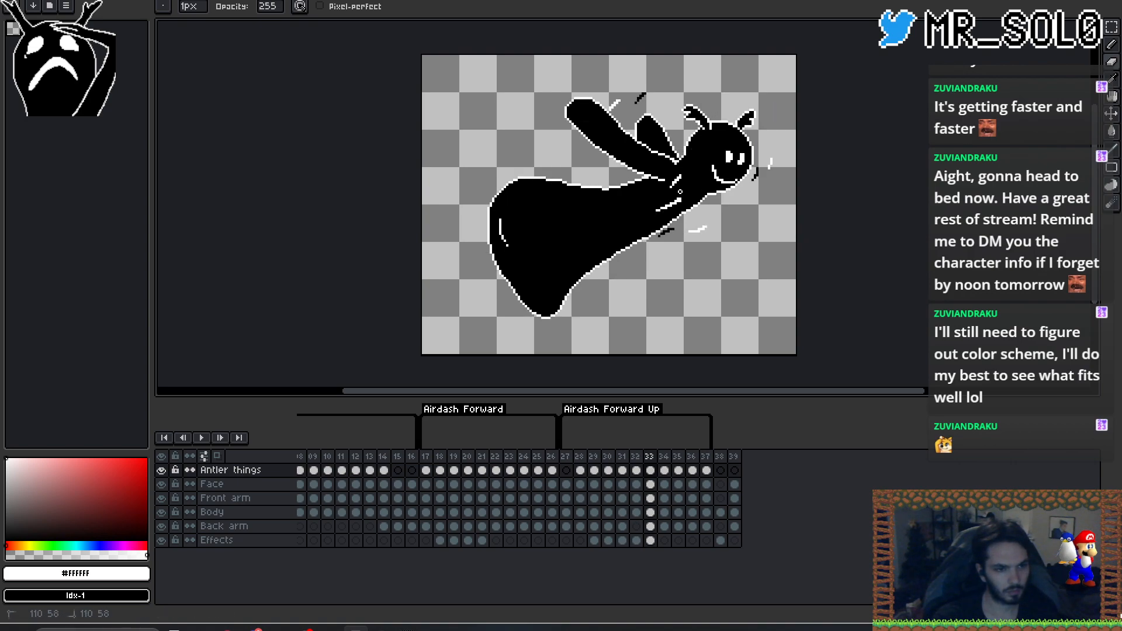
key("Left")
key("Right")
key("Right")
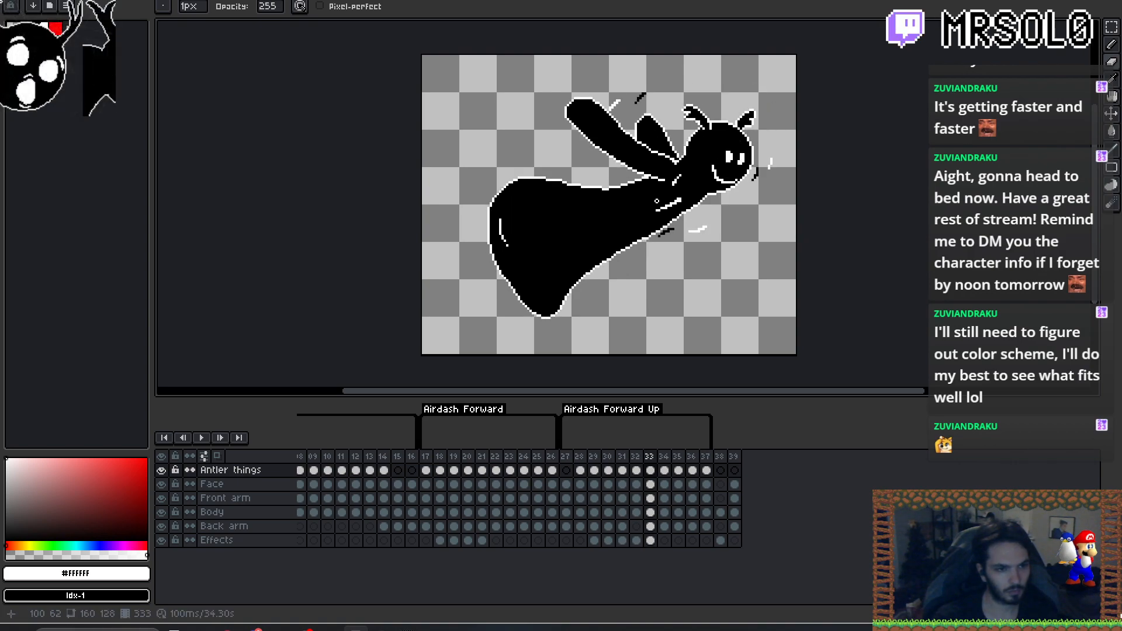
key("Left")
key("Right")
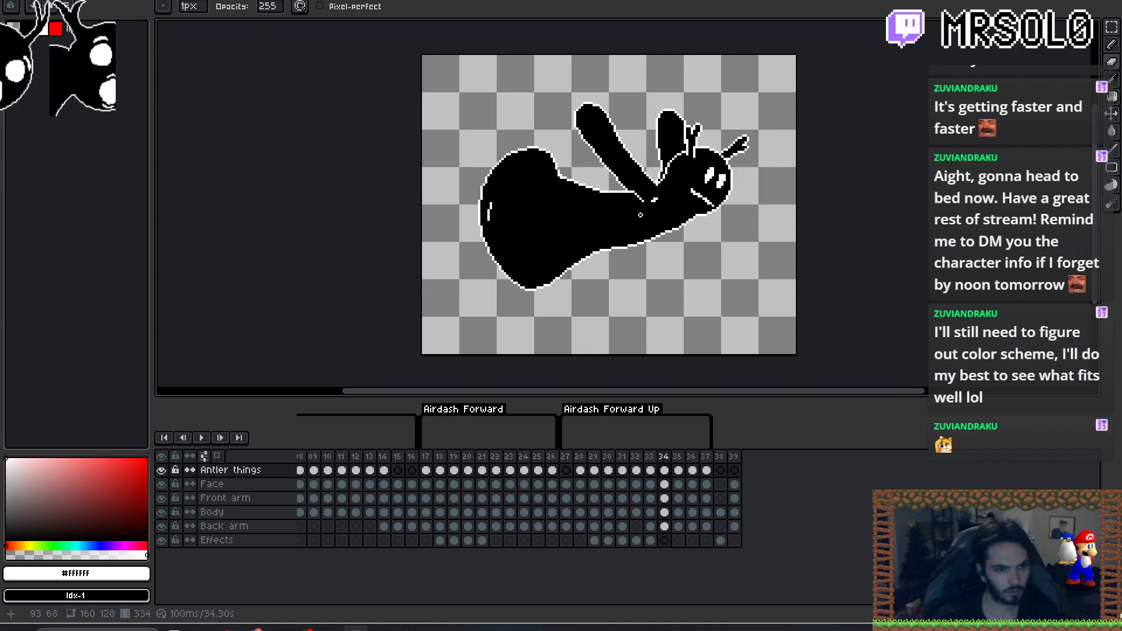
- Draw a short white line on the lower neck in frame 34, matching its placement to frame 33
key("Left")
key("Right")
left_click_drag(636, 224, 612, 230)
key("Left")
key("Right")
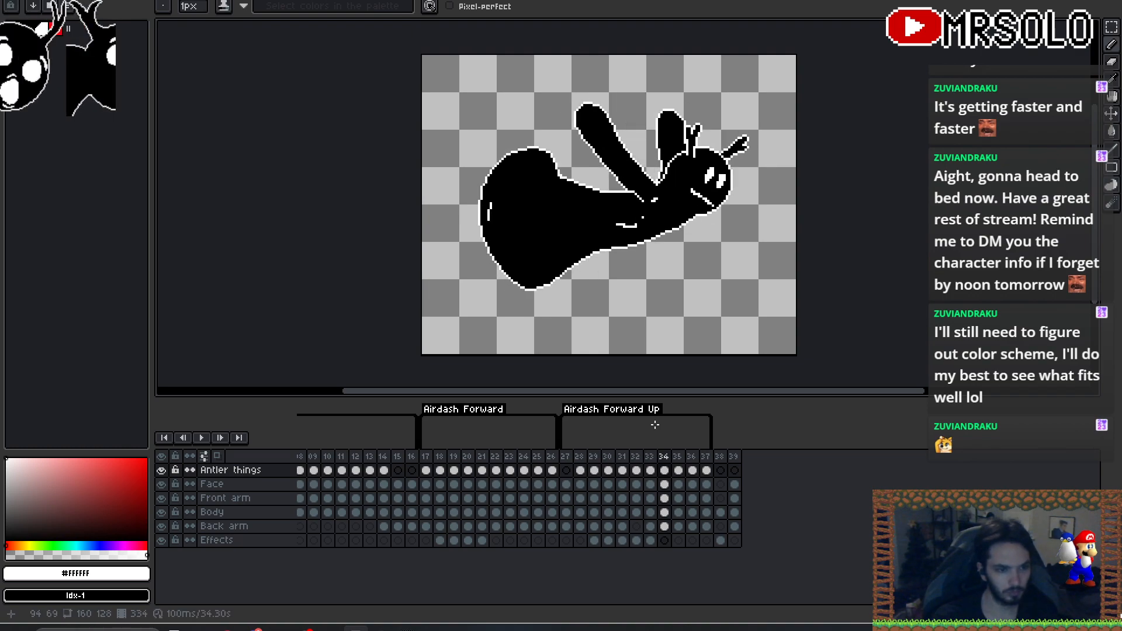
- Erase pixels from the neck line in frame 34 to leave two short dashes
key("e")
left_click(612, 229)
left_click(633, 225)
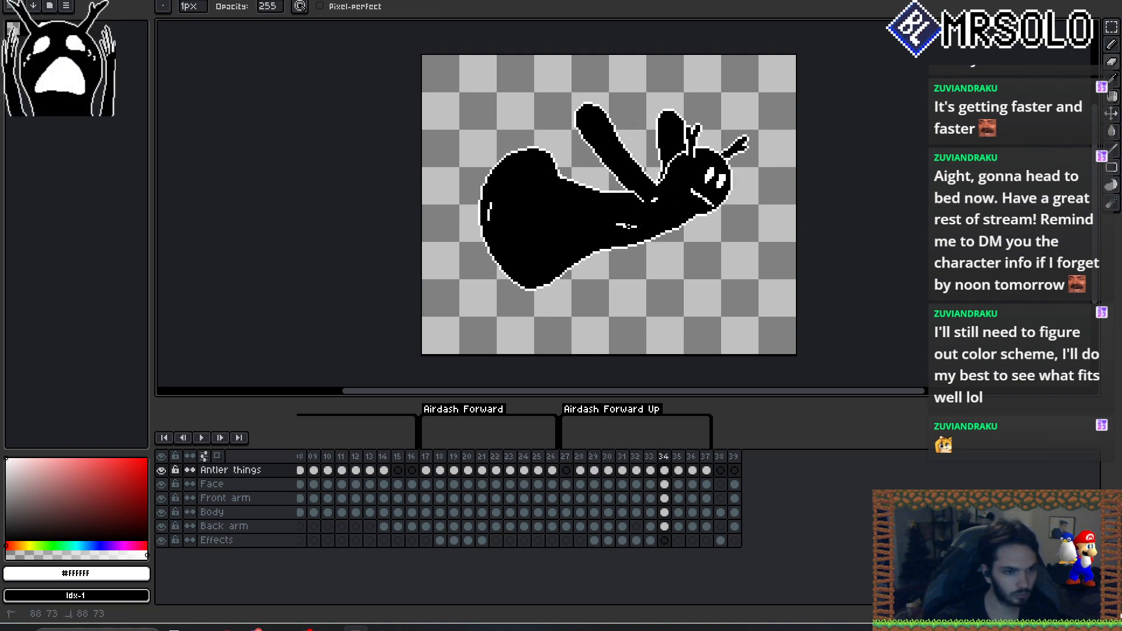
key("Left")
key("Right")
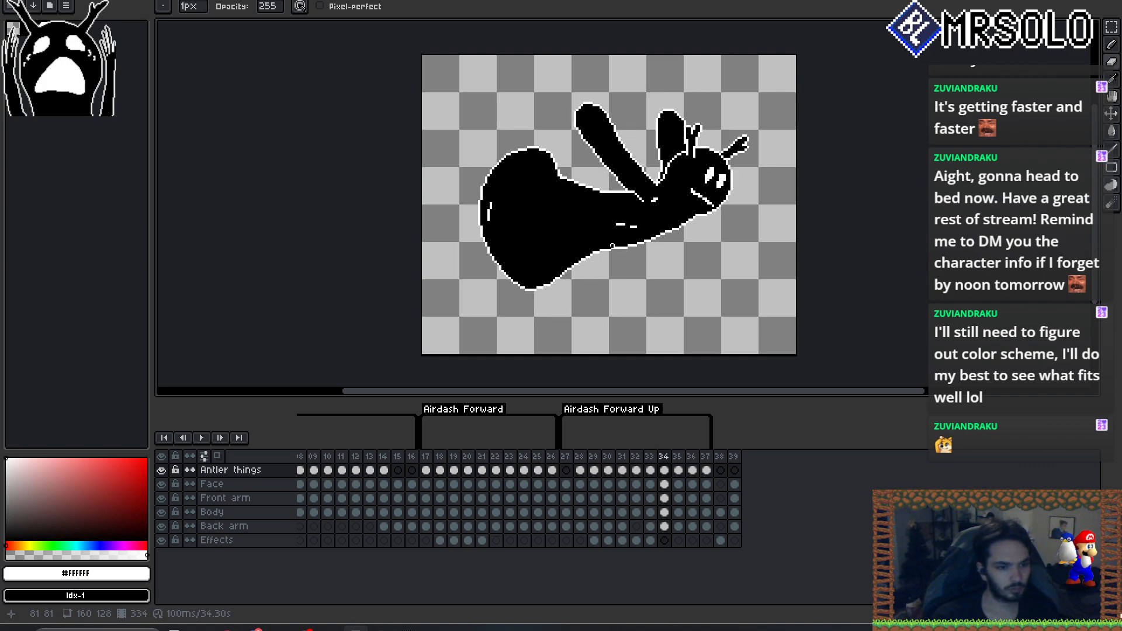
- Play the Airdash Forward Up animation and view it at a smaller zoom to check the motion lines
key("Left")
key("Left")
key("Left")
key("Left")
key("Left")
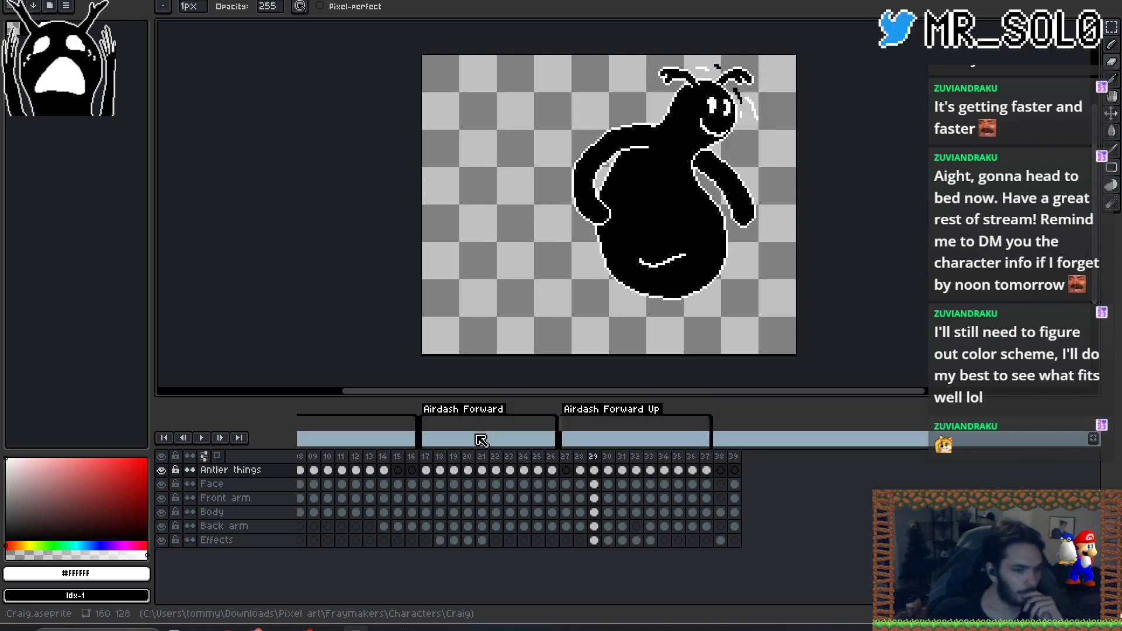
left_click(203, 439)
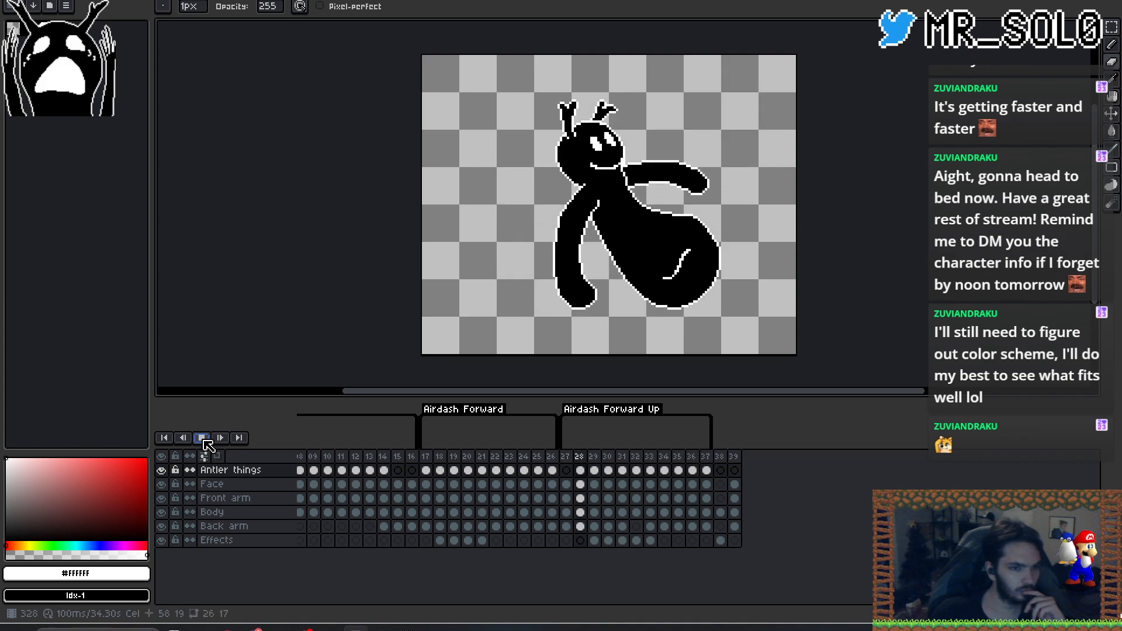
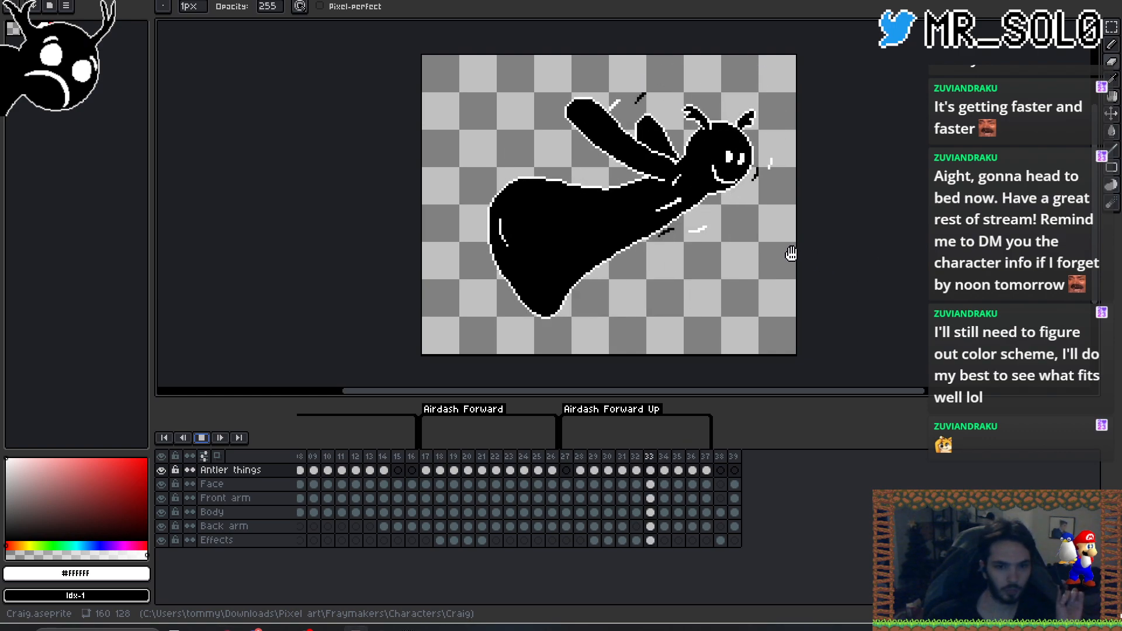
scroll(783, 249, "down", 2)
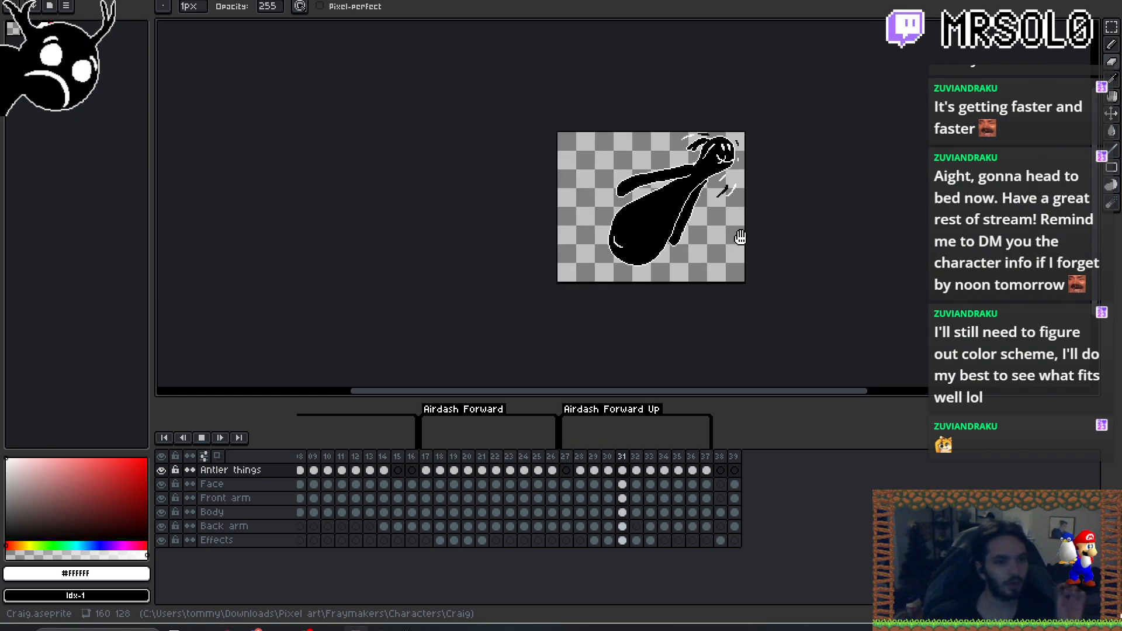
- Play back frames 27 to 37 of Airdash Forward Up to check the motion lines
left_click_drag(744, 237, 744, 261)
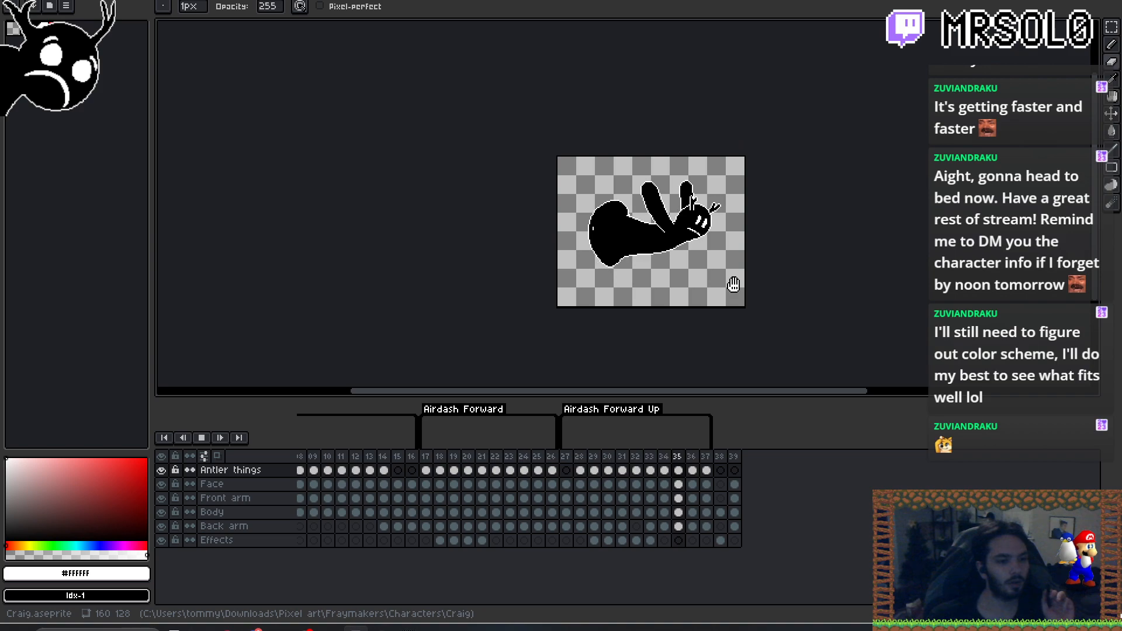
left_click(202, 438)
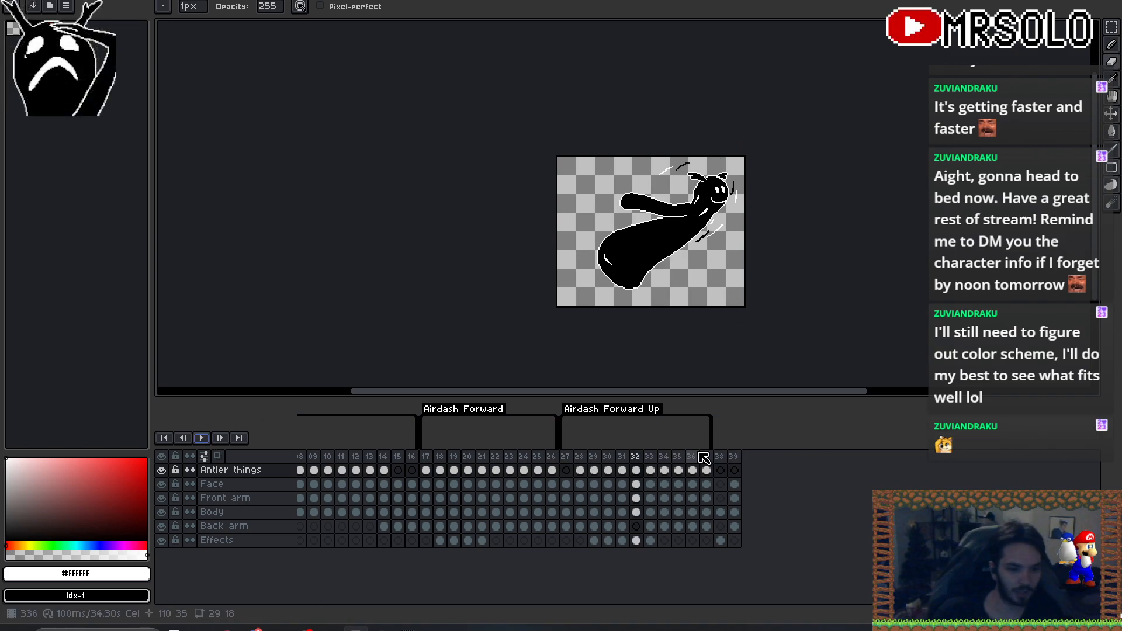
left_click_drag(705, 458, 569, 461)
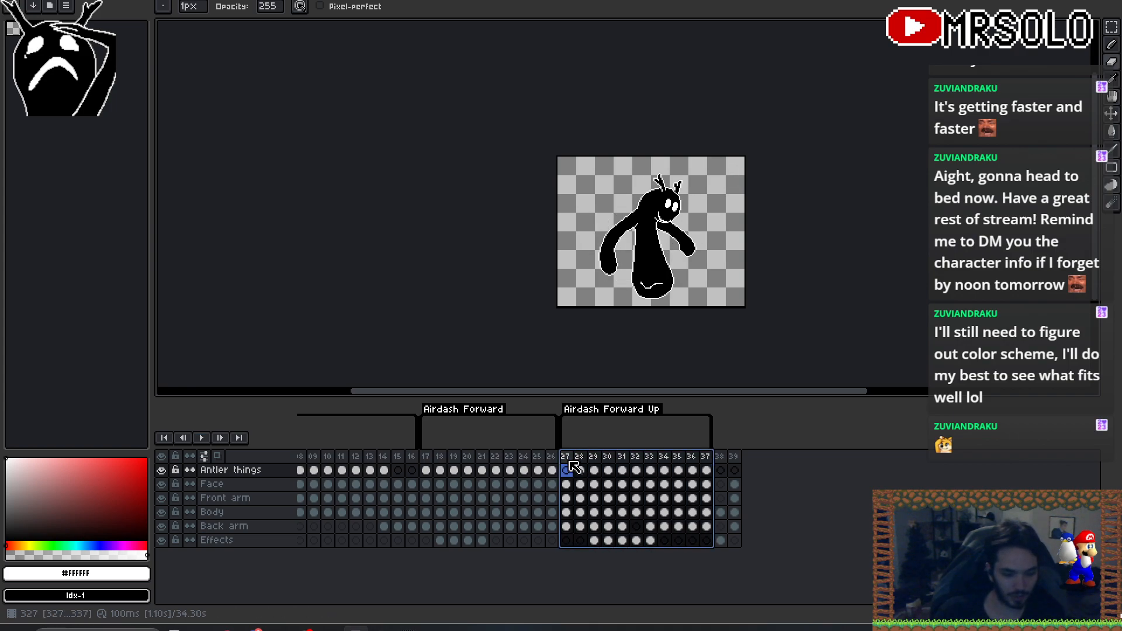
left_click(207, 437)
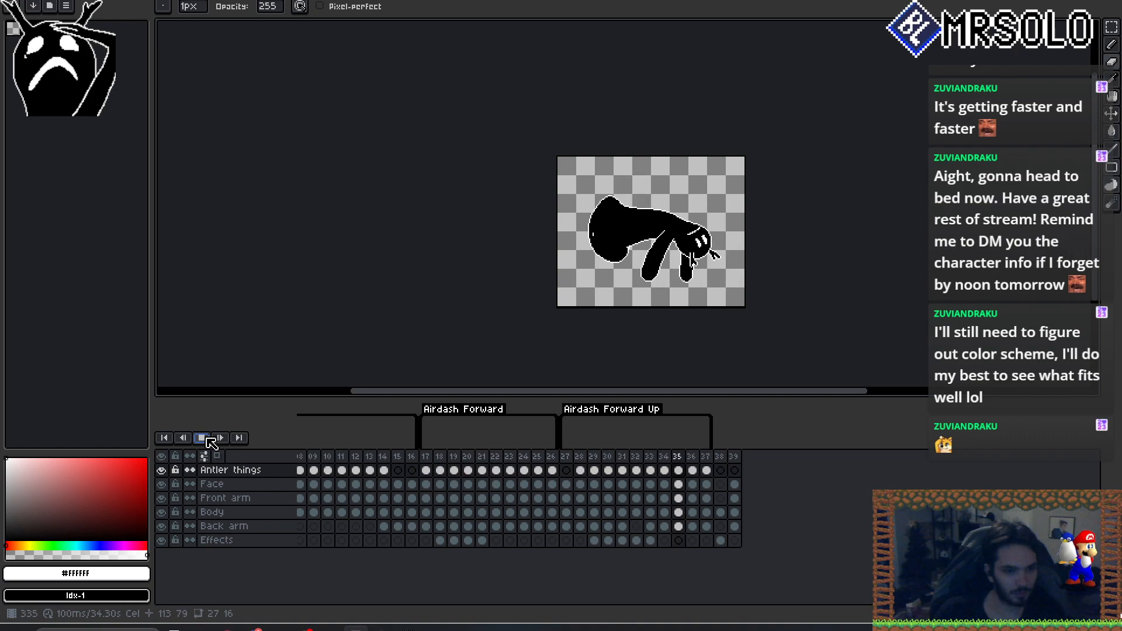
left_click(208, 439)
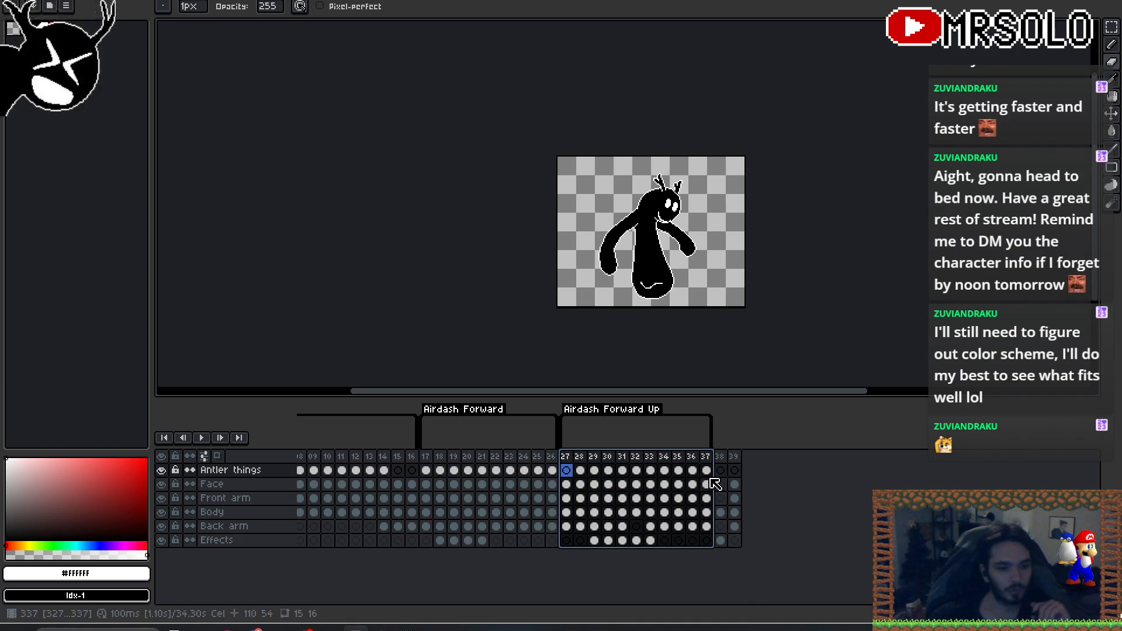
- Play back the Airdash Forward animation, followed by the Airdash Forward Up animation, to compare their motion
left_click(426, 470)
left_click(205, 440)
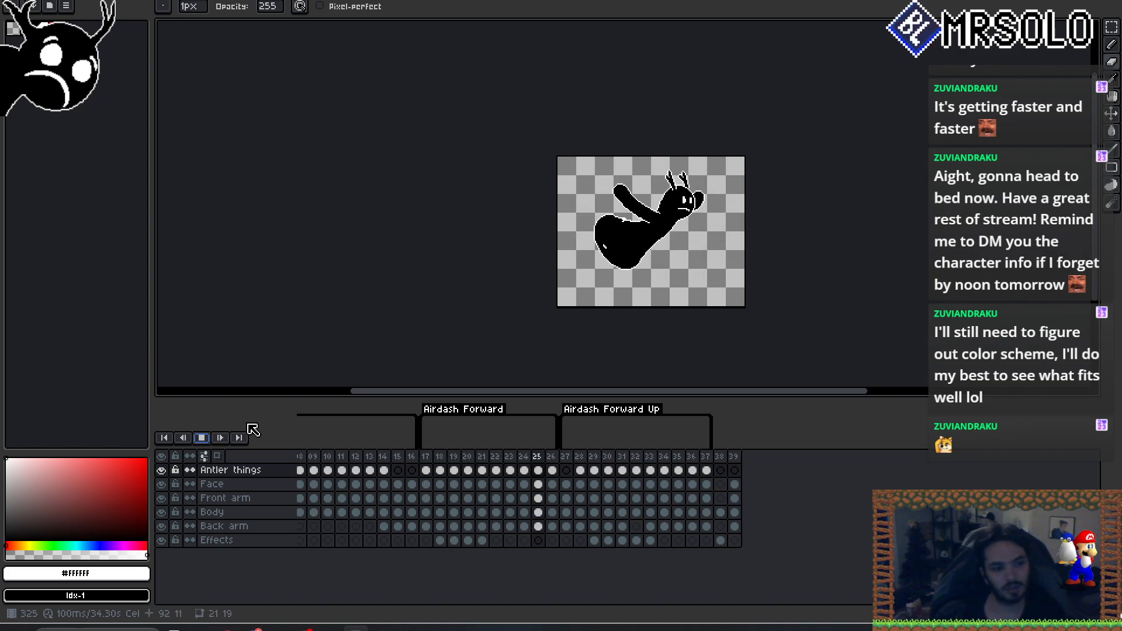
left_click(203, 439)
left_click(206, 441)
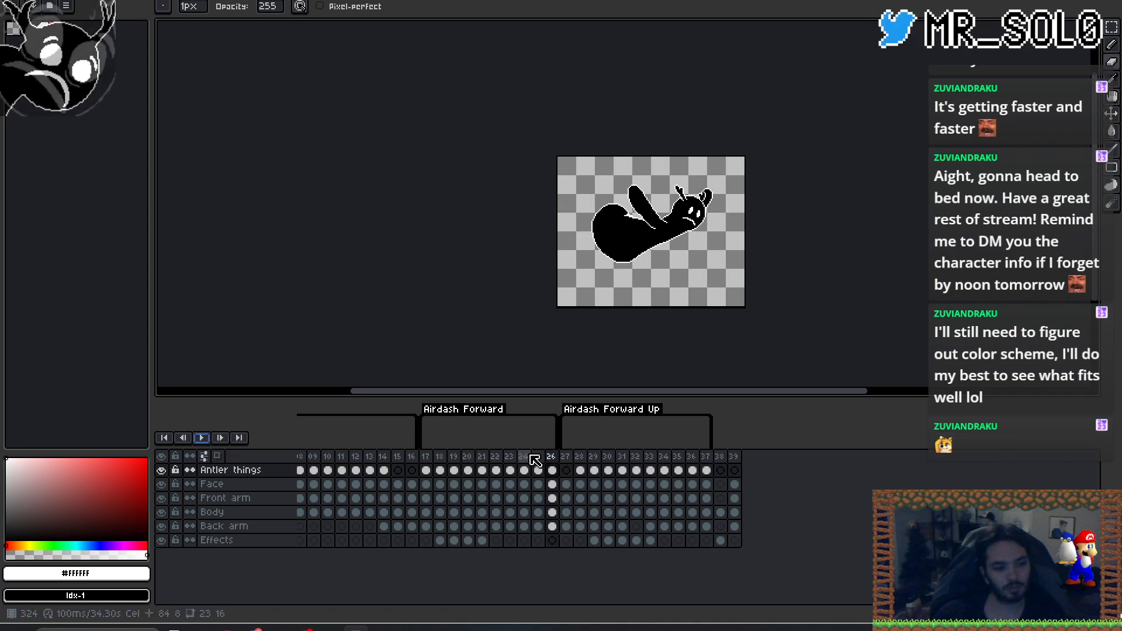
left_click(566, 457)
left_click(199, 438)
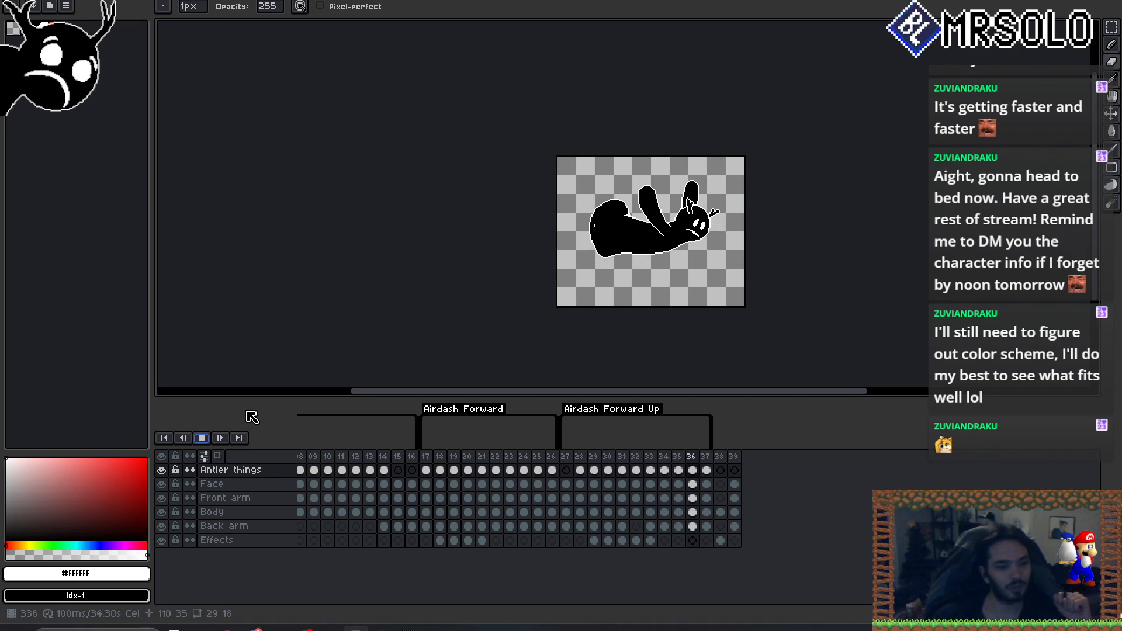
left_click(205, 439)
- Move the standing-pose frame 27 to just before frame 37, outside the Airdash Forward Up tag
left_click_drag(758, 266, 697, 260)
scroll(636, 254, "up", 4)
scroll(688, 255, "down", 2)
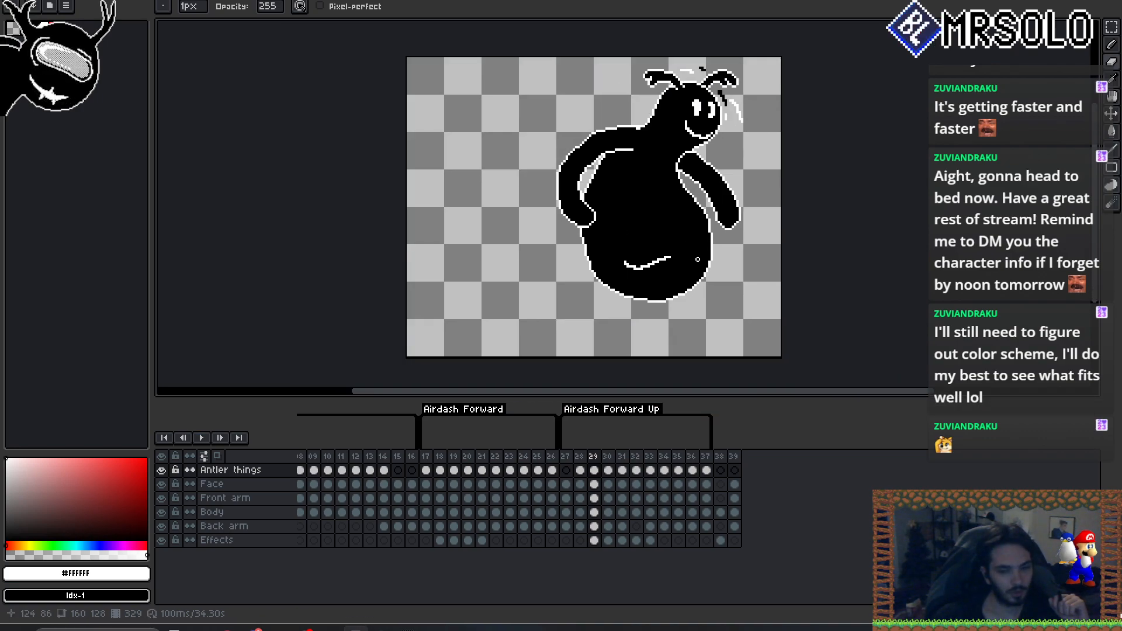
left_click(707, 456)
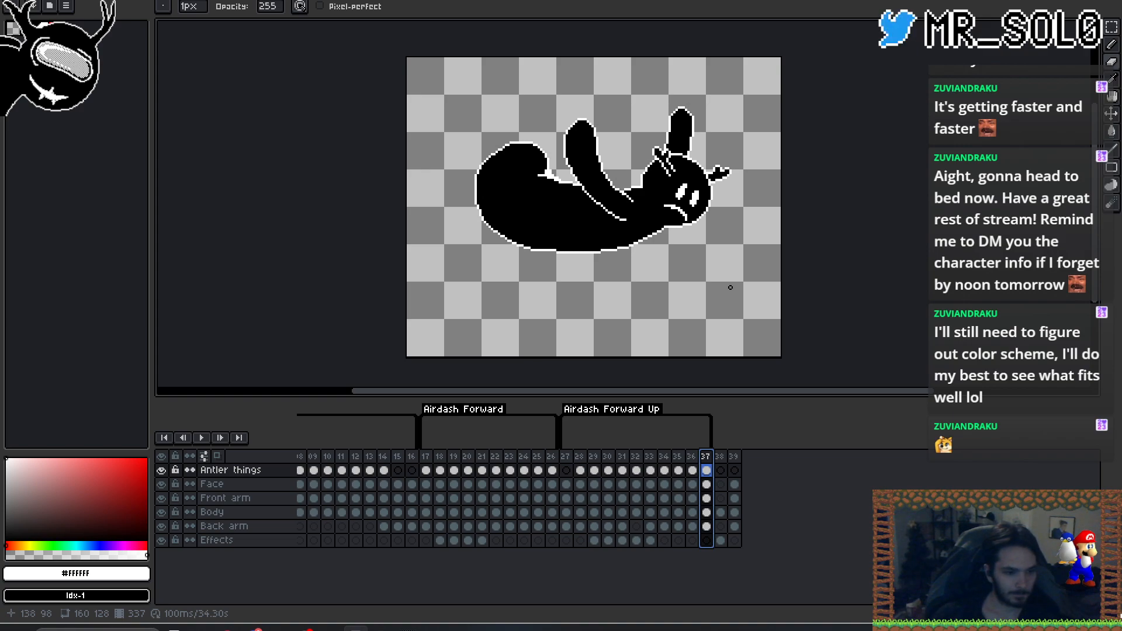
left_click(567, 469)
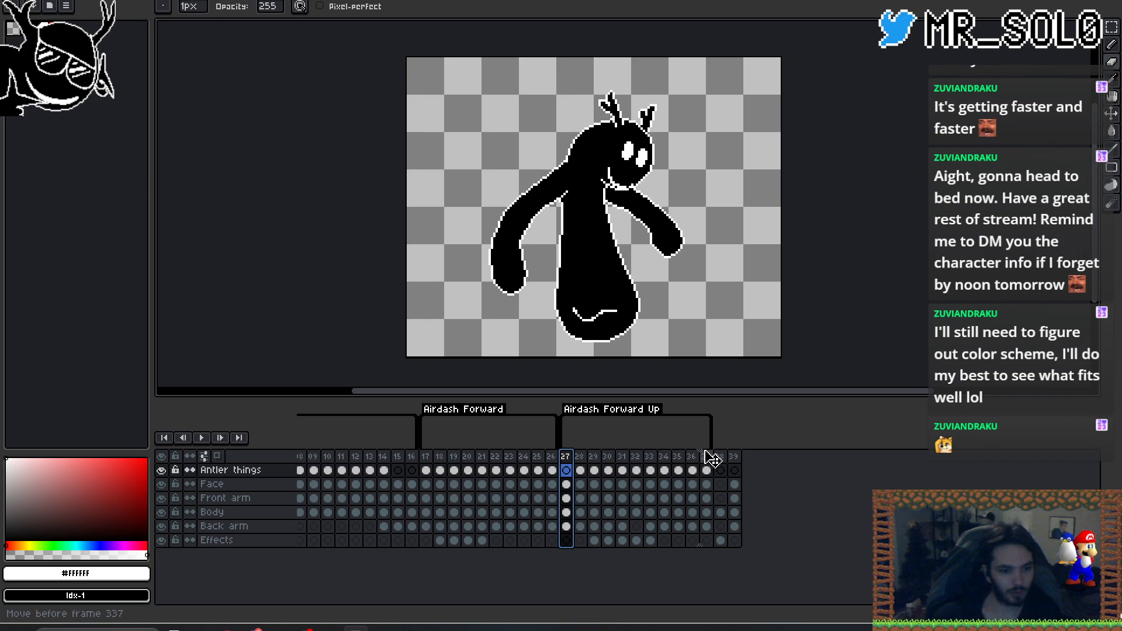
mouse_move(717, 453)
left_mouse_down()
mouse_move(696, 458)
mouse_move(726, 461)
left_mouse_up()
left_click(724, 457)
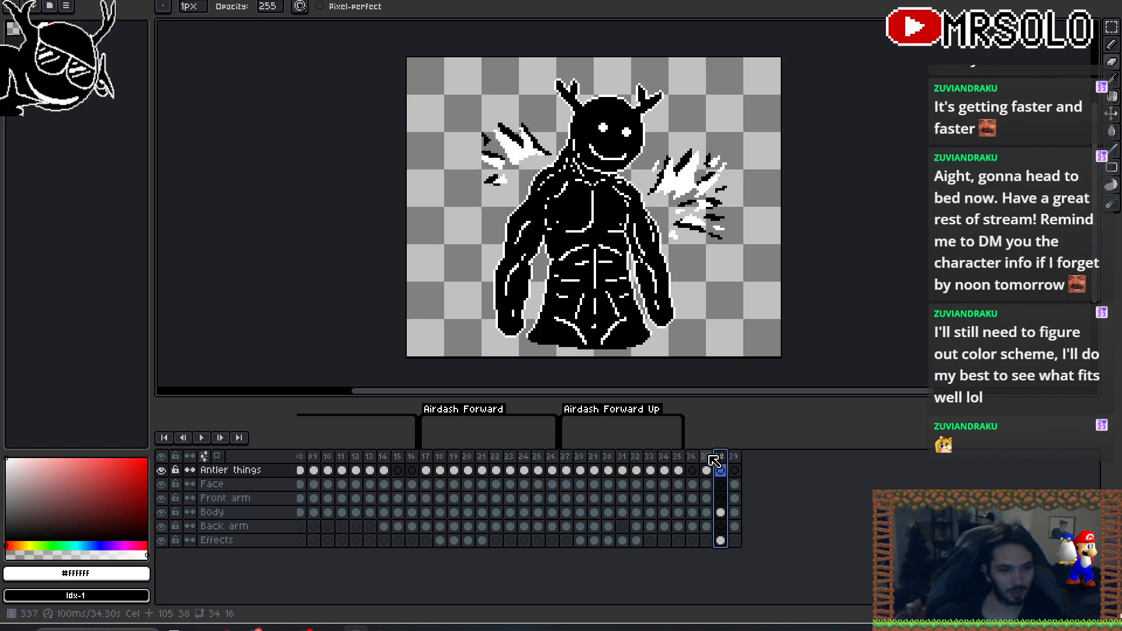
- Insert a new empty frame directly after the standing-pose frame 36
left_click(706, 460)
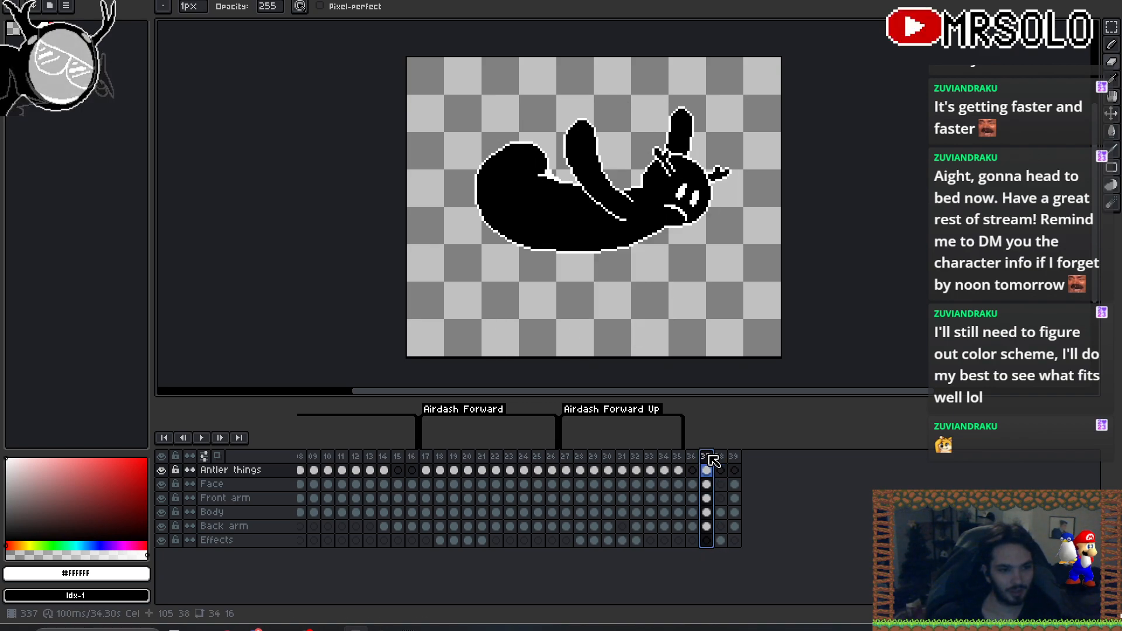
left_click(694, 462)
left_click(711, 457)
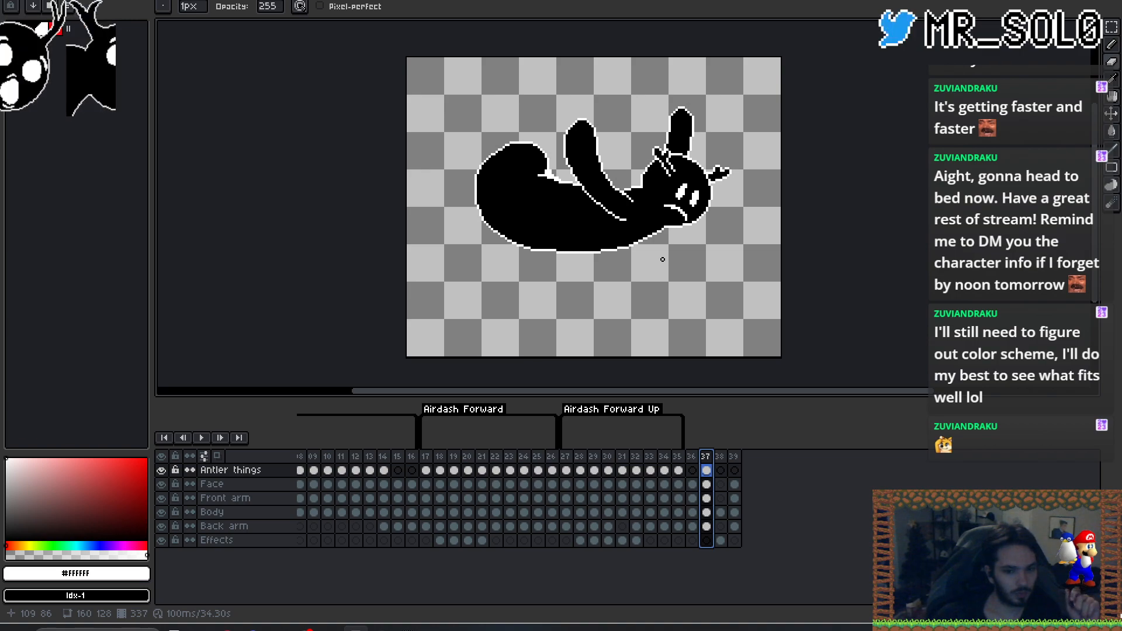
scroll(663, 259, "down", 1)
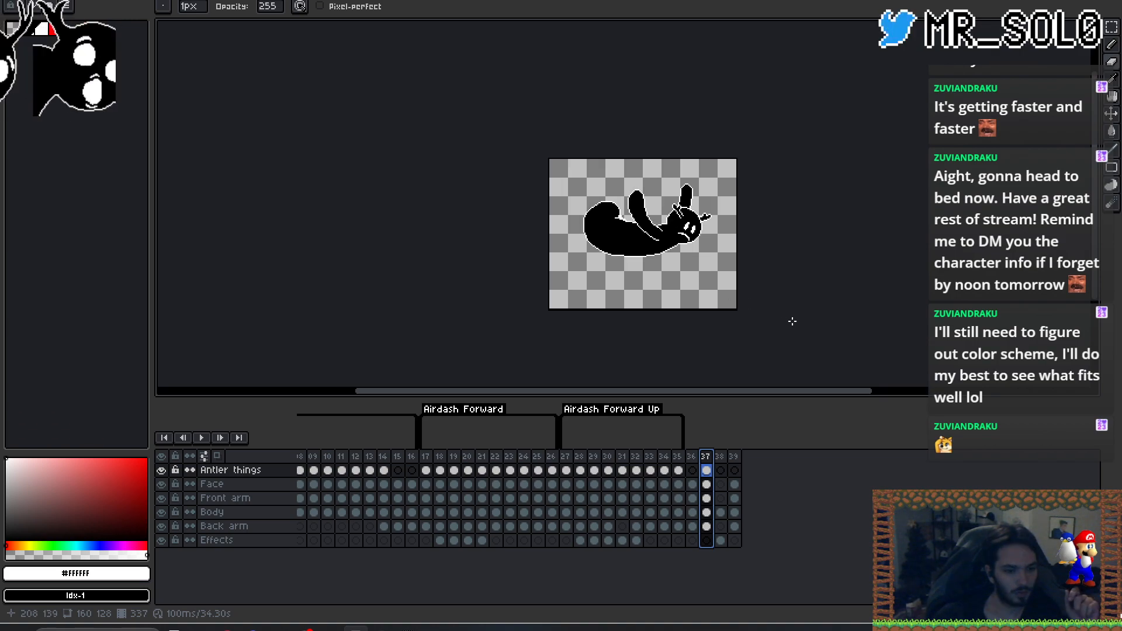
scroll(678, 278, "up", 1)
left_click(694, 456)
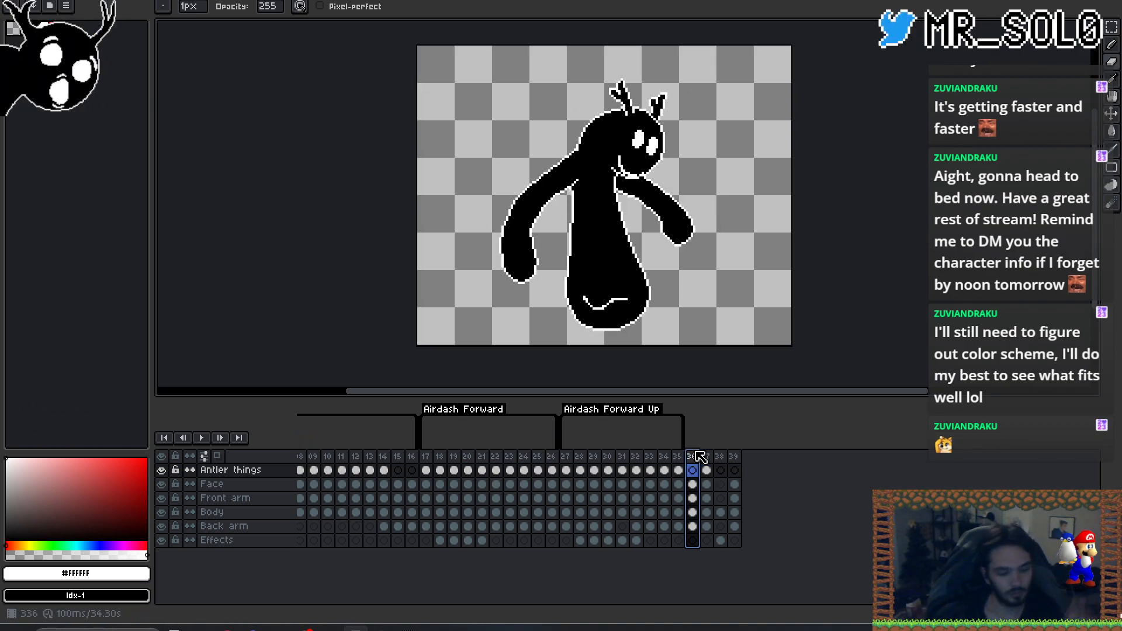
key("alt+b")
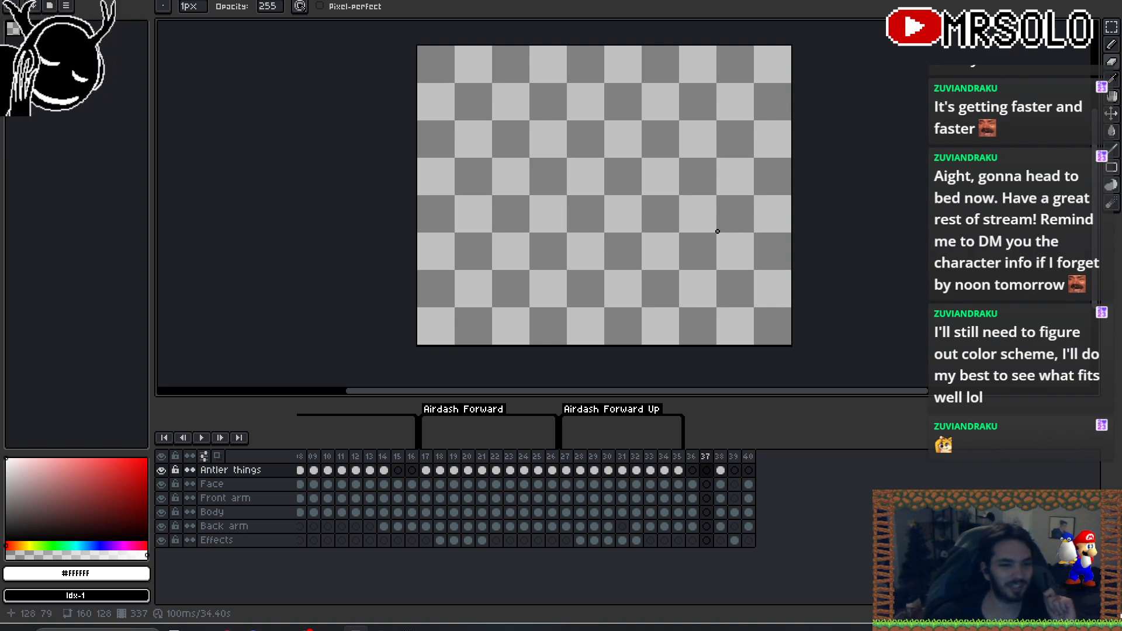
- Turn on onion skinning and make the Body layer active in the empty frame 37
left_click_drag(719, 231, 689, 232)
left_click_drag(651, 310, 670, 312)
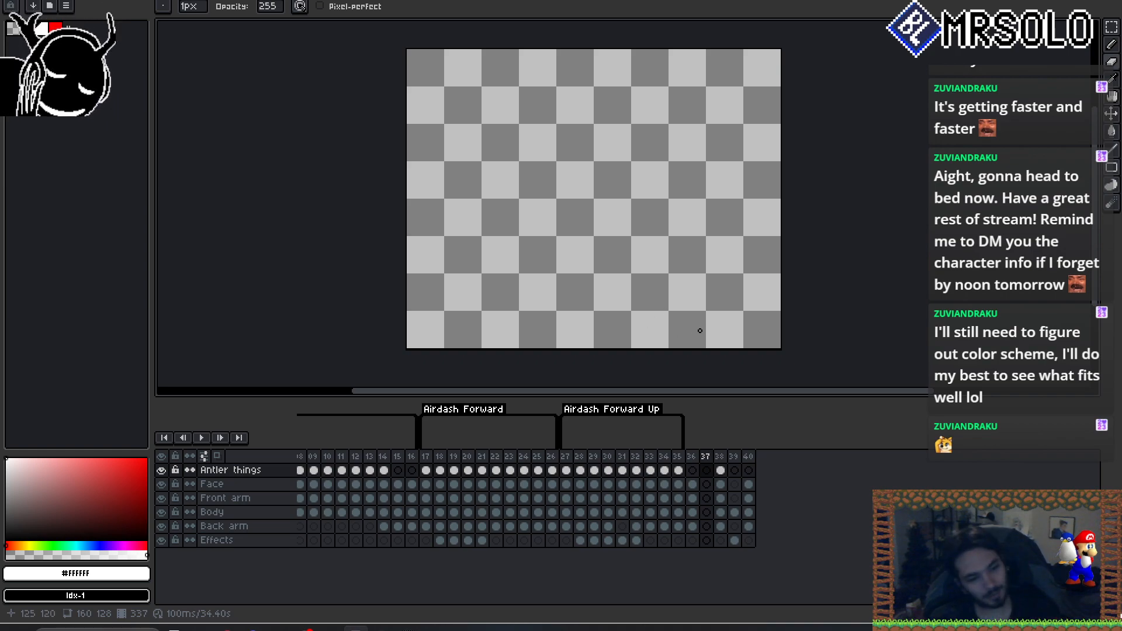
key("Left")
key("Down")
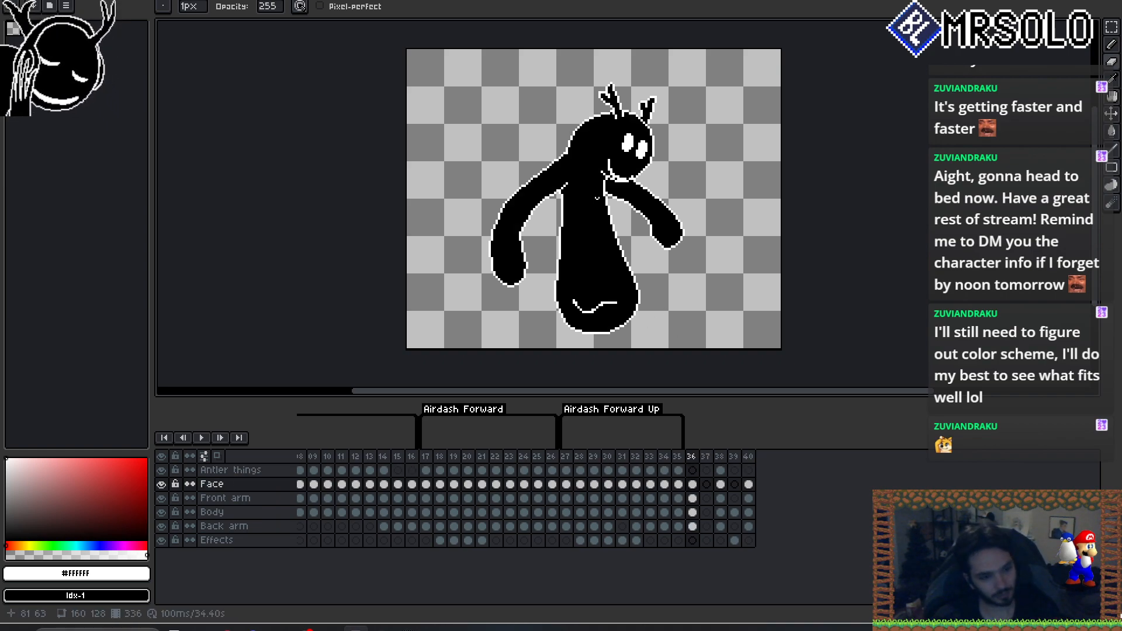
key("Right")
key("F3")
key("Down")
key("Down")
key("Down")
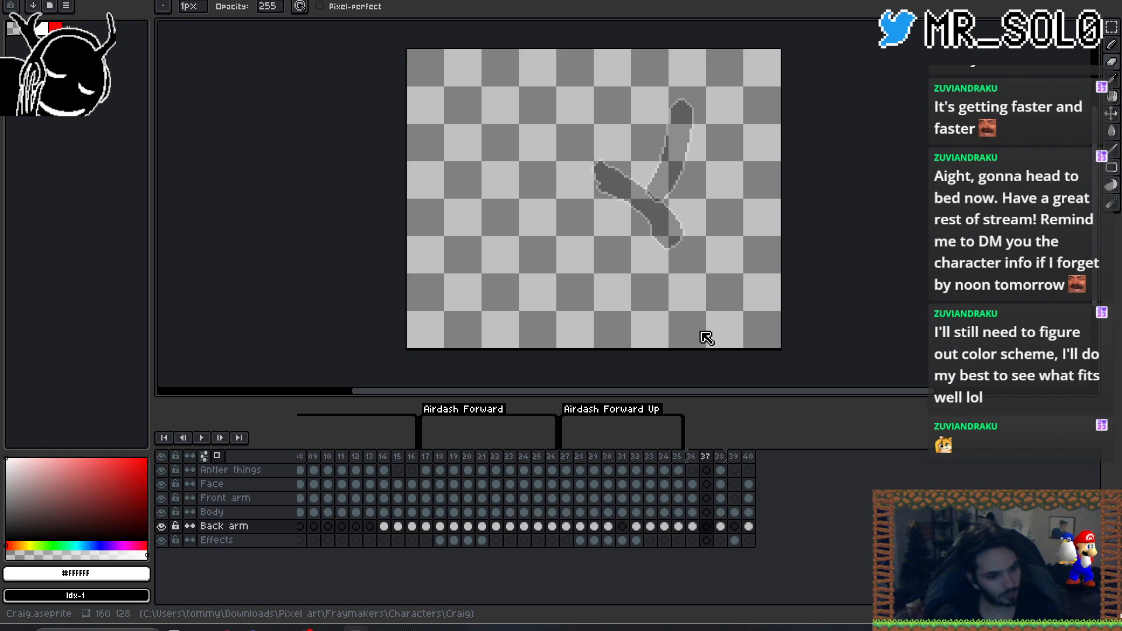
key("Up")
- Paint a diagonal black body shape with a wide lower end on frame 37's Body layer, finishing with a 15px brush
key("b")
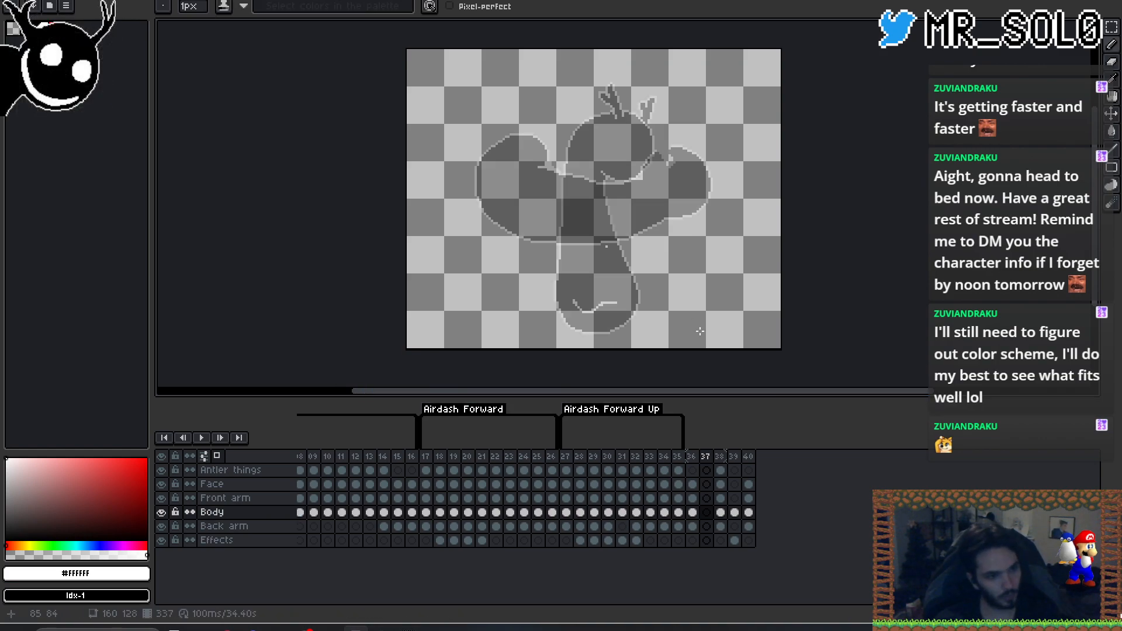
key("x")
key("plus")
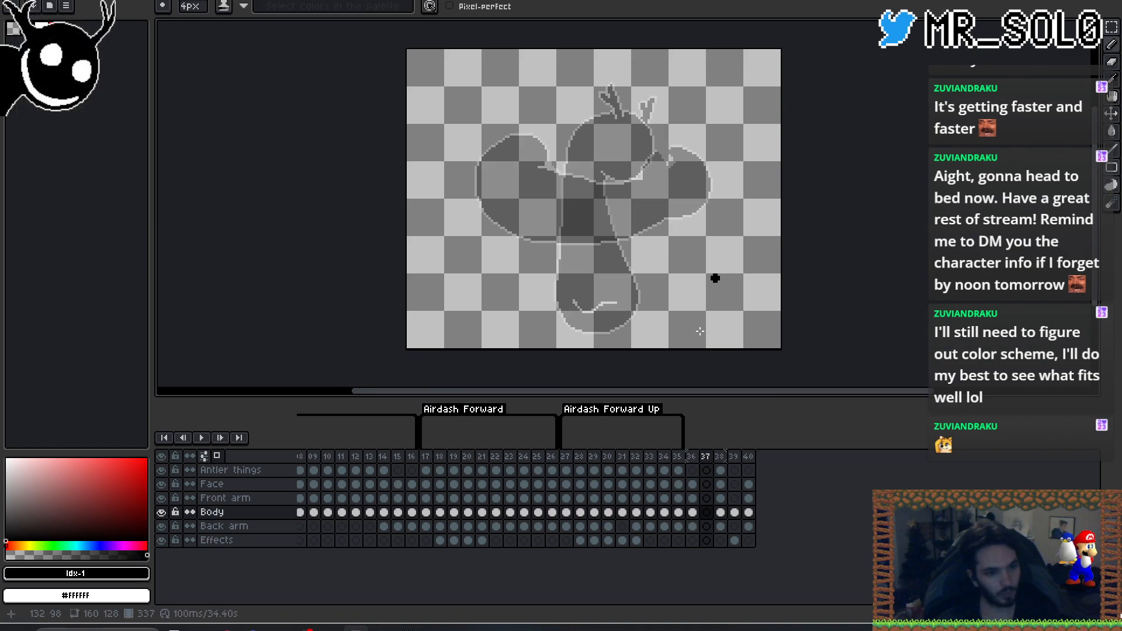
key("plus")
key("plus")
key("plus")
key("plus")
key("plus")
key("plus")
key("plus")
key("plus")
key("plus")
key("plus")
key("plus")
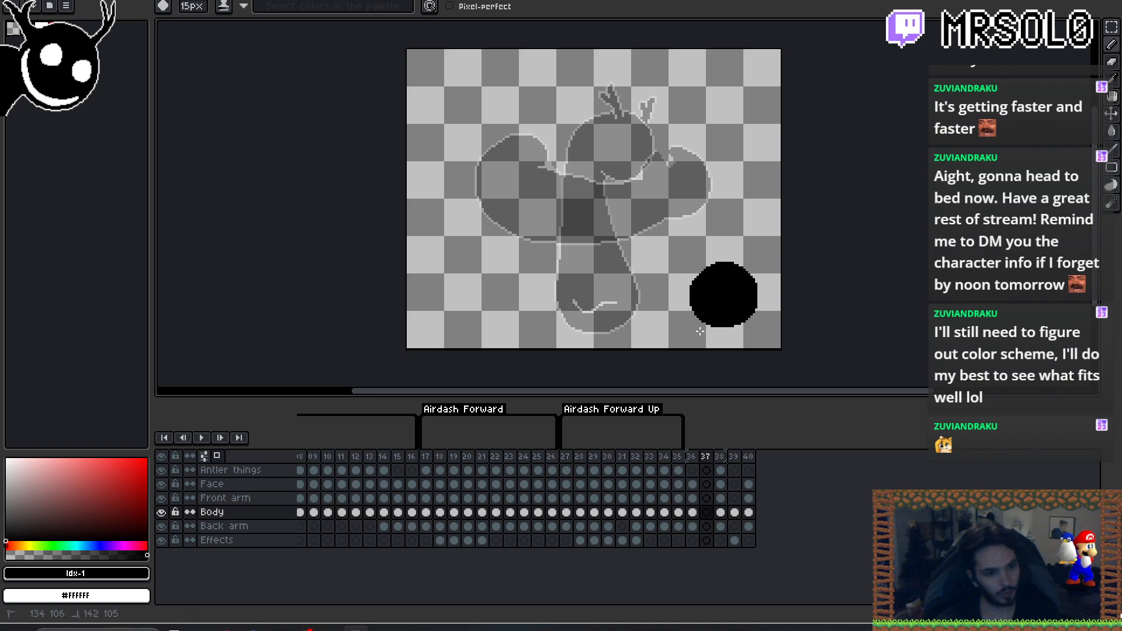
mouse_move(721, 297)
left_mouse_down()
mouse_move(706, 257)
mouse_move(648, 189)
mouse_move(707, 299)
mouse_move(665, 228)
left_mouse_up()
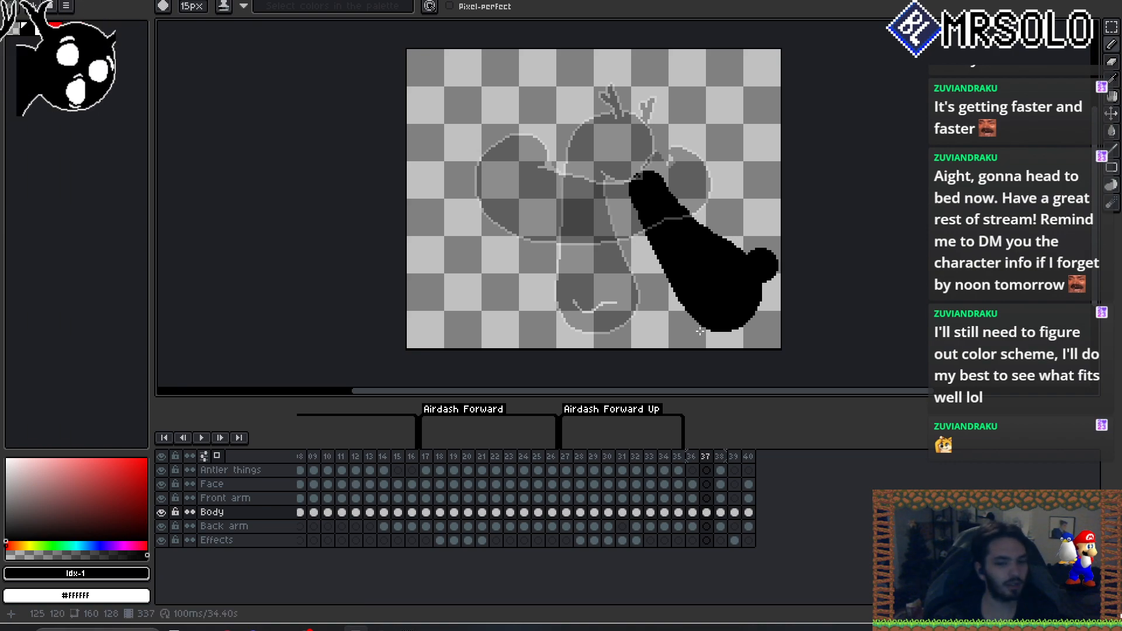
left_click(677, 183)
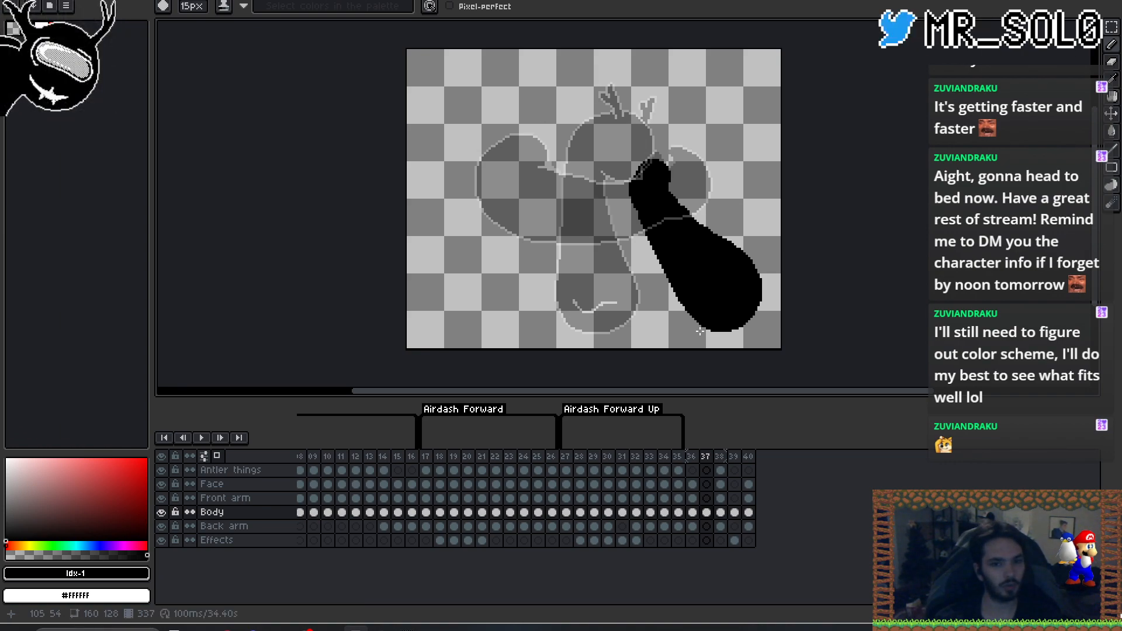
- Step back through the earlier frames to frame 19 of Airdash Forward and examine its stretched body pose
key("Left")
key("Left")
key("Left")
key("Left")
key("Left")
key("Left")
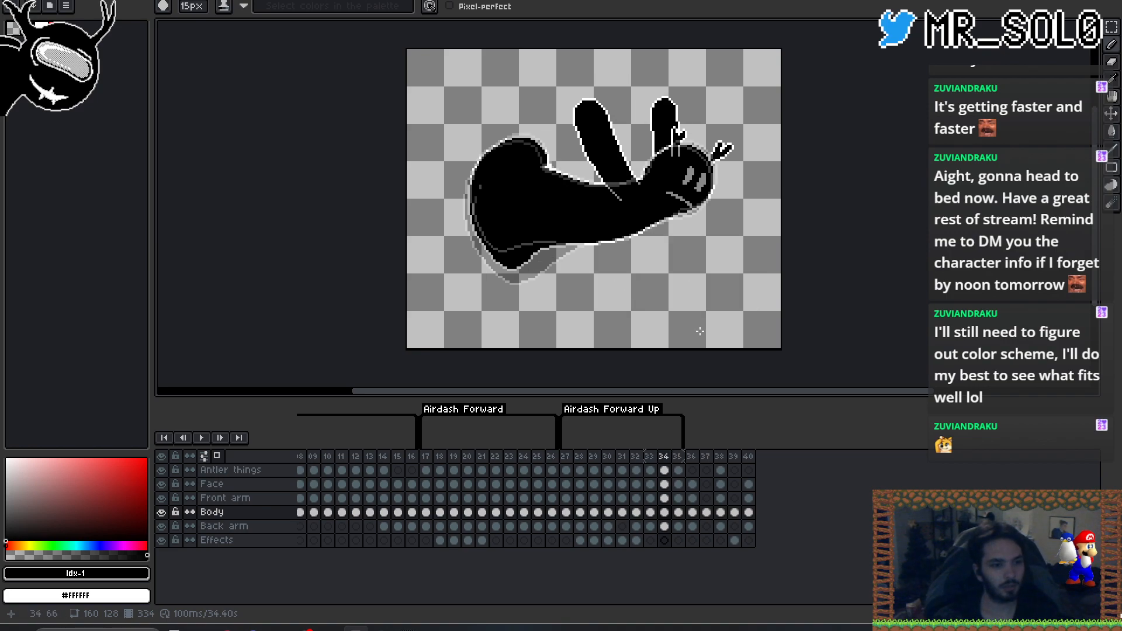
key("Left")
key("Left")
key("Left")
key("Left")
key("Left")
key("Left")
key("Left")
key("Left")
key("Left")
key("Left")
key("Left")
key("Left")
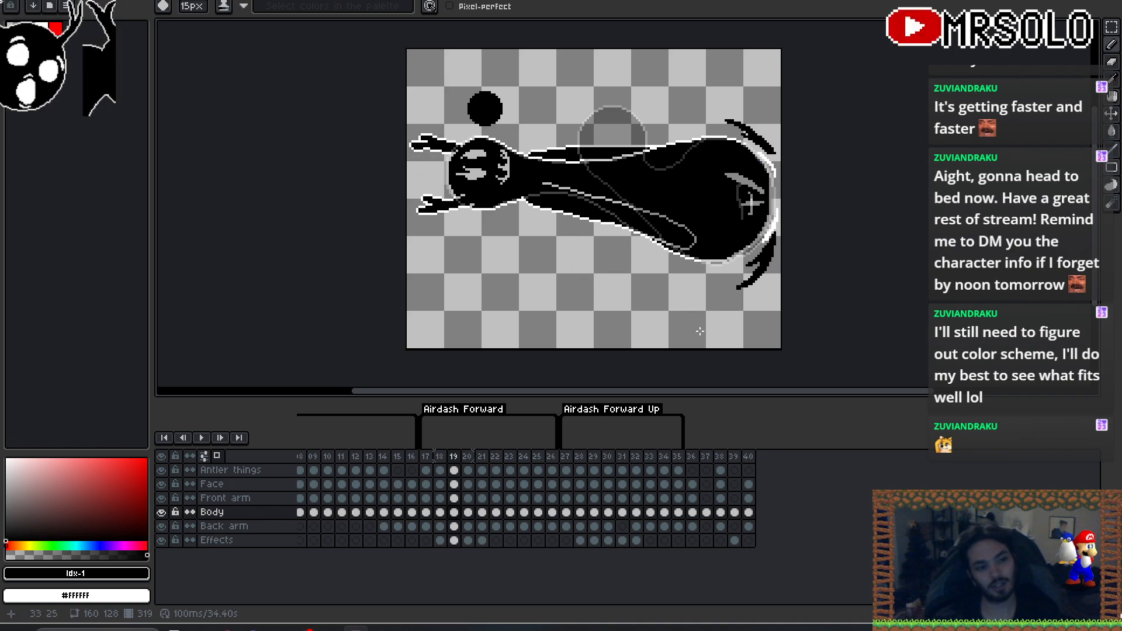
- Try a long diagonal black stroke across the canvas in frame 19, undo it and return to frame 37
mouse_move(425, 74)
left_mouse_down()
mouse_move(579, 164)
mouse_move(754, 302)
left_mouse_up()
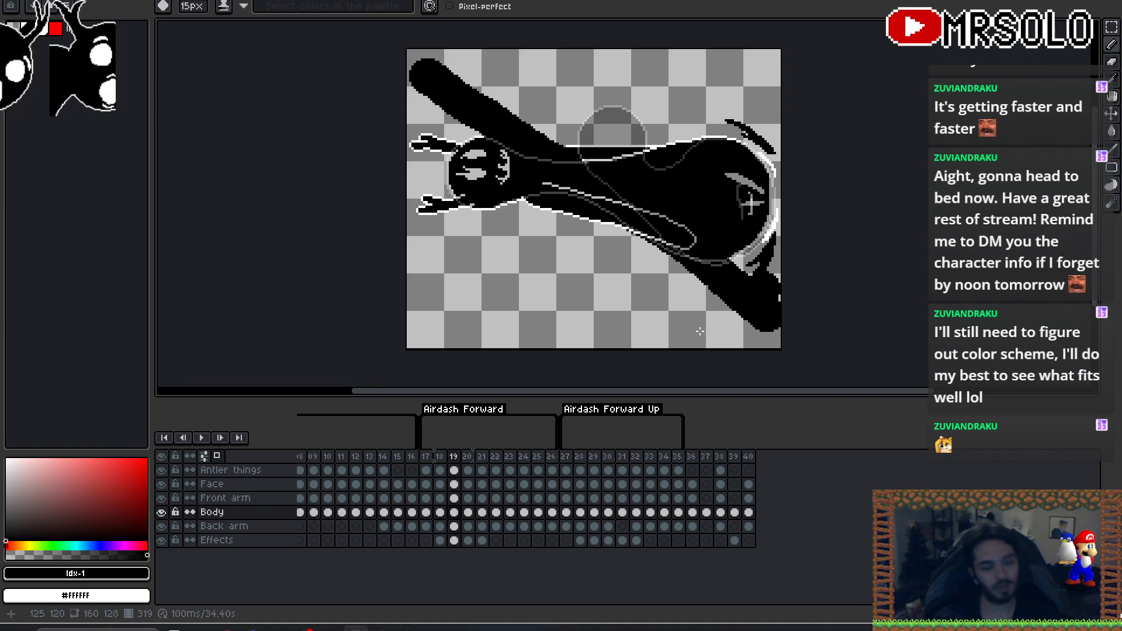
key("ctrl+z")
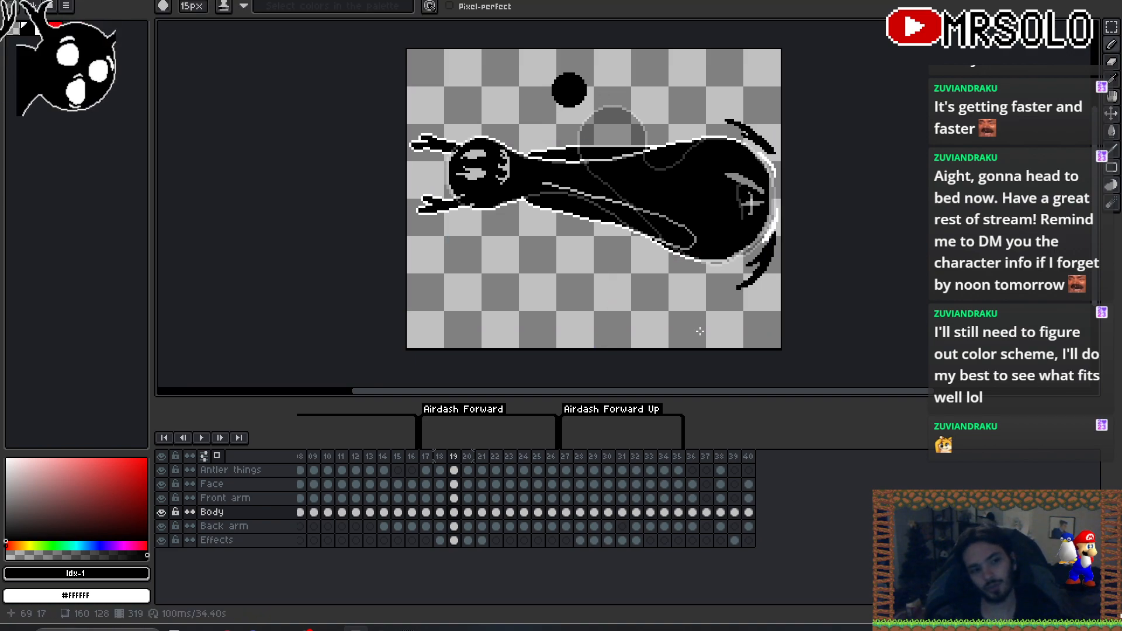
key("Right")
key("Right")
key("Right")
key("Right")
key("Right")
key("Right")
key("Right")
key("Right")
key("Right")
key("Right")
key("Right")
key("Right")
key("Right")
key("Right")
key("Right")
key("Right")
key("Right")
key("Right")
key("Right")
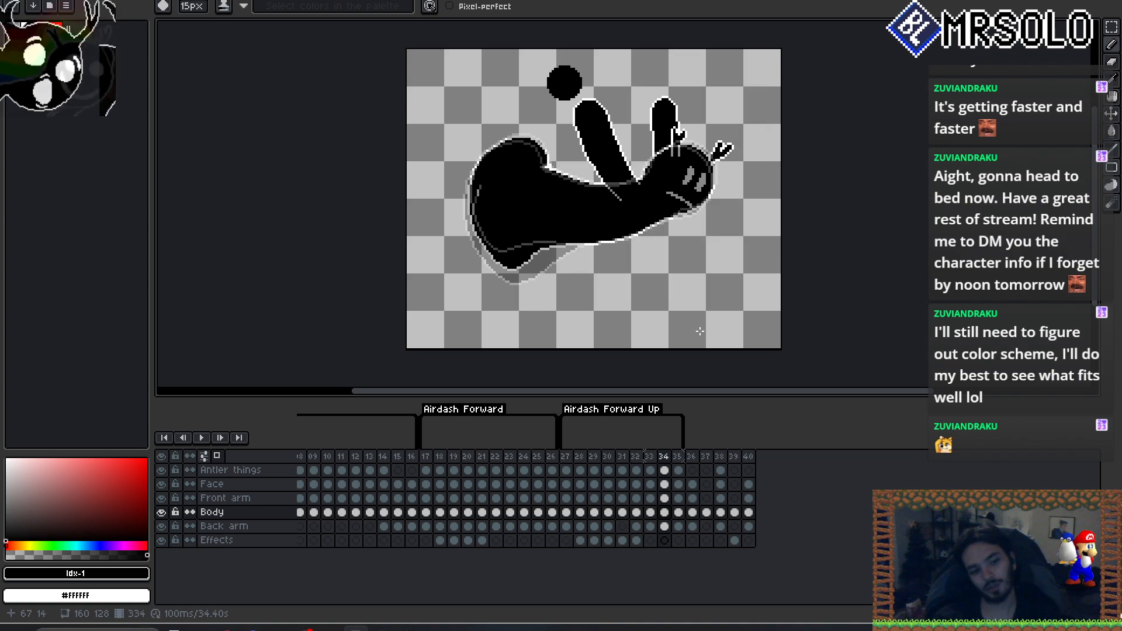
key("Left")
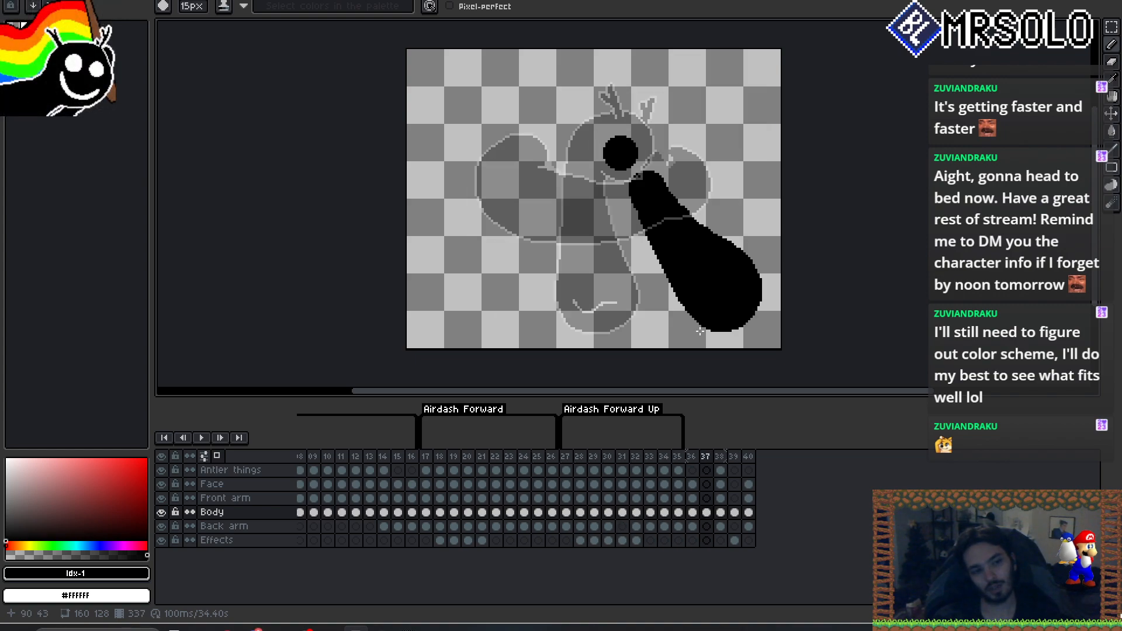
- Extend the narrow upper end of frame 37's black body shape to the onion-skinned head, undoing the extra stroke
left_click_drag(661, 211, 673, 292)
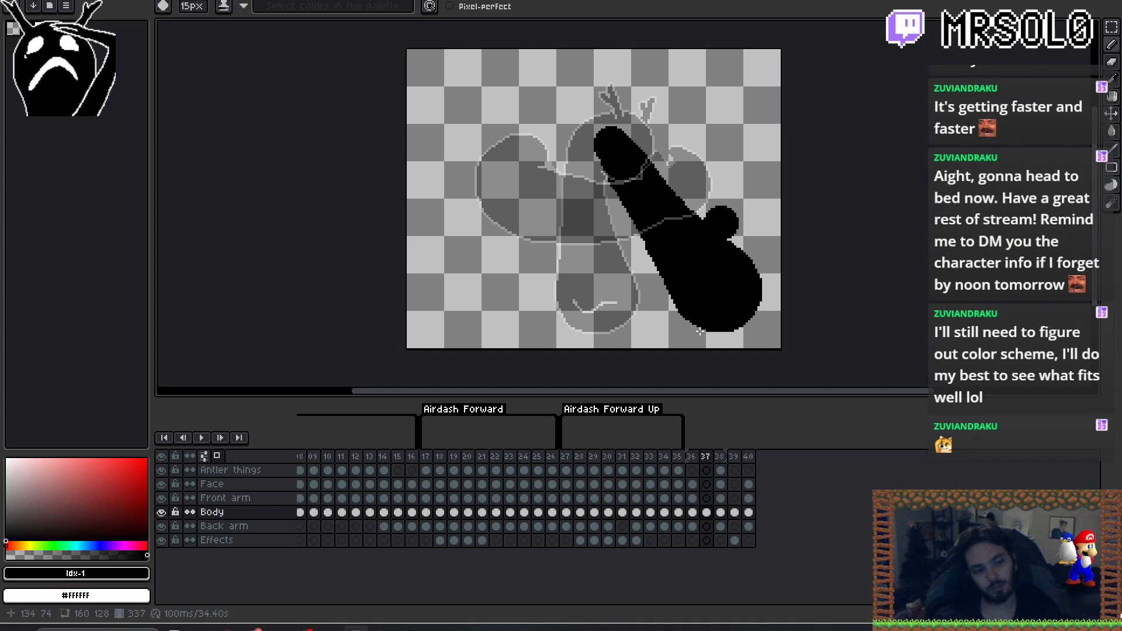
left_click_drag(426, 72, 629, 223)
key("ctrl+z")
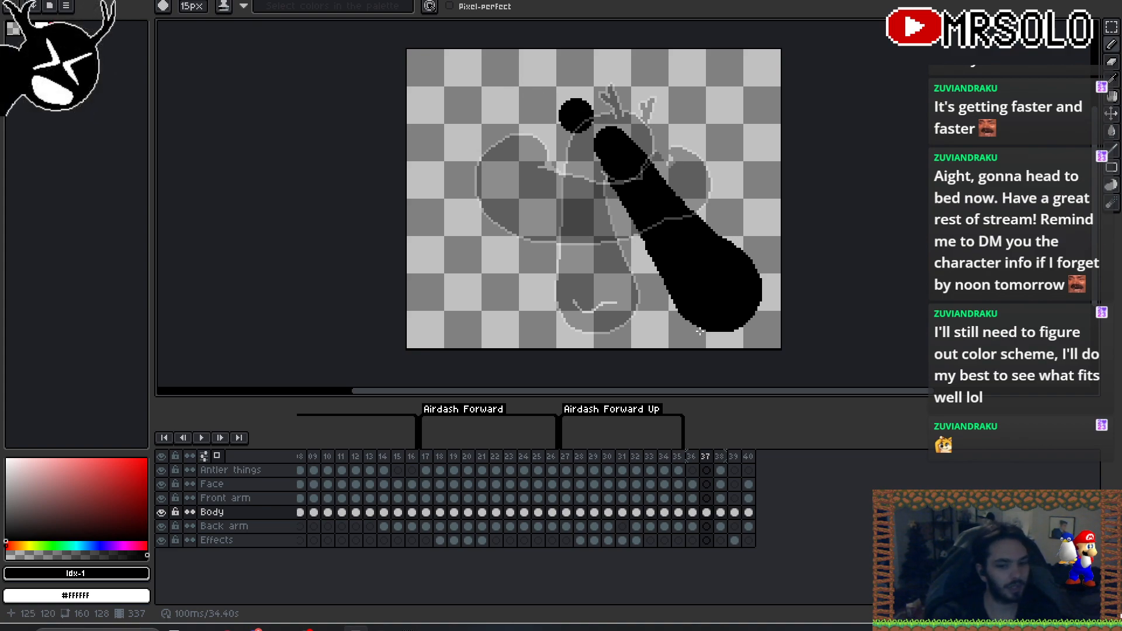
key("ctrl+alt+c")
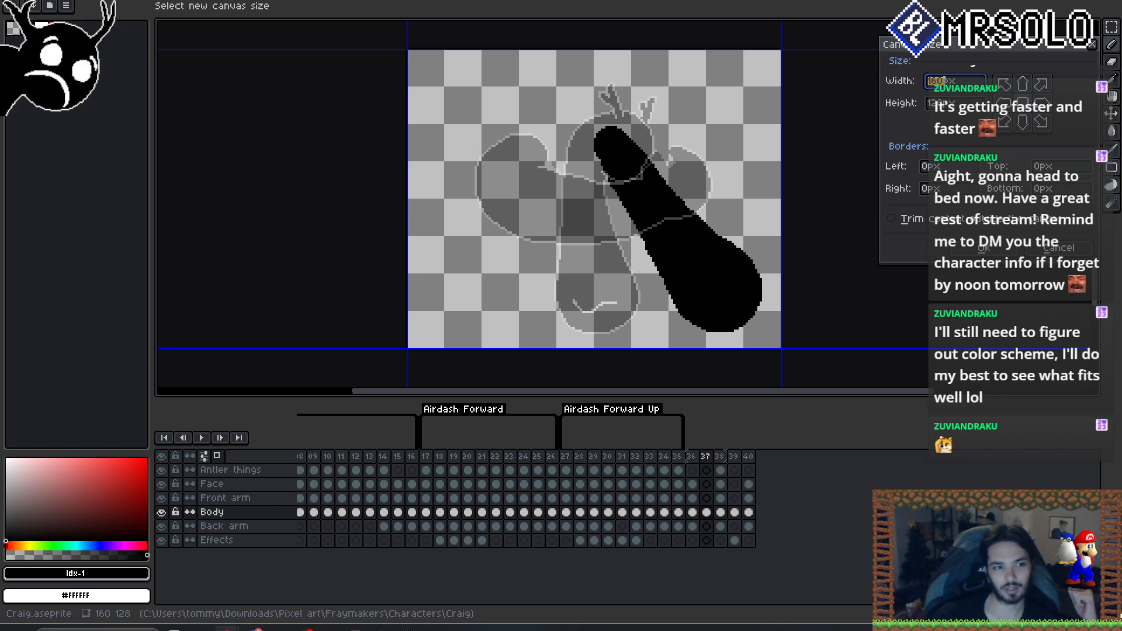
left_click_drag(407, 179, 392, 166)
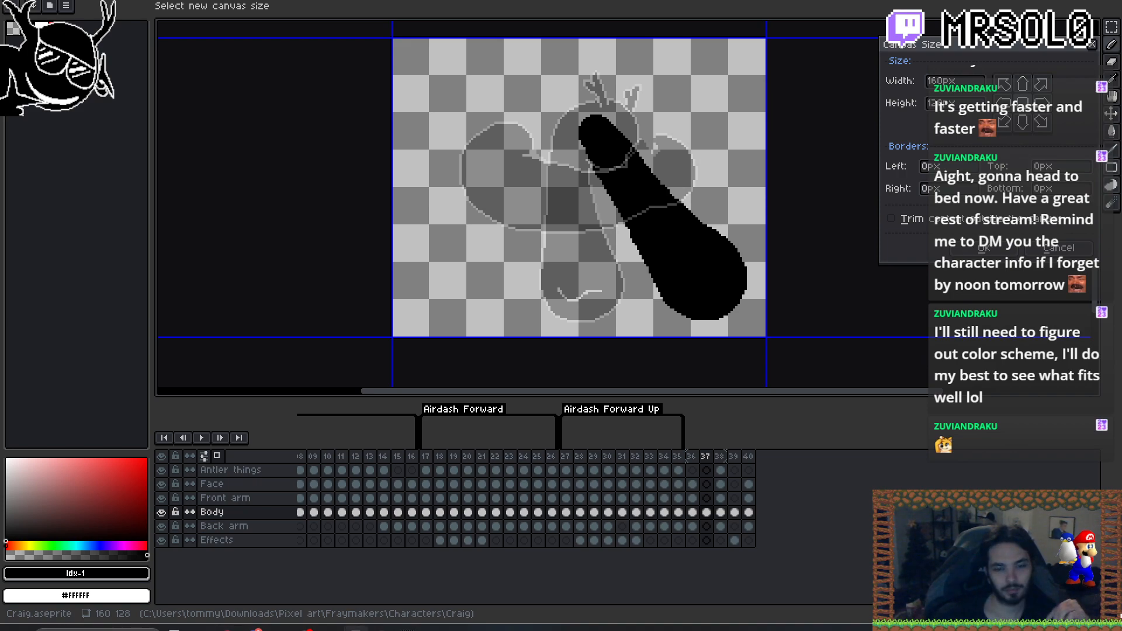
scroll(731, 224, "up", 2)
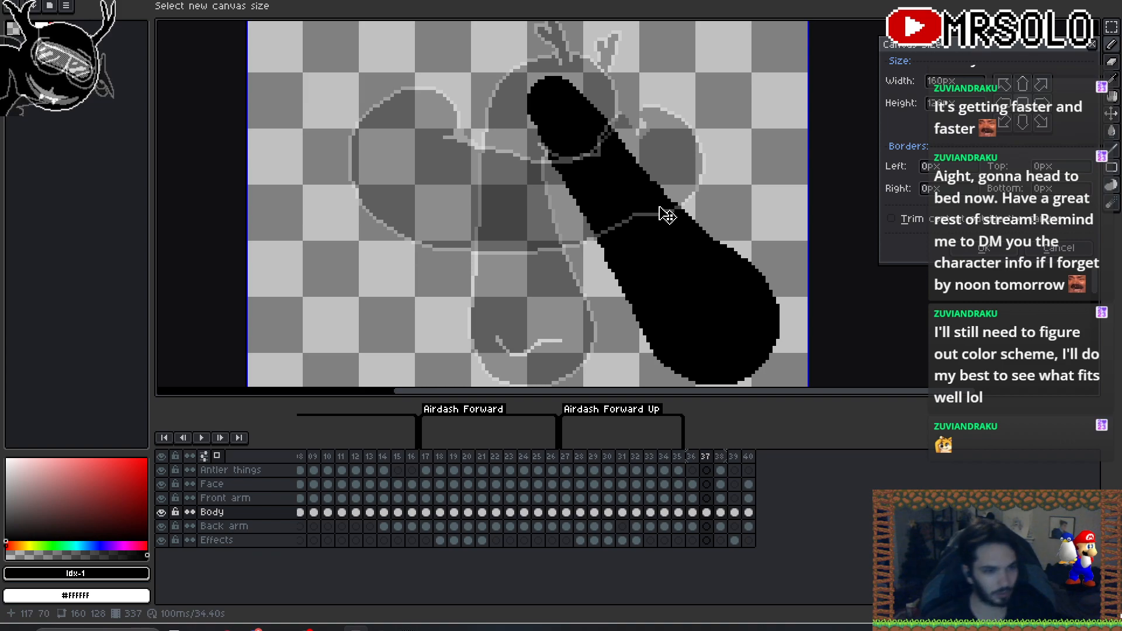
key("Escape")
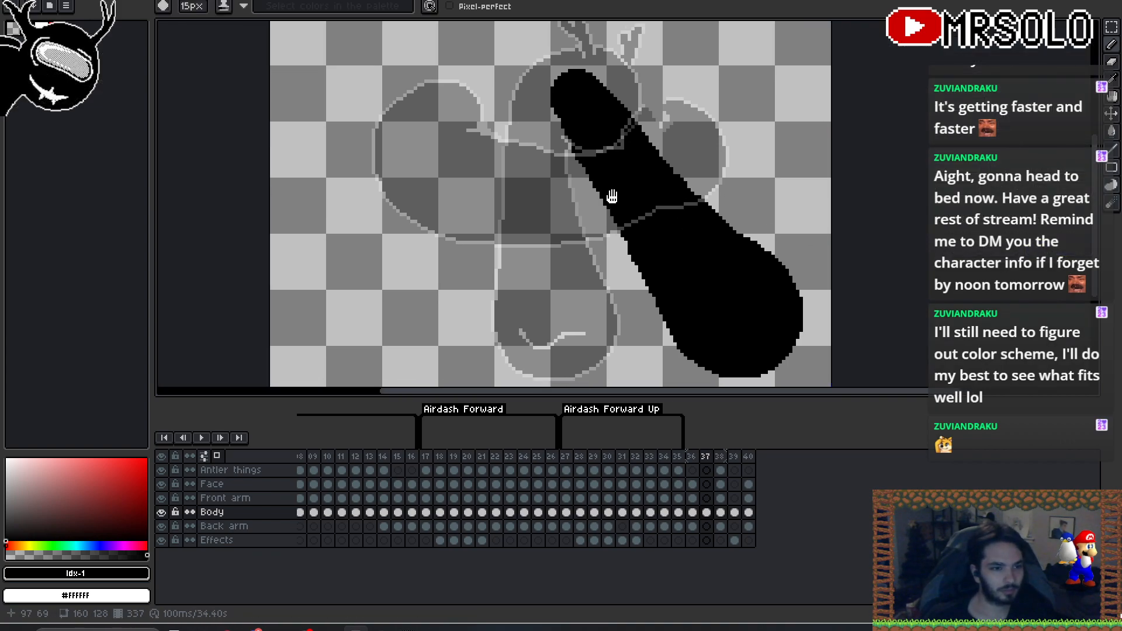
- Enlarge the upper end of frame 37's body into a rounded head with a 24px brush, smoothing the neck at 17px
scroll(612, 197, "down", 1)
scroll(586, 125, "up", 8)
scroll(597, 126, "up", 1)
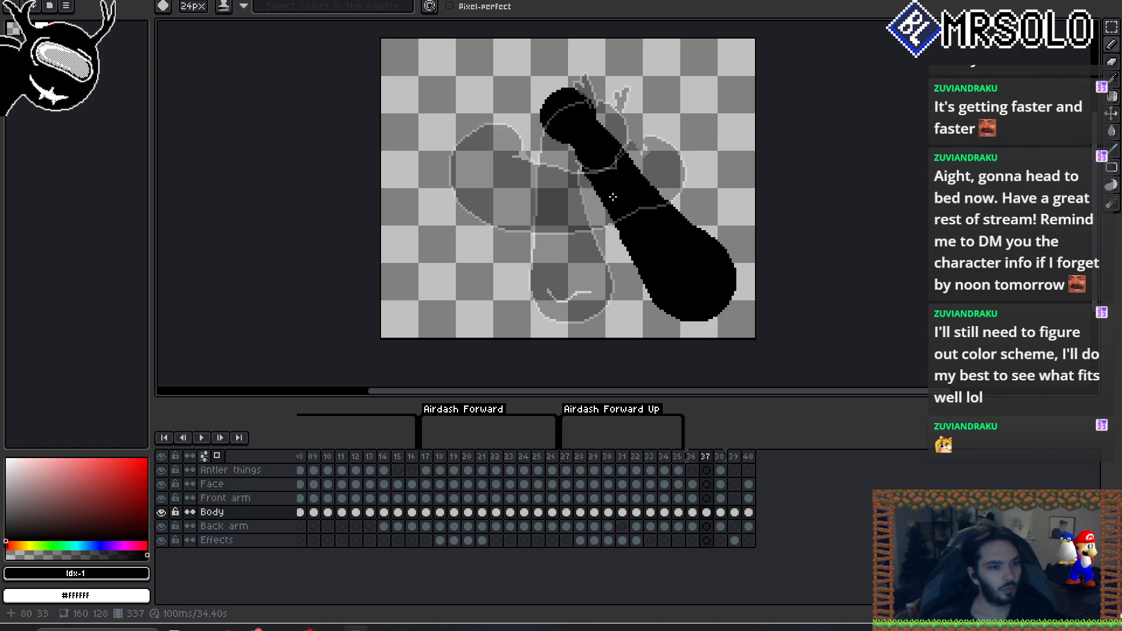
left_click_drag(577, 117, 575, 107)
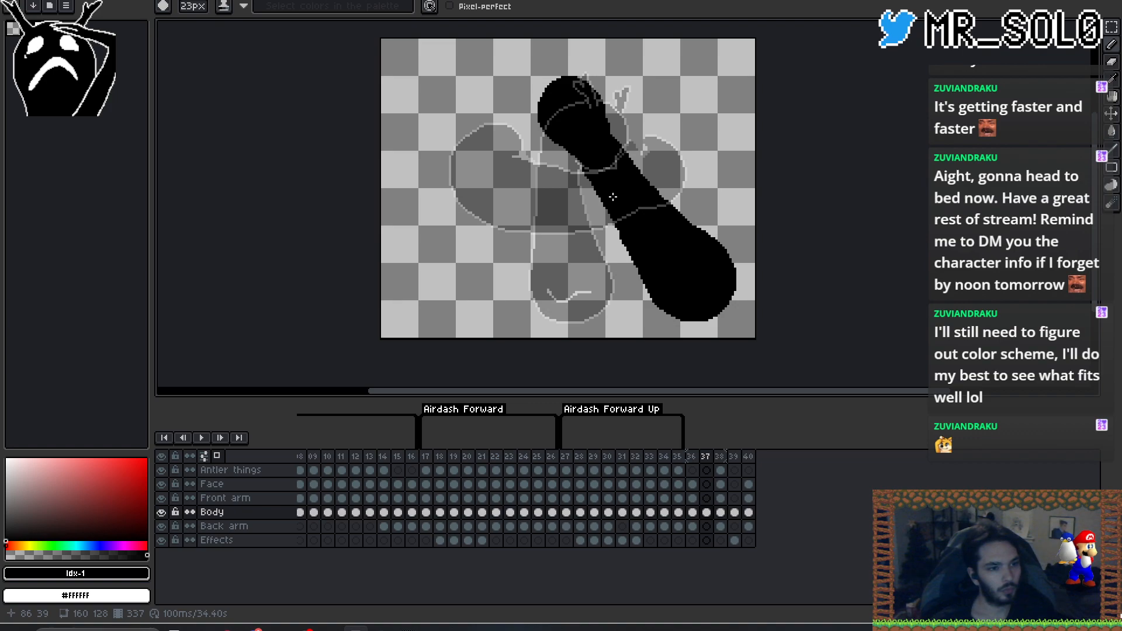
left_click_drag(613, 197, 613, 197)
left_click_drag(591, 142, 602, 166)
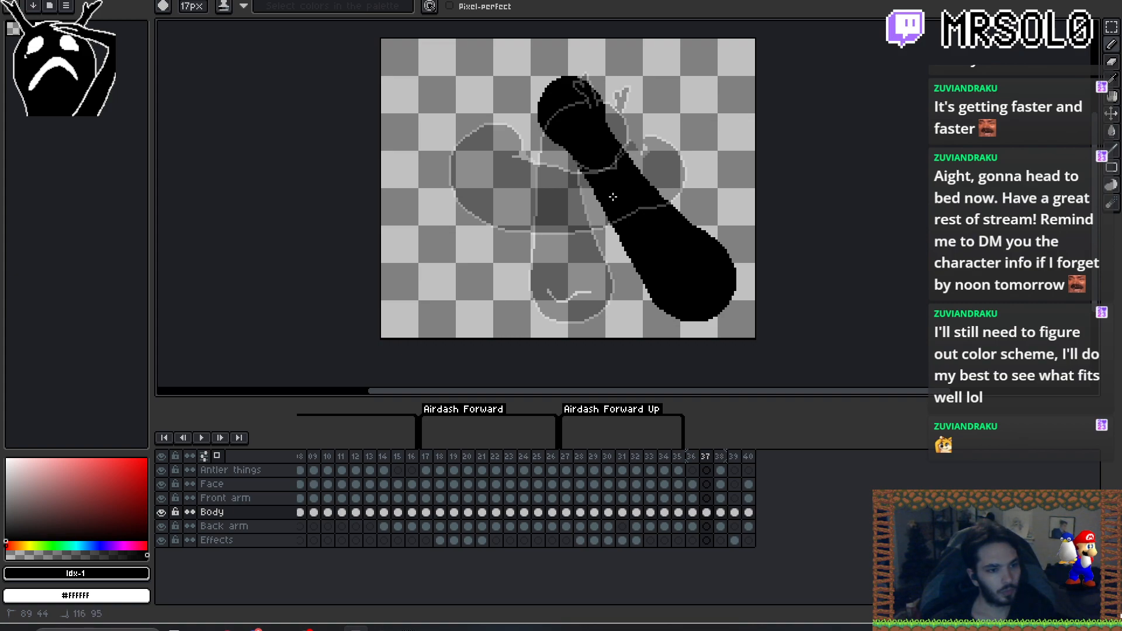
- Fill out and round the wide lower end of frame 37's body with the 17px brush, comparing it with frame 36
left_click_drag(619, 198, 648, 272)
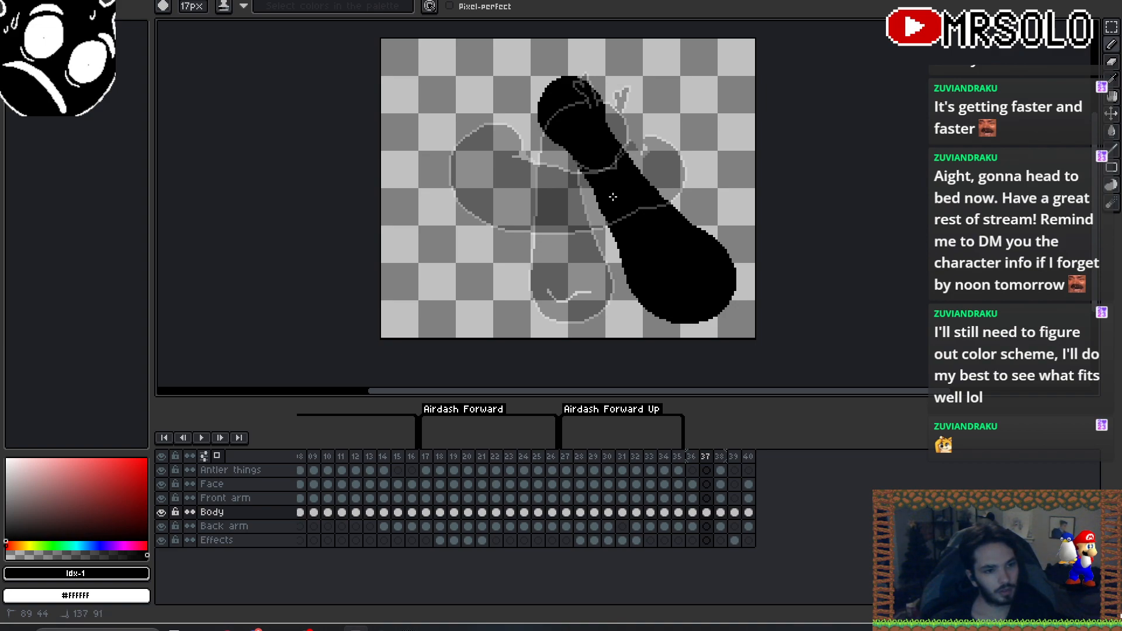
left_click_drag(703, 253, 685, 238)
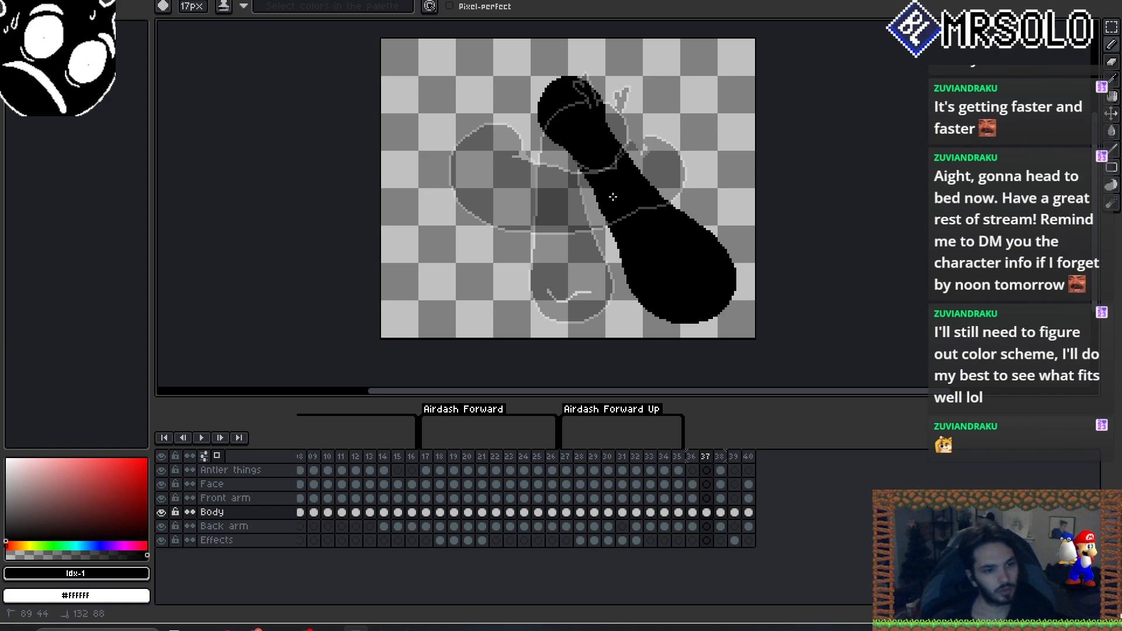
mouse_move(716, 272)
left_mouse_down()
mouse_move(696, 304)
mouse_move(714, 263)
left_mouse_up()
left_click_drag(625, 182, 635, 195)
left_click_drag(704, 242, 704, 251)
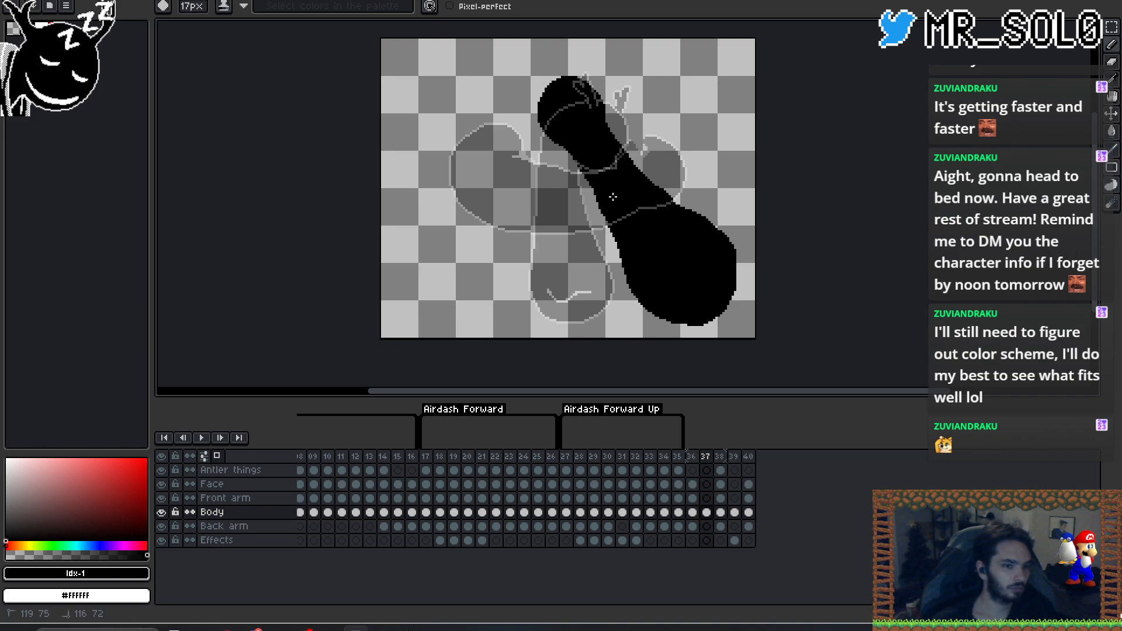
left_click_drag(662, 216, 688, 226)
left_click_drag(690, 227, 713, 248)
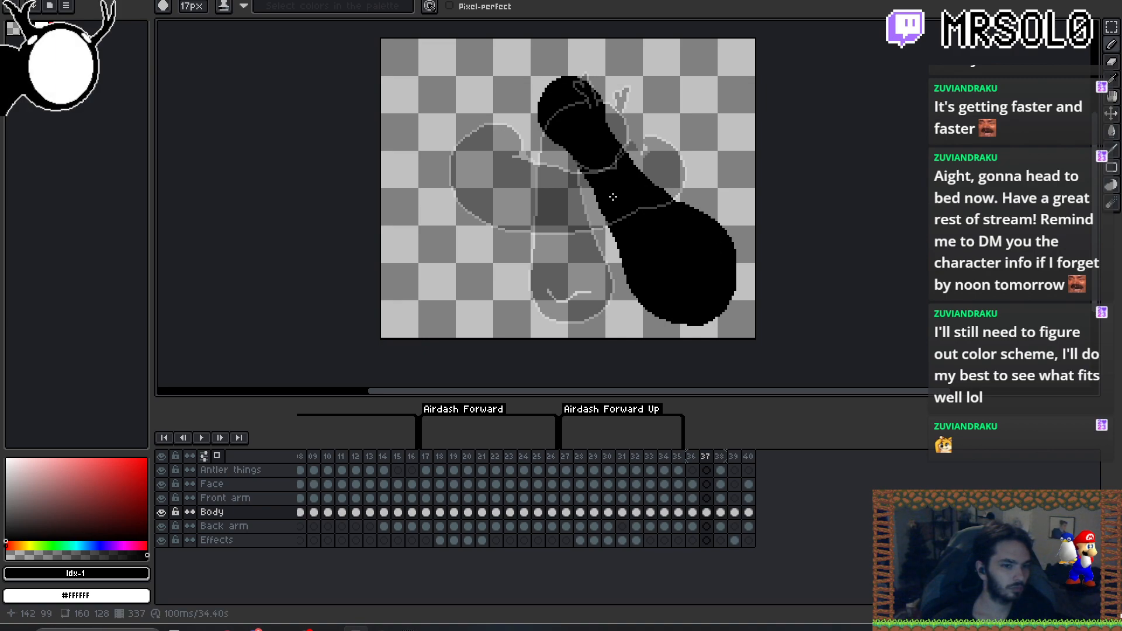
key("comma")
key("period")
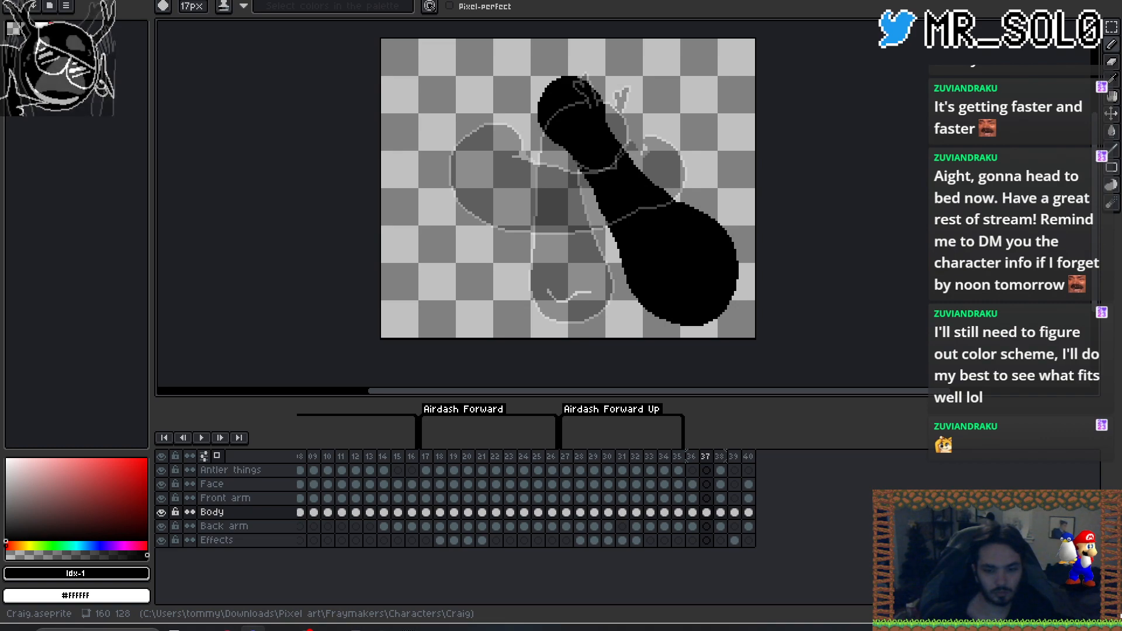
- Insert an empty frame after frame 37 and compare frame 37's pose with frame 36
scroll(696, 236, "right", 2)
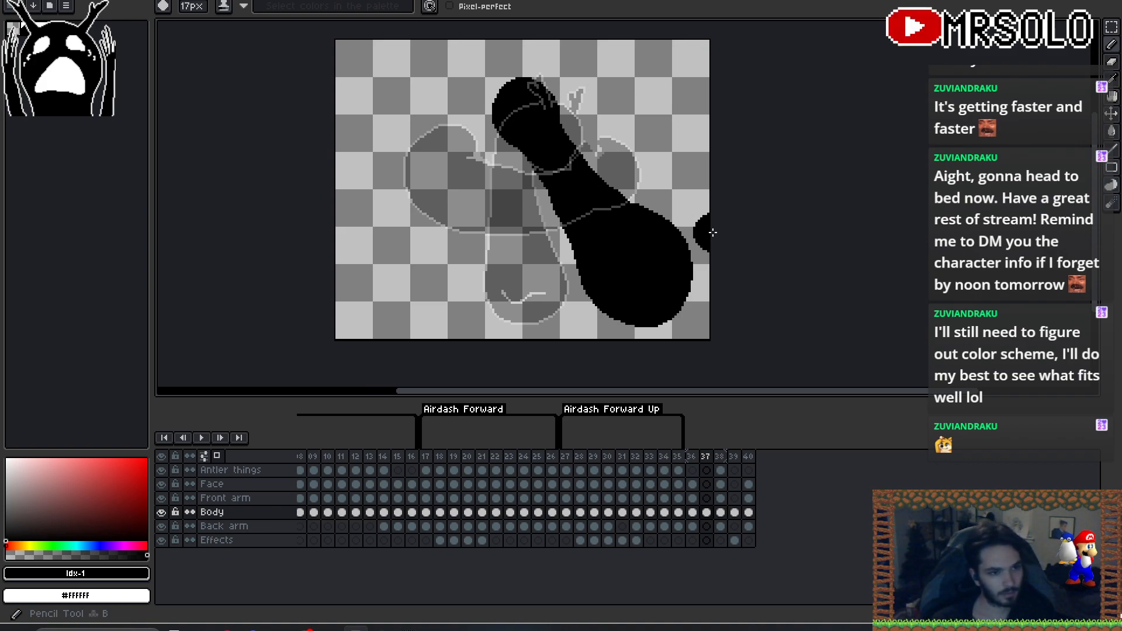
key("Left")
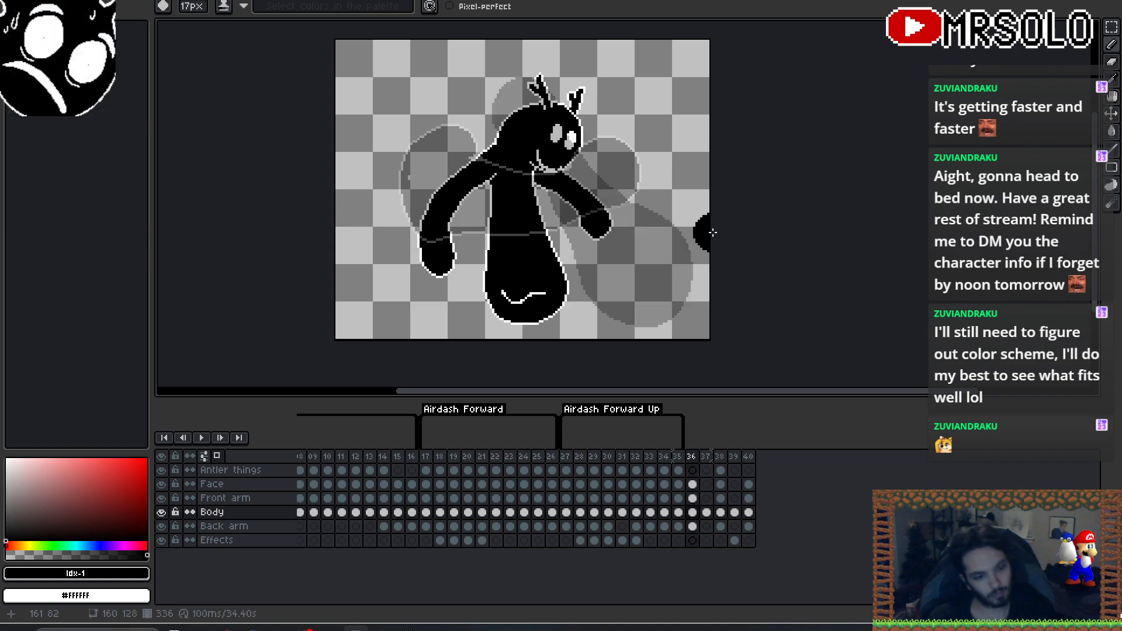
key("Right")
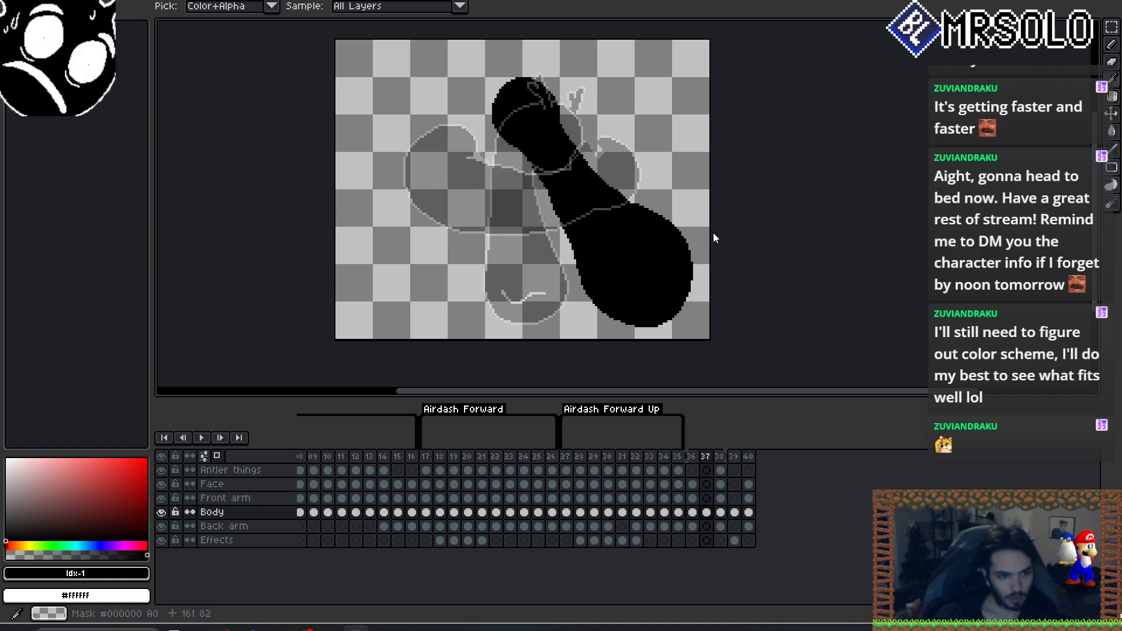
key("alt+b")
key("Left")
key("Right")
key("Left")
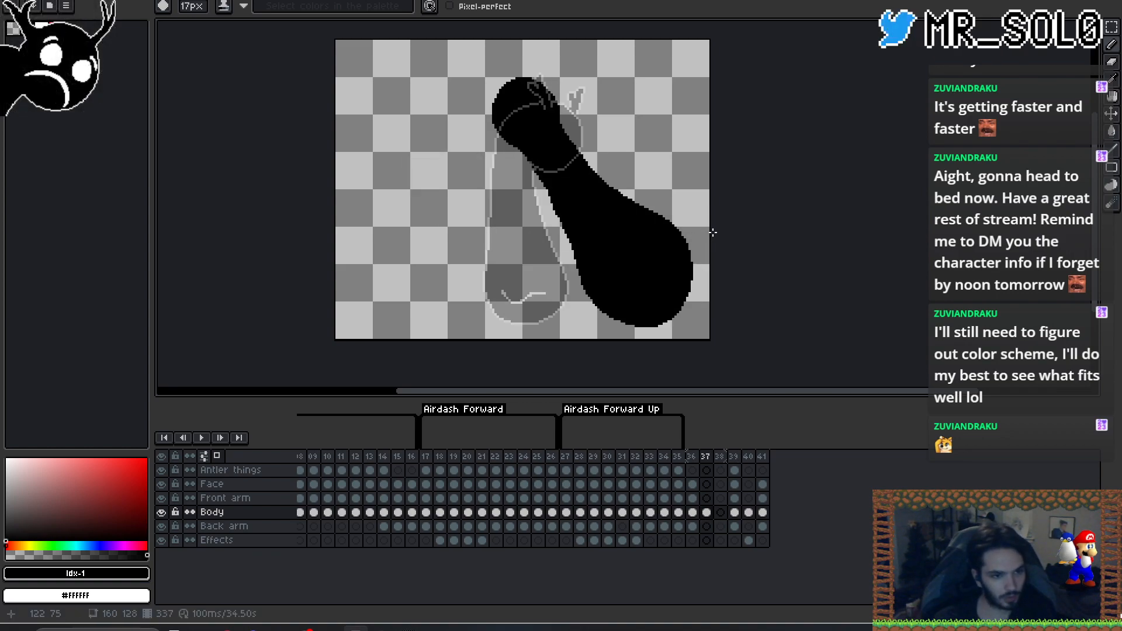
- Trim the edge where the neck meets the wide lower end in frame 37 with the 1px eraser, comparing with frame 36
key("e")
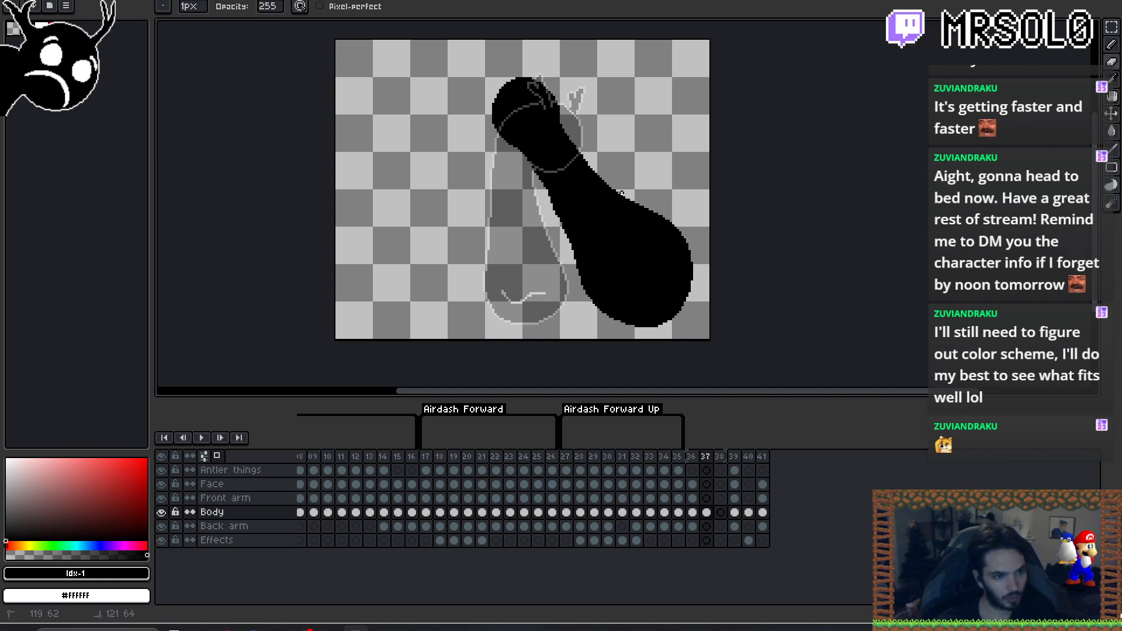
key("Left")
key("Right")
key("Left")
key("b")
left_click(671, 260)
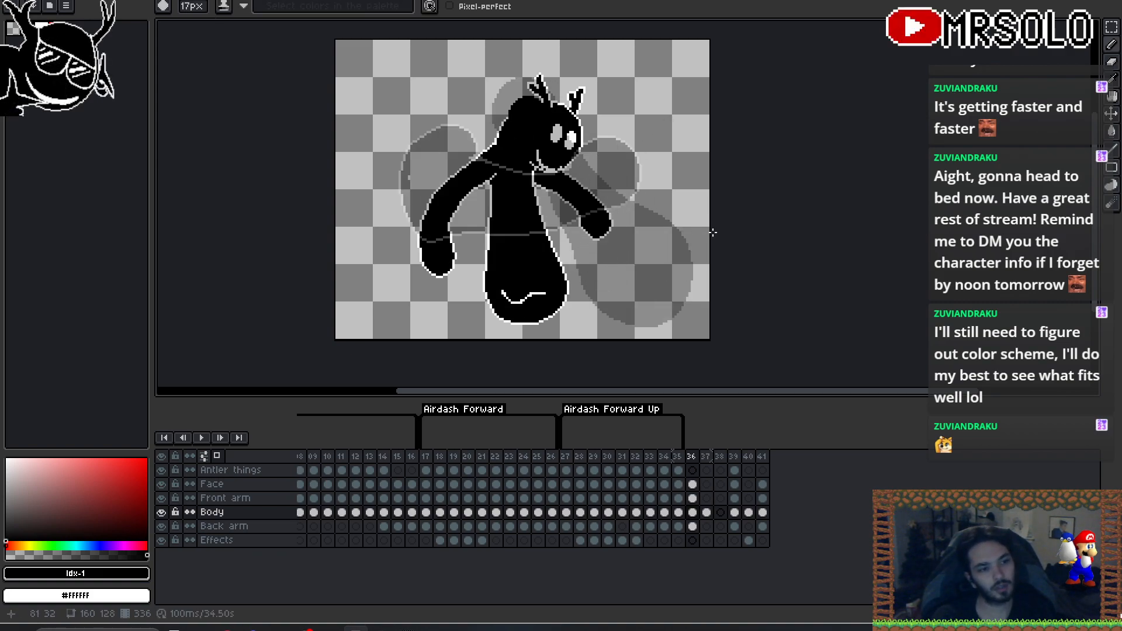
- Set the brush size to 24px and insert an empty frame directly after frame 36
key("plus")
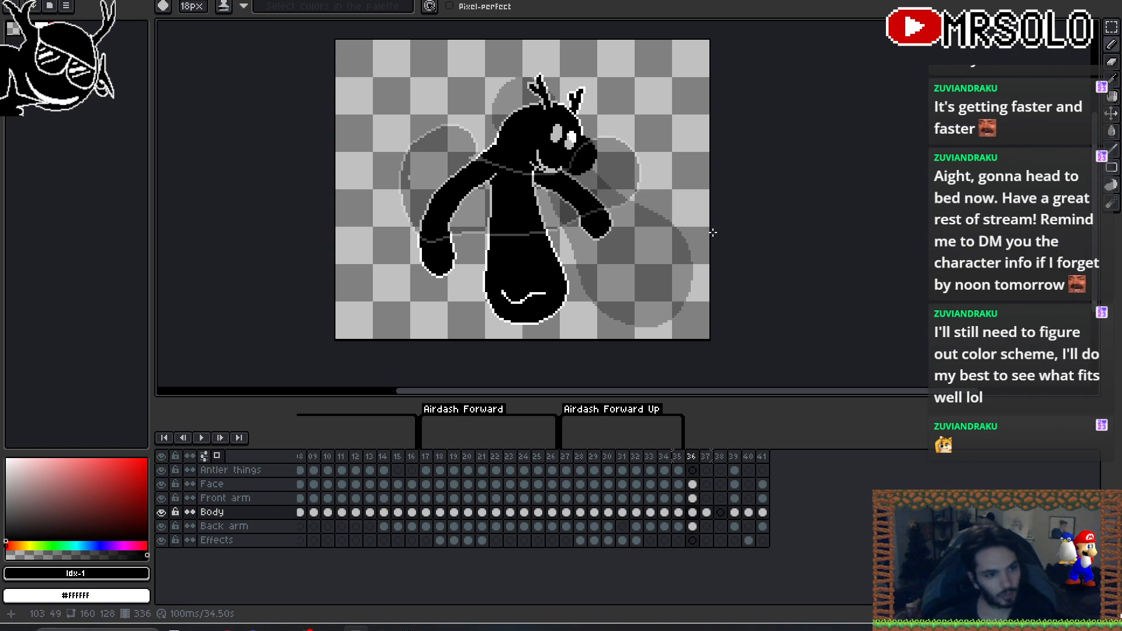
key("plus")
key("plus")
key("plus")
key("plus")
key("plus")
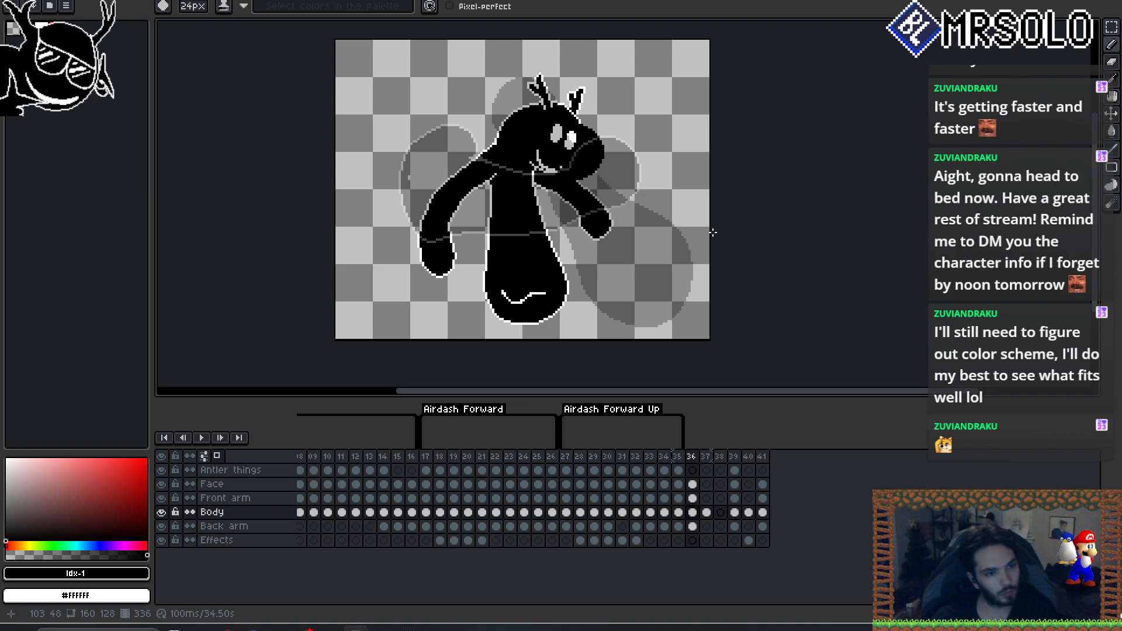
key("Right")
key("Left")
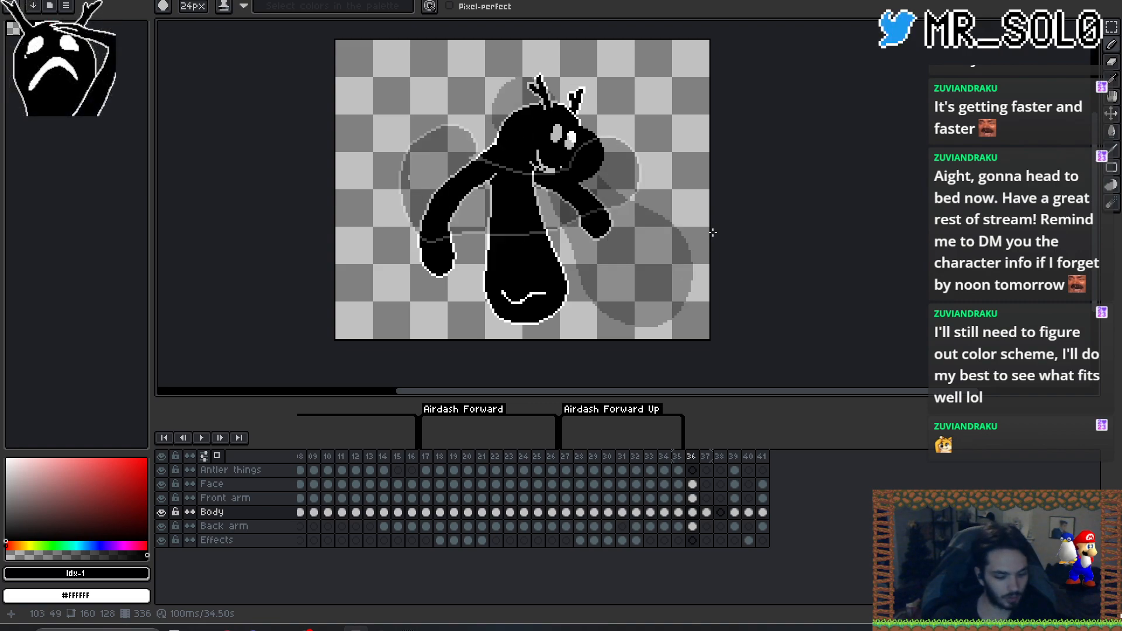
key("alt+b")
- Paint a round black head and a separate belly blob beneath it on the new frame 37's Body layer
left_click_drag(568, 141, 547, 151)
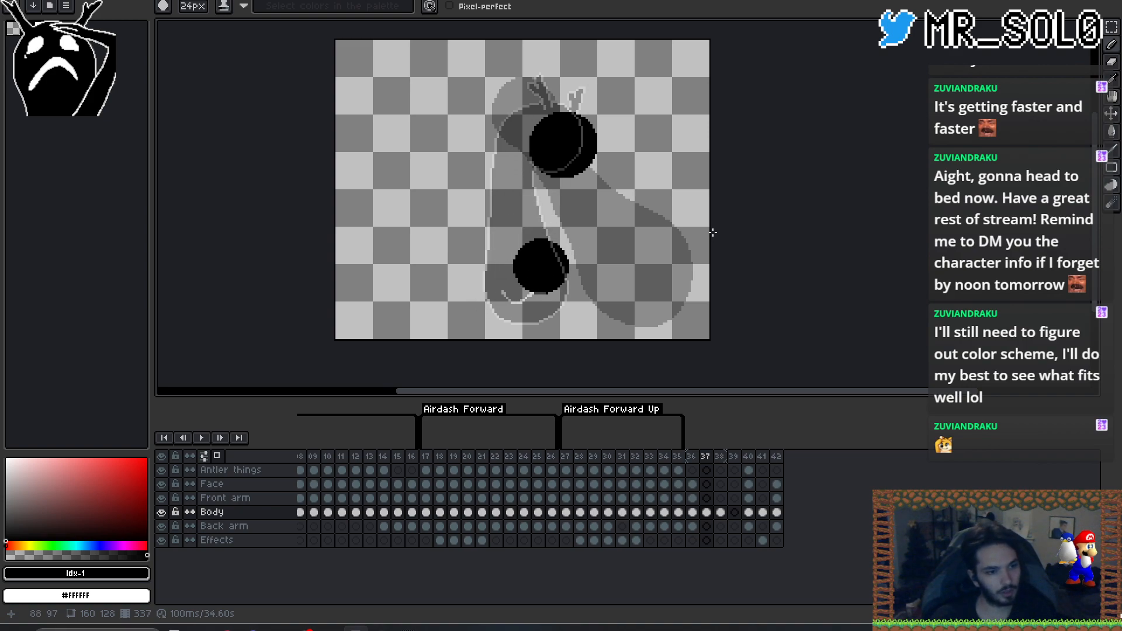
mouse_move(545, 252)
left_mouse_down()
mouse_move(556, 253)
mouse_move(540, 268)
left_mouse_up()
left_click_drag(530, 216, 549, 242)
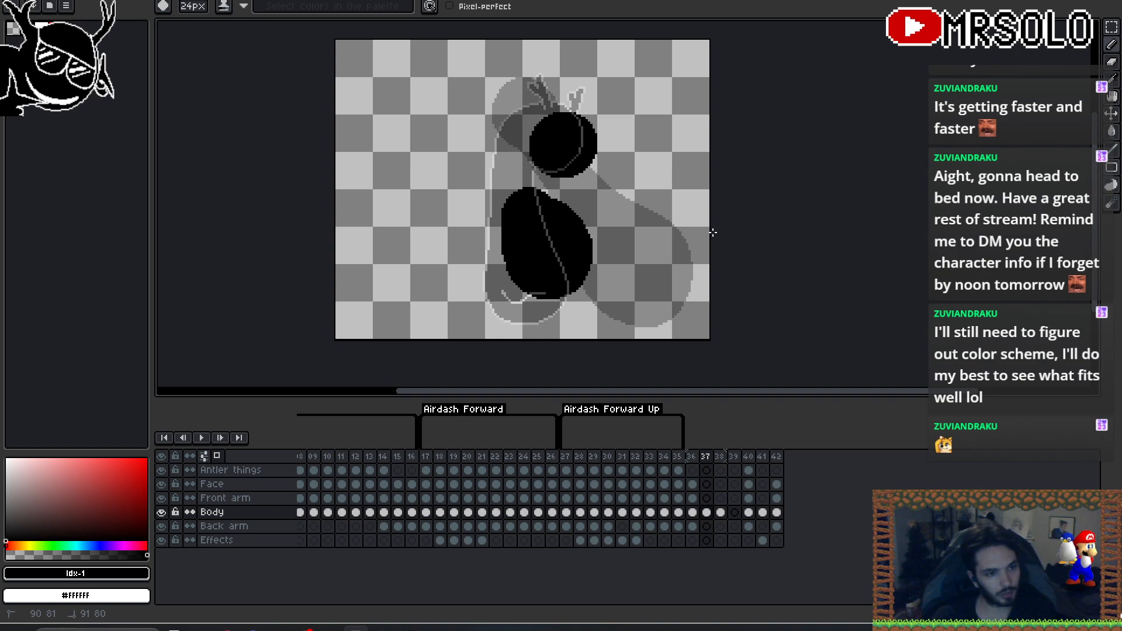
left_click_drag(535, 215, 535, 213)
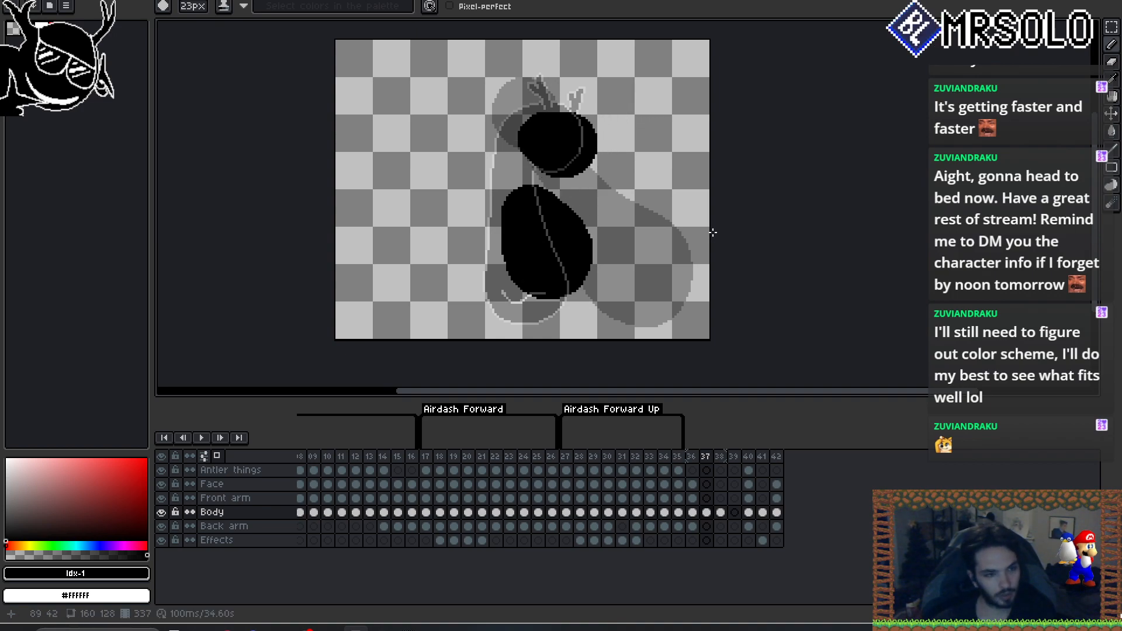
- Reduce the brush to 14px and paint a curved neck and back joining the head to the belly in frame 37
key("minus")
key("minus")
key("minus")
key("minus")
key("minus")
key("minus")
key("minus")
key("minus")
key("minus")
key("minus")
left_click_drag(564, 128, 522, 126)
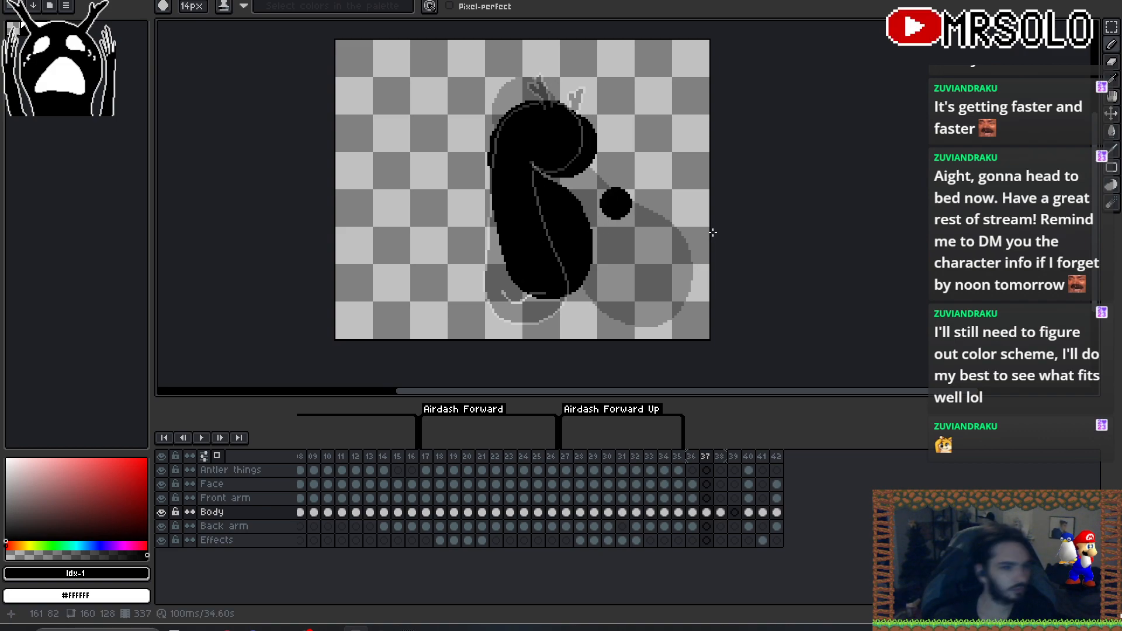
- Move frame 37's body shape about 2 px right and 4 px down, comparing its position with frame 36
key("Left")
key("Right")
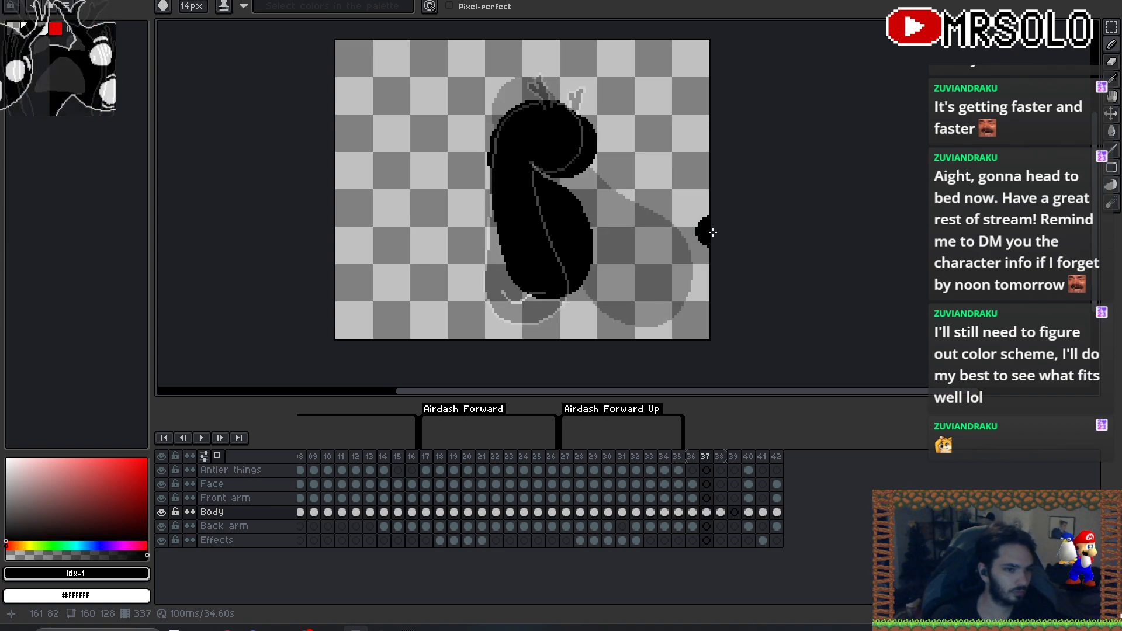
key("Left")
key("Right")
key("v")
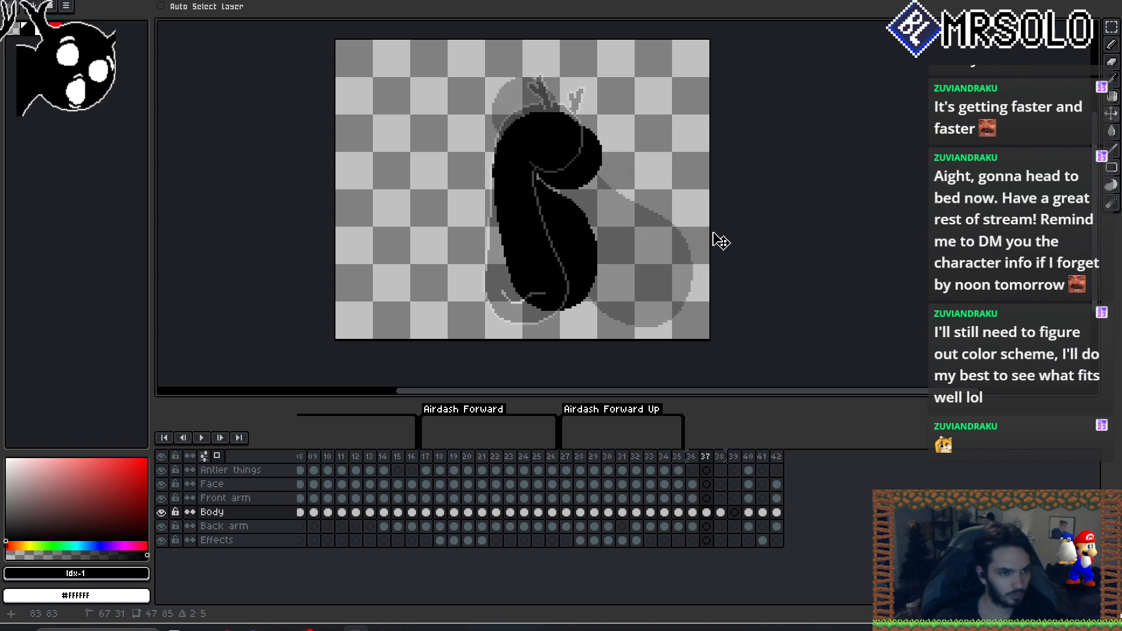
key("Left")
key("Right")
key("Left")
key("Right")
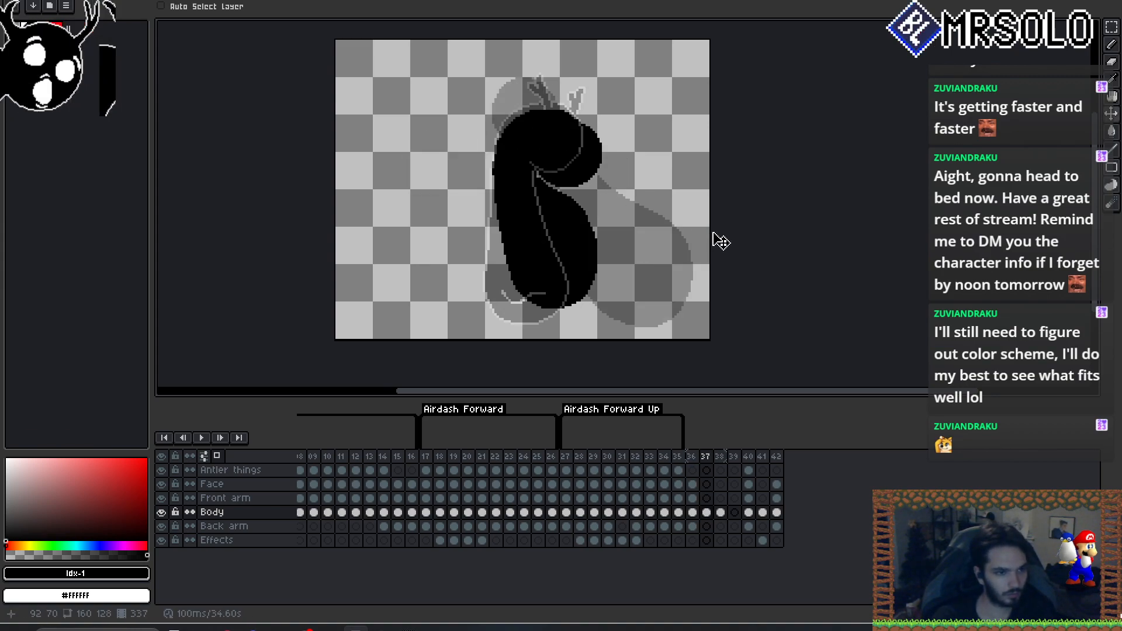
- Nudge the protruding part of frame 37's head slightly up and left, and patch the resulting gap with the 14px brush
key("m")
left_click_drag(619, 109, 534, 192)
key("Up")
key("Left")
key("ctrl+d")
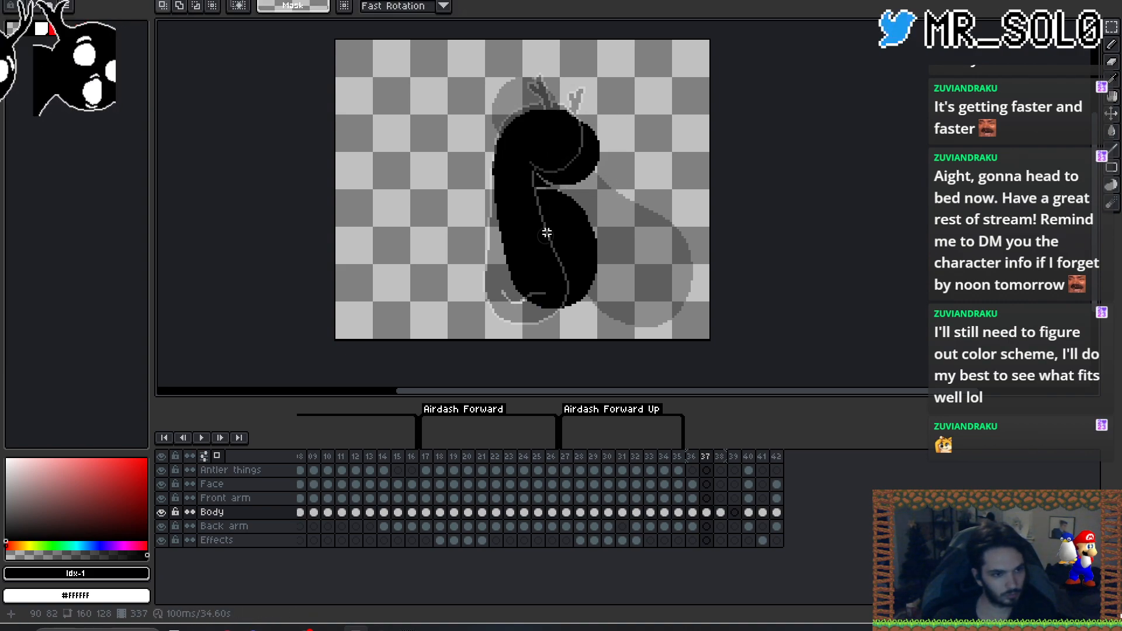
key("b")
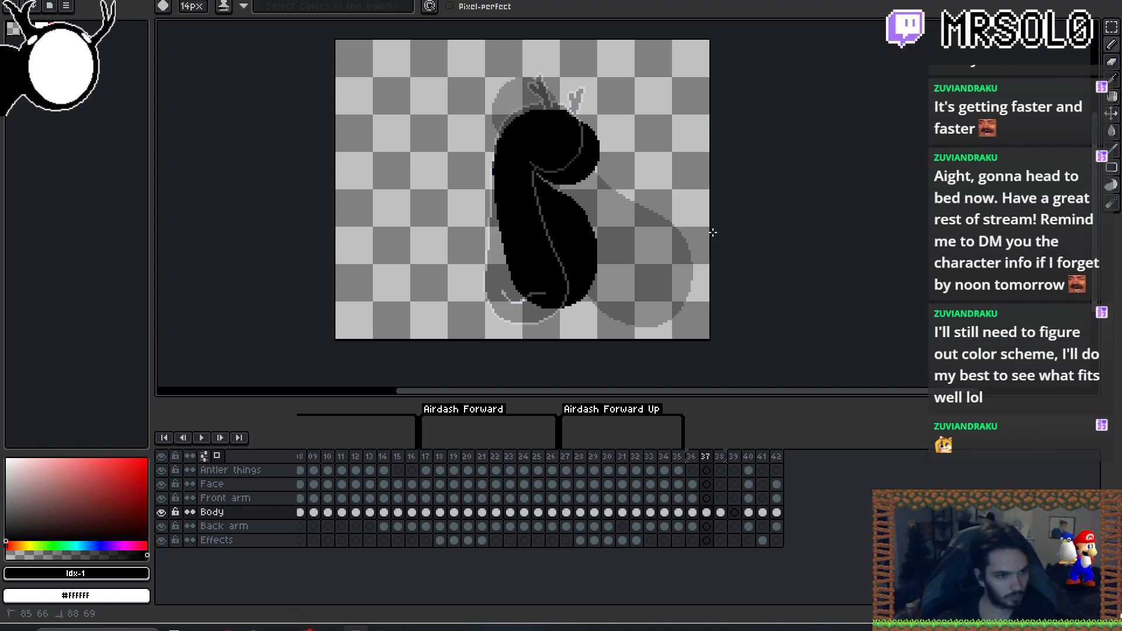
left_click(712, 233)
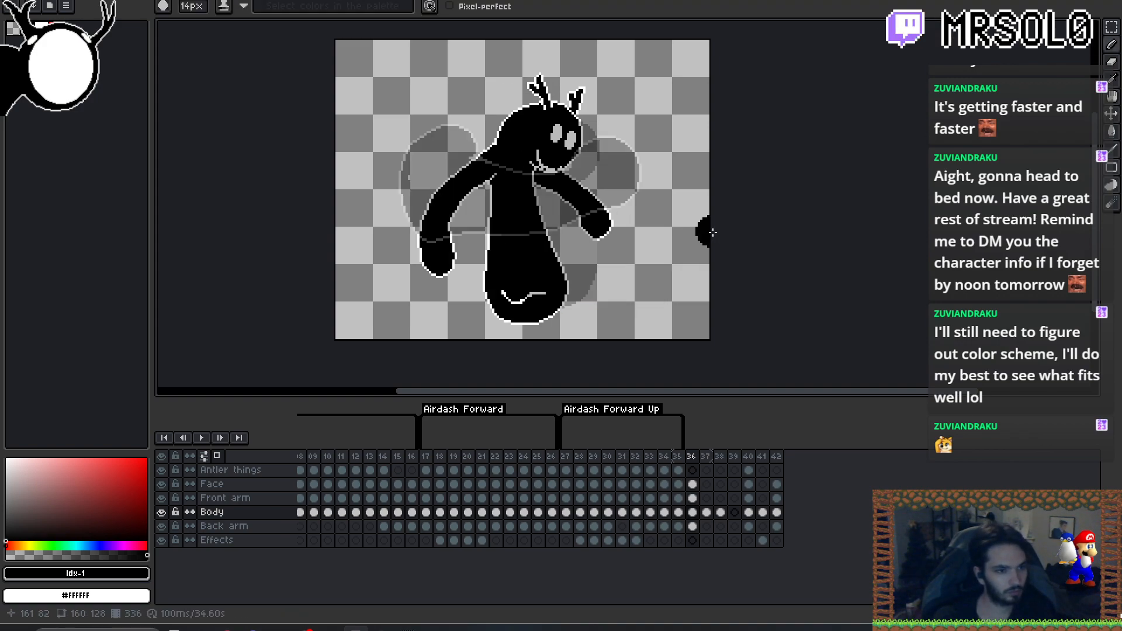
- Trim the outer edge of frame 37's upper back and head with the 1px eraser
key("Left")
key("Right")
key("e")
left_click_drag(489, 163, 493, 184)
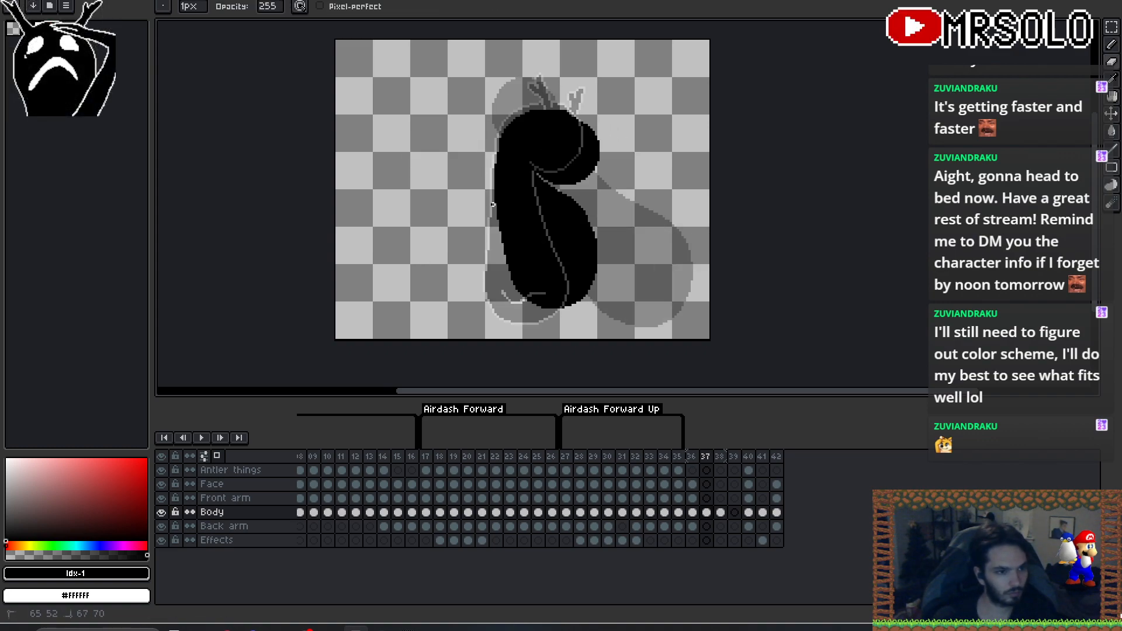
left_click_drag(496, 148, 518, 113)
- Flip between frames 36, 37 and 38 to examine how the new in-between body pose flows
key("Left")
key("Right")
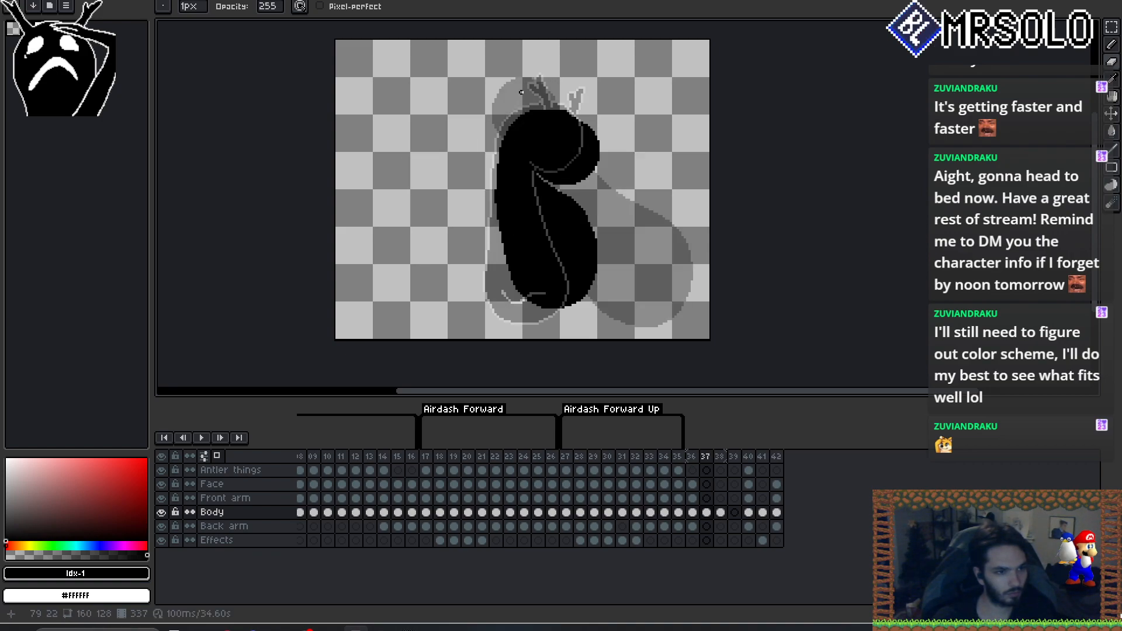
key("Left")
key("Right")
key("Left")
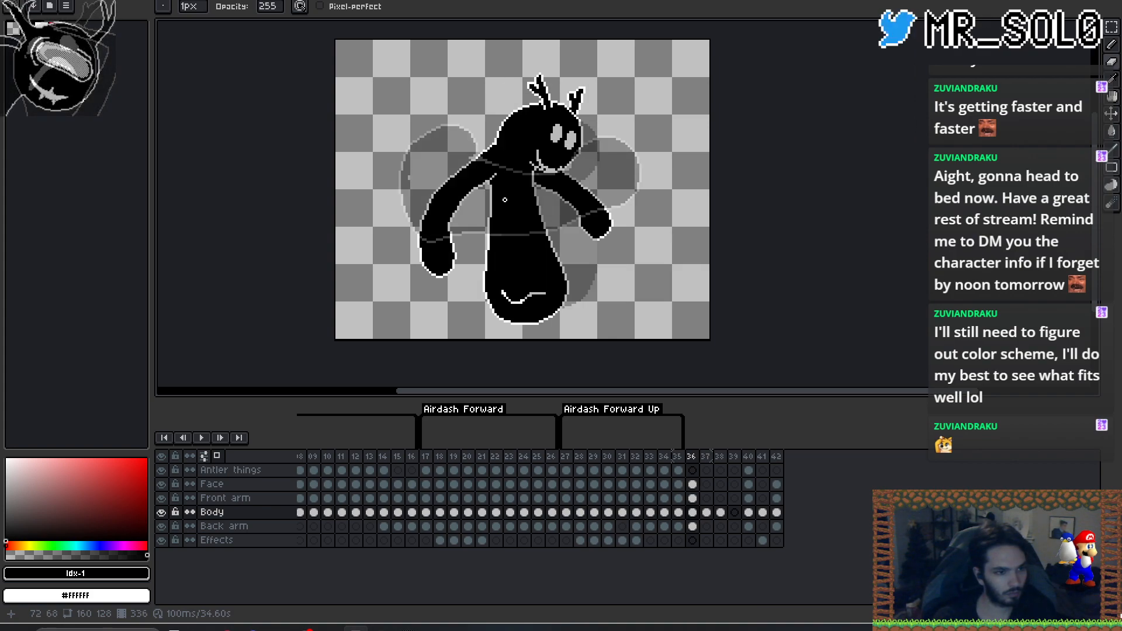
key("Right")
key("Right")
key("Left")
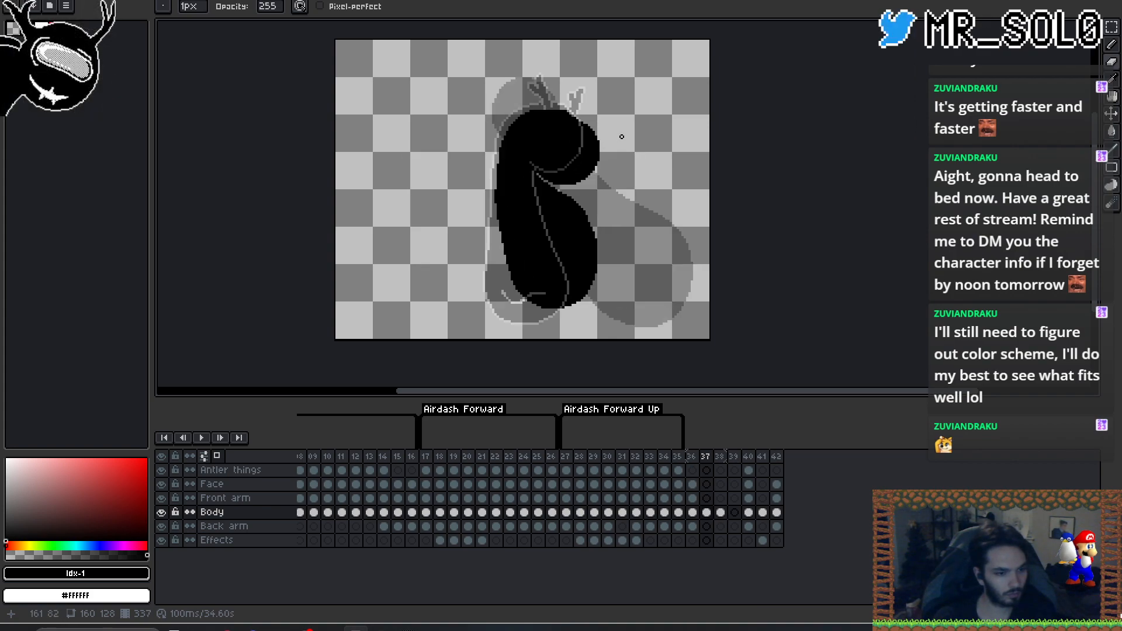
- Insert an empty frame after frame 37 and ready the pencil for drawing its body
key("alt+b")
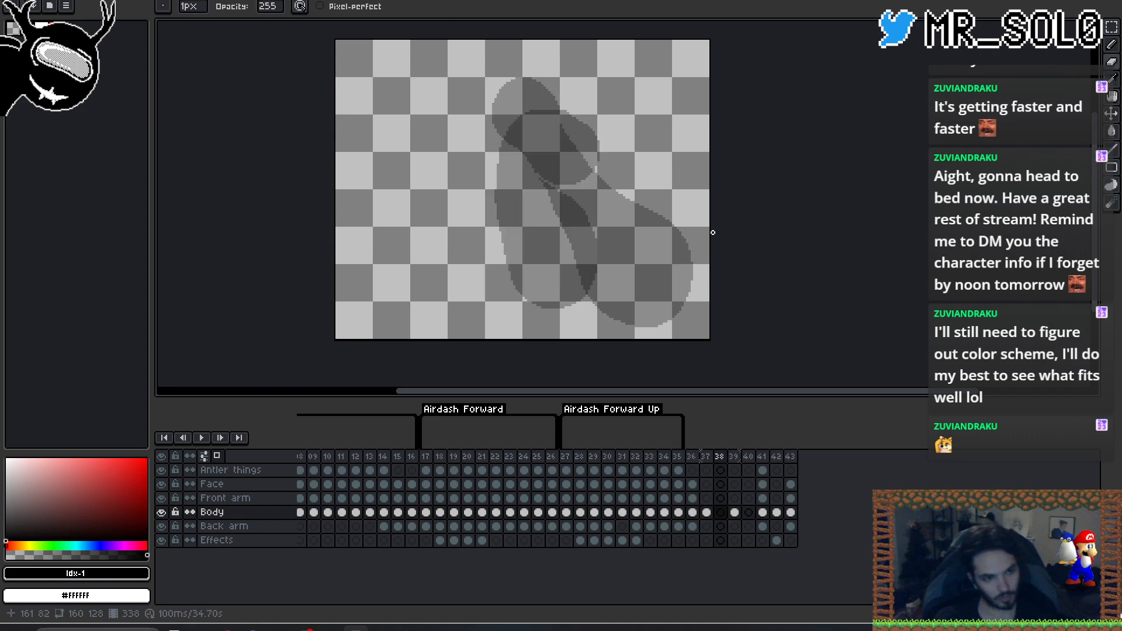
key("b")
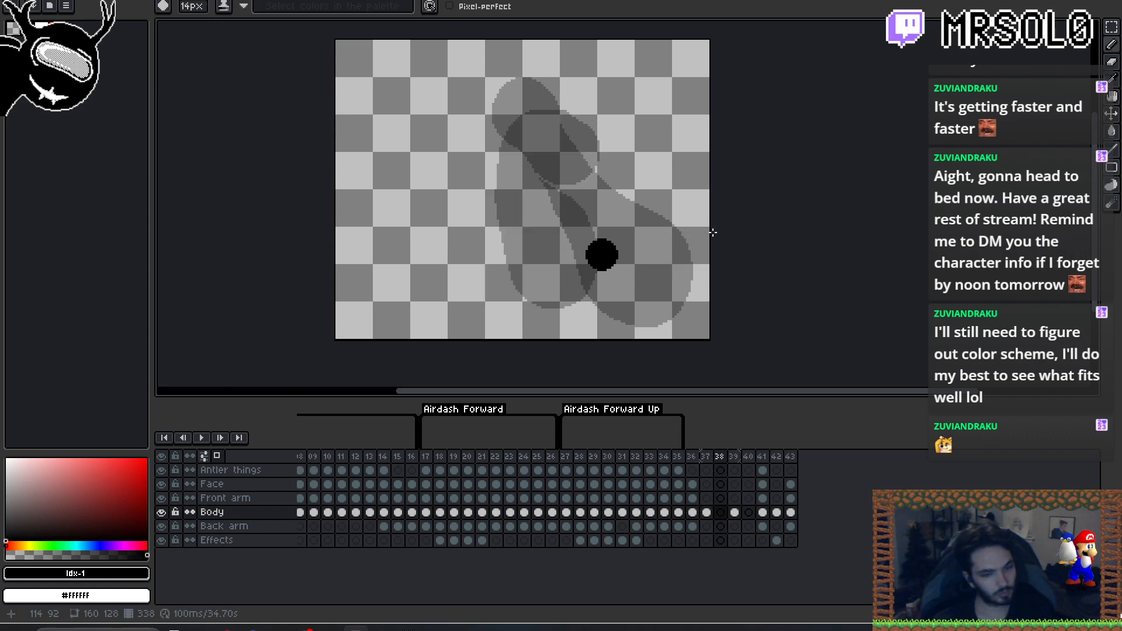
- Flip back through frames 27 to 37 to examine the poses leading up to the new frame
key("Left")
key("Left")
key("Left")
key("Left")
key("Left")
key("Left")
key("Left")
key("Left")
key("Left")
key("Left")
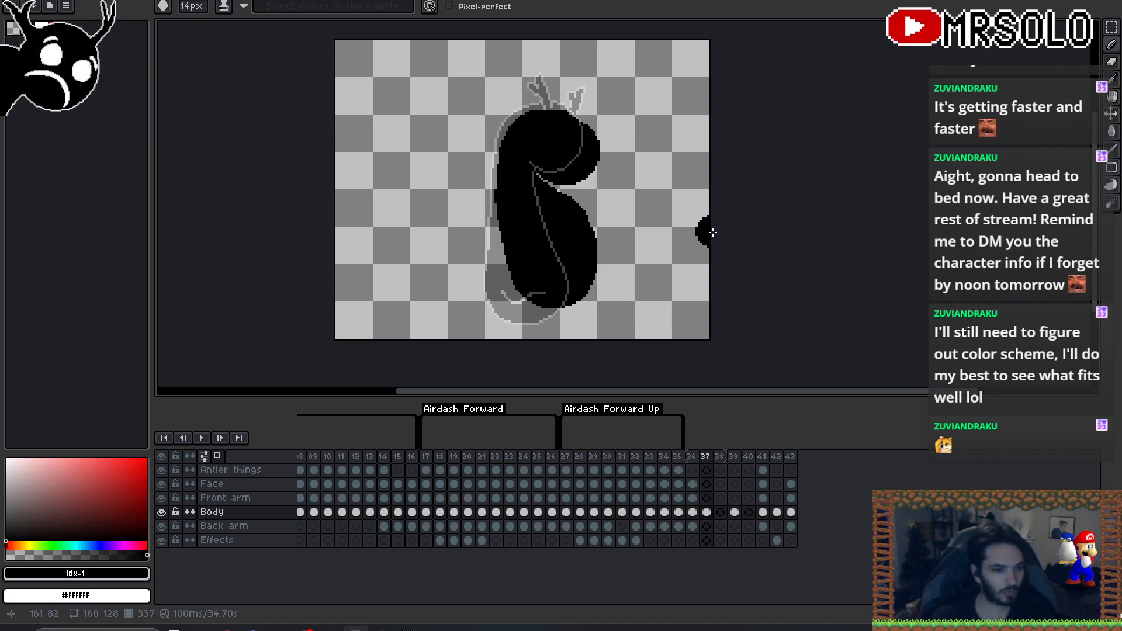
key("Left")
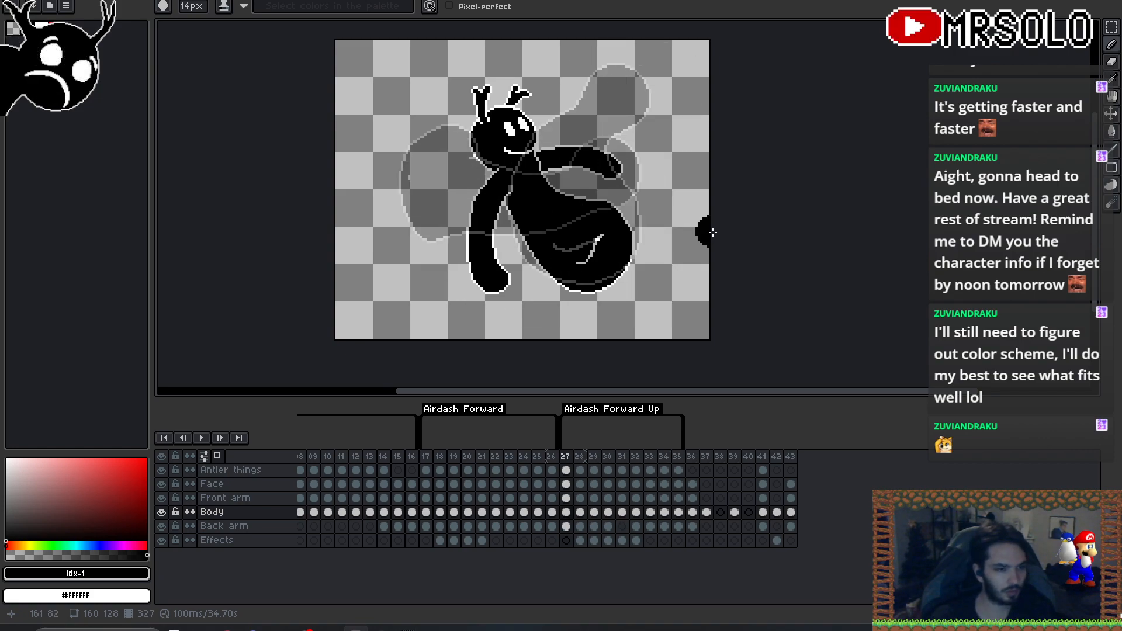
key("Right")
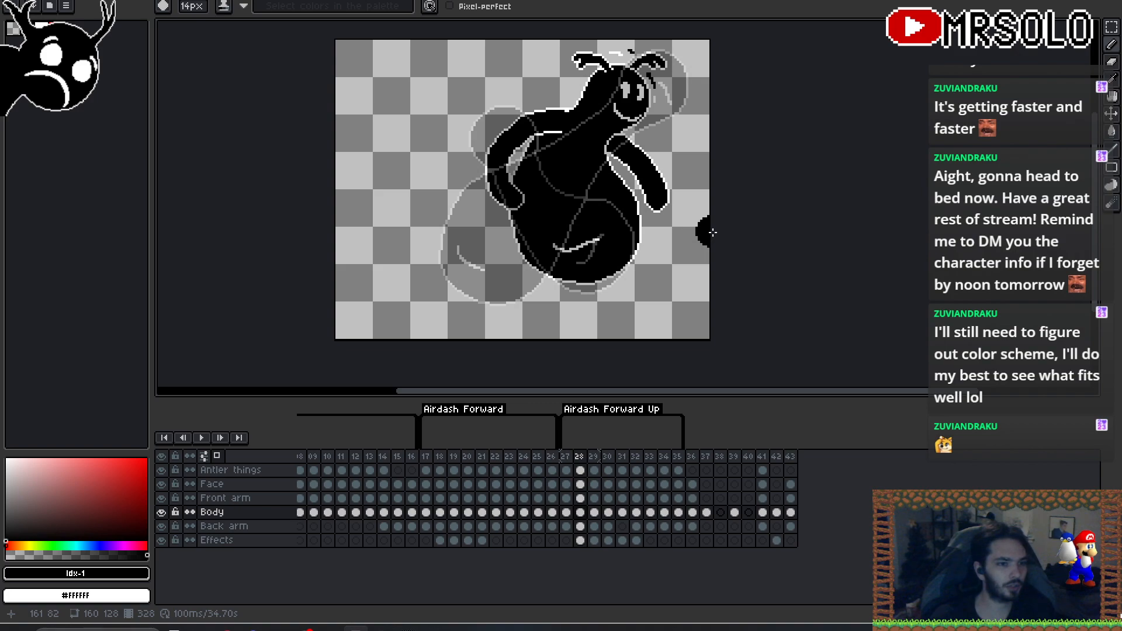
key("Right")
key("Right")
key("Right")
key("Right")
key("Right")
key("Right")
key("Right")
key("Right")
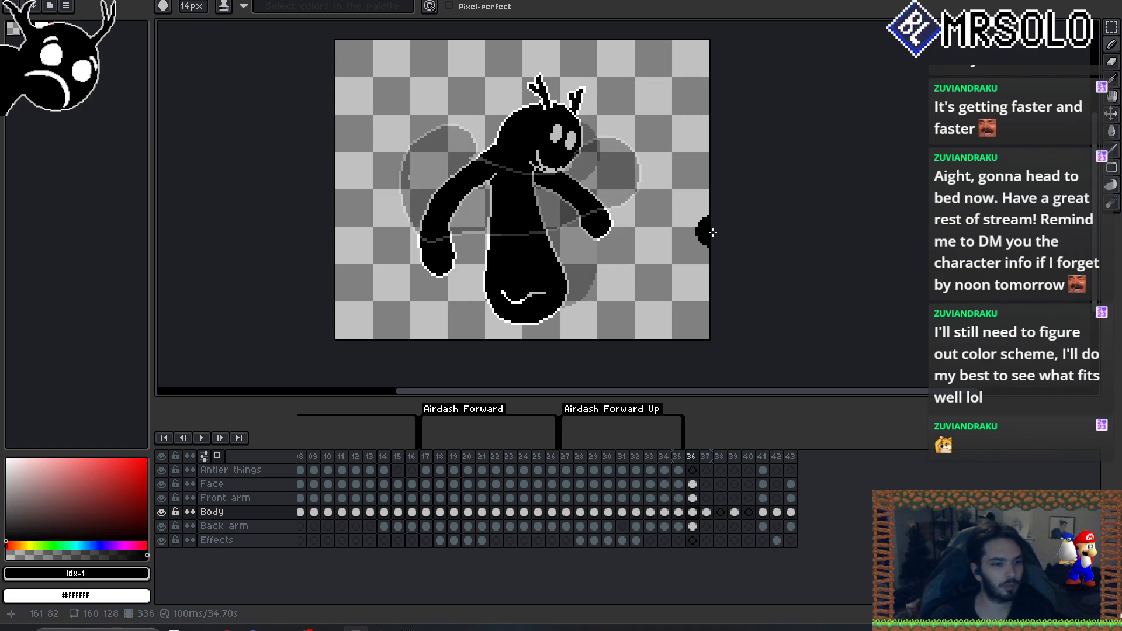
key("Right")
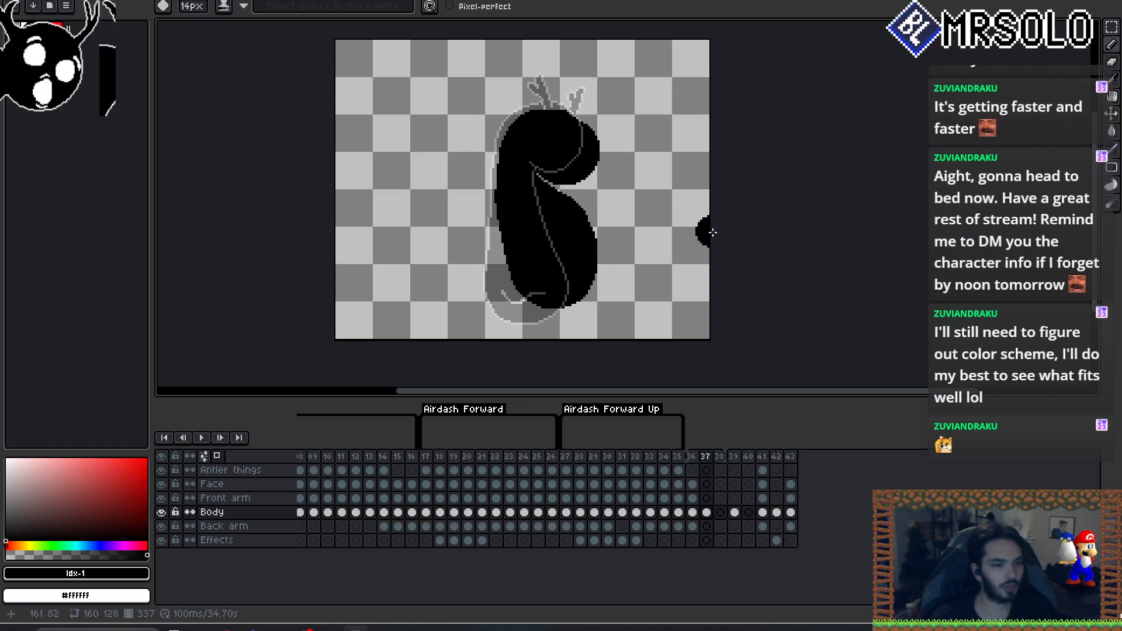
- Paint frame 38's curled body as a solid black C-shaped mass with a 20px brush, comparing it with frame 37
key("Right")
key("plus")
key("plus")
key("plus")
key("plus")
key("plus")
mouse_move(580, 228)
left_mouse_down()
mouse_move(535, 225)
mouse_move(544, 207)
mouse_move(522, 188)
mouse_move(546, 170)
mouse_move(508, 212)
mouse_move(512, 170)
mouse_move(546, 132)
mouse_move(596, 158)
mouse_move(583, 147)
left_mouse_up()
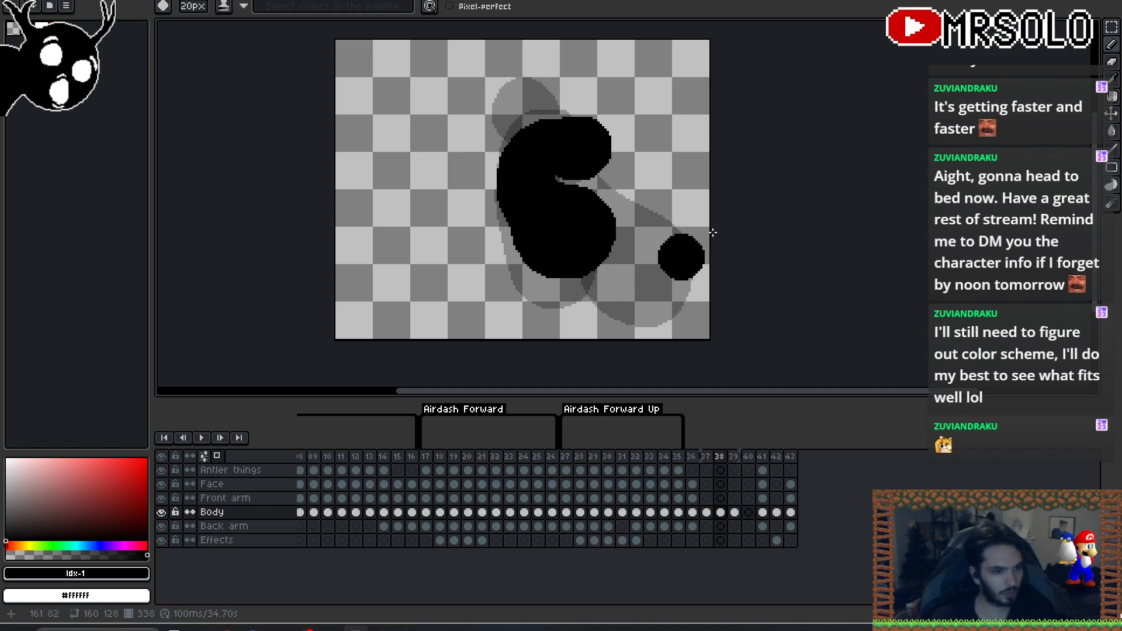
key("Left")
key("Right")
key("Left")
key("Right")
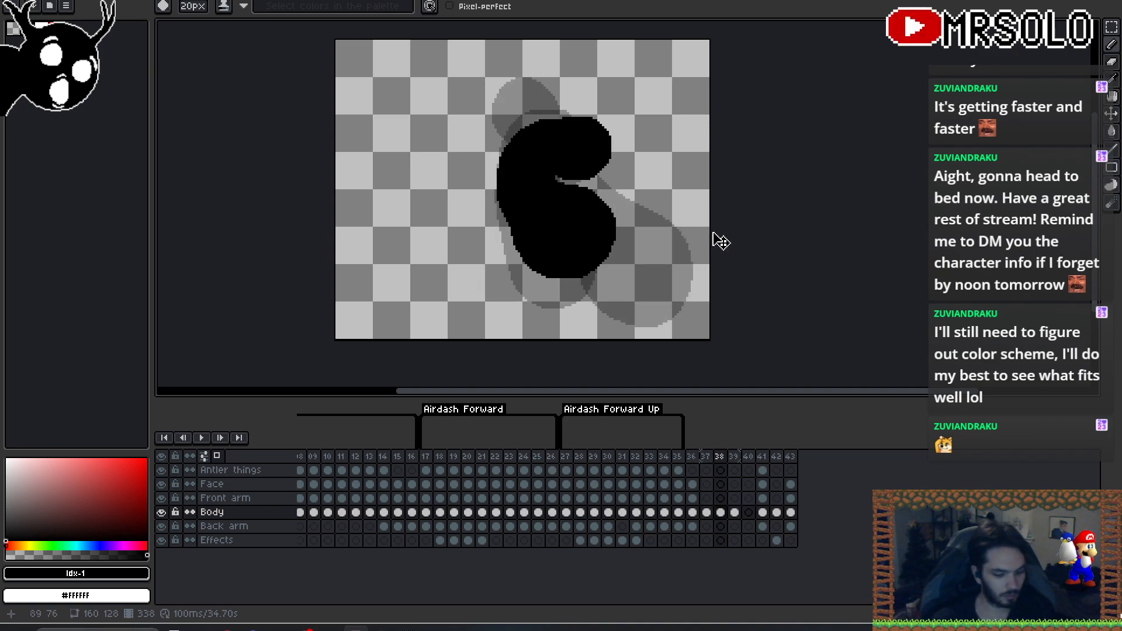
- Move frame 38's body shape about 2 px right and 3 px down, checking its position against frame 37
key("v")
key("Left")
key("Right")
key("Left")
key("Right")
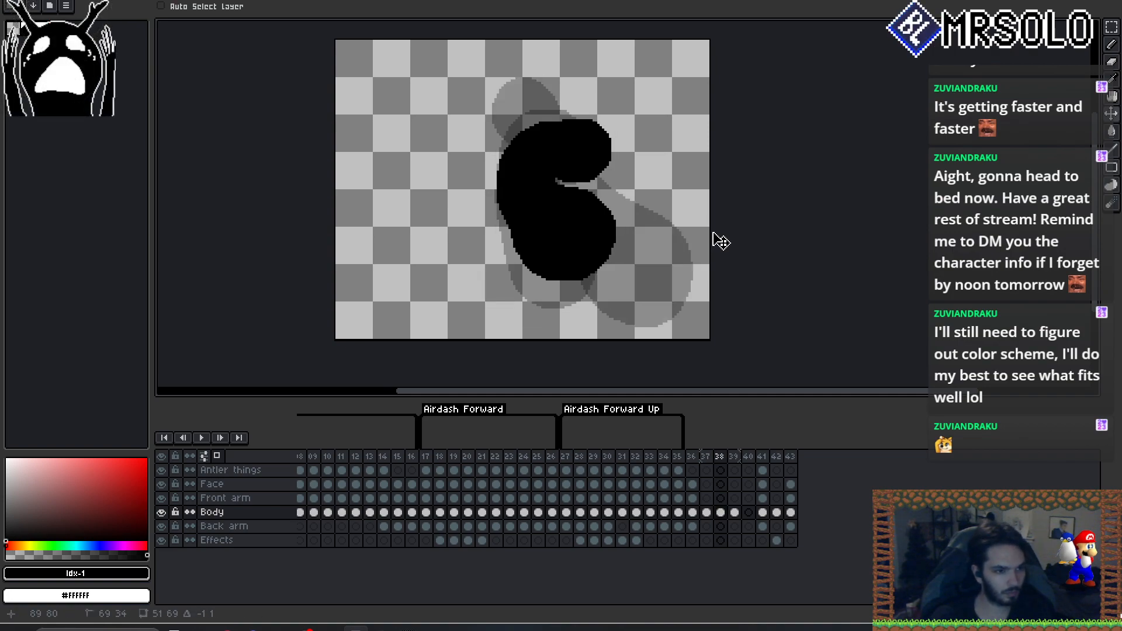
key("Left")
key("Right")
key("Down")
key("Left")
key("Right")
key("Left")
key("Right")
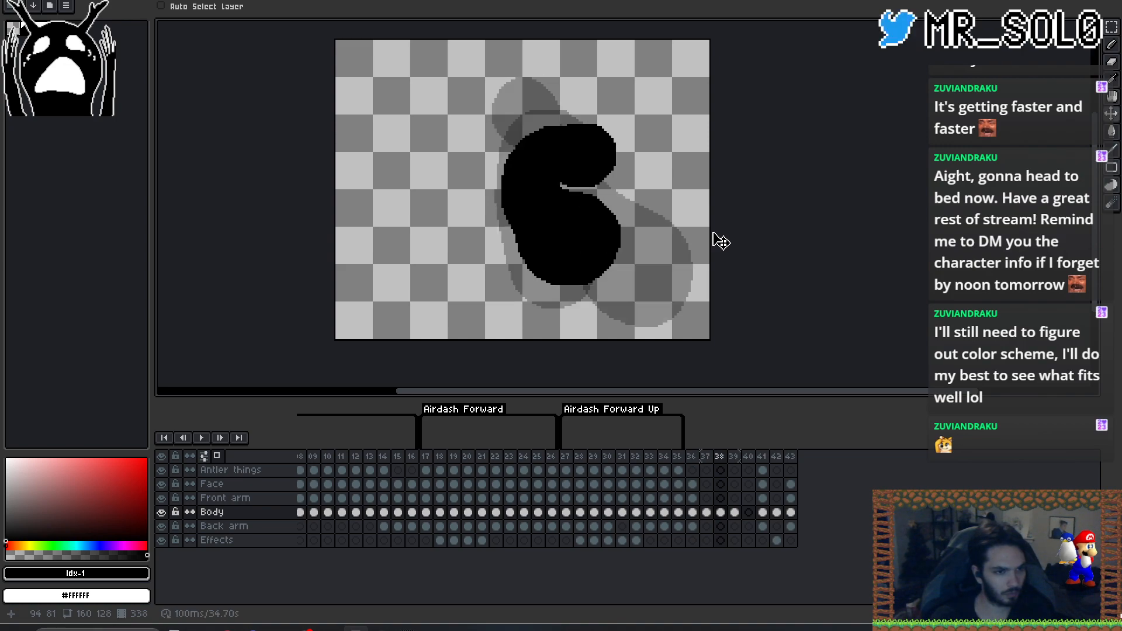
key("Left")
key("Right")
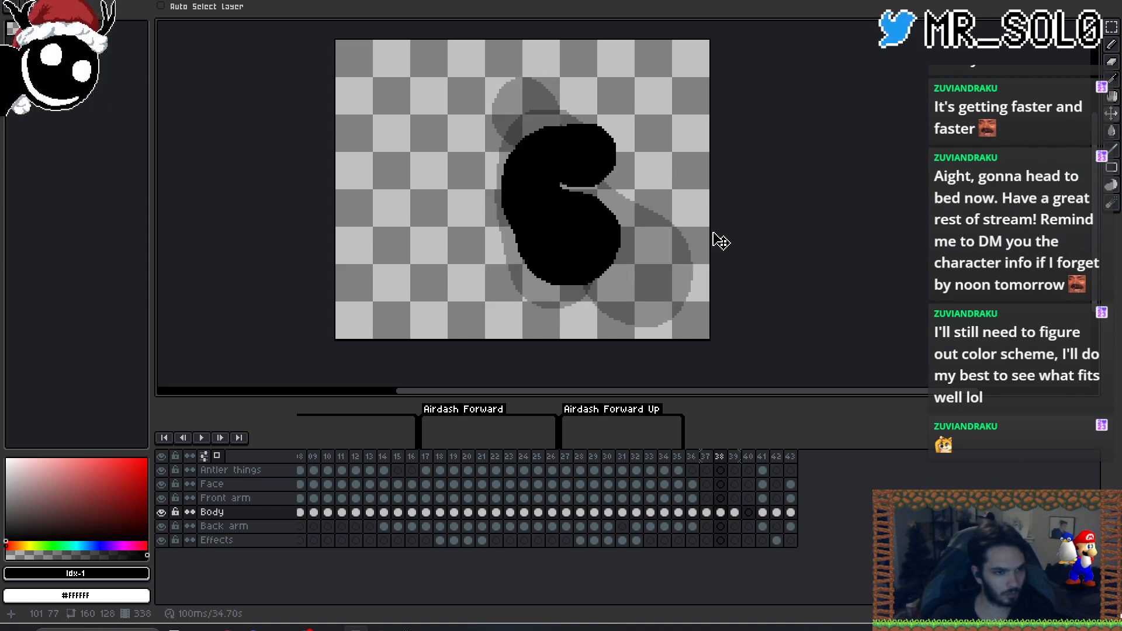
- Copy frame 39's body shape into the empty Body cel of frame 40
key("Right")
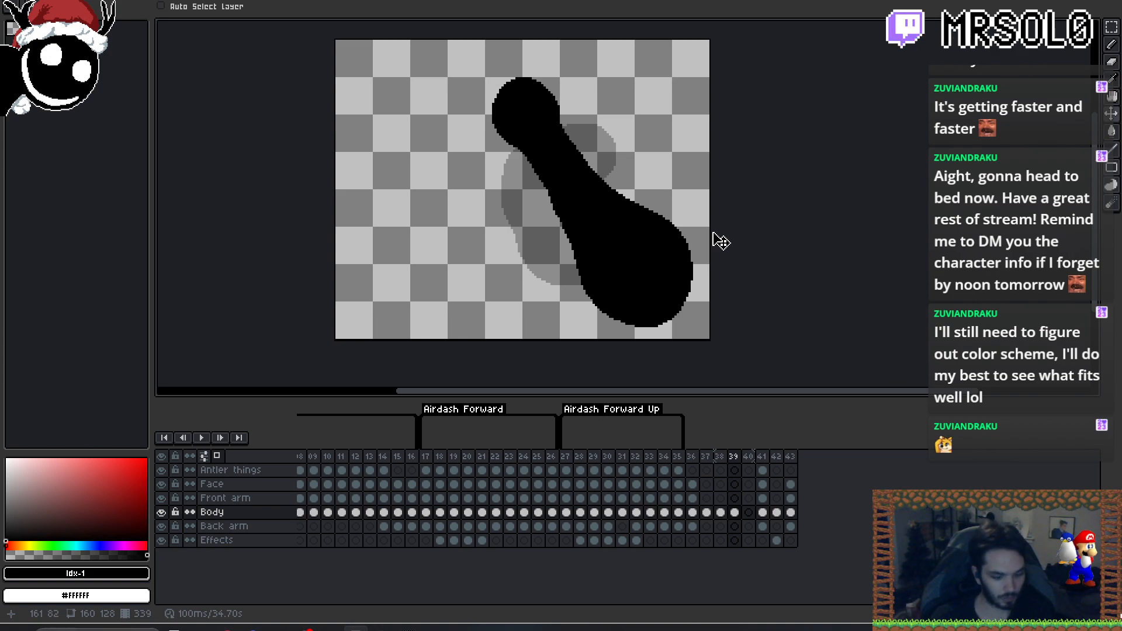
left_click(749, 512)
key("ctrl+v")
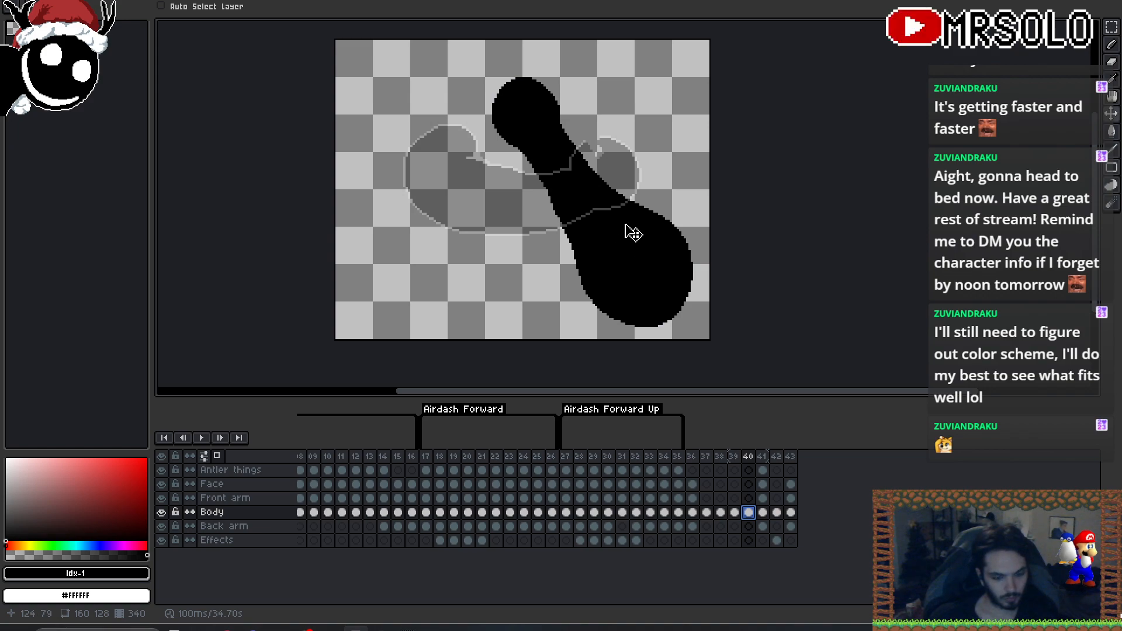
- Stretch frame 40's body shape about 2 px left and 3 px up, keeping its lower right end in place
key("m")
left_click_drag(697, 331, 484, 67)
left_click(864, 187)
key("b")
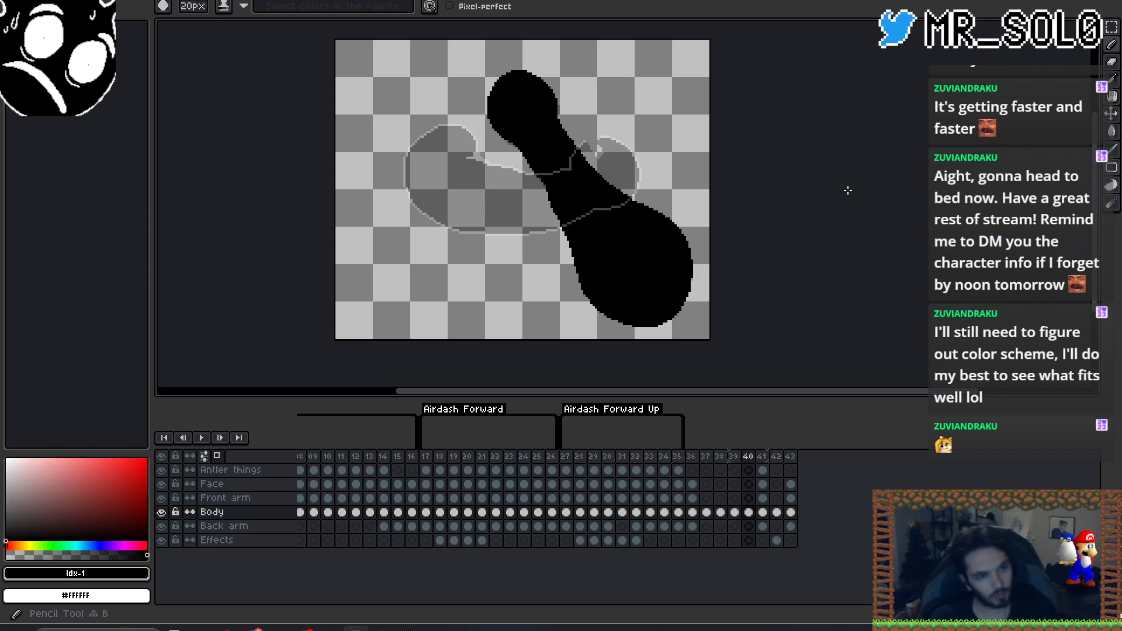
- Trim the lower left edge of frame 40's body with the 1px eraser, comparing it with frame 39
key("e")
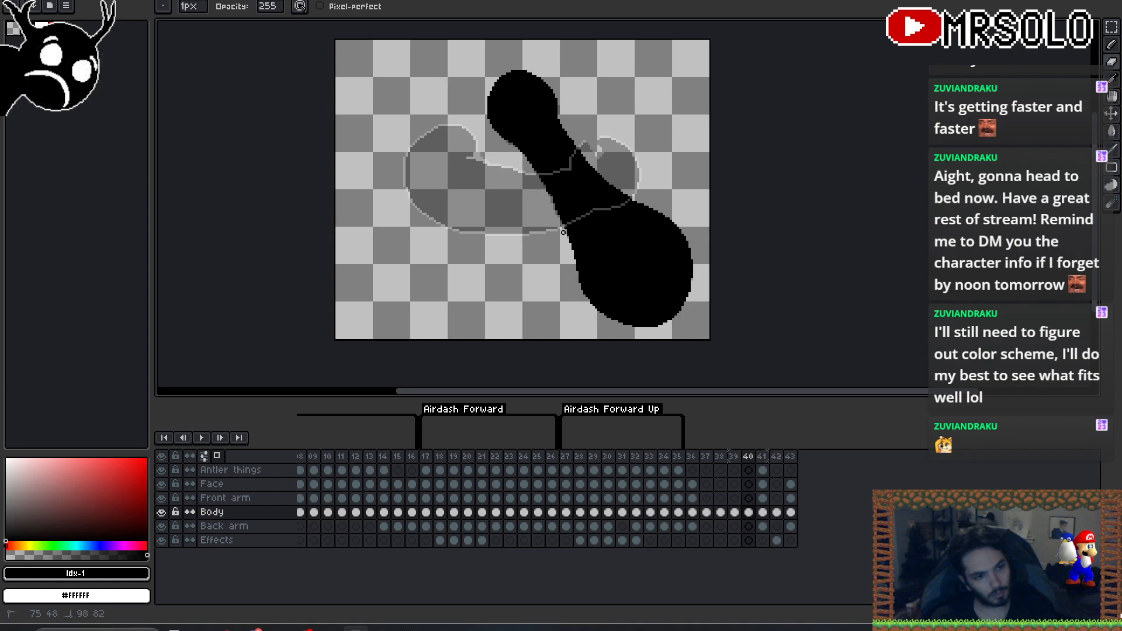
left_click_drag(564, 230, 565, 235)
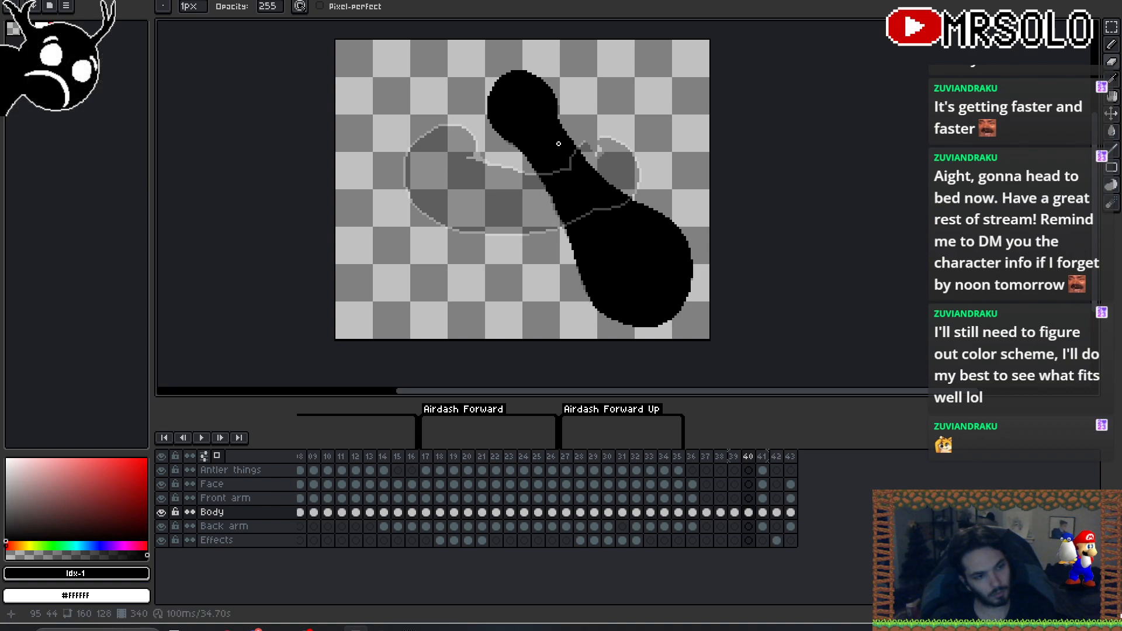
key("Left")
key("Right")
key("Left")
key("Right")
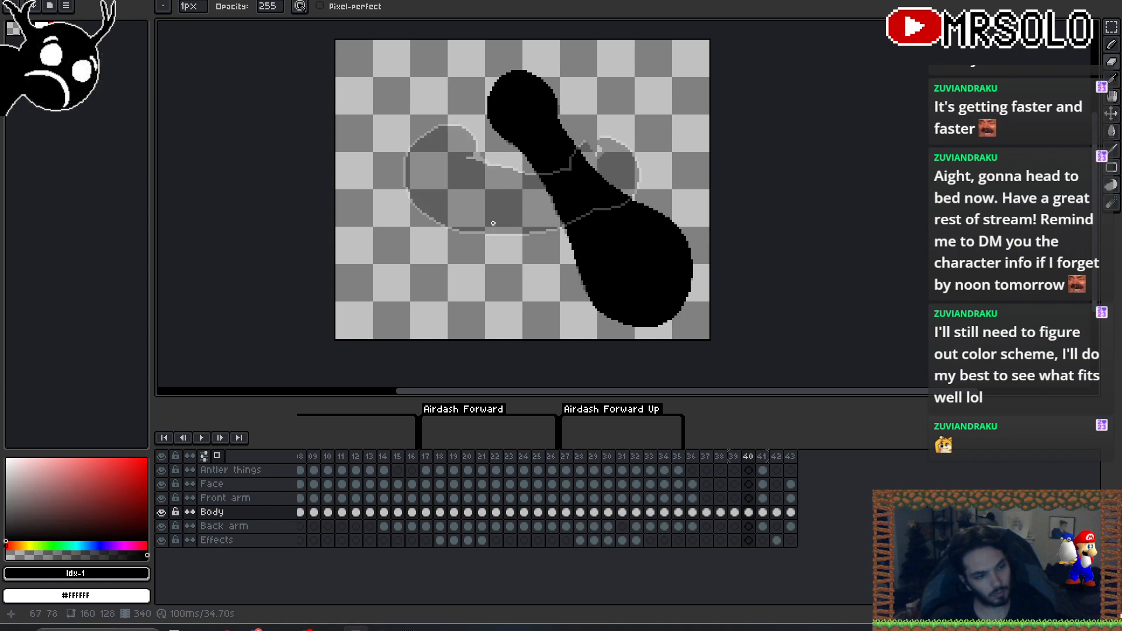
- Turn off onion skinning and thin the left edge of frame 40's neck with the 1px eraser, checking against frame 39
key("F3")
key("Left")
key("Right")
key("Left")
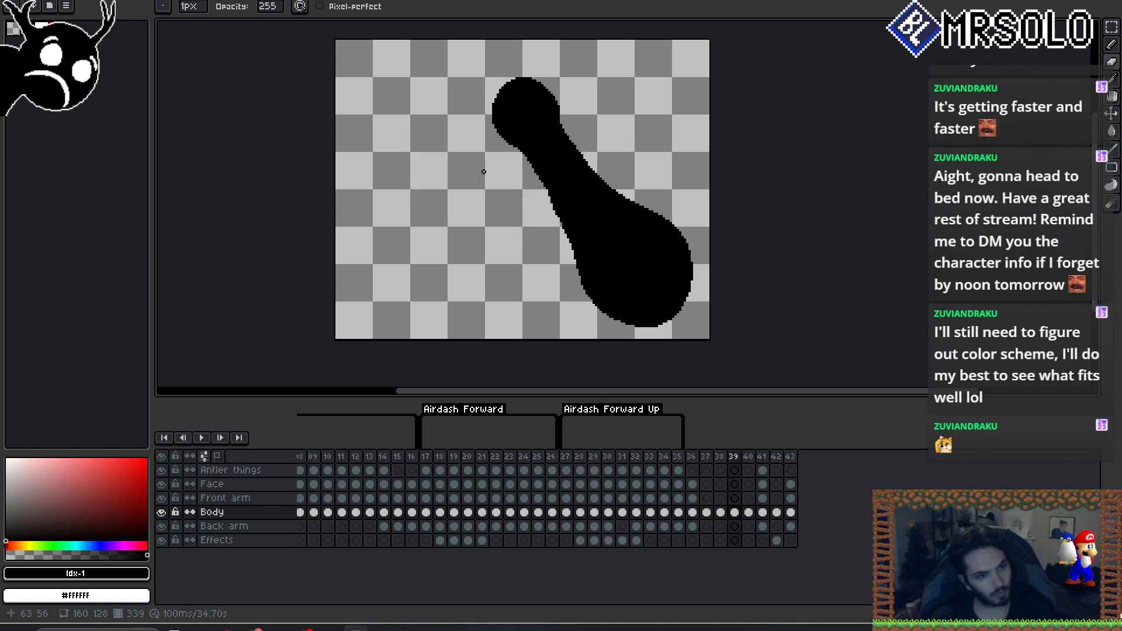
key("Right")
left_click_drag(519, 152, 567, 241)
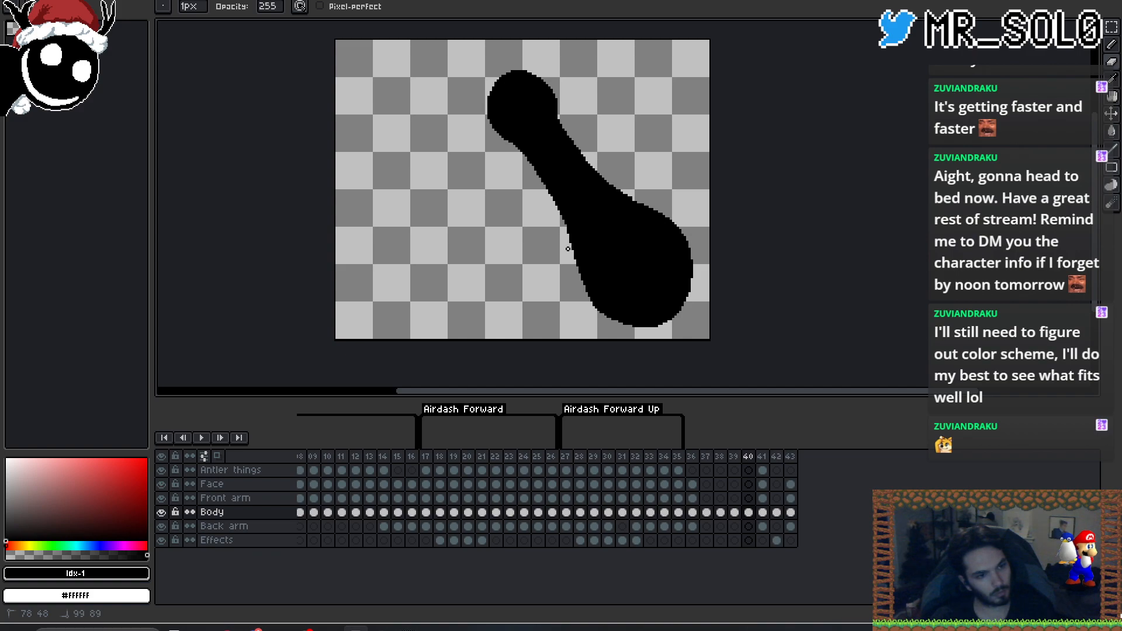
key("Left")
key("Right")
key("Left")
key("Right")
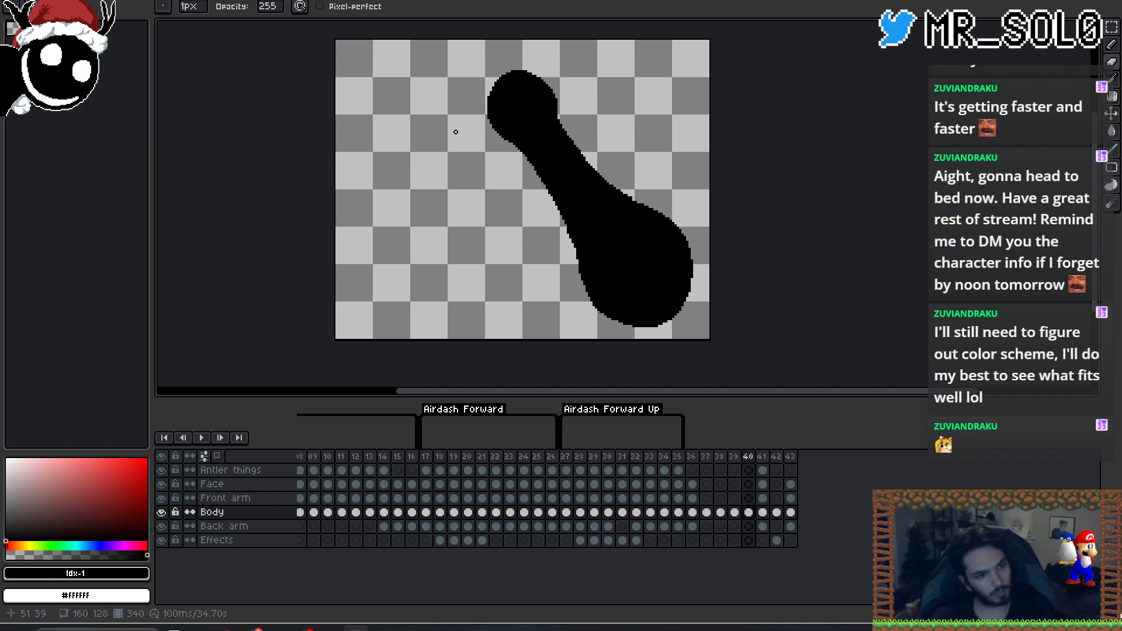
key("Left")
key("Right")
left_click(528, 167)
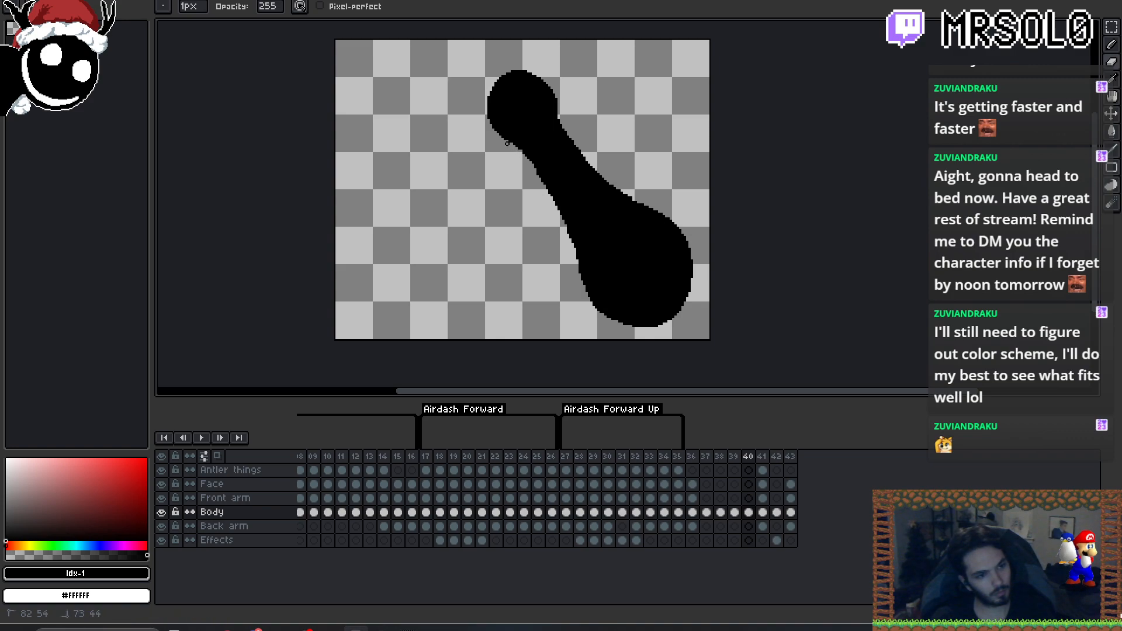
- Shave the right edge of frame 40's head with the 1px eraser after comparing it with frame 39
key("Left")
key("Right")
key("Left")
key("Right")
left_click_drag(554, 92, 558, 109)
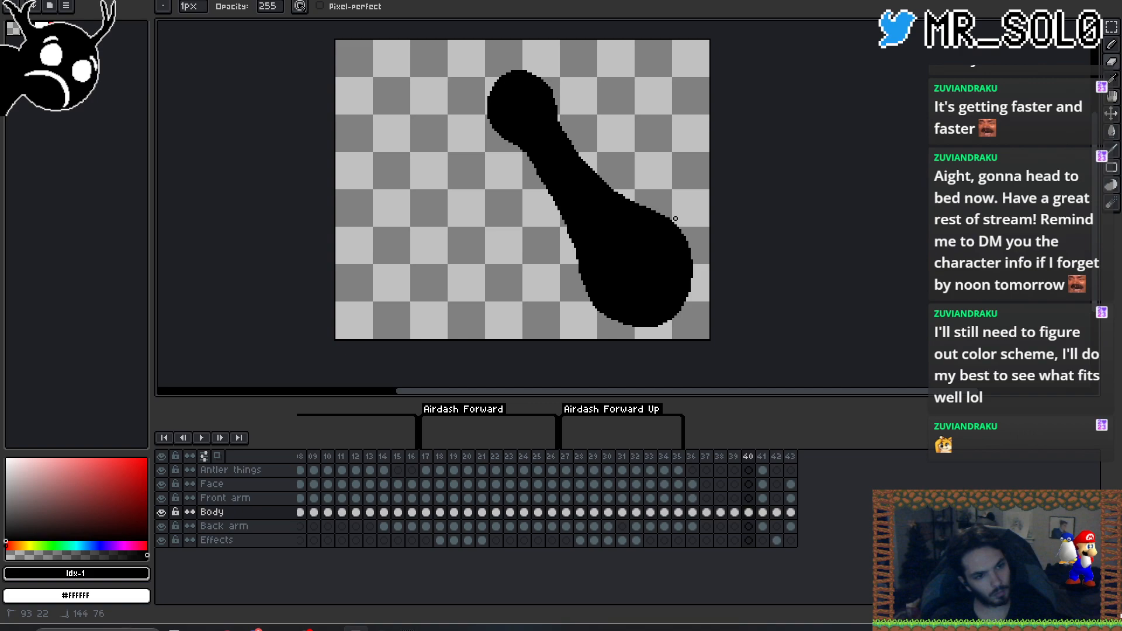
- Trim the right edge of frame 40's neck where it widens into the lower body
key("Left")
key("Right")
key("Left")
key("Right")
left_click_drag(617, 191, 625, 195)
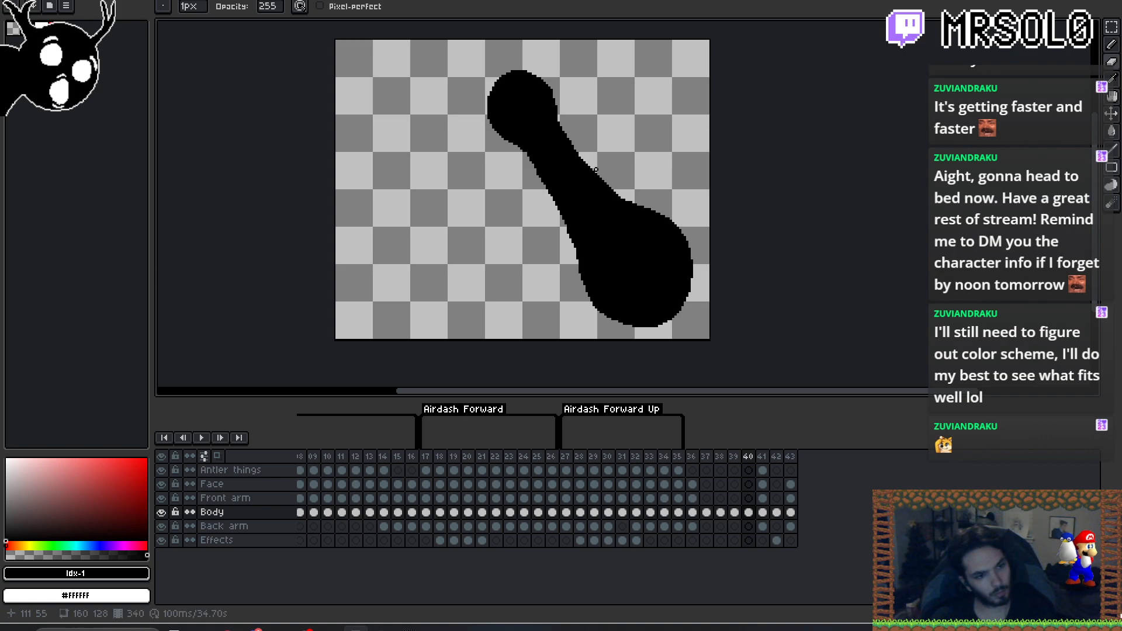
left_click_drag(600, 176, 598, 174)
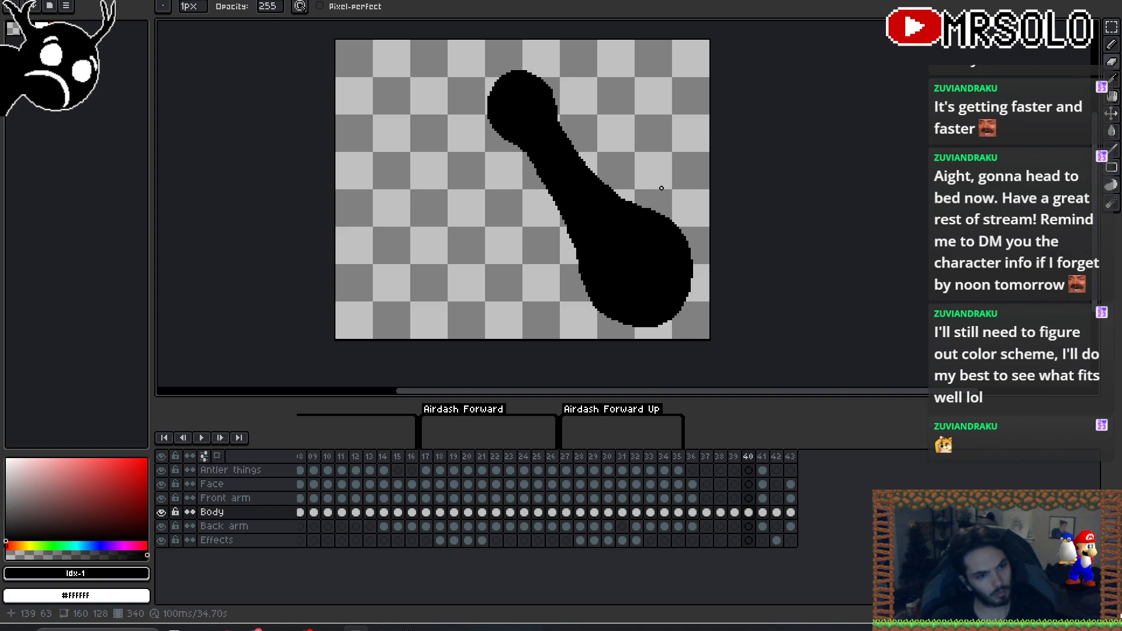
- Erase edge pixels along the upper right curve of frame 40's lower body, comparing it with frame 39
key("Left")
key("Right")
left_click(650, 208)
key("Left")
key("Right")
key("Left")
key("Right")
left_click(653, 209)
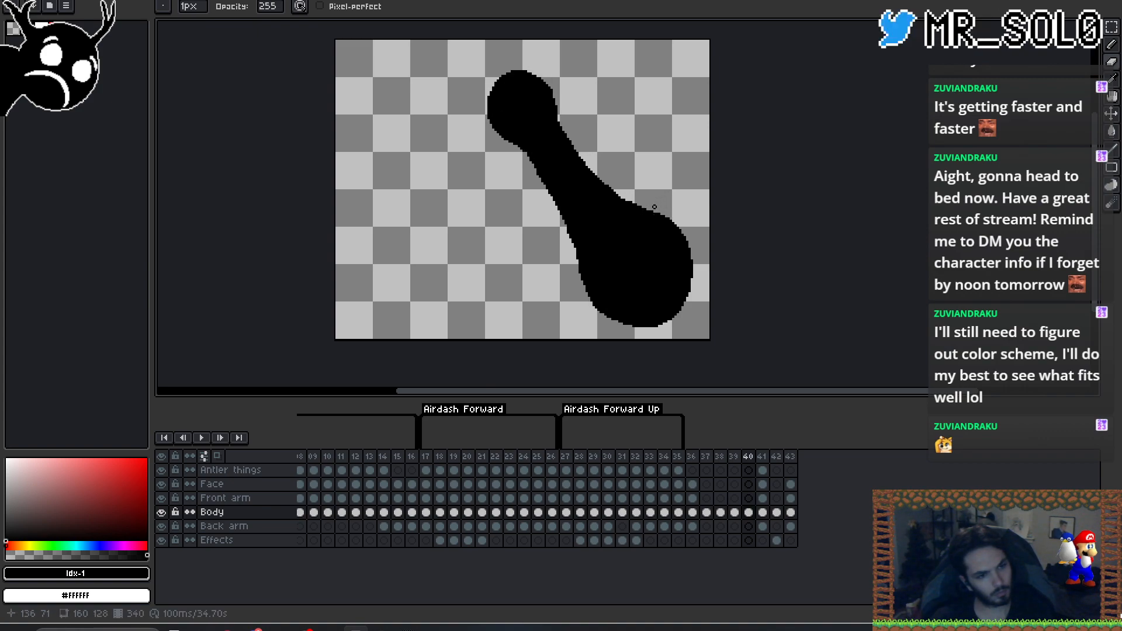
- Flip between frames 39 and 40 to examine how the trimmed body outline moves
key("Left")
key("Right")
key("Left")
key("Right")
key("Left")
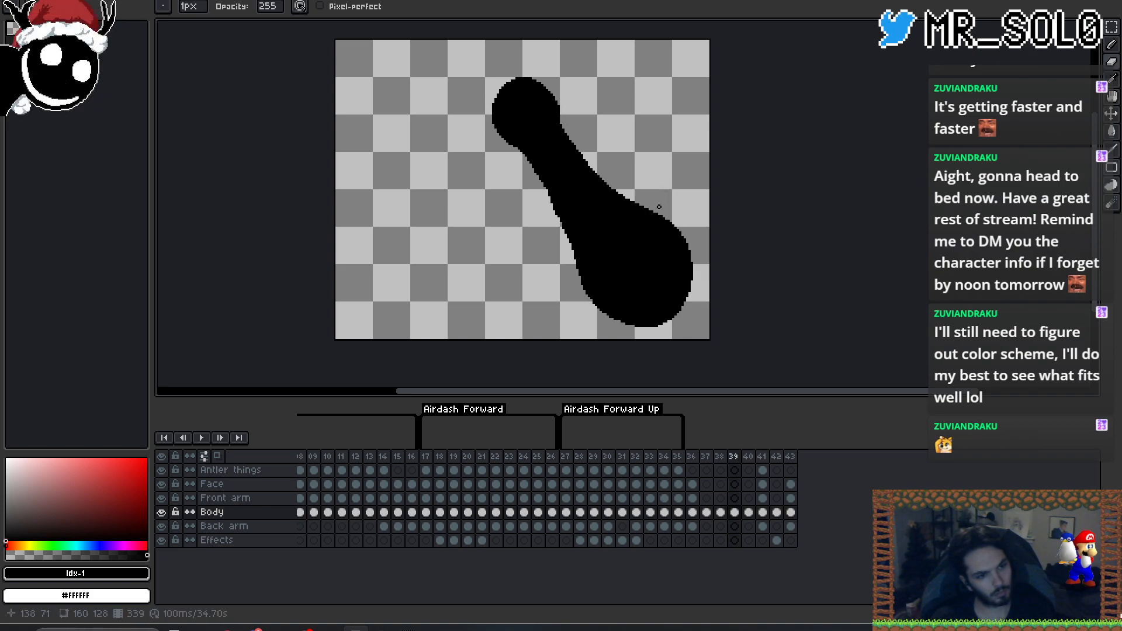
key("Right")
key("Left")
key("Right")
key("Left")
key("Right")
key("Left")
key("Right")
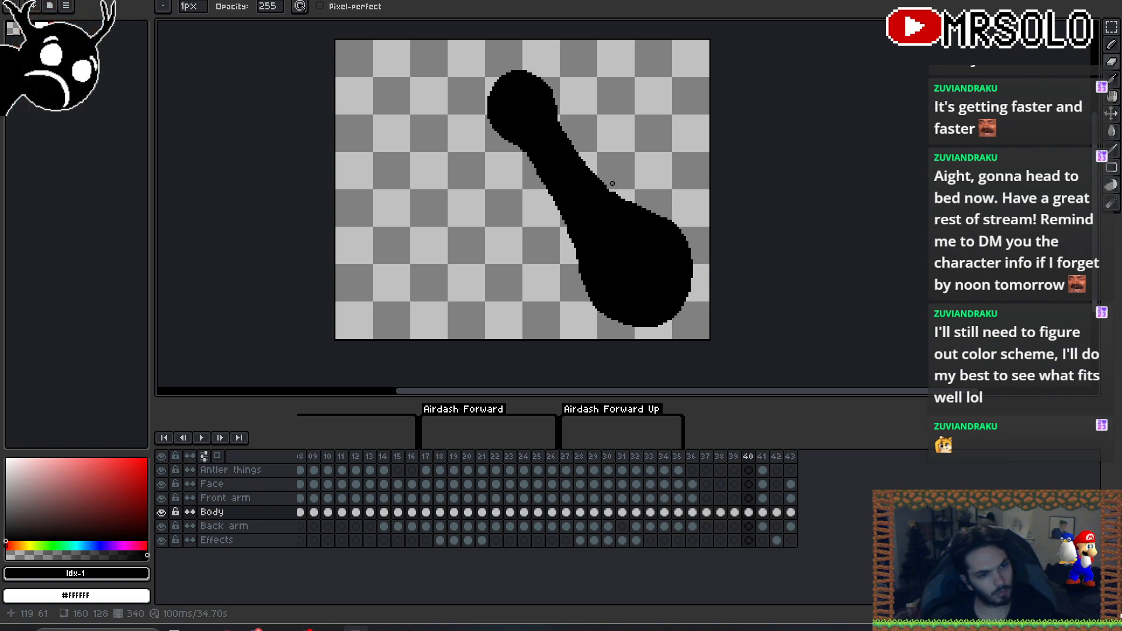
key("Left")
key("Right")
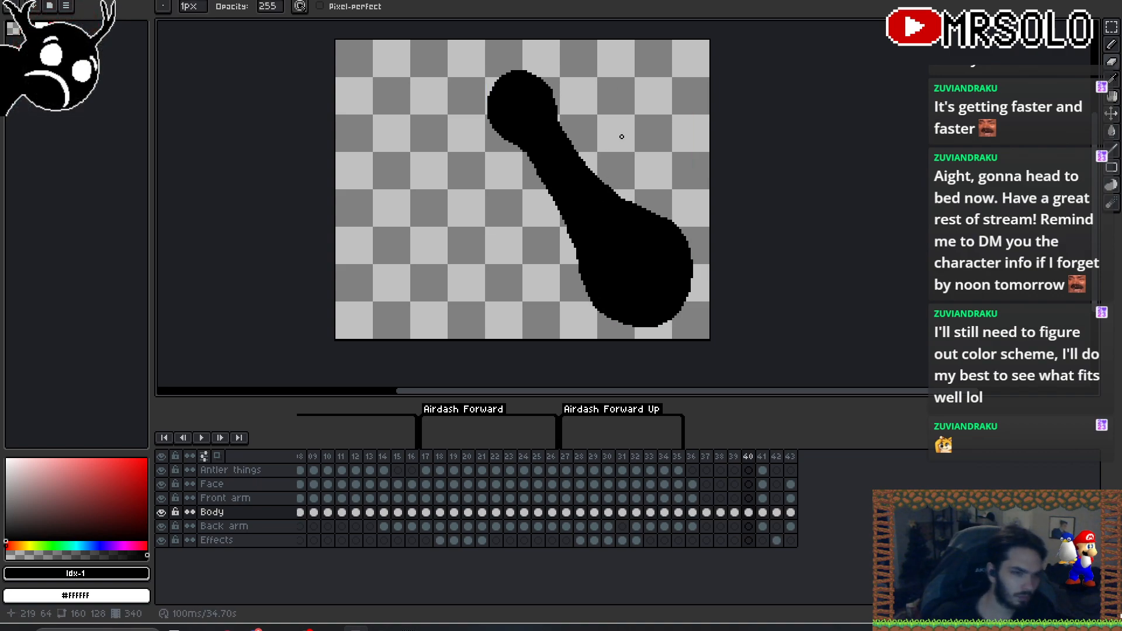
- Erase single stray pixels along the right edge of frame 40's neck to smooth its curve
scroll(633, 184, "up", 3)
left_click(524, 197)
left_click(533, 206)
left_click(542, 216)
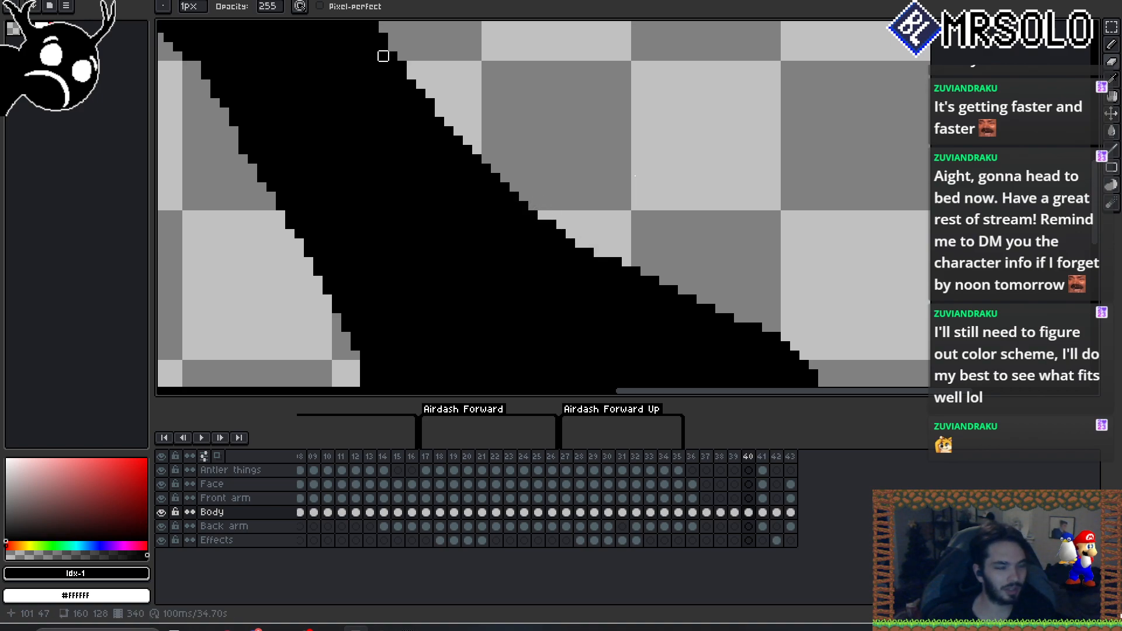
left_click(430, 103)
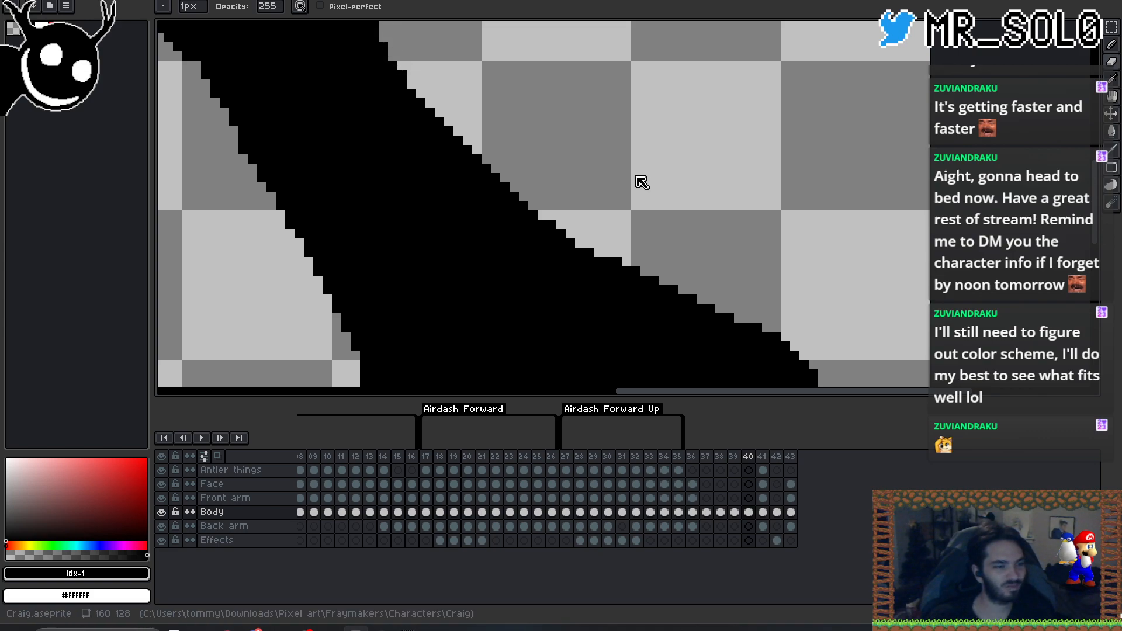
- Set the pencil to 1px for touching up the left side of frame 40's head and neck junction
scroll(639, 188, "down", 3)
scroll(609, 183, "up", 1)
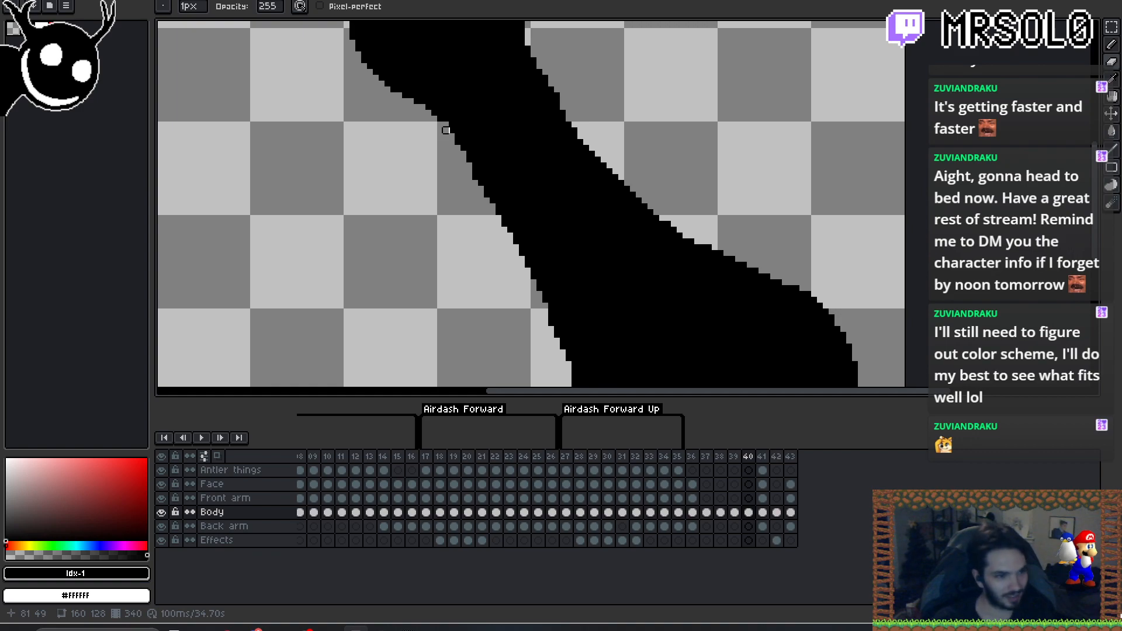
key("b")
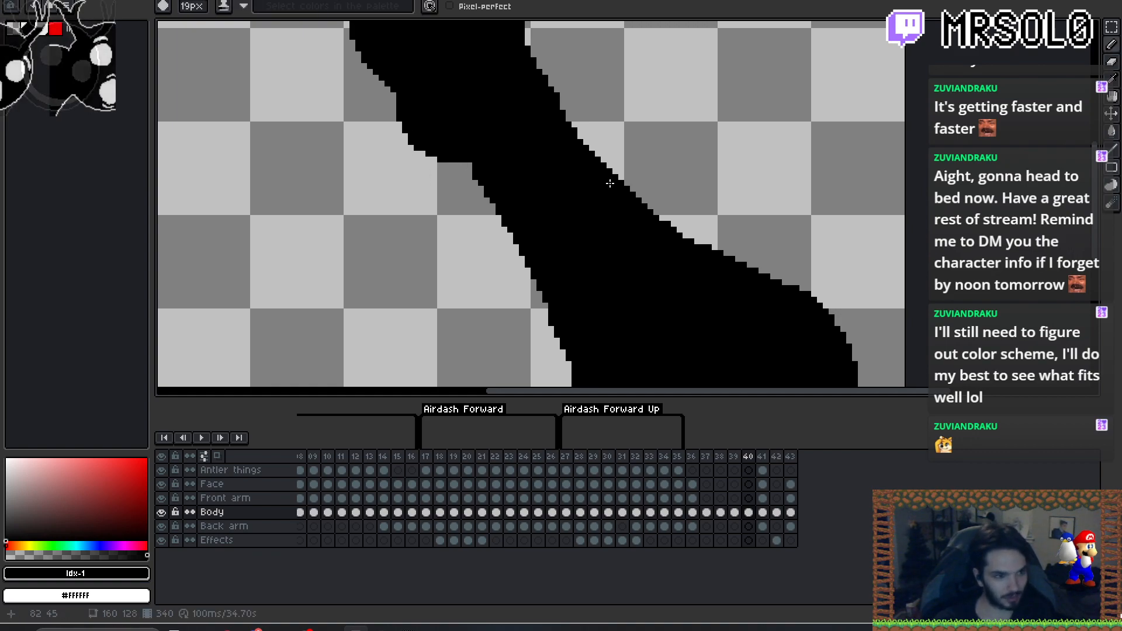
key("e")
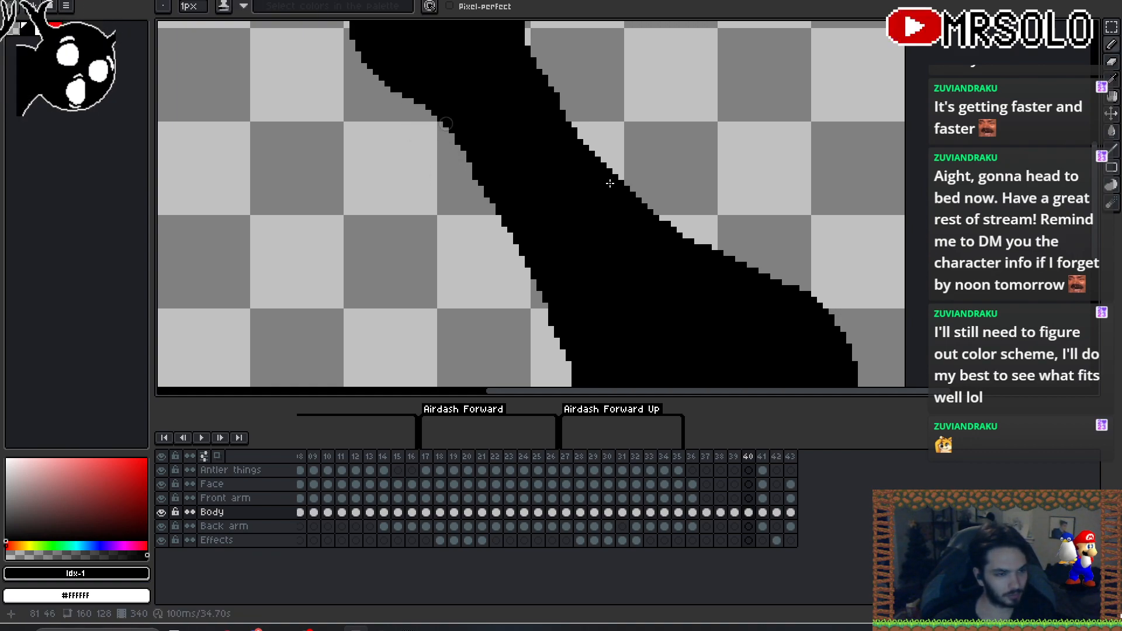
key("Left")
scroll(639, 182, "down", 6)
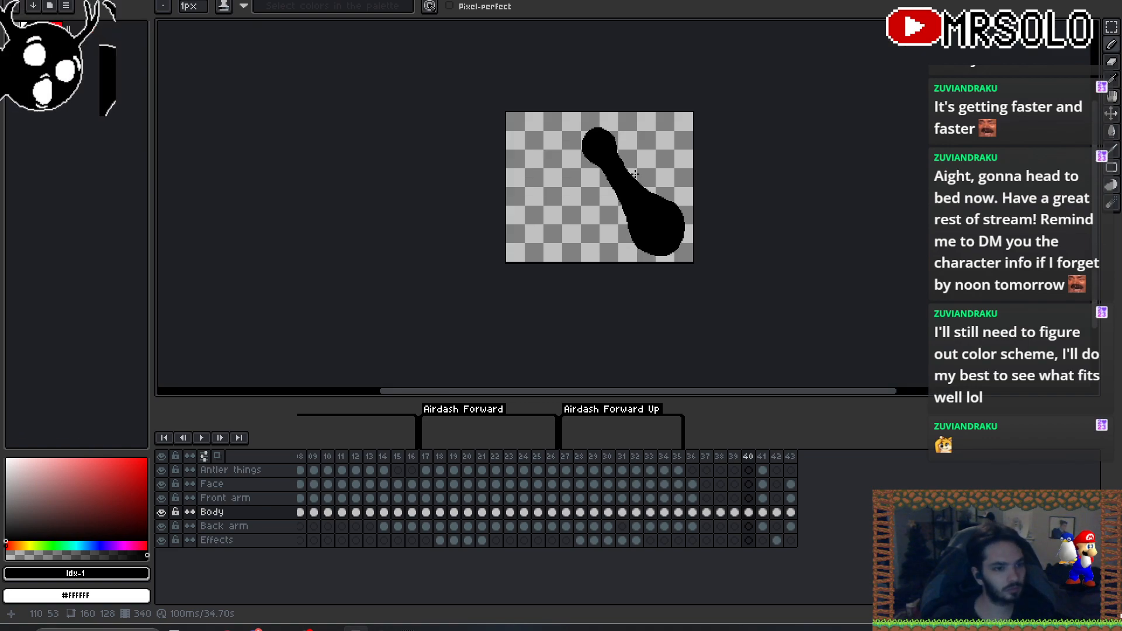
- Flip between frames 39 and 40 to examine the right edge of the neck and its junction with the head
scroll(637, 173, "up", 3)
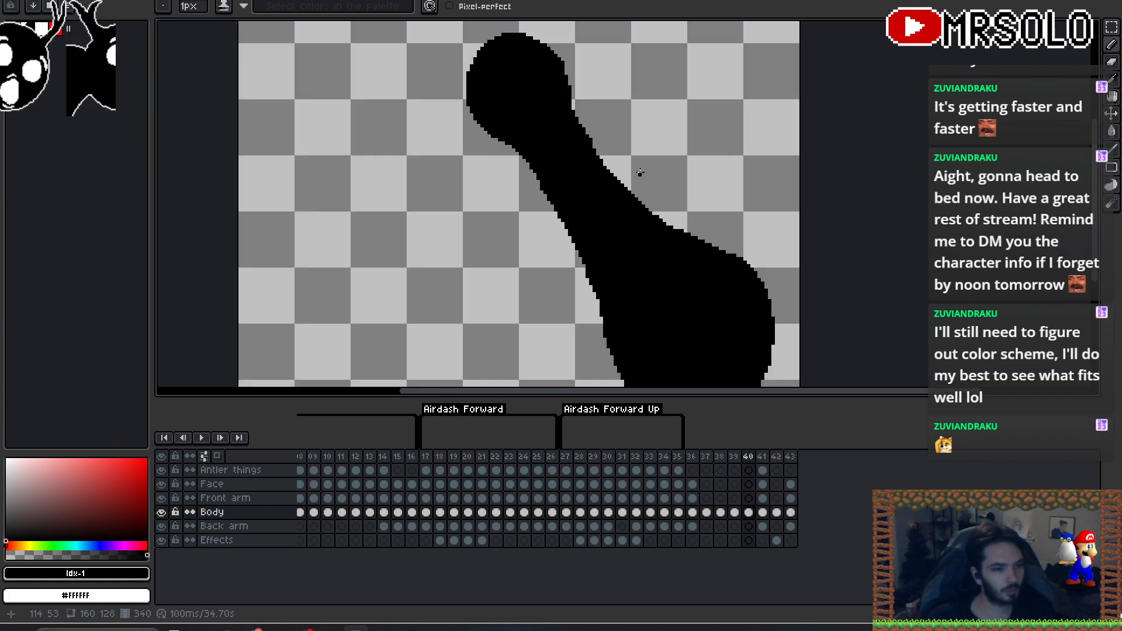
key("Right")
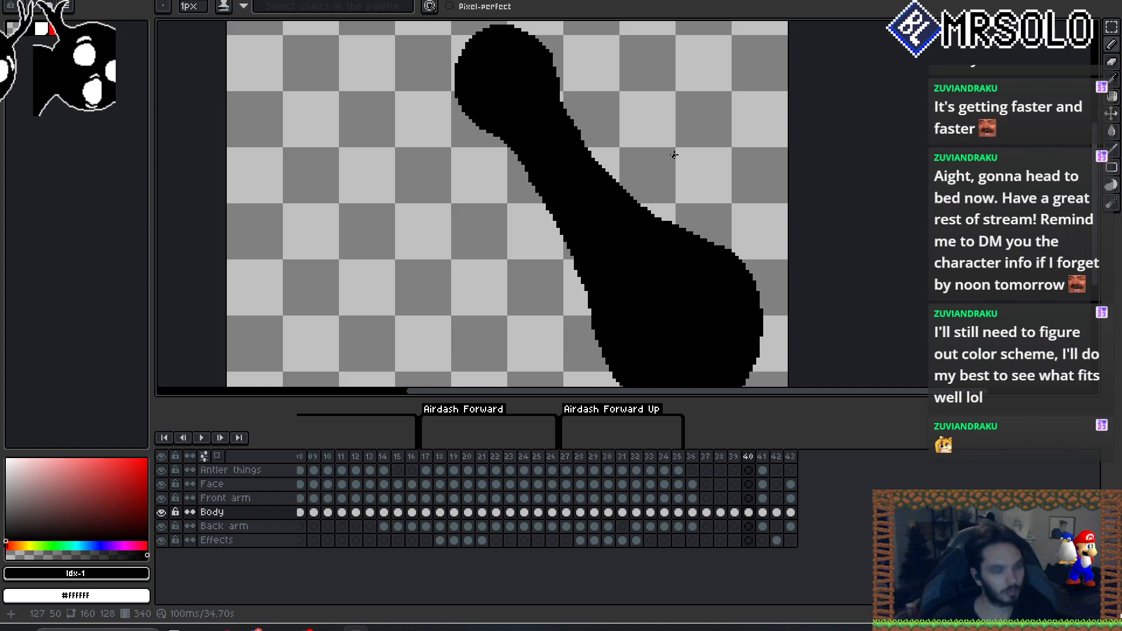
key("e")
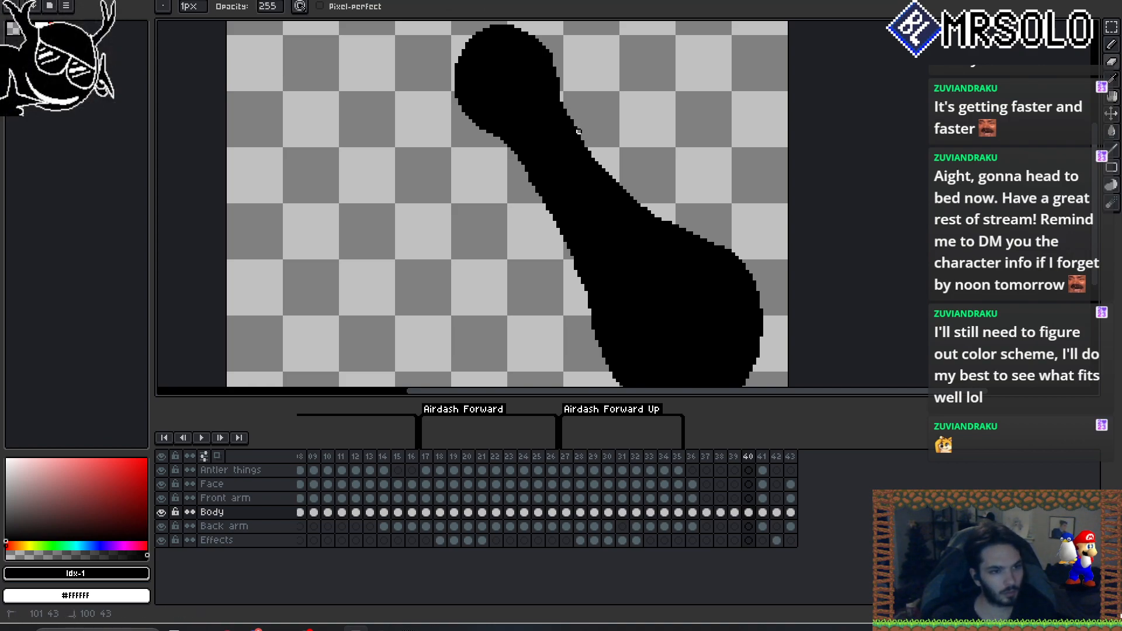
key("Left")
key("Right")
key("Left")
key("Right")
key("Left")
key("Right")
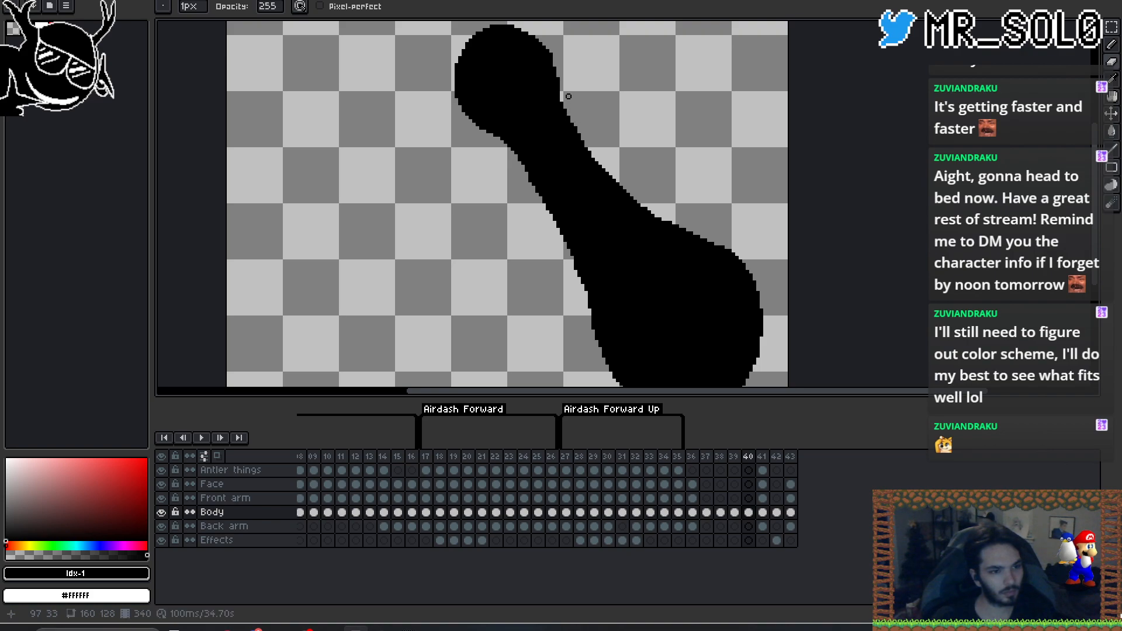
key("Left")
key("Right")
key("Left")
key("Right")
key("Left")
key("Right")
- Compare the curve from the neck into the lower body on frames 39 and 40 with the pencil ready
key("b")
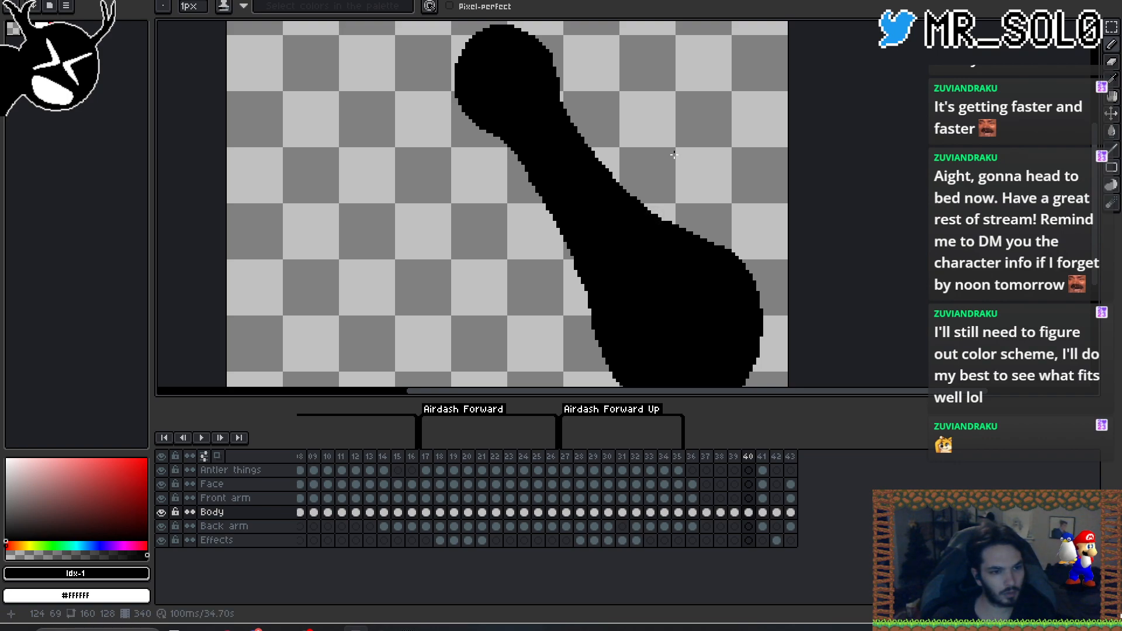
key("Left")
key("Right")
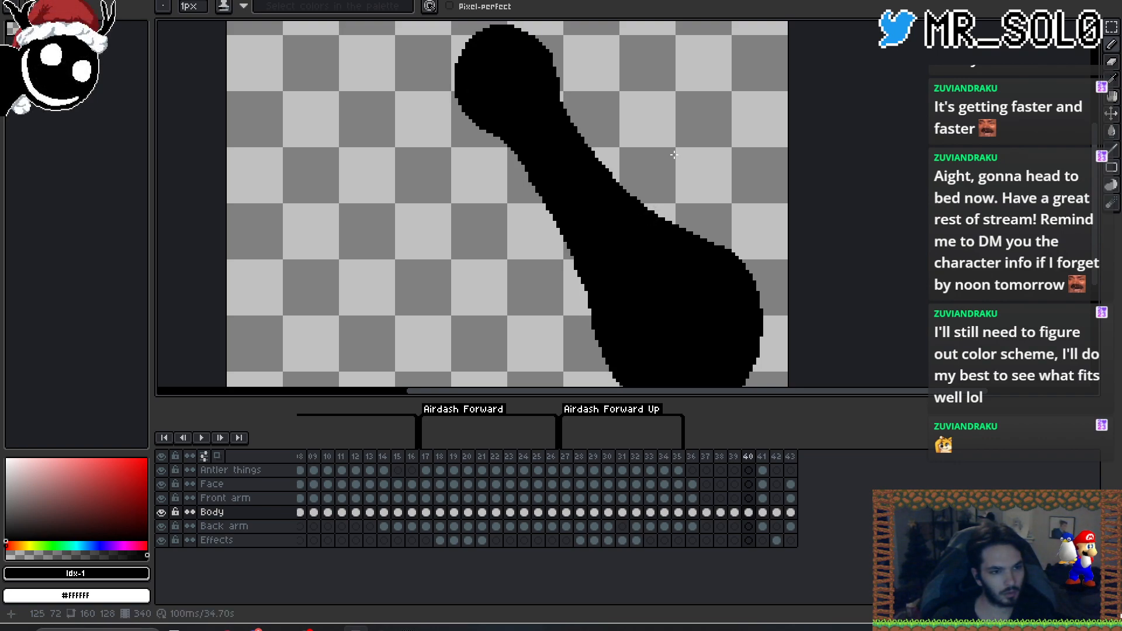
key("Left")
key("Right")
key("Left")
key("Right")
key("Left")
key("Right")
key("Left")
key("Right")
- Switch to the 1px eraser and flip repeatedly between frames 39 and 40 to check the full body outline's movement
key("e")
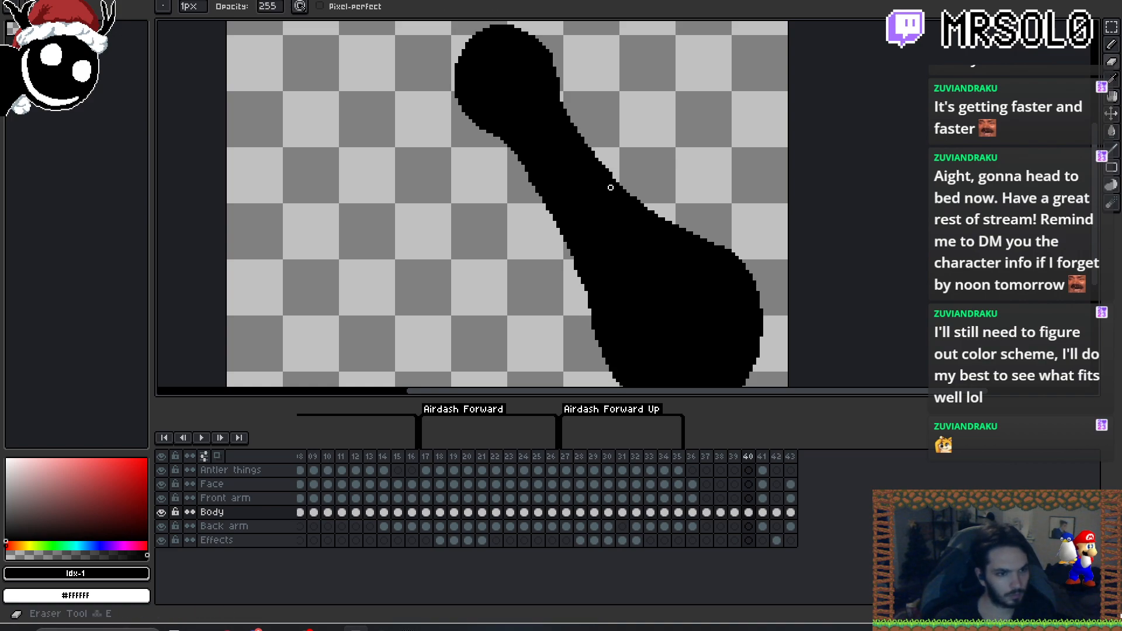
key("Left")
key("Right")
key("Left")
key("Right")
key("Left")
key("Right")
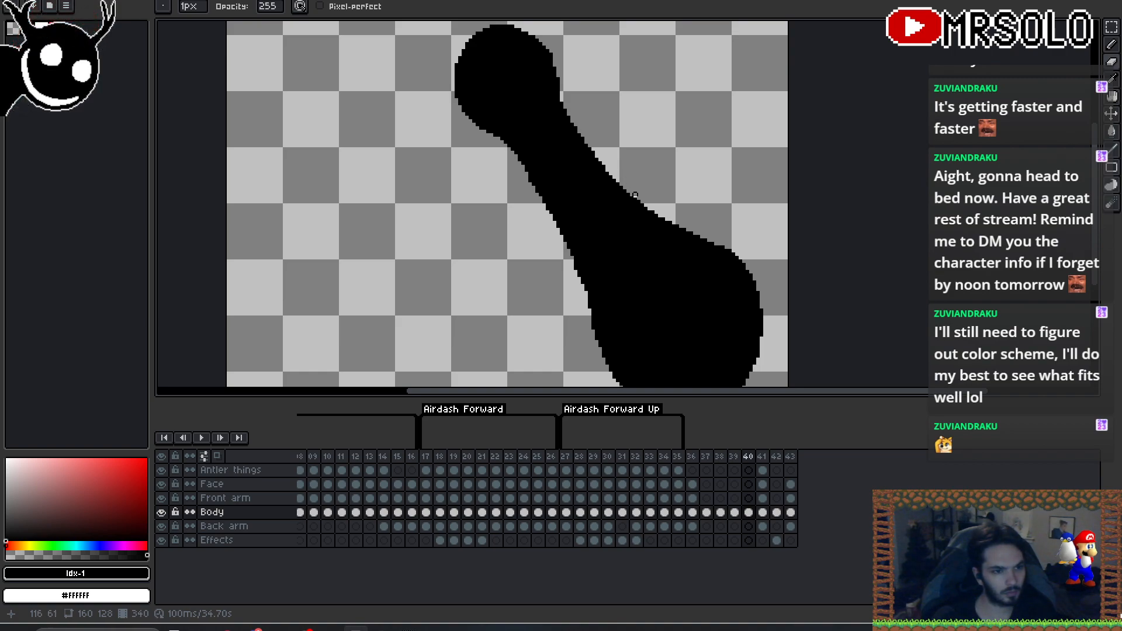
key("Left")
key("Right")
key("Left")
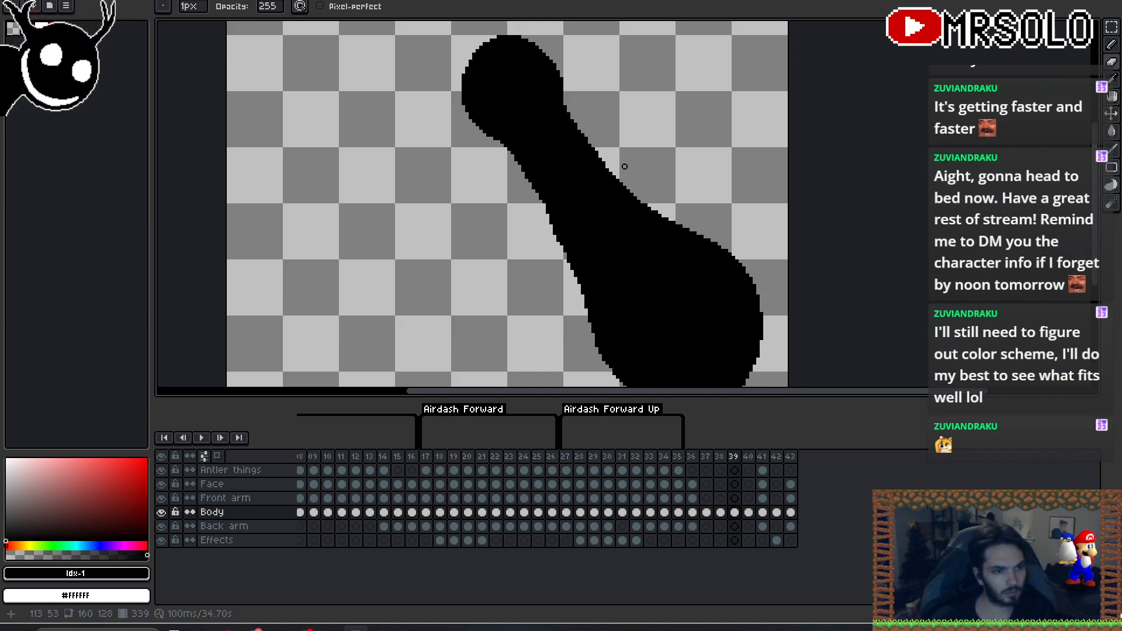
key("Right")
key("Left")
key("Right")
key("Left")
key("Right")
key("Left")
key("Right")
key("Left")
key("Right")
key("Left")
key("Right")
key("Left")
key("Right")
key("Left")
key("Right")
key("Left")
key("Right")
key("Left")
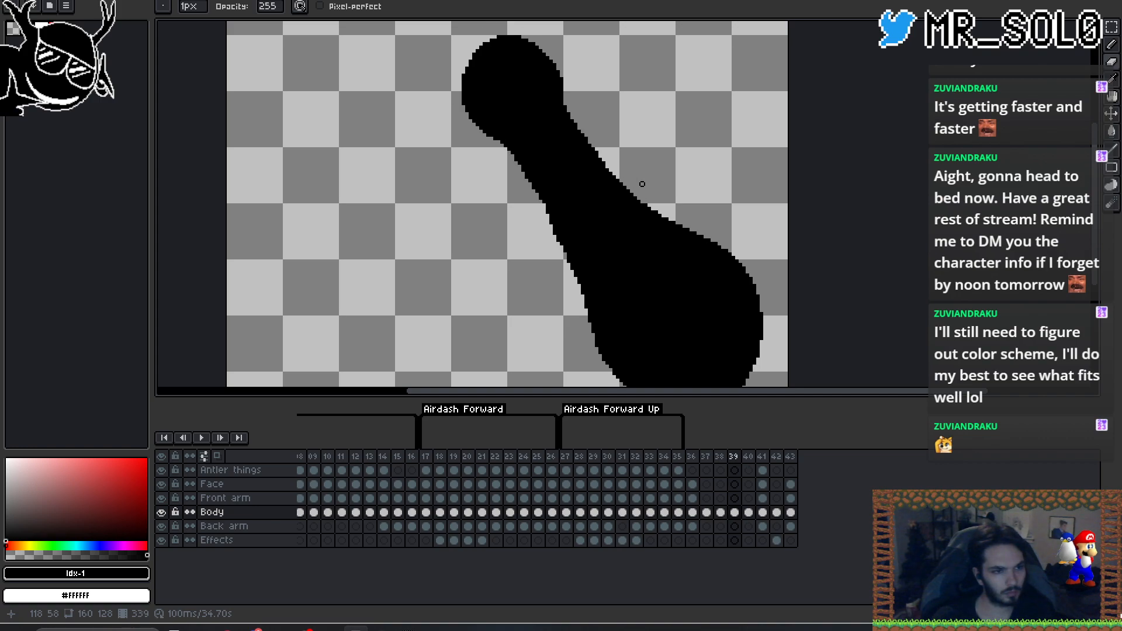
key("Right")
- Compare the finished pose on frame 41 with the body shape on frame 40
scroll(643, 156, "down", 2)
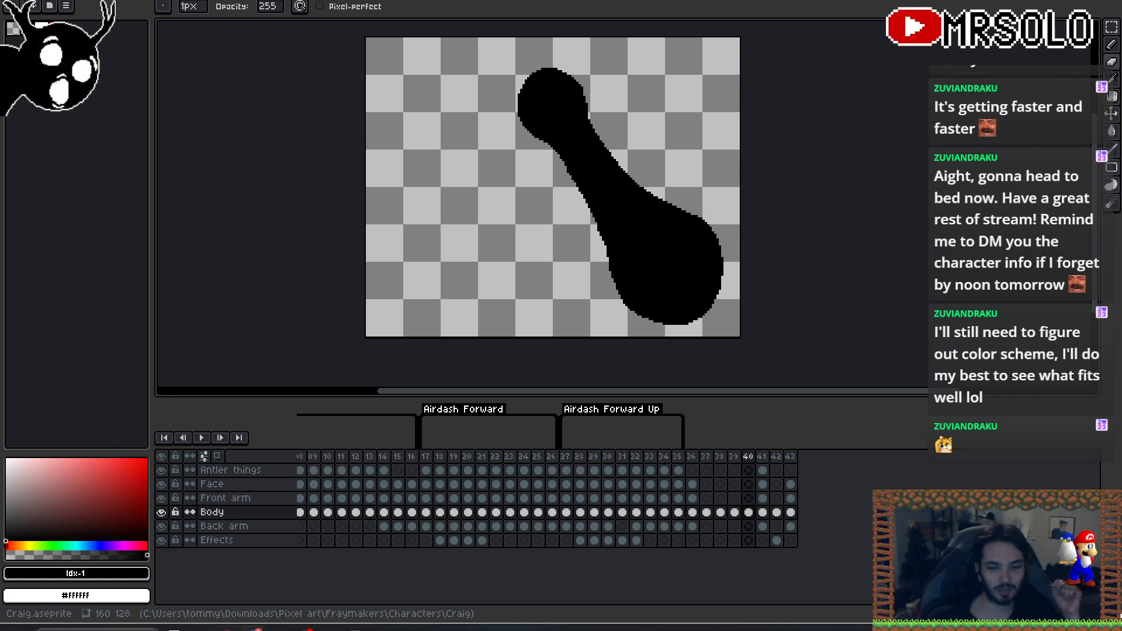
left_click_drag(731, 237, 660, 229)
left_click(764, 456)
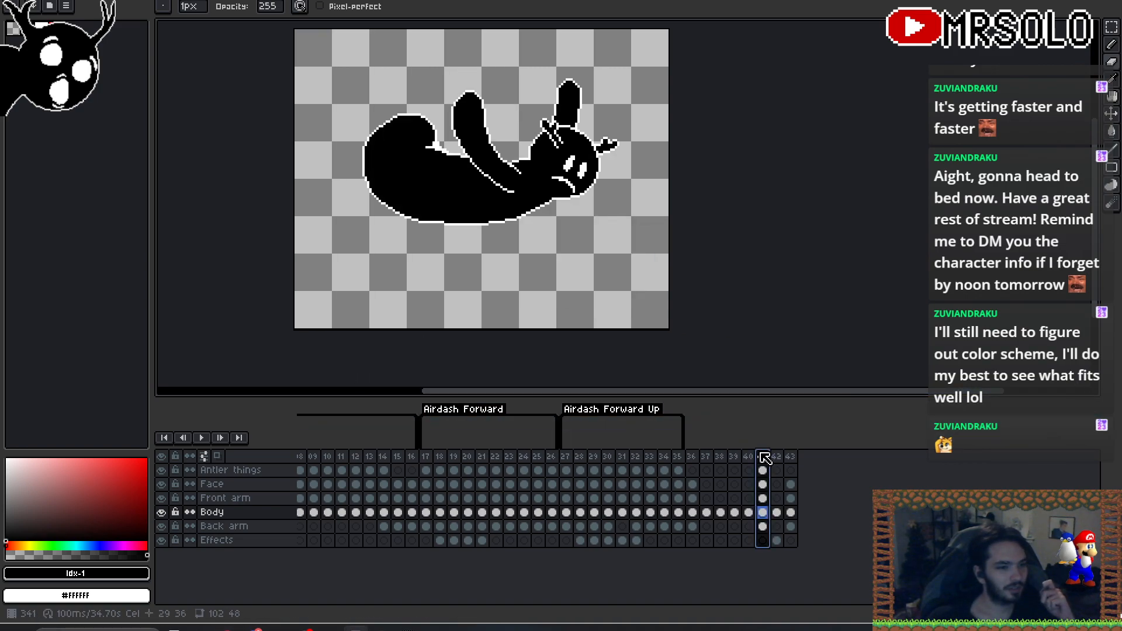
left_click(749, 459)
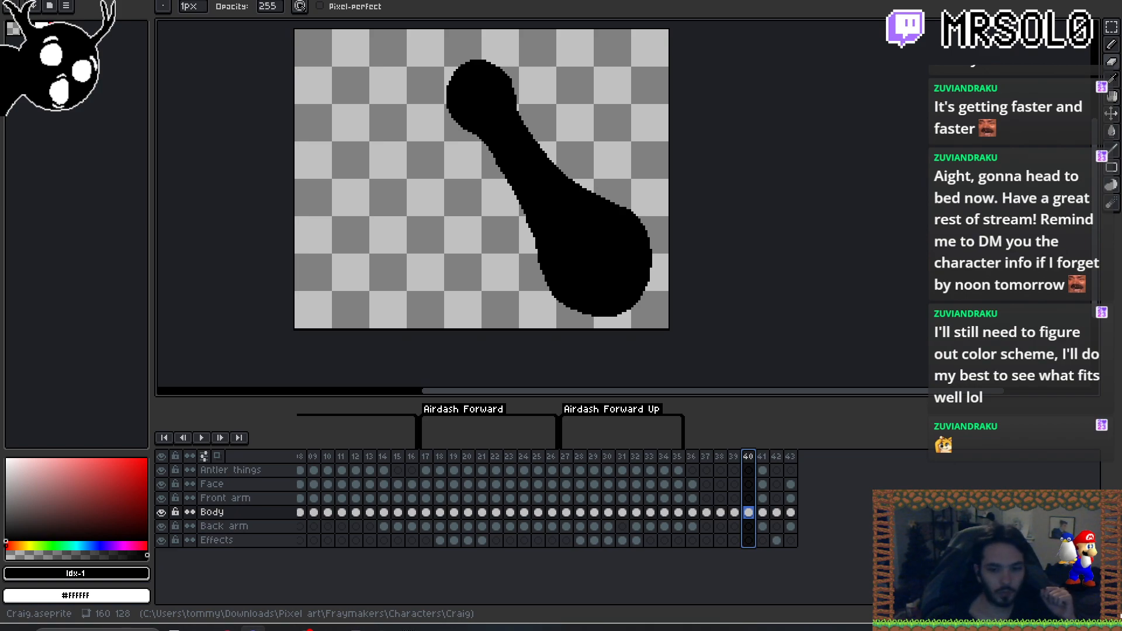
left_click_drag(639, 260, 666, 269)
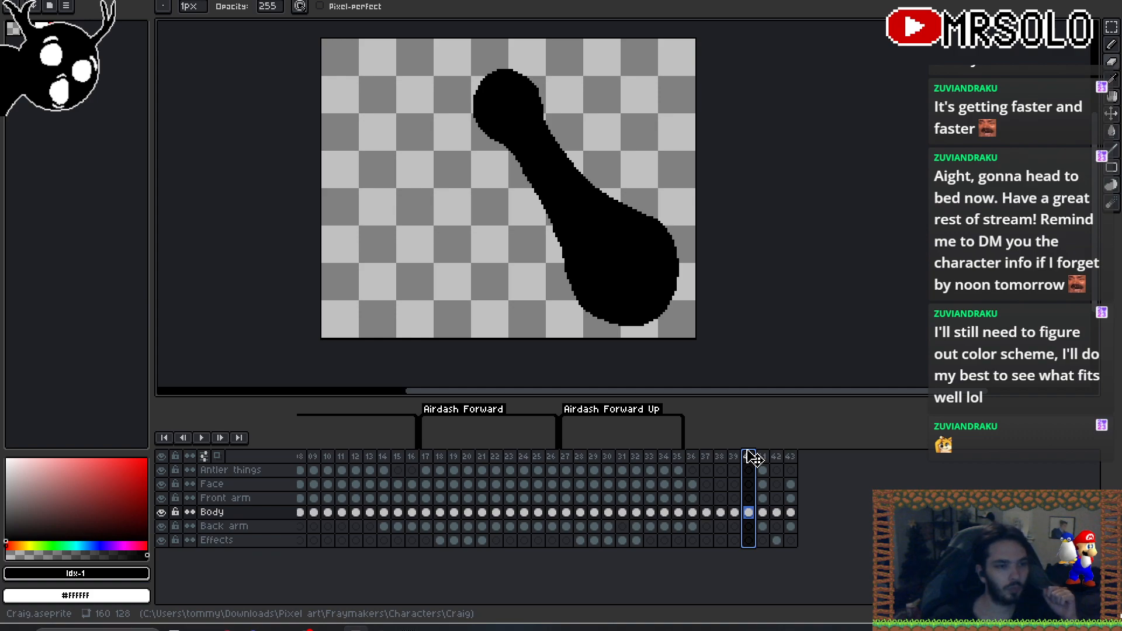
- Step back and forth through frames 38 to 40 to examine the motion from curled to stretched body
key("Left")
key("Left")
key("Right")
key("Right")
key("Left")
key("Left")
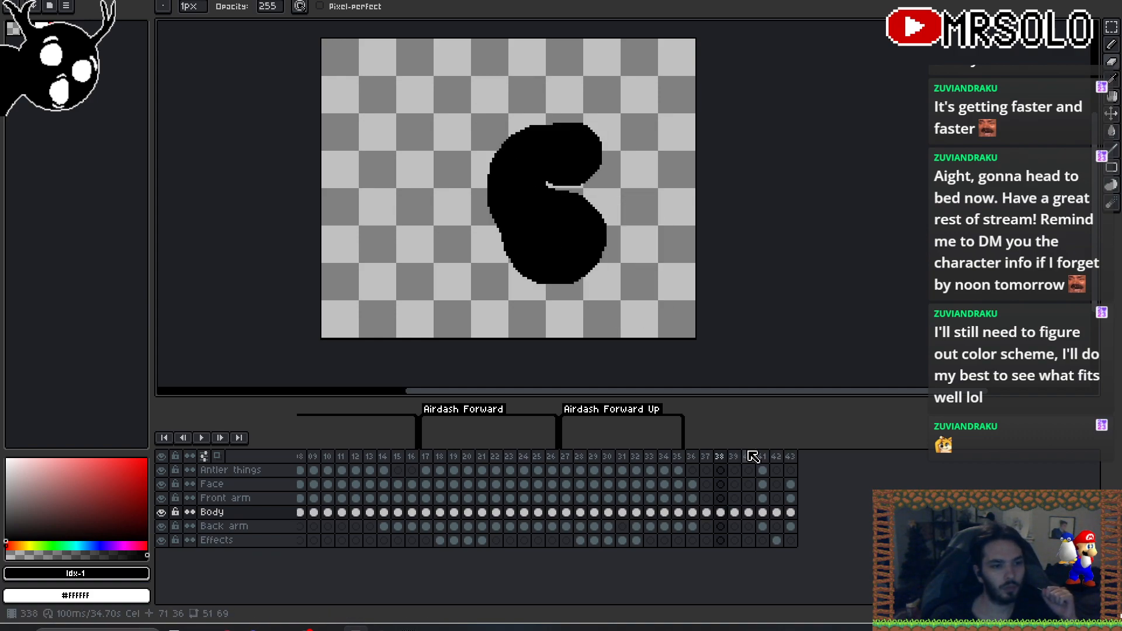
key("Right")
key("Right")
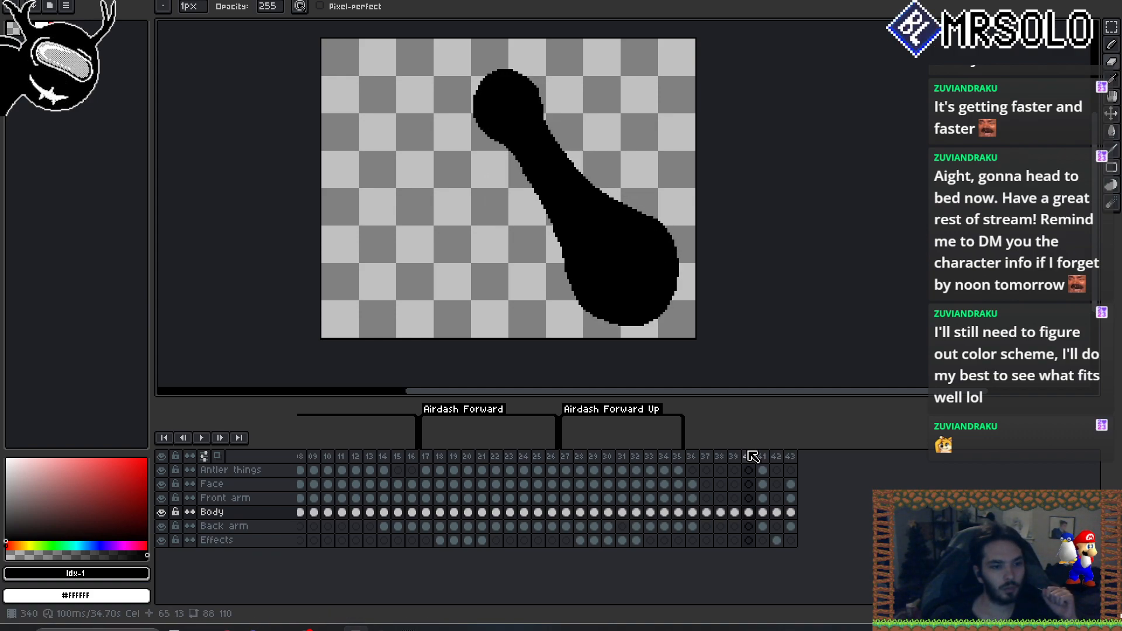
- Look back through the Airdash Forward Up and Airdash Forward frames for recovery poses that can be reused
key("Left")
key("Left")
key("Left")
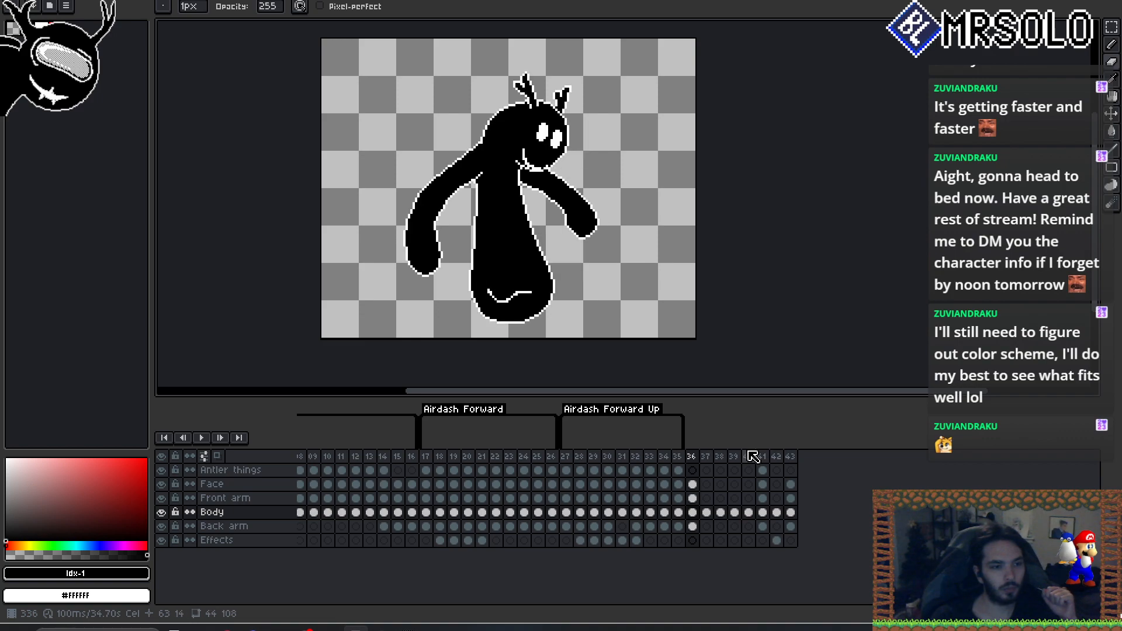
key("Left")
key("Left")
key("Left")
key("Left")
key("Left")
key("Left")
key("Left")
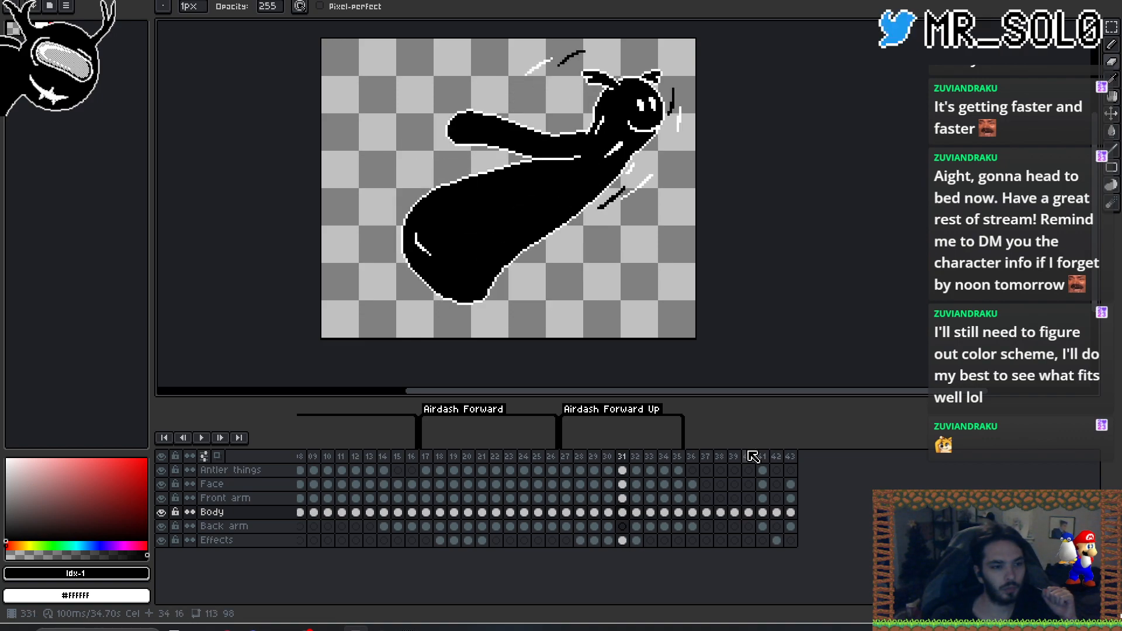
key("Left")
key("Right")
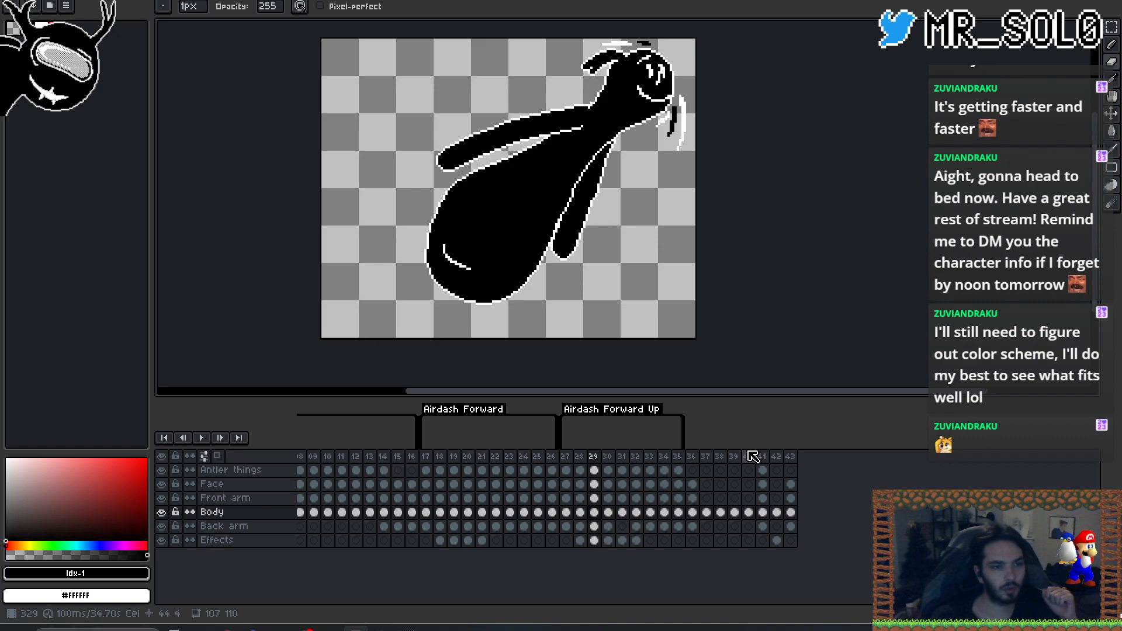
key("Right")
key("Right")
key("Left")
key("Left")
key("Left")
key("Left")
key("Left")
key("Left")
key("Left")
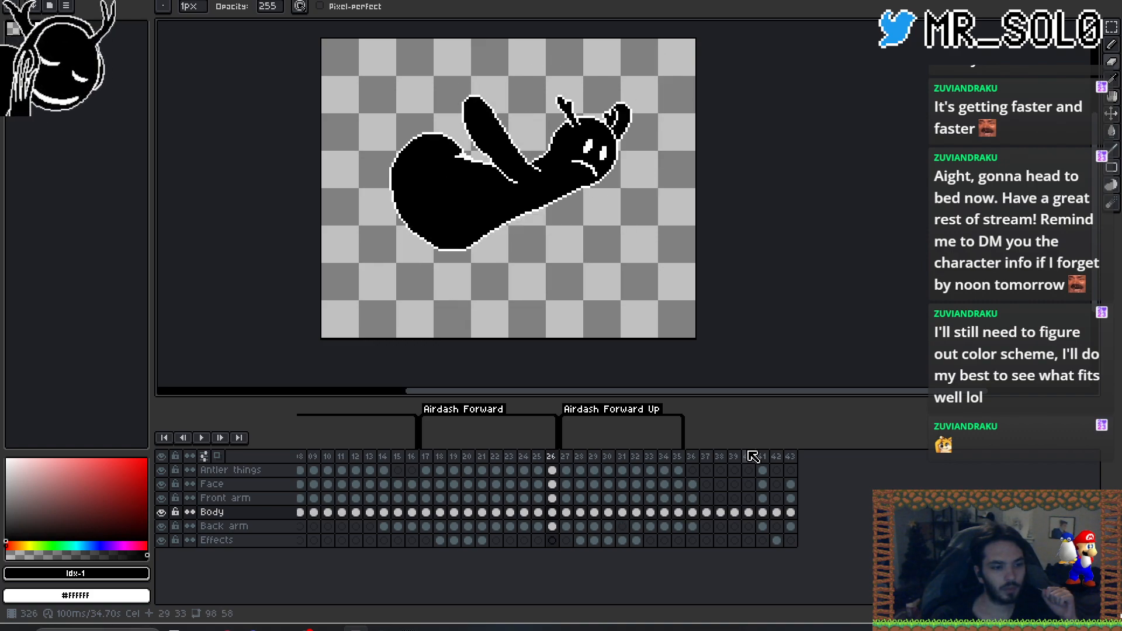
key("Left")
key("Left")
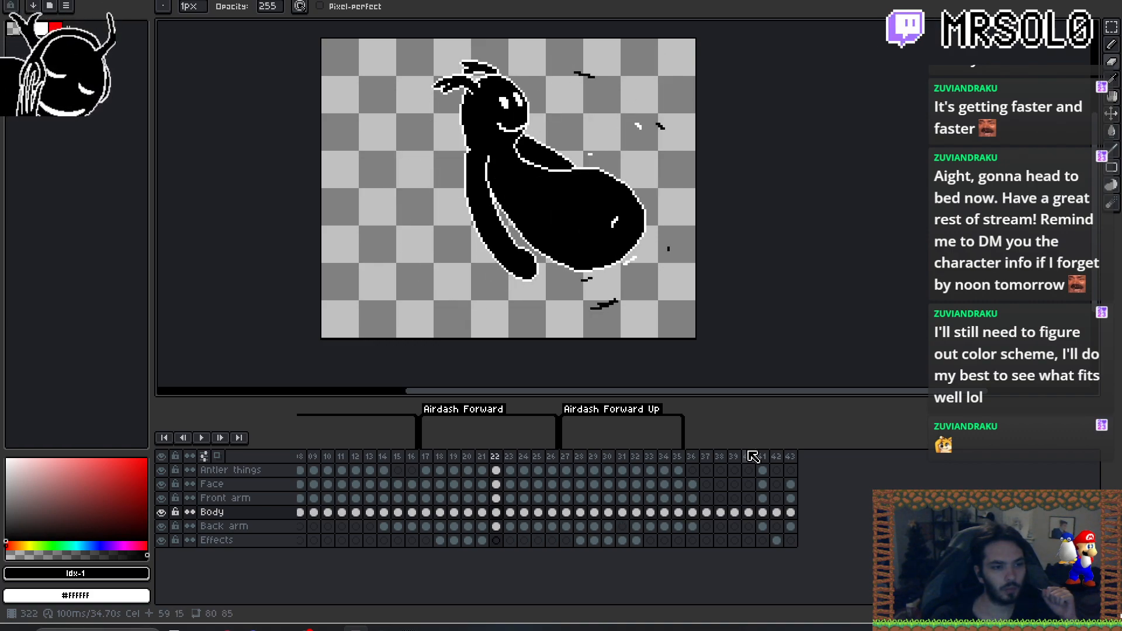
key("Right")
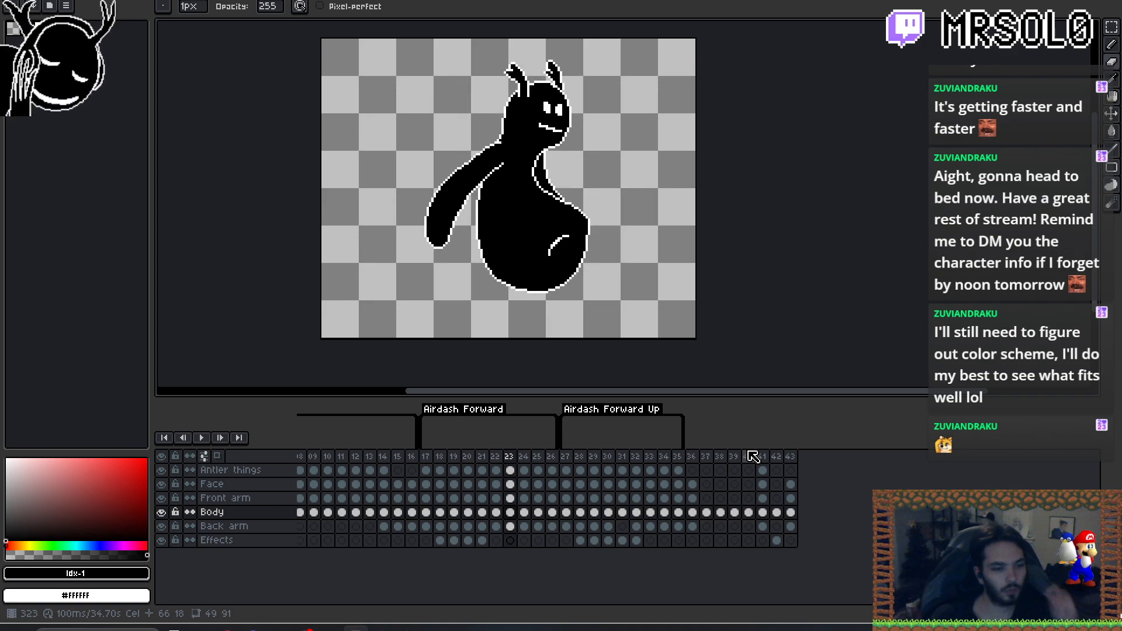
- Copy frames 23 to 26 of Airdash Forward and paste them in after frame 40
left_click_drag(510, 456, 551, 456)
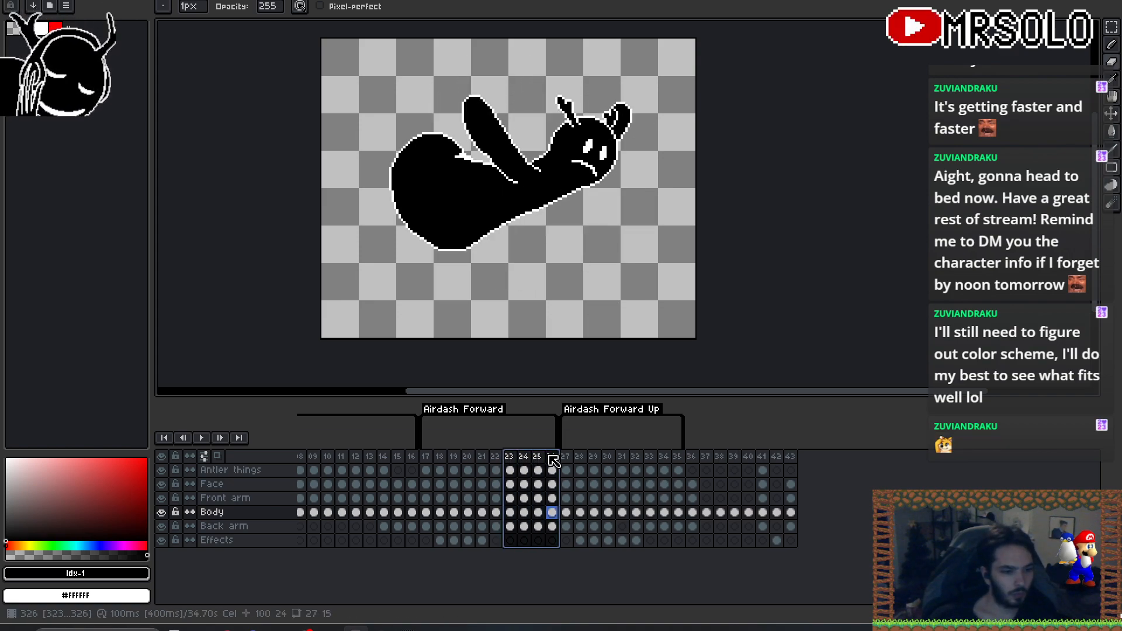
key("ctrl+c")
left_click(750, 459)
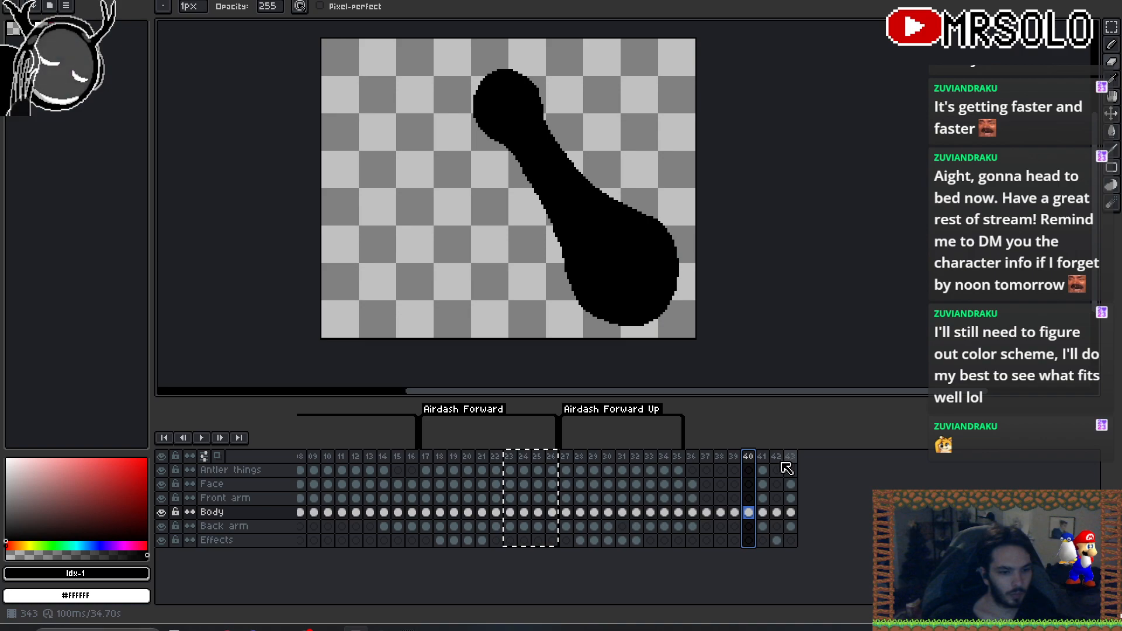
left_click(764, 460)
key("ctrl+v")
- Examine the pasted poses on frames 41 to 44 and how frame 40 leads into them
left_click(819, 459)
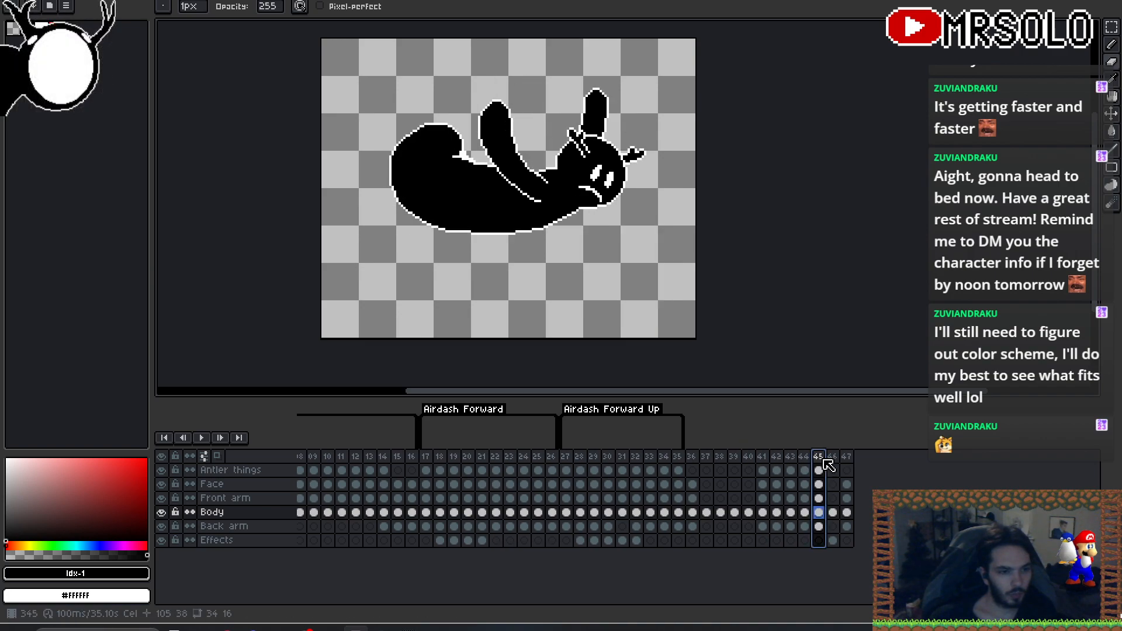
key("Left")
key("Left")
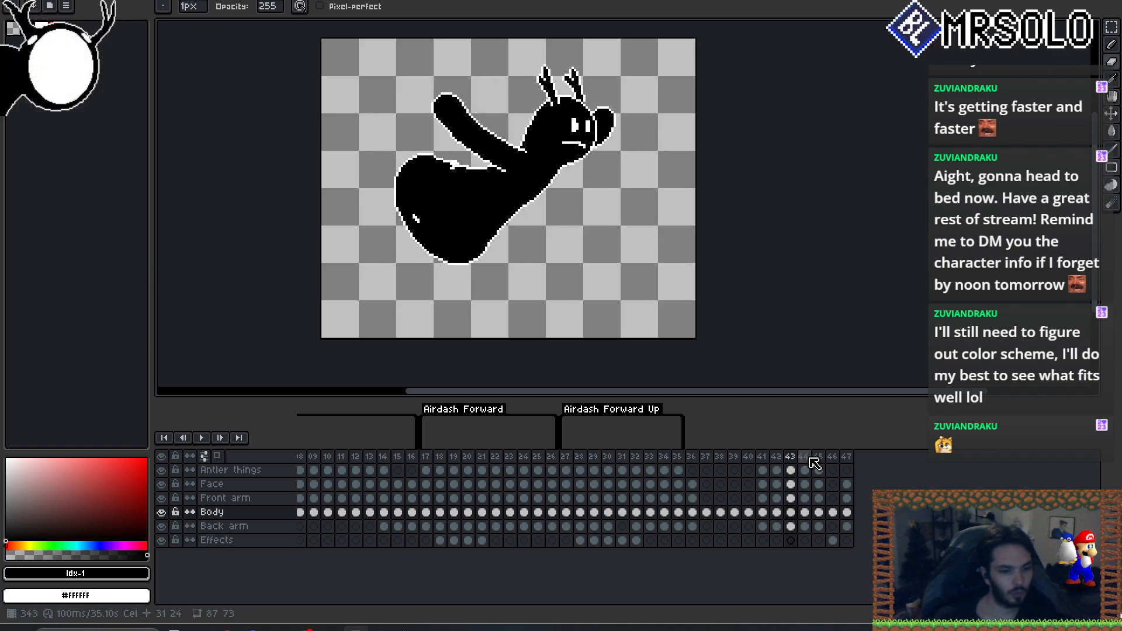
key("Left")
key("Left")
key("Left")
key("Right")
key("Left")
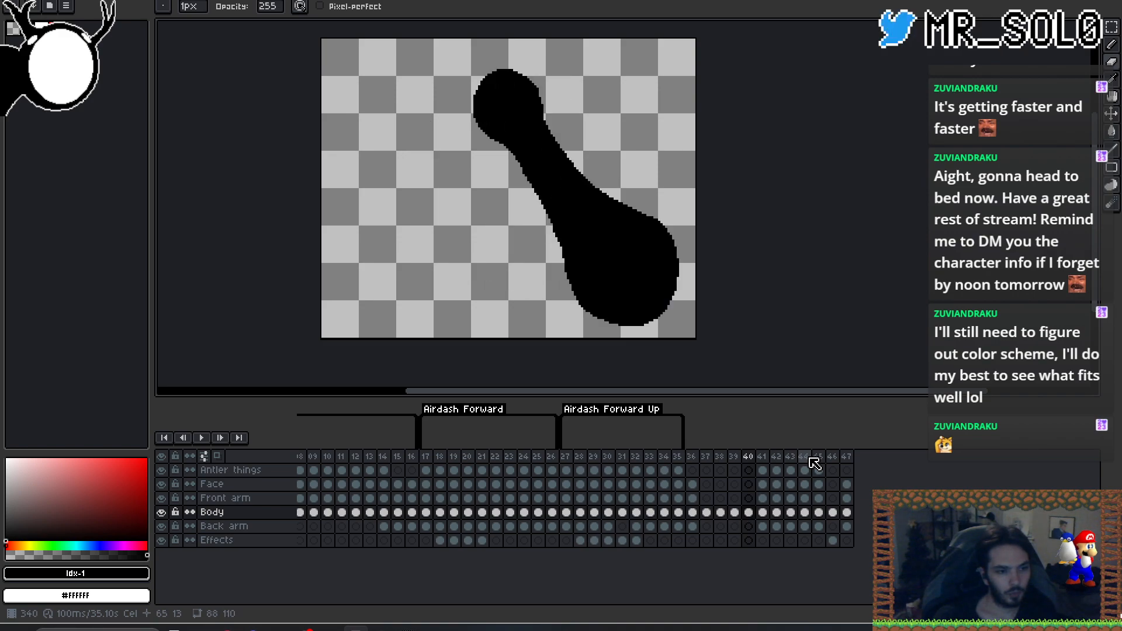
key("Right")
key("Left")
key("Right")
key("Right")
key("Left")
key("Left")
key("Right")
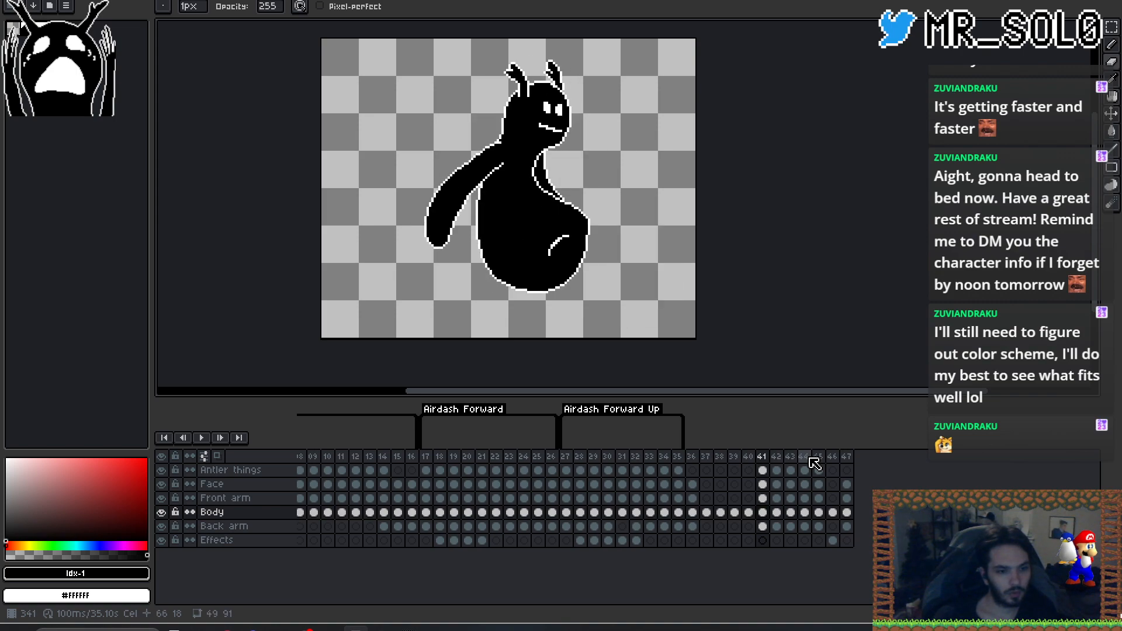
- Create a tag named "Airdash Forward Down" spanning timeline frames 36 to 45
key("Left")
key("Left")
key("Left")
key("Left")
key("Left")
left_click_drag(695, 462, 820, 460)
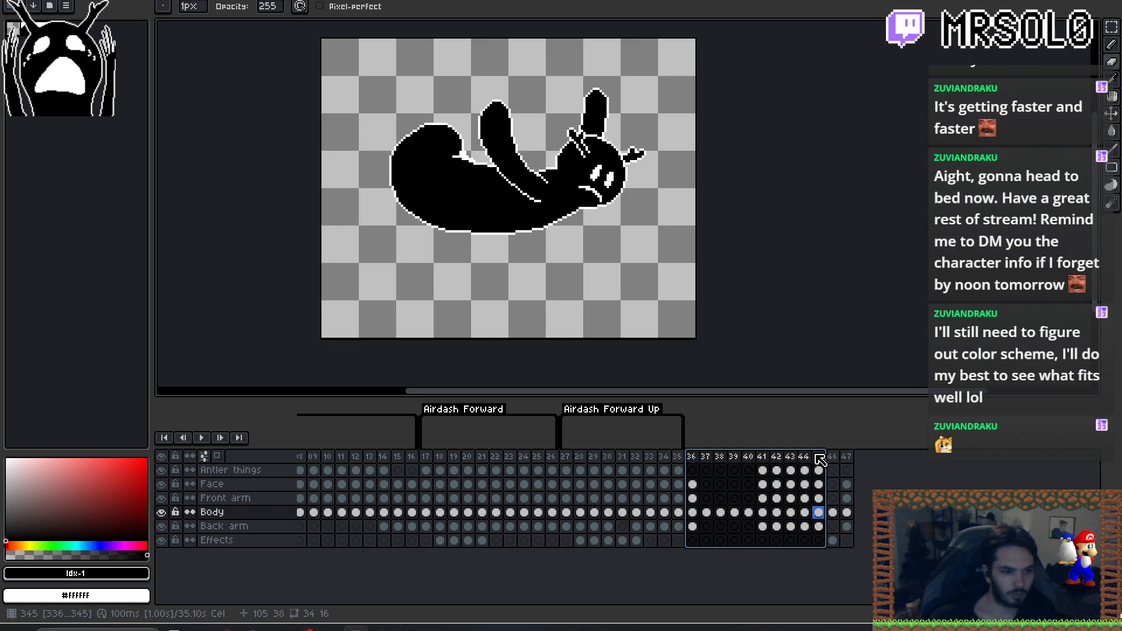
right_click(820, 460)
left_click(846, 506)
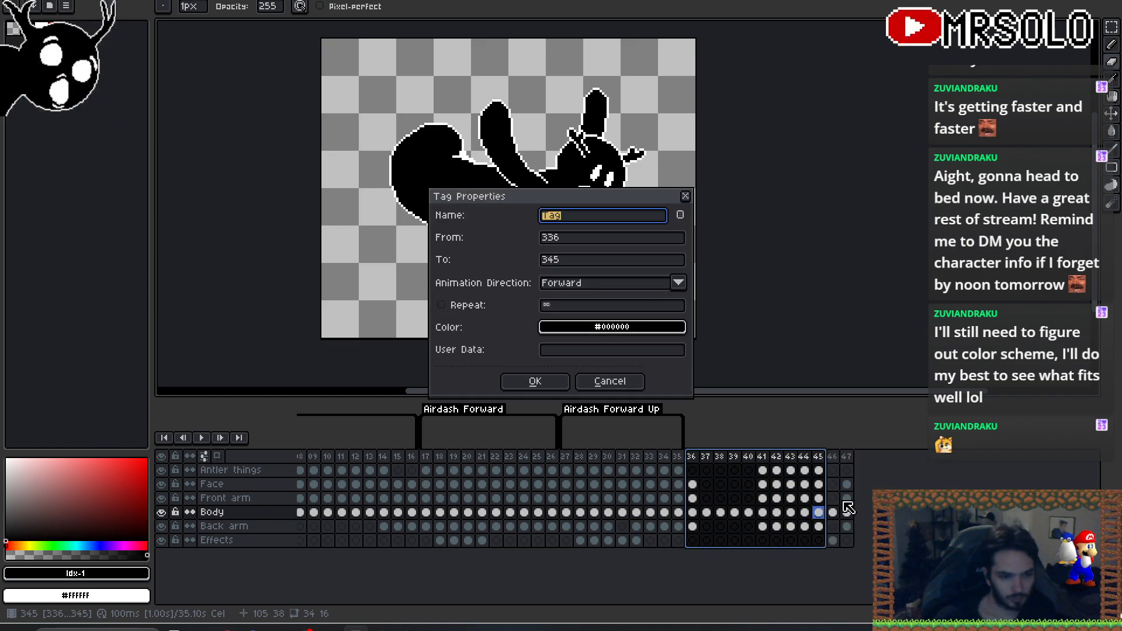
type("Airdash")
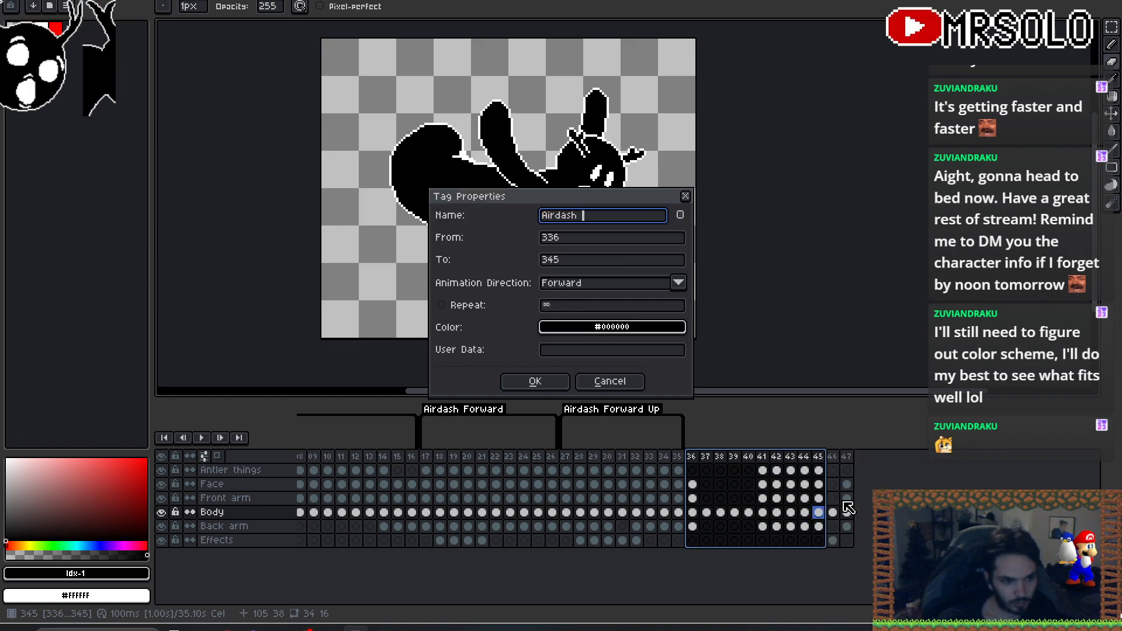
type(" For")
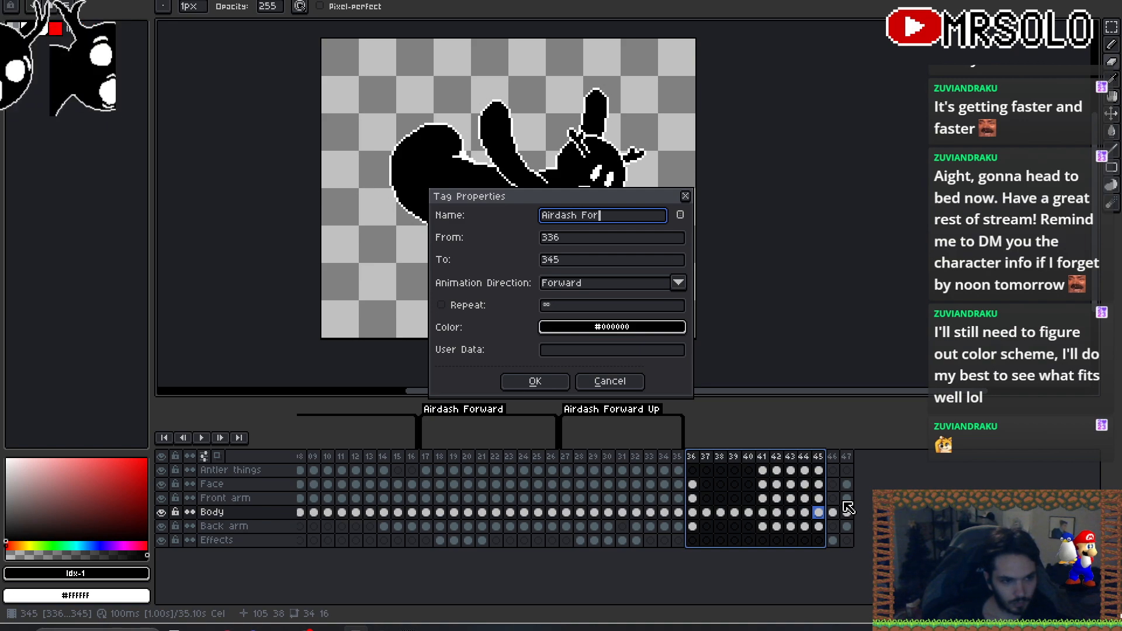
type("ward Down")
key("Return")
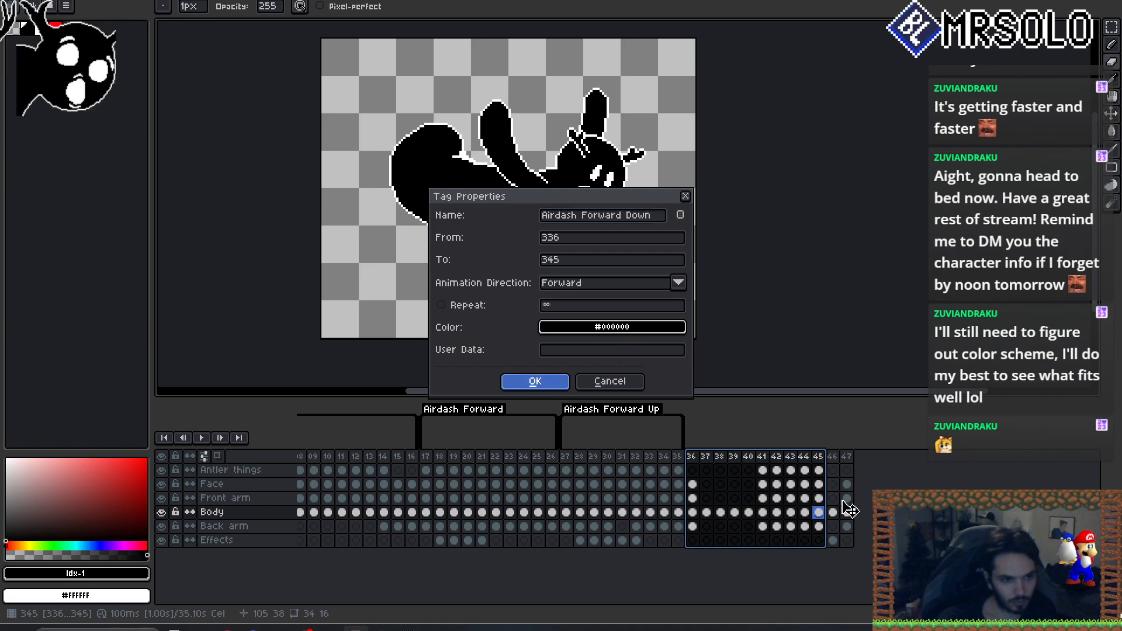
- Play the Airdash Forward Down animation from frame 36
left_click(692, 456)
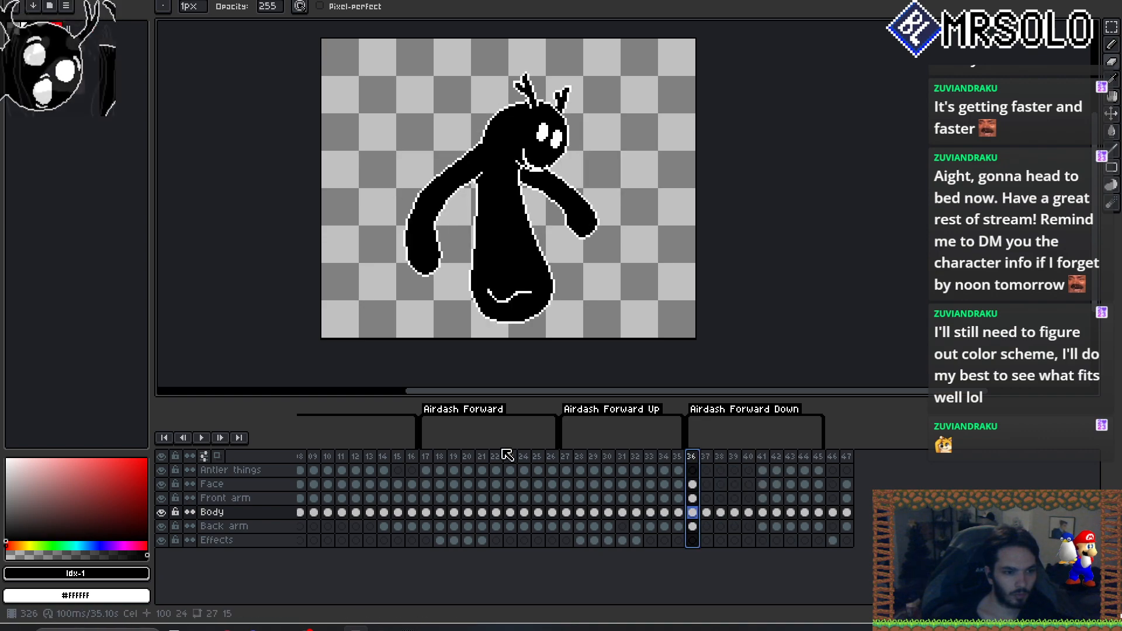
key("Return")
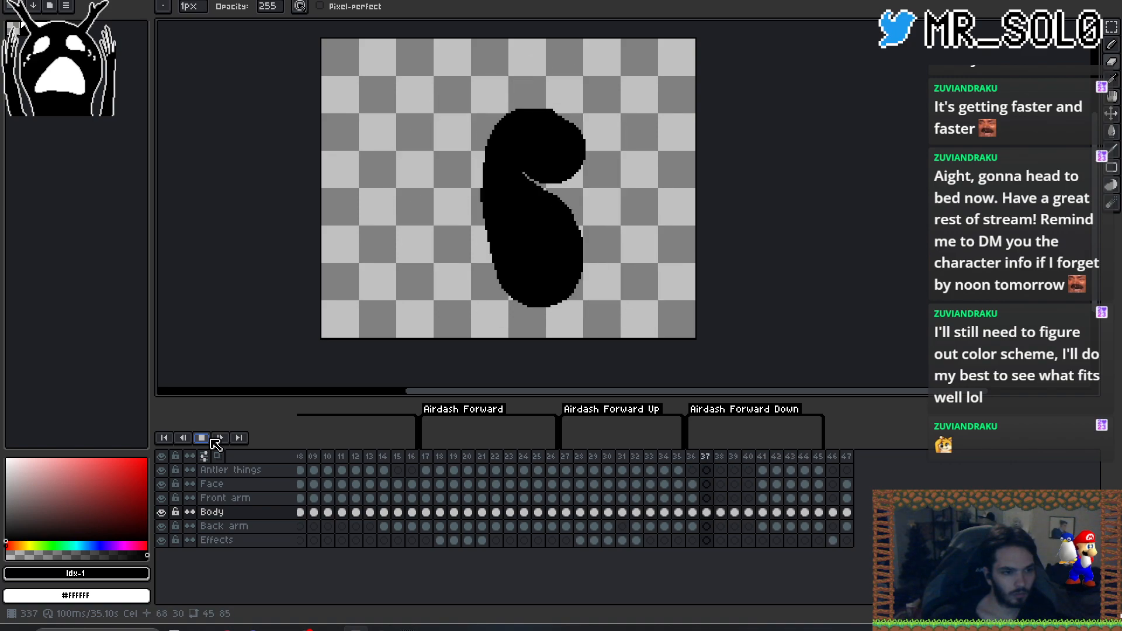
- Stop the playback and step through the Airdash Forward Down poses from frame 37 to frame 41
left_click(209, 439)
key("Right")
key("Right")
key("Right")
key("Right")
key("Right")
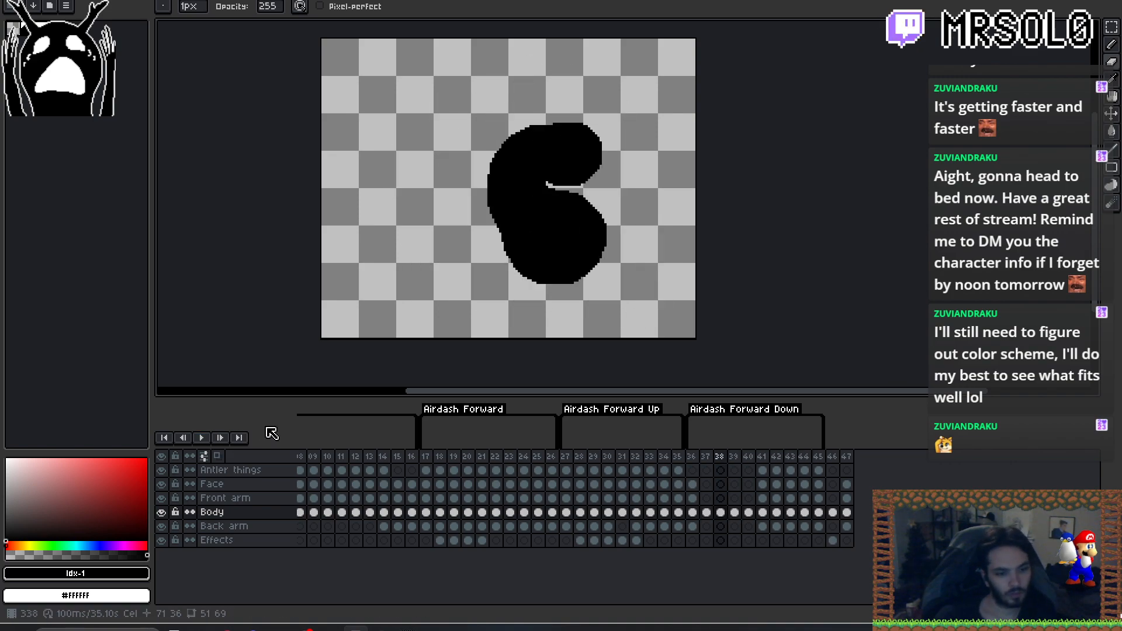
key("Left")
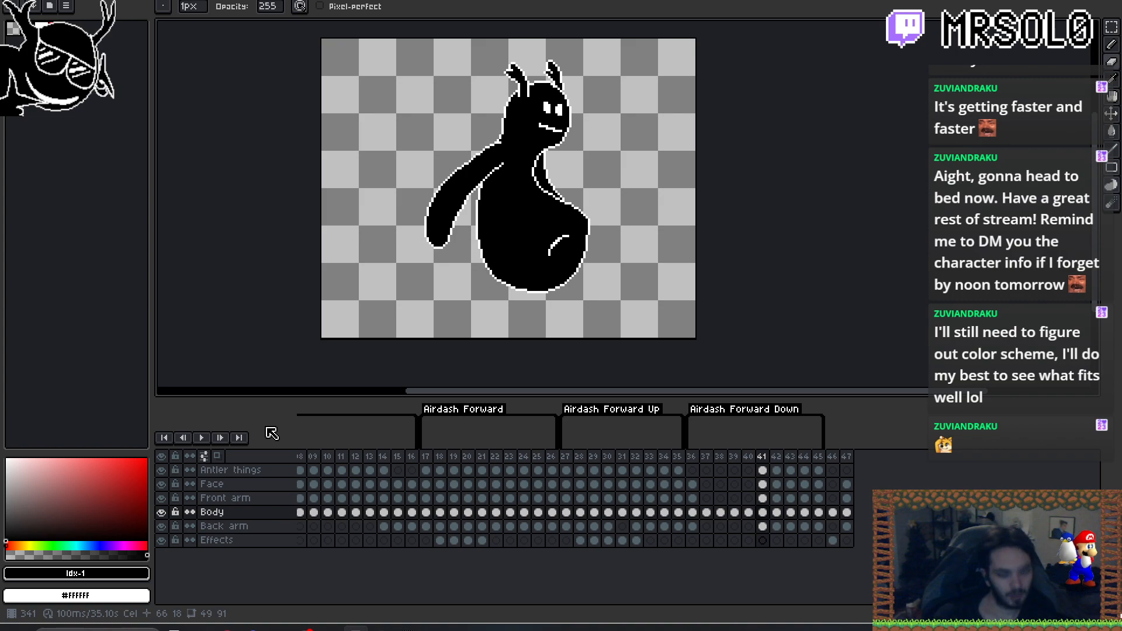
- Move the whole character on frame 41, across the Antler things through Back arm layers, right and slightly down to follow frame 40
key("v")
left_click_drag(581, 266, 605, 278)
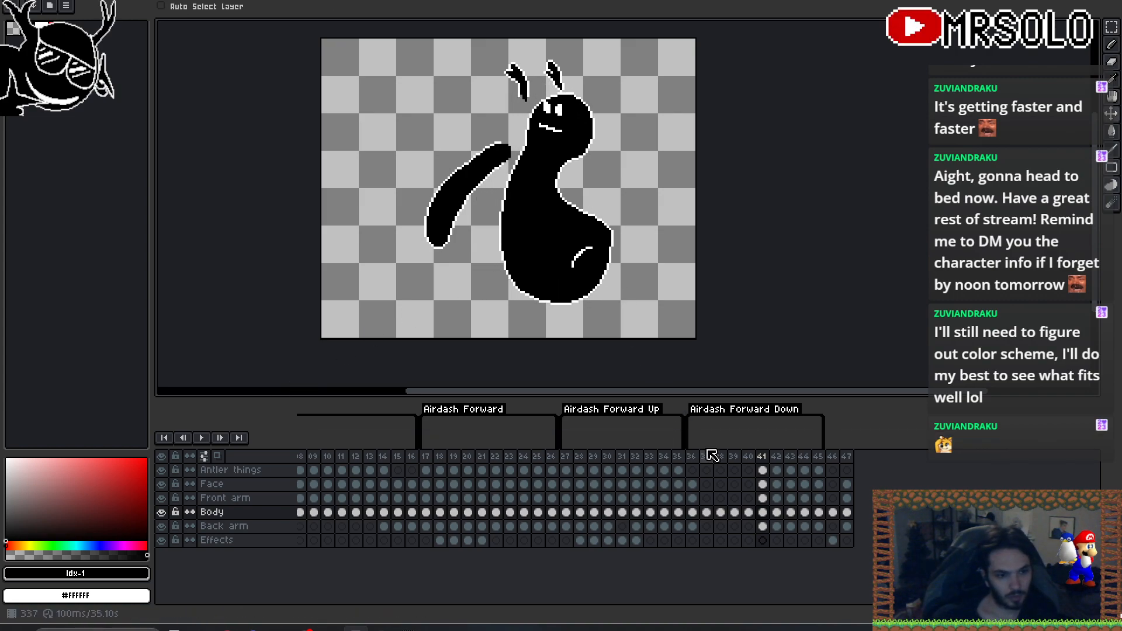
key("ctrl+z")
left_click_drag(763, 472, 763, 526)
left_click_drag(611, 280, 636, 294)
key("Left")
key("Right")
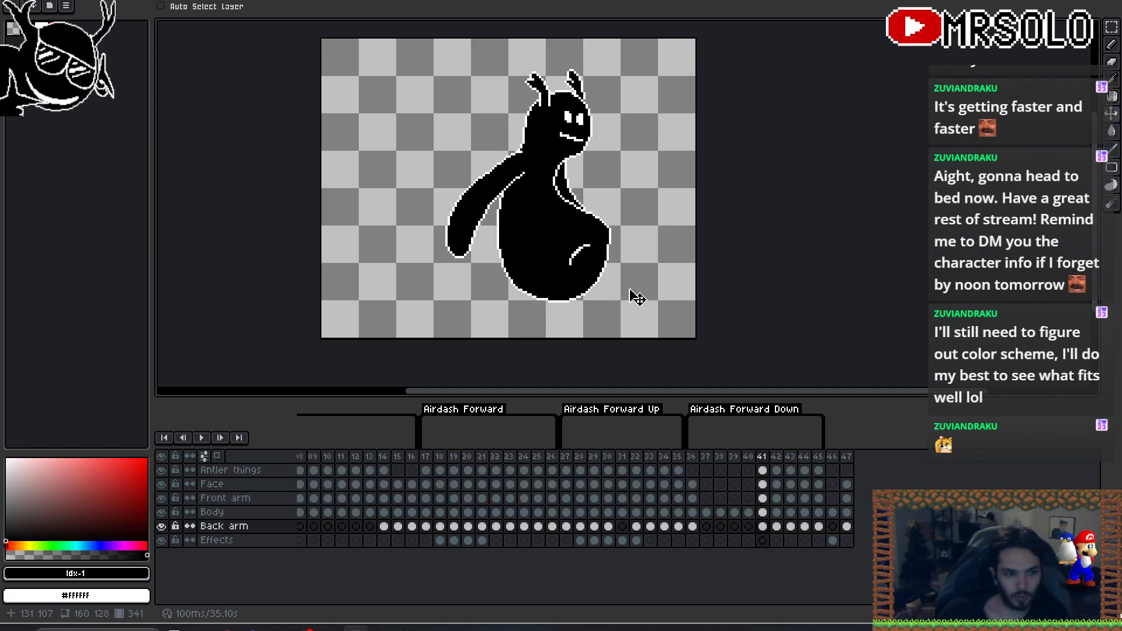
- Compare the shifted pose on frame 41 with frame 40 and with the recovery poses on frames 42 to 45
key("Right")
key("Left")
key("Right")
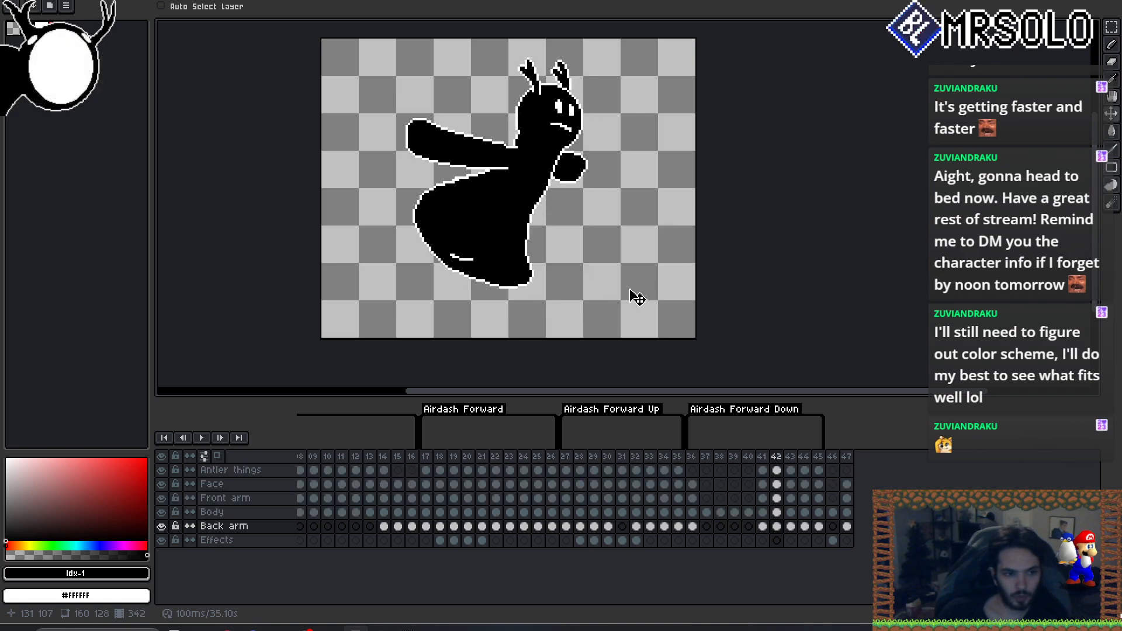
key("Right")
key("Left")
key("Left")
key("Left")
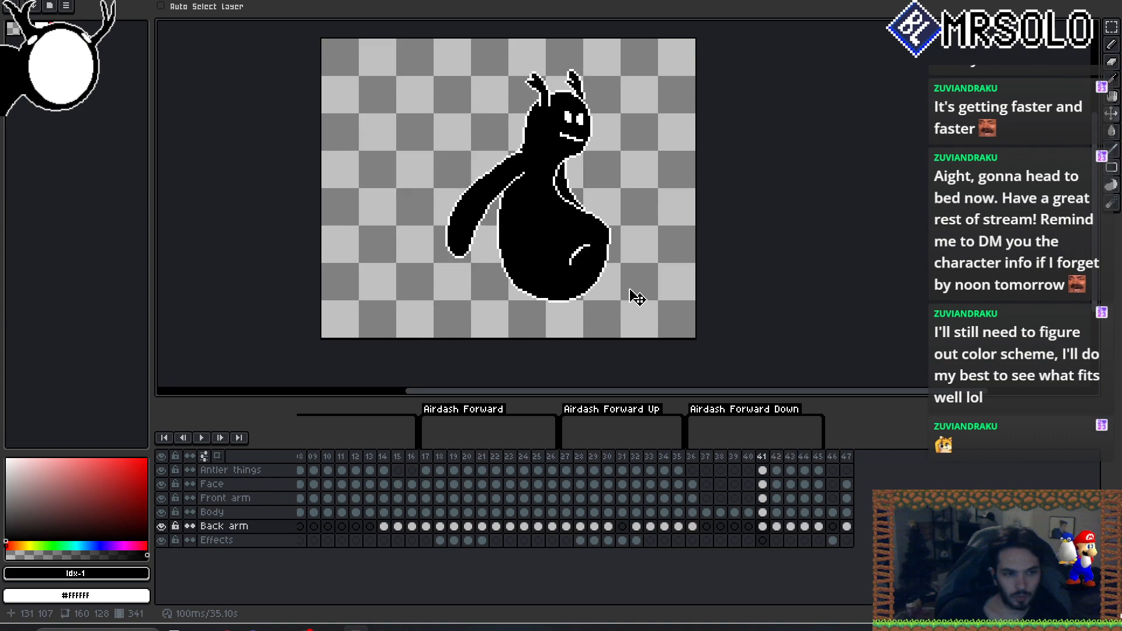
key("Right")
key("Right")
key("Right")
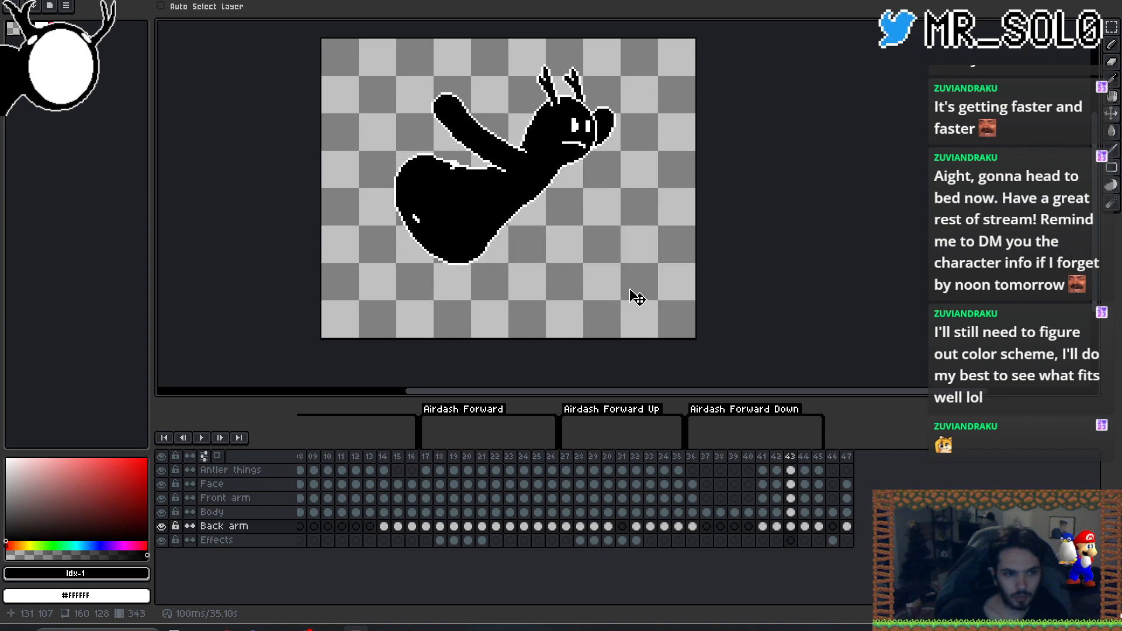
key("Right")
key("Left")
key("Left")
key("Left")
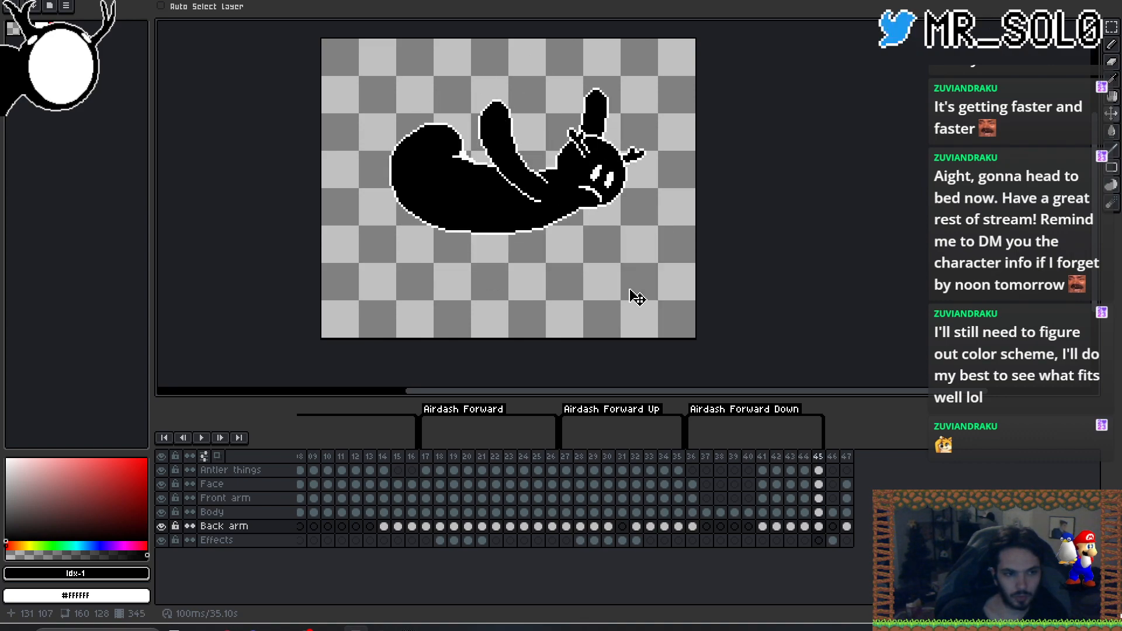
key("Right")
key("Right")
key("Left")
key("Left")
key("Left")
key("Right")
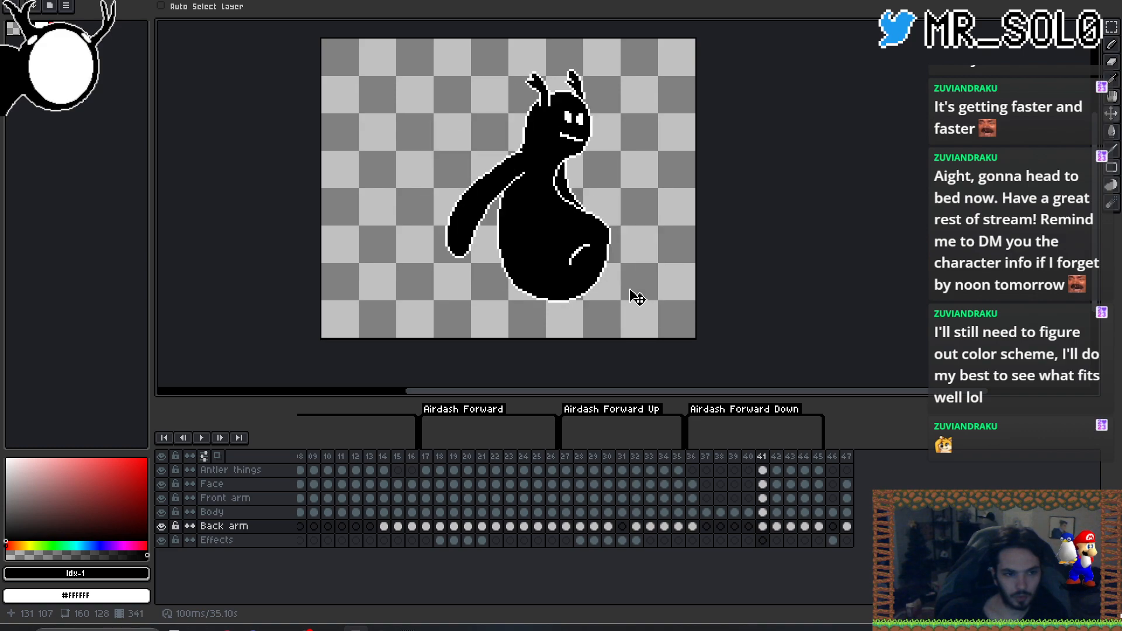
key("Left")
key("Right")
key("Left")
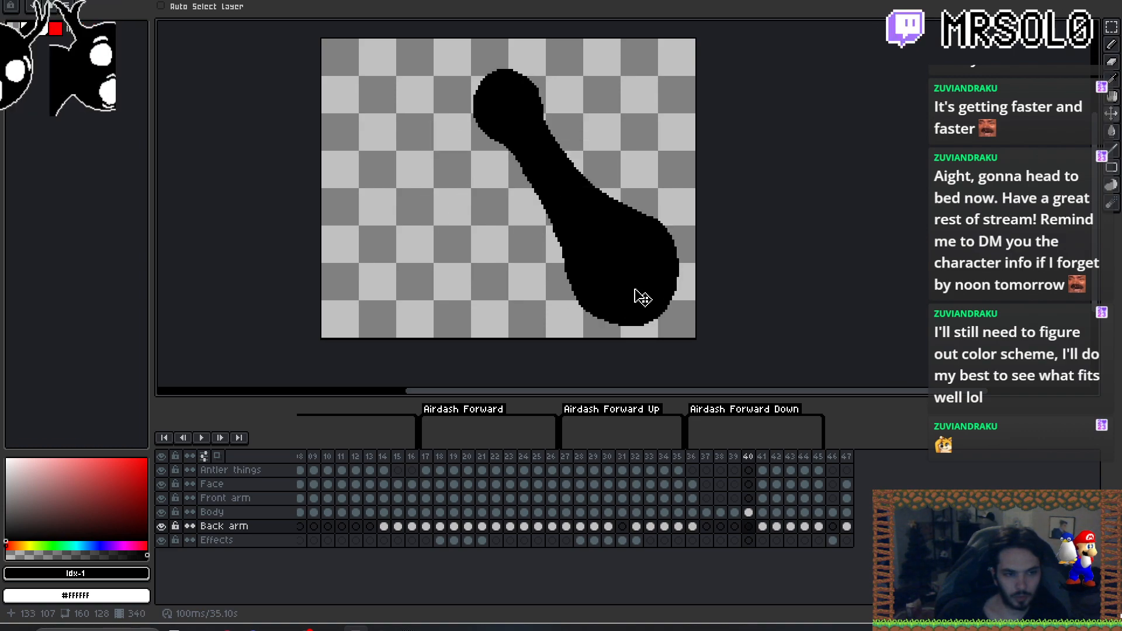
- Try moving the Body shape on frame 40 up and slightly left, and undo the move
key("alt+Up")
left_click_drag(645, 299, 633, 276)
key("Left")
key("Left")
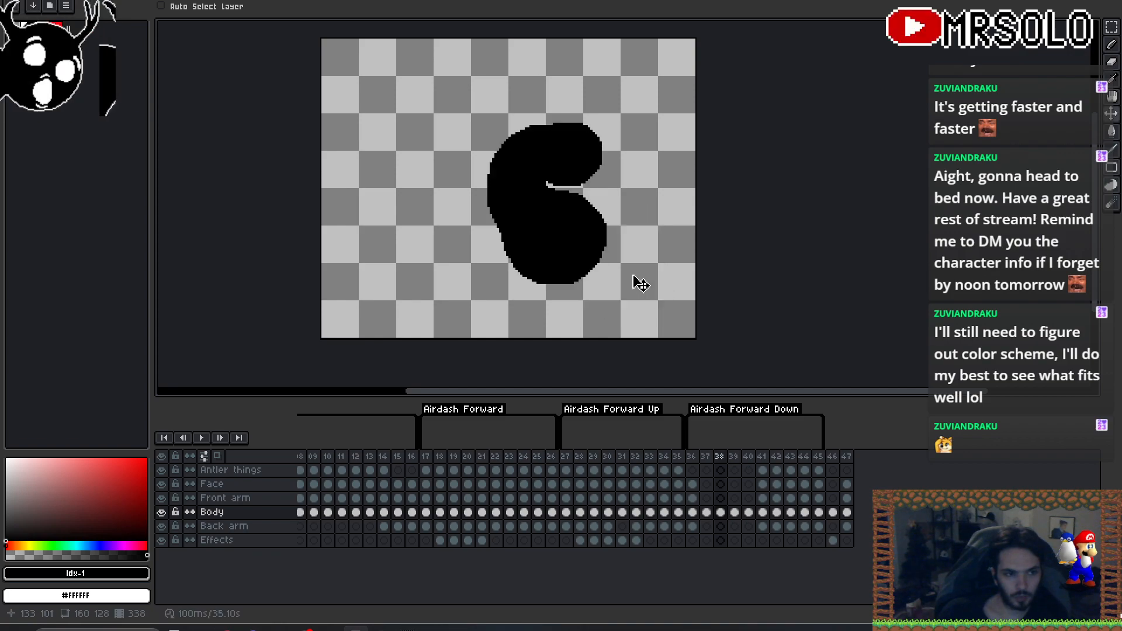
key("Right")
key("Right")
key("ctrl+z")
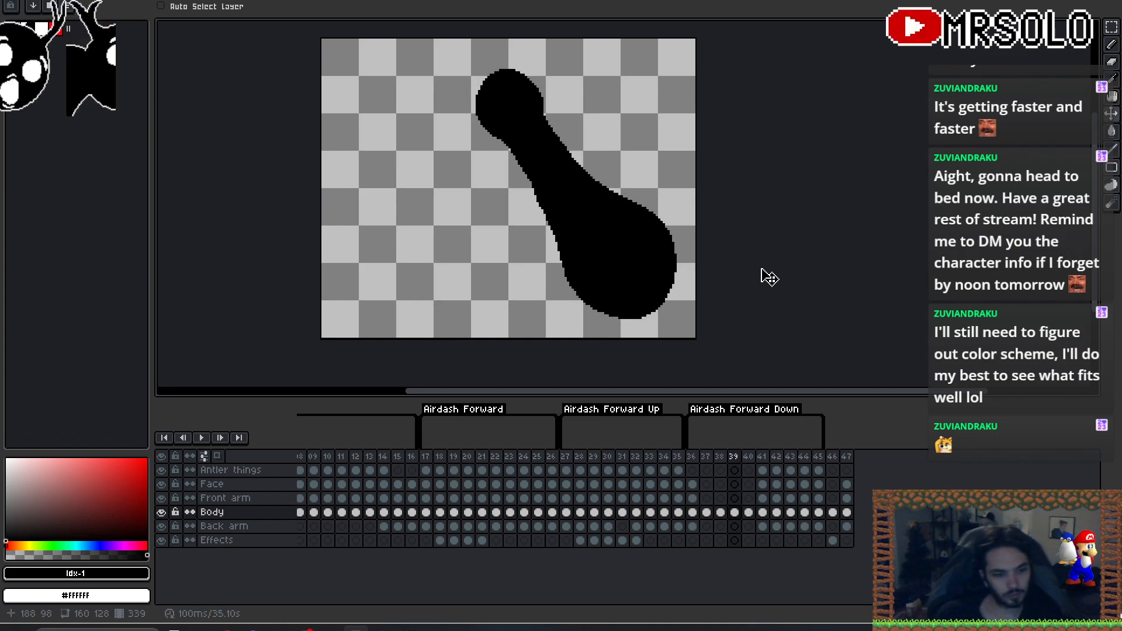
- Nudge the Body shapes on frames 39 and 40 slightly up and left together, and replay the Airdash Forward Down animation
left_click(752, 513)
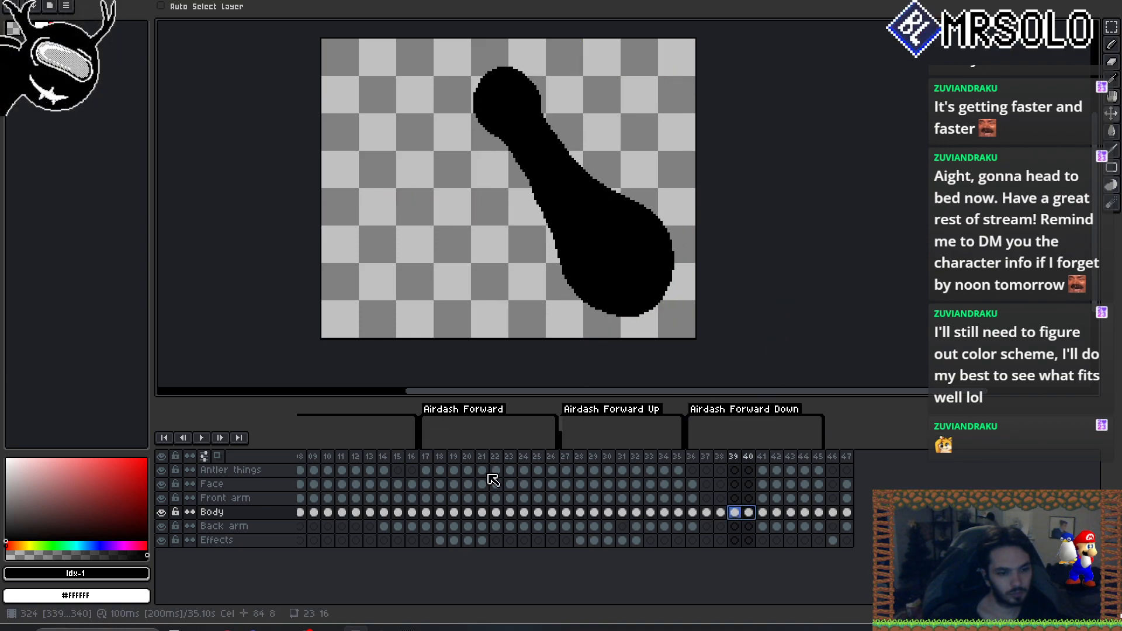
left_click(204, 438)
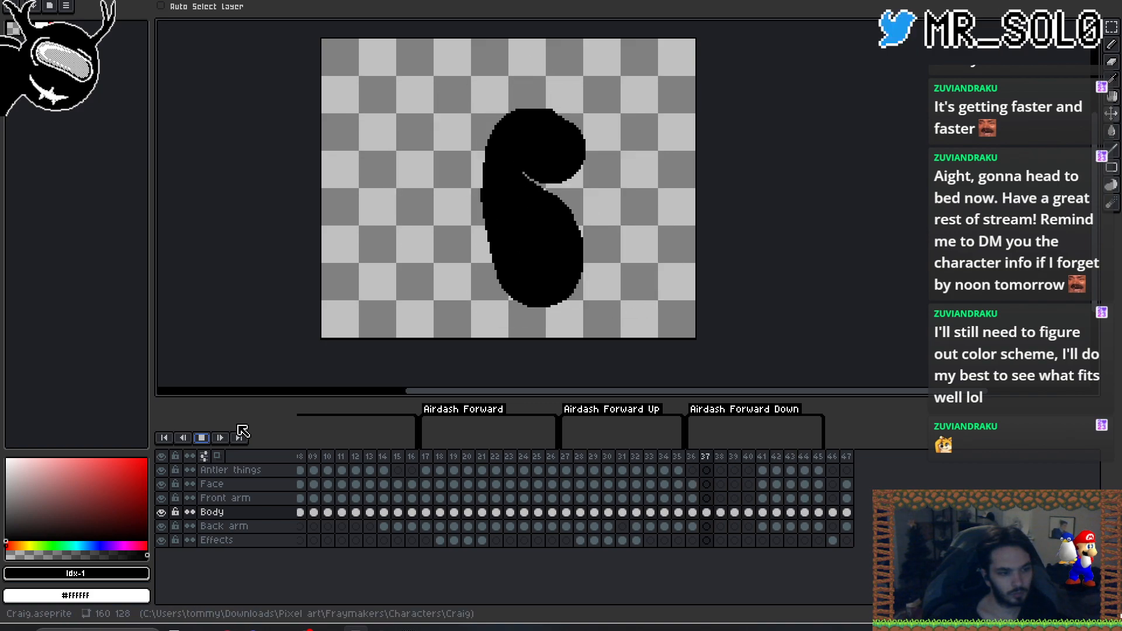
left_click(202, 439)
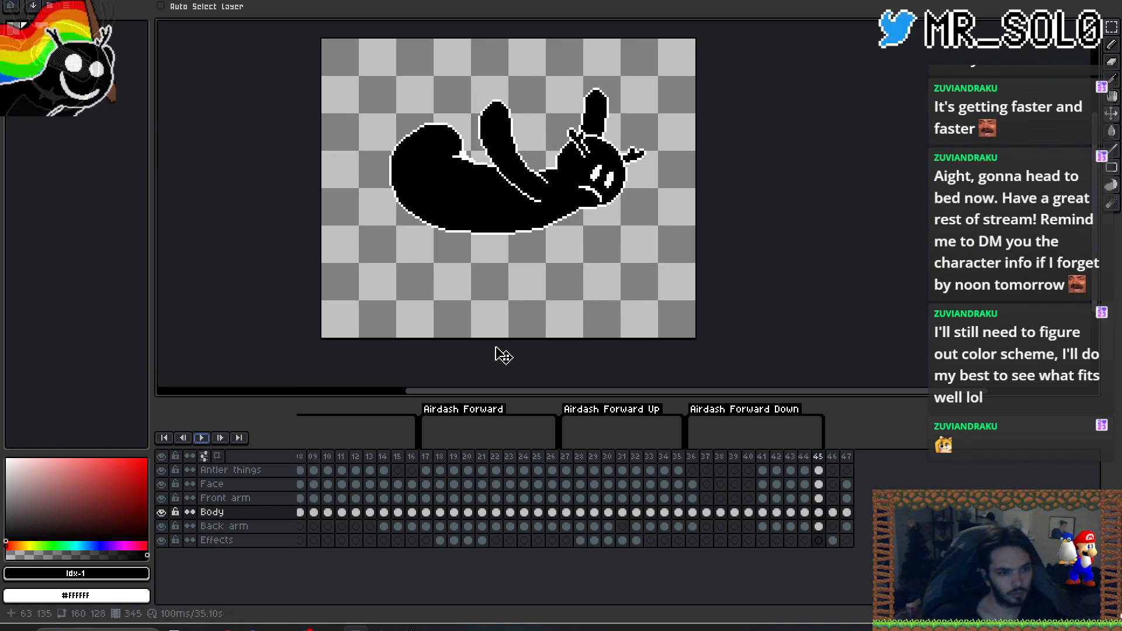
- Step back from frame 45 through Airdash Forward Up and Airdash Forward to review their finished poses
key("Left")
key("Left")
key("Left")
key("Left")
key("Left")
key("Left")
key("Left")
key("Left")
key("Left")
key("Left")
key("Left")
key("Left")
key("Left")
key("Left")
key("Left")
key("Left")
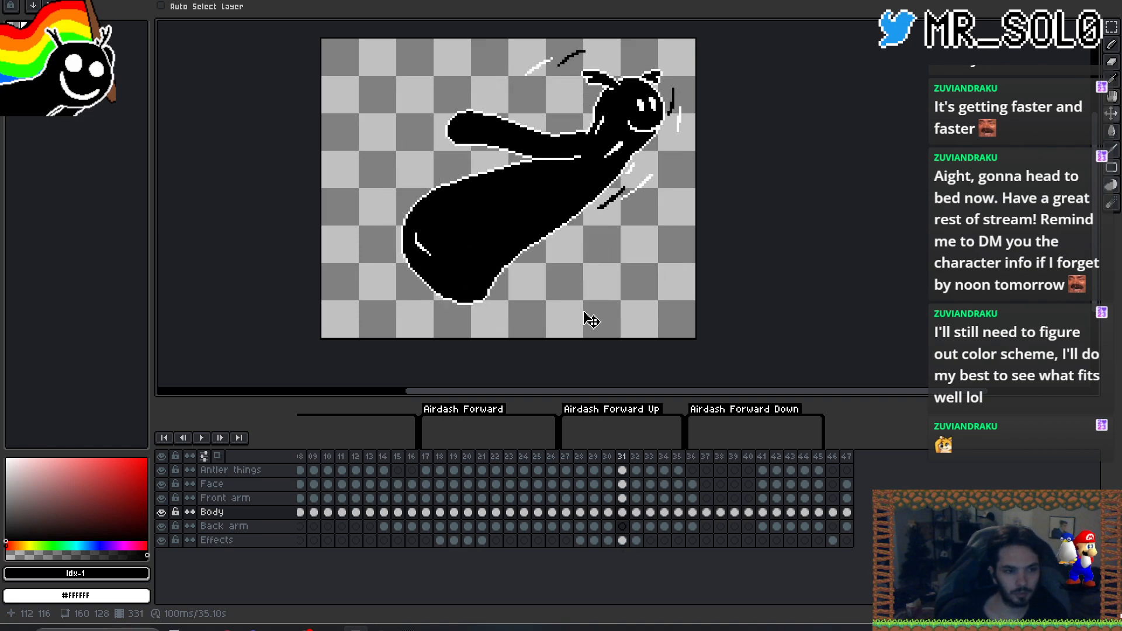
key("Right")
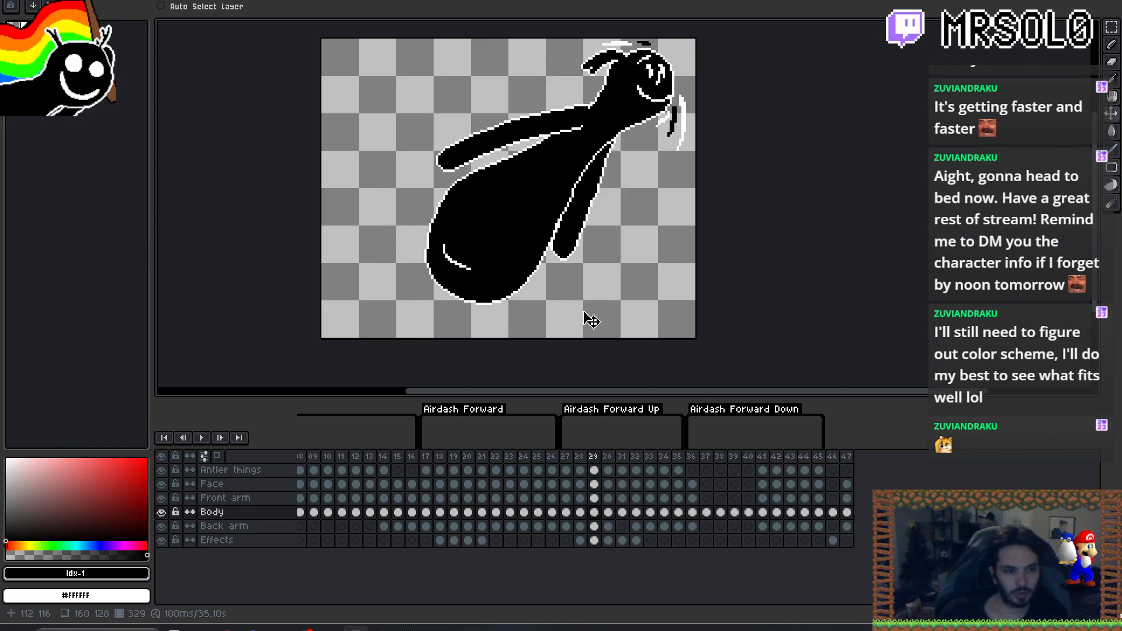
key("Left")
key("Left")
key("Left")
key("Left")
key("Left")
key("Left")
key("Left")
key("Left")
key("Left")
key("Left")
key("Left")
key("Left")
key("Left")
key("Left")
key("Left")
key("Left")
key("Left")
key("Left")
key("Left")
key("Left")
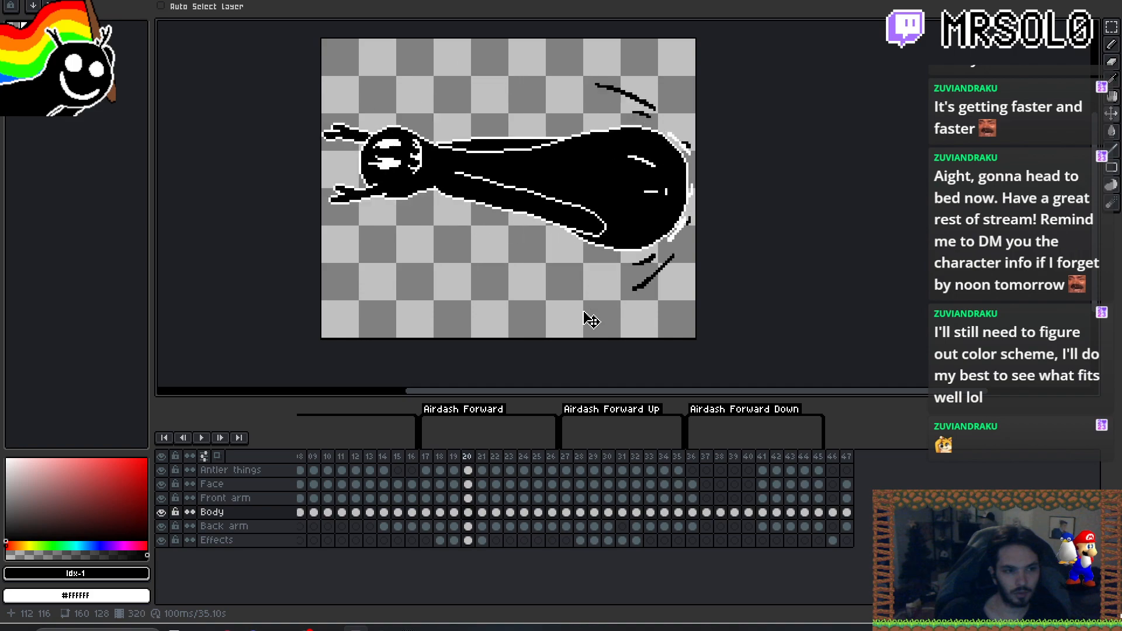
- Review the Airdash Forward and Airdash Forward Up poses in order, up to frame 33
key("Right")
key("Right")
key("Right")
key("Right")
key("Right")
key("Right")
key("Right")
key("Right")
key("Right")
key("Right")
key("Right")
key("Right")
key("Right")
key("Right")
key("Right")
key("Right")
key("Right")
key("Right")
key("Right")
key("Right")
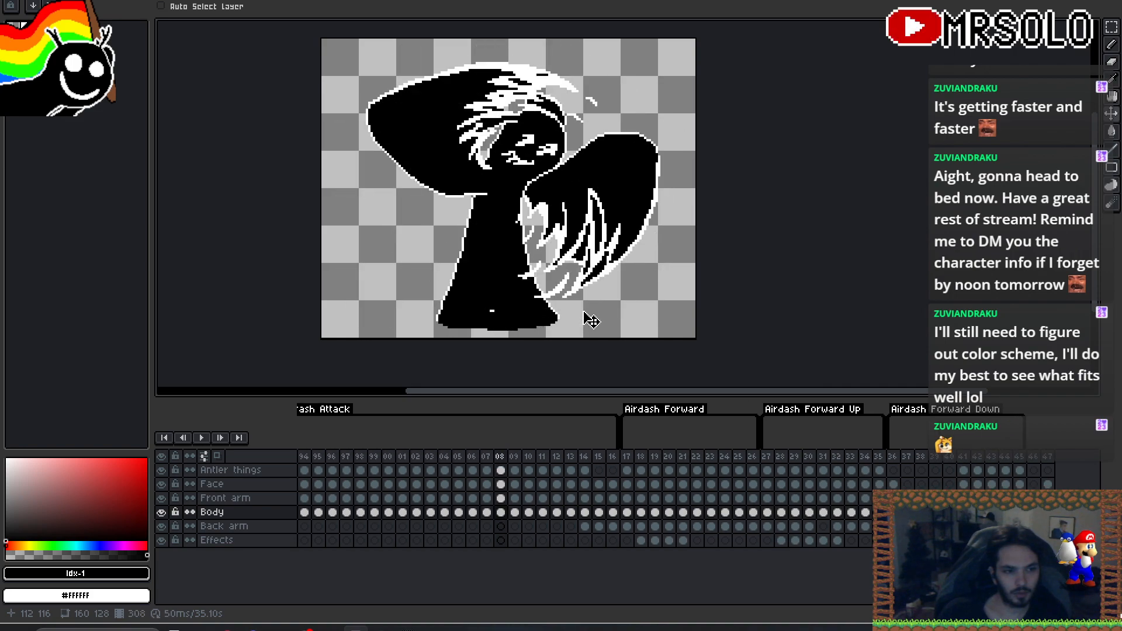
key("Right")
key("Right")
key("Right")
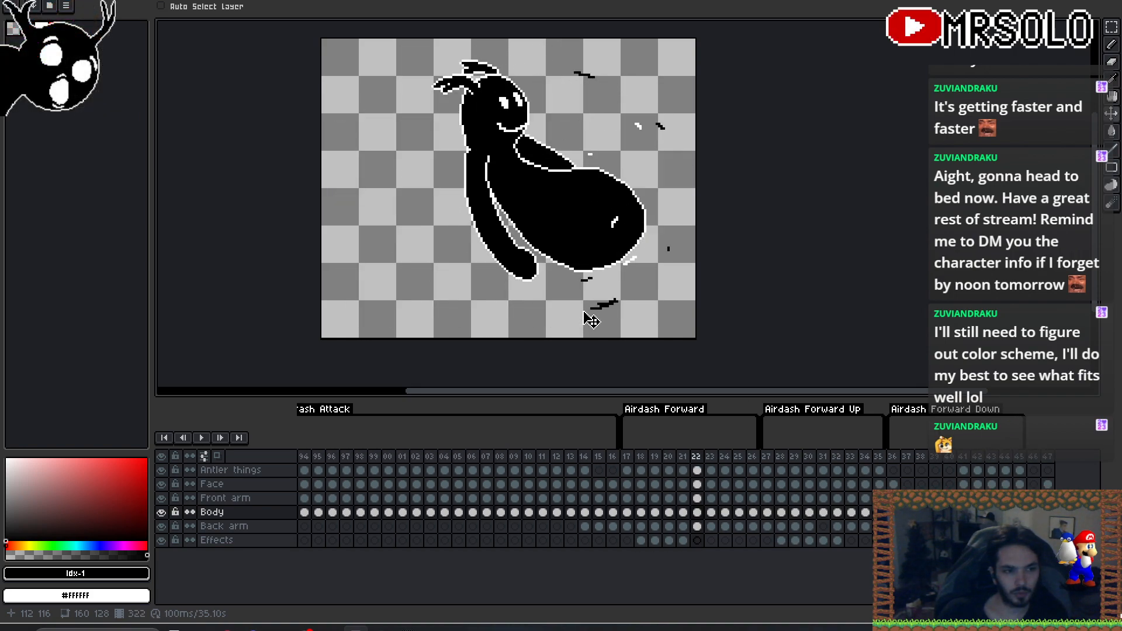
key("Right")
key("Right")
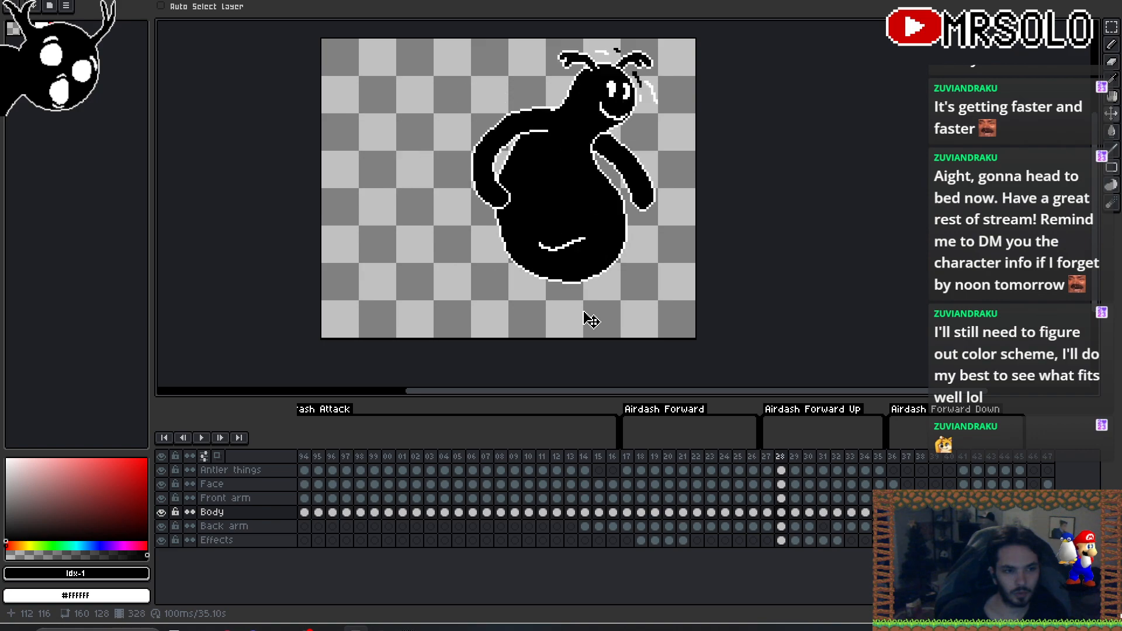
key("Right")
key("Right")
key("Right")
key("Right")
key("Right")
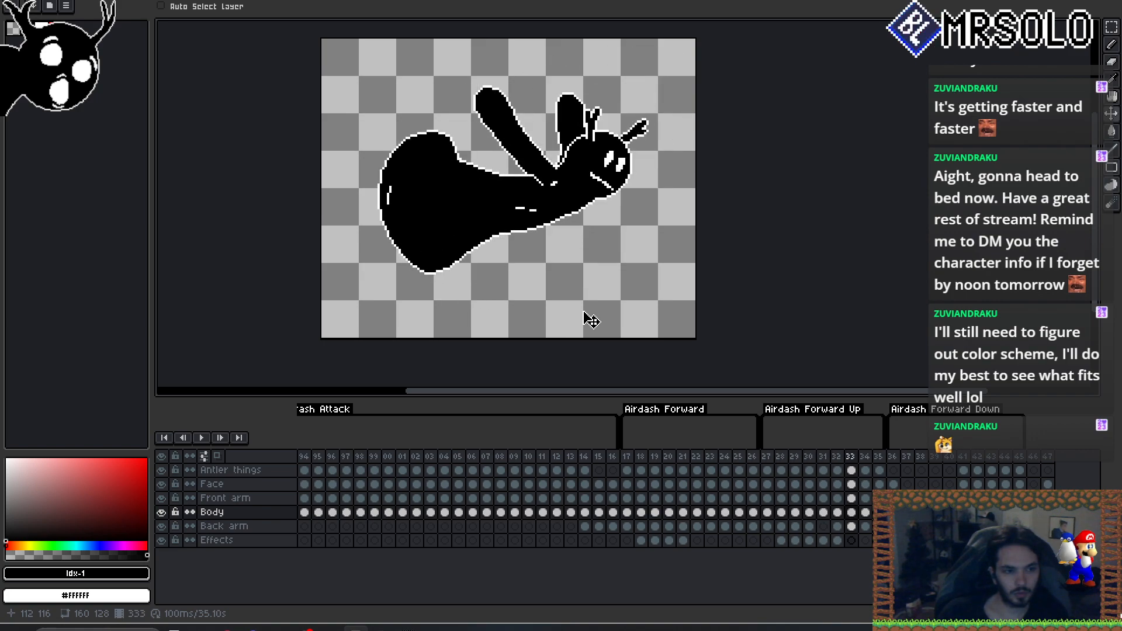
- Examine the launch, stretch and recovery poses of Airdash Forward Up on frames 28 to 35 as reference
key("Left")
key("Left")
key("Left")
key("Left")
key("Left")
key("Left")
key("Left")
key("Left")
key("Left")
key("Left")
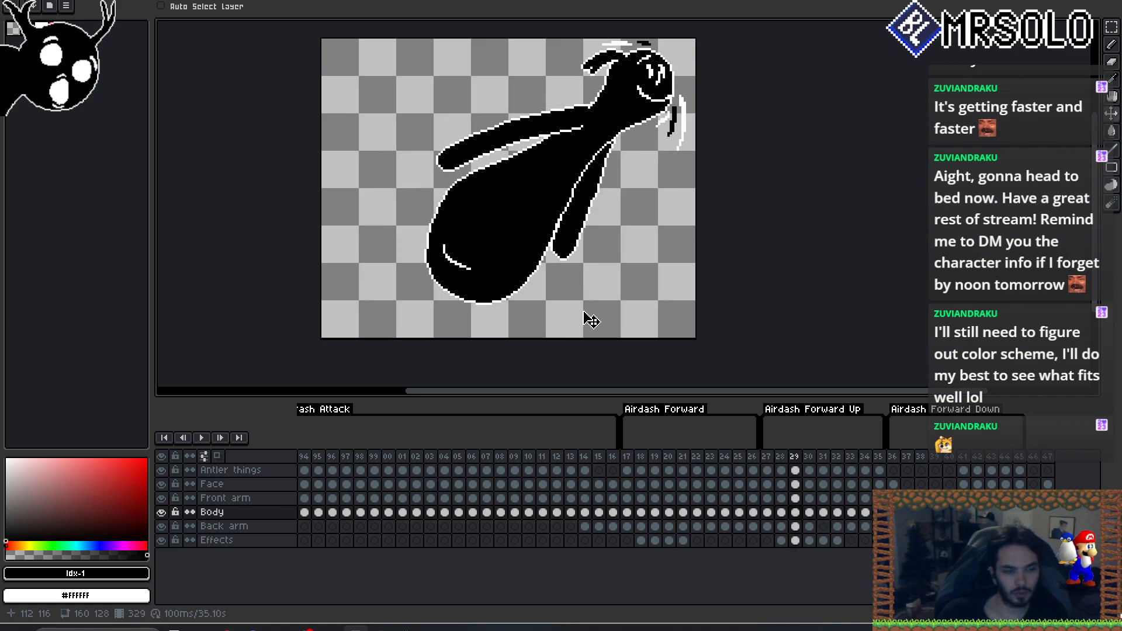
key("Right")
key("Right")
key("Right")
key("Right")
key("Right")
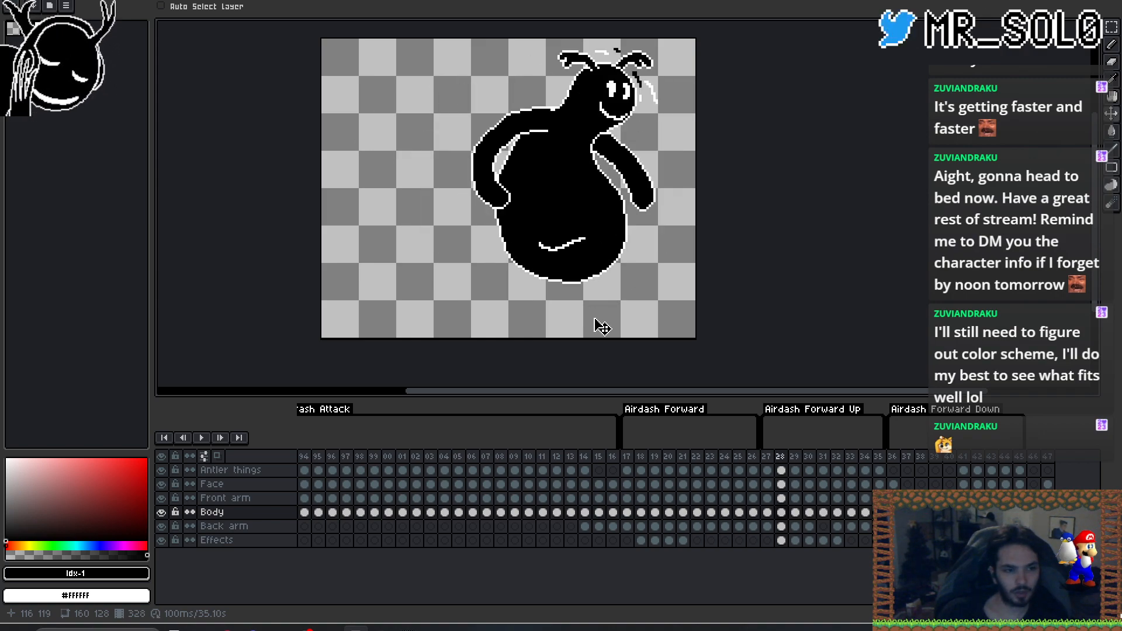
key("Right")
key("Right")
key("Right")
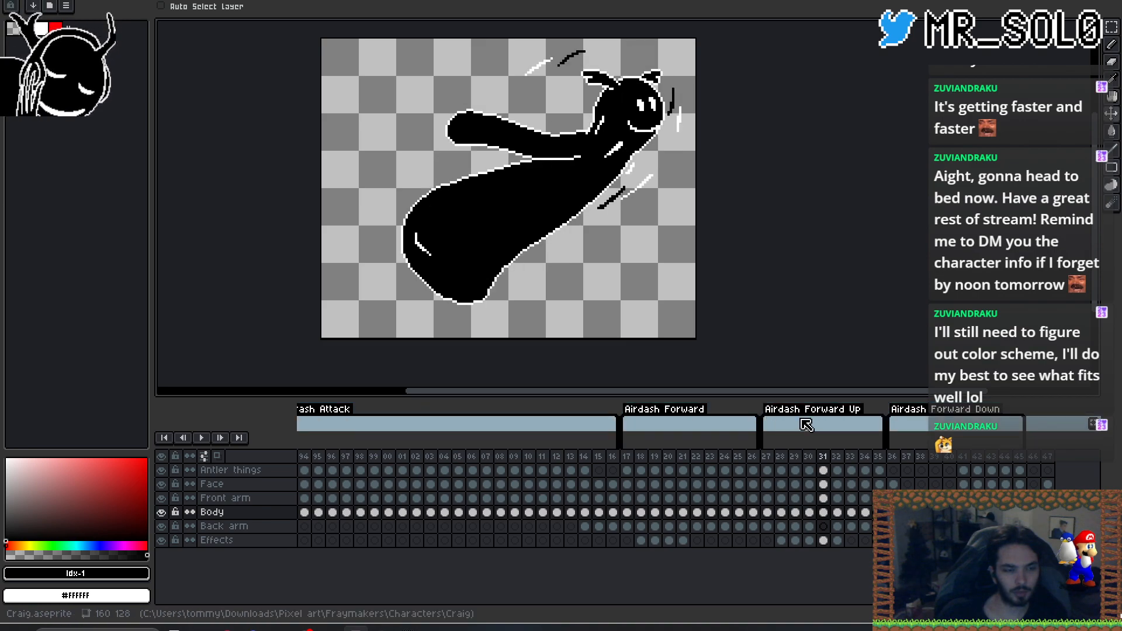
key("Right")
key("Right")
key("Right")
key("Right")
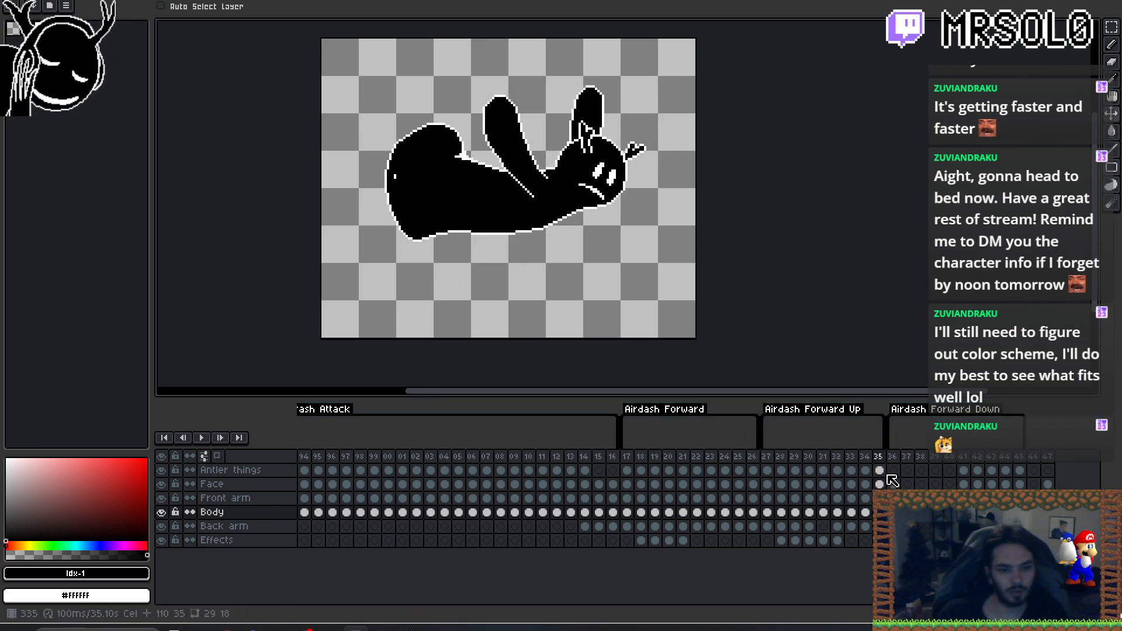
key("Left")
key("Left")
key("Left")
key("Left")
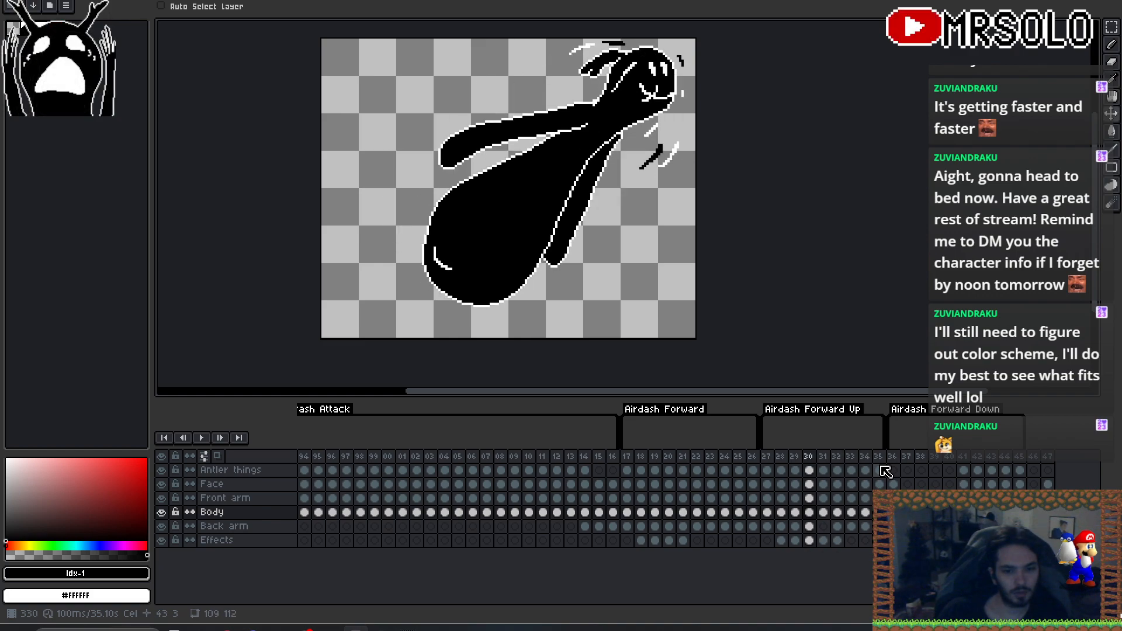
key("Left")
key("Left")
key("Right")
key("Right")
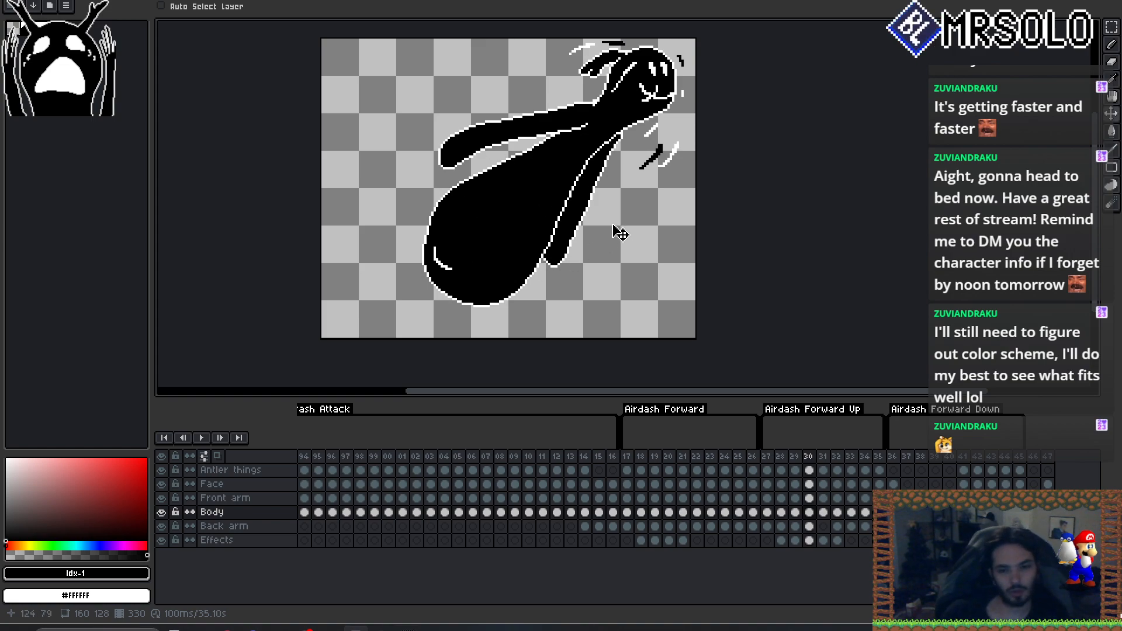
- Step from frame 30 through the Airdash Forward Down poses up to frame 44 and play the animation
key("Right")
key("Right")
key("Right")
key("Right")
key("Right")
key("Right")
key("Right")
key("Right")
key("Right")
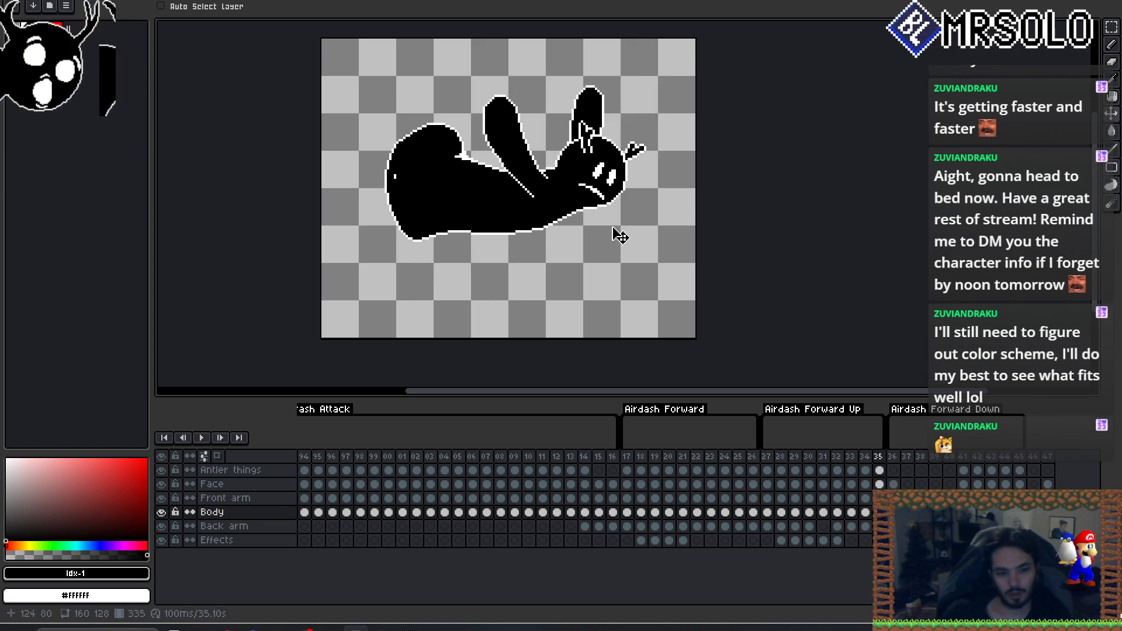
key("Right")
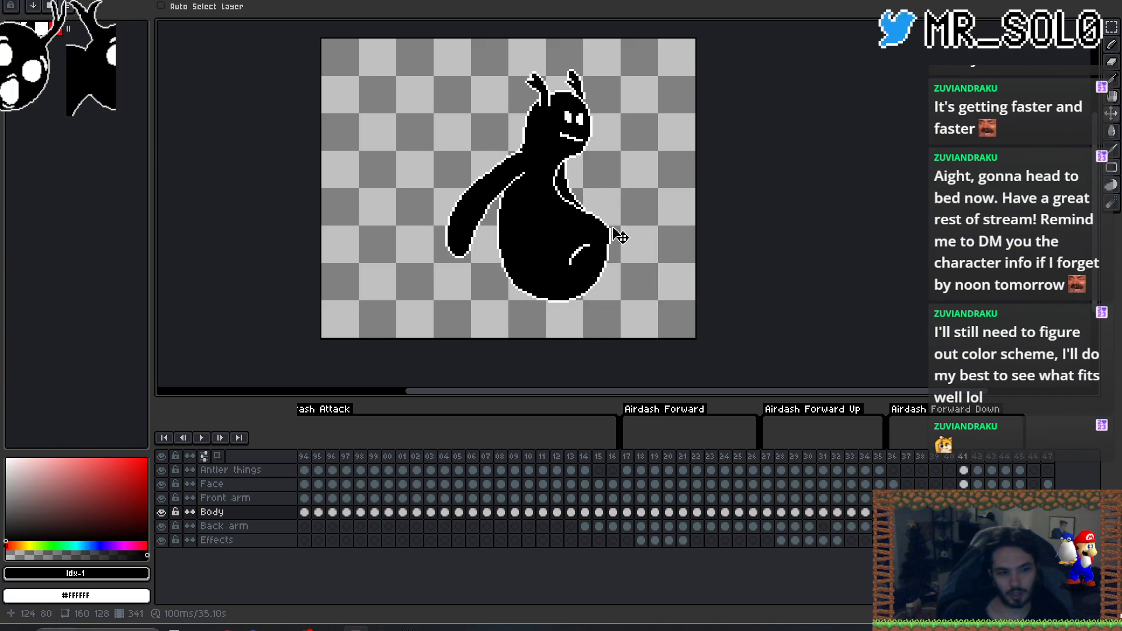
key("Right")
key("Right")
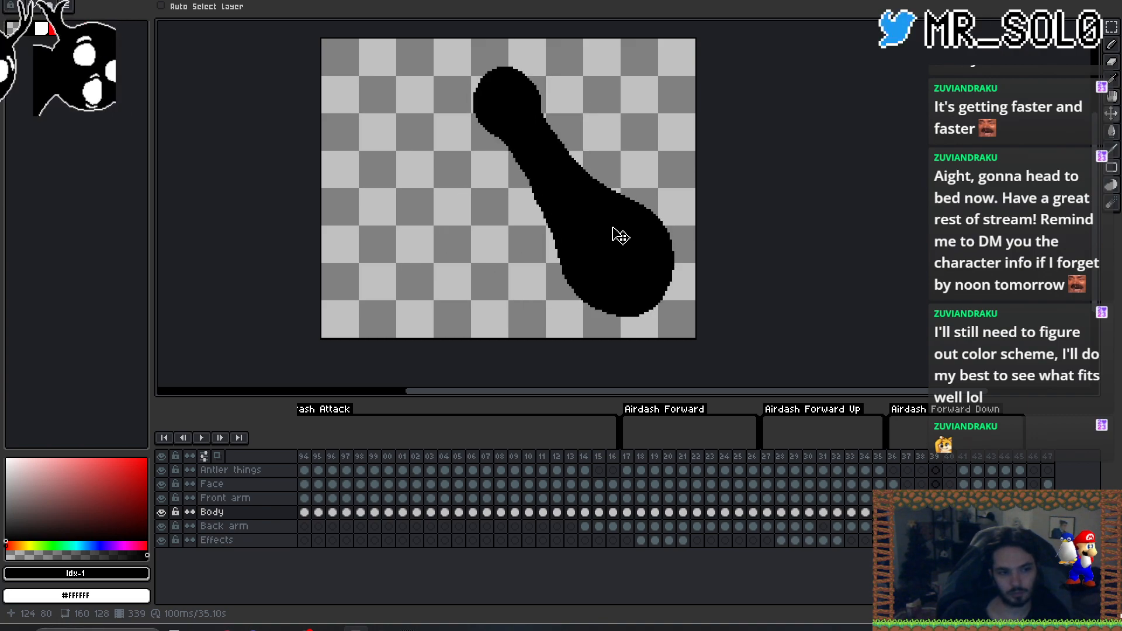
key("Right")
key("Right")
key("Right")
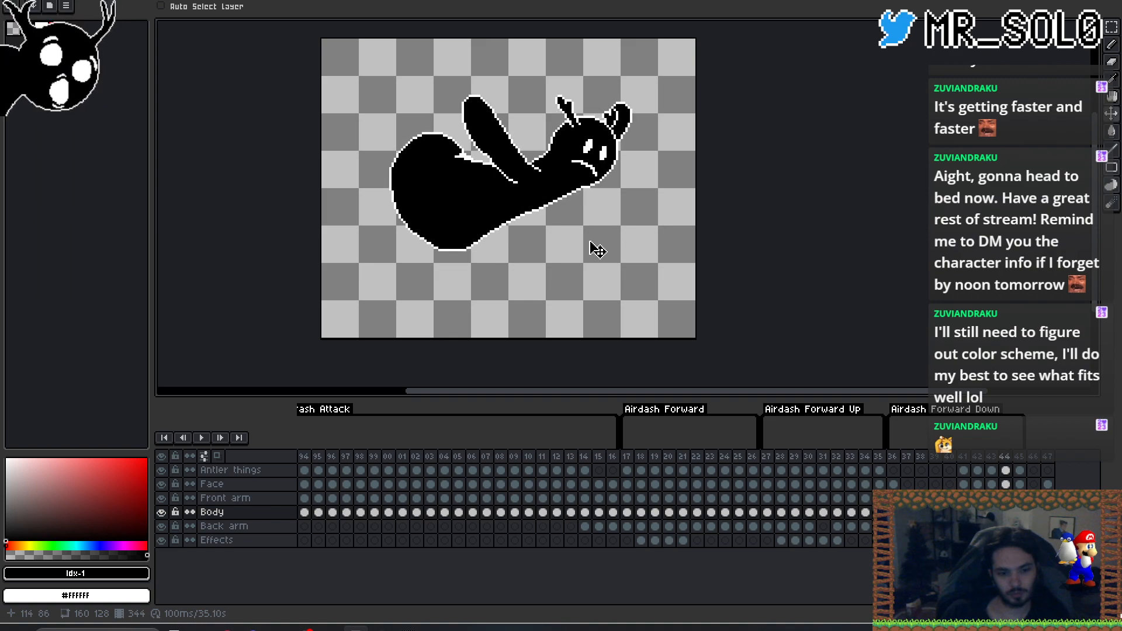
left_click(203, 439)
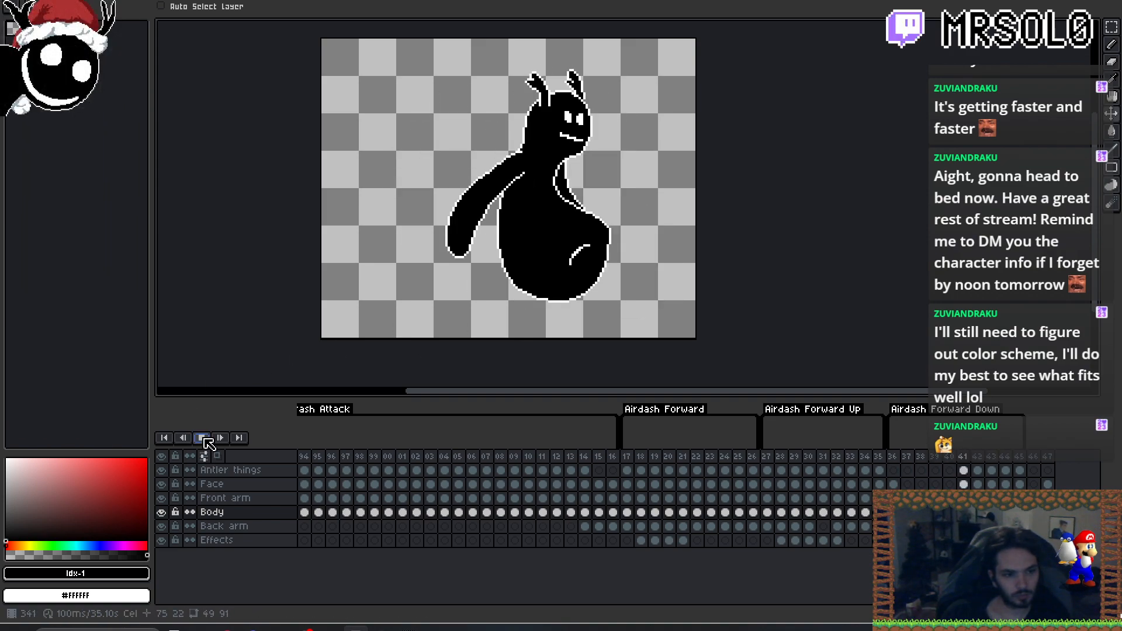
- Stop playback and flip back and forth between frames 39 to 41 to compare the body shapes
left_click(203, 438)
key("Left")
key("Left")
key("Left")
key("Left")
key("Left")
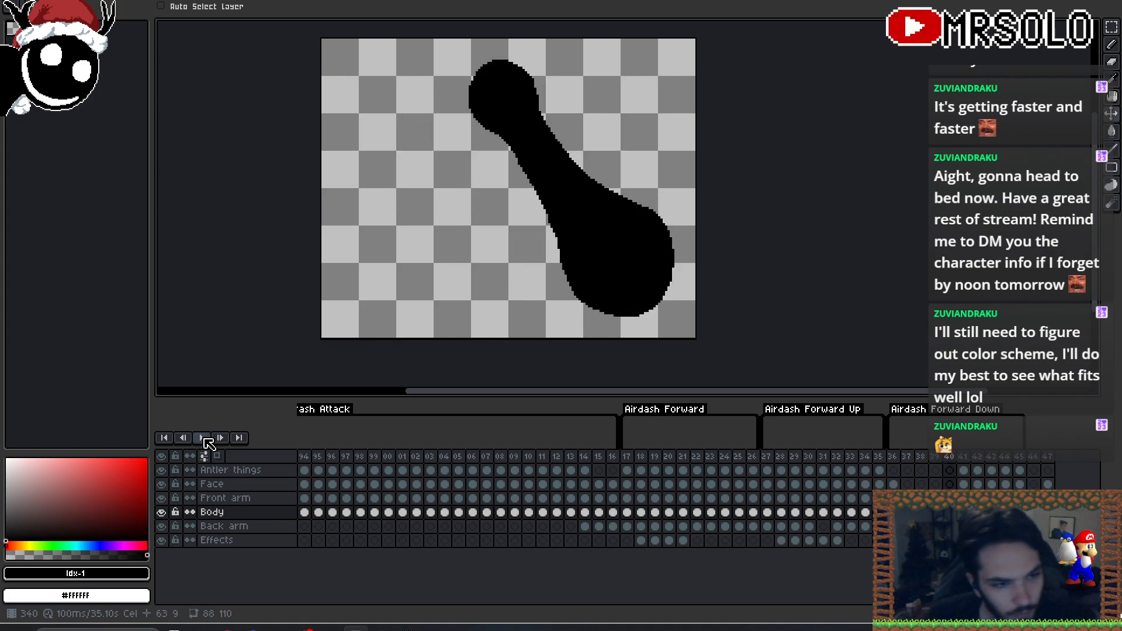
key("Right")
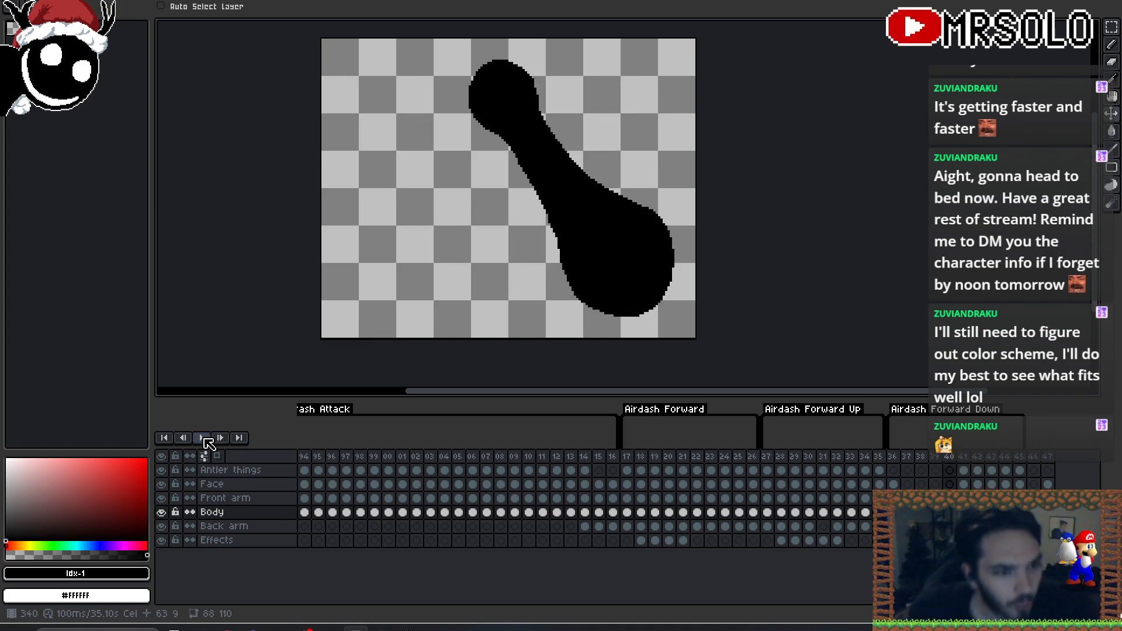
key("Left")
key("Right")
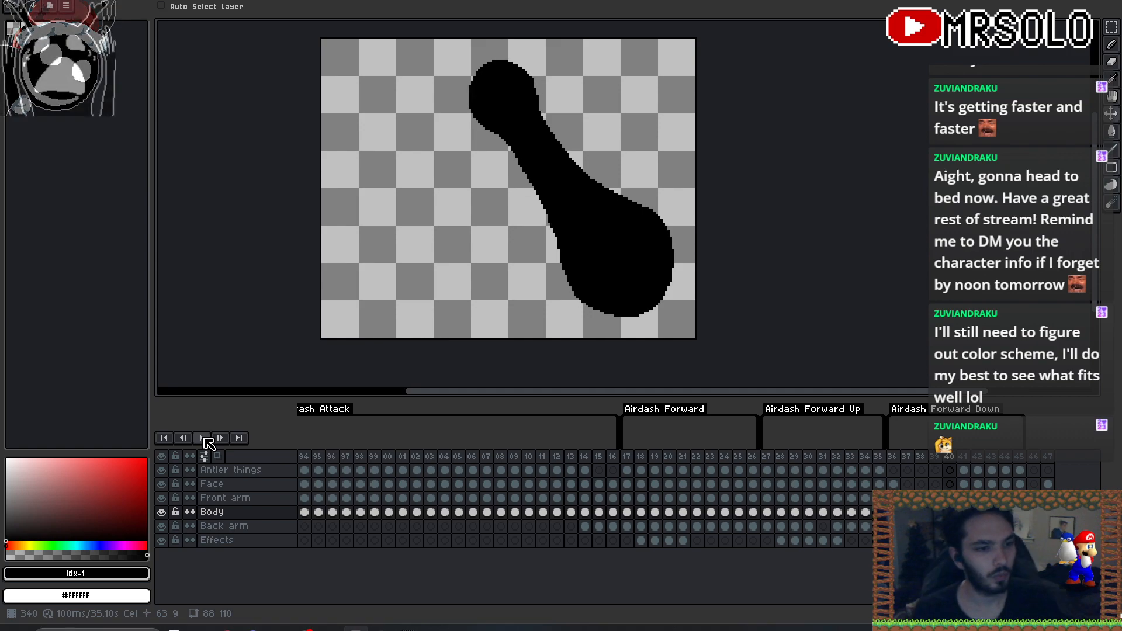
key("Left")
key("Right")
- On frame 40, shift the lower body bulge slightly right and down, fill the resulting seam with black and clean up the outline
key("m")
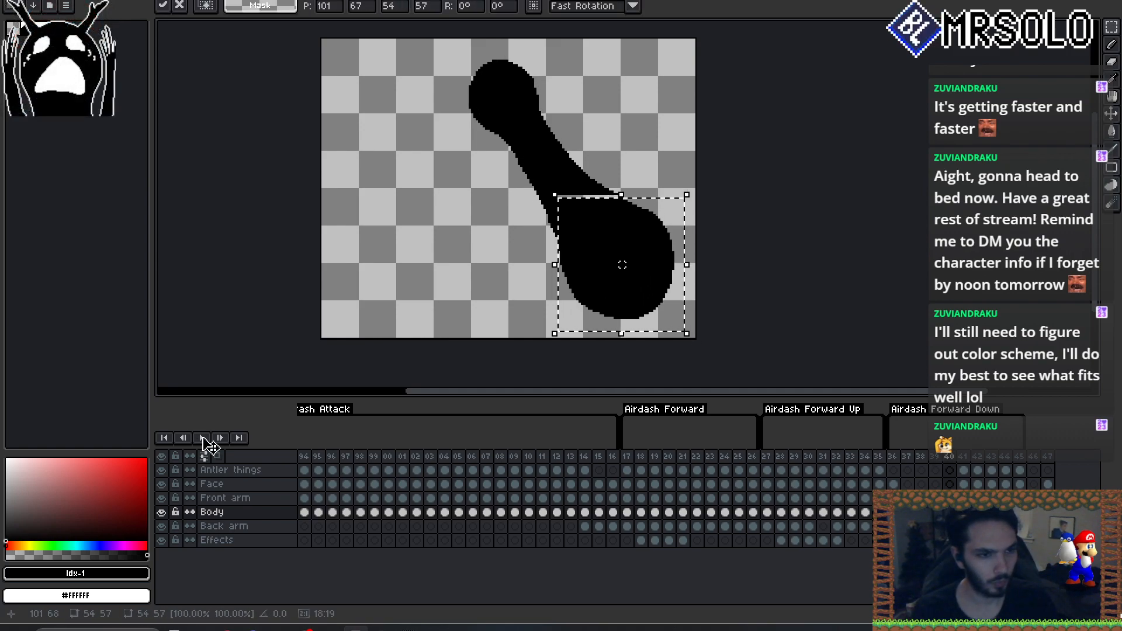
key("ctrl+d")
key("b")
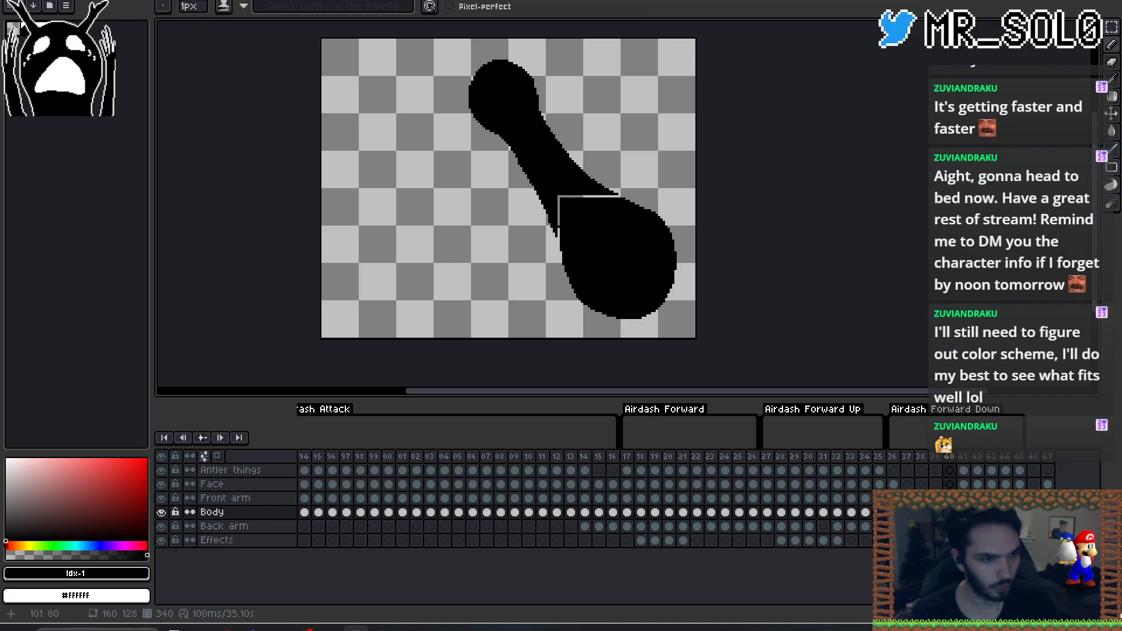
left_click_drag(554, 208, 565, 222)
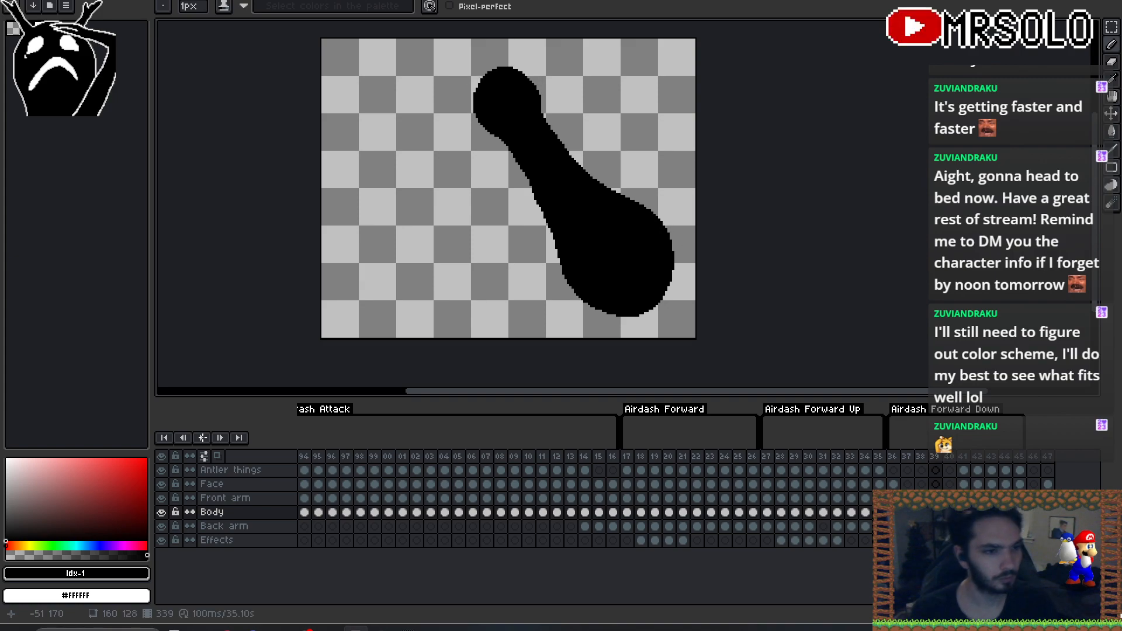
key("e")
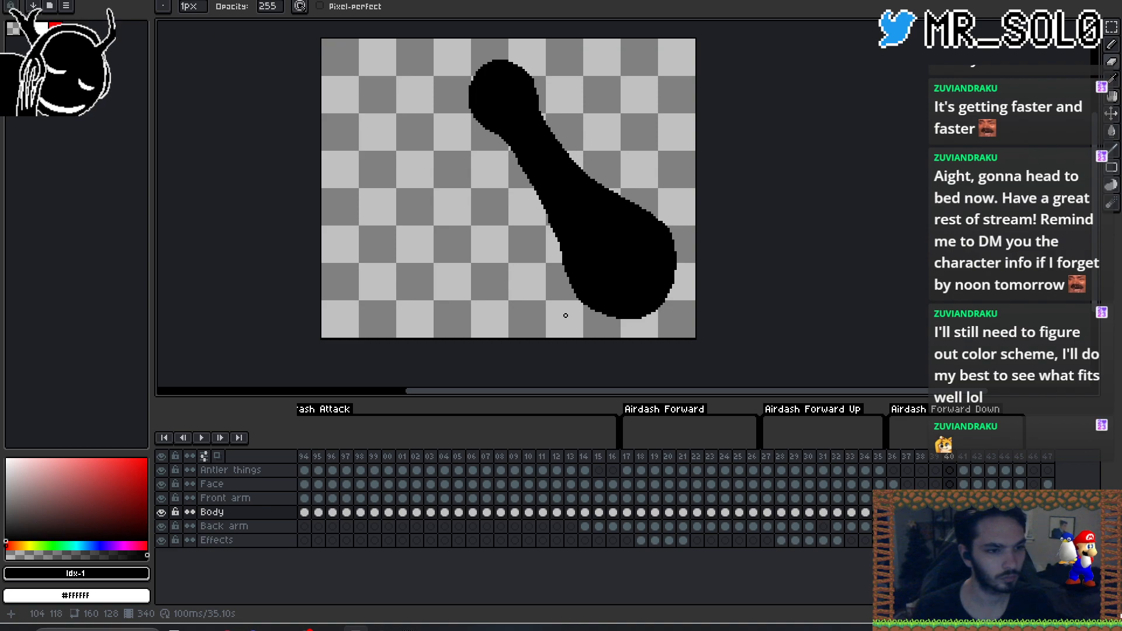
key("b")
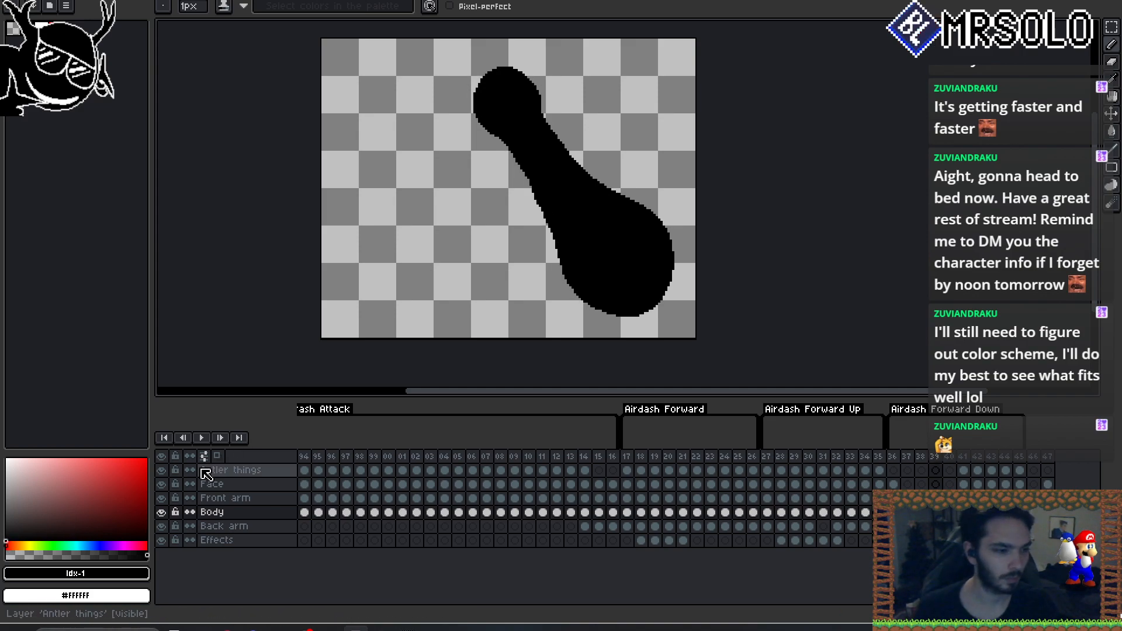
- Play the animation and replay it from frame 17, the start of Airdash Forward
left_click(203, 438)
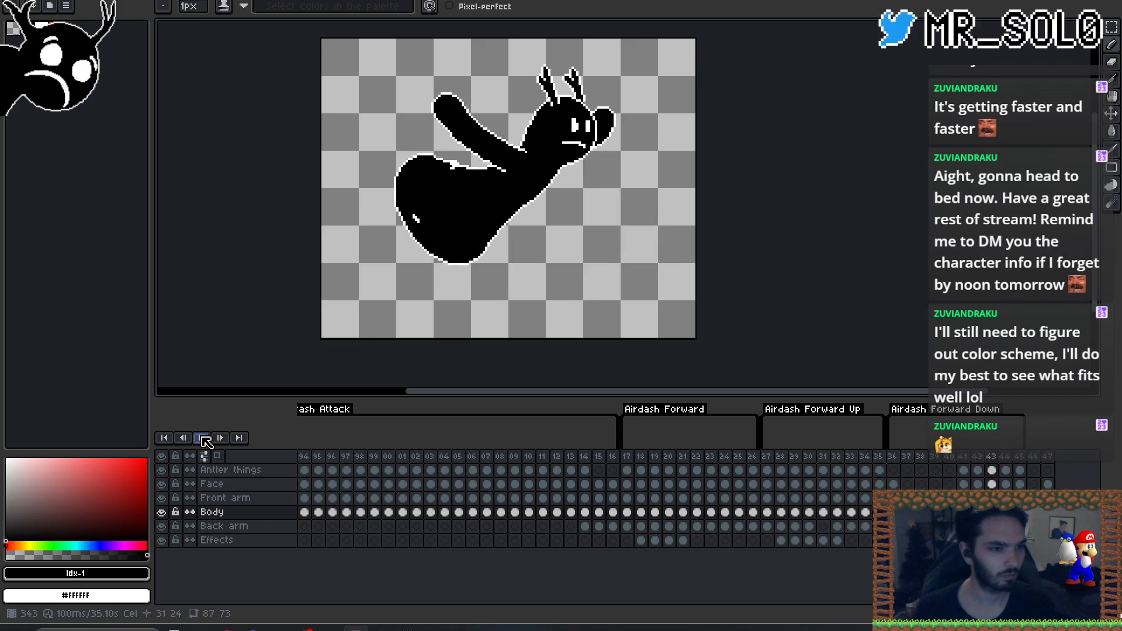
left_click(204, 439)
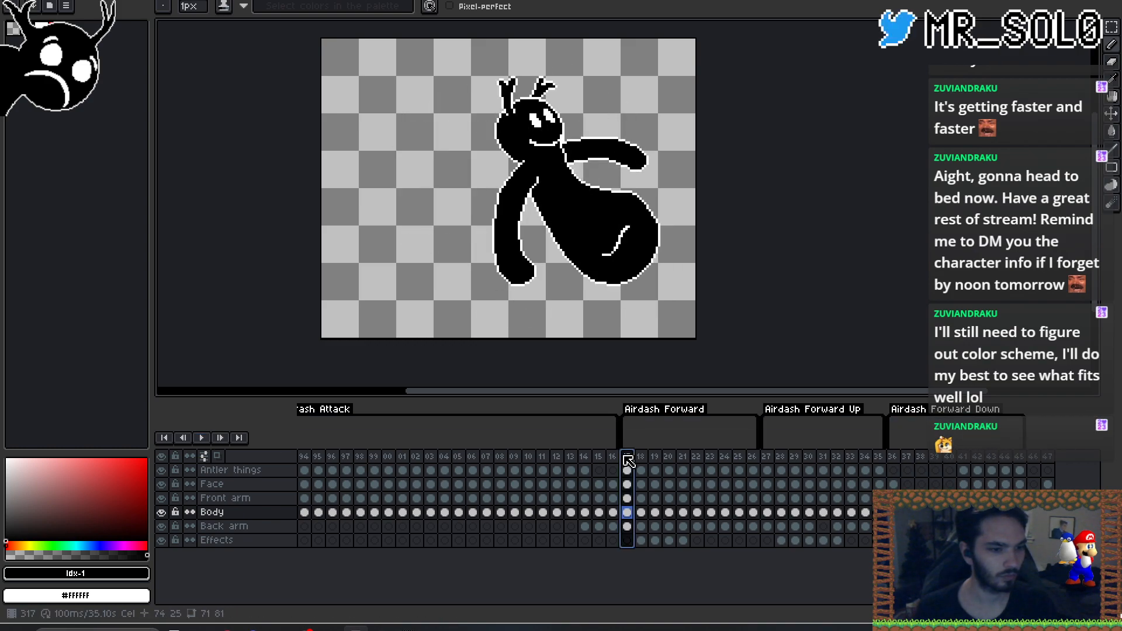
left_click(204, 445)
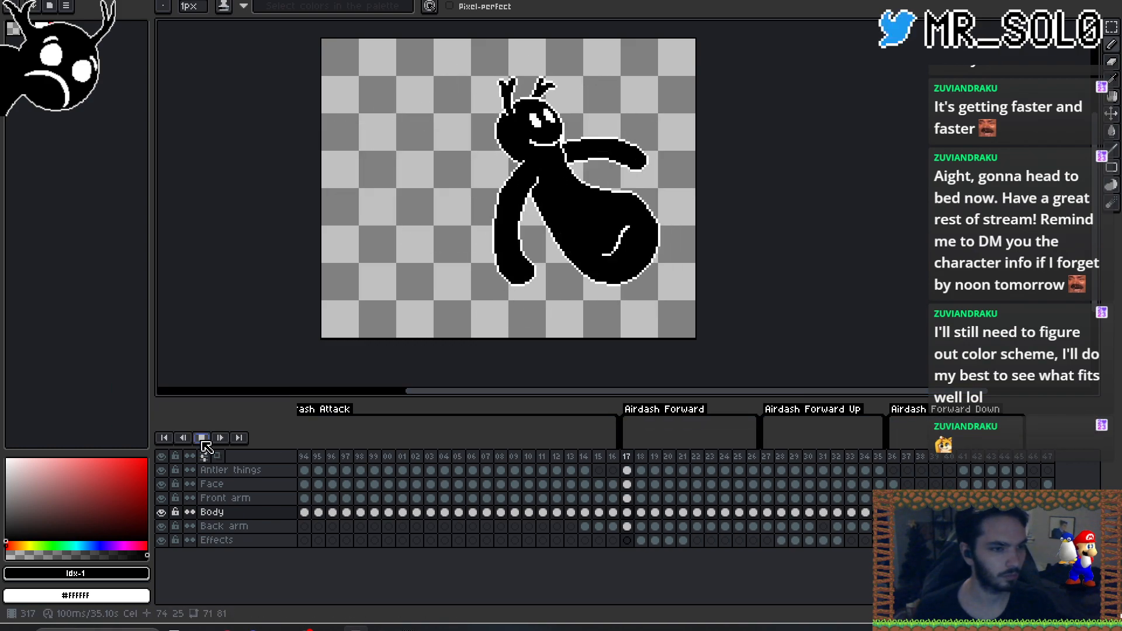
left_click(220, 440)
left_click(204, 440)
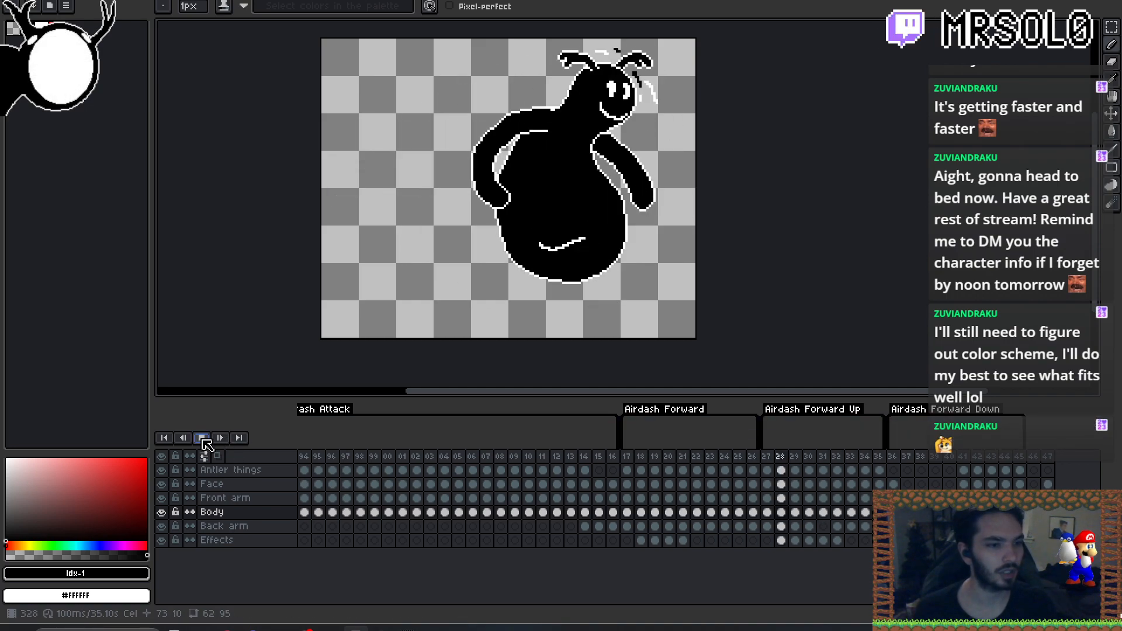
- Step through Airdash Forward Down from frame 36 and compare frames 40 to 42
left_click(896, 458)
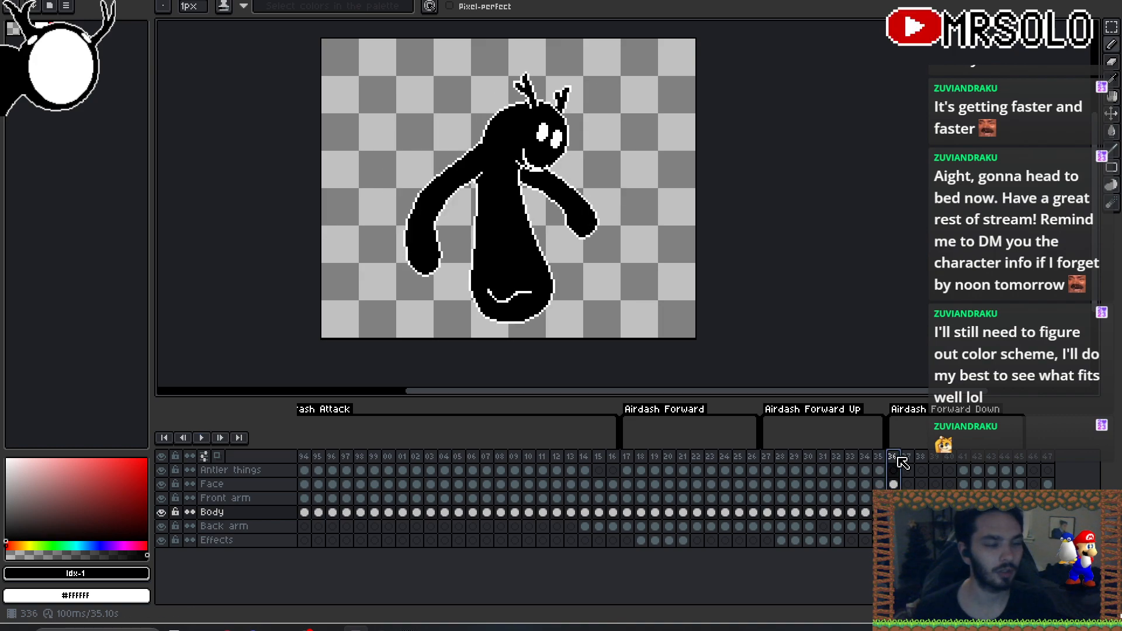
key("Right")
key("Right")
key("Right")
key("Right")
key("Right")
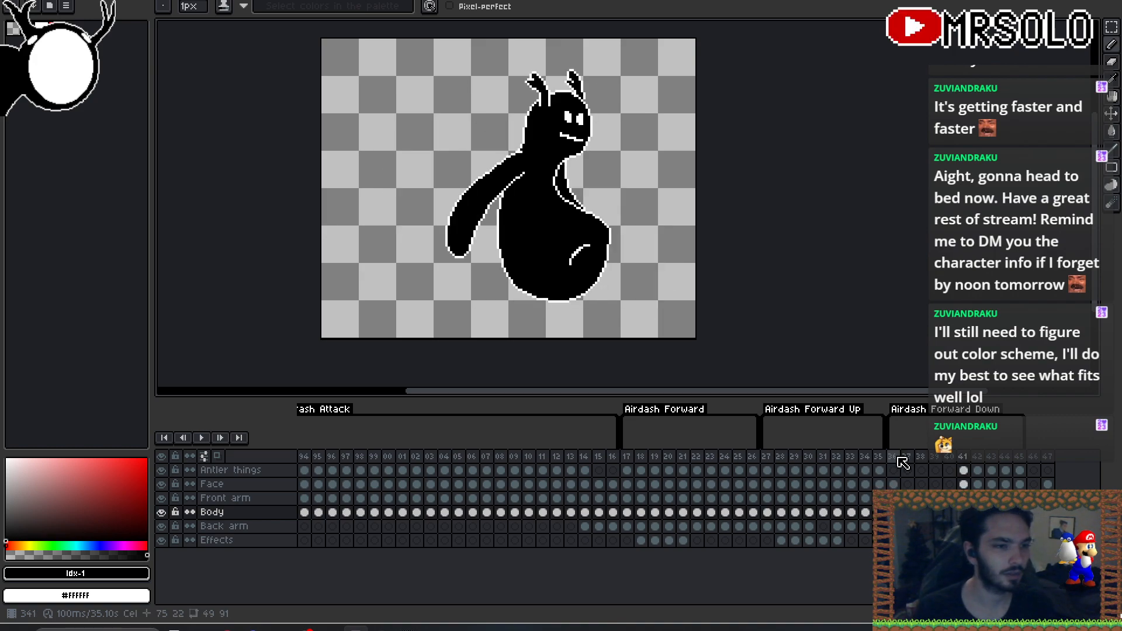
key("Left")
key("Right")
key("Right")
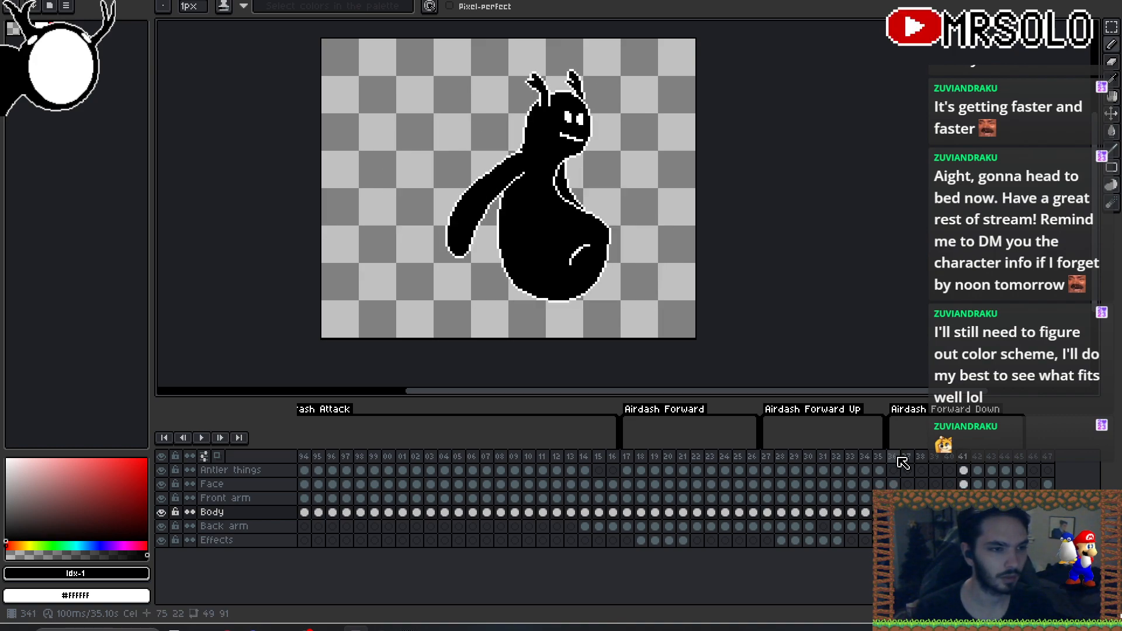
key("Left")
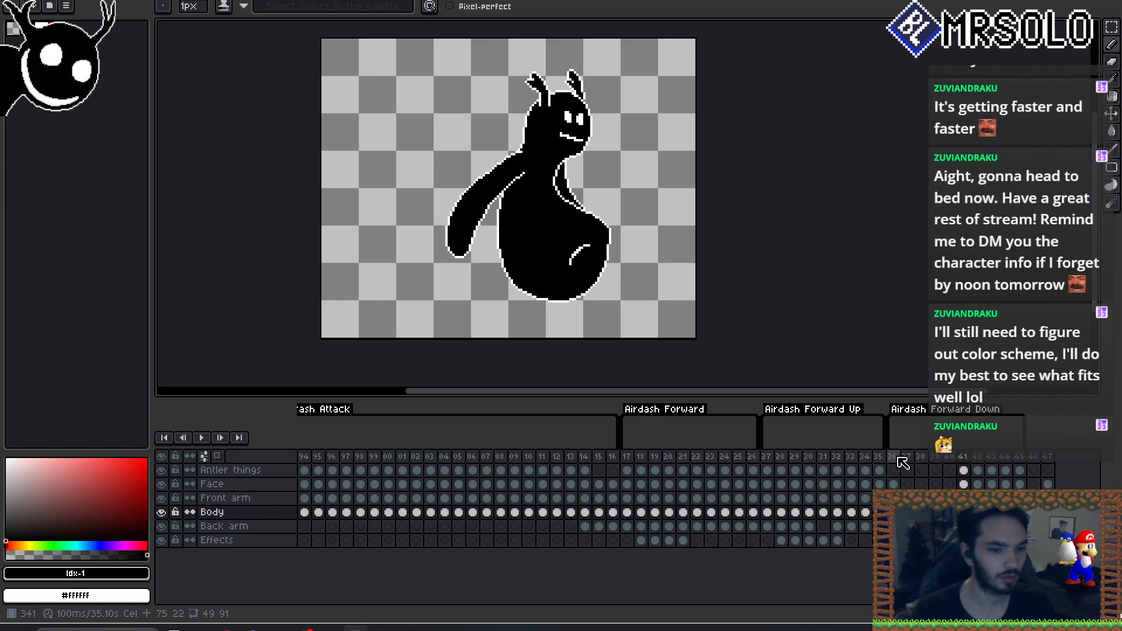
- Move frame 41's artwork on the Antler things through Back arm layers about 13 pixels left and 2 down, checking against neighbouring frames
mouse_move(963, 470)
left_mouse_down()
mouse_move(963, 526)
mouse_move(964, 470)
left_mouse_up()
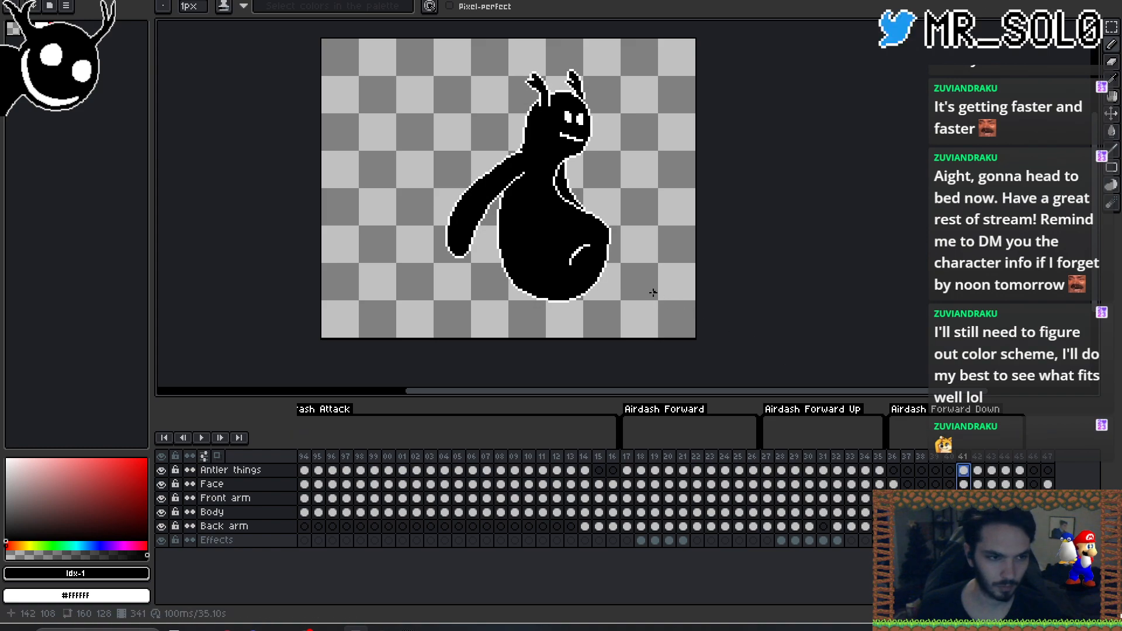
key("v")
left_click_drag(654, 294, 624, 299)
key("Right")
key("Left")
key("Right")
key("Left")
key("Left")
key("Right")
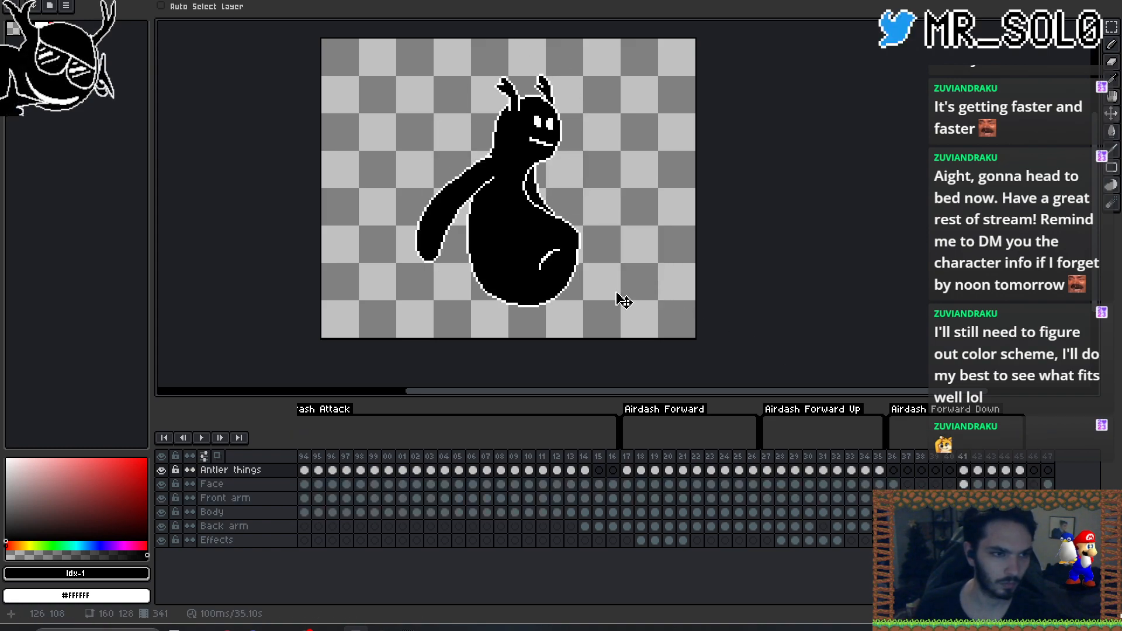
key("Right")
key("Left")
key("Left")
key("Right")
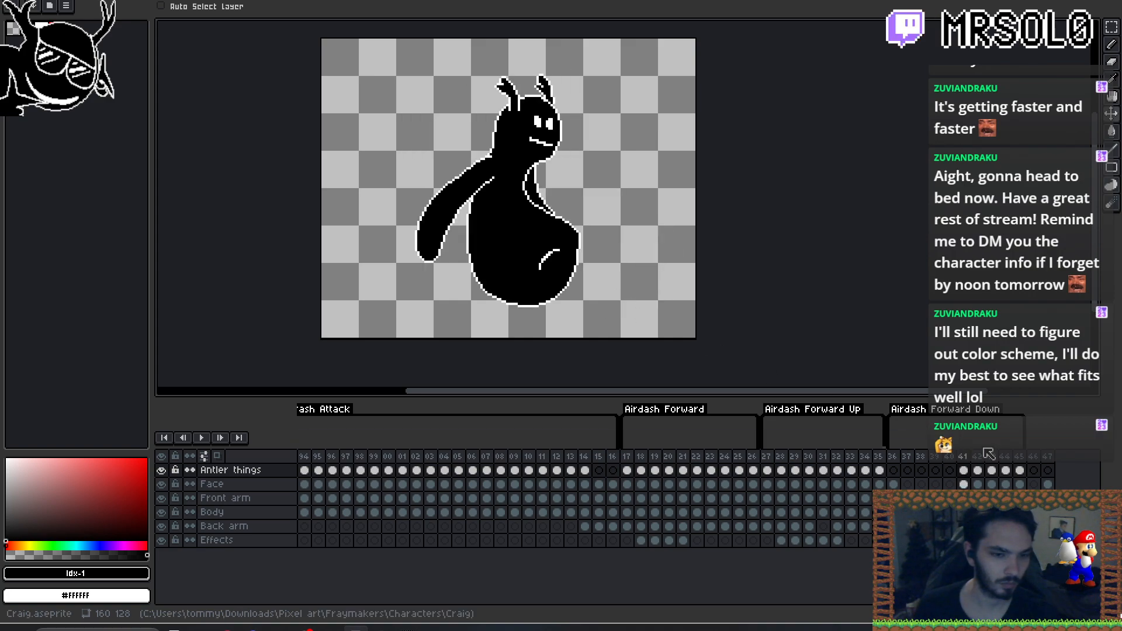
- Turn on onion skinning and move frame 41's artwork on the Antler things through Back arm layers up about 7 pixels
left_click(217, 456)
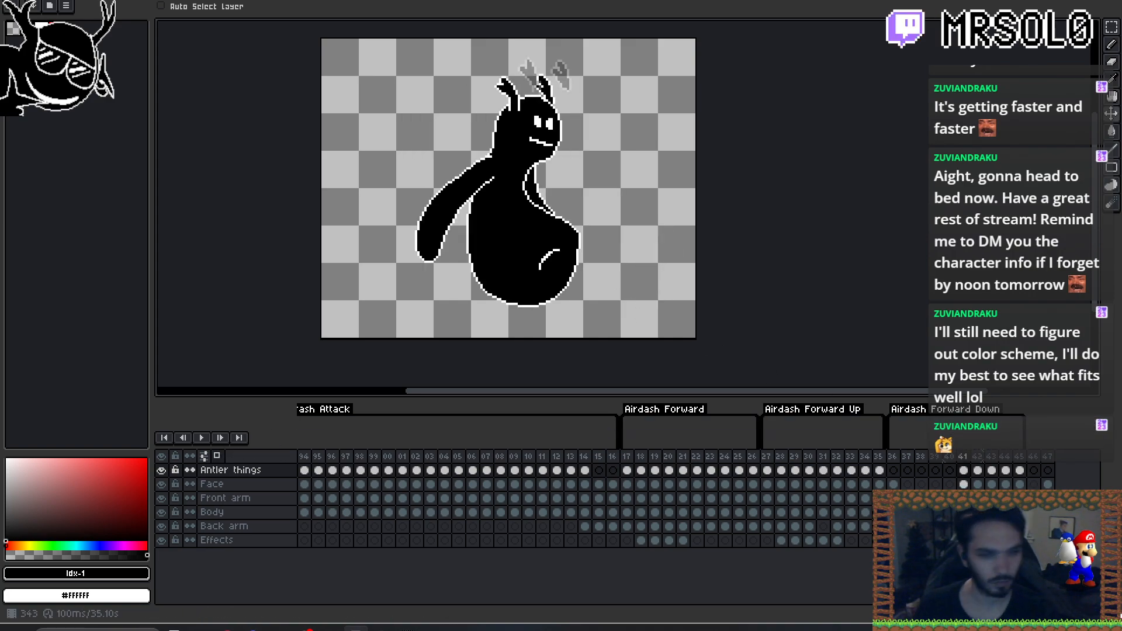
left_click(964, 512)
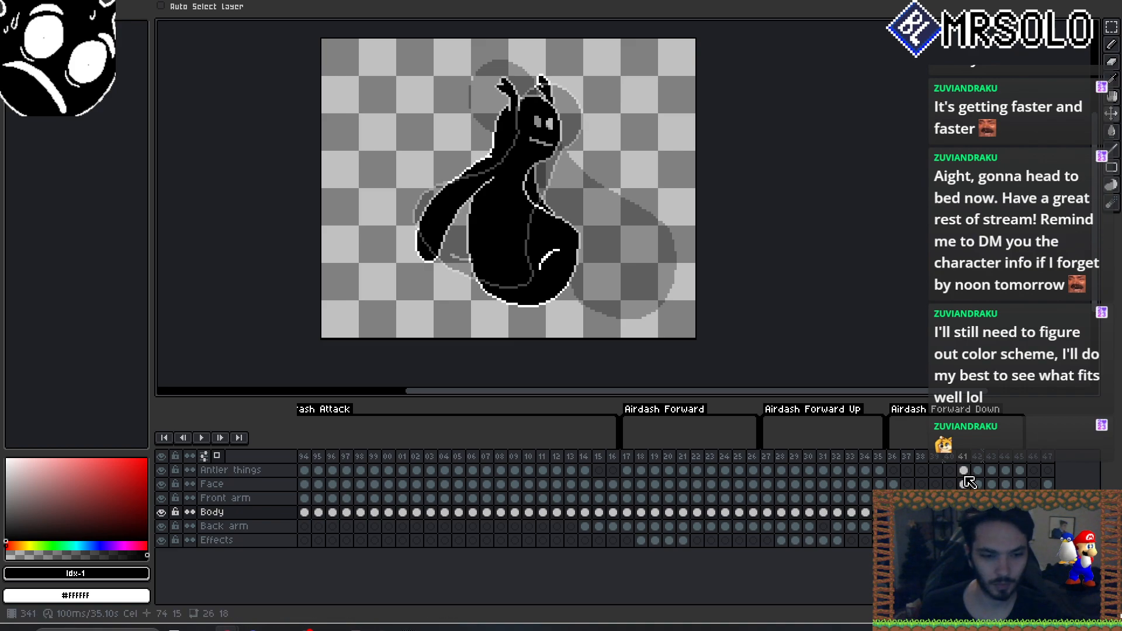
left_click_drag(752, 263, 775, 272)
key("Left")
key("Right")
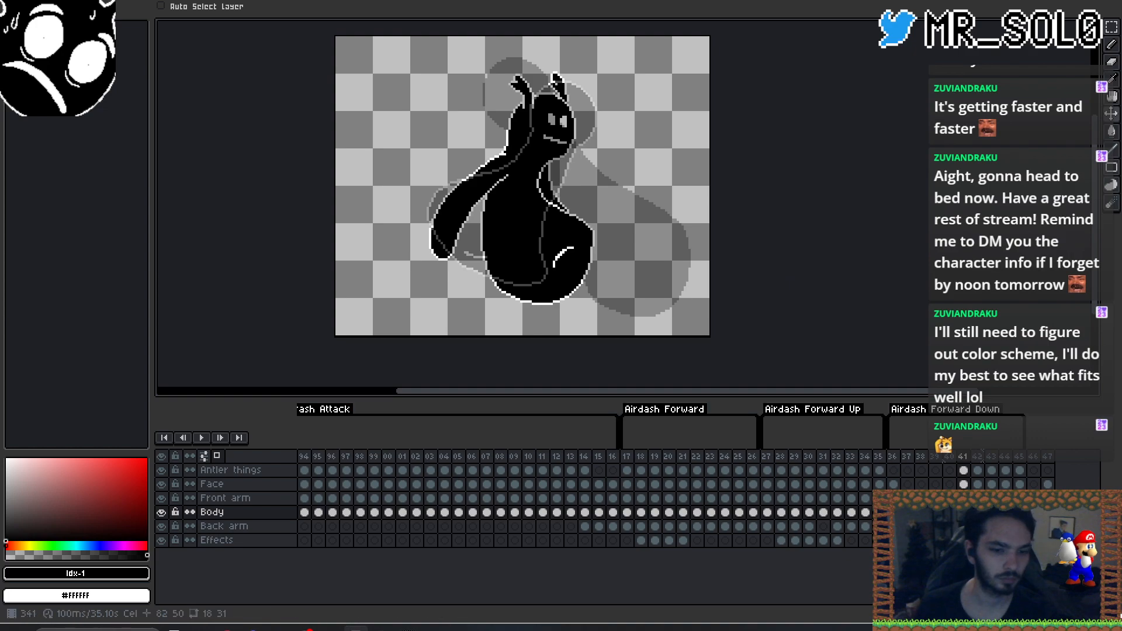
left_click_drag(962, 526, 961, 477)
left_click_drag(595, 252, 630, 229)
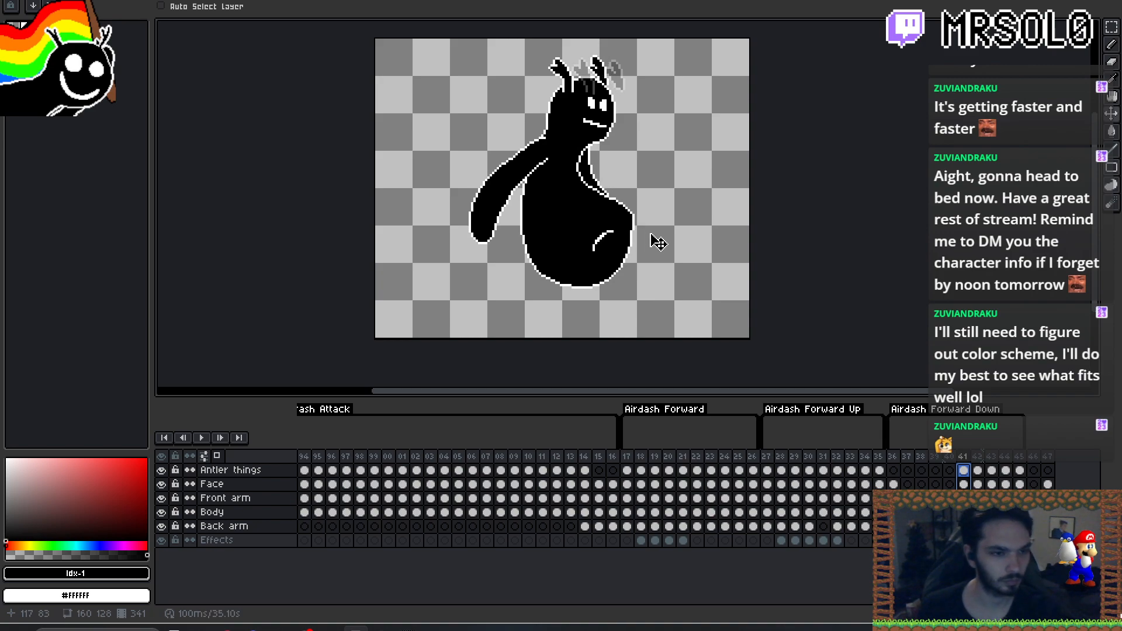
- Flip between frames 40, 41 and 42 to examine how the repositioned pose follows the black body shape
key("Left")
key("Right")
key("Right")
key("Left")
key("Left")
key("Right")
key("Right")
key("Left")
key("Left")
key("Right")
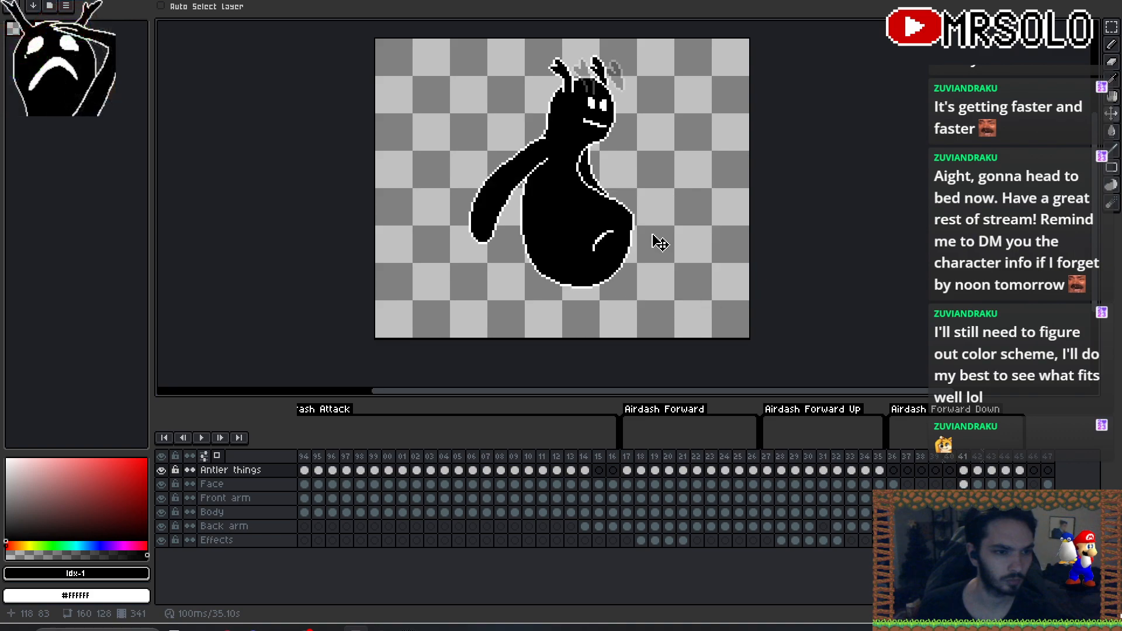
key("Left")
key("Right")
key("Left")
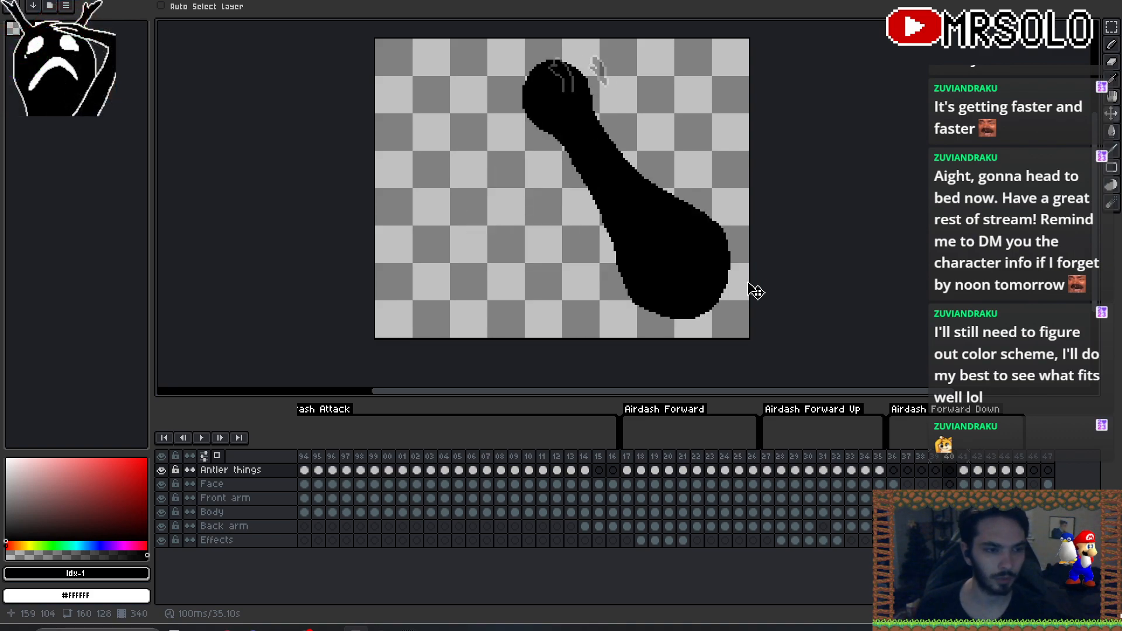
- Insert an empty frame after frame 40 and make the Body layer active
key("alt+b")
key("Down")
key("Down")
key("Down")
- Paint the black lower body bulge on the new frame 41 with a 22 px pencil, between the onion-skinned neighbouring poses
left_click_drag(586, 249, 579, 250)
key("b")
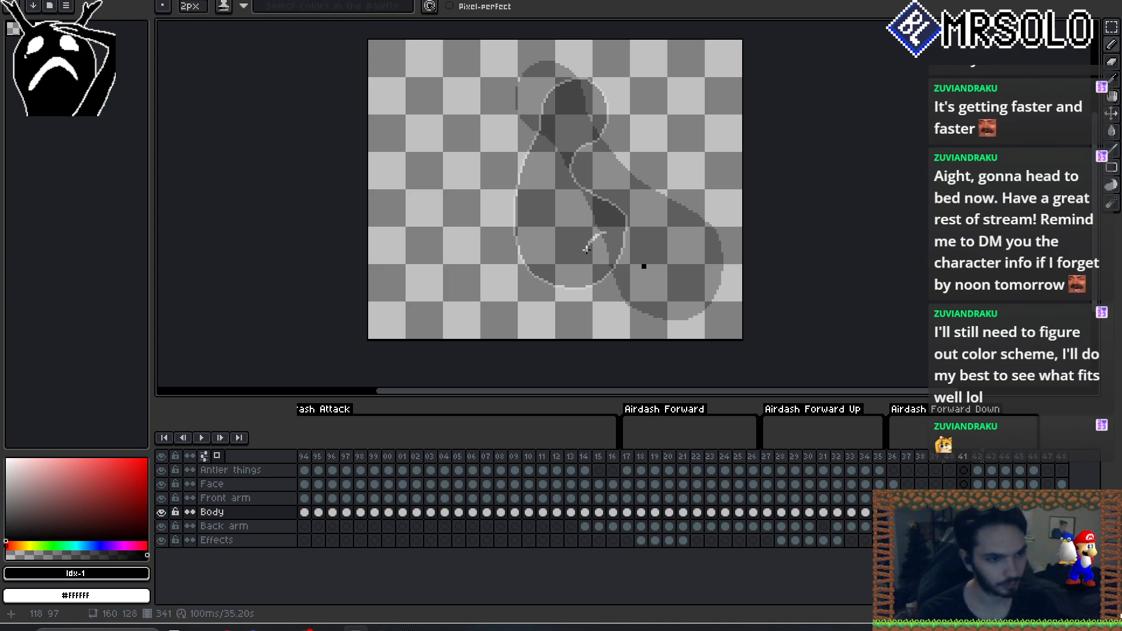
key("plus")
key("plus")
key("plus")
key("plus")
key("plus")
key("plus")
key("plus")
key("plus")
key("plus")
key("plus")
key("plus")
key("plus")
key("plus")
key("plus")
key("plus")
key("plus")
key("plus")
key("plus")
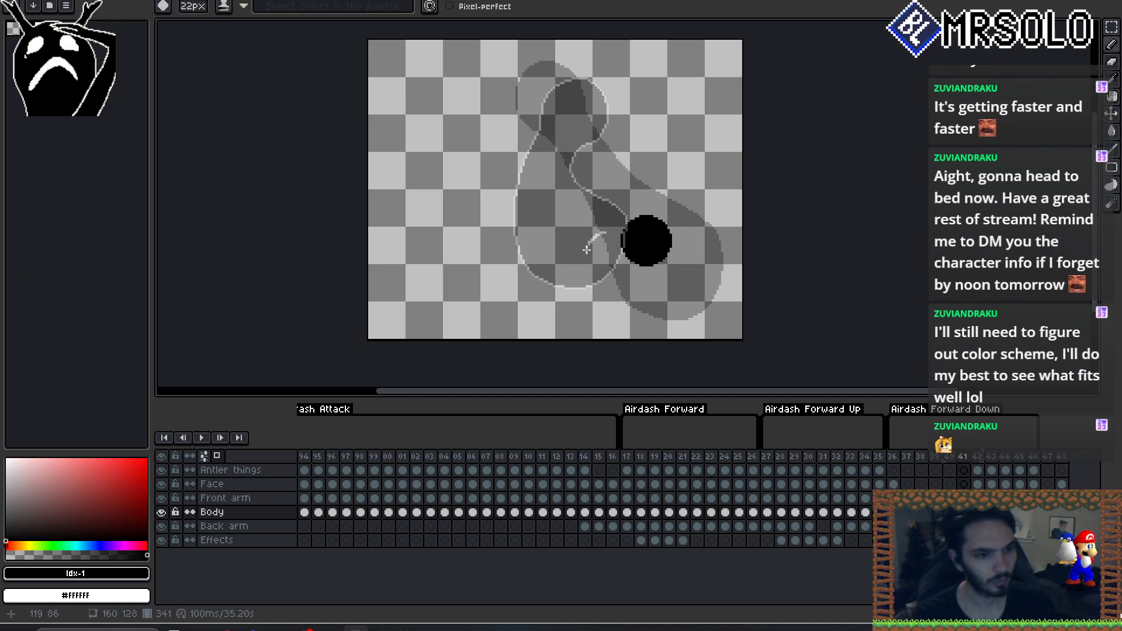
left_click_drag(642, 239, 640, 259)
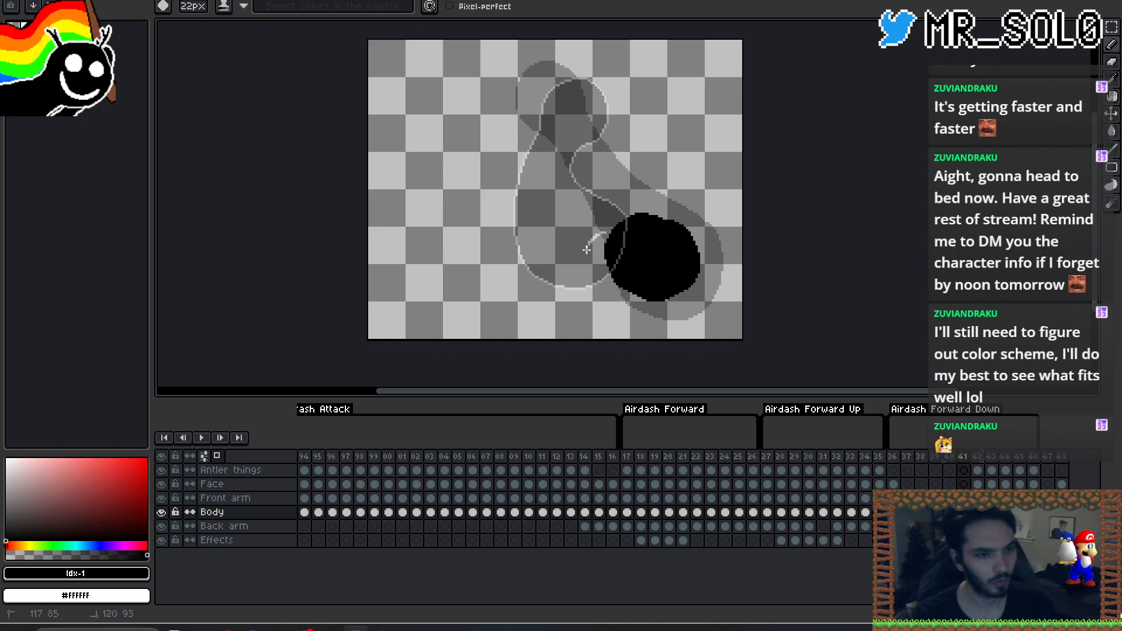
- Extend frame 41's lower body into a tapering black torso up to the neck and smooth its outline
mouse_move(586, 250)
left_mouse_down()
mouse_move(608, 214)
mouse_move(662, 238)
mouse_move(578, 170)
mouse_move(572, 144)
mouse_move(572, 158)
left_mouse_up()
left_click(588, 180, "shift")
key("minus")
key("minus")
key("minus")
key("minus")
key("minus")
key("minus")
key("e")
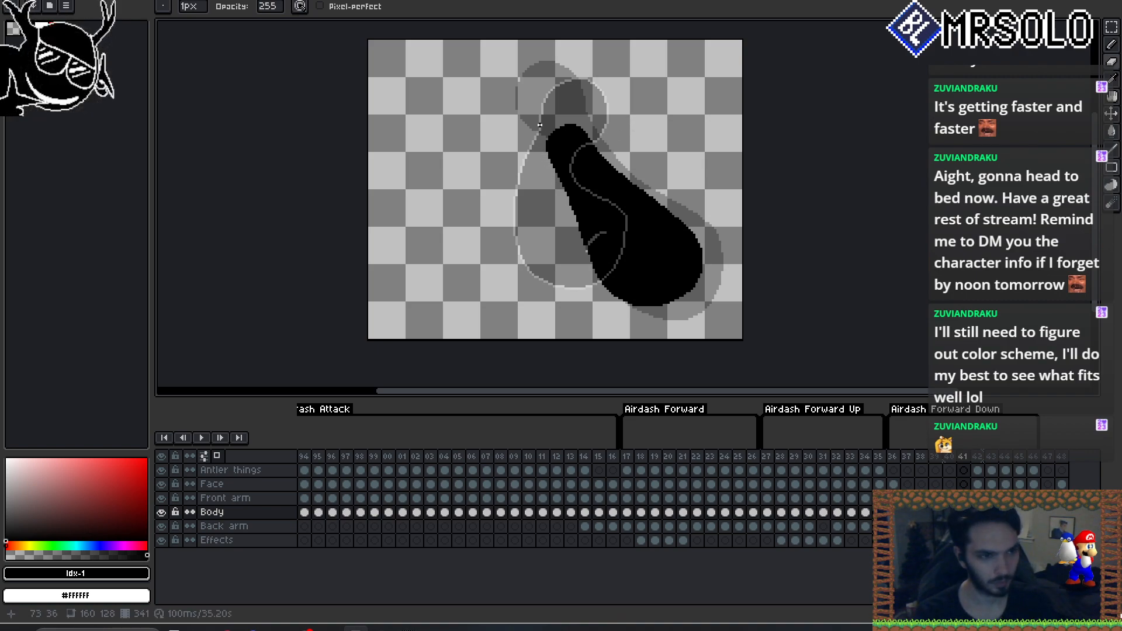
- Paint the round black head on frame 41 with a 24 px pencil and blend it into the neck with a 6 px pencil
key("b")
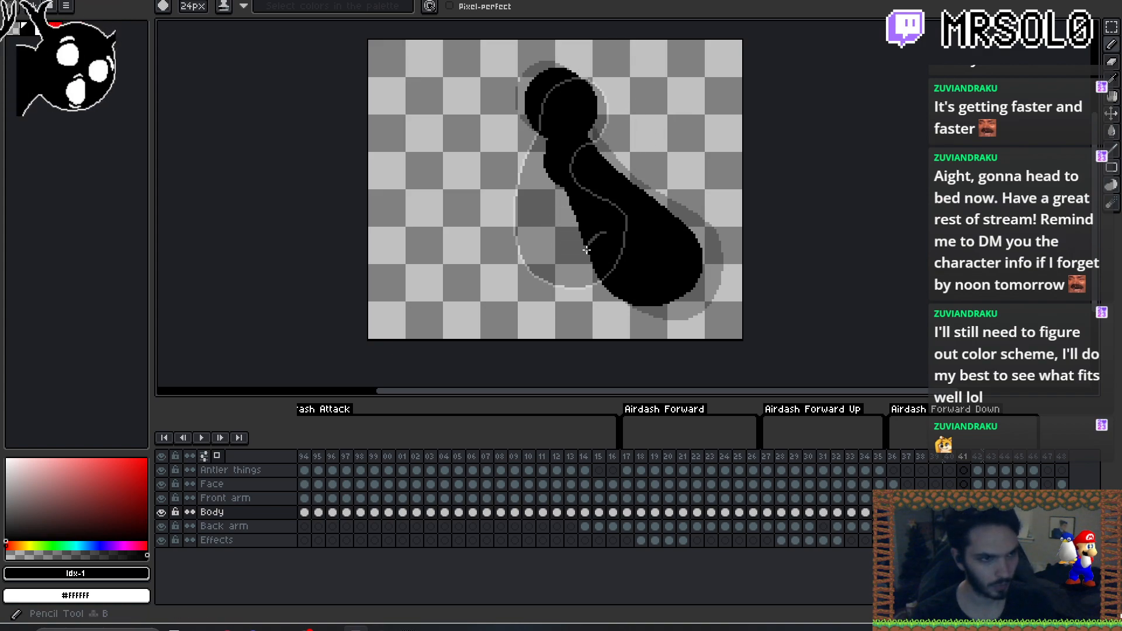
key("ctrl+z")
key("ctrl+y")
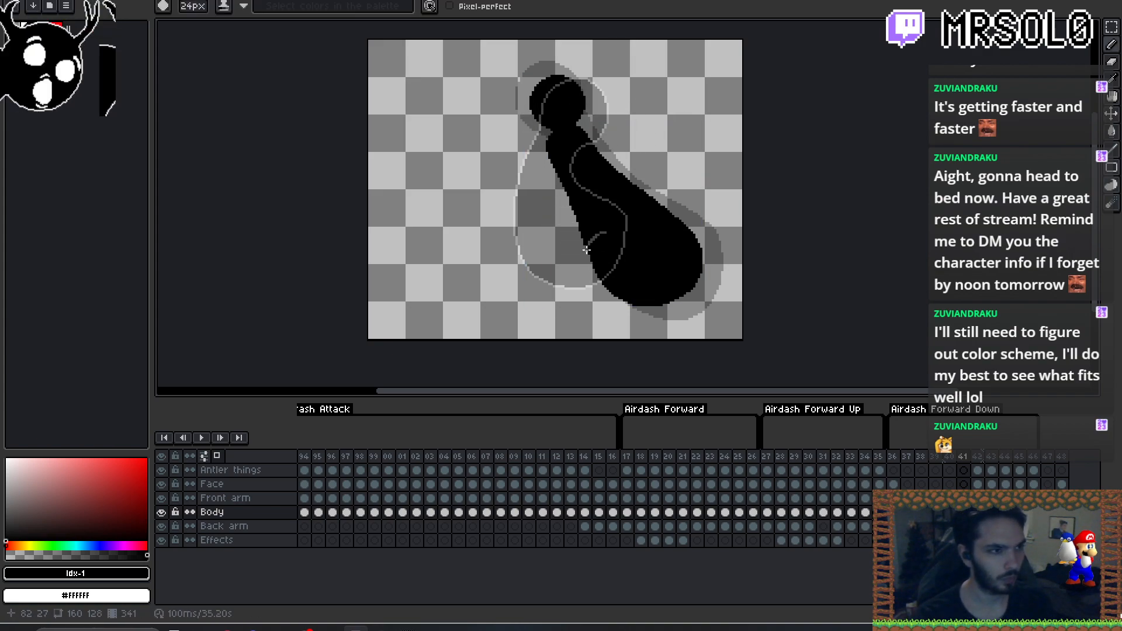
left_click_drag(561, 104, 556, 97)
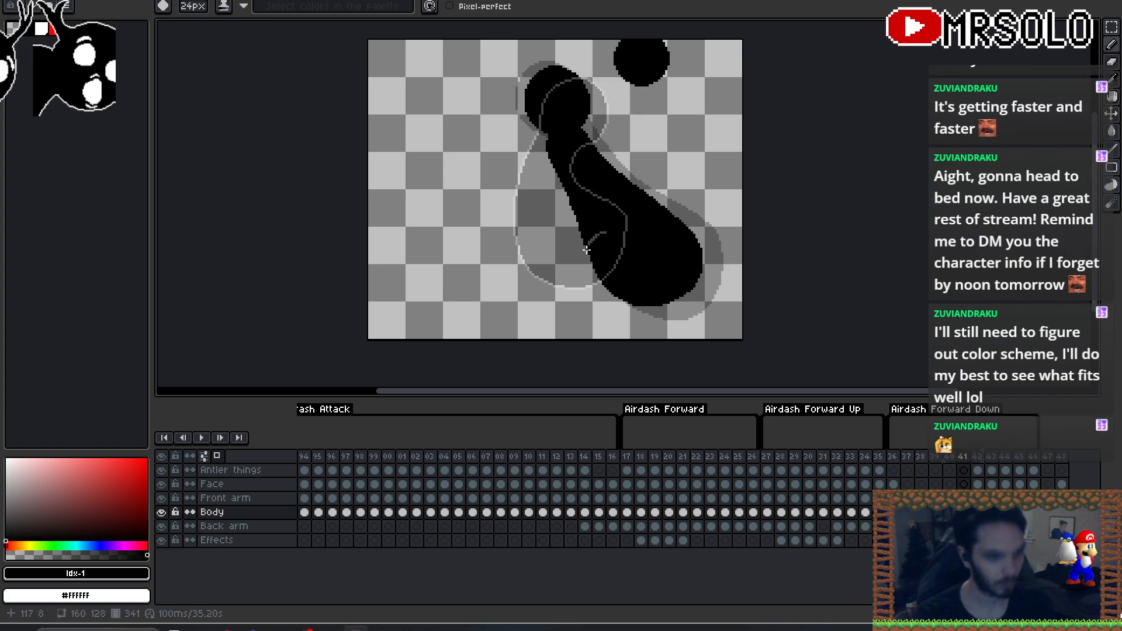
key("ctrl+z")
key("minus")
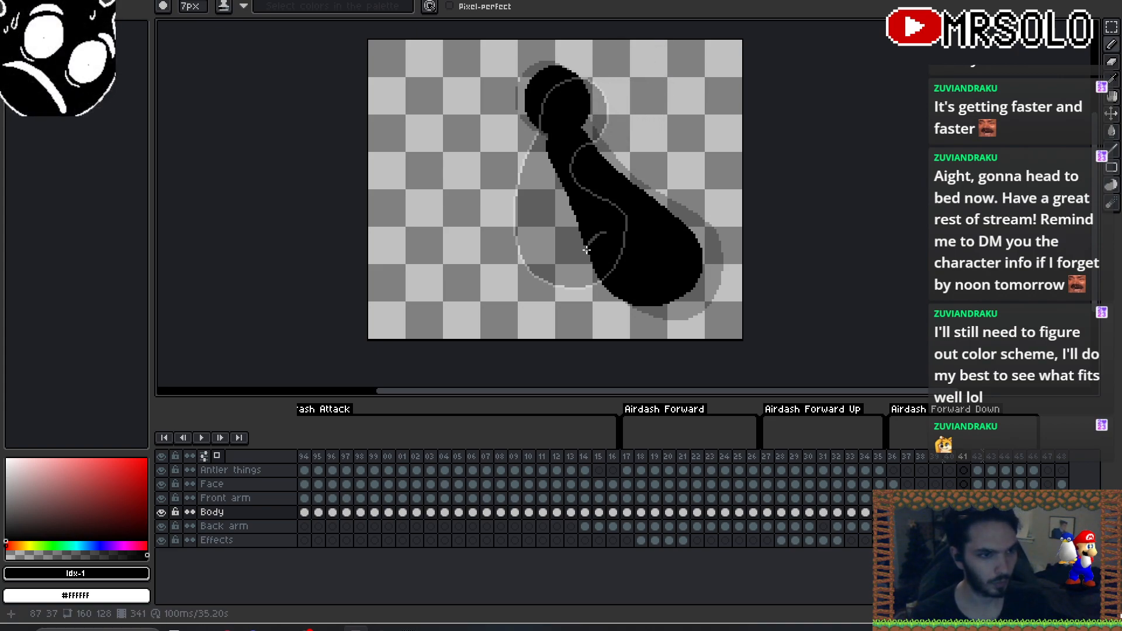
key("minus")
key("minus")
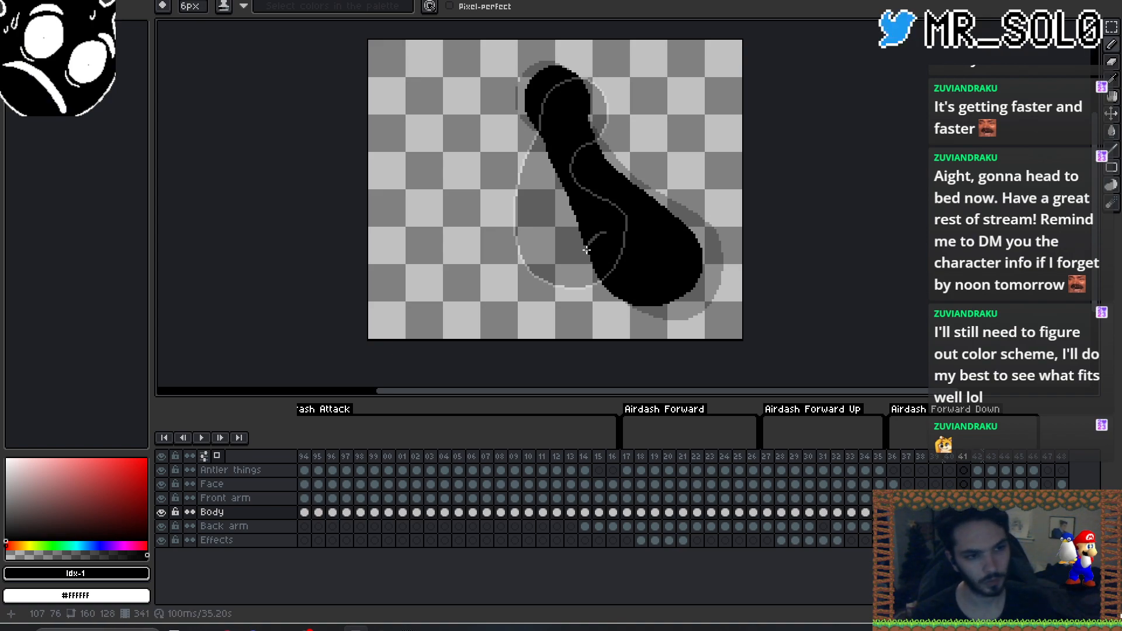
- Flip between frames 40, 41 and 42 to check the new in-between body shape
key("Left")
key("Right")
key("Right")
key("Left")
key("Left")
key("Right")
key("Right")
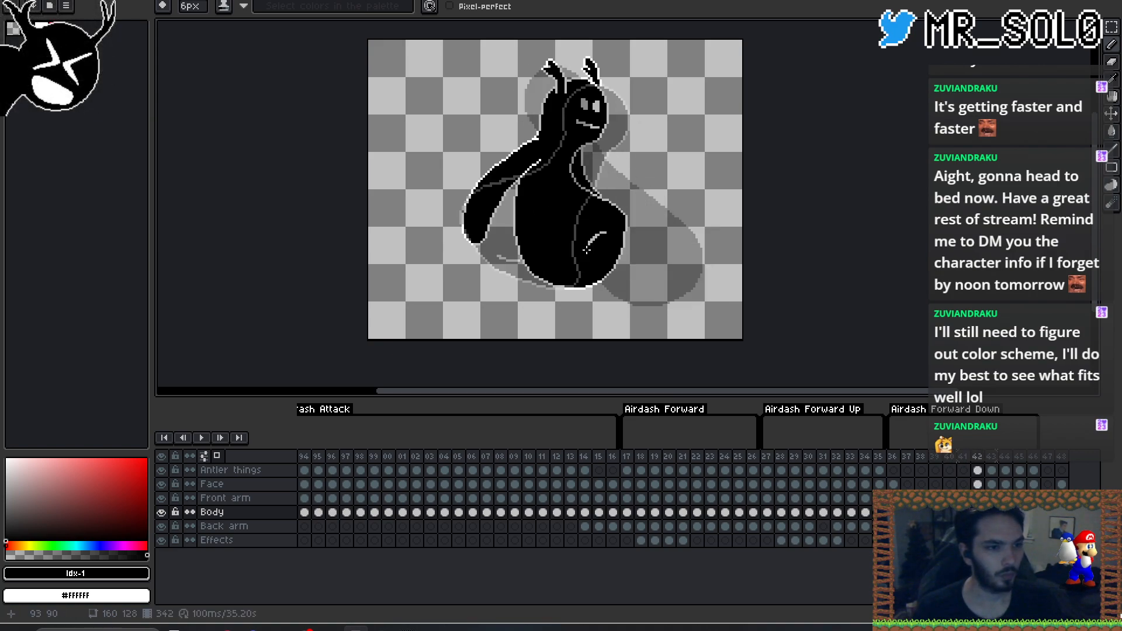
- Flip through the frames around 41, turn onion skinning off and play the animation to check the motion
key("Left")
key("Left")
key("Right")
key("Left")
key("Right")
key("Right")
key("Left")
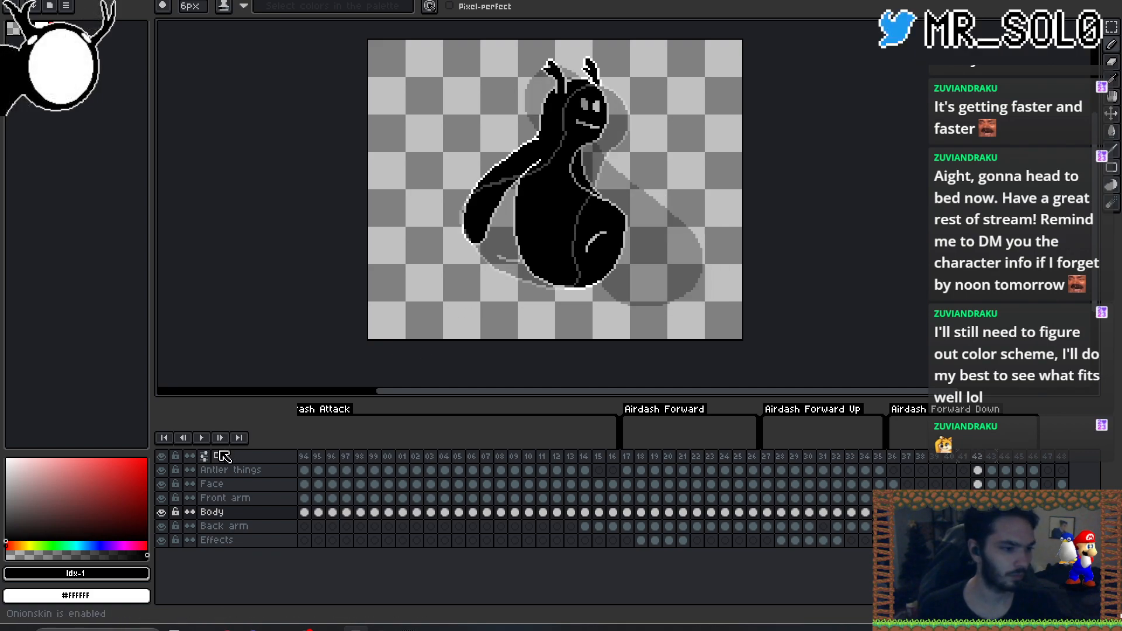
left_click(204, 437)
left_click(206, 438)
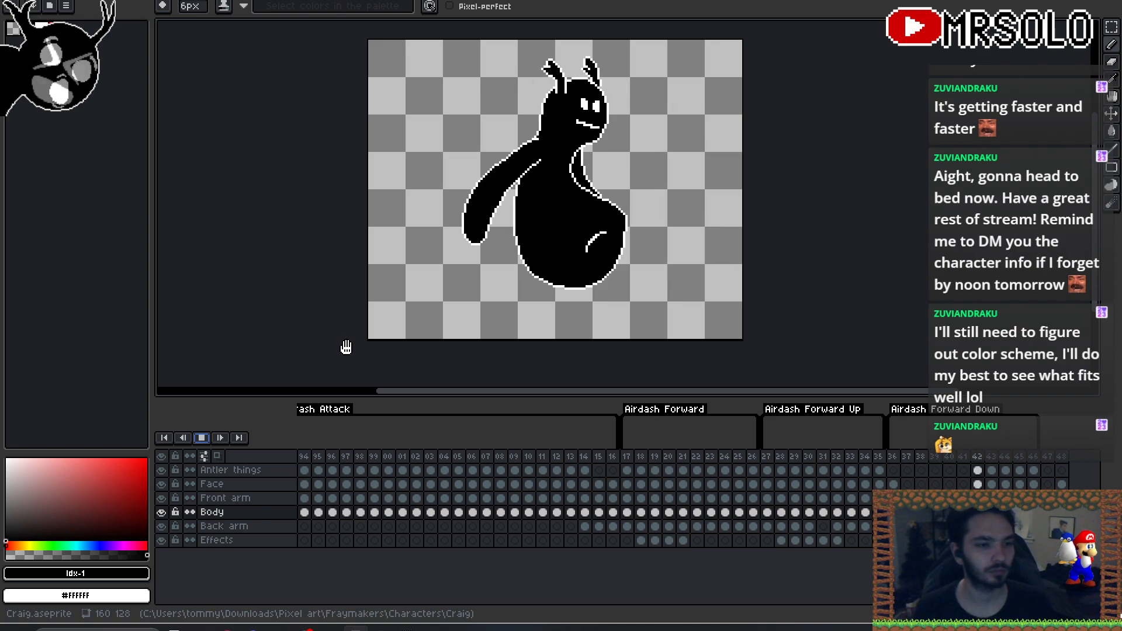
left_click(202, 439)
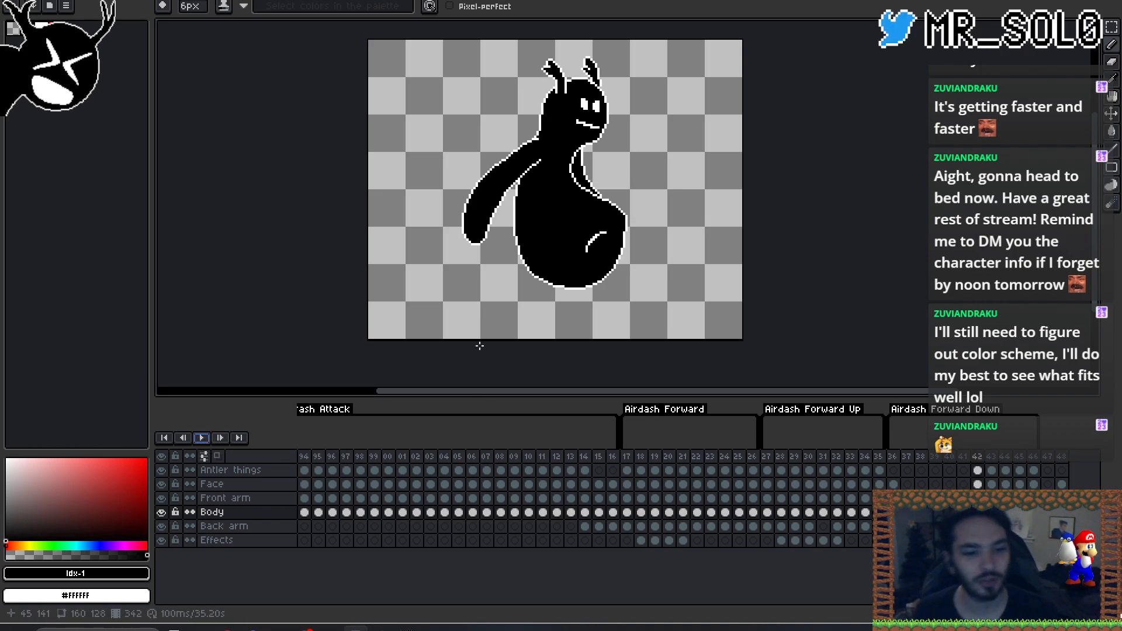
- Apply a white outline around the black body shape on each of frames 37 to 41
left_click_drag(489, 306, 476, 303)
key("Left")
key("Left")
key("Left")
key("Left")
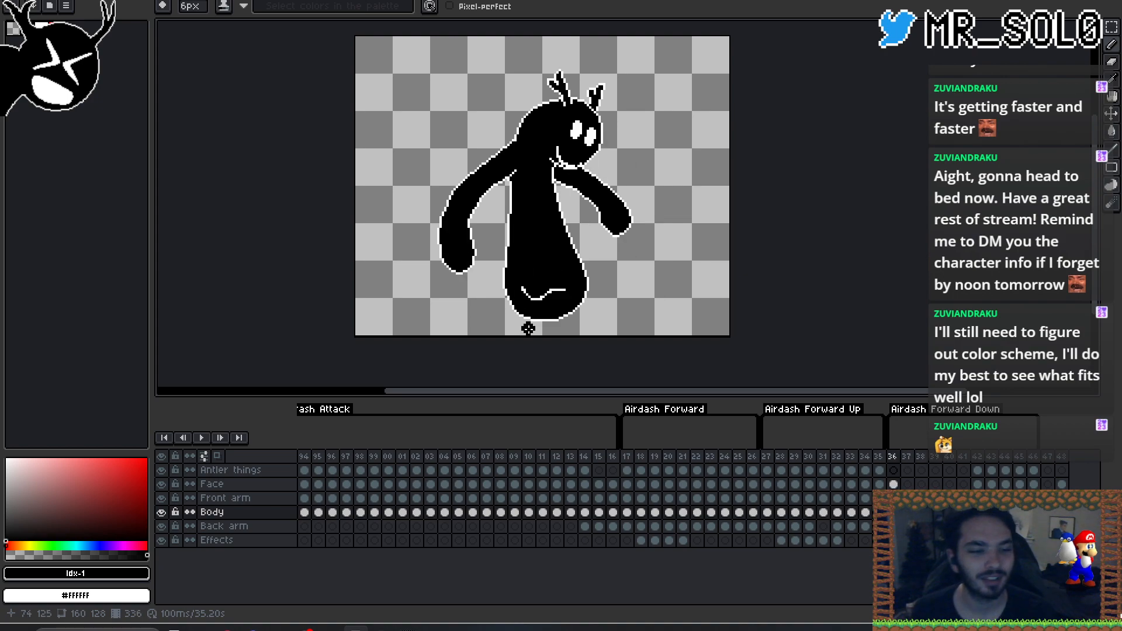
key("x")
key("shift+o")
key("Return")
key("Right")
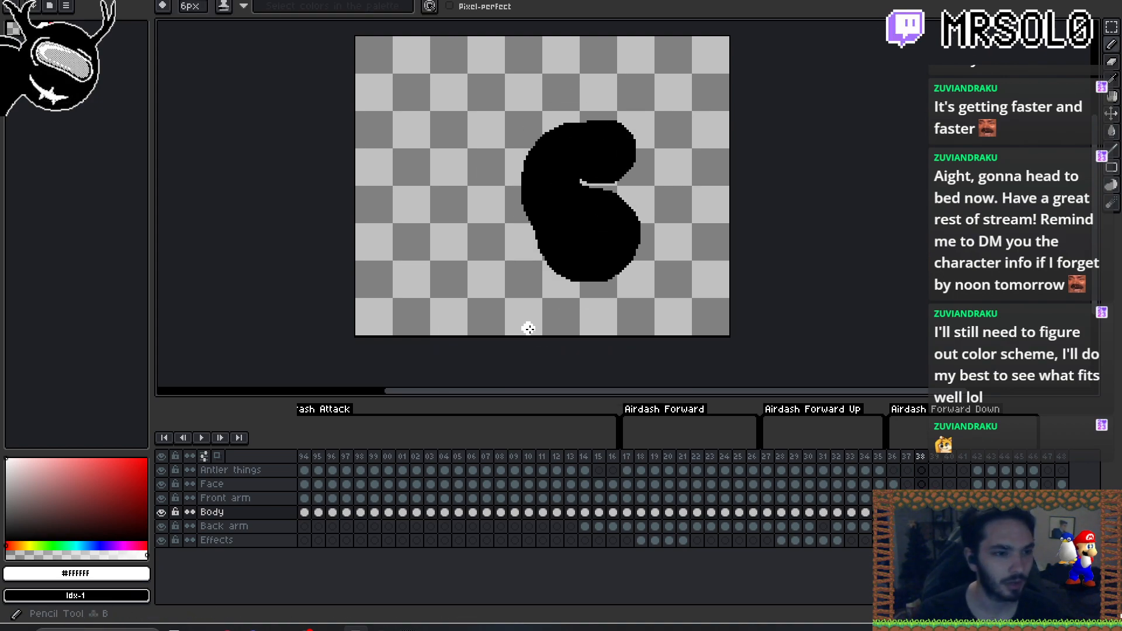
key("shift+o")
key("Return")
key("Right")
key("shift+o")
key("Return")
key("Right")
key("shift+o")
key("Return")
key("Right")
key("shift+o")
key("Return")
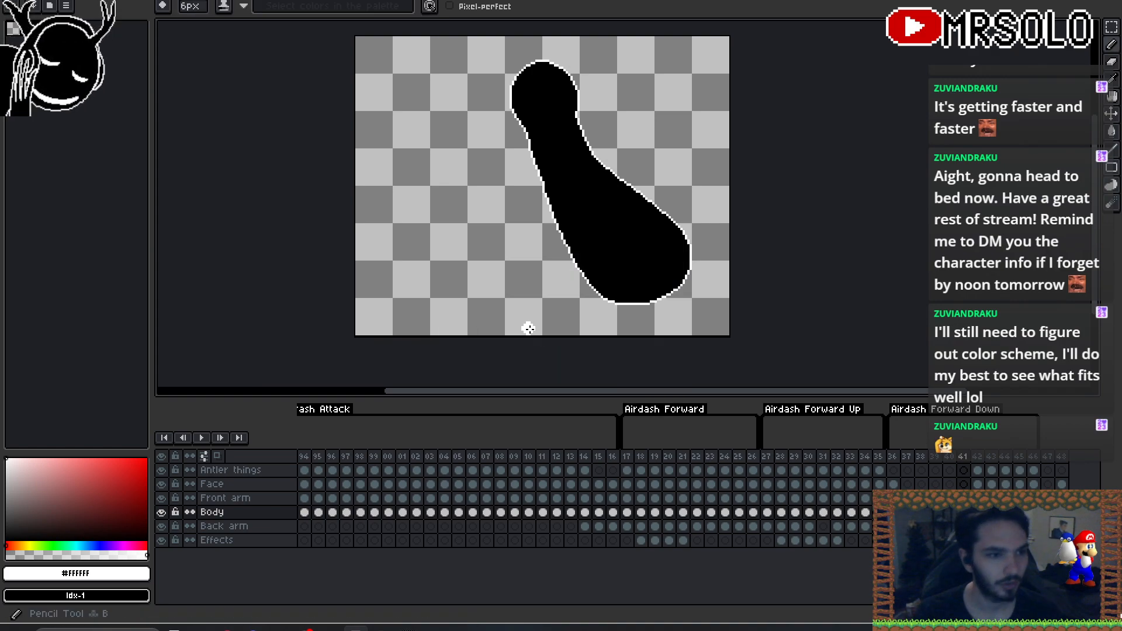
- Step forward to frame 44 and back to the start of the move to examine how the outlined bodies flow
key("Right")
key("Left")
key("Right")
key("Right")
key("Right")
key("Right")
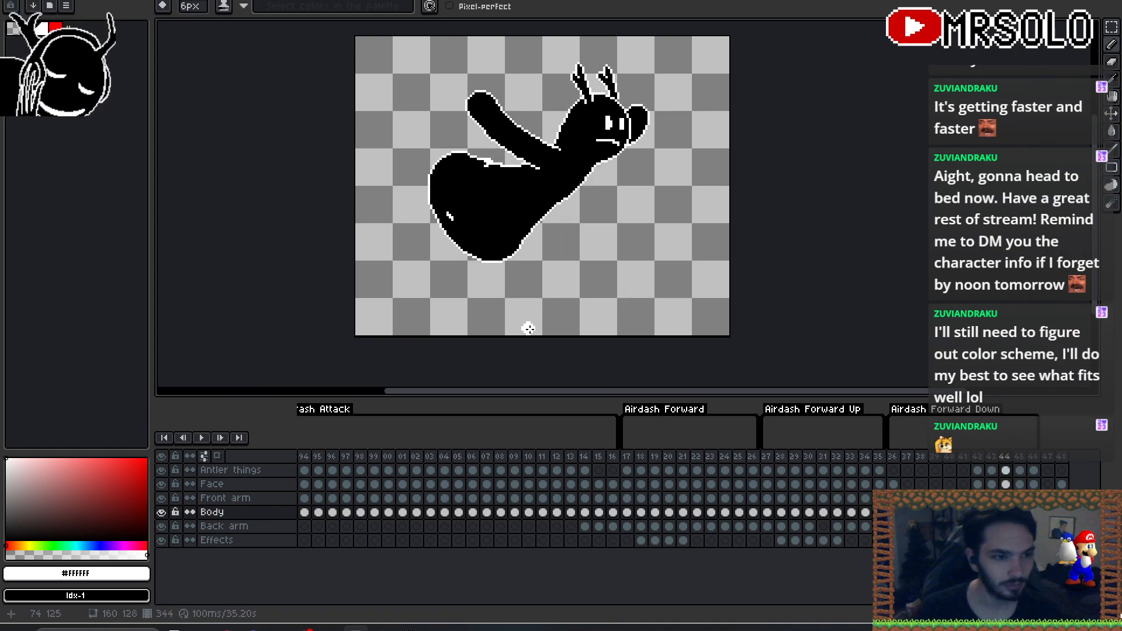
key("Left")
key("Left")
key("Left")
key("Left")
key("Left")
key("Left")
key("Left")
key("Left")
key("Left")
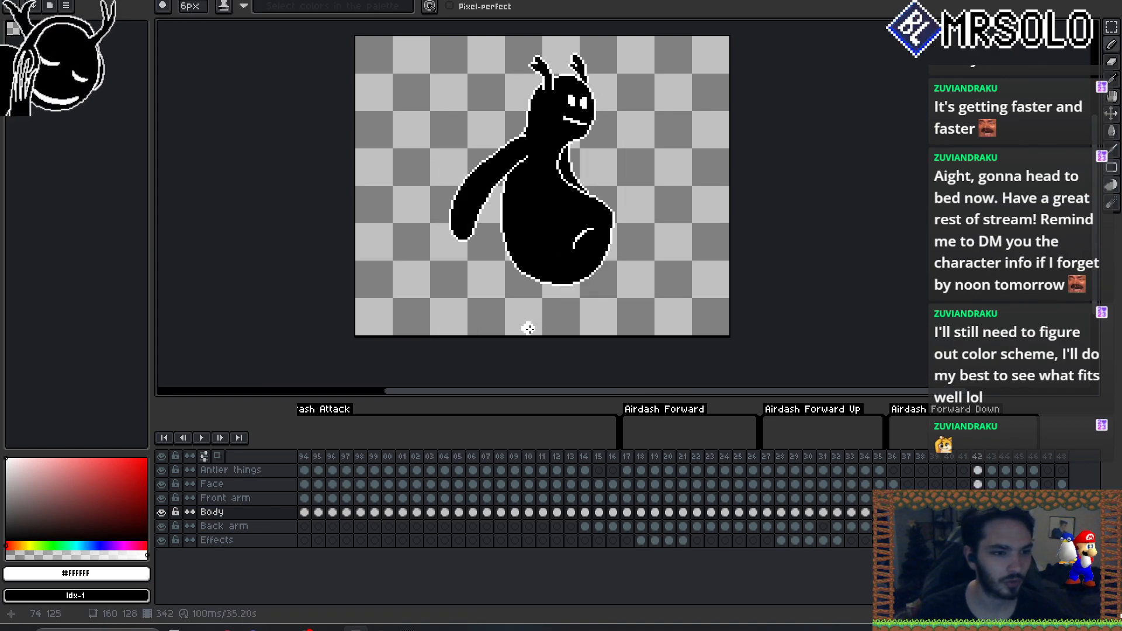
- Draw the white wavy crease on frame 37's lower body with a 1 px pencil, following the crease on frame 36
key("Right")
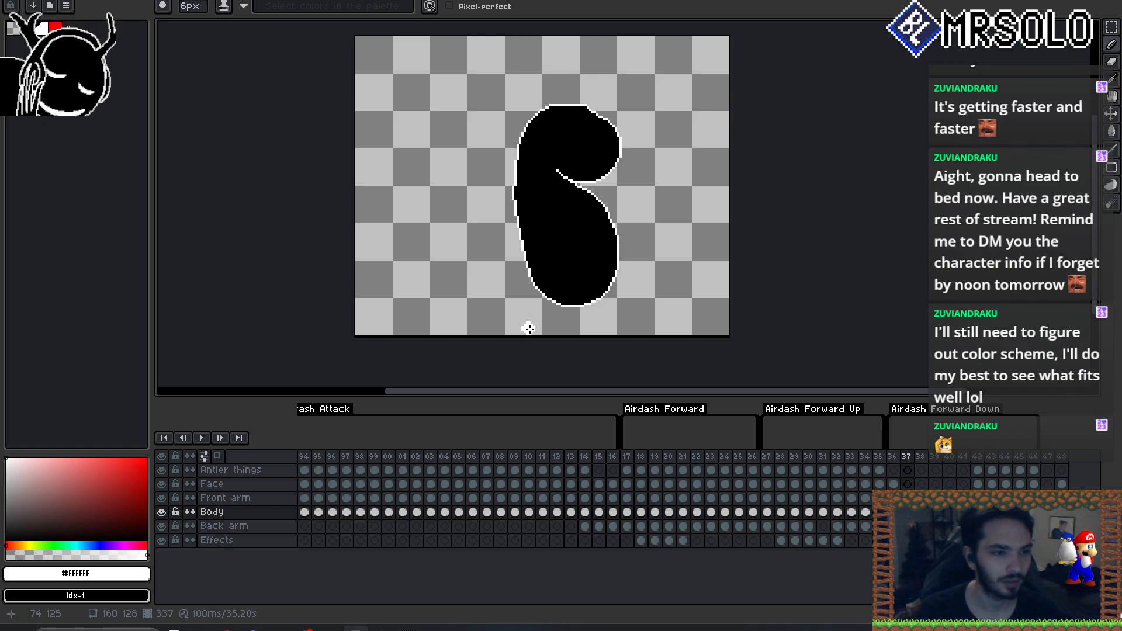
key("Left")
key("Right")
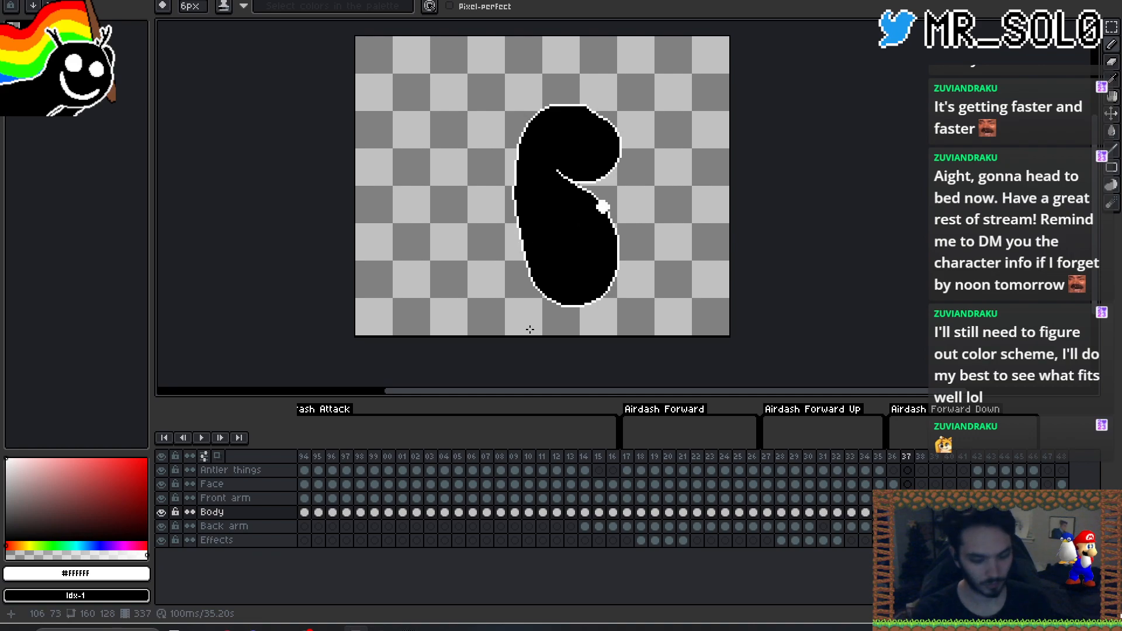
key("Left")
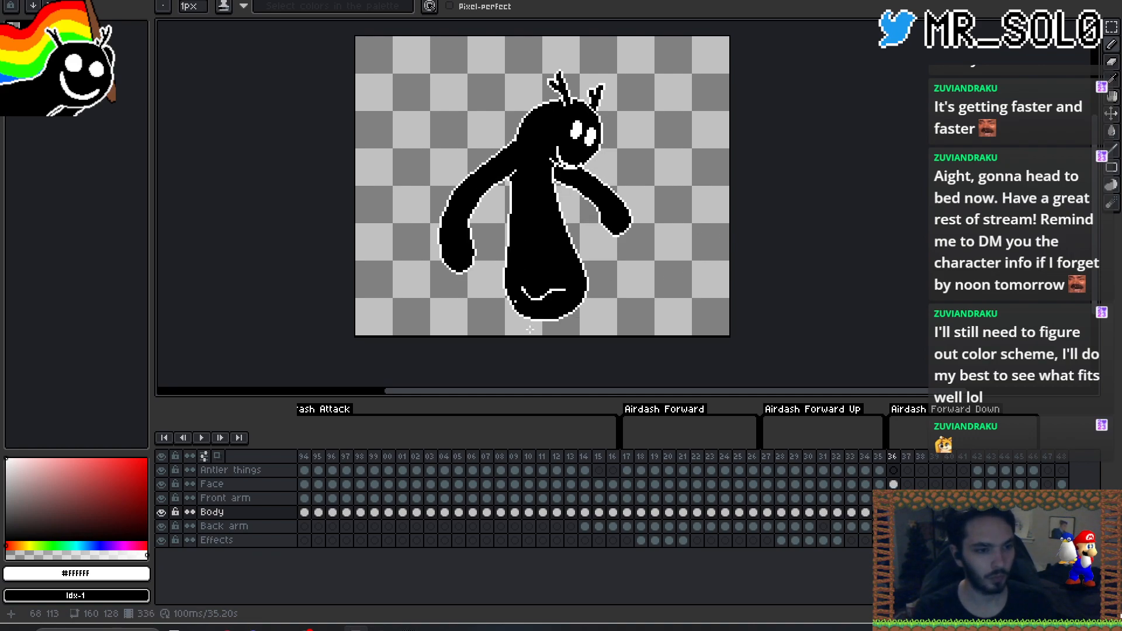
key("Right")
key("Left")
key("Right")
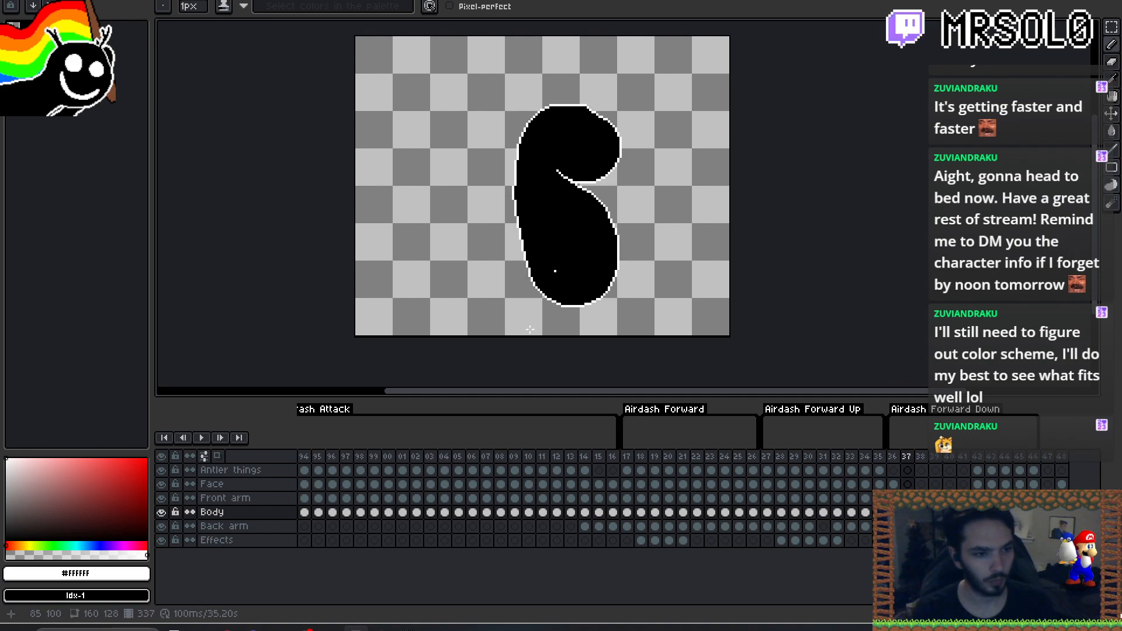
key("Left")
key("Right")
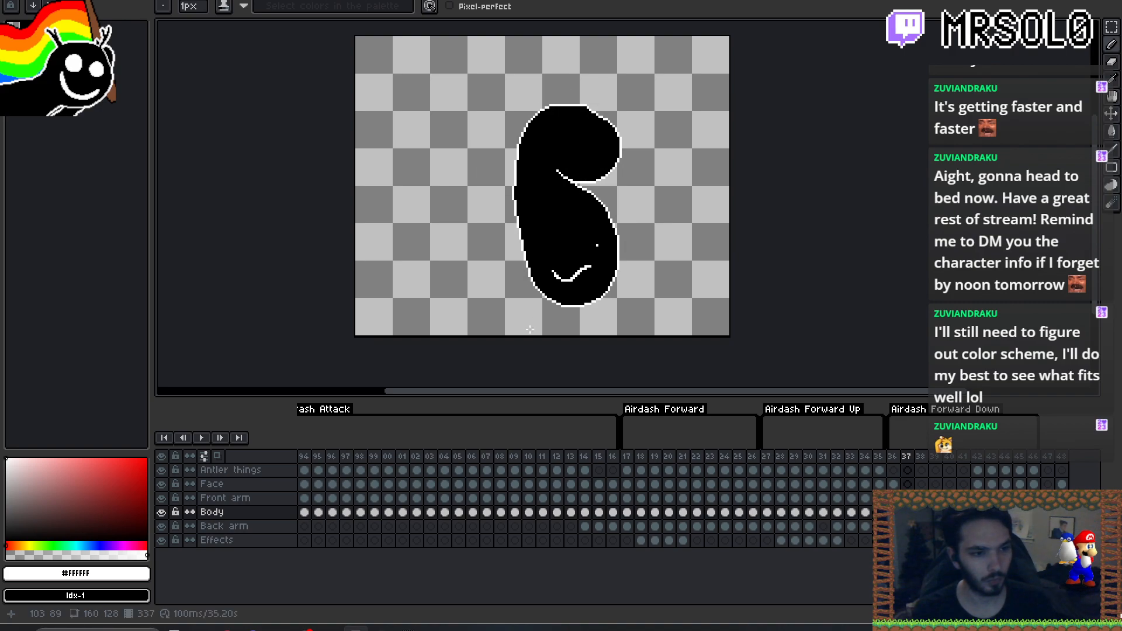
- Draw the white curved crease on frame 38's lower body, redoing its first version, and compare it with frame 37
key("Right")
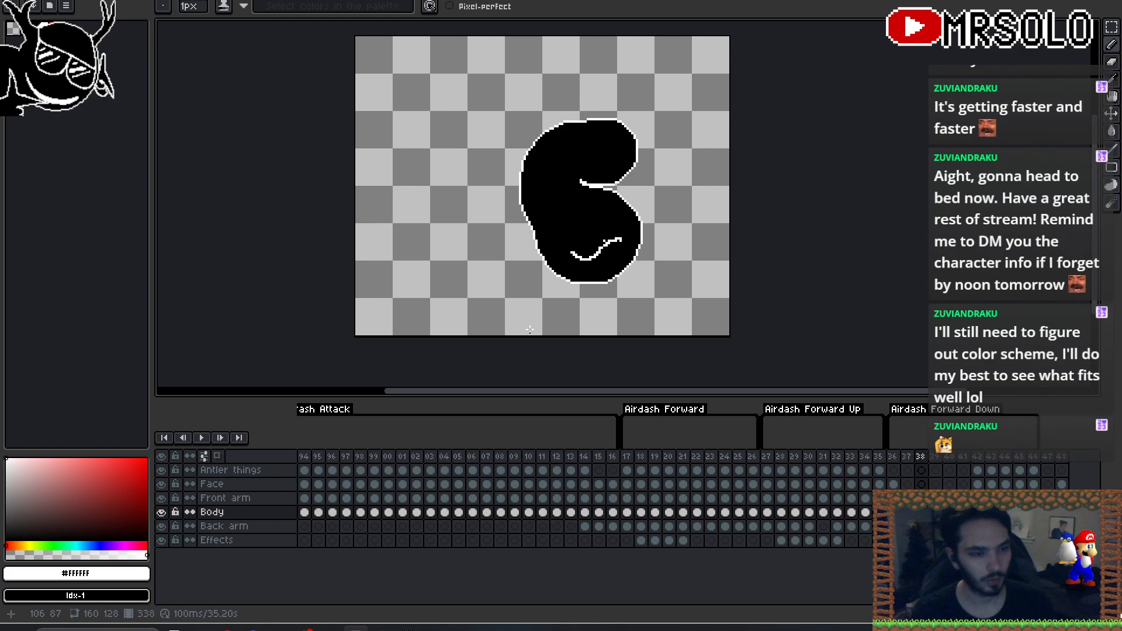
key("ctrl+z")
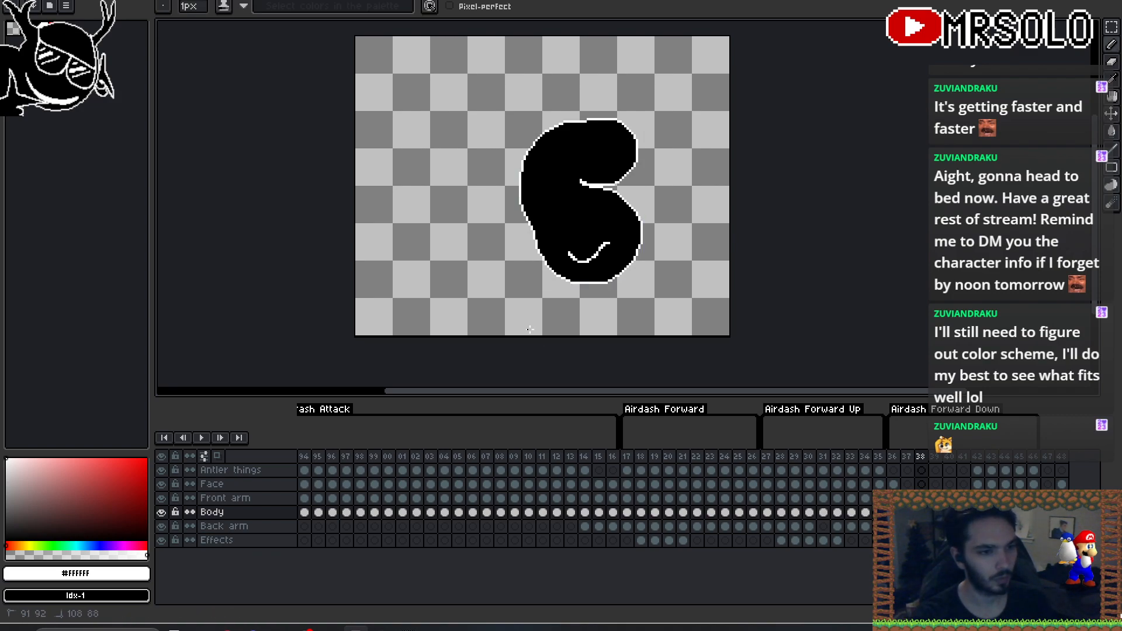
left_click_drag(610, 242, 620, 237)
key("Left")
key("Right")
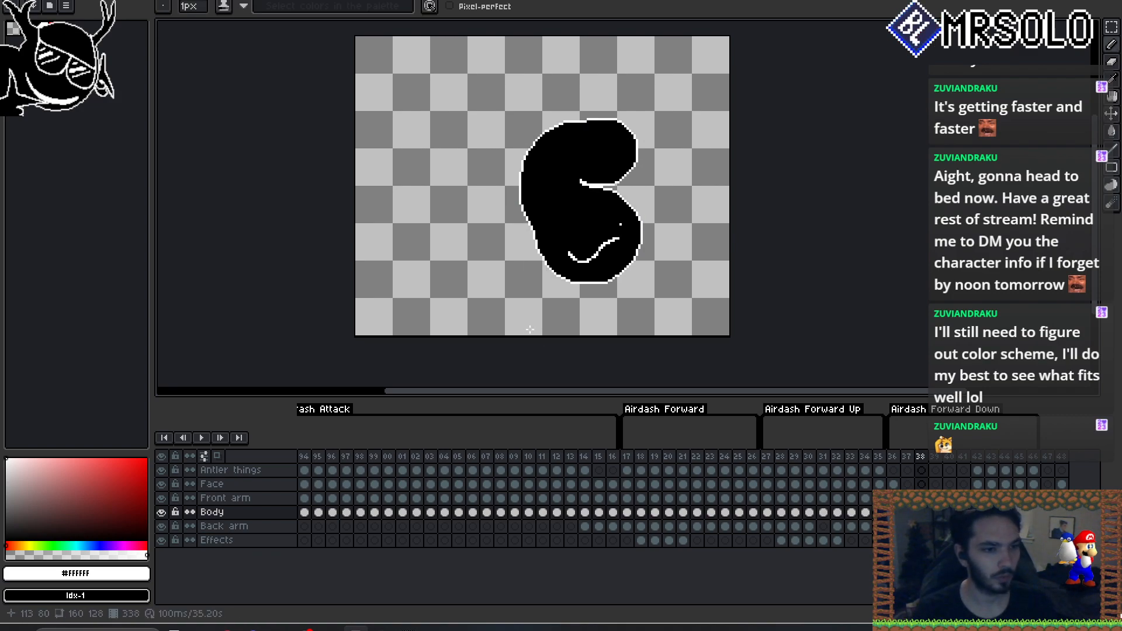
- Draw the white curved crease near the end of frame 39's lower body and compare it with frame 38
key("Right")
left_click_drag(639, 286, 669, 287)
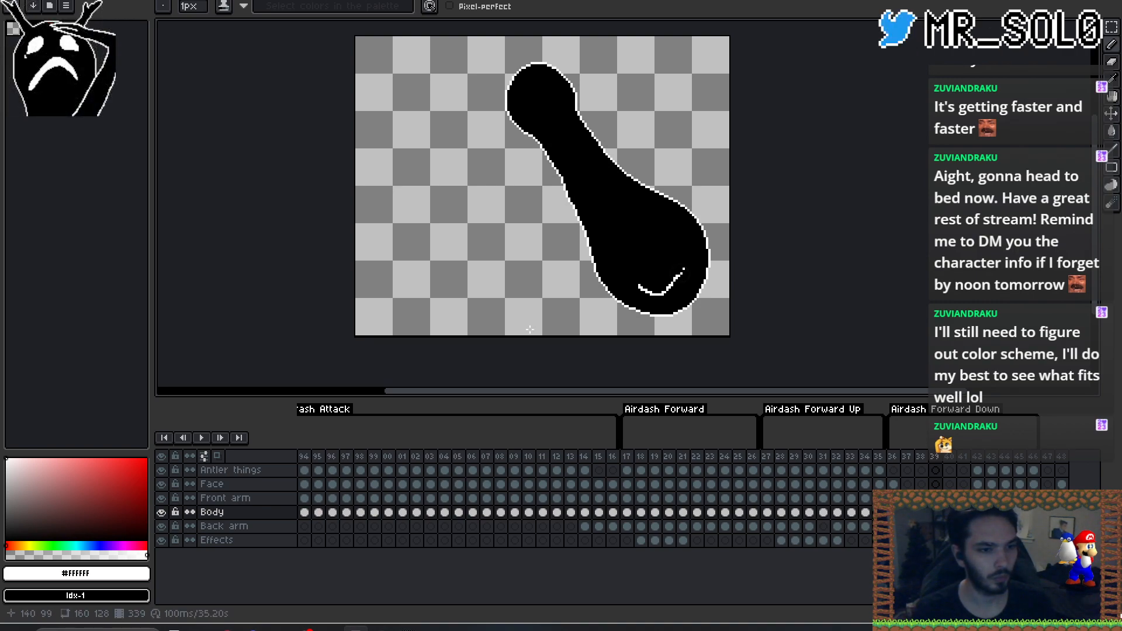
key("Left")
key("Right")
- Draw a short white arc on frame 41's lower body, modelled on the crease on frame 42
key("Right")
key("Right")
key("Right")
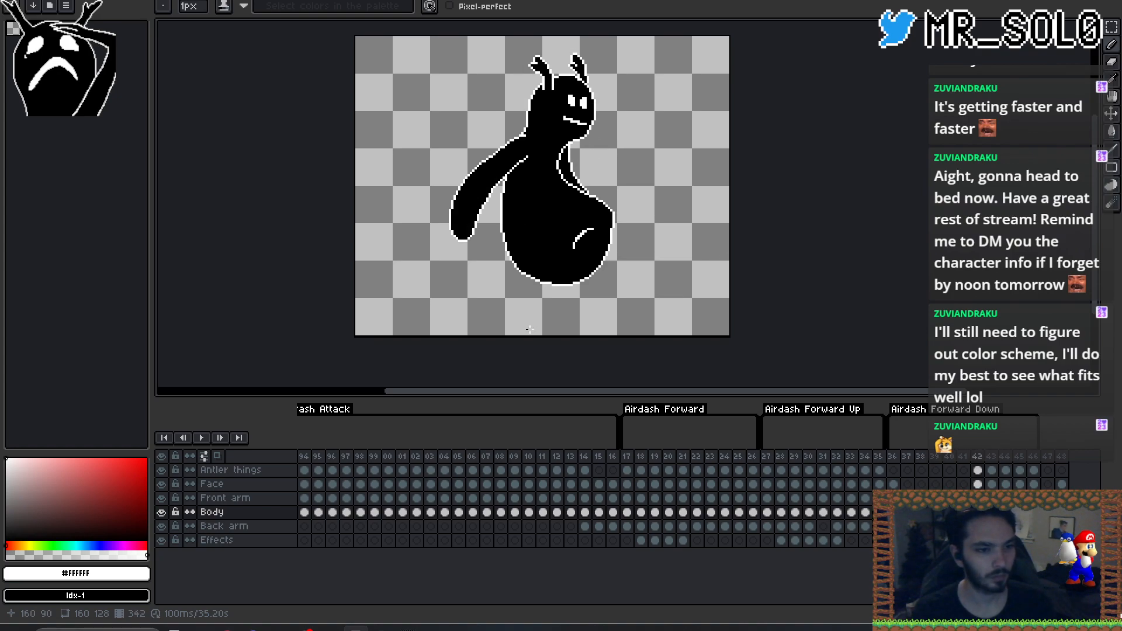
key("Left")
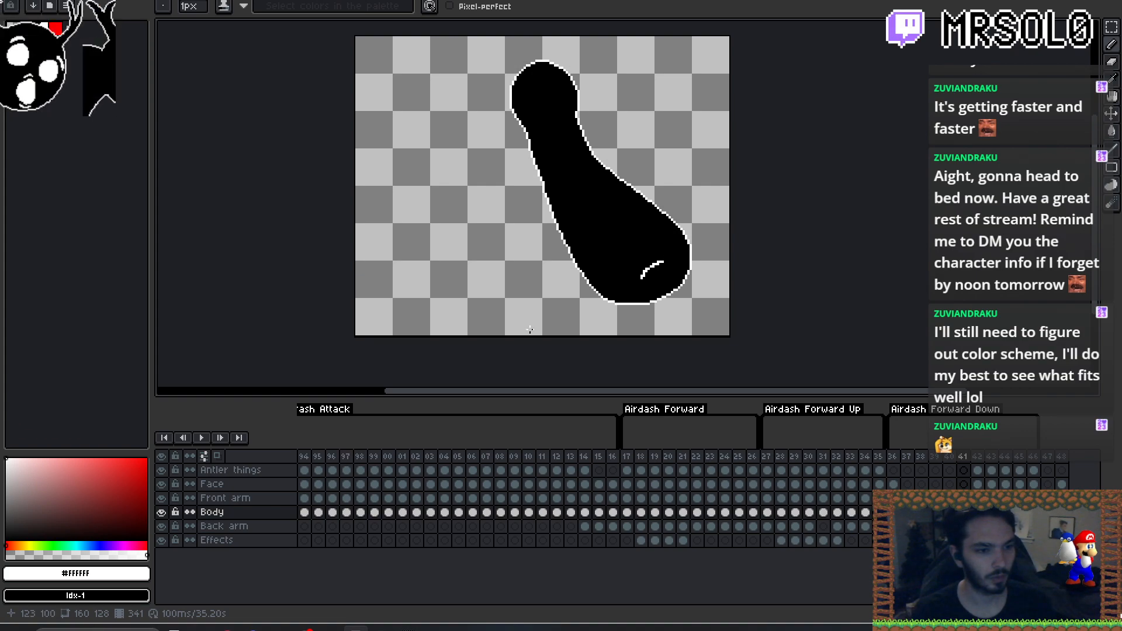
- Draw a short diagonal white crease on frame 40's lower body and compare it with frame 39
key("Left")
left_click_drag(661, 293, 684, 274)
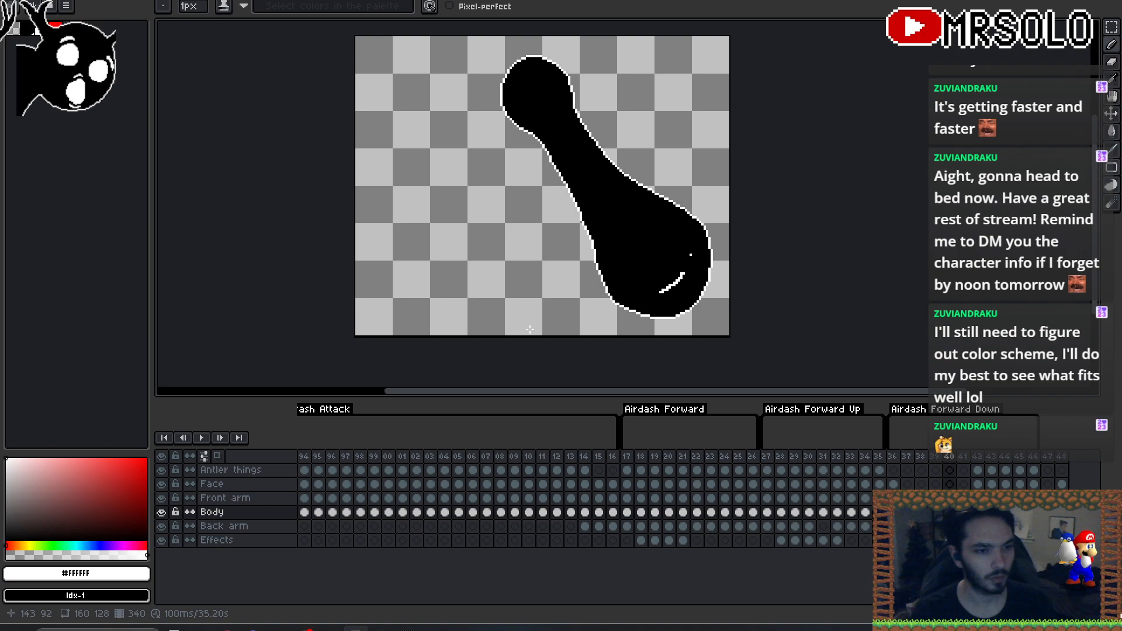
left_click(685, 272)
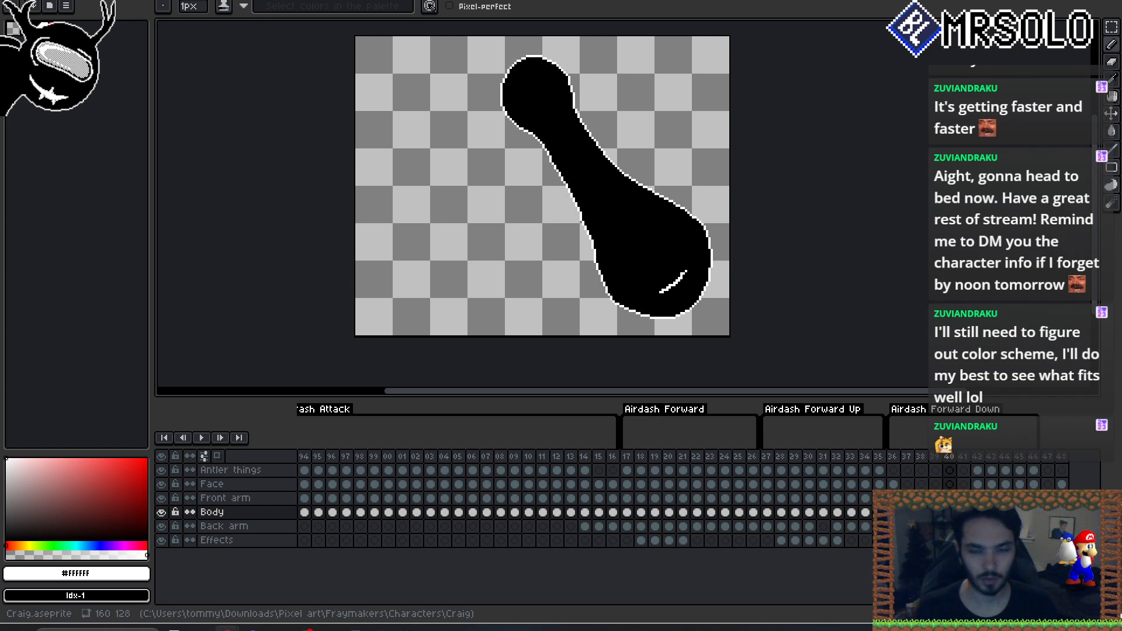
key("Left")
key("Right")
key("Left")
key("Right")
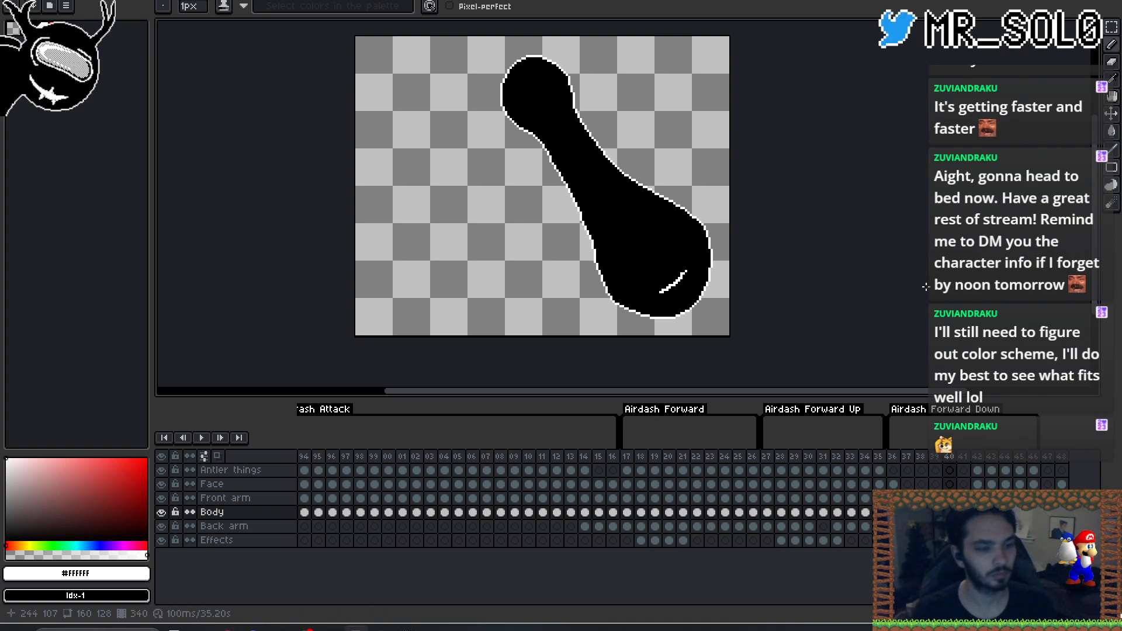
- Shift frame 40's crease a few pixels up toward the body's centre, fill the vacated gap with black and compare neighbouring frames
key("m")
mouse_move(646, 257)
left_mouse_down()
mouse_move(694, 303)
mouse_move(690, 286)
left_mouse_up()
key("Return")
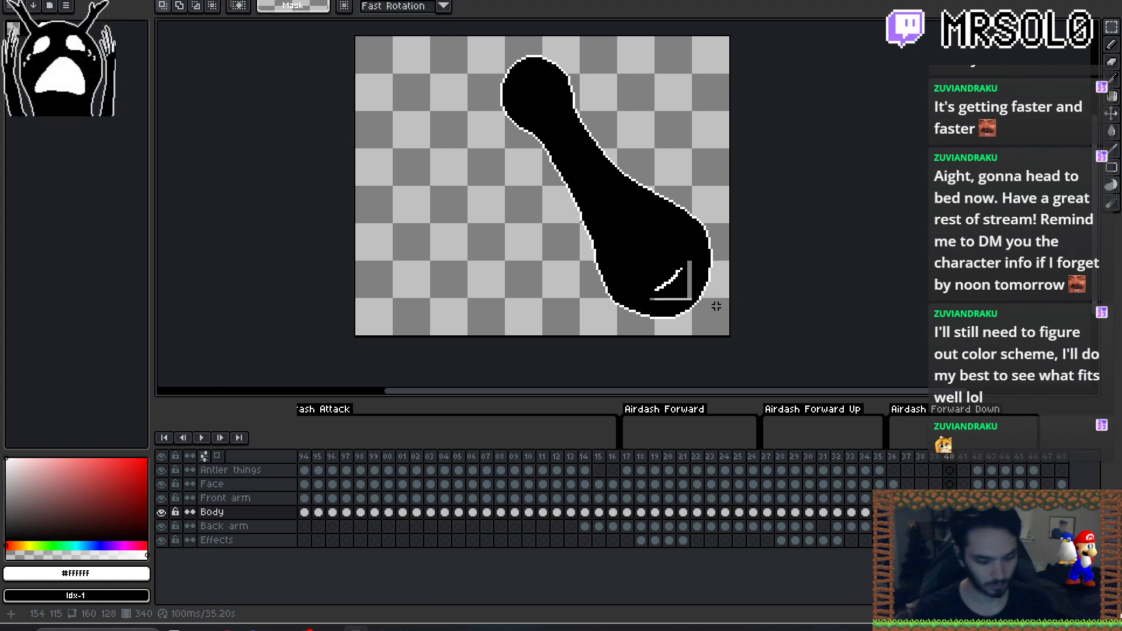
key("b")
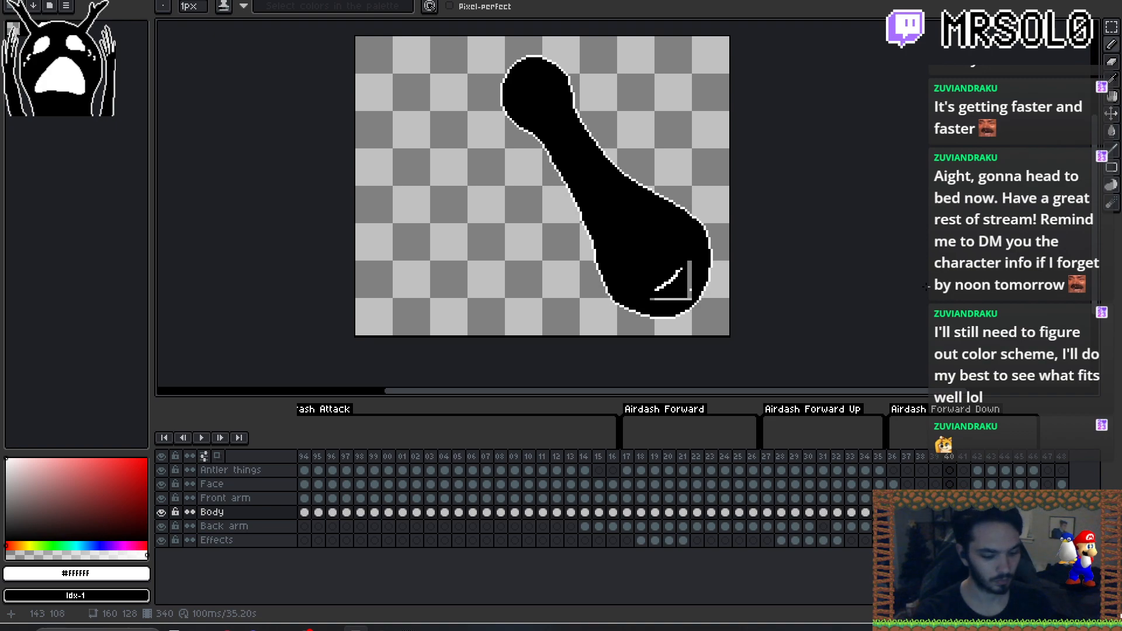
key("g")
key("x")
key("Left")
key("Right")
key("Left")
key("Right")
key("Right")
key("Left")
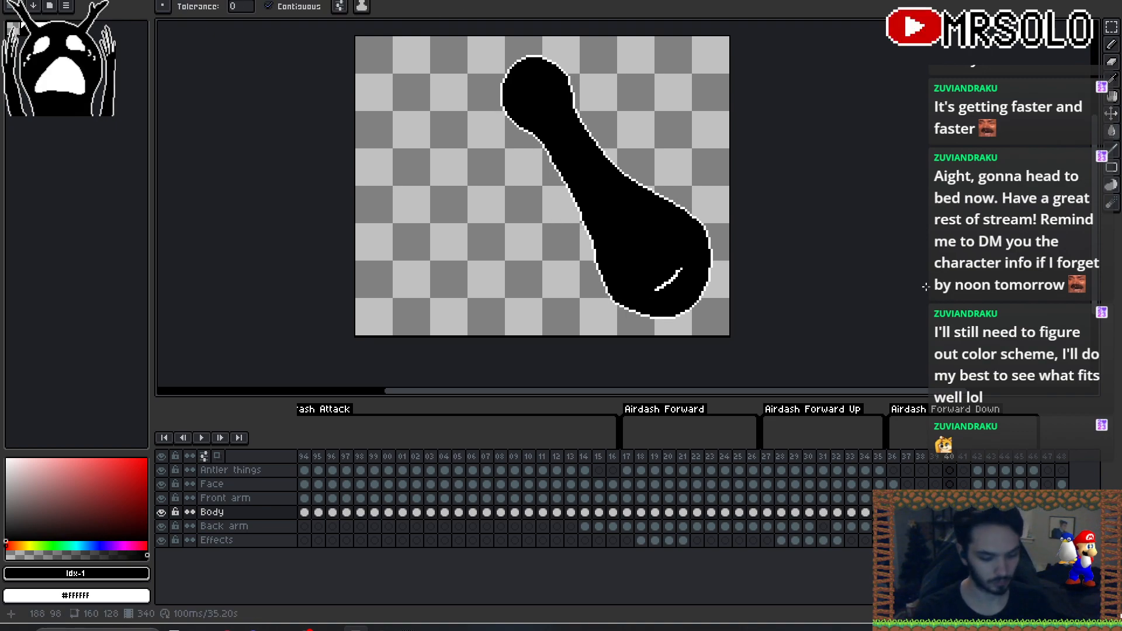
- Retouch the shifted crease on frame 40 with a white 1 px pencil
key("b")
key("x")
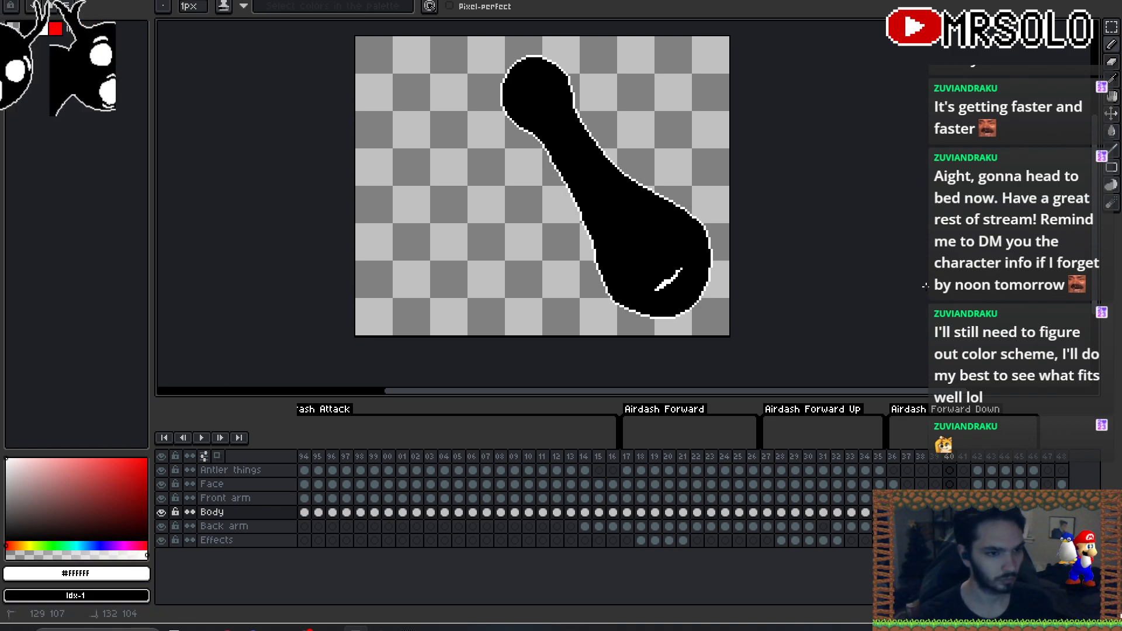
- Reshape the crease near the body's lower end in frame 340 into a thin S-shaped curve with white and black pixels
key("x")
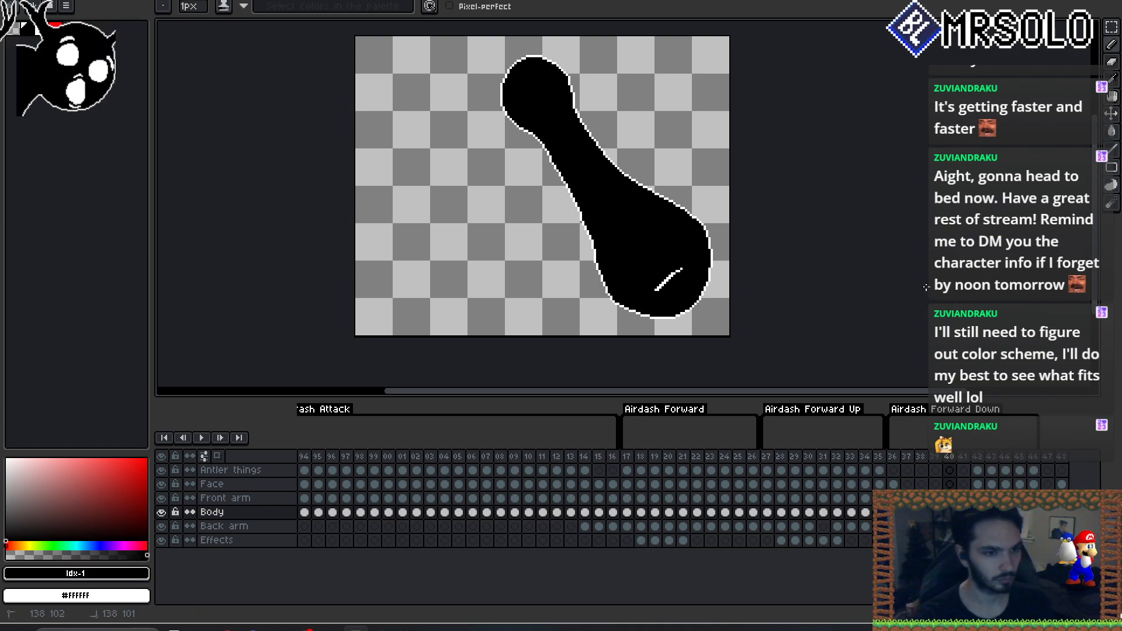
key("x")
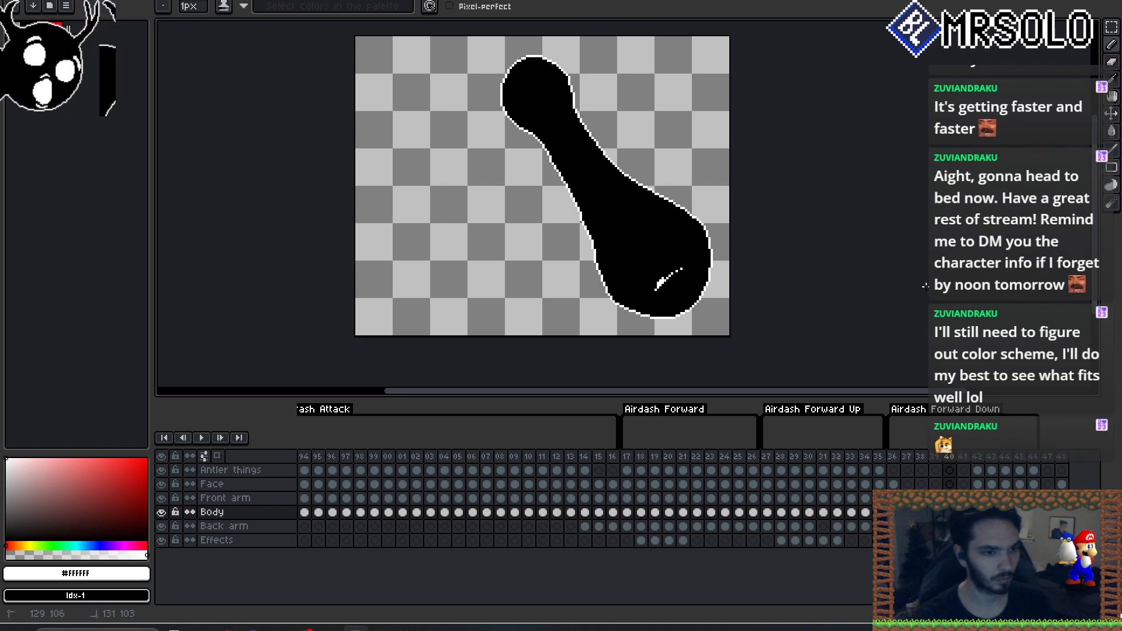
key("x")
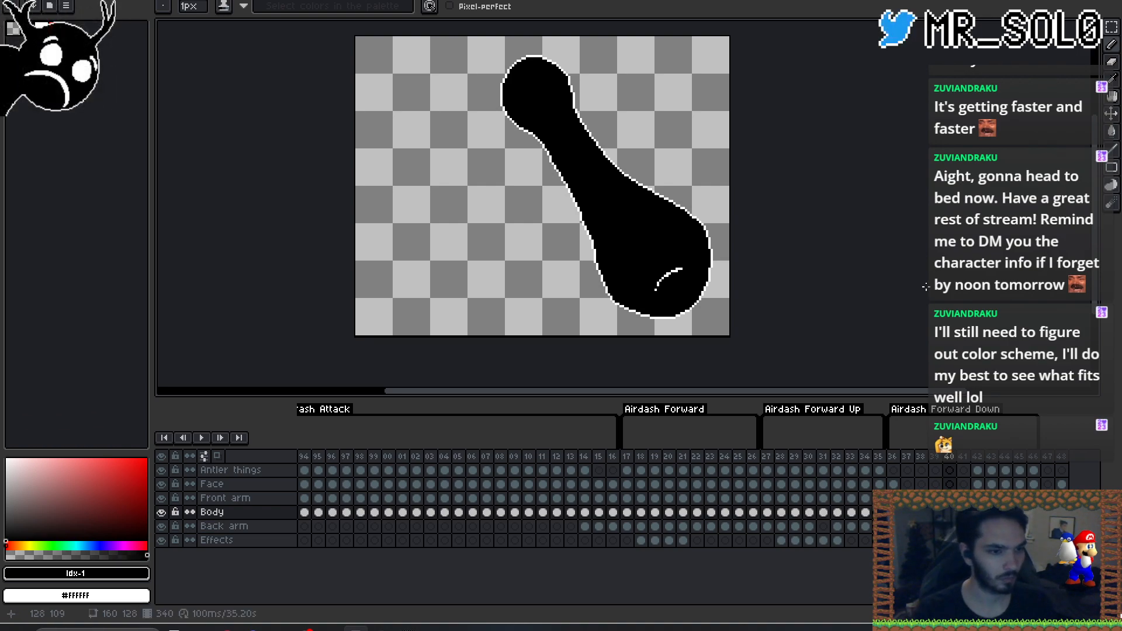
key("x")
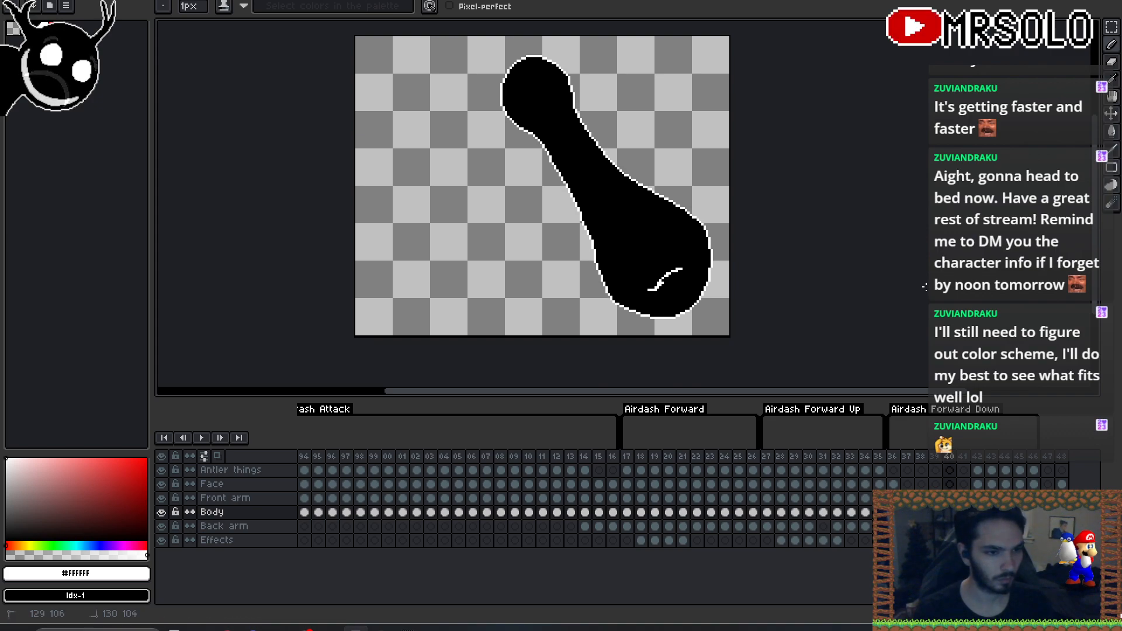
key("x")
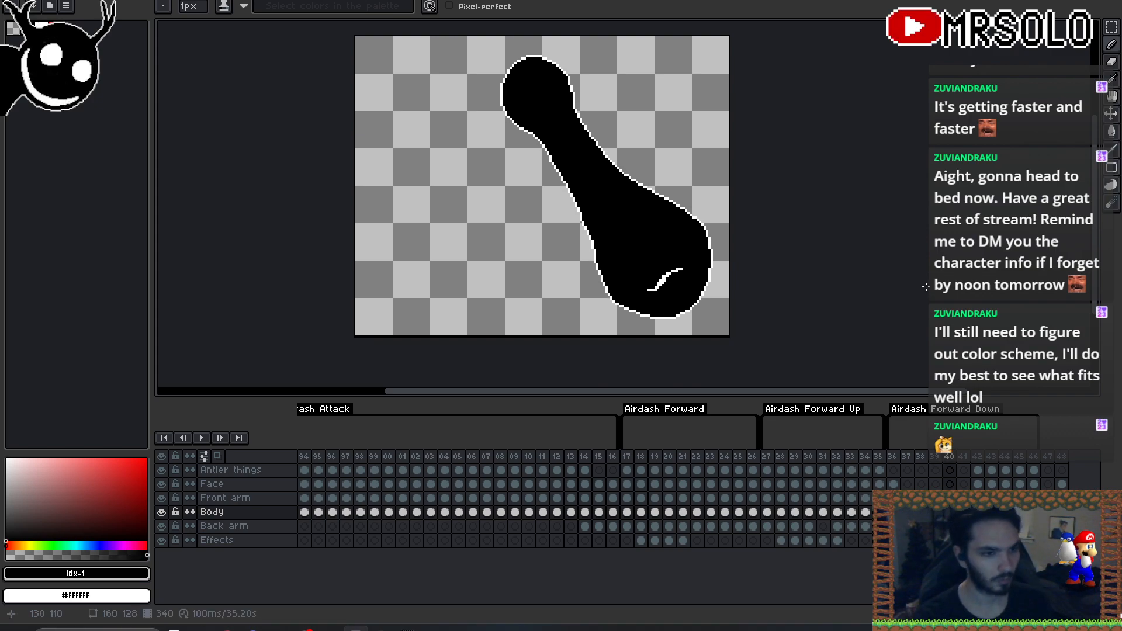
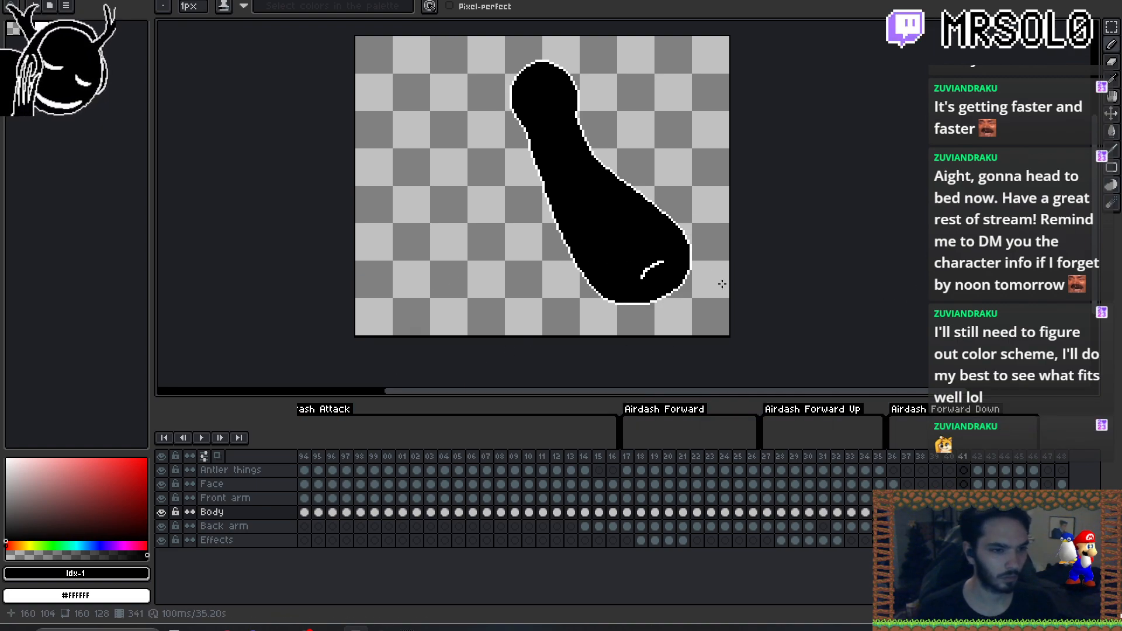
- Extend the lower-left end of the body's crease line in frame 340 with a few white pixels
scroll(672, 302, "up", 3)
key("x")
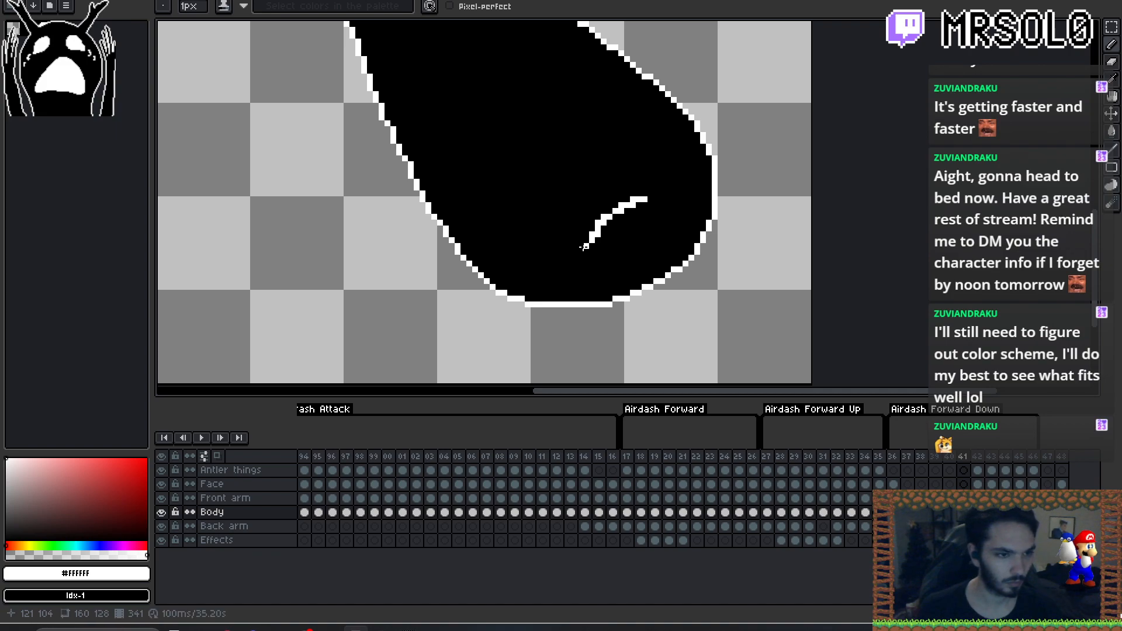
key("comma")
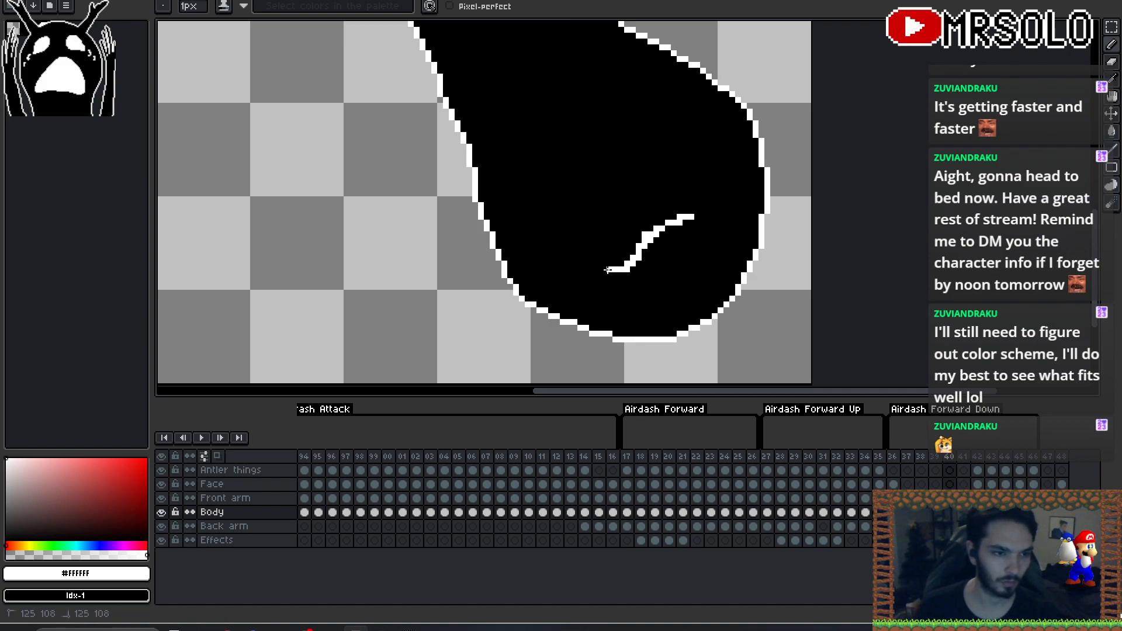
key("ctrl+z")
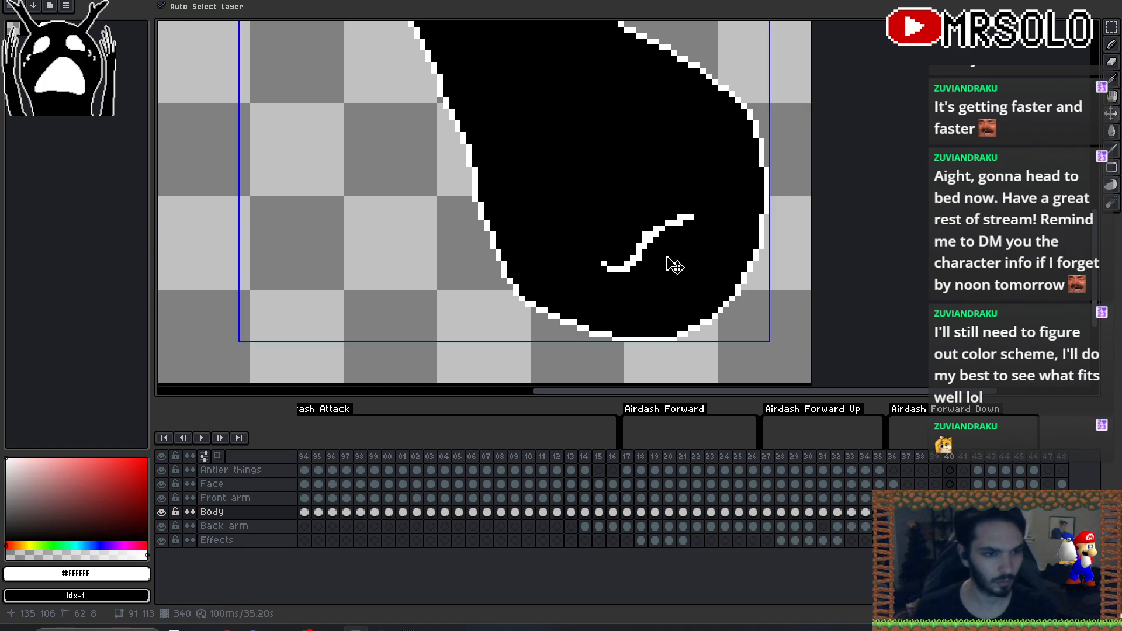
key("comma")
key("comma")
key("period")
key("period")
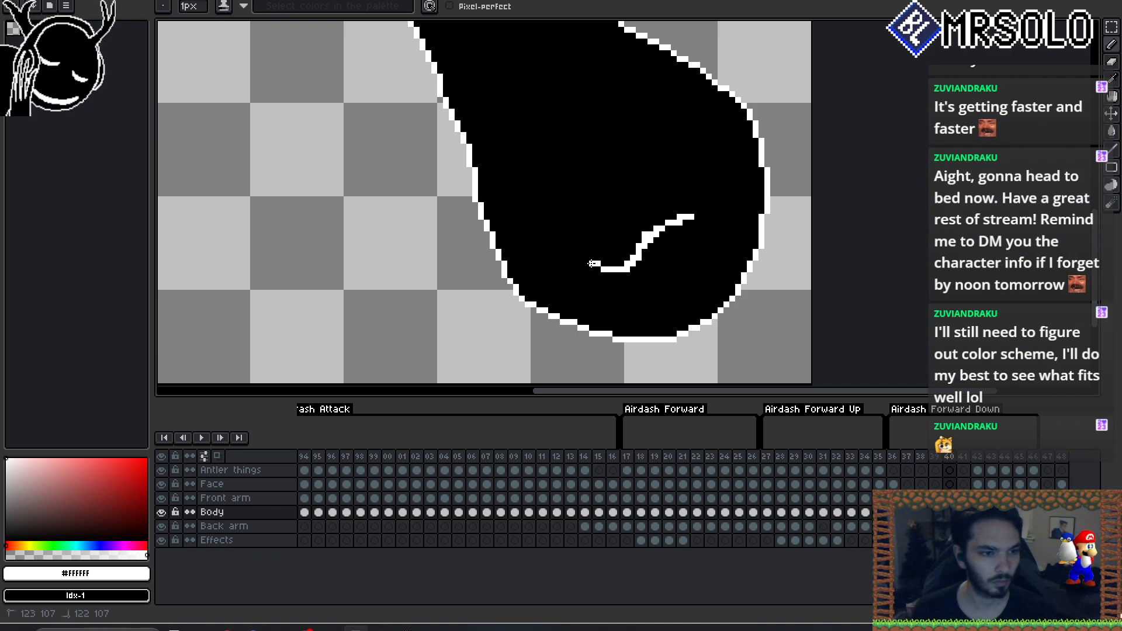
- Compare frame 340 with its neighbouring frames and play back the animation to check how the crease moves
key("period")
key("comma")
key("period")
key("comma")
key("period")
key("period")
left_click_drag(512, 218, 669, 258)
scroll(669, 257, "down", 2)
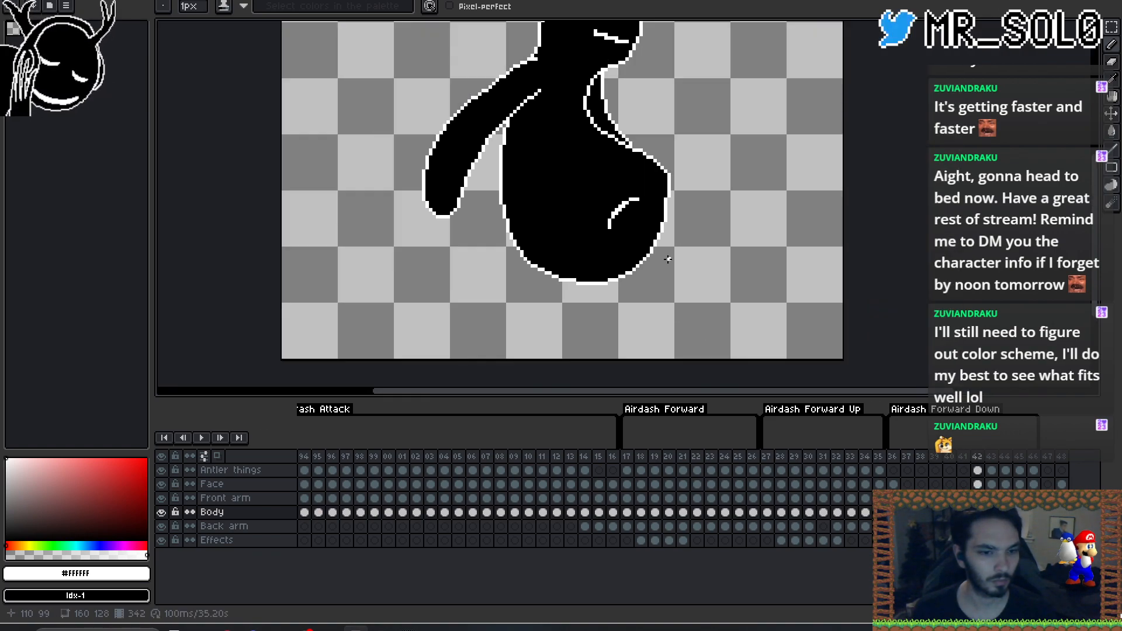
key("Return")
scroll(678, 261, "down", 1)
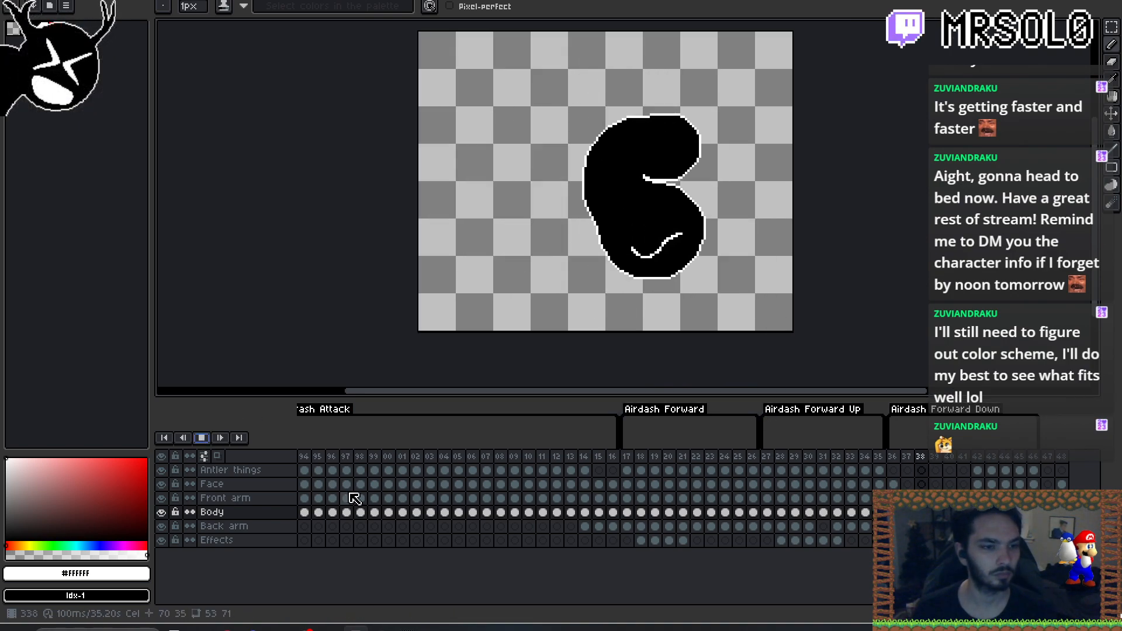
left_click(201, 438)
- Flip between frames 340 and 341 and their neighbours to examine the crease line's position
key("Right")
key("Right")
scroll(763, 286, "up", 1)
key("Right")
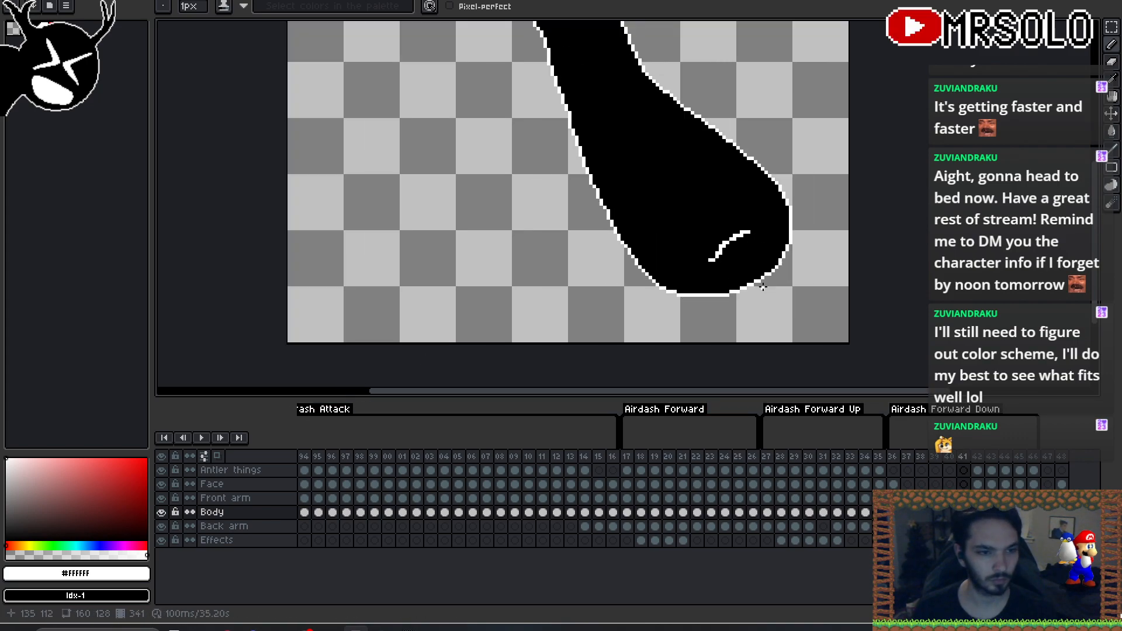
key("Left")
key("Left")
key("Right")
key("Right")
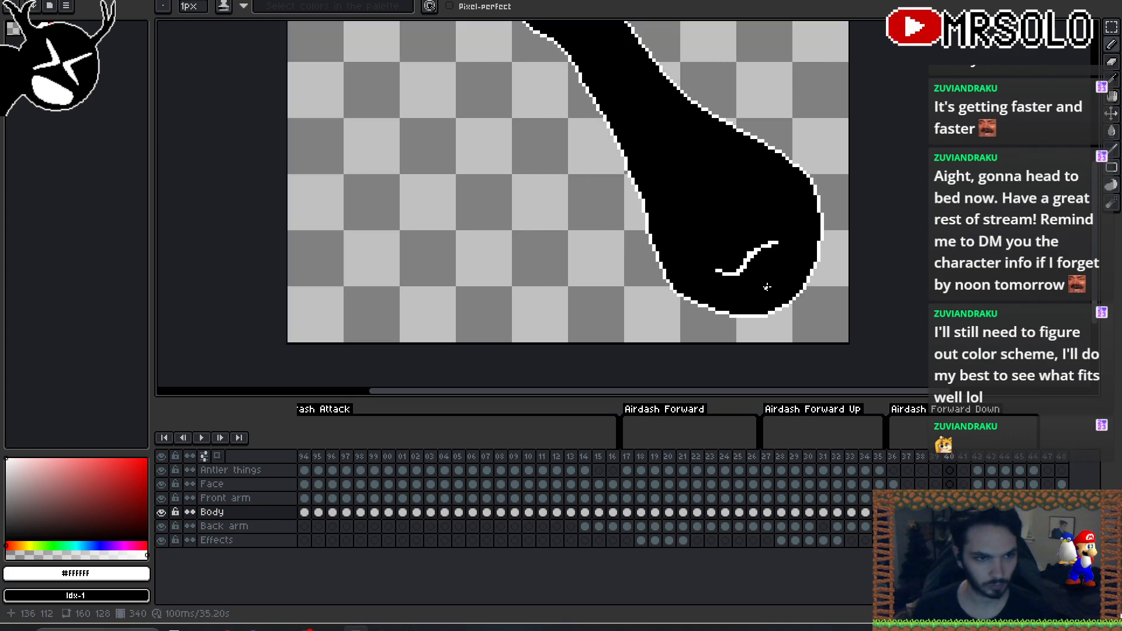
- Select the crease line on the body in frame 340 and move it 2 px down and 2 px right
key("Left")
key("m")
left_click_drag(788, 235, 710, 292)
key("Down")
key("Down")
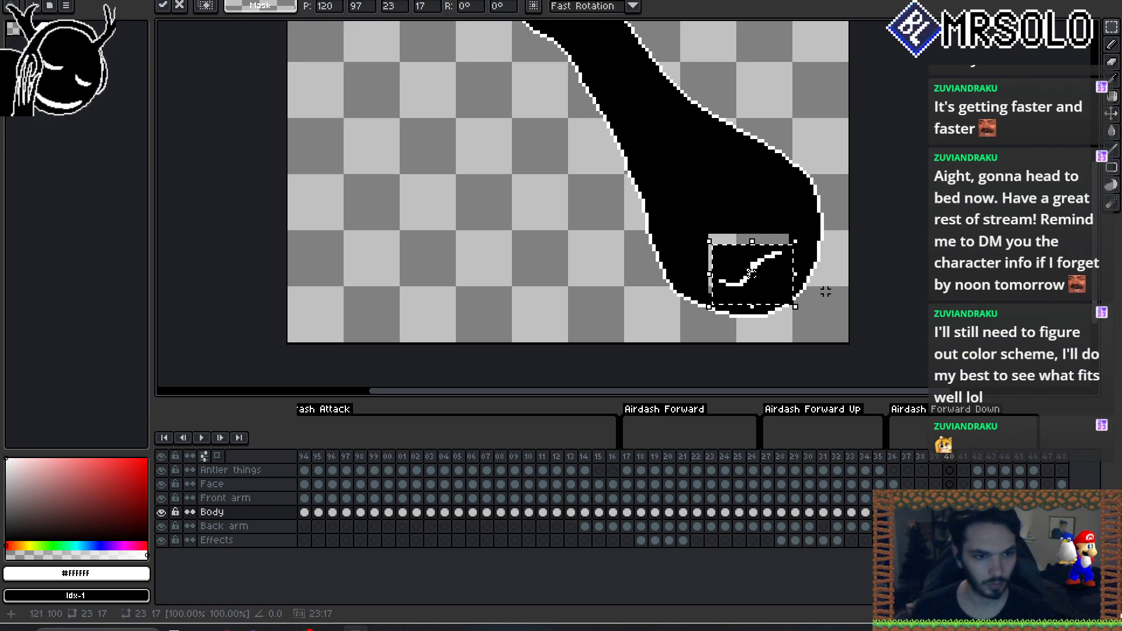
scroll(799, 310, "up", 2)
scroll(800, 311, "up", 1)
key("Down")
key("Down")
key("u")
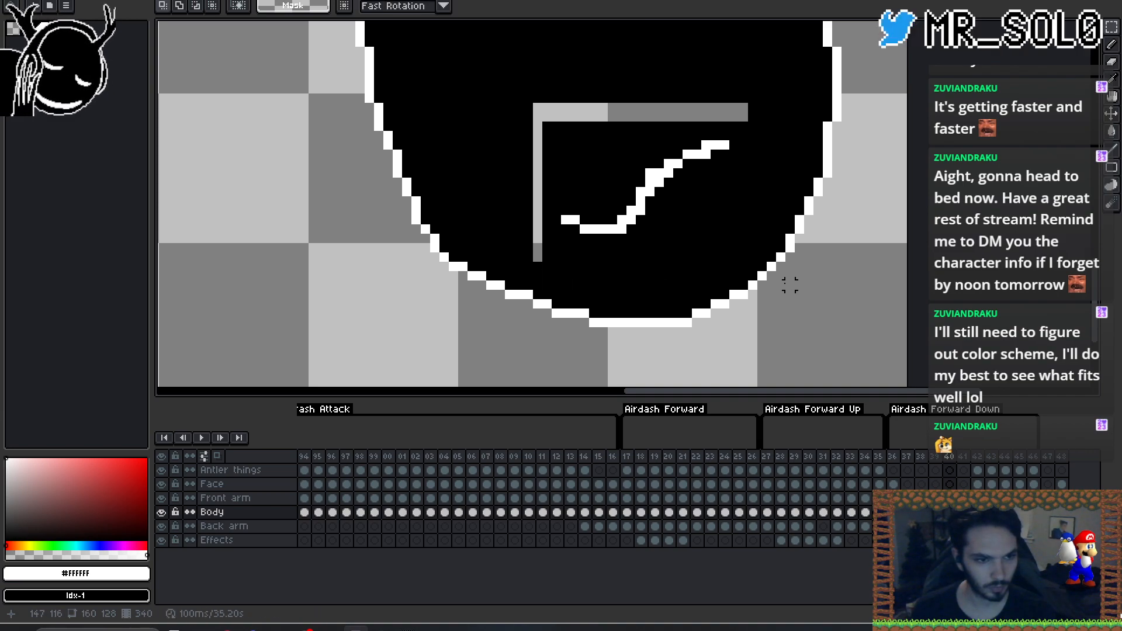
left_click_drag(734, 144, 547, 249)
key("Right")
key("Return")
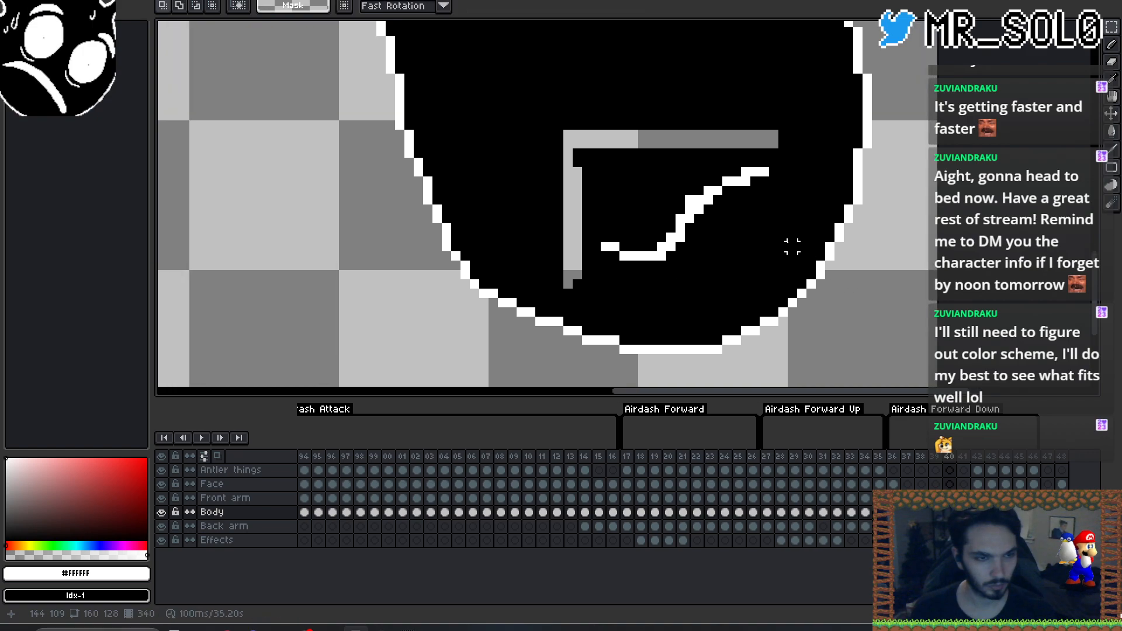
- Fill the transparent gap beside the moved crease line in frame 340 with black
key("g")
left_click(703, 153)
key("ctrl+z")
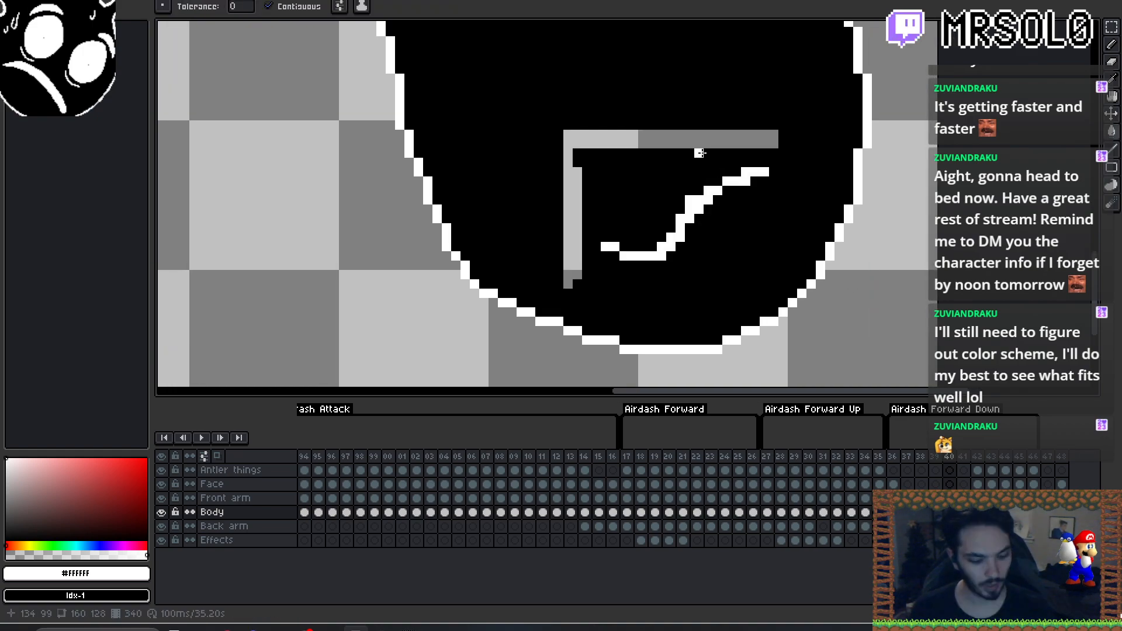
key("x")
left_click(699, 144)
scroll(852, 270, "down", 2)
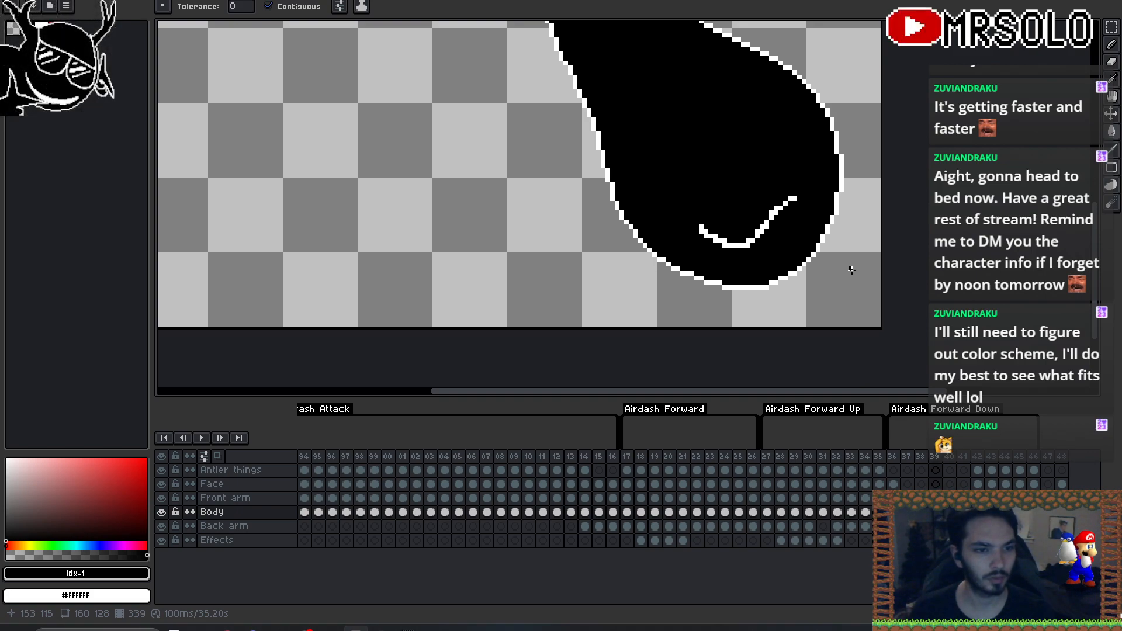
- Move the crease line in frame 340 another 1 px down and 2 px right, and fill the leftover gap with black
key("Right")
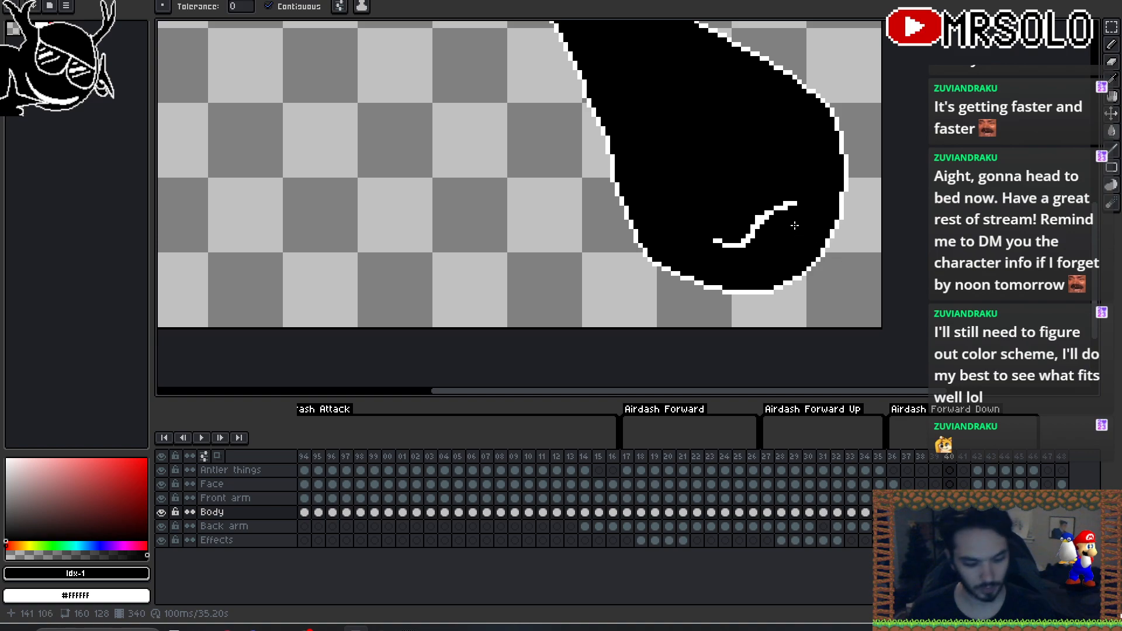
key("m")
left_click_drag(716, 244, 716, 245)
key("Down")
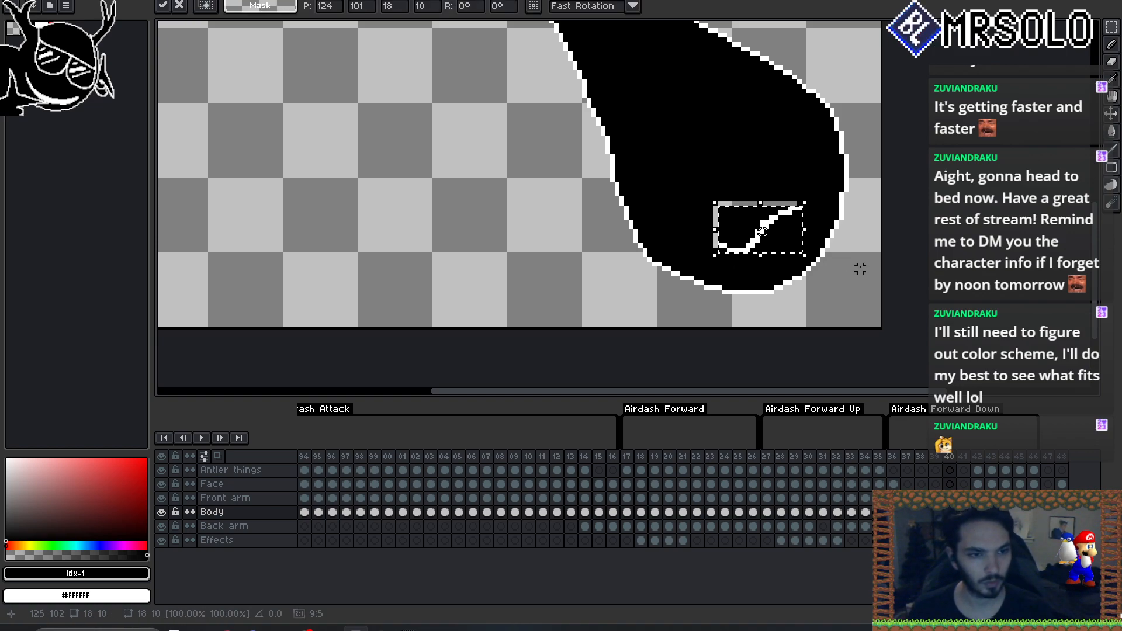
left_click(860, 269)
key("g")
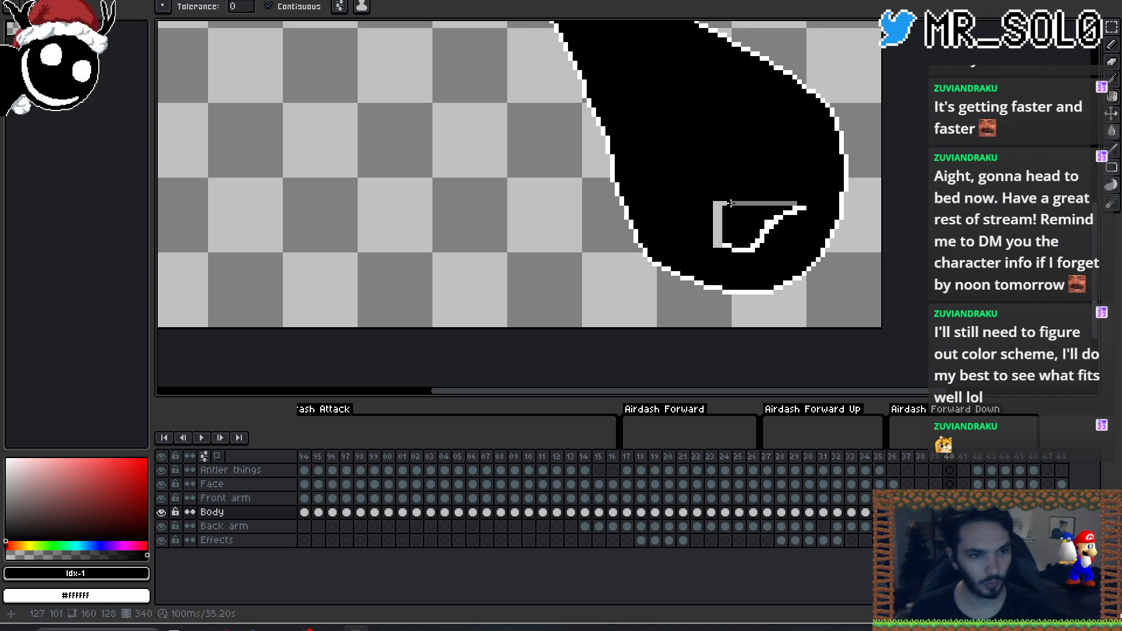
scroll(822, 279, "down", 1)
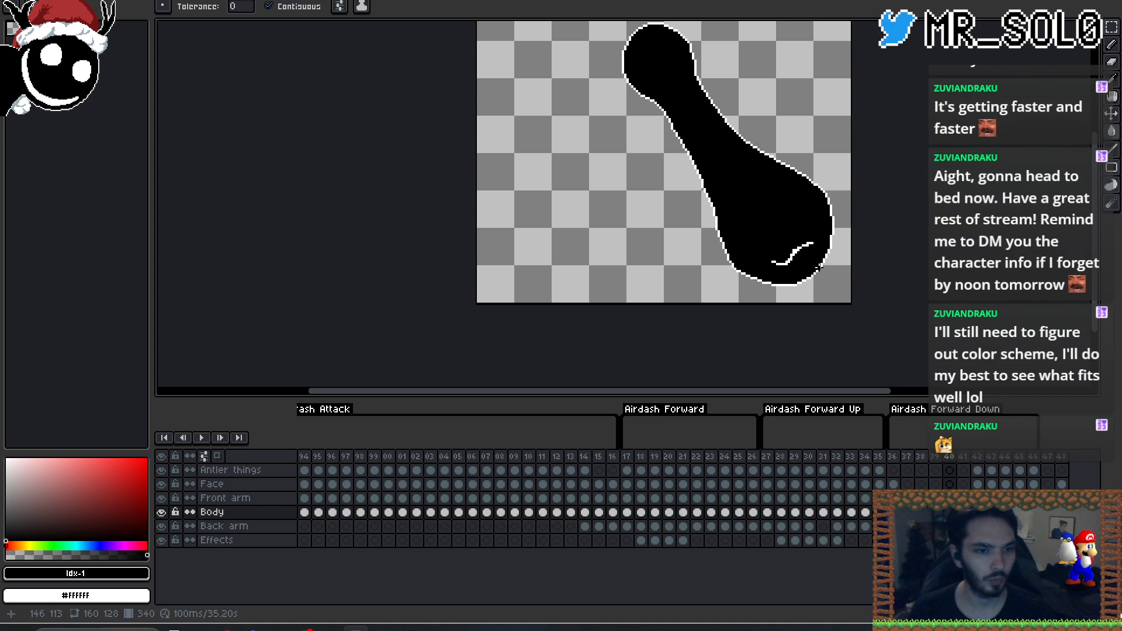
scroll(800, 240, "up", 2)
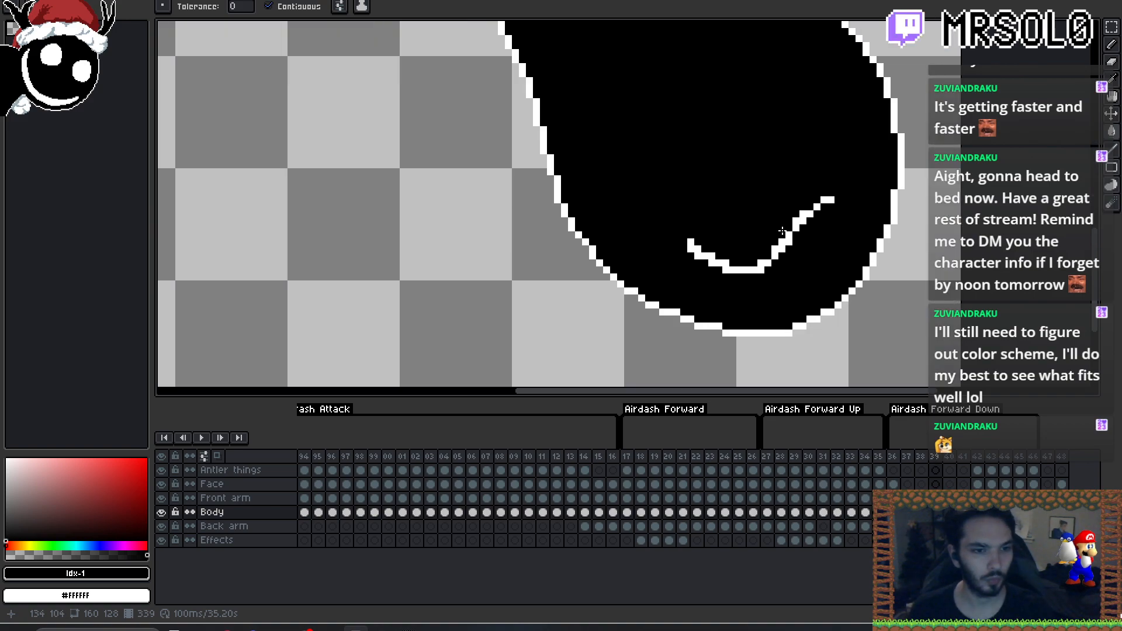
key("x")
left_click(817, 248)
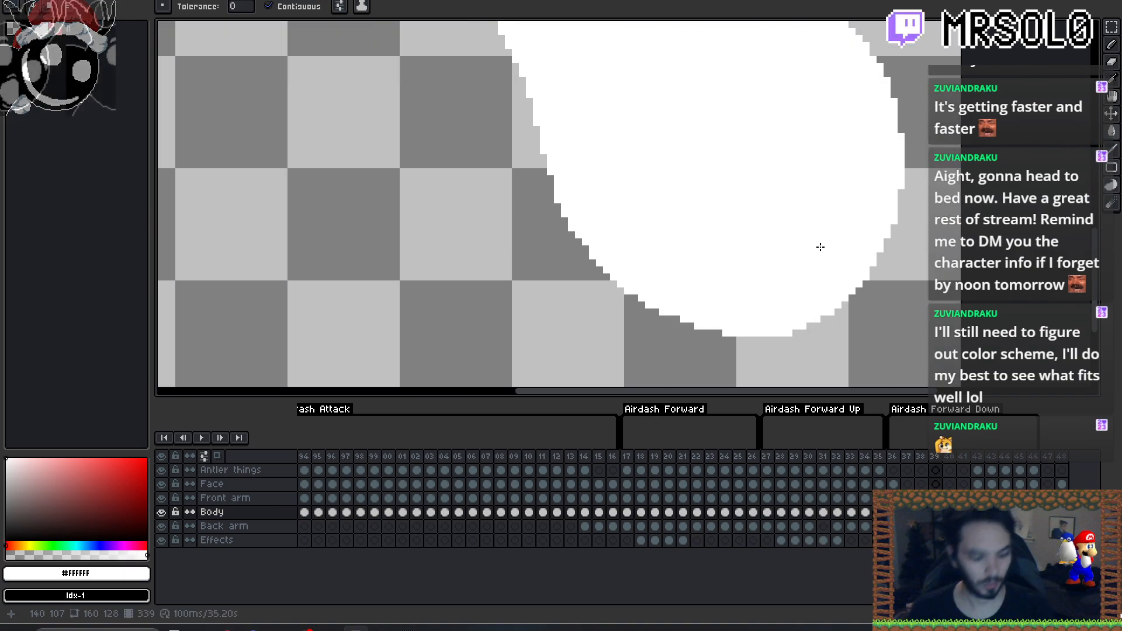
key("ctrl+z")
key("b")
- Examine the crease line across frames 339 to 343 frame by frame and in a playback of the animation
scroll(857, 243, "down", 2)
key("Left")
key("Right")
key("Right")
key("Right")
key("Left")
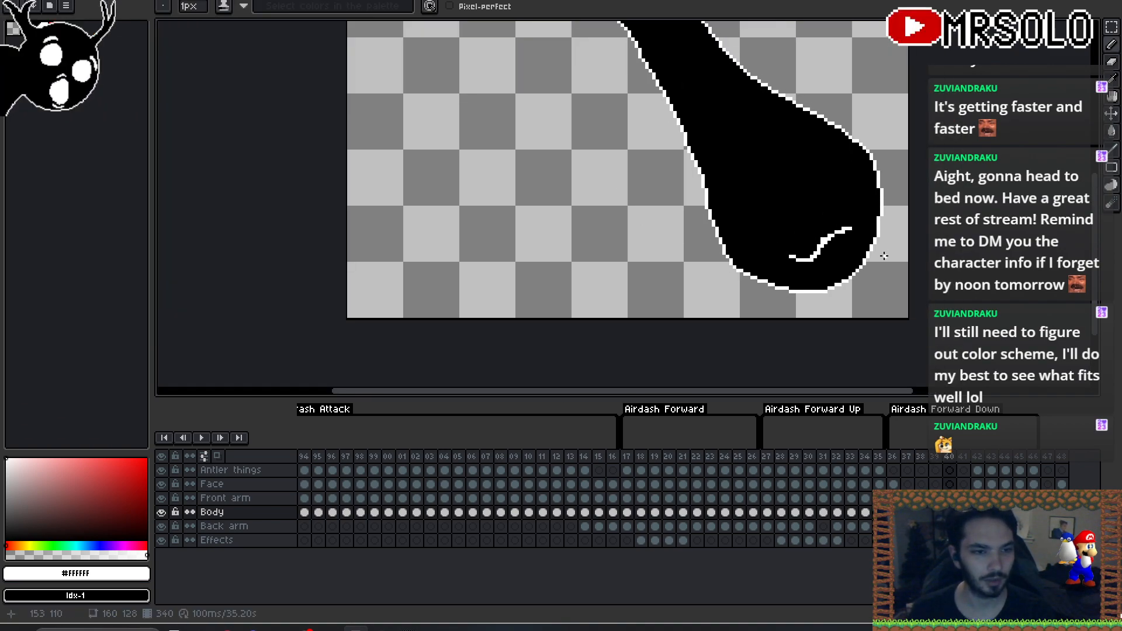
scroll(883, 255, "down", 3)
key("Right")
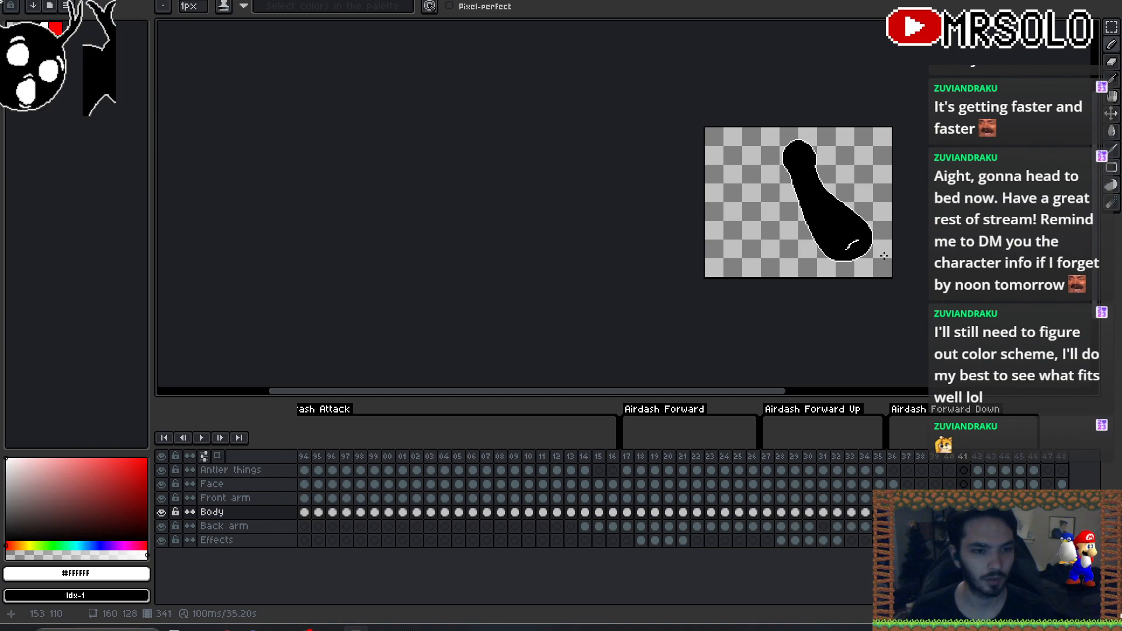
key("Left")
key("Right")
key("Right")
key("Right")
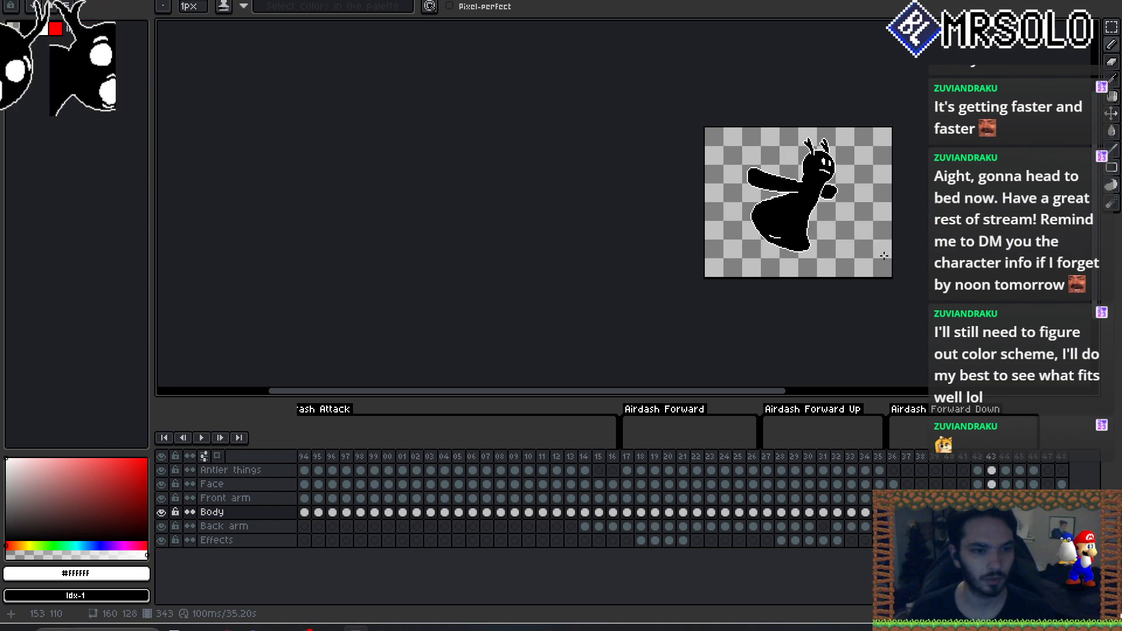
left_click(201, 437)
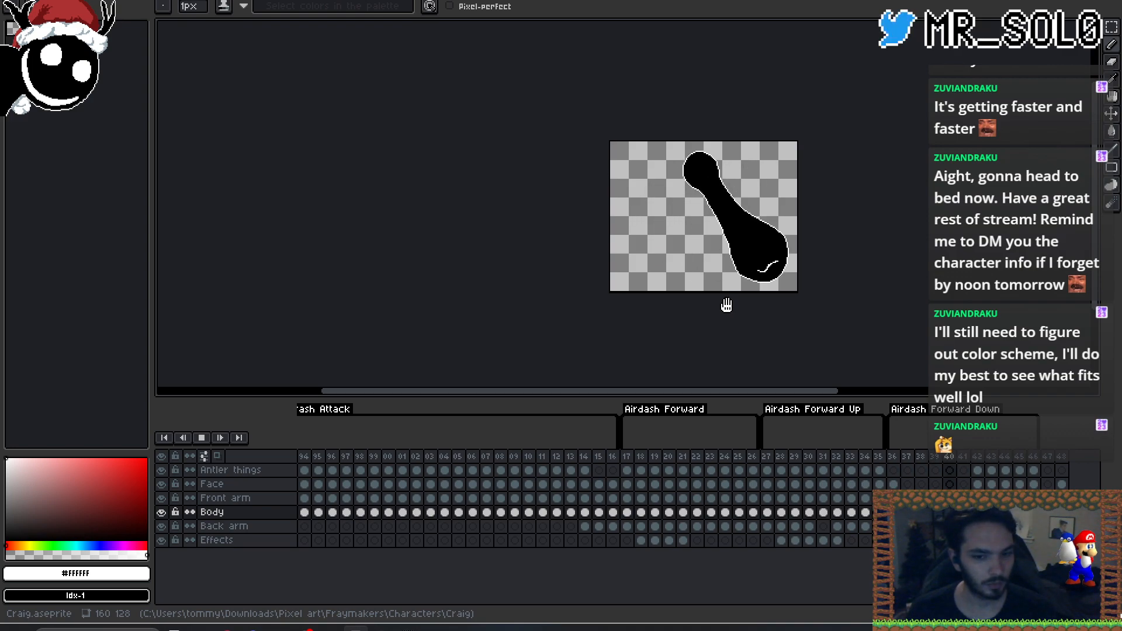
left_click(201, 438)
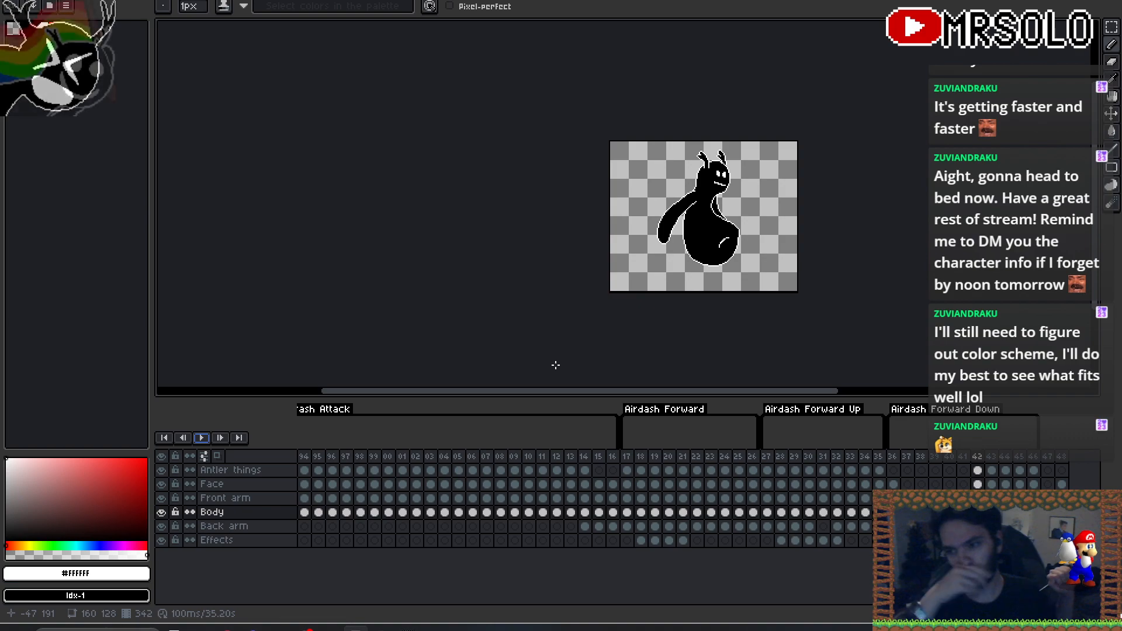
- Go back to frame 336 and make the Front arm layer active
left_click_drag(712, 340, 643, 343)
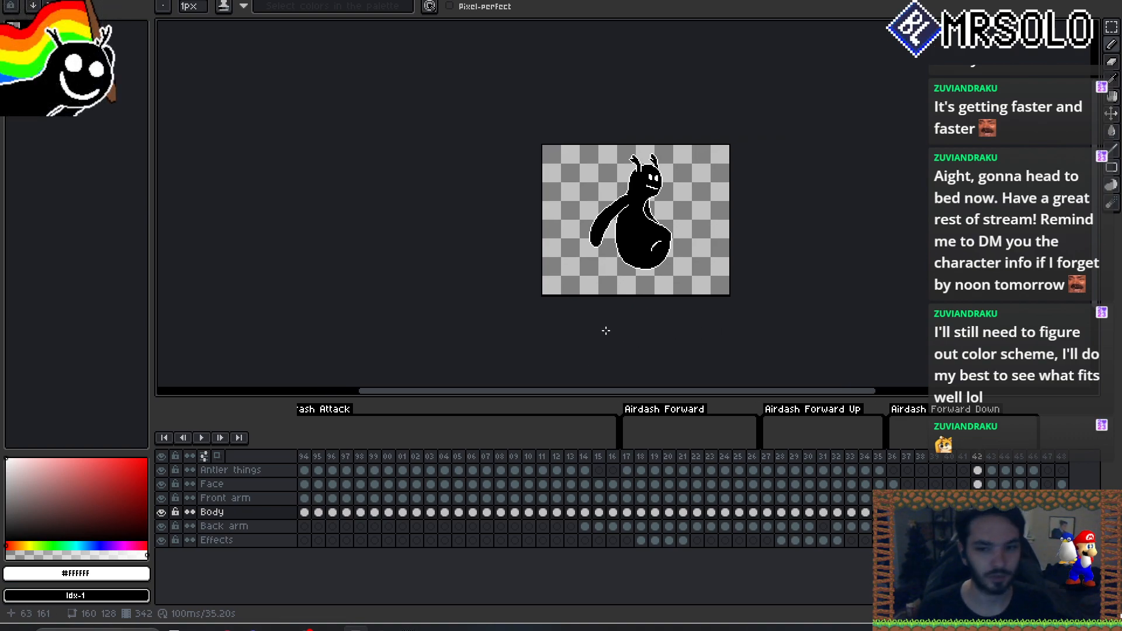
scroll(616, 333, "up", 1)
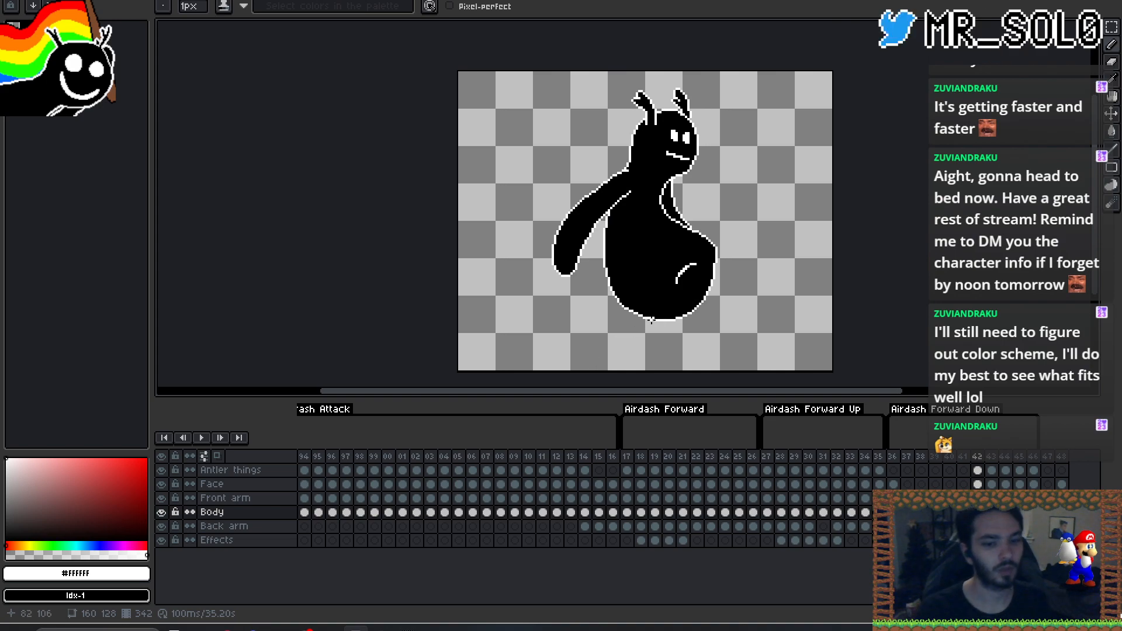
key("Left")
key("Left")
key("Left")
key("Left")
key("Left")
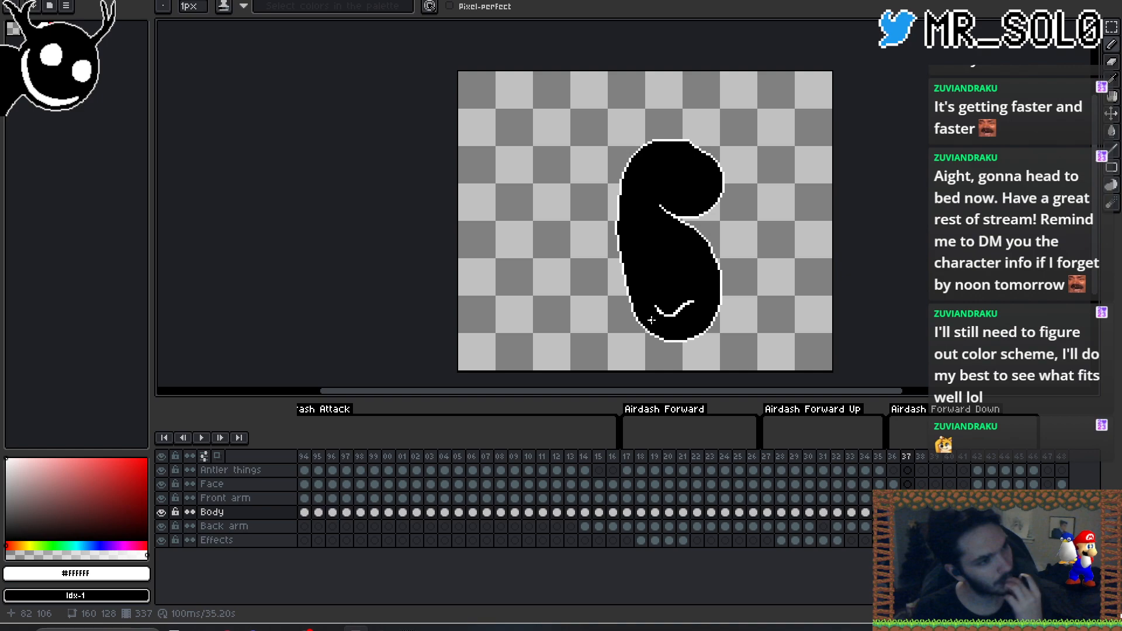
key("alt+Up")
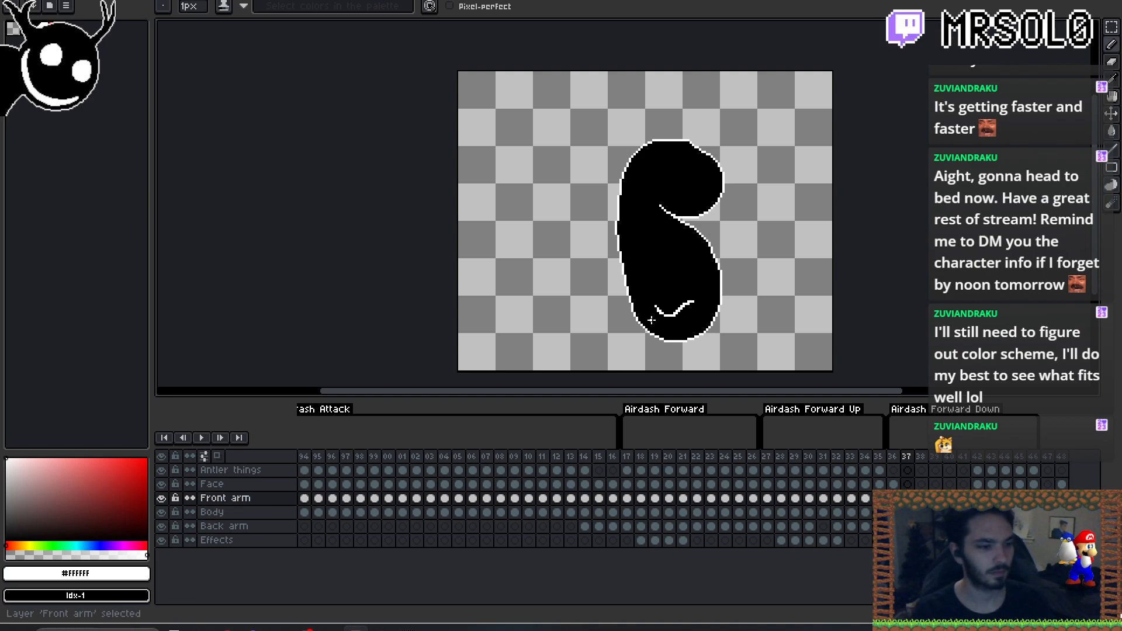
key("Left")
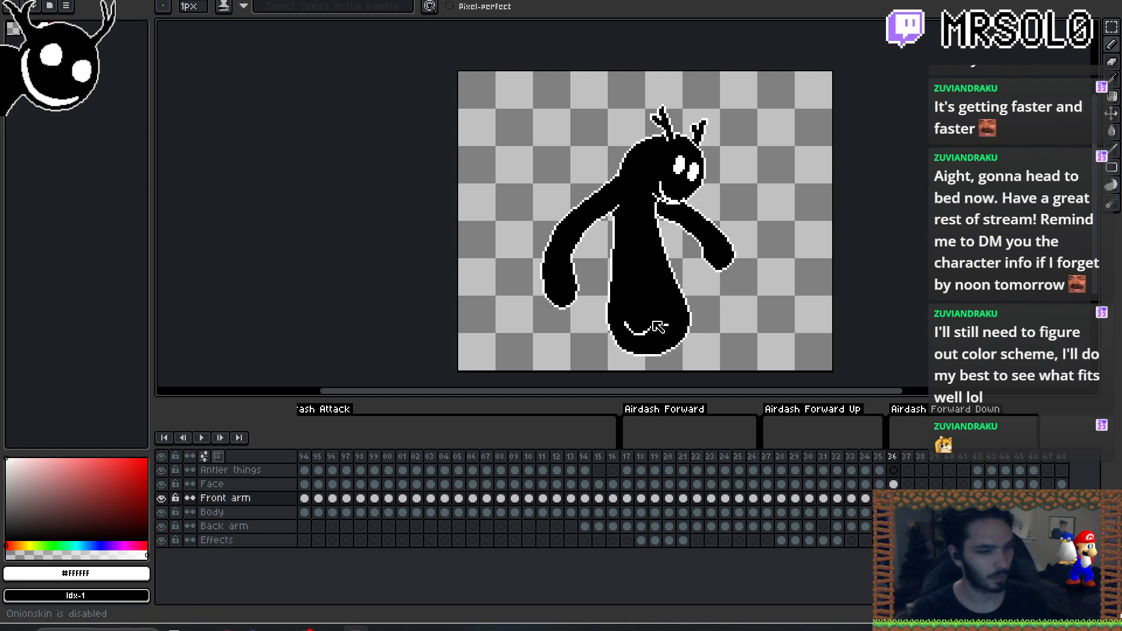
- Go to frame 342, turn on onion skinning and enlarge the white pencil brush to 9 px
key("Right")
key("Right")
key("Right")
key("Right")
key("Right")
key("Right")
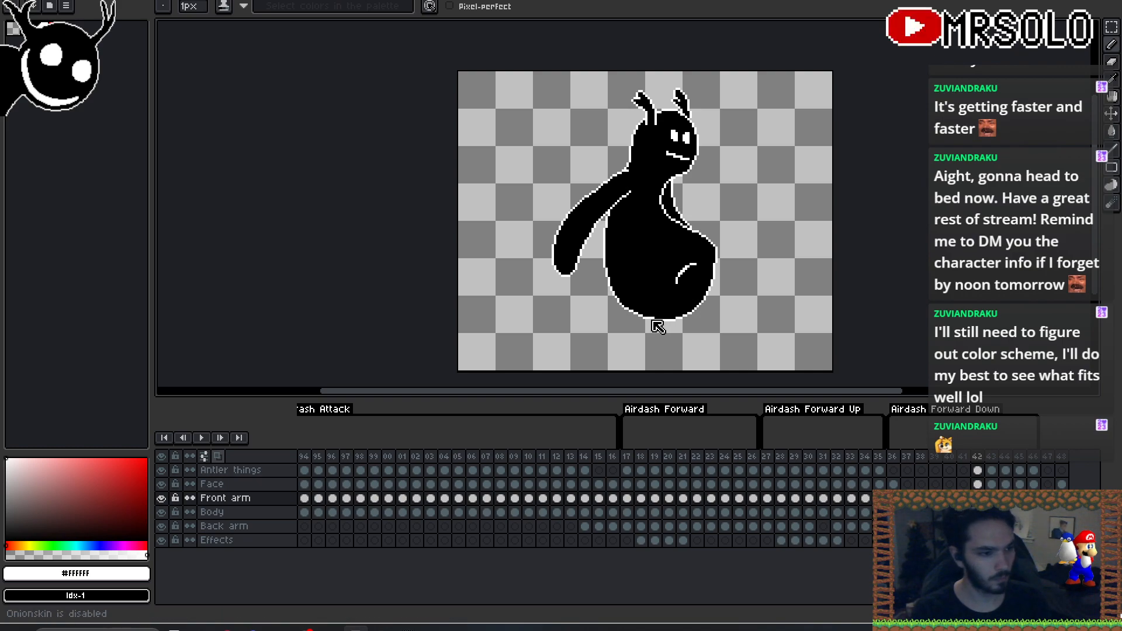
key("F3")
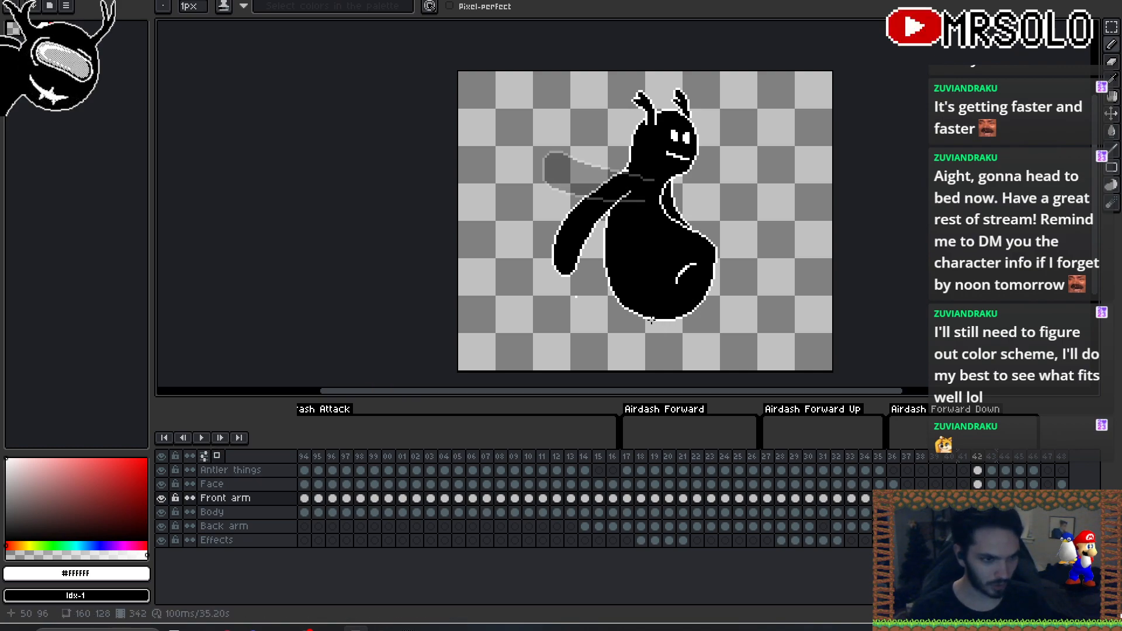
key("Left")
key("Right")
key("plus")
key("plus")
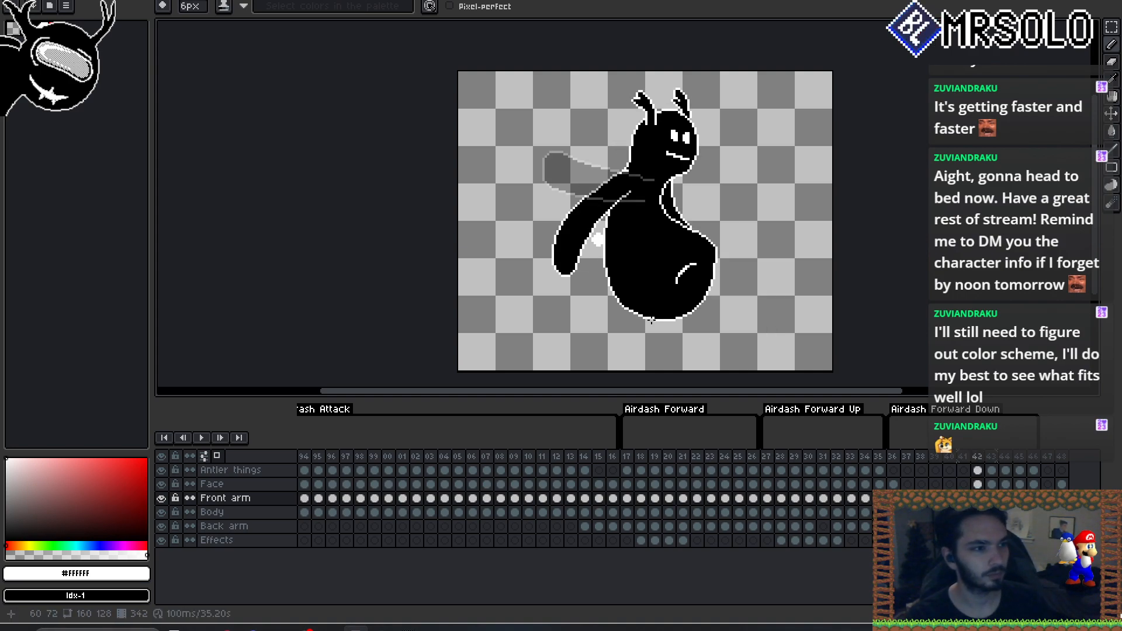
- Sketch the front arm in white in frame 341, curving from the shoulder down between frame 342's arm and the body
key("Left")
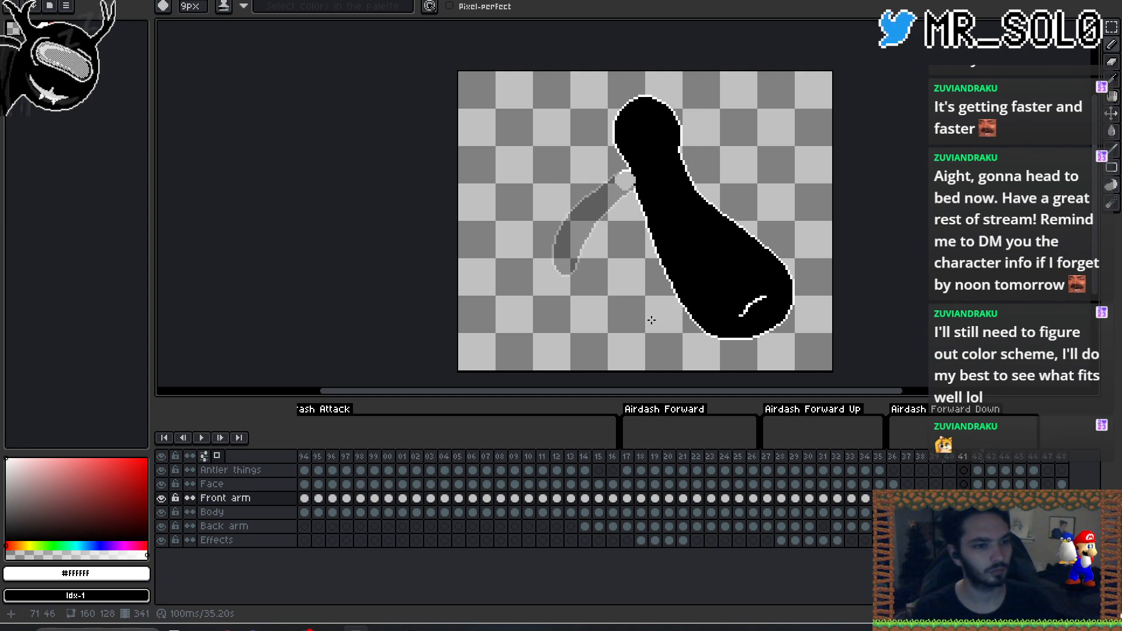
left_click_drag(638, 178, 629, 197)
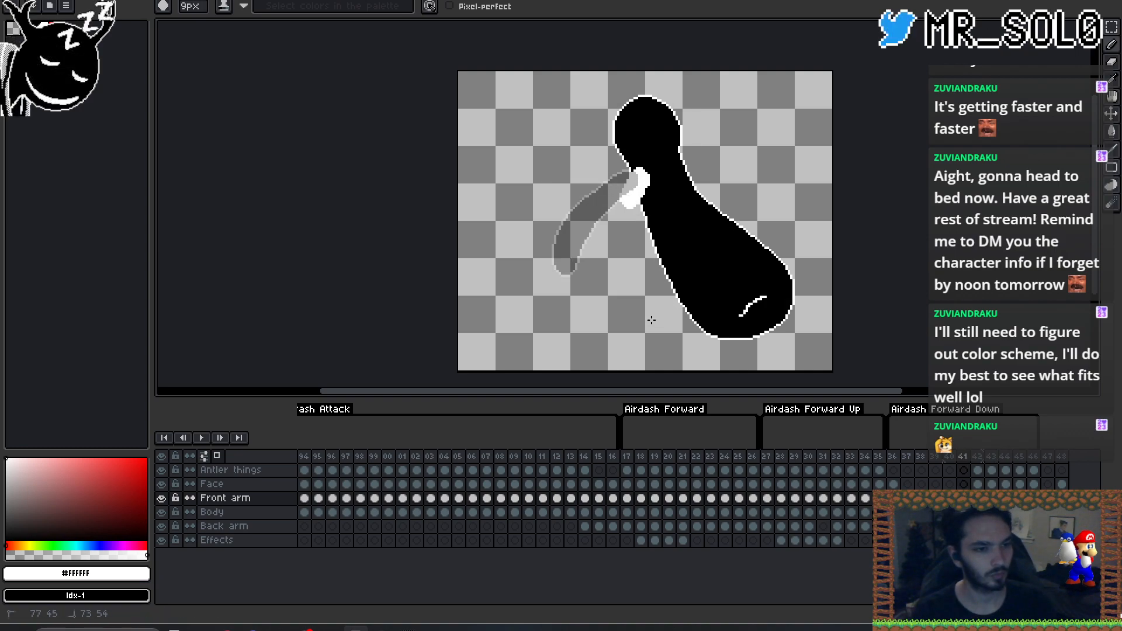
left_click_drag(611, 280, 611, 282)
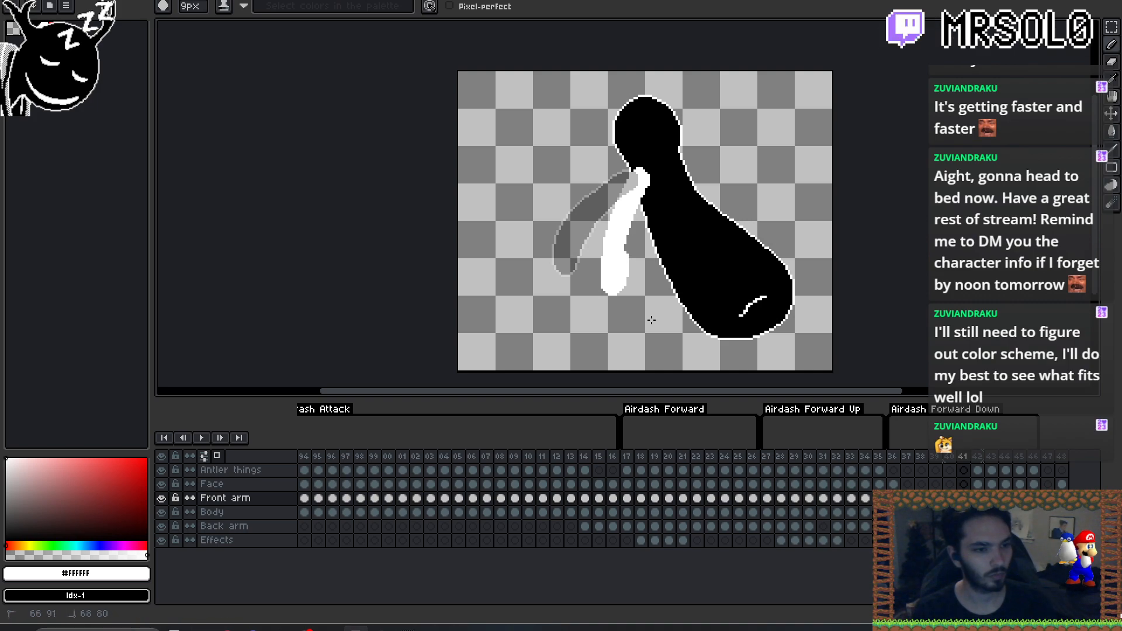
left_click_drag(618, 234, 618, 230)
key("Left")
key("Right")
key("Right")
key("Left")
key("Right")
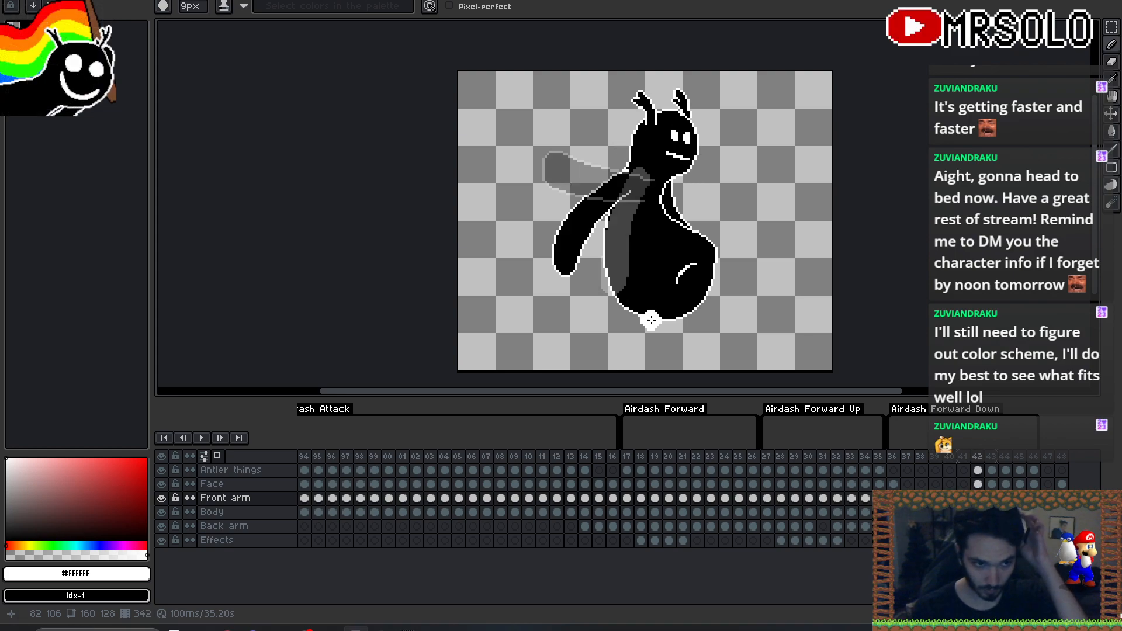
- Sketch the front arm in frame 340 as a straight white stroke slanting from the shoulder down along the body's back edge
key("Left")
key("Left")
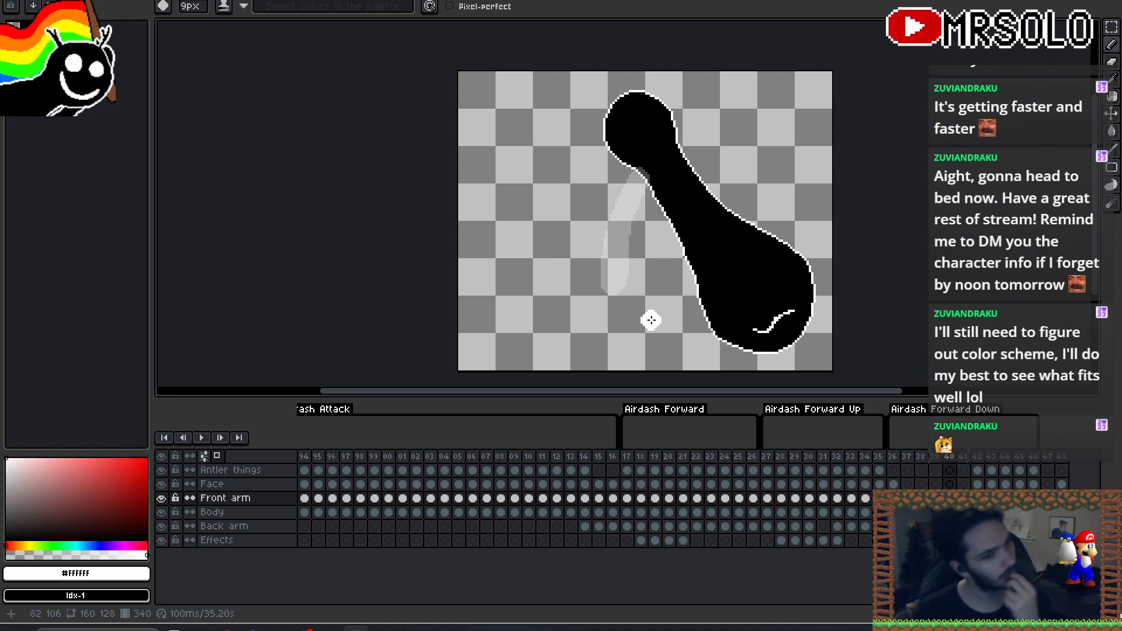
key("Right")
key("Left")
mouse_move(646, 183)
left_mouse_down()
mouse_move(638, 175)
mouse_move(681, 282)
left_mouse_up()
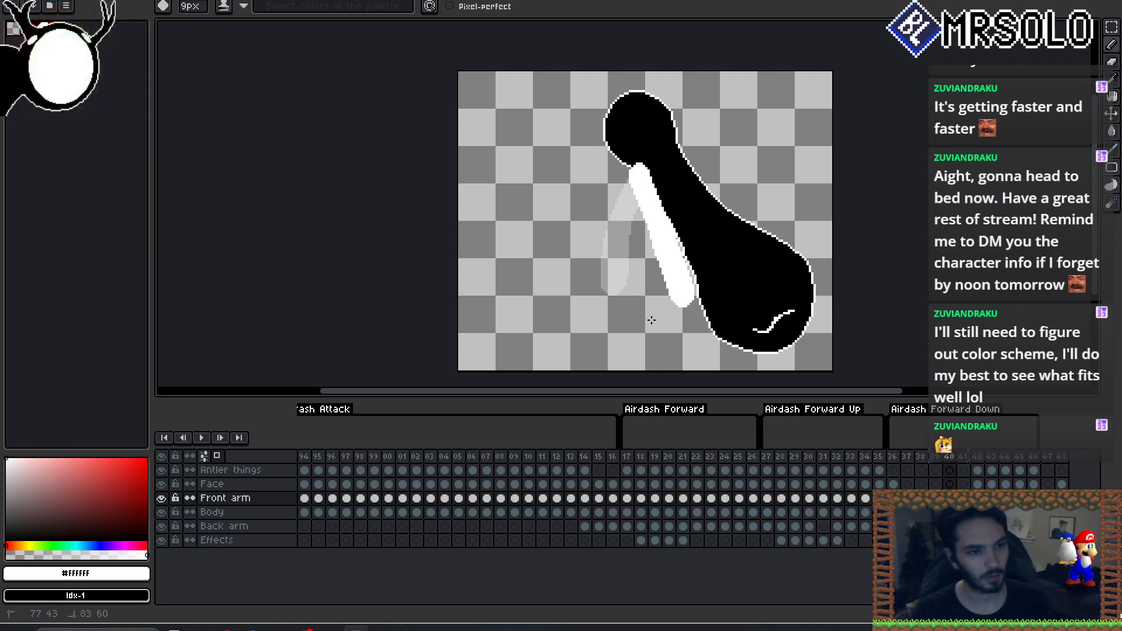
- Sketch the front arm in frame 339 as a straight white stroke closely matching the one in frame 340
key("Left")
key("Right")
key("Left")
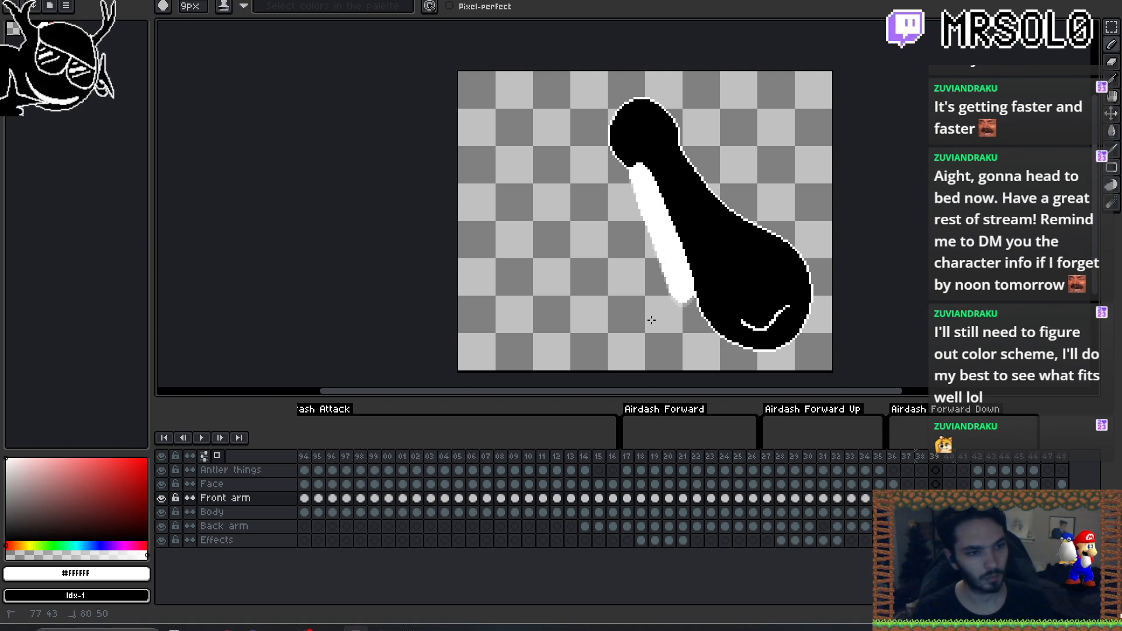
- Compare the front arm sketches by flipping back and forth between frames 338, 339 and 340
key("Right")
key("Left")
key("Left")
key("Right")
key("Right")
key("Left")
key("Right")
key("Left")
key("Right")
key("Left")
key("Right")
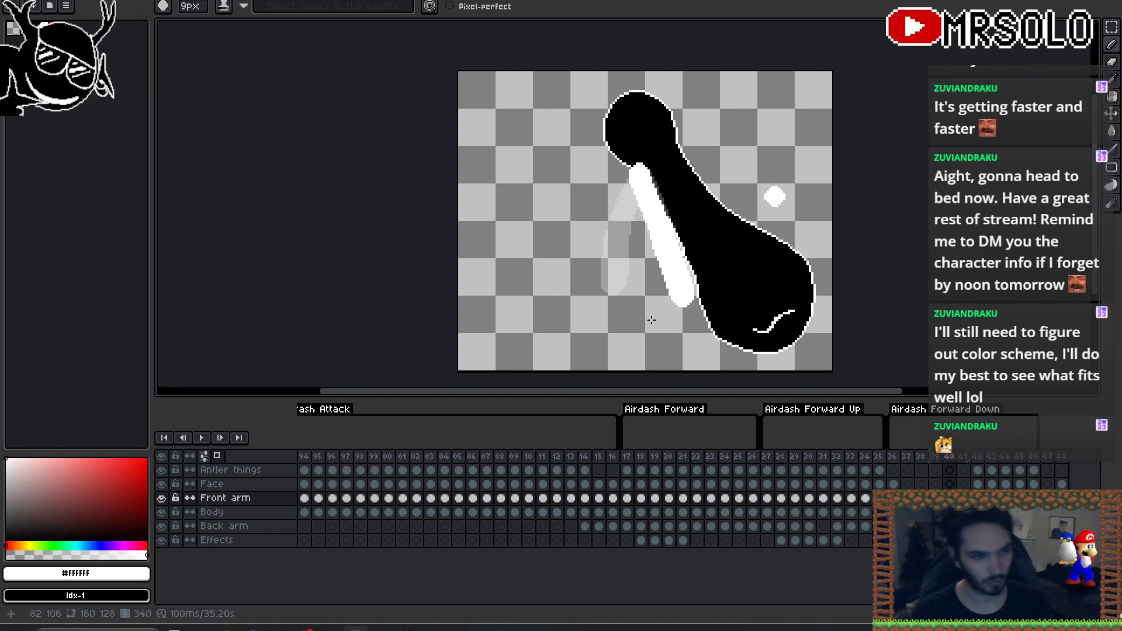
- Move the front arm down and right in frame 340, 1 px left and 1 px down in 341, and 3 px right and 4 px down in 339
left_click_drag(652, 316, 655, 321)
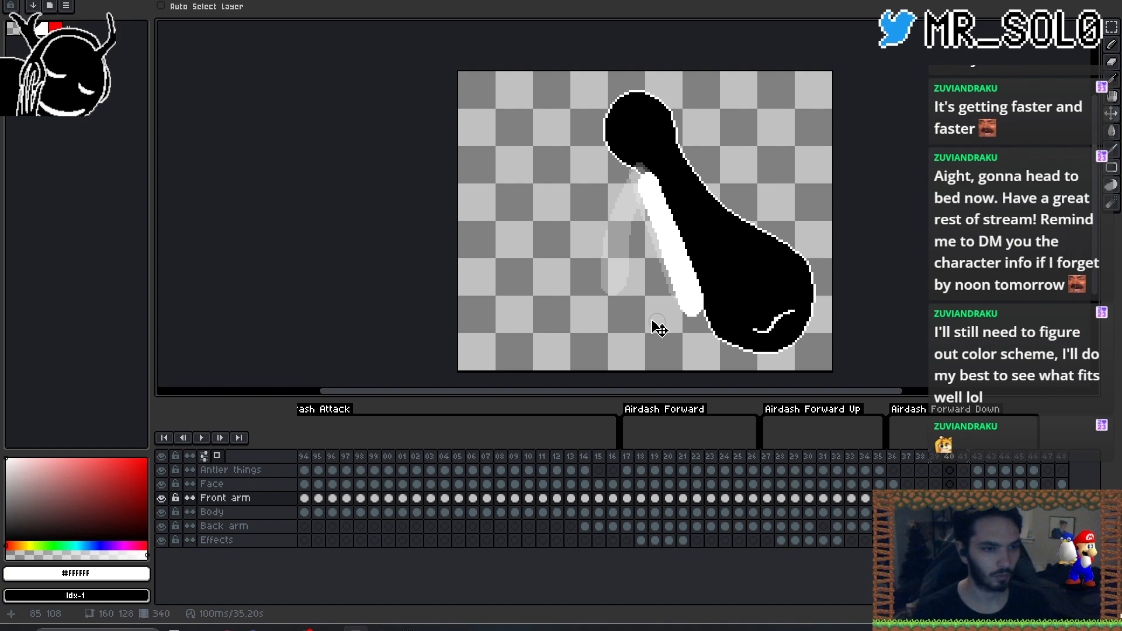
key("Right")
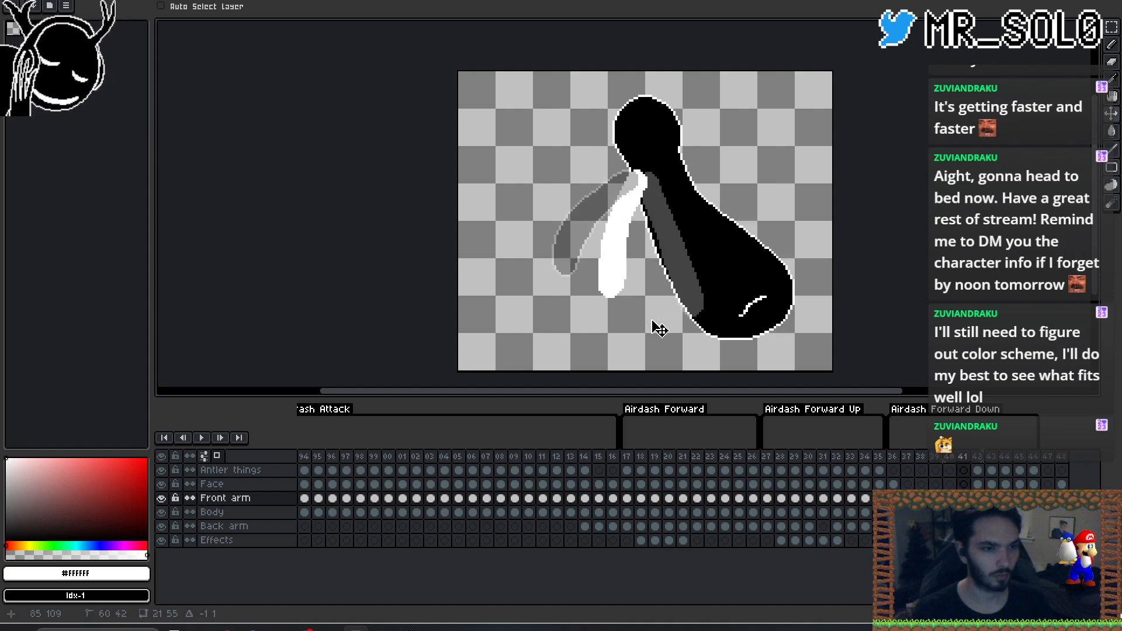
key("Right")
key("Left")
key("Left")
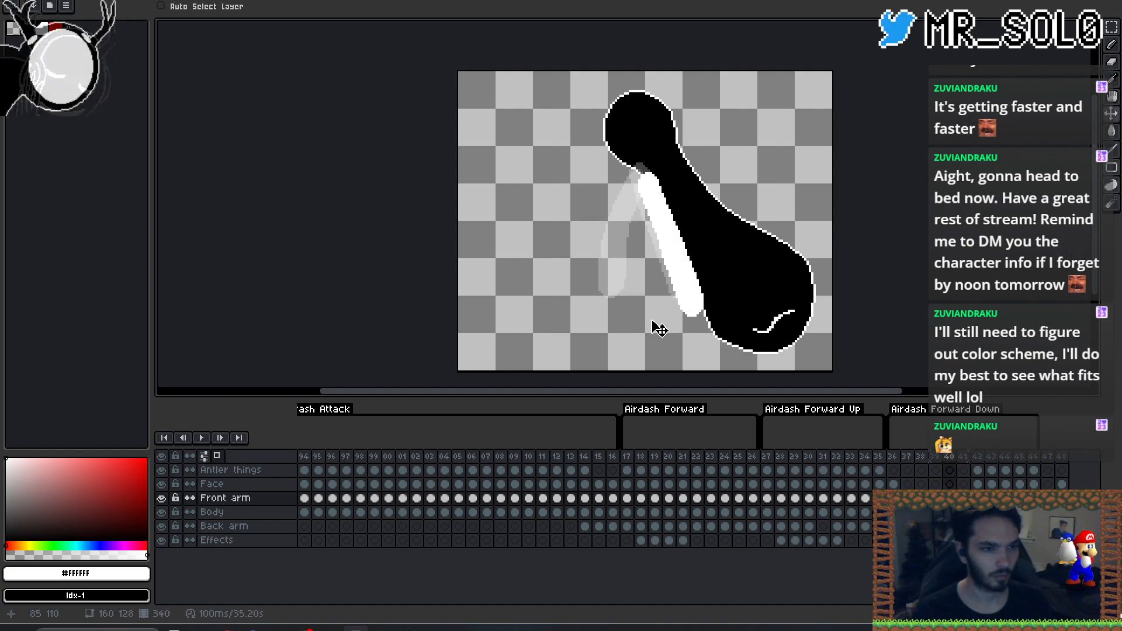
key("Left")
key("Right")
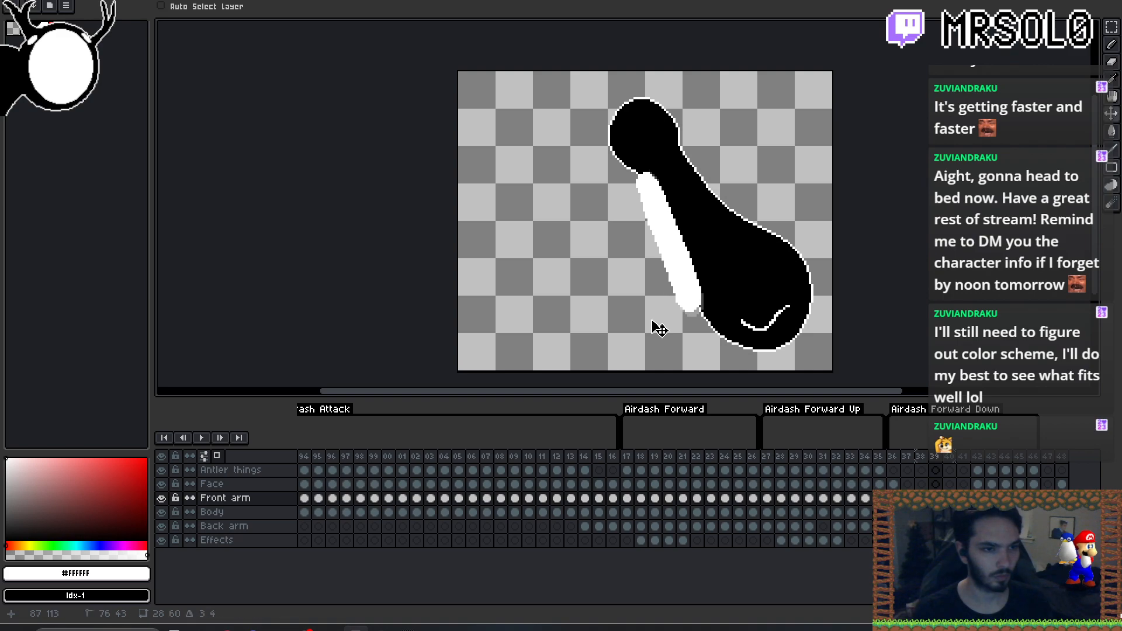
key("Right")
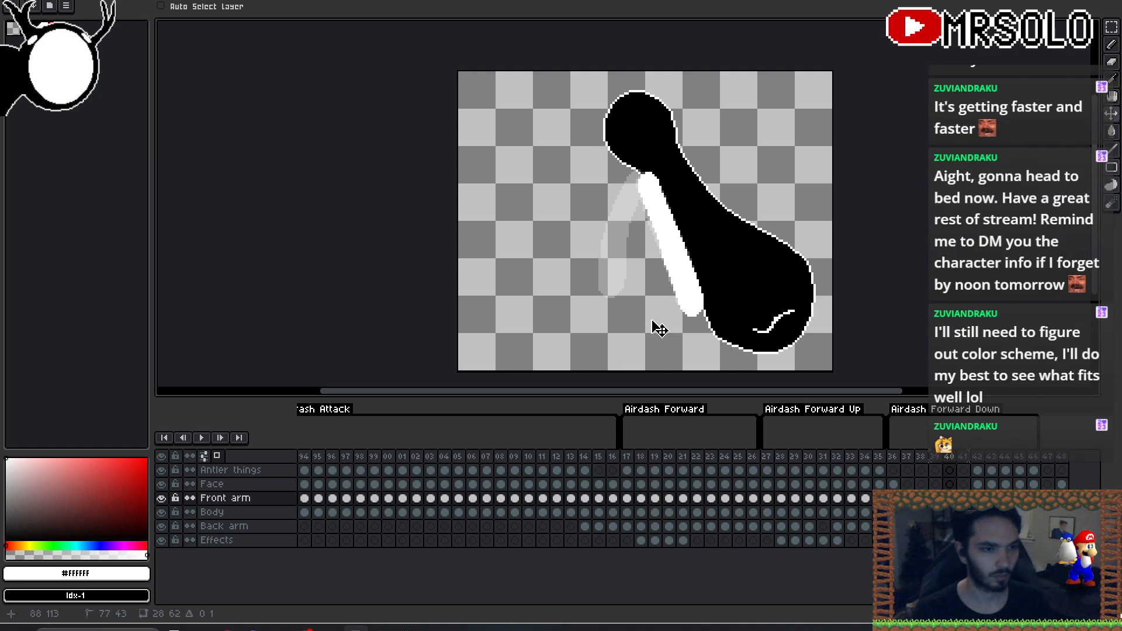
- Nudge the front arm up about 2 px in frame 340 and slightly to the right in frame 339
left_click_drag(653, 321, 651, 319)
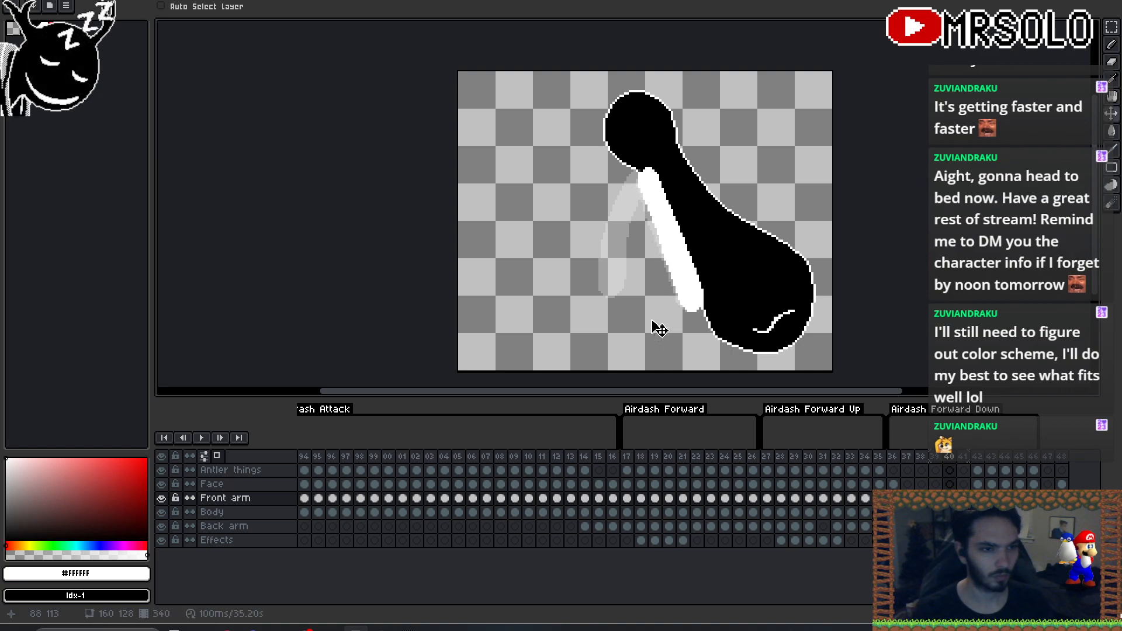
key("Left")
key("Right")
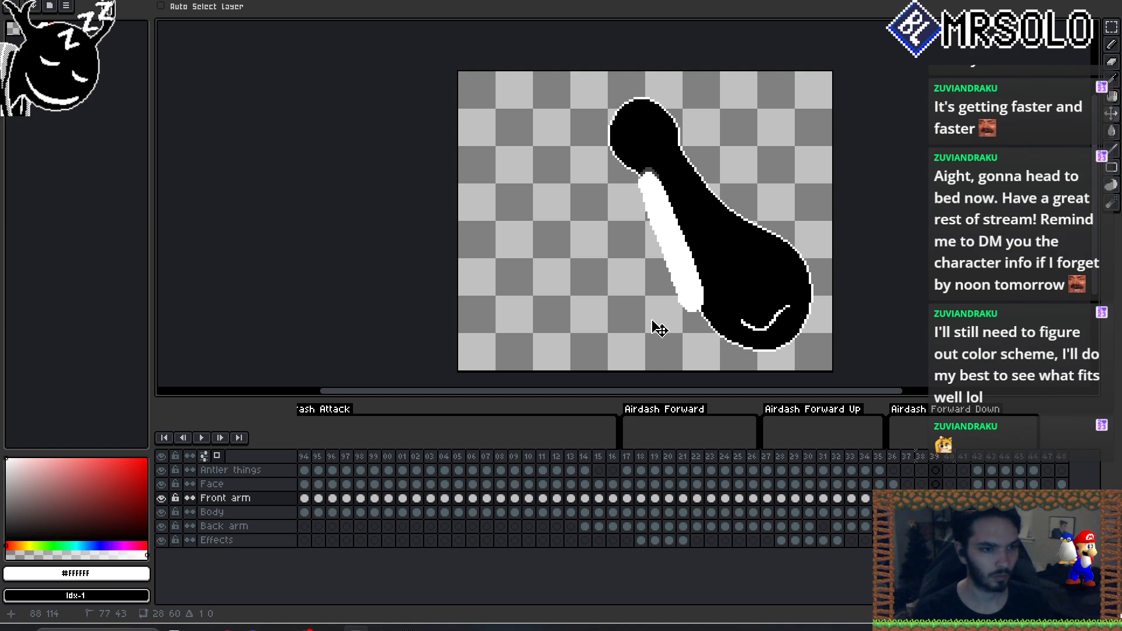
left_click_drag(652, 322, 655, 319)
- Examine the front arm's motion across frames 339 to 341 by stepping back and forth
key("Left")
key("Right")
key("Right")
key("Left")
key("Right")
key("Left")
key("Right")
key("Left")
key("Right")
key("Left")
key("Right")
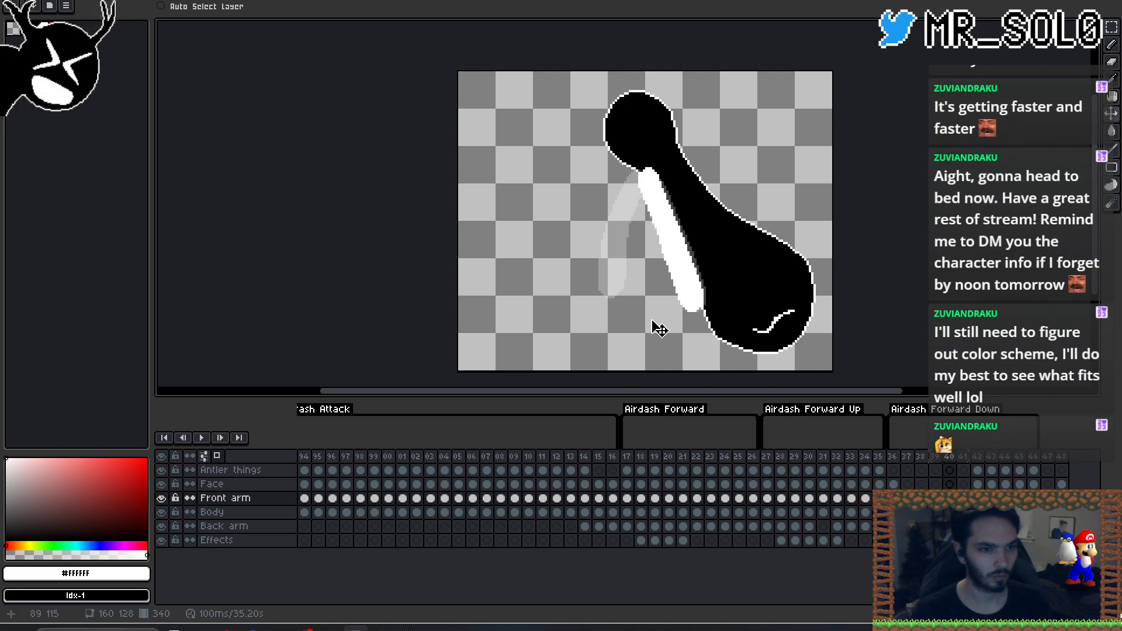
key("Right")
key("Left")
key("Left")
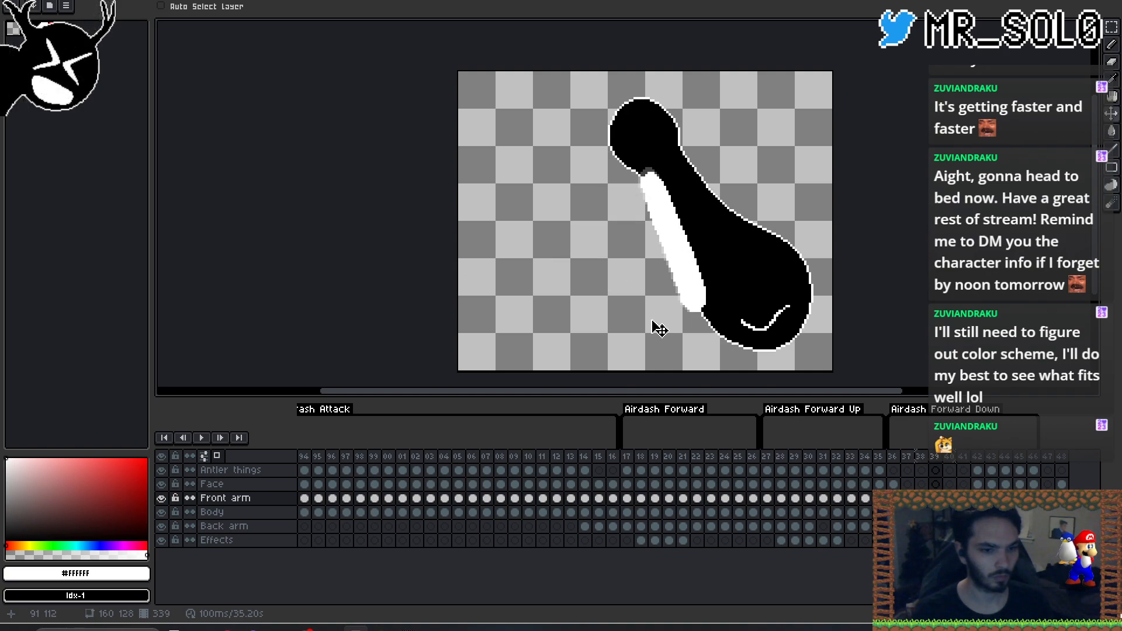
- Sketch the front arm with the pencil in frame 337 as a white curve from the shoulder down, replacing the undone first stroke
key("Left")
key("Left")
key("b")
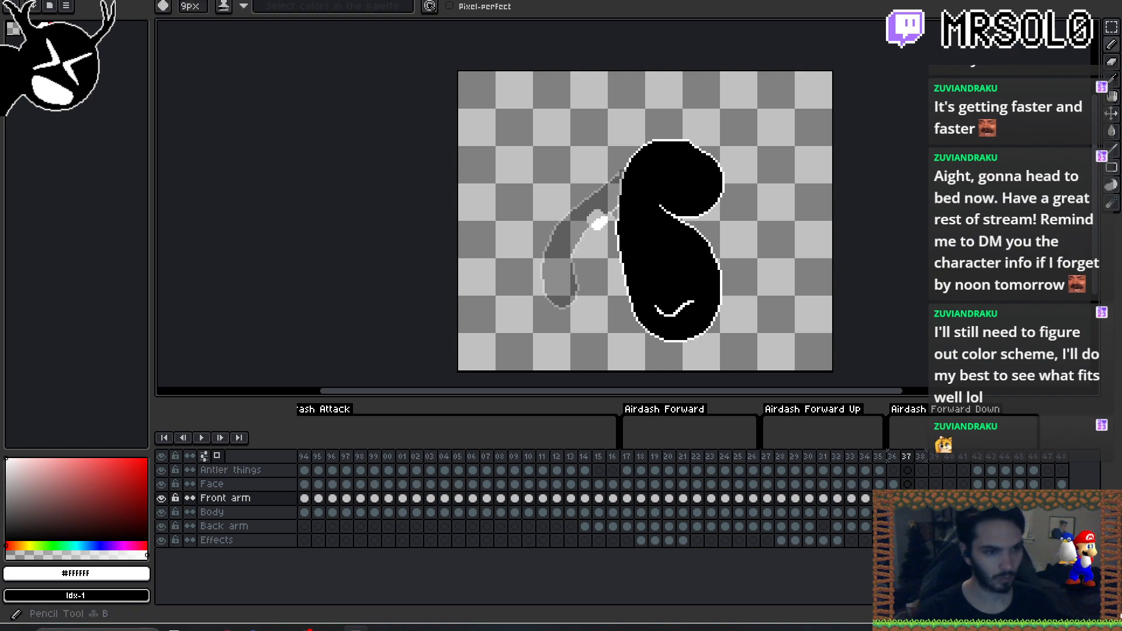
key("Left")
key("Right")
key("Left")
key("Right")
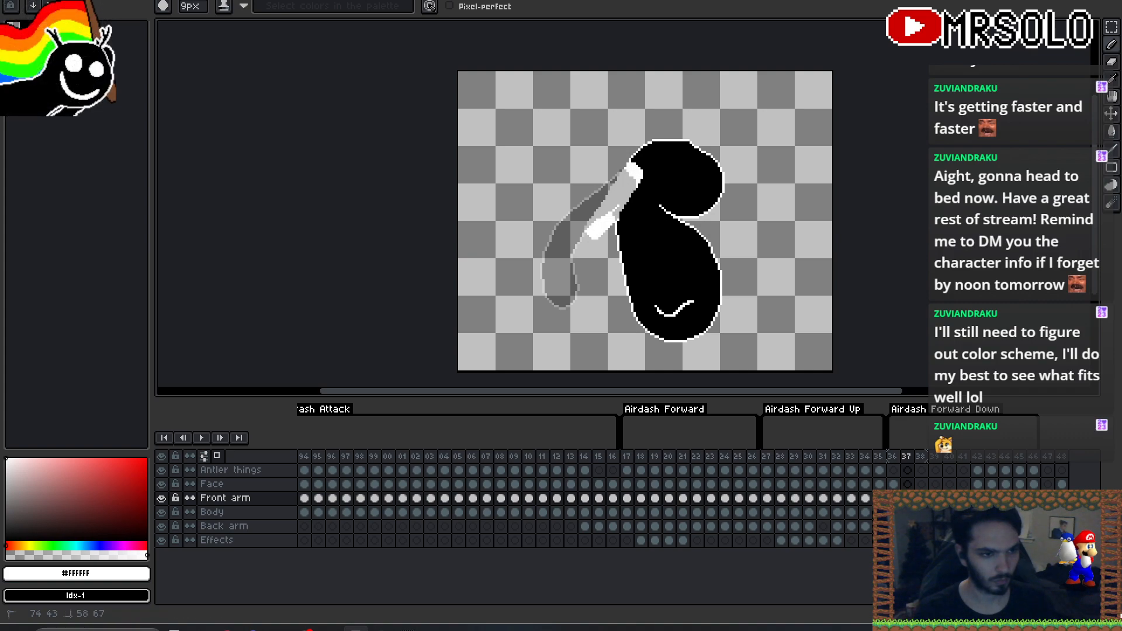
key("Left")
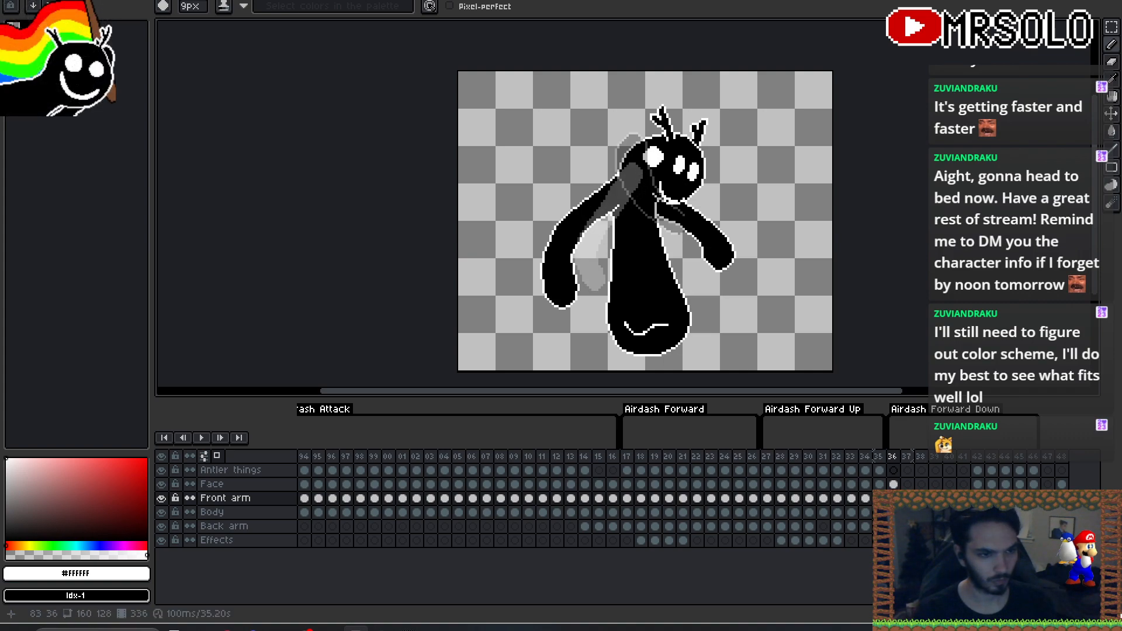
key("Right")
key("ctrl+z")
left_click_drag(631, 178, 595, 236)
left_click_drag(597, 292, 599, 292)
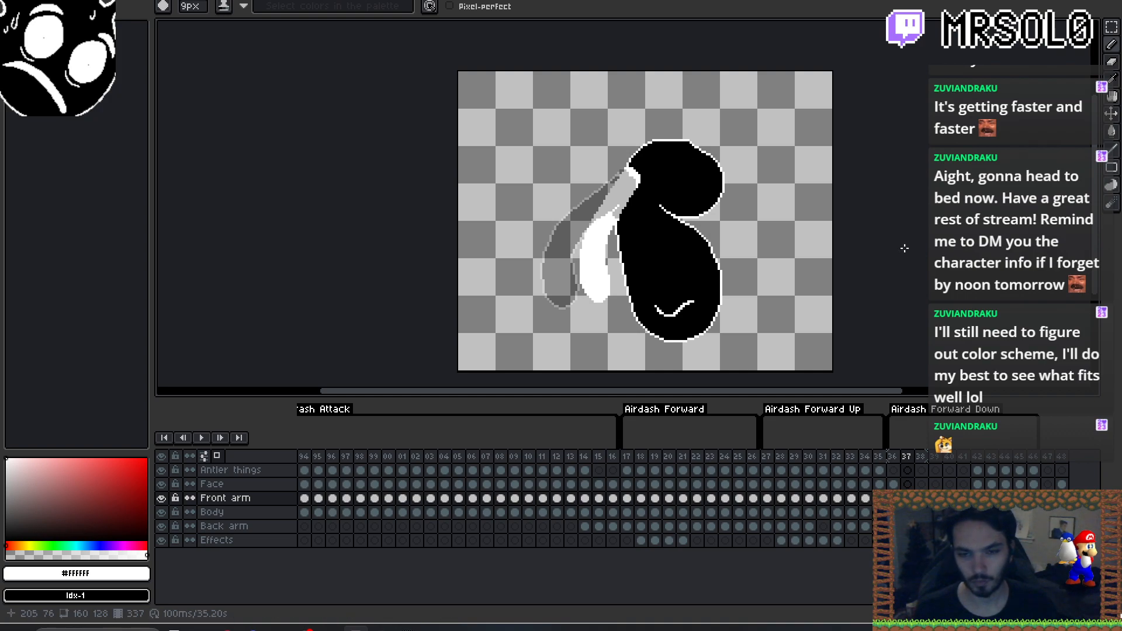
- Compare the front arm sketch in frame 337 with the poses in frames 336 and 338
mouse_move(678, 240)
left_mouse_down()
mouse_move(610, 241)
mouse_move(622, 216)
left_mouse_up()
key("Left")
key("Right")
key("Left")
key("Right")
key("Right")
key("Left")
key("Left")
key("Right")
key("Right")
key("Left")
key("Left")
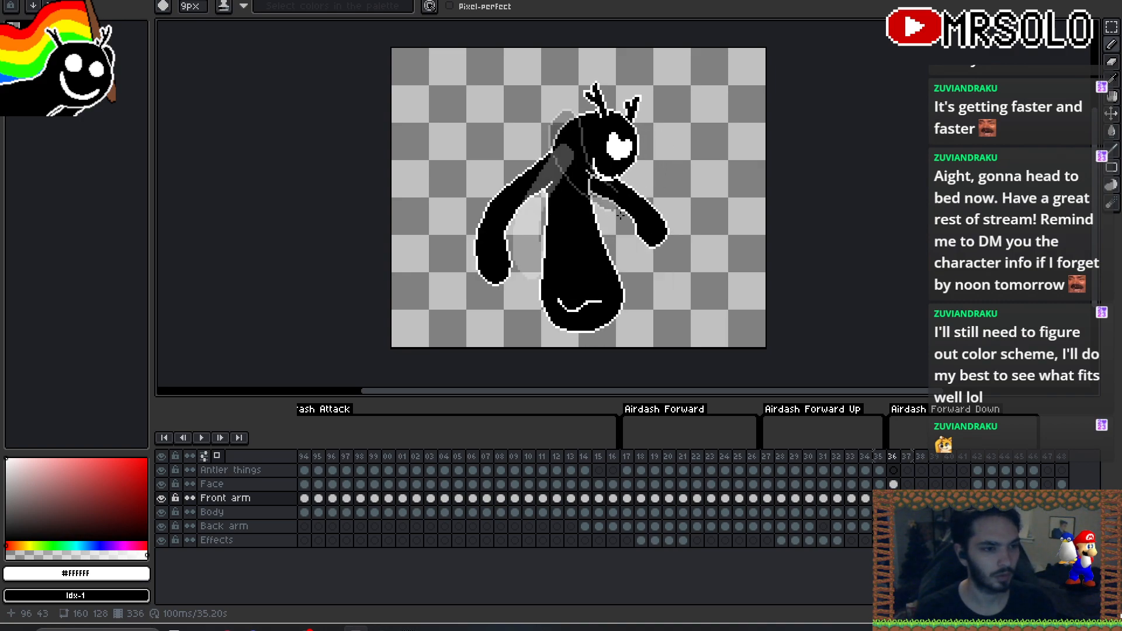
key("Right")
key("Right")
key("Left")
key("Right")
key("Left")
key("Right")
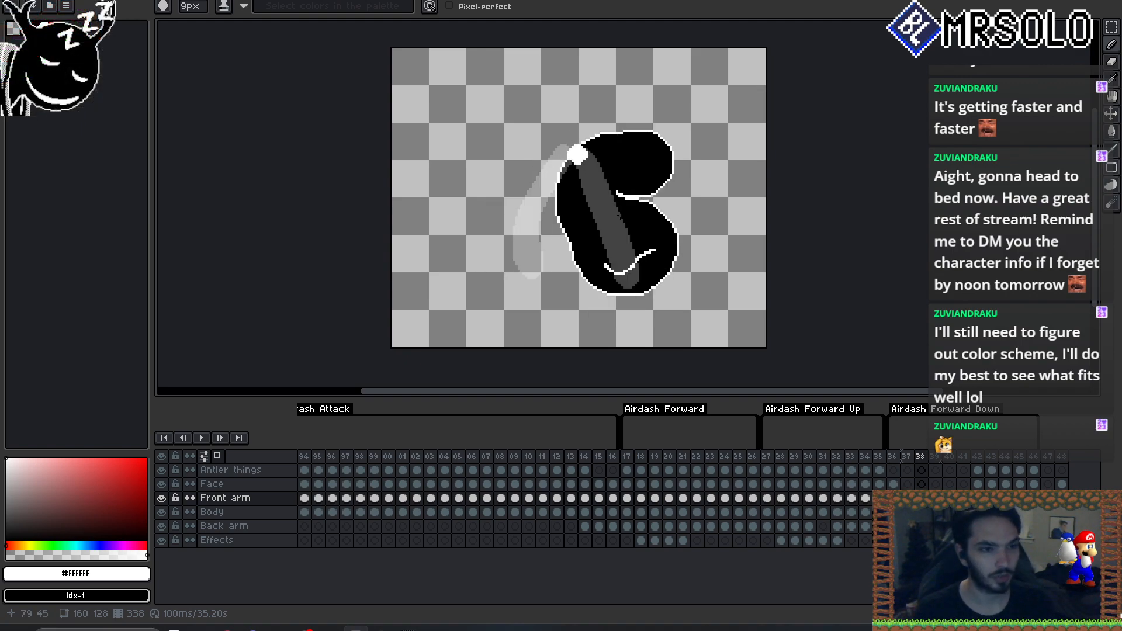
- Sketch the front arm in frame 338 as a white curve along the body's back edge and check it against the neighbouring frames
left_click_drag(581, 149, 567, 174)
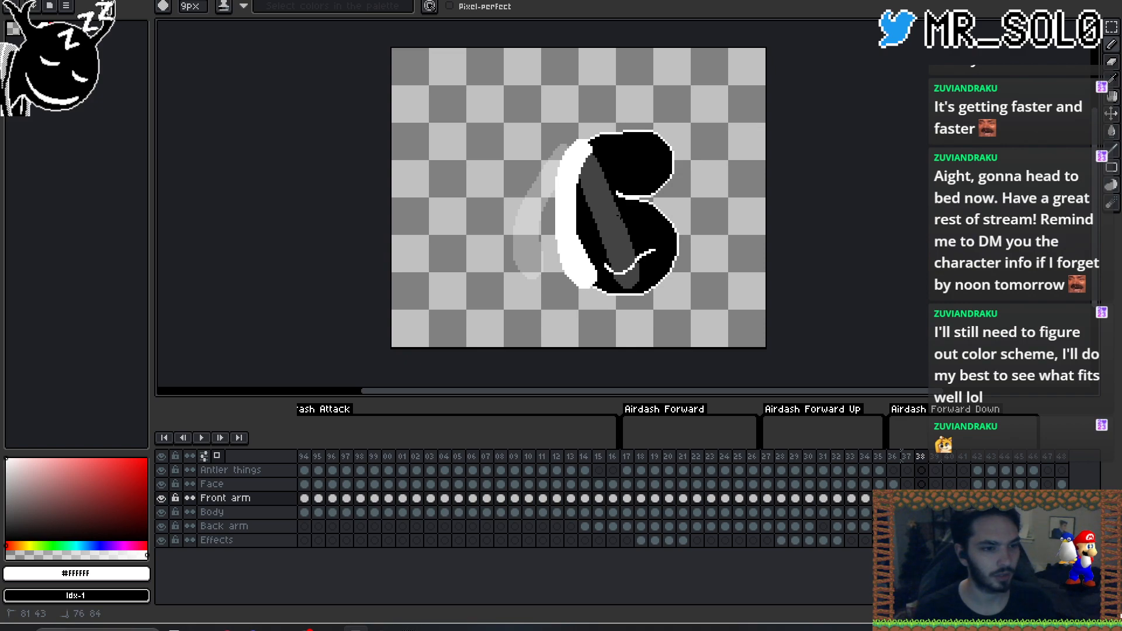
key("Right")
key("Left")
key("Left")
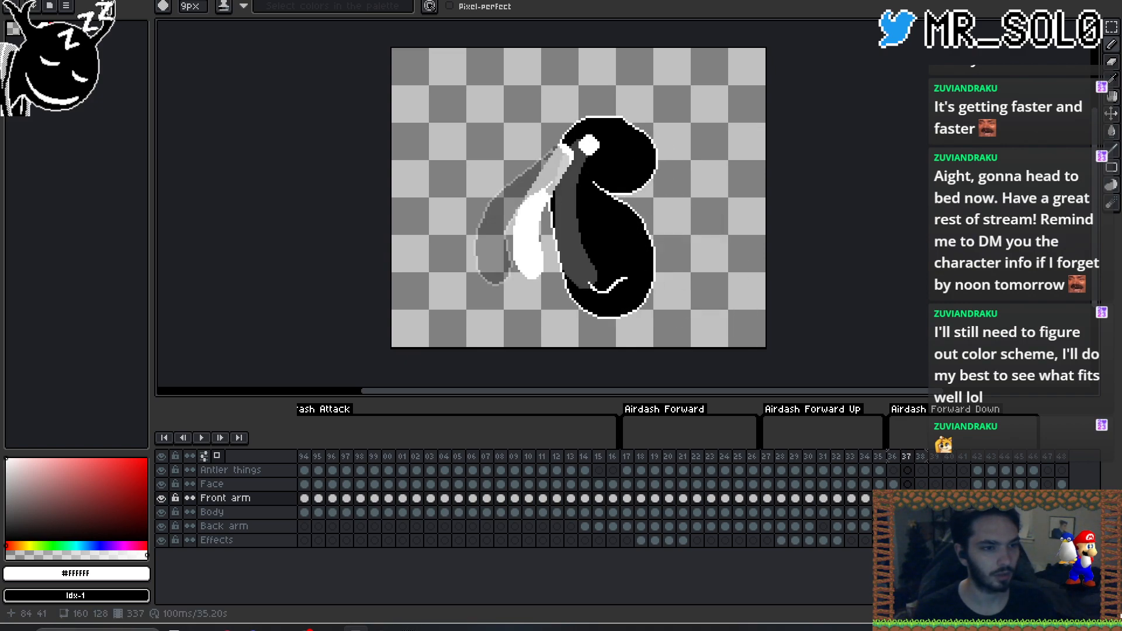
key("Right")
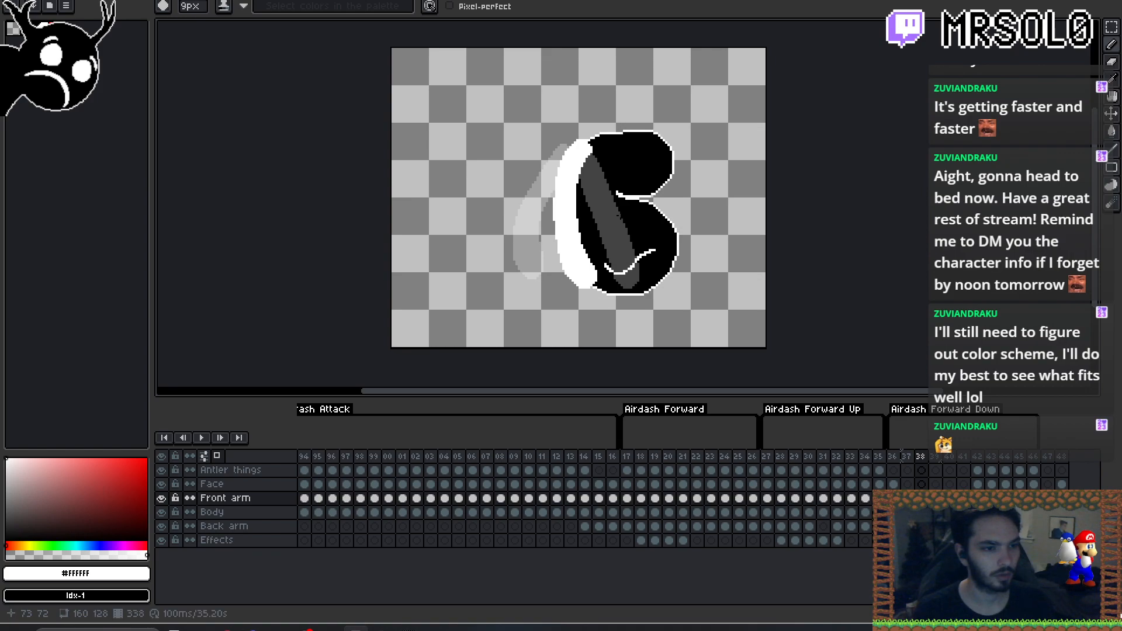
key("Left")
key("Right")
key("Right")
key("Left")
key("Left")
key("Right")
key("Right")
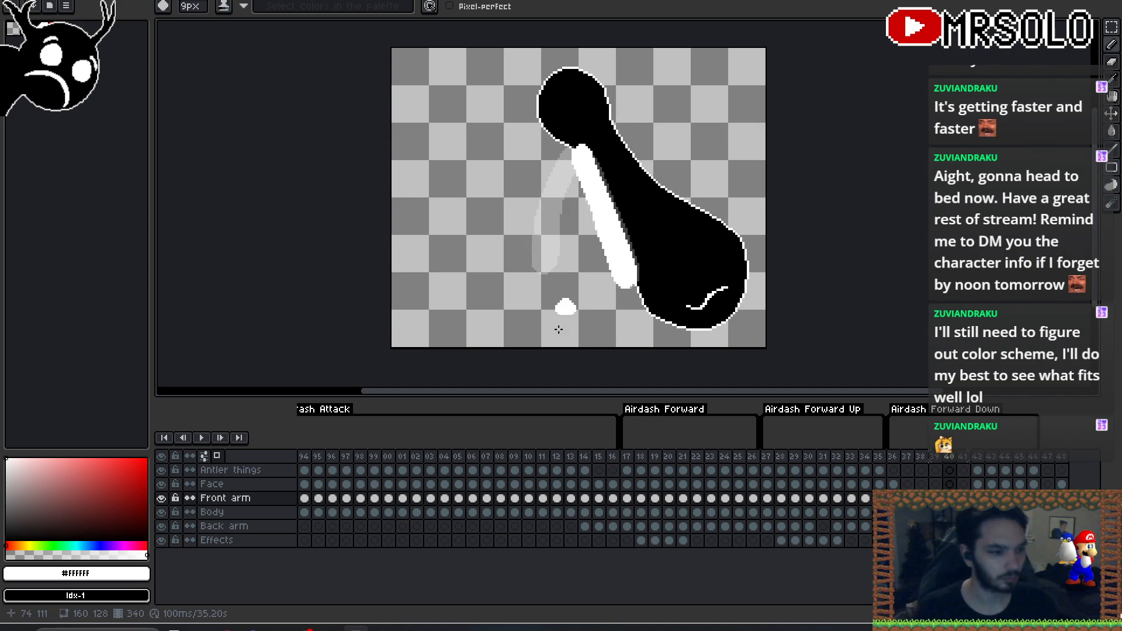
- Turn off onion skinning and play back the animation to review the front arm's motion
left_click(218, 455)
left_click(201, 438)
scroll(354, 295, "down", 2)
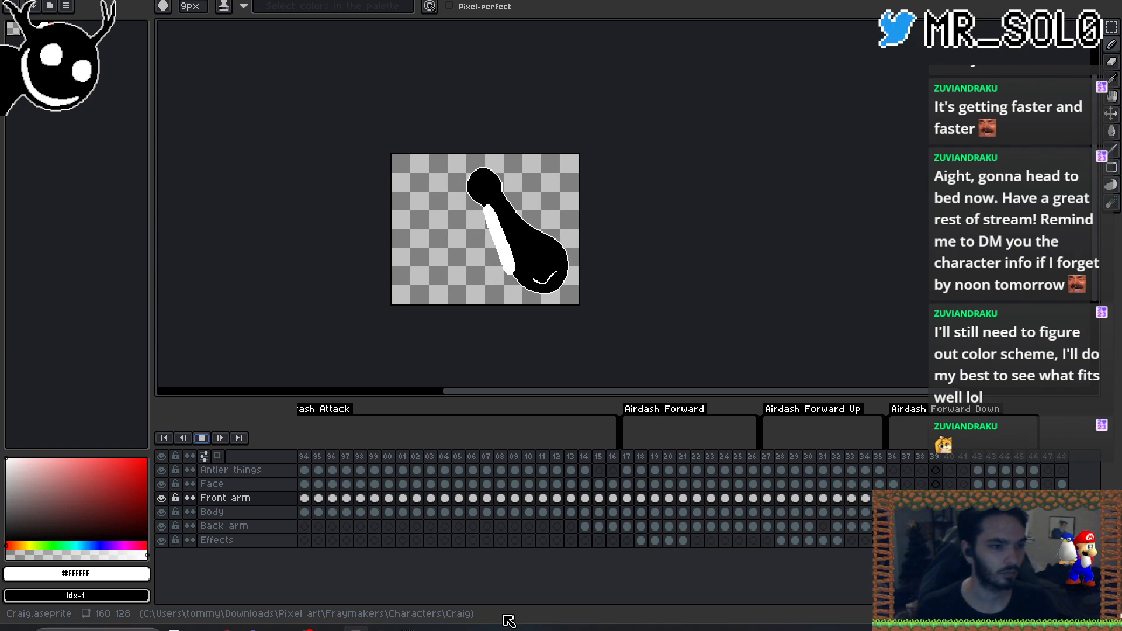
left_click(205, 440)
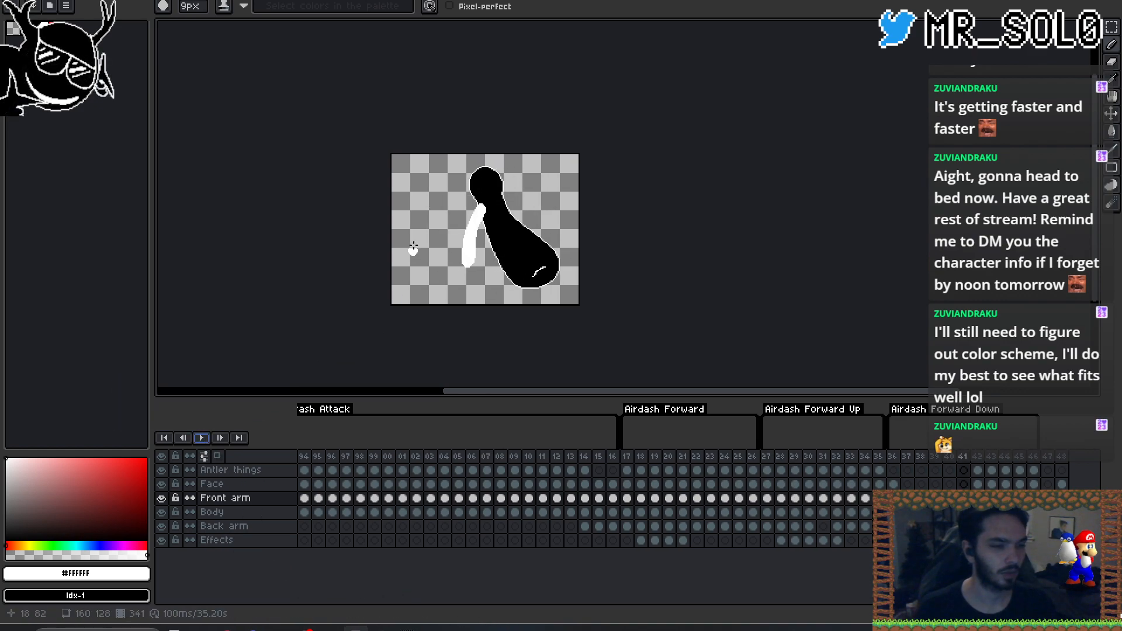
- Sketch the back arm in white beside the chest in frames 337 and 338 on the Back arm layer
scroll(409, 245, "up", 3)
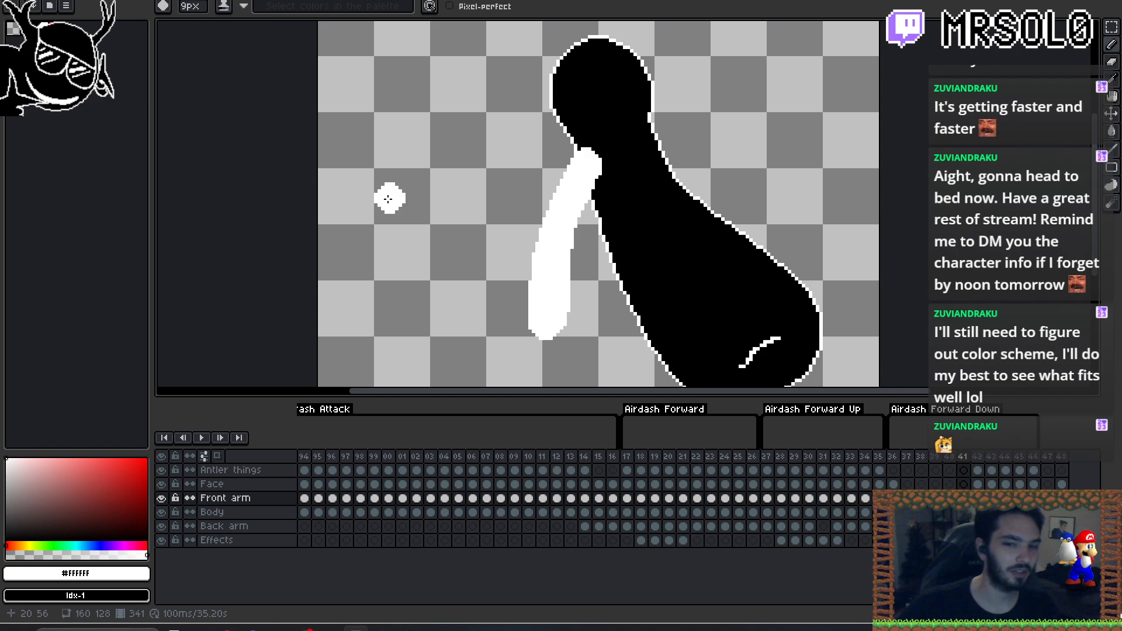
key("Down")
key("Down")
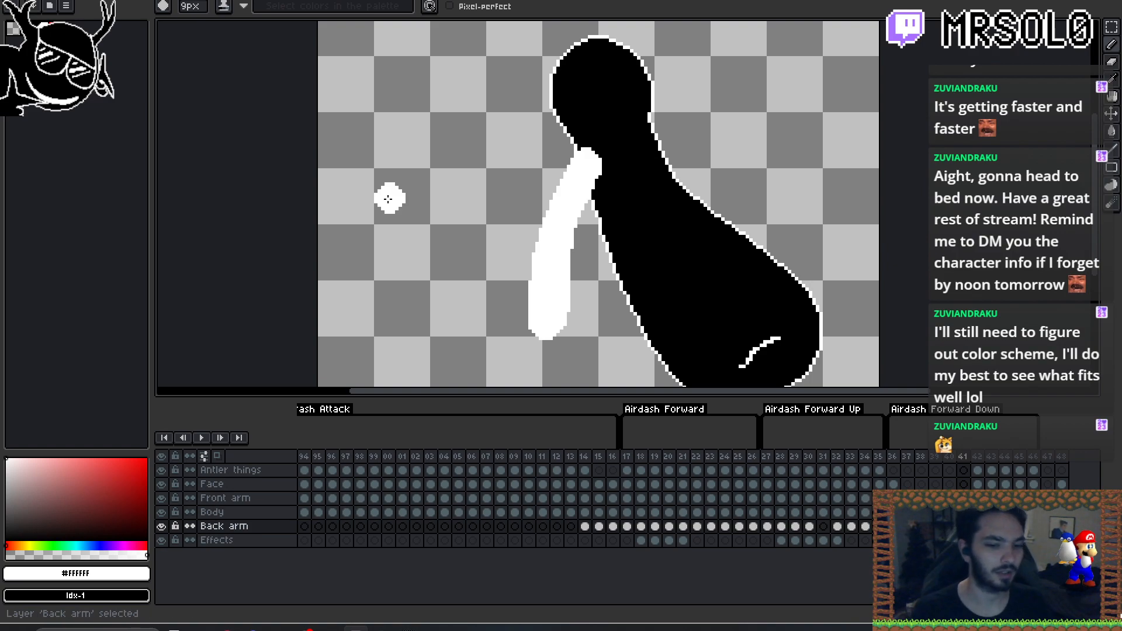
key("Left")
key("Left")
key("Left")
key("Left")
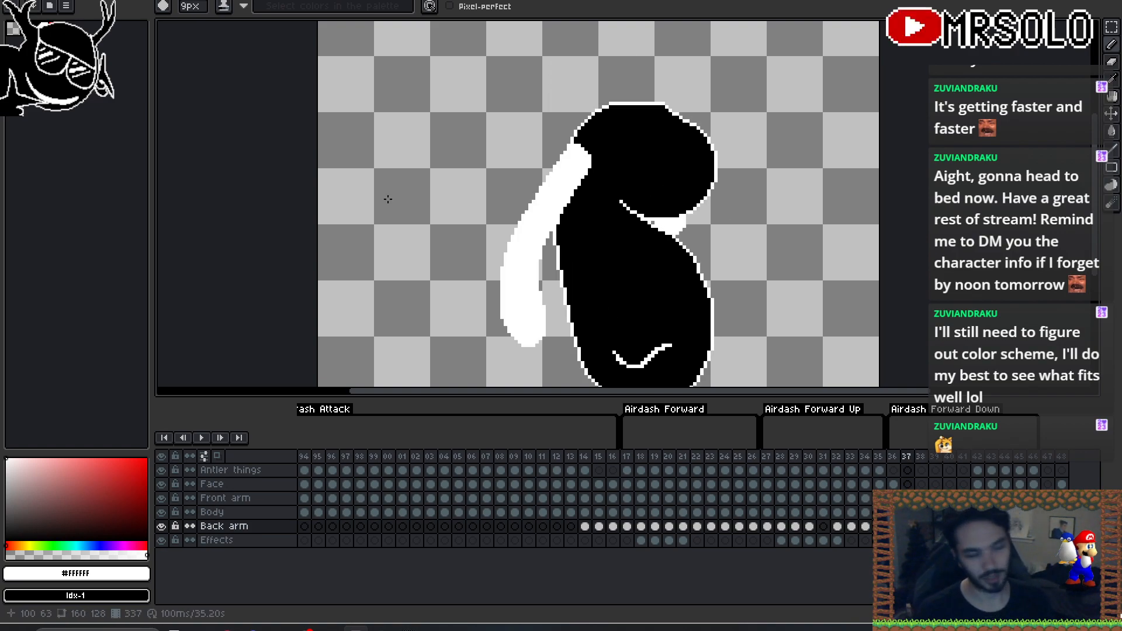
key("Left")
key("Right")
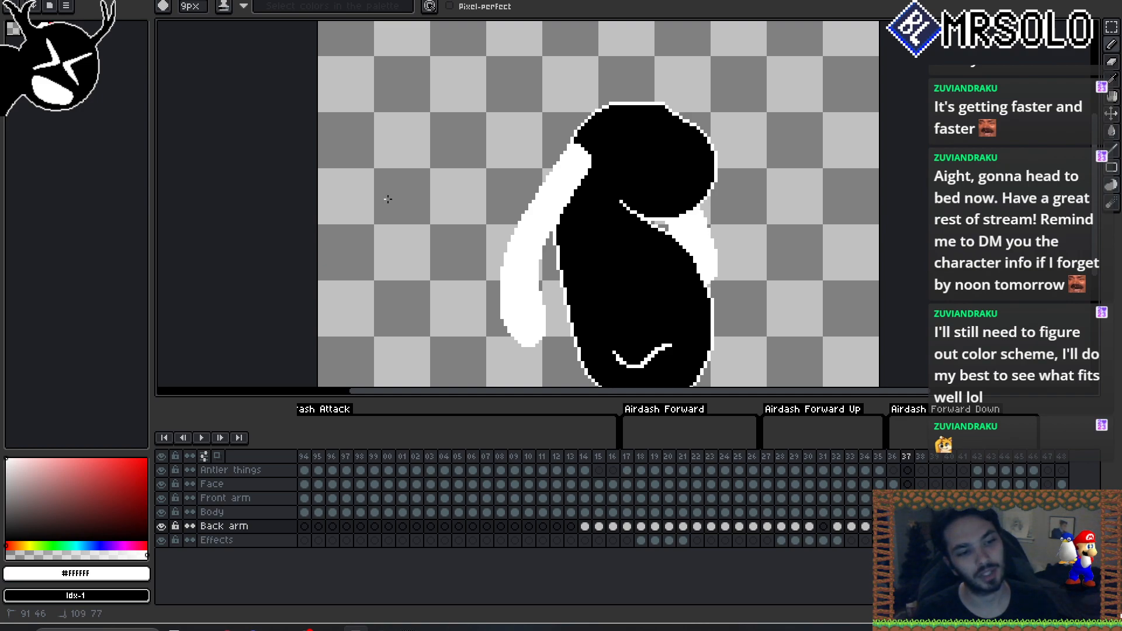
key("Right")
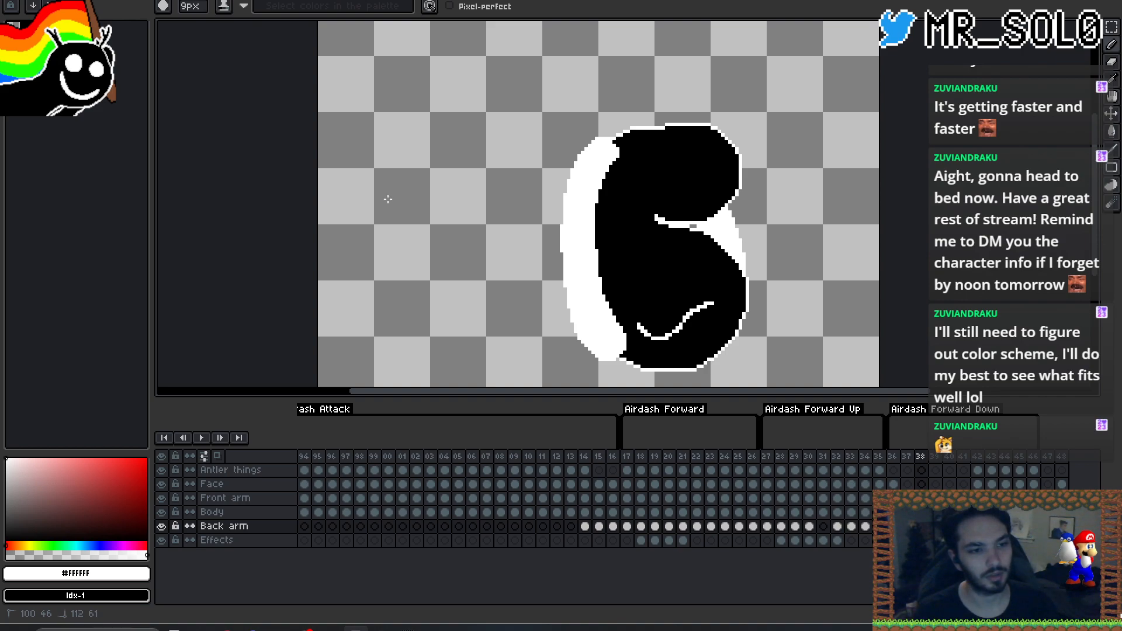
- Sketch the back arm in frames 339 and 340 as a thin white curve along the body's front edge
left_click_drag(730, 216, 629, 249)
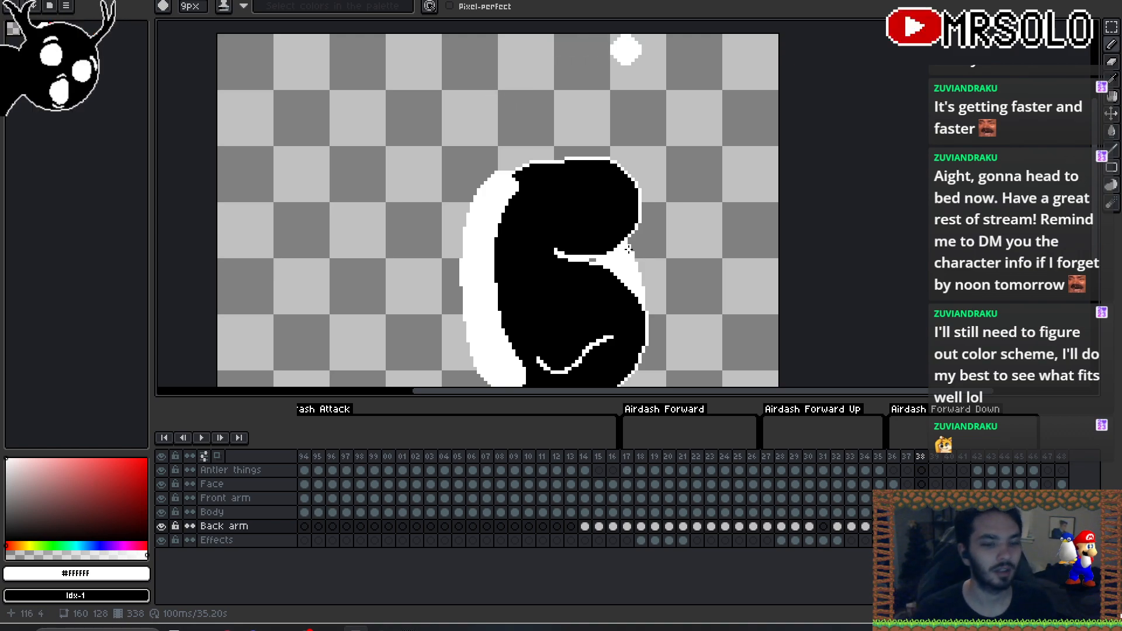
key("period")
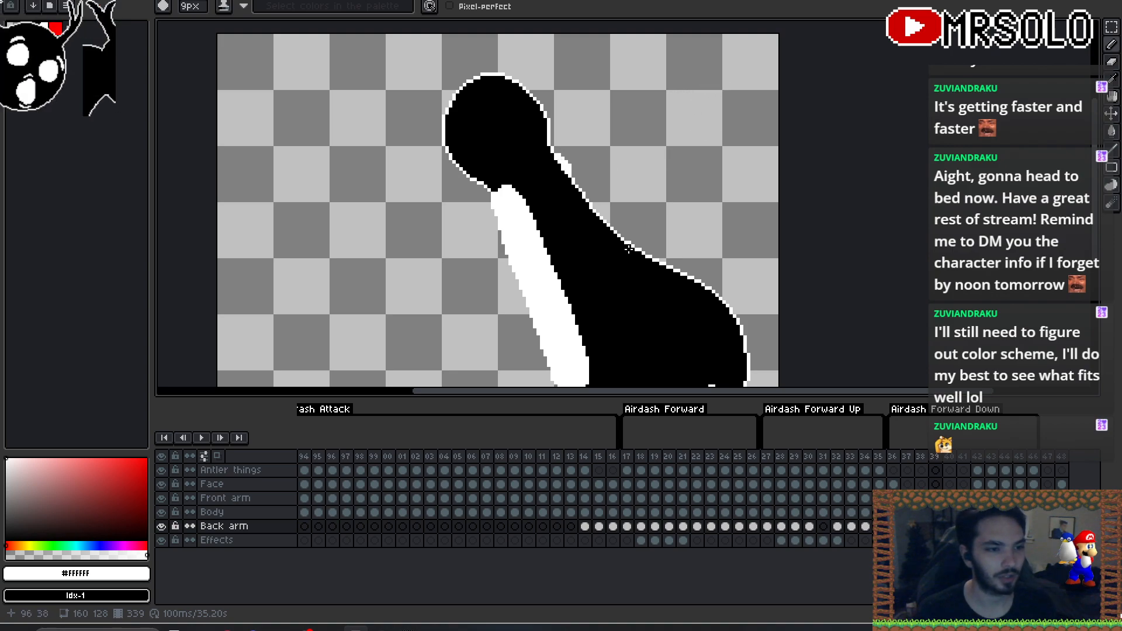
mouse_move(558, 159)
left_mouse_down()
mouse_move(627, 249)
mouse_move(631, 240)
mouse_move(675, 266)
mouse_move(669, 251)
left_mouse_up()
key("period")
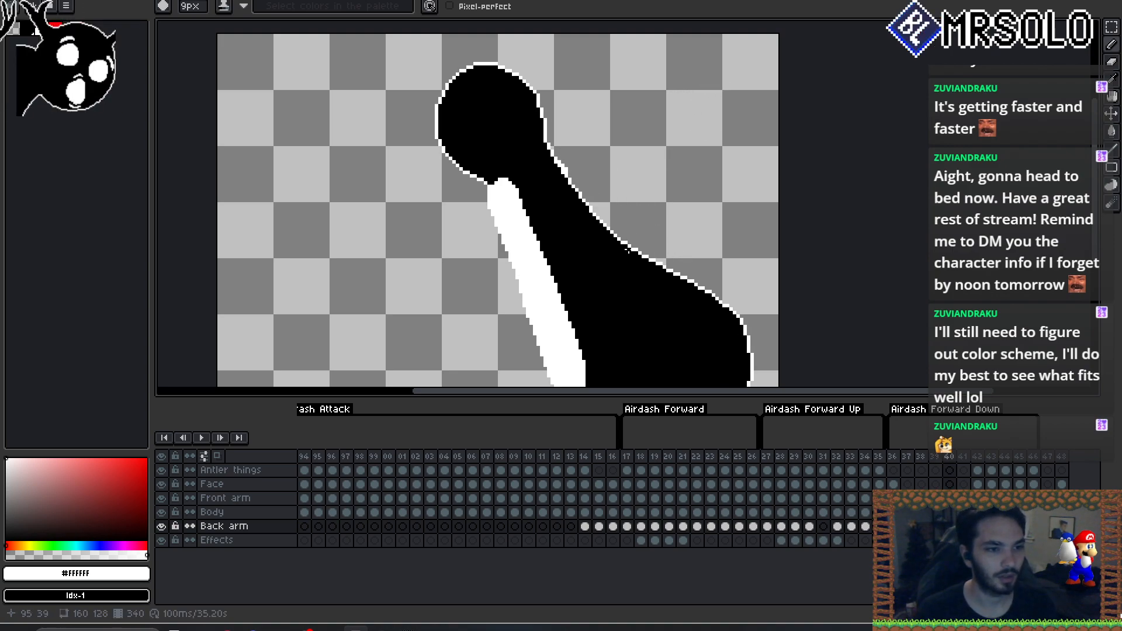
left_click_drag(566, 172, 628, 250)
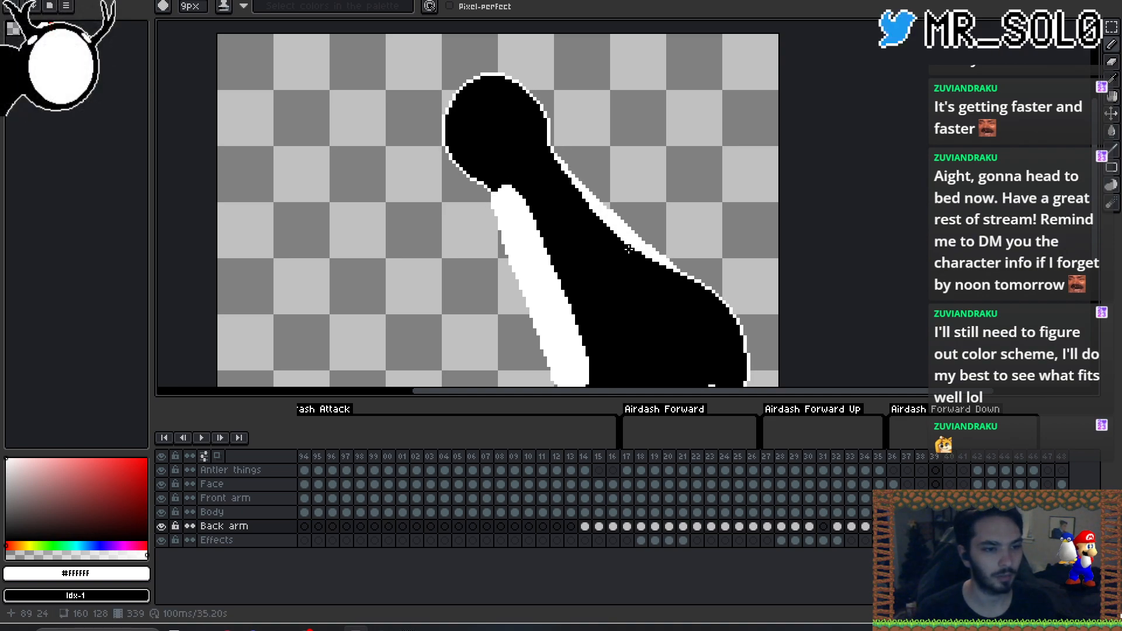
- Try a back arm sketch in frame 341 and compare it with the poses in frames 340 and 342
key("period")
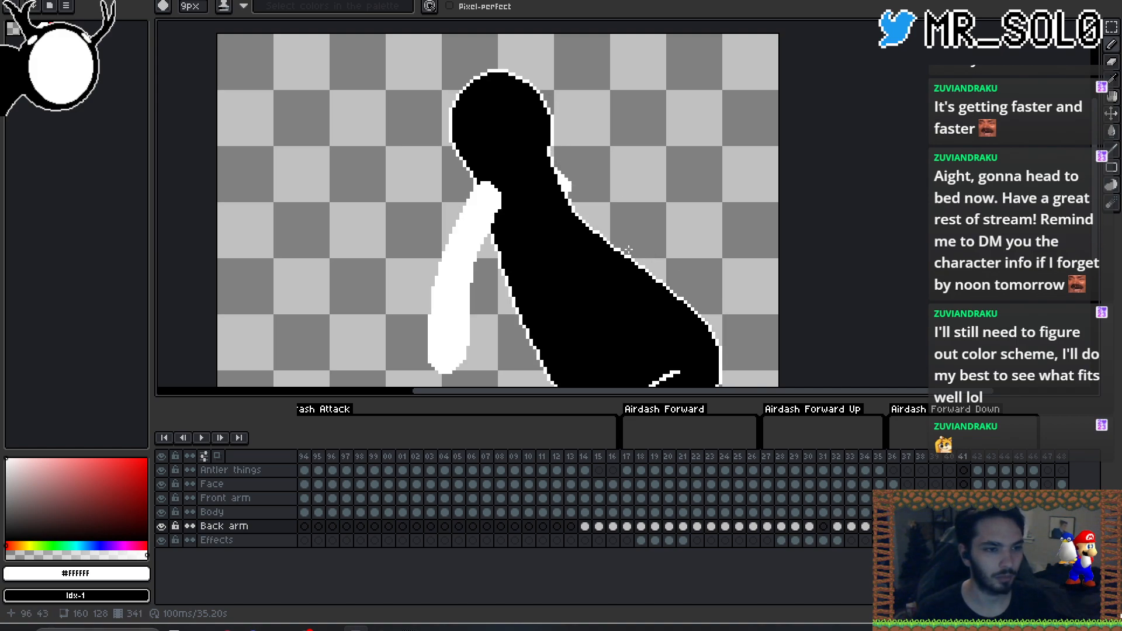
key("period")
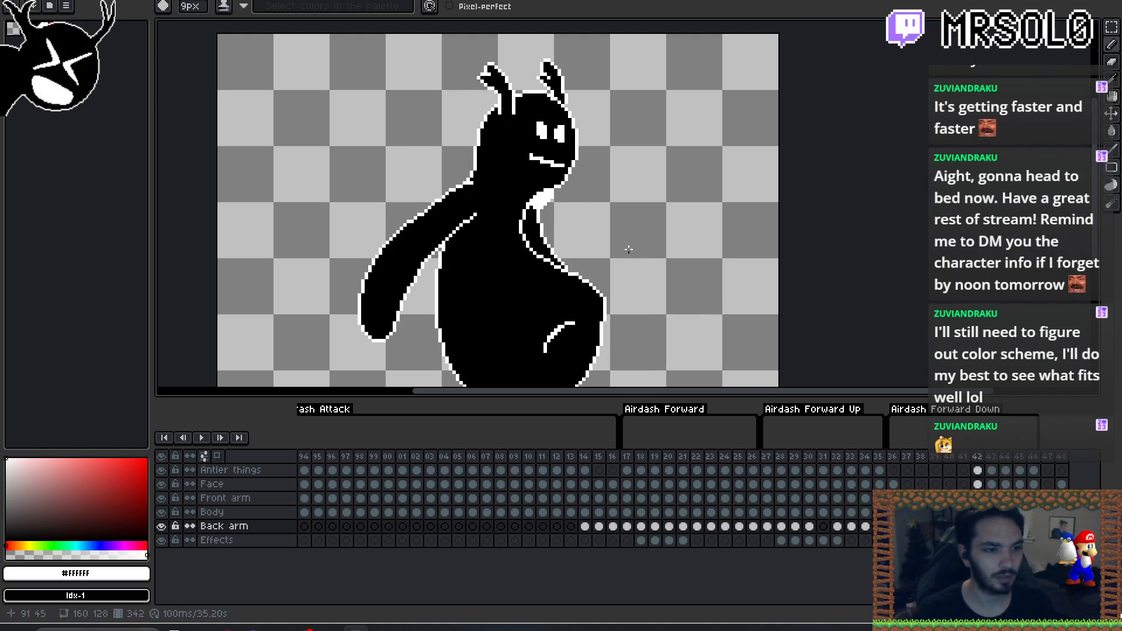
key("comma")
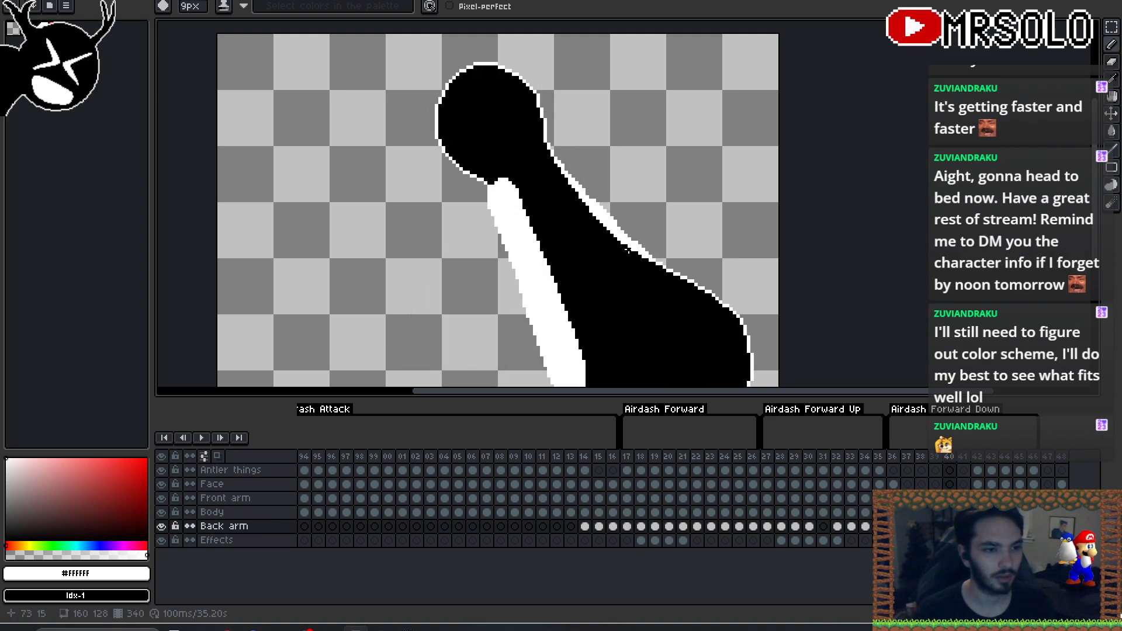
key("period")
key("comma")
key("comma")
key("period")
key("period")
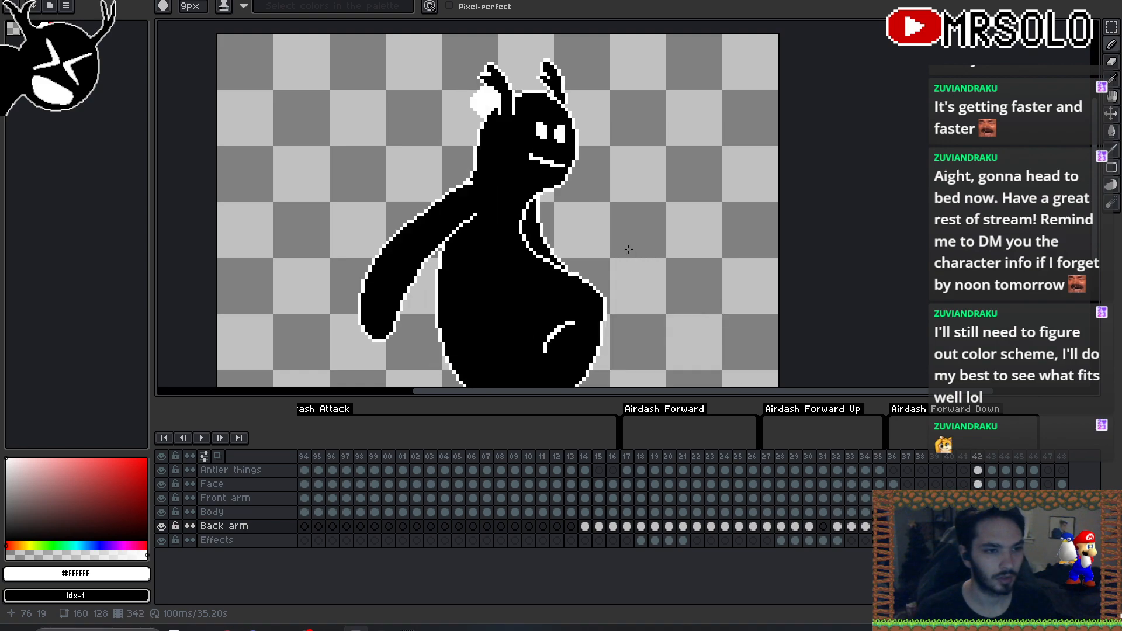
key("comma")
key("comma")
key("period")
key("period")
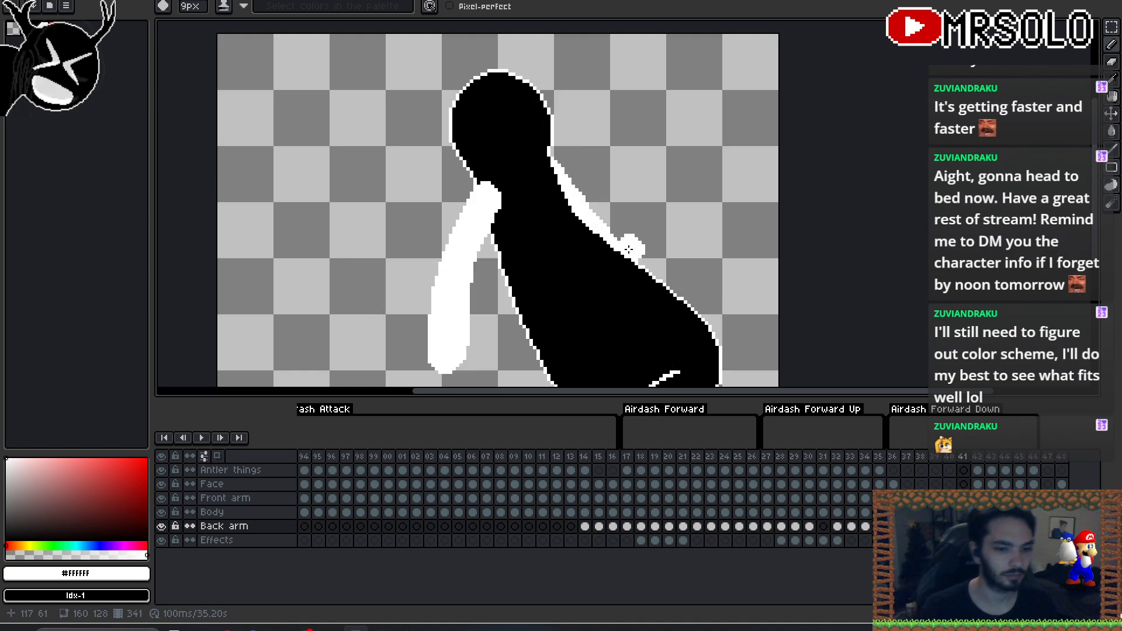
- Undo the back arm stroke in frame 341 and redraw it as a shorter, thinner white sliver along the chest
key("comma")
key("ctrl+z")
left_click_drag(545, 172, 577, 236)
key("ctrl+z")
left_click_drag(549, 186, 609, 270)
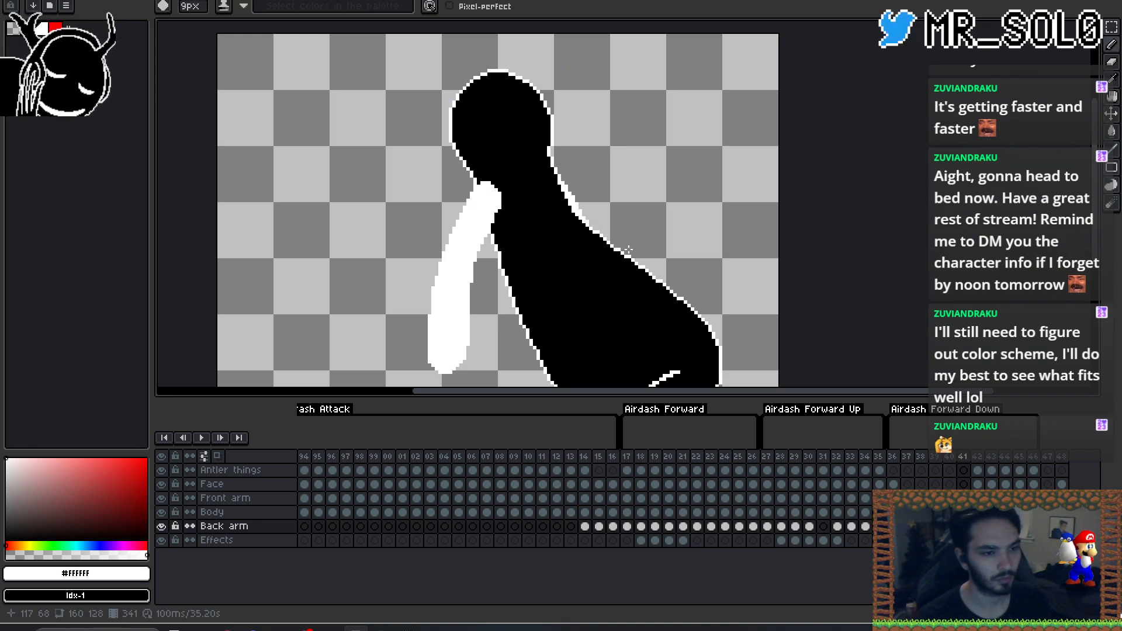
key("Left")
key("Right")
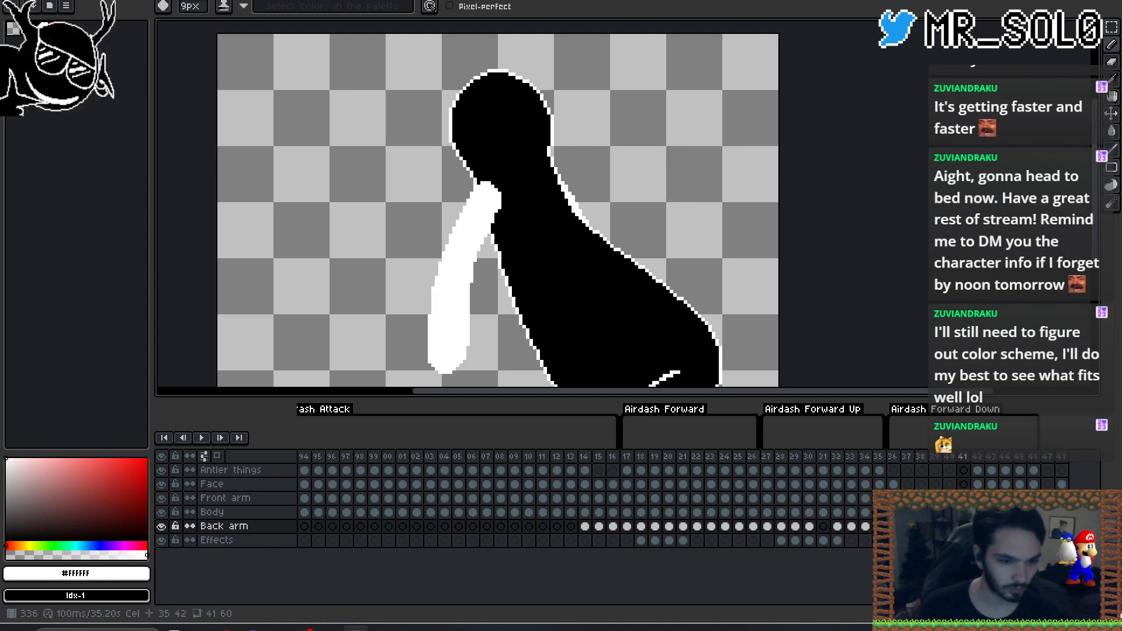
- Replace the white fill with black and add a white outline on the Back arm sketches in frames 337 to 341
key("Left")
key("Left")
key("Left")
key("Left")
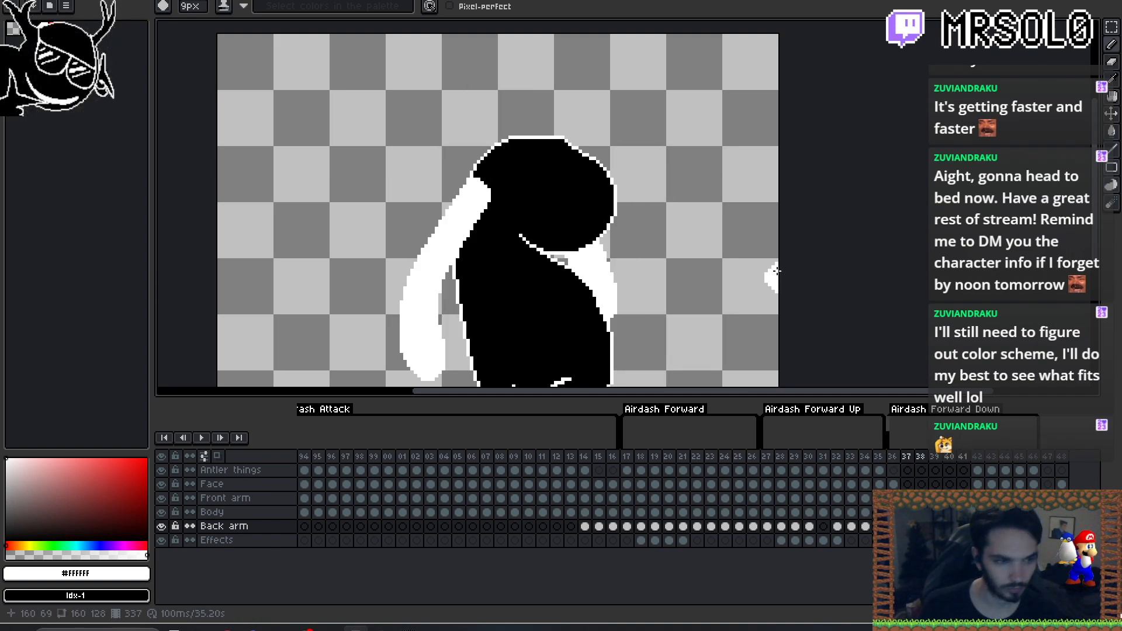
key("shift+r")
key("Return")
key("shift+o")
key("Return")
- Recolor the Front arm sketches in frames 337 to 341 from white to black and give them a white outline
left_click_drag(963, 498, 907, 498)
key("shift+r")
key("Return")
key("shift+o")
key("Return")
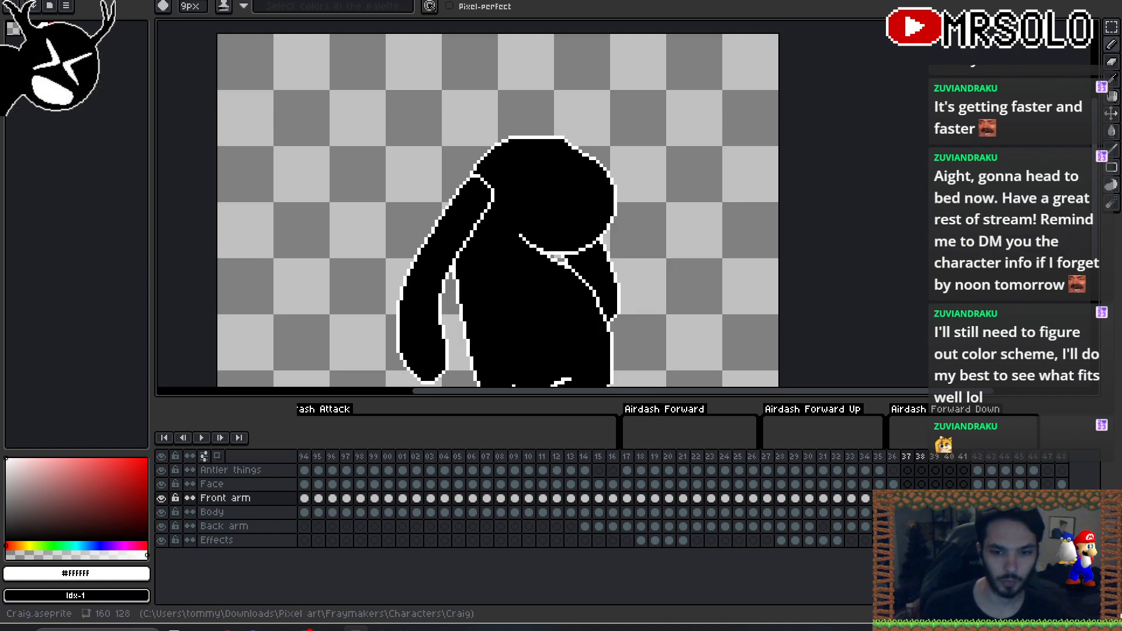
- Paint out the outline at the front arm's shoulder in frame 337 so the arm merges with the body
left_click_drag(691, 260, 723, 253)
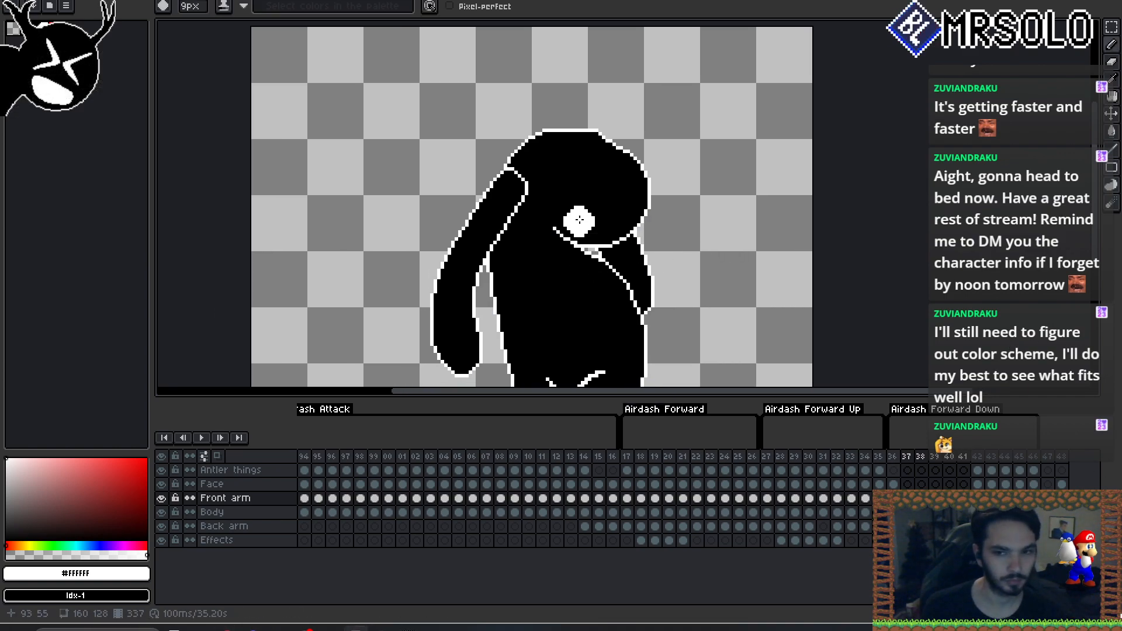
left_click_drag(522, 185, 530, 186)
key("x")
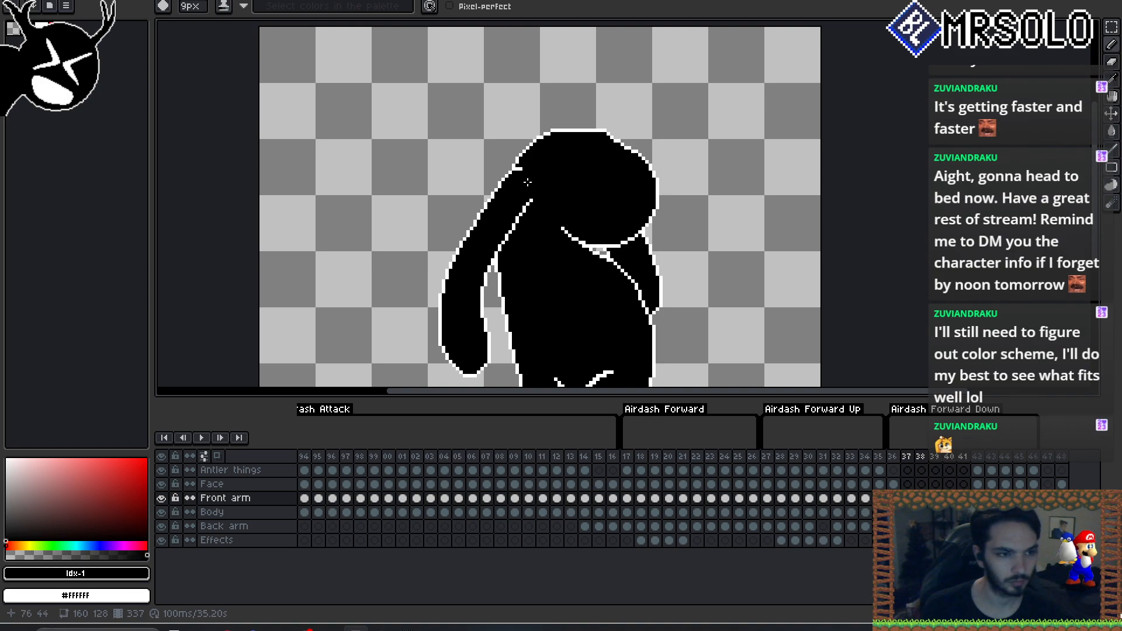
key("plus")
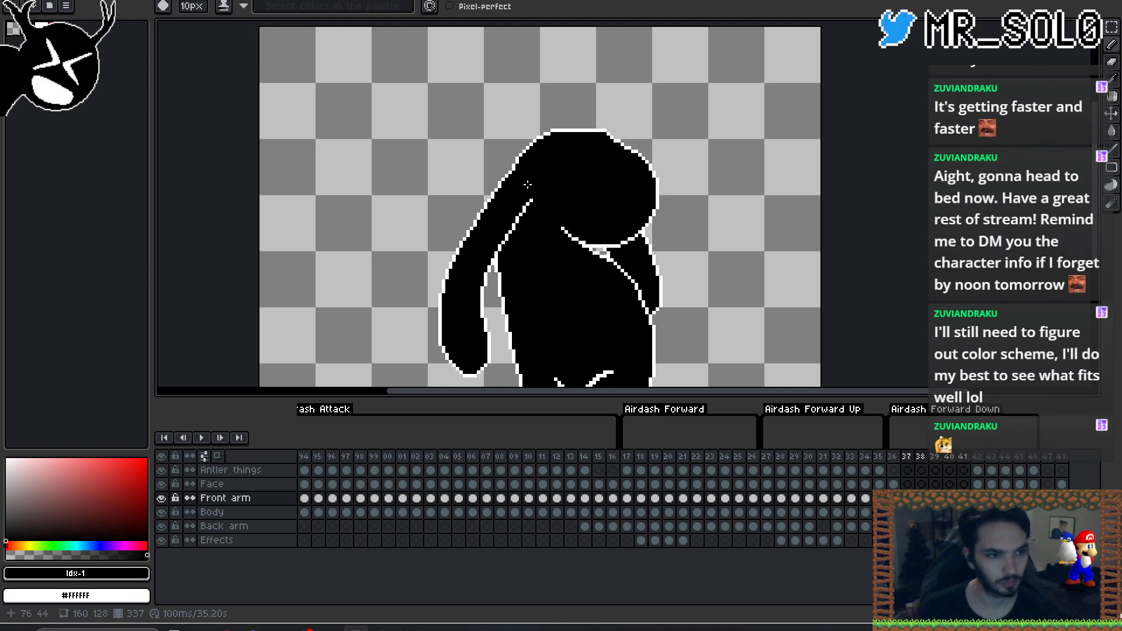
- Remove the front arm's shoulder outline in frame 338 and clean up the back contour with a 1 px brush
key("period")
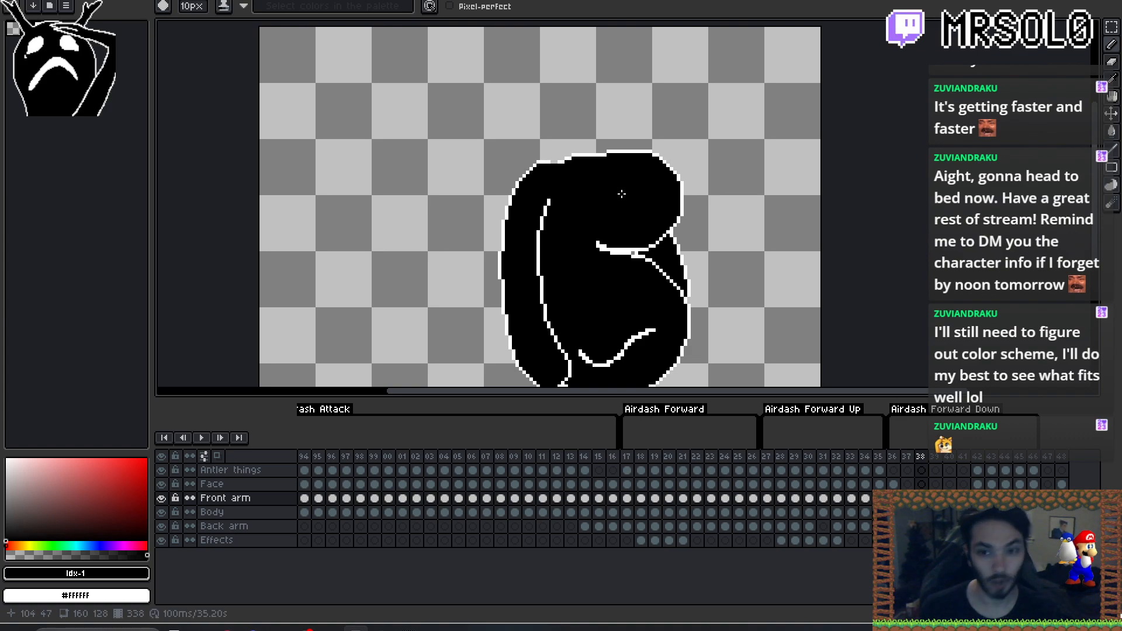
key("x")
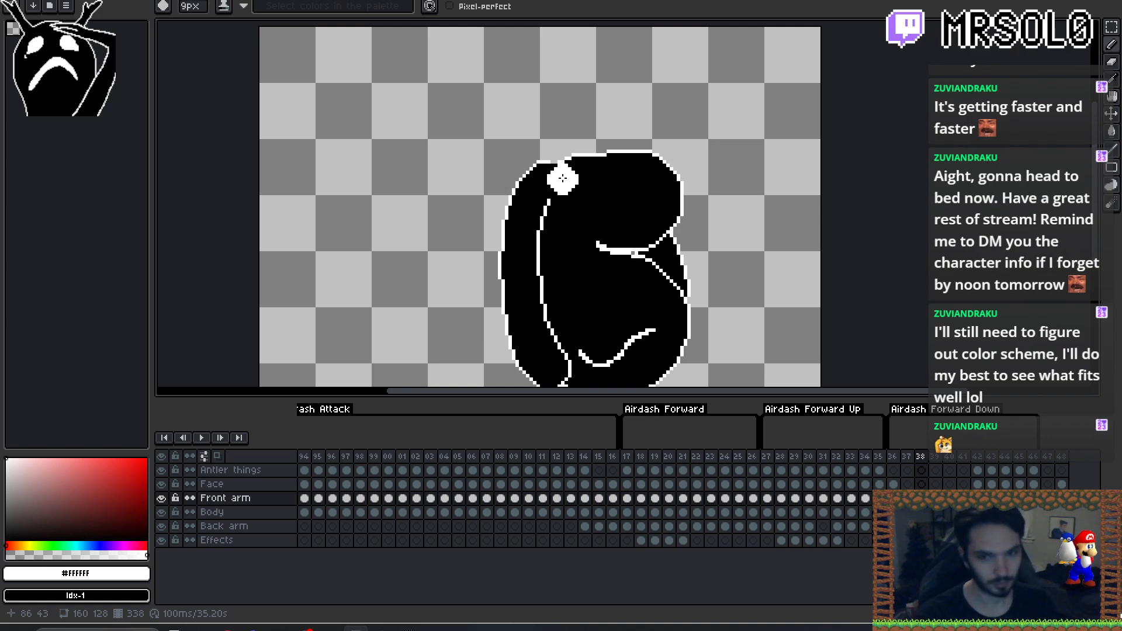
key("minus")
key("minus")
key("minus")
key("minus")
key("minus")
key("minus")
key("minus")
key("minus")
key("minus")
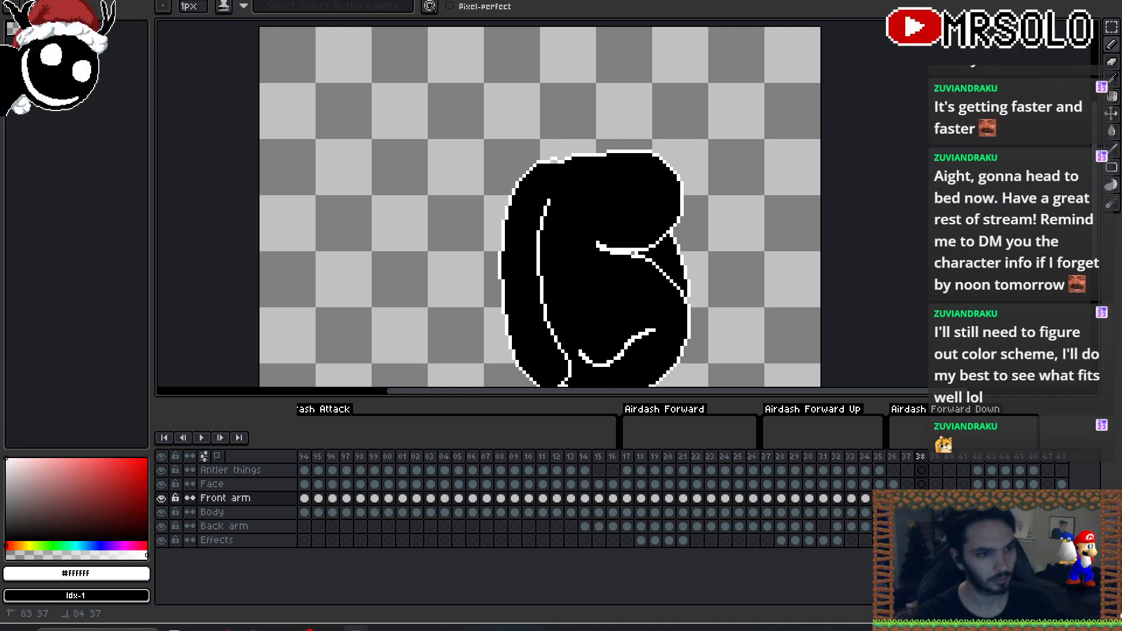
key("x")
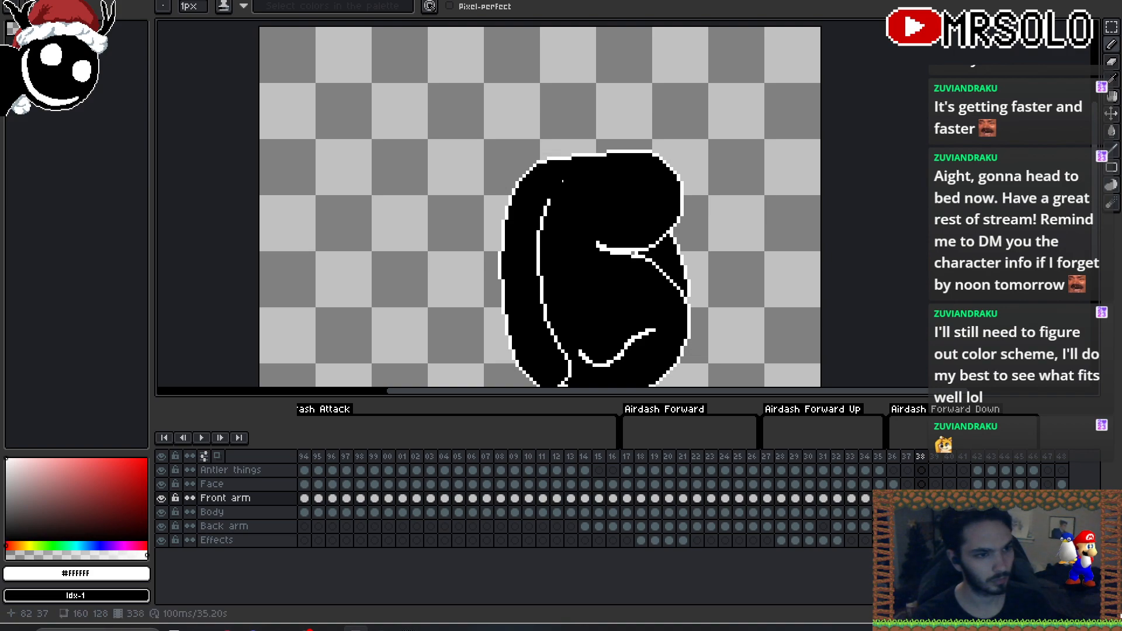
key("x")
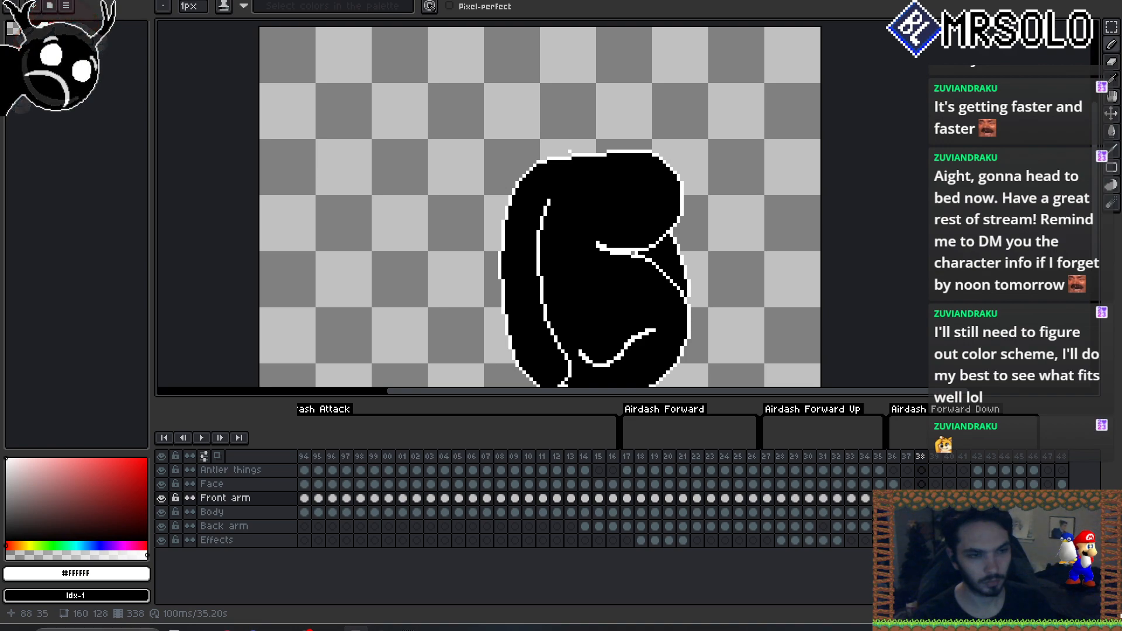
key("x")
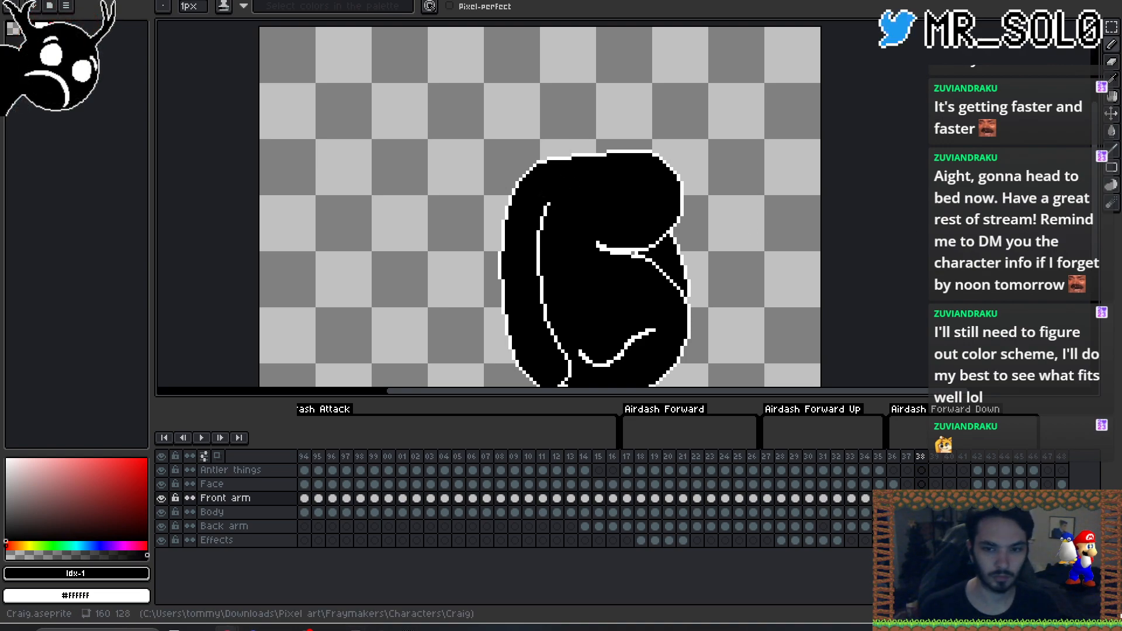
- Compare the front arm's shoulder in frame 338 with the poses in frames 336 and 337
left_click_drag(668, 242, 705, 198)
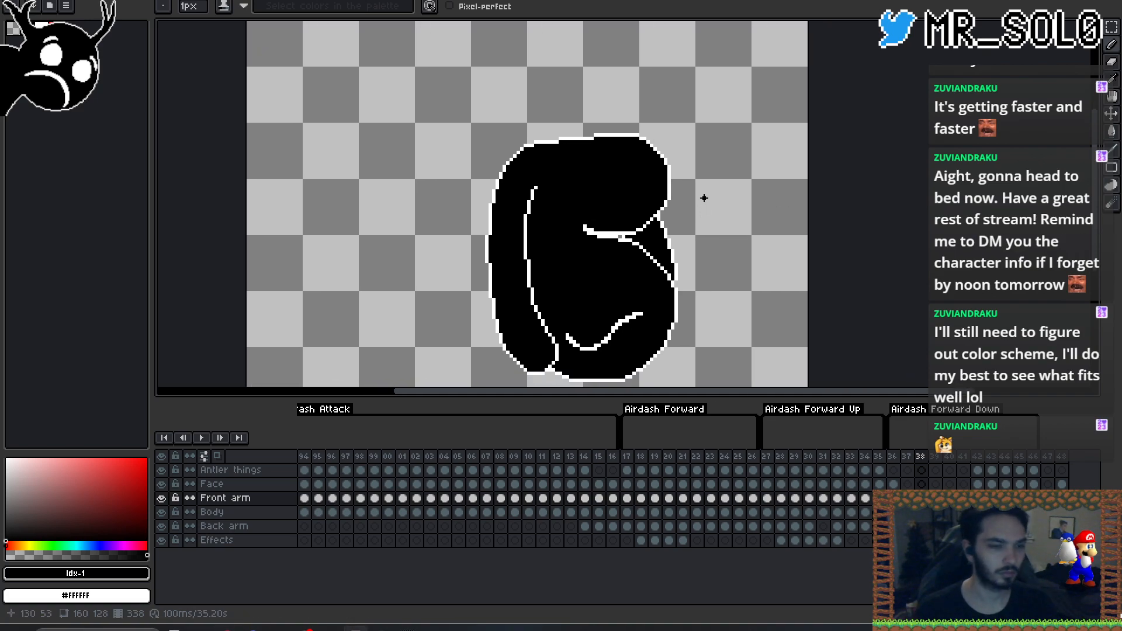
key("Left")
key("Right")
key("Left")
key("Right")
key("Left")
key("Left")
key("Right")
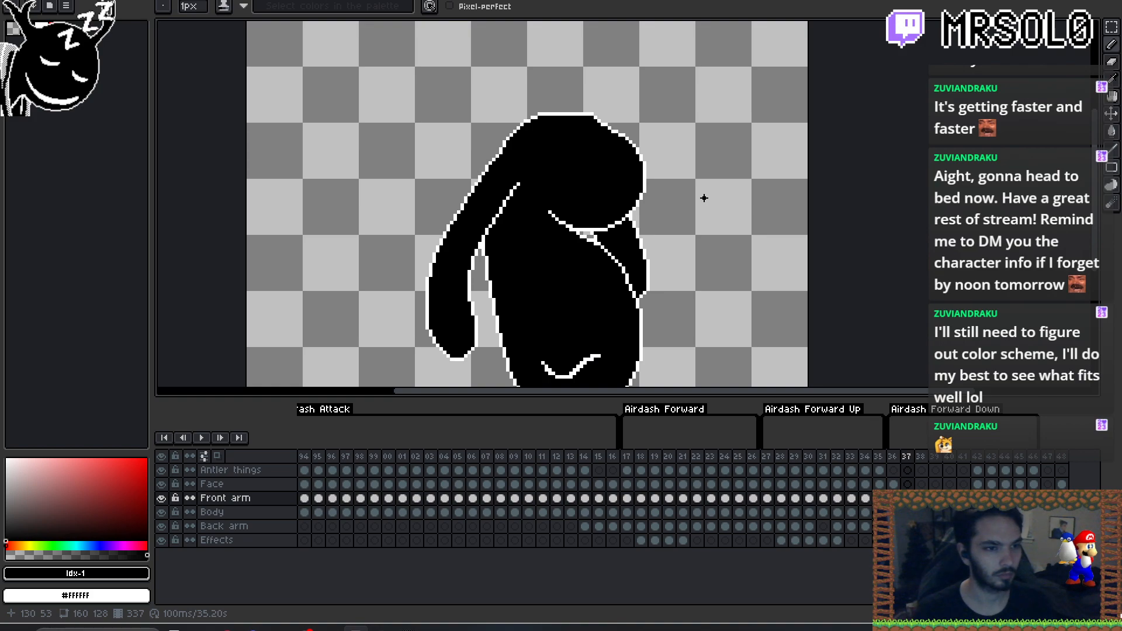
- Open up the front arm's shoulder outline in frame 339 to merge it with the body, and check it against frame 338
key("Right")
key("Right")
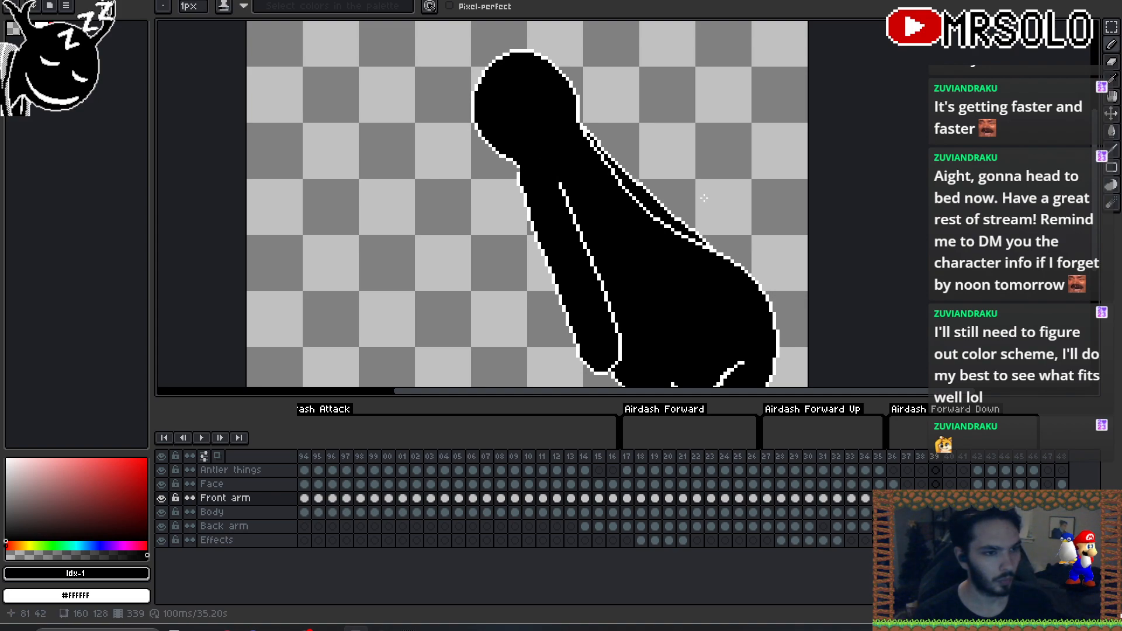
key("x")
key("Left")
key("Right")
- Erase the front arm's shoulder outline and shorten its inner line in frame 340, comparing it with frame 339
key("Right")
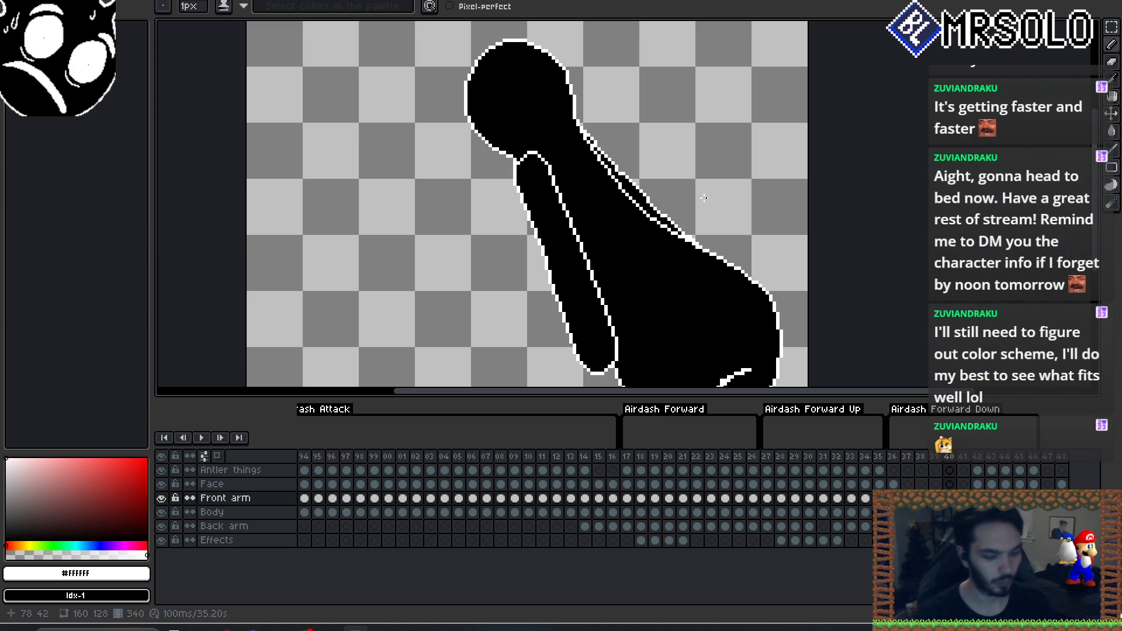
key("x")
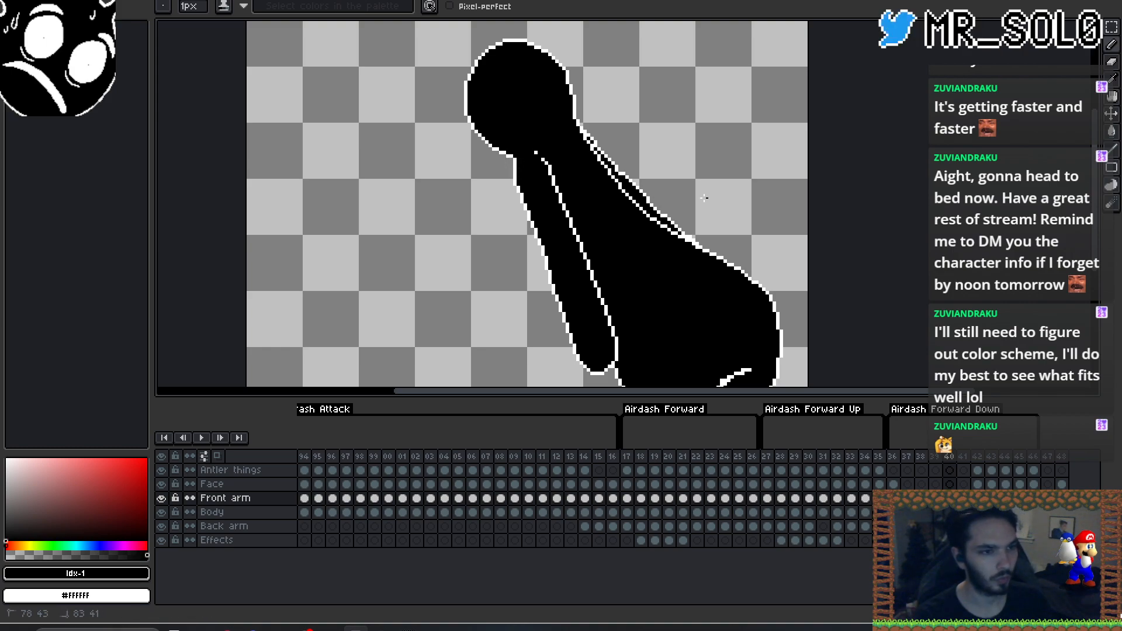
key("Left")
key("Right")
key("Left")
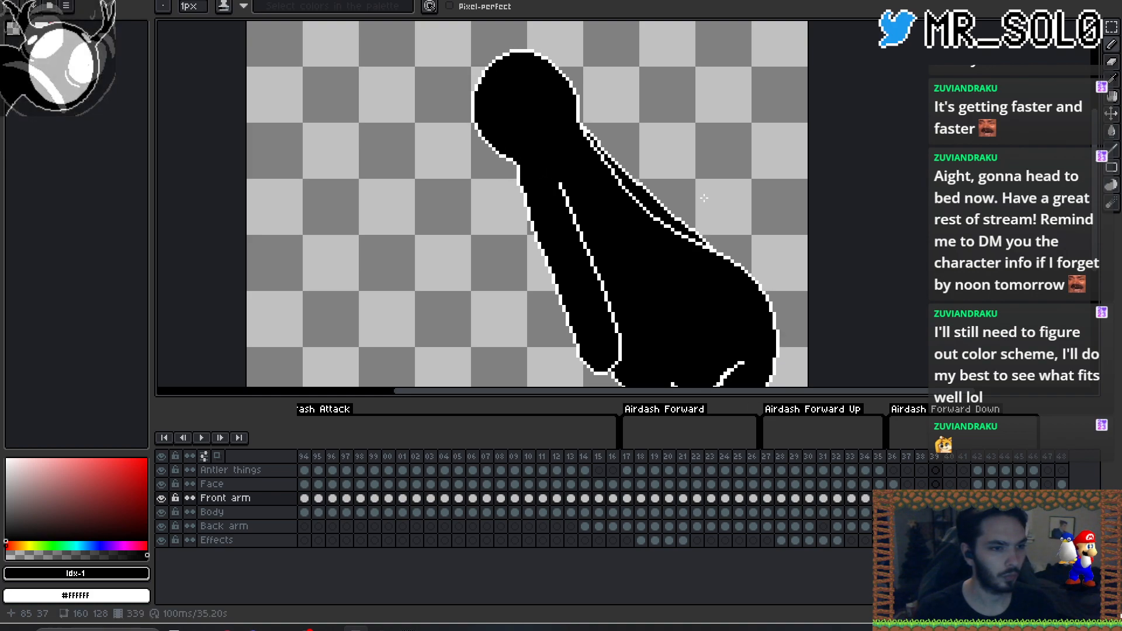
key("Right")
key("Left")
key("Right")
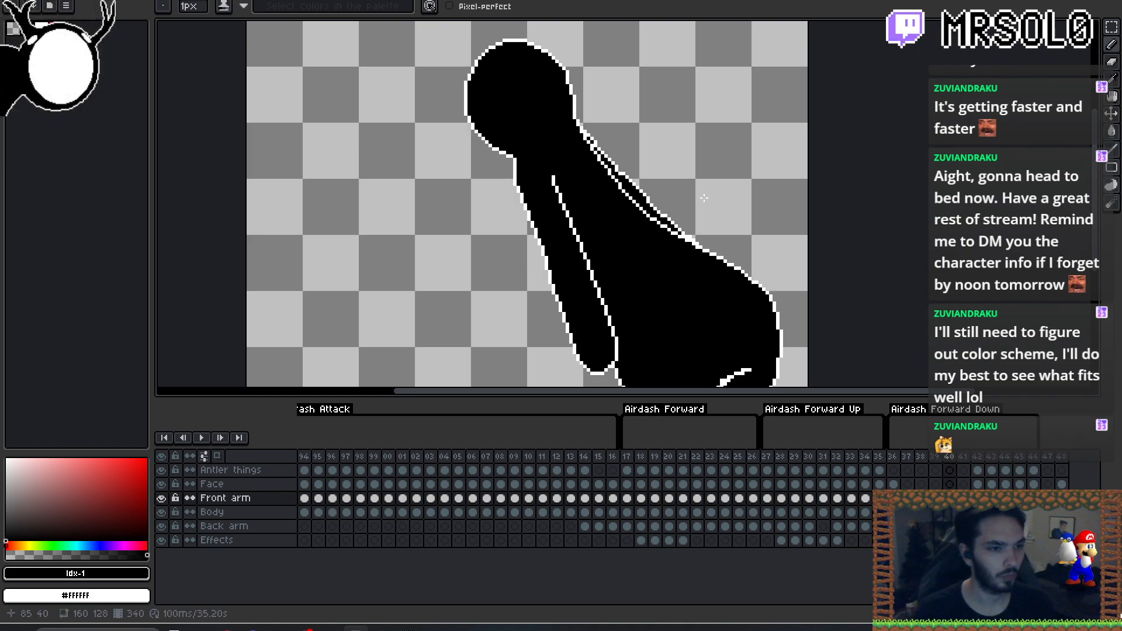
- Erase the front arm's shoulder outline in frame 341 to merge it with the body, and check it against frame 340
key("Right")
key("x")
left_click_drag(507, 159, 517, 165)
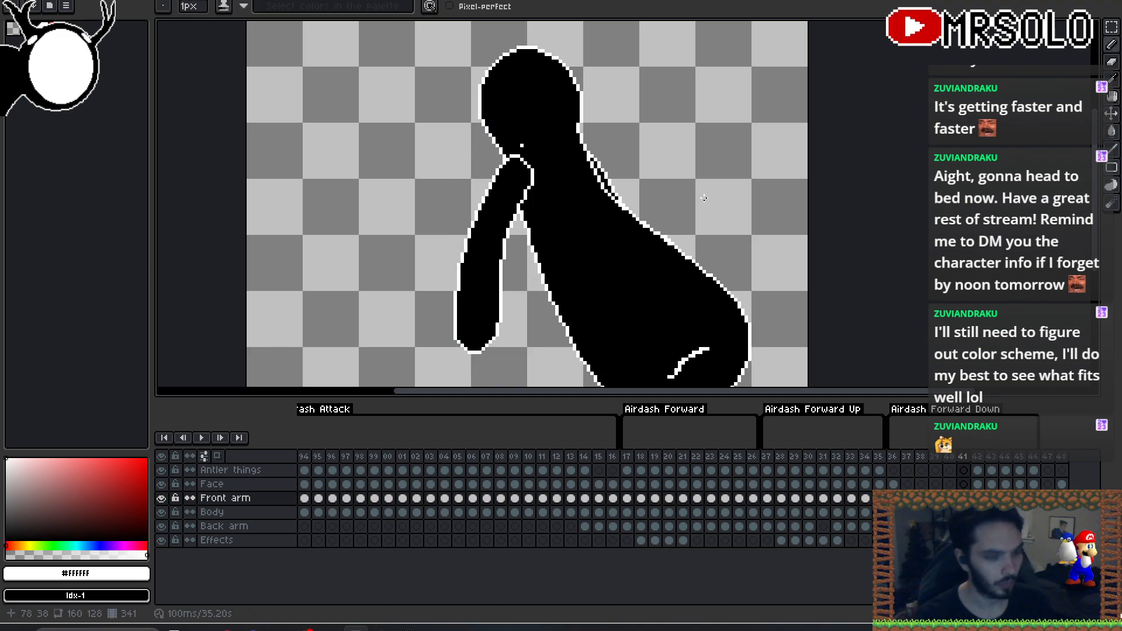
key("ctrl+z")
key("x")
left_click_drag(529, 166, 531, 183)
key("Left")
key("Right")
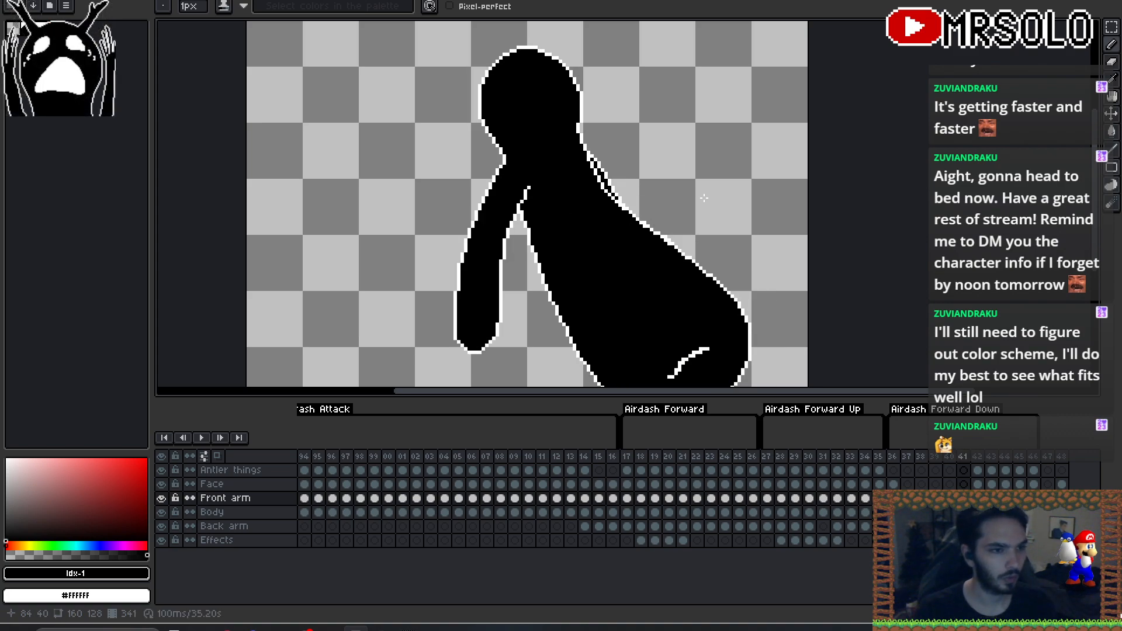
- Compare the front arm's shoulder and inner line in frame 341 with the pose in frame 342
key("Right")
key("Left")
key("Right")
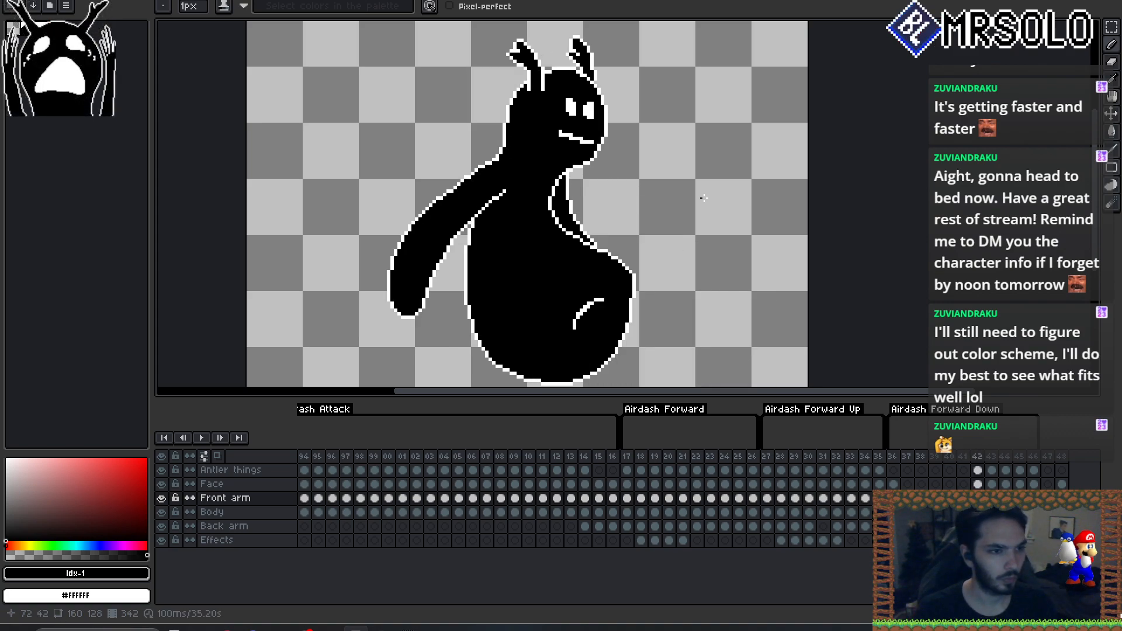
key("Left")
key("Right")
key("Left")
key("x")
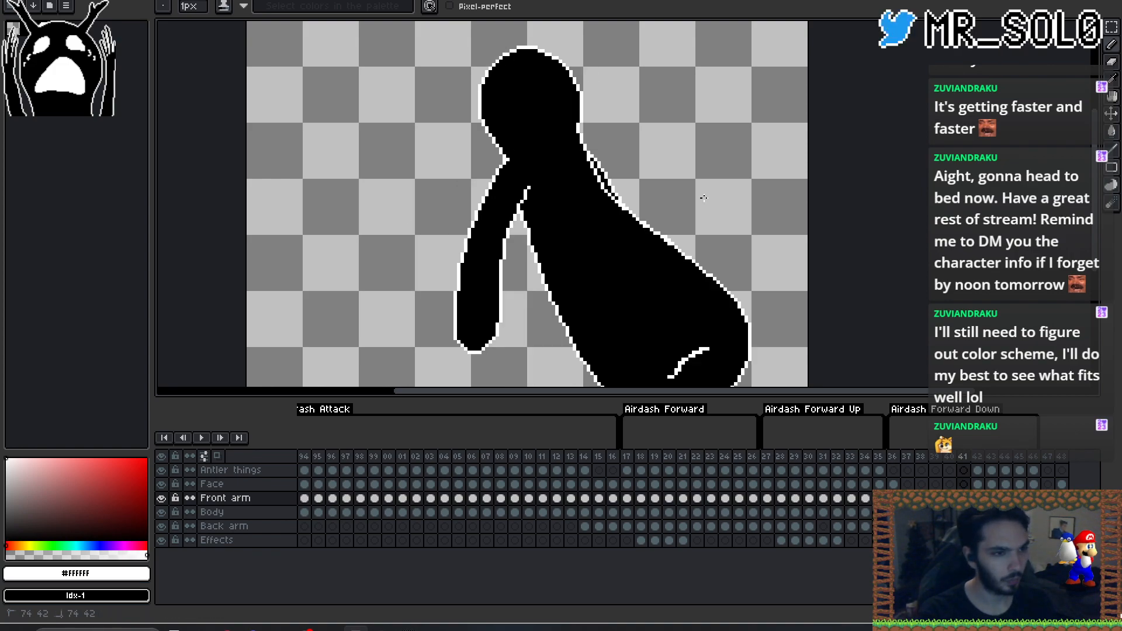
key("Right")
key("Left")
key("Right")
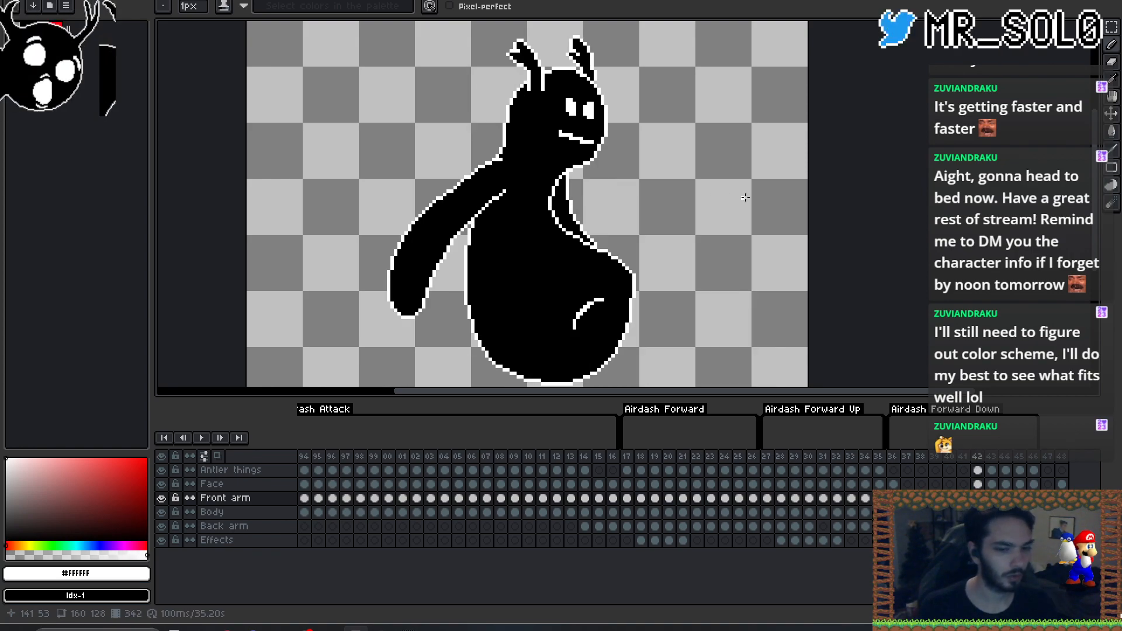
- Play back the Airdash Forward Down animation to review the arm motion at different zoom levels
scroll(743, 198, "down", 4)
scroll(743, 198, "up", 5)
scroll(739, 209, "down", 1)
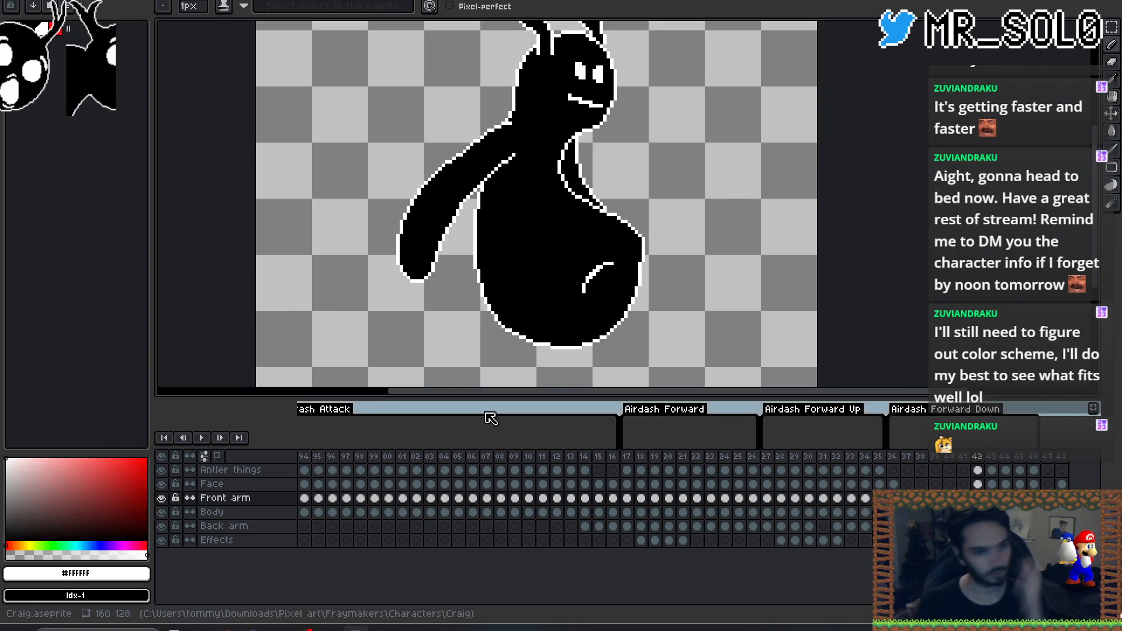
left_click(202, 438)
scroll(570, 299, "down", 2)
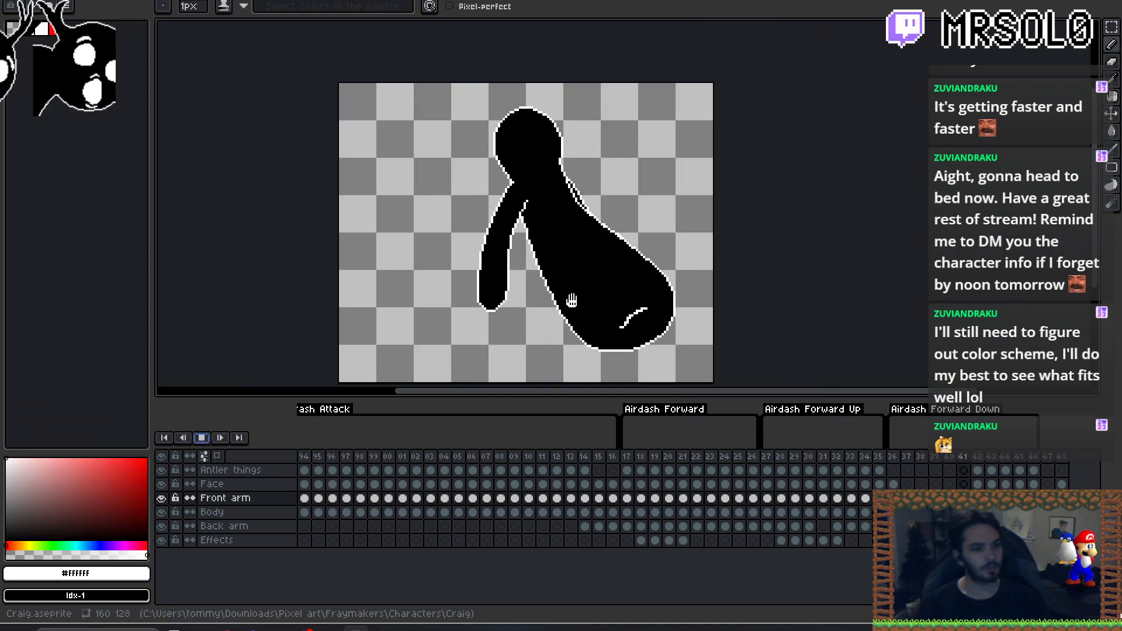
scroll(605, 251, "down", 1)
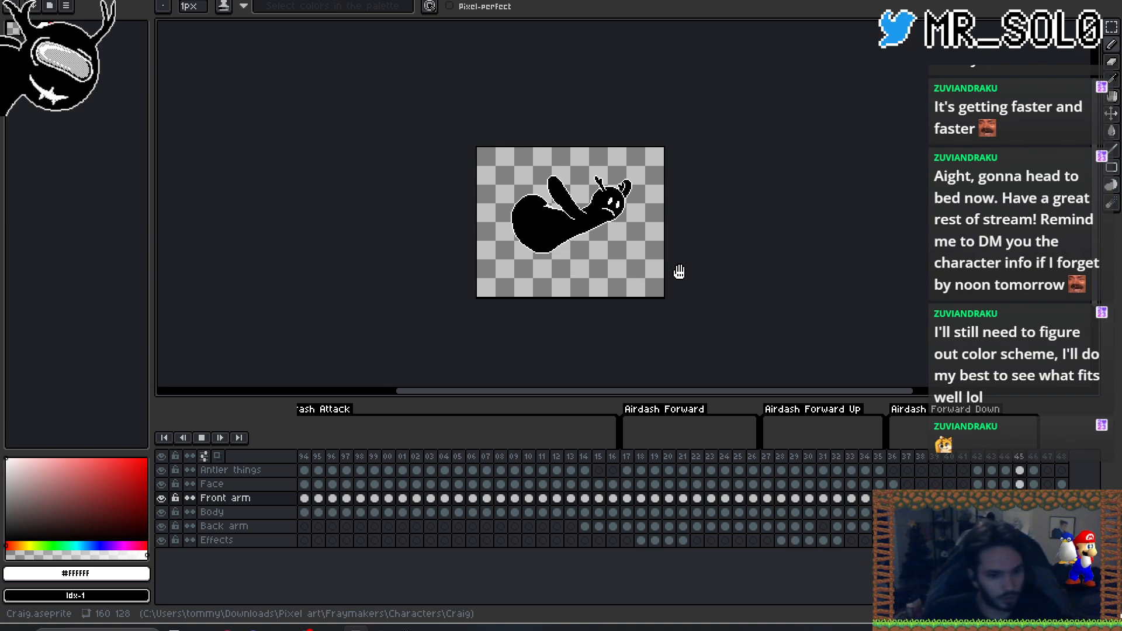
left_click(201, 440)
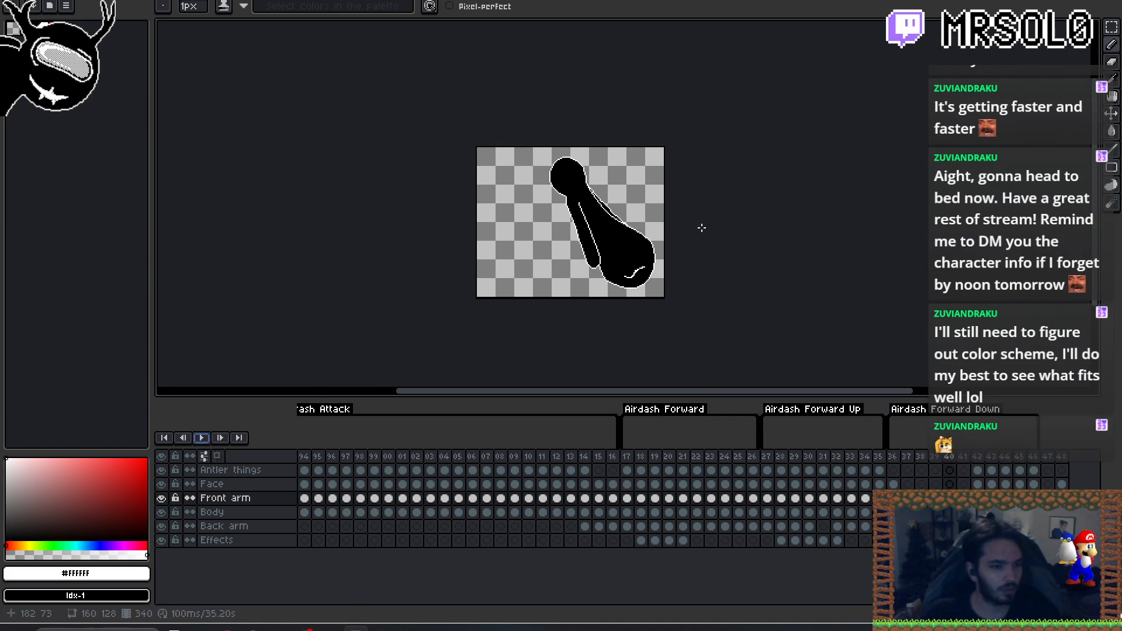
scroll(666, 254, "up", 2)
left_click_drag(676, 253, 675, 278)
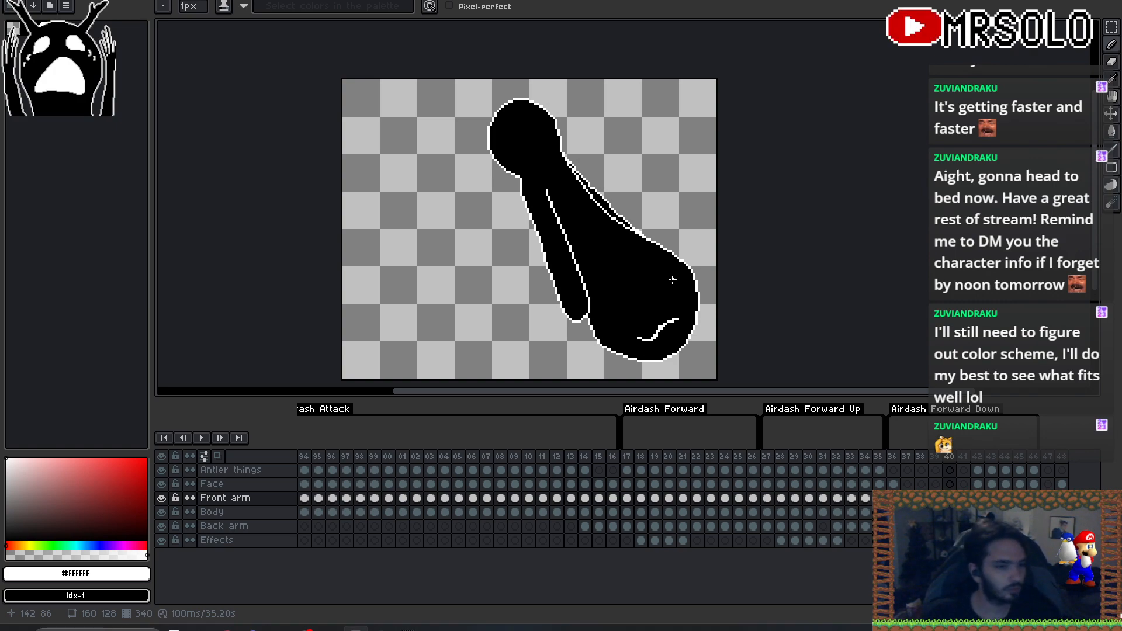
left_click_drag(656, 269, 656, 295)
scroll(581, 168, "up", 3)
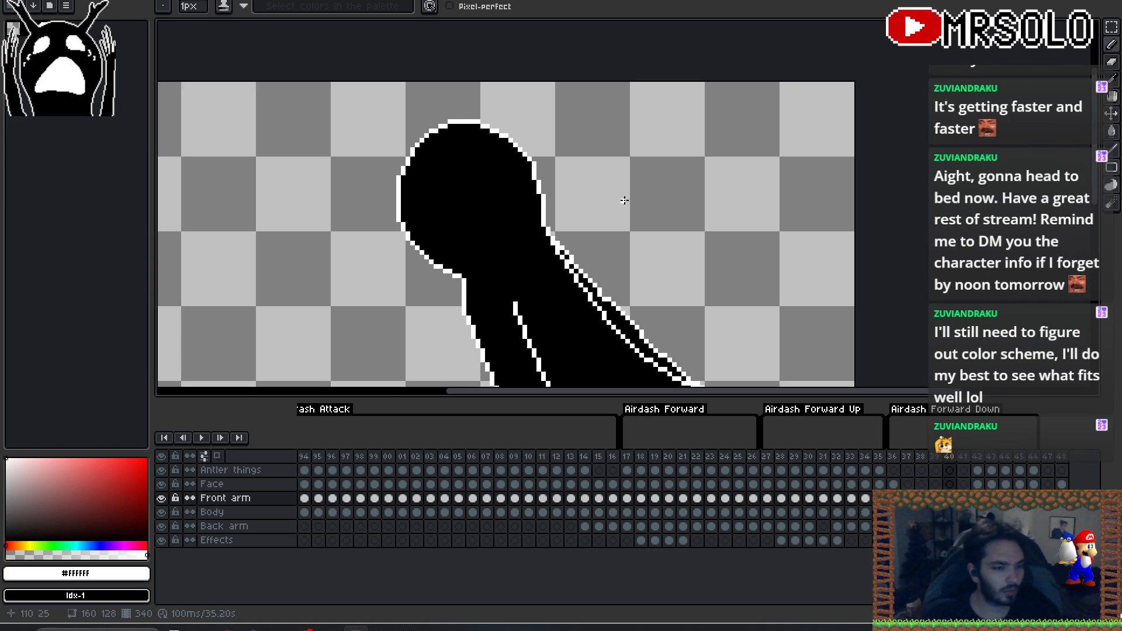
key("Return")
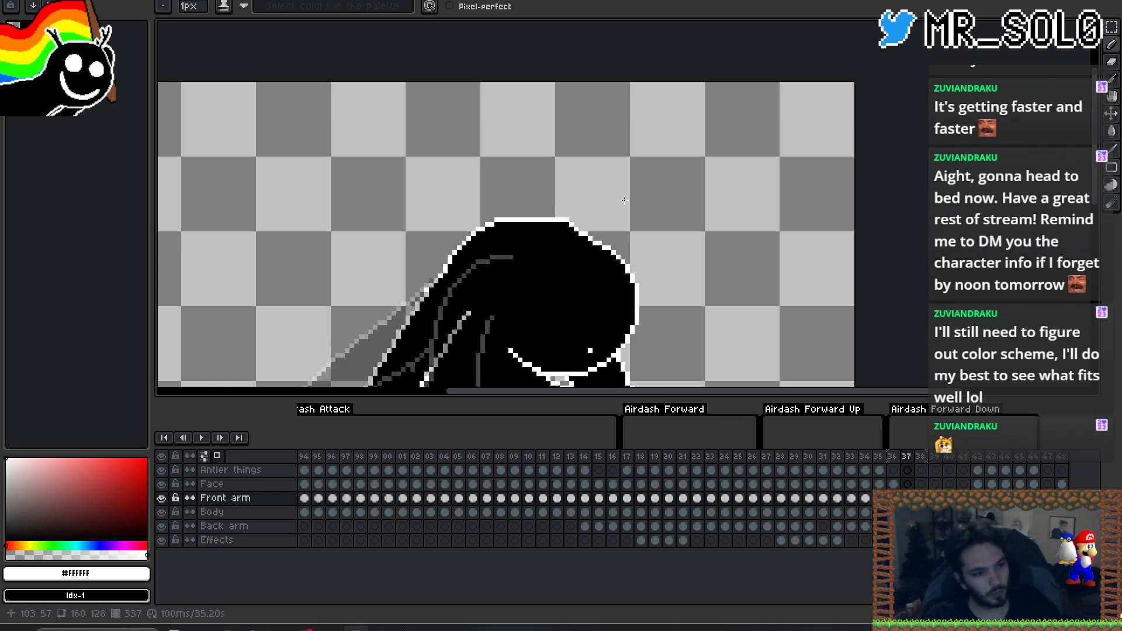
- Draw the first white eye on the Face layer in frame 337, using the face in frame 336 as a guide
key("Up")
key("Up")
key("Down")
key("Left")
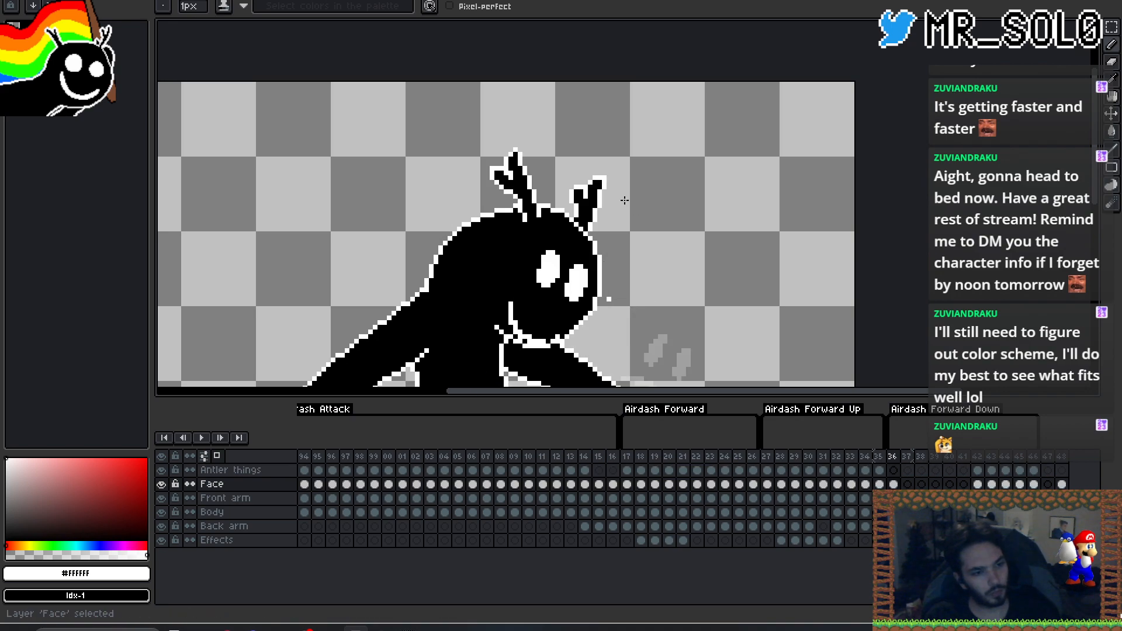
key("Right")
left_click_drag(586, 294, 590, 294)
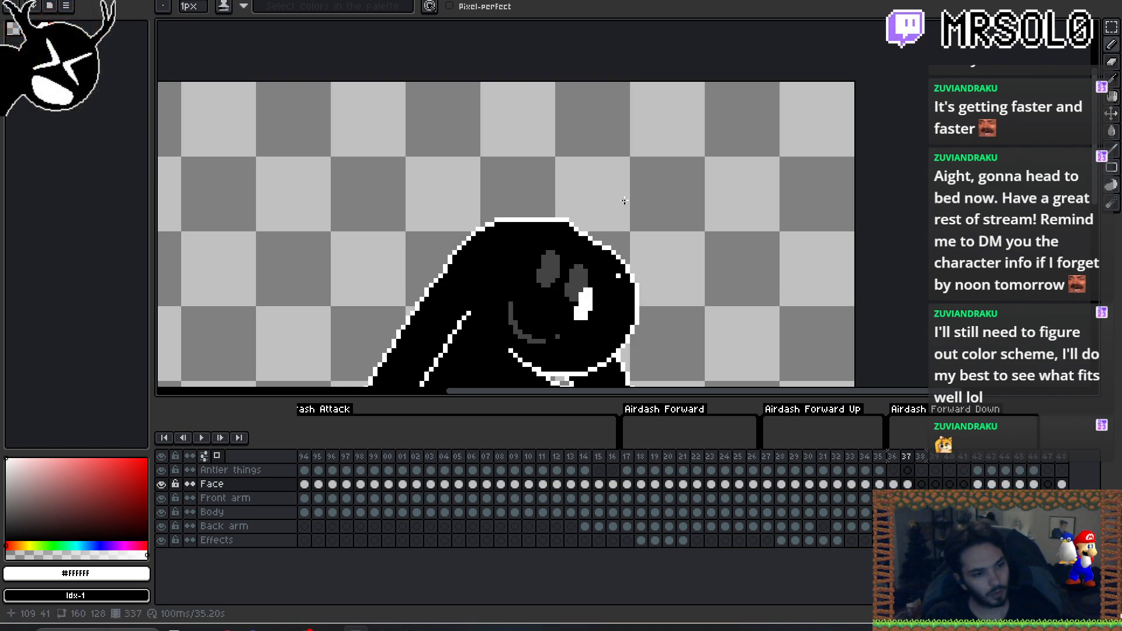
left_click(623, 201)
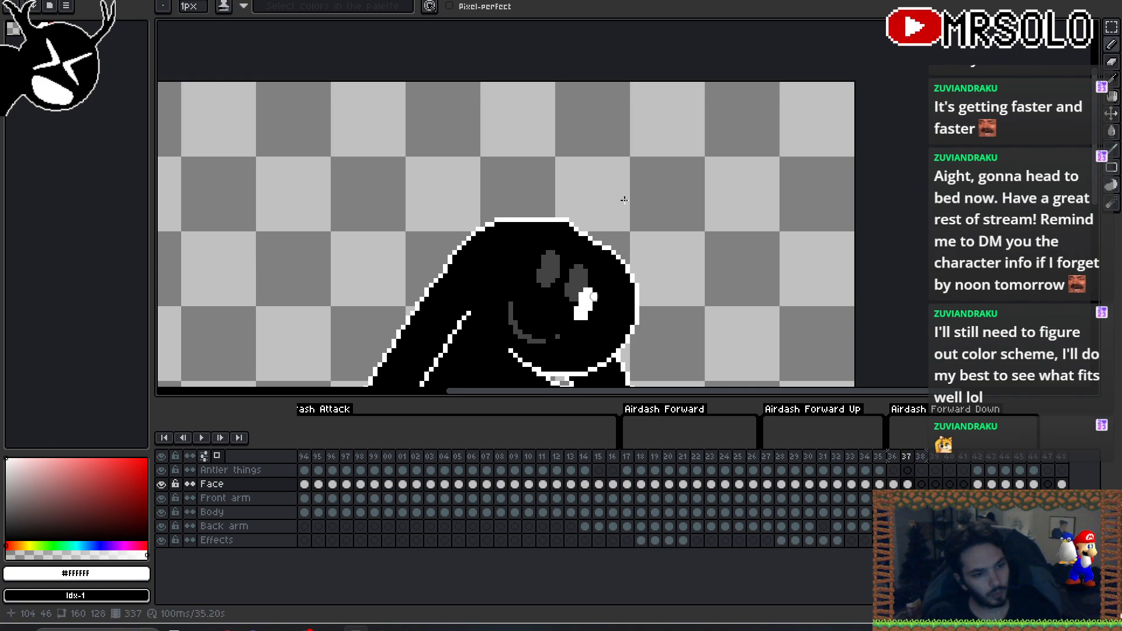
- Add a second, smaller white eye near the head's front edge in frame 337 and compare both eyes with frame 336
key("Left")
key("Right")
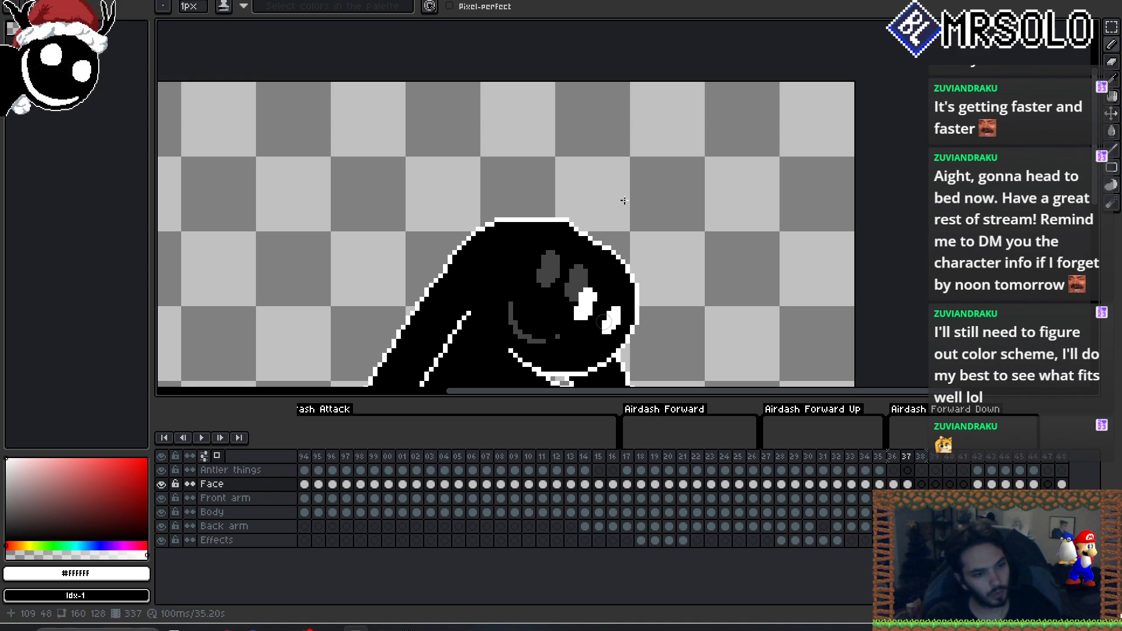
key("Left")
key("Right")
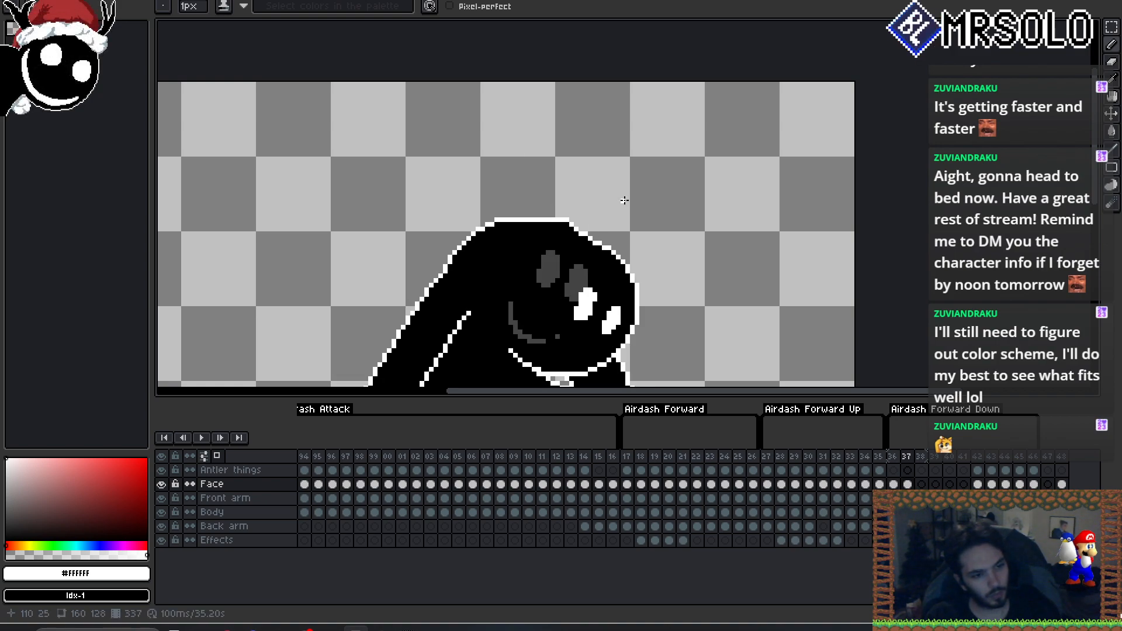
key("Left")
key("Right")
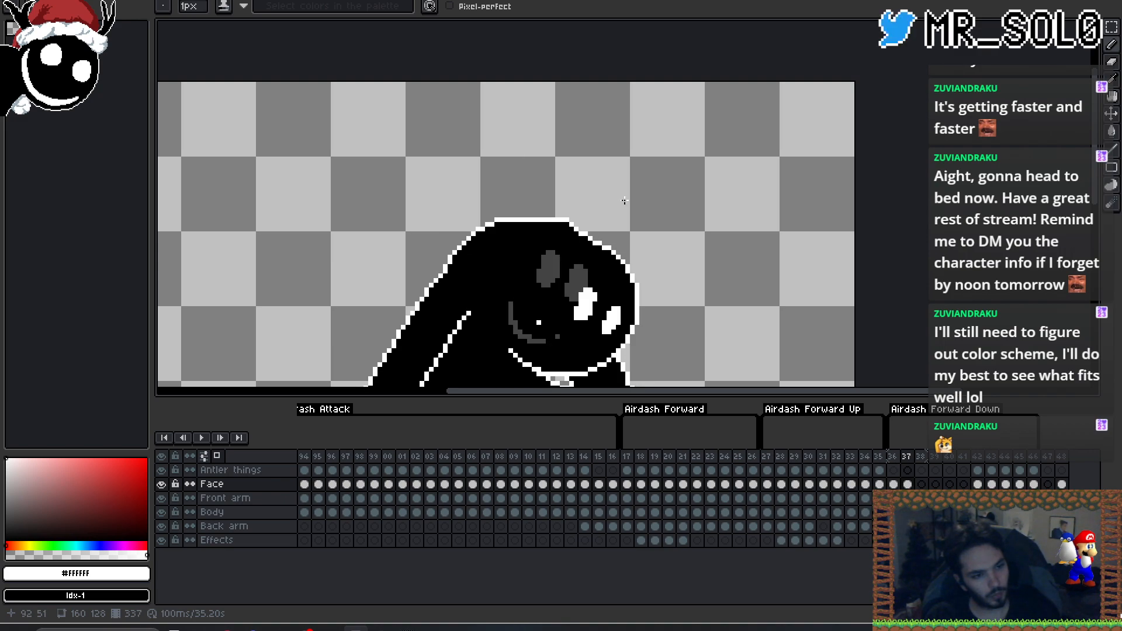
- Draw a curved white mouth below the eyes down to the chin in frame 337 and compare it with frame 336
left_click_drag(539, 337, 558, 369)
key("Left")
key("Right")
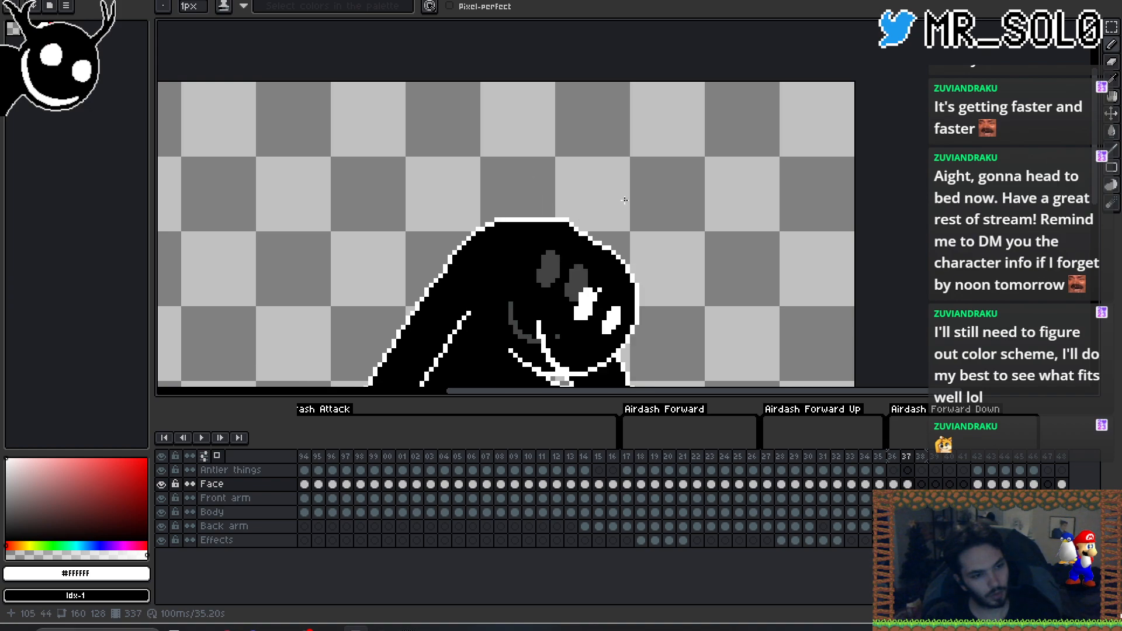
key("Left")
key("Right")
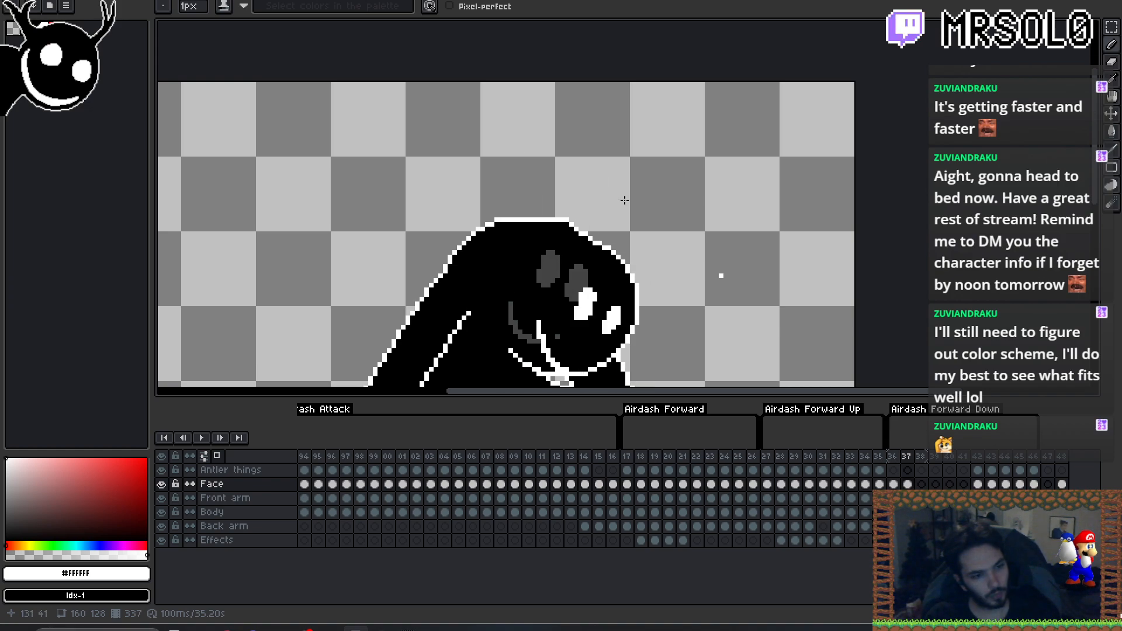
key("Left")
key("Right")
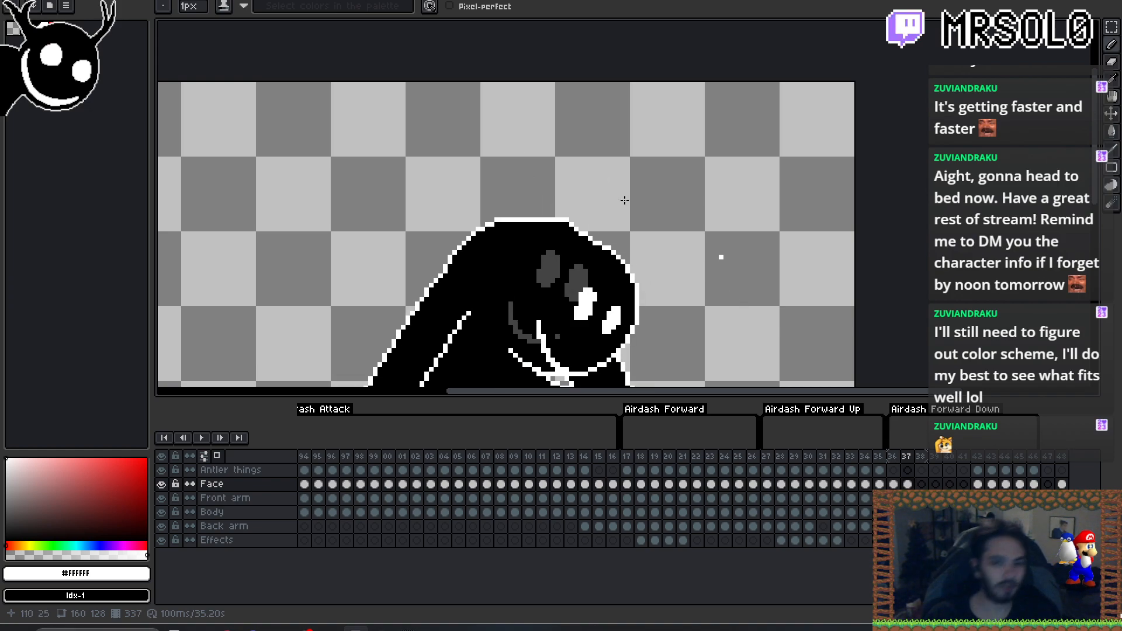
- Examine the new face in frame 337 and the head poses through frame 342 to judge the face placement
scroll(624, 200, "down", 2)
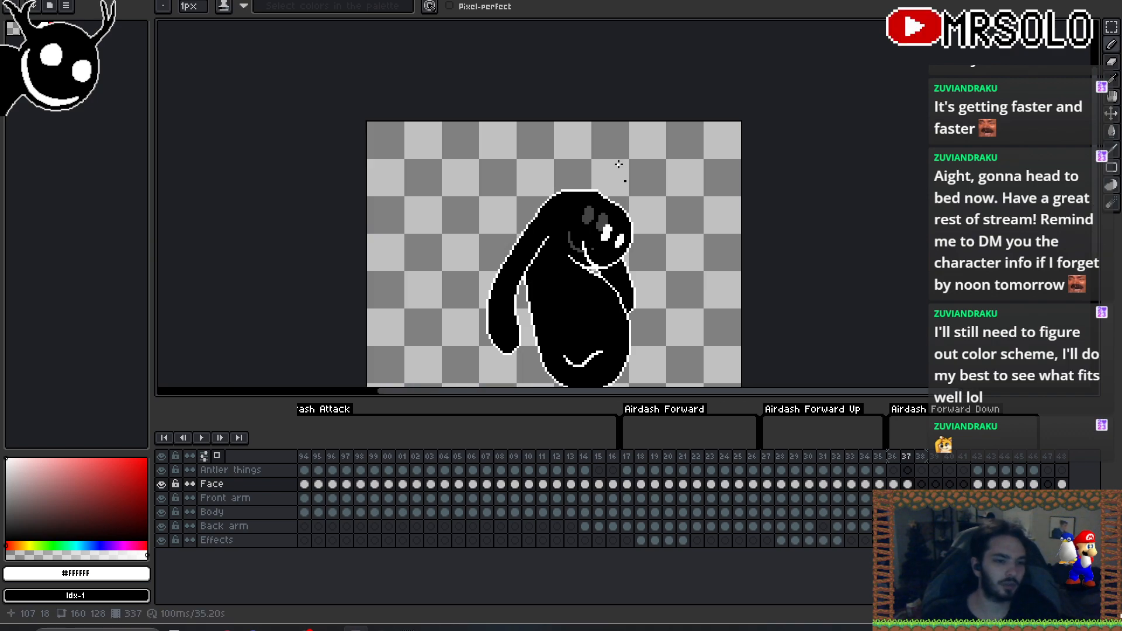
scroll(625, 193, "up", 2)
scroll(670, 201, "up", 2)
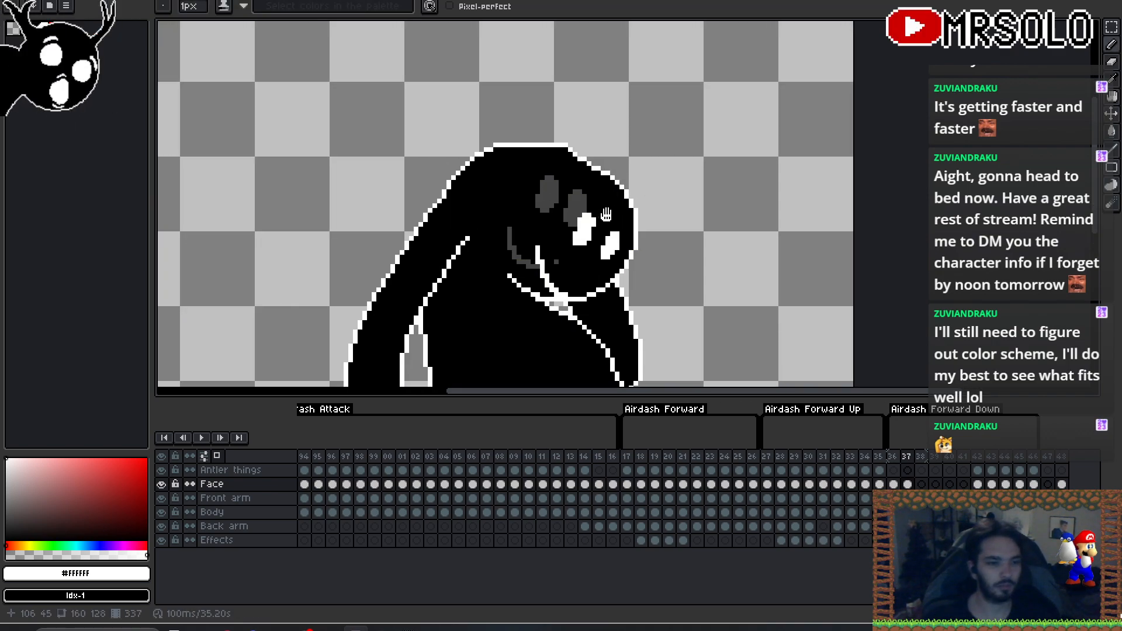
key("Right")
key("Right")
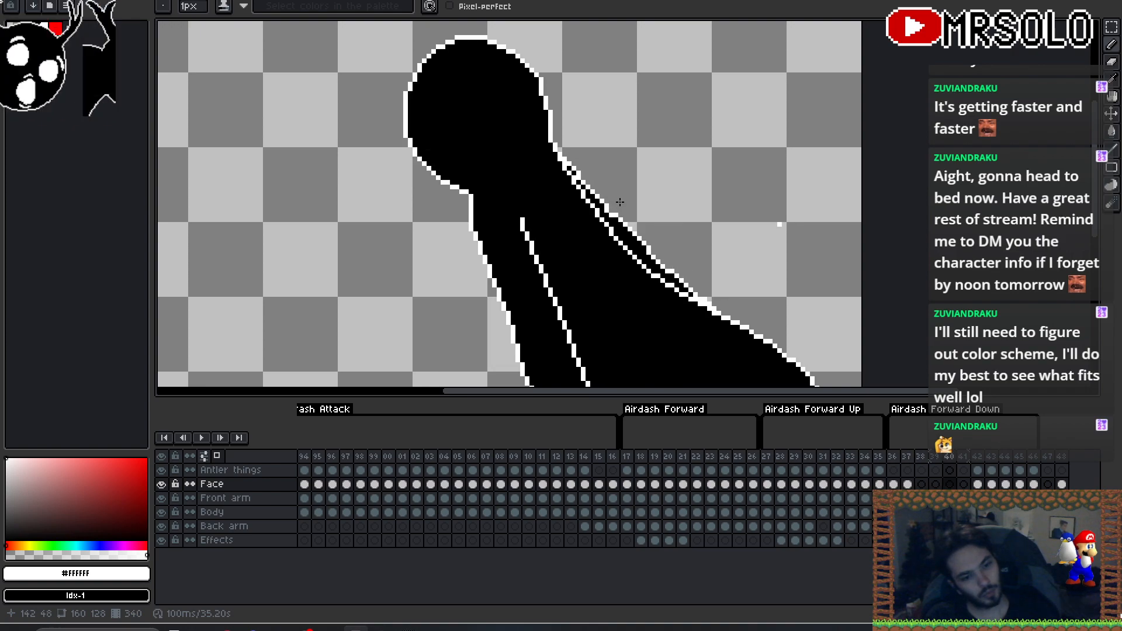
key("Right")
key("Right")
key("Left")
key("Right")
key("Right")
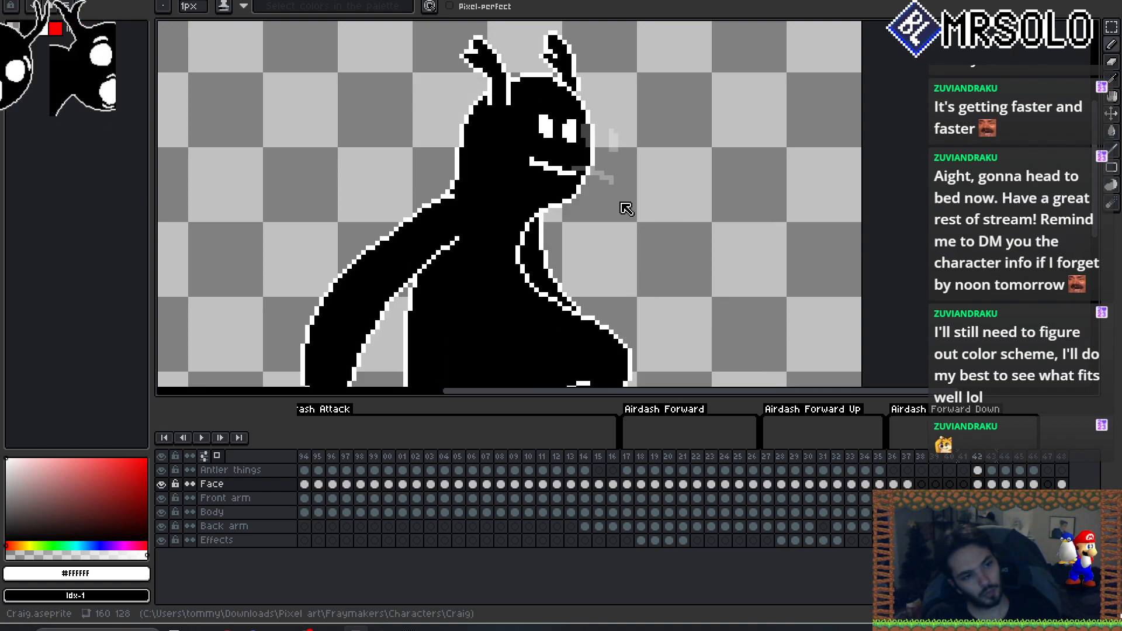
- Draw two slanted white eyes near the top of the head in frame 341 and check them against frames 340 and 342
key("Left")
left_click_drag(490, 84, 499, 88)
left_click(509, 70)
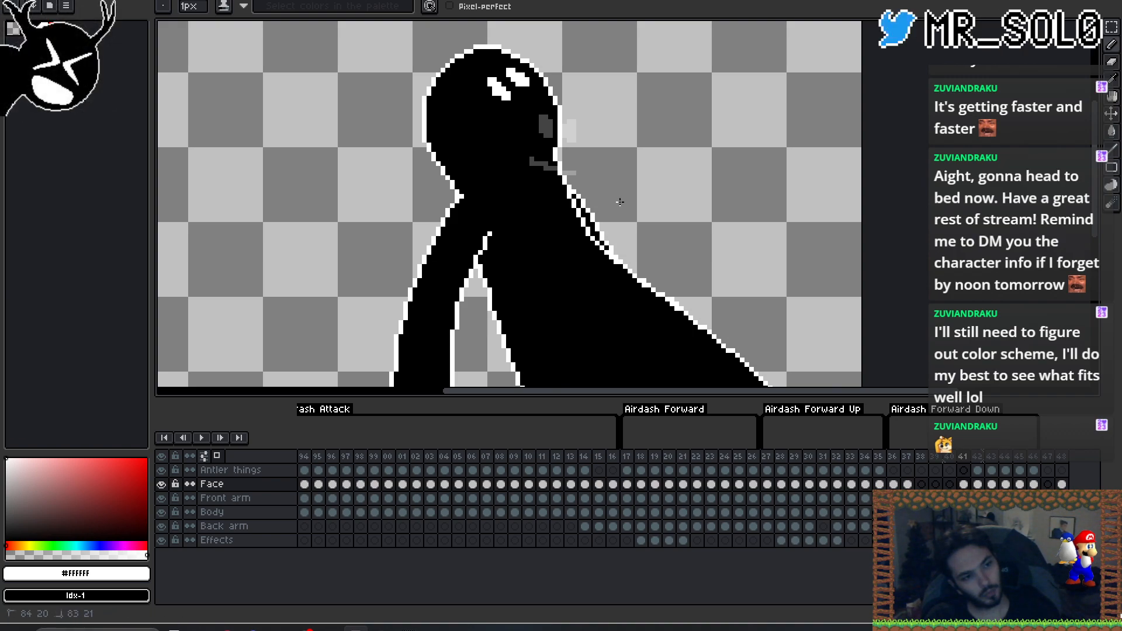
key("Left")
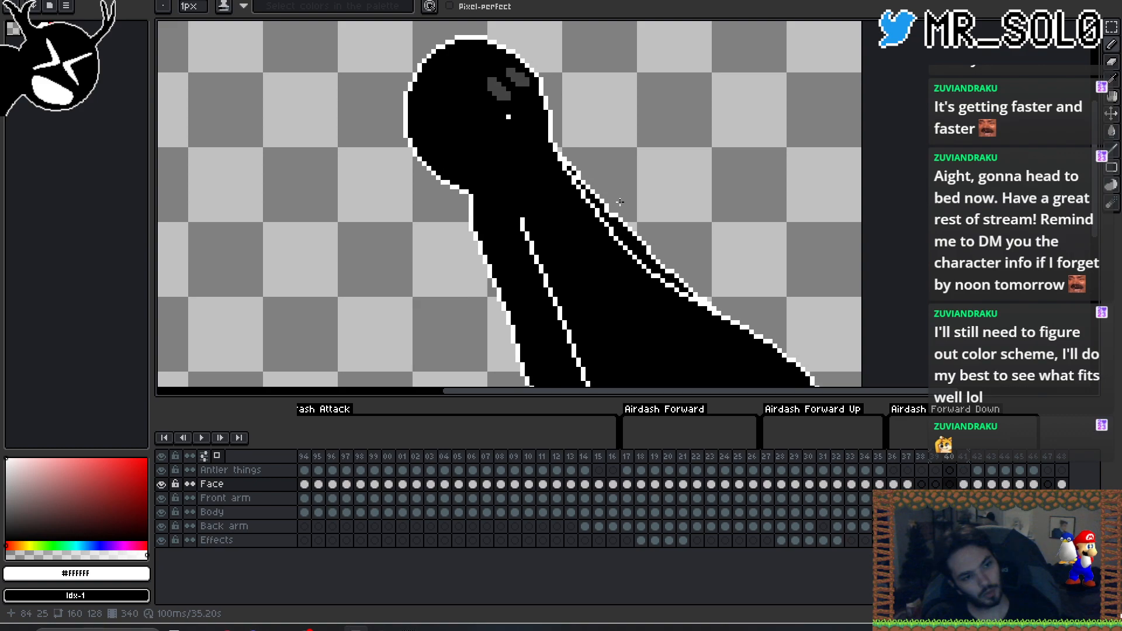
key("Right")
key("Right")
key("Left")
key("Right")
key("Right")
key("Left")
key("Left")
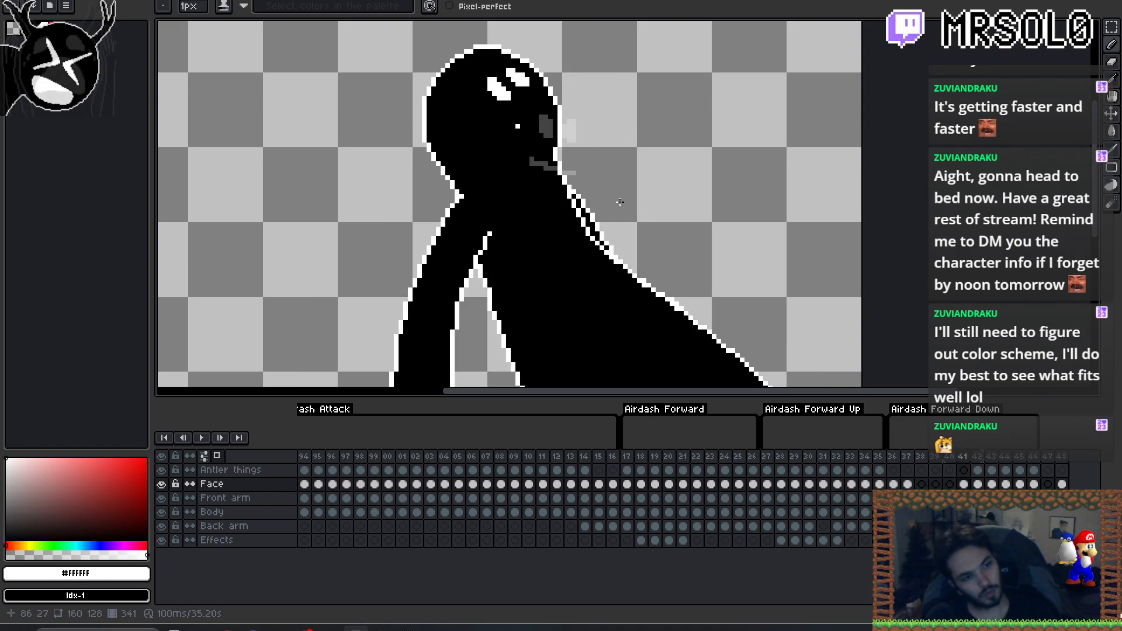
- Try a steeply curved mouth below the eyes in frame 341, compare it with frame 342, and undo the pencil stroke
left_click_drag(518, 126, 541, 112)
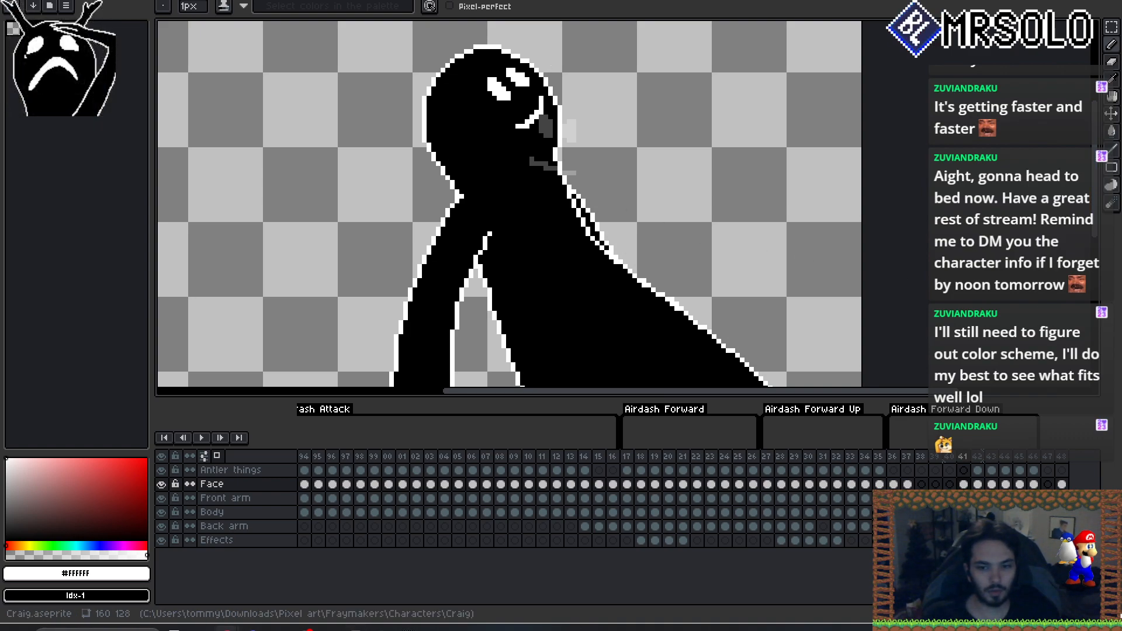
left_click_drag(714, 260, 675, 284)
key("Right")
key("Left")
key("ctrl+z")
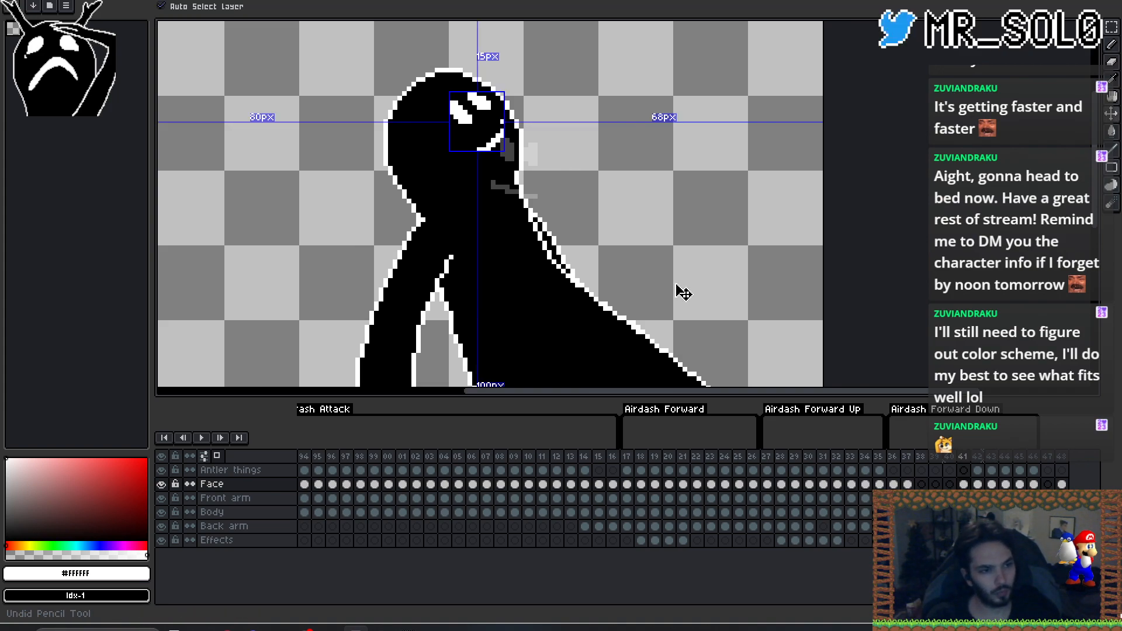
- Redraw the mouth in frame 341 as a shallow white curve reaching the head's edge, and compare it with frame 342
key("Right")
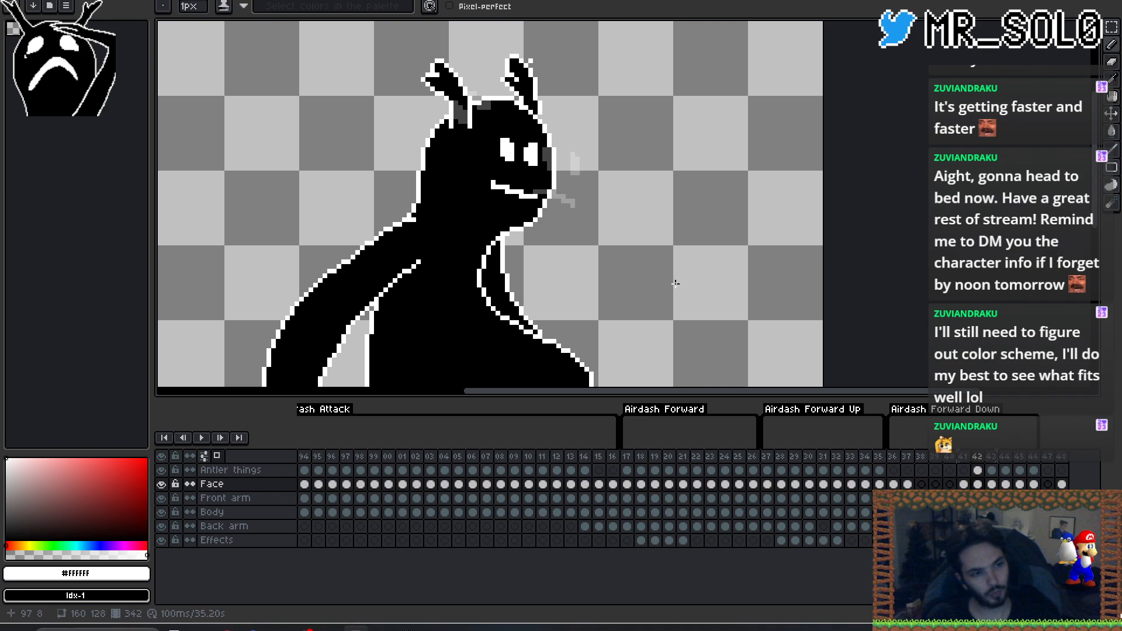
key("Left")
mouse_move(470, 150)
left_mouse_down()
mouse_move(514, 145)
mouse_move(496, 149)
mouse_move(513, 126)
mouse_move(489, 150)
left_mouse_up()
key("ctrl+z")
key("ctrl+z")
key("ctrl+z")
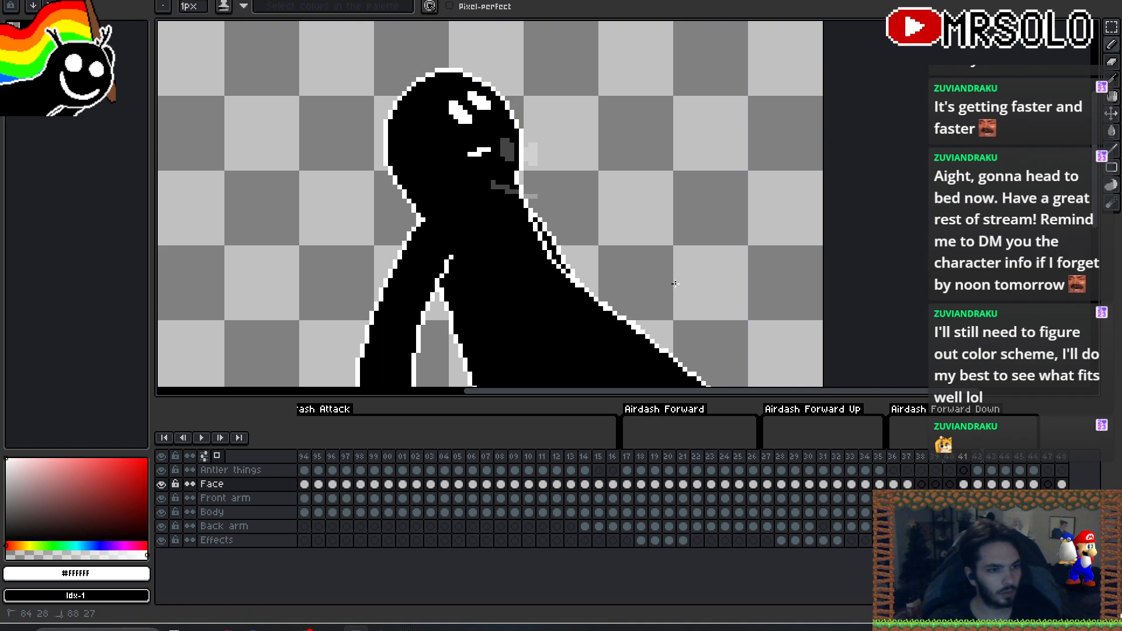
key("Right")
key("Left")
- Draw a curved white mouth on the Face layer in frame 340 and compare it with the face in frame 341
key("Left")
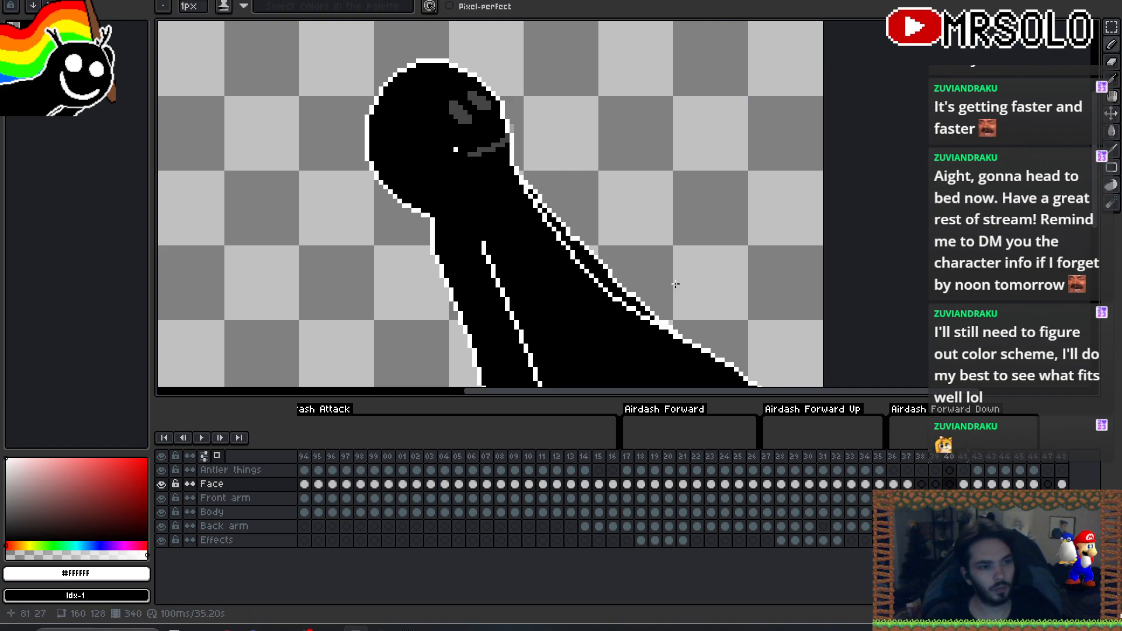
left_click_drag(485, 98, 485, 108)
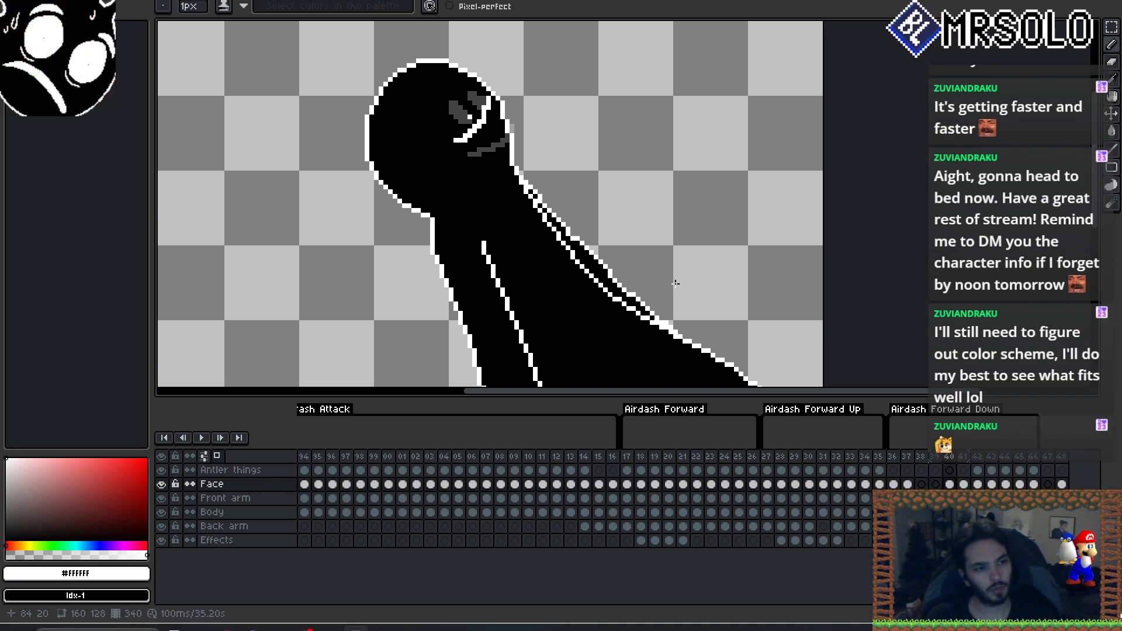
left_click(451, 140)
key("Right")
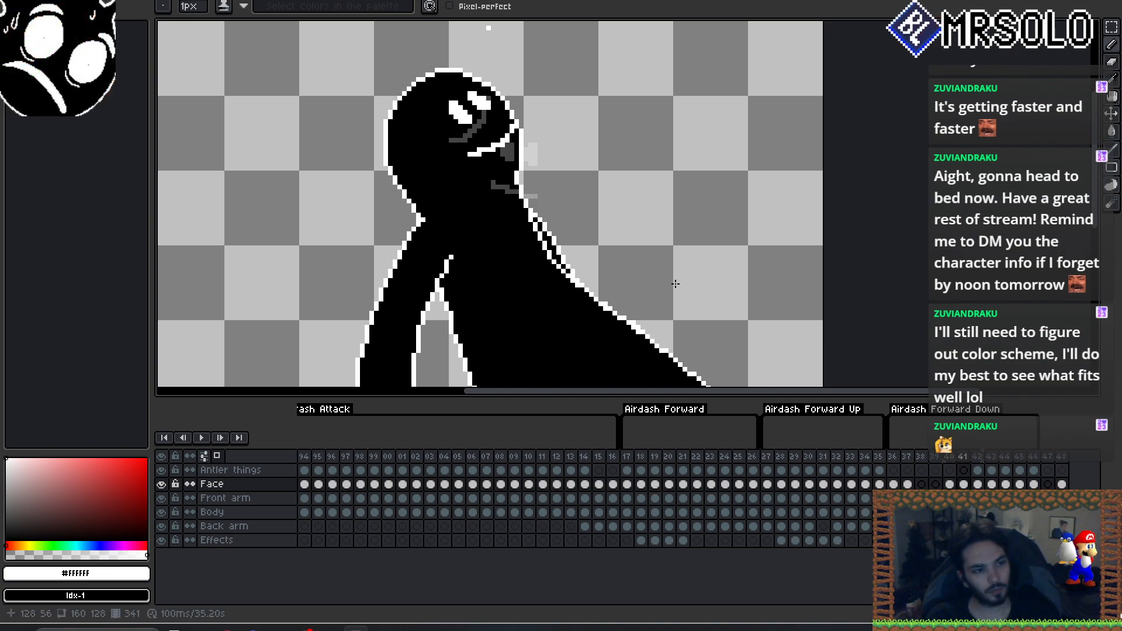
- Draw two slanted white eyes near the top of the head in frame 340 and compare them with frames 339 and 341
key("Left")
left_click_drag(423, 102, 423, 104)
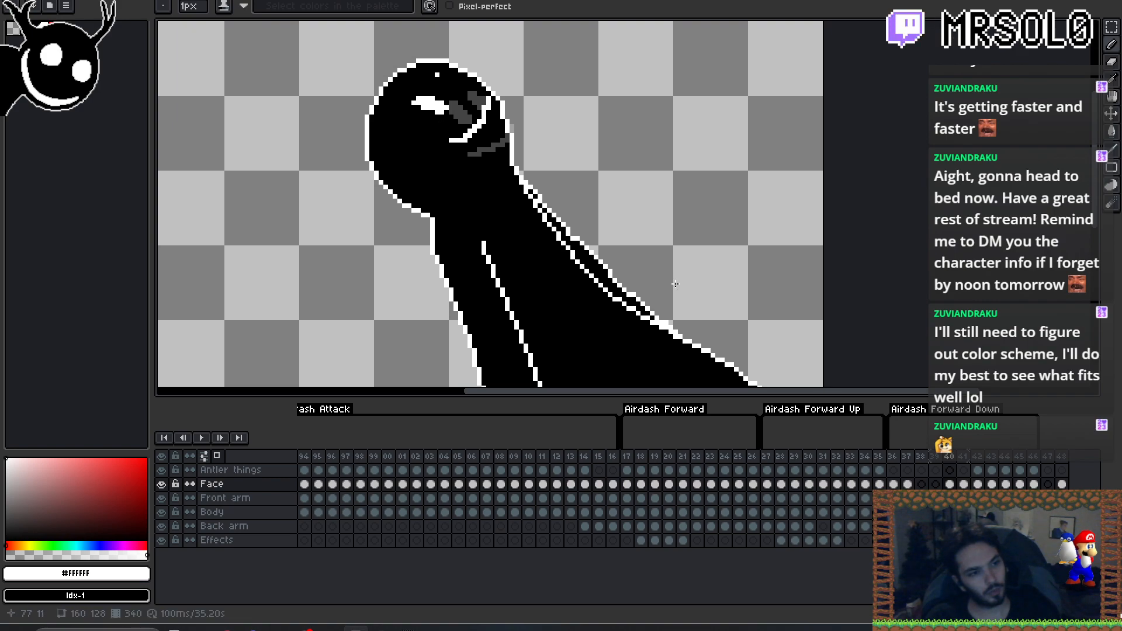
key("Left")
key("Right")
key("Right")
key("Left")
left_click_drag(451, 84, 428, 75)
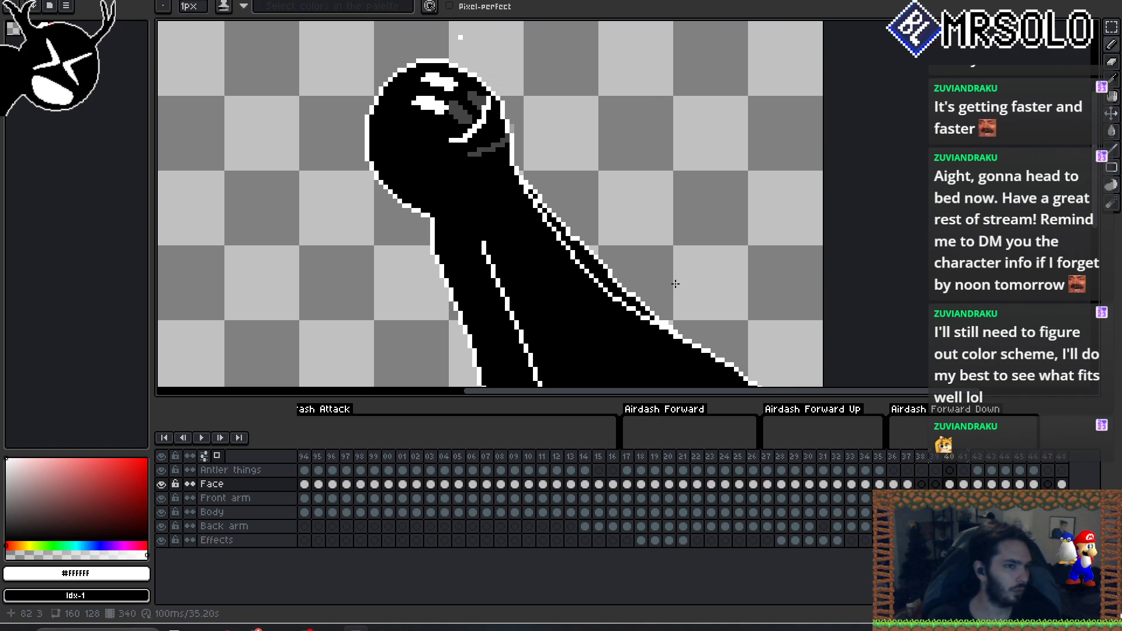
key("Left")
key("Right")
key("Right")
key("Left")
- Draw two narrow slanted white eyes on the head in frame 338 and compare them with the eyes in frame 337
key("Left")
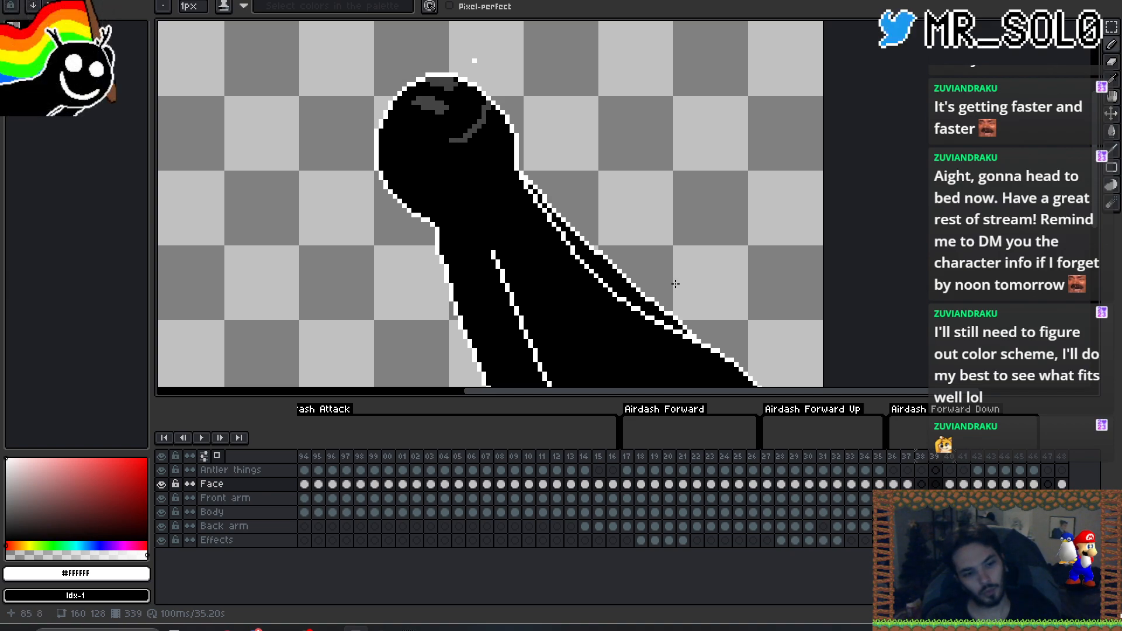
key("Left")
key("Right")
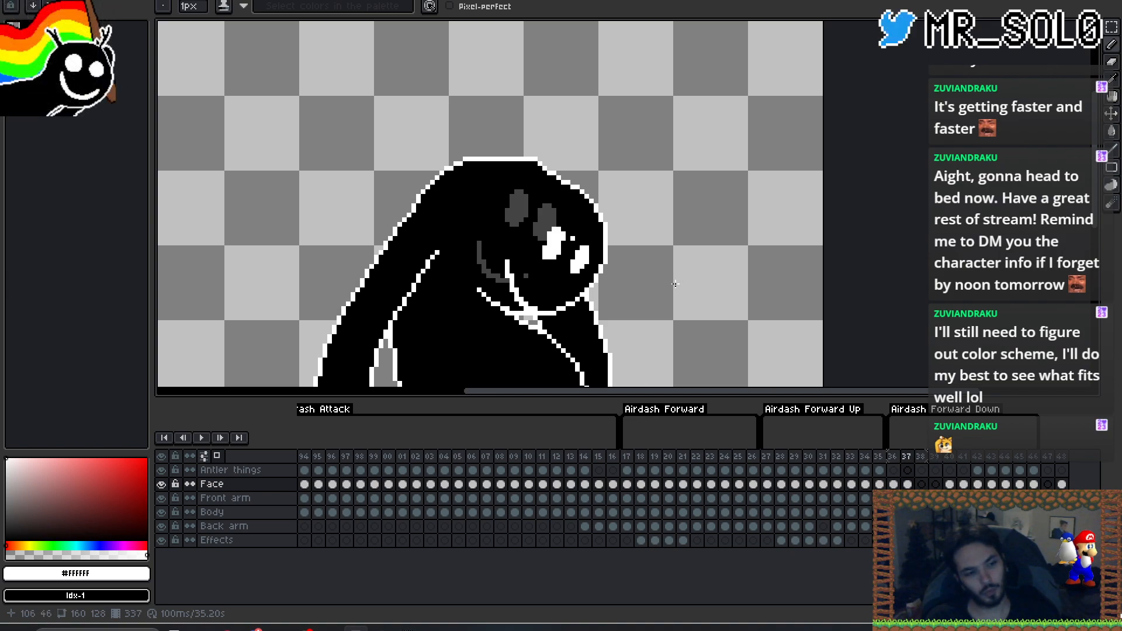
key("Left")
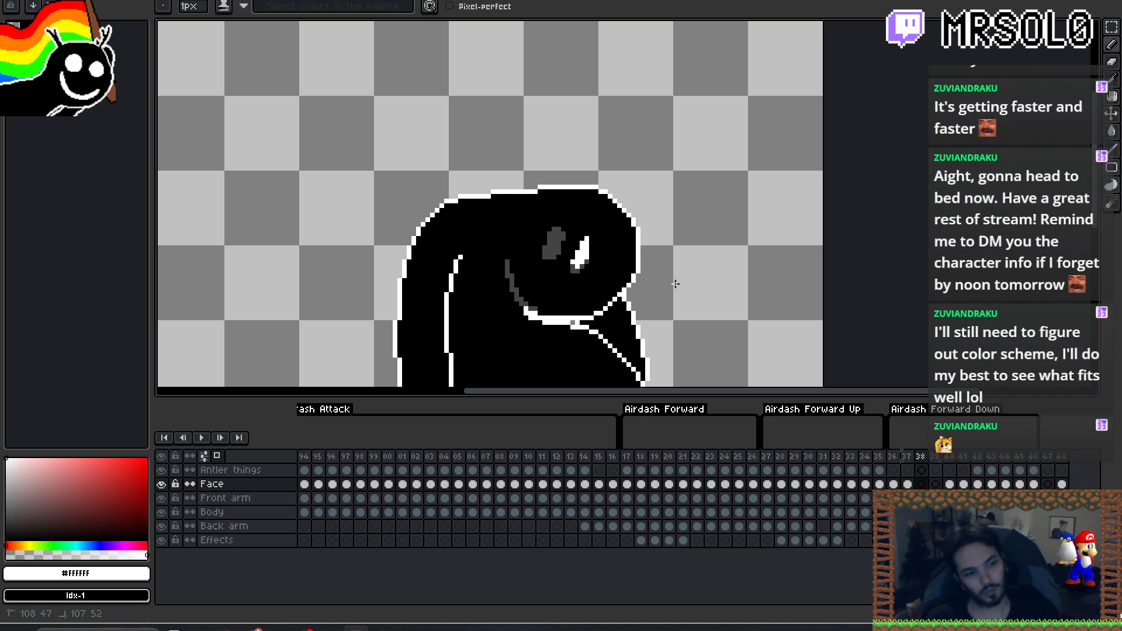
left_click(577, 244)
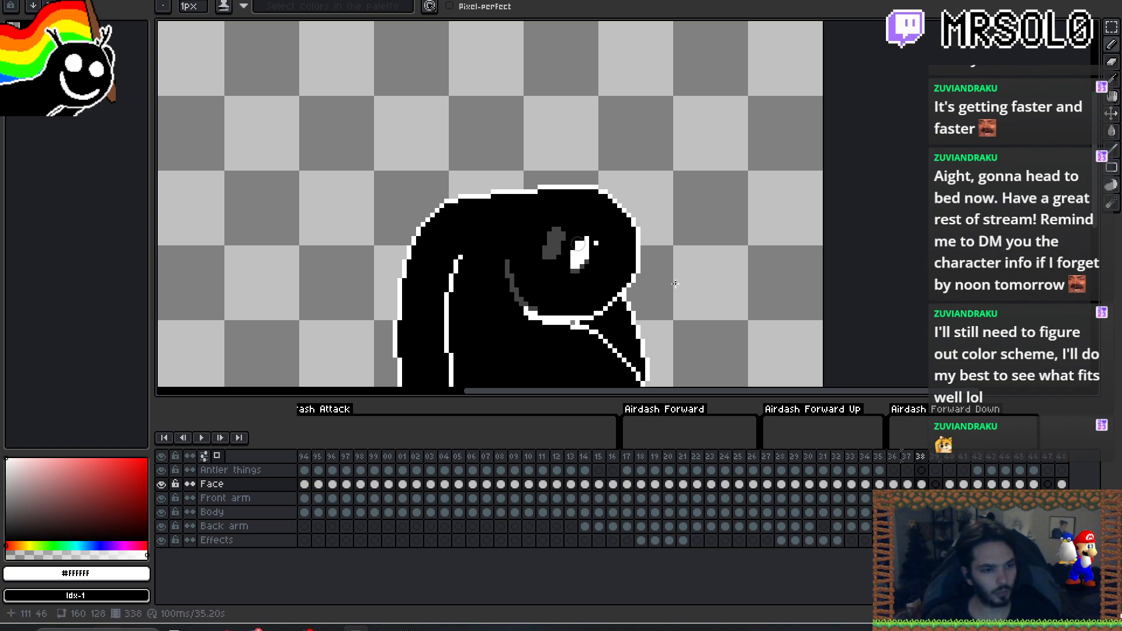
mouse_move(611, 262)
left_mouse_down()
mouse_move(602, 283)
mouse_move(613, 261)
mouse_move(606, 271)
left_mouse_up()
key("Left")
key("Right")
key("Left")
key("Right")
key("Left")
key("Right")
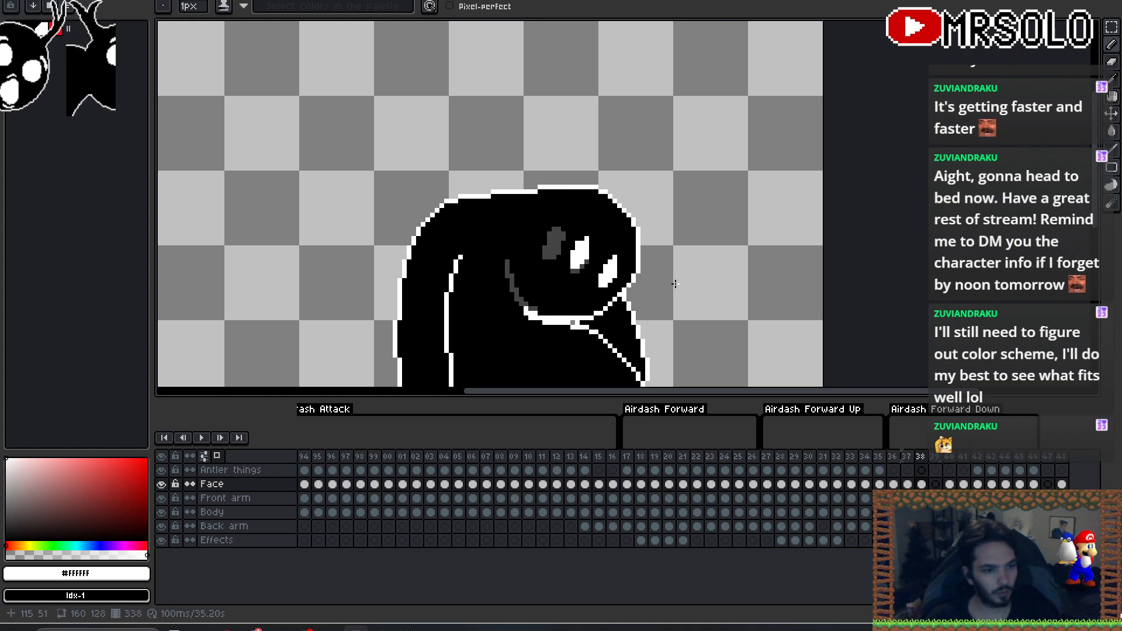
key("Left")
key("Right")
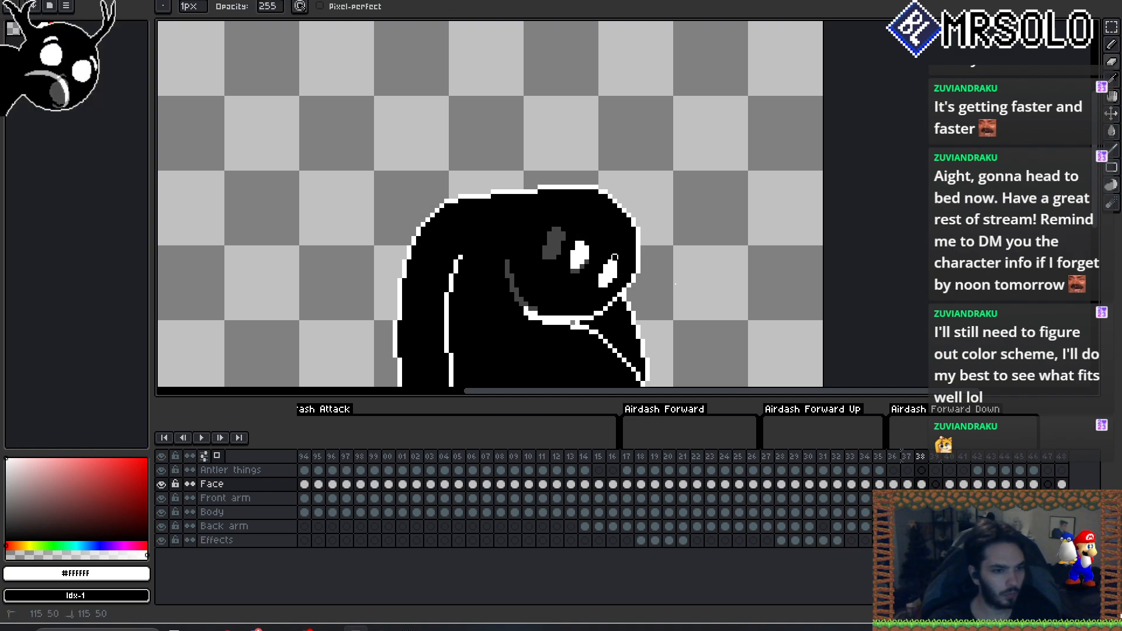
- Draw a curved white mouth below the eyes in frame 338, following the mouth placement in frame 337
scroll(643, 217, "down", 3)
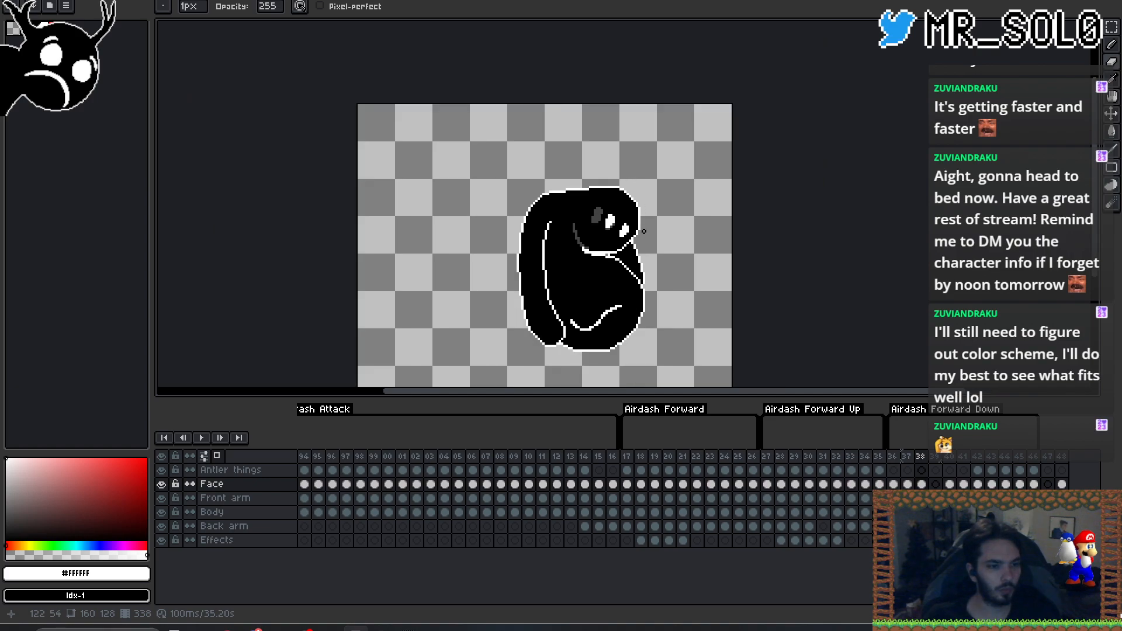
key("Left")
key("Right")
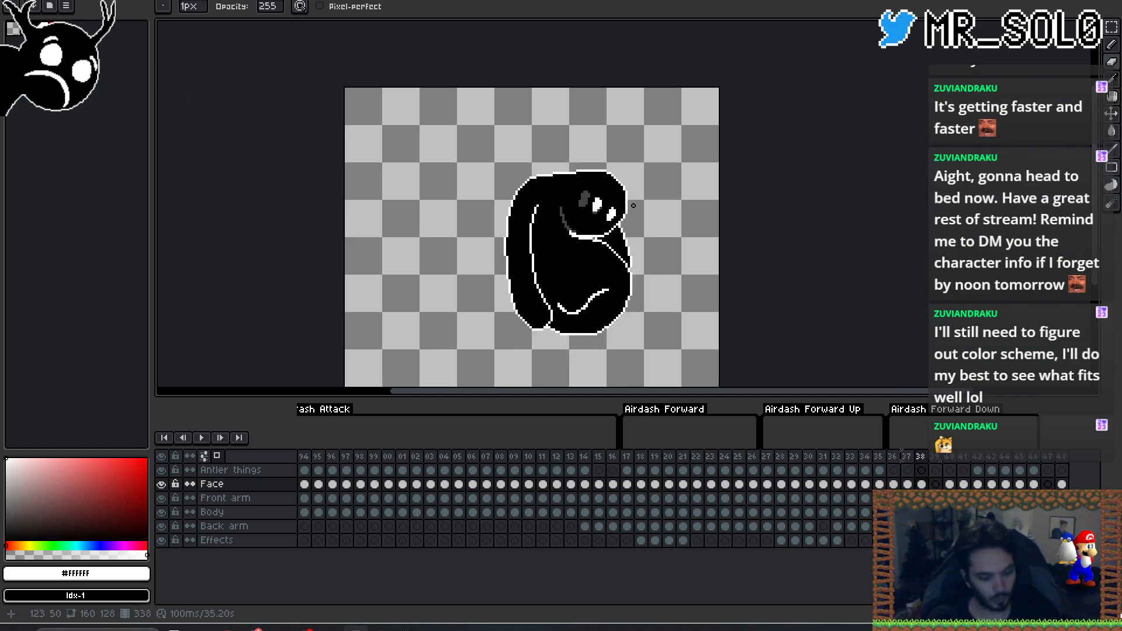
key("b")
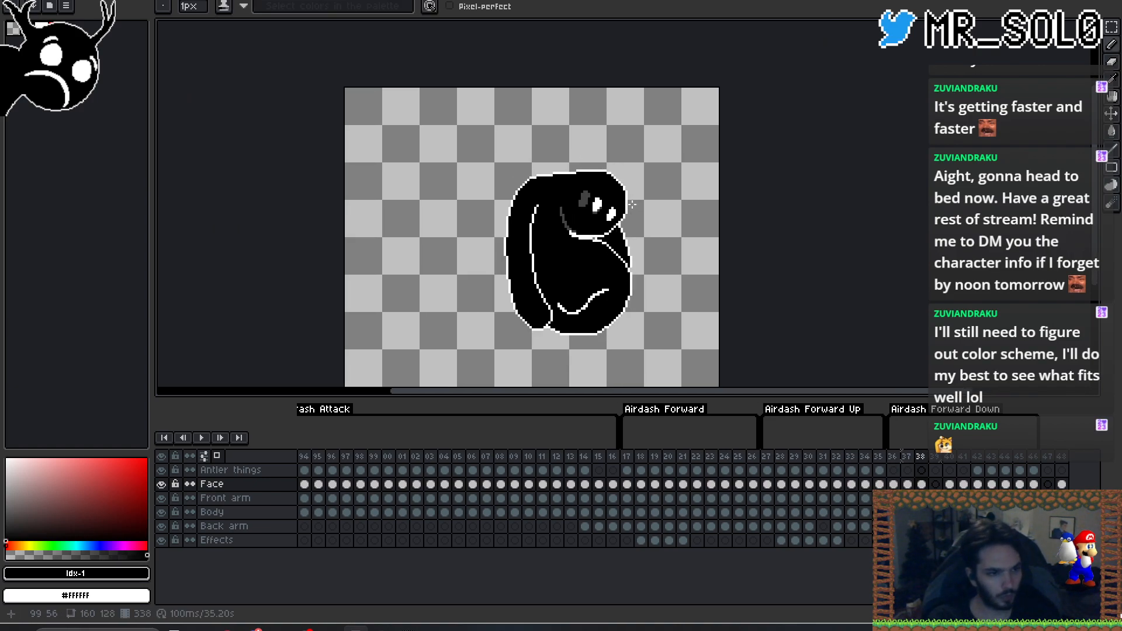
left_click_drag(577, 215, 587, 233)
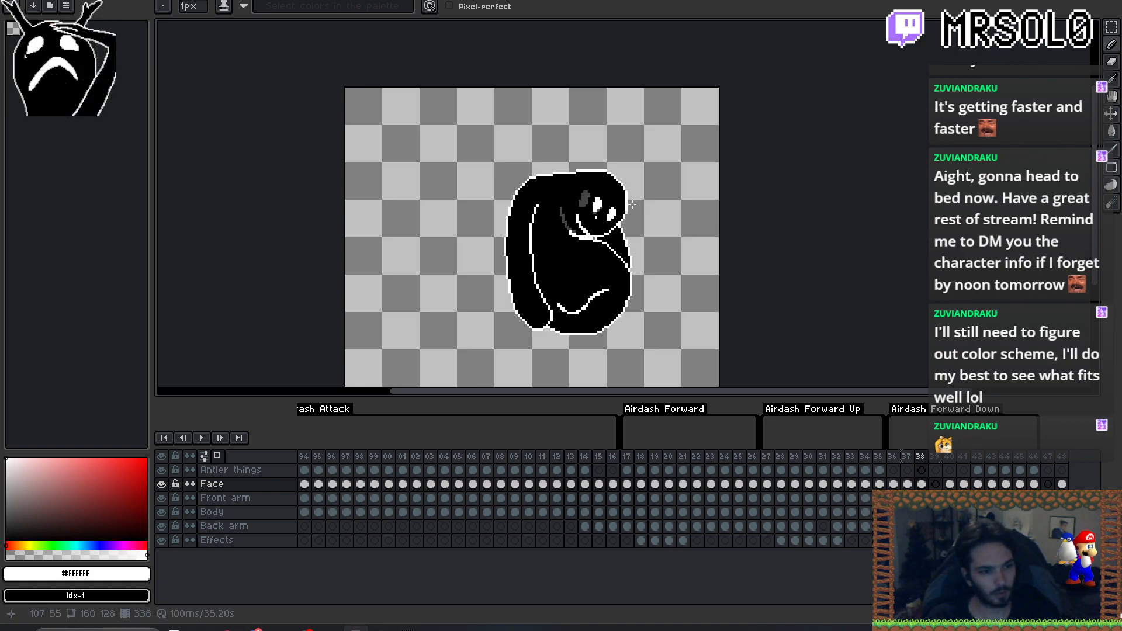
- Draw a curved white mouth reaching the head's edge in frame 339 and compare it with frame 340
key("Right")
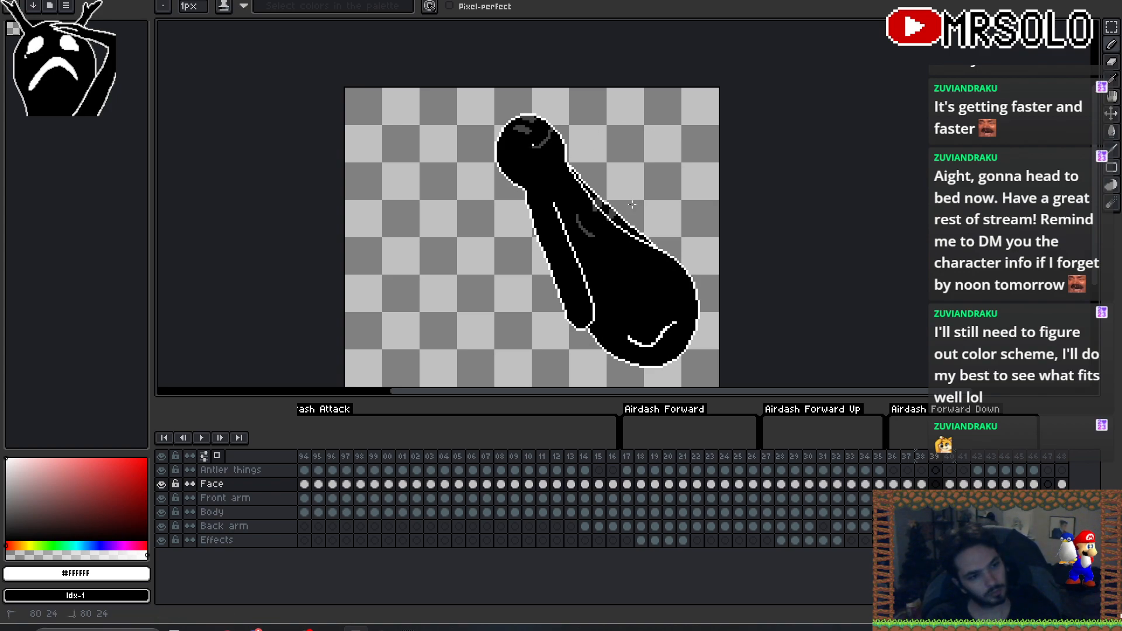
key("Right")
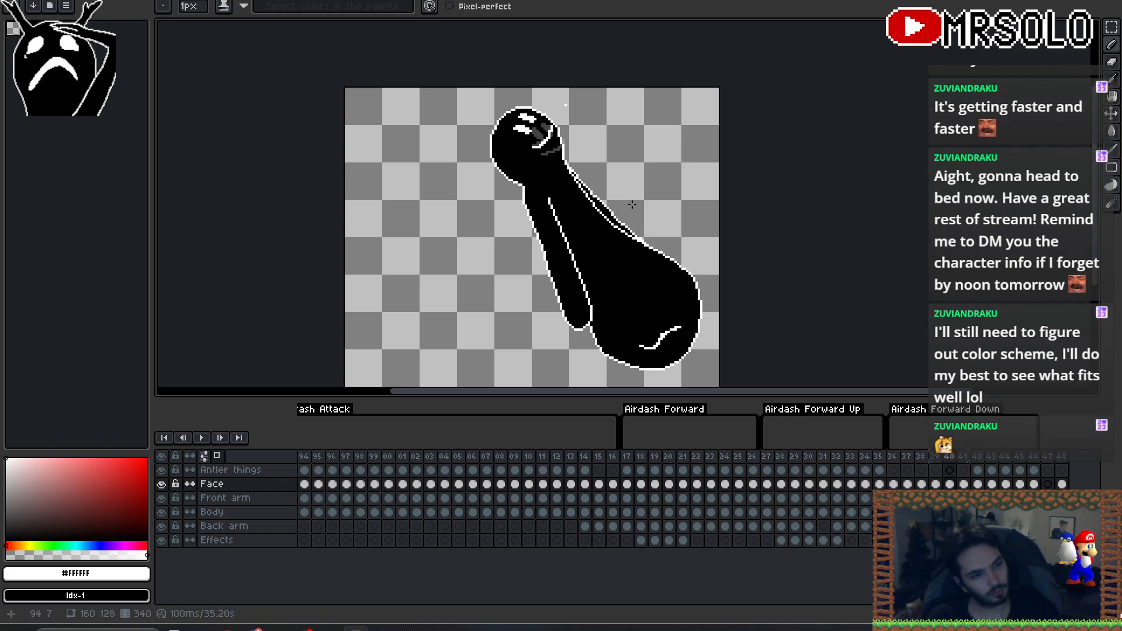
key("Left")
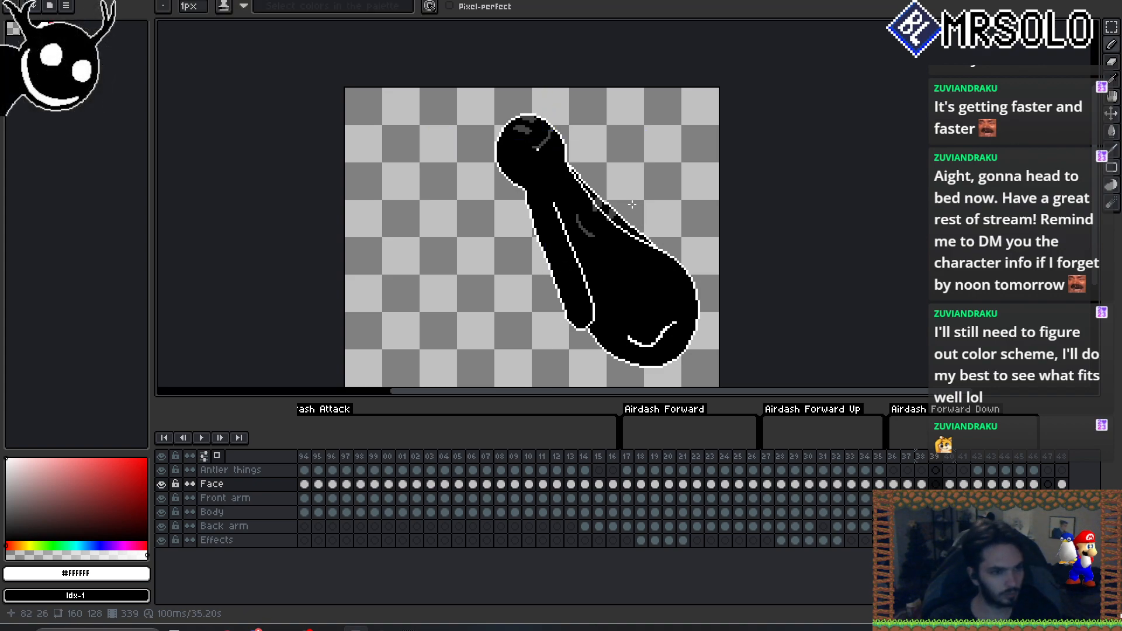
left_click_drag(530, 151, 537, 148)
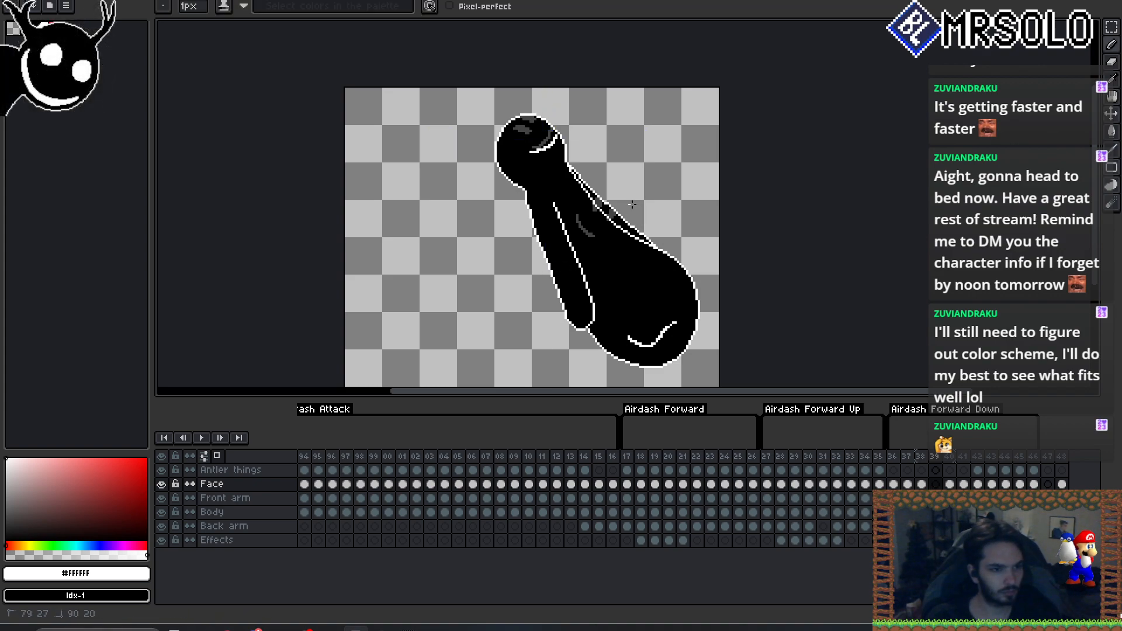
key("Right")
key("Left")
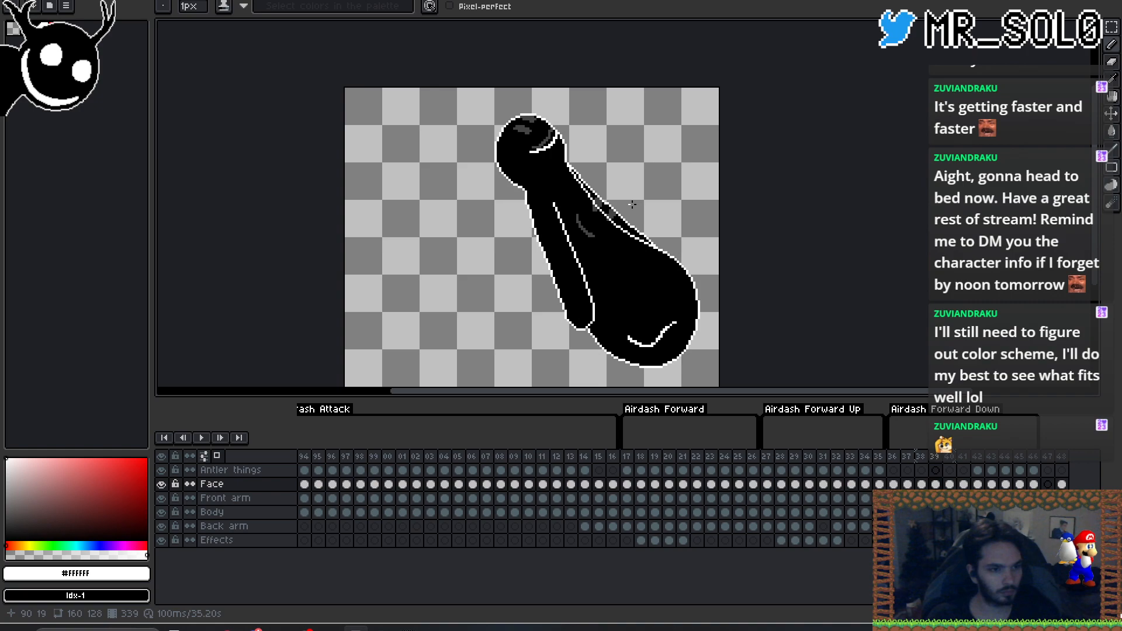
key("Right")
key("Left")
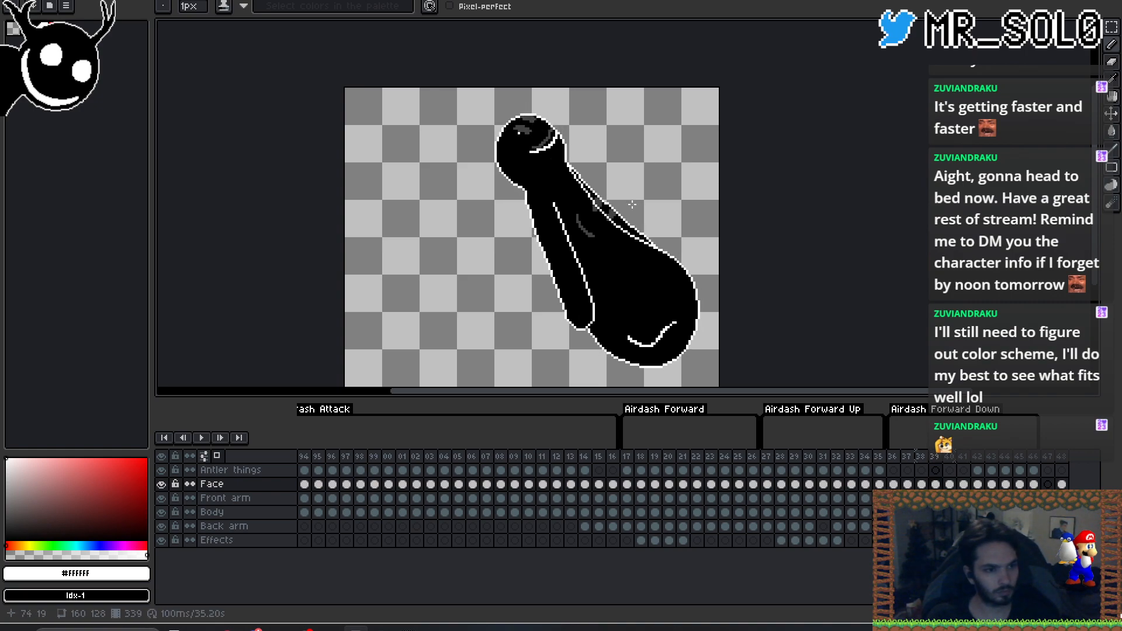
- Draw two slanted white eyes near the top of the head in frame 339 and check them against frames 338 and 340
left_click_drag(522, 134, 522, 131)
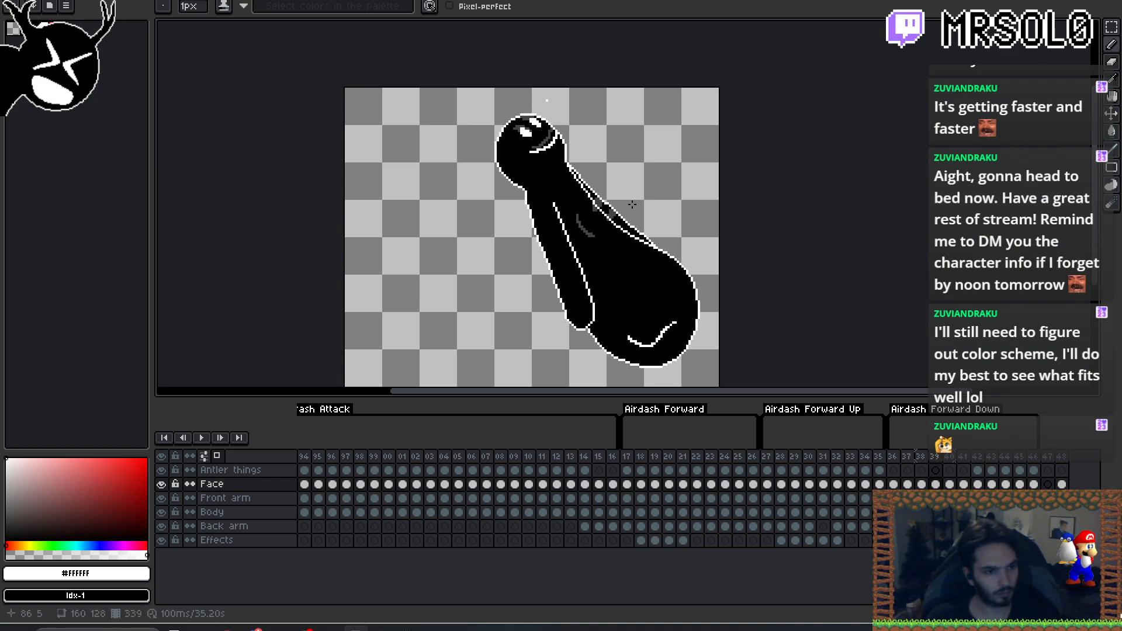
key("Left")
key("Right")
key("Right")
key("Left")
key("Left")
key("Right")
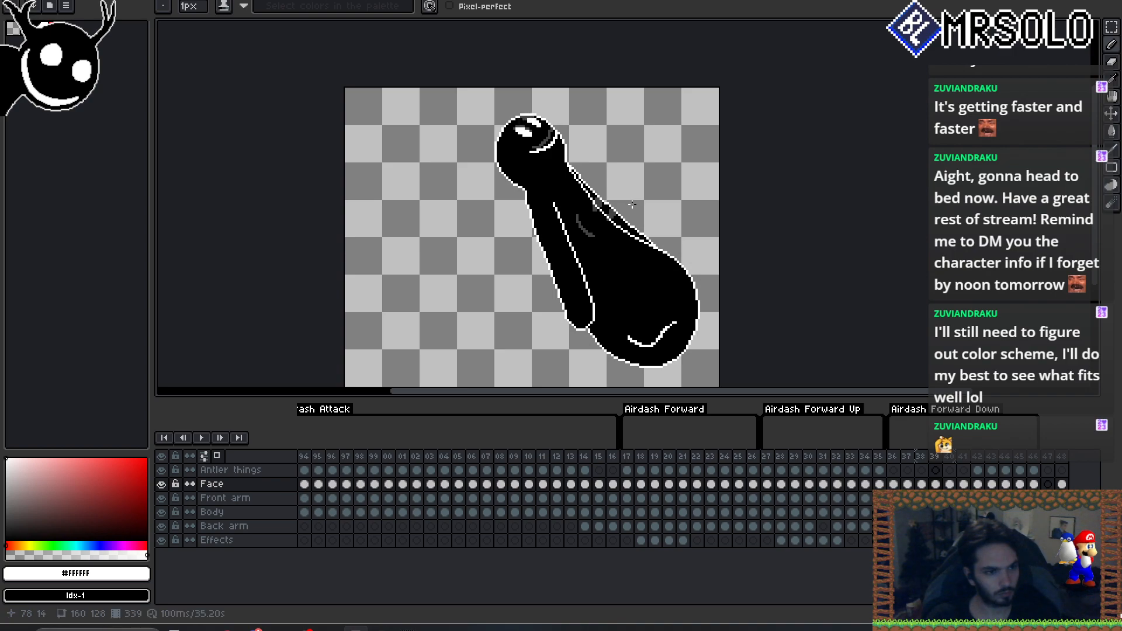
- Examine how the eyes and mouth move from frame 337 through frame 340 by flipping between the frames
key("Left")
key("Right")
key("Right")
key("Left")
key("Right")
key("Left")
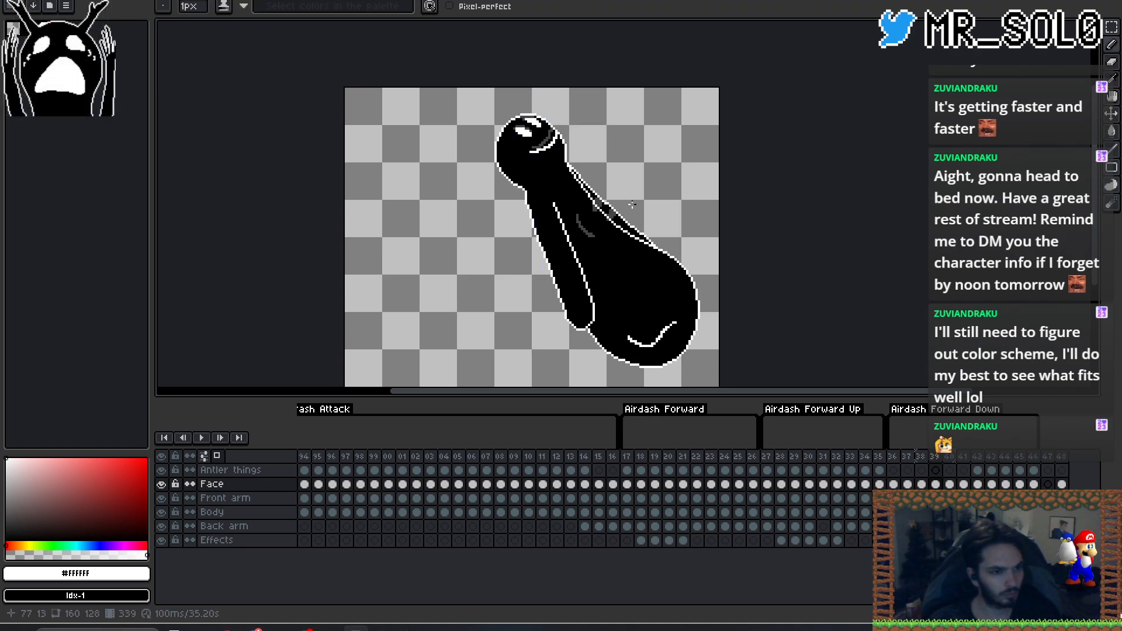
key("Left")
key("Right")
key("Right")
key("Left")
key("Right")
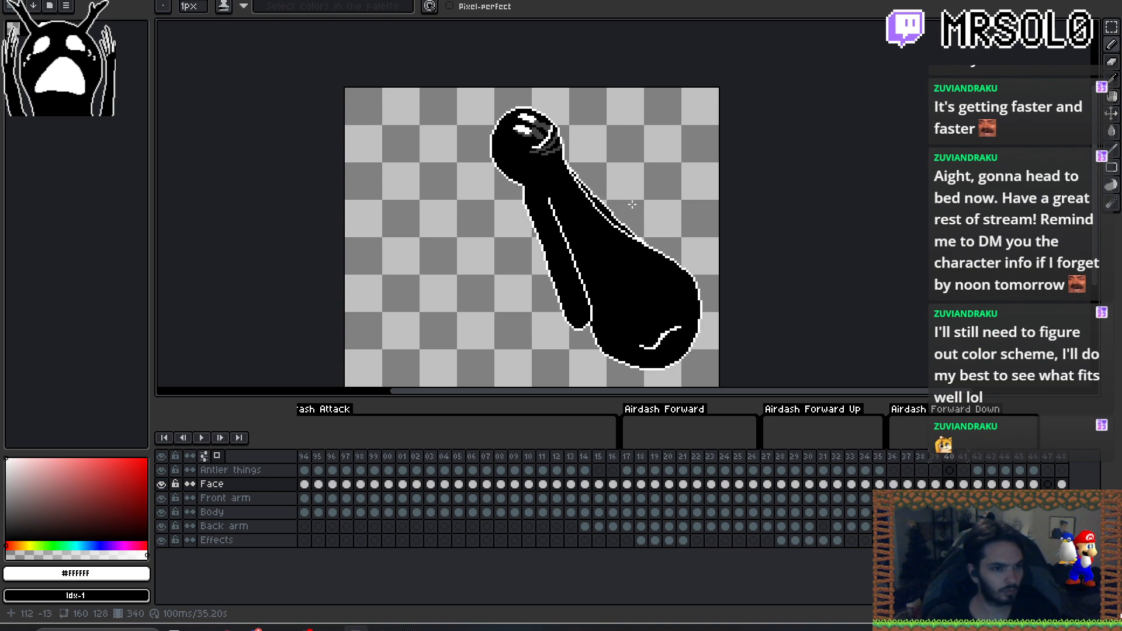
key("Left")
key("Left")
key("Right")
key("Left")
key("Left")
key("Right")
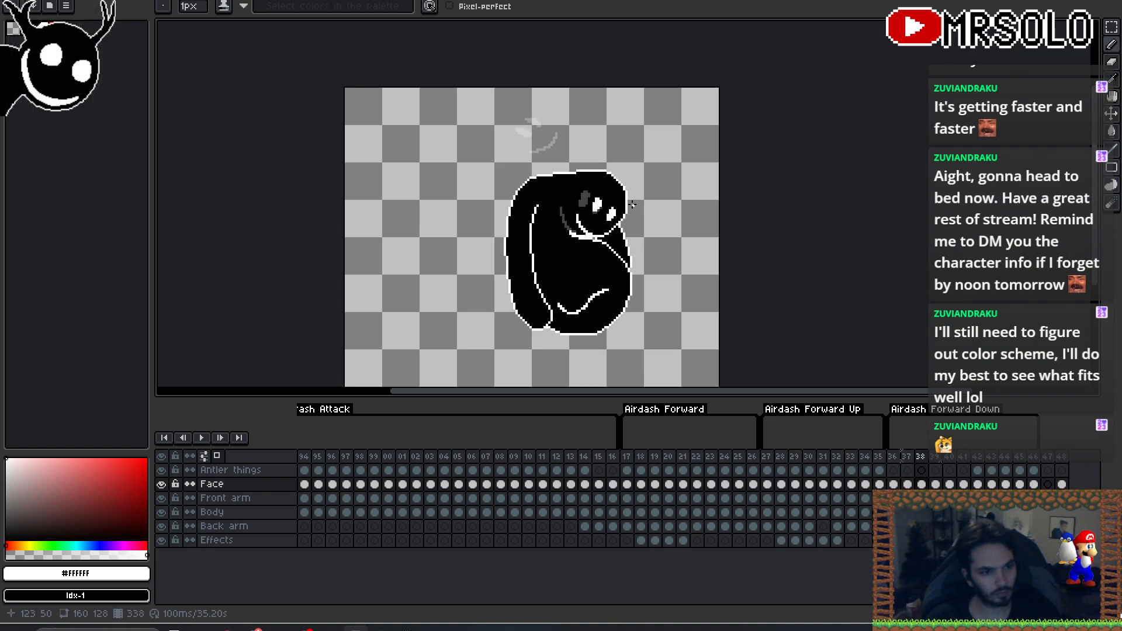
- Add short white strokes branching off the mouths in frames 339 and 340 on the Face layer
key("Right")
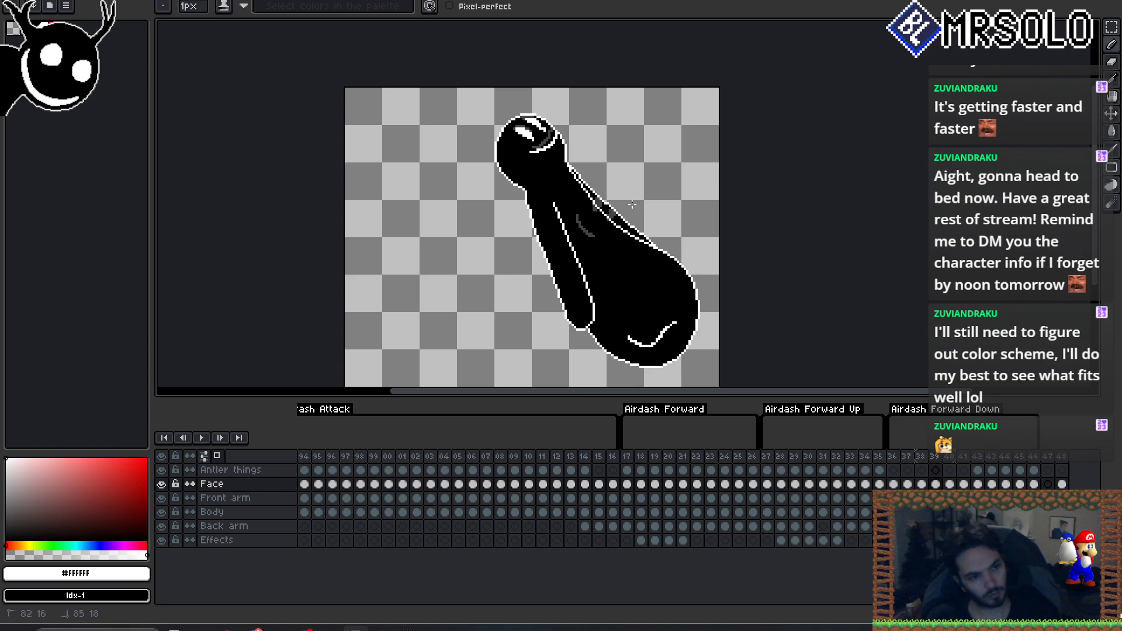
key("Right")
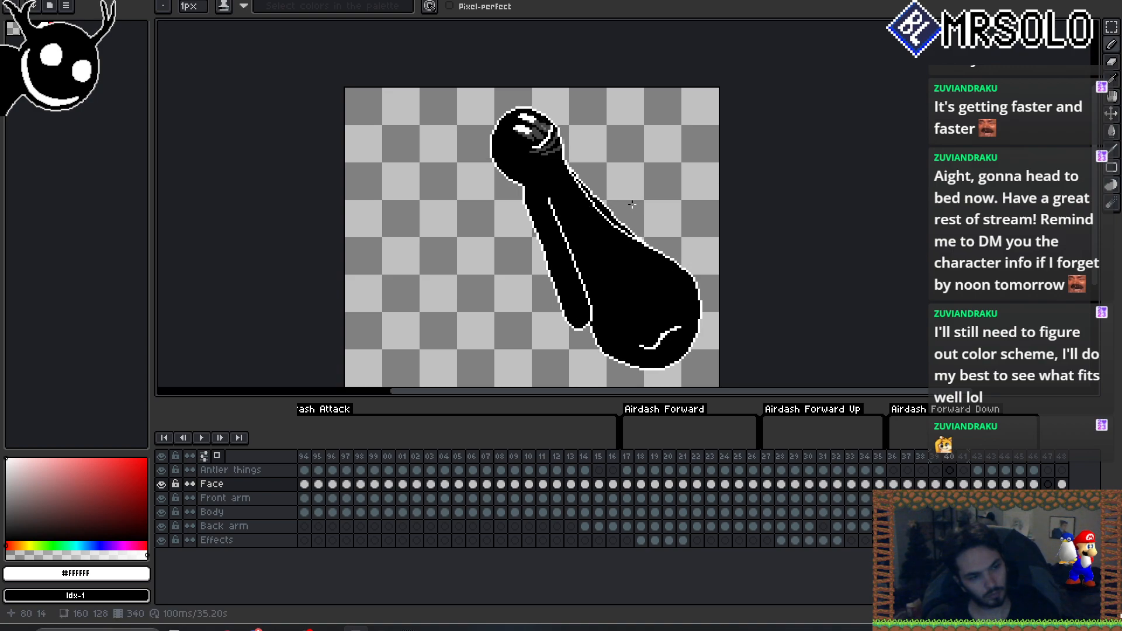
key("Left")
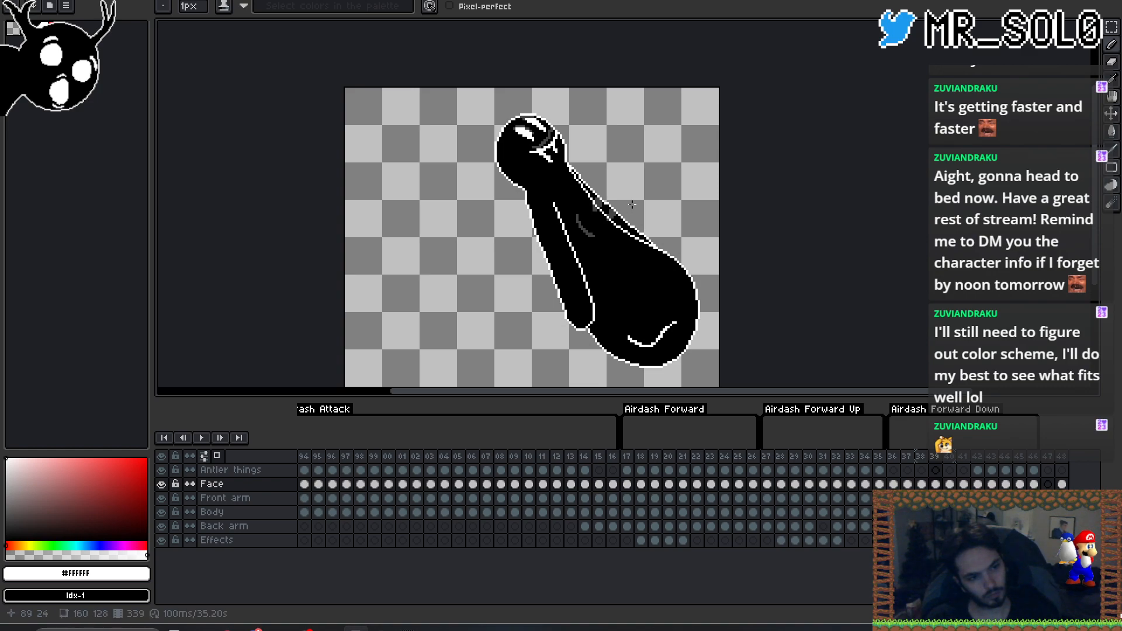
key("Right")
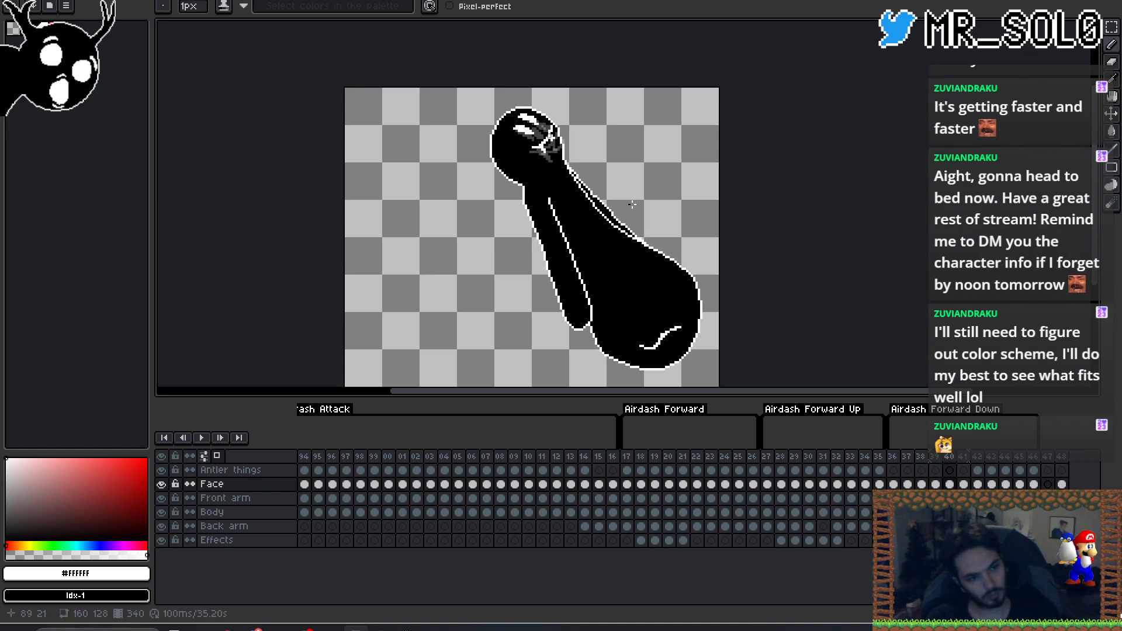
key("Left")
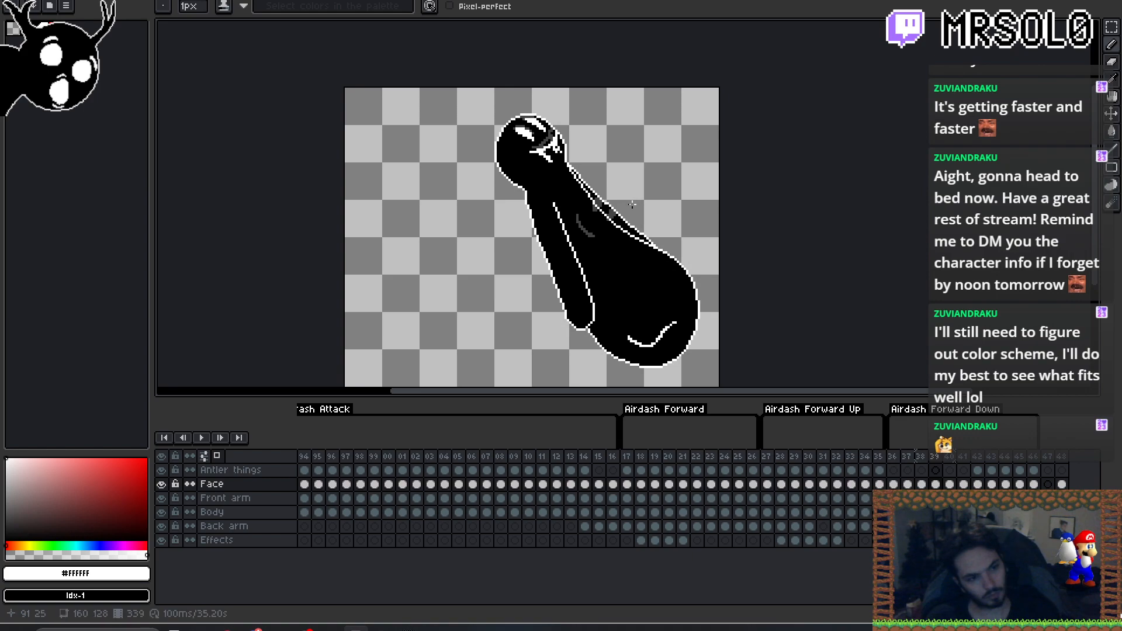
- Review the faces across the Airdash Forward Down frames from 337 to 343
key("Left")
key("Left")
key("Right")
key("Right")
key("Right")
key("Right")
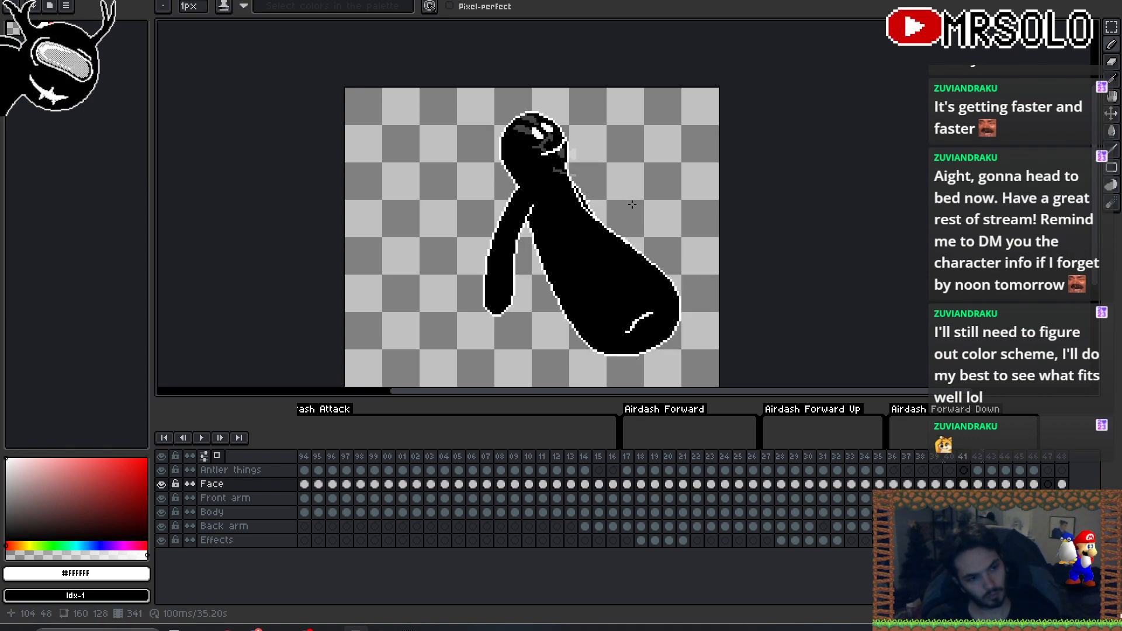
key("Right")
key("Right")
- Add short white strokes to the mouth in frame 329 of Airdash Forward Up and compare it with the neighbouring frames
key("Left")
key("Left")
key("Left")
key("Left")
key("Left")
key("Left")
key("Left")
key("Left")
key("Left")
key("Left")
key("Left")
key("Left")
key("Left")
key("Left")
key("Left")
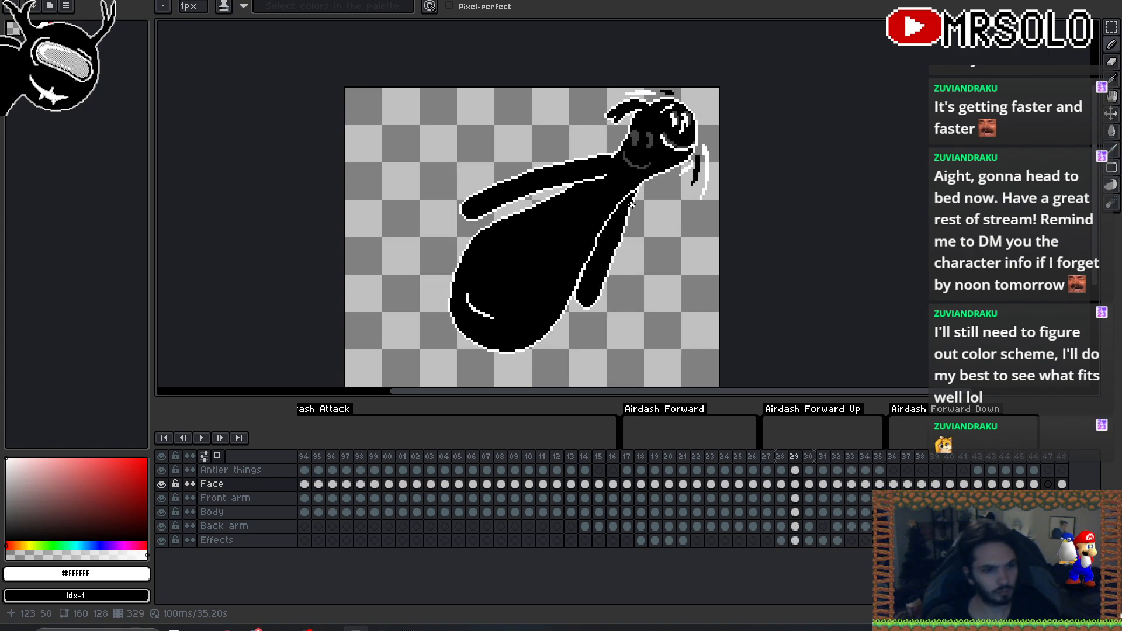
key("Right")
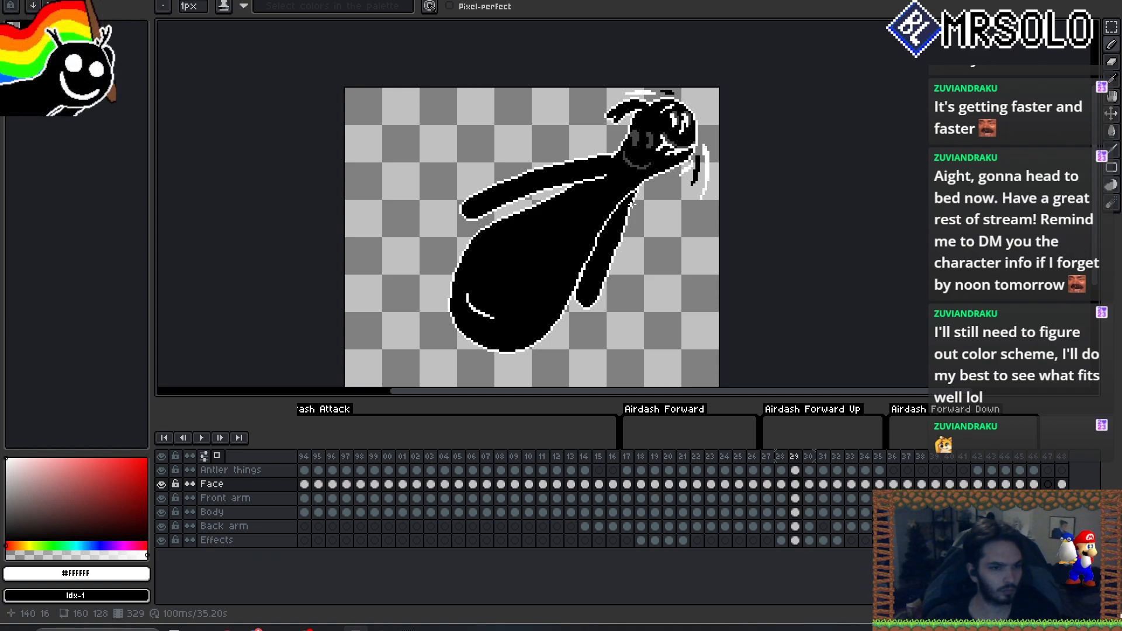
key("Left")
key("Right")
key("Right")
key("Left")
key("Left")
key("Right")
key("Left")
key("Right")
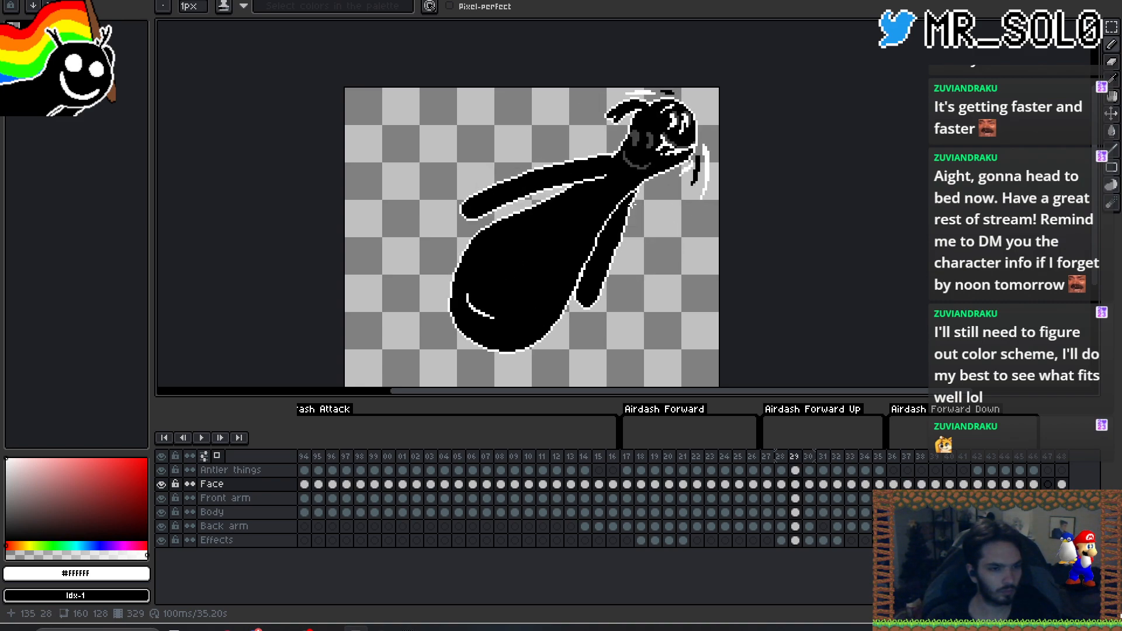
- Add matching short white strokes to the mouth in frame 330 and check the faces in the following frames up to 334
key("Right")
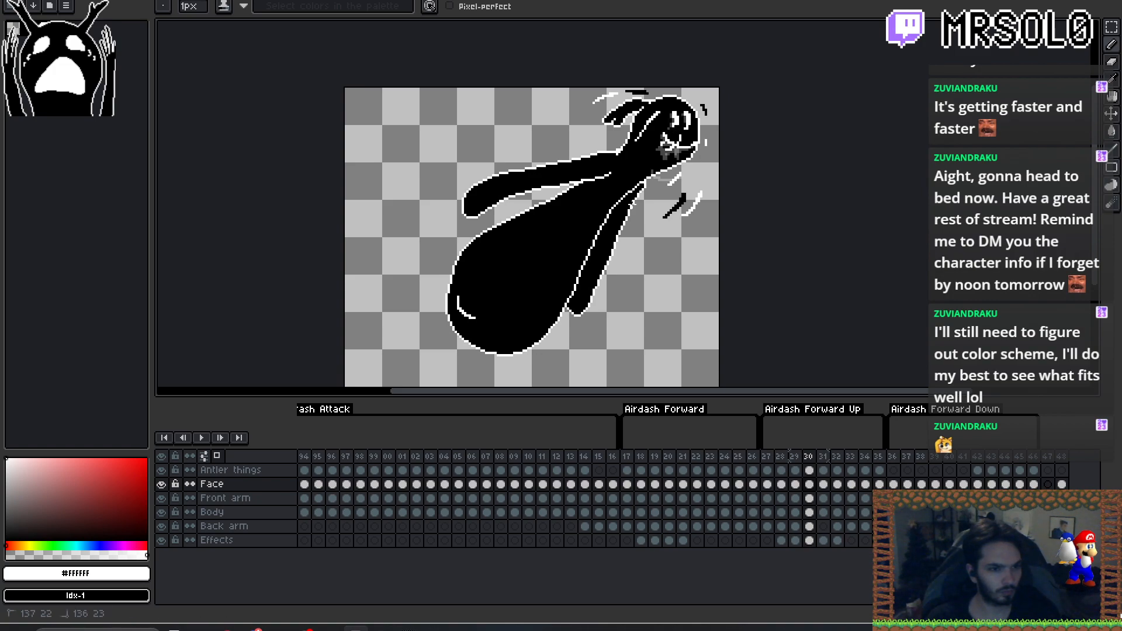
key("Right")
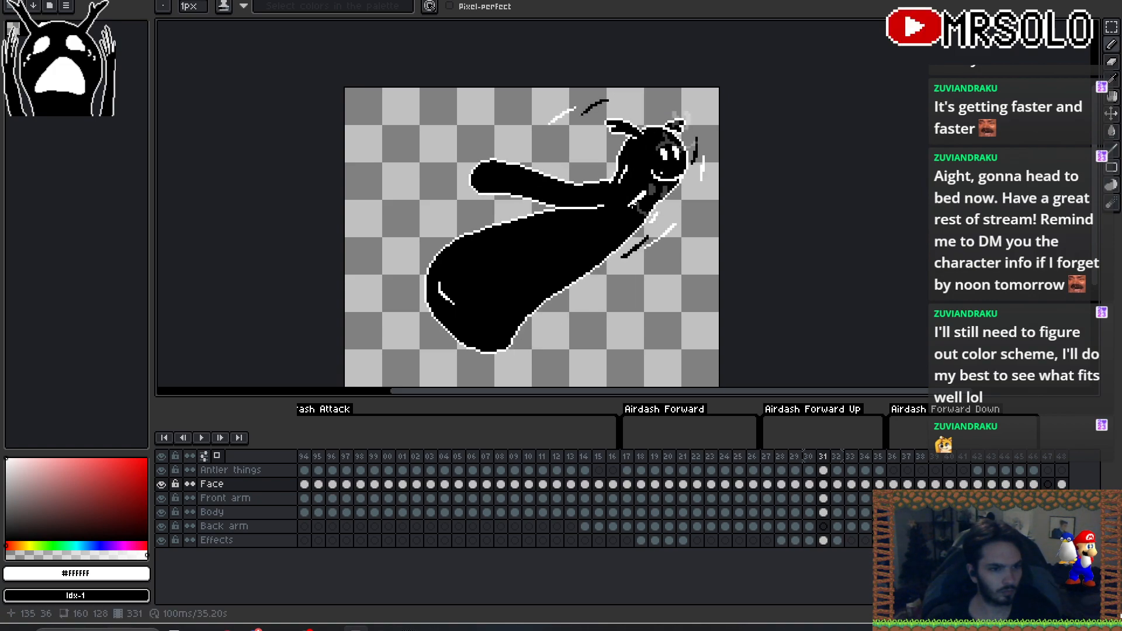
key("Right")
key("Right")
key("Right")
key("Right")
key("Left")
key("Left")
key("Left")
key("Left")
key("Left")
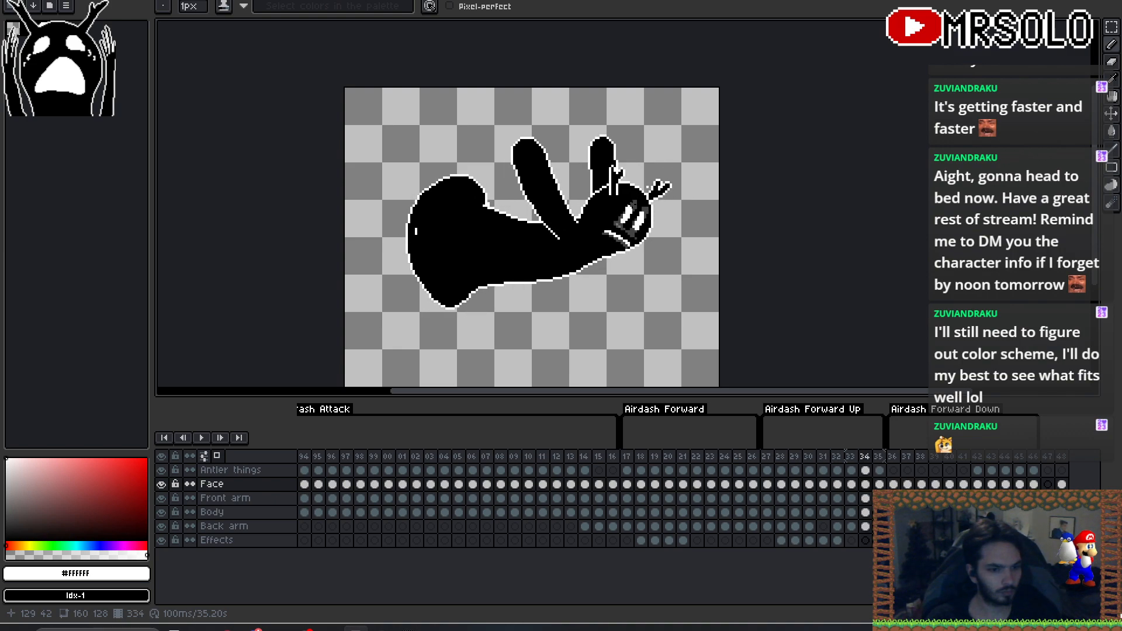
- Review the faces frame by frame across Airdash Forward and Airdash Forward Up, from frame 318 to 332
key("Left")
key("Left")
key("Left")
key("Left")
key("Left")
key("Left")
key("Left")
key("Left")
key("Left")
key("Left")
key("Left")
key("Left")
key("Left")
key("Right")
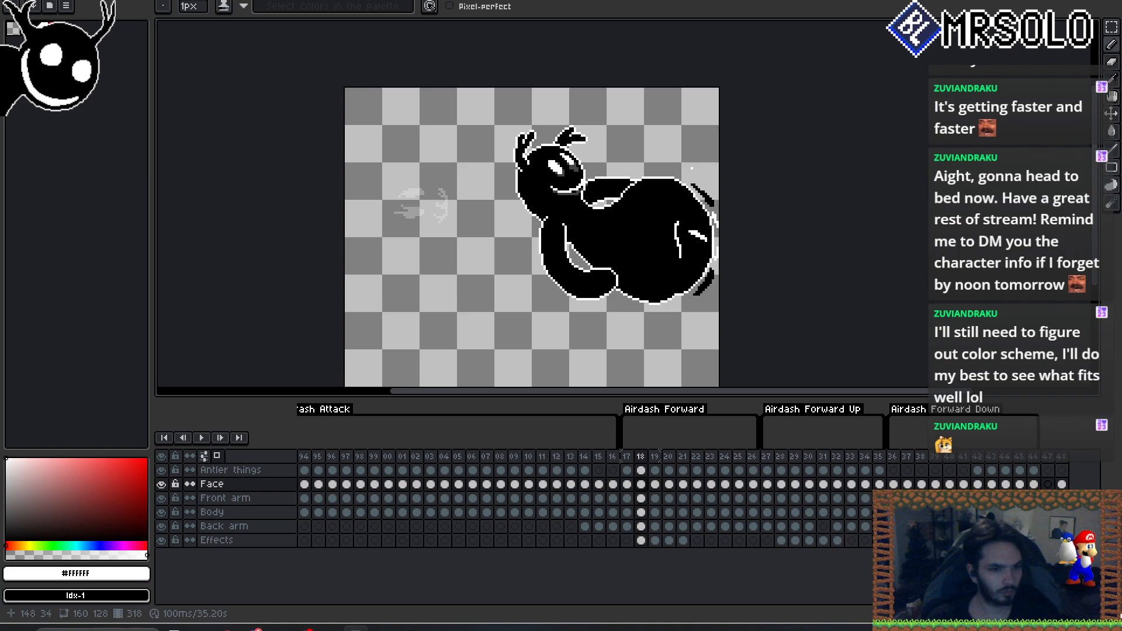
key("Right")
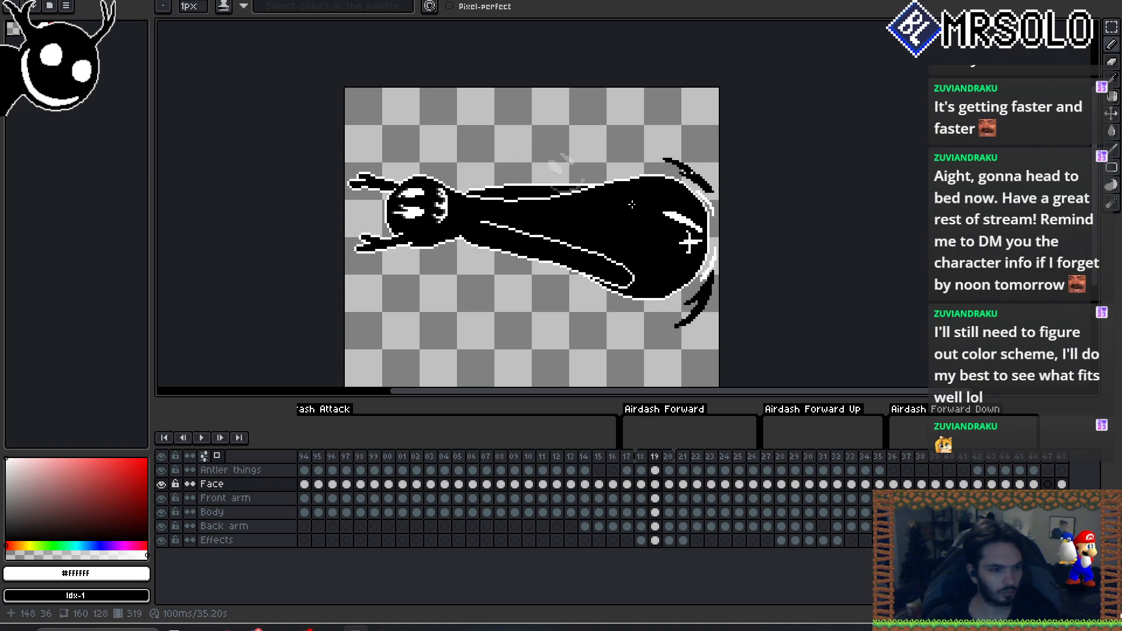
key("Right")
key("Right")
key("Right")
key("Right")
key("Right")
key("Right")
key("Right")
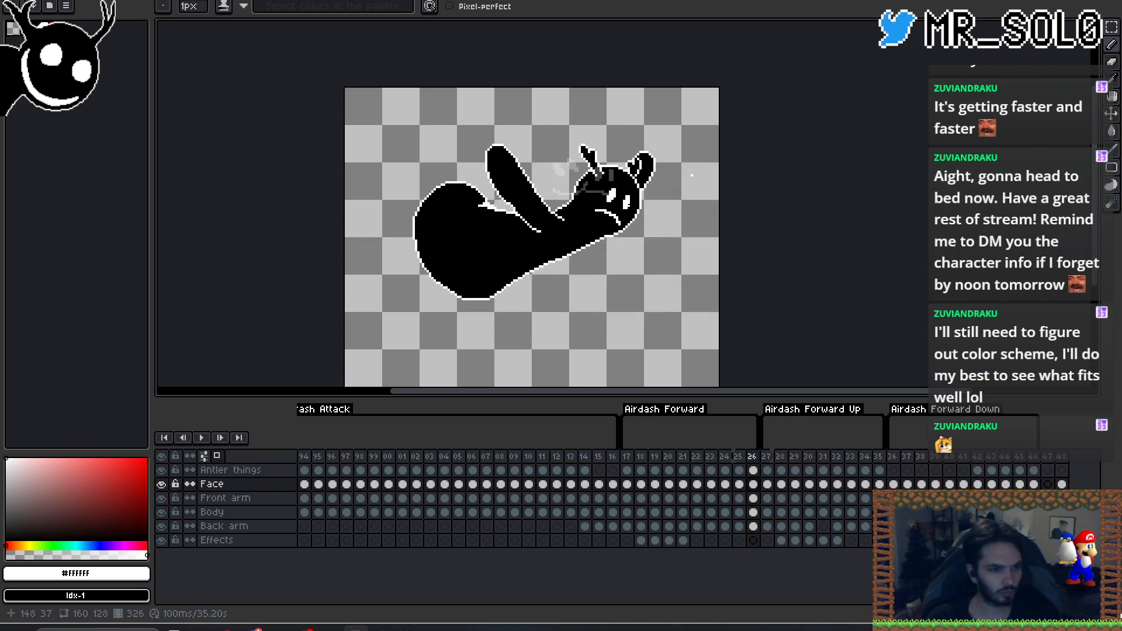
key("Right")
key("Right")
key("Right")
key("Right")
key("Right")
key("Right")
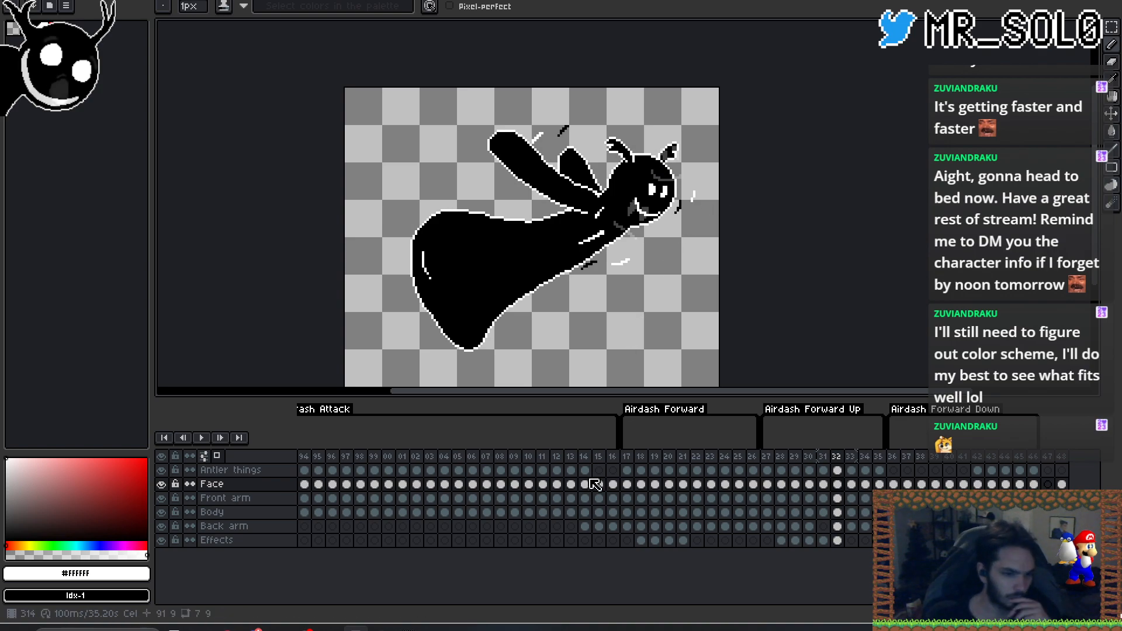
- Play the airdash animations from the first Airdash Forward frame, watch the faces in motion, and stop playback
left_click(626, 457)
left_click(201, 439)
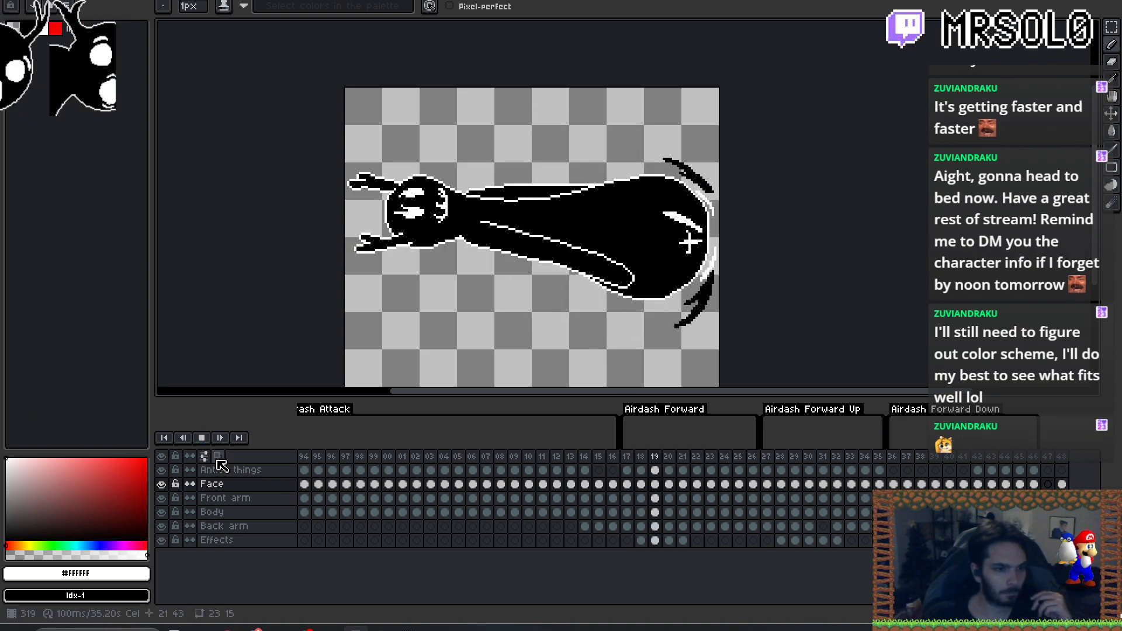
left_click_drag(398, 295, 401, 250)
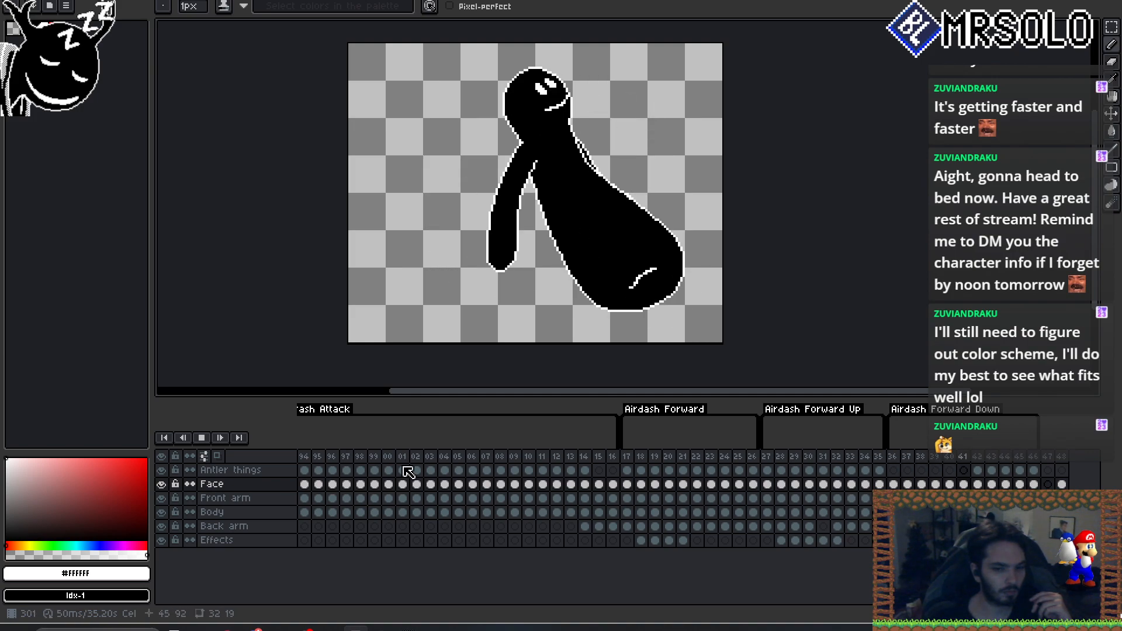
left_click(201, 438)
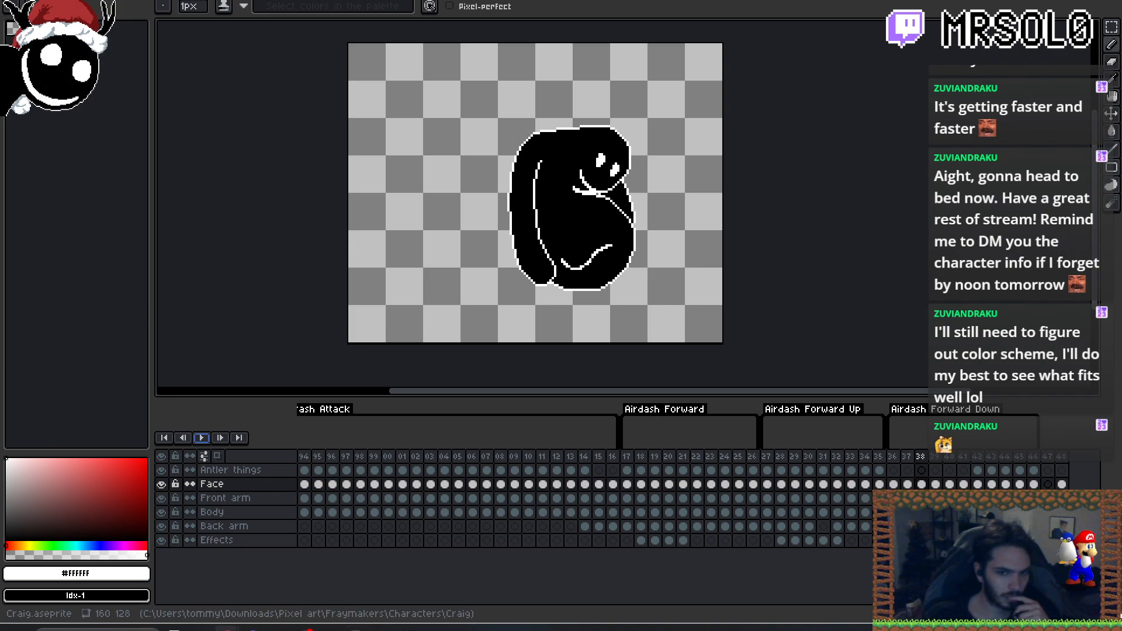
- Examine the face in frame 338 up close and compare it with the Airdash Forward Down frames from 337 to 340
left_click_drag(820, 280, 810, 285)
left_click_drag(711, 297, 721, 294)
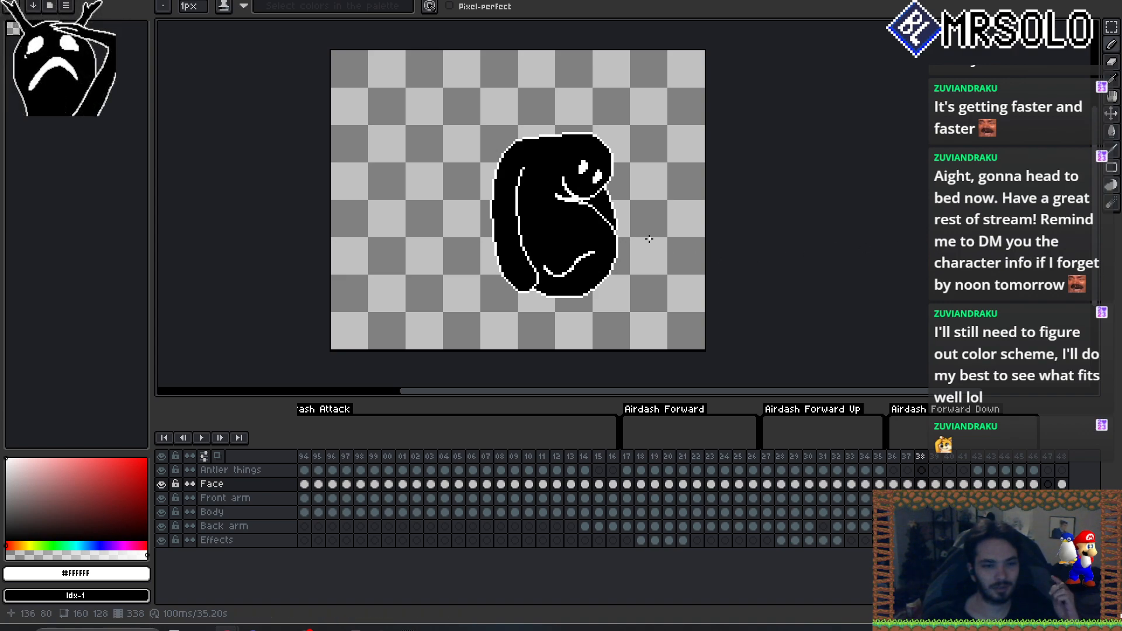
scroll(571, 179, "up", 2)
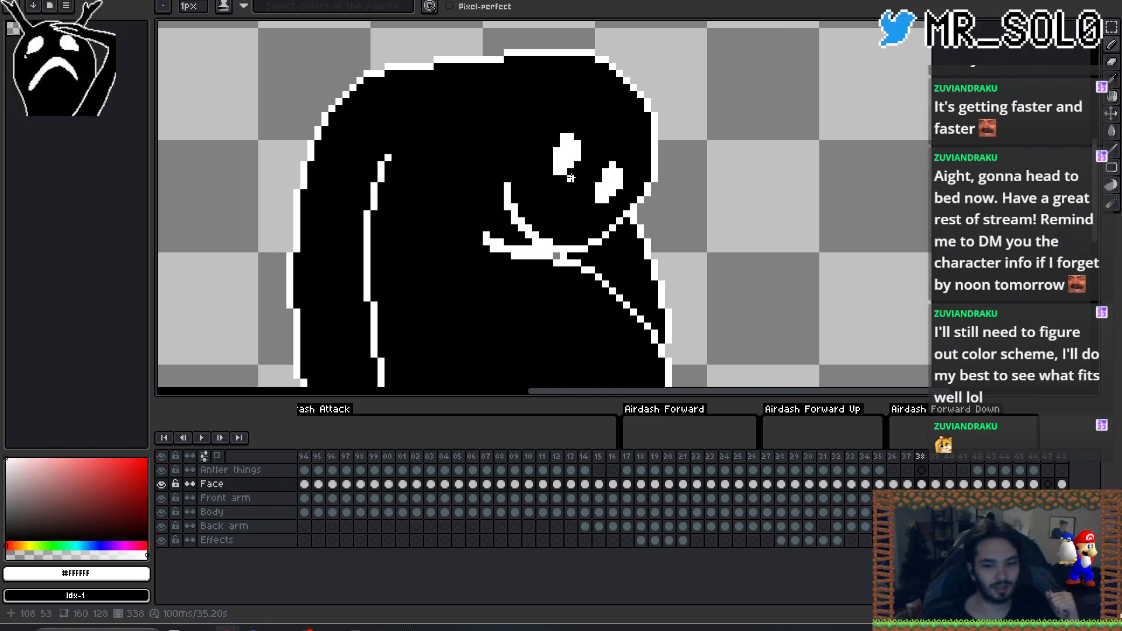
scroll(585, 200, "up", 2)
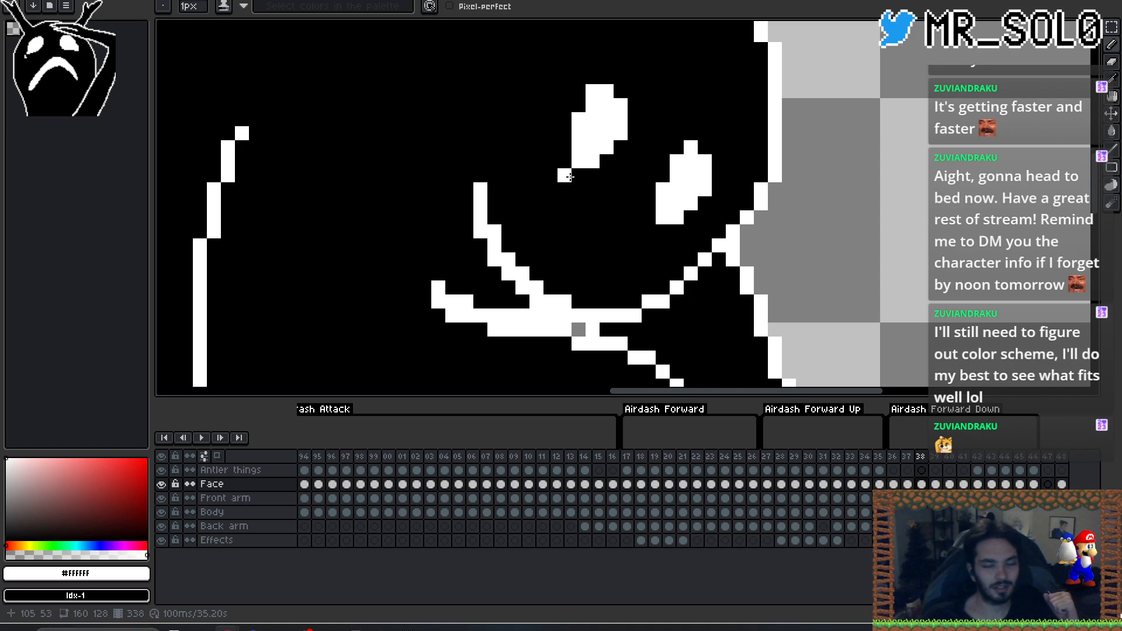
scroll(594, 170, "down", 3)
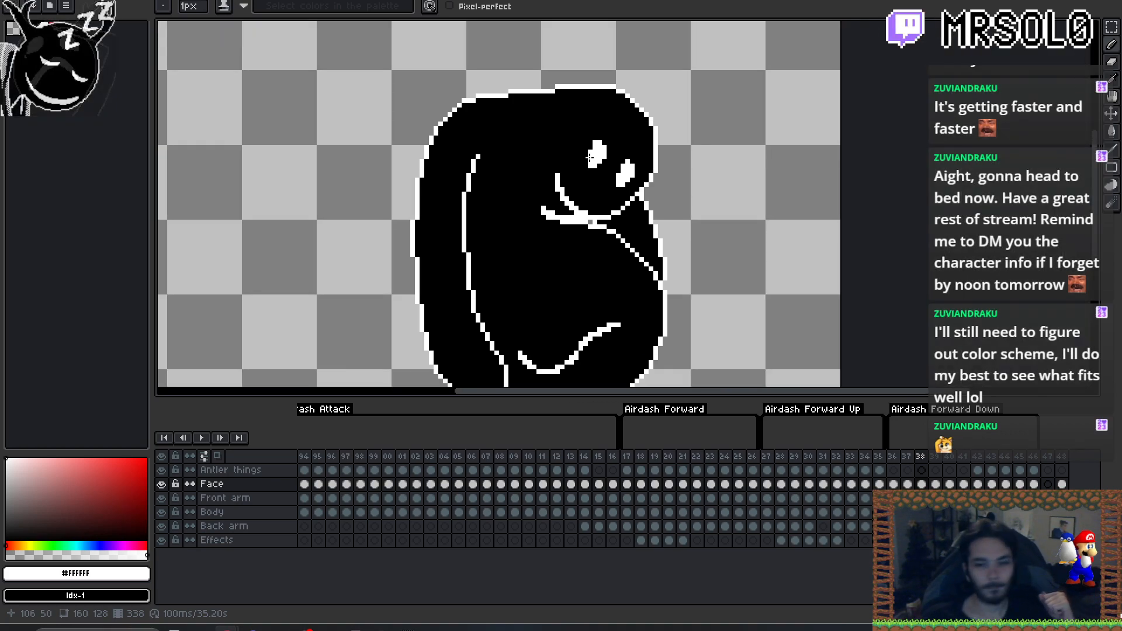
scroll(593, 165, "down", 2)
scroll(647, 121, "down", 2)
left_click_drag(699, 168, 740, 209)
key("Left")
key("Right")
key("Left")
key("Right")
key("Left")
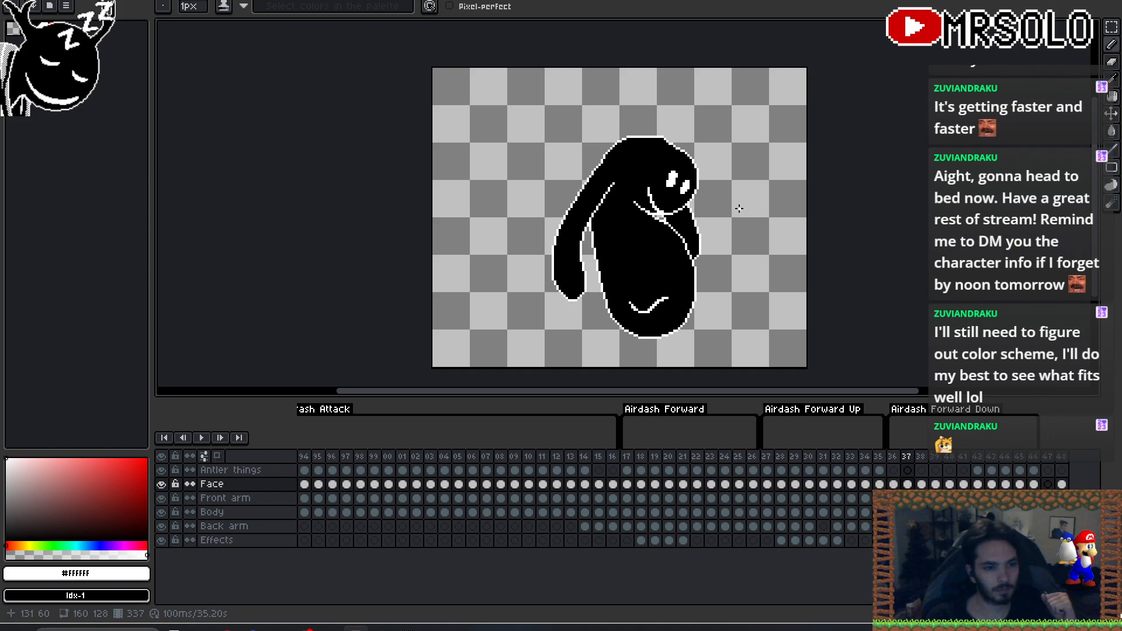
key("Right")
key("Right")
key("Right")
key("Right")
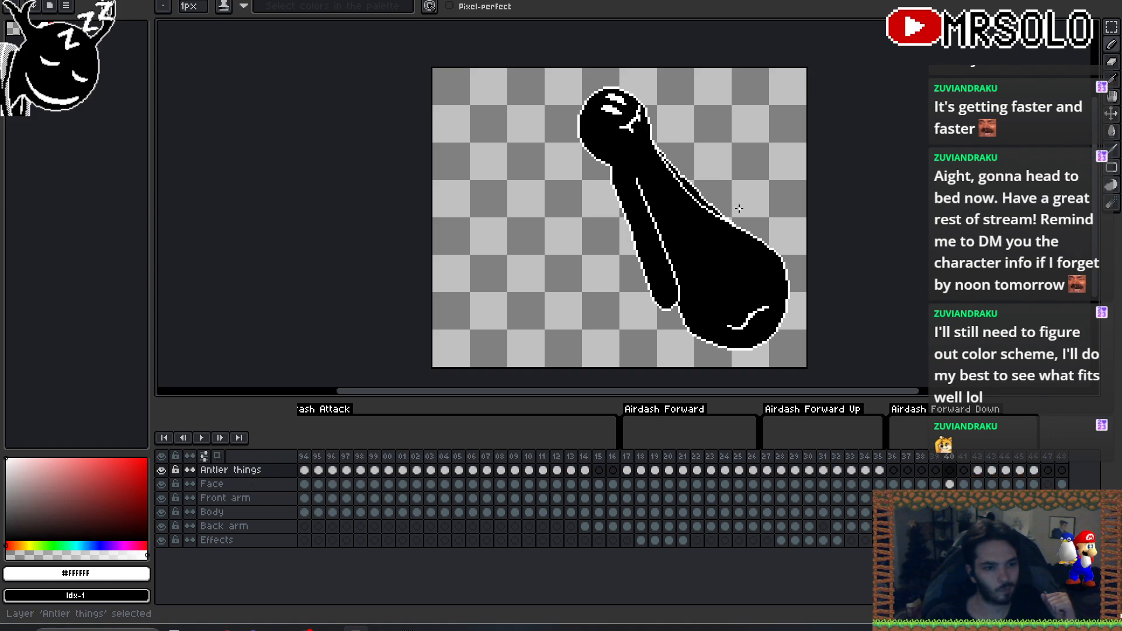
- Make the Antler things layer active and compare the head positions across the Airdash Forward Down frames from 336 to 341
key("Up")
key("Left")
key("Right")
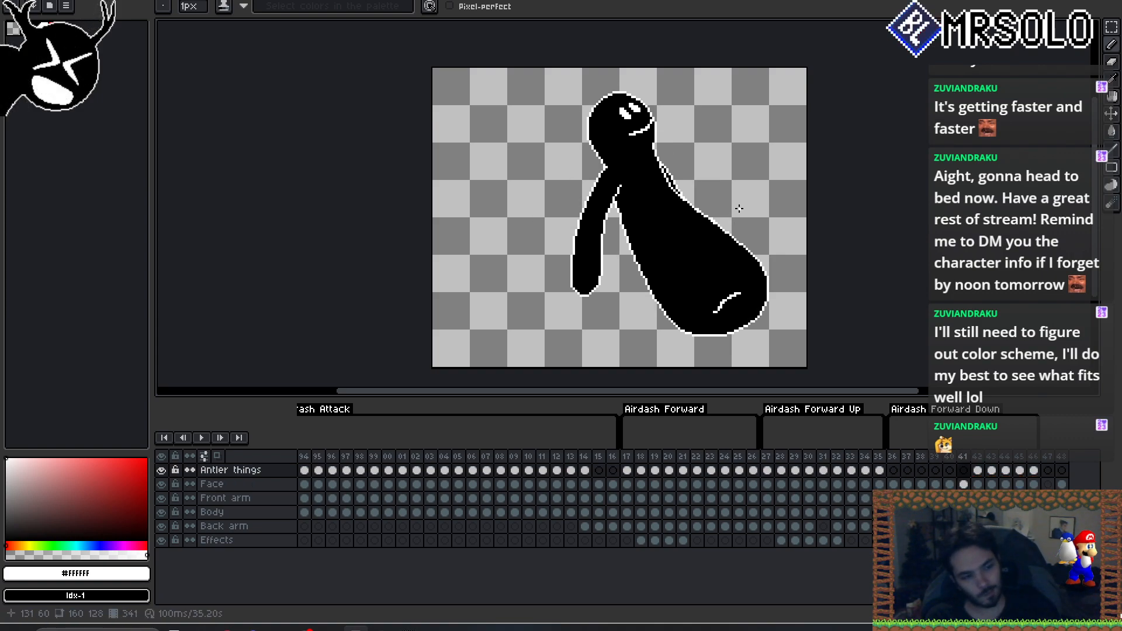
key("Return")
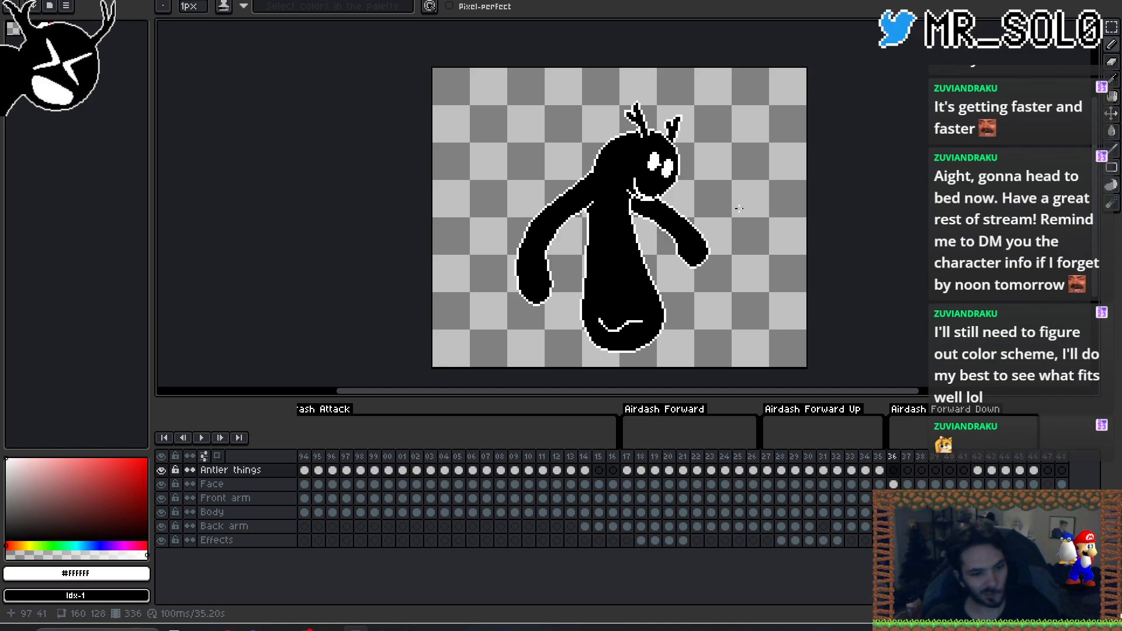
key("Right")
key("Left")
key("Right")
key("Right")
key("Right")
key("Right")
key("Left")
key("Left")
key("Left")
key("Left")
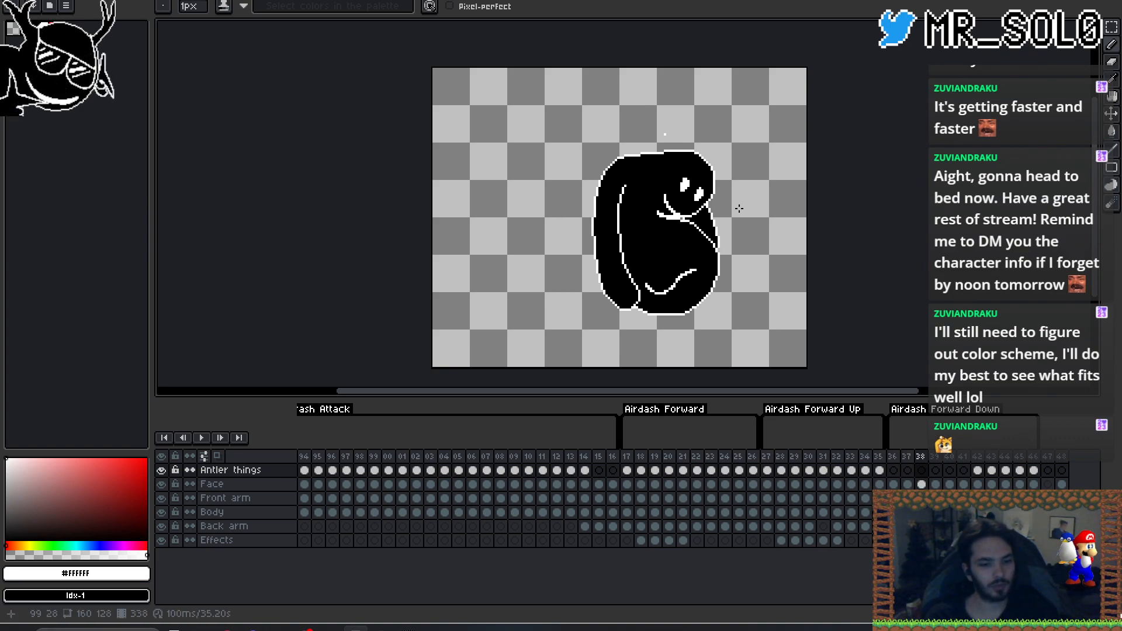
key("Right")
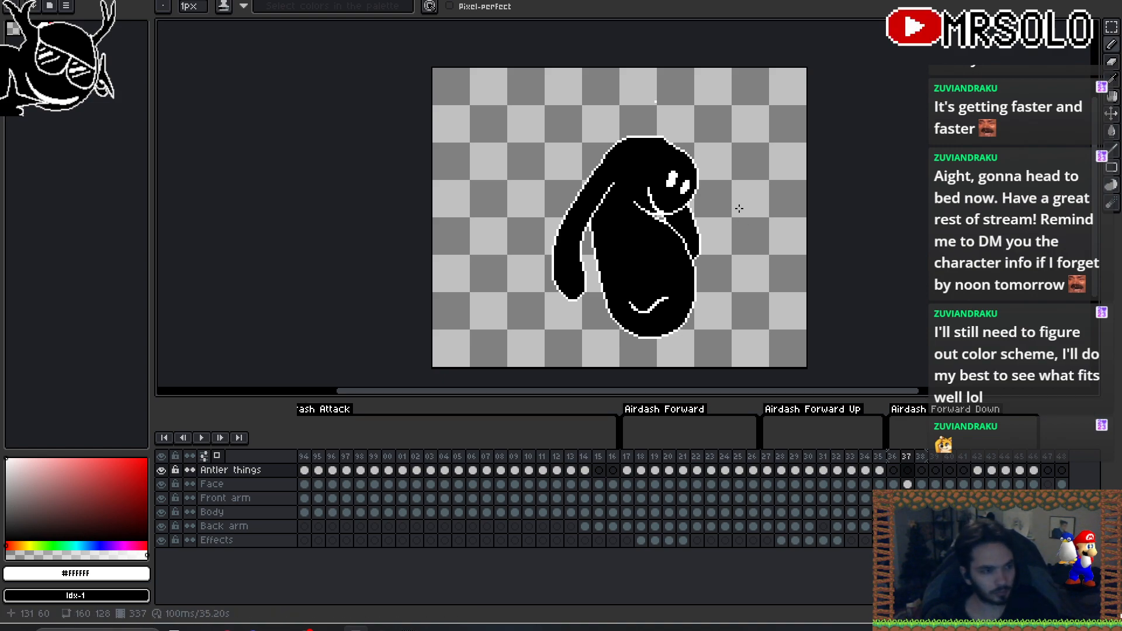
key("Right")
key("Left")
key("Right")
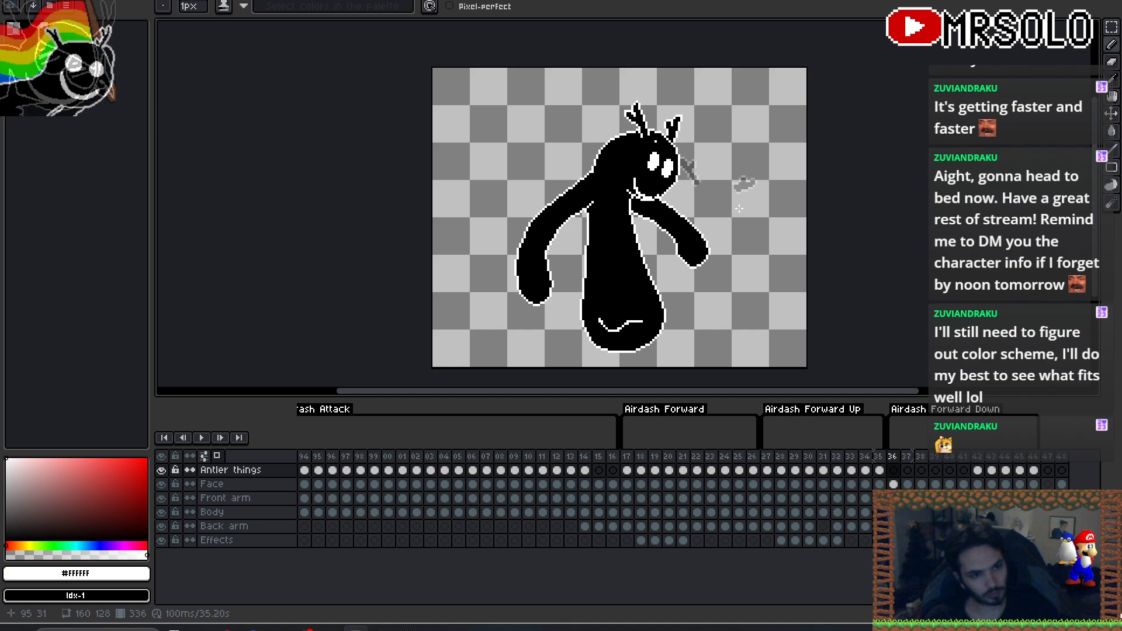
- Draw a small branched white antler on top of the head in frame 337, checking its placement against frame 336
key("Left")
left_click_drag(661, 153, 654, 128)
left_click(644, 113)
key("Right")
key("Left")
left_click_drag(653, 127, 656, 139)
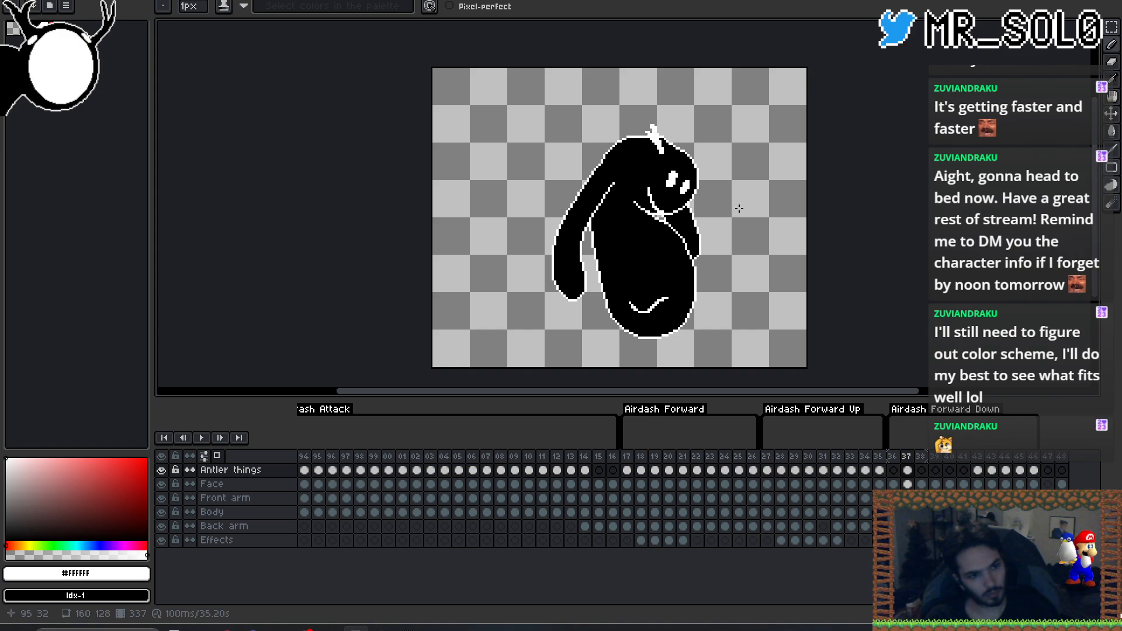
key("Left")
key("Right")
key("Left")
key("Right")
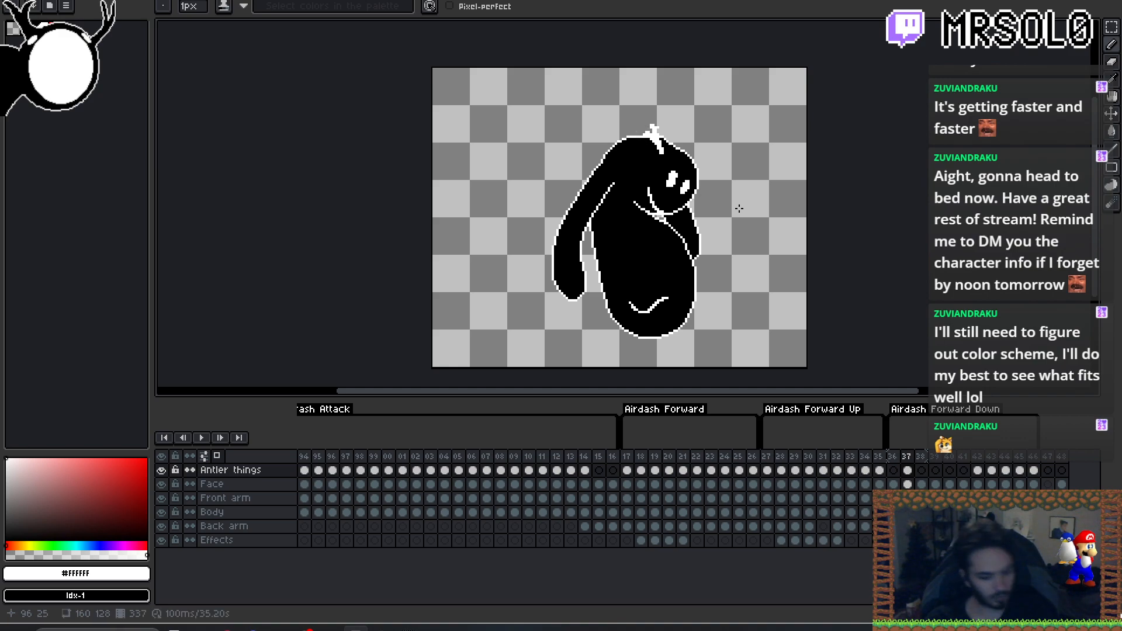
key("Left")
key("Right")
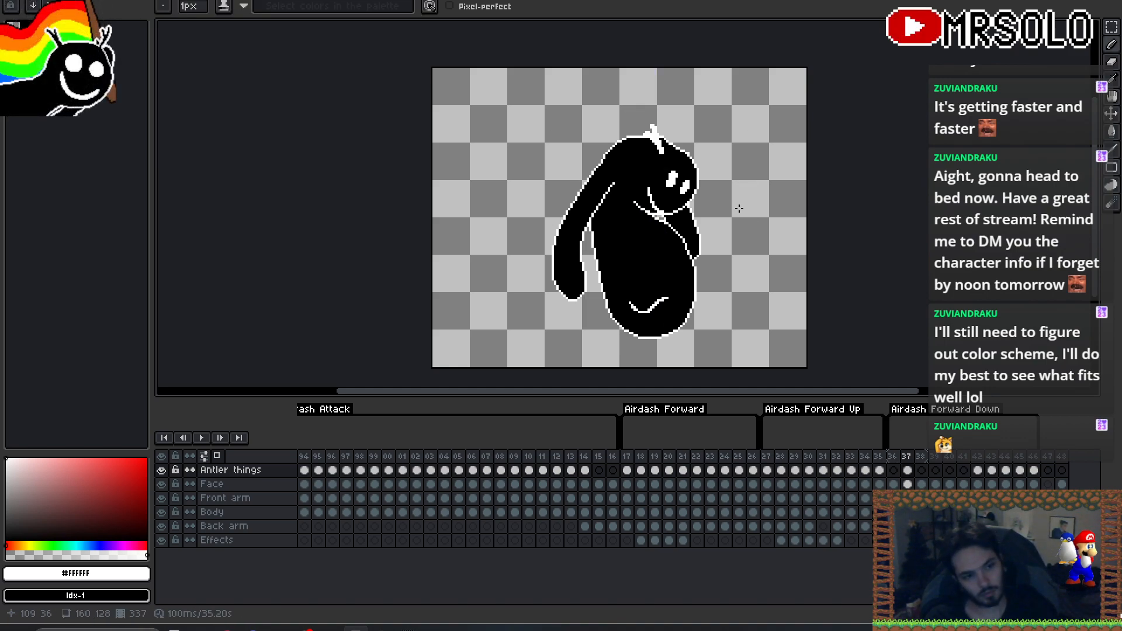
- Swap the colours and draw a branched black antler near the front of the head in frame 337, comparing it with frame 336
key("x")
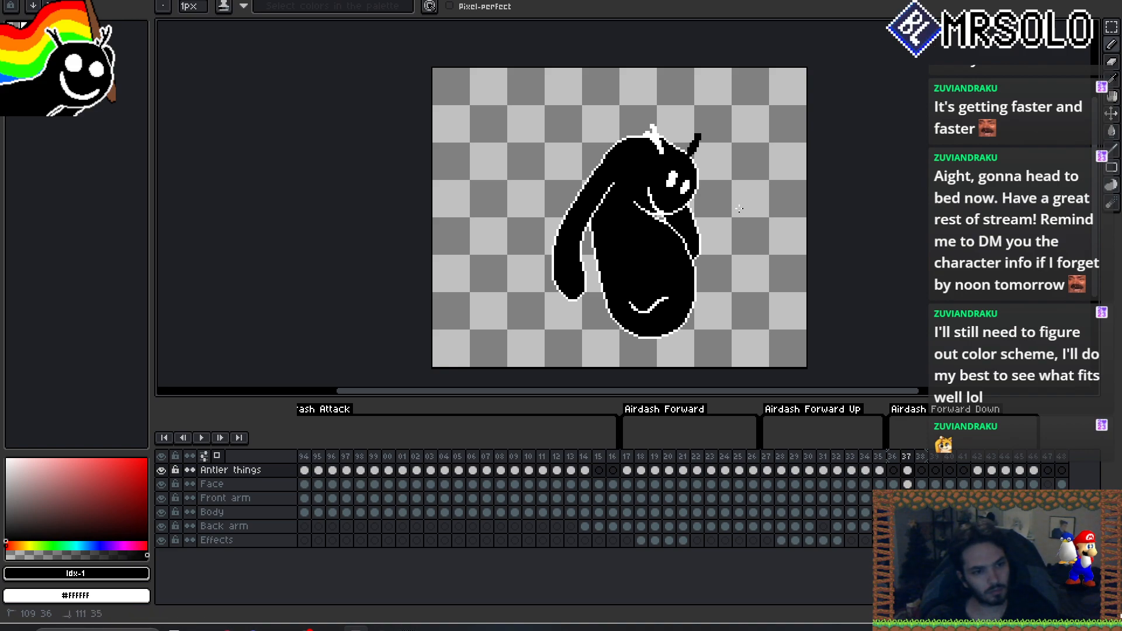
key("Left")
key("Right")
left_click_drag(690, 138, 688, 142)
key("Left")
key("Right")
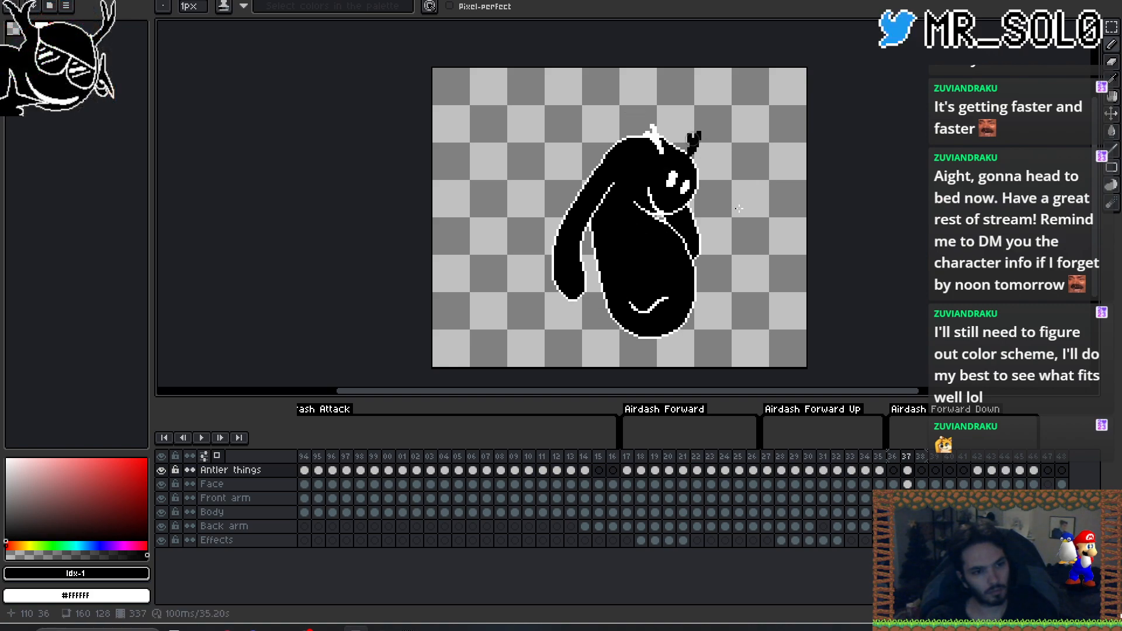
key("Left")
key("Right")
key("Left")
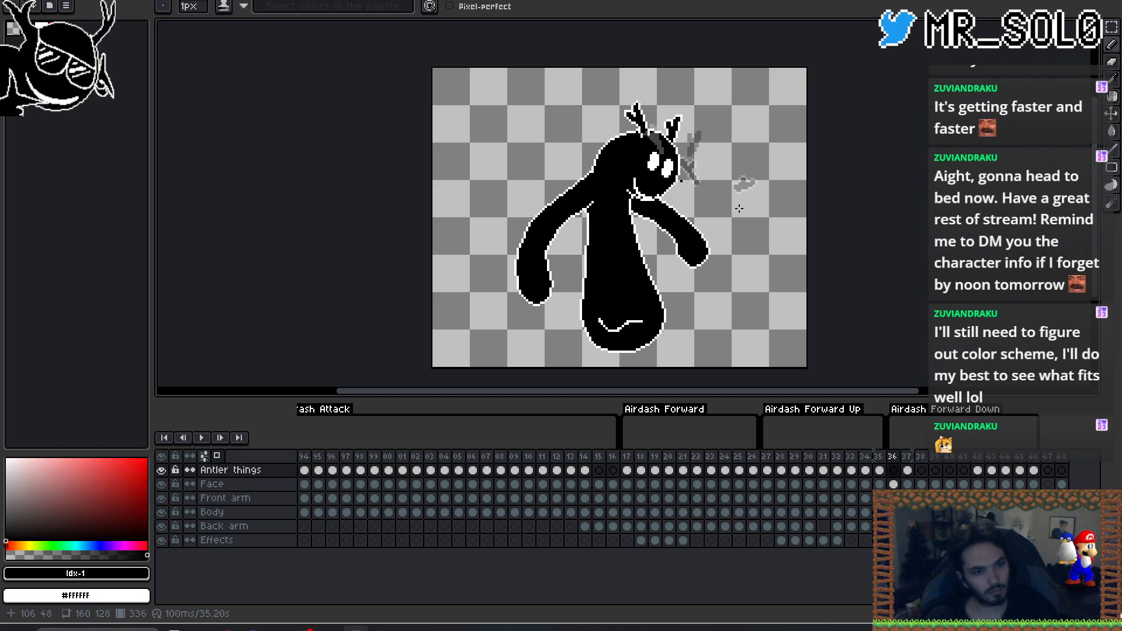
key("Right")
key("Left")
key("Left")
key("Right")
key("Right")
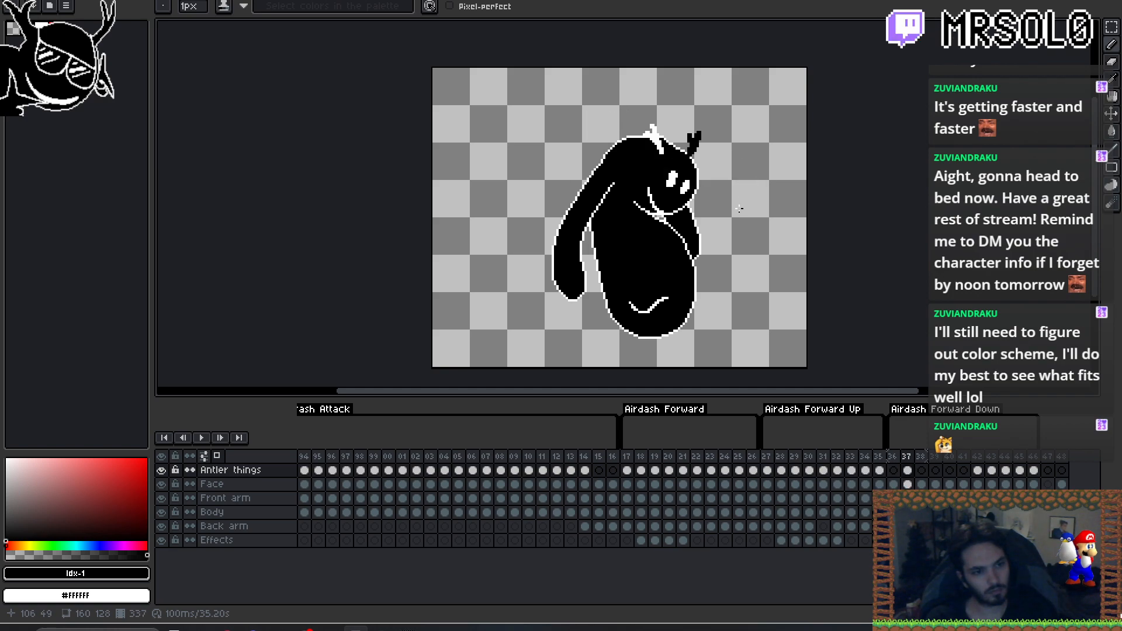
- Draw a branched black antler near the front of the head in frame 338, checking it against frame 337
key("Right")
key("Left")
key("Right")
left_click_drag(702, 158, 705, 153)
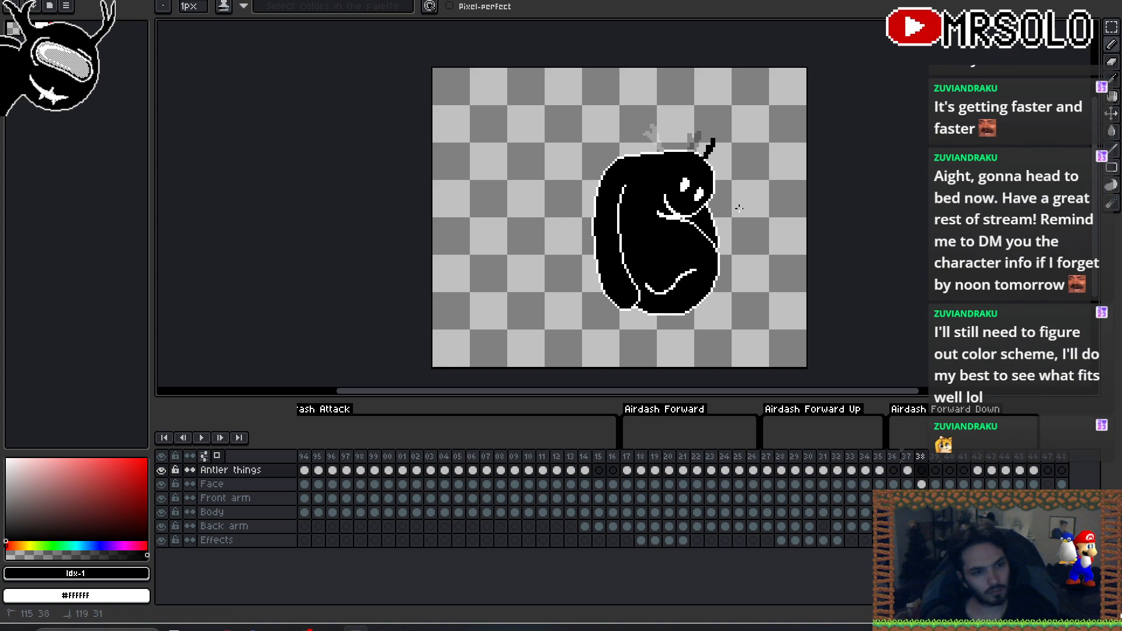
left_click(705, 142)
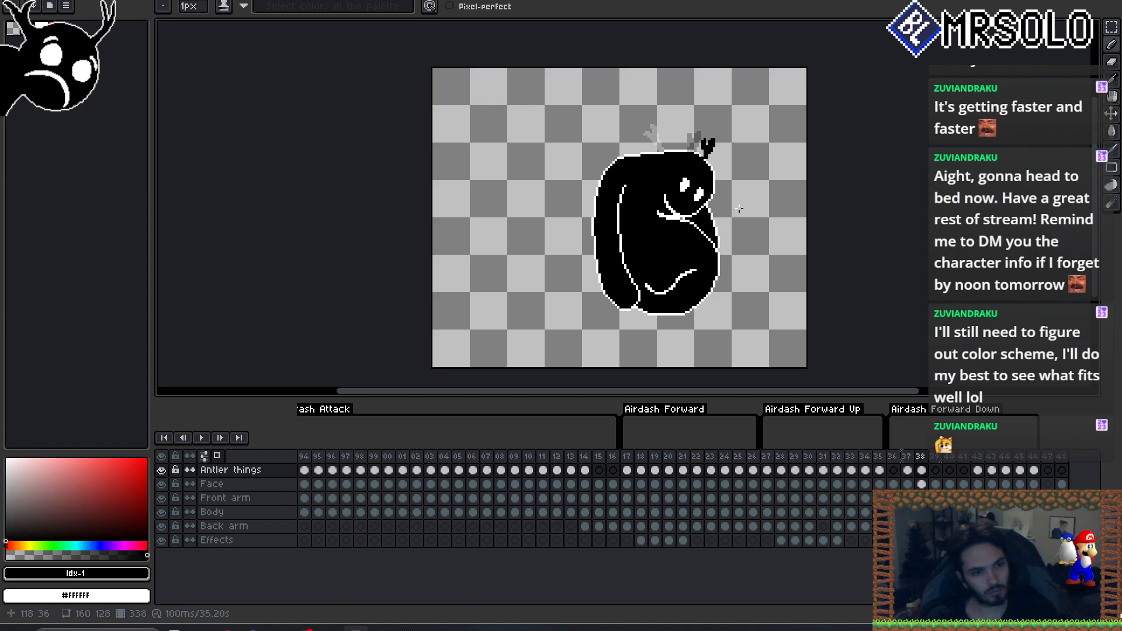
key("Left")
key("Right")
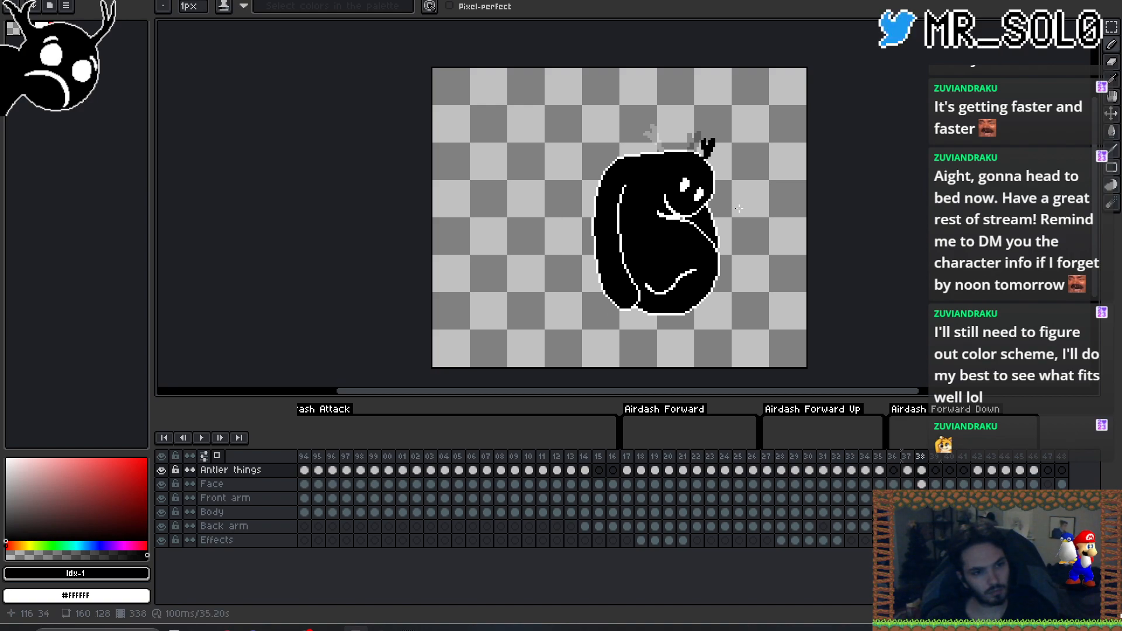
key("Left")
key("Right")
key("Left")
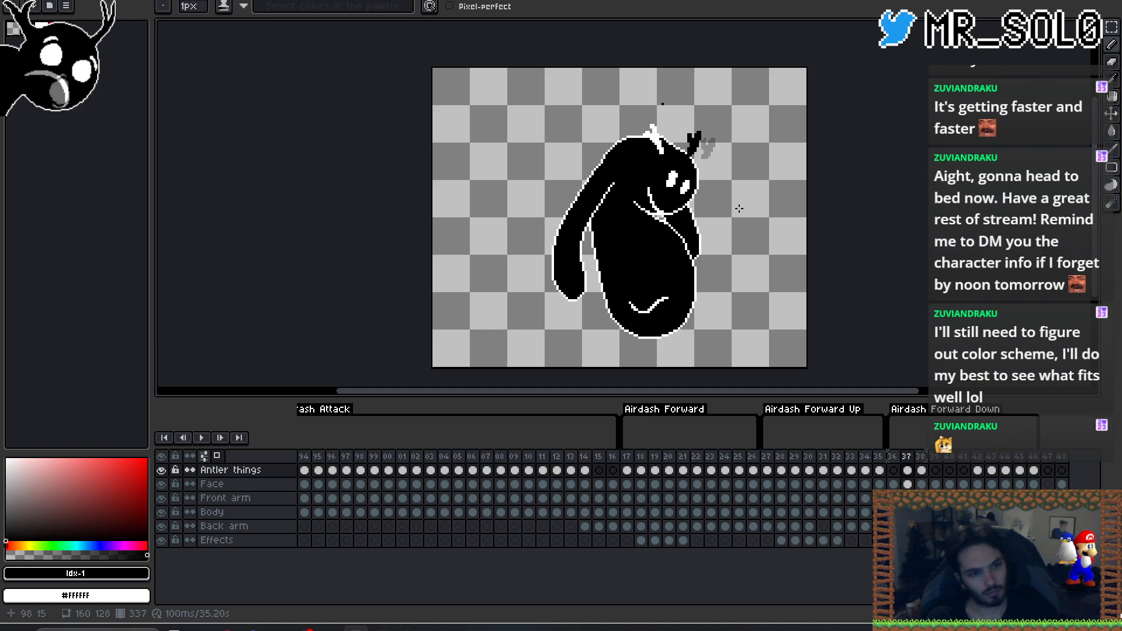
- Swap back to white and draw a branched white antler on top of the head in frame 338, aligned with frame 337
key("Right")
key("x")
key("Left")
key("Right")
left_click_drag(675, 160, 663, 144)
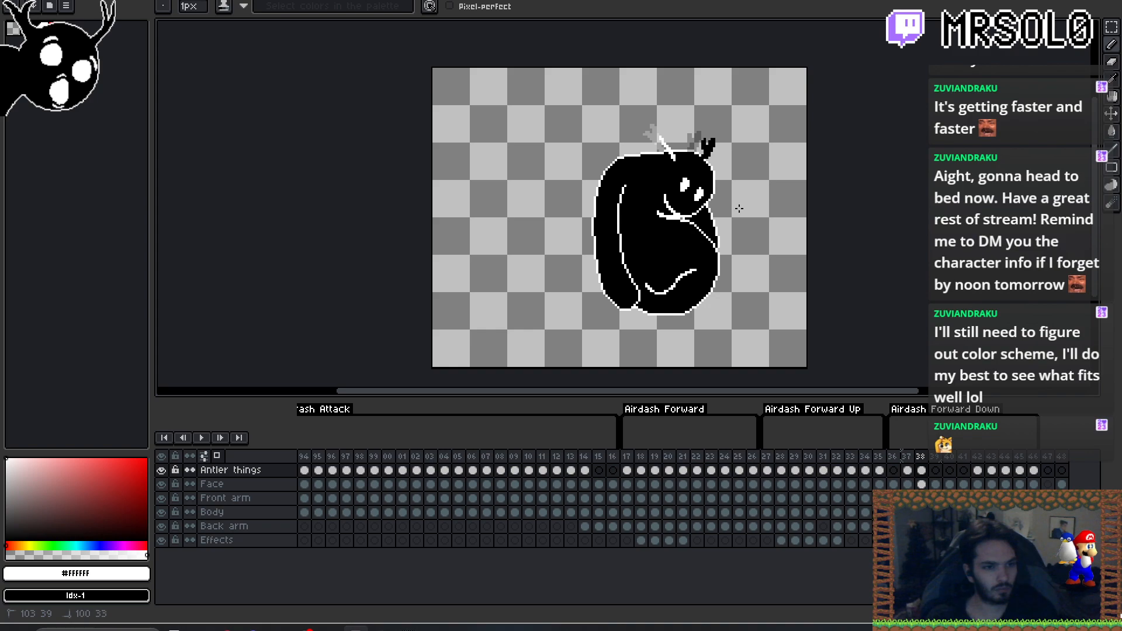
left_click_drag(656, 141, 666, 148)
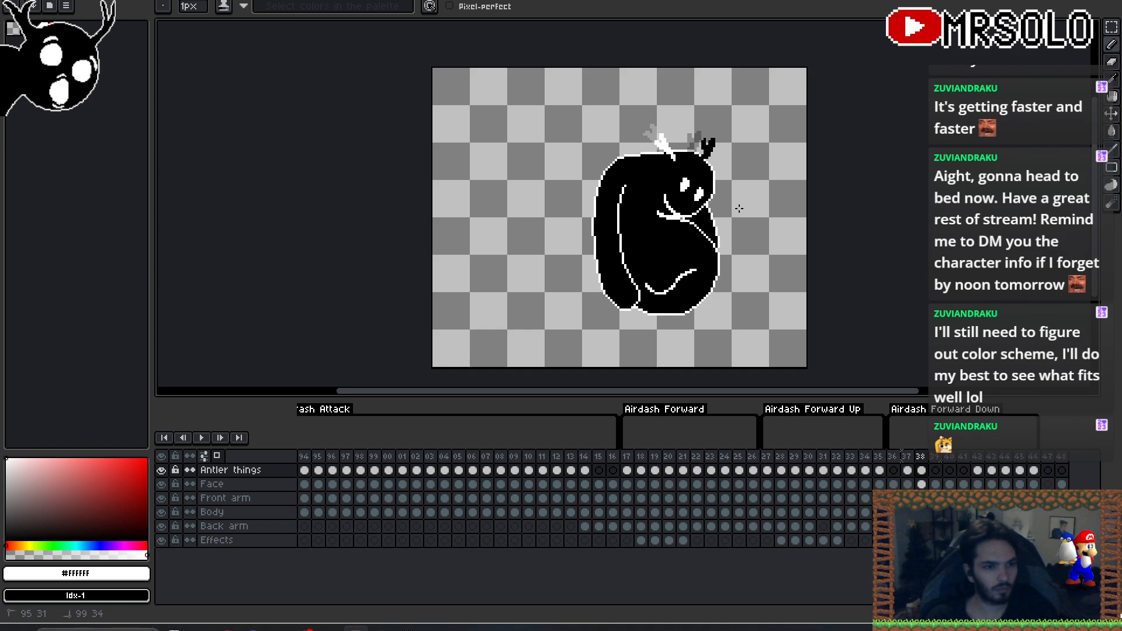
key("Left")
key("Right")
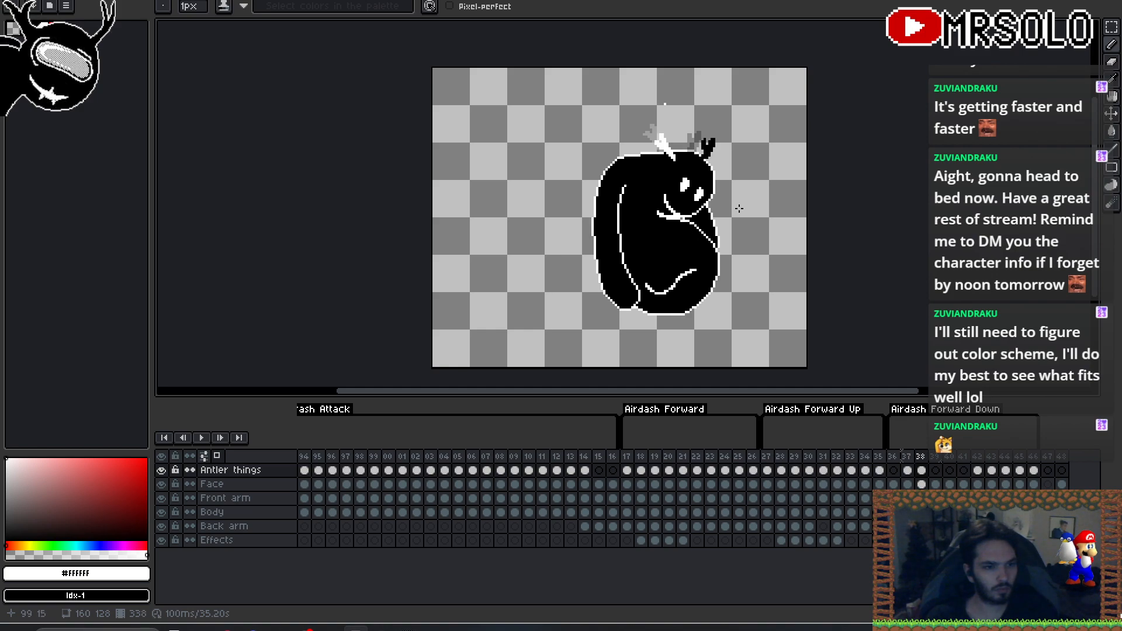
key("Left")
key("Right")
- Compare the antlers in frame 338 with the head position in frame 339
key("Right")
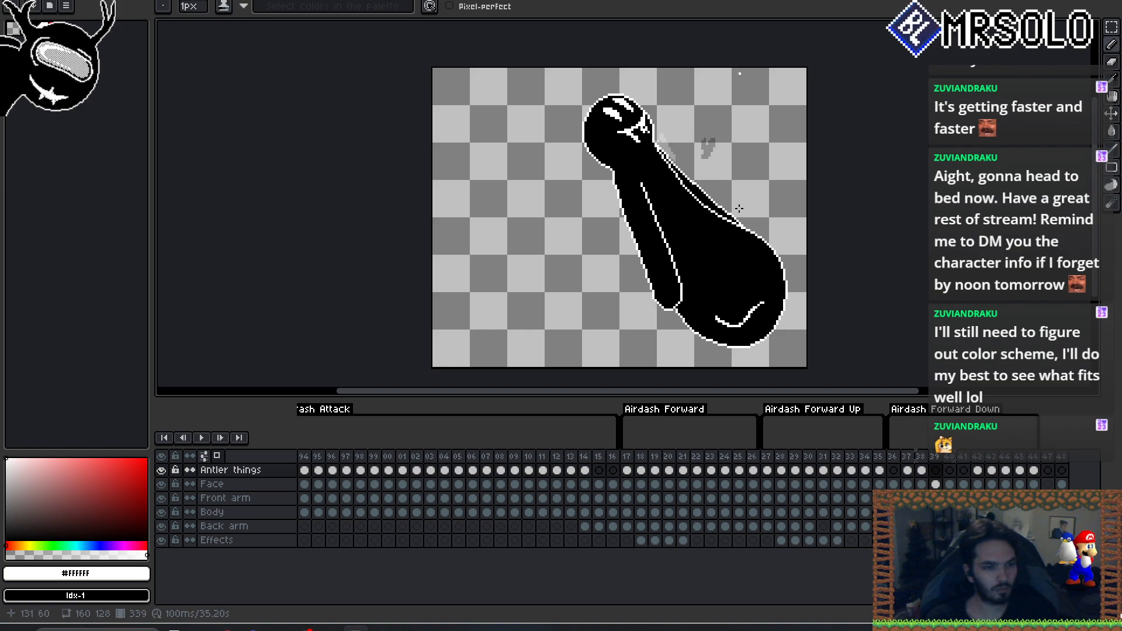
key("Left")
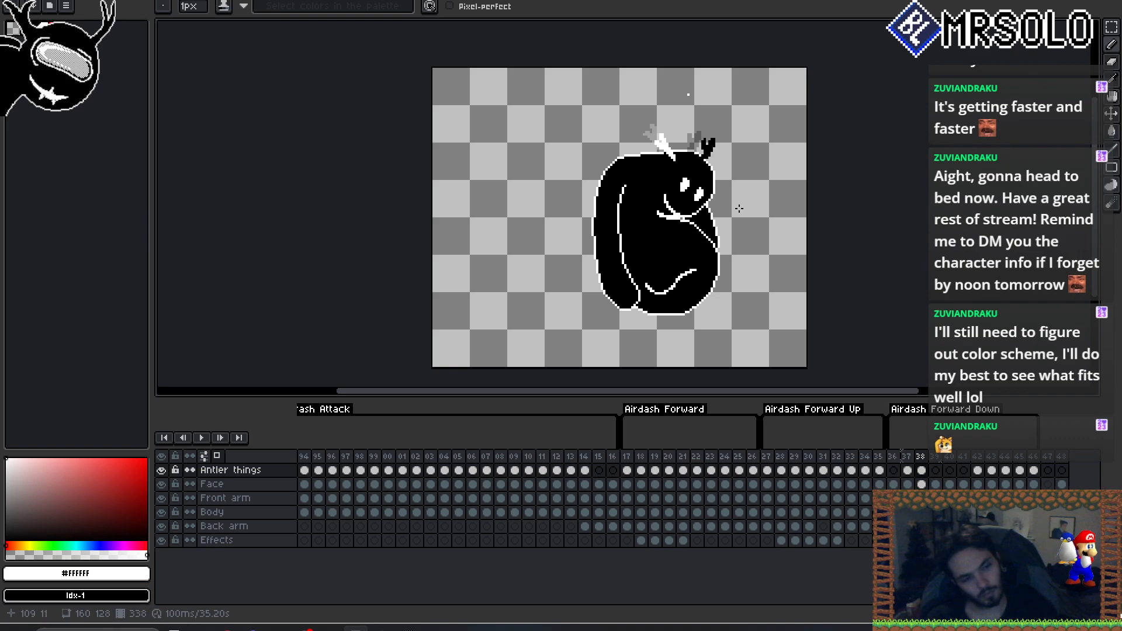
key("Right")
key("Left")
key("Right")
key("Left")
key("Right")
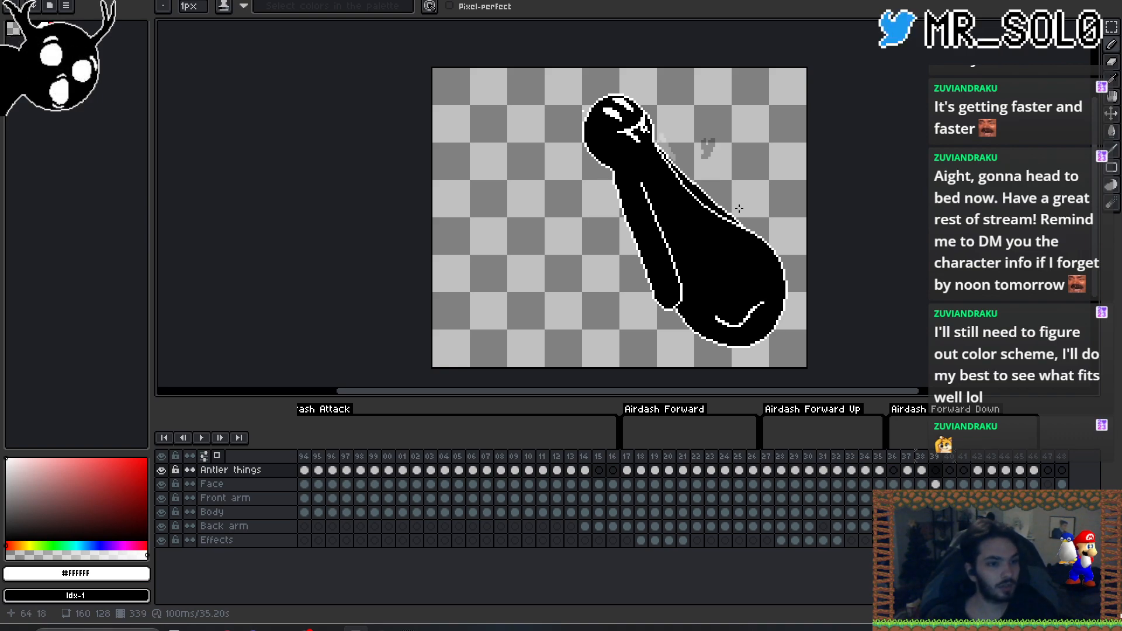
left_click(588, 122)
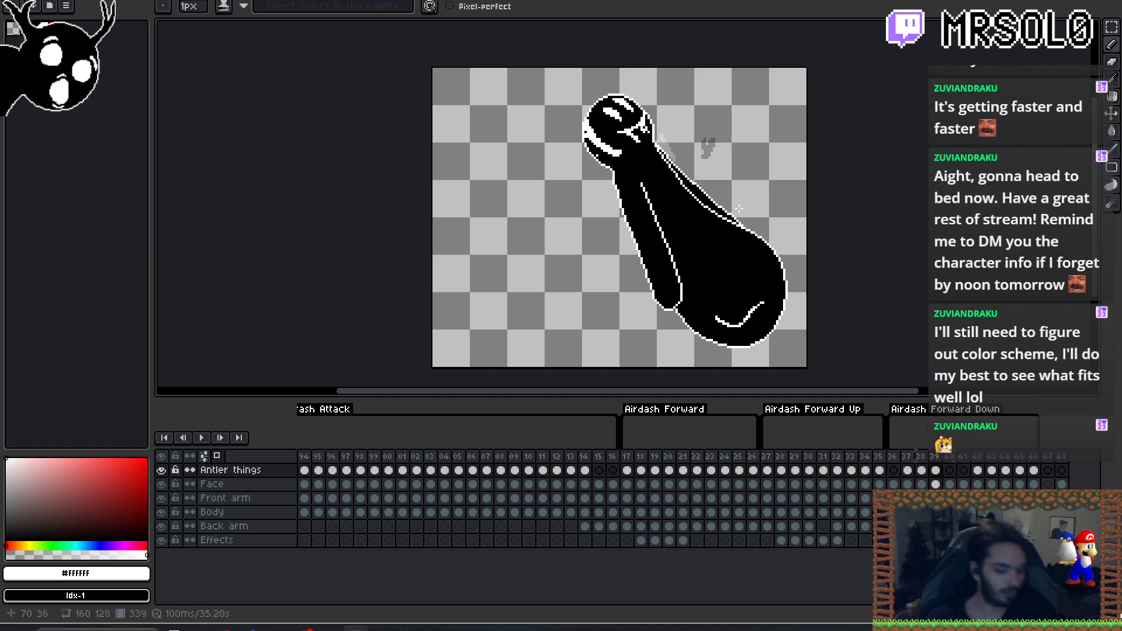
key("Left")
key("Right")
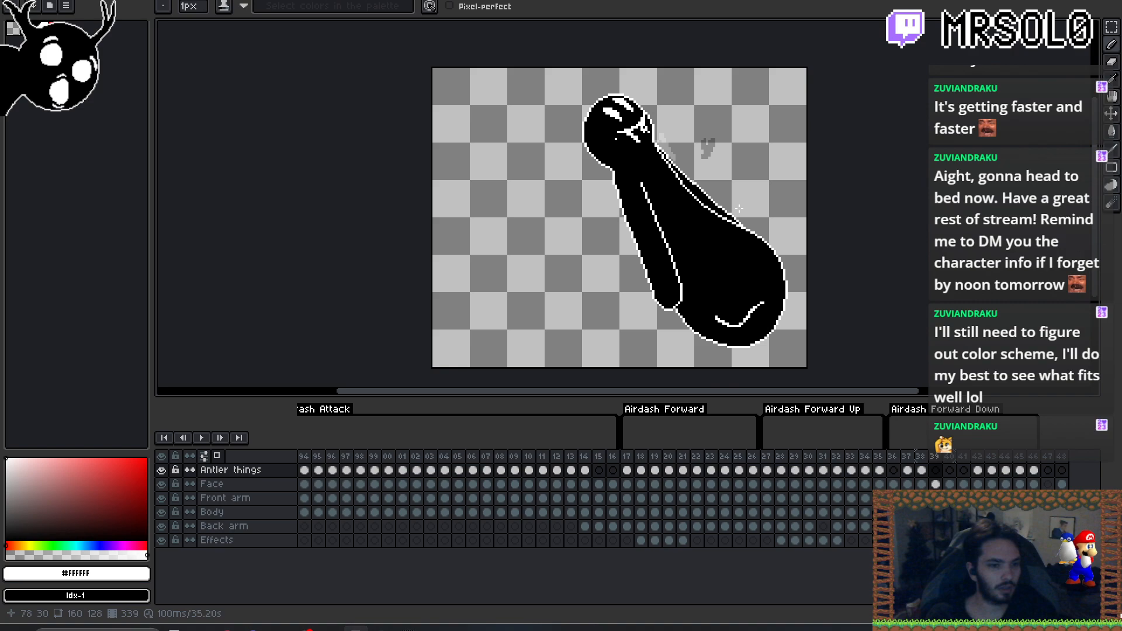
mouse_move(674, 208)
left_mouse_down()
mouse_move(705, 246)
mouse_move(715, 233)
mouse_move(696, 255)
mouse_move(721, 237)
left_mouse_up()
key("ctrl+z")
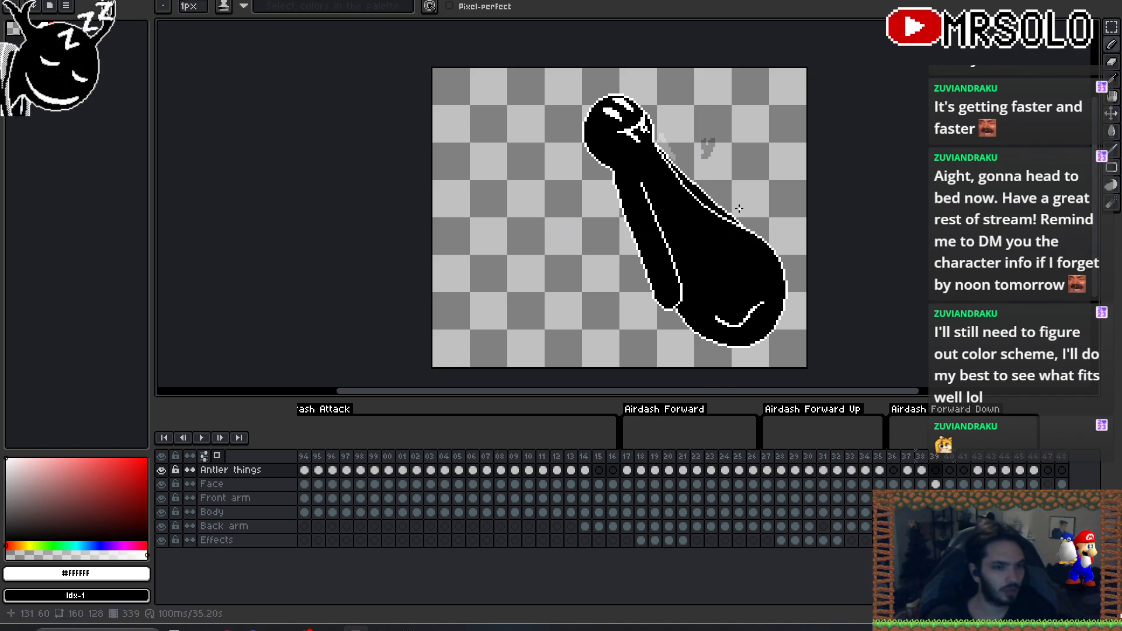
- Draw a branched white antler on the back of the head in frame 339, trimming its fork with the Eraser
key("Left")
key("Right")
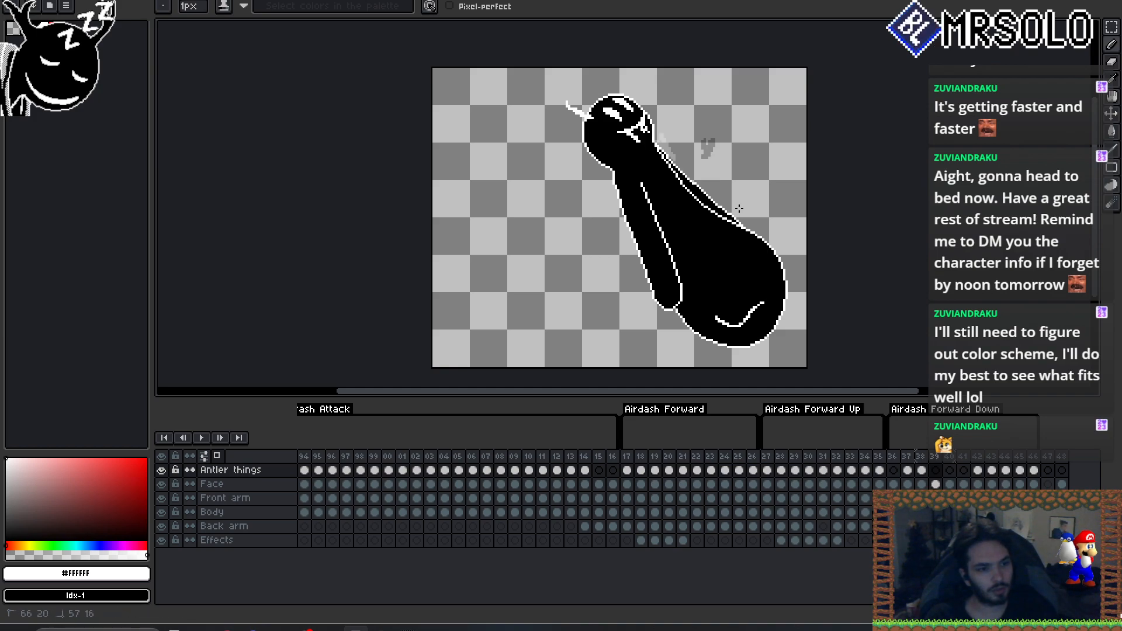
left_click_drag(569, 104, 570, 95)
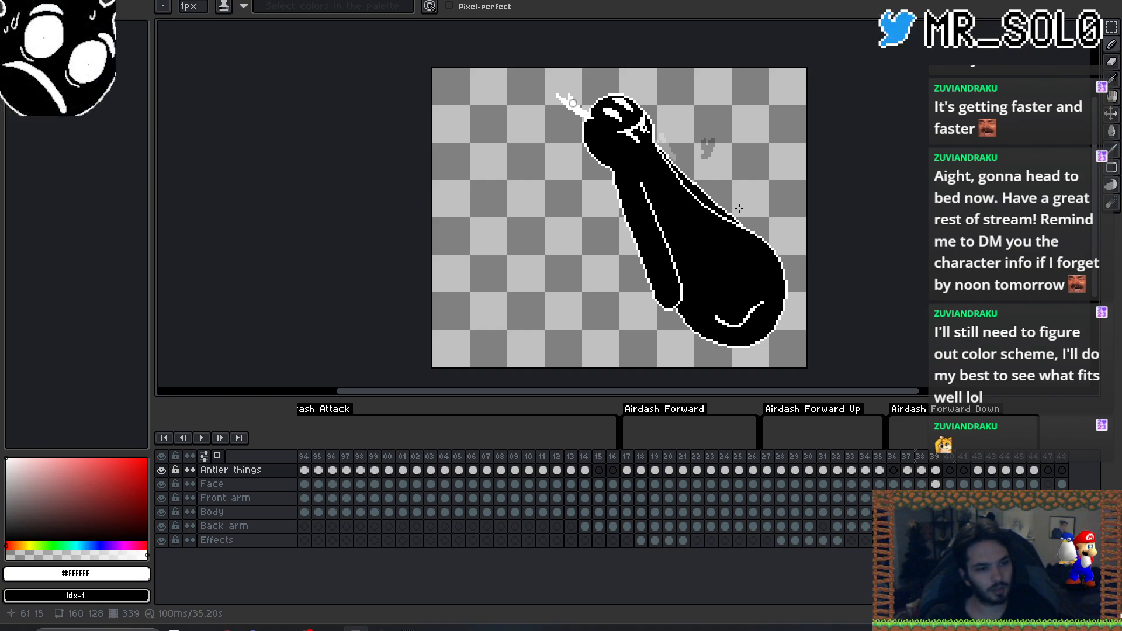
key("Right")
key("Left")
key("e")
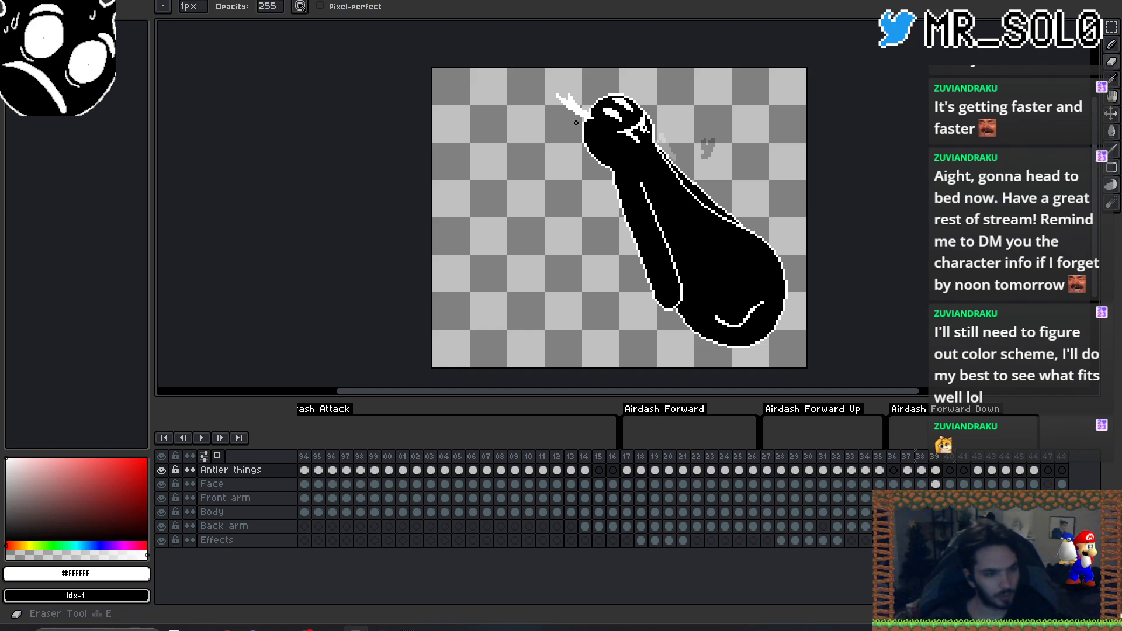
left_click(567, 102)
key("ctrl+s")
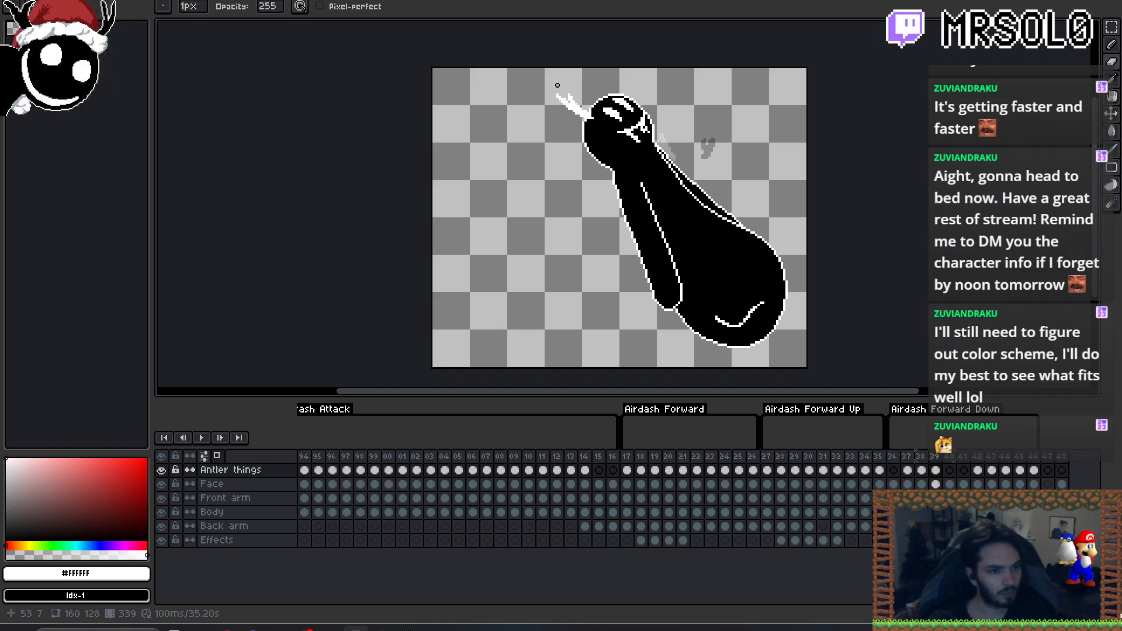
- Clean up the prongs of the white antler in frame 339, checking its shape against frame 338
key("m")
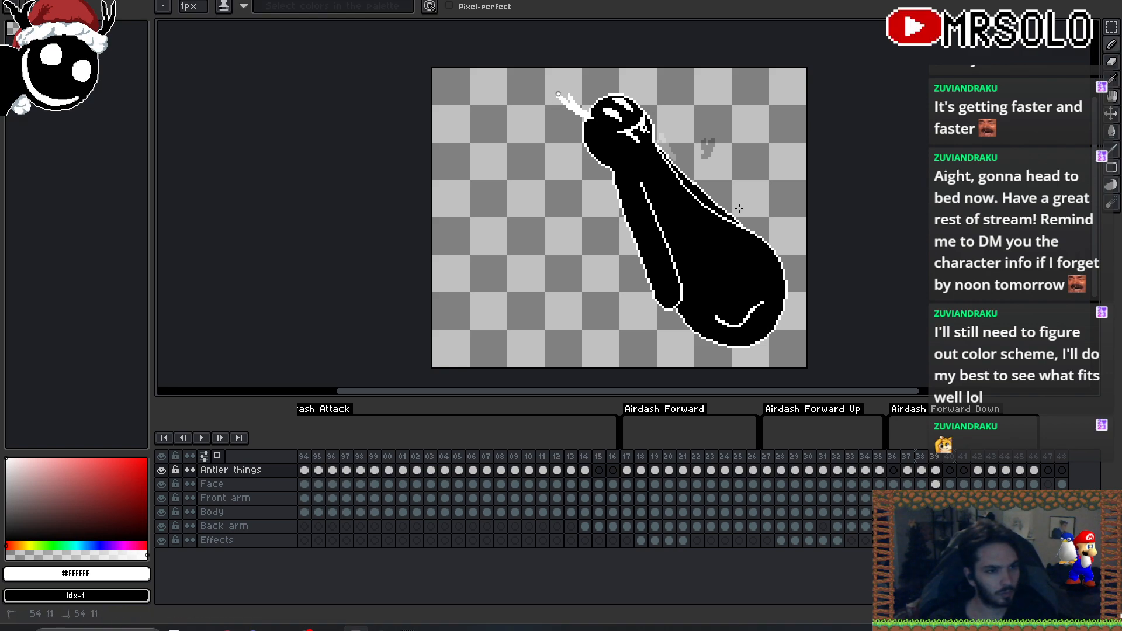
key("Left")
key("Right")
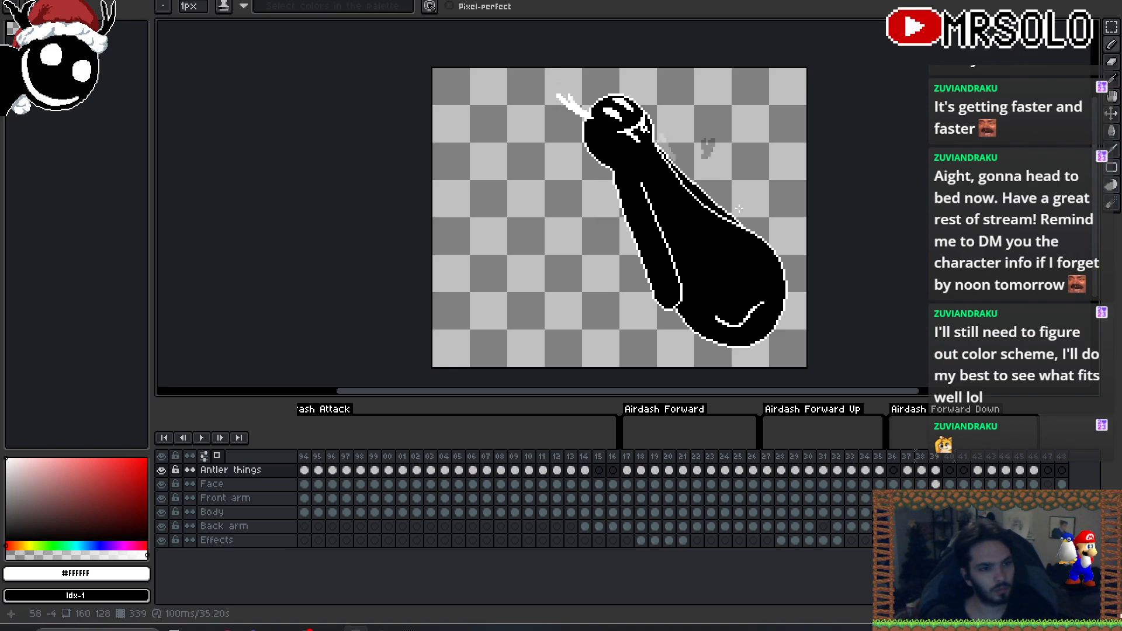
key("e")
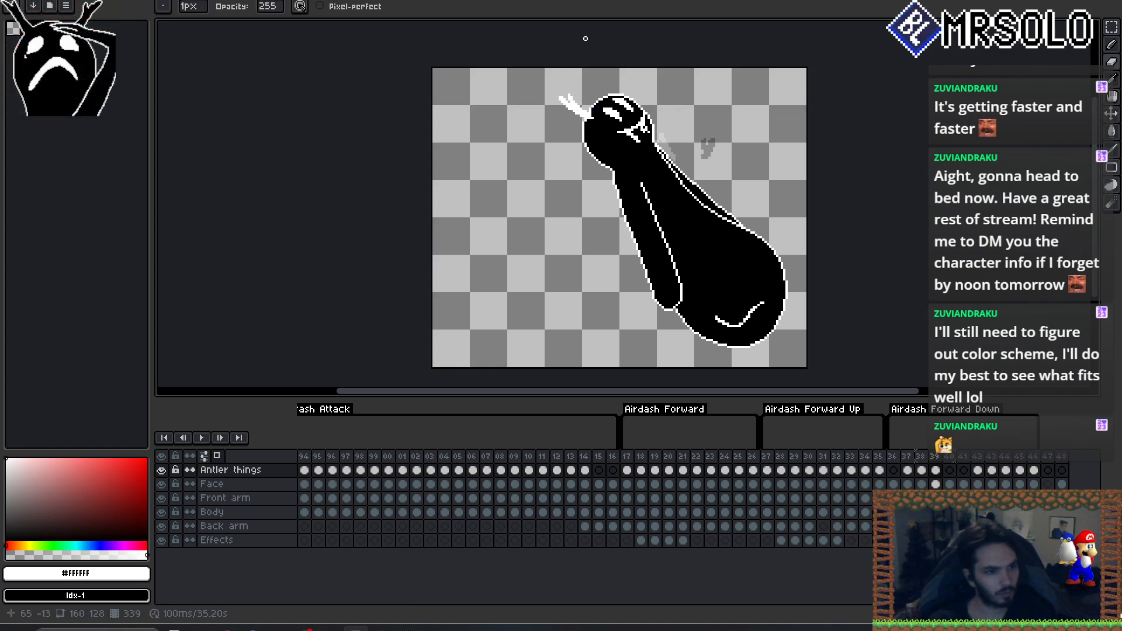
key("b")
key("Left")
key("Right")
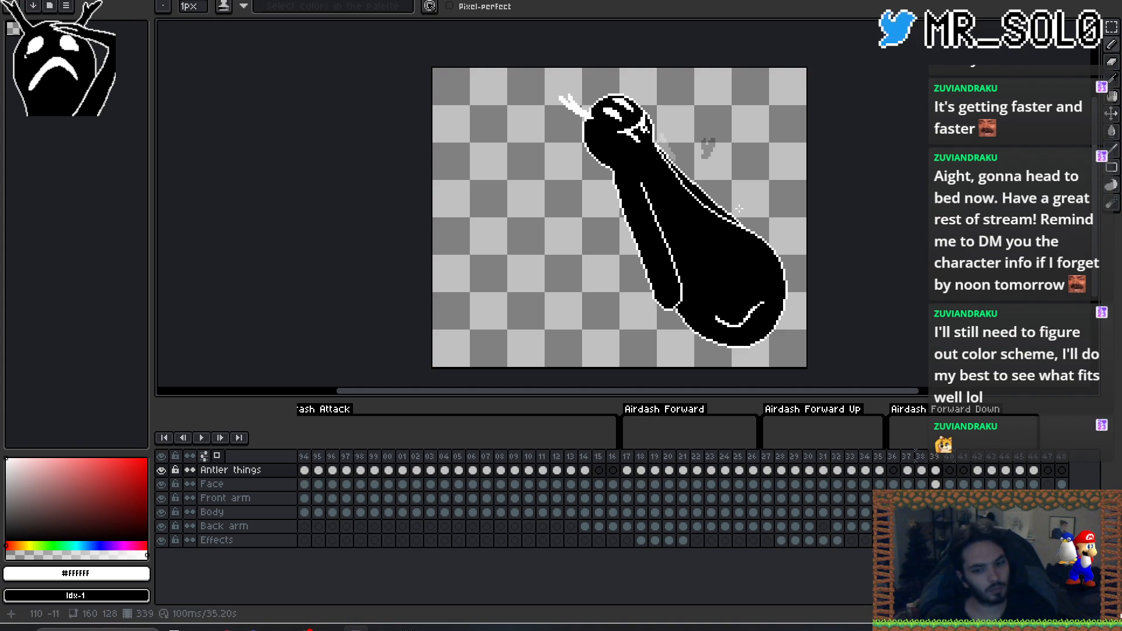
- Move the white antler in frame 339 slightly back and down, comparing its placement with frame 338
key("v")
left_click_drag(742, 208, 740, 210)
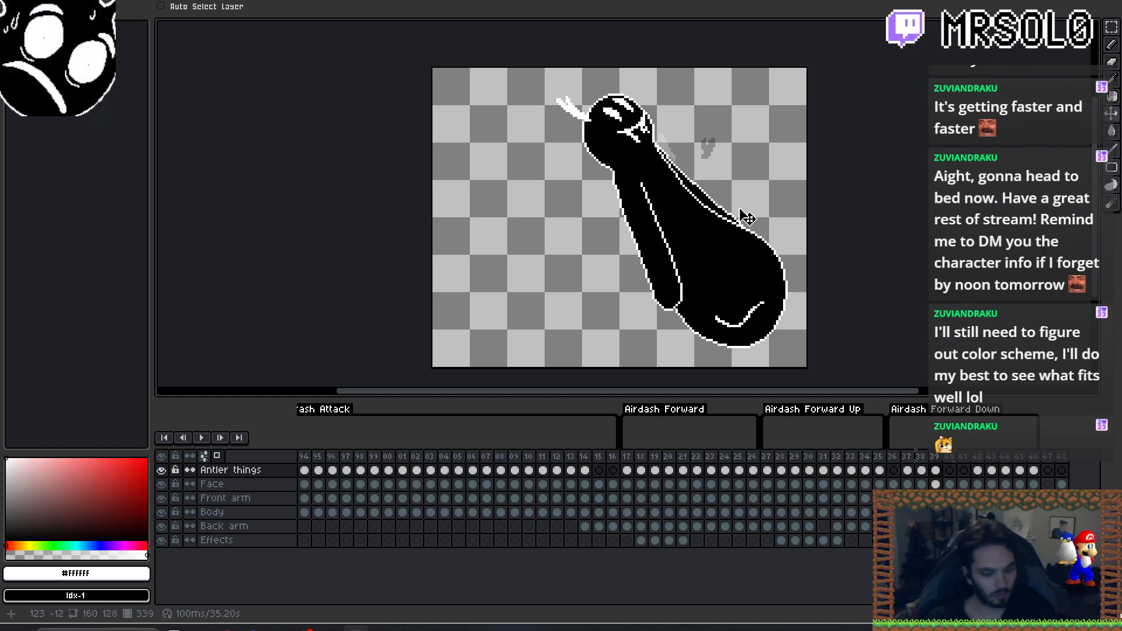
key("b")
key("Left")
key("Right")
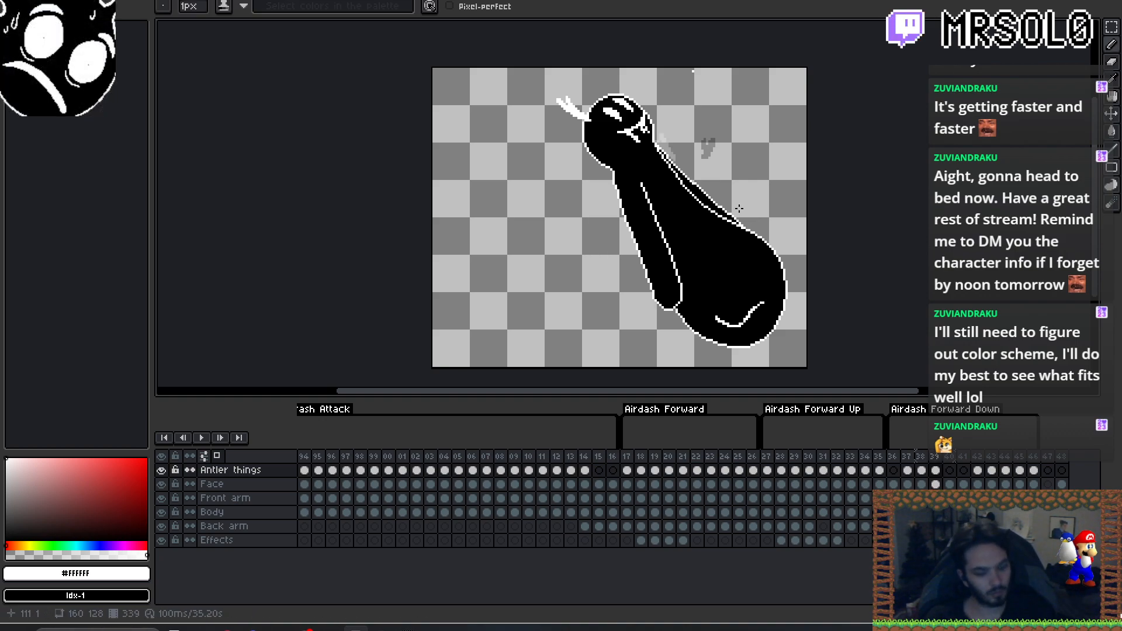
- Swap to black and draw a branched black antler on top of the head in frame 339, aligned with frame 338
key("x")
key("Left")
key("Right")
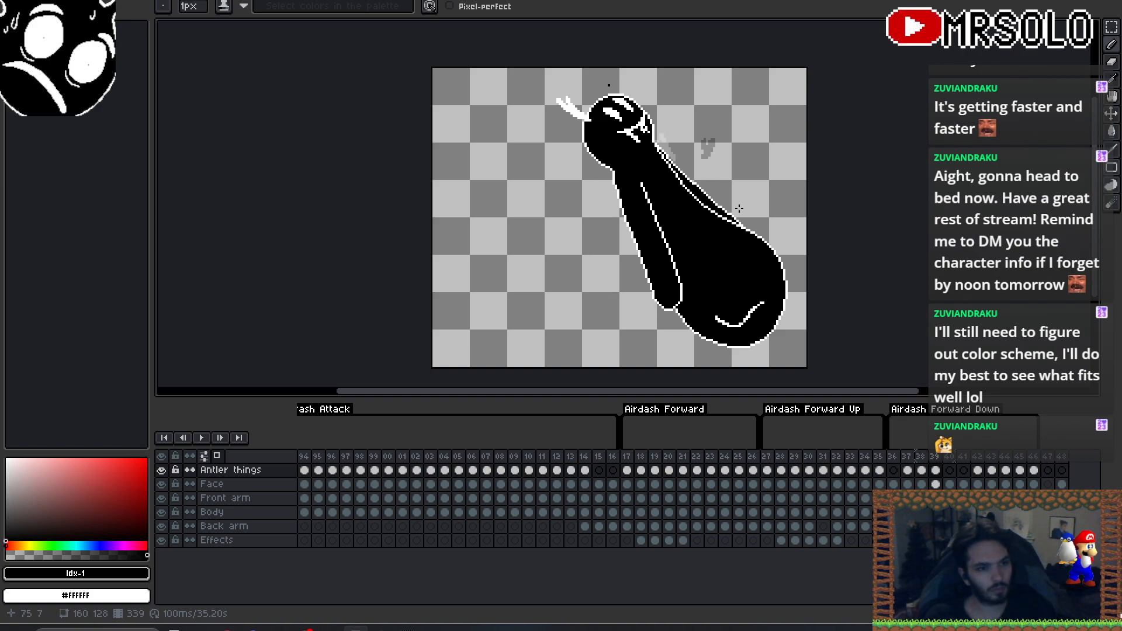
left_click(611, 92)
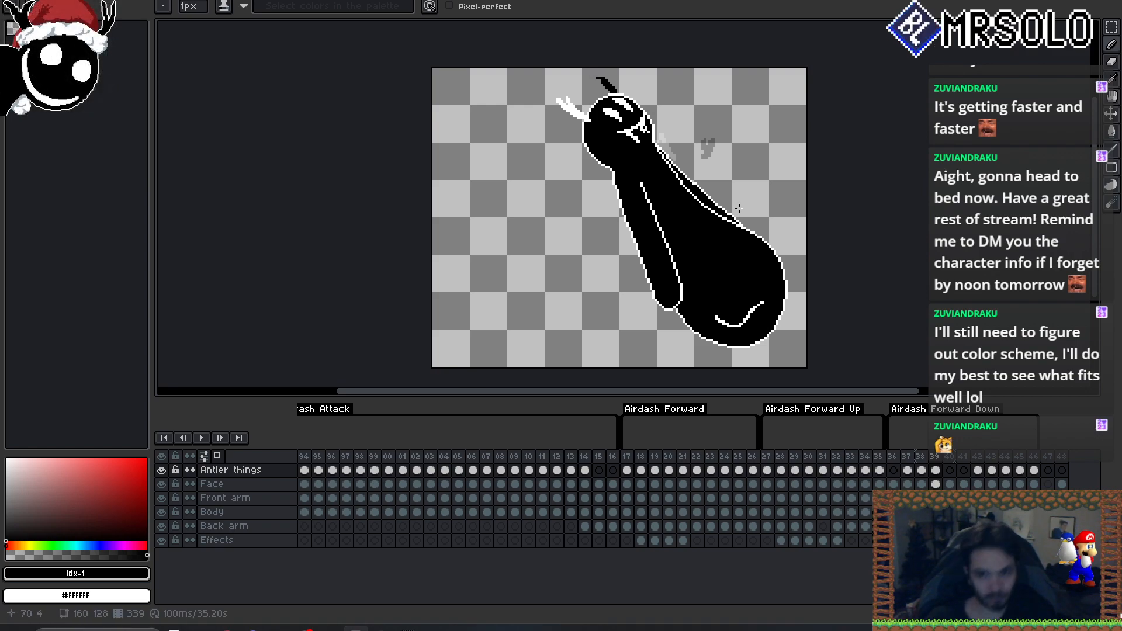
key("Left")
key("Right")
left_click(597, 85)
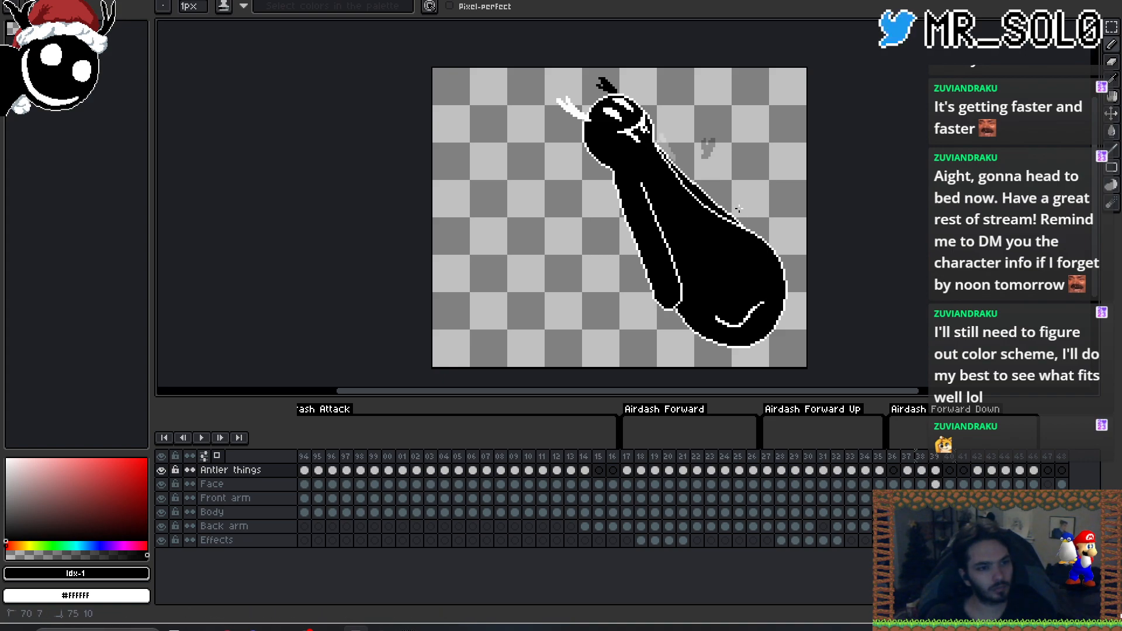
key("Left")
key("Right")
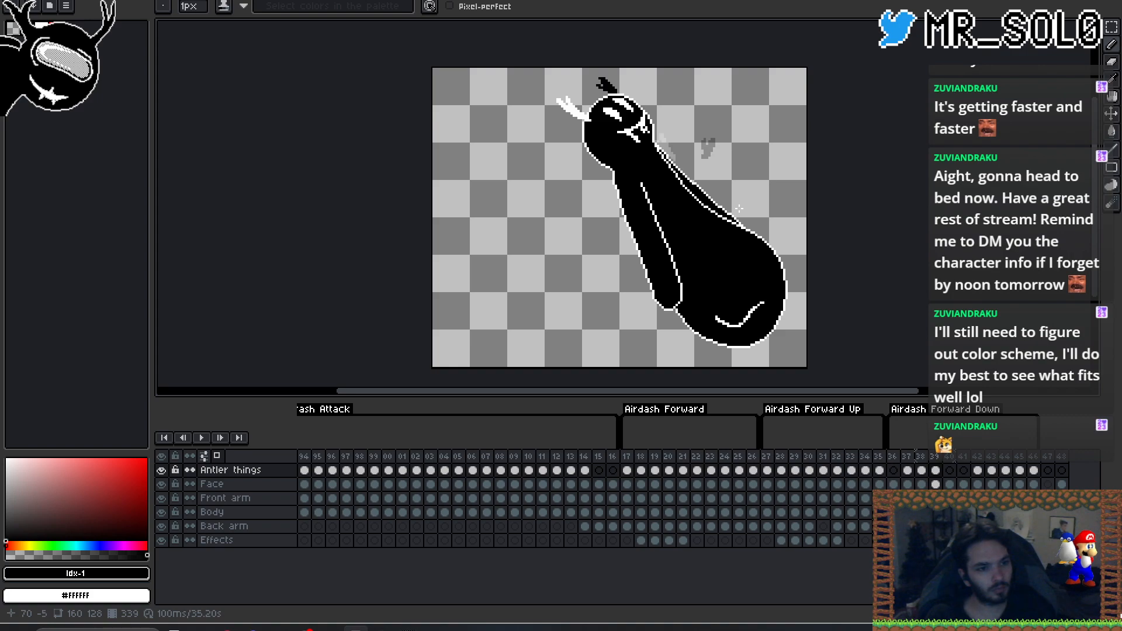
- Draw a branched black antler on top of the head in frame 340, checking it against frame 339
key("Right")
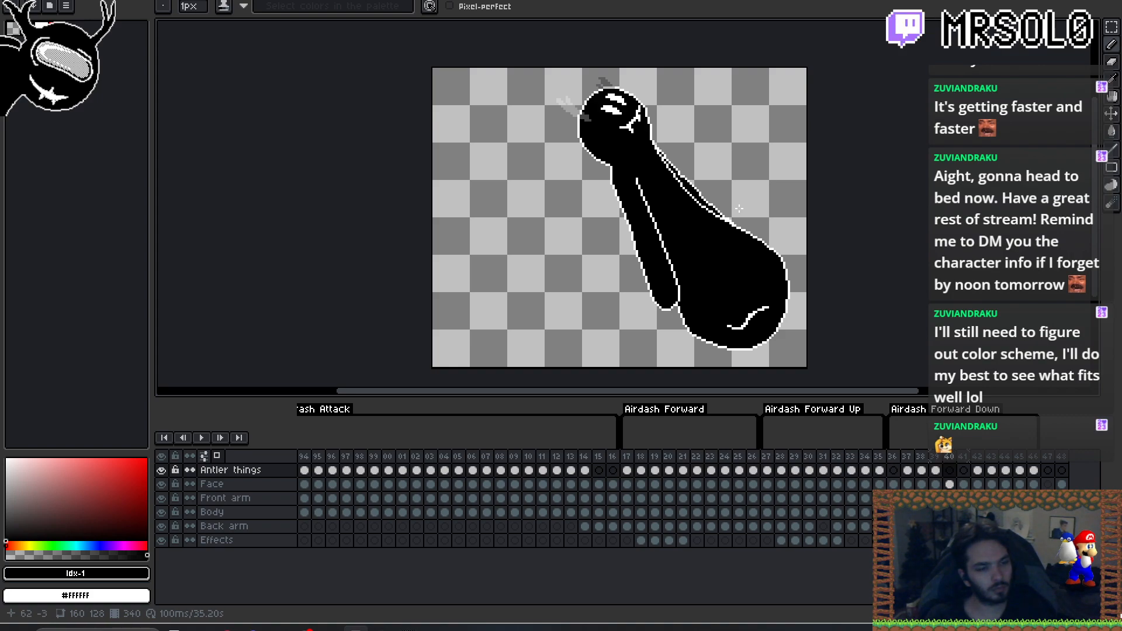
left_click(609, 85)
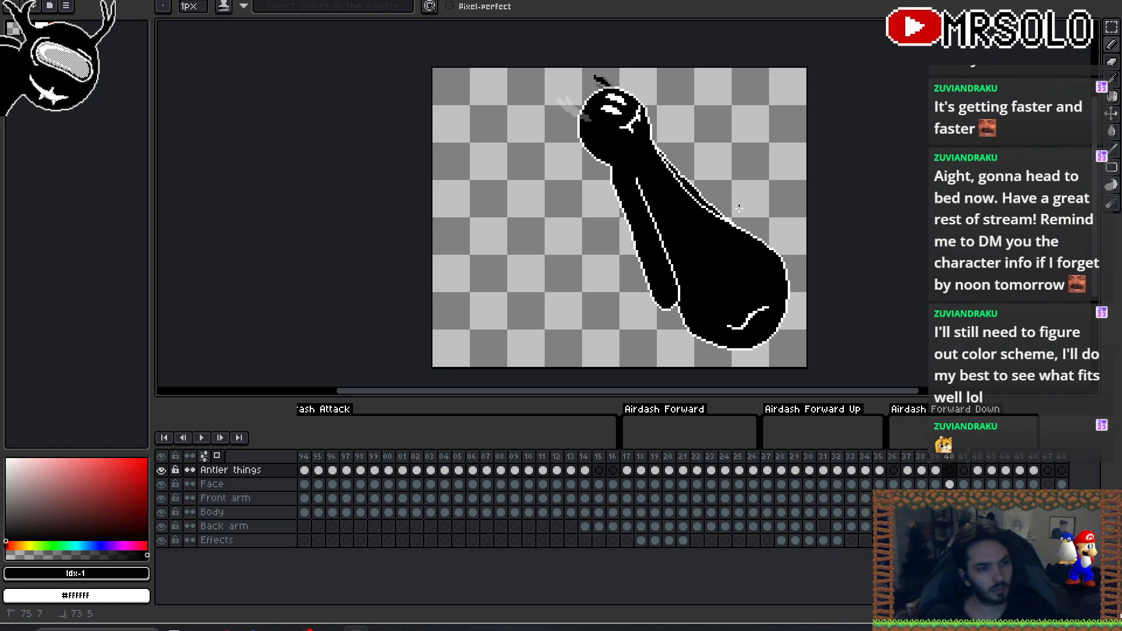
key("Left")
key("Right")
left_click_drag(596, 86, 604, 86)
key("Left")
key("Right")
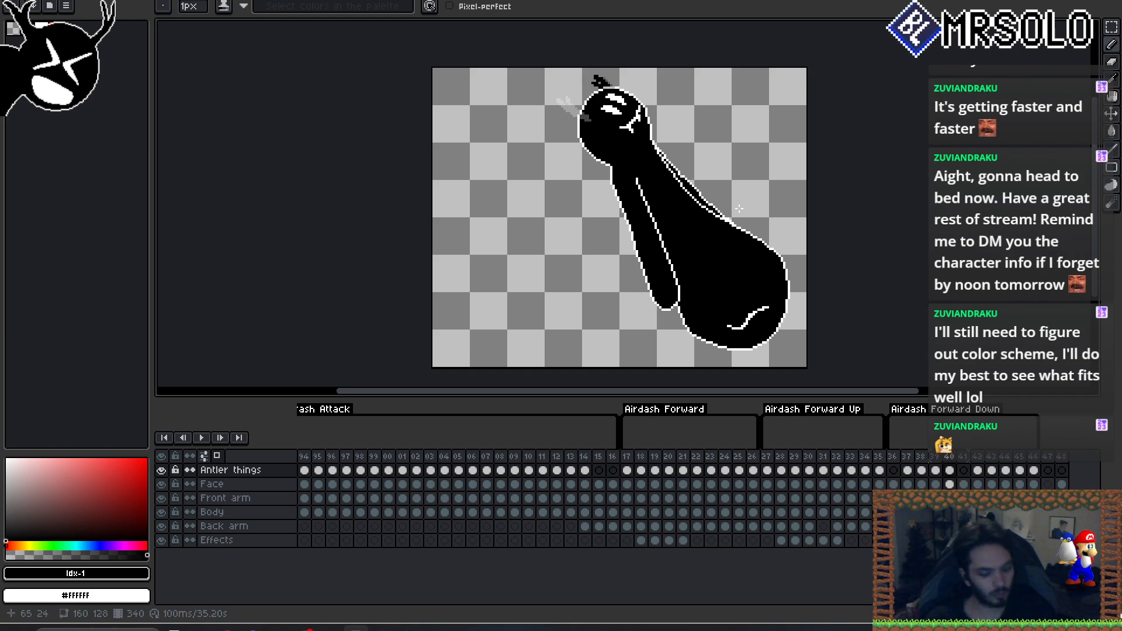
- Swap back to white and draw a branched white antler on the back of the head in frame 340, following frame 339
key("x")
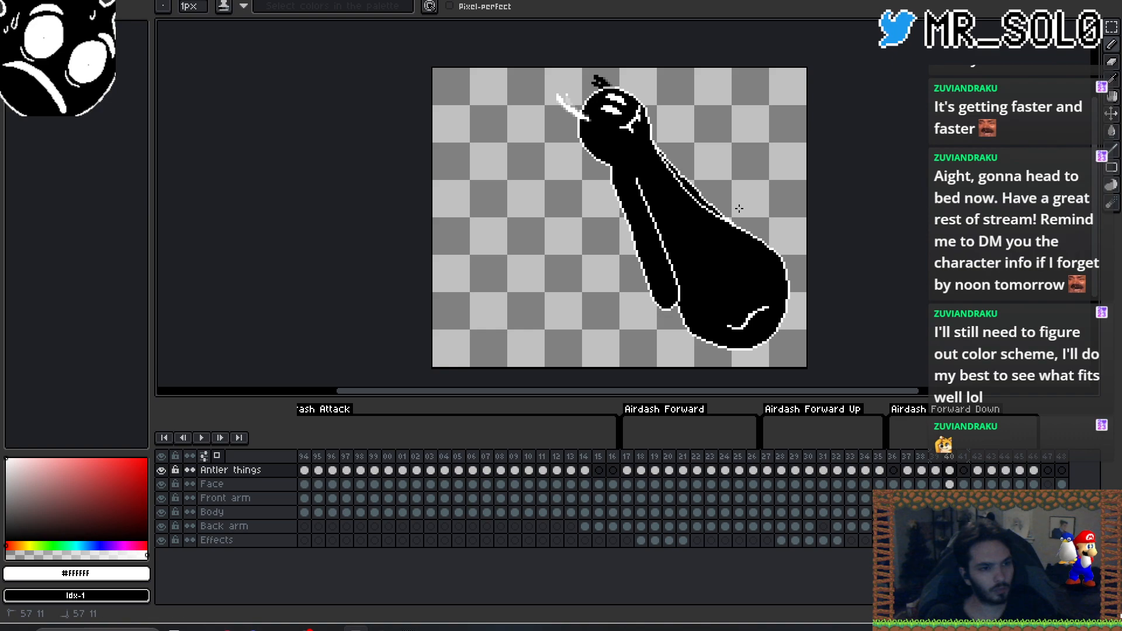
left_click_drag(567, 96, 572, 108)
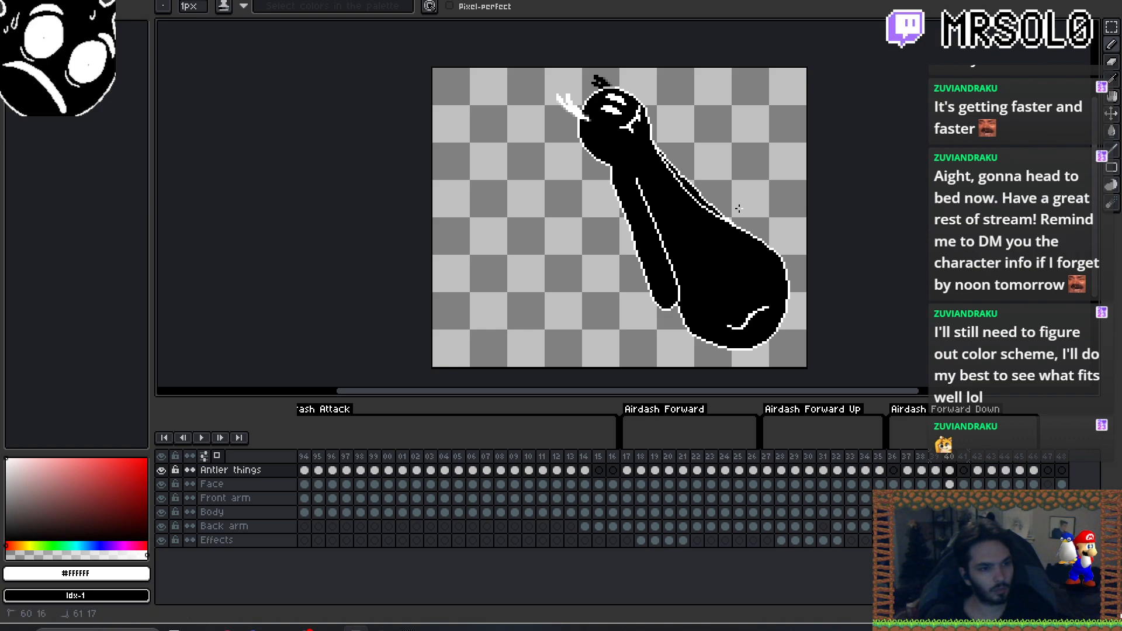
key("Left")
key("Right")
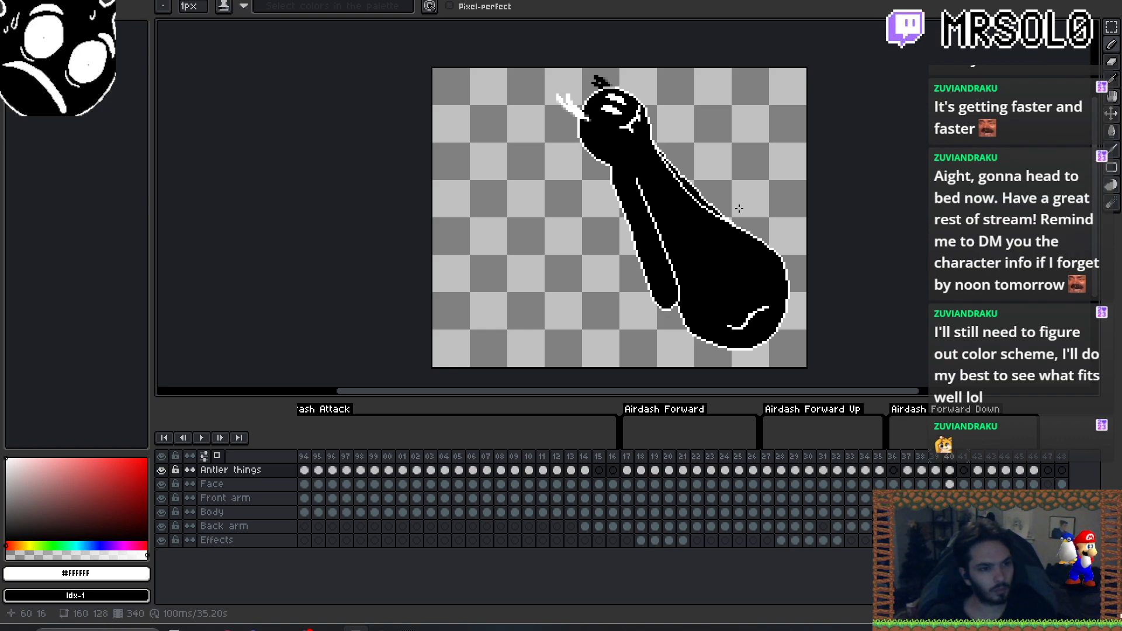
key("period")
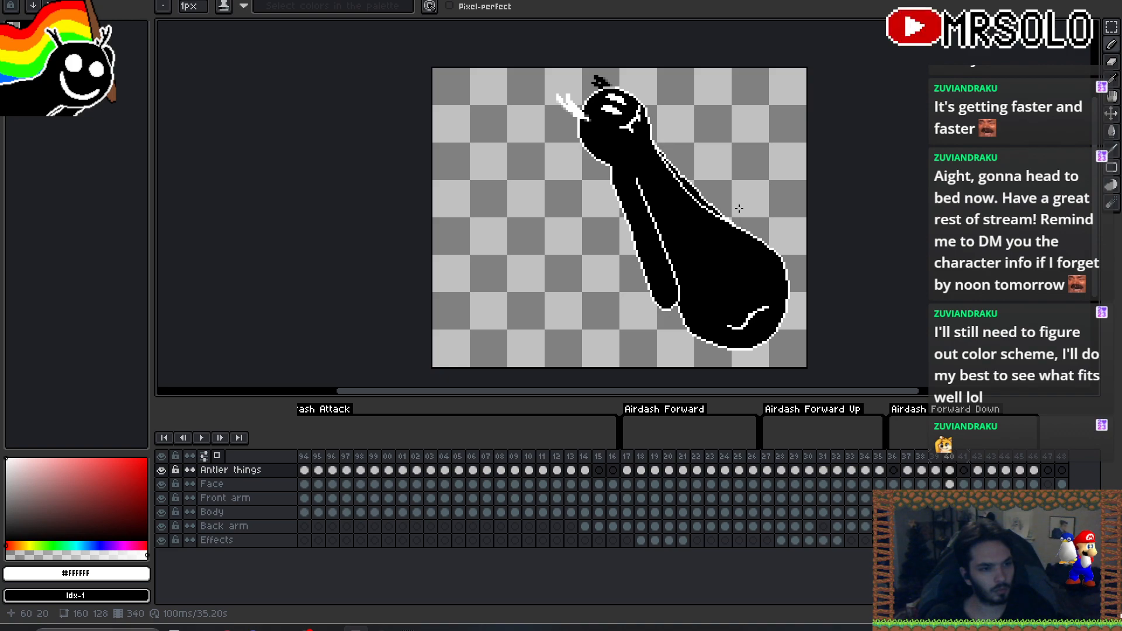
key("comma")
key("period")
- Clean up the prongs and base of the white antler in frame 340 with the Eraser, comparing it with frame 339
key("e")
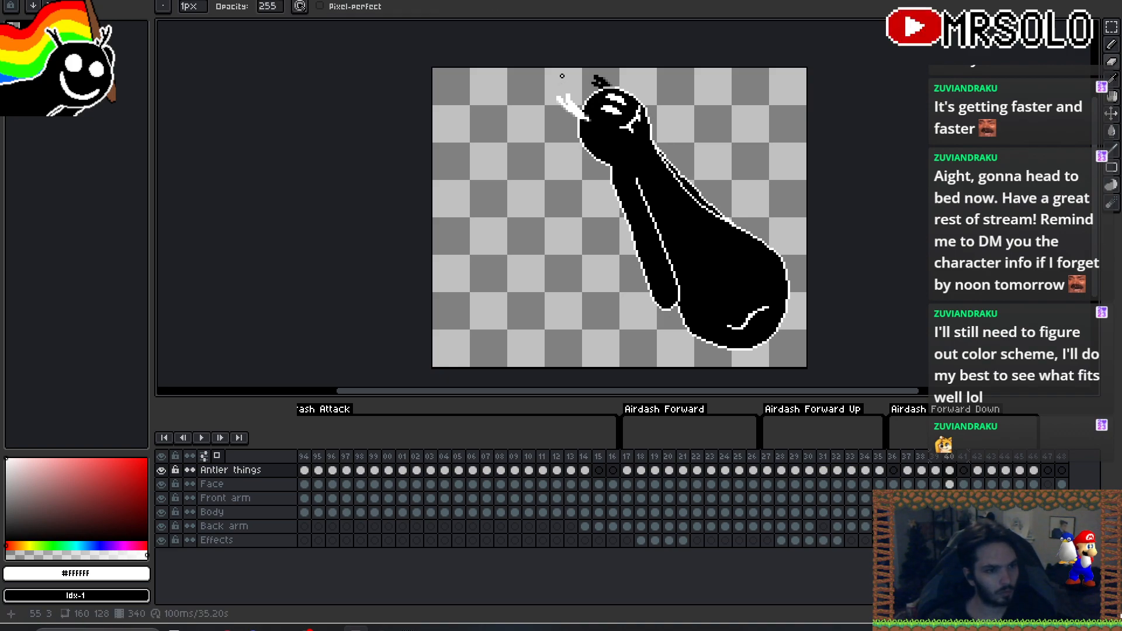
key("b")
key("comma")
key("period")
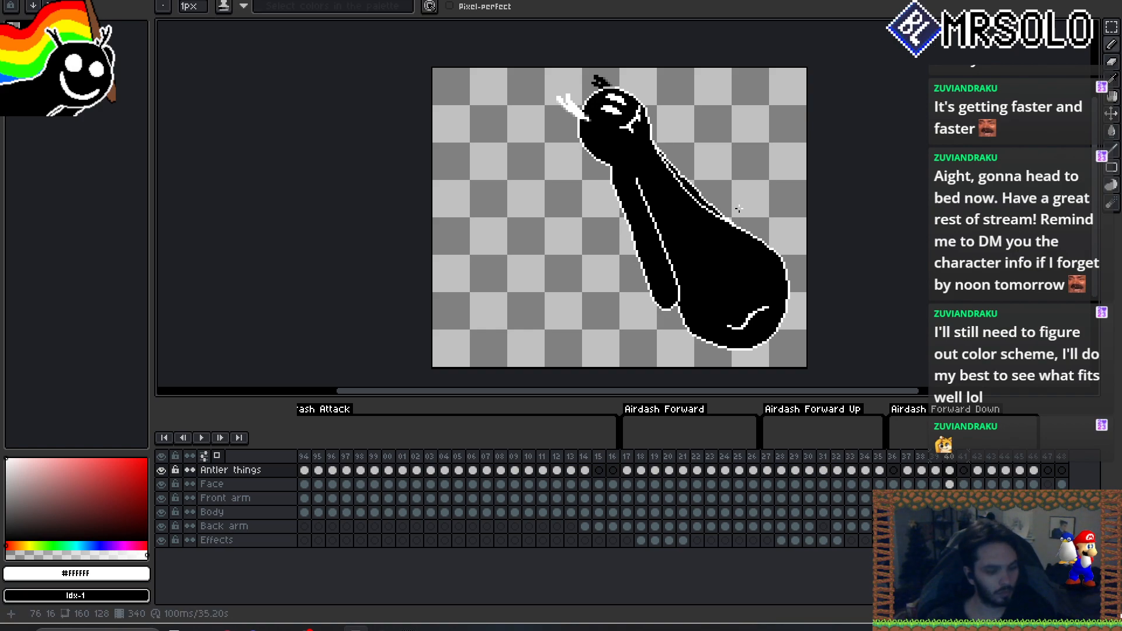
key("e")
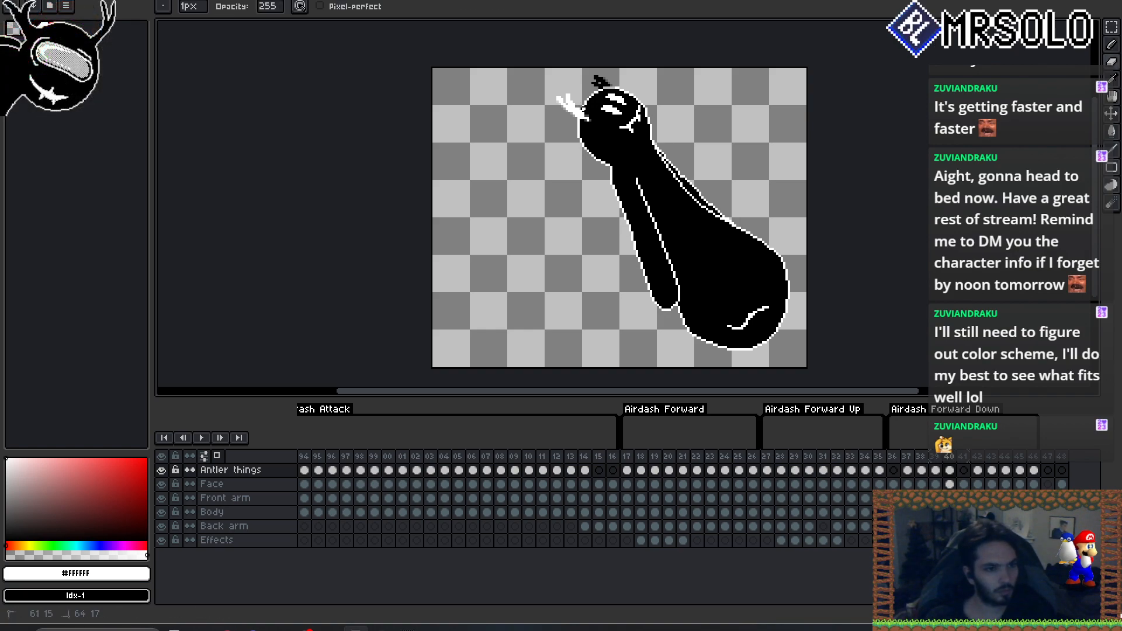
left_click(580, 106)
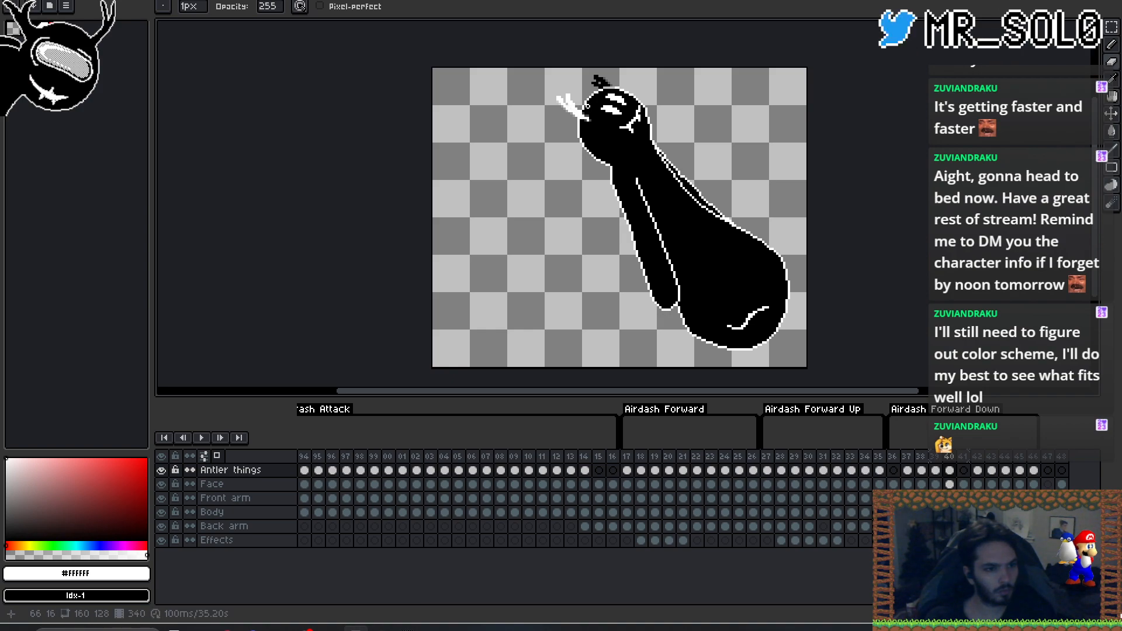
- Select the white antler in frame 340, nudge it slightly up and back, and deselect it
key("m")
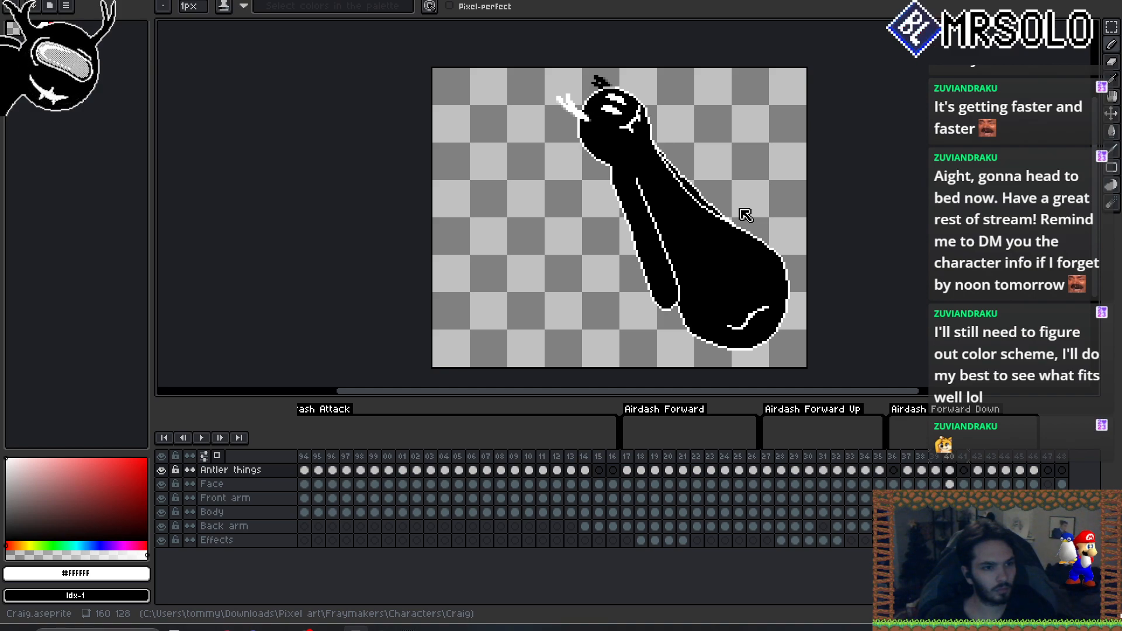
key("m")
left_click_drag(546, 86, 602, 132)
key("Up")
key("Left")
left_click(628, 150)
- Compare the antler positions in frame 340 with those in frame 339
key("Left")
key("Right")
key("Left")
key("Right")
key("Left")
key("Right")
key("Left")
key("Right")
key("Left")
key("Right")
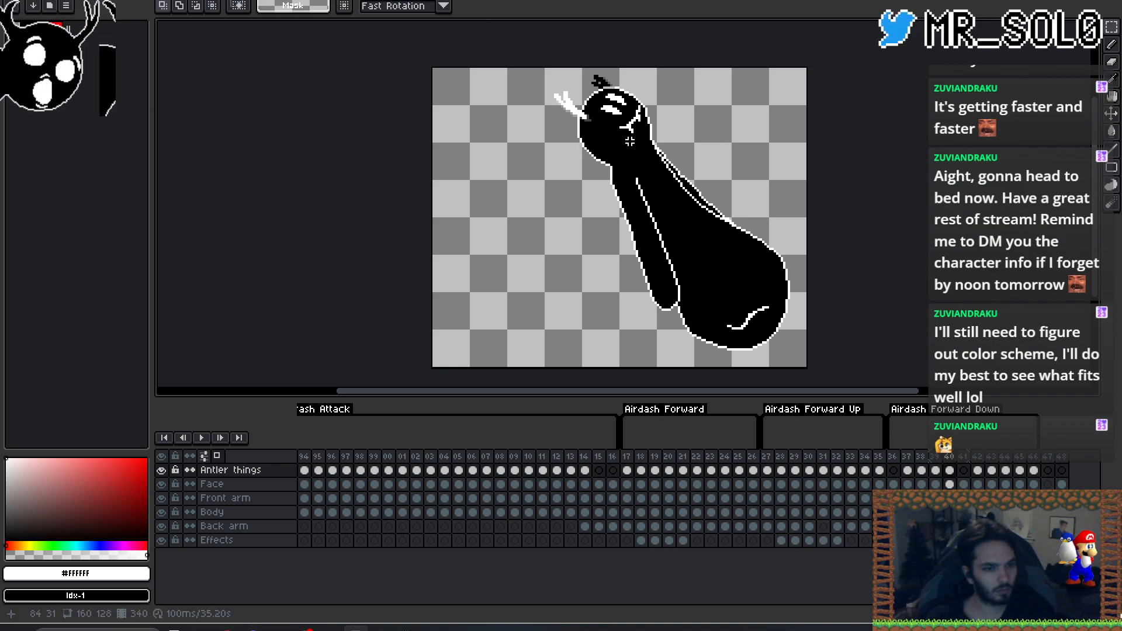
- Draw a branched white antler on the back of the head in frame 341, using frames 340 and 342 as reference
key("Right")
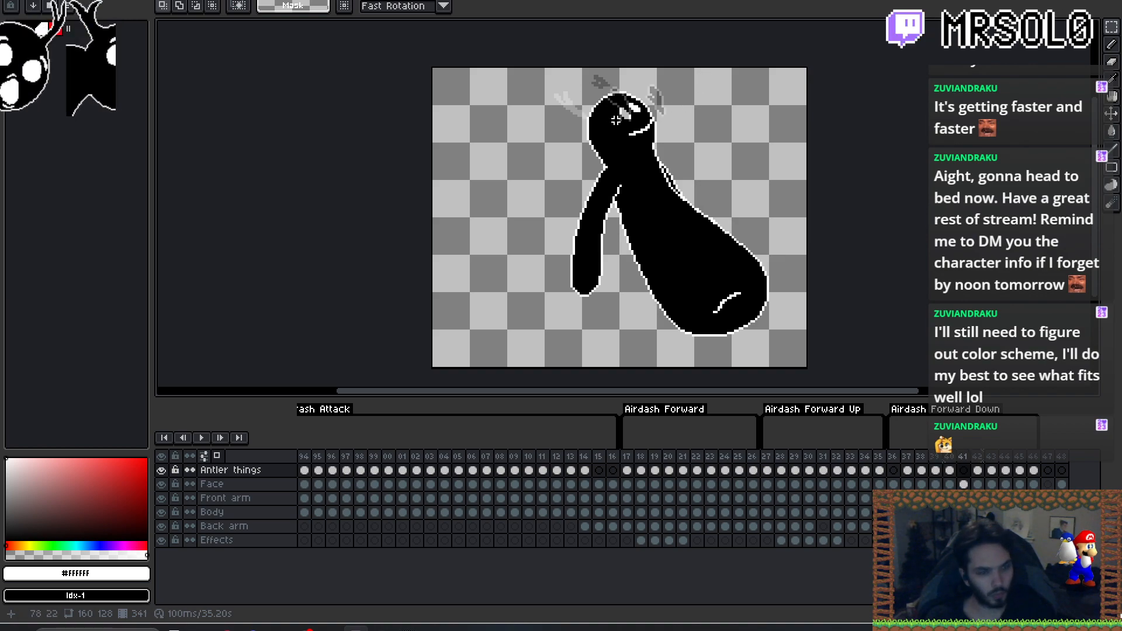
key("b")
key("Right")
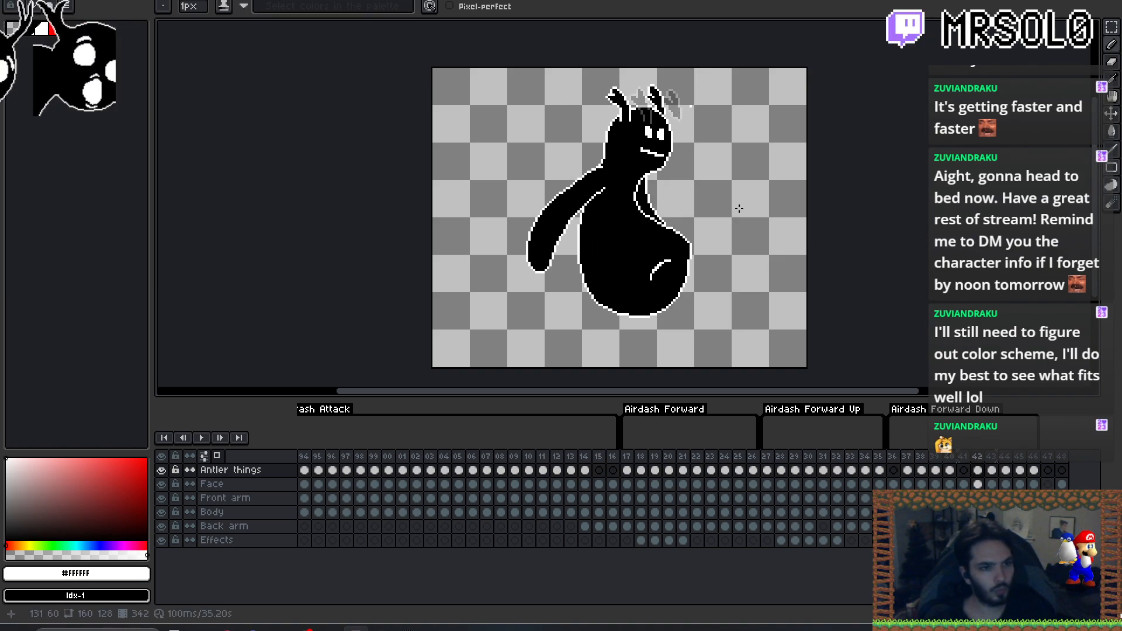
key("Left")
key("Left")
key("Right")
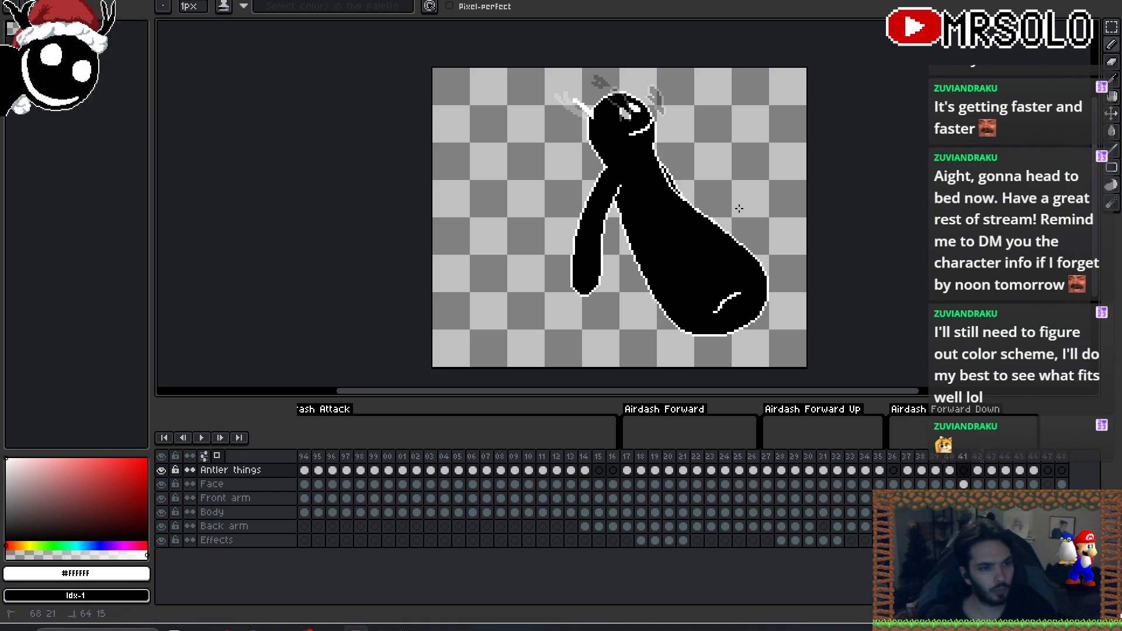
left_click_drag(575, 101, 570, 92)
key("Right")
key("Left")
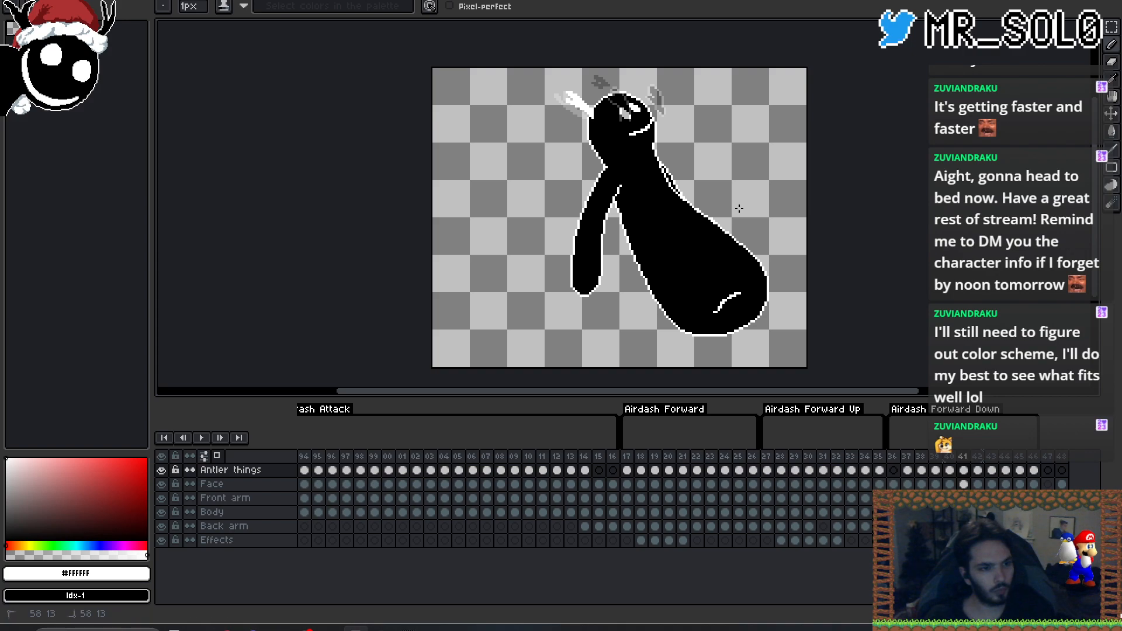
- Compare the white antler in frame 341 with the antlers in frames 340 and 342
key("Left")
key("Right")
key("Right")
key("Left")
key("Left")
key("Right")
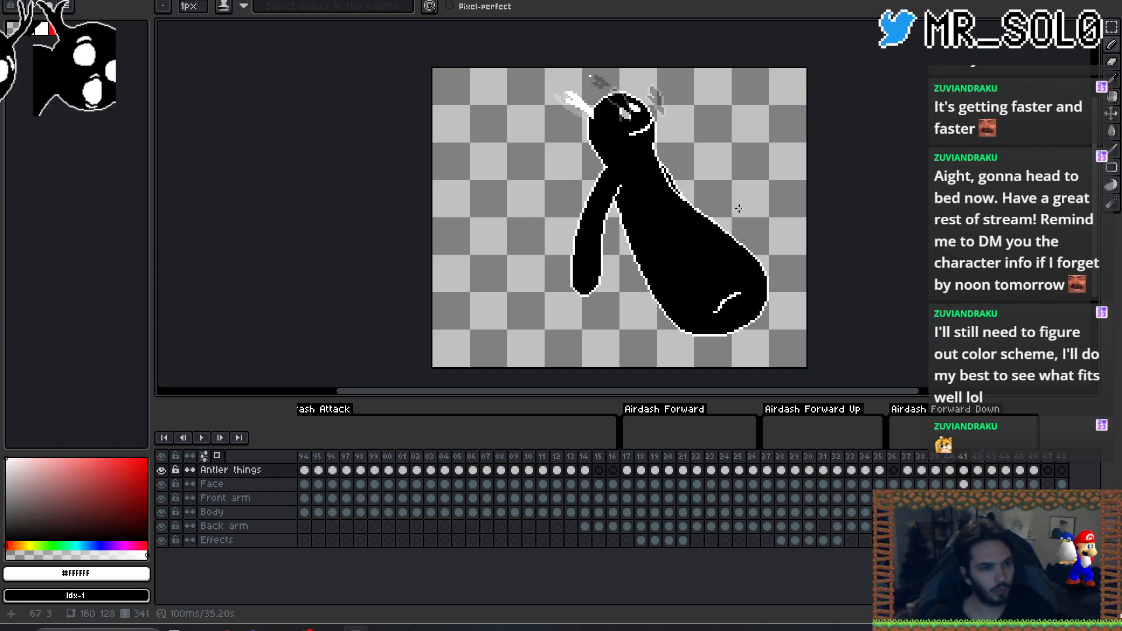
- Draw a black branched antler on top of the head in frame 341, using frames 340 and 342 as reference
key("Right")
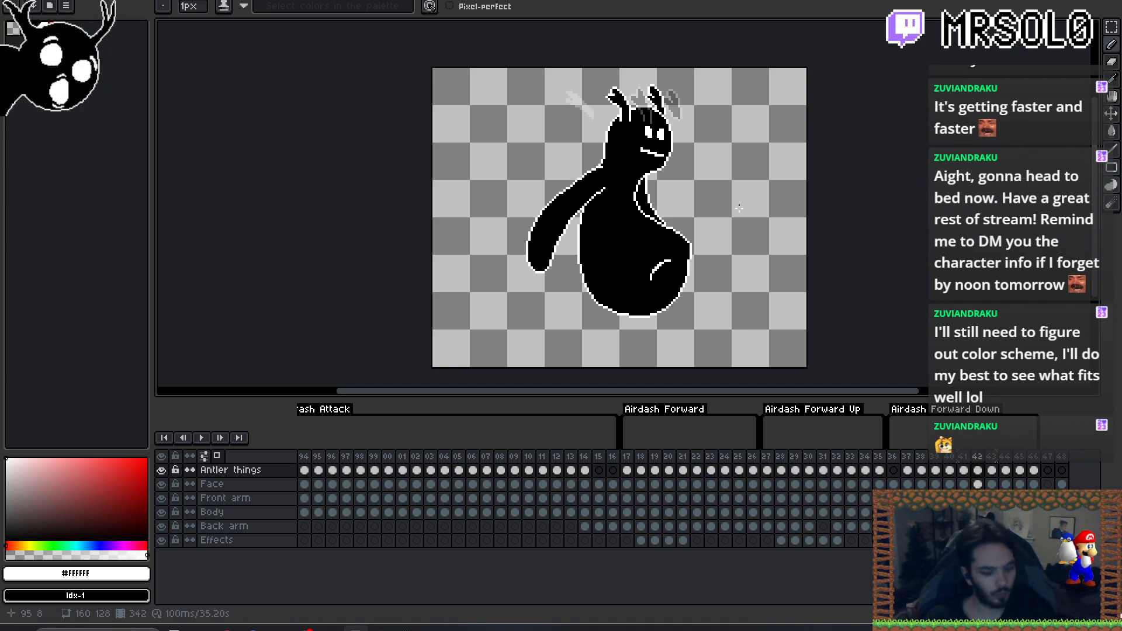
key("x")
key("Left")
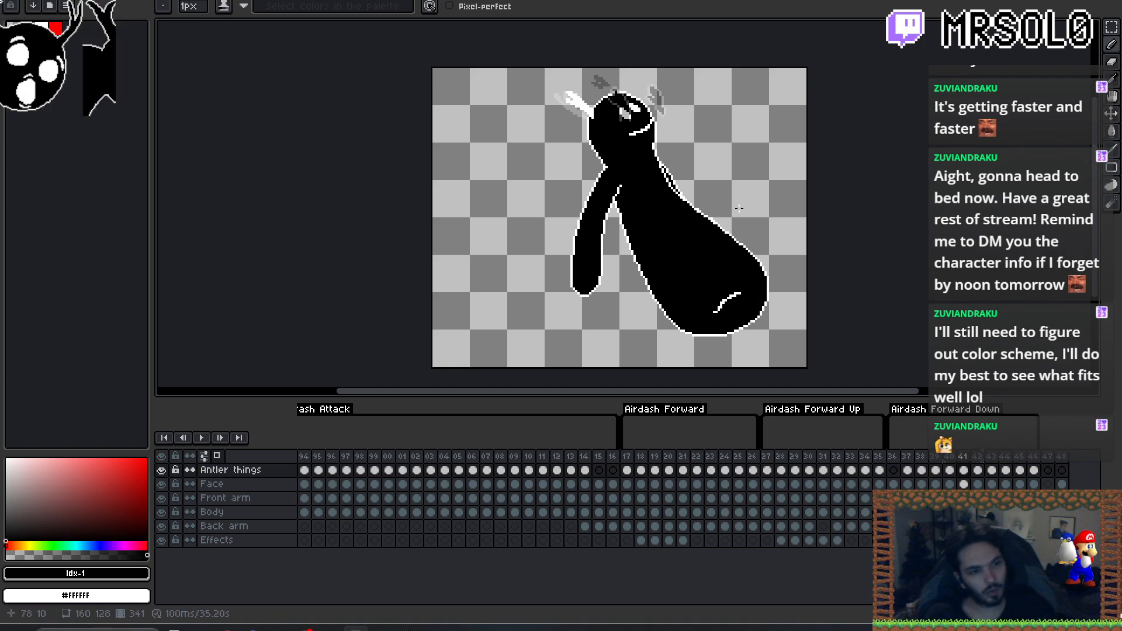
key("Left")
key("Right")
key("Right")
key("Left")
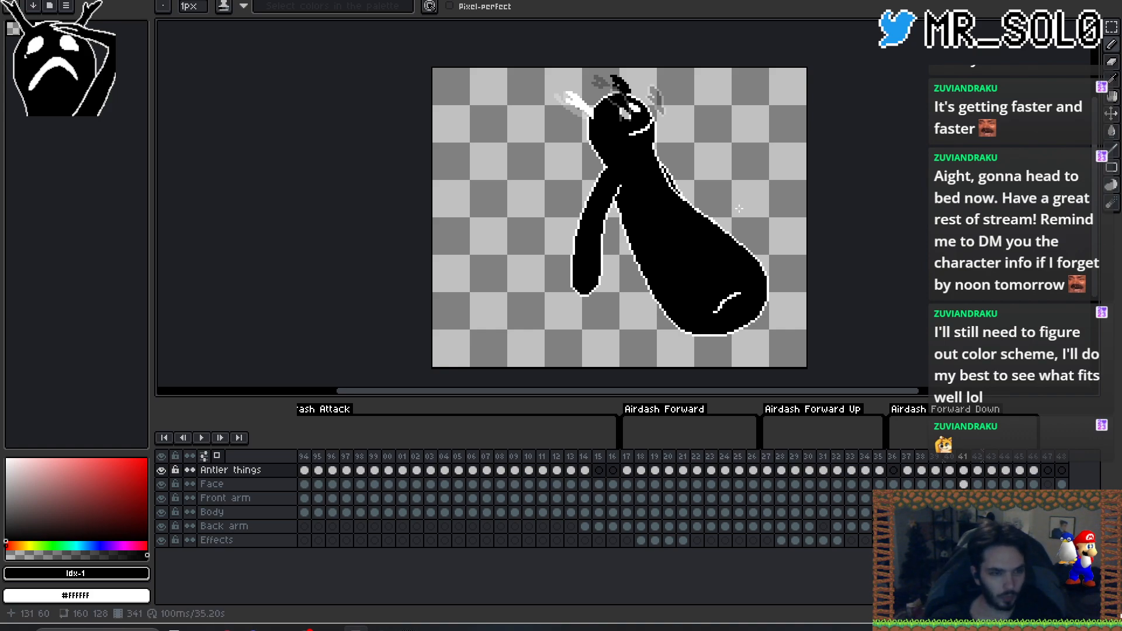
- Recolor the black antler in frame 341 white to match the other antler
key("x")
key("shift+o")
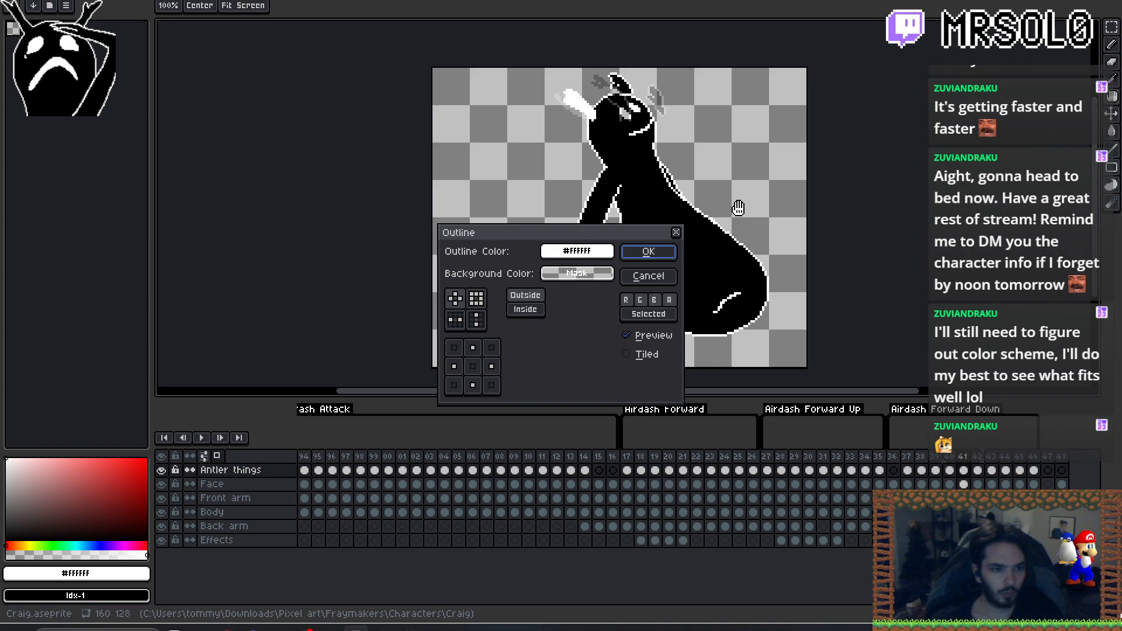
key("Return")
key("b")
key("x")
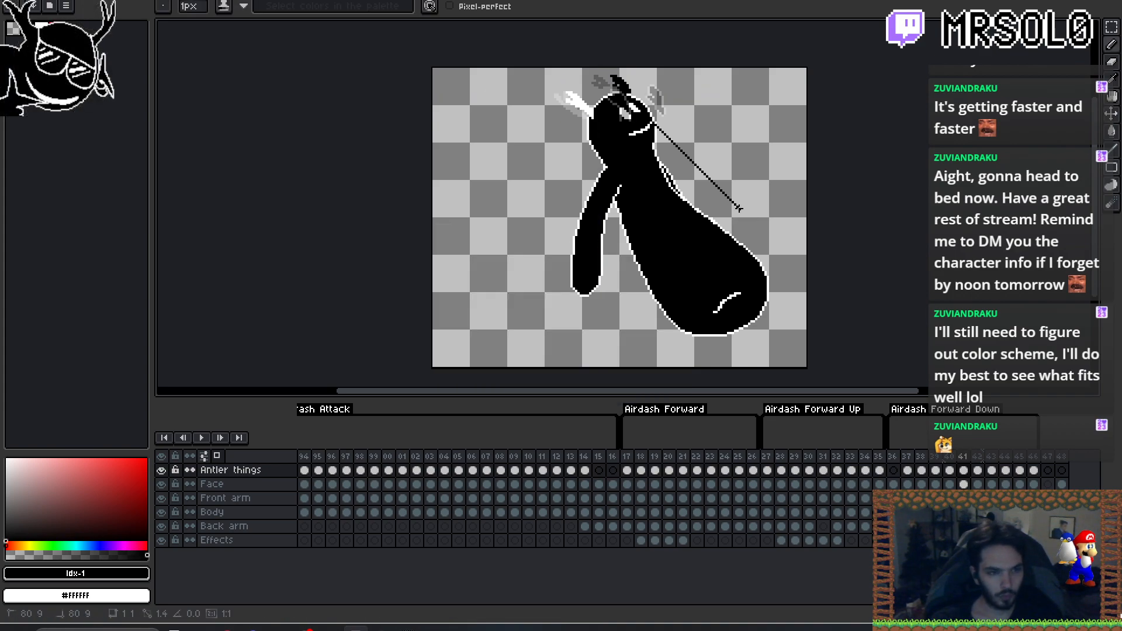
key("shift+r")
key("Escape")
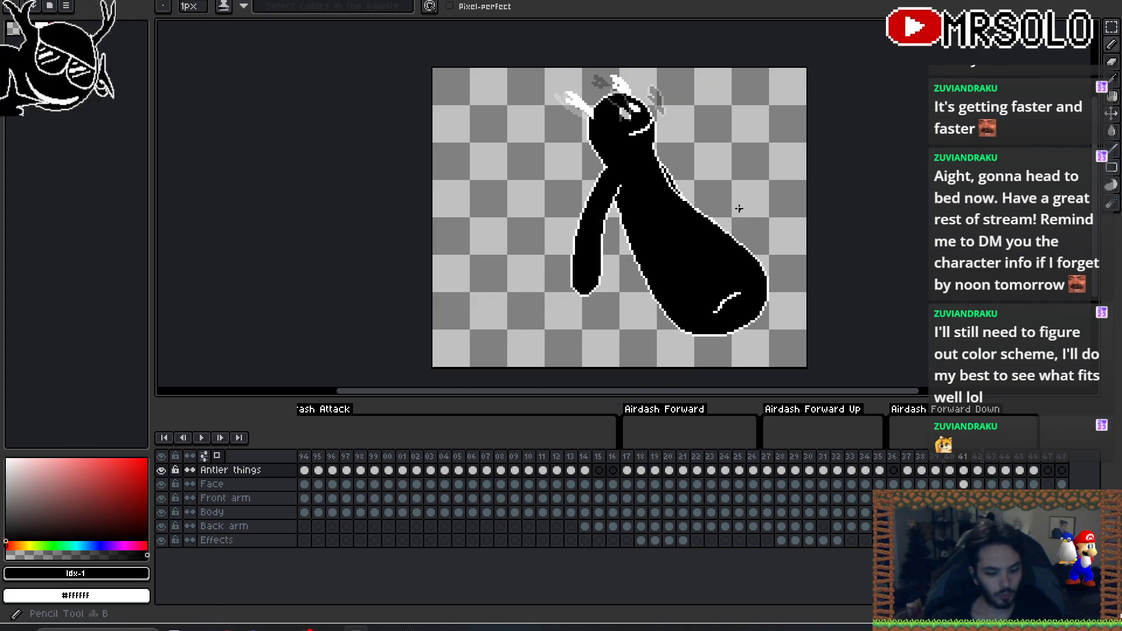
- Recolor both antlers in frame 341 black and give them a white #FFFFFF outline
key("x")
key("shift+r")
key("Escape")
key("shift+o")
key("Return")
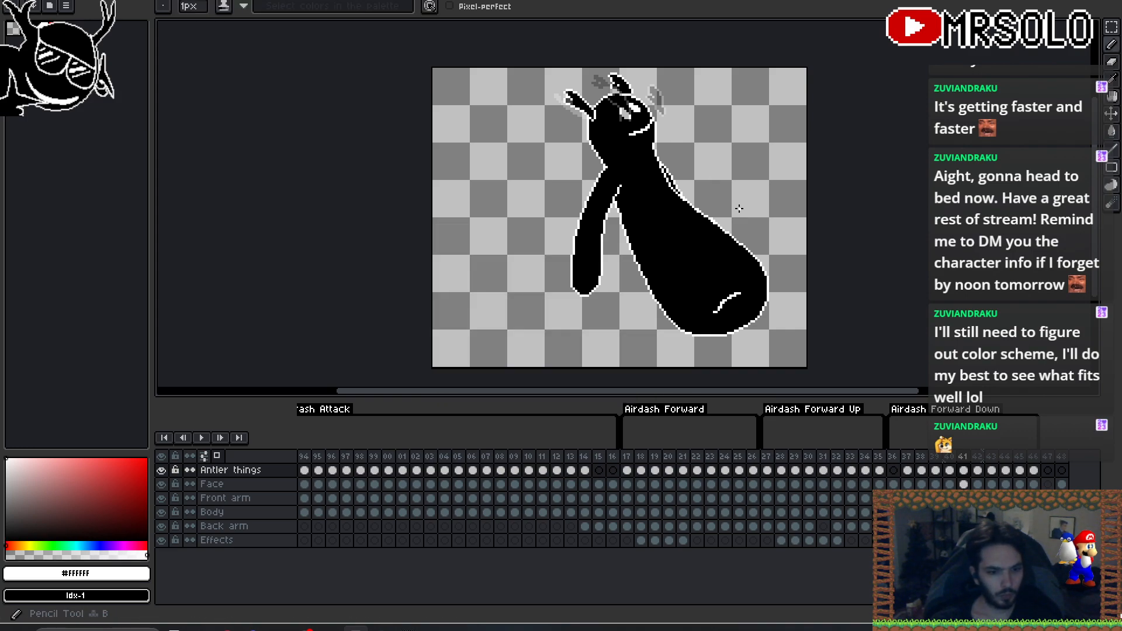
- Replace the white of the antlers in frame 340 with black and add a white #FFFFFF outline
key("Left")
key("shift+r")
key("Escape")
key("shift+o")
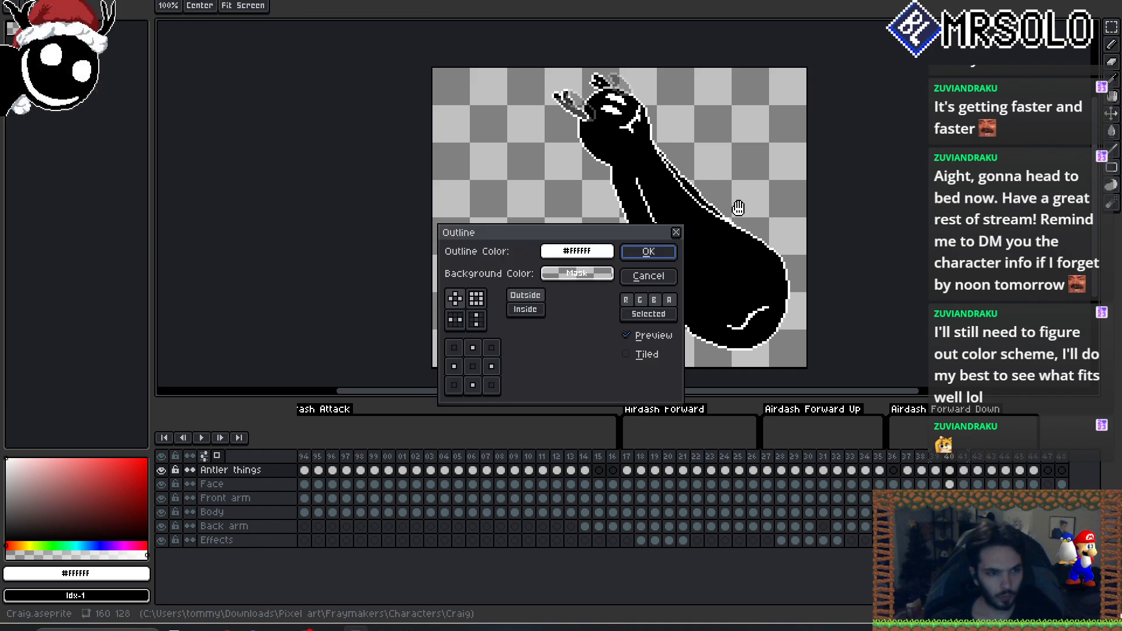
key("Return")
- Replace the white of the antlers in frame 339 with black and add a white #FFFFFF outline
key("Left")
key("shift+r")
key("Escape")
key("shift+o")
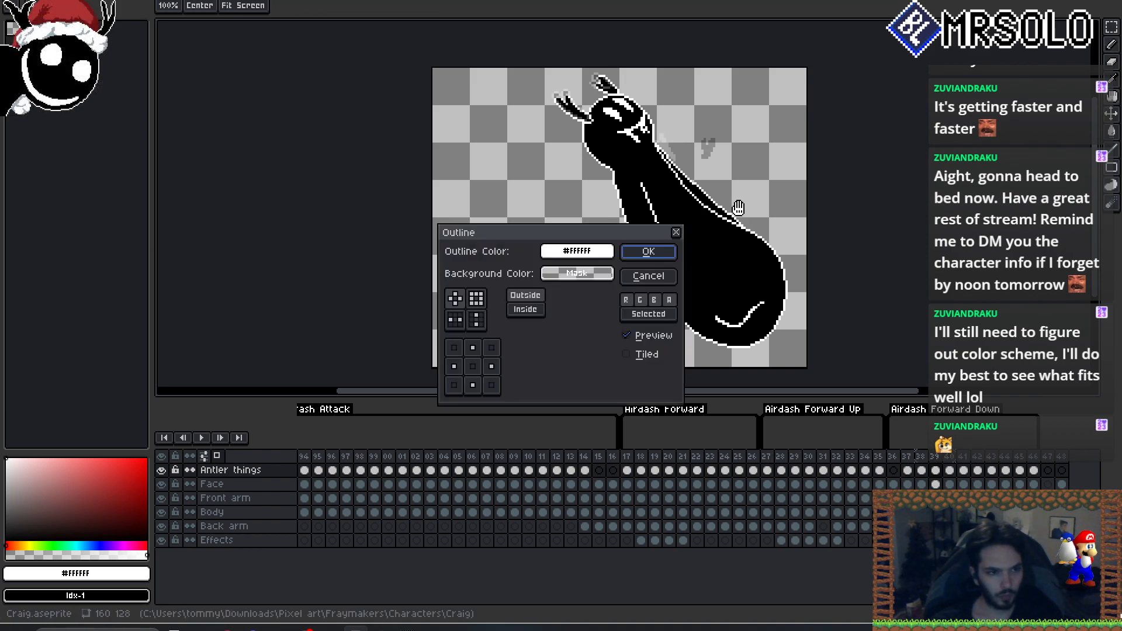
key("Return")
- Replace the white of the antlers in frame 338 with black and add a white #FFFFFF outline
key("Left")
key("shift+r")
key("Escape")
key("shift+o")
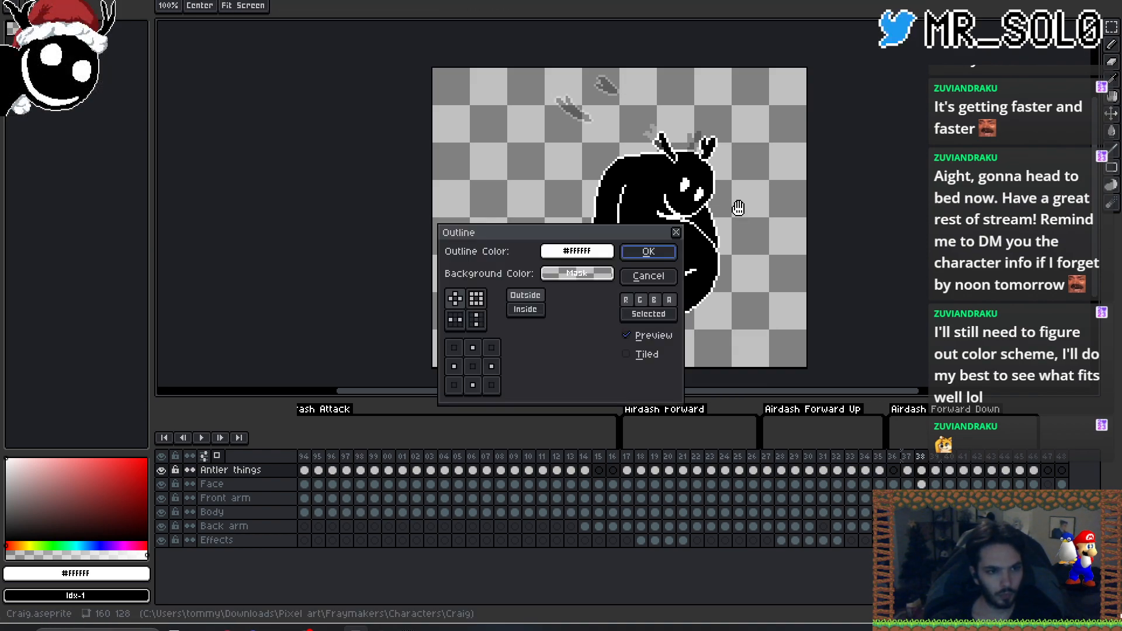
key("Return")
- Replace the white of the antlers in frame 337 with black and add a white #FFFFFF outline
key("Left")
key("shift+r")
key("Escape")
key("shift+o")
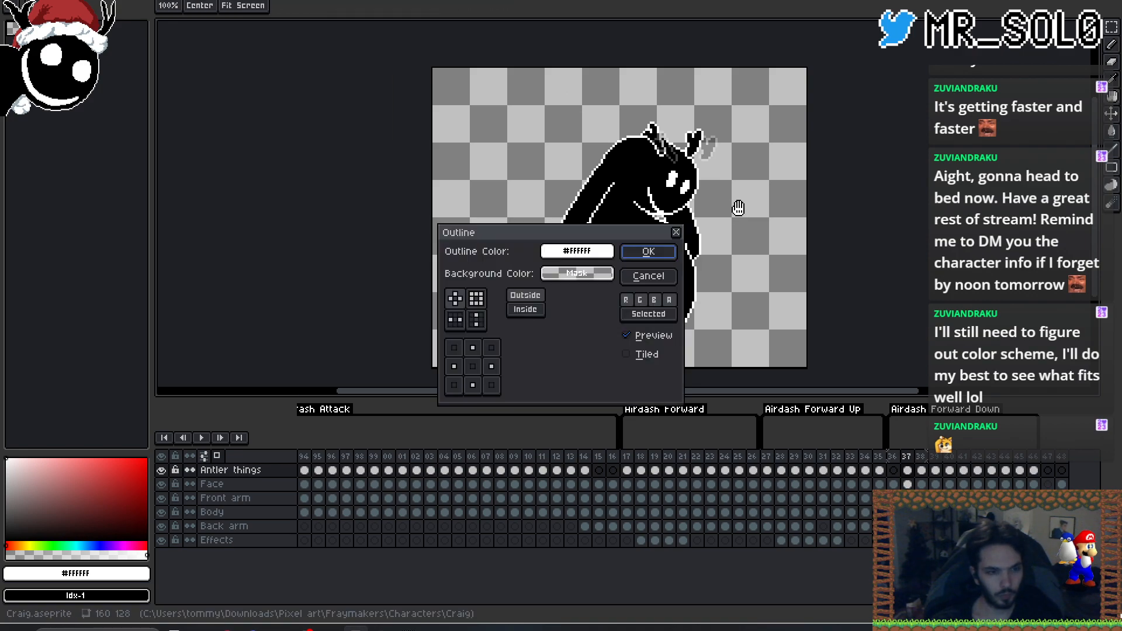
key("Return")
- Inspect closely how the antlers join the head in frames 336 to 338
key("Left")
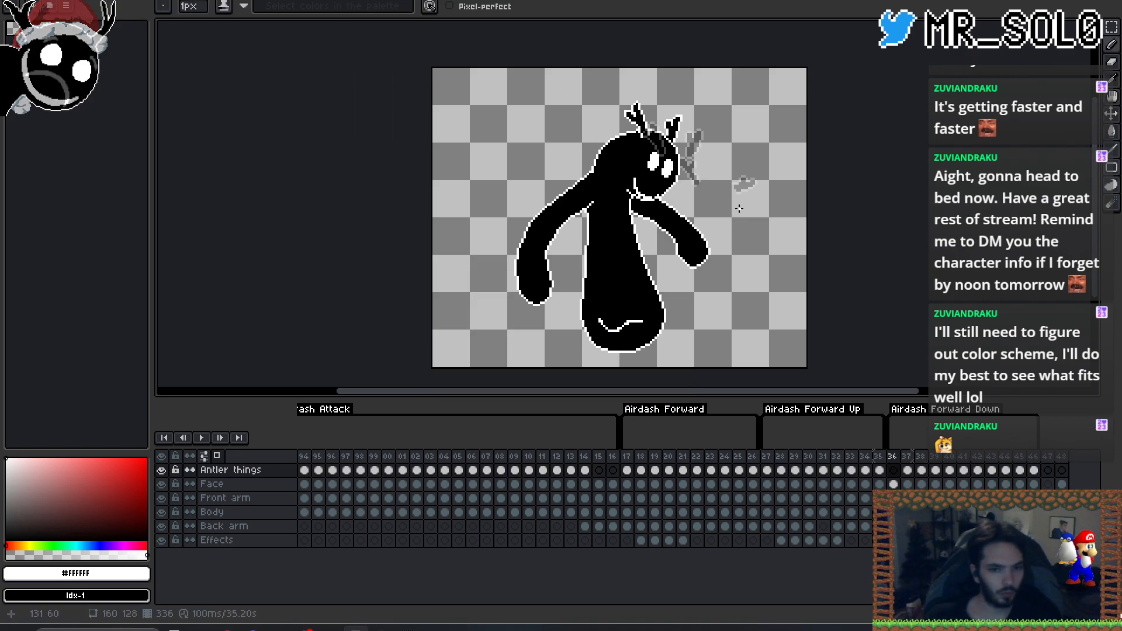
scroll(650, 141, "up", 5)
key("ctrl+alt+c")
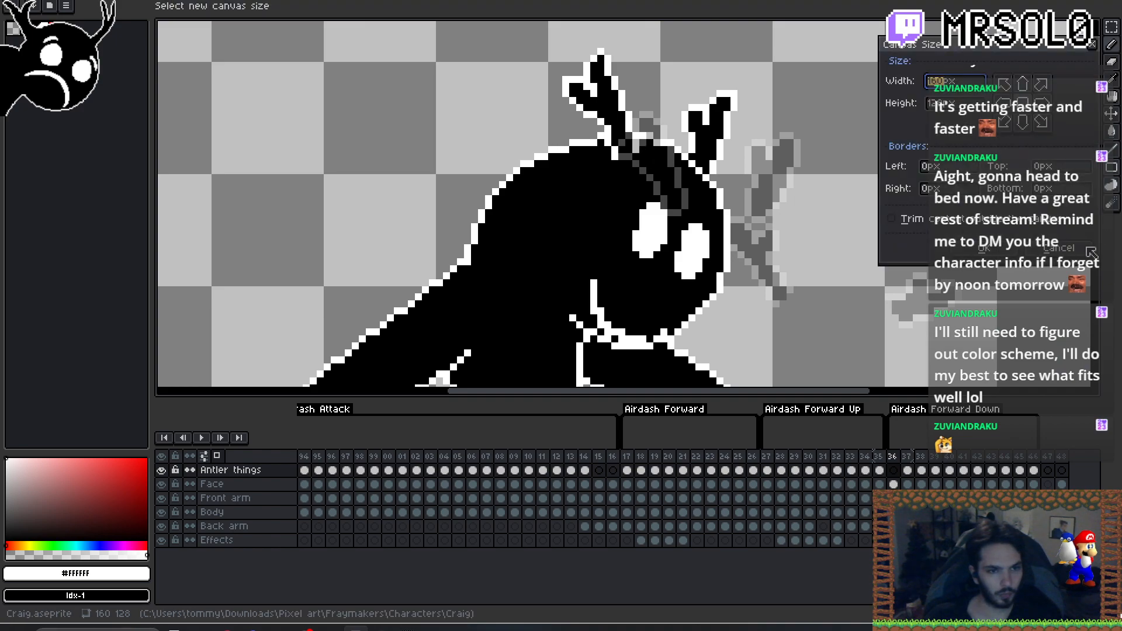
key("Escape")
key("x")
key("Right")
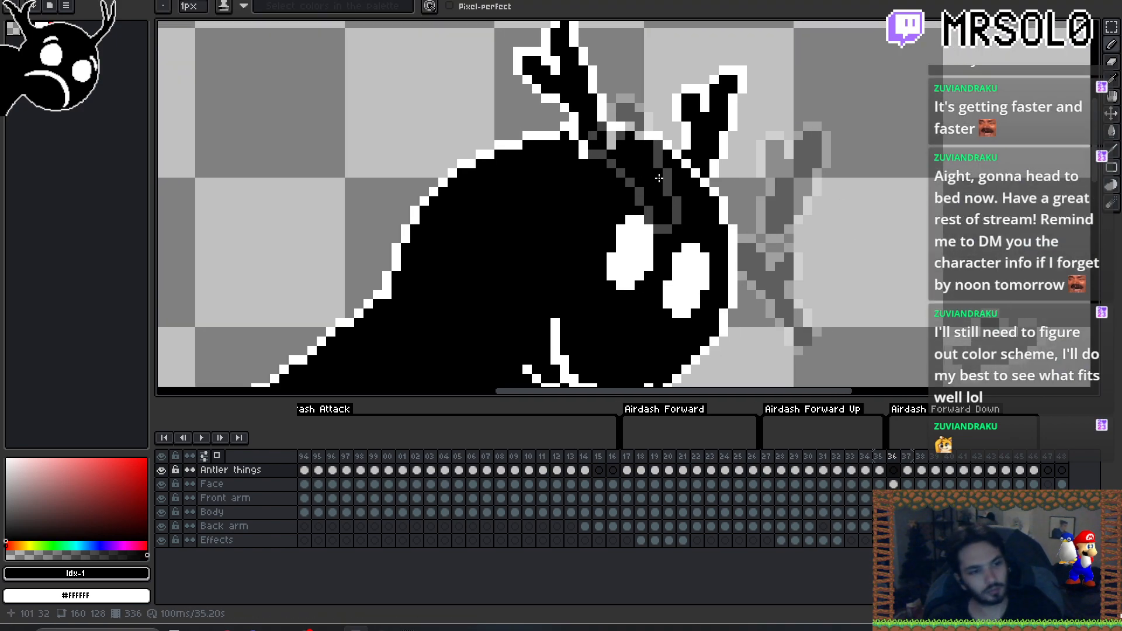
scroll(659, 177, "up", 1)
key("Right")
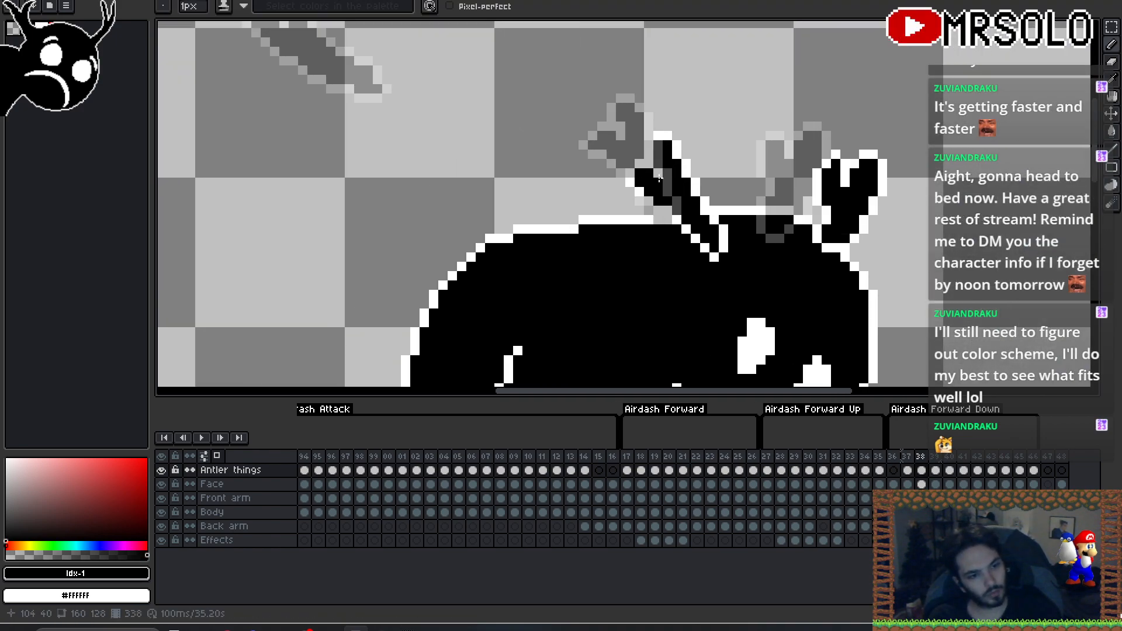
- Touch up the outline at the base of the back antler in frame 338 with white pixels
key("x")
left_click(724, 258)
left_click(696, 248)
key("Left")
key("Right")
key("Right")
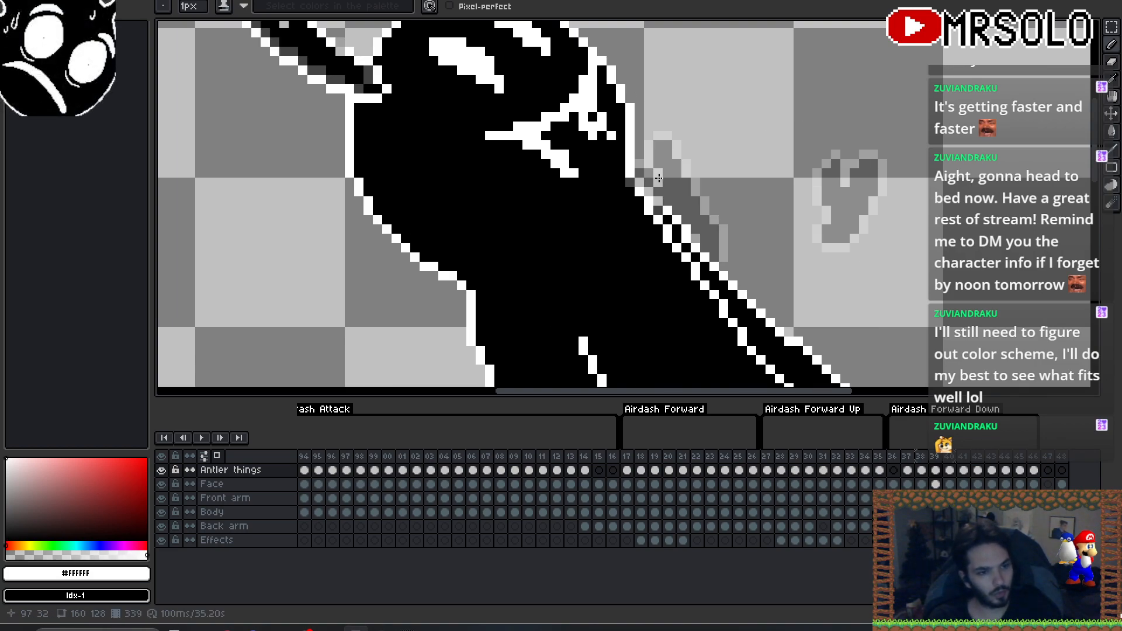
- Paint the outline pixel black where the back antler meets the head in frame 339
key("x")
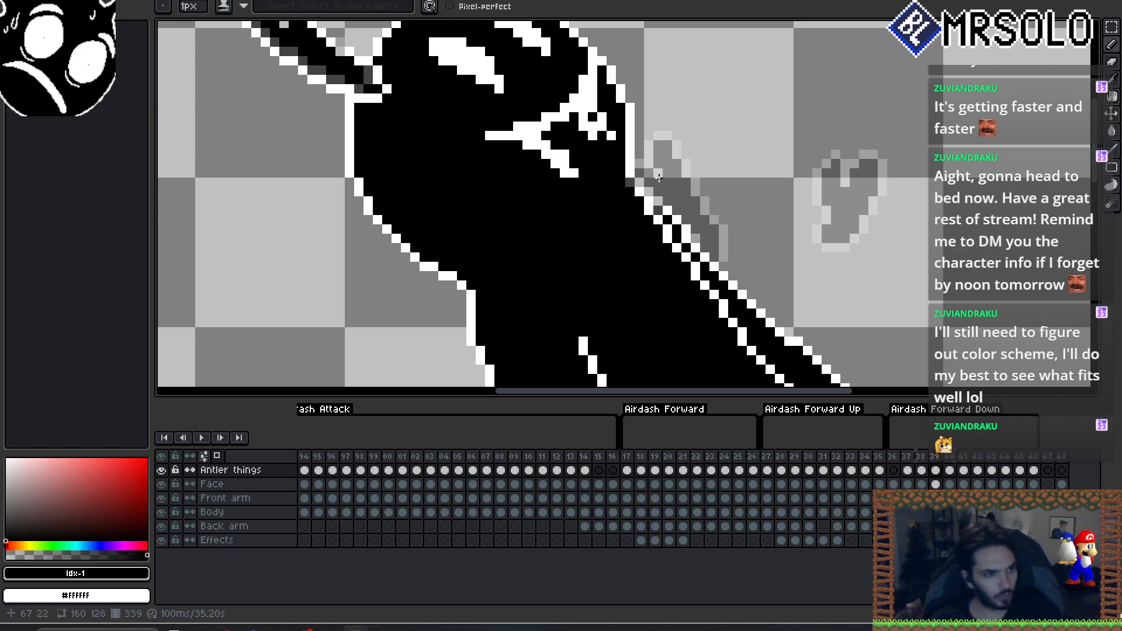
key("Left")
key("Right")
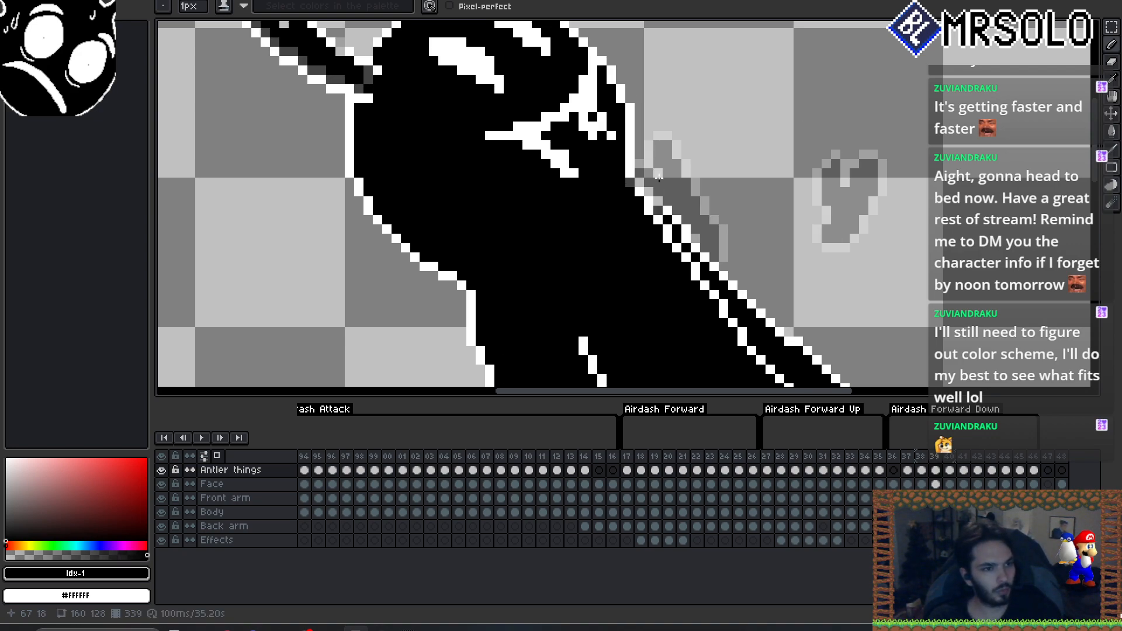
- Touch up the outline where the back antler joins the head in frame 341
key("Right")
key("Left")
key("Right")
key("Right")
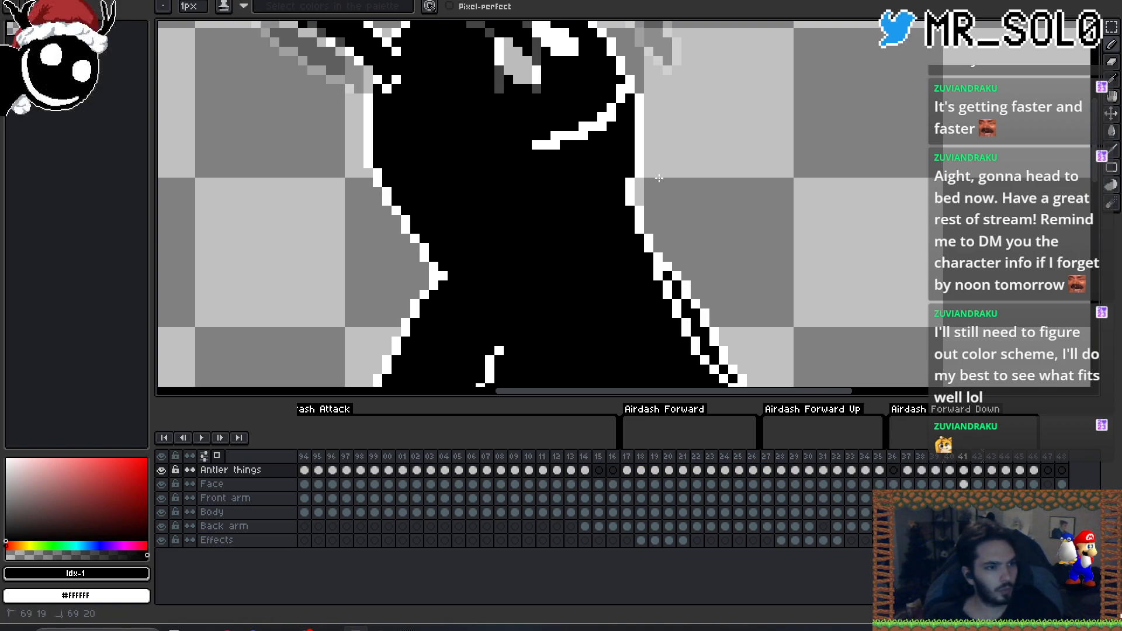
scroll(719, 210, "down", 2)
left_click_drag(719, 210, 726, 246)
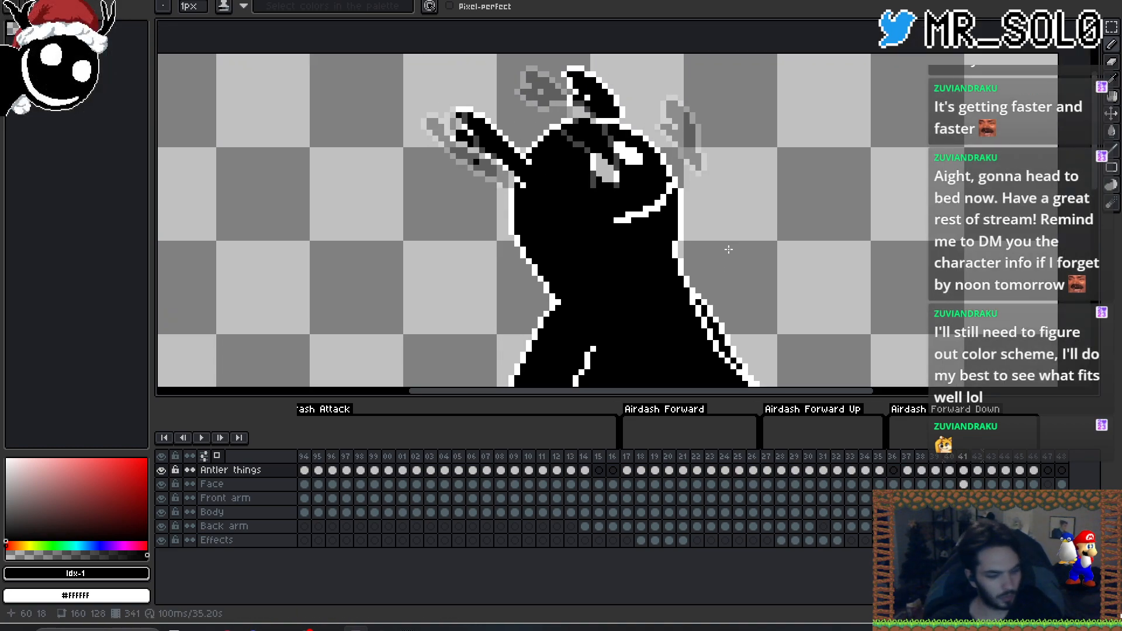
key("x")
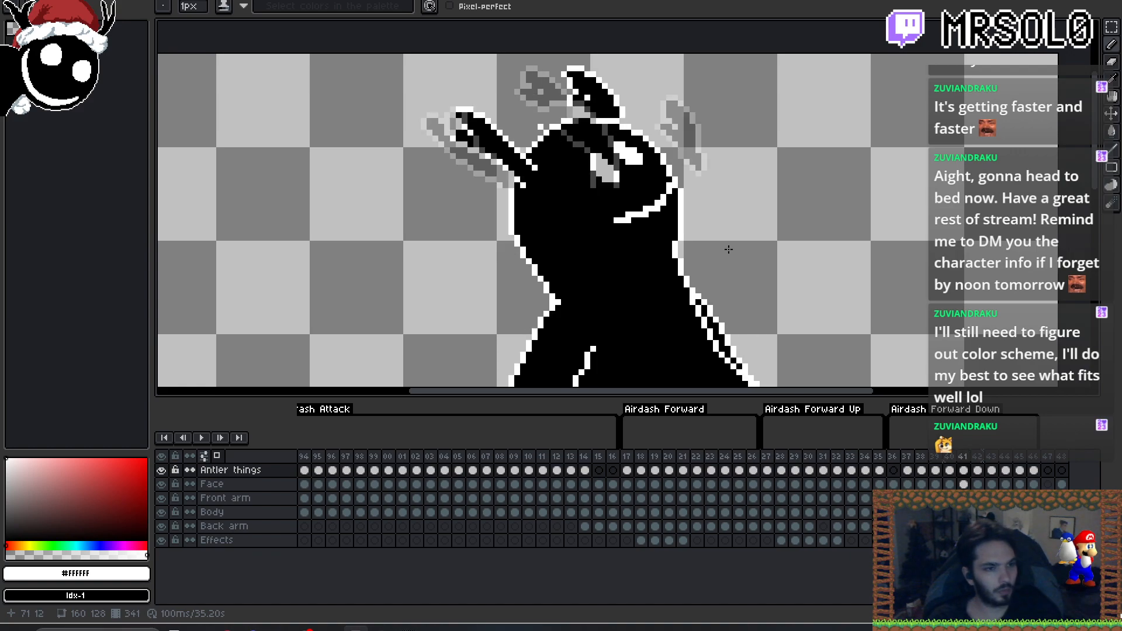
- Advance to frame 345 and turn off onion skinning
key("period")
key("period")
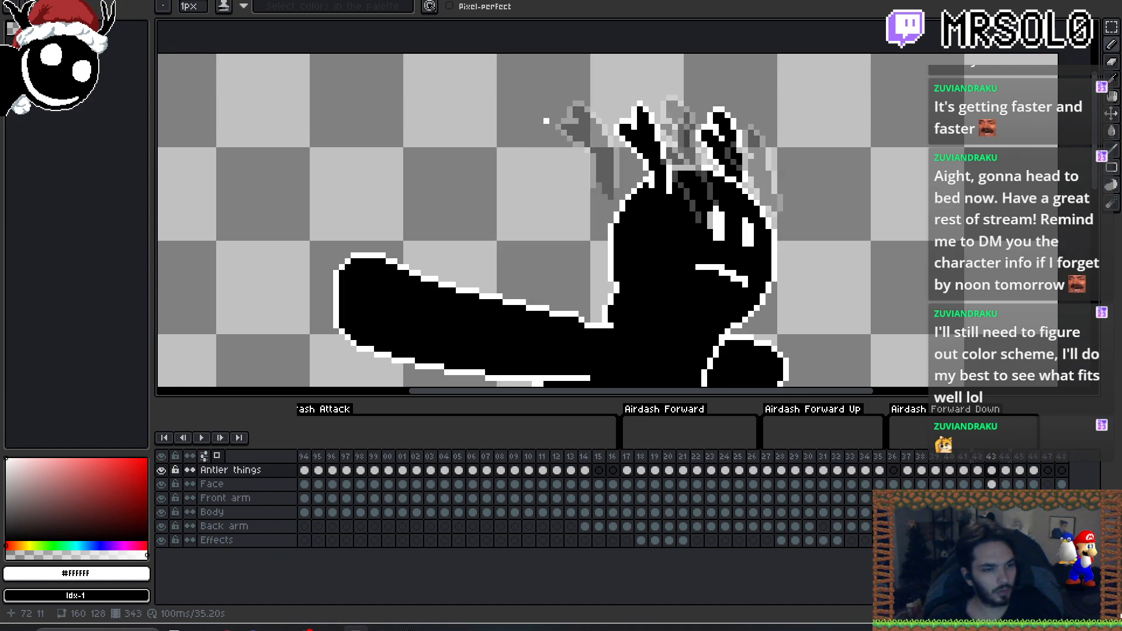
key("period")
key("period")
key("period")
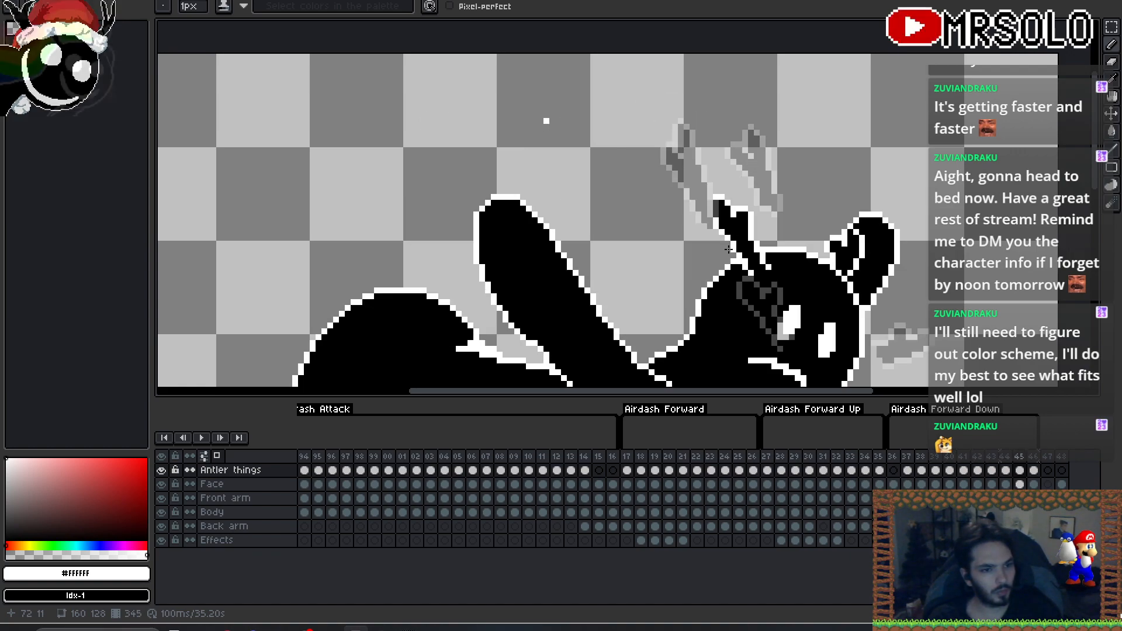
key("comma")
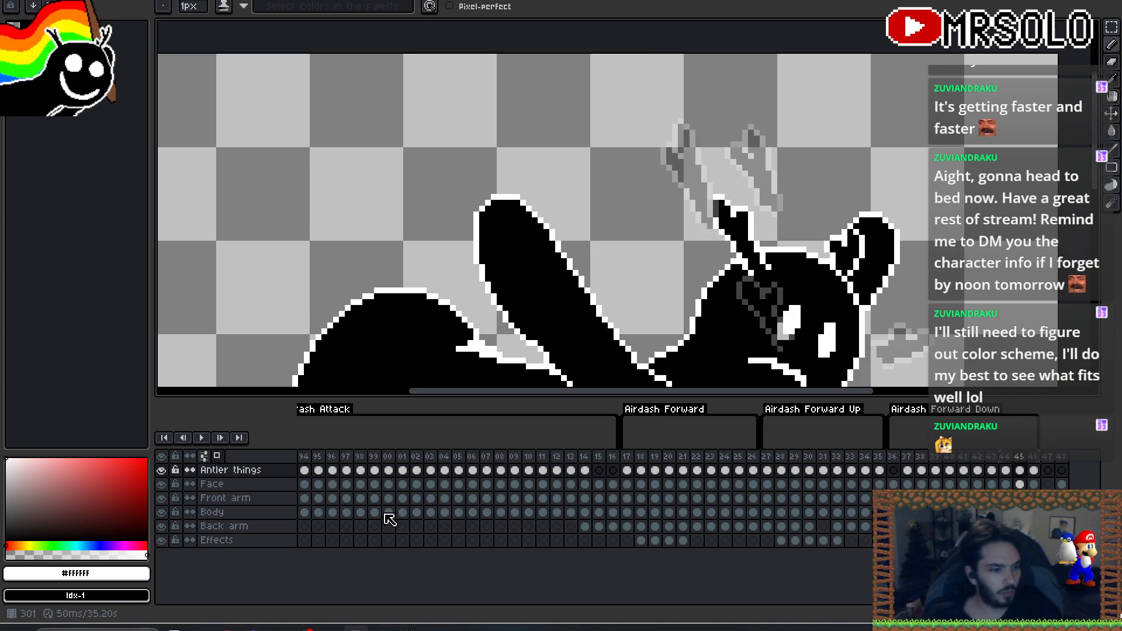
left_click(220, 453)
left_click_drag(822, 293, 572, 267)
scroll(576, 266, "up", 1)
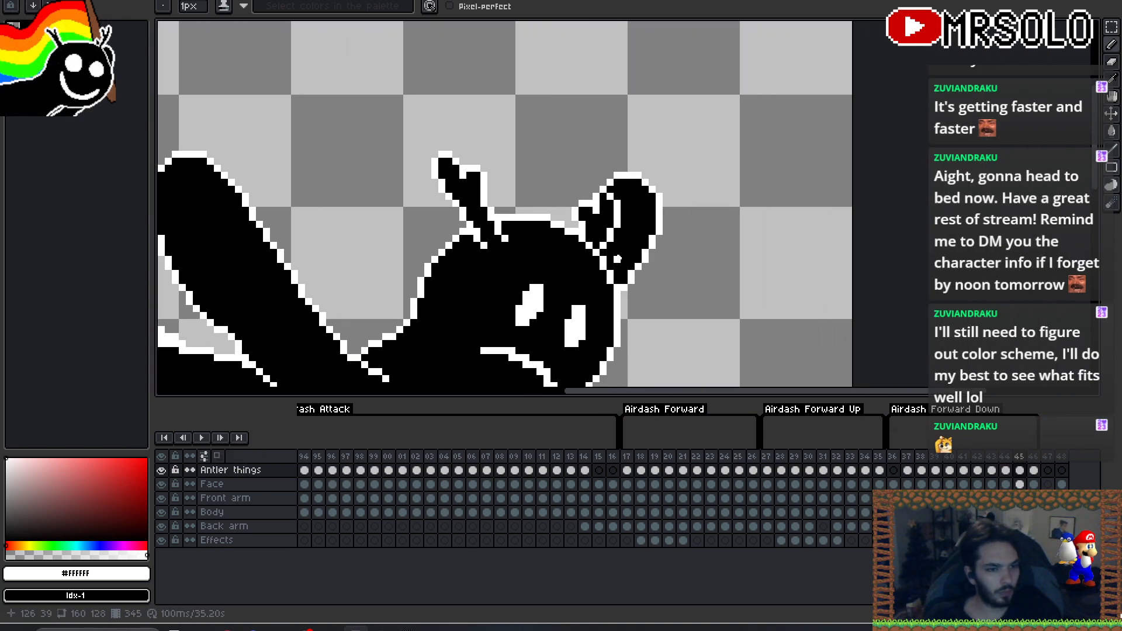
- Compare the antlers in frames 343 to 346
scroll(666, 251, "up", 1)
key("period")
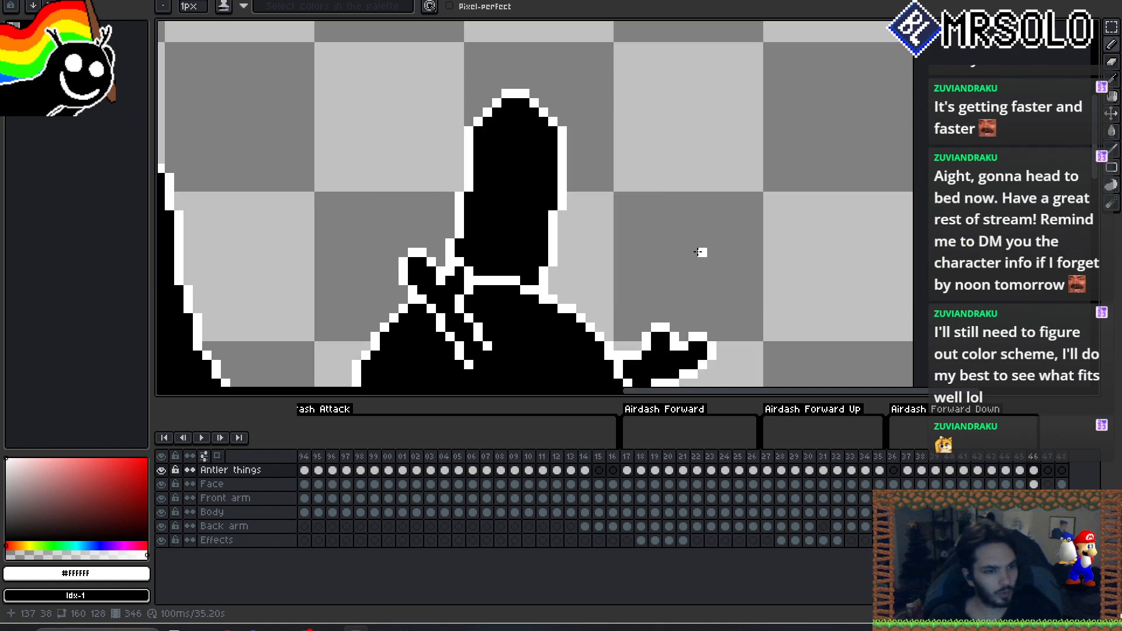
key("Left")
key("Right")
left_click_drag(787, 279, 751, 168)
key("Left")
key("Left")
key("Left")
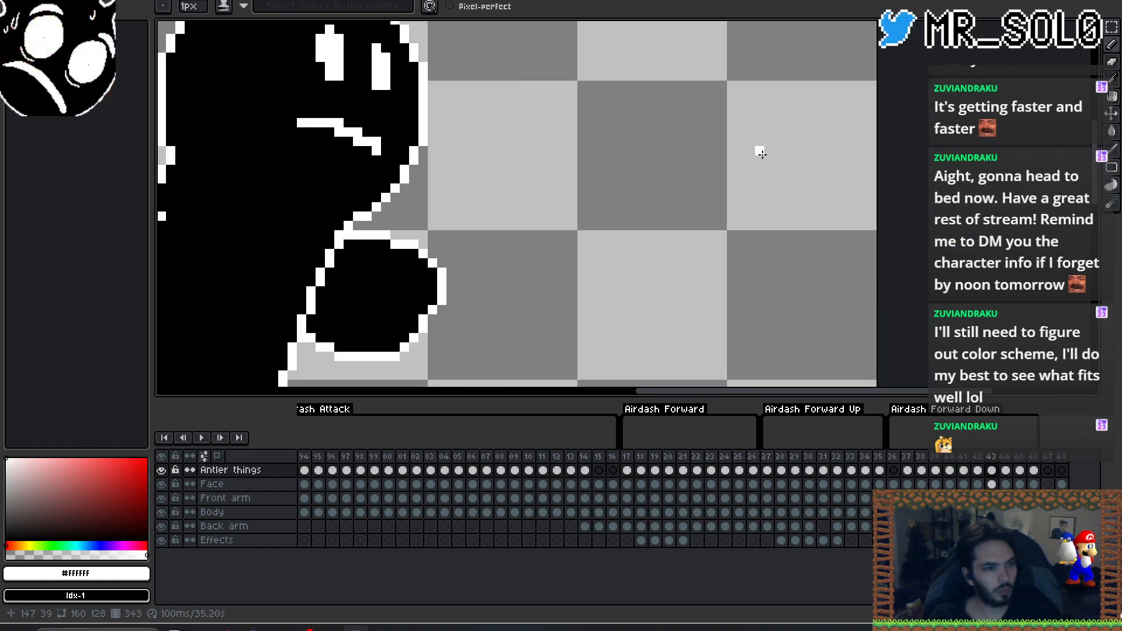
- Review the antlers' motion and outlines back and forth across frames 337 to 342
scroll(768, 229, "down", 1)
scroll(769, 233, "down", 2)
key("Left")
key("Left")
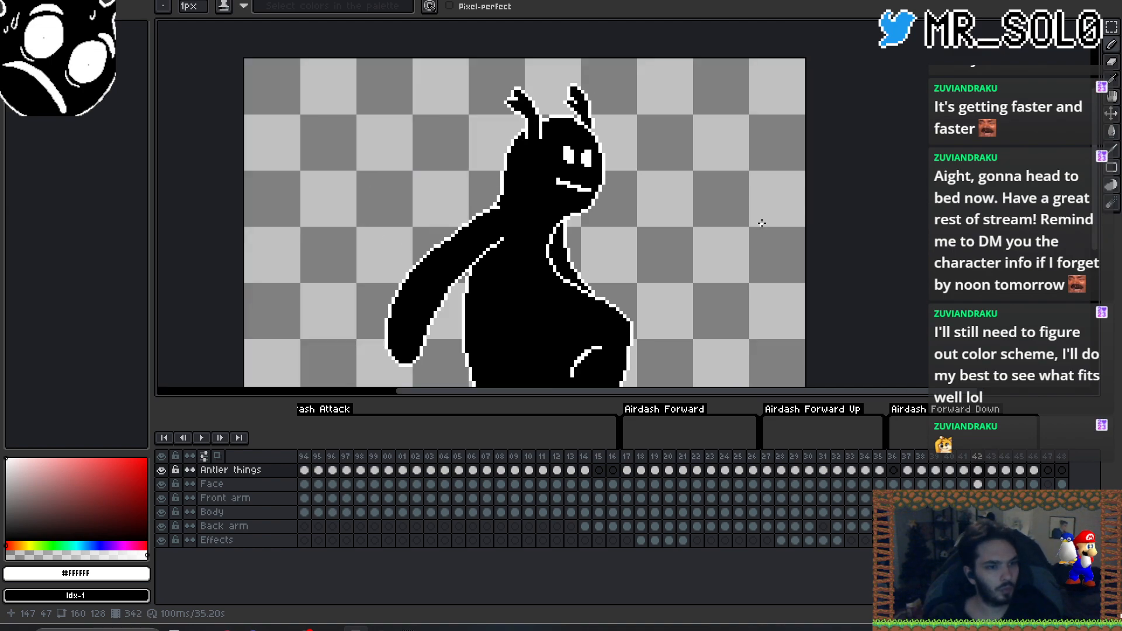
key("Left")
key("Left")
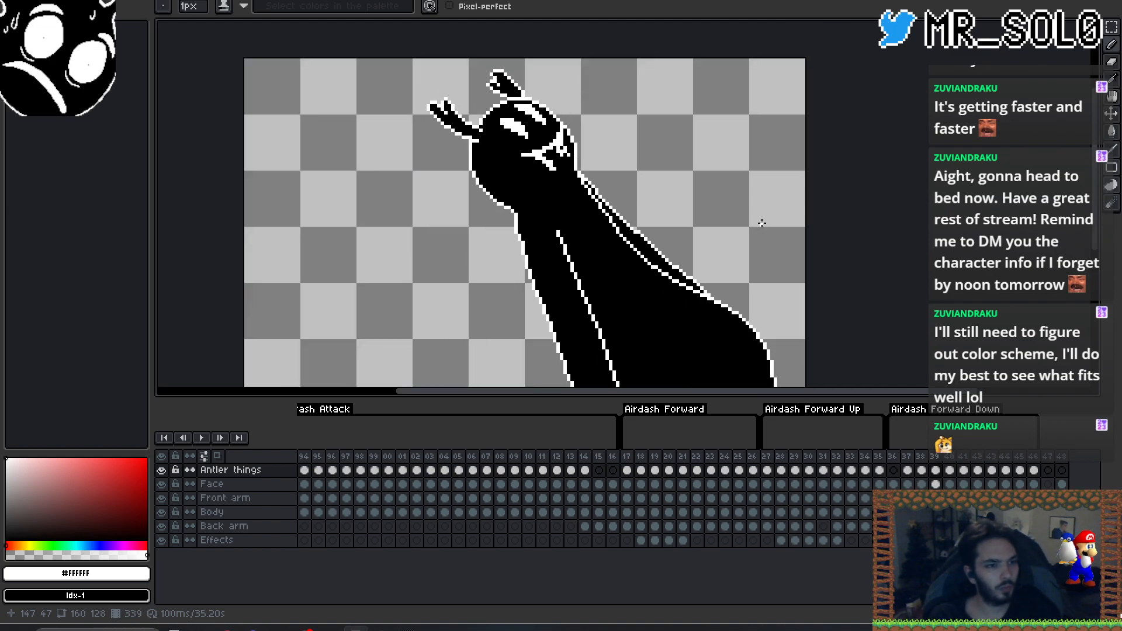
key("Right")
key("Right")
key("Right")
key("Left")
key("Left")
key("Right")
key("Left")
key("Left")
key("Left")
key("Left")
key("Right")
- Check where the antlers join the head from frame 337 back to frame 334
key("e")
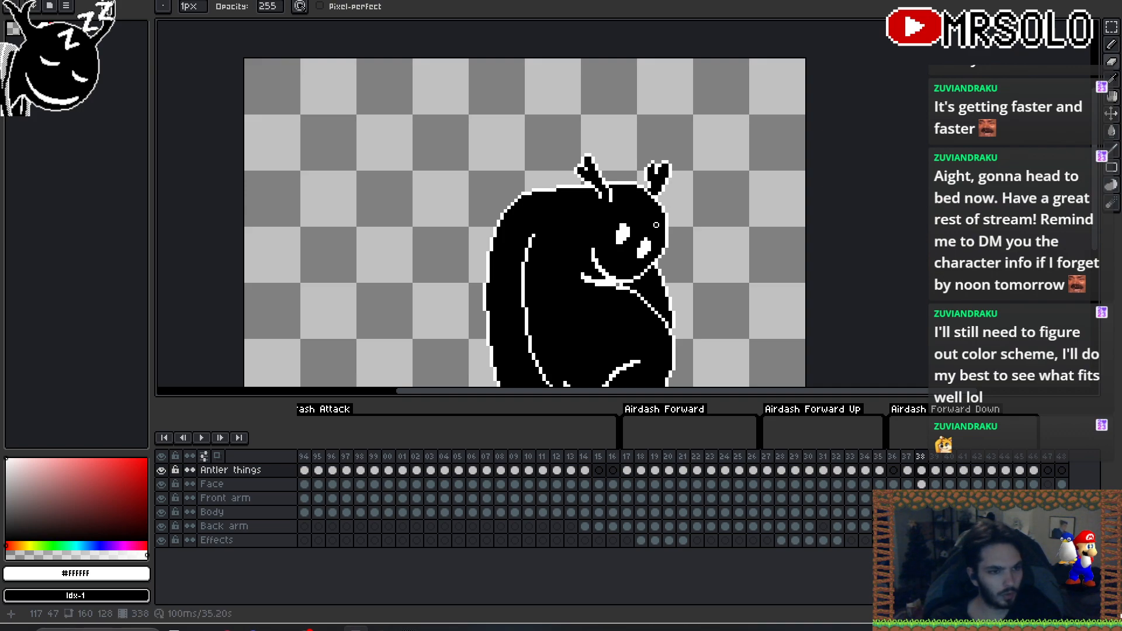
key("Left")
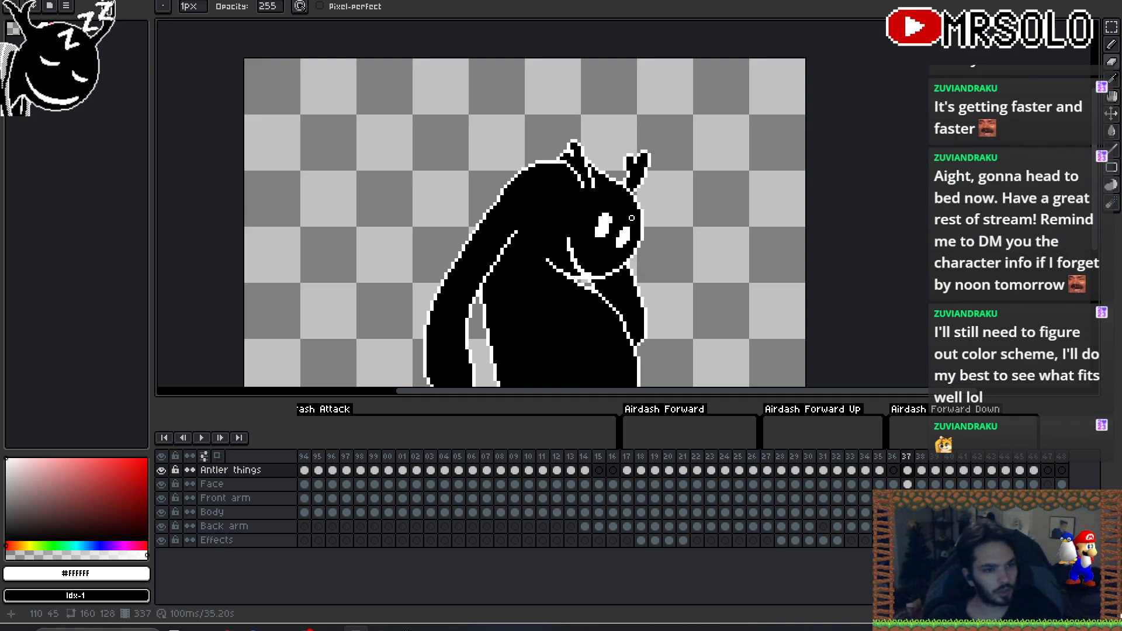
key("Left")
left_click_drag(589, 162, 604, 172)
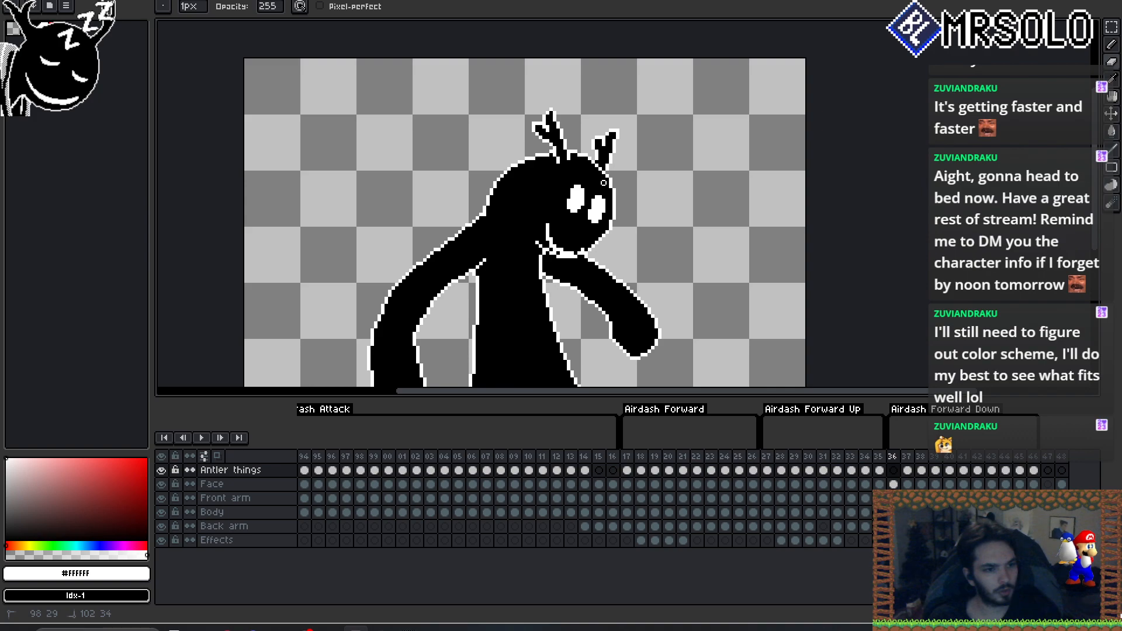
key("Left")
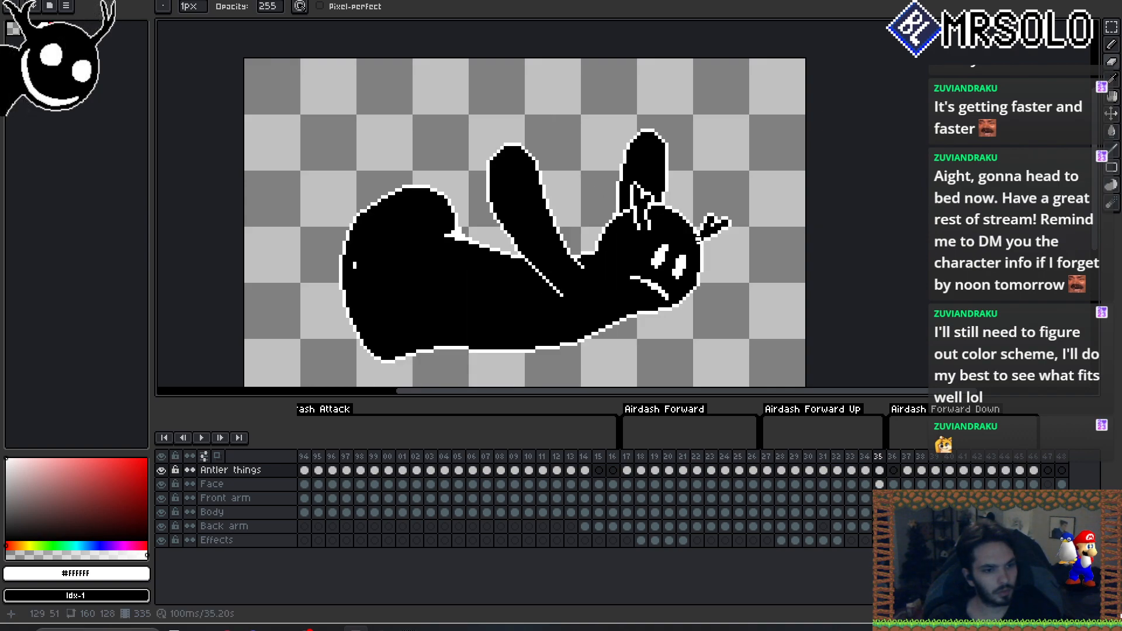
left_click(695, 232)
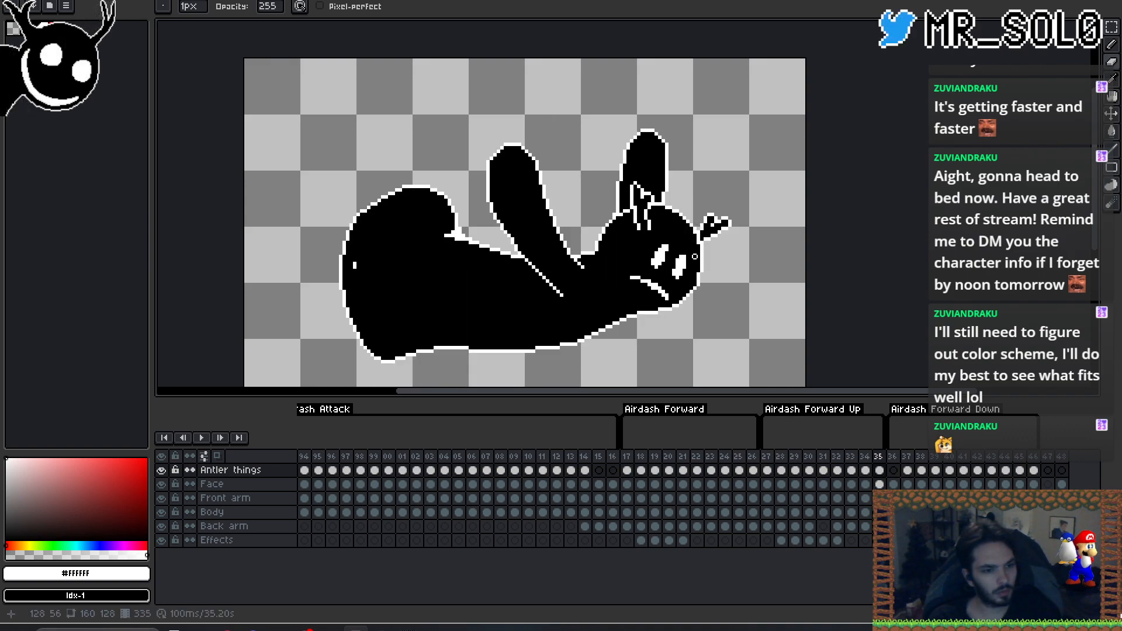
key("Left")
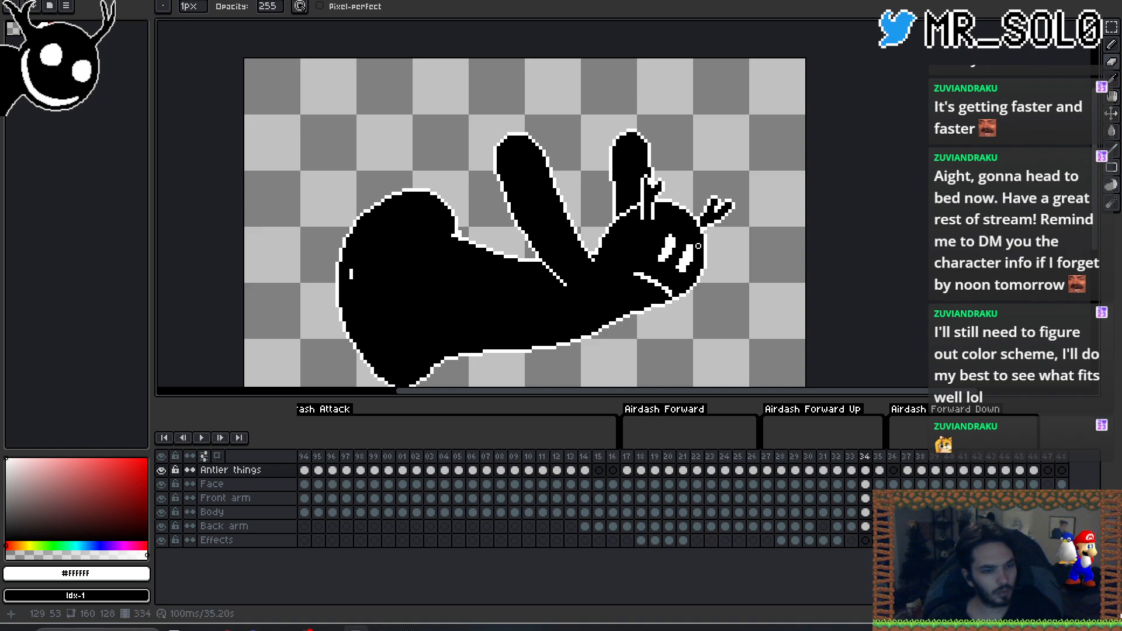
- Compare the antlers across frames 334 back to 329, checking whether both antlers show in each frame
key("Left")
key("Left")
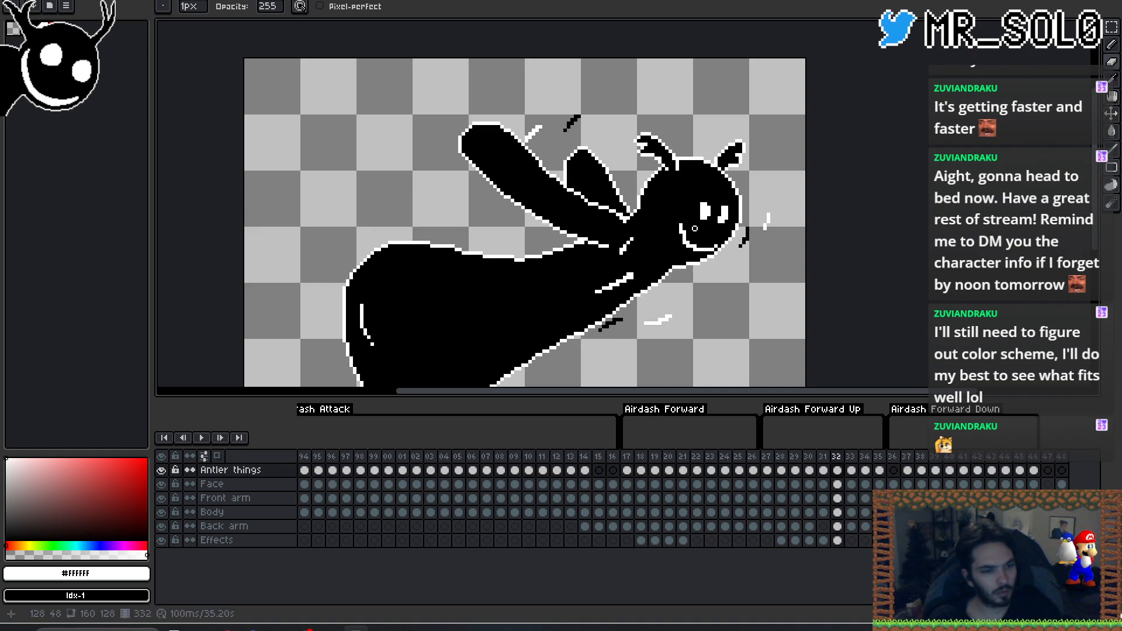
key("Left")
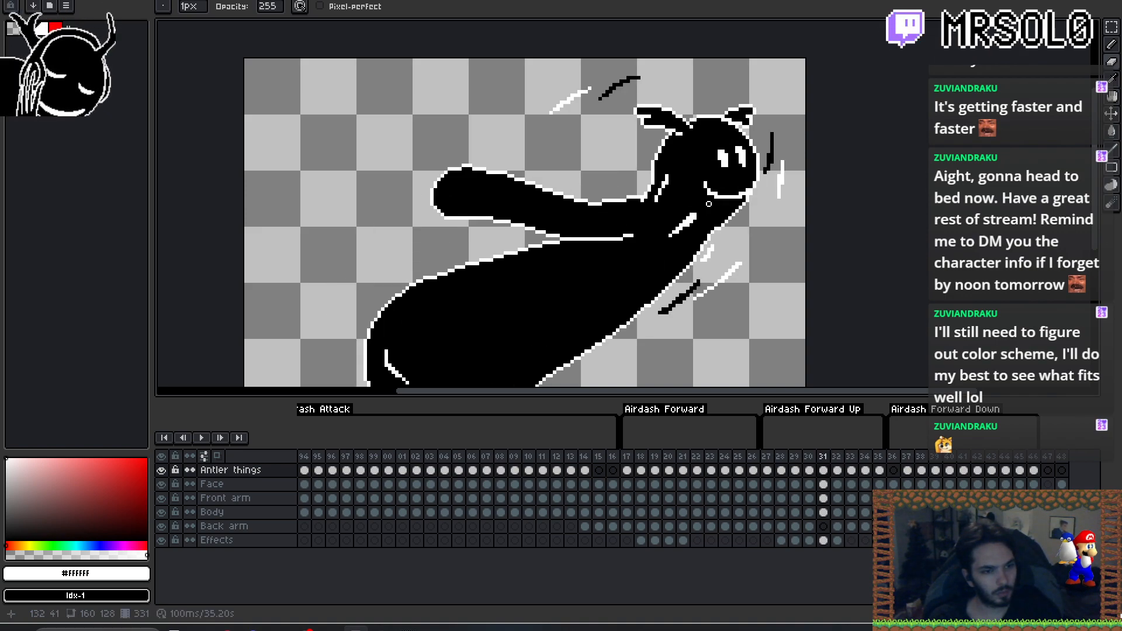
key("Left")
key("Right")
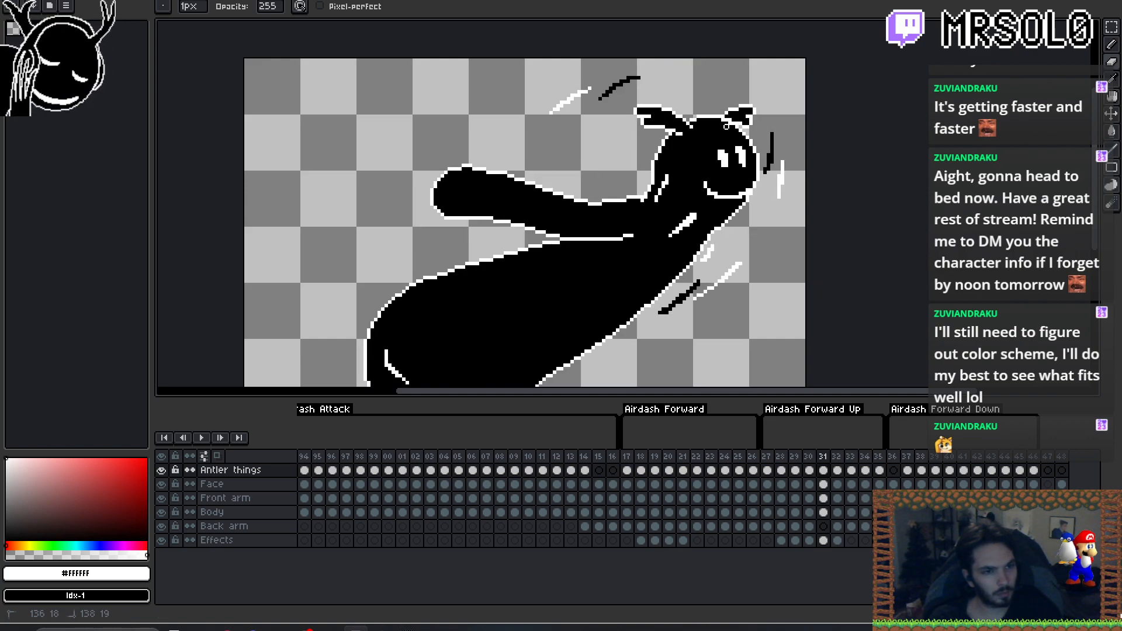
key("Left")
key("Left")
key("Left")
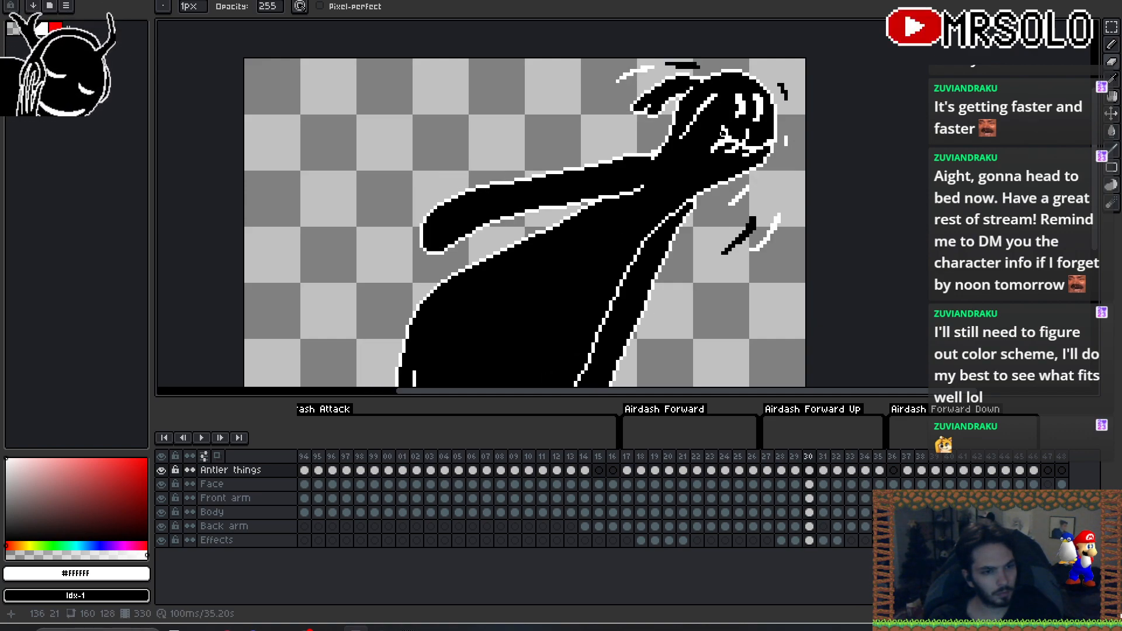
key("Right")
key("Left")
key("Right")
key("Right")
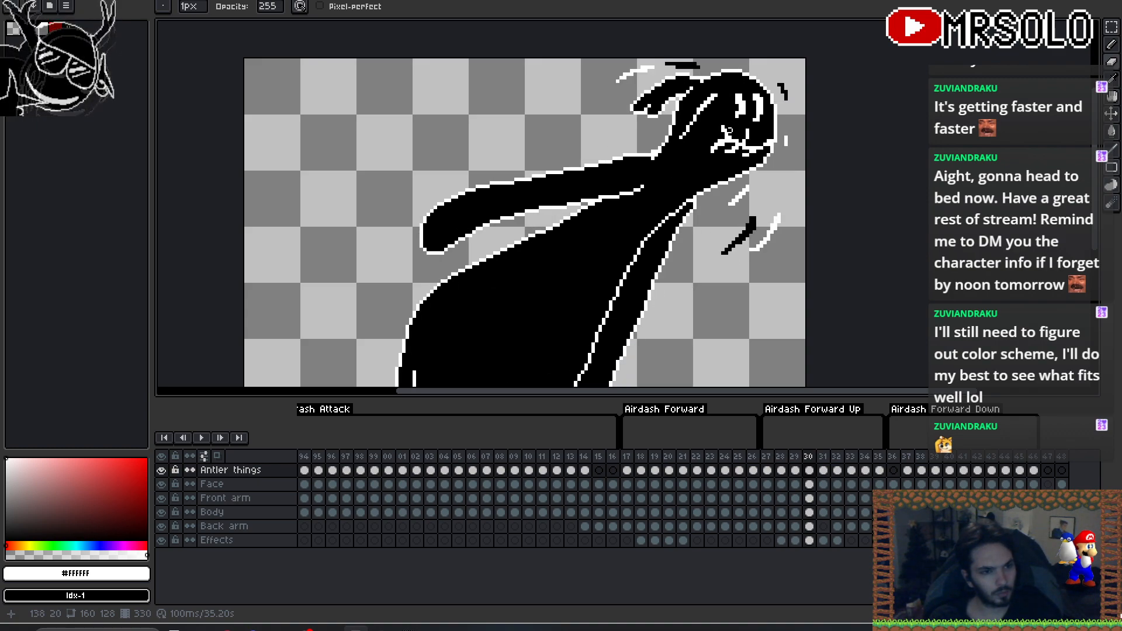
key("Left")
key("Right")
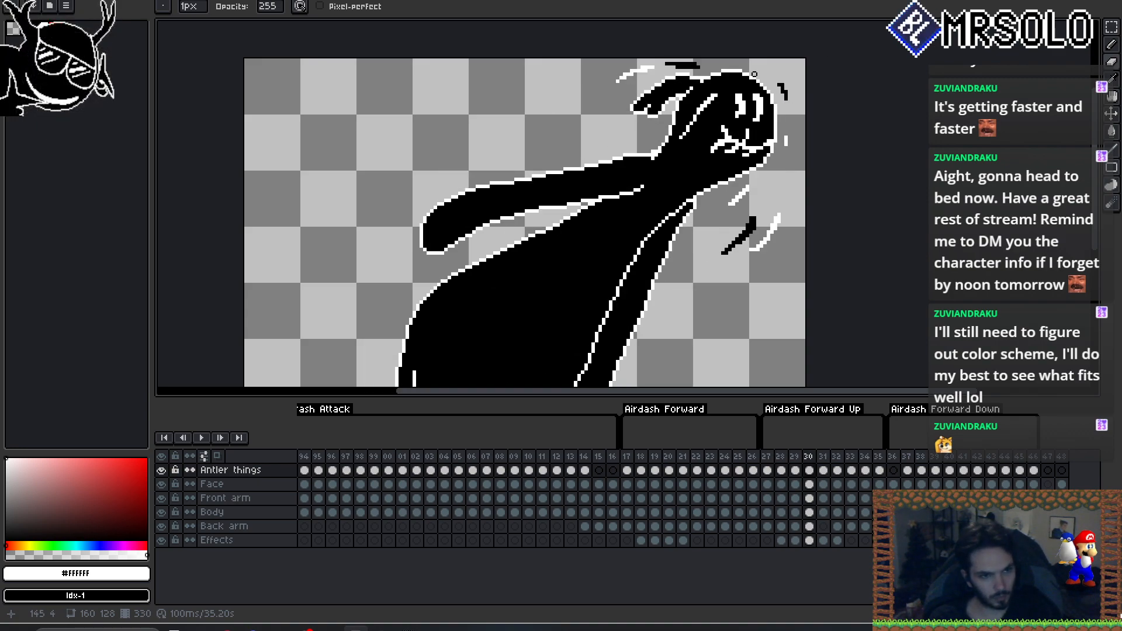
- Draw the missing far antler as a small black shape with a white outline on top of the head in frame 330
key("b")
key("x")
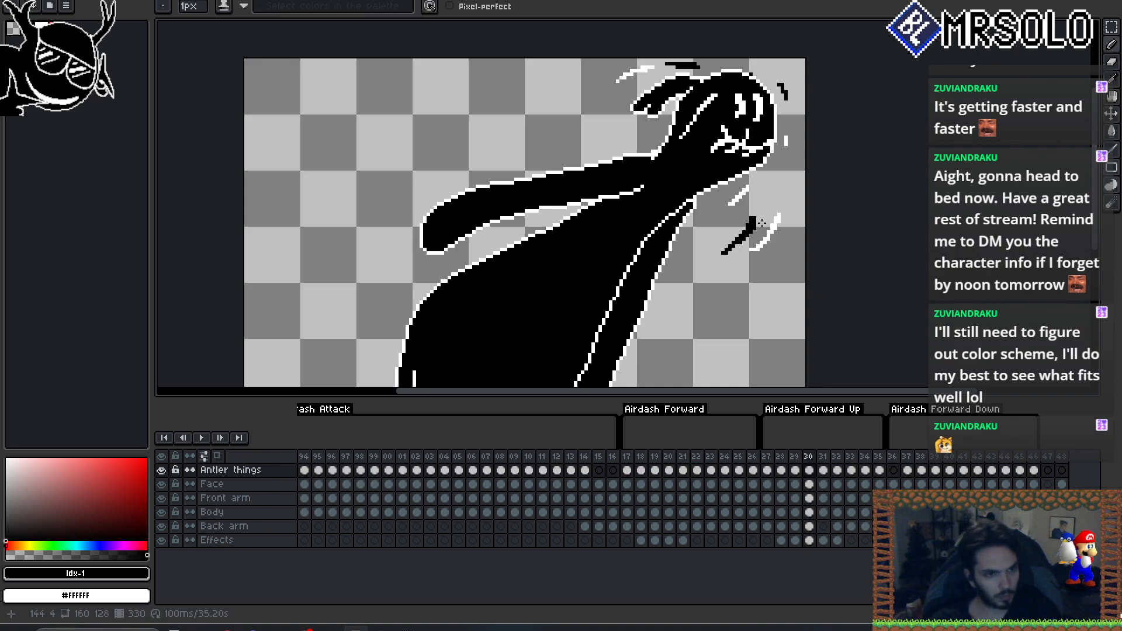
left_click(757, 74)
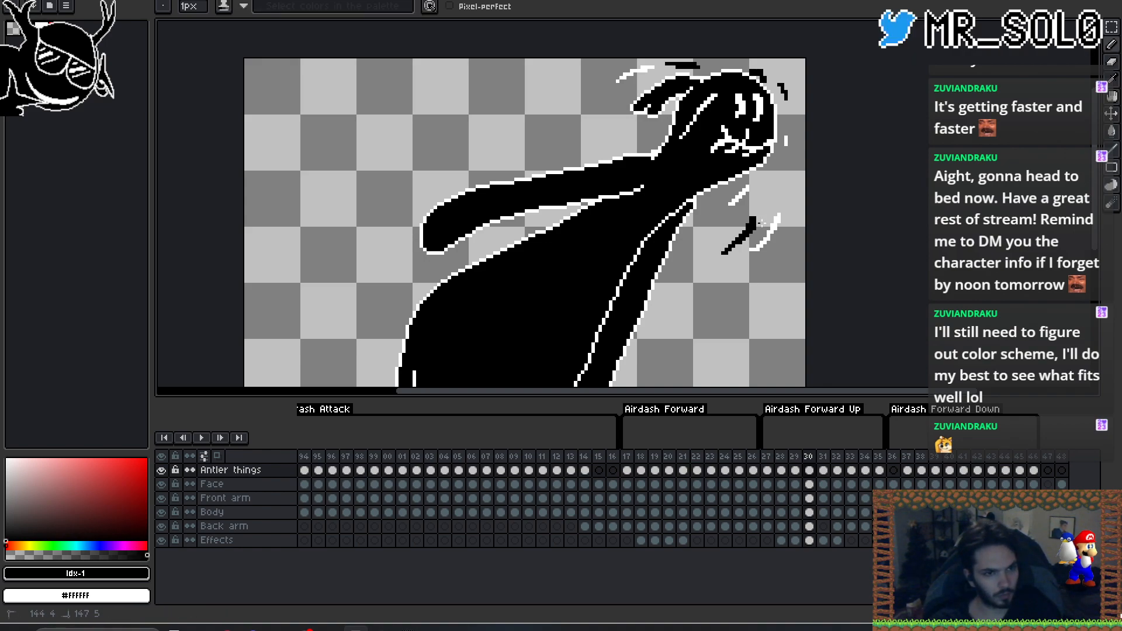
key("x")
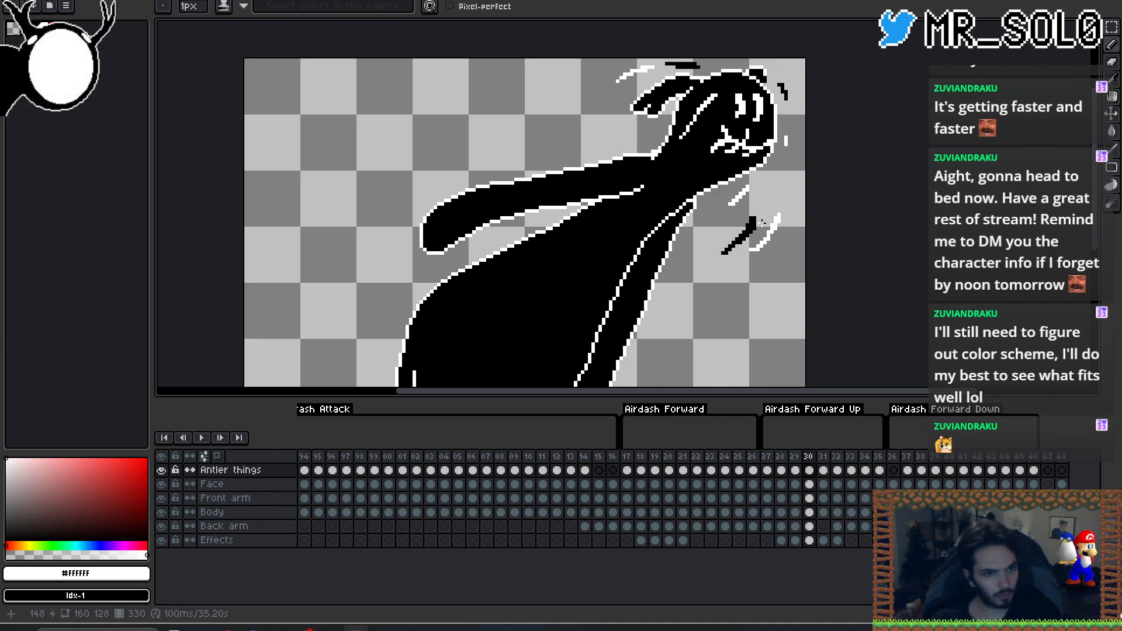
- Check the new far antler in frame 330 against the antlers in frames 328 to 331
key("Left")
key("Right")
key("Right")
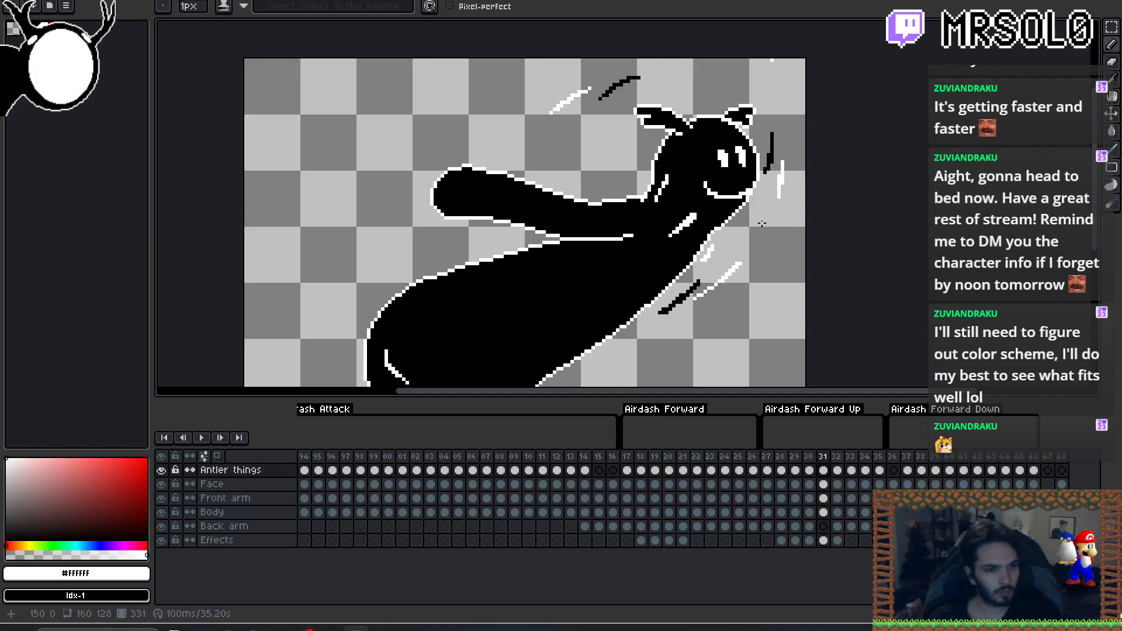
key("Left")
key("Left")
key("Left")
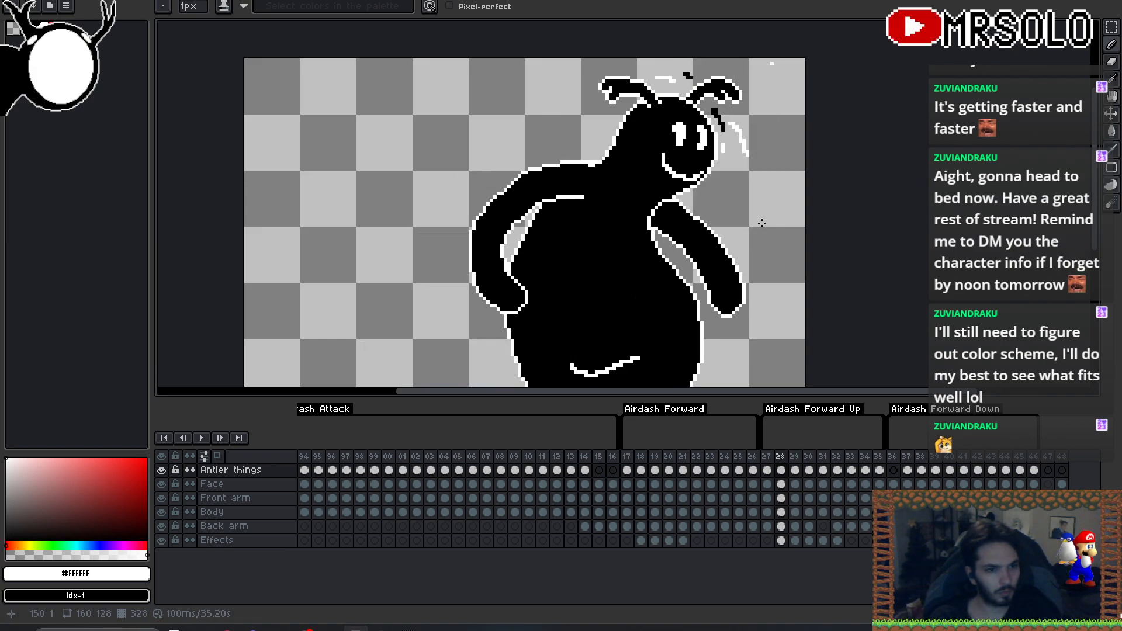
key("Right")
key("Right")
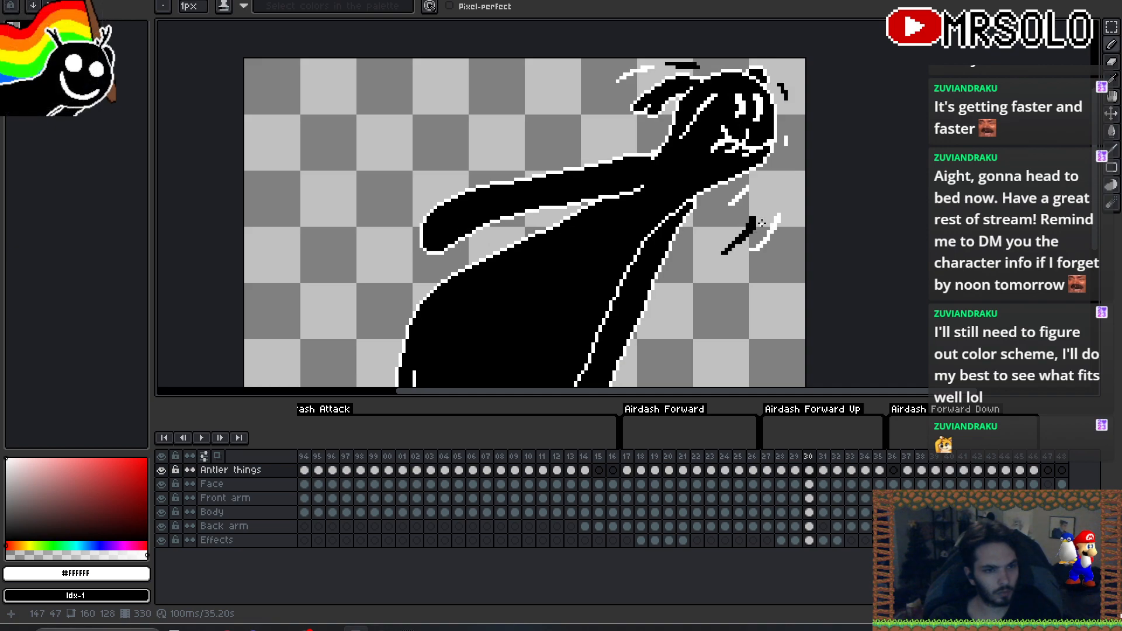
- Copy the far antler from frame 330 and paste it at the same place in frame 329
left_click_drag(761, 223, 737, 236)
scroll(742, 76, "up", 1)
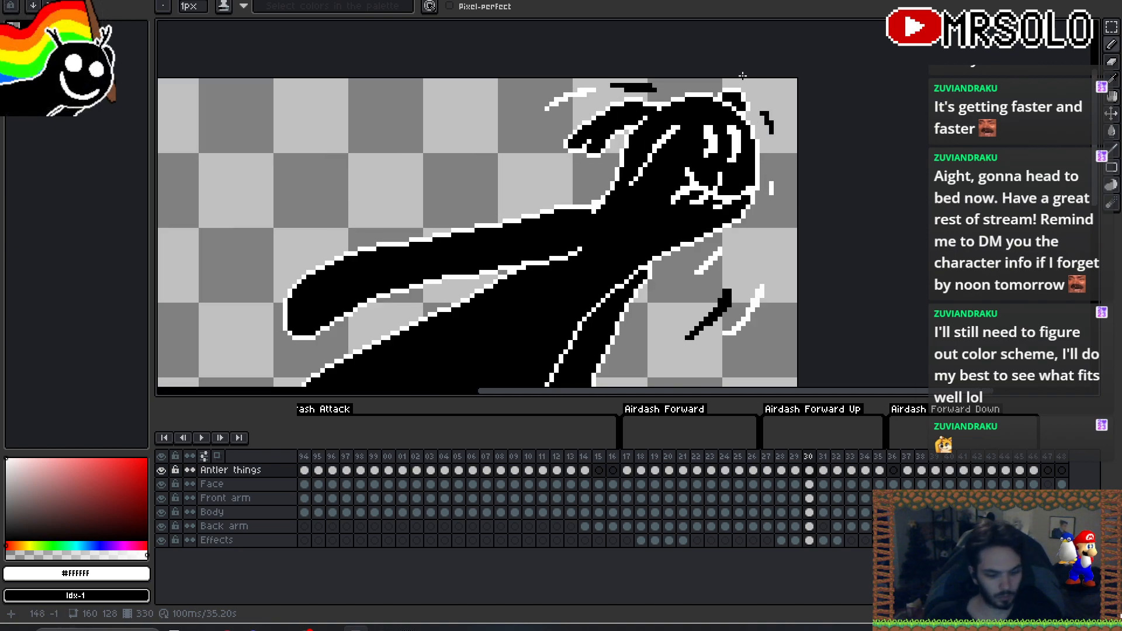
key("m")
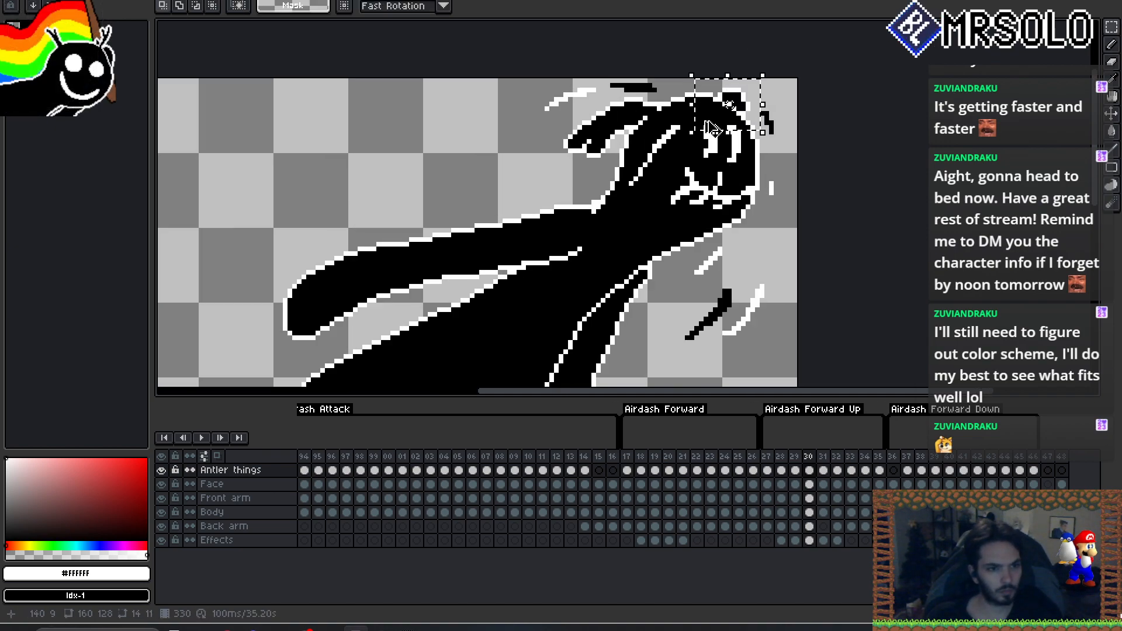
key("Left")
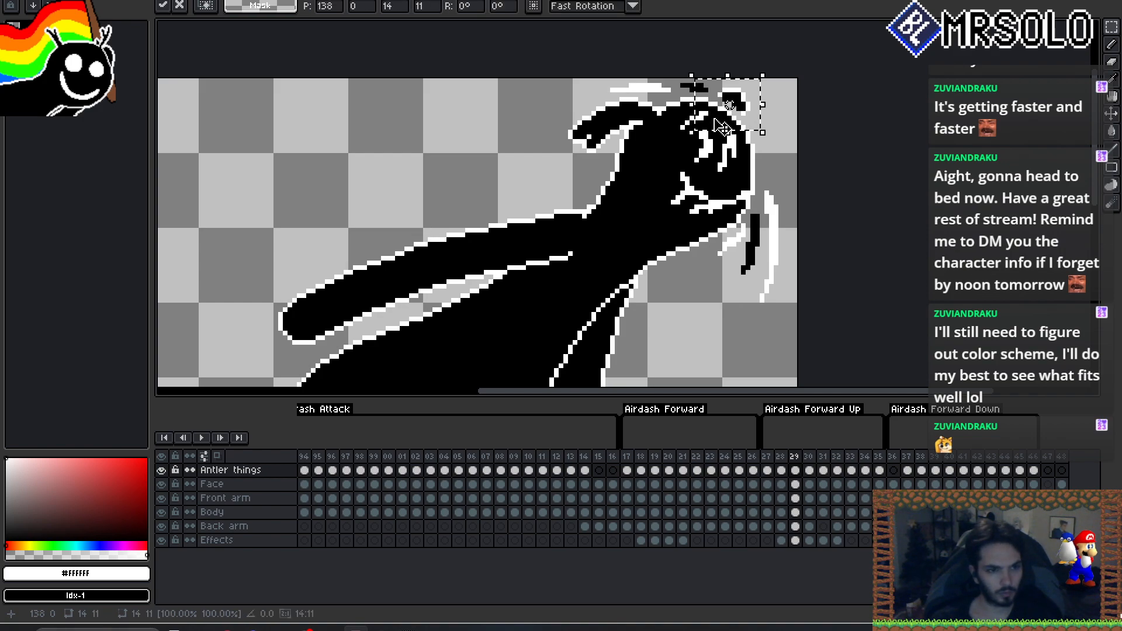
left_click_drag(691, 76, 763, 133)
scroll(794, 108, "up", 1)
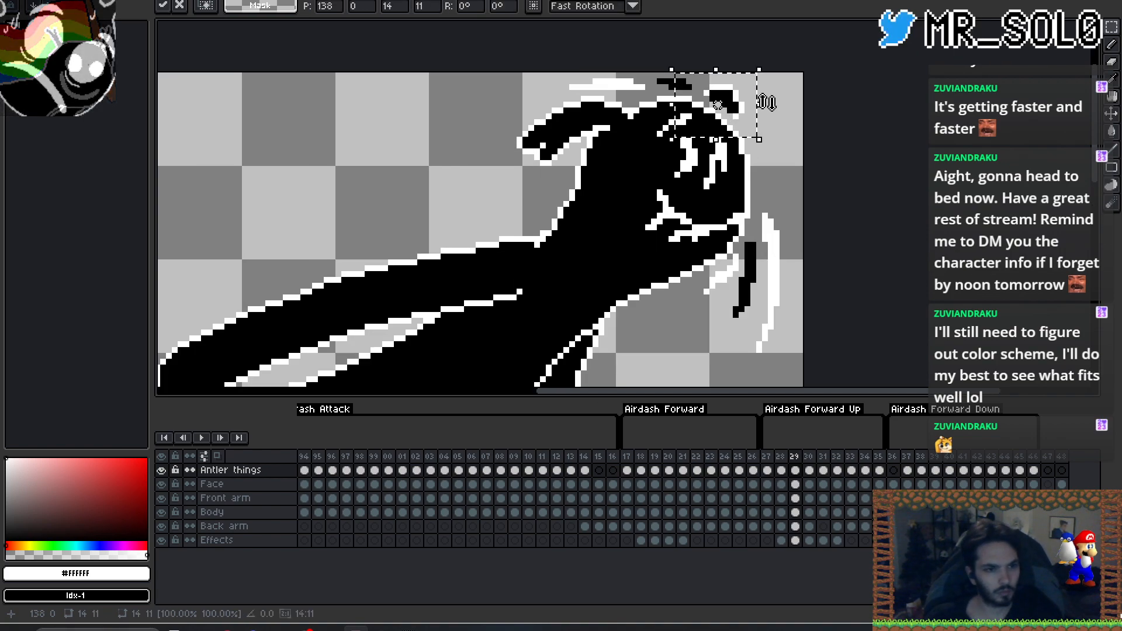
left_click(820, 119)
scroll(696, 108, "up", 1)
- Erase stray outline pixels where the pasted far antler meets the top of the head in frame 329
key("e")
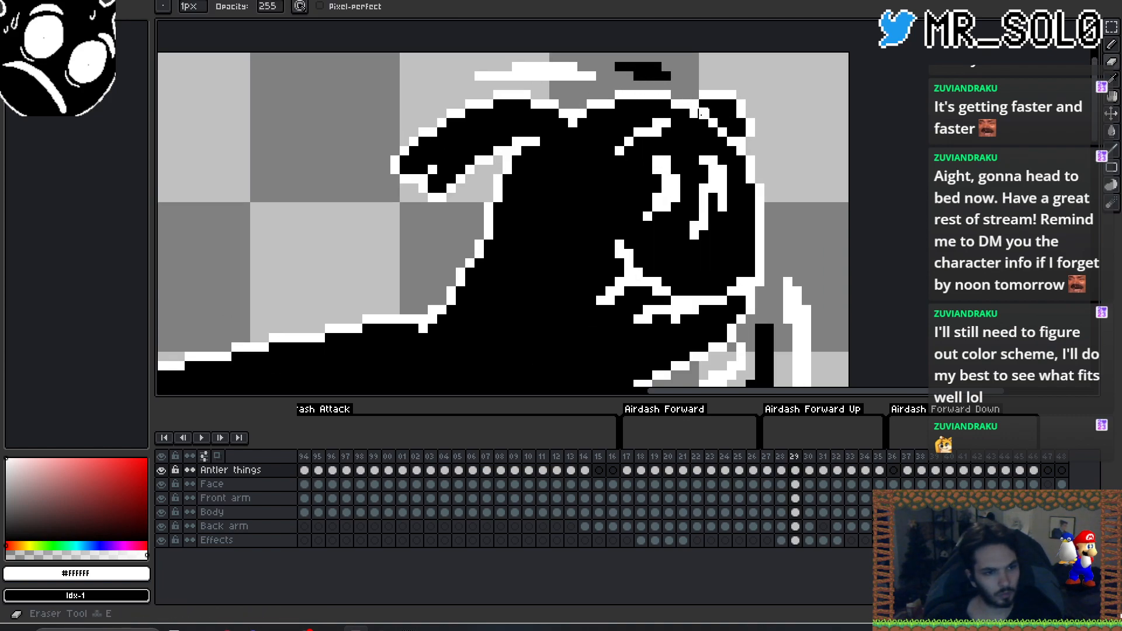
left_click(696, 114)
scroll(700, 113, "down", 1)
scroll(714, 123, "up", 2)
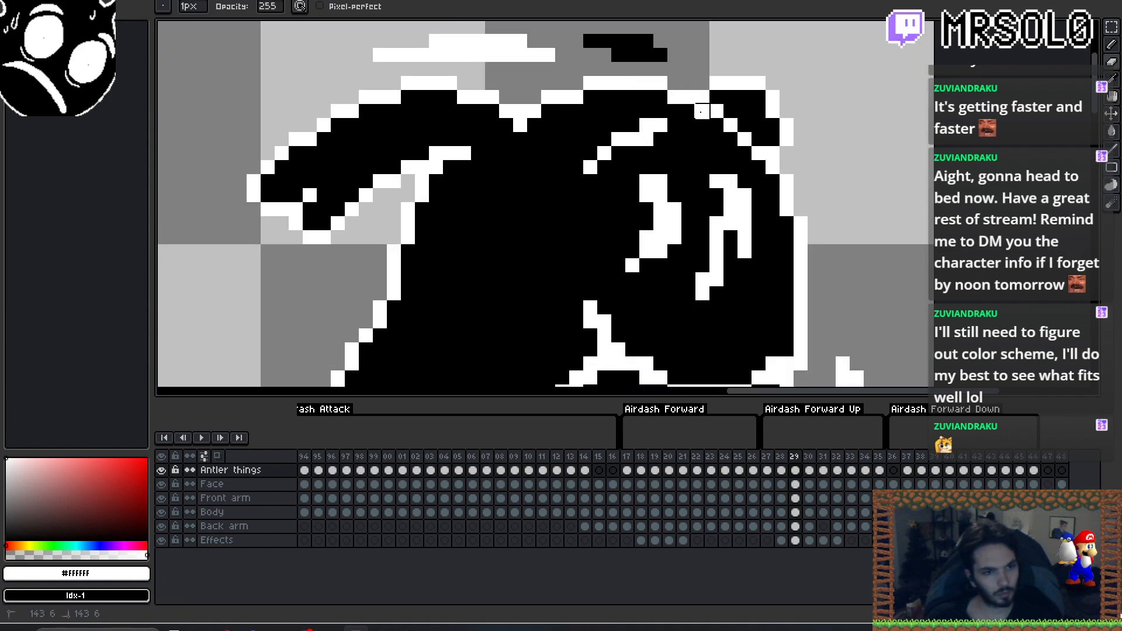
key("ctrl+z")
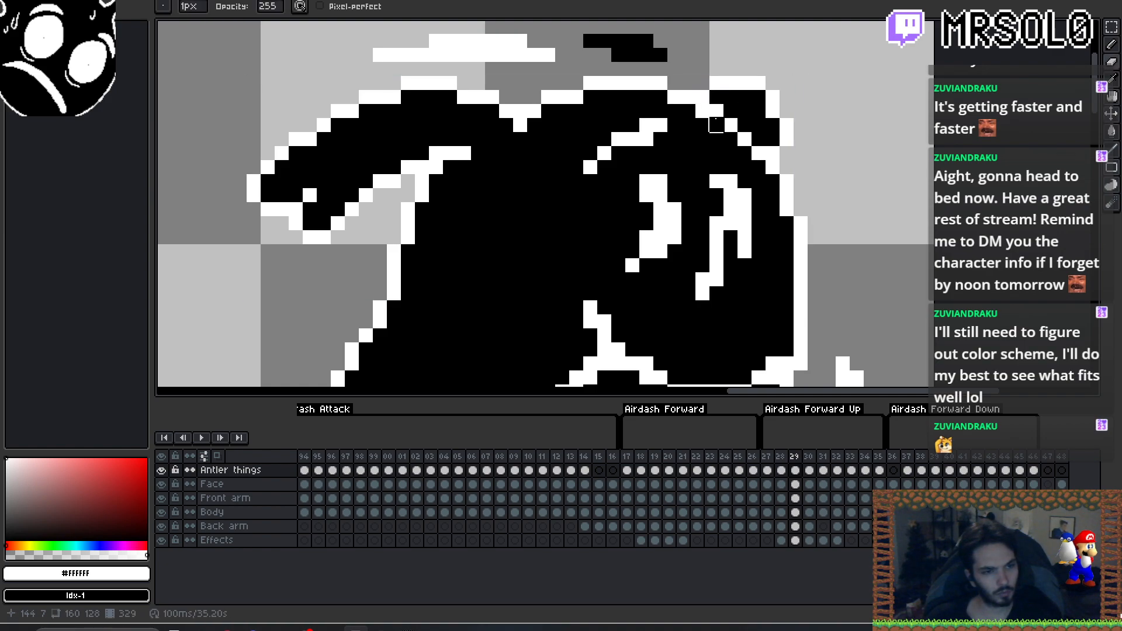
key("x")
scroll(704, 111, "down", 3)
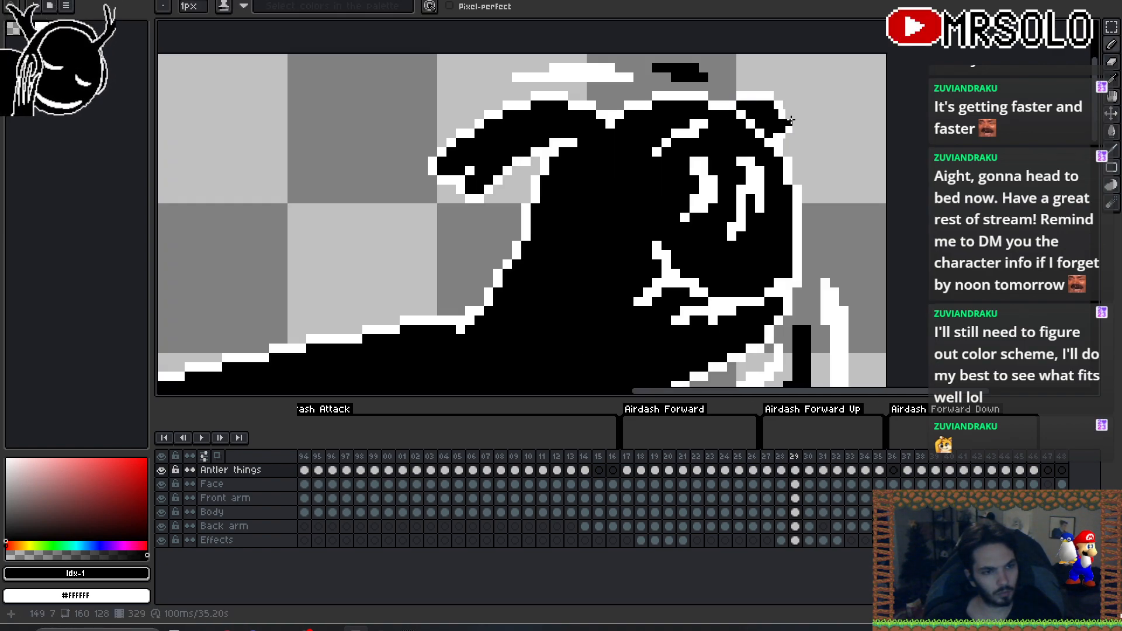
key("e")
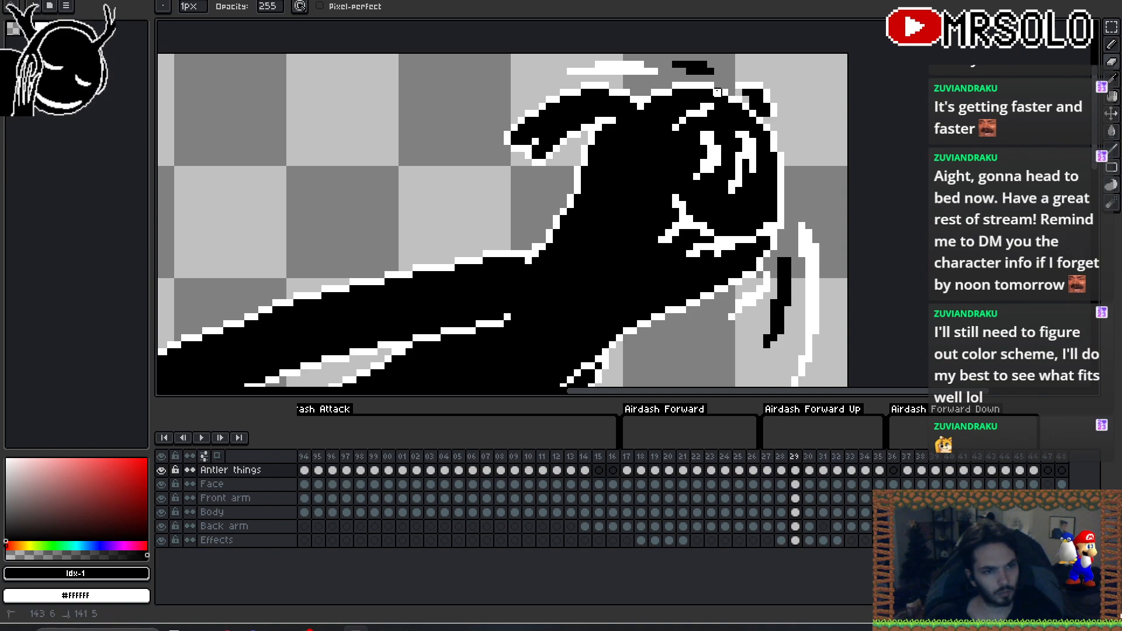
scroll(838, 118, "down", 2)
left_click_drag(836, 117, 827, 100)
- Compare the far antler's placement back and forth between frame 329 and its neighbouring frames
key("Left")
key("Right")
key("Right")
key("Left")
key("Left")
key("Right")
key("Right")
key("Left")
key("Left")
key("Right")
key("Right")
scroll(842, 94, "down", 3)
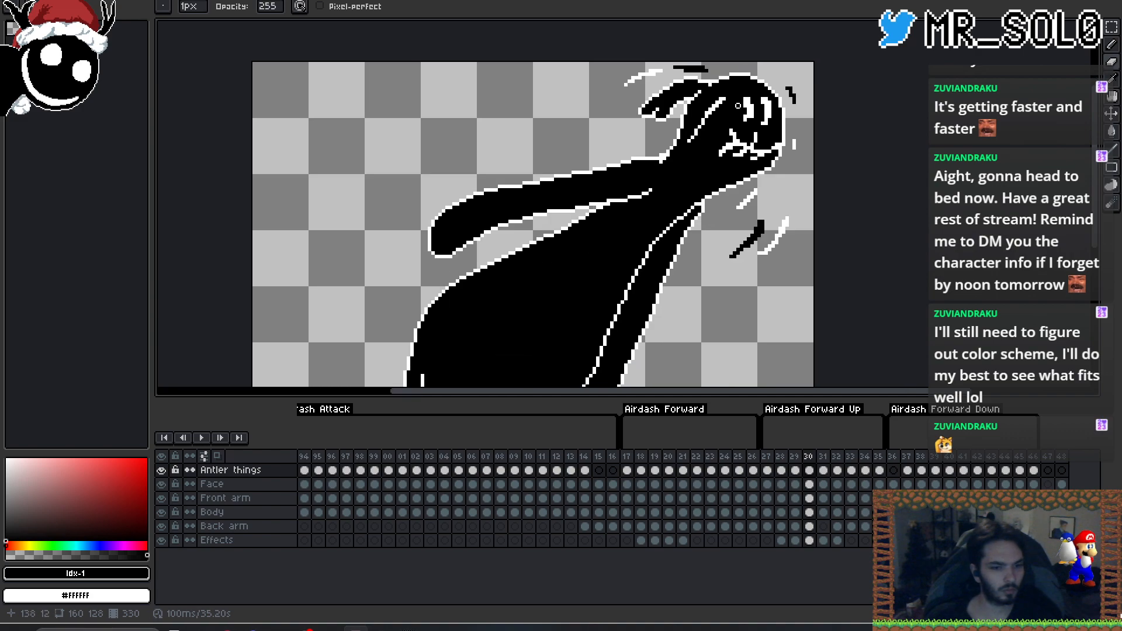
- Play back the Airdash Forward Up and Airdash Forward Down animations to review the antlers in motion
left_click(204, 439)
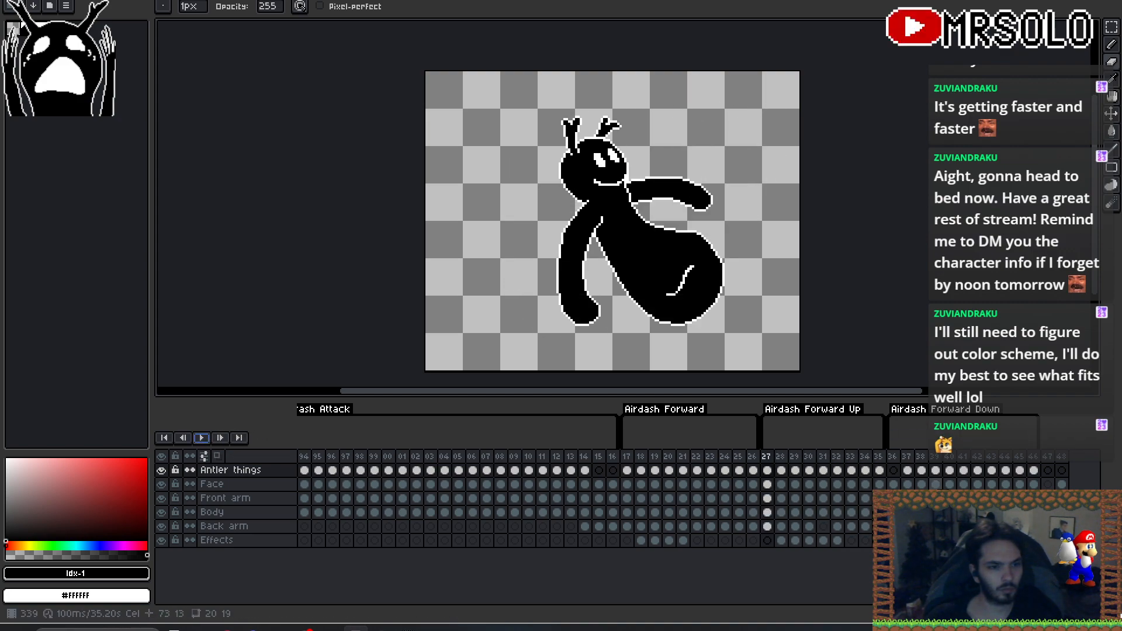
left_click(203, 439)
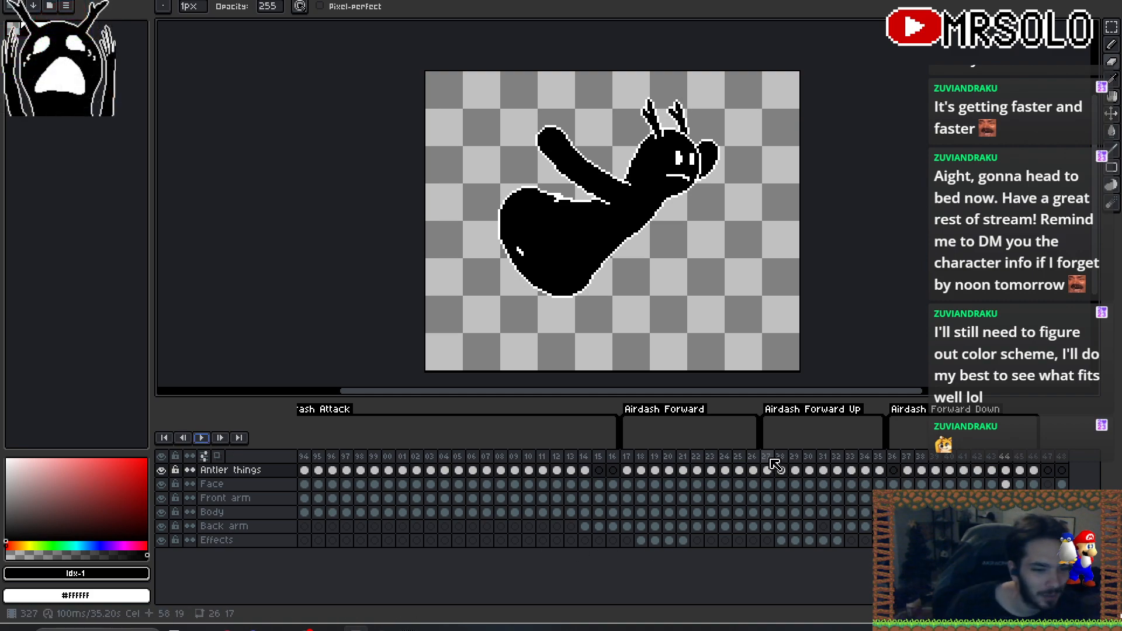
left_click(205, 439)
left_click(209, 439)
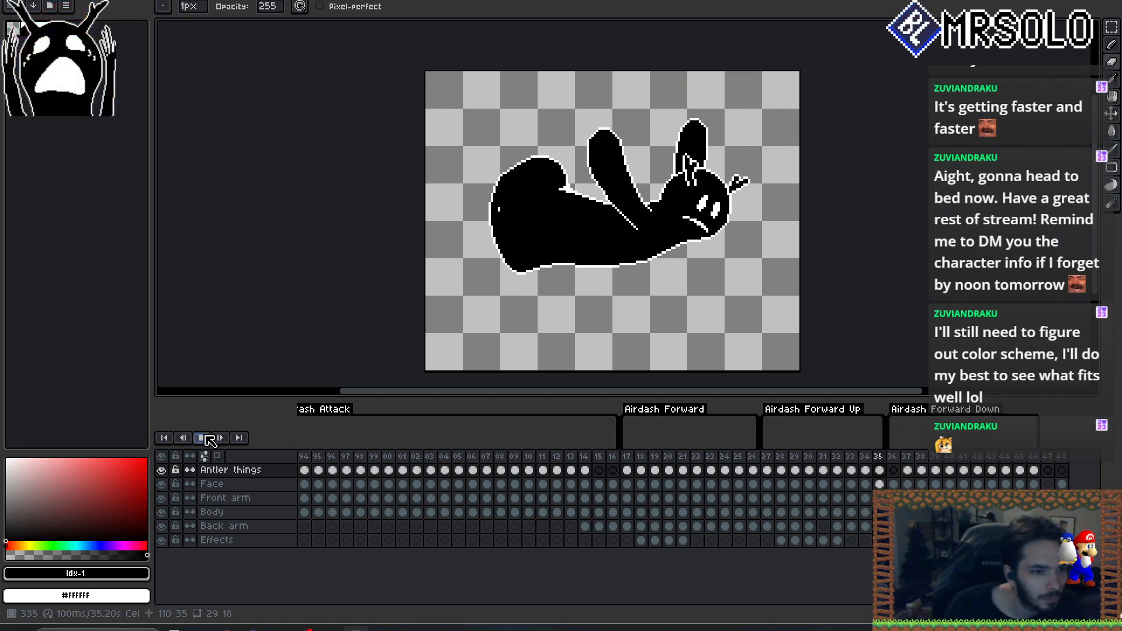
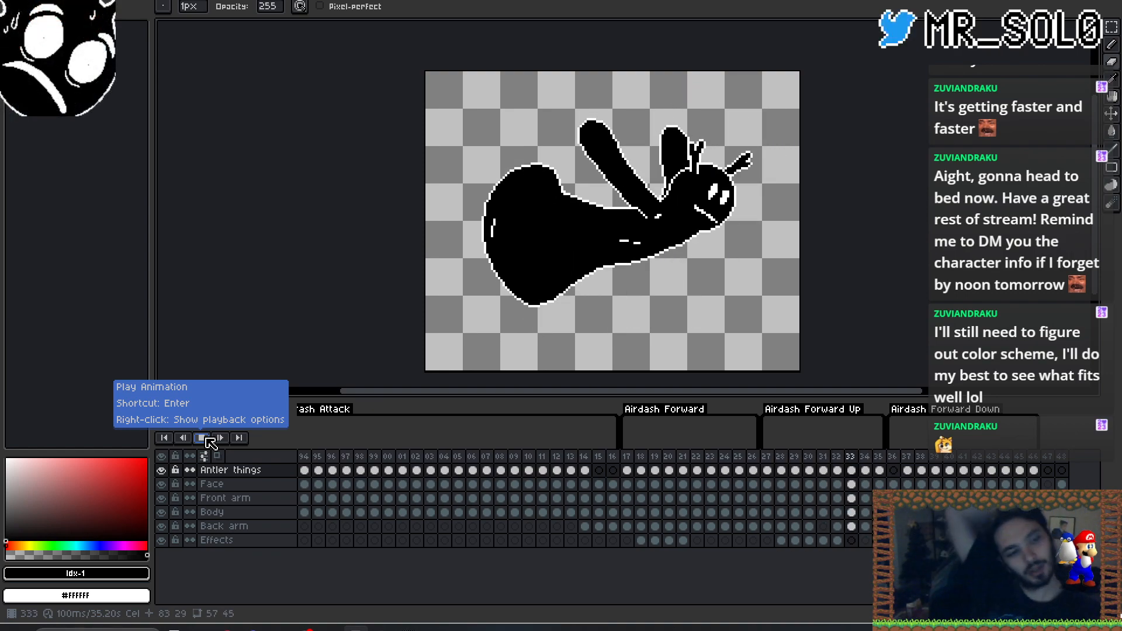
left_click(206, 439)
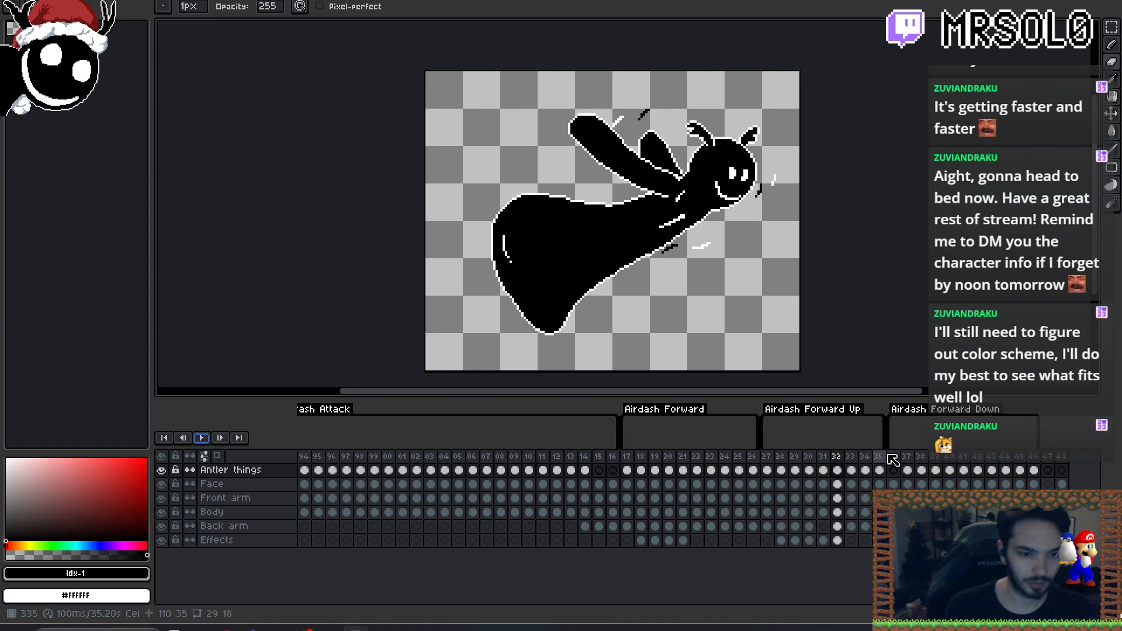
left_click(206, 441)
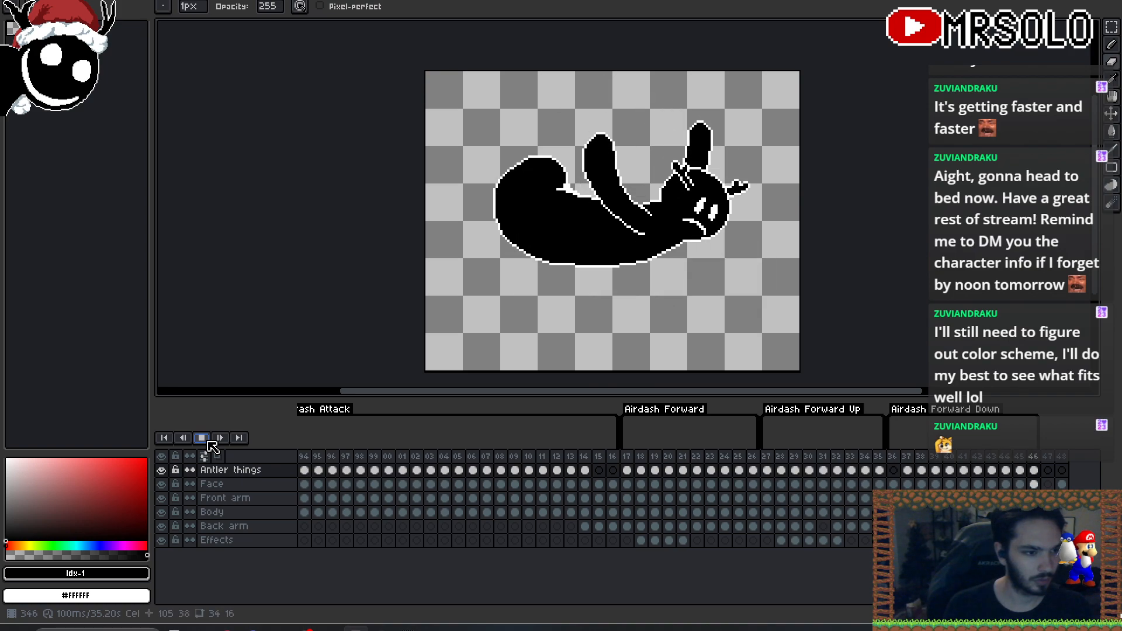
- Play the Airdash Forward animation from frame 317 and the Airdash Forward Down animation from frame 336
left_click(627, 456)
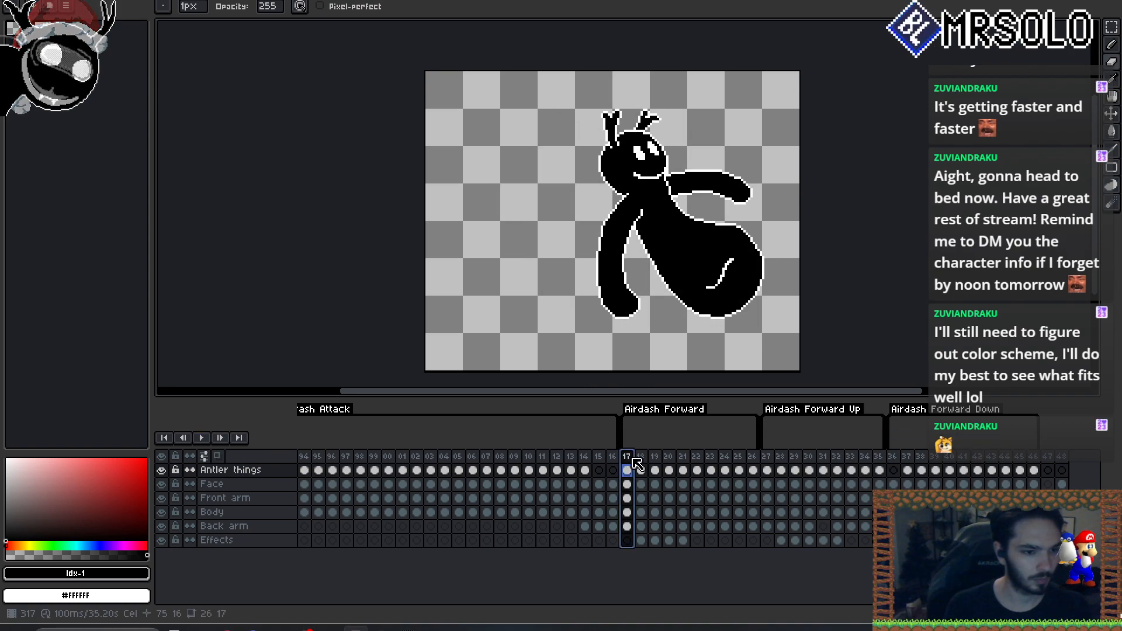
left_click(201, 442)
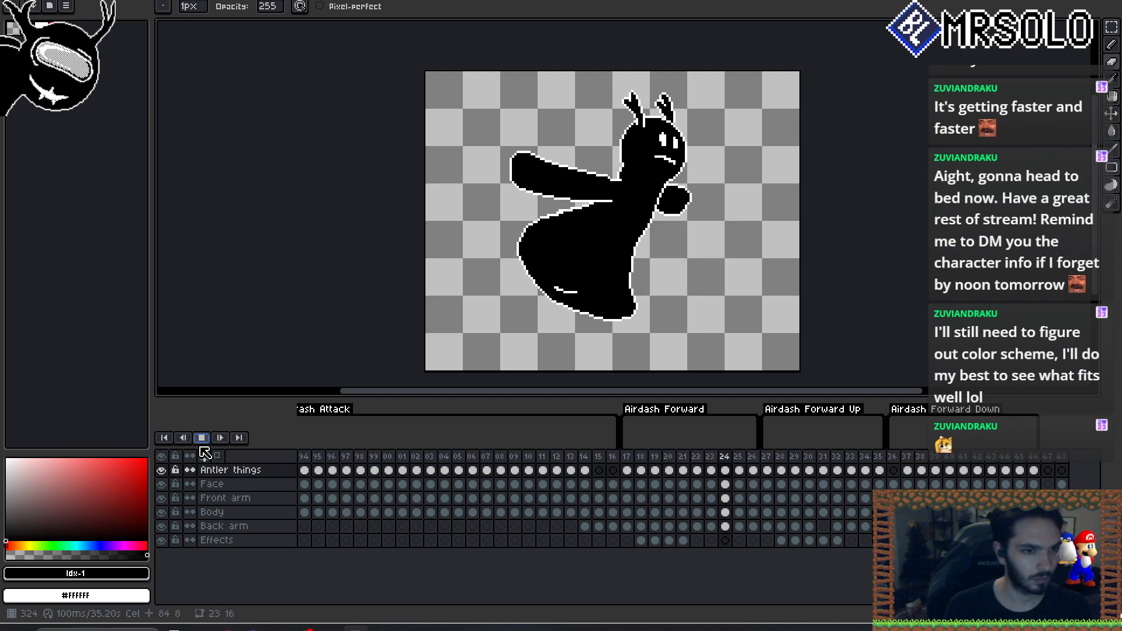
left_click(202, 445)
left_click(893, 456)
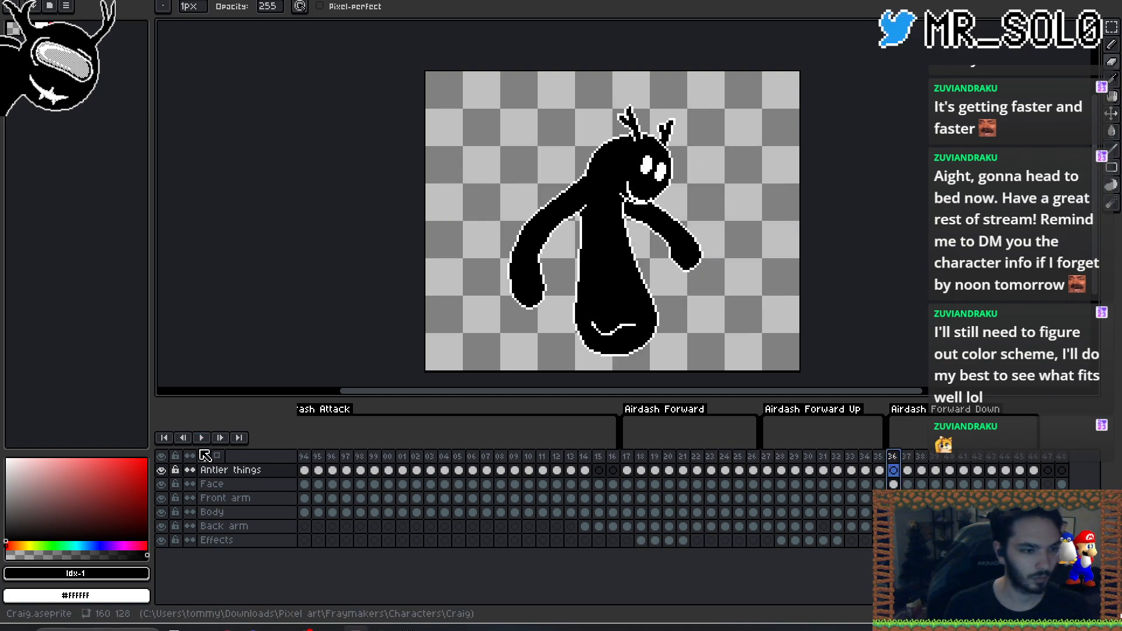
left_click(203, 443)
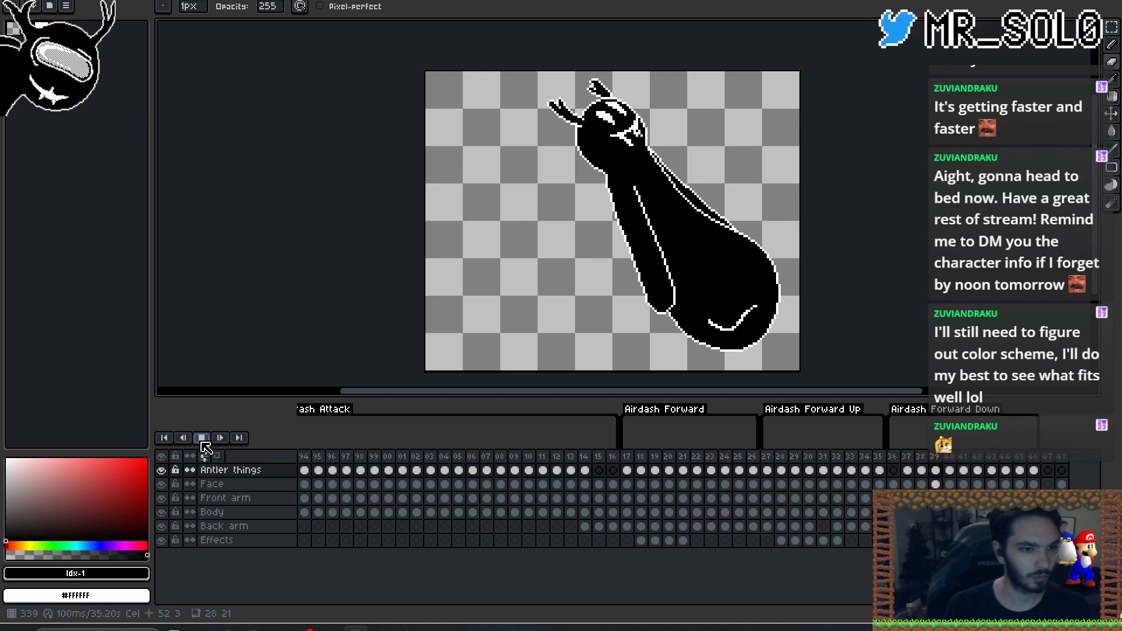
- Draw short black motion strokes beside and beneath the curled body on the Effects layer in frame 338
left_click(921, 541)
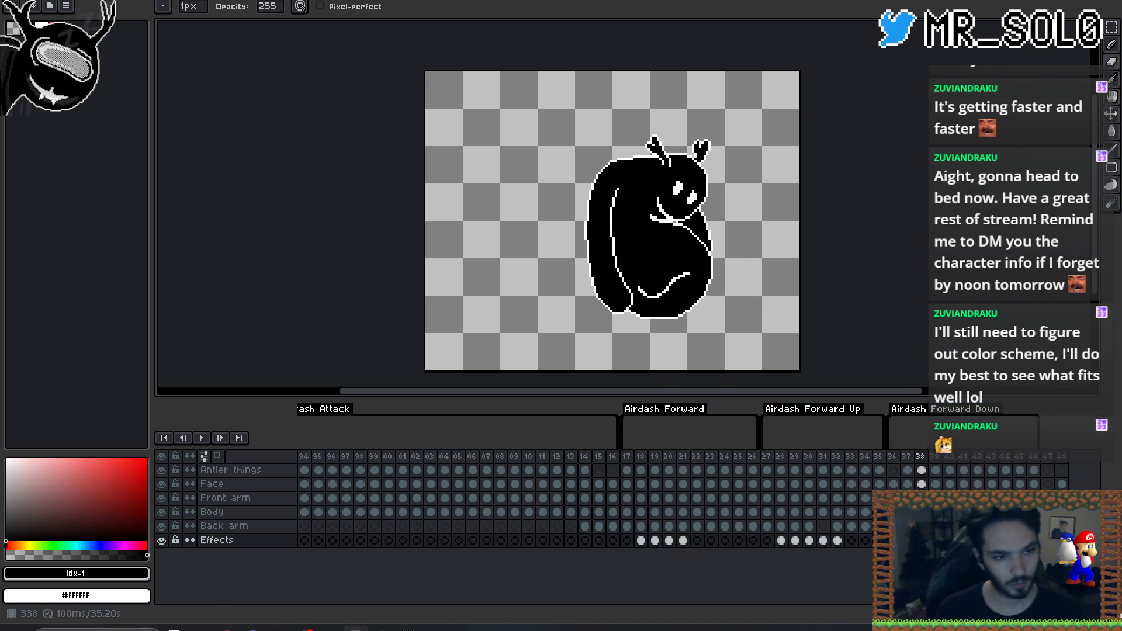
key("b")
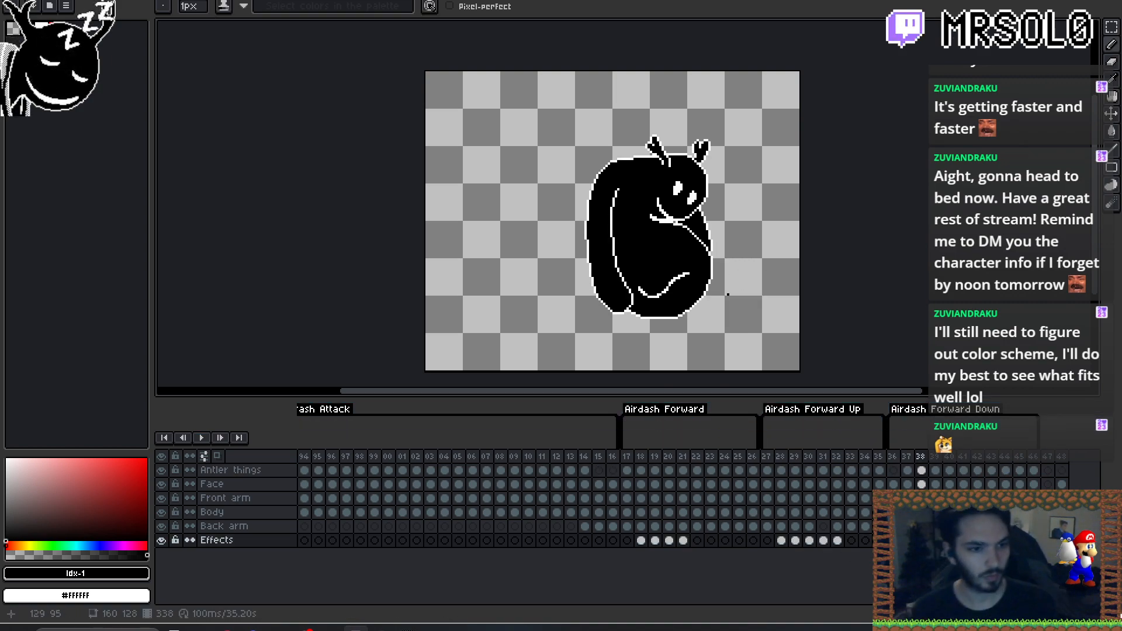
left_click(718, 286)
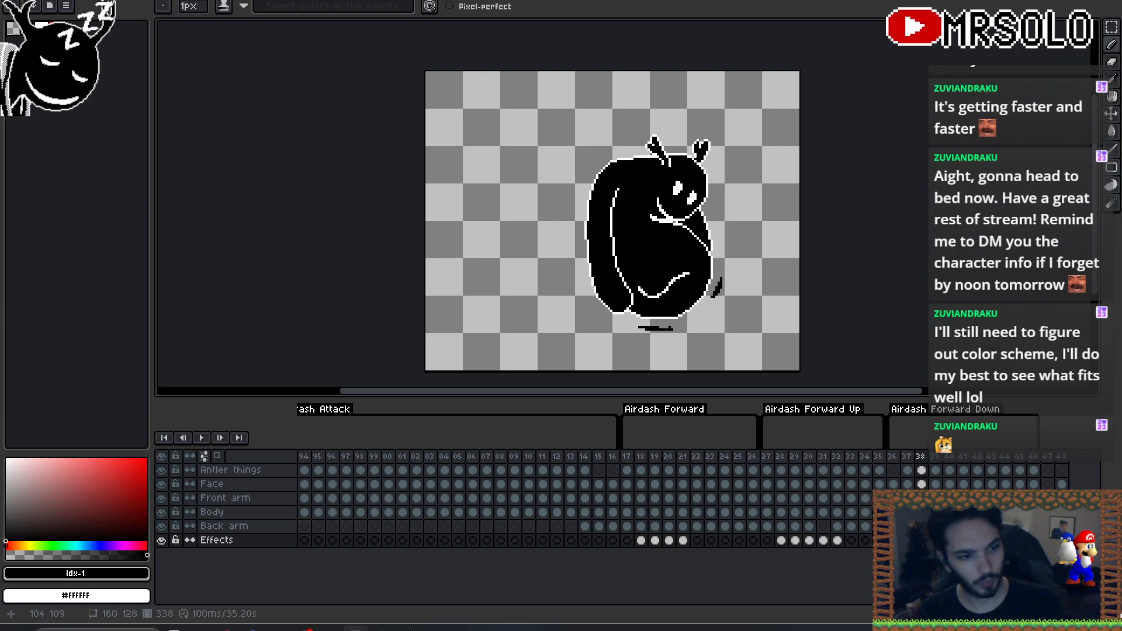
- Draw black motion strokes below and beside the lower body in frame 339, undoing the first stroke attempt underneath
key("period")
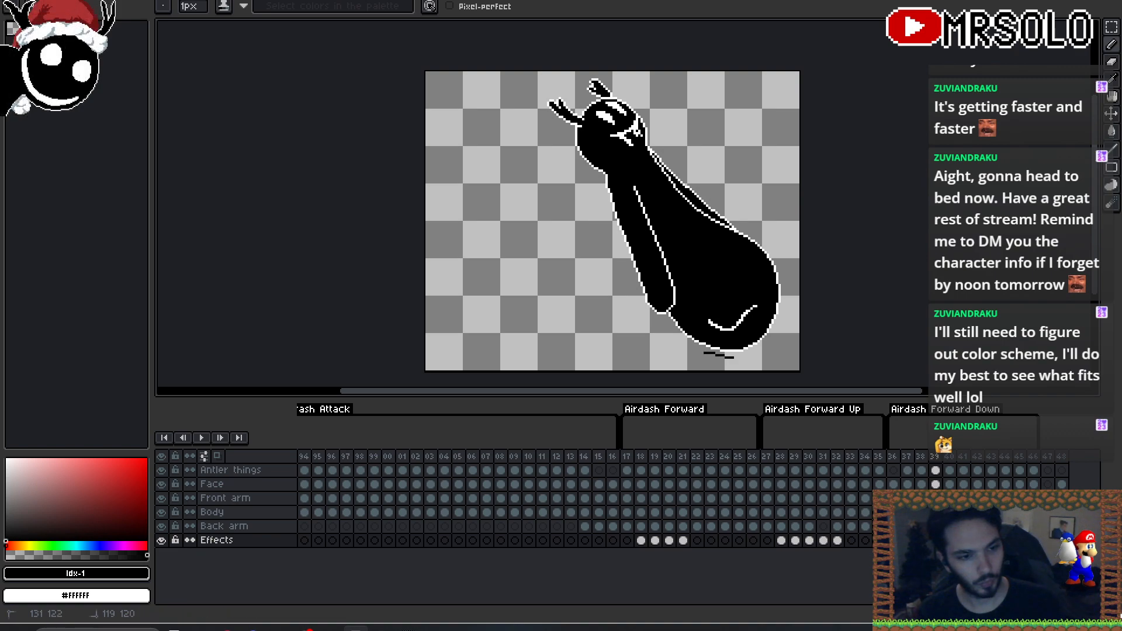
key("comma")
key("period")
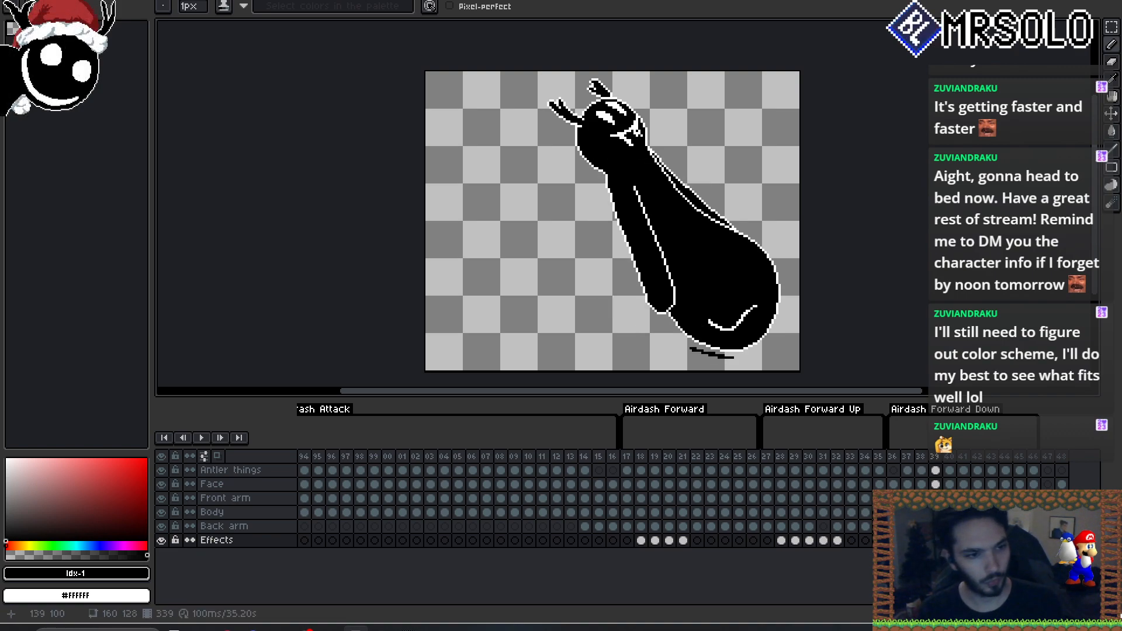
key("ctrl+z")
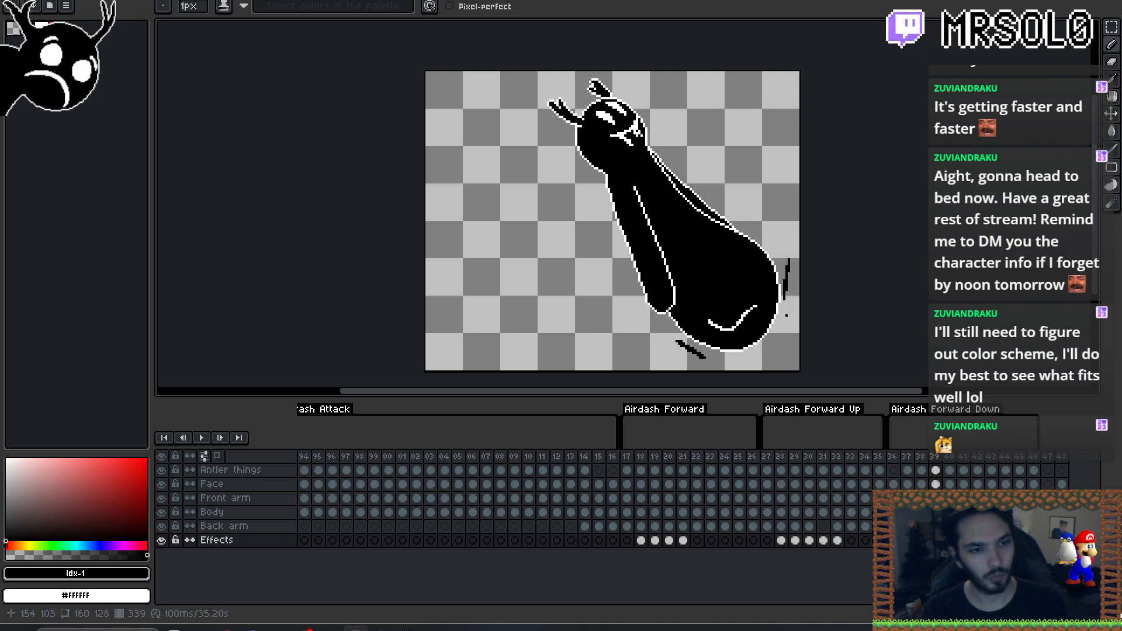
- Move the black motion stroke beside the body up 3 pixels in frame 339 and deselect it
key("m")
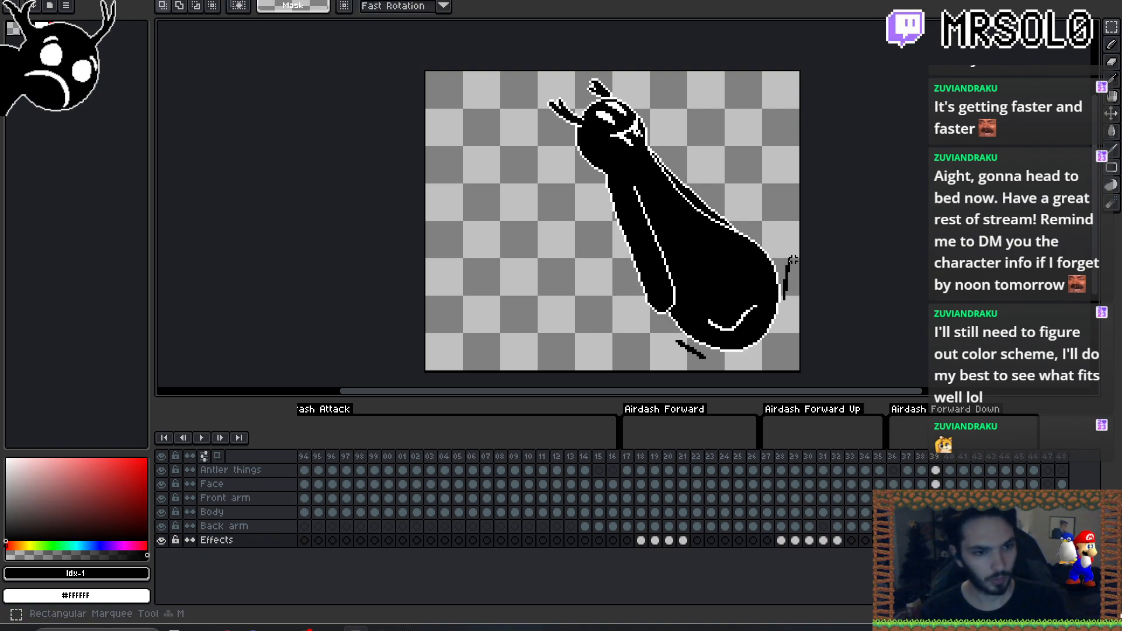
key("Up")
key("Up")
key("Up")
key("ctrl+d")
- Compare the placement of the black motion strokes back and forth between frames 338 and 339
key("Left")
key("Right")
key("Left")
key("Right")
key("Left")
key("Right")
key("Left")
key("Right")
key("Left")
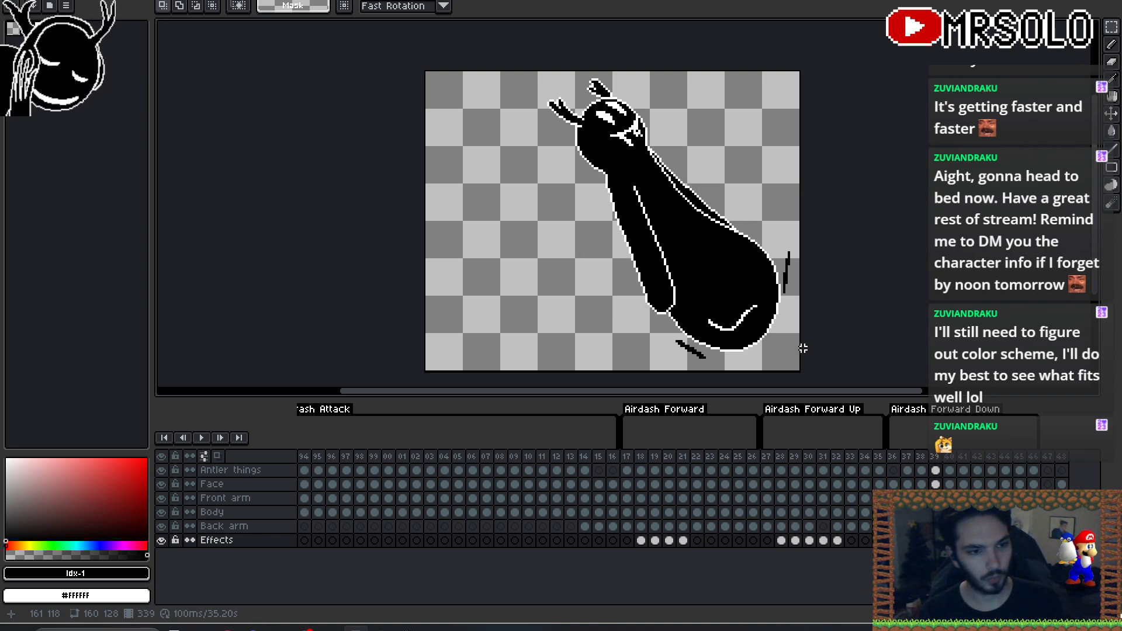
key("Right")
- Shift the black motion stroke beneath the body slightly outward to the left in frame 339
mouse_move(666, 332)
left_mouse_down()
mouse_move(714, 354)
mouse_move(715, 367)
left_mouse_up()
key("ctrl+t")
key("Return")
key("Left")
key("Right")
- Draw white motion strokes by the lower right edge of the body in frames 338 and 339
key("b")
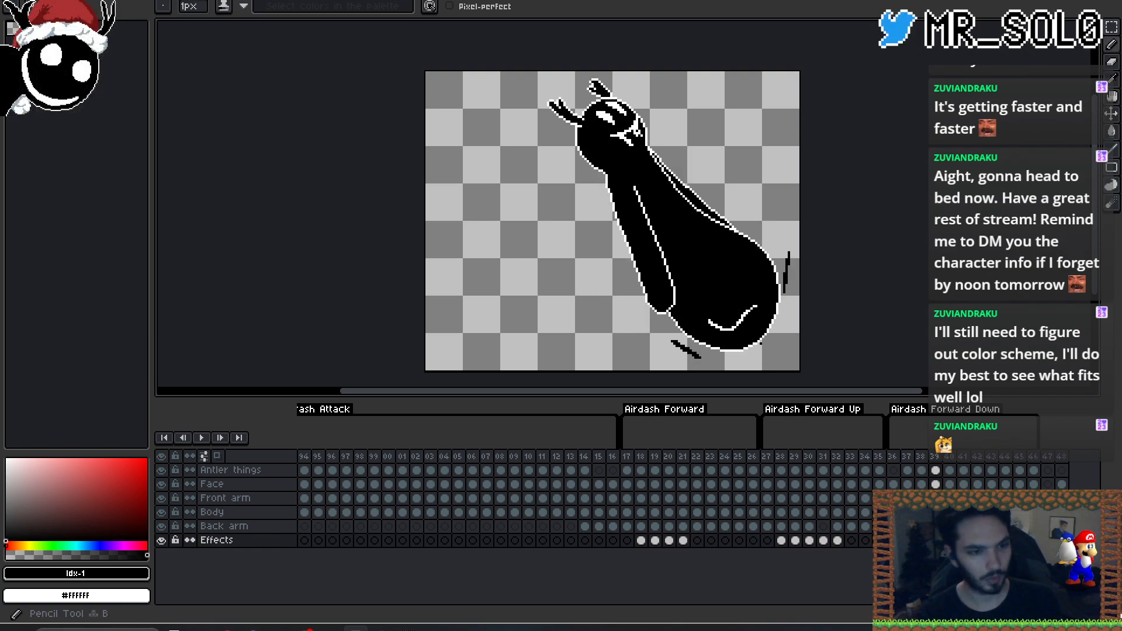
key("x")
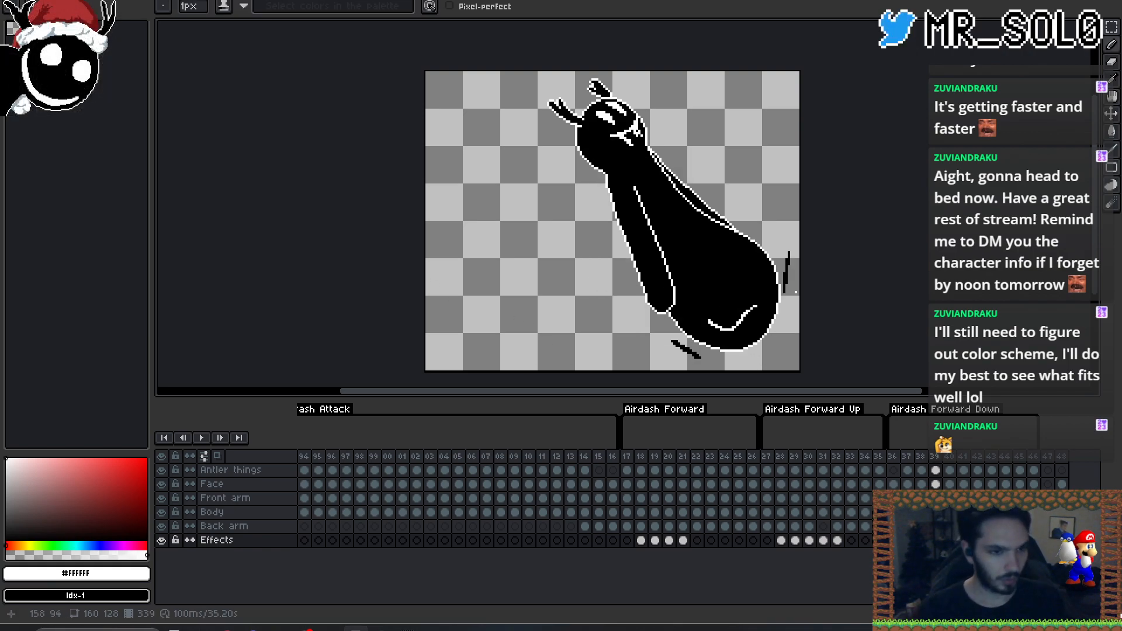
key("Left")
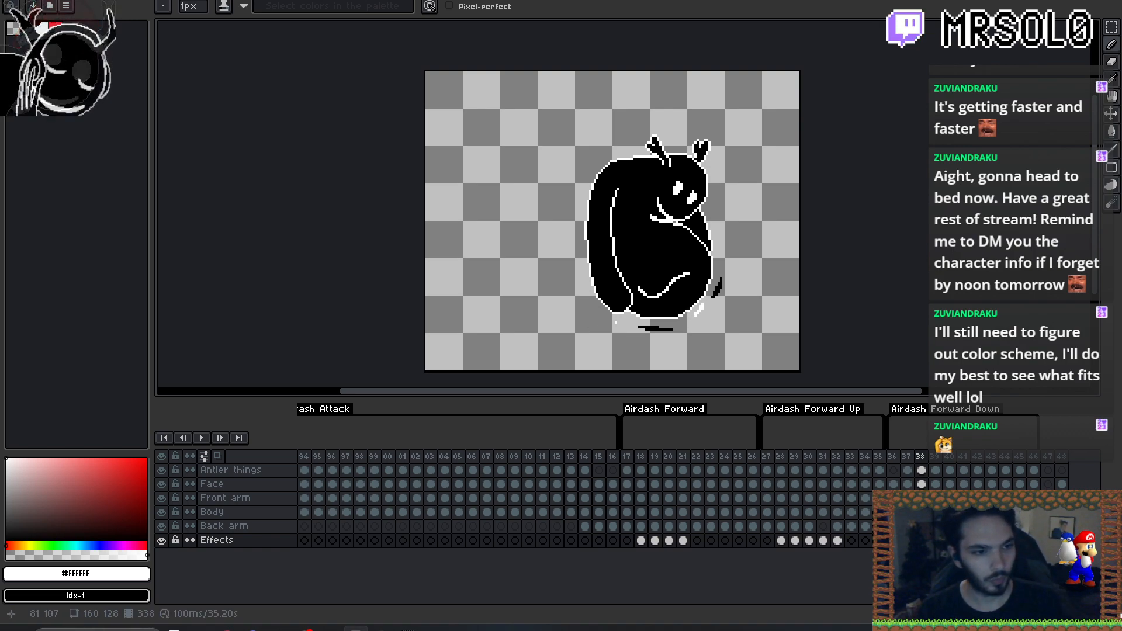
key("Right")
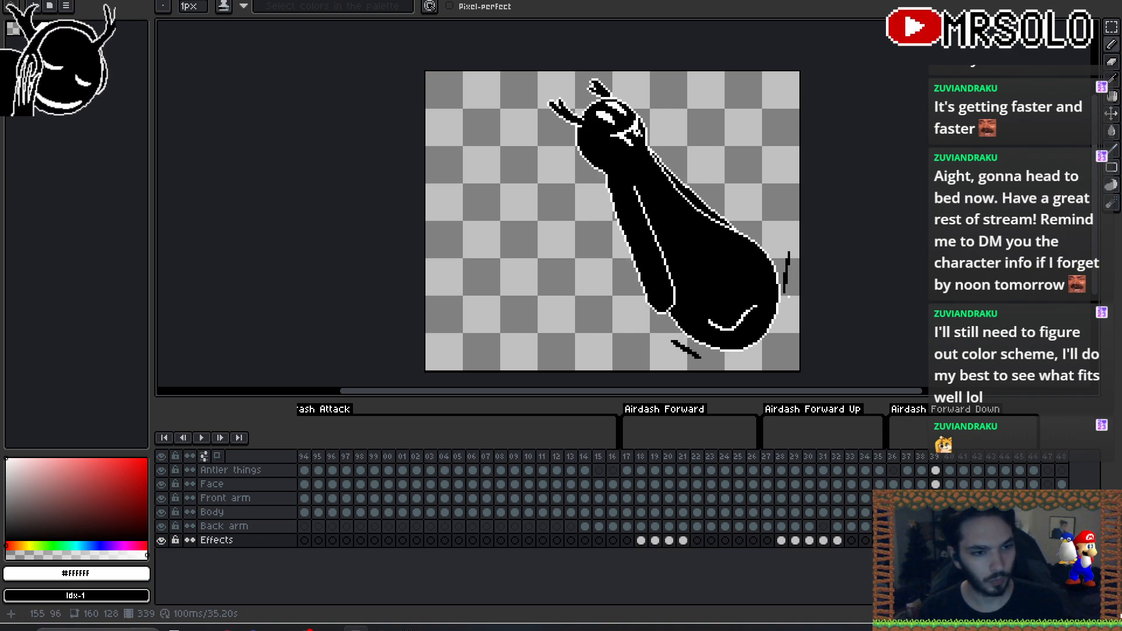
- Draw a white motion stroke beside the body's right edge and a black one above it in frame 340
key("Right")
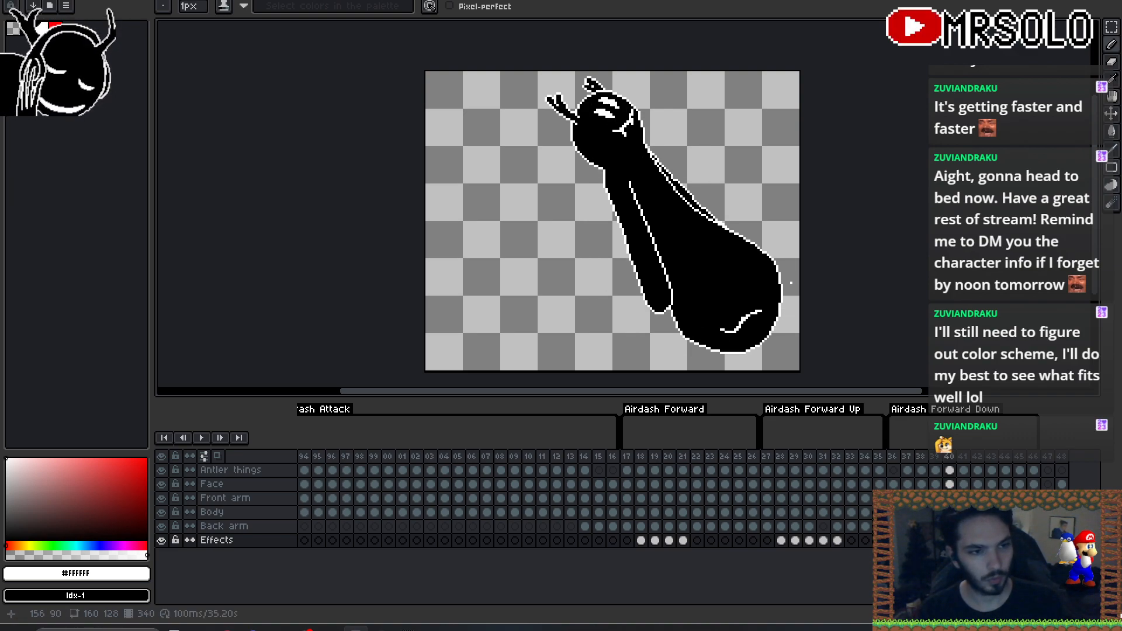
left_click_drag(794, 264, 792, 286)
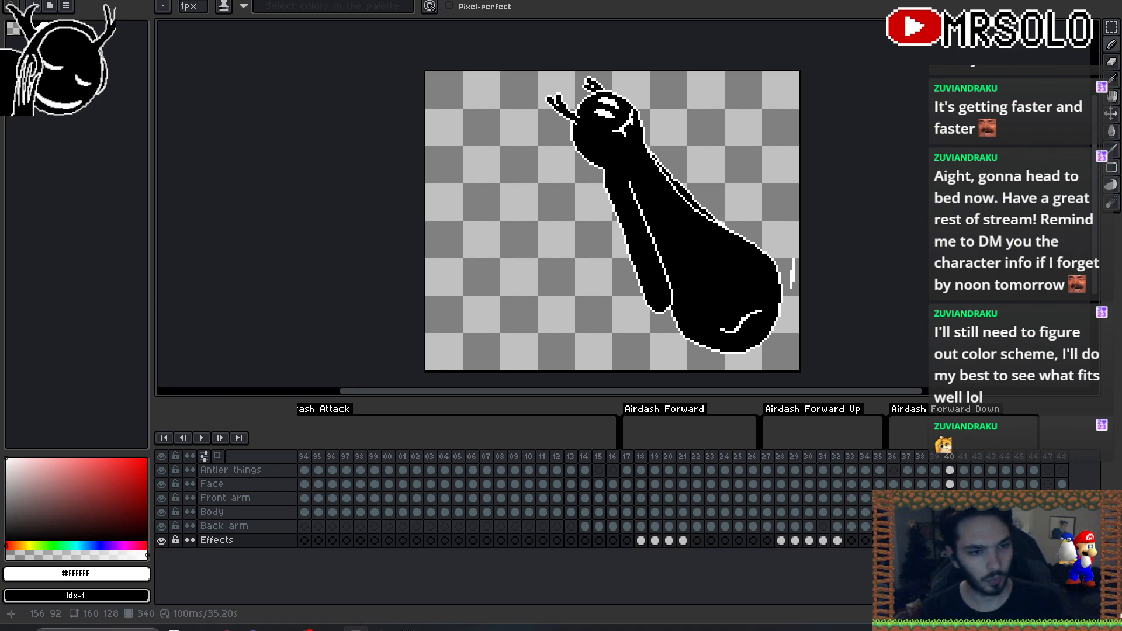
key("x")
key("Left")
key("Right")
left_click_drag(781, 243, 782, 221)
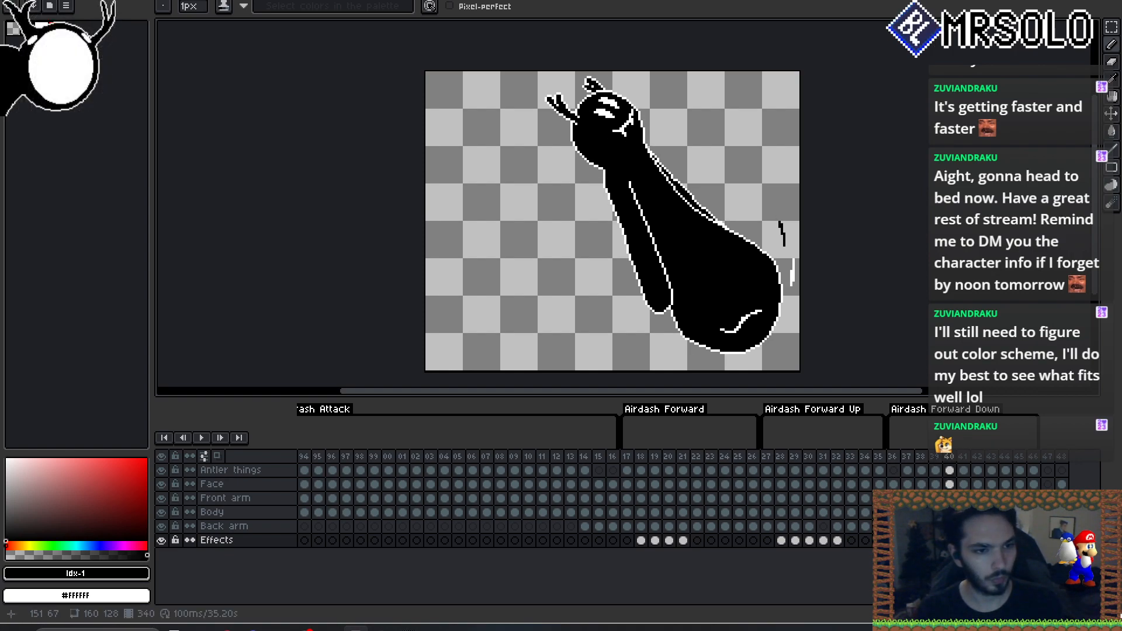
- Draw a short diagonal black motion stroke off the body's lower left edge in frame 340 and compare it with the preceding frames
key("Left")
key("Right")
key("Left")
key("Right")
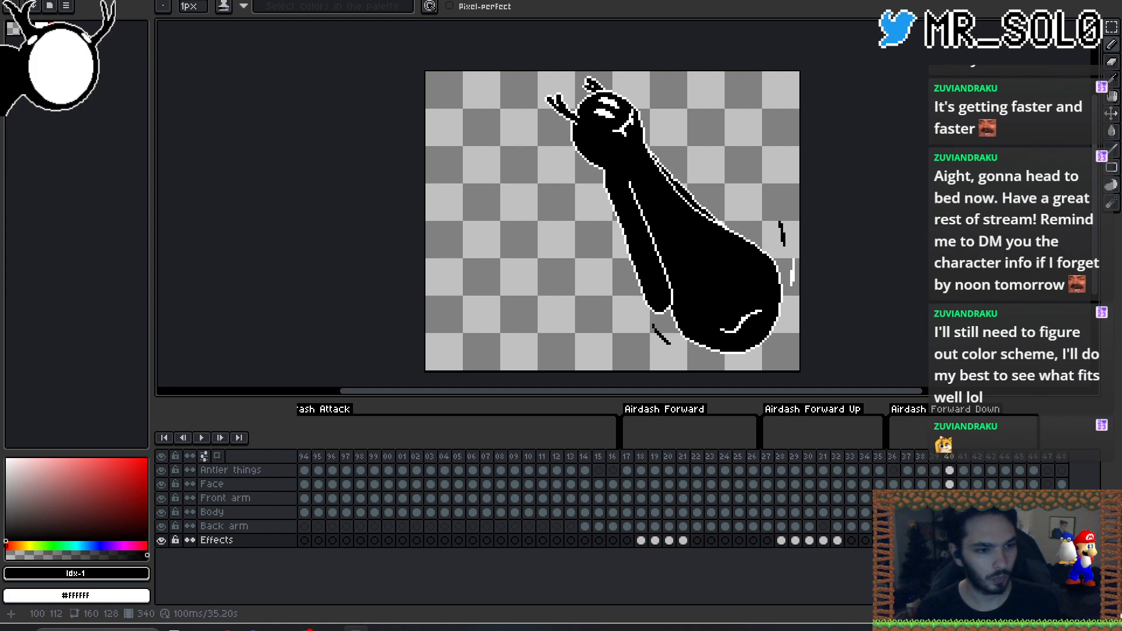
key("Left")
key("Right")
key("Left")
key("Right")
key("Left")
key("Left")
key("Right")
key("Left")
key("Right")
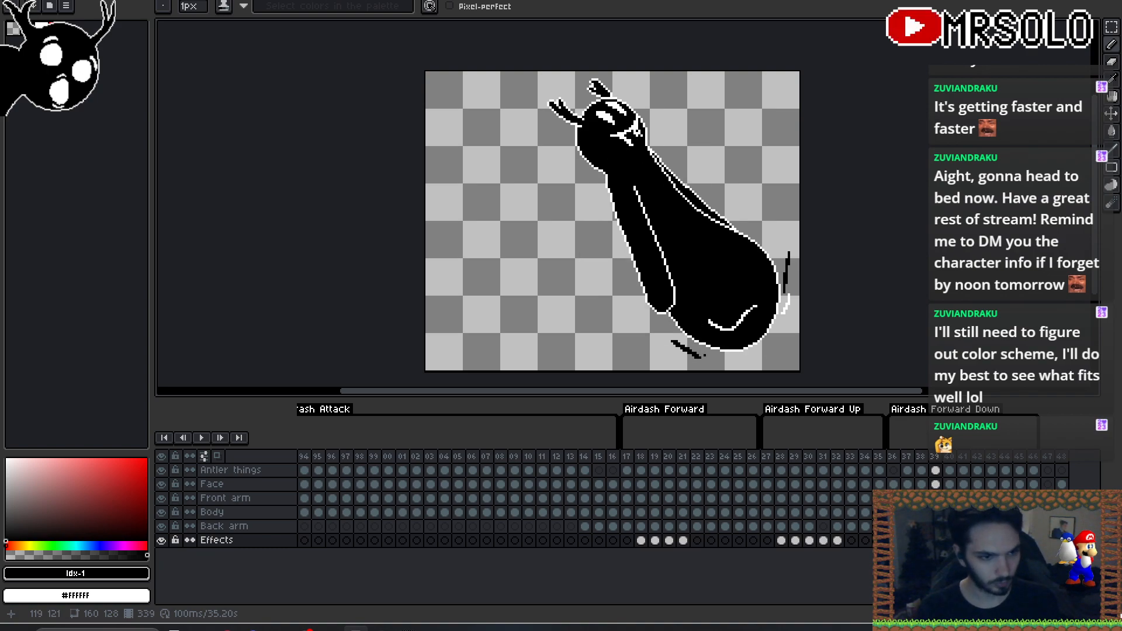
- Draw short white motion strokes beneath the body in frames 339 and 340
key("x")
key("Left")
key("Left")
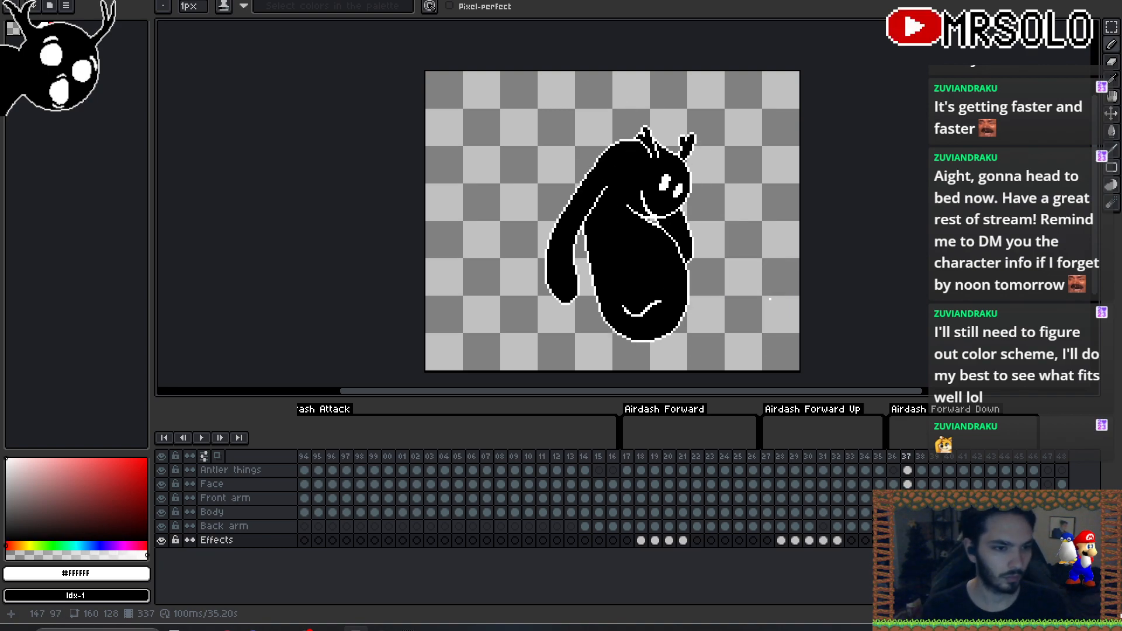
key("Right")
key("Right")
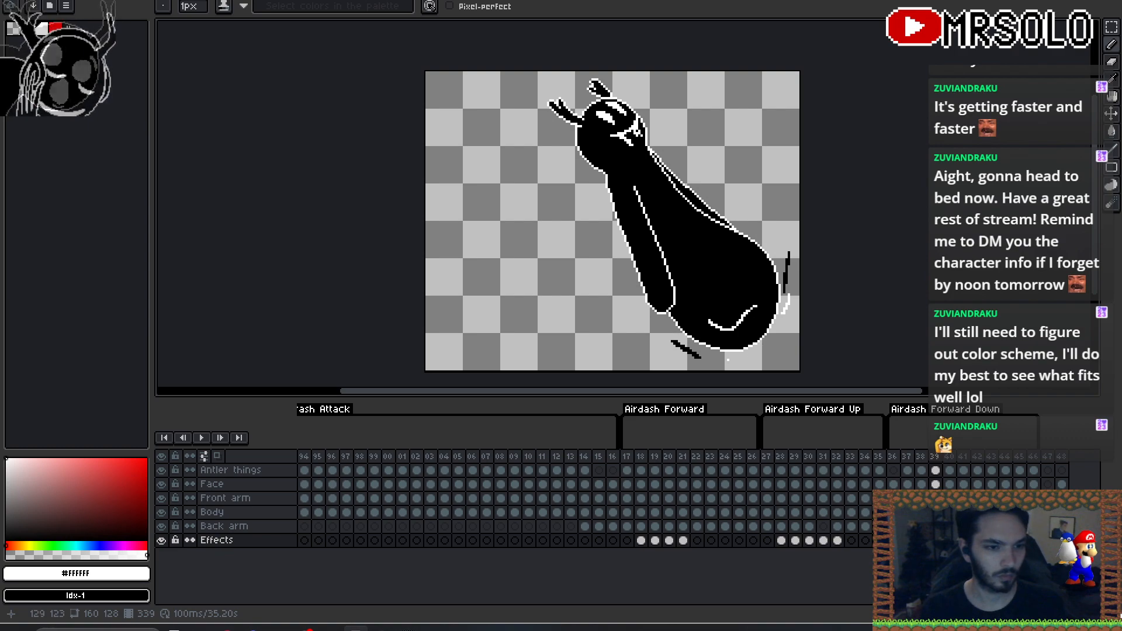
key("Left")
key("Right")
left_click_drag(740, 358, 723, 358)
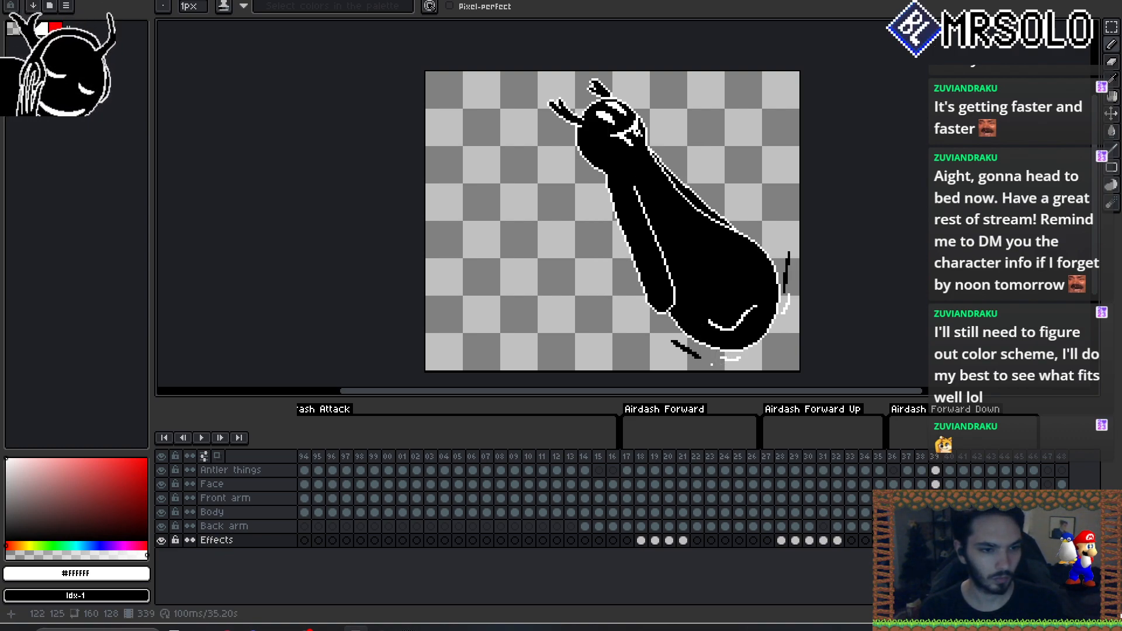
key("Right")
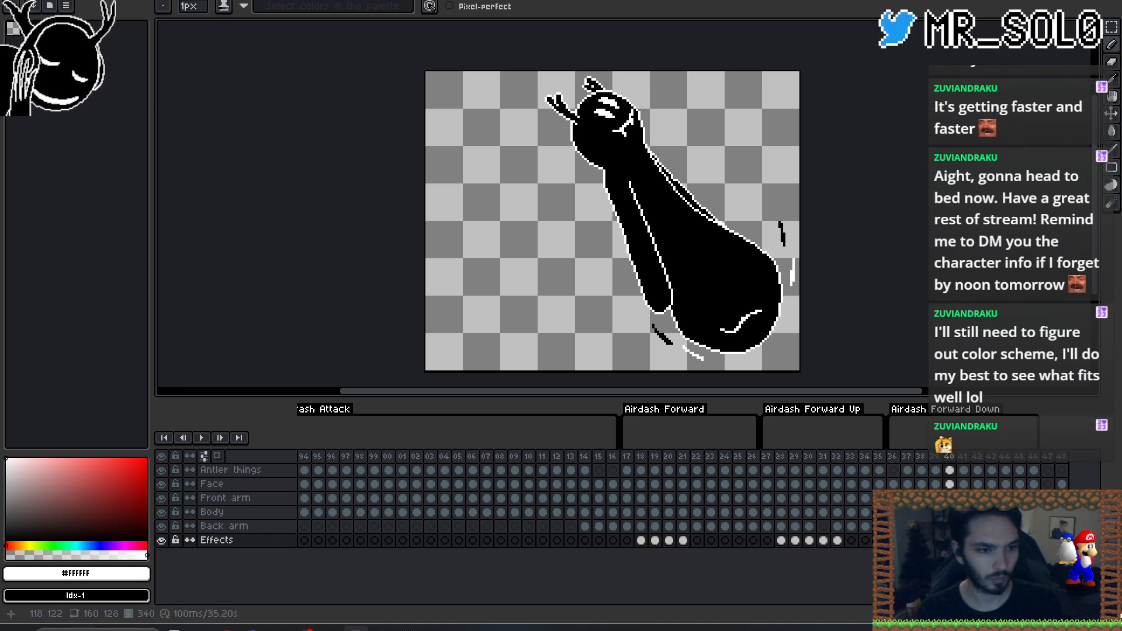
- Draw a curved white motion stroke under the body's lower left edge in frame 341, redoing the first attempt
key("Right")
mouse_move(649, 325)
left_mouse_down()
mouse_move(671, 348)
mouse_move(656, 334)
left_mouse_up()
key("ctrl+z")
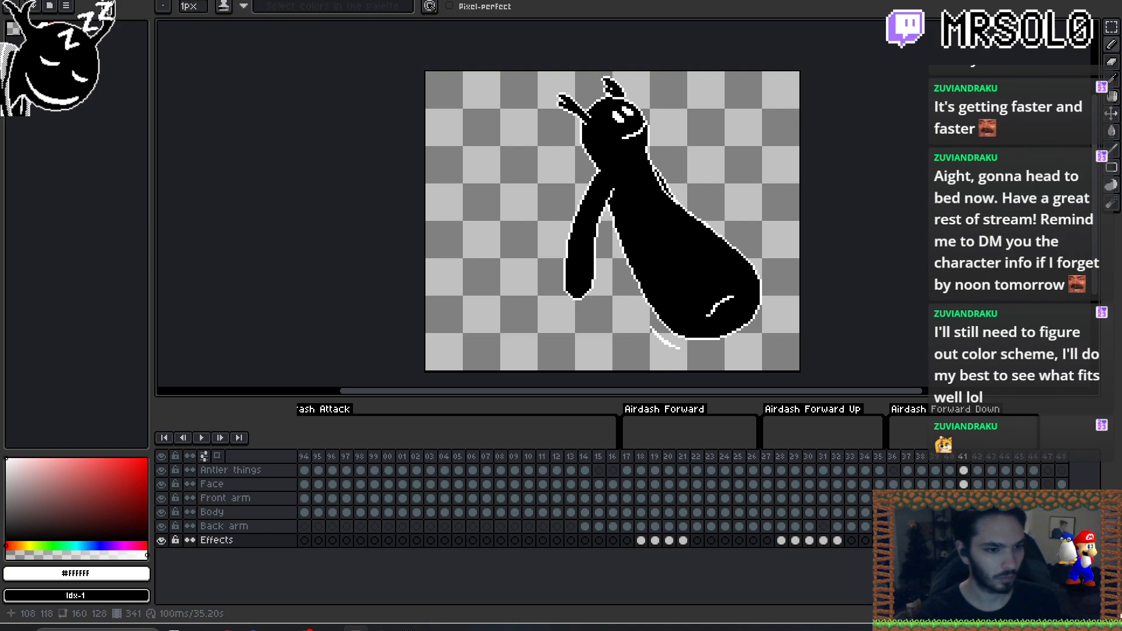
key("Left")
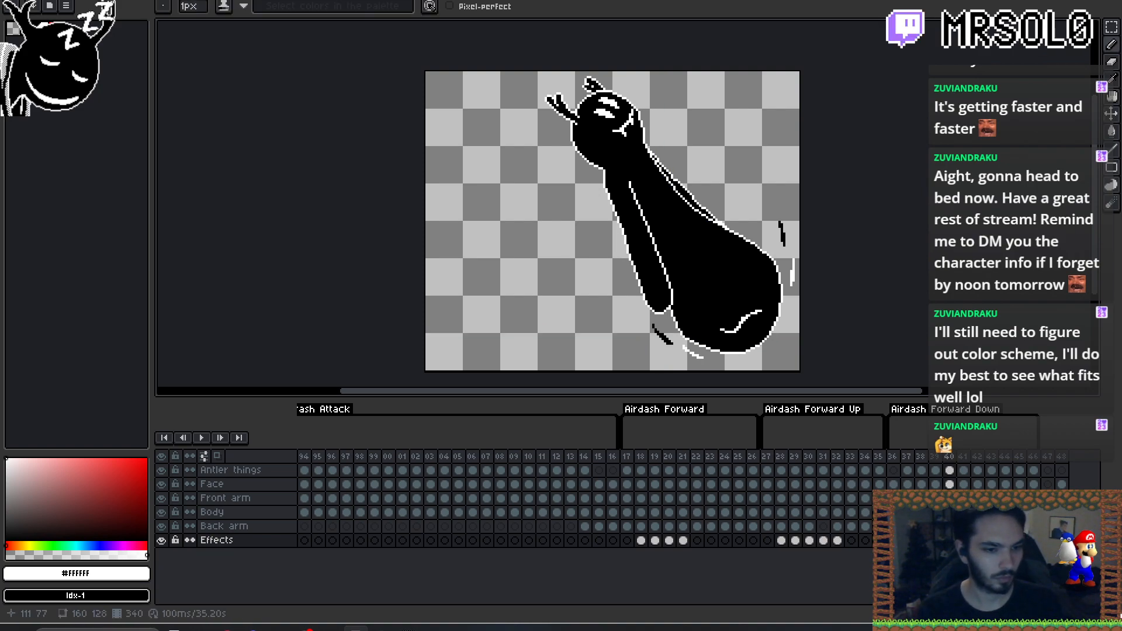
key("Right")
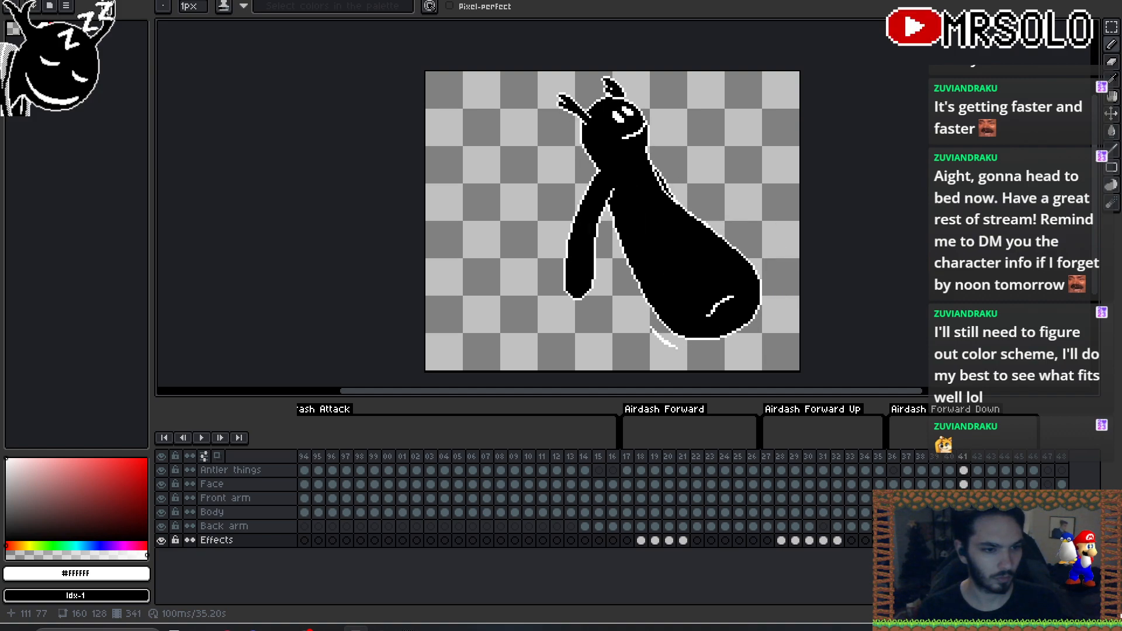
- Draw a diagonal black motion stroke between the hanging arm and the lower body in frame 341, replacing the first attempt
key("x")
key("Left")
key("Right")
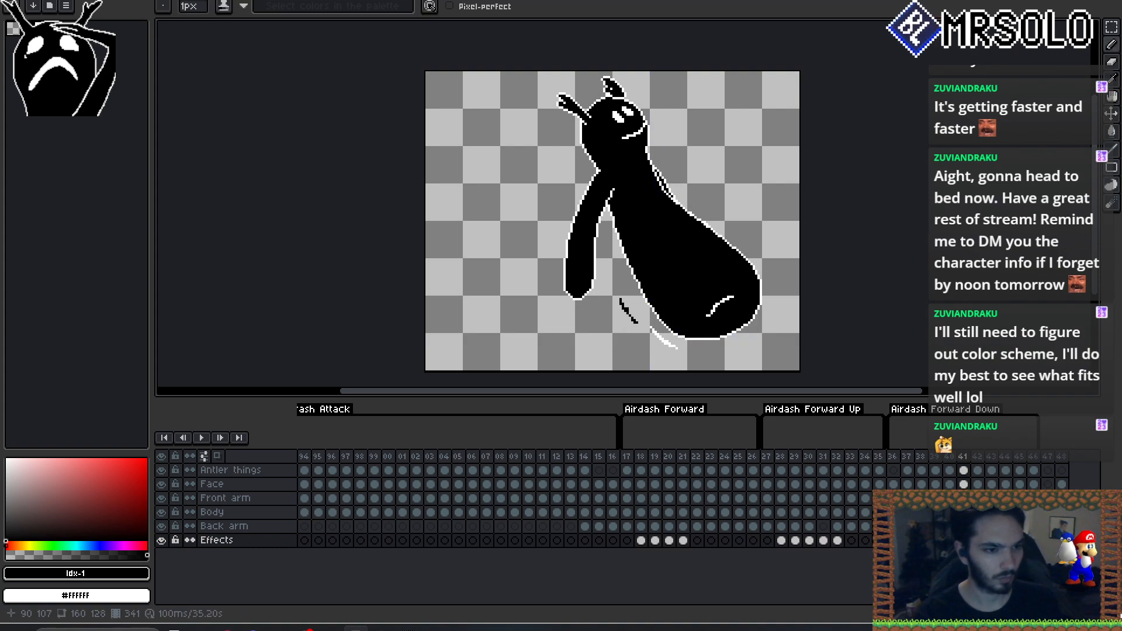
key("ctrl+z")
key("ctrl+z")
left_click_drag(621, 307, 637, 332)
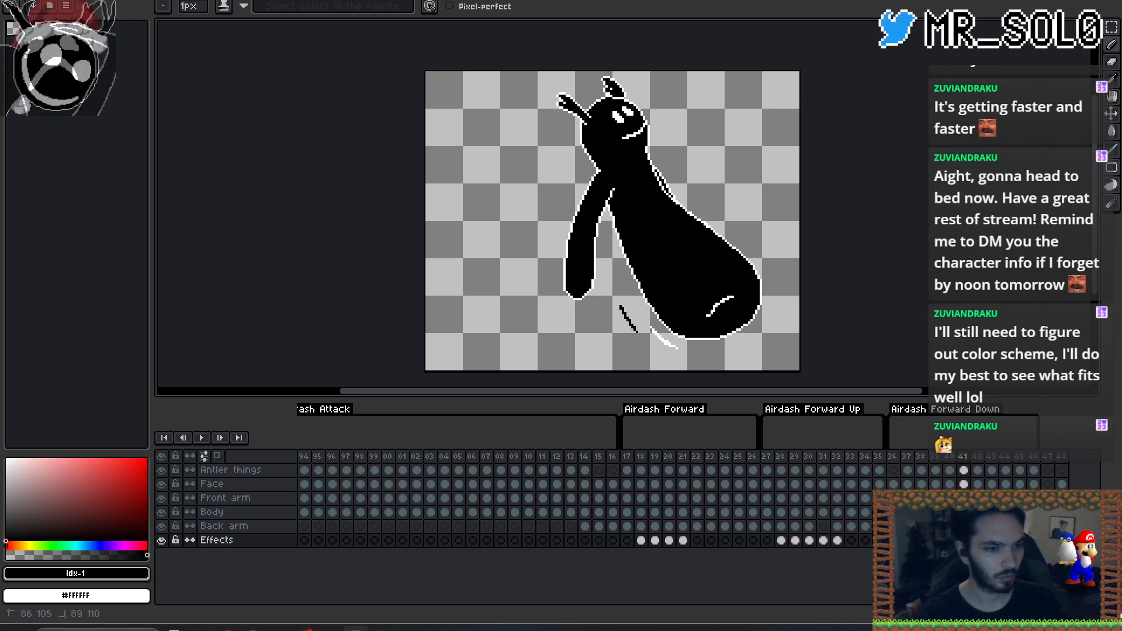
key("Left")
key("Right")
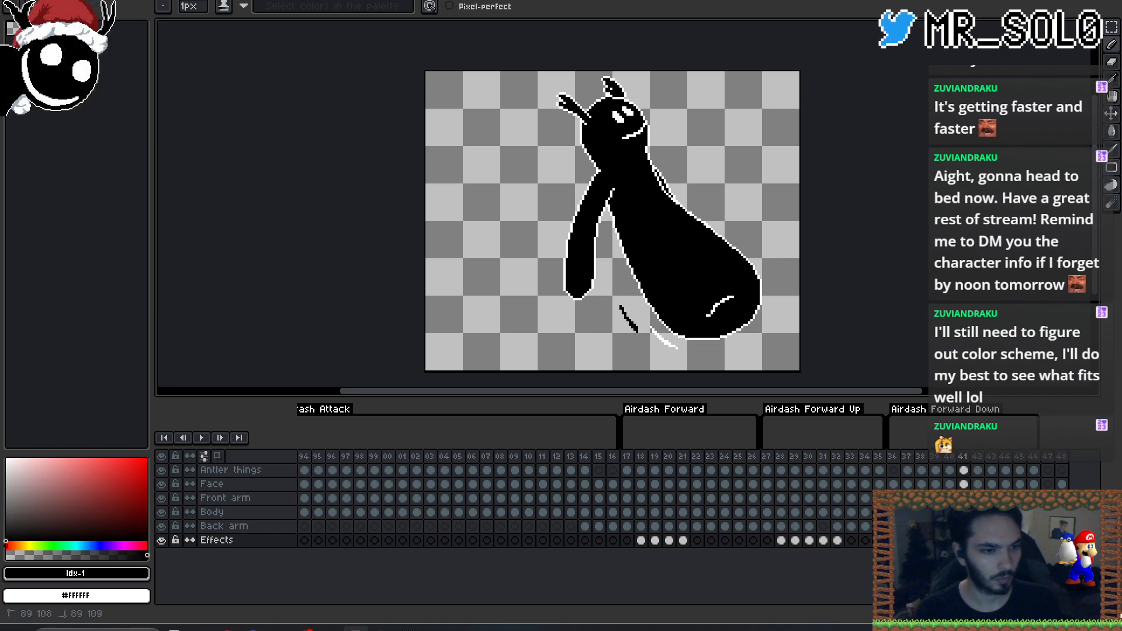
- Draw a curved black motion stroke and a white one below it to the right of the body in frame 341
key("Left")
key("Right")
key("Left")
key("Right")
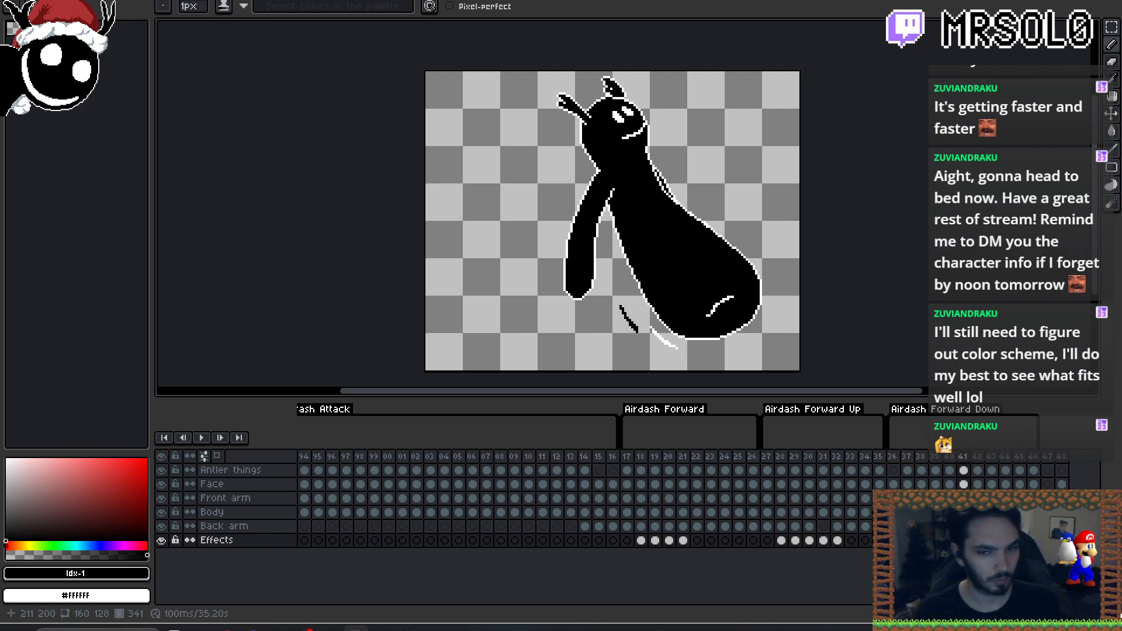
key("period")
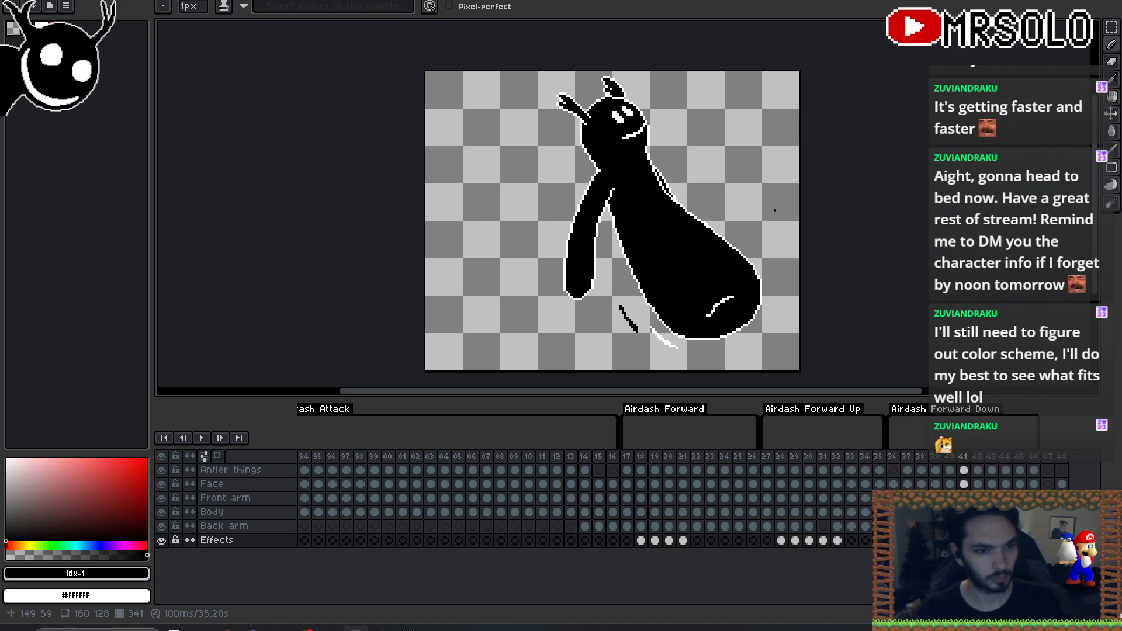
key("comma")
key("period")
key("x")
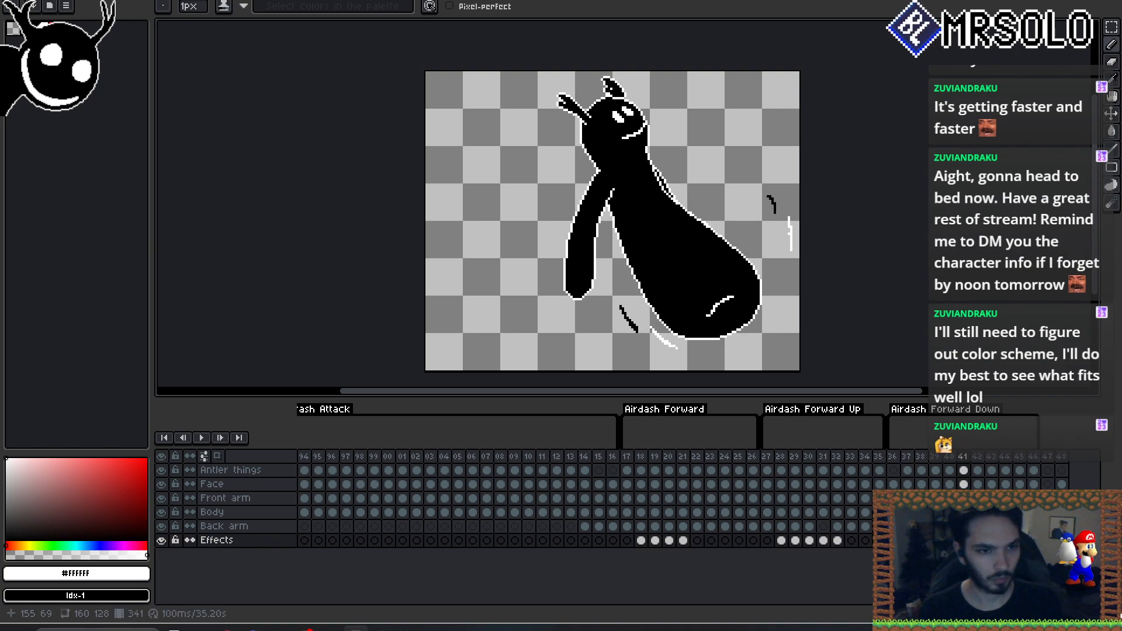
- Step back and forth through frames 338 to 341 to check how the black and white motion strokes travel
key("comma")
key("period")
key("comma")
key("period")
key("comma")
key("comma")
key("comma")
key("period")
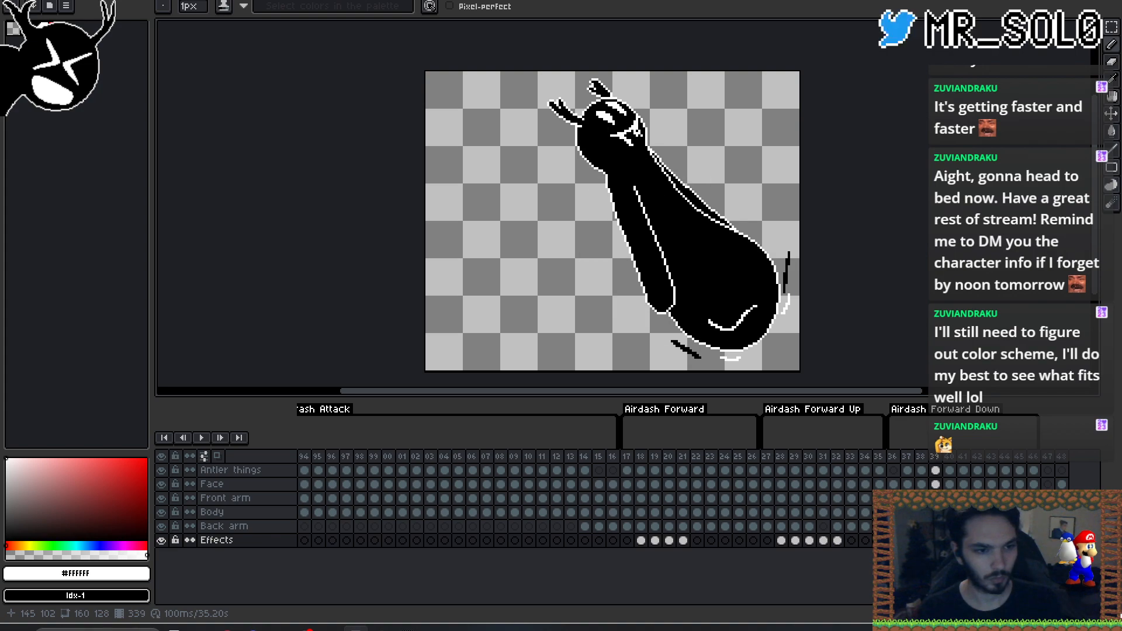
key("period")
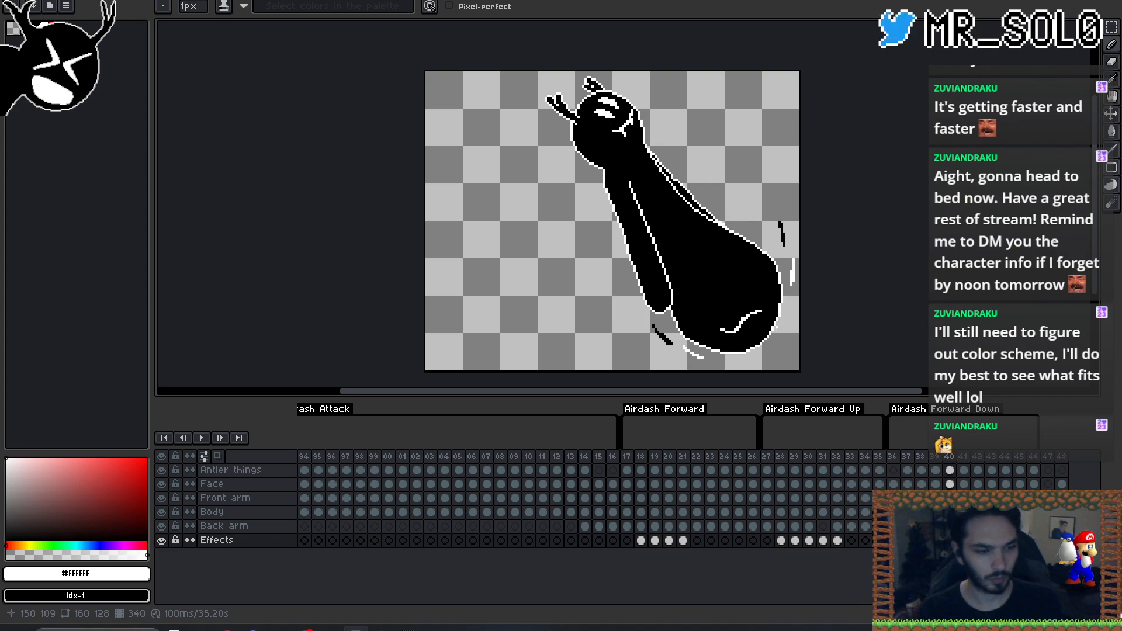
key("x")
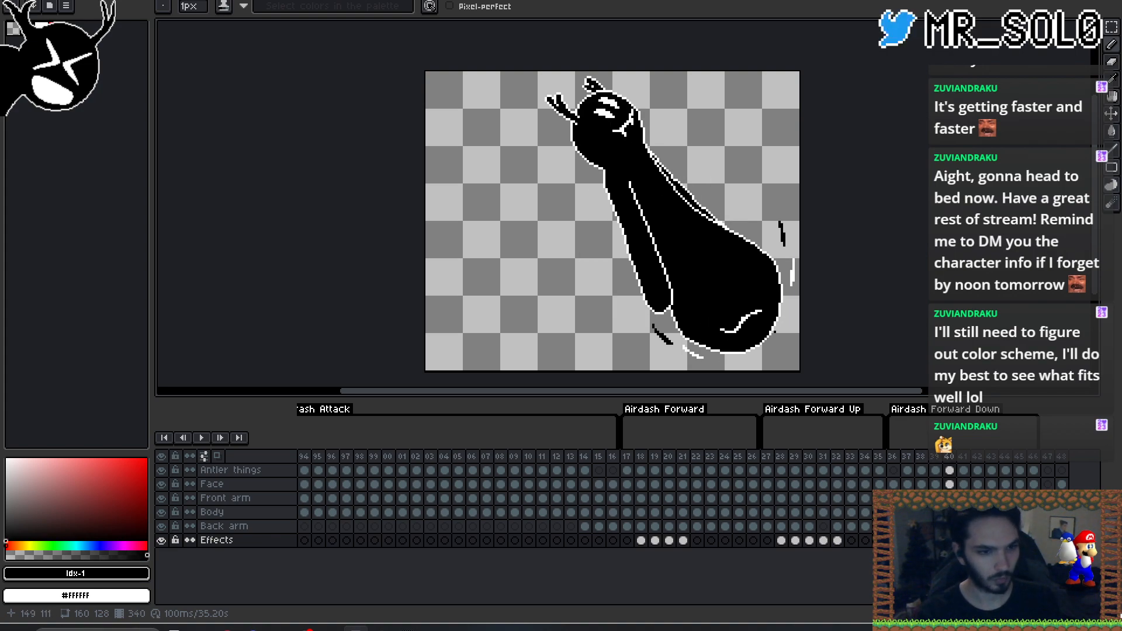
key("comma")
key("comma")
key("period")
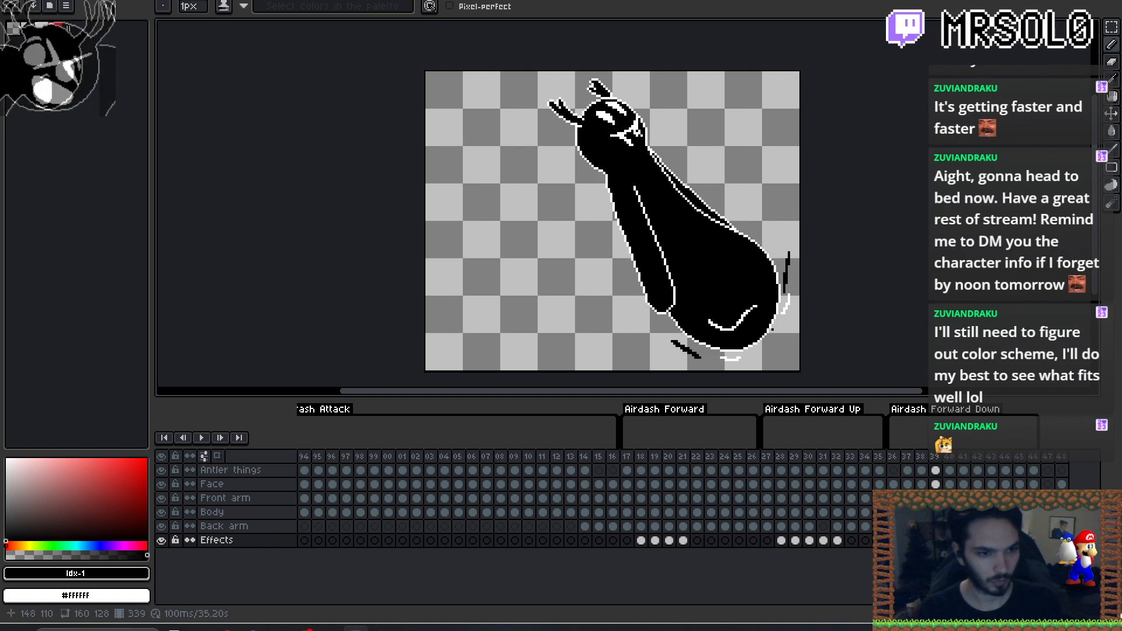
key("period")
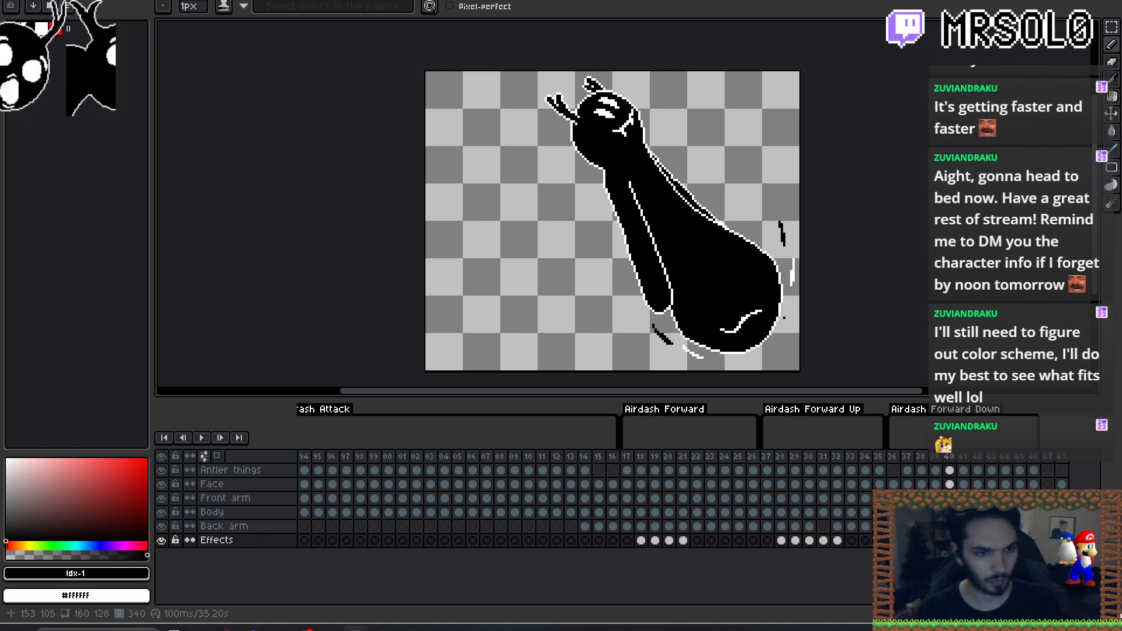
- Draw a slanted black motion stroke below the white one beside the body in frame 341, comparing it with the neighbouring frames
key("period")
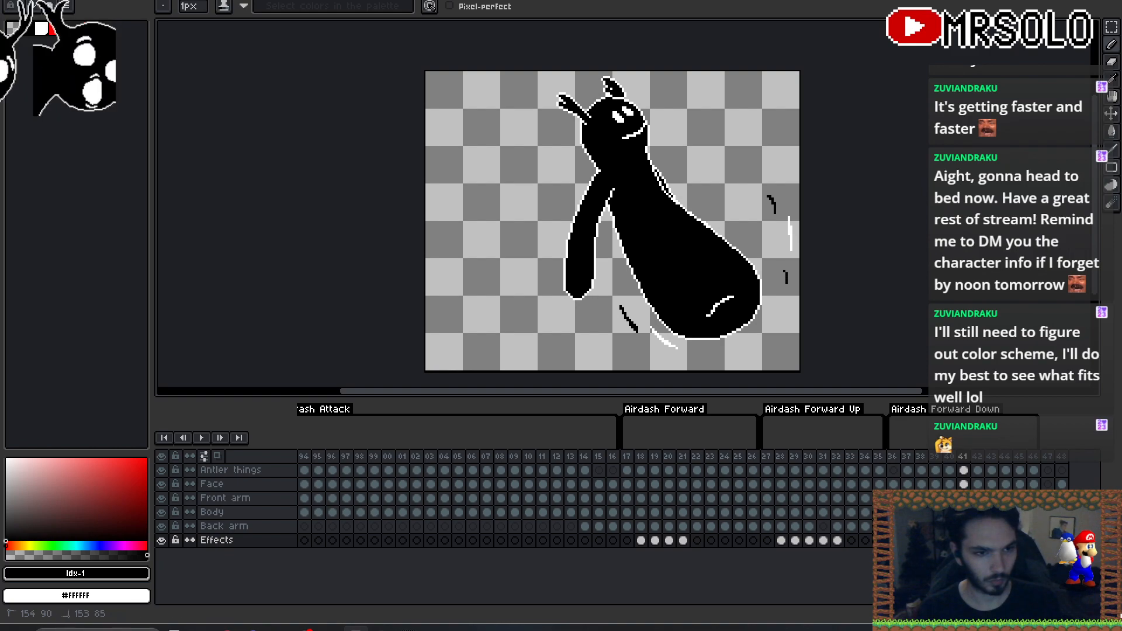
key("comma")
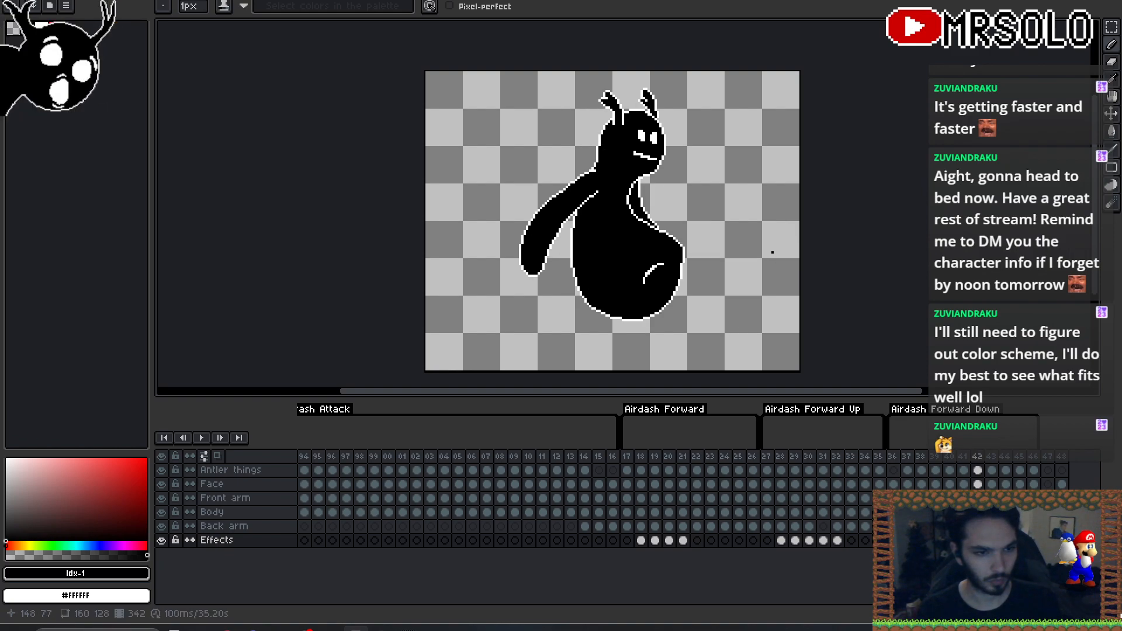
key("period")
key("comma")
key("period")
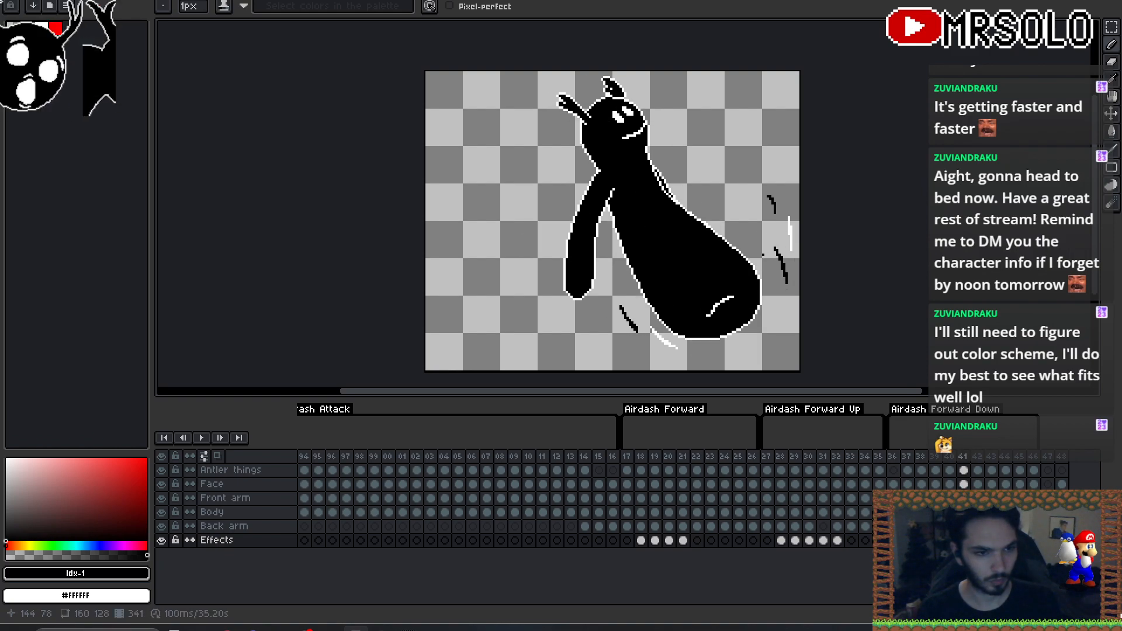
key("period")
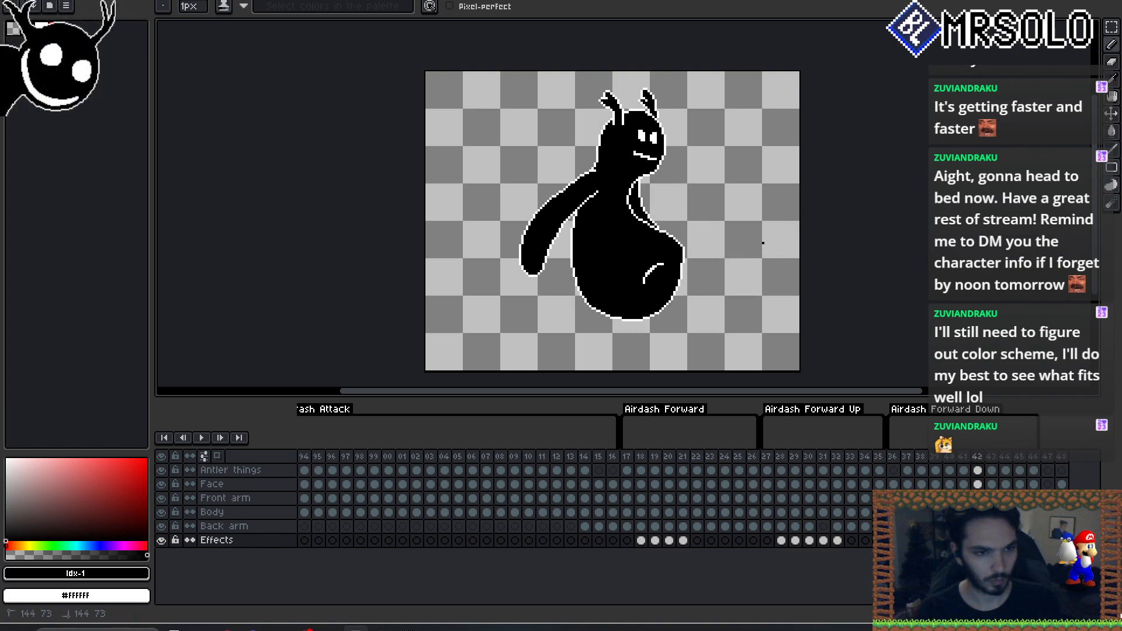
key("comma")
key("period")
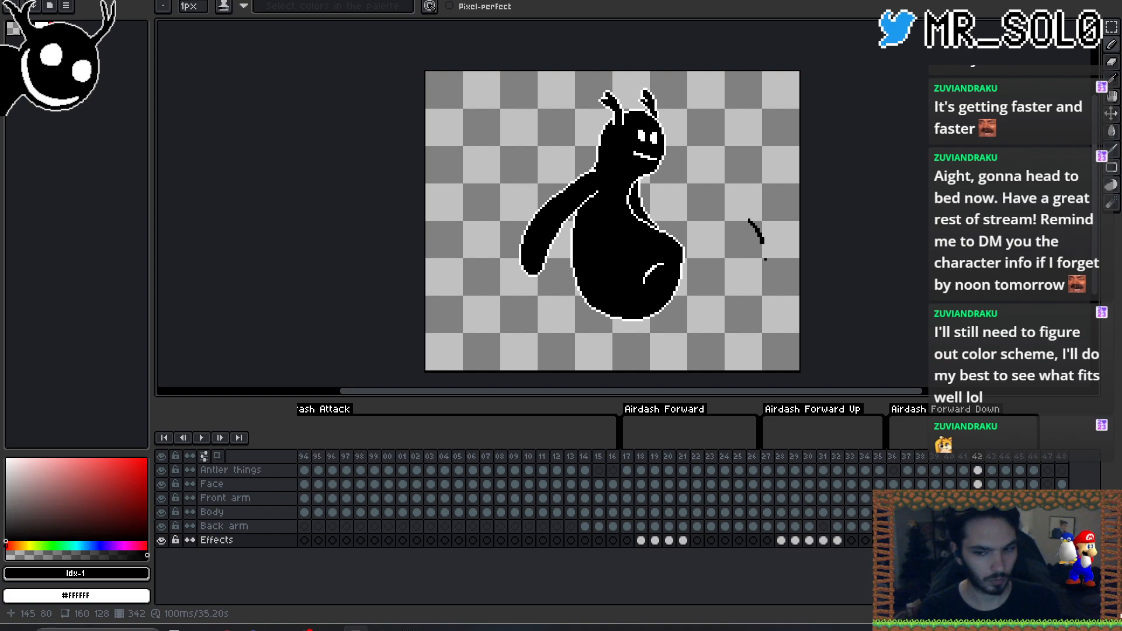
key("comma")
key("comma")
key("period")
key("period")
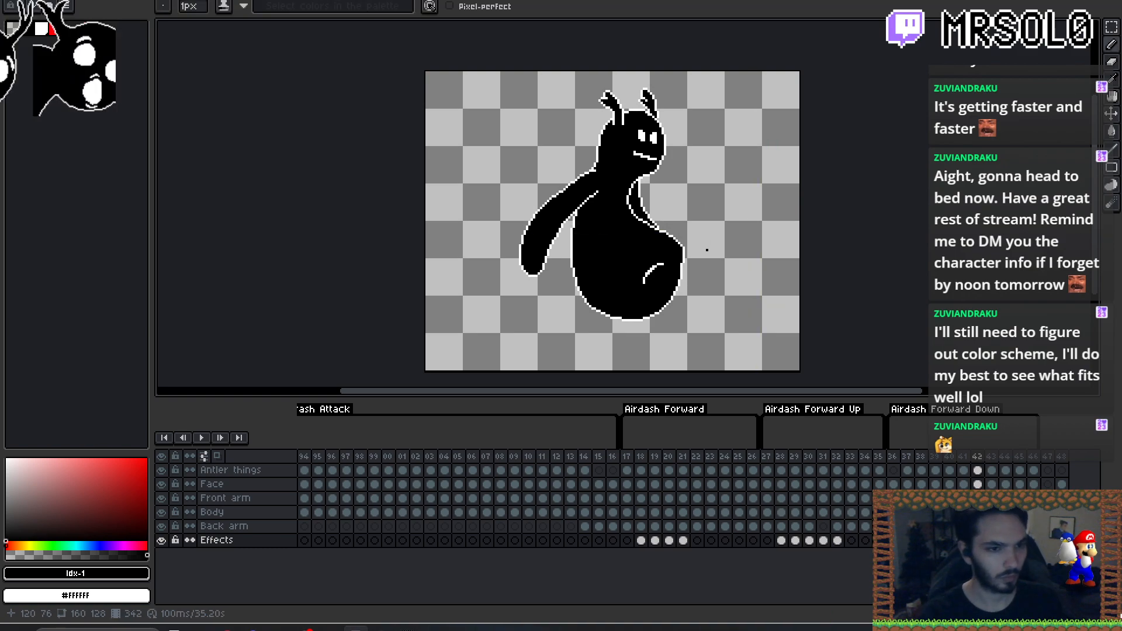
- Draw a curved black motion stroke just right of the body's bulge in frame 342, replacing the first attempt
left_click_drag(689, 232, 697, 257)
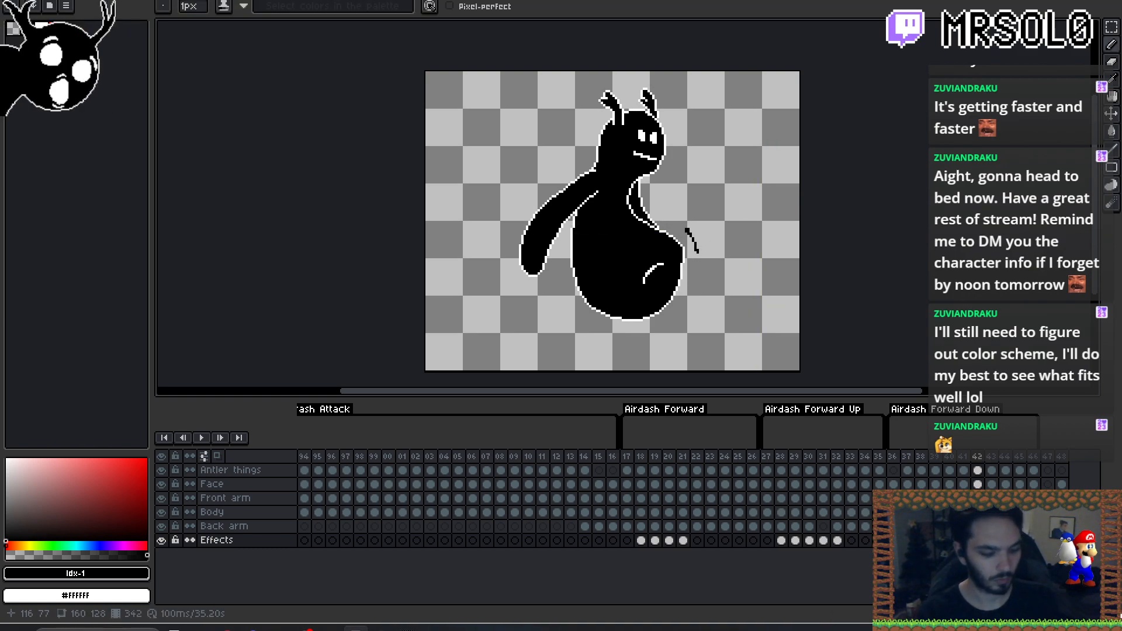
key("Left")
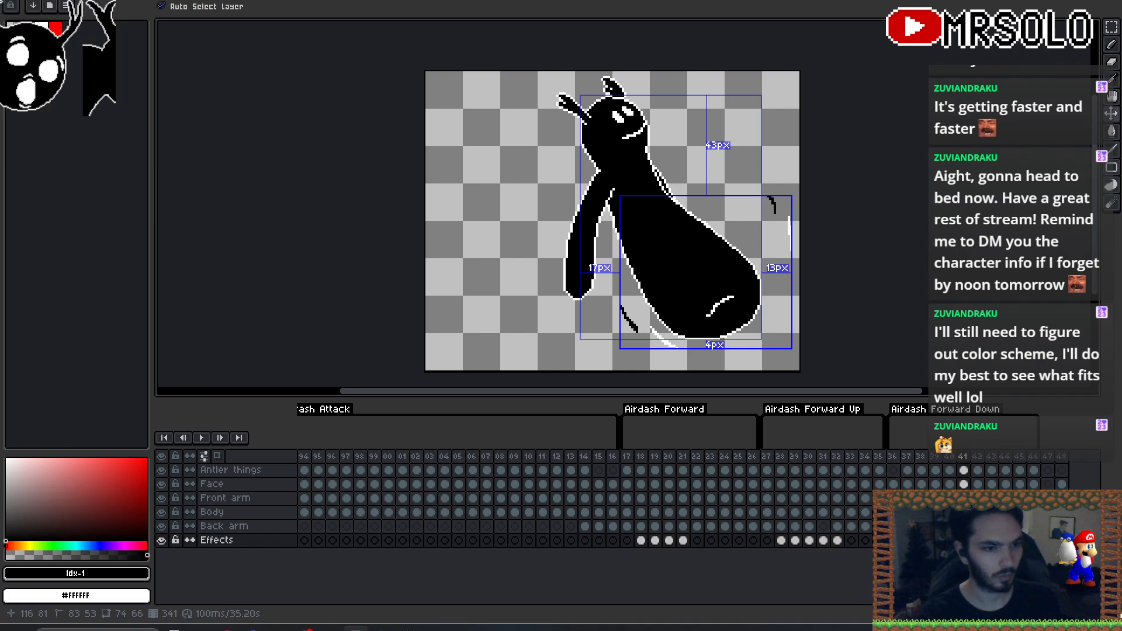
key("Right")
key("ctrl+z")
left_click_drag(685, 229, 695, 255)
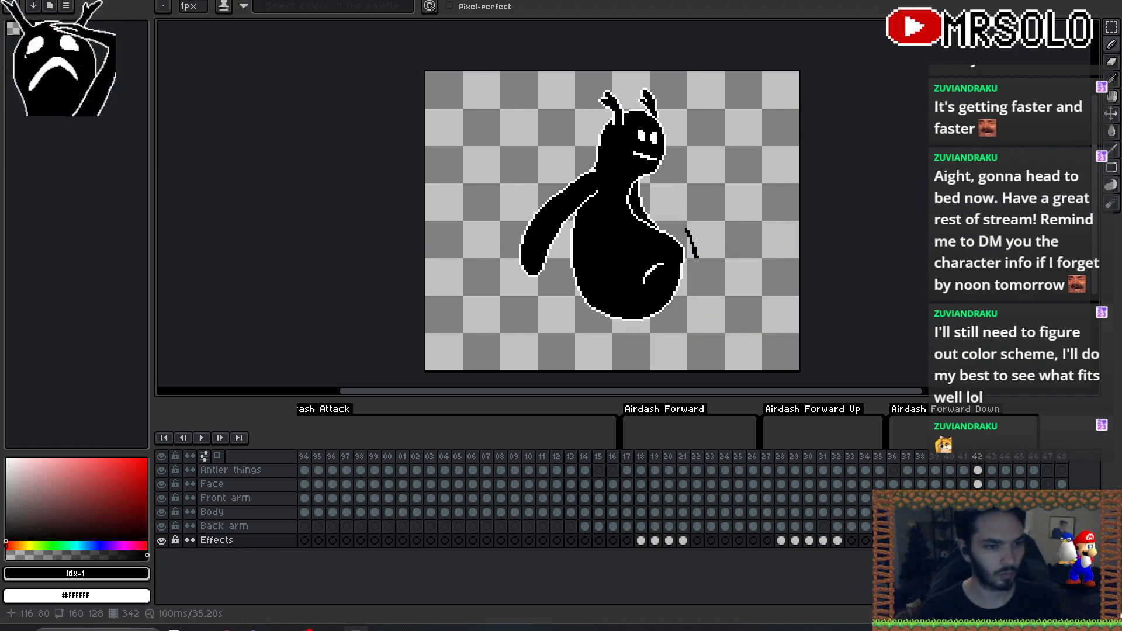
left_click(691, 239)
key("Left")
key("Right")
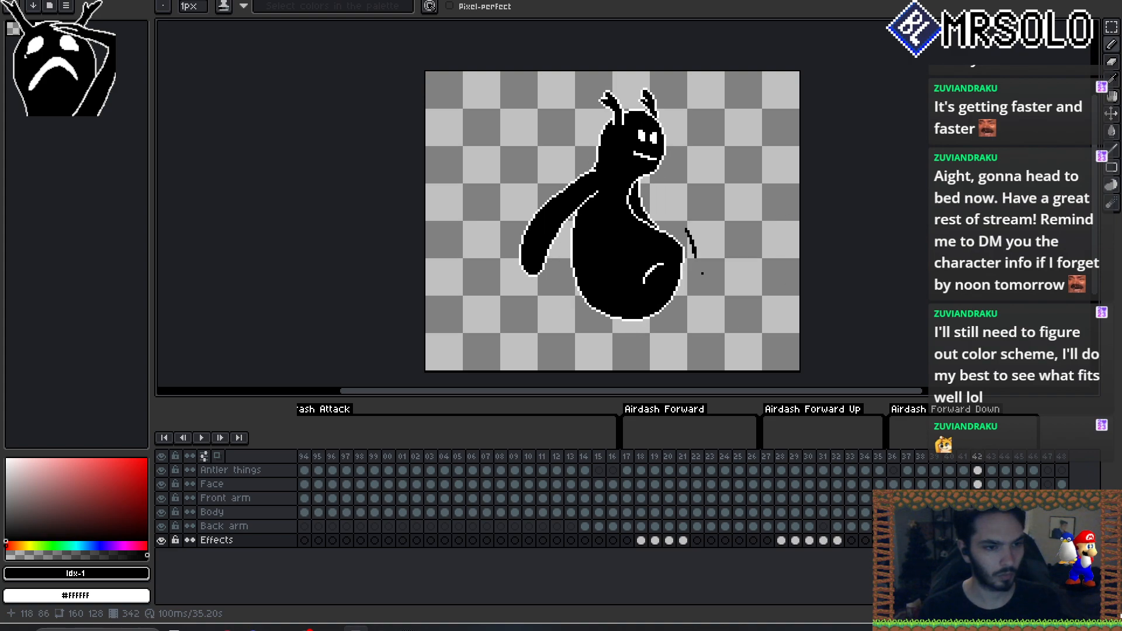
key("Left")
key("Right")
- Draw a short curved black motion stroke by the body's lower left edge in frame 342 and trim its upper end
key("Left")
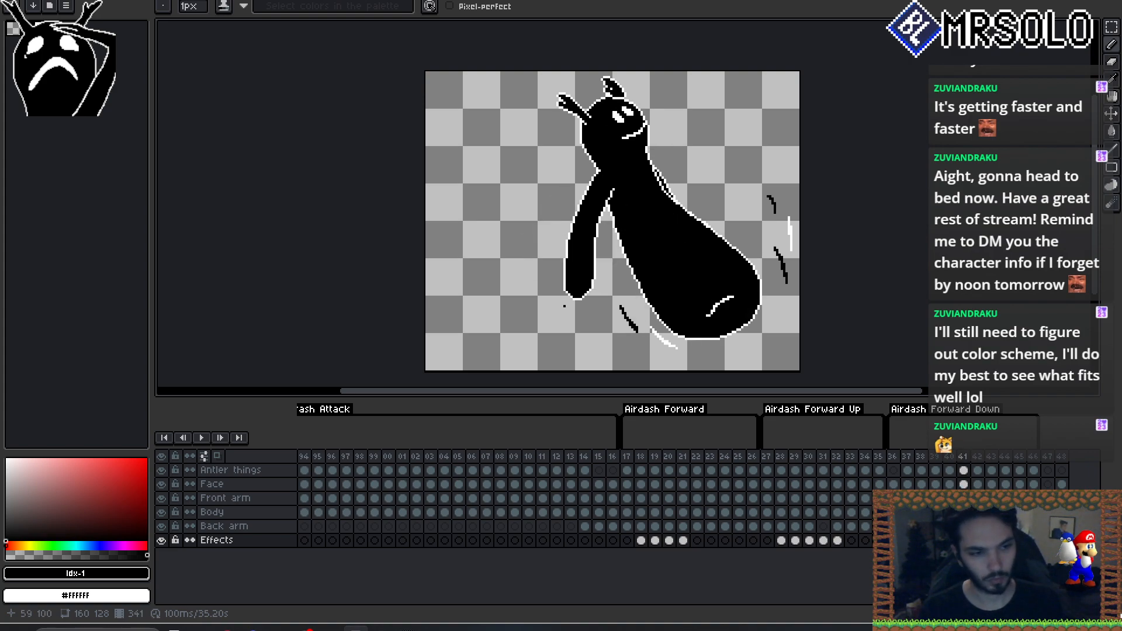
key("Right")
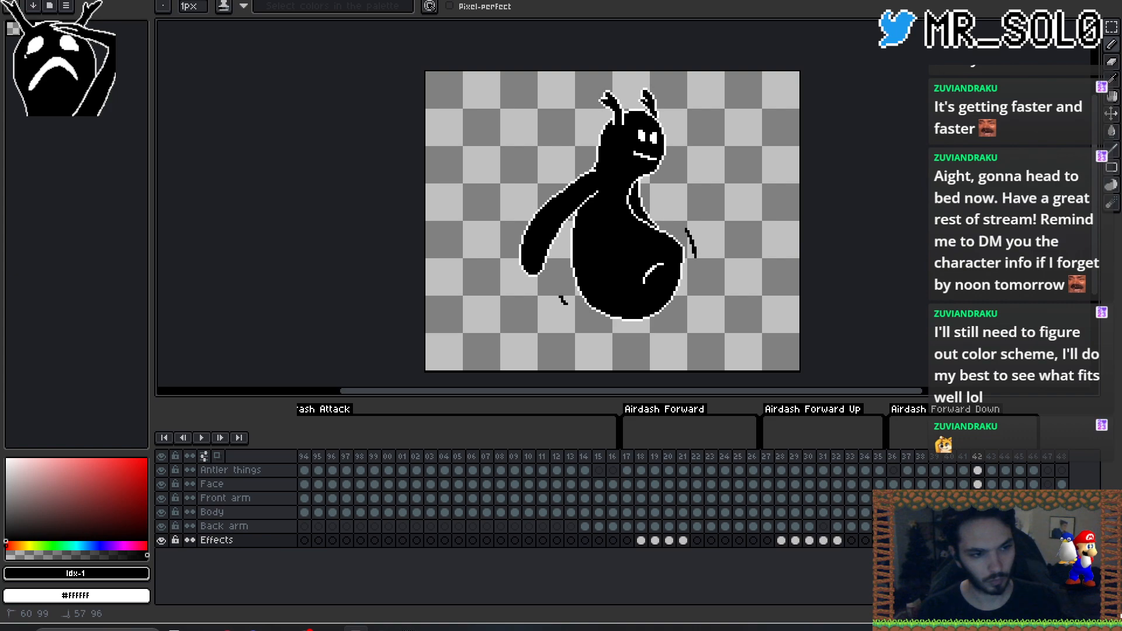
key("Left")
key("Right")
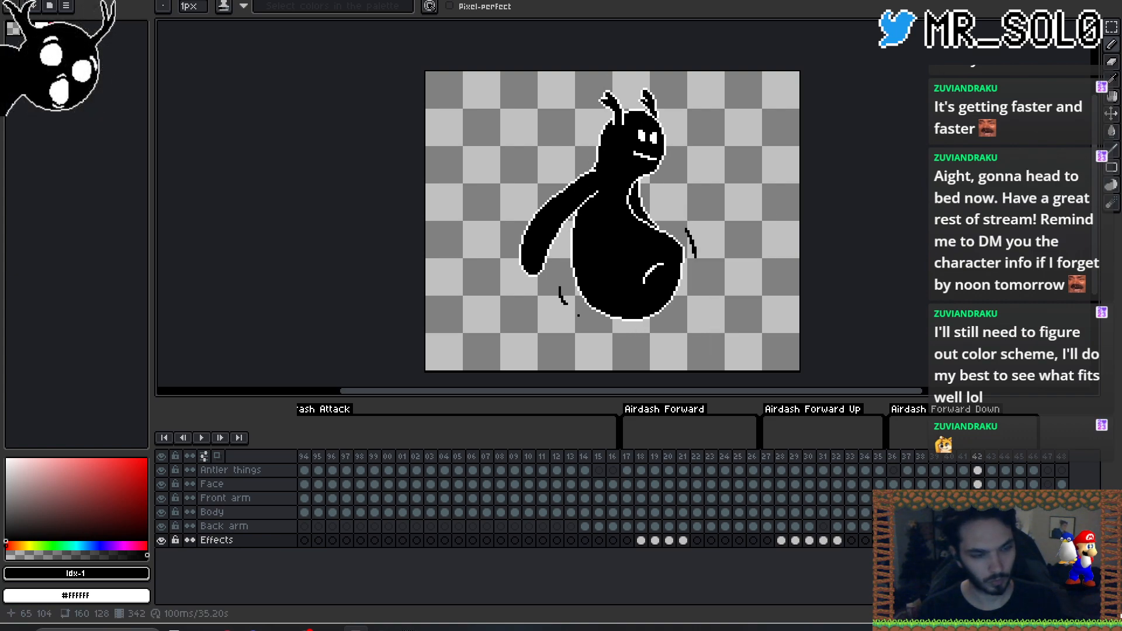
key("e")
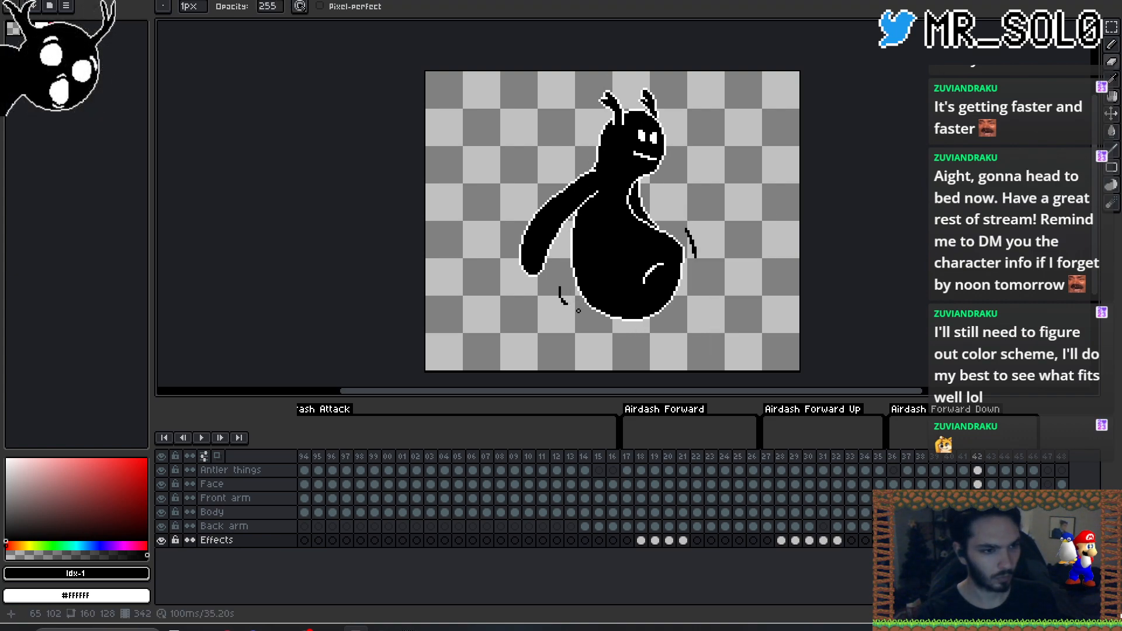
key("Left")
key("Right")
key("Left")
key("Right")
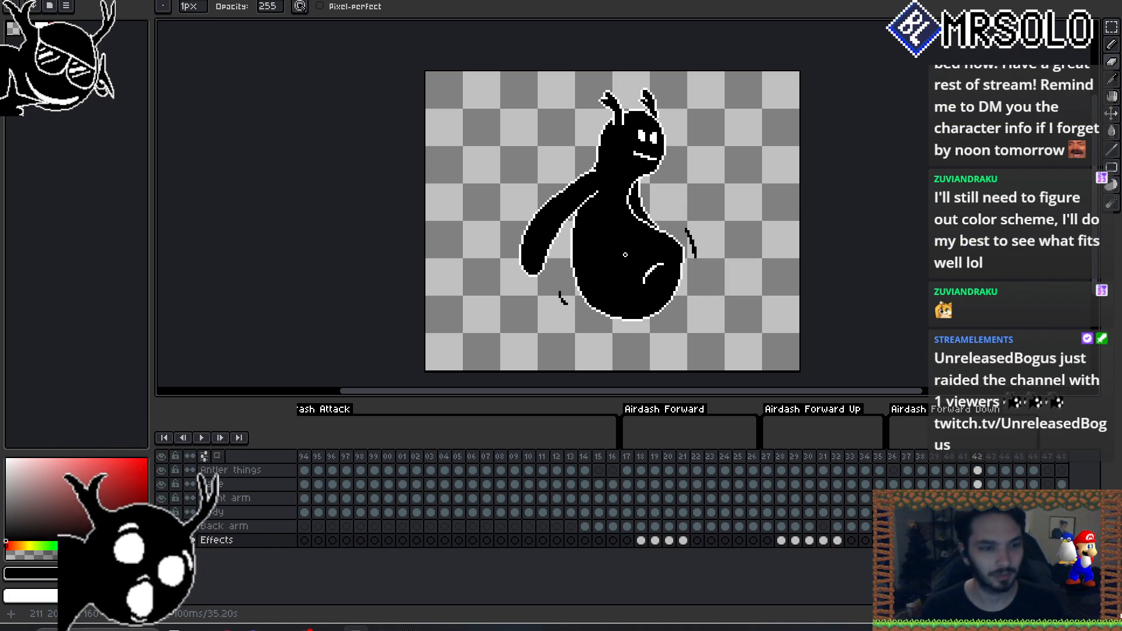
- Flip repeatedly between frame 341 and its neighbouring frames to check how the motion strokes travel
key("b")
key("Left")
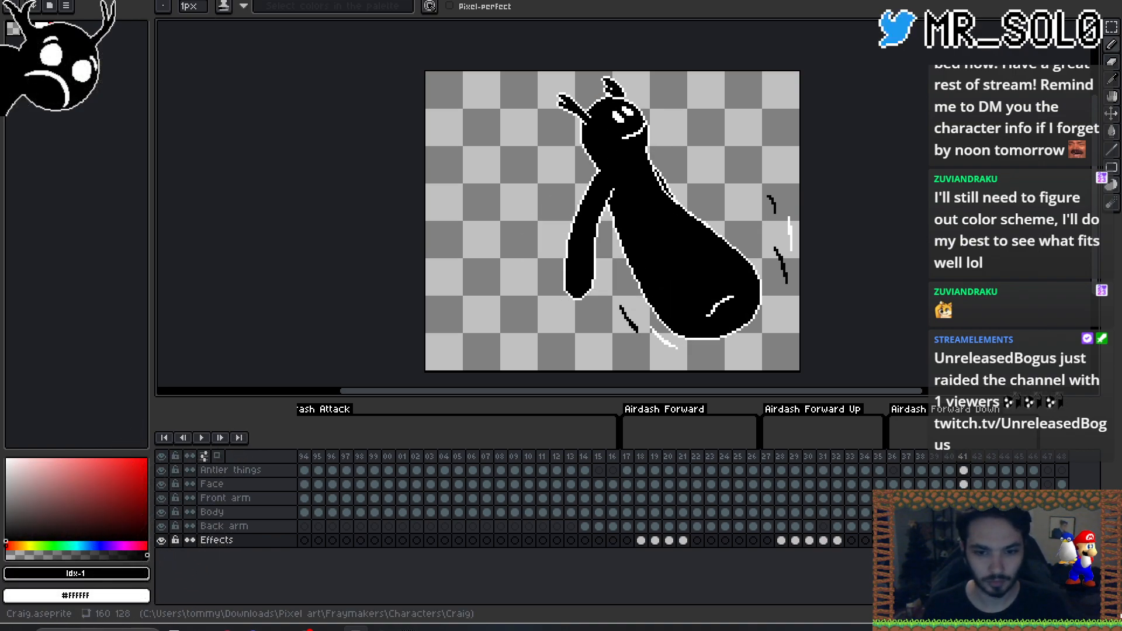
left_click_drag(828, 217, 814, 216)
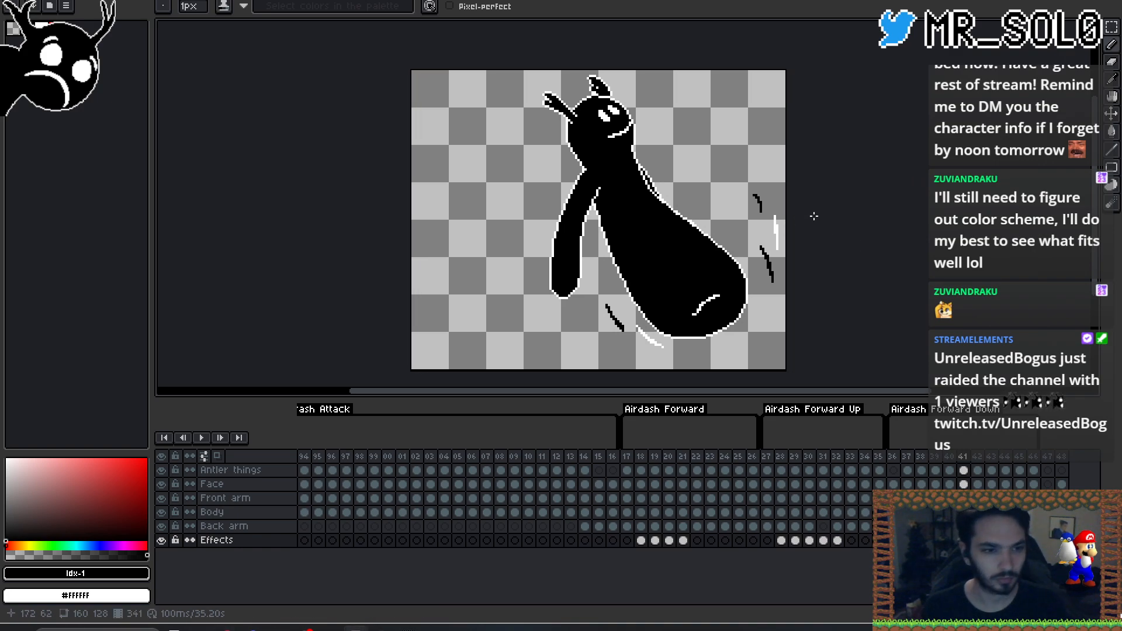
key("Left")
key("Right")
key("Left")
key("Right")
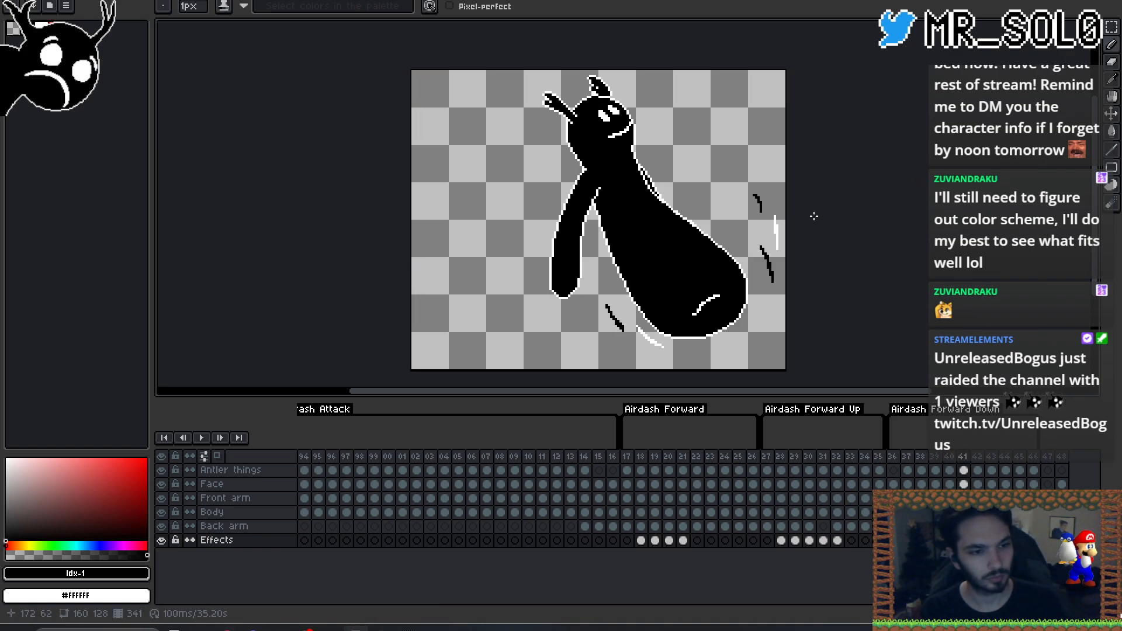
key("Left")
key("Right")
key("Left")
key("Right")
key("Left")
key("Right")
- Draw a short black motion stroke above the one right of the body in frame 342, checking it against frame 341
key("Right")
key("Left")
key("Right")
key("Left")
key("Right")
key("Left")
key("Right")
key("Left")
key("Right")
key("Left")
key("Right")
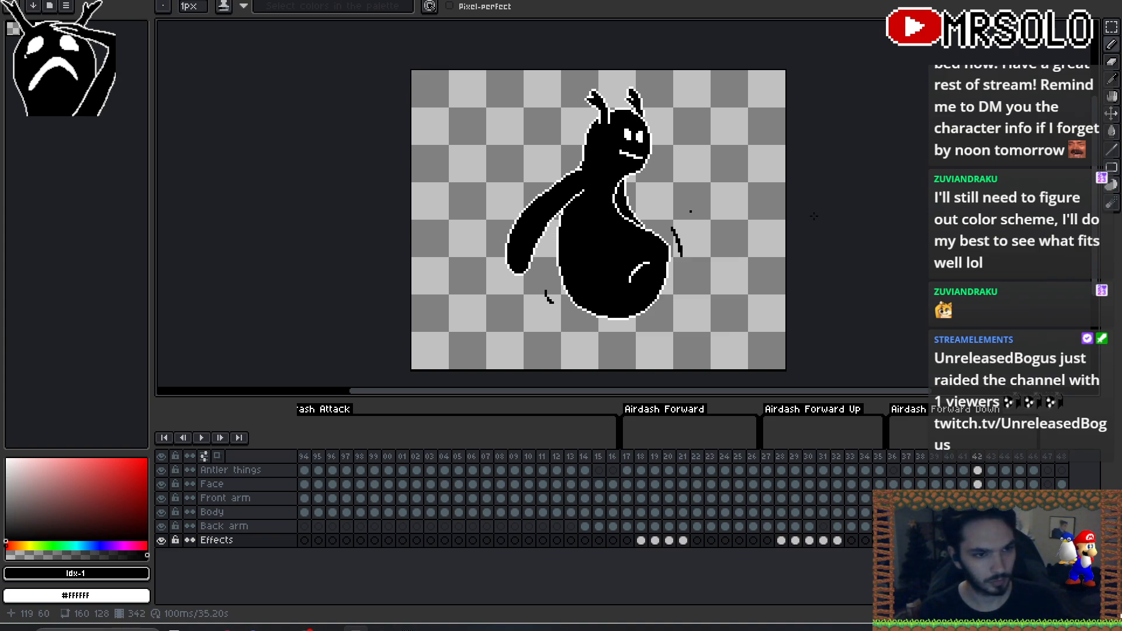
key("Left")
key("Right")
key("Left")
key("Right")
key("Left")
key("Right")
key("Left")
key("Left")
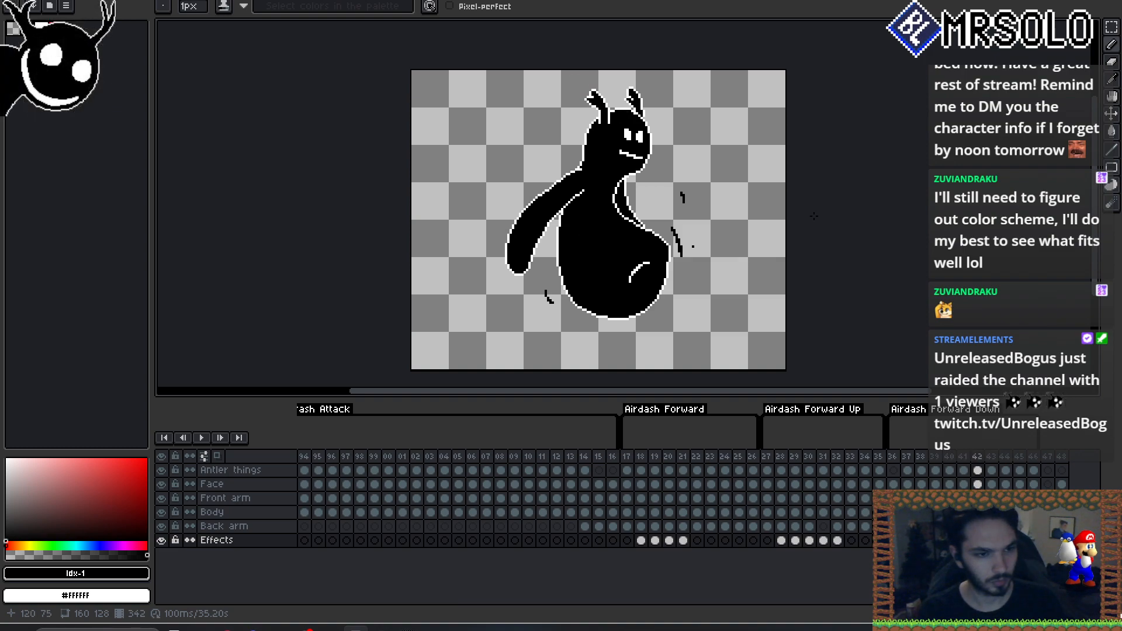
- Step back and forth through frames 338 to 342 to review the motion strokes of the Airdash Forward Down animation
key("Right")
key("Right")
key("Left")
key("Left")
key("Left")
key("Left")
key("Left")
key("Left")
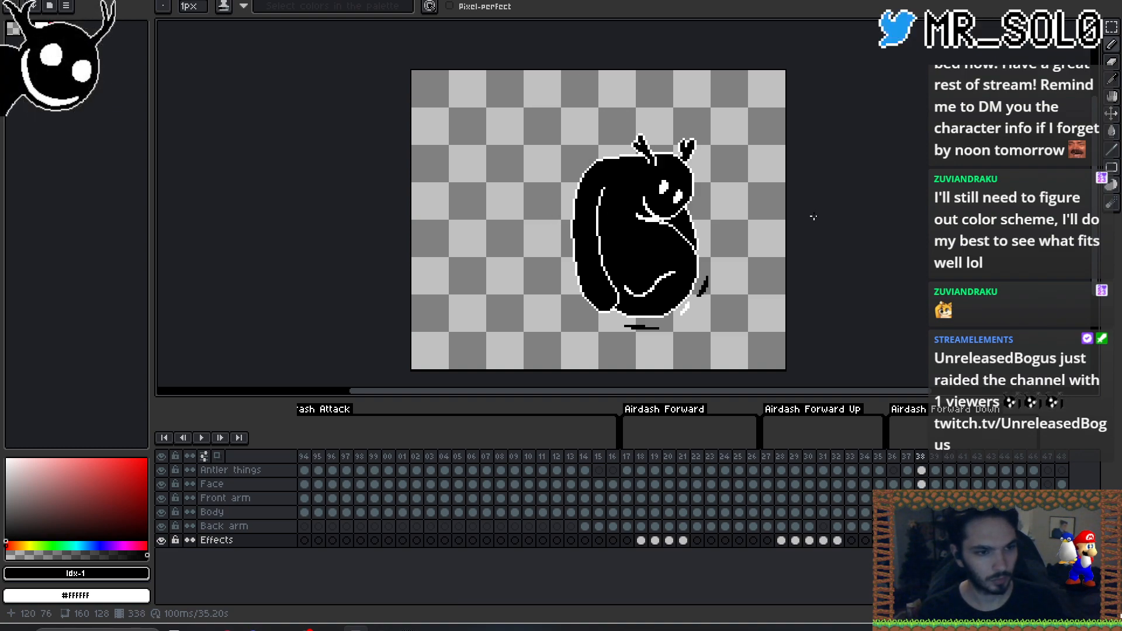
key("Right")
key("Right")
key("Right")
key("Right")
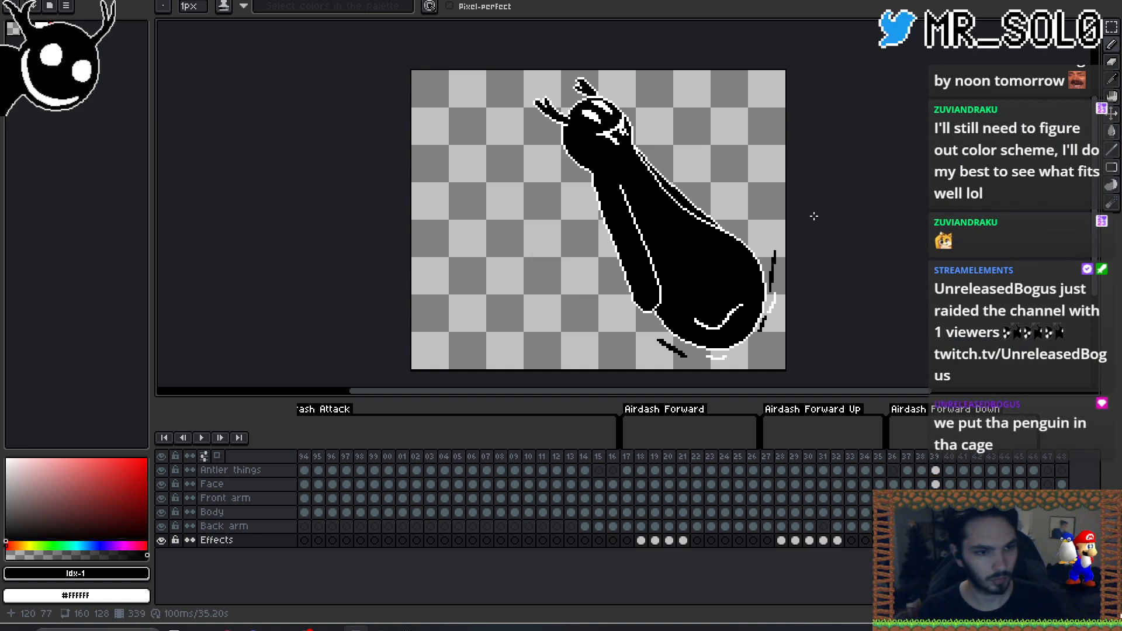
- Step through the Airdash Forward Up frames up to 333 to examine how their motion strokes progress and fade
key("Left")
key("Left")
key("Left")
key("Left")
key("Left")
key("Left")
key("Left")
key("Left")
key("Left")
key("Left")
key("Left")
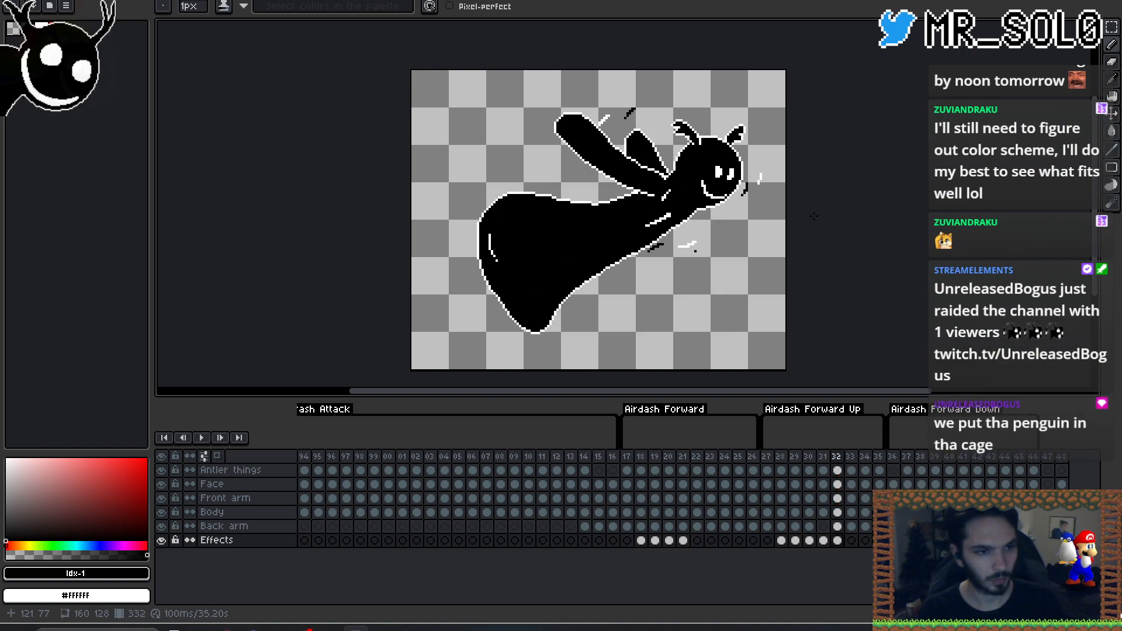
key("Right")
key("Right")
key("Right")
key("Right")
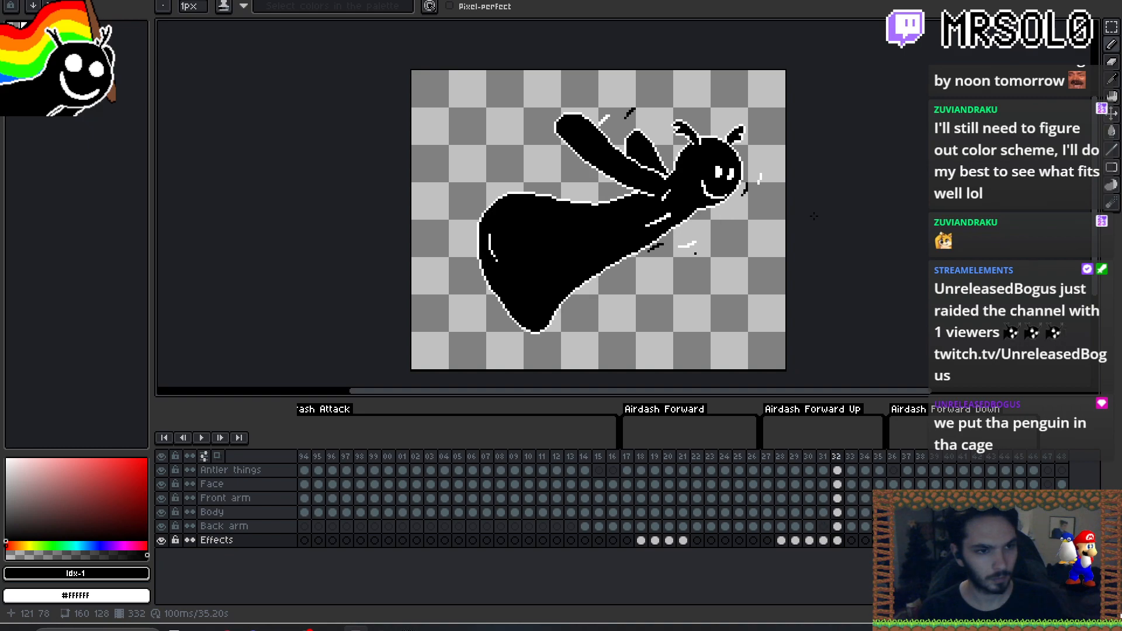
key("Left")
key("Left")
key("Left")
key("Left")
key("Left")
key("Right")
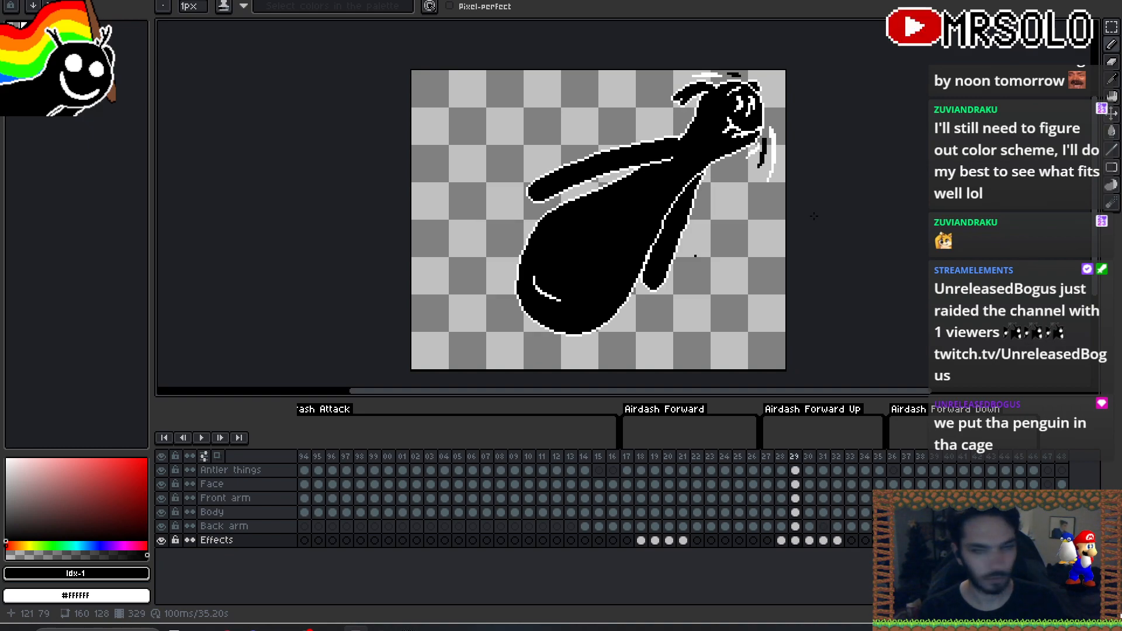
key("Right")
key("Right")
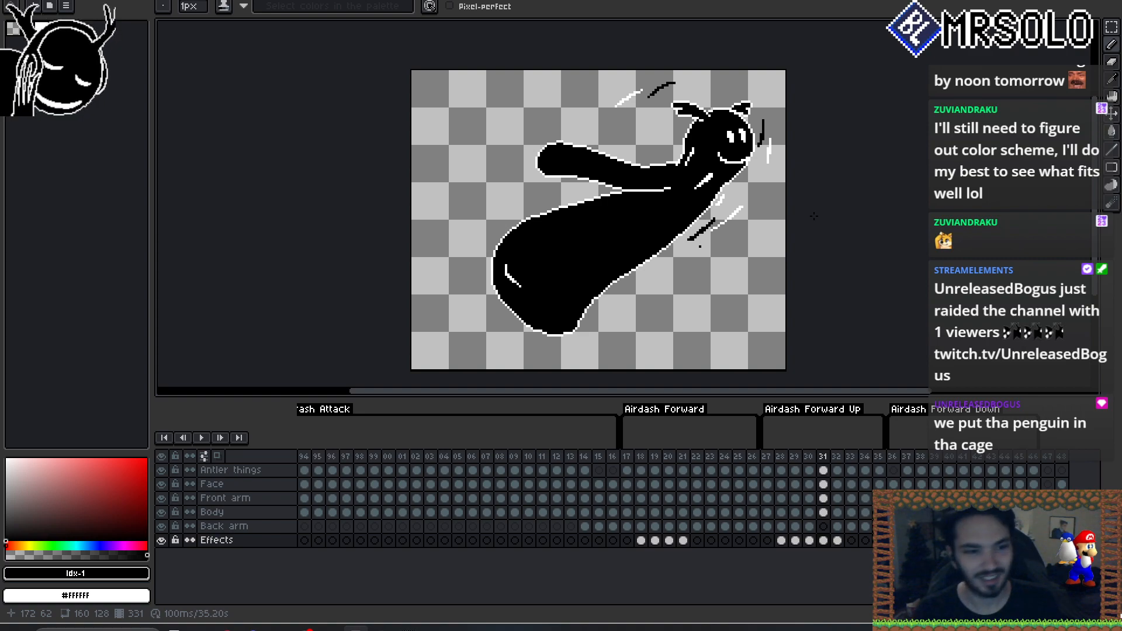
key("Right")
key("Right")
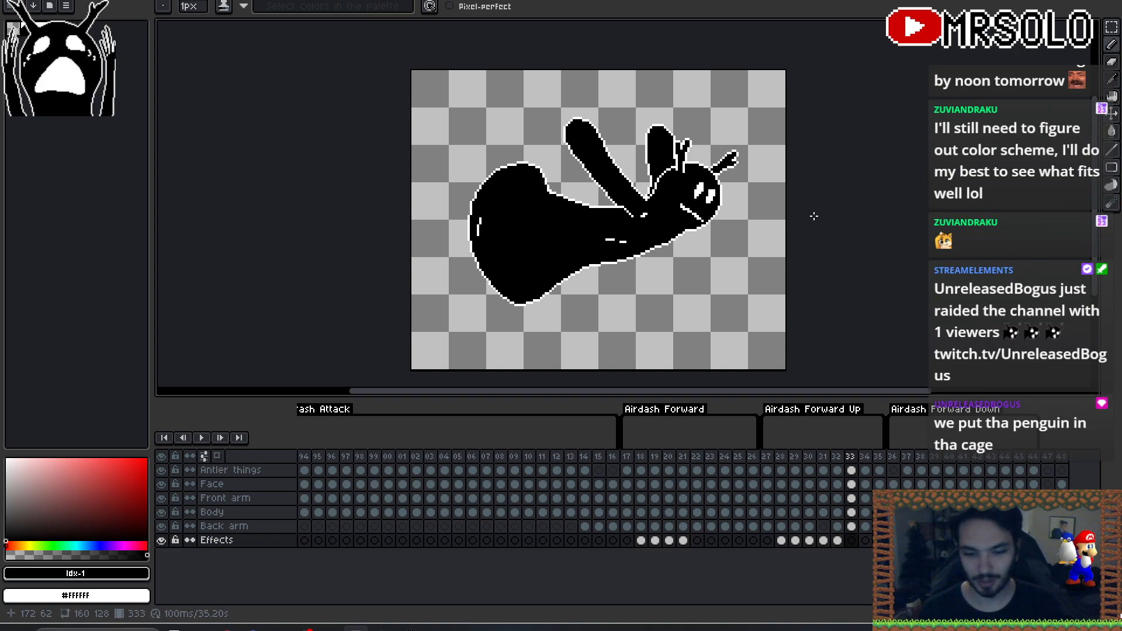
- Step through airdash frames 330 to 340 and examine the poses and motion lines
key("Left")
key("Right")
key("Left")
key("Left")
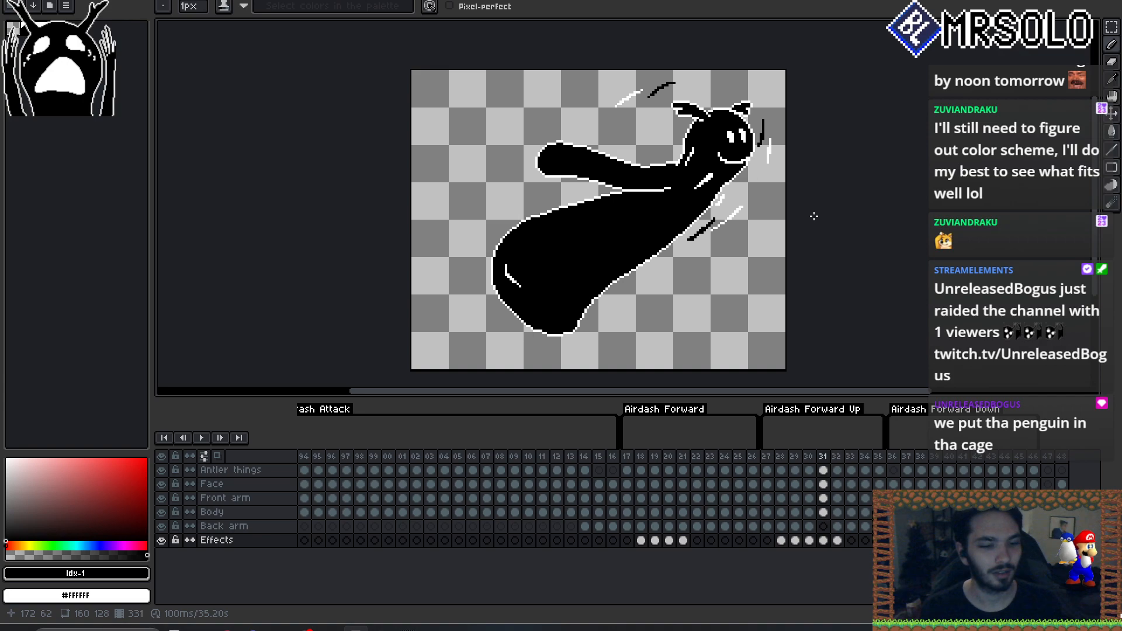
key("Right")
key("Left")
key("Left")
key("Right")
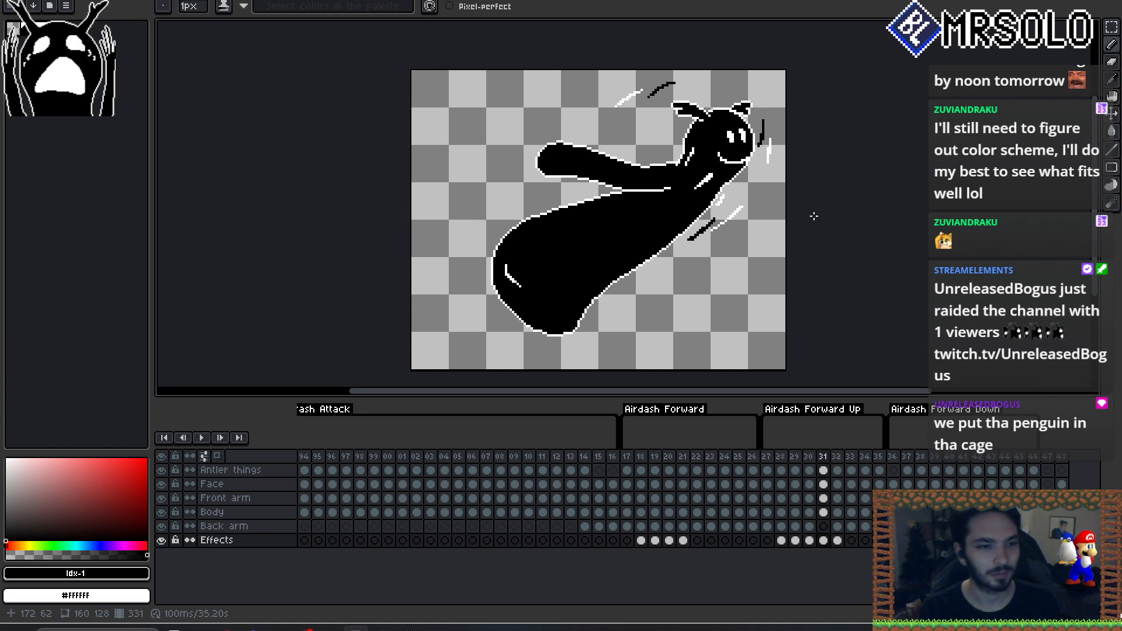
key("Right")
key("Right")
key("Right")
key("Right")
key("Right")
key("Right")
key("Right")
key("Right")
key("Right")
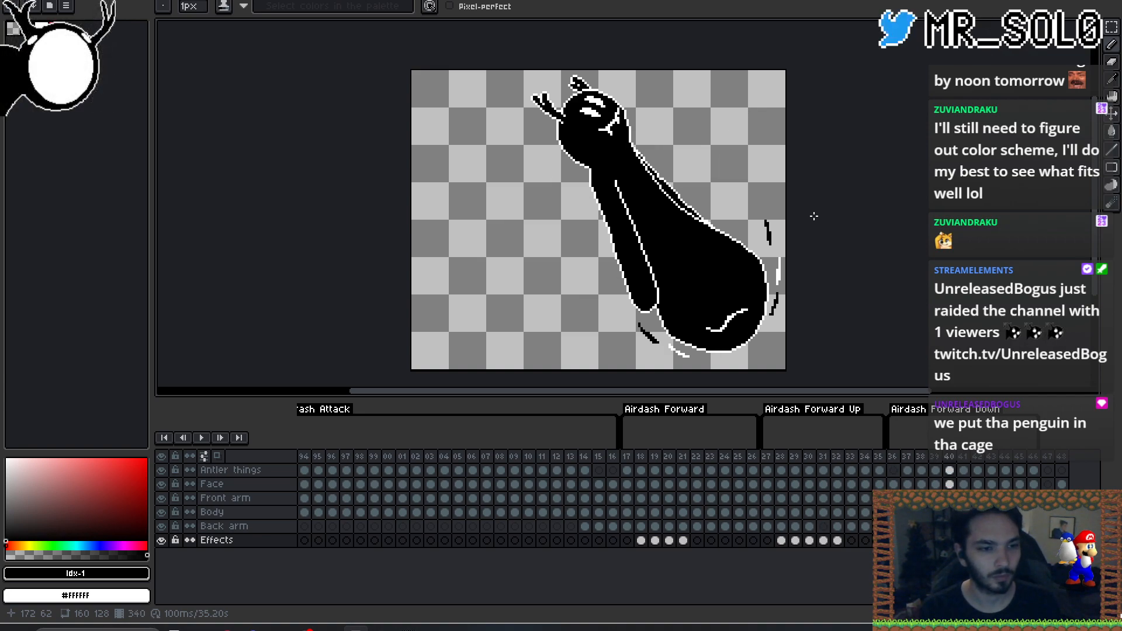
- Flip between frames 340 and 343 to compare the motion lines around the body
key("Right")
key("Right")
key("Right")
key("Left")
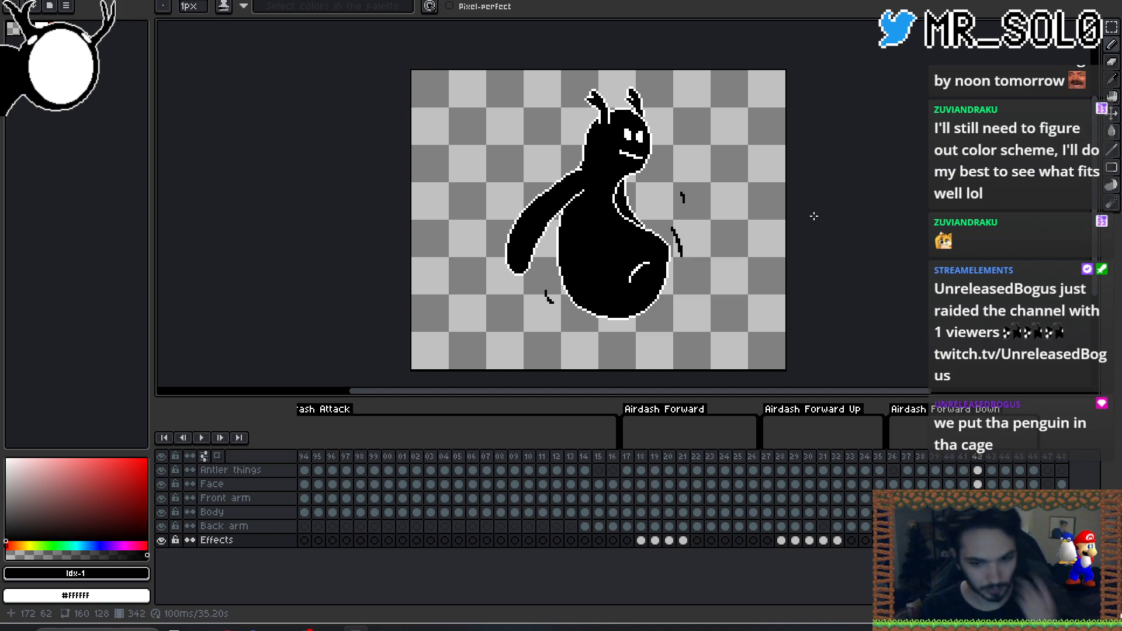
key("Left")
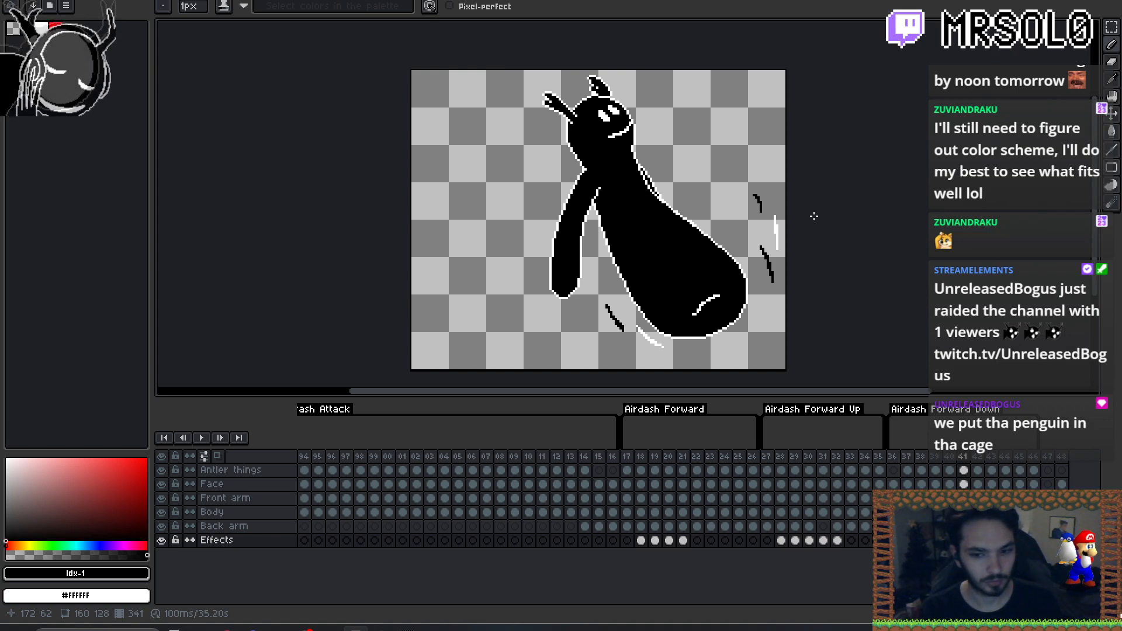
key("Left")
key("Right")
key("Right")
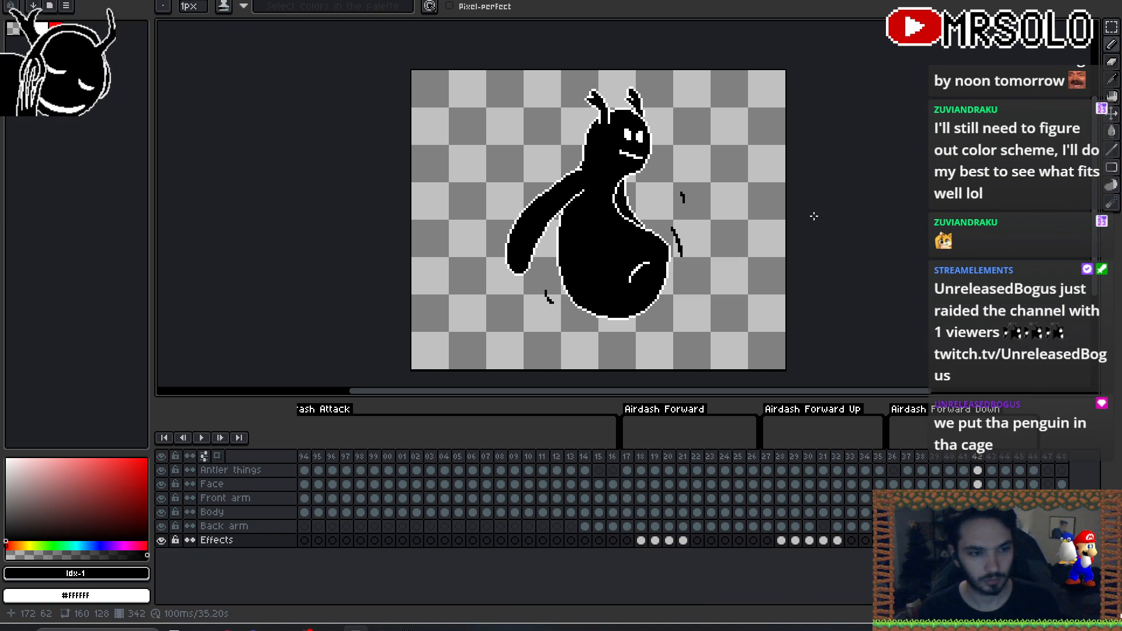
key("Left")
key("Right")
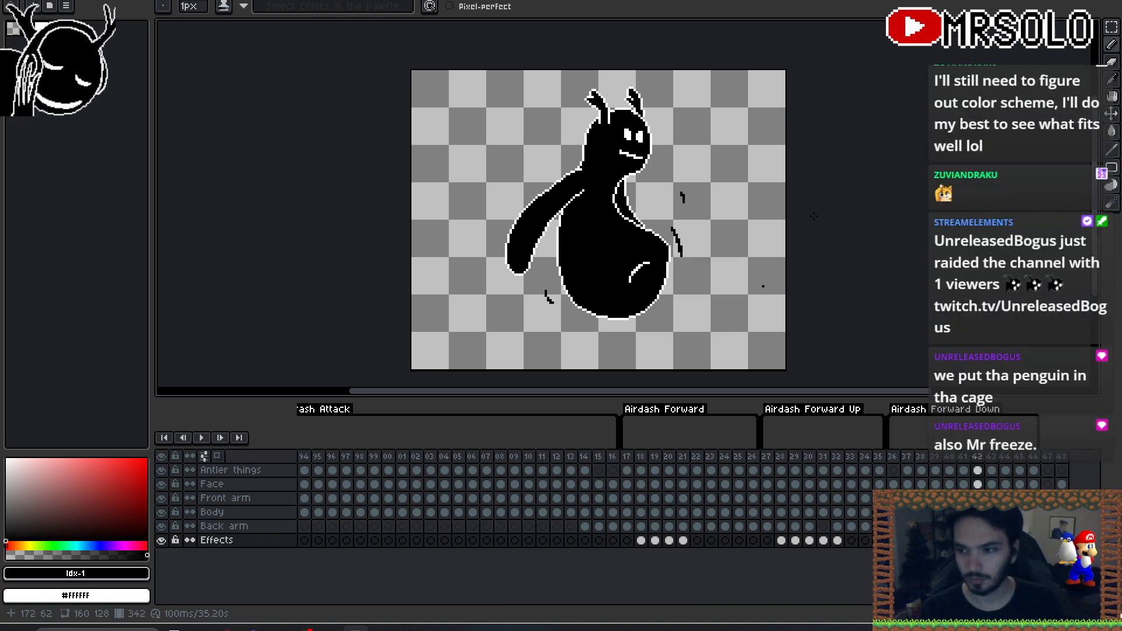
key("Left")
key("Right")
key("Left")
key("Left")
key("Right")
key("Right")
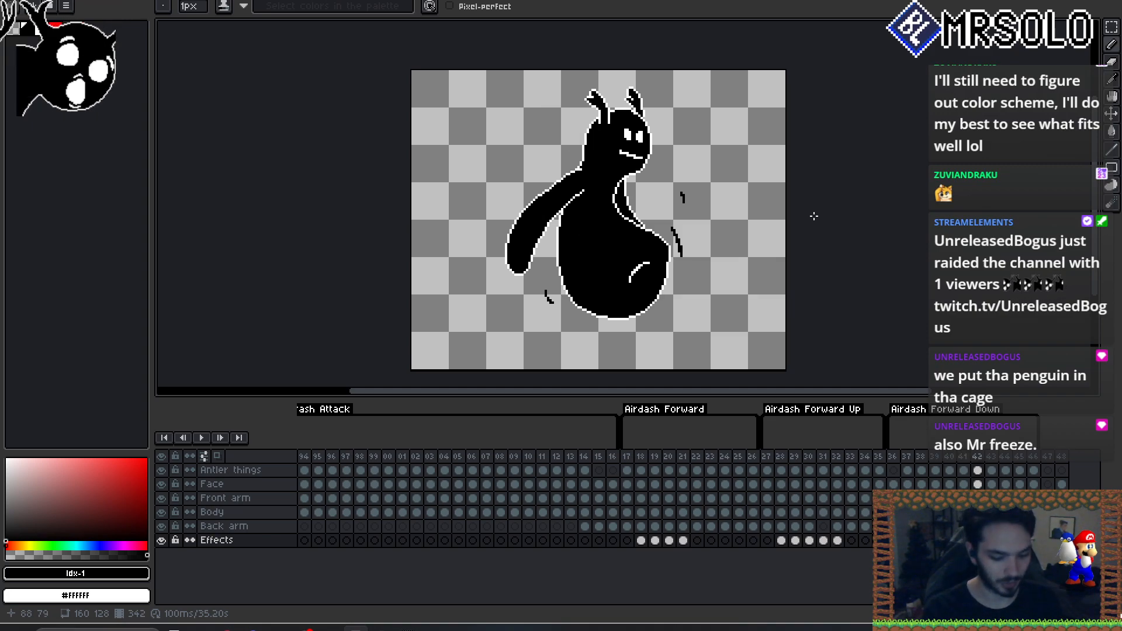
- Set white as the drawing colour and draw a vertical motion line beside the black mark to the right of the body in frame 342
key("x")
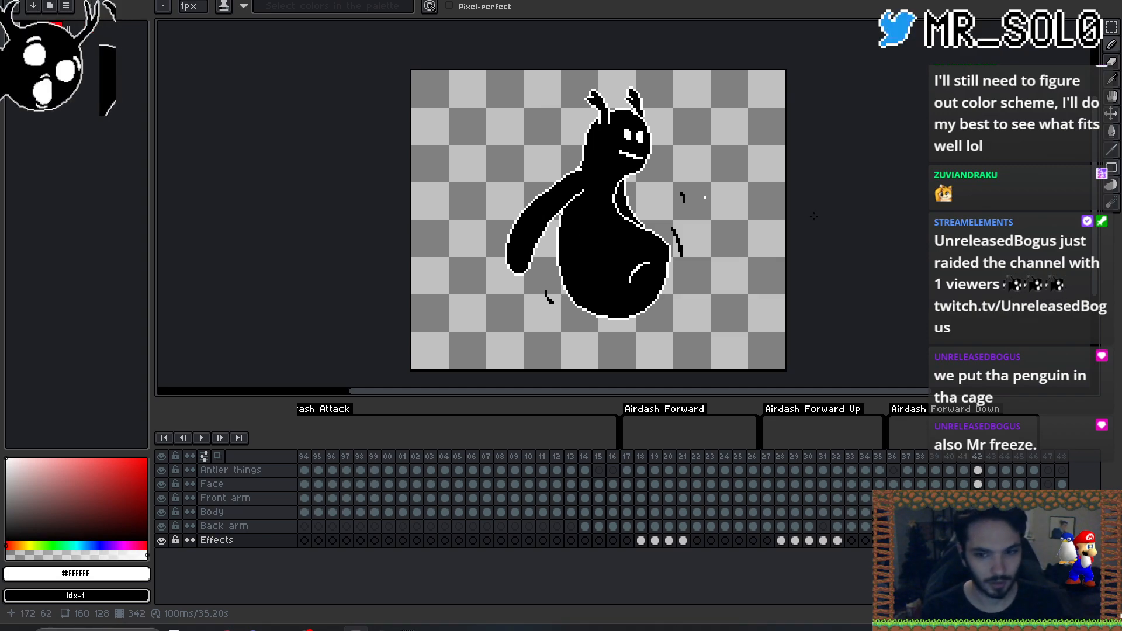
key("Left")
key("Right")
key("Left")
key("Right")
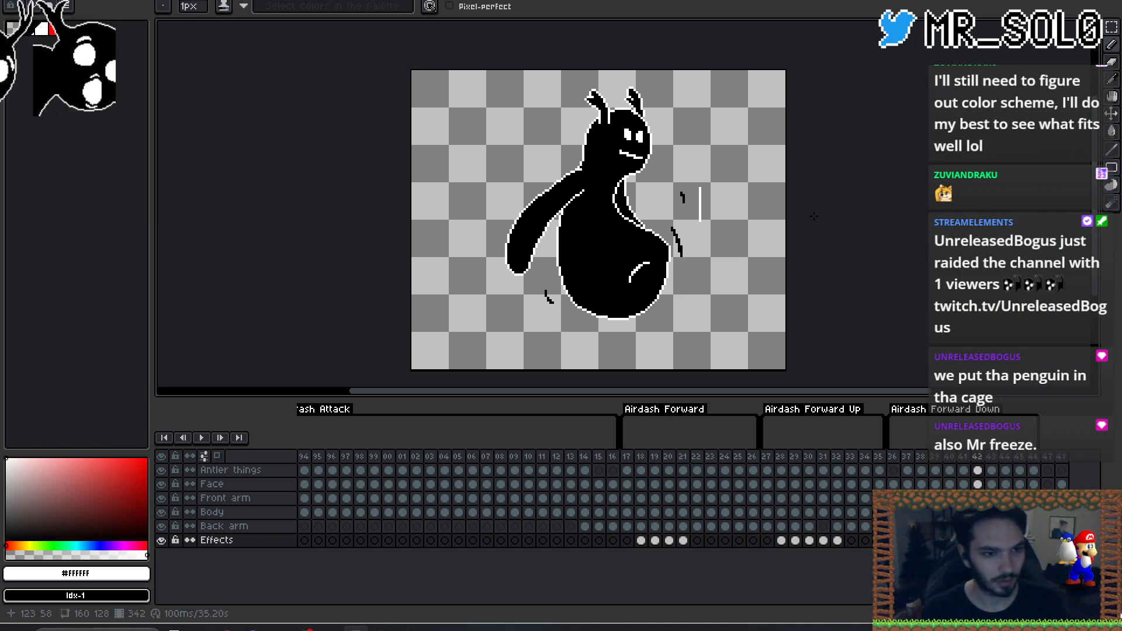
key("Left")
key("Right")
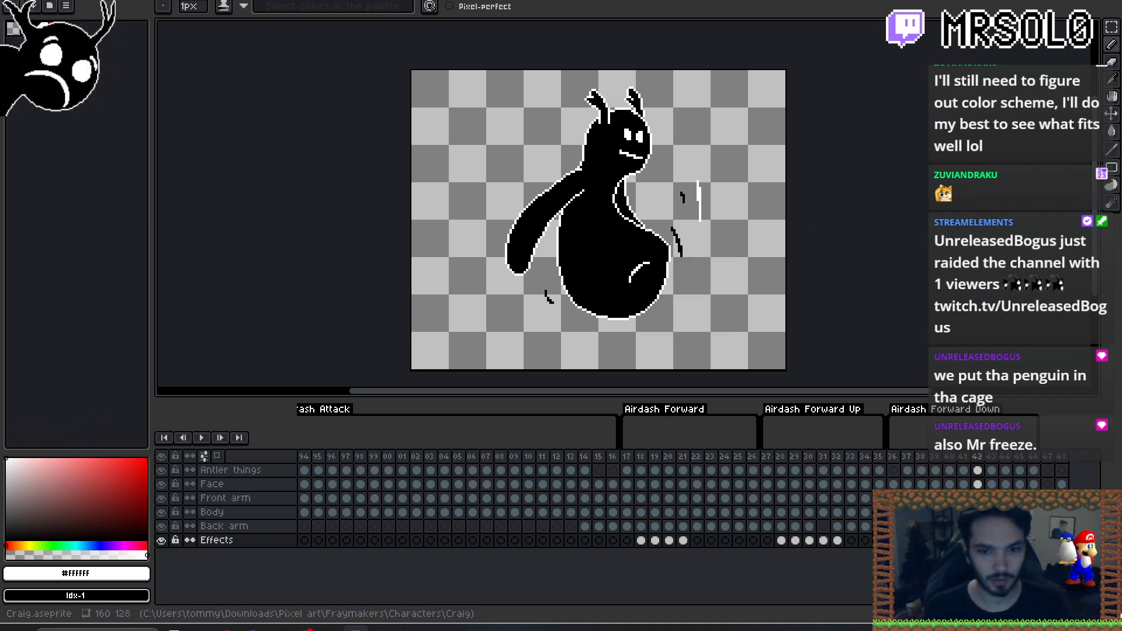
left_click_drag(930, 172, 913, 170)
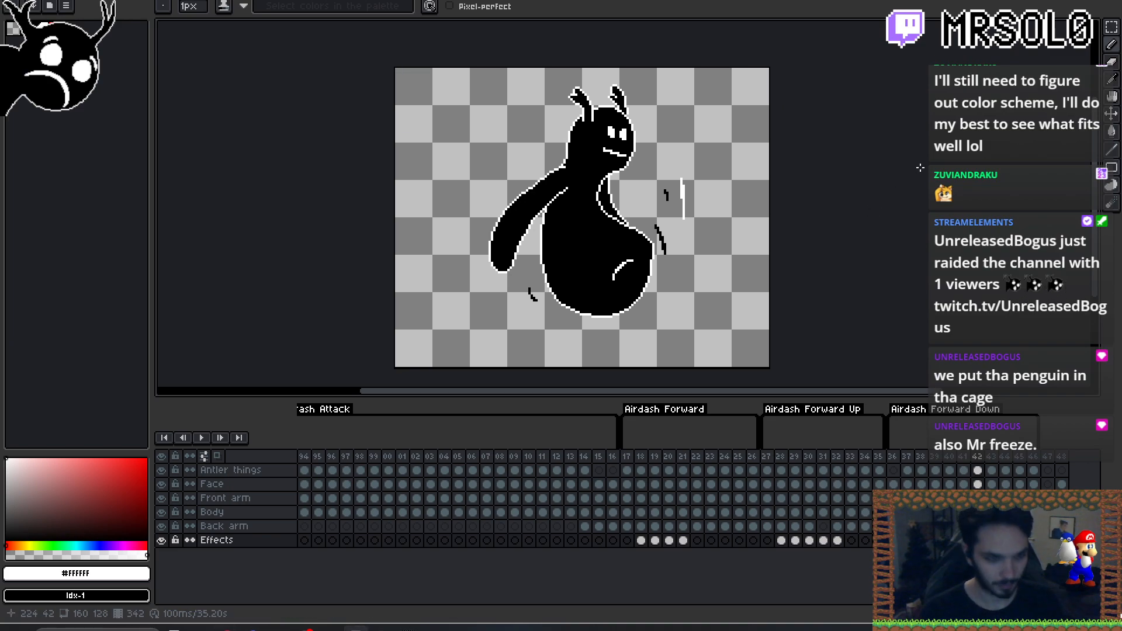
- Erase the lower part of the white motion line in frame 342 and trim its top, checking it against frame 341
key("e")
left_click_drag(684, 209, 684, 221)
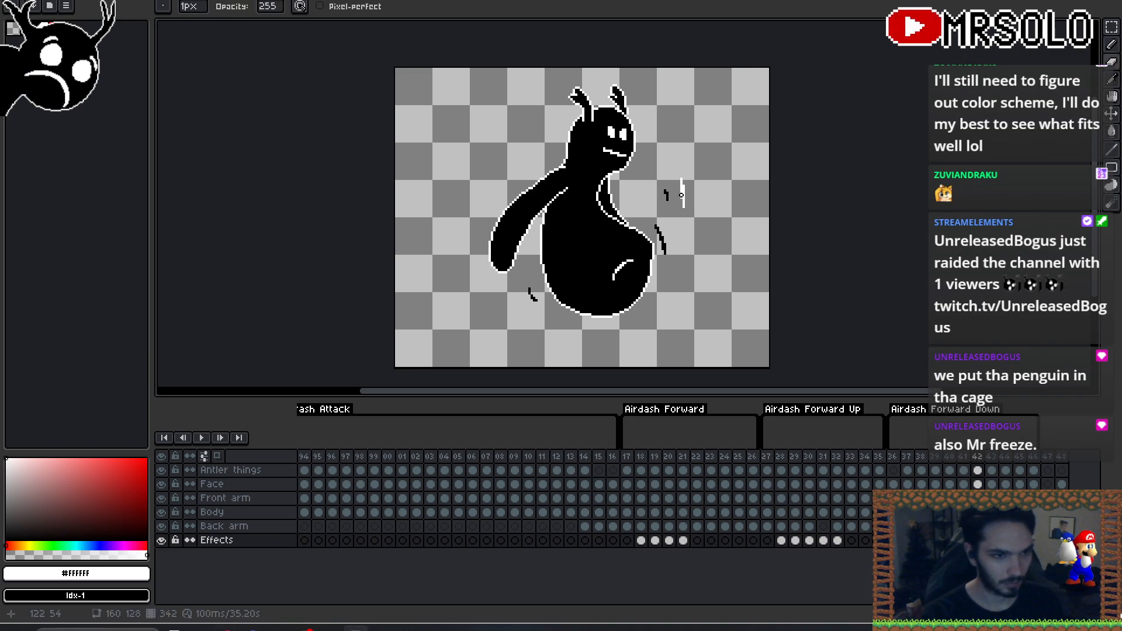
key("Left")
key("Right")
key("Left")
key("Right")
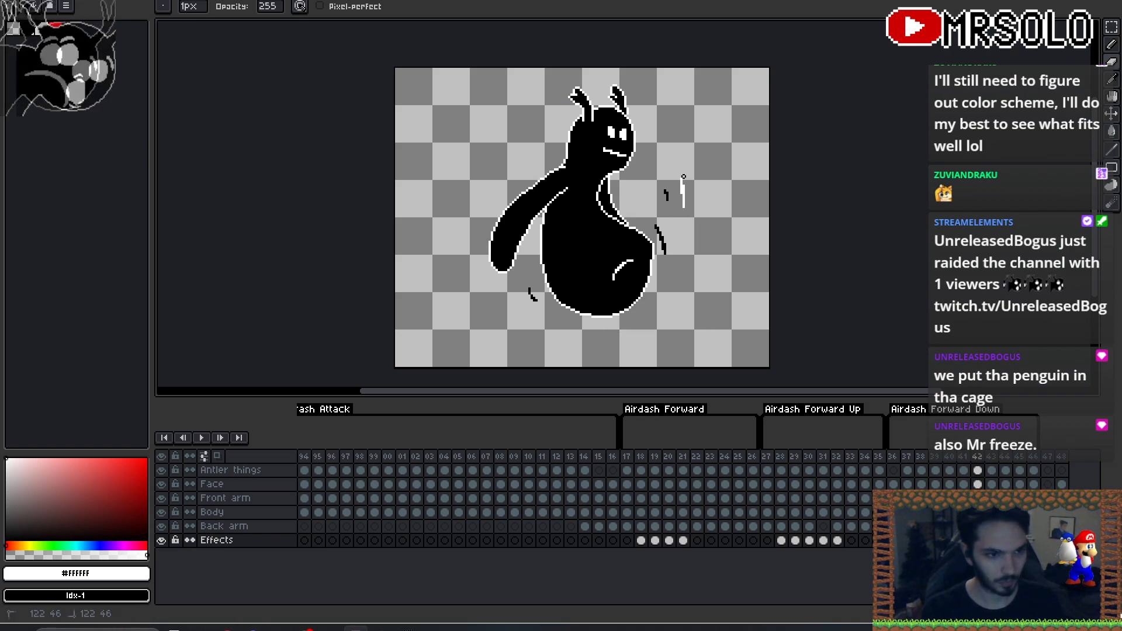
mouse_move(682, 176)
left_mouse_down()
mouse_move(683, 204)
mouse_move(681, 181)
left_mouse_up()
- Redraw the white line in frame 342 as a slanted stroke and erase its lower end to shorten it
key("b")
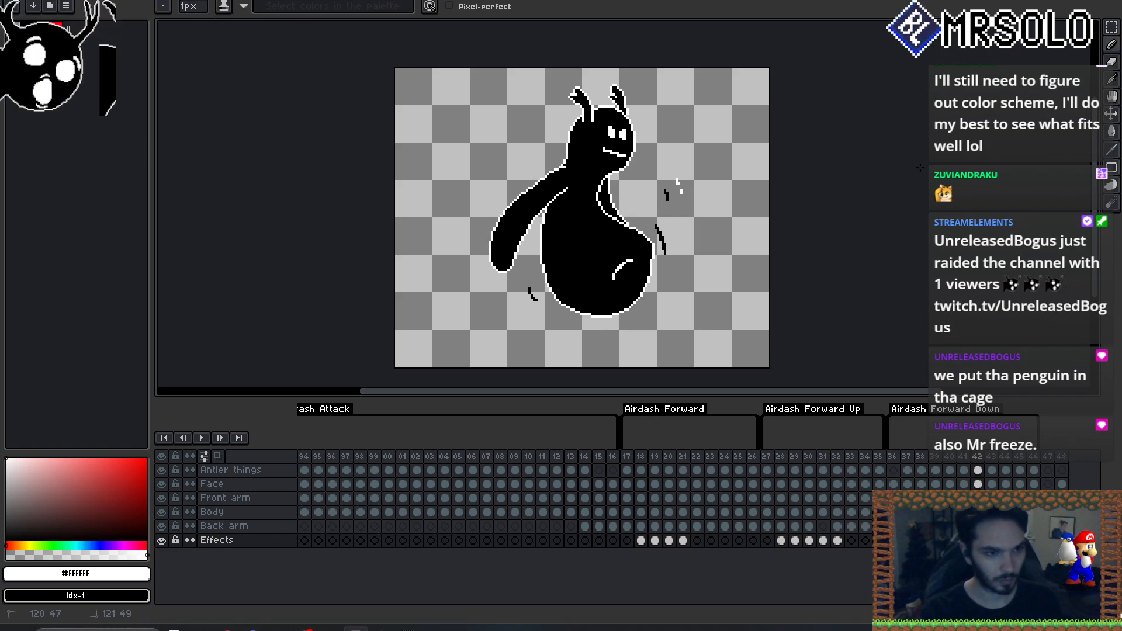
key("Left")
key("Right")
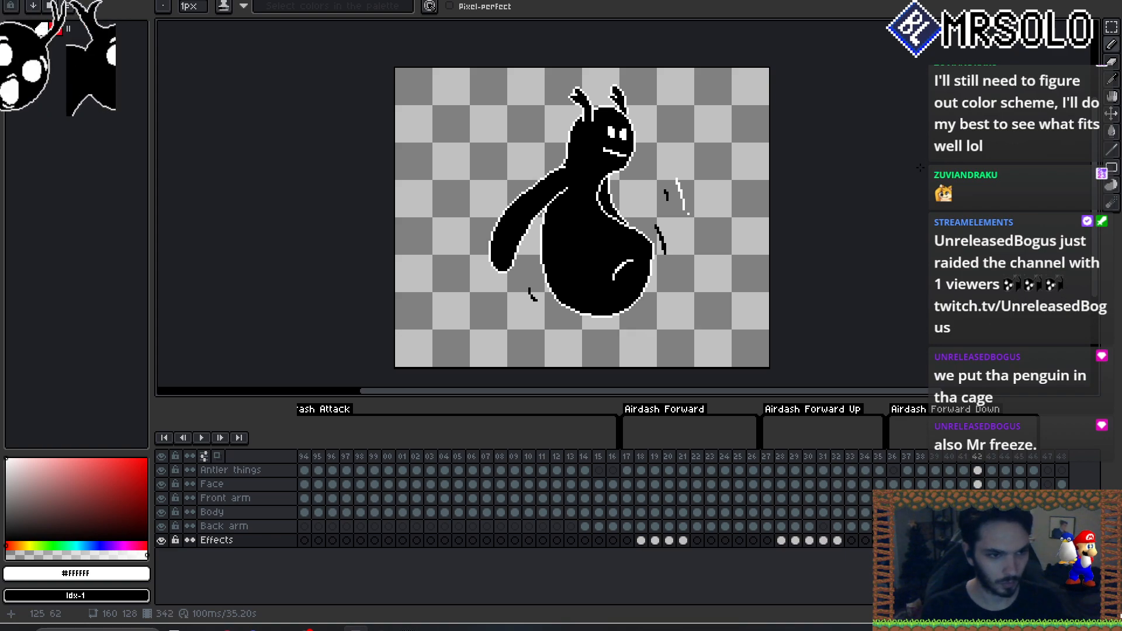
key("e")
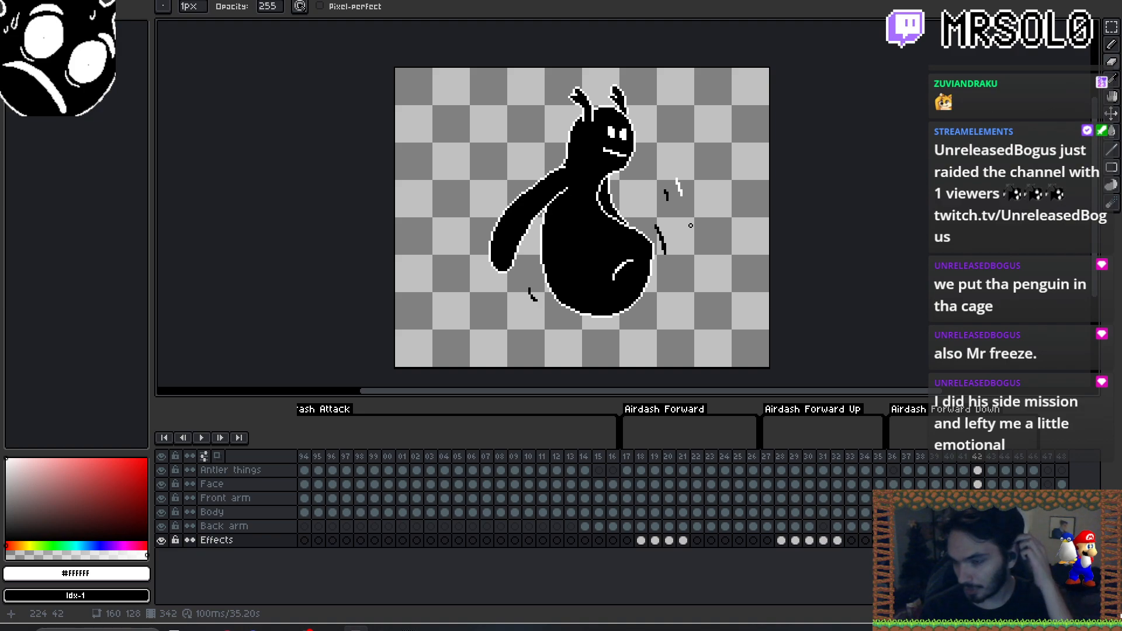
key("Left")
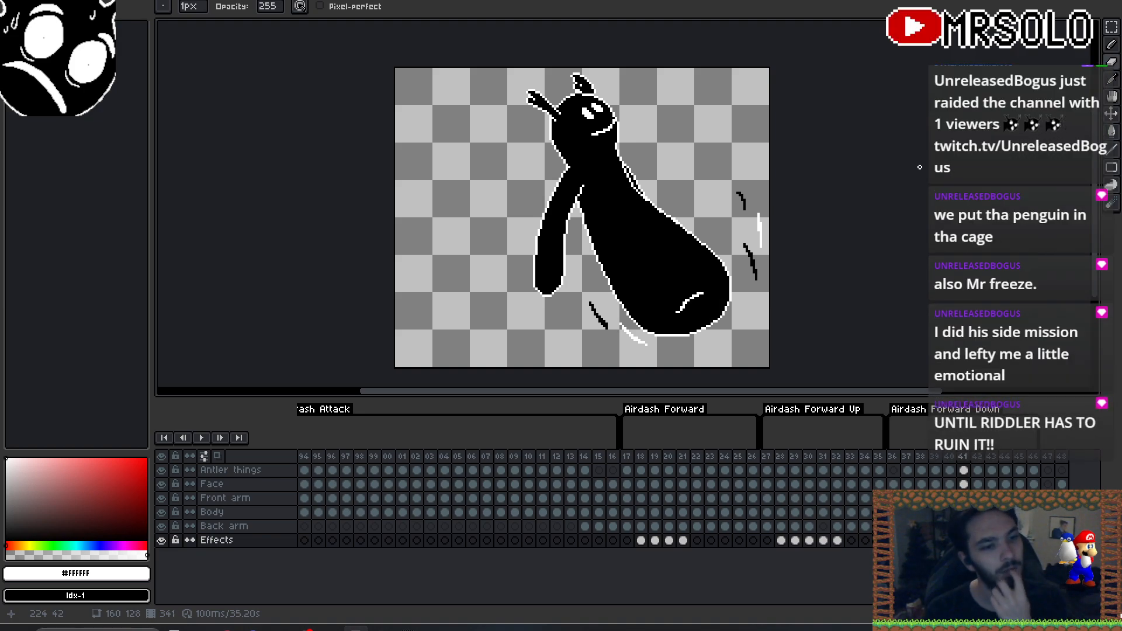
key("Right")
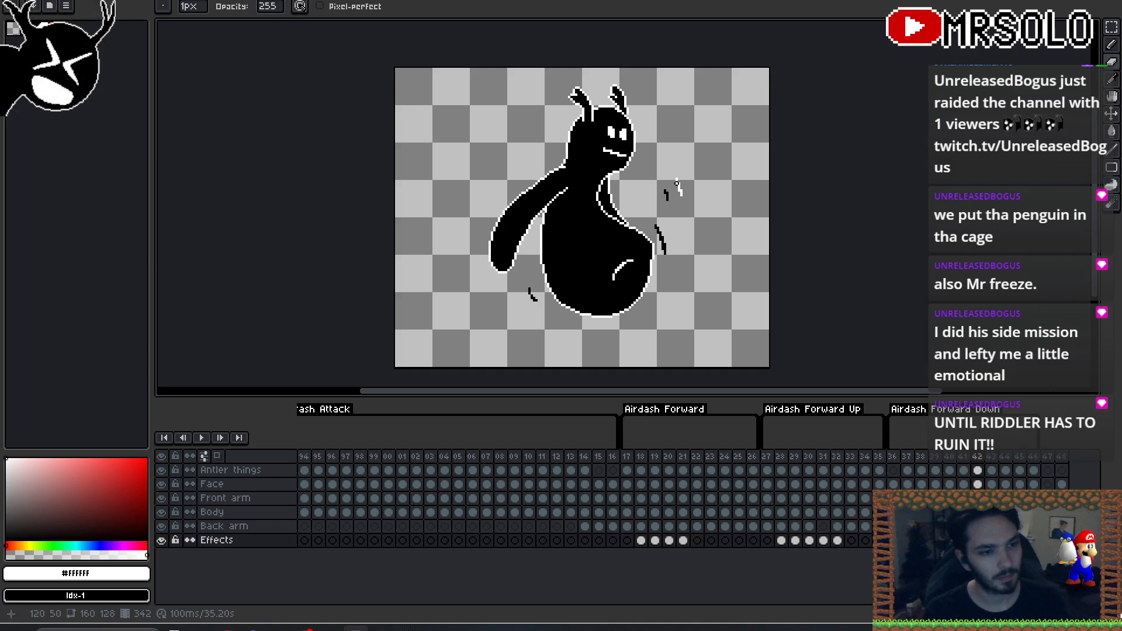
key("Left")
key("Right")
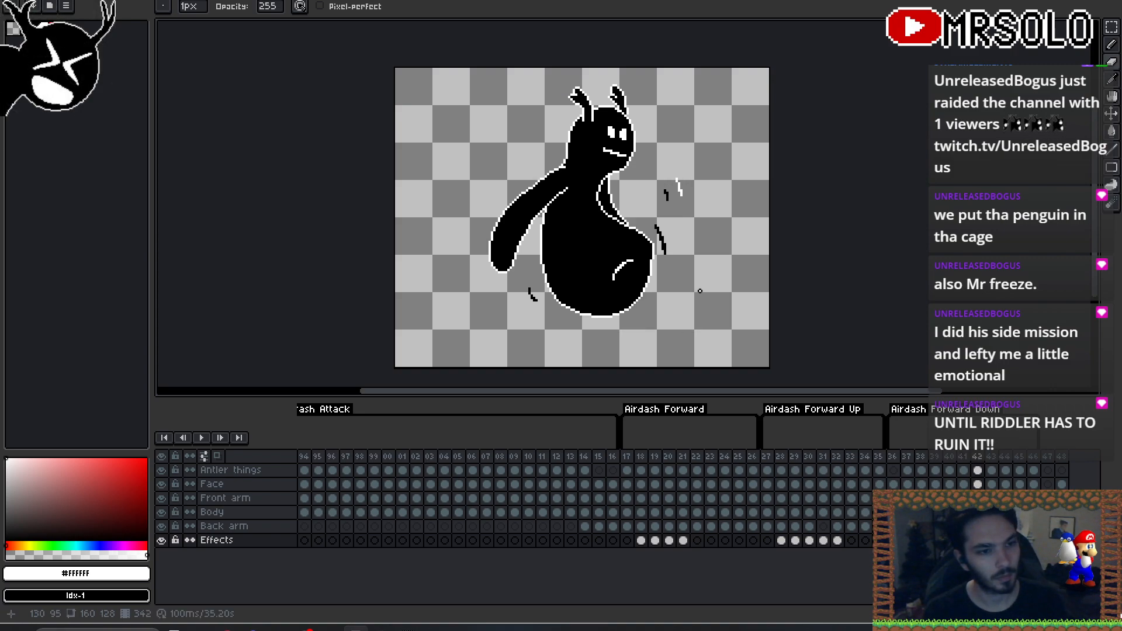
key("Left")
key("Right")
- Draw a short slanted white motion line between the body's lower-left edge and the black mark in frame 342
key("b")
key("Left")
key("Right")
key("Left")
key("Right")
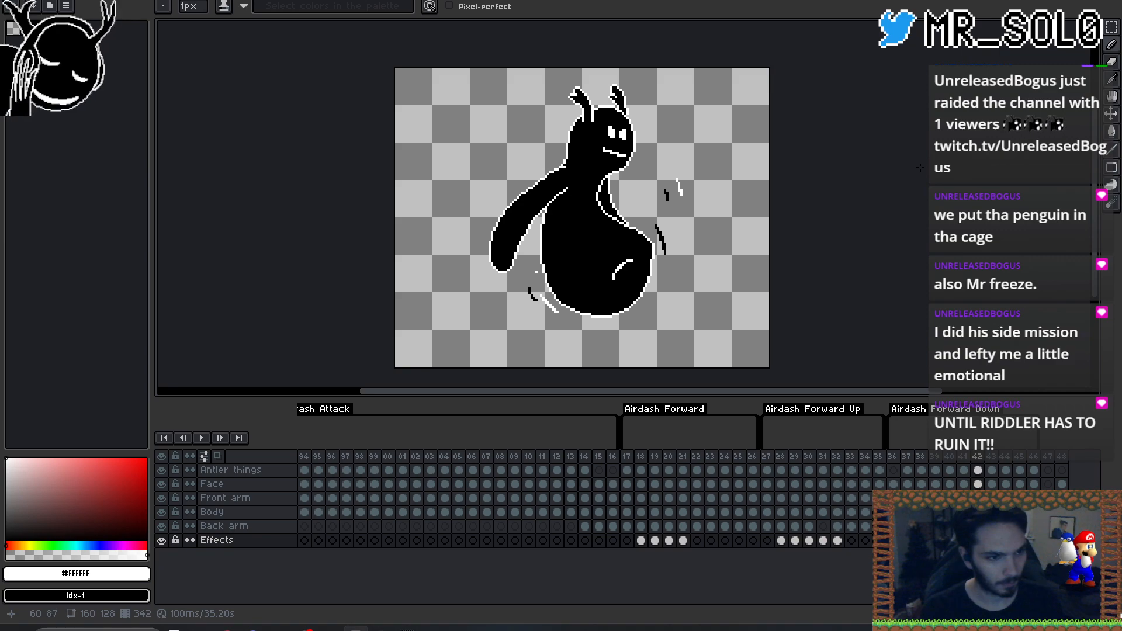
key("Left")
key("Right")
key("Left")
key("Left")
key("Right")
key("Right")
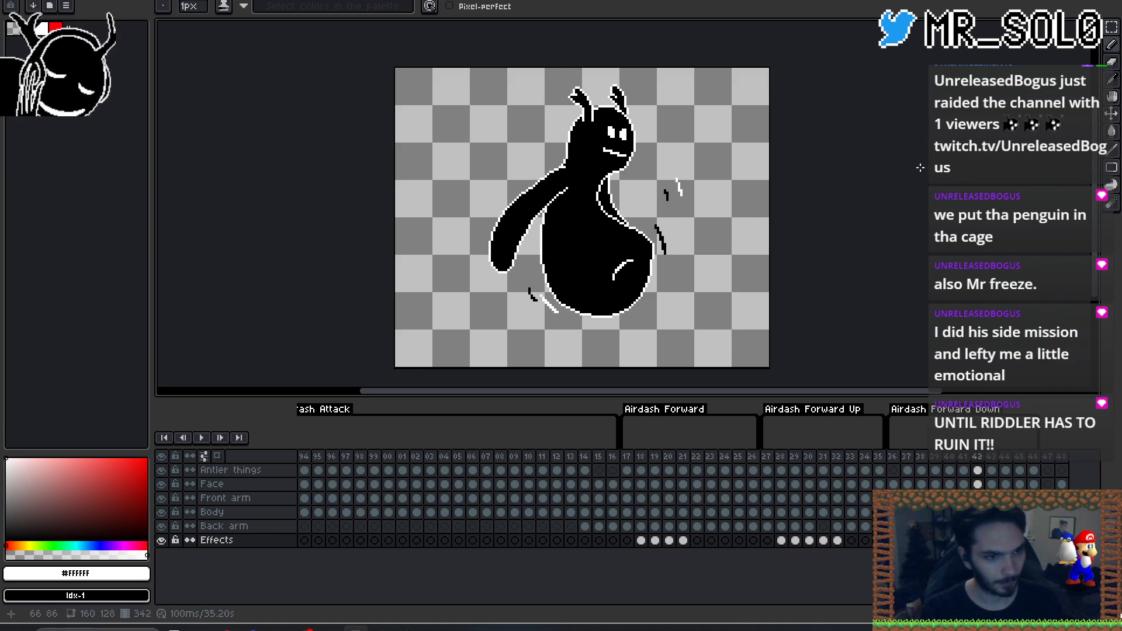
- Compare the motion lines across frames 338 to 342
key("Left")
key("Left")
key("Left")
key("Left")
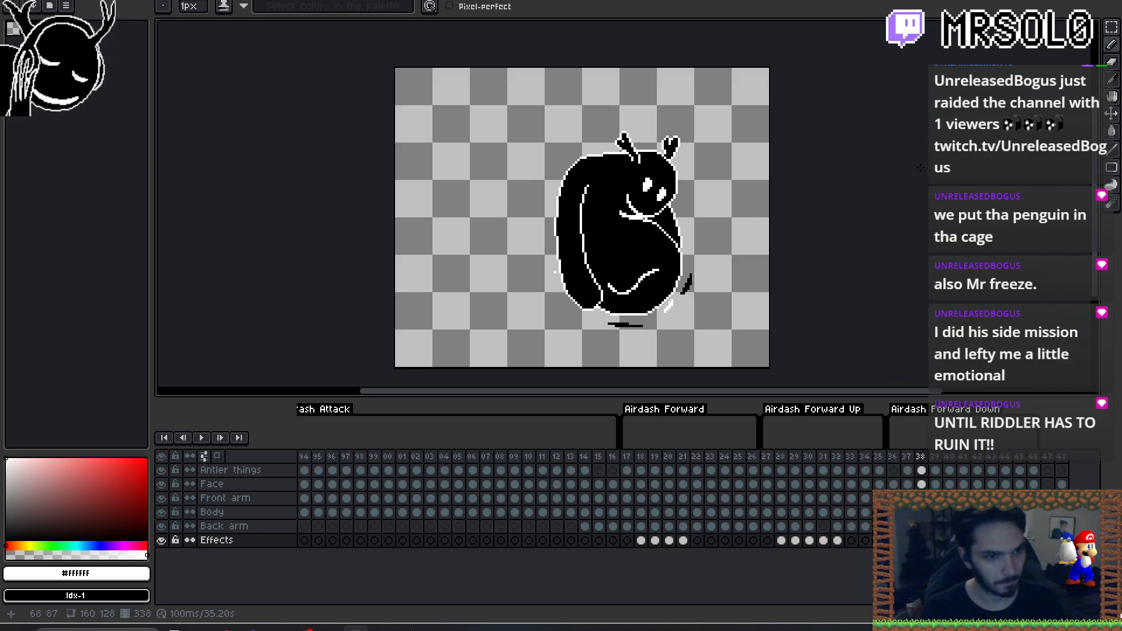
key("Right")
key("Right")
key("Right")
key("Left")
key("Left")
key("Right")
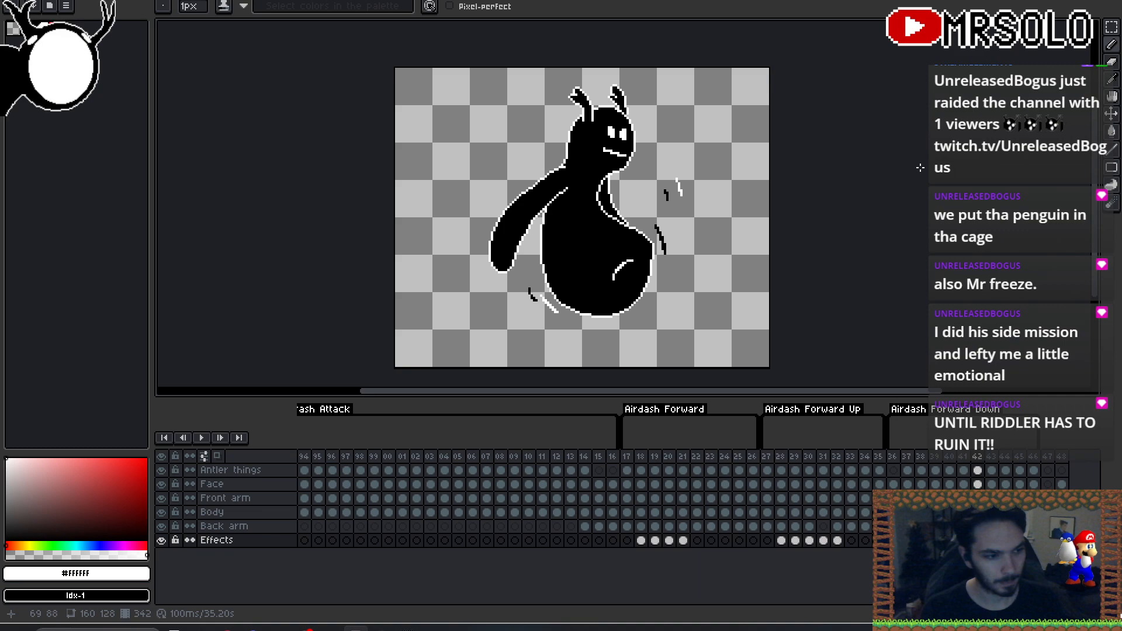
key("Left")
key("Right")
key("Left")
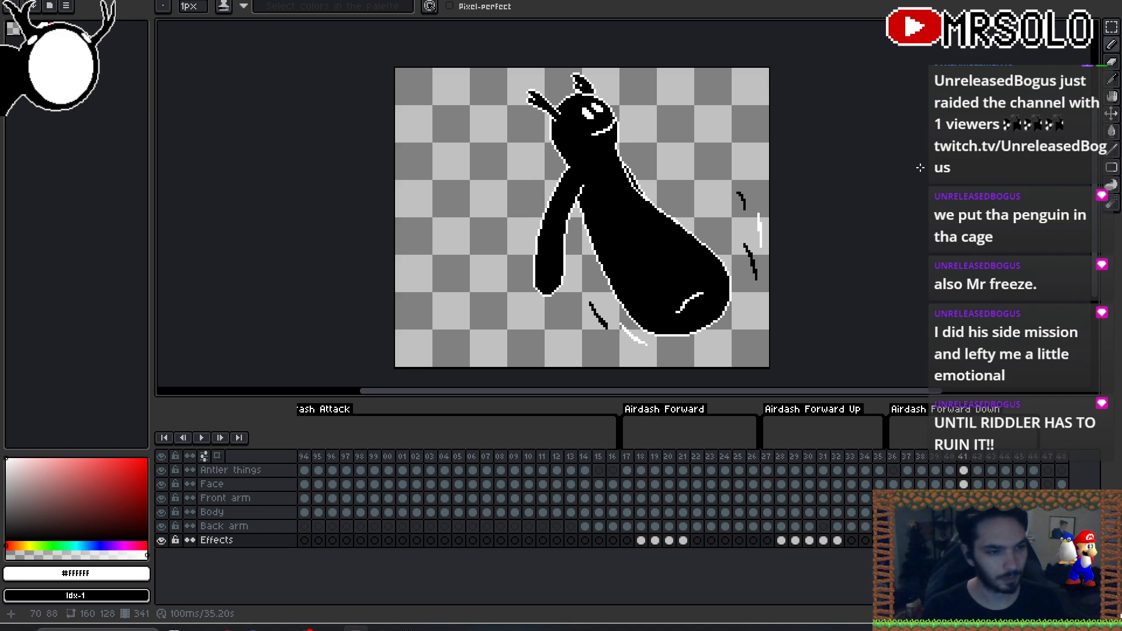
- Select the Antler things layer on frame 338 and draw a small white stroke at the body's lower edge
key("Right")
key("Left")
key("Left")
key("Left")
key("Left")
key("Up")
key("Up")
key("Up")
key("Up")
key("Up")
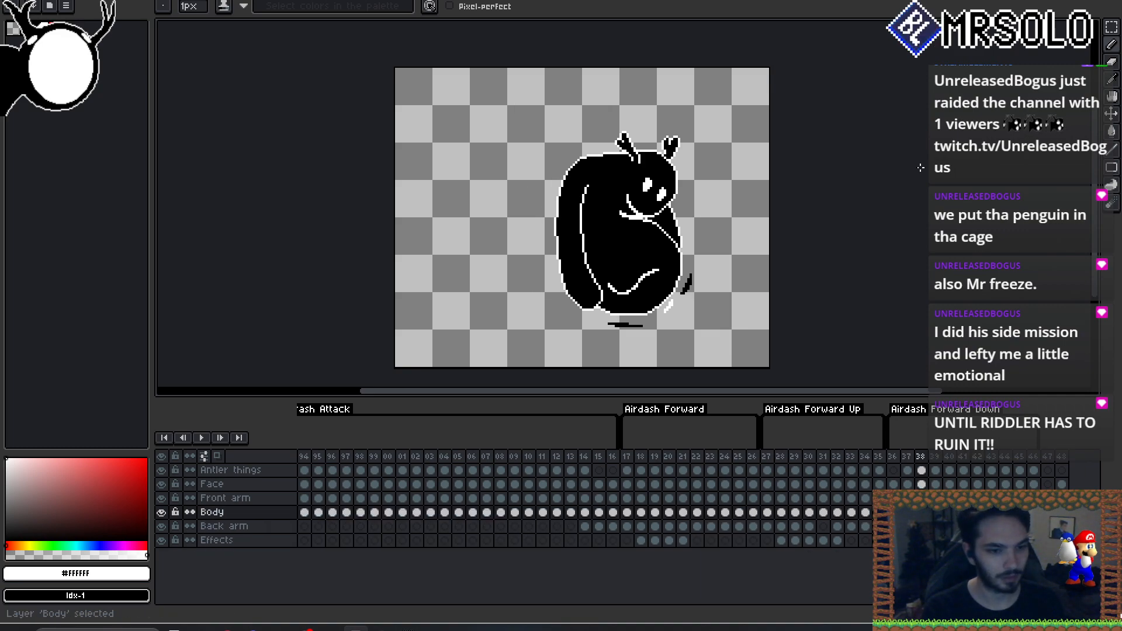
key("Right")
key("Left")
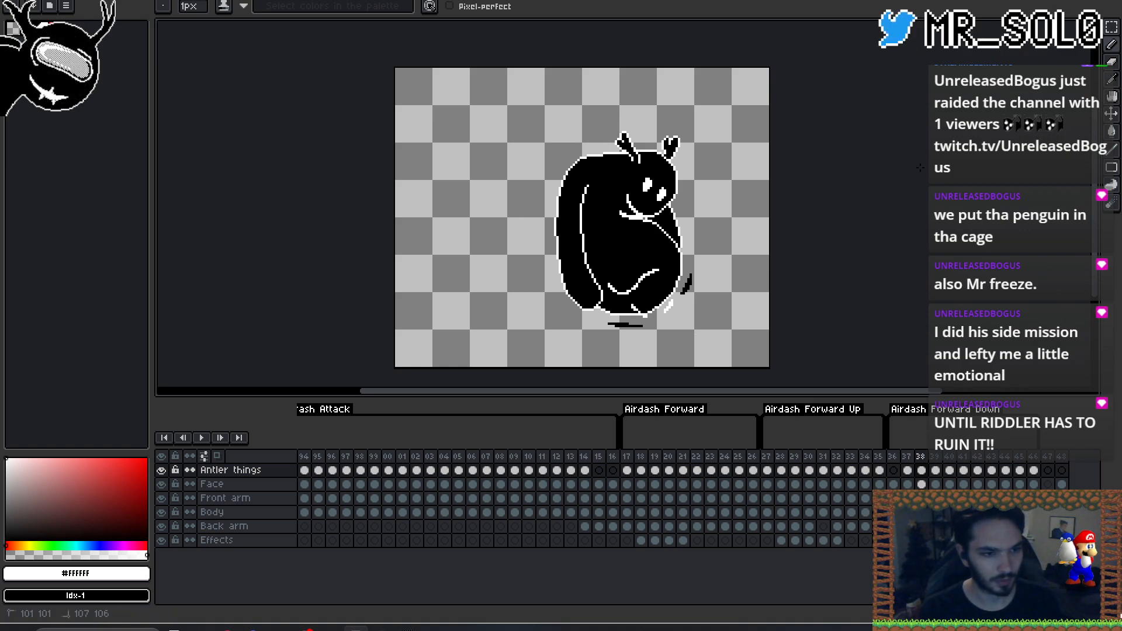
- Draw short white accent strokes inside the lower body on frames 340 and 341, crossing the curl in frame 341 to form an X
key("Right")
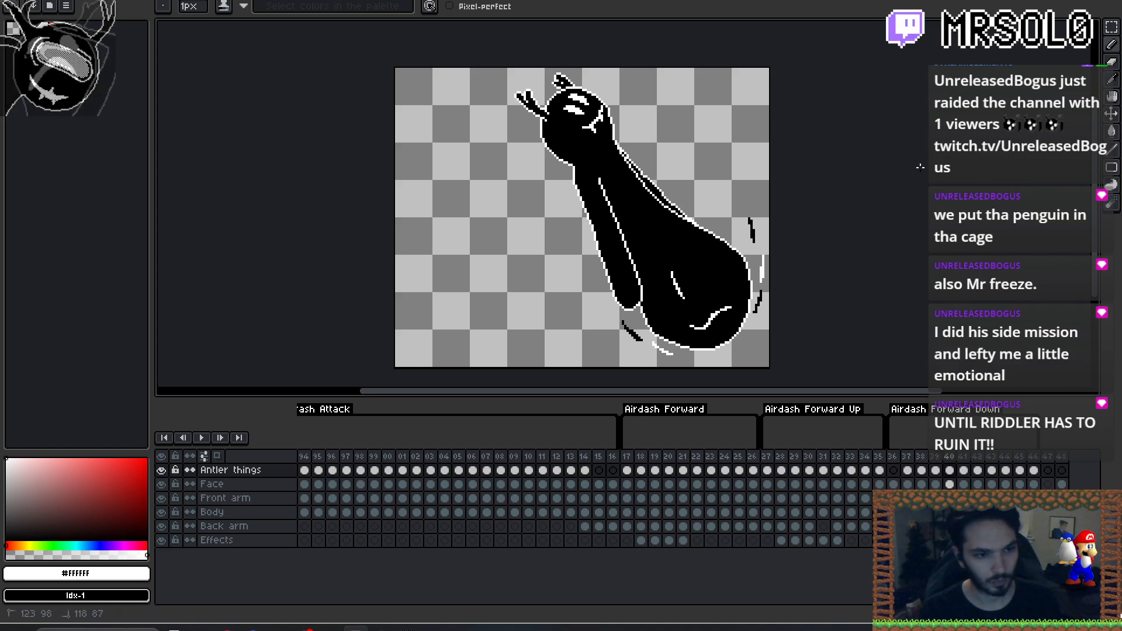
key("Right")
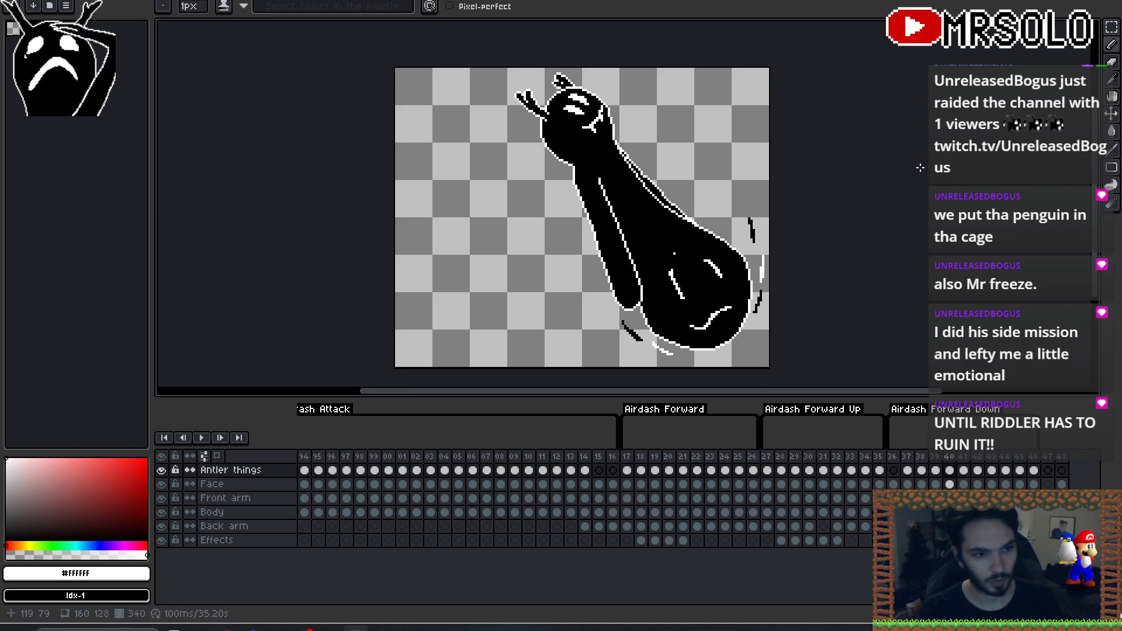
key("Right")
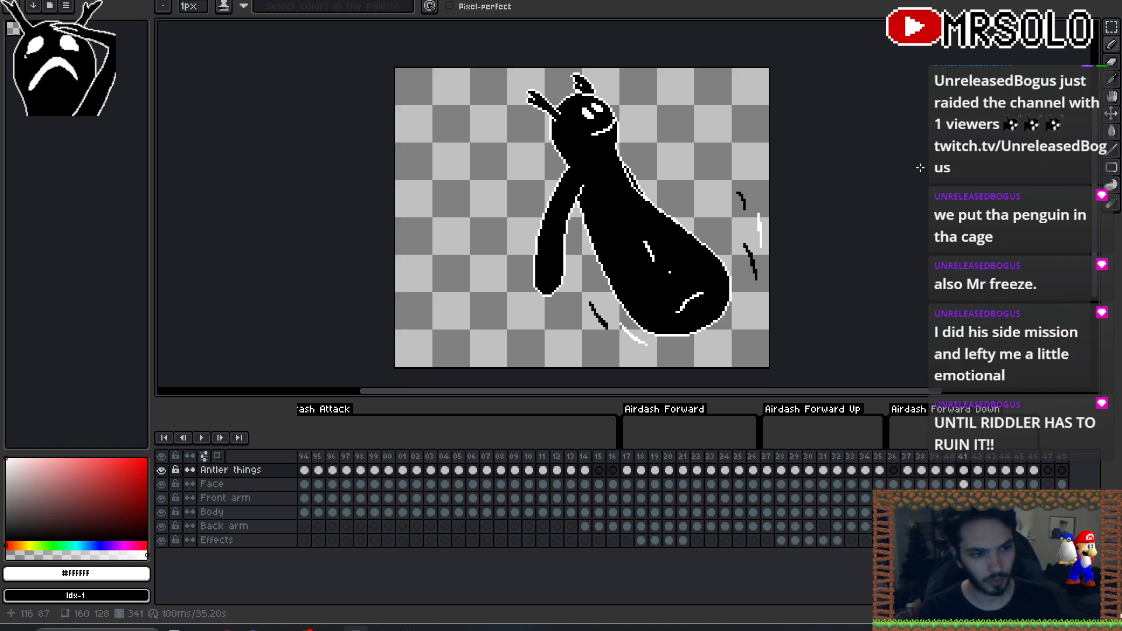
key("Left")
key("Right")
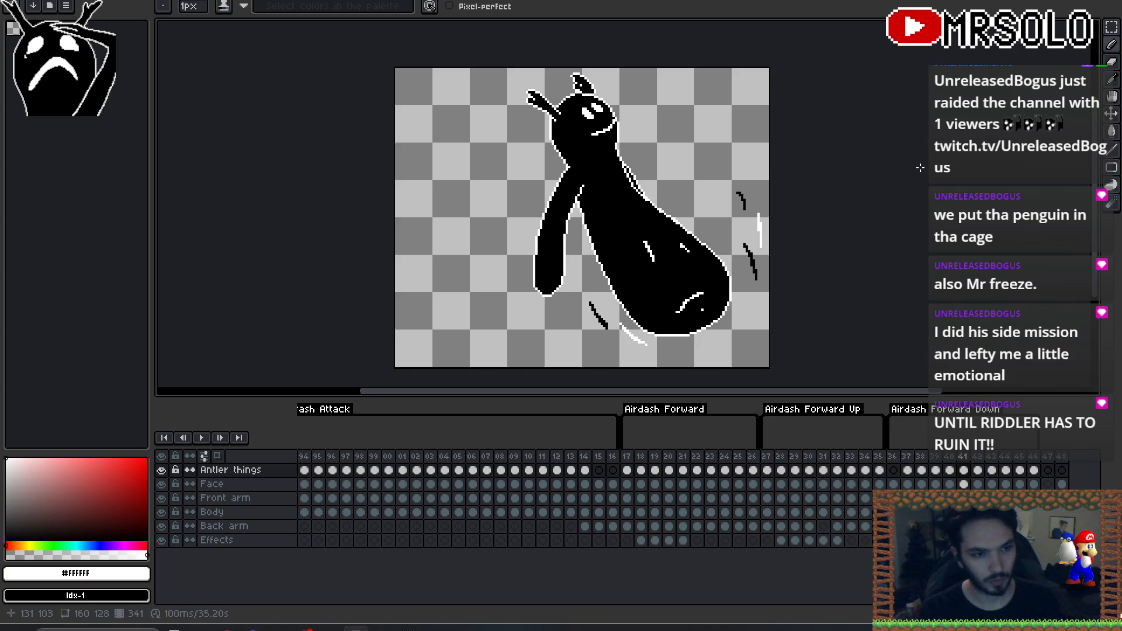
left_click_drag(687, 289, 698, 306)
- Cross the white curl on the lower body in frame 342 with a short stroke, matching it to frame 341
key("Right")
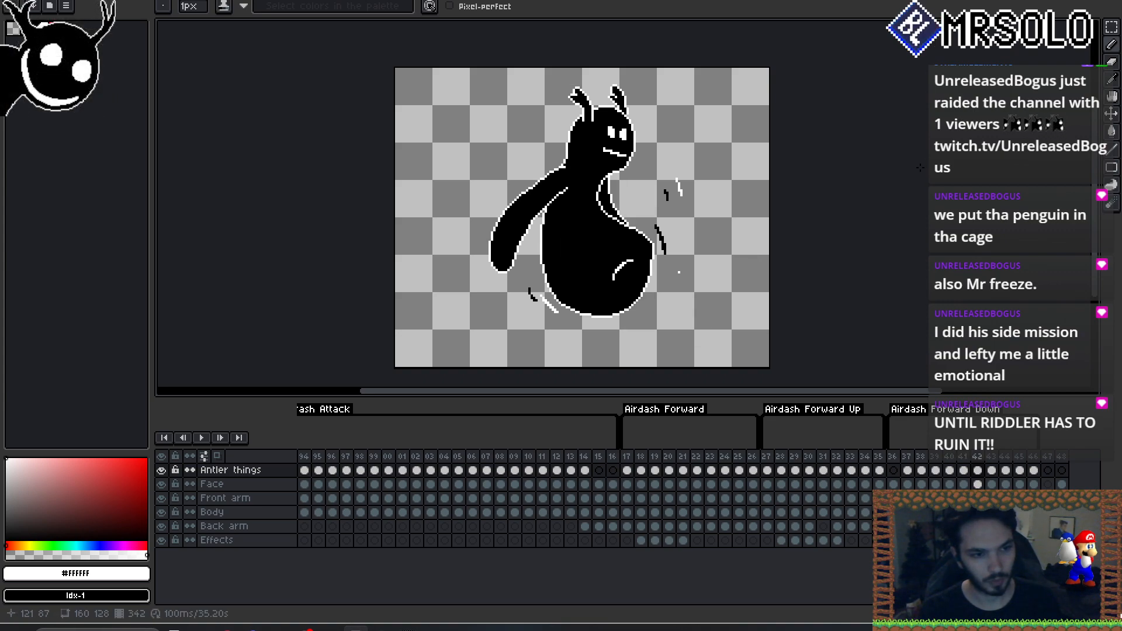
key("Left")
key("Right")
key("Right")
key("Left")
key("Left")
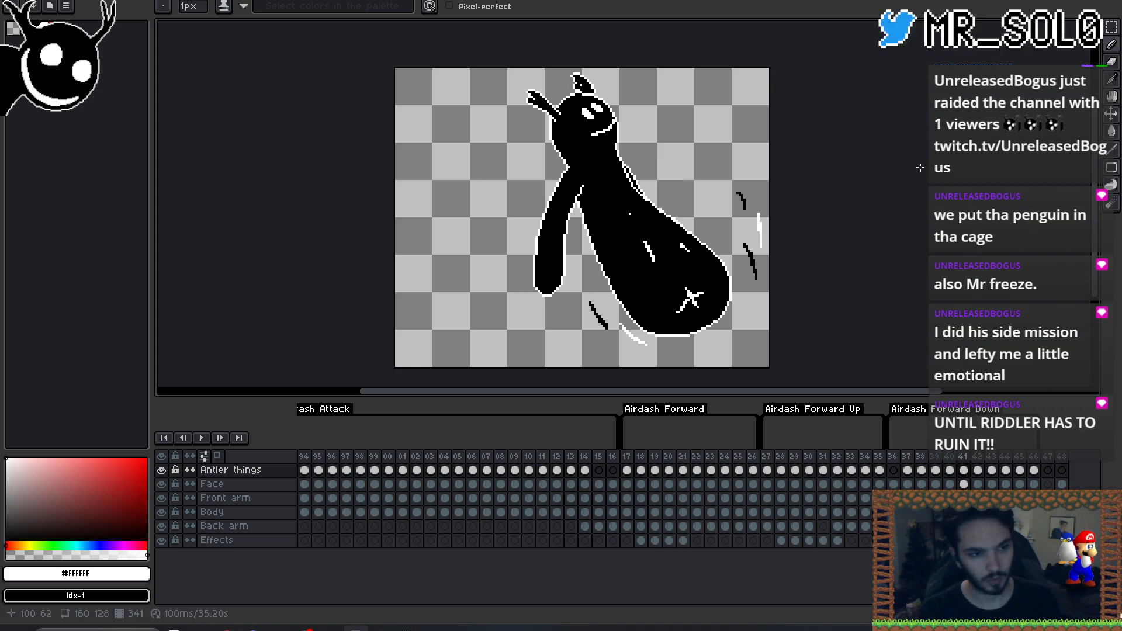
key("Right")
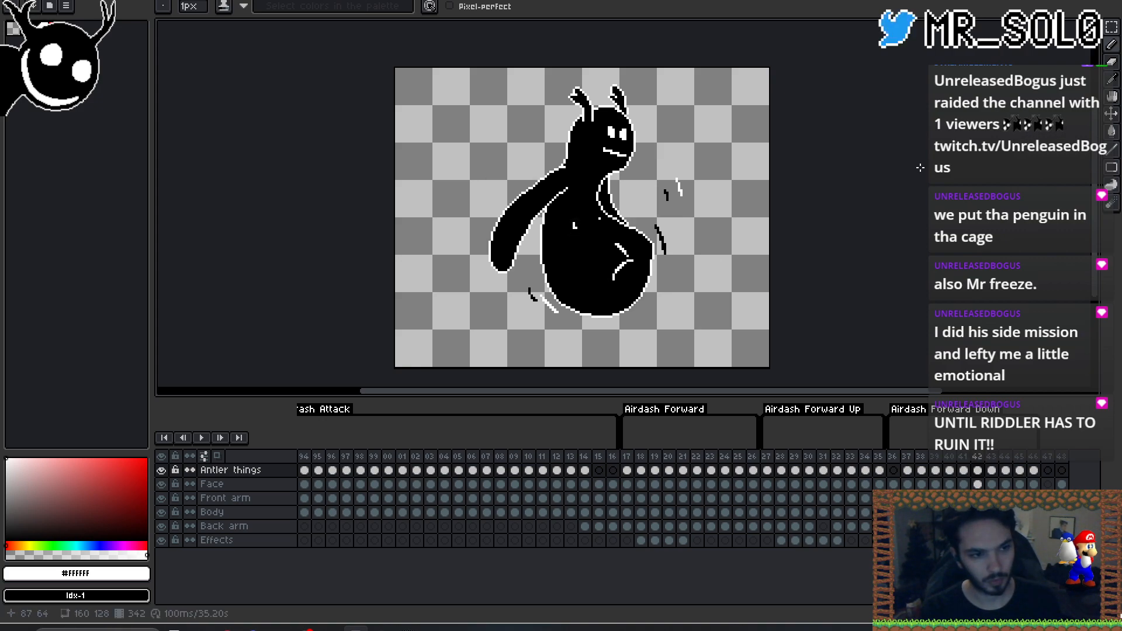
key("Left")
key("Right")
key("Right")
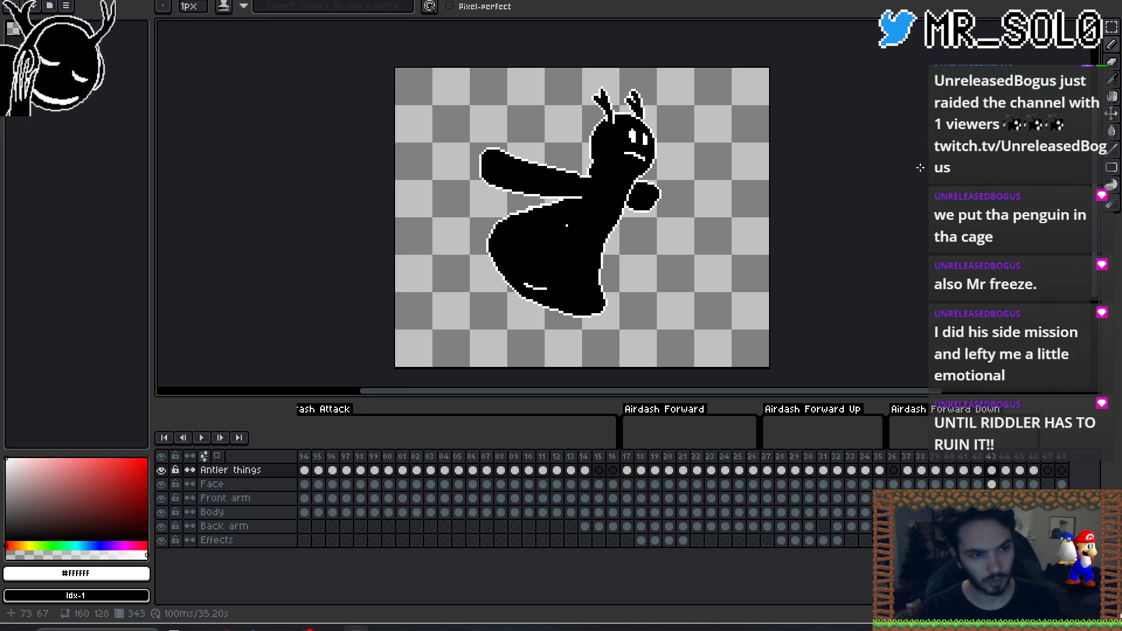
- Draw a short white accent stroke on the body just below the waist in frame 343, checking its placement against frame 342
key("Left")
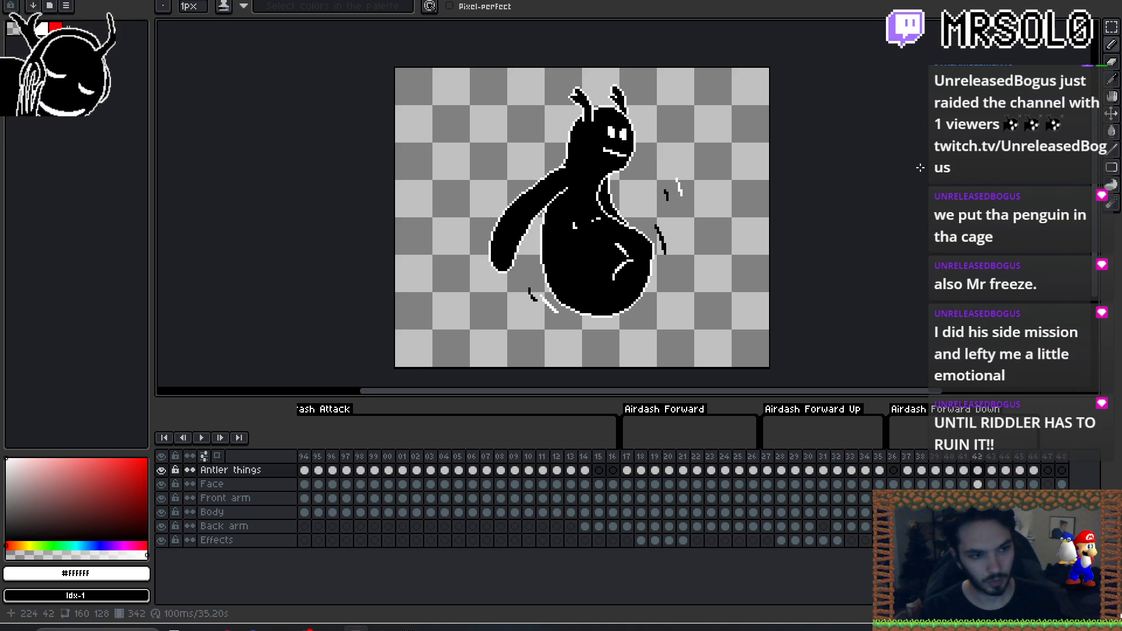
key("Right")
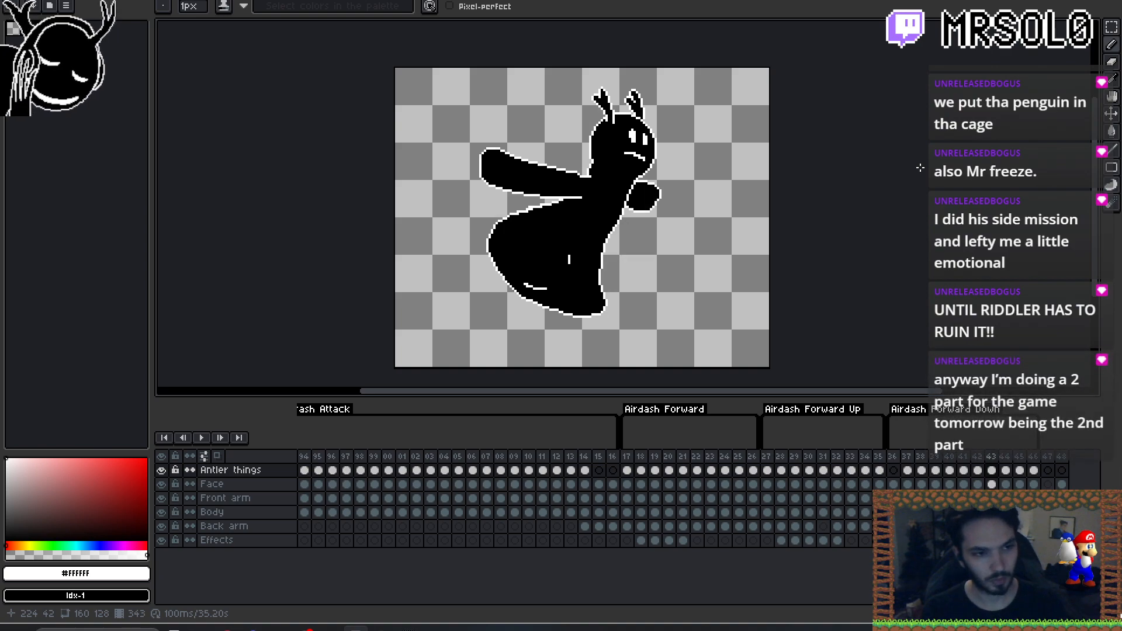
key("Left")
key("ctrl")
key("Right")
key("Left")
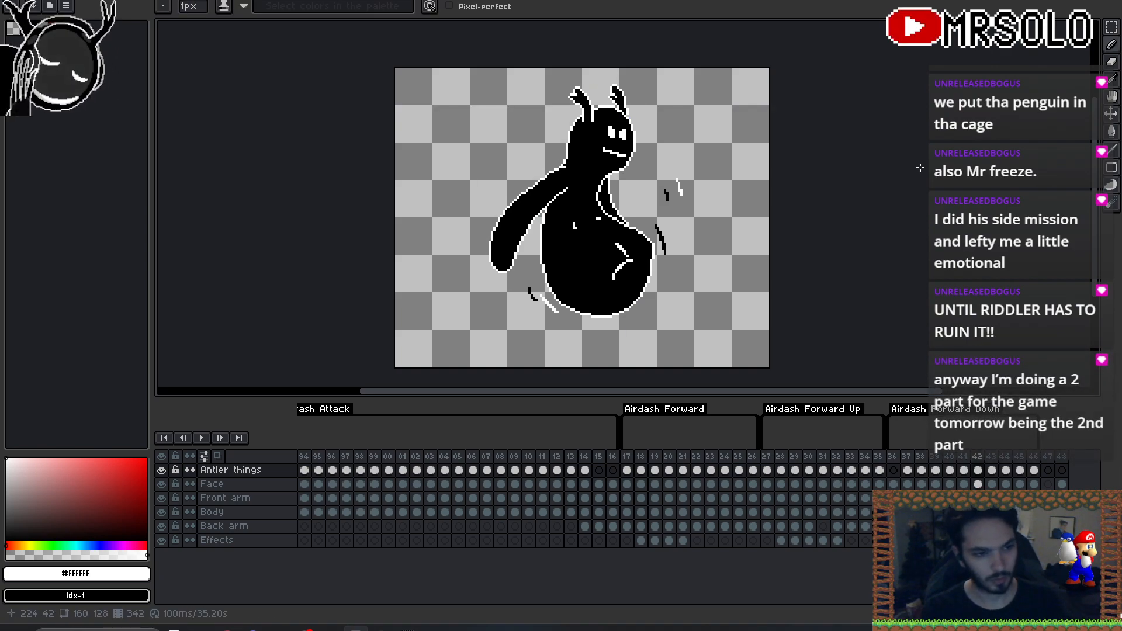
key("Right")
key("Left")
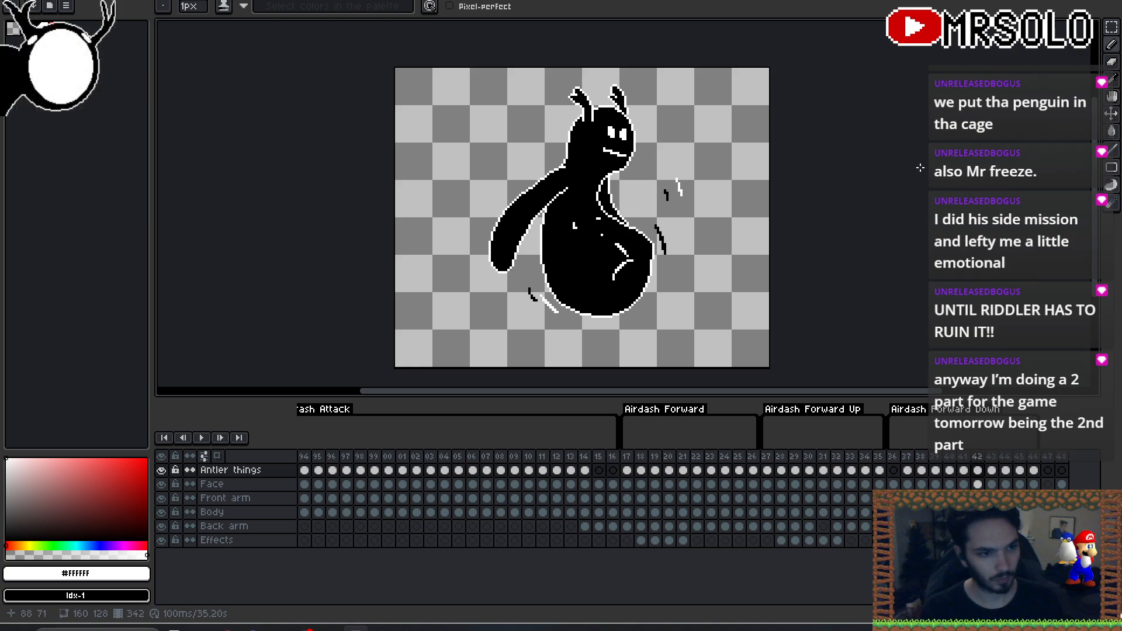
key("Right")
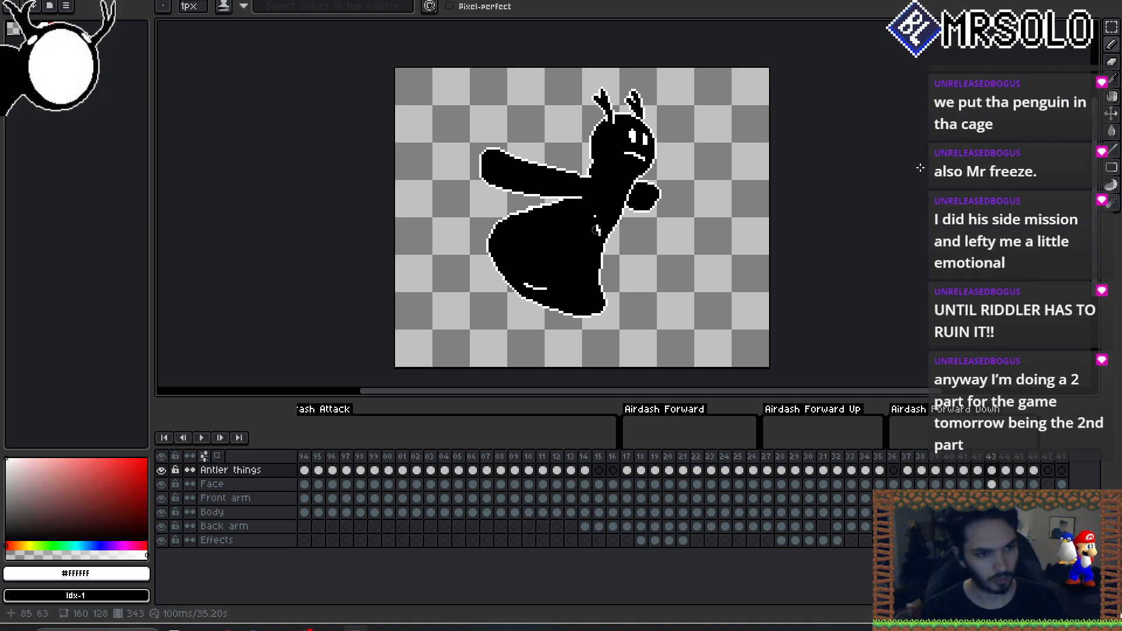
- Play back the Airdash Forward Down animation to review it and save the sprite file
left_click(203, 439)
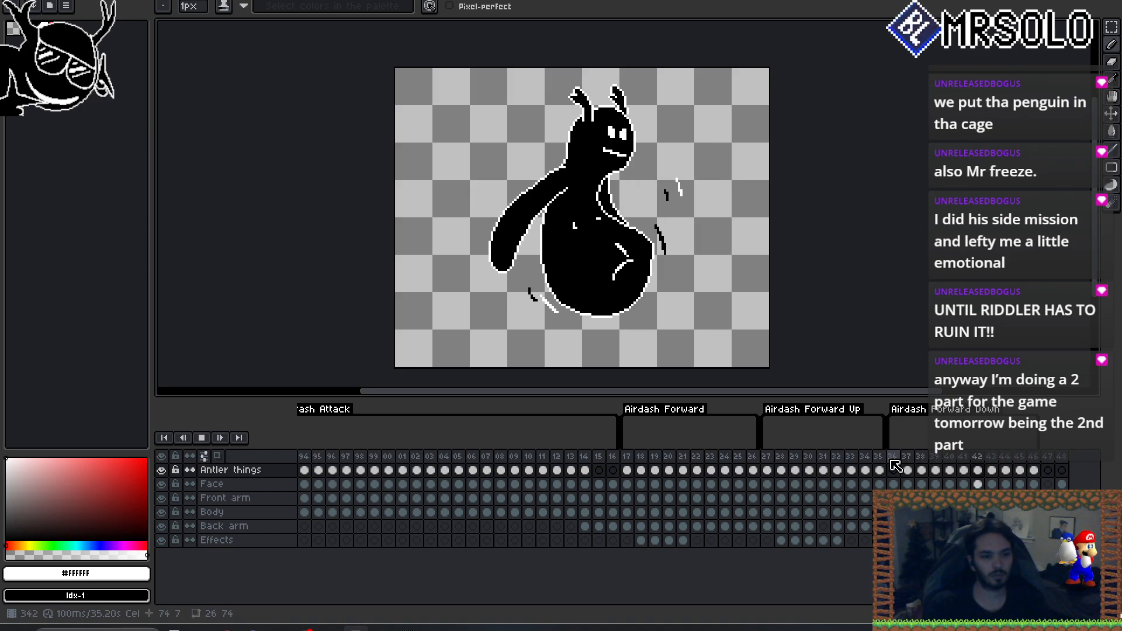
left_click(203, 439)
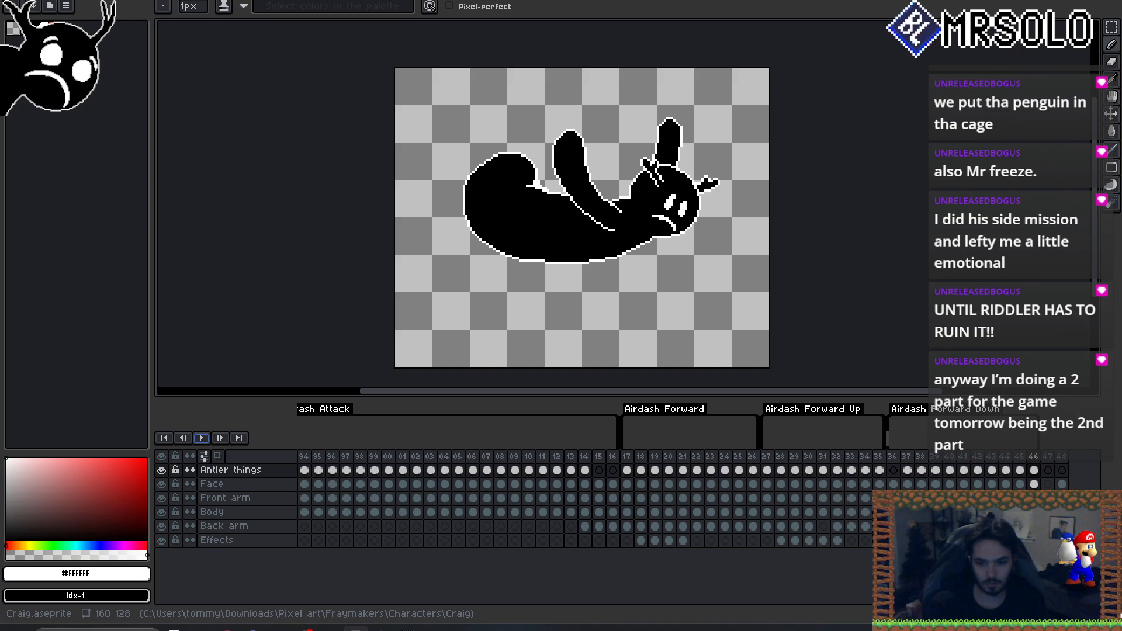
left_click_drag(713, 256, 625, 282)
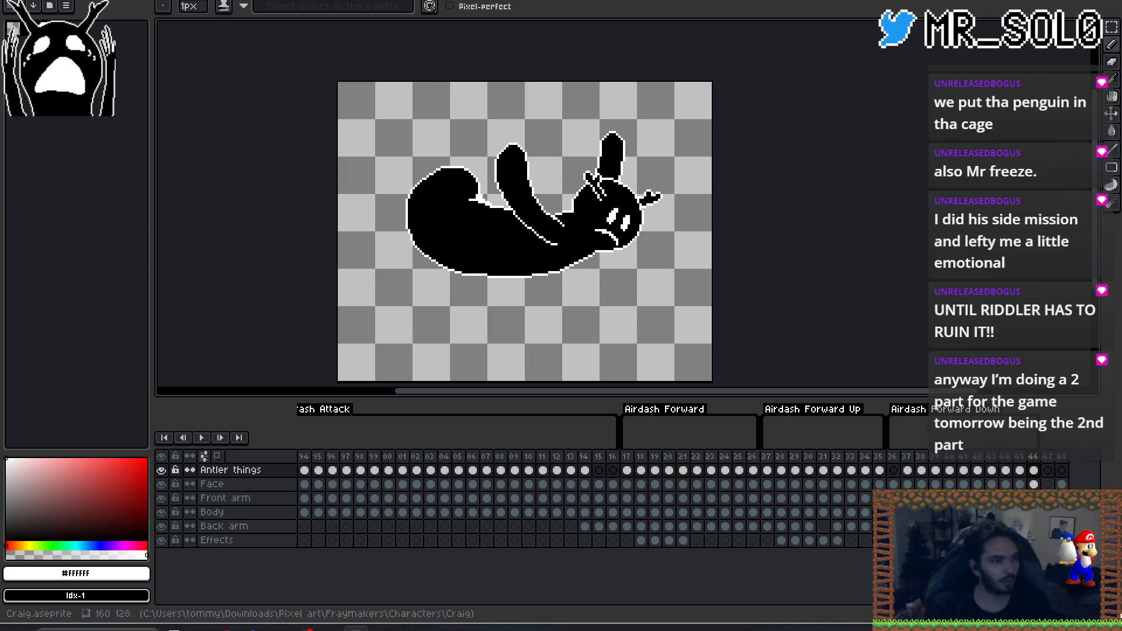
left_click(12, 1)
left_click(22, 29)
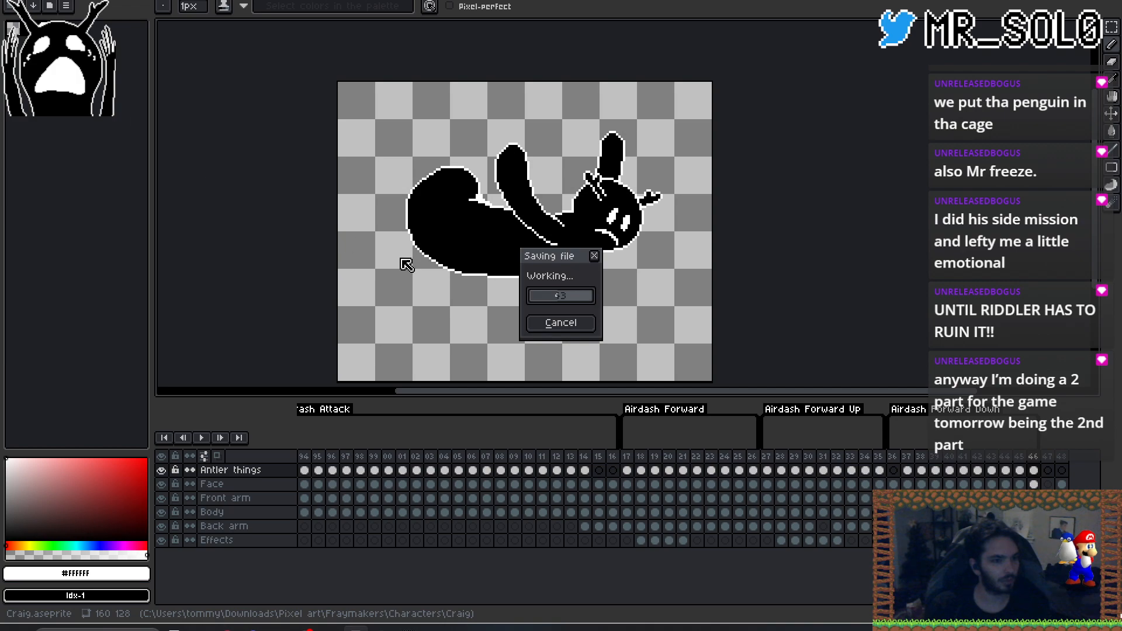
left_click(205, 440)
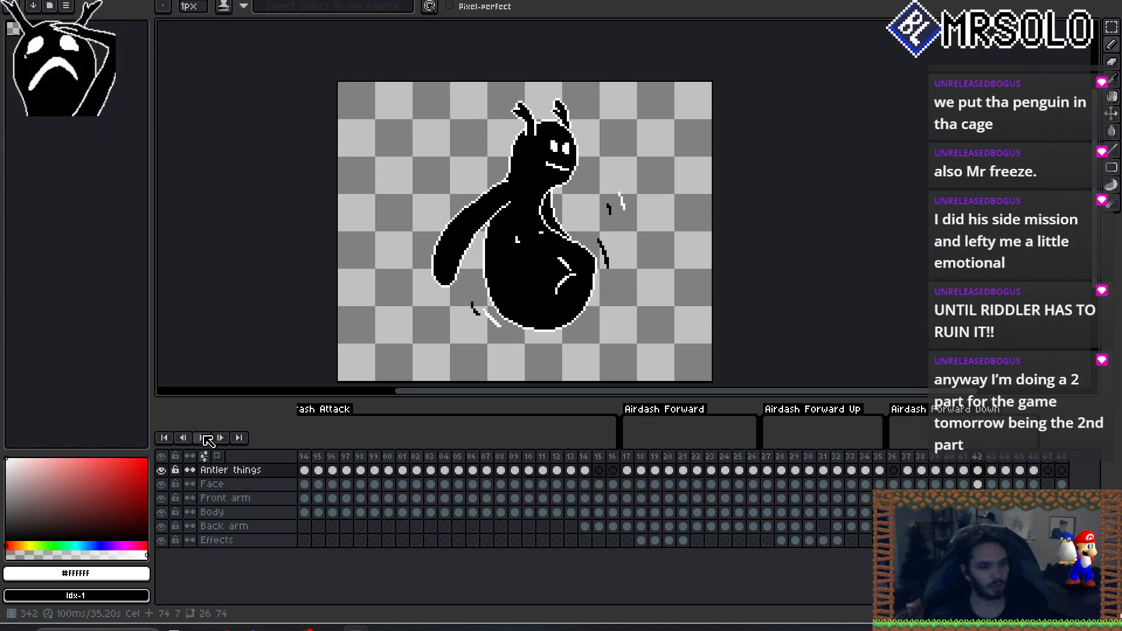
- Clear the face on the Face layer in frame 342 and redraw it with two white eyes and a frowning mouth
key("Down")
left_click(205, 438)
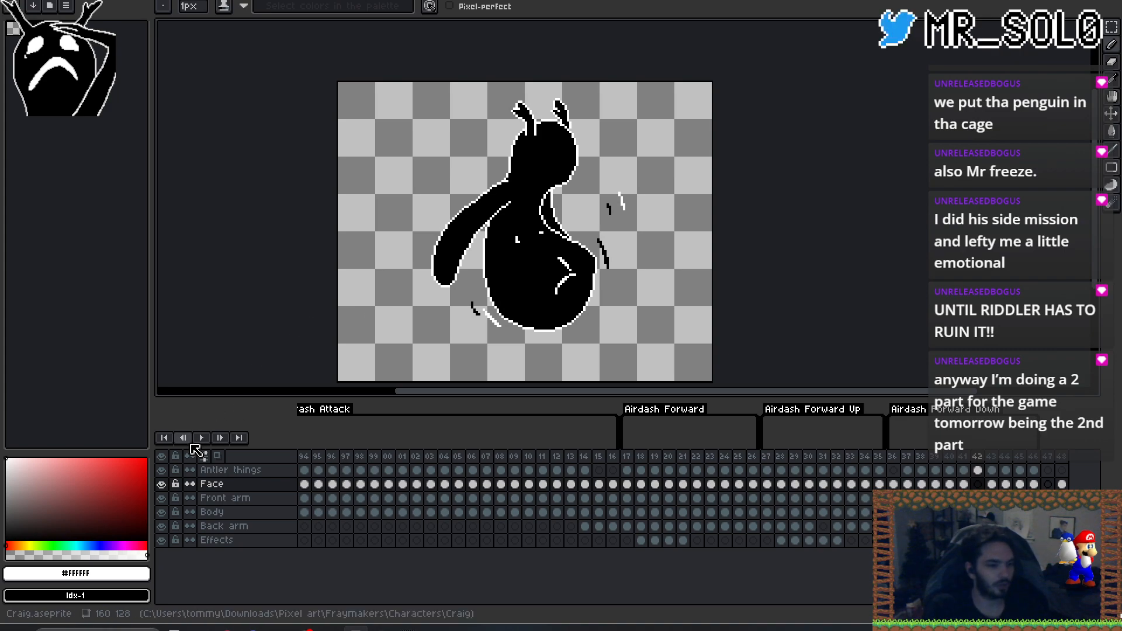
scroll(536, 185, "up", 4)
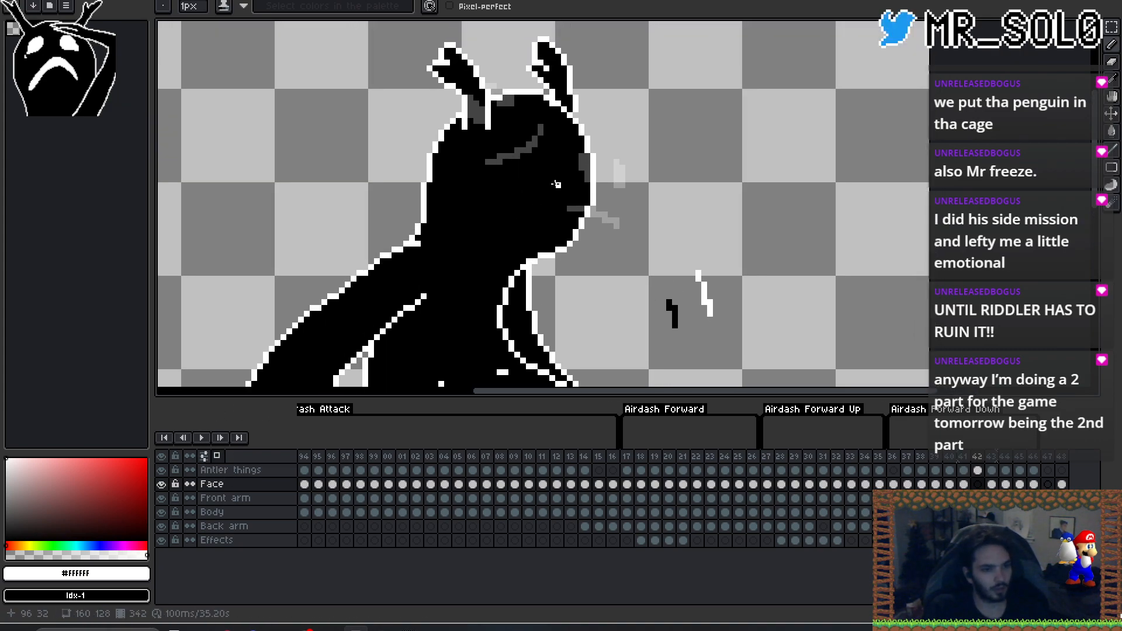
mouse_move(535, 139)
left_mouse_down()
mouse_move(541, 155)
mouse_move(541, 133)
mouse_move(565, 130)
mouse_move(576, 156)
left_mouse_up()
left_click(543, 139)
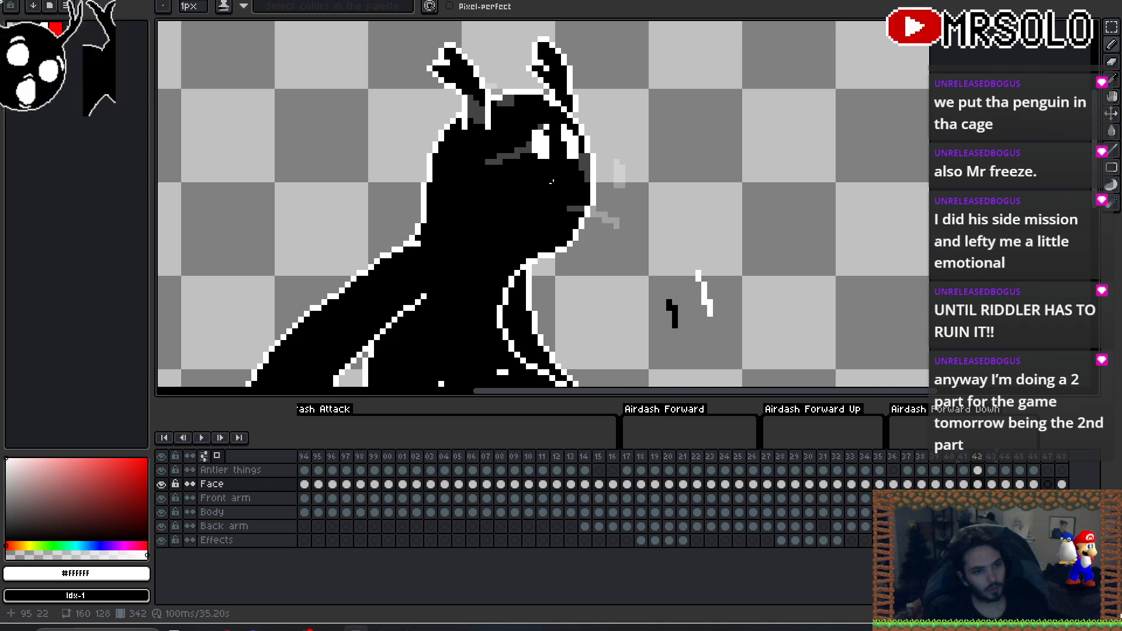
left_click(523, 185)
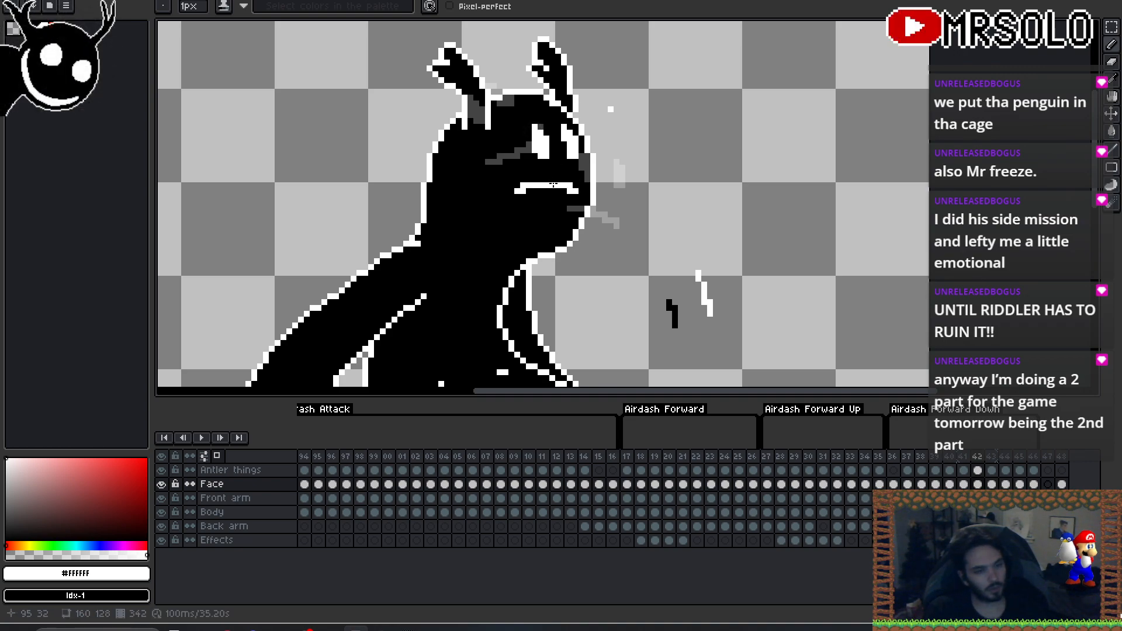
- Compare the redrawn face in frame 342 with the neighbouring frames and play back the animation
key("Left")
key("Right")
key("Right")
key("Left")
key("Right")
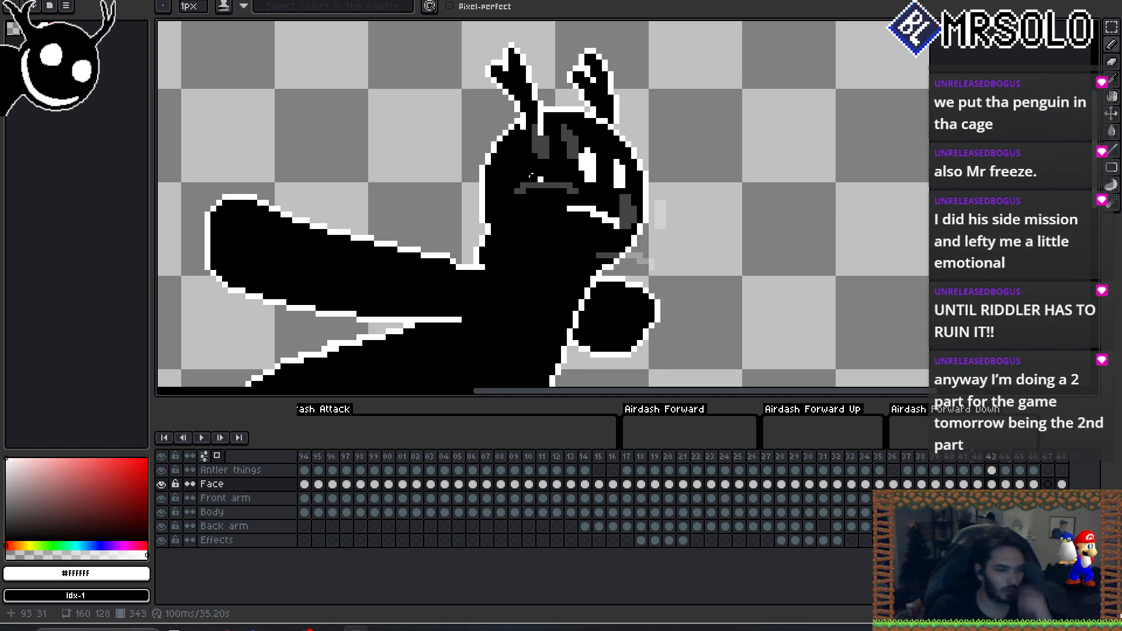
scroll(553, 185, "down", 3)
left_click(201, 437)
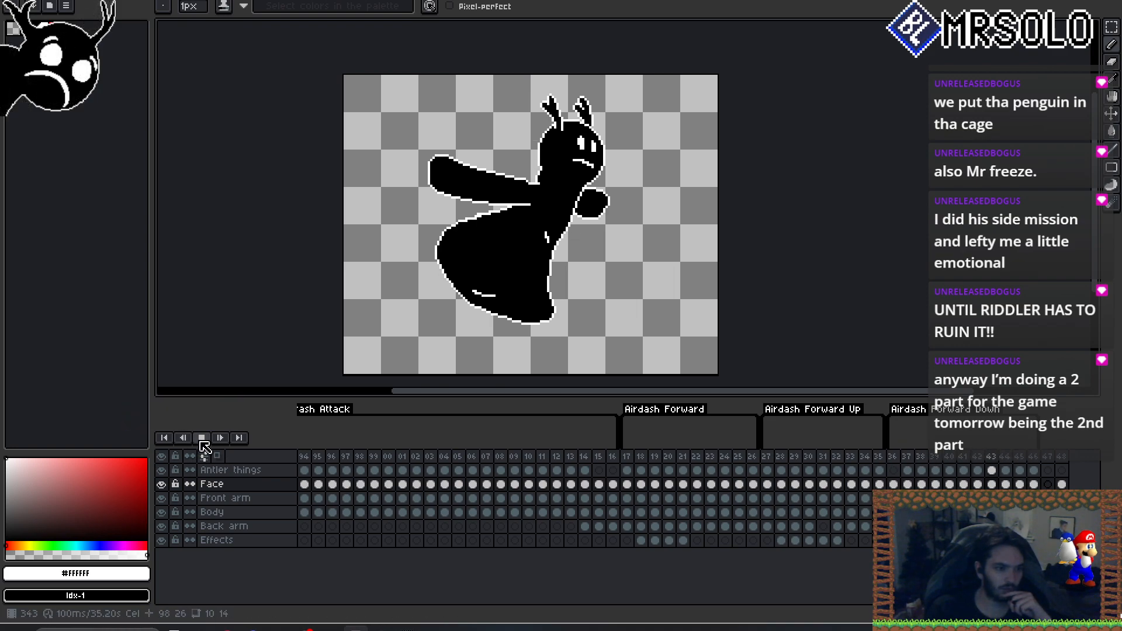
left_click(202, 440)
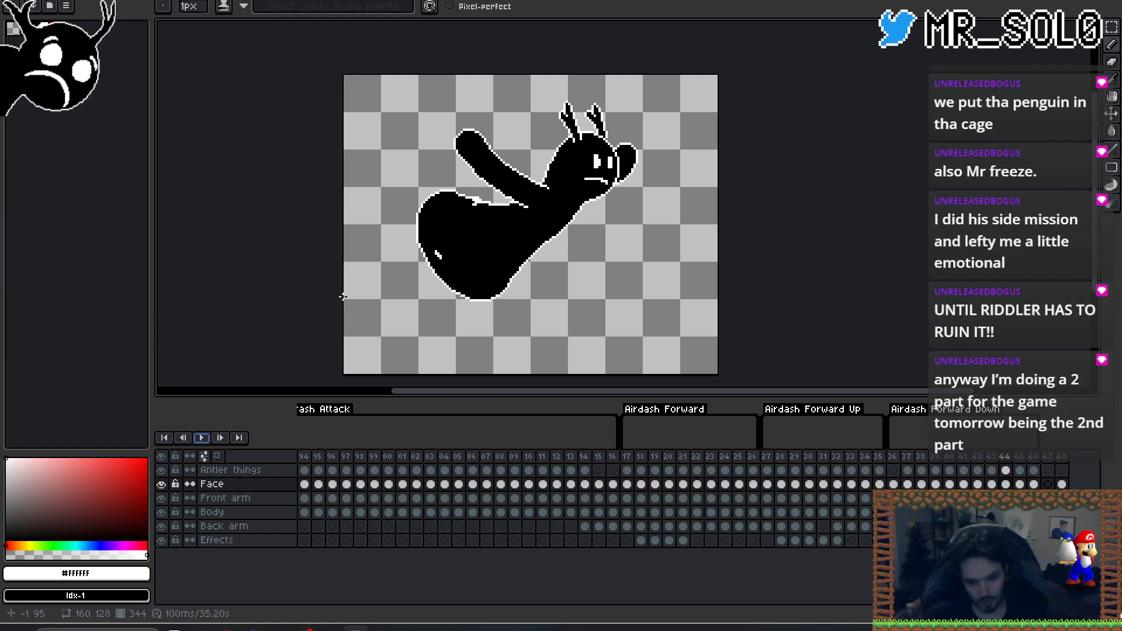
- Replace the face in frame 340 with a copy of the face from frame 339, offset one pixel left and up
key("Left")
key("Left")
key("Left")
key("Left")
key("Left")
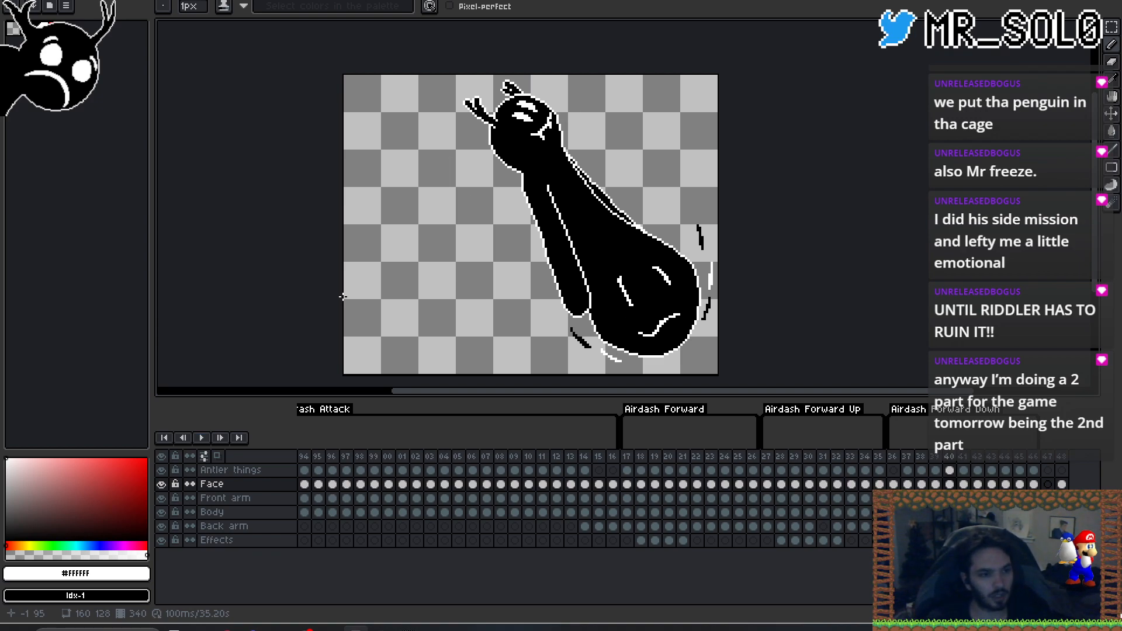
key("Right")
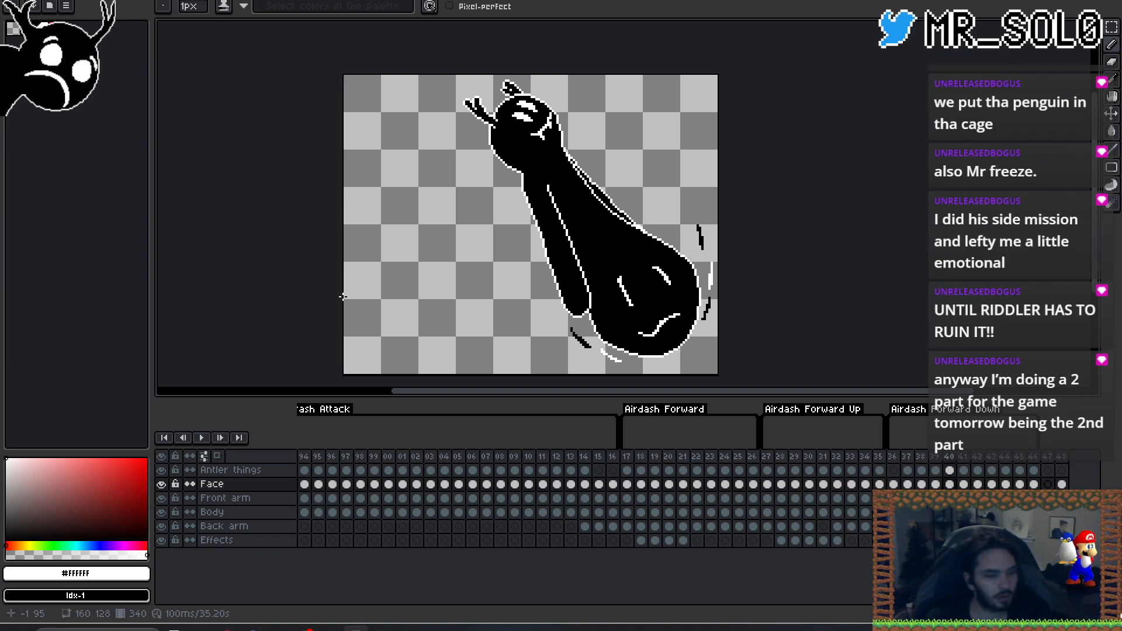
key("Left")
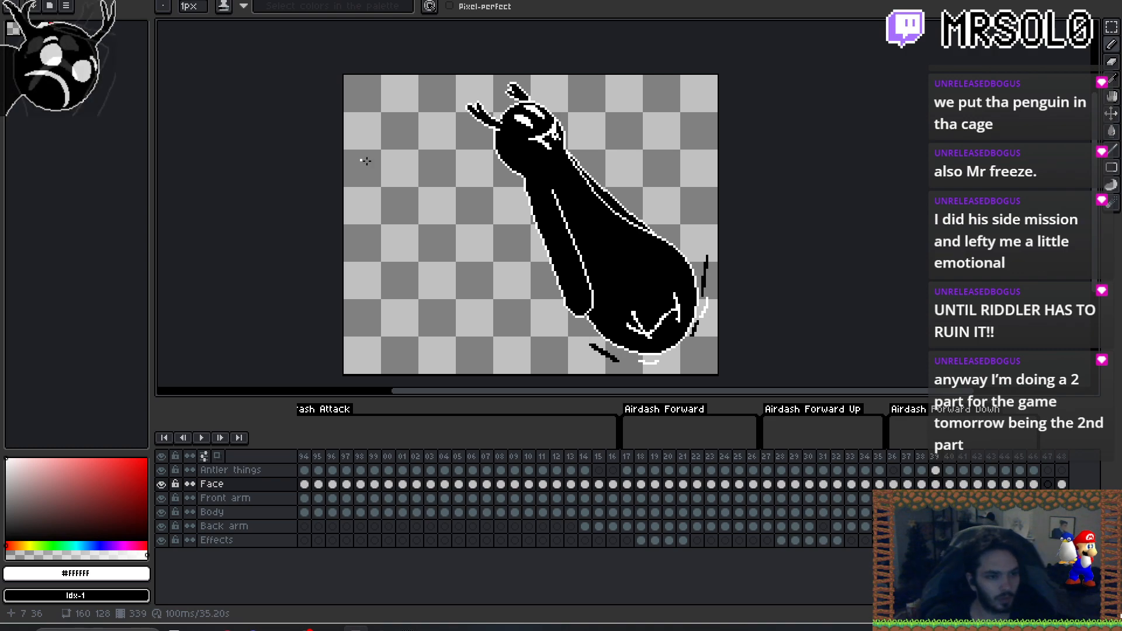
left_click(950, 484)
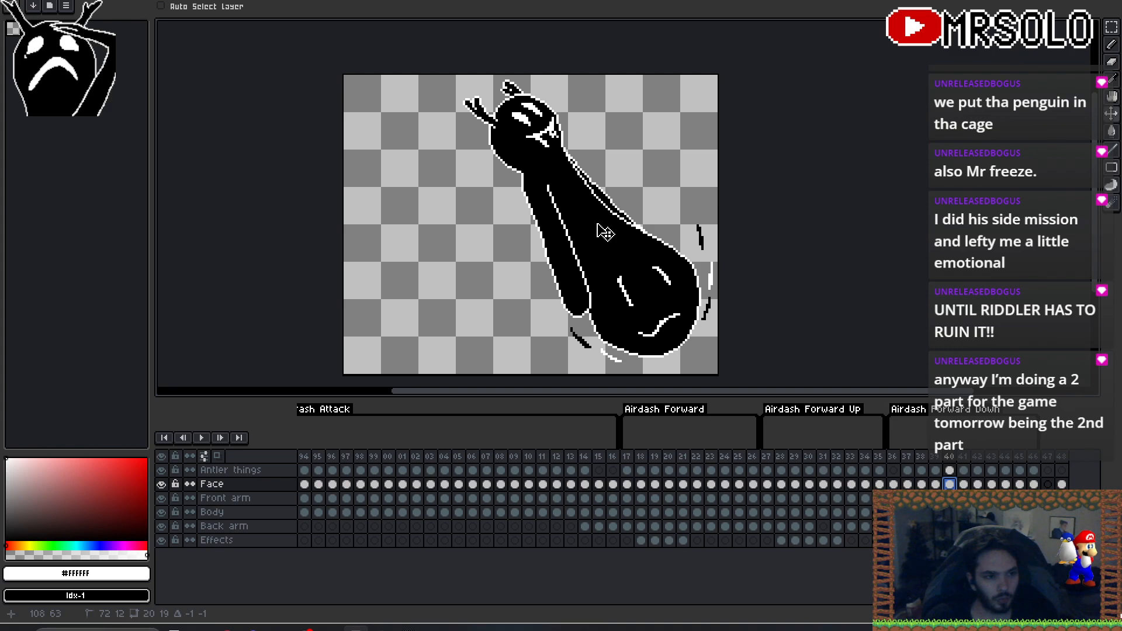
- Erase pixels from the lower line and the inner corner of the mouth in frame 340 to trim its shape
scroll(544, 126, "up", 6)
key("e")
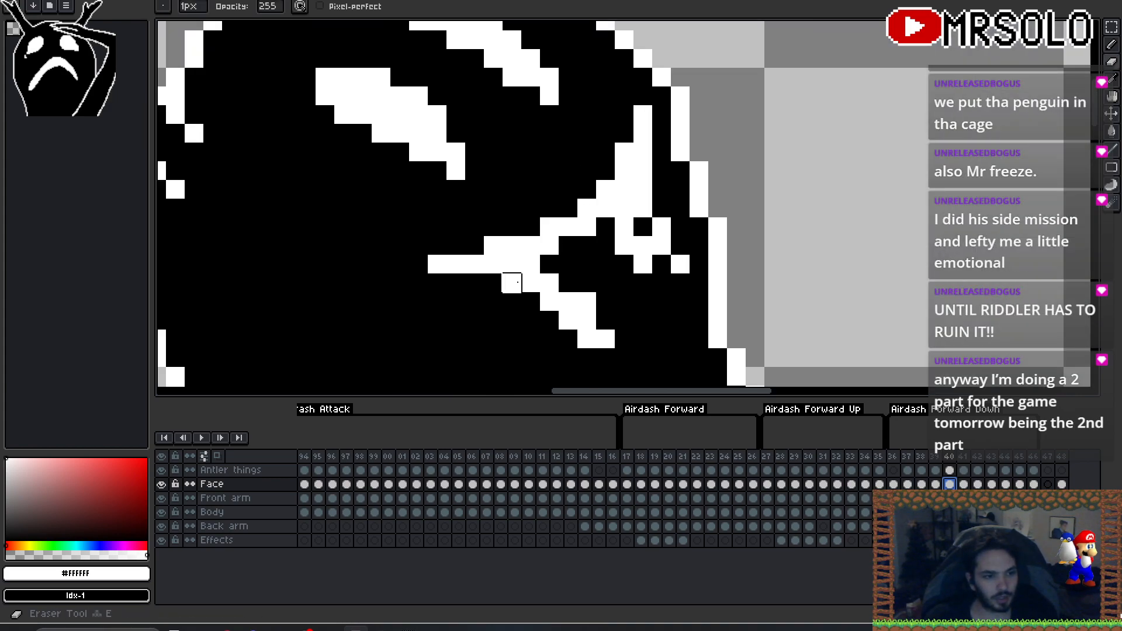
mouse_move(549, 302)
left_mouse_down()
mouse_move(588, 318)
mouse_move(586, 301)
mouse_move(571, 338)
left_mouse_up()
key("ctrl+z")
left_click_drag(625, 245, 643, 283)
left_click_drag(662, 246, 681, 264)
scroll(704, 287, "down", 4)
key("Left")
key("Right")
scroll(614, 251, "up", 1)
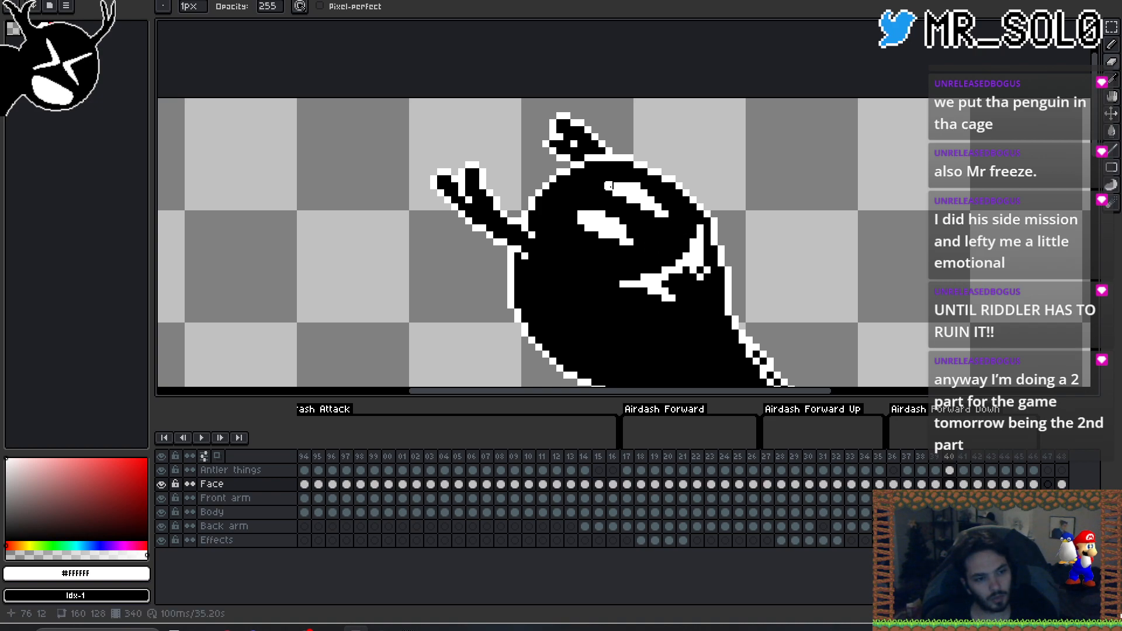
- Erase a pixel at the upper eye's left tip in frame 340 and move the face one more pixel left and up
key("Left")
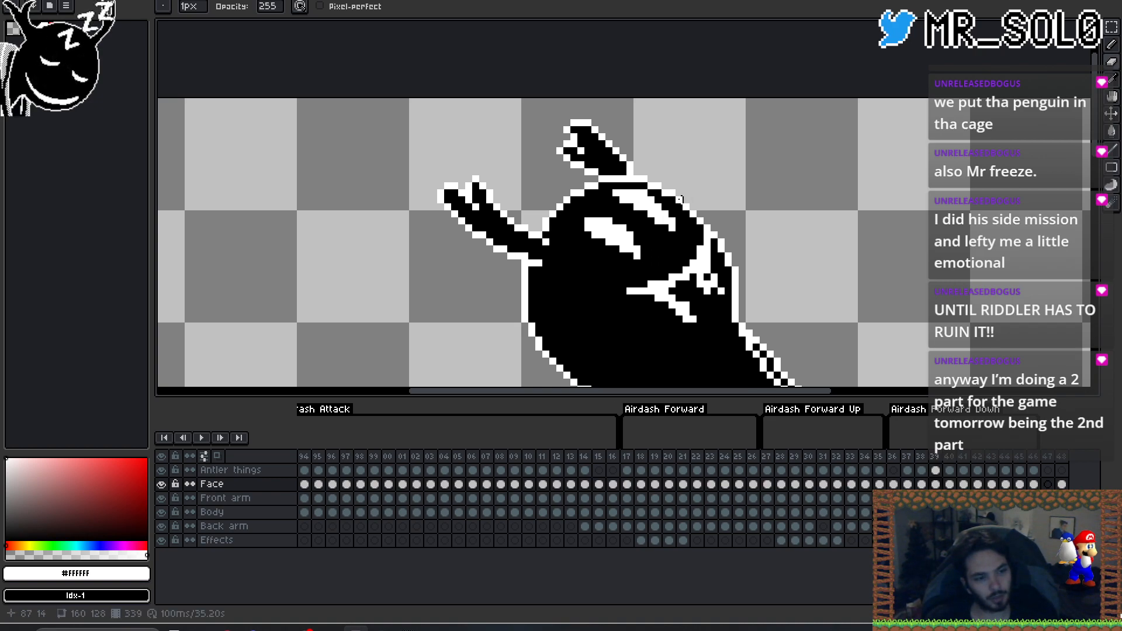
key("Right")
left_click(609, 186)
key("Left")
key("Right")
scroll(675, 193, "down", 1)
key("Left")
key("Right")
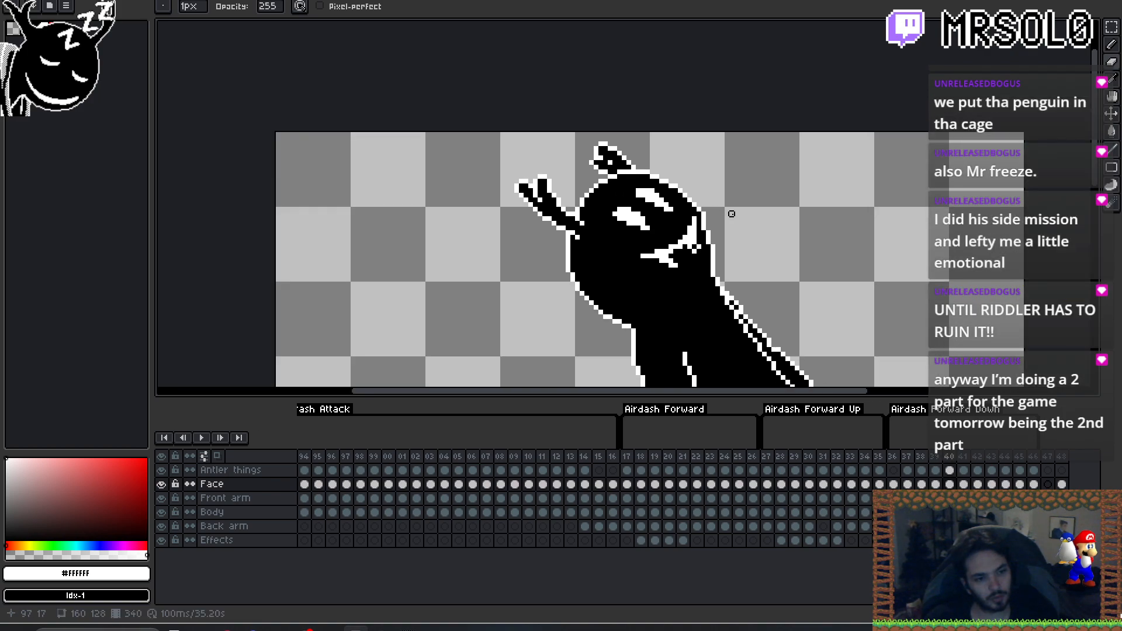
key("v")
left_click_drag(732, 216, 730, 213)
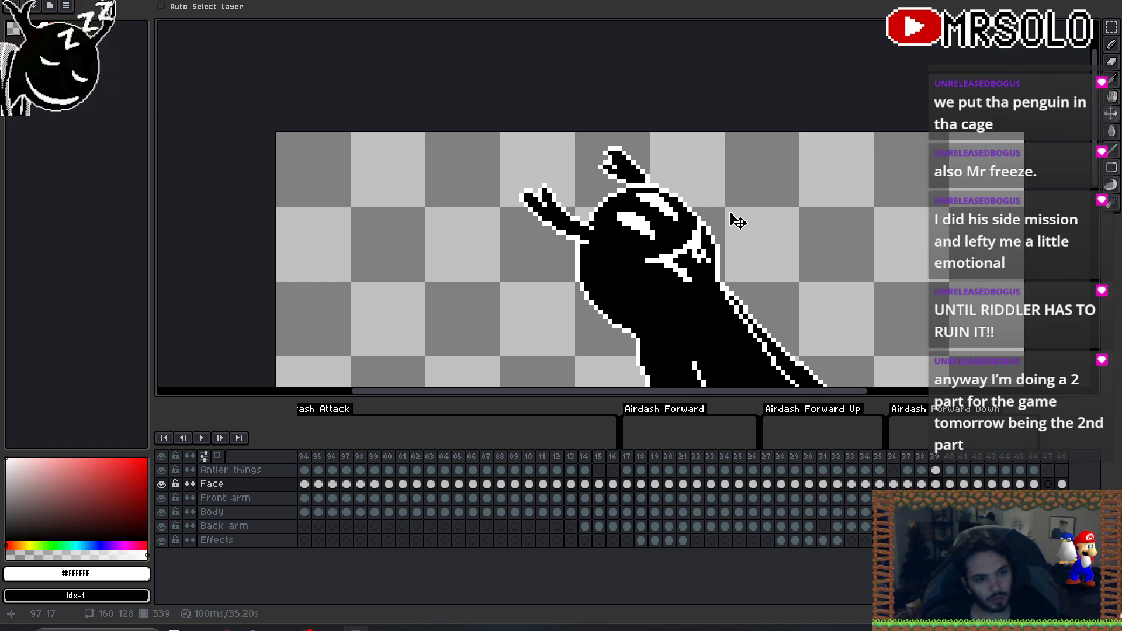
- Compare the face placement between frames 339 and 340, both close up and at full-sprite size
key("comma")
key("period")
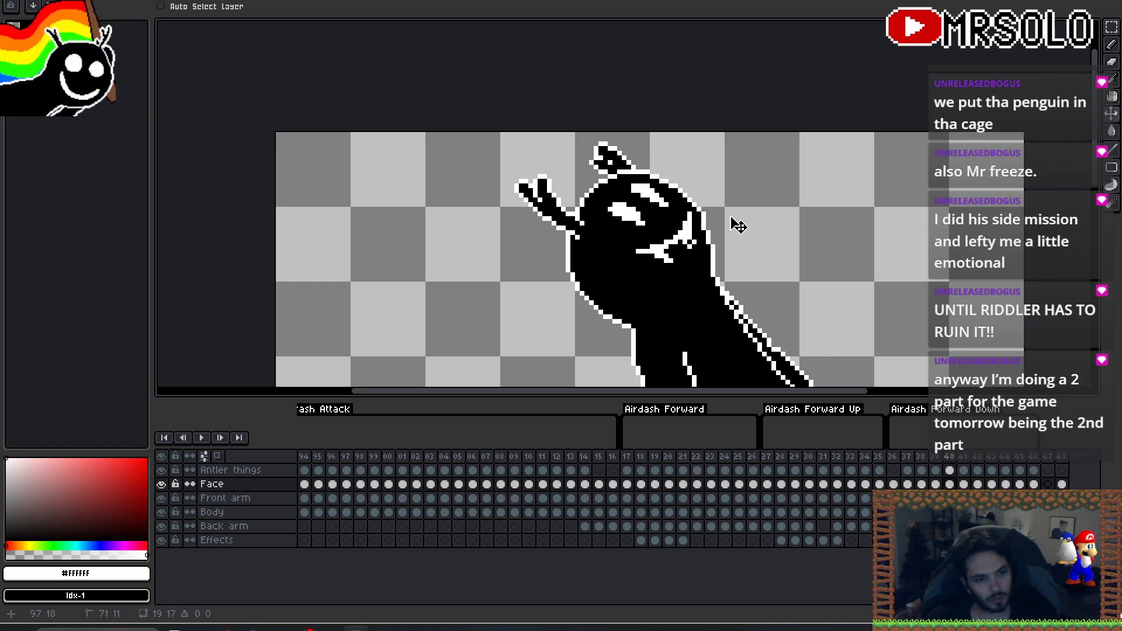
key("comma")
key("period")
key("comma")
key("period")
key("comma")
key("period")
key("comma")
scroll(740, 226, "down", 5)
key("period")
key("period")
key("comma")
key("period")
key("comma")
key("comma")
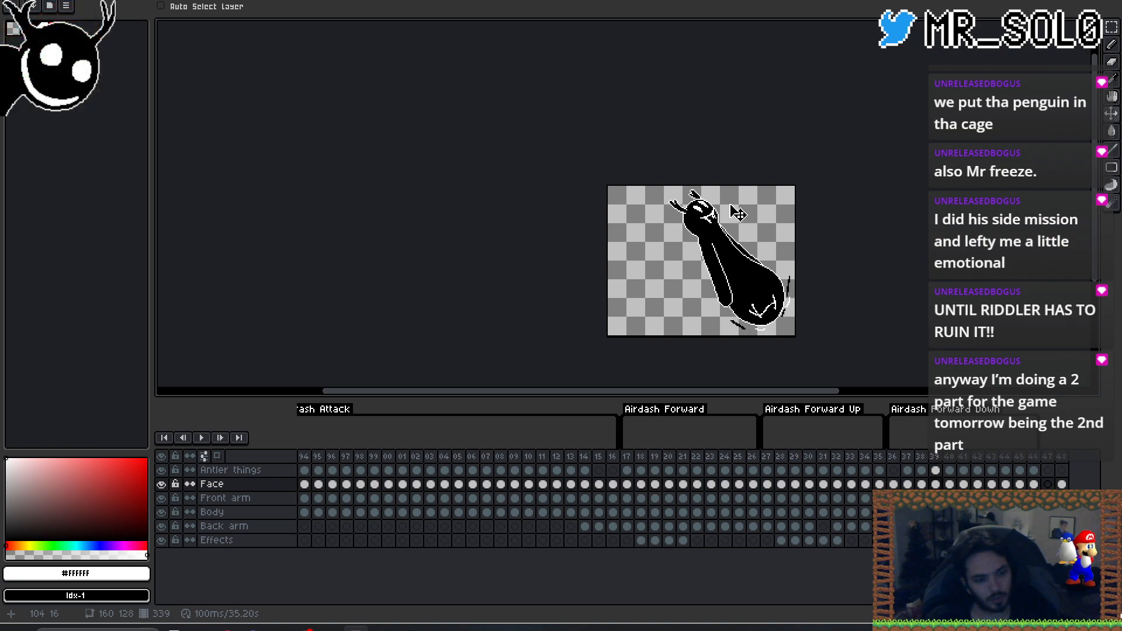
key("period")
key("comma")
key("period")
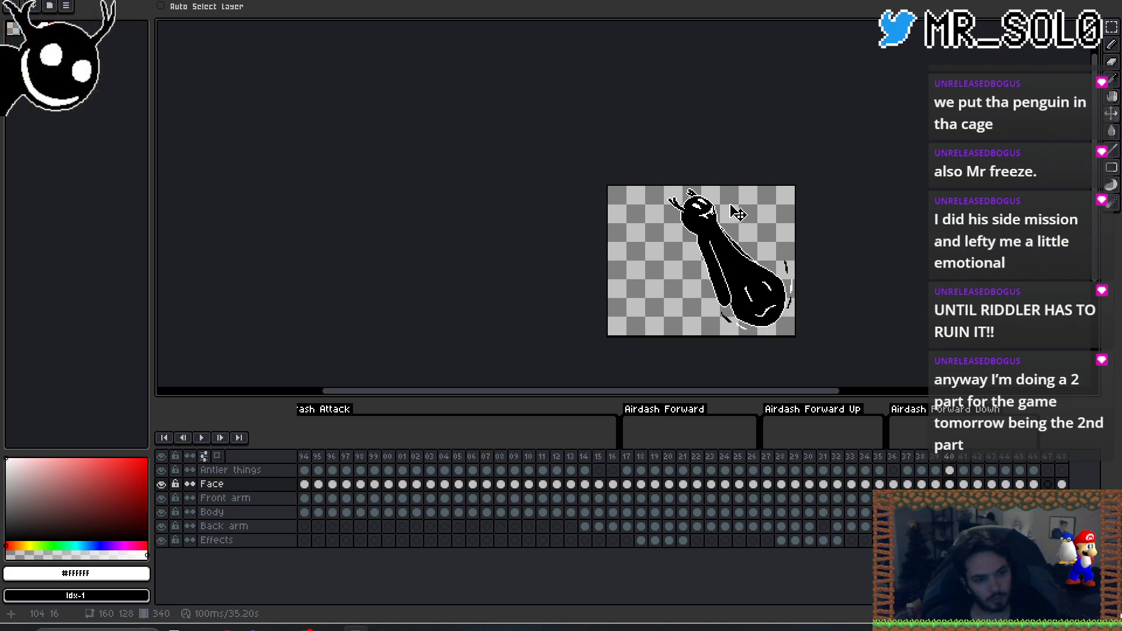
key("comma")
key("period")
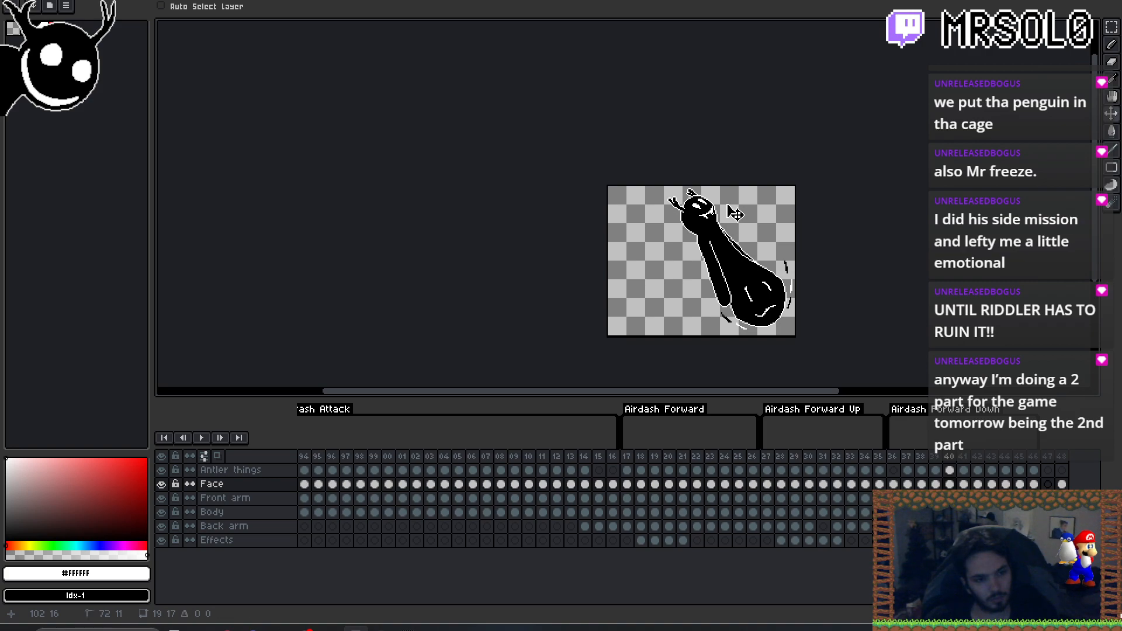
- Shift the lower eye in frame 340 one pixel left and add a white pixel at the upper eye's left tip
scroll(735, 213, "up", 5)
key("m")
left_click_drag(630, 208, 694, 243)
key("Left")
left_click(790, 242)
key("comma")
key("period")
key("comma")
key("period")
key("b")
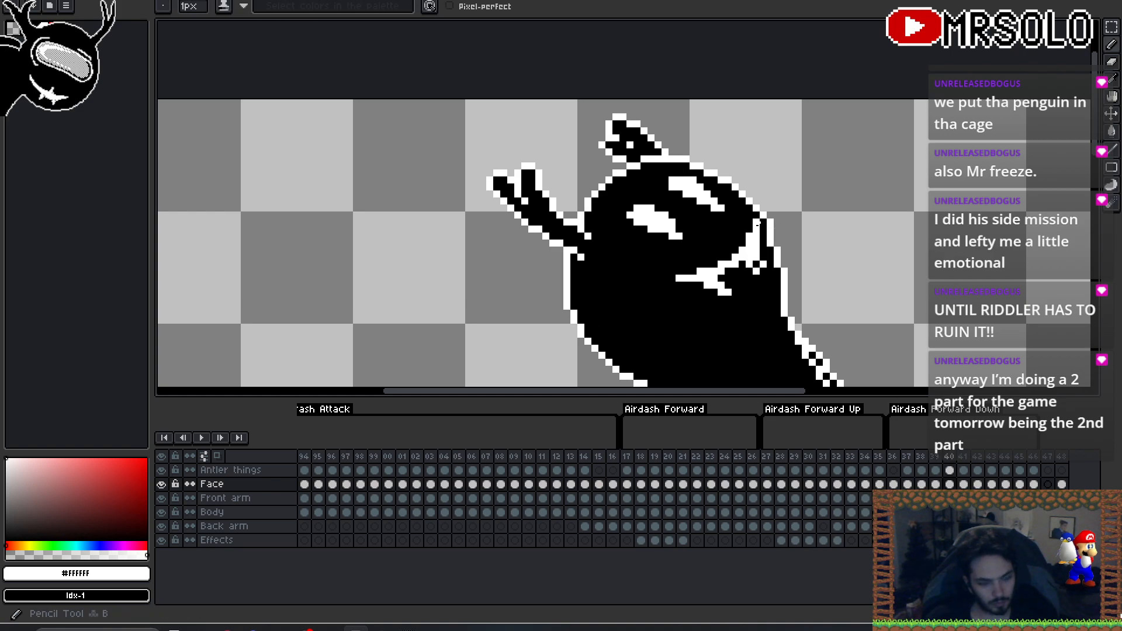
left_click(666, 180)
- Check the adjusted eyes by flipping between frames 339 and 340, and play back the whole animation
key("comma")
key("period")
key("comma")
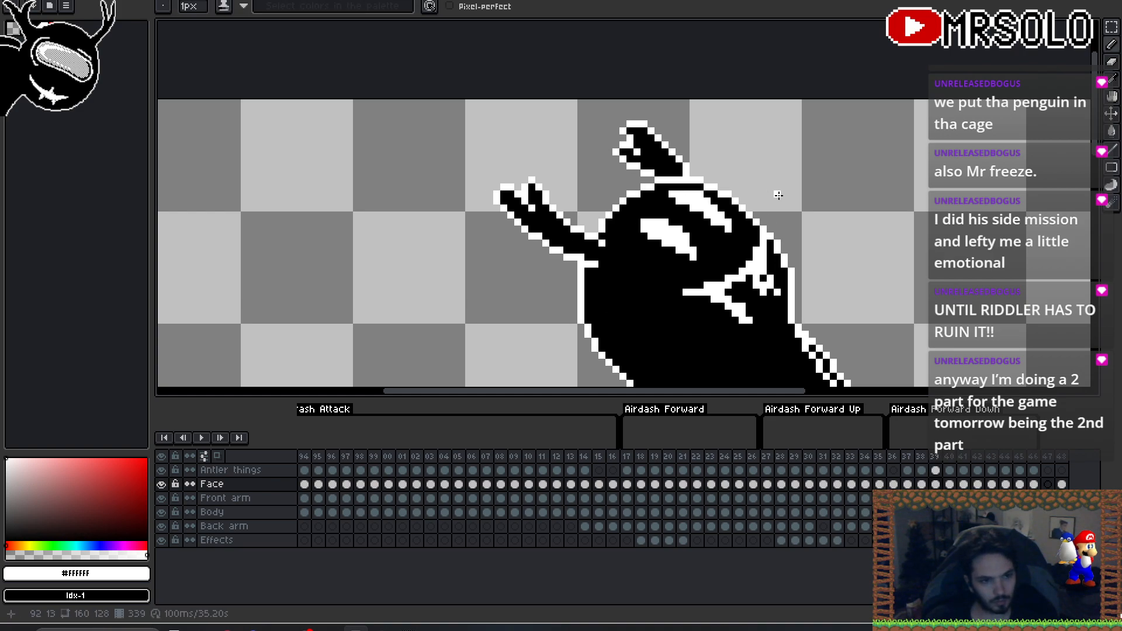
key("period")
key("comma")
key("period")
key("comma")
key("period")
key("comma")
key("period")
scroll(771, 187, "down", 1)
key("comma")
key("period")
scroll(760, 176, "down", 1)
key("comma")
key("period")
scroll(753, 168, "down", 4)
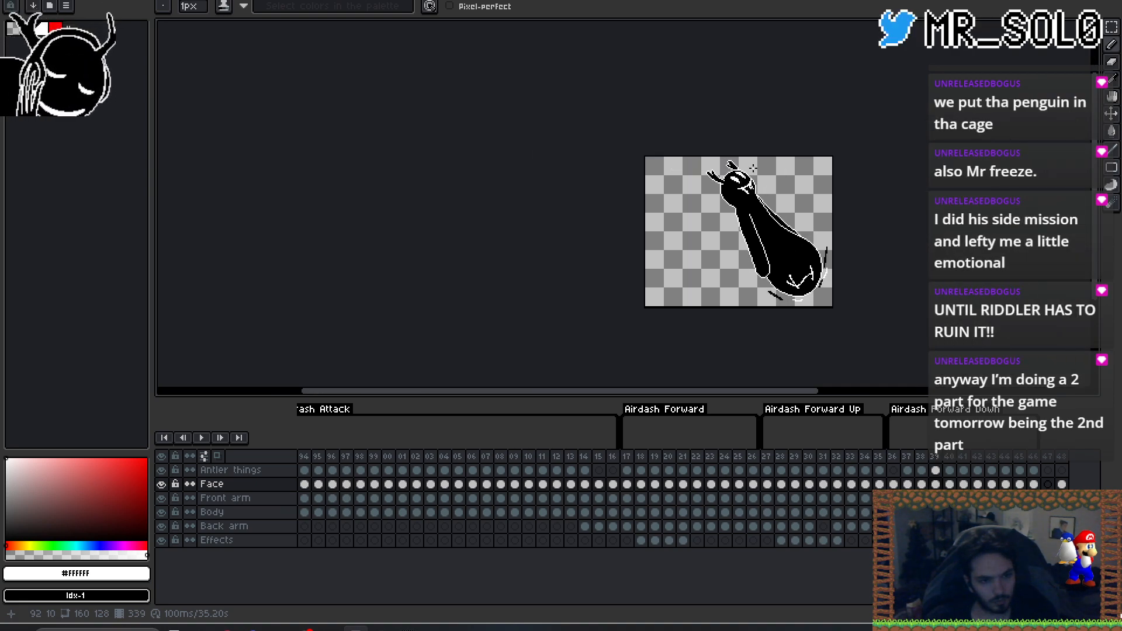
left_click(203, 438)
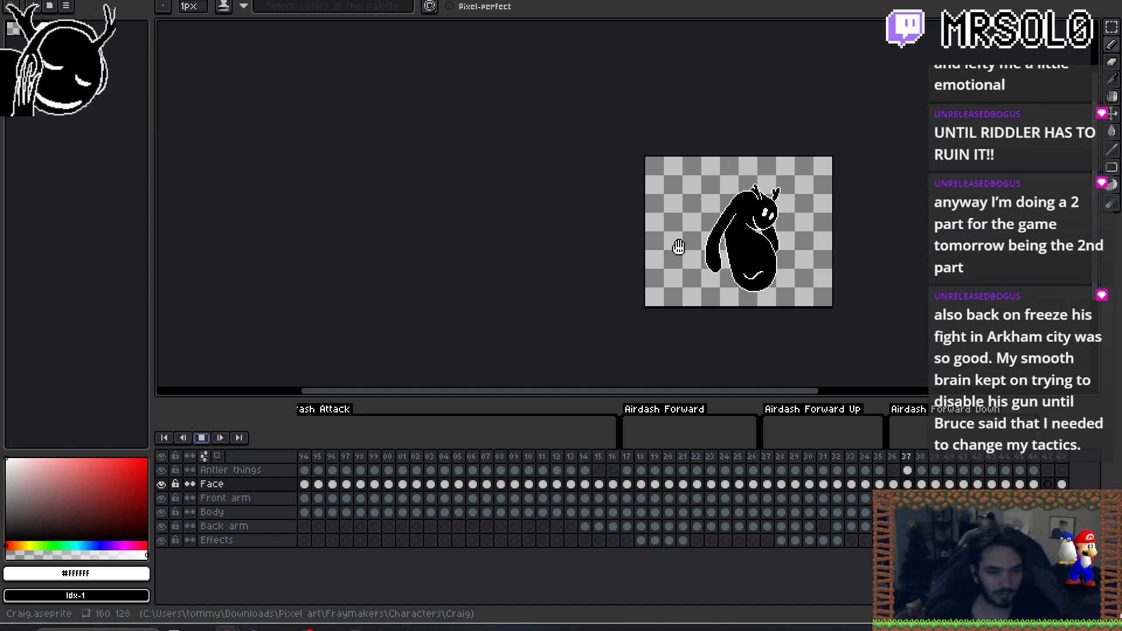
left_click_drag(825, 291, 807, 293)
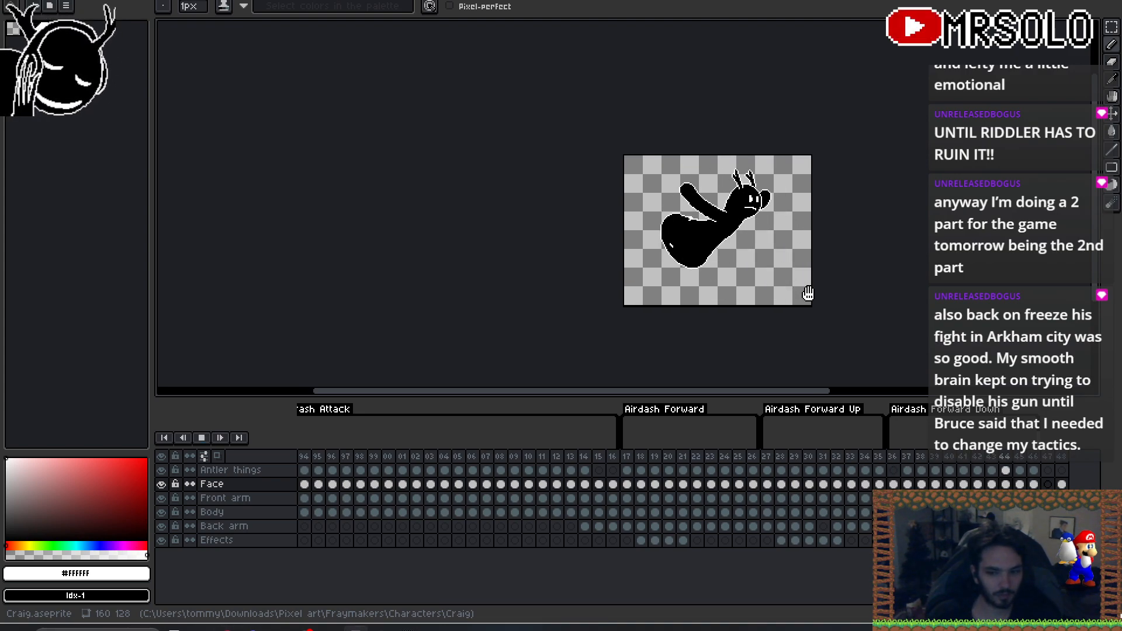
- Watch the looping Airdash Forward Down animation at a larger size and stop the playback
scroll(824, 248, "up", 1)
left_click_drag(842, 245, 811, 208)
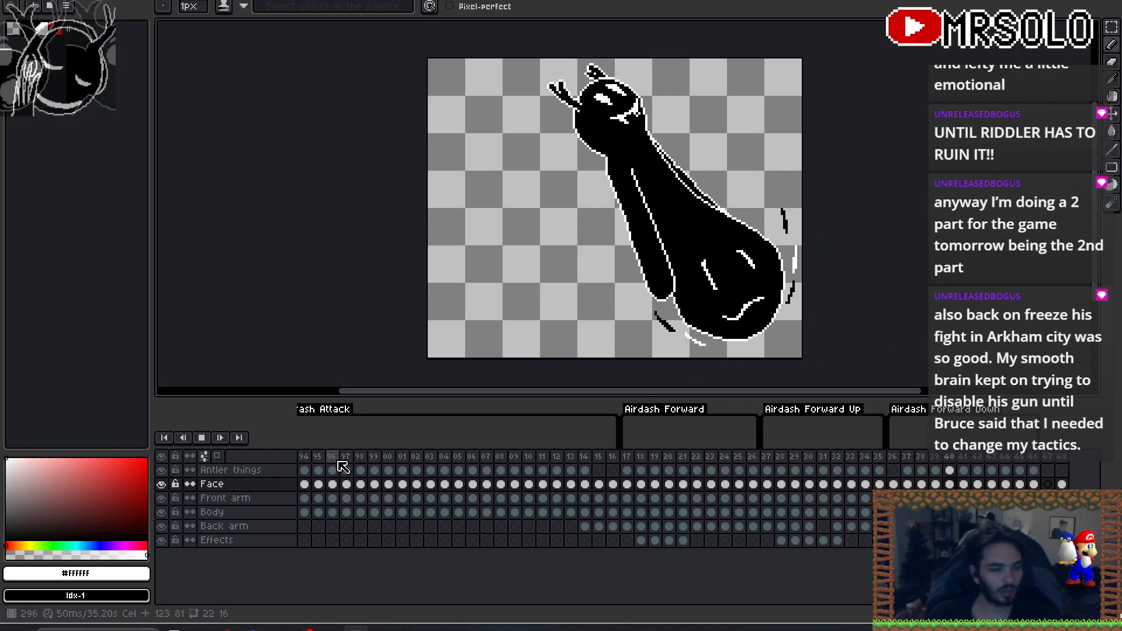
left_click(201, 439)
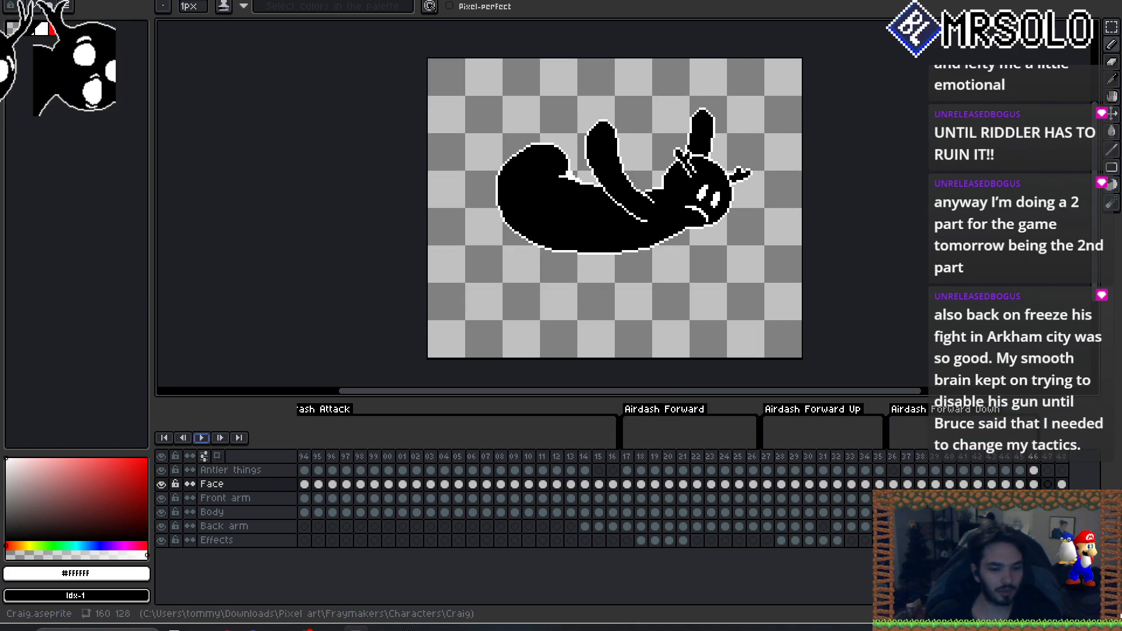
left_click_drag(1064, 601, 1018, 601)
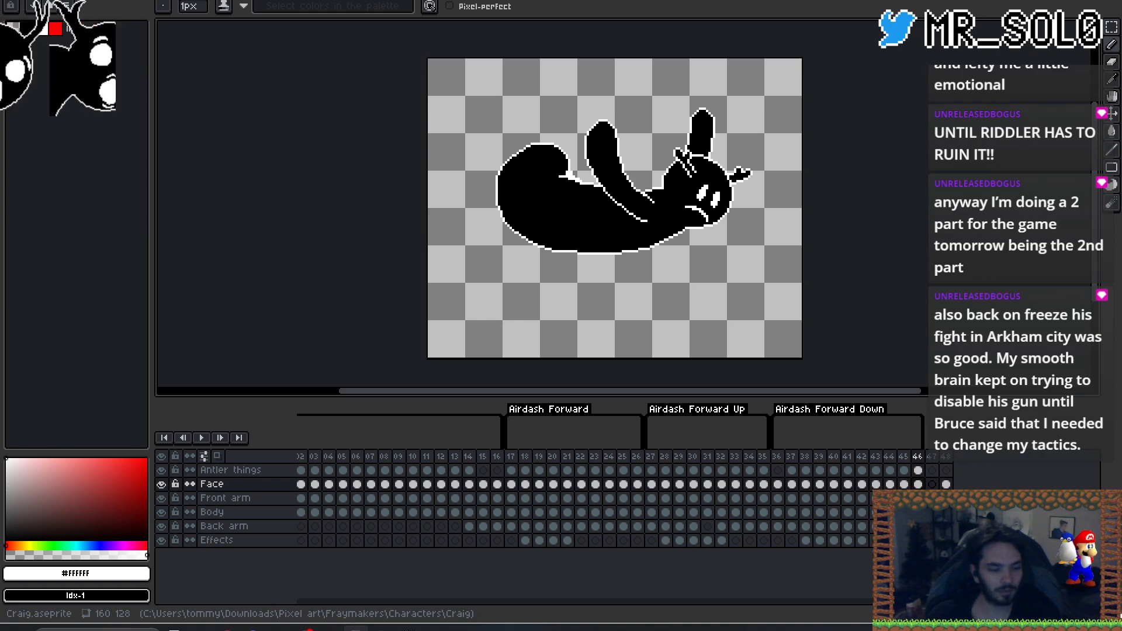
- Switch to FrayTools, open the character entity's airdash_up animation for reference, and return to the Aseprite sprite
key("alt+Tab")
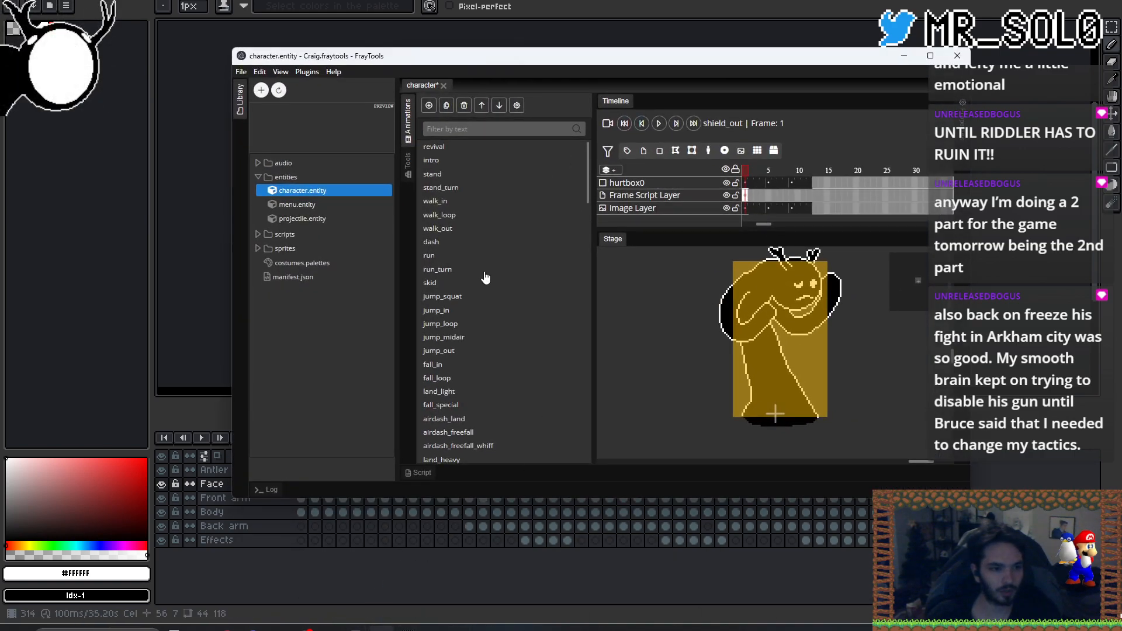
left_click_drag(586, 173, 579, 301)
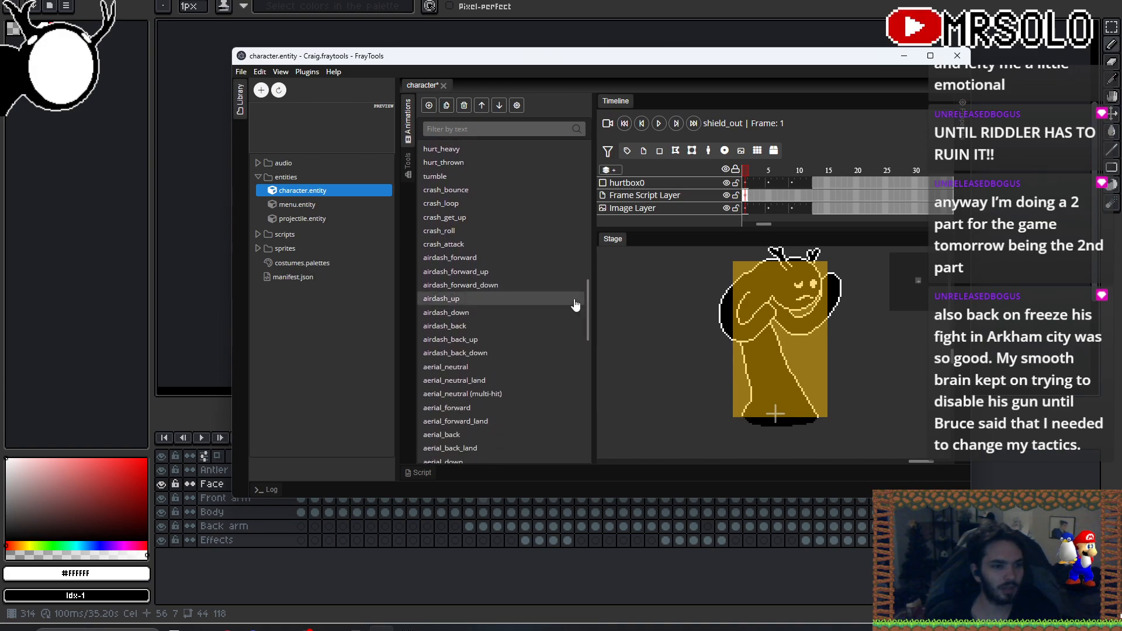
left_click(508, 301)
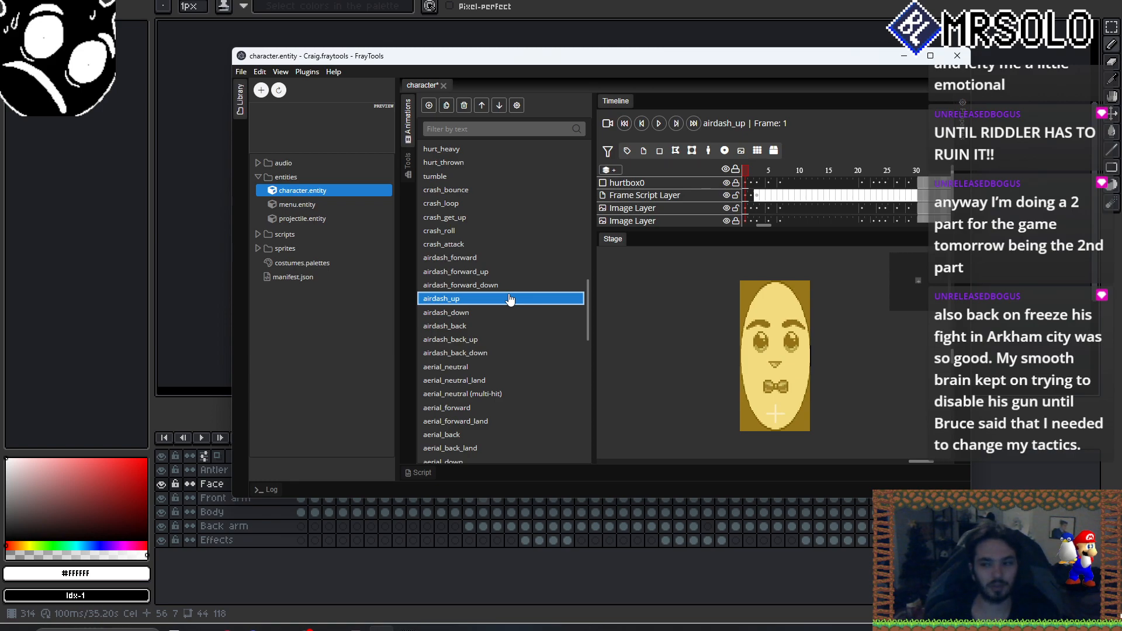
left_click(904, 55)
- Play back the Airdash Forward Up animation from frame 327 and stop it
left_click(651, 457)
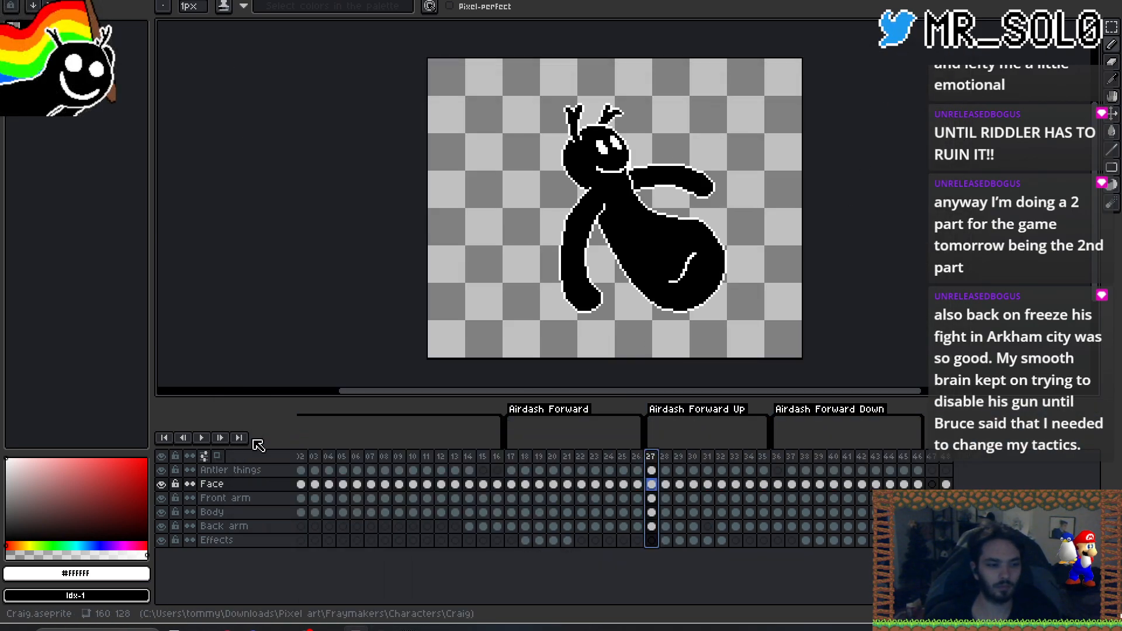
left_click(201, 438)
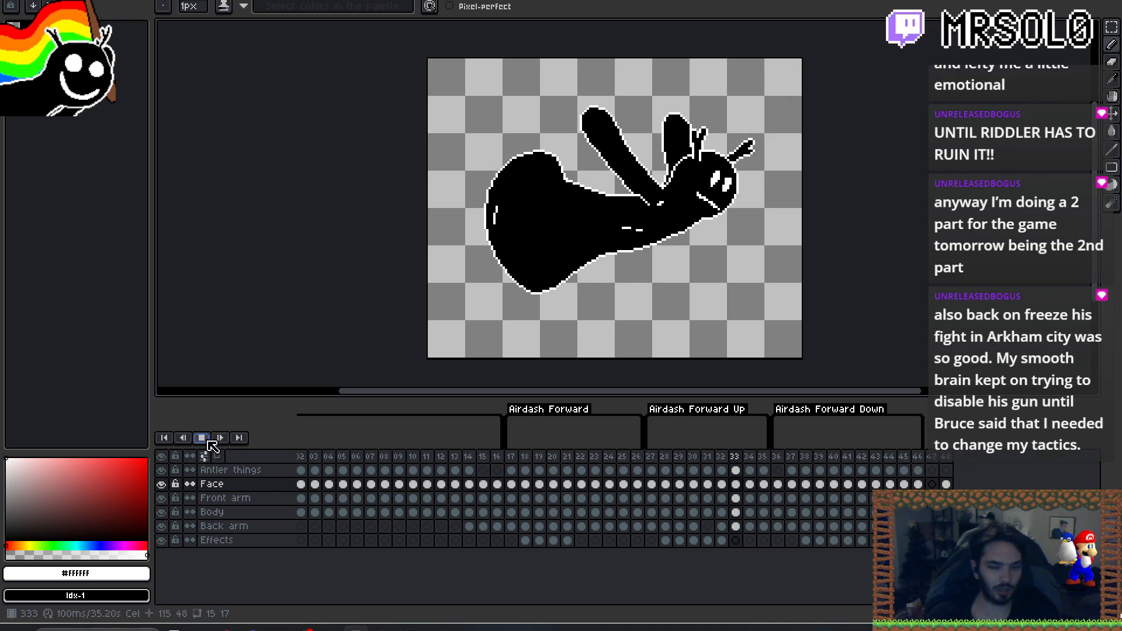
left_click(205, 438)
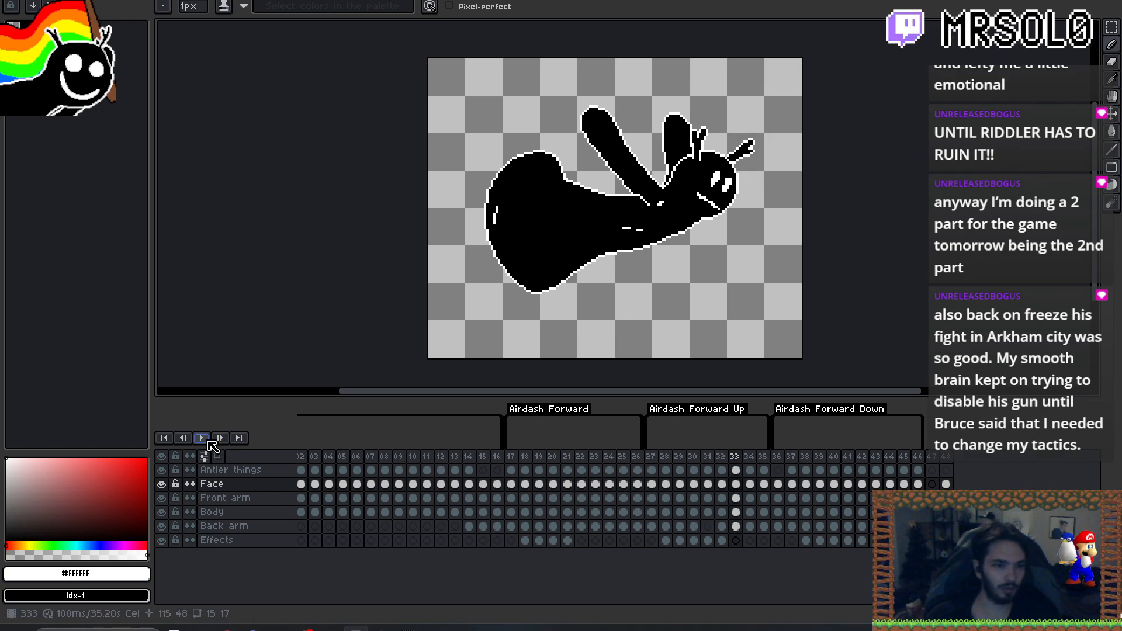
- Move frame 346 out of the Airdash Forward Down tag and relocate the tag's first frame, 336, to just before frame 346, outside the tag
left_click(922, 460)
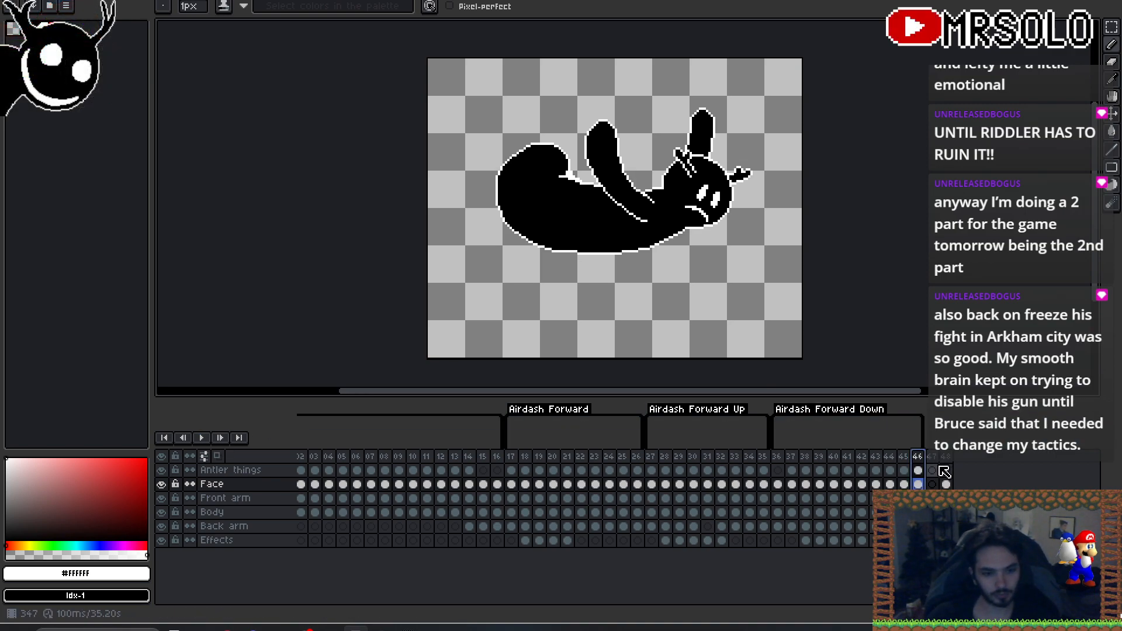
left_click(933, 456)
left_click(922, 456)
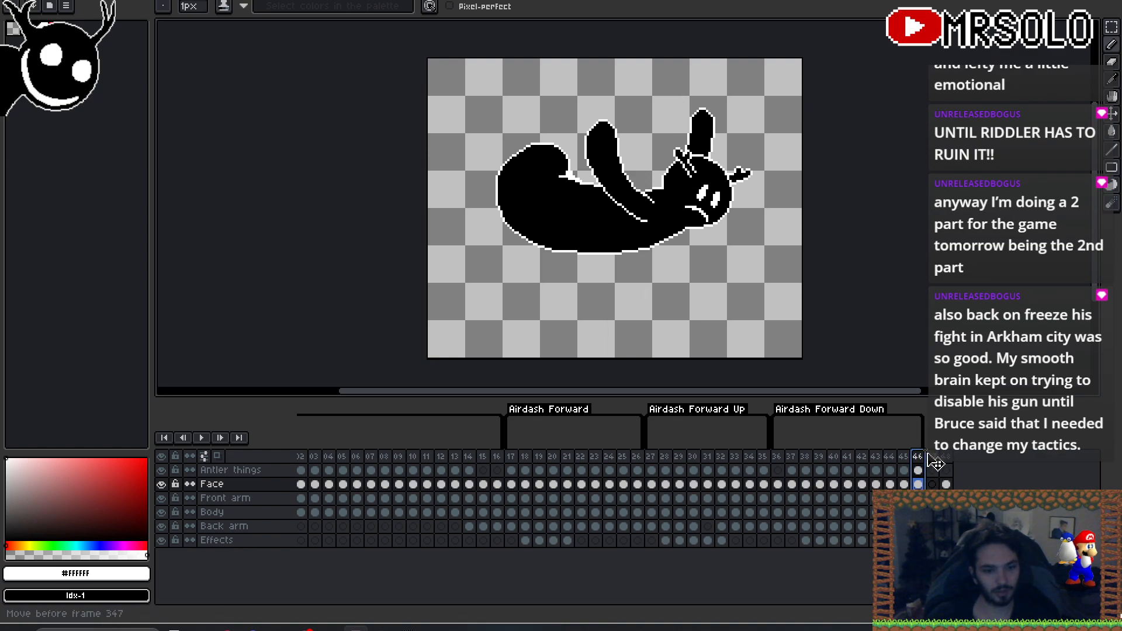
left_click(778, 457)
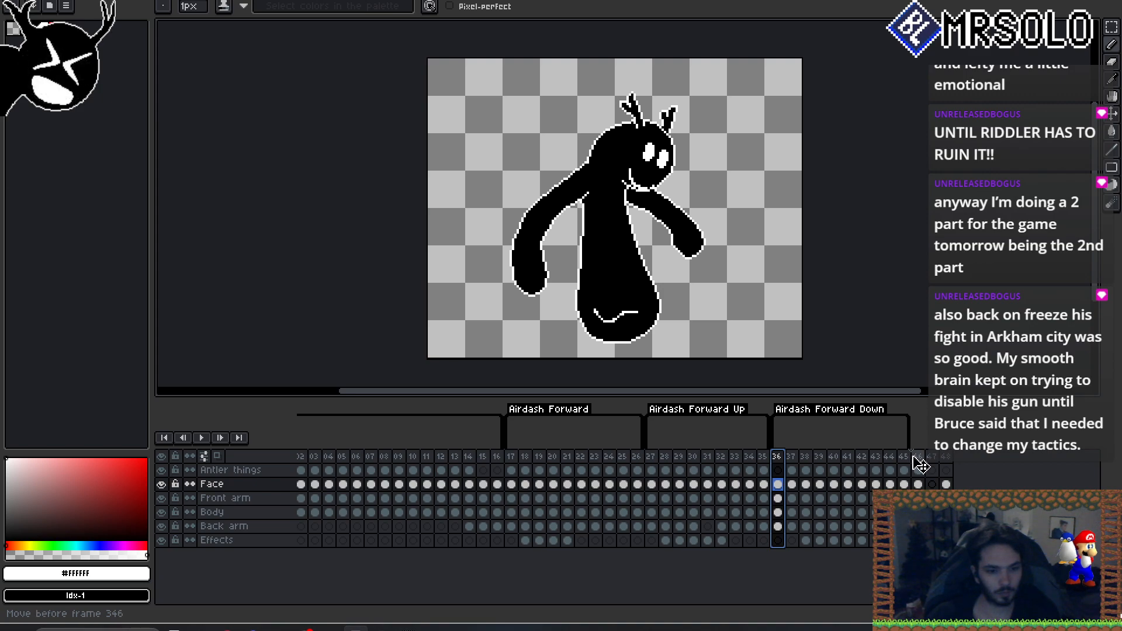
left_click_drag(920, 465, 919, 465)
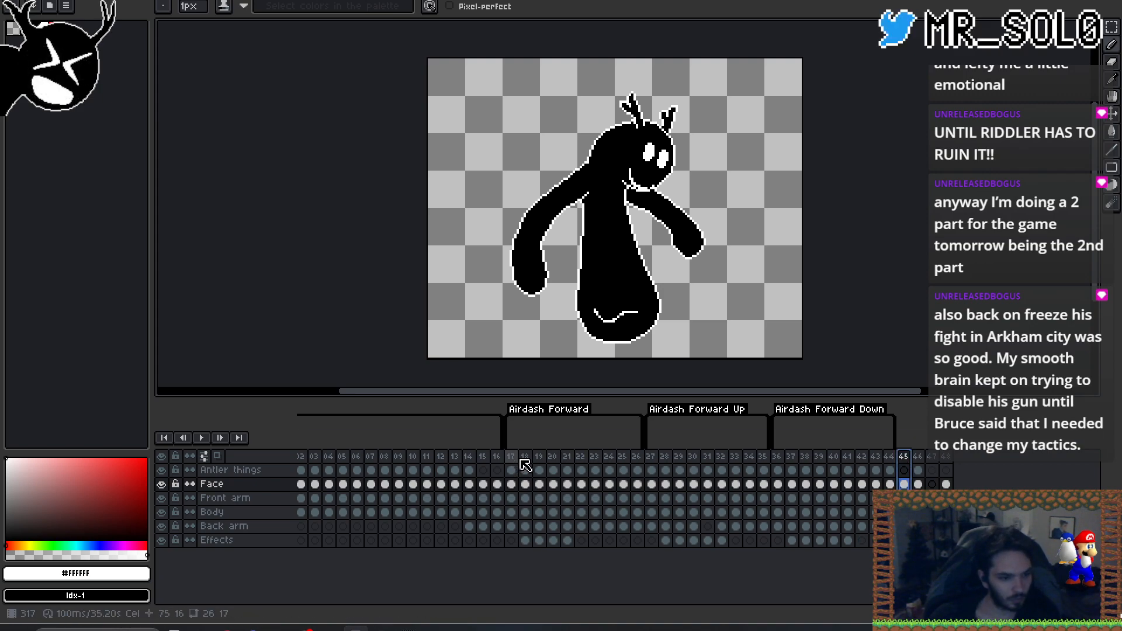
- Compare the frame ranges of the three forward airdash tags and play back the animations
left_click_drag(517, 465, 767, 466)
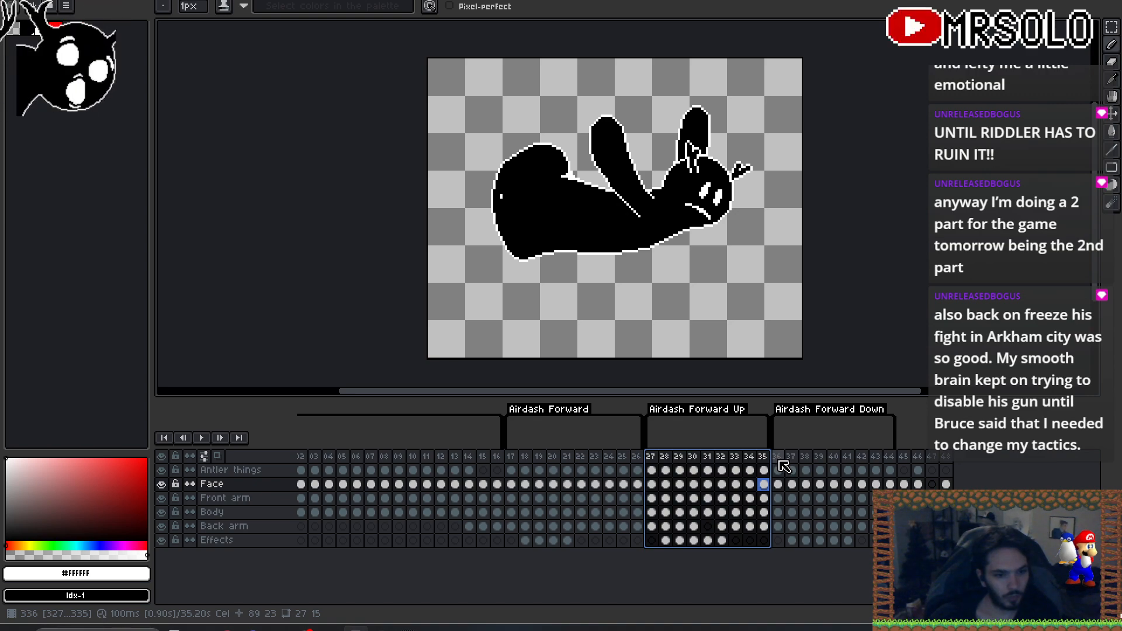
left_click_drag(780, 461, 888, 461)
left_click(904, 458)
key("Return")
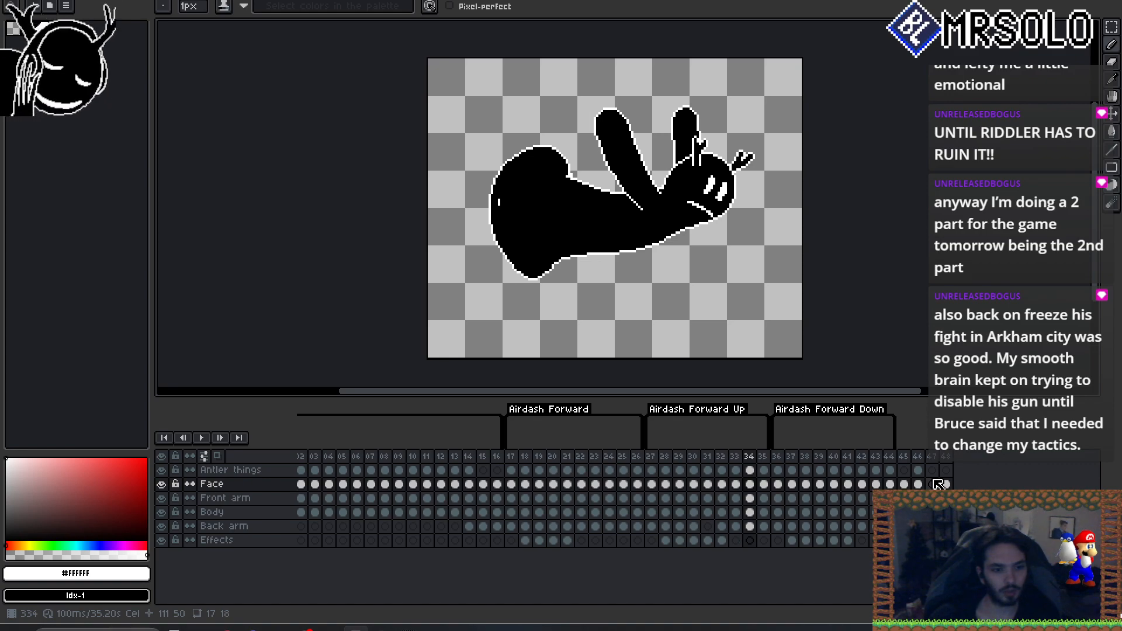
key("Return")
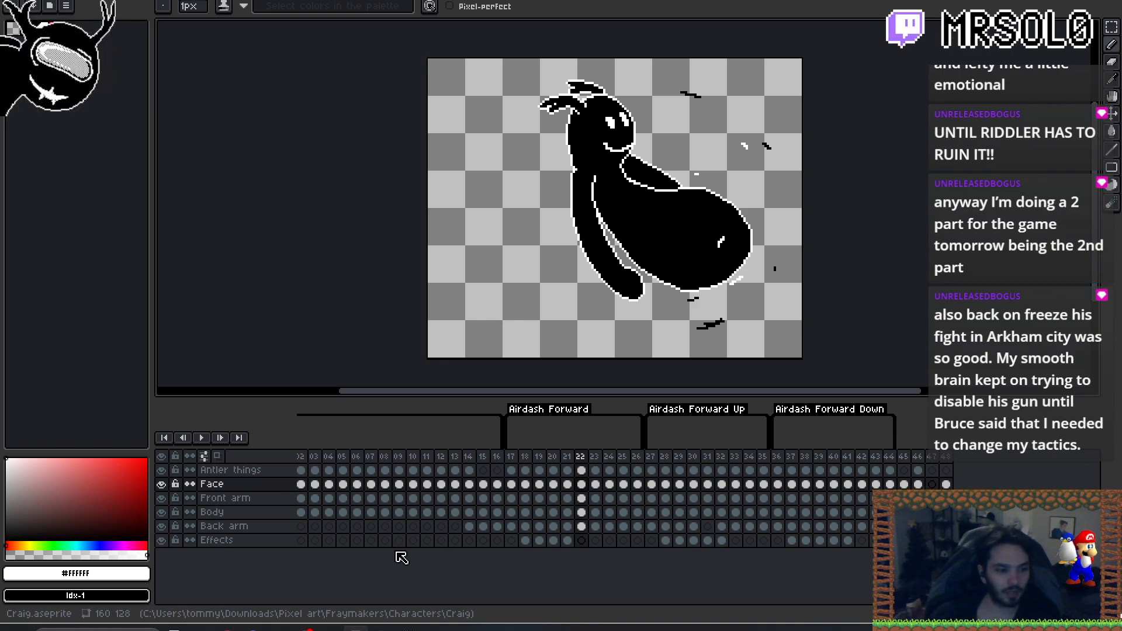
- Switch to FrayTools, examine the placeholder poses of airdash_up along its timeline, and return to the Aseprite sprite
left_click(383, 629)
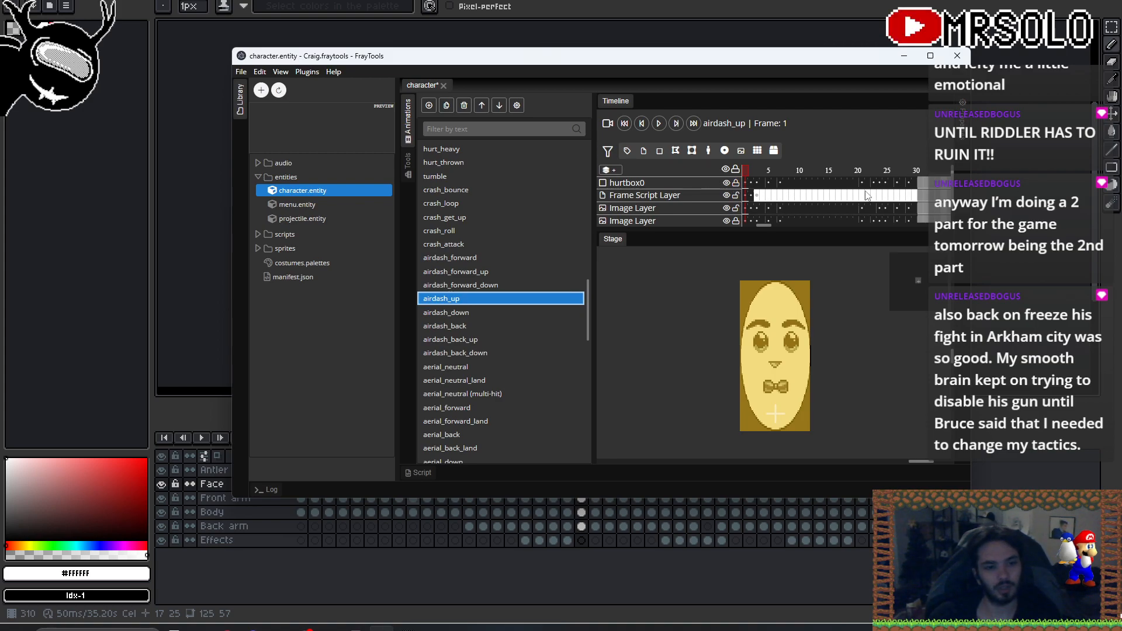
left_click(754, 177)
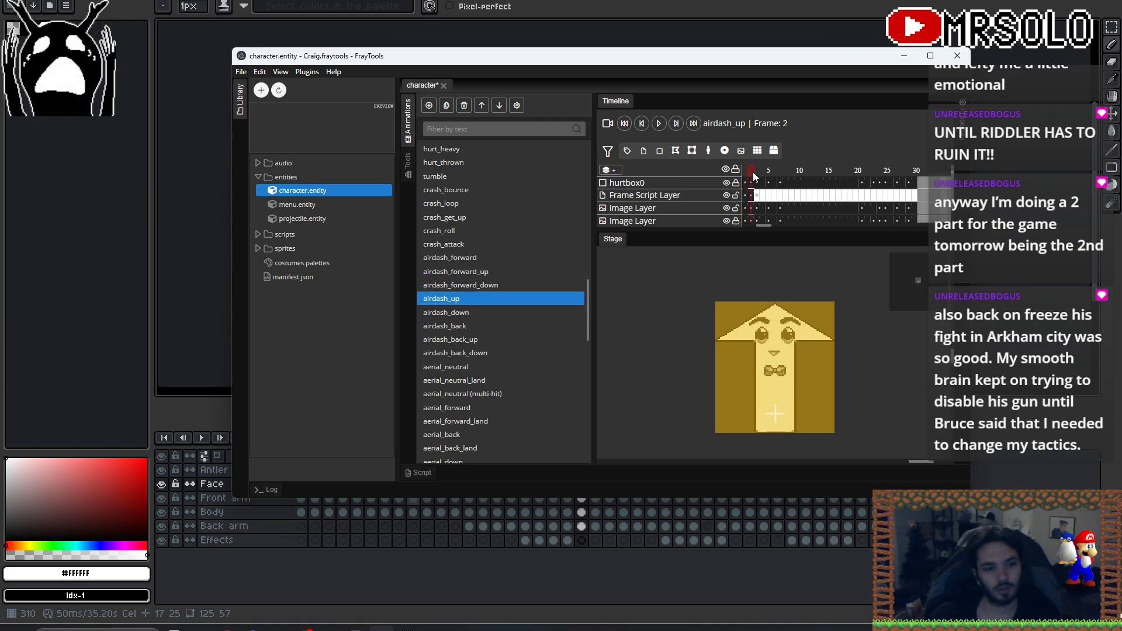
left_click(761, 171)
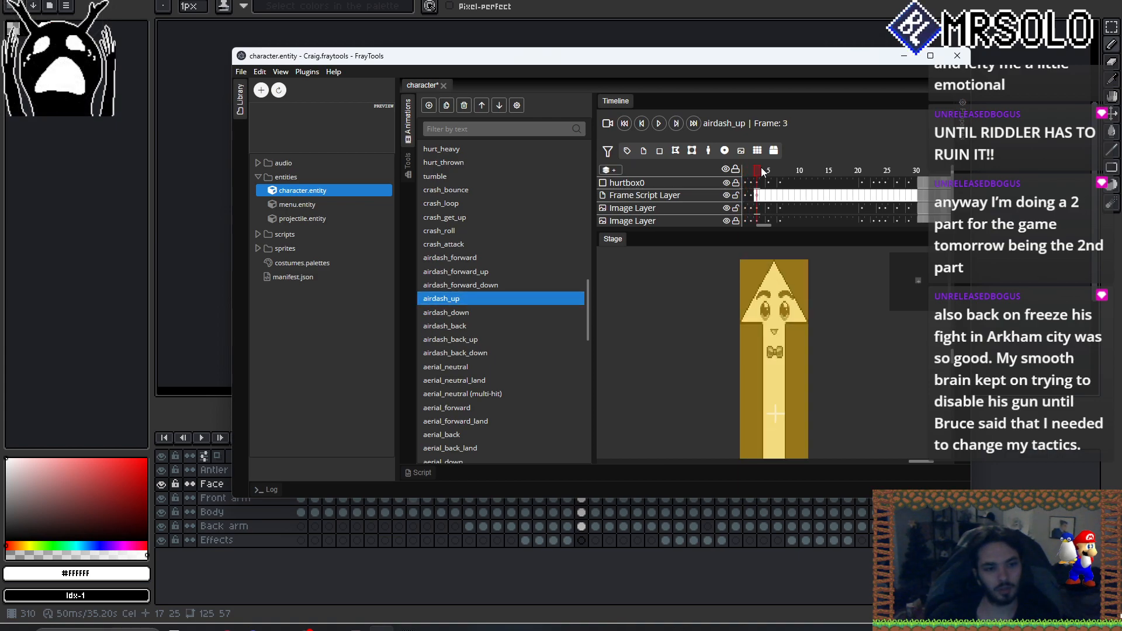
left_click(769, 171)
left_click(784, 171)
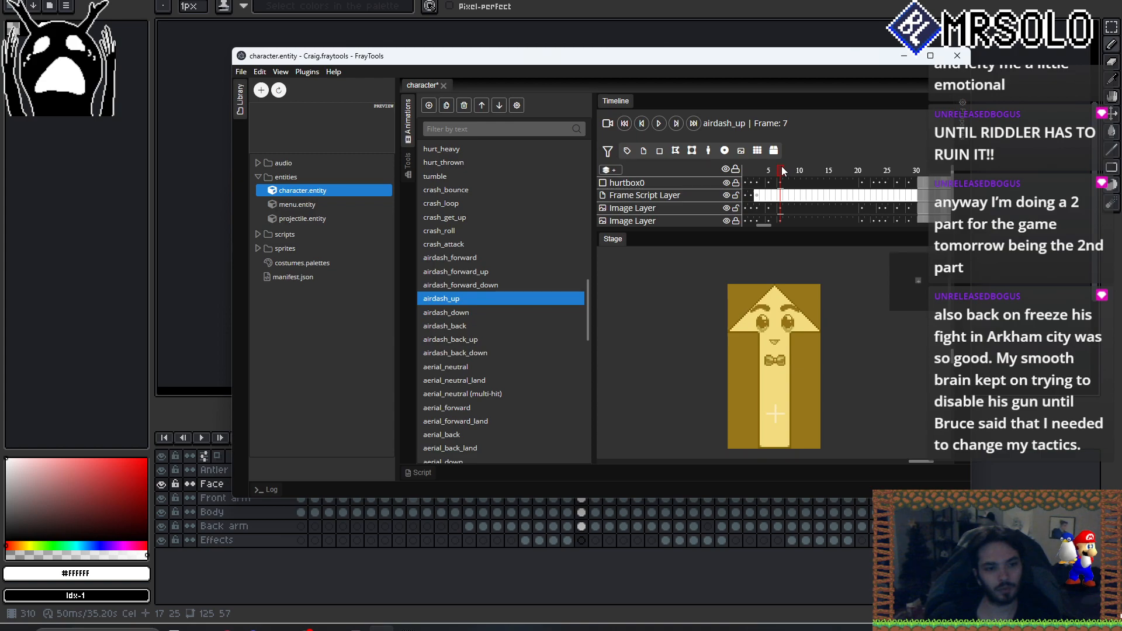
left_click(864, 171)
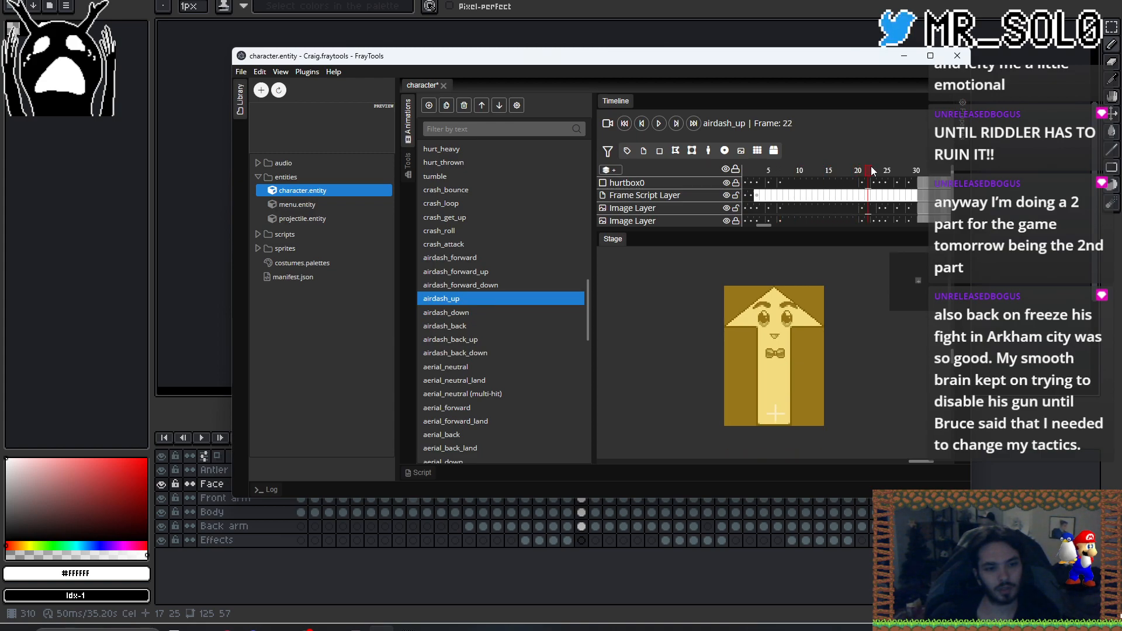
left_click(876, 170)
left_click(882, 171)
left_click(888, 171)
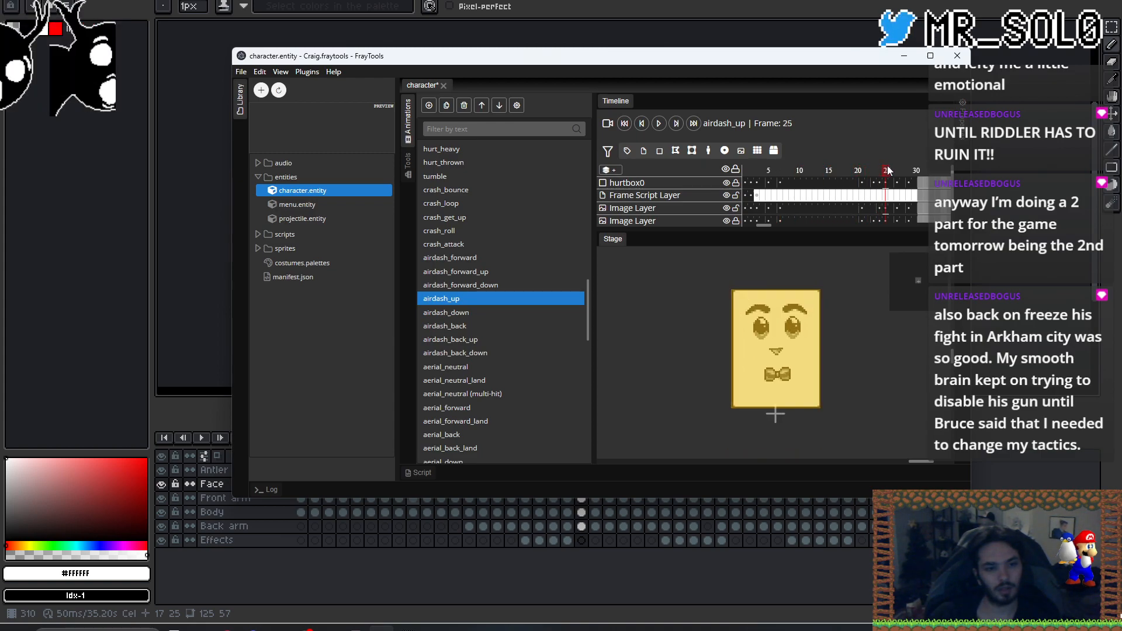
left_click(903, 170)
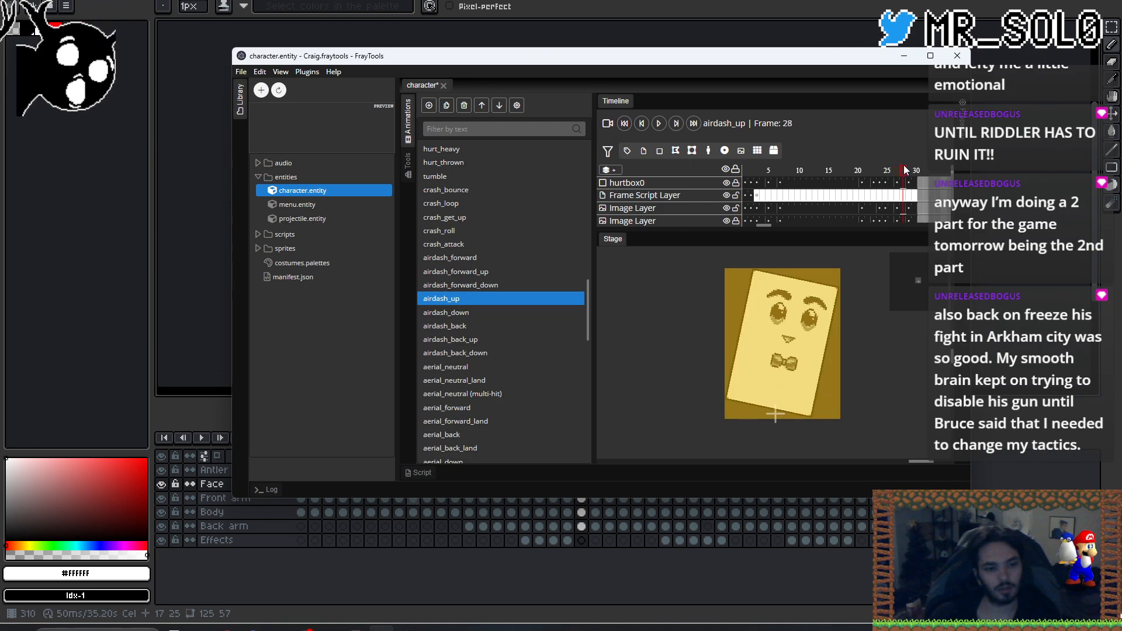
left_click(910, 167)
left_click_drag(910, 167, 605, 160)
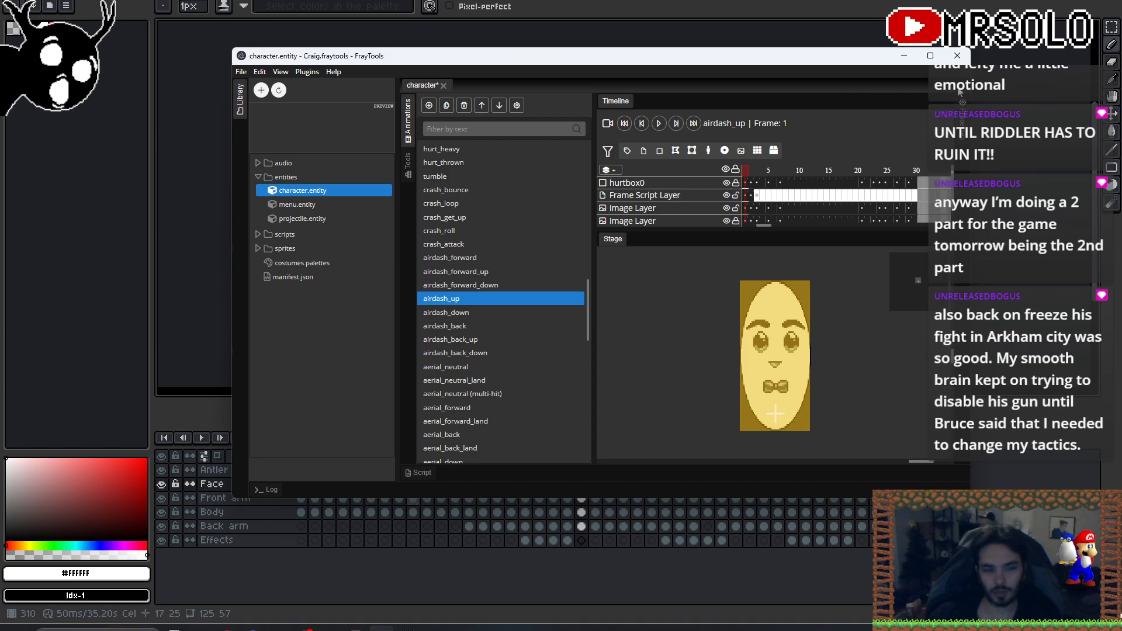
left_click(909, 62)
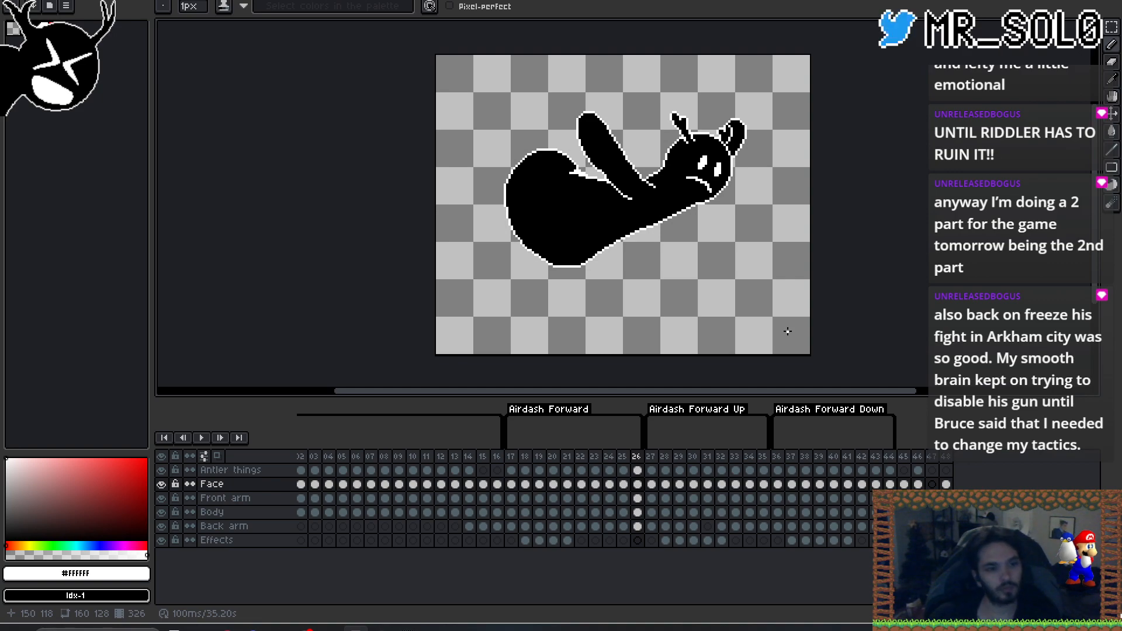
- Step through the Airdash Forward Up and Airdash Forward Down poses from frame 327 to 346, then go back to frame 344
key("Right")
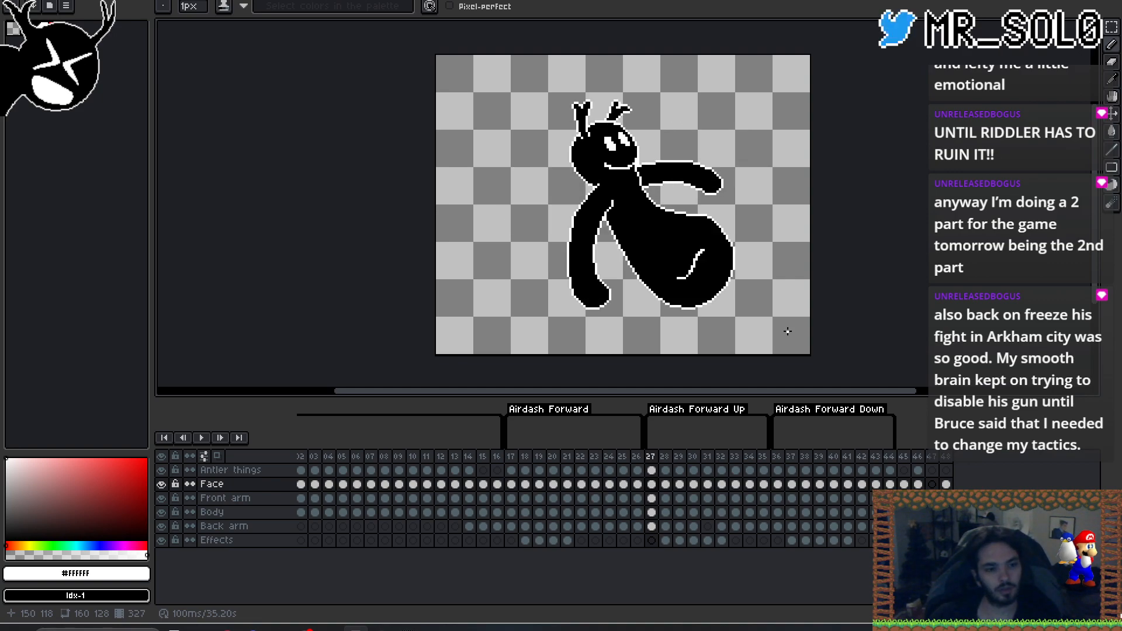
key("Right")
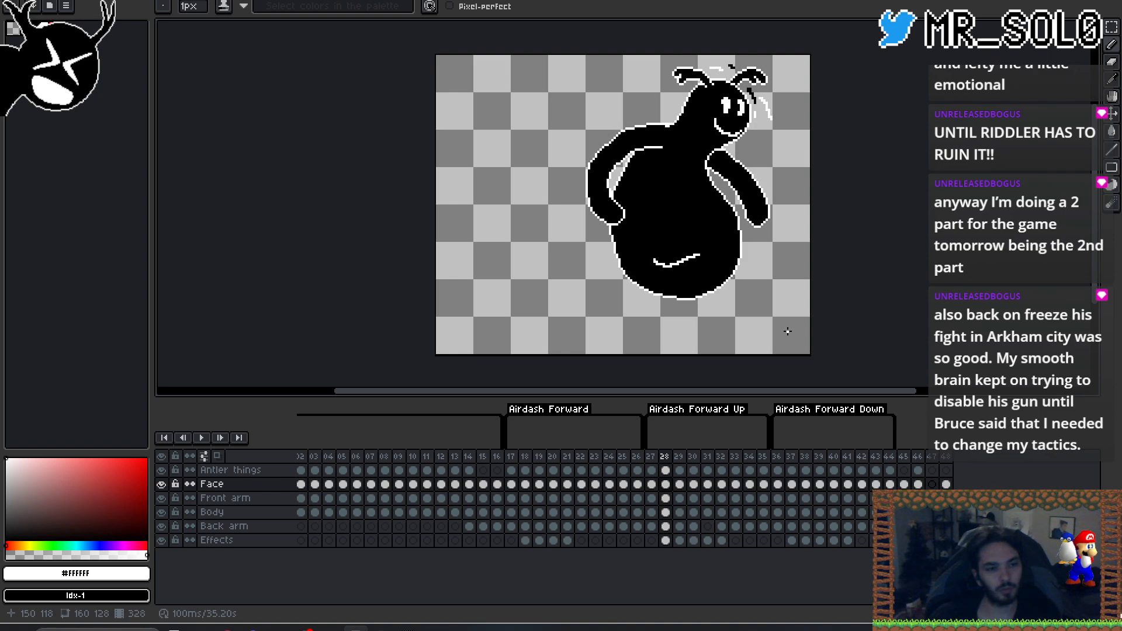
key("Right")
key("Right")
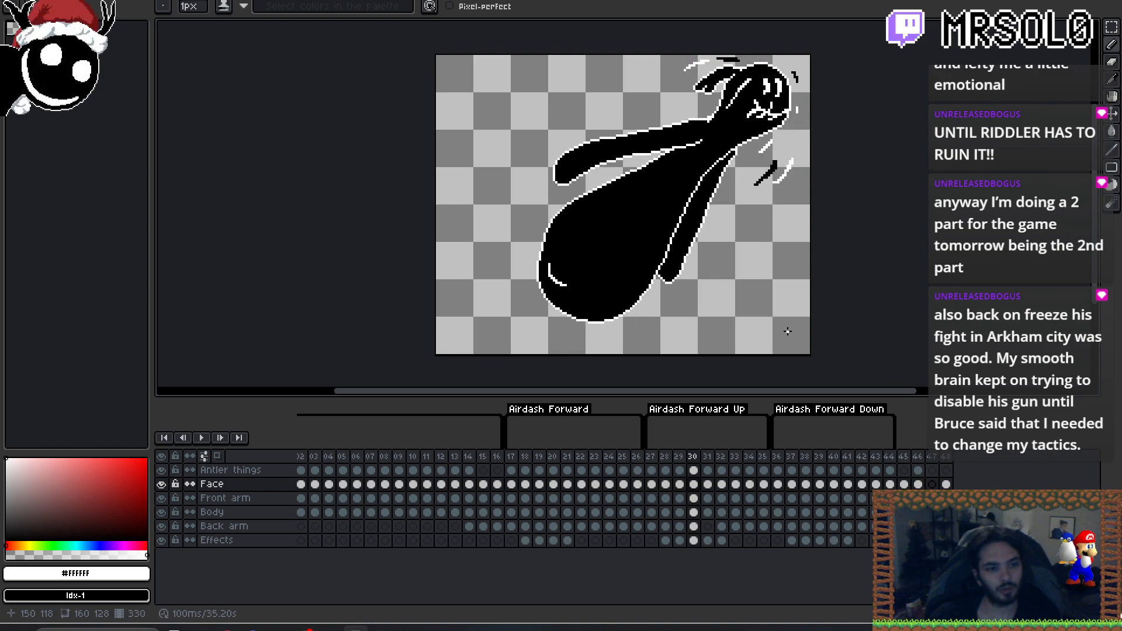
key("Right")
key("Right")
key("Right")
key("Right")
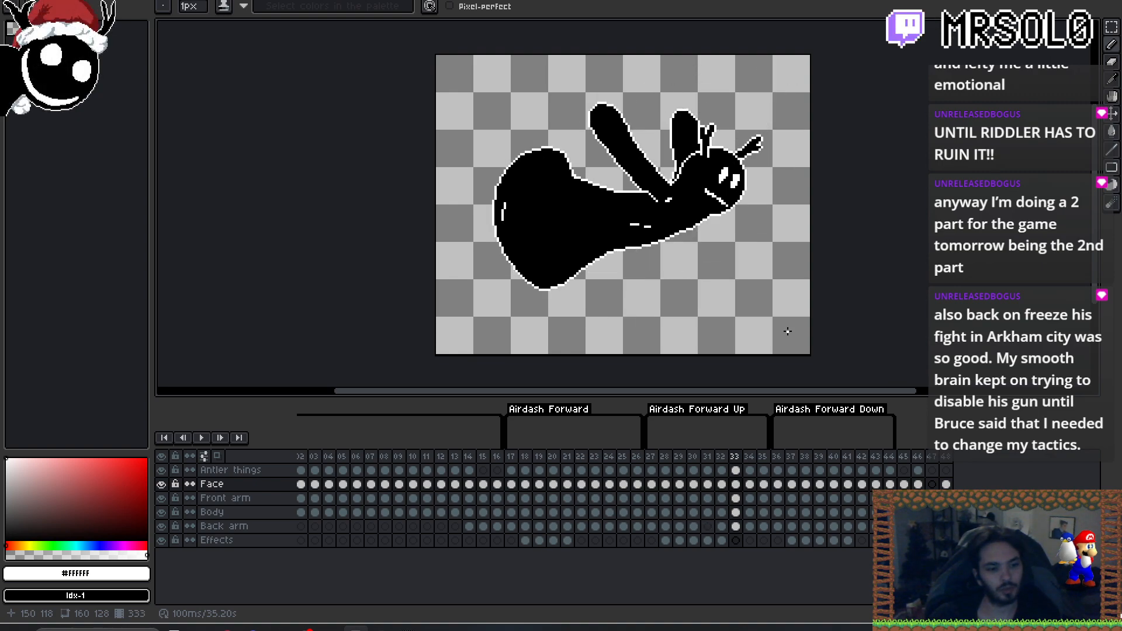
key("Right")
key("Right")
key("Left")
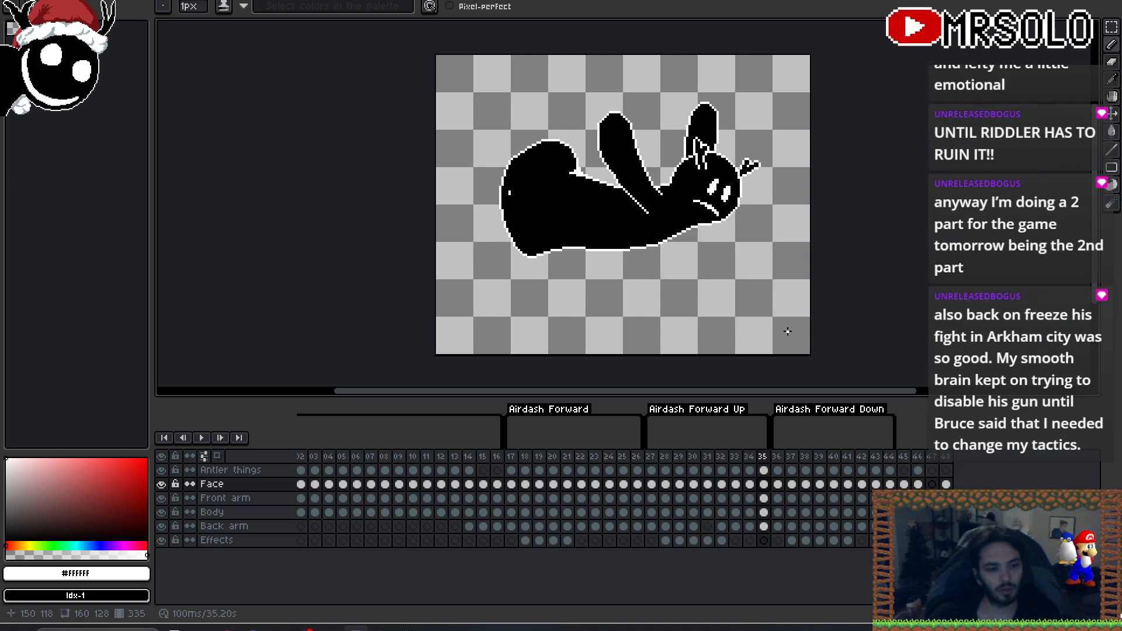
key("Right")
key("Right")
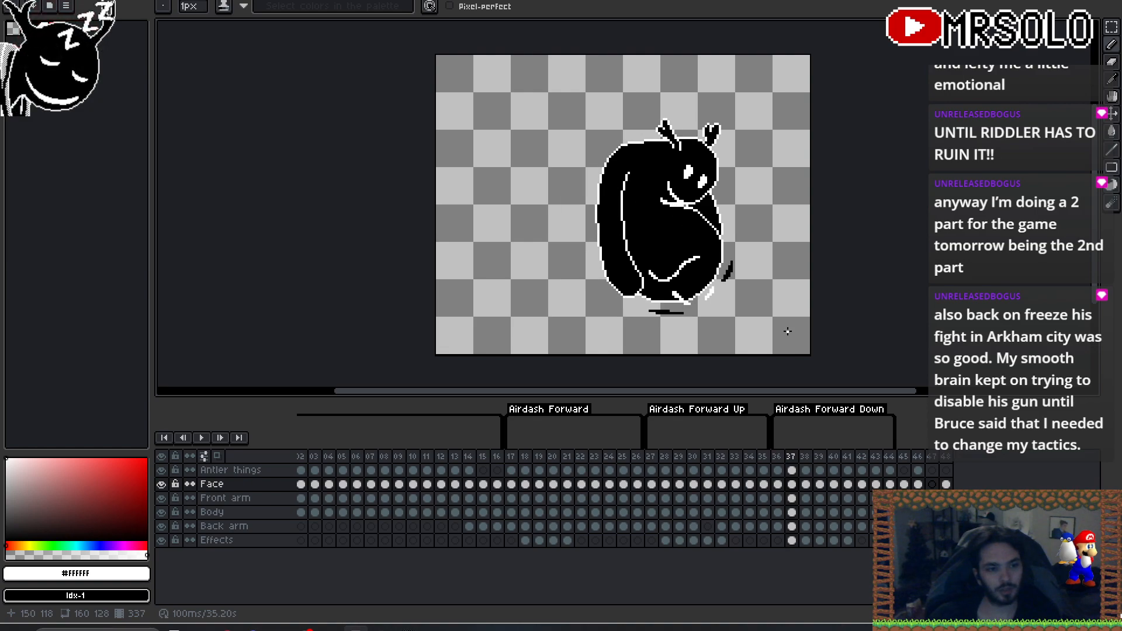
key("Right")
key("Right")
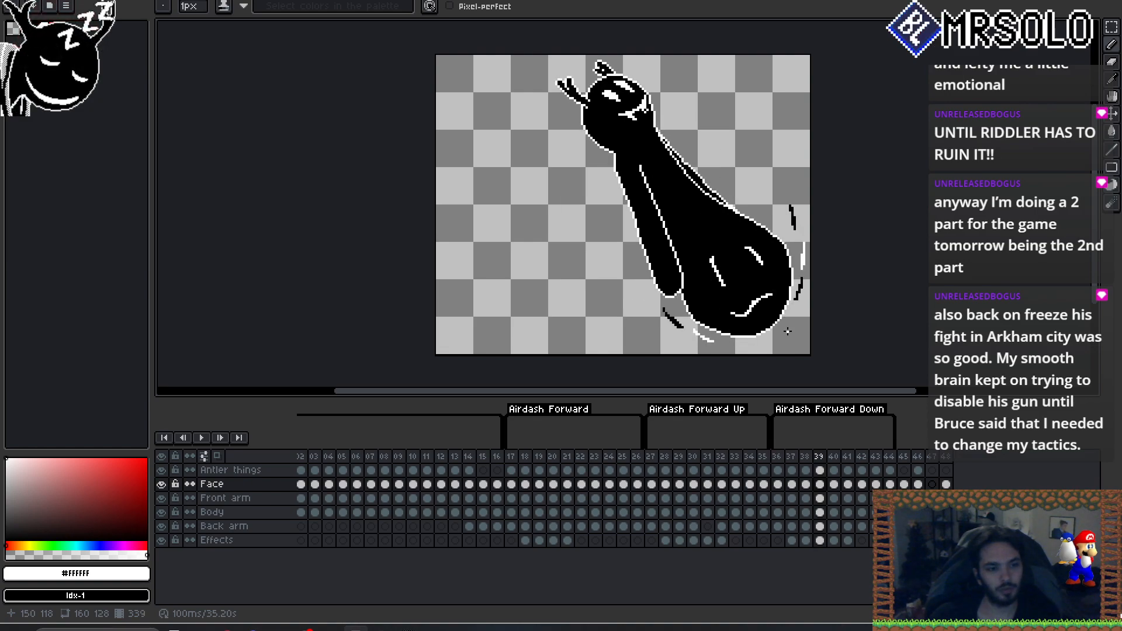
key("Right")
key("Right")
key("Right")
key("Right")
key("Right")
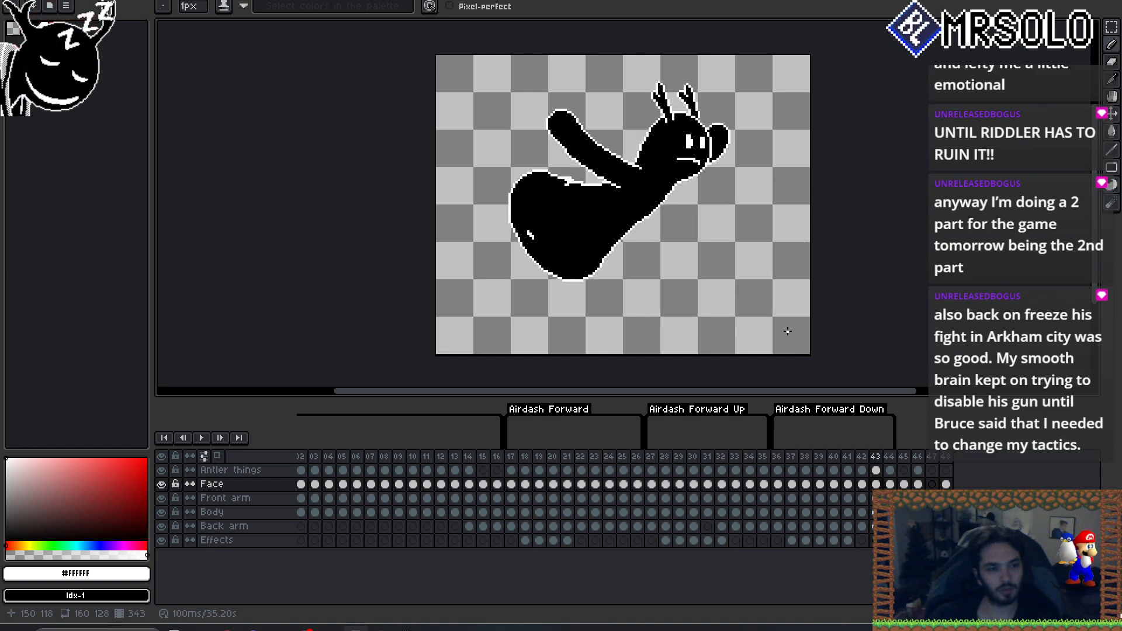
key("Right")
key("Right")
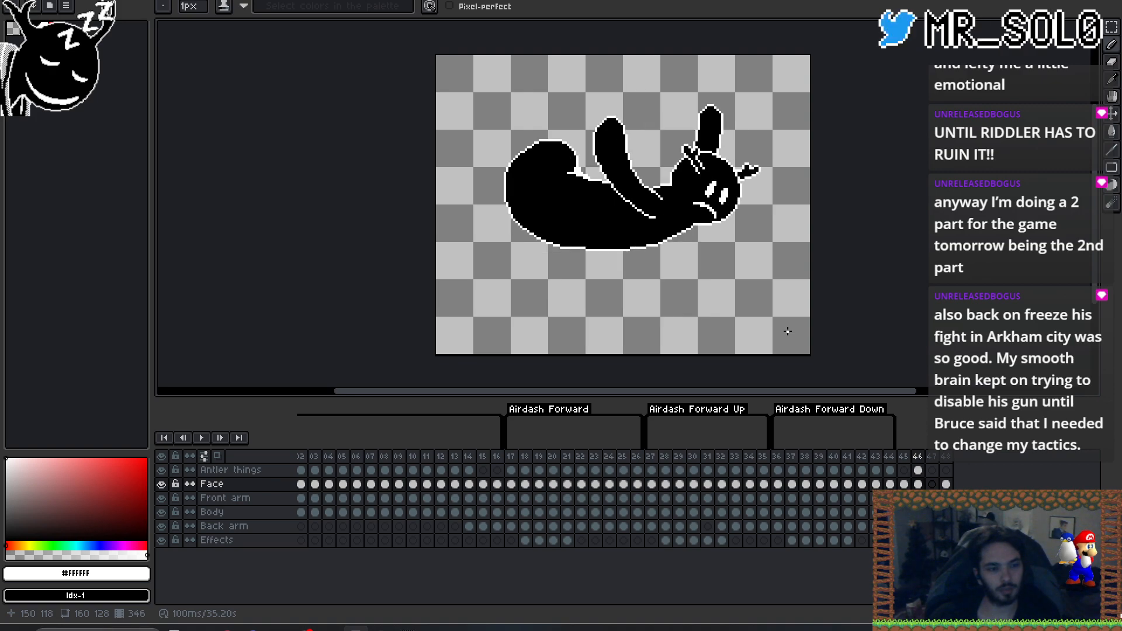
left_click(890, 458)
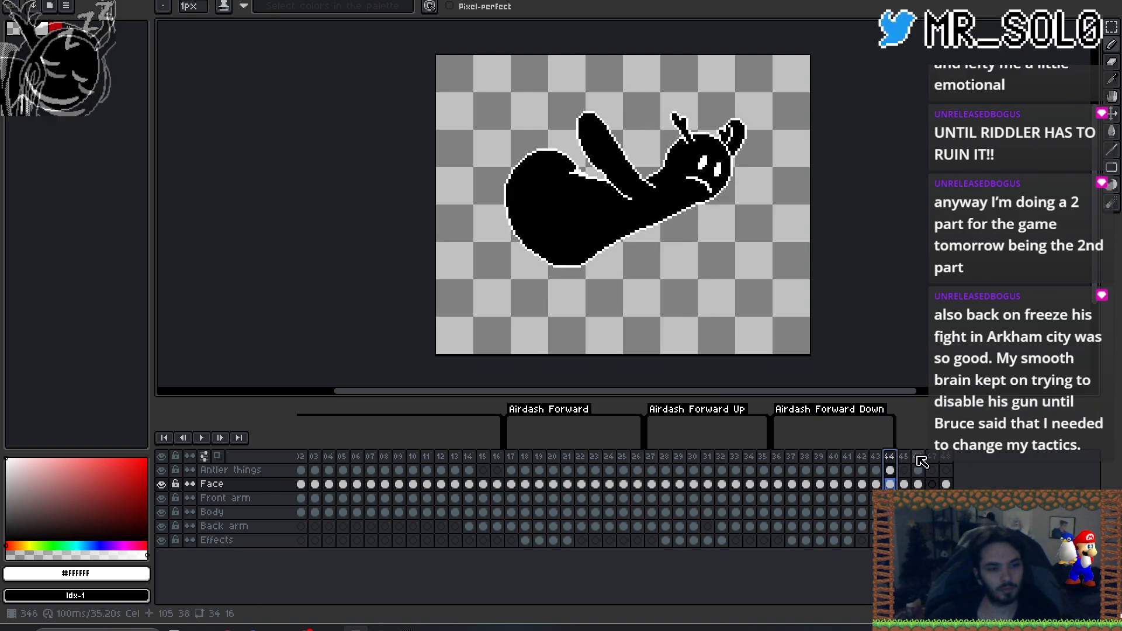
- Play back the forward airdash animations and compare the poses in frames 345 and 346
left_click(917, 458)
key("Return")
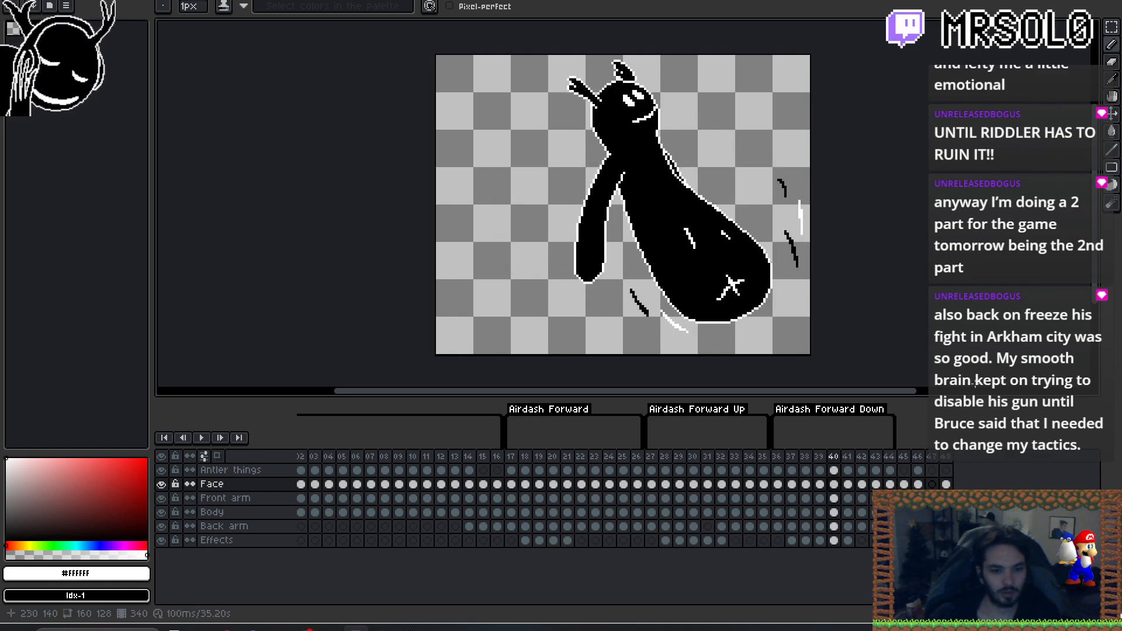
left_click(636, 462)
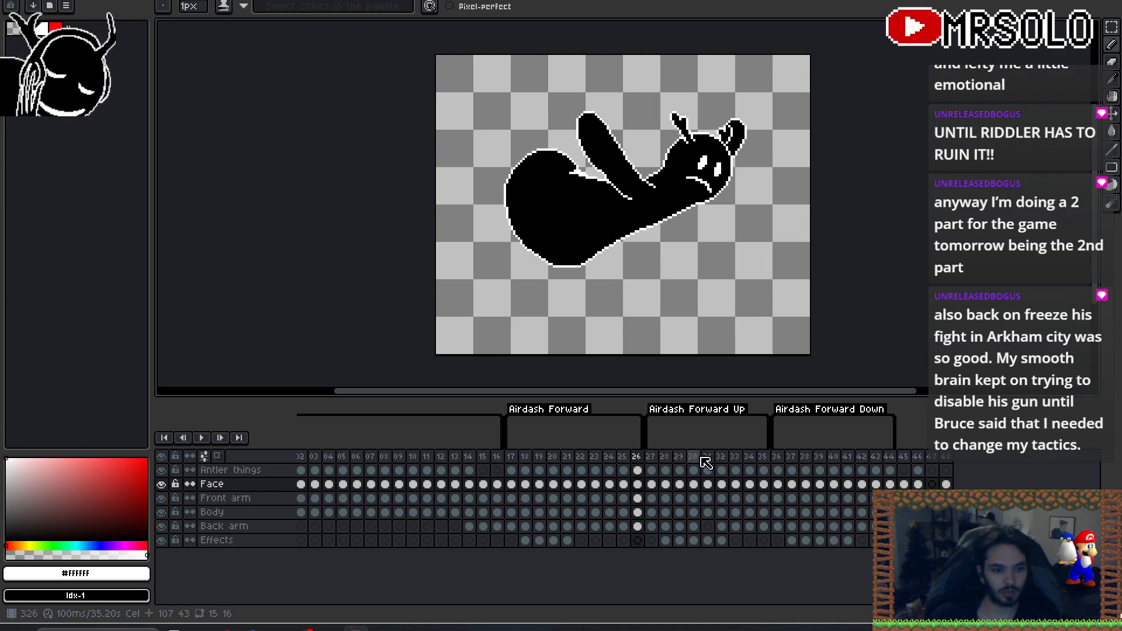
key("Return")
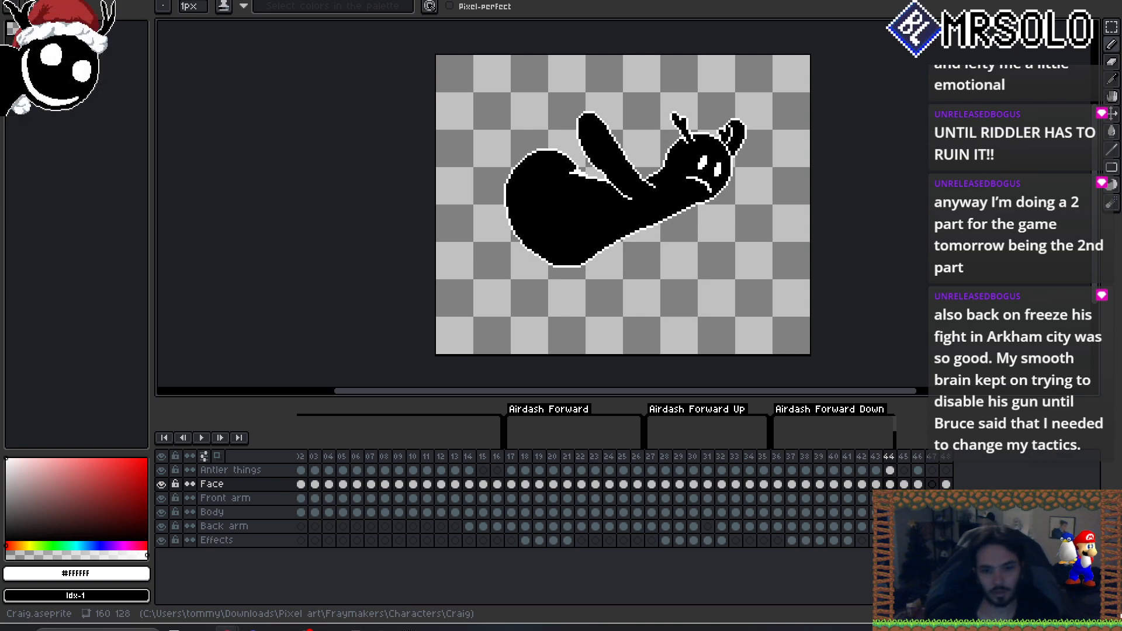
left_click_drag(847, 237, 814, 233)
left_click(904, 459)
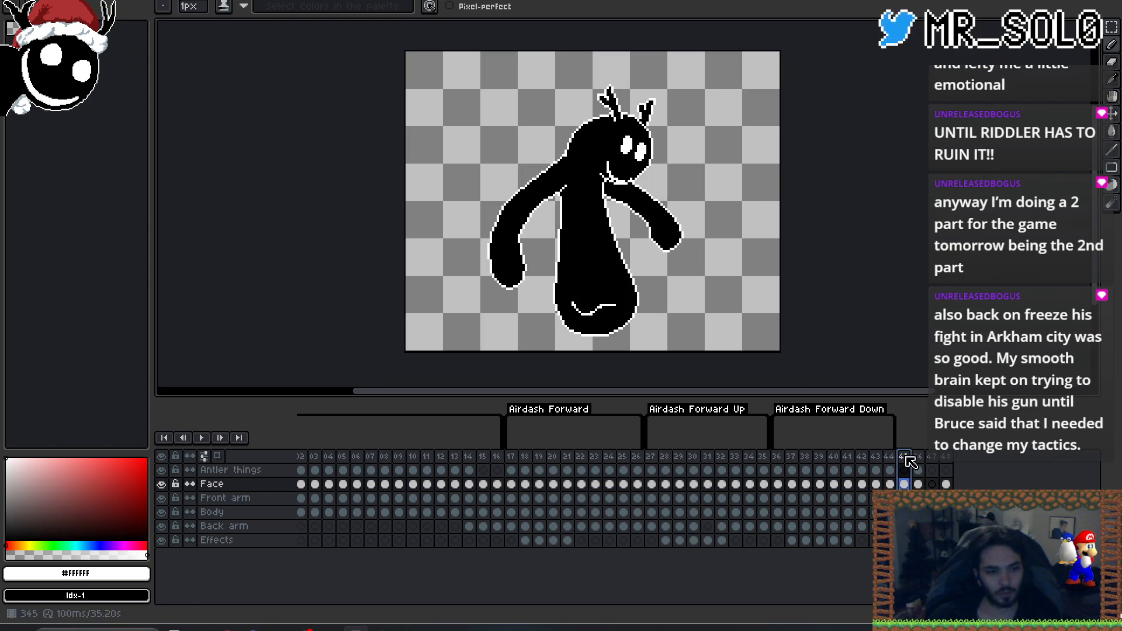
left_click(916, 458)
left_click(903, 458)
left_click(917, 458)
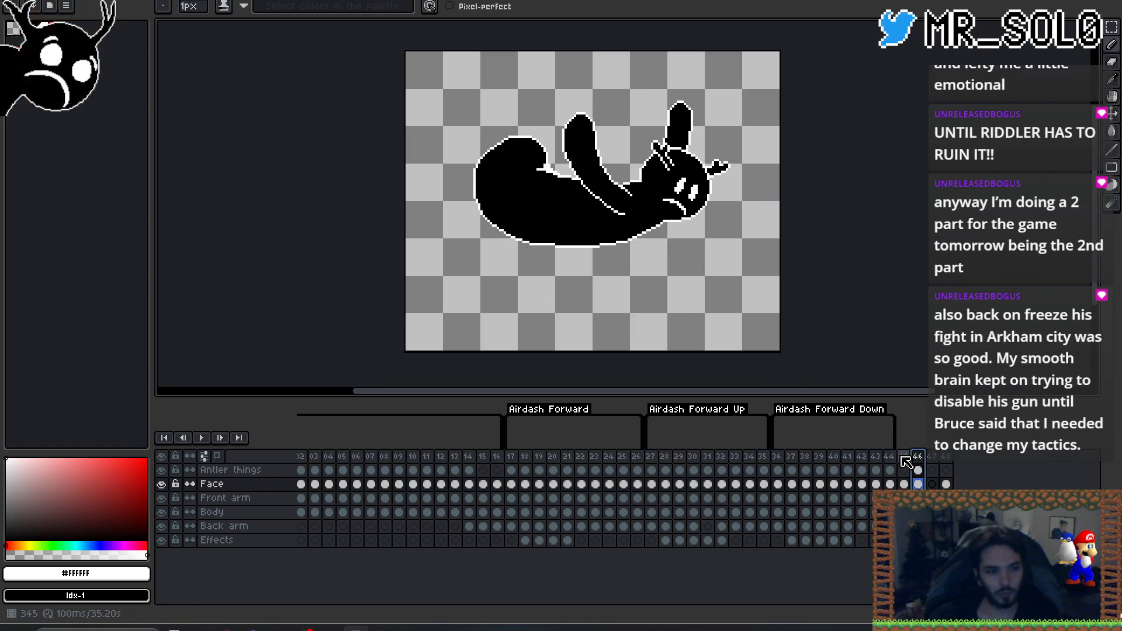
left_click(902, 458)
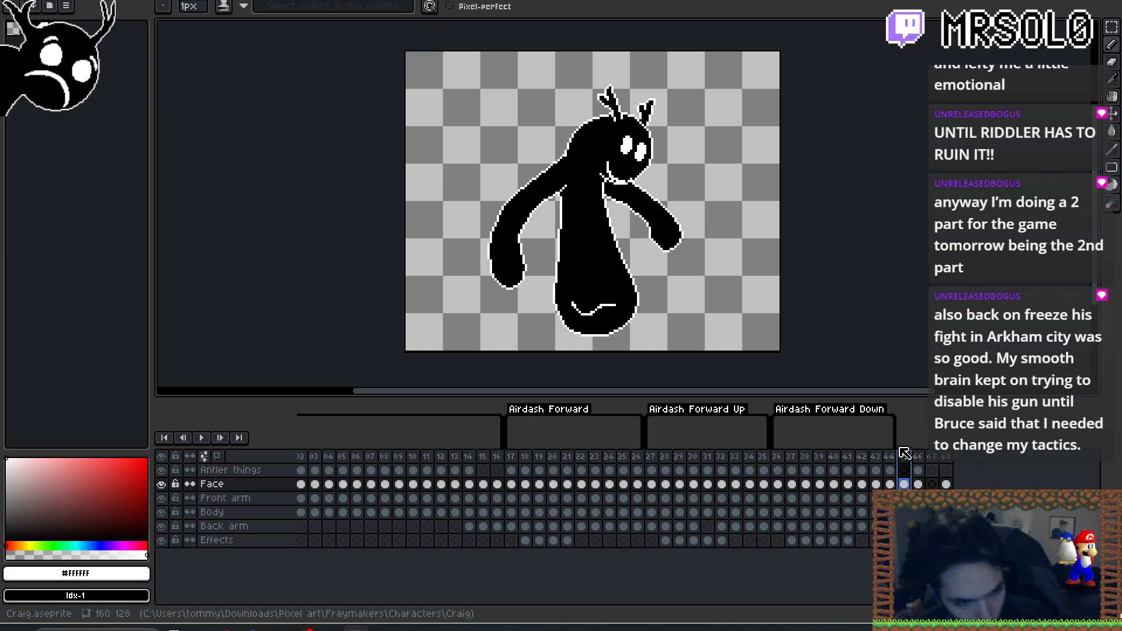
- Insert an empty frame directly after frame 345 and compare it with the neighbouring frames
key("alt+b")
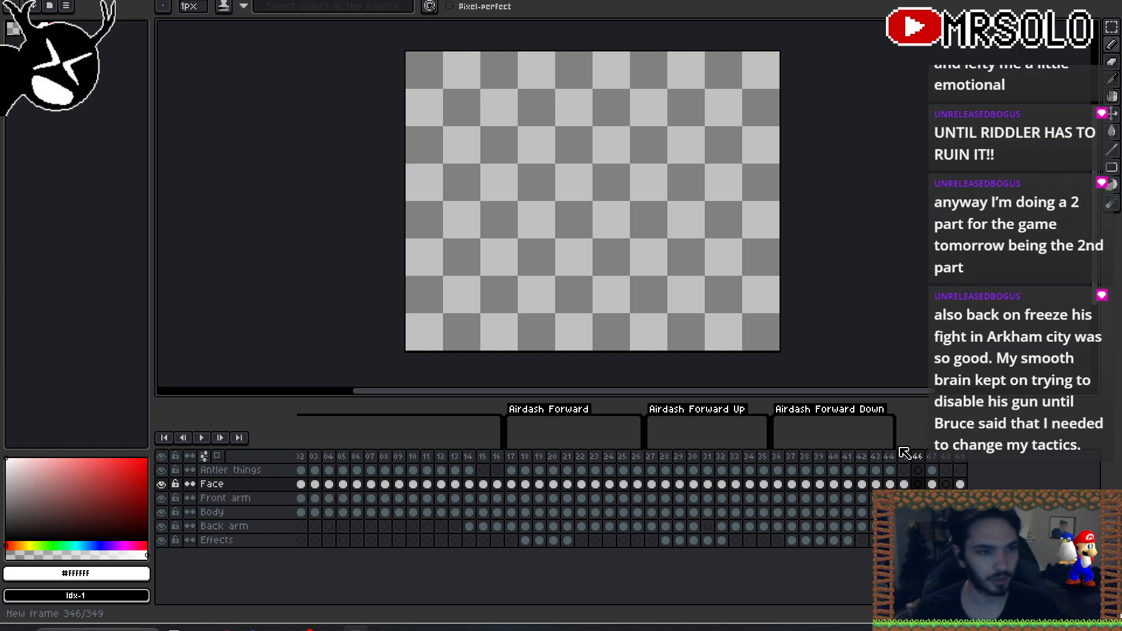
key("Left")
key("Right")
key("Right")
key("Left")
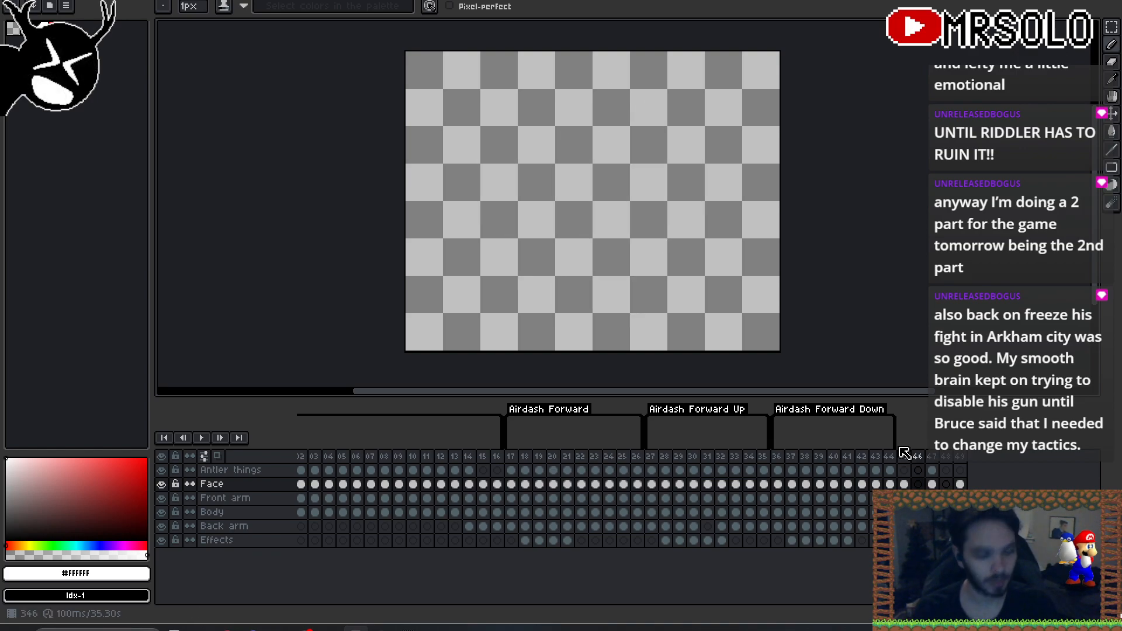
- Block in the character's oval head and wide, rounded lower body in black with a 24 px brush on frame 346's Face layer
key("x")
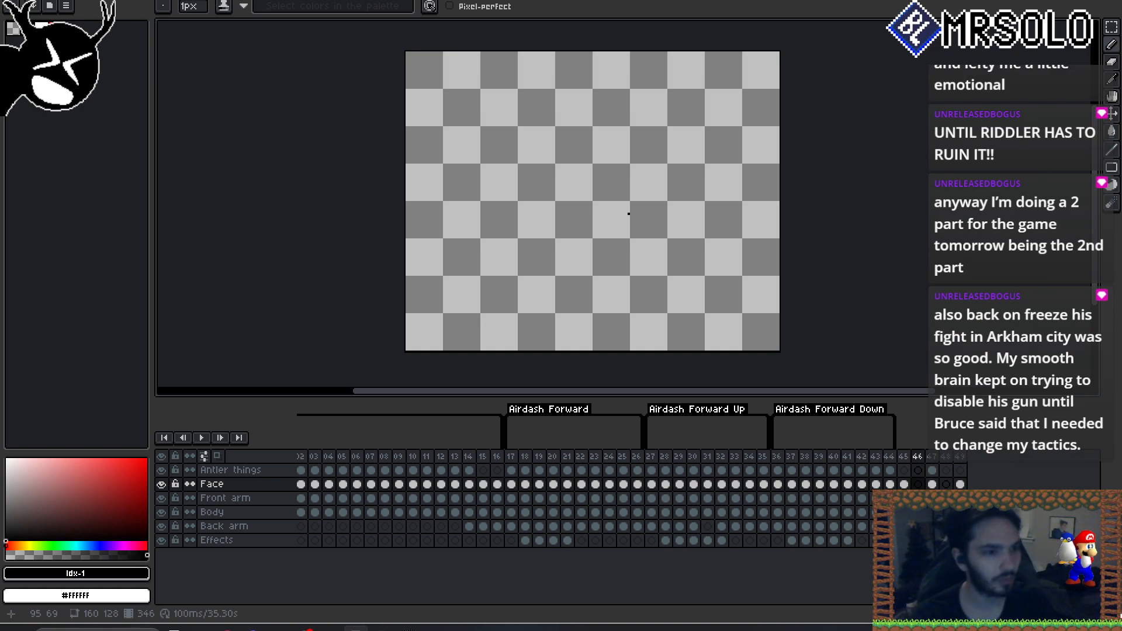
scroll(598, 148, "up", 11)
scroll(604, 150, "up", 7)
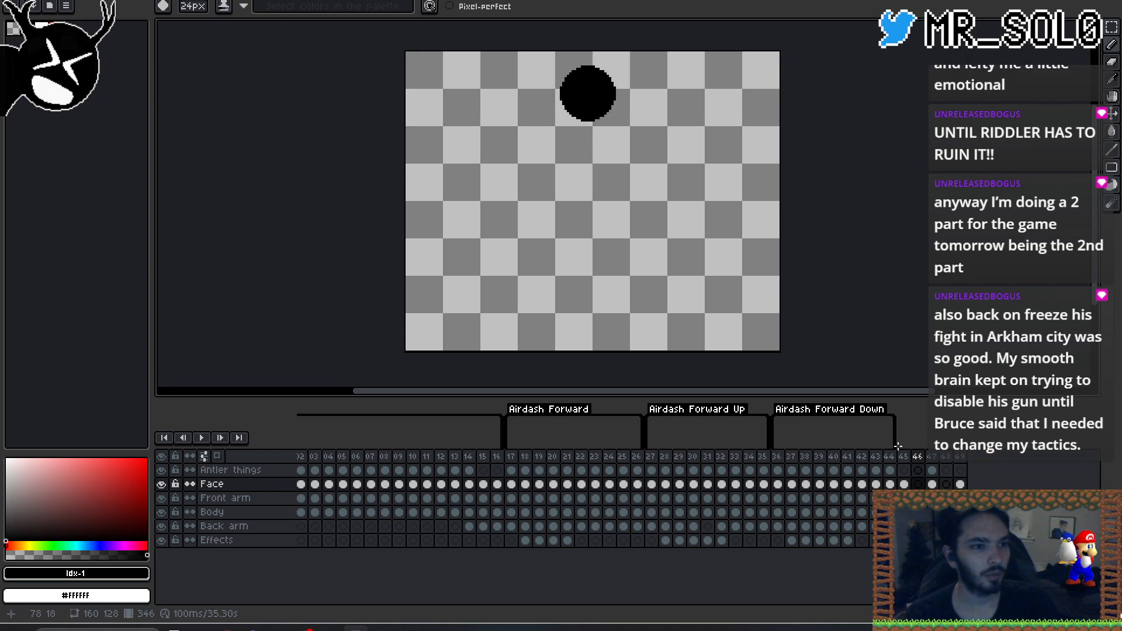
left_click_drag(592, 92, 596, 91)
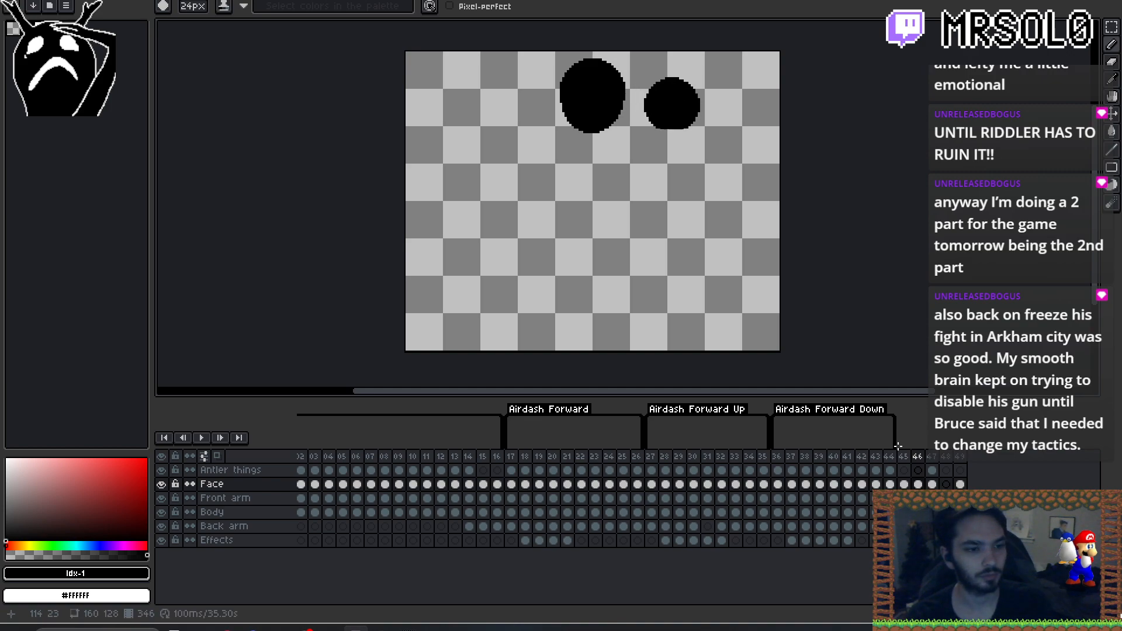
mouse_move(595, 308)
left_mouse_down()
mouse_move(605, 292)
mouse_move(597, 310)
left_mouse_up()
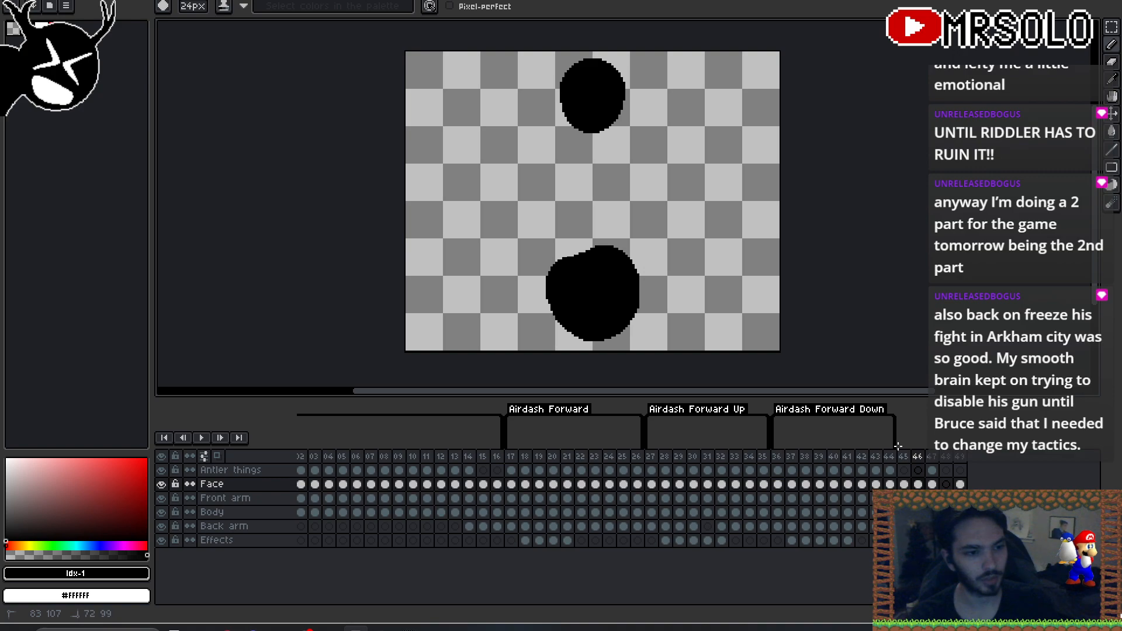
left_click_drag(595, 266, 599, 235)
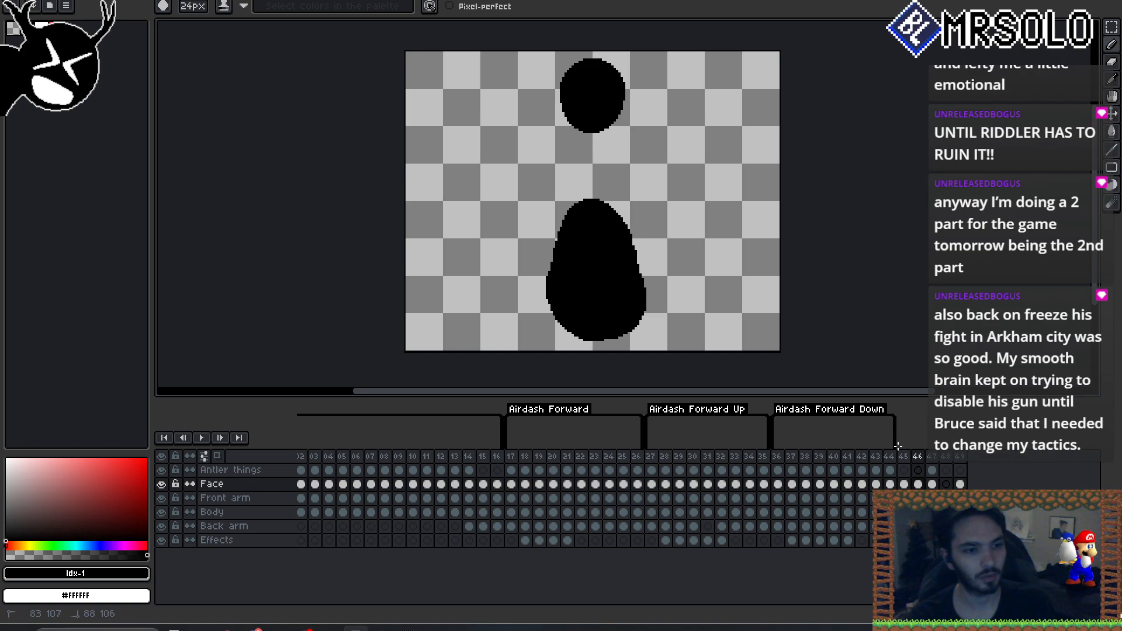
left_click_drag(578, 312, 569, 295)
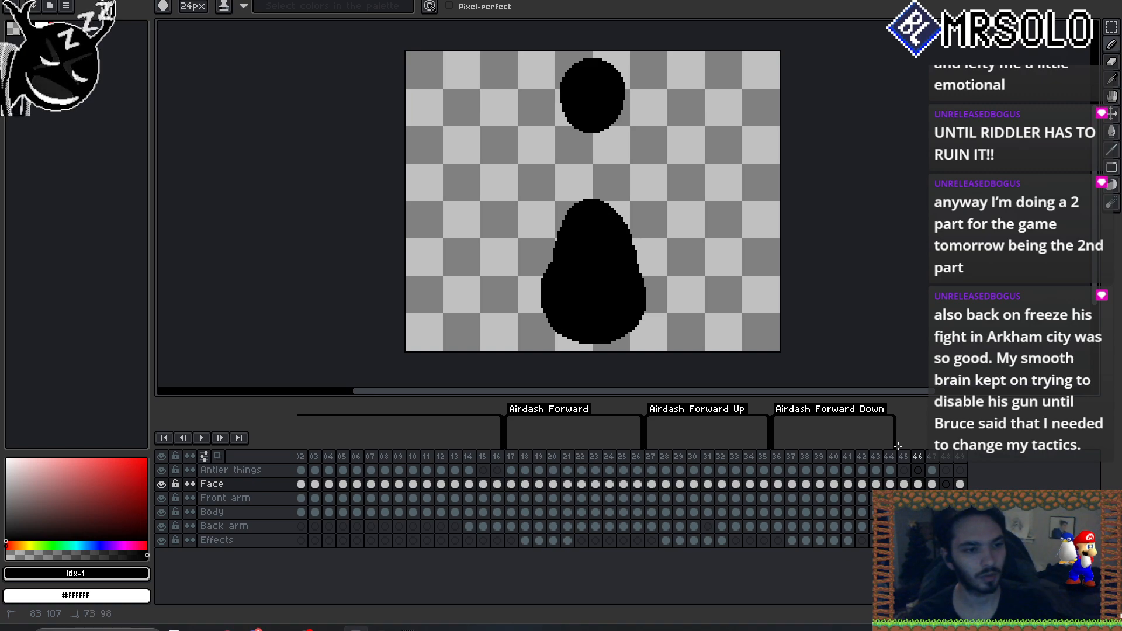
- Build up the torso and neck between head and base using smaller brushes, from 18 px down to 11 px, and smooth the body's outline
key("minus")
key("minus")
key("minus")
key("minus")
key("minus")
key("minus")
left_click_drag(598, 179, 603, 198)
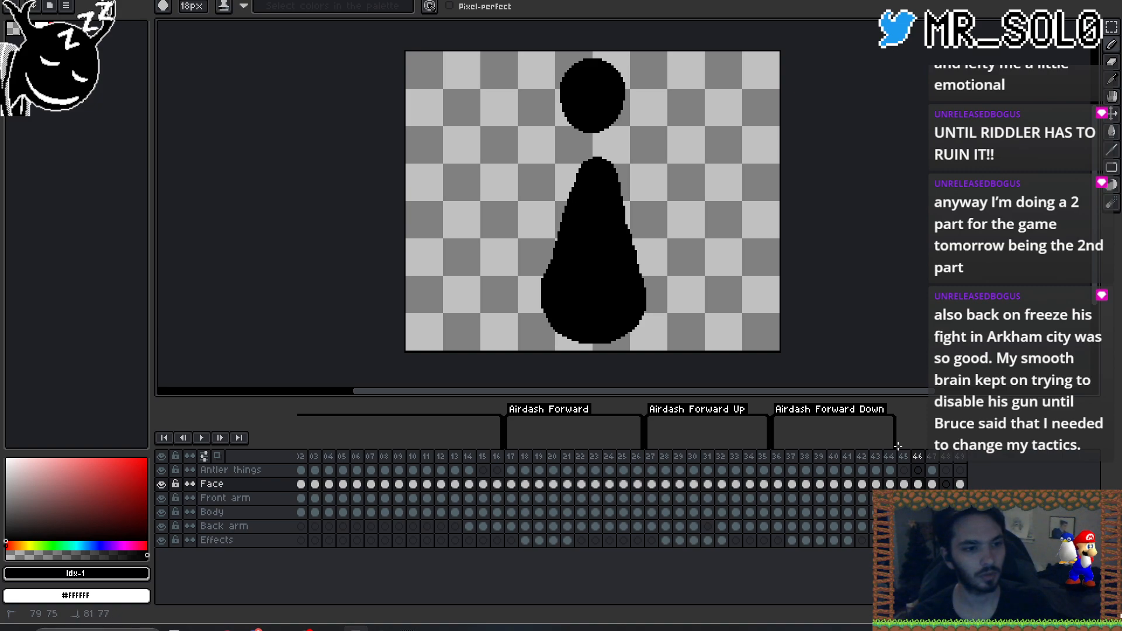
key("minus")
key("minus")
mouse_move(597, 176)
left_mouse_down()
mouse_move(602, 124)
mouse_move(582, 137)
mouse_move(557, 318)
mouse_move(574, 329)
mouse_move(618, 293)
left_mouse_up()
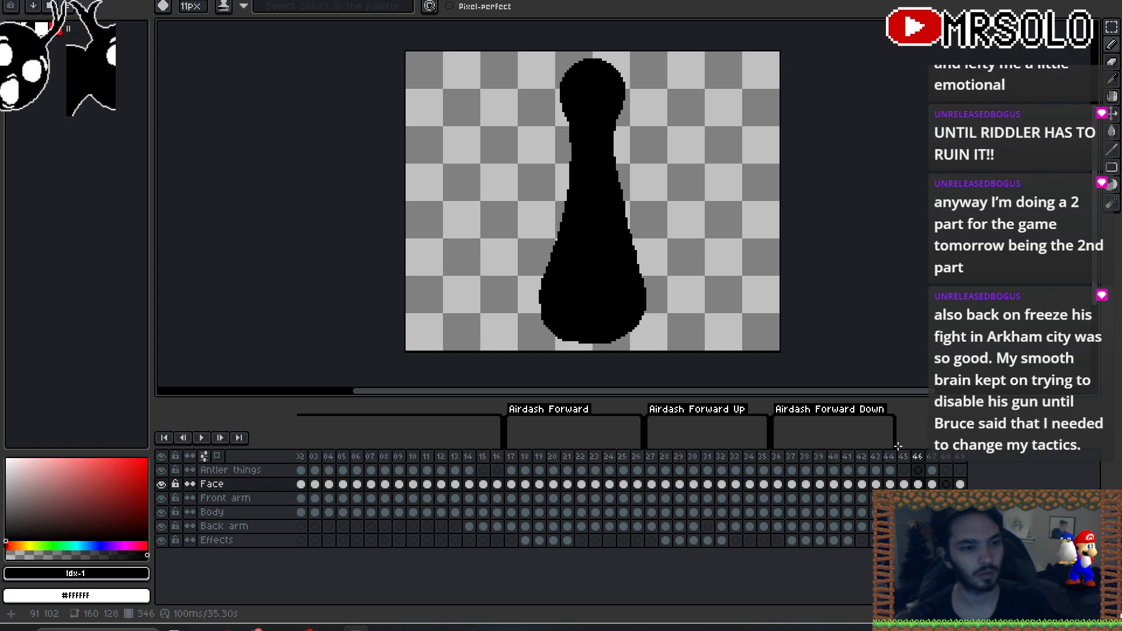
left_click_drag(612, 216, 619, 241)
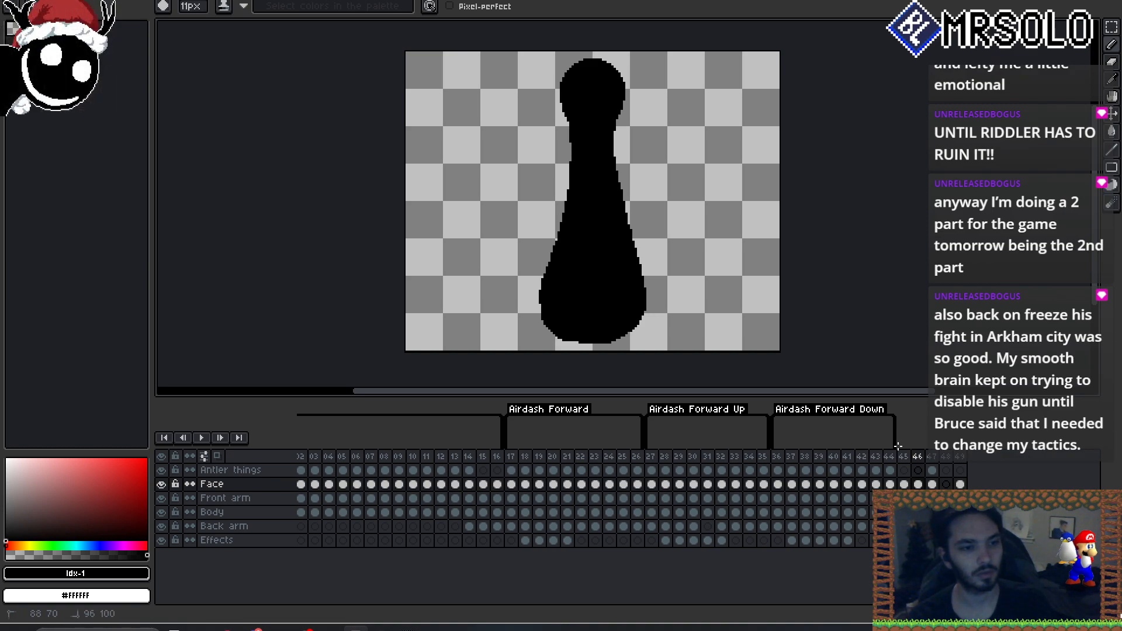
left_click_drag(629, 322, 608, 326)
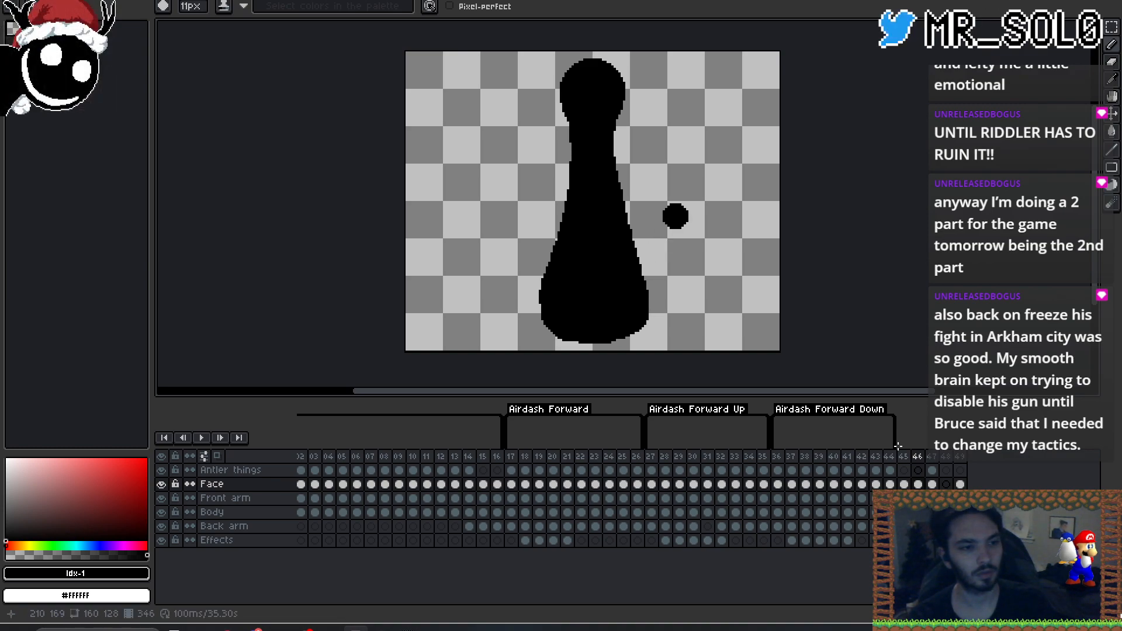
- Flip between frames 345 and 346 to compare the new silhouette with the finished standing pose
key("Right")
key("Left")
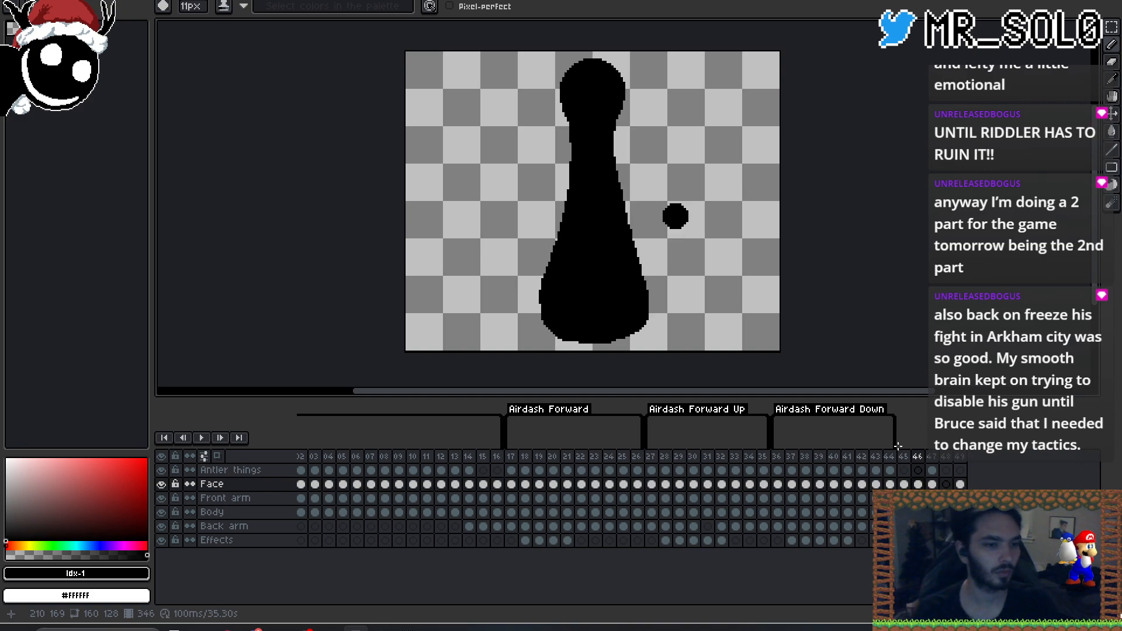
key("Left")
key("Right")
key("Left")
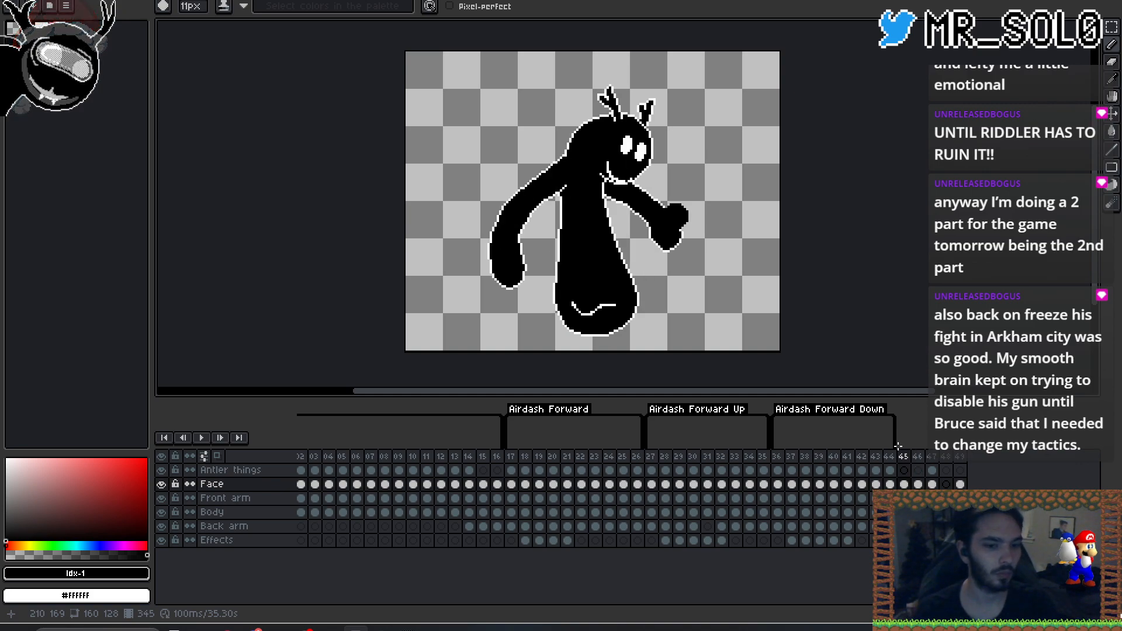
key("Right")
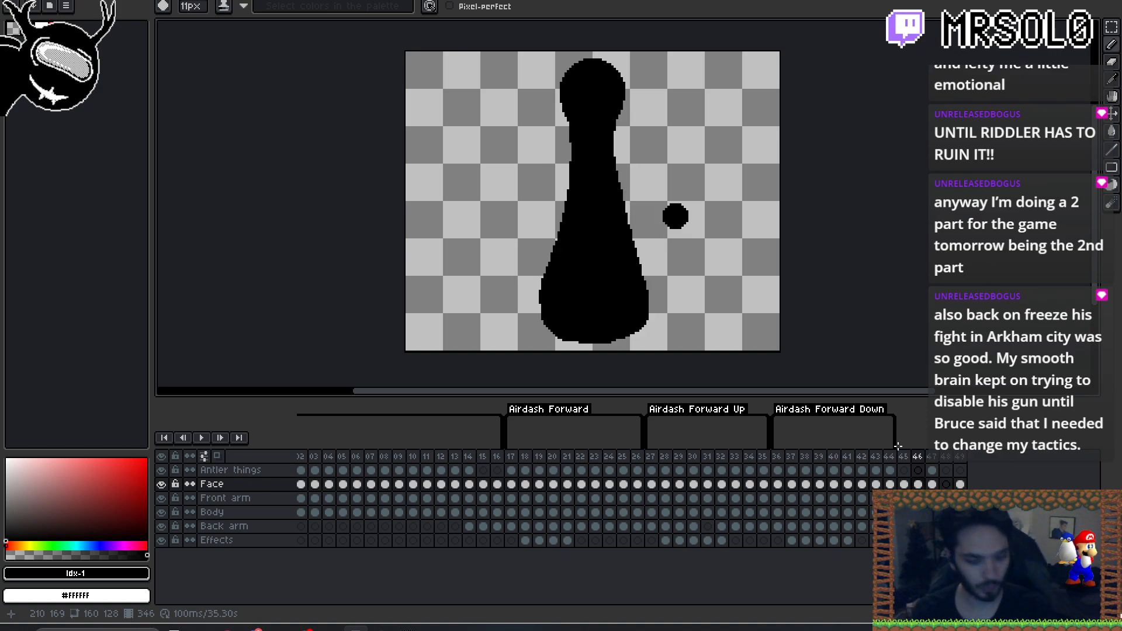
key("i")
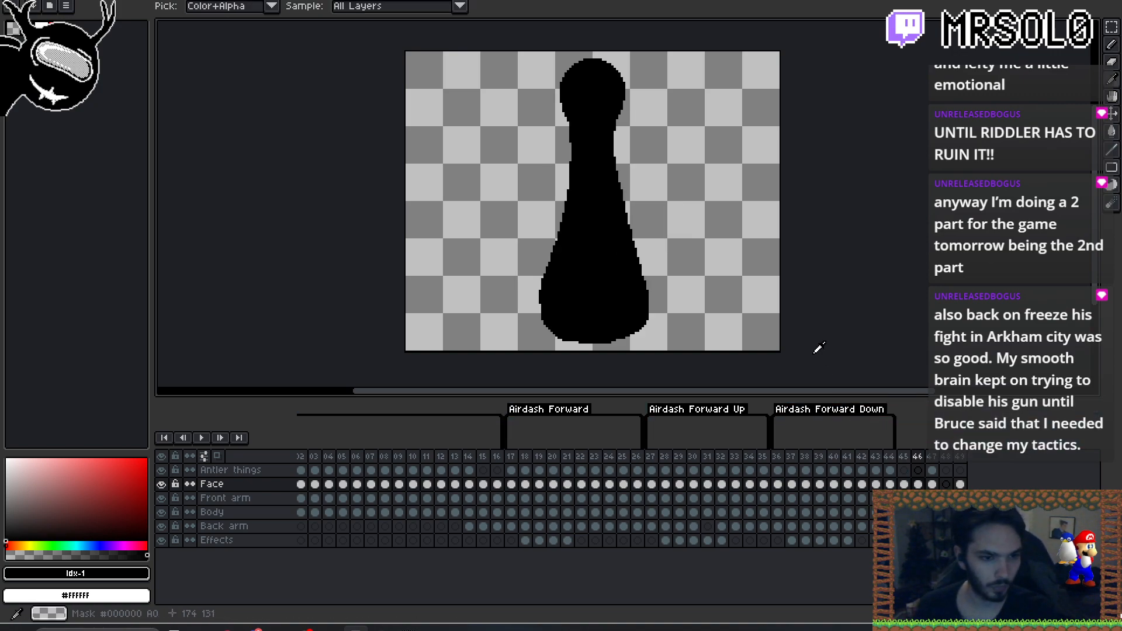
key("b")
key("alt+n")
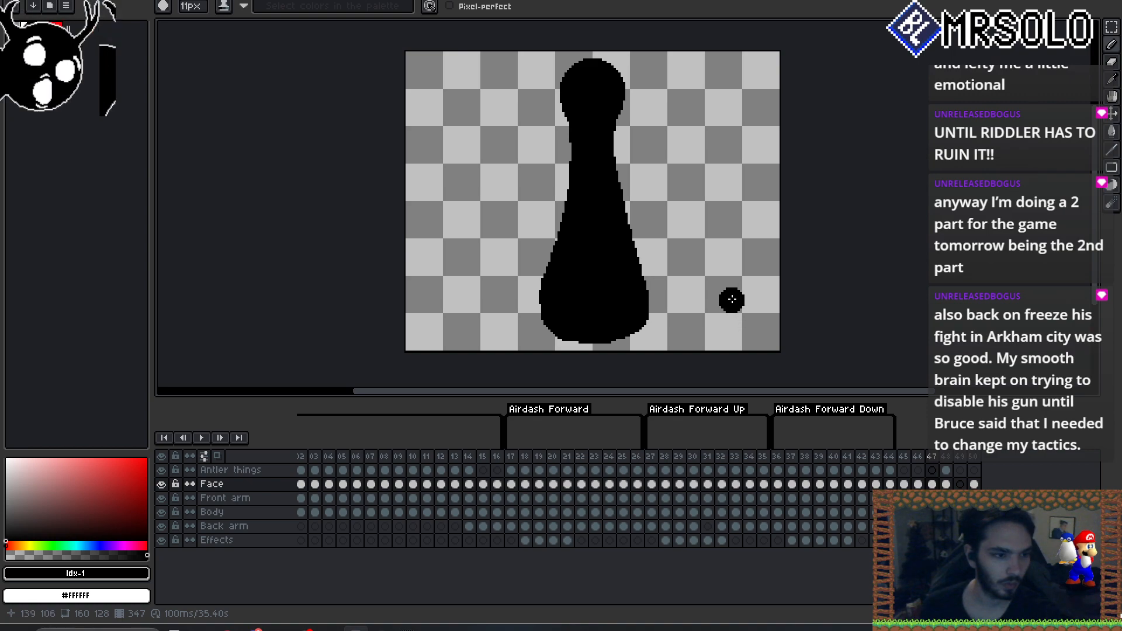
key("Left")
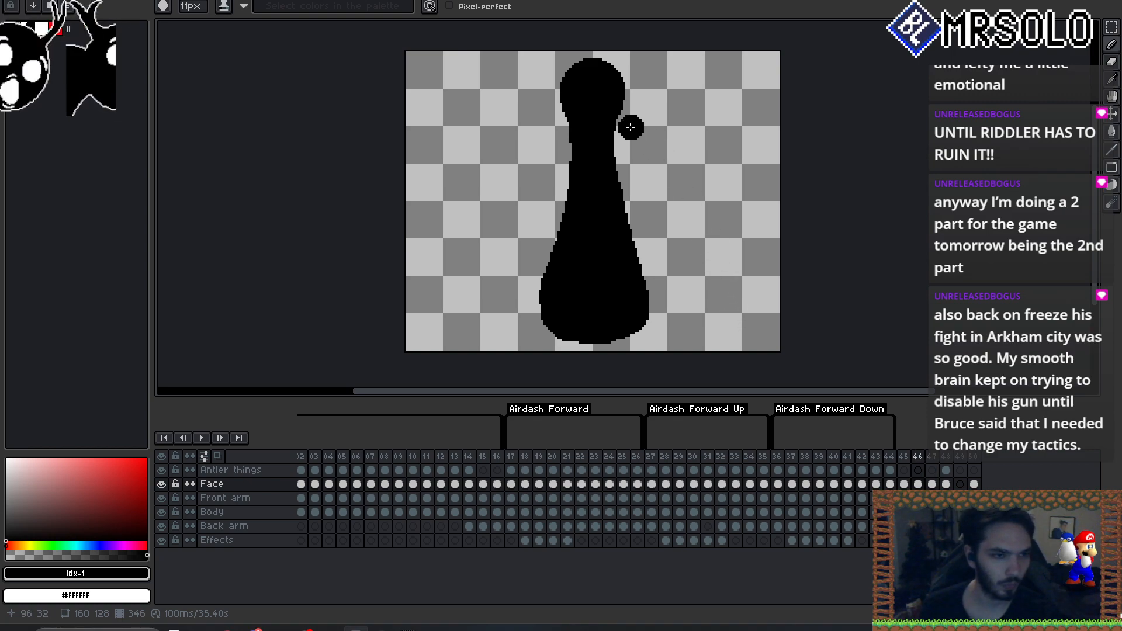
key("Right")
key("ctrl+z")
- Transform the silhouette in frame 346, squashing it slightly from its upper and lower edges to a height of 120 px
key("ctrl+t")
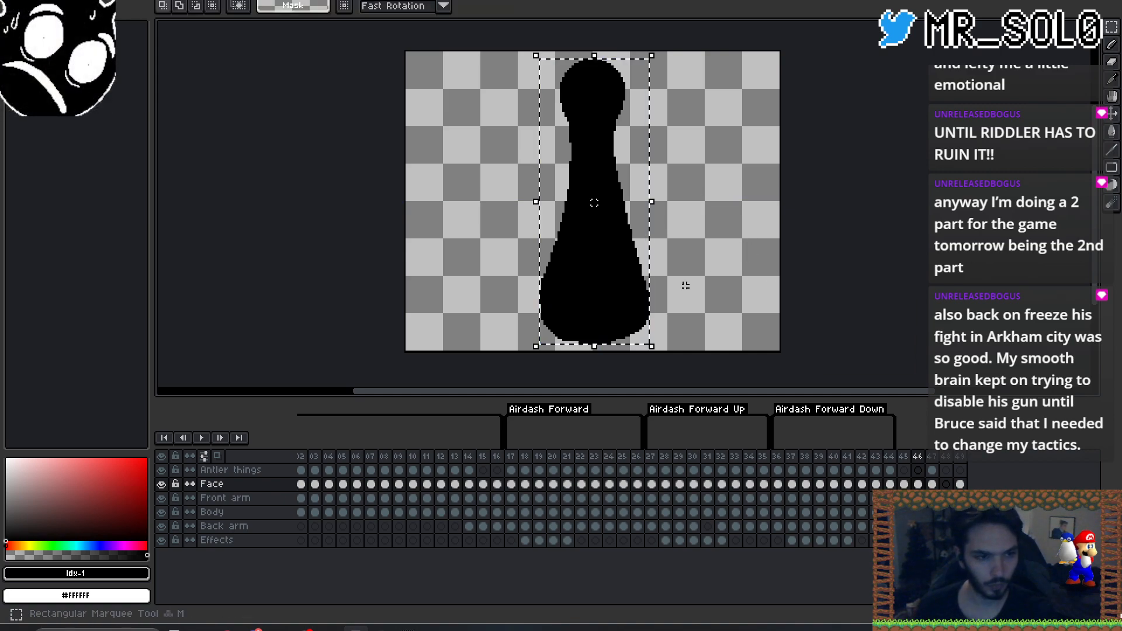
left_click_drag(594, 346, 595, 345)
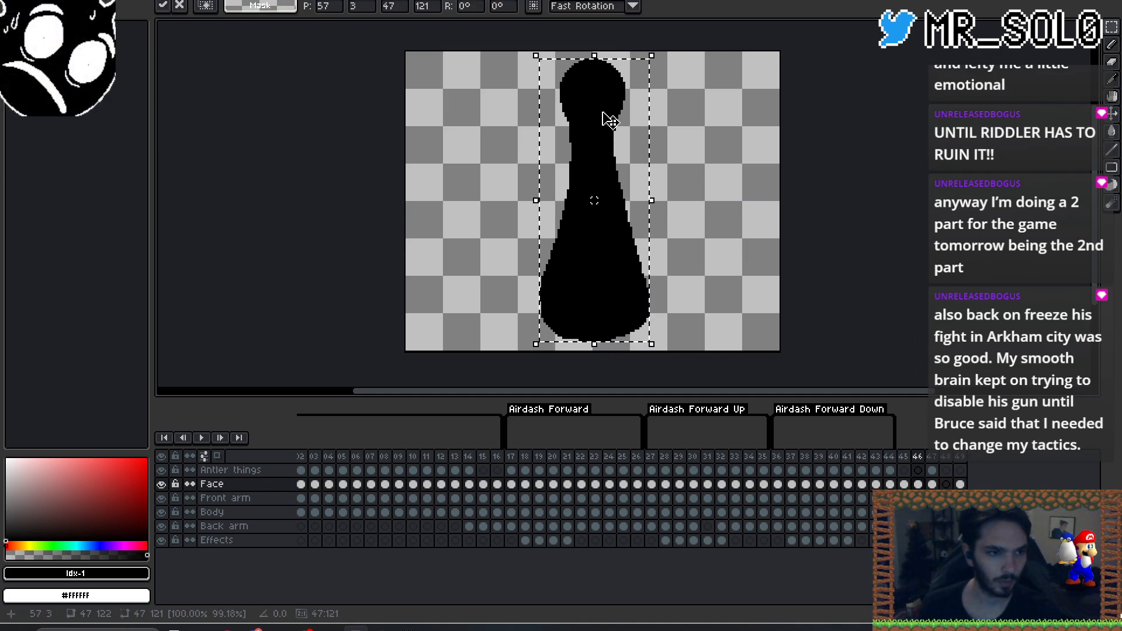
left_click_drag(594, 57, 594, 60)
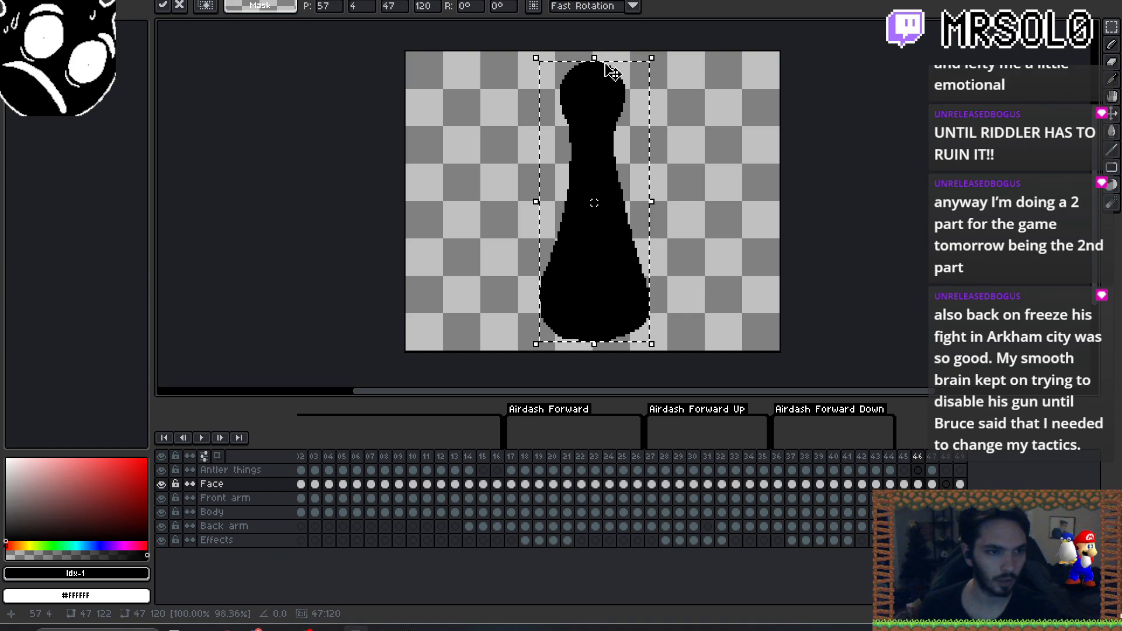
left_click(772, 145)
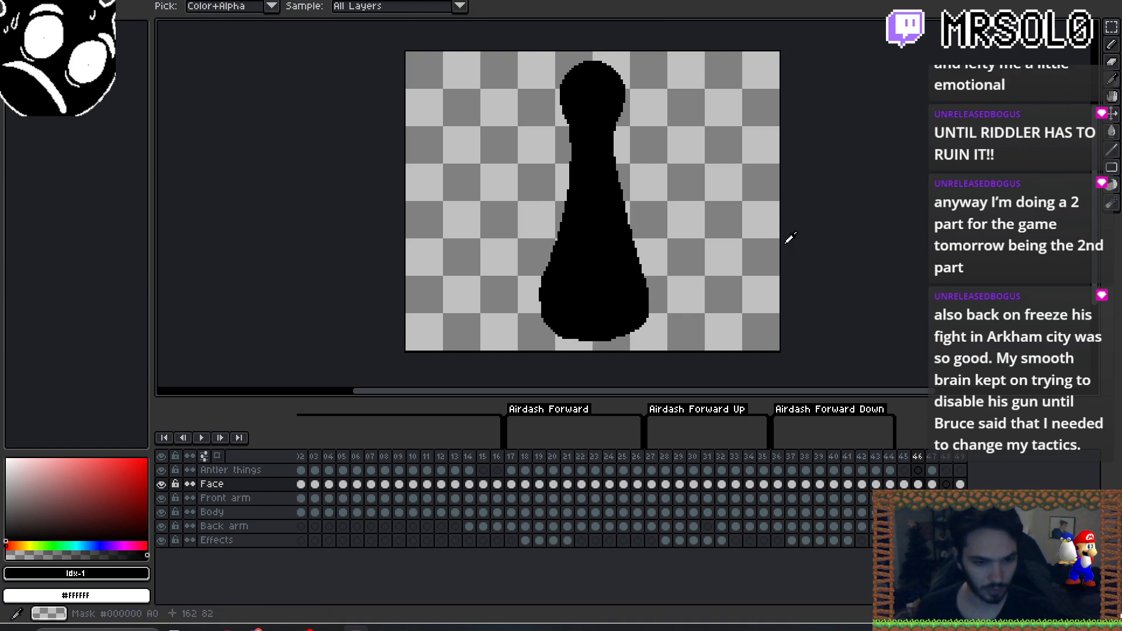
- Duplicate frame 346, then squash the silhouette in the original frame 346 to a height of 118 px
key("alt+n")
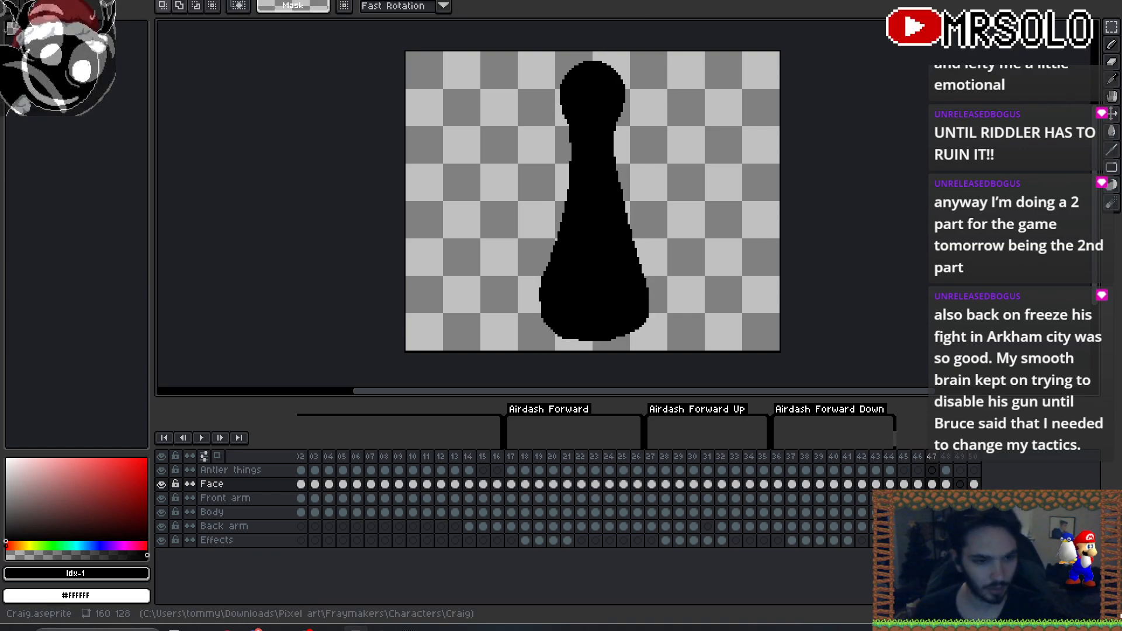
key("ctrl+t")
left_click_drag(593, 57, 594, 61)
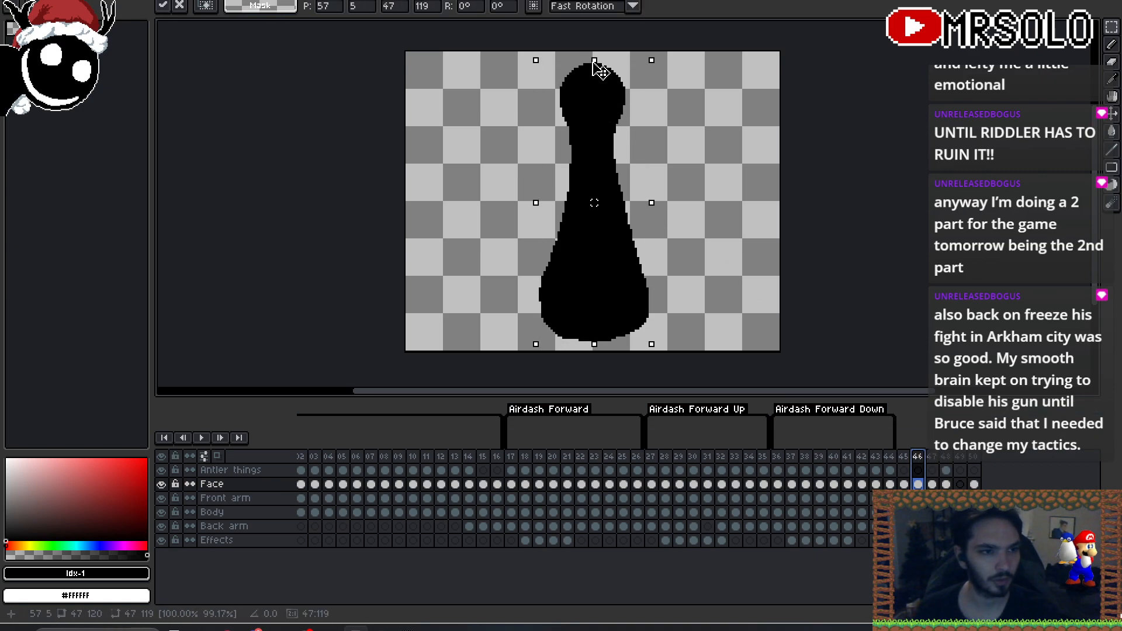
left_click_drag(594, 344, 596, 343)
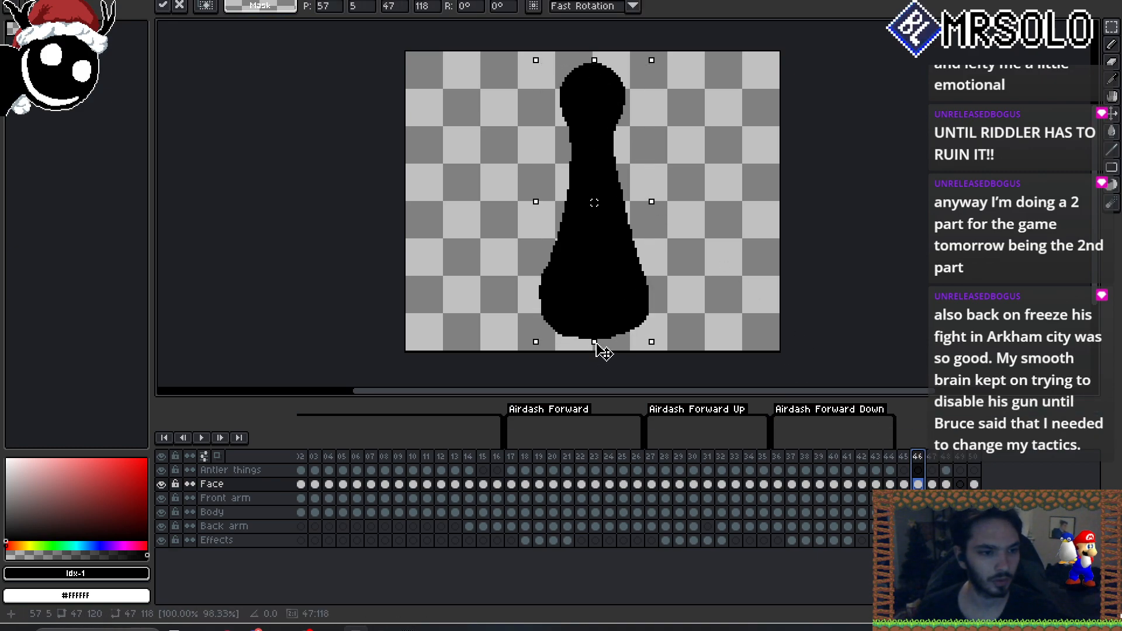
left_click(732, 282)
key("ctrl+t")
left_click(714, 205)
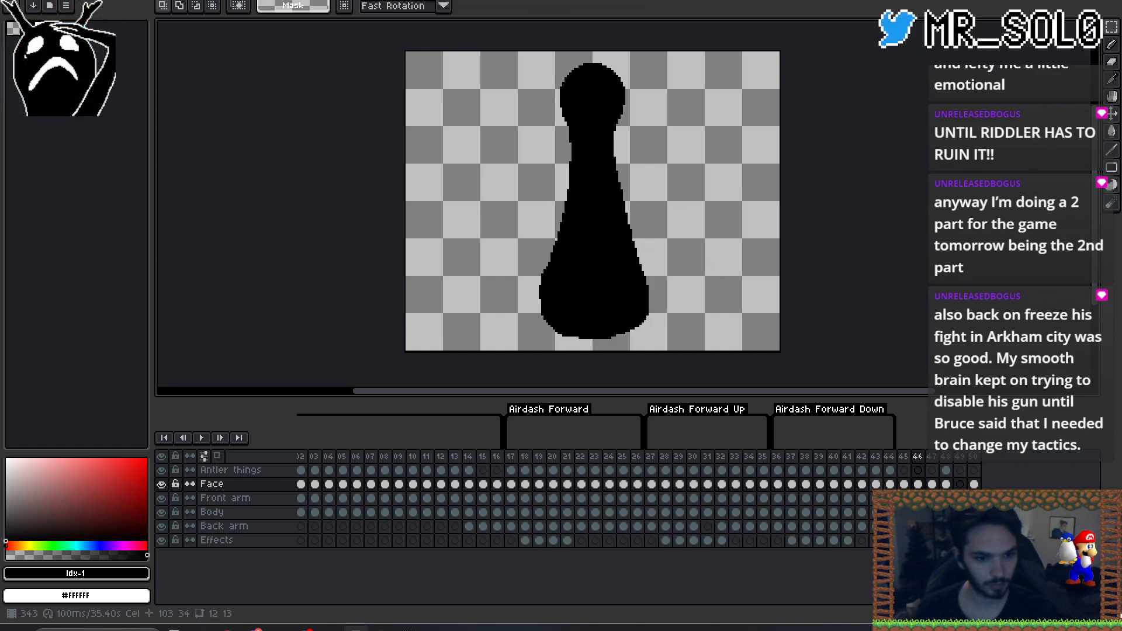
- Trim the silhouette's left edge along the neck and torso in frame 347 with a 1 px eraser, checking against frame 346
left_click(933, 485)
key("e")
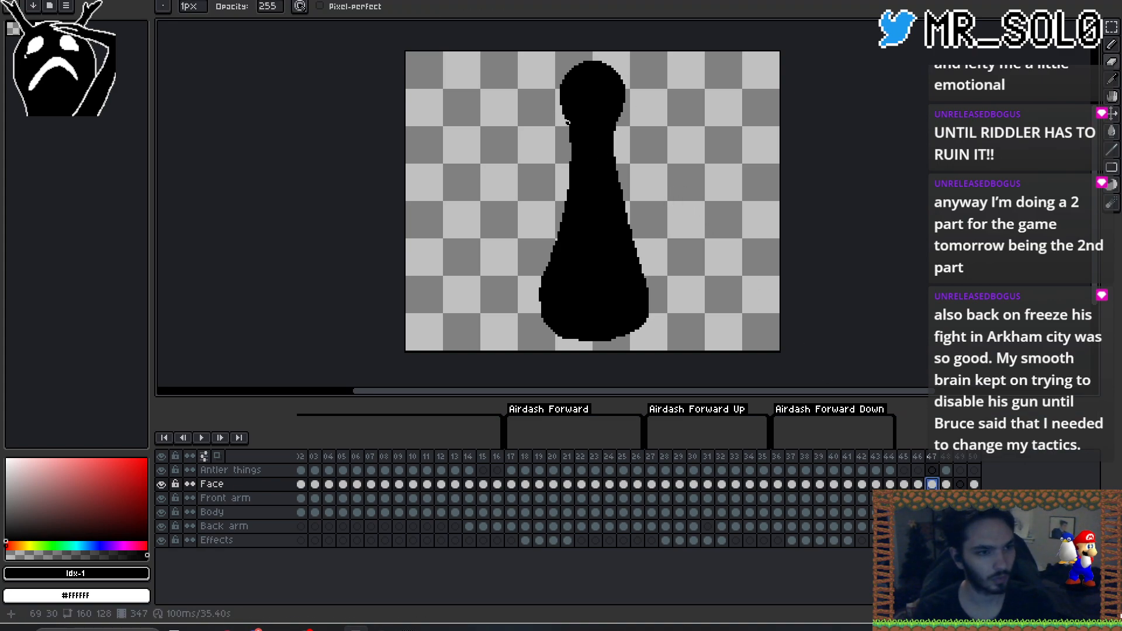
left_click_drag(562, 111, 565, 122)
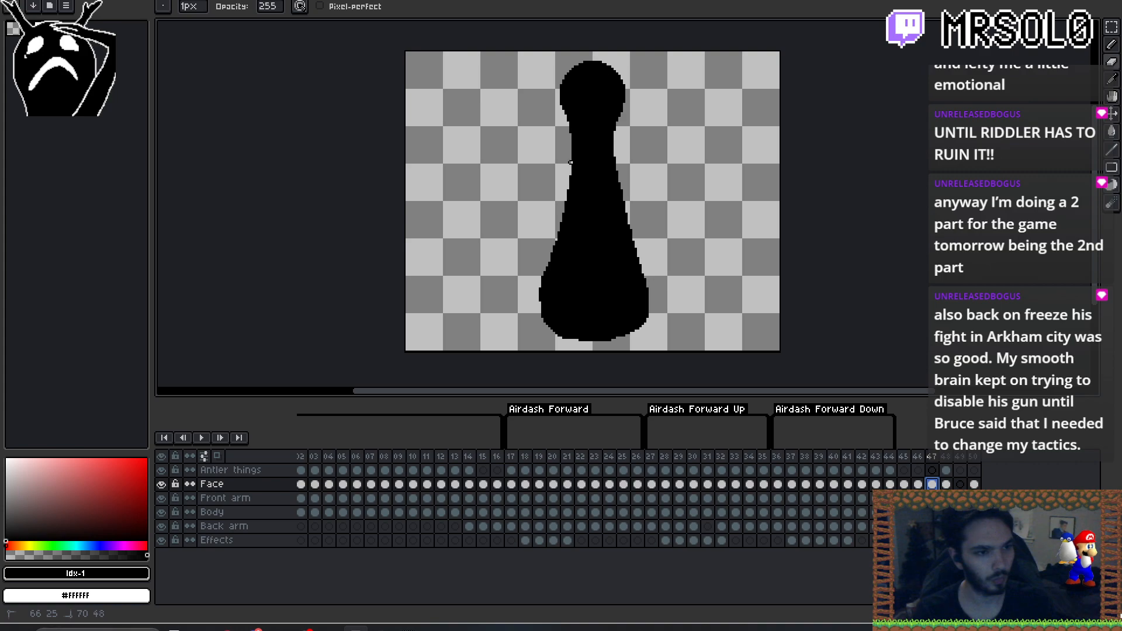
left_click_drag(563, 205, 559, 218)
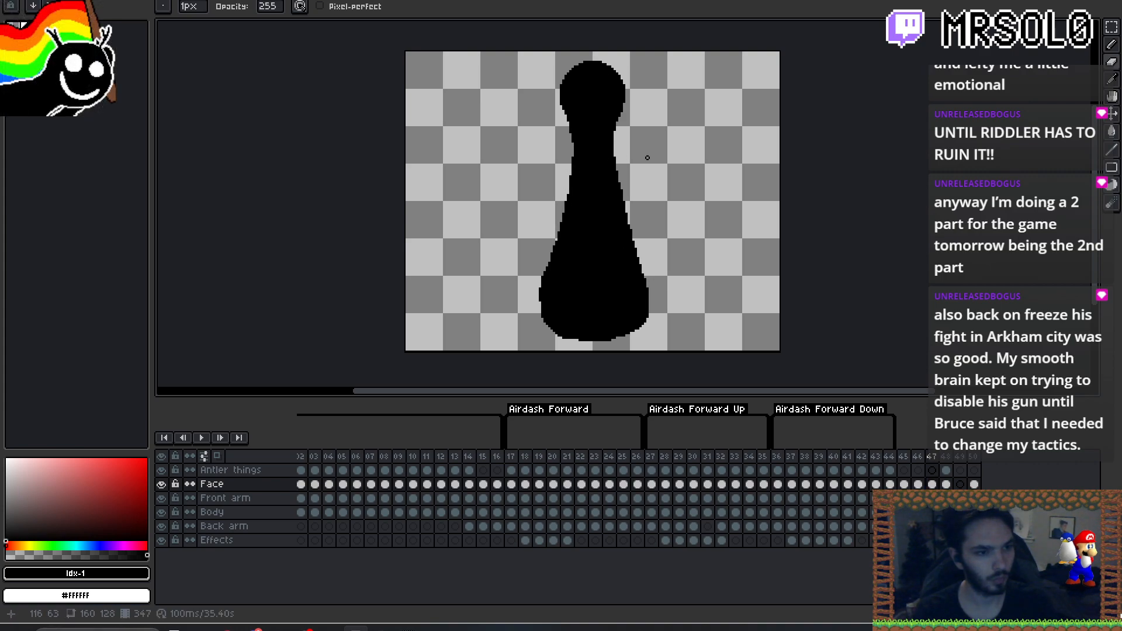
left_click(563, 182)
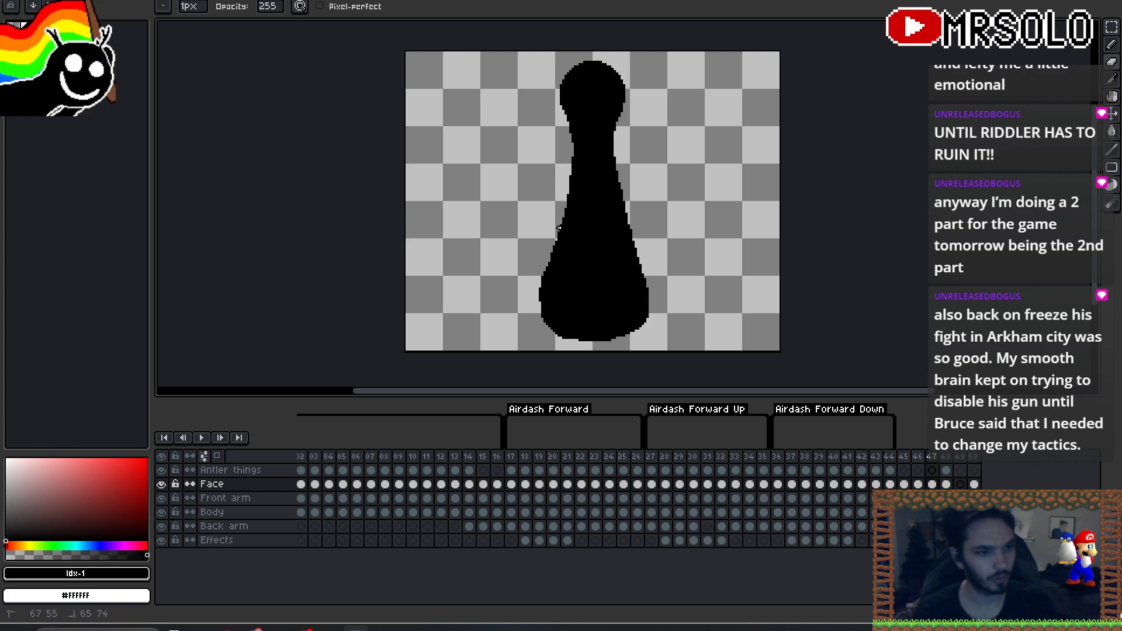
left_click_drag(547, 254, 547, 257)
key("Left")
key("Right")
left_click_drag(547, 258, 547, 260)
key("Left")
key("Right")
key("Left")
key("Right")
key("Left")
key("Right")
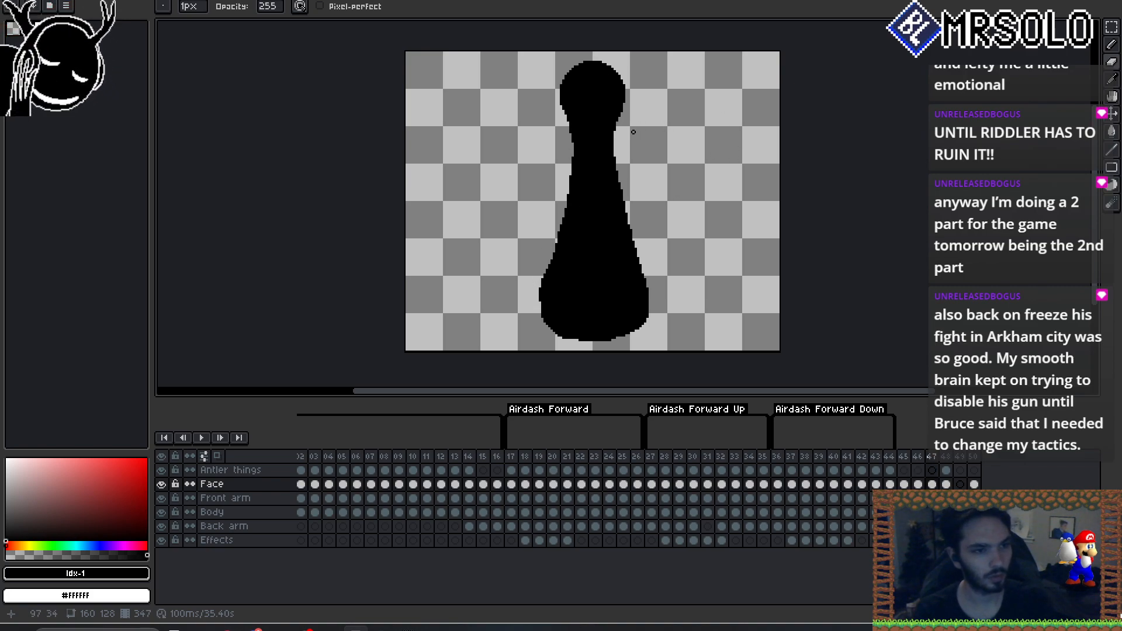
- Erase the right edge of the neck and torso in frame 347 to slim the silhouette on that side too
left_click_drag(626, 108, 626, 110)
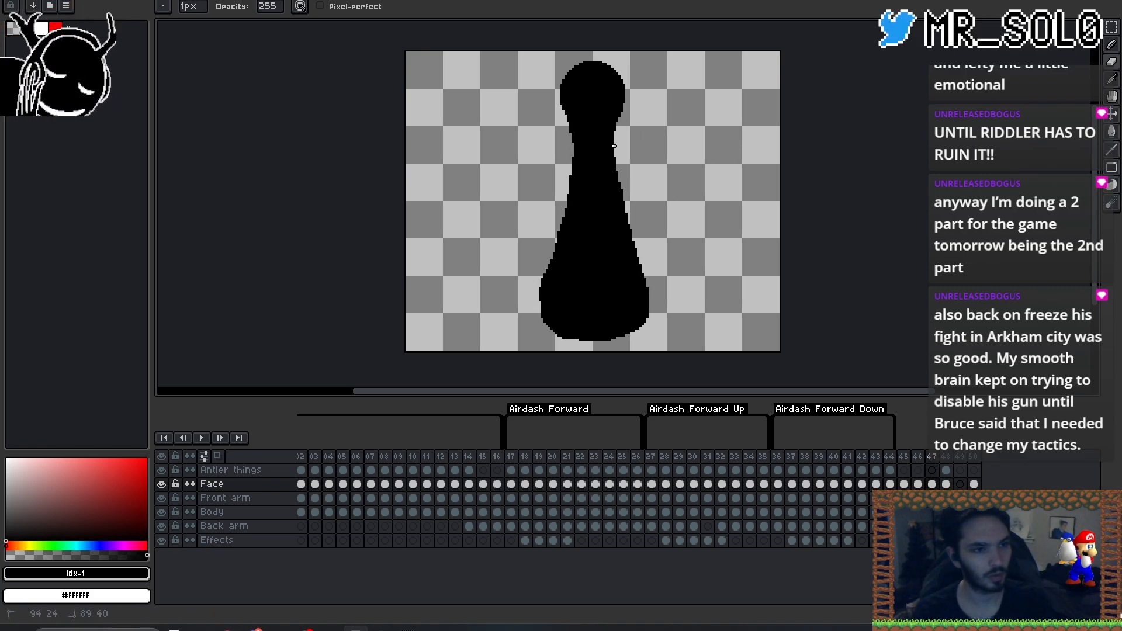
key("Left")
key("Right")
left_click_drag(617, 132, 619, 167)
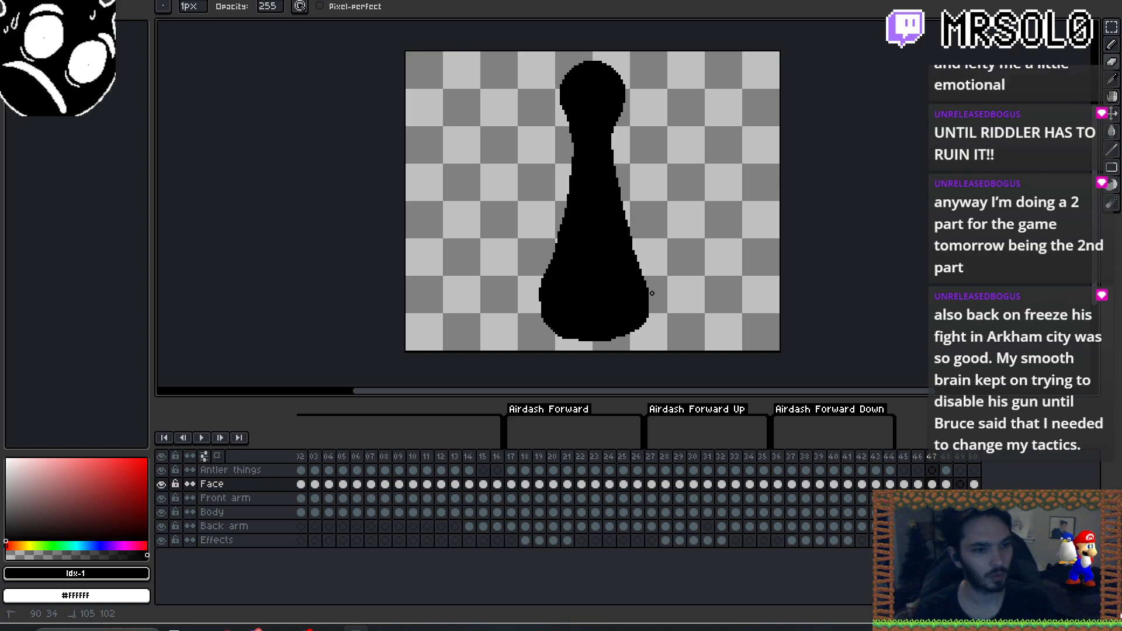
- Flip between frames 346 and 347 to compare the trimmed silhouette with the previous one
key("Left")
key("Right")
key("Left")
key("Right")
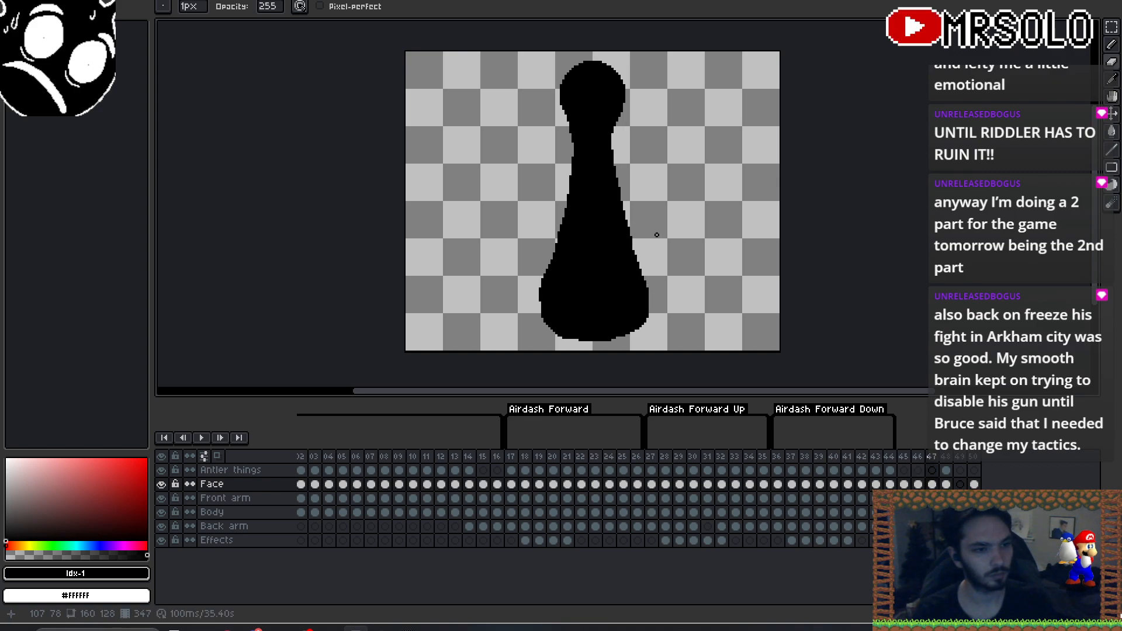
key("Left")
key("Right")
key("Left")
key("Right")
key("Left")
key("Right")
key("Left")
key("Right")
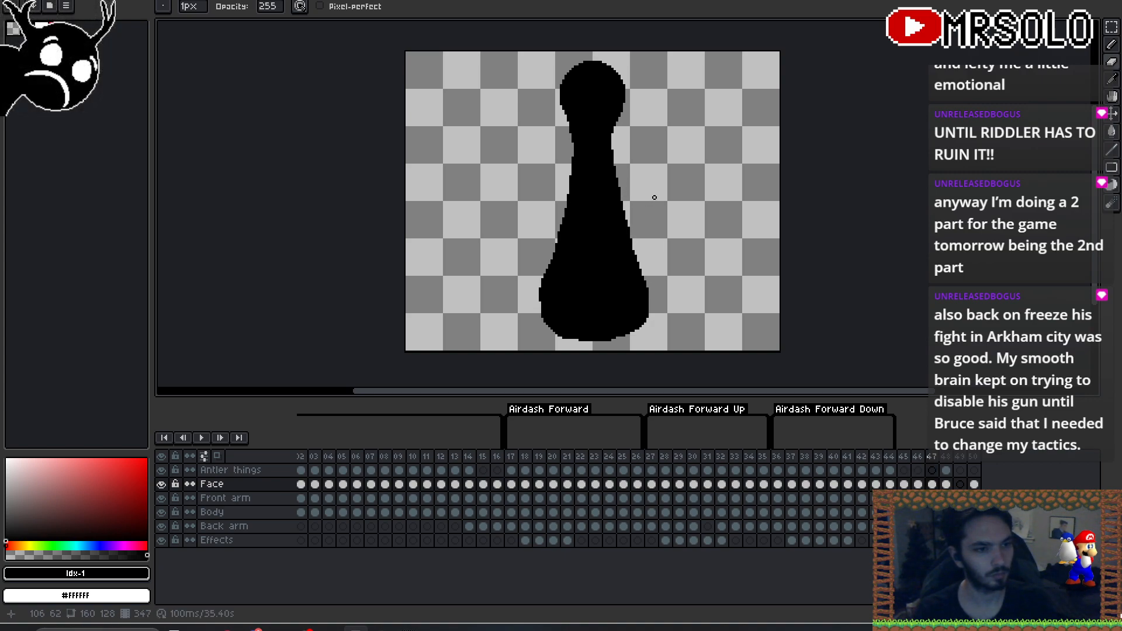
key("Left")
key("Right")
key("Left")
key("Right")
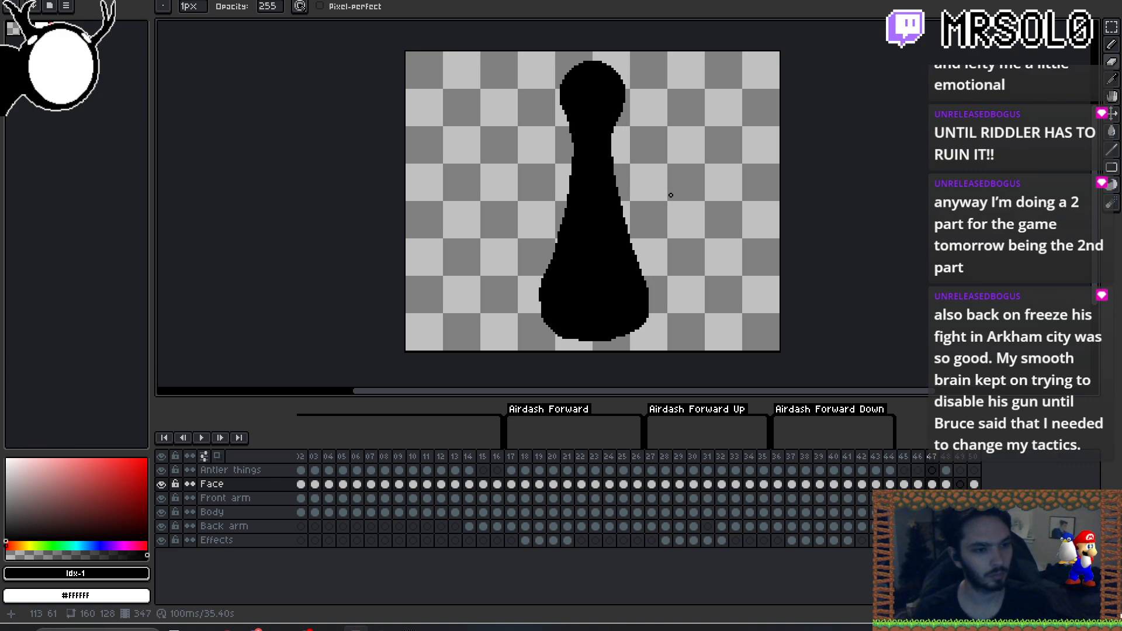
- Round out the silhouette's base in frame 347 with an 8 px black brush
key("b")
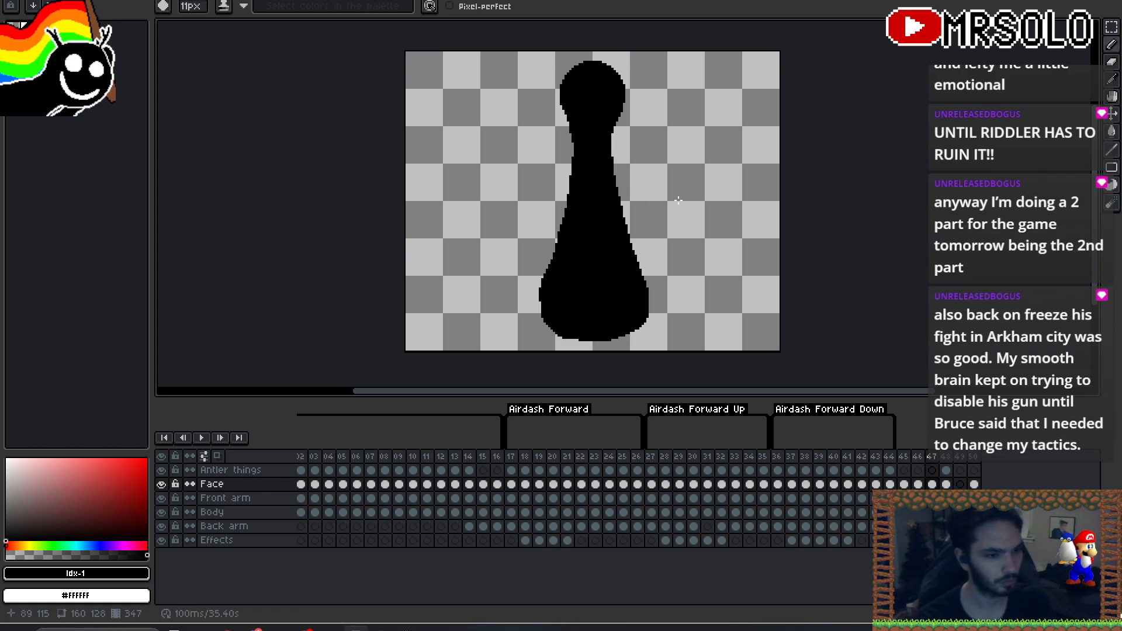
key("minus")
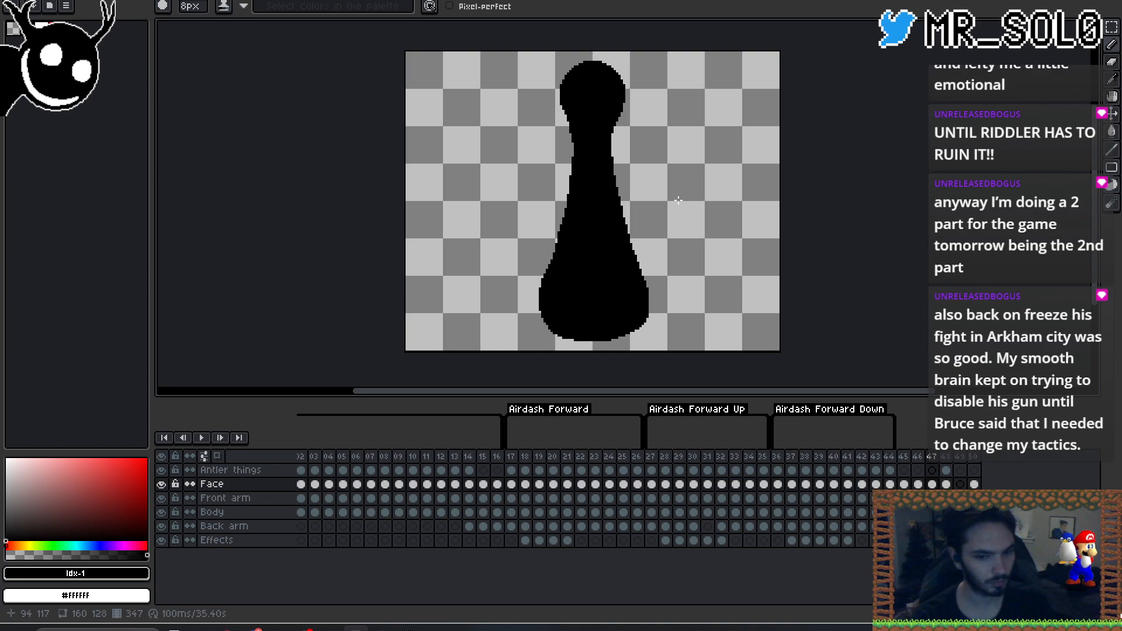
- Flip repeatedly through frames 345 to 348 to examine how the stretched silhouettes flow as an animation
key("Left")
key("Right")
key("Left")
key("Right")
key("Left")
key("Right")
key("Left")
key("Right")
key("Left")
key("Right")
key("Left")
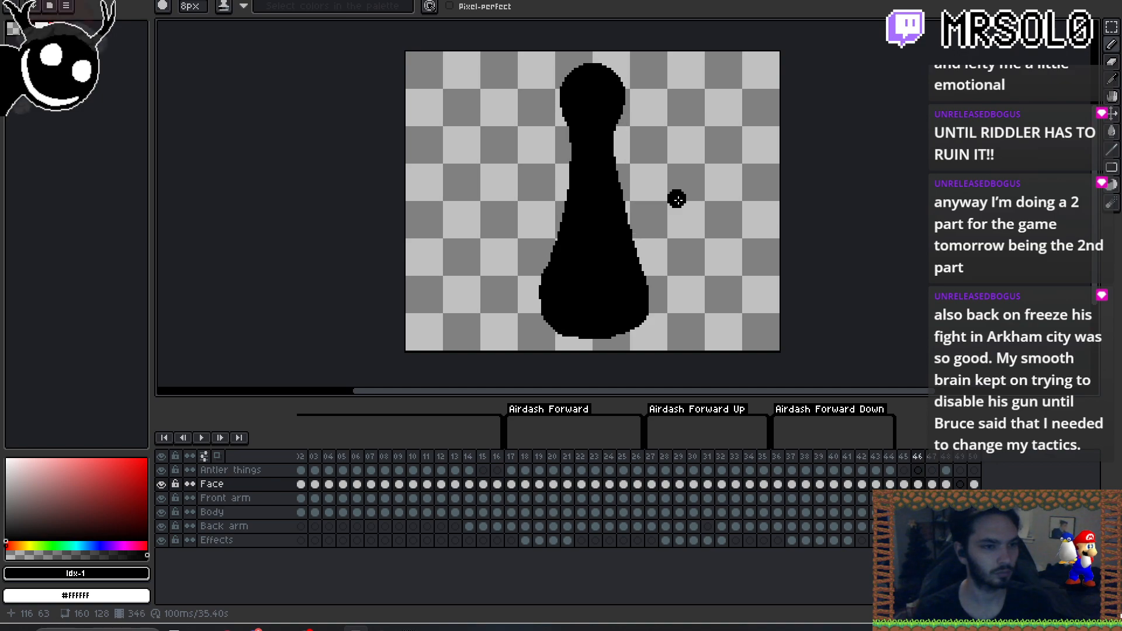
key("Right")
key("Left")
key("Right")
key("Right")
key("Left")
key("Left")
key("Right")
key("Left")
key("Right")
key("Left")
key("Left")
key("Right")
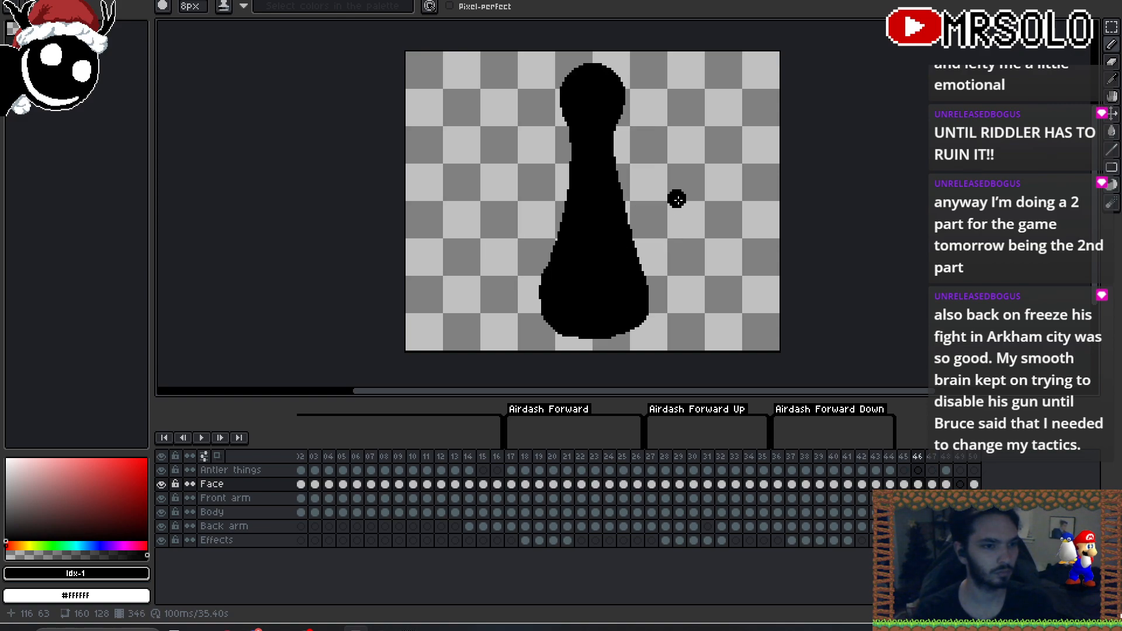
key("Right")
key("Left")
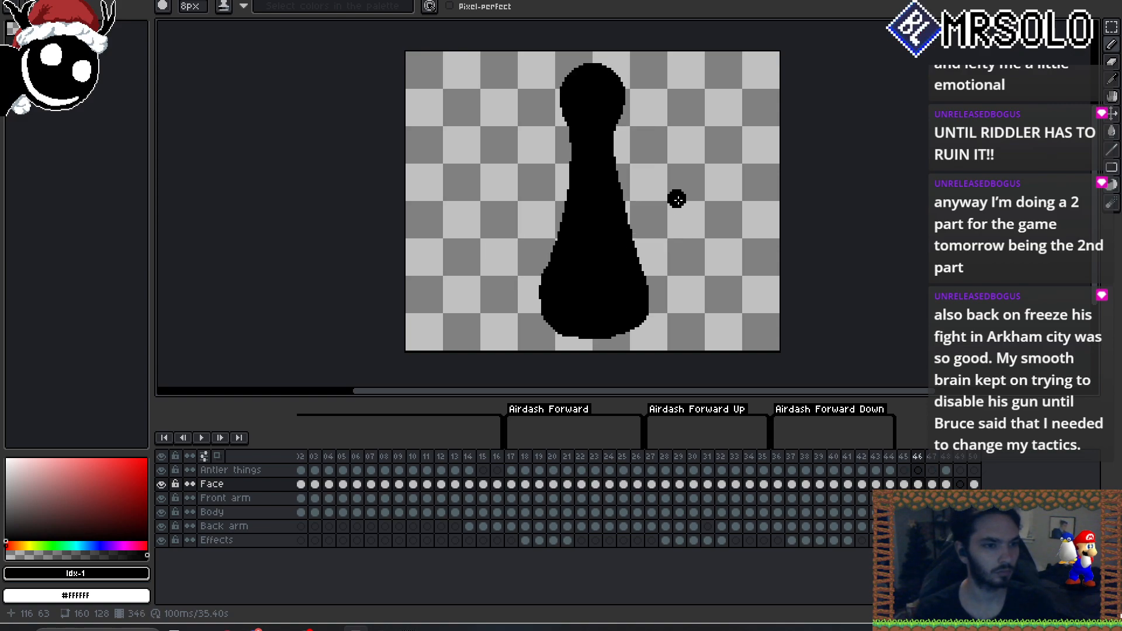
- Insert an empty frame after the finished standing pose in frame 345
key("Left")
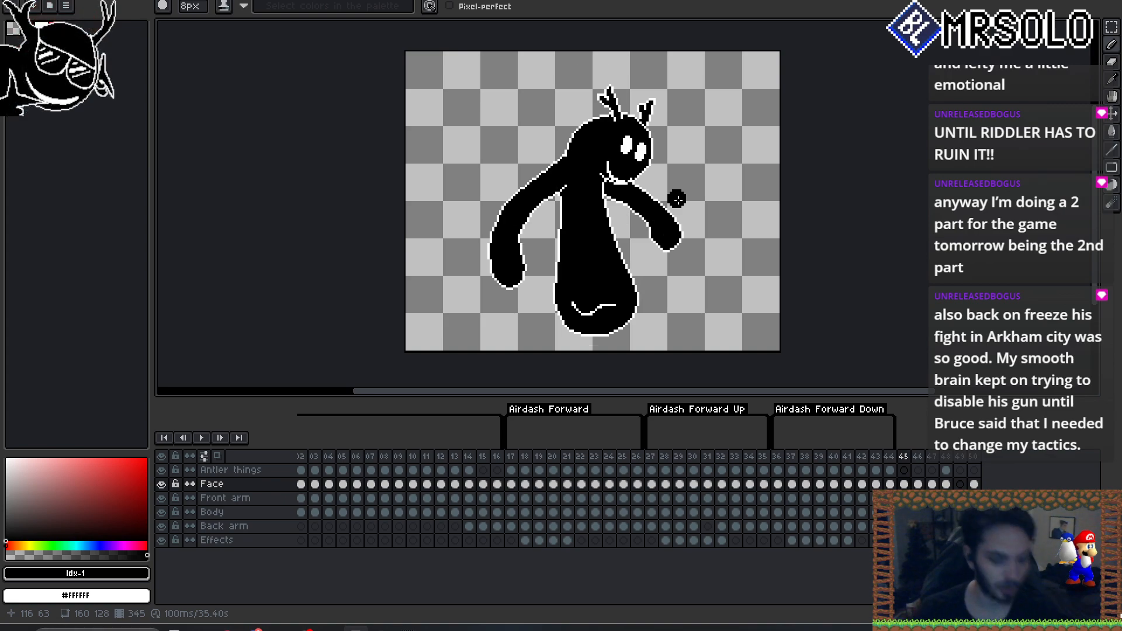
key("i")
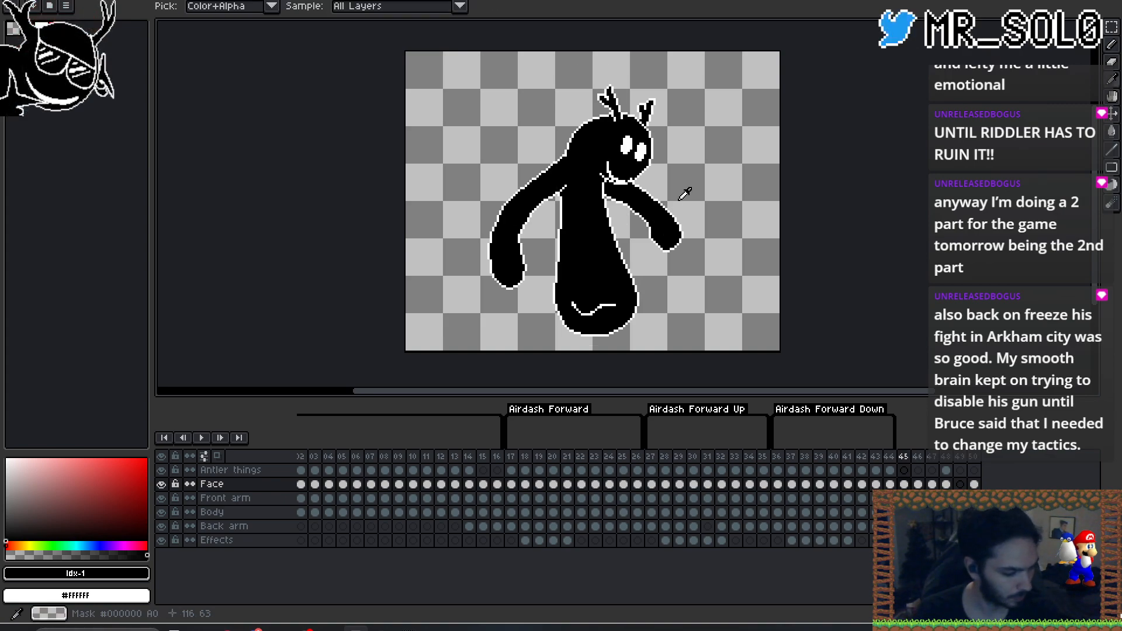
key("Right")
key("b")
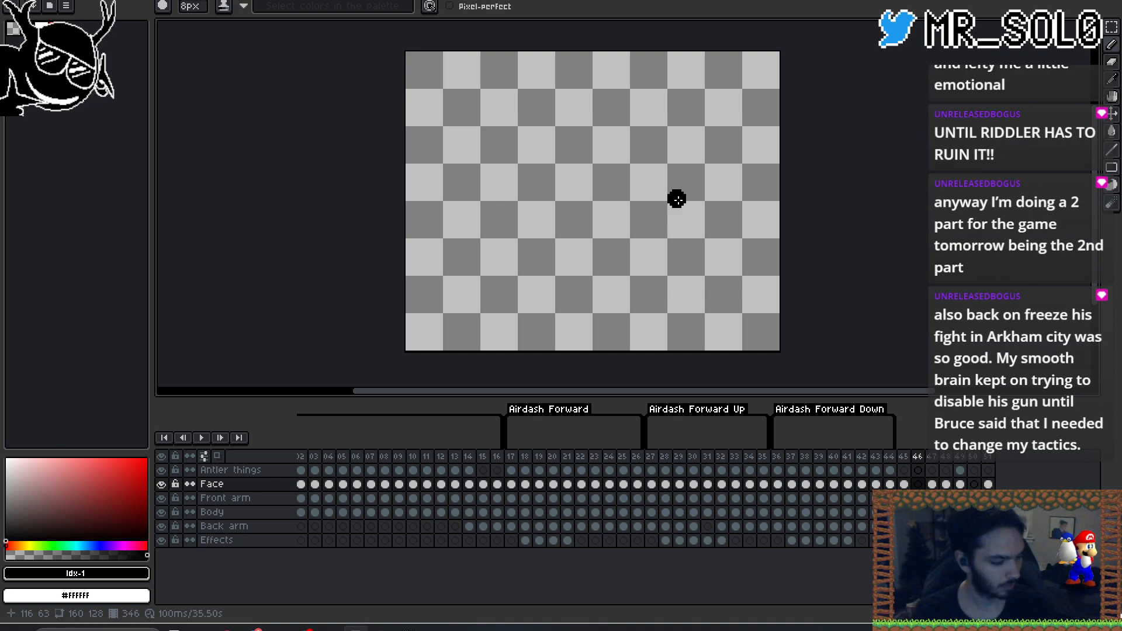
key("Left")
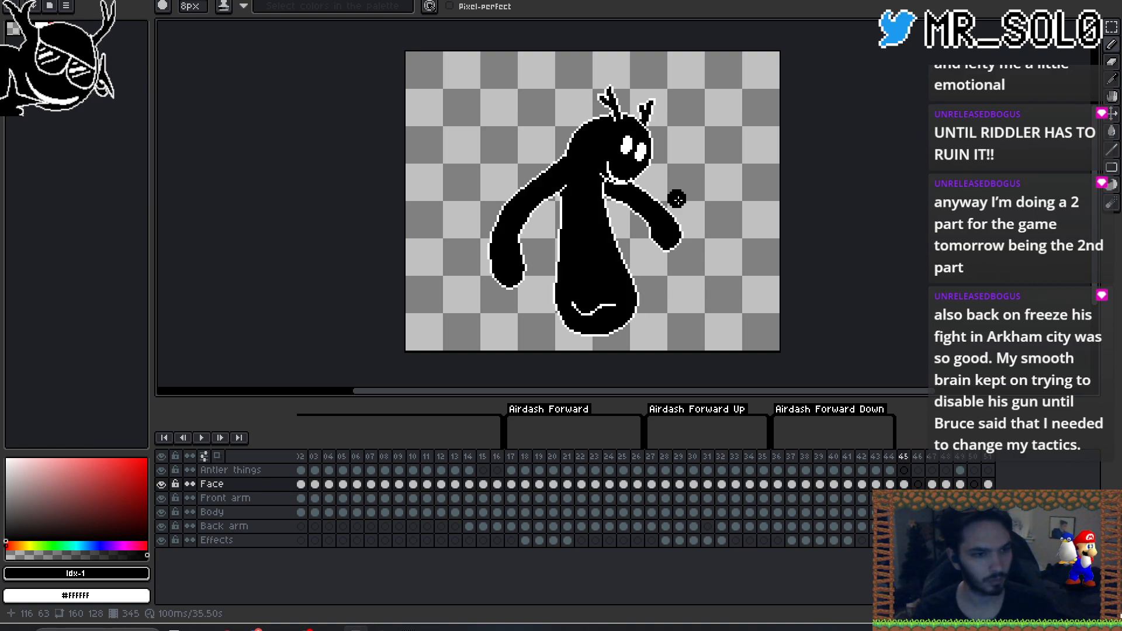
key("Right")
- Enlarge the brush to 24 px and turn on onion skinning for the empty frame 346
key("plus")
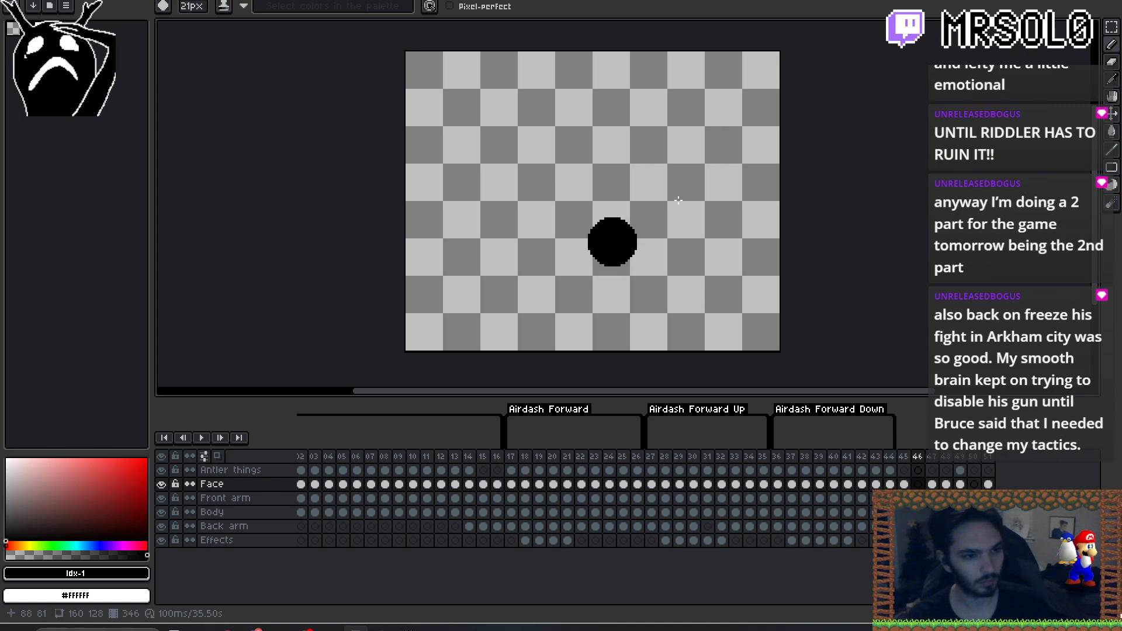
key("plus")
key("plus")
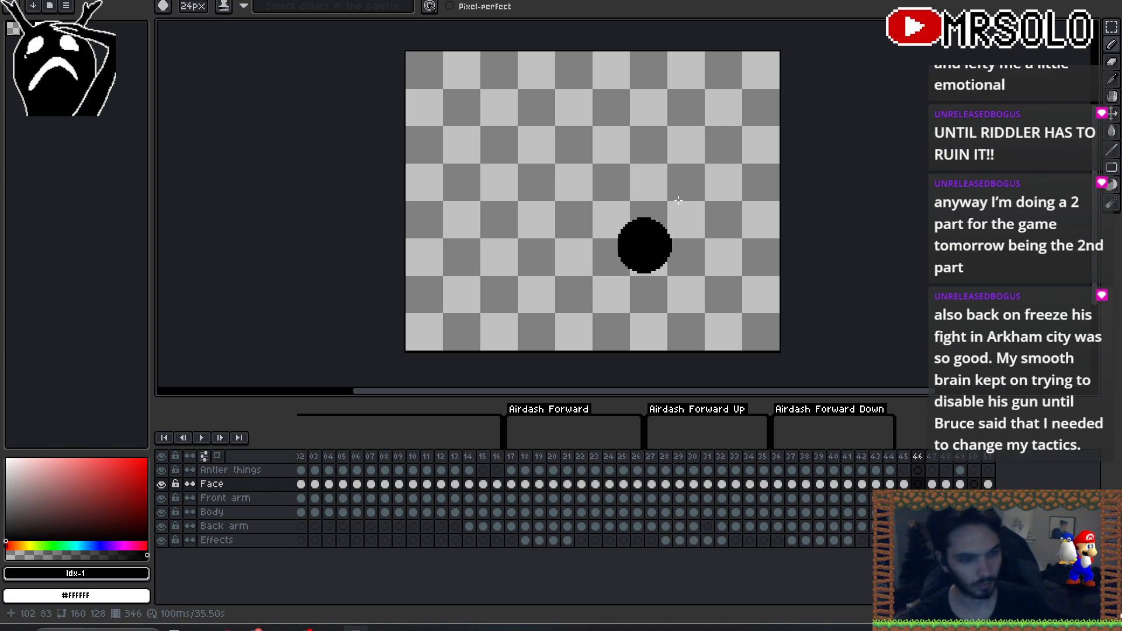
key("F3")
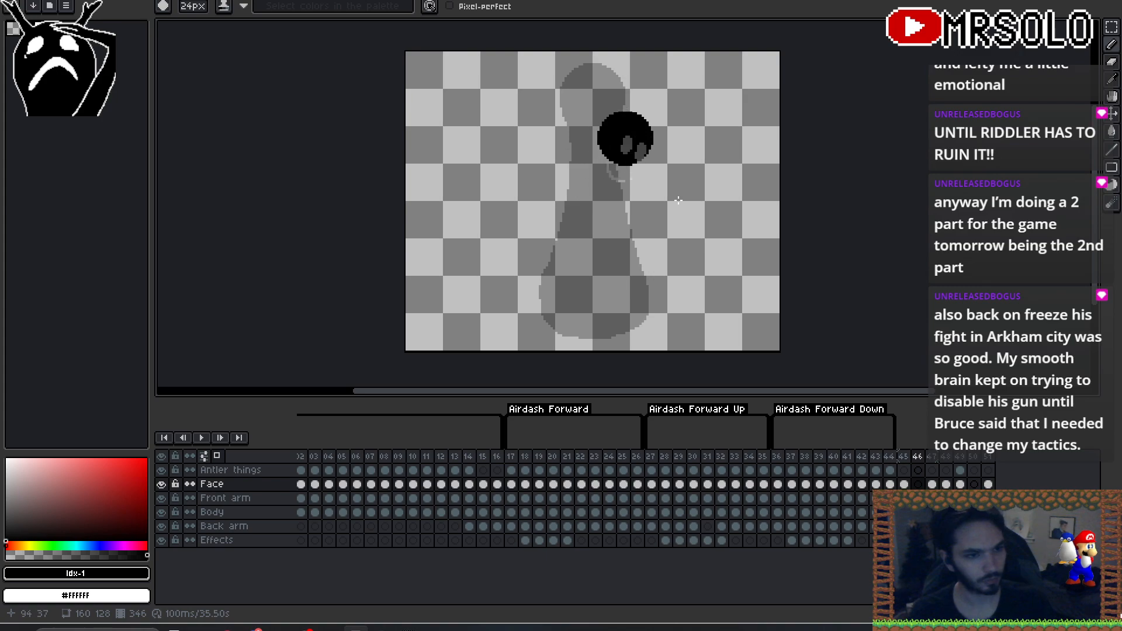
key("Left")
key("Right")
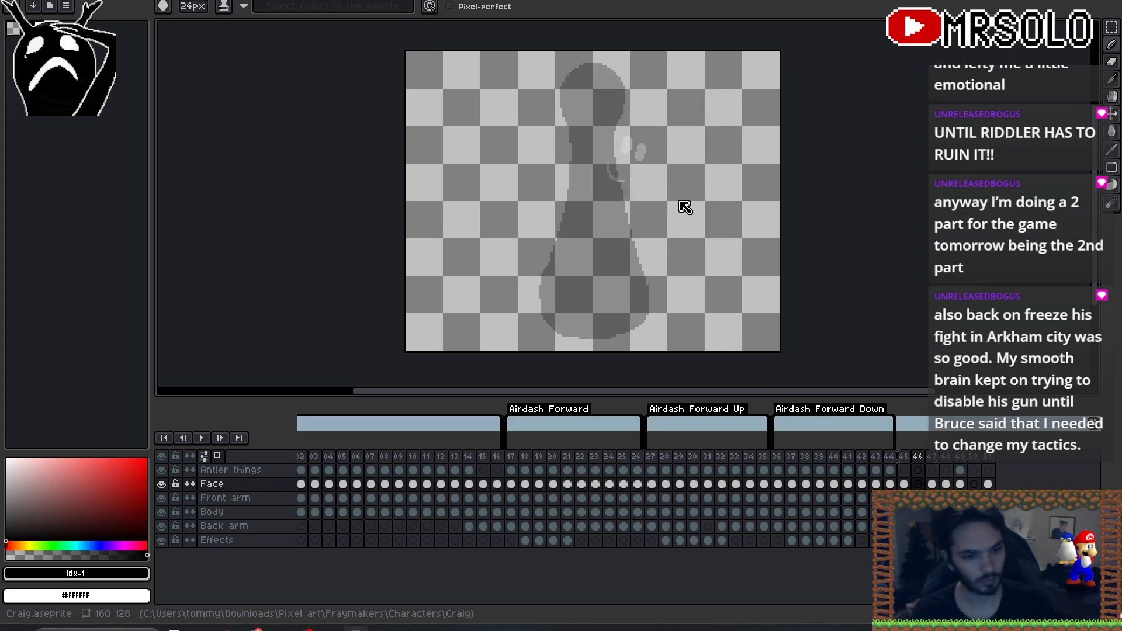
- Move the silhouettes in frames 347 and 348 from the Face layer to the Body layer
key("Down")
key("Down")
key("Up")
key("Up")
key("Right")
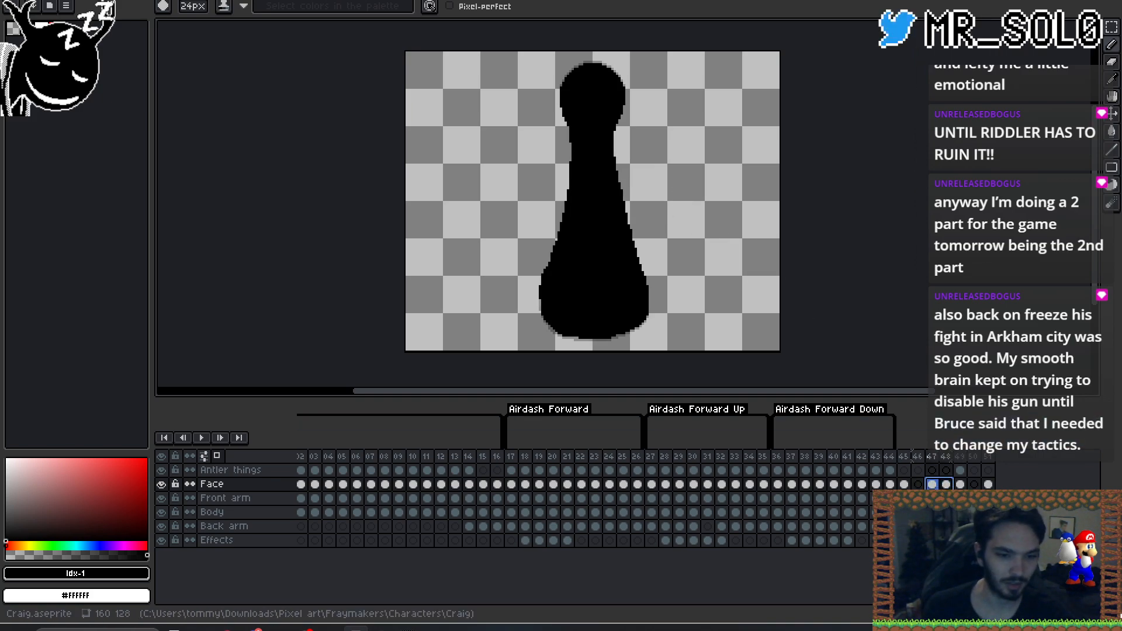
left_click(933, 512)
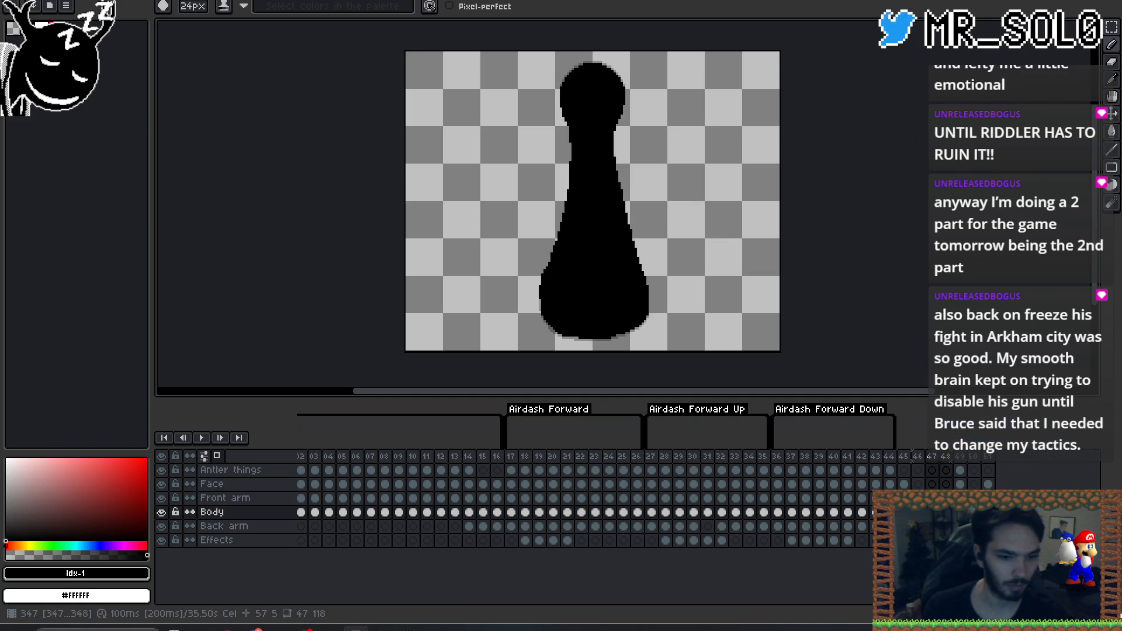
- Make the Body layer active in empty frame 346 and compare it with the neighbouring frames
left_click(919, 512)
left_click_drag(607, 237, 627, 233)
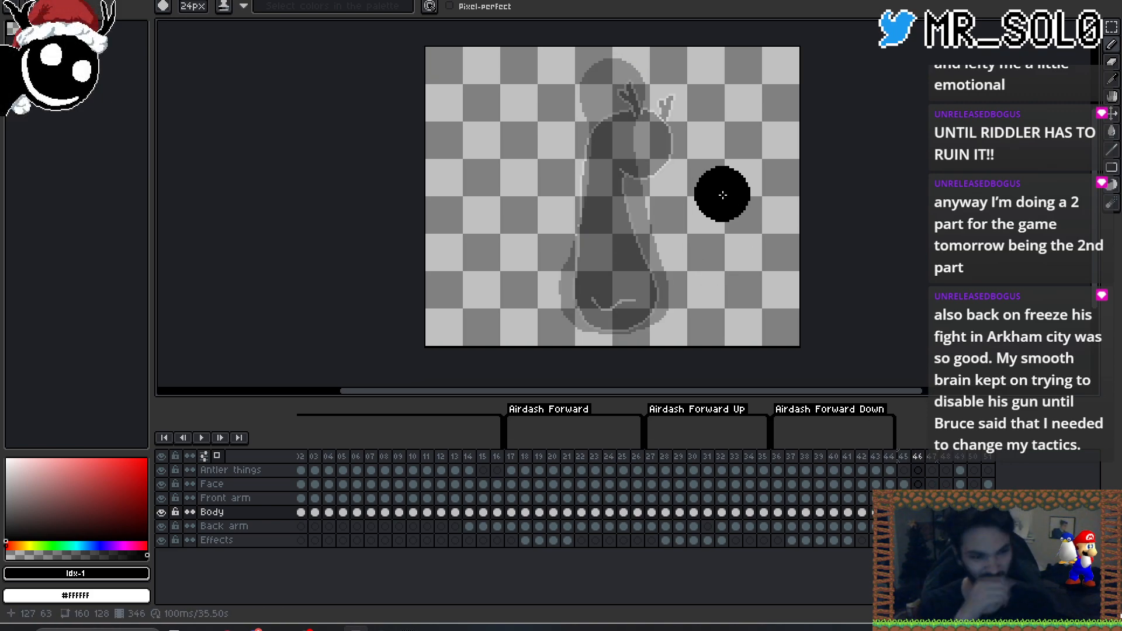
key("Left")
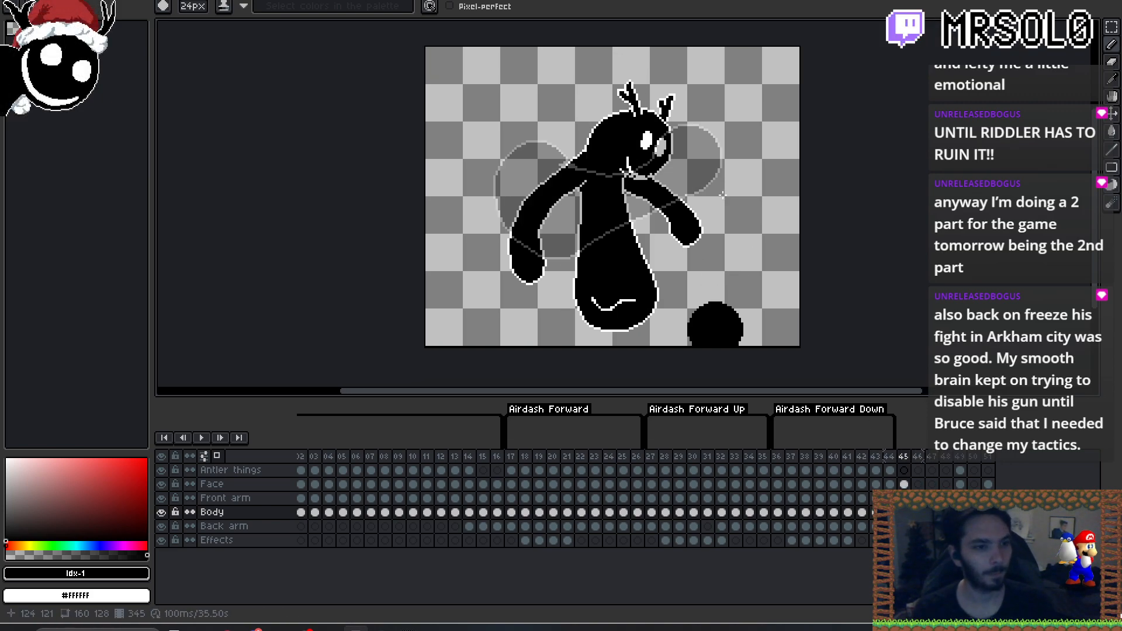
key("Right")
key("Right")
key("Left")
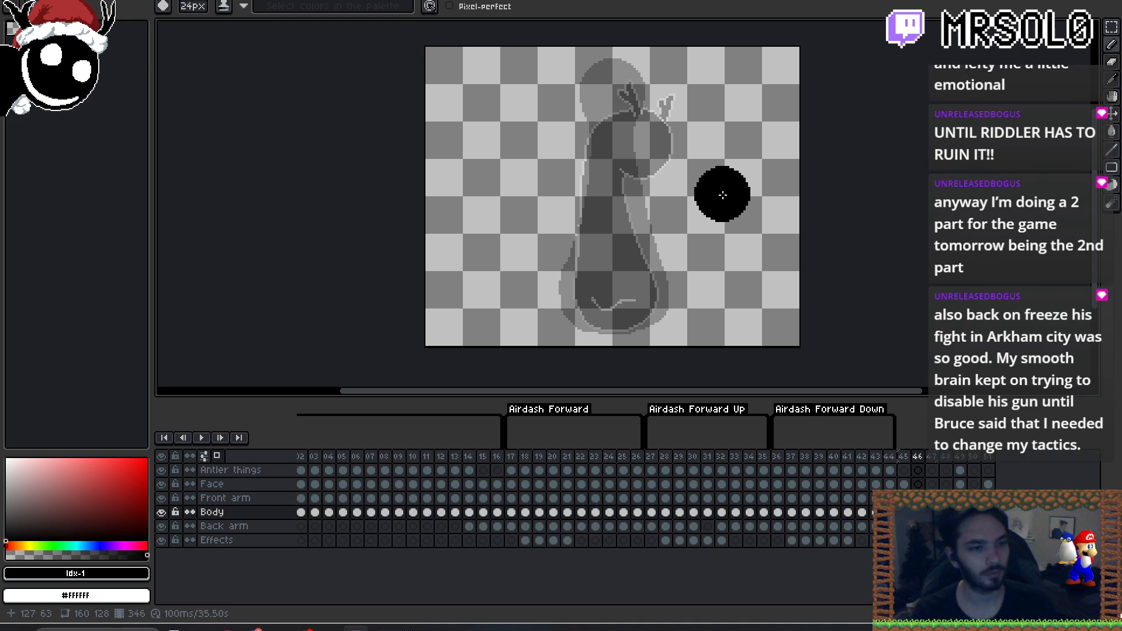
- Step back through the Airdash Forward Down and Airdash Forward Up frames to study their starting poses, and return to frame 346
key("Left")
key("Left")
key("Left")
key("Left")
key("Left")
key("Left")
key("Left")
key("Left")
key("Left")
key("Left")
key("Left")
key("Left")
key("Left")
key("Left")
key("Left")
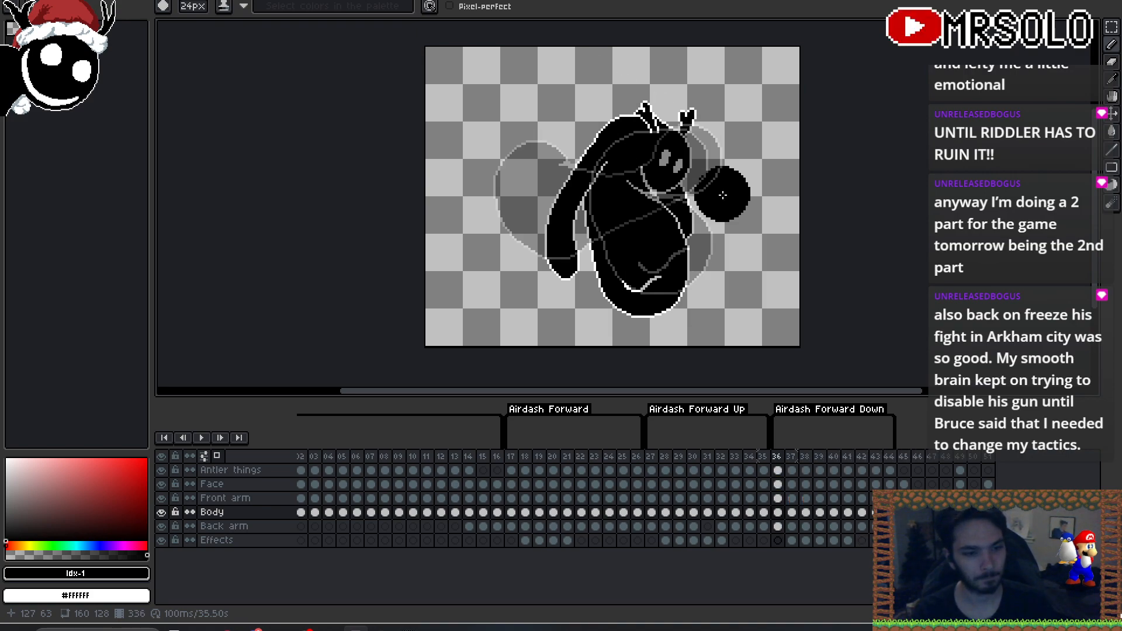
key("Left")
key("Left")
key("Left")
key("Left")
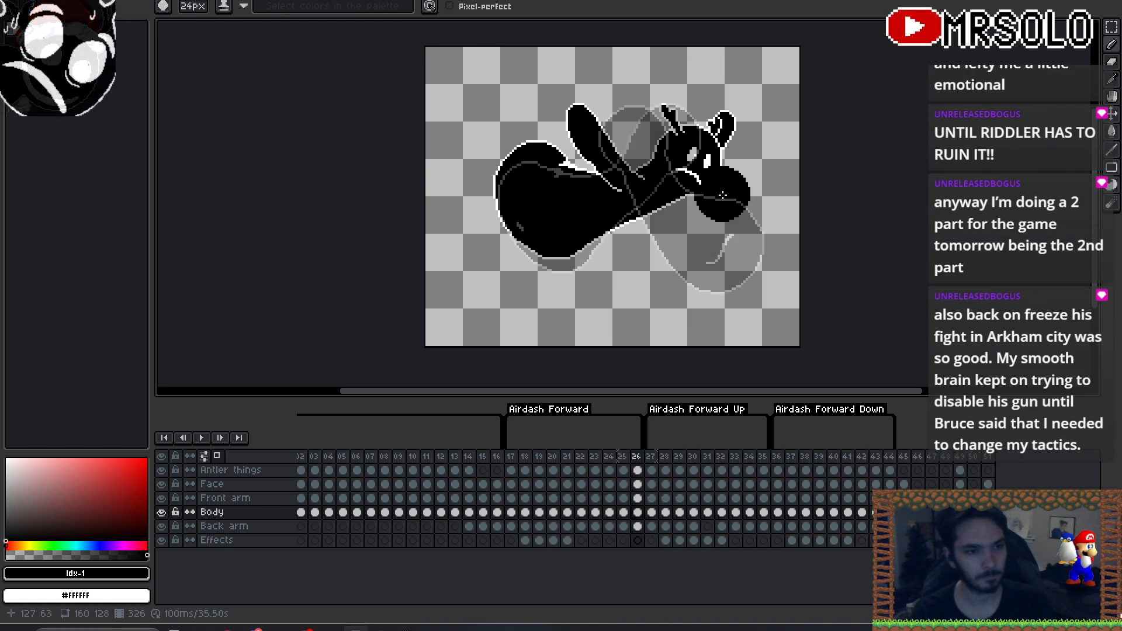
key("Right")
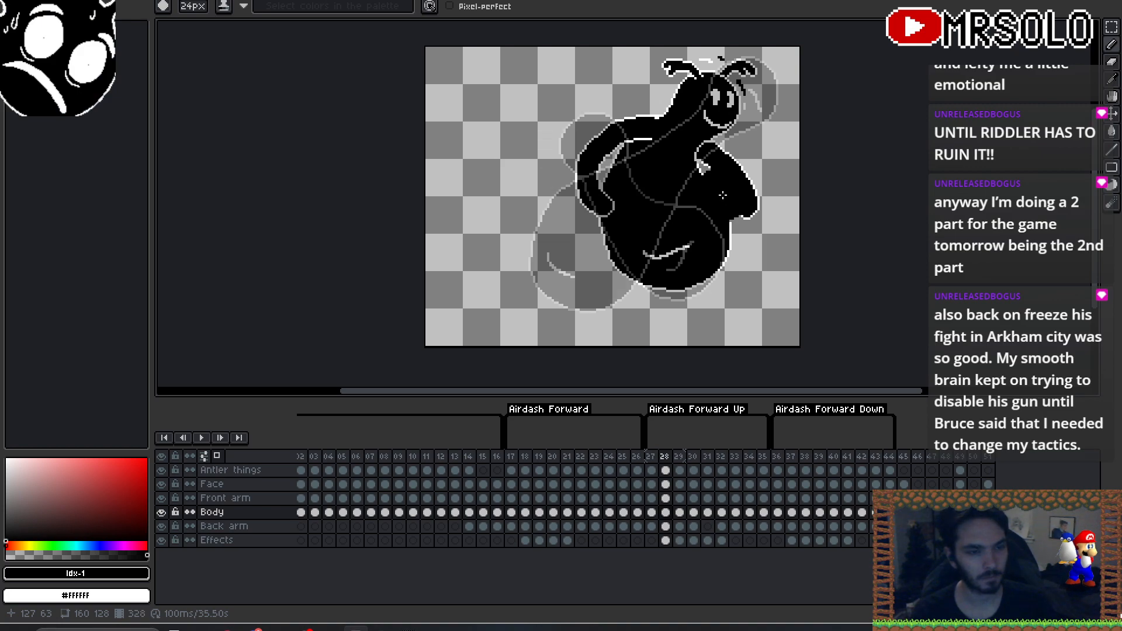
key("ctrl+z")
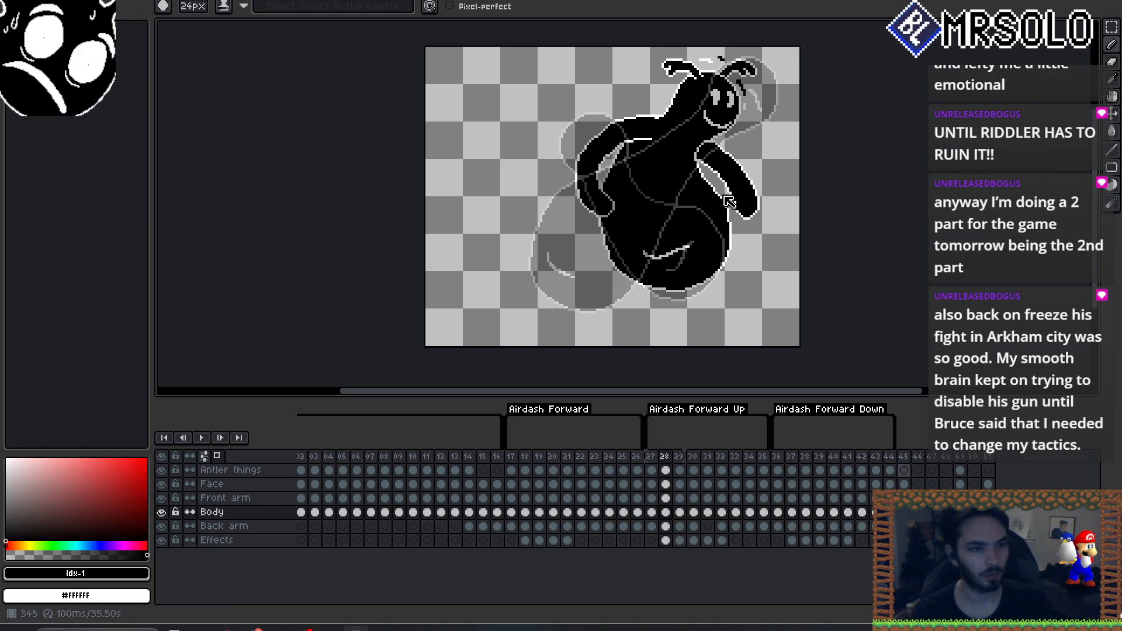
key("Return")
key("Right")
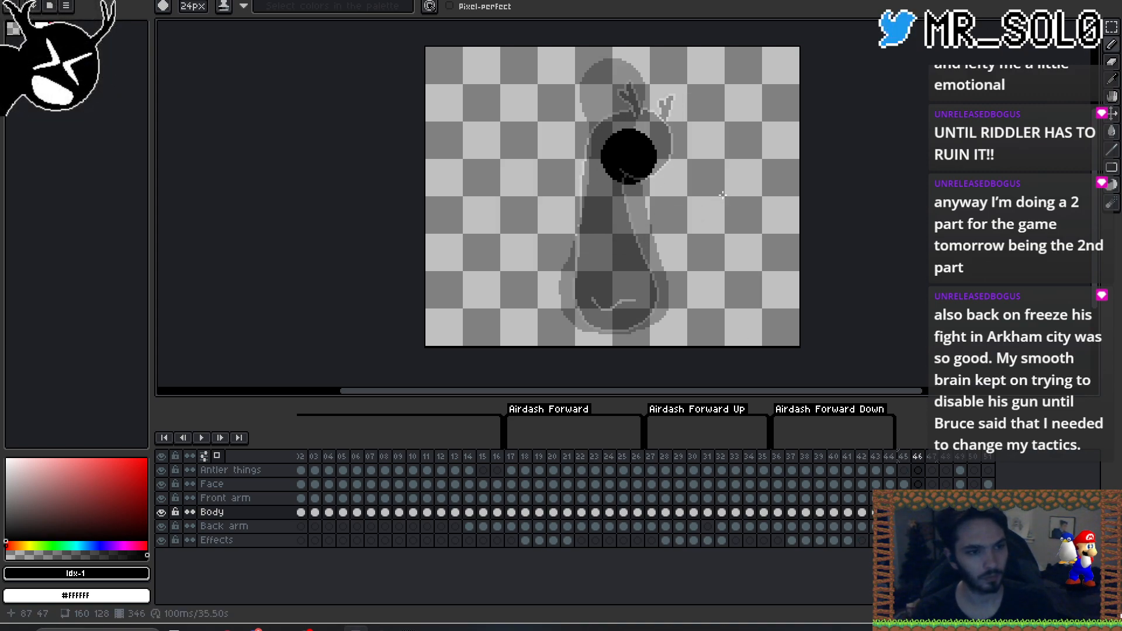
- Paint a round head and a large bulging lower body for the squashed pose in frame 346 of the Body layer
left_click_drag(643, 152, 636, 164)
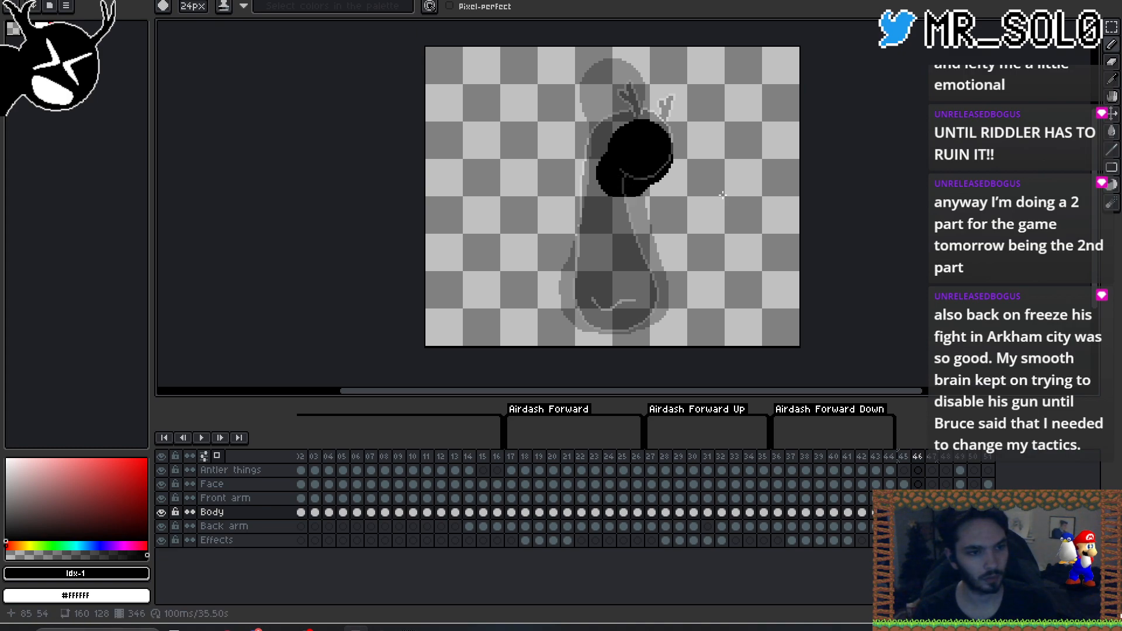
left_click_drag(633, 237, 616, 258)
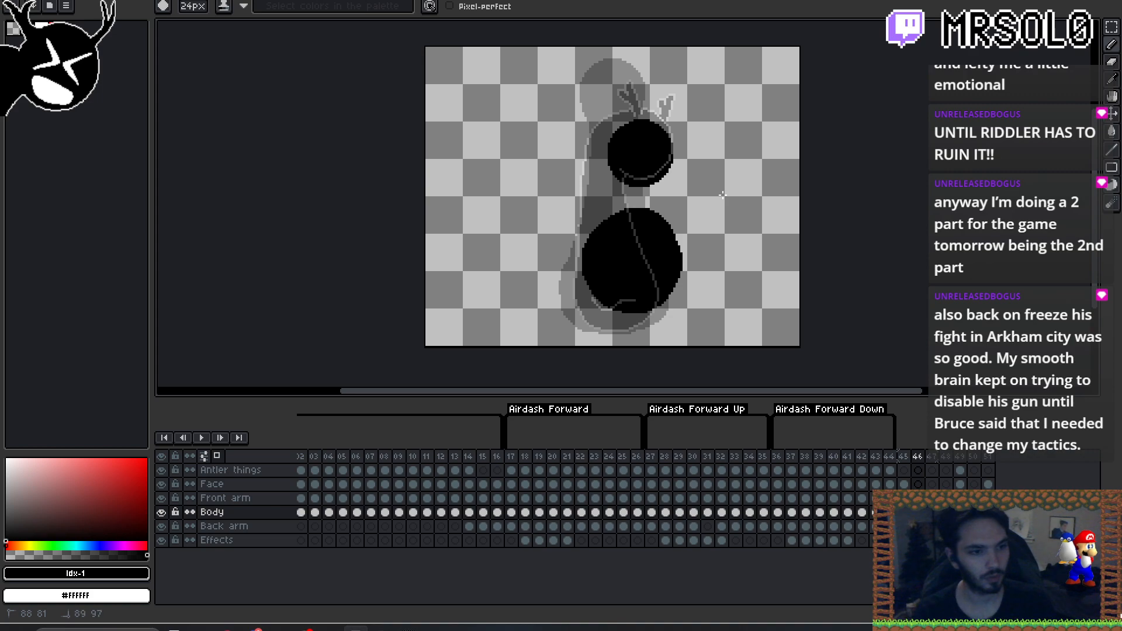
left_click_drag(634, 272, 599, 239)
- Reduce the brush to 15 px and join the head and lower body of frame 346 with a curved back and filled front
key("minus")
key("minus")
key("minus")
key("minus")
key("minus")
key("minus")
key("minus")
key("minus")
key("minus")
mouse_move(634, 139)
left_mouse_down()
mouse_move(598, 165)
mouse_move(586, 196)
left_mouse_up()
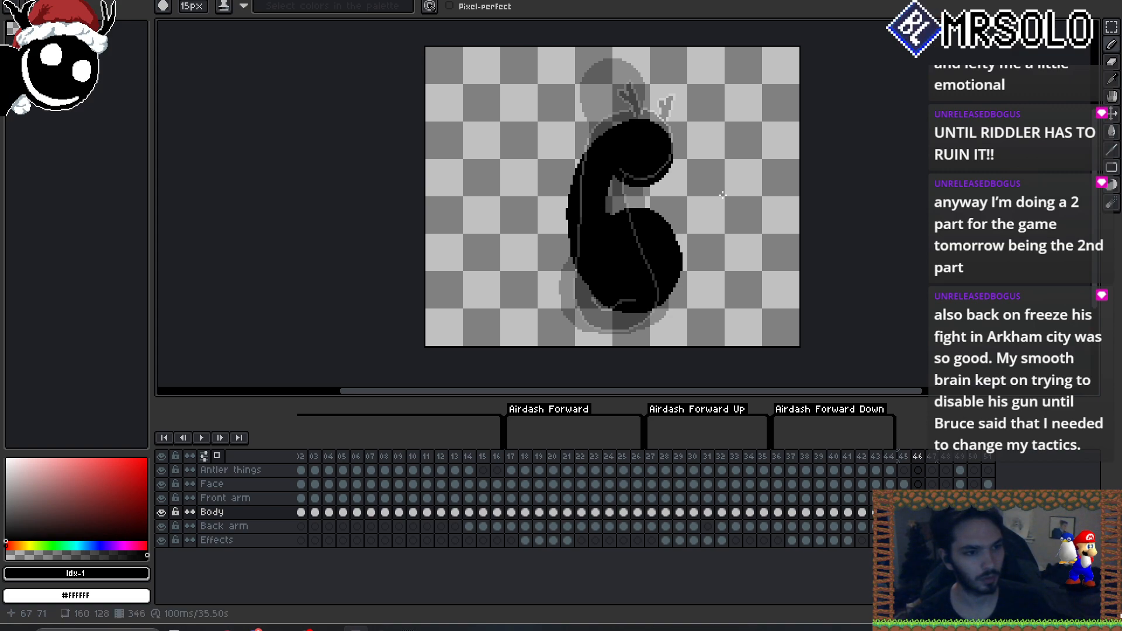
mouse_move(619, 160)
left_mouse_down()
mouse_move(602, 197)
mouse_move(611, 210)
mouse_move(654, 209)
mouse_move(670, 225)
left_mouse_up()
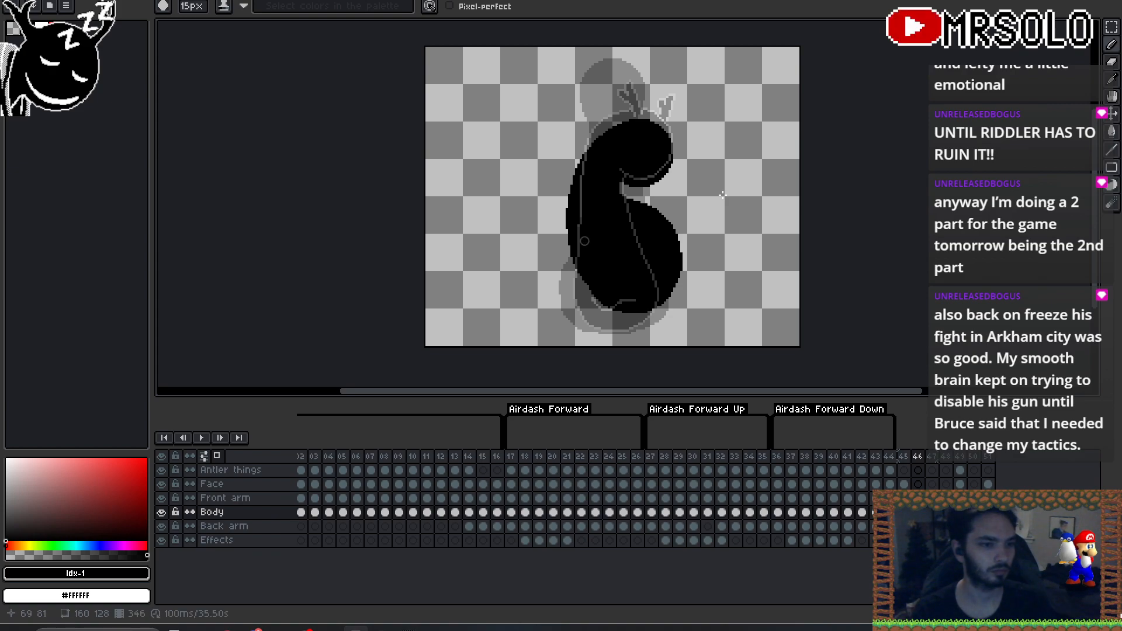
- Undo the last stroke in frame 346 and repaint the front contour of the belly from the neck down
key("Left")
key("Right")
key("Right")
key("Left")
key("Right")
key("Left")
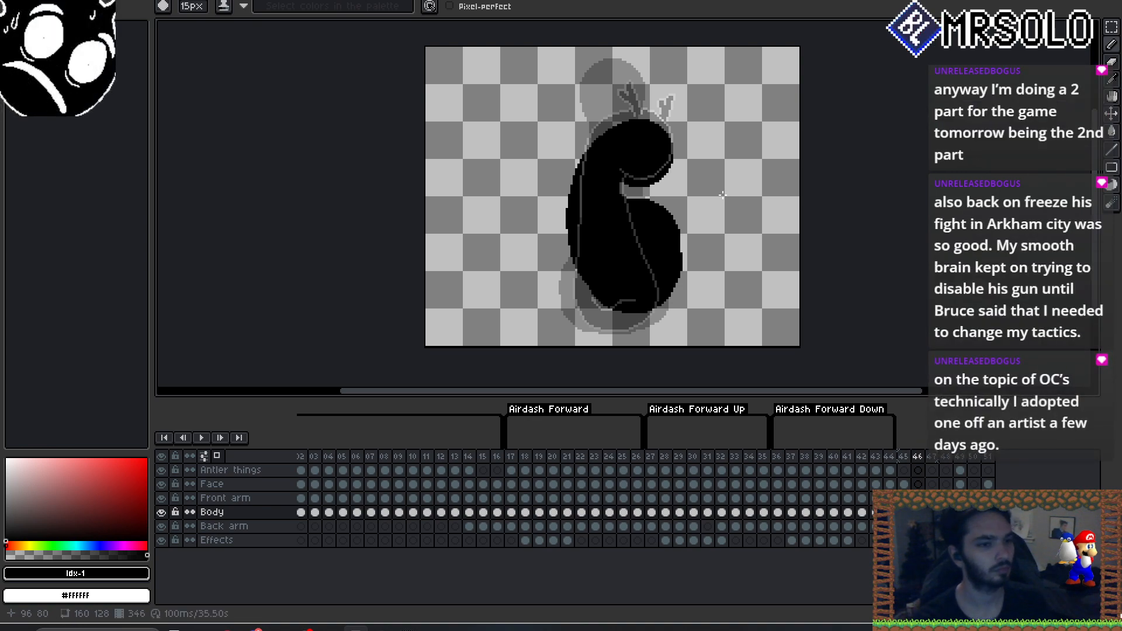
key("ctrl+z")
left_click_drag(611, 199, 666, 250)
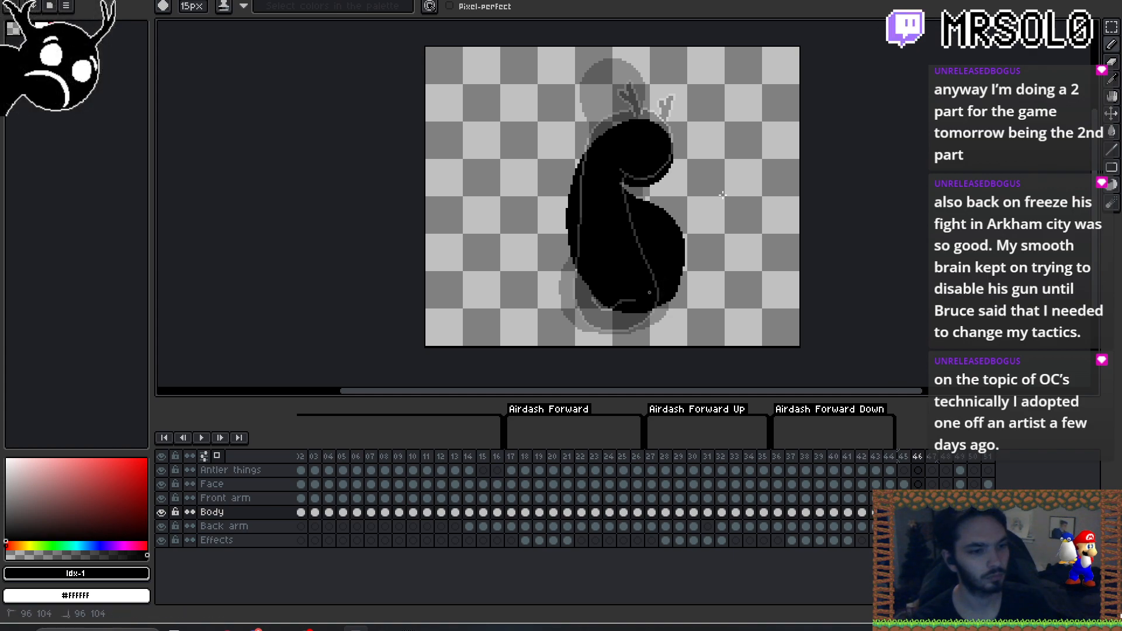
- Check the squashed silhouette against its neighbours and insert an empty frame 346 between frame 345 and the squash
key("comma")
key("Right")
key("Right")
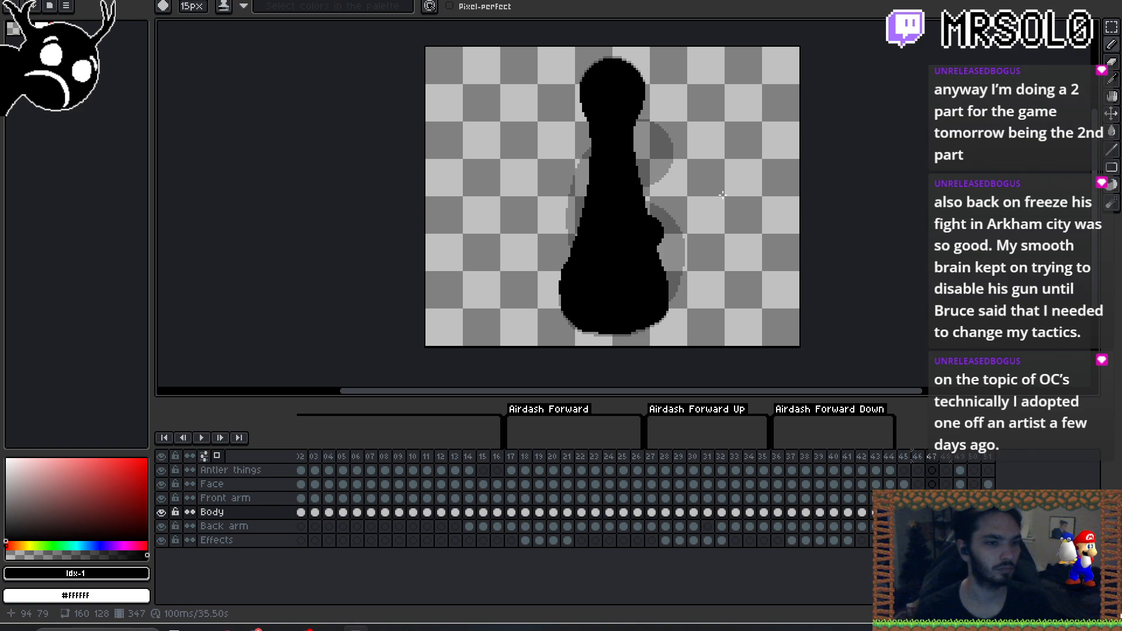
key("Left")
key("Left")
key("Right")
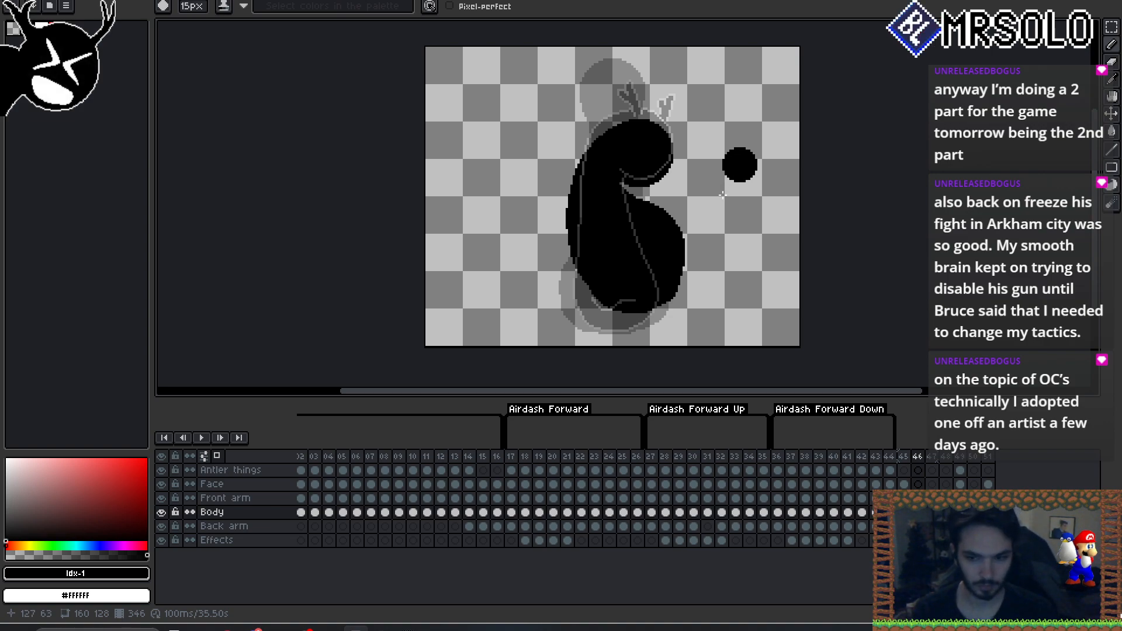
key("Left")
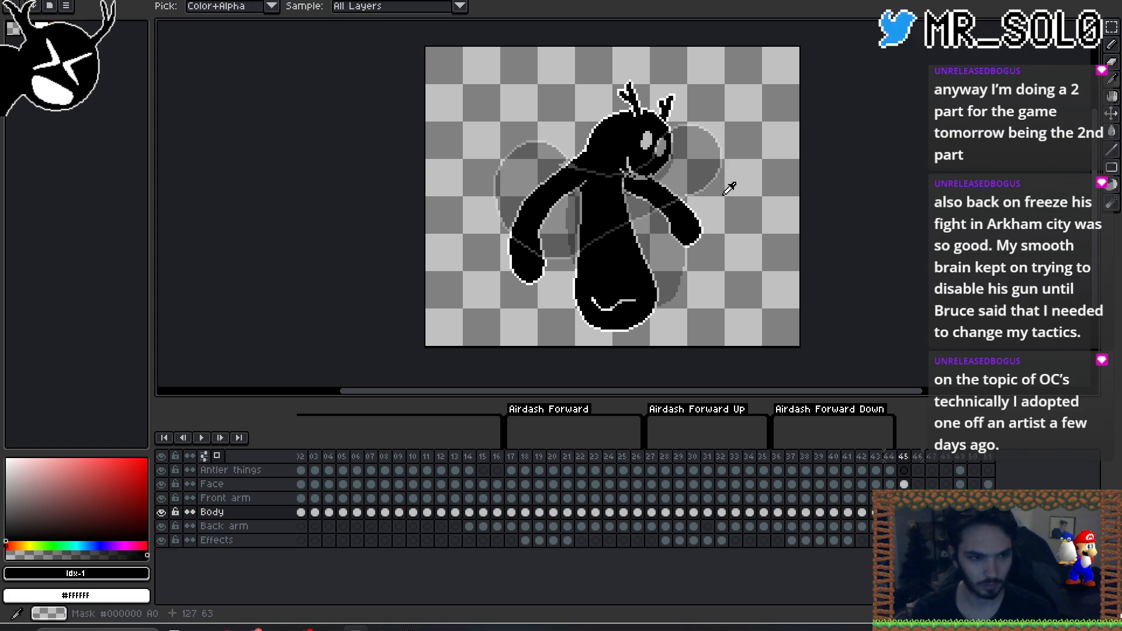
key("alt+b")
key("Left")
key("Right")
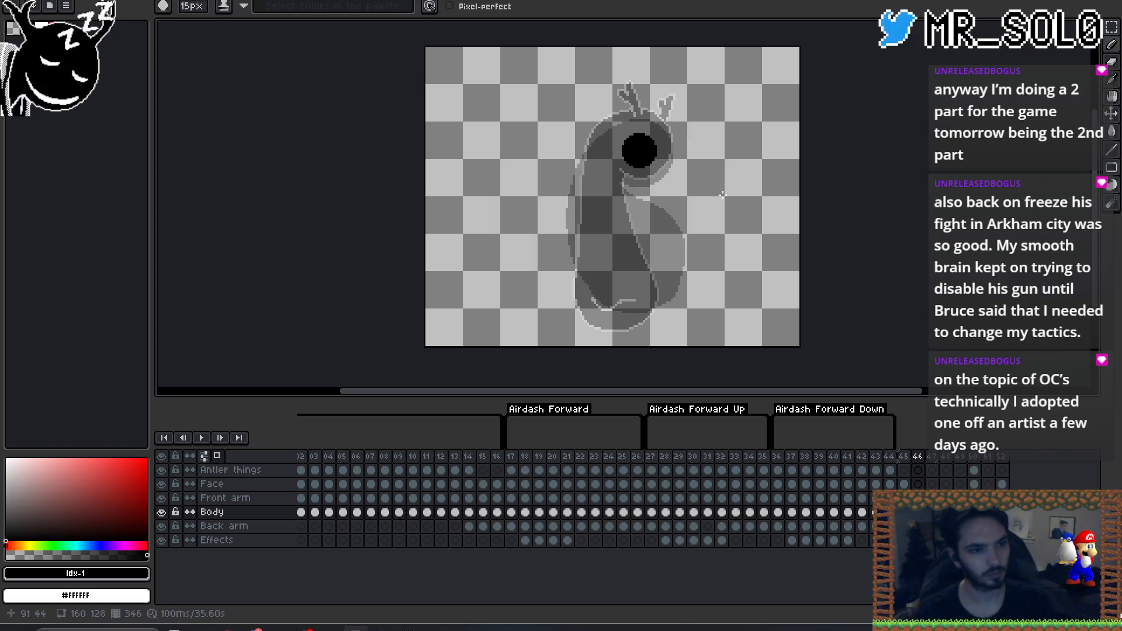
key("Left")
key("Right")
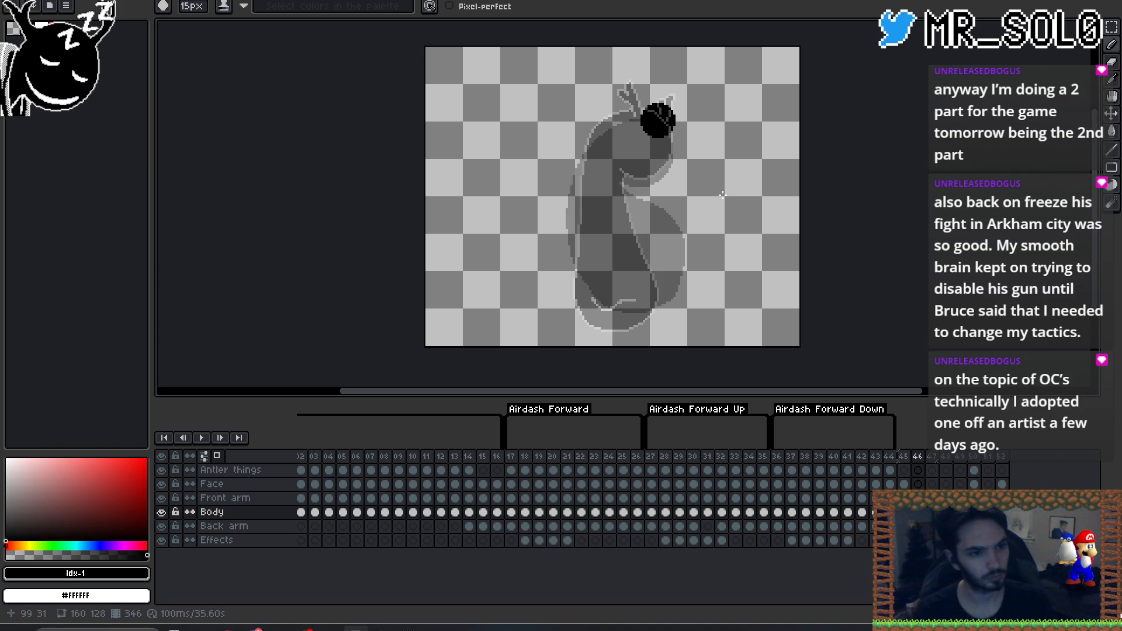
- Paint a filled in-between body silhouette in frame 346 with a bent head, slim front and rounded base
mouse_move(653, 143)
left_mouse_down()
mouse_move(635, 132)
mouse_move(599, 153)
mouse_move(583, 241)
mouse_move(591, 288)
mouse_move(649, 313)
mouse_move(678, 285)
mouse_move(615, 187)
mouse_move(618, 164)
mouse_move(656, 155)
left_mouse_up()
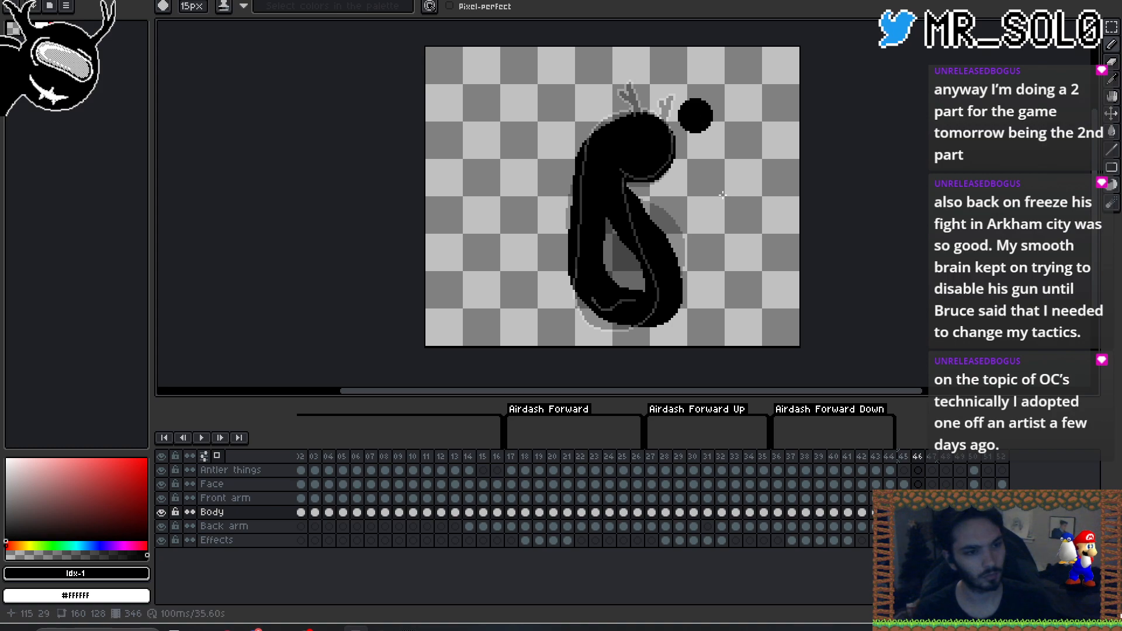
left_click_drag(616, 214, 634, 279)
left_click_drag(722, 195, 722, 195)
key("b")
mouse_move(625, 182)
left_mouse_down()
mouse_move(651, 207)
mouse_move(637, 193)
mouse_move(649, 182)
mouse_move(655, 211)
left_mouse_up()
key("Left")
key("Right")
key("b")
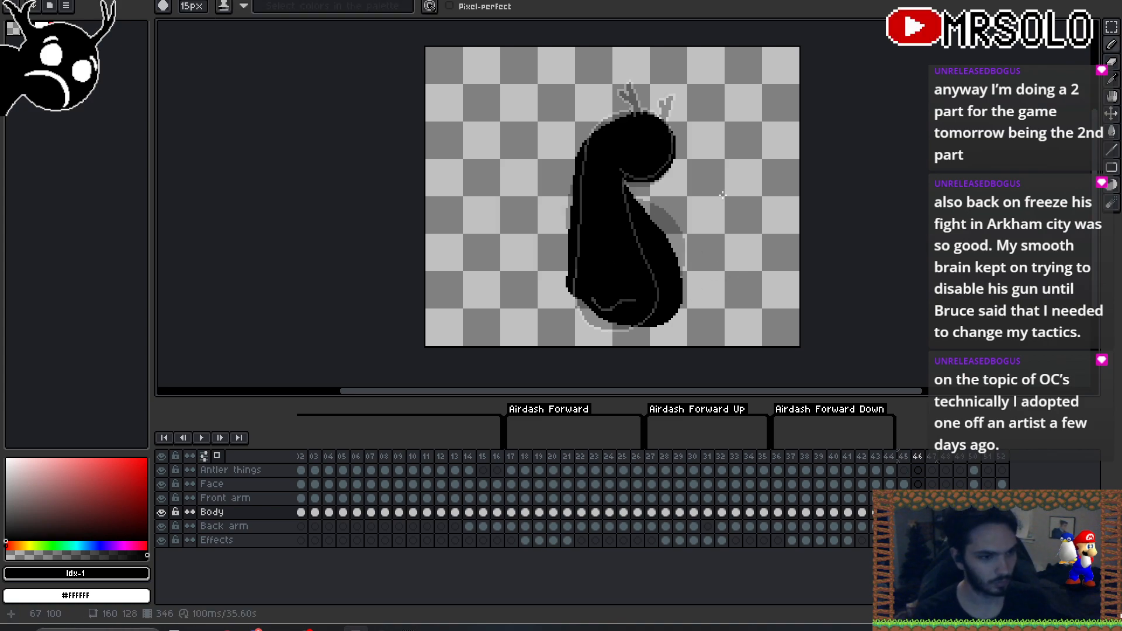
left_click_drag(588, 277, 622, 310)
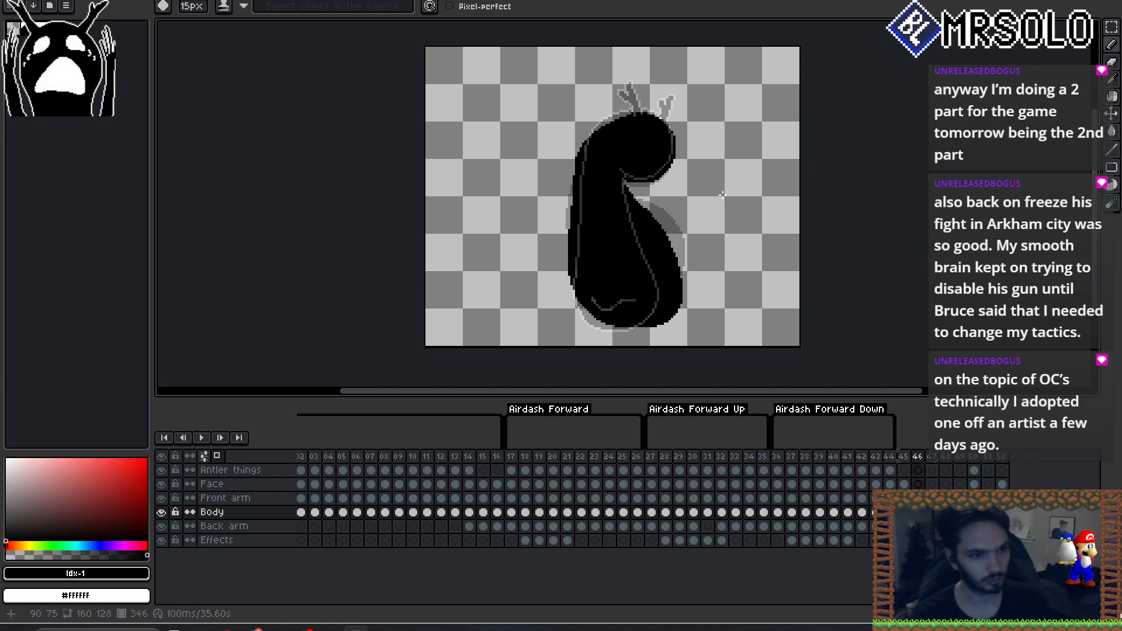
- Flip back and forth between frames 345, 346 and 347 to examine the movement into the squash
key("comma")
key("Right")
key("Left")
key("Right")
key("Left")
key("Right")
key("Right")
key("Left")
key("Left")
key("Right")
key("Right")
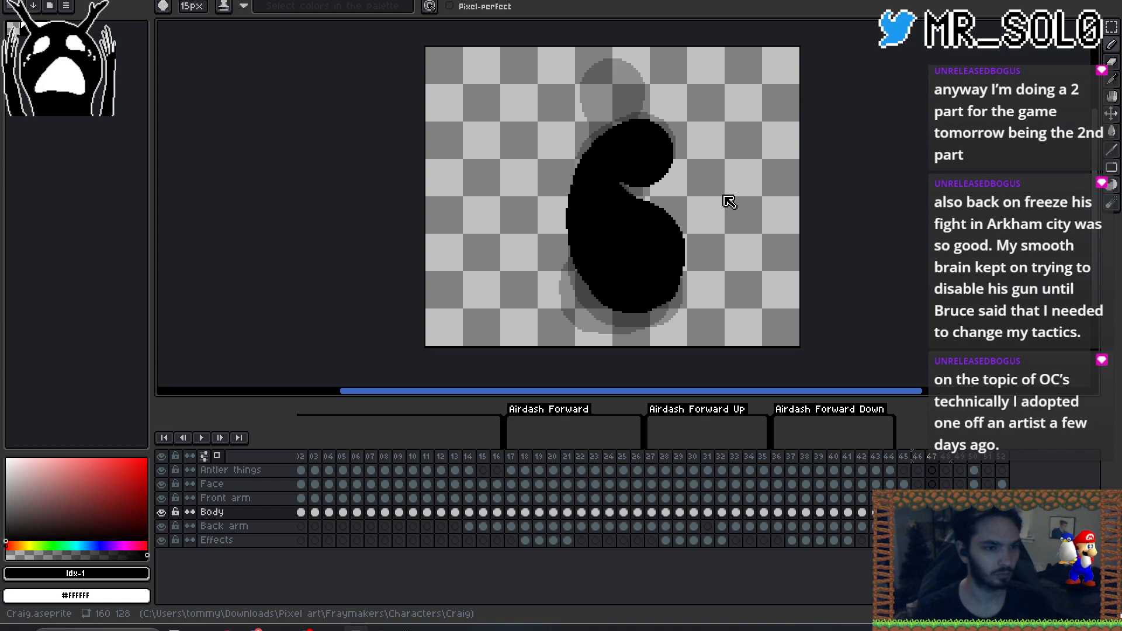
key("Left")
key("Left")
key("Right")
key("Right")
key("Left")
key("Left")
key("Right")
key("Right")
key("Left")
key("Left")
key("Right")
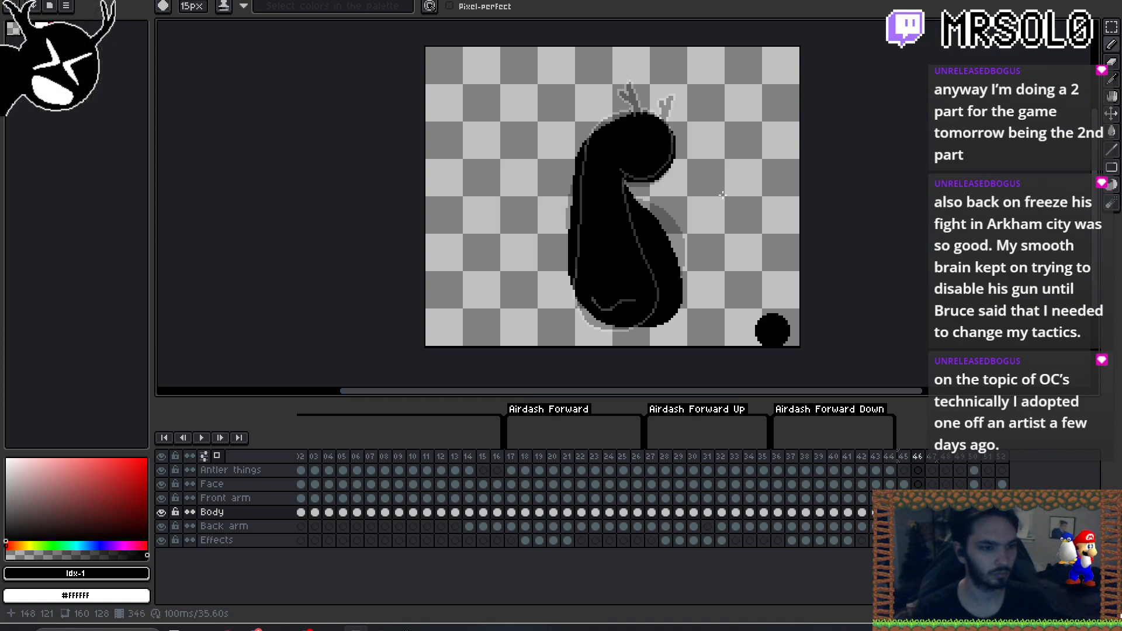
key("Right")
key("Left")
key("Left")
key("Right")
key("Right")
key("Left")
key("Left")
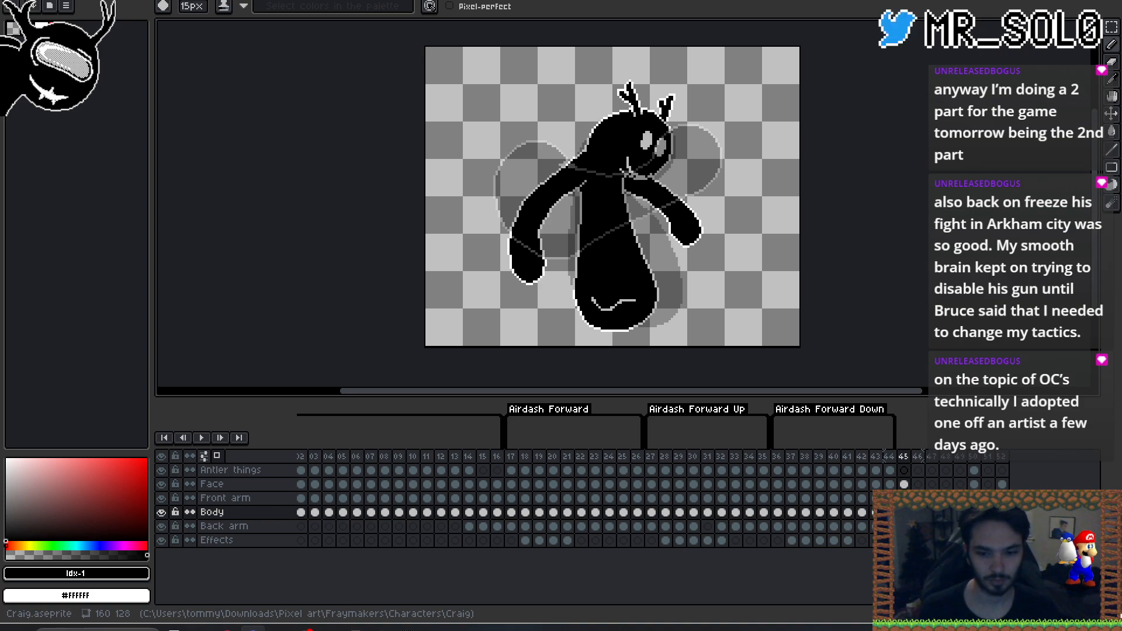
- Step through the upward airdash silhouettes from frame 345 to frame 349 to review the squash and stretch
mouse_move(759, 263)
left_mouse_down()
mouse_move(800, 265)
mouse_move(779, 269)
left_mouse_up()
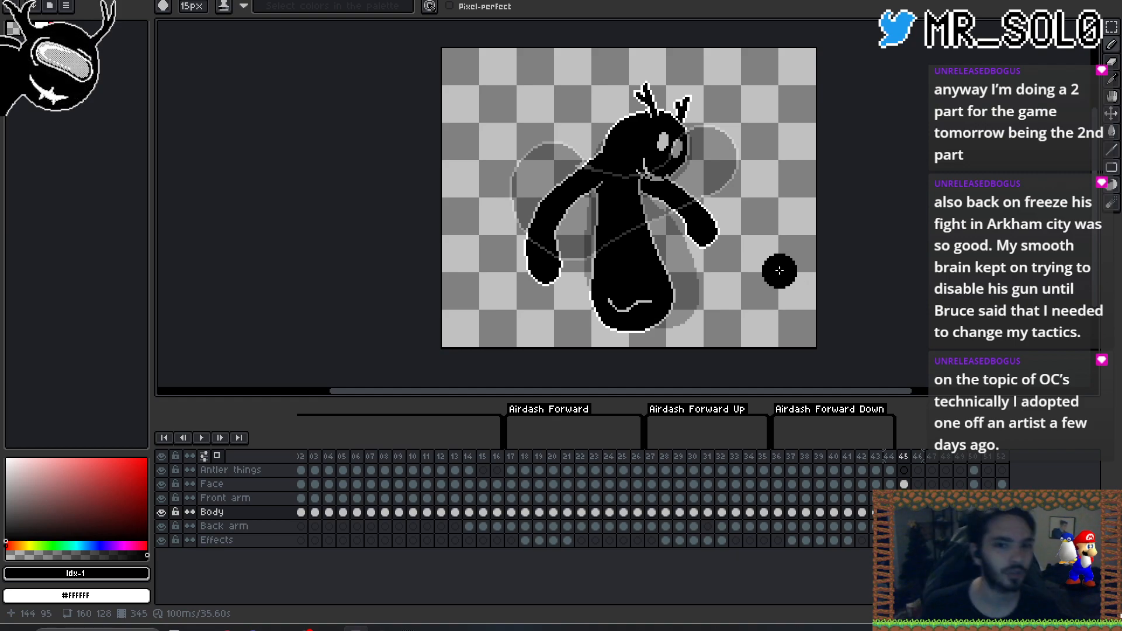
left_click_drag(766, 271, 775, 256)
key("Left")
key("Right")
key("Right")
key("Right")
key("Right")
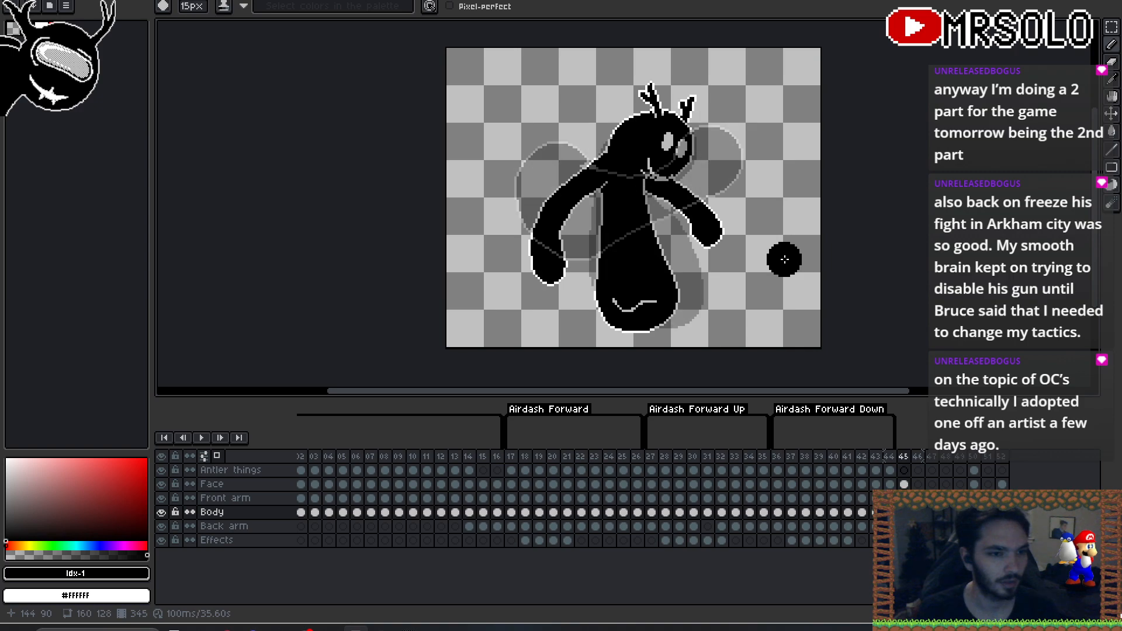
key("Left")
key("Left")
key("Right")
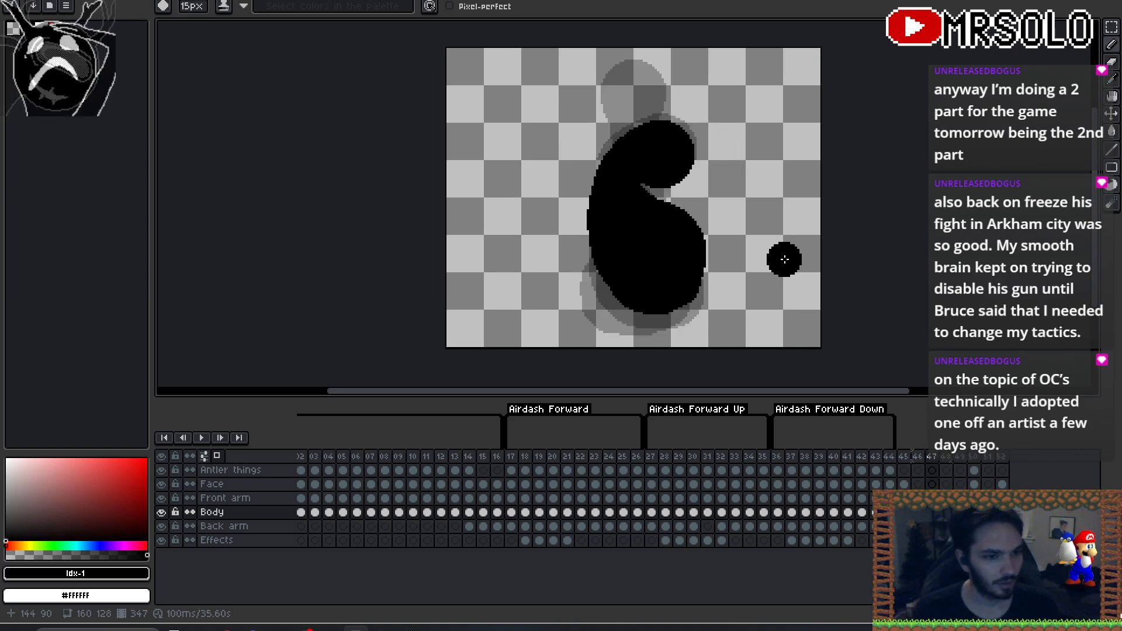
key("Right")
key("Right")
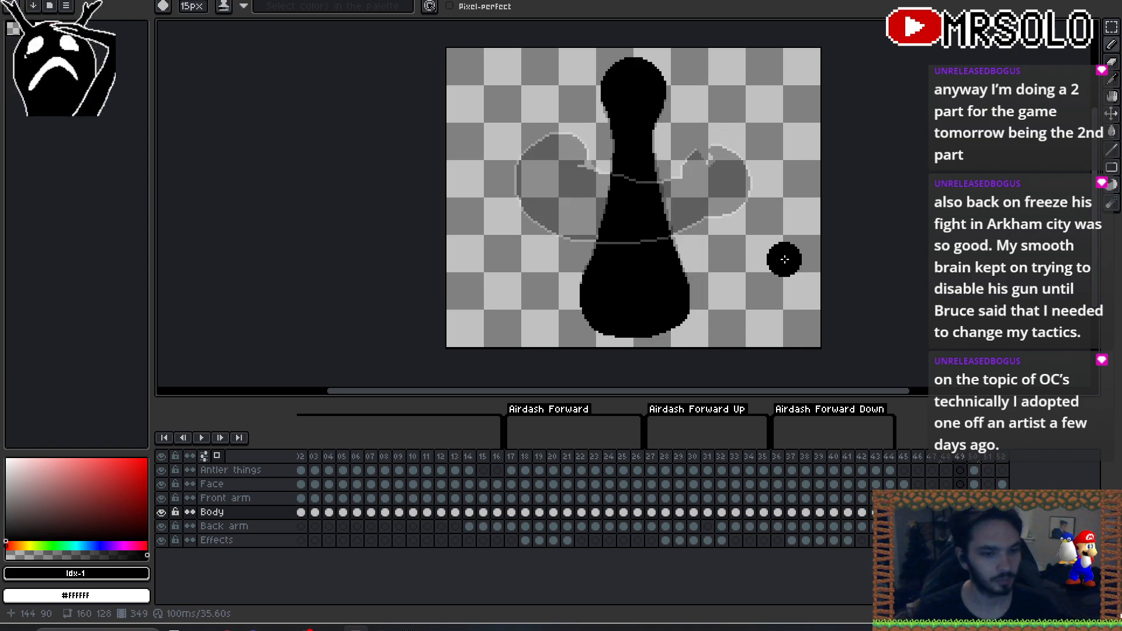
- Insert an empty frame 350 between the last stretched silhouette and the horizontal falling pose
key("Right")
key("Left")
key("Right")
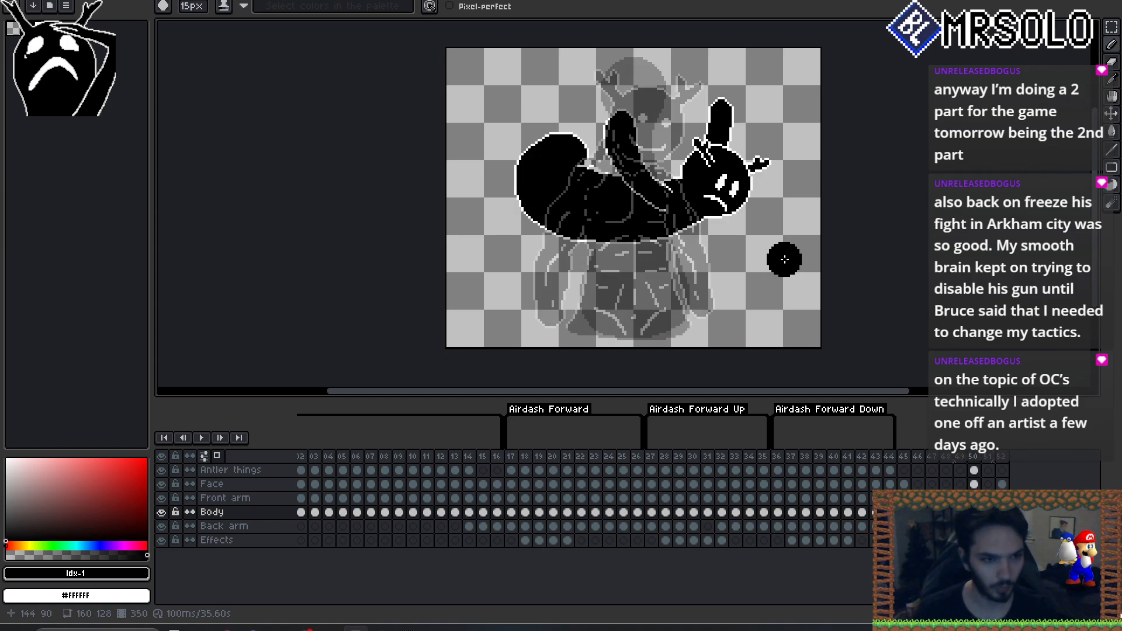
key("Left")
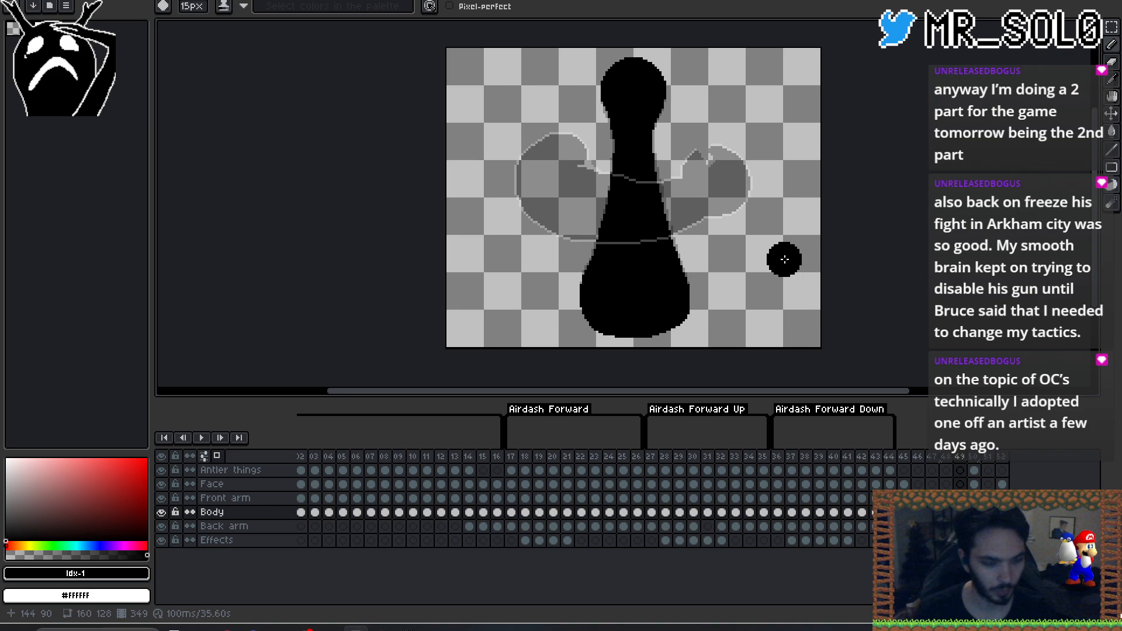
key("Right")
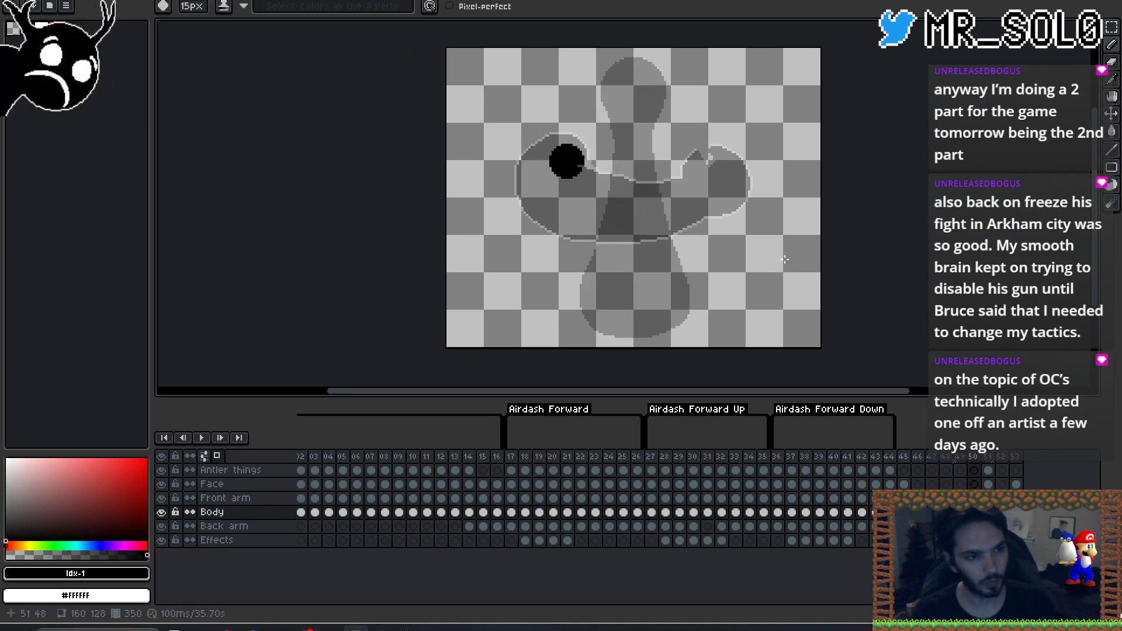
- Step back through Airdash Forward Down to frame 331 and examine the ending poses of Airdash Forward Up through frame 335
key("Left")
key("Left")
key("Left")
key("Left")
key("Left")
key("Left")
key("Left")
key("Left")
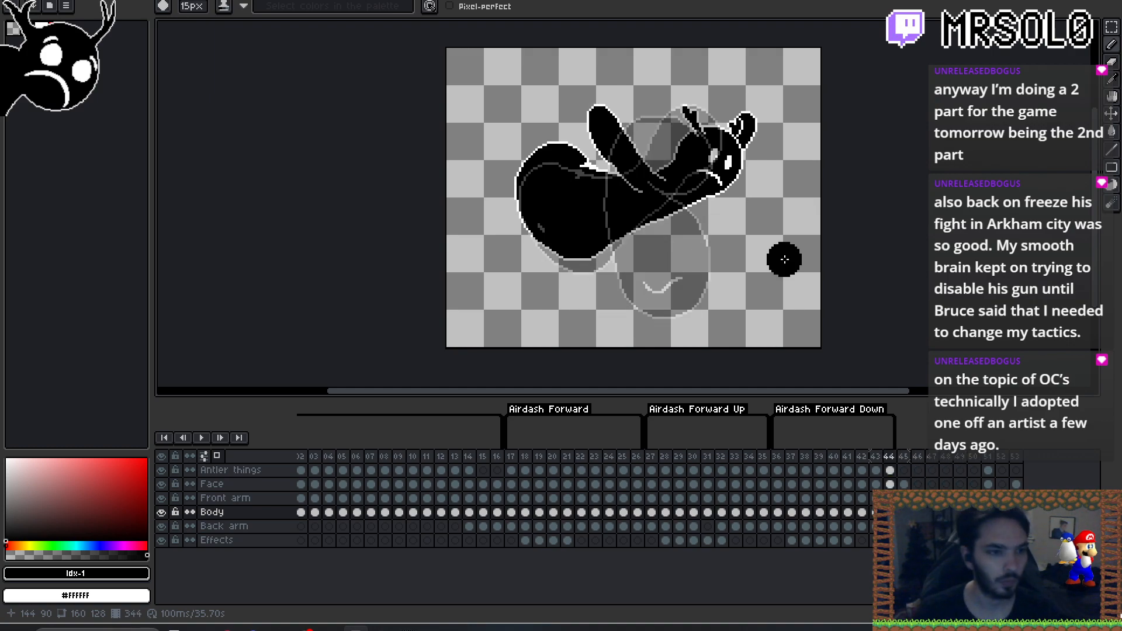
key("Left")
key("Left")
key("Left")
key("Left")
key("Left")
key("Left")
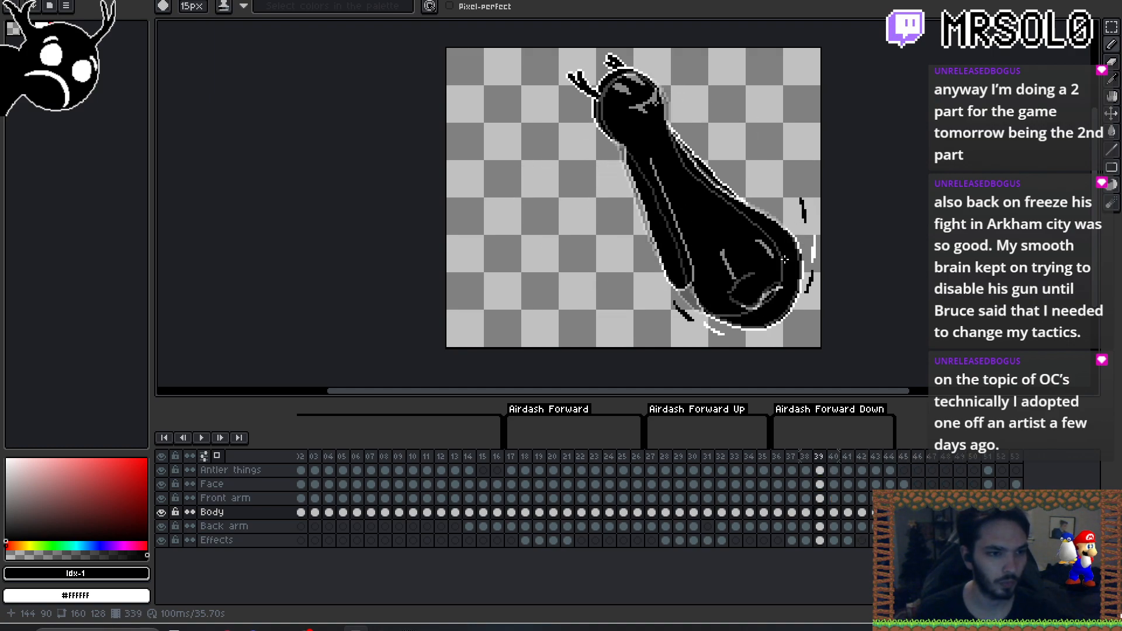
key("Left")
key("Left")
key("Left")
key("Left")
key("Left")
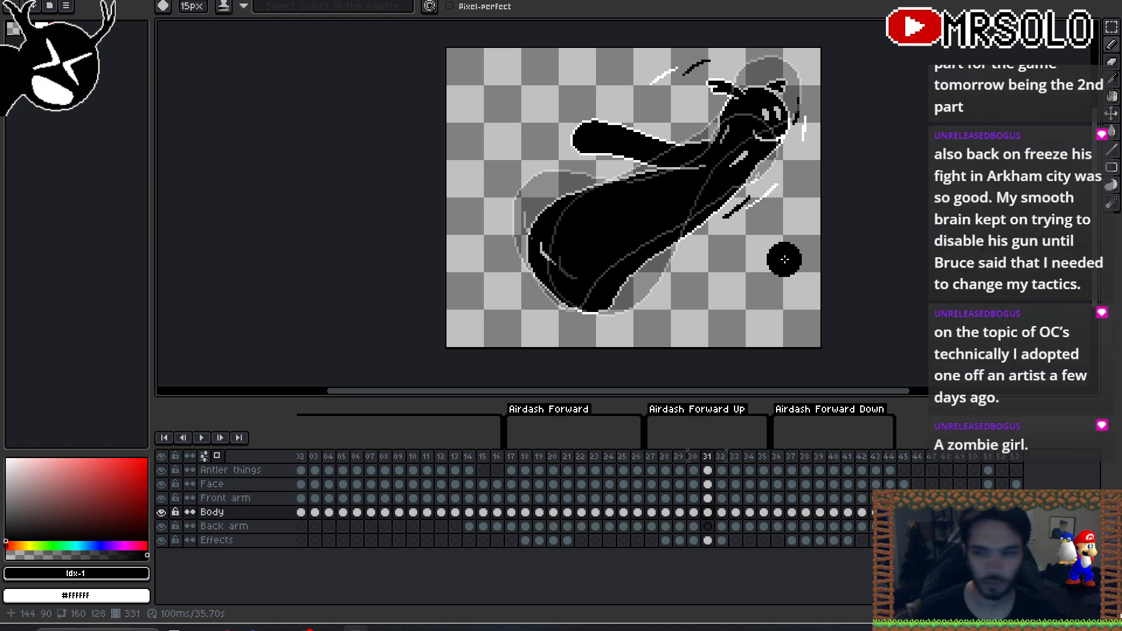
key("Right")
key("Right")
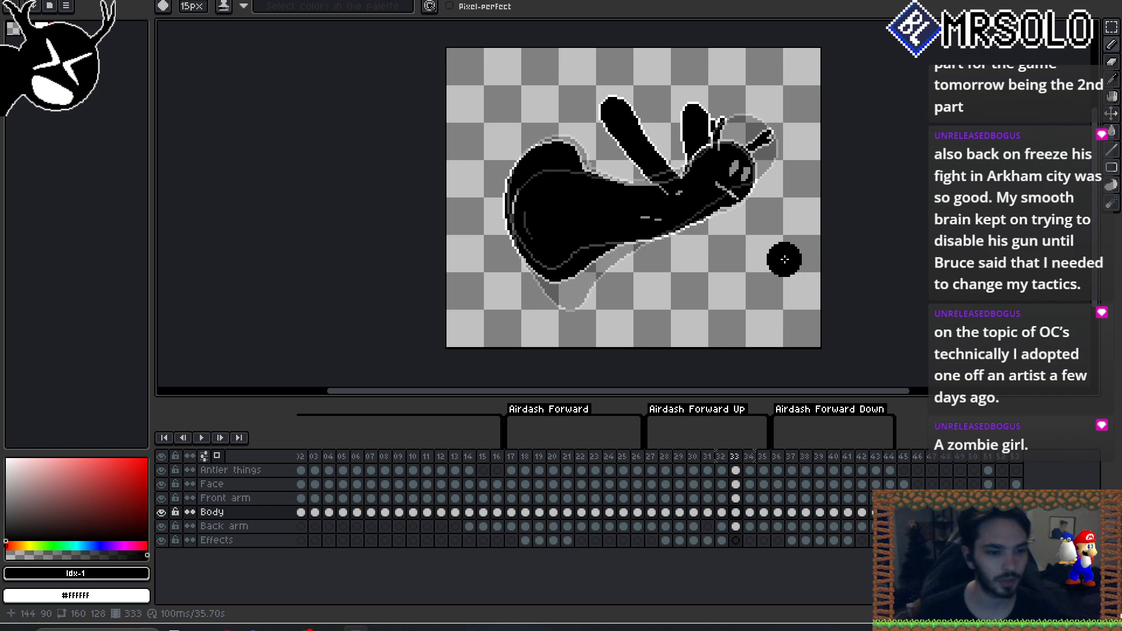
left_click(750, 457)
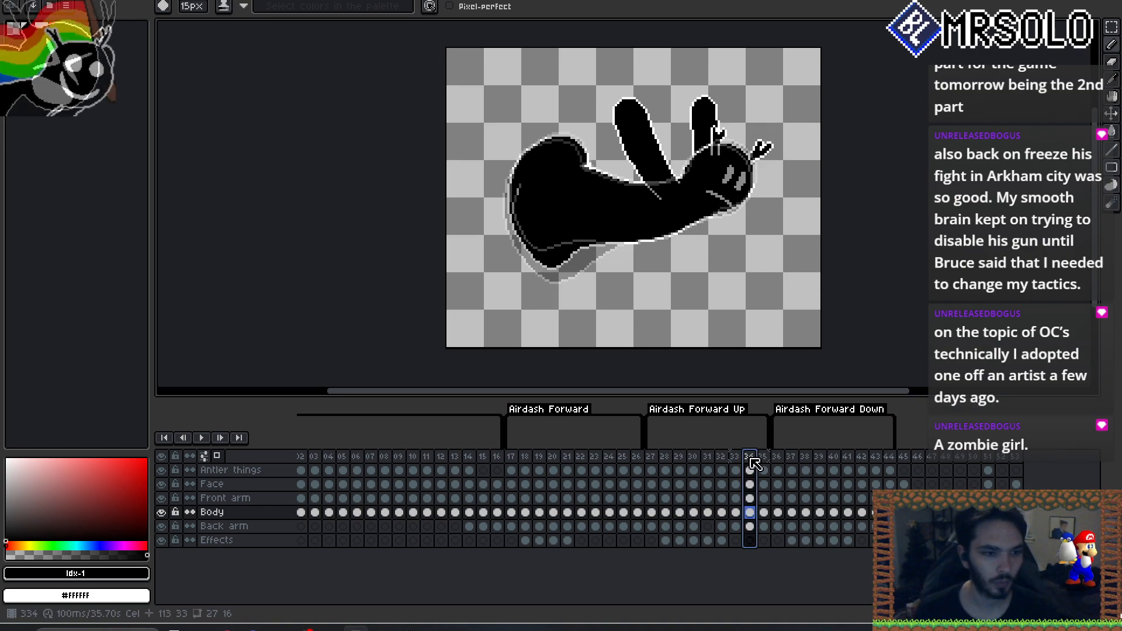
left_click(764, 458)
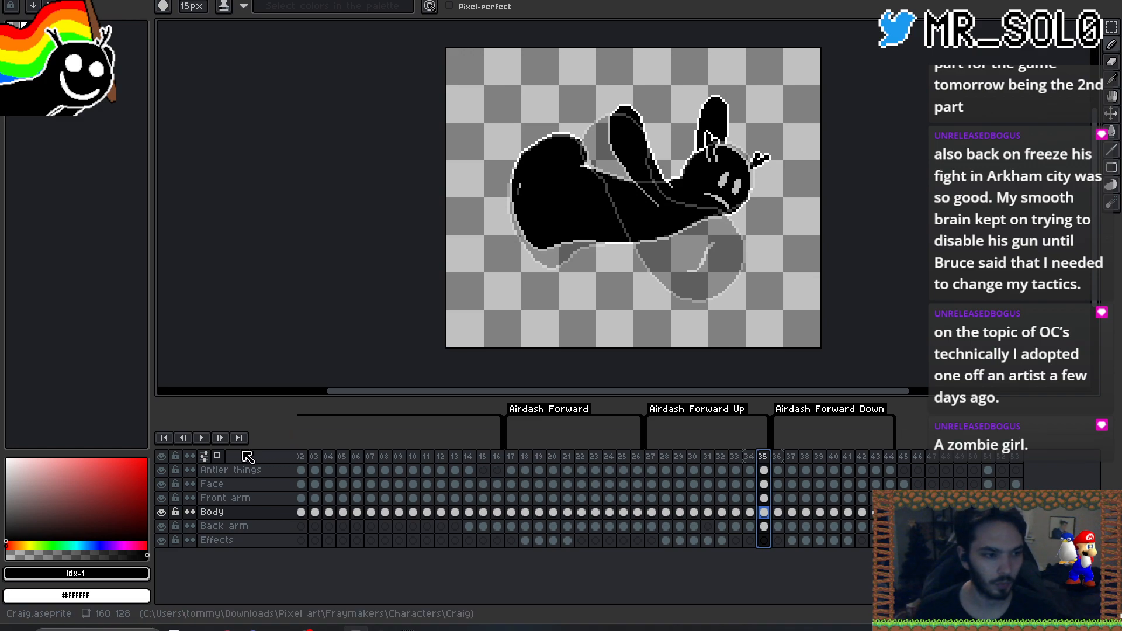
- Turn off onion skinning and insert a copy of frame 344 at frame 351, ahead of the horizontal falling pose
left_click(204, 456)
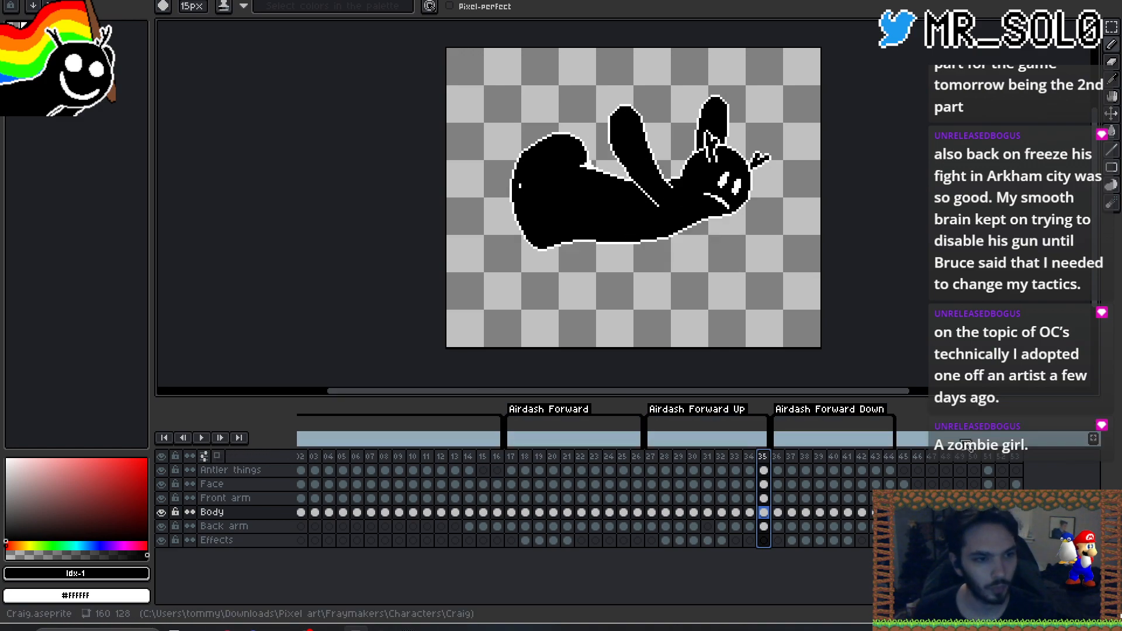
left_click(989, 460)
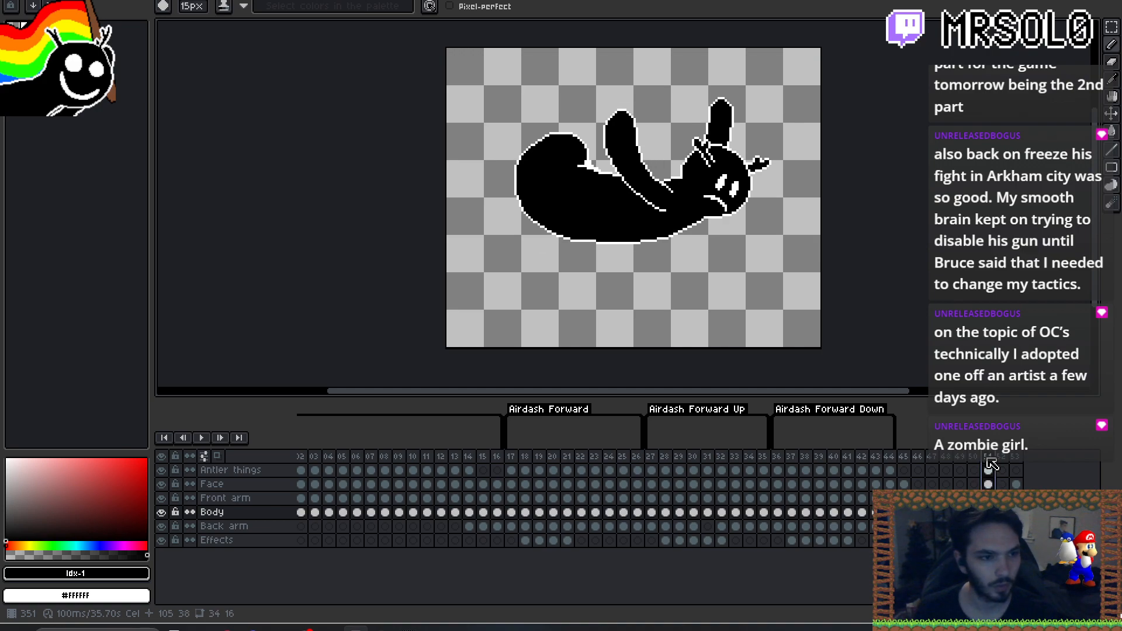
left_click(891, 458)
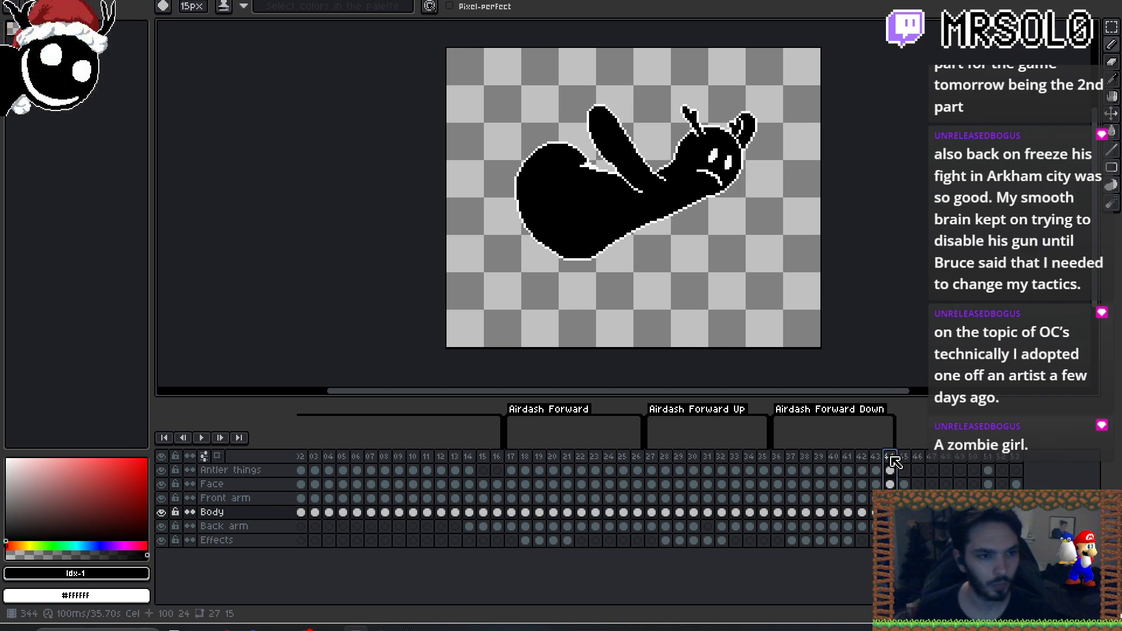
key("ctrl+c")
left_click(989, 462)
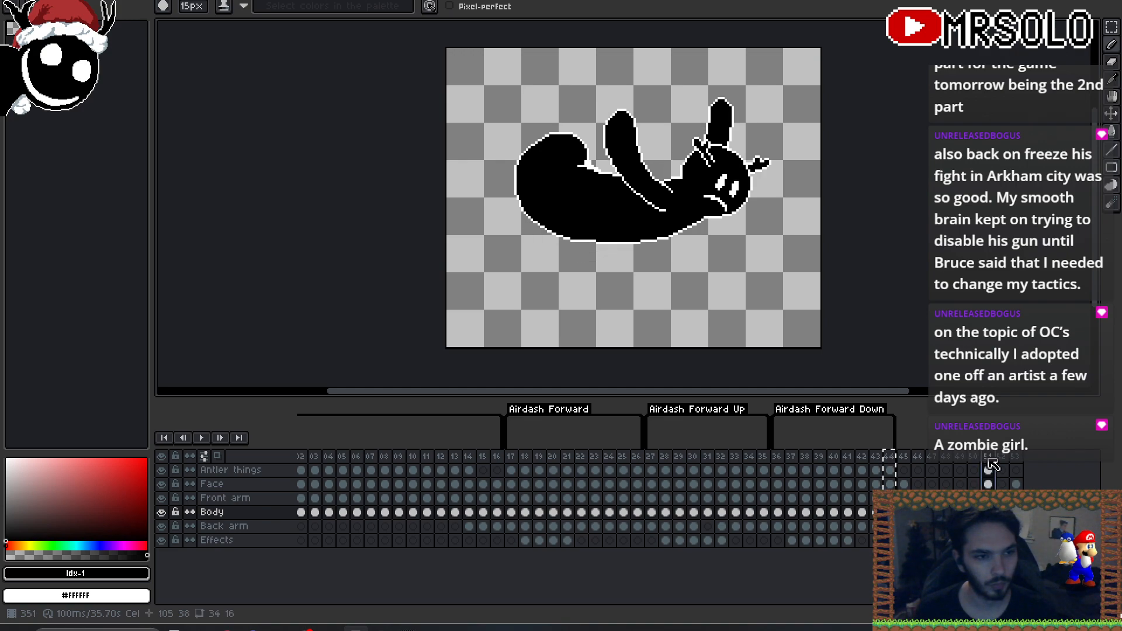
key("ctrl+v")
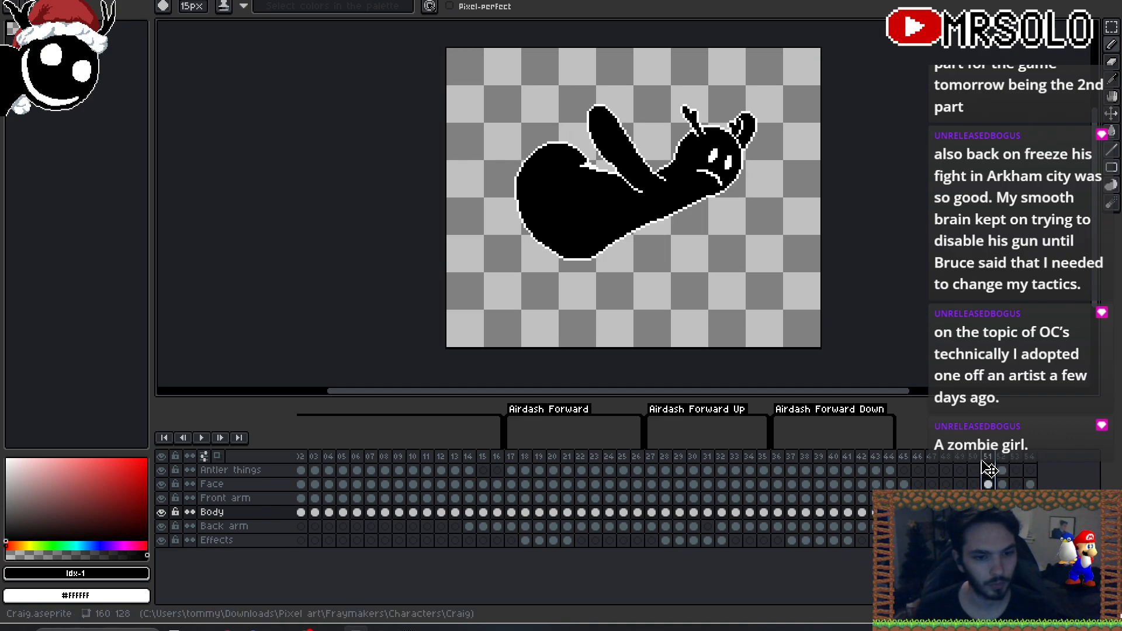
- Turn on onion skinning and paint the black body silhouette on empty frame 350 with a 15 px brush, loosely following the ghosted falling pose
left_click(979, 461)
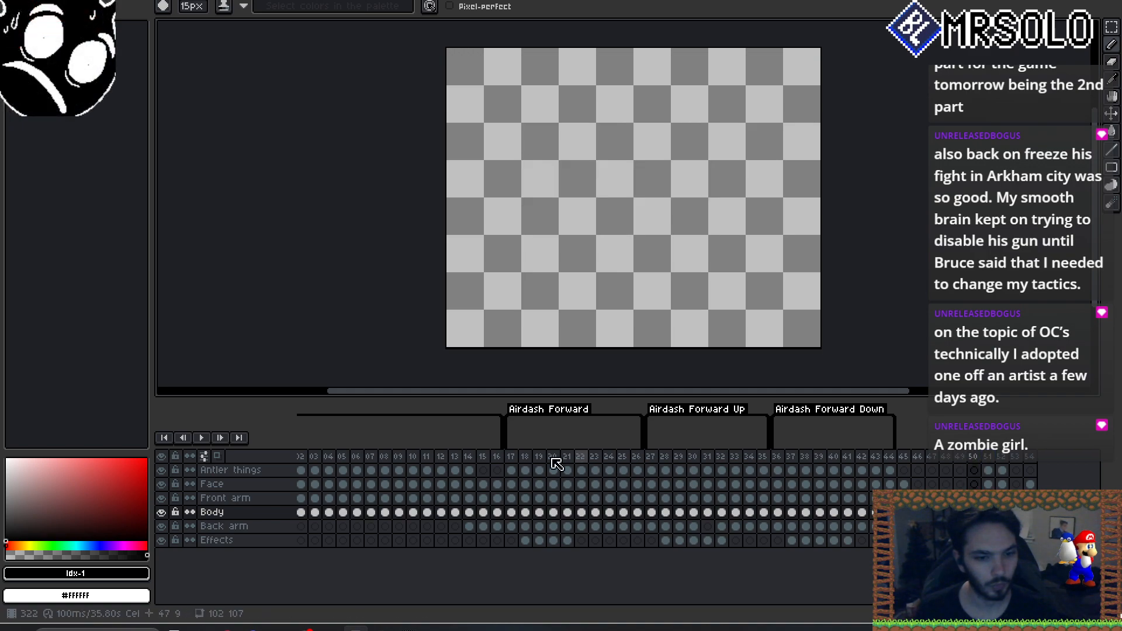
left_click(214, 460)
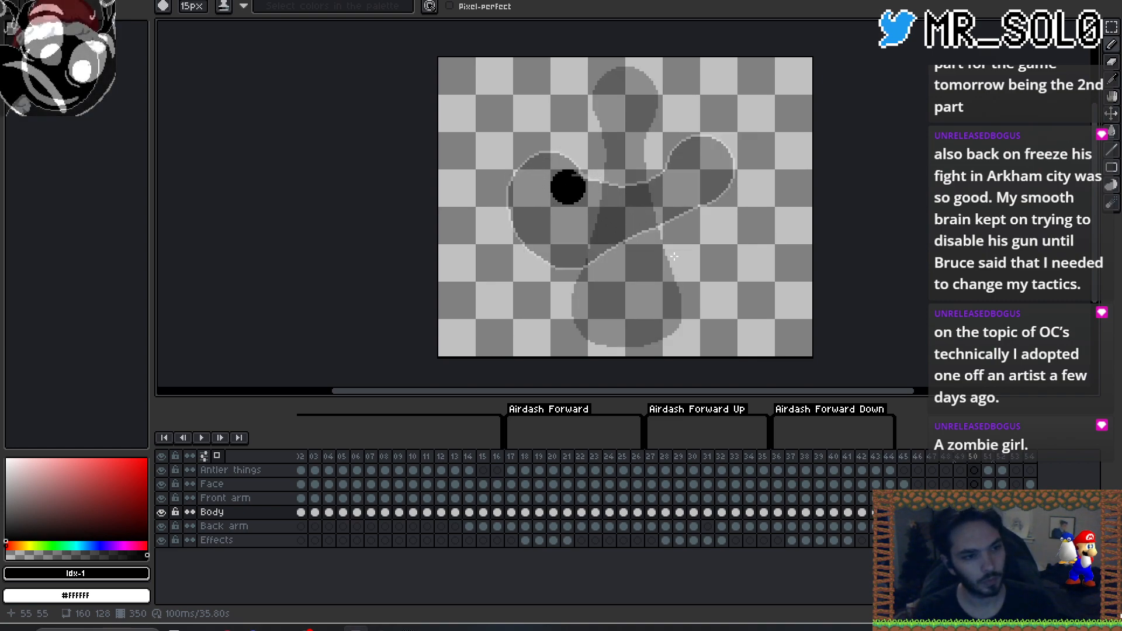
left_click_drag(565, 186, 531, 191)
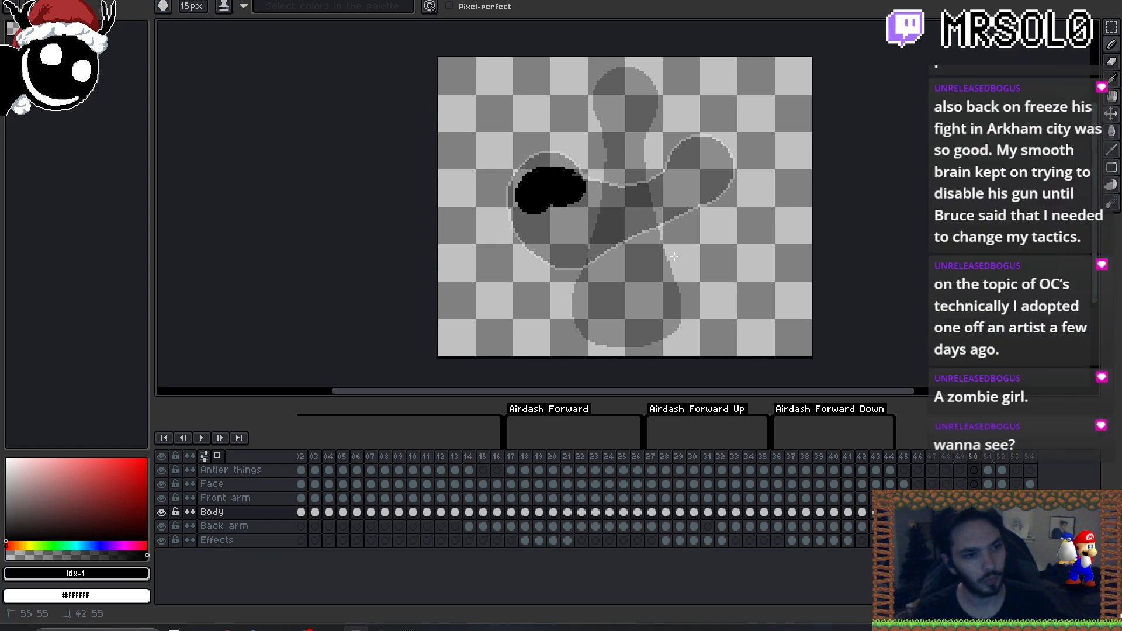
left_click(605, 146)
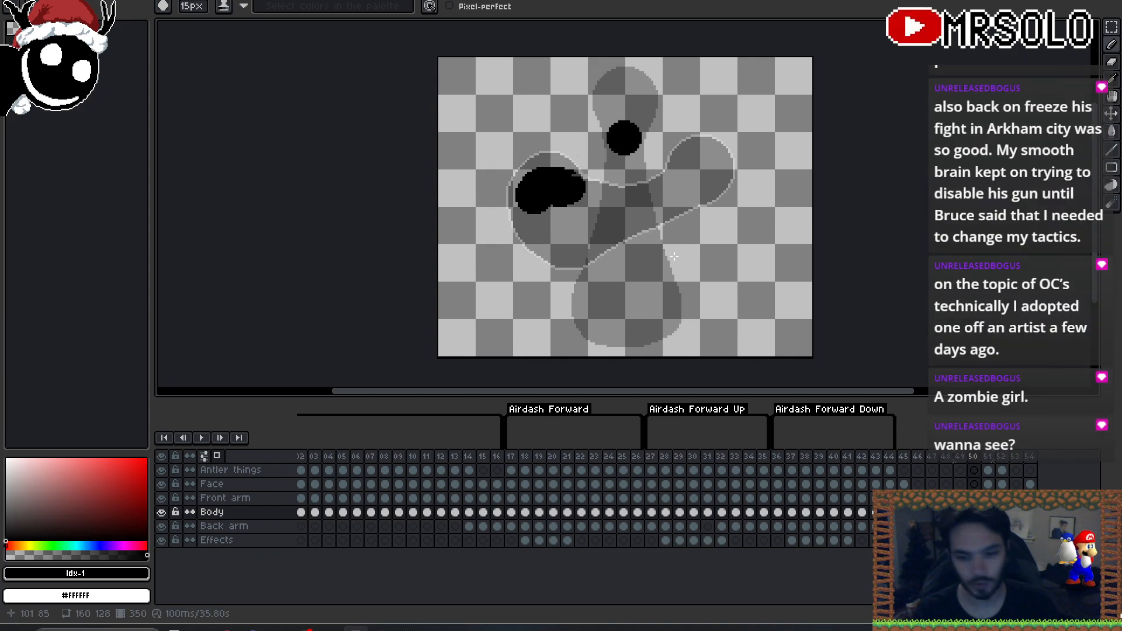
key("ctrl+z")
mouse_move(537, 187)
left_mouse_down()
mouse_move(533, 253)
mouse_move(572, 283)
mouse_move(610, 233)
mouse_move(697, 199)
left_mouse_up()
key("ctrl+z")
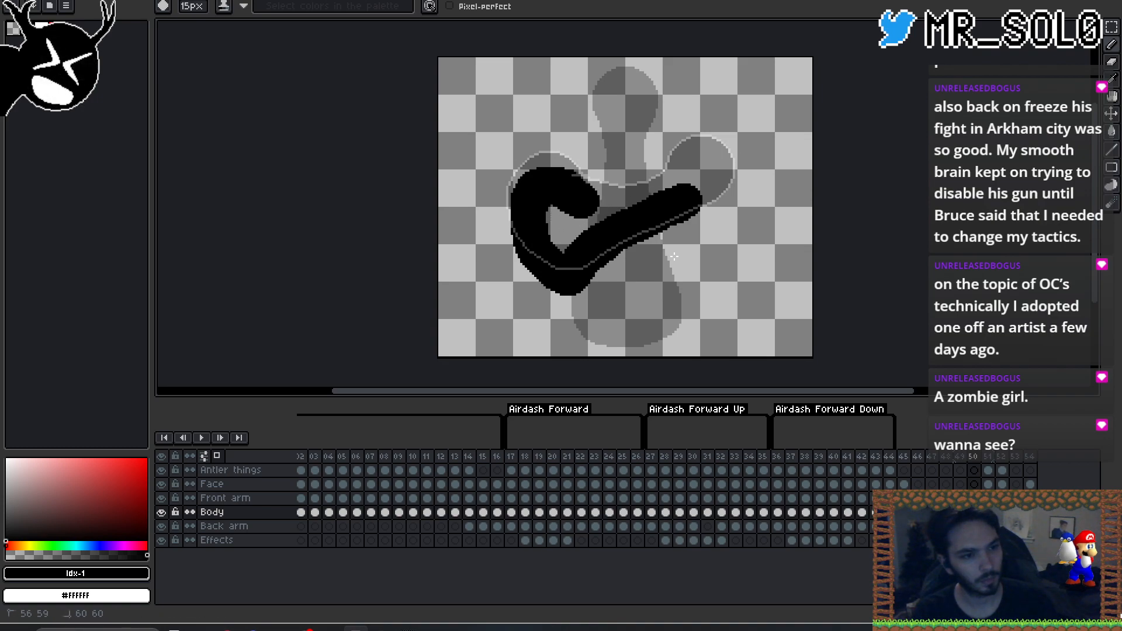
left_click_drag(590, 201, 642, 201)
left_click_drag(555, 215, 565, 248)
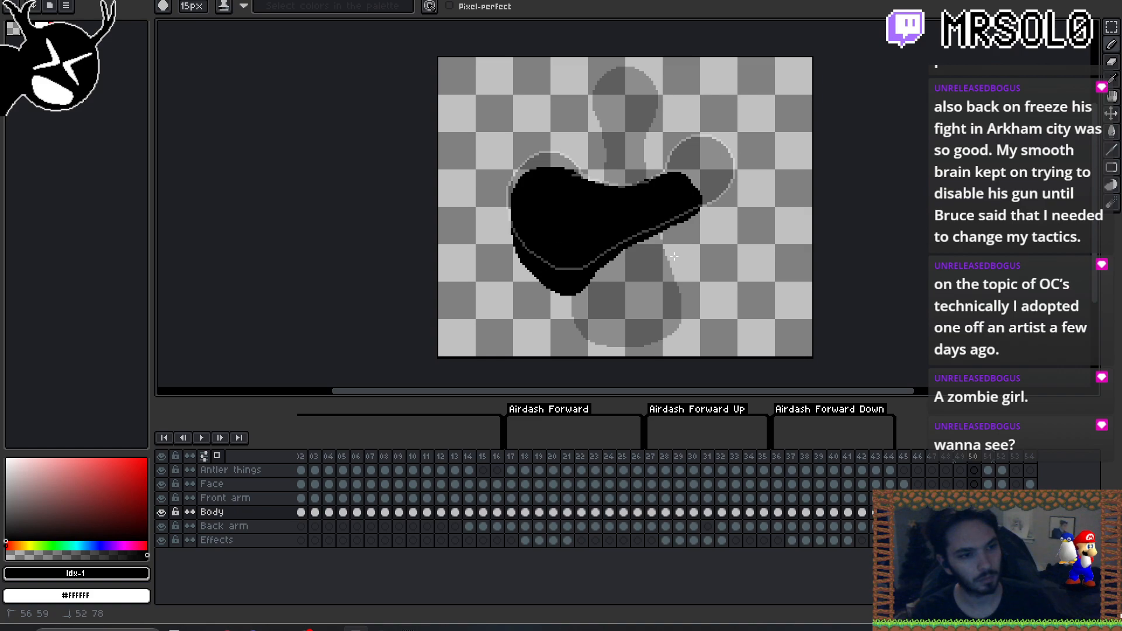
- Clean up the upper edge of the back on frame 350 with the 1 px Eraser
left_click(619, 178)
scroll(620, 181, "up", 5)
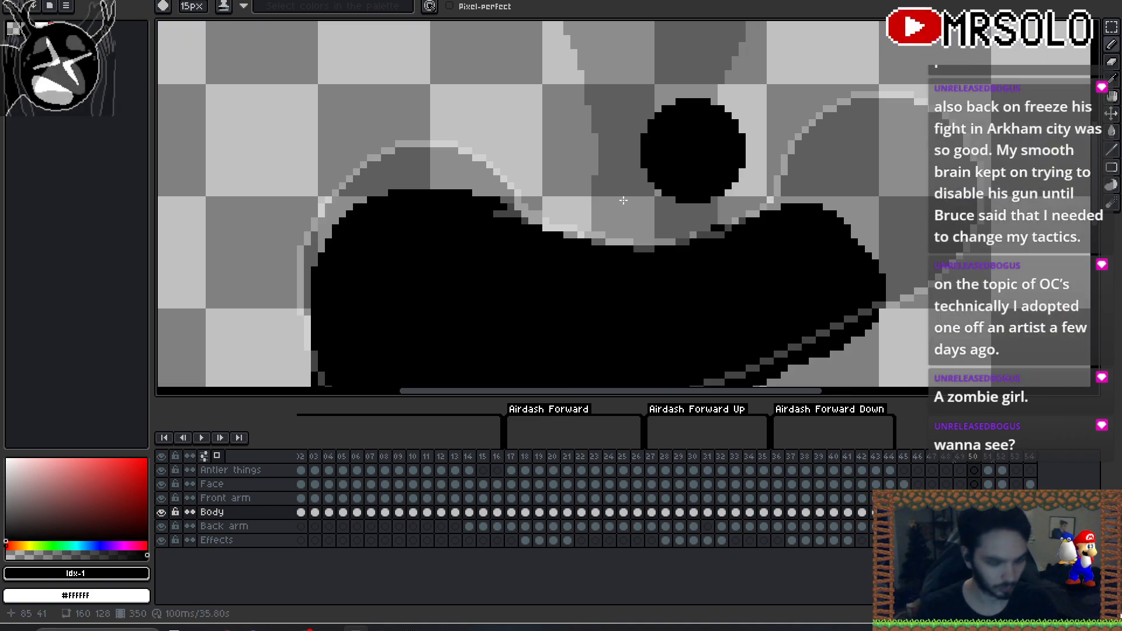
key("e")
left_click_drag(721, 221, 679, 235)
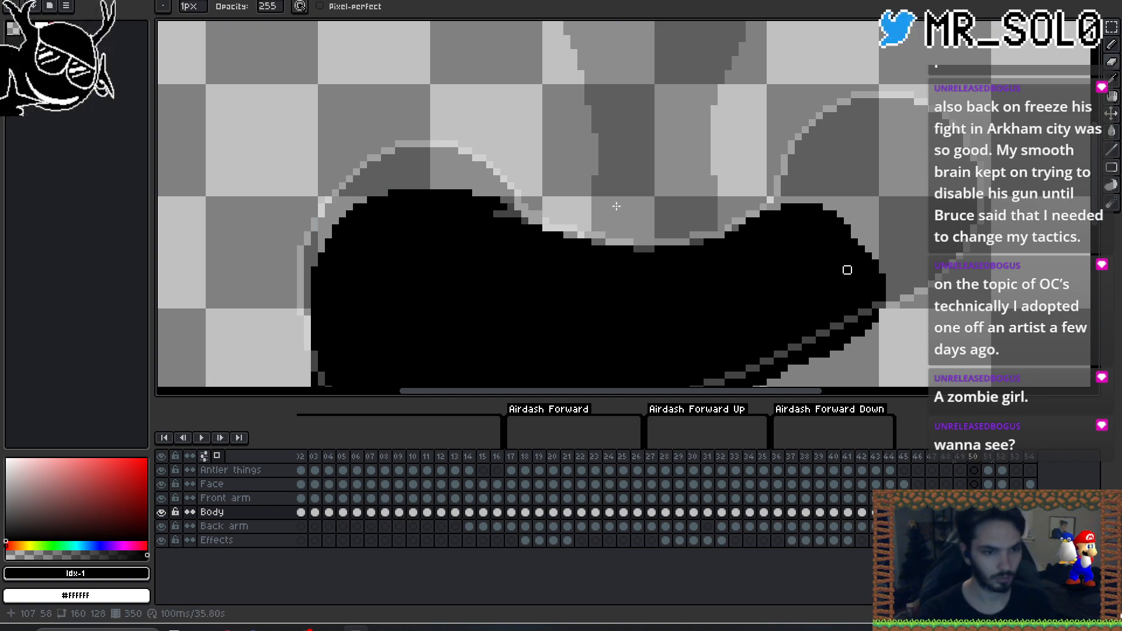
- Paint the round head at the raised end of the silhouette on frame 350 with a 24 px brush
key("b")
scroll(883, 199, "up", 13)
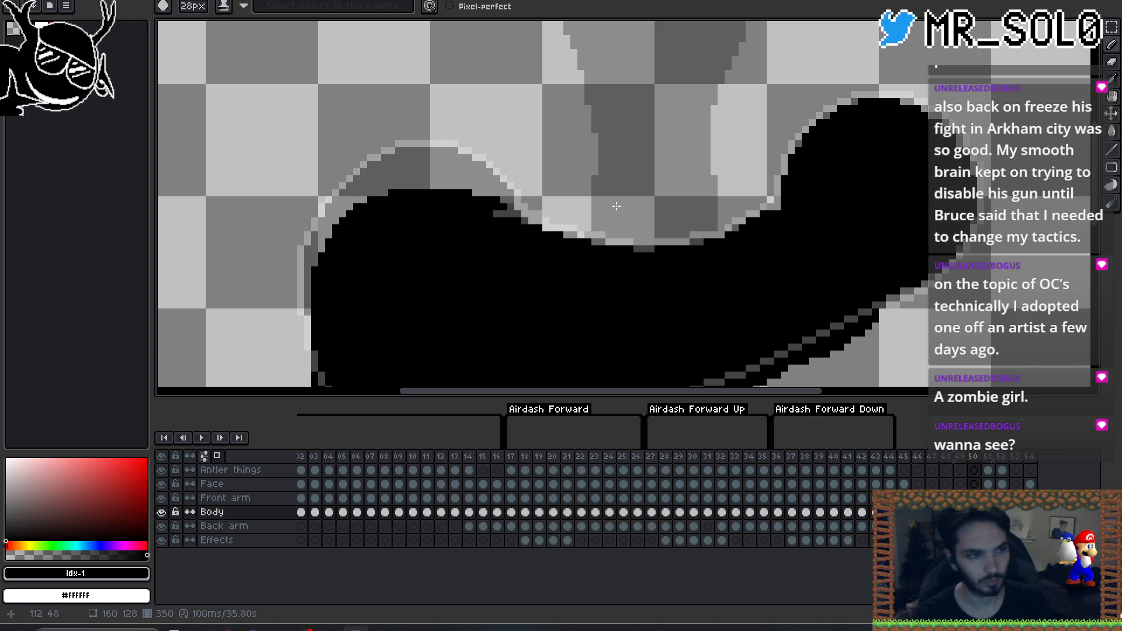
scroll(865, 187, "down", 4)
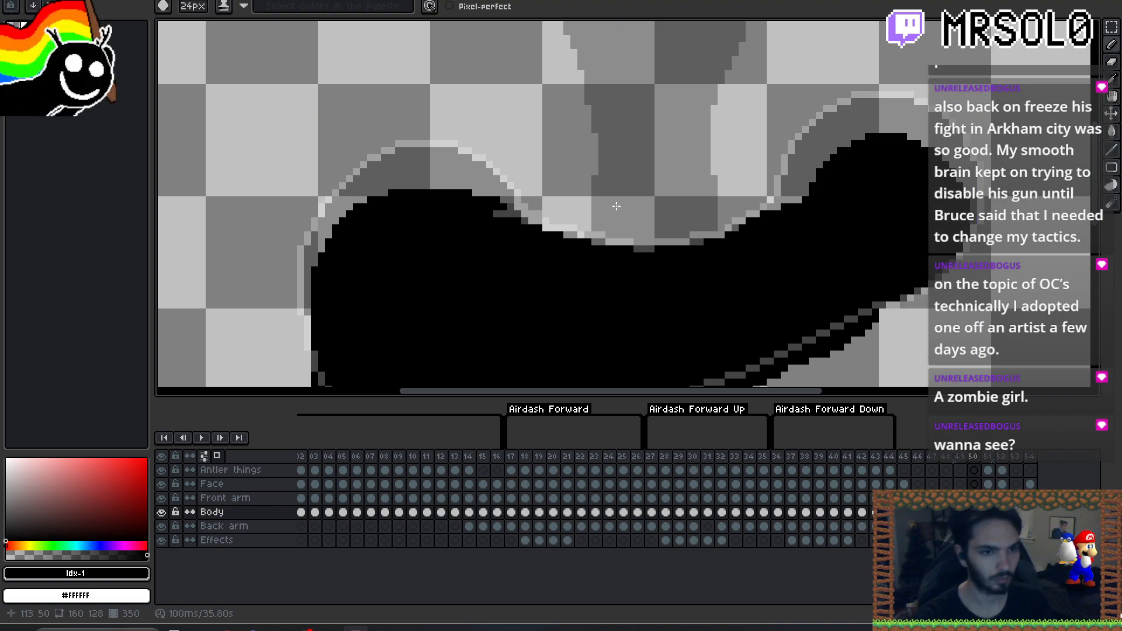
scroll(532, 138, "down", 3)
left_click_drag(732, 154, 772, 98)
left_click_drag(804, 163, 823, 135)
left_click_drag(875, 203, 901, 228)
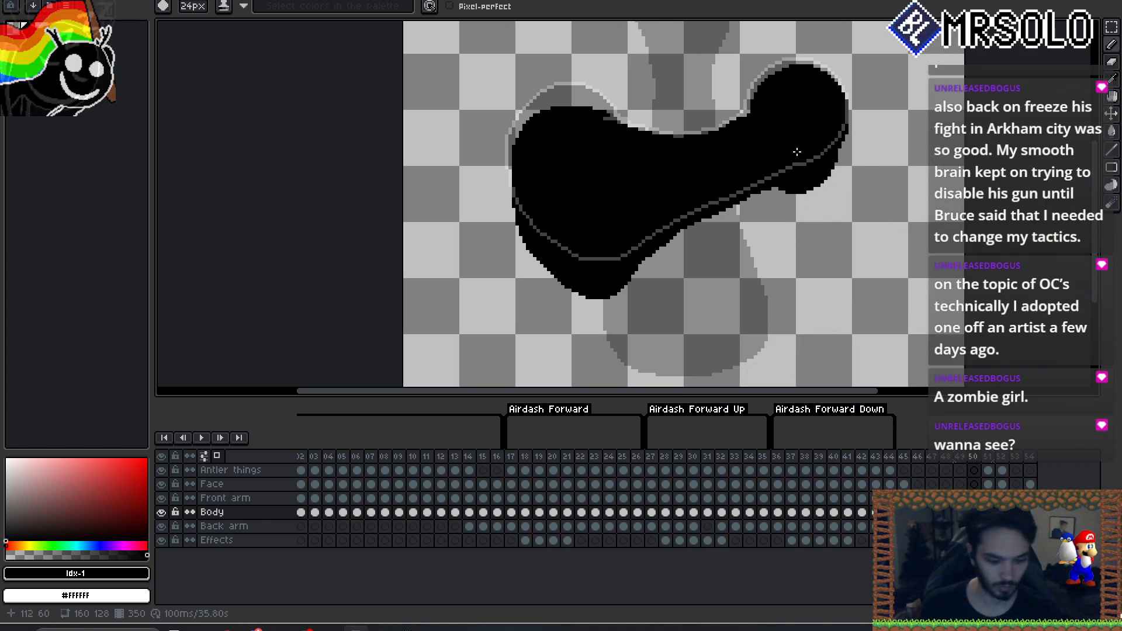
- Reduce the brush to 13 px and smooth the underside where the head joins the body on frame 350
key("minus")
key("minus")
key("minus")
key("minus")
key("minus")
key("minus")
key("minus")
key("minus")
key("minus")
key("minus")
key("minus")
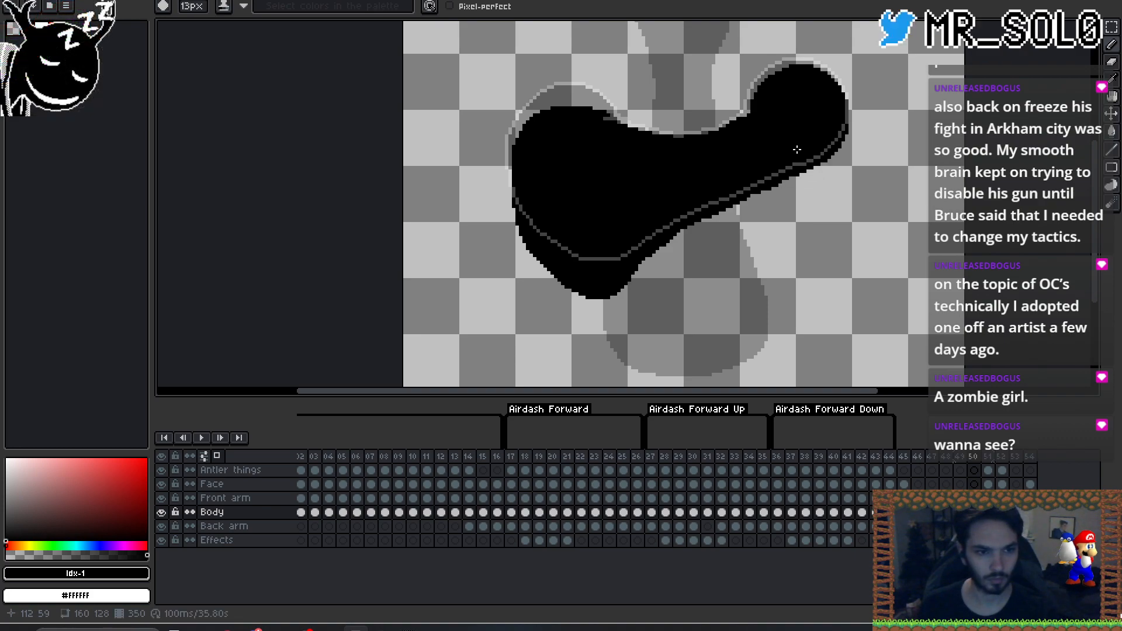
- Insert an empty frame 350 between the upright stretched silhouette and the newly painted tilted silhouette
key("comma")
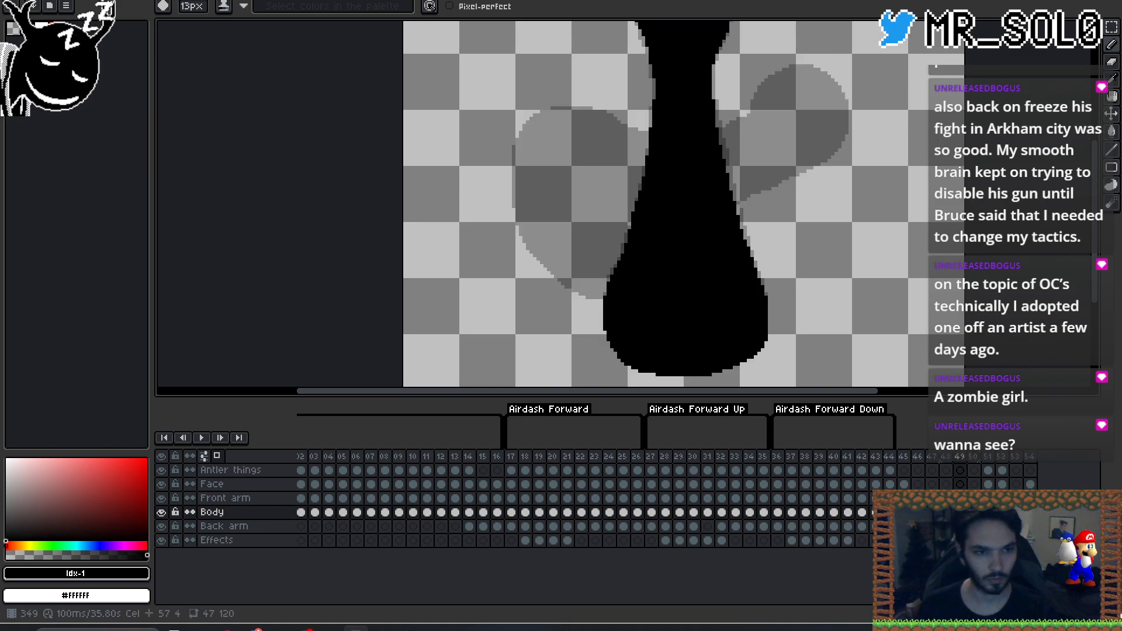
key("period")
scroll(784, 258, "down", 2)
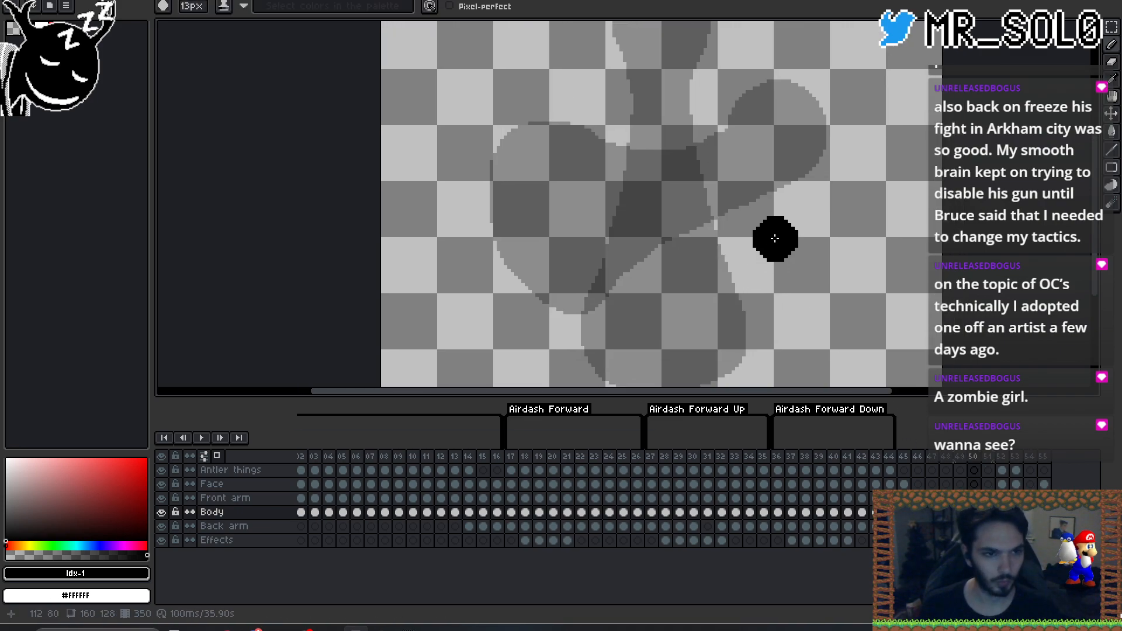
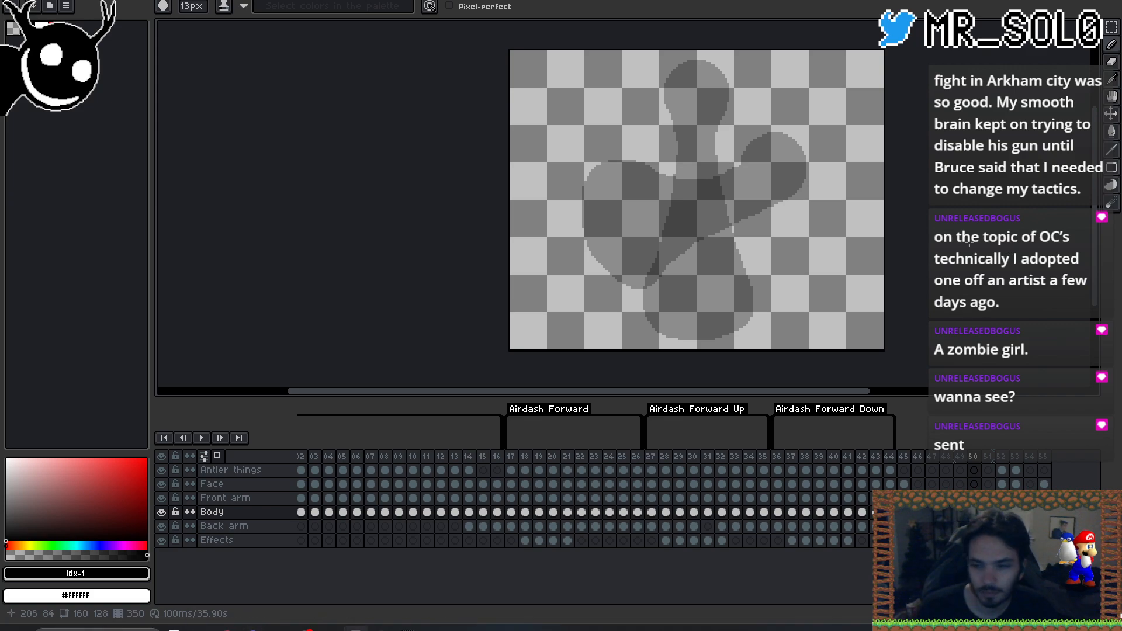
- Paint the in-between's round head and lower body mass on empty frame 350 with a 24 px brush, between the two onion-skin ghosts
scroll(768, 224, "up", 2)
left_click_drag(767, 208, 787, 242)
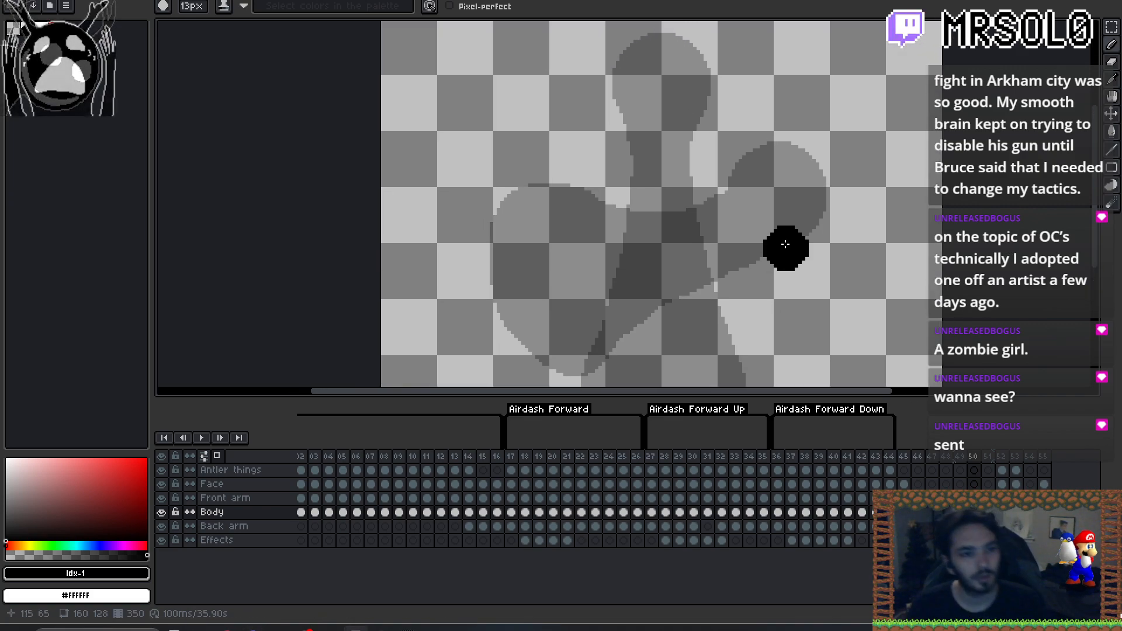
key("Left")
key("Right")
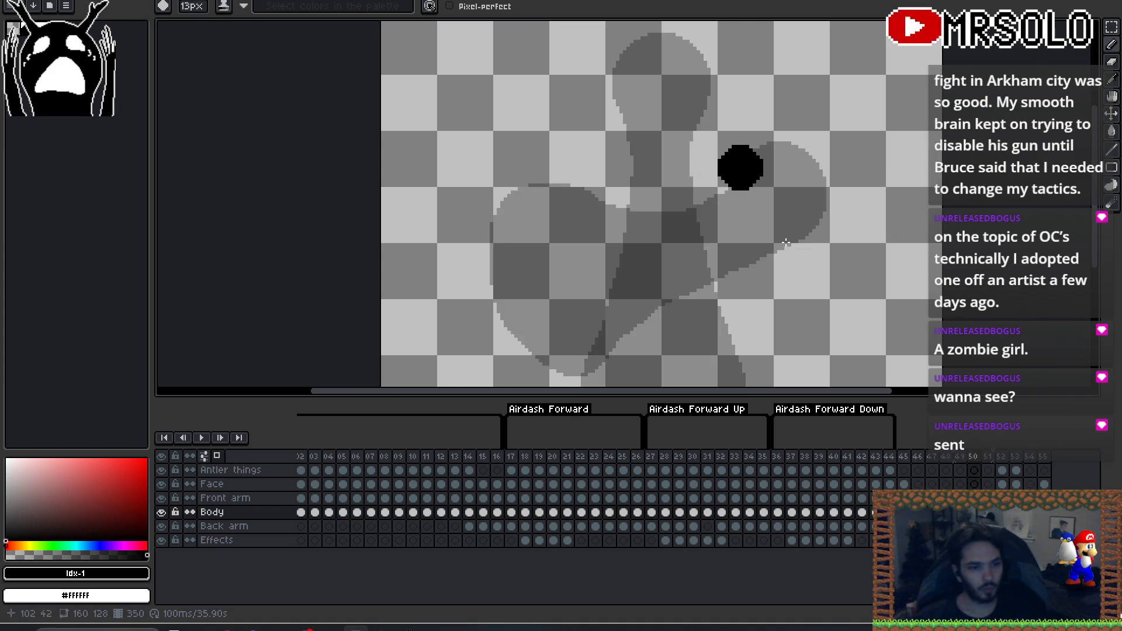
key("plus")
key("plus")
key("plus")
key("plus")
key("plus")
key("plus")
key("plus")
key("plus")
key("plus")
key("plus")
key("plus")
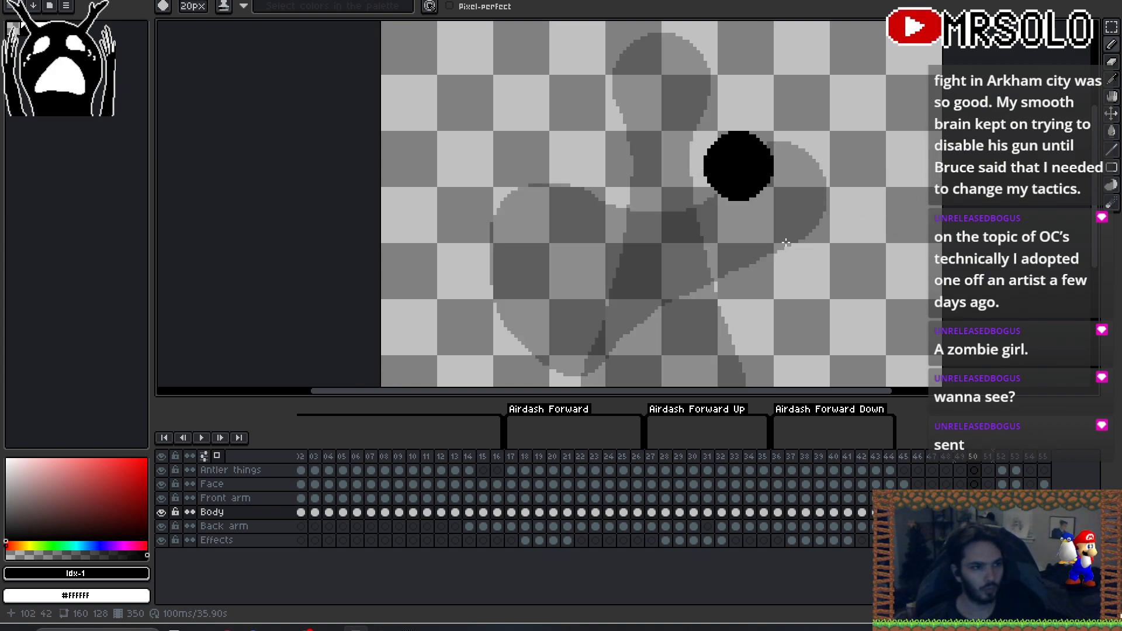
key("Left")
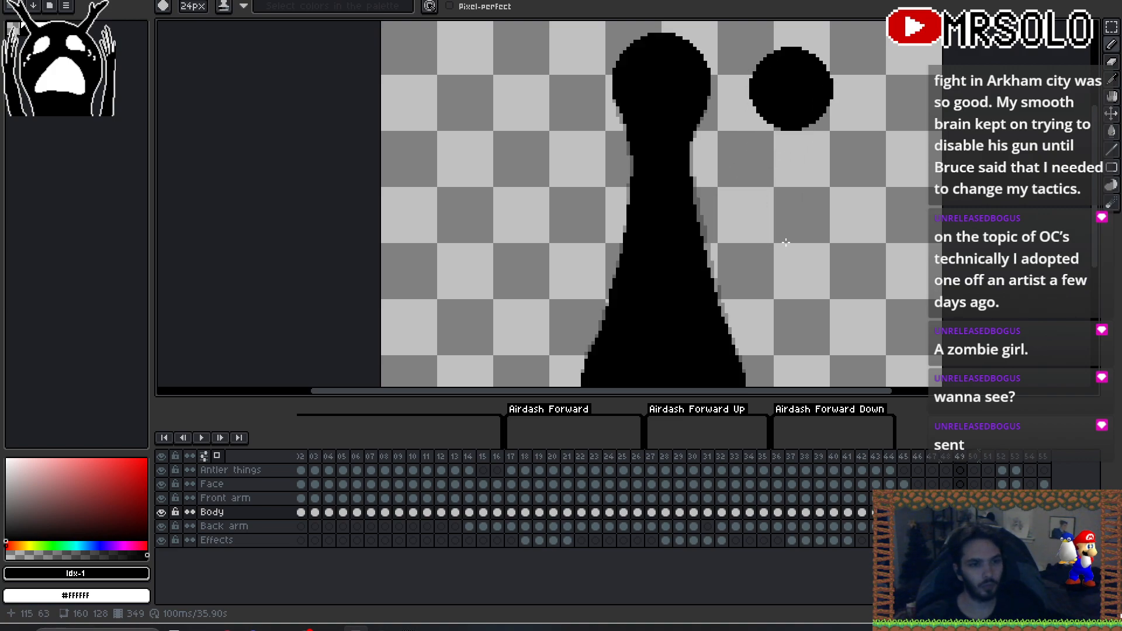
key("Right")
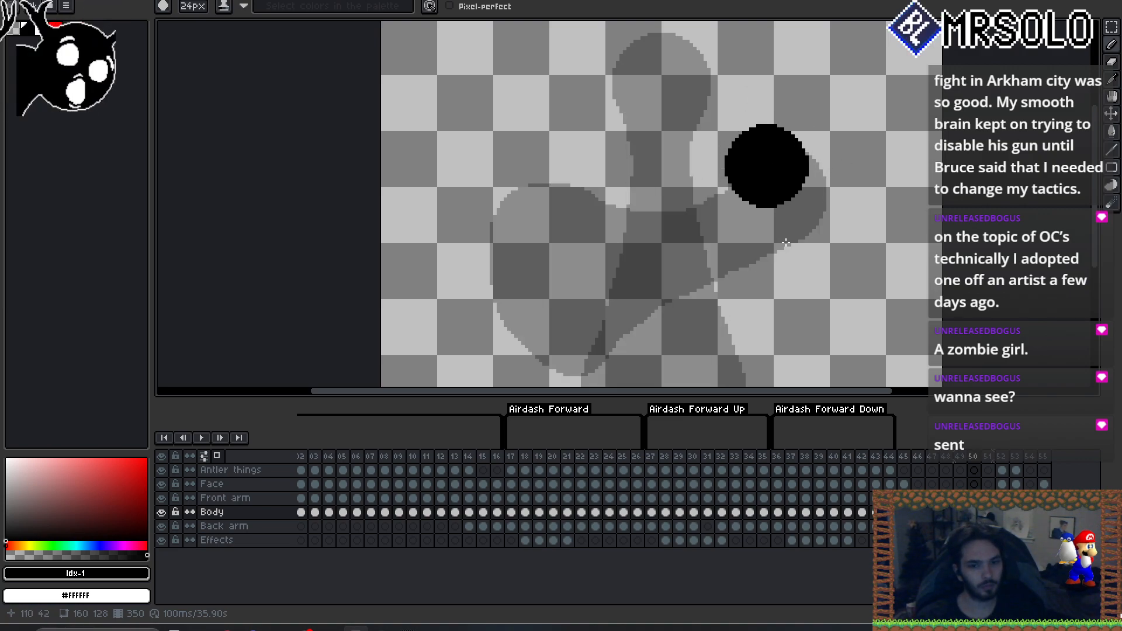
left_click_drag(772, 174, 765, 170)
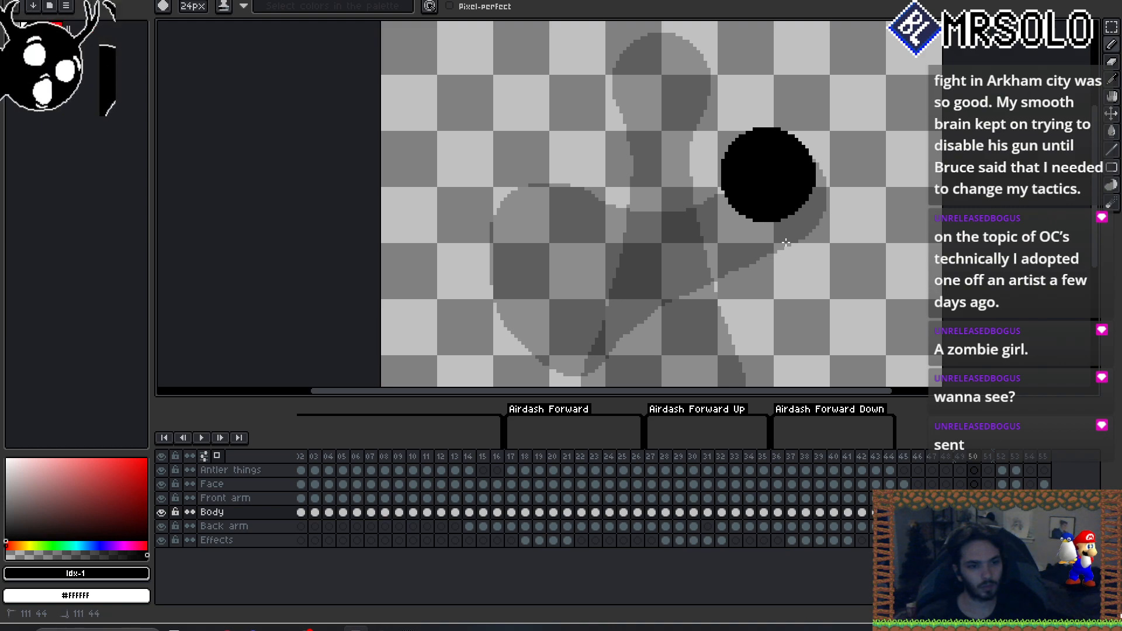
left_click_drag(812, 228, 863, 173)
scroll(868, 163, "down", 2)
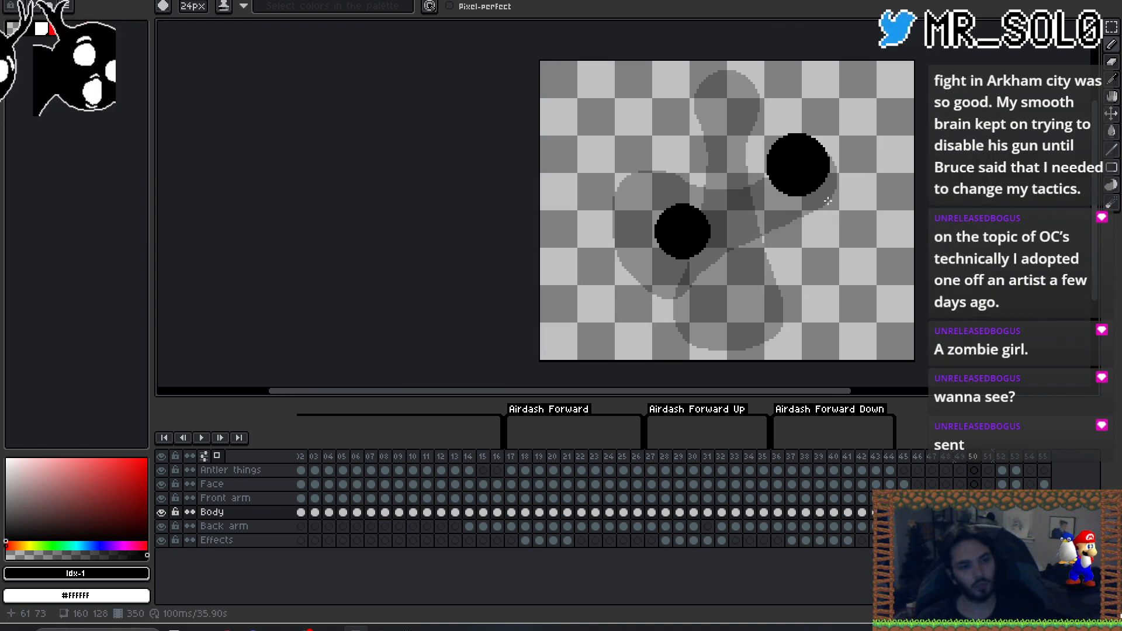
mouse_move(687, 218)
left_mouse_down()
mouse_move(666, 213)
mouse_move(640, 242)
mouse_move(663, 290)
mouse_move(690, 295)
mouse_move(695, 263)
mouse_move(732, 232)
mouse_move(701, 219)
mouse_move(765, 196)
left_mouse_up()
- Reduce the brush to 10 px and fill the underside of the neck into a smooth diagonal on frame 350
key("minus")
key("minus")
key("minus")
key("minus")
key("minus")
key("minus")
key("minus")
key("minus")
key("minus")
key("minus")
key("minus")
key("minus")
key("minus")
key("minus")
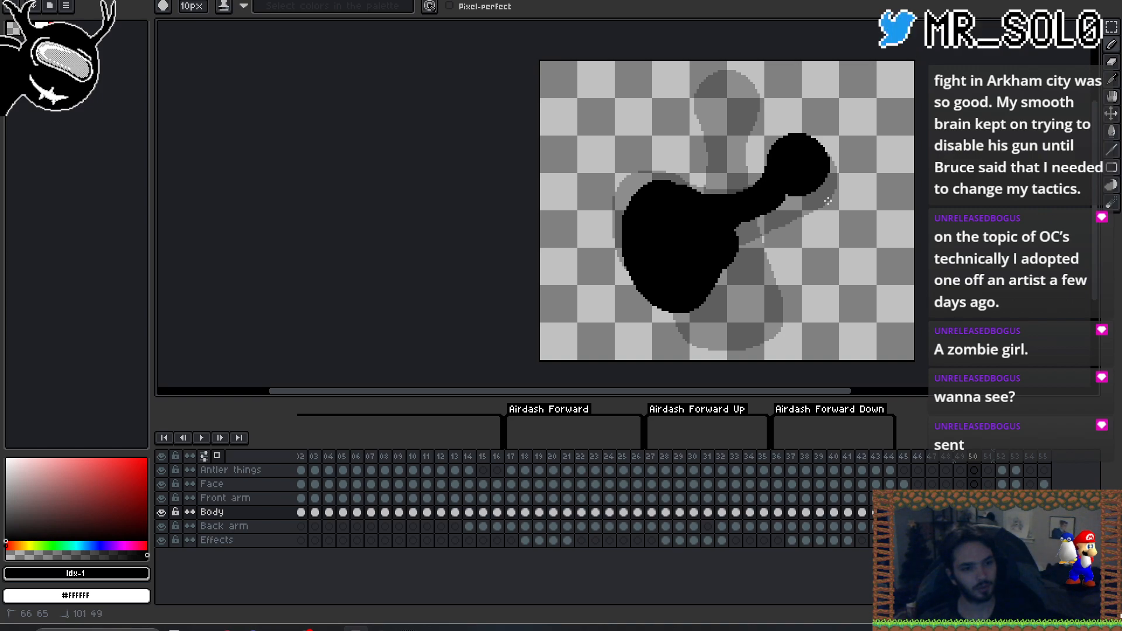
mouse_move(794, 191)
left_mouse_down()
mouse_move(744, 231)
mouse_move(754, 221)
left_mouse_up()
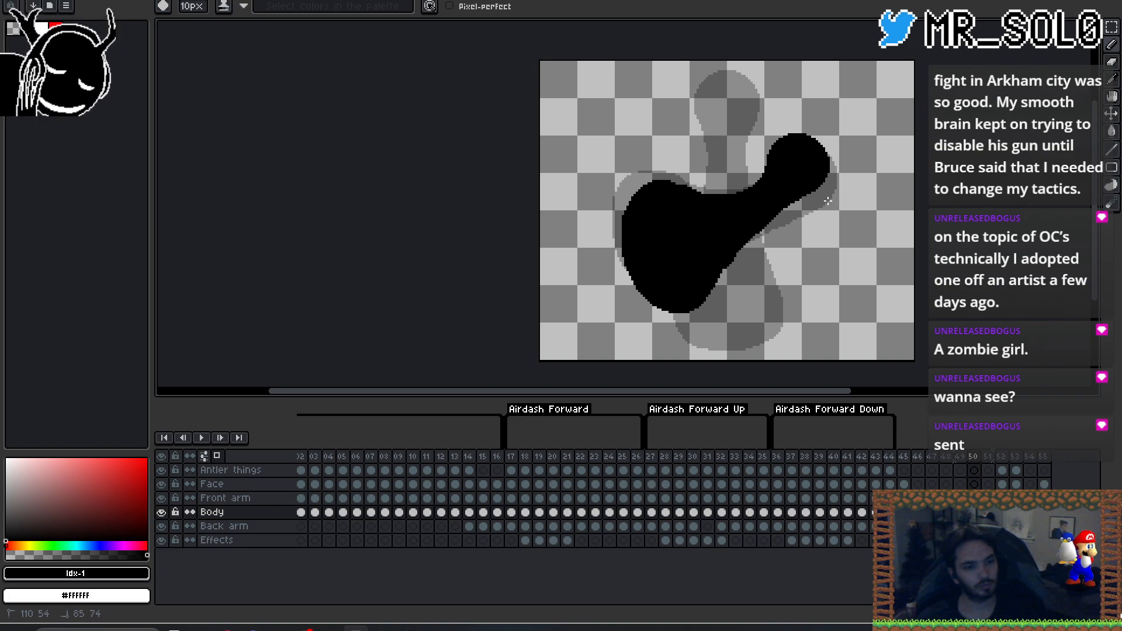
- Extend the bottom of the frame 350 body further down toward the upright silhouette's base with the 10 px brush
key("comma")
key("period")
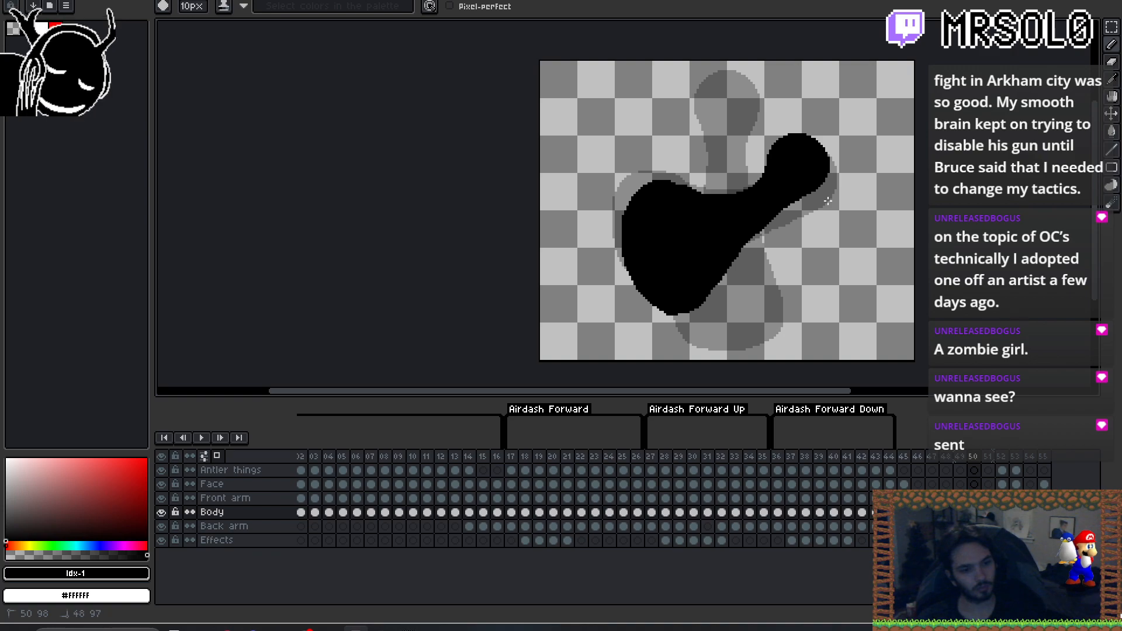
left_click_drag(690, 312, 699, 302)
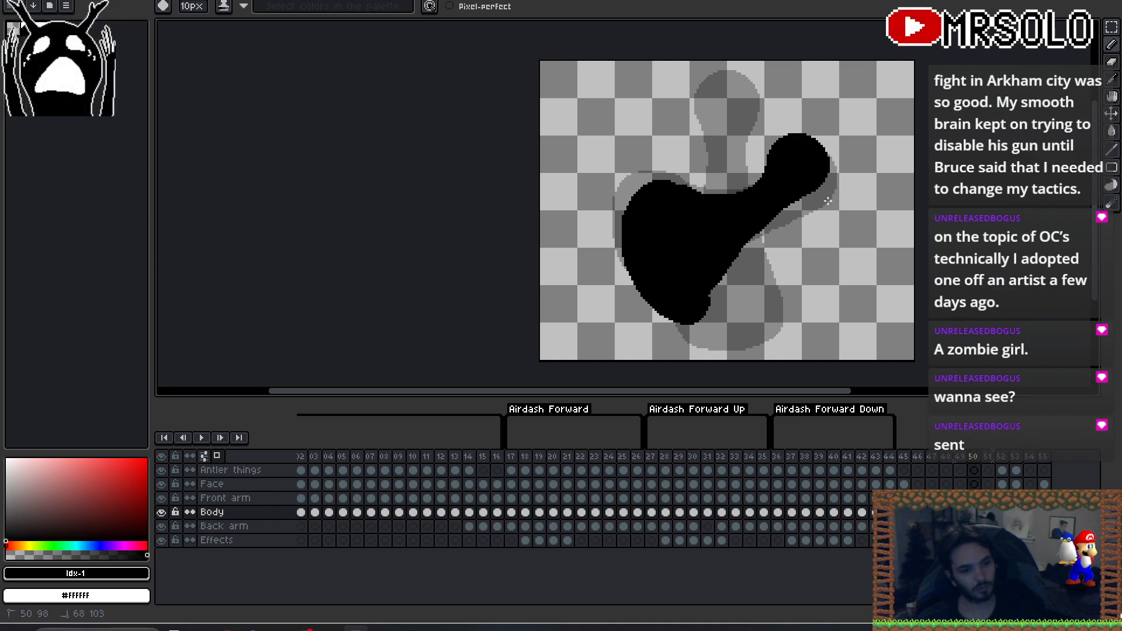
- Step back and forth through frames 349 to 353 to examine the transition from the upright stretch into the falling pose
key("Left")
key("Right")
key("Right")
key("Left")
key("Left")
key("Right")
key("Right")
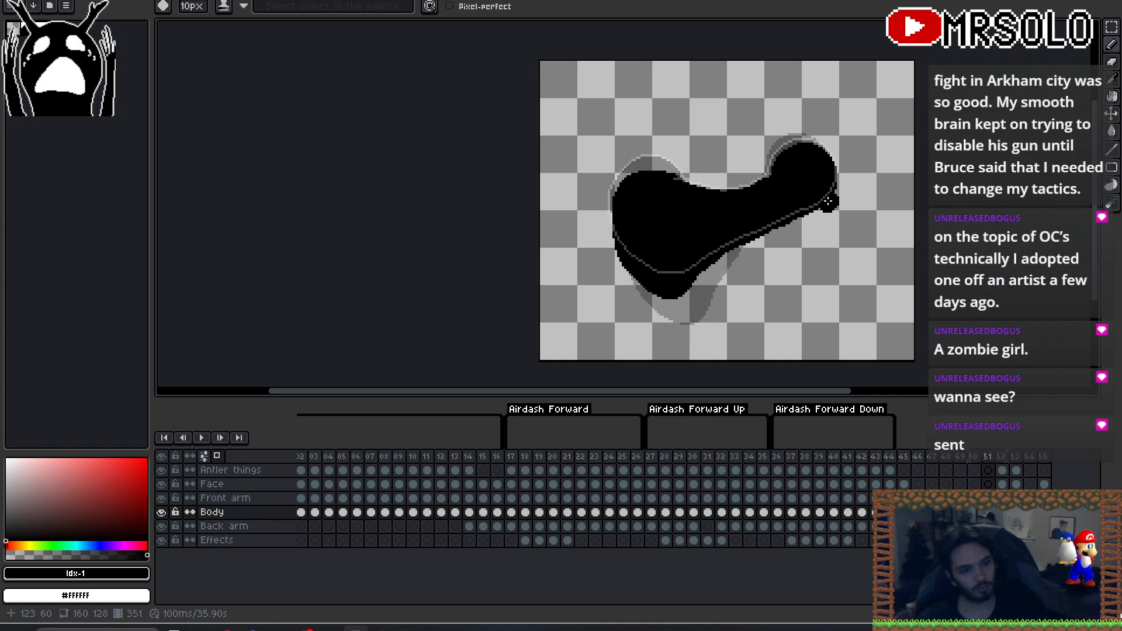
key("Right")
key("Left")
key("Right")
key("Right")
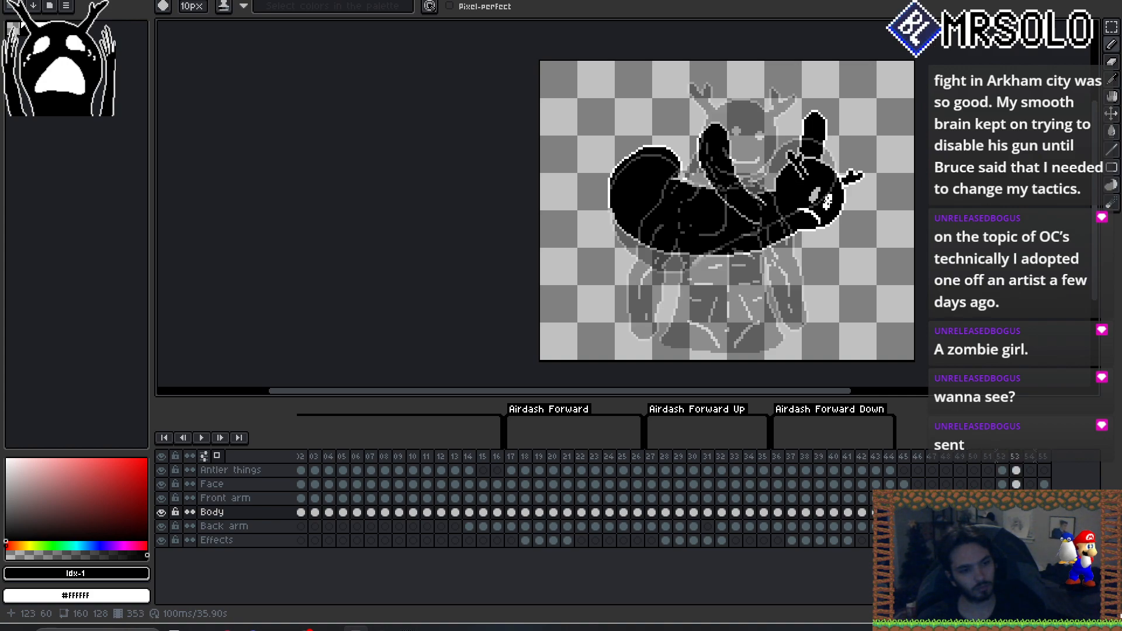
key("Left")
key("Left")
key("Right")
key("Right")
key("Left")
key("Left")
key("Left")
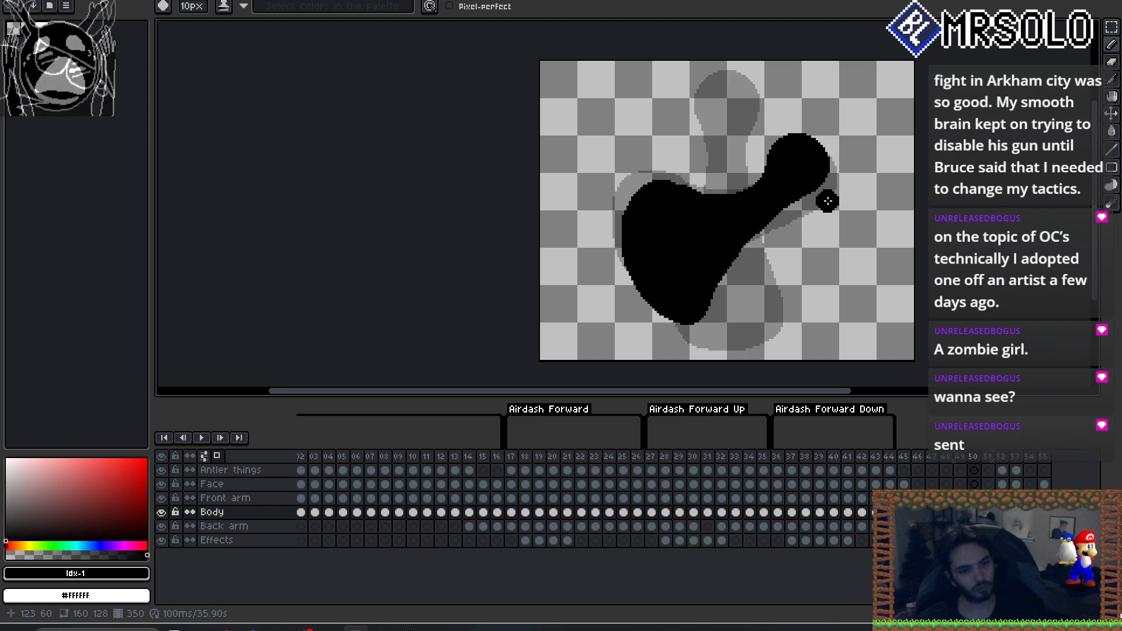
key("Right")
key("Right")
key("Right")
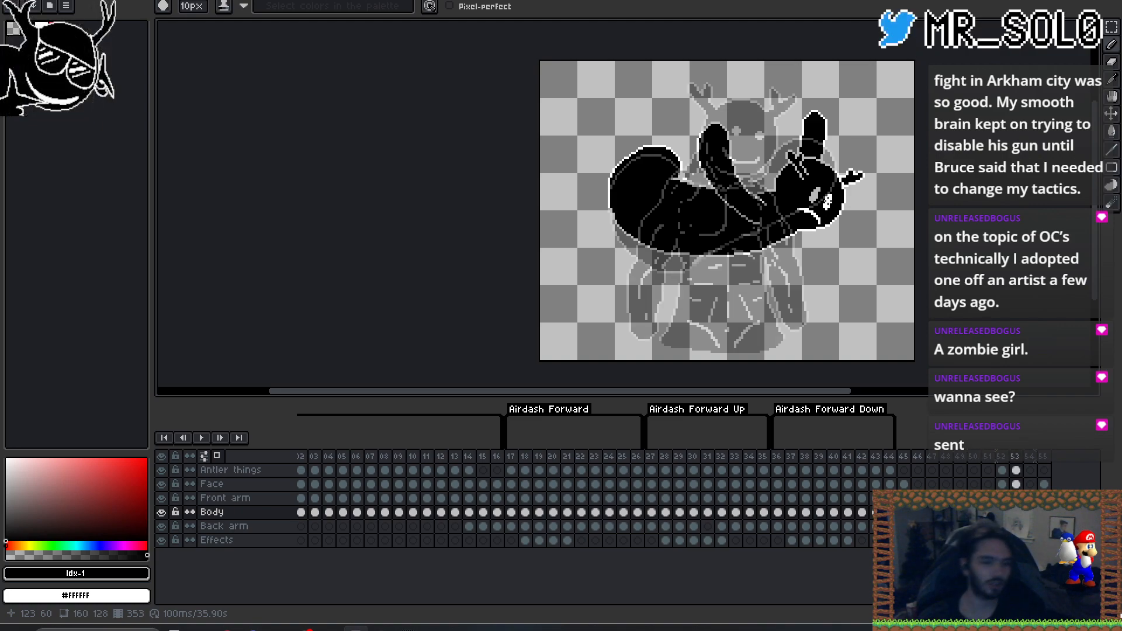
key("Left")
key("Left")
key("Right")
key("Left")
key("Left")
key("Left")
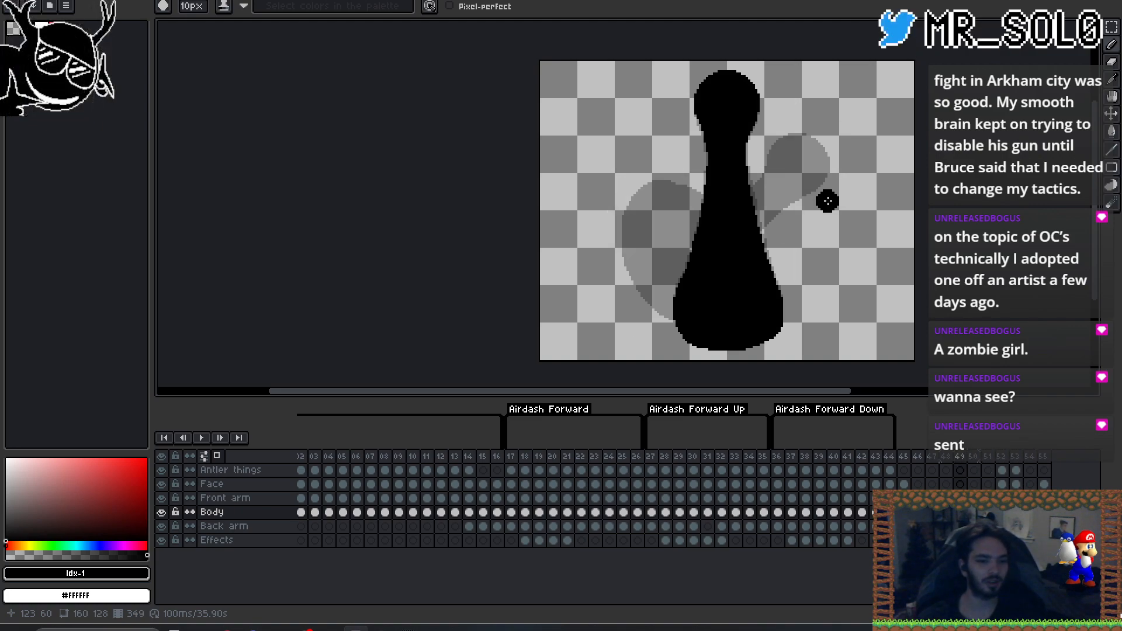
key("Left")
key("Right")
key("Right")
key("Left")
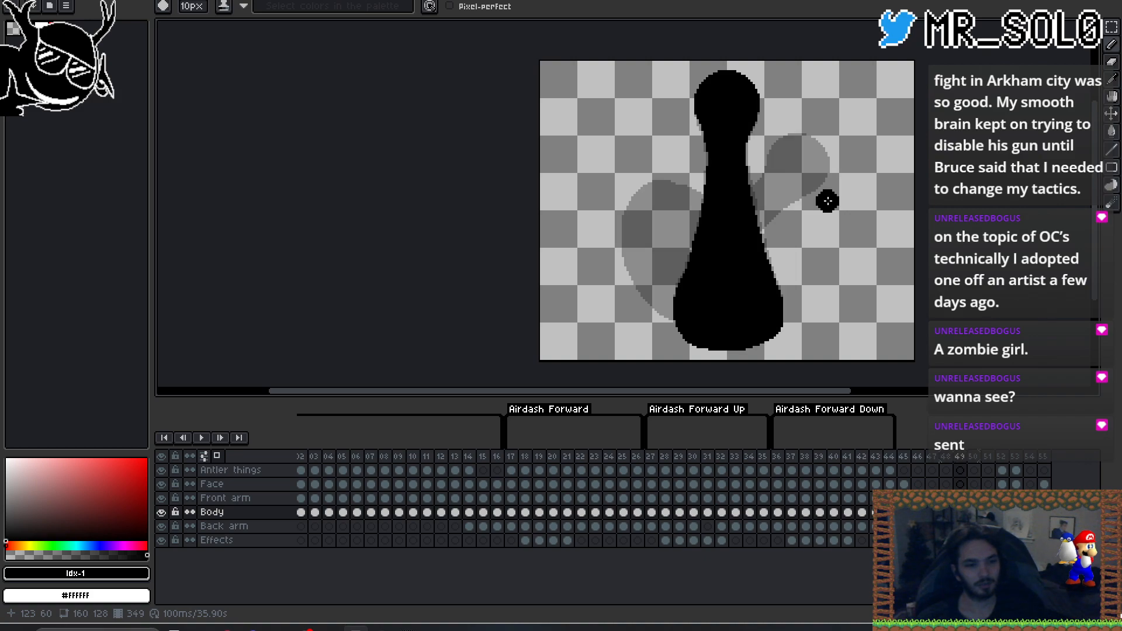
- Insert another empty frame 350 between the upright silhouette on frame 349 and the tilted in-between
key("alt+b")
key("Left")
key("Right")
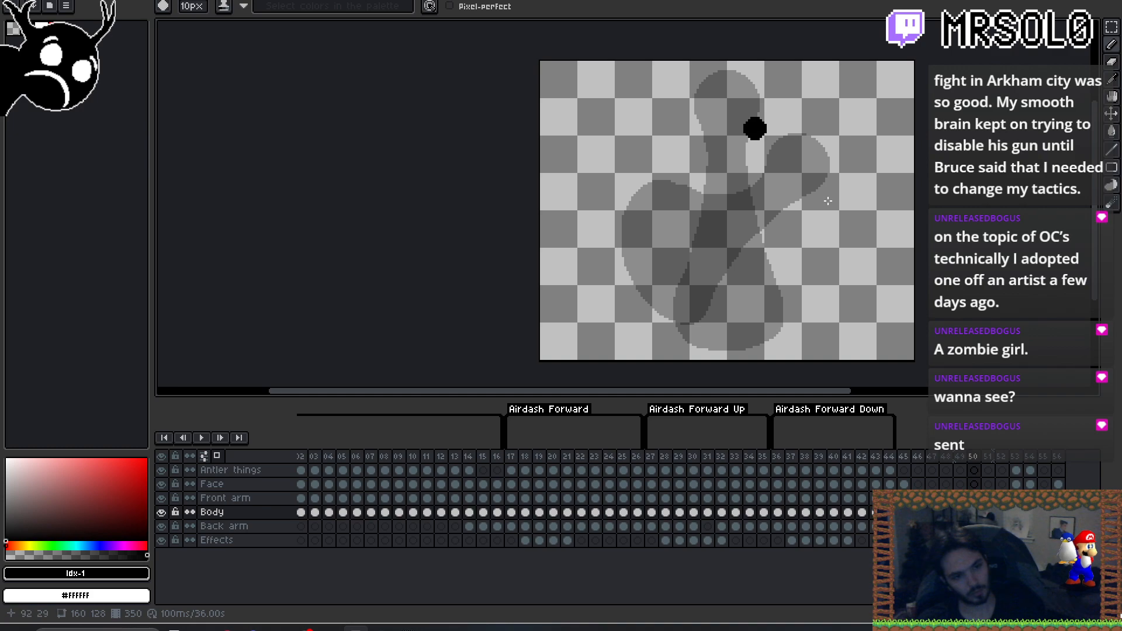
- Enlarge the brush to 24 px and block in the head and wide lower body between the ghosted poses on frame 350
scroll(753, 117, "up", 12)
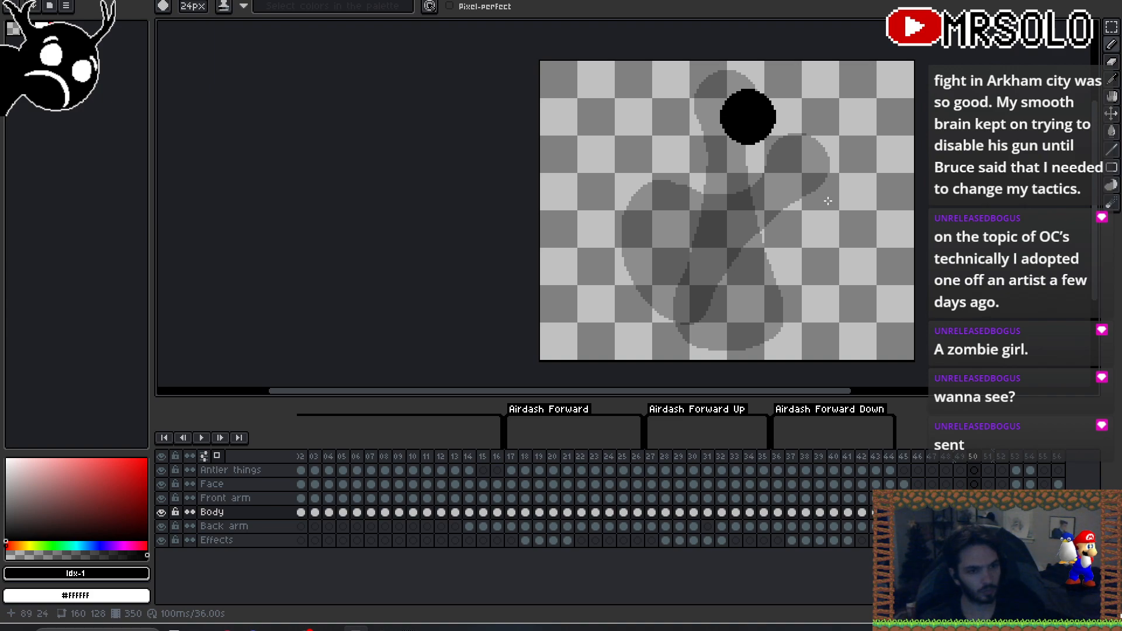
left_click_drag(751, 131, 746, 133)
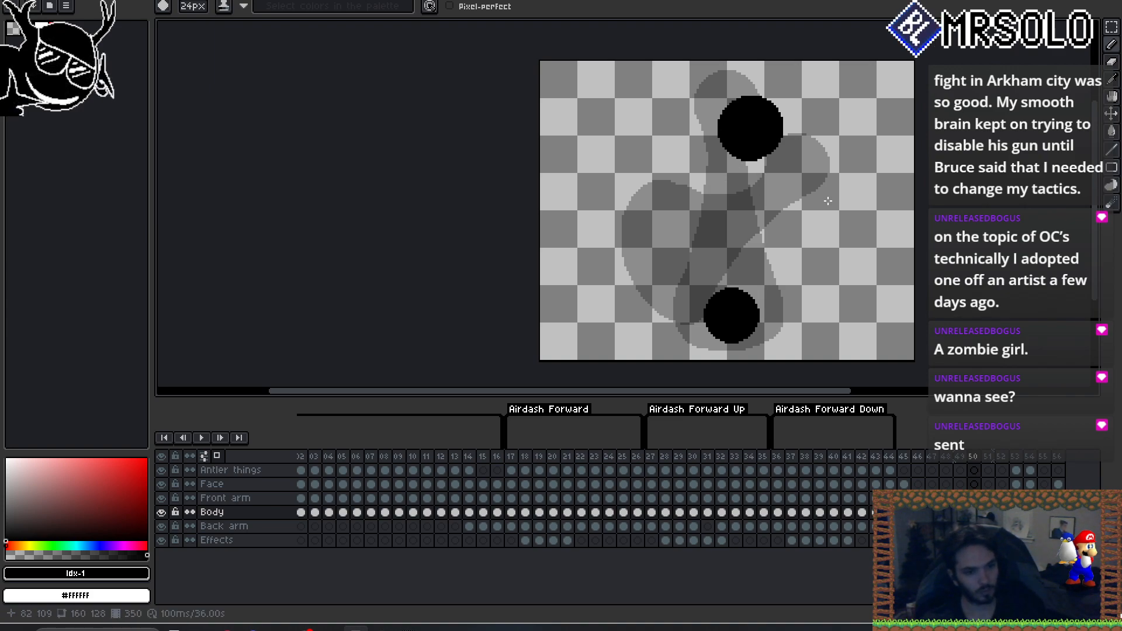
mouse_move(726, 311)
left_mouse_down()
mouse_move(703, 304)
mouse_move(693, 274)
mouse_move(730, 241)
mouse_move(723, 234)
left_mouse_up()
- Join the head to the body with a tapered neck using a 13 px brush, and refine the silhouette's edges on frame 350
key("minus")
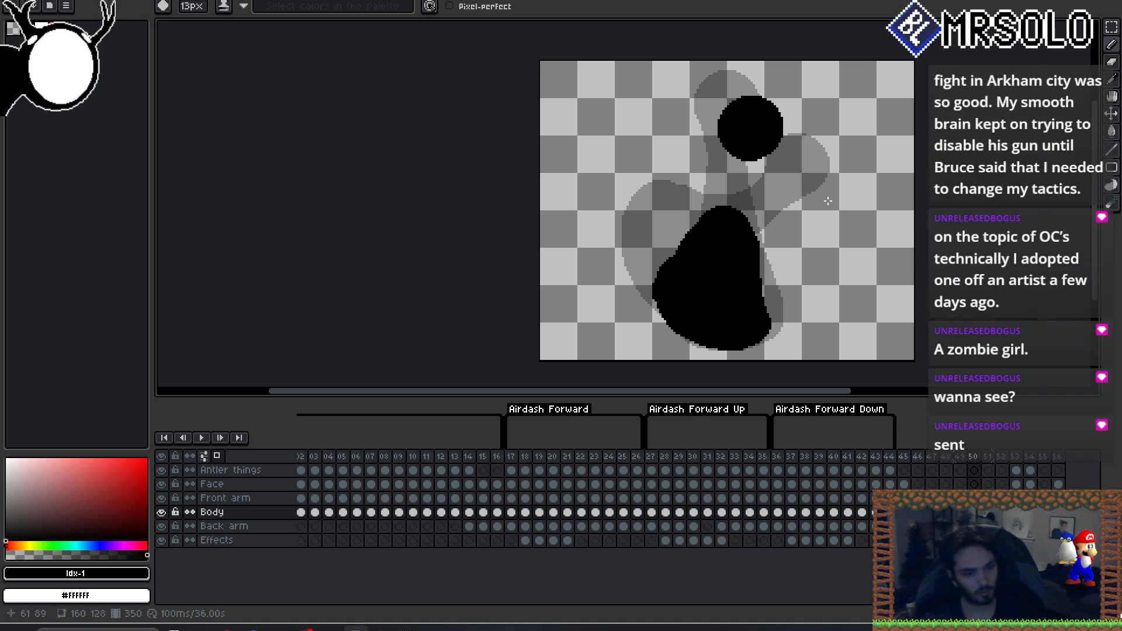
key("ctrl+z")
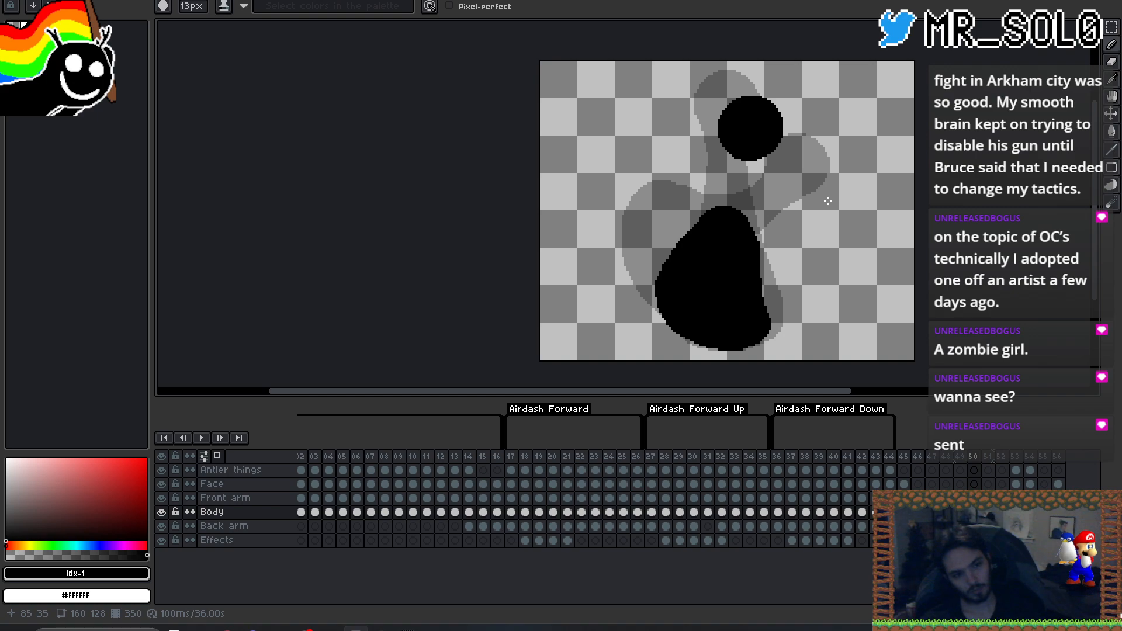
left_click_drag(754, 153, 739, 186)
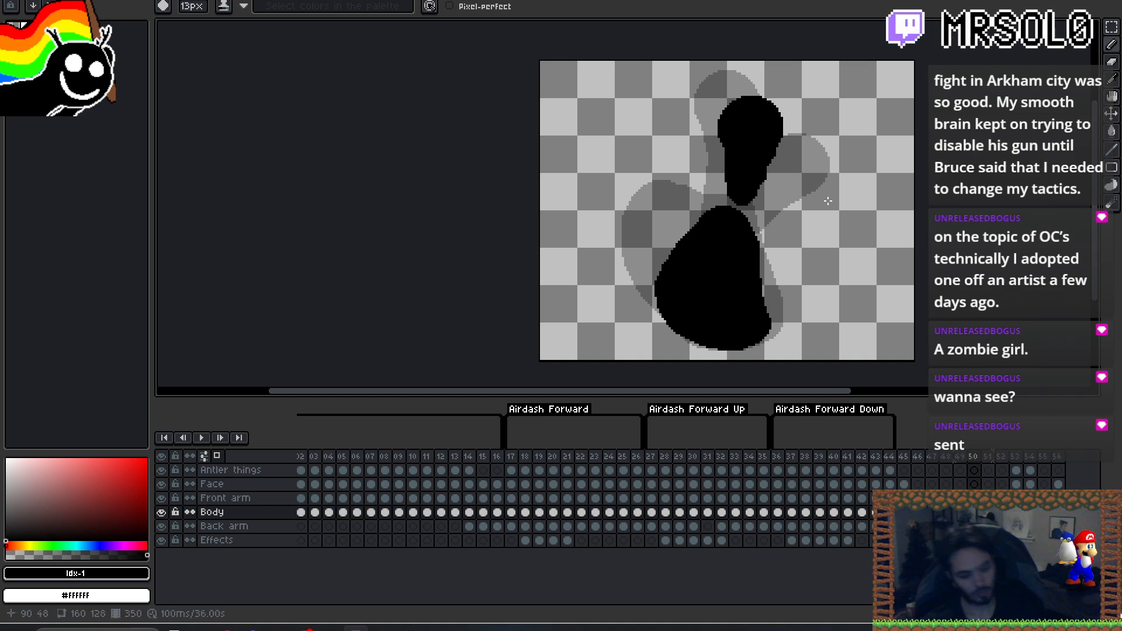
key("ctrl+z")
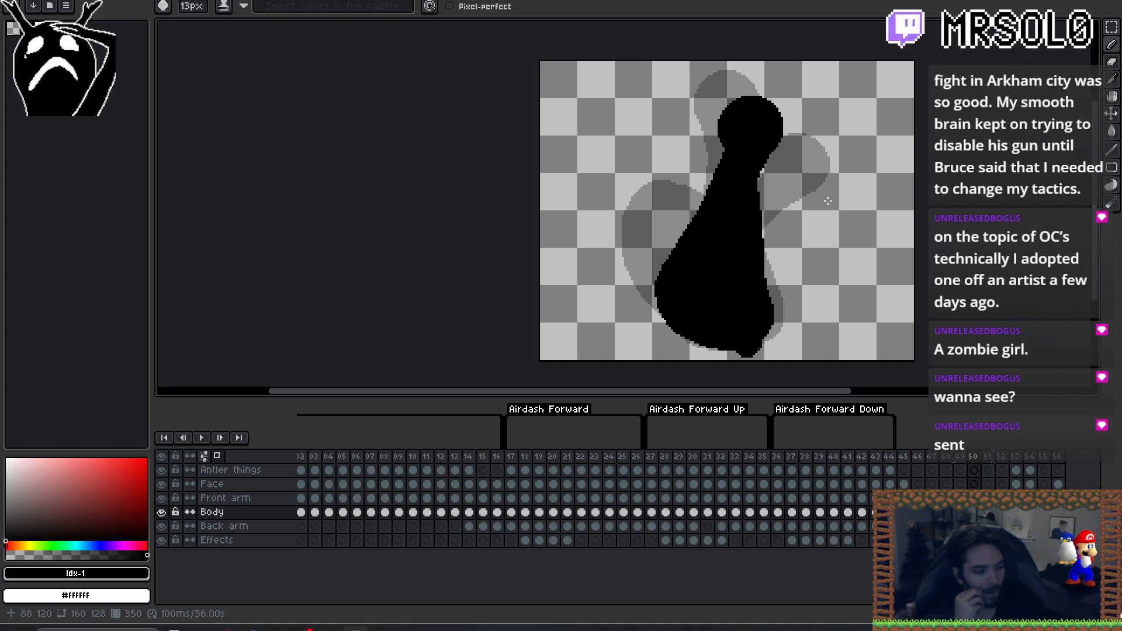
key("ctrl+z")
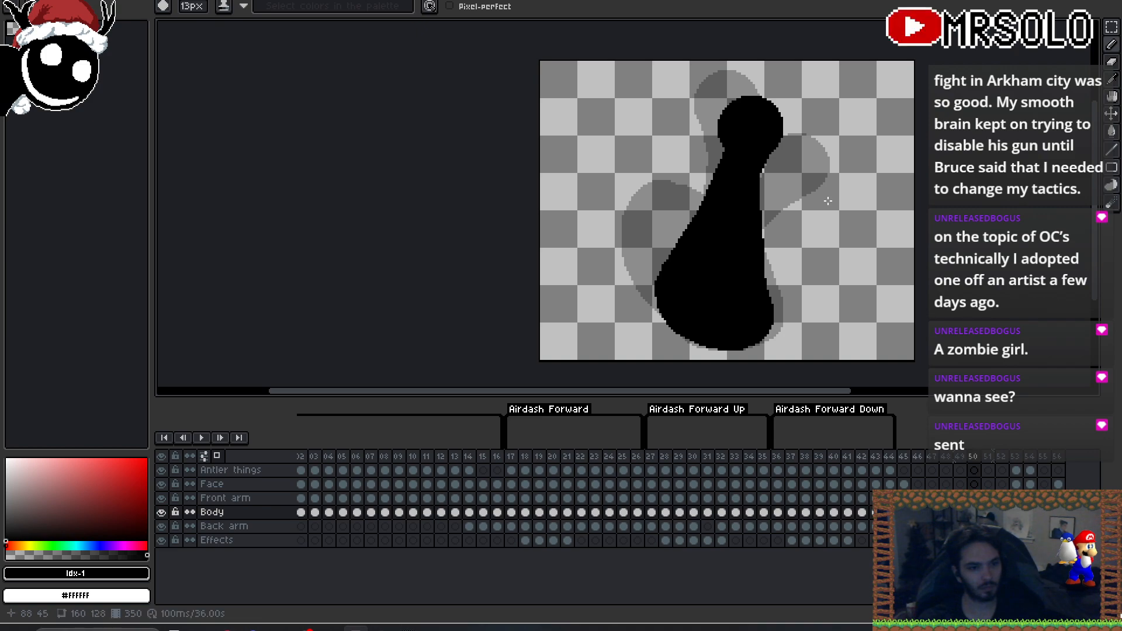
key("e")
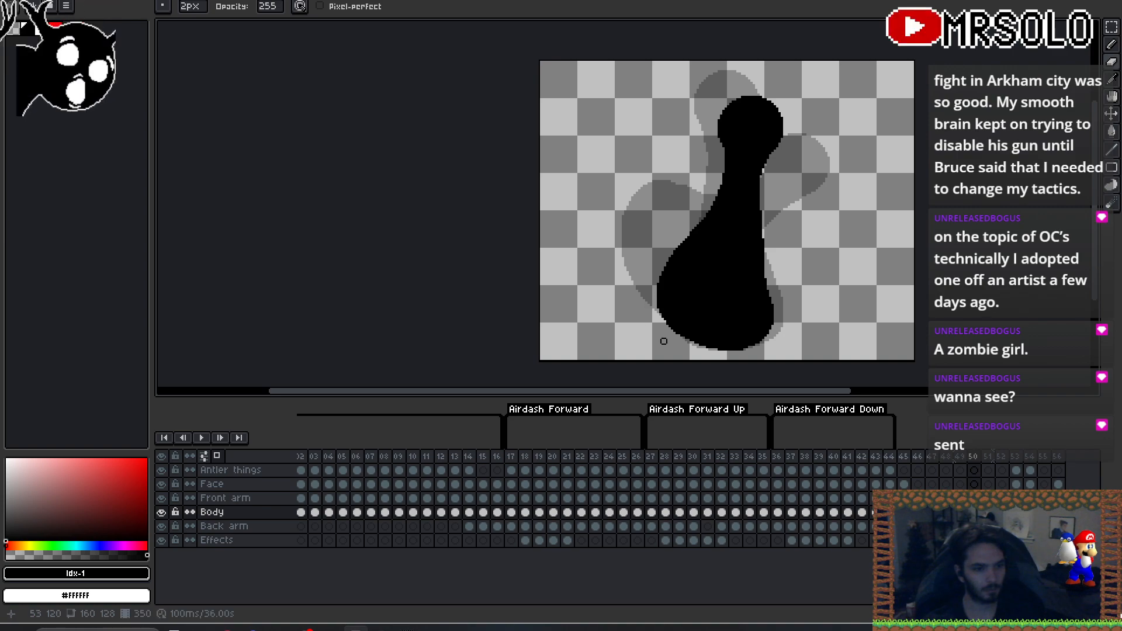
key("b")
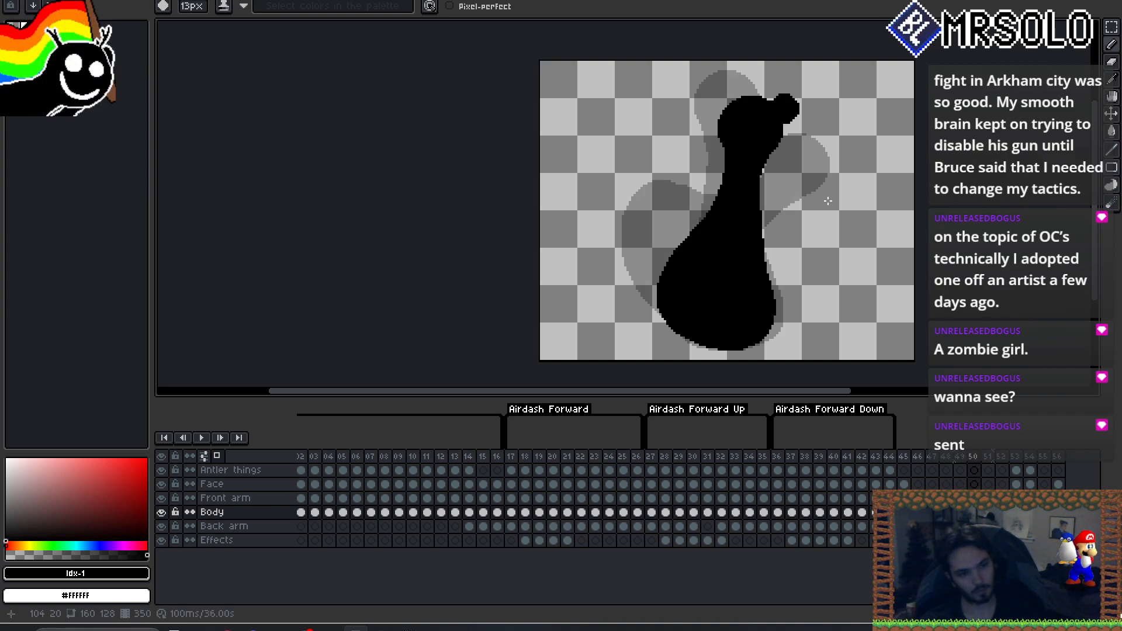
- Step back and forth through frames 349 to 352 to examine how the new in-between leads into the tilted pose
key("Right")
key("Left")
key("Left")
key("Right")
key("Right")
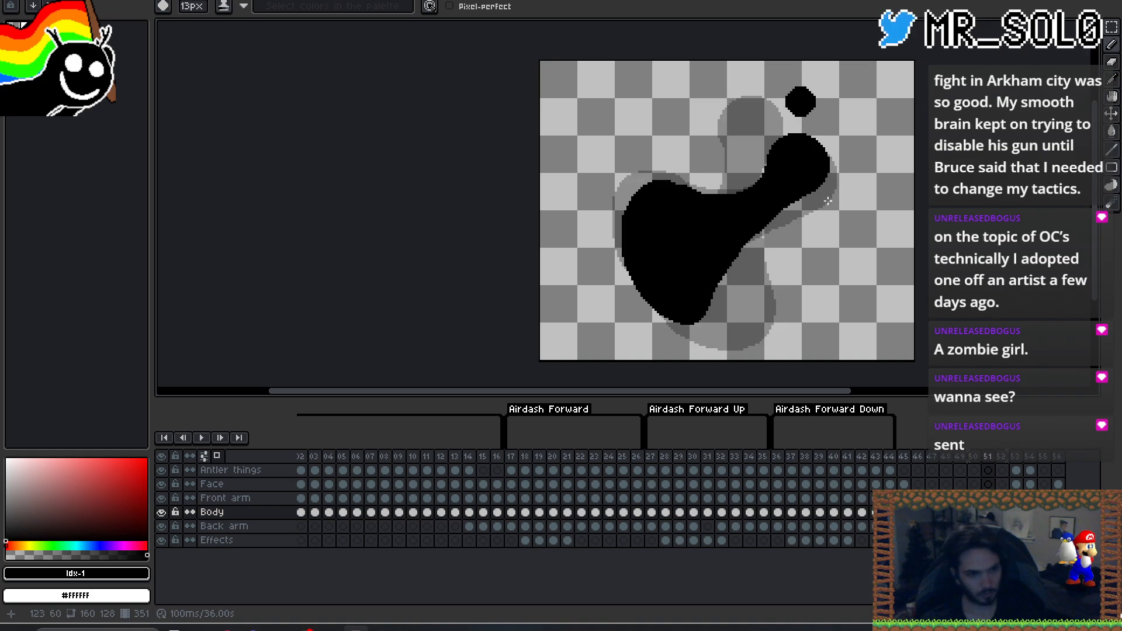
key("Left")
key("Right")
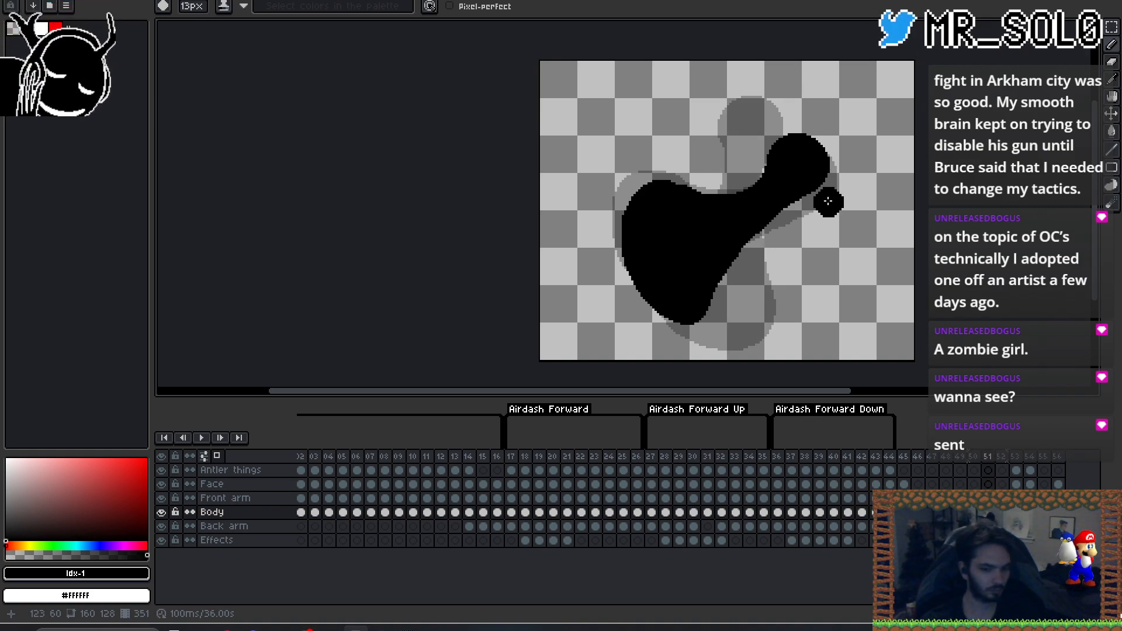
key("Right")
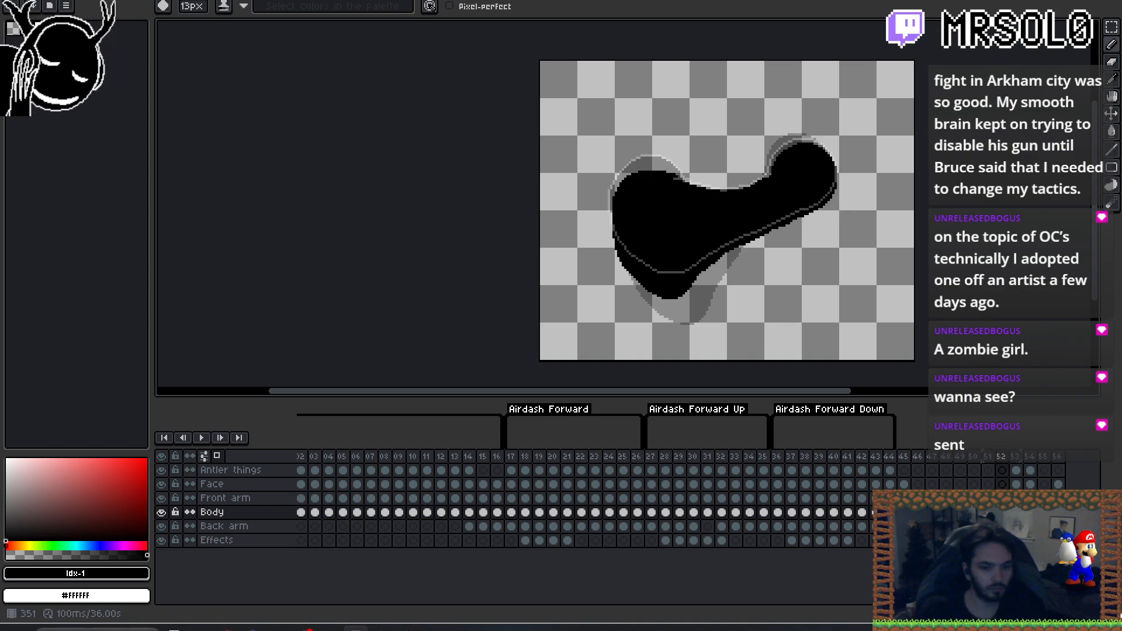
- Tag frames 345 to 353 as "Airdash Up" and play the tagged animation from frame 345
left_click_drag(905, 461, 1017, 465)
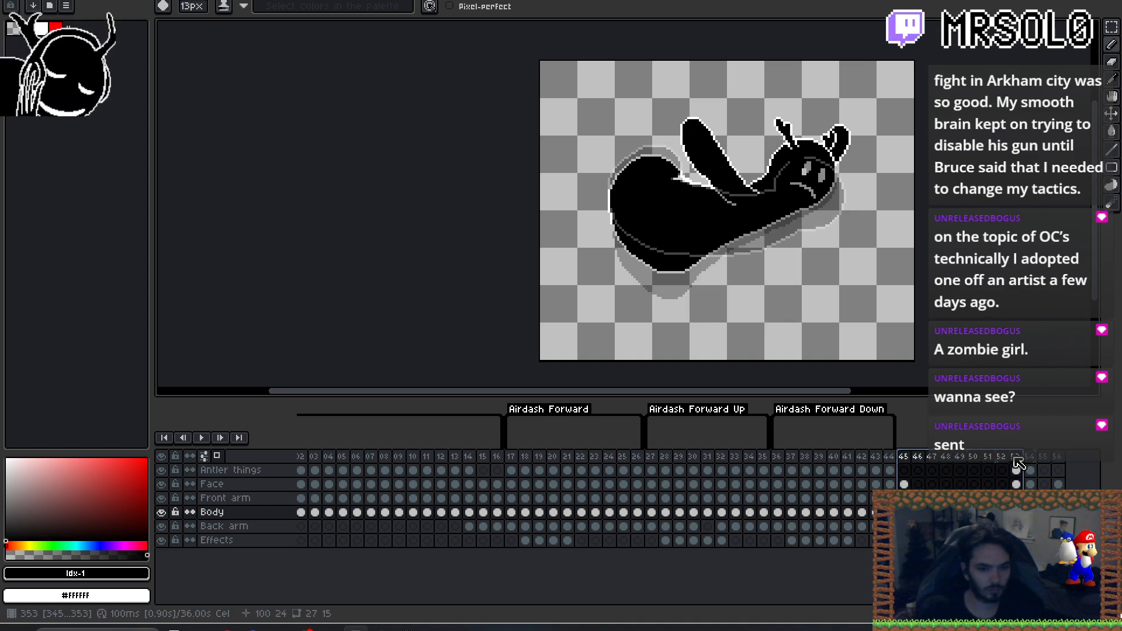
right_click(1017, 464)
left_click(1024, 549)
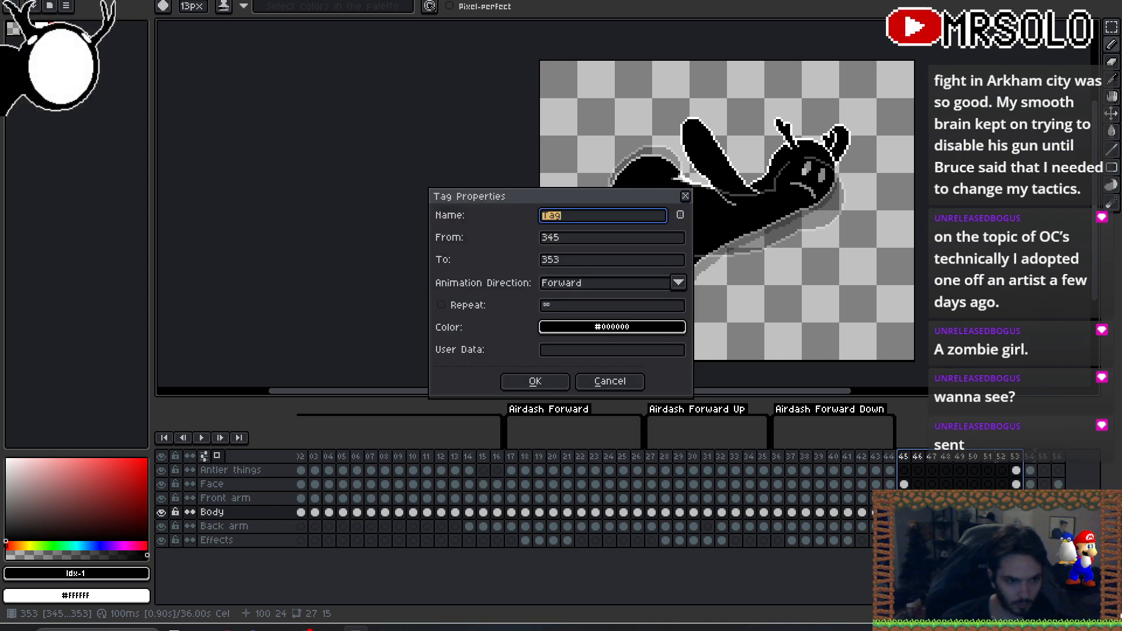
type("Airdash ")
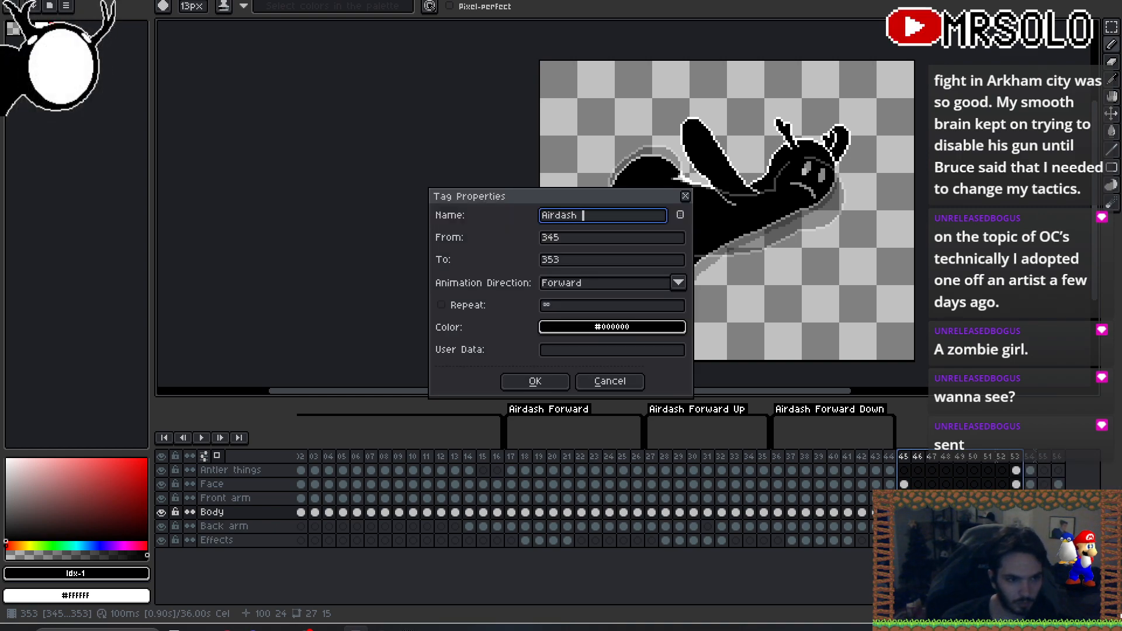
type("Up")
key("Return")
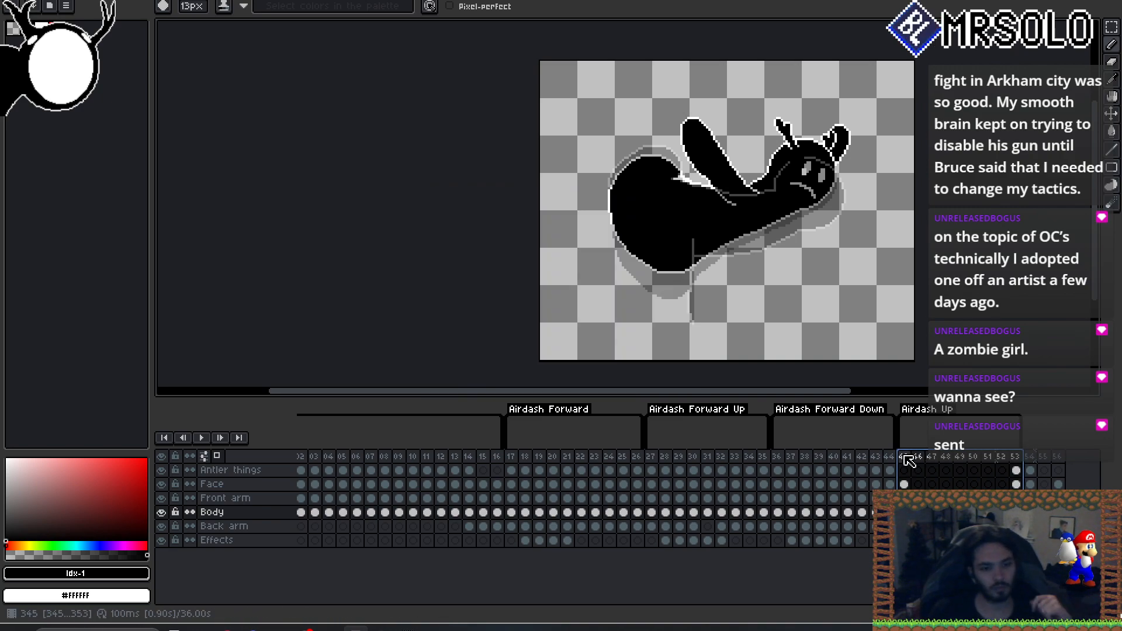
left_click(907, 459)
left_click(201, 438)
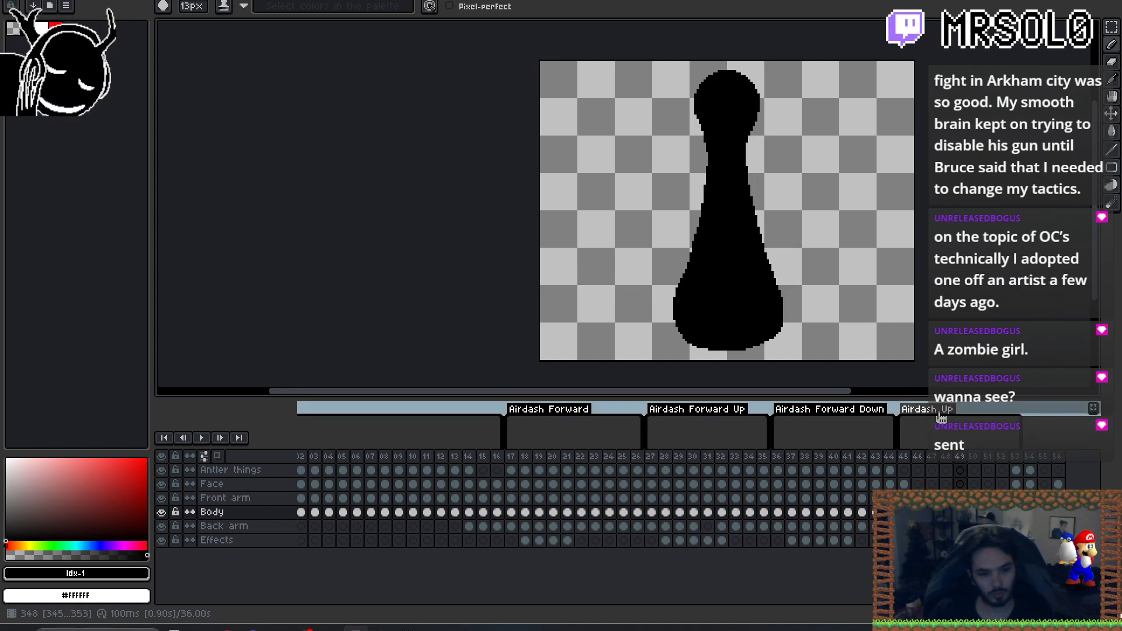
- Stretch the upright body silhouette on frame 348 vertically to a height of 120 px
left_click(951, 459)
key("ctrl+t")
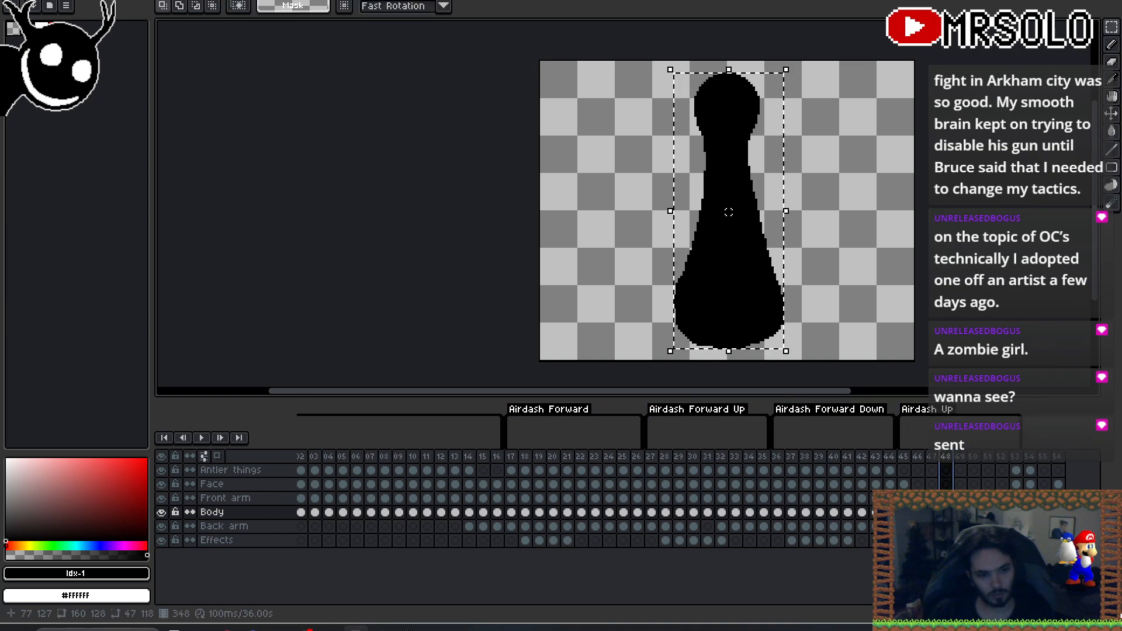
left_click_drag(729, 356, 736, 369)
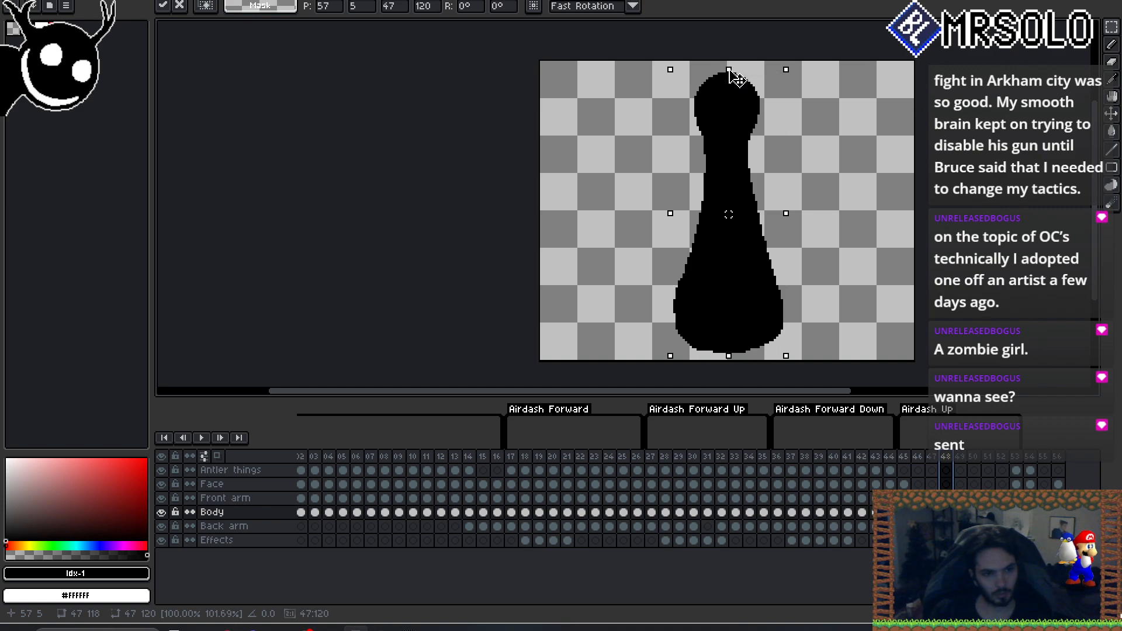
key("Return")
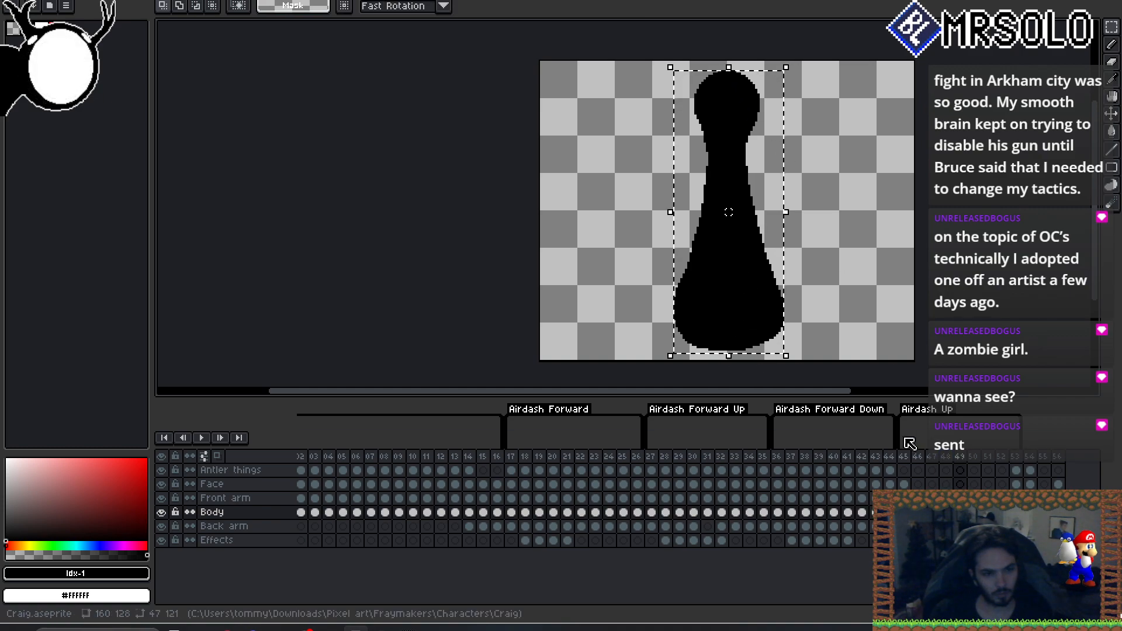
key("ctrl+d")
key("ctrl+t")
left_click(729, 353)
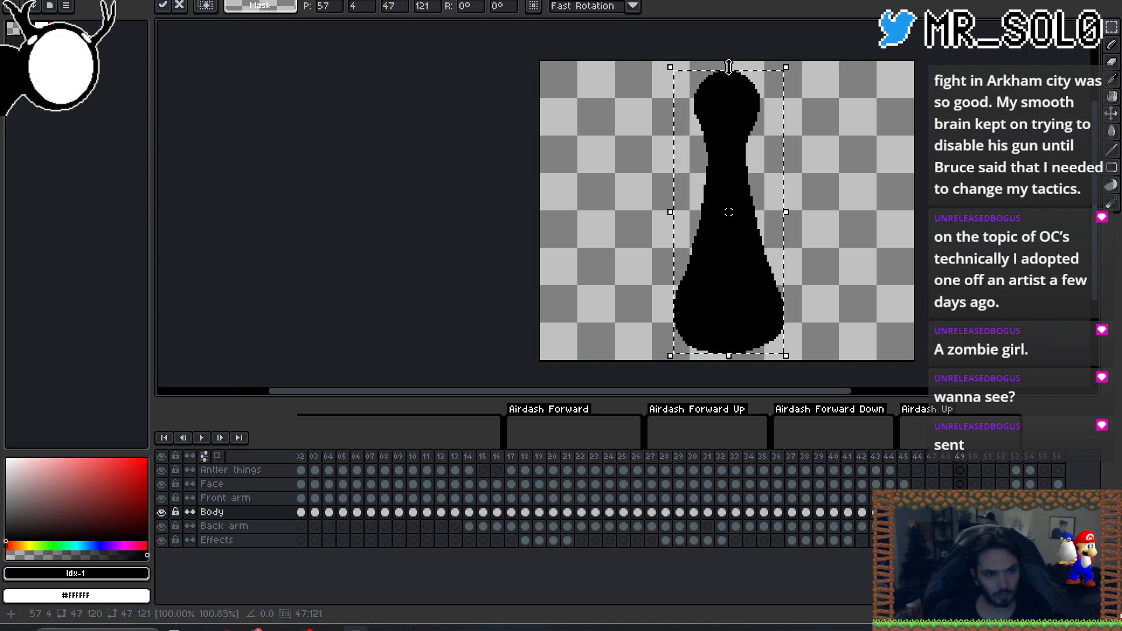
left_click_drag(730, 67, 731, 66)
left_click_drag(739, 354, 735, 366)
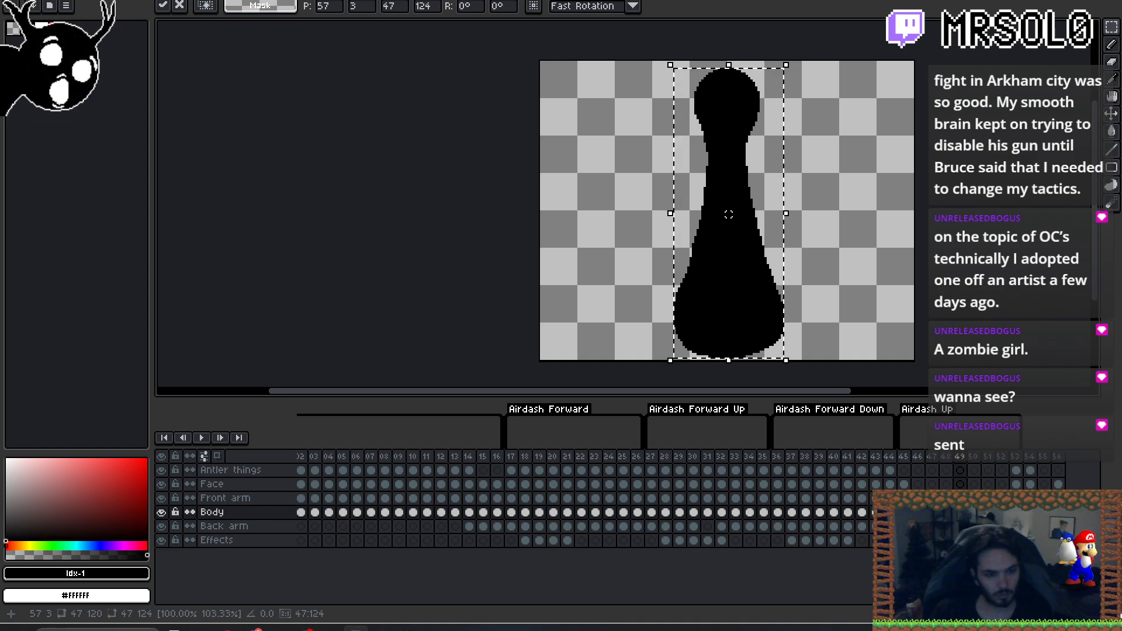
key("Escape")
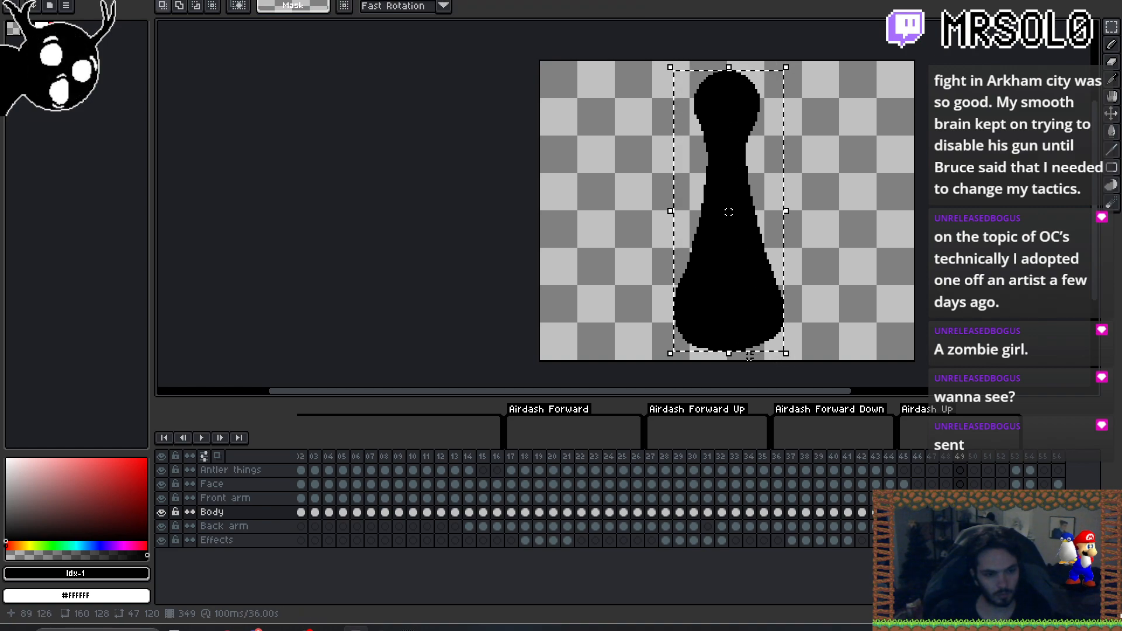
- Stretch the upright silhouette on frame 349 slightly taller at both its head and its base
left_click(732, 67)
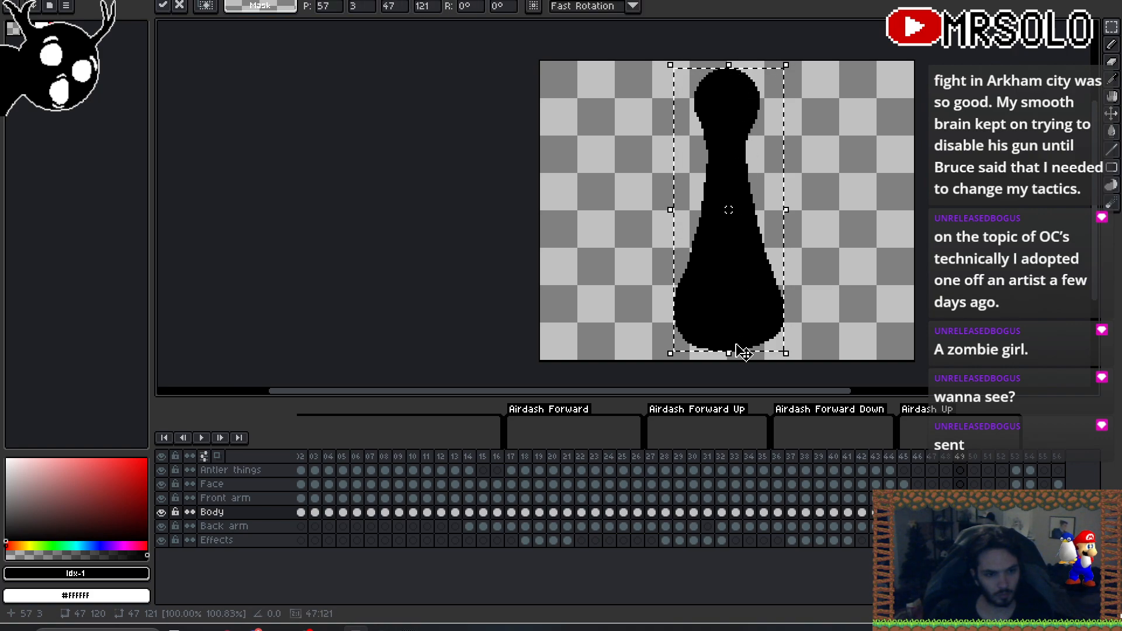
left_click(790, 348)
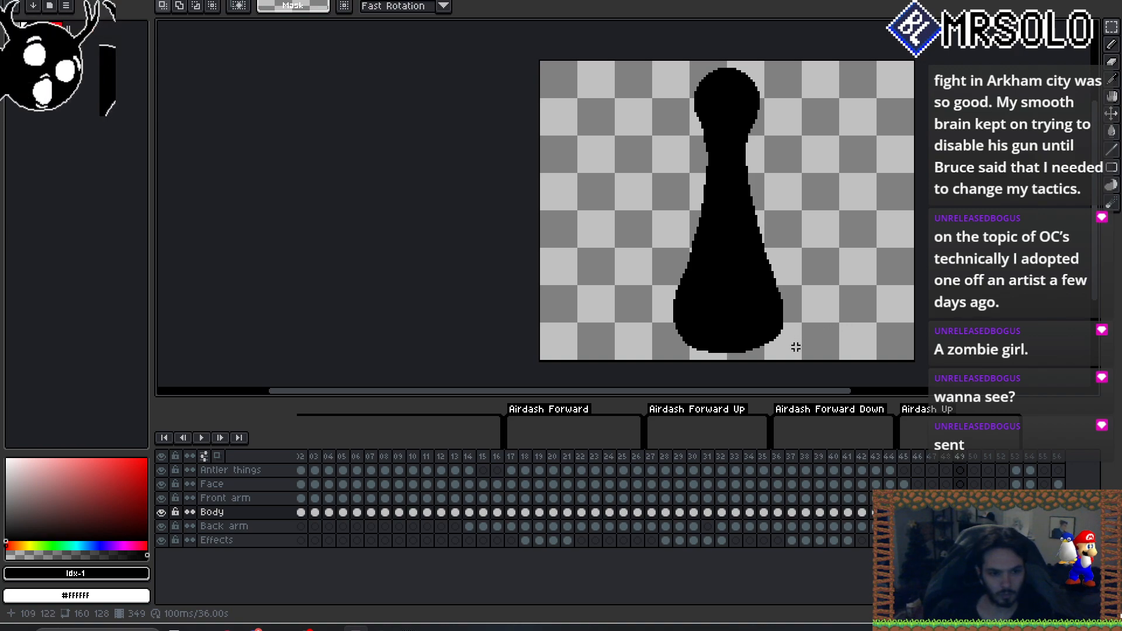
key("ctrl+t")
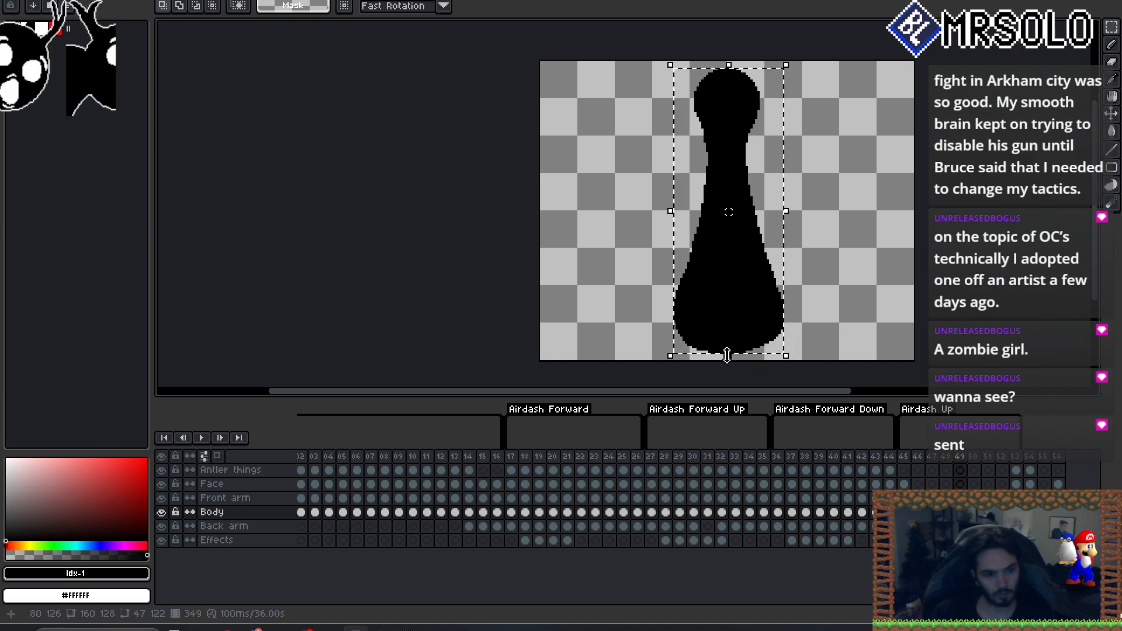
left_click_drag(727, 355, 728, 360)
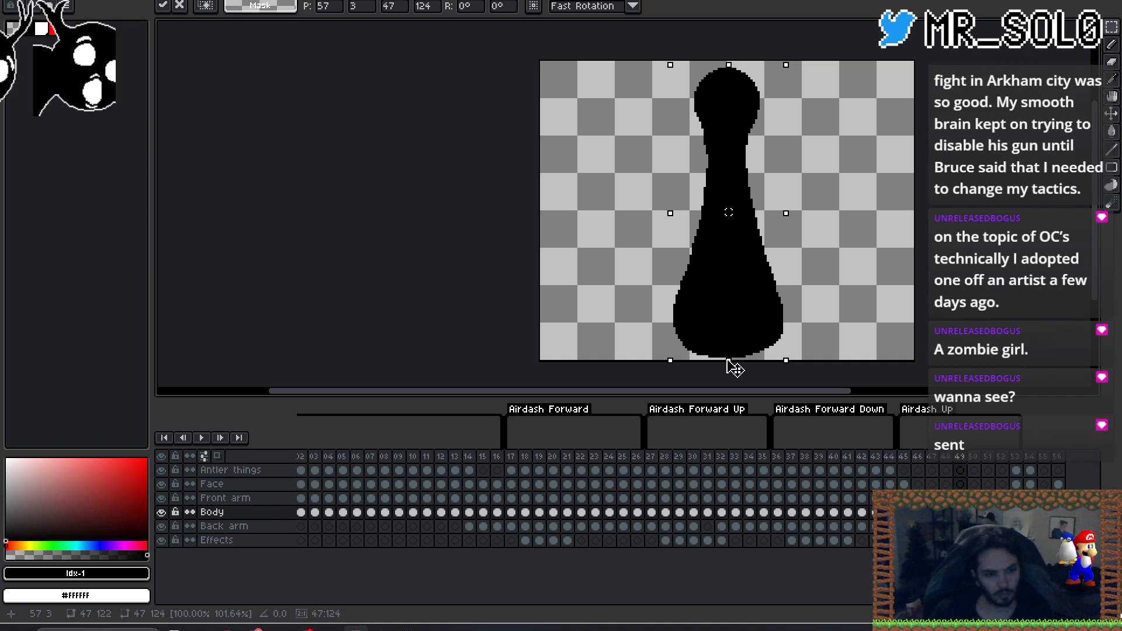
key("Escape")
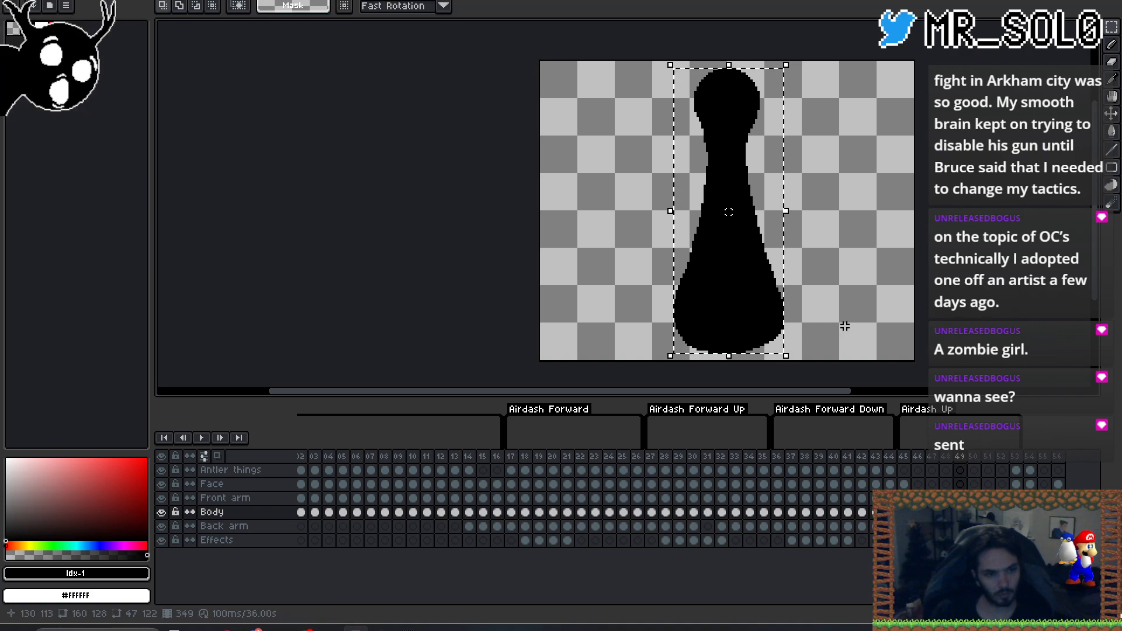
left_click_drag(809, 362, 730, 357)
key("ctrl+d")
left_click(865, 326)
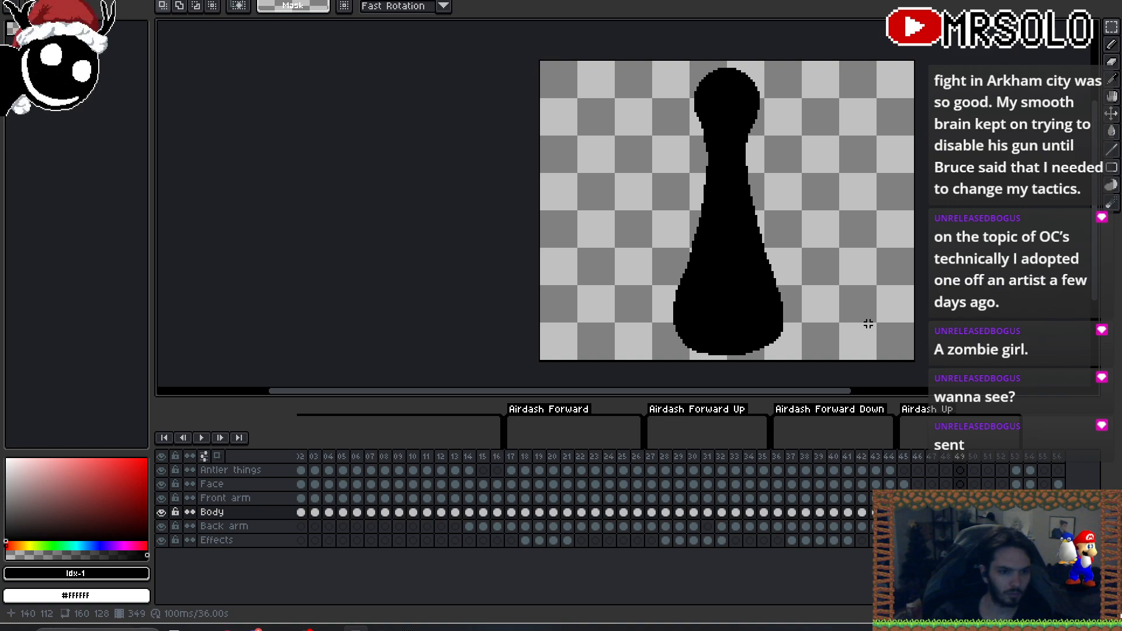
- Squash the curled body silhouette on frame 347 vertically from both ends to a height of 72 px
key("Left")
key("Left")
key("Left")
key("Right")
key("ctrl+t")
left_click_drag(740, 131, 741, 141)
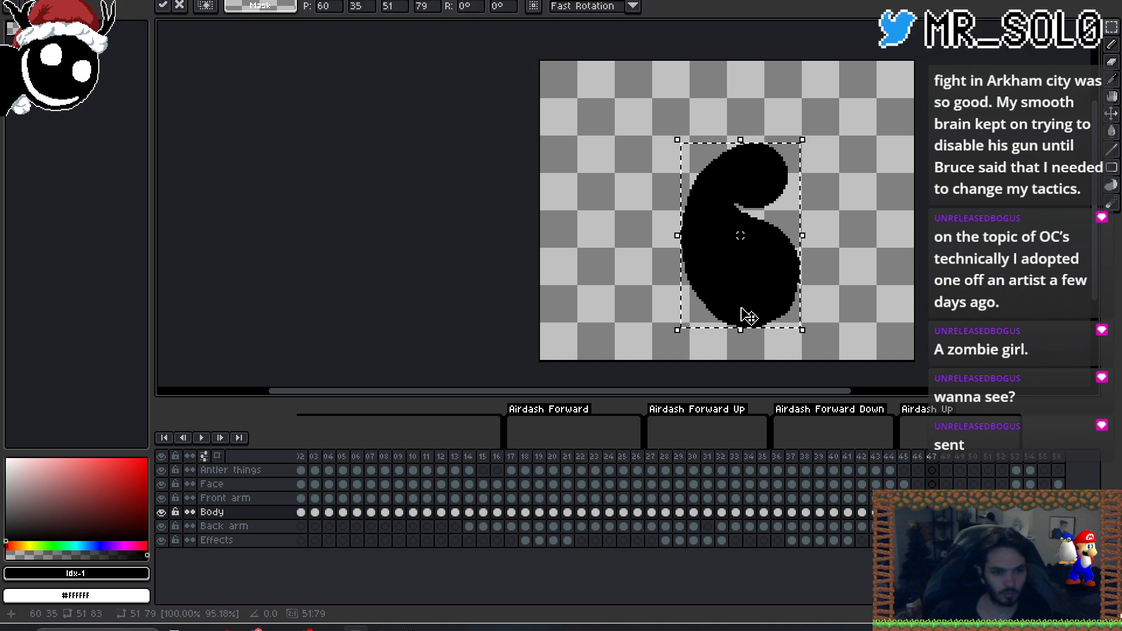
left_click_drag(741, 331, 741, 321)
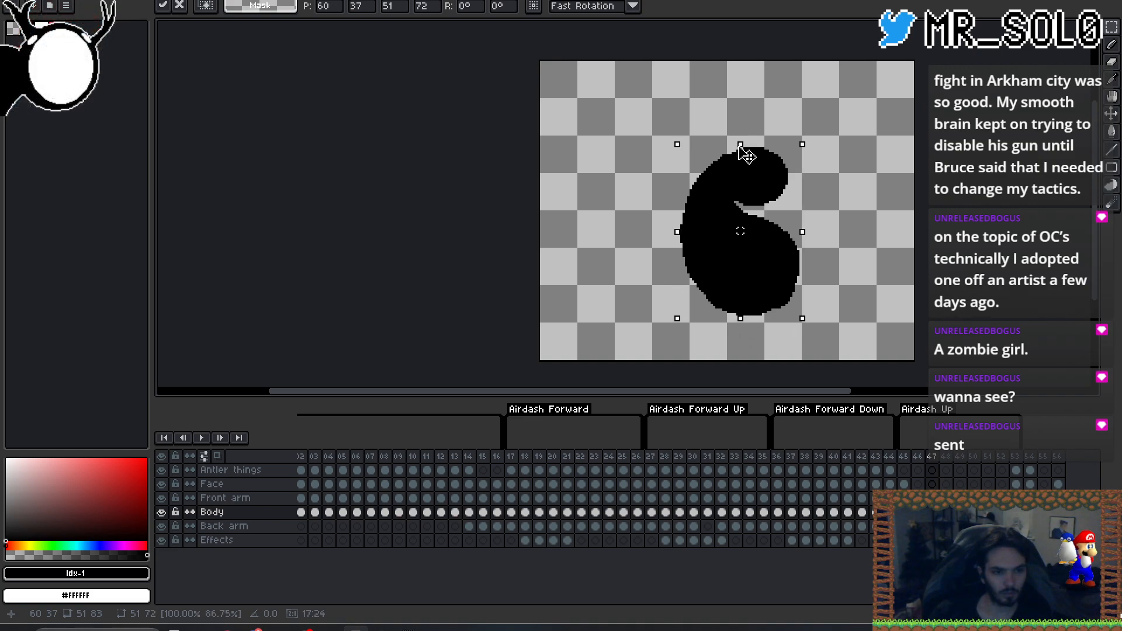
key("Return")
- Step through and play the Airdash Up animation to check the squash and stretch, then view its first and last frames, 345 and 353
key("Left")
key("Left")
key("Right")
key("Right")
key("Left")
key("Left")
key("Right")
key("Left")
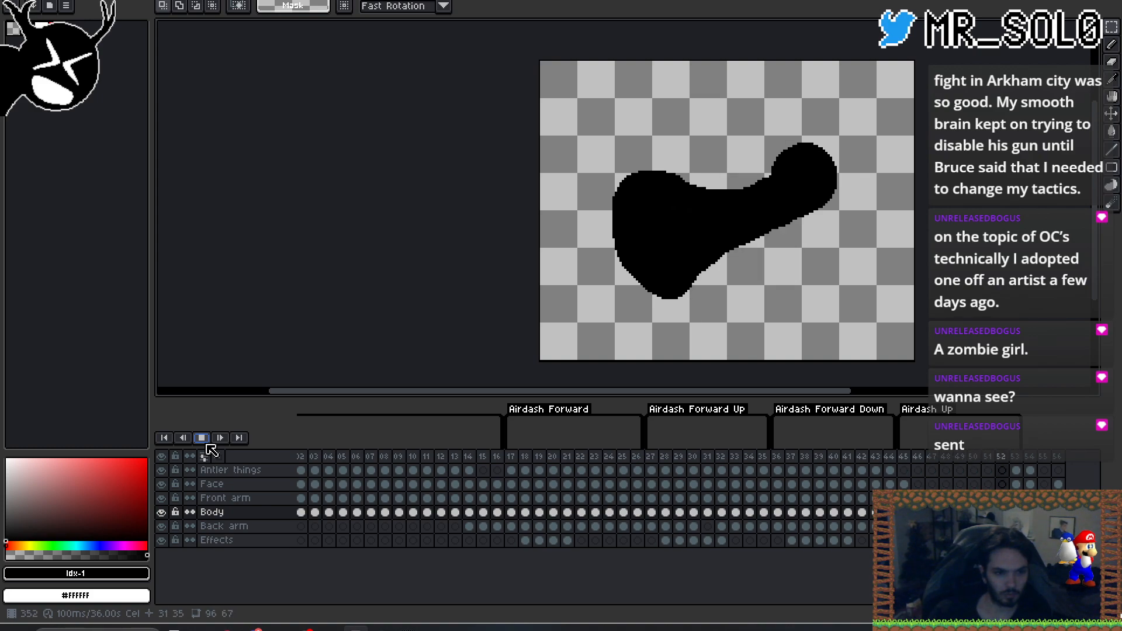
left_click(207, 443)
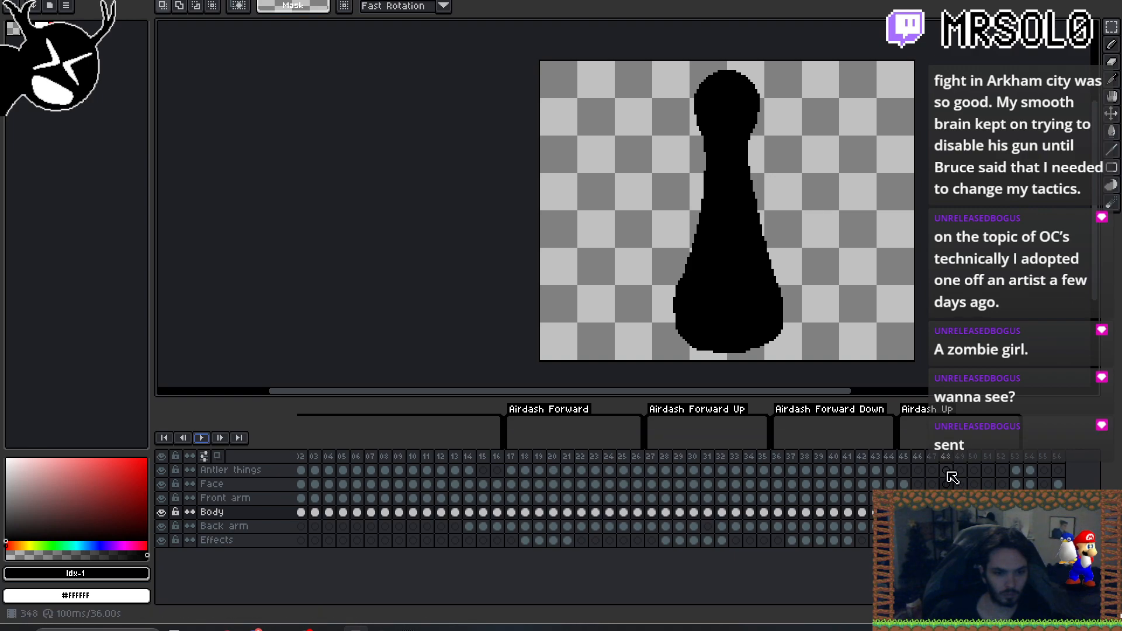
left_click(907, 462)
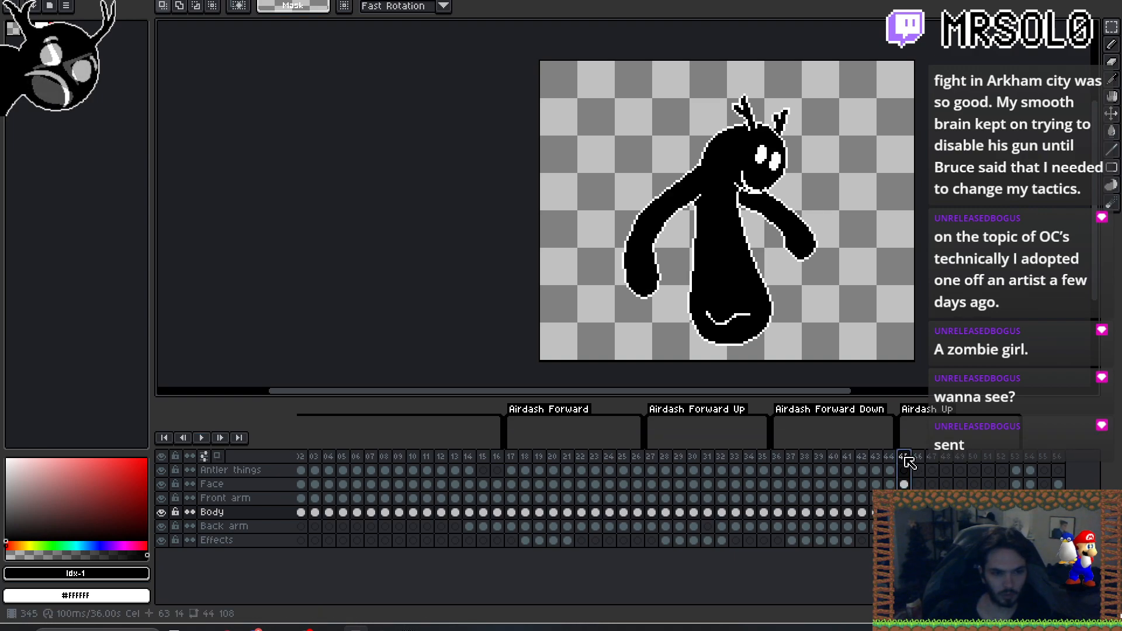
left_click(1019, 462)
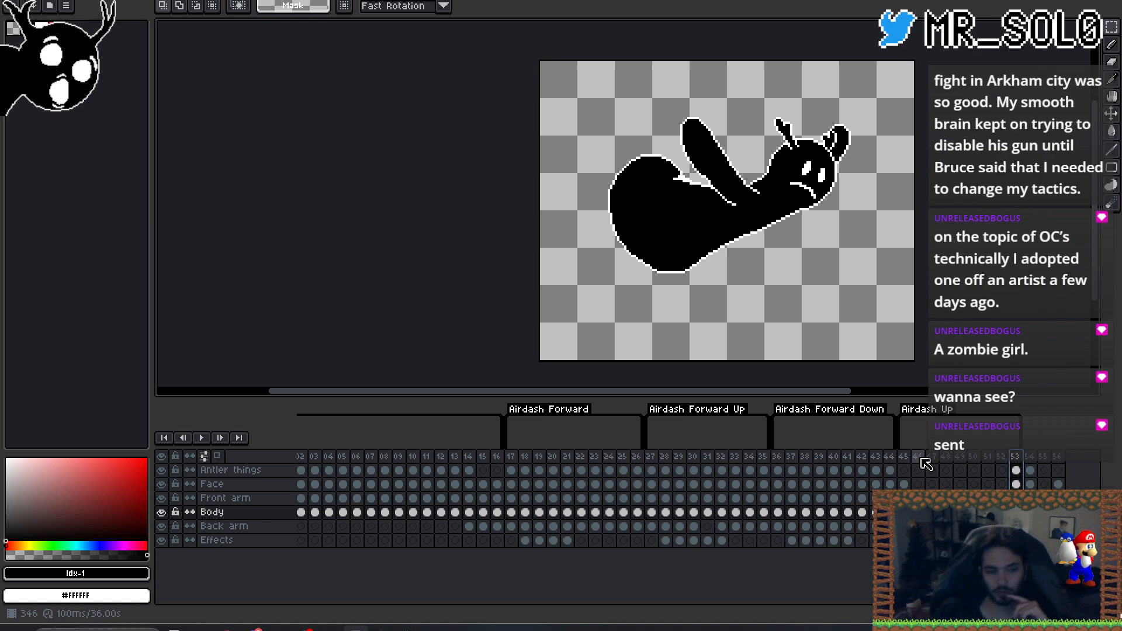
- Step through the Airdash Up body silhouettes on frames 346 to 350 to review the squash into the upright stretch
left_click(922, 462)
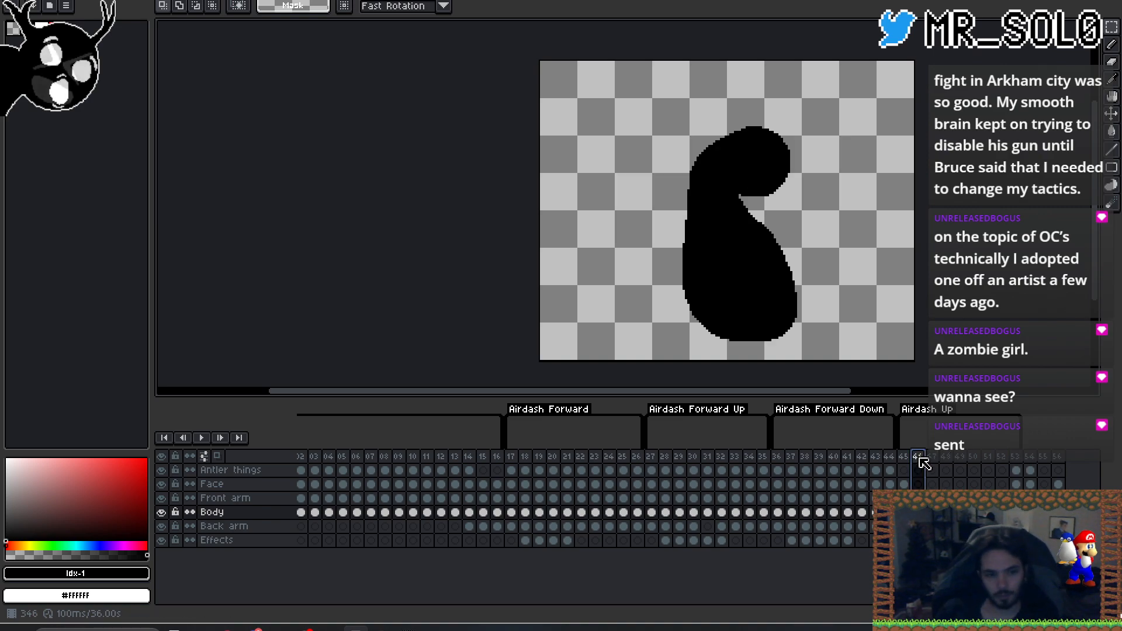
key("Right")
key("Right")
key("Right")
key("Right")
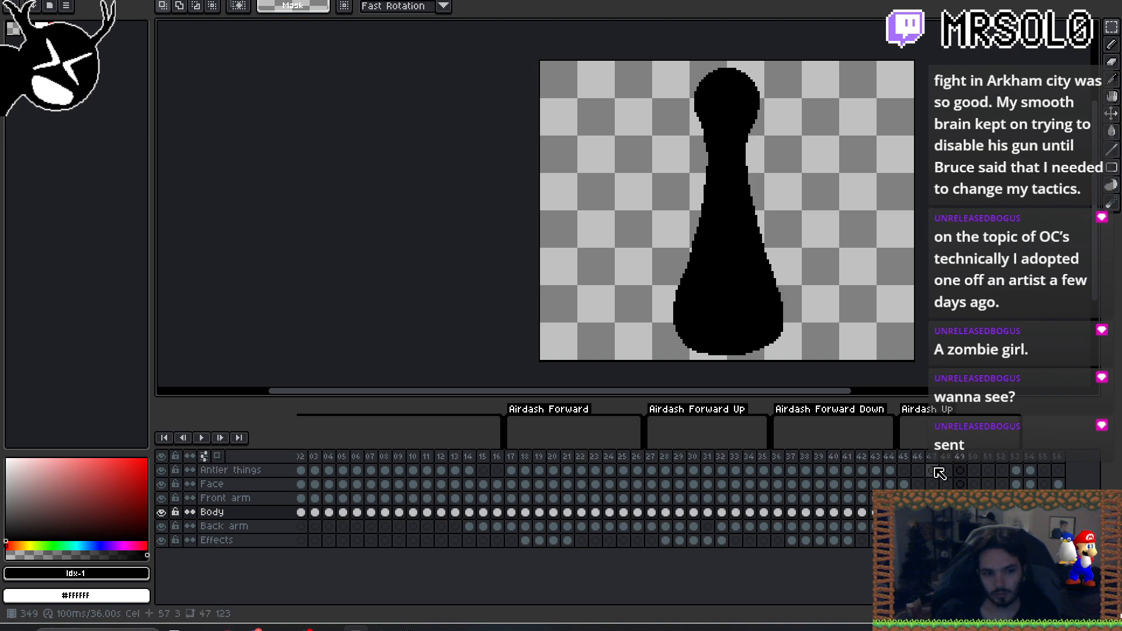
key("Left")
key("Right")
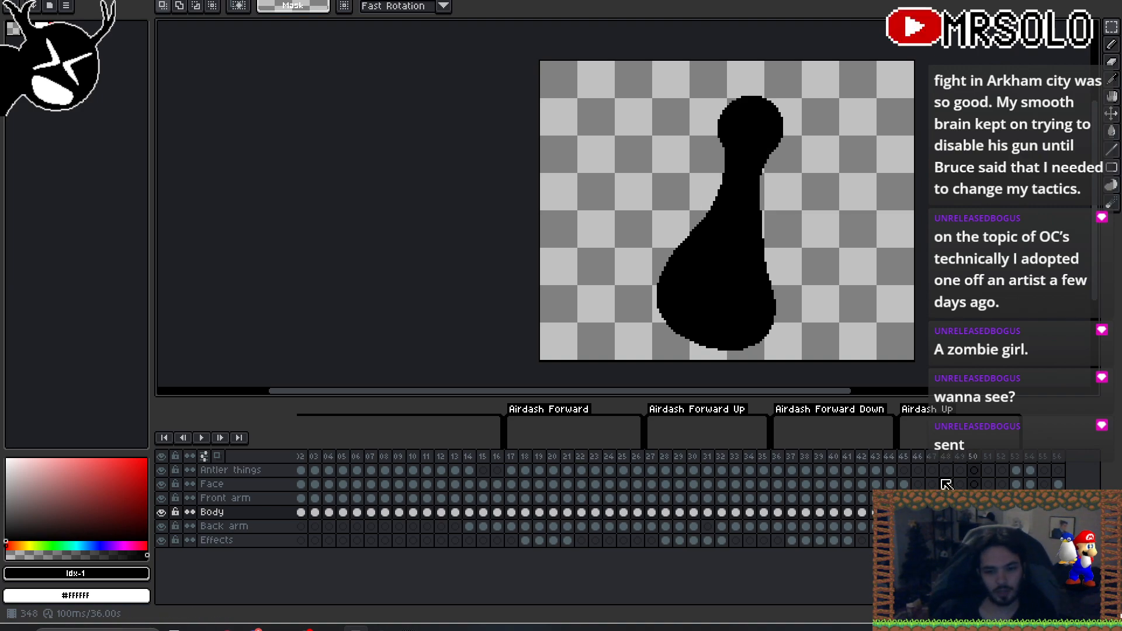
- Examine the finished Airdash Forward Down poses from frame 338 onward, comparing their stretch and recovery with the Airdash Up silhouettes
key("Left")
key("Left")
key("Left")
key("Left")
key("Left")
key("Left")
key("Left")
key("Left")
key("Left")
key("Left")
key("Left")
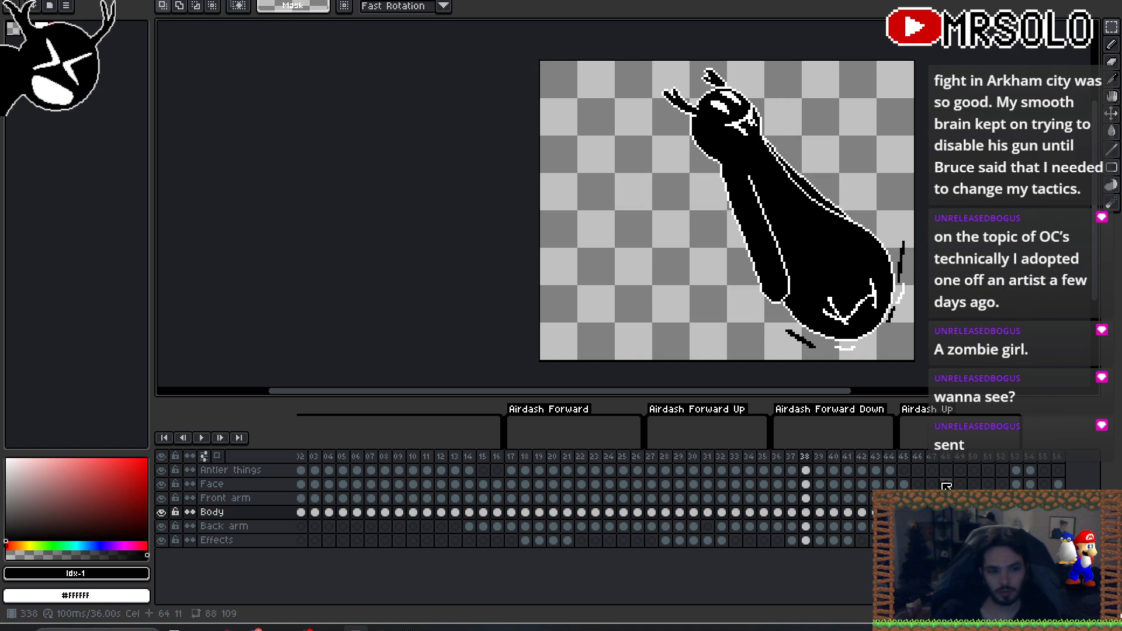
key("Right")
key("Left")
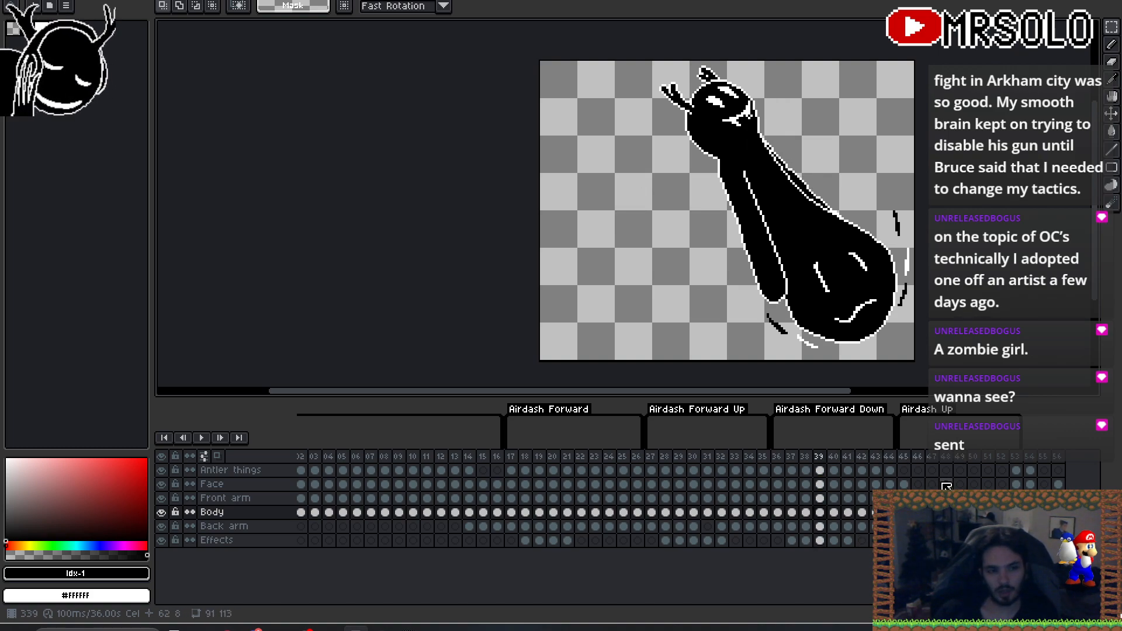
key("Right")
key("Right")
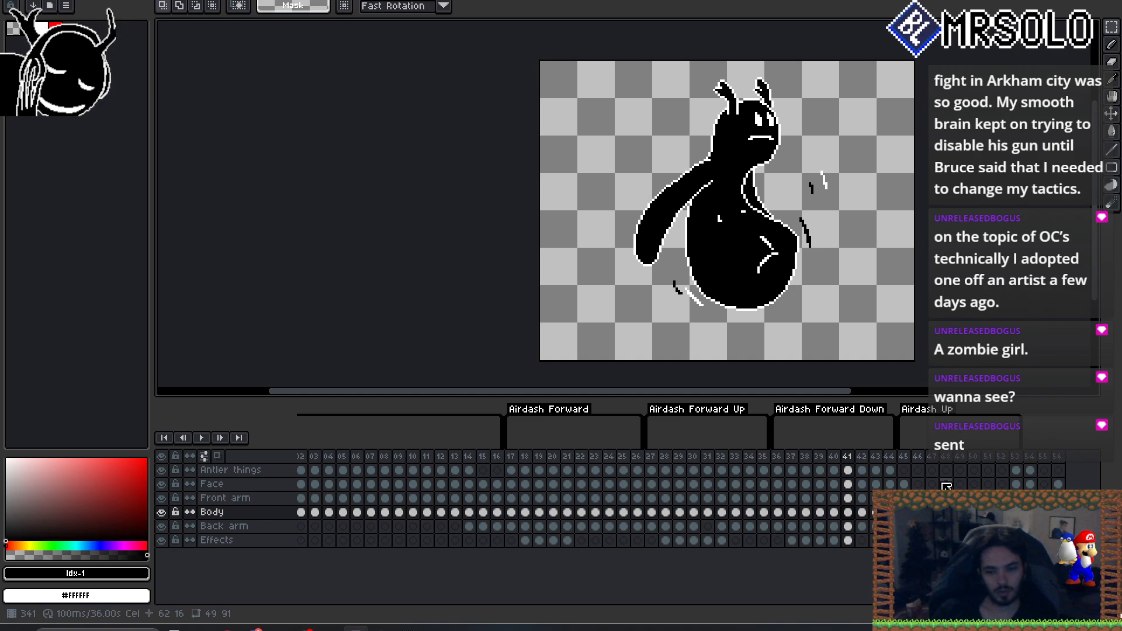
key("Right")
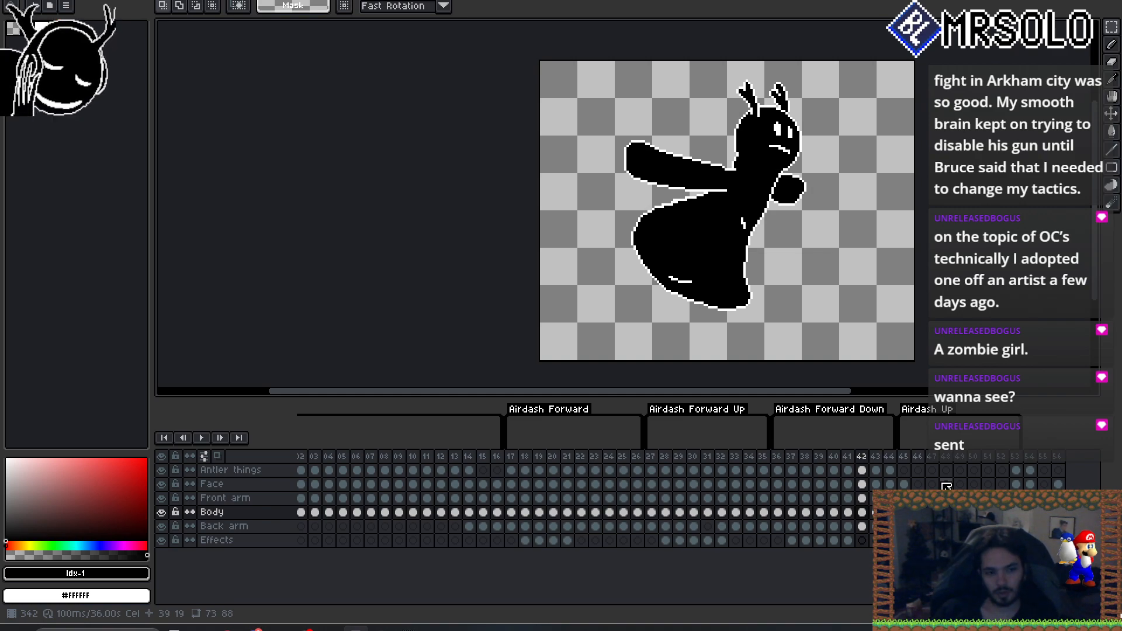
key("Right")
key("Right")
key("Right")
key("Right")
key("Right")
key("Right")
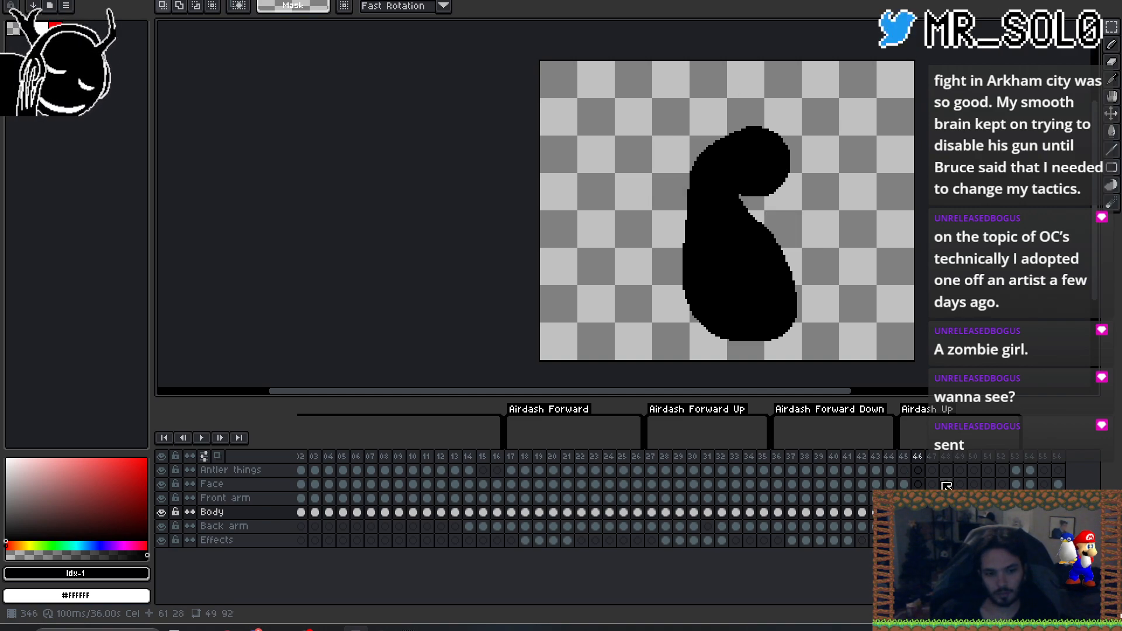
- Stretch the leaning body silhouette on frame 350 upward at the head to a height of 117 px, comparing it with frame 349
key("Right")
key("Right")
key("Left")
key("Right")
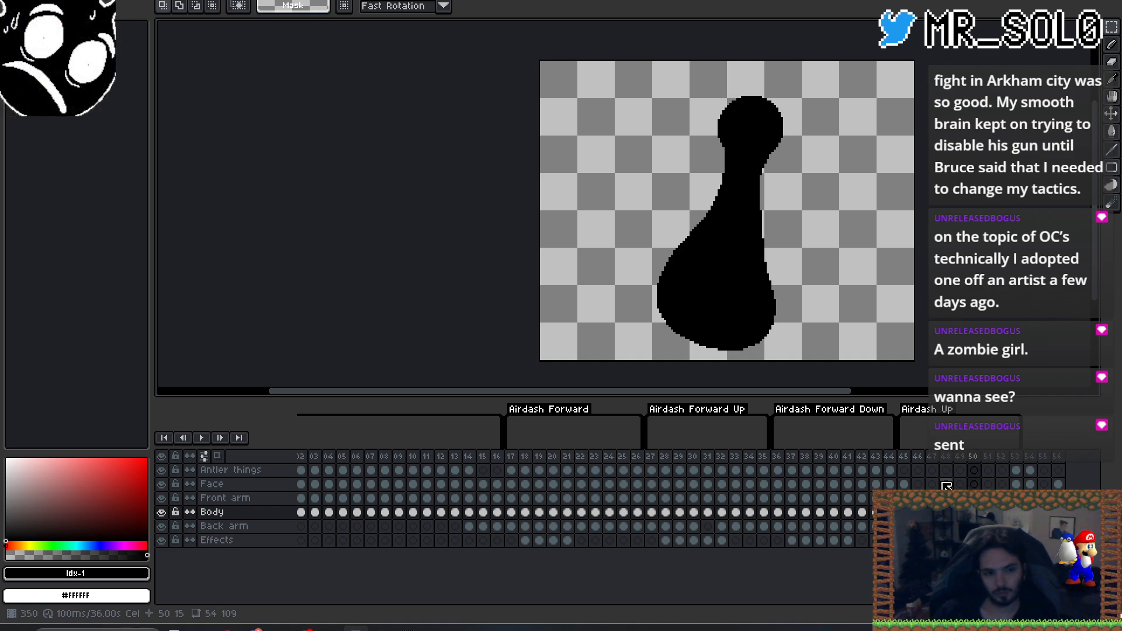
key("Left")
key("Right")
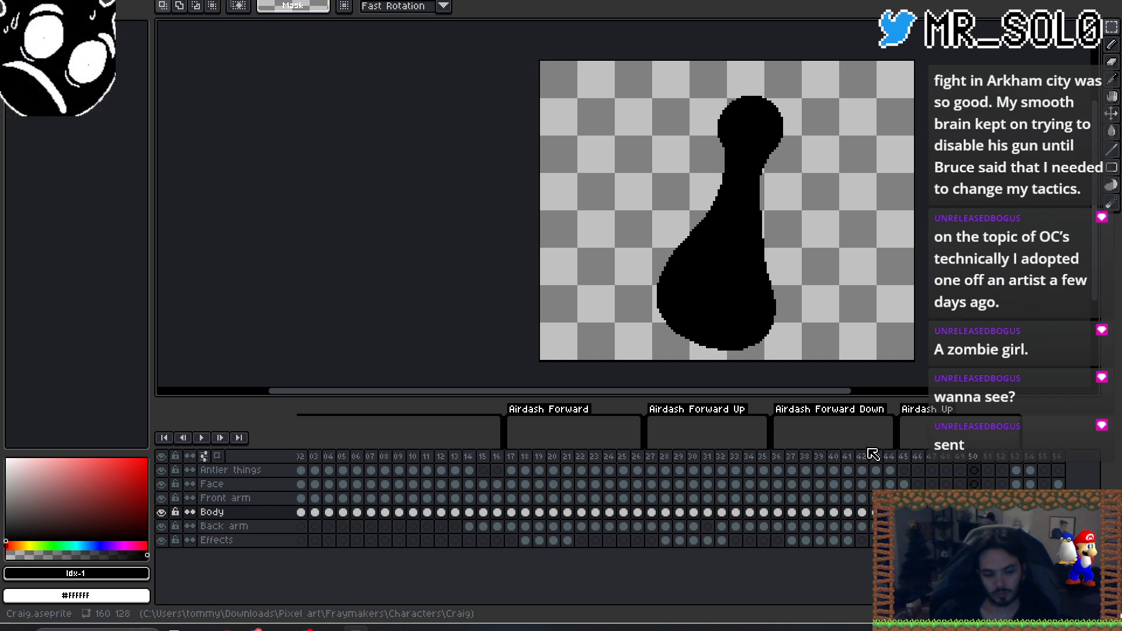
key("ctrl+t")
left_click_drag(720, 94, 719, 73)
left_click(909, 142)
key("Left")
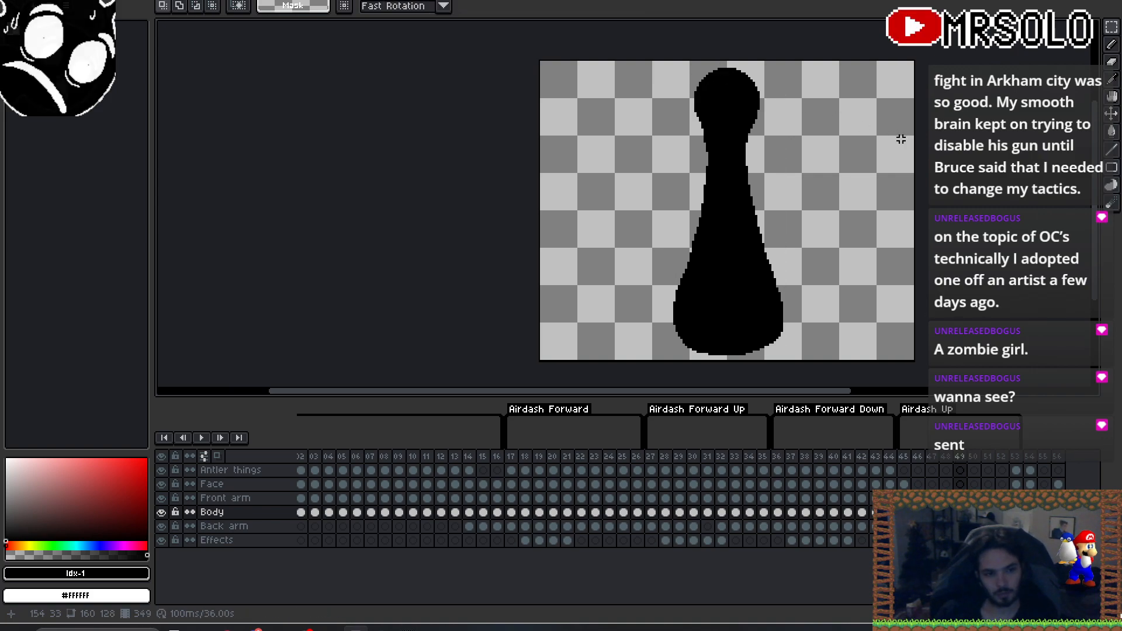
key("Right")
key("Left")
key("Right")
- Scale the leaning silhouette on frame 350 down from its lower-left and upper-right corners to about 51 by 110 px
key("ctrl+t")
left_click_drag(654, 353, 658, 343)
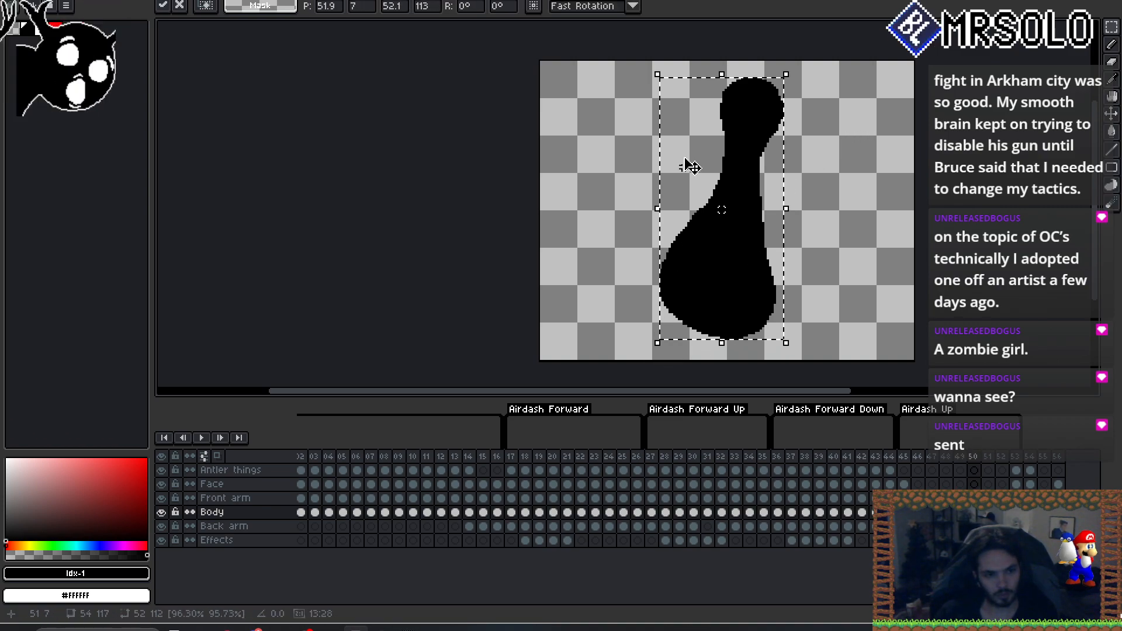
left_click_drag(783, 82, 784, 83)
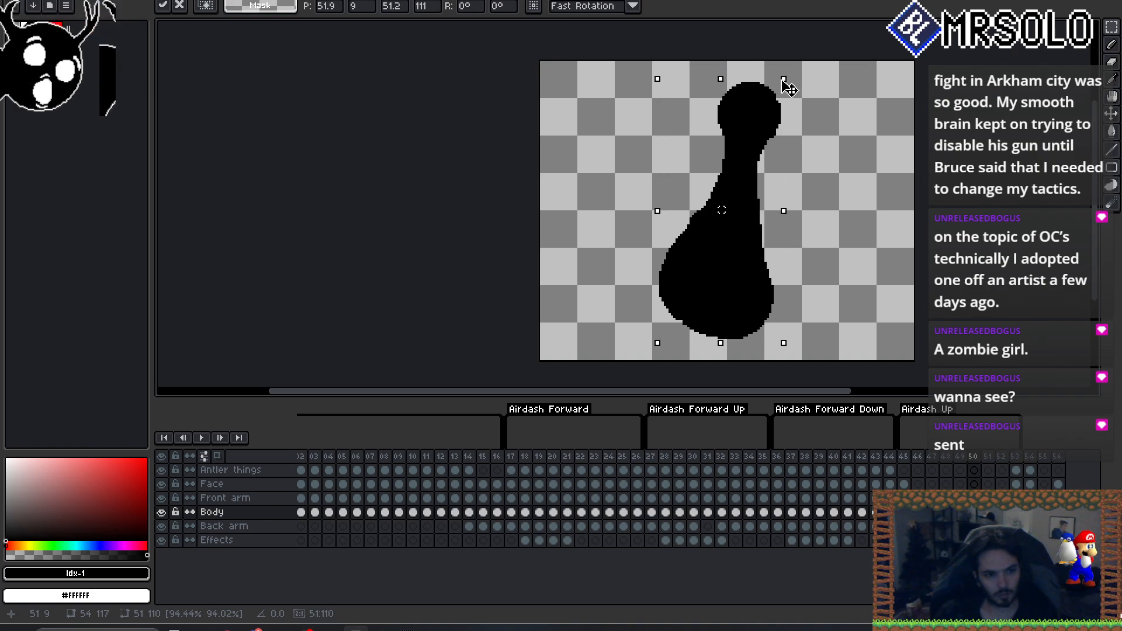
left_click(808, 90)
- Touch up the outline of the scaled silhouette on frame 350 with the 13 px brush, smoothing the sides of its rounded base
scroll(761, 141, "up", 3)
key("b")
scroll(768, 133, "up", 2)
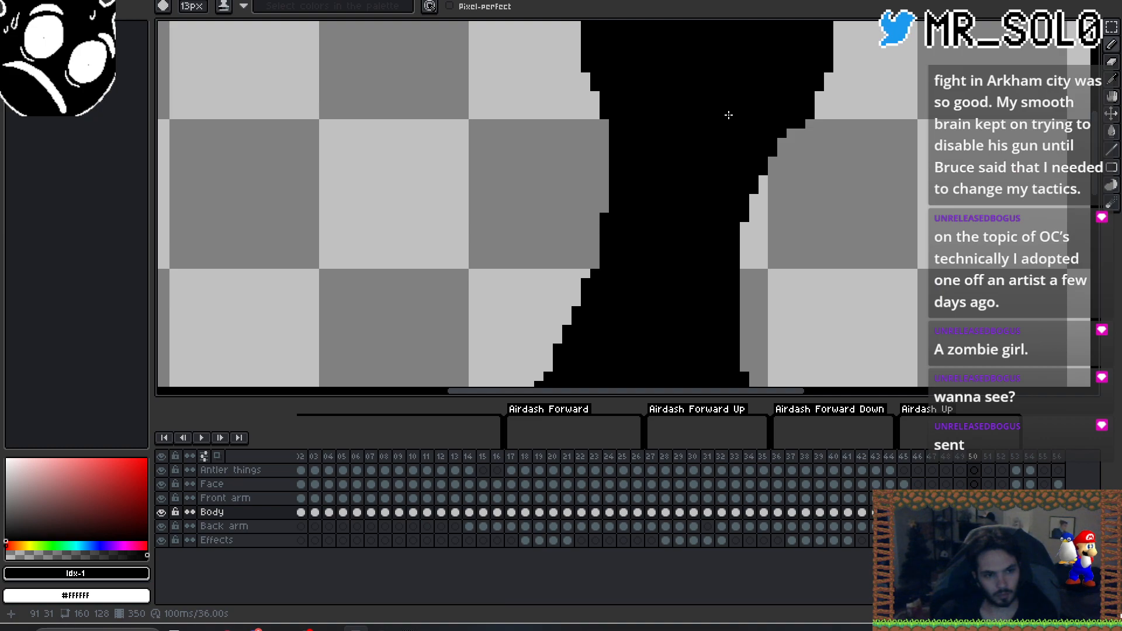
scroll(864, 158, "down", 5)
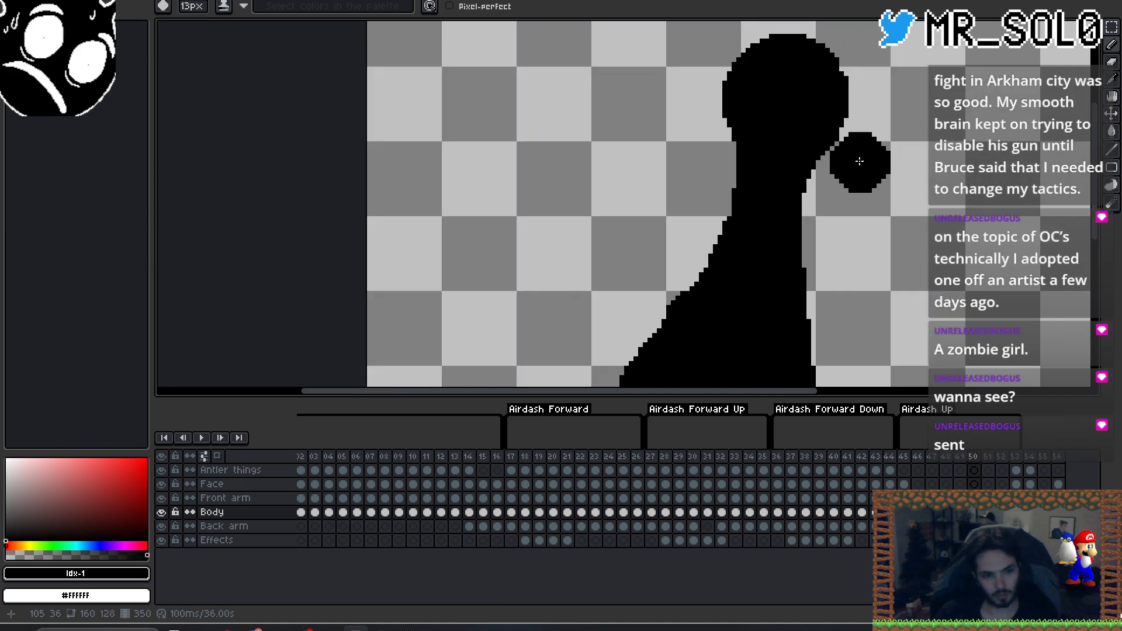
scroll(709, 326, "up", 3)
scroll(689, 261, "up", 1)
scroll(707, 266, "down", 1)
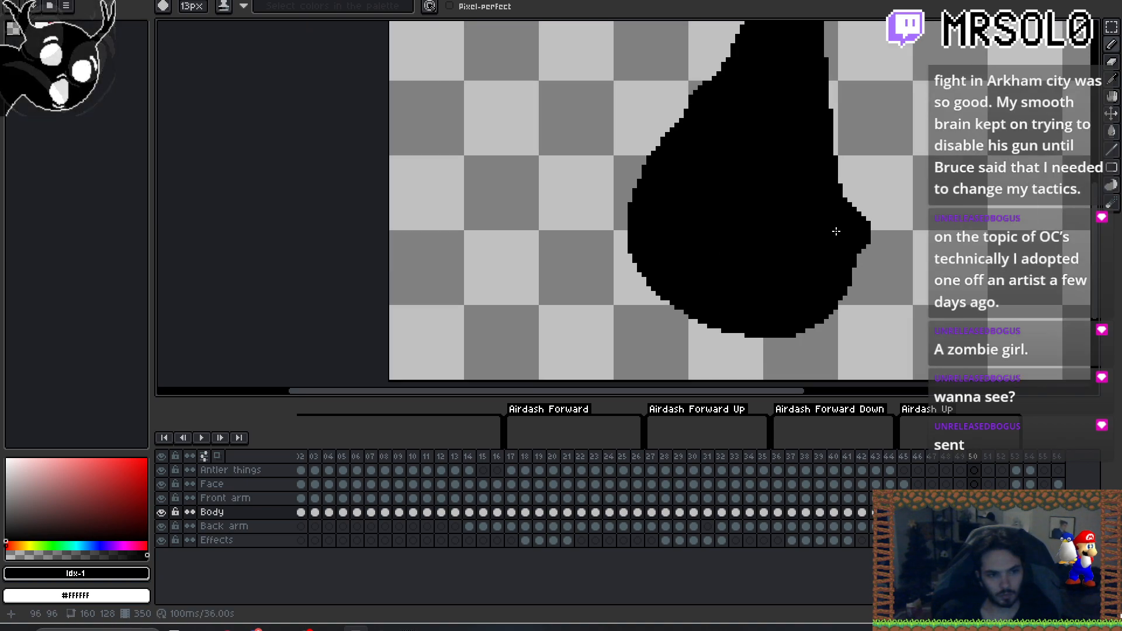
left_click_drag(705, 126, 706, 127)
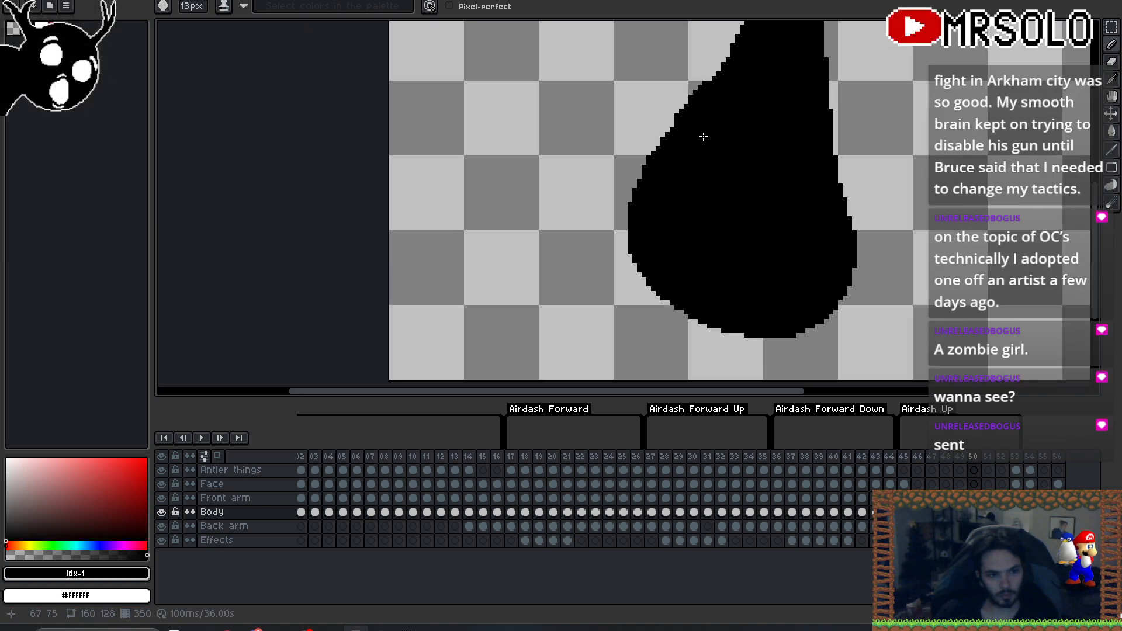
scroll(850, 248, "down", 1)
left_click_drag(877, 219, 779, 250)
scroll(865, 244, "down", 1)
- Step through Airdash Up frames 346 to 351 to check how the reshaped frame 350 leads into the tilted pose
key("Left")
key("Left")
key("Left")
key("Left")
key("Left")
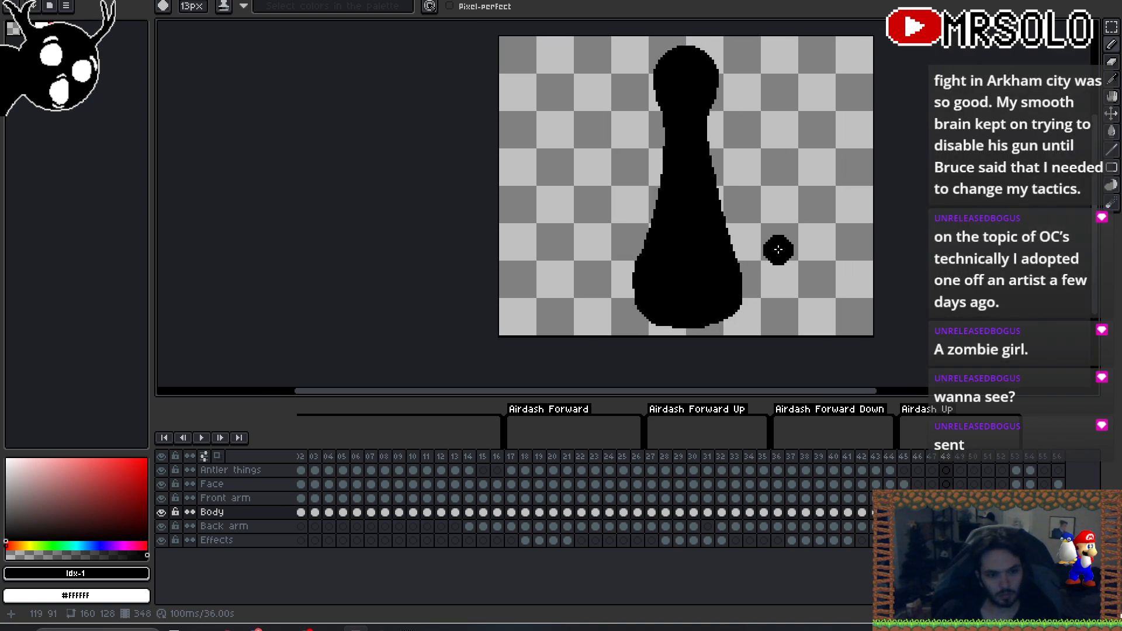
key("Right")
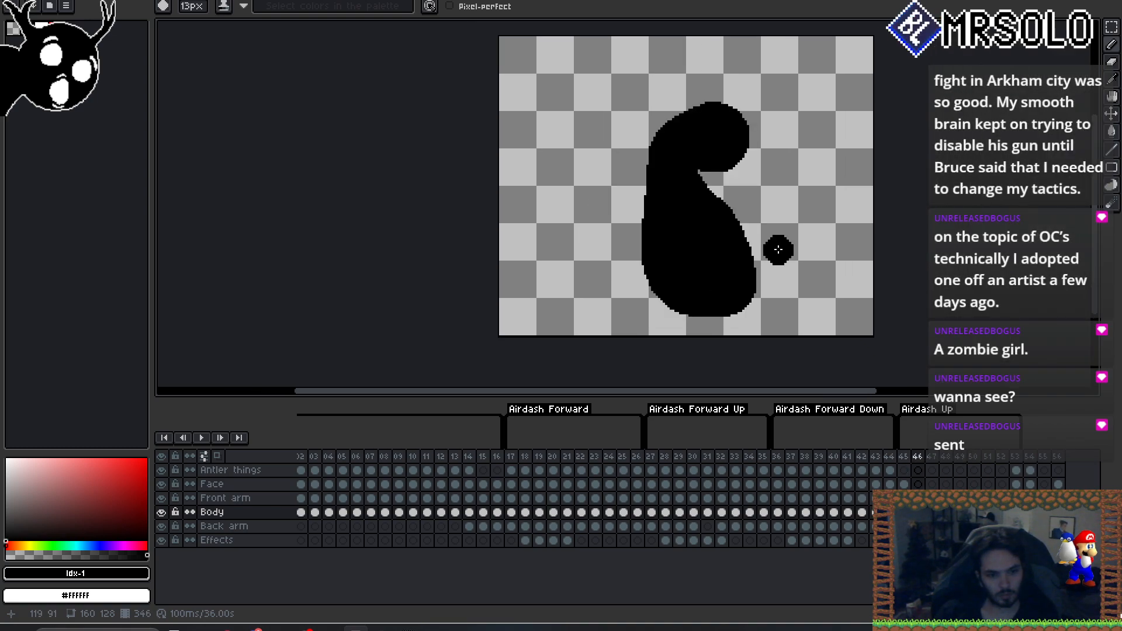
key("Right")
key("Right")
key("Right")
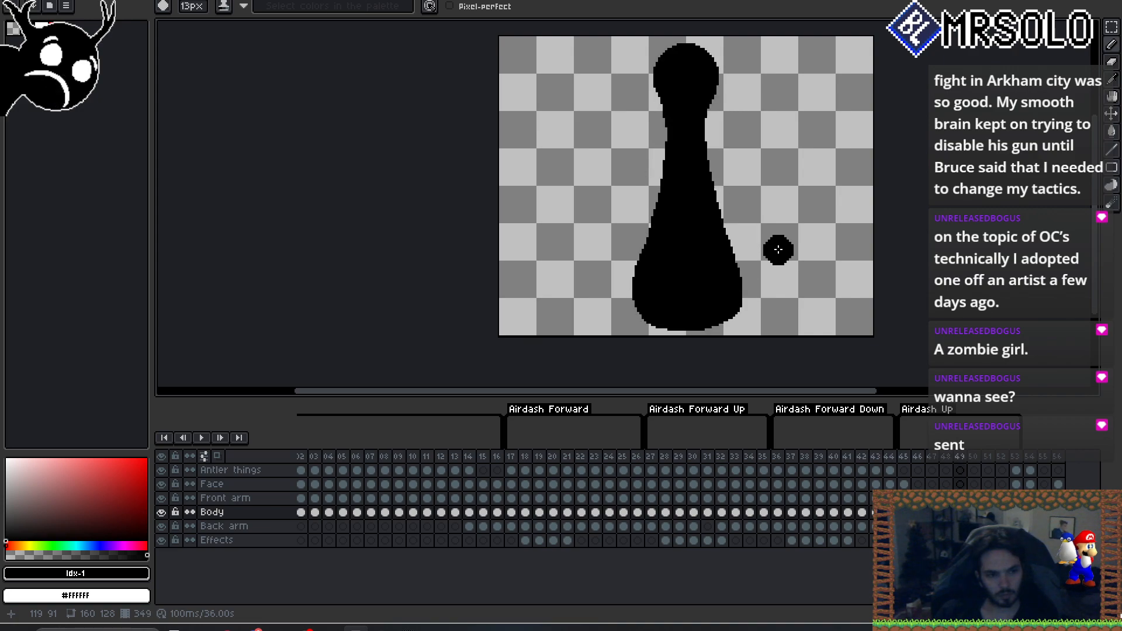
key("Right")
key("Right")
key("Left")
key("Right")
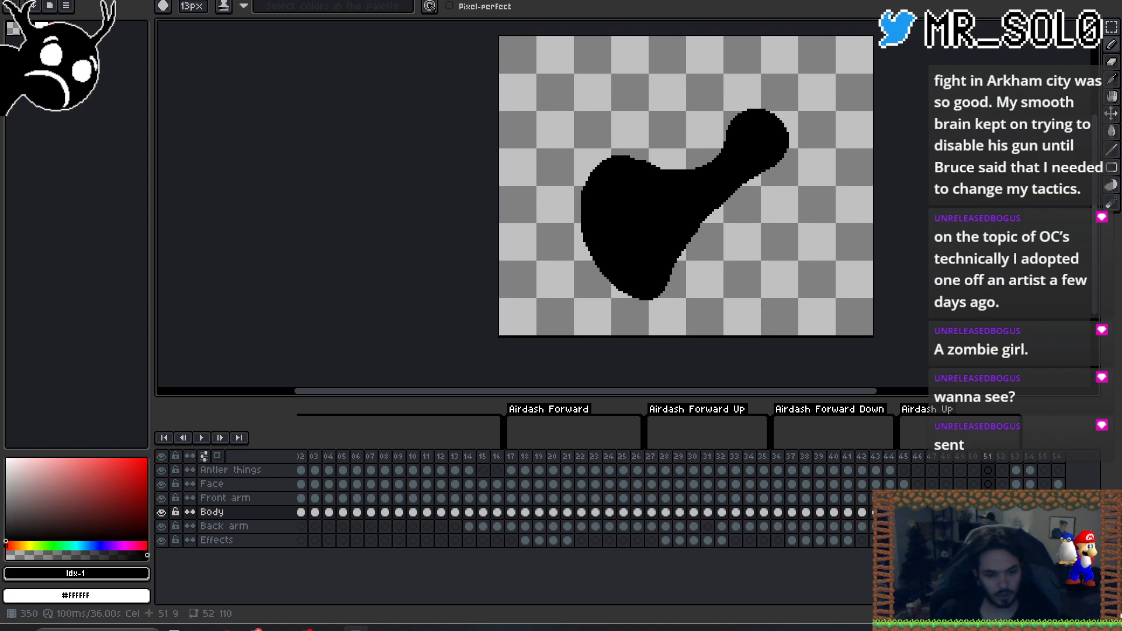
- Insert a new empty frame after frame 350 and turn on onion skinning to show the neighbouring silhouettes
key("Left")
key("alt+b")
left_click_drag(814, 293, 730, 319)
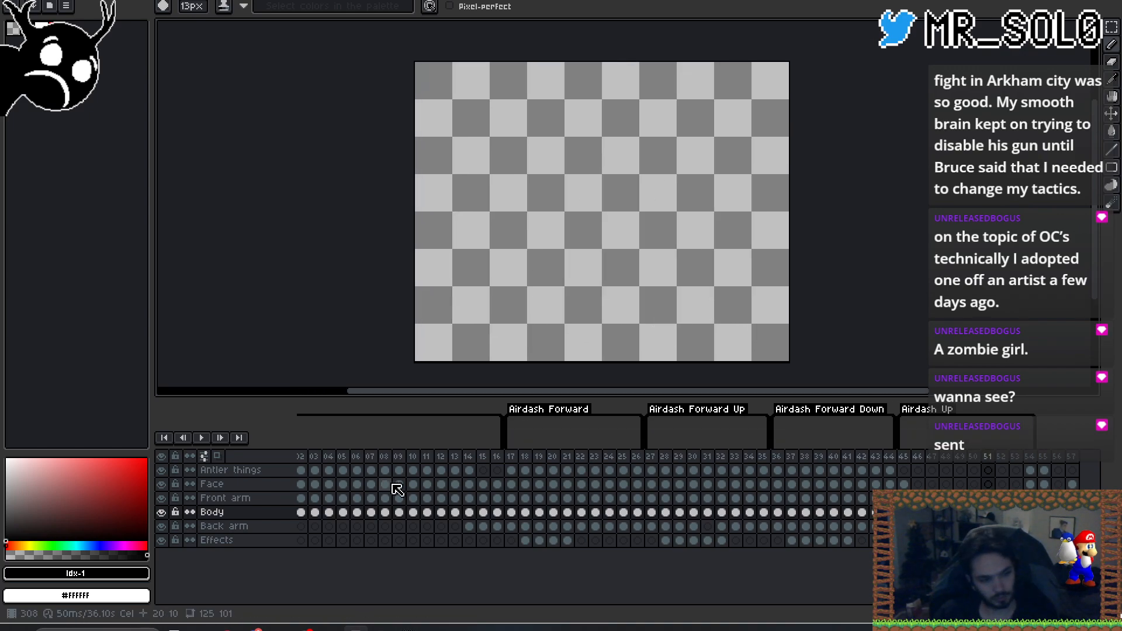
left_click(217, 457)
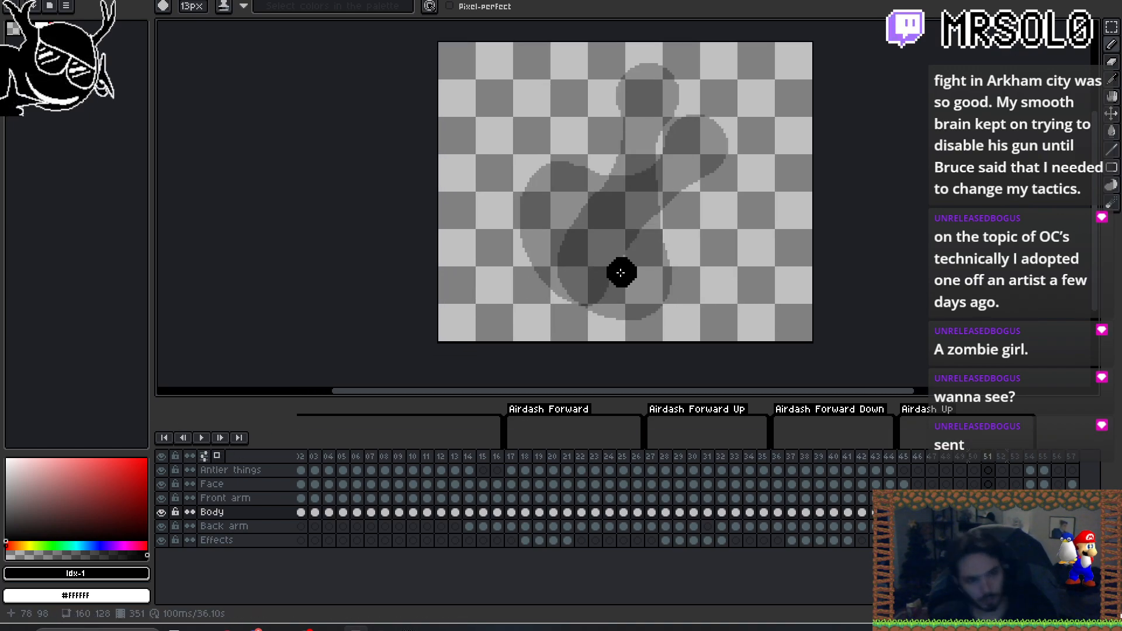
- Paint a round black head on the Body layer of frame 351 with a 24 px brush, between the two onion-skinned heads
key("plus")
key("plus")
key("plus")
key("plus")
key("plus")
key("plus")
key("plus")
key("plus")
key("plus")
key("plus")
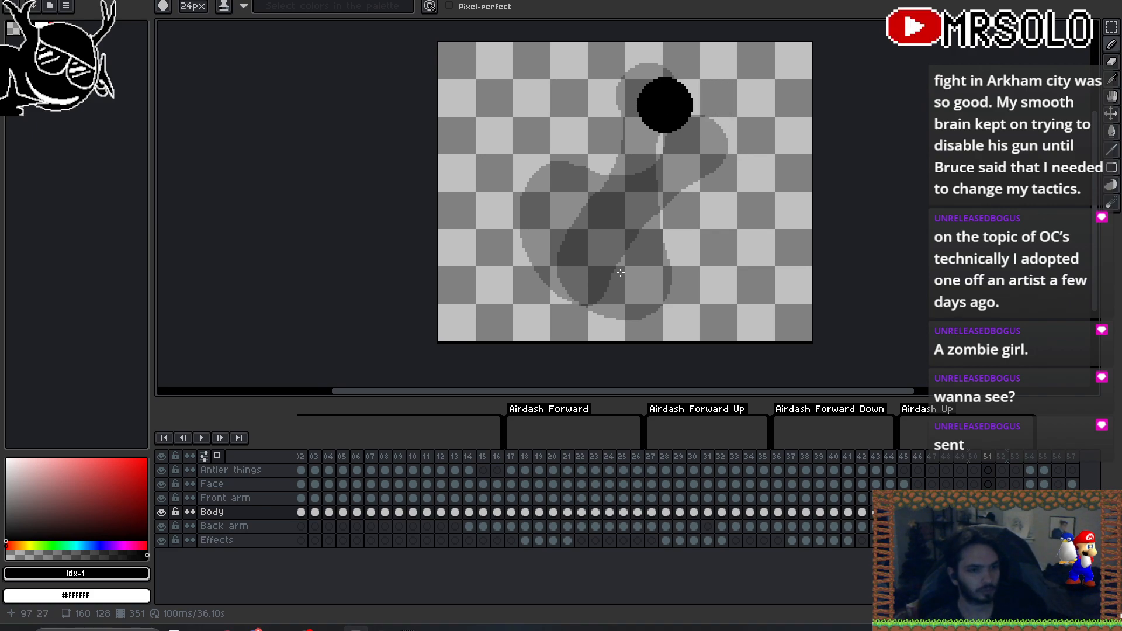
key("comma")
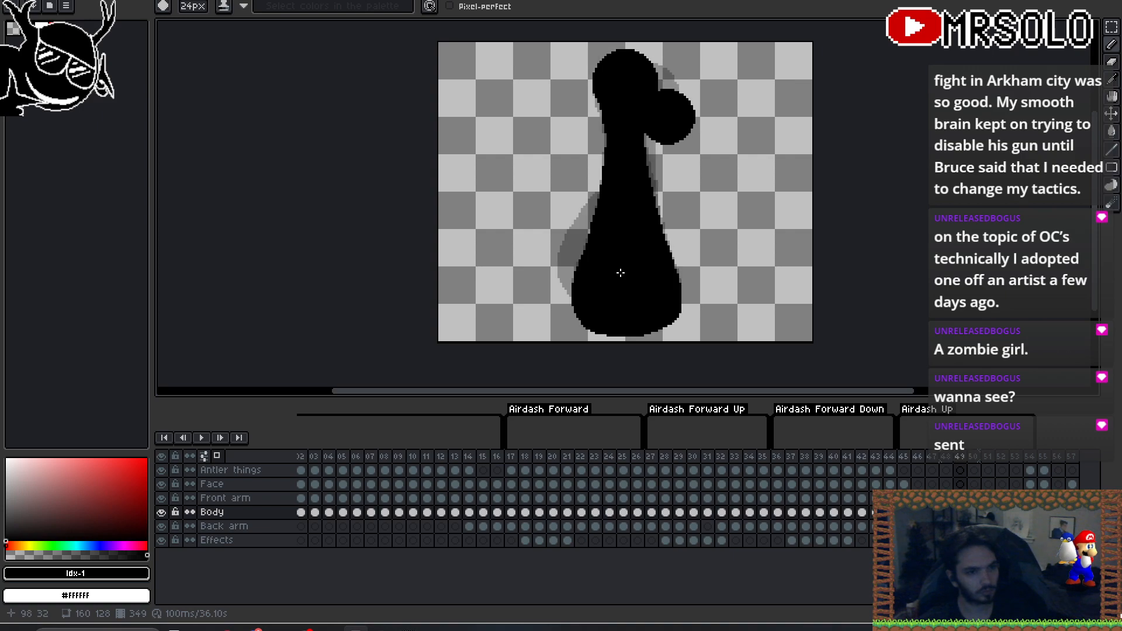
key("period")
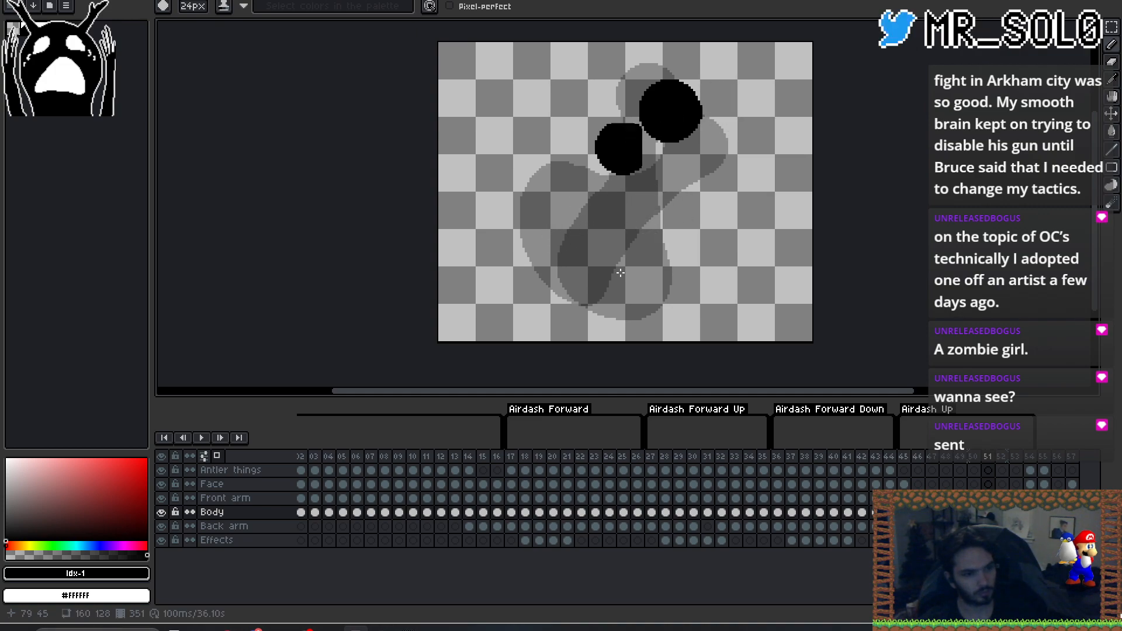
- Paint the large rounded lower body on frame 351 in black, between the onion-skinned shapes of the neighbouring frames
key("comma")
key("period")
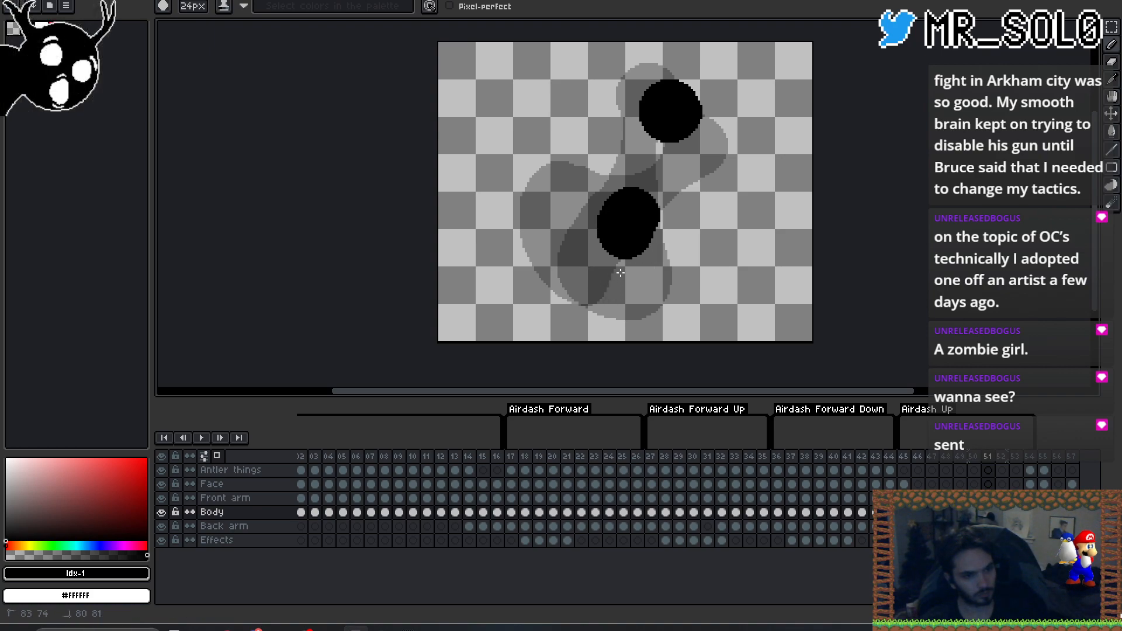
left_click(620, 272)
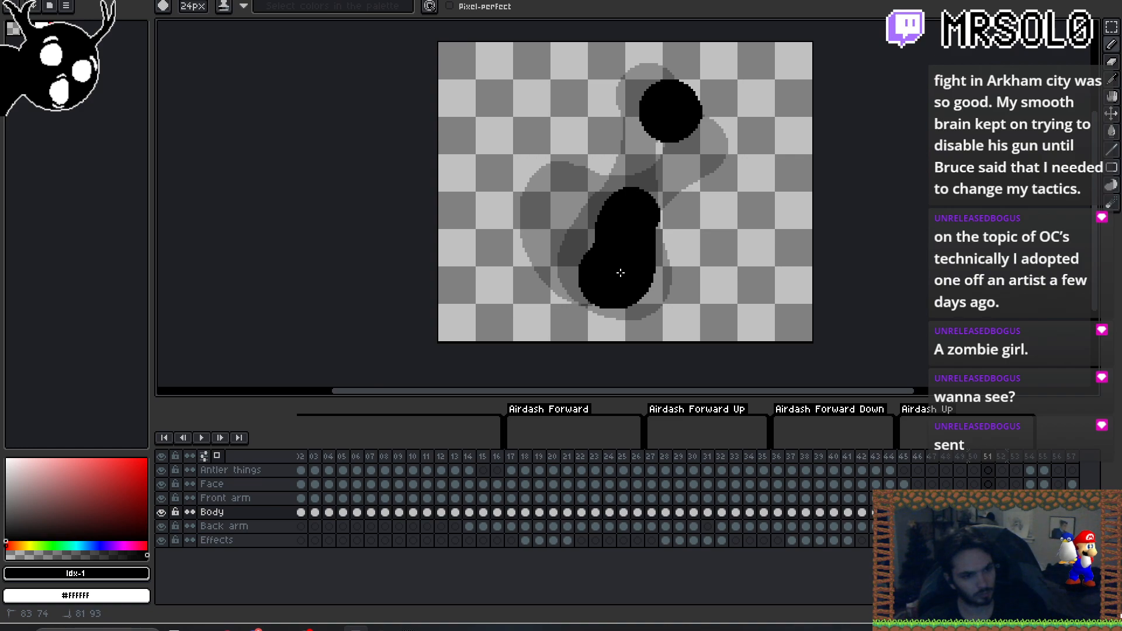
left_click(620, 272)
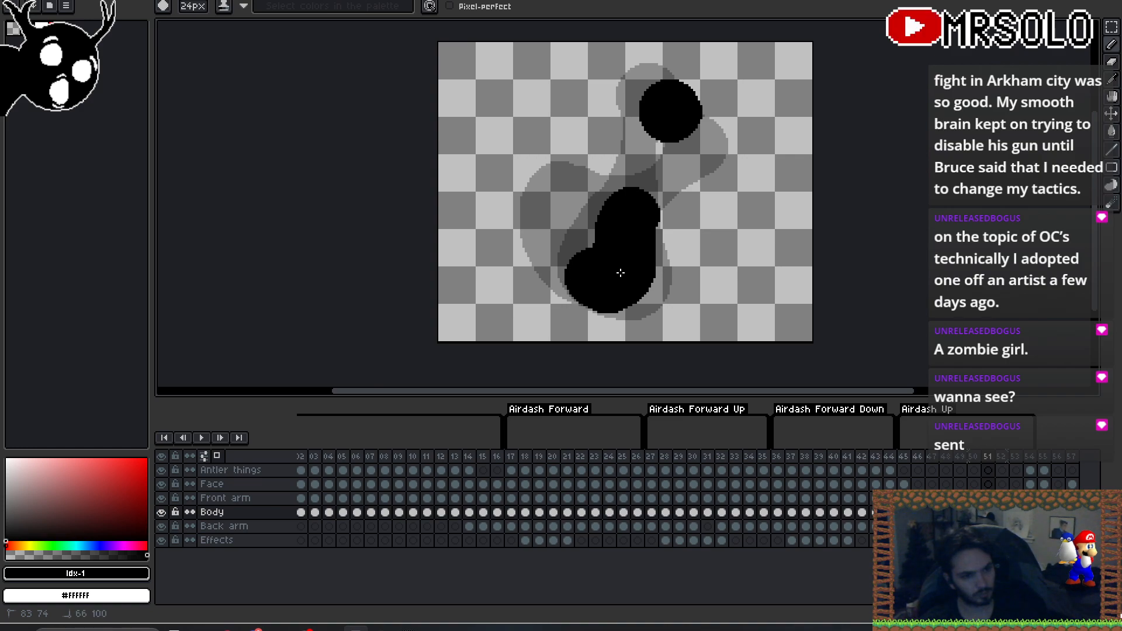
left_click_drag(588, 276, 571, 253)
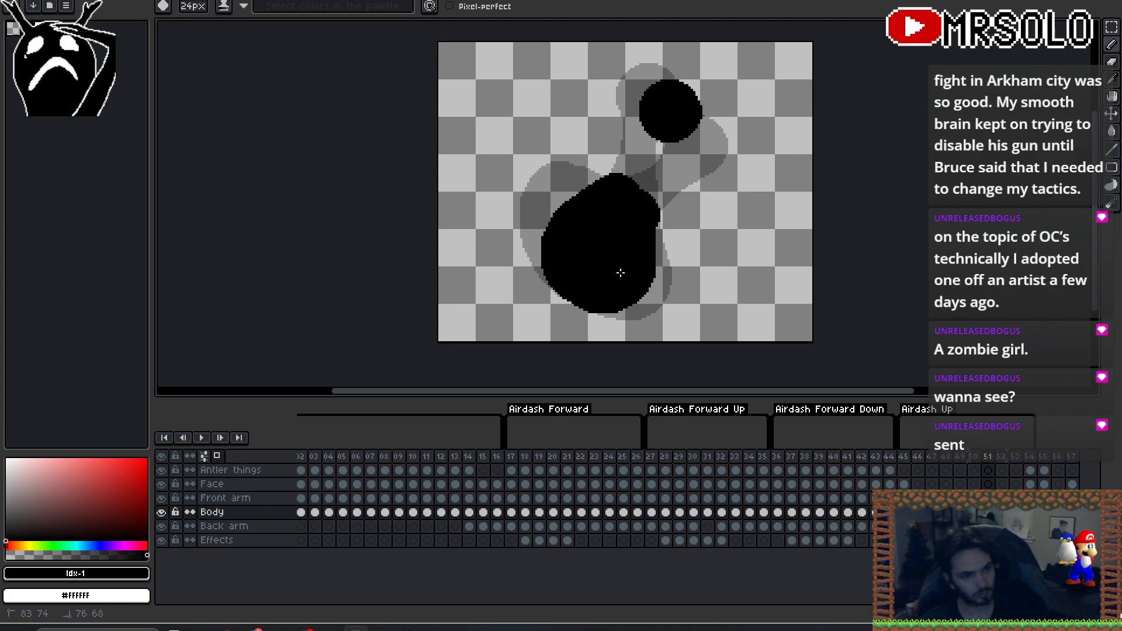
left_click_drag(615, 205, 617, 201)
- Join the head to the lower body on frame 351 with a tapering neck using a 6 px brush, and smooth its edges
key("minus")
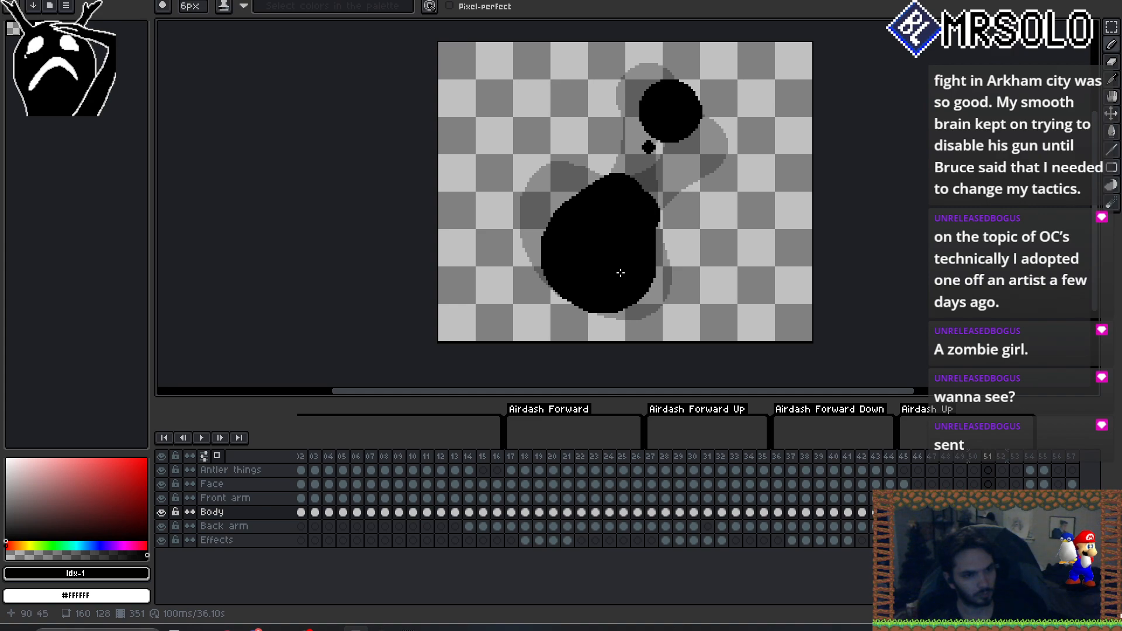
left_click_drag(653, 125, 636, 165)
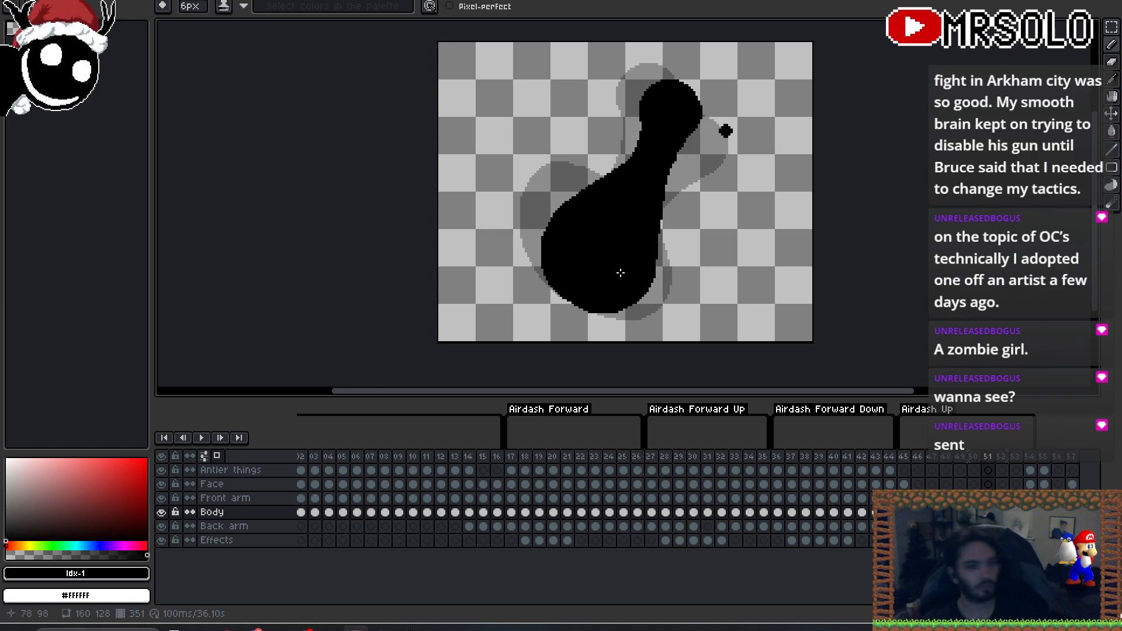
key("Left")
key("Right")
key("Right")
key("Left")
key("Left")
key("Right")
key("Right")
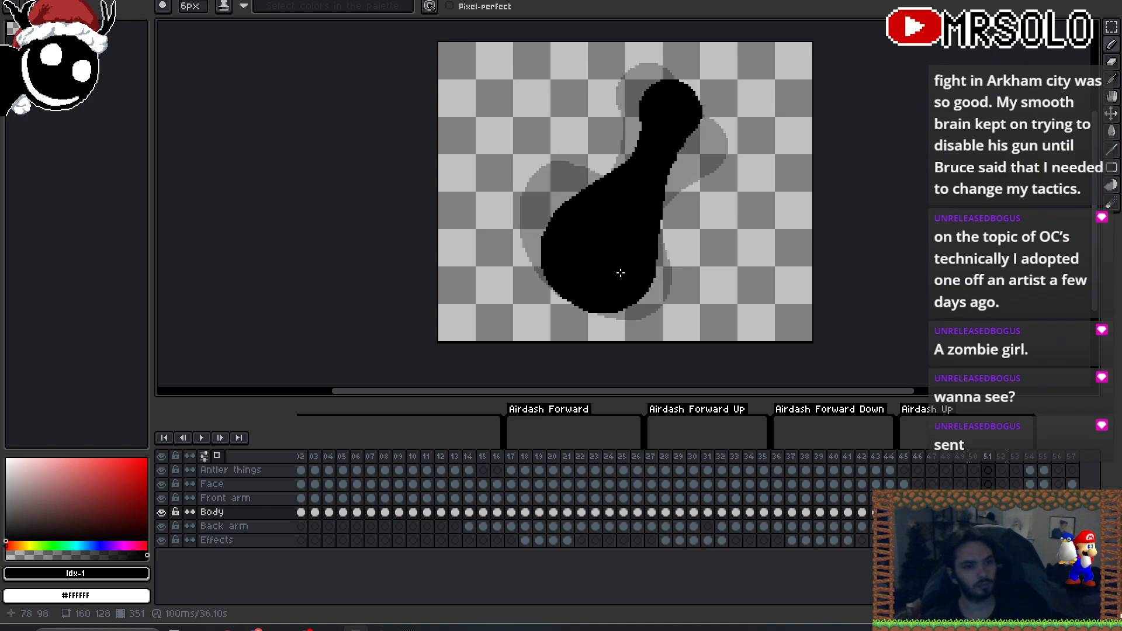
key("Left")
key("Left")
key("Right")
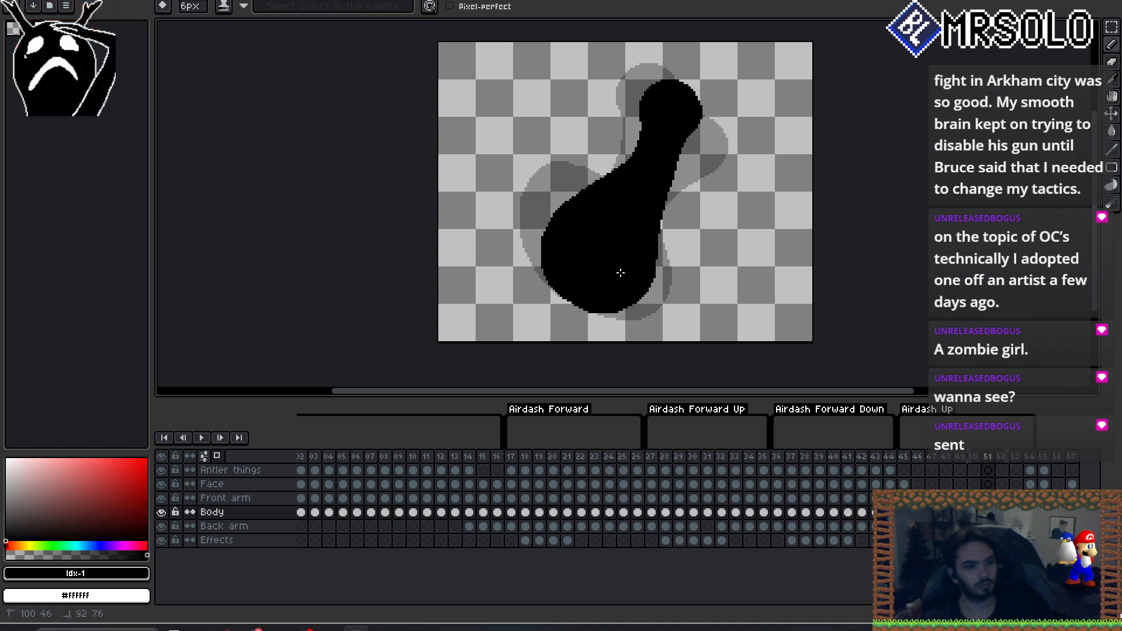
- Flip between frames 350 and 351 to compare the leaning silhouette with the new in-between
key("Left")
key("Right")
key("Left")
key("Right")
key("Left")
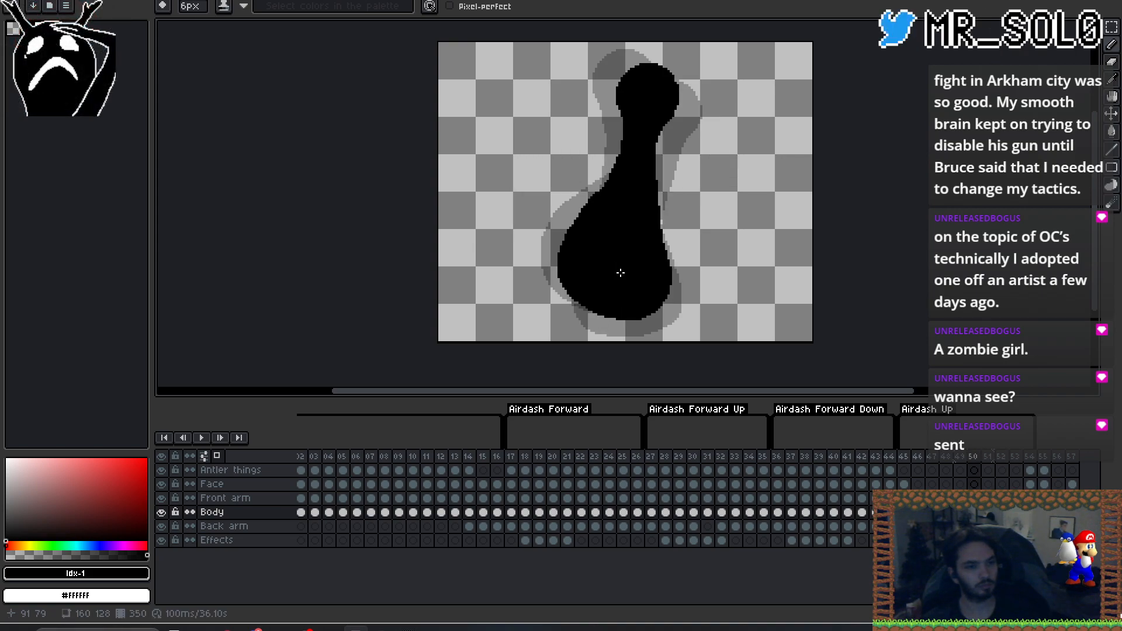
- Flip through frames 350 to 353 to examine how the silhouette's lean progresses toward the horizontal pose
key("Right")
key("Right")
key("Left")
key("Right")
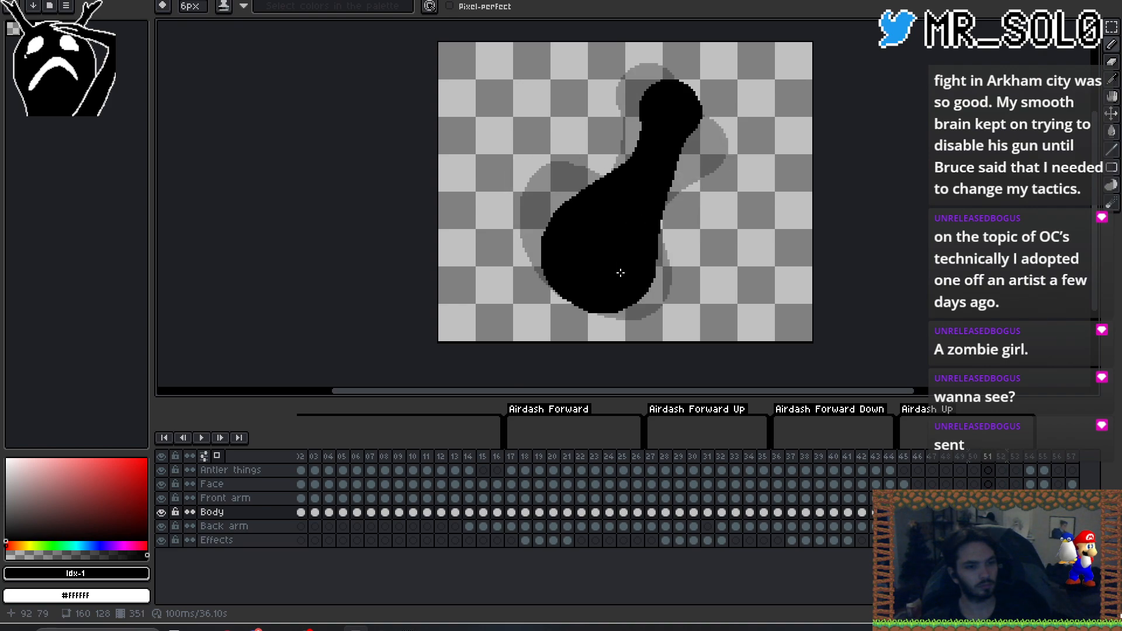
key("Left")
key("Left")
key("Right")
key("Right")
key("Right")
key("Left")
key("Left")
key("Left")
key("Right")
key("Right")
key("Right")
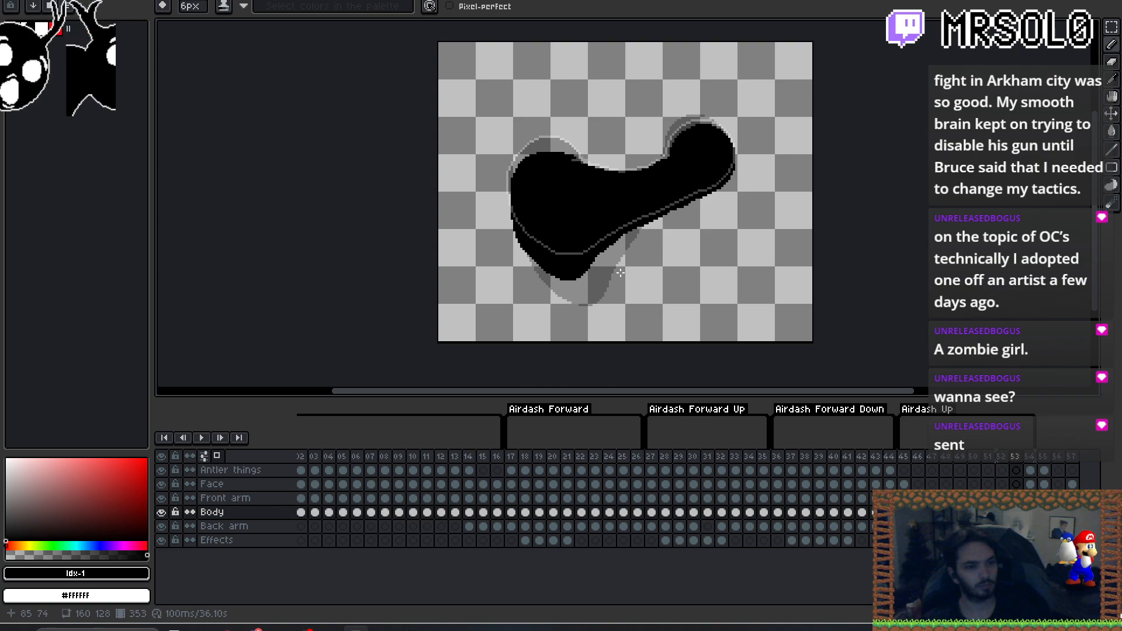
- Flip back and forth through frames 351 to 354 to compare frame 353's silhouette with its neighbours
key("e")
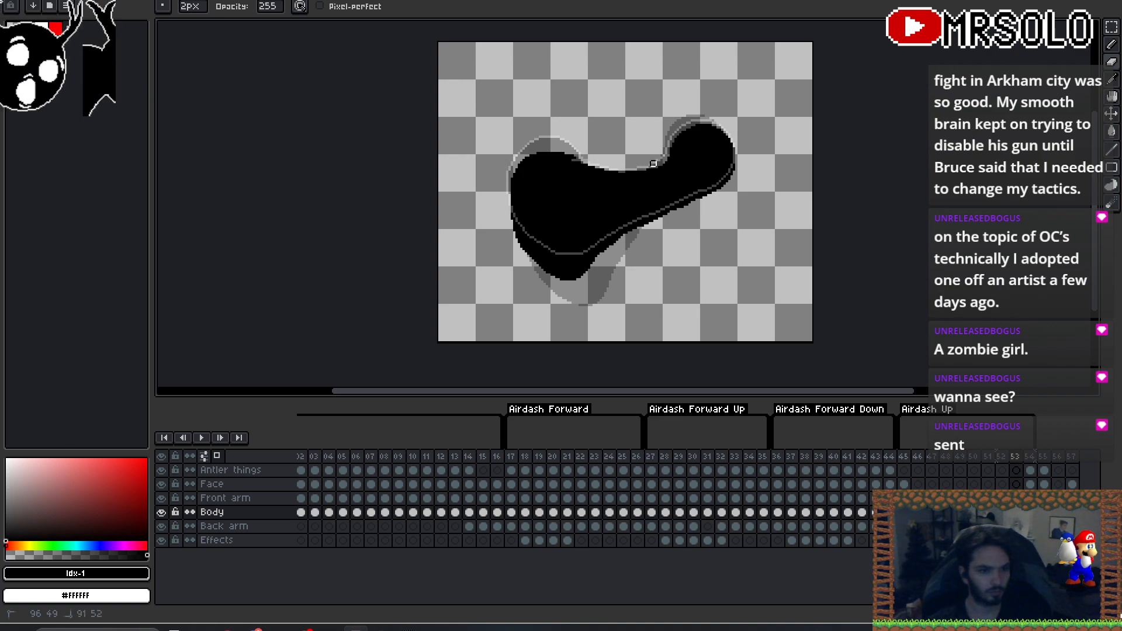
key("Left")
key("Right")
key("Left")
key("Right")
key("Left")
key("Left")
key("Right")
key("Right")
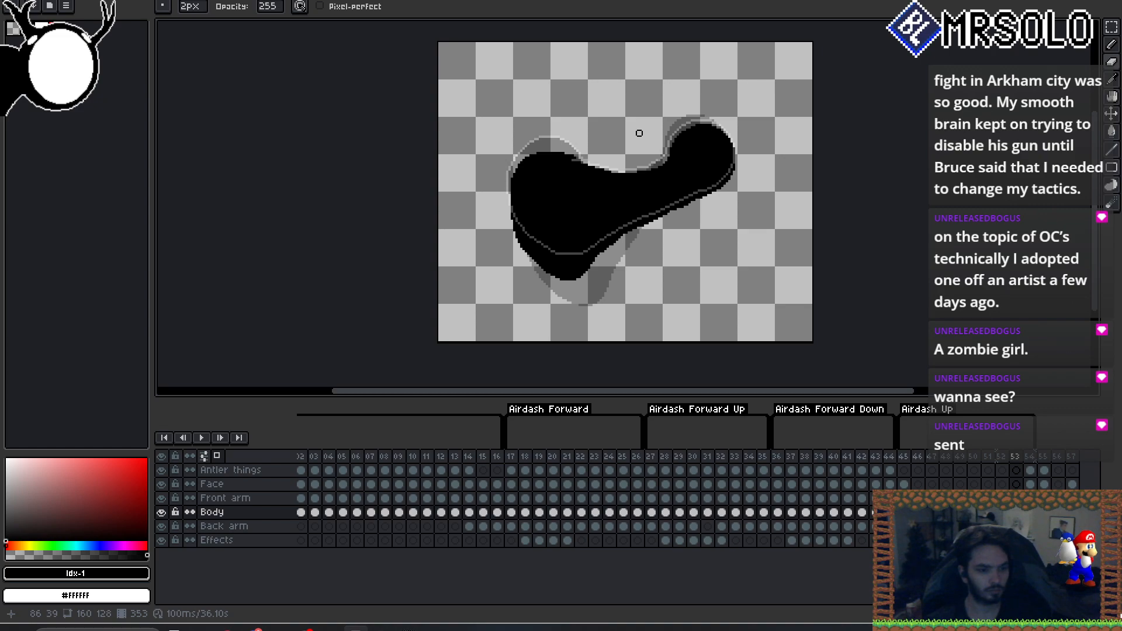
key("Left")
key("Right")
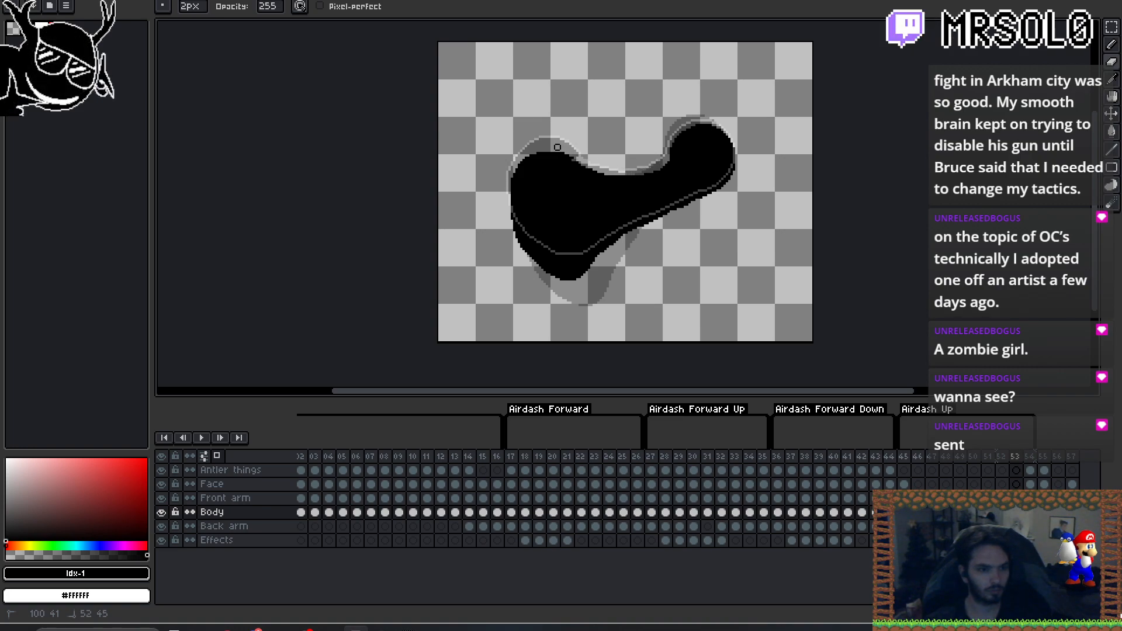
key("Left")
key("Right")
key("Left")
key("Left")
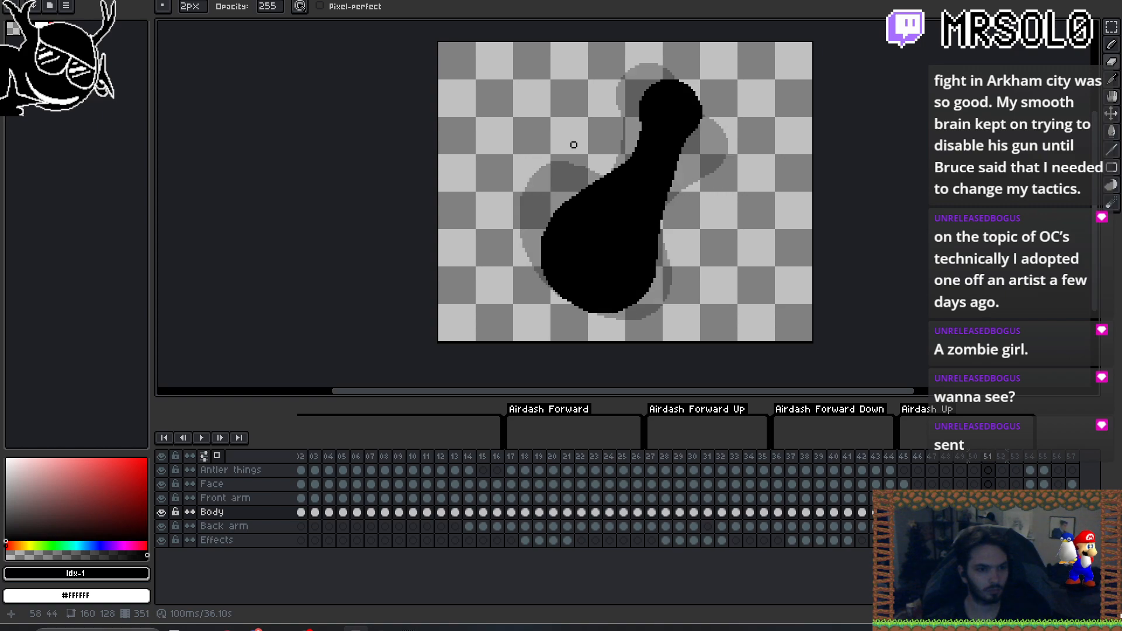
key("Right")
key("Right")
key("Right")
key("Left")
key("Right")
key("Left")
key("Left")
key("Right")
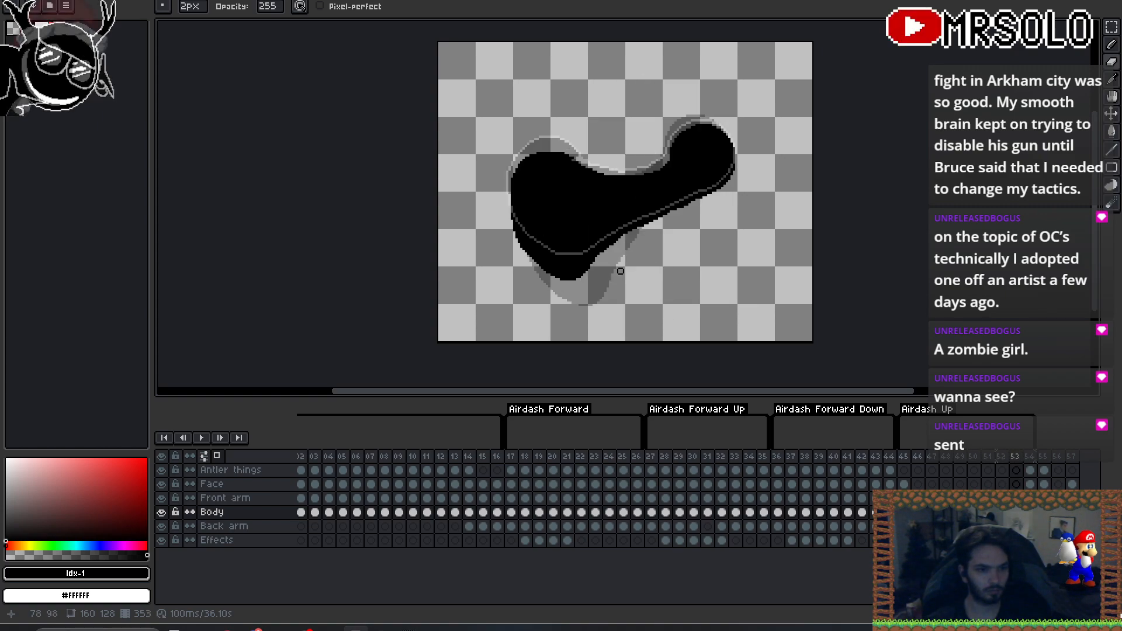
key("Right")
key("Left")
key("Left")
key("Right")
key("Right")
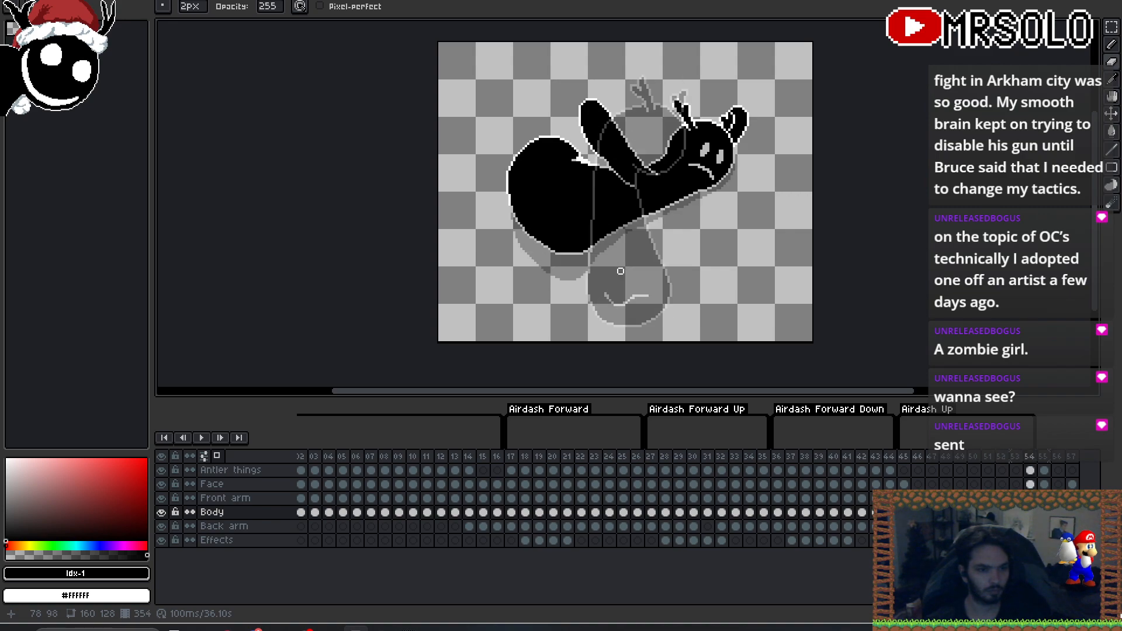
- Turn off onion skinning and compare the frame 353 silhouette with the finished falling pose on frame 354
left_click(217, 455)
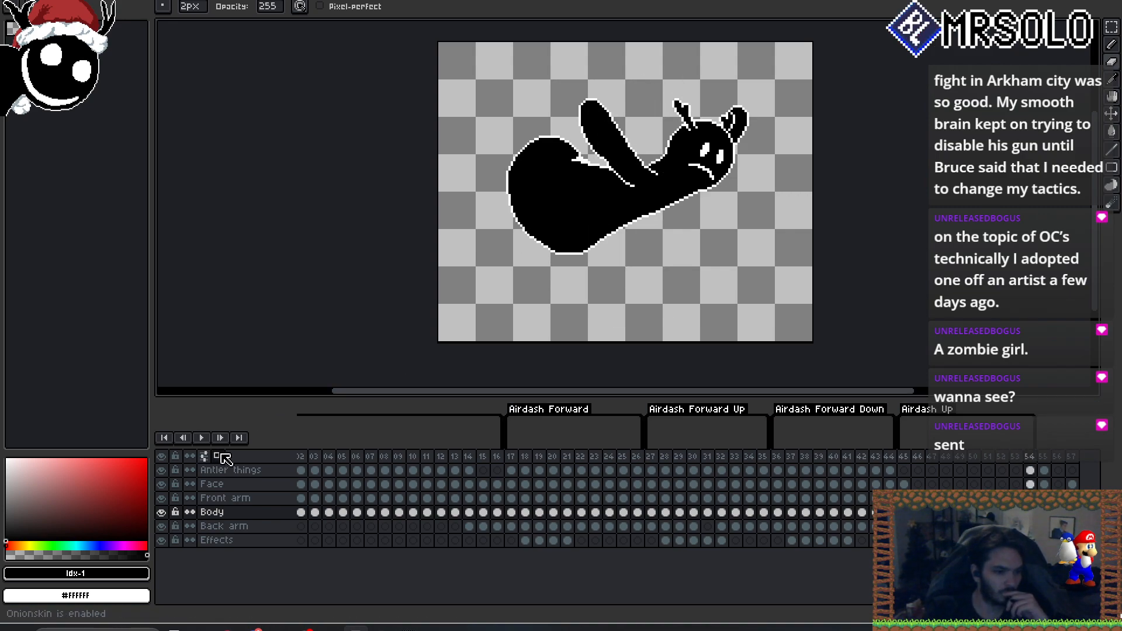
key("Left")
key("Left")
key("Right")
key("Left")
key("Right")
key("Right")
key("Left")
key("Right")
key("Left")
key("Right")
key("Left")
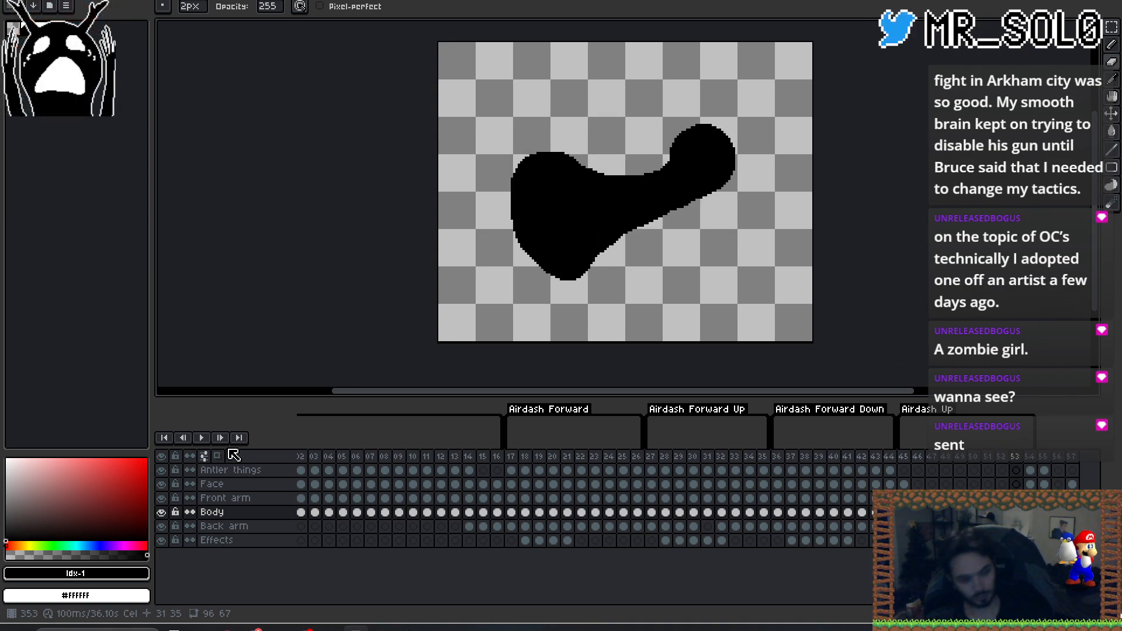
- Try shifting the frame 353 silhouette slightly up and left, compare it with the adjacent frames, and undo the shift
key("v")
key("Left")
key("Right")
key("Right")
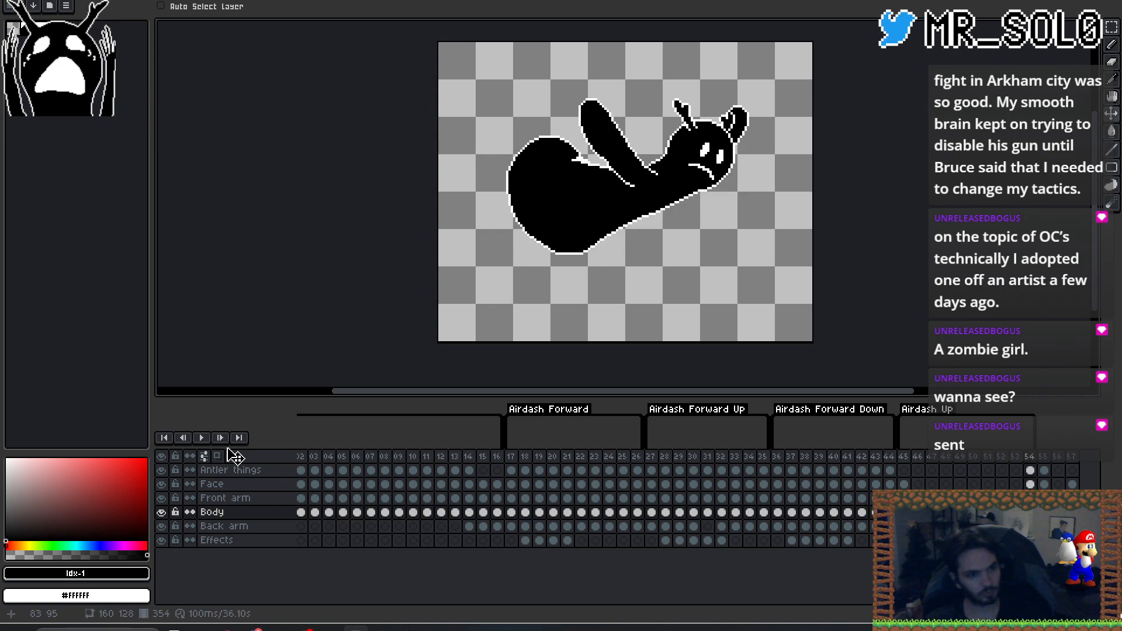
key("Left")
left_click_drag(639, 270, 636, 265)
key("Left")
key("Right")
key("Right")
key("Left")
key("Left")
key("Right")
key("Right")
key("Left")
key("Left")
key("Right")
key("Right")
key("Left")
key("Right")
key("ctrl+z")
key("ctrl+z")
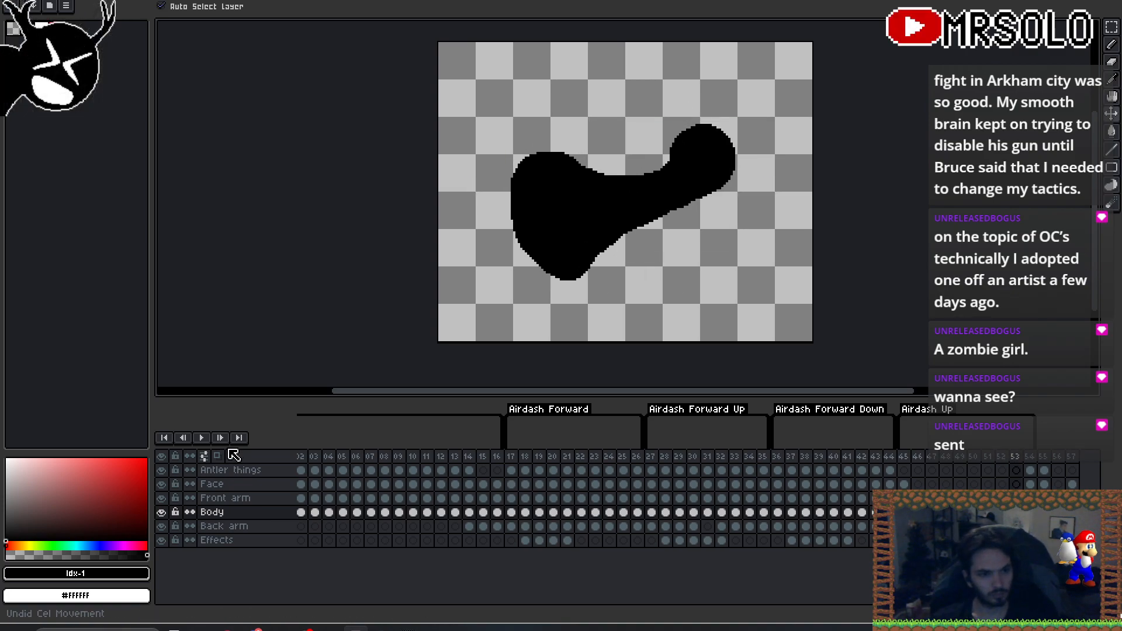
- Move the Body cel on frame 353 up by 1 px, checking its placement against the adjacent frames
key("Left")
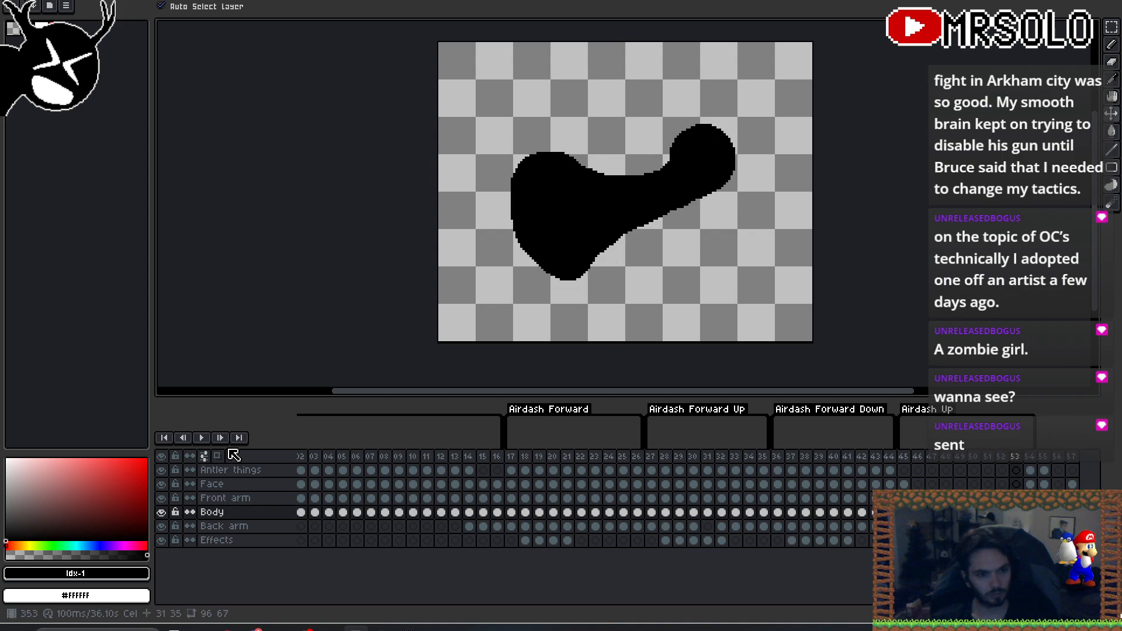
key("Right")
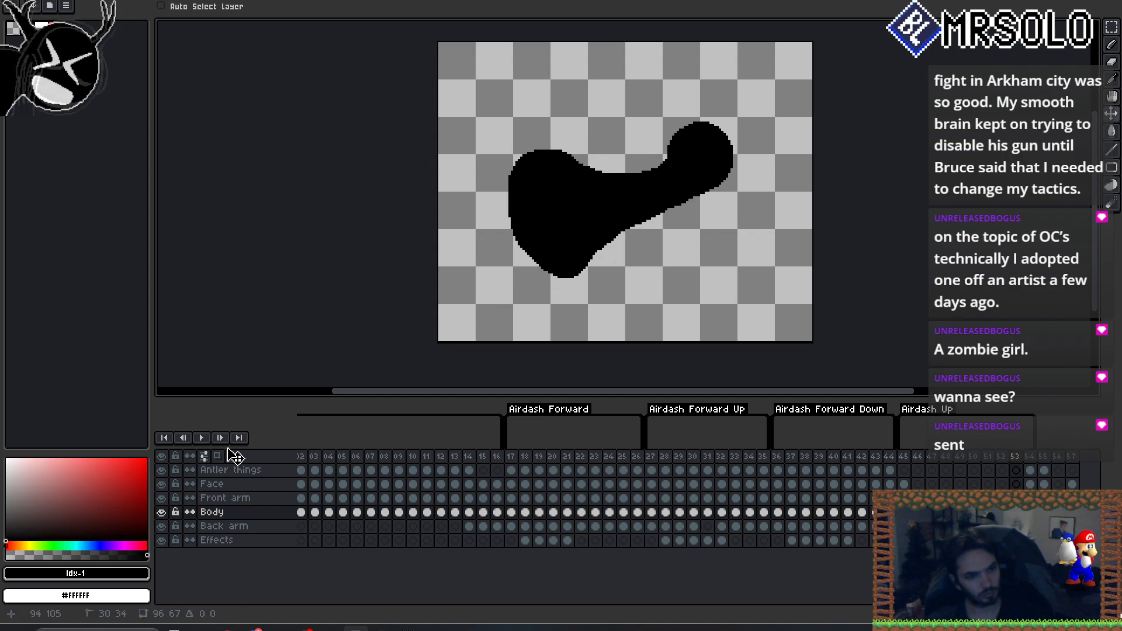
key("Left")
key("Right")
key("Right")
key("Left")
key("Left")
key("Right")
key("Right")
key("Left")
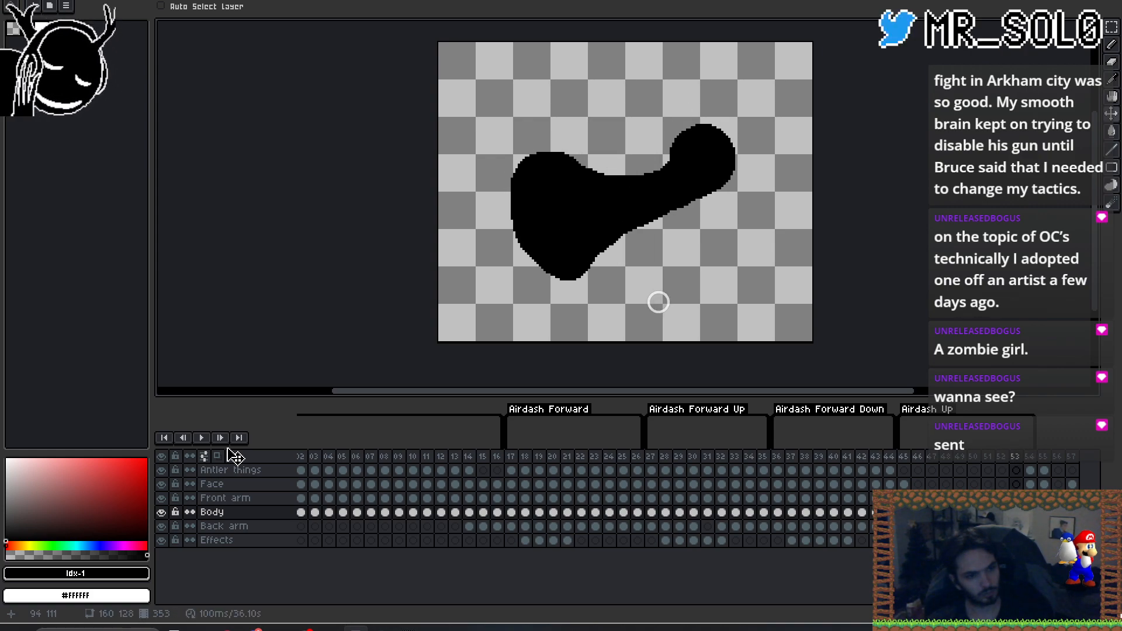
key("Right")
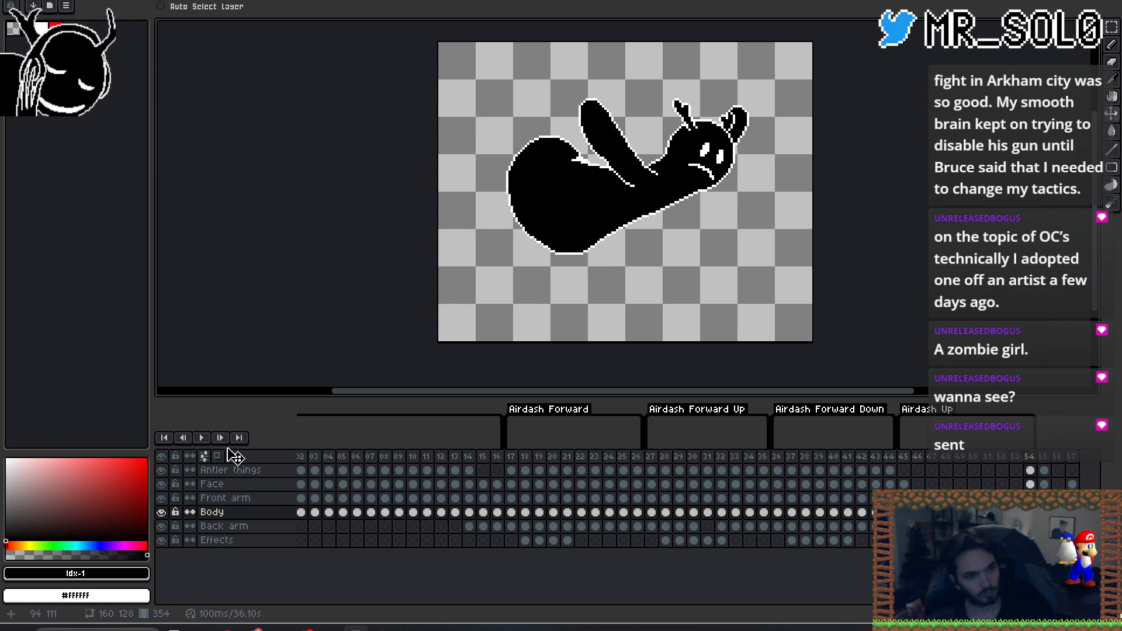
key("Left")
key("Right")
key("Left")
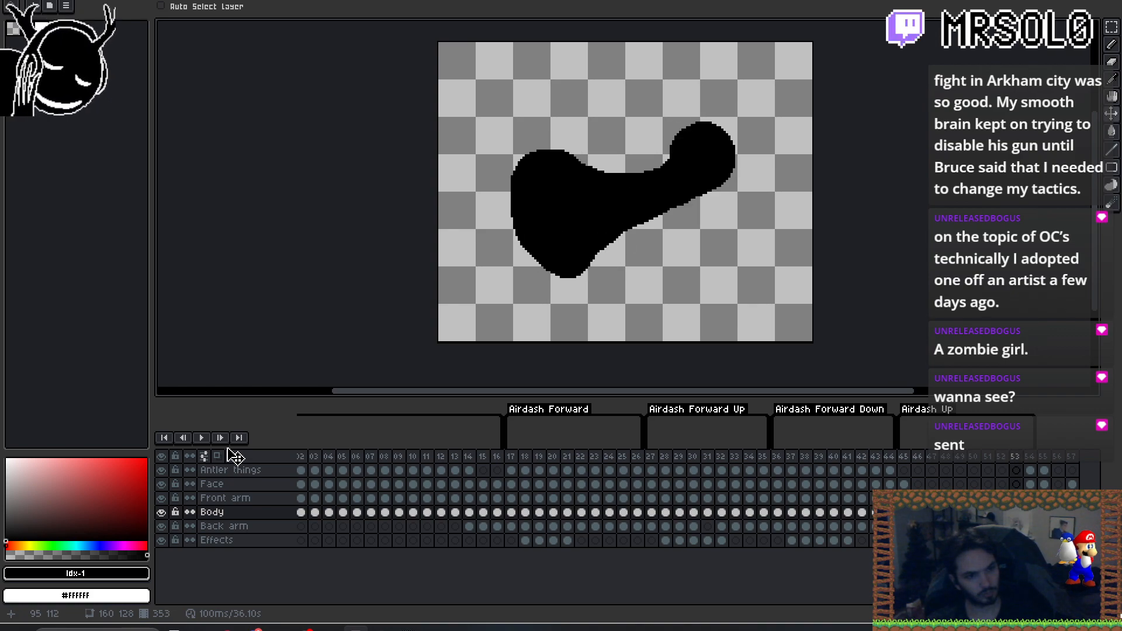
- Round out the upper edge of the large body bulge on frame 353 in black with the 6 px brush
key("b")
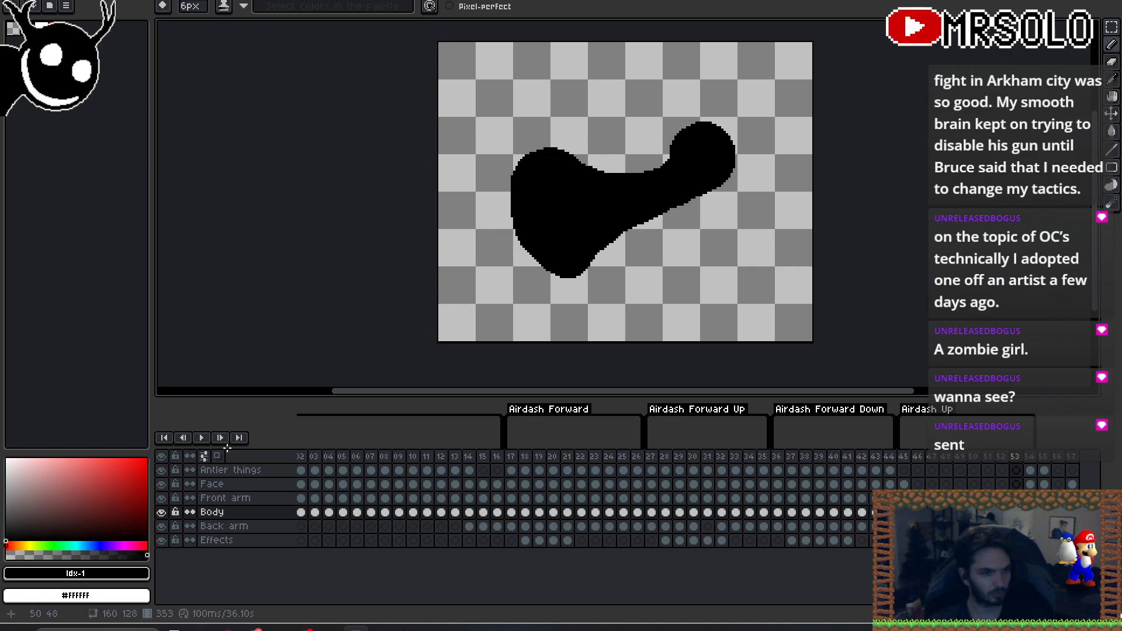
key("Right")
key("Left")
key("Right")
key("Left")
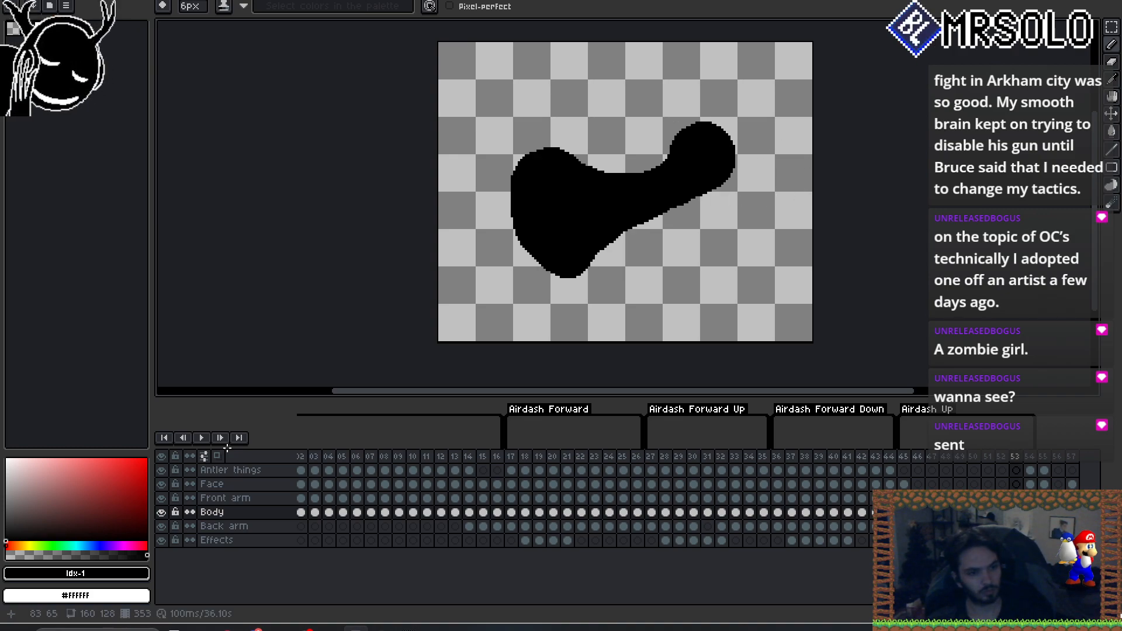
key("Right")
key("Left")
key("Right")
key("Left")
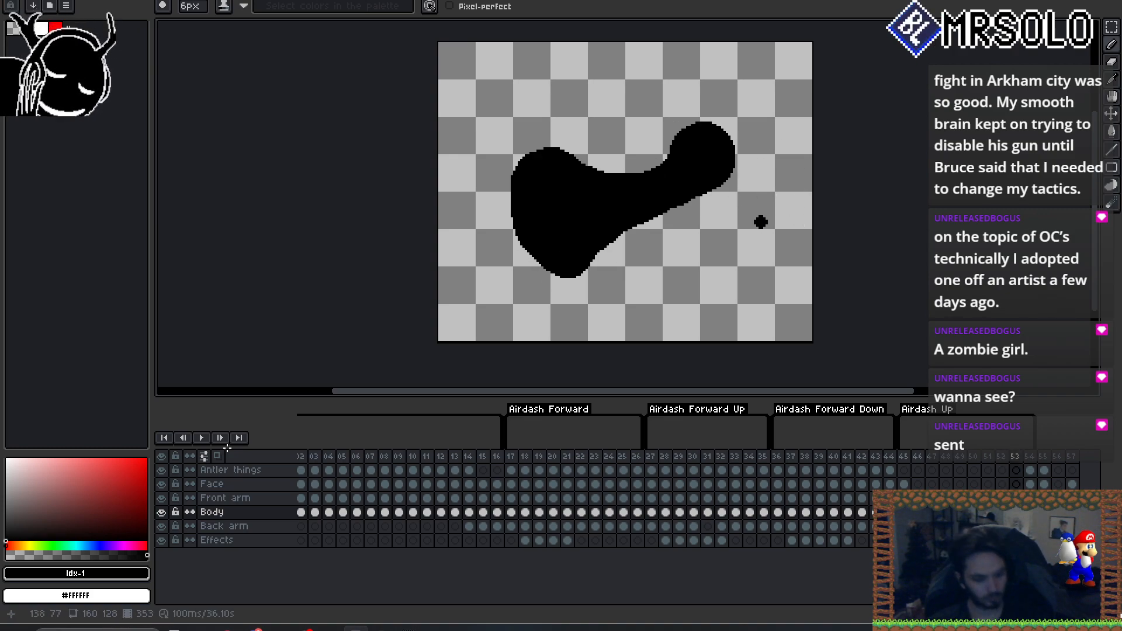
- Trim the neck's underside and the head's lower outer edge on frame 353 with a 2 px eraser, comparing with frame 352
key("e")
mouse_move(709, 196)
left_mouse_down()
mouse_move(650, 221)
mouse_move(711, 193)
mouse_move(664, 211)
mouse_move(688, 201)
left_mouse_up()
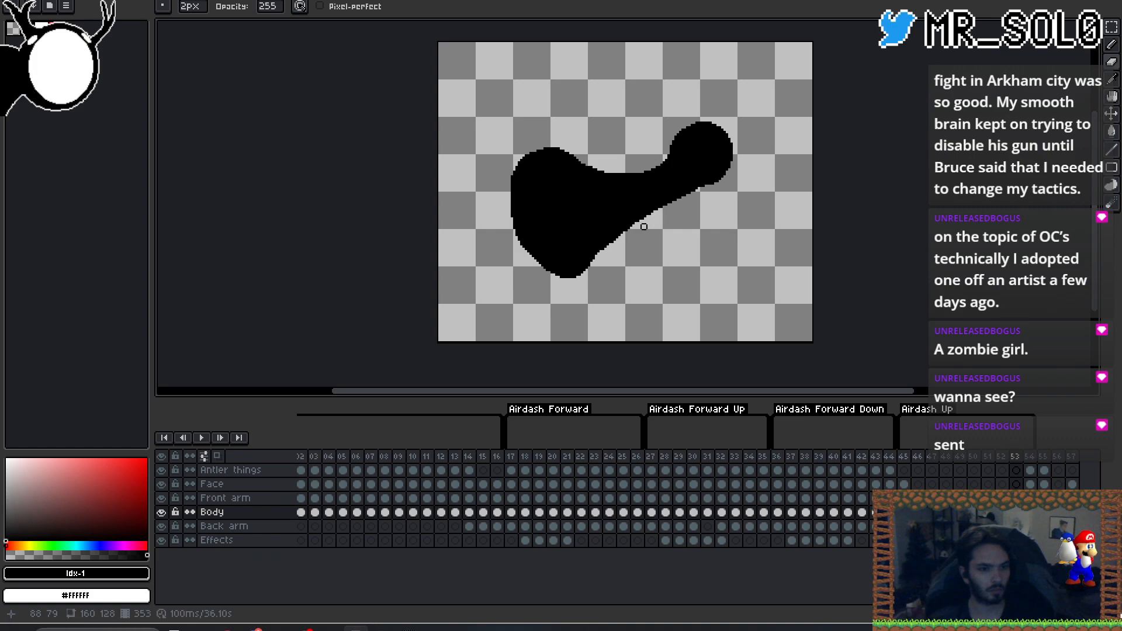
key("Left")
key("Right")
key("Left")
key("Right")
key("Left")
key("Right")
key("Left")
key("Right")
key("Left")
key("Right")
key("Left")
key("Right")
key("Left")
key("Right")
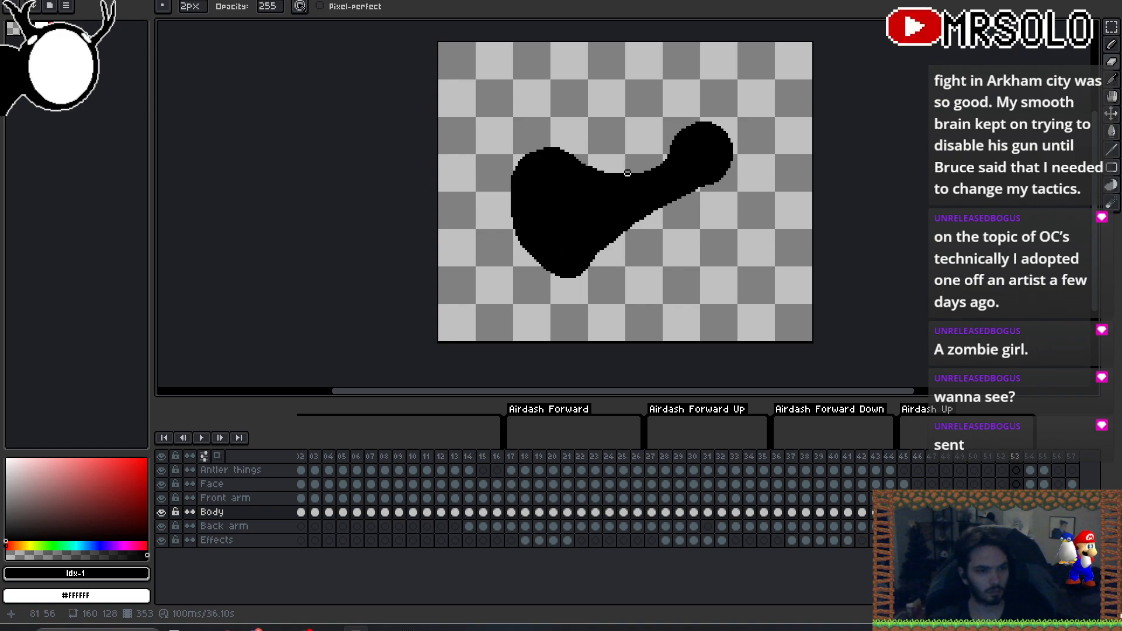
- Shave the upper edge of the neck on frame 353 into a slightly deeper curve, checking against frame 352
key("Left")
key("Right")
key("Left")
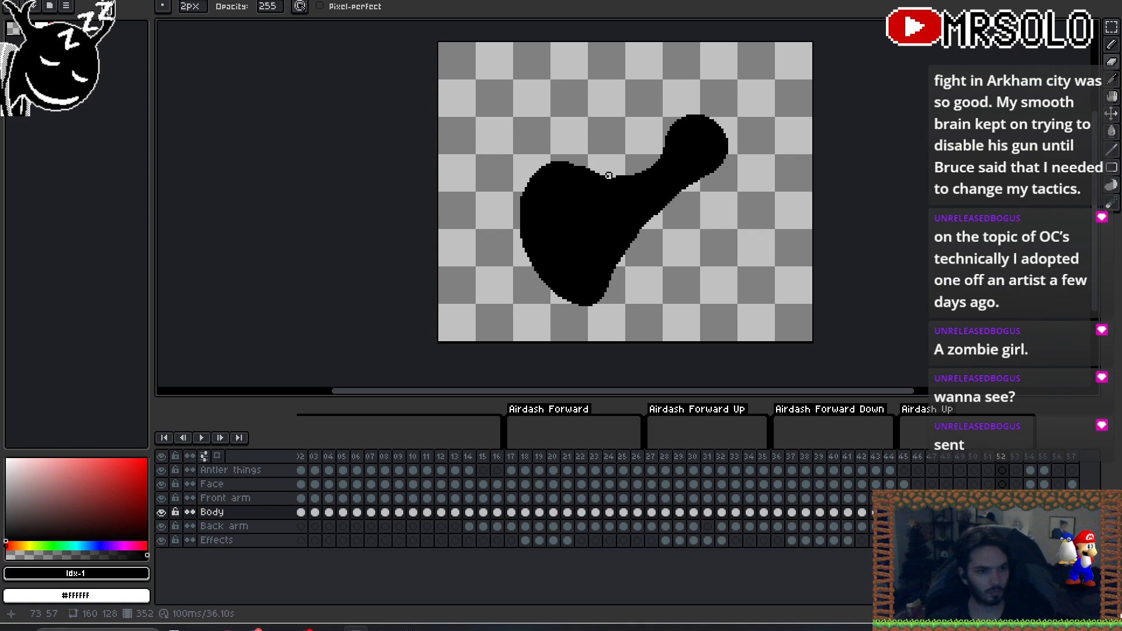
key("Right")
key("Left")
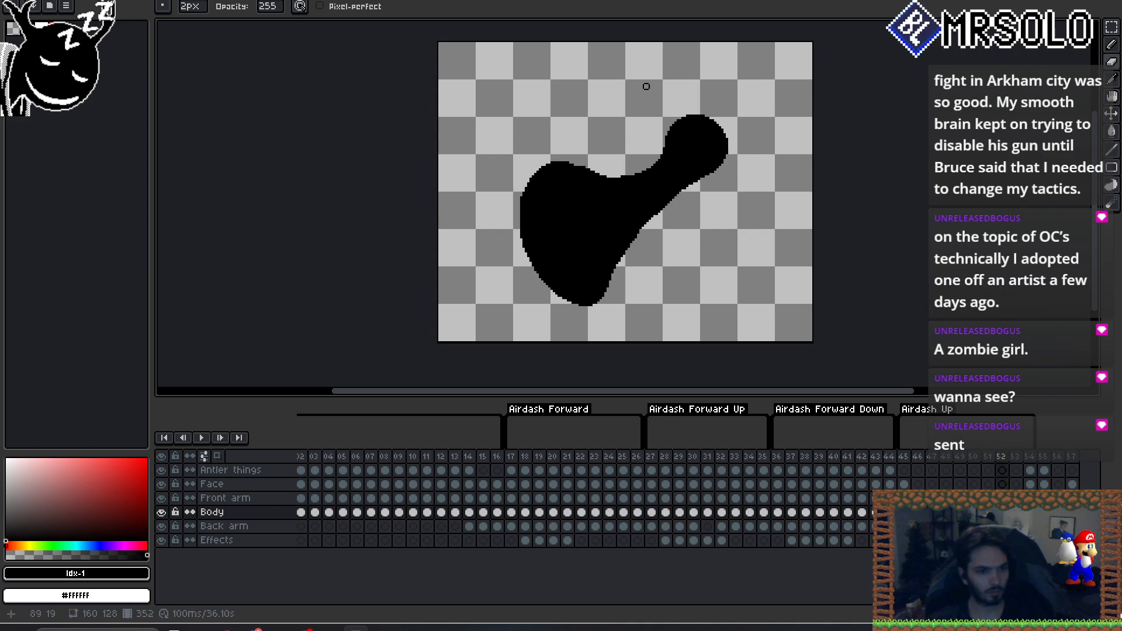
key("Right")
key("Left")
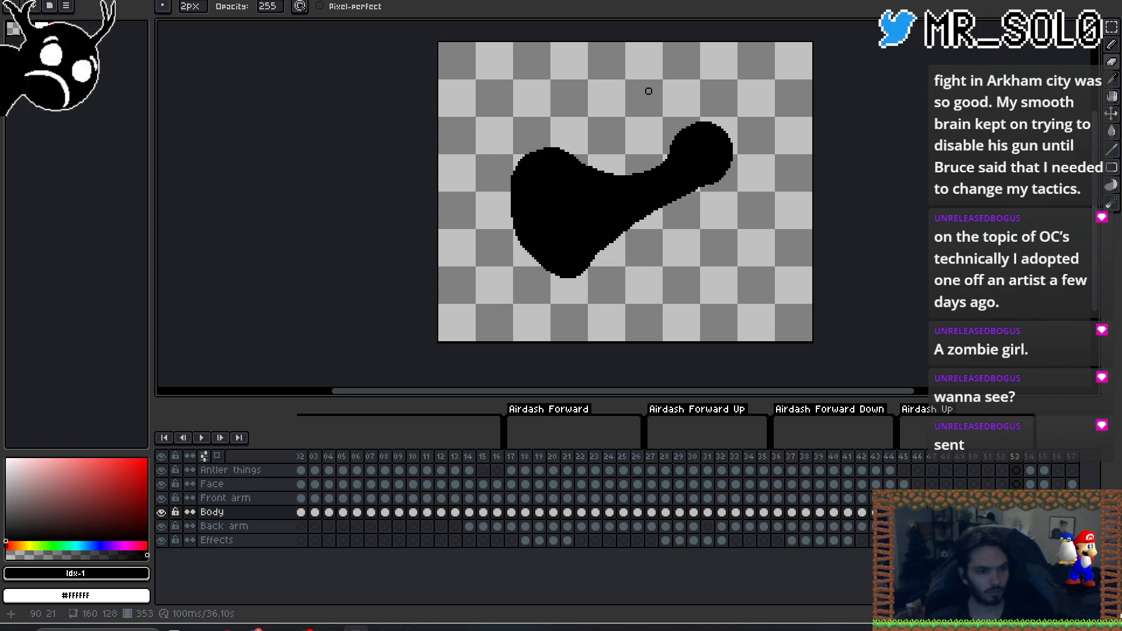
- Flip through frames 351 to 354 to check how the trimmed frame 353 silhouette leads into the falling pose
key("Right")
key("Right")
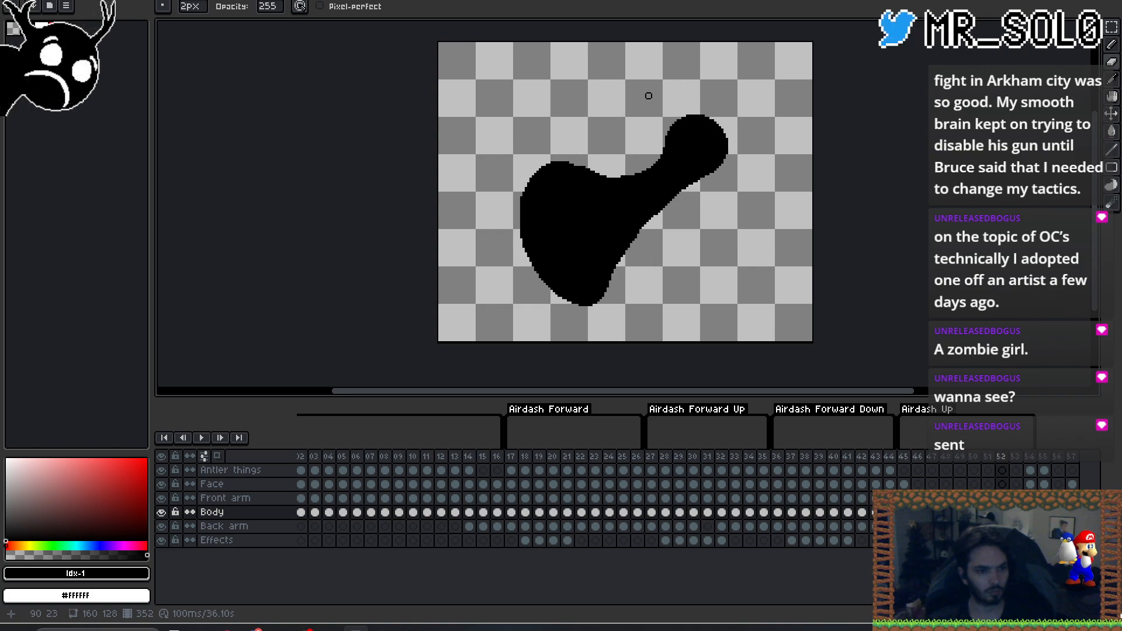
key("Right")
key("Right")
key("Right")
key("Left")
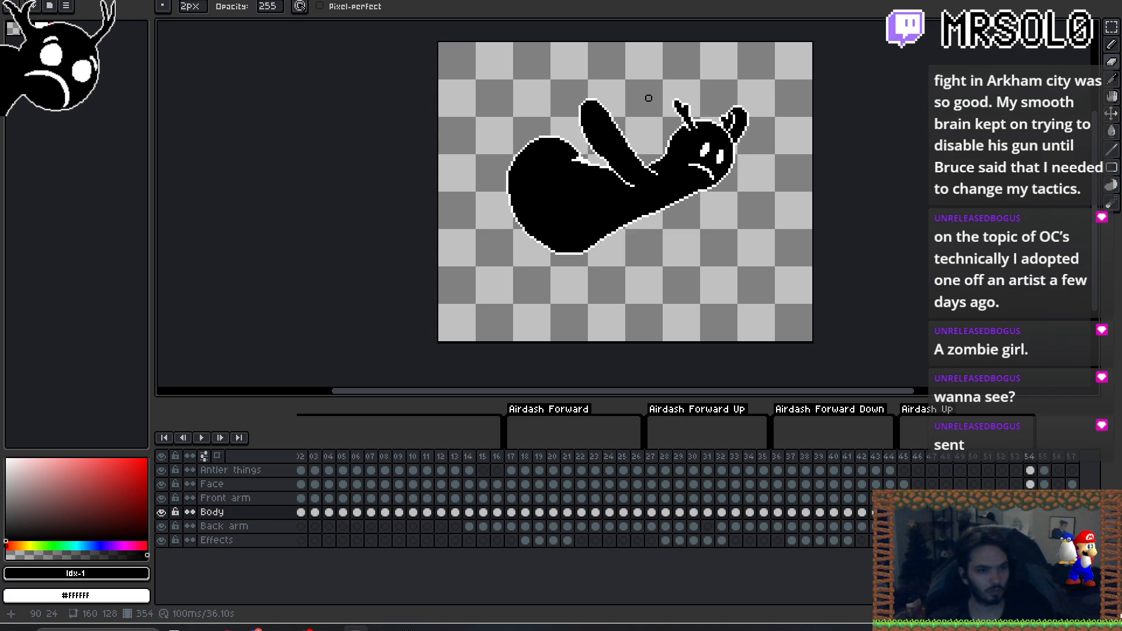
key("Left")
key("Left")
key("Right")
key("Right")
key("Left")
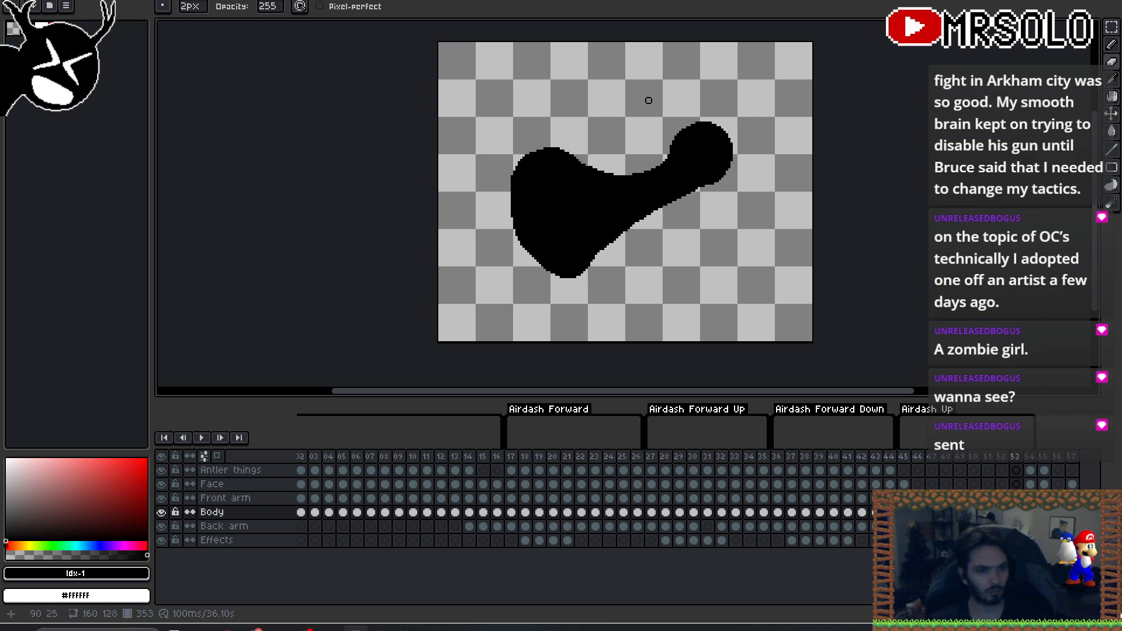
key("Left")
key("Left")
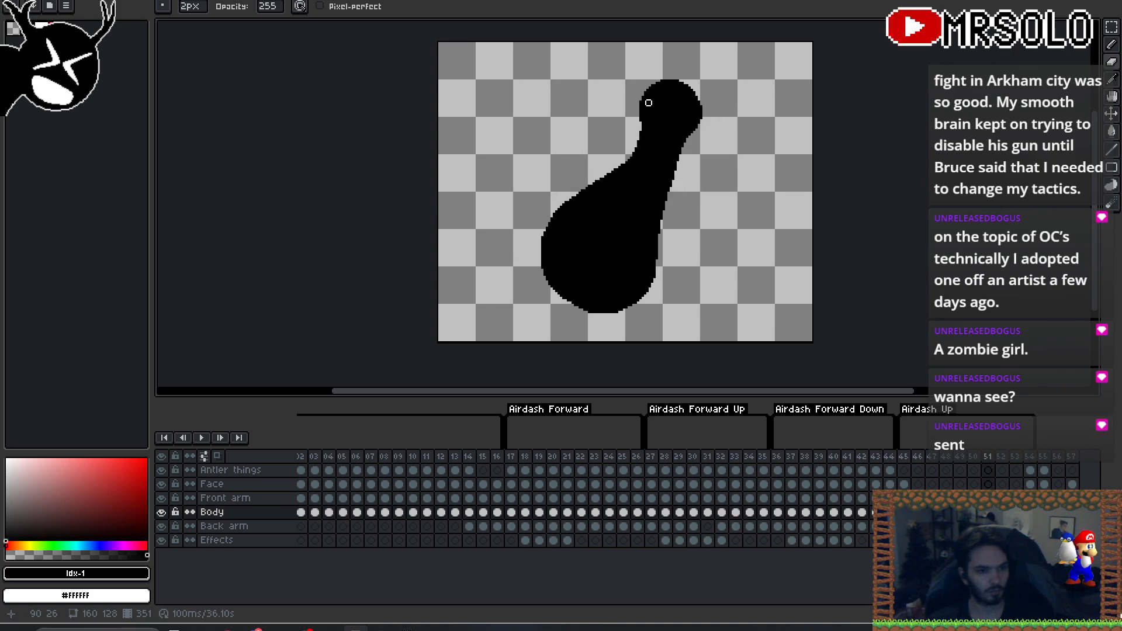
key("Right")
key("Right")
key("Right")
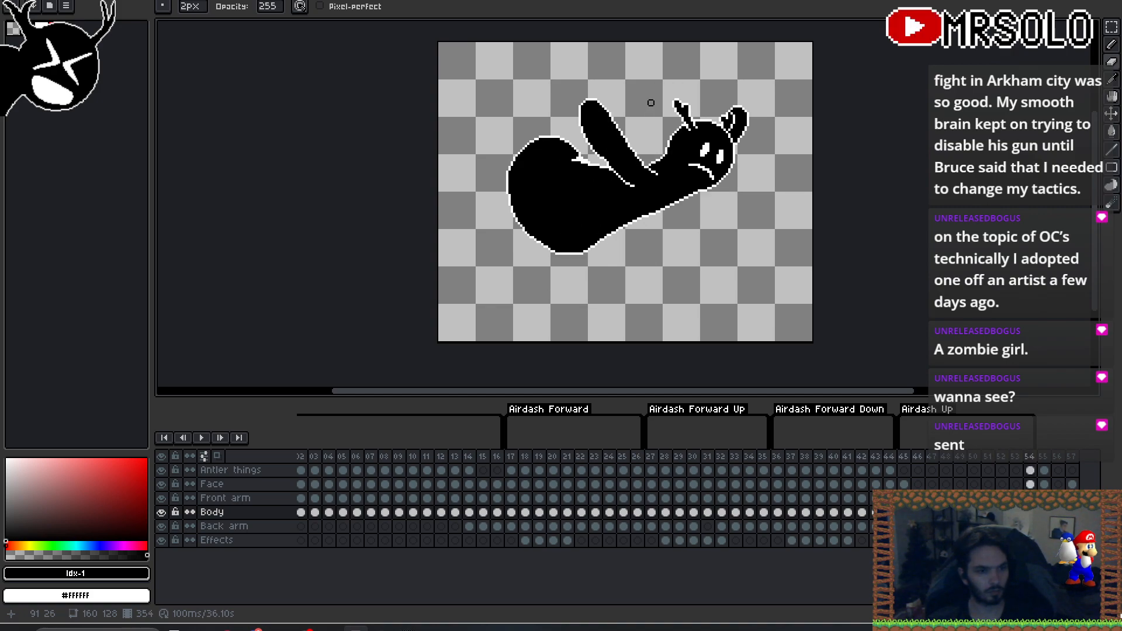
key("Left")
key("Right")
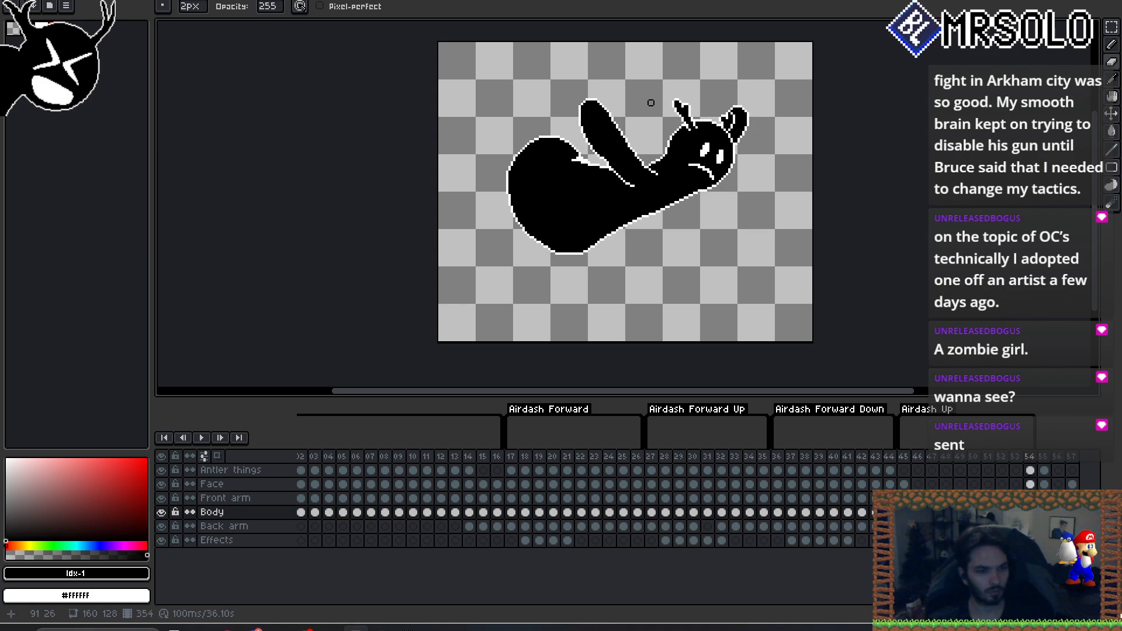
key("Left")
- Select the head and upper neck on frame 353, nudge them up 1 px, and deselect
scroll(551, 183, "up", 2)
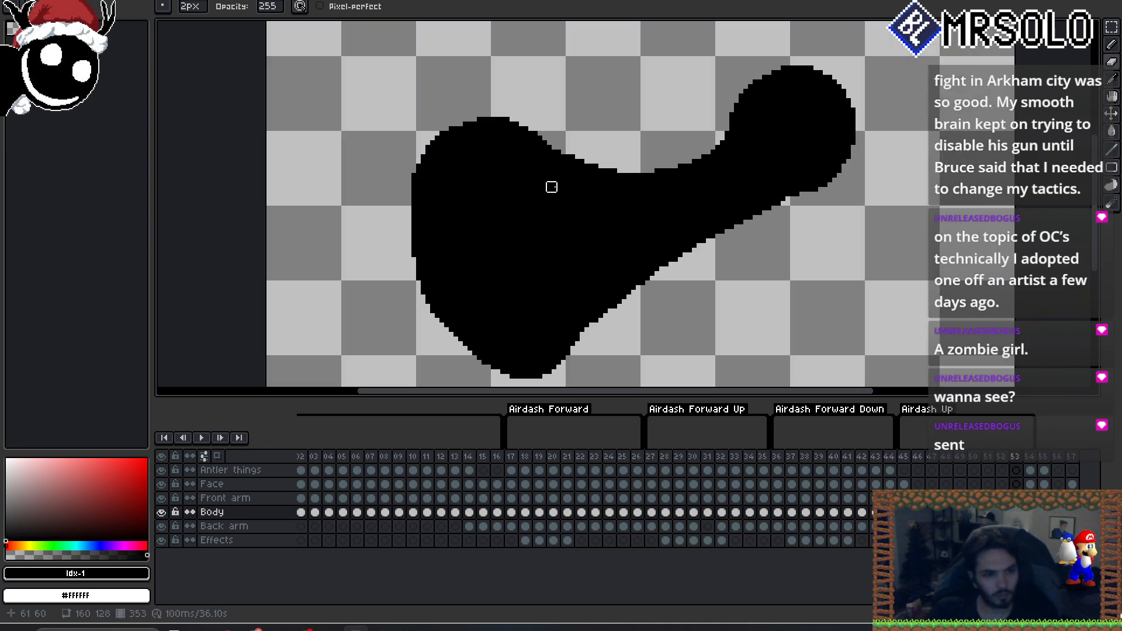
scroll(682, 185, "up", 1)
key("m")
left_click_drag(797, 82, 607, 232)
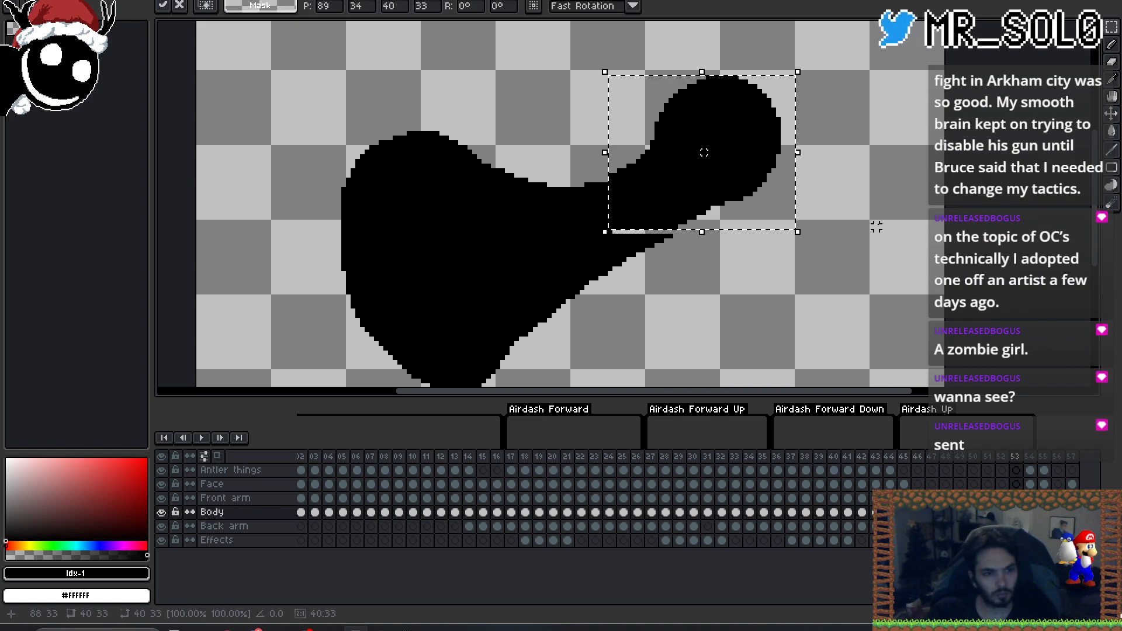
left_click(836, 227)
- Fill the gap across the neck on frame 353 with the 6 px brush and smooth the neck's edges
scroll(670, 222, "up", 1)
scroll(671, 225, "up", 1)
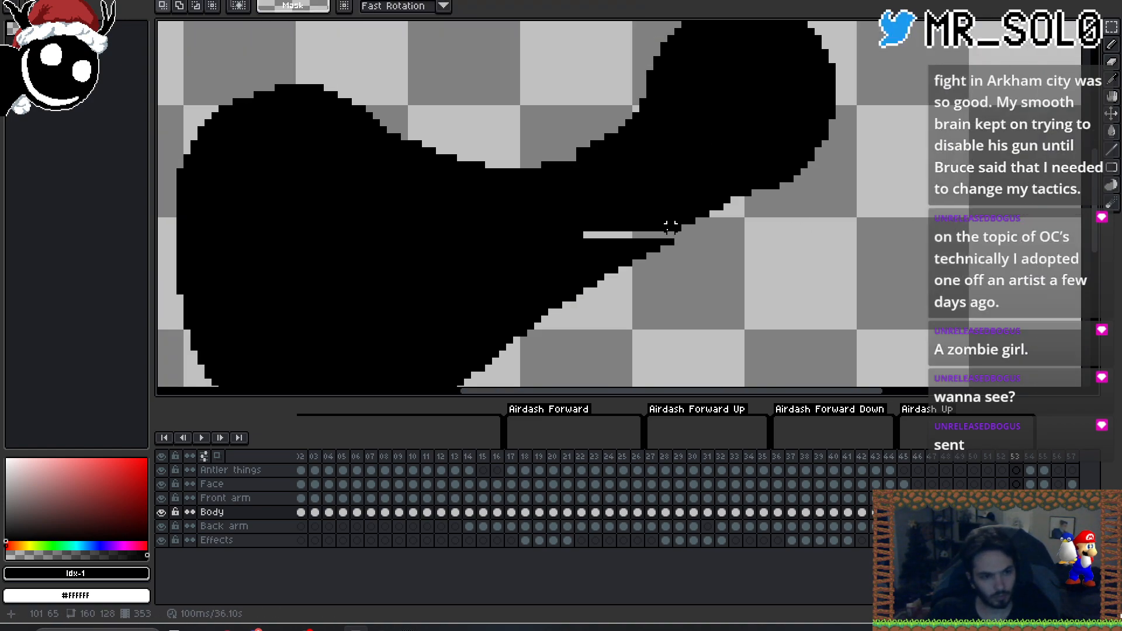
key("b")
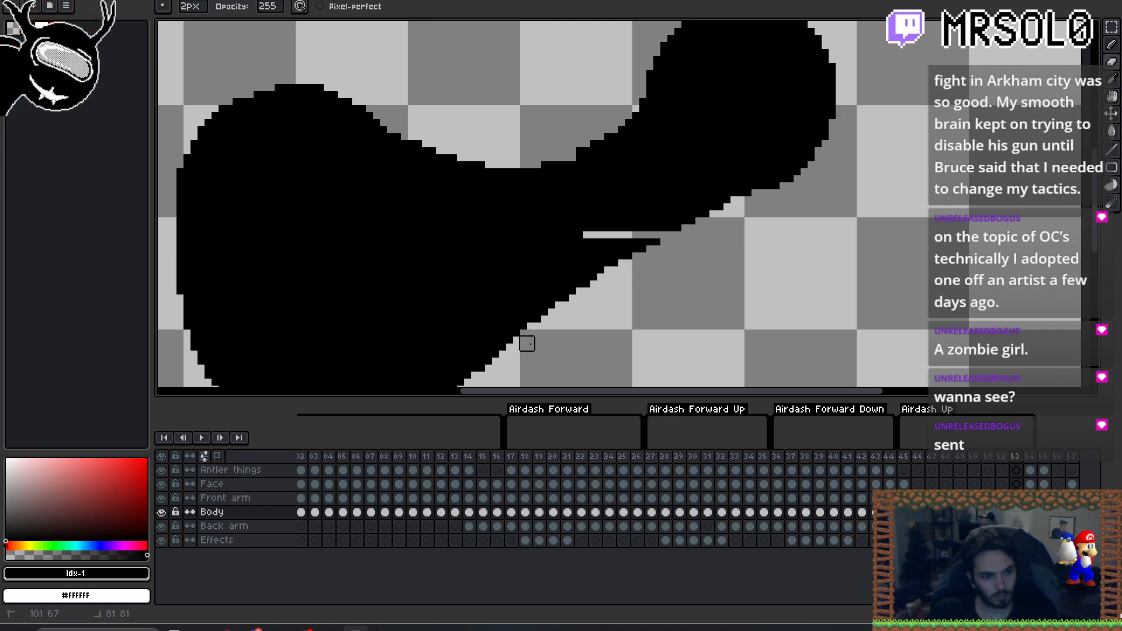
key("b")
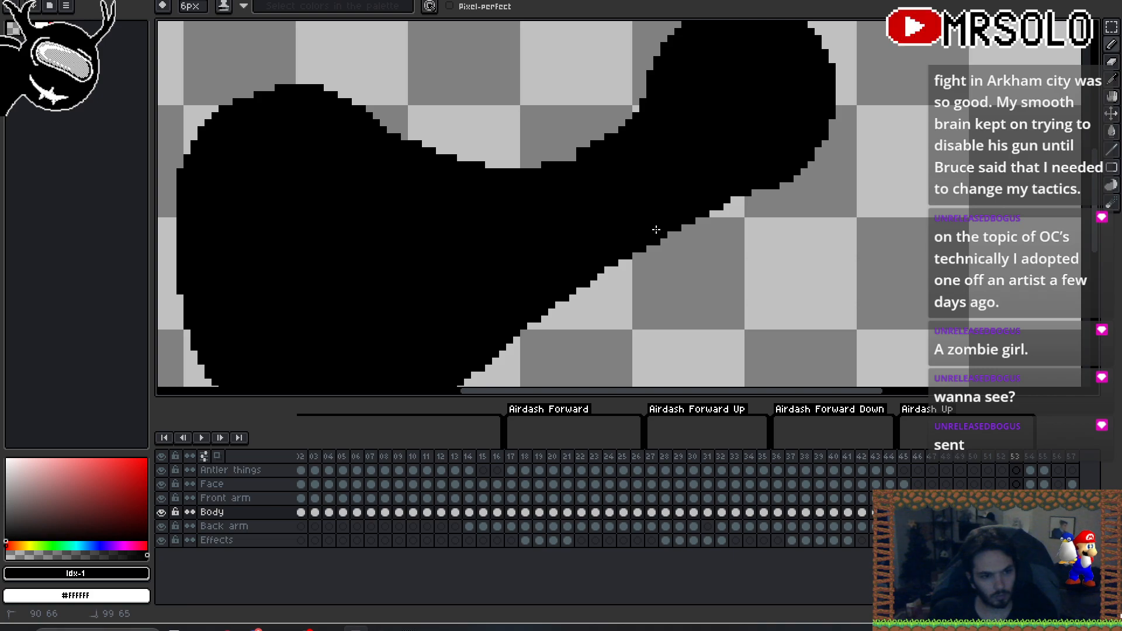
left_click_drag(587, 235, 671, 235)
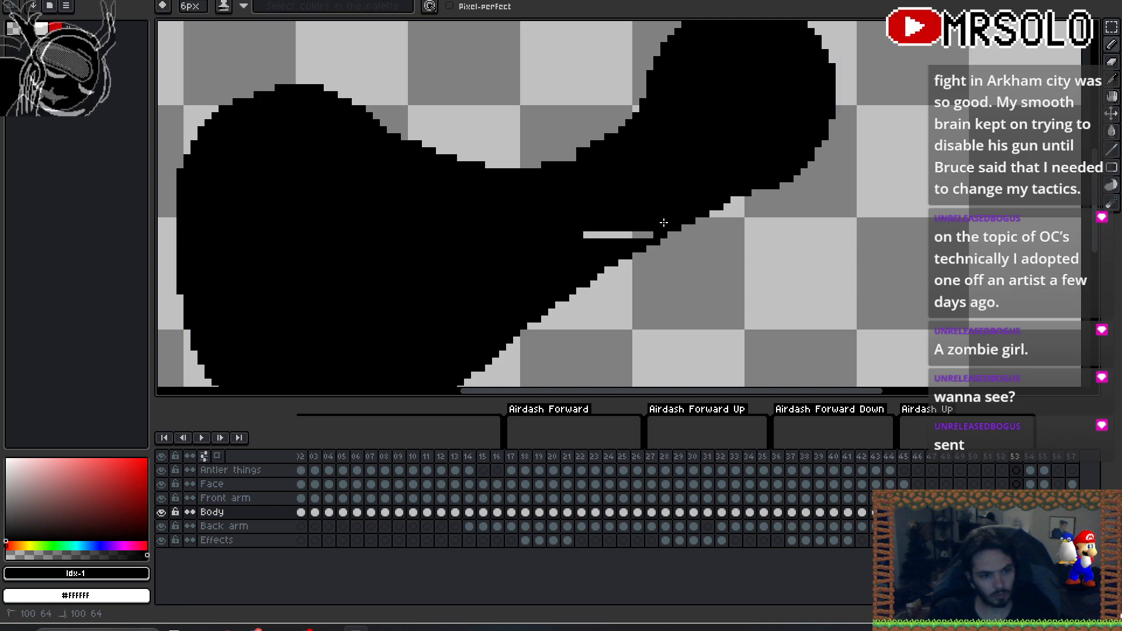
key("ctrl+z")
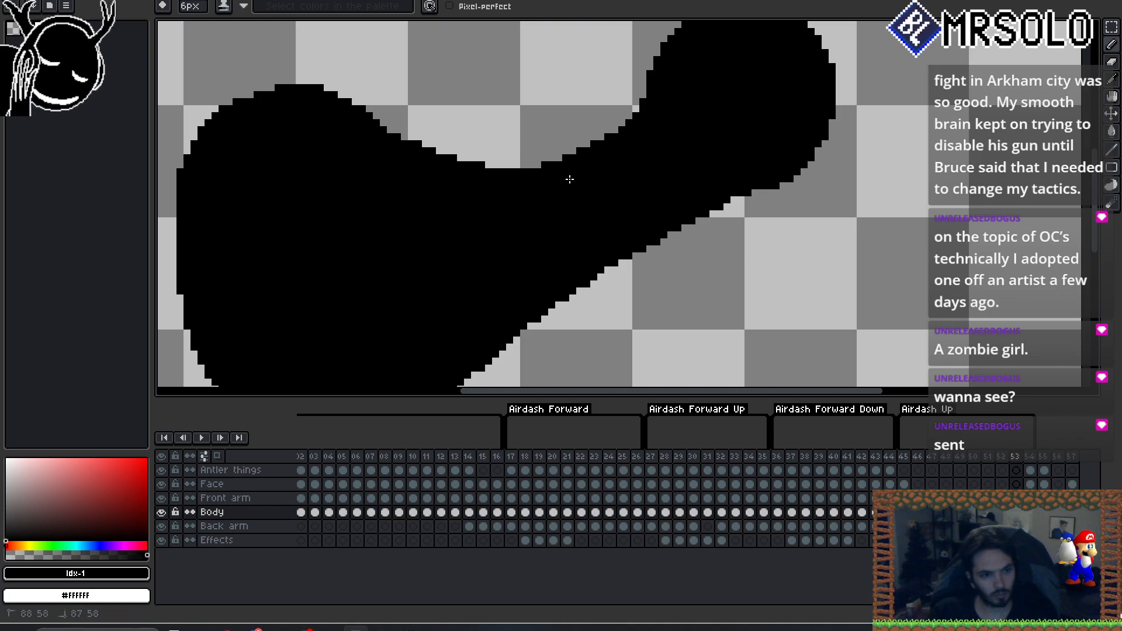
left_click_drag(551, 182, 525, 188)
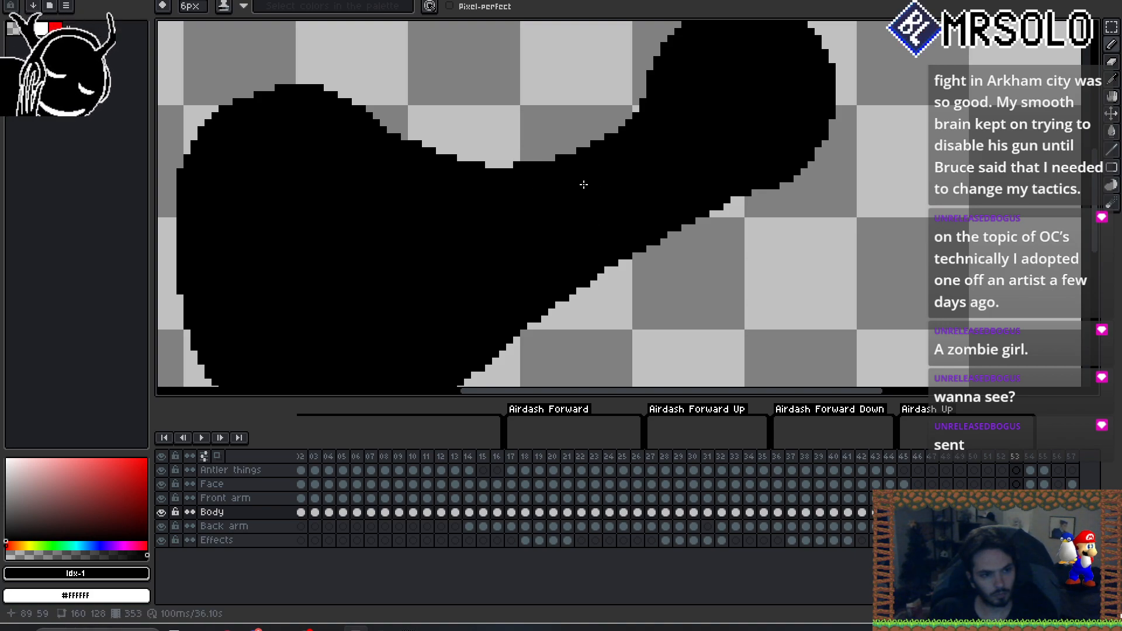
- Flip between frames 352 and 353 to compare how the head, neck and body outlines line up
scroll(689, 175, "down", 2)
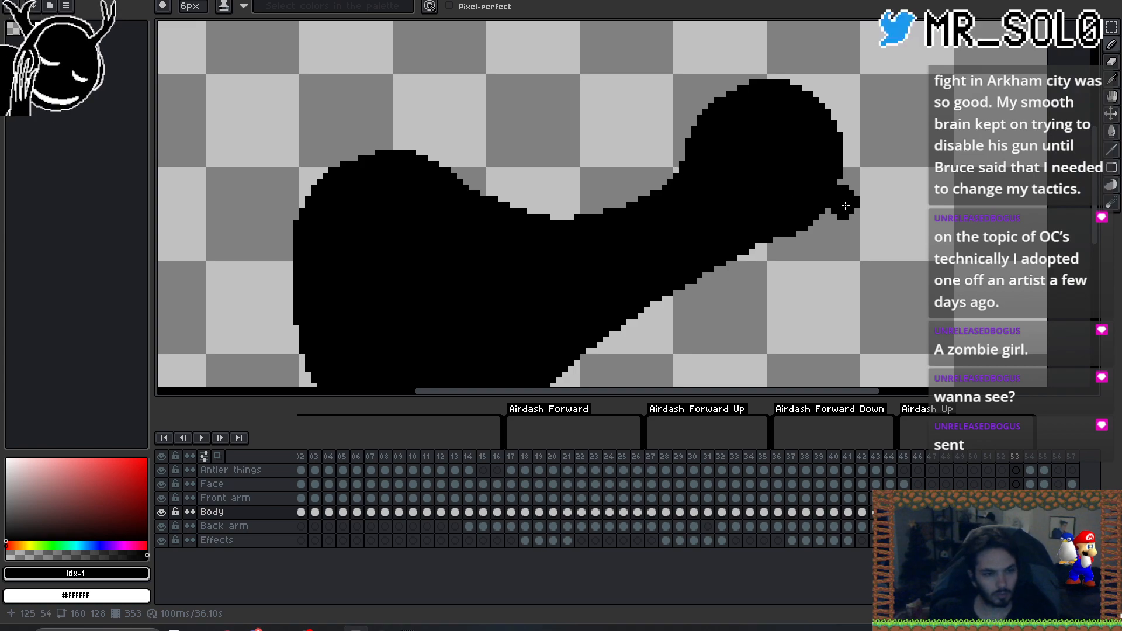
key("Left")
key("Right")
key("Left")
key("Right")
key("Left")
key("Right")
key("Left")
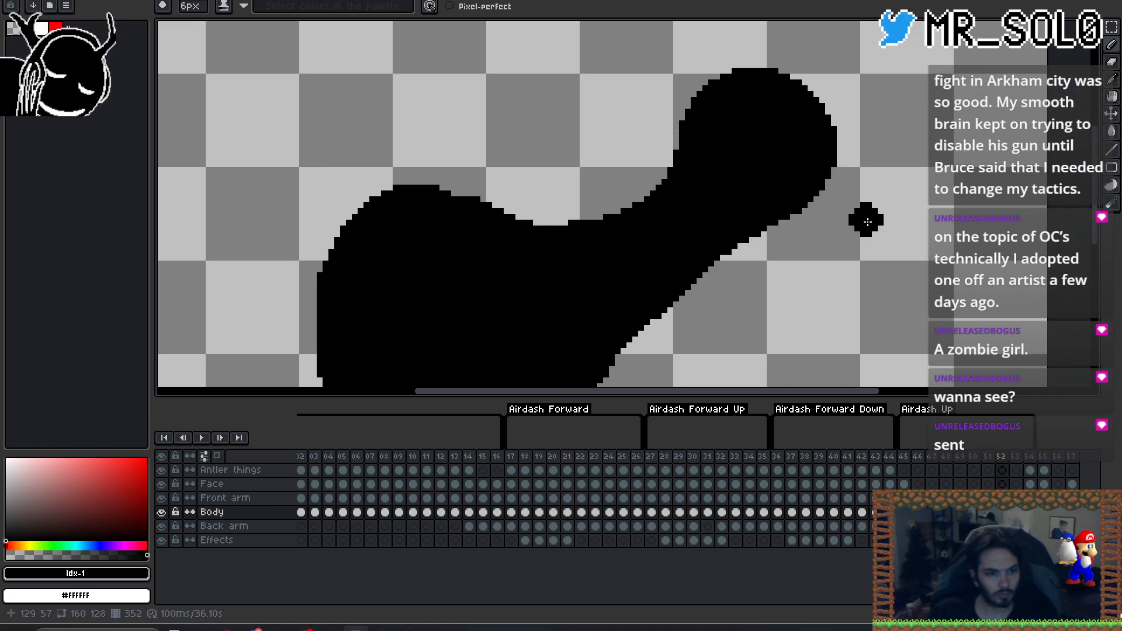
key("Right")
key("Left")
key("Right")
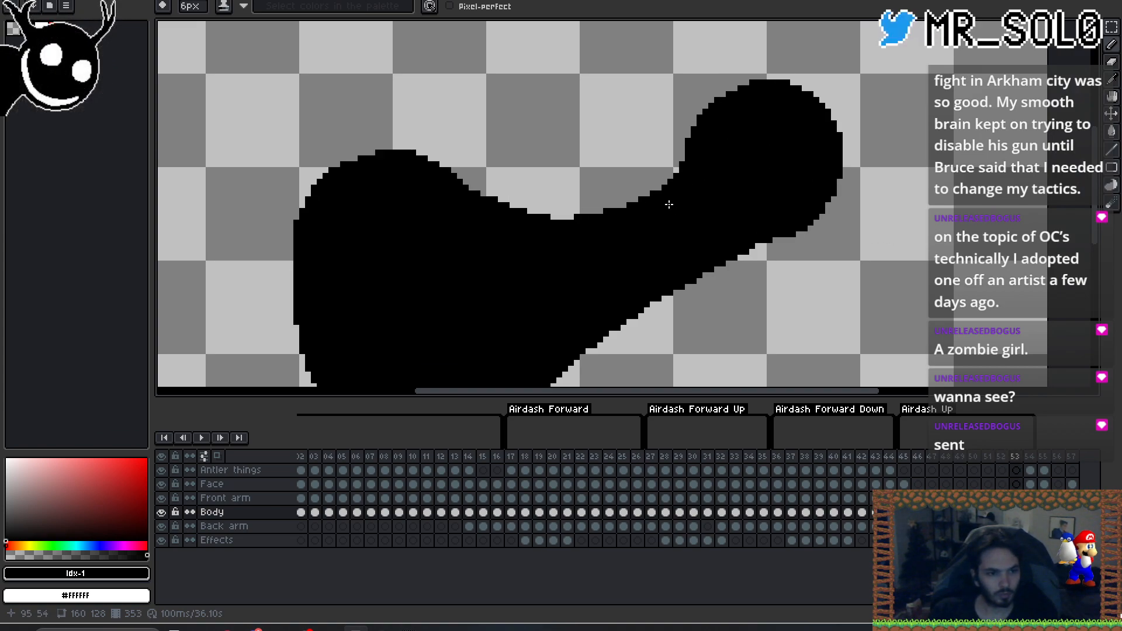
key("Left")
key("Right")
key("Left")
key("Right")
key("e")
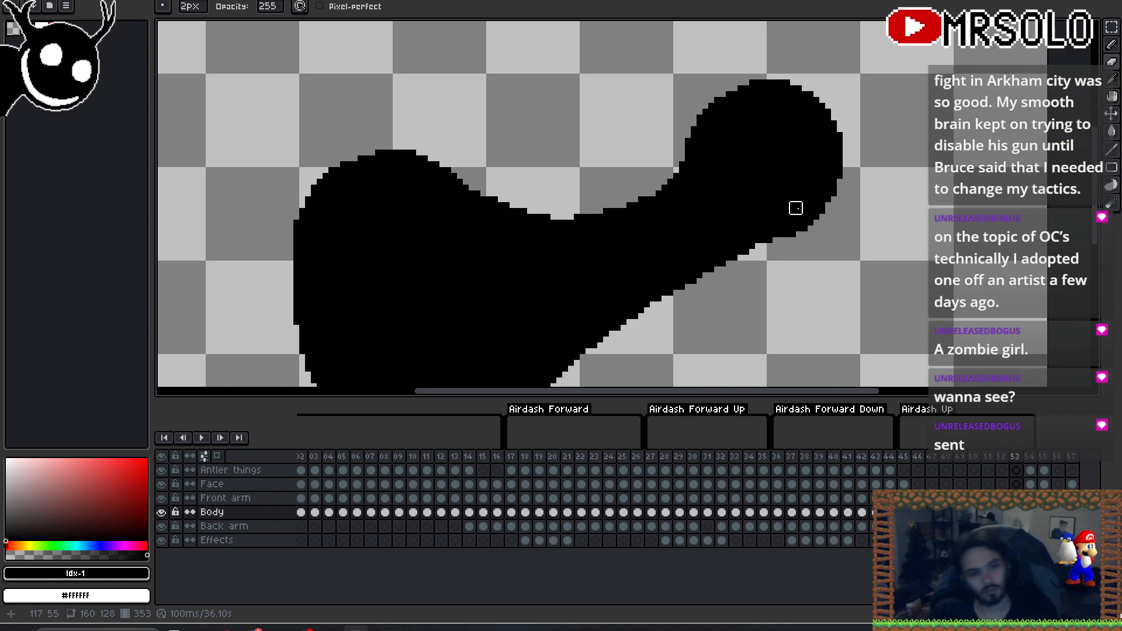
scroll(796, 208, "down", 2)
key("Left")
key("Right")
key("Left")
key("Right")
left_click_drag(849, 213, 796, 167)
scroll(796, 167, "down", 2)
key("Left")
key("Right")
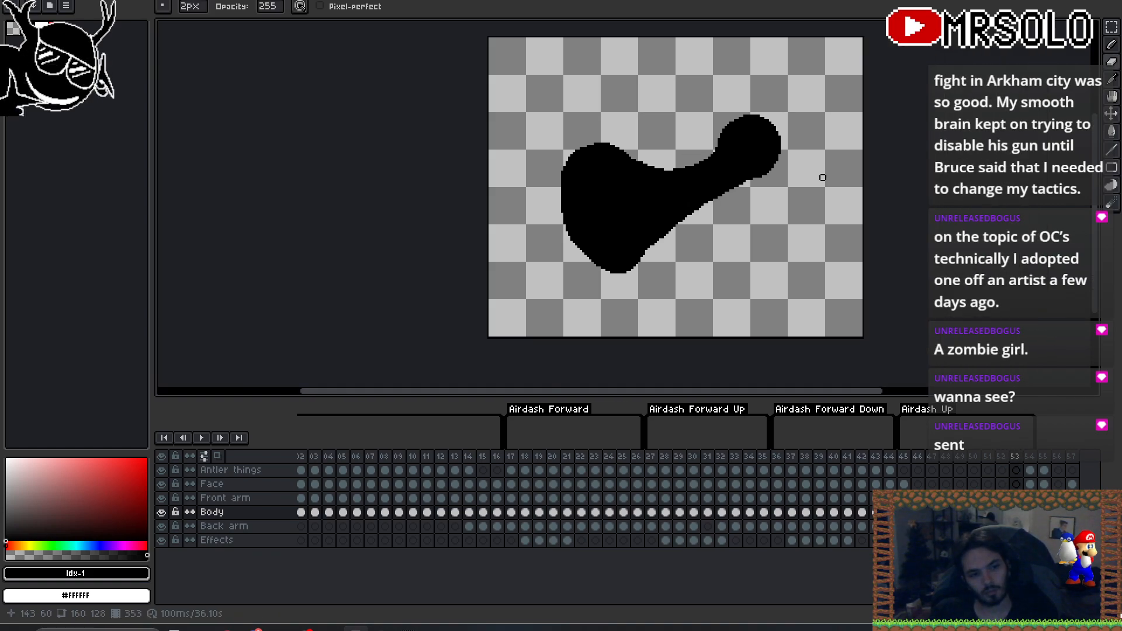
- Flip back and forth through the frames around 353, up to frame 354, to check the motion into the falling pose
key("Left")
key("Left")
key("Left")
key("Right")
key("Right")
key("Right")
key("Right")
key("Left")
key("Left")
key("Right")
key("Right")
key("Left")
key("Left")
key("Right")
key("Right")
key("Left")
key("Left")
key("Right")
key("Right")
key("Left")
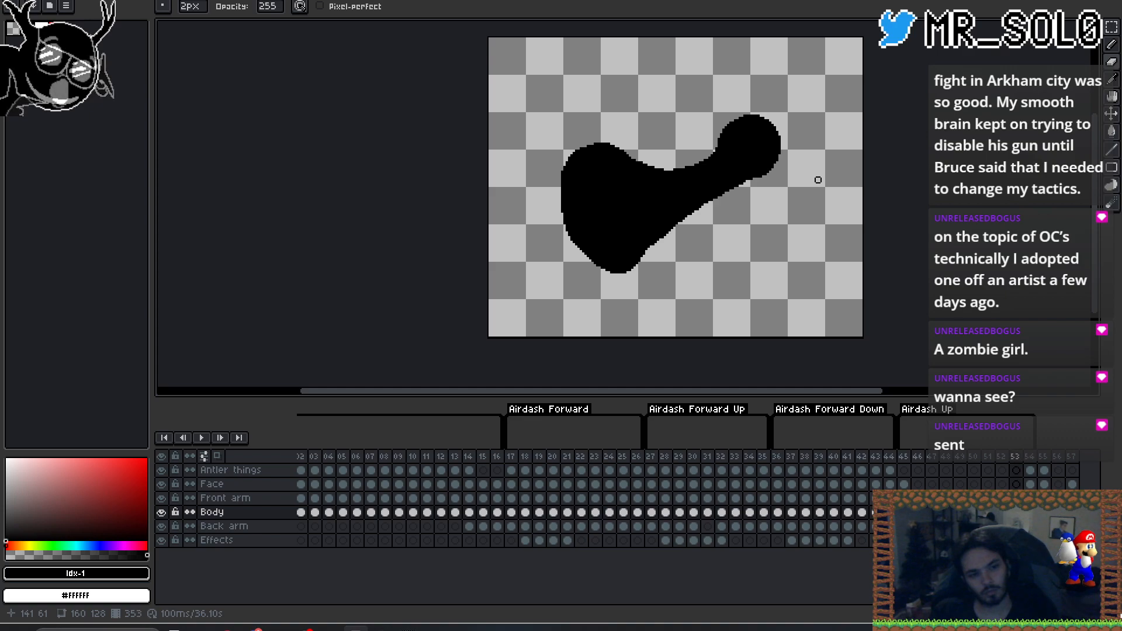
key("Right")
key("Left")
key("Left")
key("Right")
key("Right")
key("Left")
key("Left")
key("Right")
key("Right")
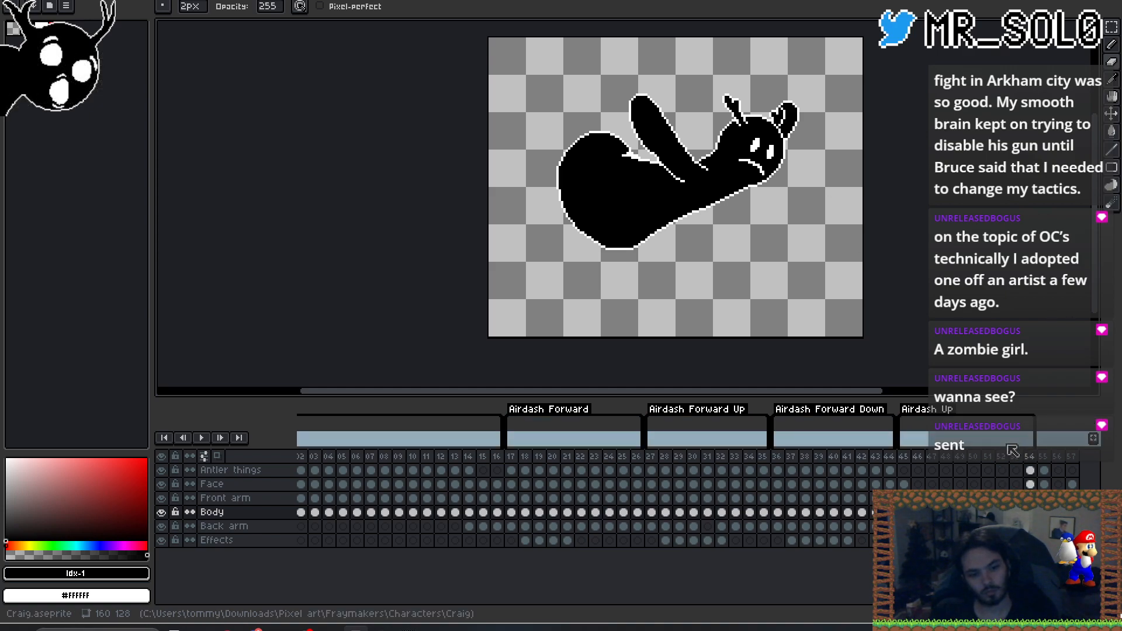
- Make white the foreground colour and add a white outline to the Body cels of frames 346 to 353
left_click_drag(1016, 513, 918, 513)
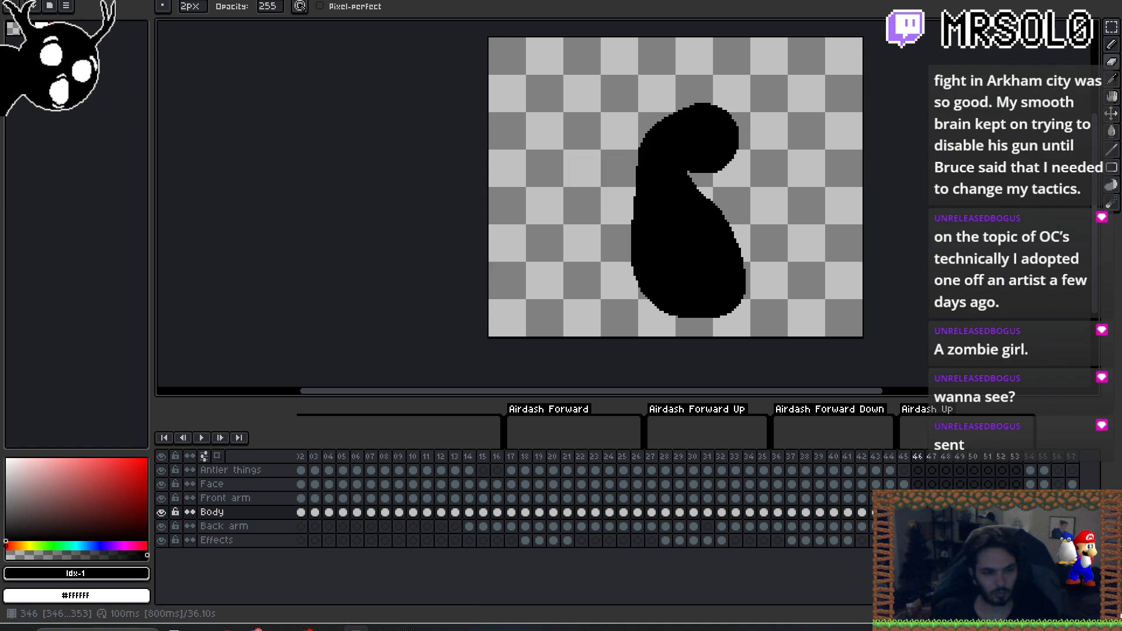
key("x")
key("shift+o")
key("Return")
- Play back the Airdash Up animation from frame 345, and the Airdash Forward Up animation from frame 327
left_click(904, 456)
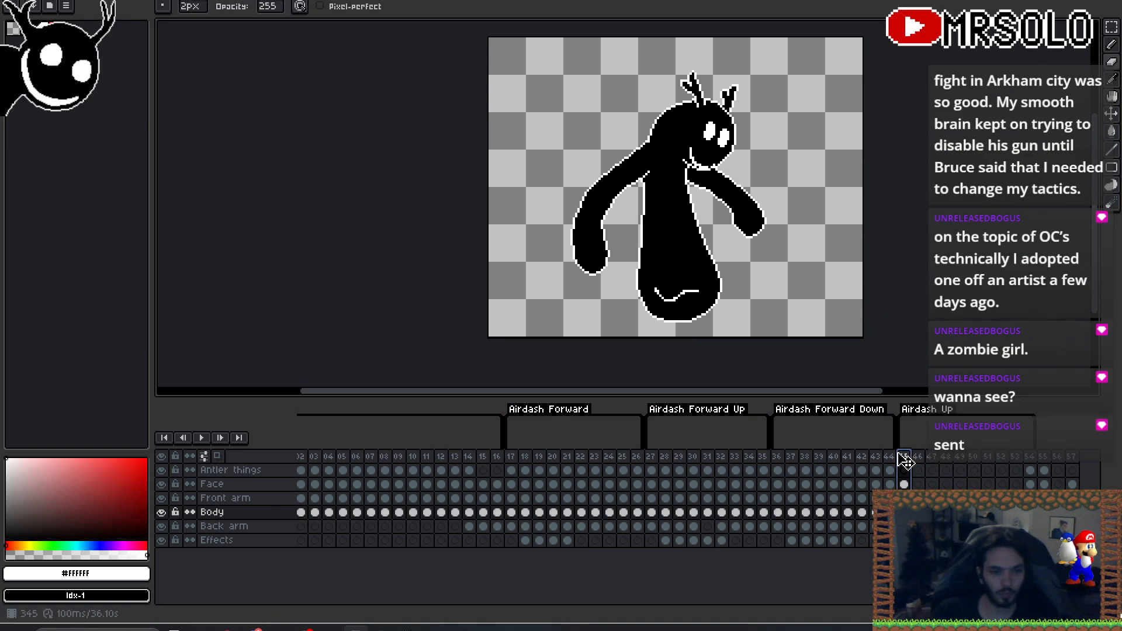
left_click(203, 438)
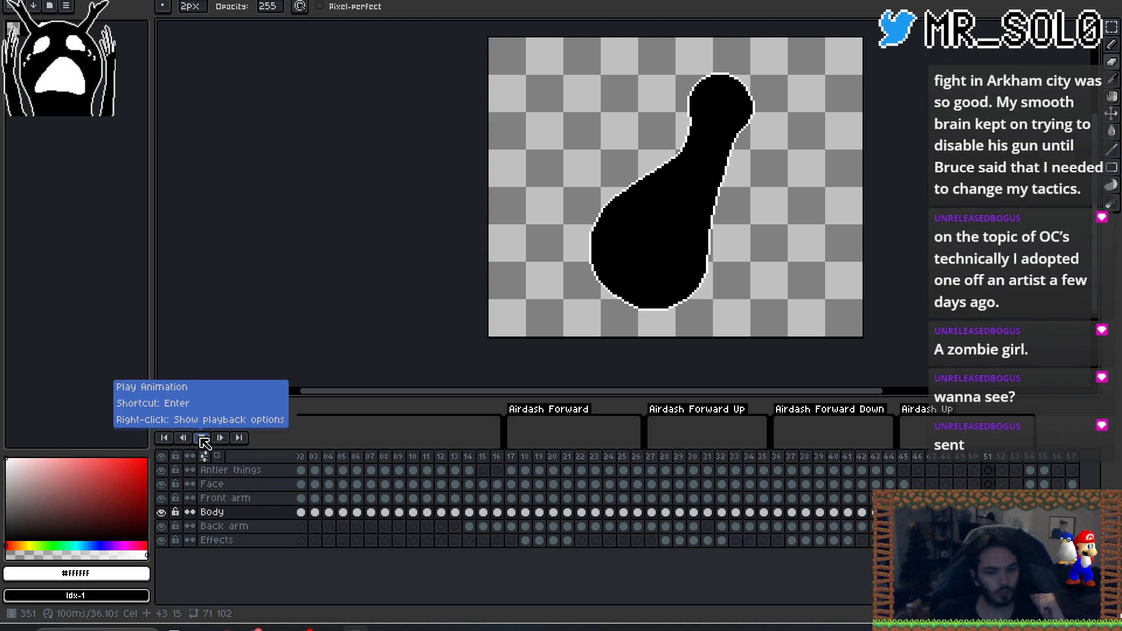
left_click(202, 438)
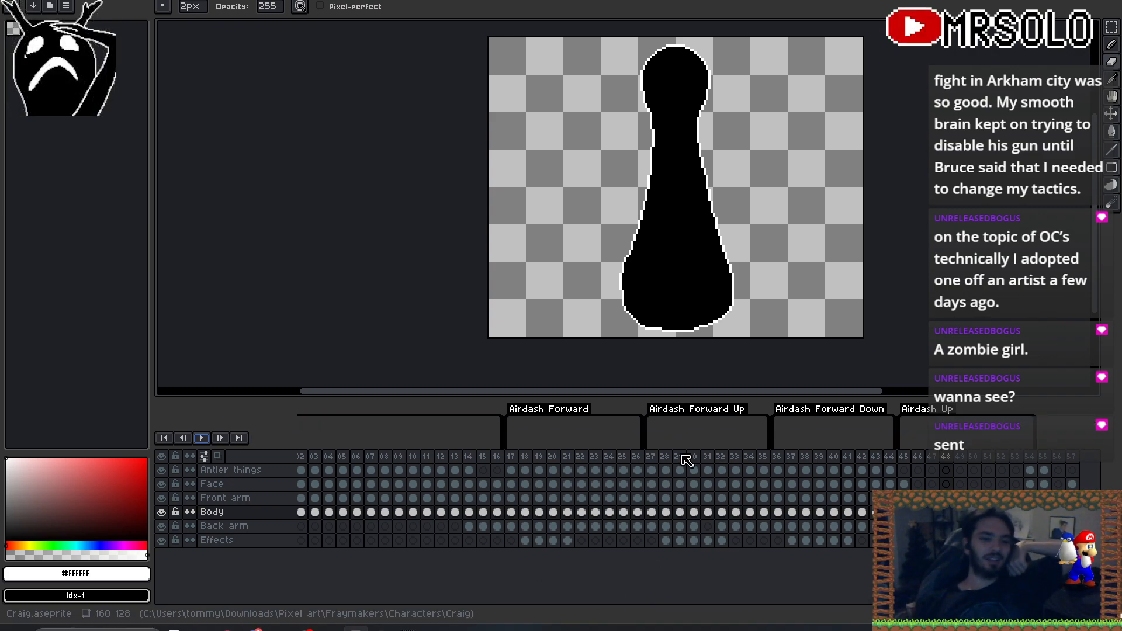
left_click(651, 456)
left_click(209, 439)
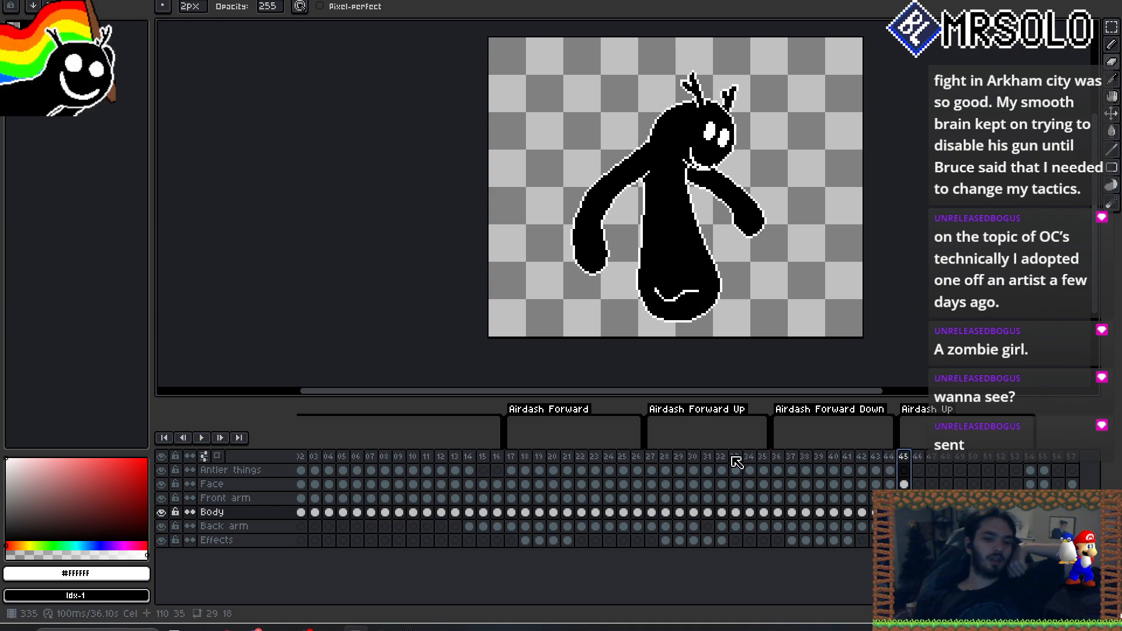
left_click(203, 439)
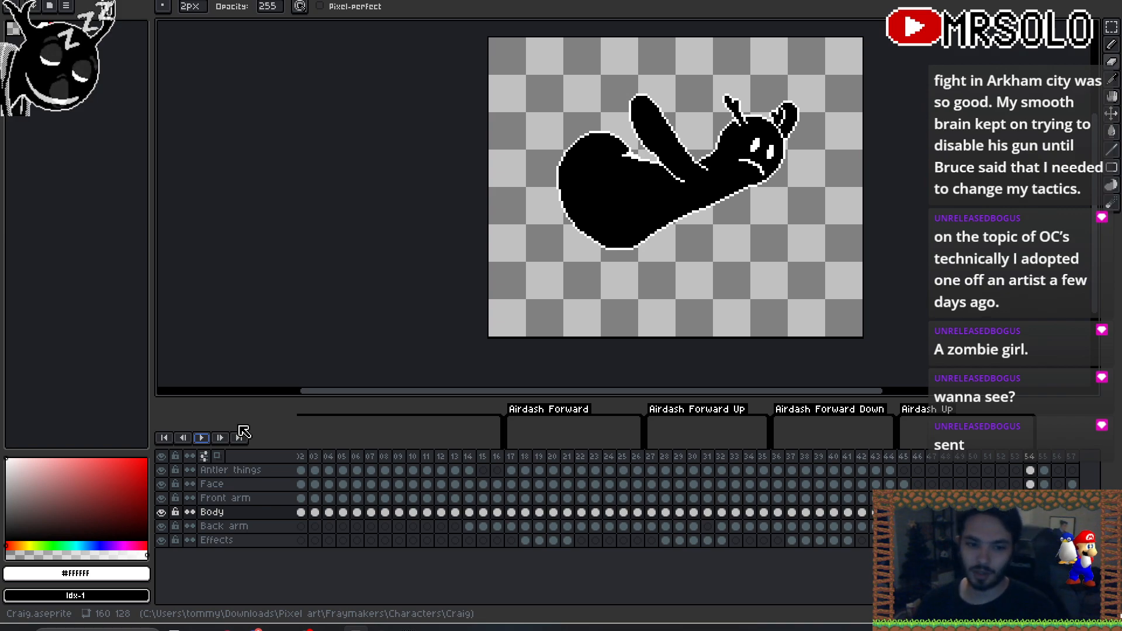
- Step frame by frame through the outlined Airdash Up silhouettes, examining the transition from frame 349 to 354
key("Left")
key("Left")
key("Left")
key("Left")
key("Left")
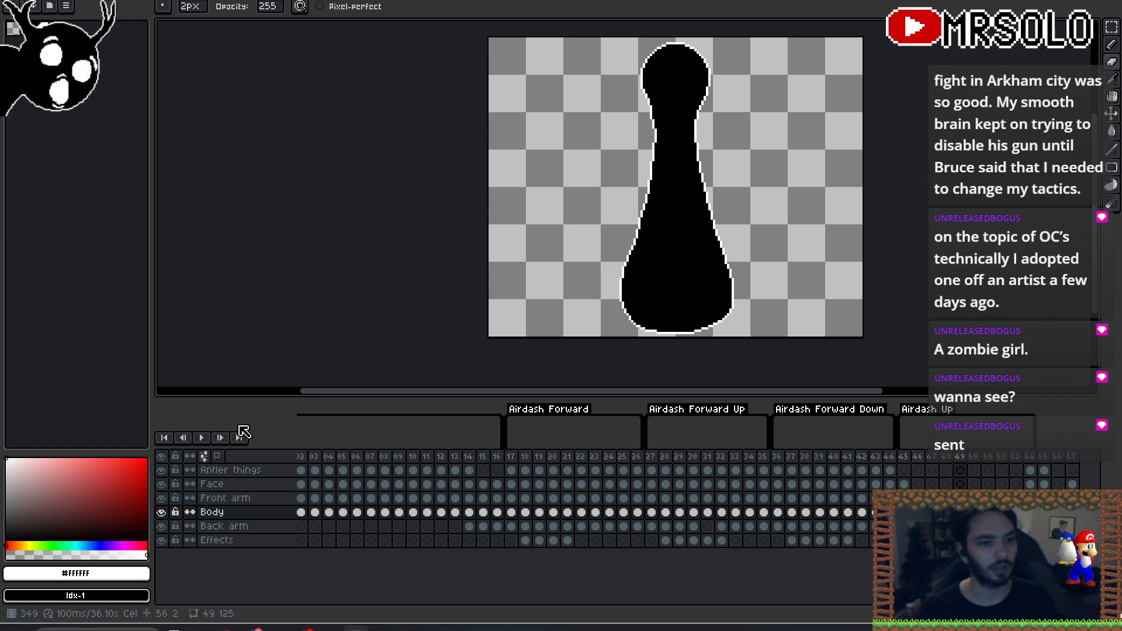
key("Right")
key("Right")
key("Right")
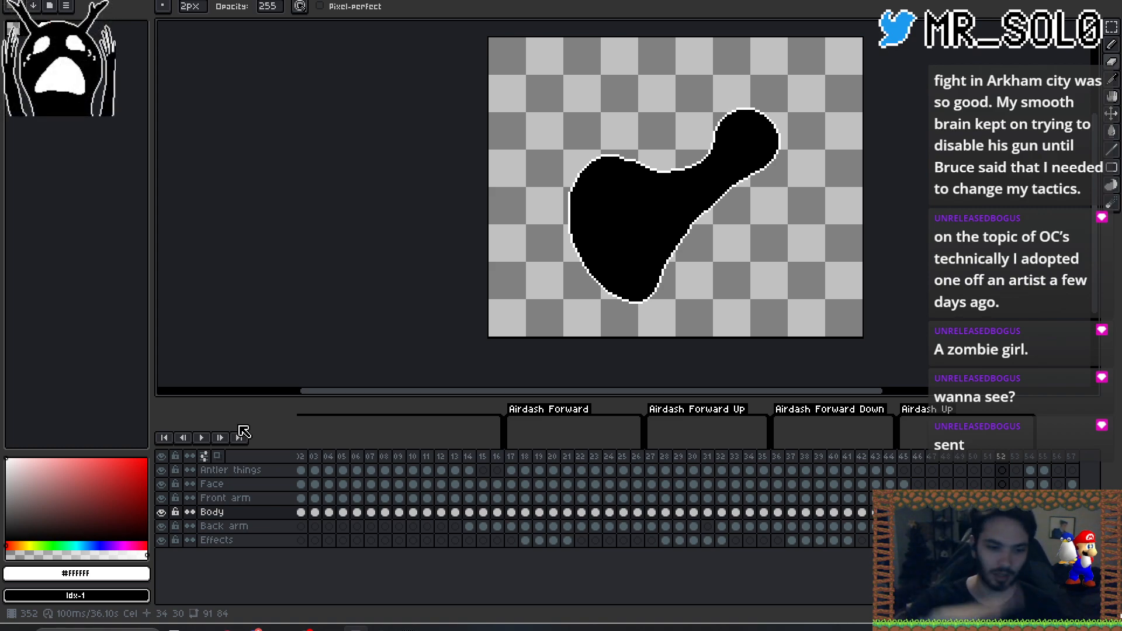
key("Left")
key("Left")
key("Left")
key("Right")
key("Right")
key("Right")
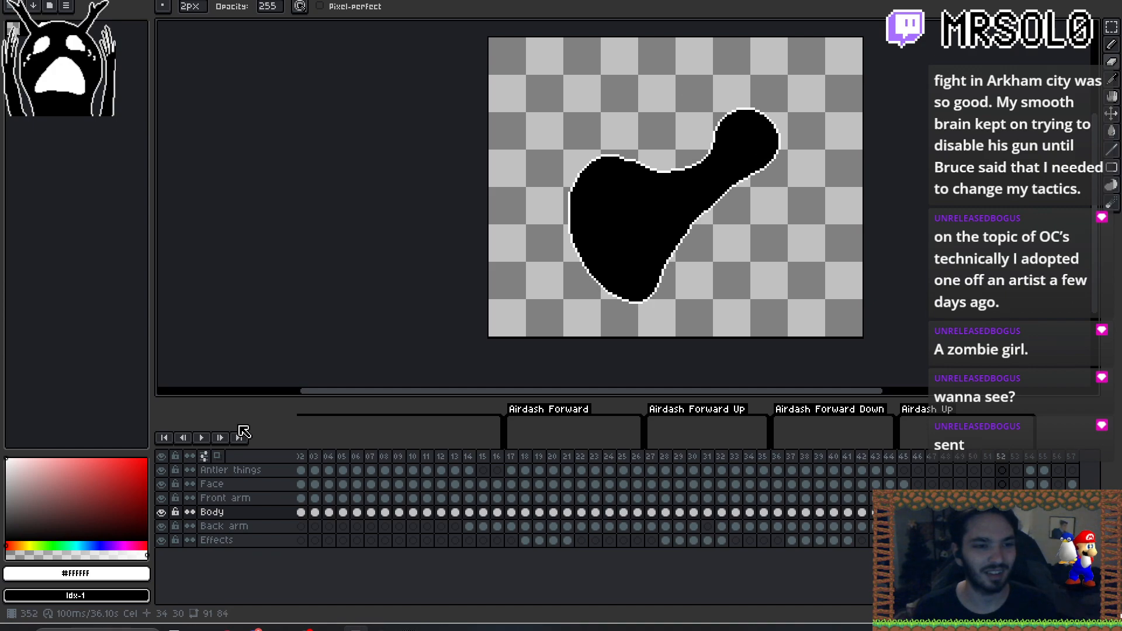
key("Right")
key("Right")
key("Left")
key("Left")
key("Left")
key("Left")
key("Left")
key("Left")
key("Left")
key("Left")
key("Left")
key("Left")
key("Left")
key("Left")
key("Left")
key("Left")
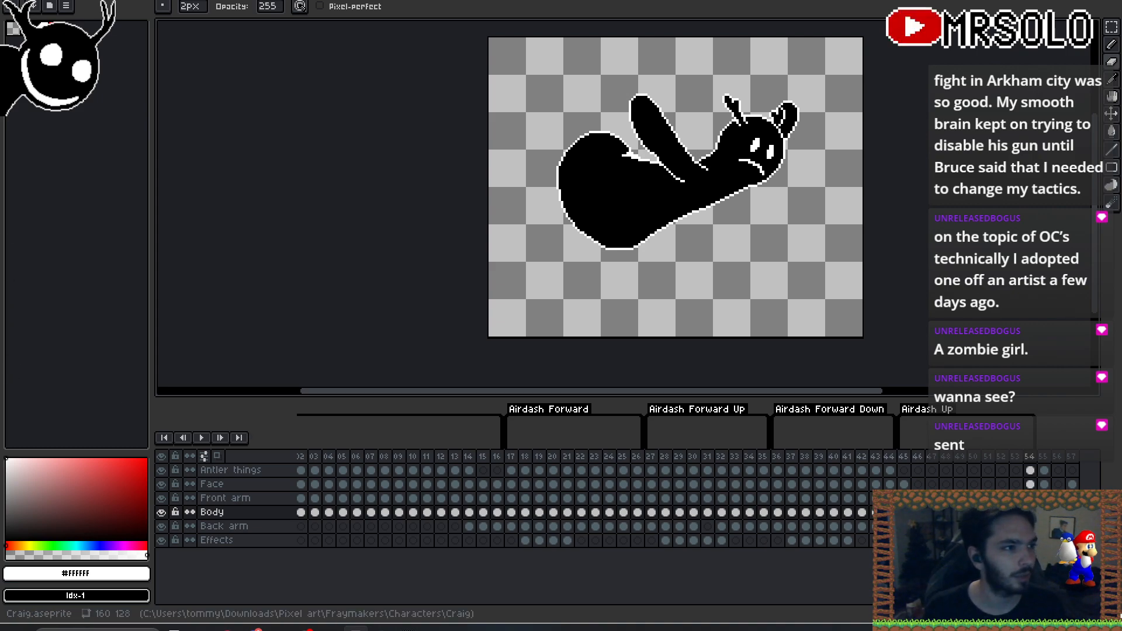
- Save the sprite file and play back the Airdash Up animation from frame 345
key("ctrl+s")
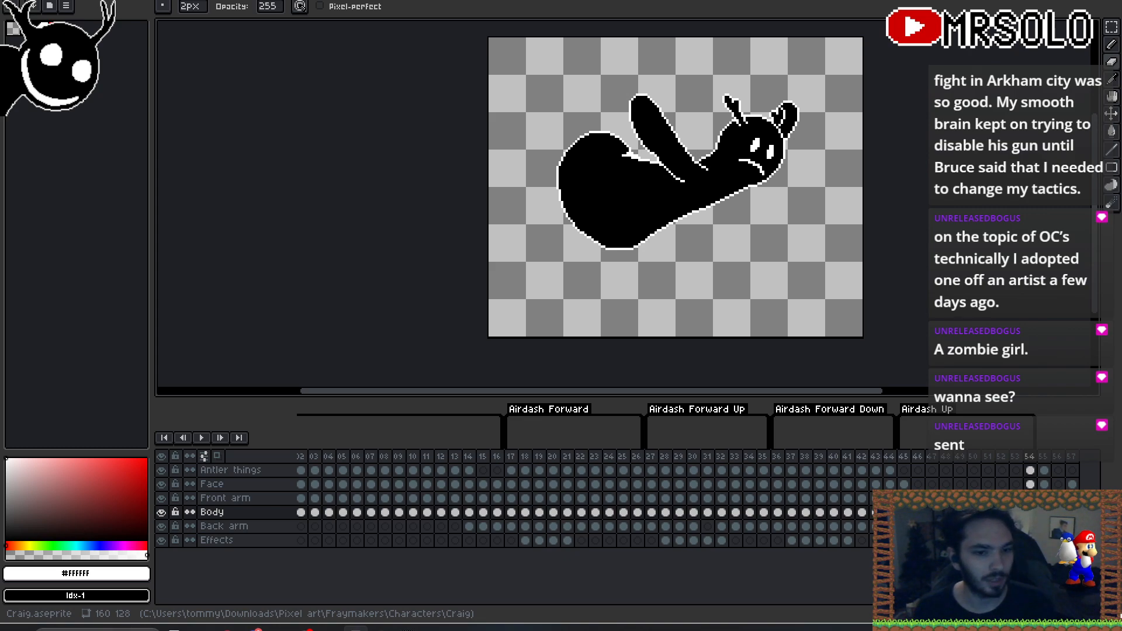
left_click(903, 457)
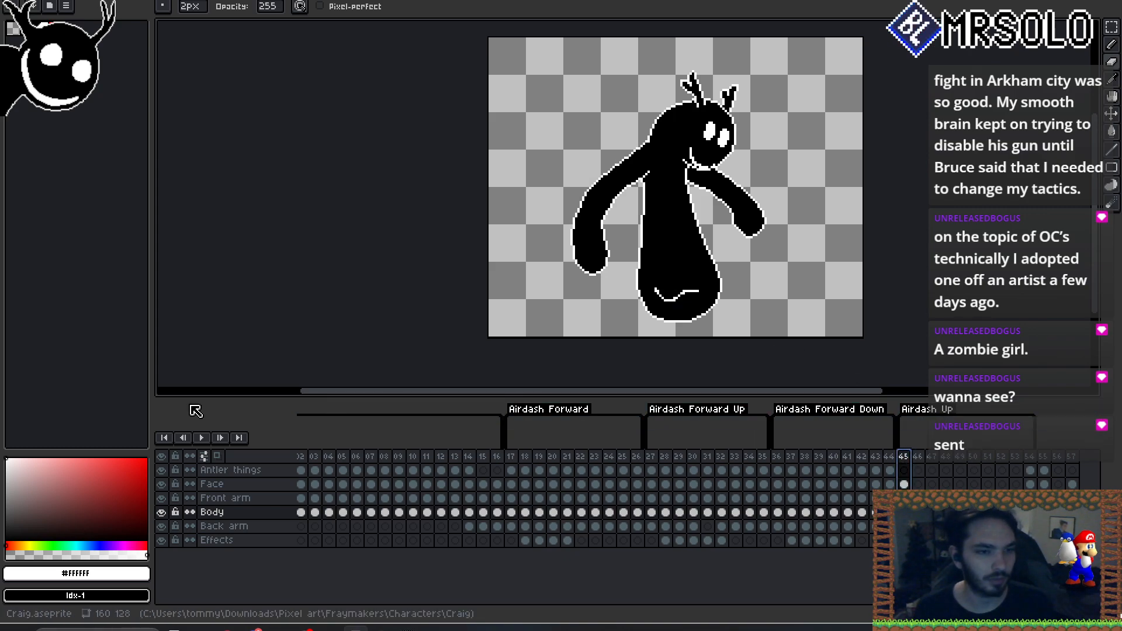
left_click(202, 438)
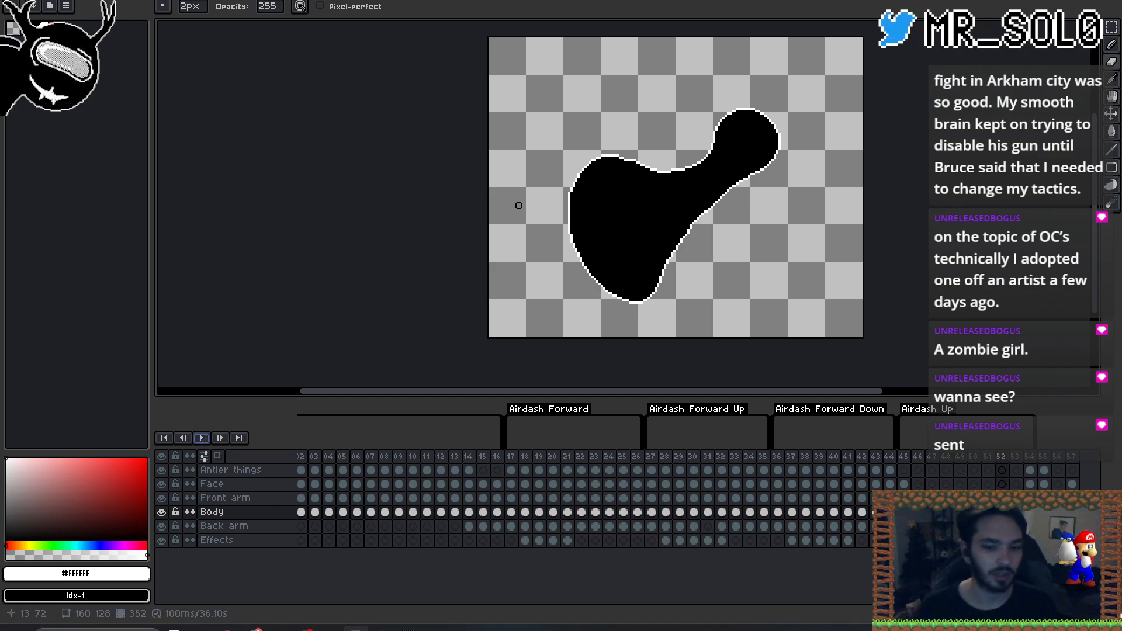
- Open the export settings for Craig_airdash.gif and set the frames to the Airdash Forward Up tag
left_click(11, 1)
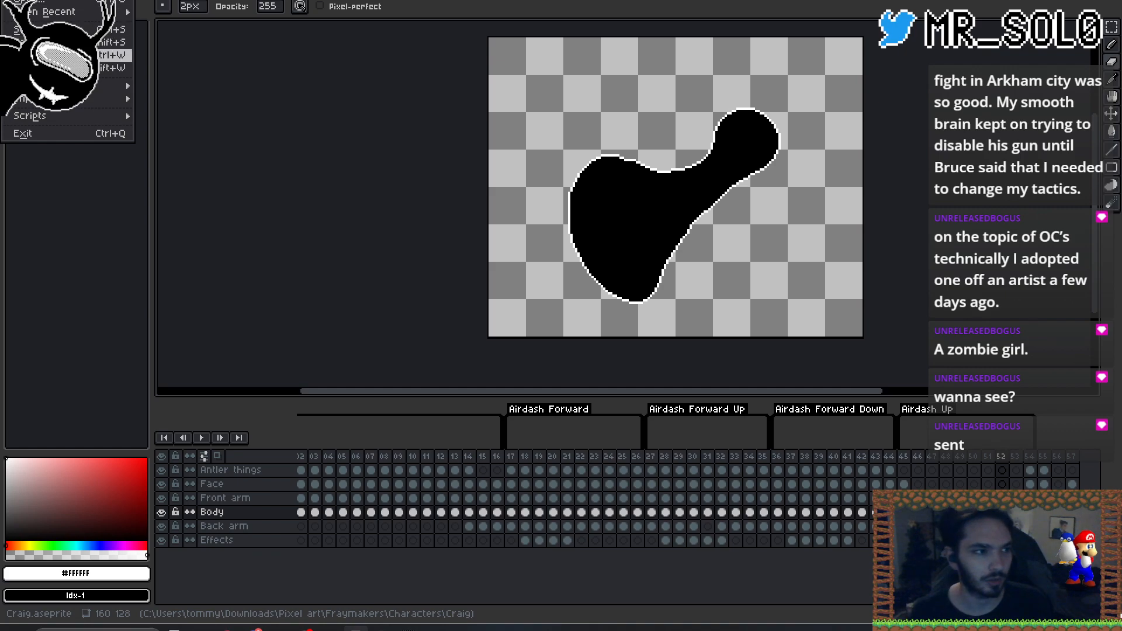
mouse_move(88, 88)
left_click(175, 86)
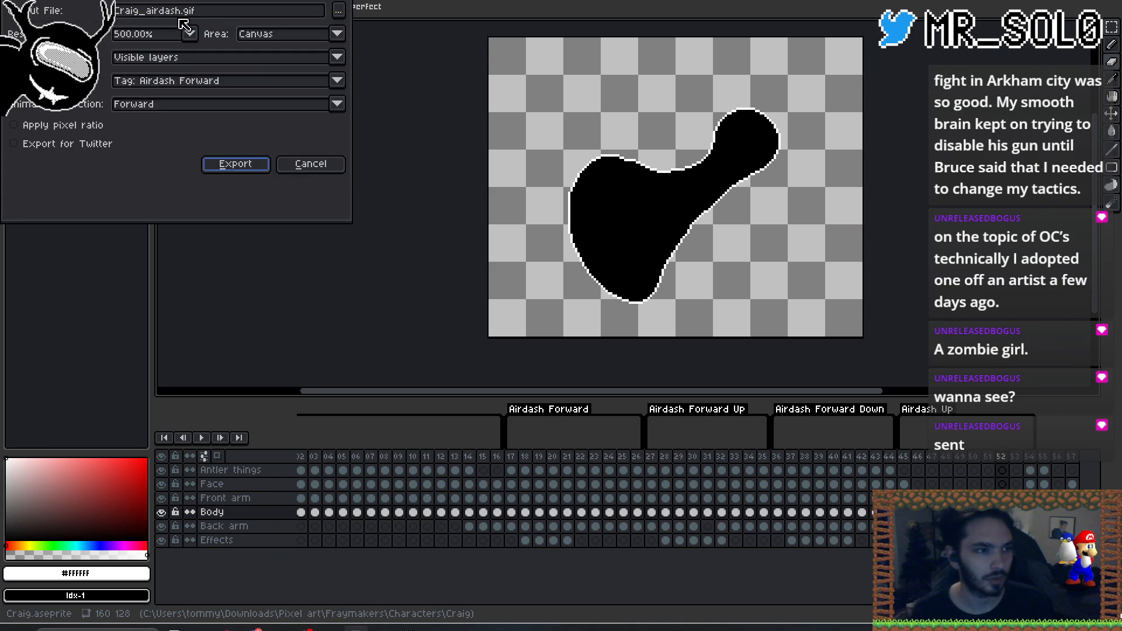
left_click(175, 87)
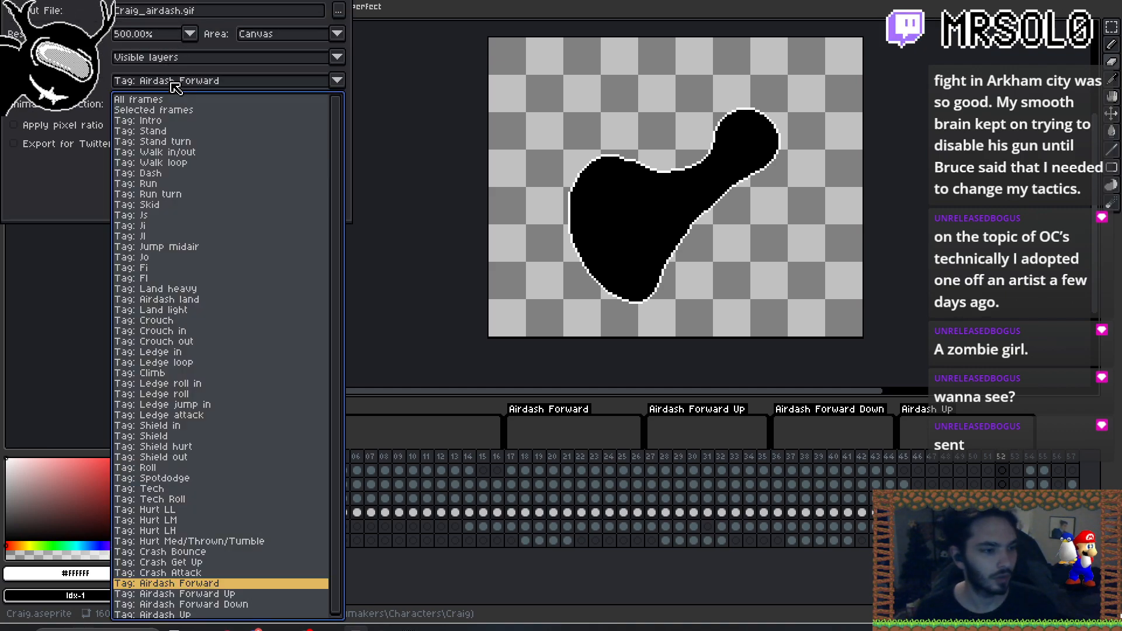
left_click(208, 594)
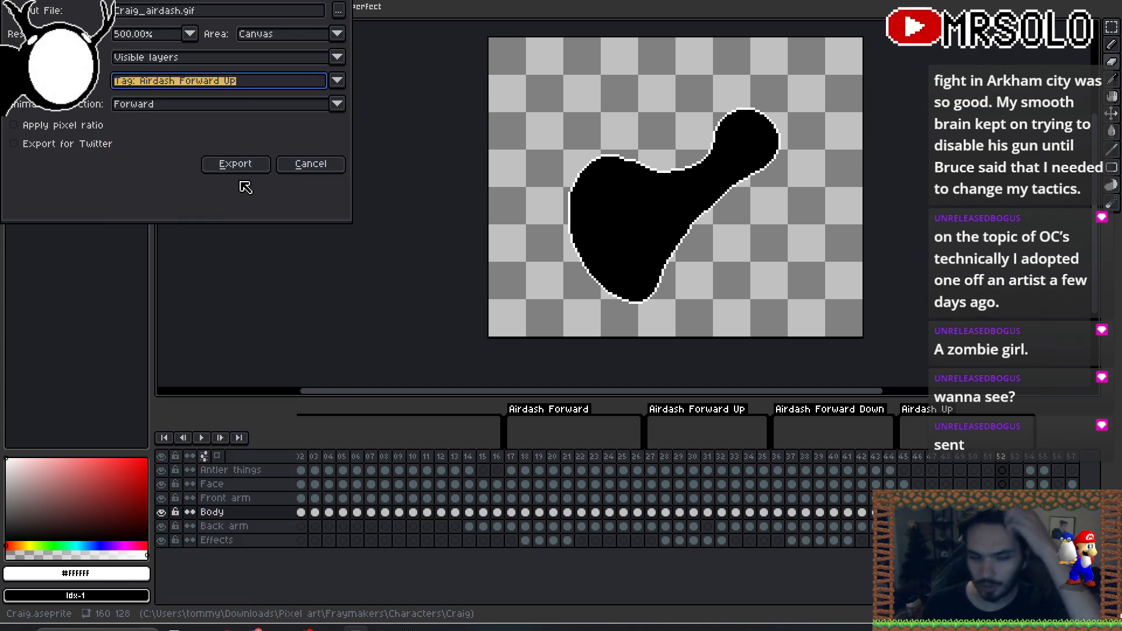